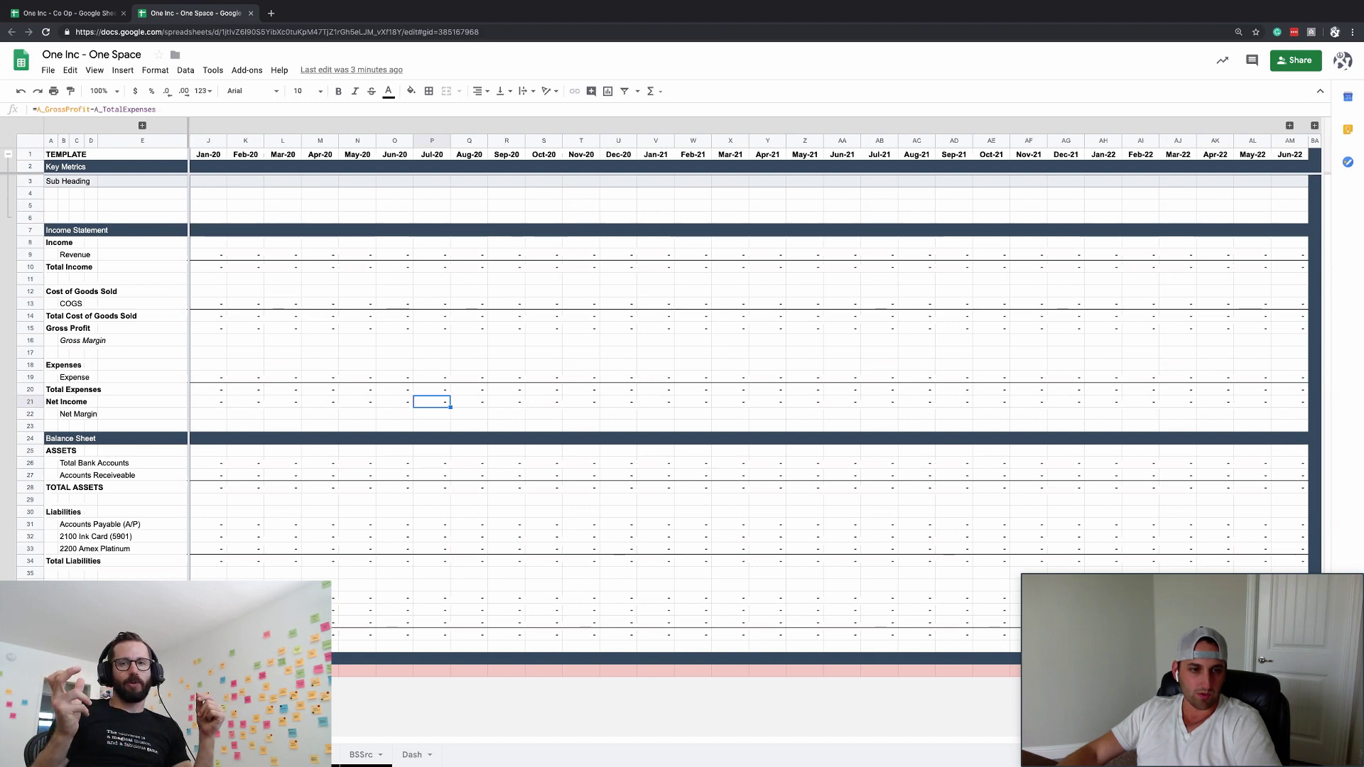
- Enter One Space as the company name in B1 of the settings sheet
{"action": "key", "text": "ctrl+shift+Page_Up"}
{"action": "left_click", "coordinate": [212, 136]}
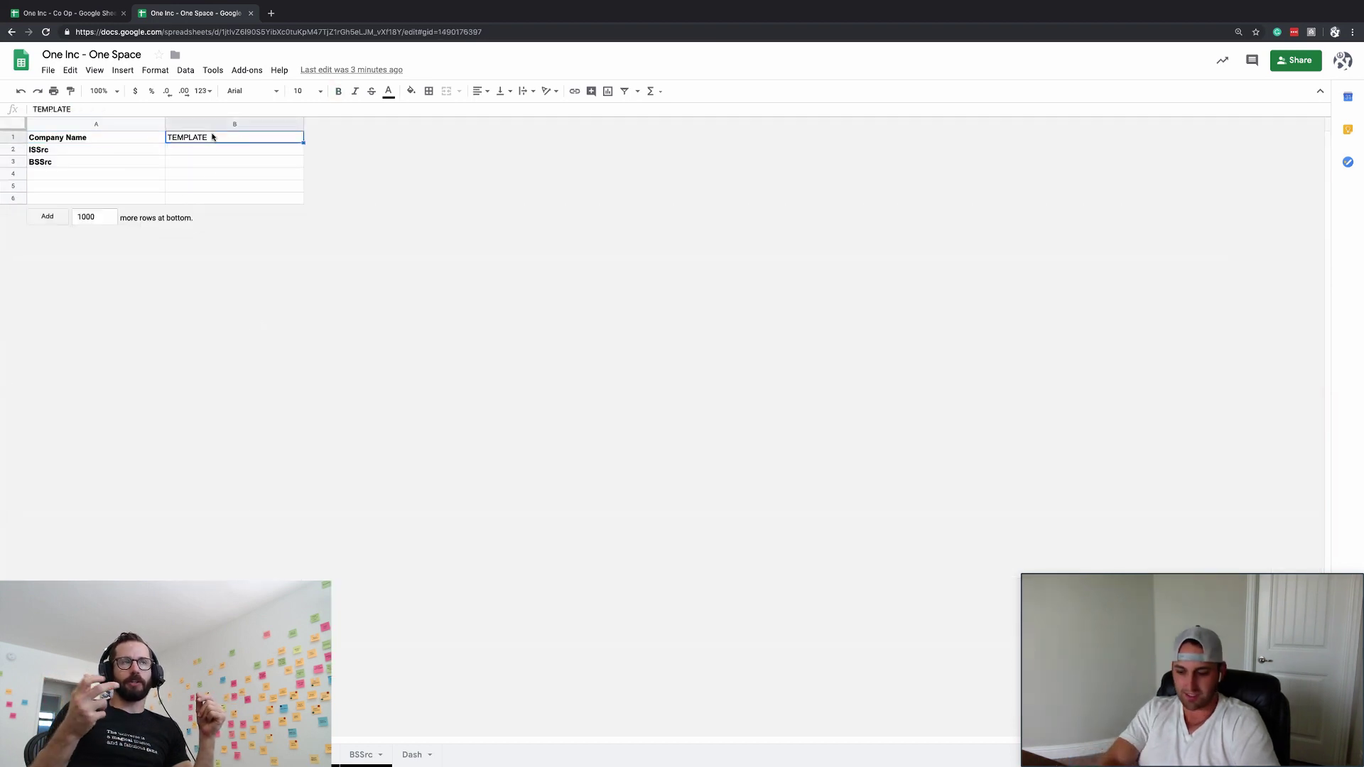
{"action": "type", "text": "One Space"}
{"action": "key", "text": "Return"}
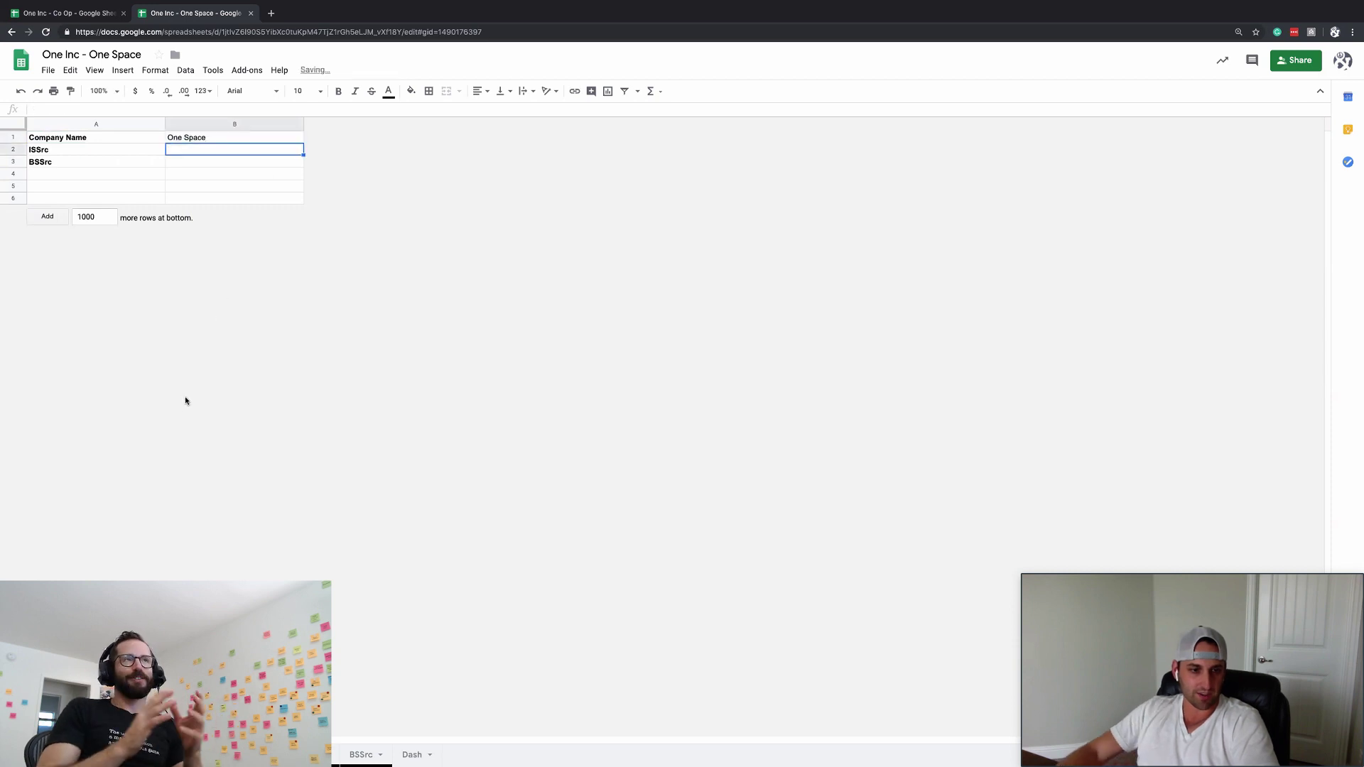
- Return to the One Space model sheet and move to the Sub Heading label in Key Metrics
{"action": "key", "text": "ctrl+shift+Page_Down"}
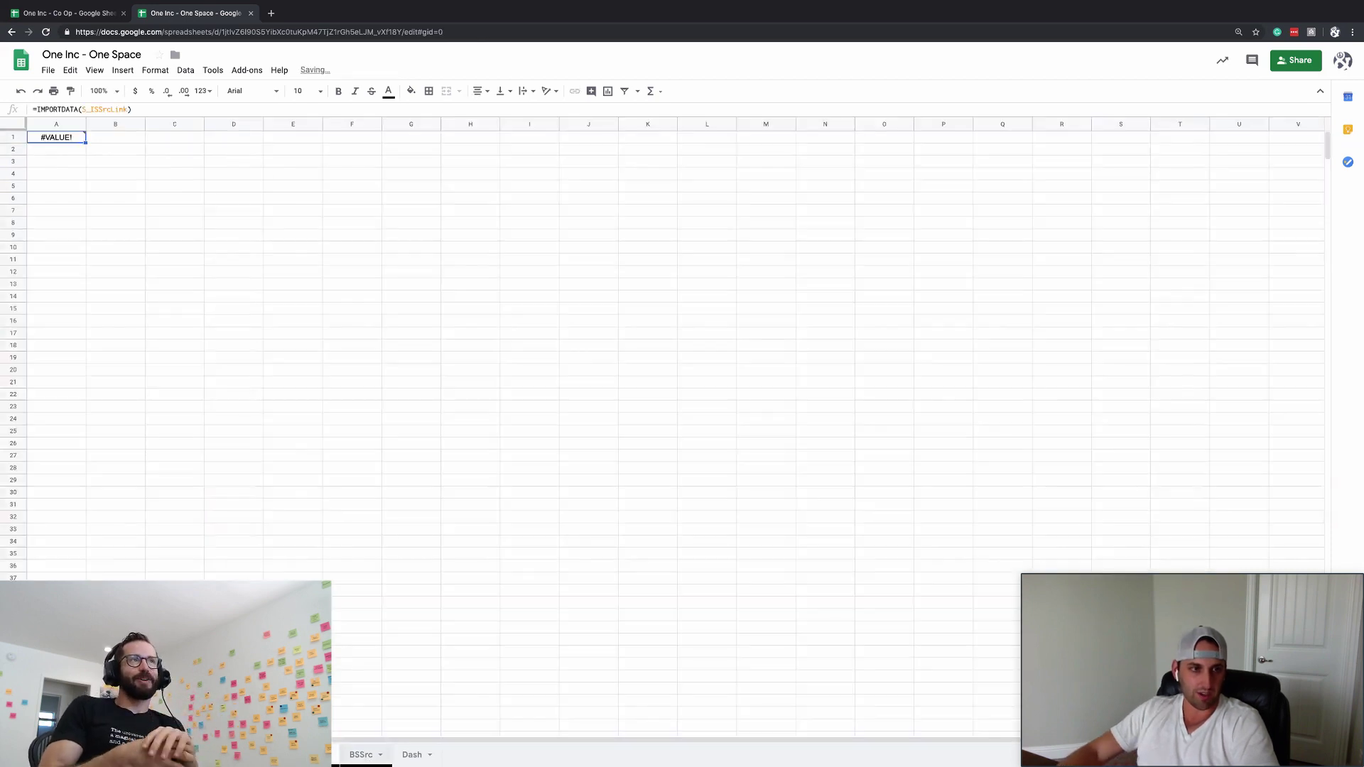
{"action": "key", "text": "ctrl+shift+Page_Up"}
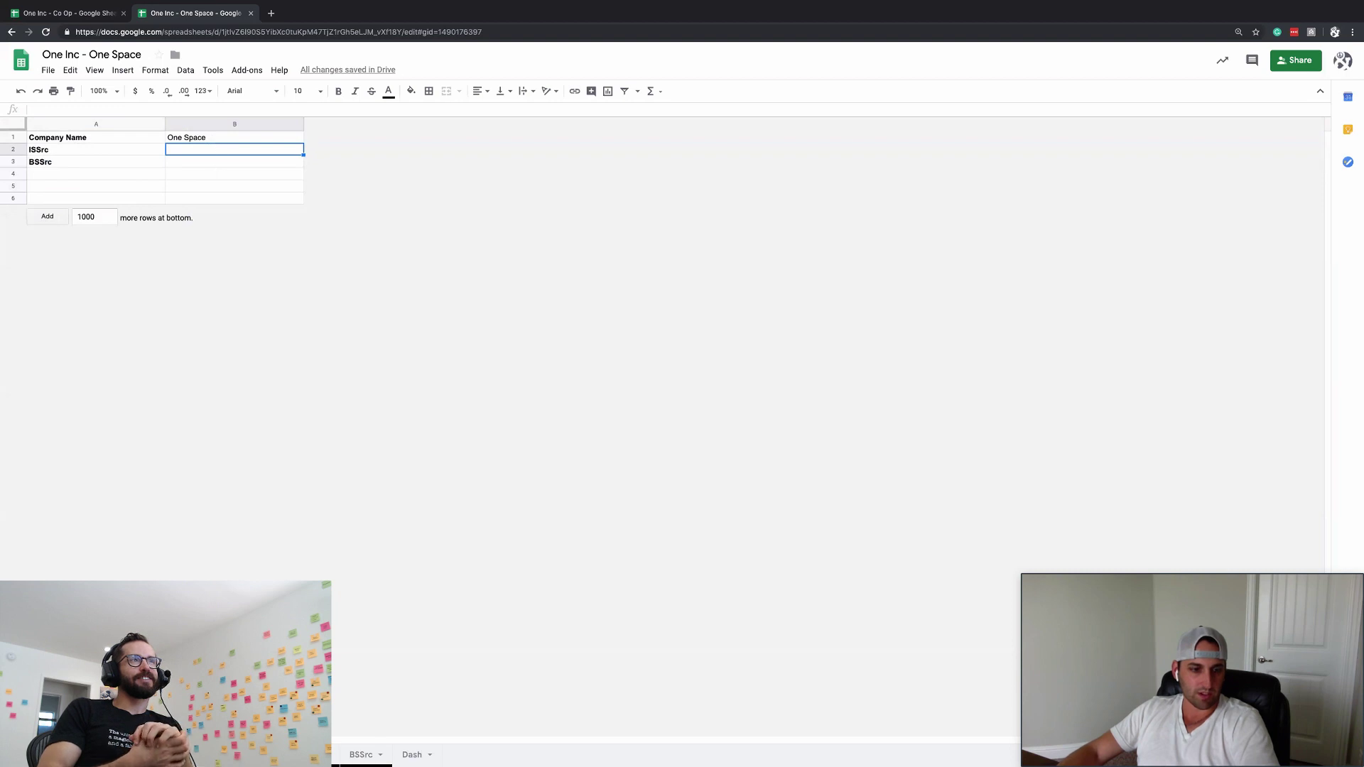
{"action": "key", "text": "ctrl+shift+Page_Up"}
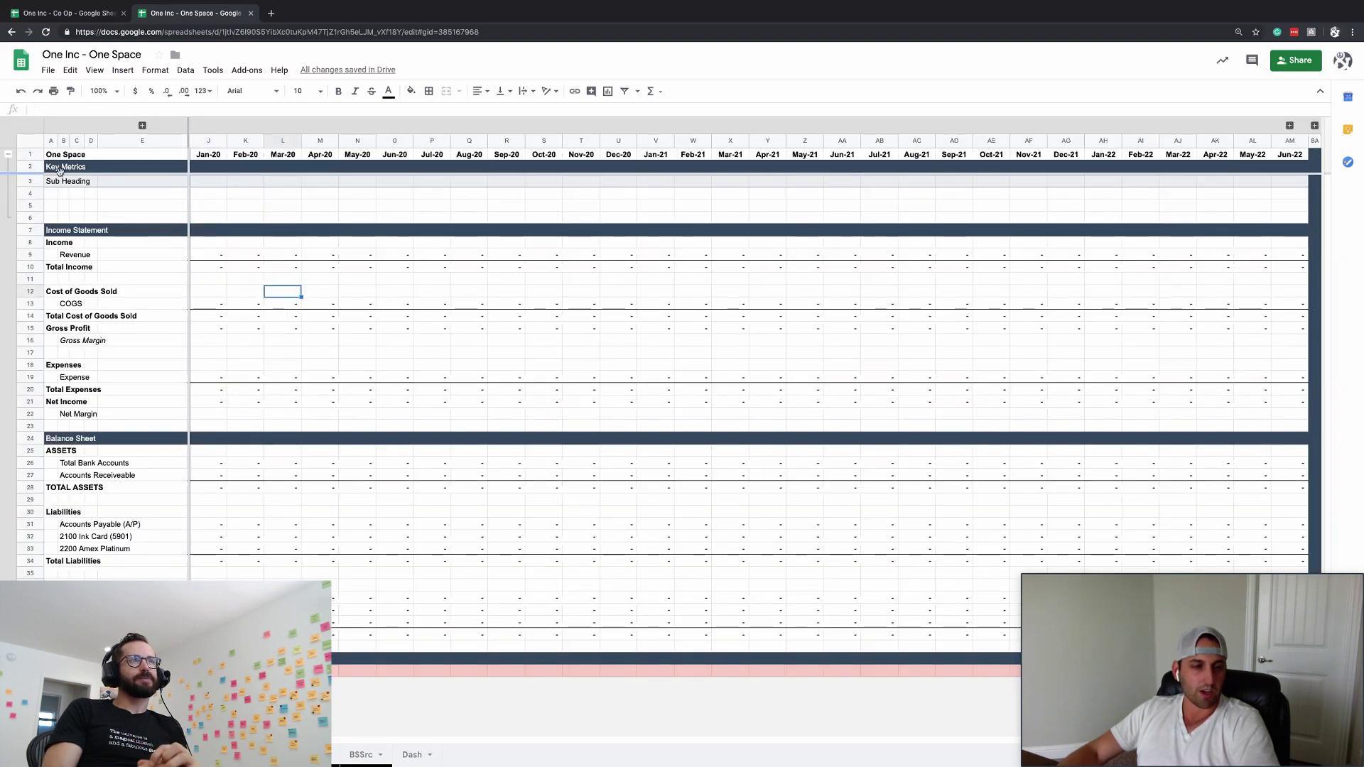
{"action": "key", "text": "Left"}
{"action": "key", "text": "Up"}
{"action": "key", "text": "Up"}
{"action": "key", "text": "Up"}
{"action": "key", "text": "Up"}
{"action": "key", "text": "Up"}
{"action": "key", "text": "Up"}
{"action": "key", "text": "Up"}
{"action": "key", "text": "Up"}
{"action": "key", "text": "Up"}
{"action": "key", "text": "Up"}
{"action": "key", "text": "Up"}
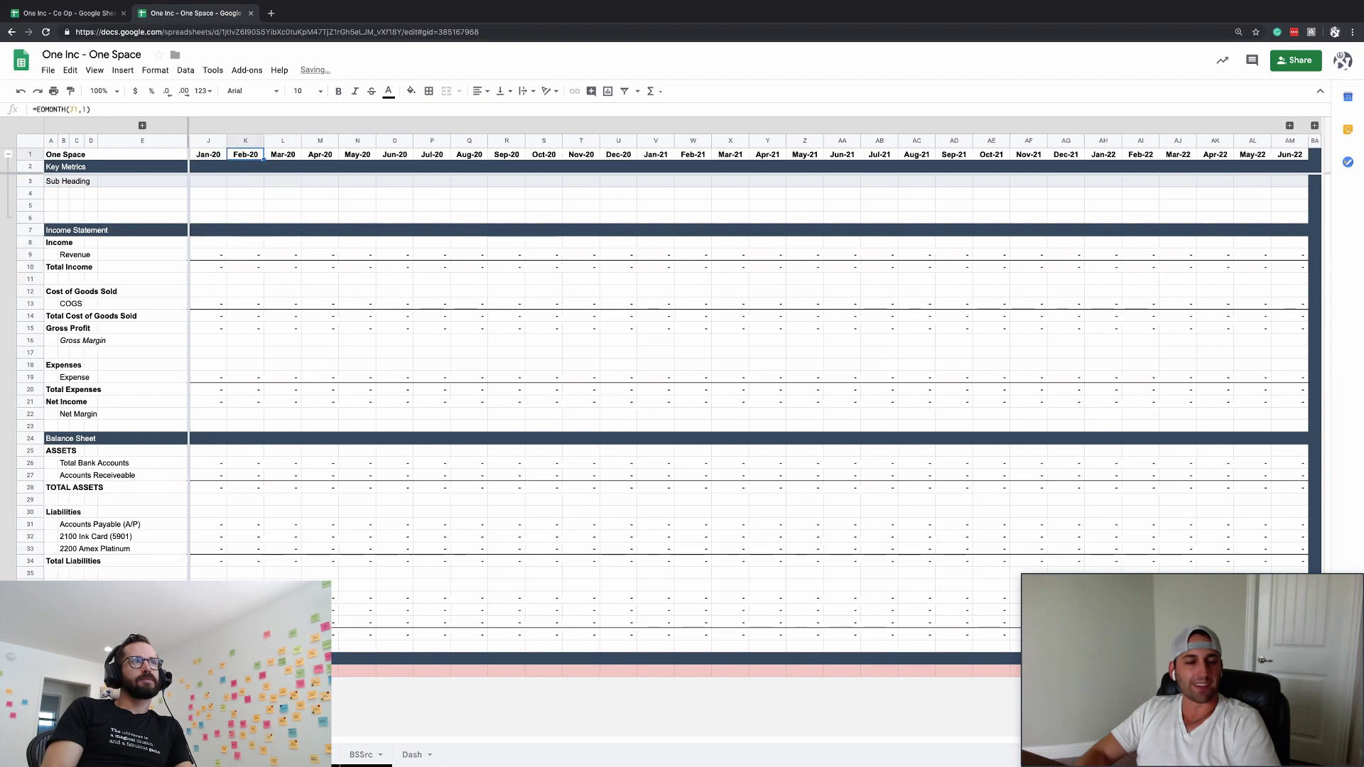
{"action": "key", "text": "Down"}
{"action": "key", "text": "Down"}
{"action": "key", "text": "Home"}
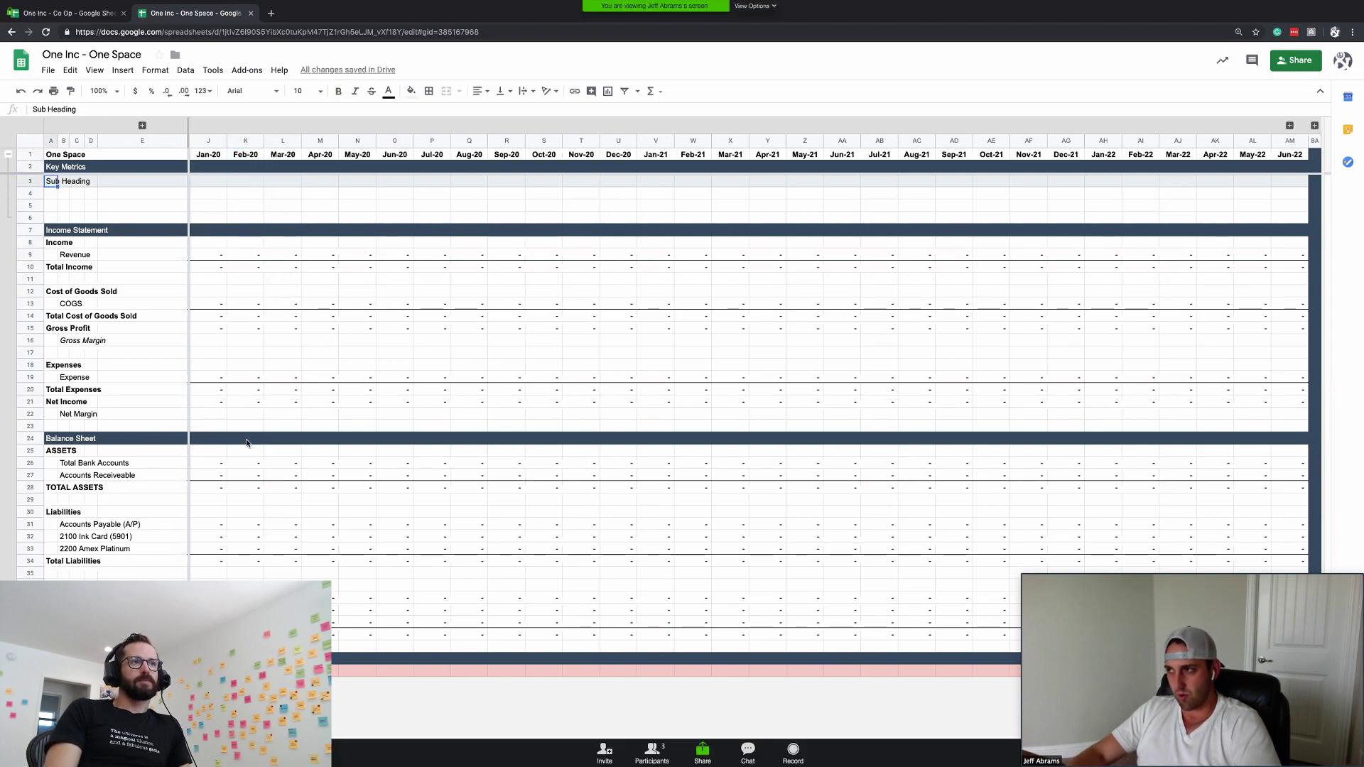
{"action": "key", "text": "Escape"}
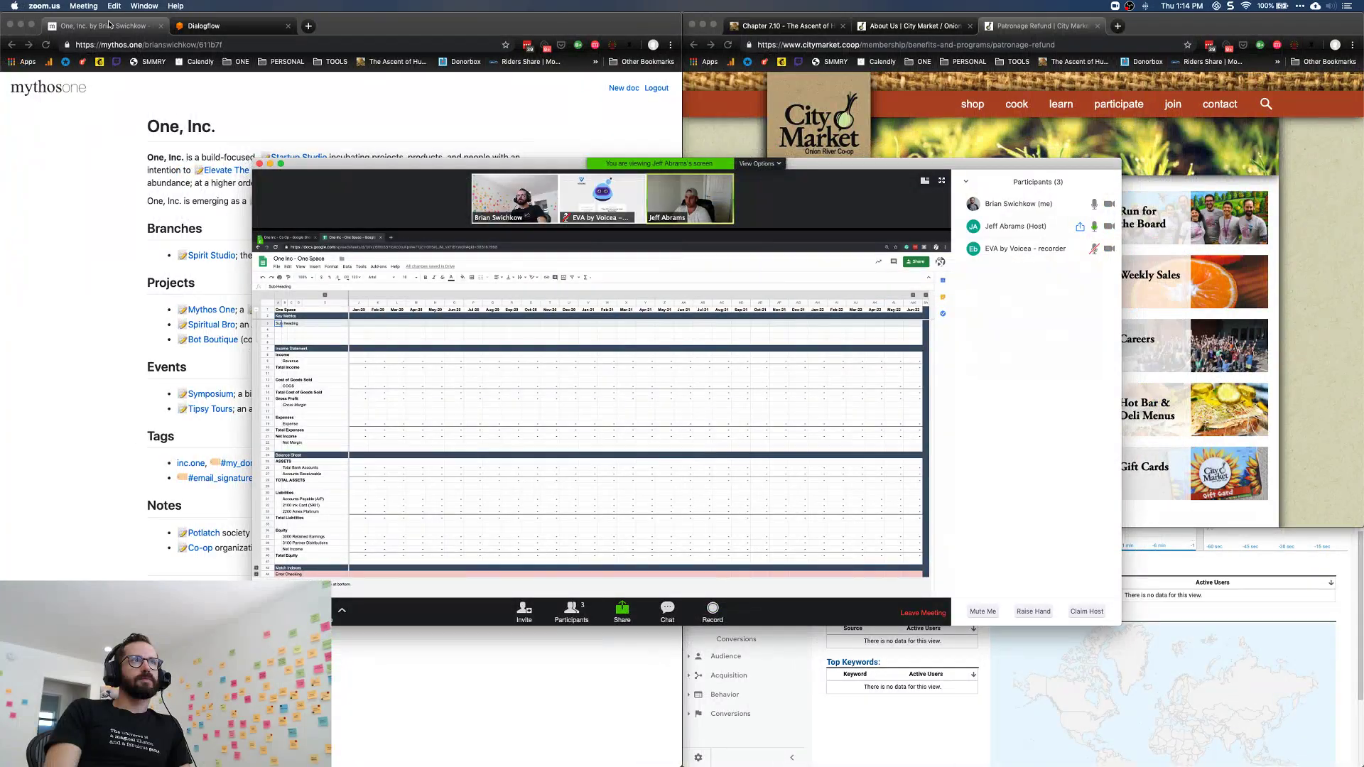
- Close the One, Inc. browser tab and show the shared One Space spreadsheet full screen in Zoom
{"action": "left_click", "coordinate": [109, 25]}
{"action": "key", "text": "super+w"}
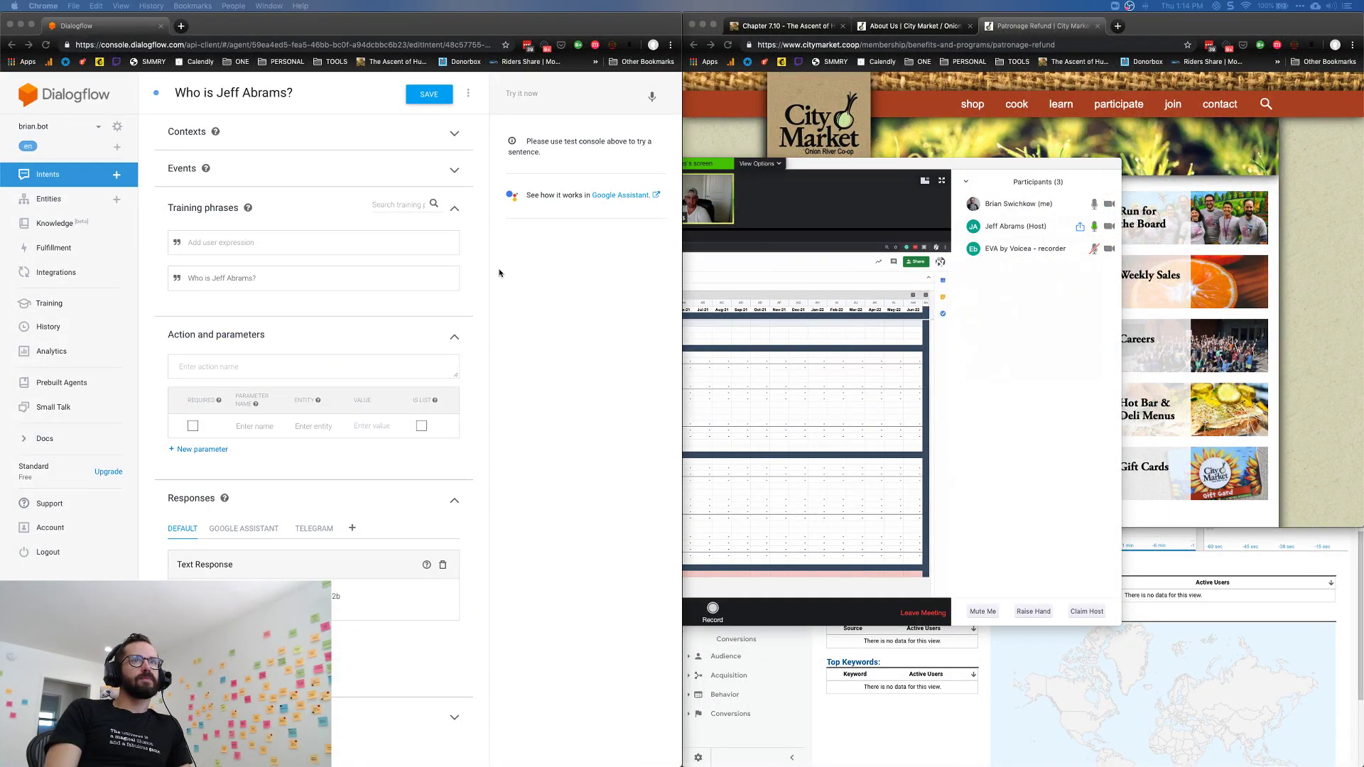
{"action": "left_click", "coordinate": [701, 580]}
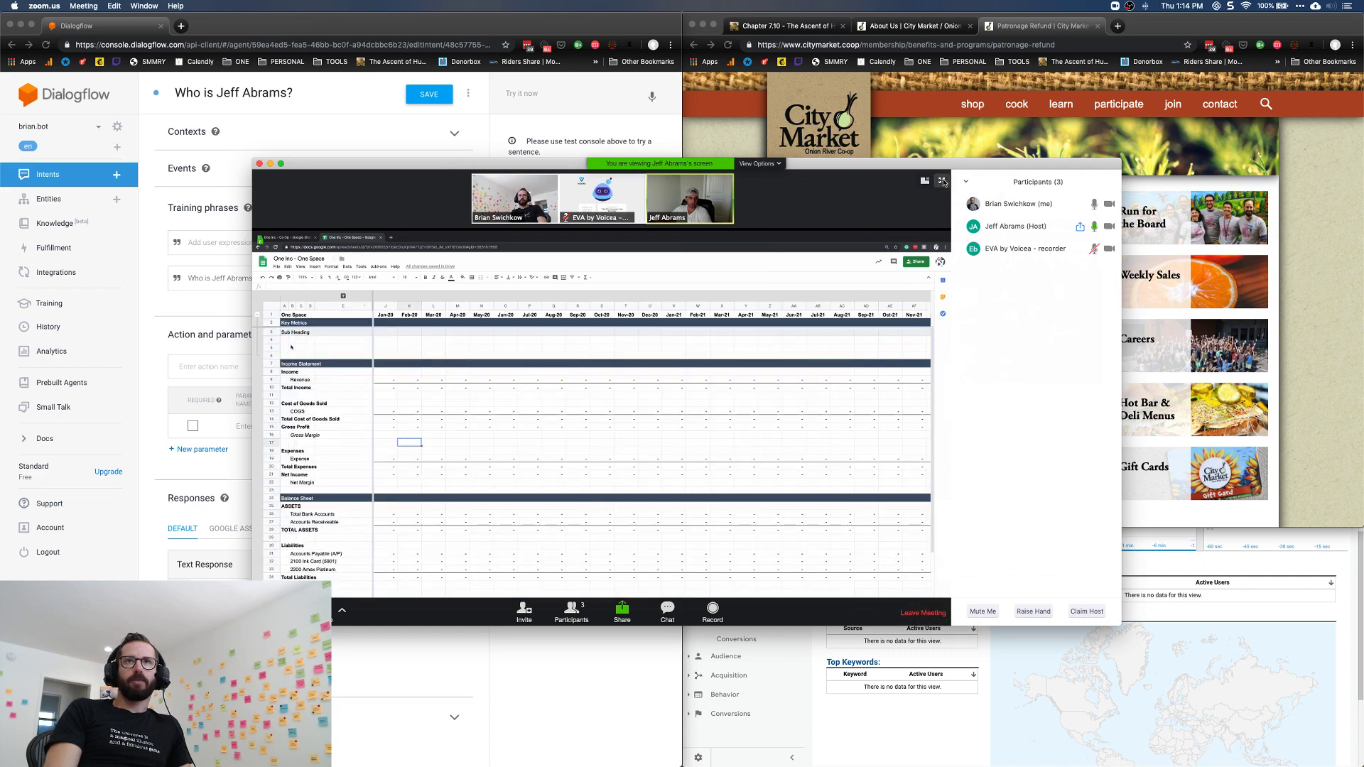
{"action": "left_click", "coordinate": [941, 181]}
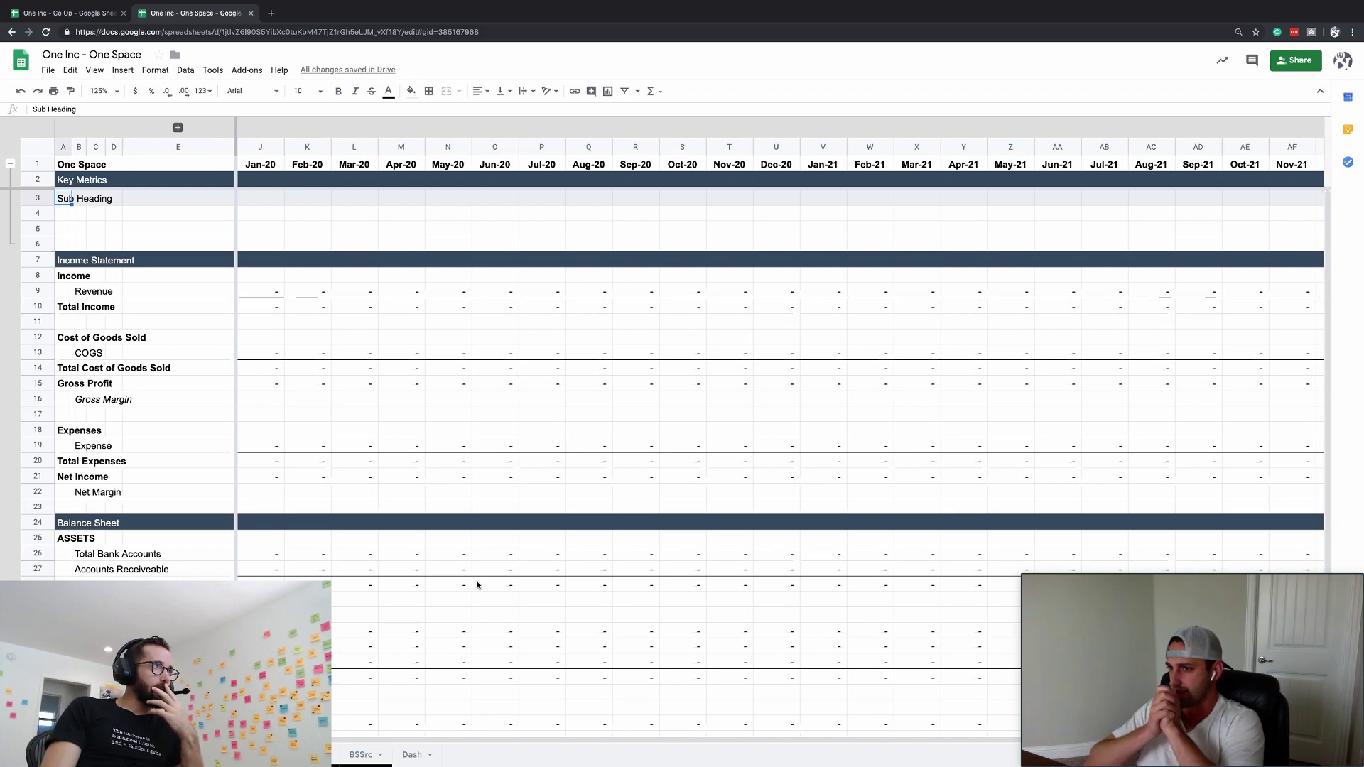
- Rename Sub Heading to Membership Dues and add New Members and Recurring Members rows
{"action": "left_click", "coordinate": [105, 293]}
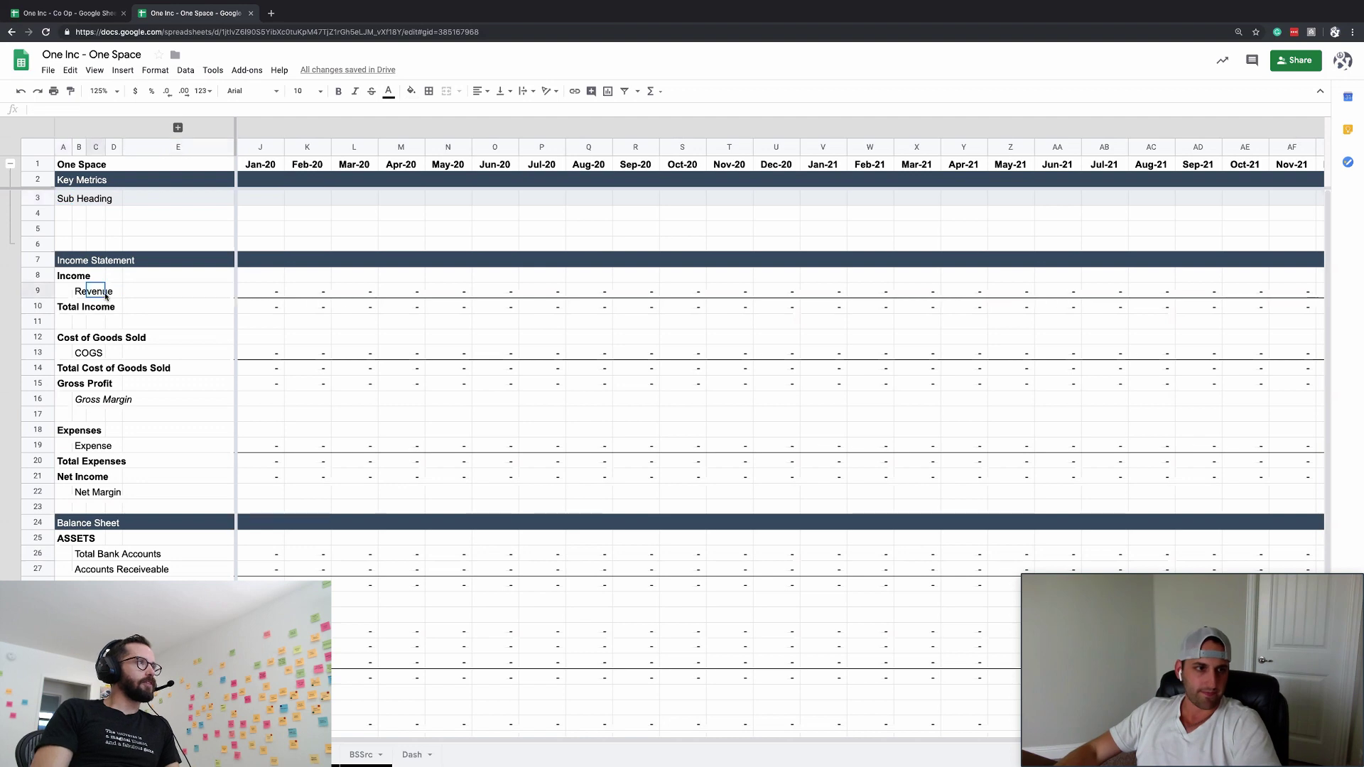
{"action": "left_click", "coordinate": [143, 445]}
{"action": "left_click", "coordinate": [65, 199]}
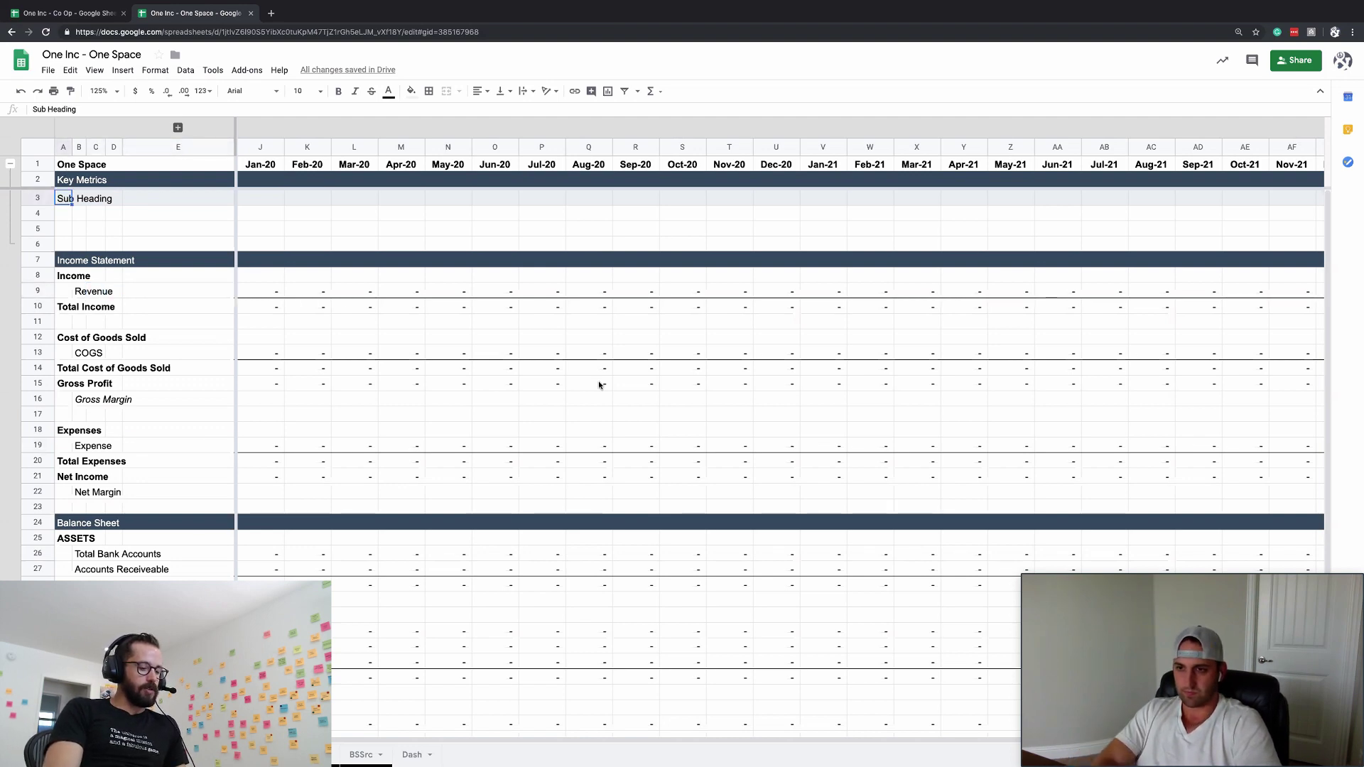
{"action": "key", "text": "BackSpace"}
{"action": "type", "text": "Memb"}
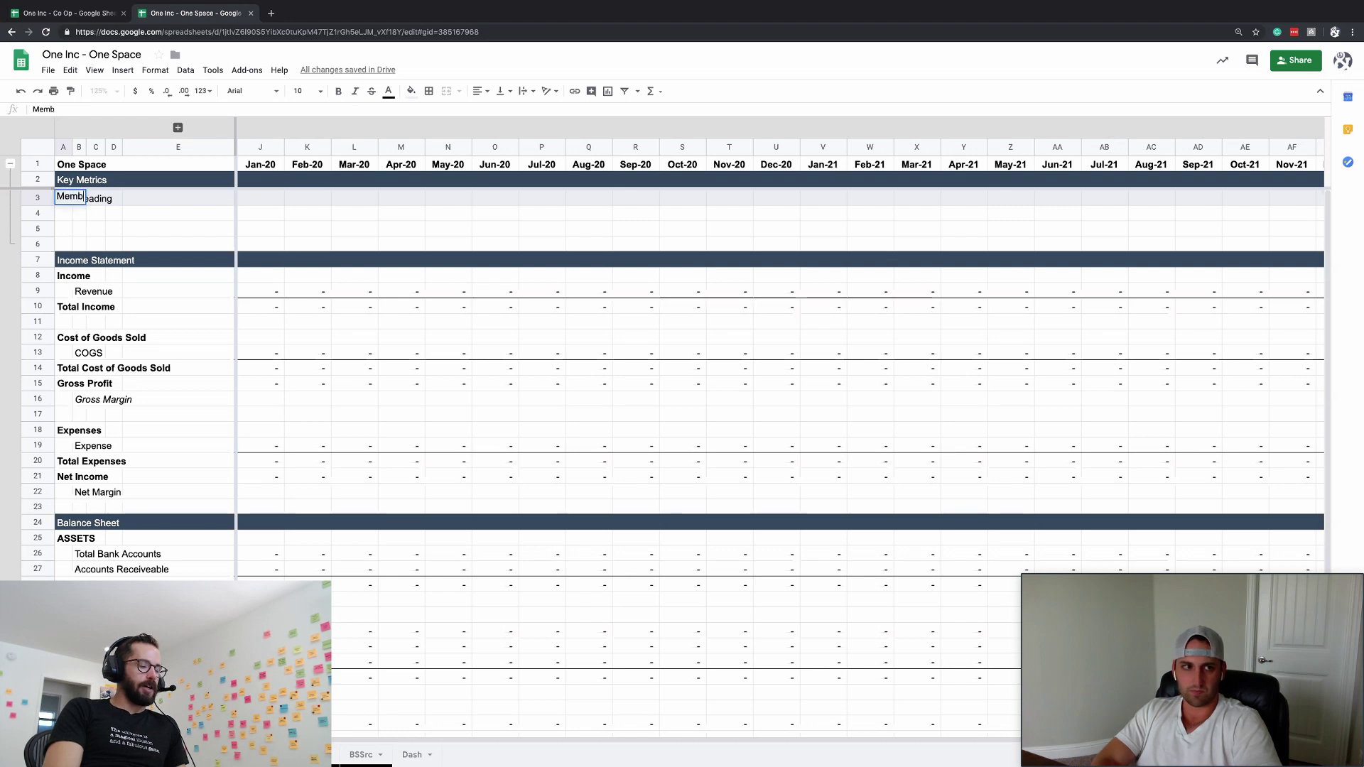
{"action": "type", "text": "ership Dues"}
{"action": "key", "text": "Return"}
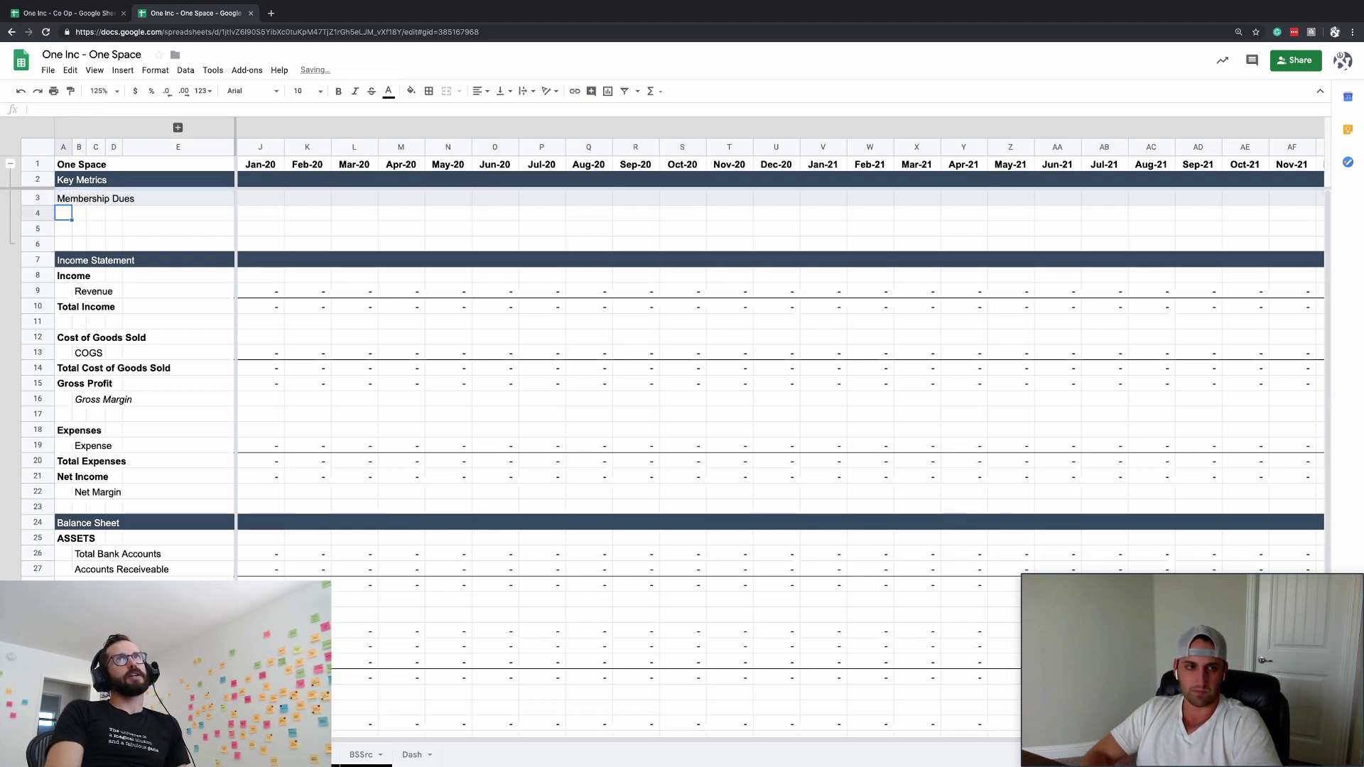
{"action": "type", "text": "New Members"}
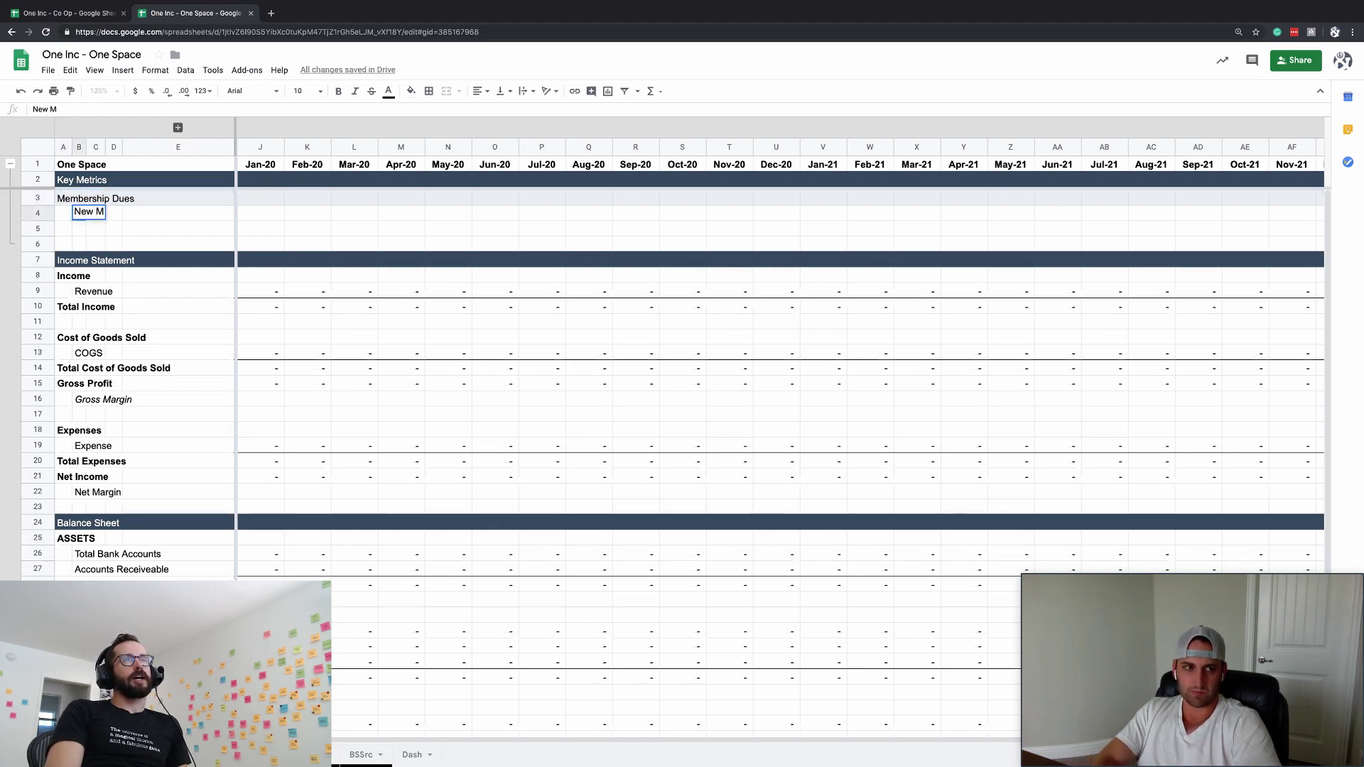
{"action": "key", "text": "Return"}
{"action": "type", "text": "Recurring Members"}
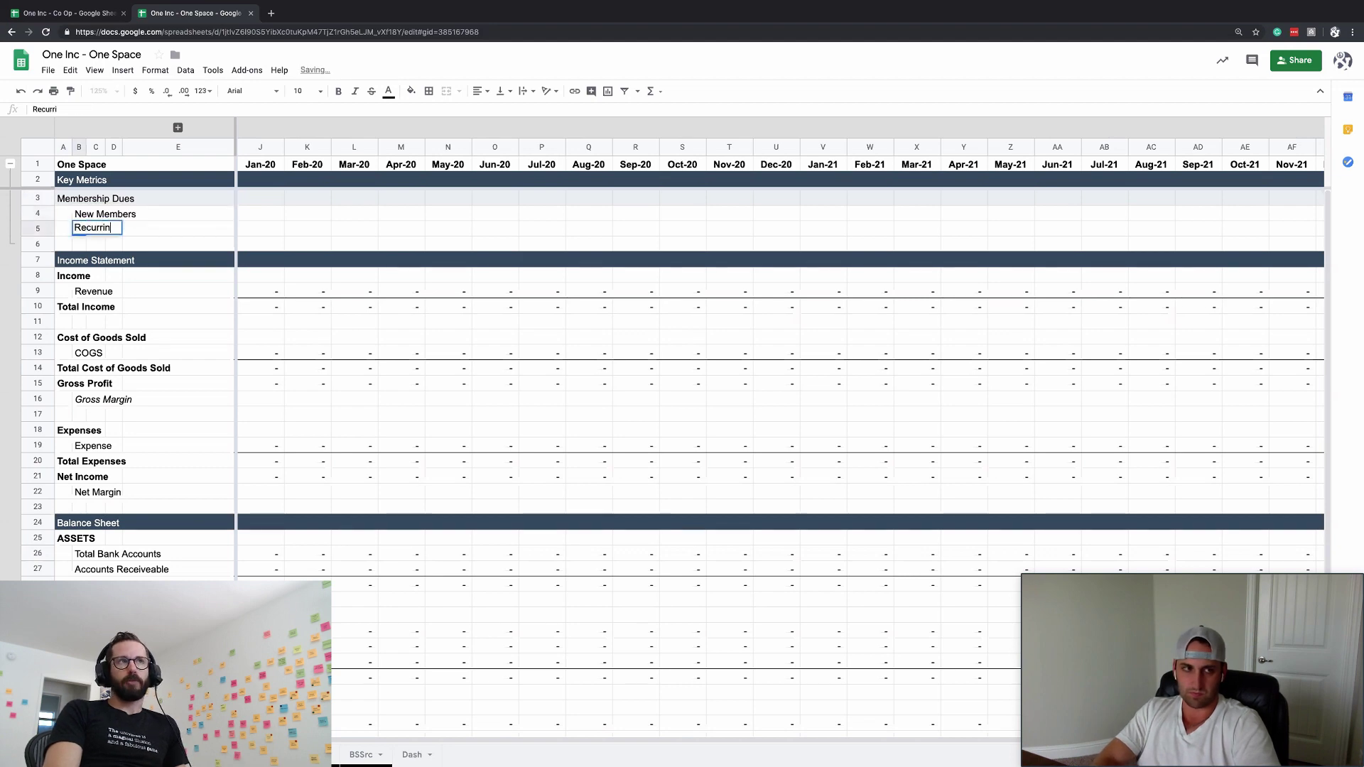
{"action": "key", "text": "Return"}
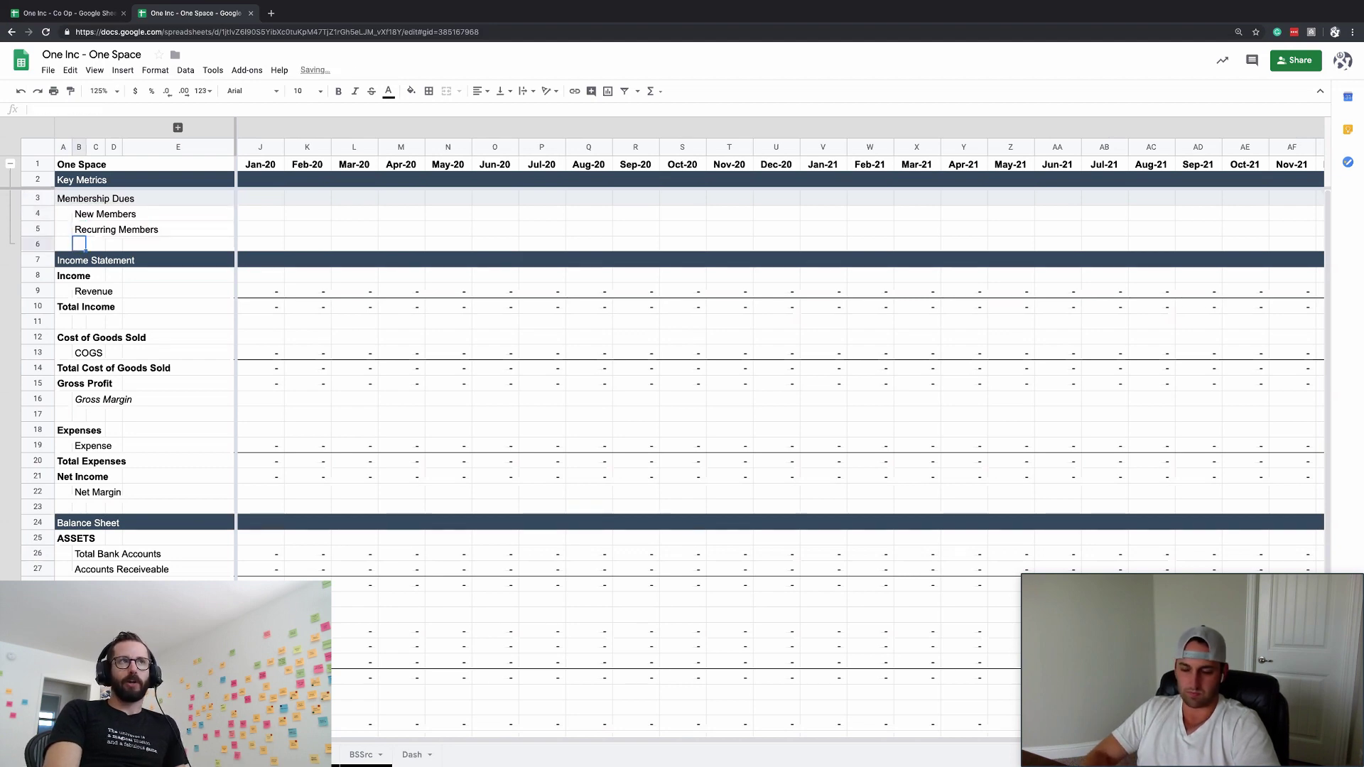
- Insert four blank rows above the Income Statement
{"action": "right_click", "coordinate": [66, 244]}
{"action": "left_click", "coordinate": [125, 297]}
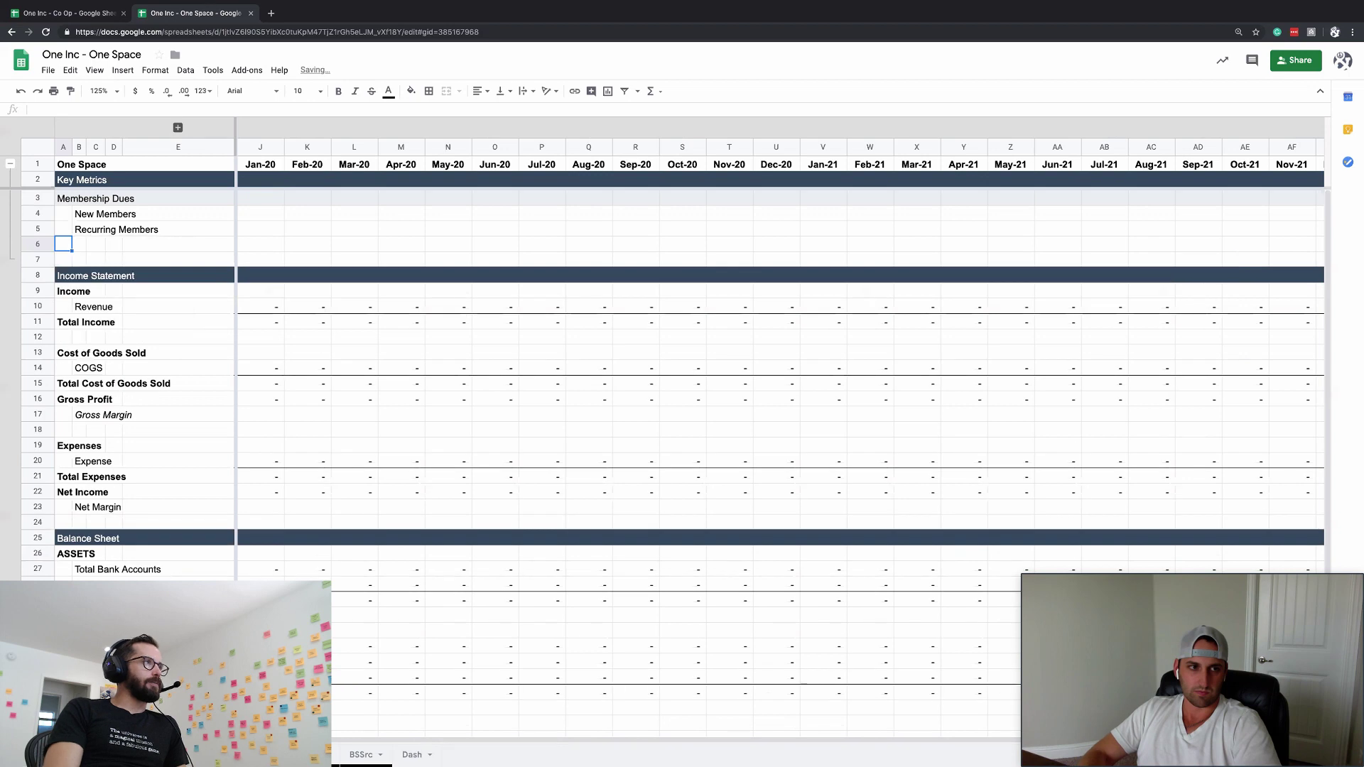
{"action": "left_click_drag", "start_coordinate": [64, 244], "coordinate": [63, 275]}
{"action": "right_click", "coordinate": [71, 241]}
{"action": "left_click", "coordinate": [107, 295]}
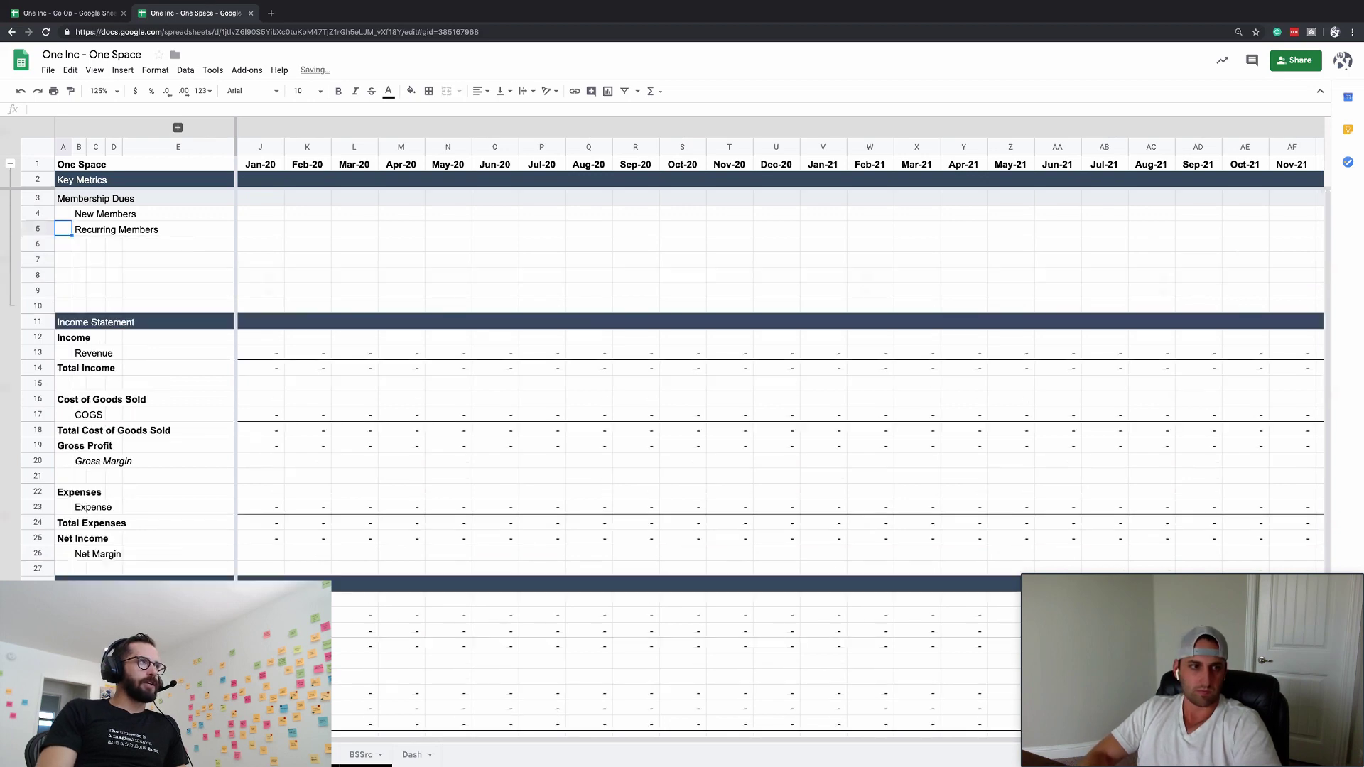
- Add Total Active Members and an italic Member Churn Rate label, then copy the Membership Dues row
{"action": "left_click", "coordinate": [63, 243]}
{"action": "type", "text": "Total Active "}
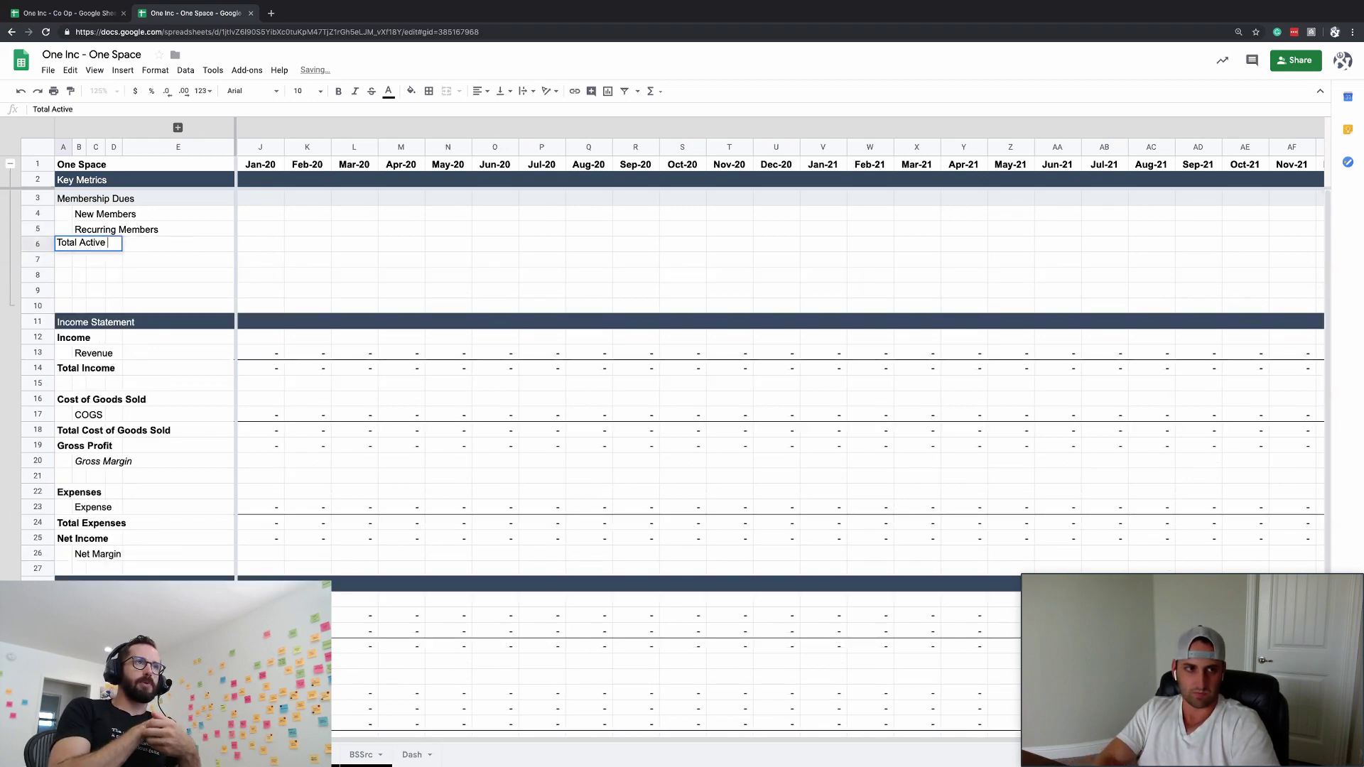
{"action": "type", "text": "Membersh"}
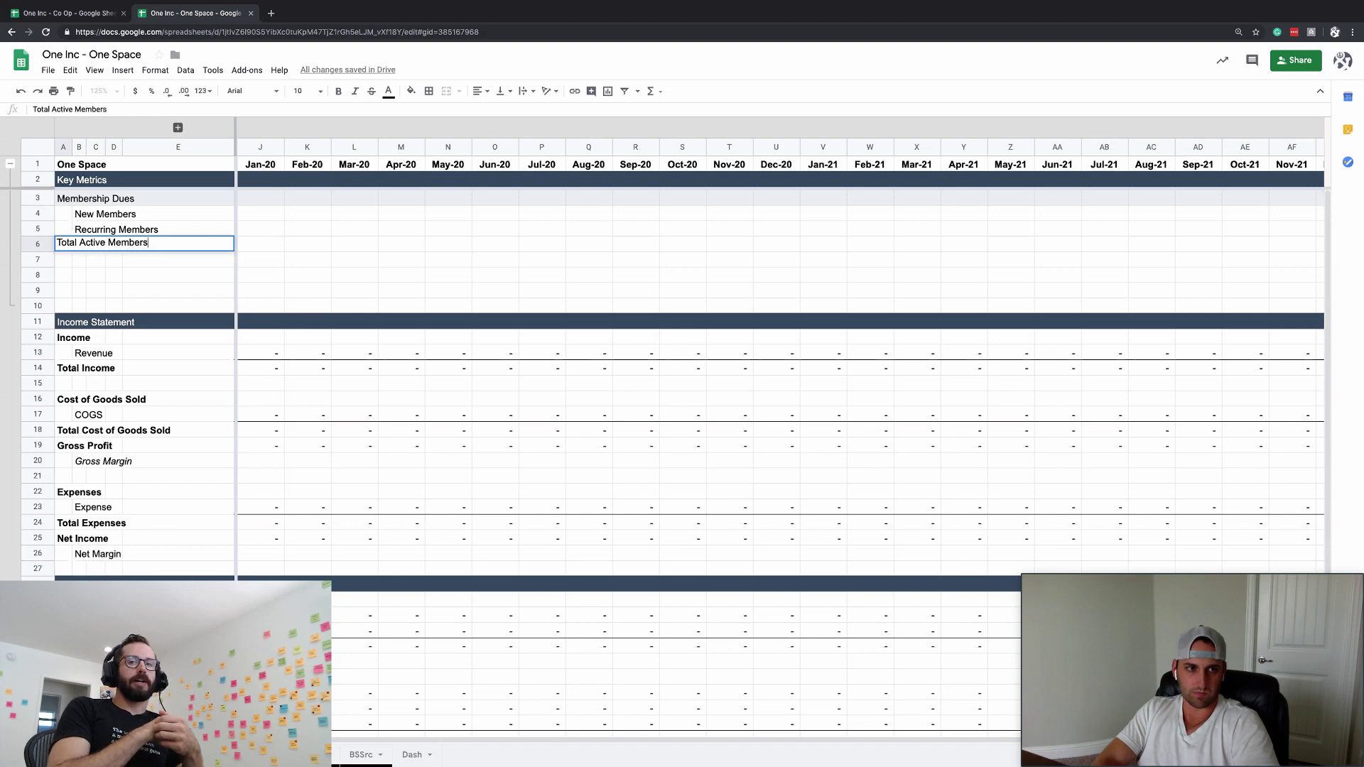
{"action": "key", "text": "Return"}
{"action": "left_click", "coordinate": [78, 275]}
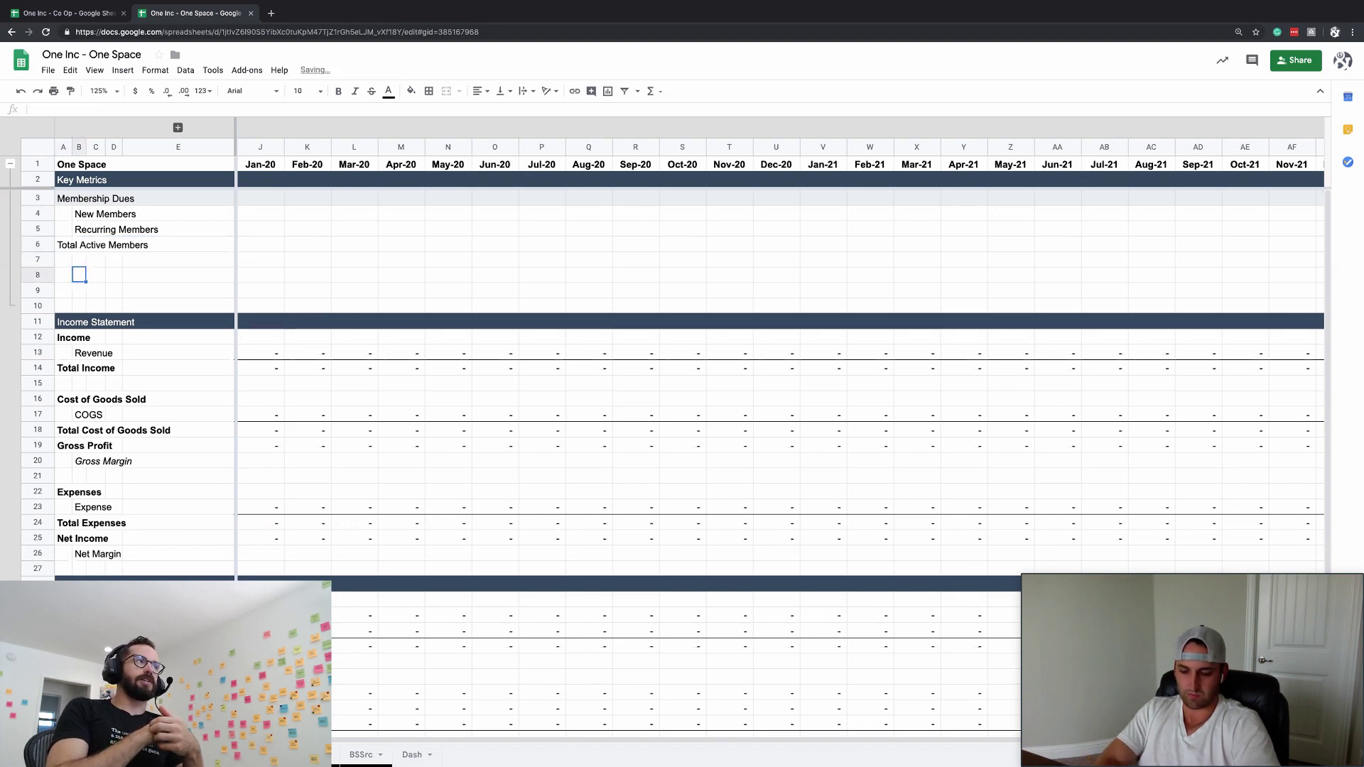
{"action": "type", "text": "Member"}
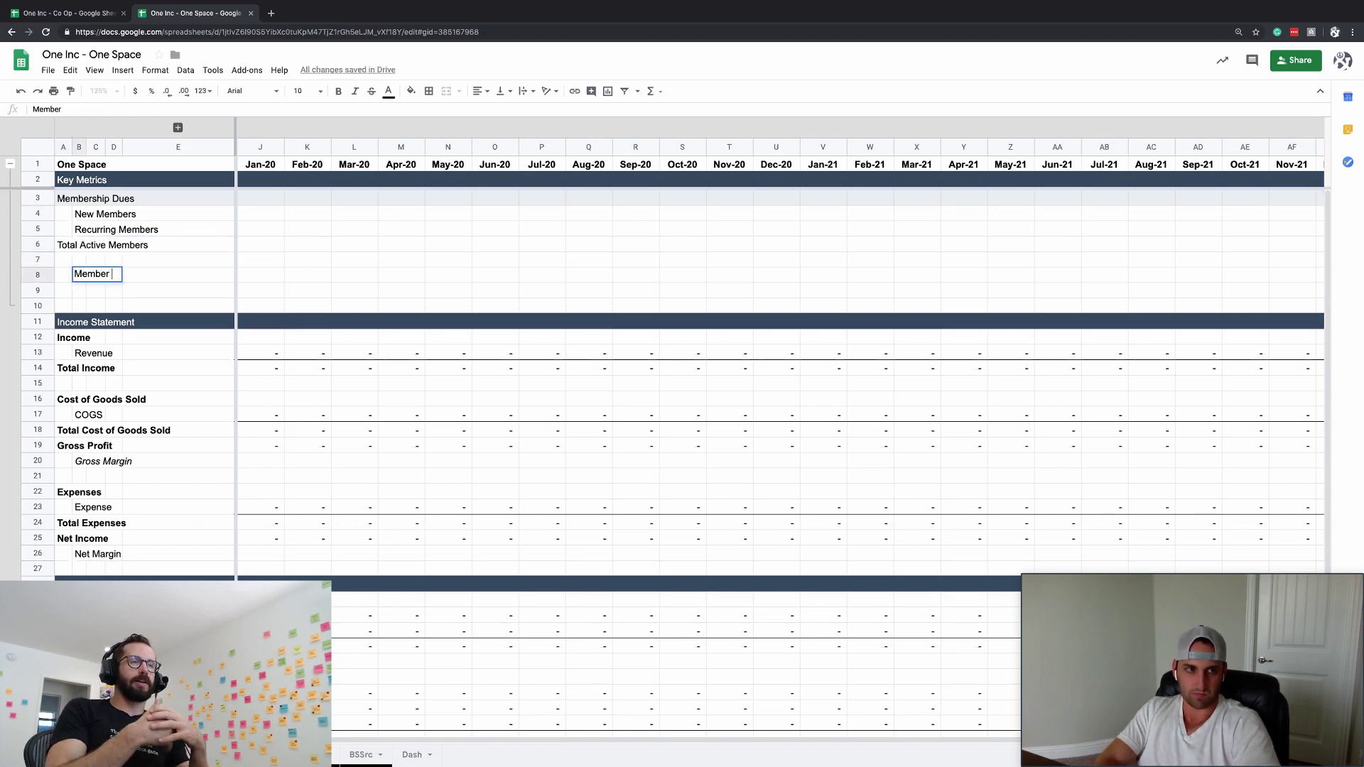
{"action": "type", "text": " Churn Rate"}
{"action": "key", "text": "Return"}
{"action": "key", "text": "Up"}
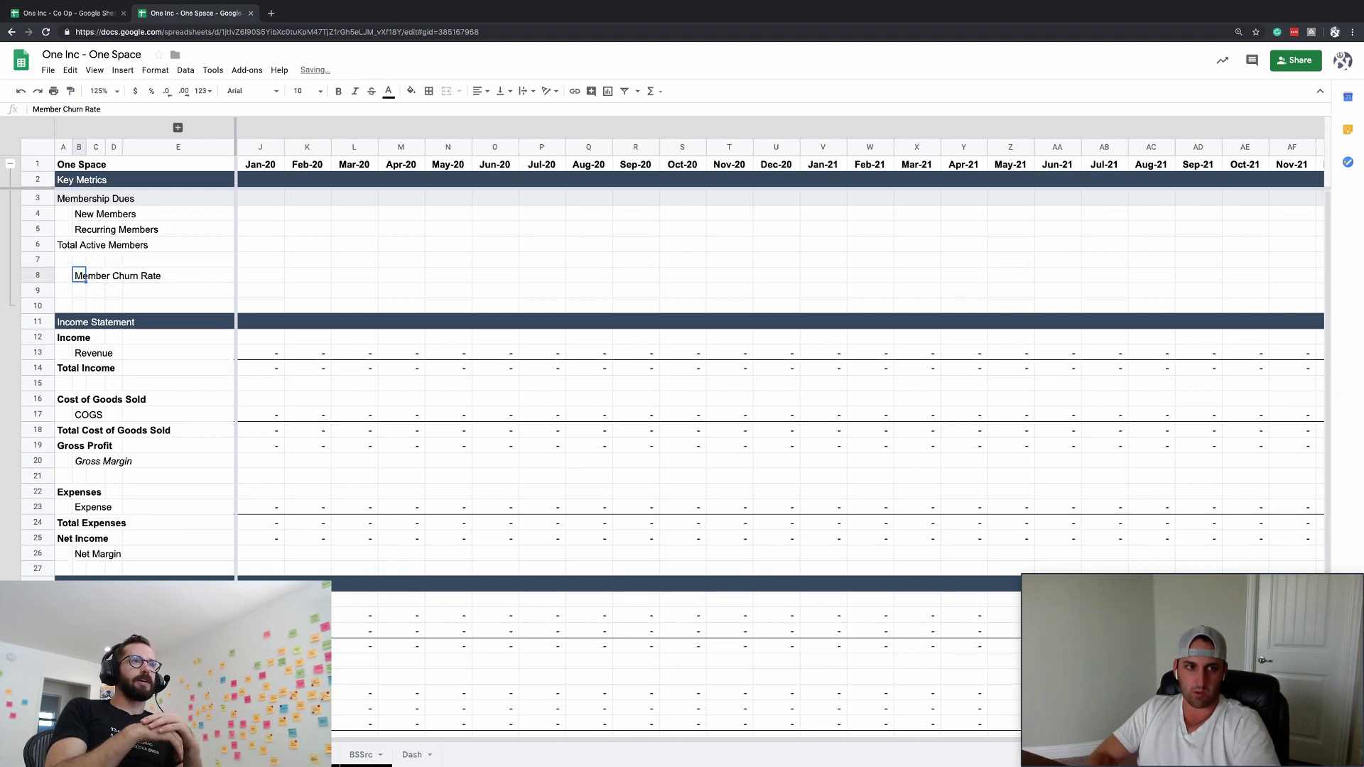
{"action": "key", "text": "ctrl+i"}
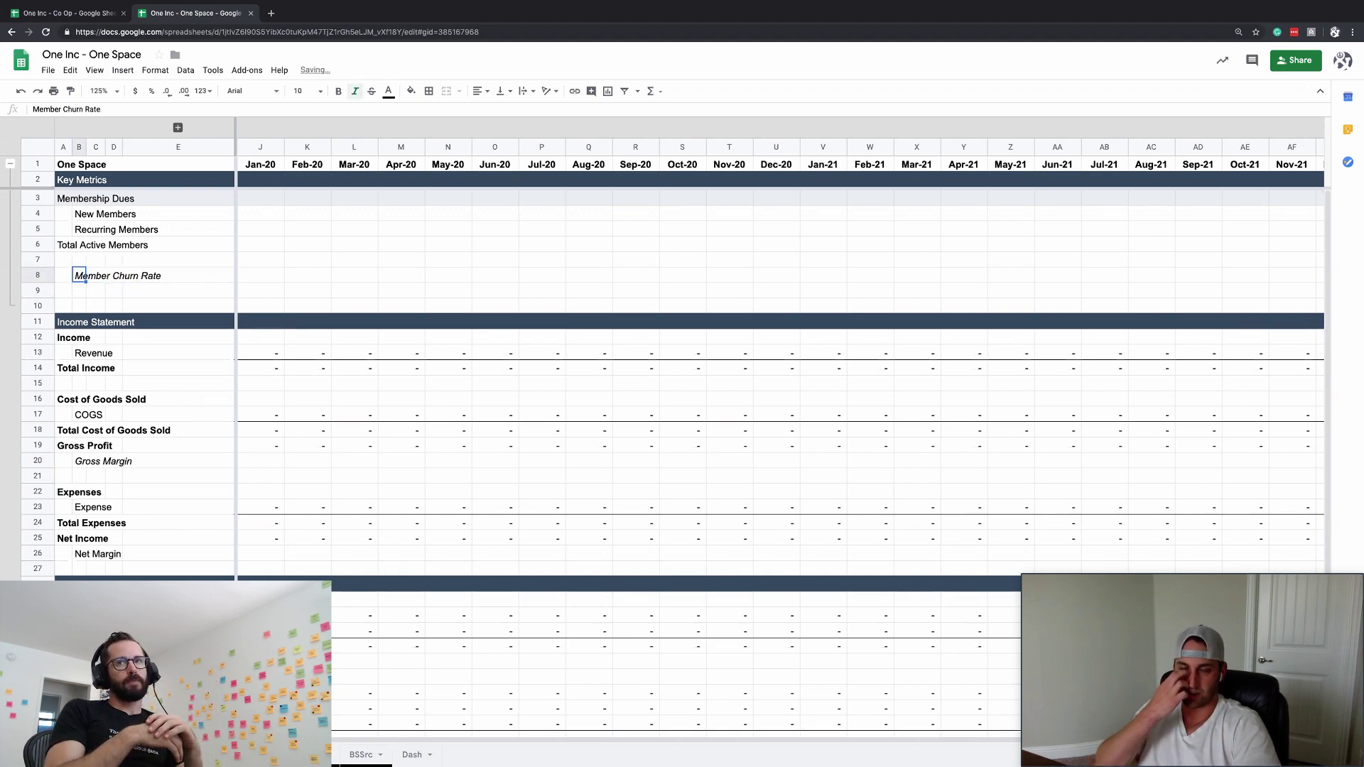
{"action": "left_click", "coordinate": [39, 198]}
{"action": "key", "text": "ctrl+c"}
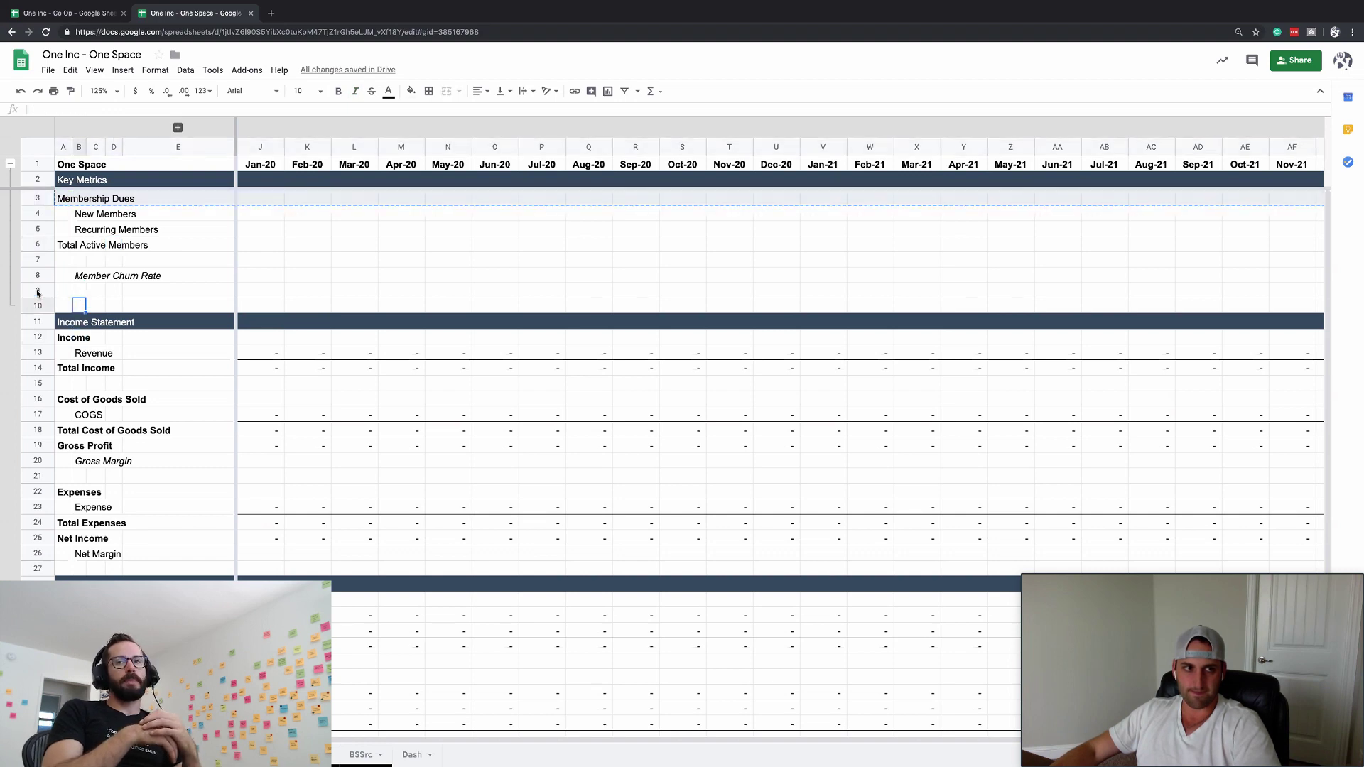
- Insert four rows above the Income Statement and paste the Membership Dues heading row into row 10
{"action": "left_click_drag", "start_coordinate": [37, 289], "coordinate": [37, 325]}
{"action": "key", "text": "super+alt+equal"}
{"action": "key", "text": "Down"}
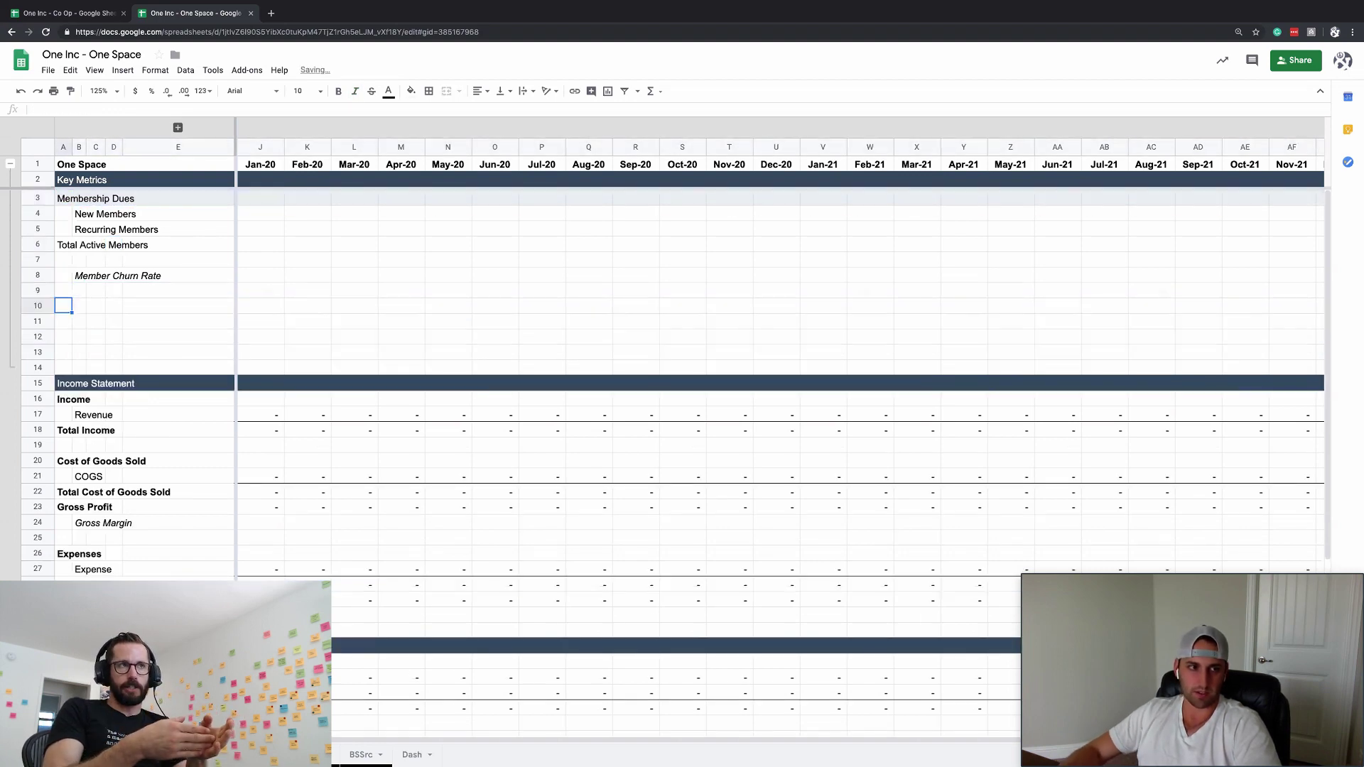
{"action": "left_click", "coordinate": [39, 198]}
{"action": "key", "text": "ctrl+c"}
{"action": "left_click", "coordinate": [43, 306]}
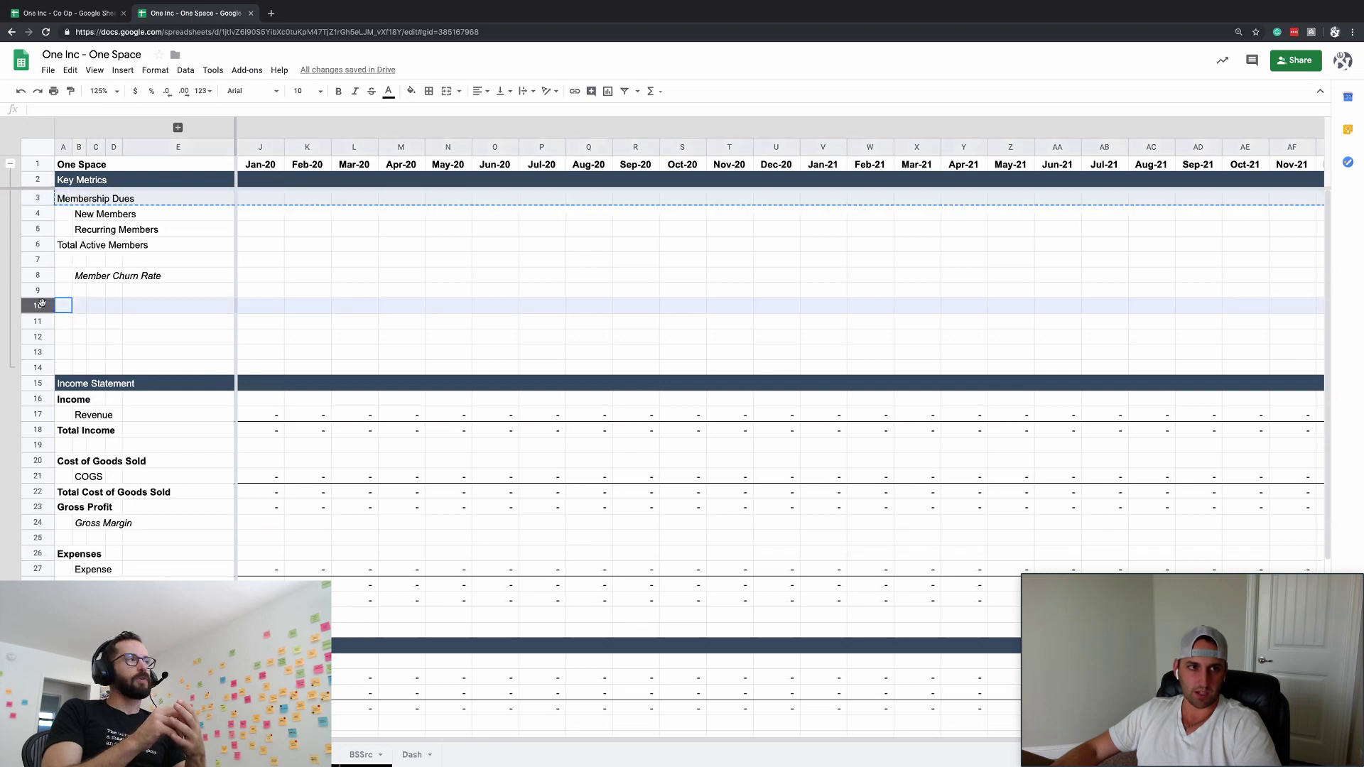
{"action": "key", "text": "ctrl+v"}
- Make A10 the Gatherings heading with a Number Of Events row beneath it
{"action": "left_click", "coordinate": [70, 312]}
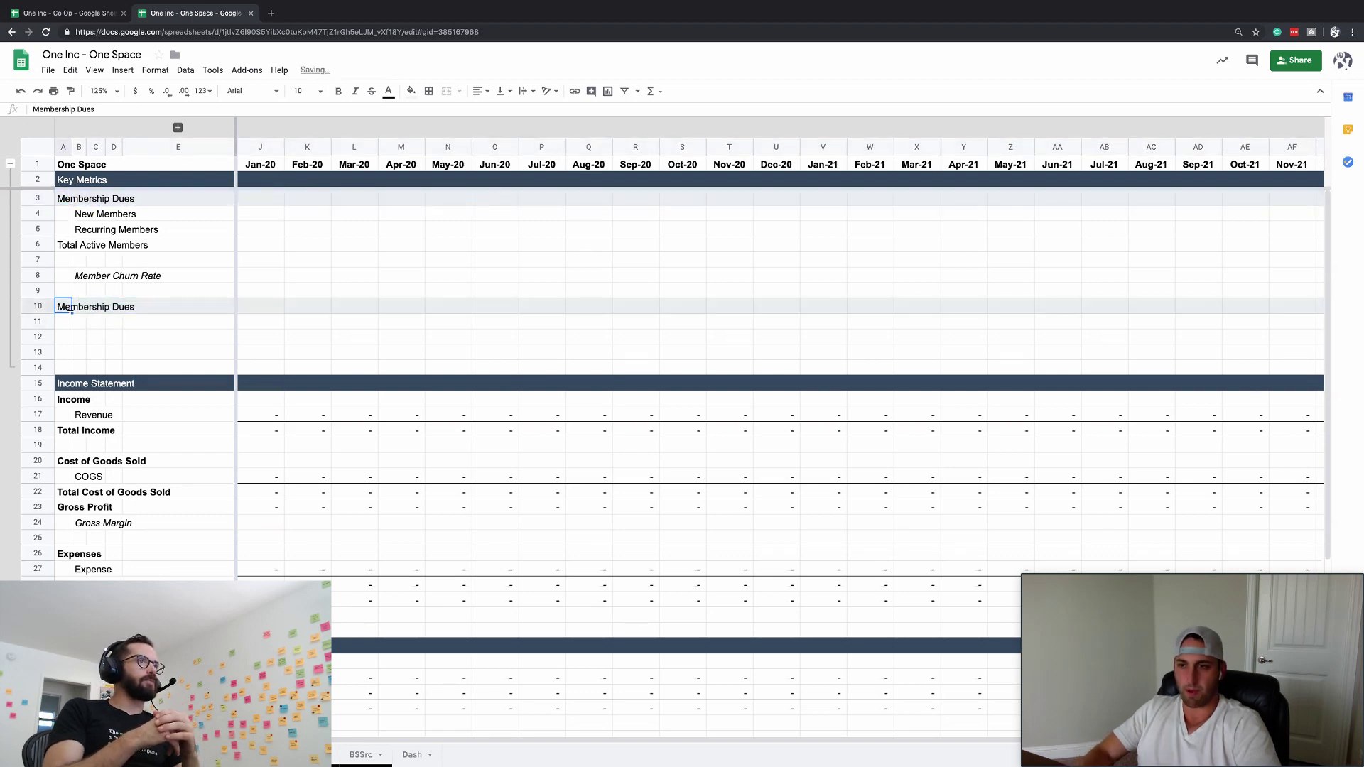
{"action": "type", "text": "Gath"}
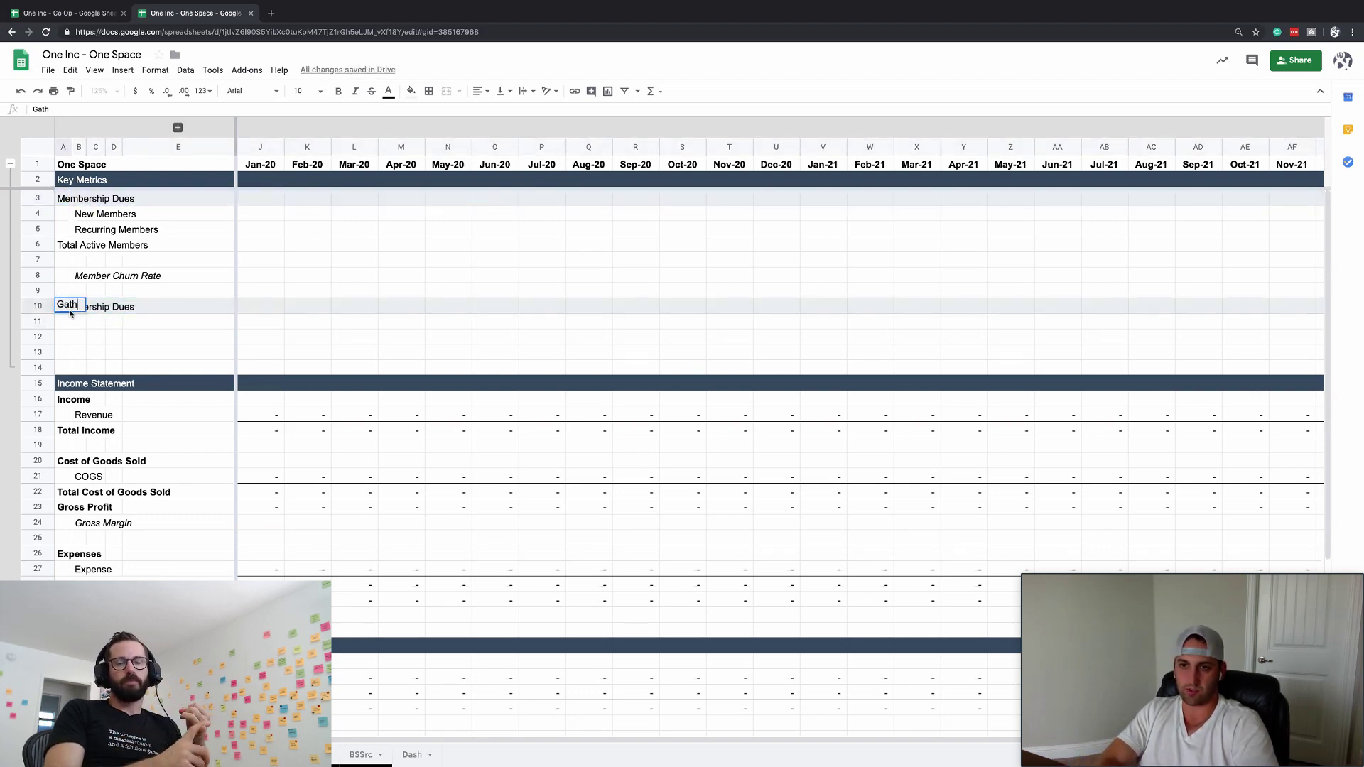
{"action": "type", "text": "er"}
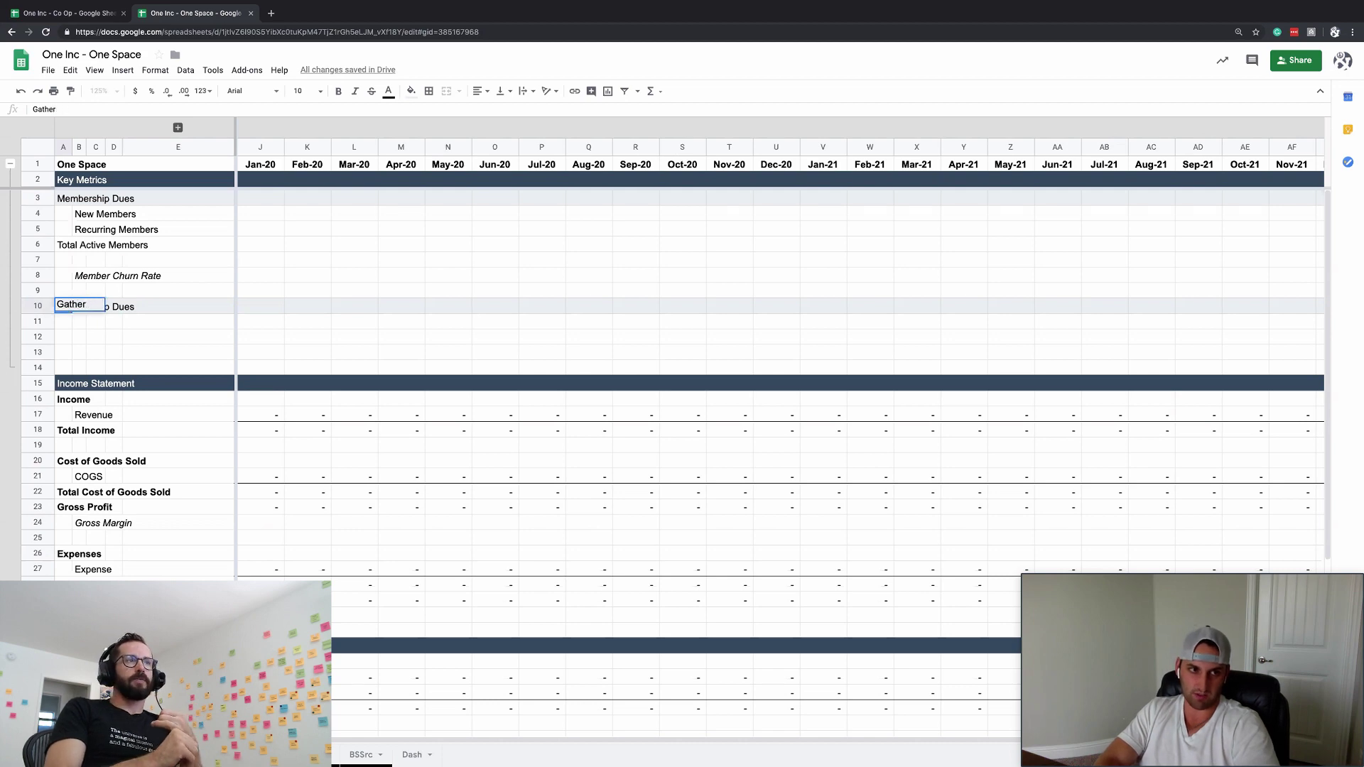
{"action": "type", "text": "sinings"}
{"action": "key", "text": "Return"}
{"action": "key", "text": "Up"}
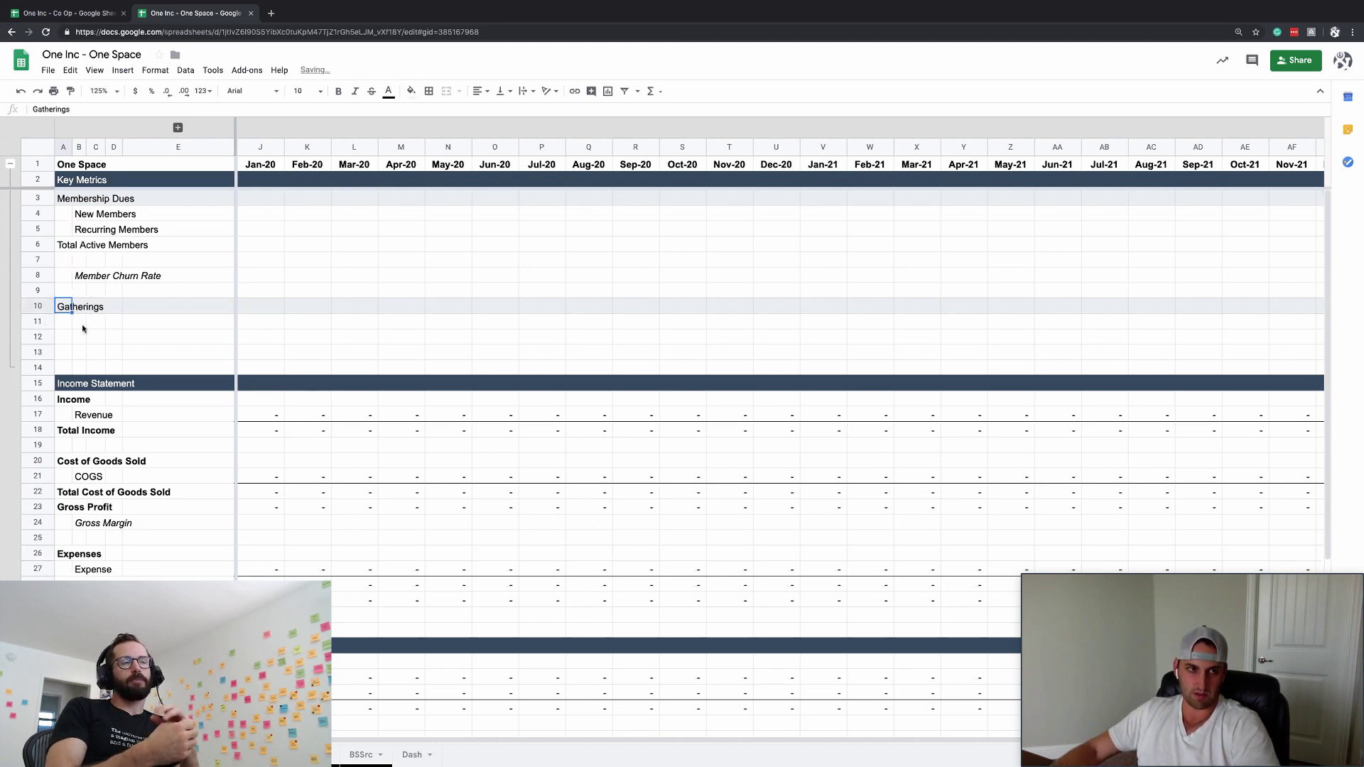
{"action": "left_click", "coordinate": [70, 323]}
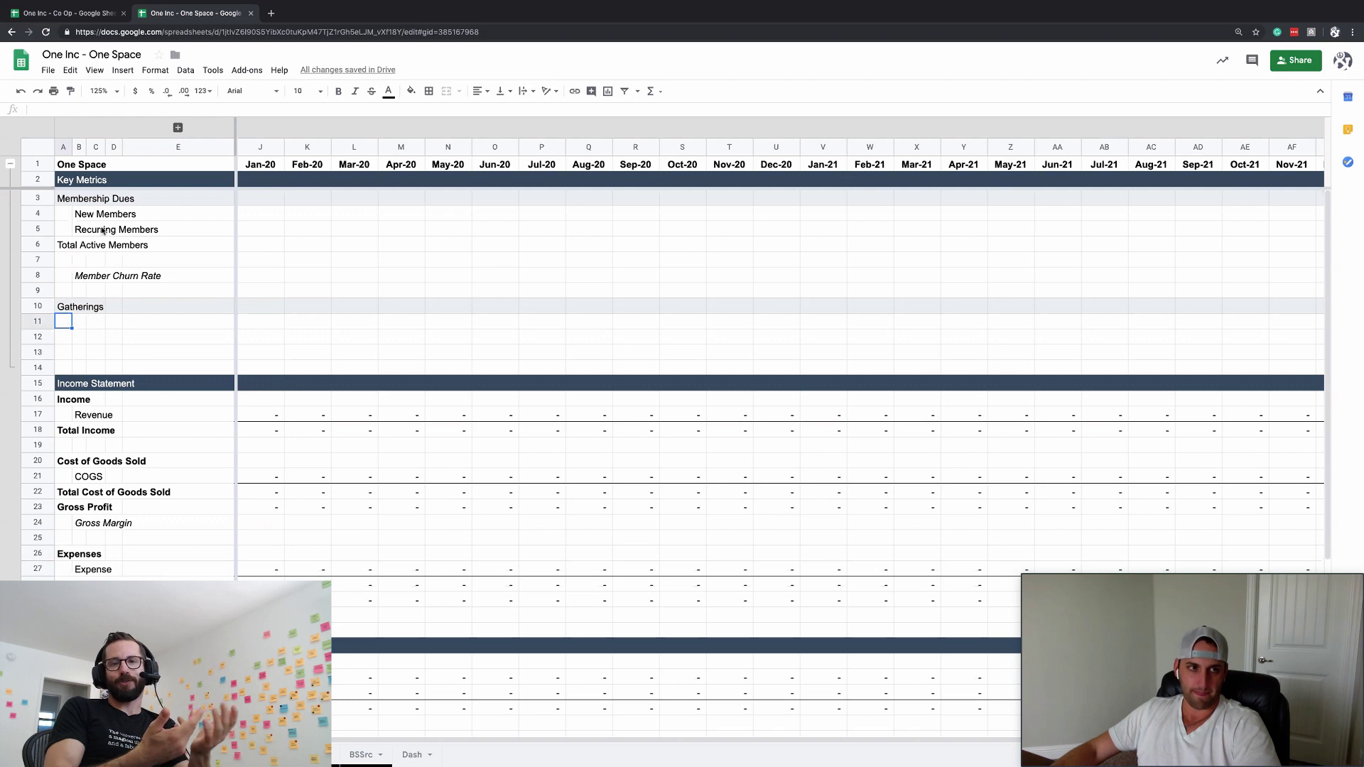
{"action": "type", "text": "Nu"}
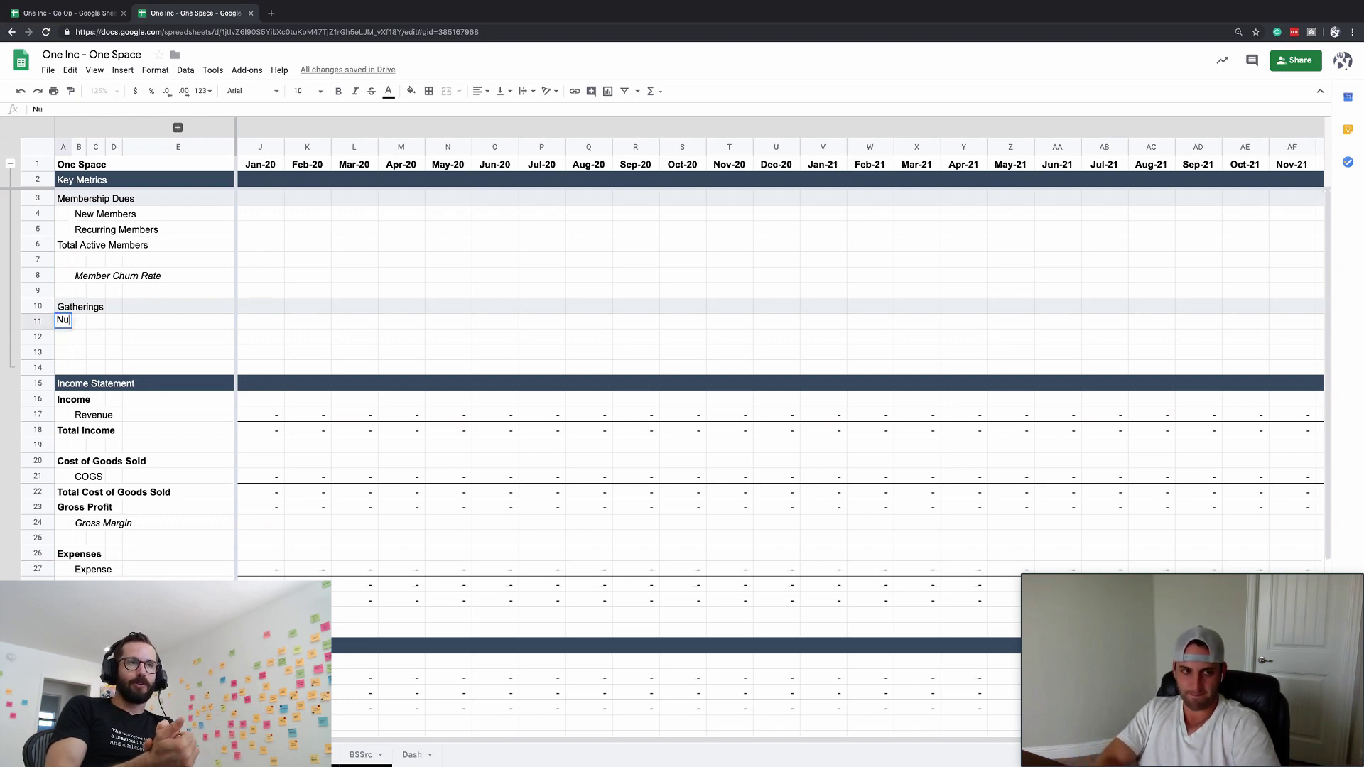
{"action": "type", "text": "mber Of Even"}
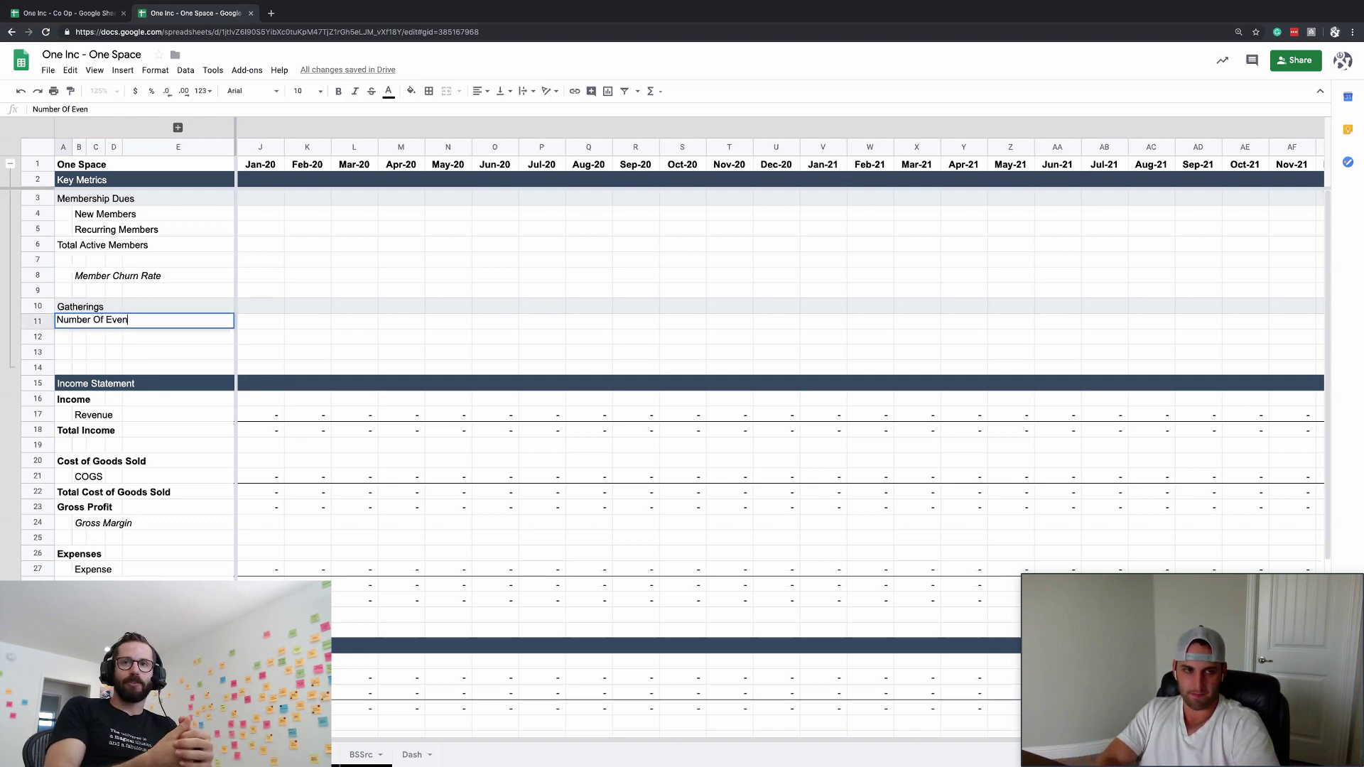
{"action": "type", "text": "ts"}
{"action": "key", "text": "Return"}
{"action": "key", "text": "Down"}
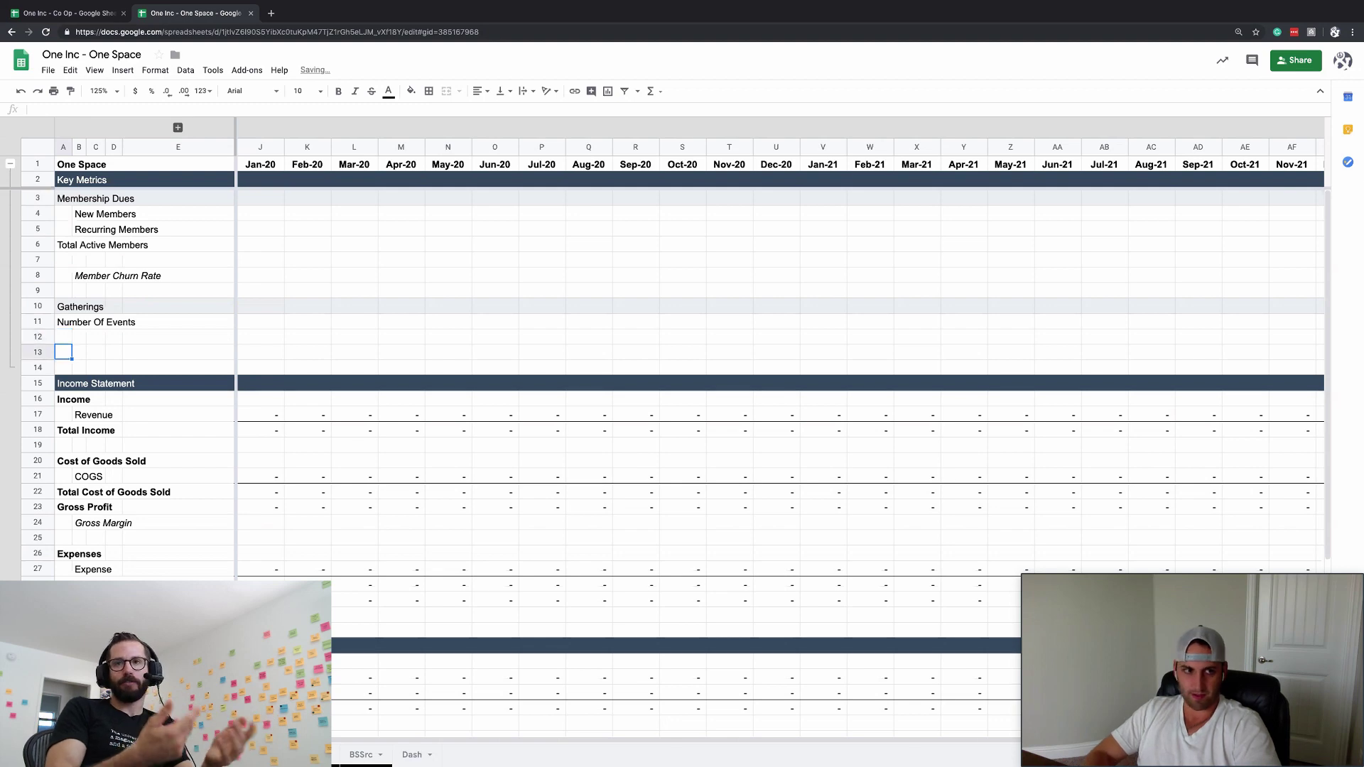
- Label the indented B12 row Citizen Attendees, replacing the trial ARPU Event label
{"action": "left_click", "coordinate": [78, 336]}
{"action": "type", "text": "A"}
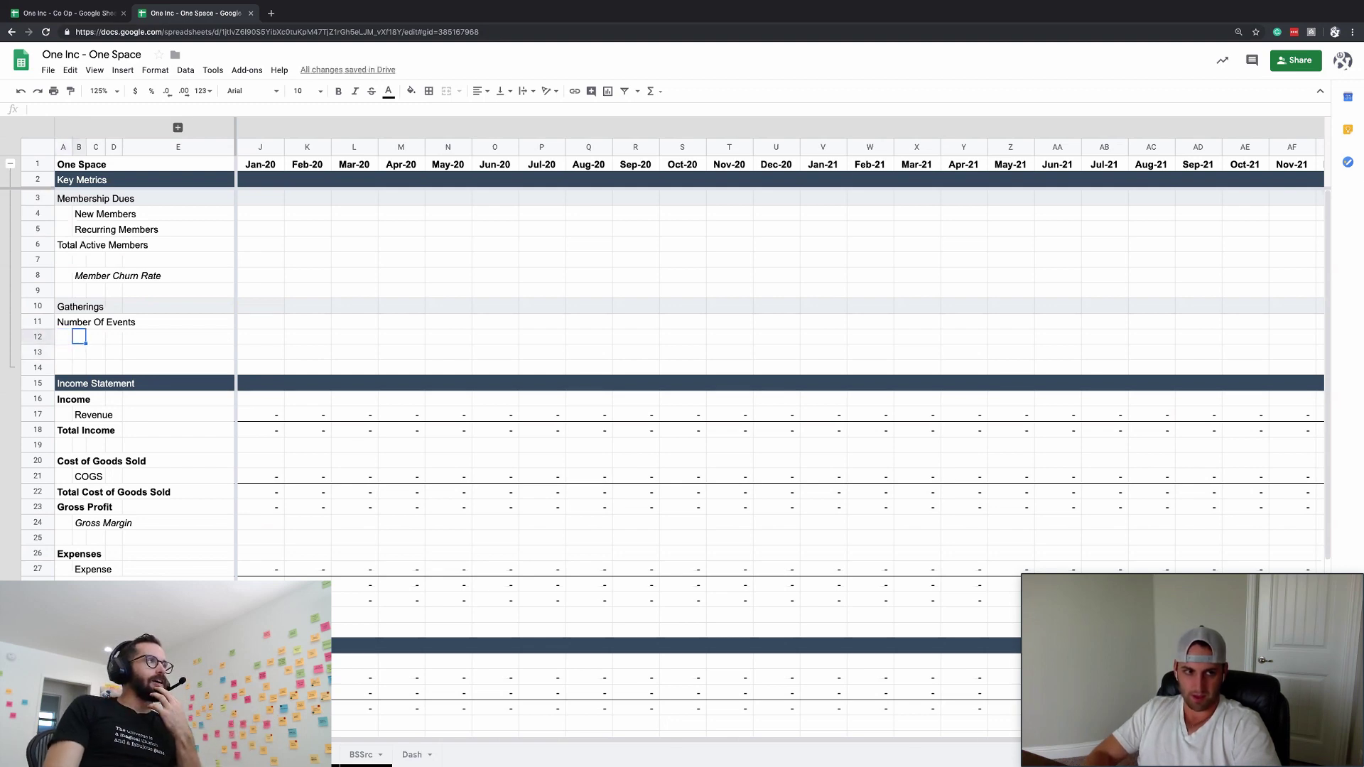
{"action": "type", "text": "RPU Event"}
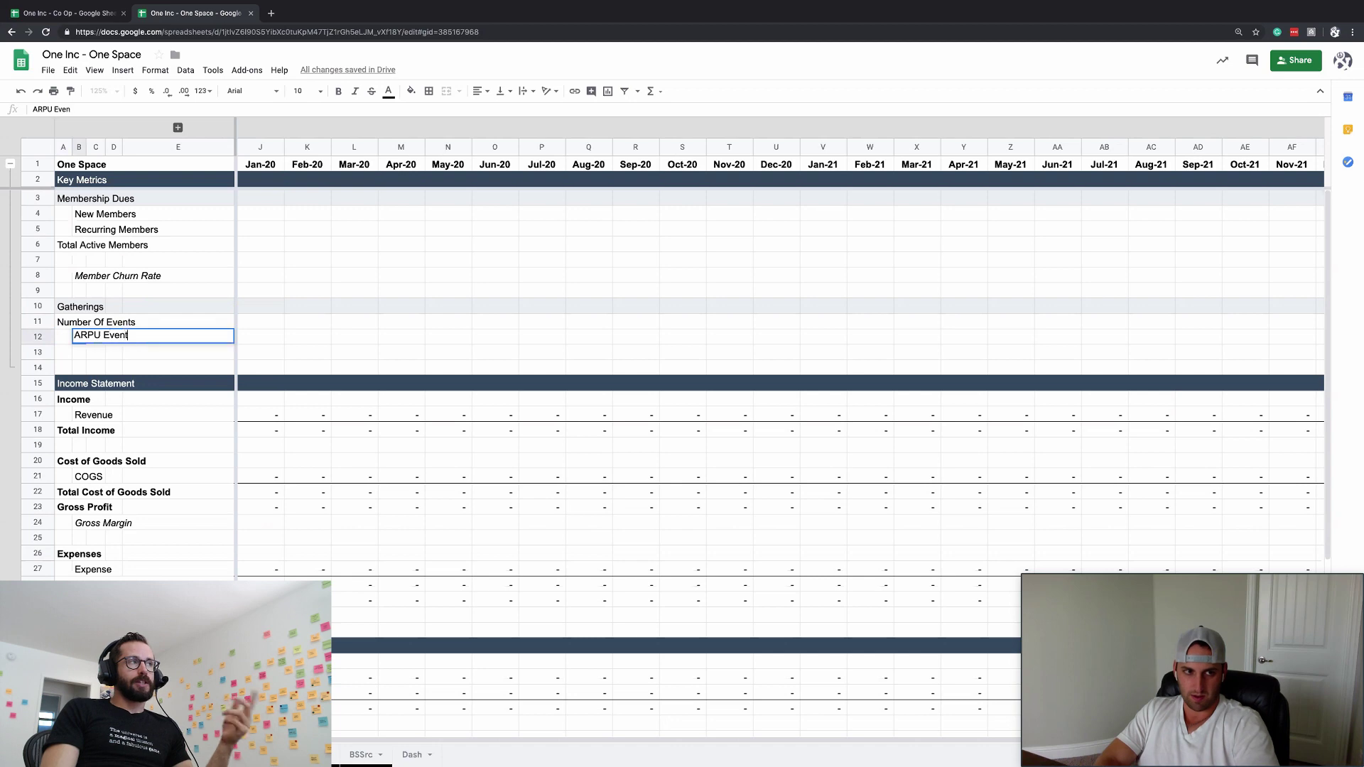
{"action": "key", "text": "Return"}
{"action": "left_click", "coordinate": [63, 352]}
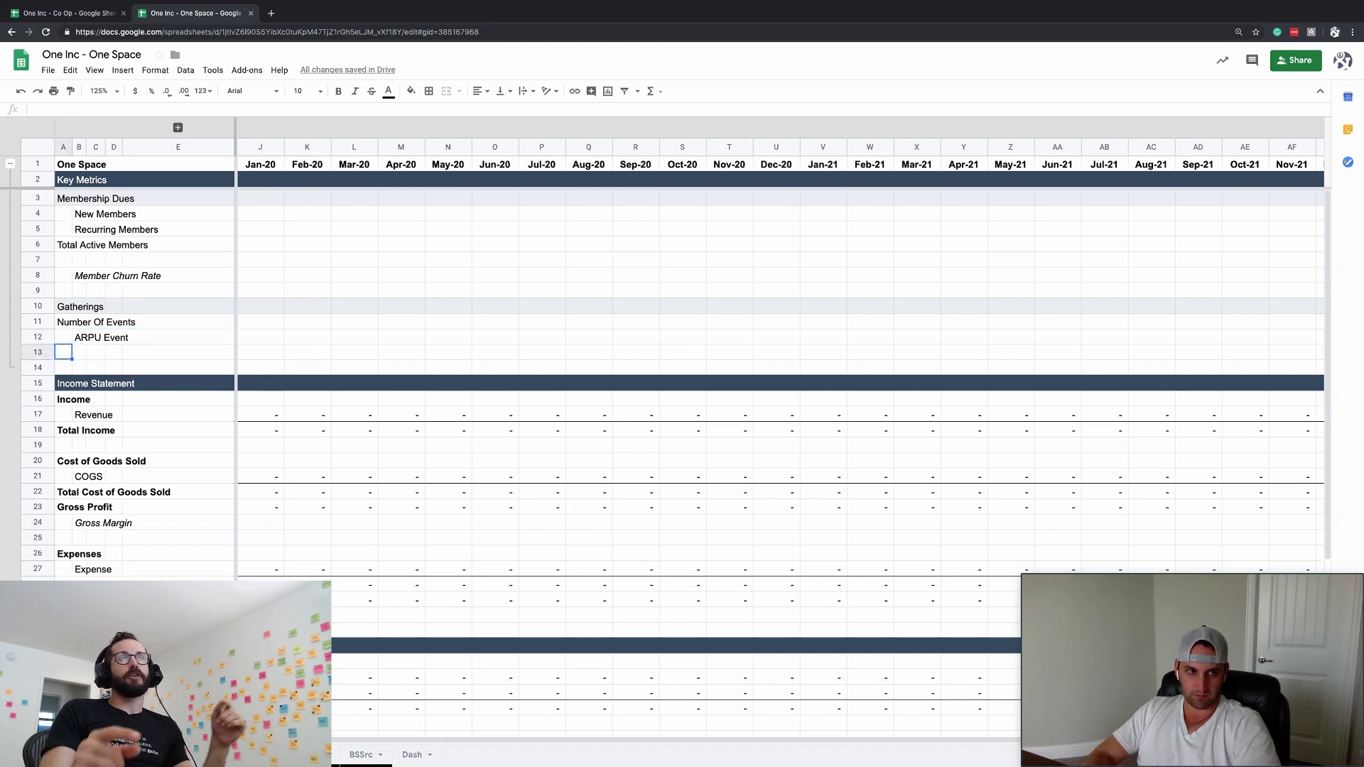
{"action": "left_click", "coordinate": [63, 336]}
{"action": "key", "text": "Right"}
{"action": "type", "text": "Av"}
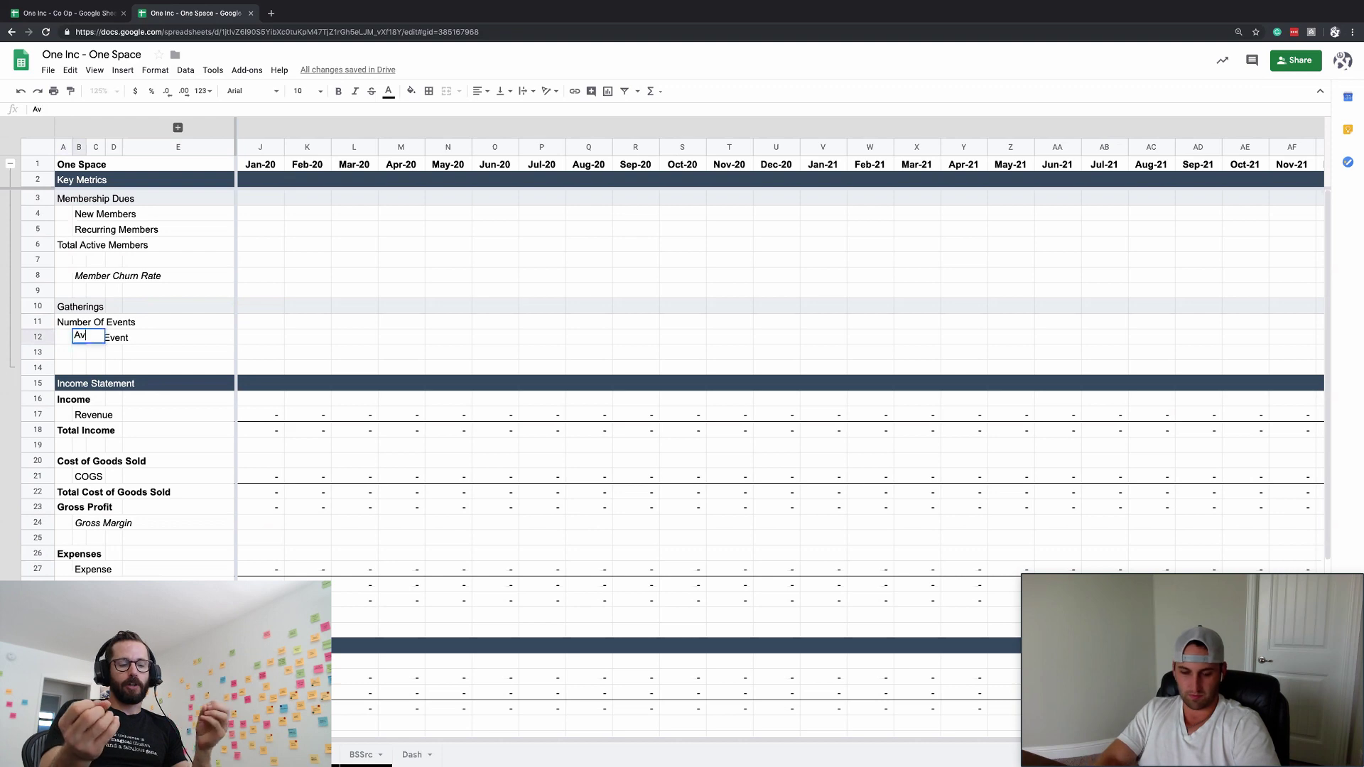
{"action": "type", "text": "g Member"}
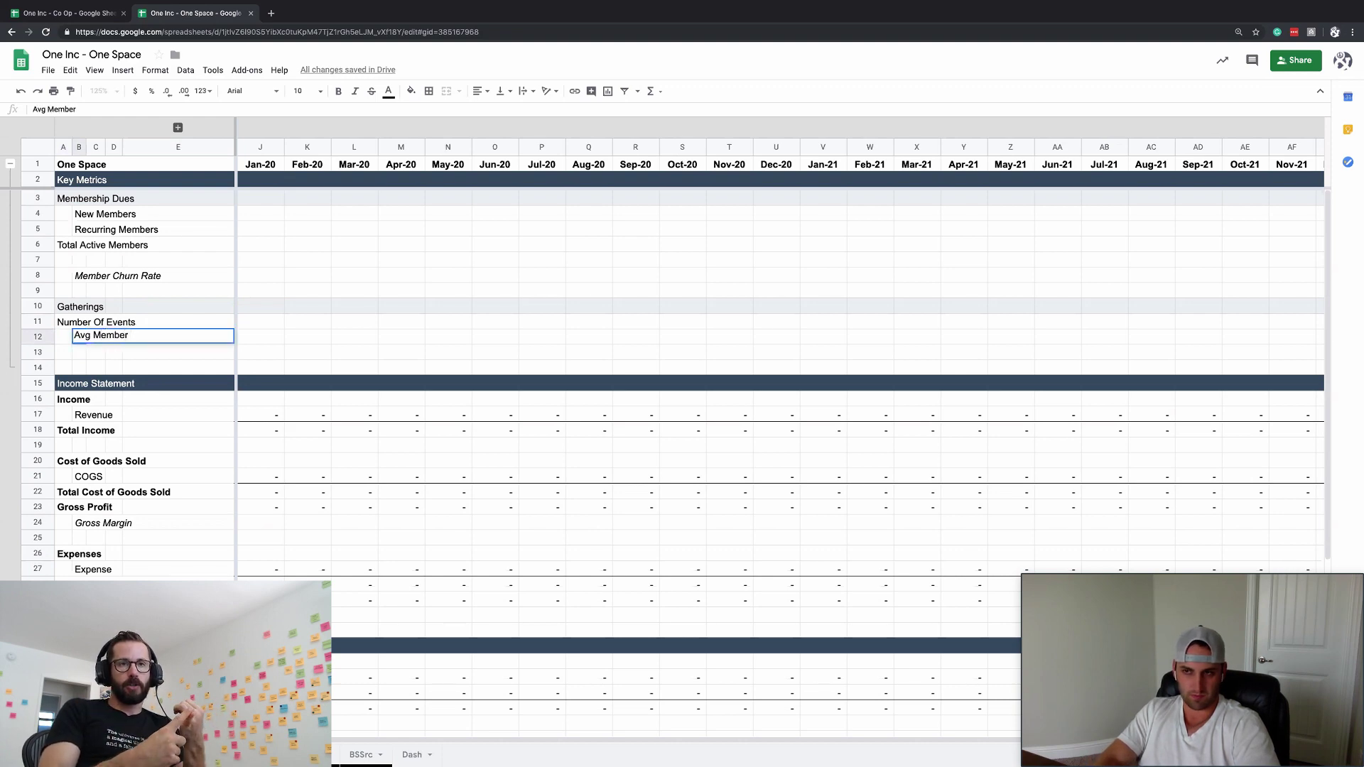
{"action": "key", "text": "Escape"}
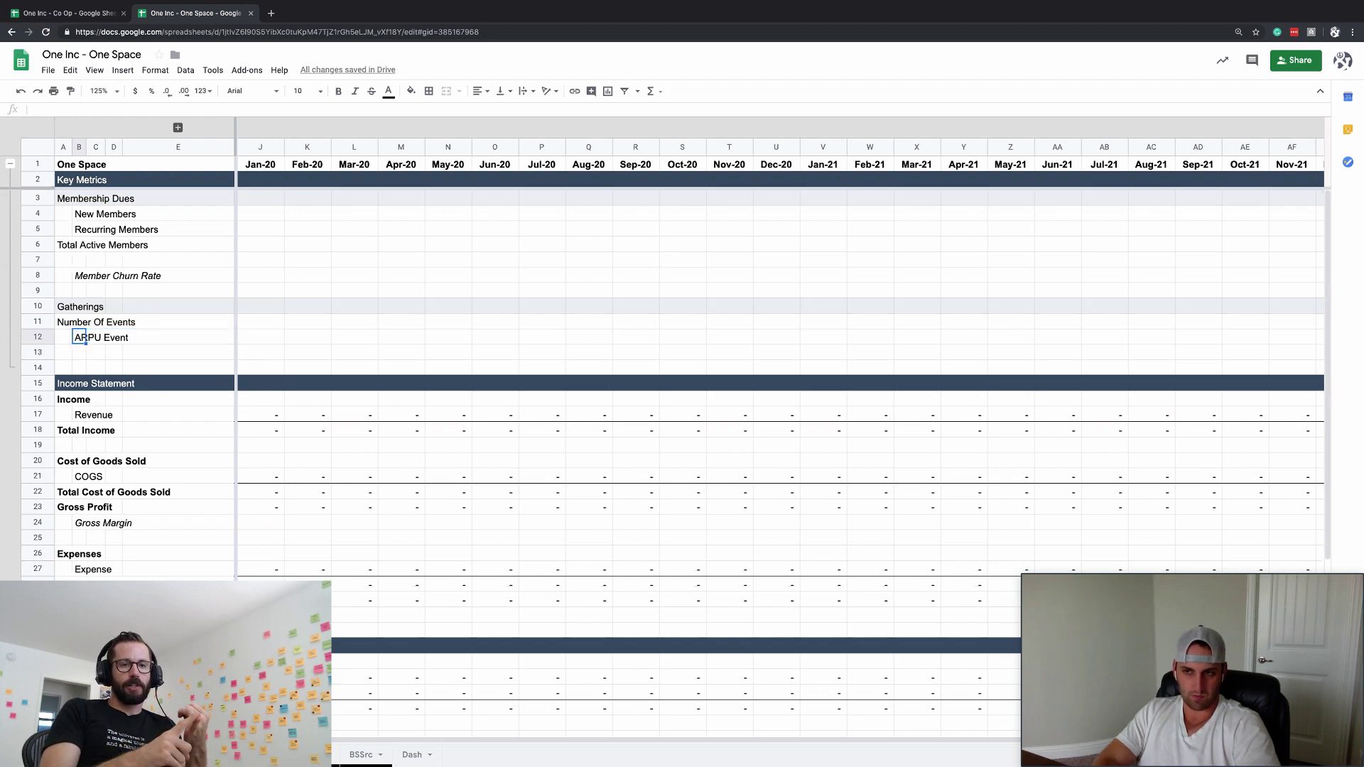
{"action": "type", "text": "Citizen "}
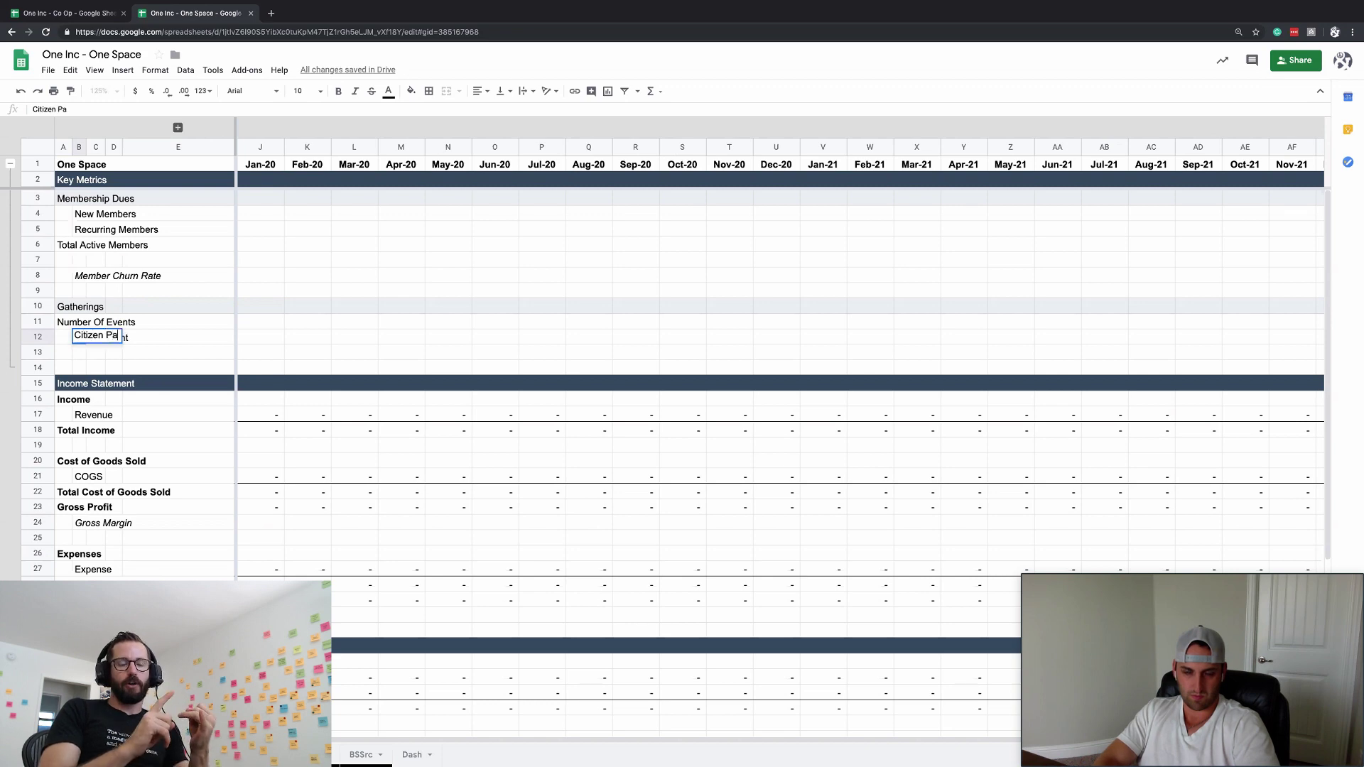
{"action": "type", "text": "At"}
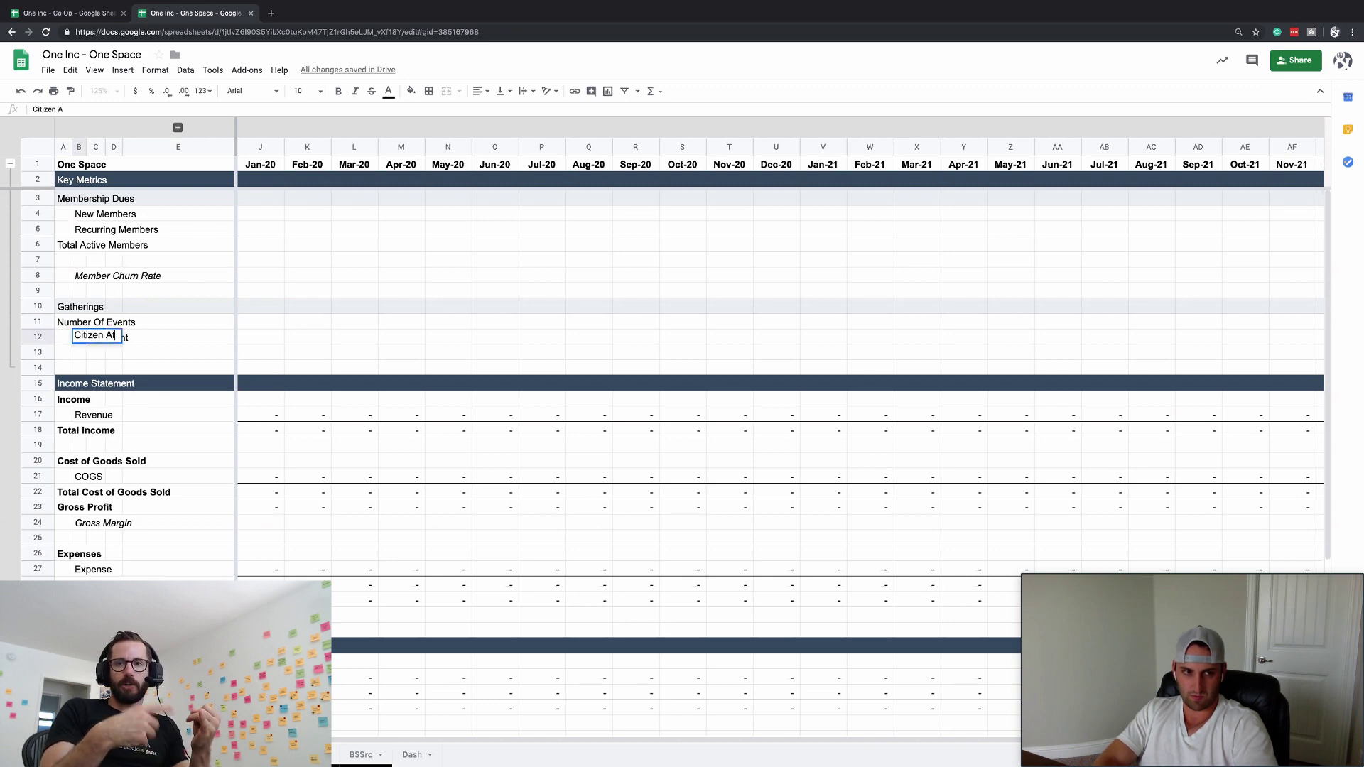
{"action": "type", "text": "tendees"}
{"action": "key", "text": "Return"}
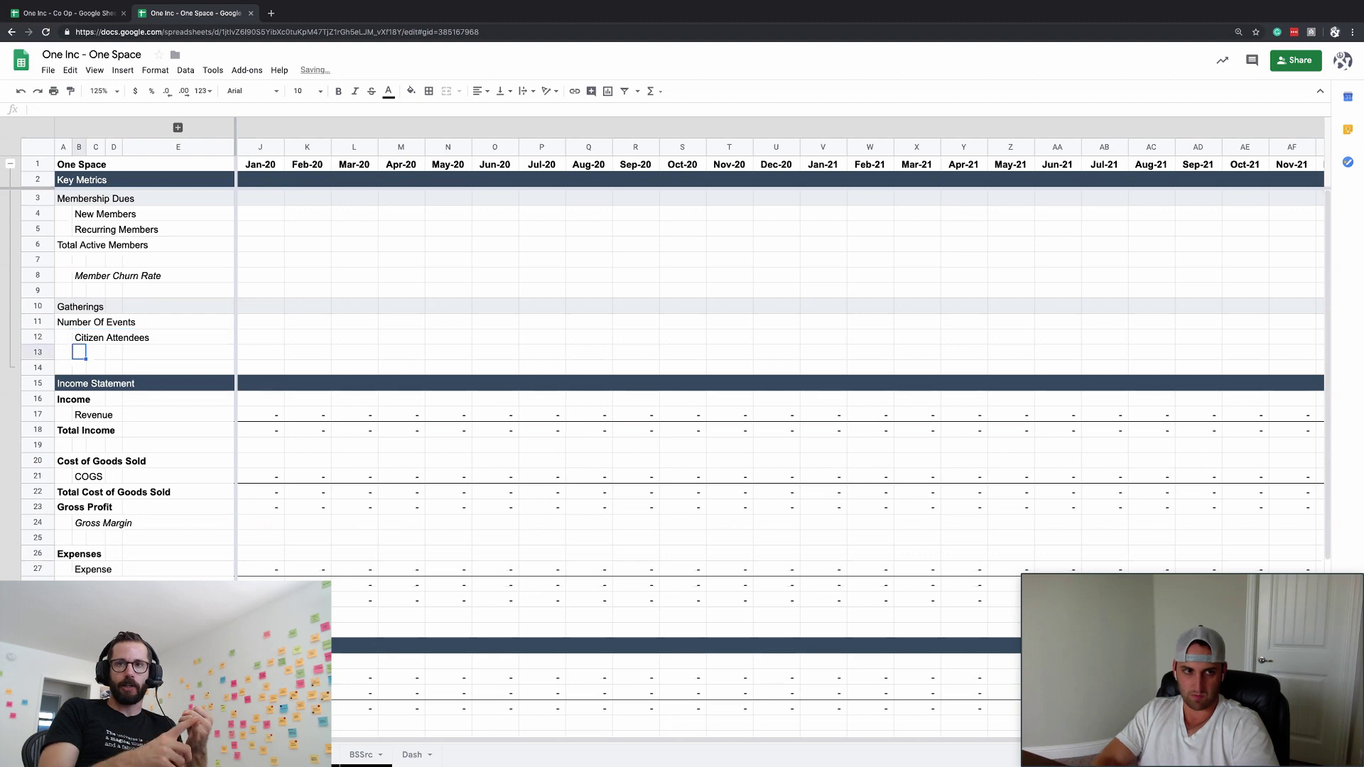
{"action": "left_click", "coordinate": [64, 352]}
- Insert eleven blank rows (1, then 3, then 7) above the Income Statement
{"action": "right_click", "coordinate": [63, 351]}
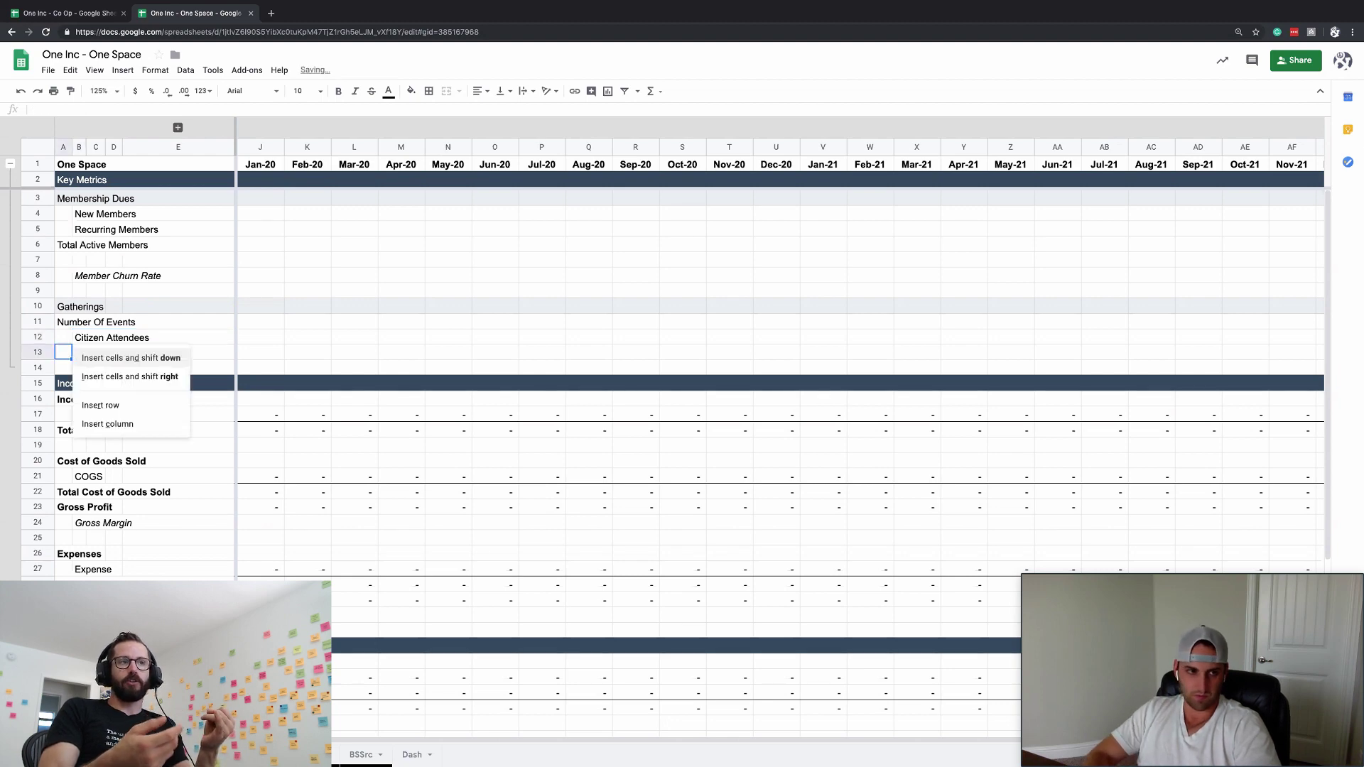
{"action": "left_click", "coordinate": [135, 371]}
{"action": "left_click_drag", "start_coordinate": [63, 367], "coordinate": [63, 383]}
{"action": "right_click", "coordinate": [64, 382]}
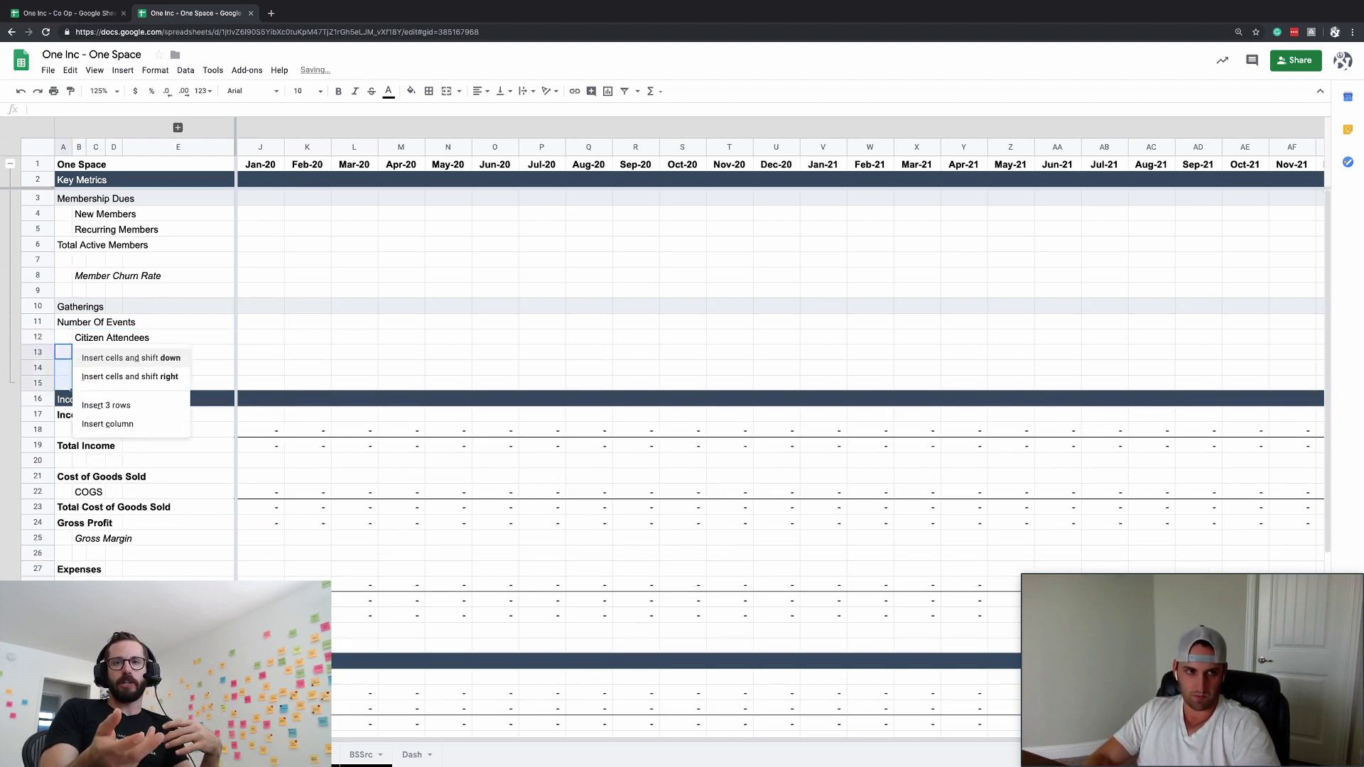
{"action": "left_click", "coordinate": [107, 371]}
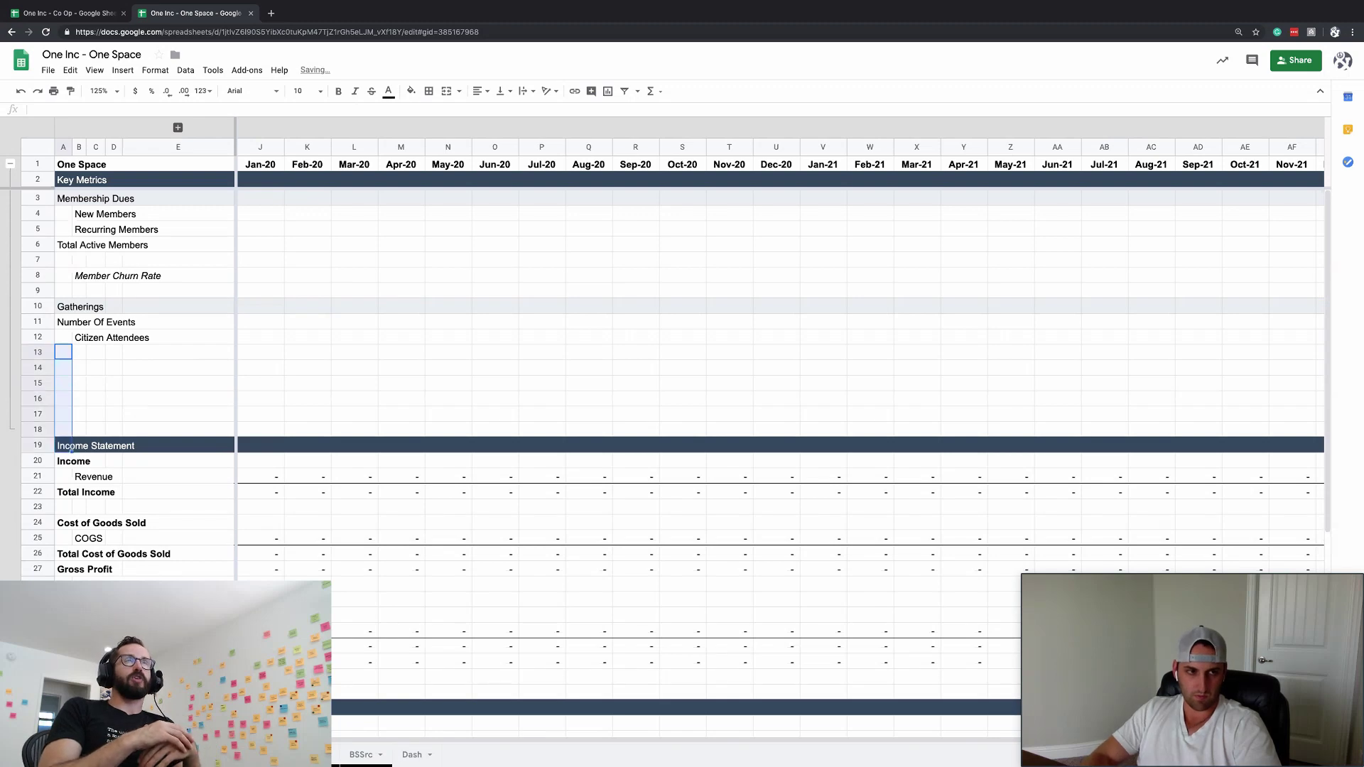
{"action": "right_click", "coordinate": [71, 447]}
{"action": "left_click", "coordinate": [105, 404]}
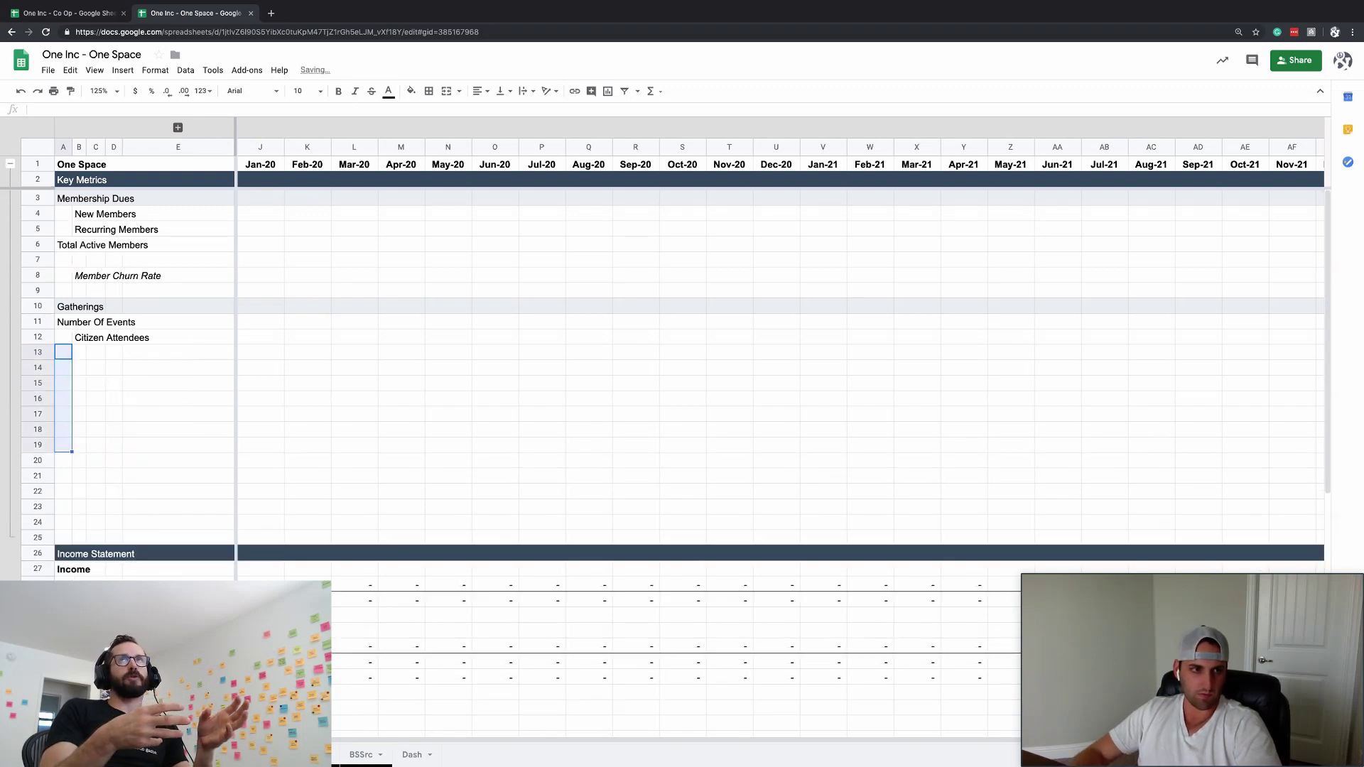
{"action": "left_click", "coordinate": [114, 383]}
- Group Membership Dues detail rows 4–8 and the Gatherings row into collapsible groups
{"action": "left_click_drag", "start_coordinate": [38, 214], "coordinate": [38, 276]}
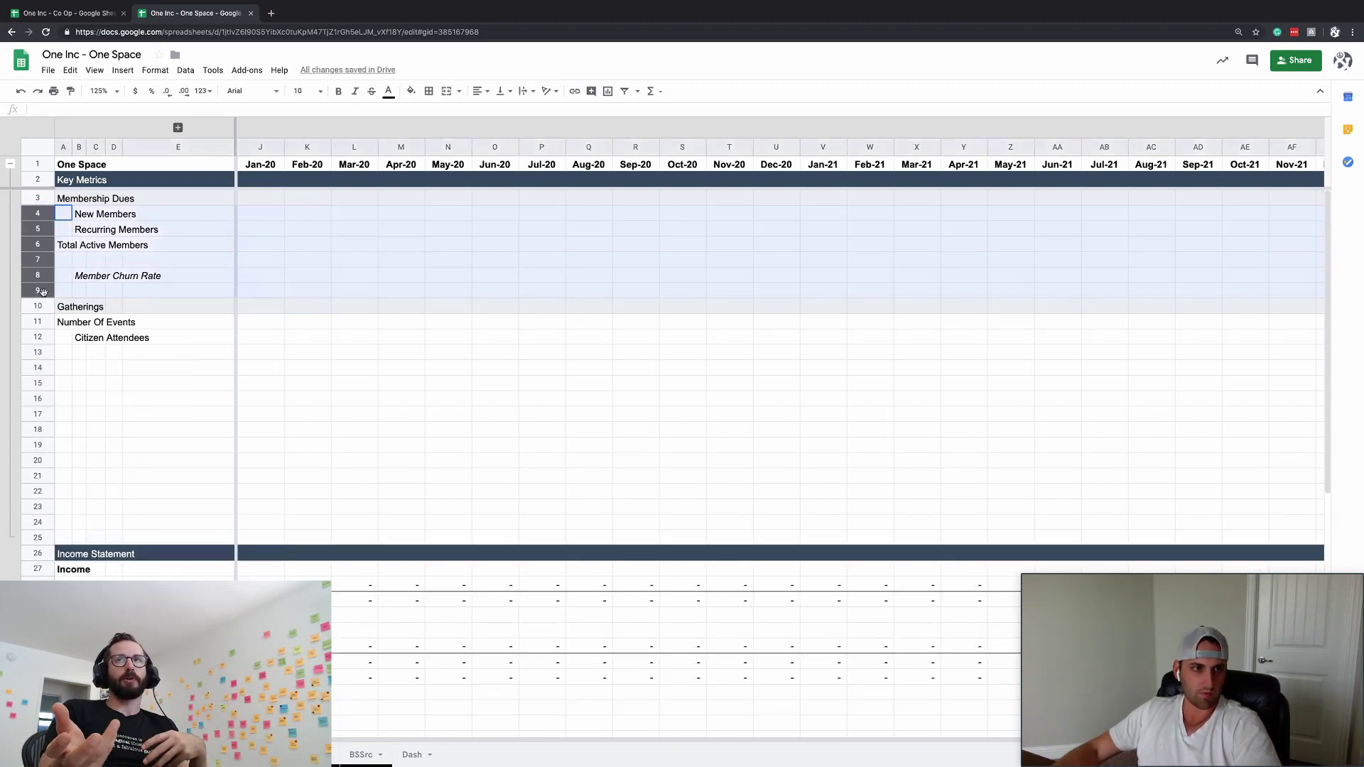
{"action": "key", "text": "alt+shift+Right"}
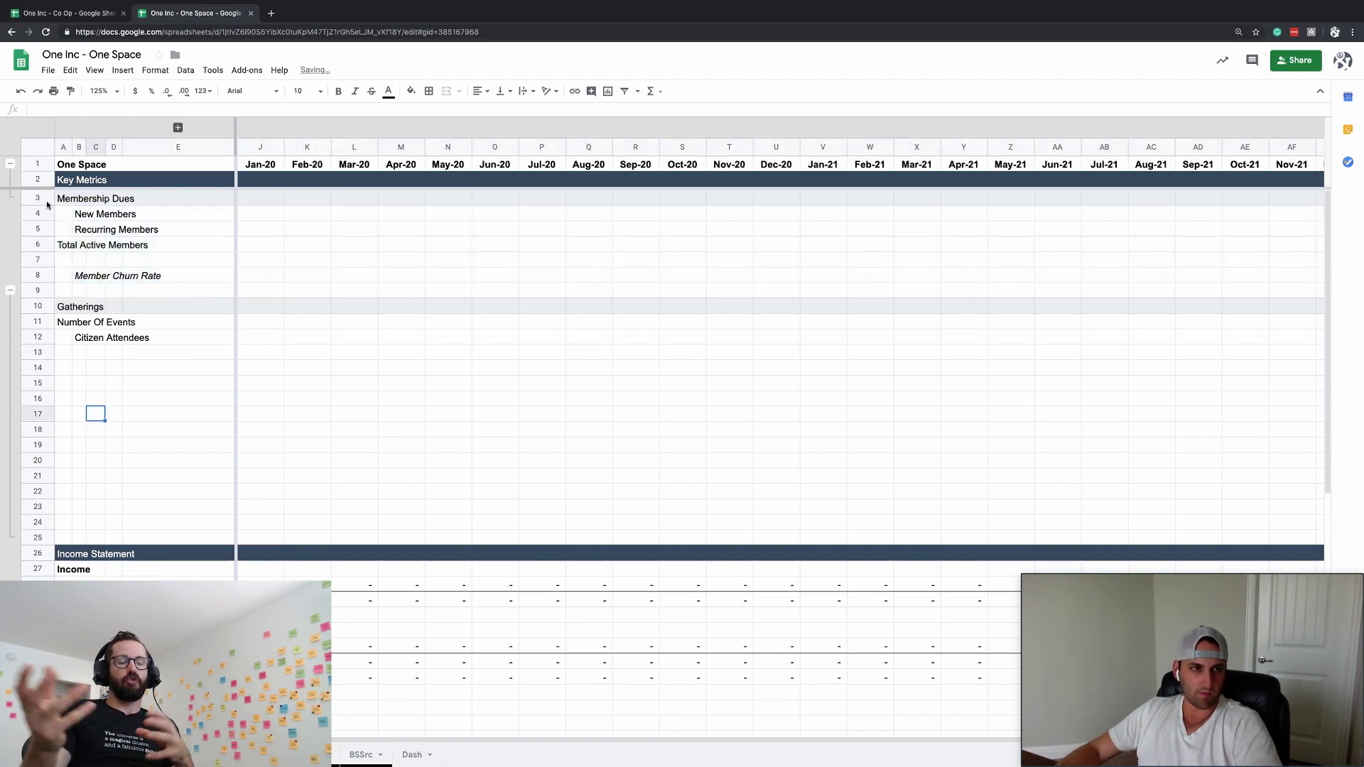
{"action": "left_click", "coordinate": [38, 198]}
{"action": "left_click_drag", "start_coordinate": [40, 181], "coordinate": [39, 194]}
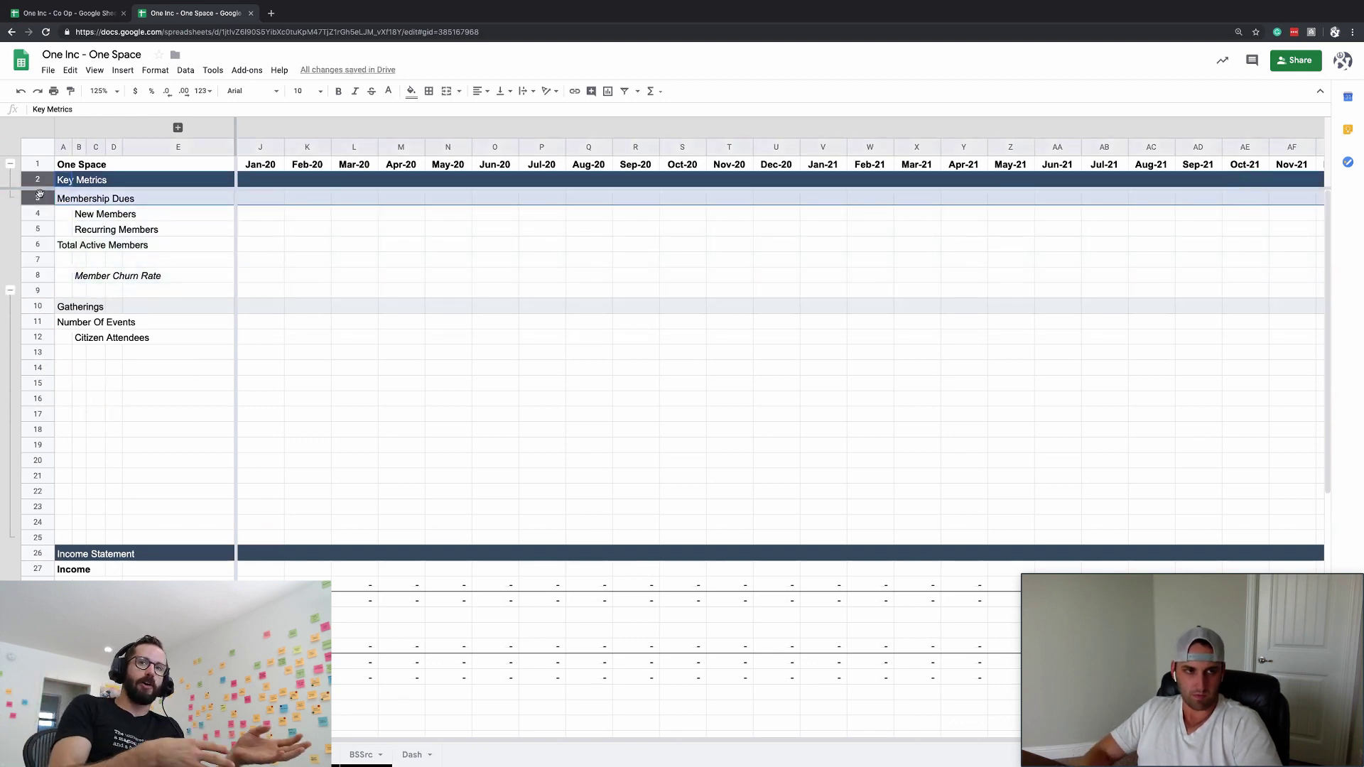
{"action": "left_click", "coordinate": [66, 354]}
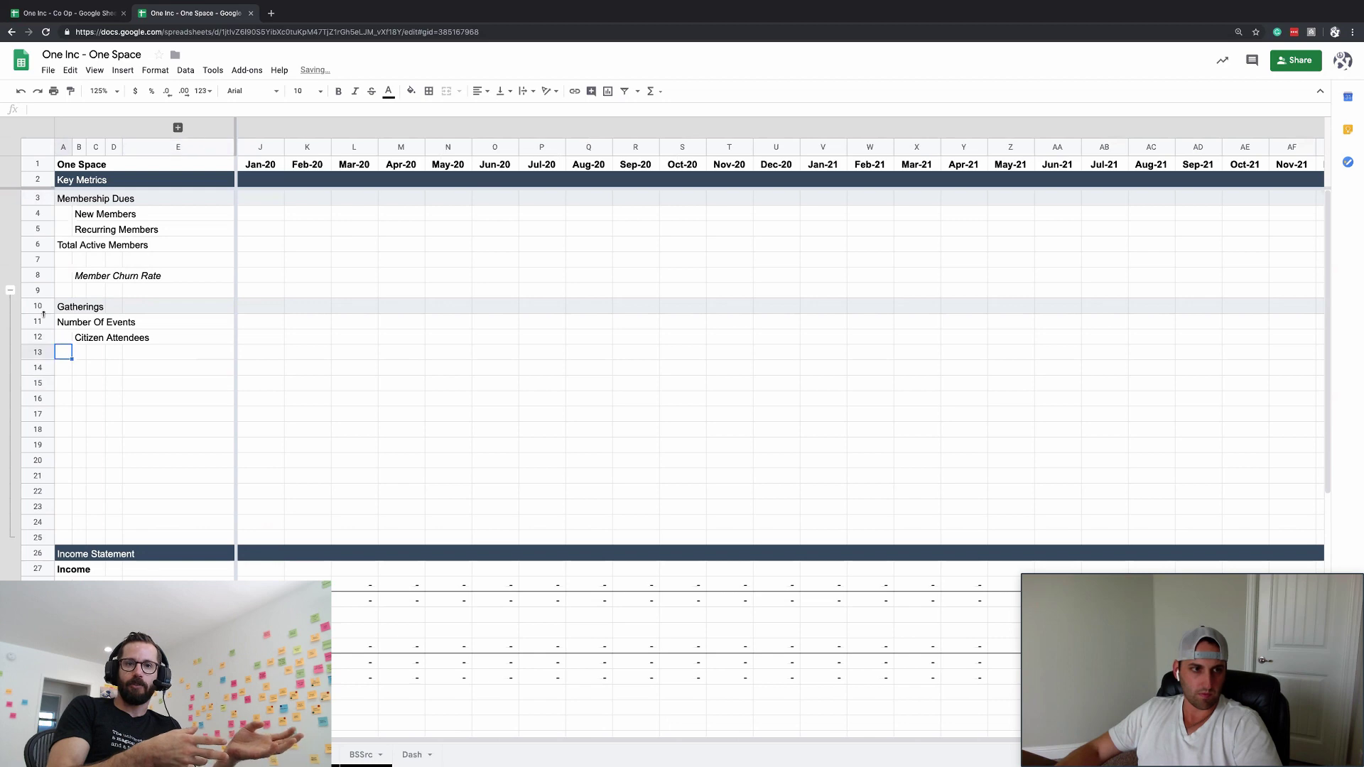
{"action": "left_click", "coordinate": [41, 308]}
{"action": "key", "text": "alt+shift+Right"}
{"action": "left_click", "coordinate": [170, 448]}
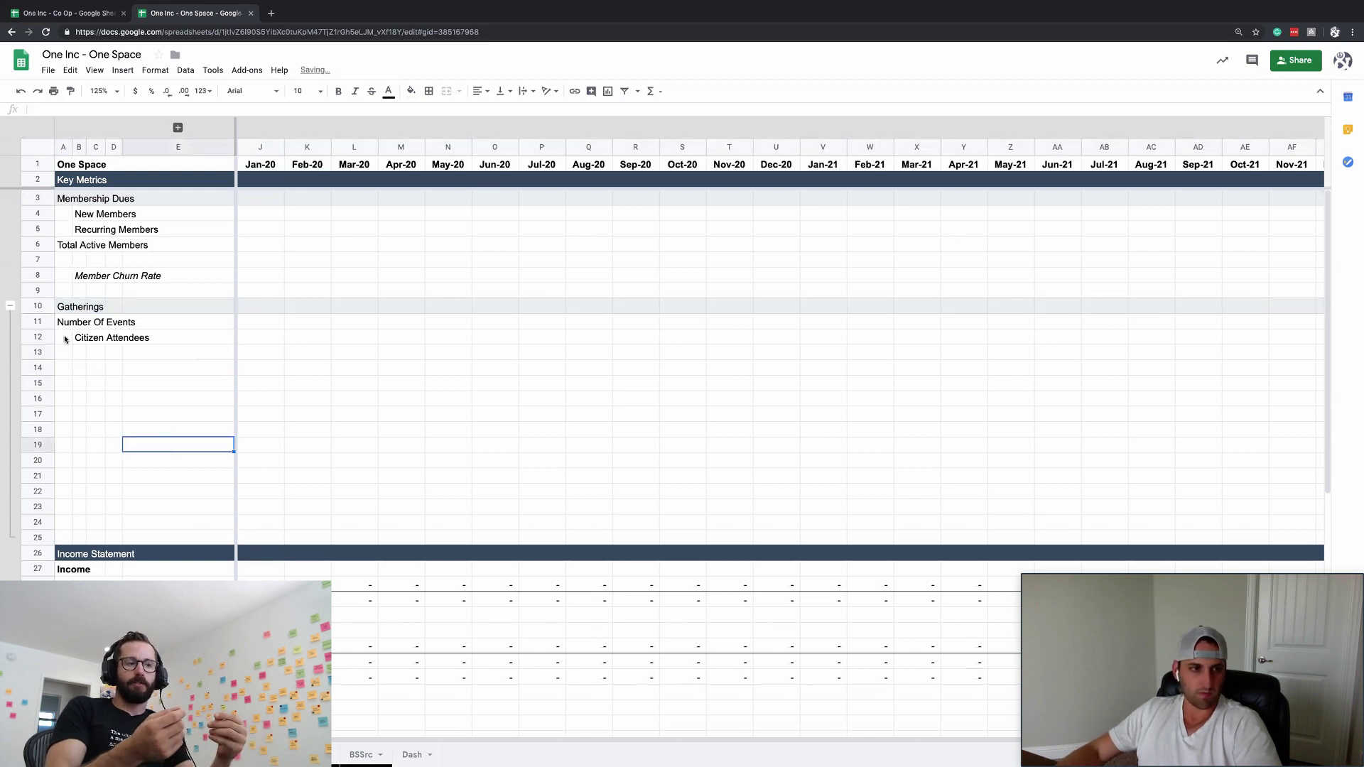
- Regroup the Membership Dues detail rows as rows 4 to 9
{"action": "left_click_drag", "start_coordinate": [37, 213], "coordinate": [35, 284]}
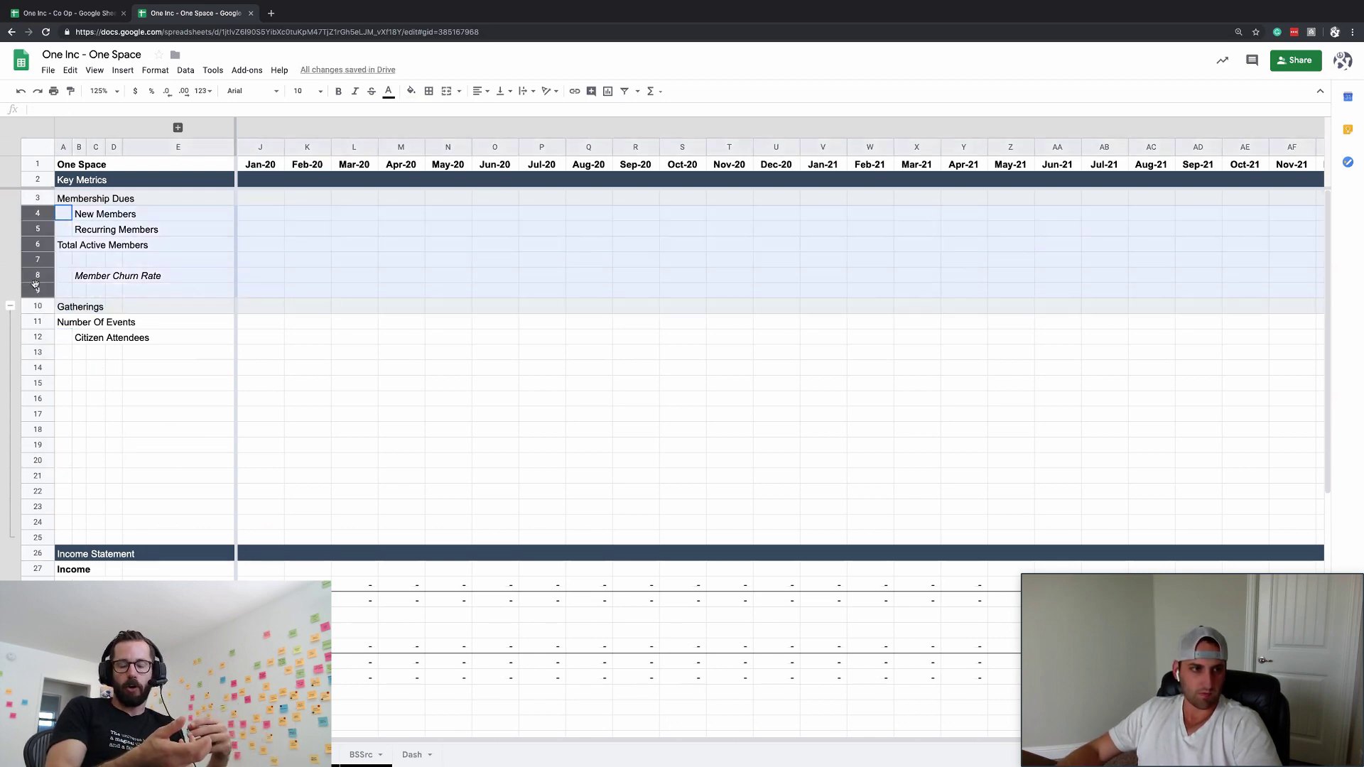
{"action": "key", "text": "alt+shift+Right"}
{"action": "left_click", "coordinate": [149, 459]}
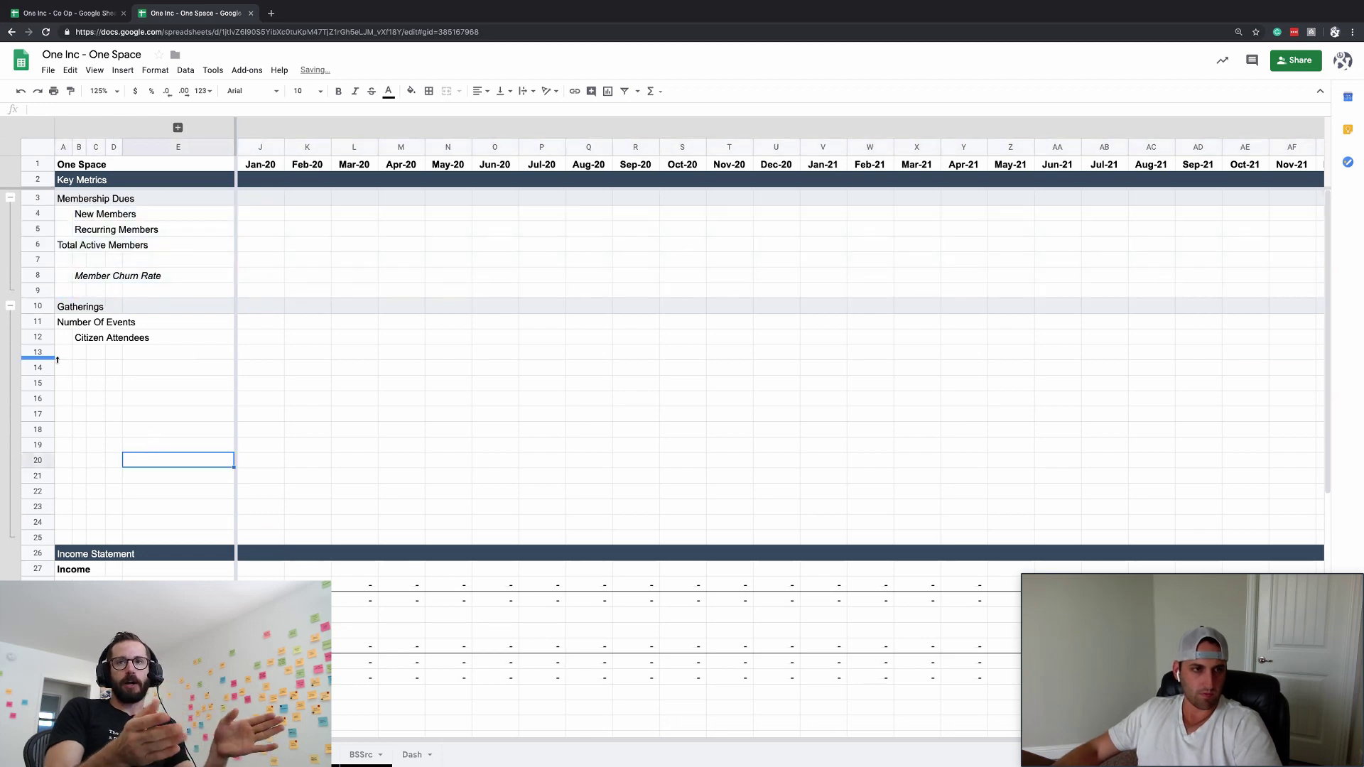
{"action": "left_click", "coordinate": [131, 383]}
{"action": "left_click", "coordinate": [72, 337]}
{"action": "left_click", "coordinate": [79, 367]}
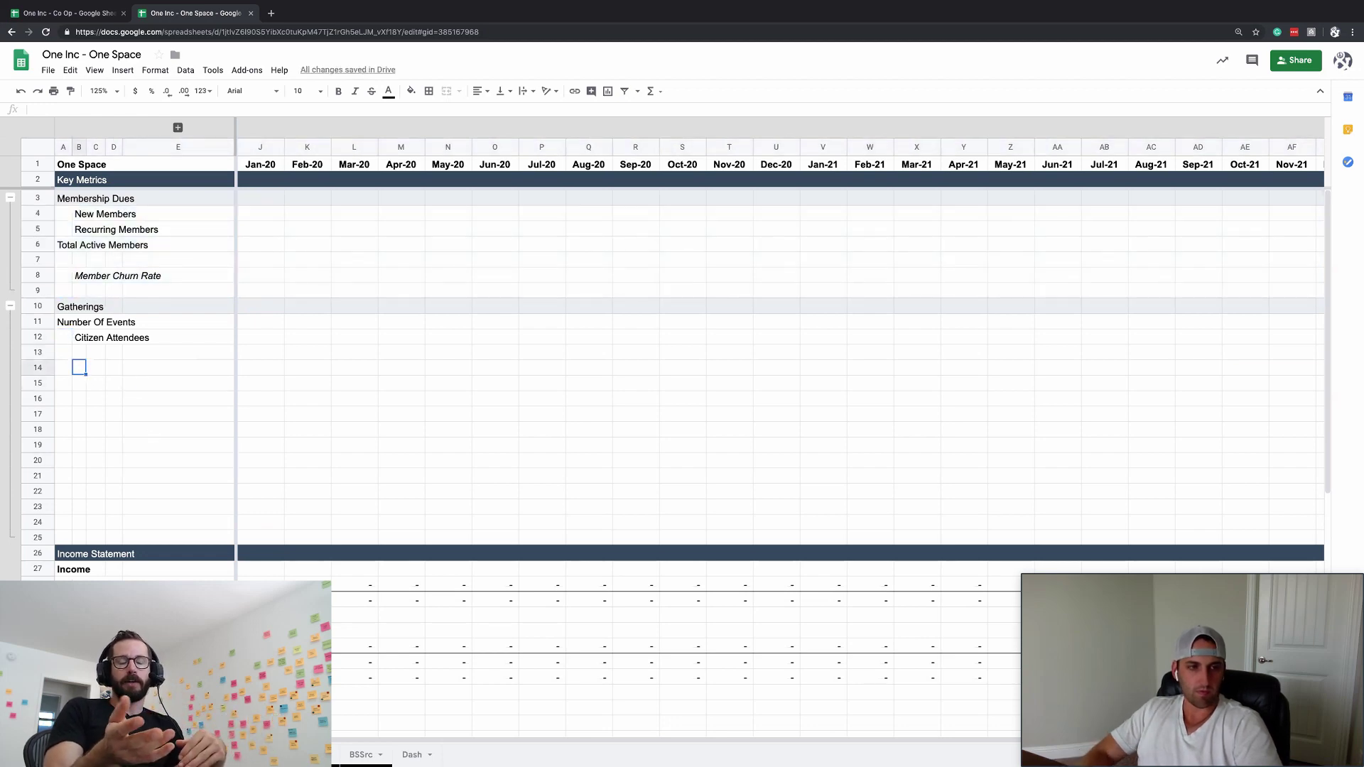
{"action": "key", "text": "Up"}
{"action": "key", "text": "Up"}
- Enter Tourists in B13, directly below Citizen Attendees
{"action": "key", "text": "ctrl+c"}
{"action": "key", "text": "Down"}
{"action": "key", "text": "ctrl+v"}
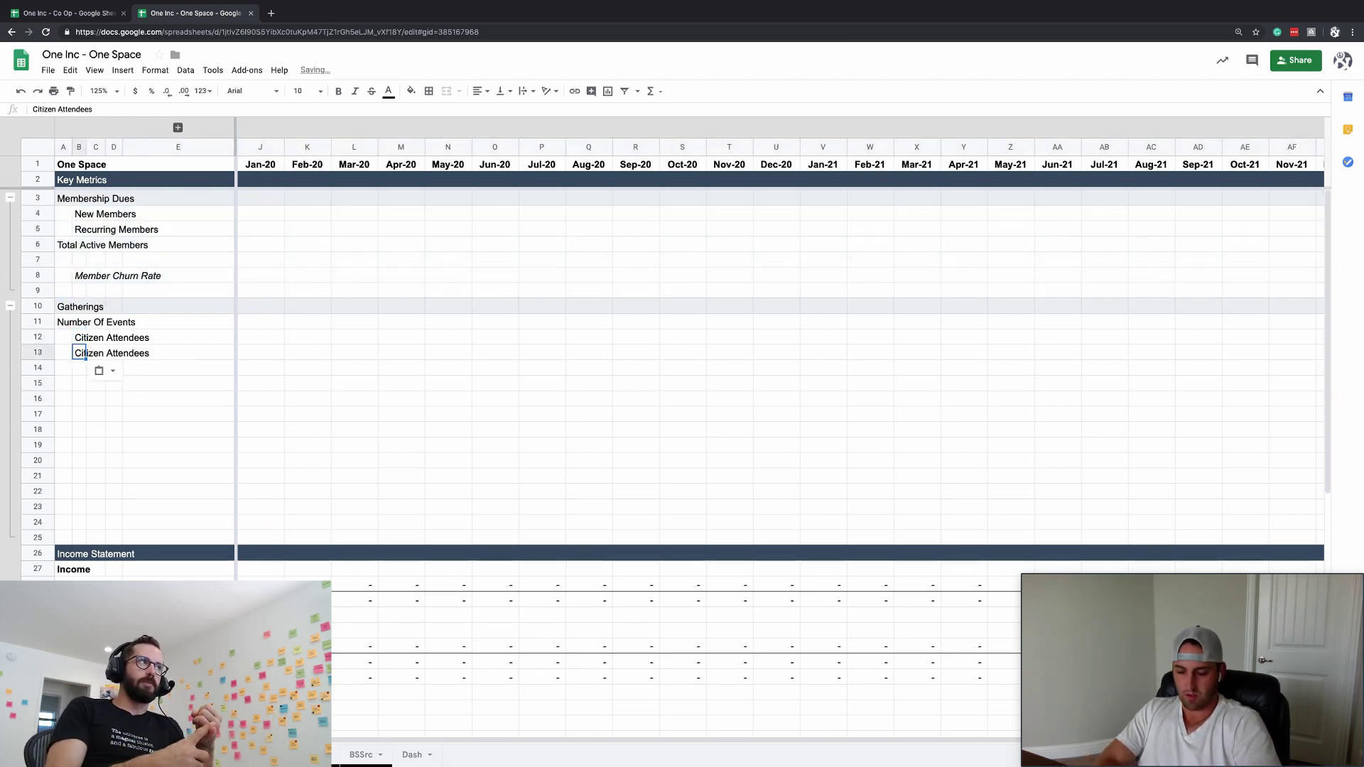
{"action": "key", "text": "Delete"}
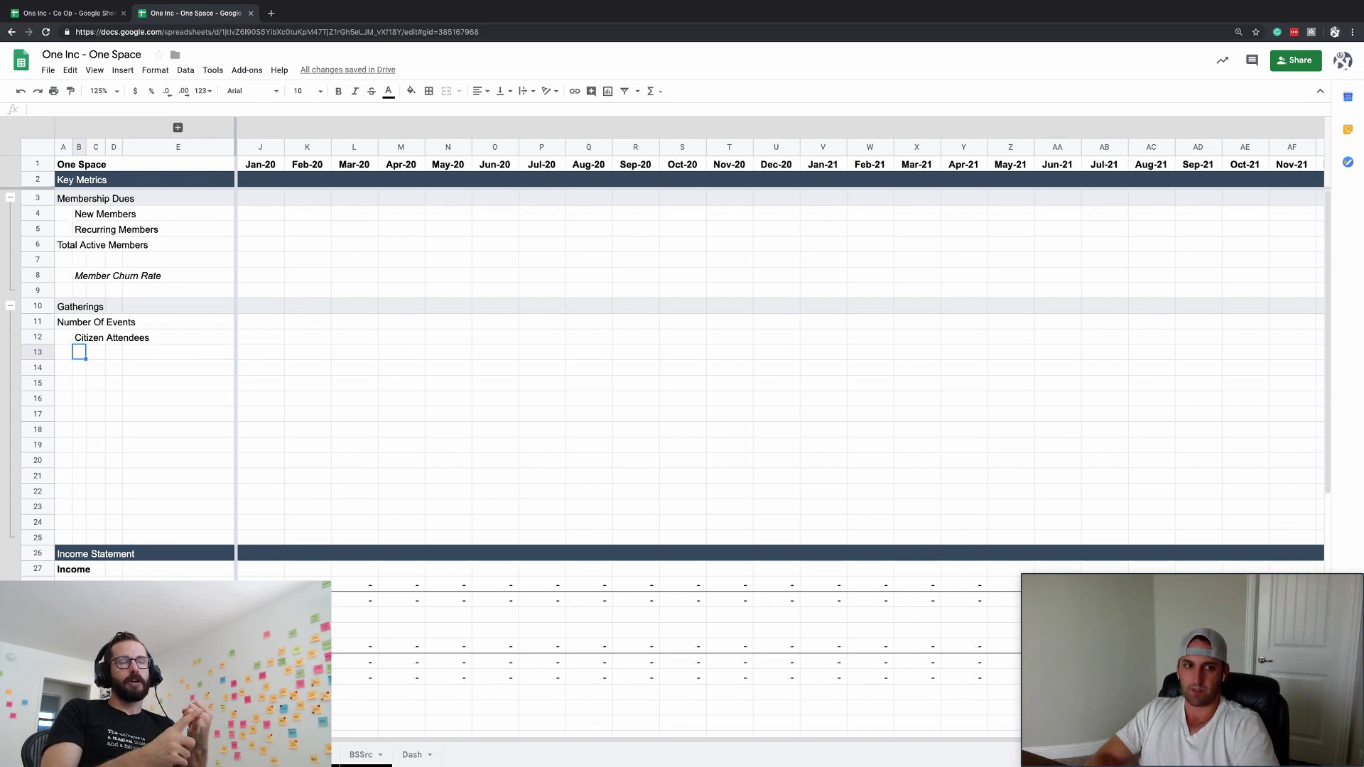
{"action": "type", "text": "Cisitor"}
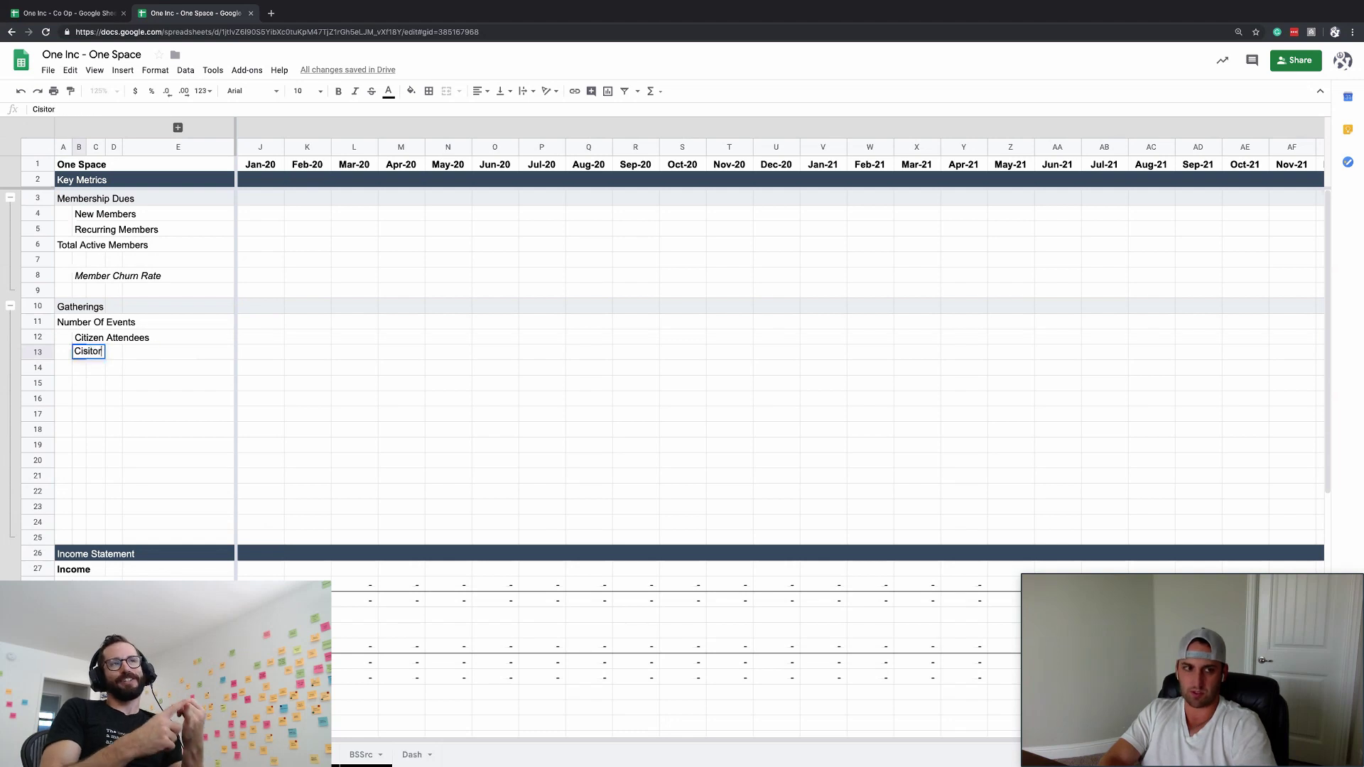
{"action": "key", "text": "BackSpace"}
{"action": "key", "text": "BackSpace"}
{"action": "key", "text": "BackSpace"}
{"action": "key", "text": "BackSpace"}
{"action": "key", "text": "BackSpace"}
{"action": "key", "text": "BackSpace"}
{"action": "key", "text": "BackSpace"}
{"action": "type", "text": "Guest"}
{"action": "key", "text": "BackSpace"}
{"action": "key", "text": "BackSpace"}
{"action": "key", "text": "BackSpace"}
{"action": "key", "text": "BackSpace"}
{"action": "key", "text": "BackSpace"}
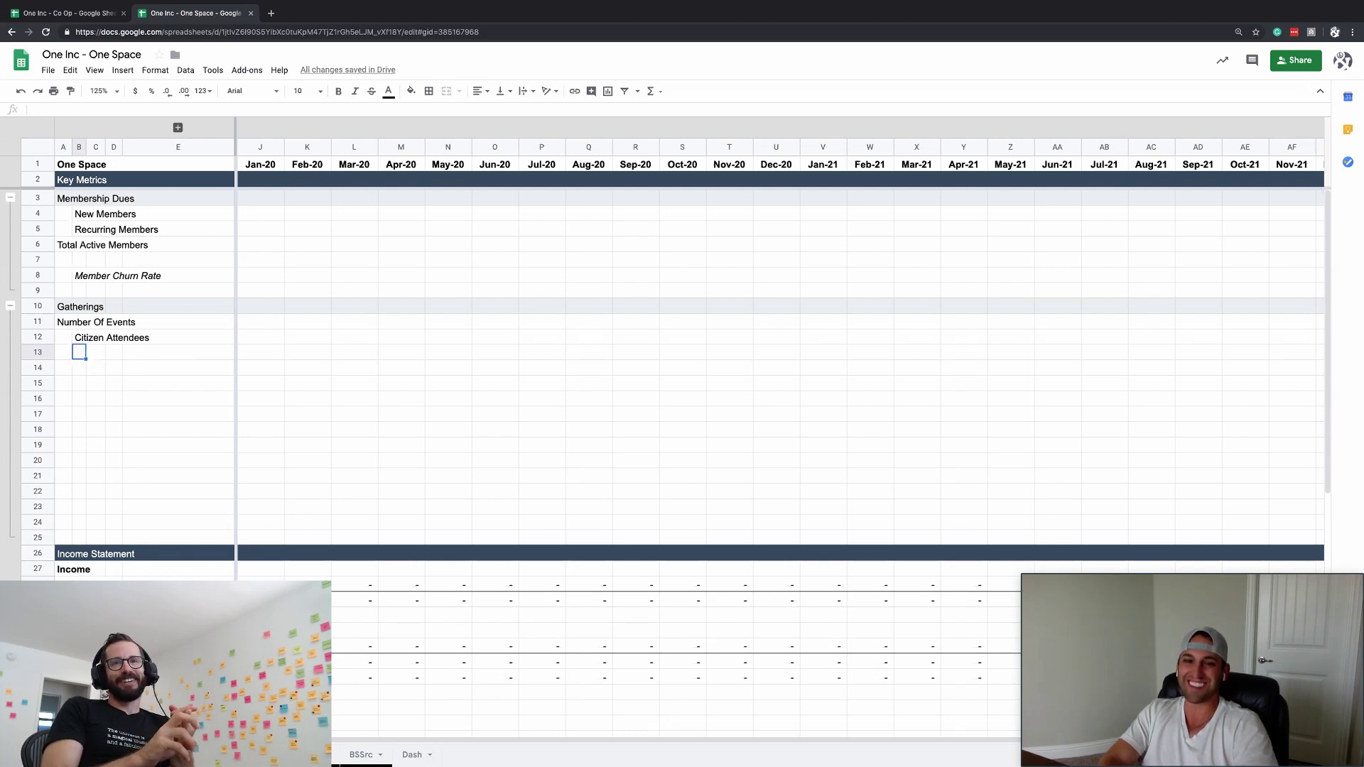
{"action": "type", "text": "Tourists"}
{"action": "key", "text": "Return"}
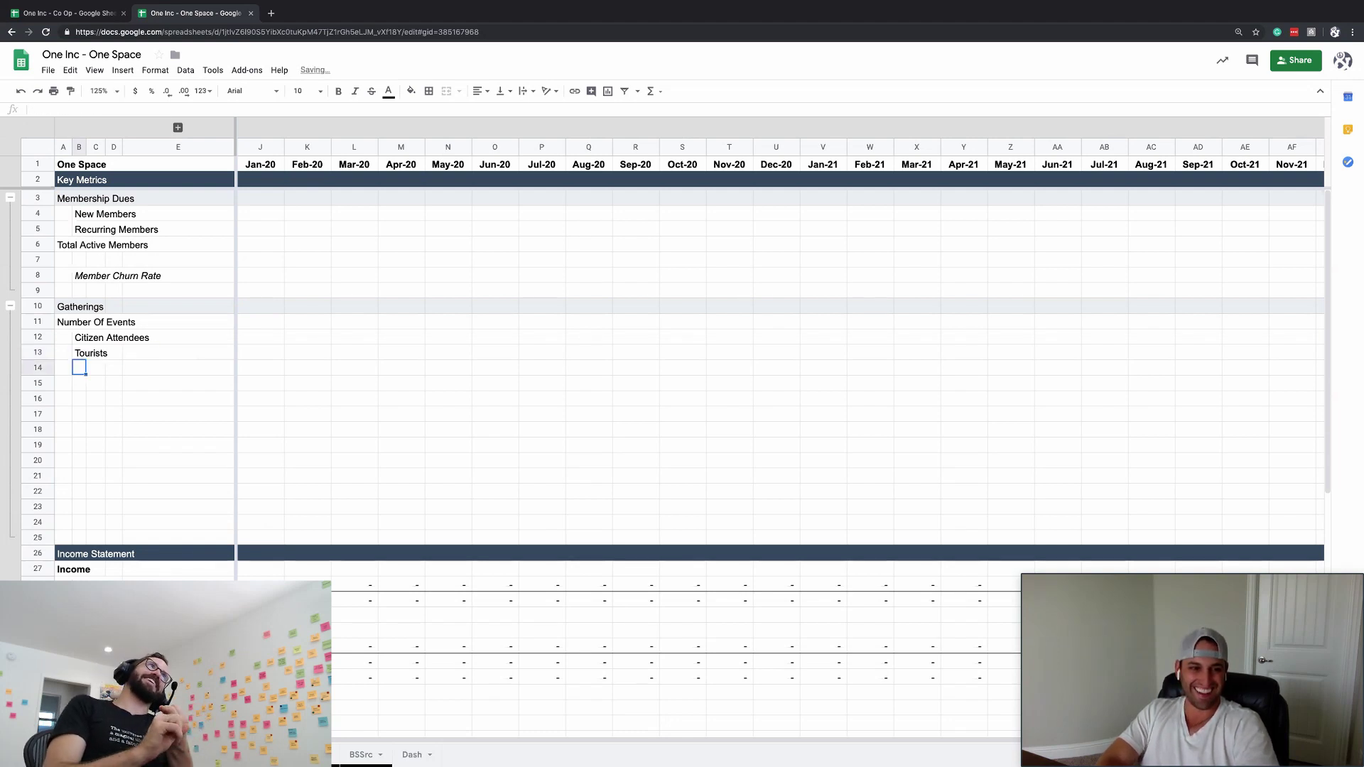
{"action": "key", "text": "Up"}
{"action": "key", "text": "Up"}
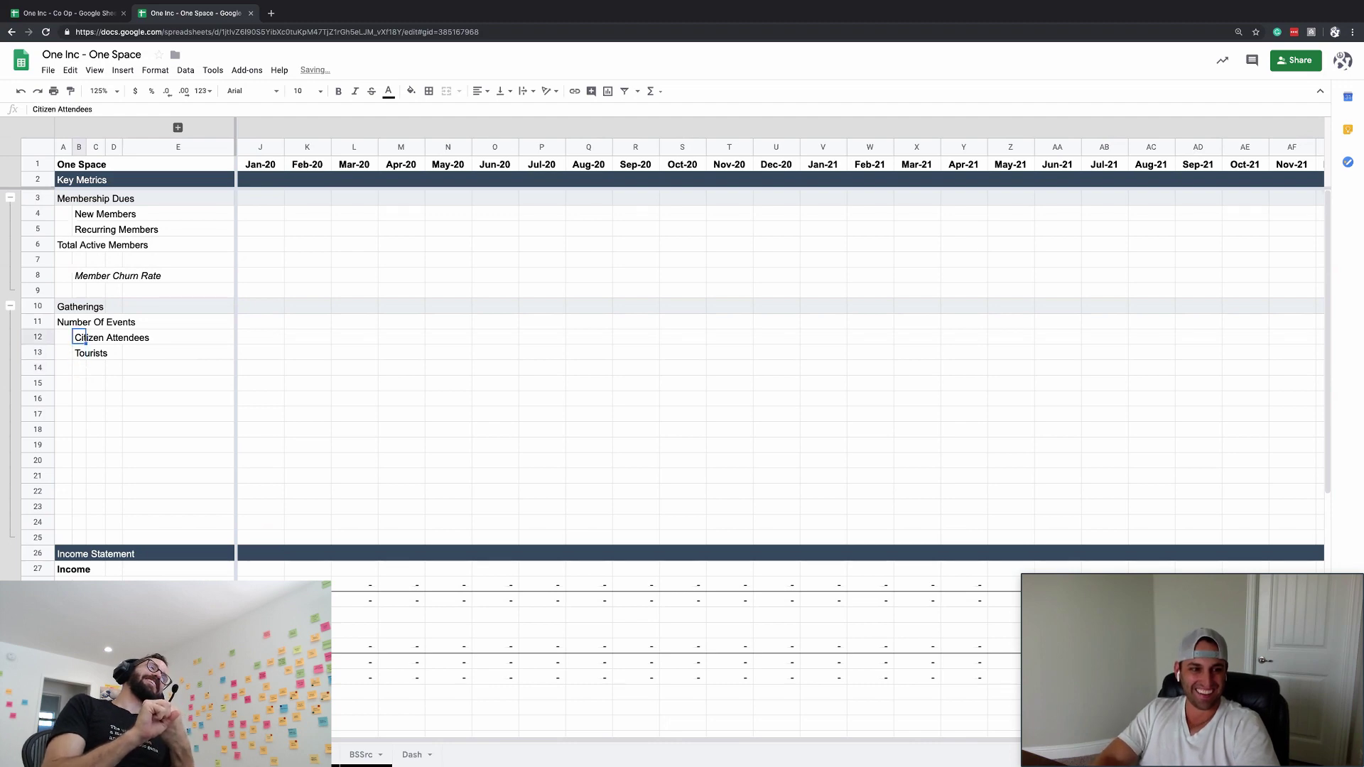
- Rename the B12 attendee label to Citizens
{"action": "type", "text": "Citizend"}
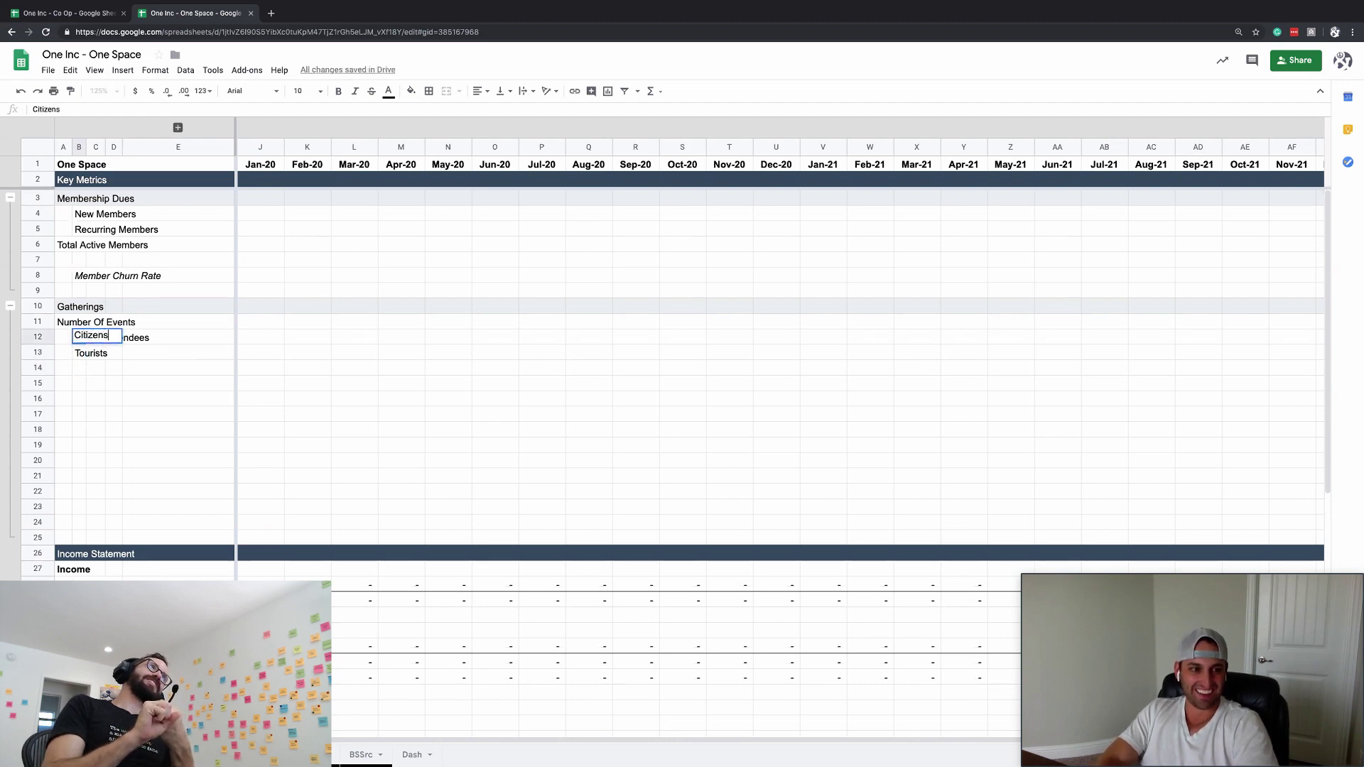
{"action": "key", "text": "Return"}
{"action": "left_click", "coordinate": [79, 368]}
{"action": "left_click", "coordinate": [79, 353]}
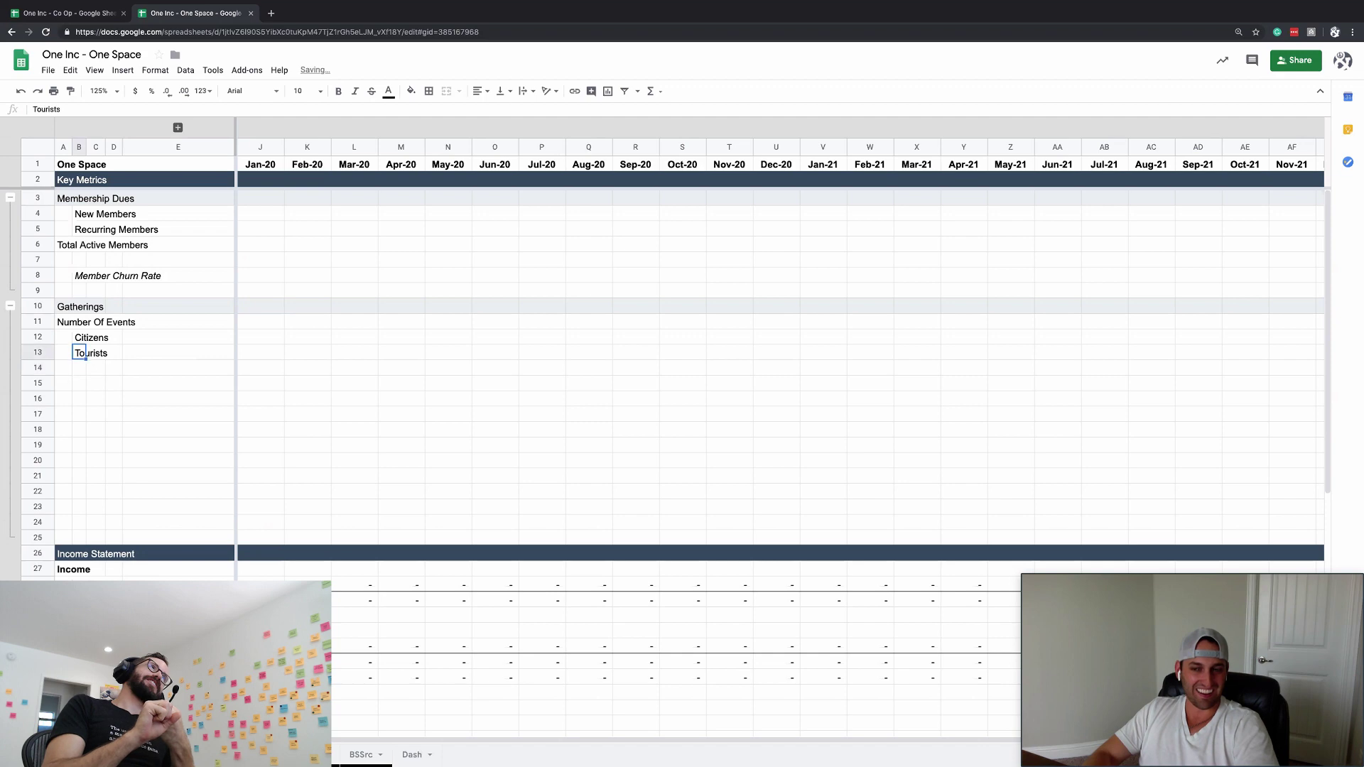
{"action": "left_click", "coordinate": [79, 337]}
{"action": "left_click", "coordinate": [79, 353]}
- Insert a blank row above the Tourists row
{"action": "key", "text": "ctrl+alt+i"}
{"action": "key", "text": "r"}
{"action": "left_click", "coordinate": [79, 337]}
{"action": "left_click", "coordinate": [78, 353]}
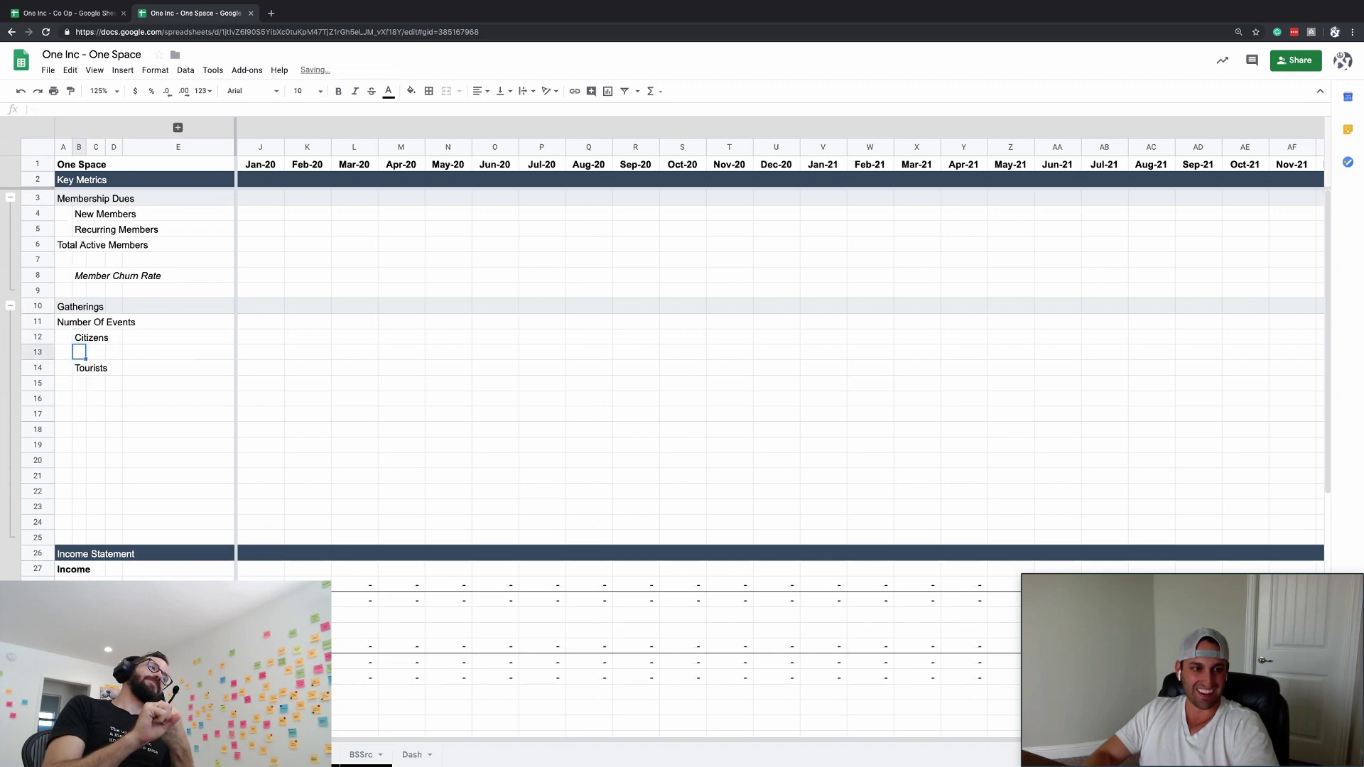
{"action": "left_click", "coordinate": [79, 367]}
{"action": "left_click", "coordinate": [79, 353]}
{"action": "left_click", "coordinate": [79, 337]}
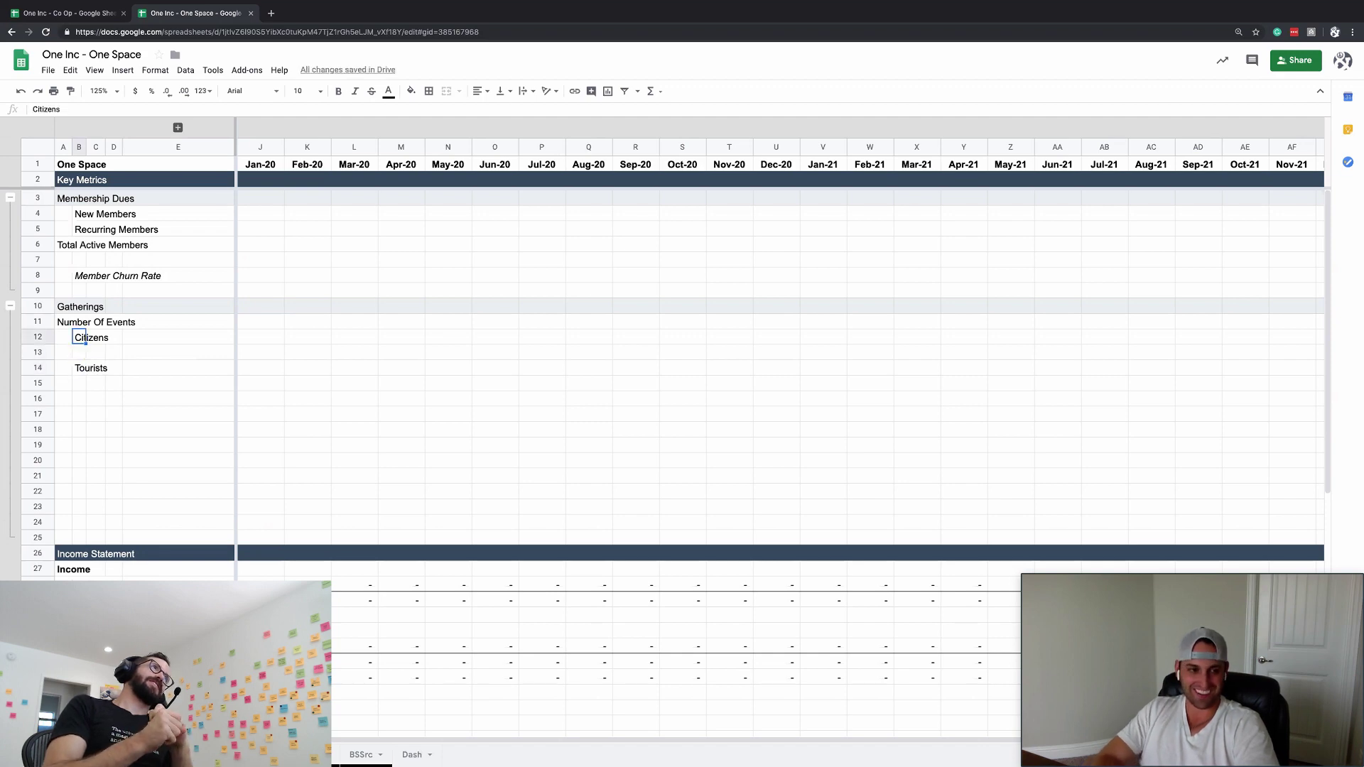
{"action": "type", "text": "Citiz"}
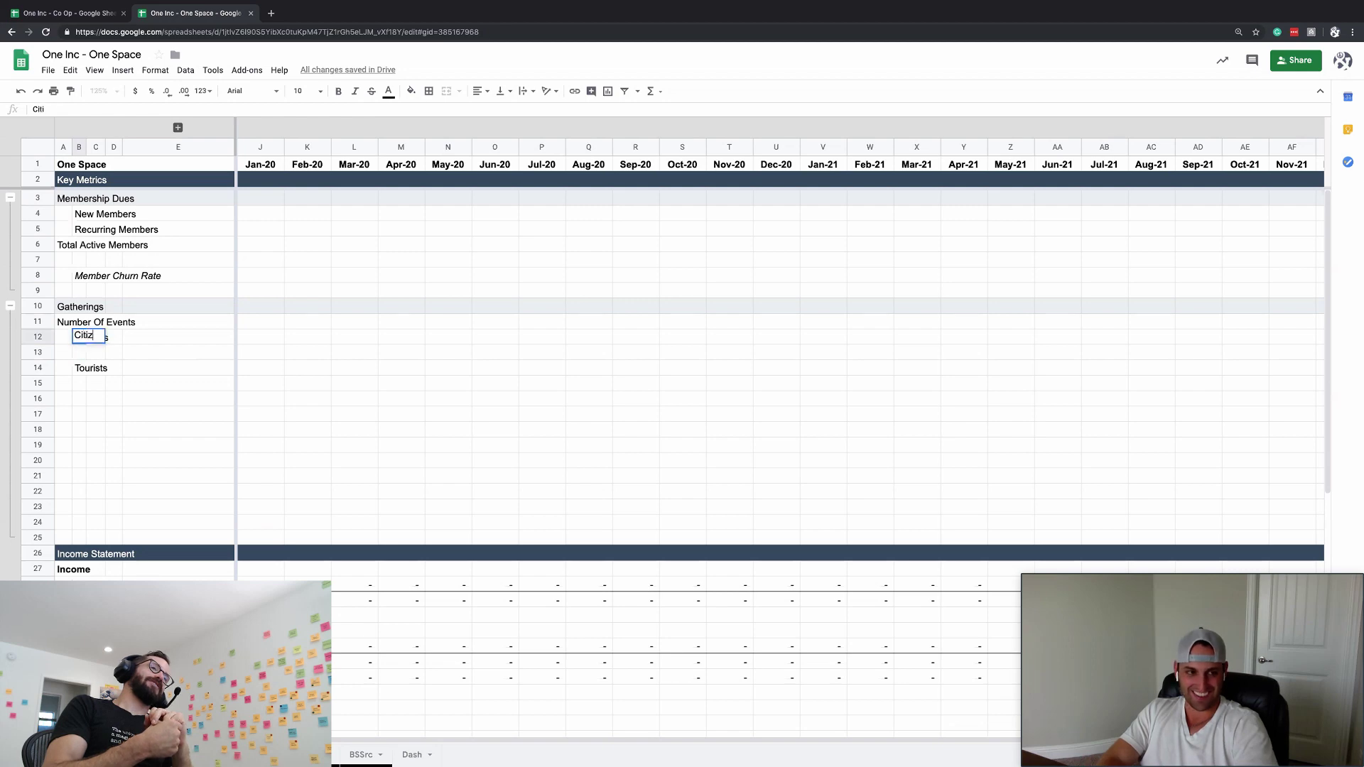
{"action": "type", "text": "ens"}
{"action": "key", "text": "Escape"}
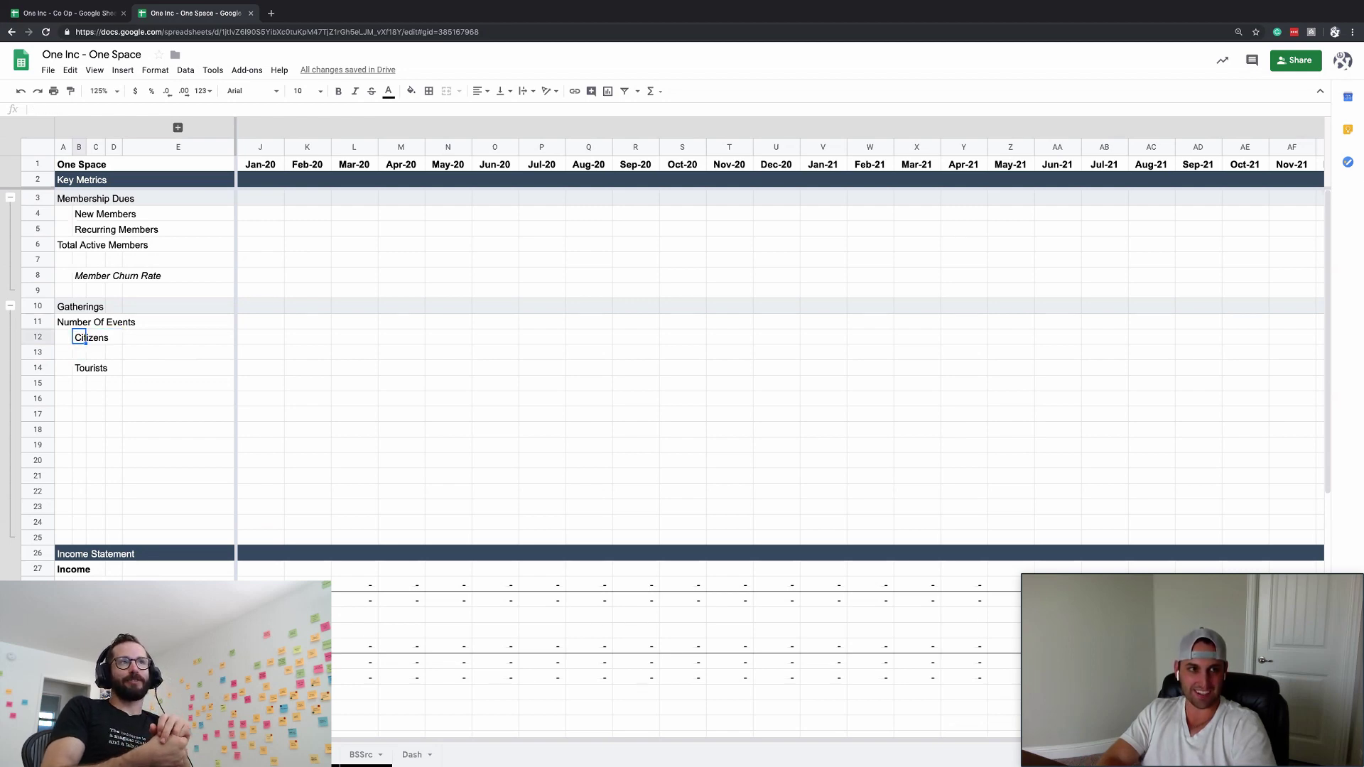
{"action": "key", "text": "super+t"}
{"action": "key", "text": "super+w"}
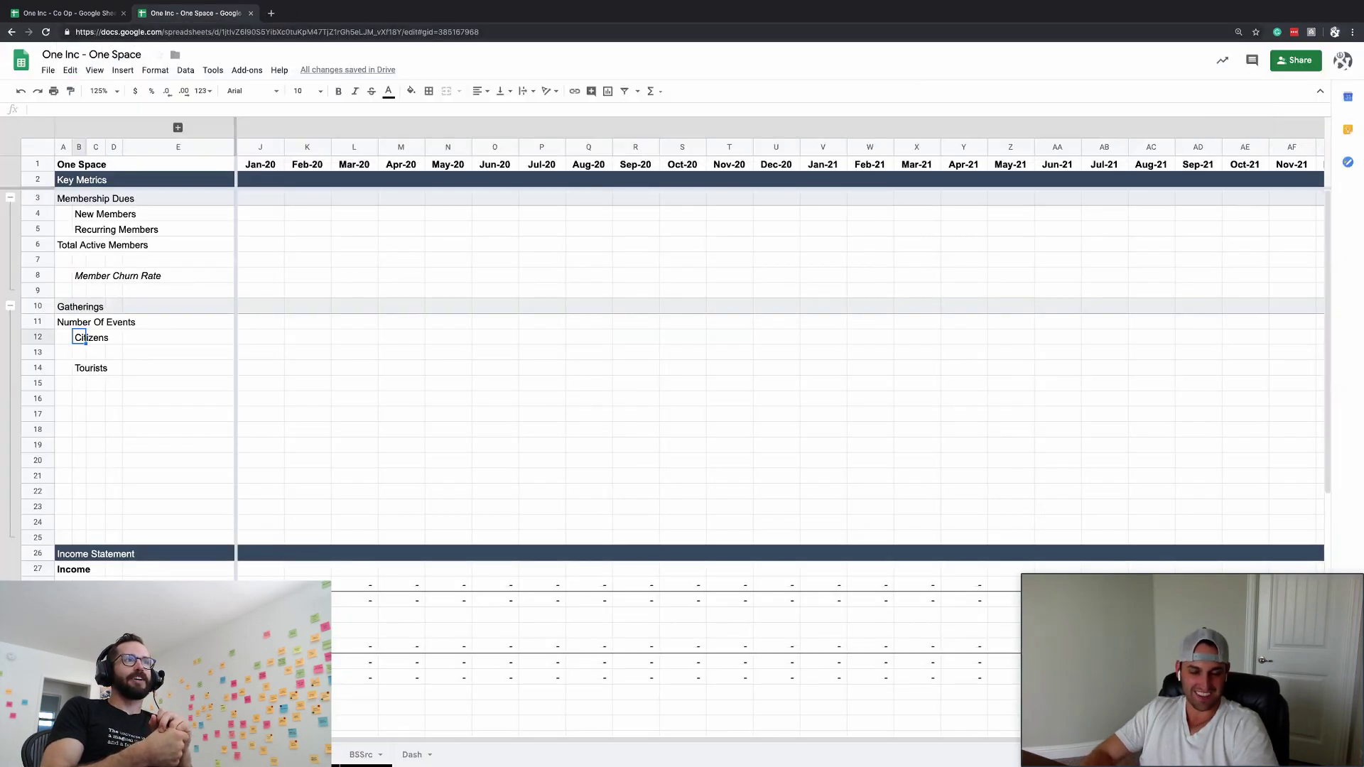
- Label B12 Citizen Attendees and the new row beneath it Citizen+ Attendees
{"action": "type", "text": "Citi"}
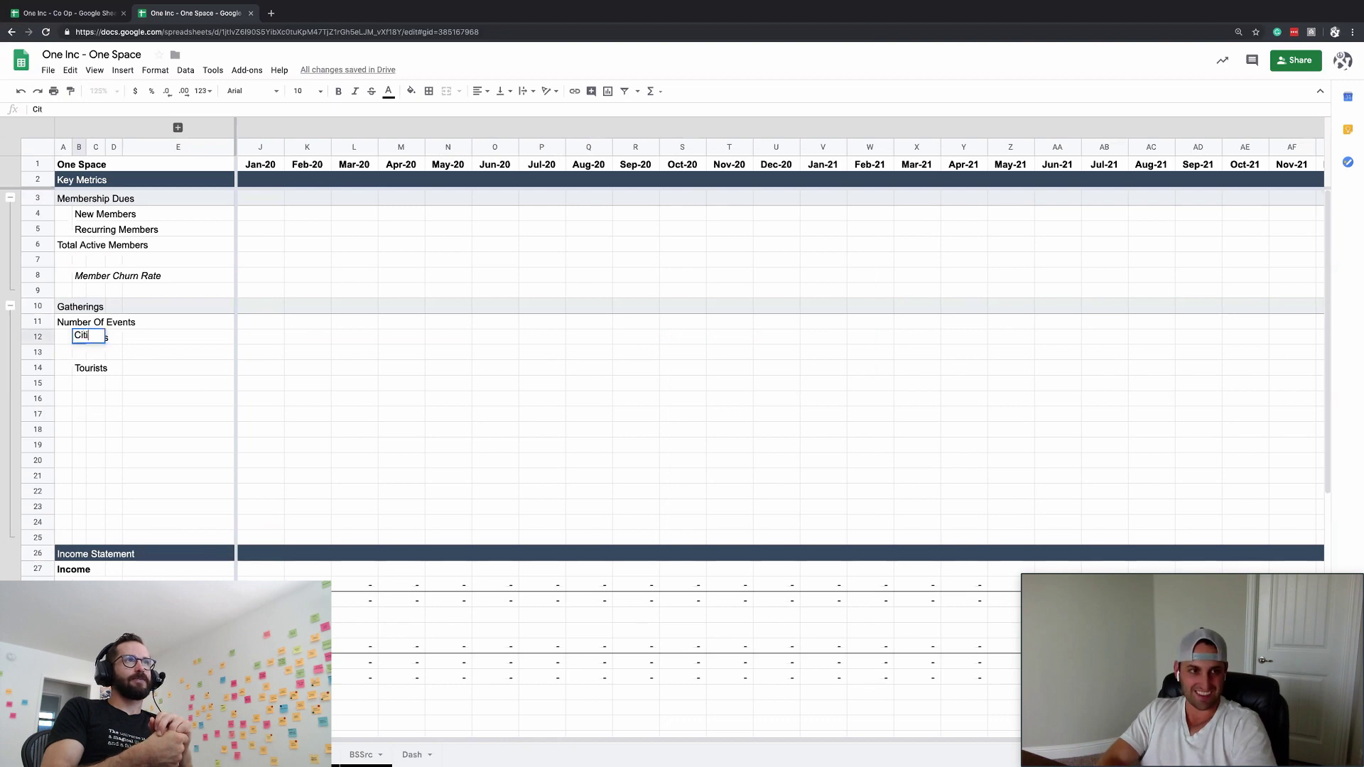
{"action": "type", "text": "zen"}
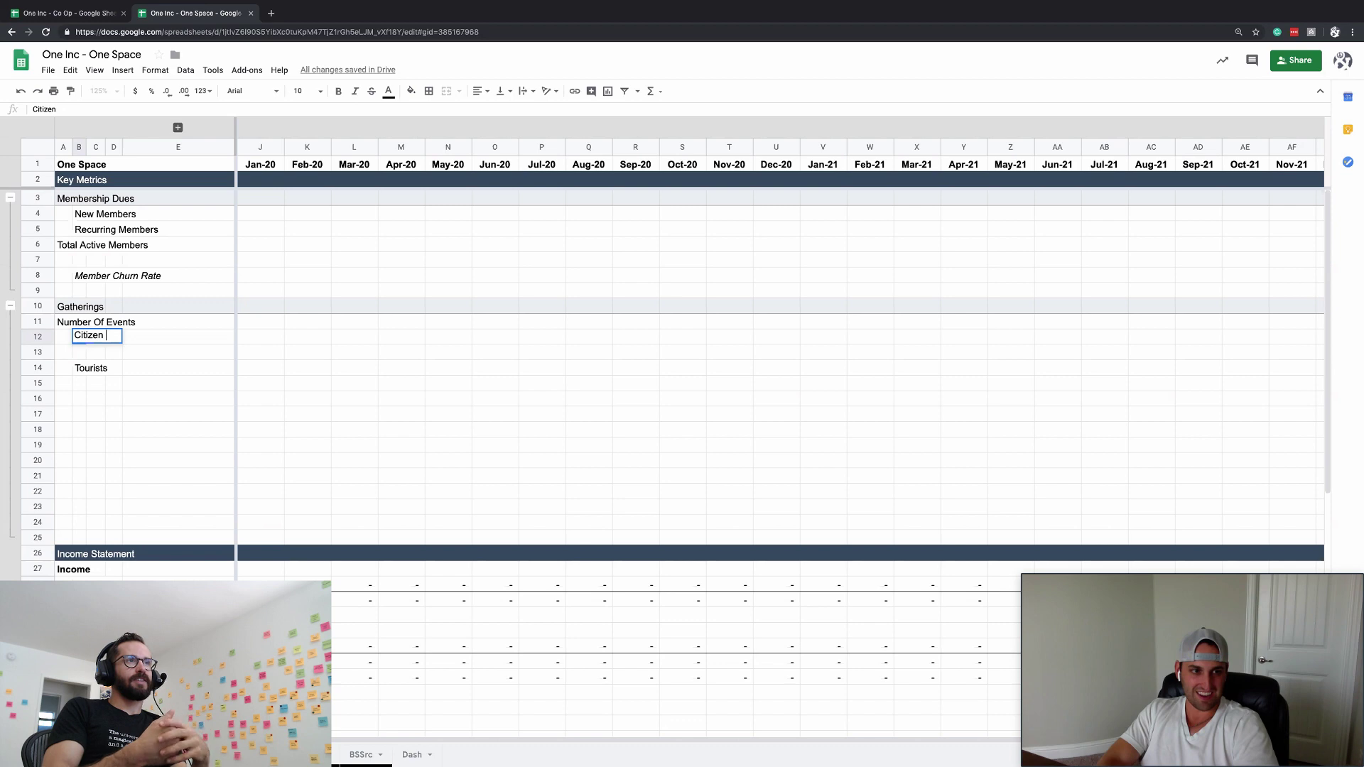
{"action": "type", "text": "s Attendees"}
{"action": "key", "text": "Return"}
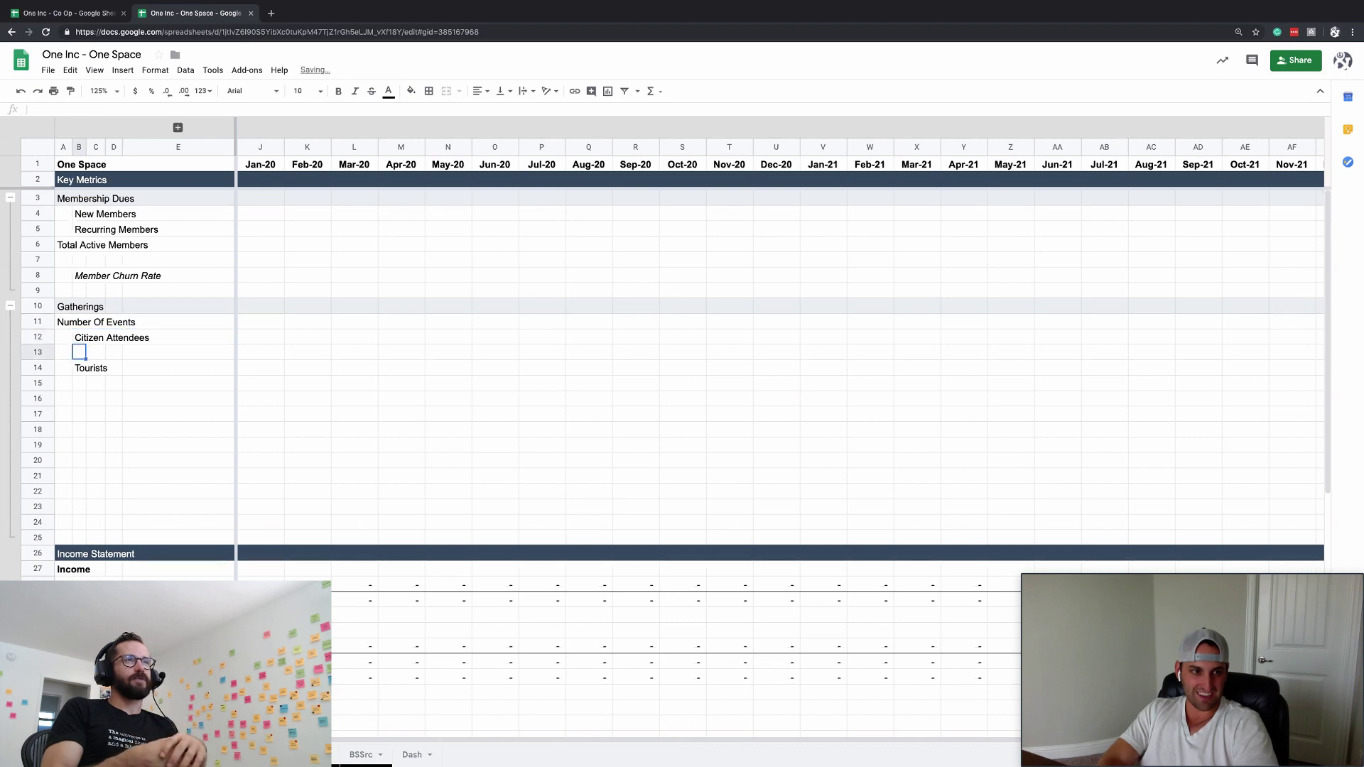
{"action": "type", "text": "Citizen + "}
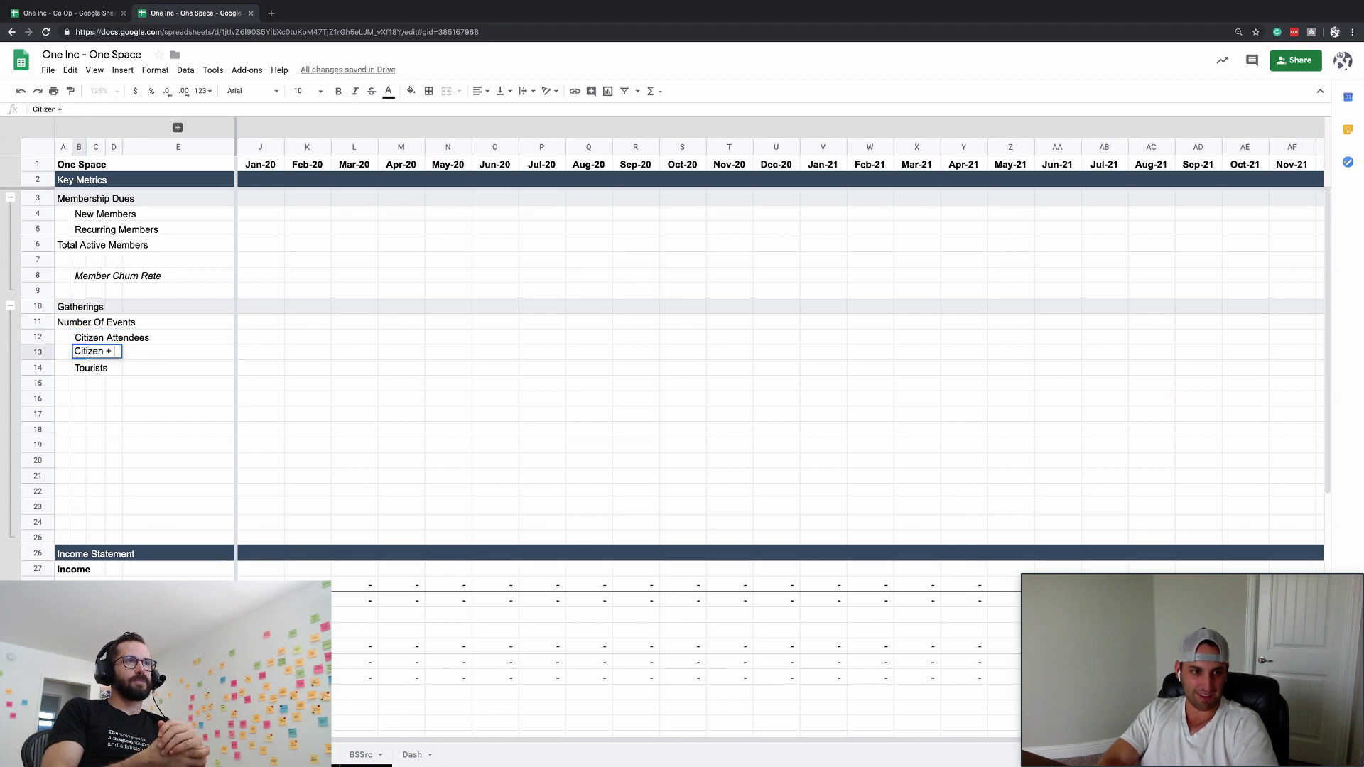
{"action": "type", "text": "Atten"}
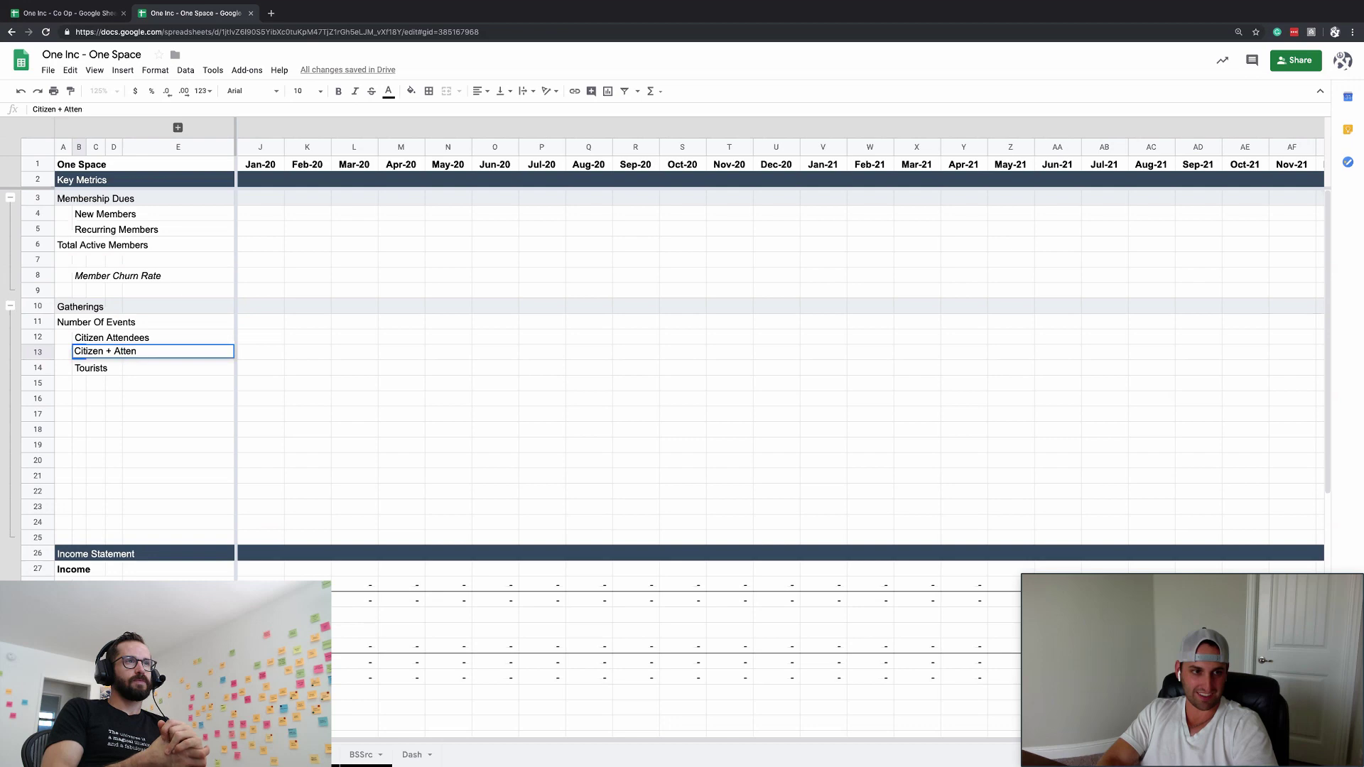
{"action": "type", "text": "dees"}
{"action": "key", "text": "Return"}
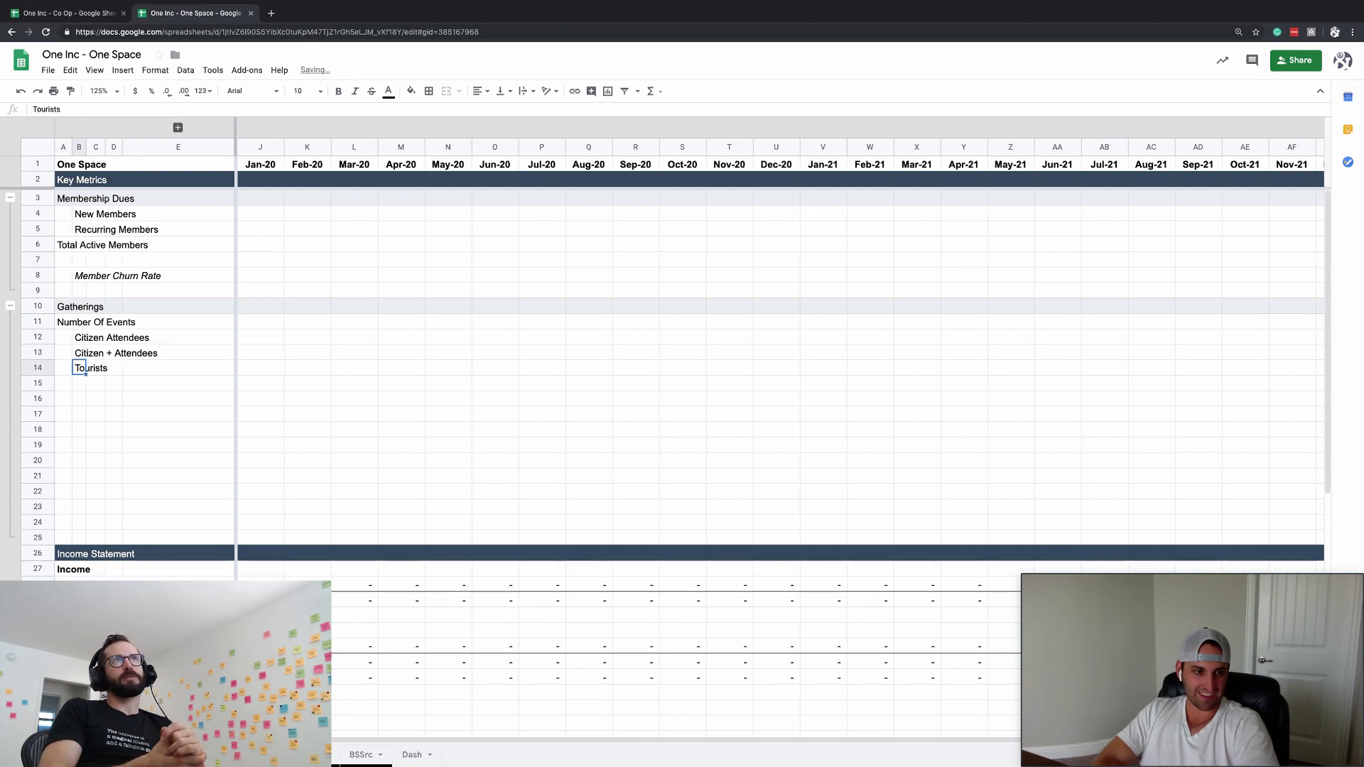
{"action": "key", "text": "Up"}
{"action": "left_click", "coordinate": [60, 105]}
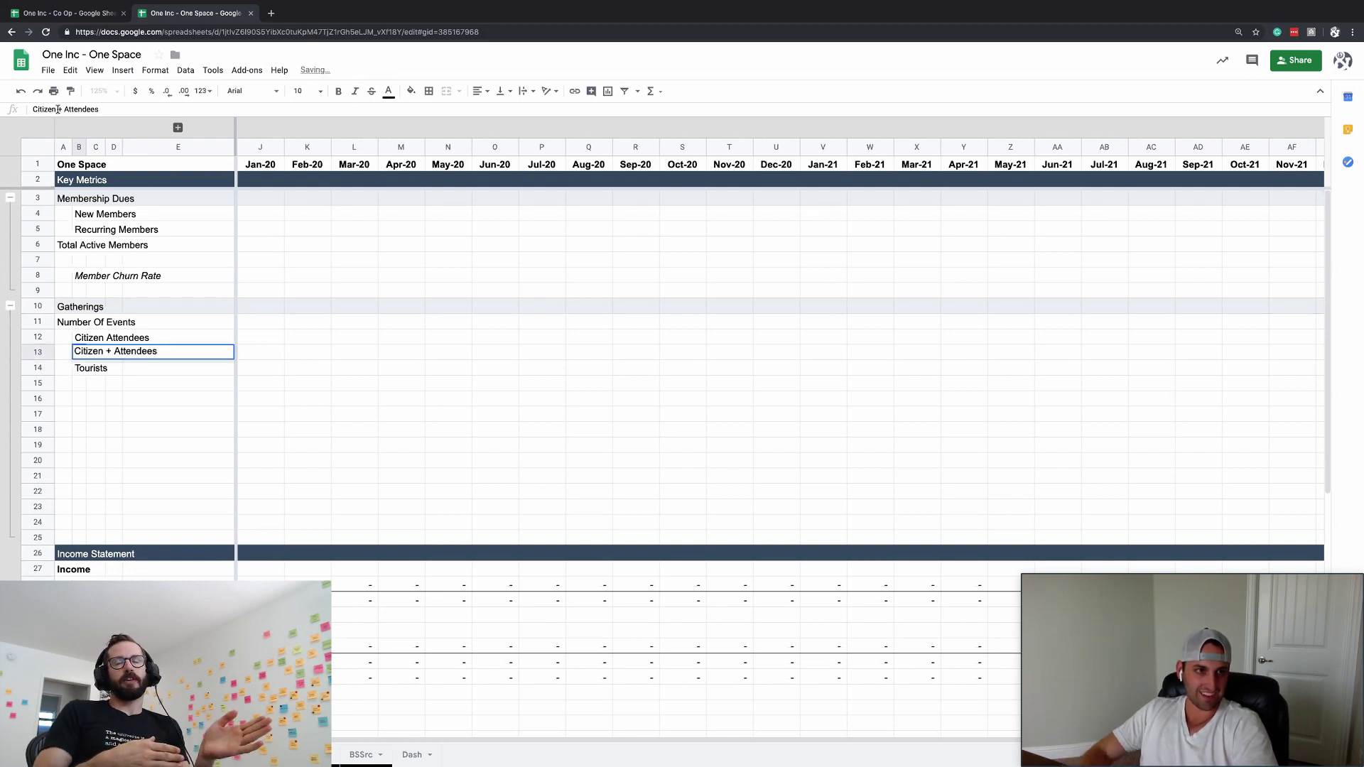
{"action": "key", "text": "BackSpace"}
{"action": "key", "text": "Return"}
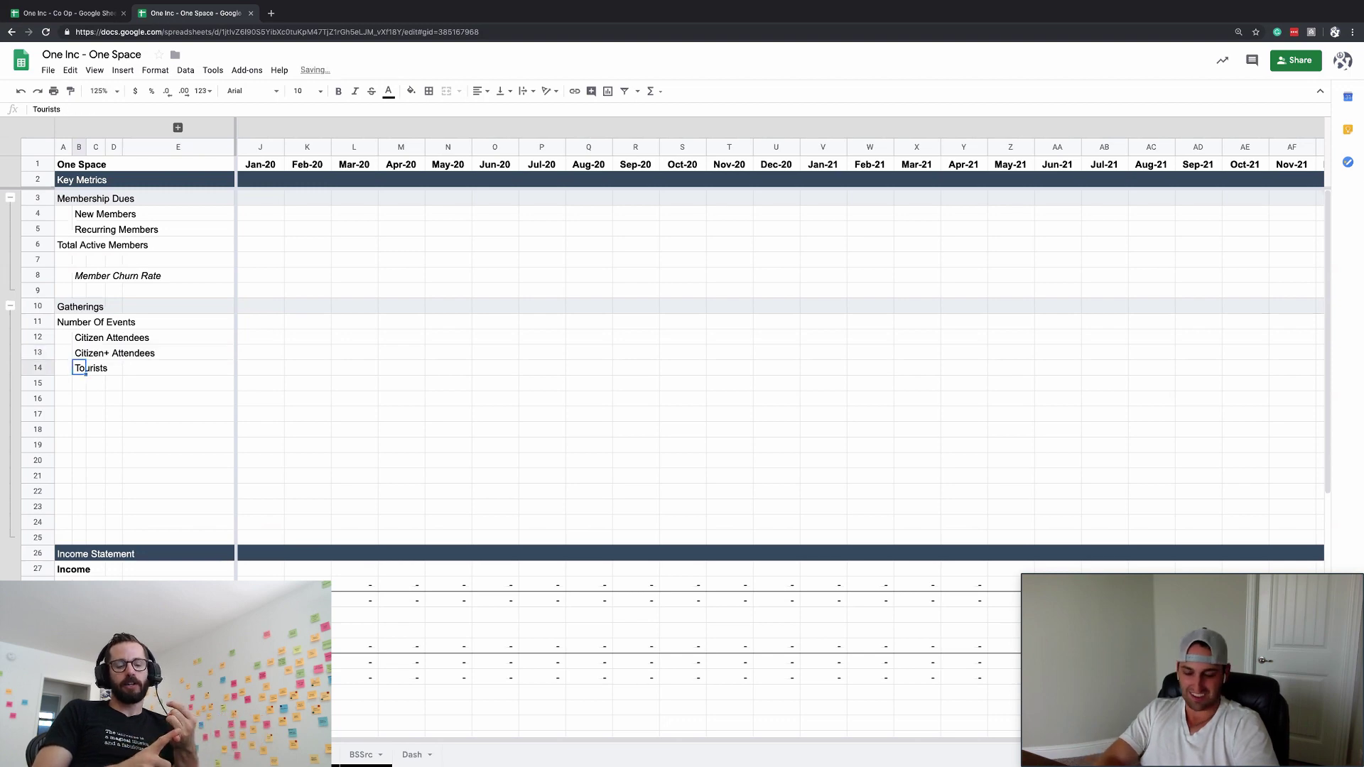
- Rename Tourists to Tourist Attendees and copy the three attendee labels for row 16
{"action": "type", "text": "Tourist Attend"}
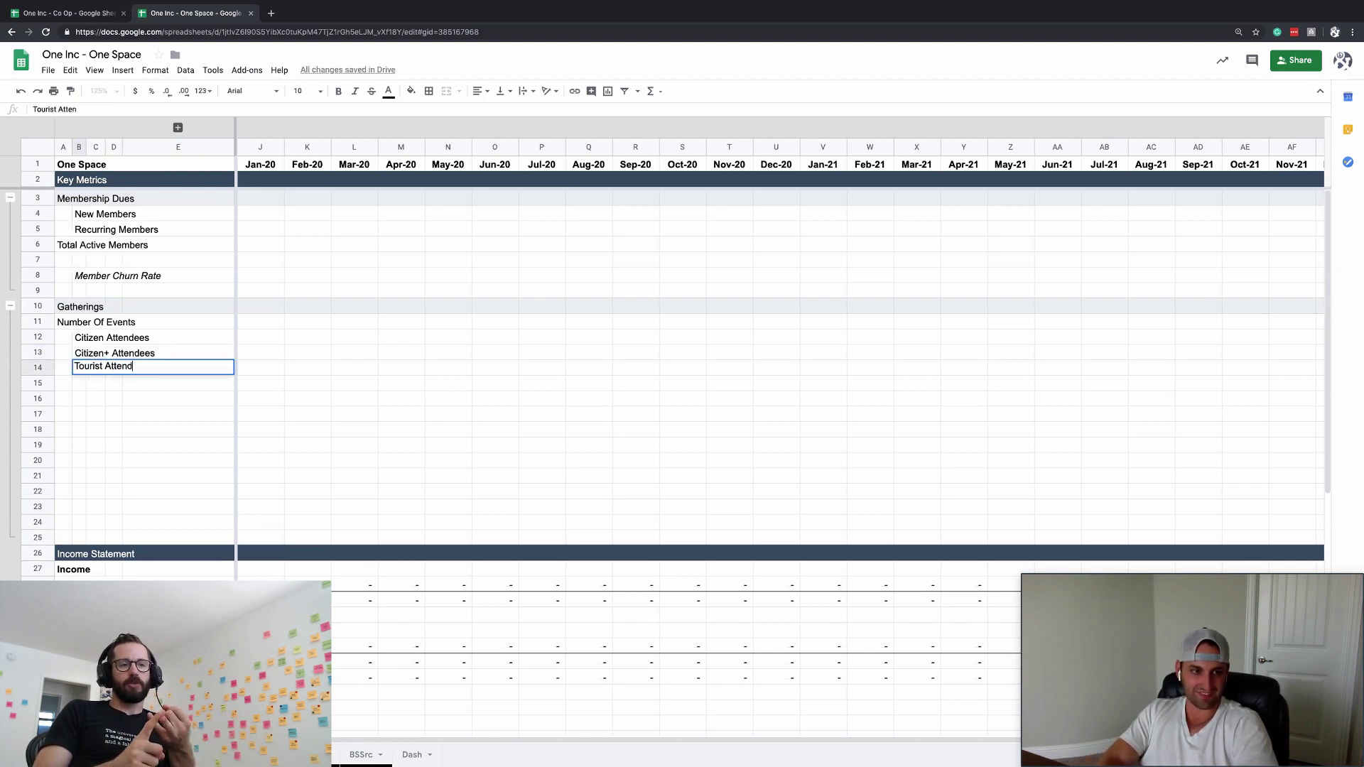
{"action": "type", "text": "ees"}
{"action": "key", "text": "Return"}
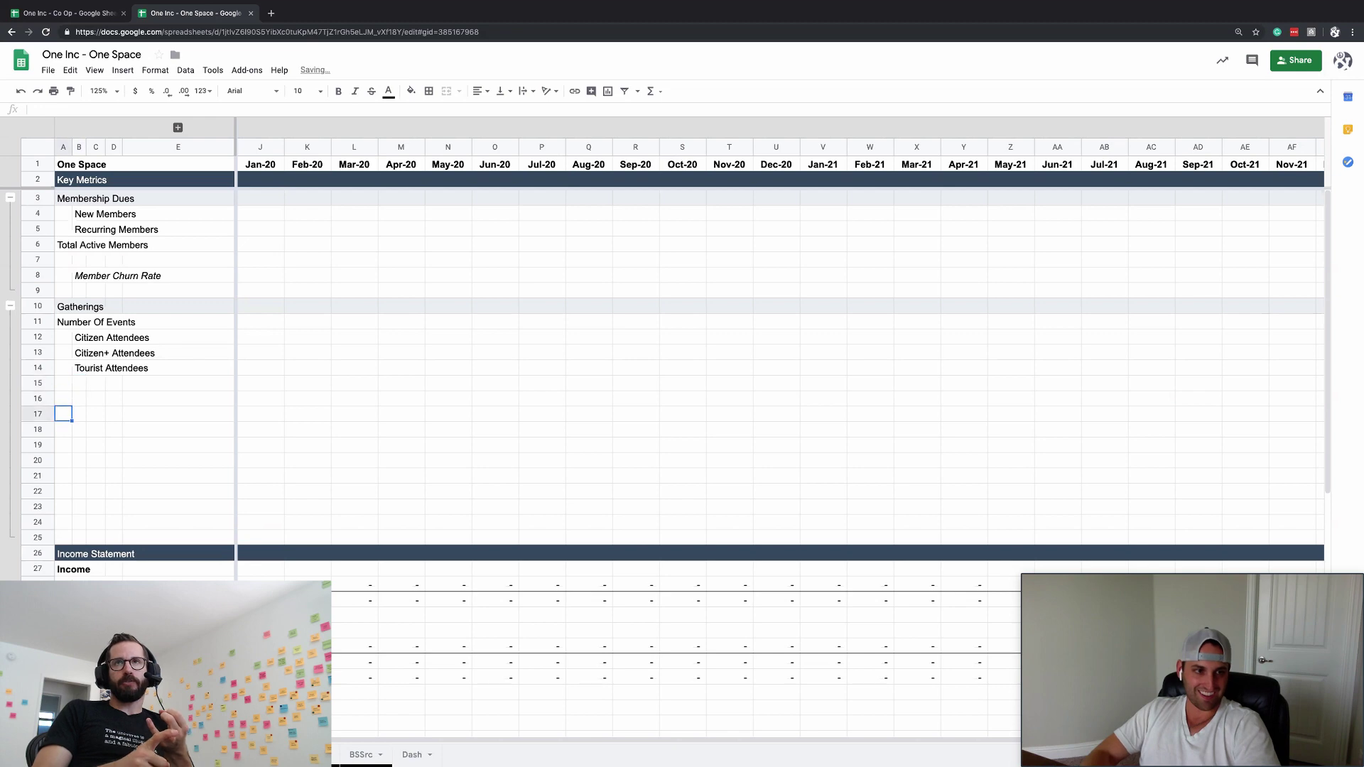
{"action": "left_click", "coordinate": [80, 353]}
{"action": "key", "text": "Up"}
{"action": "key", "text": "shift+Down"}
{"action": "key", "text": "shift+Down"}
{"action": "key", "text": "shift+Down"}
{"action": "key", "text": "ctrl+c"}
{"action": "key", "text": "Down"}
{"action": "key", "text": "Down"}
{"action": "key", "text": "Down"}
{"action": "key", "text": "Down"}
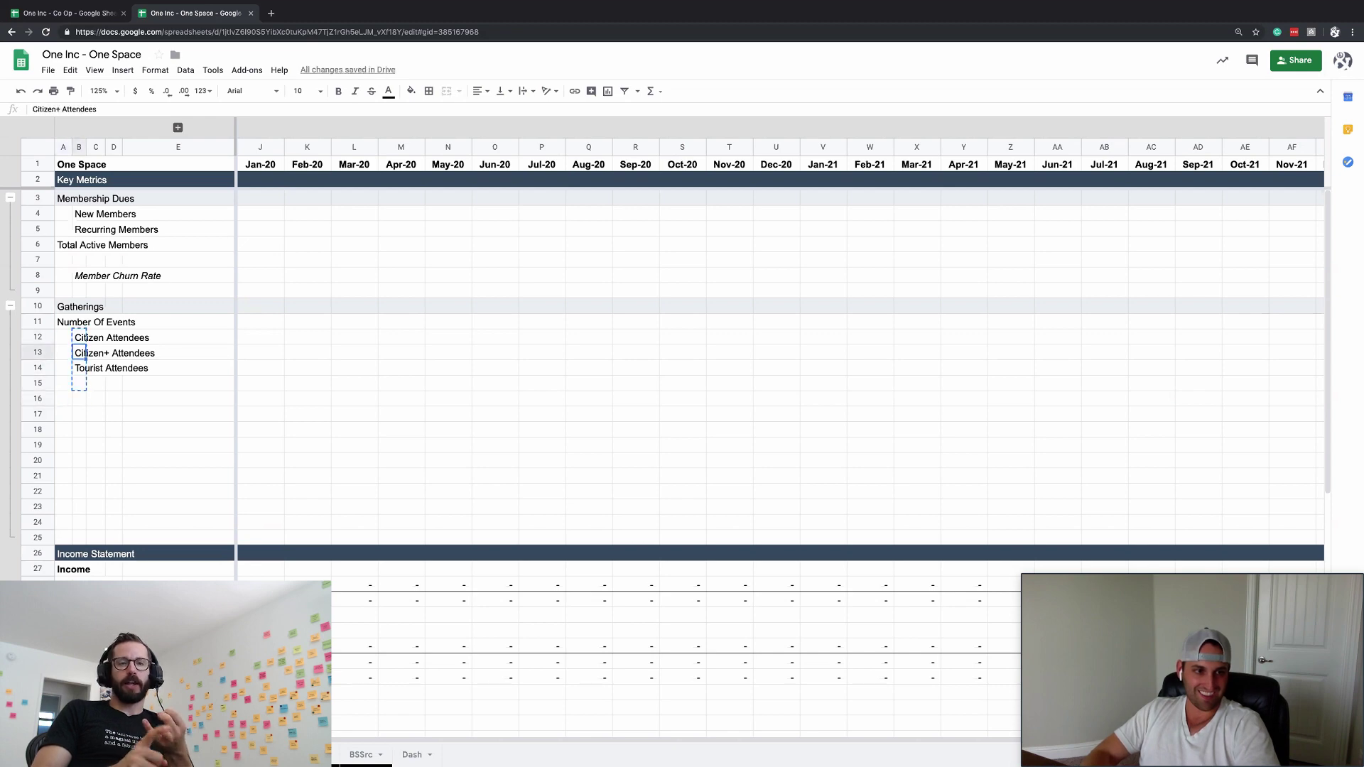
{"action": "key", "text": "Left"}
- Paste the attendee labels into row 16 and fill =CONCAT(A16," - Discount") down column B
{"action": "key", "text": "ctrl+v"}
{"action": "left_click", "coordinate": [79, 399]}
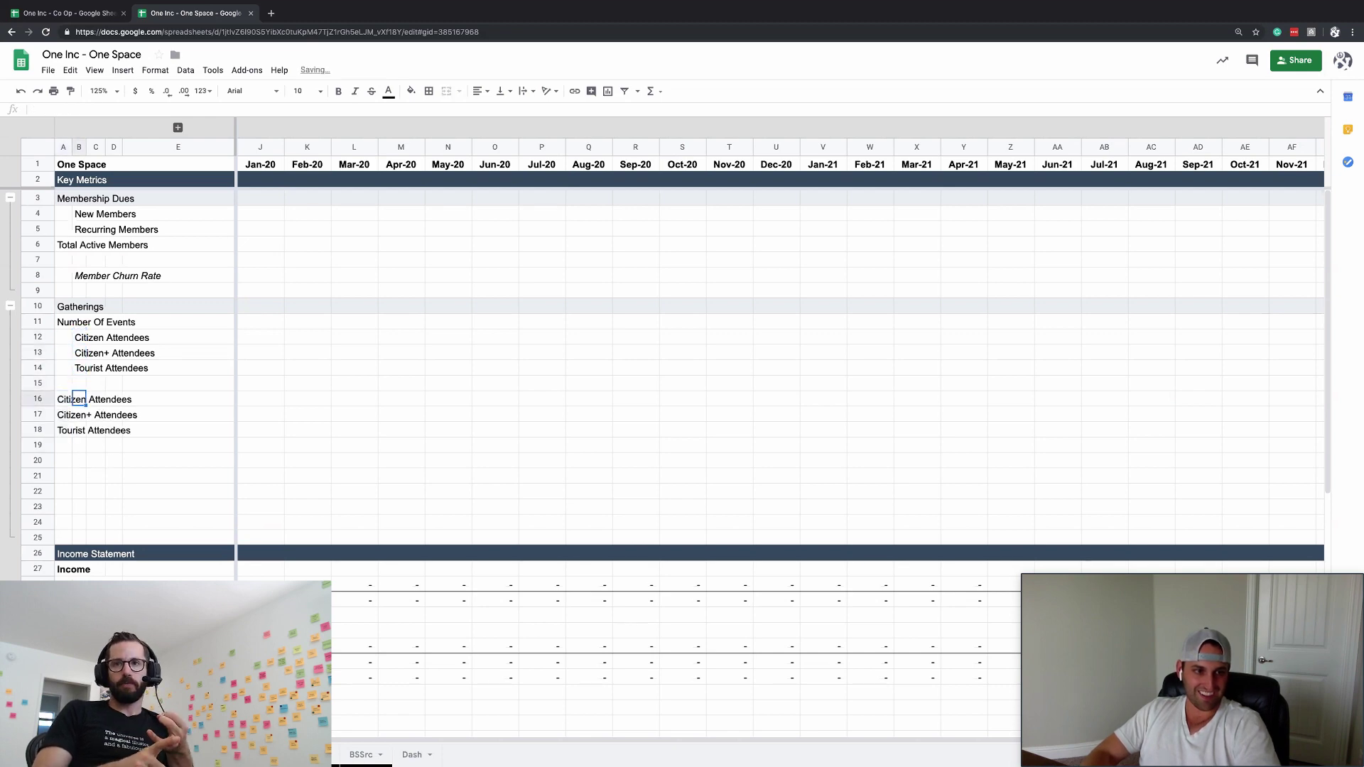
{"action": "type", "text": "=CONCAT("}
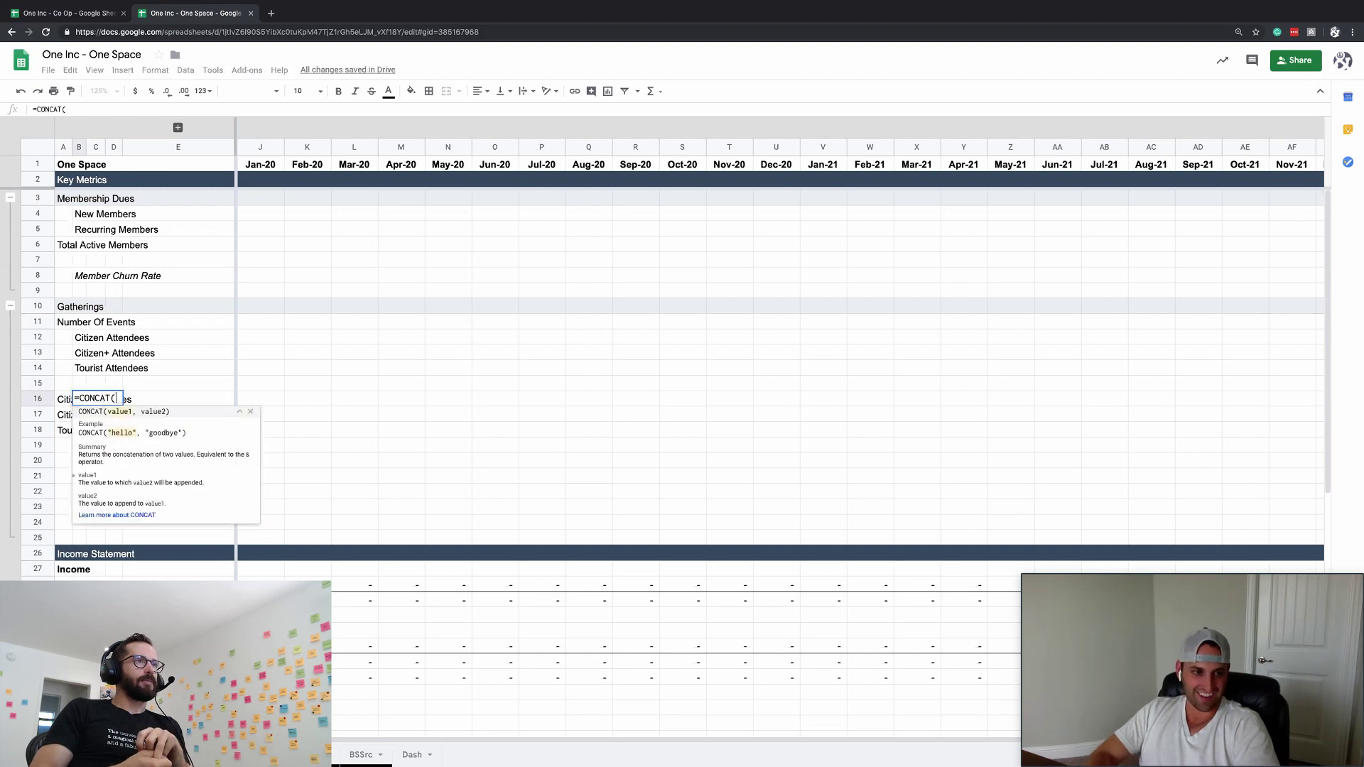
{"action": "type", "text": "A16, \""}
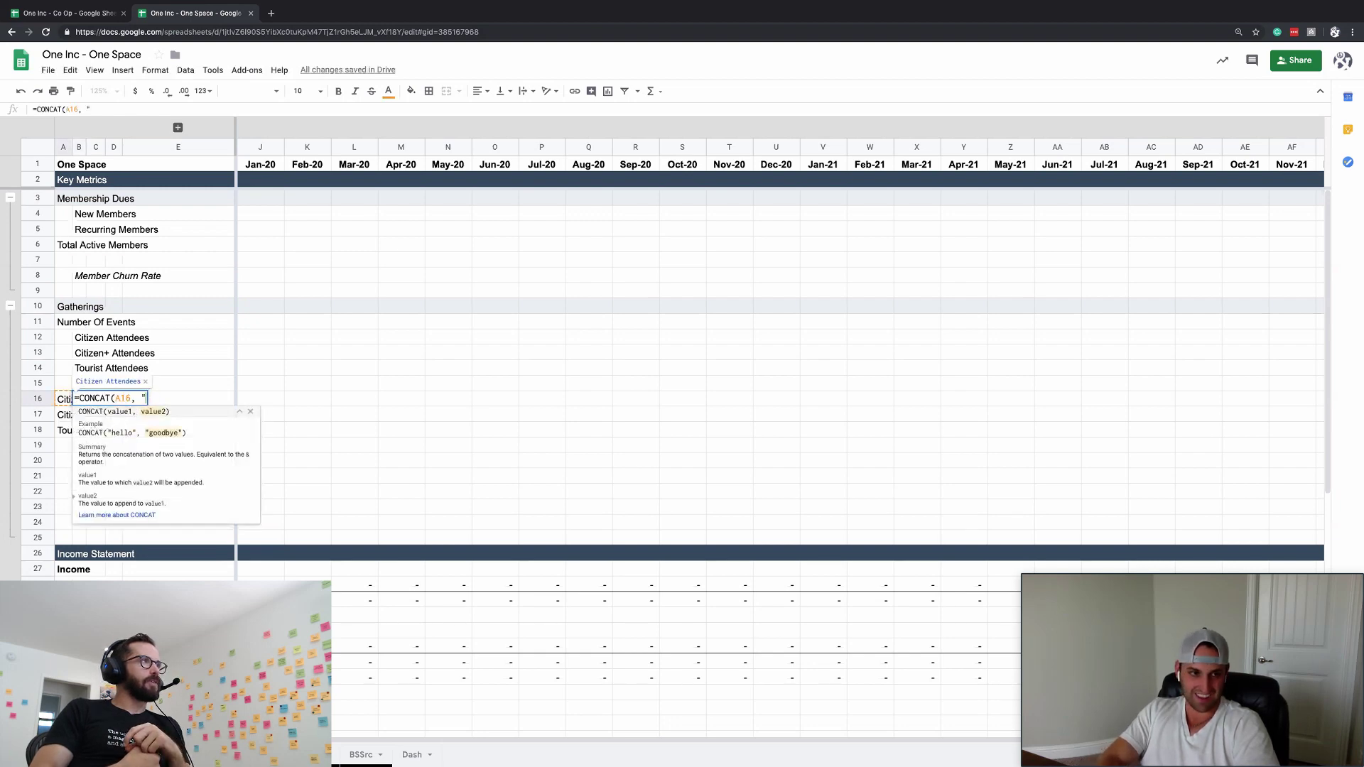
{"action": "type", "text": " - Discount"}
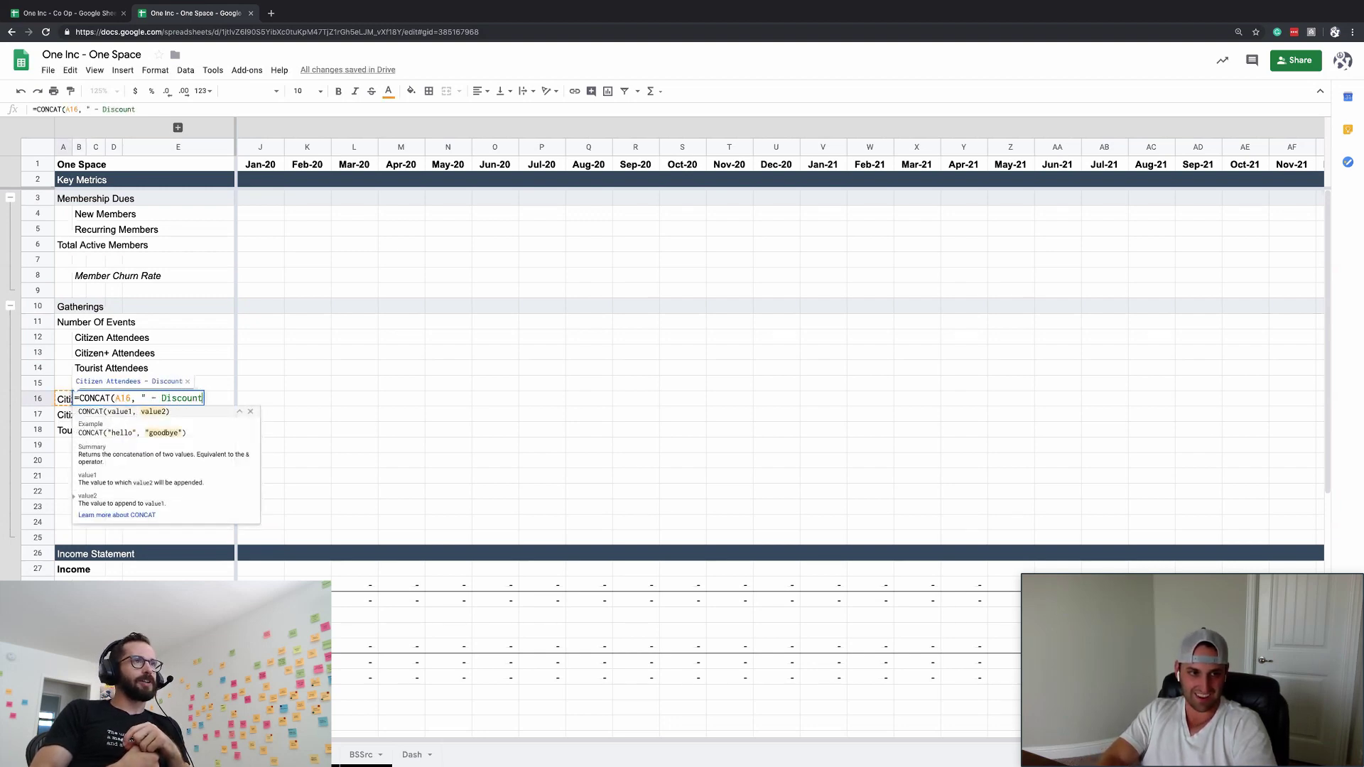
{"action": "key", "text": "Return"}
{"action": "key", "text": "Up"}
{"action": "key", "text": "ctrl+c"}
{"action": "key", "text": "Down"}
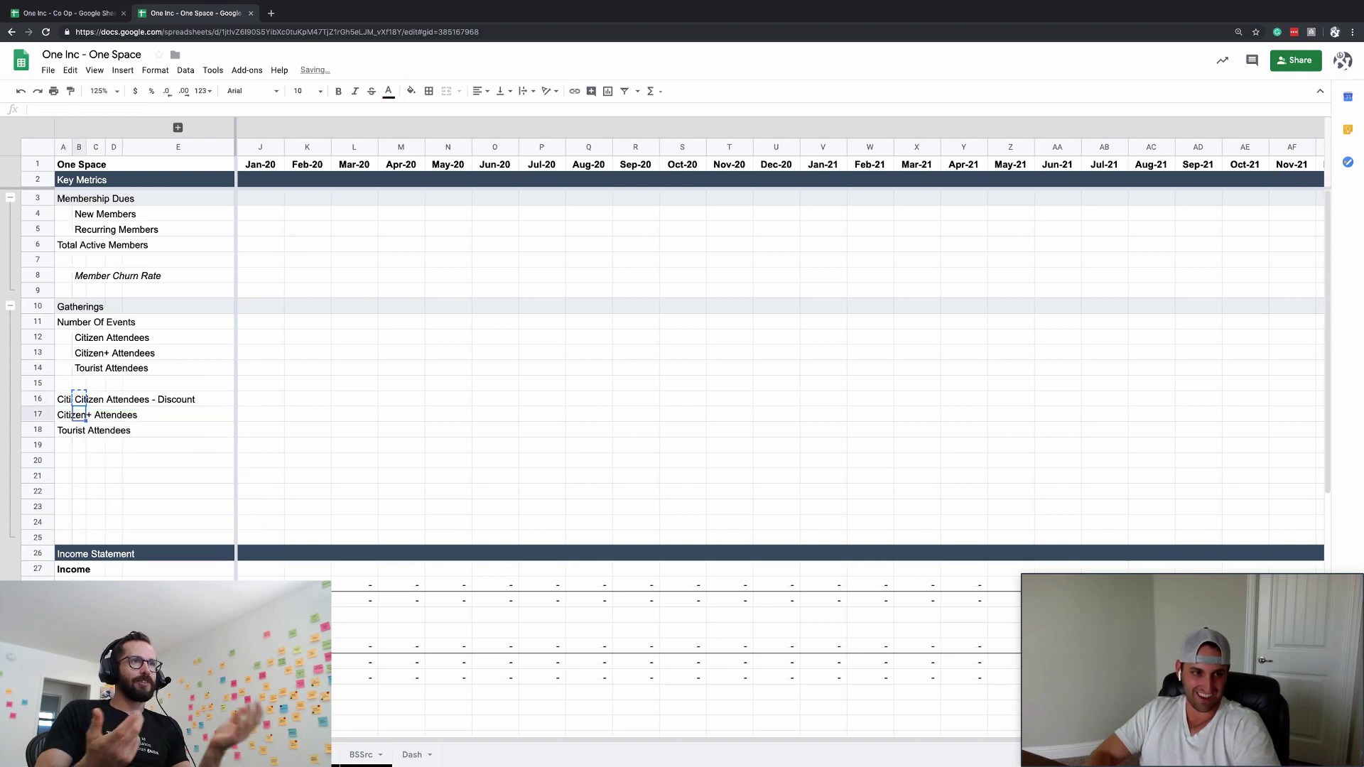
{"action": "key", "text": "ctrl+v"}
{"action": "key", "text": "Down"}
{"action": "key", "text": "ctrl+v"}
- Clear the helper labels from column A and italicise the three discount labels
{"action": "key", "text": "Up"}
{"action": "key", "text": "Up"}
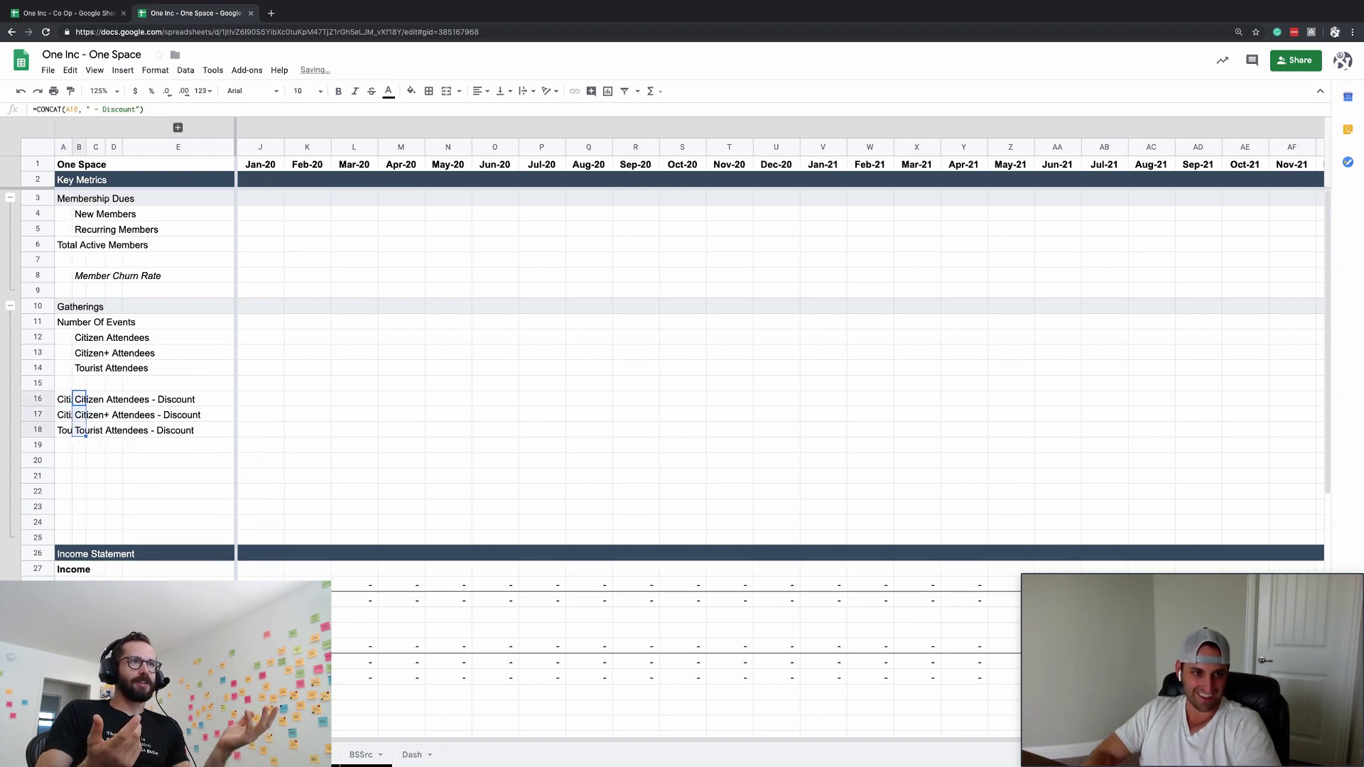
{"action": "key", "text": "Left"}
{"action": "key", "text": "shift+Down"}
{"action": "key", "text": "shift+Down"}
{"action": "key", "text": "Delete"}
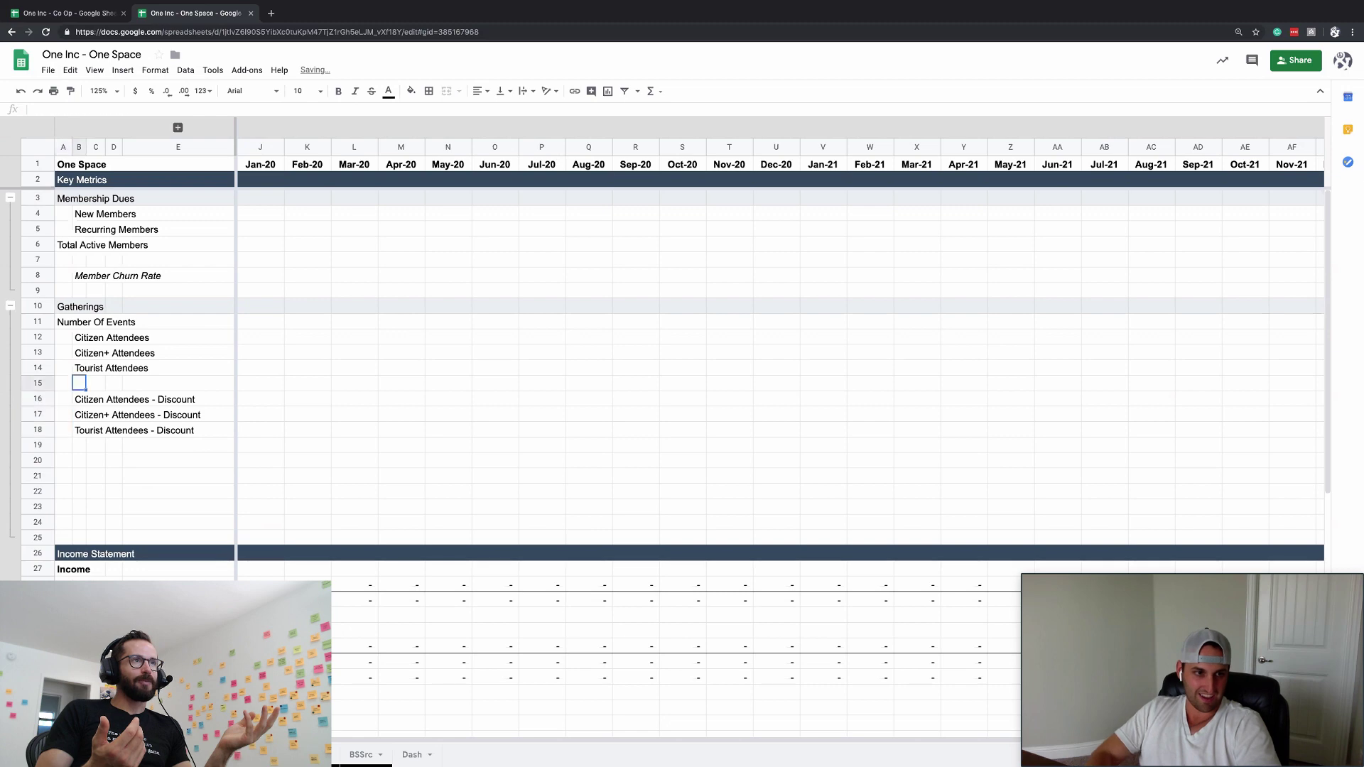
{"action": "key", "text": "Right"}
{"action": "key", "text": "shift+Down"}
{"action": "key", "text": "shift+Down"}
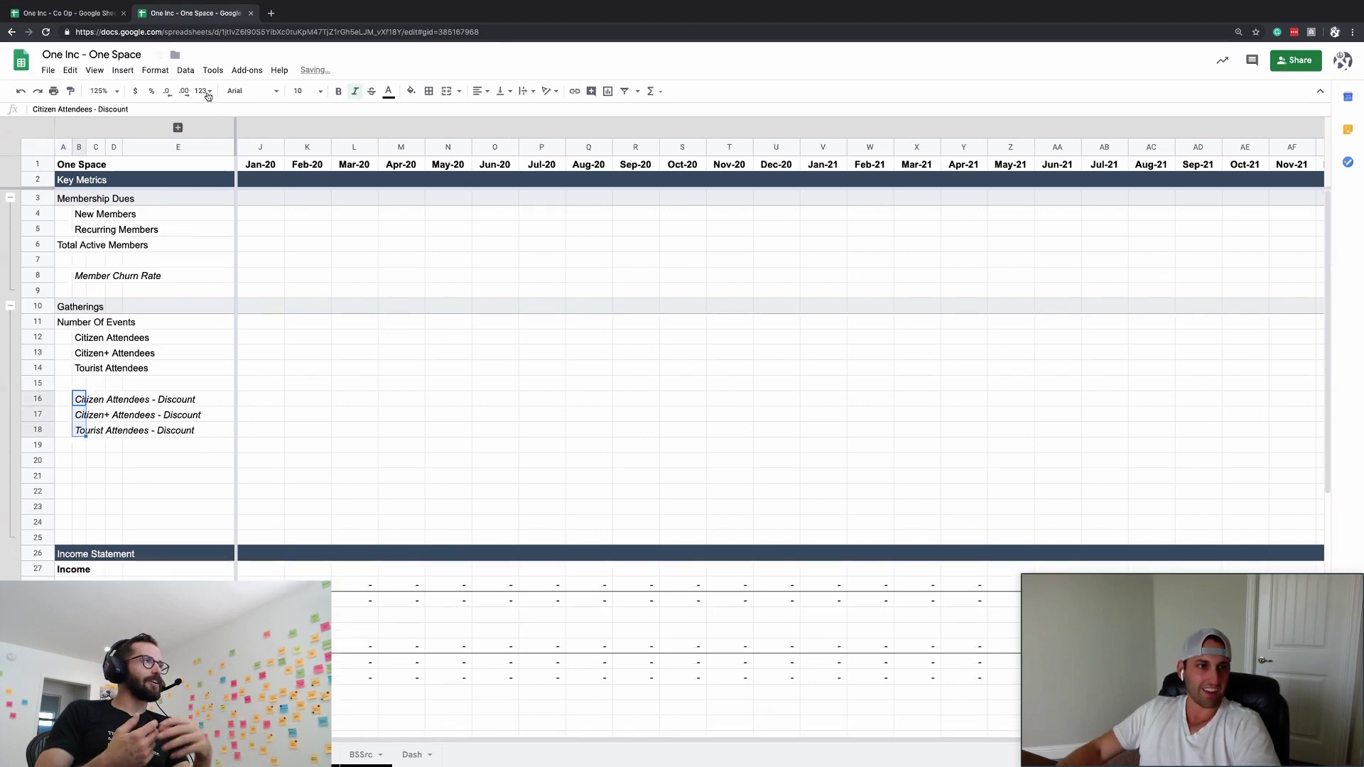
{"action": "key", "text": "ctrl+i"}
- Copy the Gatherings header row and select row 20
{"action": "left_click", "coordinate": [204, 91]}
{"action": "left_click", "coordinate": [307, 108]}
{"action": "left_click", "coordinate": [95, 462]}
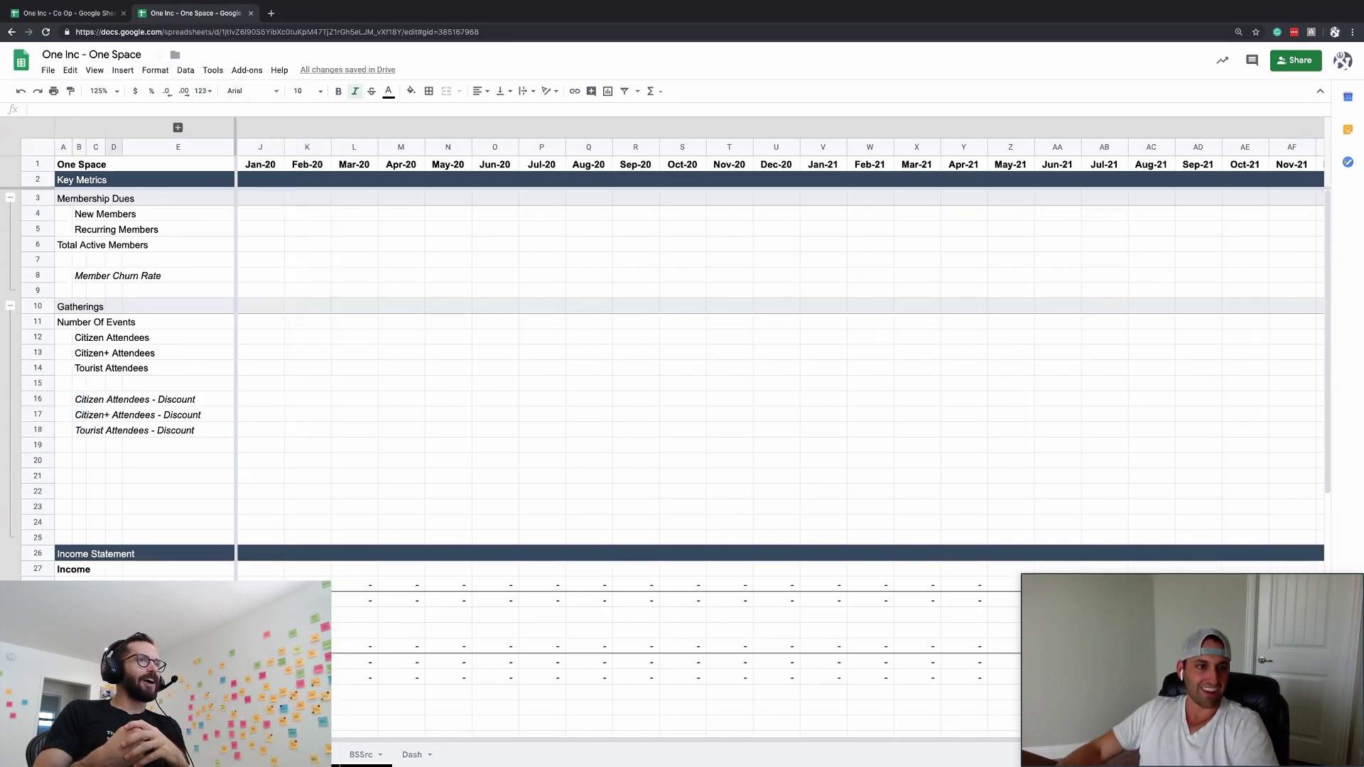
{"action": "left_click", "coordinate": [40, 307]}
{"action": "key", "text": "ctrl+c"}
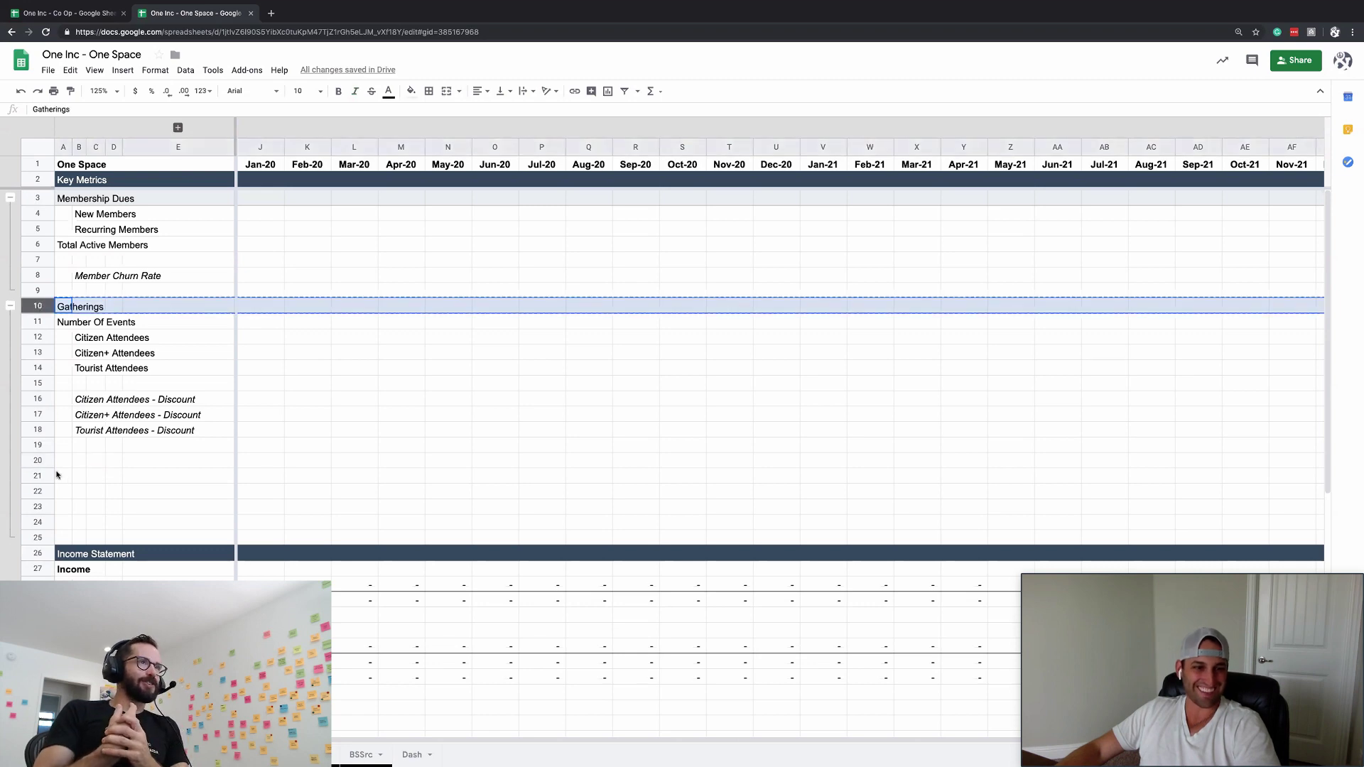
{"action": "left_click", "coordinate": [94, 446]}
{"action": "left_click", "coordinate": [38, 460]}
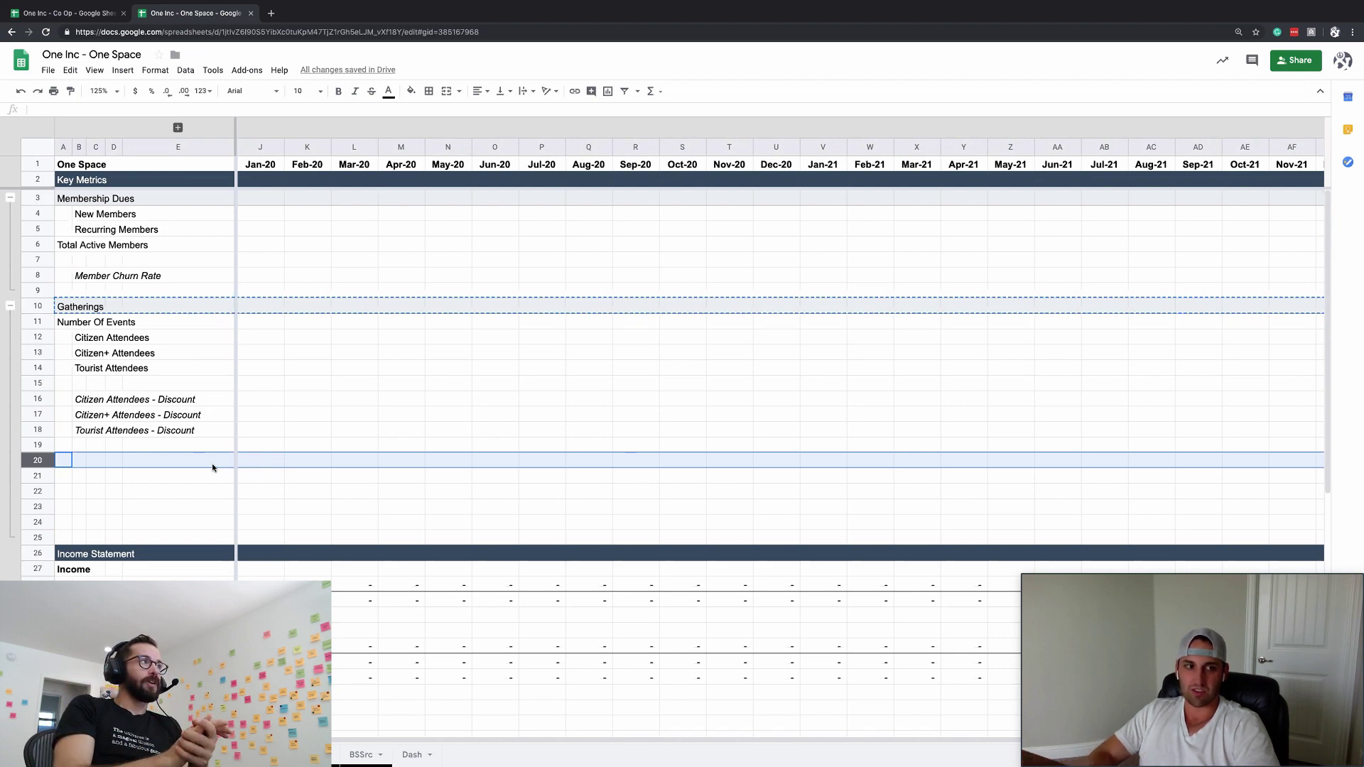
- Paste the Gatherings header into row 20, titled 'Materminds', and copy that row
{"action": "key", "text": "ctrl+v"}
{"action": "type", "text": "Mate"}
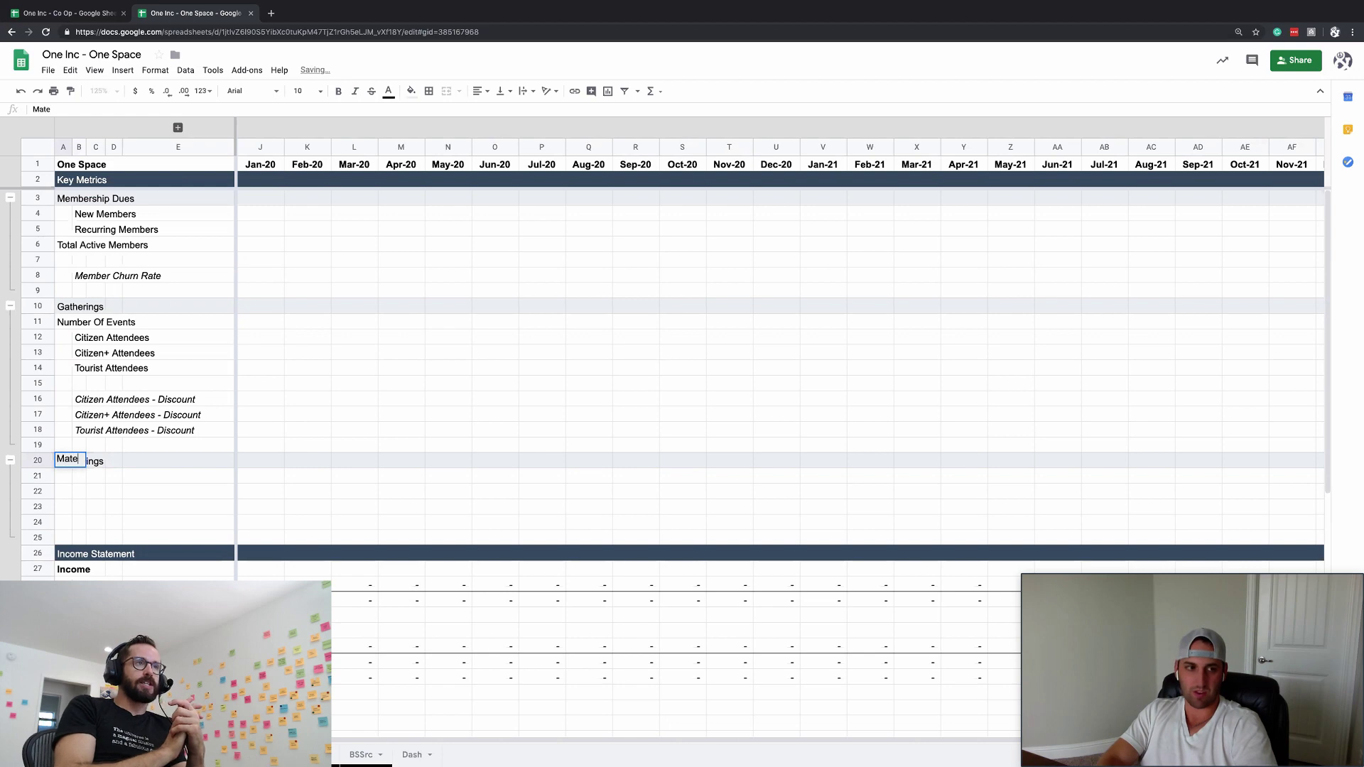
{"action": "type", "text": "rmin"}
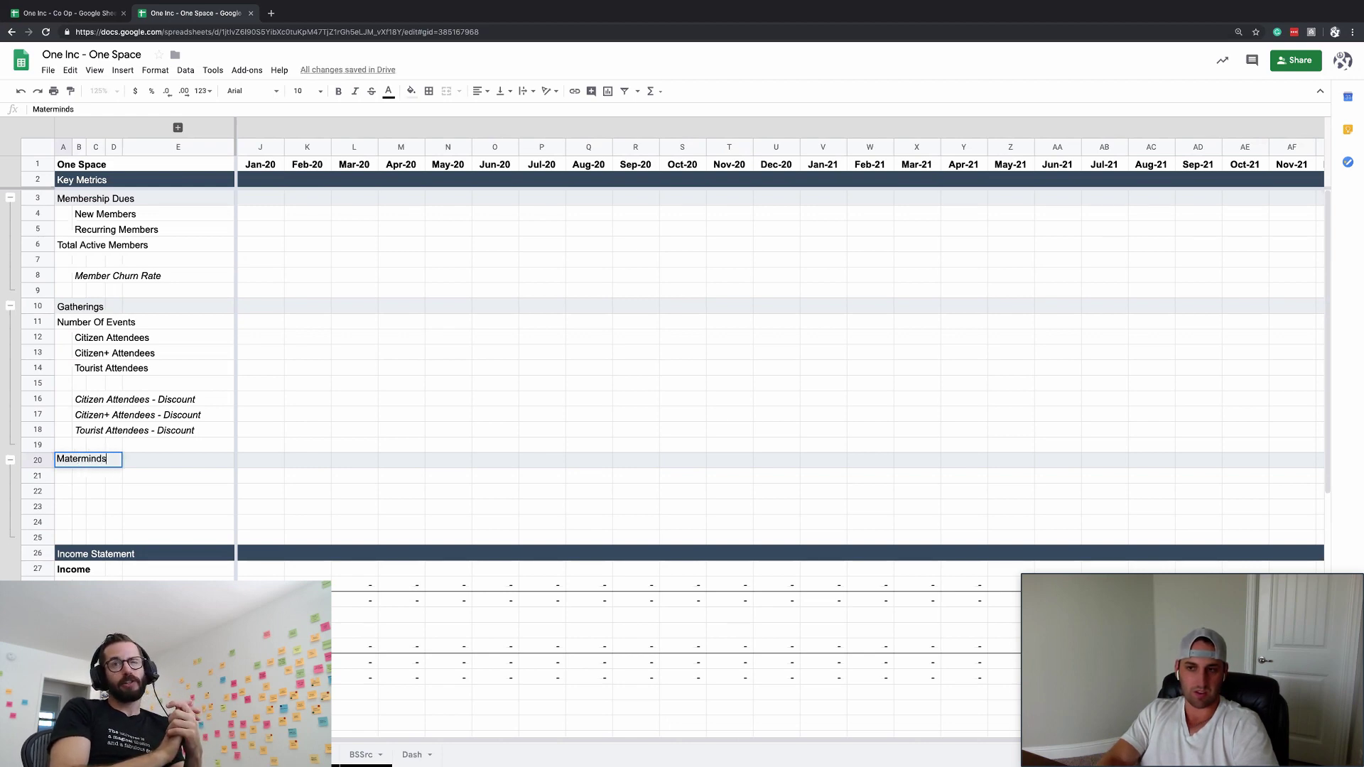
{"action": "type", "text": "ds"}
{"action": "key", "text": "Return"}
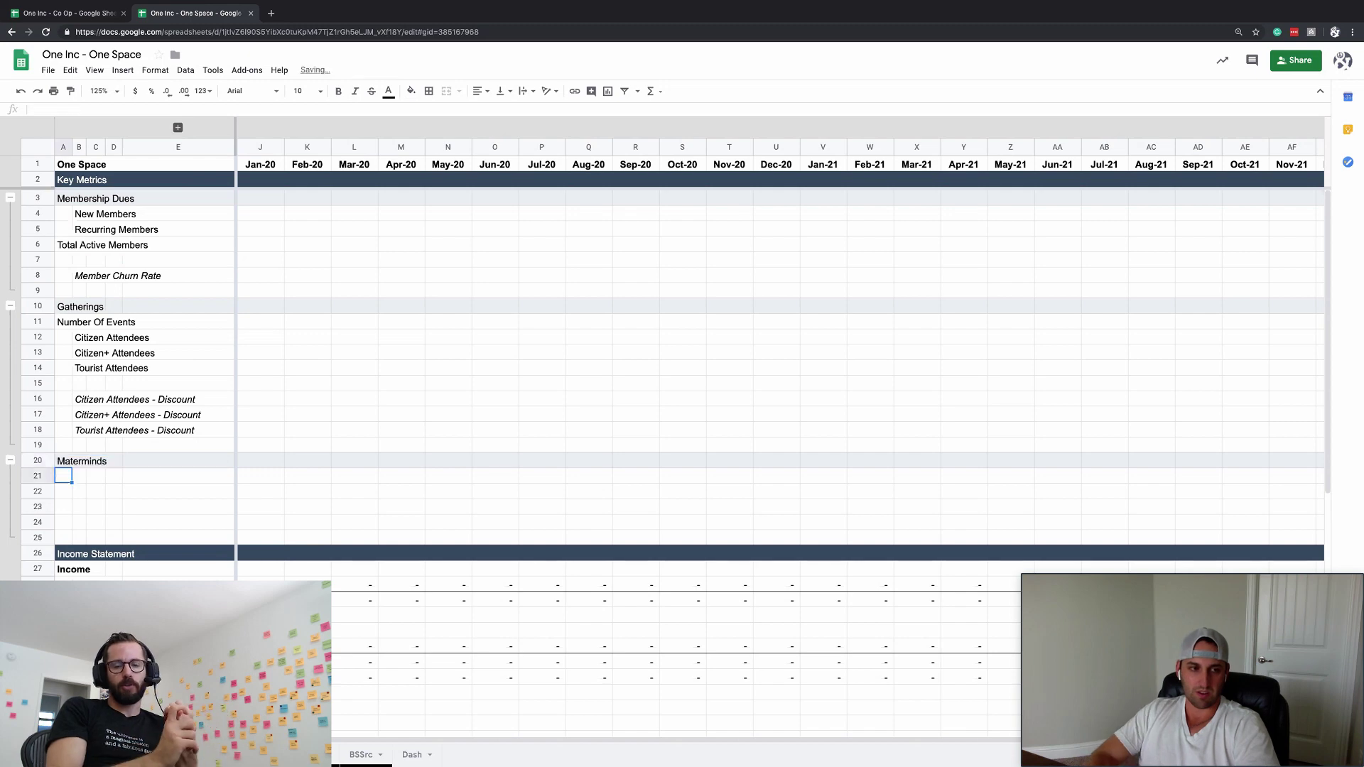
{"action": "key", "text": "Up"}
{"action": "key", "text": "shift+space"}
{"action": "key", "text": "ctrl+c"}
{"action": "key", "text": "Down"}
{"action": "key", "text": "Down"}
{"action": "key", "text": "Down"}
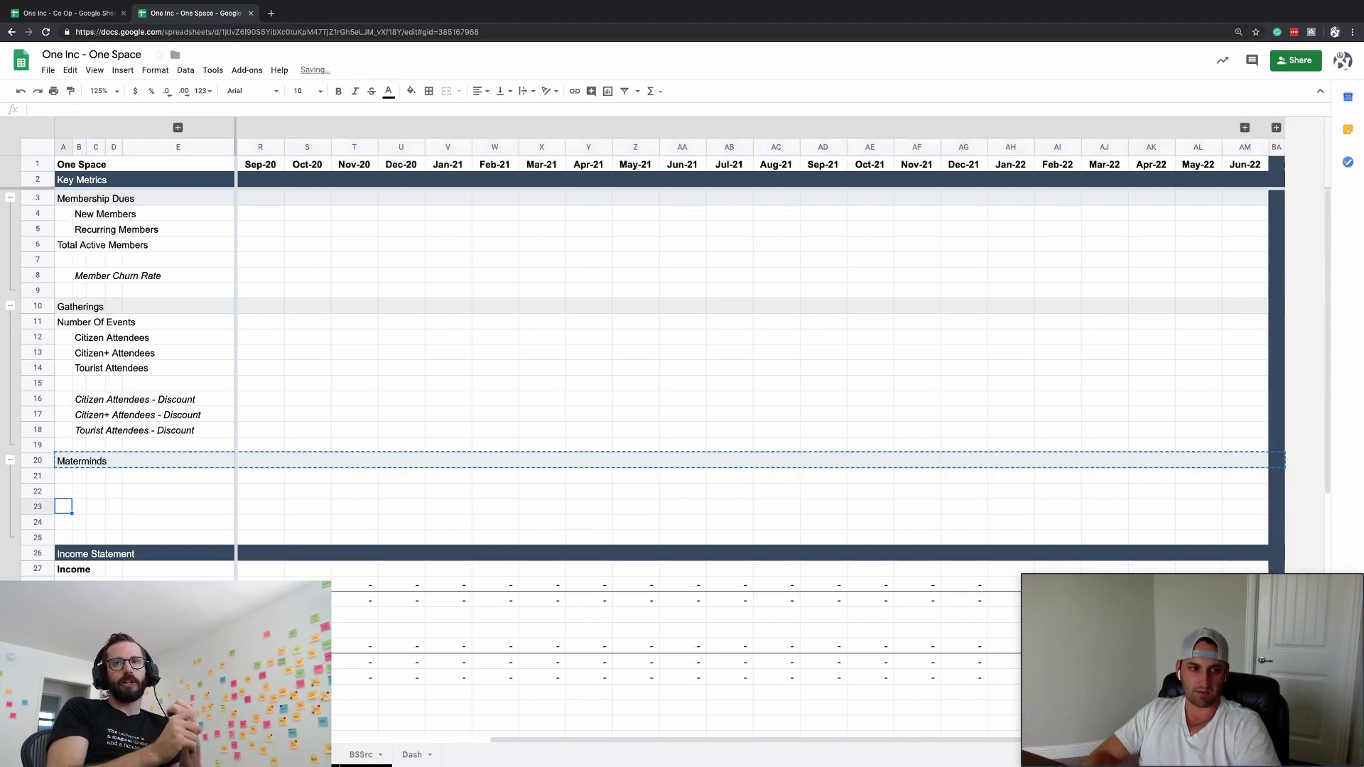
- Give row 23 the same header styling and title it 'Workshops'
{"action": "key", "text": "shift+space"}
{"action": "type", "text": "Workshop[s"}
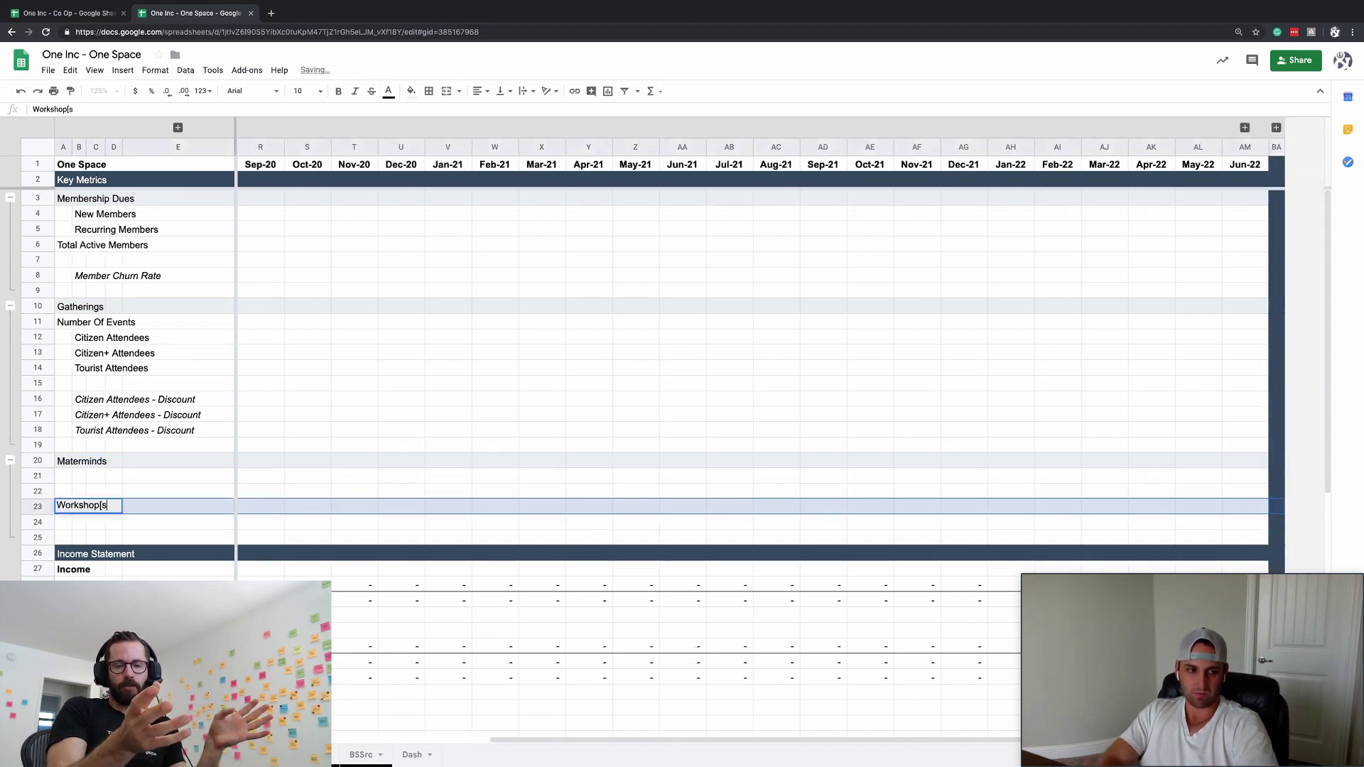
{"action": "key", "text": "Return"}
{"action": "key", "text": "Left"}
{"action": "type", "text": "Workshops"}
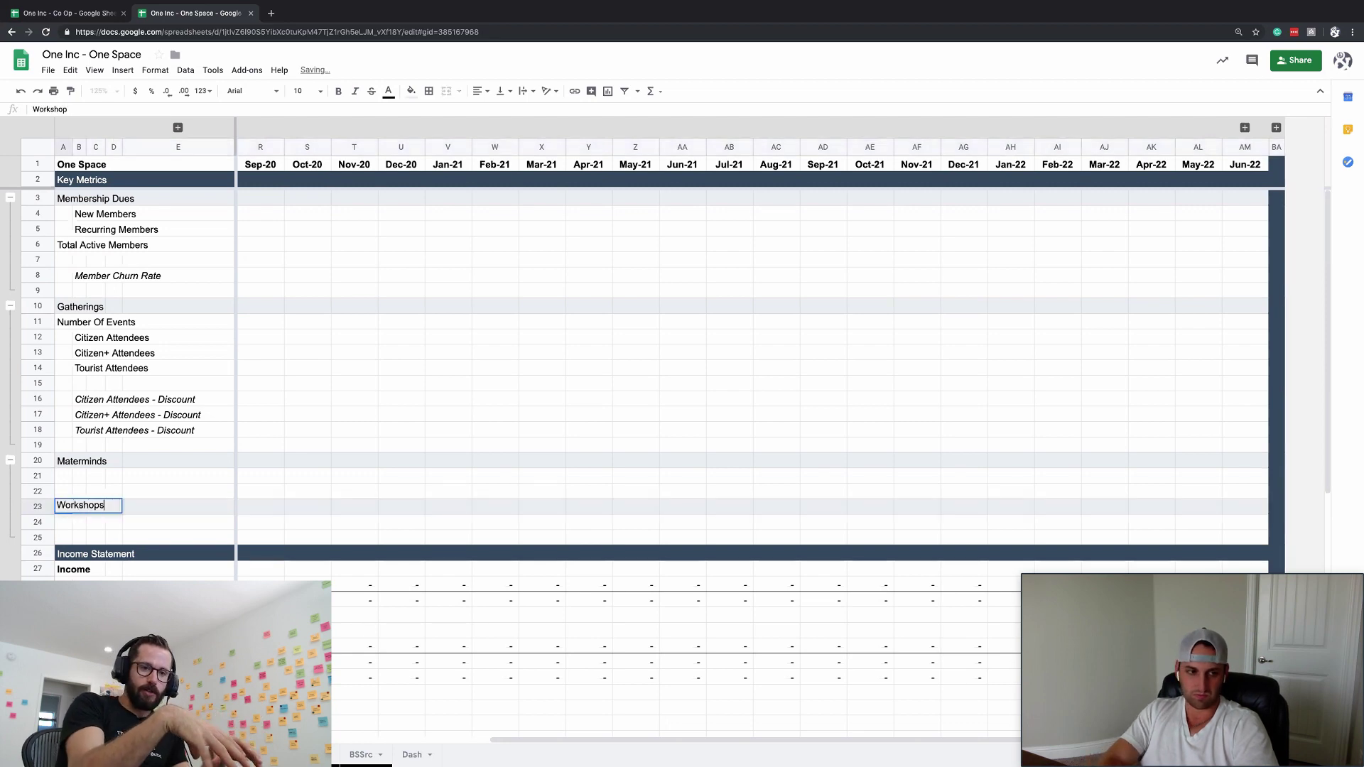
{"action": "key", "text": "Return"}
- Insert a blank row below the Materminds rows
{"action": "key", "text": "Up"}
{"action": "key", "text": "shift+space"}
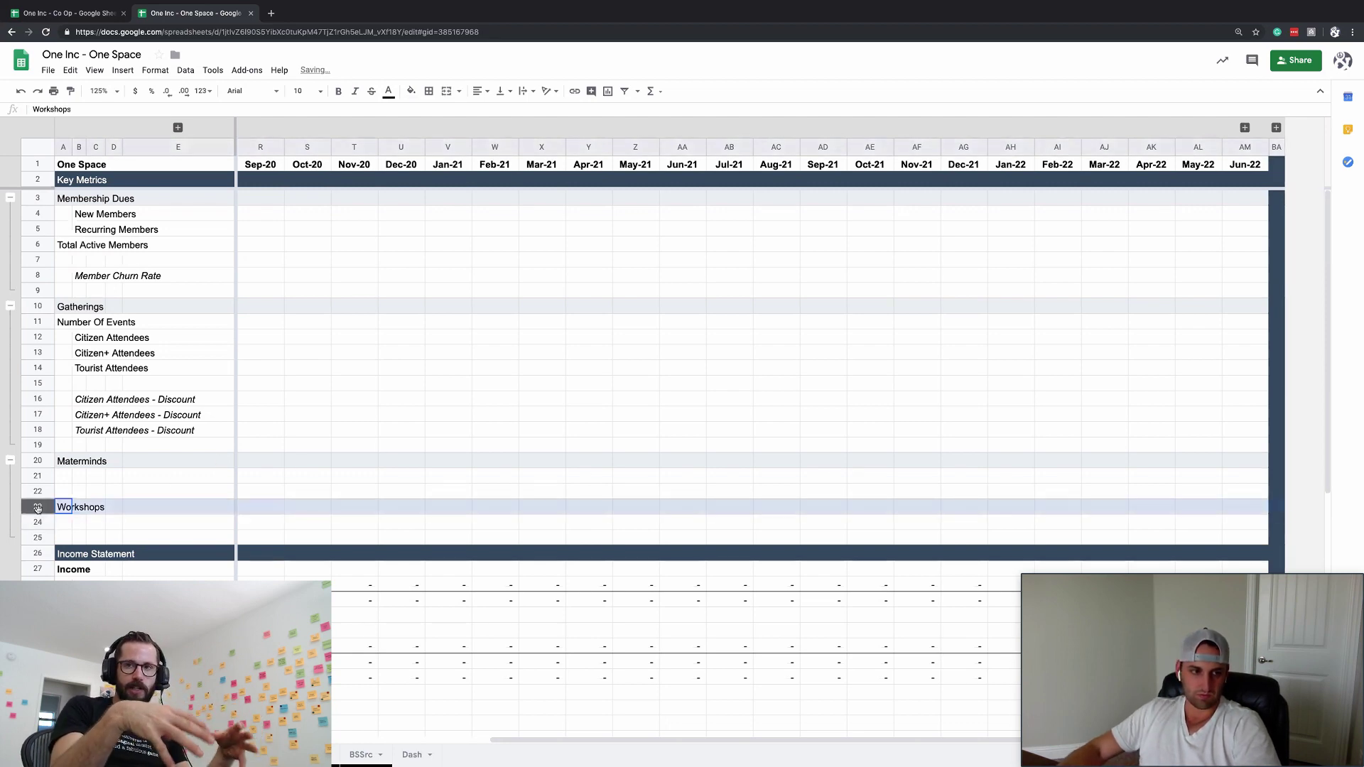
{"action": "key", "text": "Up"}
{"action": "key", "text": "Up"}
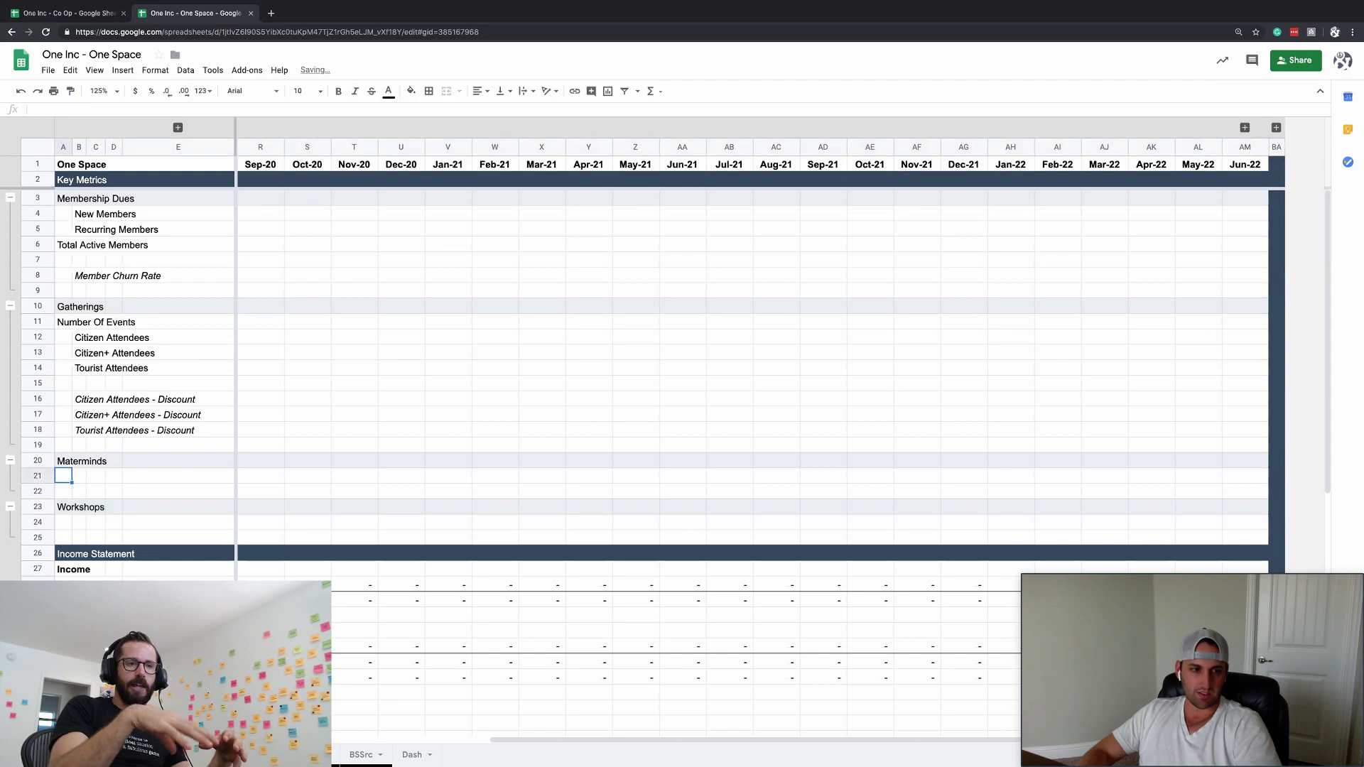
{"action": "key", "text": "Down"}
{"action": "key", "text": "Down"}
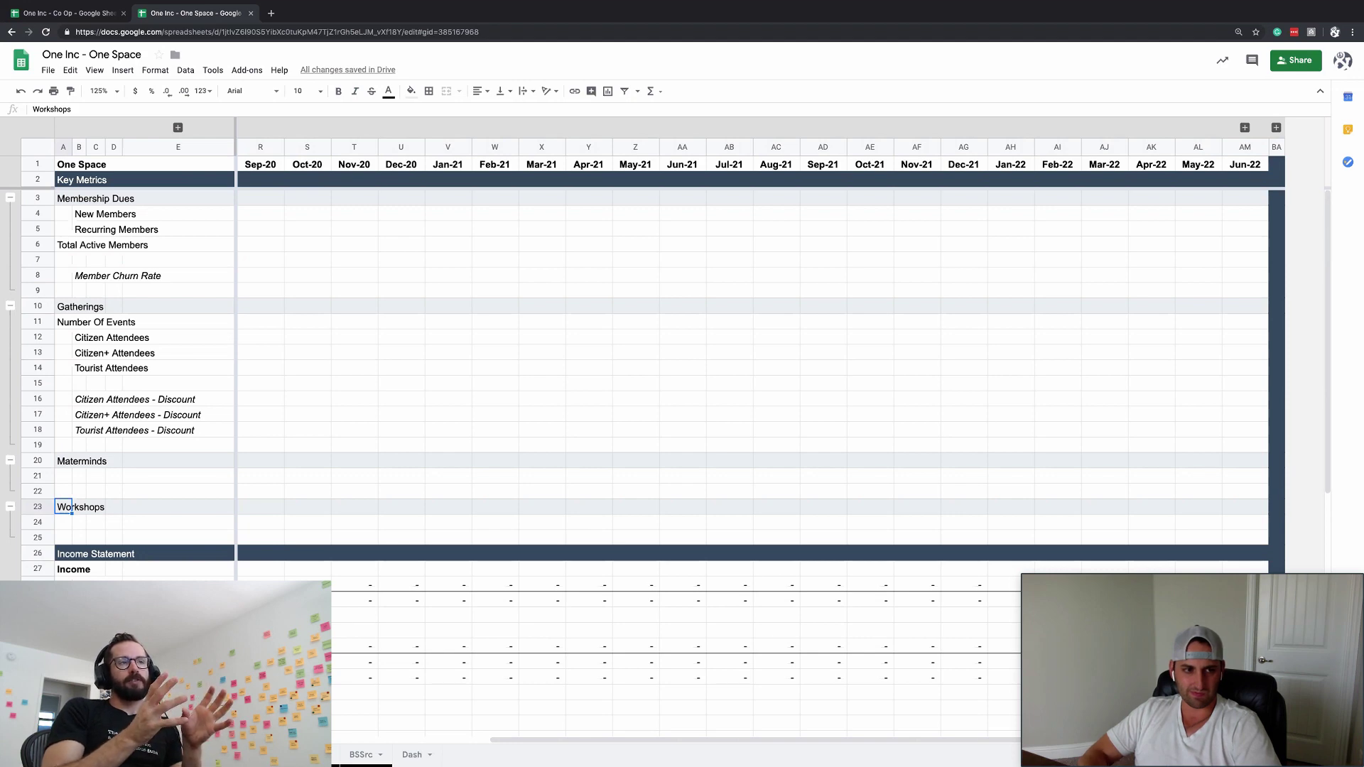
{"action": "left_click", "coordinate": [65, 311]}
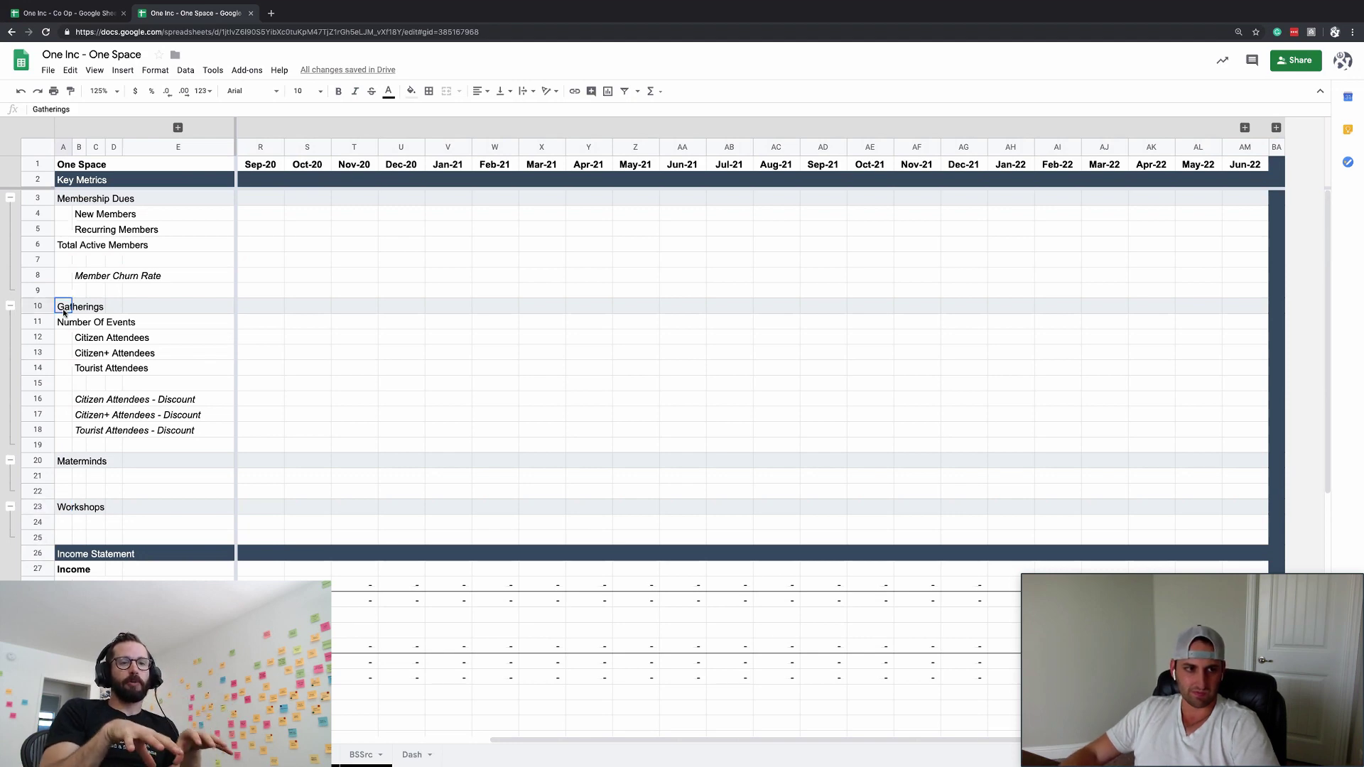
{"action": "left_click", "coordinate": [85, 109]}
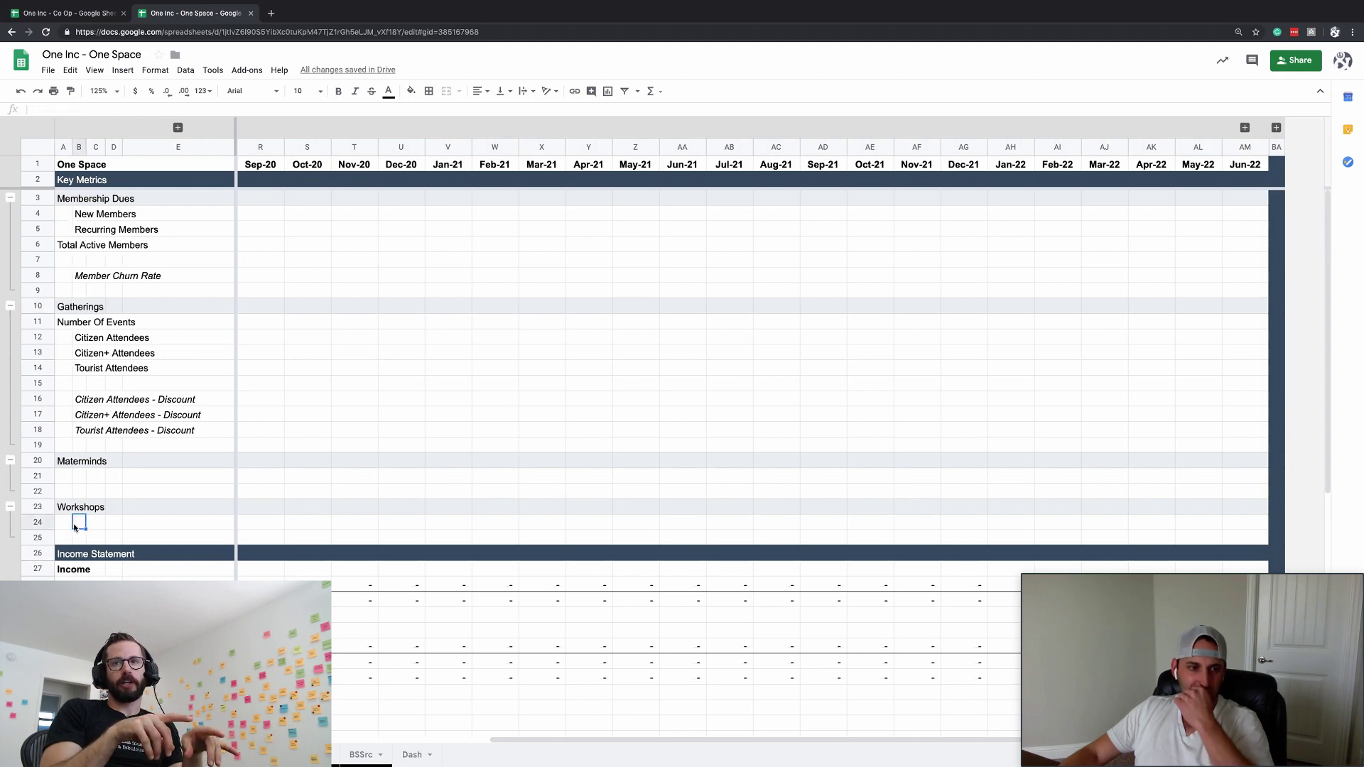
{"action": "left_click_drag", "start_coordinate": [39, 537], "coordinate": [42, 488]}
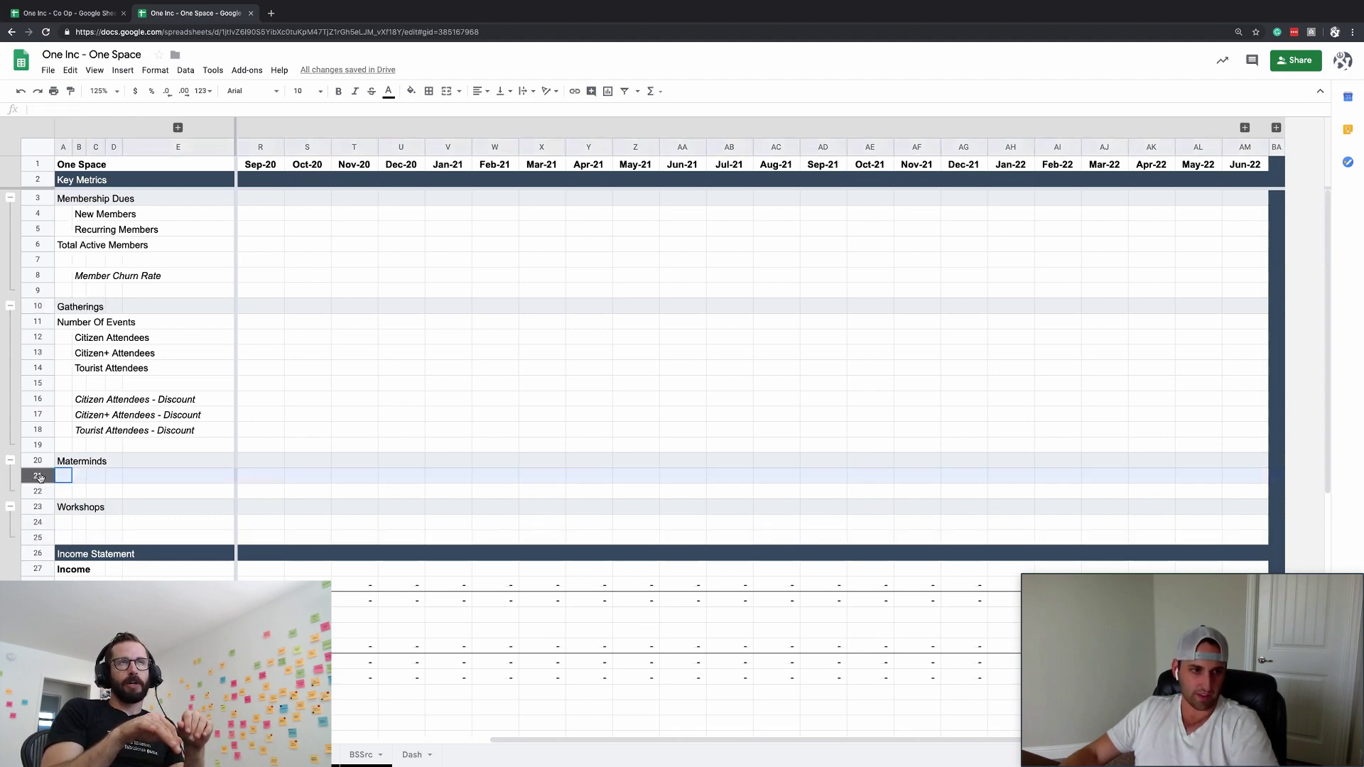
{"action": "key", "text": "ctrl+alt+equal"}
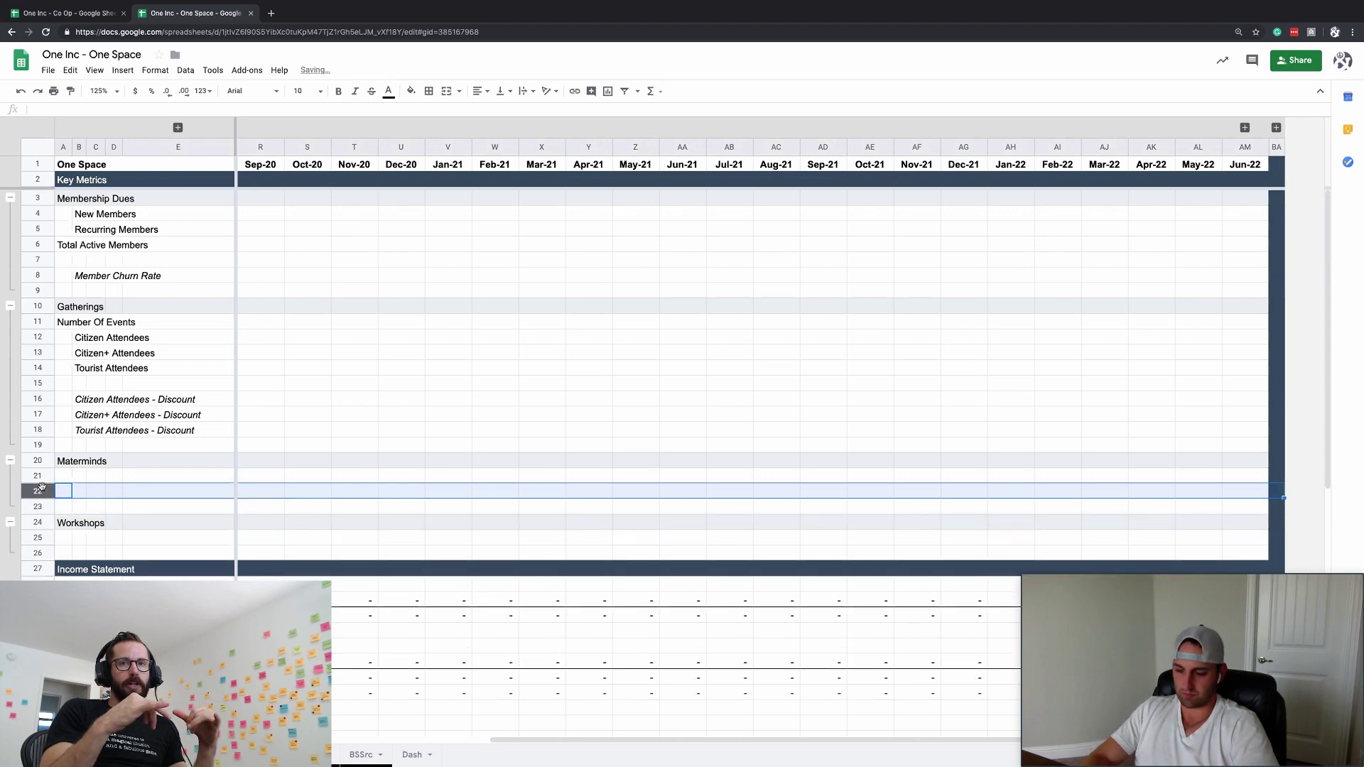
- Insert more blank rows above the Workshops header
{"action": "key", "text": "ctrl+alt+equal"}
{"action": "key", "text": "Down"}
{"action": "key", "text": "Down"}
{"action": "key", "text": "Up"}
{"action": "key", "text": "Up"}
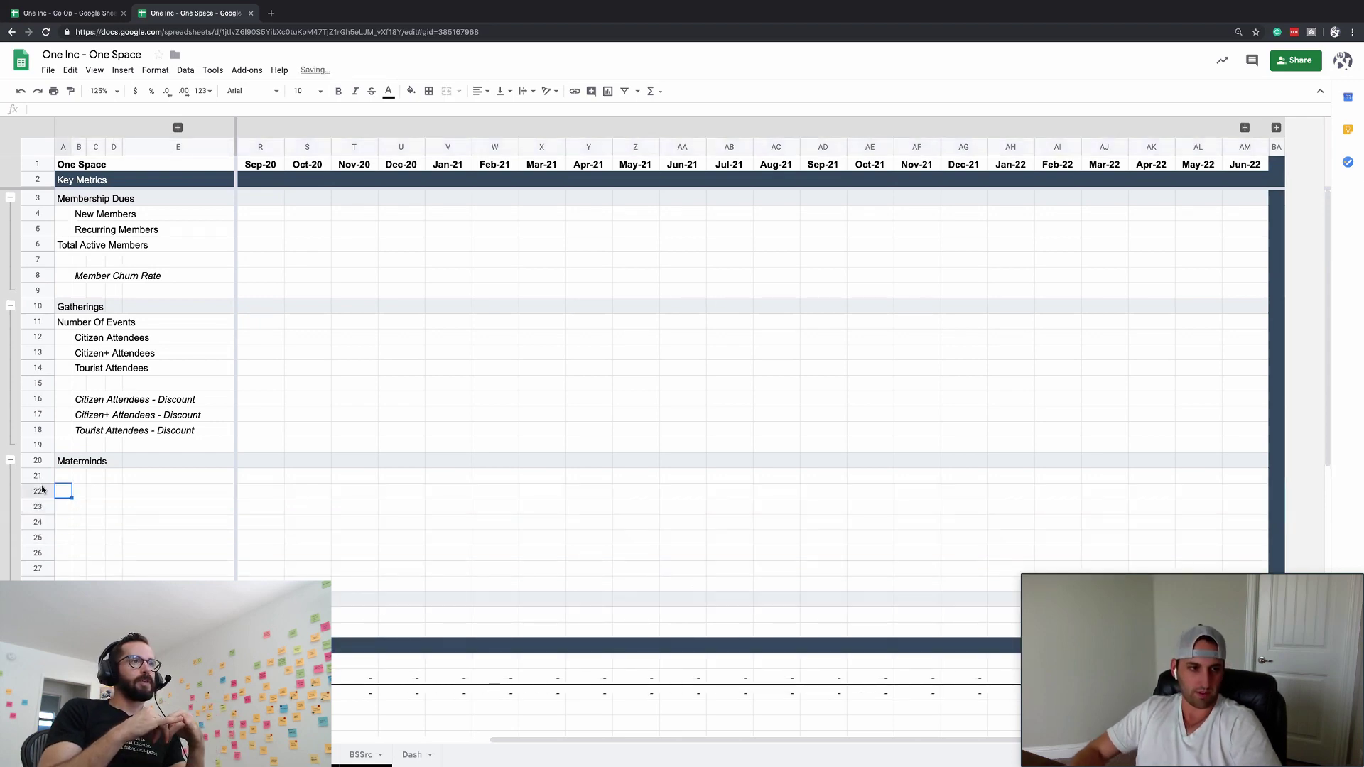
{"action": "key", "text": "Down"}
{"action": "key", "text": "Right"}
{"action": "key", "text": "Right"}
{"action": "key", "text": "Right"}
{"action": "key", "text": "Right"}
{"action": "key", "text": "Up"}
{"action": "key", "text": "Up"}
{"action": "key", "text": "Left"}
{"action": "key", "text": "Left"}
{"action": "key", "text": "Left"}
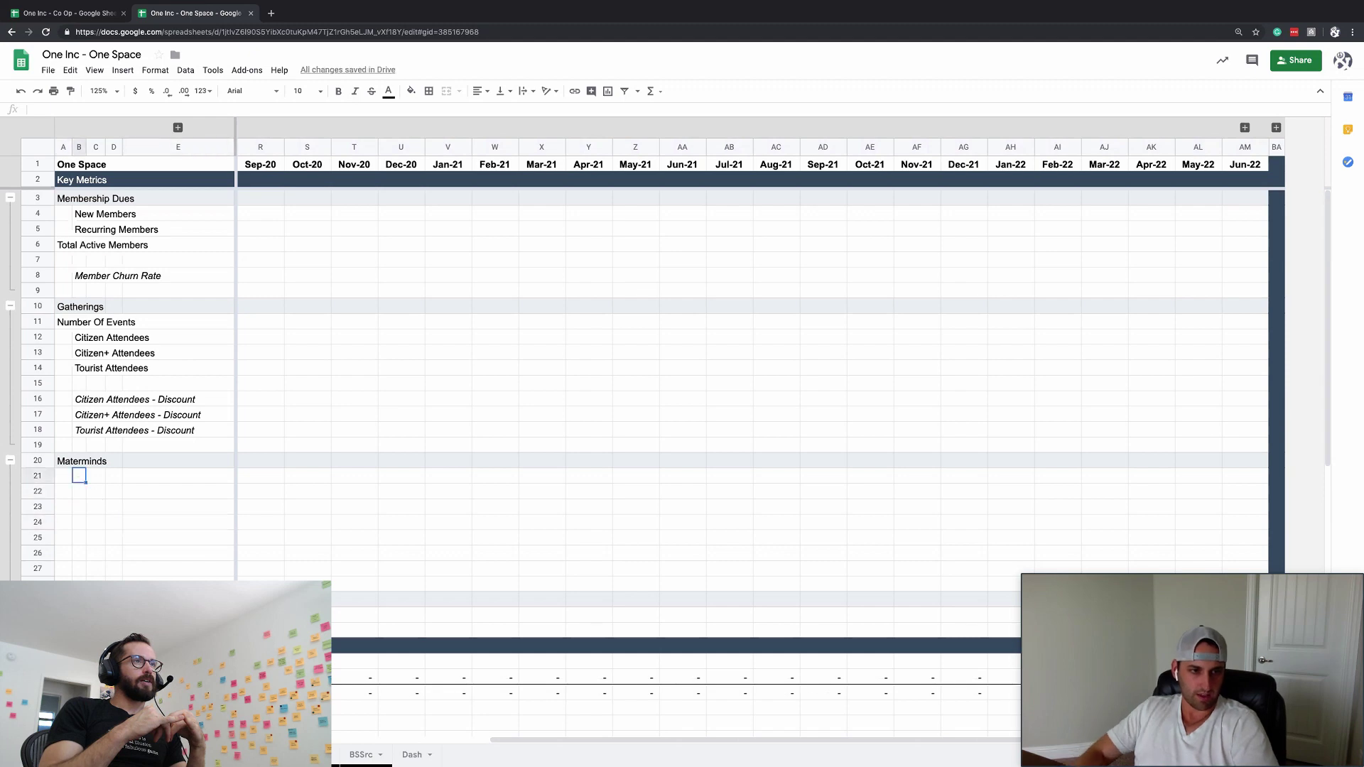
{"action": "key", "text": "Left"}
- Retype the row 20 title as 'Masterminds'
{"action": "type", "text": "Number"}
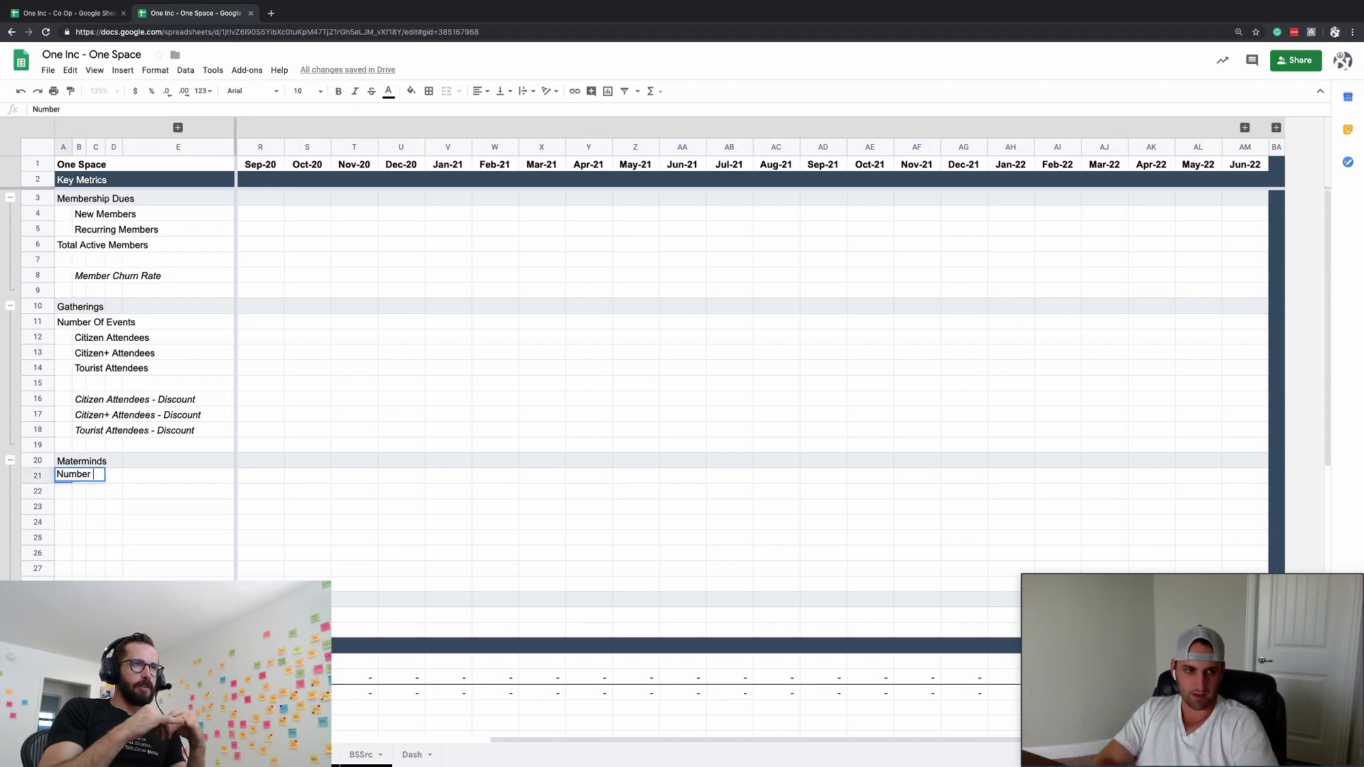
{"action": "key", "text": "Escape"}
{"action": "key", "text": "Up"}
{"action": "type", "text": "Mast"}
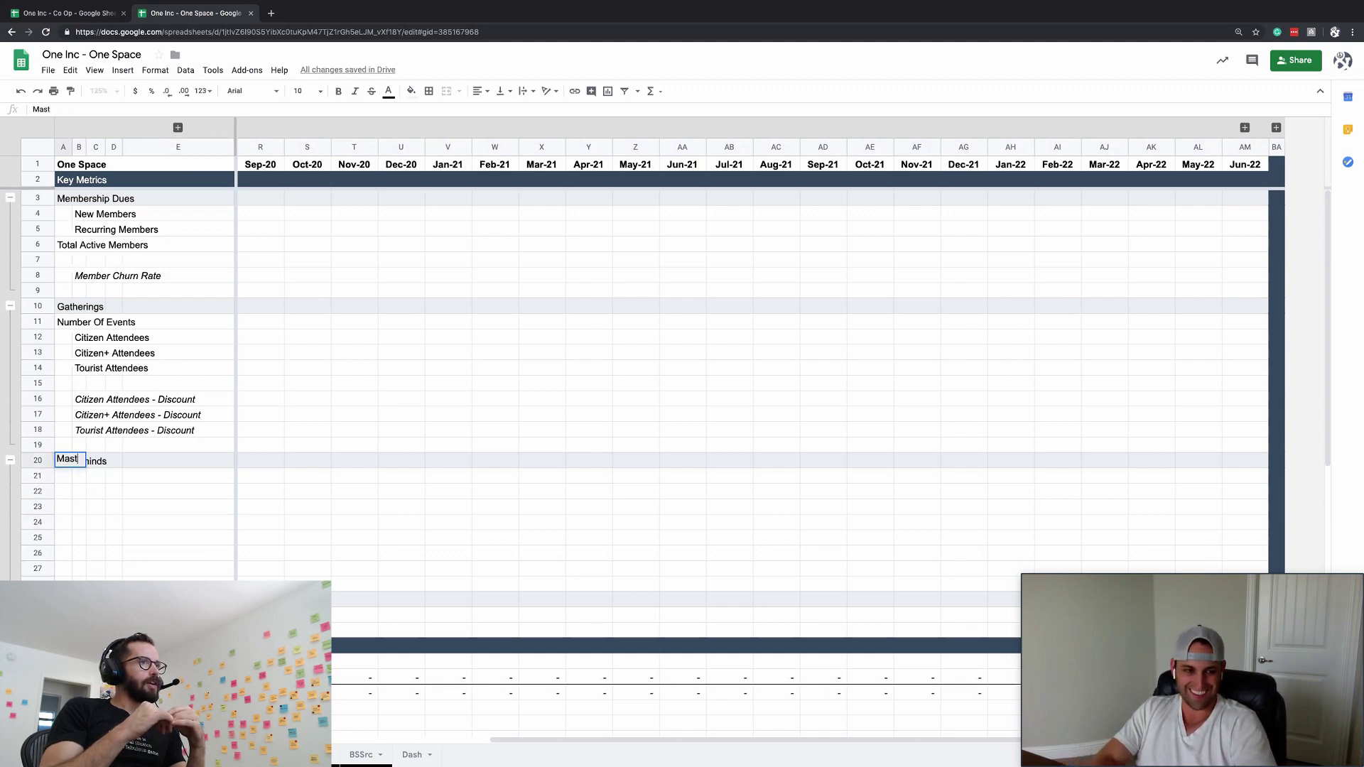
{"action": "type", "text": "erminds"}
{"action": "key", "text": "Return"}
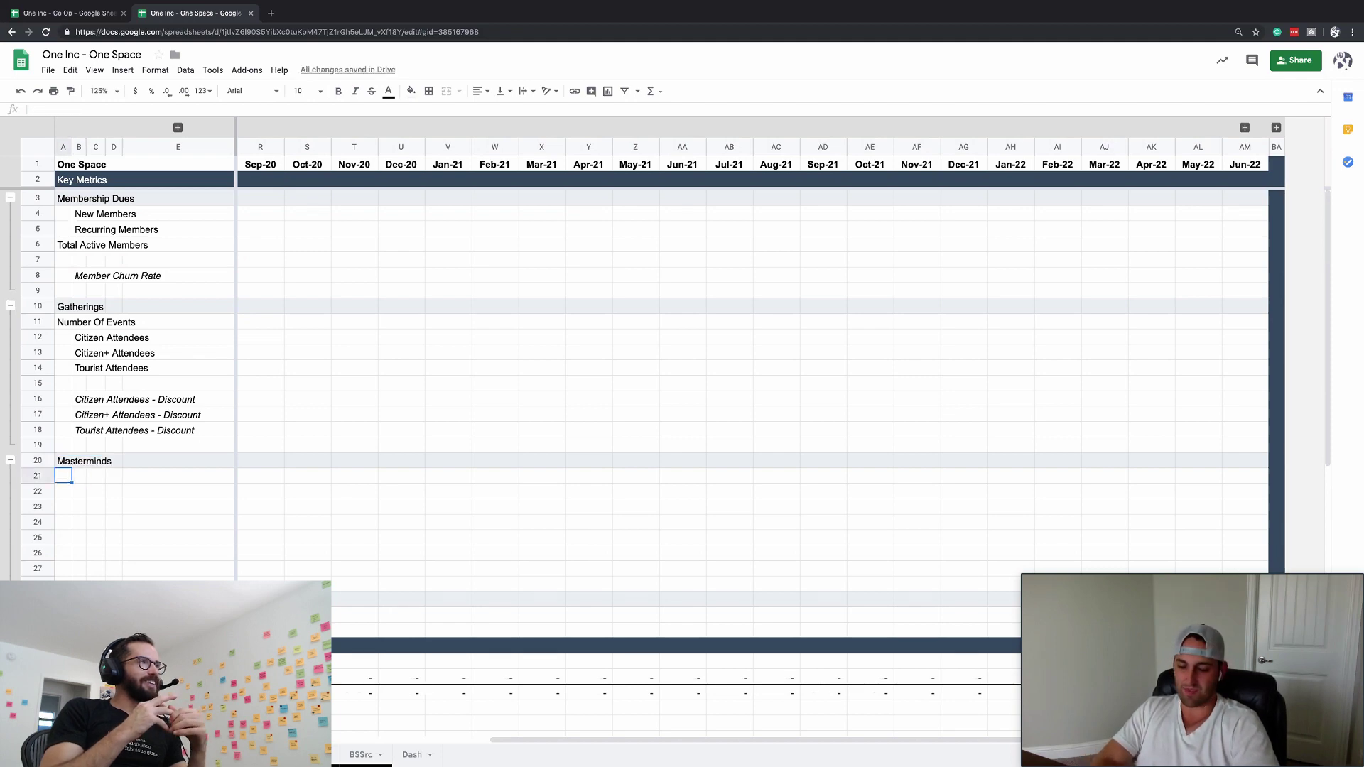
- Select the indented cell in row 21 under Masterminds for the first metric
{"action": "left_click", "coordinate": [79, 475]}
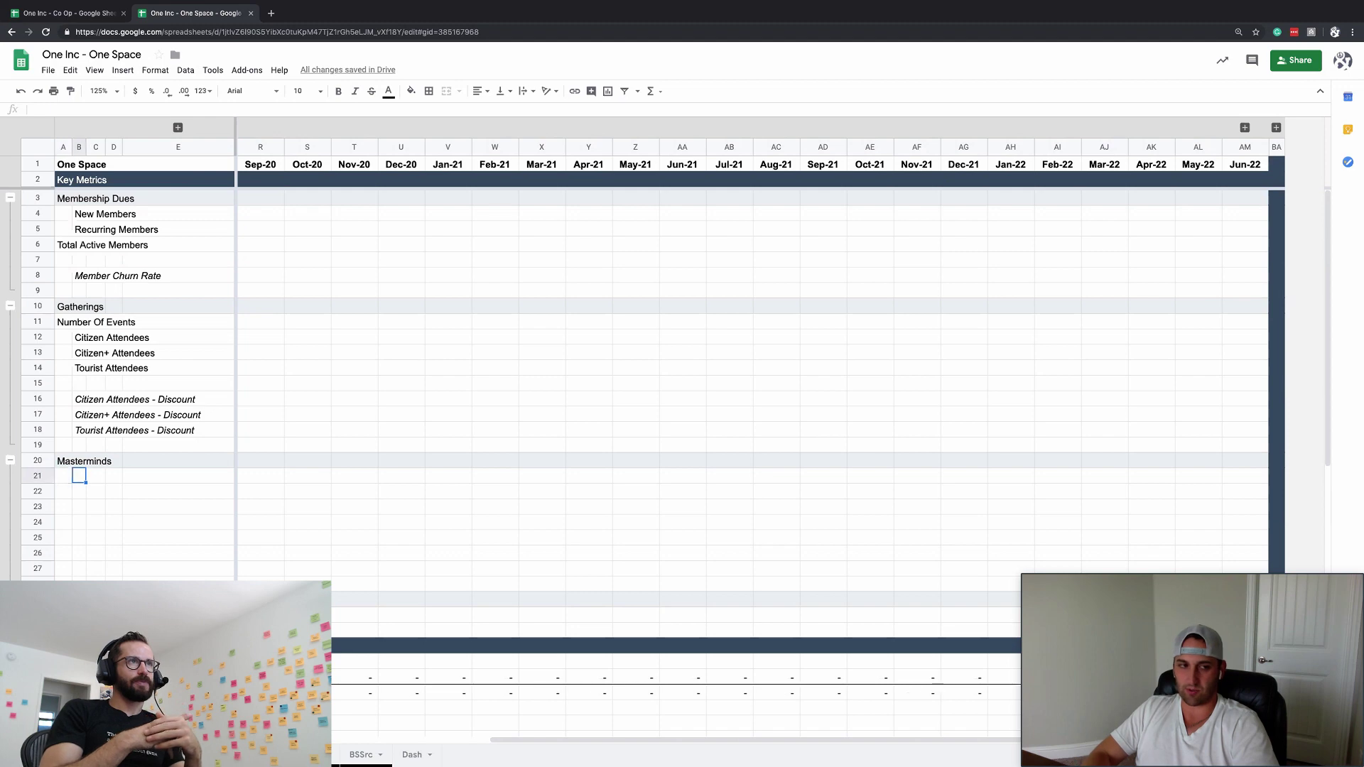
{"action": "left_click", "coordinate": [63, 475]}
{"action": "left_click", "coordinate": [79, 475]}
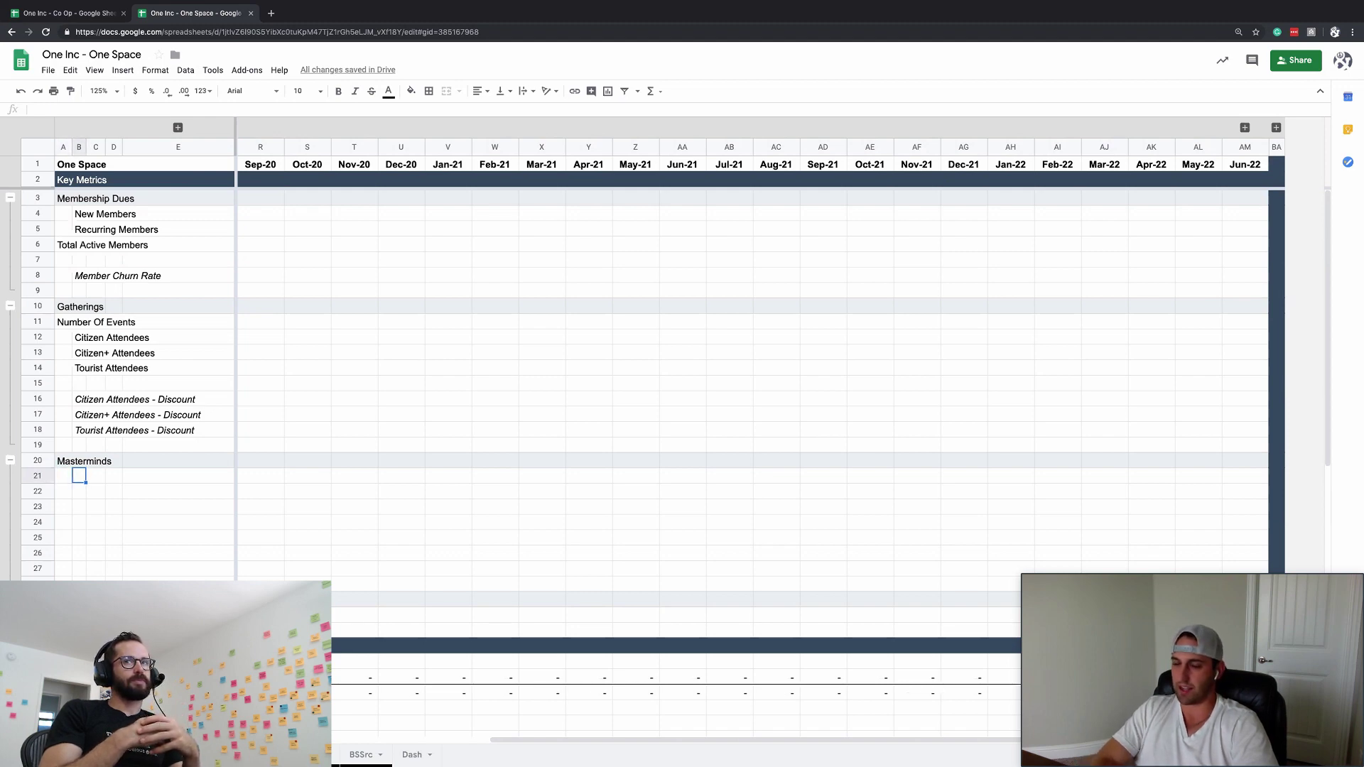
{"action": "left_click", "coordinate": [63, 475]}
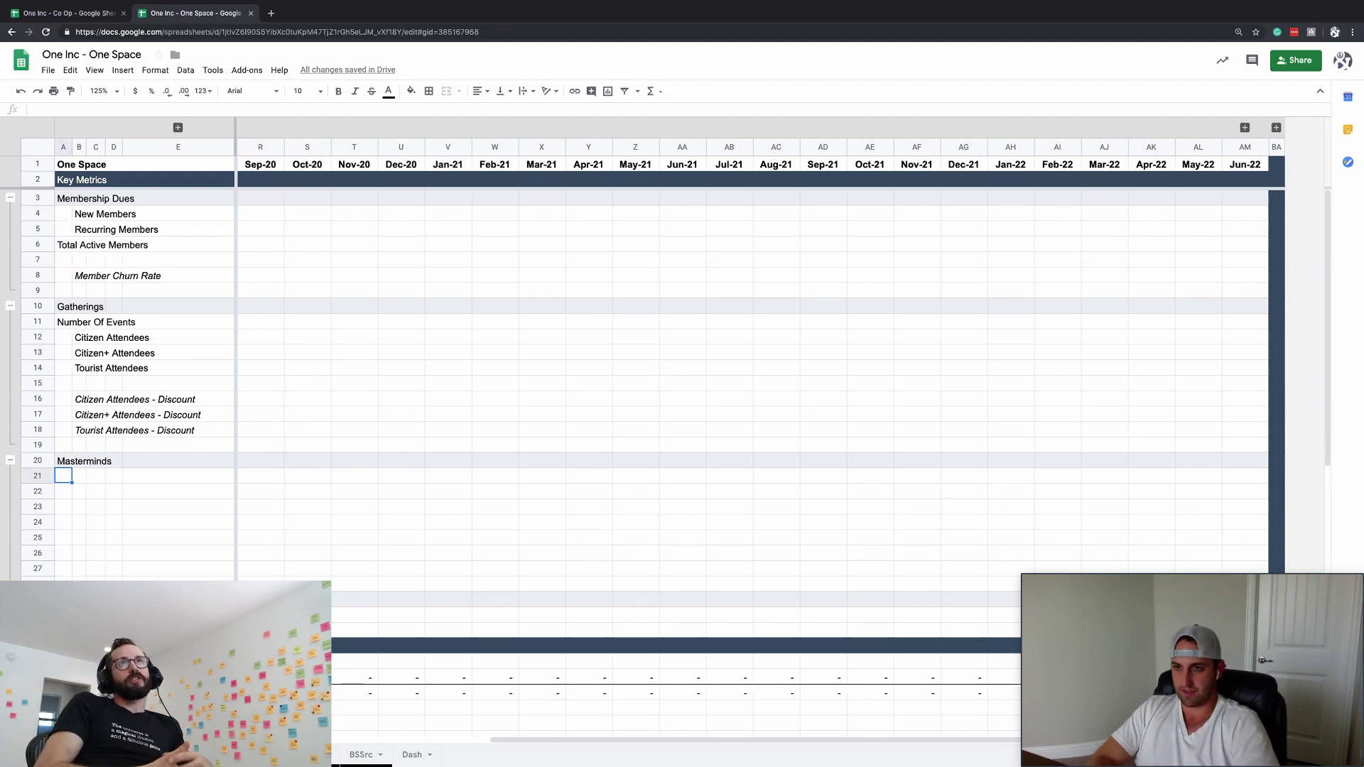
{"action": "left_click", "coordinate": [79, 475]}
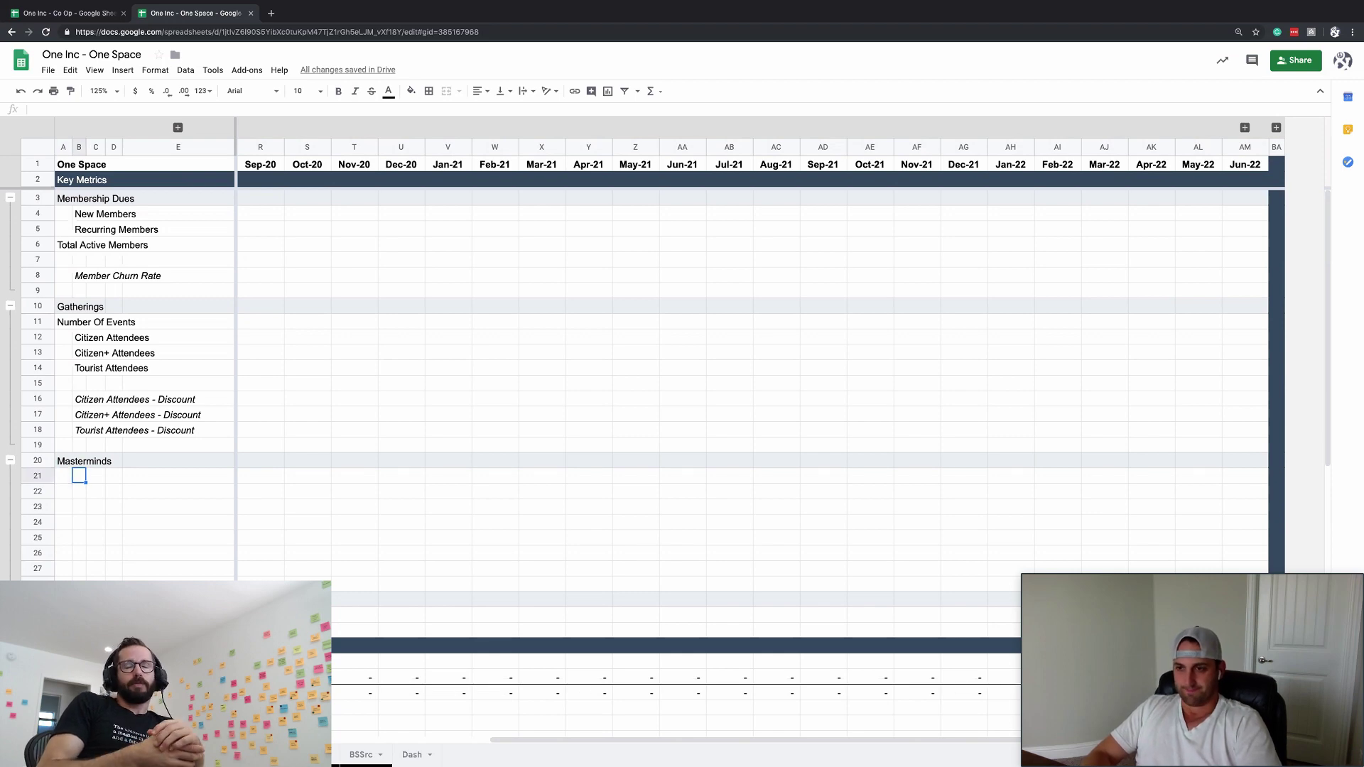
{"action": "key", "text": "Right"}
{"action": "key", "text": "Right"}
{"action": "key", "text": "Right"}
{"action": "key", "text": "Right"}
{"action": "key", "text": "Right"}
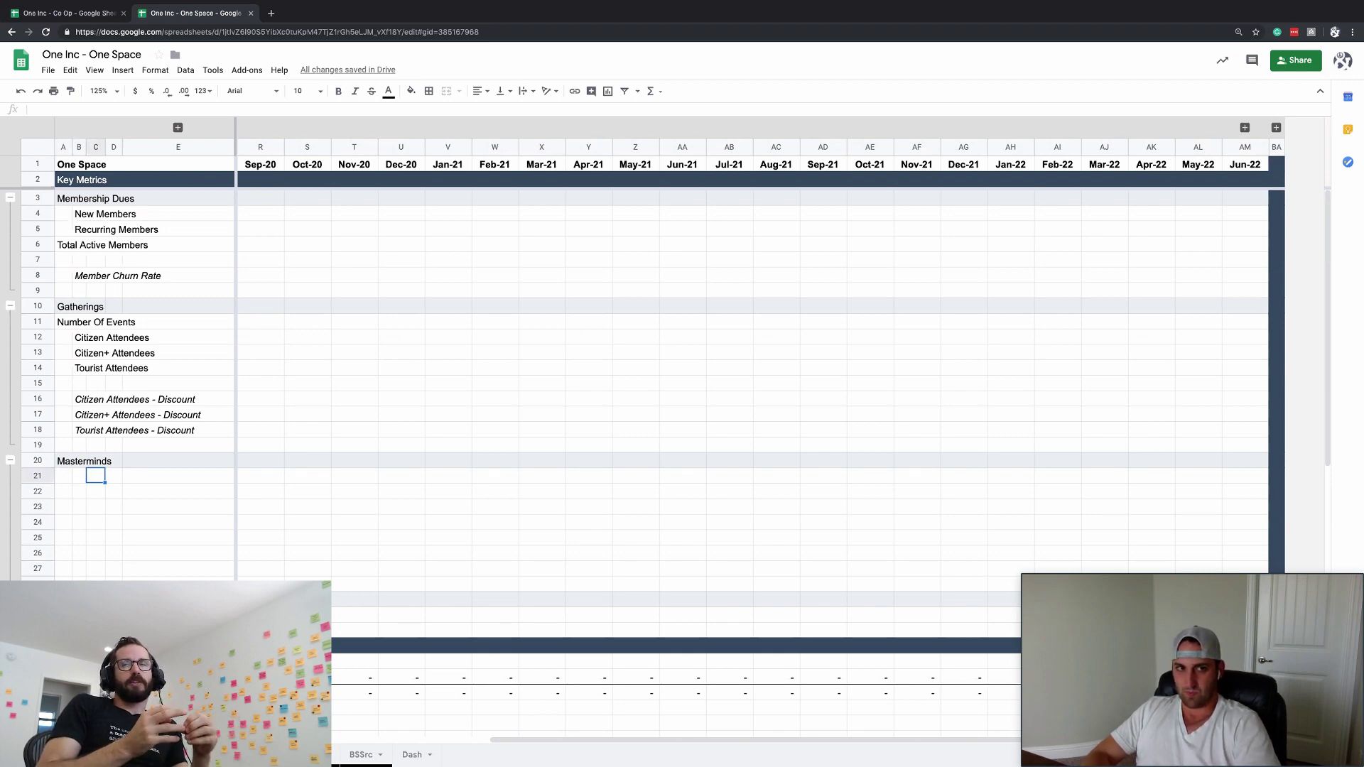
{"action": "key", "text": "Left"}
{"action": "key", "text": "Left"}
{"action": "key", "text": "Left"}
{"action": "key", "text": "Left"}
{"action": "key", "text": "Left"}
{"action": "key", "text": "Left"}
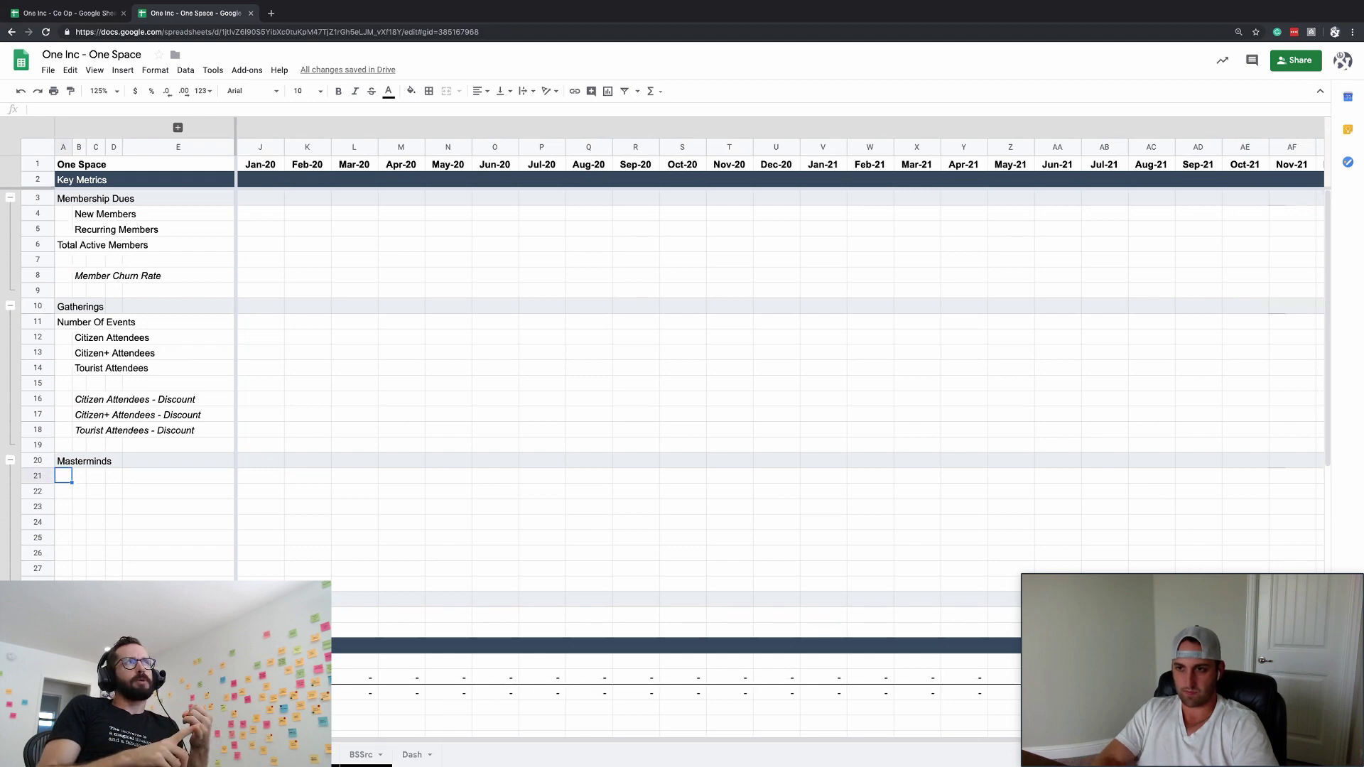
- Add the 'Mastermind Events' label in the indented column under Masterminds
{"action": "key", "text": "Right"}
{"action": "type", "text": "Ma"}
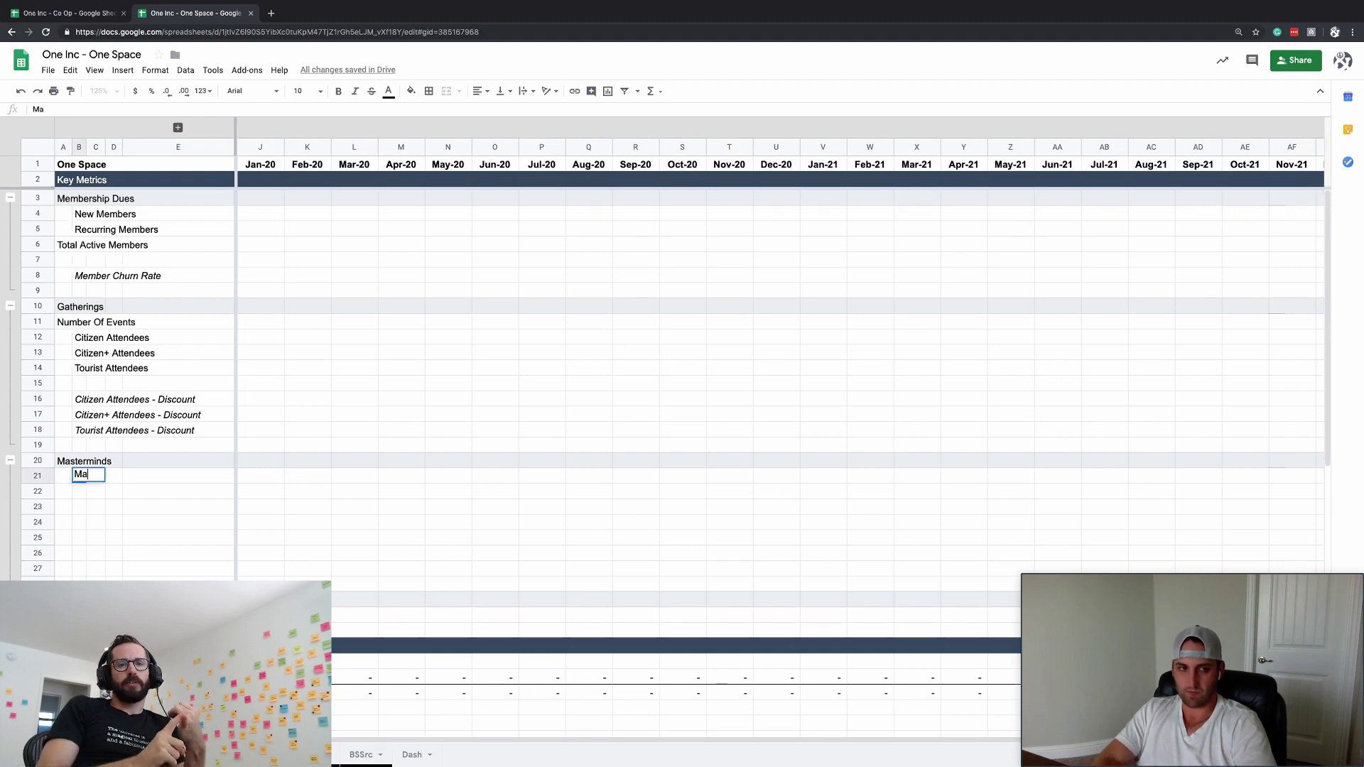
{"action": "type", "text": "stermind Event"}
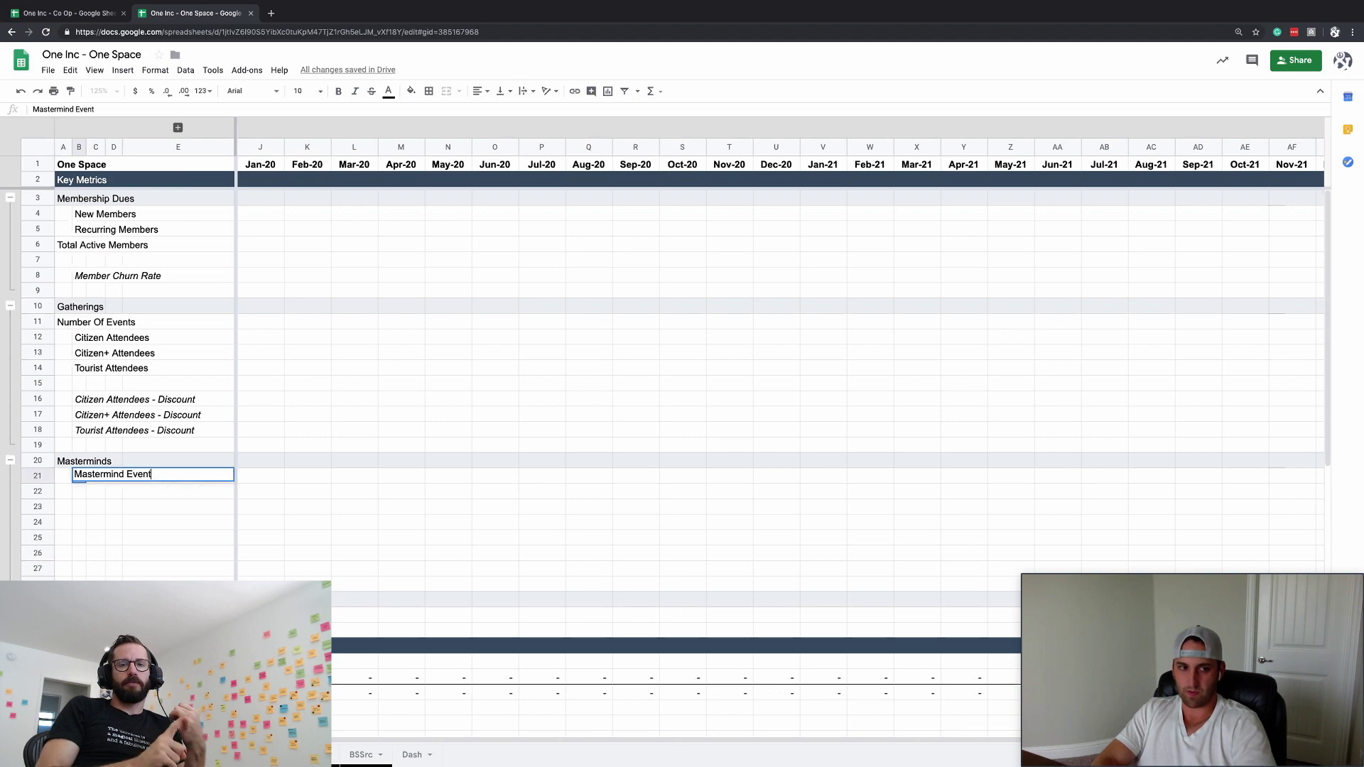
{"action": "type", "text": "s"}
{"action": "key", "text": "Return"}
{"action": "key", "text": "Up"}
{"action": "key", "text": "Down"}
{"action": "key", "text": "Up"}
{"action": "key", "text": "Left"}
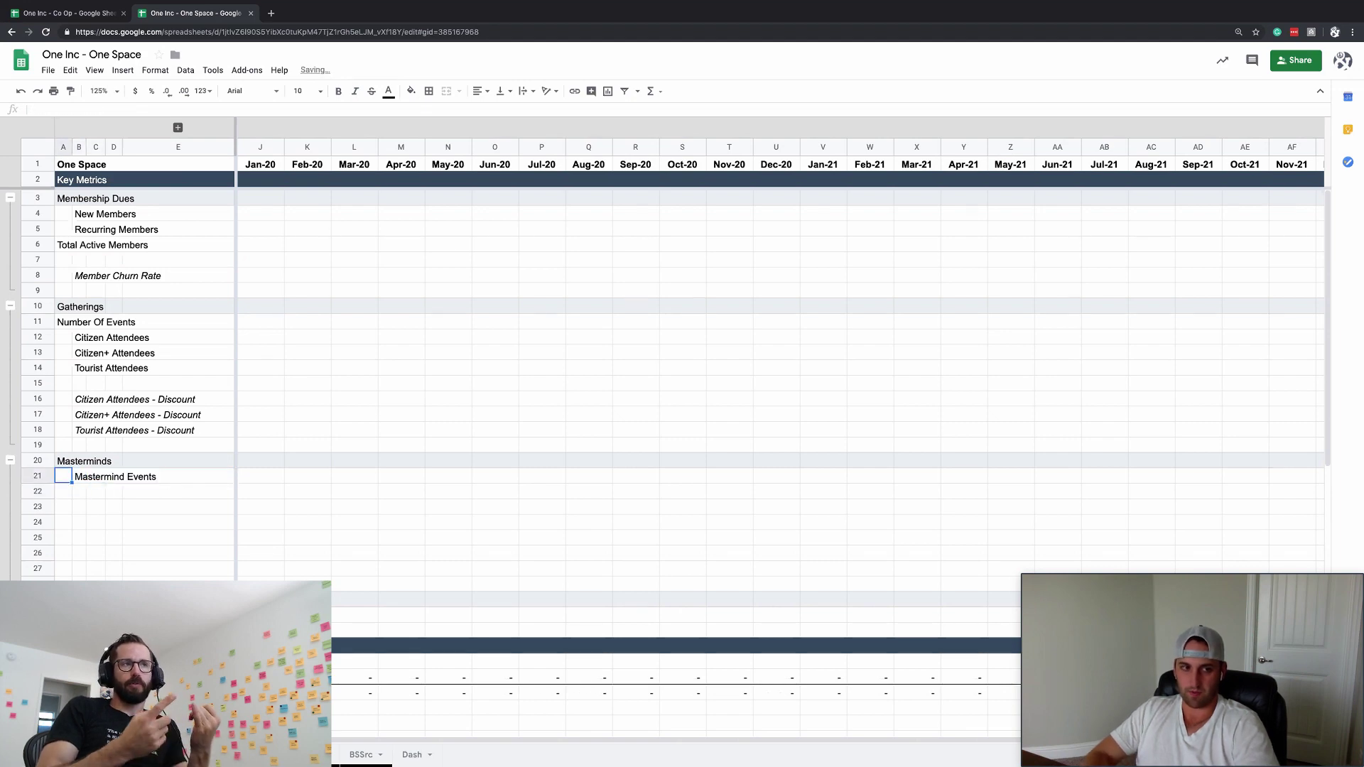
{"action": "key", "text": "Down"}
{"action": "key", "text": "Down"}
{"action": "key", "text": "Up"}
{"action": "key", "text": "Right"}
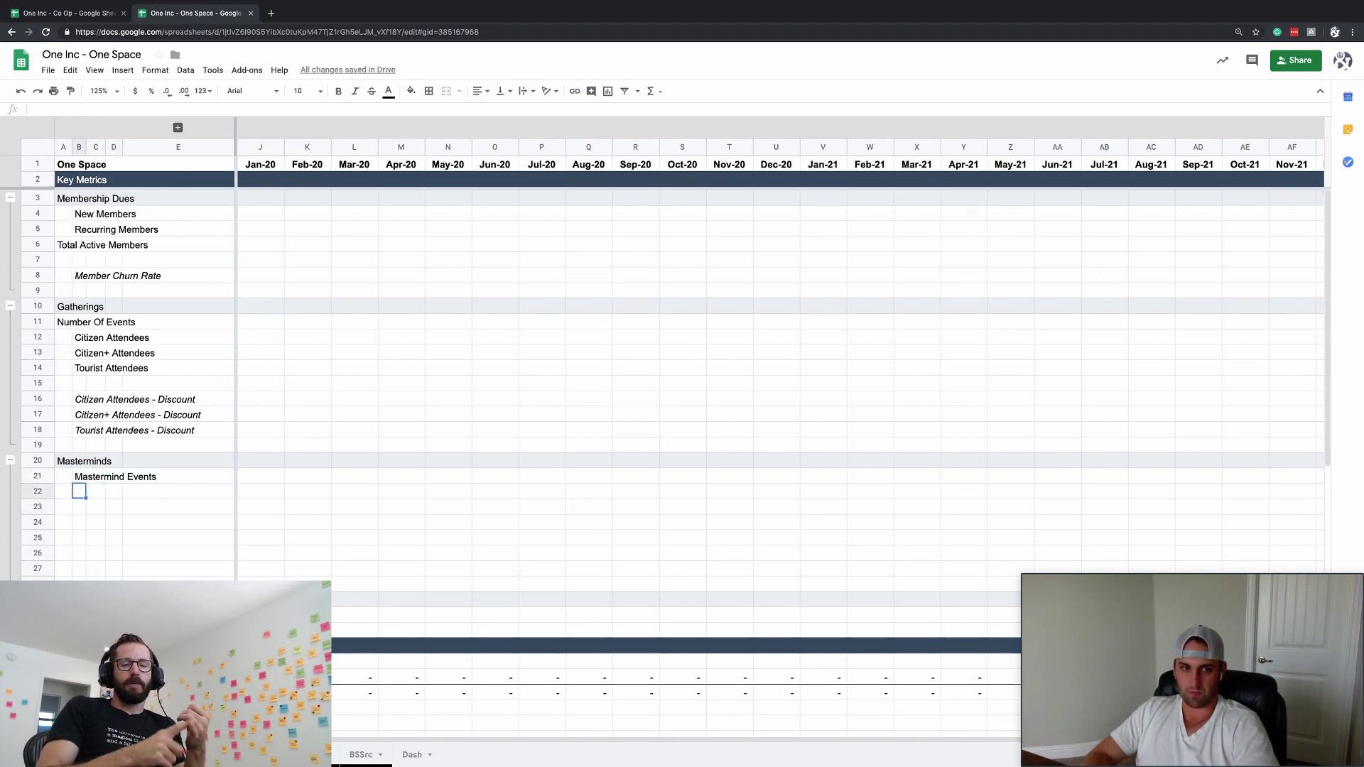
{"action": "key", "text": "Down"}
- Add the 'New Mastermind Members' label below it
{"action": "type", "text": "Master"}
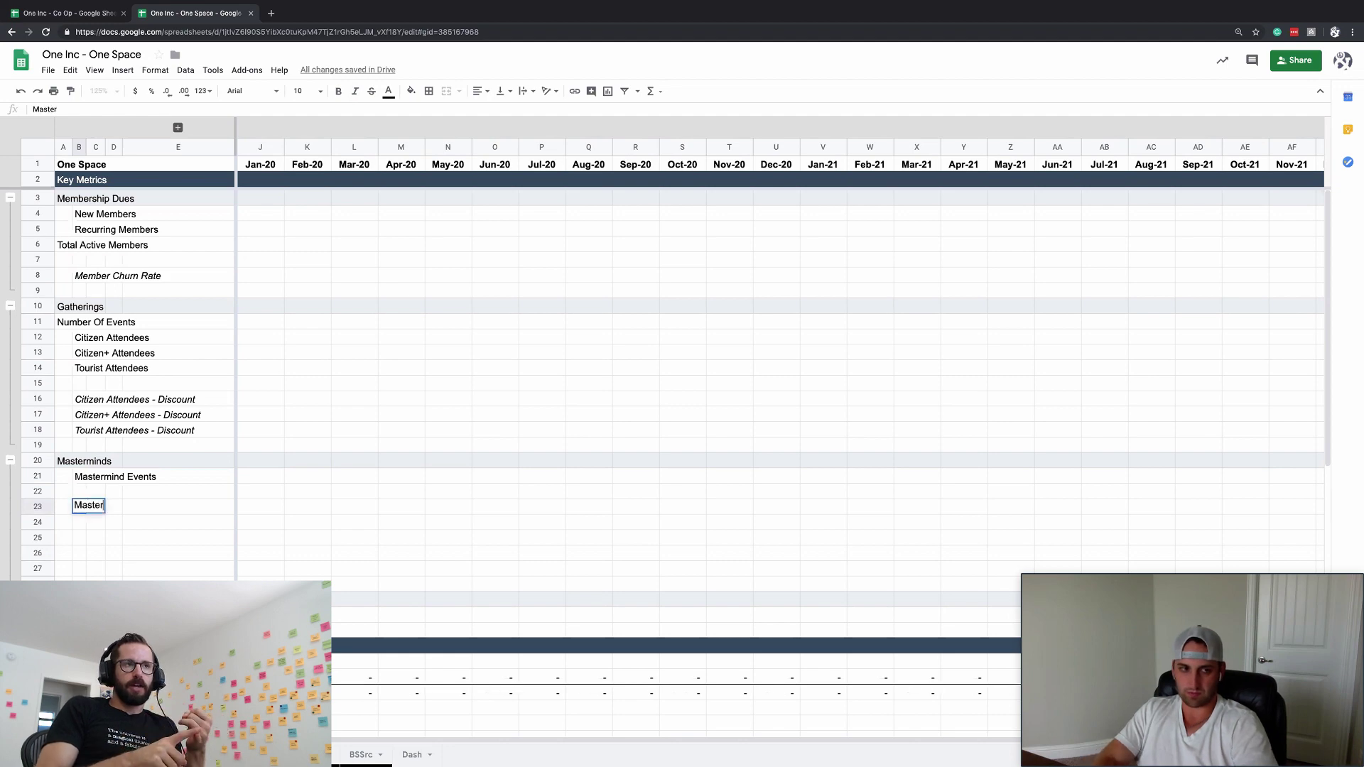
{"action": "key", "text": "BackSpace"}
{"action": "key", "text": "BackSpace"}
{"action": "key", "text": "BackSpace"}
{"action": "key", "text": "BackSpace"}
{"action": "key", "text": "BackSpace"}
{"action": "key", "text": "BackSpace"}
{"action": "type", "text": "New "}
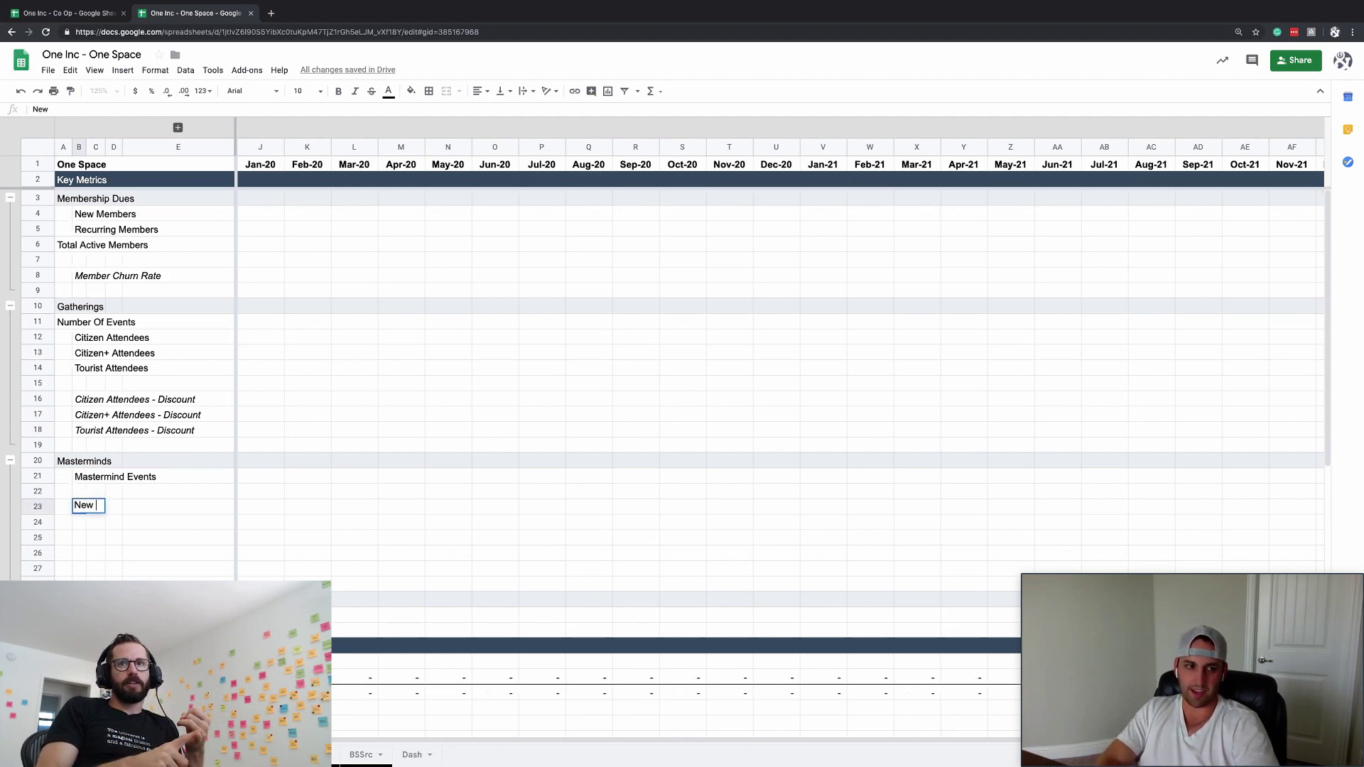
{"action": "type", "text": "Memberhi"}
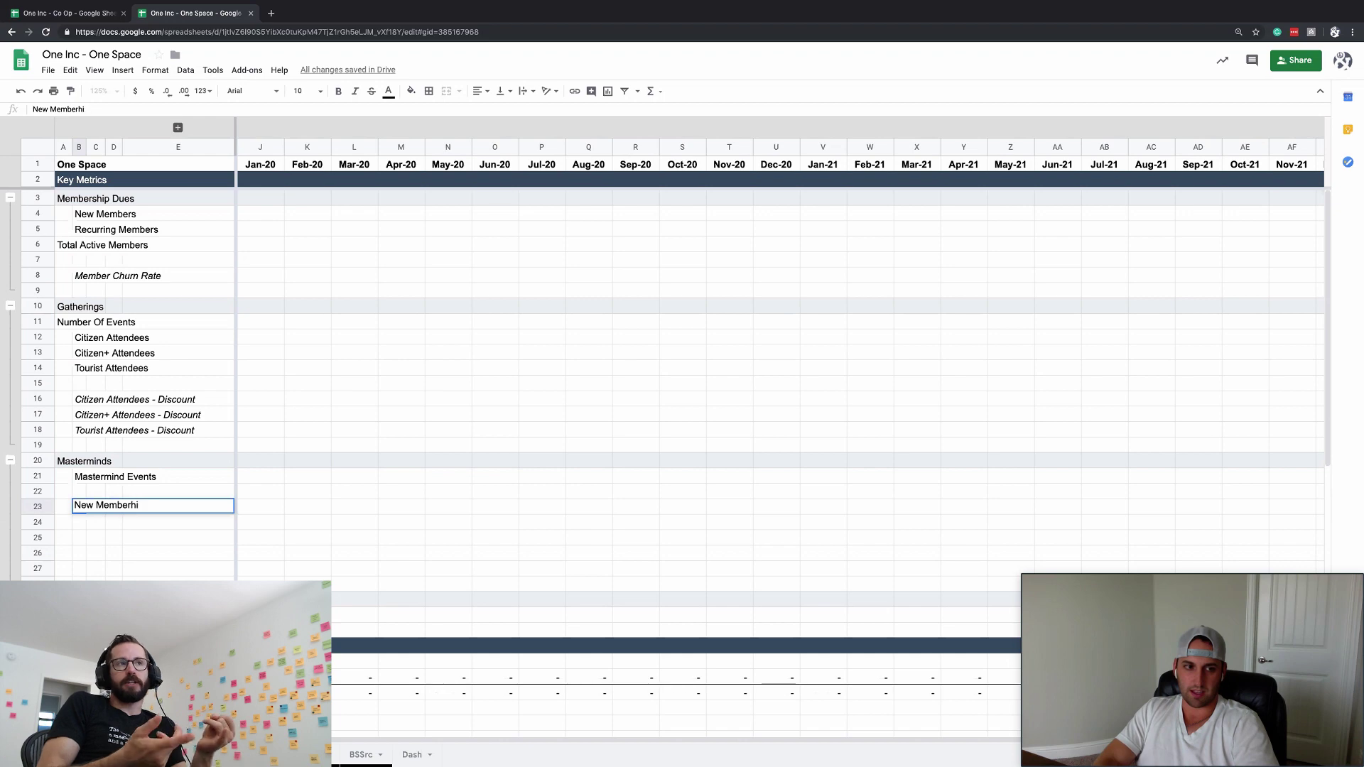
{"action": "key", "text": "Escape"}
{"action": "type", "text": "New Mas"}
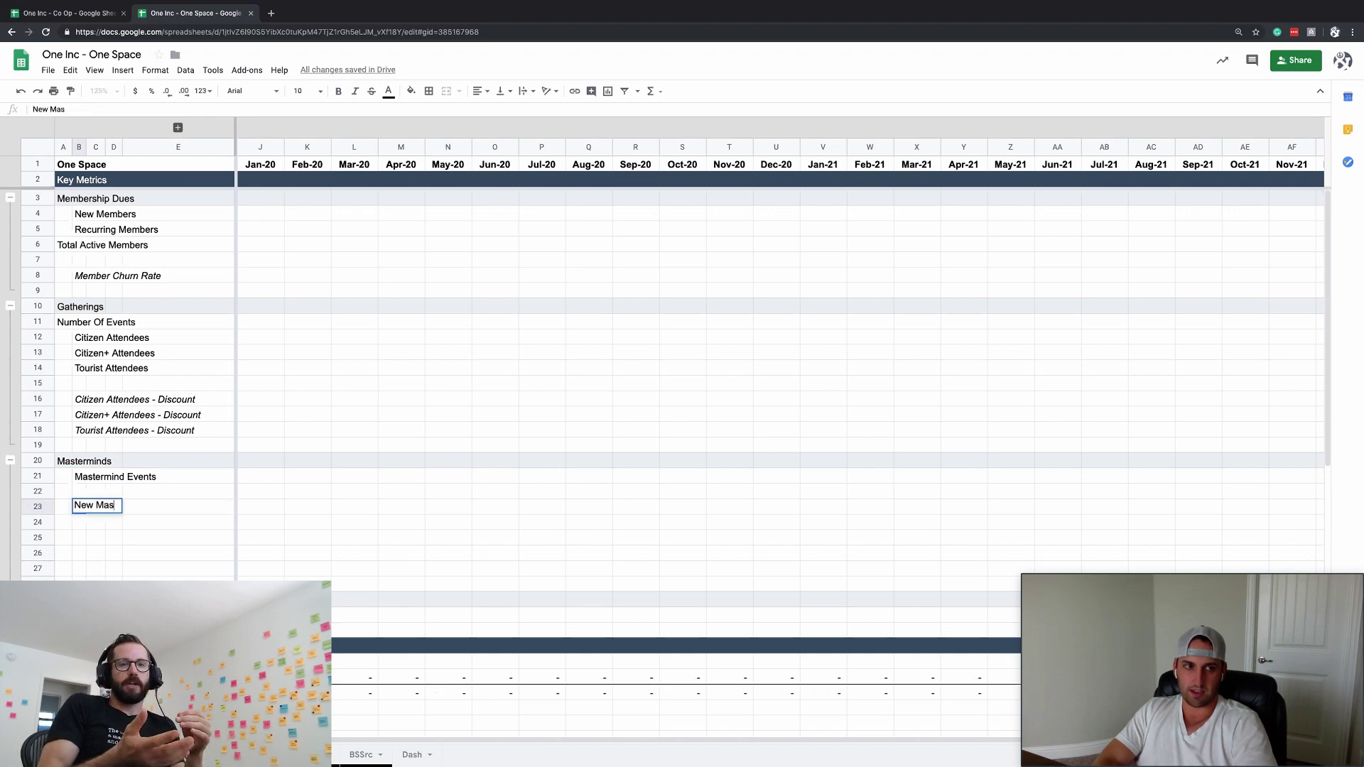
{"action": "key", "text": "BackSpace"}
{"action": "key", "text": "BackSpace"}
{"action": "type", "text": "emeber"}
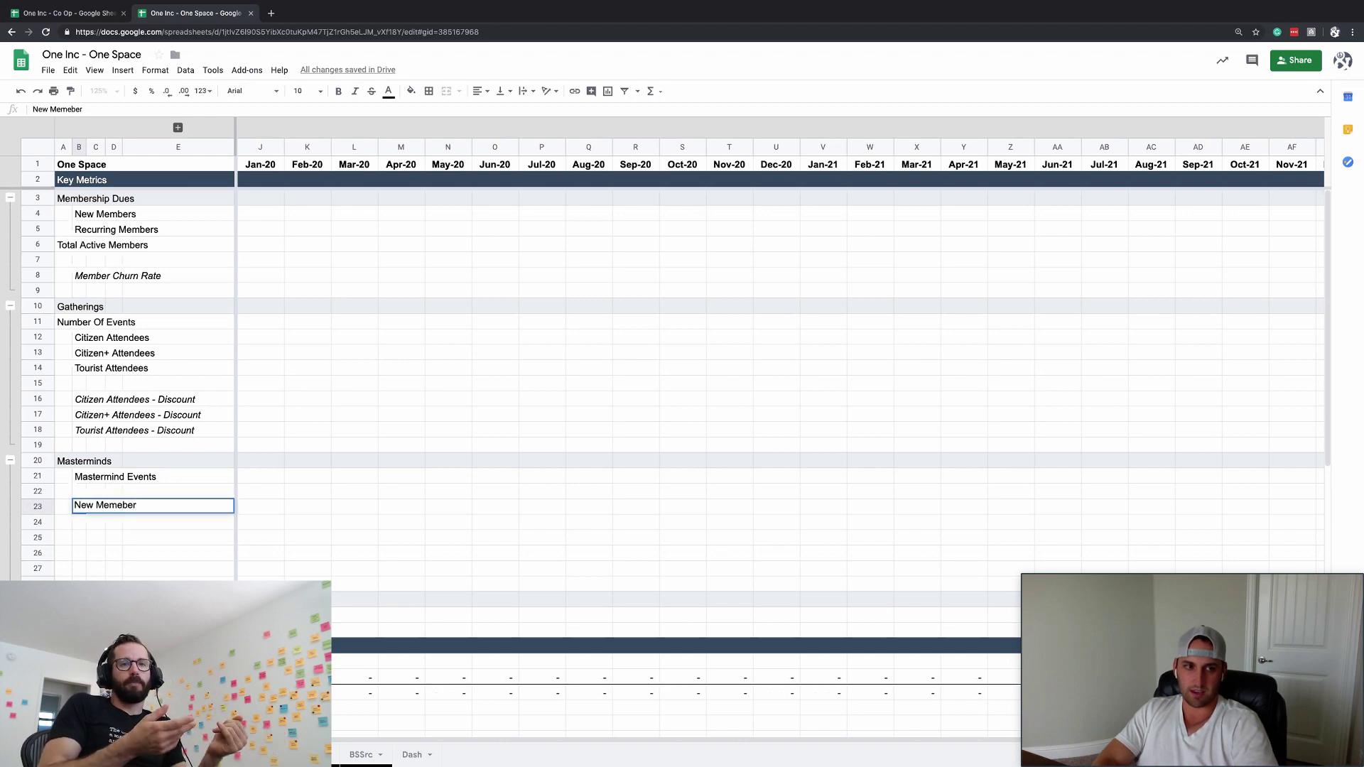
{"action": "key", "text": "Escape"}
{"action": "type", "text": "New Mastermind M"}
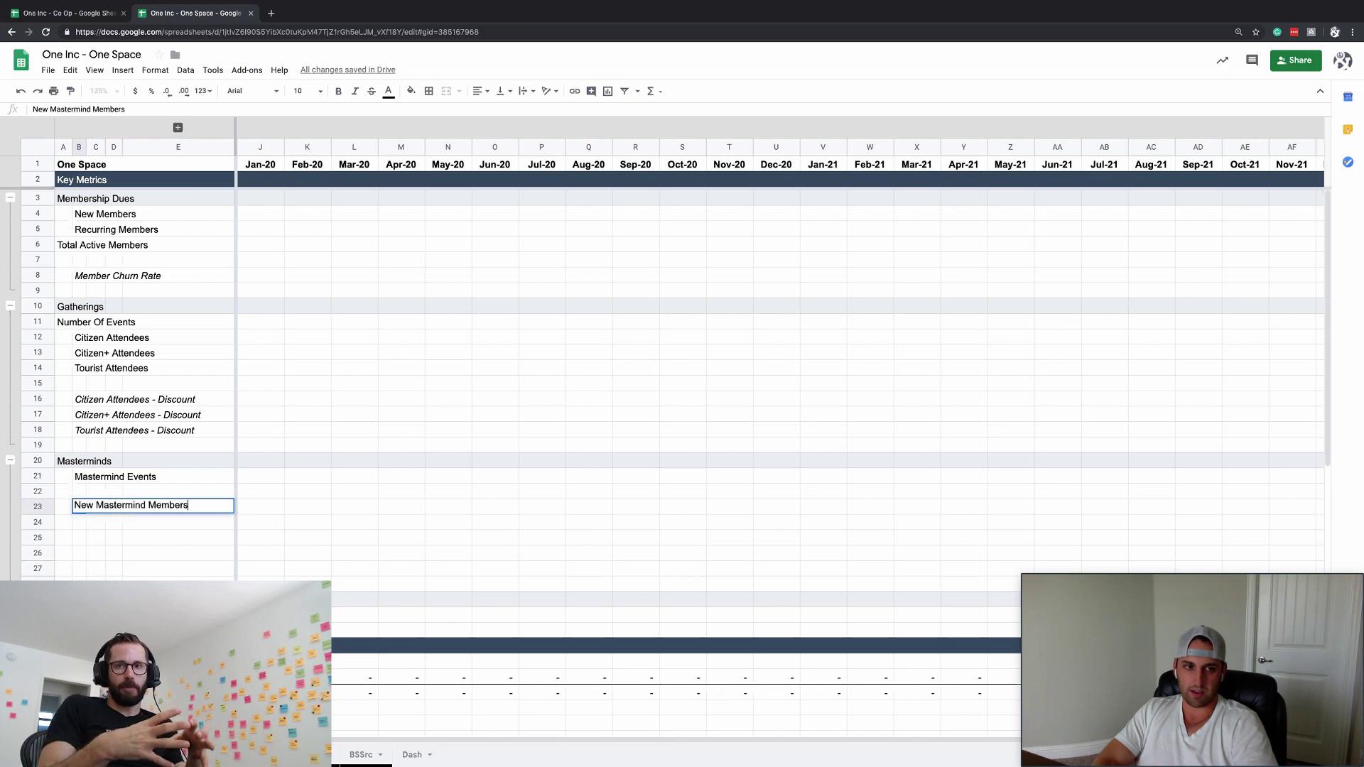
{"action": "key", "text": "Return"}
{"action": "key", "text": "Up"}
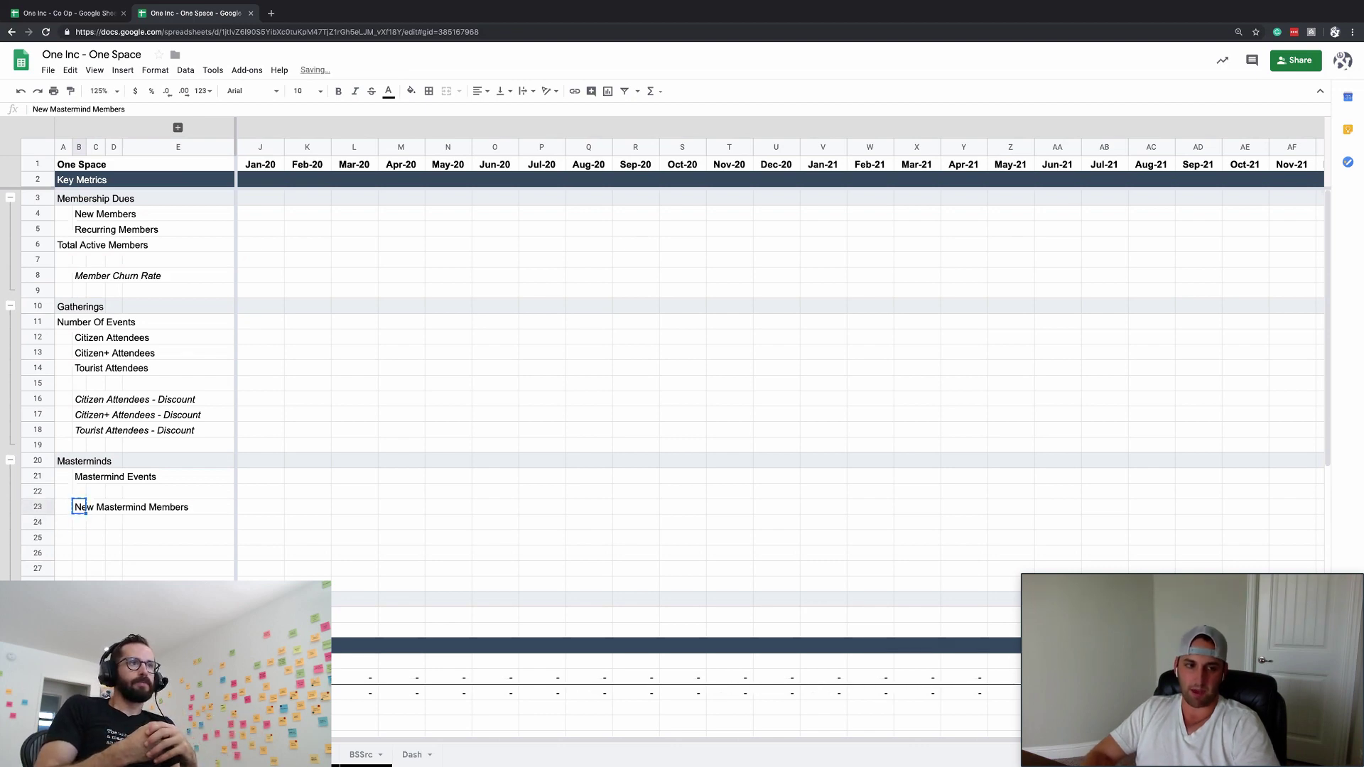
{"action": "key", "text": "super+c"}
{"action": "key", "text": "Down"}
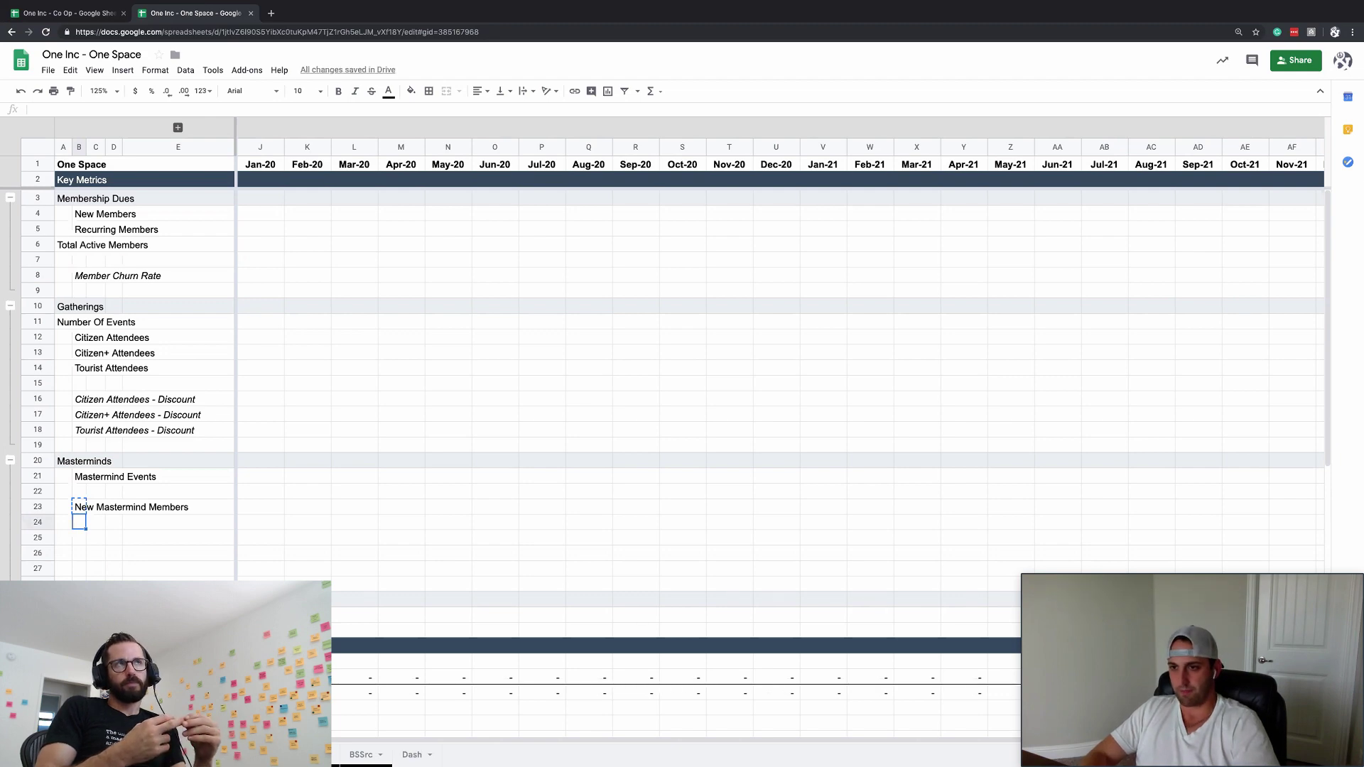
- Add 'Recurring Mastermind Members' in B24 and 'Total Mastermind Members' in A25
{"action": "type", "text": "Rec"}
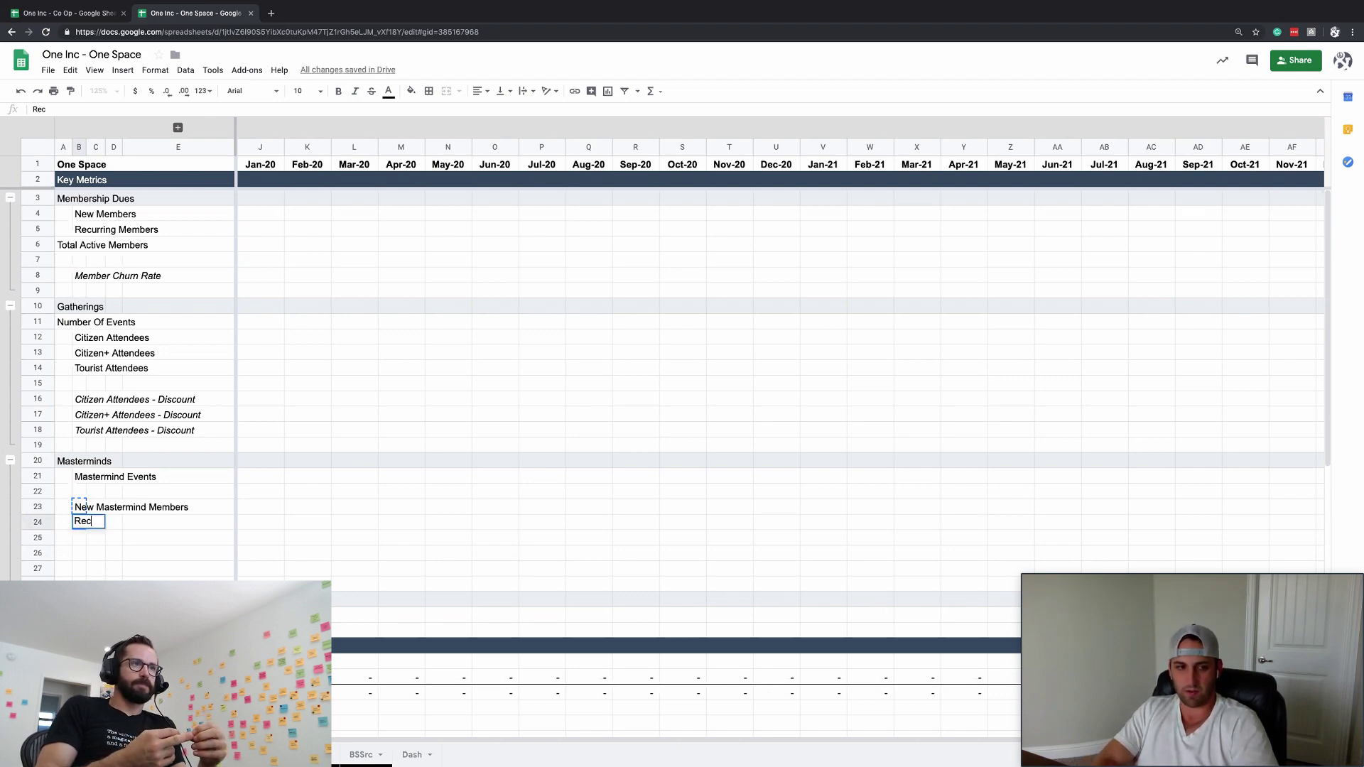
{"action": "type", "text": "urring Mastermind Members"}
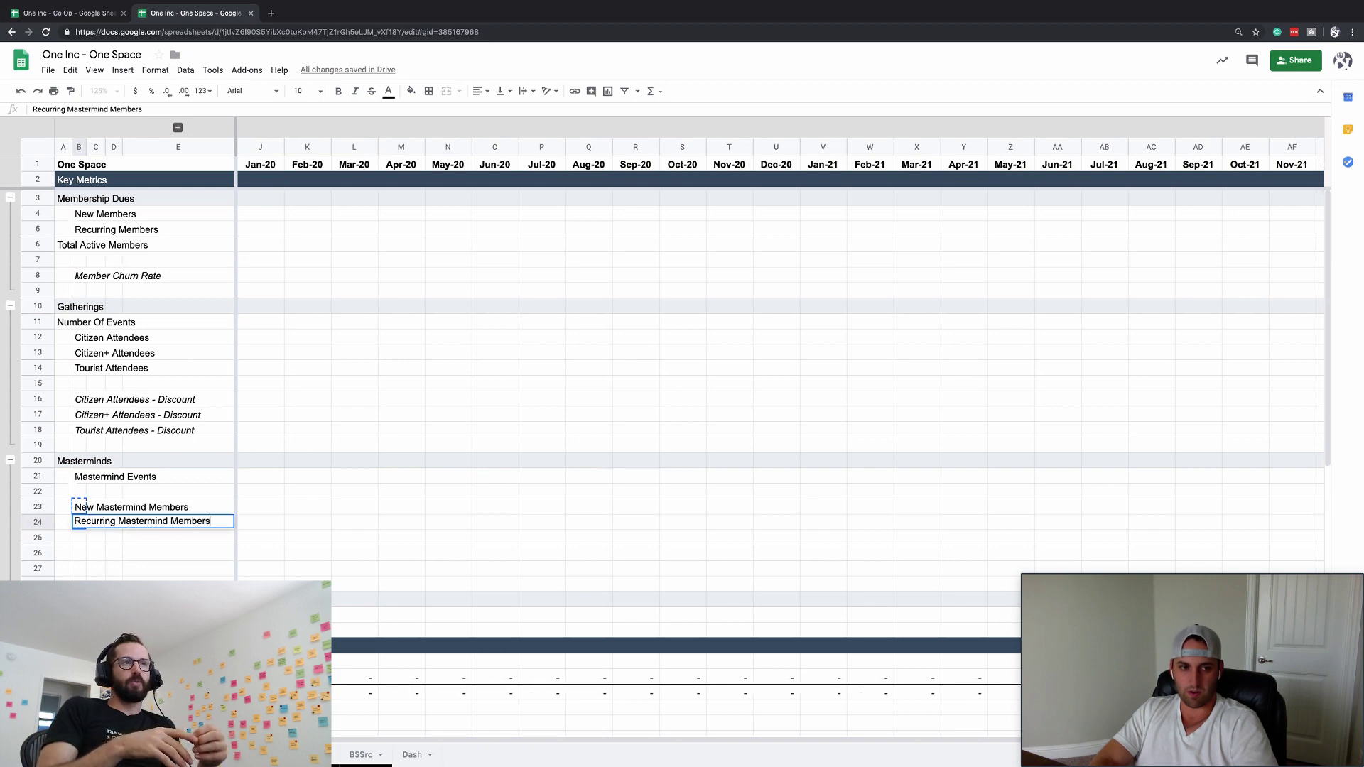
{"action": "key", "text": "Return"}
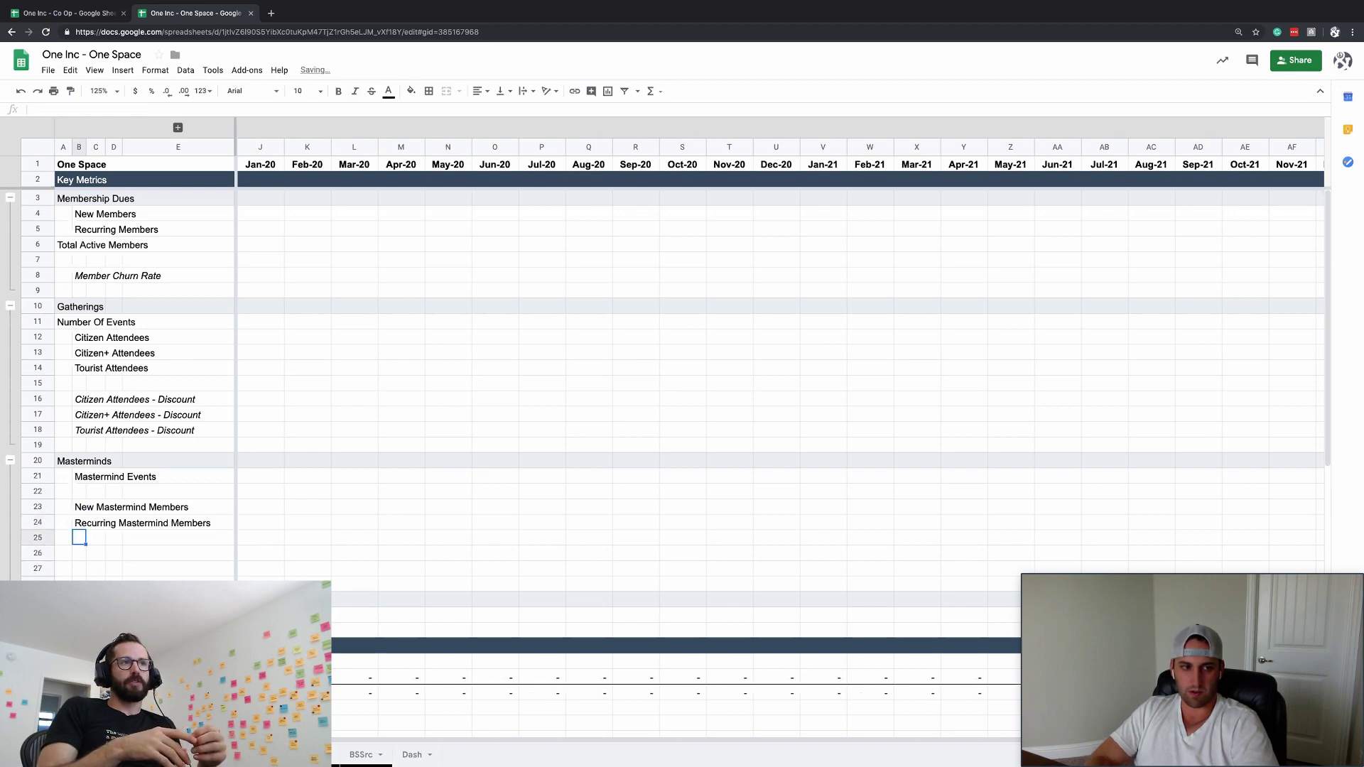
{"action": "key", "text": "Left"}
{"action": "type", "text": "Total Mastermind"}
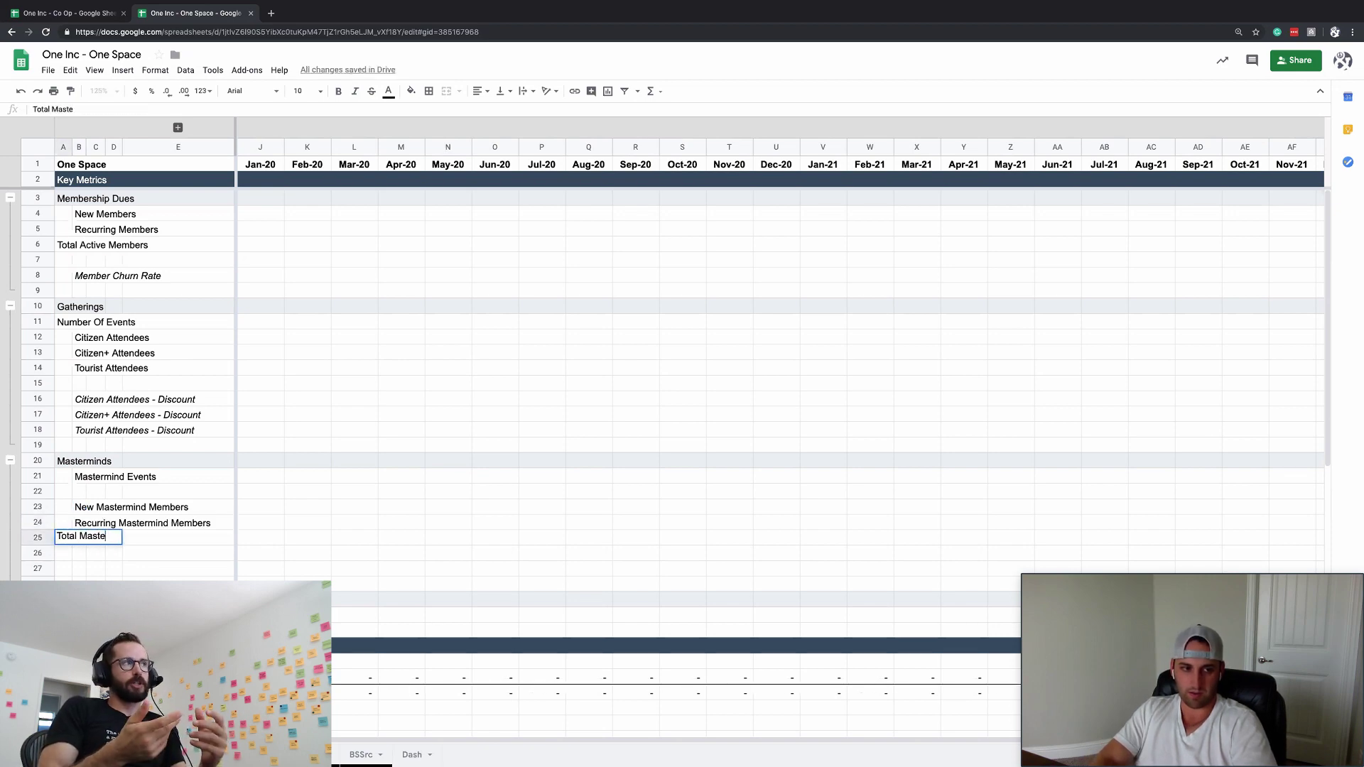
{"action": "key", "text": "Return"}
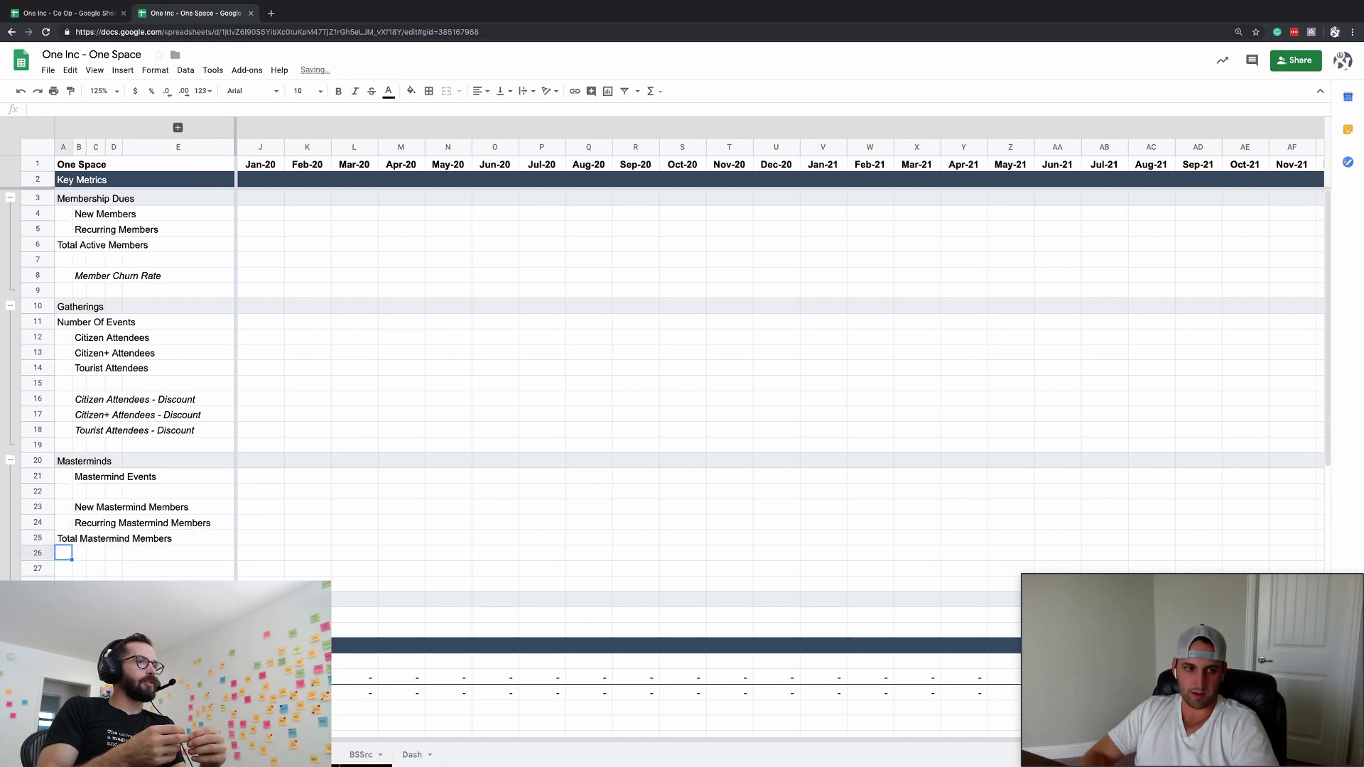
{"action": "key", "text": "Return"}
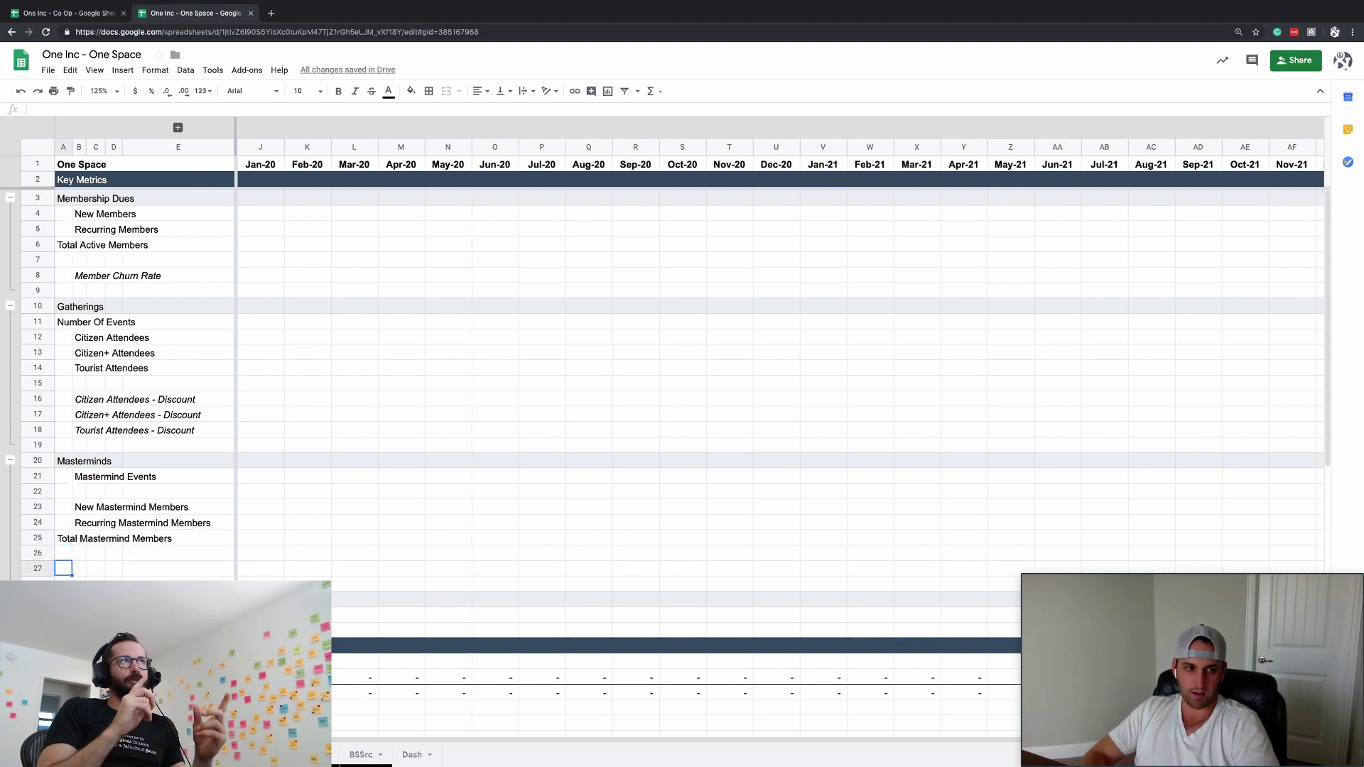
- Add an italic 'ARPU' label in B26
{"action": "key", "text": "Right"}
{"action": "key", "text": "Up"}
{"action": "type", "text": "ARP"}
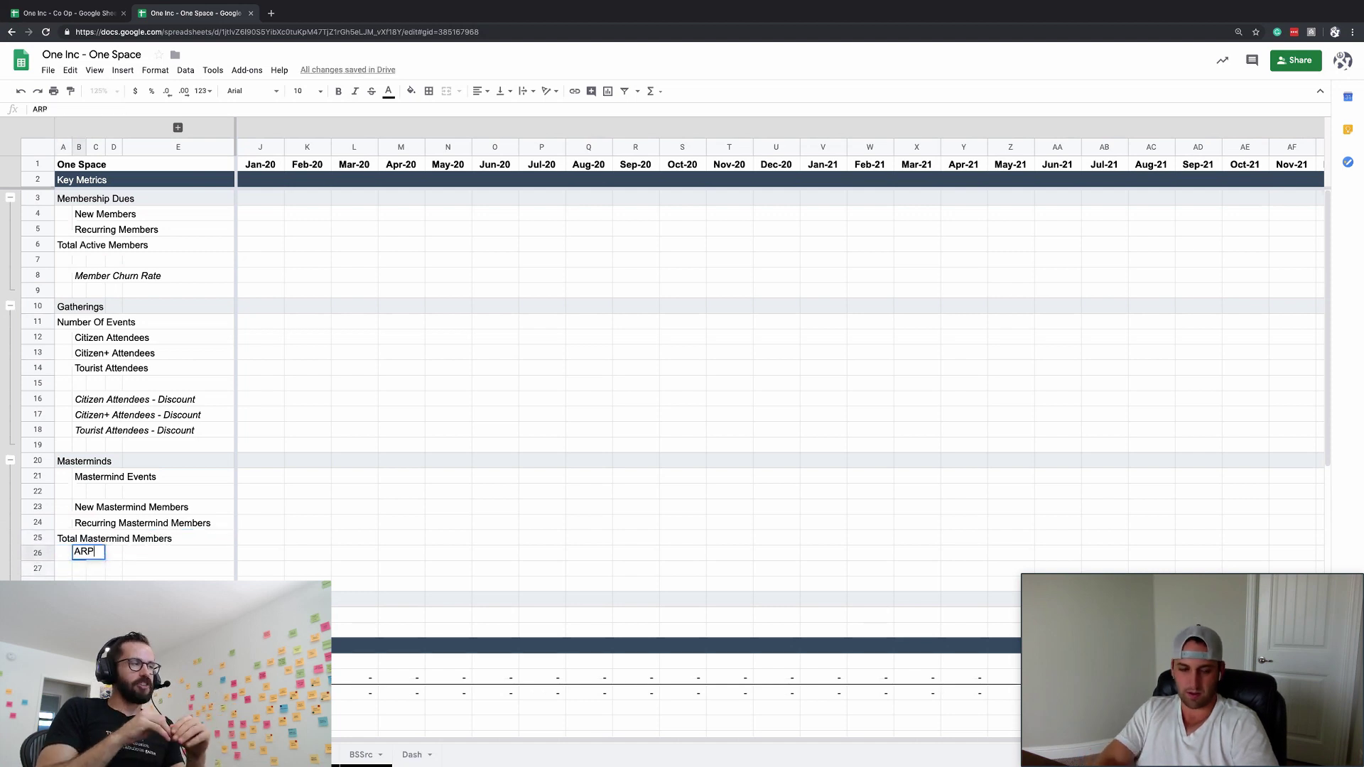
{"action": "type", "text": "U"}
{"action": "key", "text": "Return"}
{"action": "key", "text": "Up"}
{"action": "key", "text": "ctrl+i"}
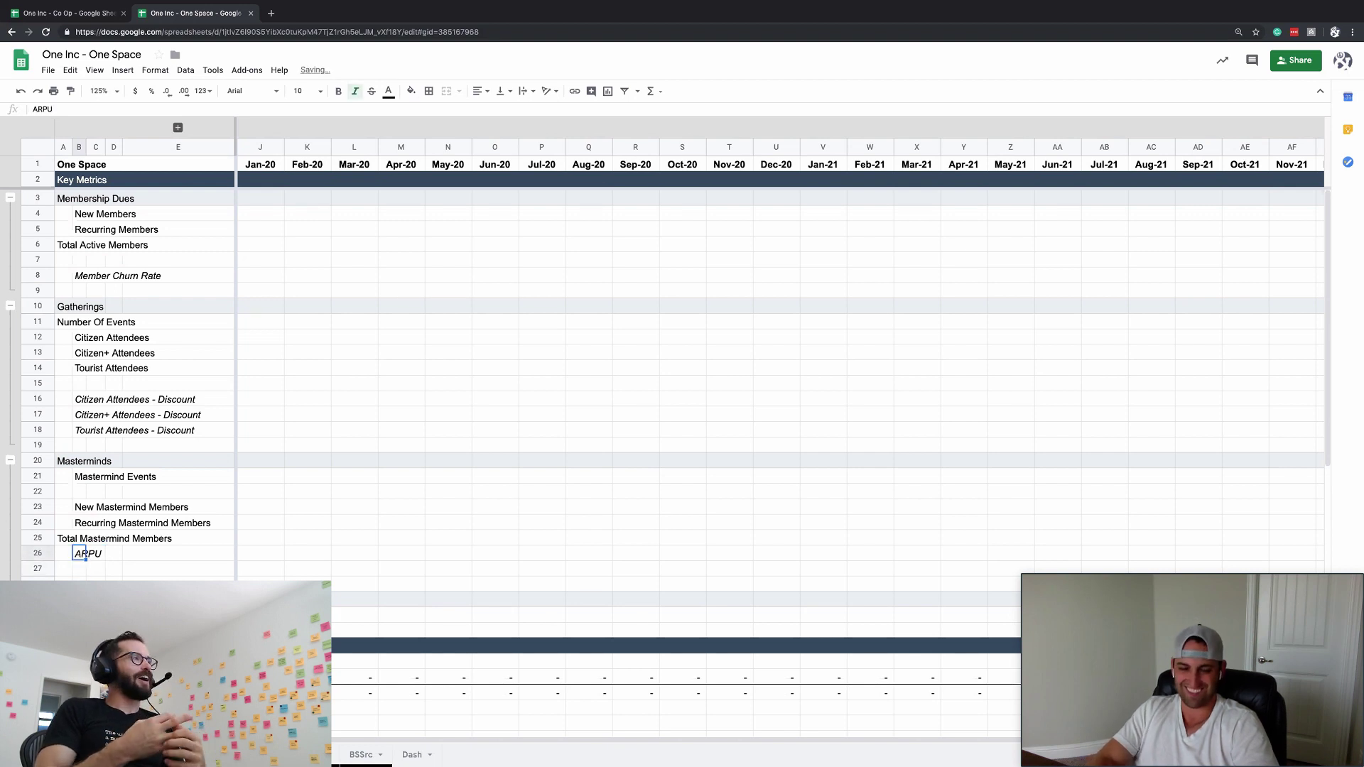
{"action": "key", "text": "Left"}
{"action": "key", "text": "Up"}
{"action": "key", "text": "Up"}
{"action": "key", "text": "Up"}
{"action": "key", "text": "Up"}
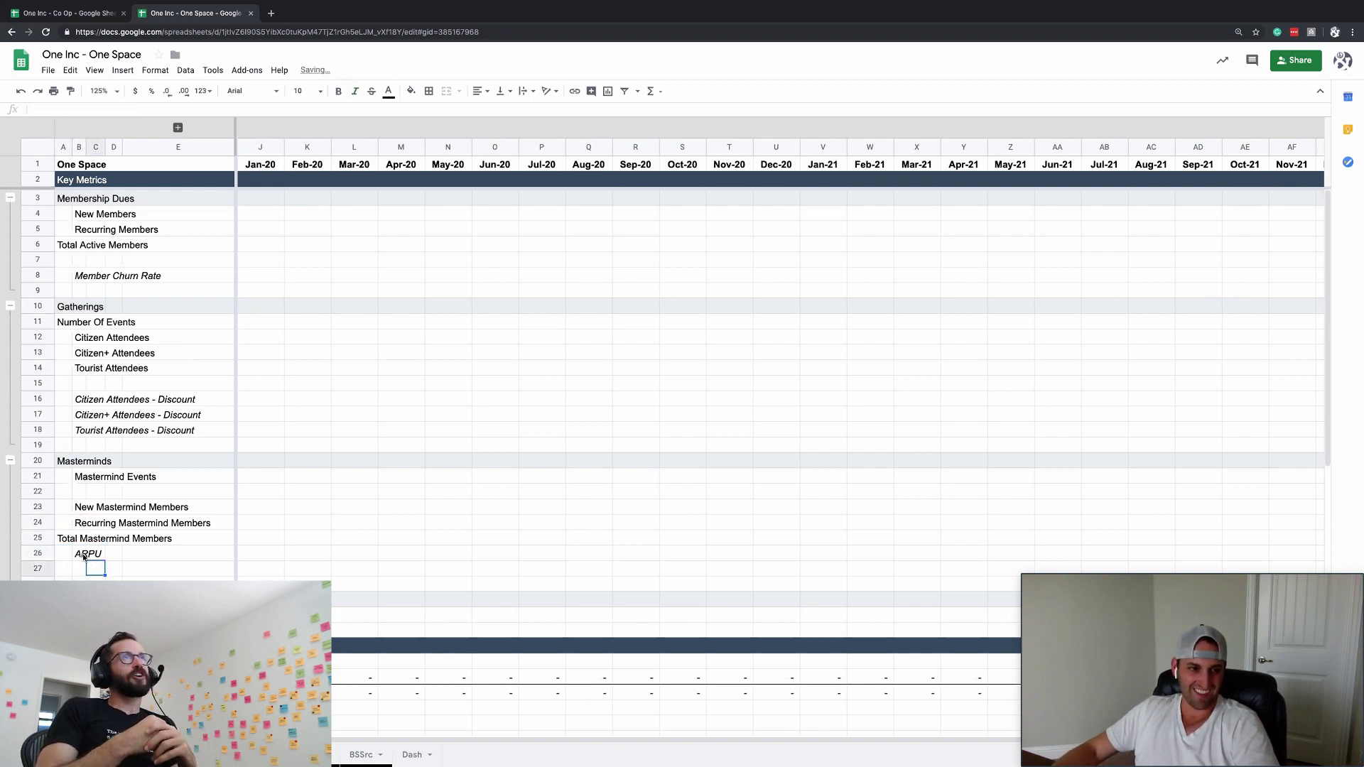
{"action": "left_click", "coordinate": [80, 477]}
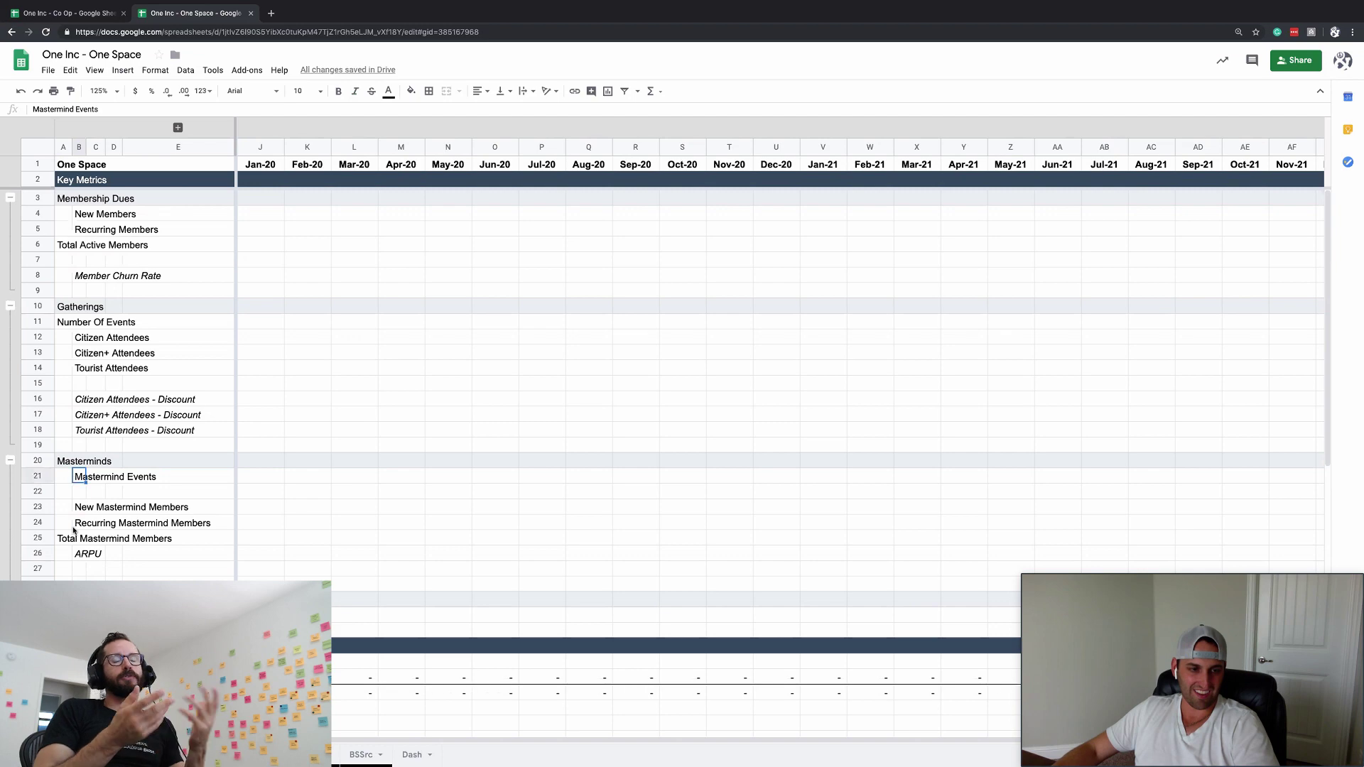
- Insert blank rows under the Workshops heading
{"action": "scroll", "coordinate": [74, 529], "scroll_direction": "down", "scroll_amount": 3}
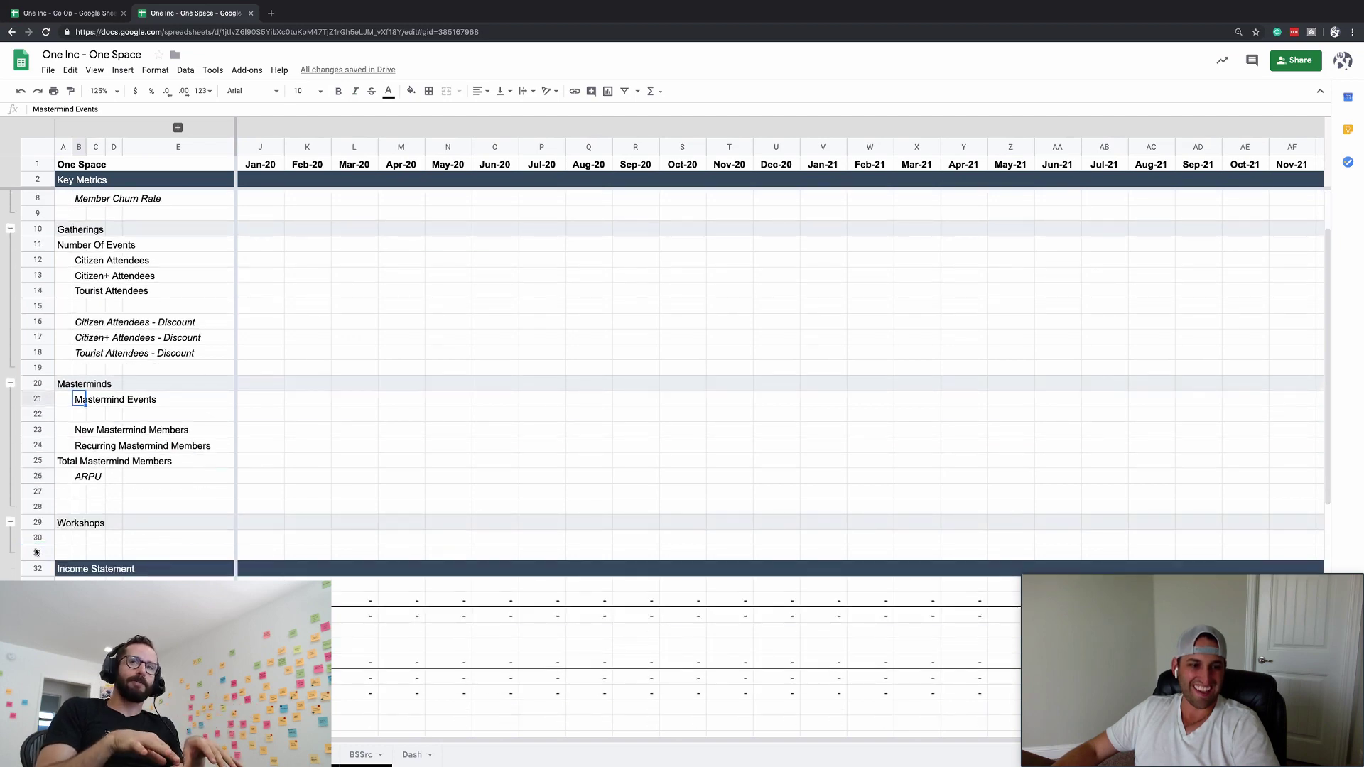
{"action": "left_click_drag", "start_coordinate": [36, 551], "coordinate": [42, 578]}
{"action": "key", "text": "ctrl+alt+equal"}
{"action": "key", "text": "ctrl+alt+equal"}
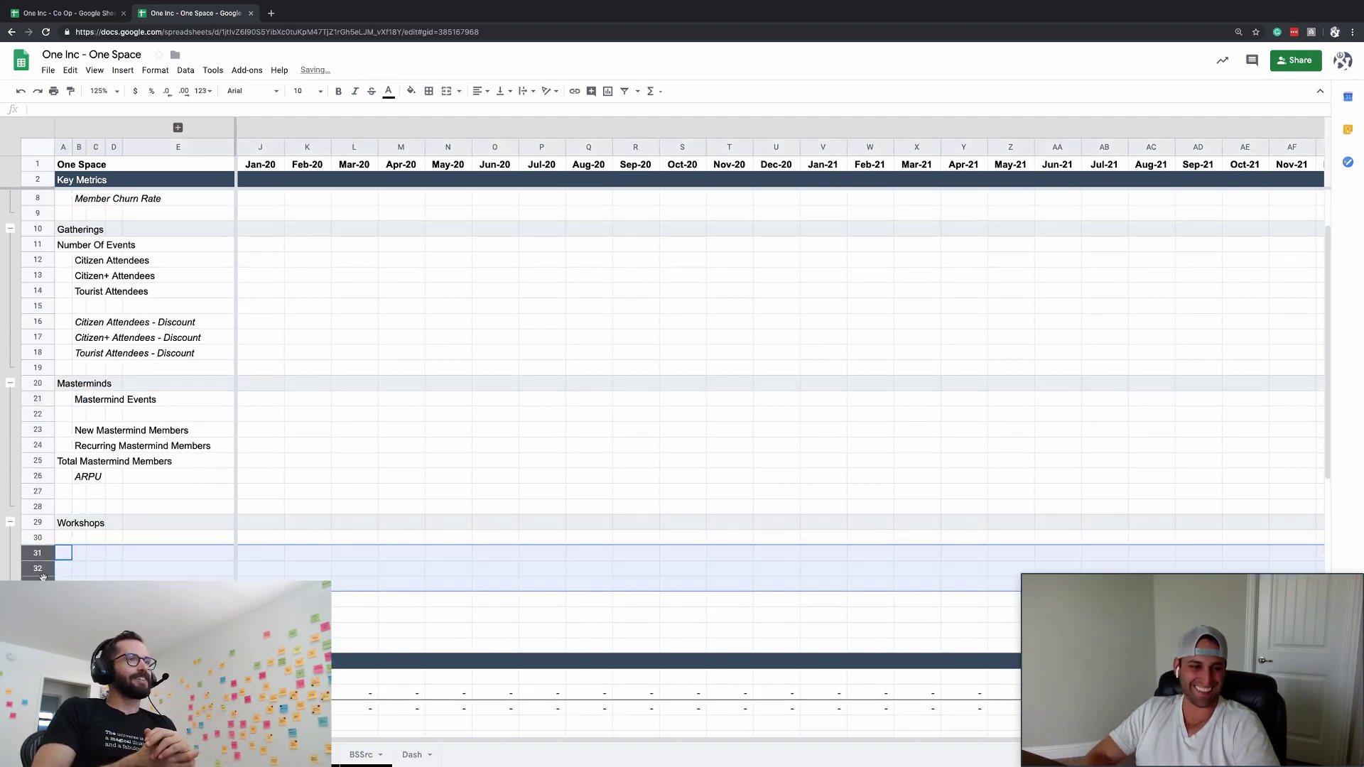
- Label the first new row 'Number of Workshops' in B30
{"action": "left_click", "coordinate": [79, 538]}
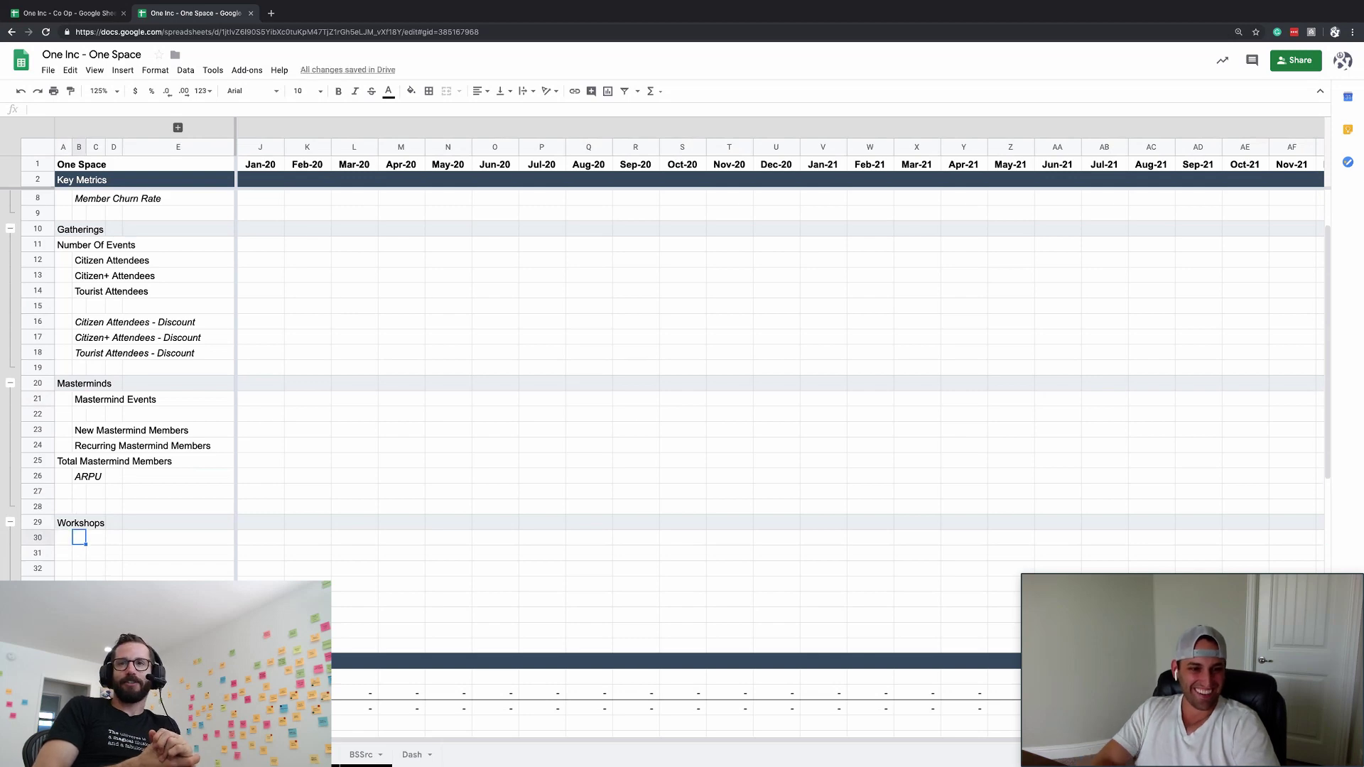
{"action": "type", "text": "Workshops"}
{"action": "key", "text": "Return"}
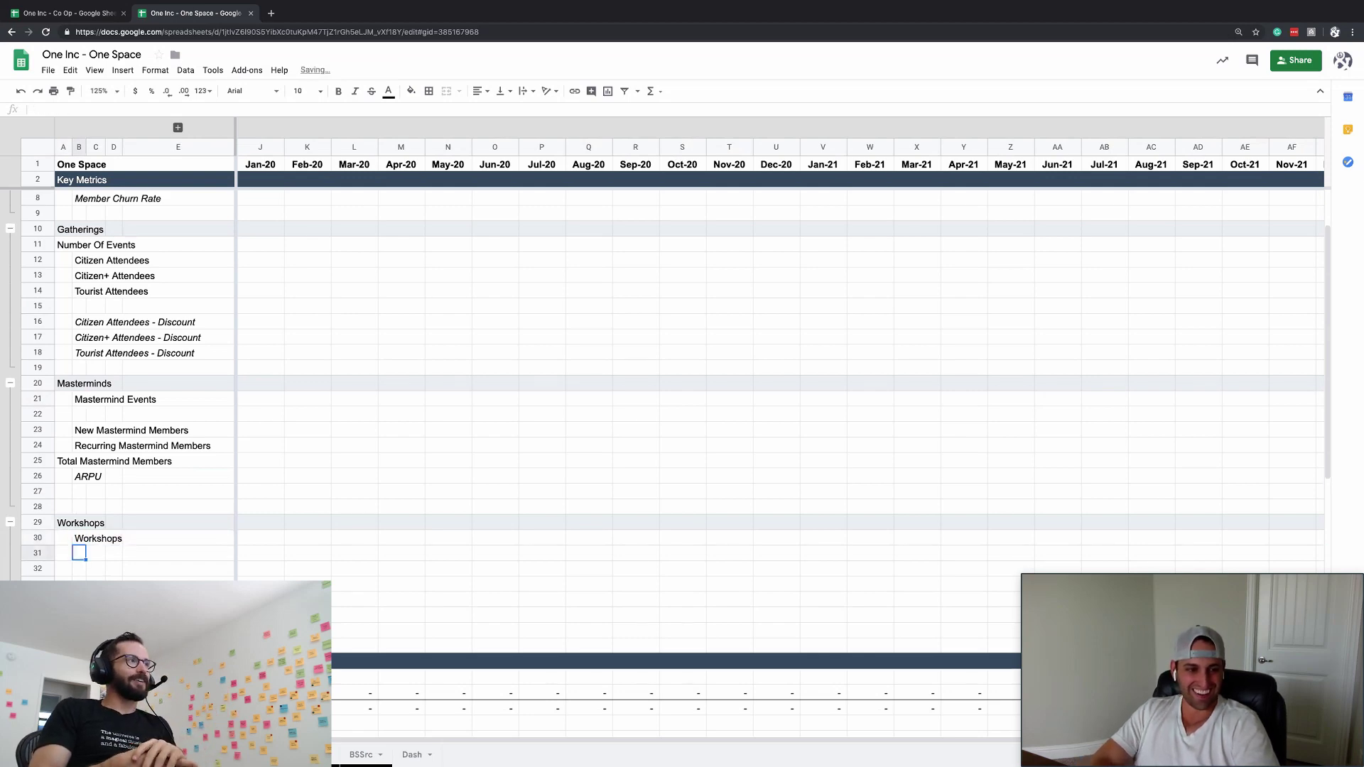
{"action": "left_click", "coordinate": [79, 538]}
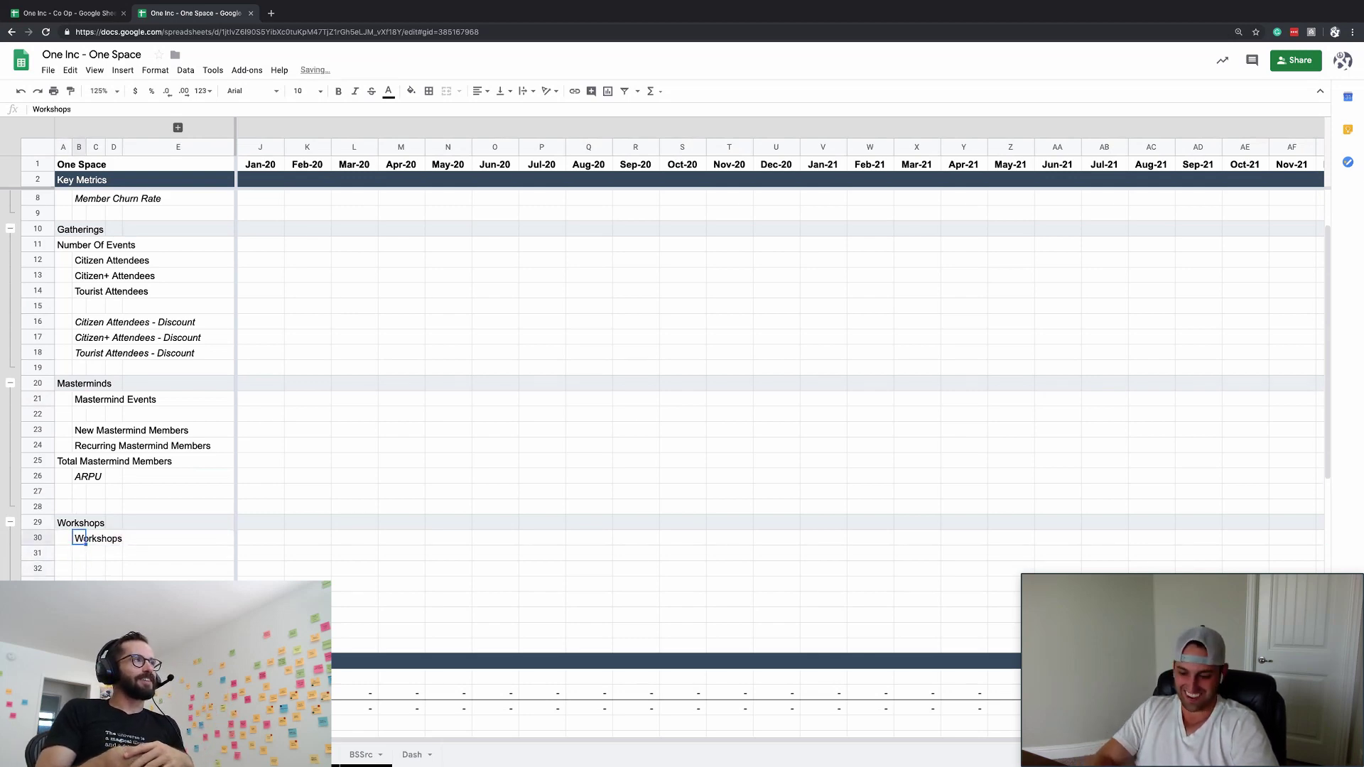
{"action": "type", "text": "Number of Work"}
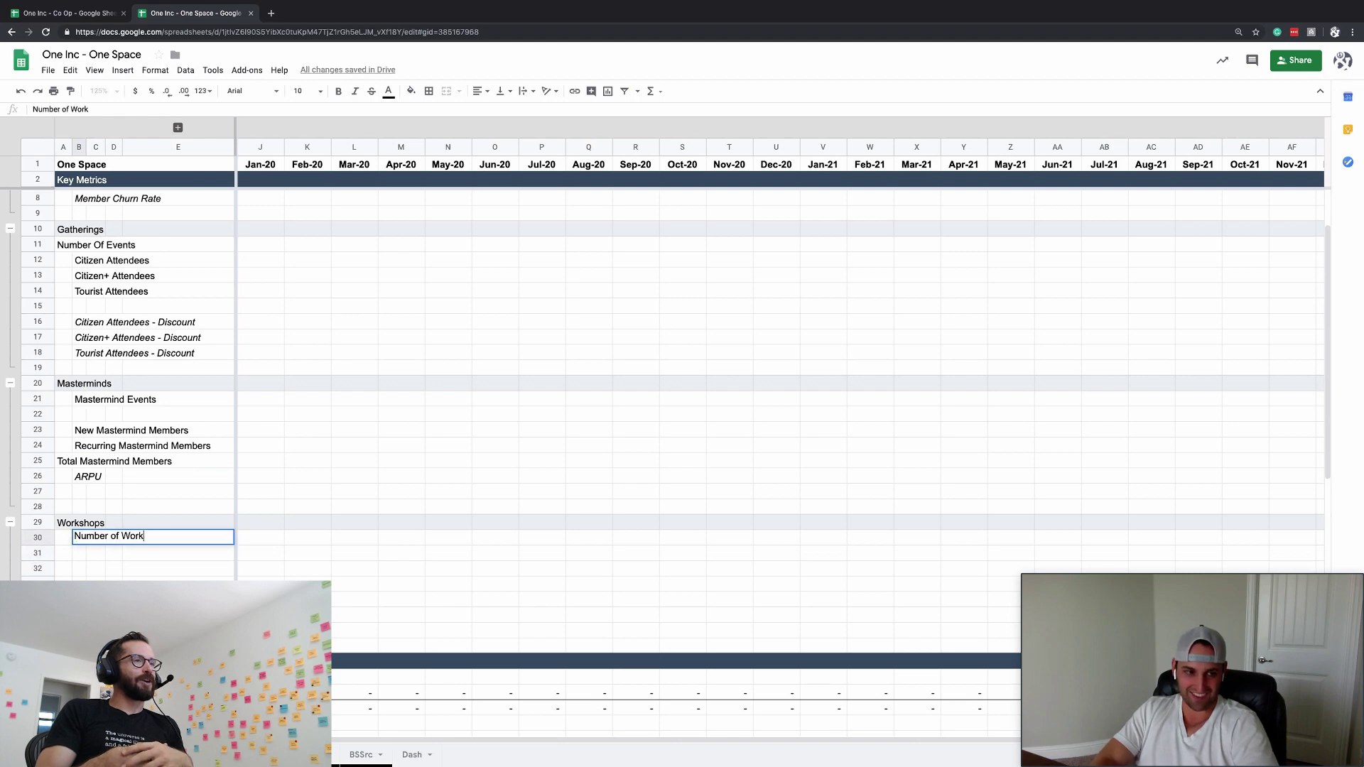
{"action": "type", "text": "shops"}
{"action": "key", "text": "Return"}
{"action": "key", "text": "Return"}
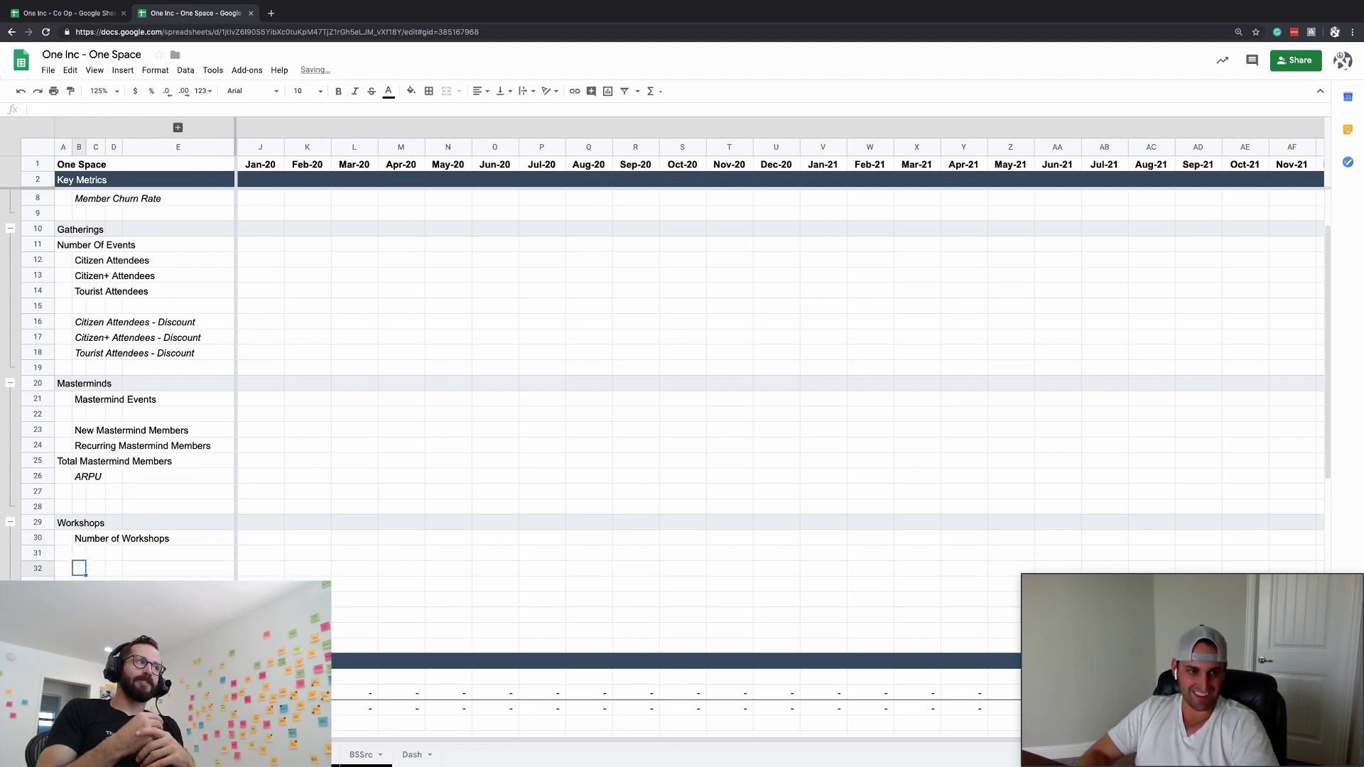
{"action": "type", "text": "New"}
{"action": "key", "text": "Escape"}
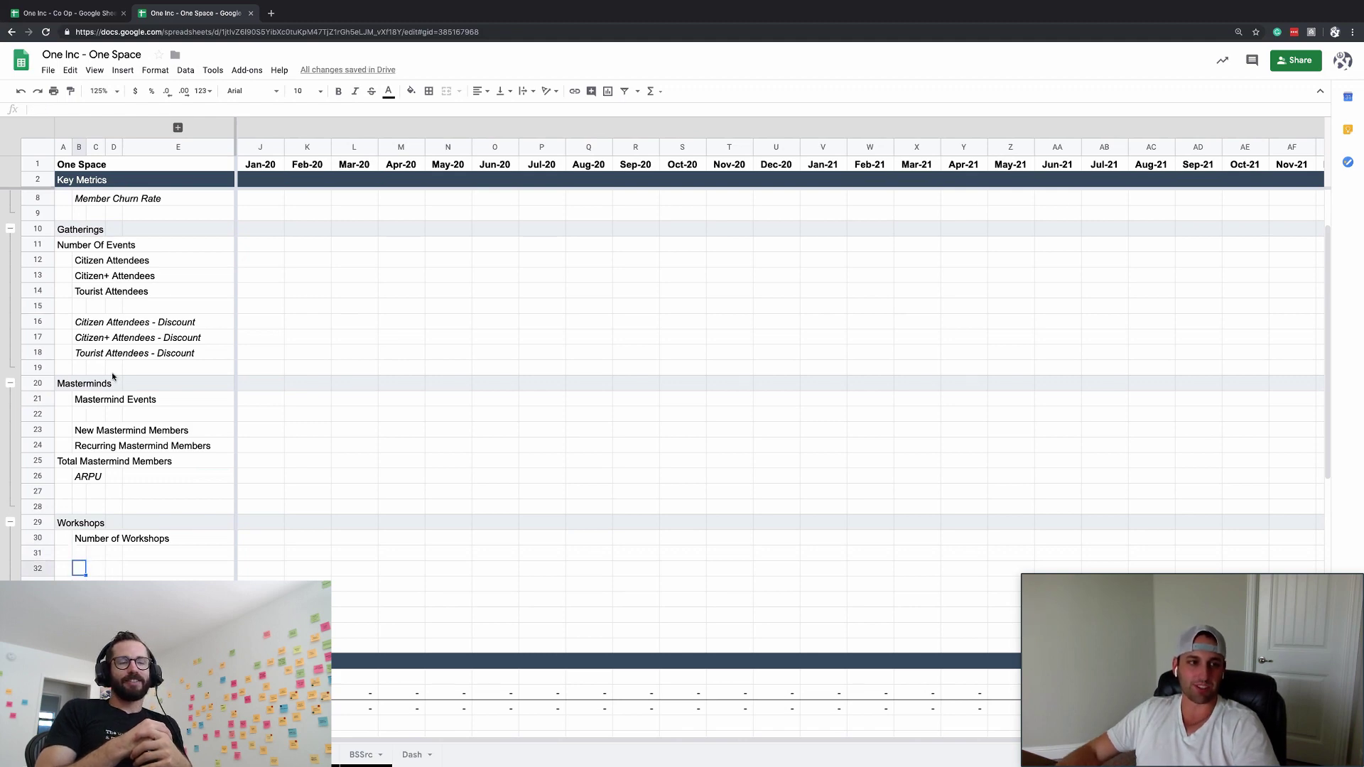
- Paste only the Gatherings attendee labels under Number of Workshops, then undo it
{"action": "left_click", "coordinate": [130, 352]}
{"action": "left_click", "coordinate": [73, 267]}
{"action": "key", "text": "Down"}
{"action": "key", "text": "Down"}
{"action": "key", "text": "Down"}
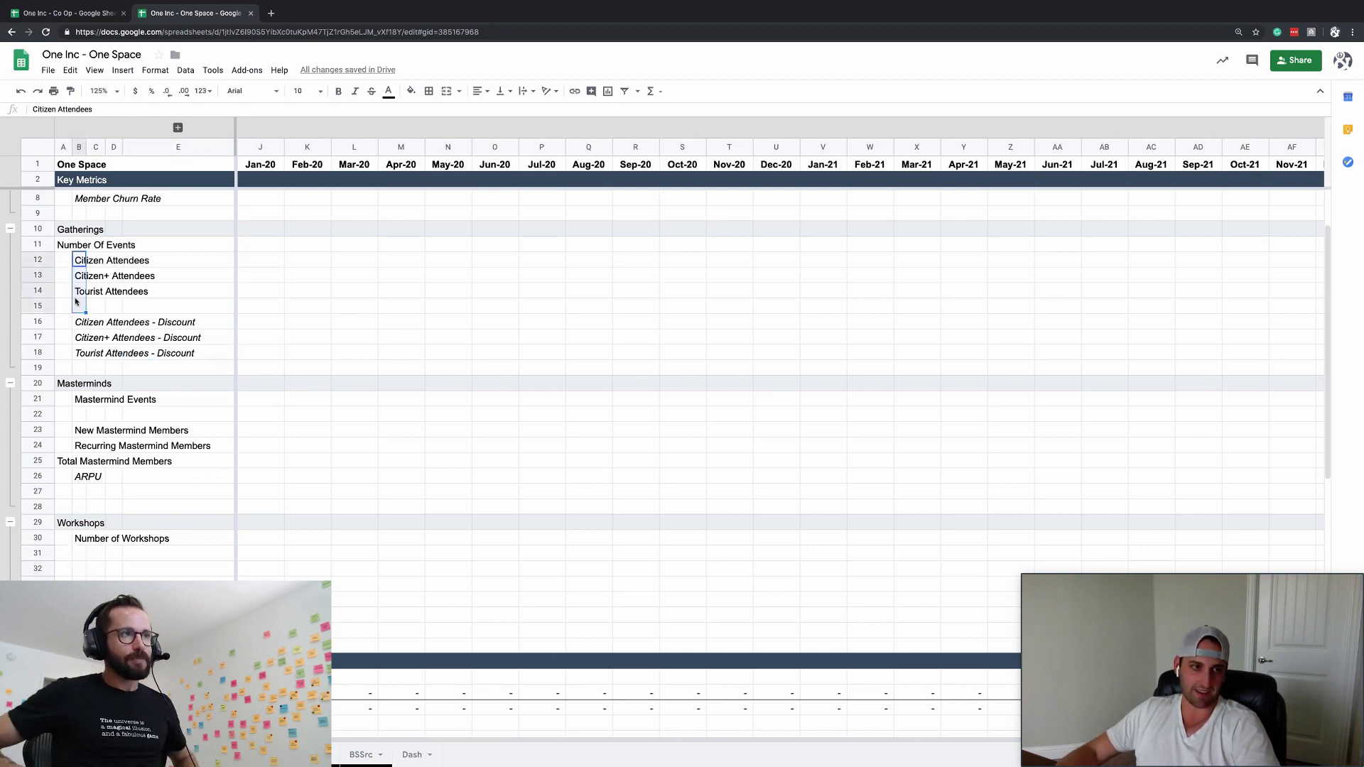
{"action": "key", "text": "Up"}
{"action": "key", "text": "Right"}
{"action": "key", "text": "Right"}
{"action": "left_click_drag", "start_coordinate": [84, 262], "coordinate": [78, 353]}
{"action": "key", "text": "ctrl+c"}
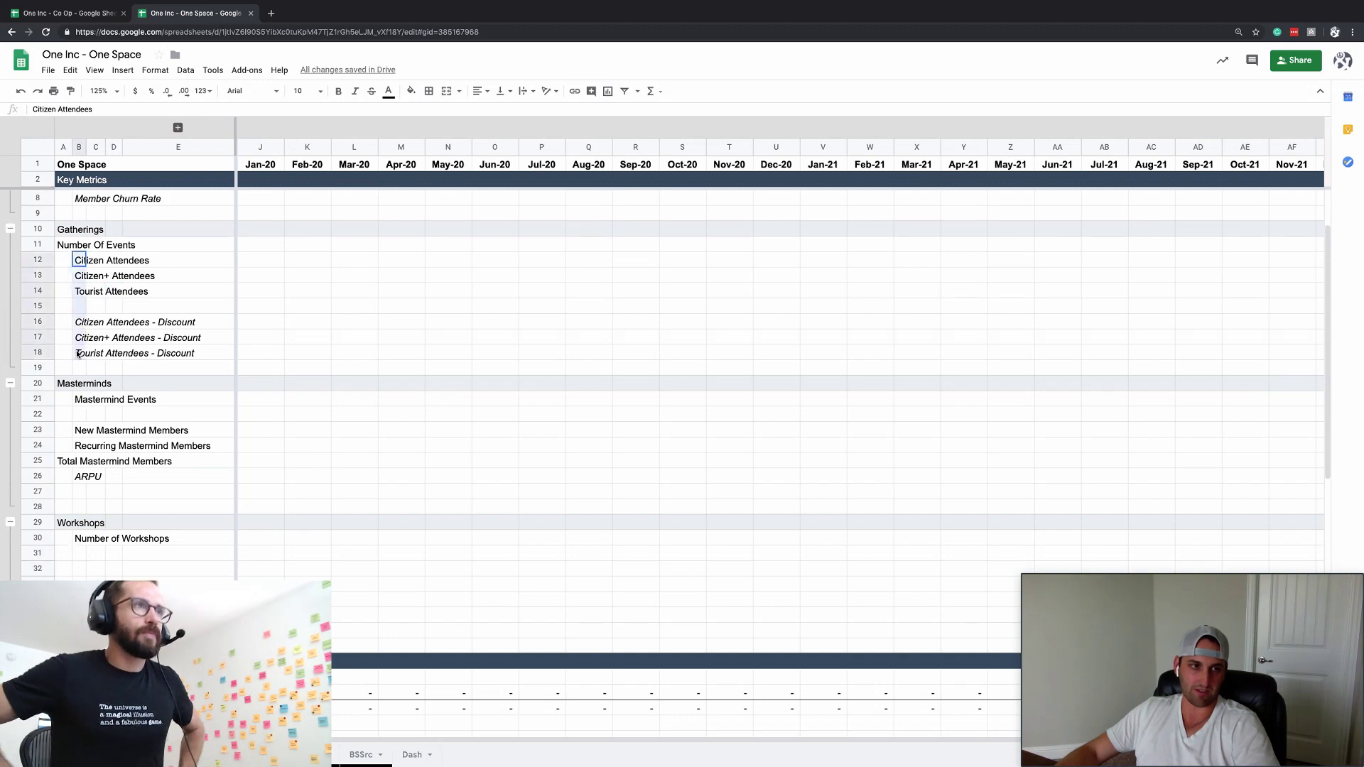
{"action": "left_click", "coordinate": [82, 552]}
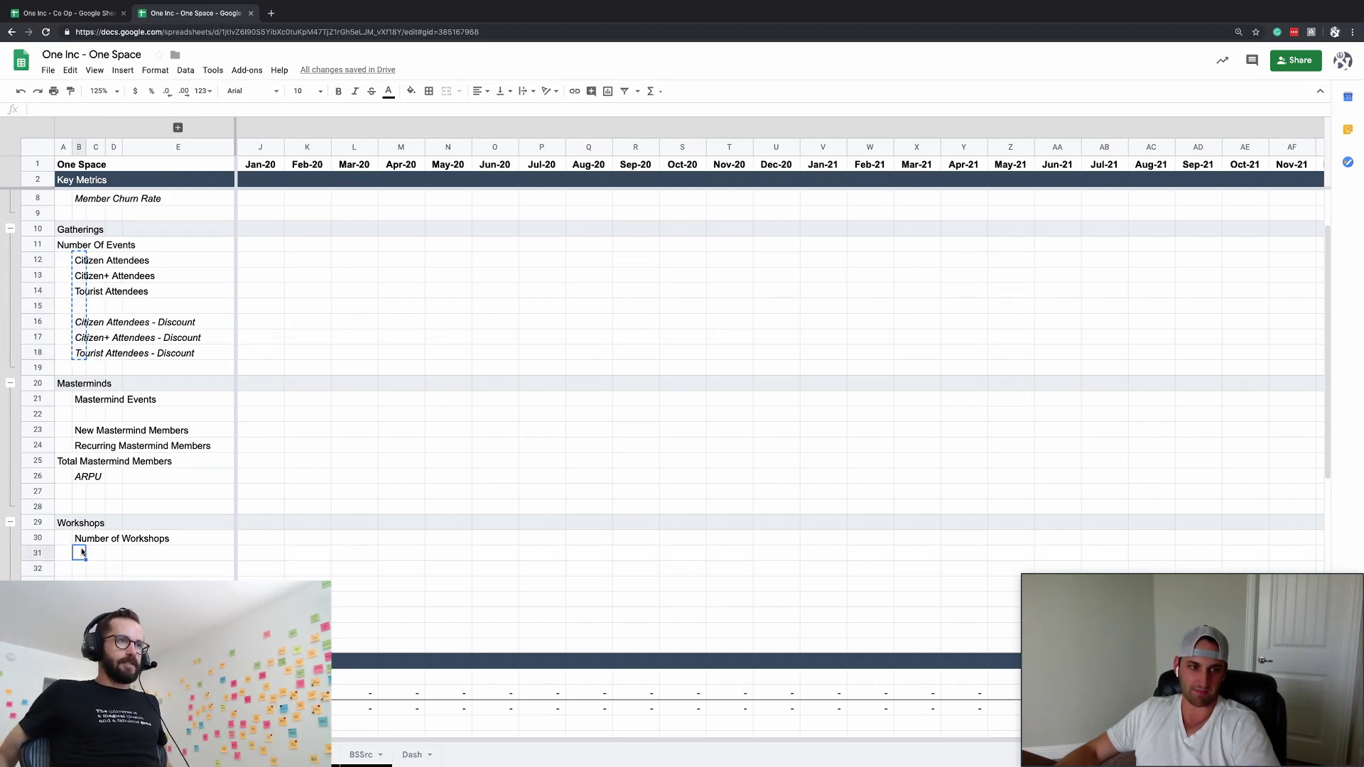
{"action": "key", "text": "ctrl+v"}
{"action": "key", "text": "ctrl+z"}
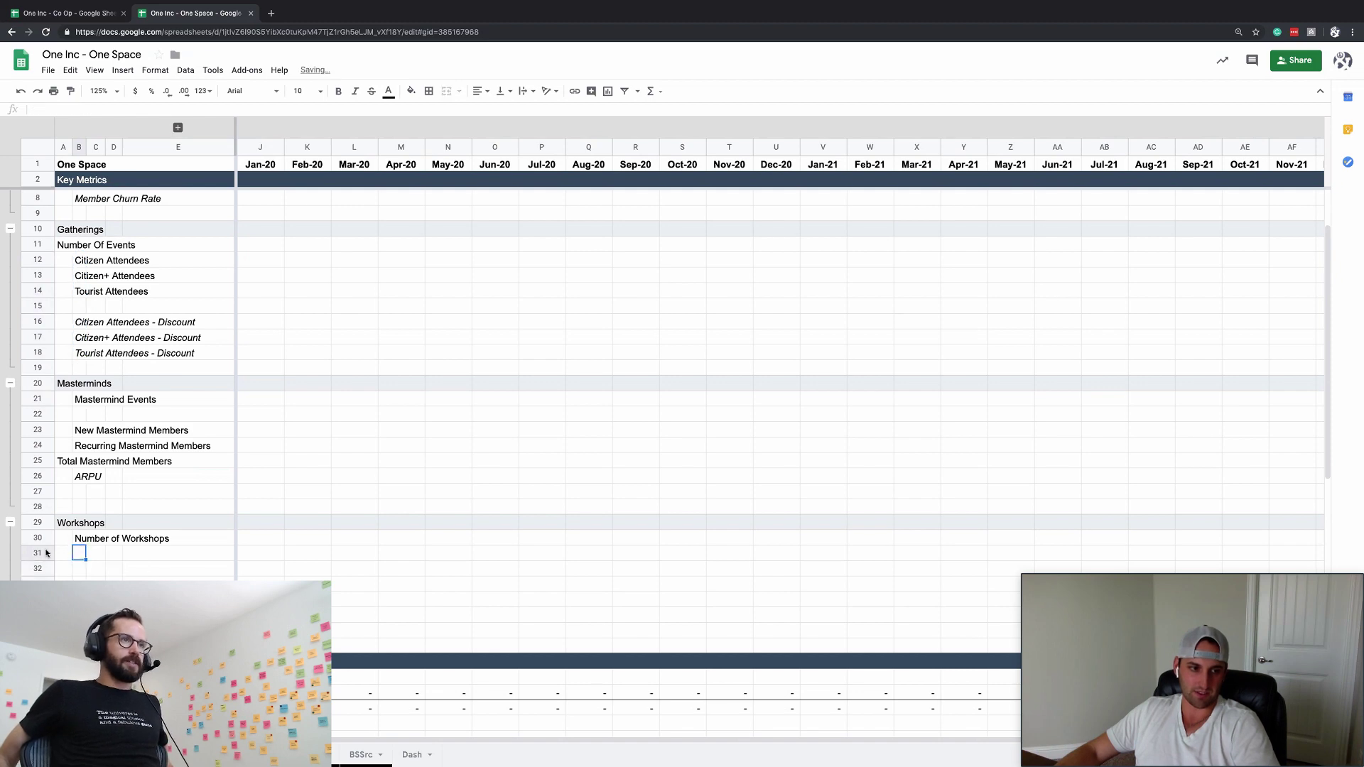
- Copy Gatherings rows 12–19 and paste them starting at row 31
{"action": "left_click_drag", "start_coordinate": [37, 553], "coordinate": [38, 614]}
{"action": "left_click_drag", "start_coordinate": [38, 568], "coordinate": [42, 257]}
{"action": "left_click_drag", "start_coordinate": [39, 261], "coordinate": [38, 367]}
{"action": "key", "text": "ctrl+c"}
{"action": "left_click", "coordinate": [67, 540]}
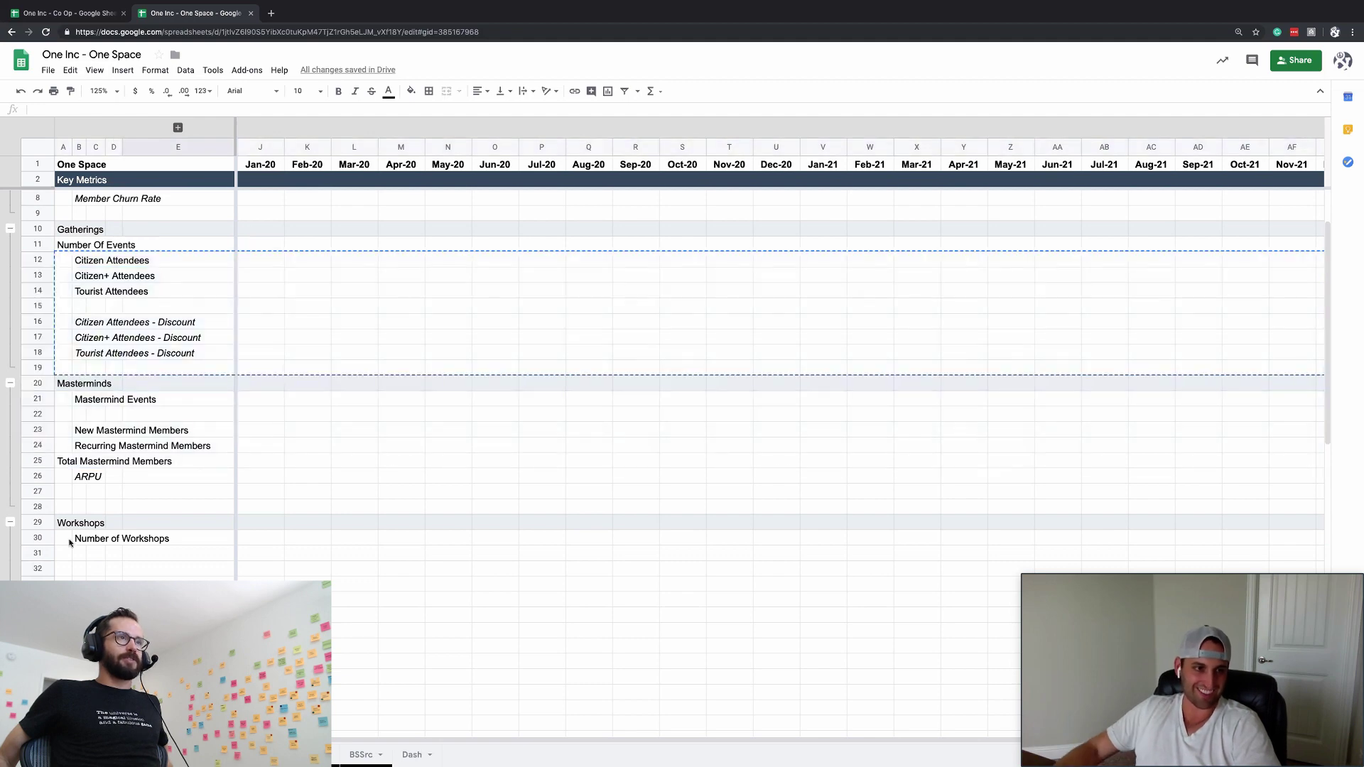
{"action": "left_click", "coordinate": [37, 552]}
{"action": "key", "text": "ctrl+v"}
- Move 'Number of Workshops' into column A and delete empty rows 38–46
{"action": "left_click", "coordinate": [114, 558]}
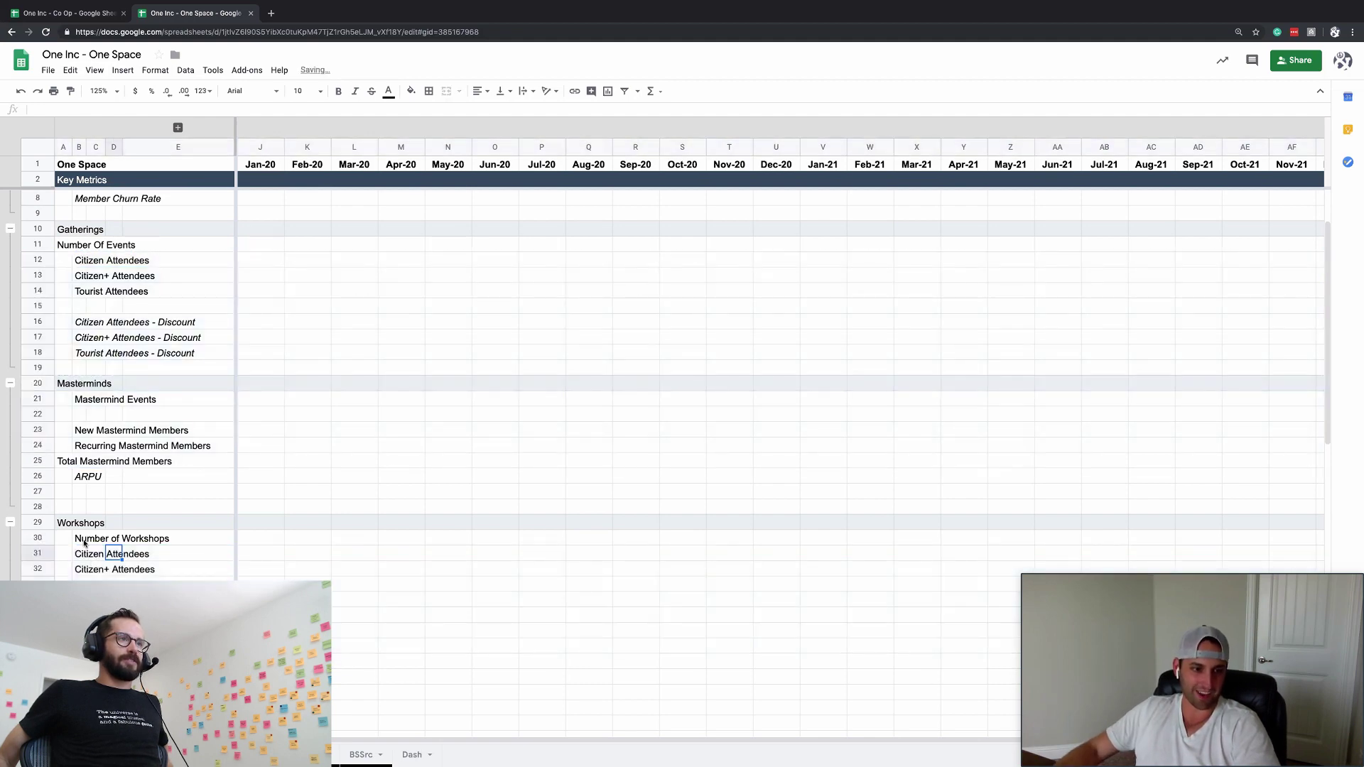
{"action": "left_click_drag", "start_coordinate": [84, 542], "coordinate": [68, 543]}
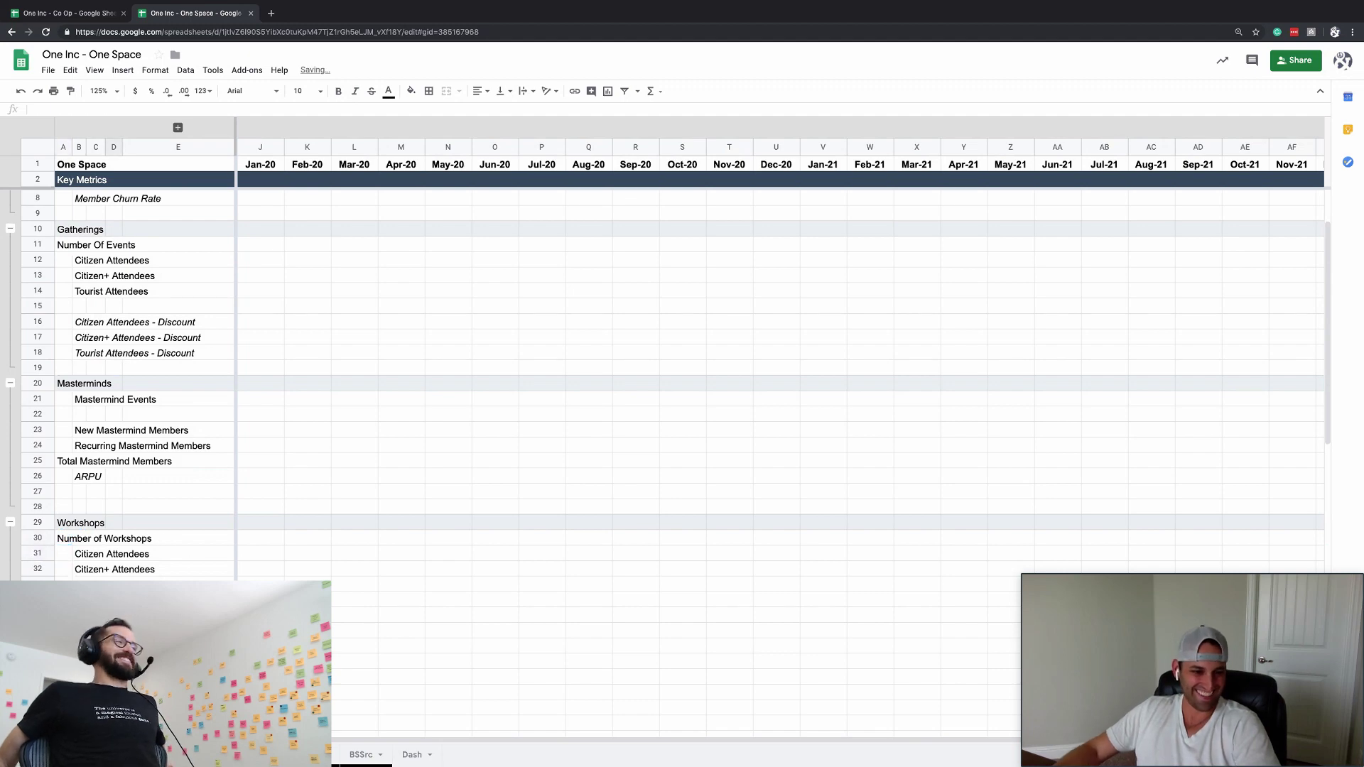
{"action": "scroll", "coordinate": [52, 435], "scroll_direction": "down", "scroll_amount": 5}
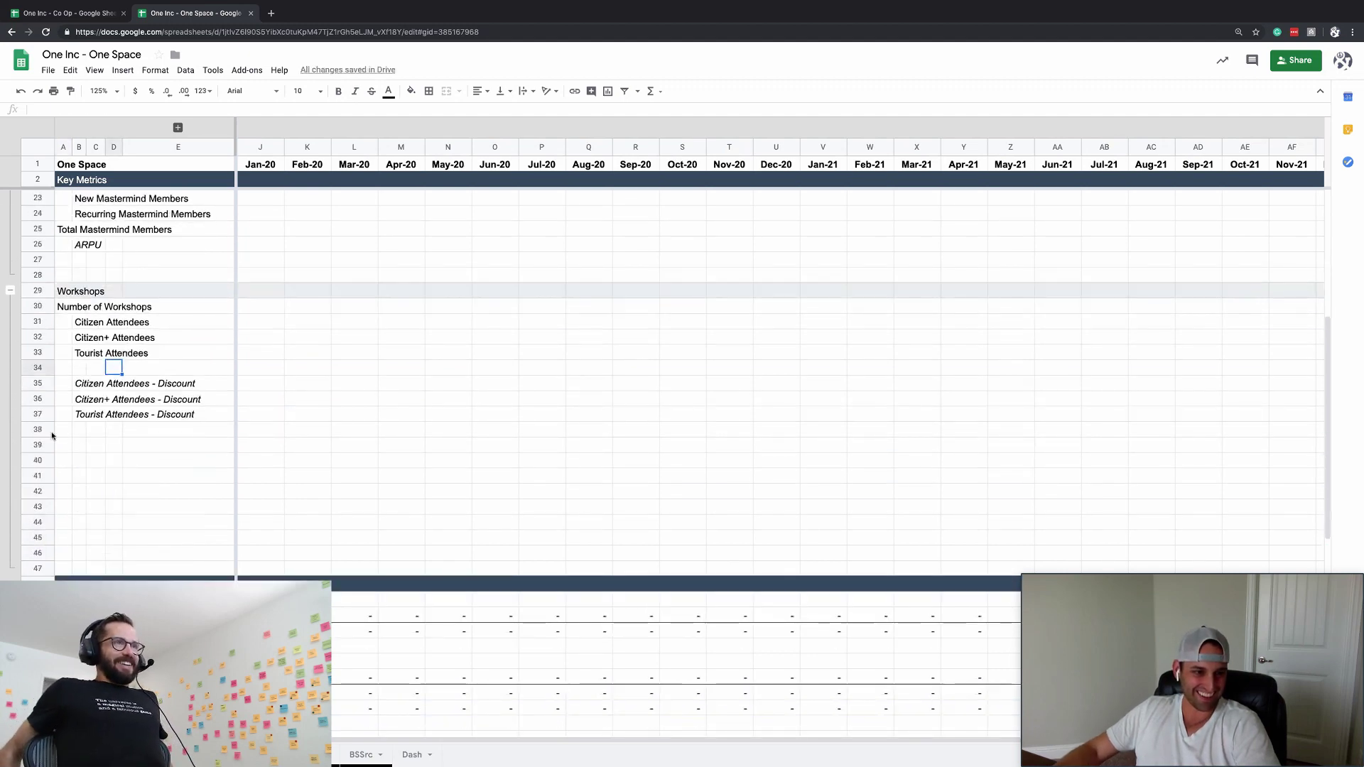
{"action": "left_click_drag", "start_coordinate": [38, 429], "coordinate": [37, 526]}
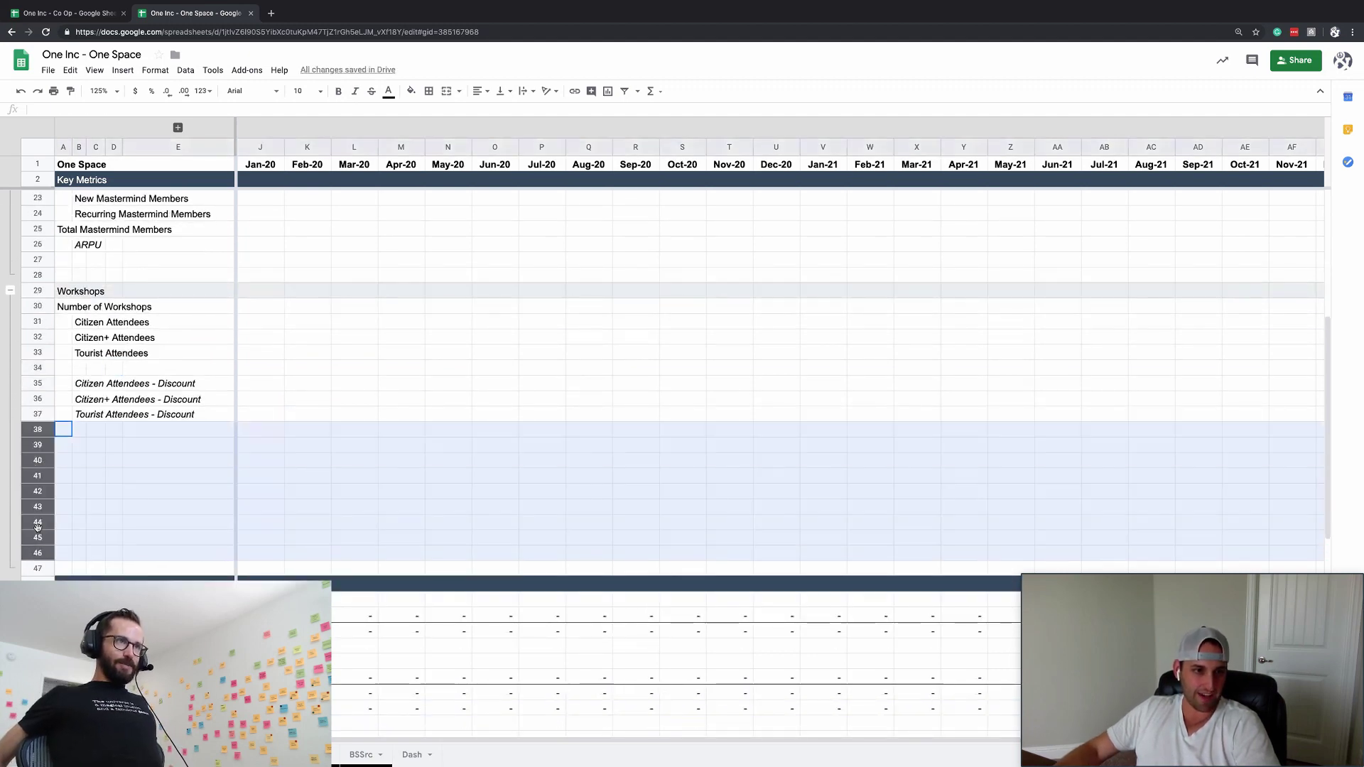
{"action": "key", "text": "ctrl+alt+minus"}
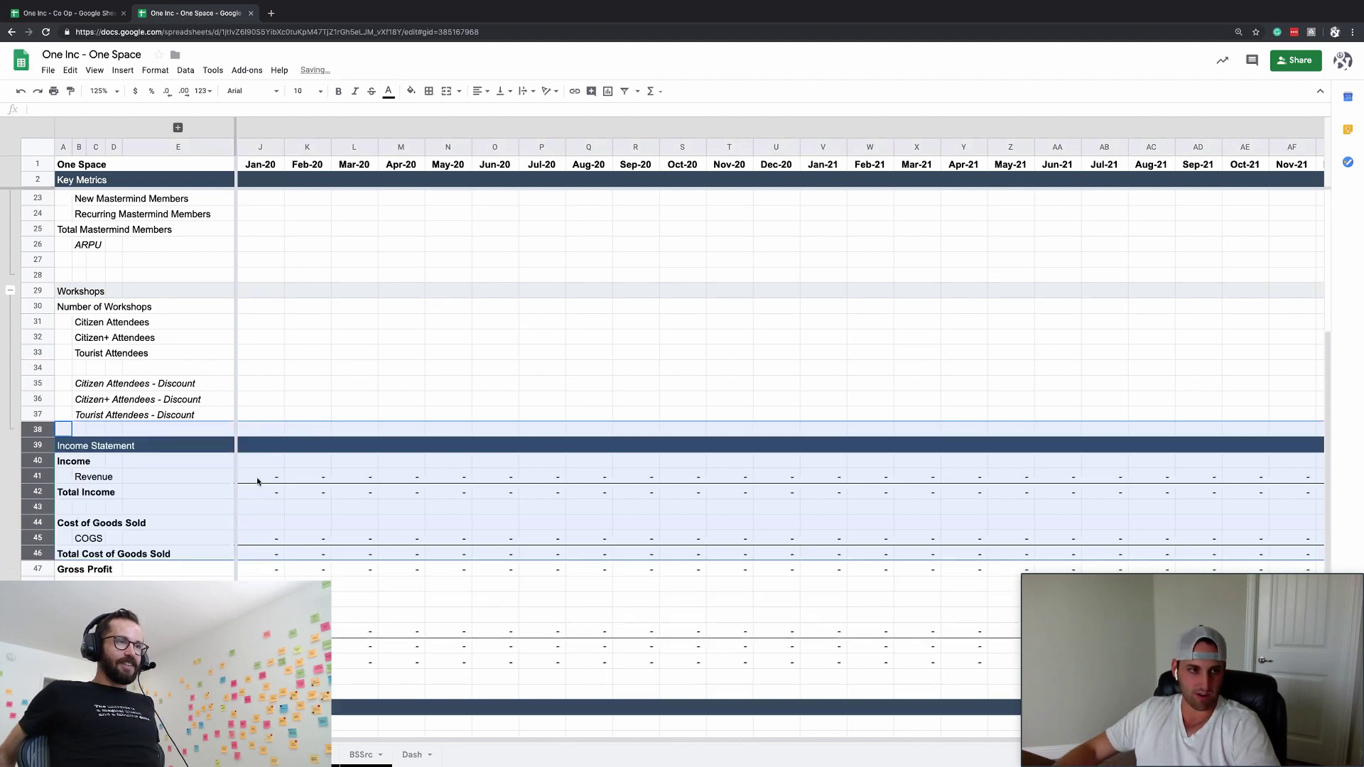
- Move the Masterminds rows 20–28 up to sit directly under Membership Dues at row 10
{"action": "scroll", "coordinate": [257, 476], "scroll_direction": "up", "scroll_amount": 7}
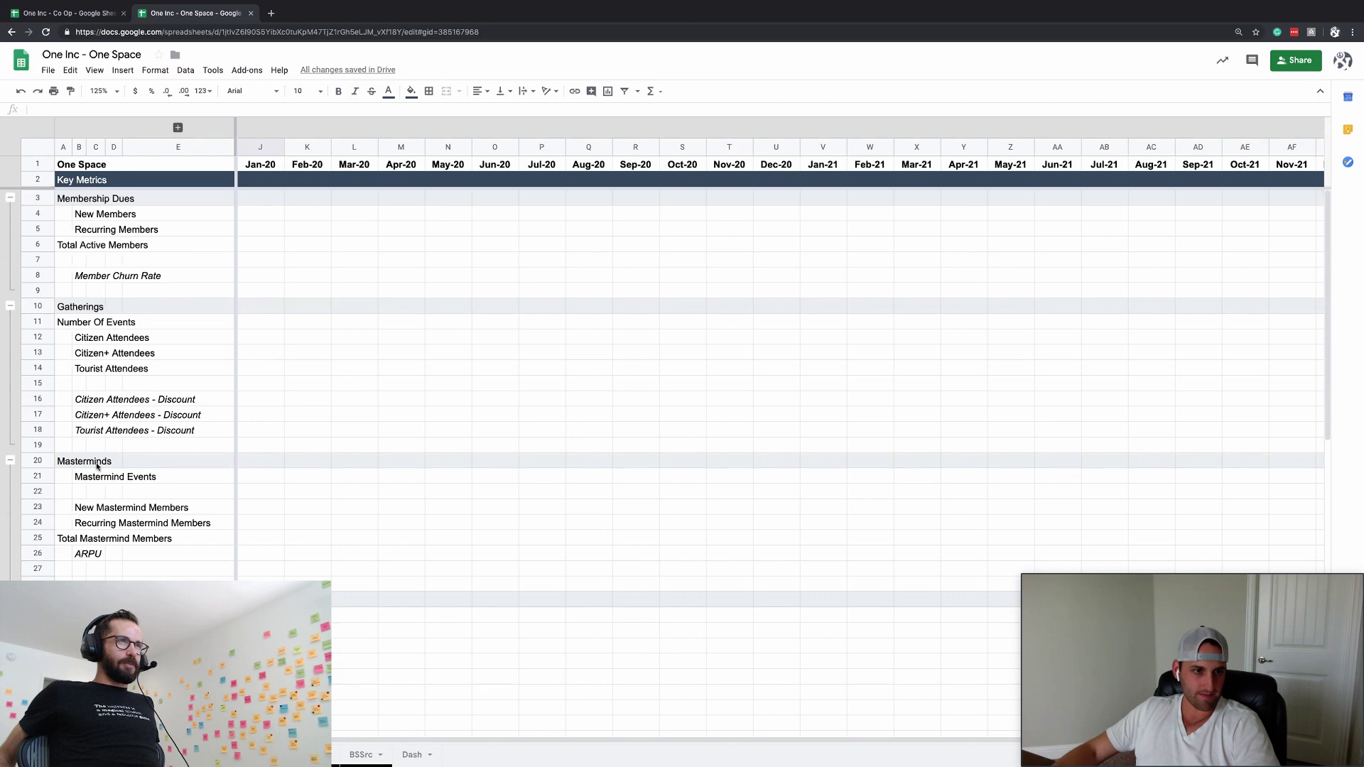
{"action": "left_click_drag", "start_coordinate": [38, 460], "coordinate": [37, 584]}
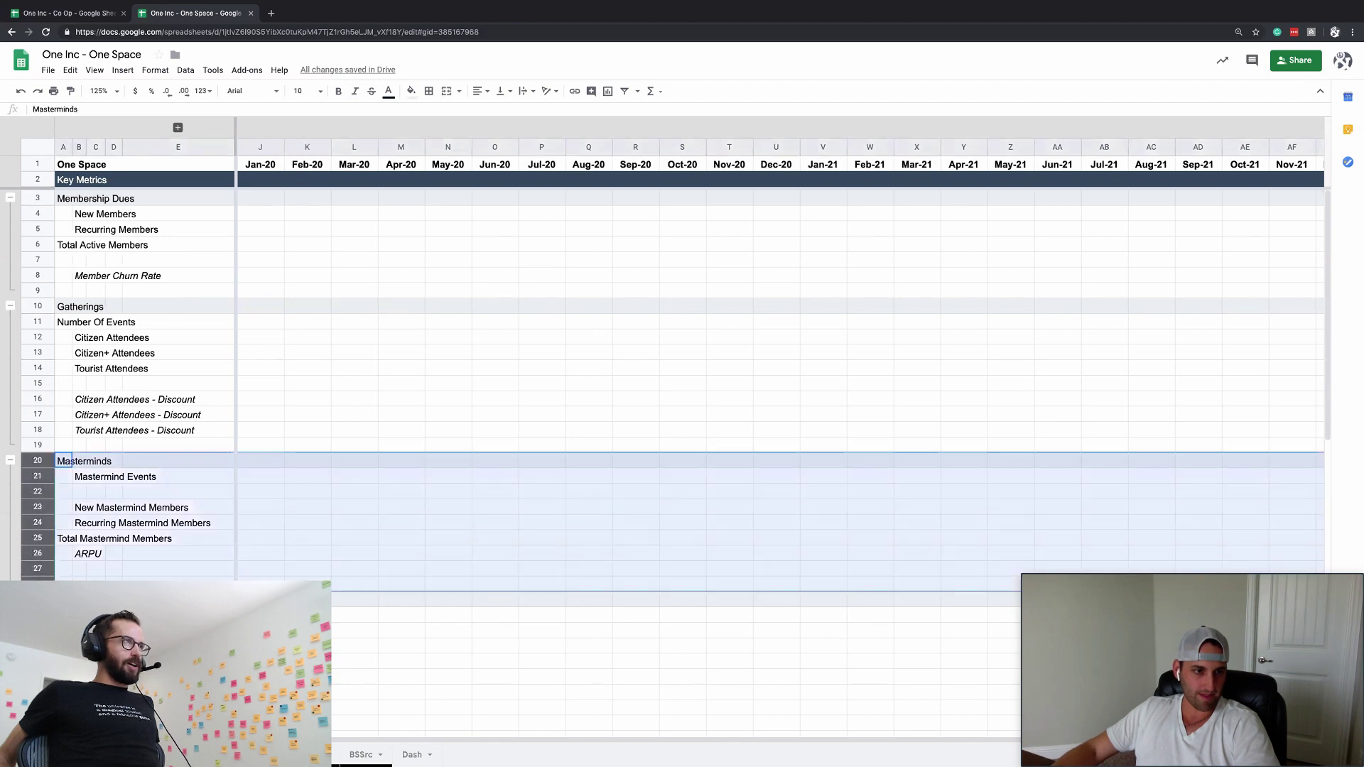
{"action": "left_click_drag", "start_coordinate": [42, 460], "coordinate": [49, 304]}
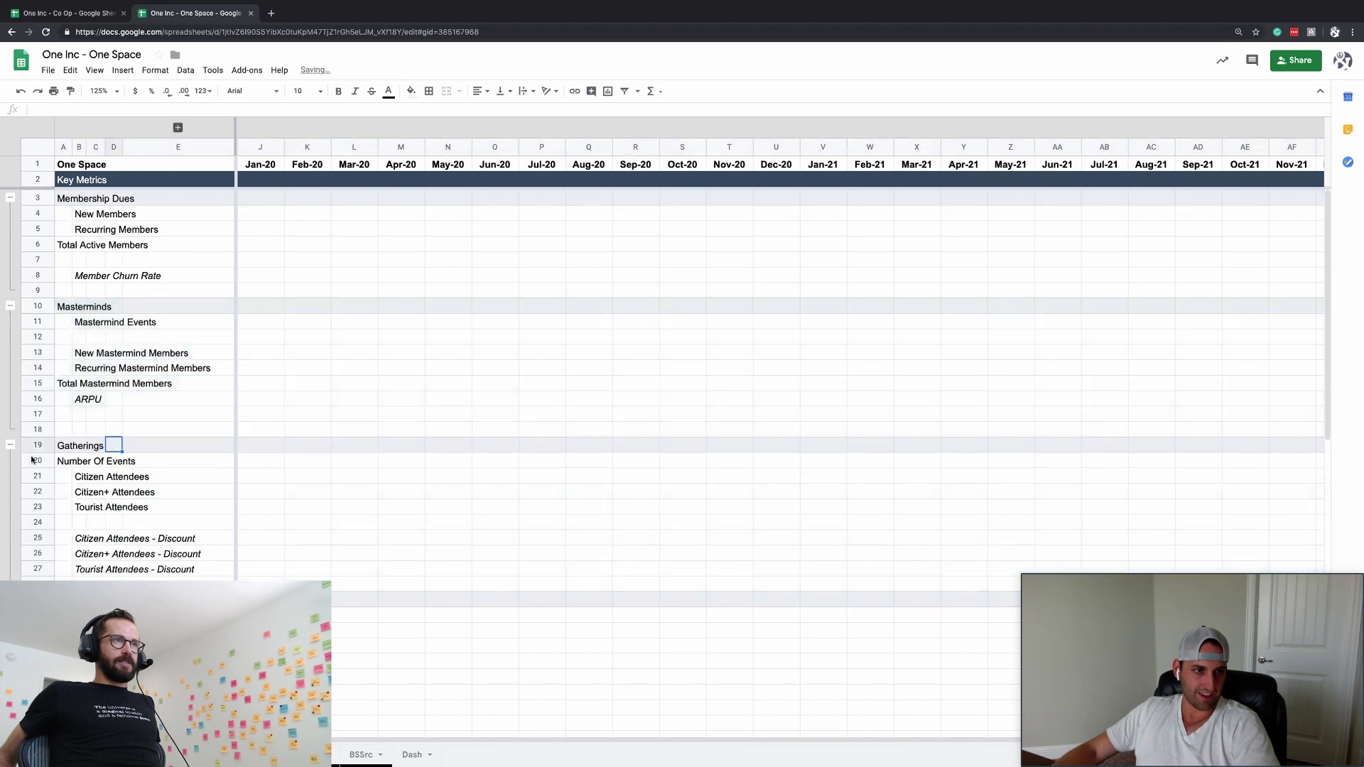
- Copy the Workshops section rows and paste the copy further down the sheet
{"action": "scroll", "coordinate": [55, 504], "scroll_direction": "down", "scroll_amount": 2}
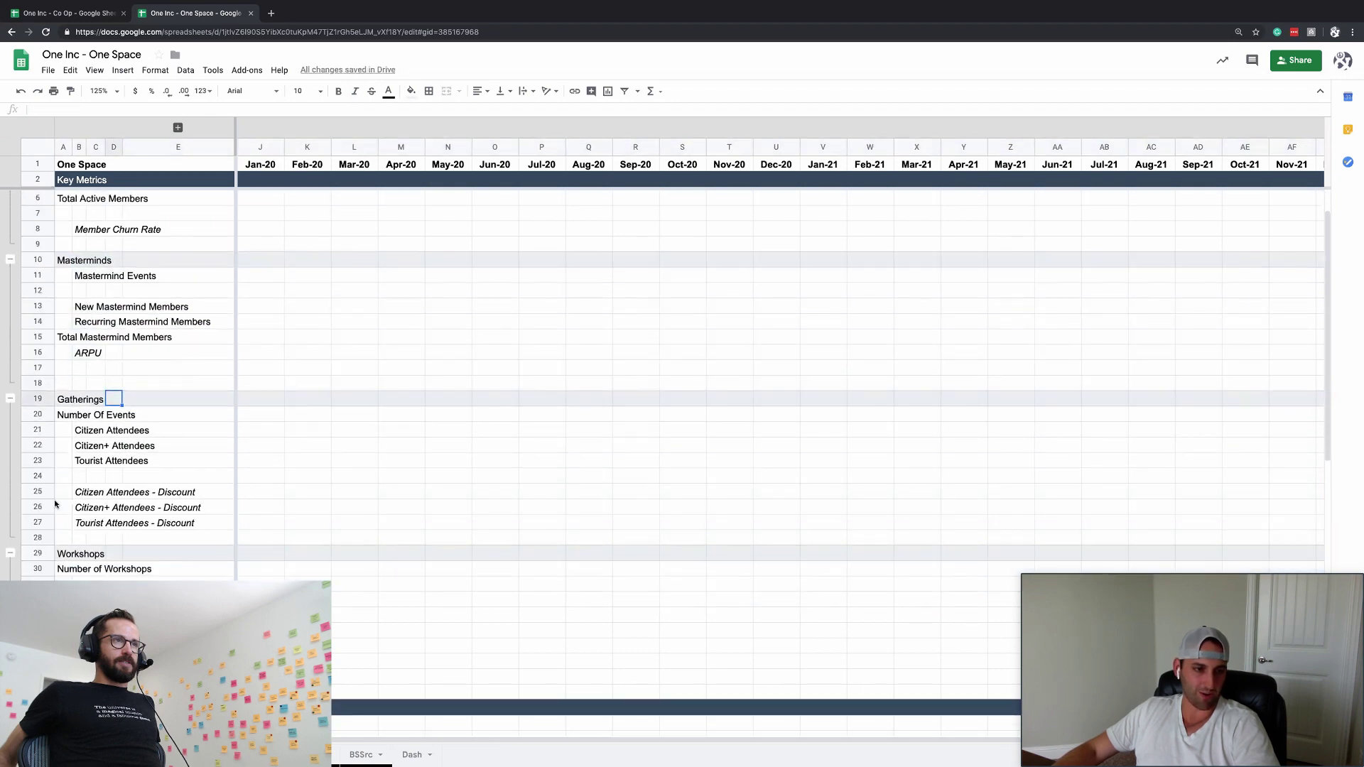
{"action": "scroll", "coordinate": [55, 504], "scroll_direction": "down", "scroll_amount": 2}
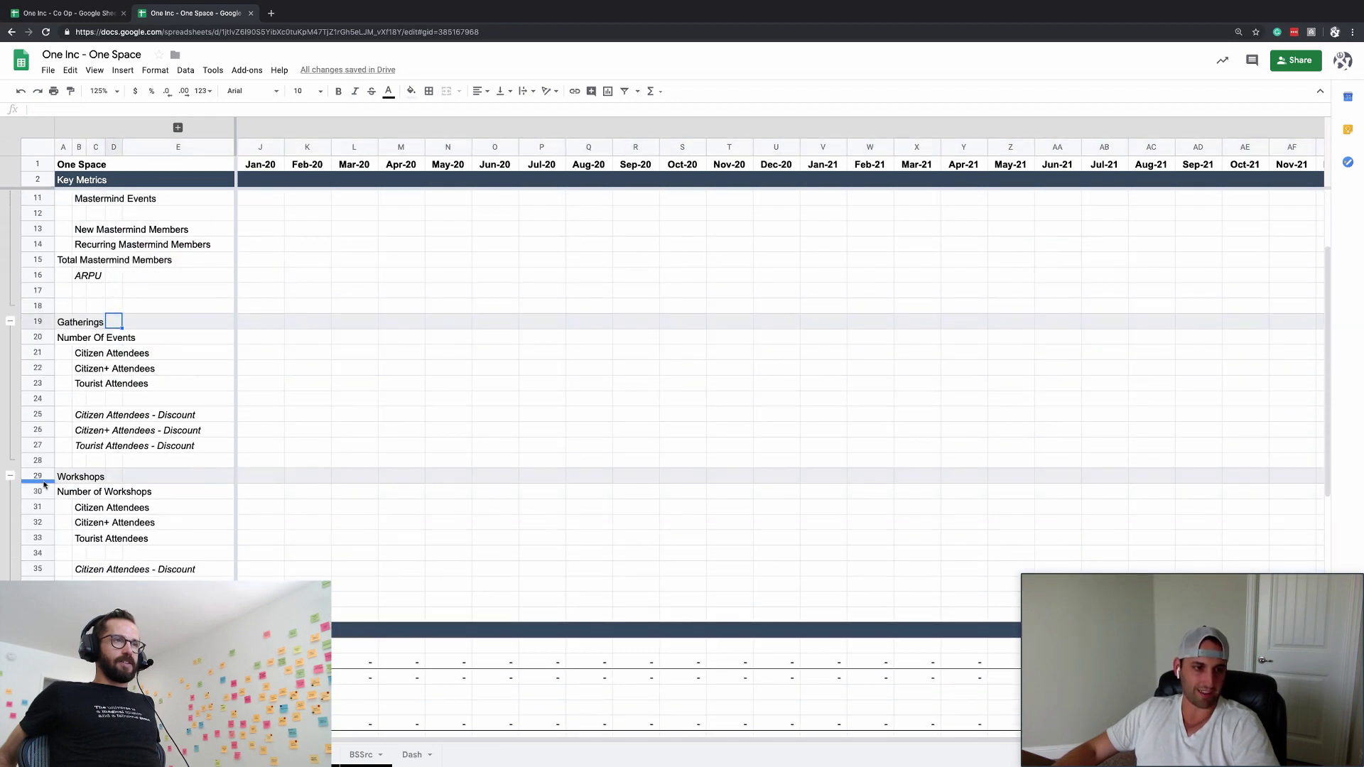
{"action": "left_click_drag", "start_coordinate": [44, 484], "coordinate": [35, 629]}
{"action": "key", "text": "ctrl+c"}
{"action": "left_click", "coordinate": [35, 630]}
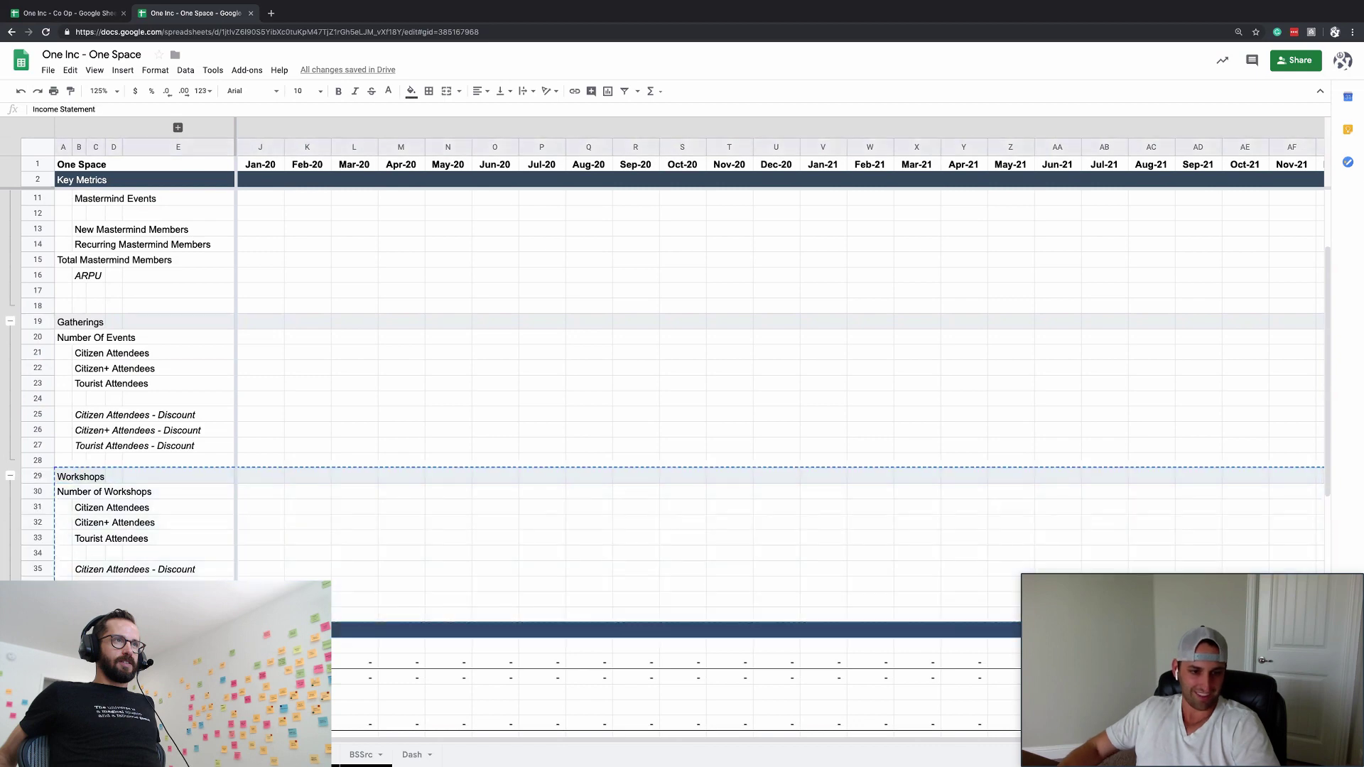
{"action": "key", "text": "ctrl+v"}
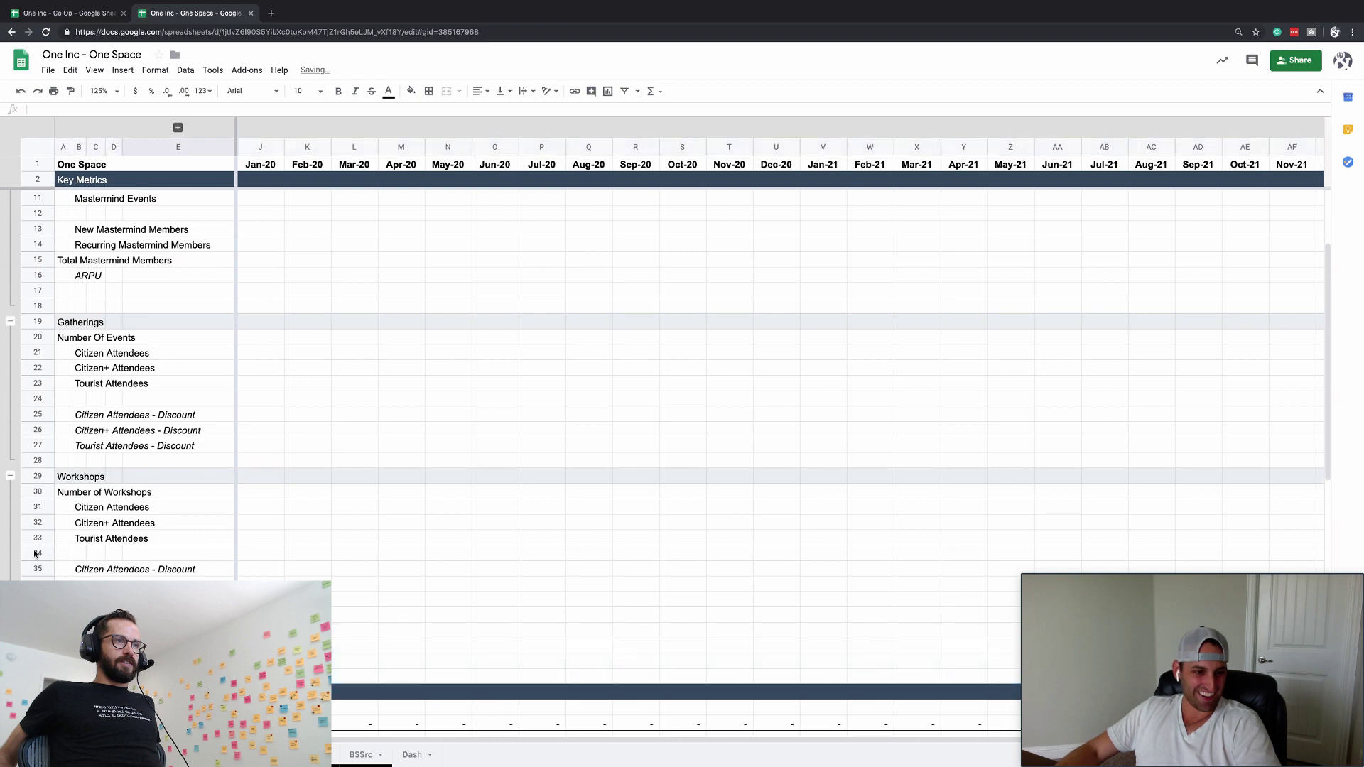
- Head the new section 'Residence' with Rooms Available and Occupancy Rate labels
{"action": "left_click", "coordinate": [42, 472]}
{"action": "left_click", "coordinate": [82, 631]}
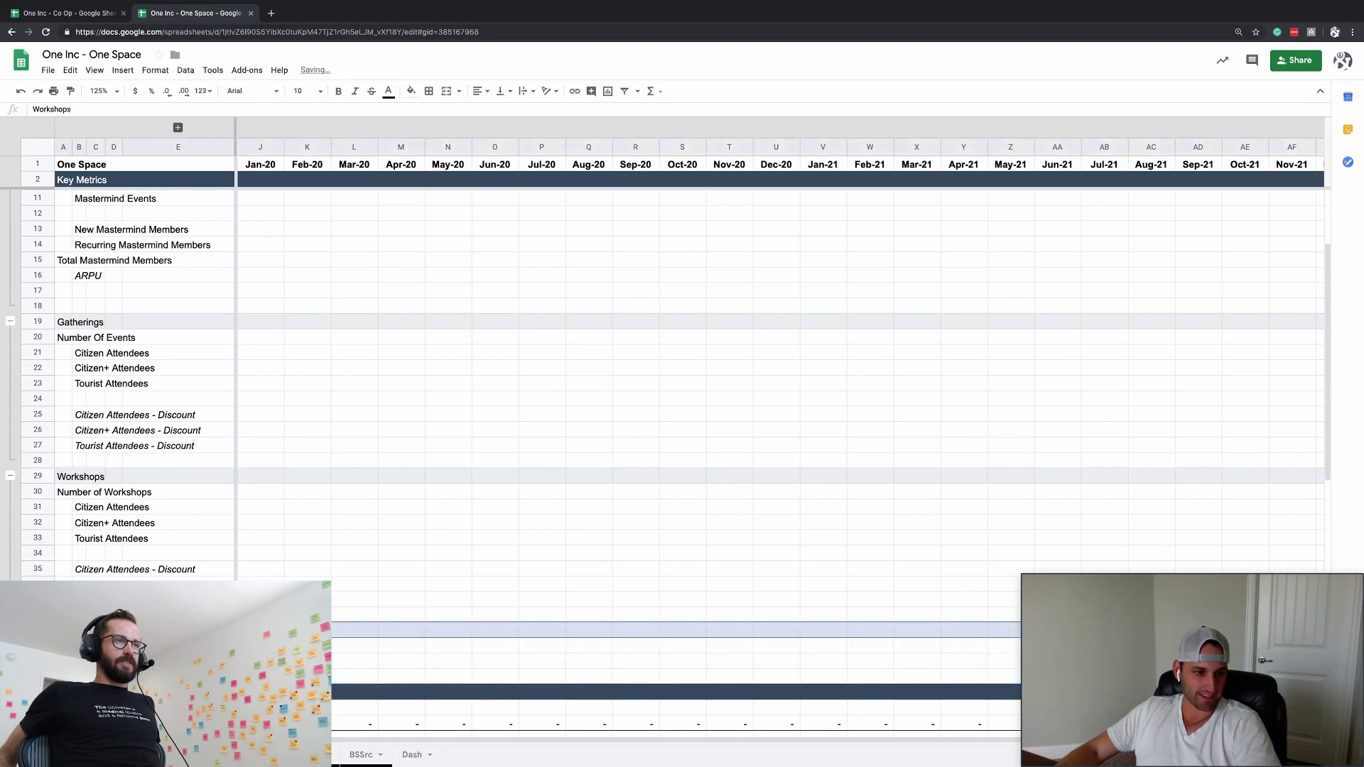
{"action": "type", "text": "Resi"}
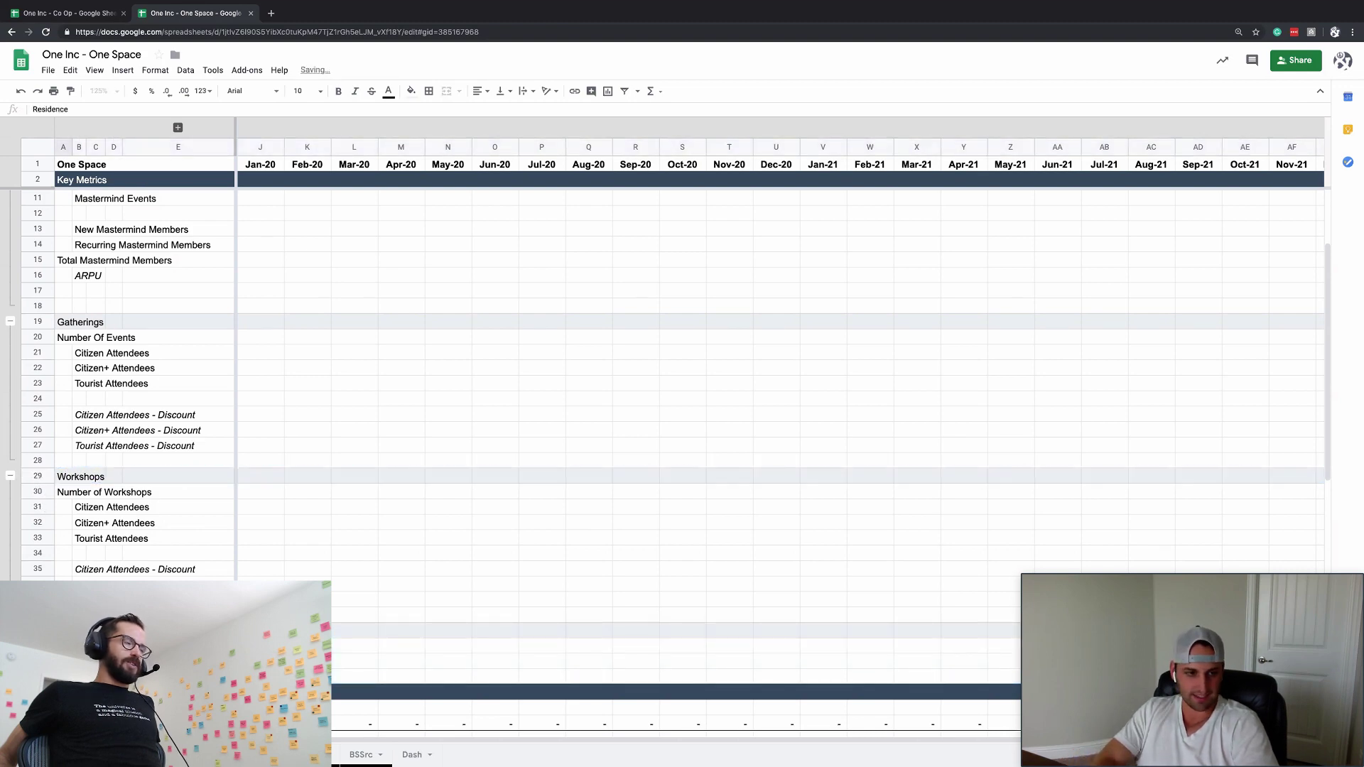
{"action": "type", "text": "dence"}
{"action": "key", "text": "Return"}
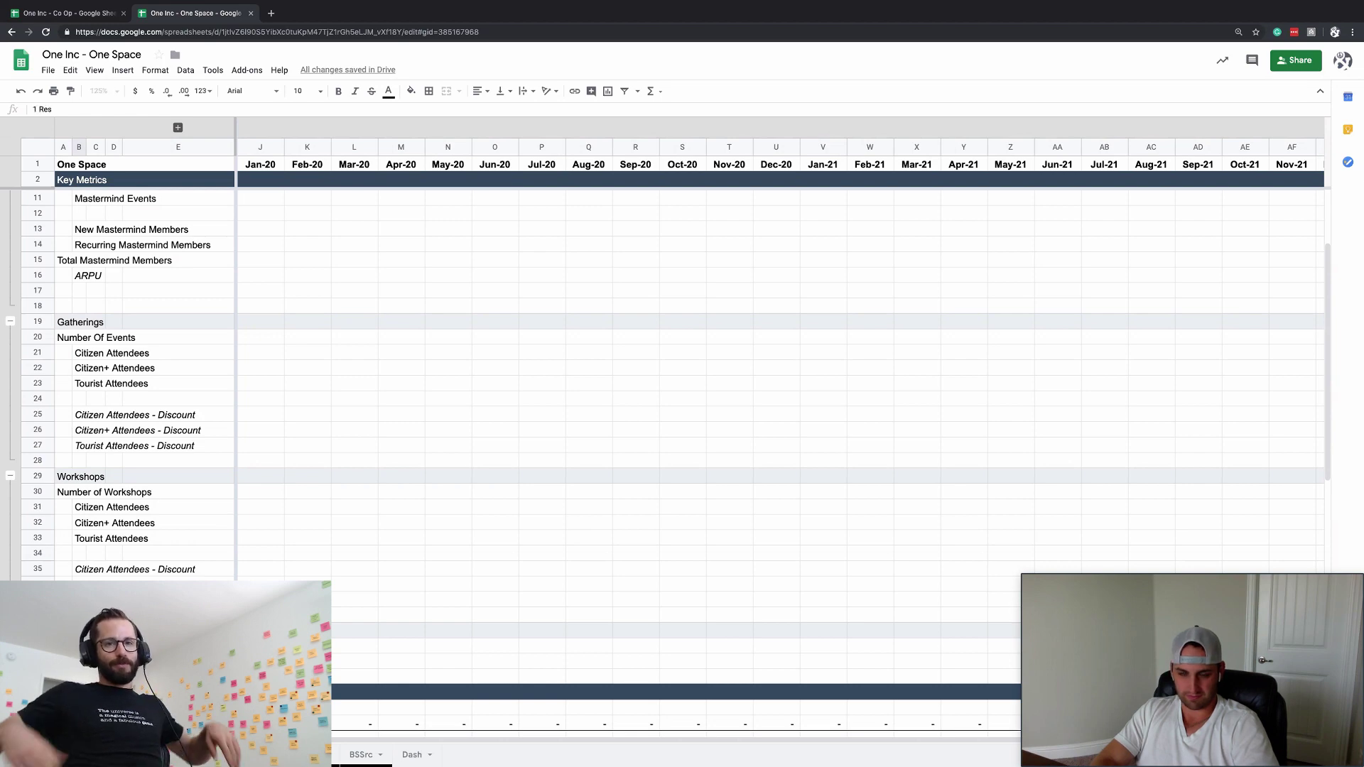
{"action": "key", "text": "Escape"}
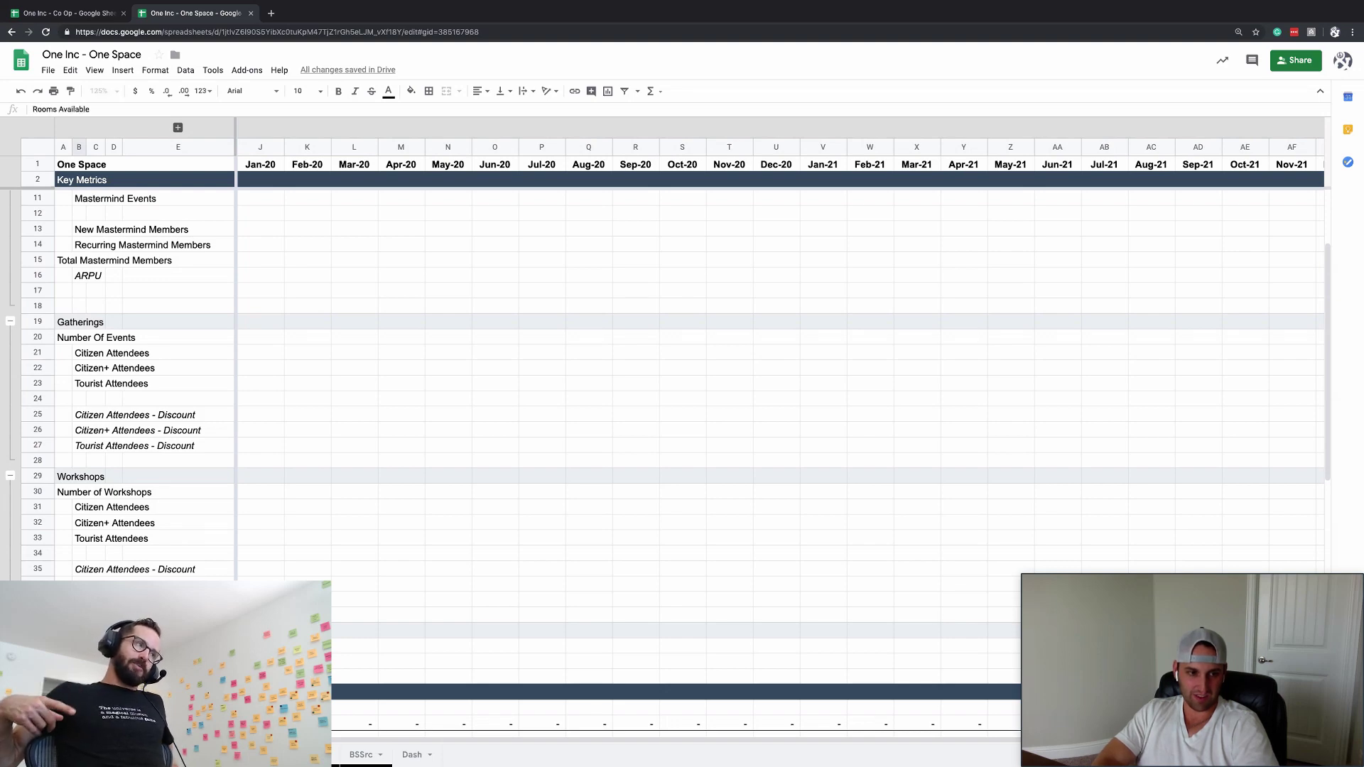
{"action": "key", "text": "Return"}
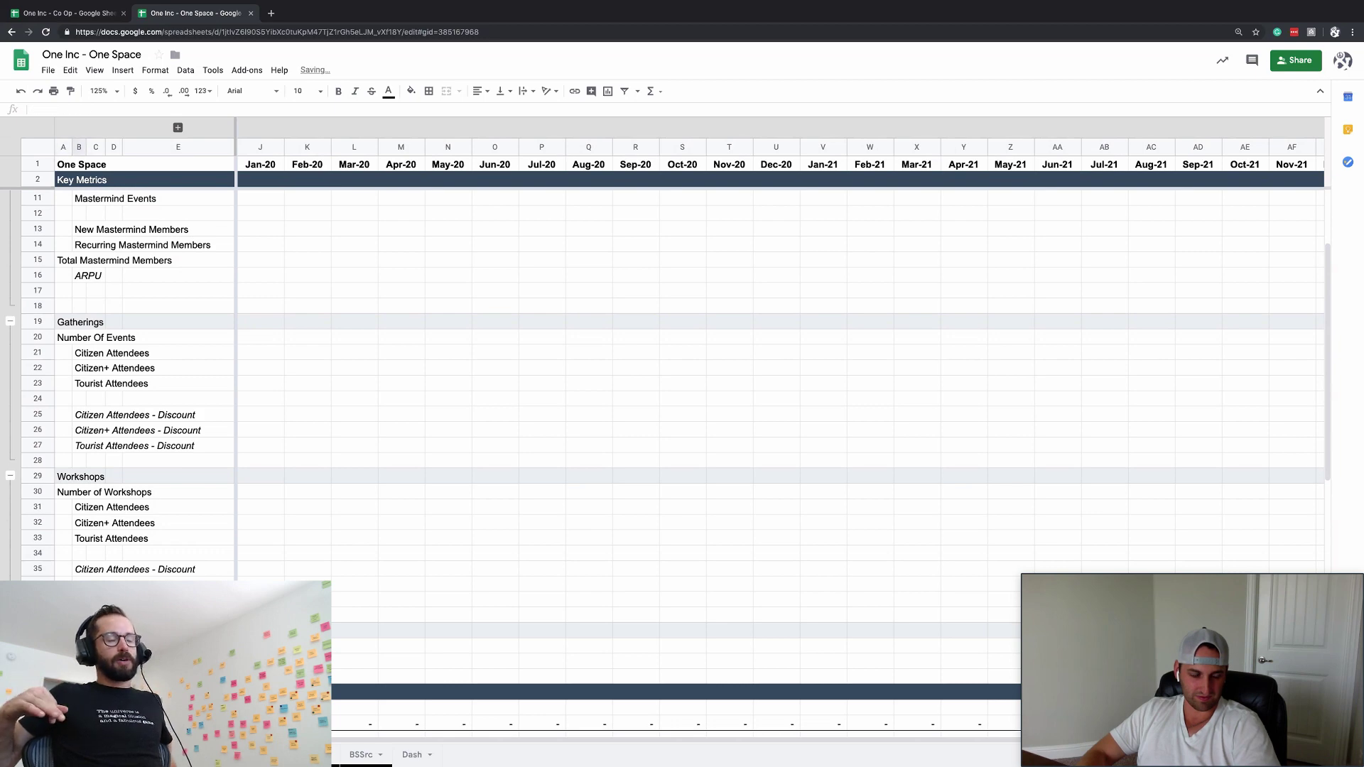
{"action": "type", "text": "Occupancy"}
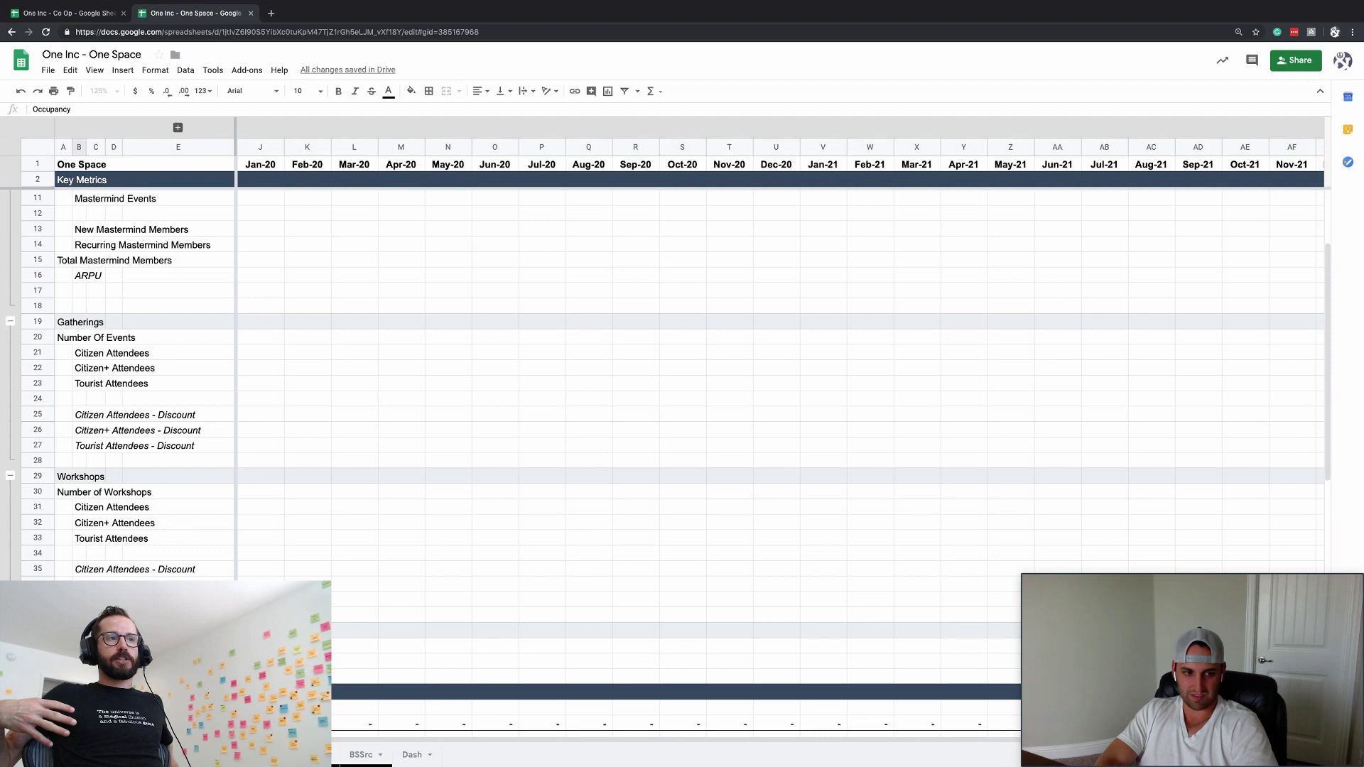
{"action": "key", "text": "Return"}
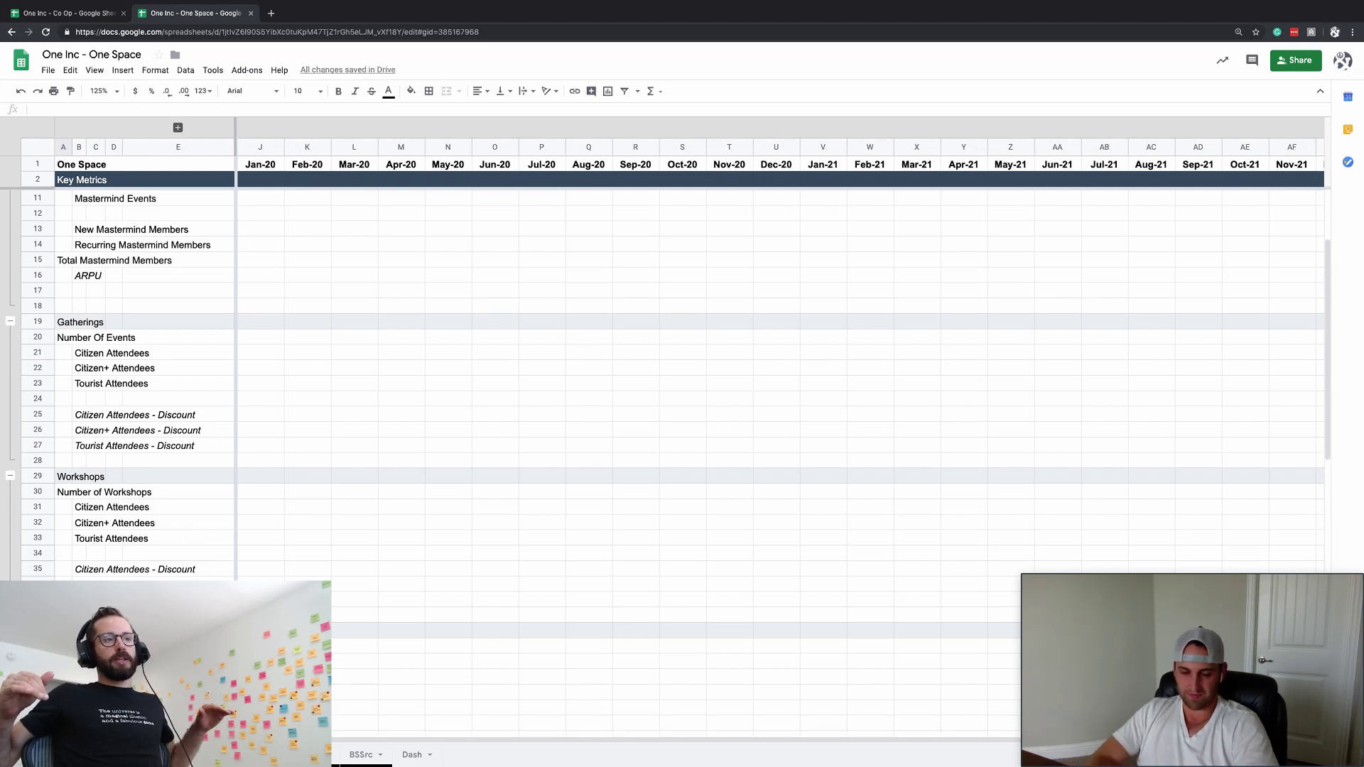
- Insert a row above Occupancy Rate labelled 'Day's Available'
{"action": "scroll", "coordinate": [235, 570], "scroll_direction": "down", "scroll_amount": 5}
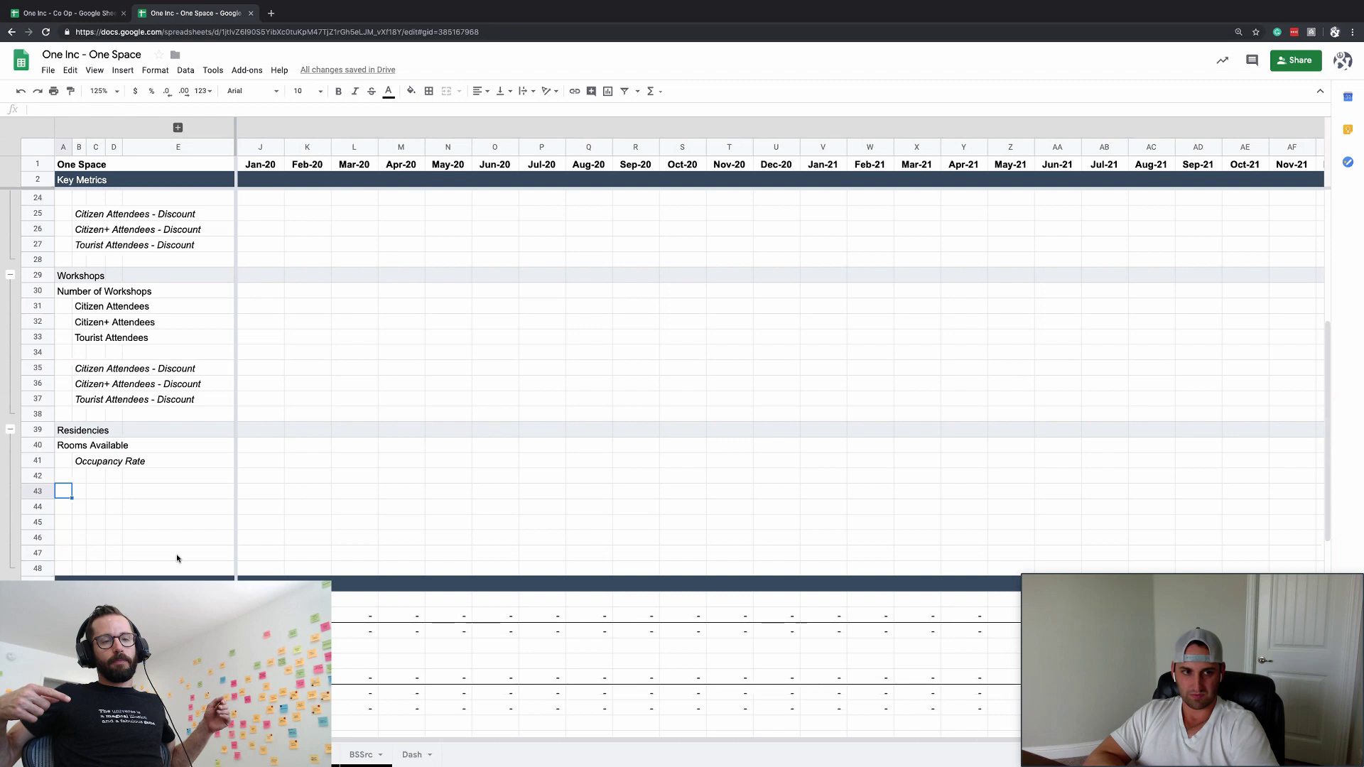
{"action": "left_click", "coordinate": [38, 460]}
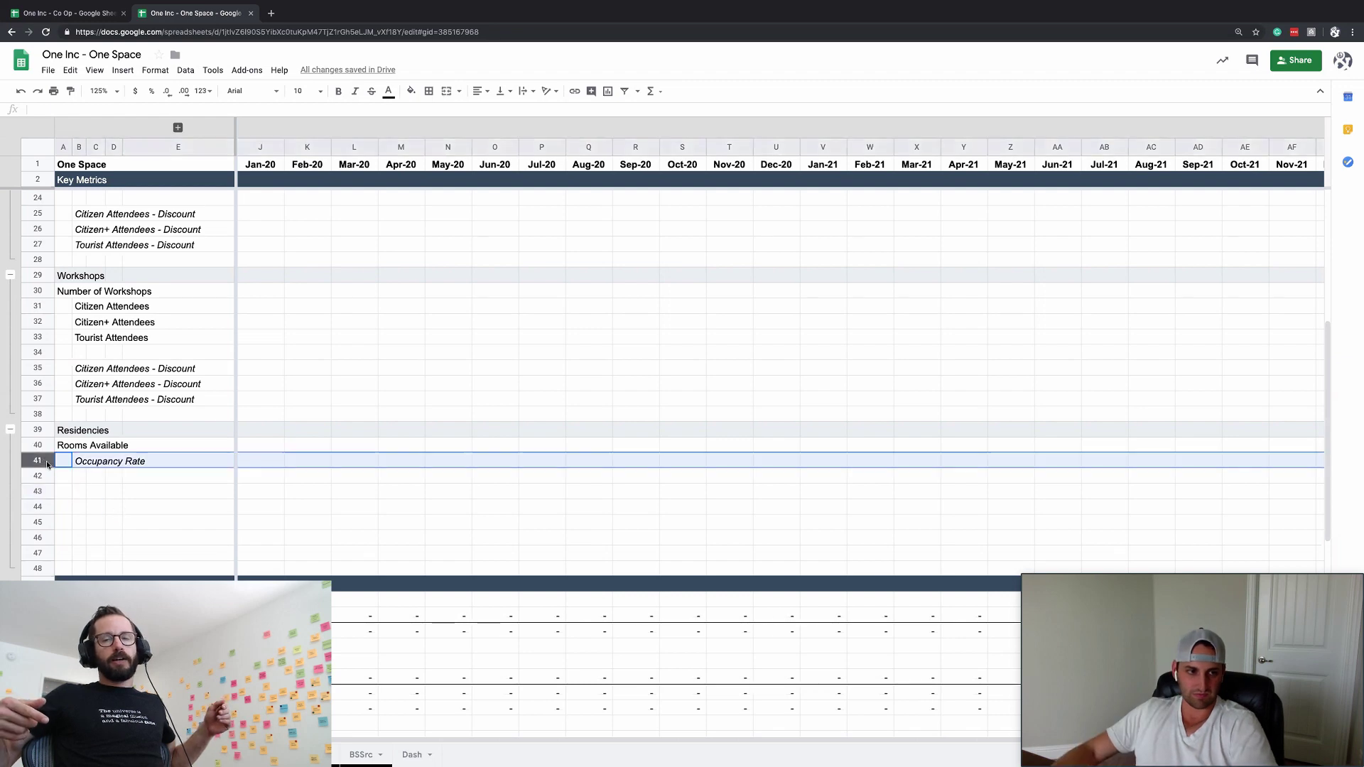
{"action": "key", "text": "super+alt+equal"}
{"action": "key", "text": "Right"}
{"action": "type", "text": "Day"}
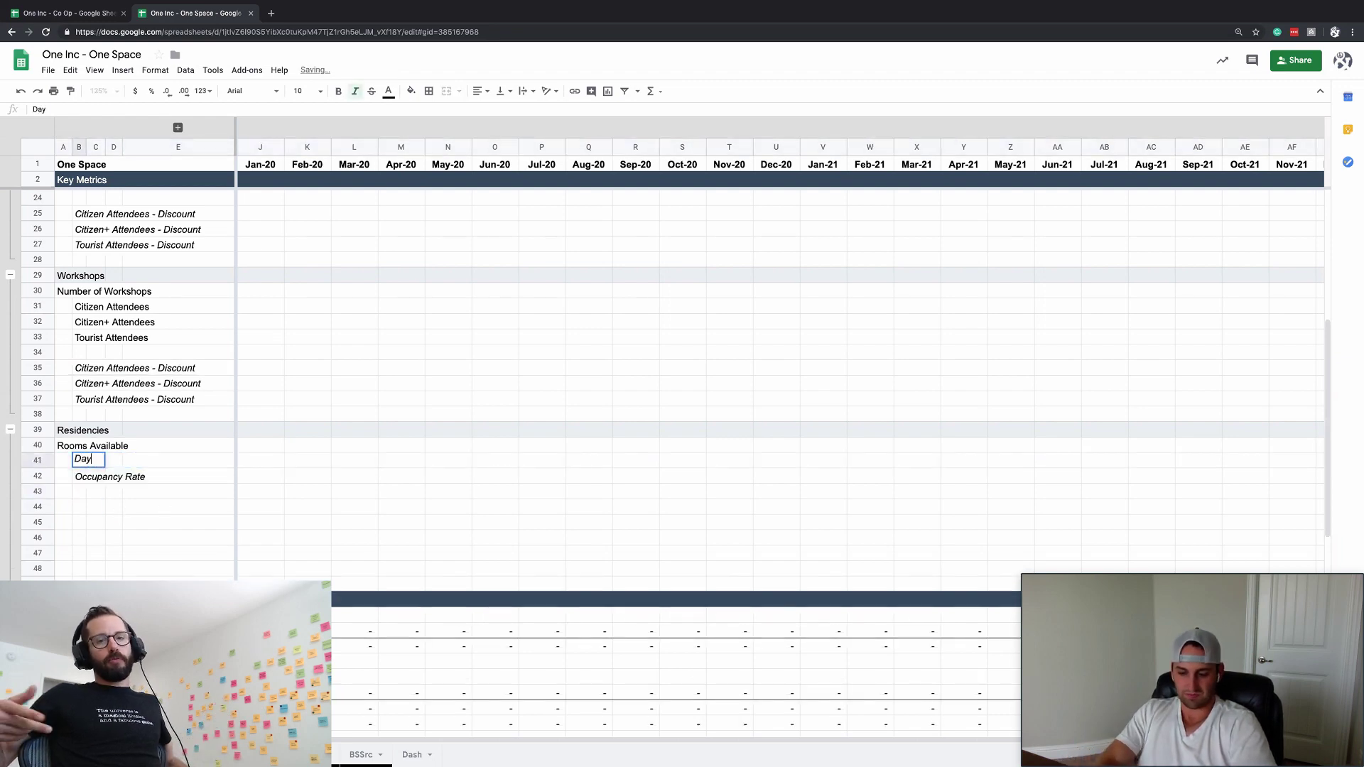
{"action": "type", "text": "'s Avail"}
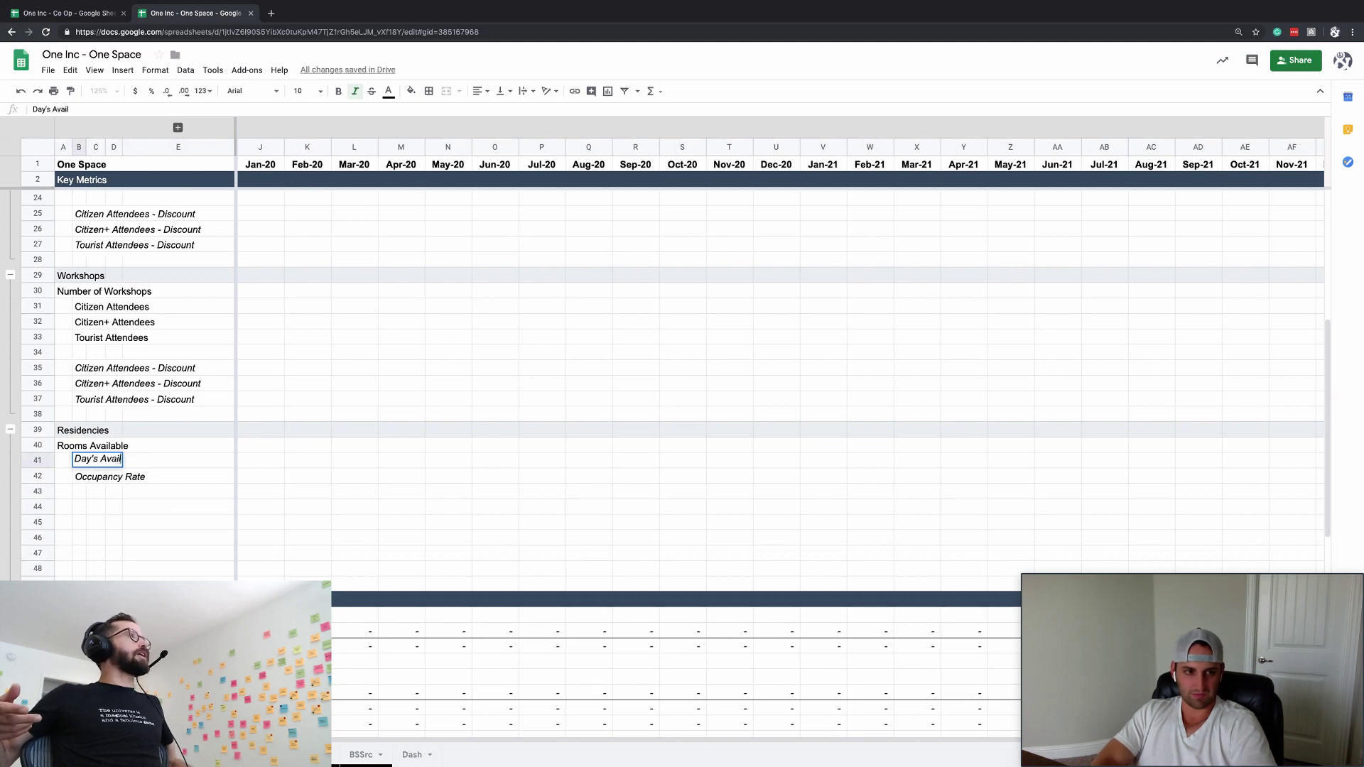
{"action": "type", "text": "able"}
{"action": "key", "text": "Return"}
{"action": "left_click", "coordinate": [79, 461]}
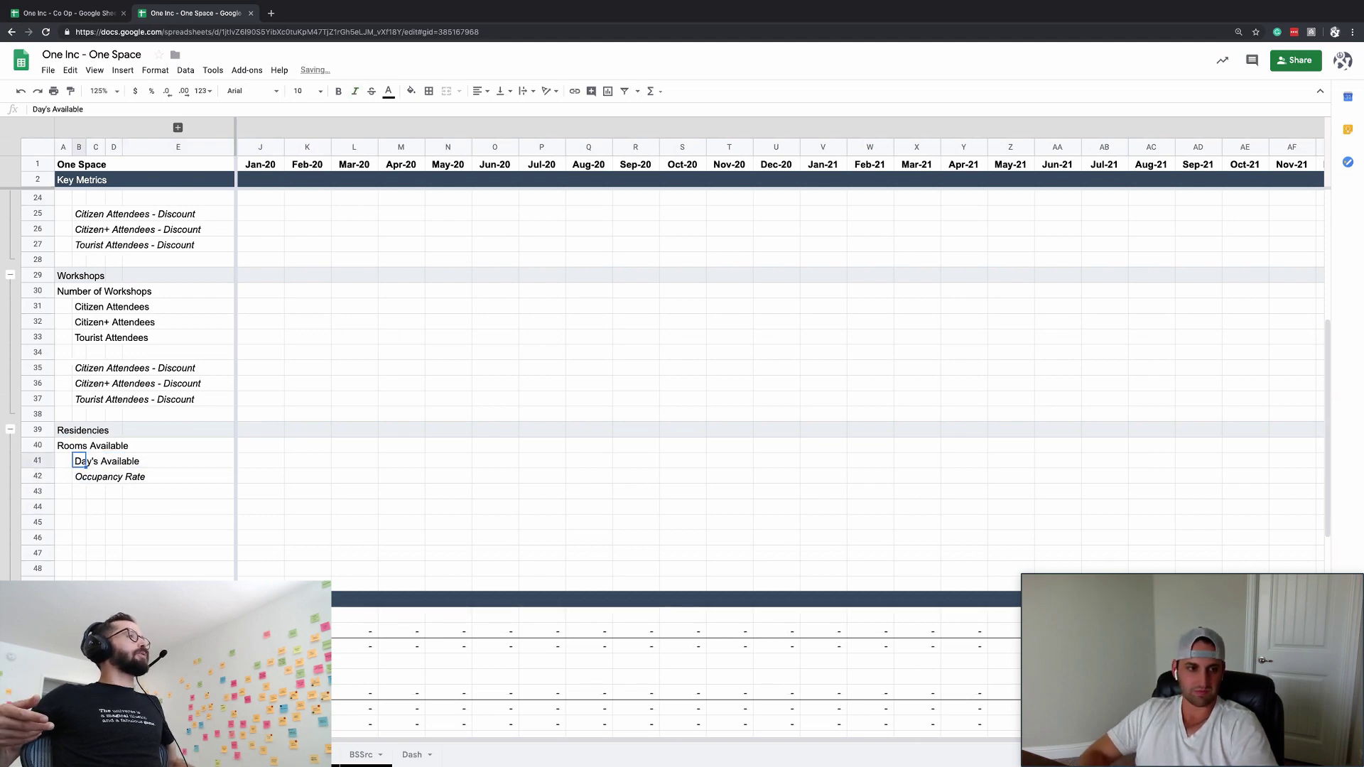
- Add an 'ARPU Night' label in row 44 below Occupancy Rate
{"action": "left_click", "coordinate": [79, 477]}
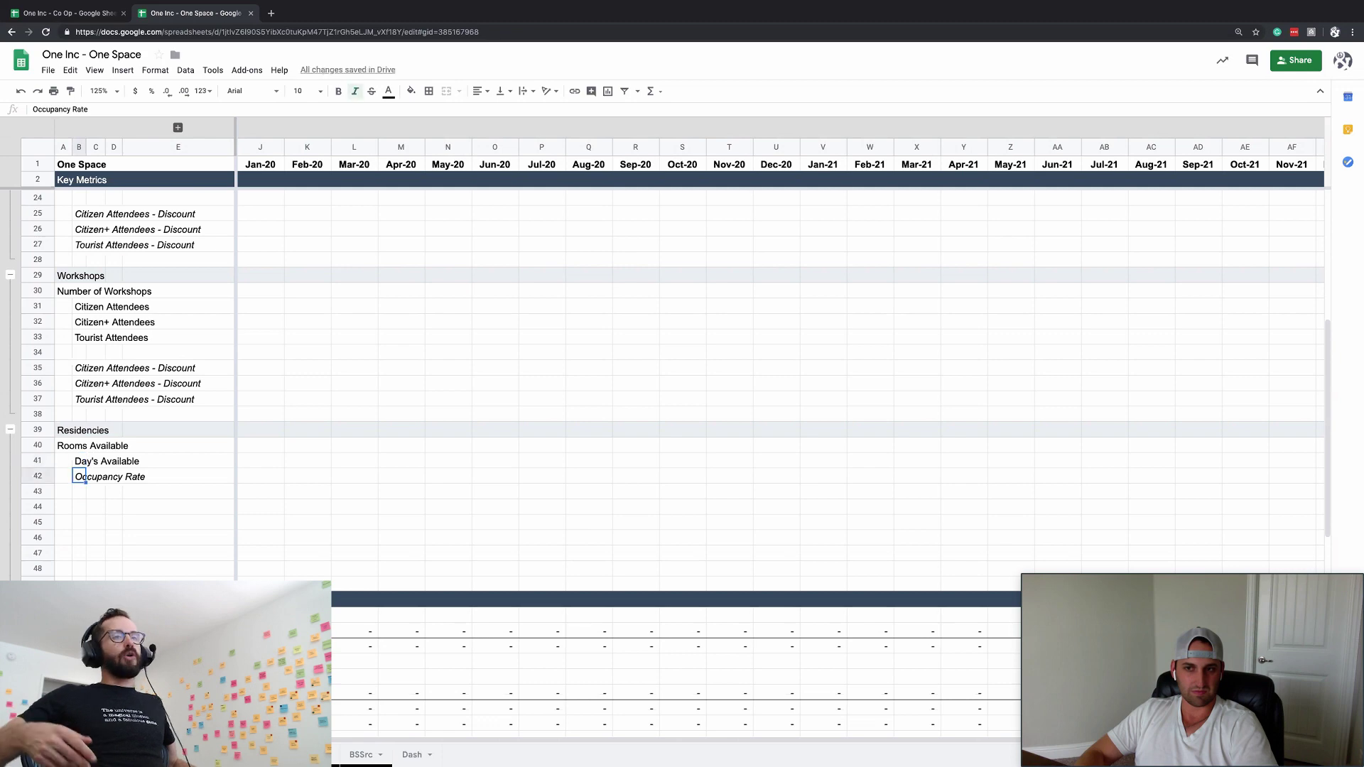
{"action": "key", "text": "ctrl+x"}
{"action": "key", "text": "Down"}
{"action": "key", "text": "ctrl+v"}
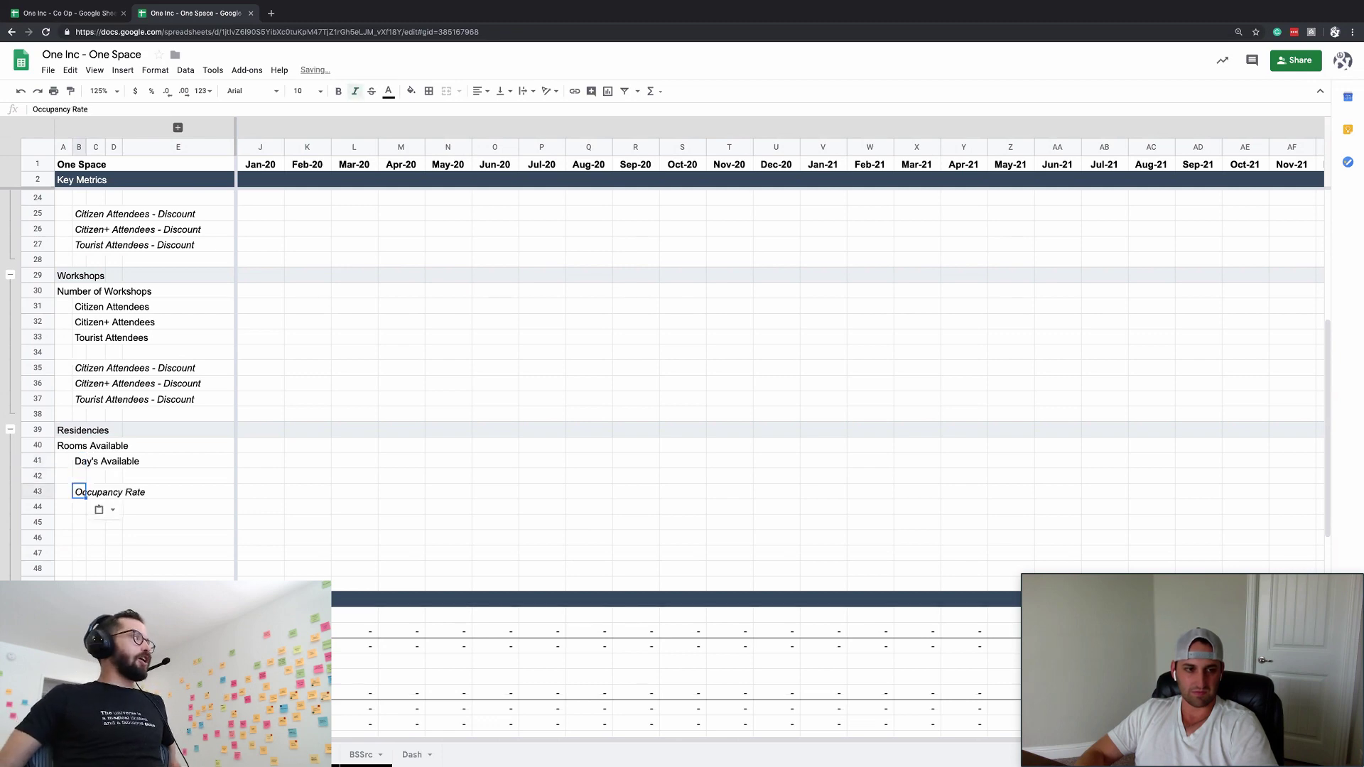
{"action": "key", "text": "Up"}
{"action": "key", "text": "ctrl+z"}
{"action": "key", "text": "Left"}
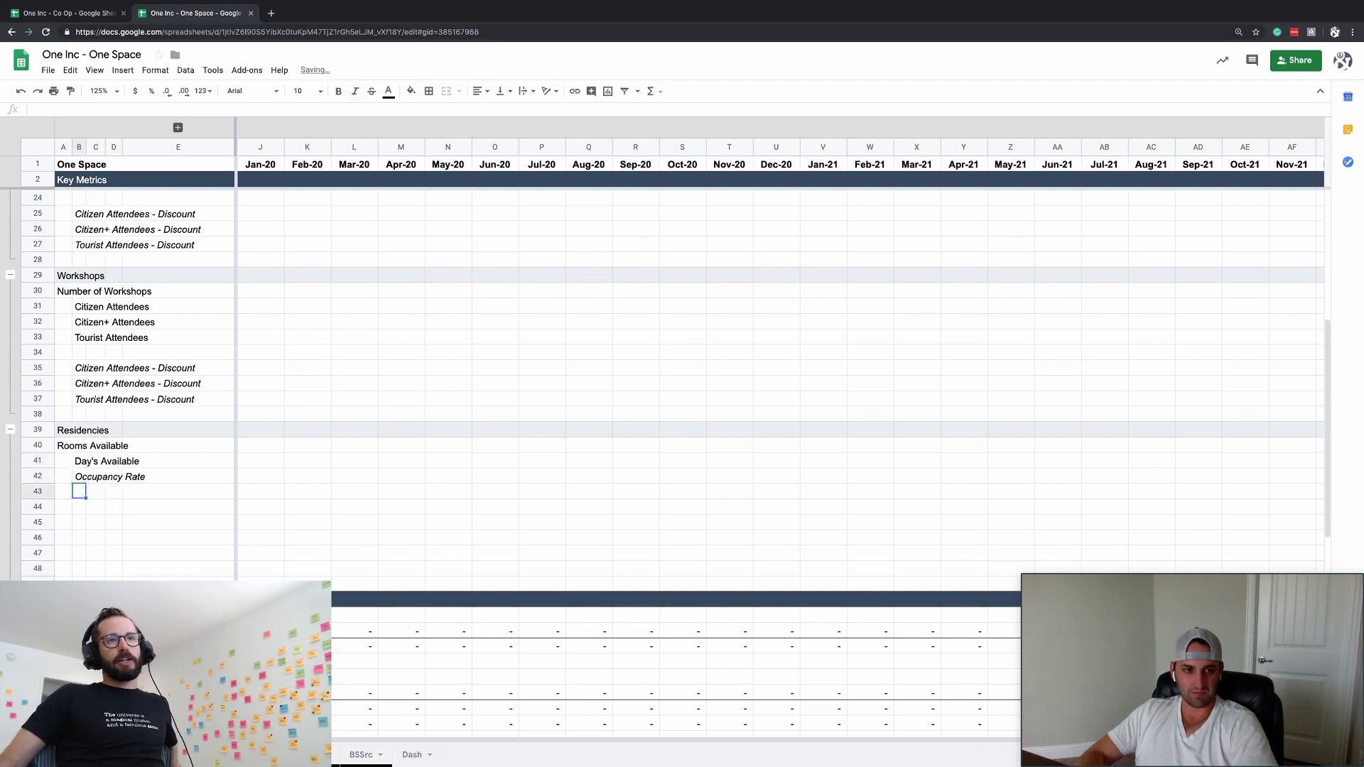
{"action": "key", "text": "Down"}
{"action": "key", "text": "Down"}
{"action": "key", "text": "Right"}
{"action": "key", "text": "Up"}
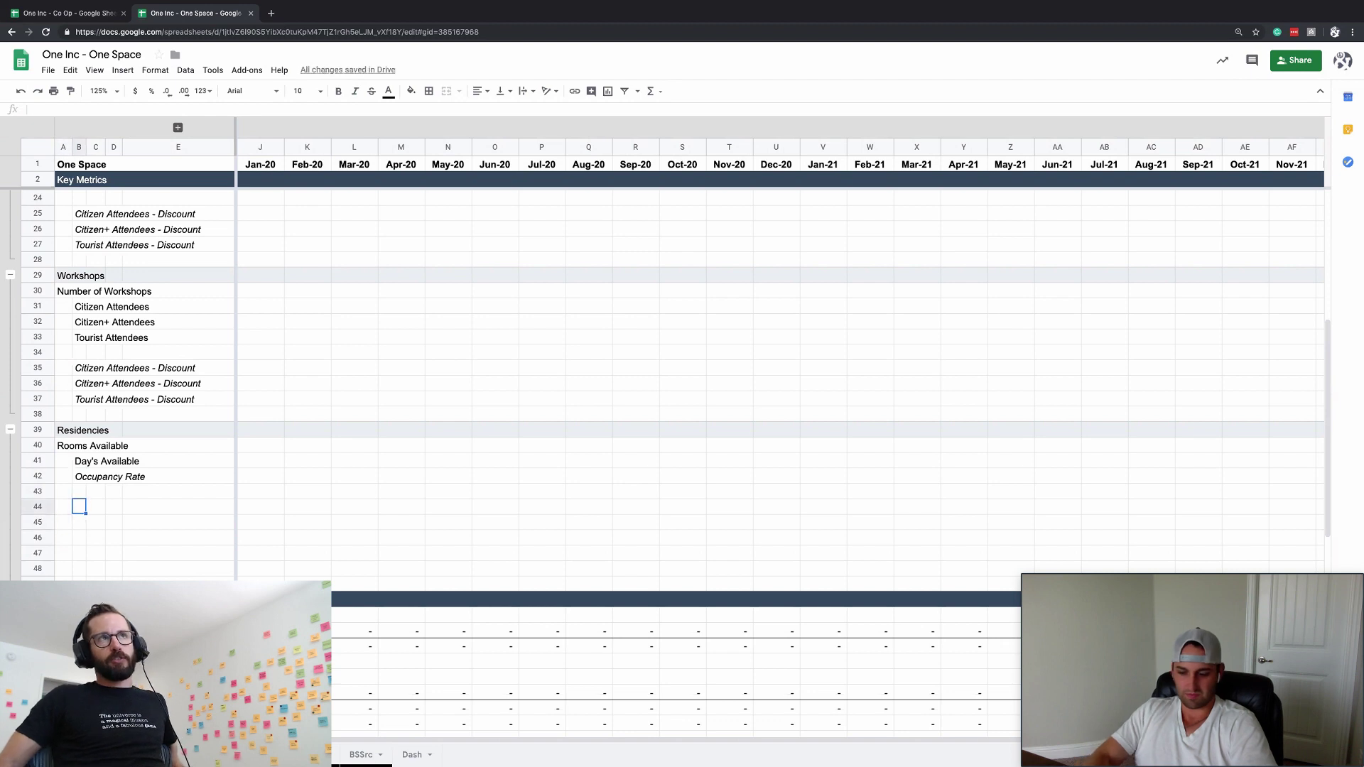
{"action": "type", "text": "ARPU Night"}
{"action": "key", "text": "Return"}
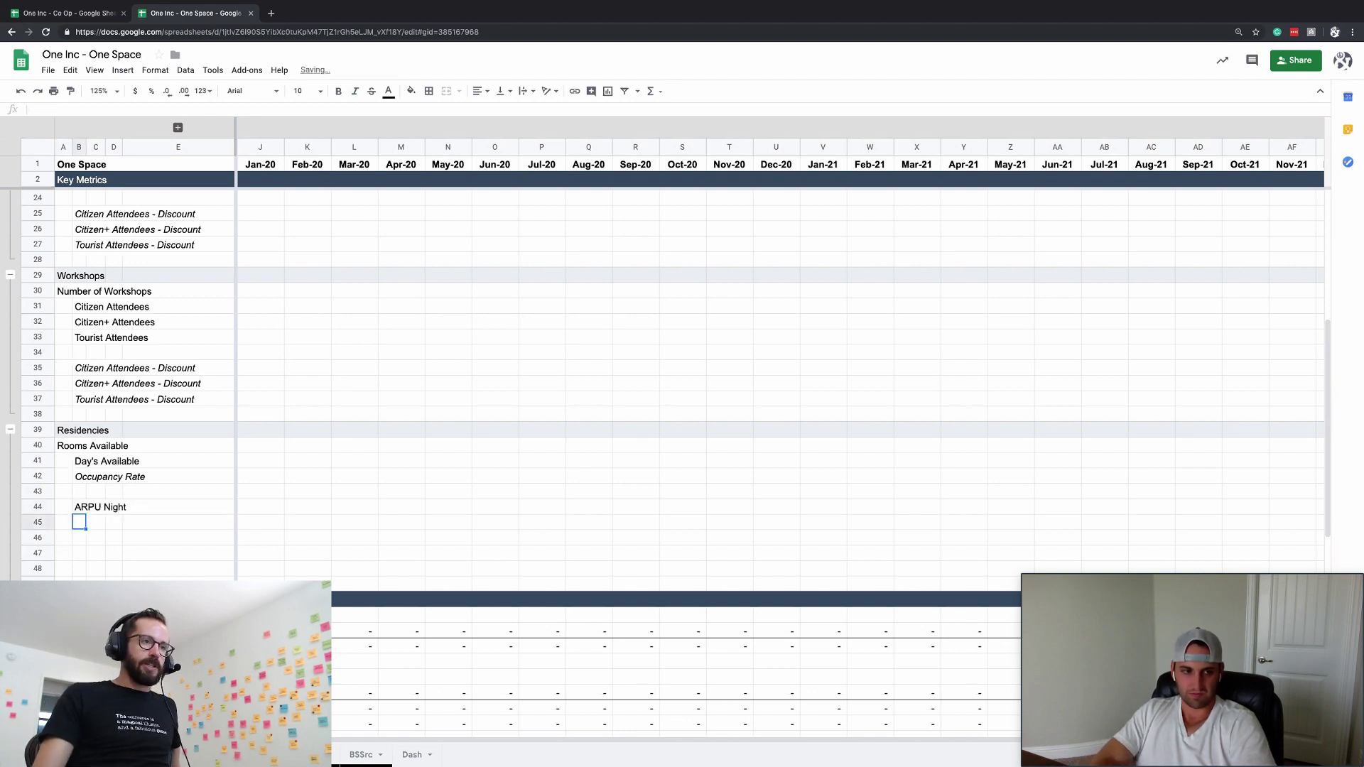
- Rename the Day's Available label to 'Nights Available'
{"action": "key", "text": "Up"}
{"action": "key", "text": "Up"}
{"action": "key", "text": "Up"}
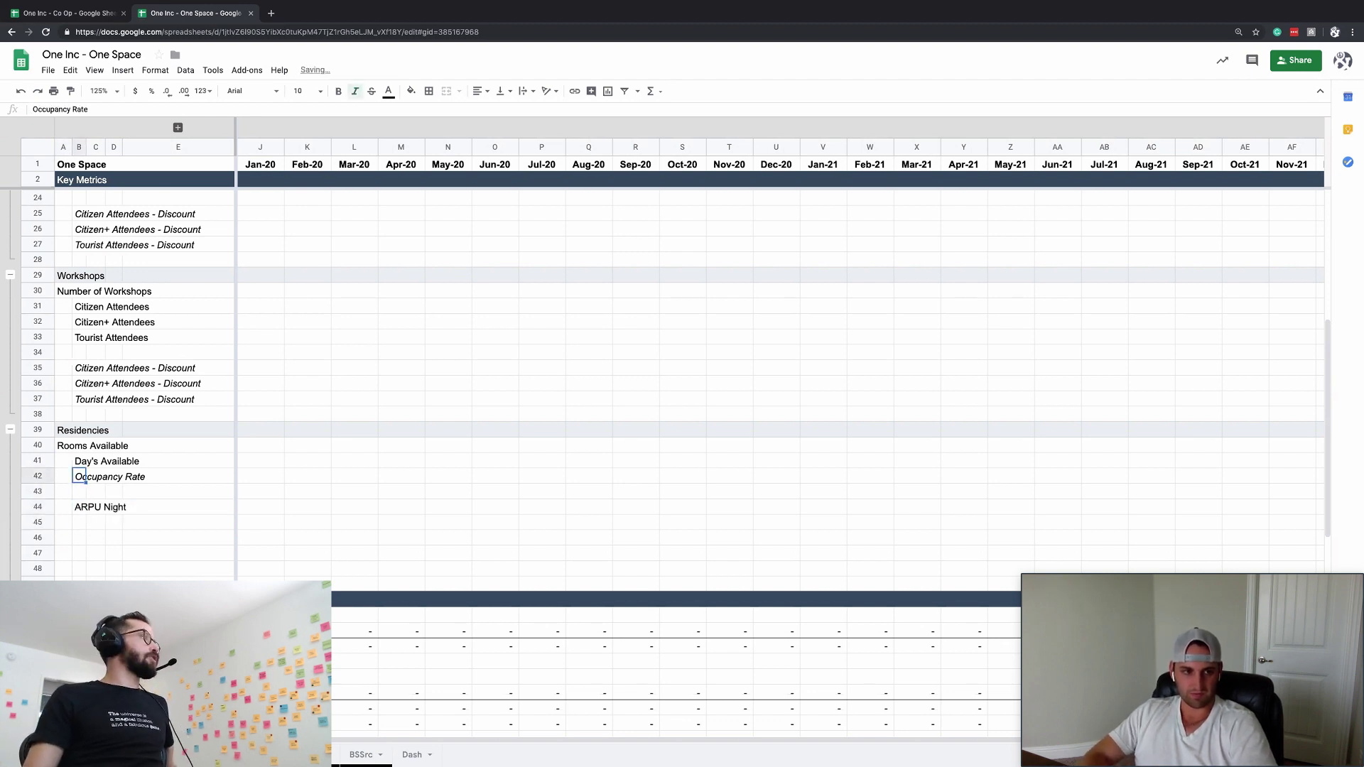
{"action": "key", "text": "Down"}
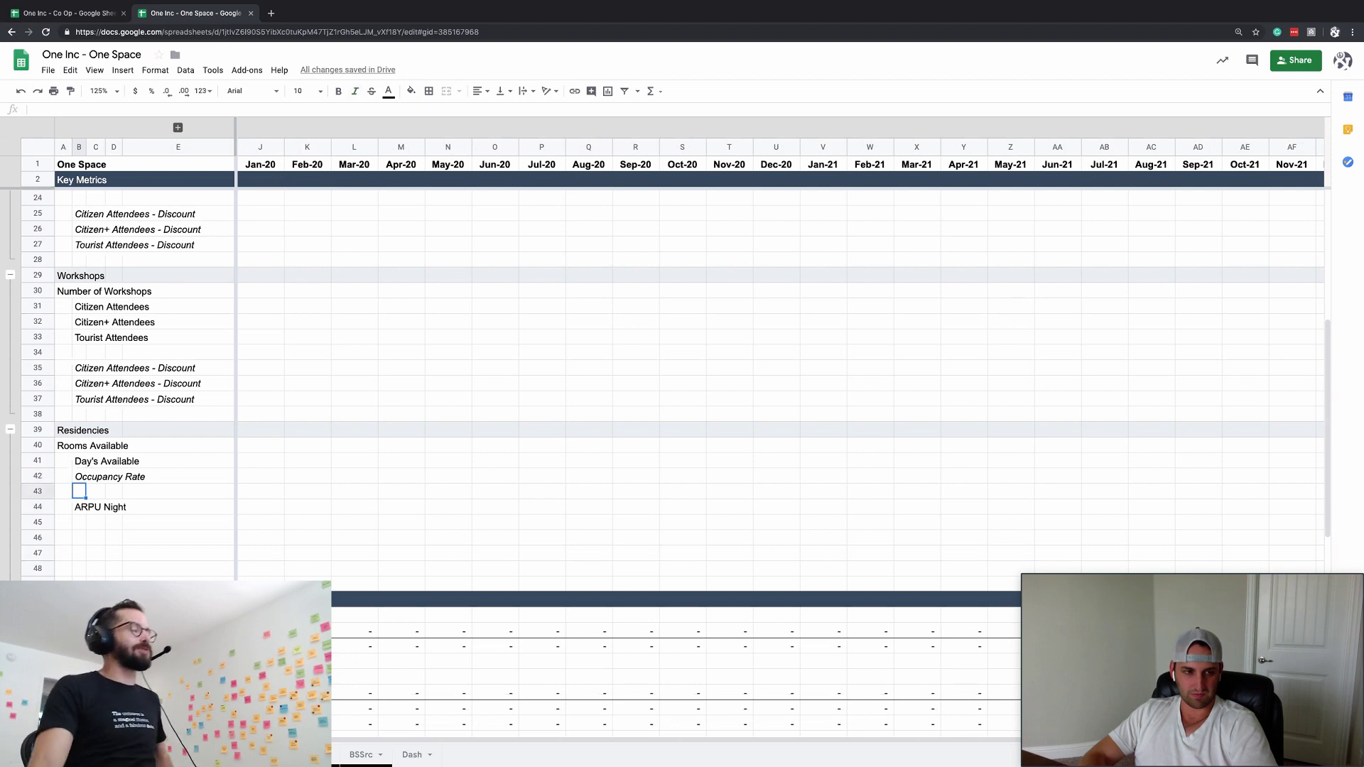
{"action": "type", "text": "Paid Rate"}
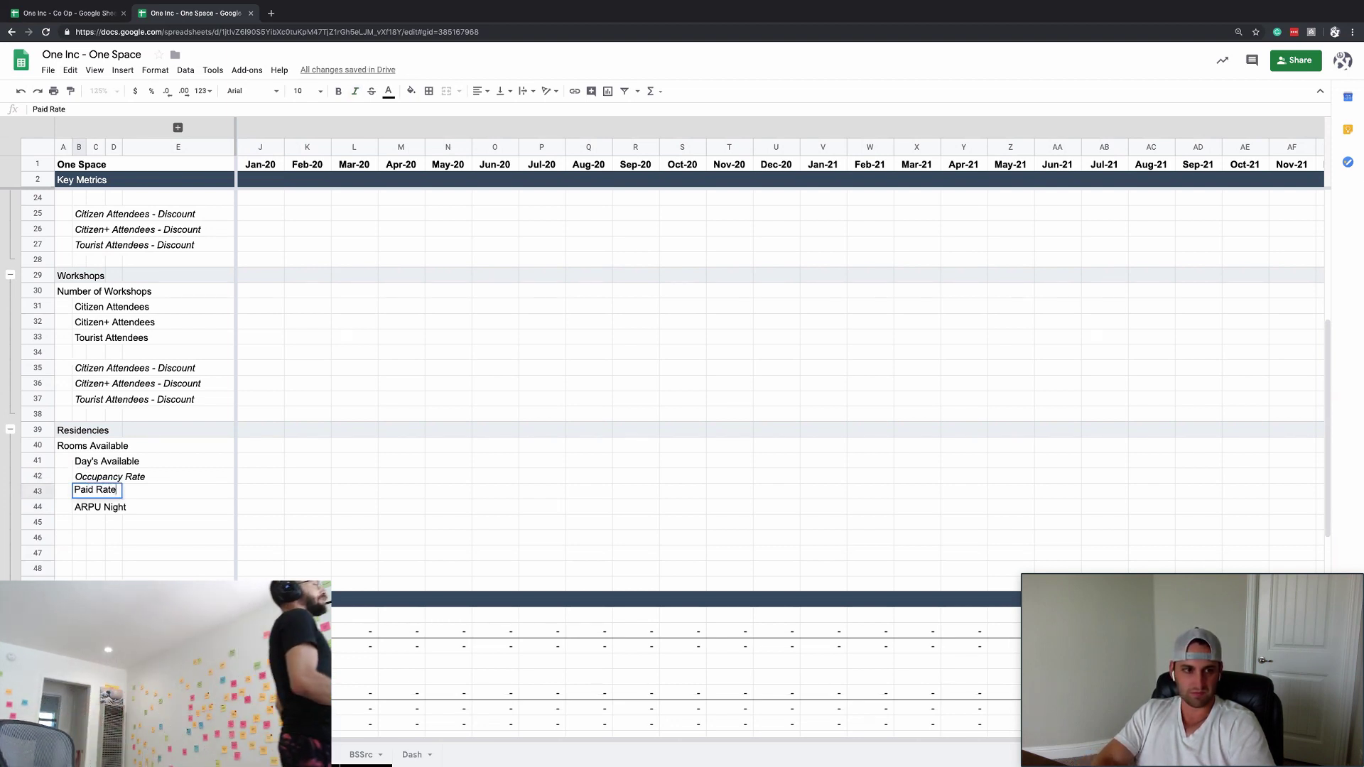
{"action": "key", "text": "Escape"}
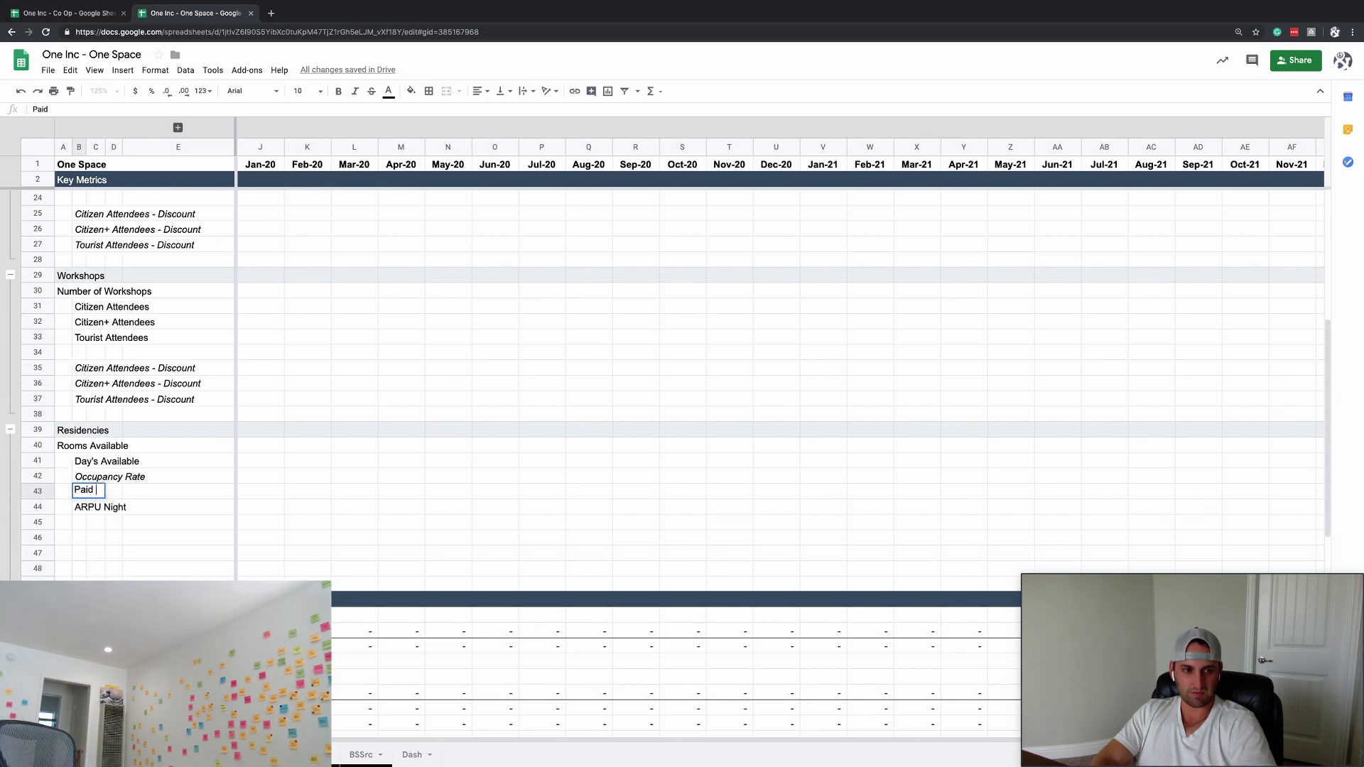
{"action": "key", "text": "Escape"}
{"action": "key", "text": "Escape"}
{"action": "left_click", "coordinate": [88, 460]}
{"action": "type", "text": "Nights"}
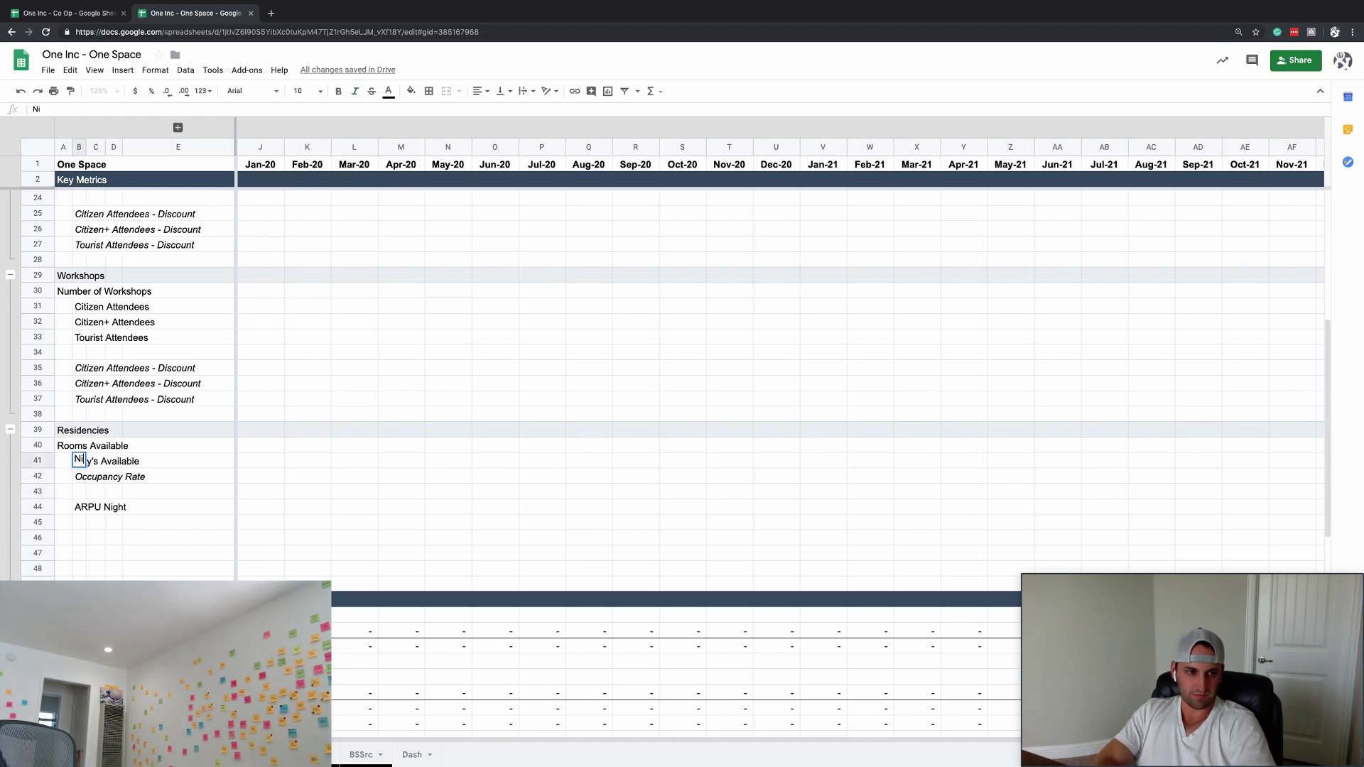
{"action": "key", "text": "BackSpace"}
{"action": "type", "text": "'s Avail"}
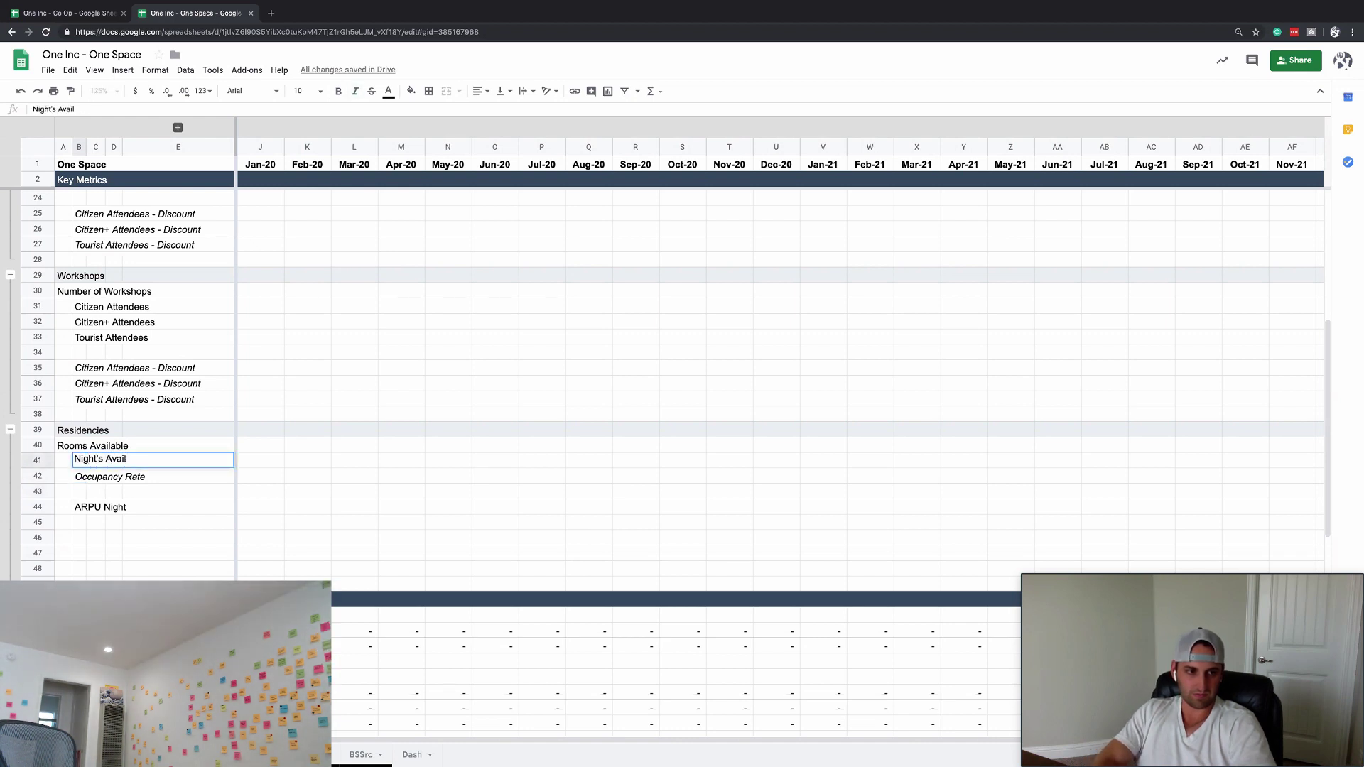
{"action": "type", "text": "able"}
{"action": "key", "text": "Return"}
{"action": "key", "text": "Down"}
{"action": "key", "text": "Up"}
{"action": "key", "text": "Up"}
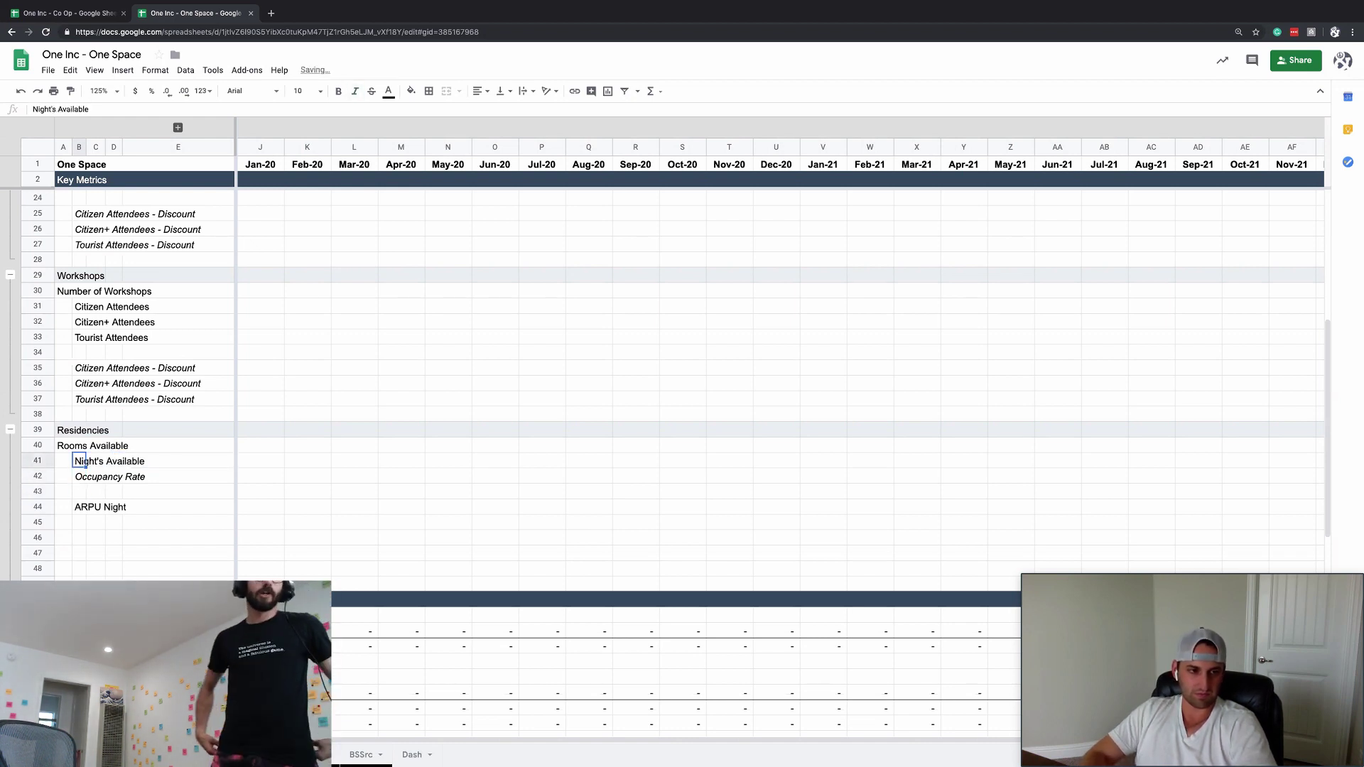
{"action": "type", "text": "Nights Available"}
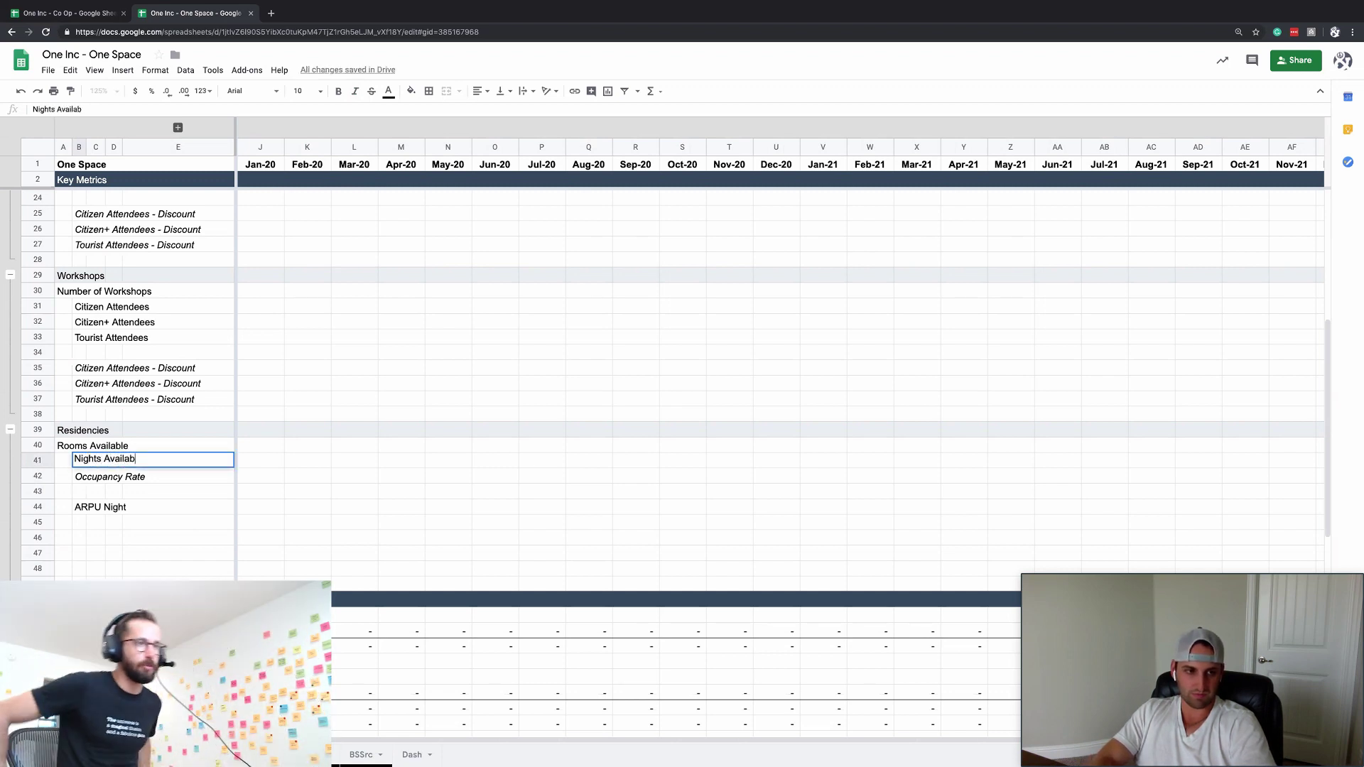
{"action": "key", "text": "Return"}
- Enter an italic 'Paid Night Rate' label in row 43
{"action": "left_click", "coordinate": [79, 491]}
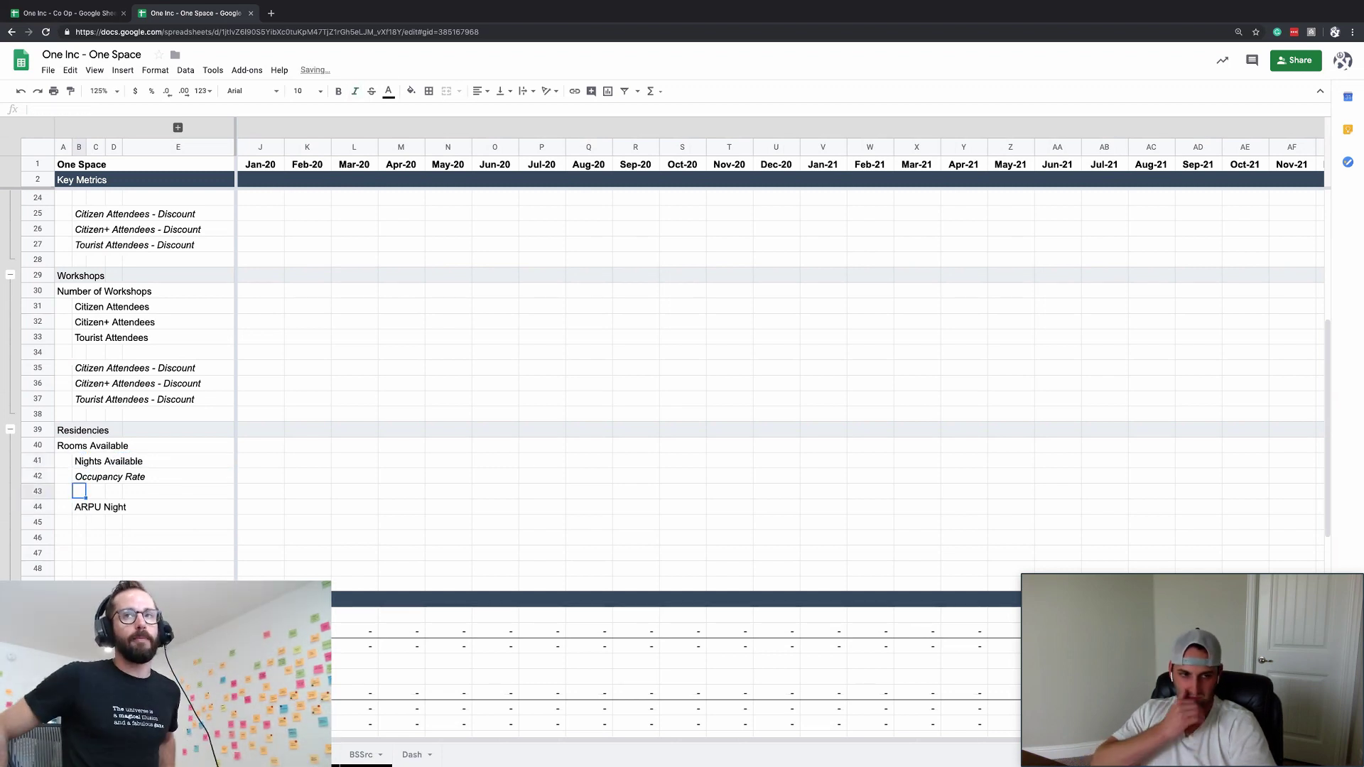
{"action": "type", "text": "Paid N"}
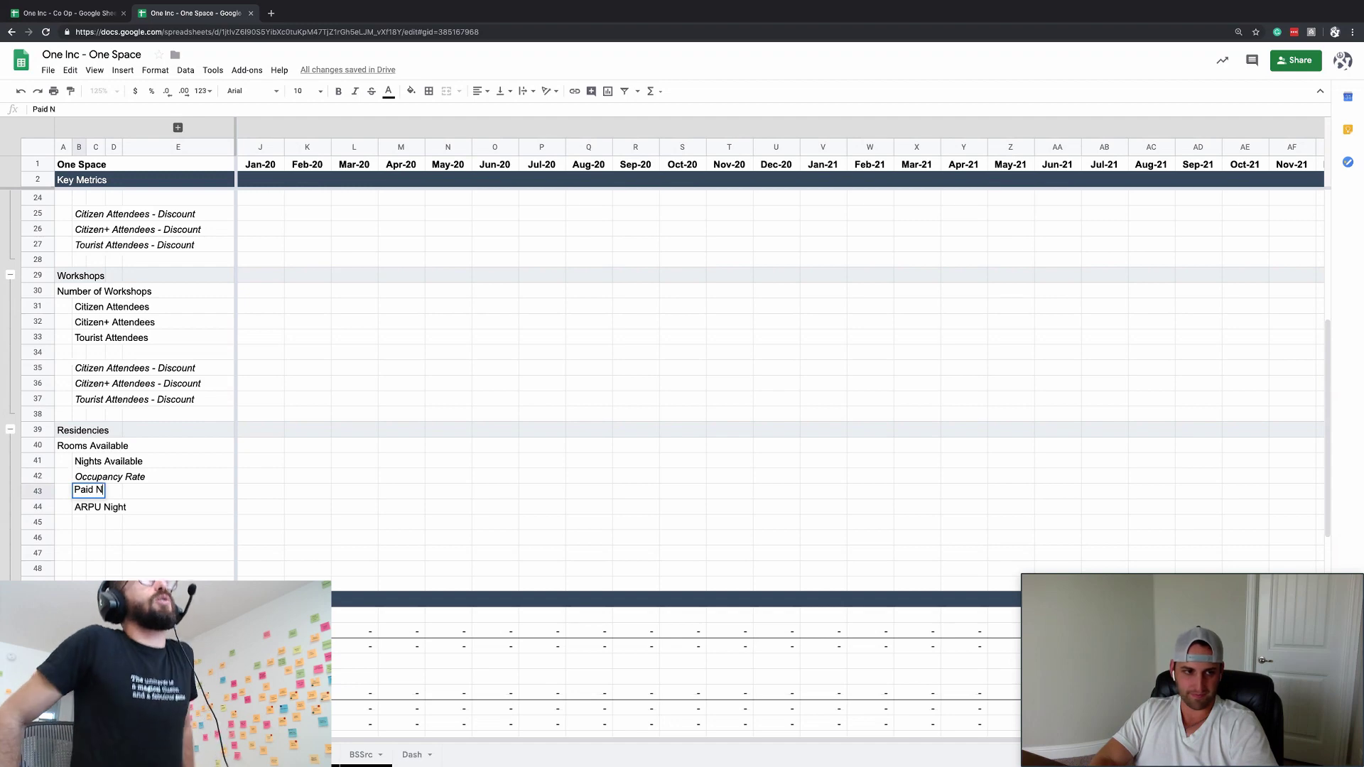
{"action": "type", "text": "ight Rate"}
{"action": "key", "text": "ctrl+i"}
{"action": "key", "text": "Return"}
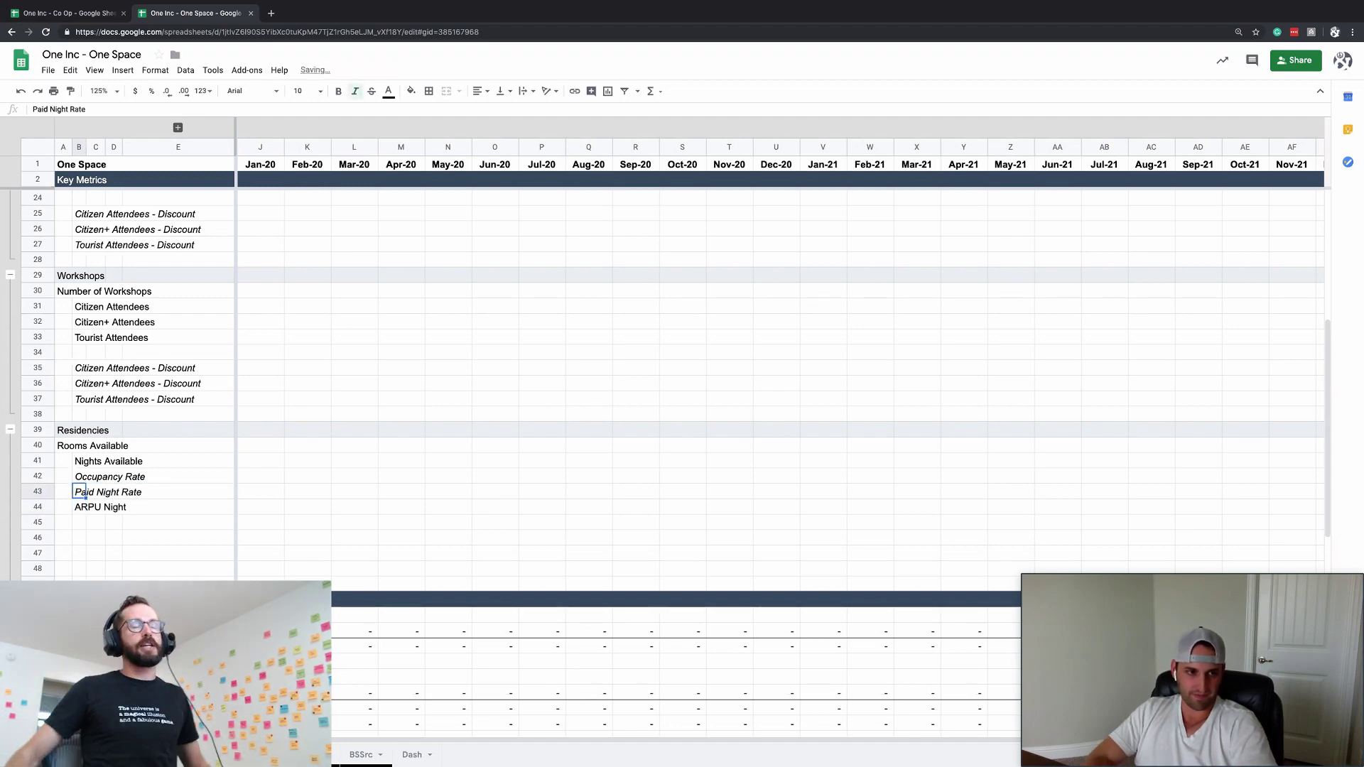
- Insert a row above ARPU Night and move ARPU Night, indented and italic, to B46
{"action": "key", "text": "ctrl+x"}
{"action": "key", "text": "Left"}
{"action": "key", "text": "ctrl+v"}
{"action": "key", "text": "Down"}
{"action": "key", "text": "Down"}
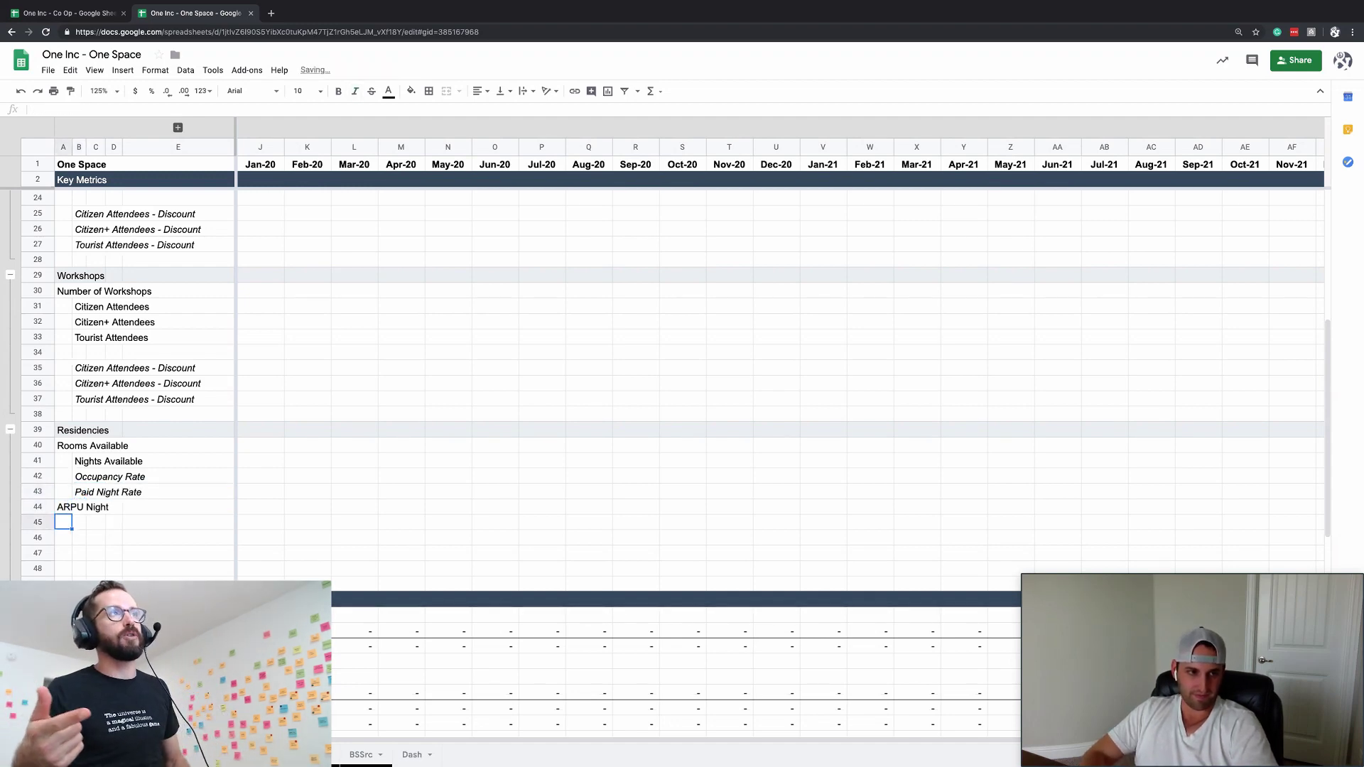
{"action": "key", "text": "Up"}
{"action": "key", "text": "Up"}
{"action": "key", "text": "ctrl+alt+equal"}
{"action": "key", "text": "Right"}
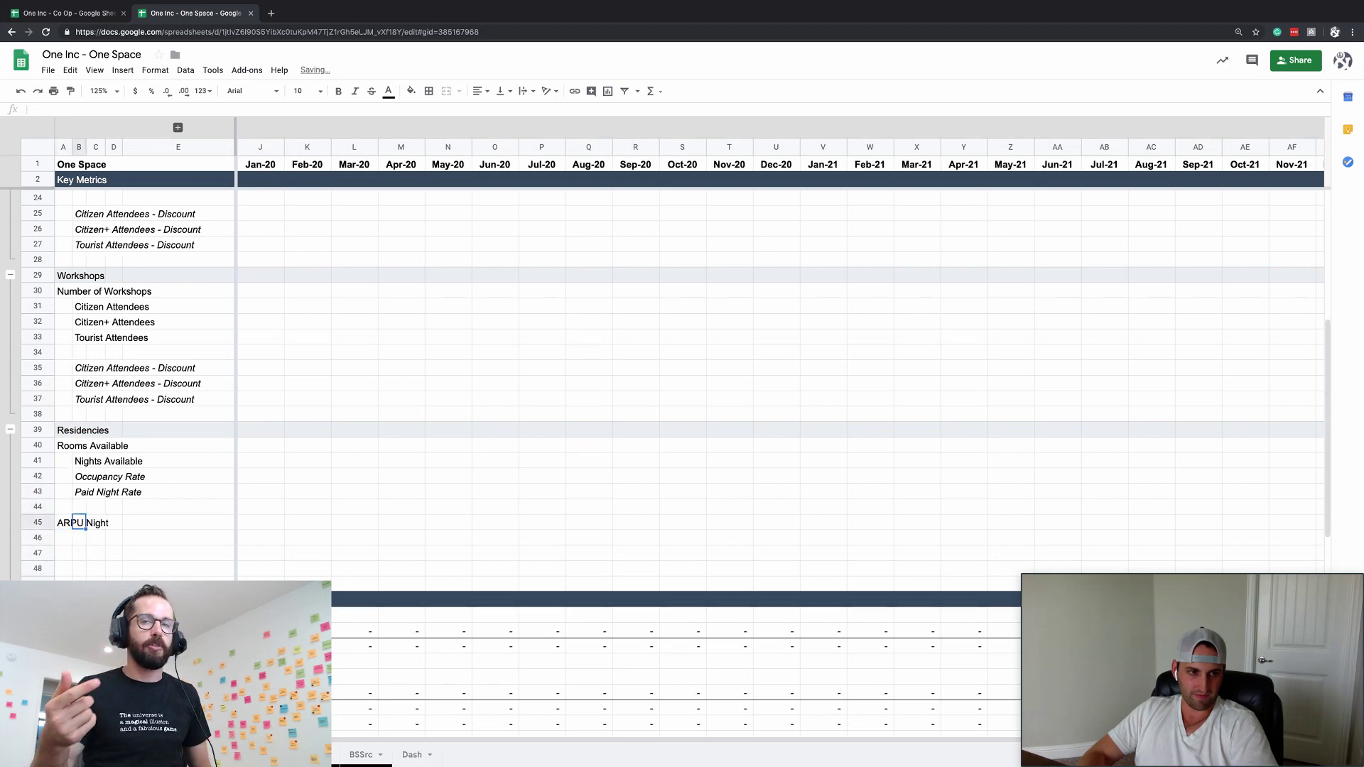
{"action": "key", "text": "Down"}
{"action": "key", "text": "Left"}
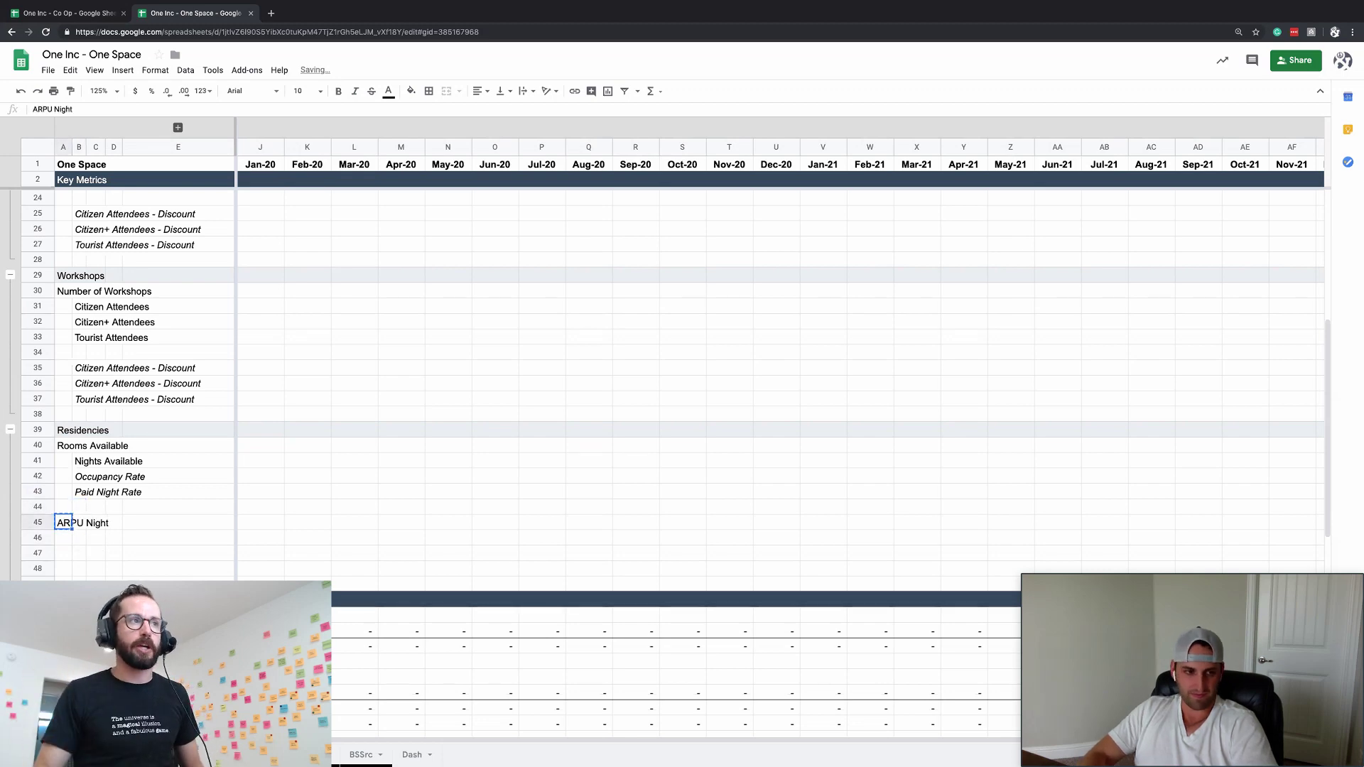
{"action": "key", "text": "ctrl+x"}
{"action": "key", "text": "Down"}
{"action": "key", "text": "Right"}
{"action": "key", "text": "ctrl+v"}
{"action": "key", "text": "ctrl+i"}
- Label the new row 45 'Paid Nights'
{"action": "key", "text": "Up"}
{"action": "key", "text": "Left"}
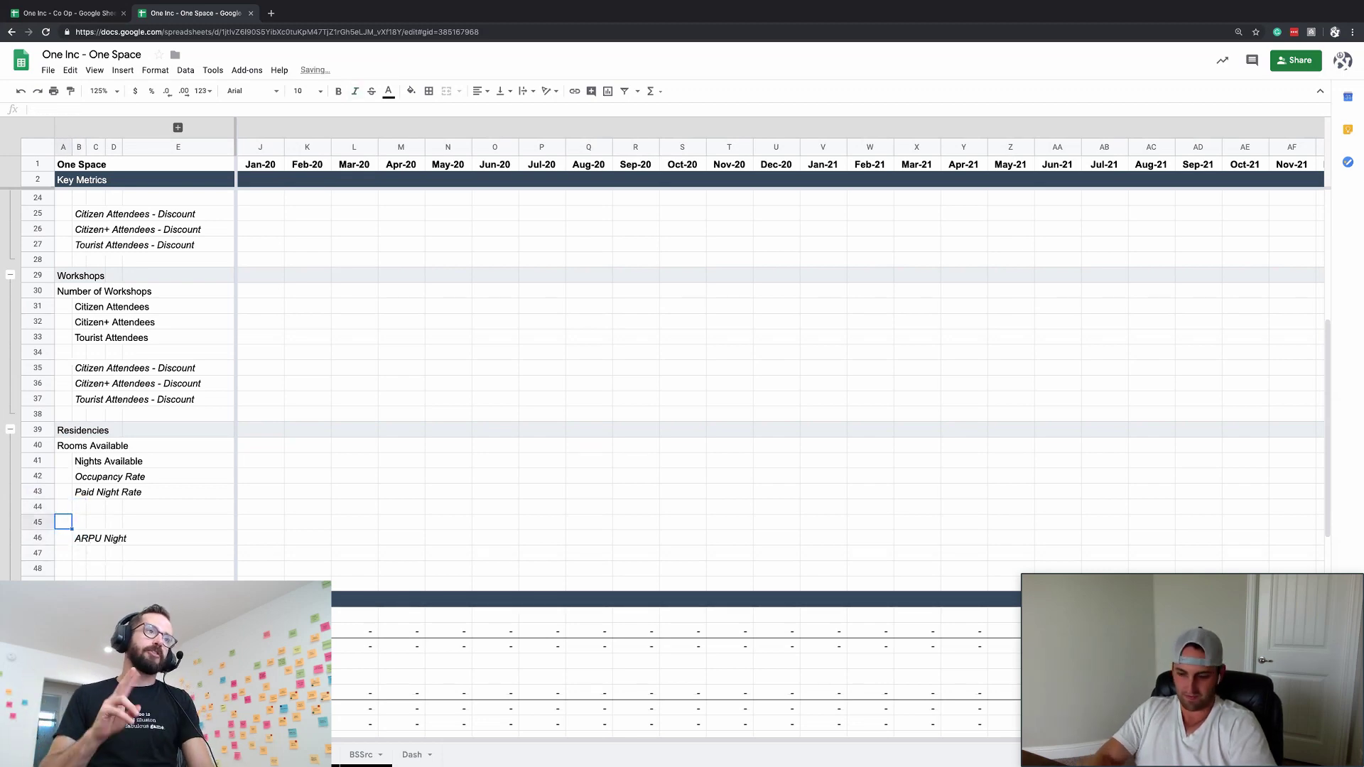
{"action": "type", "text": "Paid Nights"}
{"action": "key", "text": "Return"}
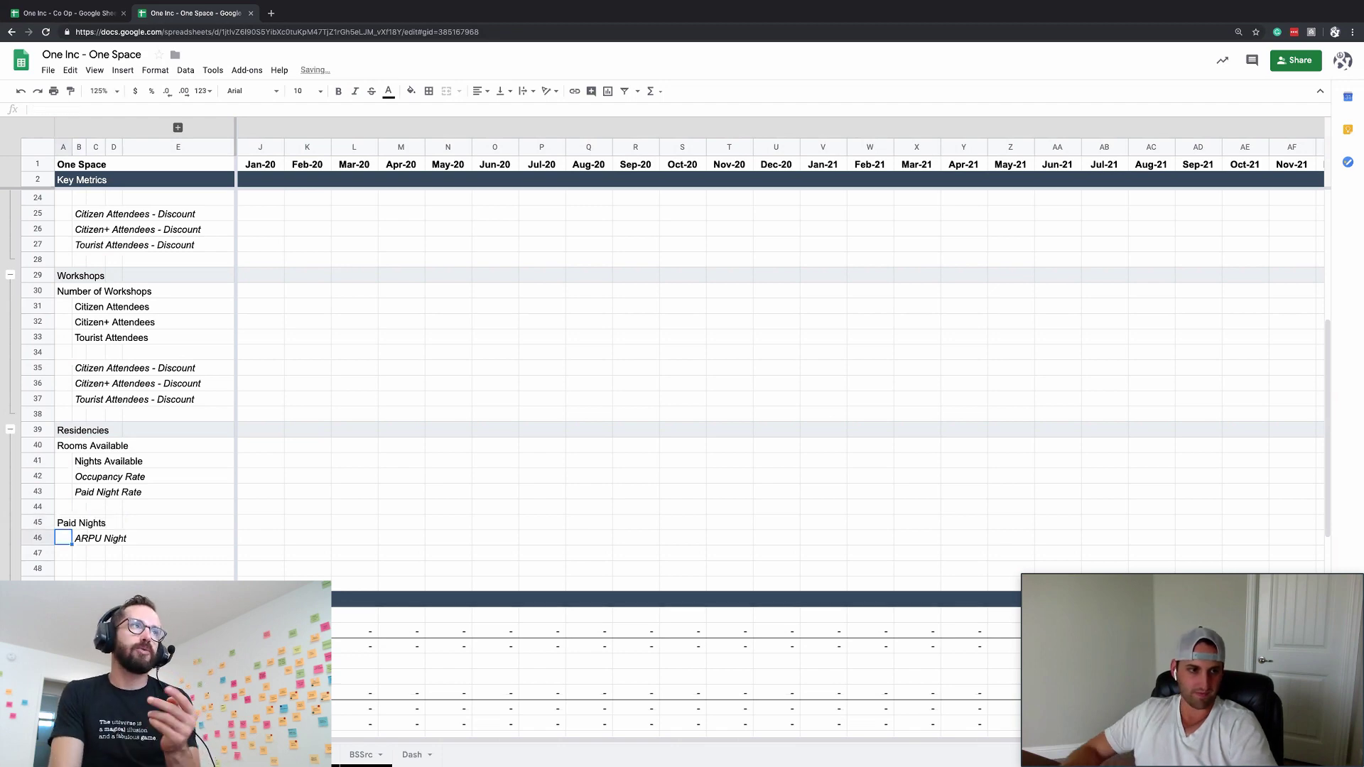
- Enter 'Residency Revenue' in A47, directly below ARPU Night
{"action": "scroll", "coordinate": [162, 414], "scroll_direction": "up", "scroll_amount": 2}
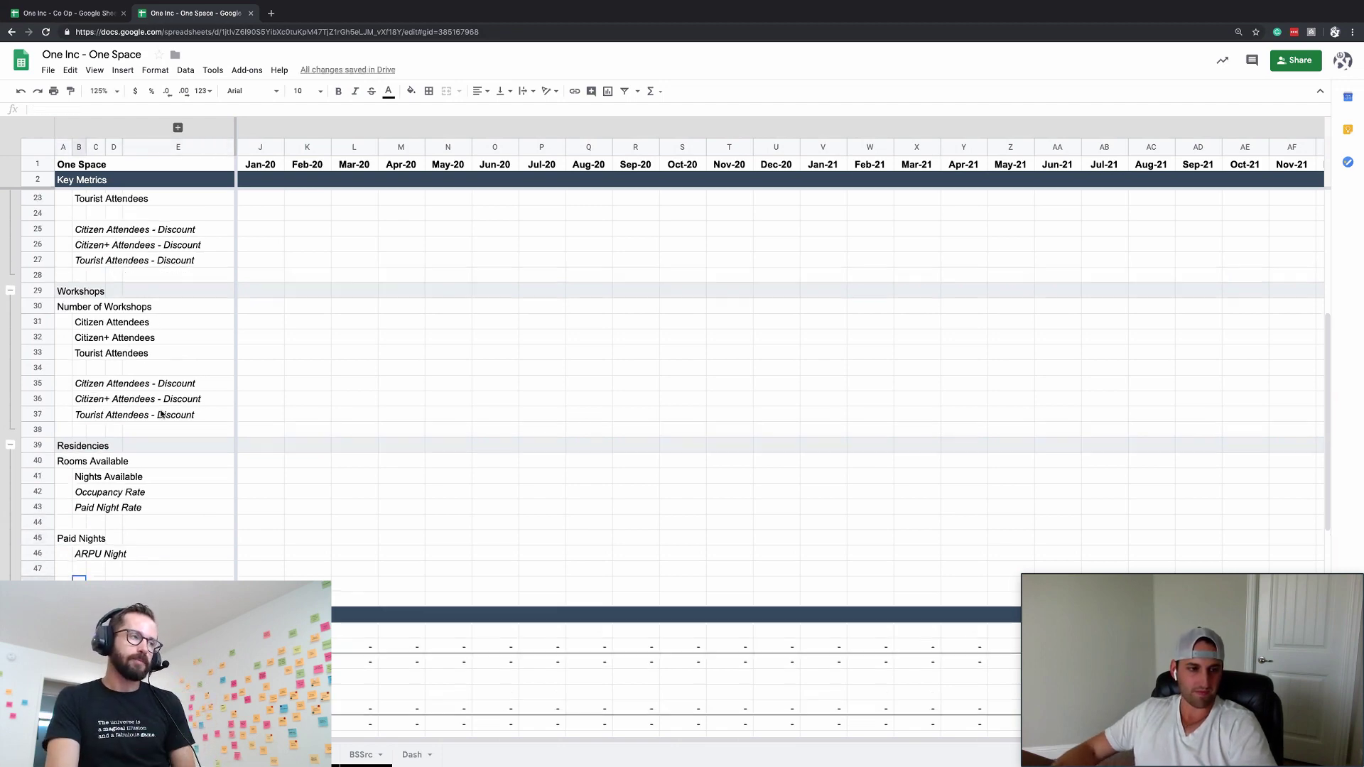
{"action": "scroll", "coordinate": [162, 414], "scroll_direction": "down", "scroll_amount": 3}
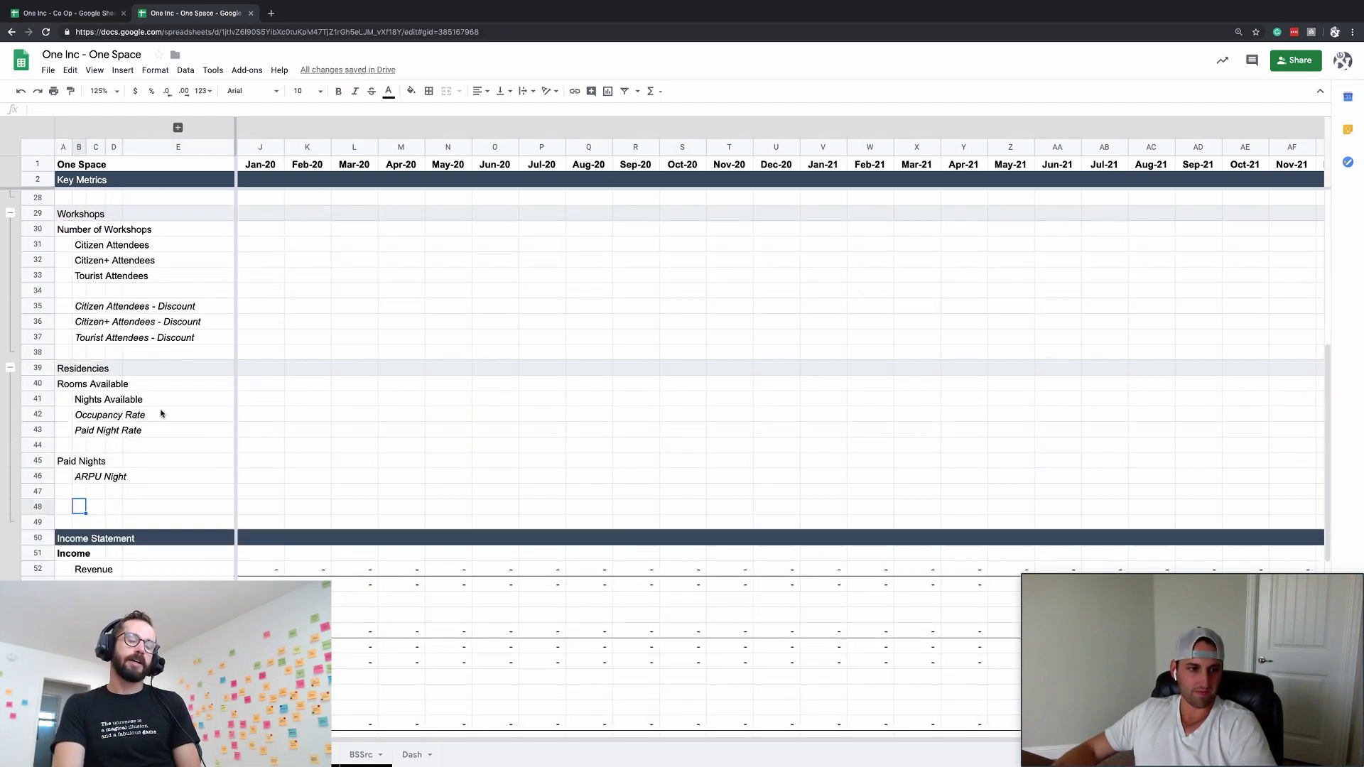
{"action": "left_click", "coordinate": [62, 497]}
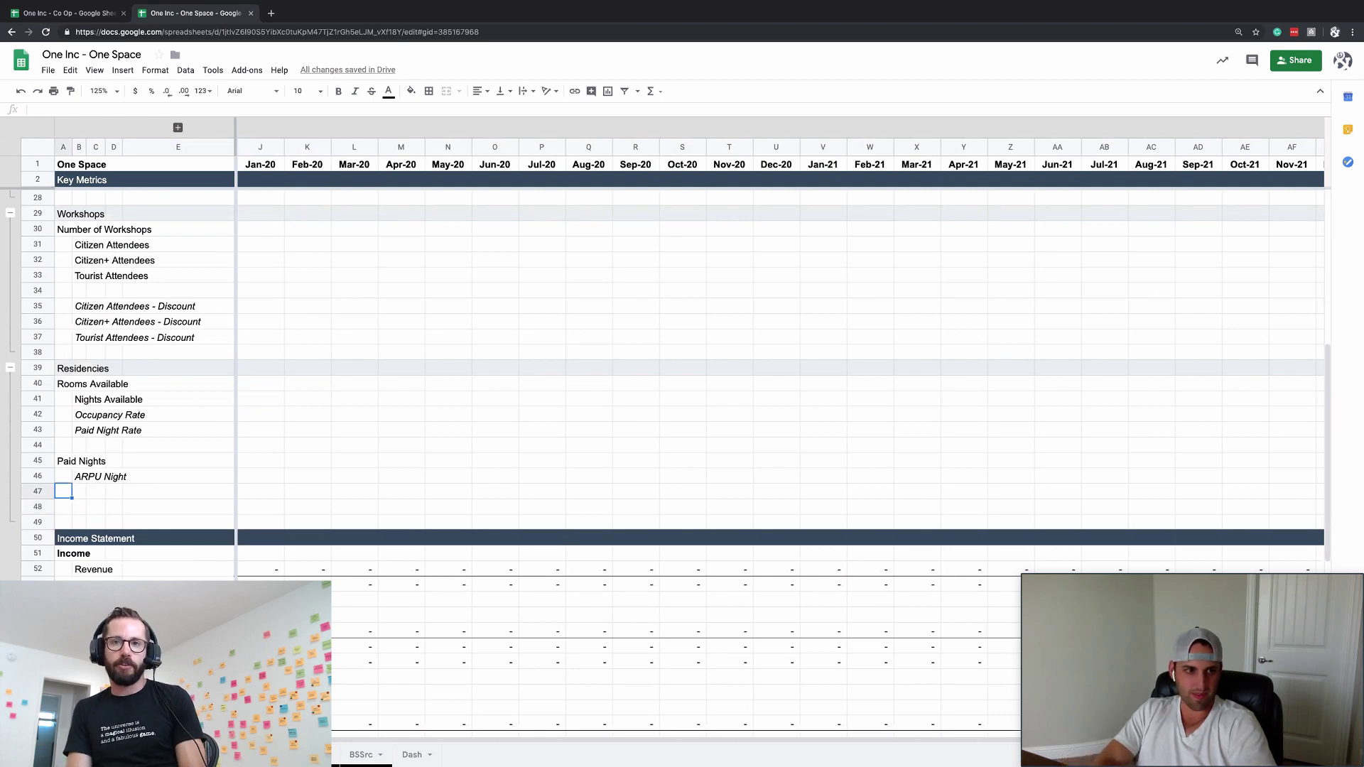
{"action": "type", "text": "Resid"}
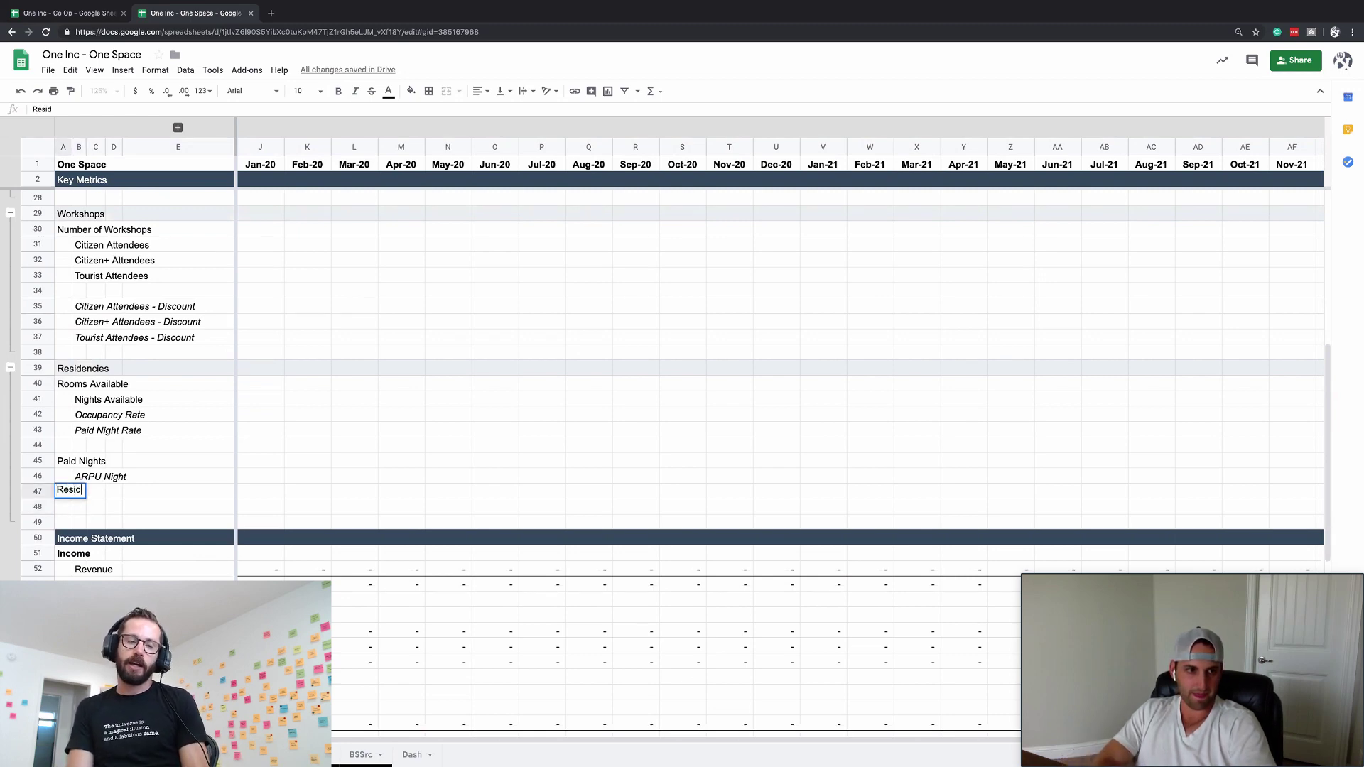
{"action": "type", "text": "ency R"}
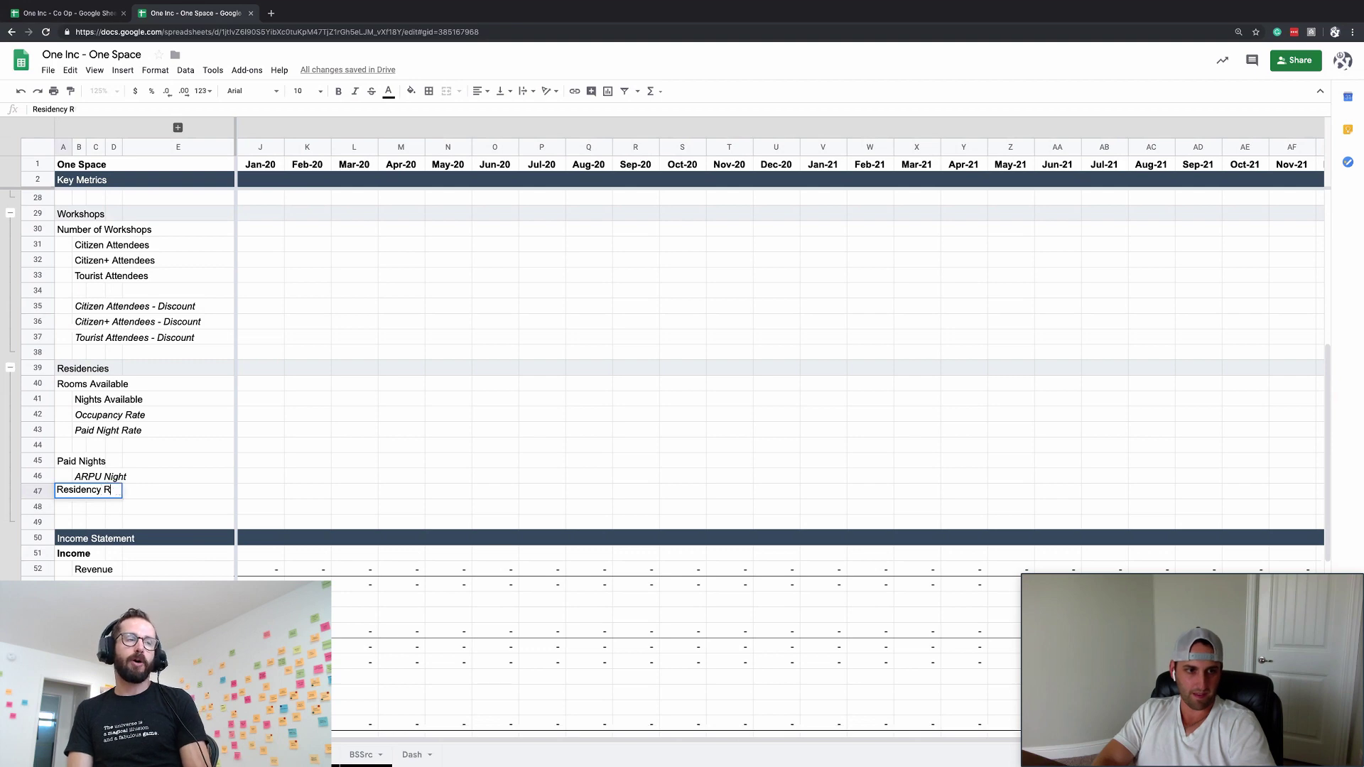
{"action": "type", "text": "evenue"}
{"action": "key", "text": "Return"}
{"action": "left_click", "coordinate": [64, 491]}
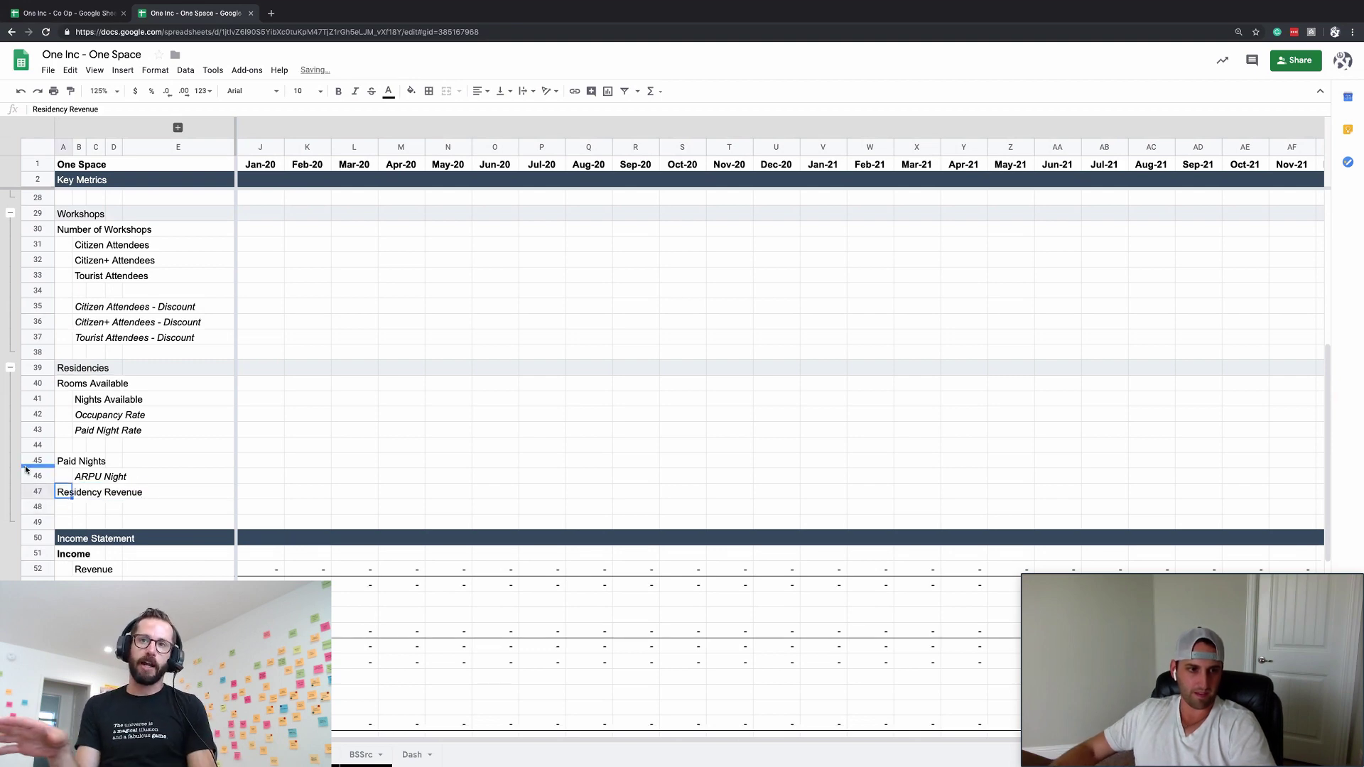
{"action": "scroll", "coordinate": [116, 426], "scroll_direction": "up", "scroll_amount": 2}
{"action": "scroll", "coordinate": [116, 426], "scroll_direction": "up", "scroll_amount": 1}
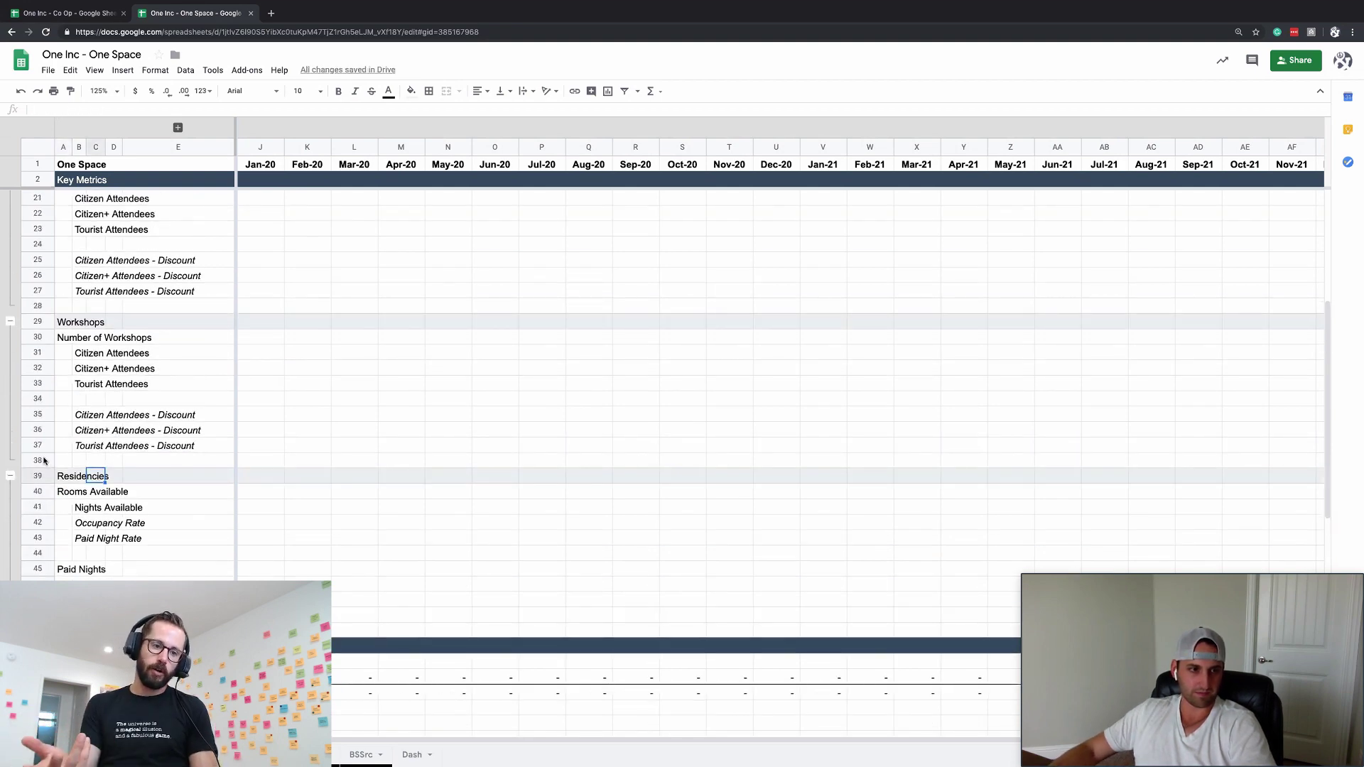
- Remove the Residencies block below Workshops and enter 'Workshop Revenue' in A39
{"action": "left_click_drag", "start_coordinate": [41, 461], "coordinate": [40, 507]}
{"action": "key", "text": "super+z"}
{"action": "key", "text": "super+z"}
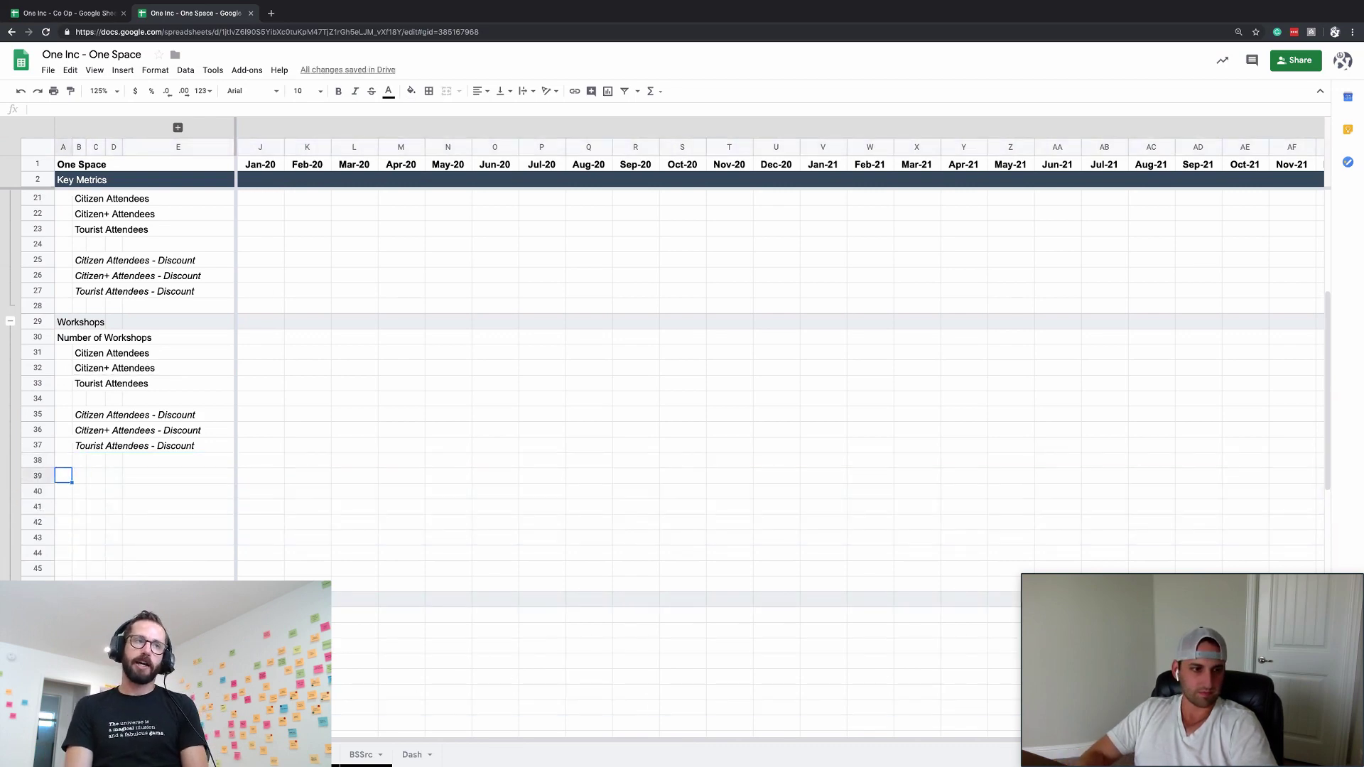
{"action": "type", "text": "Number of"}
{"action": "key", "text": "Escape"}
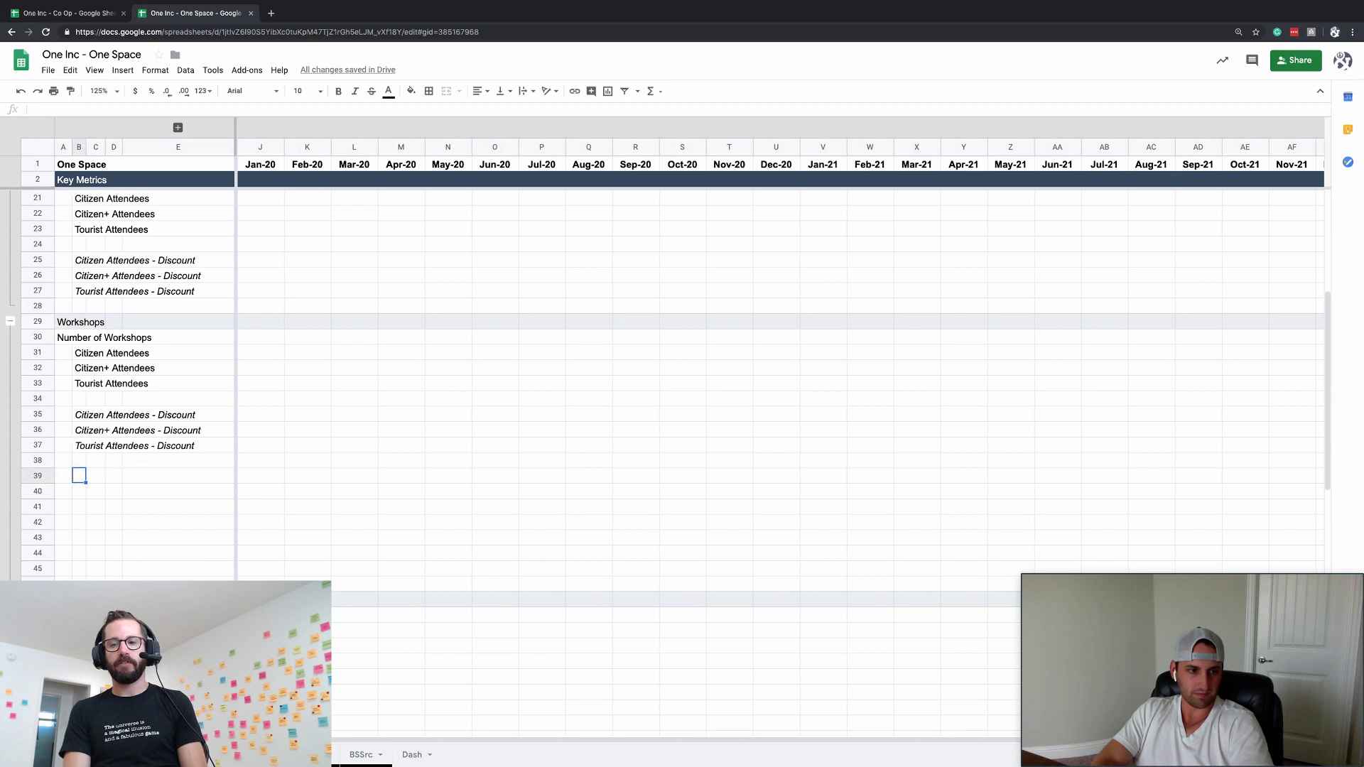
{"action": "key", "text": "Left"}
{"action": "type", "text": "Workshop "}
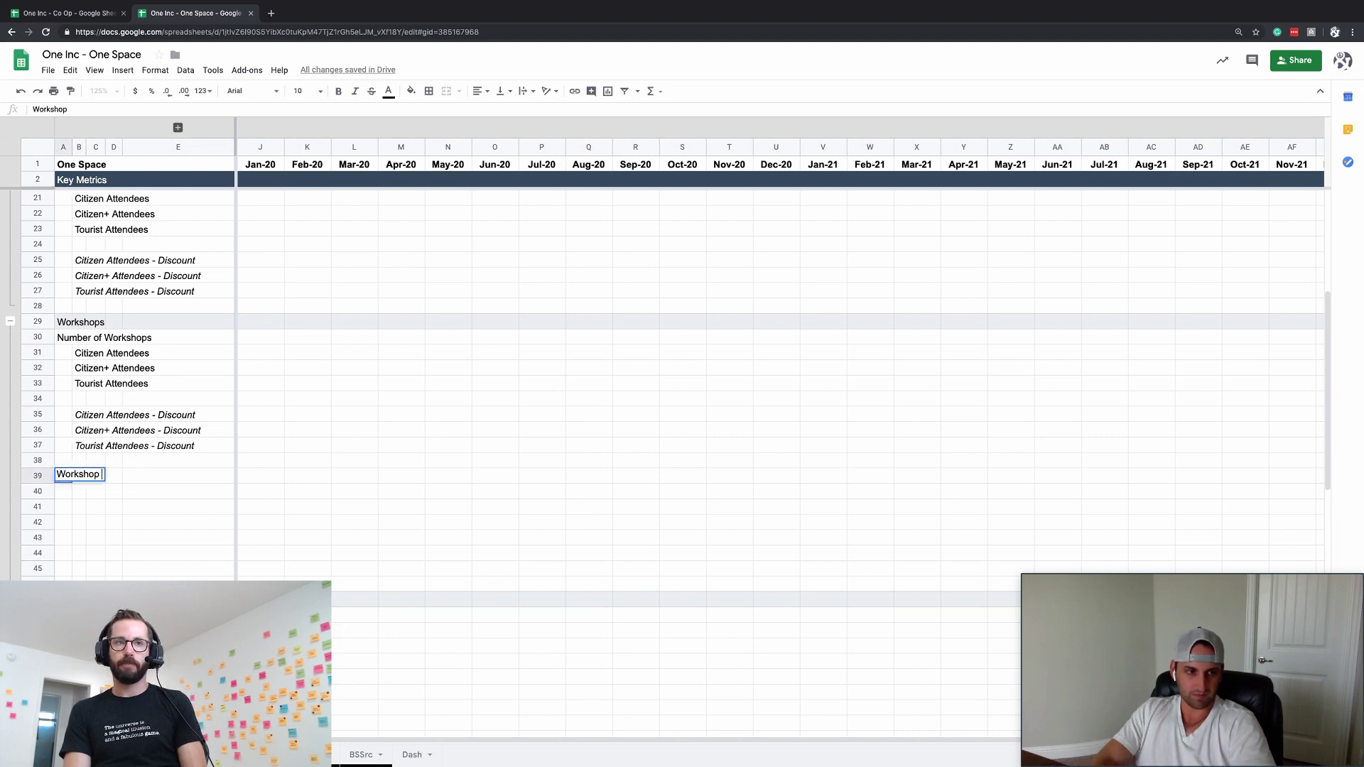
{"action": "type", "text": "Revenue"}
{"action": "key", "text": "Return"}
- Delete the empty rows 40–45 beneath Workshop Revenue
{"action": "key", "text": "ctrl+shift+Down"}
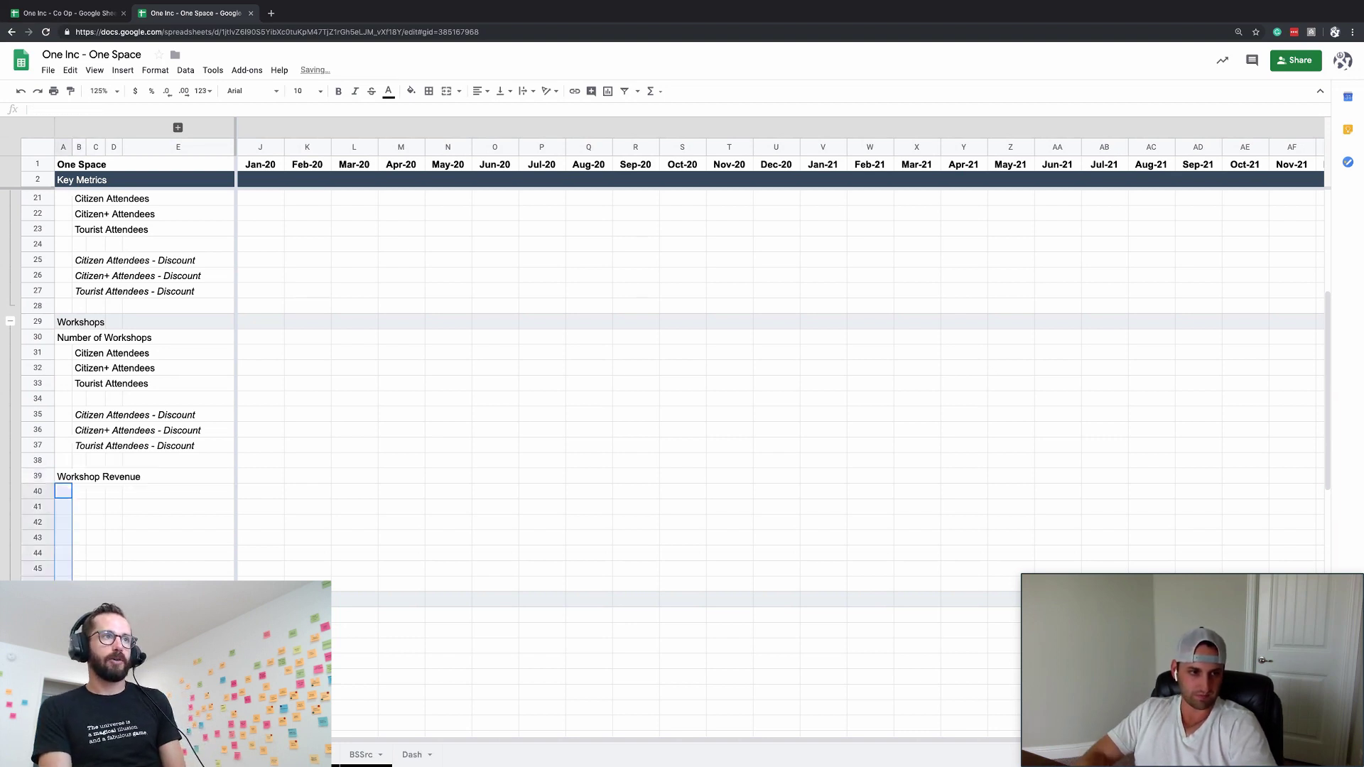
{"action": "key", "text": "ctrl+alt+minus"}
{"action": "key", "text": "Down"}
{"action": "key", "text": "Down"}
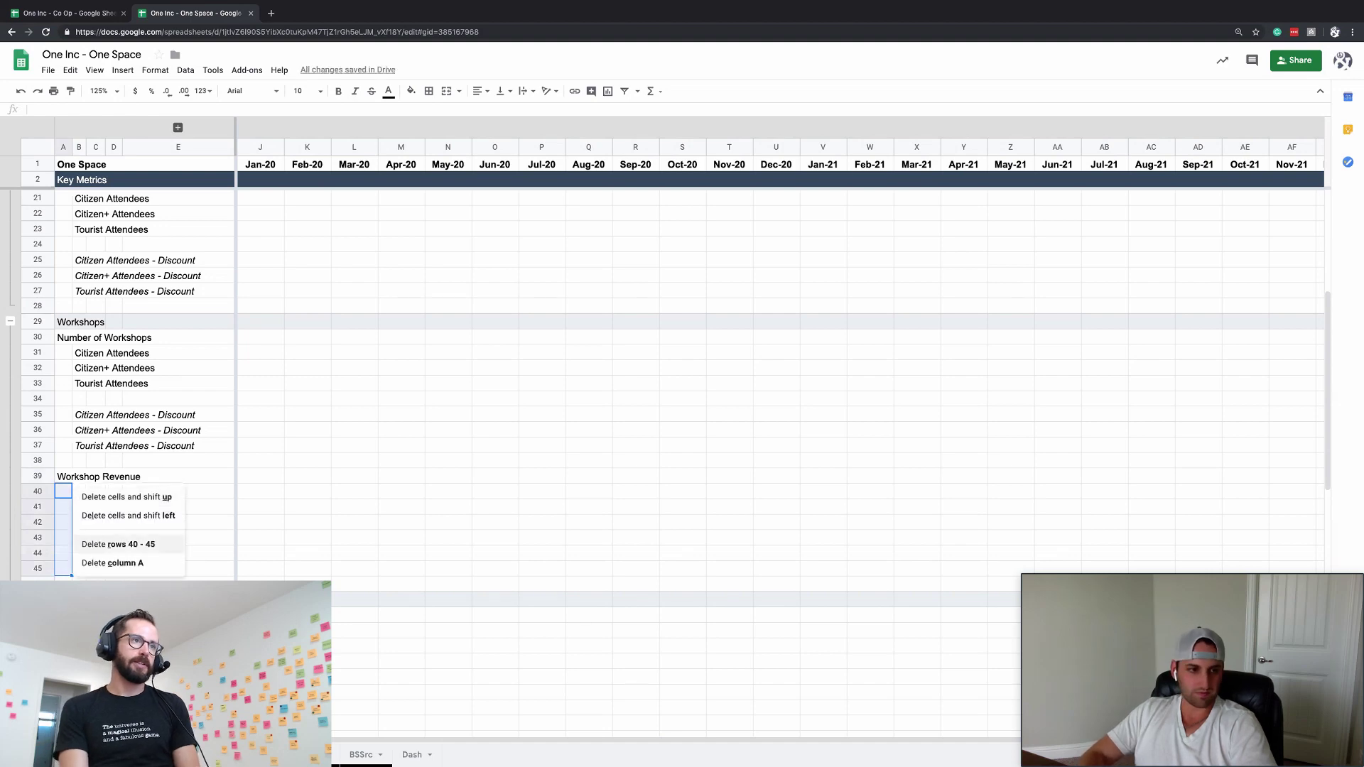
{"action": "key", "text": "Return"}
{"action": "scroll", "coordinate": [27, 391], "scroll_direction": "up", "scroll_amount": 3}
{"action": "scroll", "coordinate": [26, 391], "scroll_direction": "up", "scroll_amount": 2}
{"action": "left_click_drag", "start_coordinate": [36, 476], "coordinate": [37, 524]}
- Insert blank rows above Workshops and label the first one 'Gathering Revenue'
{"action": "key", "text": "ctrl+alt+equal"}
{"action": "key", "text": "Down"}
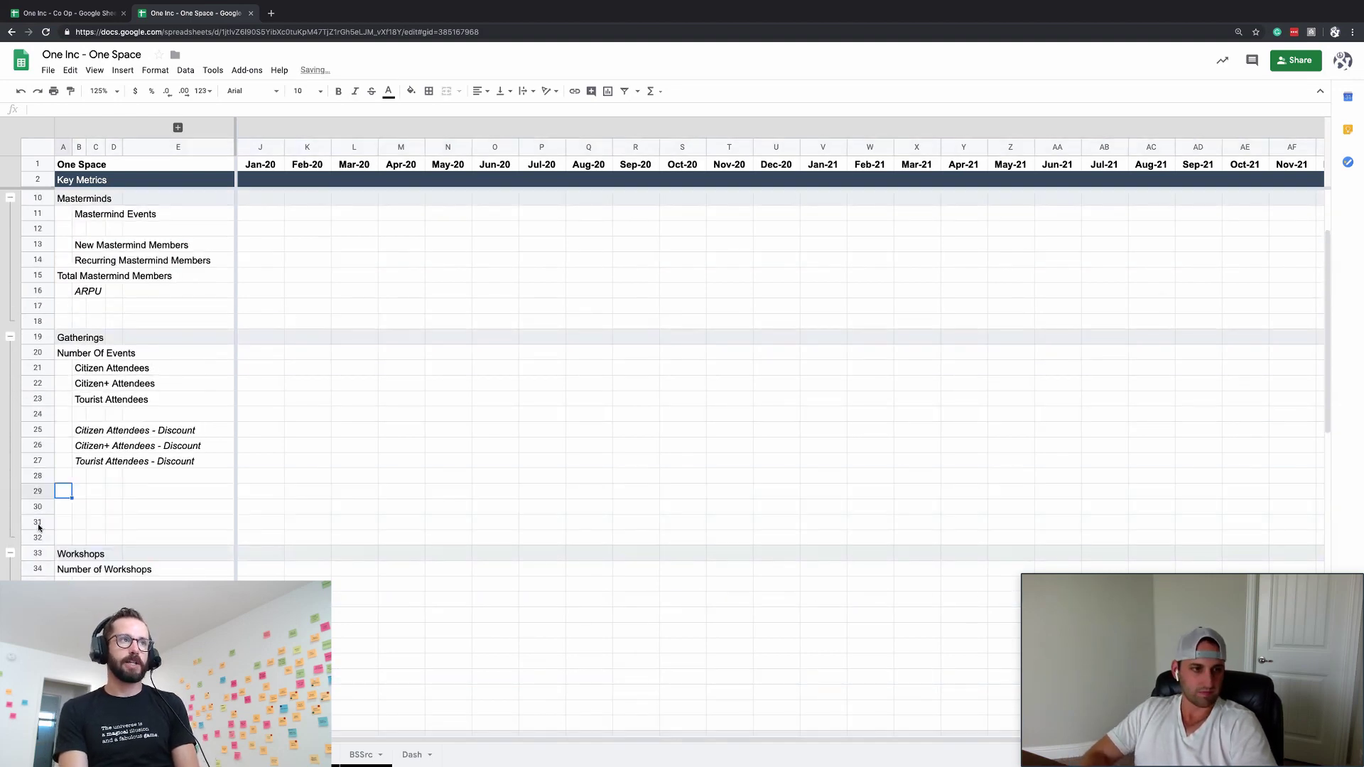
{"action": "type", "text": "Gather"}
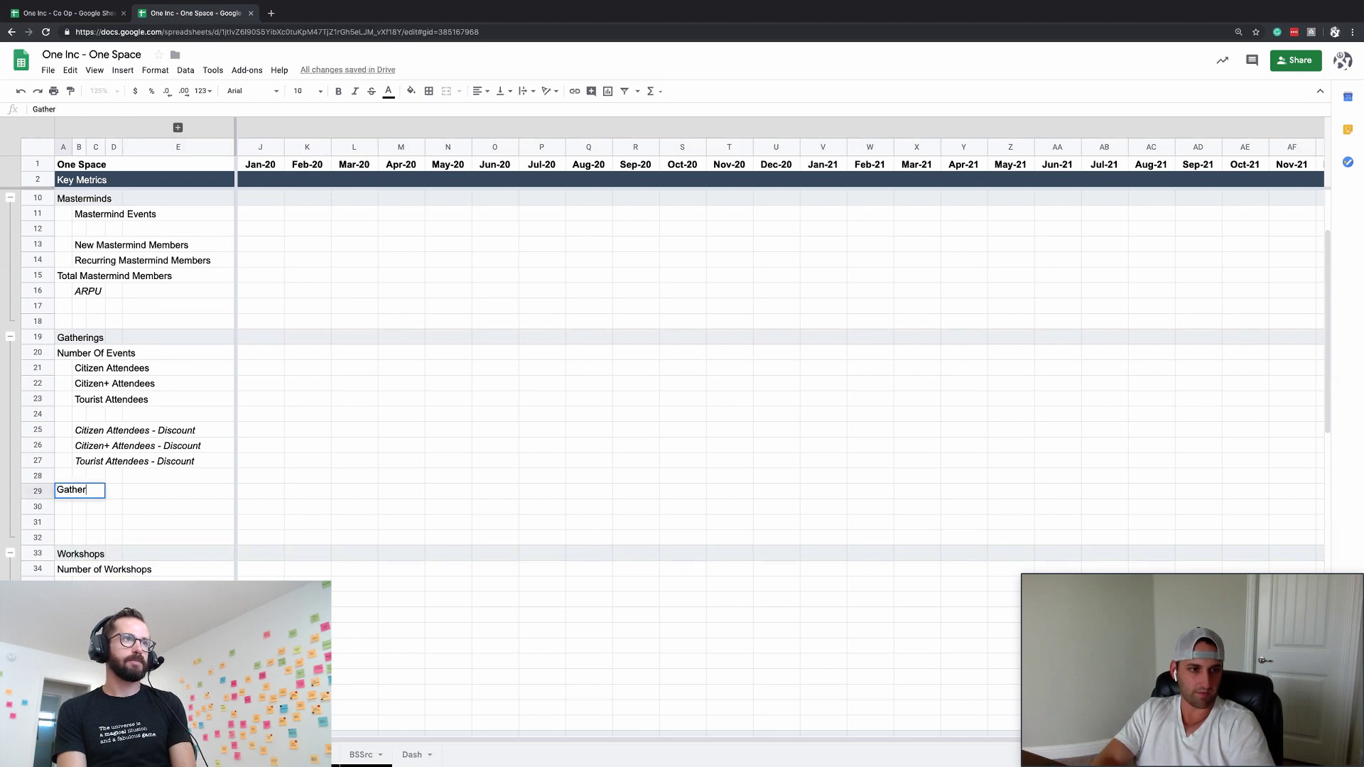
{"action": "type", "text": "ing Revn"}
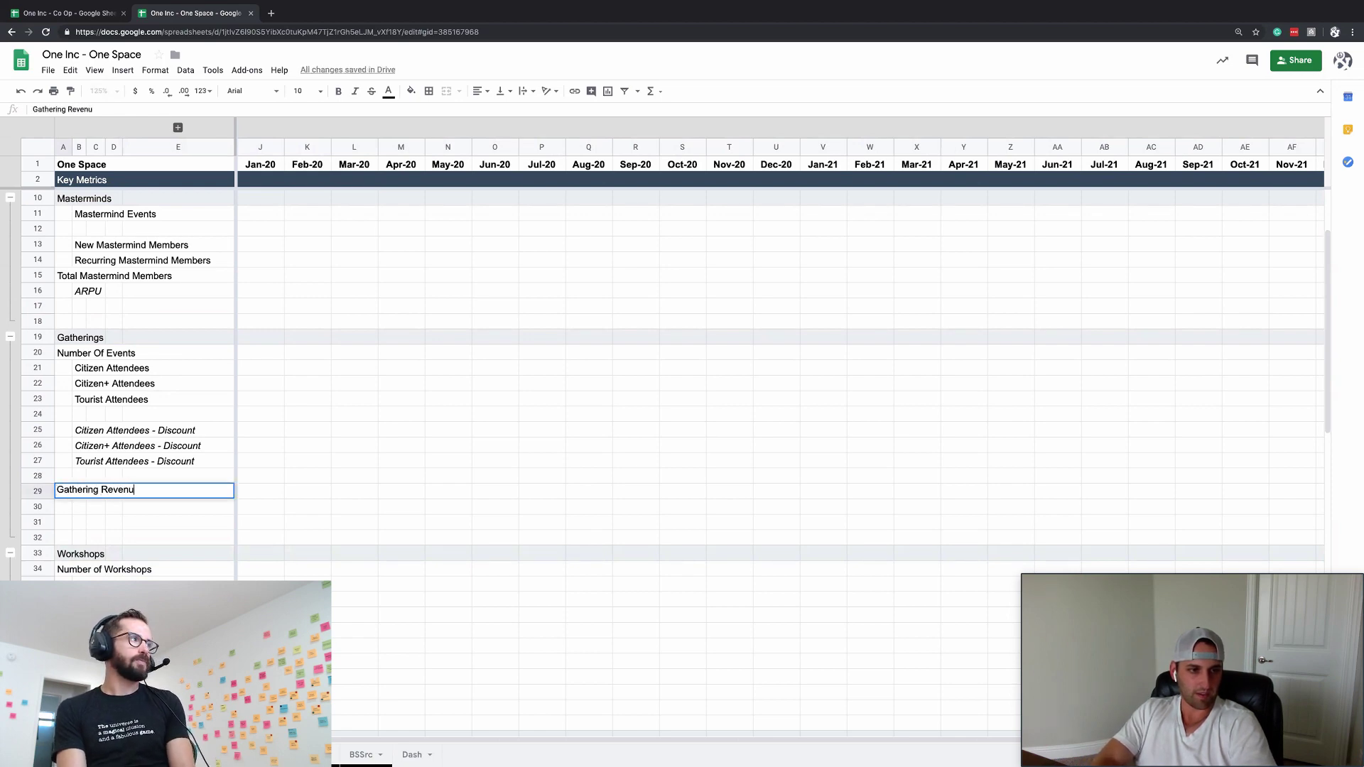
{"action": "key", "text": "Return"}
- Delete the spare rows 31–32 and return to the top of Key Metrics
{"action": "key", "text": "Down"}
{"action": "key", "text": "shift+Down"}
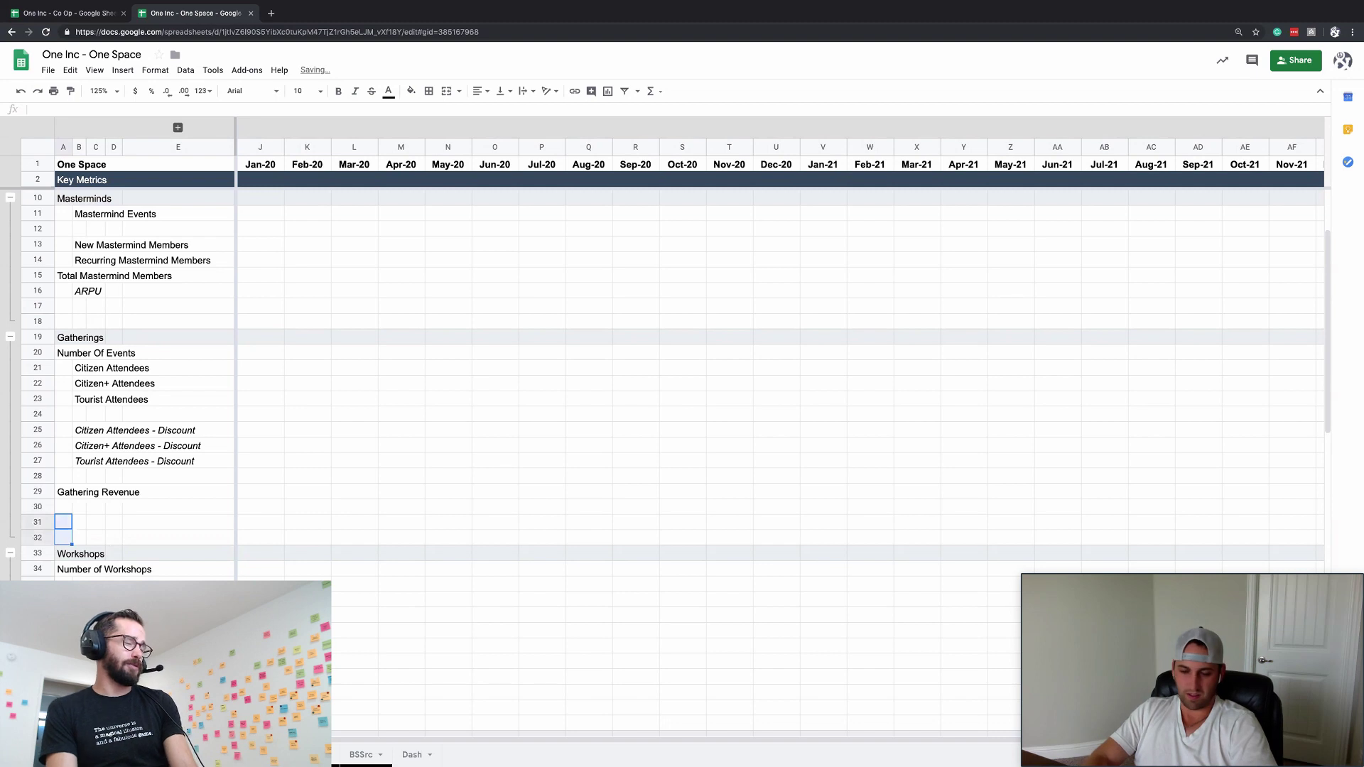
{"action": "key", "text": "super+alt+minus"}
{"action": "key", "text": "Return"}
{"action": "key", "text": "super+Up"}
{"action": "key", "text": "super+Up"}
{"action": "key", "text": "super+Up"}
{"action": "key", "text": "super+Up"}
{"action": "key", "text": "super+Up"}
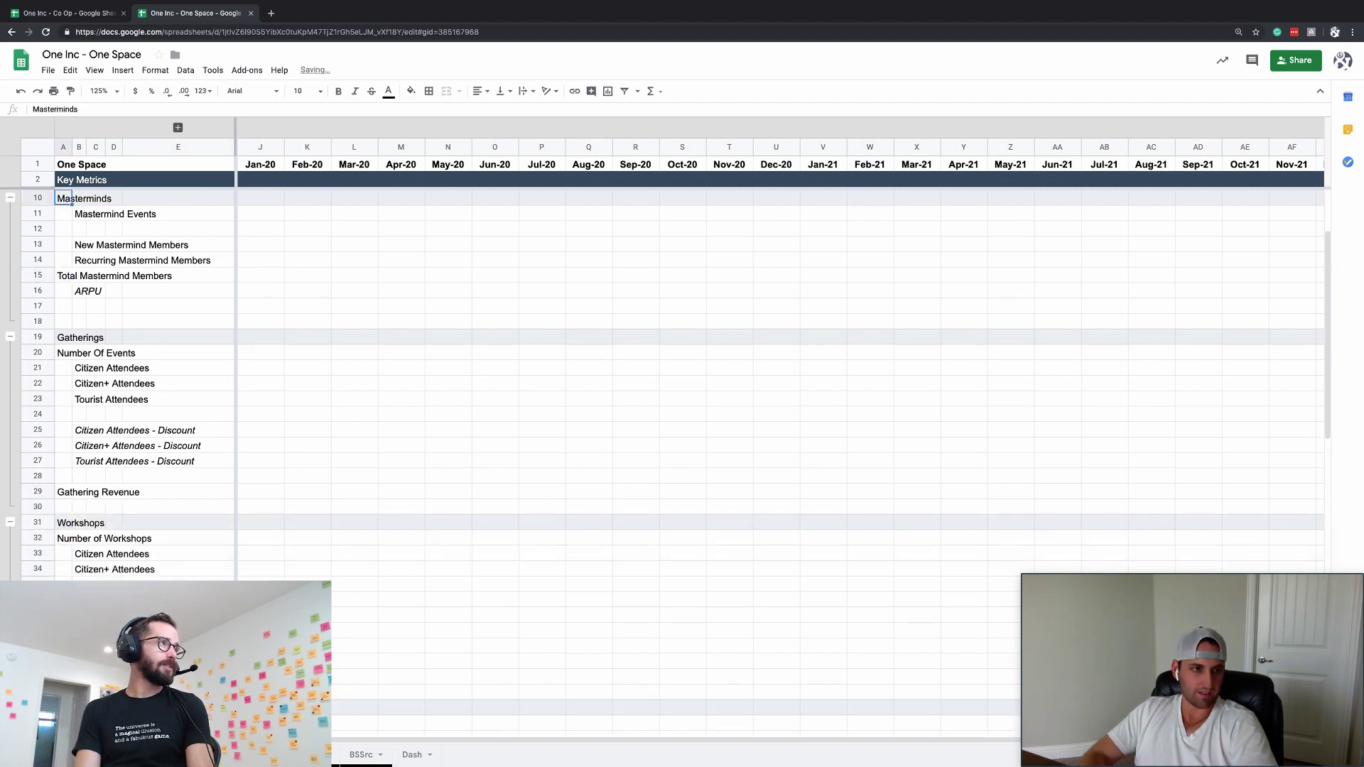
{"action": "key", "text": "Down"}
{"action": "key", "text": "Down"}
{"action": "key", "text": "Down"}
{"action": "key", "text": "Down"}
{"action": "key", "text": "Down"}
{"action": "key", "text": "Down"}
{"action": "key", "text": "Down"}
{"action": "key", "text": "Down"}
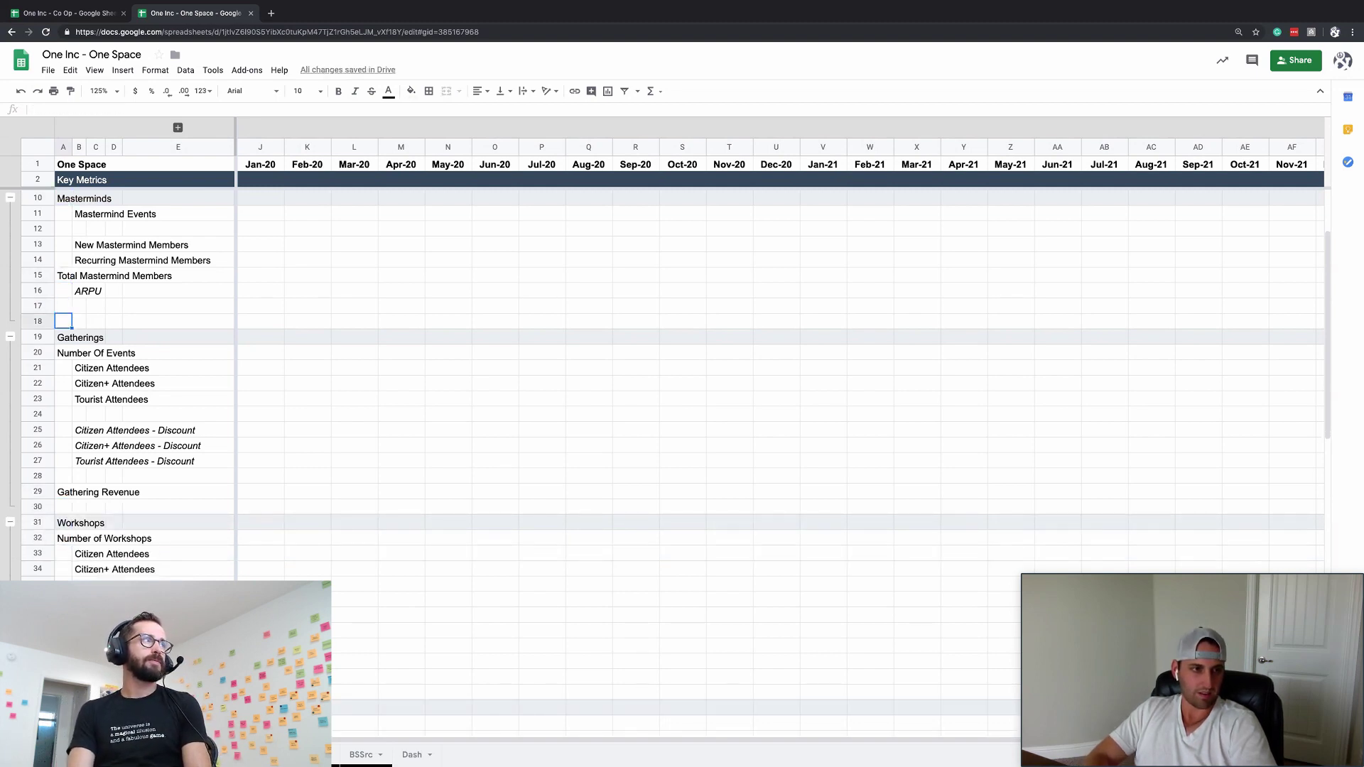
- Insert two blank rows above the Gatherings heading
{"action": "key", "text": "shift+Down"}
{"action": "key", "text": "super+alt+equal"}
{"action": "key", "text": "Down"}
{"action": "key", "text": "Down"}
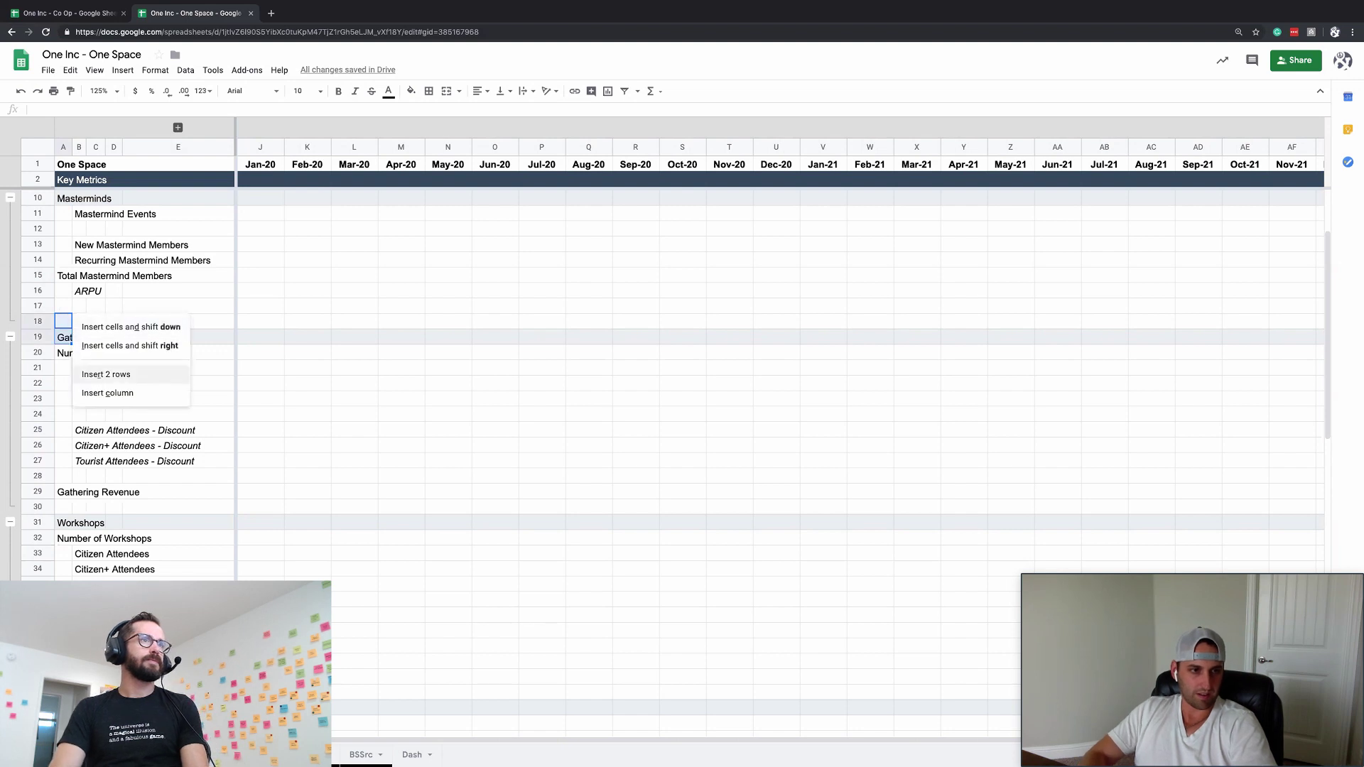
{"action": "key", "text": "Return"}
{"action": "key", "text": "Up"}
- Move the ARPU label down into row 20
{"action": "left_click", "coordinate": [63, 243]}
{"action": "left_click", "coordinate": [64, 244]}
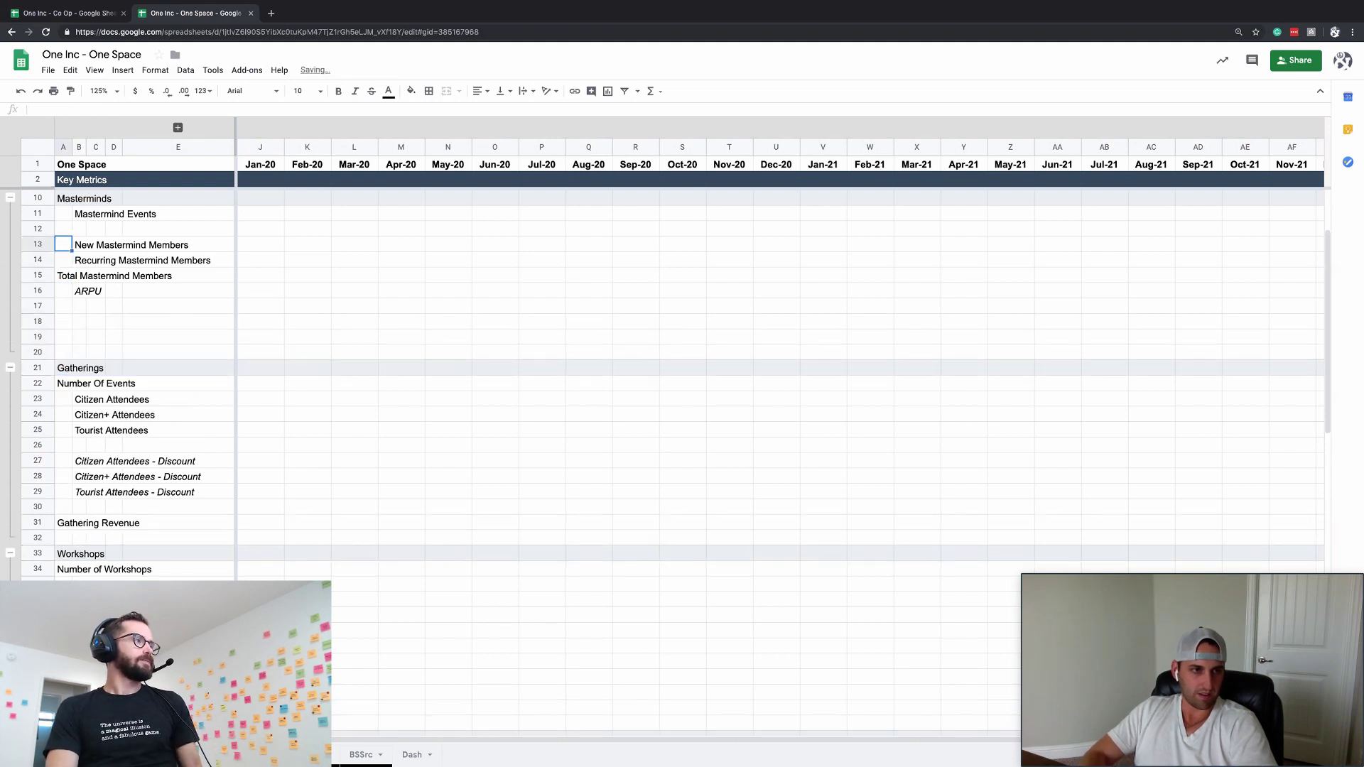
{"action": "left_click", "coordinate": [63, 259]}
{"action": "left_click", "coordinate": [79, 290]}
{"action": "key", "text": "ctrl+c"}
{"action": "left_click", "coordinate": [79, 321]}
{"action": "key", "text": "Down"}
{"action": "key", "text": "Down"}
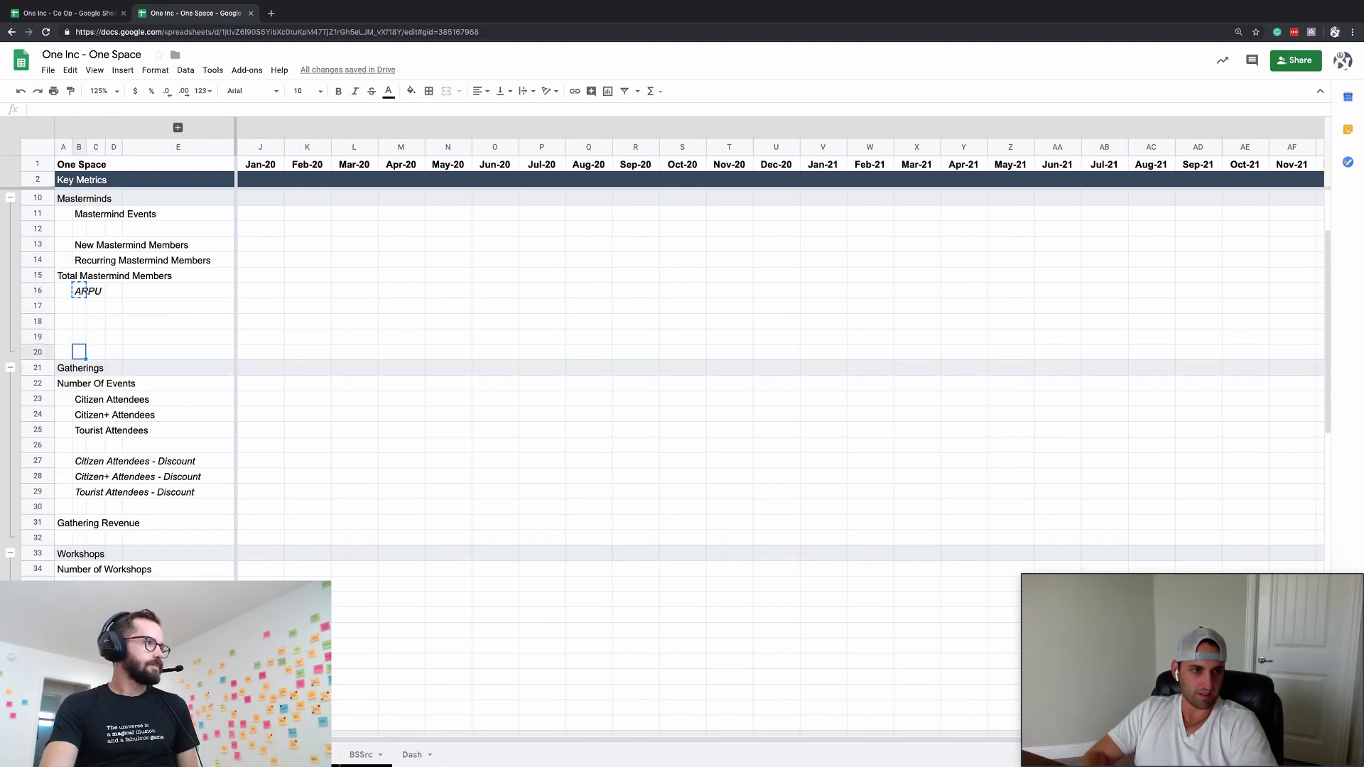
{"action": "key", "text": "ctrl+v"}
- Duplicate the three Mastermind Members rows into rows 17–19
{"action": "key", "text": "Left"}
{"action": "key", "text": "Up"}
{"action": "key", "text": "Up"}
{"action": "key", "text": "Up"}
{"action": "key", "text": "Up"}
{"action": "key", "text": "Up"}
{"action": "key", "text": "Up"}
{"action": "key", "text": "Up"}
{"action": "key", "text": "shift+Right"}
{"action": "key", "text": "shift+Down"}
{"action": "key", "text": "shift+Down"}
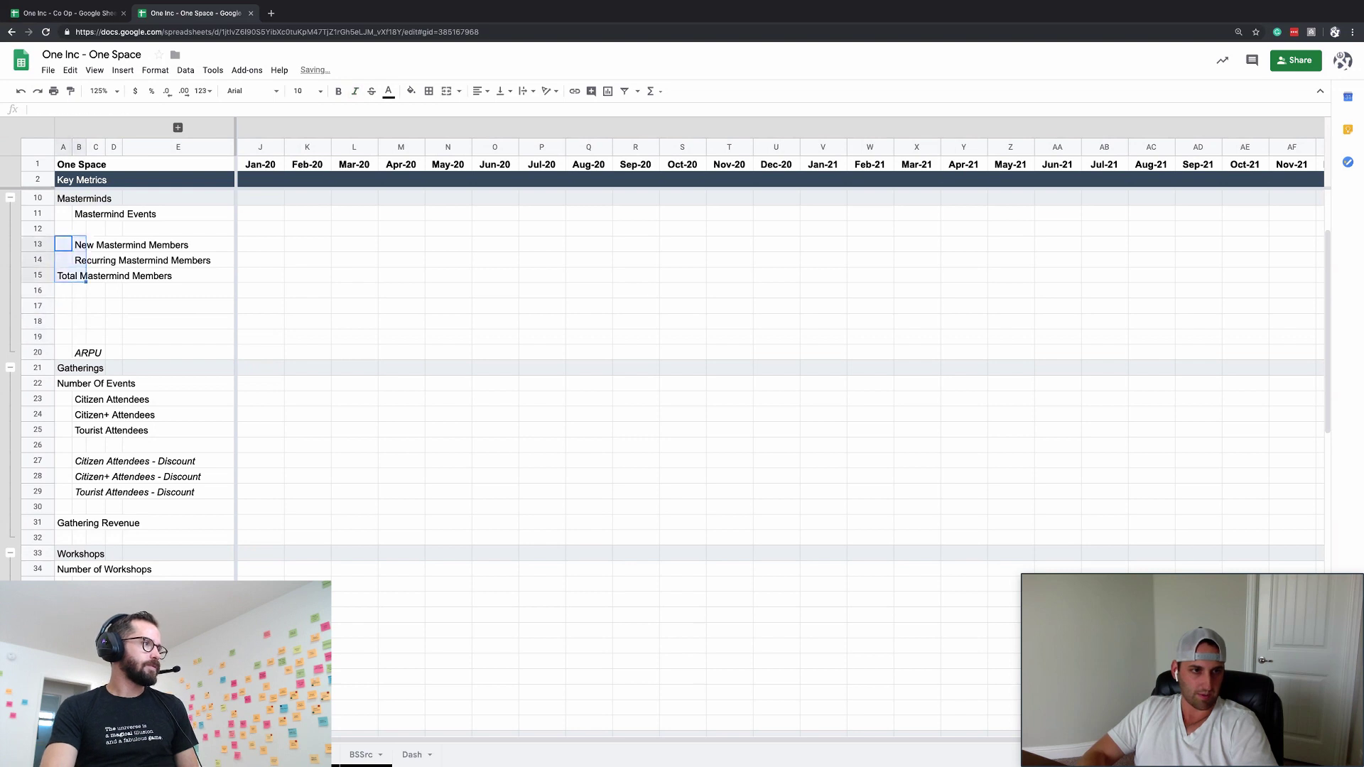
{"action": "key", "text": "ctrl+c"}
{"action": "key", "text": "Down"}
{"action": "key", "text": "Down"}
{"action": "key", "text": "Down"}
{"action": "key", "text": "Down"}
{"action": "key", "text": "ctrl+v"}
- Insert one more blank row above Gatherings
{"action": "key", "text": "Down"}
{"action": "key", "text": "Down"}
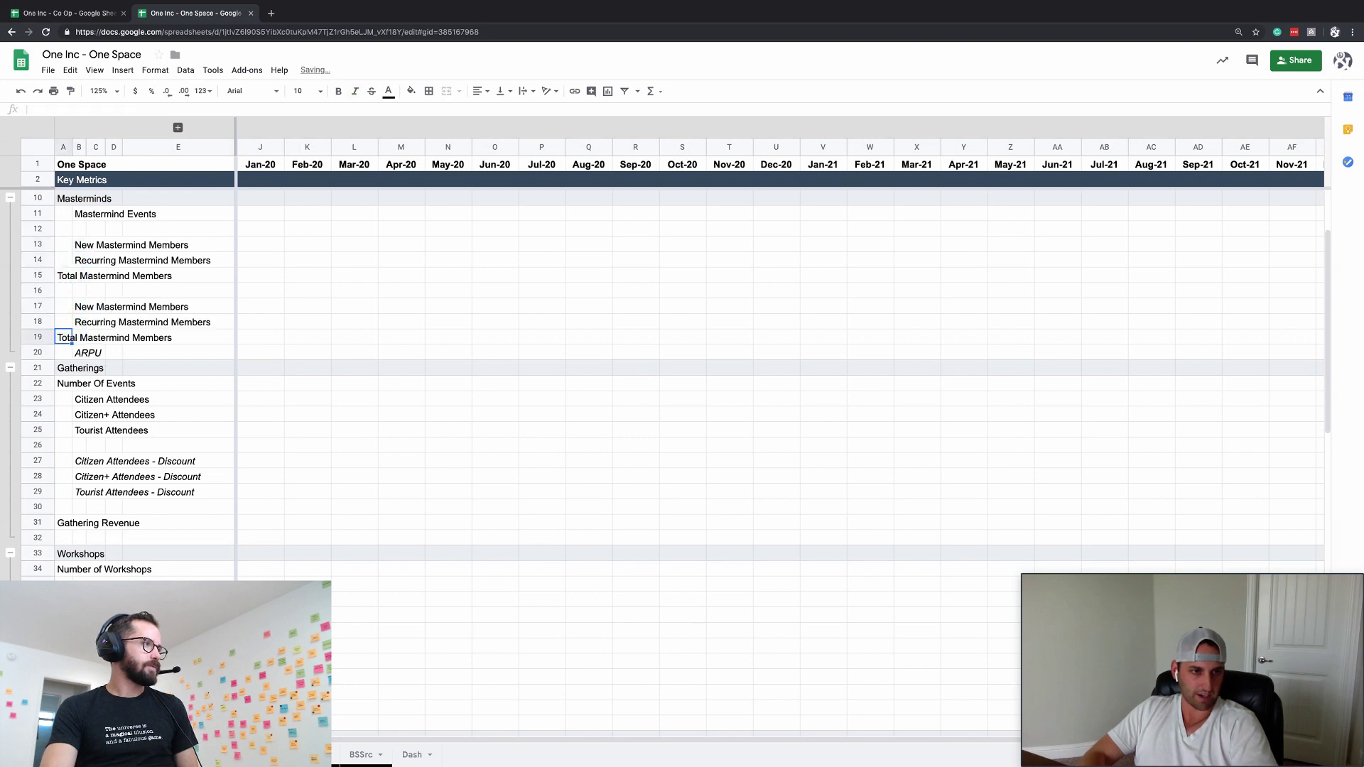
{"action": "key", "text": "Up"}
{"action": "key", "text": "Right"}
{"action": "key", "text": "Down"}
{"action": "key", "text": "Down"}
{"action": "key", "text": "Down"}
{"action": "key", "text": "Left"}
{"action": "key", "text": "ctrl+alt+="}
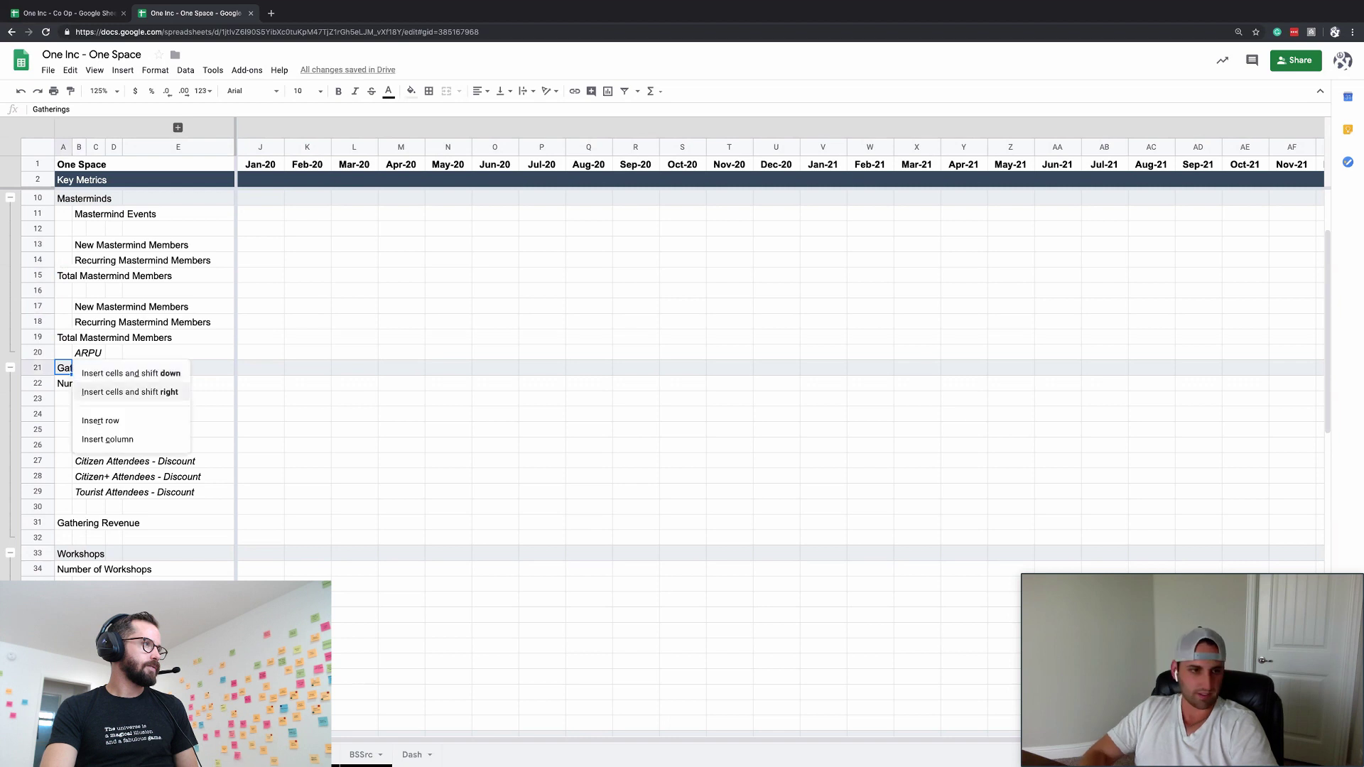
{"action": "key", "text": "Down"}
{"action": "key", "text": "Down"}
{"action": "key", "text": "Return"}
{"action": "key", "text": "Up"}
- In A17:B19, replace 'Members' with 'Revenue' using Find and replace
{"action": "scroll", "coordinate": [52, 522], "scroll_direction": "right", "scroll_amount": 5}
{"action": "key", "text": "shift+space"}
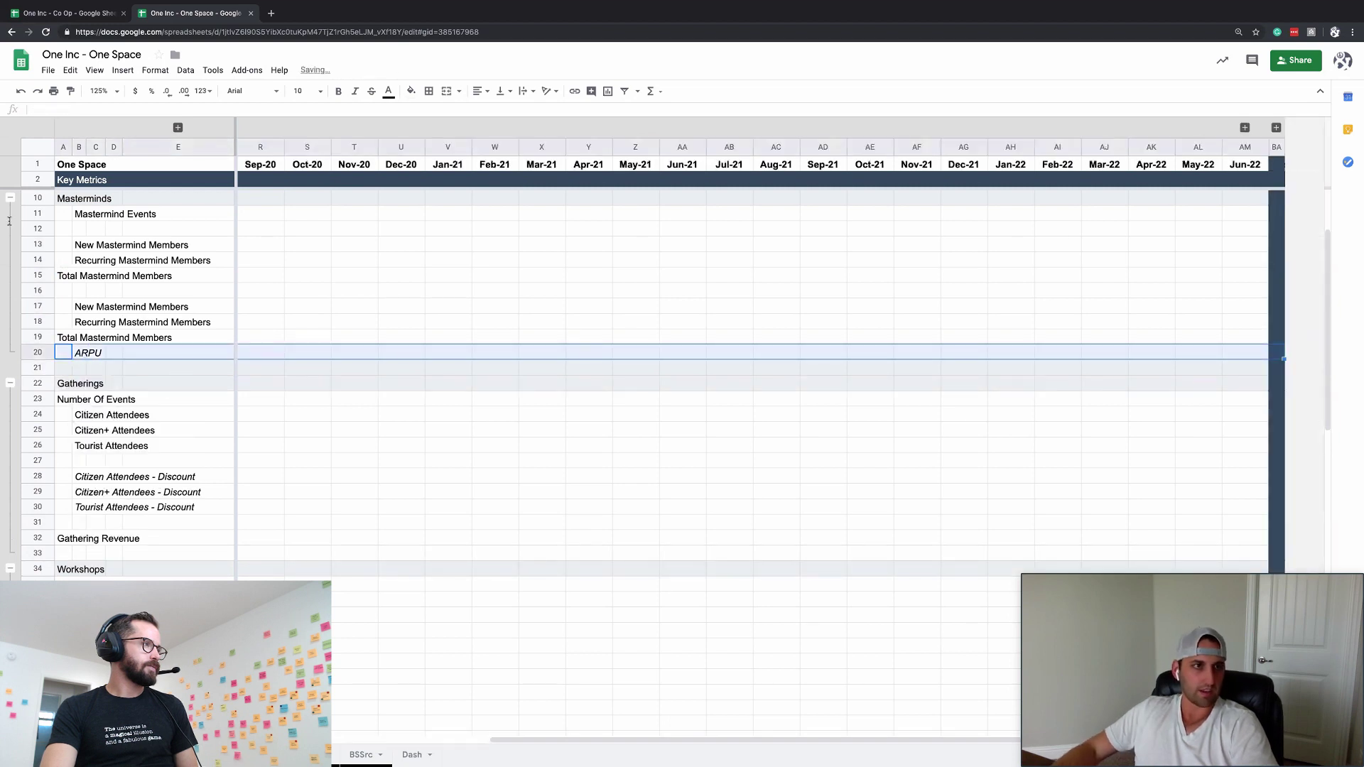
{"action": "key", "text": "Down"}
{"action": "key", "text": "shift+space"}
{"action": "key", "text": "Up"}
{"action": "key", "text": "Up"}
{"action": "key", "text": "Up"}
{"action": "key", "text": "Up"}
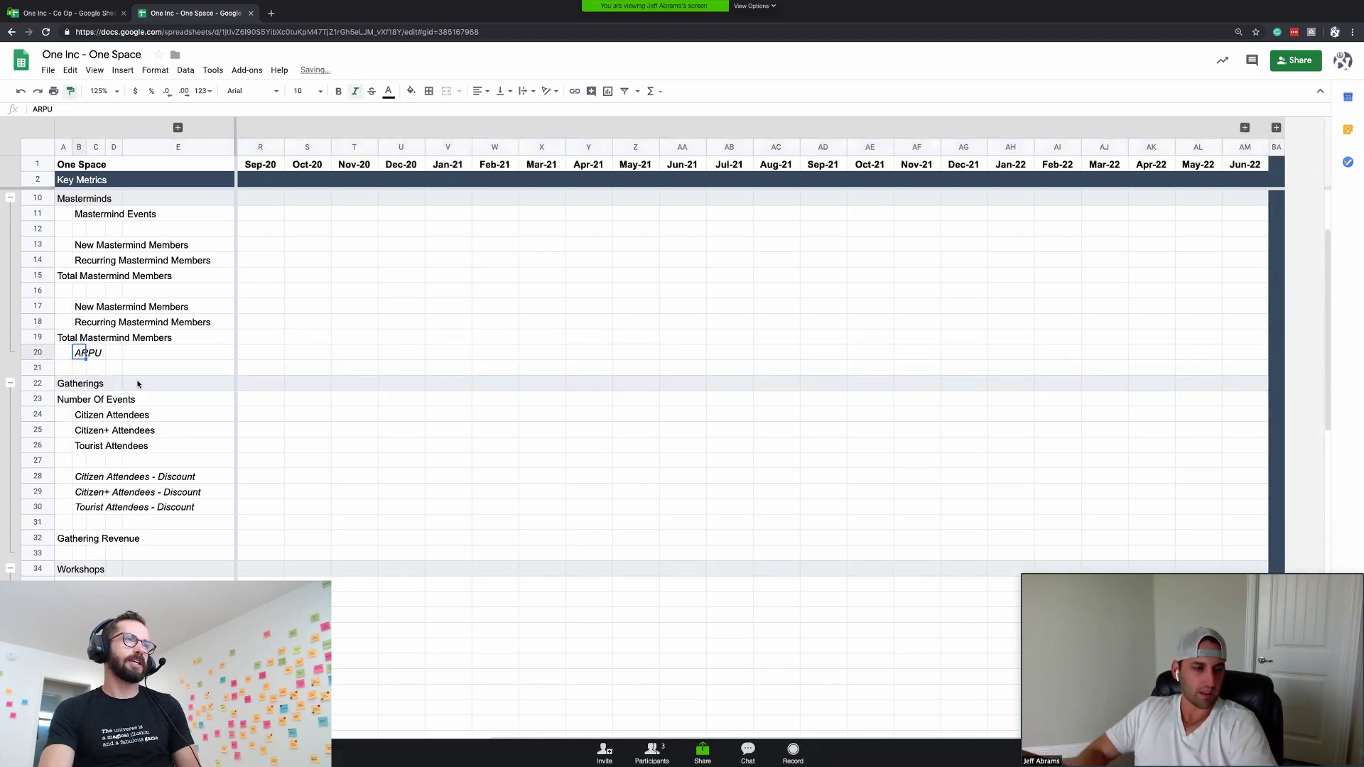
{"action": "key", "text": "shift+Right"}
{"action": "key", "text": "shift+Down"}
{"action": "key", "text": "shift+Down"}
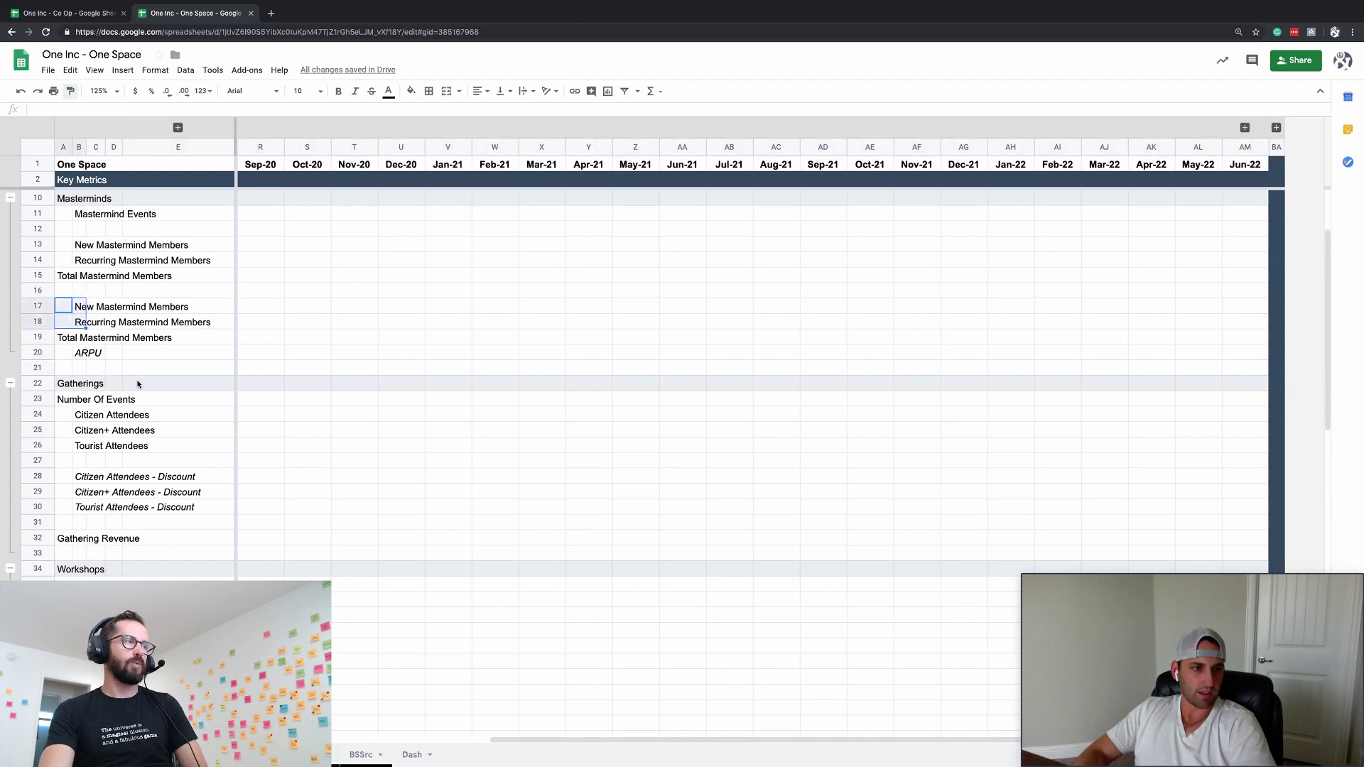
{"action": "key", "text": "ctrl+f"}
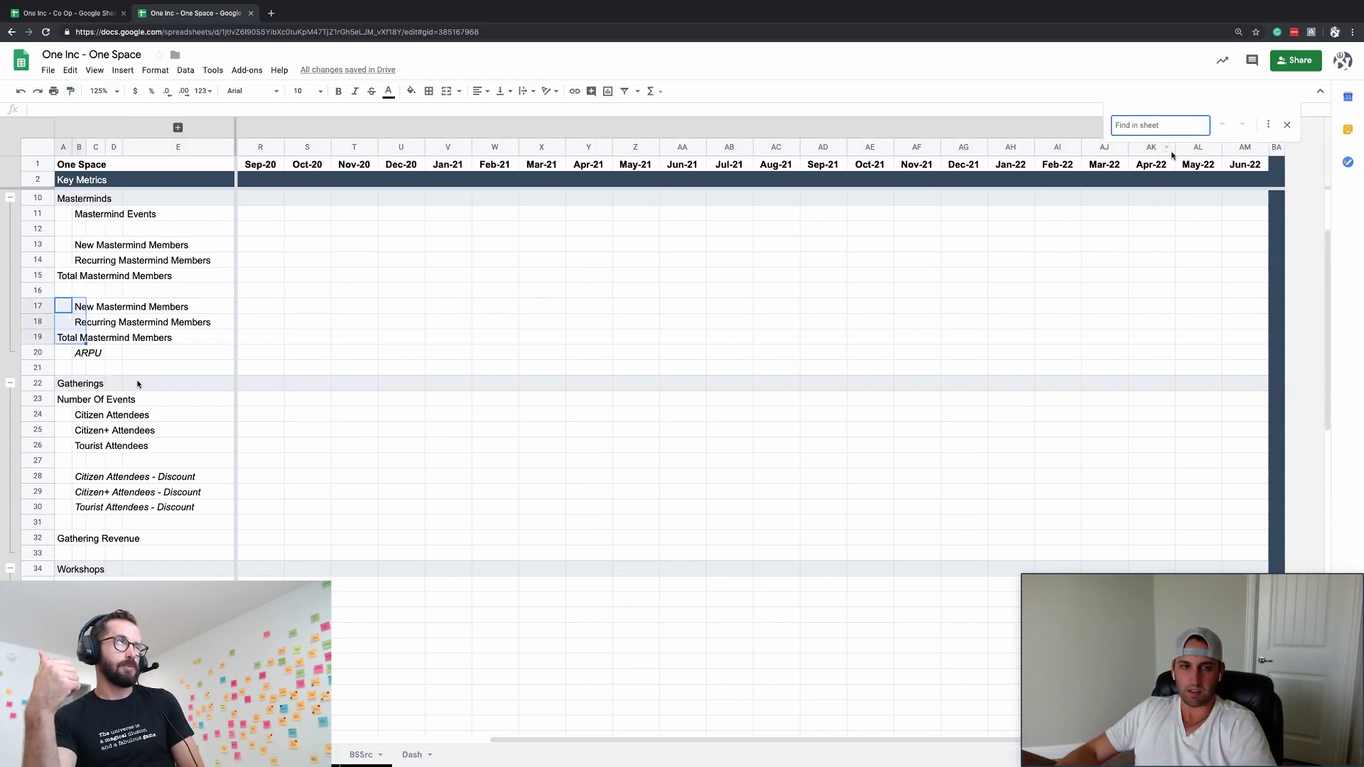
{"action": "left_click", "coordinate": [1268, 125]}
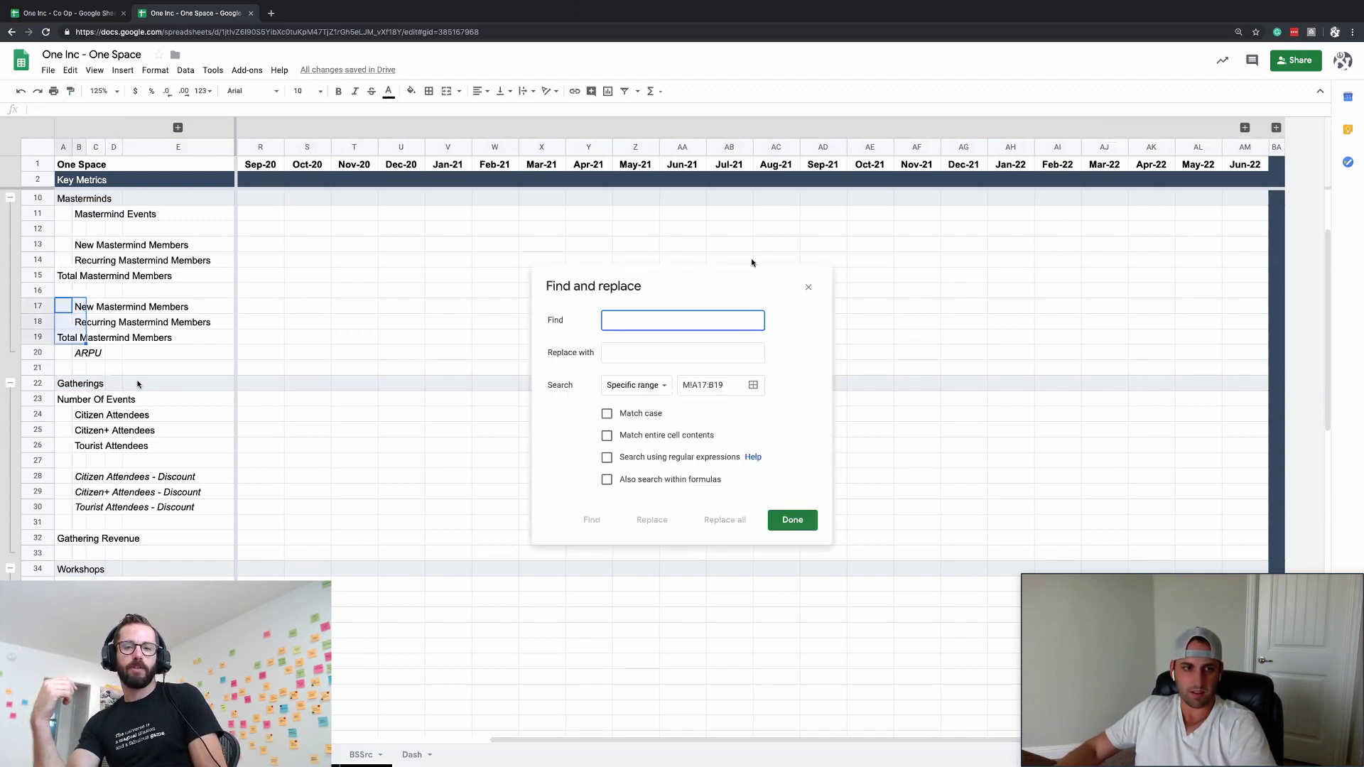
{"action": "type", "text": "Members"}
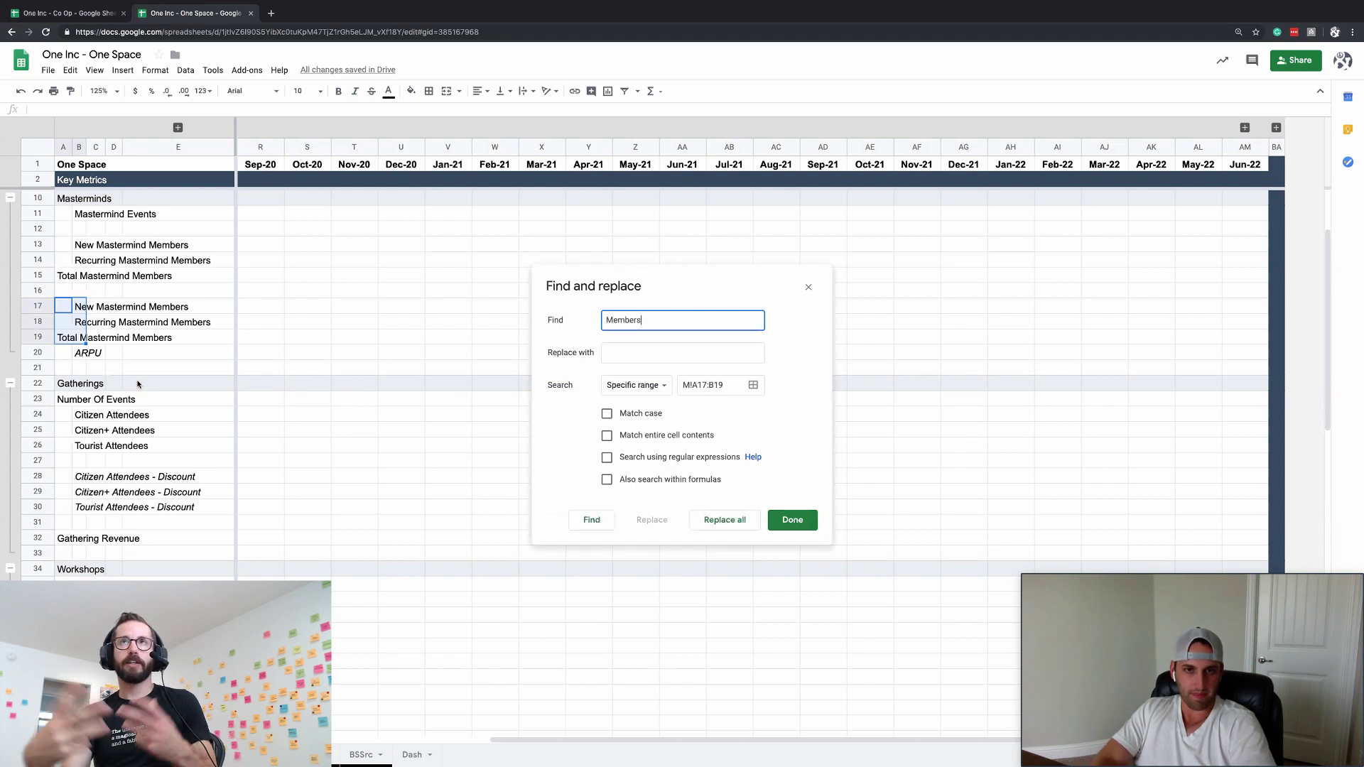
{"action": "key", "text": "Tab"}
{"action": "type", "text": "Reven"}
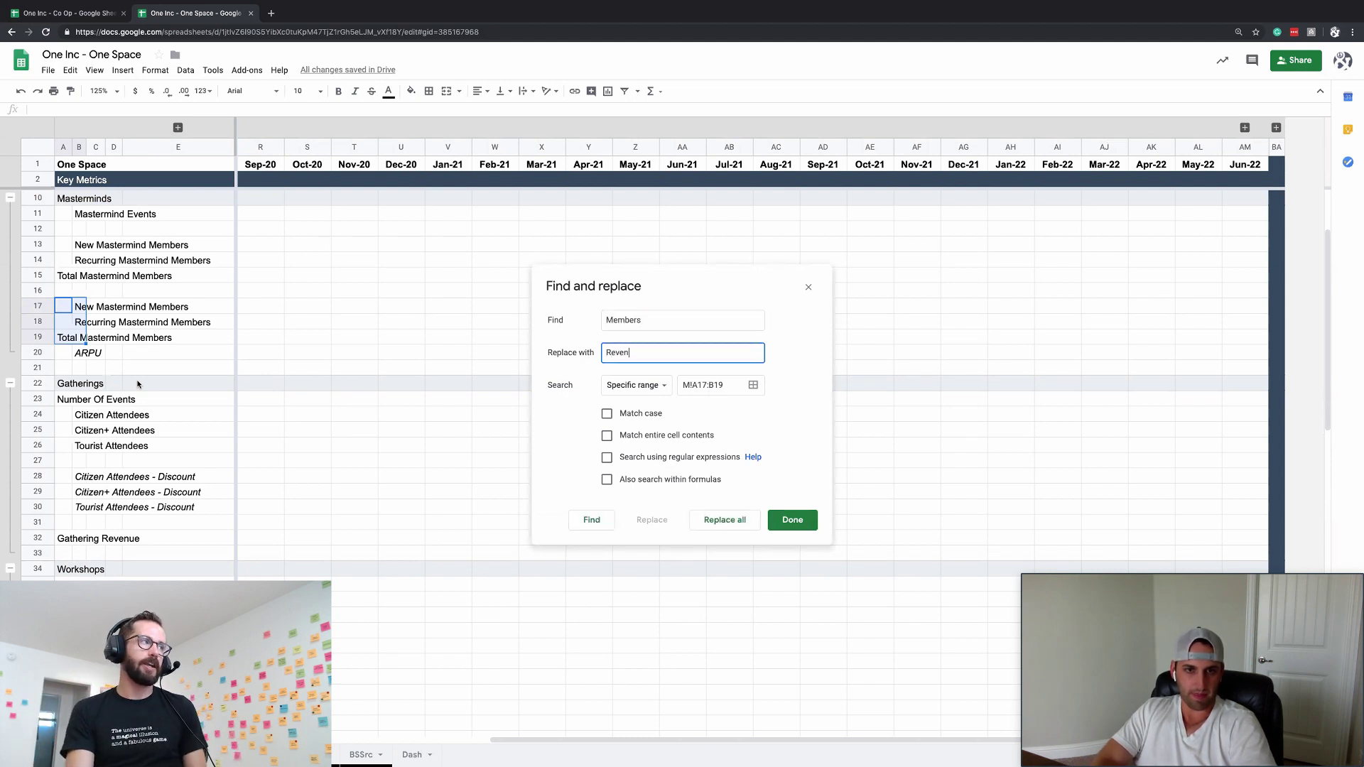
{"action": "type", "text": "ue"}
{"action": "left_click", "coordinate": [728, 520]}
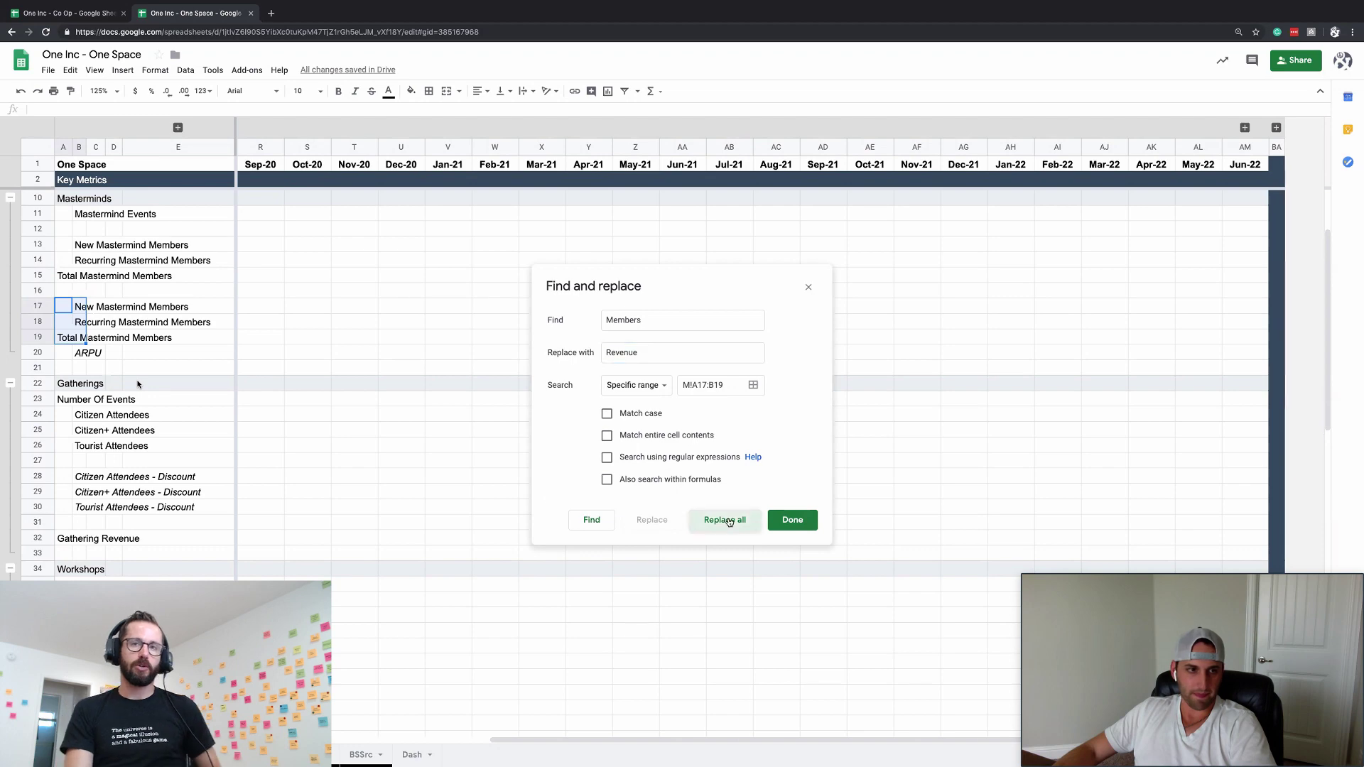
{"action": "left_click", "coordinate": [791, 521]}
{"action": "left_click", "coordinate": [137, 384]}
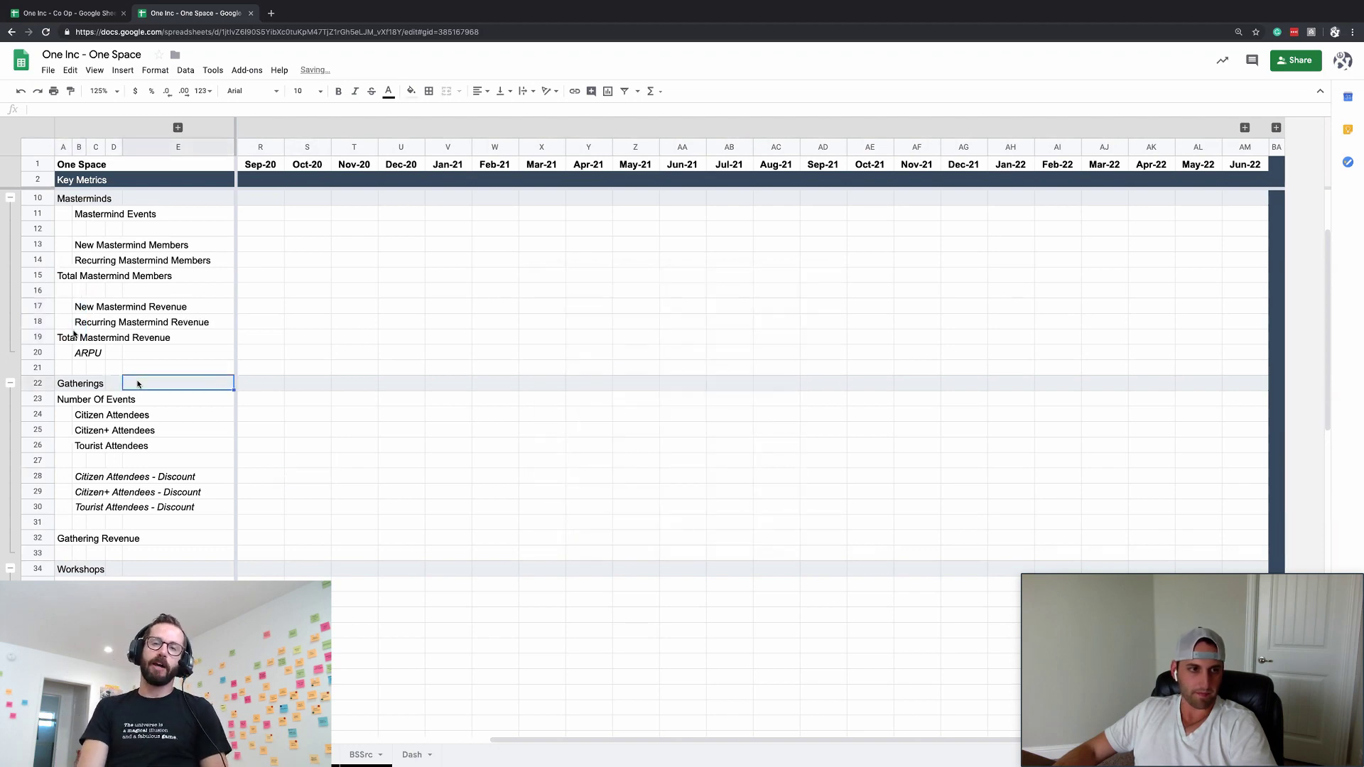
- Insert four rows above Masterminds and paste the Mastermind revenue and ARPU rows 25–28 at row 10
{"action": "scroll", "coordinate": [137, 384], "scroll_direction": "up", "scroll_amount": 3}
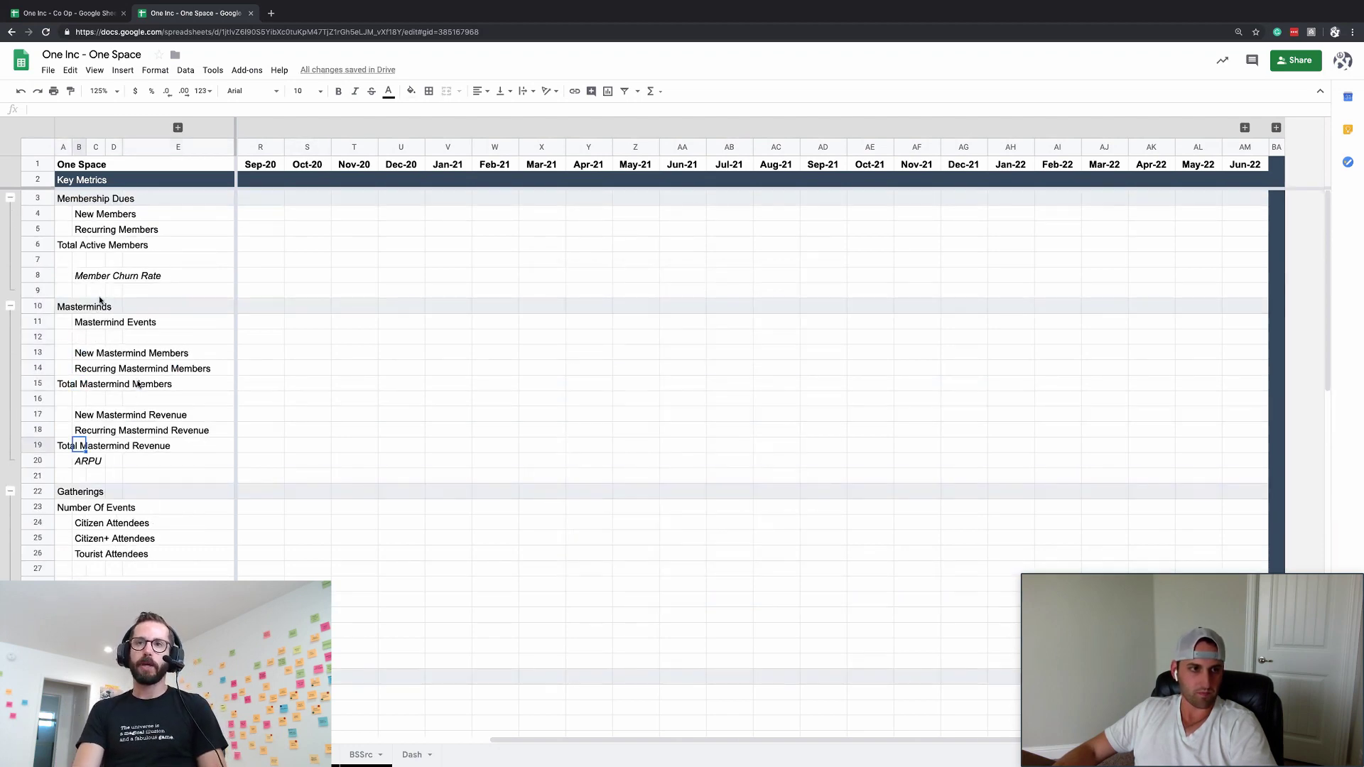
{"action": "left_click_drag", "start_coordinate": [37, 289], "coordinate": [43, 333]}
{"action": "key", "text": "super+alt+equal"}
{"action": "key", "text": "super+alt+equal"}
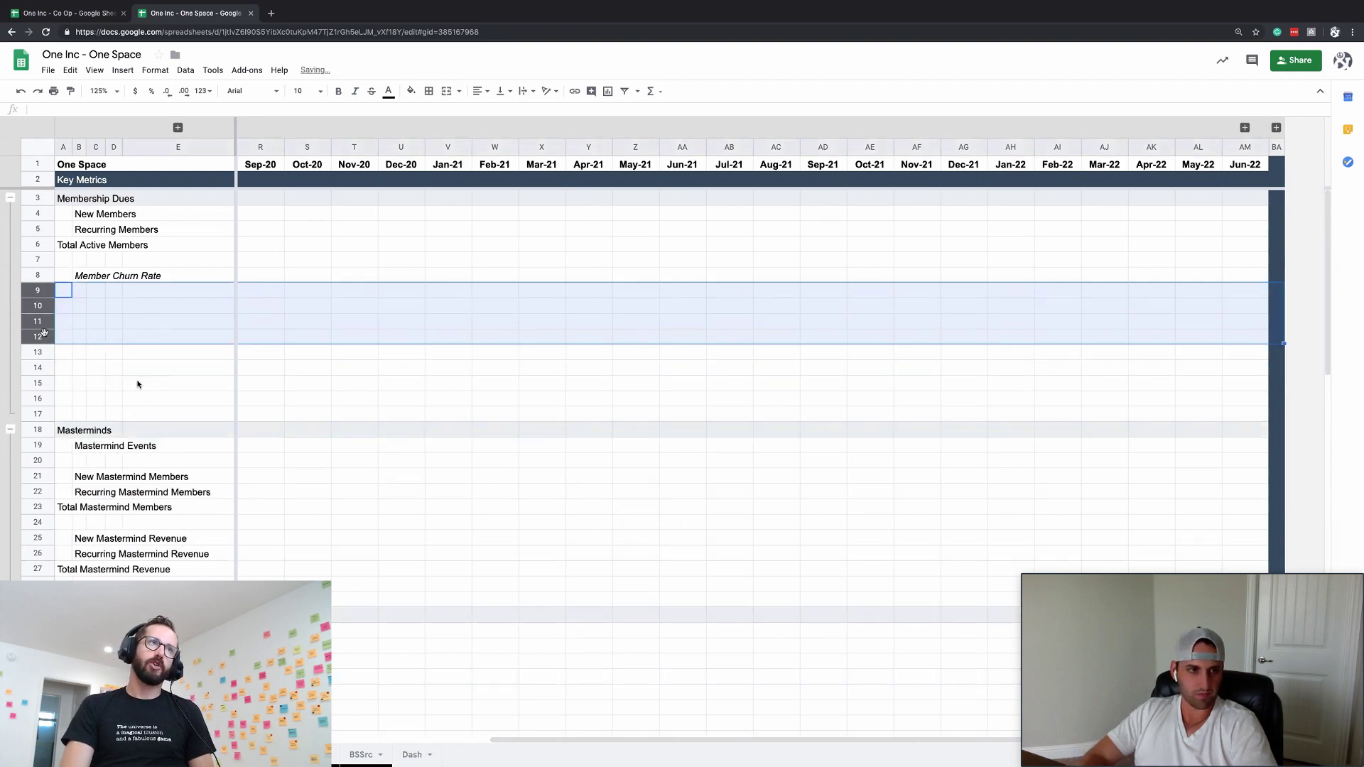
{"action": "left_click", "coordinate": [142, 491]}
{"action": "left_click_drag", "start_coordinate": [37, 537], "coordinate": [38, 584]}
{"action": "key", "text": "super+c"}
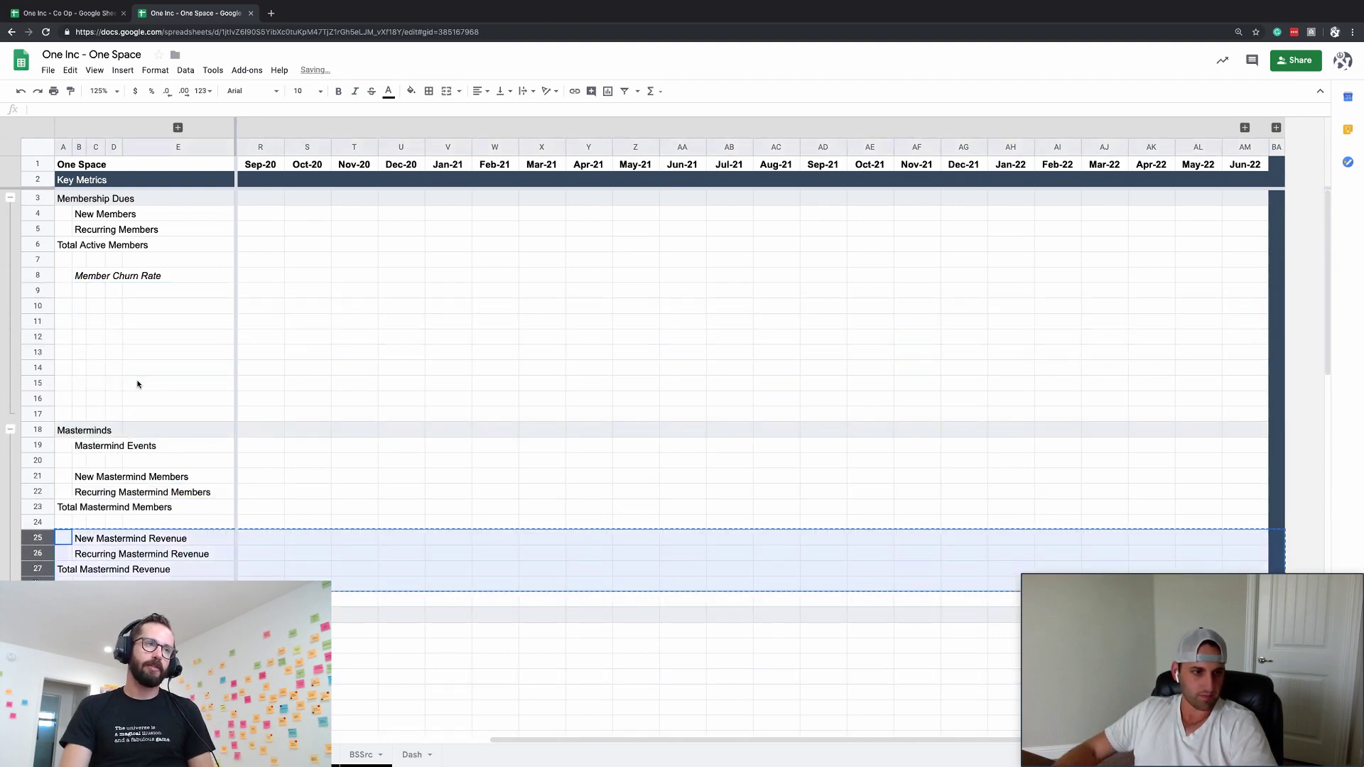
{"action": "left_click", "coordinate": [39, 306]}
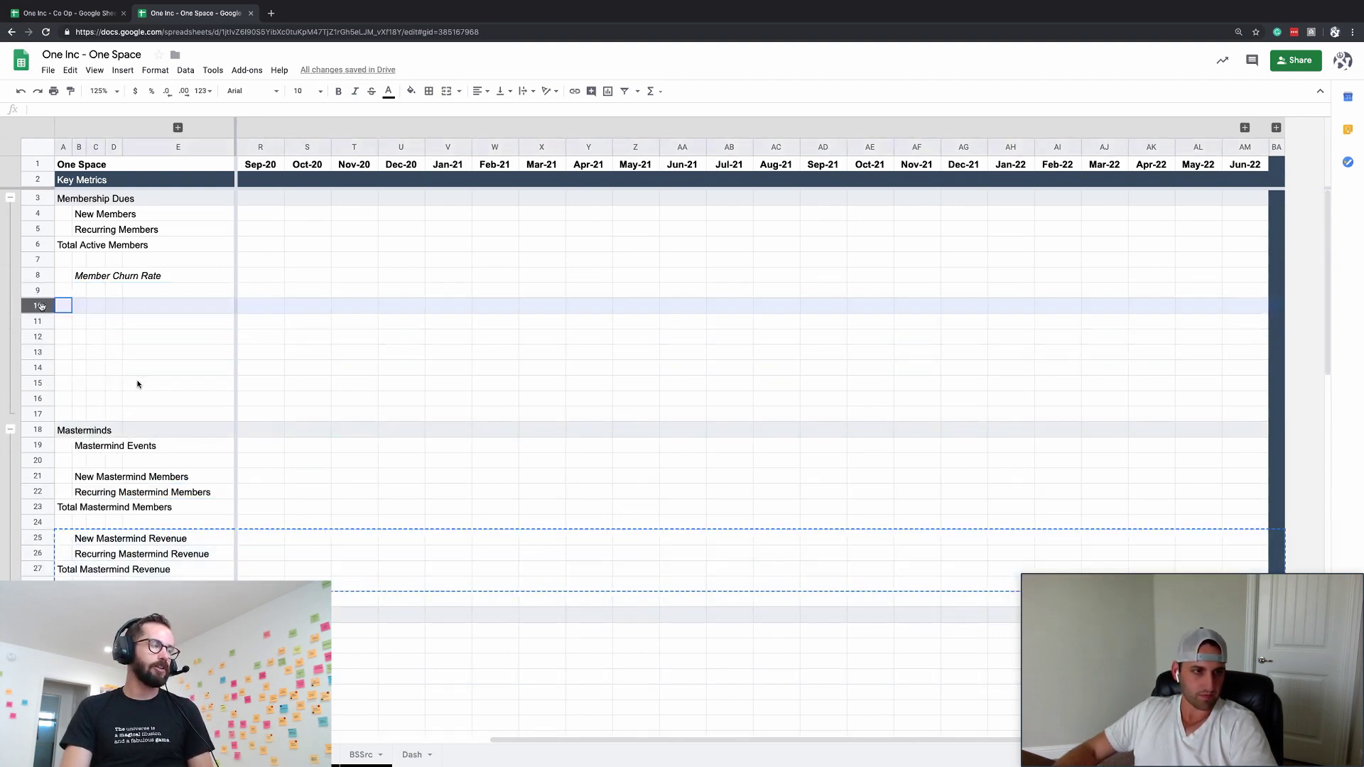
{"action": "key", "text": "super+v"}
- Add an italic 'Mastermind Churn Rate' label in B24 under Total Mastermind Members
{"action": "left_click", "coordinate": [80, 277]}
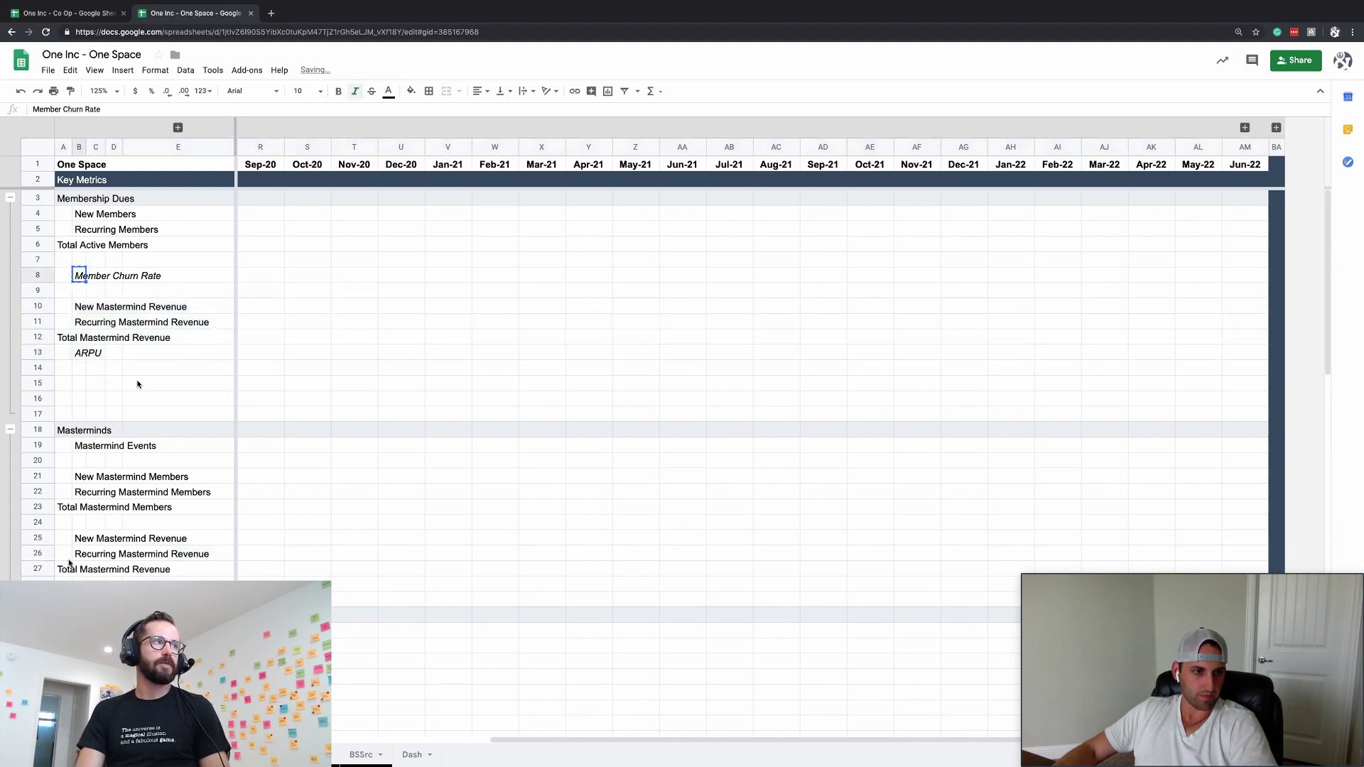
{"action": "key", "text": "super+c"}
{"action": "left_click", "coordinate": [38, 522]}
{"action": "left_click", "coordinate": [78, 522]}
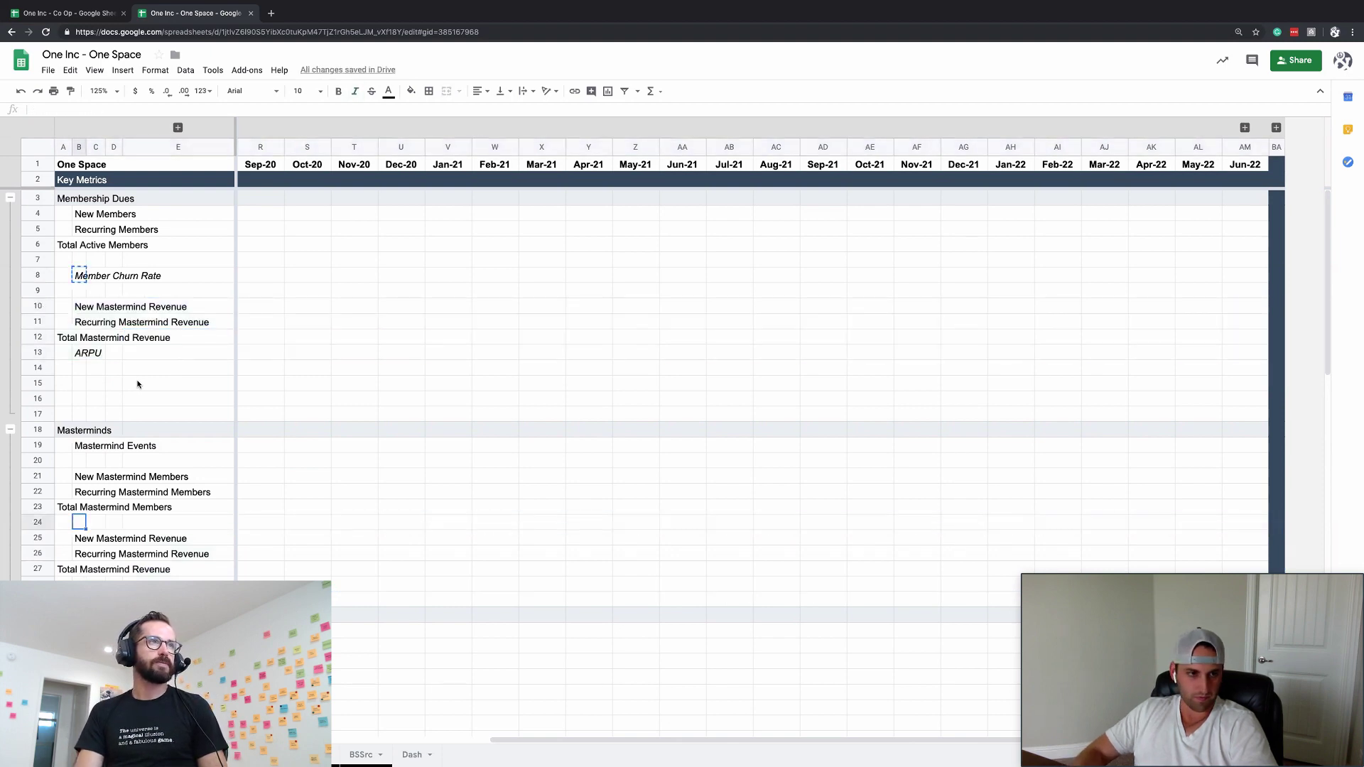
{"action": "type", "text": "Mastim"}
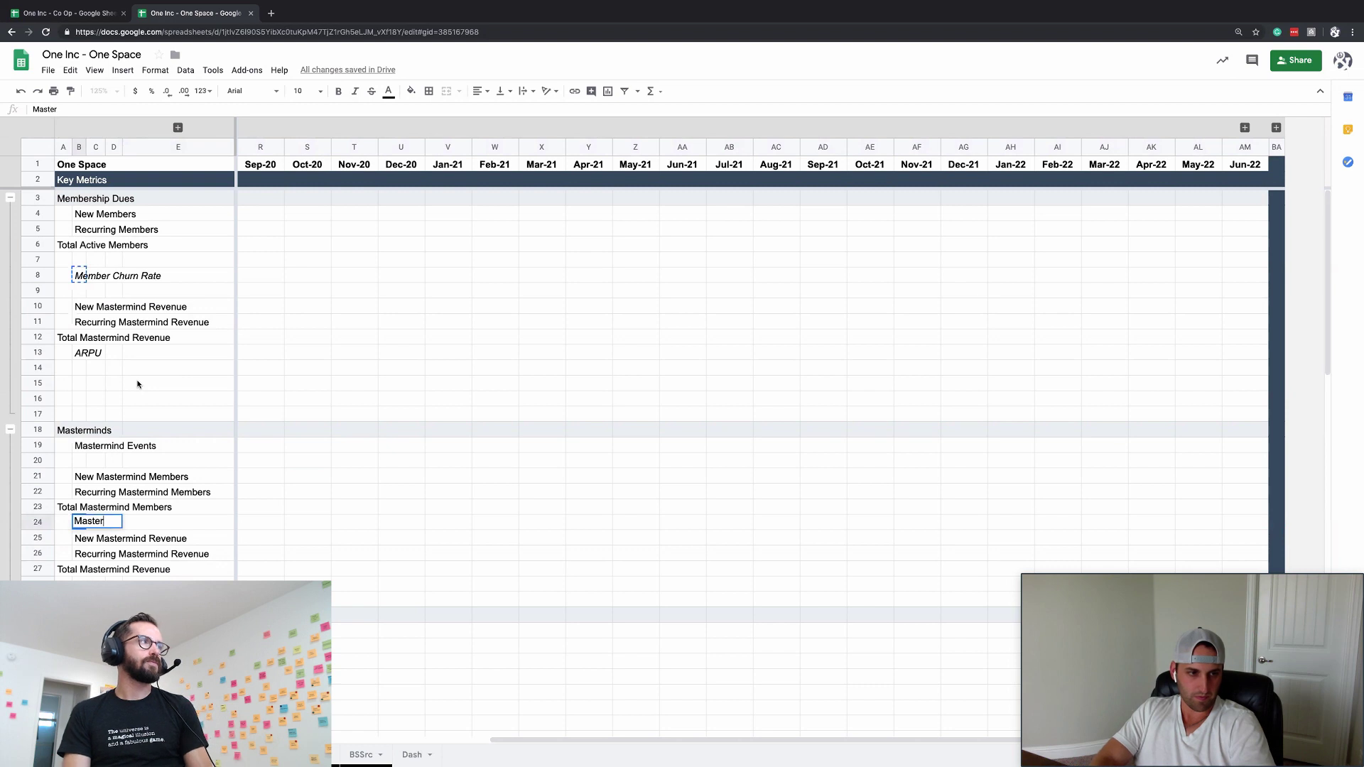
{"action": "type", "text": "mind C"}
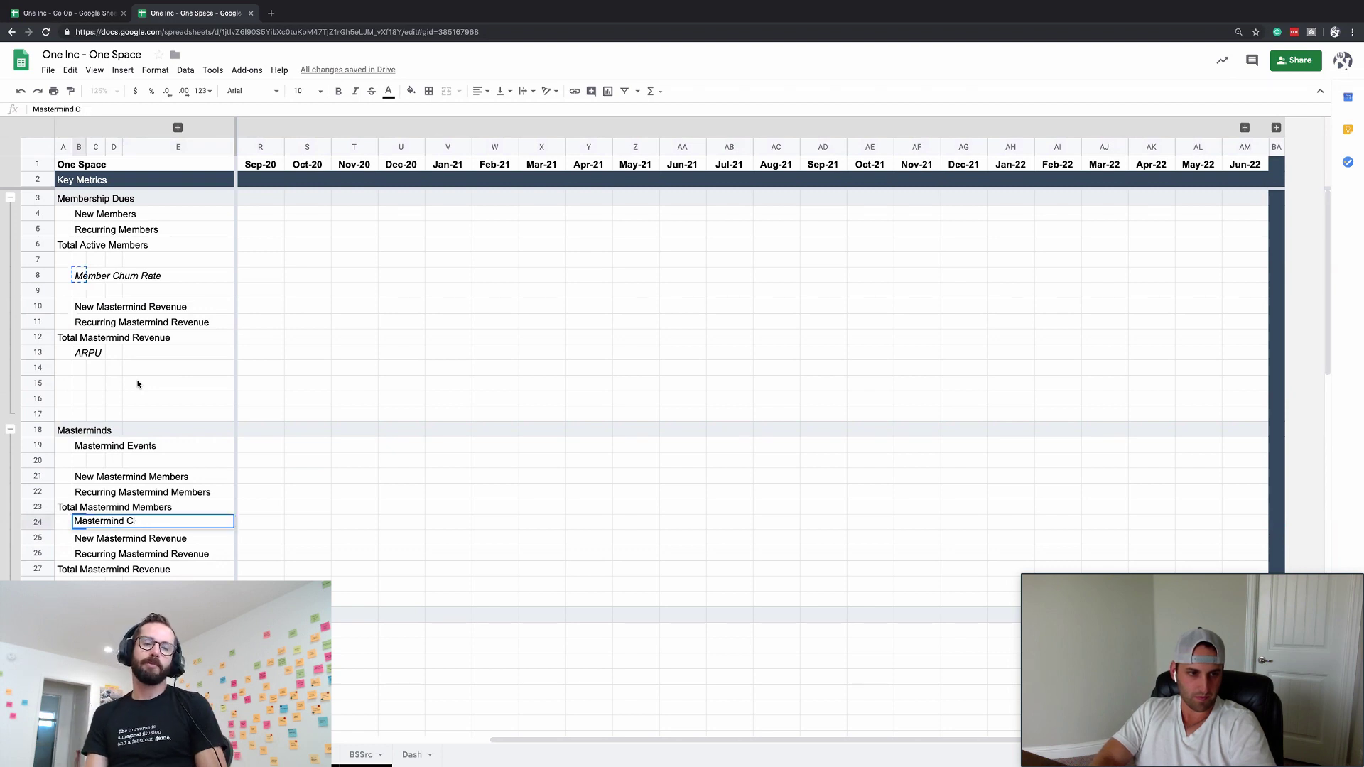
{"action": "type", "text": "Huhurn Rate"}
{"action": "key", "text": "Return"}
{"action": "key", "text": "Up"}
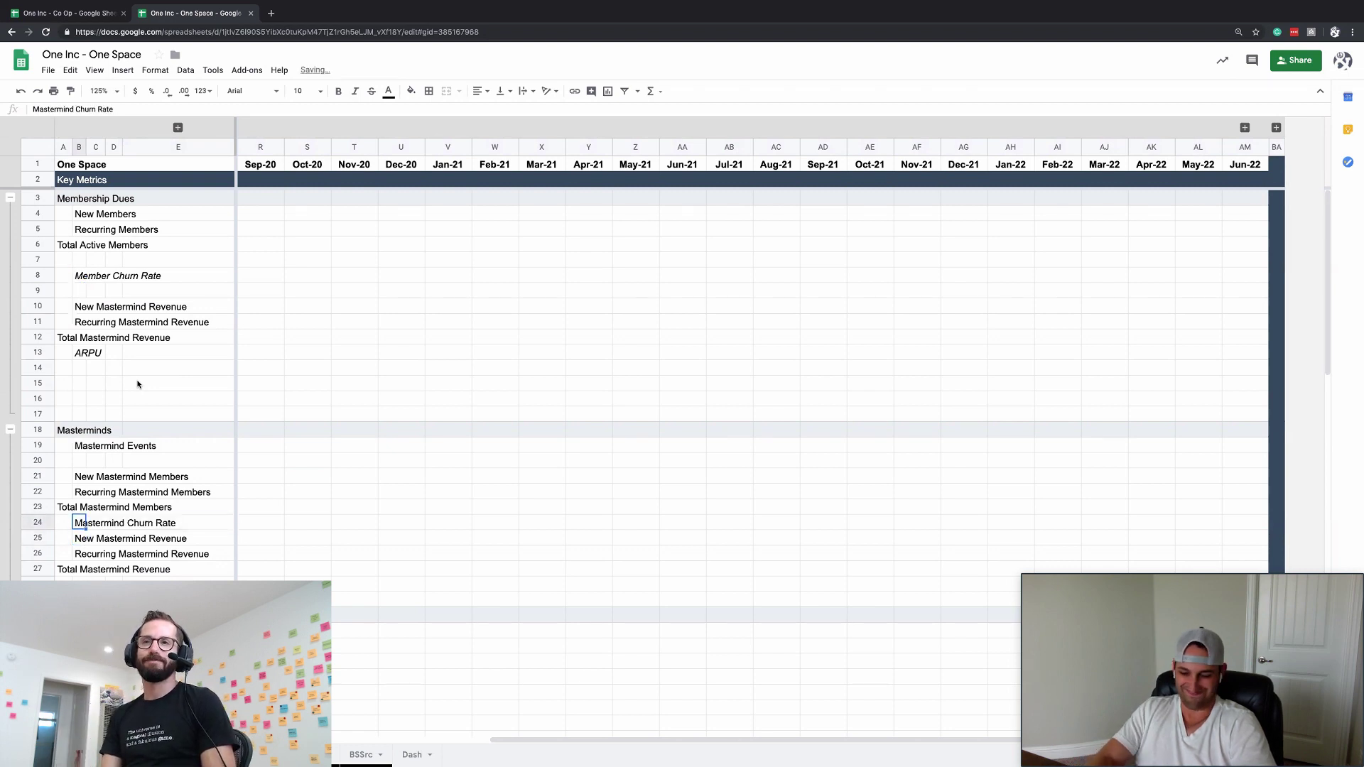
{"action": "key", "text": "ctrl+i"}
- Insert a blank row above New Mastermind Revenue and delete the extra blank rows 15–17
{"action": "key", "text": "Down"}
{"action": "key", "text": "ctrl+alt+equal"}
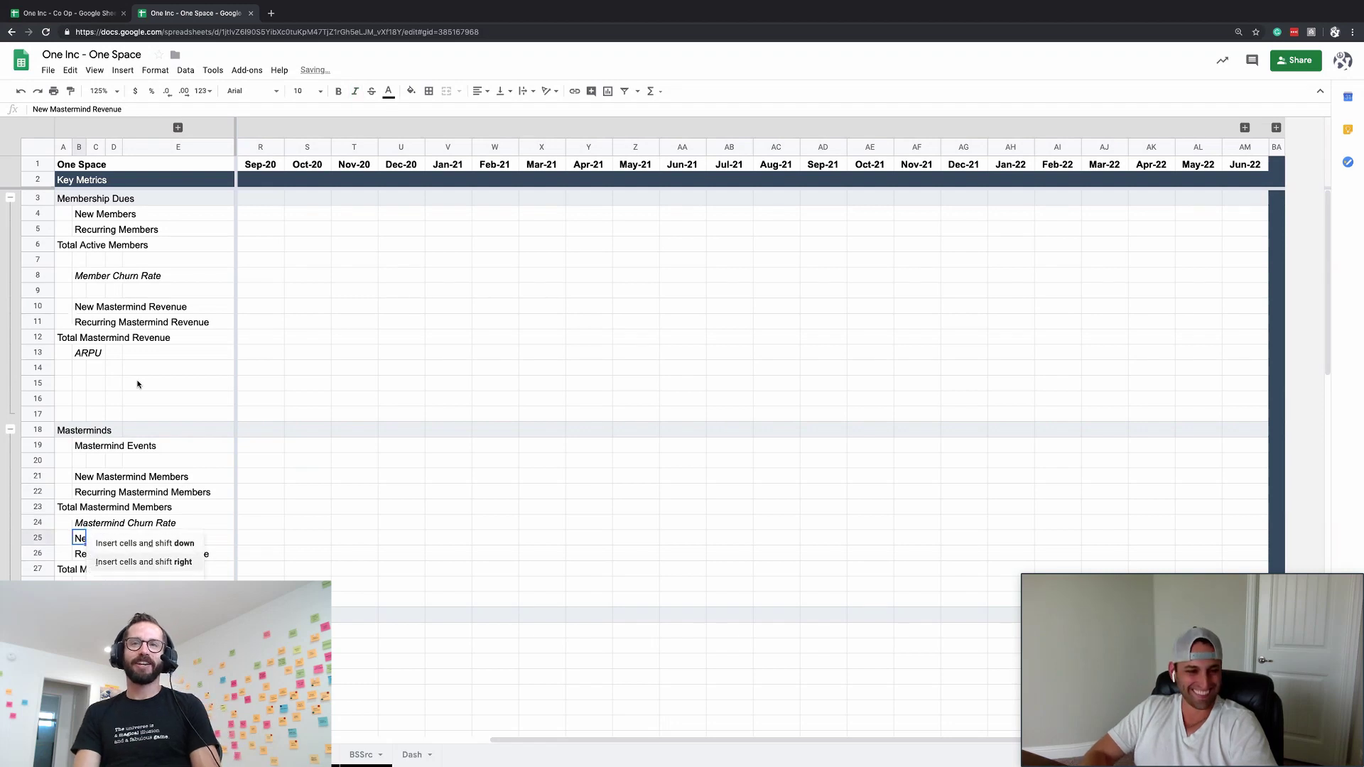
{"action": "key", "text": "Return"}
{"action": "left_click", "coordinate": [114, 413]}
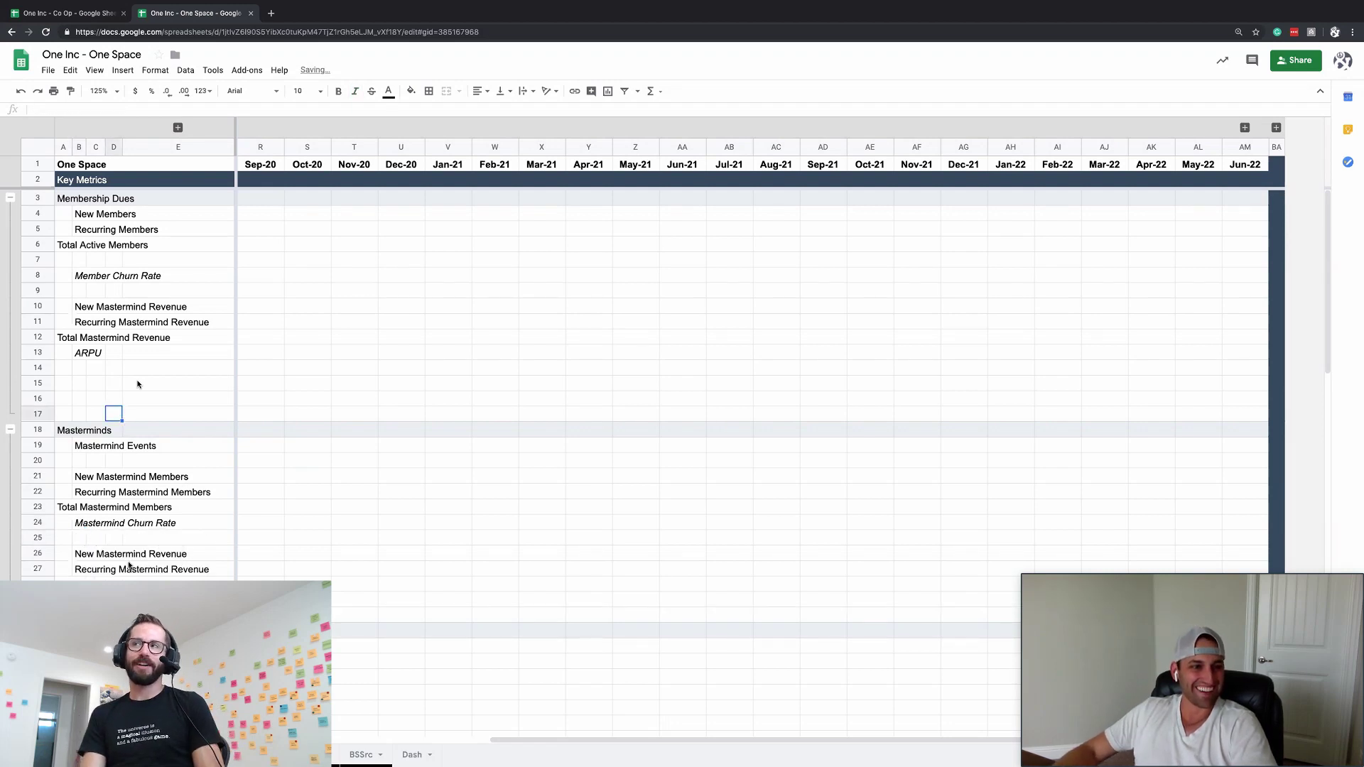
{"action": "left_click", "coordinate": [95, 337]}
{"action": "left_click_drag", "start_coordinate": [42, 381], "coordinate": [37, 413]}
{"action": "key", "text": "ctrl+alt+equal"}
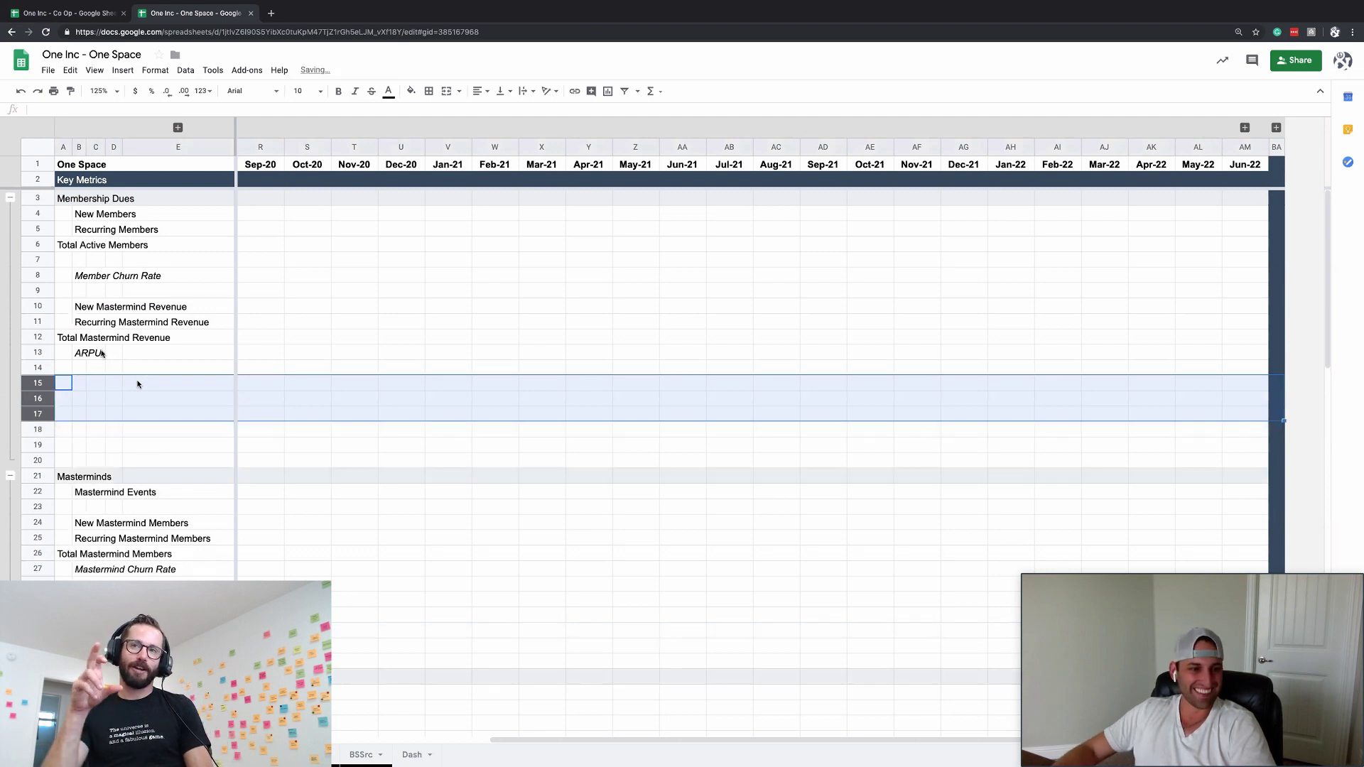
{"action": "key", "text": "ctrl+z"}
{"action": "key", "text": "ctrl+alt+minus"}
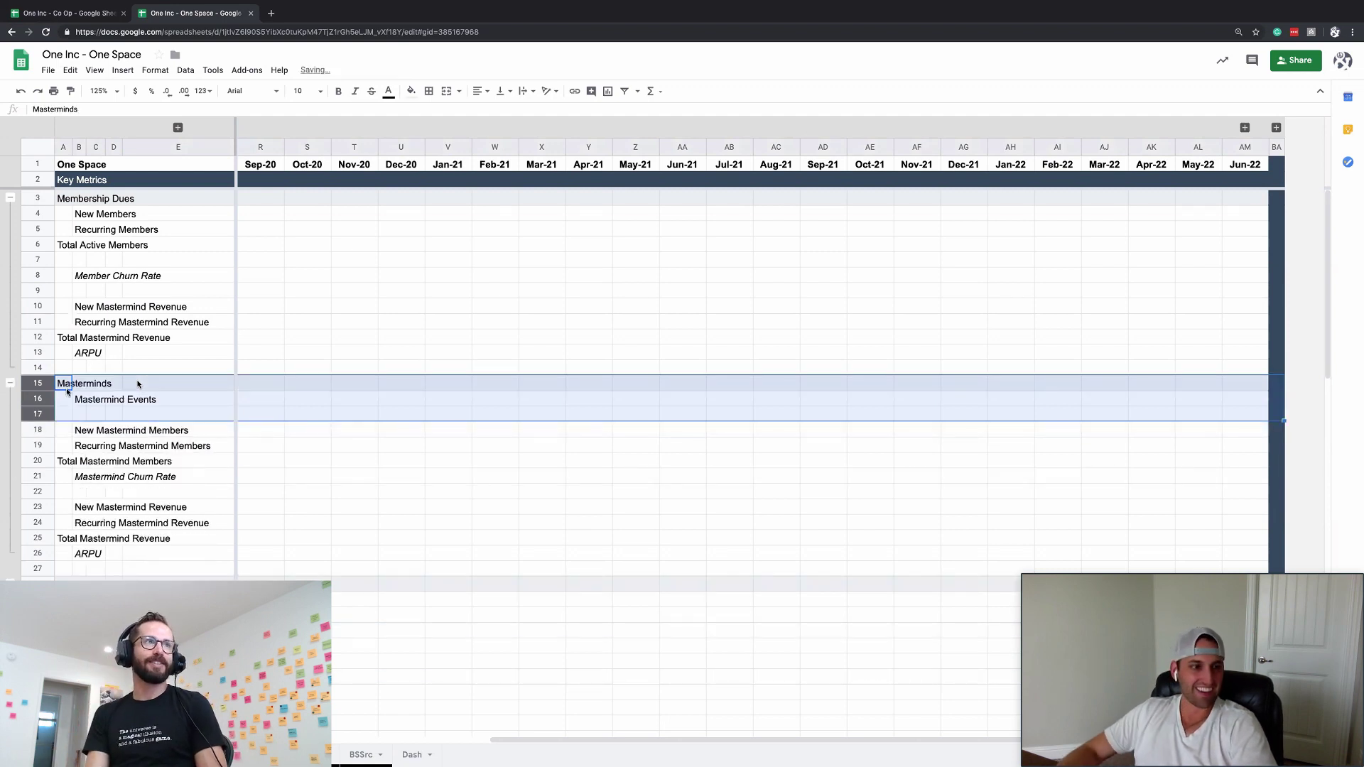
- Remove italics from the ARPU label under Membership Dues
{"action": "left_click", "coordinate": [79, 353]}
{"action": "key", "text": "ctrl+i"}
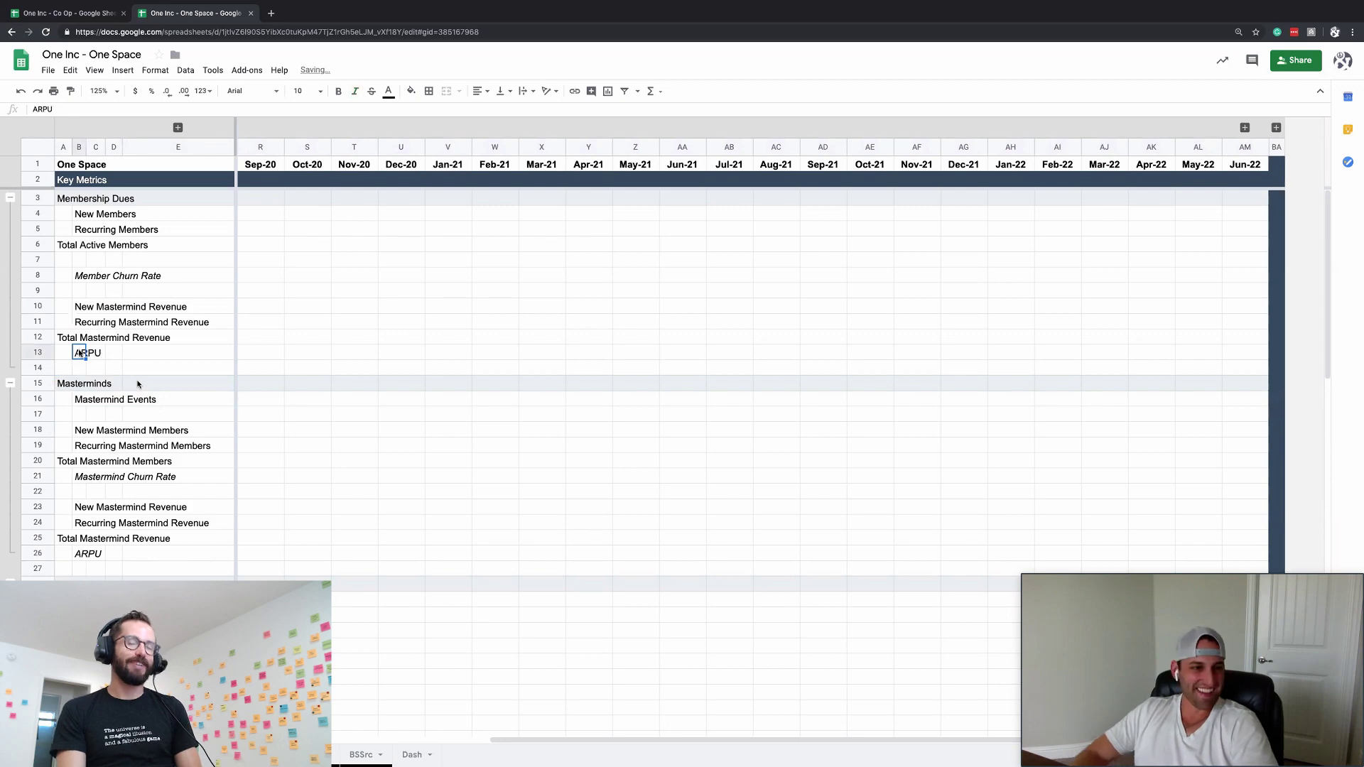
{"action": "key", "text": "Up"}
{"action": "key", "text": "Up"}
{"action": "key", "text": "Up"}
{"action": "key", "text": "Up"}
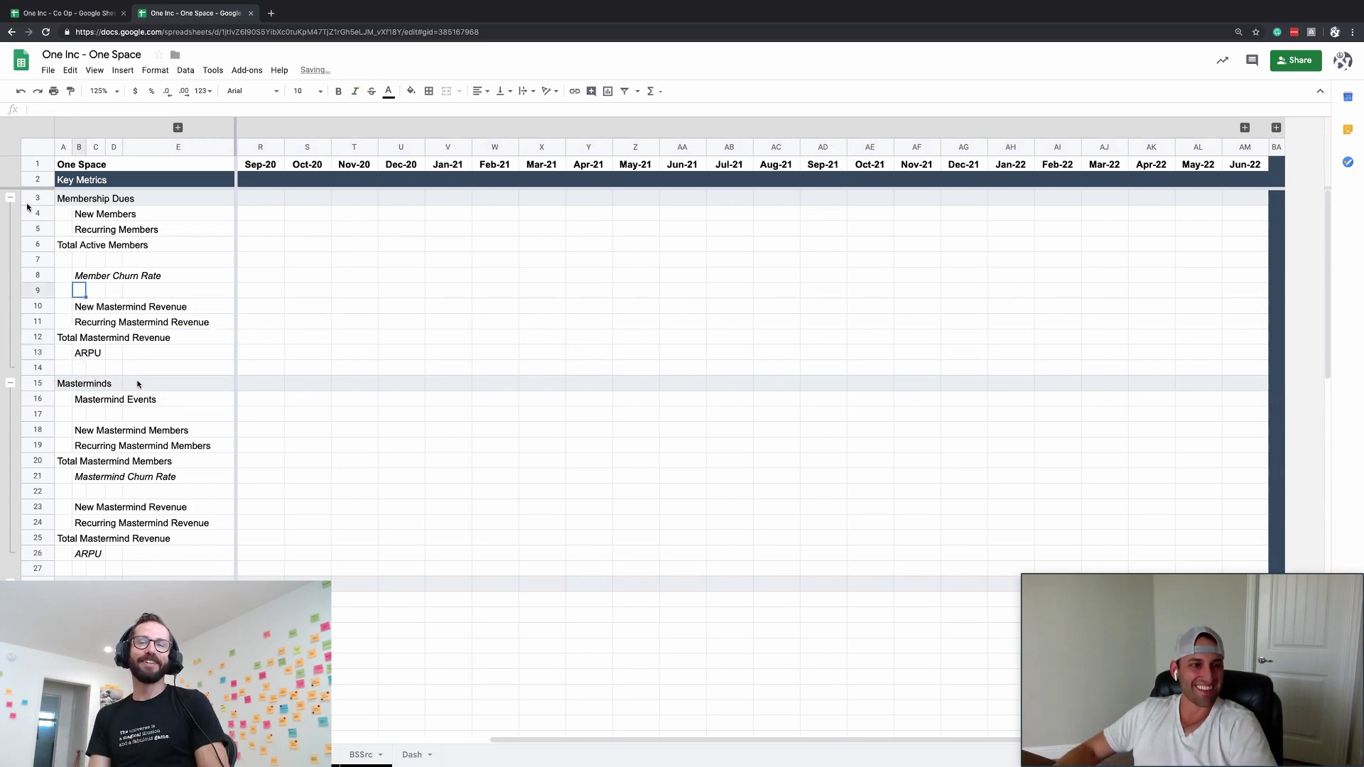
- Collapse the Masterminds, Gatherings, Workshops and Residencies row groups
{"action": "left_click", "coordinate": [10, 198]}
{"action": "left_click", "coordinate": [10, 213]}
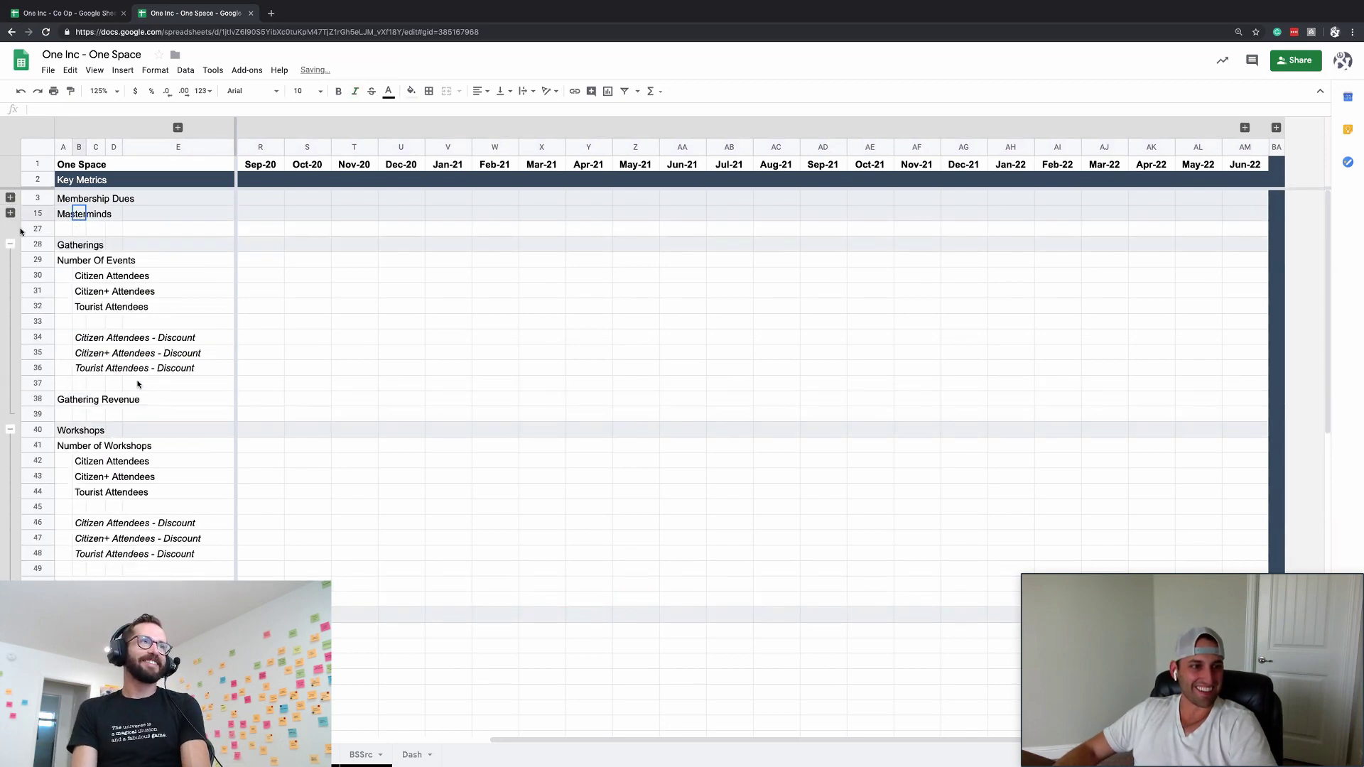
{"action": "left_click", "coordinate": [10, 213]}
{"action": "left_click", "coordinate": [35, 398]}
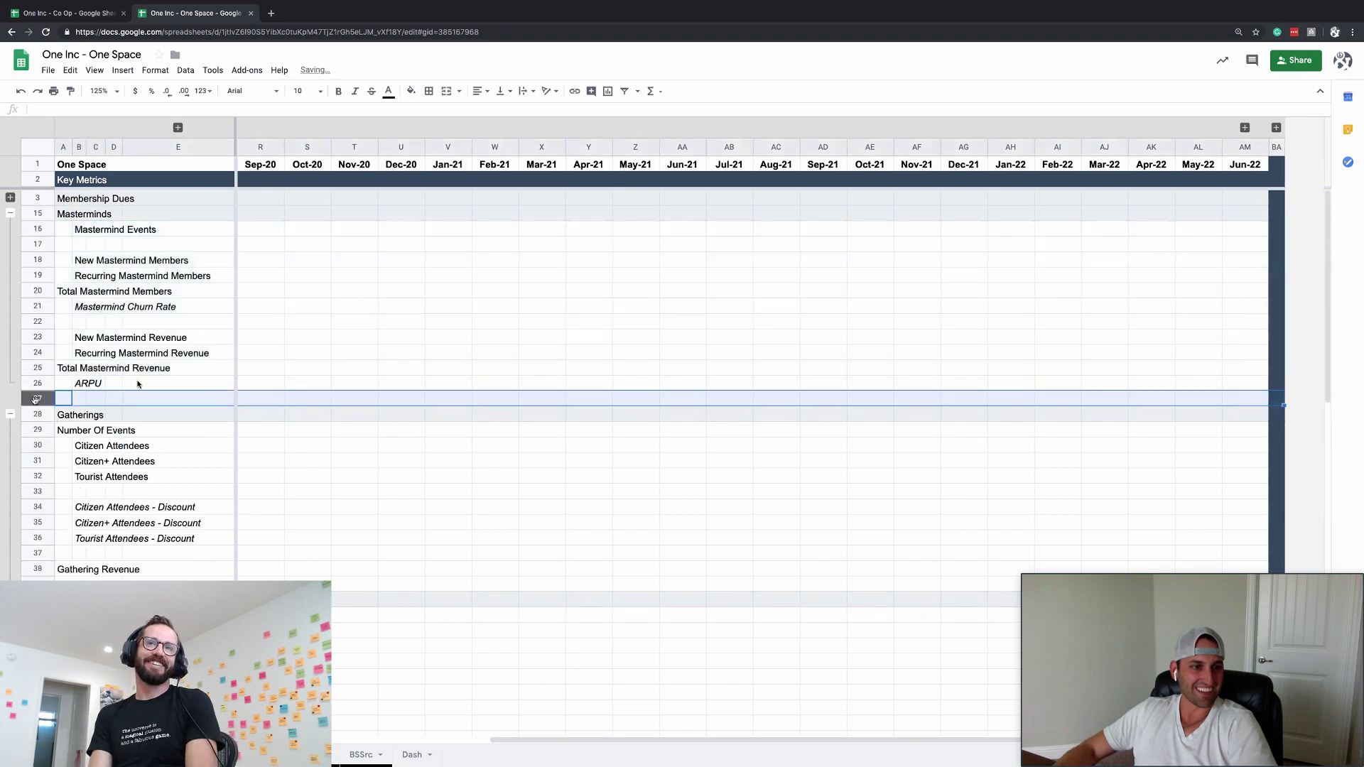
{"action": "key", "text": "alt+shift+Up"}
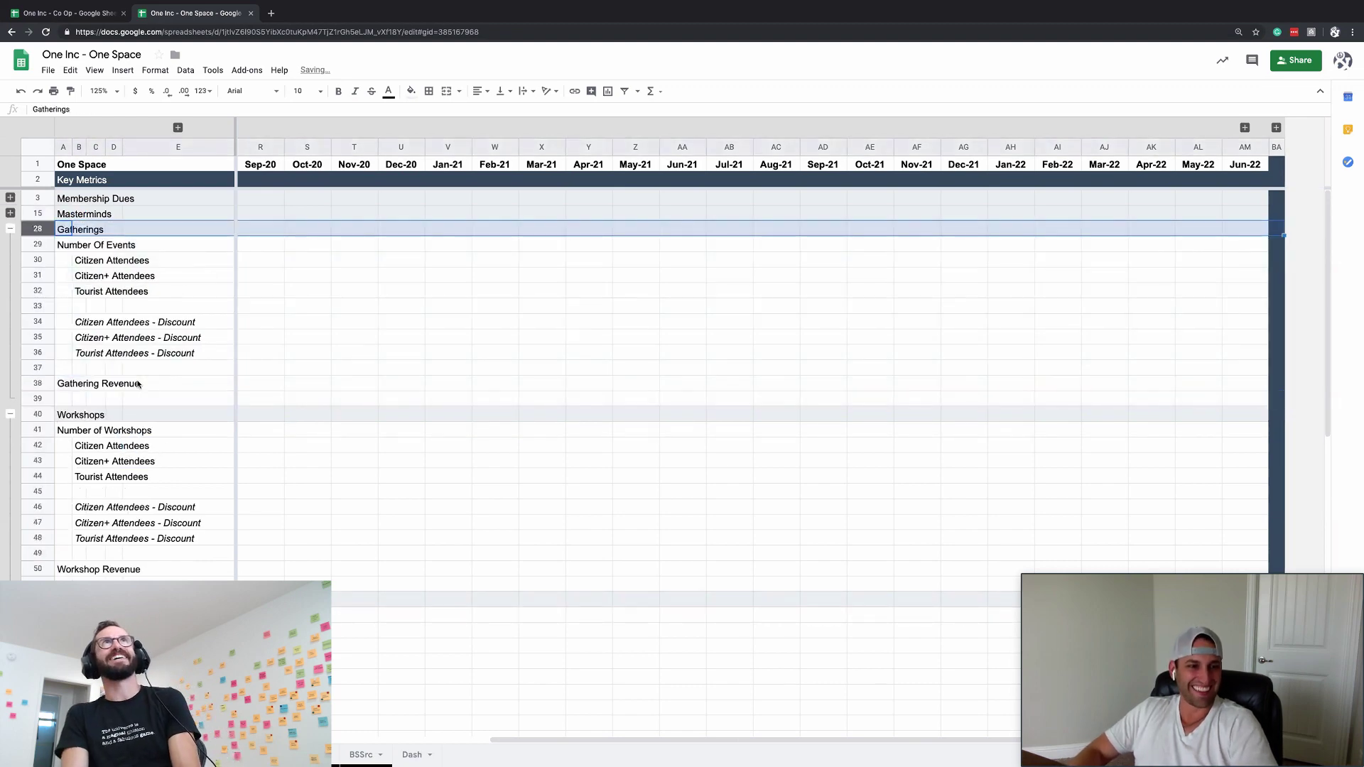
{"action": "key", "text": "Down"}
{"action": "key", "text": "alt+shift+Up"}
{"action": "key", "text": "Down"}
{"action": "key", "text": "Down"}
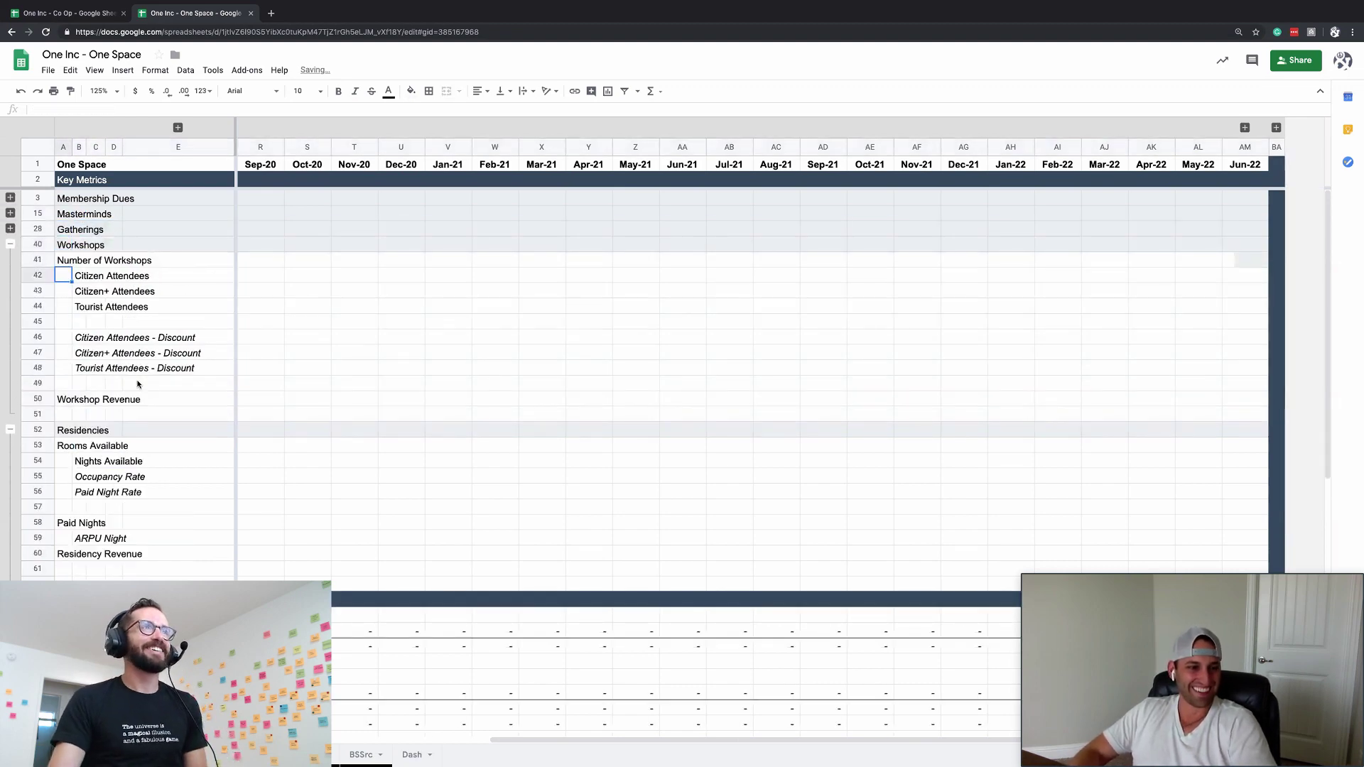
{"action": "key", "text": "alt+shift+Up"}
{"action": "key", "text": "Down"}
{"action": "key", "text": "Down"}
{"action": "key", "text": "alt+shift+Up"}
{"action": "left_click", "coordinate": [119, 427]}
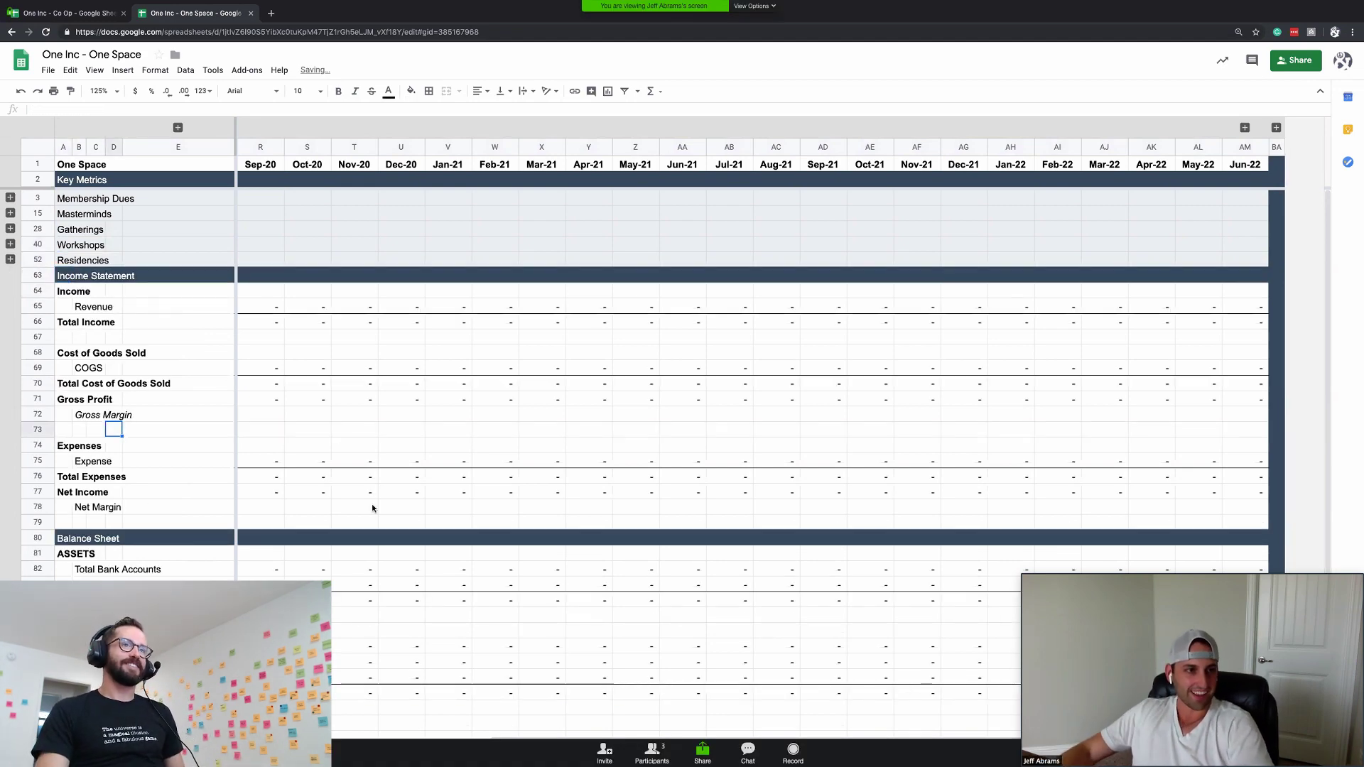
- Re-expand Membership Dues and reveal the hidden Lookupval through ChangeFactor columns
{"action": "left_click", "coordinate": [11, 198]}
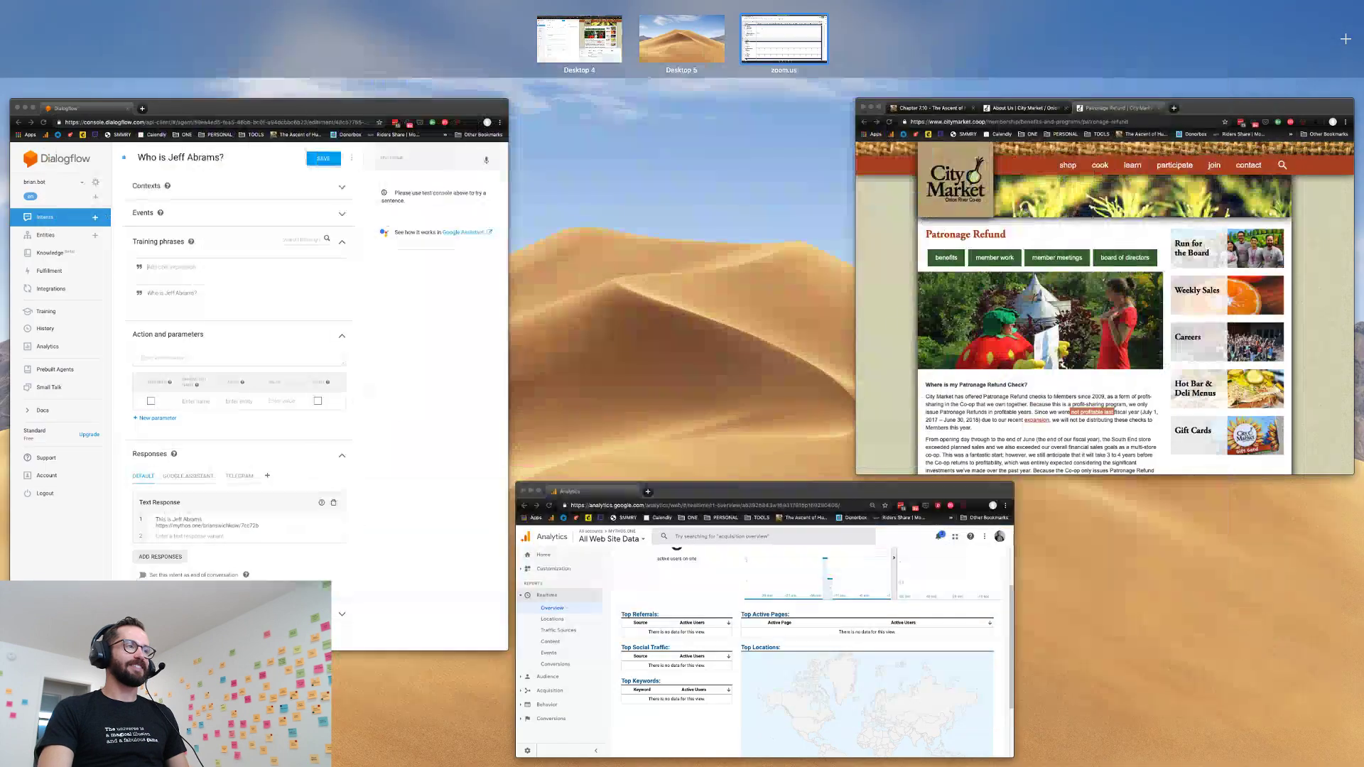
{"action": "key", "text": "Up"}
{"action": "key", "text": "Left"}
{"action": "key", "text": "Left"}
{"action": "key", "text": "Left"}
{"action": "key", "text": "Left"}
{"action": "key", "text": "Left"}
{"action": "key", "text": "Left"}
{"action": "key", "text": "Left"}
{"action": "key", "text": "Left"}
{"action": "key", "text": "Left"}
{"action": "key", "text": "Left"}
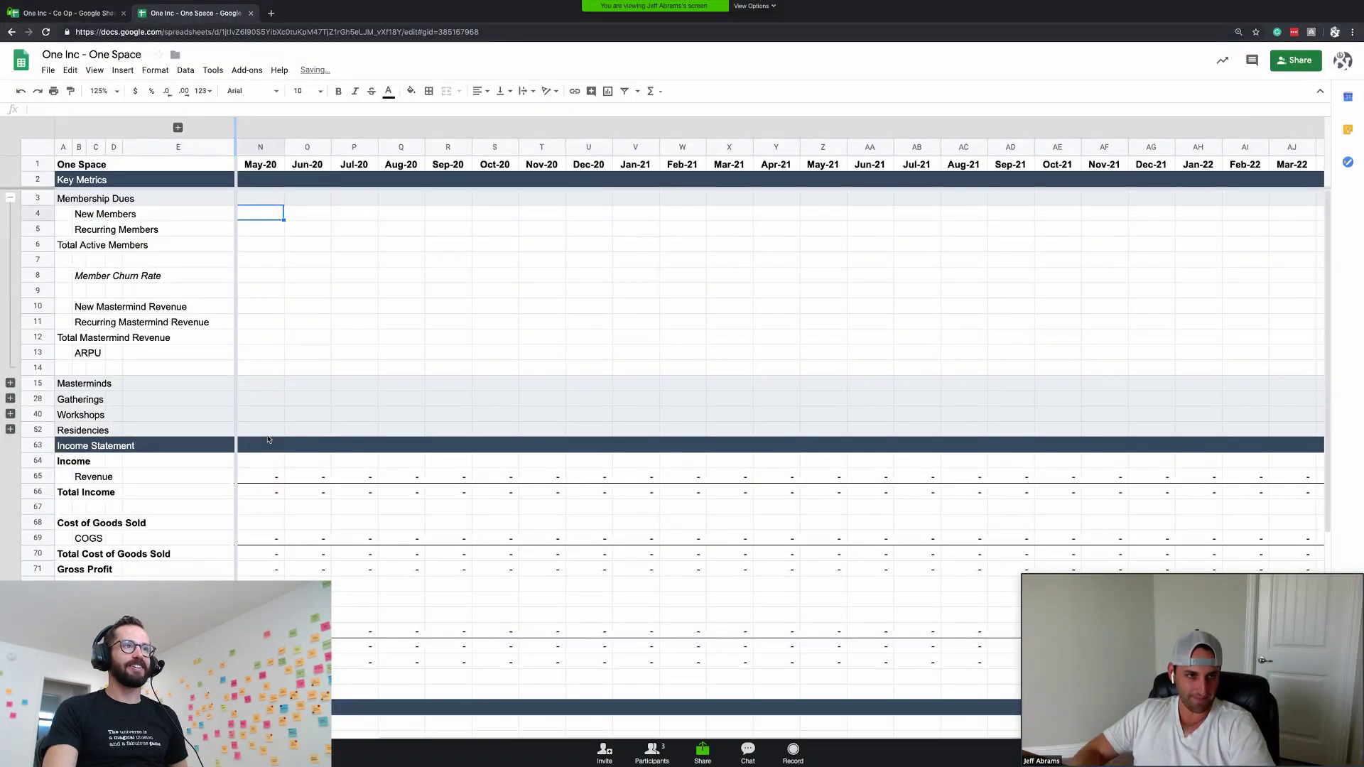
{"action": "key", "text": "Right"}
{"action": "key", "text": "Right"}
{"action": "key", "text": "Right"}
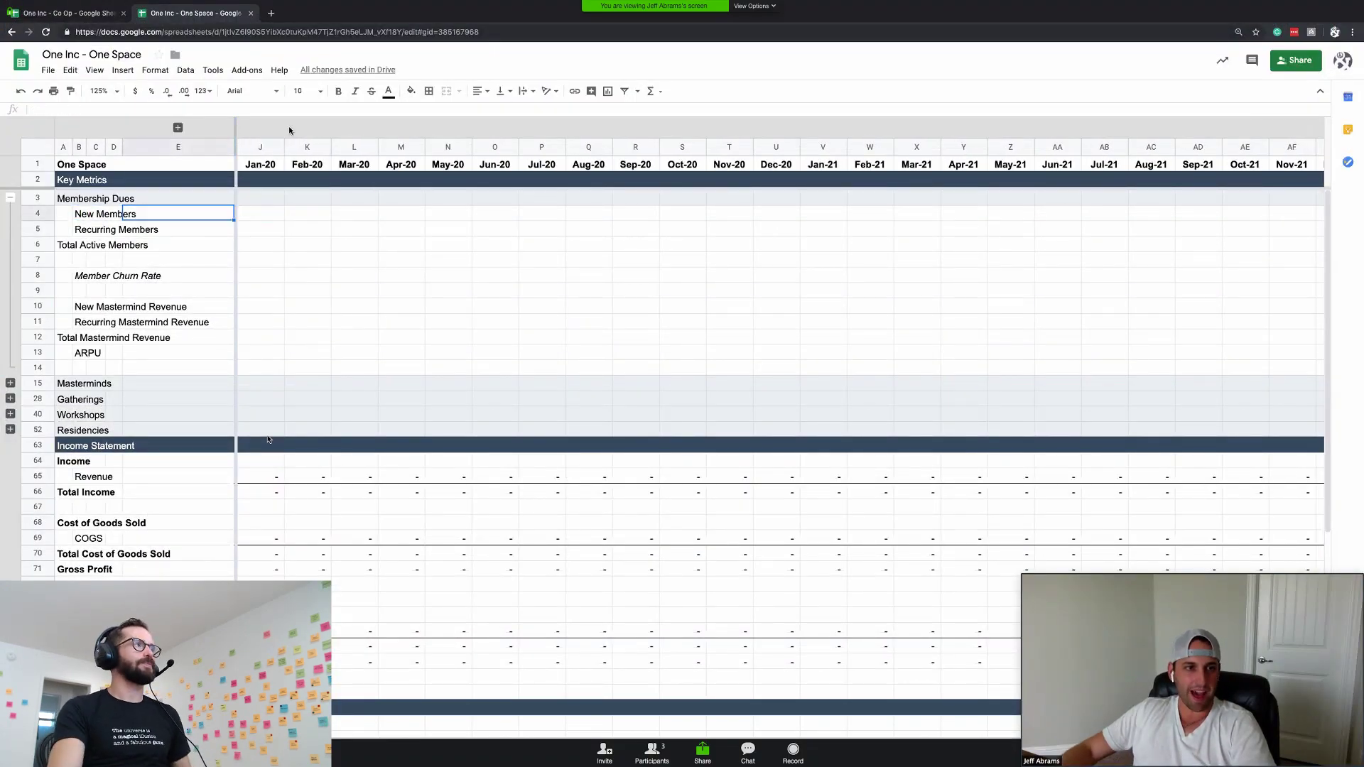
{"action": "left_click", "coordinate": [178, 128]}
{"action": "left_click", "coordinate": [390, 232]}
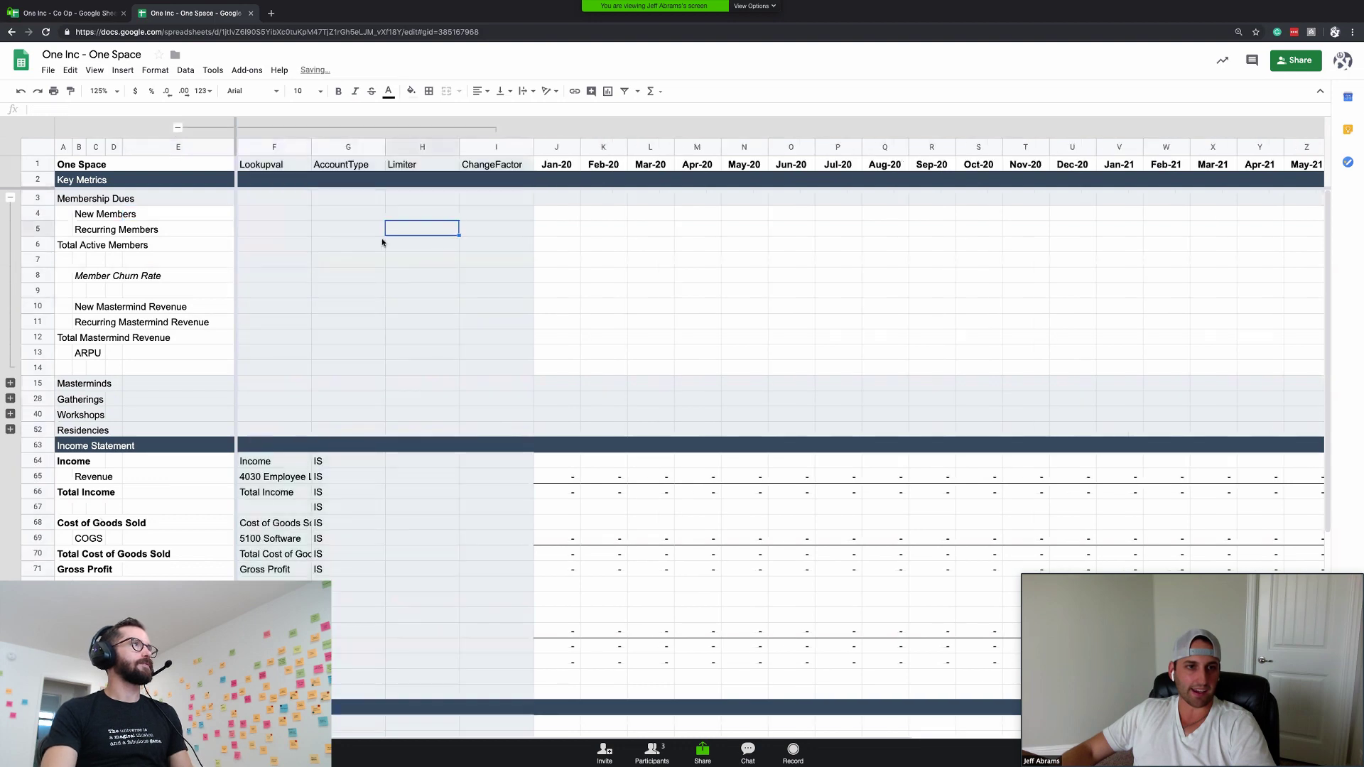
{"action": "left_click", "coordinate": [422, 212]}
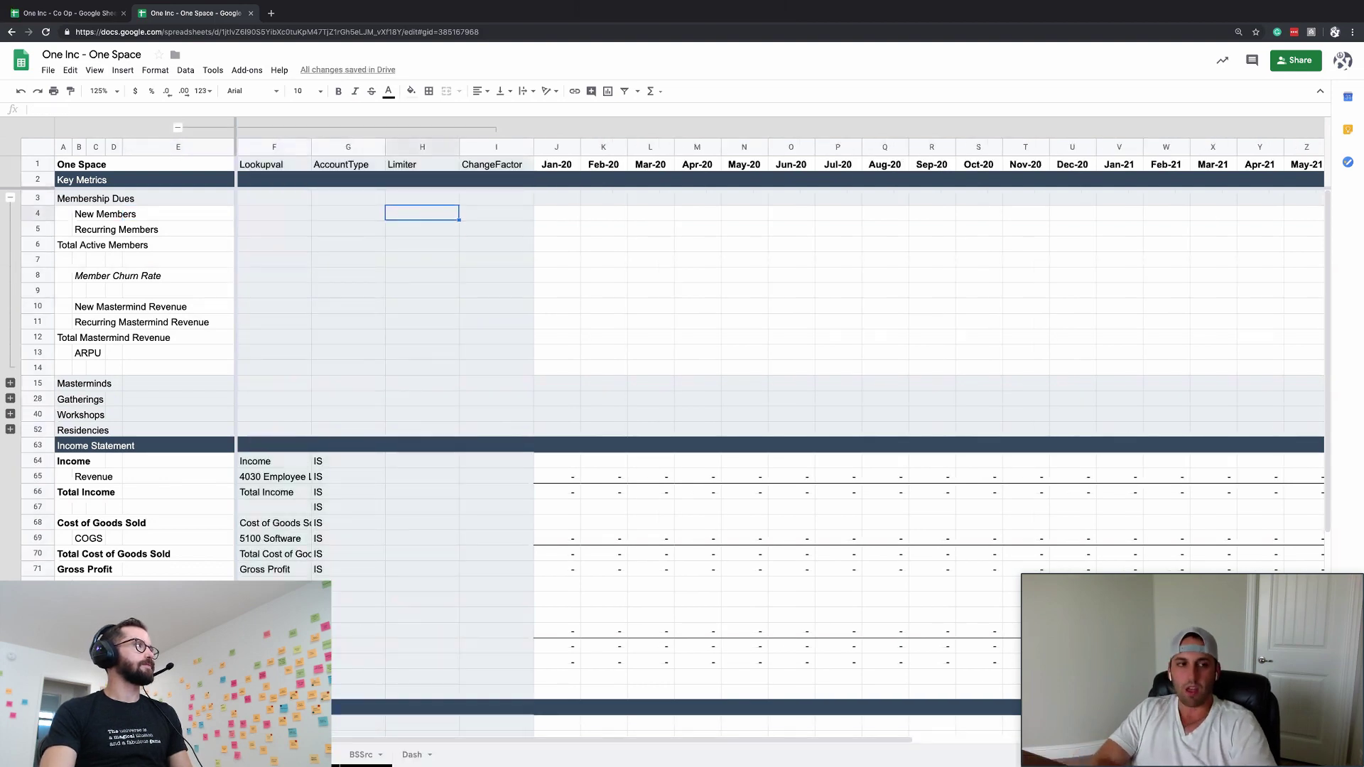
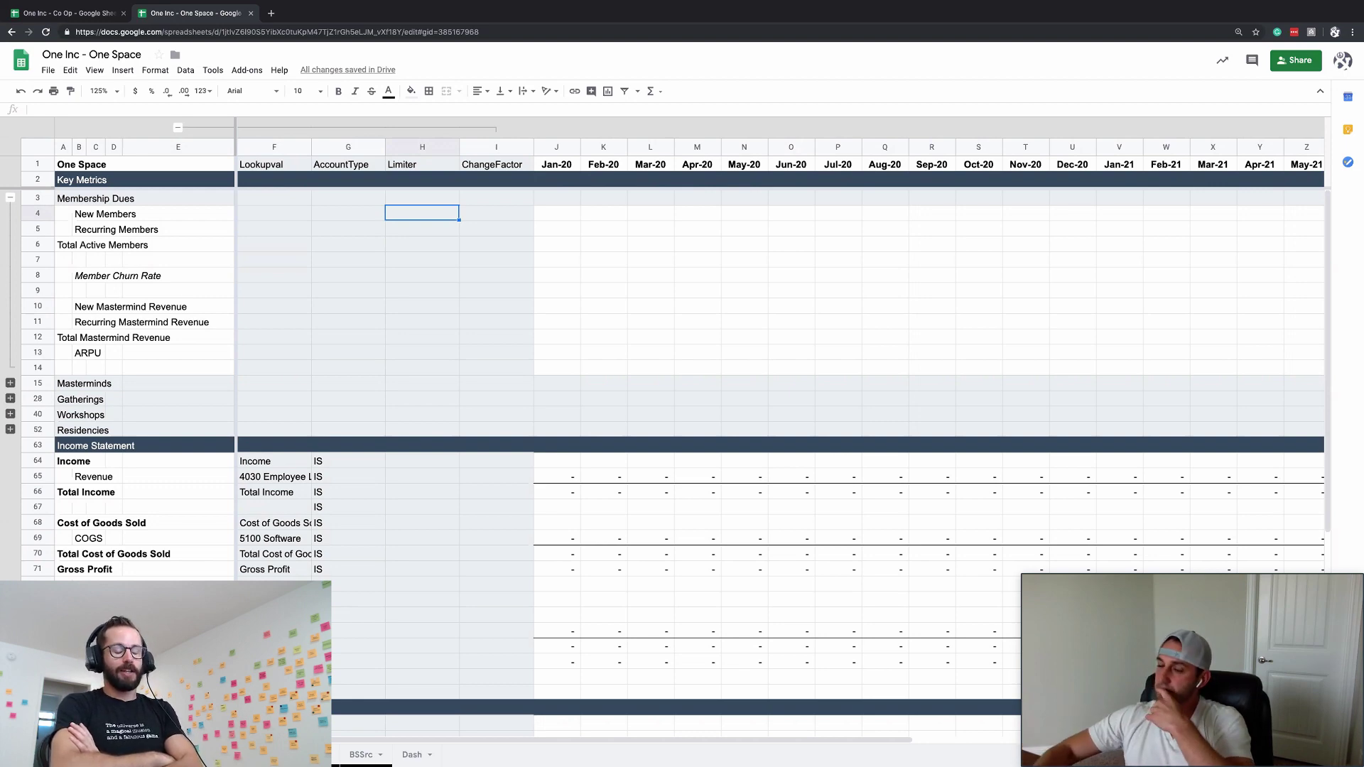
- Delete the empty row 7 above Member Churn Rate
{"action": "left_click", "coordinate": [419, 229]}
{"action": "left_click", "coordinate": [413, 263]}
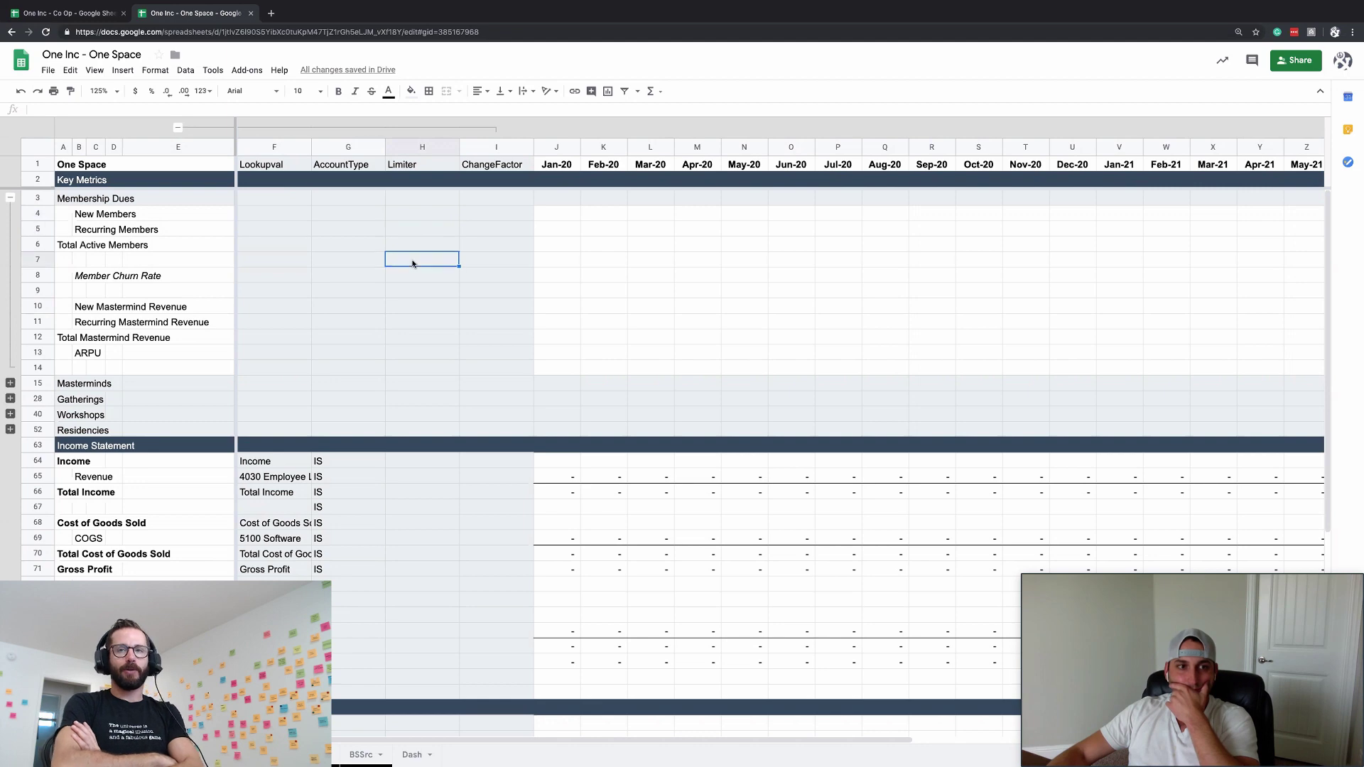
{"action": "left_click", "coordinate": [417, 234]}
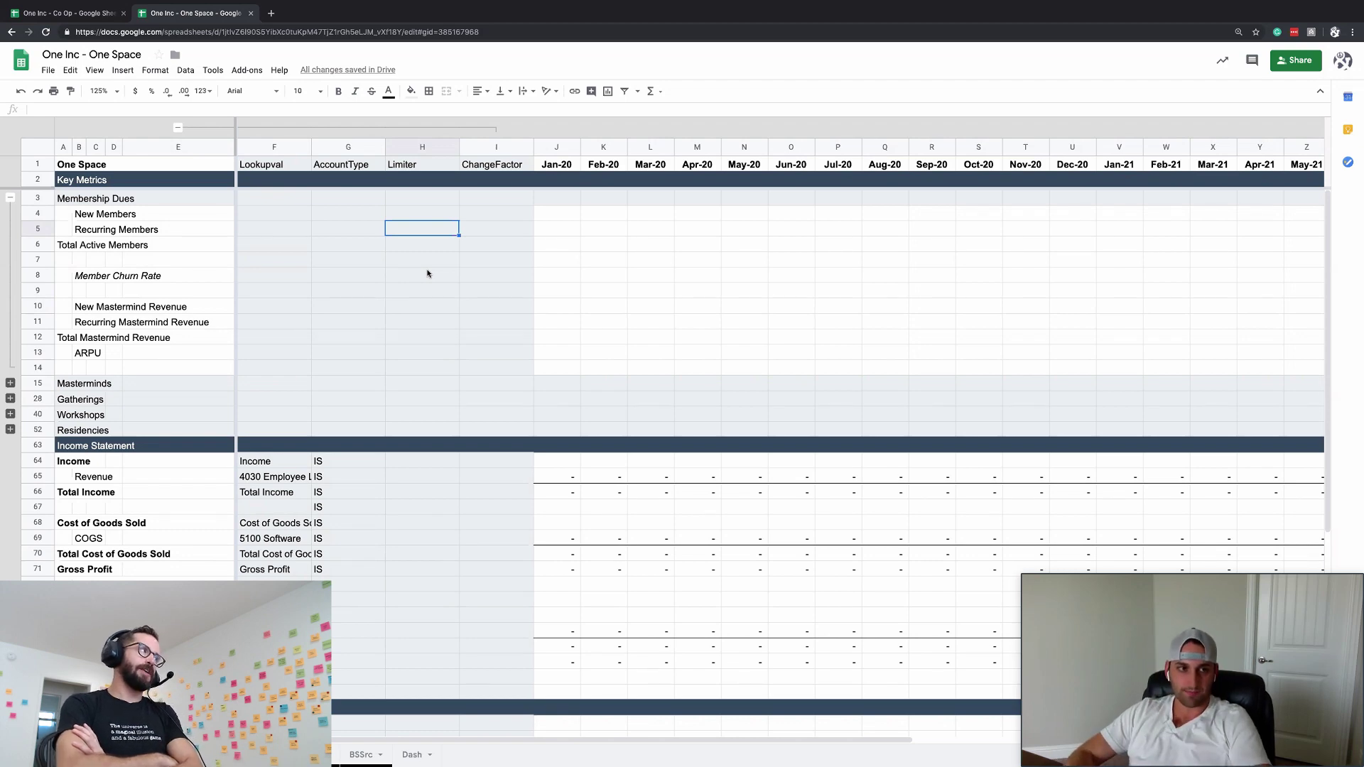
{"action": "key", "text": "Down"}
{"action": "key", "text": "Down"}
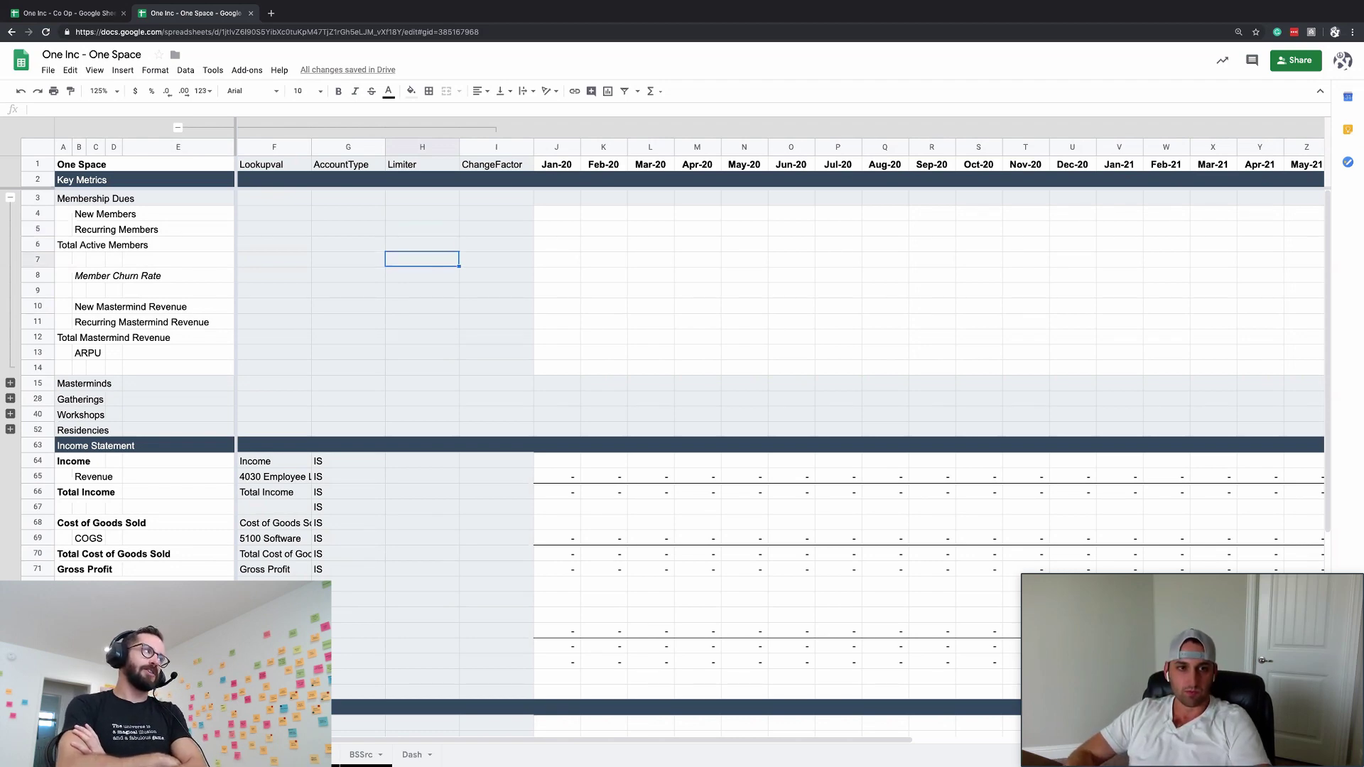
{"action": "key", "text": "super+alt+minus"}
{"action": "key", "text": "Down"}
{"action": "key", "text": "Down"}
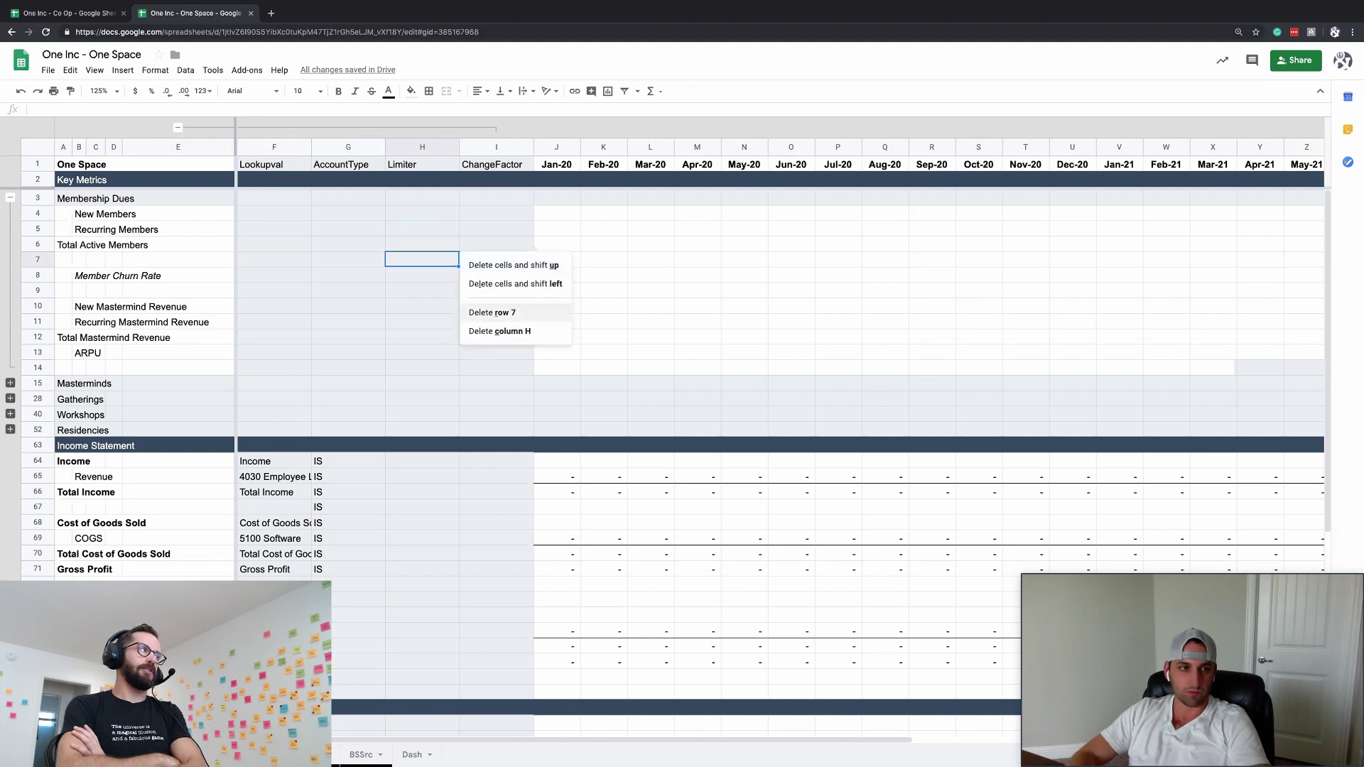
{"action": "key", "text": "Return"}
{"action": "key", "text": "Right"}
{"action": "key", "text": "Right"}
- Enter Jan-20 churn as 0%, in Percent format with no decimals, in italics
{"action": "type", "text": "0%"}
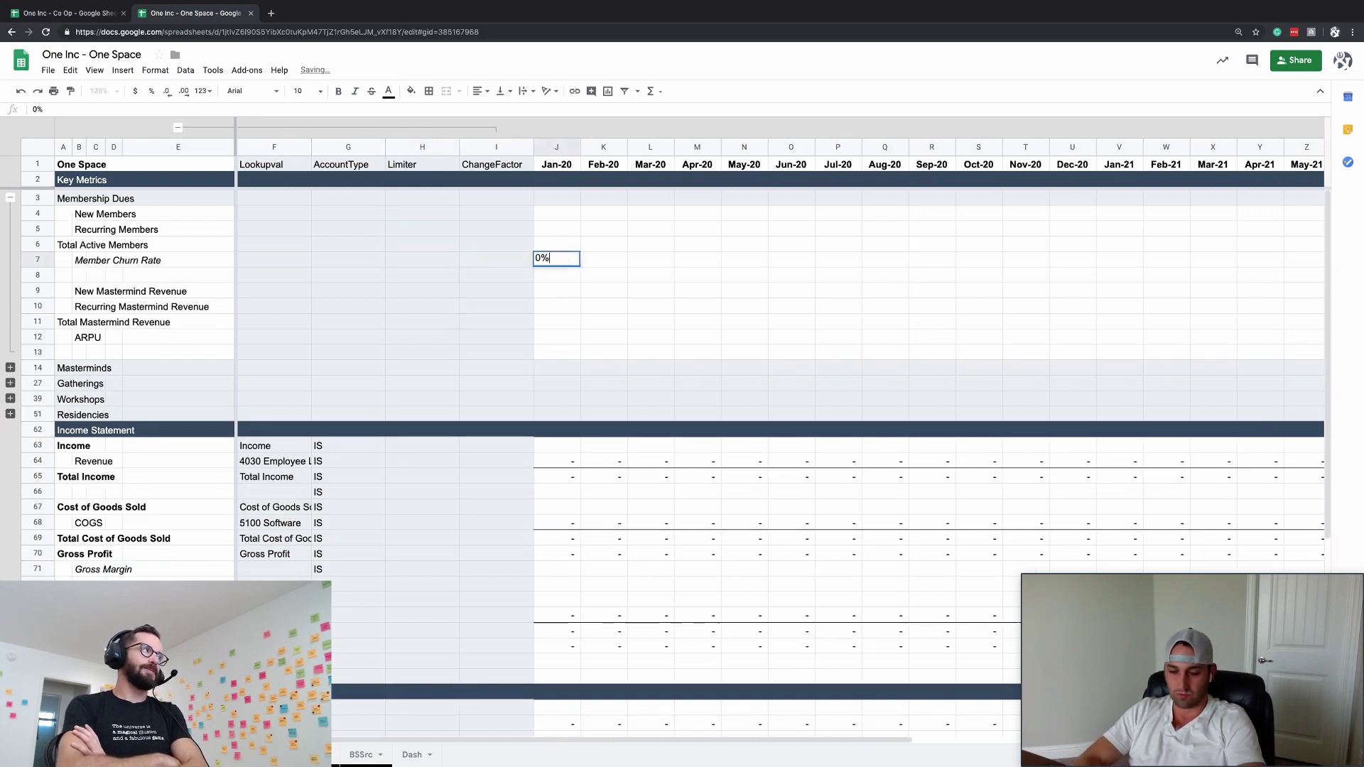
{"action": "key", "text": "Return"}
{"action": "key", "text": "Up"}
{"action": "left_click", "coordinate": [201, 92]}
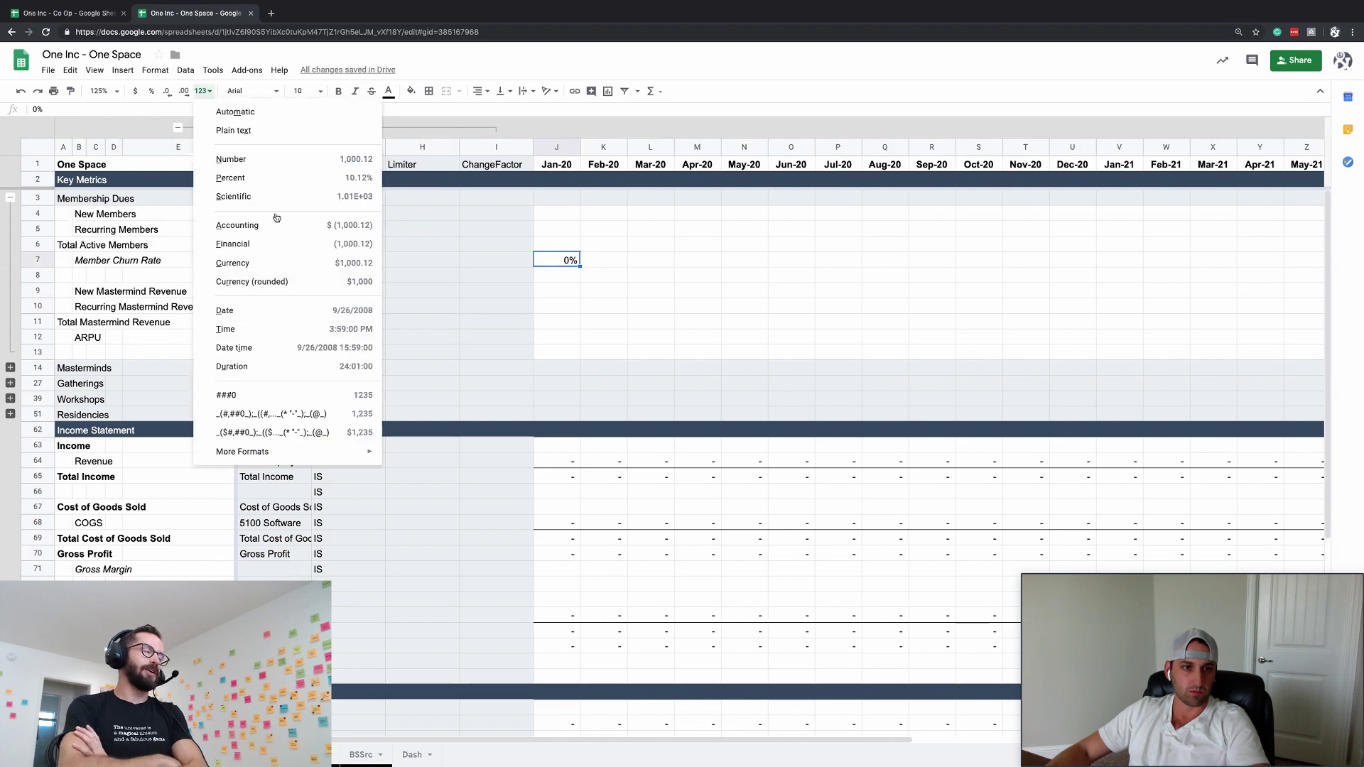
{"action": "left_click", "coordinate": [287, 178]}
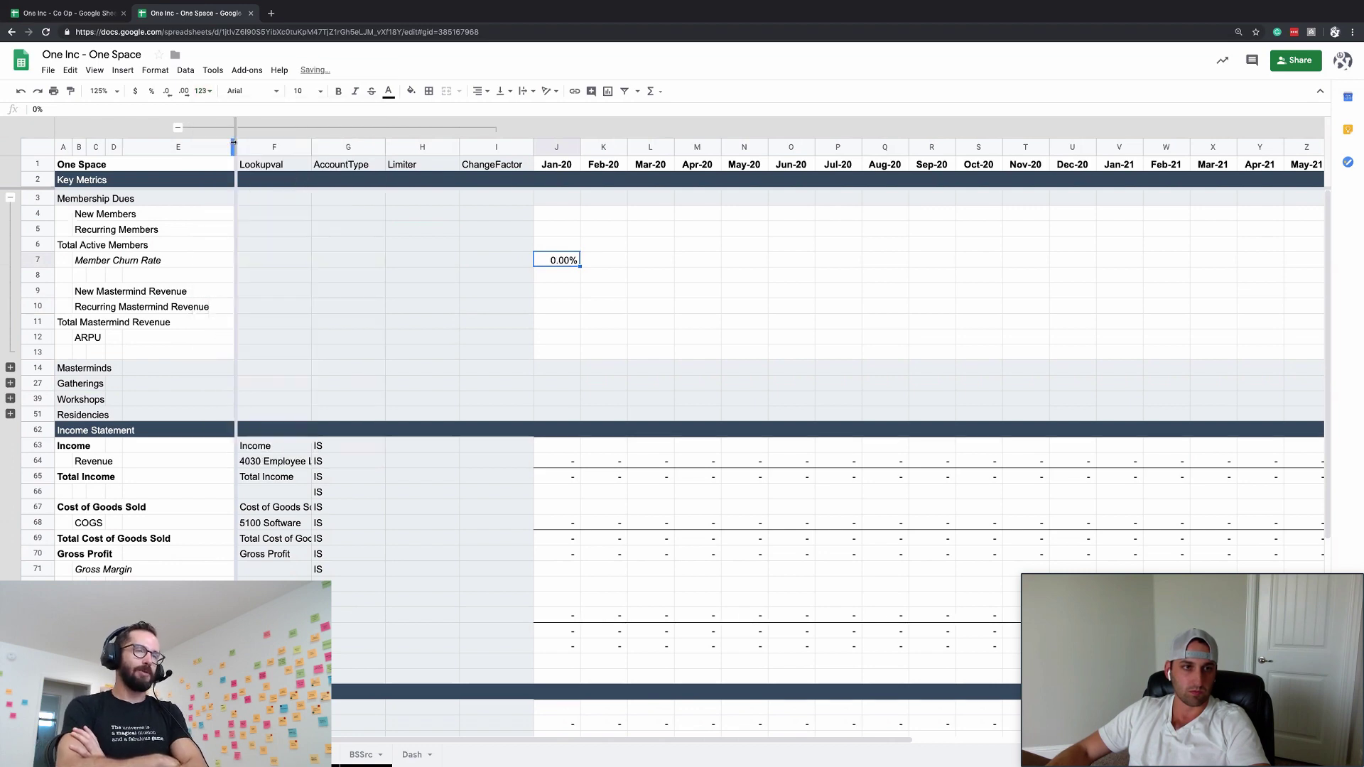
{"action": "left_click", "coordinate": [169, 97]}
{"action": "left_click", "coordinate": [169, 97]}
{"action": "key", "text": "ctrl+i"}
- Expand the Gatherings group to review its rows, then collapse it again
{"action": "key", "text": "Up"}
{"action": "key", "text": "Up"}
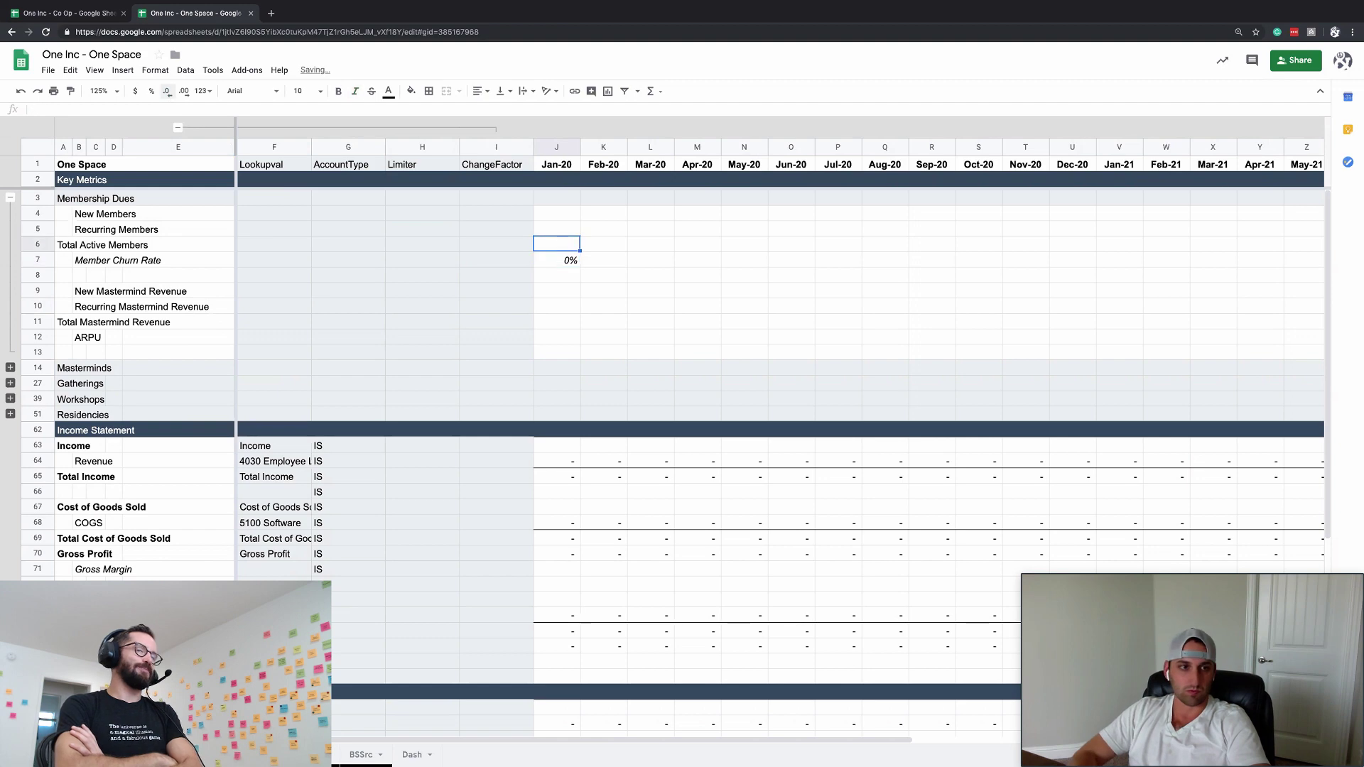
{"action": "key", "text": "Left"}
{"action": "key", "text": "Left"}
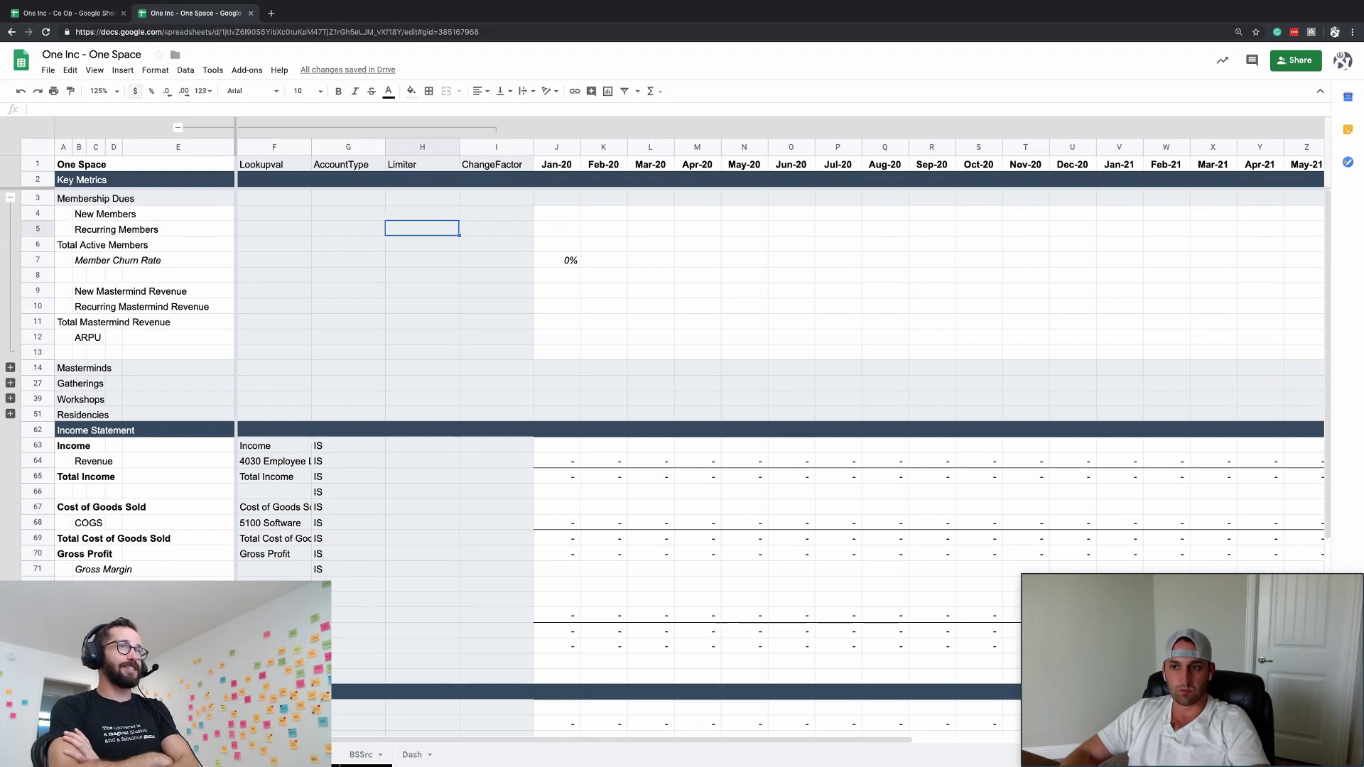
{"action": "type", "text": "70"}
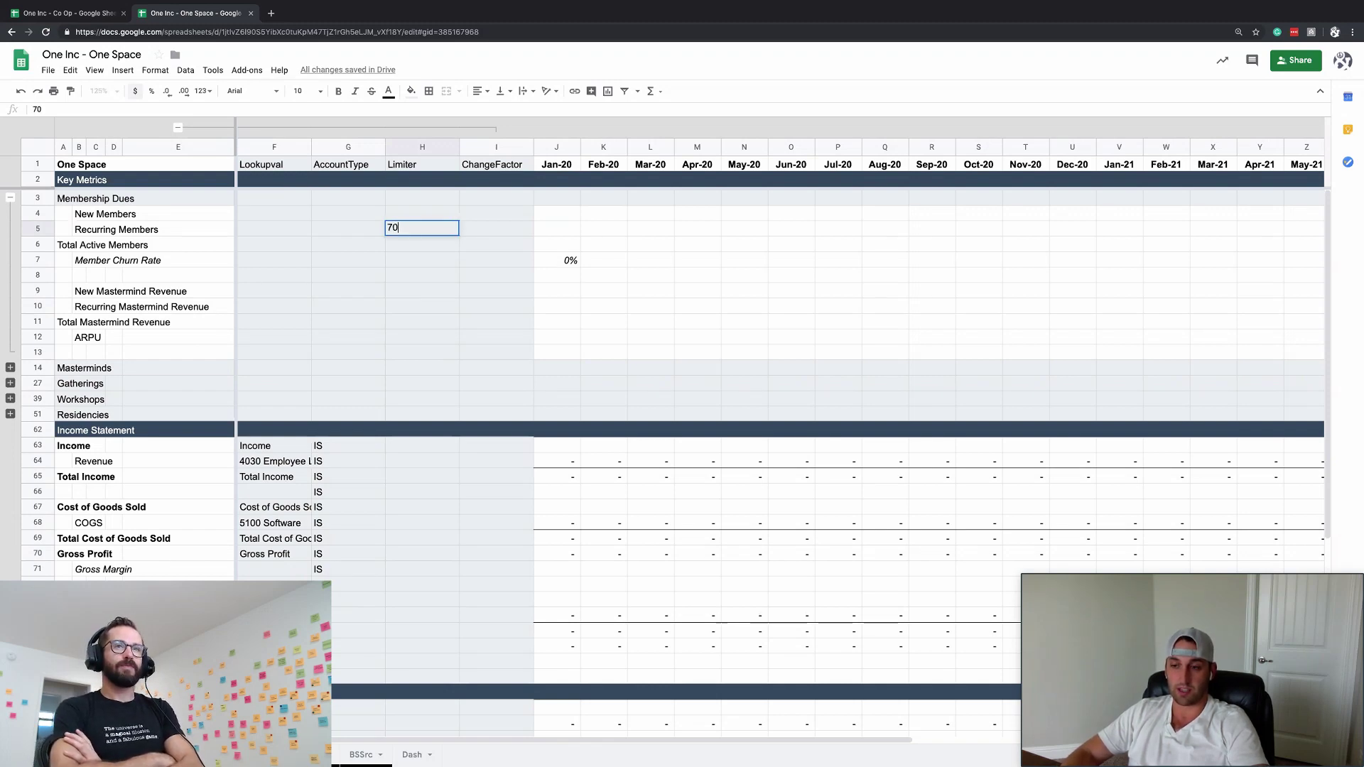
{"action": "key", "text": "Escape"}
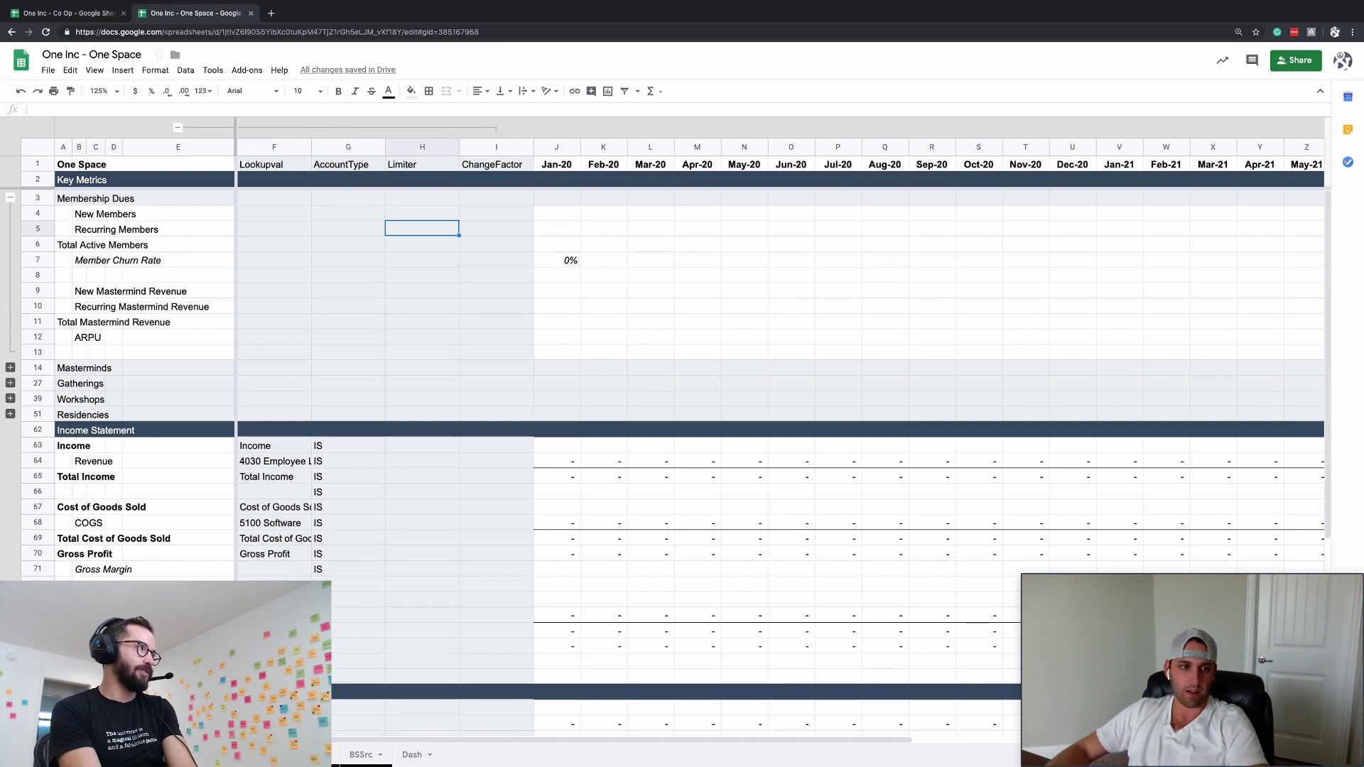
{"action": "left_click", "coordinate": [10, 383]}
{"action": "left_click", "coordinate": [274, 445]}
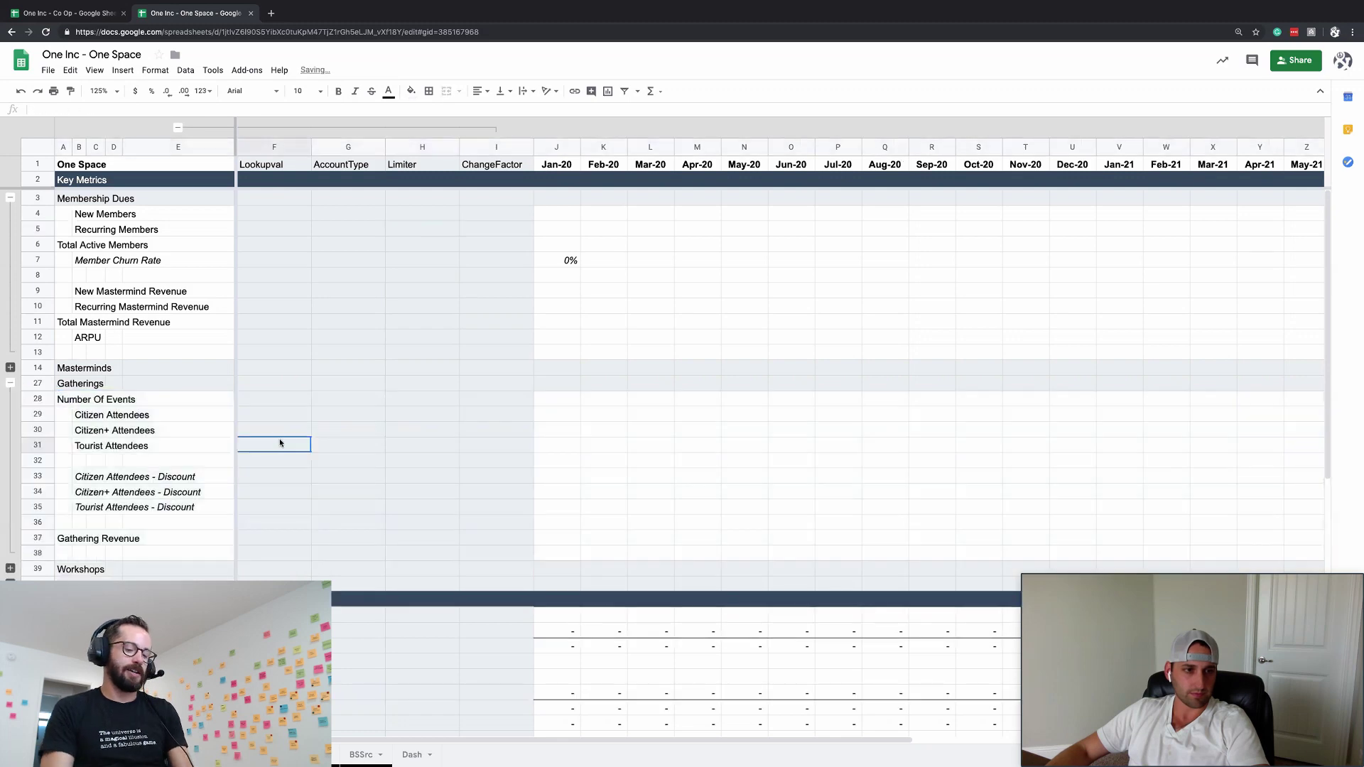
{"action": "left_click", "coordinate": [348, 430]}
{"action": "left_click", "coordinate": [304, 505]}
{"action": "left_click", "coordinate": [9, 382]}
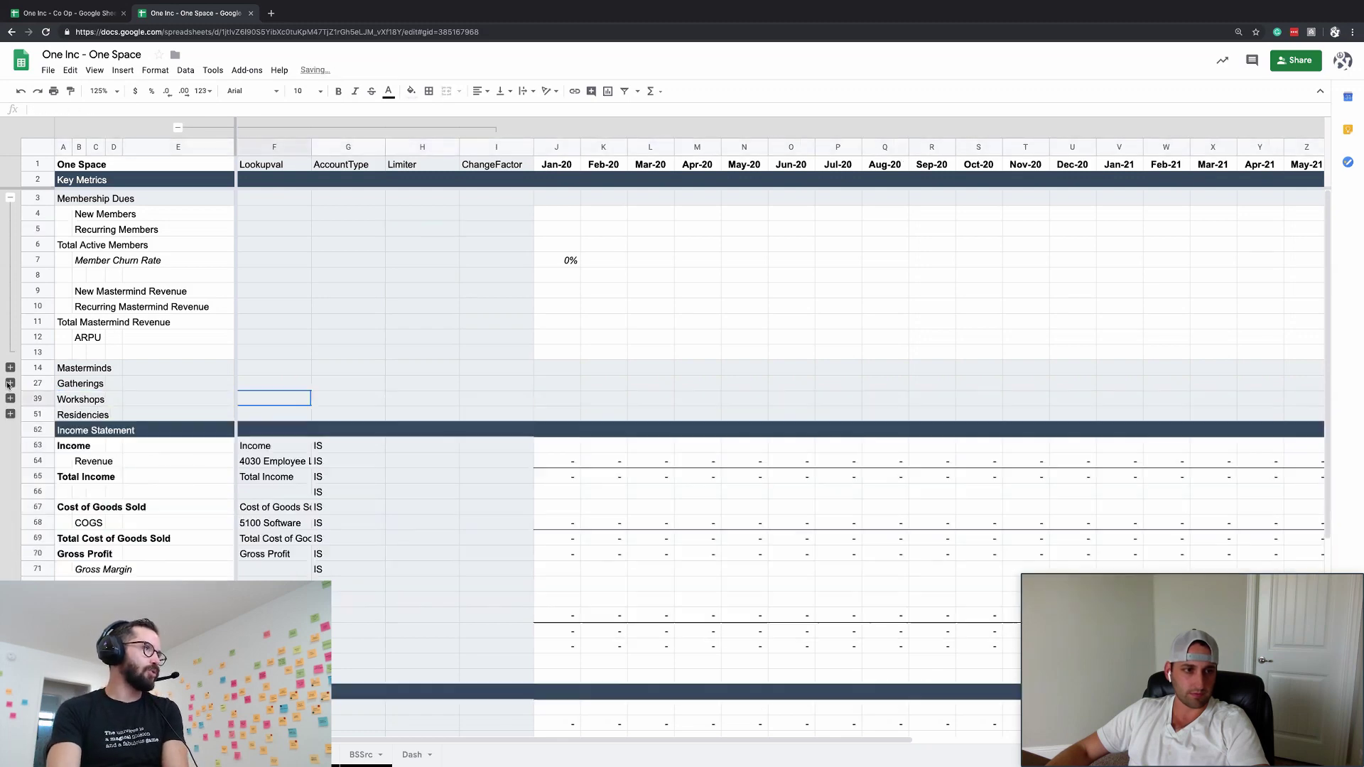
- Set the Recurring Members Limiter to 70
{"action": "left_click", "coordinate": [346, 229]}
{"action": "left_click", "coordinate": [426, 228]}
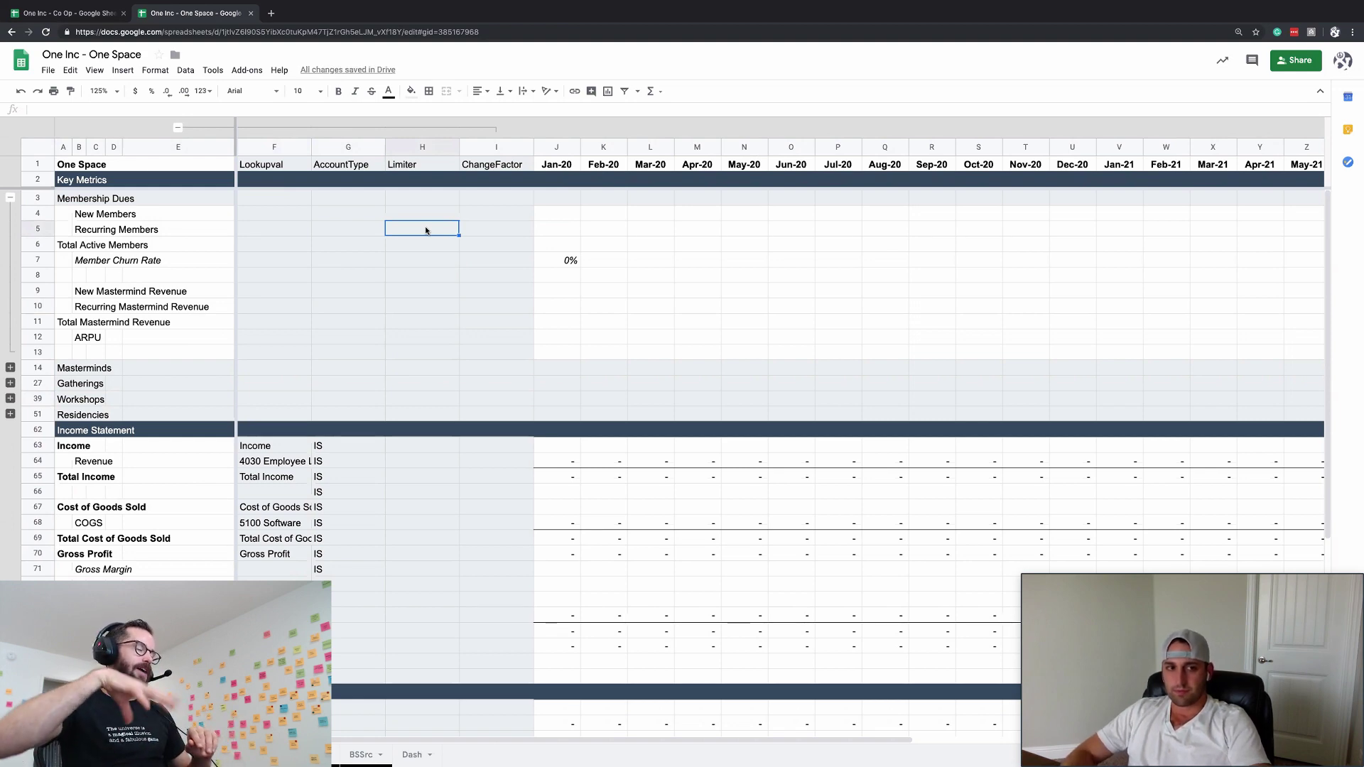
{"action": "type", "text": "70"}
{"action": "left_click", "coordinate": [556, 213]}
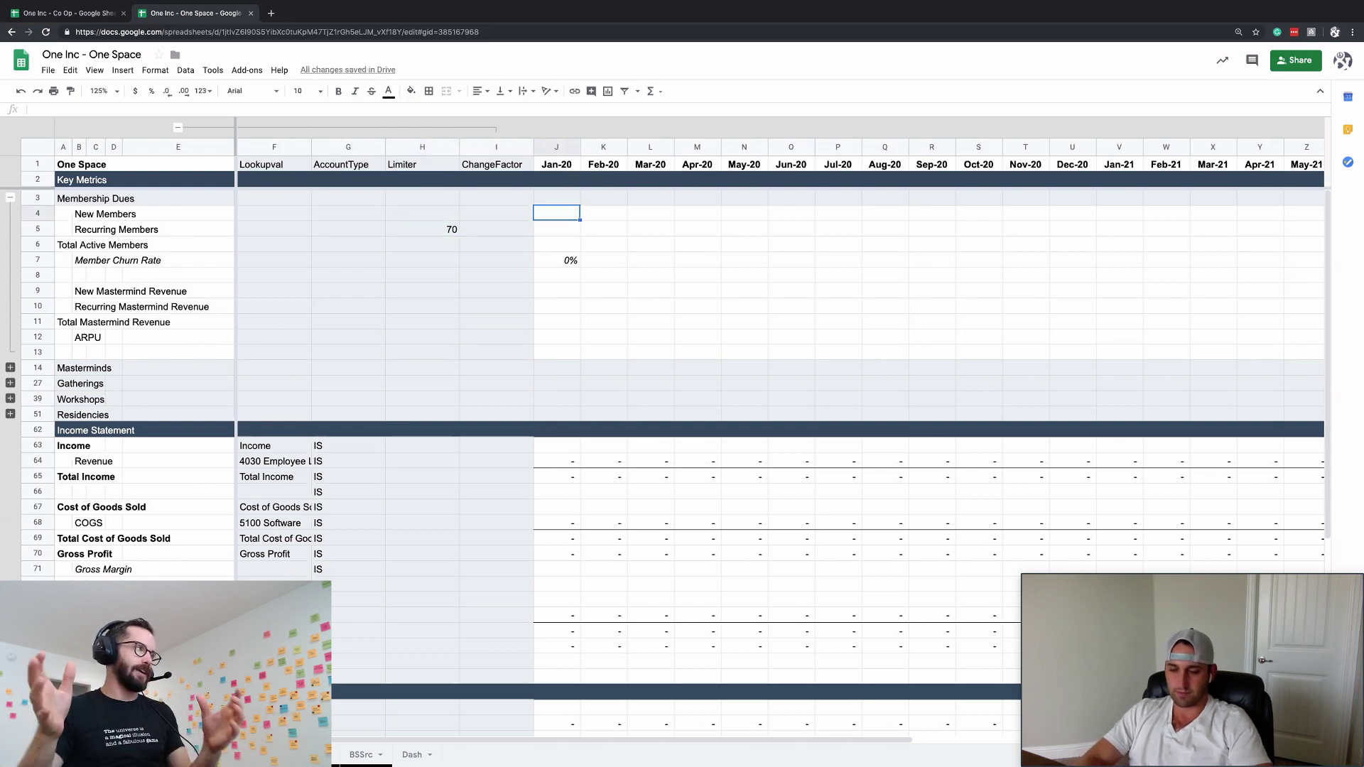
- Give New Members a change factor of 5 via =ChangeFactor, filled across every month
{"action": "type", "text": "=ChangeFactor"}
{"action": "key", "text": "Return"}
{"action": "key", "text": "Up"}
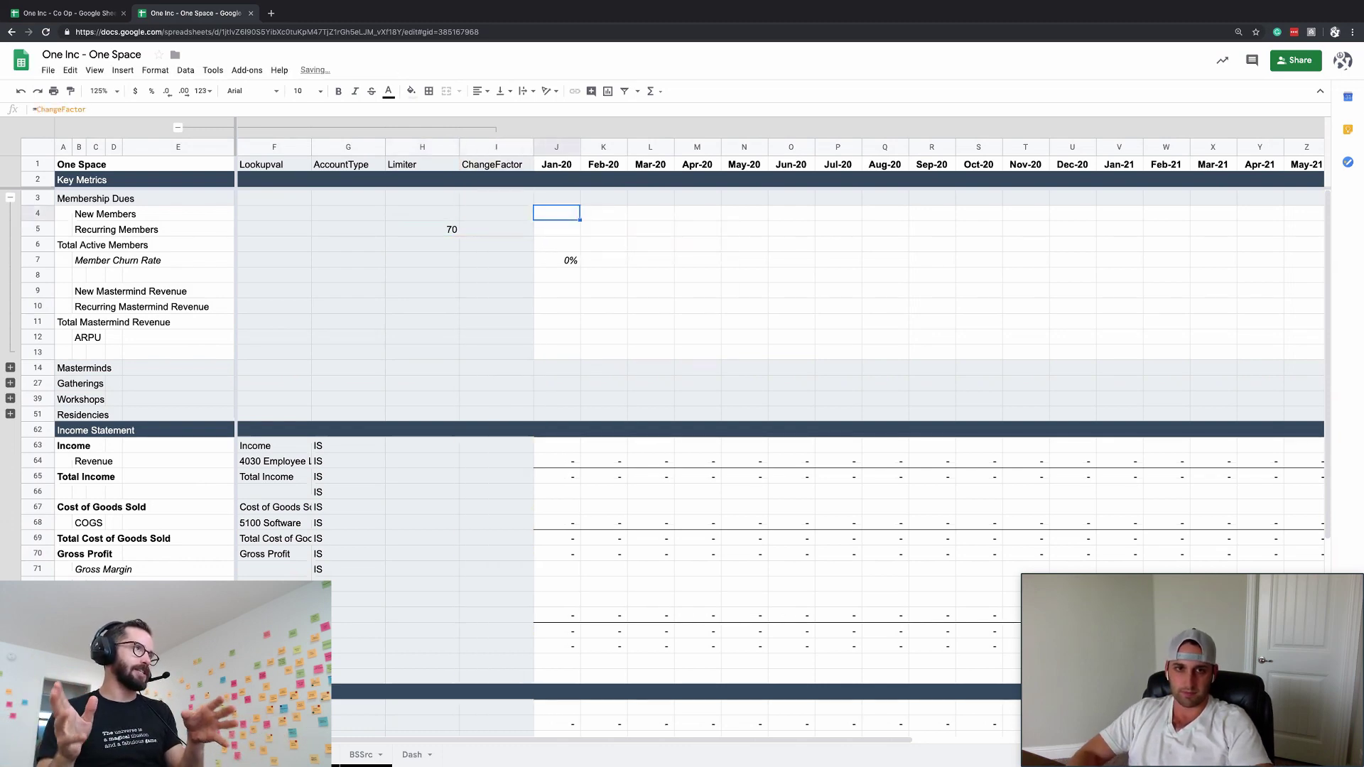
{"action": "left_click", "coordinate": [495, 213]}
{"action": "type", "text": "5"}
{"action": "key", "text": "Tab"}
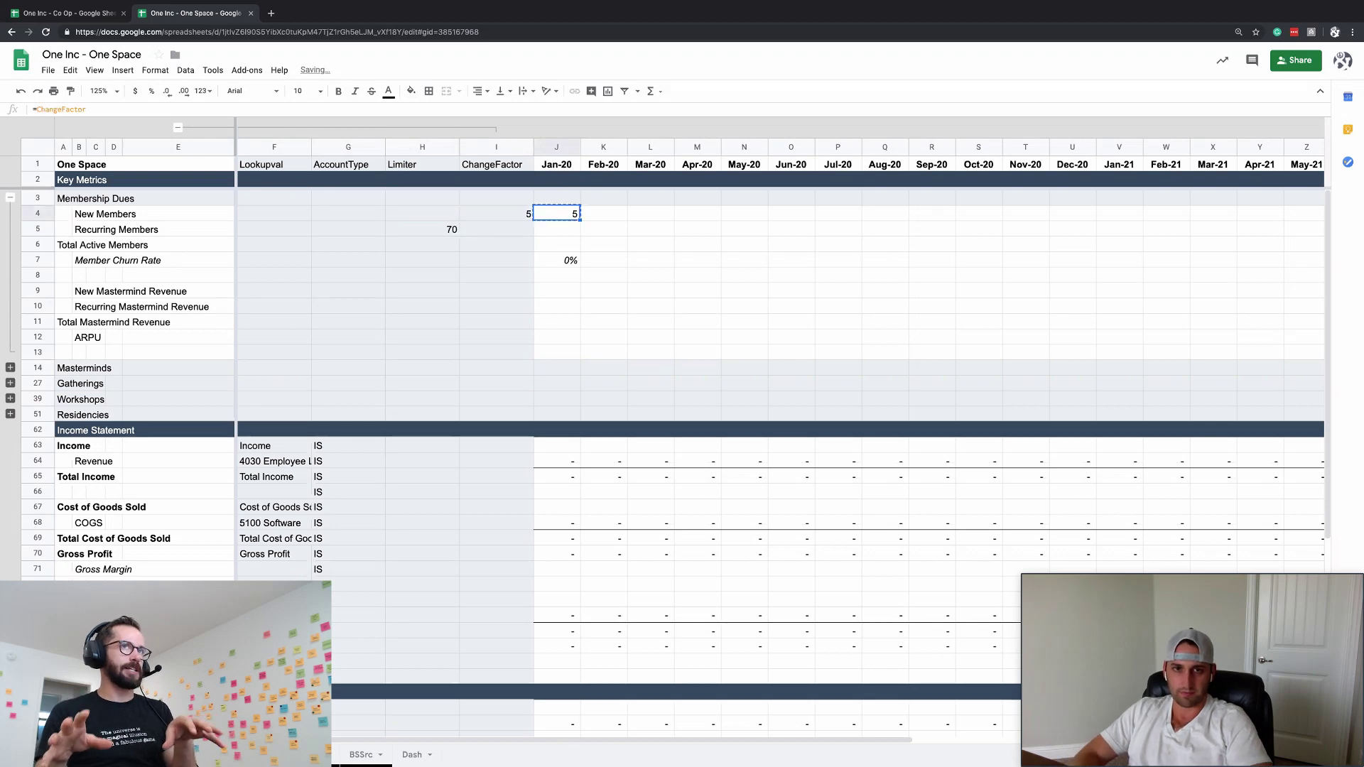
{"action": "key", "text": "super+Right"}
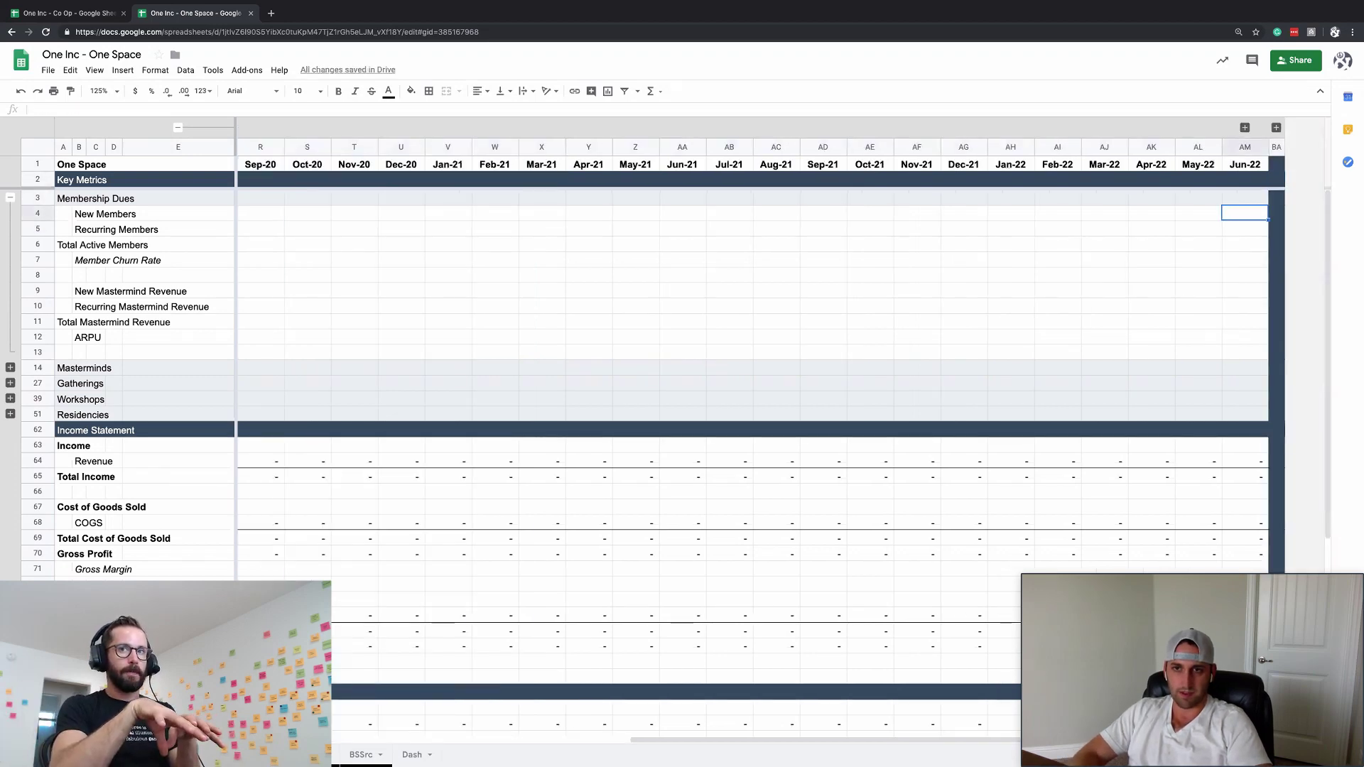
{"action": "key", "text": "super+shift+Left"}
{"action": "key", "text": "super+Return"}
- Enter the Jan-20 Recurring Members formula =I6*(1-J7)
{"action": "key", "text": "Left"}
{"action": "key", "text": "Left"}
{"action": "key", "text": "Down"}
{"action": "key", "text": "Right"}
{"action": "key", "text": "Right"}
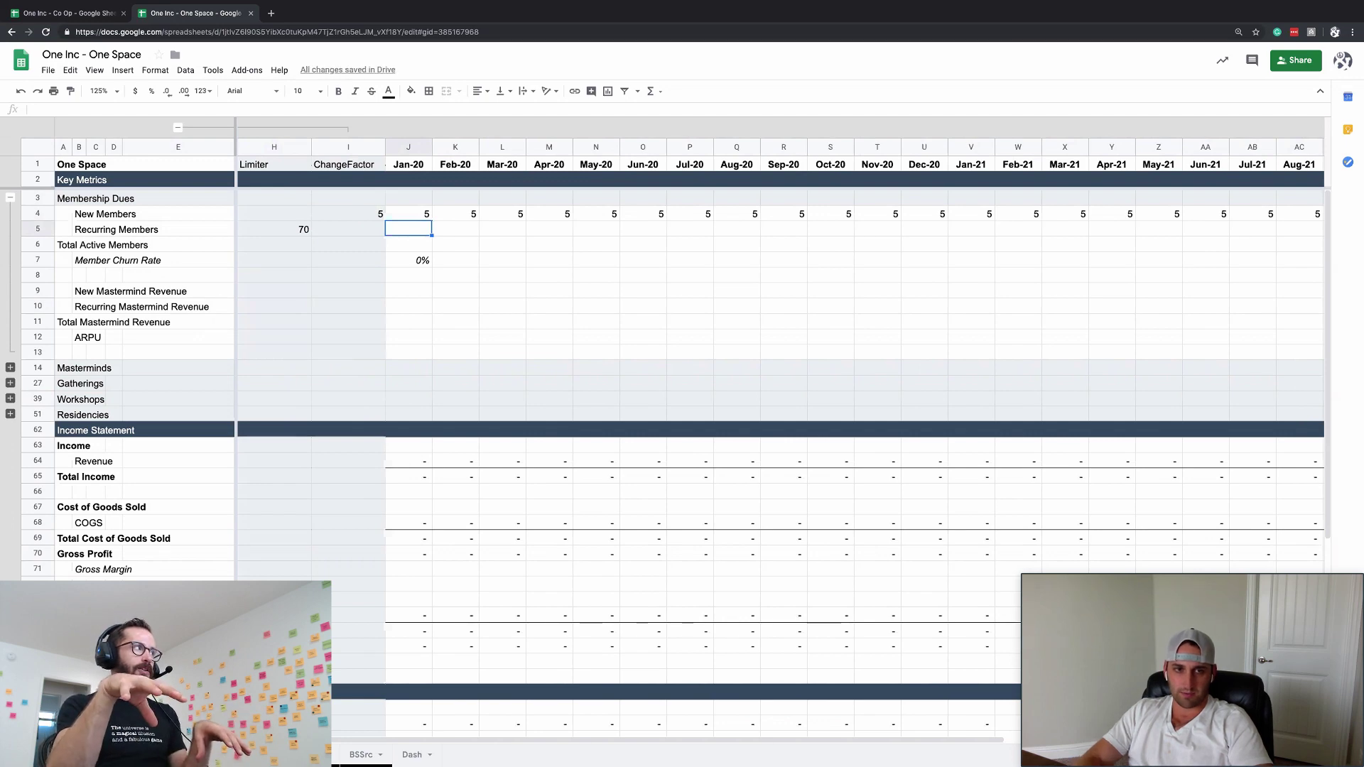
{"action": "type", "text": "="}
{"action": "key", "text": "Left"}
{"action": "key", "text": "Down"}
{"action": "type", "text": "+"}
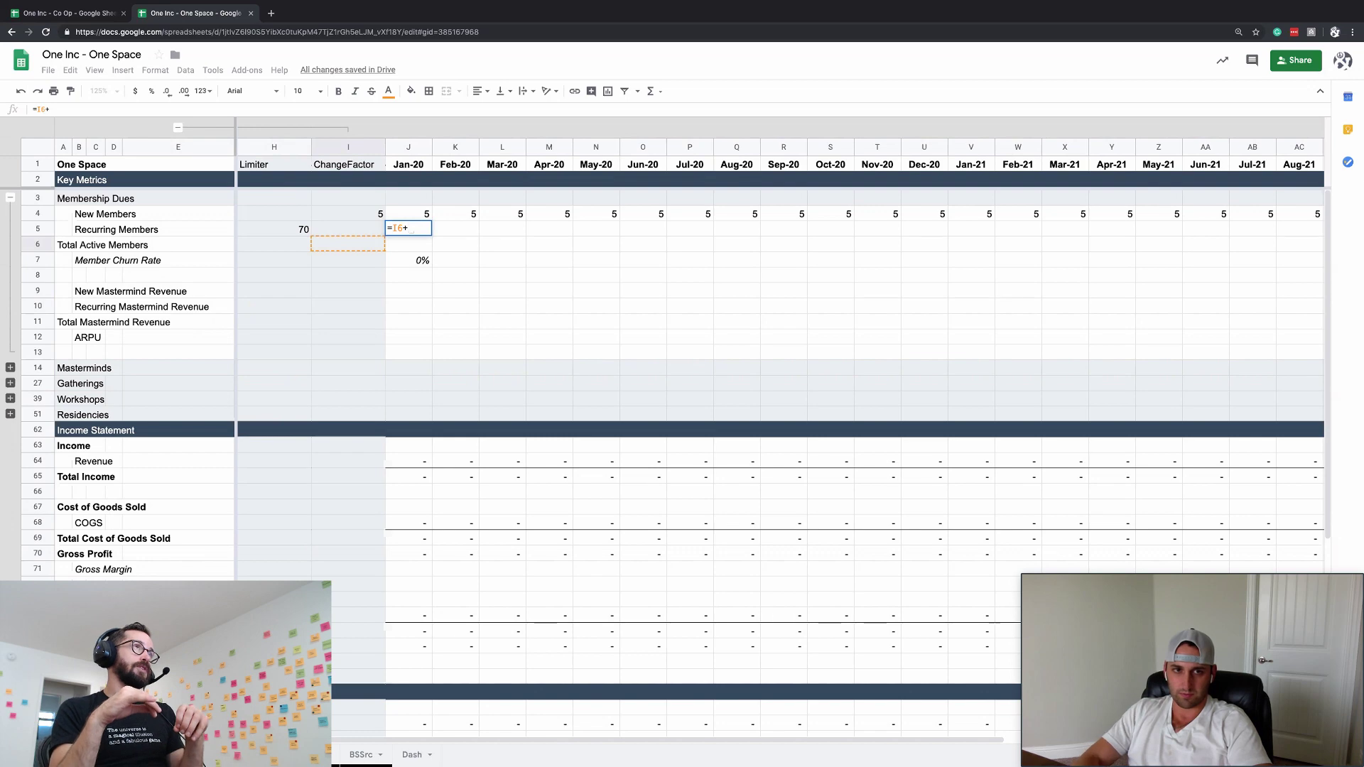
{"action": "key", "text": "BackSpace"}
{"action": "key", "text": "BackSpace"}
{"action": "type", "text": "6"}
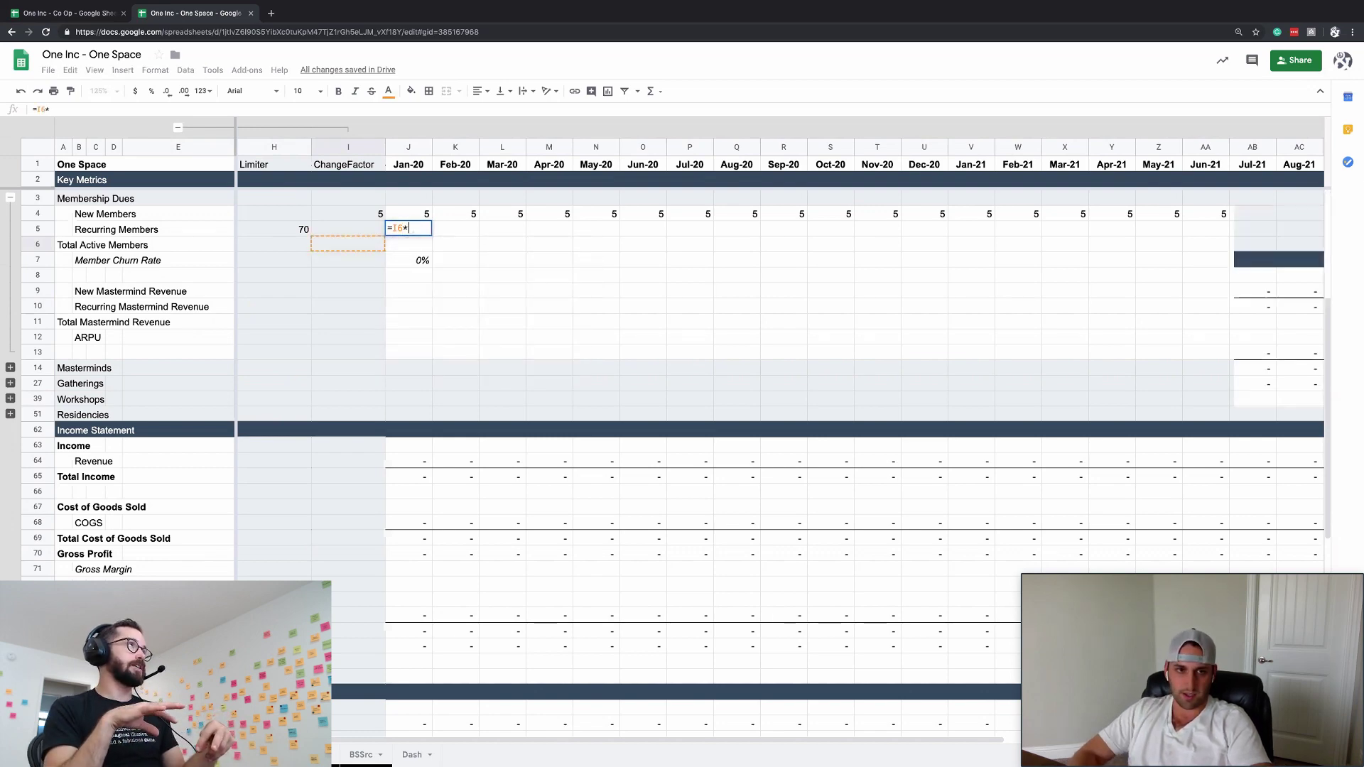
{"action": "key", "text": "alt+shift+Up"}
{"action": "key", "text": "Escape"}
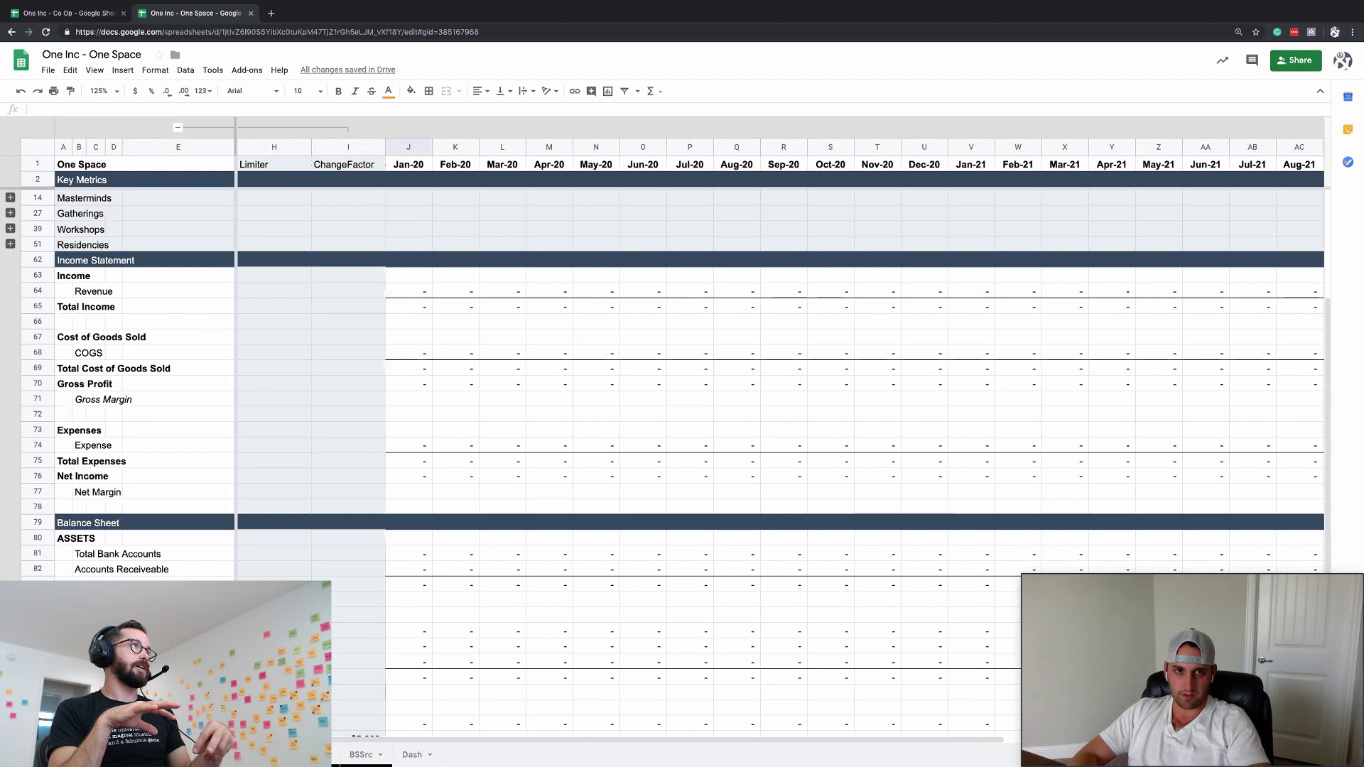
{"action": "key", "text": "alt+shift+Down"}
{"action": "type", "text": "=I6"}
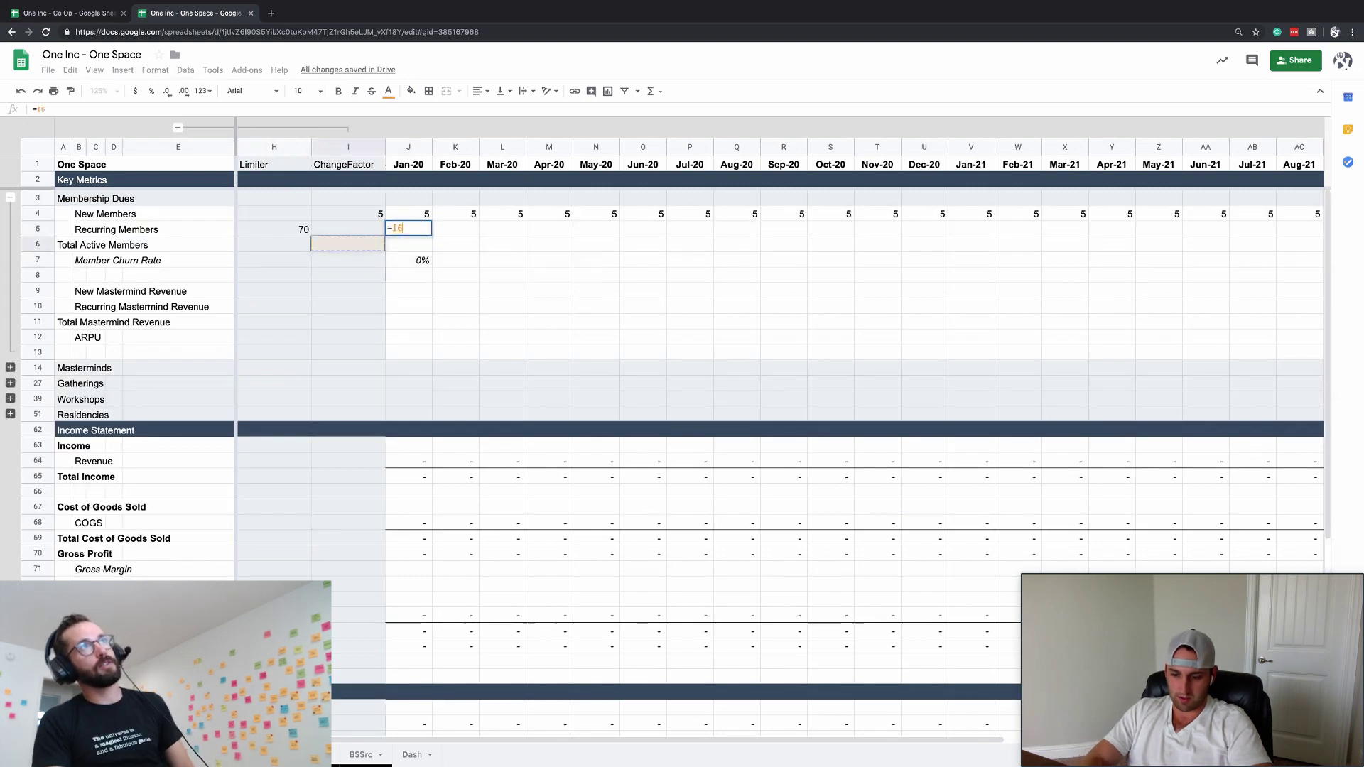
{"action": "type", "text": "*("}
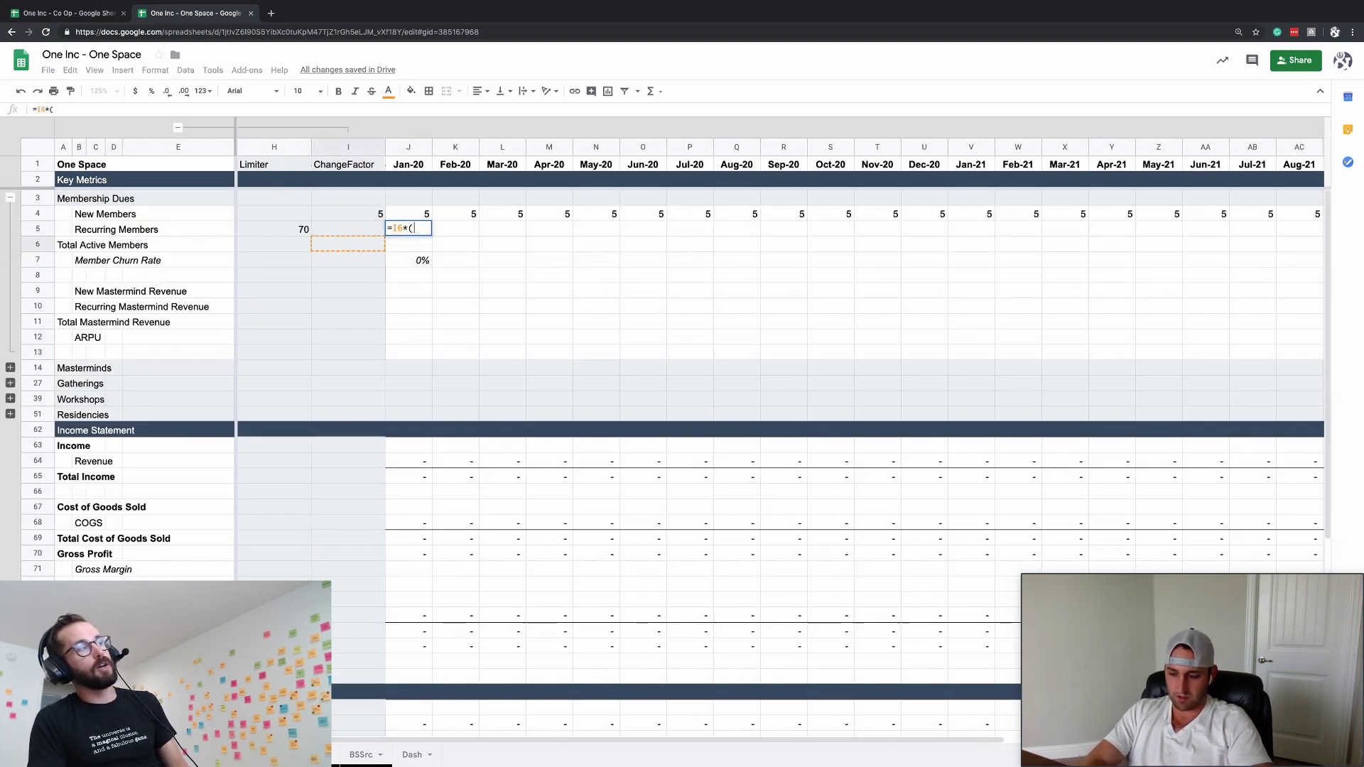
{"action": "type", "text": "1-J7"}
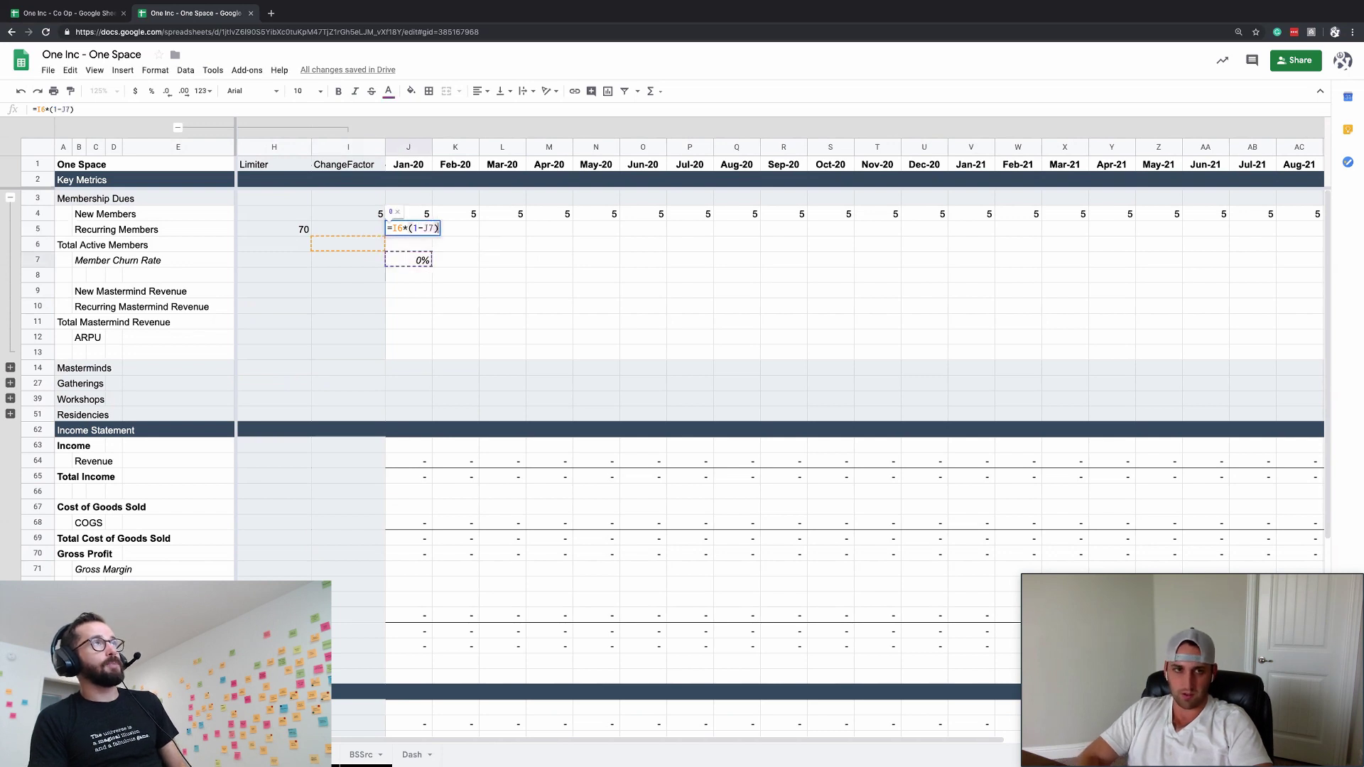
{"action": "key", "text": "Return"}
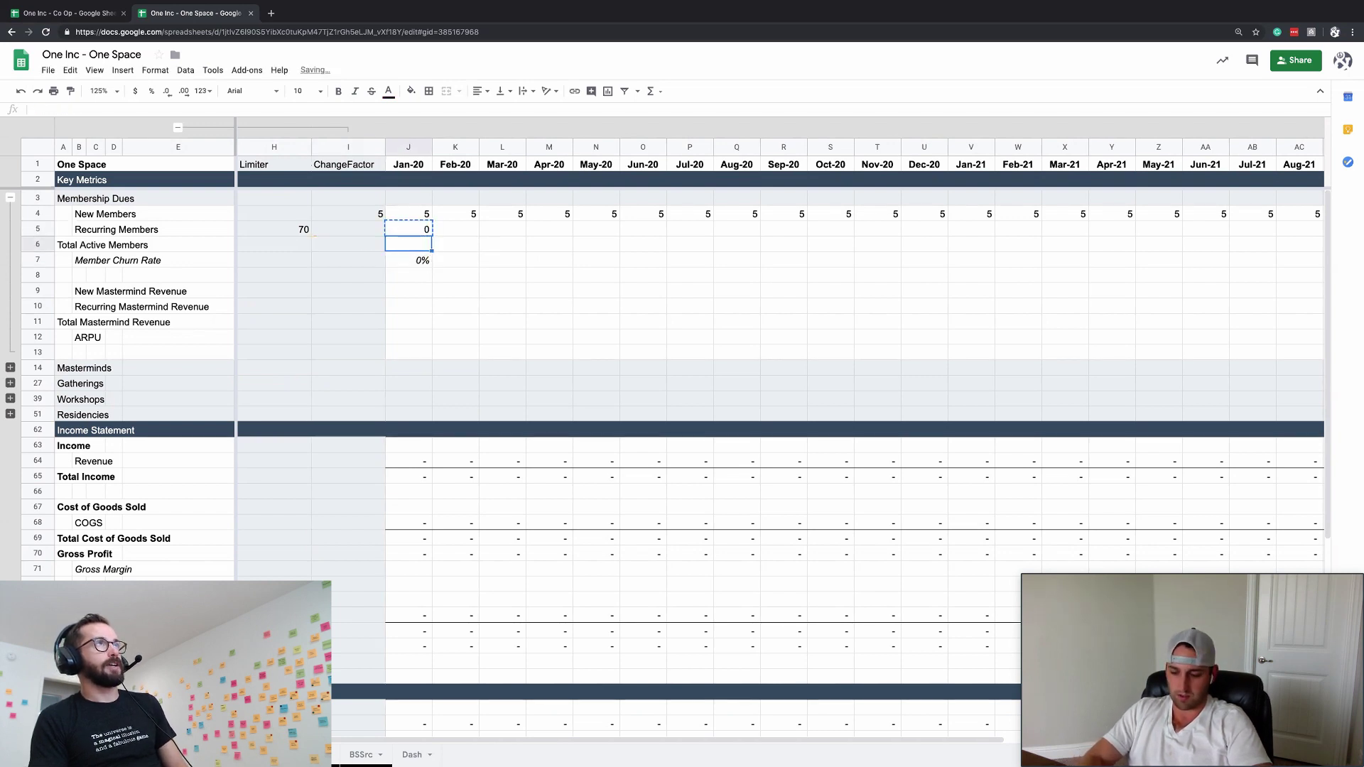
- Enter a SUBTOTAL(9,…) formula for Jan-20 Total Active Members
{"action": "type", "text": "=subt"}
{"action": "key", "text": "Tab"}
{"action": "type", "text": "9,J5"}
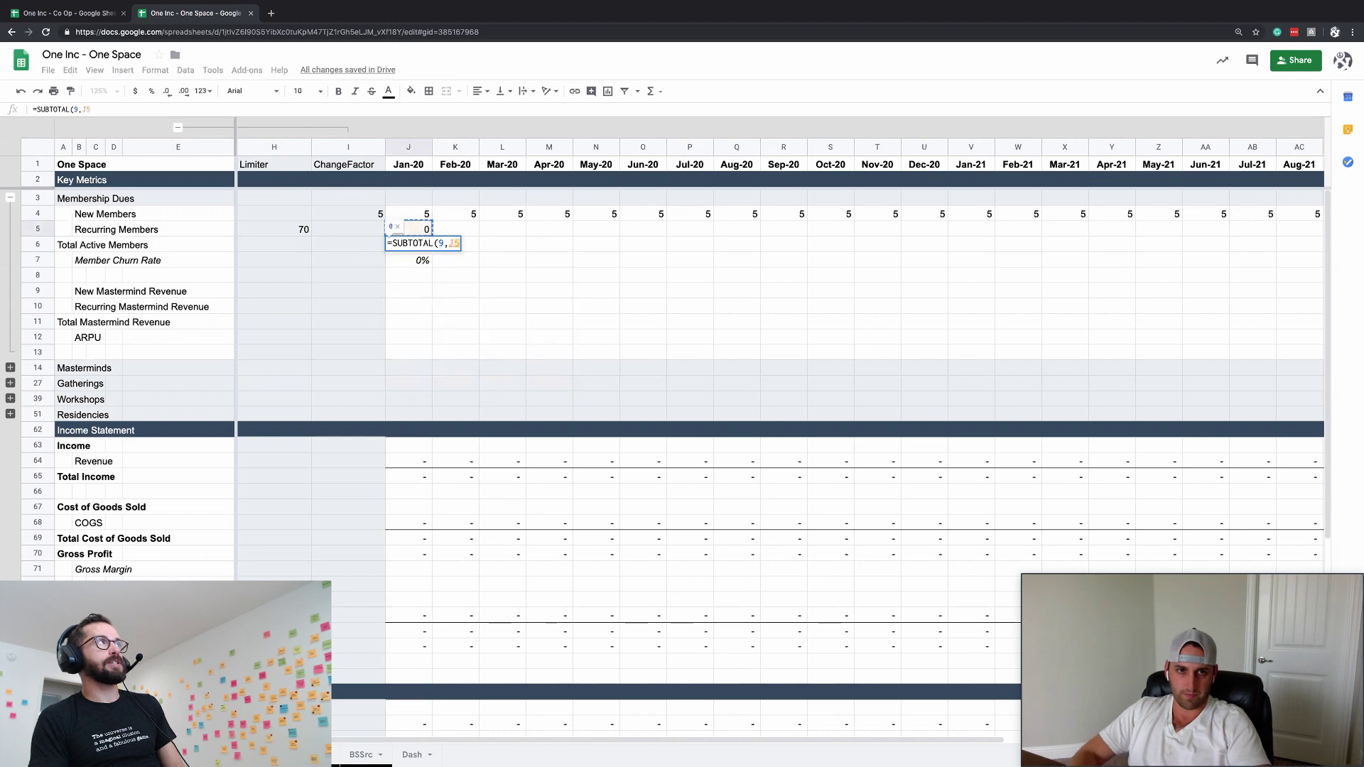
{"action": "key", "text": "shift+Up"}
{"action": "key", "text": "Return"}
{"action": "key", "text": "Up"}
{"action": "key", "text": "Up"}
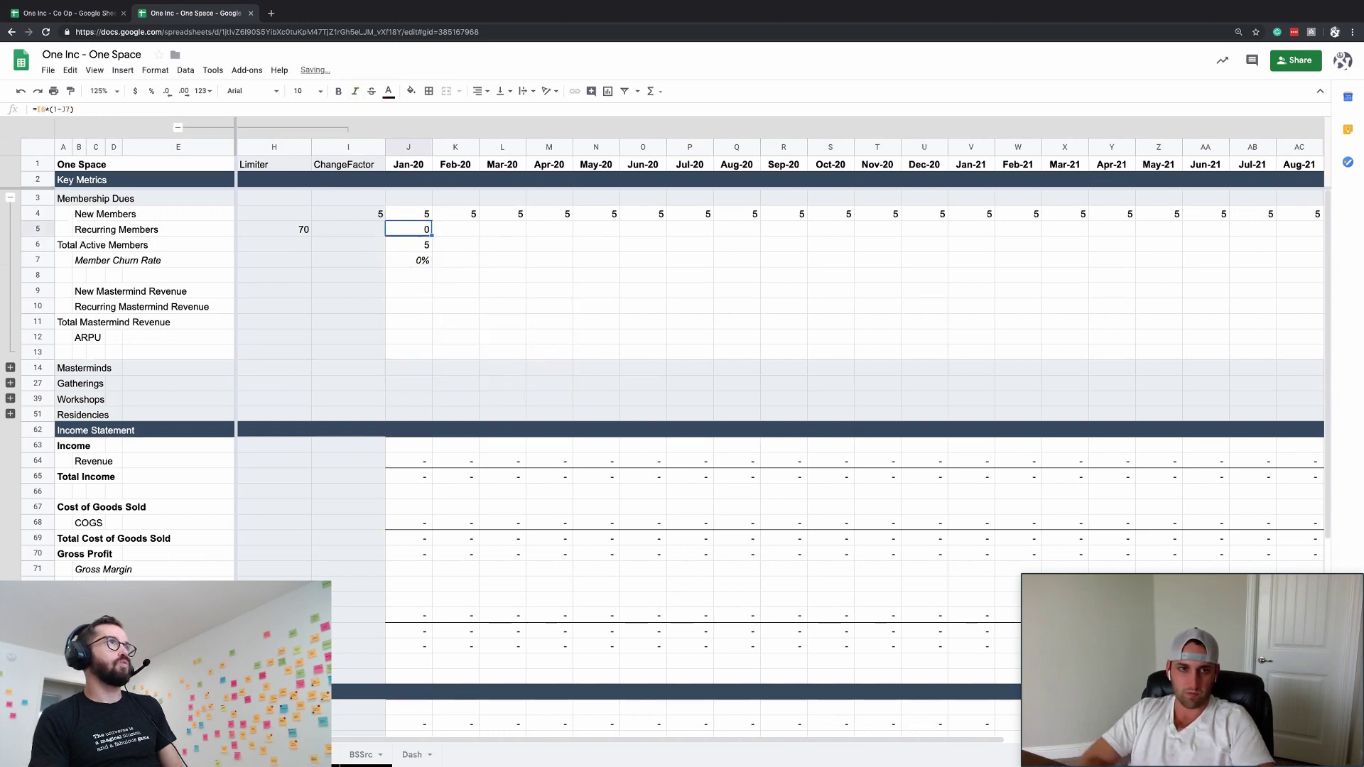
- Apply accounting format to the three Jan-20 member count cells
{"action": "key", "text": "Up"}
{"action": "key", "text": "shift+Down"}
{"action": "key", "text": "shift+Down"}
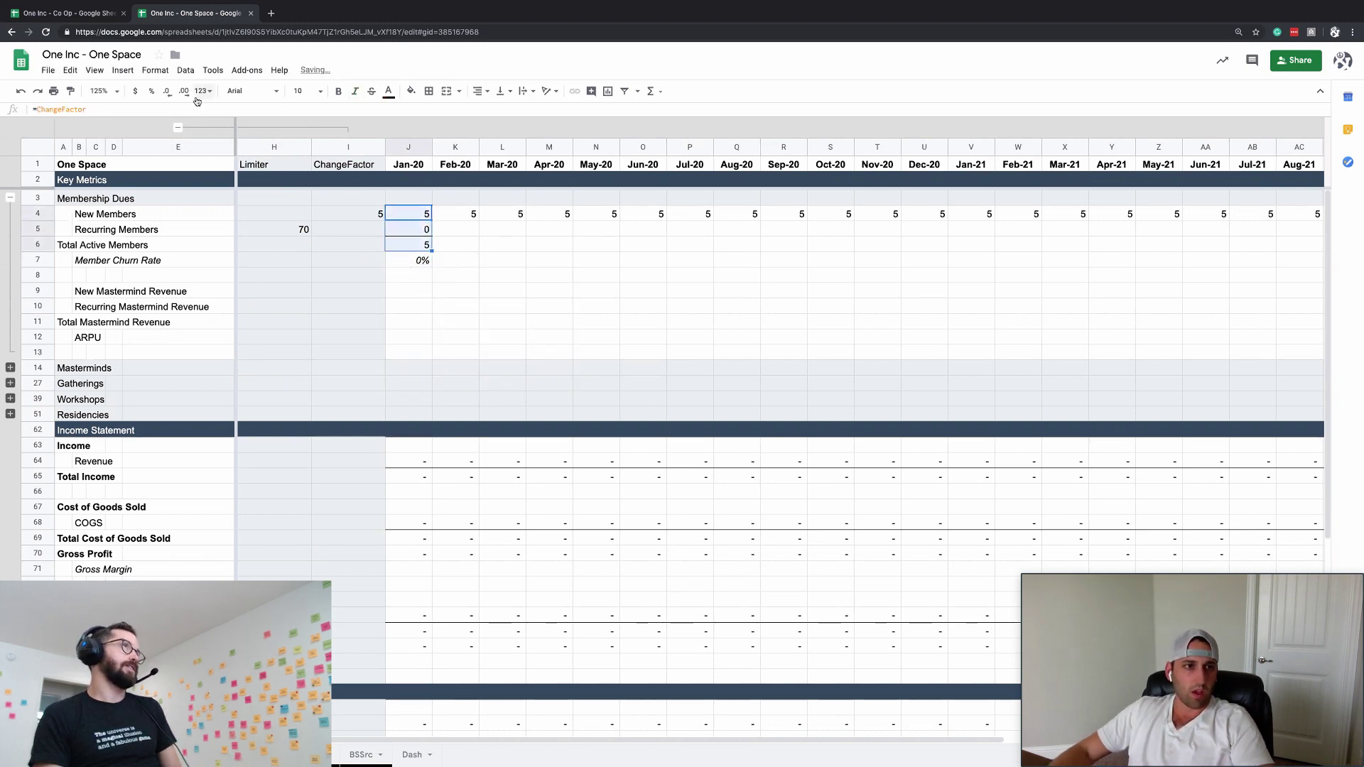
{"action": "left_click", "coordinate": [199, 93]}
{"action": "left_click", "coordinate": [220, 415]}
{"action": "left_click", "coordinate": [465, 276]}
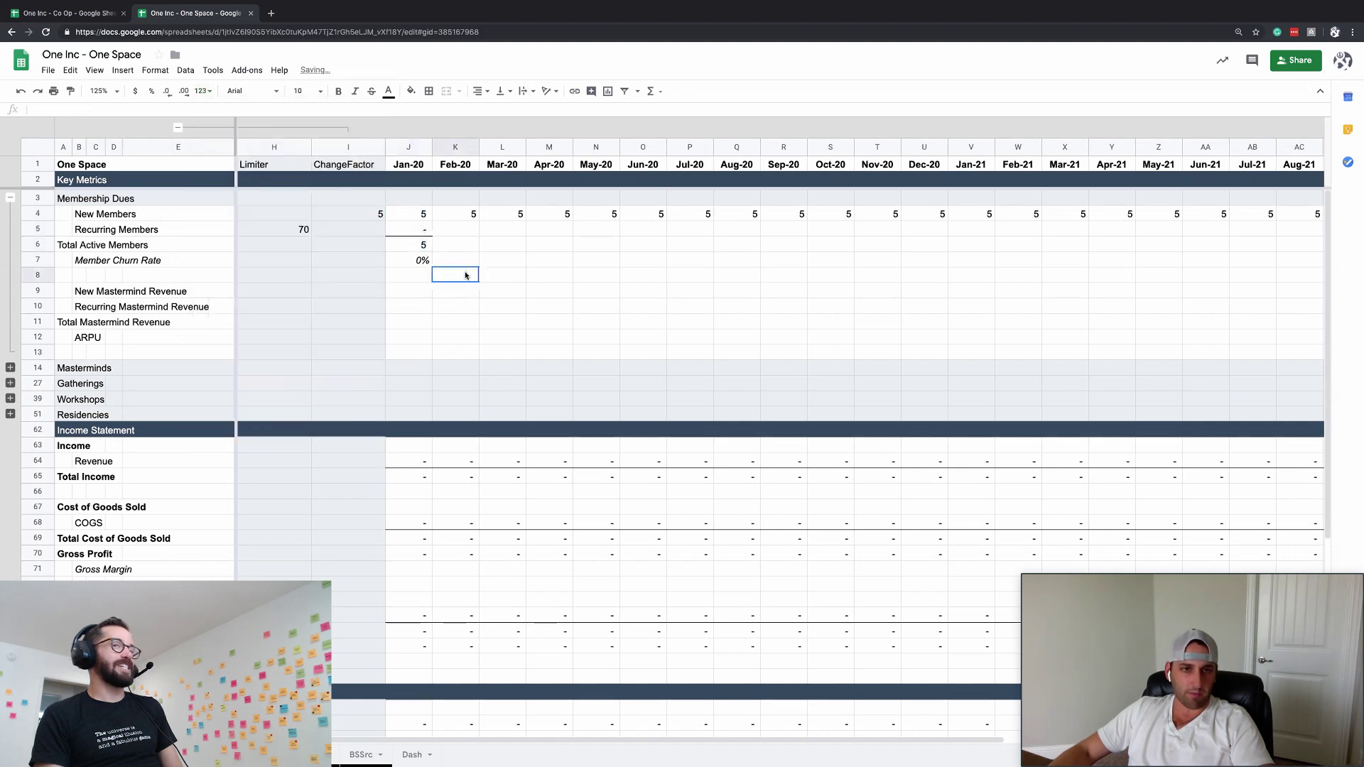
- Reduce the font size of the Jan-20 churn rate cell
{"action": "left_click", "coordinate": [414, 227]}
{"action": "key", "text": "shift+Down"}
{"action": "key", "text": "shift+Down"}
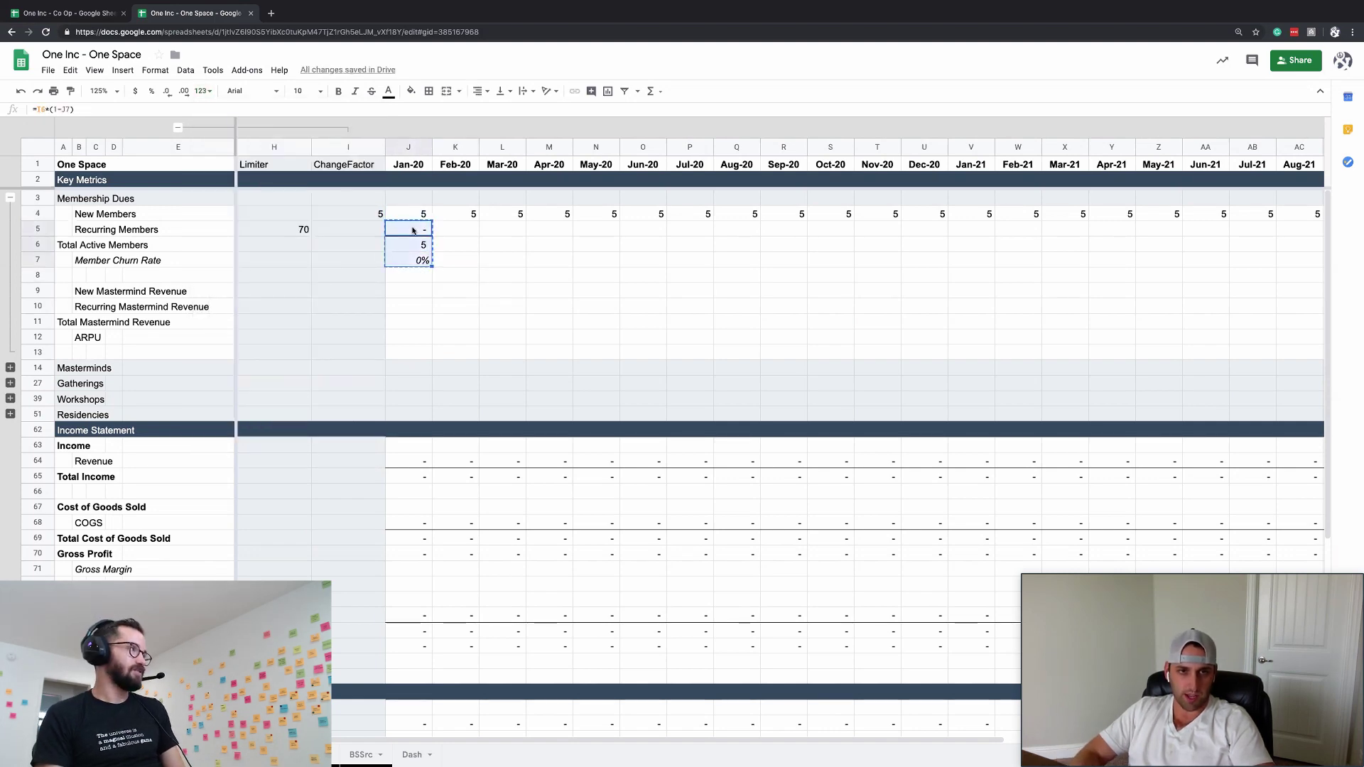
{"action": "key", "text": "Down"}
{"action": "key", "text": "Down"}
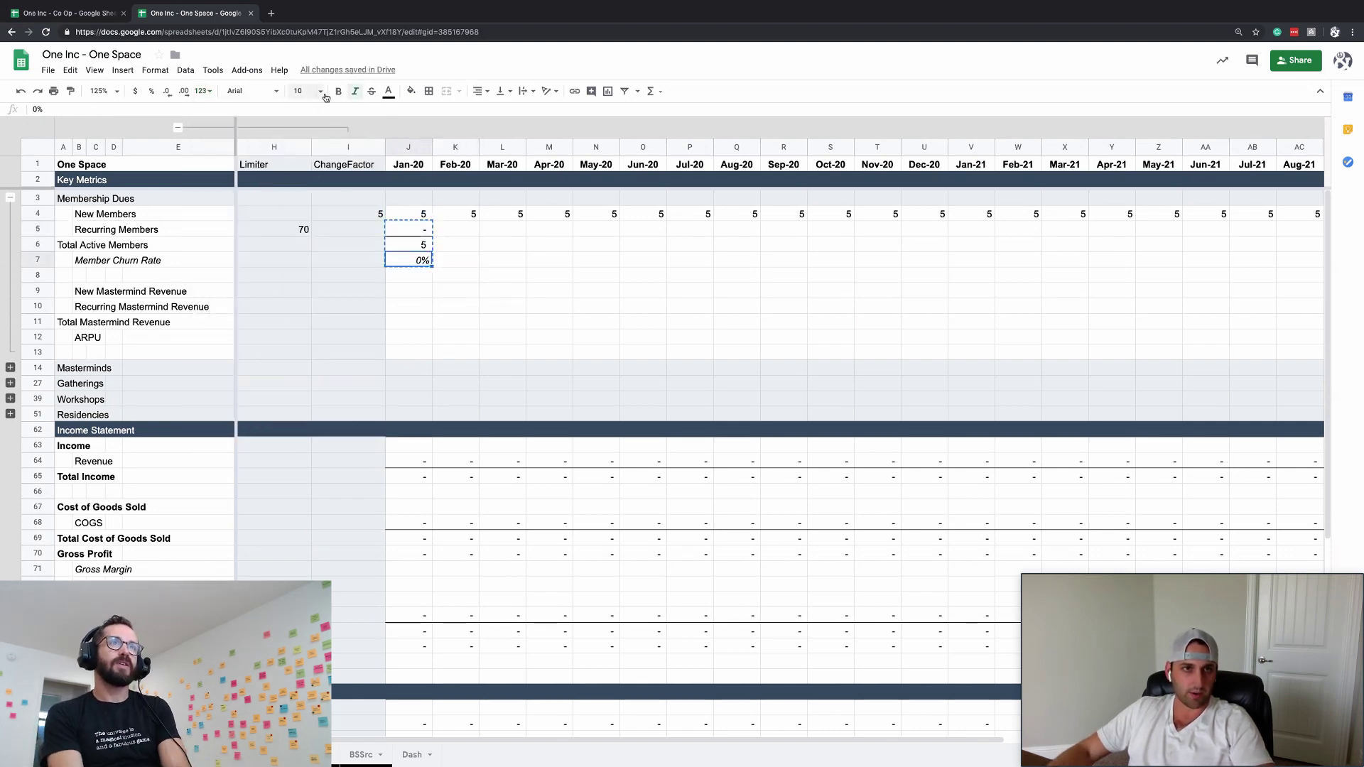
{"action": "left_click", "coordinate": [320, 91]}
{"action": "left_click", "coordinate": [299, 170]}
{"action": "left_click", "coordinate": [319, 92]}
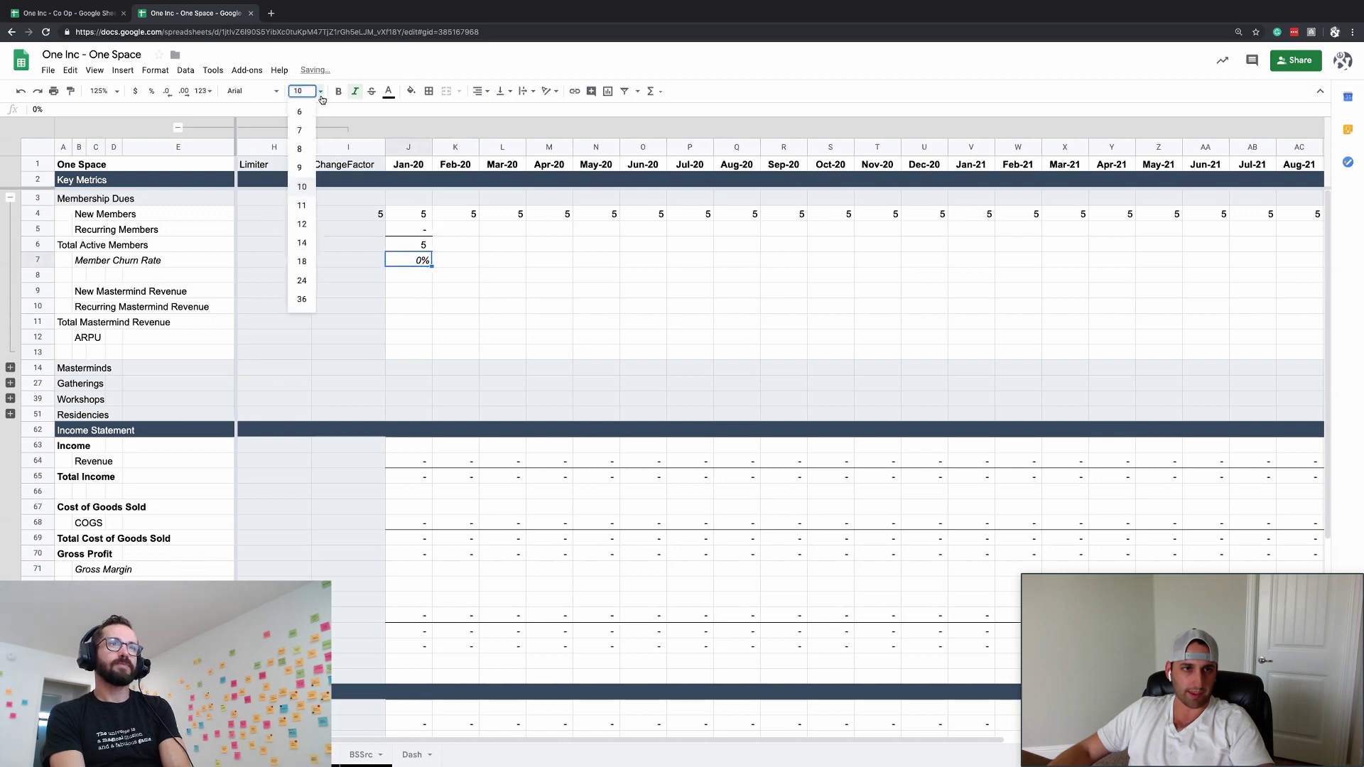
{"action": "left_click", "coordinate": [298, 147]}
{"action": "left_click", "coordinate": [473, 276]}
- Copy the Jan-20 member formulas in rows 5–7 across every month through AM
{"action": "left_click", "coordinate": [412, 231]}
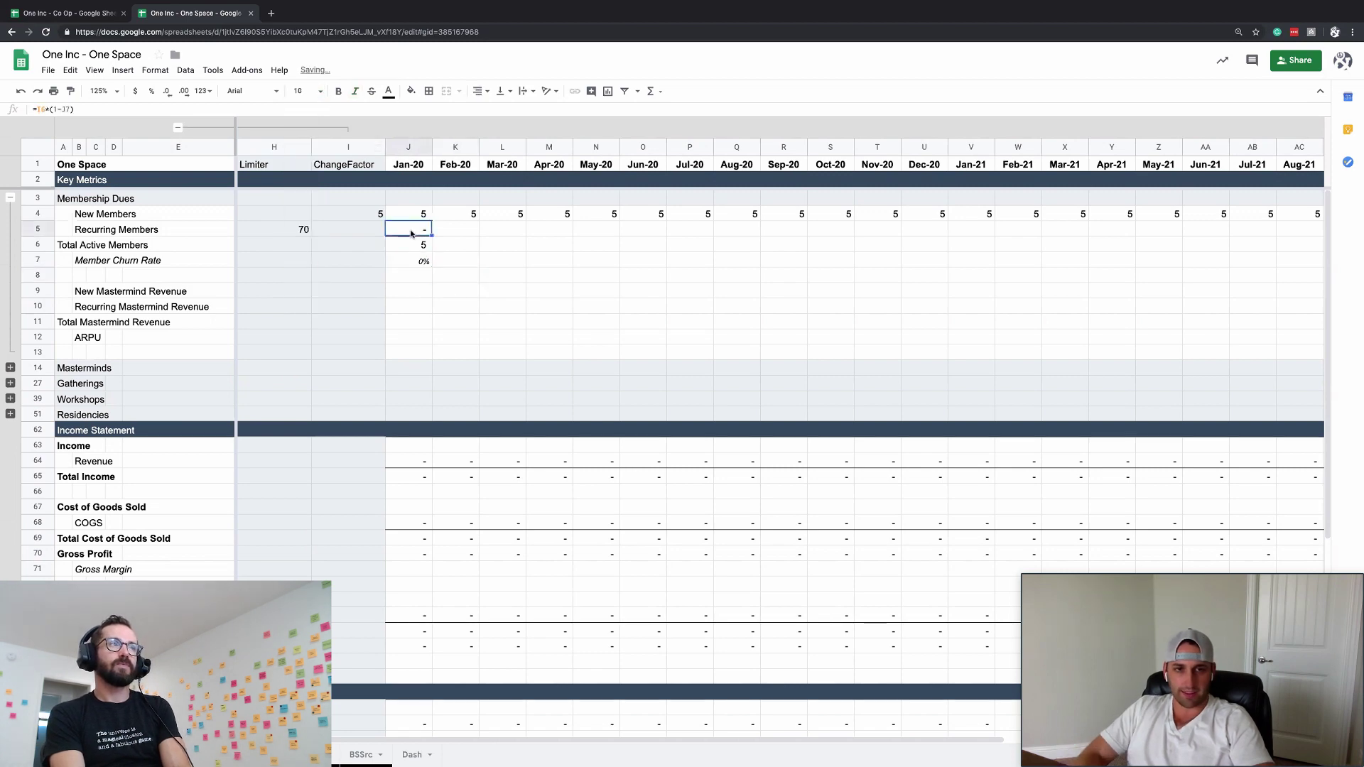
{"action": "key", "text": "shift+Down"}
{"action": "key", "text": "shift+Down"}
{"action": "key", "text": "ctrl+c"}
{"action": "key", "text": "ctrl+Right"}
{"action": "key", "text": "ctrl+shift+Left"}
{"action": "key", "text": "shift+Down"}
{"action": "key", "text": "shift+Down"}
{"action": "key", "text": "ctrl+v"}
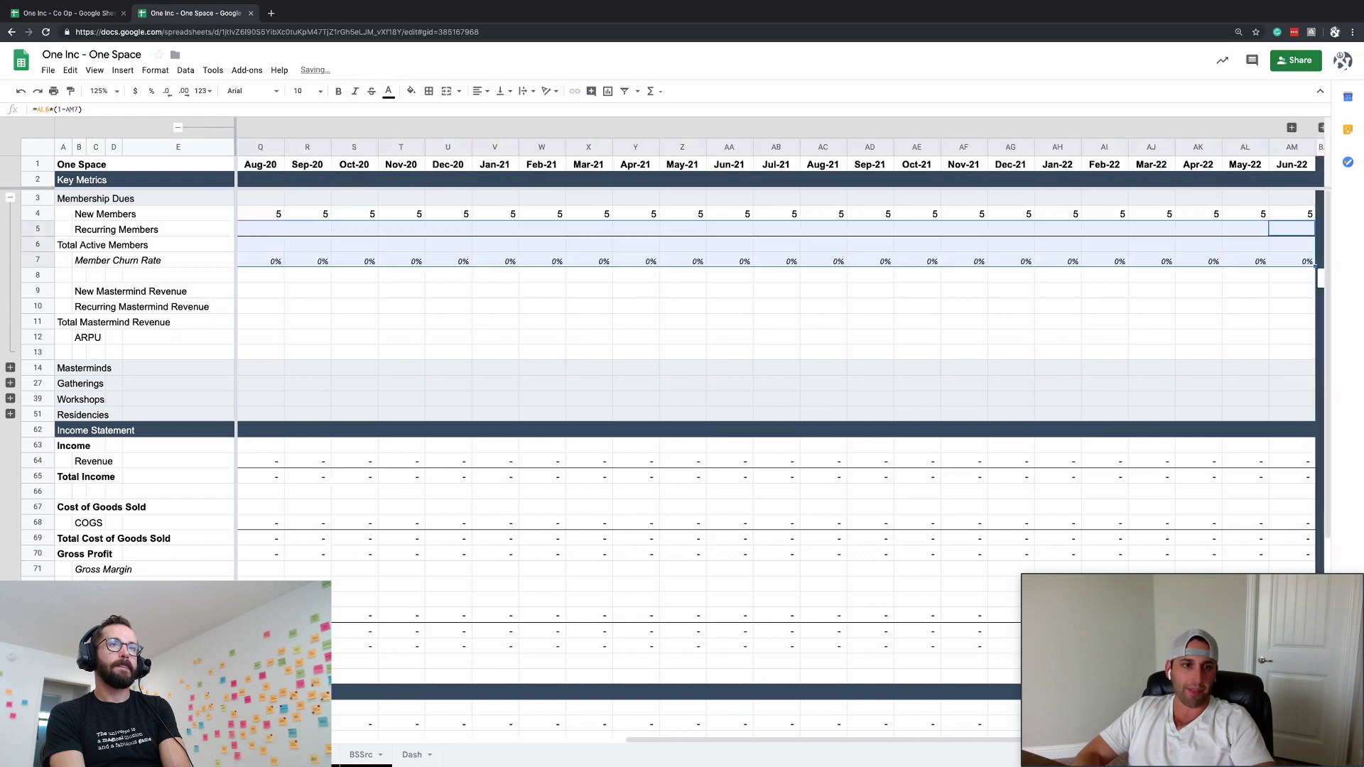
{"action": "key", "text": "ctrl+Left"}
{"action": "left_click", "coordinate": [367, 230]}
{"action": "key", "text": "ctrl+Right"}
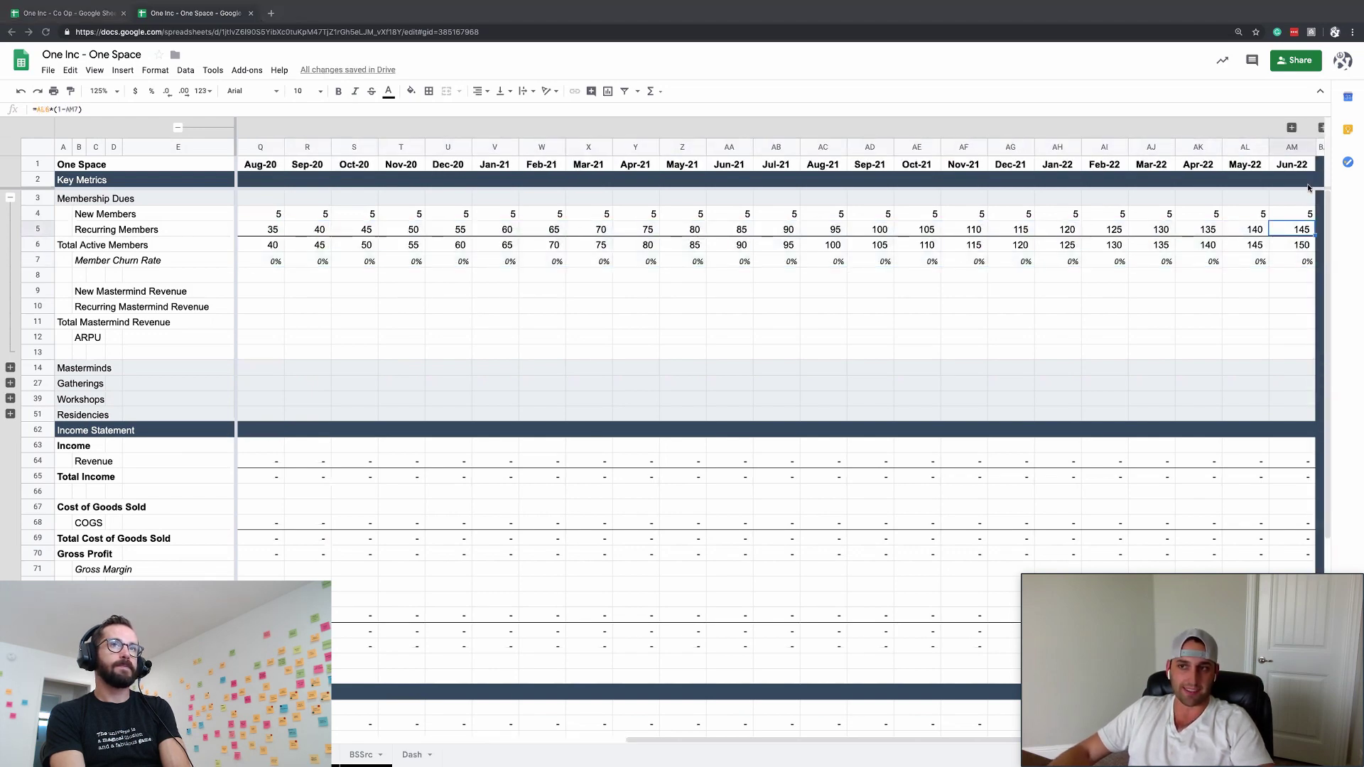
{"action": "left_click", "coordinate": [1294, 256]}
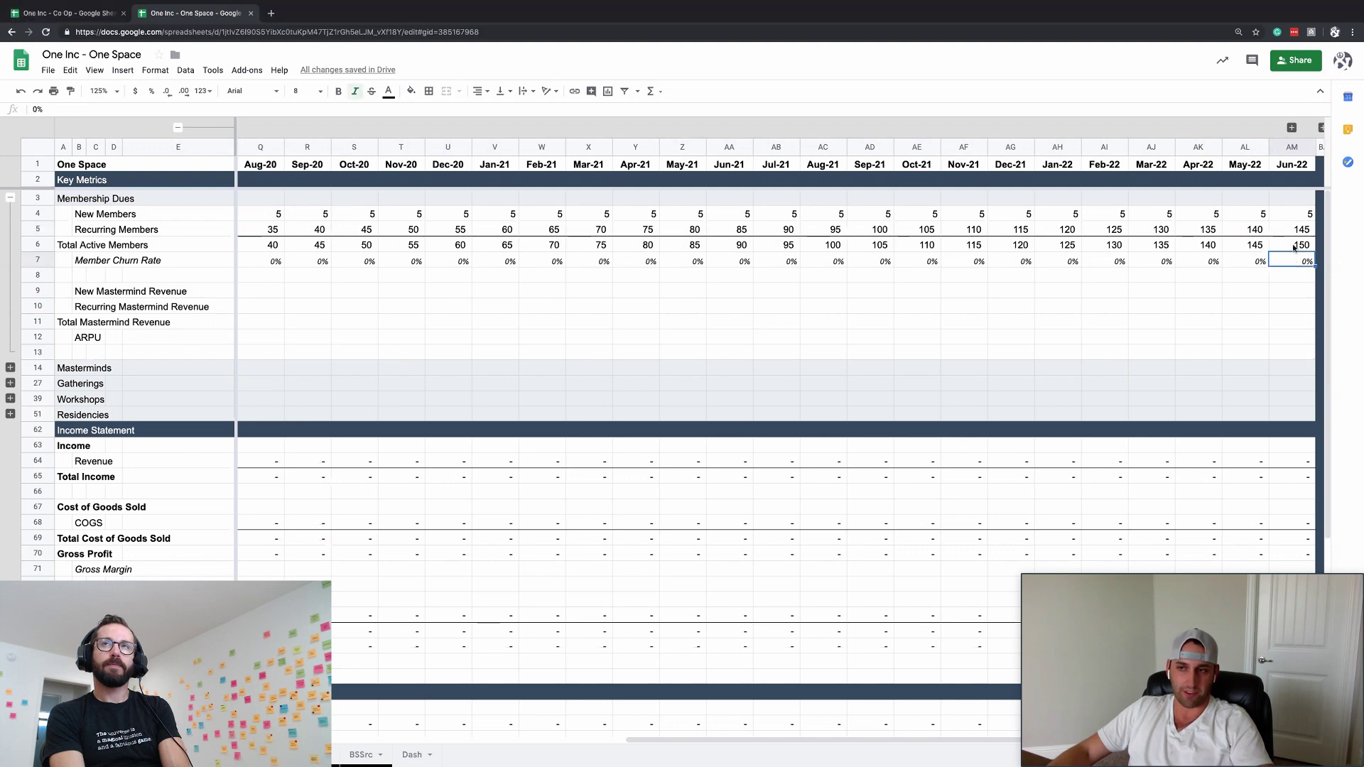
{"action": "left_click", "coordinate": [1293, 246]}
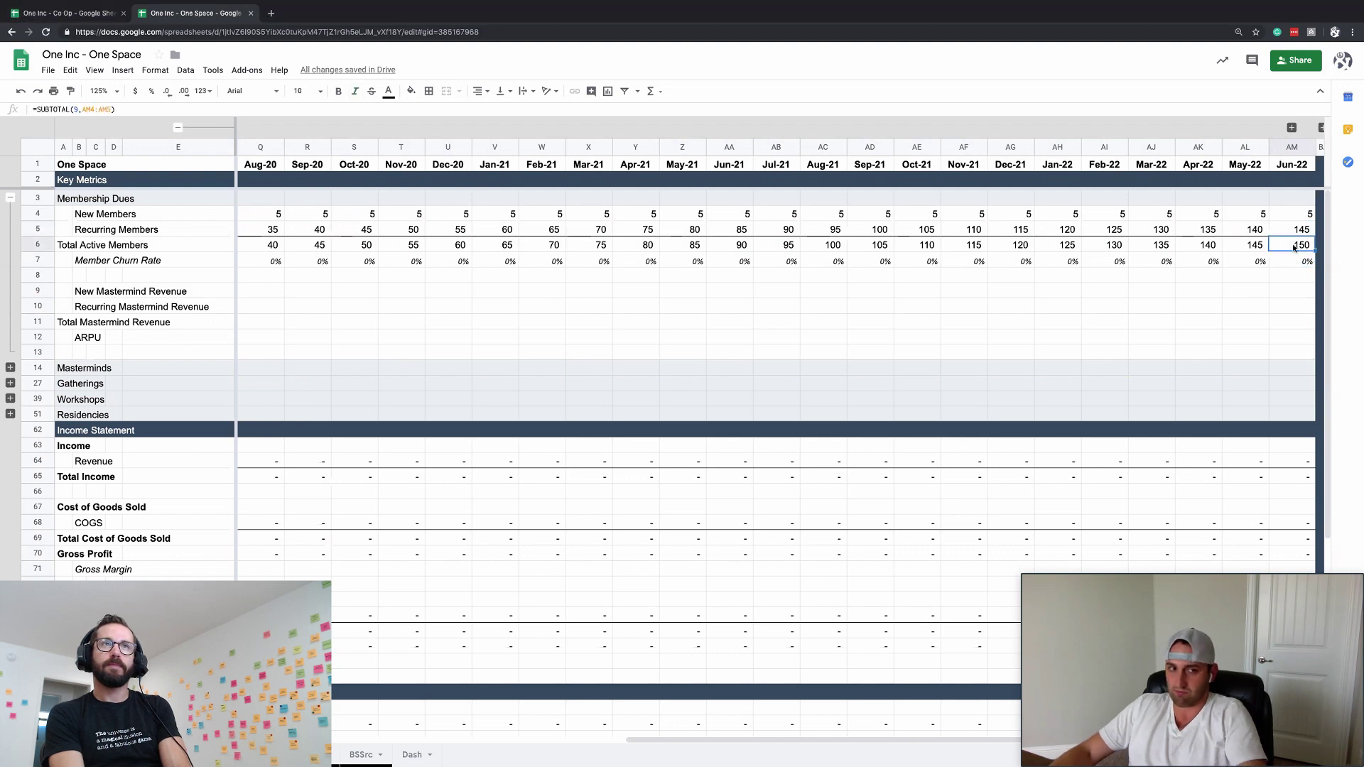
- Raise the New Members change factor to 20
{"action": "left_click", "coordinate": [1245, 227]}
{"action": "key", "text": "Up"}
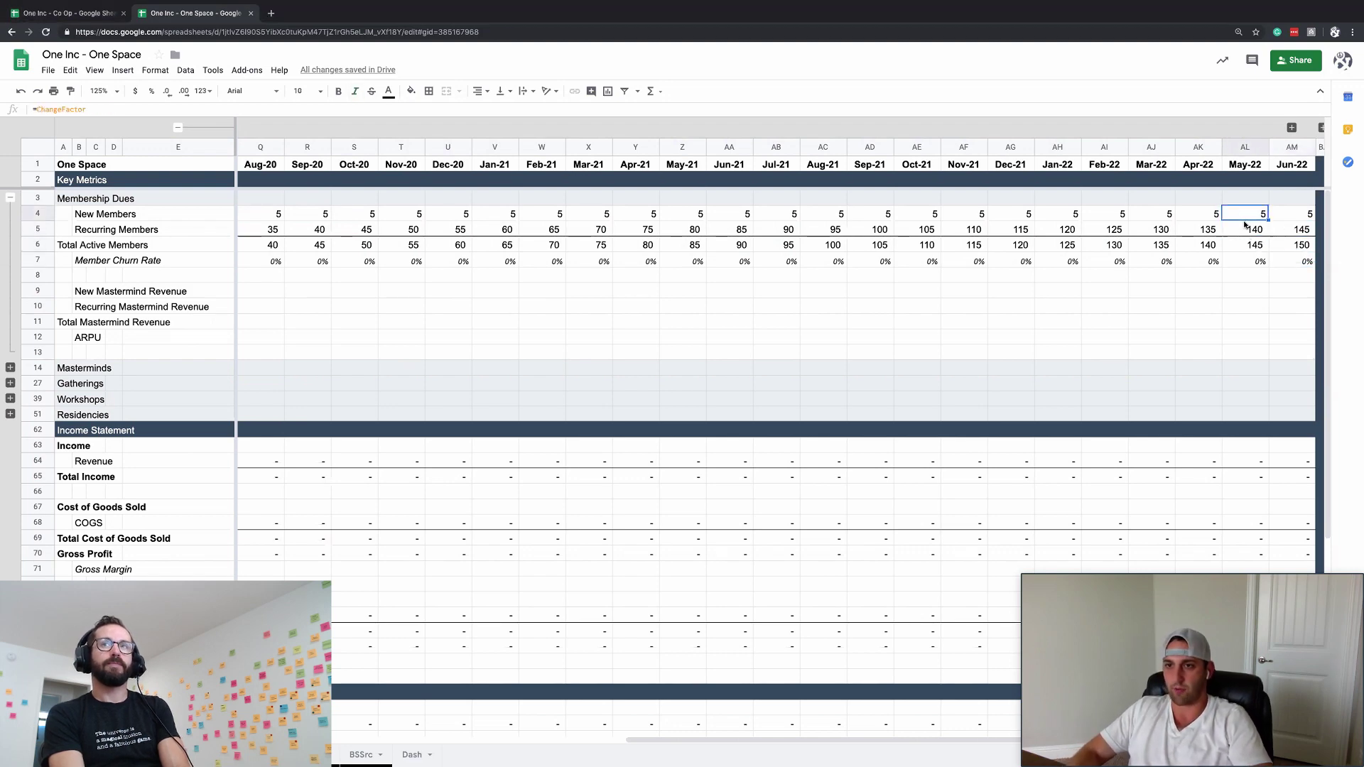
{"action": "key", "text": "ctrl+Left"}
{"action": "type", "text": "20"}
{"action": "key", "text": "Return"}
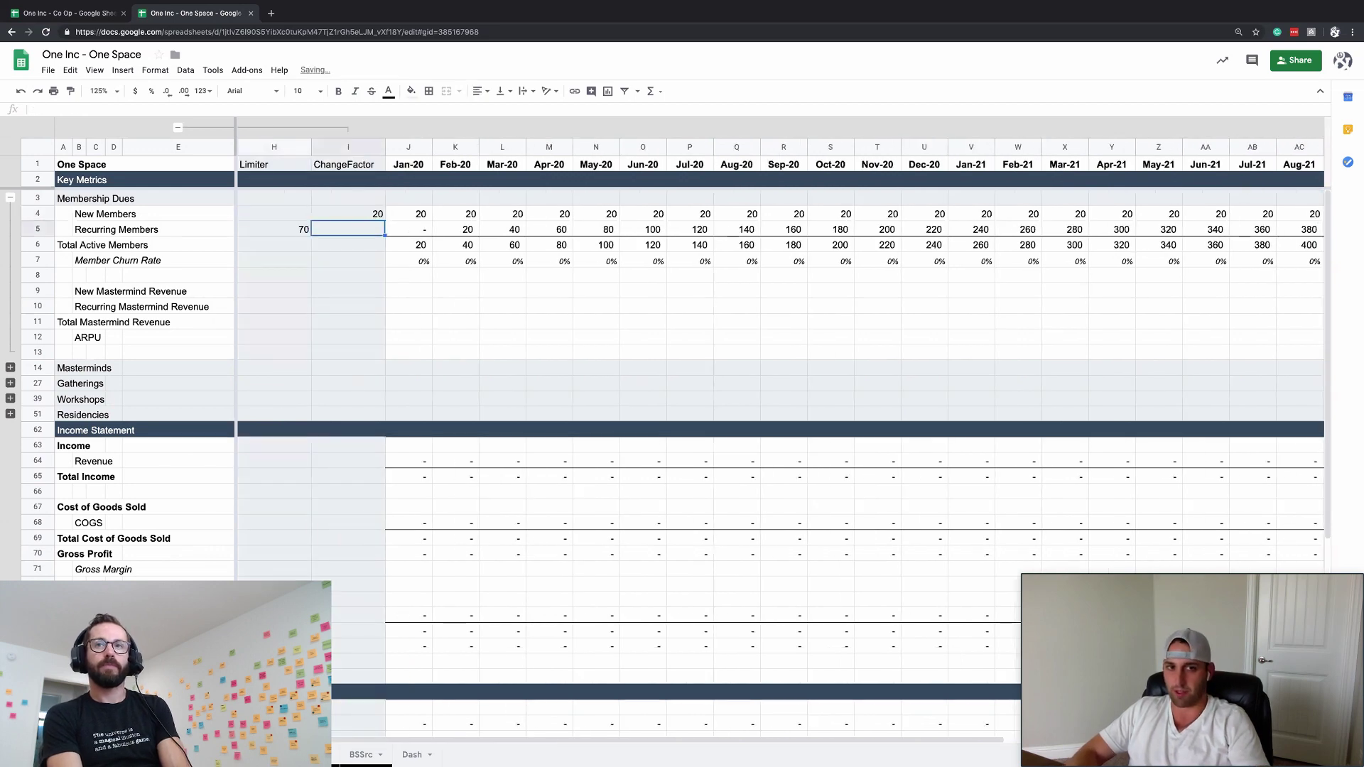
{"action": "key", "text": "Right"}
{"action": "key", "text": "Right"}
{"action": "key", "text": "ctrl+Right"}
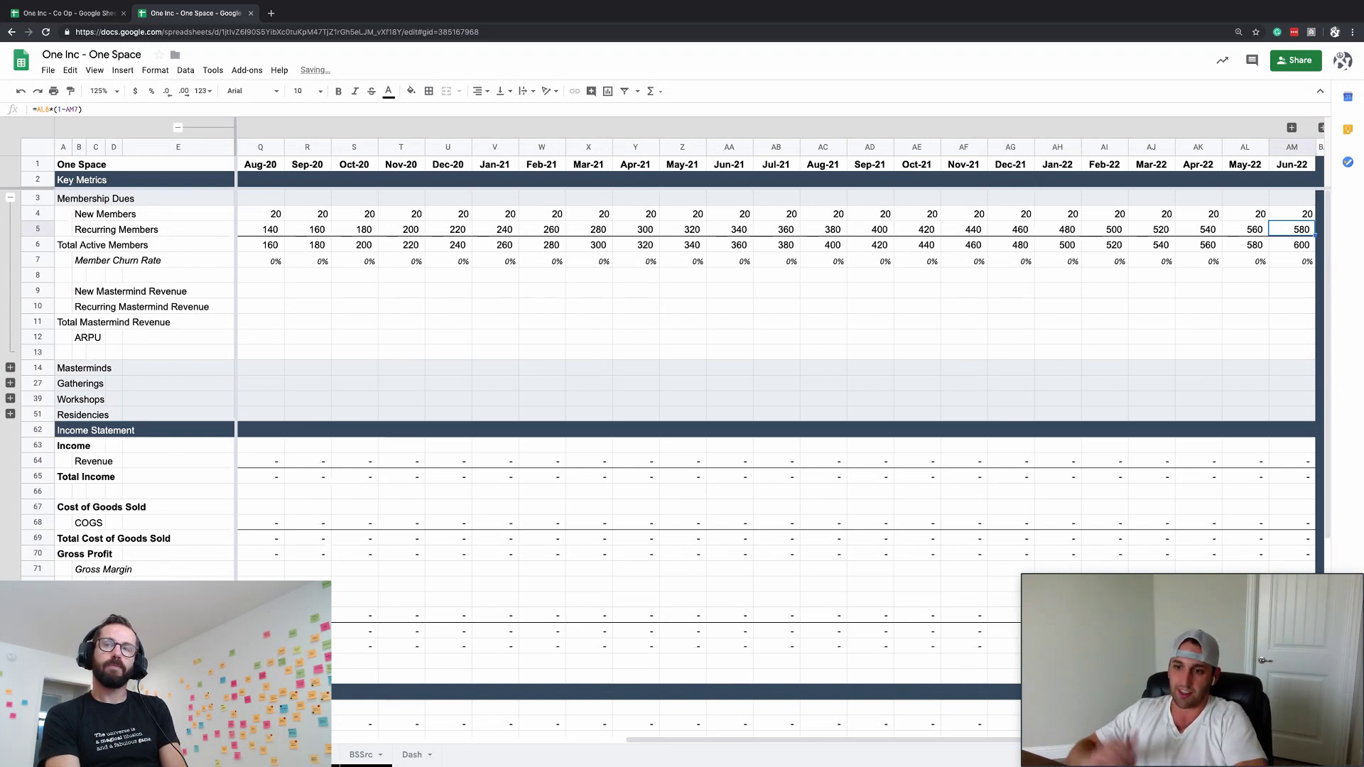
- Apply accounting format to member rows 4–6 across all months
{"action": "key", "text": "Up"}
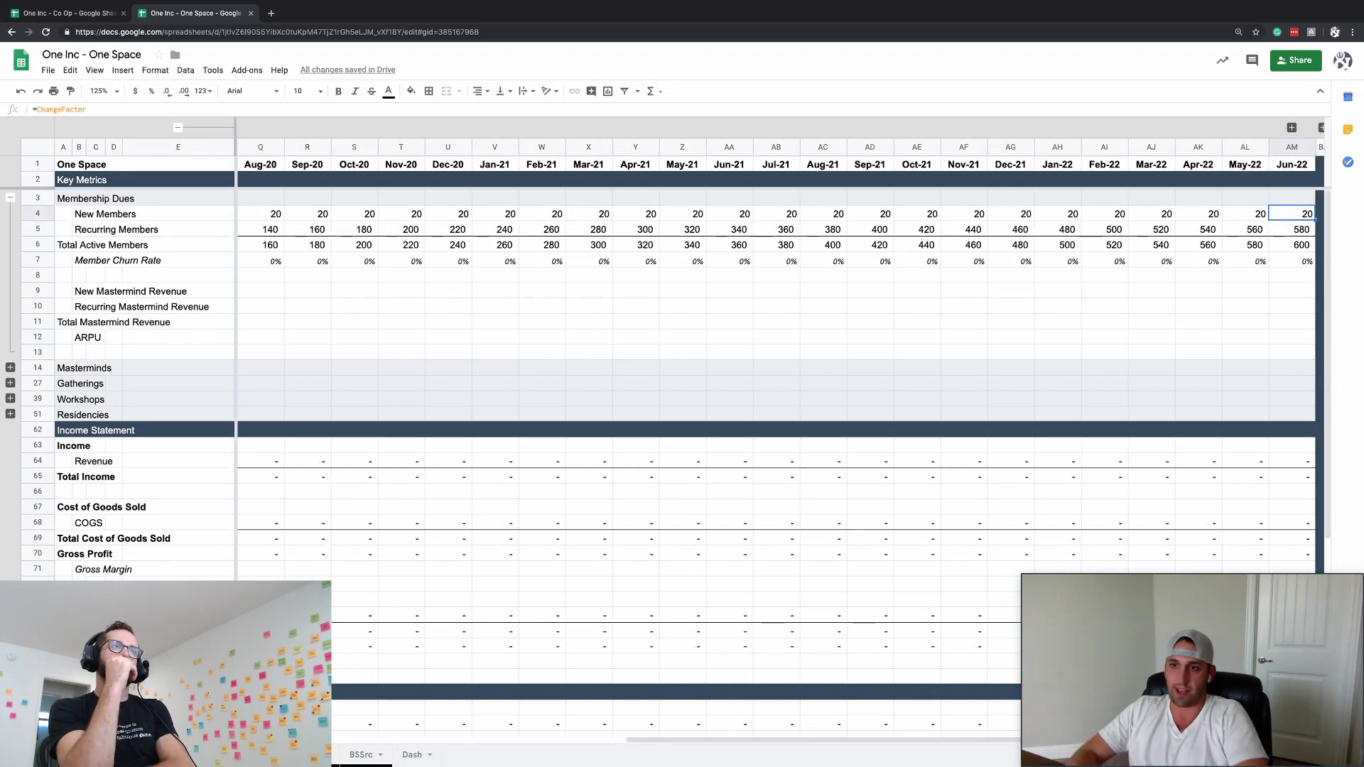
{"action": "key", "text": "ctrl+Left"}
{"action": "key", "text": "shift+Right"}
{"action": "key", "text": "ctrl+shift+Right"}
{"action": "key", "text": "shift+Down"}
{"action": "key", "text": "shift+Down"}
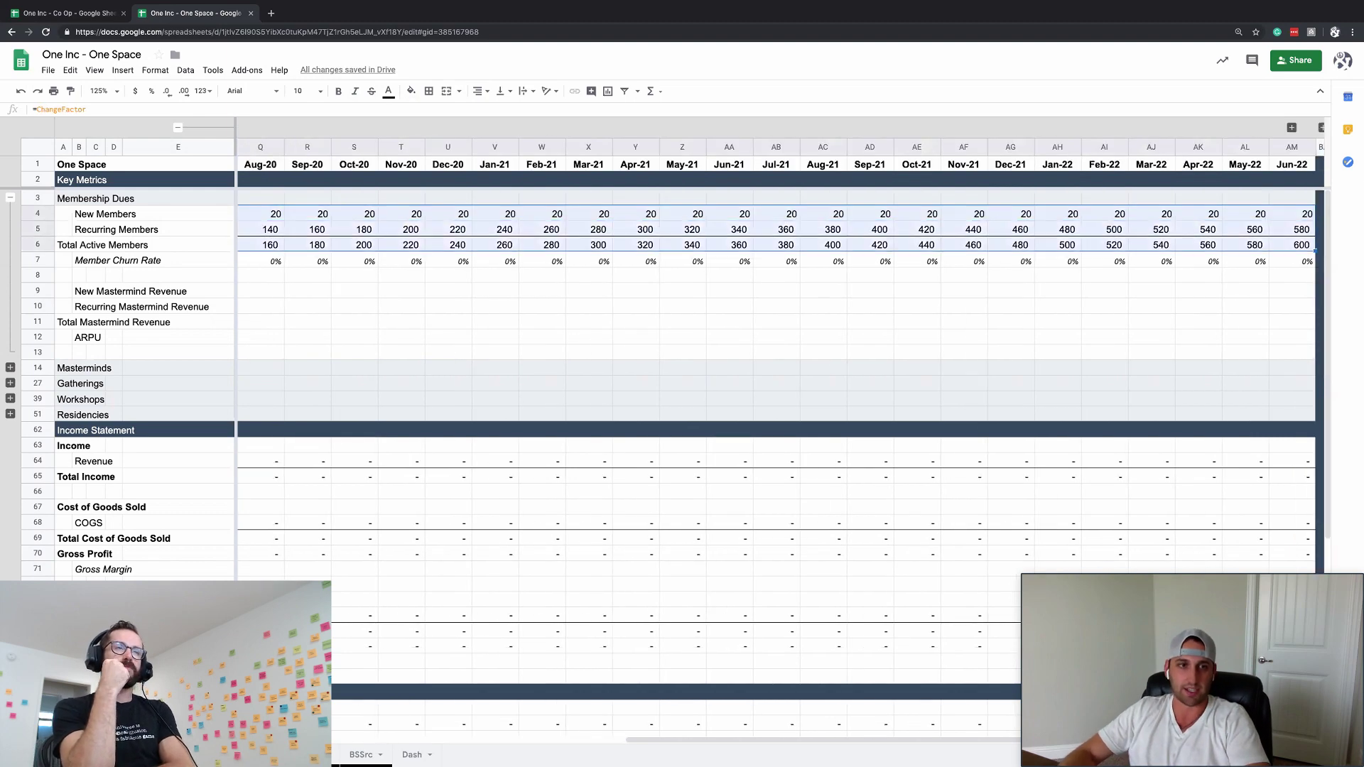
{"action": "left_click", "coordinate": [203, 91]}
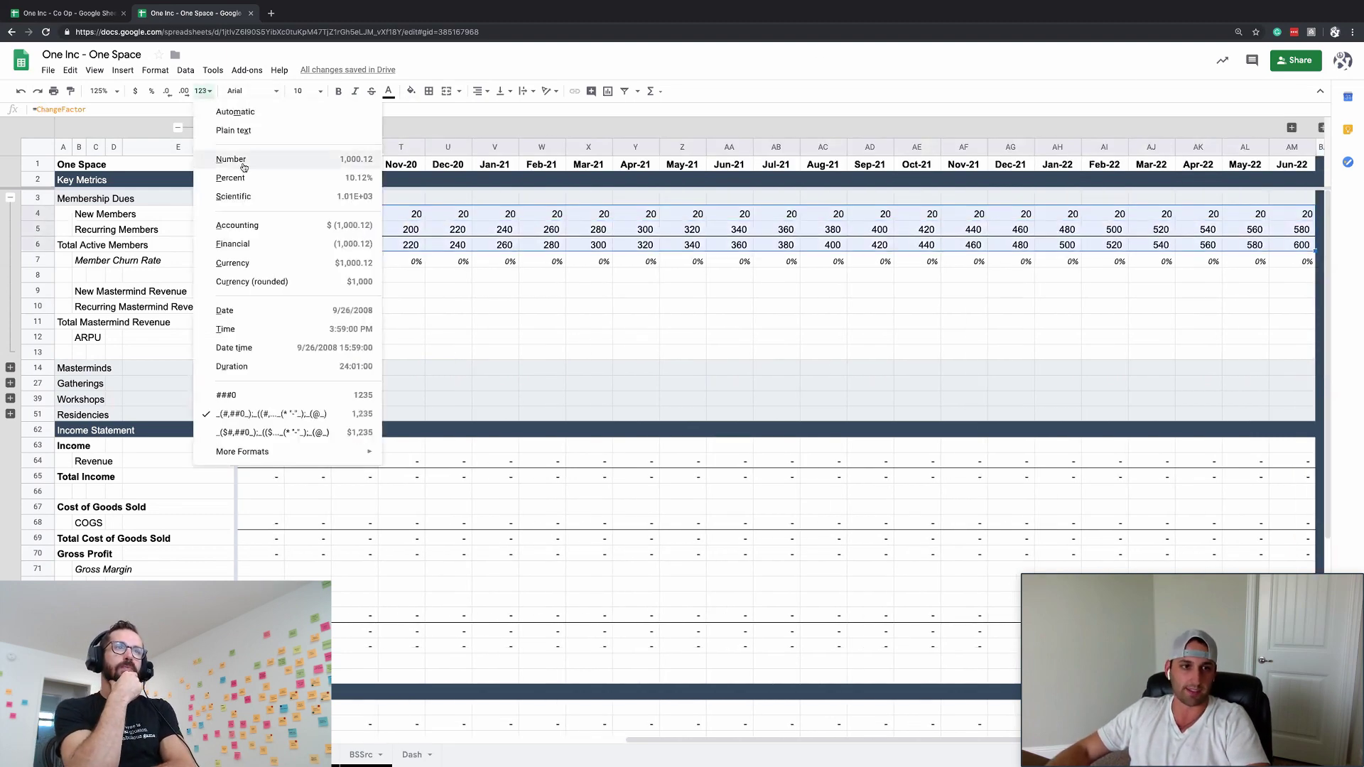
{"action": "left_click", "coordinate": [262, 415]}
{"action": "left_click", "coordinate": [436, 275]}
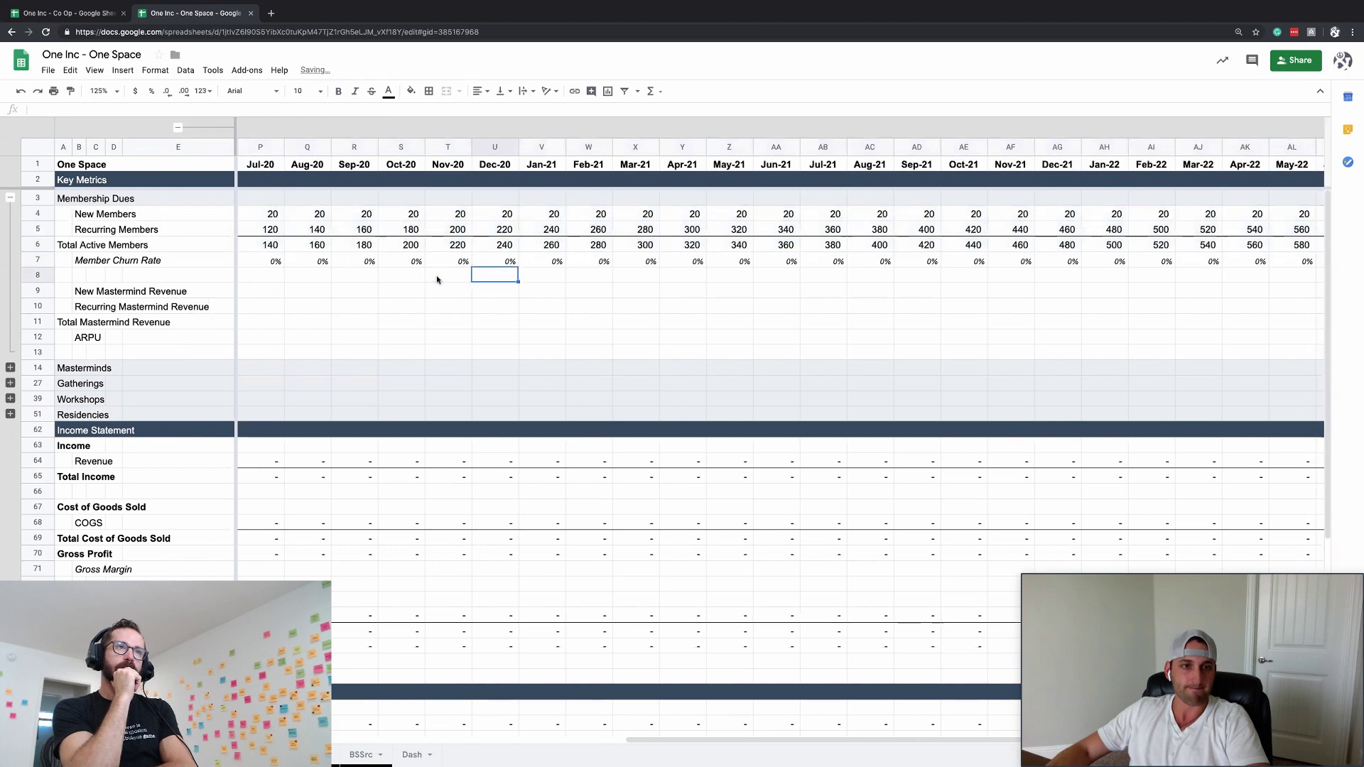
- Spot-check the monthly member formulas and expand the grouped F–I helper columns
{"action": "scroll", "coordinate": [436, 275], "scroll_direction": "left", "scroll_amount": 10}
{"action": "left_click", "coordinate": [650, 244]}
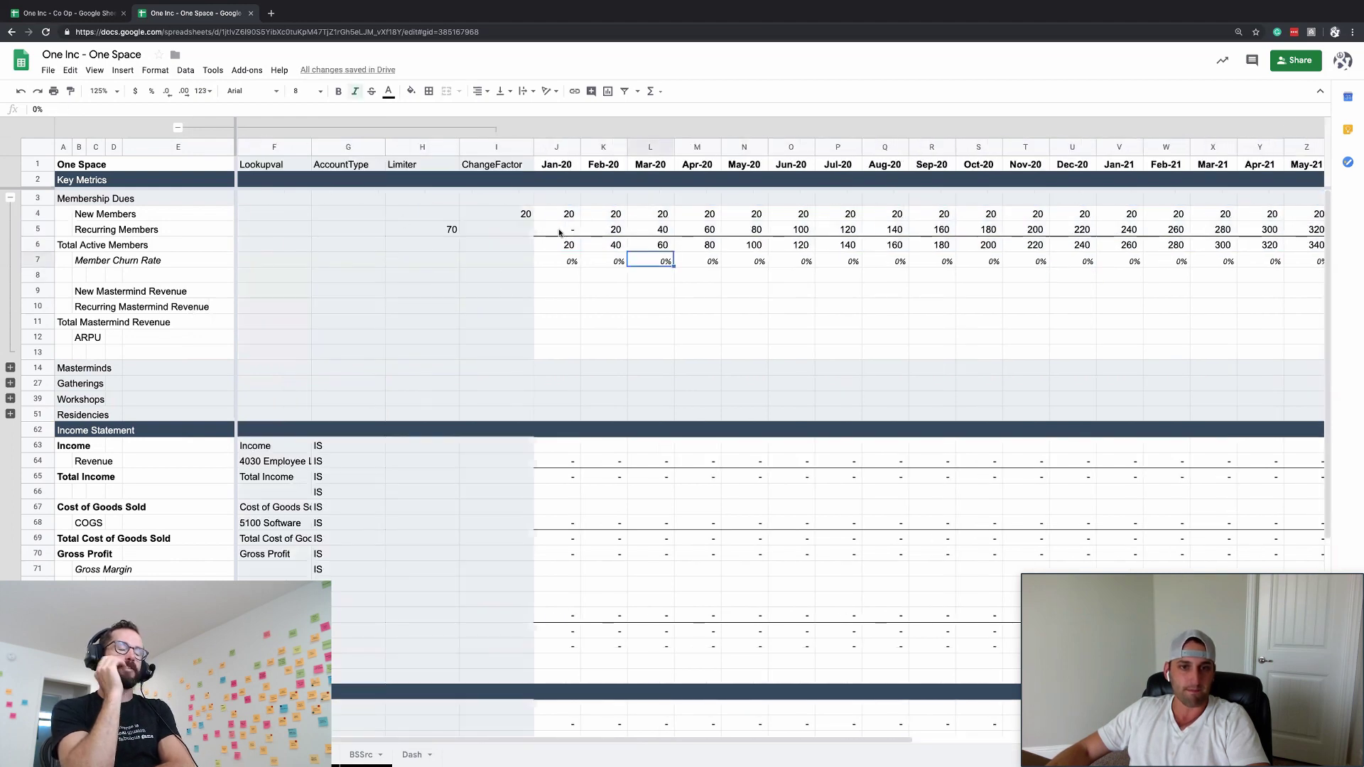
{"action": "left_click", "coordinate": [565, 230]}
{"action": "left_click", "coordinate": [591, 242]}
{"action": "left_click", "coordinate": [566, 263]}
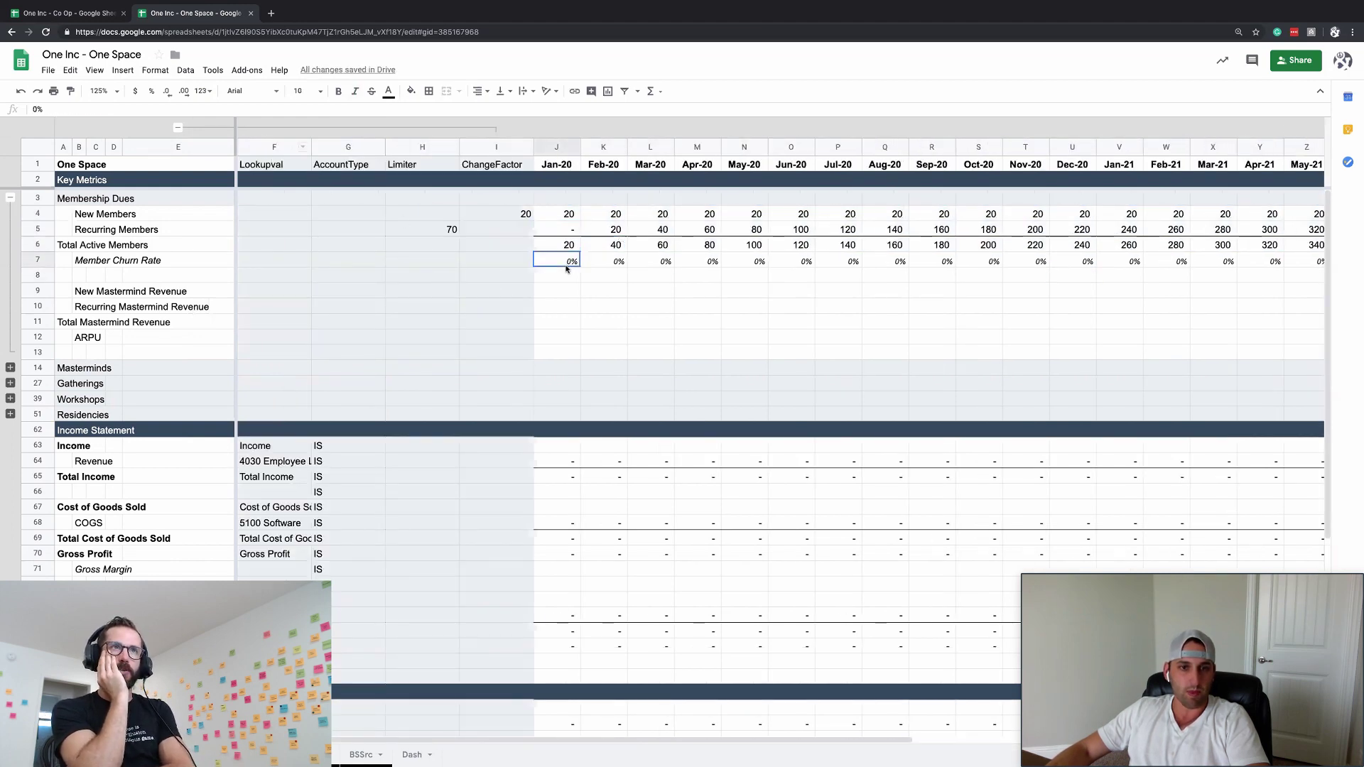
{"action": "scroll", "coordinate": [566, 268], "scroll_direction": "right", "scroll_amount": 10}
{"action": "left_click", "coordinate": [282, 245]}
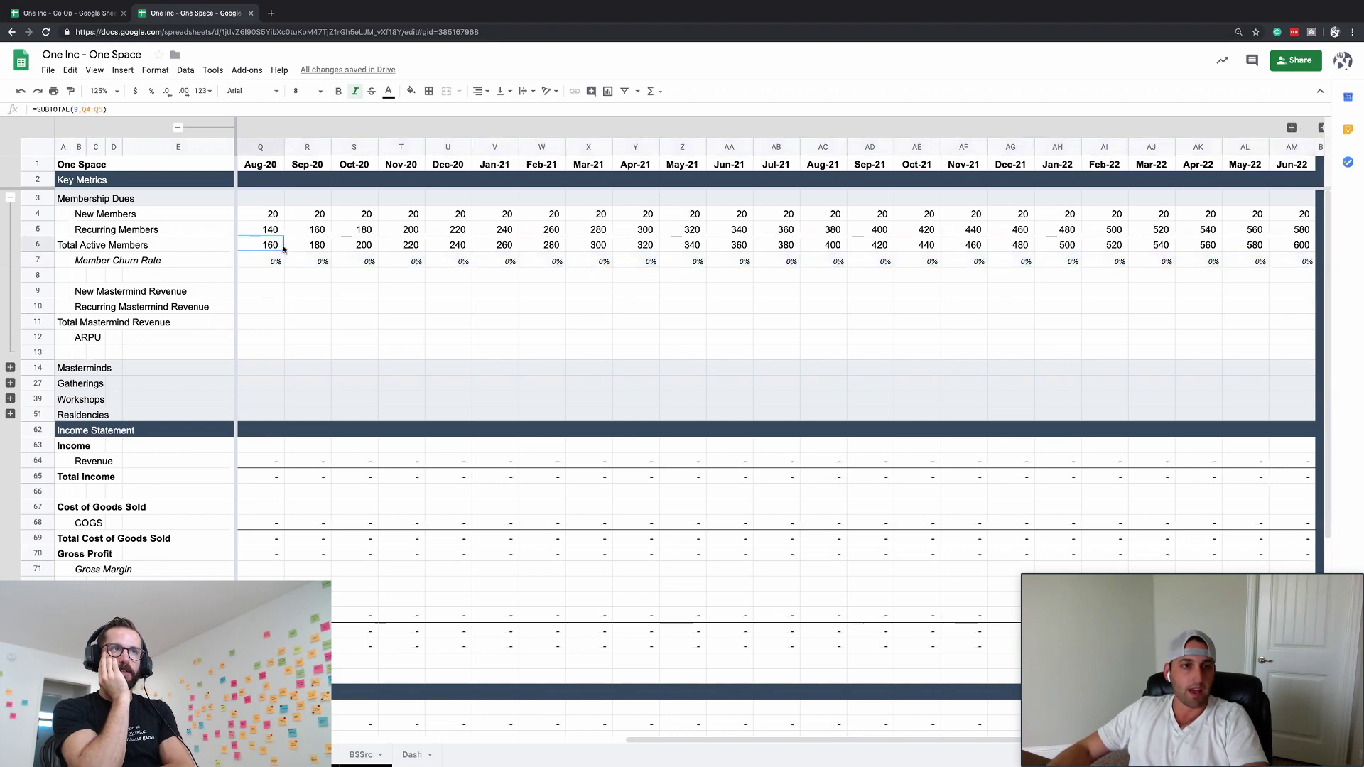
{"action": "left_click", "coordinate": [310, 231]}
{"action": "scroll", "coordinate": [310, 231], "scroll_direction": "right", "scroll_amount": 1}
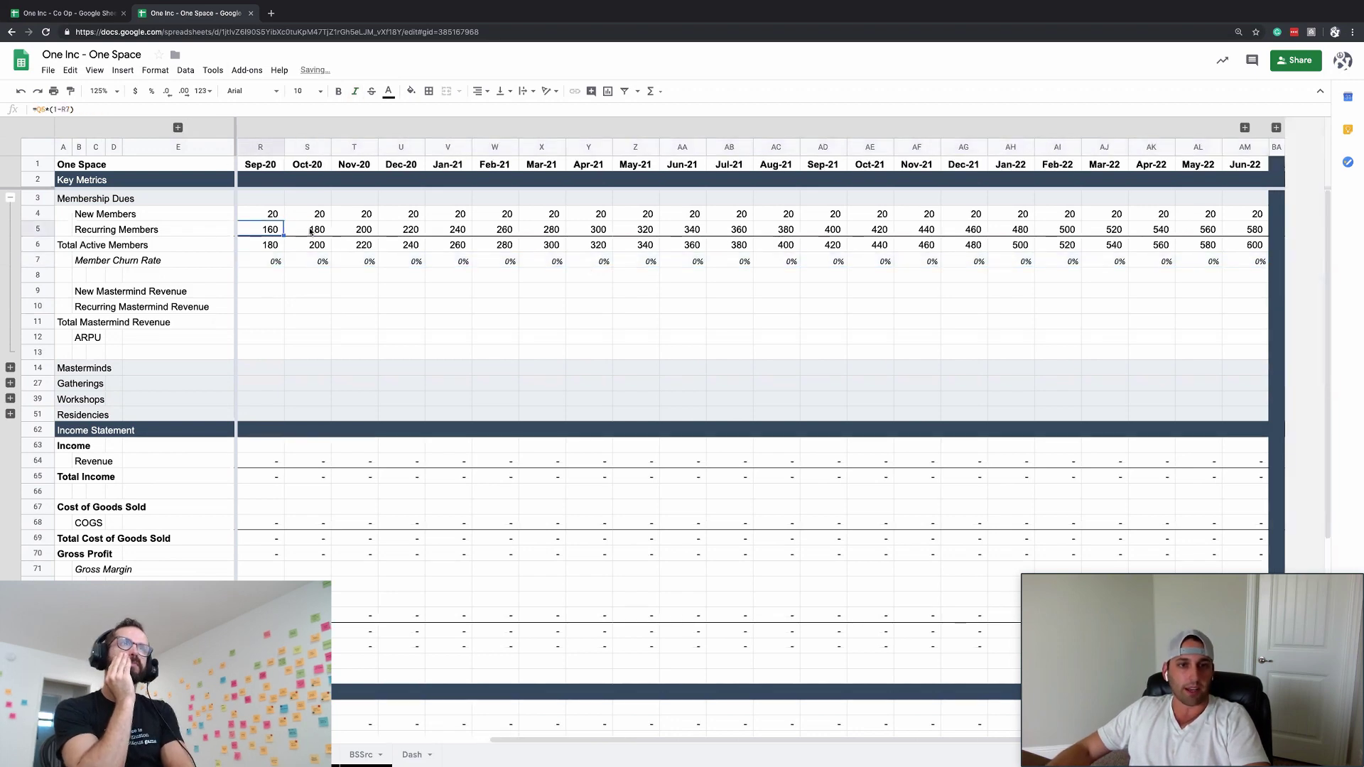
{"action": "scroll", "coordinate": [311, 231], "scroll_direction": "left", "scroll_amount": 8}
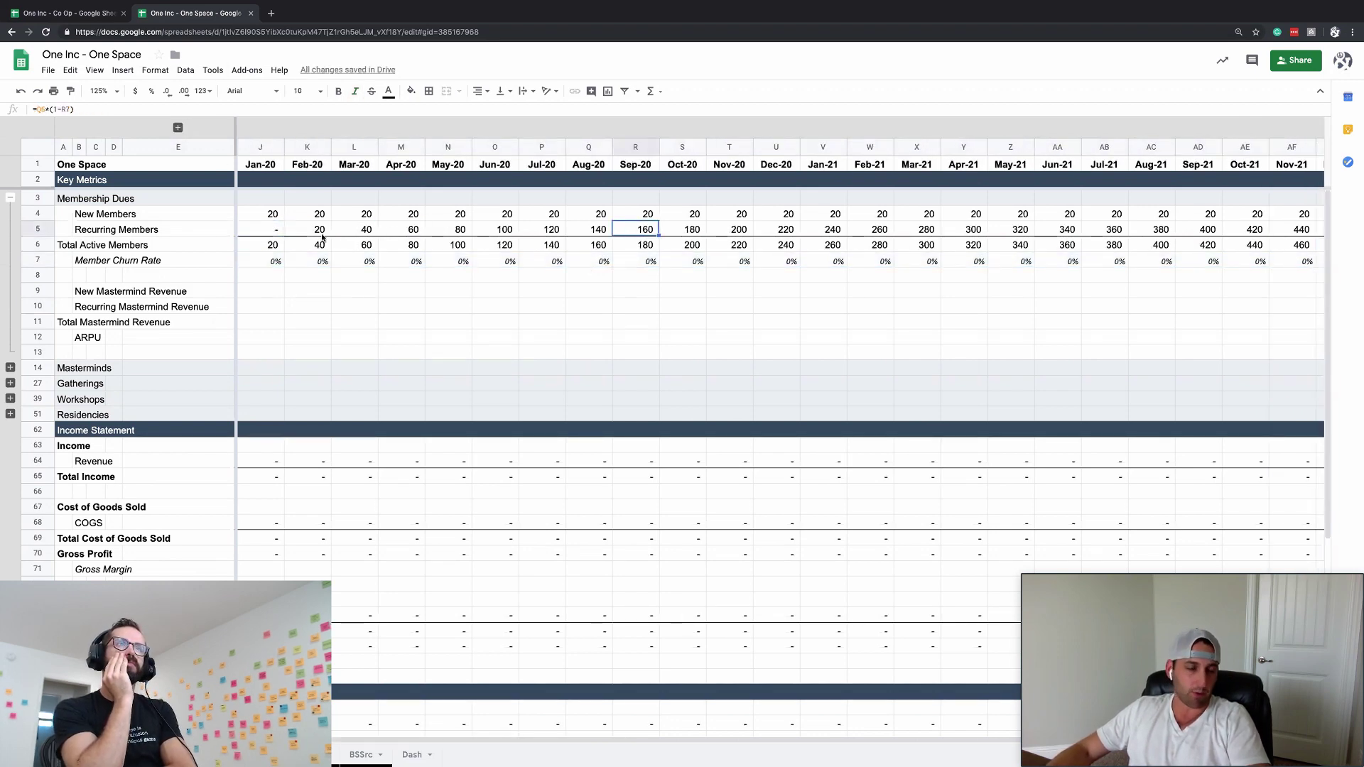
{"action": "left_click", "coordinate": [40, 243]}
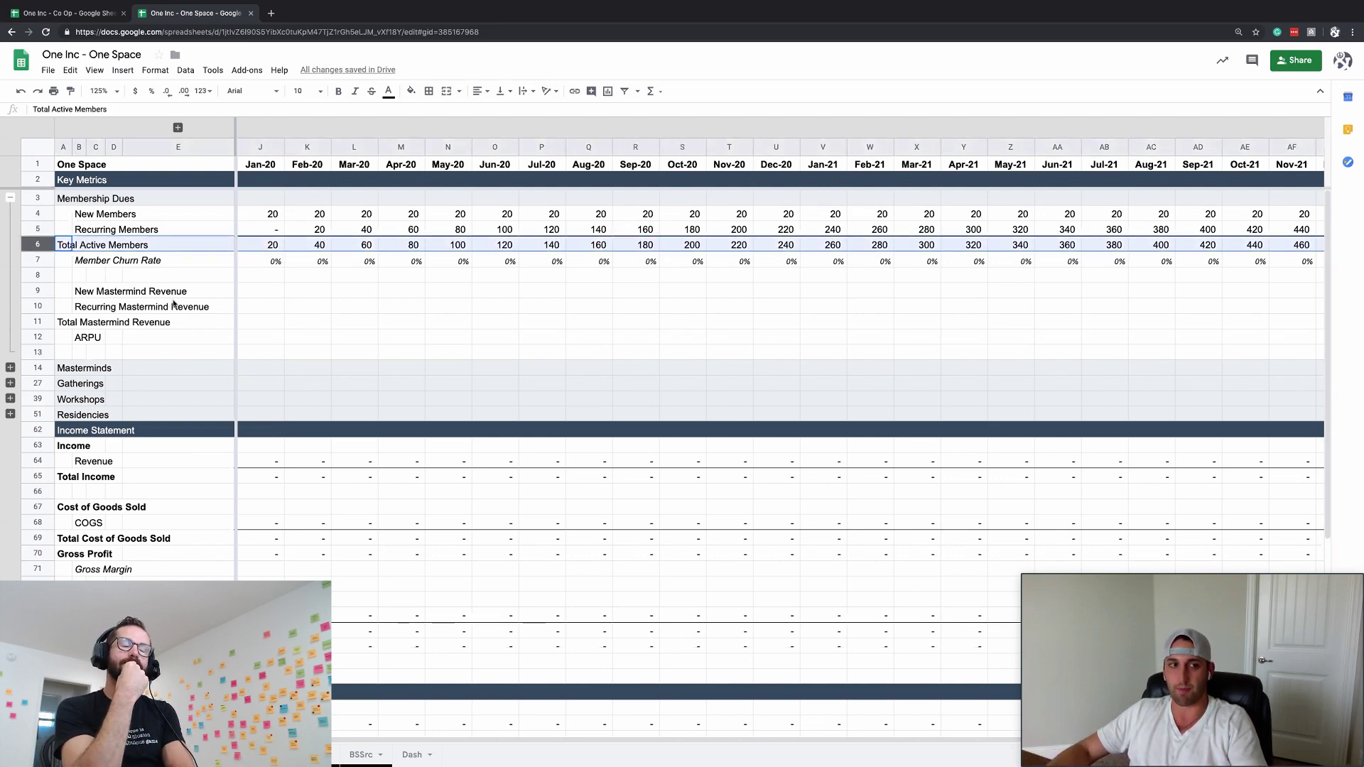
{"action": "left_click", "coordinate": [114, 337]}
{"action": "left_click", "coordinate": [178, 128]}
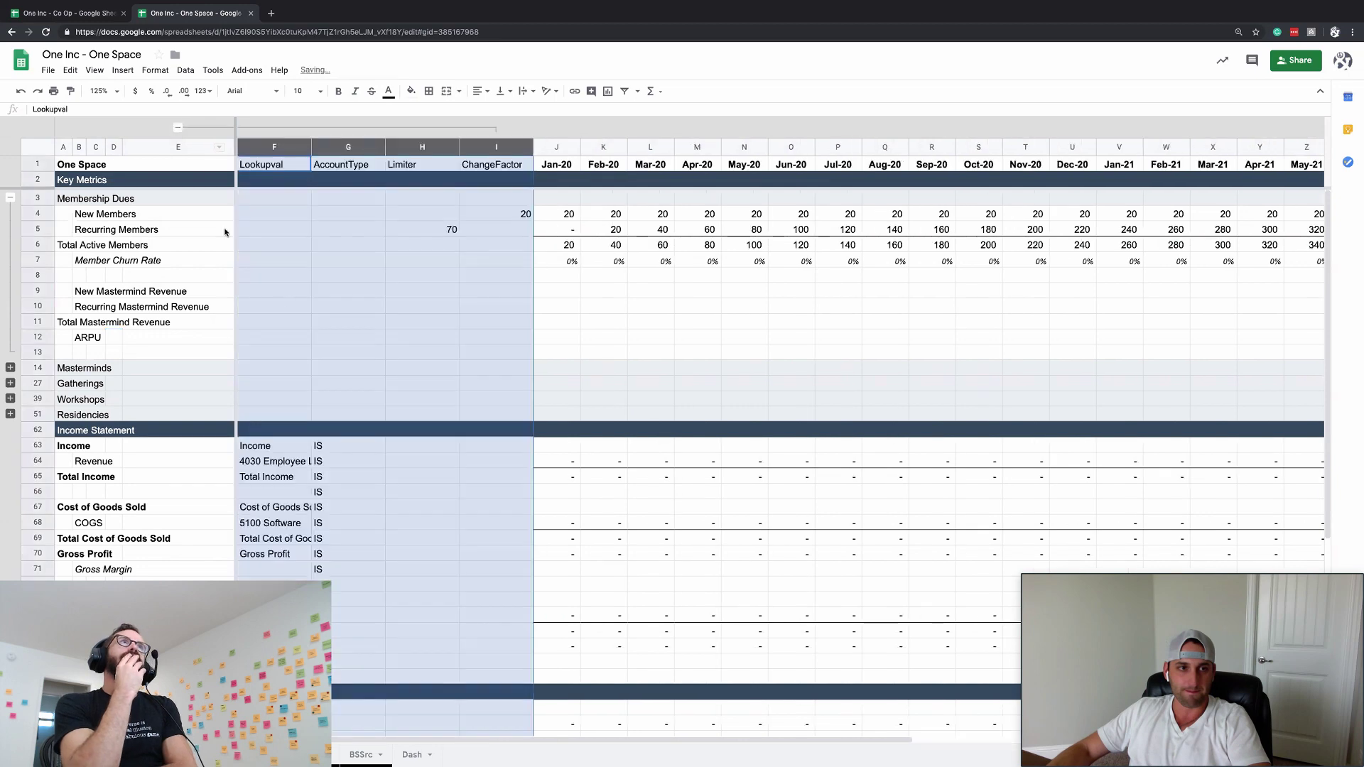
{"action": "left_click", "coordinate": [321, 331]}
- Set the ARPU change factor to 97 with Jan-20 =ChangeFactor in dollar accounting format
{"action": "left_click", "coordinate": [496, 337]}
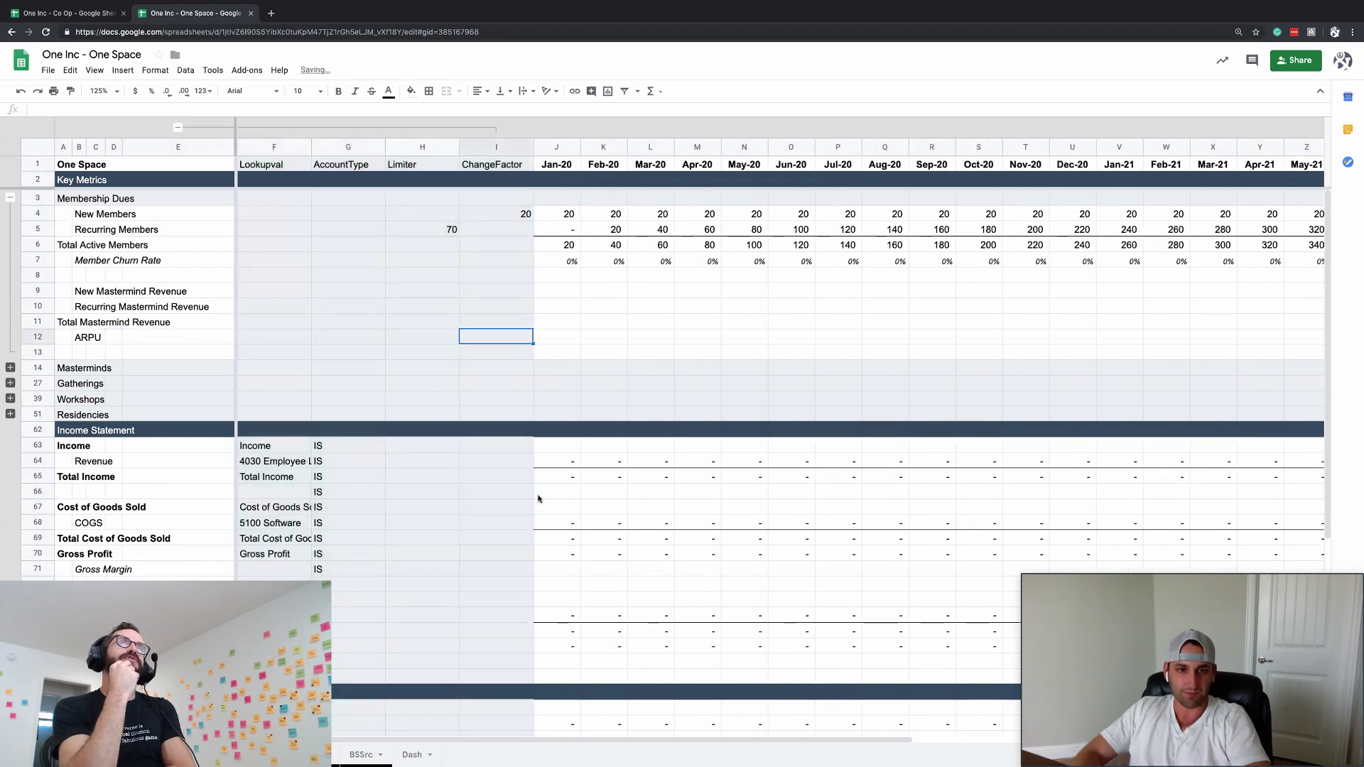
{"action": "type", "text": "97"}
{"action": "key", "text": "Tab"}
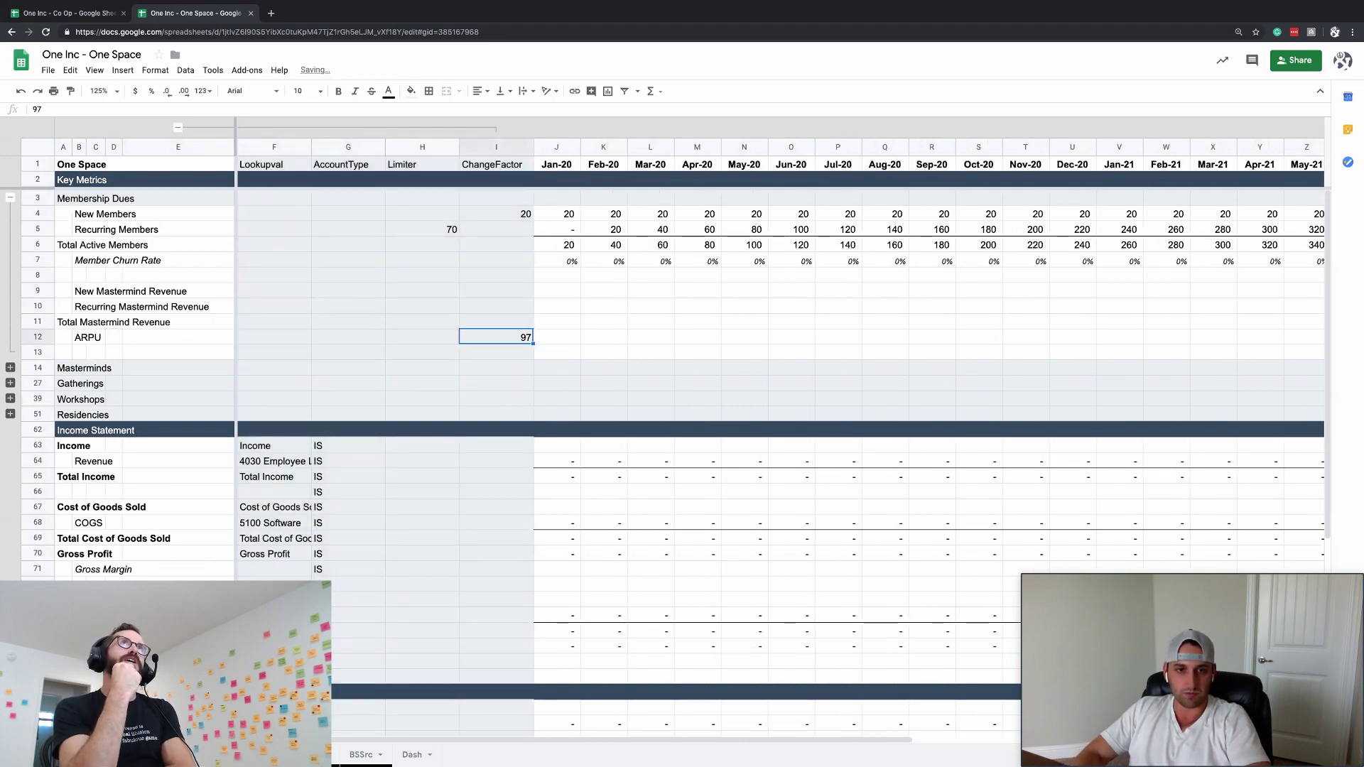
{"action": "type", "text": "=ChangeFactor"}
{"action": "key", "text": "Return"}
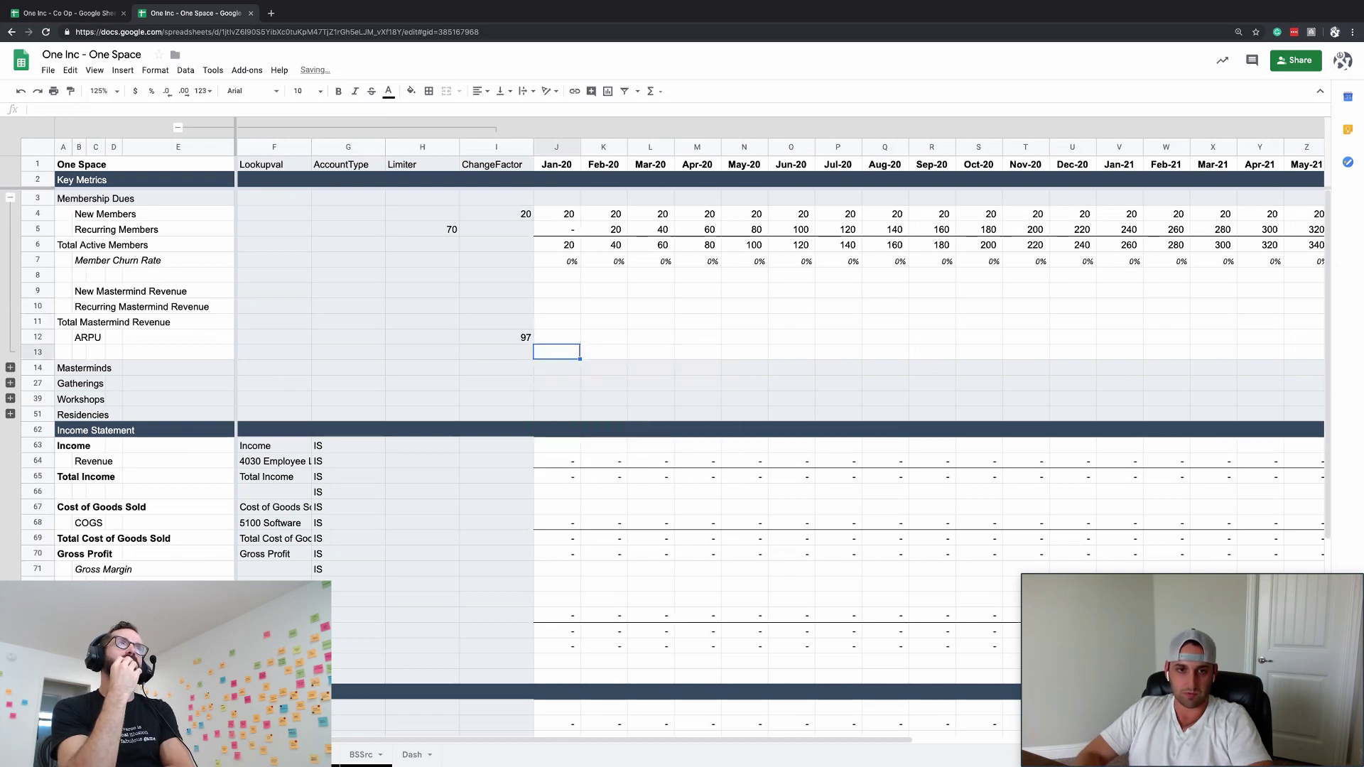
{"action": "key", "text": "Up"}
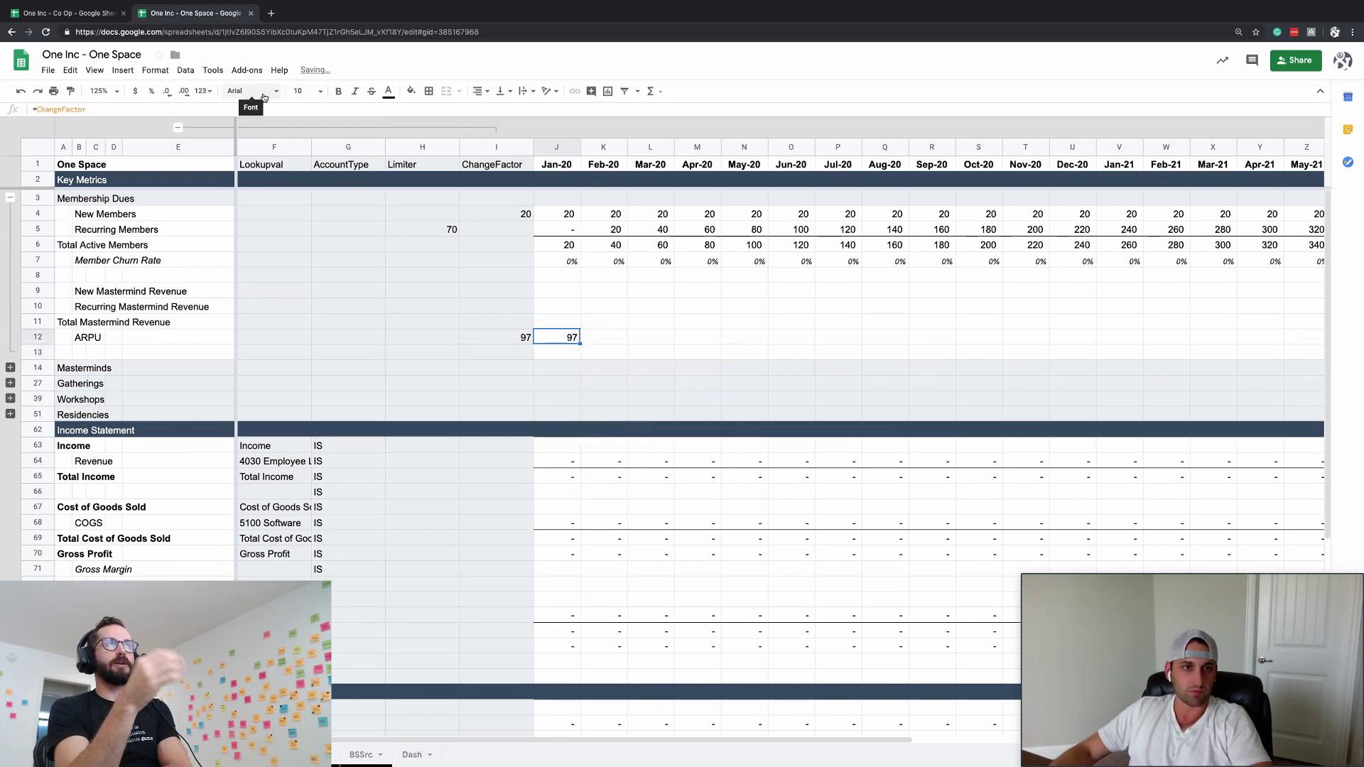
{"action": "left_click", "coordinate": [202, 91]}
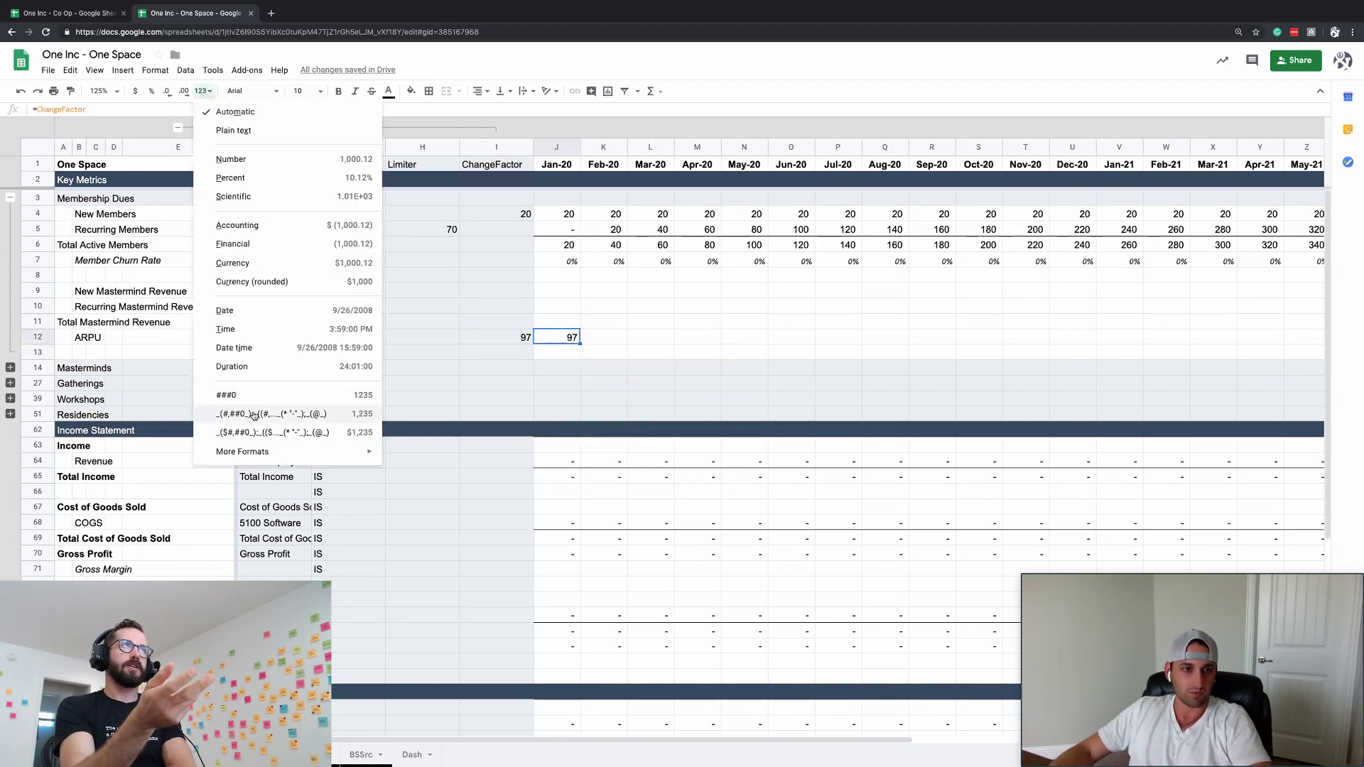
{"action": "left_click", "coordinate": [248, 432]}
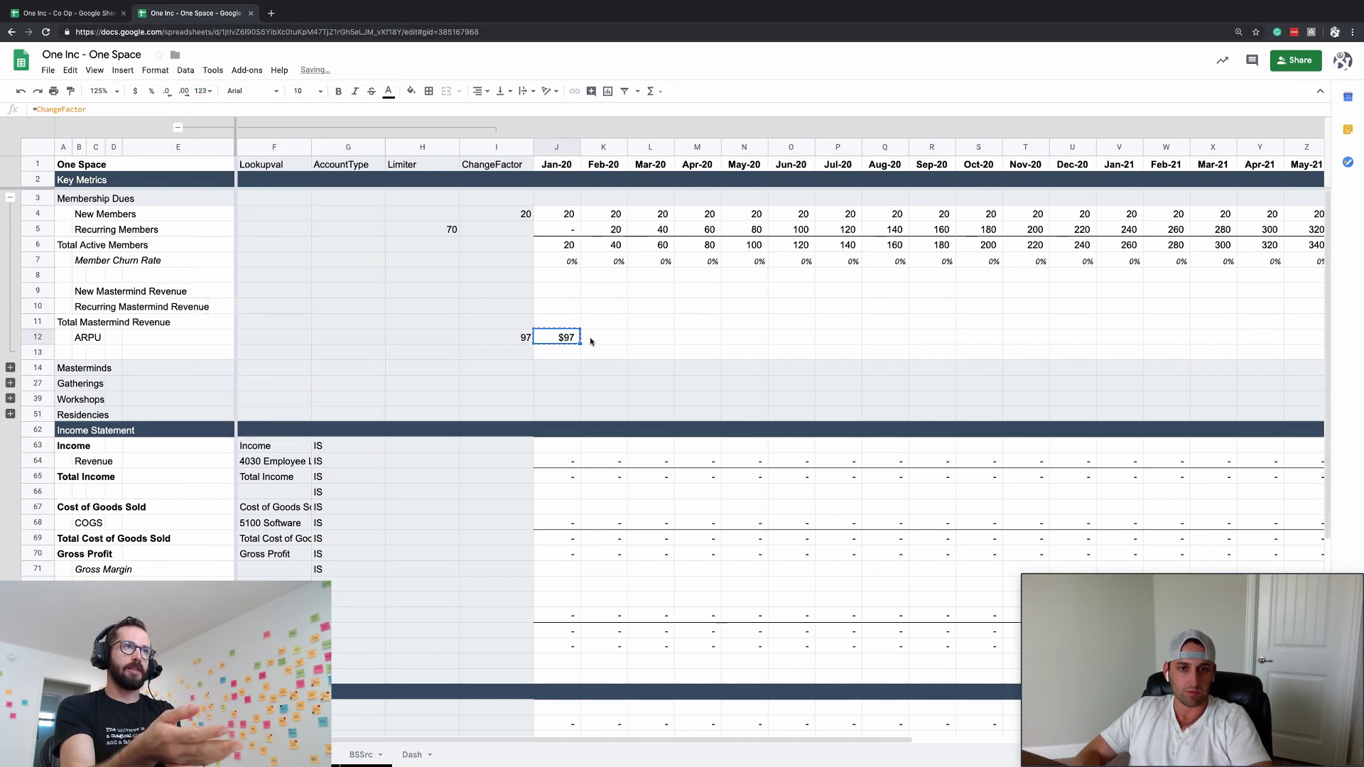
- Fill the $97 ARPU across row 12 through the last month
{"action": "key", "text": "ctrl+Up"}
{"action": "key", "text": "ctrl+Right"}
{"action": "key", "text": "Down"}
{"action": "key", "text": "Down"}
{"action": "key", "text": "Down"}
{"action": "key", "text": "Down"}
{"action": "key", "text": "Down"}
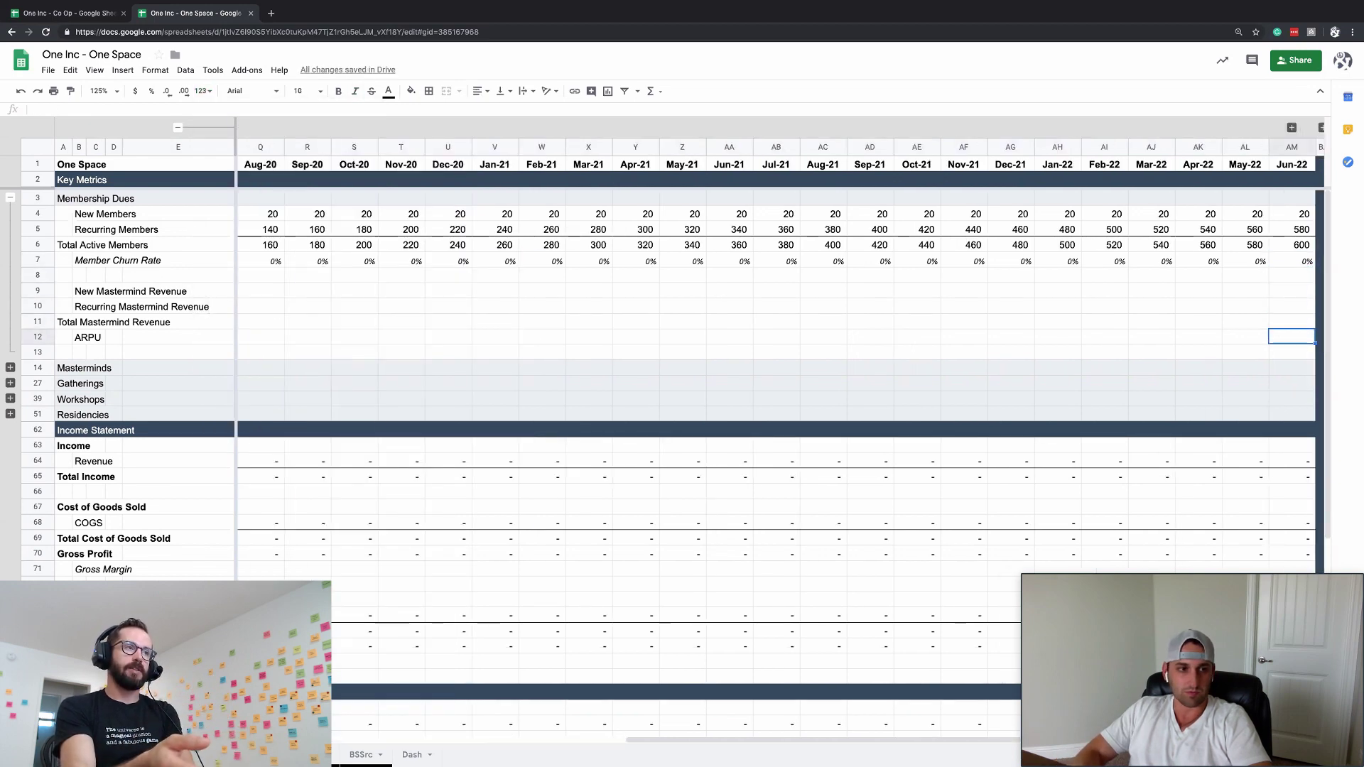
{"action": "key", "text": "ctrl+shift+Left"}
{"action": "key", "text": "ctrl+r"}
{"action": "key", "text": "Left"}
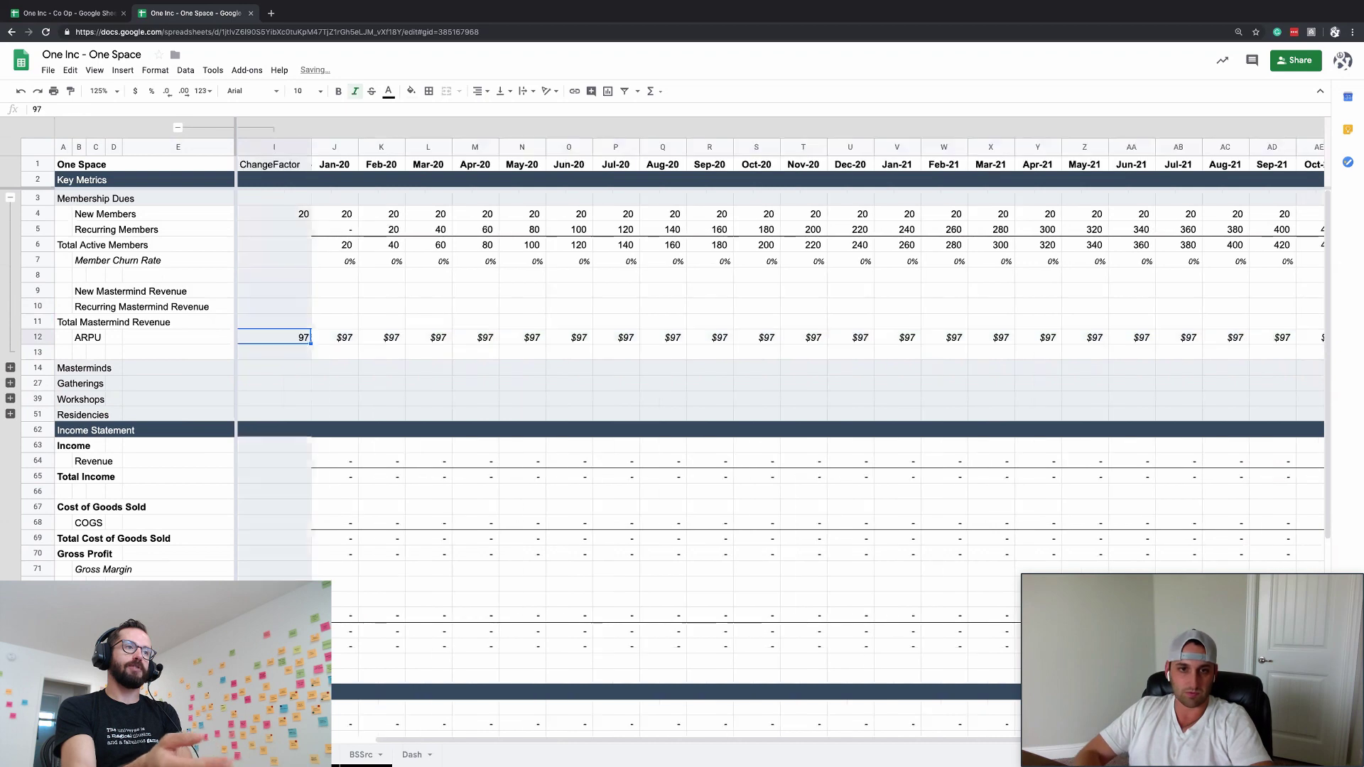
{"action": "key", "text": "Up"}
{"action": "key", "text": "Right"}
{"action": "left_click", "coordinate": [408, 289]}
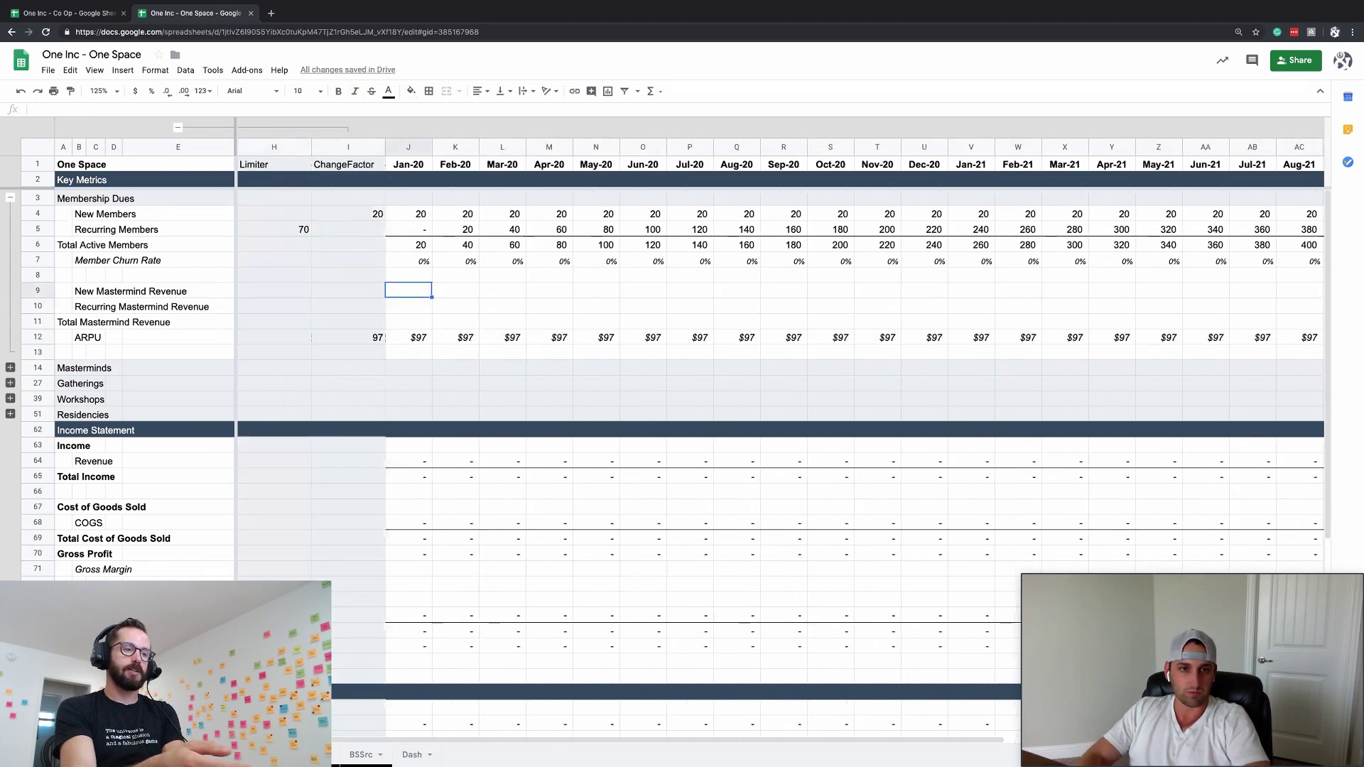
- Enter =J4*J12 as Jan-20 New Mastermind Revenue, give it ARPU's currency format, and copy it to Recurring
{"action": "type", "text": "=J4*J12"}
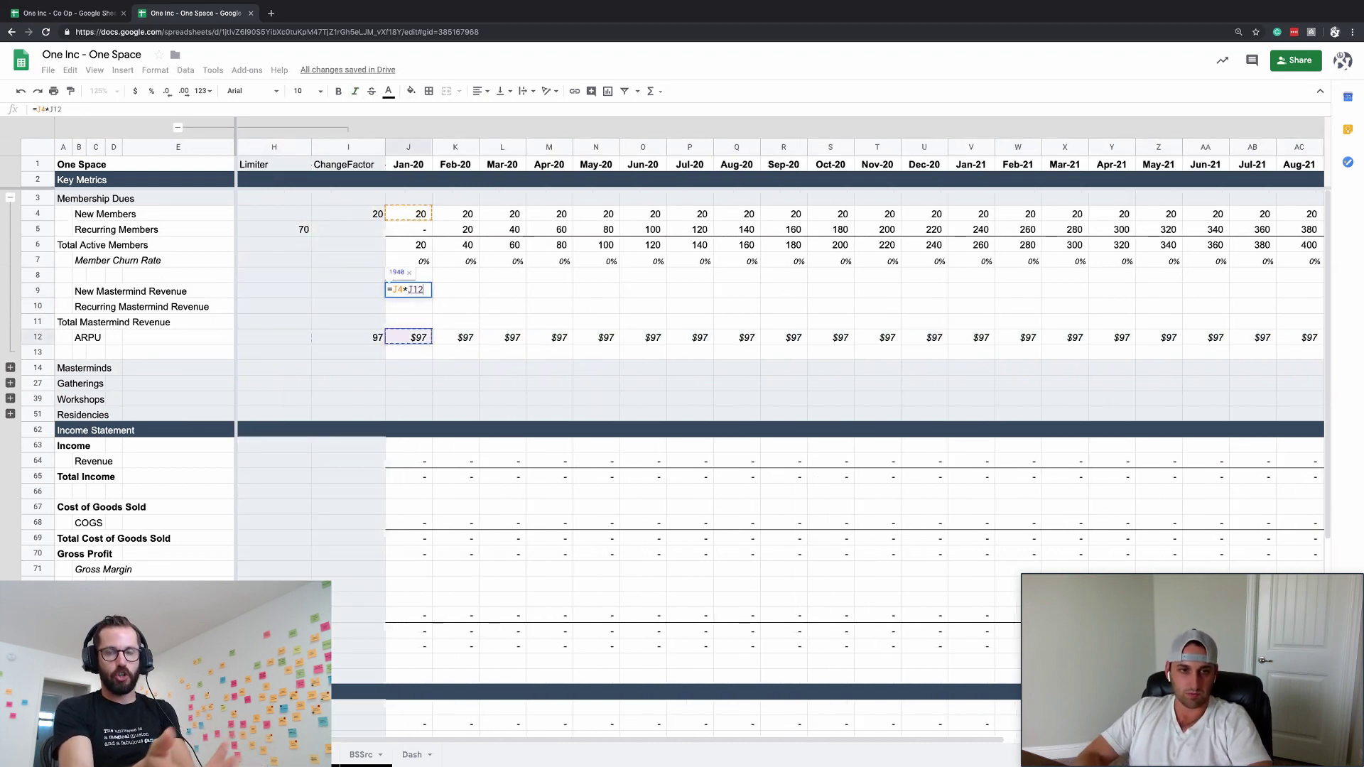
{"action": "key", "text": "Return"}
{"action": "key", "text": "Up"}
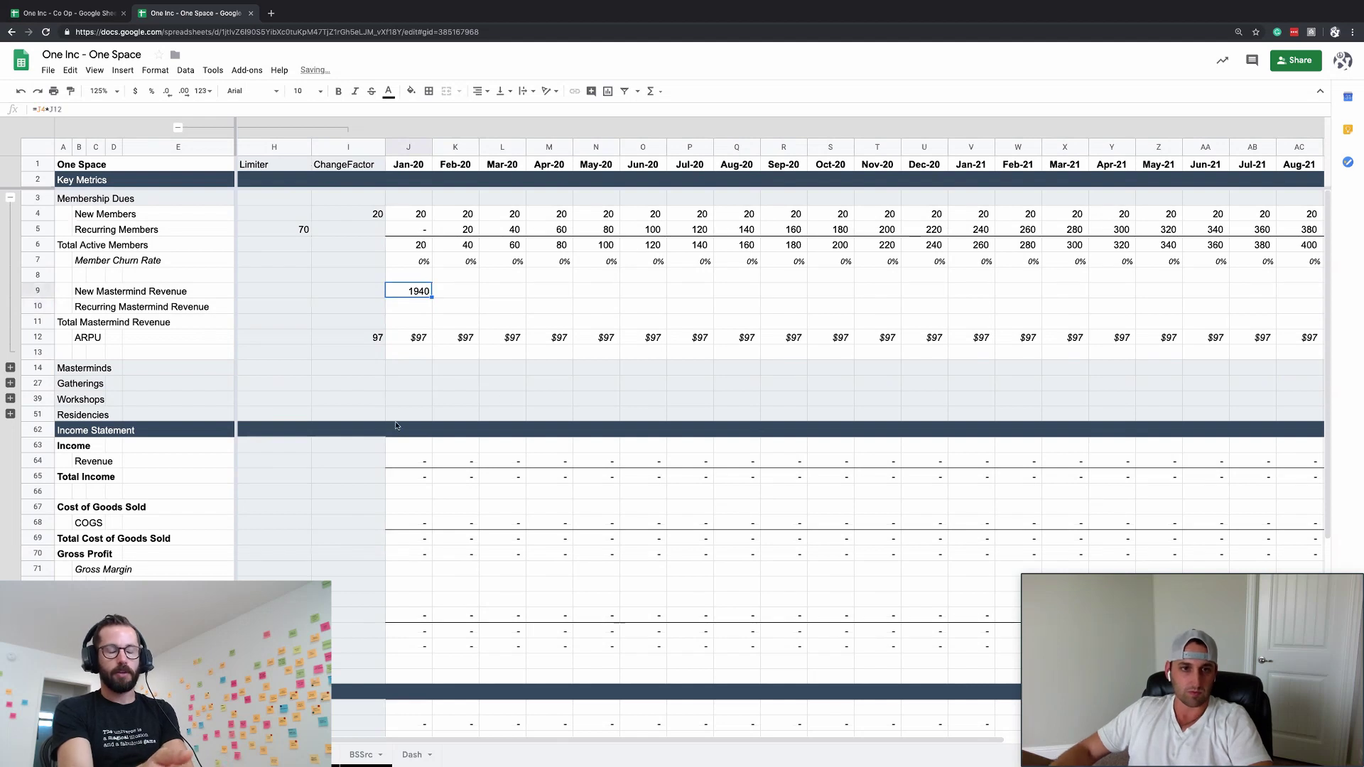
{"action": "left_click", "coordinate": [423, 339]}
{"action": "left_click", "coordinate": [70, 91]}
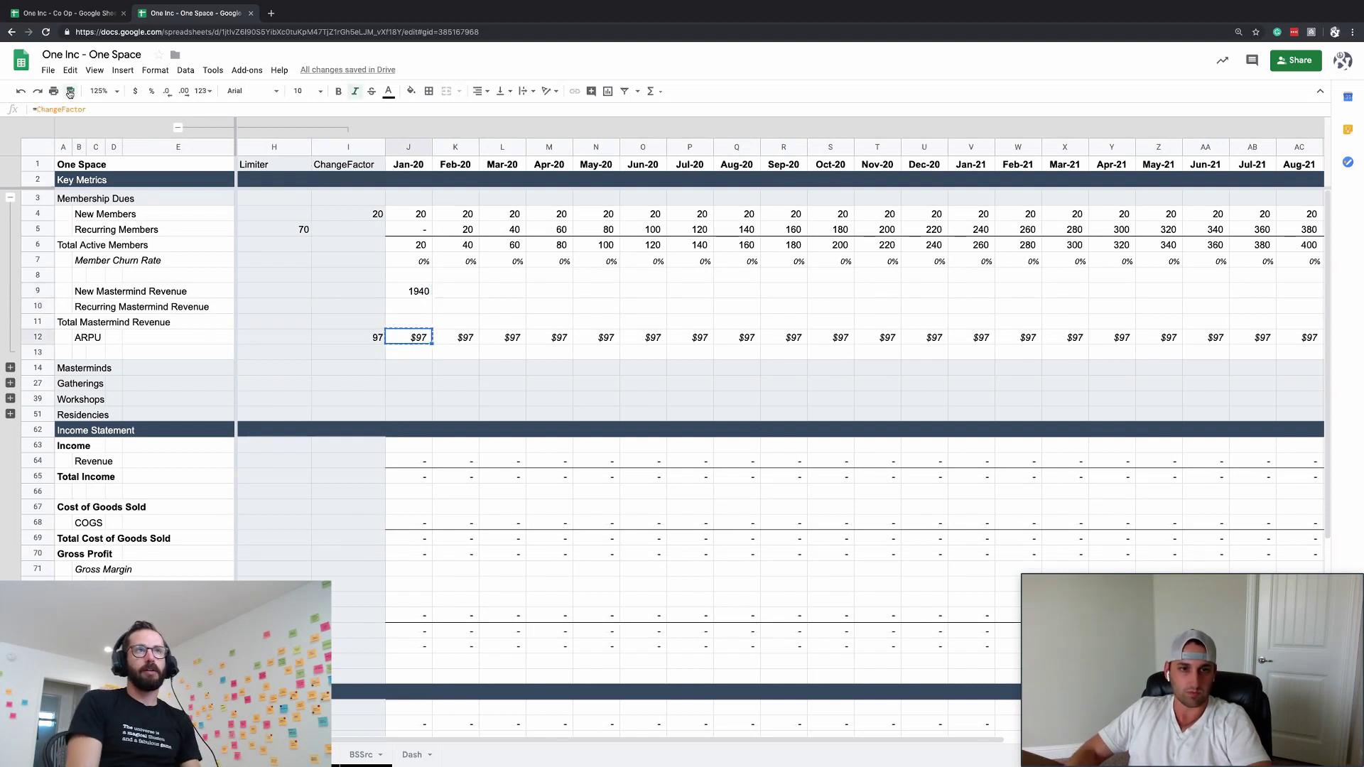
{"action": "left_click", "coordinate": [410, 291]}
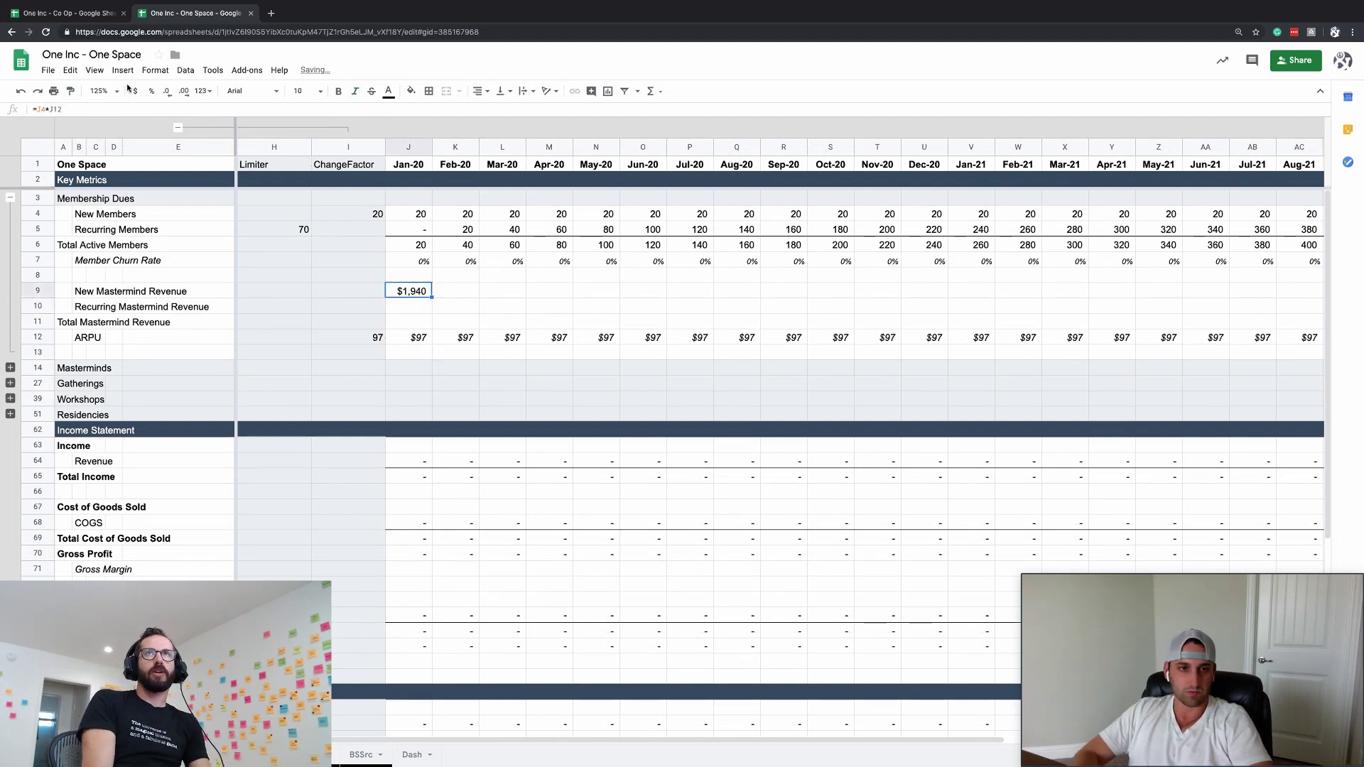
{"action": "key", "text": "Down"}
{"action": "key", "text": "ctrl+v"}
{"action": "key", "text": "Up"}
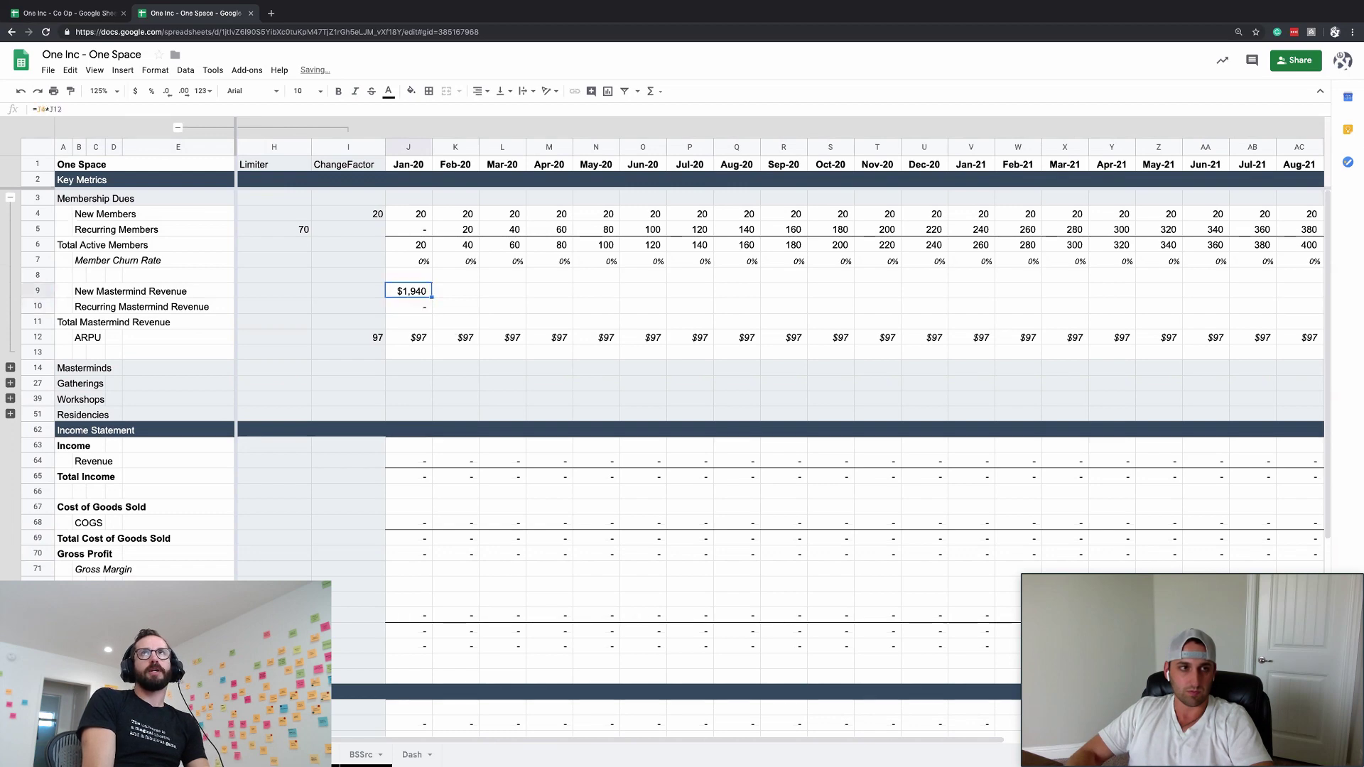
{"action": "key", "text": "Return"}
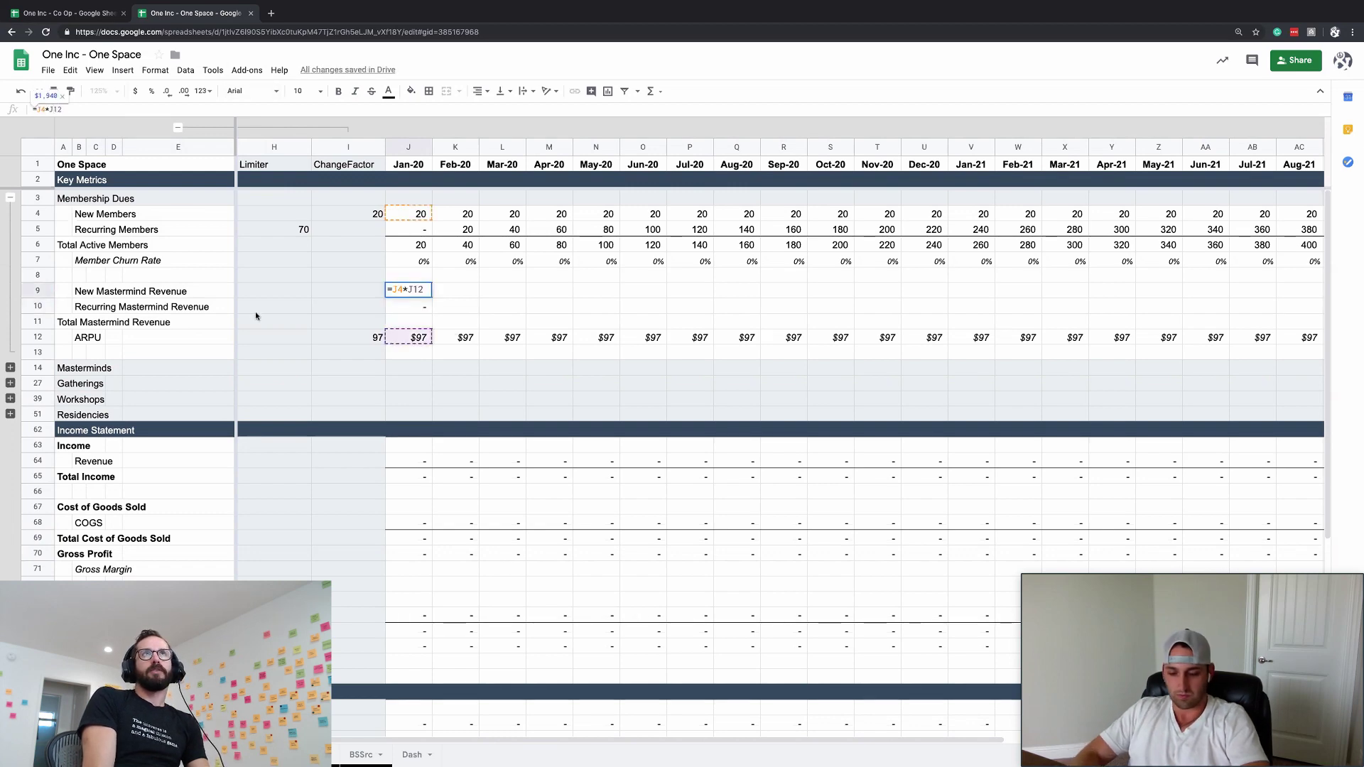
{"action": "key", "text": "Return"}
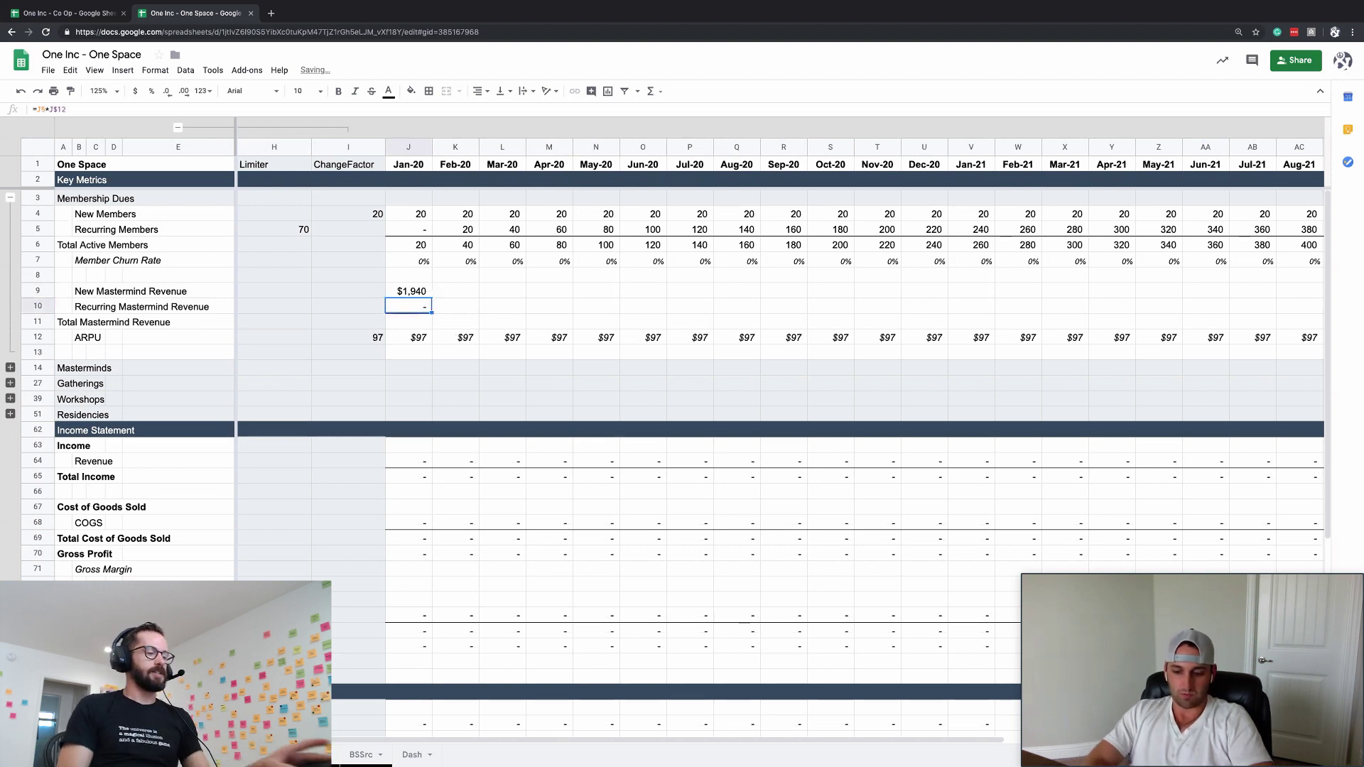
- Copy the Total Active Members sum formula into Total Mastermind Revenue with the same currency format
{"action": "key", "text": "Up"}
{"action": "key", "text": "Down"}
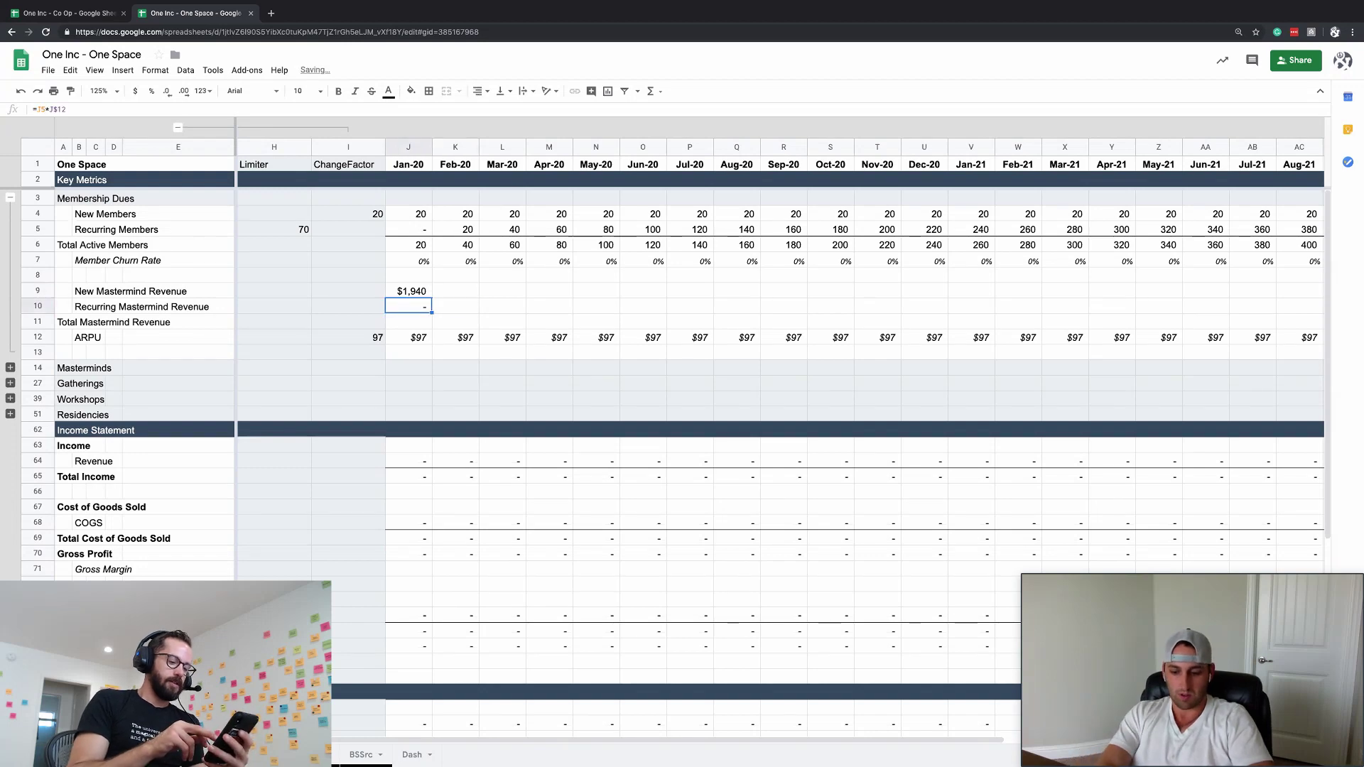
{"action": "key", "text": "Up"}
{"action": "key", "text": "Up"}
{"action": "key", "text": "Up"}
{"action": "key", "text": "Up"}
{"action": "key", "text": "ctrl+c"}
{"action": "key", "text": "Down"}
{"action": "key", "text": "Down"}
{"action": "key", "text": "Down"}
{"action": "key", "text": "Down"}
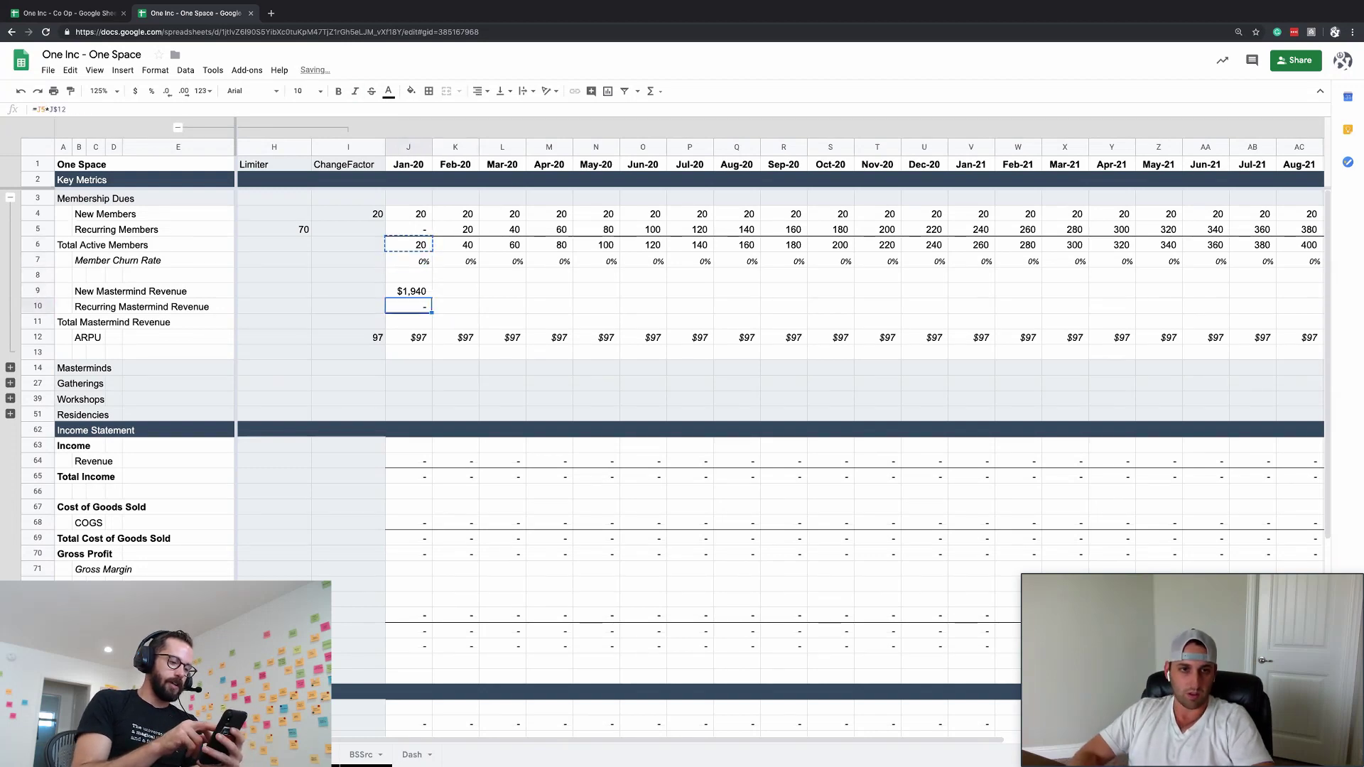
{"action": "key", "text": "Down"}
{"action": "key", "text": "ctrl+v"}
{"action": "key", "text": "Up"}
{"action": "key", "text": "Up"}
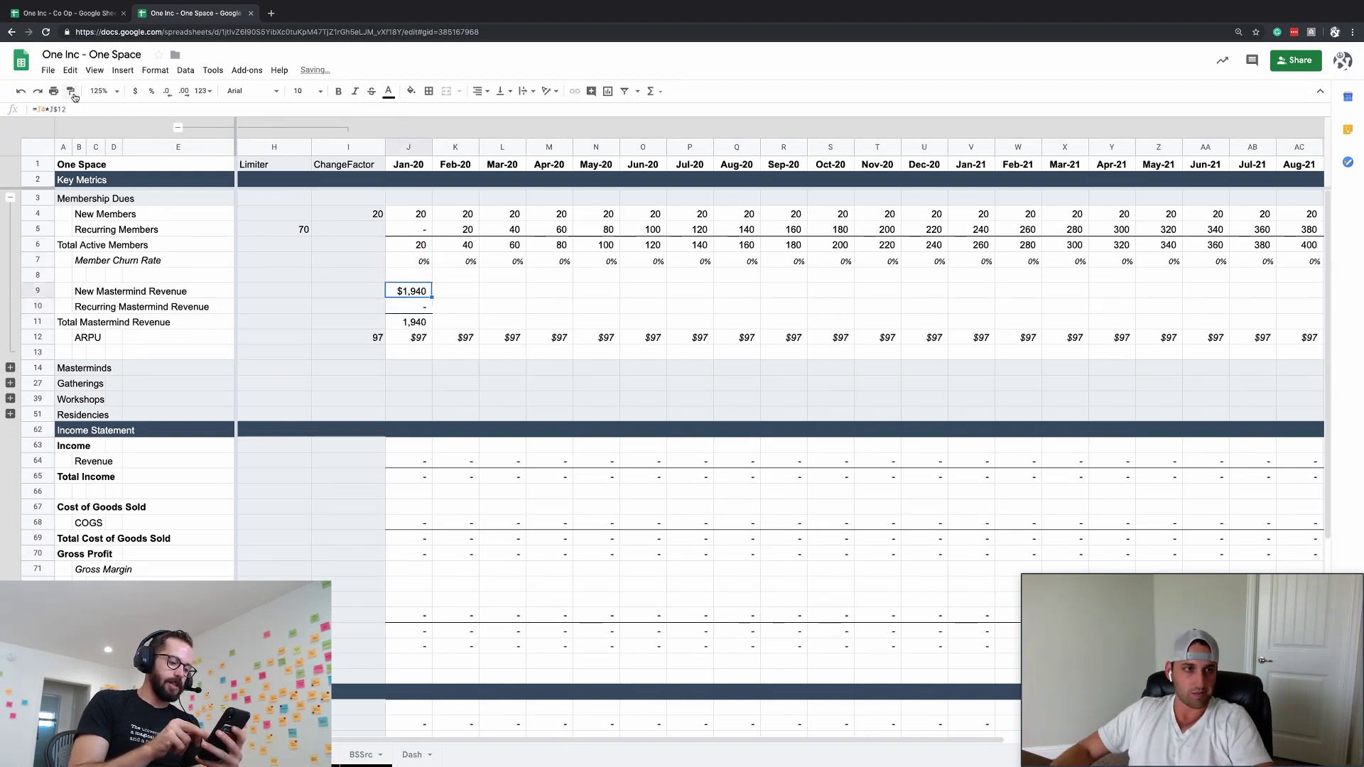
{"action": "key", "text": "Down"}
{"action": "key", "text": "Down"}
{"action": "key", "text": "ctrl+alt+v"}
{"action": "key", "text": "Up"}
{"action": "key", "text": "Up"}
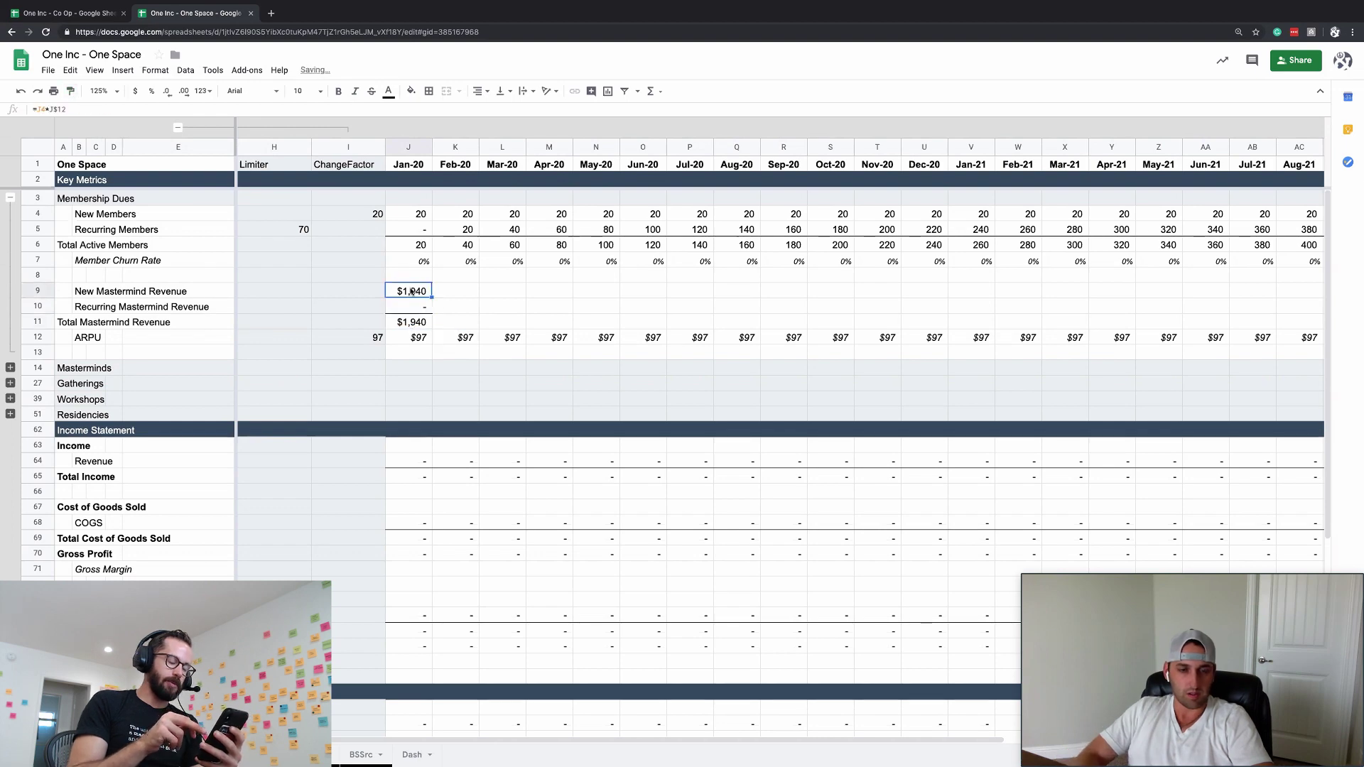
- Fill the three Jan-20 revenue formulas in J9:J11 right through Jun-22
{"action": "key", "text": "shift+Down"}
{"action": "key", "text": "shift+Down"}
{"action": "key", "text": "Down"}
{"action": "key", "text": "Down"}
{"action": "key", "text": "Down"}
{"action": "key", "text": "ctrl+Right"}
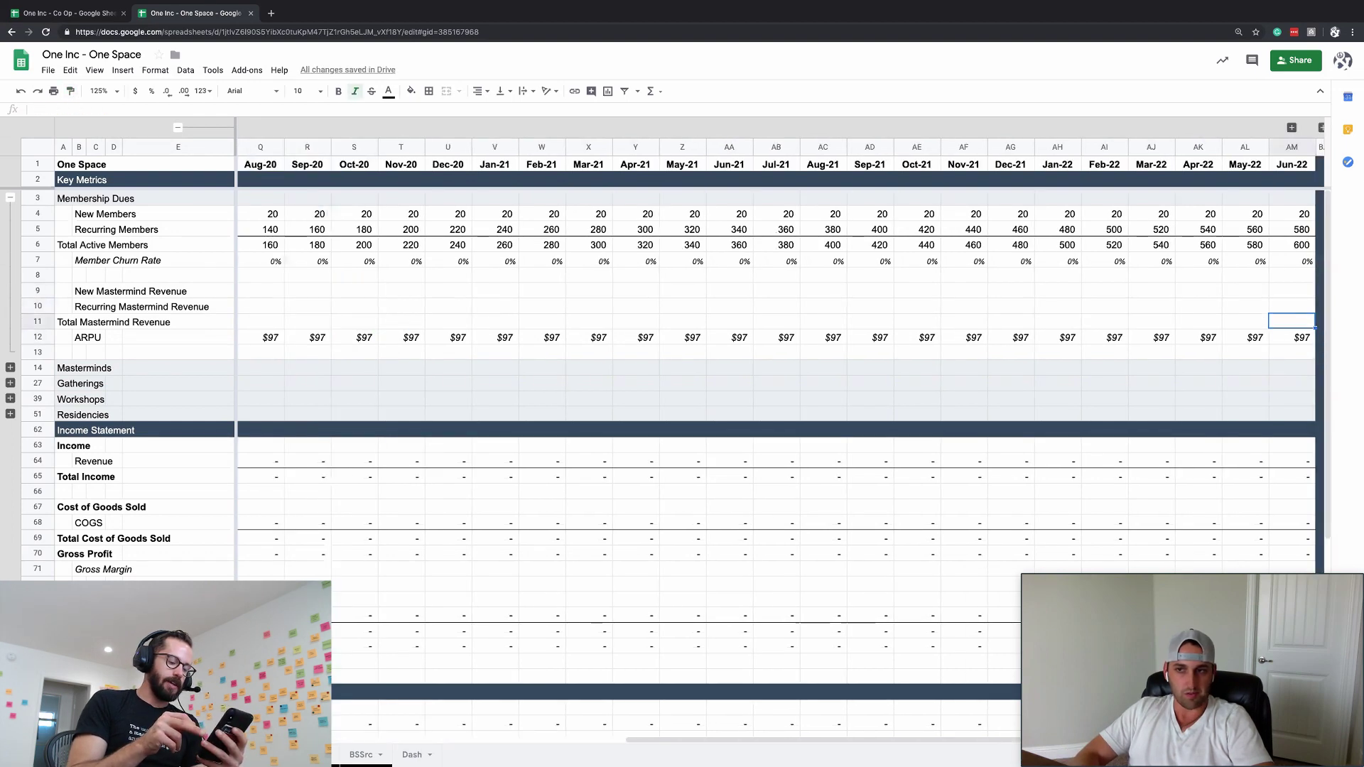
{"action": "key", "text": "Up"}
{"action": "key", "text": "Up"}
{"action": "key", "text": "Up"}
{"action": "key", "text": "shift+Down"}
{"action": "key", "text": "shift+Down"}
{"action": "key", "text": "ctrl+shift+Left"}
{"action": "key", "text": "ctrl+r"}
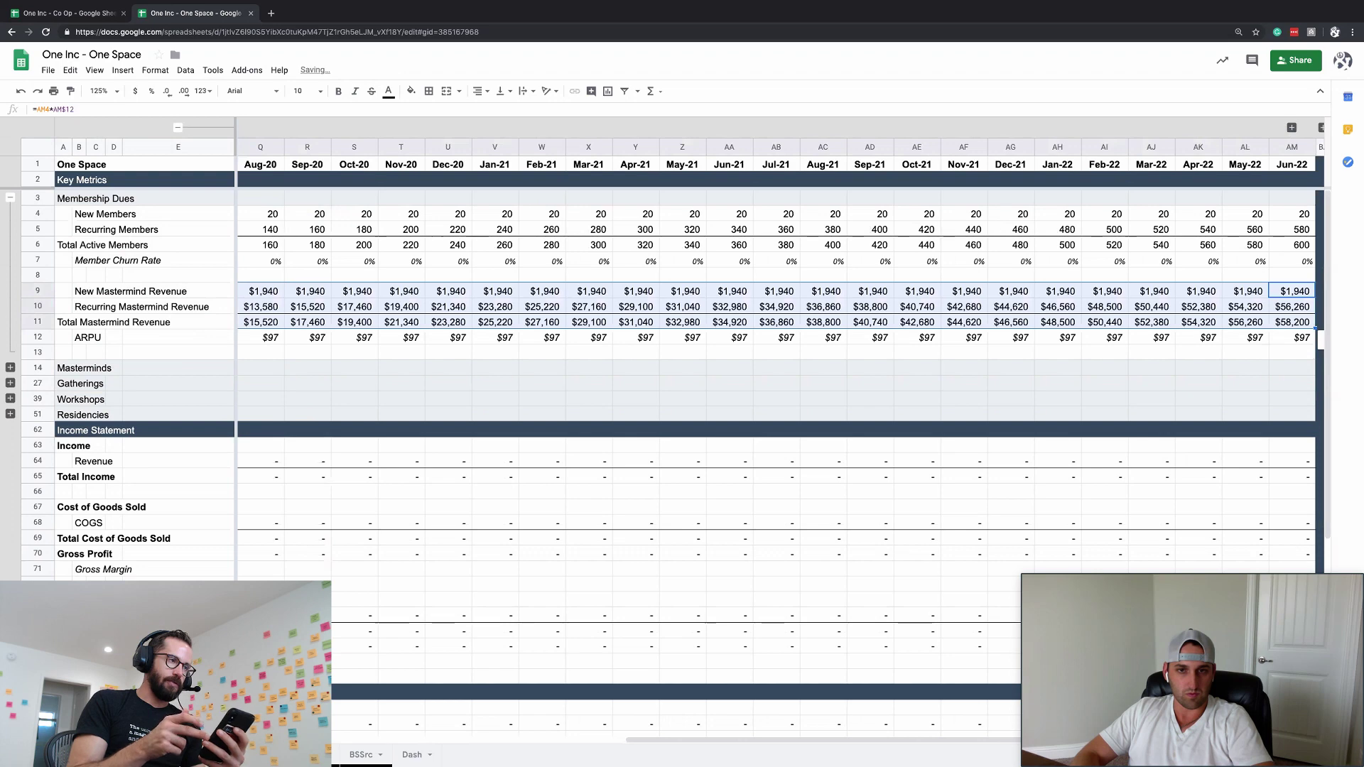
{"action": "key", "text": "ctrl+Left"}
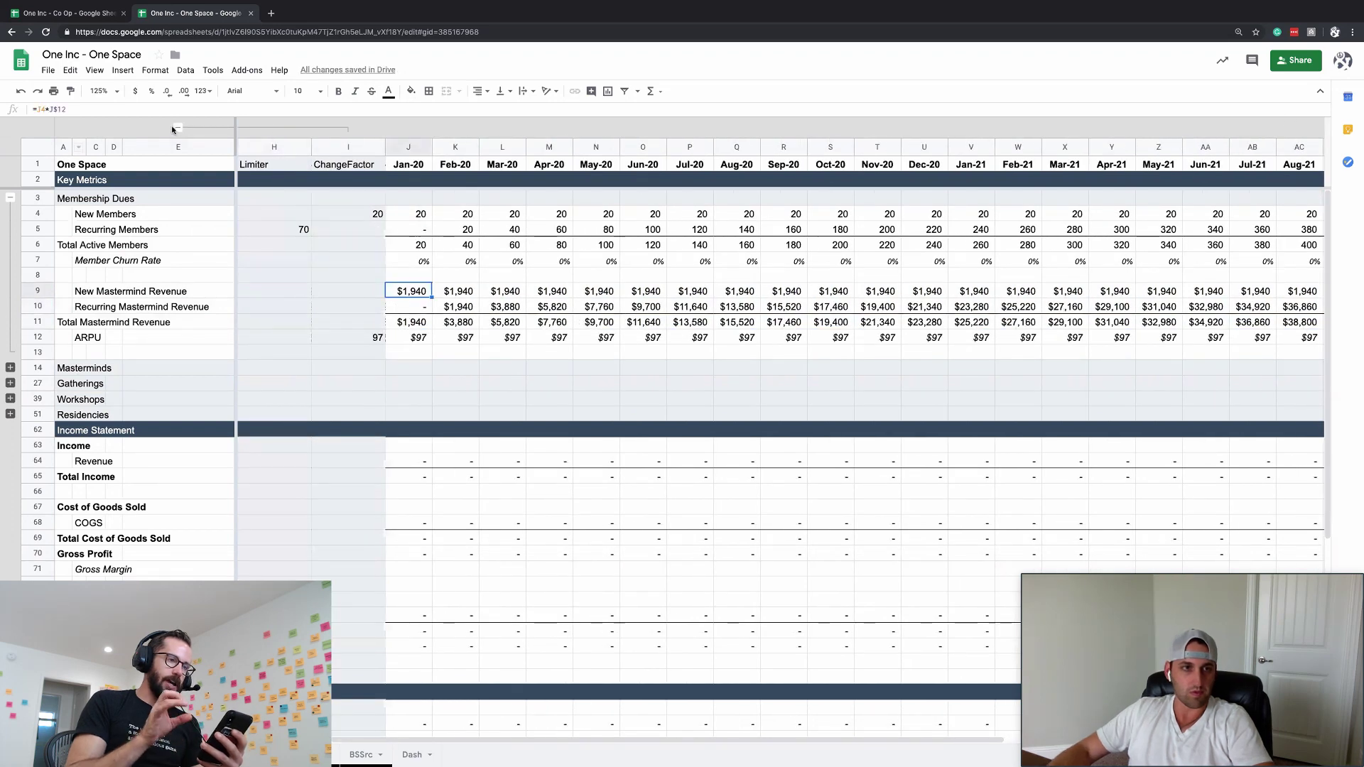
- Collapse the H–I helper column group and select the key metrics block J4:AM12
{"action": "left_click", "coordinate": [176, 127]}
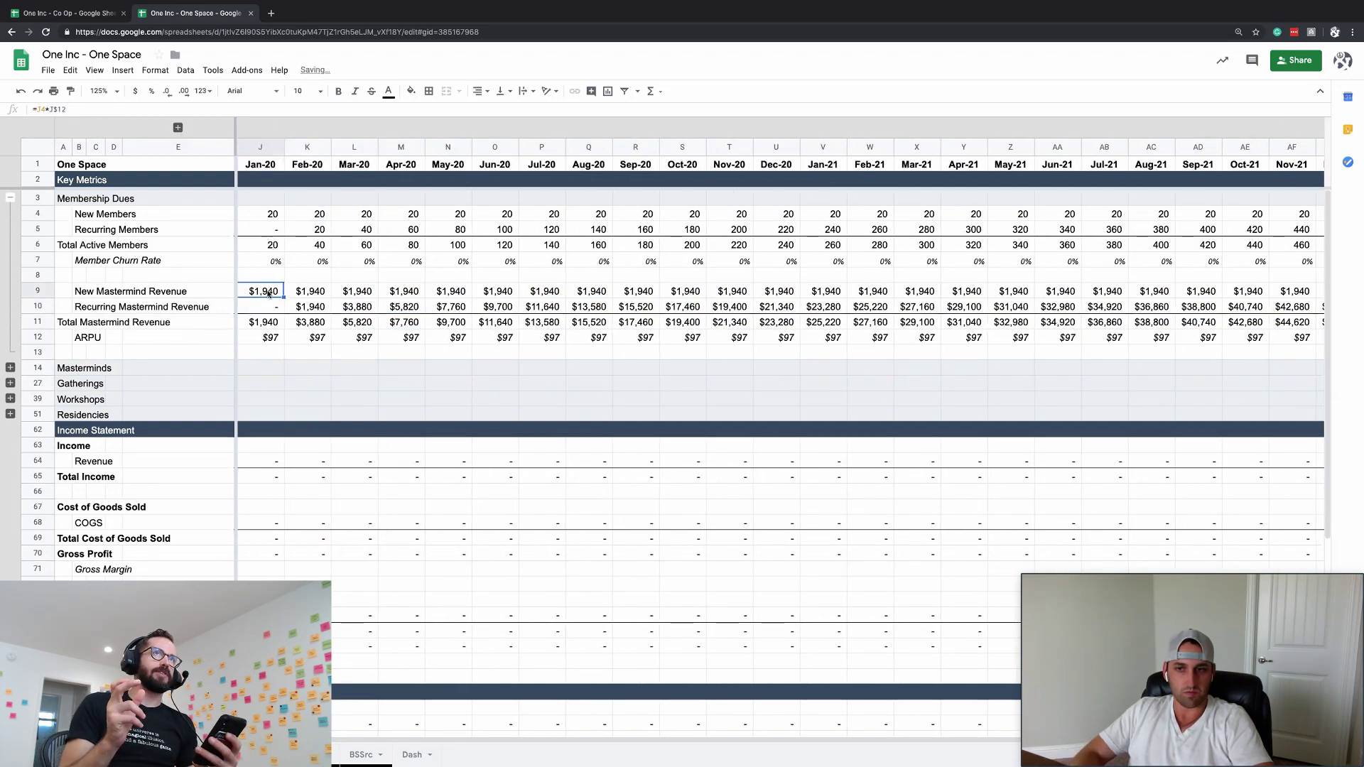
{"action": "key", "text": "ctrl+Right"}
{"action": "key", "text": "ctrl+Left"}
{"action": "key", "text": "Up"}
{"action": "key", "text": "Up"}
{"action": "key", "text": "Up"}
{"action": "key", "text": "Up"}
{"action": "key", "text": "Up"}
{"action": "key", "text": "ctrl+shift+Right"}
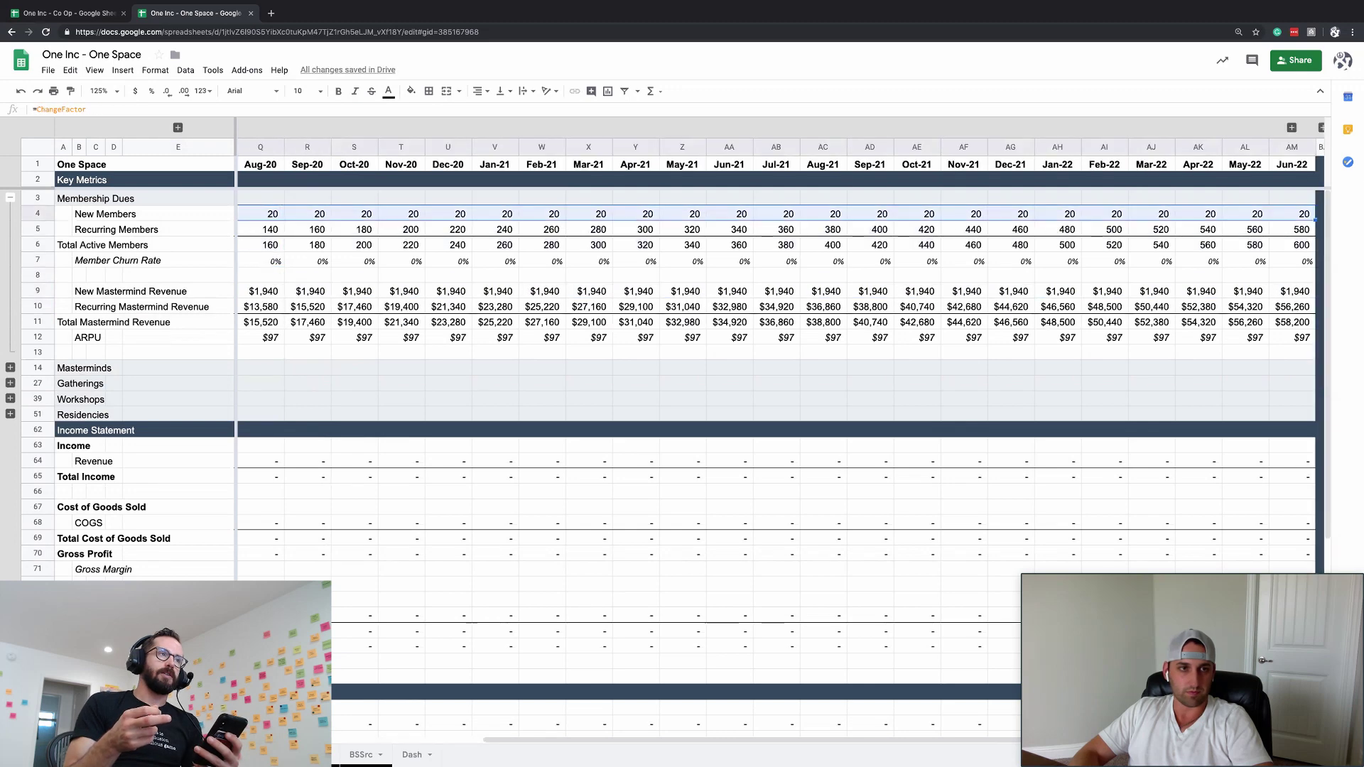
{"action": "key", "text": "shift+Down"}
{"action": "key", "text": "shift+Down"}
{"action": "key", "text": "shift+Down"}
{"action": "key", "text": "shift+Down"}
{"action": "key", "text": "shift+Down"}
{"action": "key", "text": "shift+Down"}
{"action": "key", "text": "shift+Down"}
{"action": "key", "text": "shift+Down"}
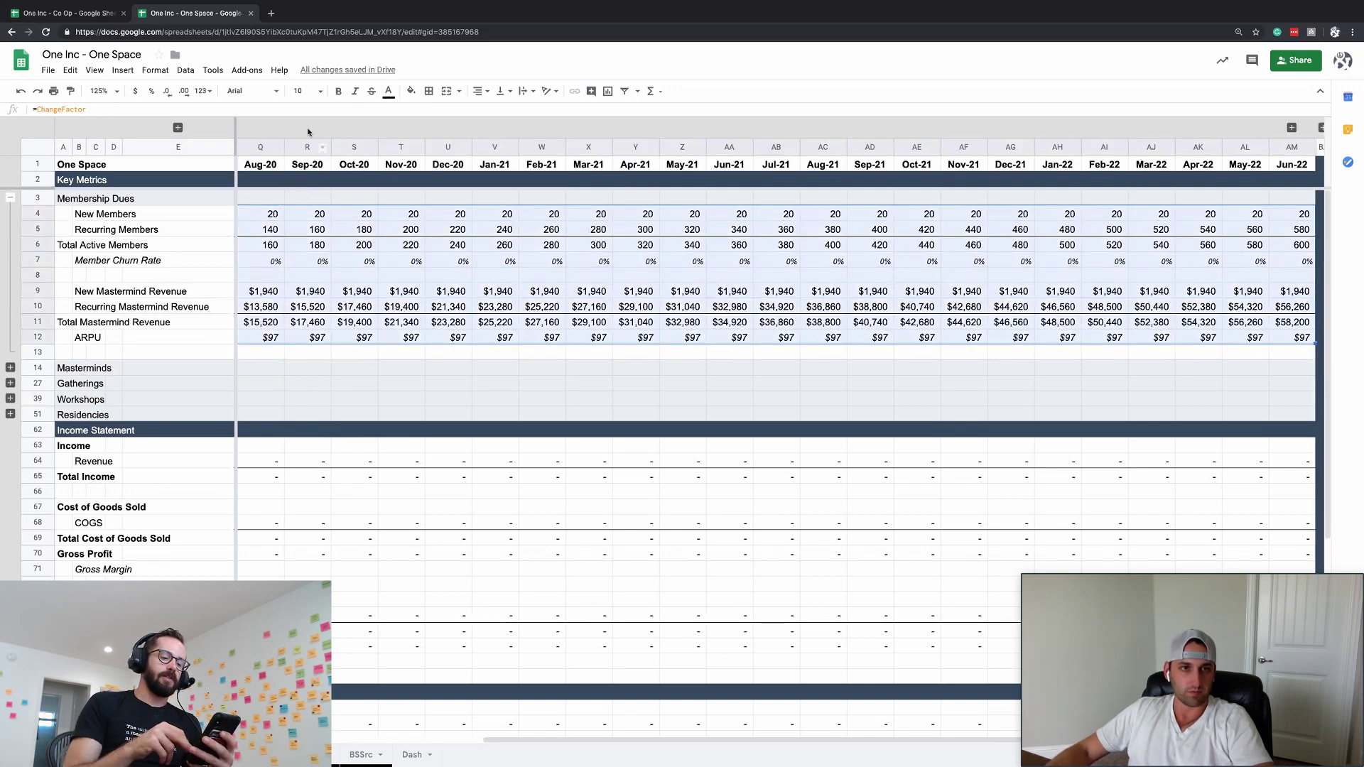
- Set the key metrics figures to font size 9 and the ARPU row to size 8
{"action": "left_click", "coordinate": [319, 93]}
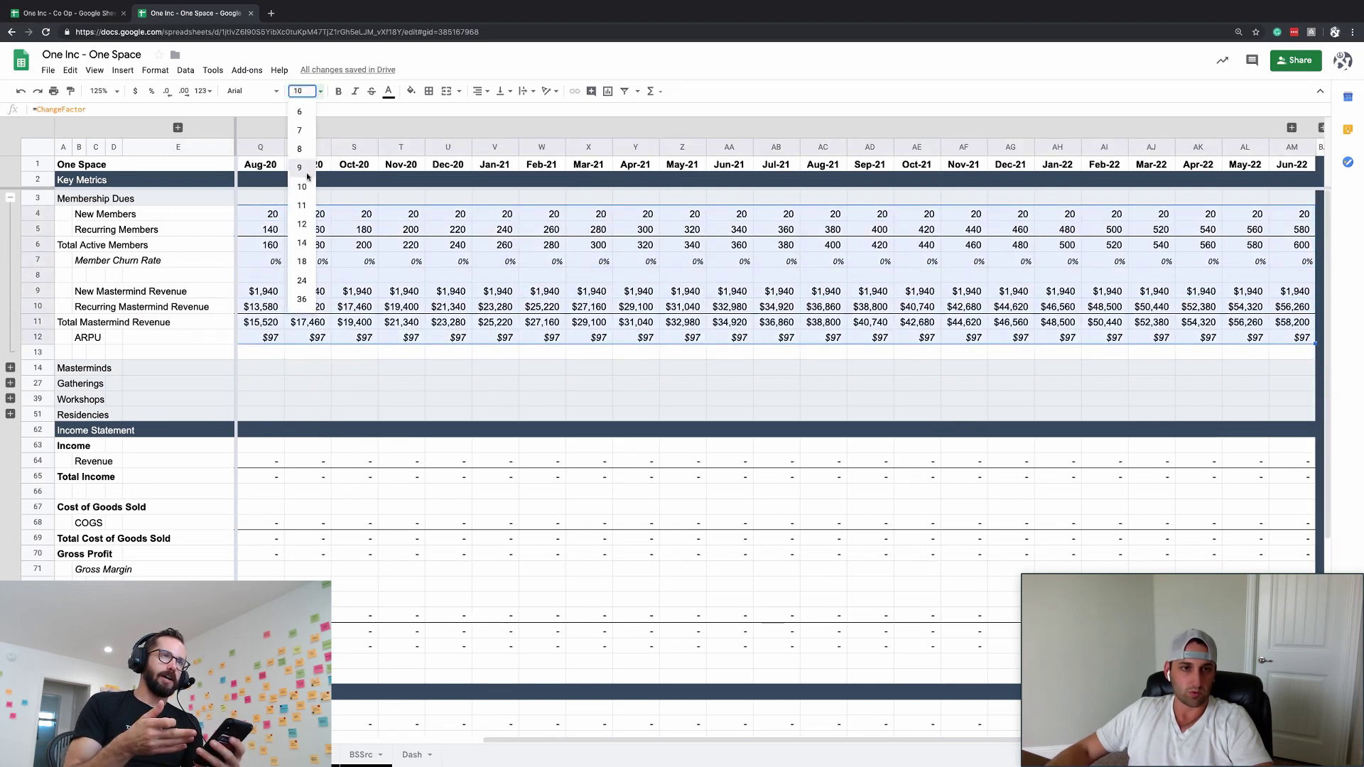
{"action": "left_click", "coordinate": [301, 167]}
{"action": "left_click", "coordinate": [398, 398]}
{"action": "left_click", "coordinate": [277, 341]}
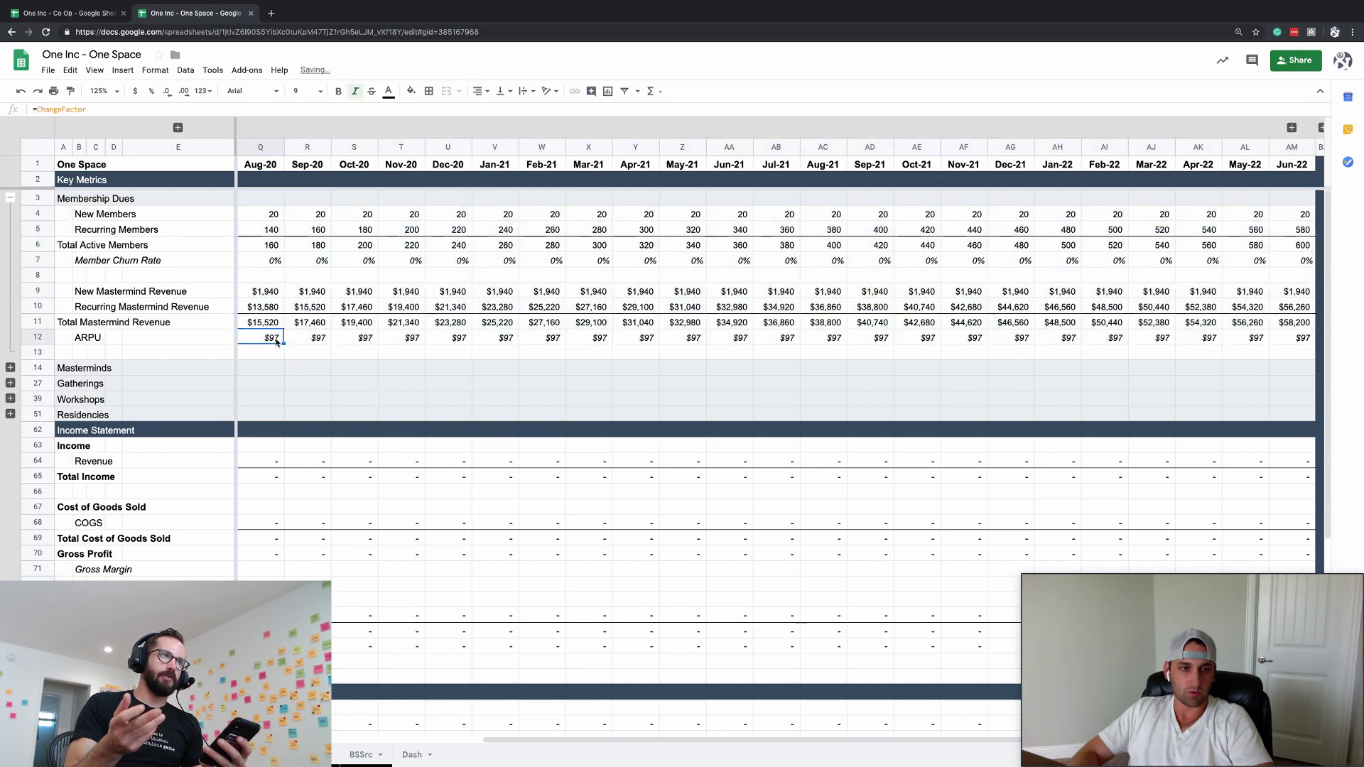
{"action": "key", "text": "ctrl+shift+Right"}
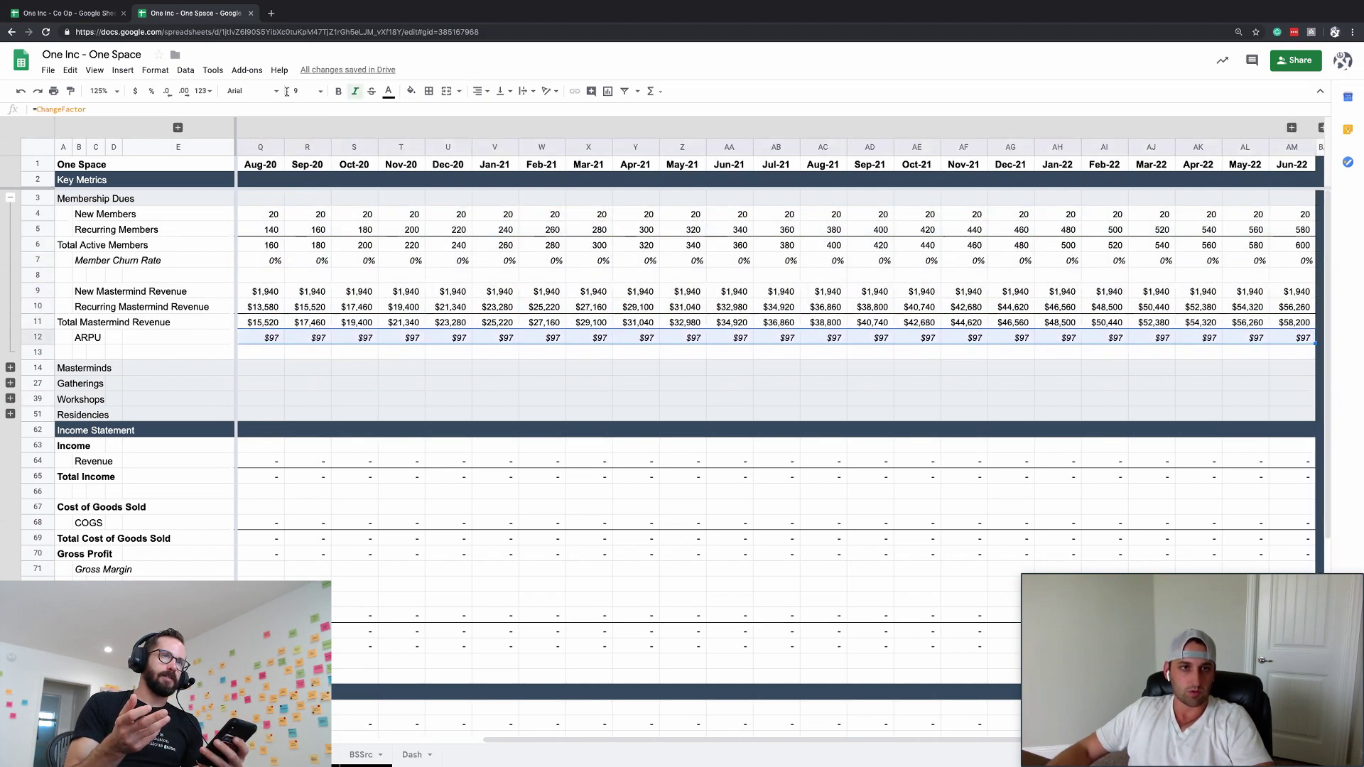
{"action": "left_click", "coordinate": [321, 93]}
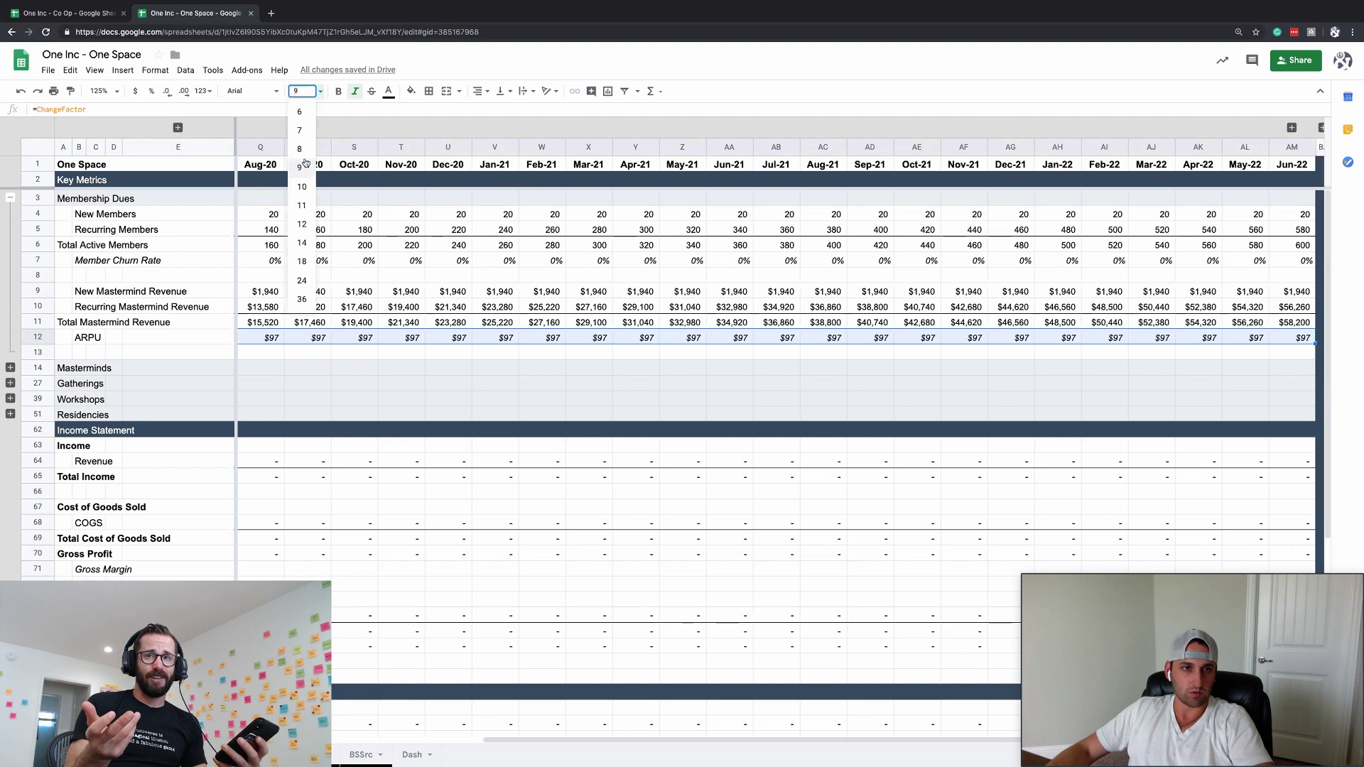
{"action": "left_click", "coordinate": [299, 149]}
- Expand the Masterminds row group to show its events, members, churn, revenue and ARPU rows
{"action": "left_click", "coordinate": [325, 293]}
{"action": "left_click", "coordinate": [298, 324]}
{"action": "scroll", "coordinate": [299, 325], "scroll_direction": "left", "scroll_amount": 5}
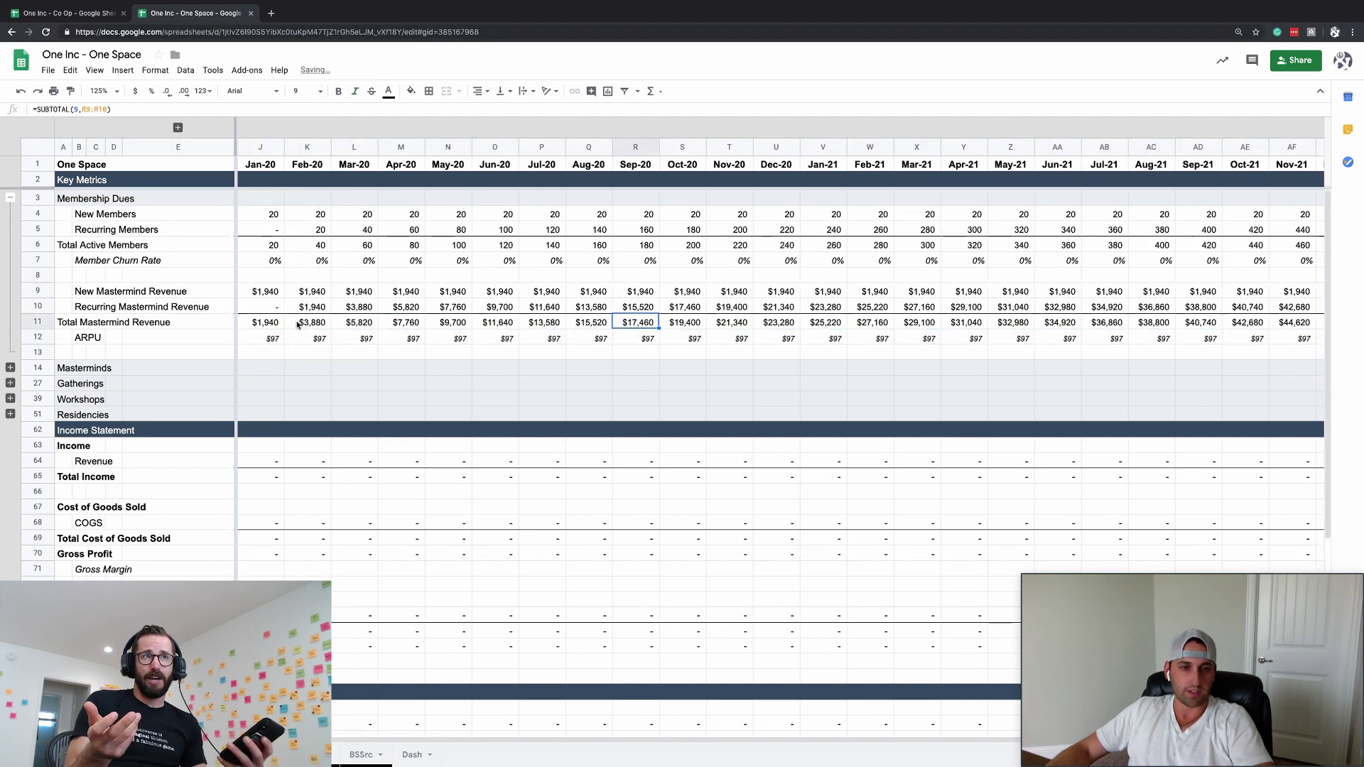
{"action": "scroll", "coordinate": [337, 261], "scroll_direction": "right", "scroll_amount": 4}
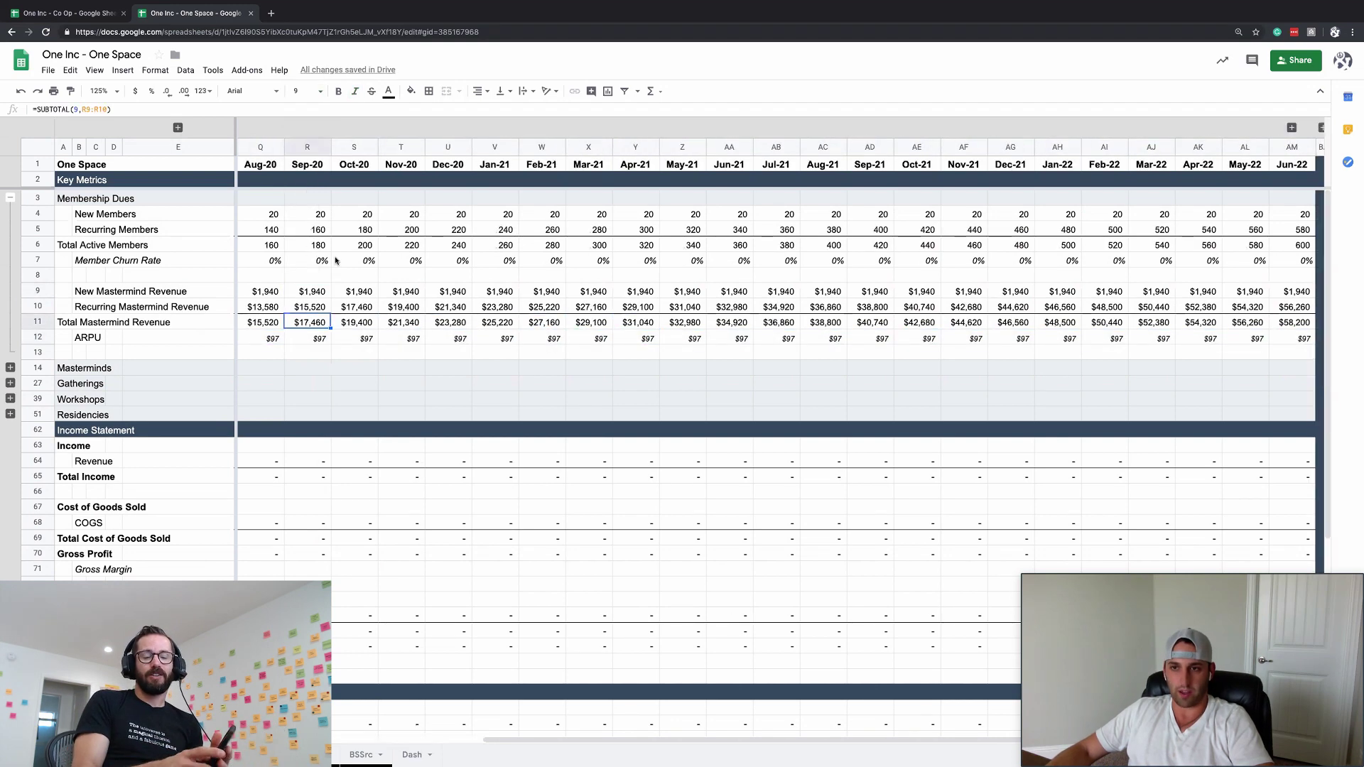
{"action": "scroll", "coordinate": [337, 261], "scroll_direction": "left", "scroll_amount": 4}
{"action": "left_click", "coordinate": [301, 277]}
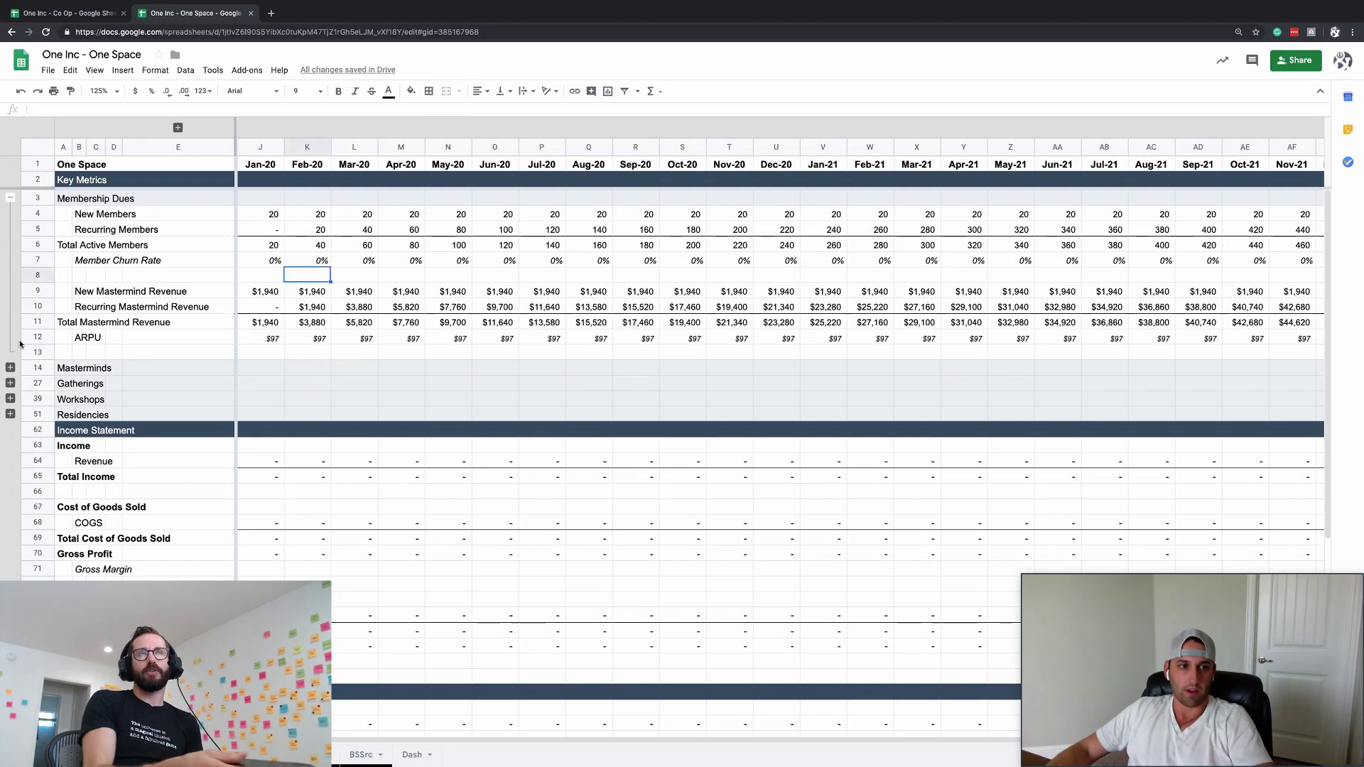
{"action": "left_click", "coordinate": [11, 368]}
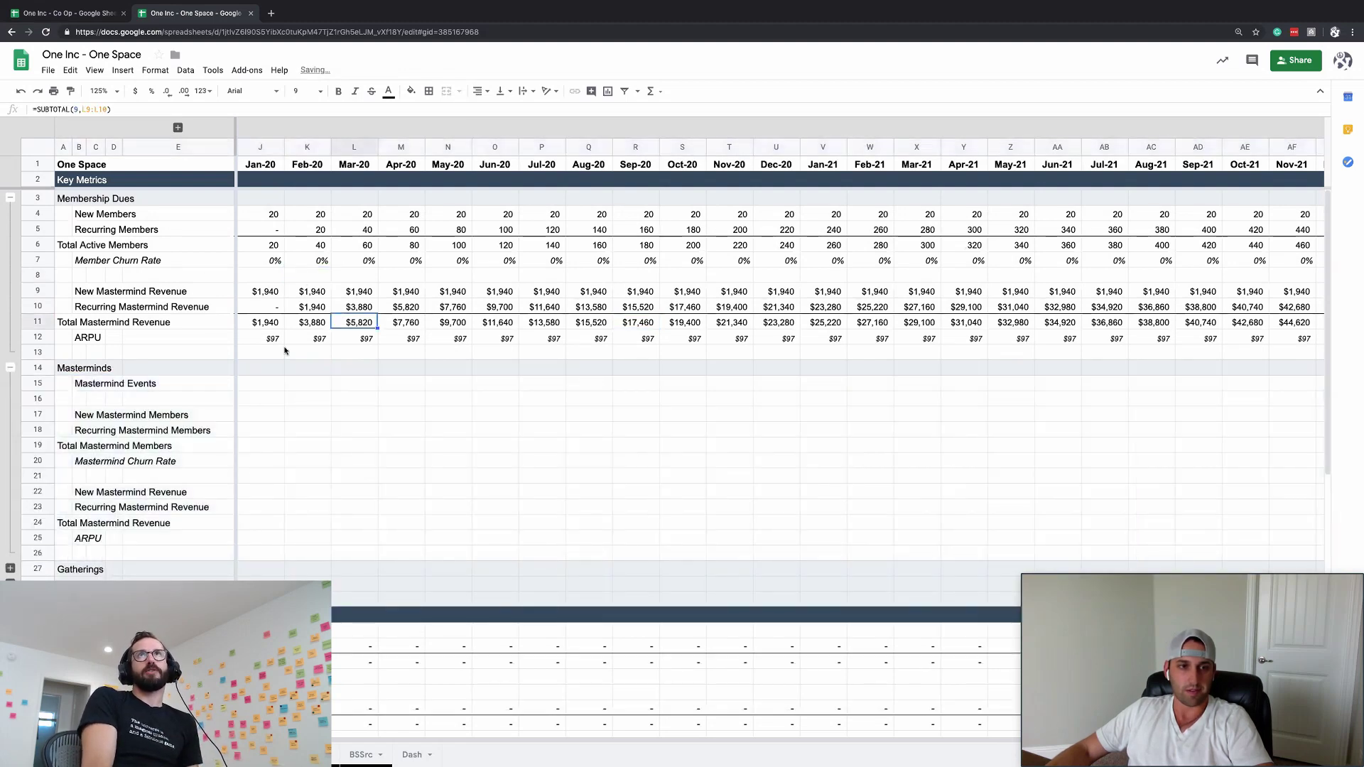
{"action": "left_click", "coordinate": [260, 413]}
- Briefly reveal the hidden Lookupval–ChangeFactor columns F–I, collapse them again, and select Jan-20 Member Churn Rate
{"action": "left_click", "coordinate": [177, 128]}
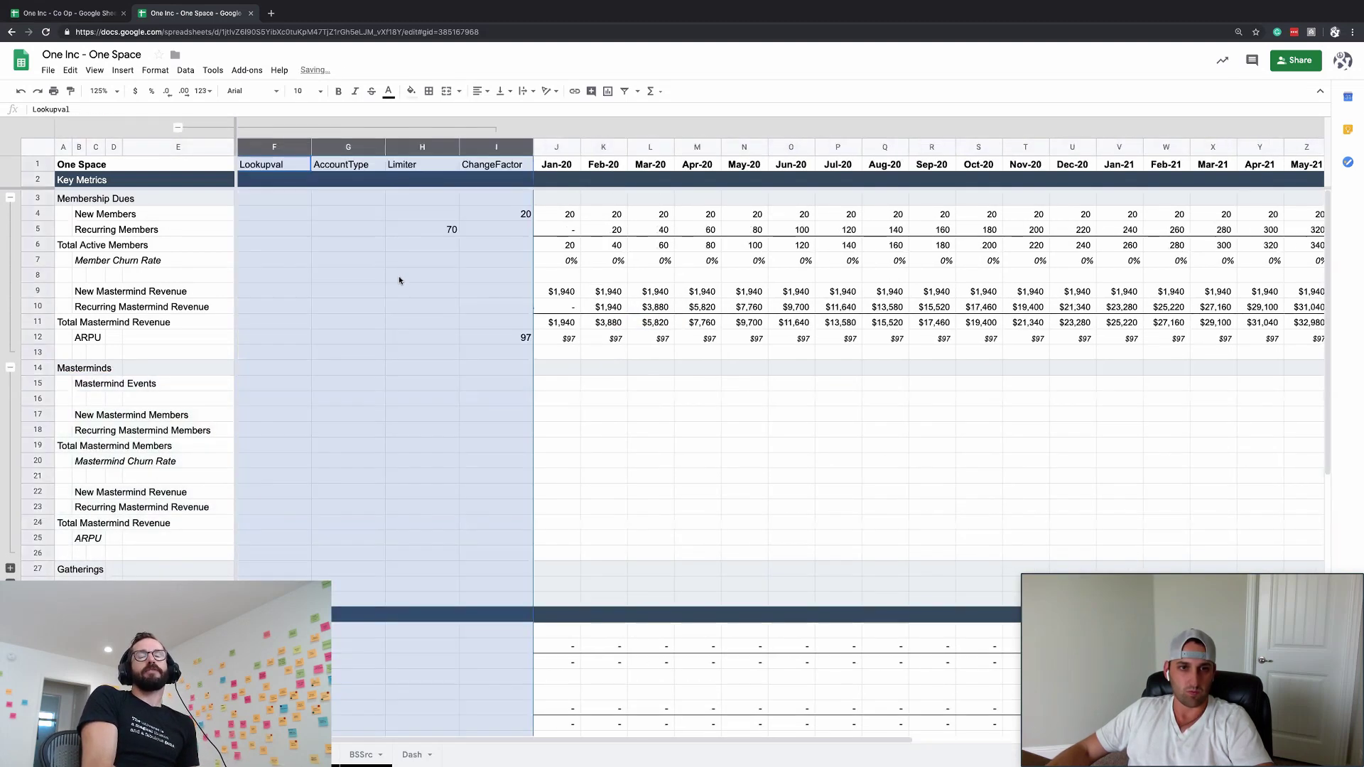
{"action": "left_click", "coordinate": [398, 276]}
{"action": "left_click", "coordinate": [178, 129]}
{"action": "left_click", "coordinate": [362, 277]}
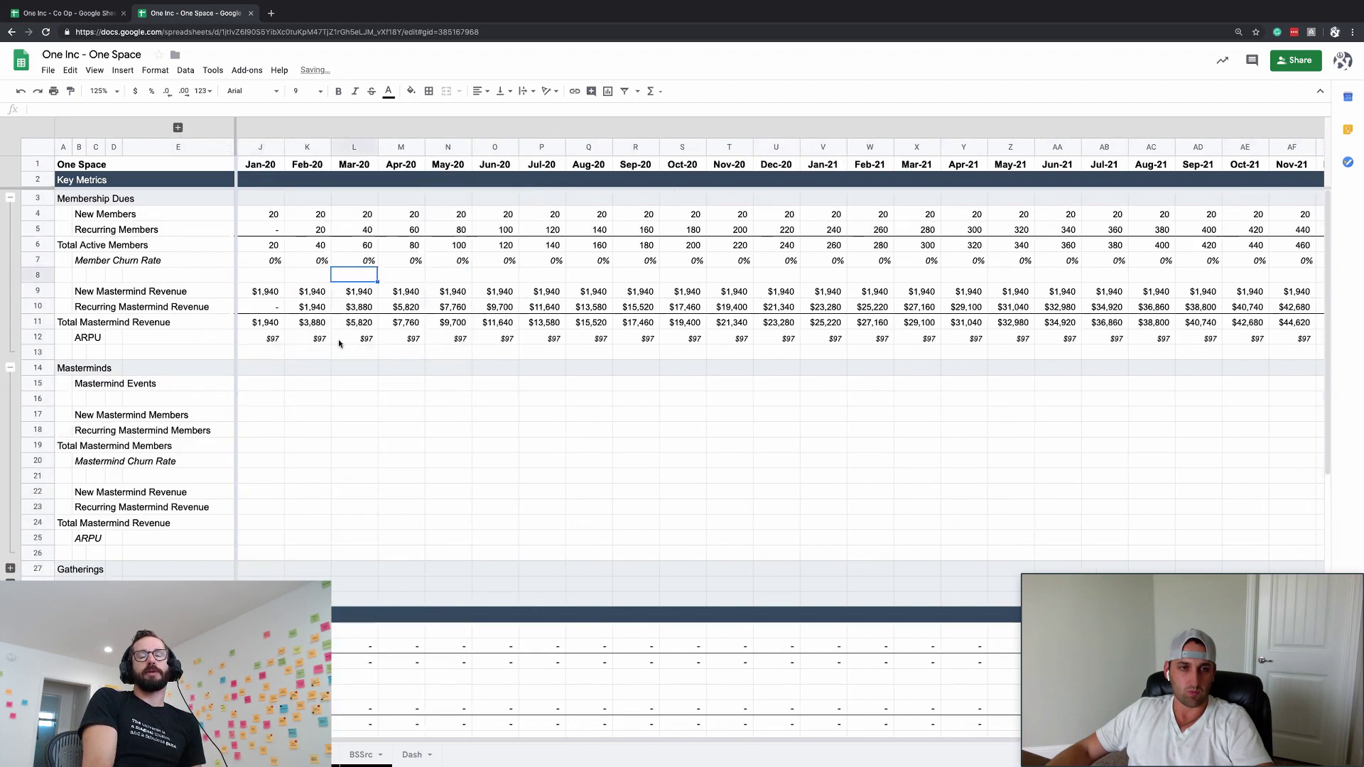
{"action": "left_click", "coordinate": [339, 340]}
{"action": "left_click", "coordinate": [260, 414]}
{"action": "left_click", "coordinate": [286, 418]}
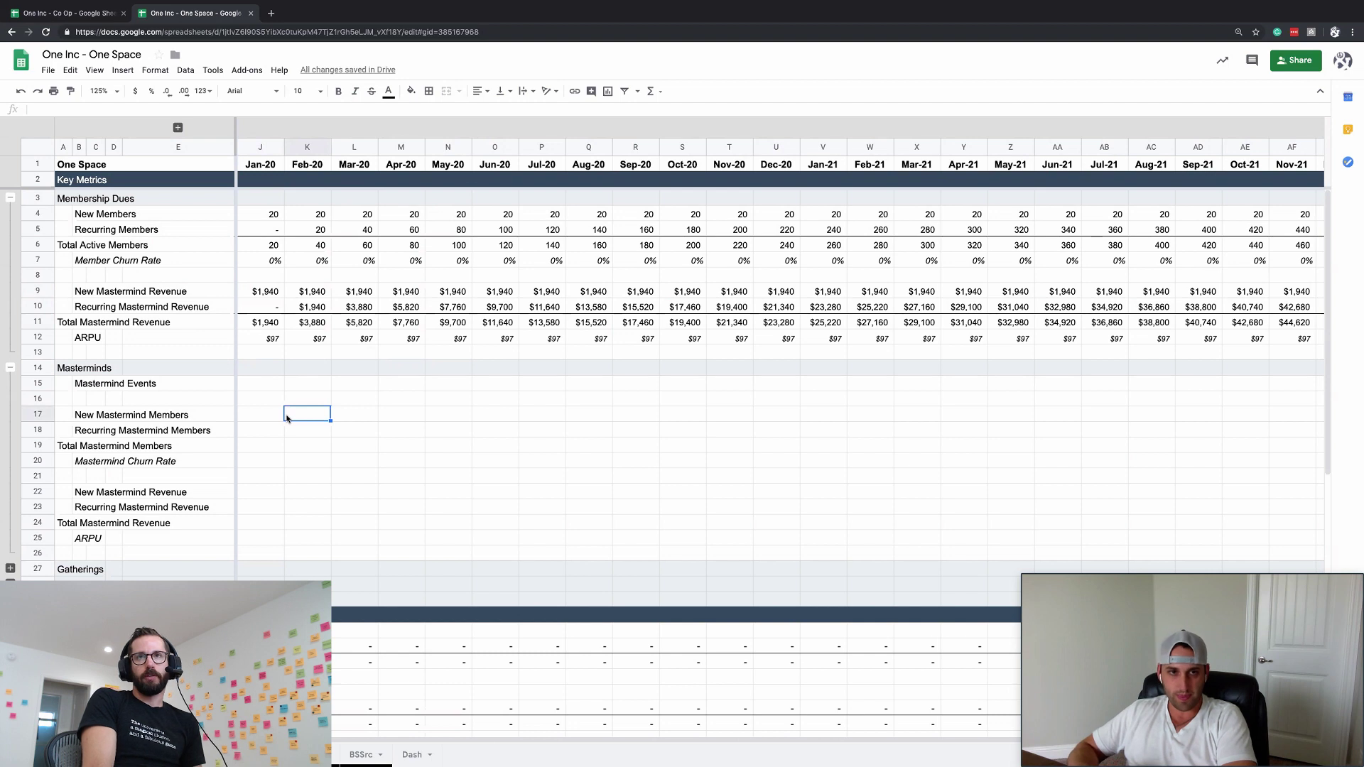
{"action": "left_click", "coordinate": [274, 262]}
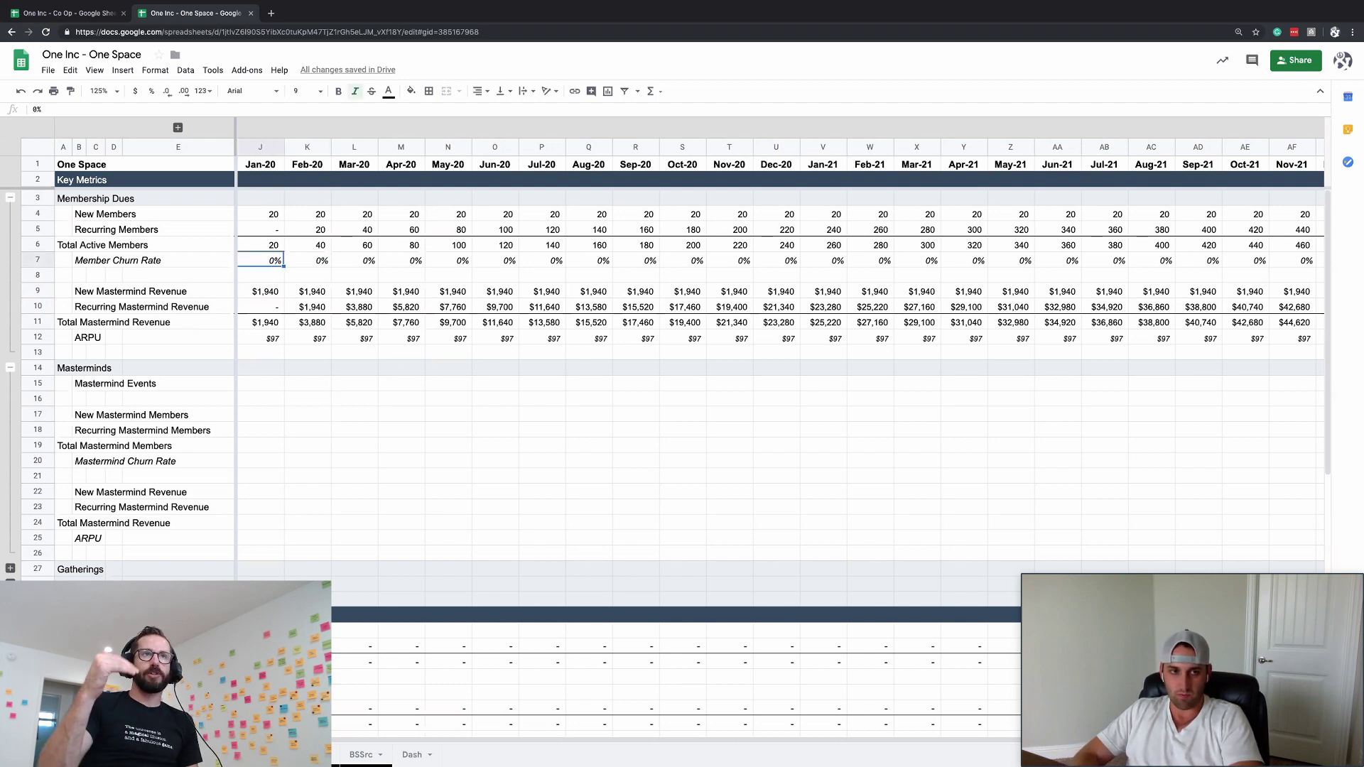
{"action": "type", "text": "1"}
{"action": "key", "text": "Return"}
{"action": "key", "text": "Up"}
{"action": "key", "text": "Right"}
{"action": "type", "text": "="}
{"action": "key", "text": "Left"}
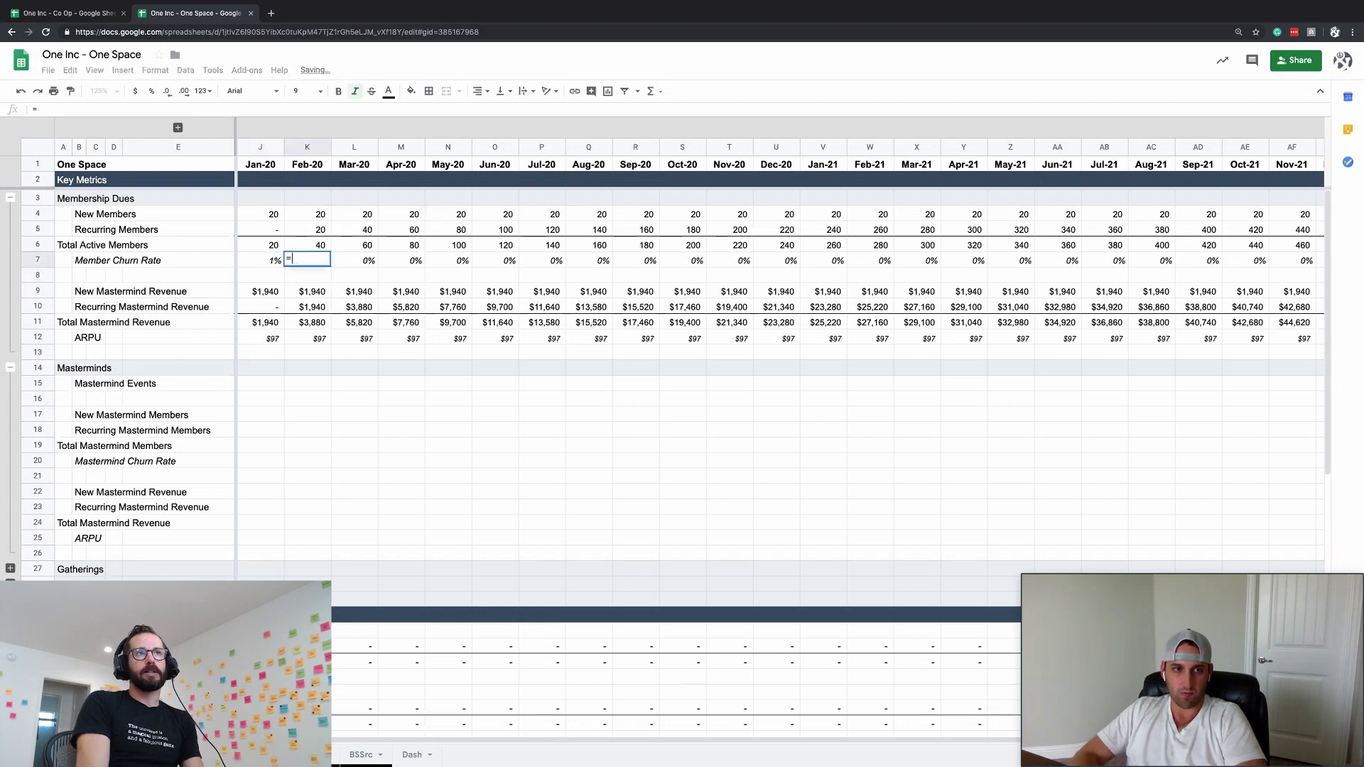
{"action": "key", "text": "Return"}
{"action": "key", "text": "Up"}
{"action": "key", "text": "ctrl+c"}
{"action": "key", "text": "shift+ctrl+Right"}
{"action": "key", "text": "ctrl+v"}
{"action": "key", "text": "Left"}
{"action": "key", "text": "Left"}
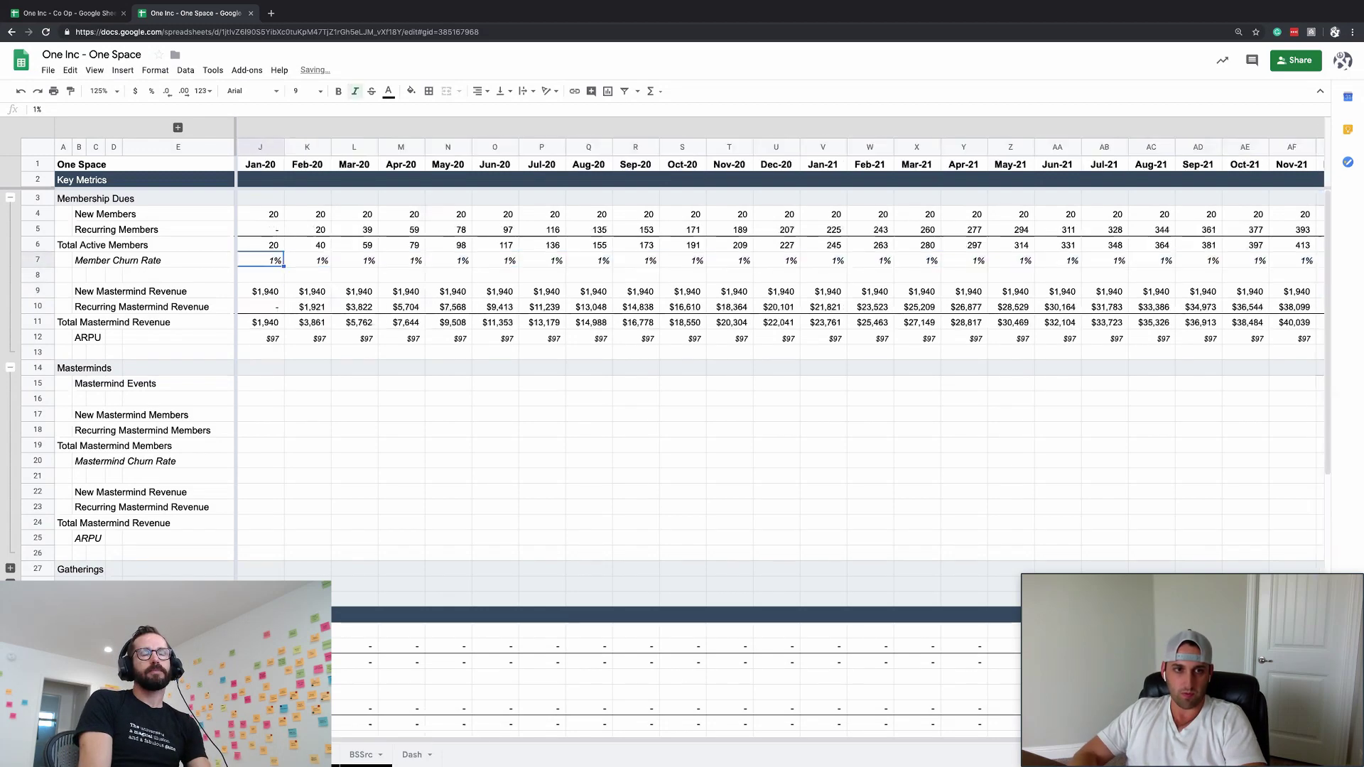
{"action": "key", "text": "Left"}
{"action": "key", "text": "Right"}
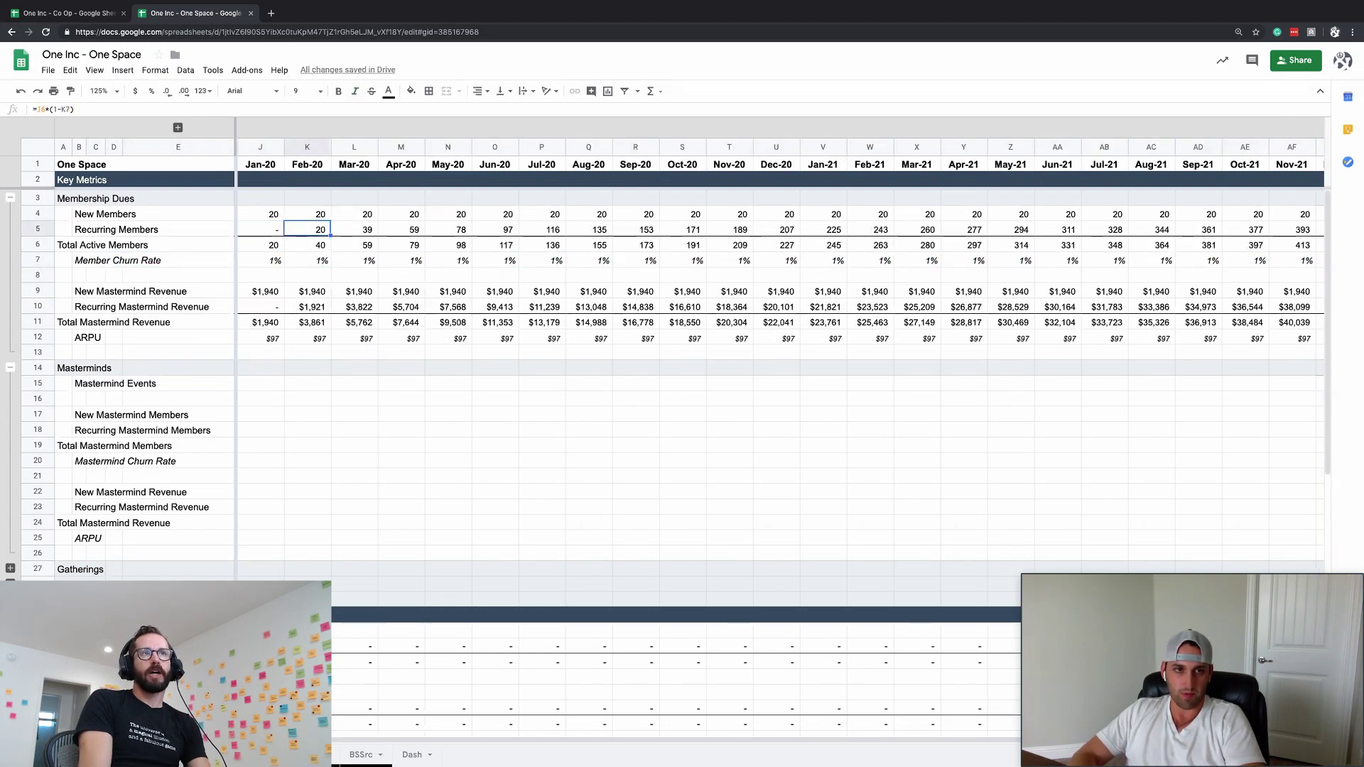
{"action": "left_click", "coordinate": [260, 275]}
{"action": "key", "text": "Right"}
{"action": "key", "text": "Down"}
{"action": "key", "text": "Left"}
{"action": "key", "text": "Down"}
{"action": "key", "text": "Down"}
{"action": "key", "text": "Down"}
{"action": "key", "text": "Down"}
{"action": "key", "text": "Down"}
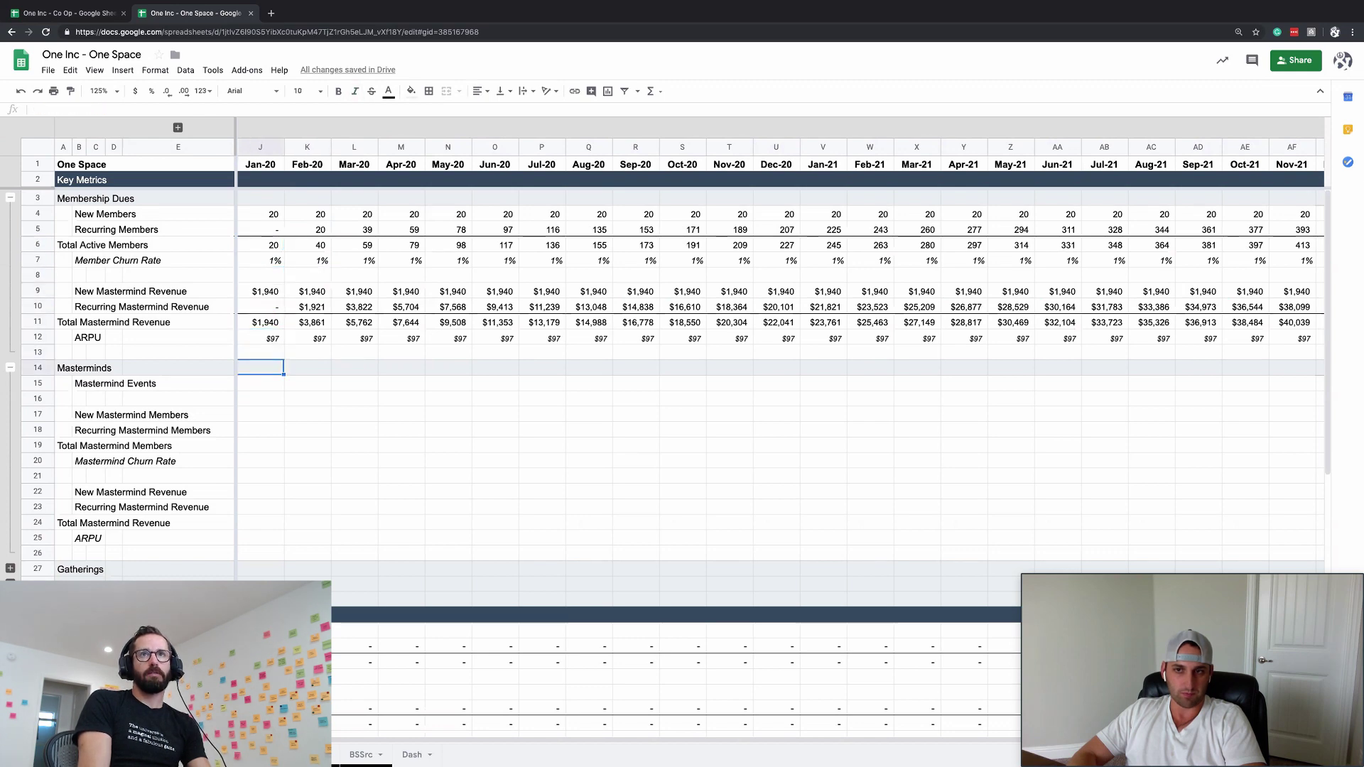
{"action": "key", "text": "Right"}
{"action": "key", "text": "Up"}
{"action": "key", "text": "Up"}
{"action": "key", "text": "Up"}
{"action": "key", "text": "Up"}
{"action": "key", "text": "Up"}
{"action": "key", "text": "Up"}
{"action": "key", "text": "Up"}
{"action": "key", "text": "Up"}
{"action": "key", "text": "Up"}
{"action": "key", "text": "Up"}
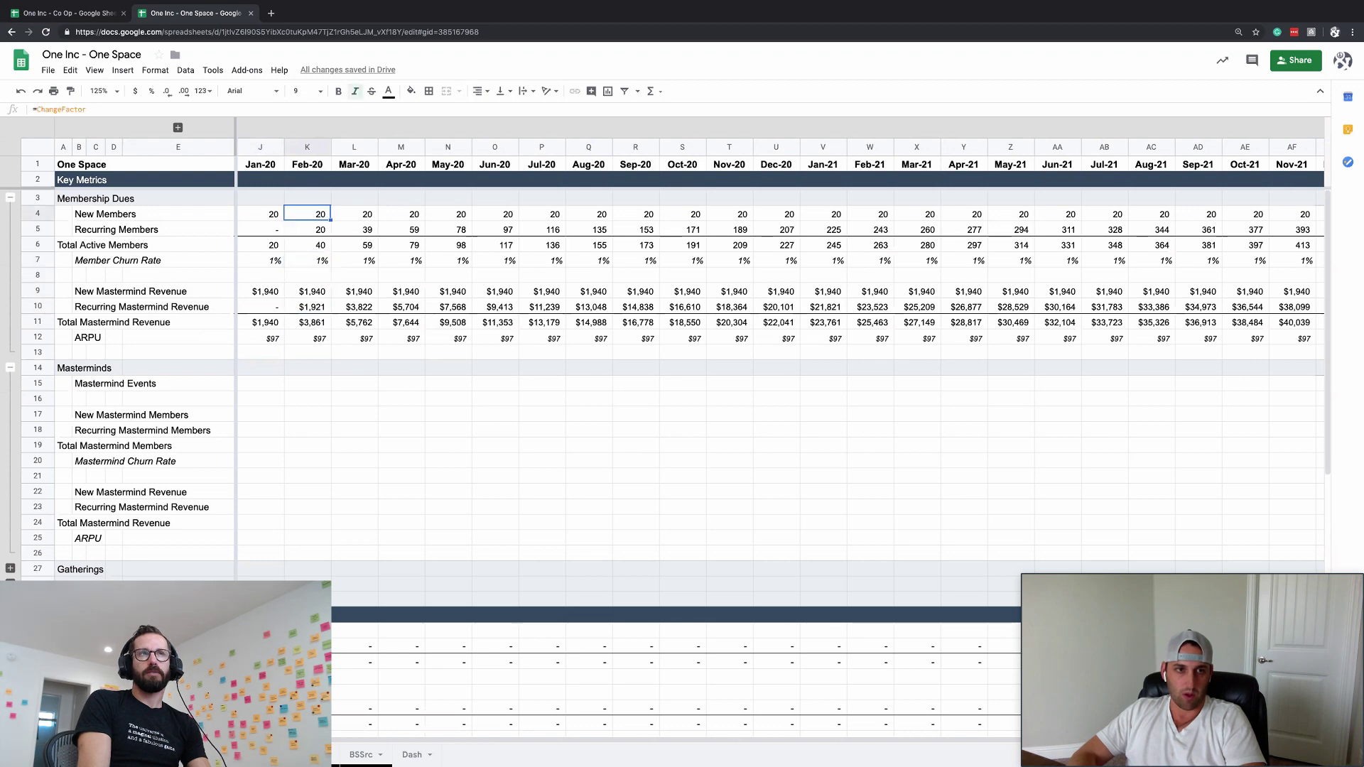
{"action": "key", "text": "Left"}
{"action": "key", "text": "Right"}
{"action": "key", "text": "Down"}
{"action": "key", "text": "Down"}
{"action": "key", "text": "Down"}
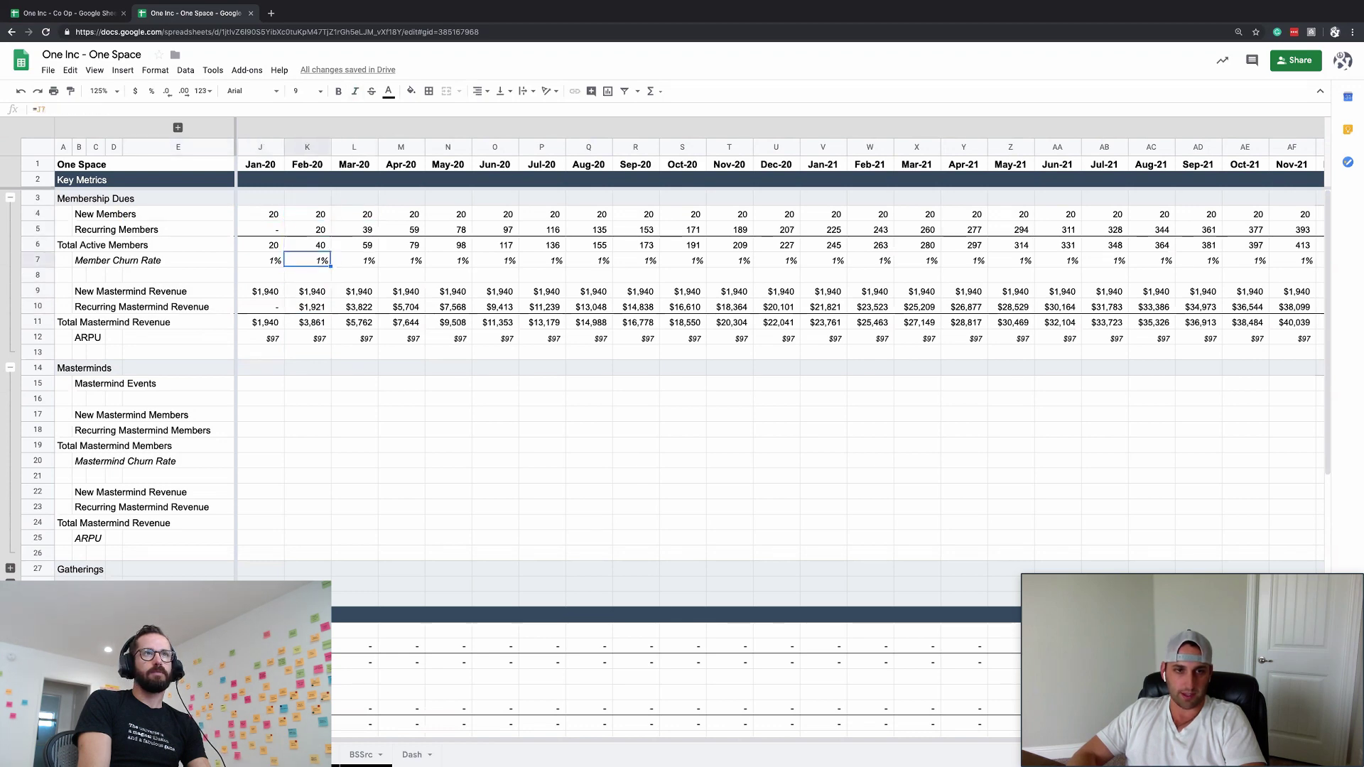
{"action": "key", "text": "Down"}
{"action": "key", "text": "Down"}
{"action": "key", "text": "Down"}
{"action": "key", "text": "Down"}
{"action": "key", "text": "Down"}
{"action": "key", "text": "Left"}
{"action": "key", "text": "Down"}
{"action": "key", "text": "Down"}
{"action": "key", "text": "Down"}
{"action": "key", "text": "Up"}
{"action": "key", "text": "Up"}
{"action": "key", "text": "Up"}
{"action": "key", "text": "Up"}
{"action": "key", "text": "Up"}
{"action": "key", "text": "Up"}
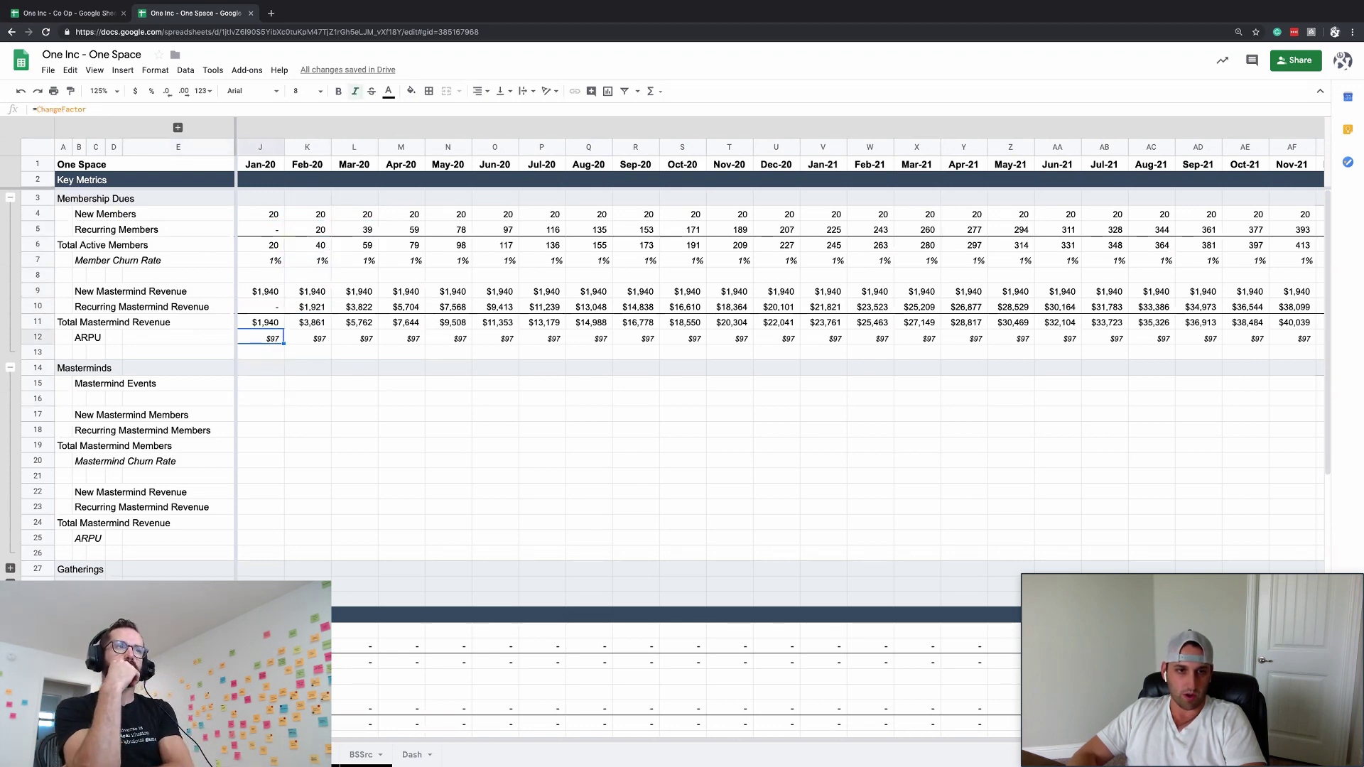
{"action": "key", "text": "Down"}
{"action": "key", "text": "Down"}
{"action": "key", "text": "Down"}
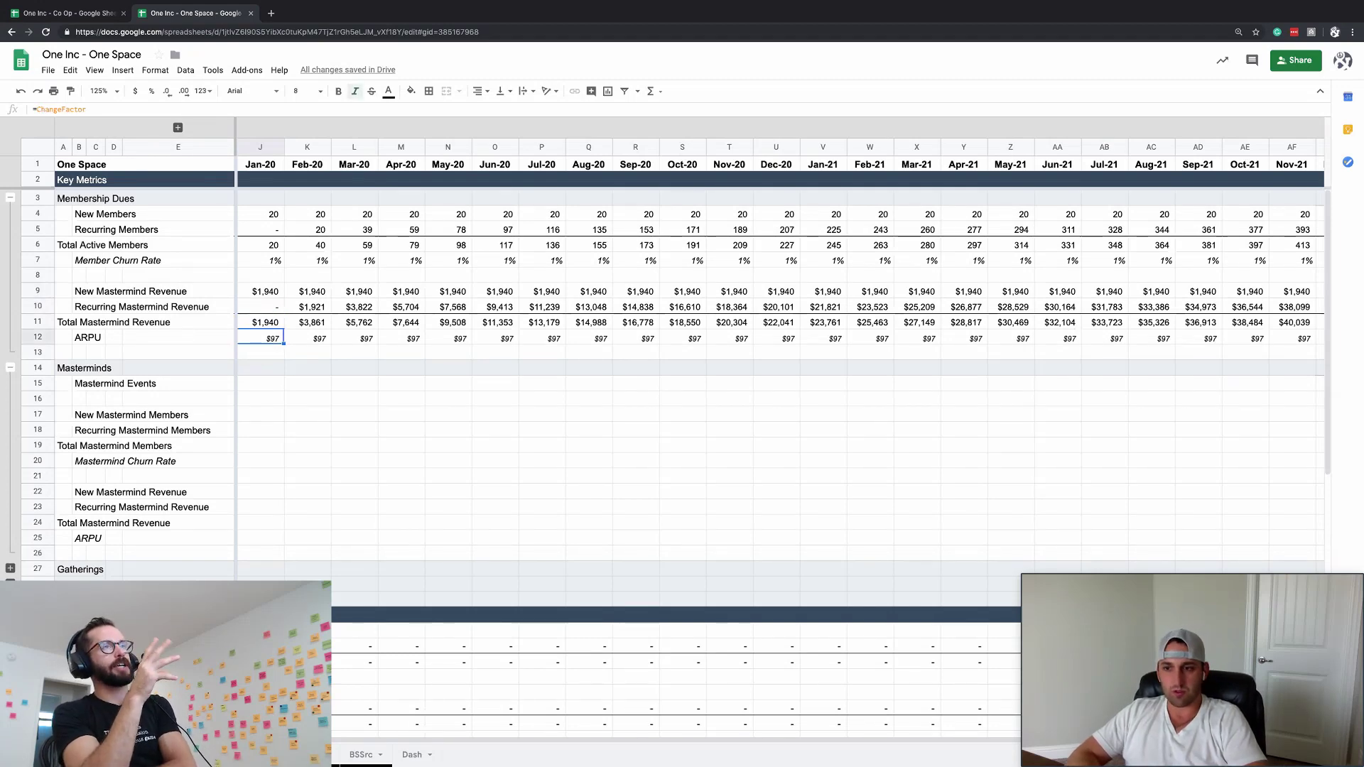
{"action": "scroll", "coordinate": [446, 249], "scroll_direction": "right", "scroll_amount": 5}
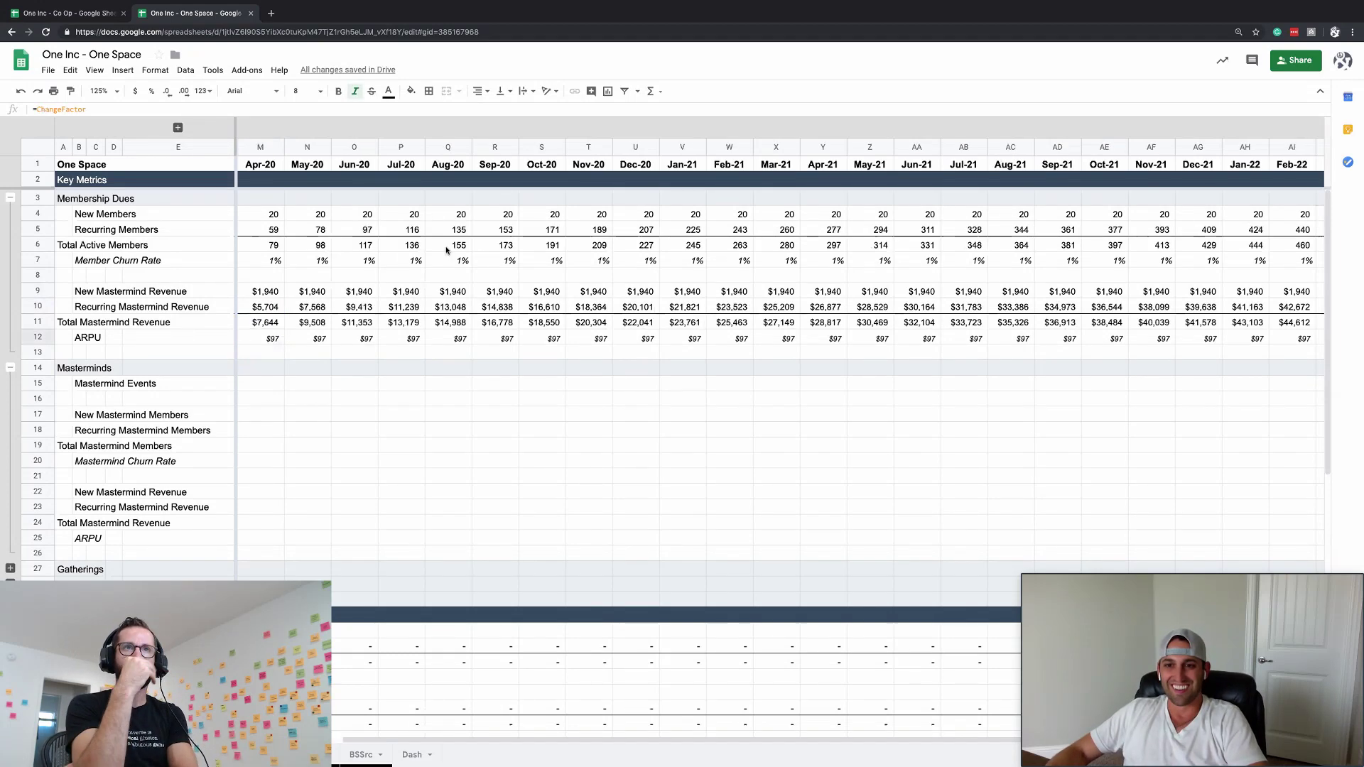
{"action": "scroll", "coordinate": [544, 306], "scroll_direction": "left", "scroll_amount": 5}
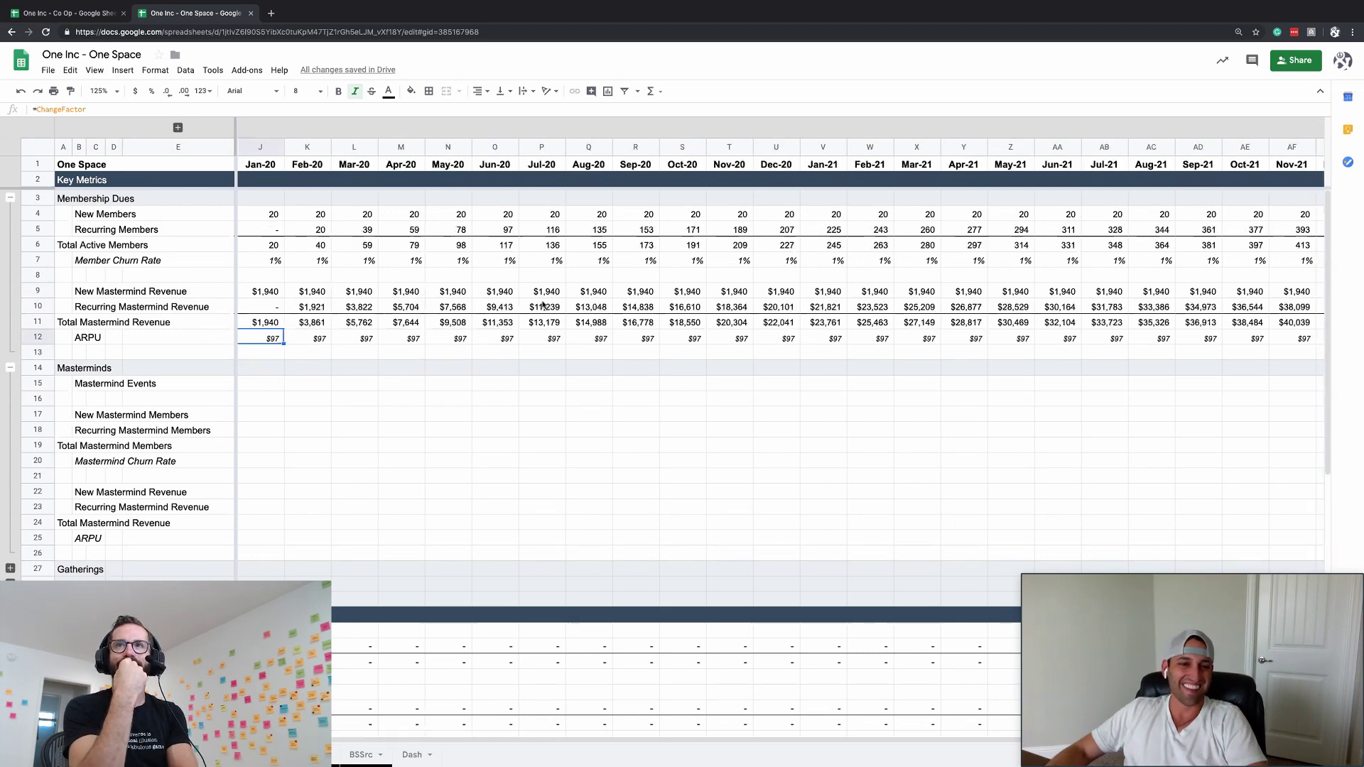
{"action": "scroll", "coordinate": [985, 277], "scroll_direction": "right", "scroll_amount": 5}
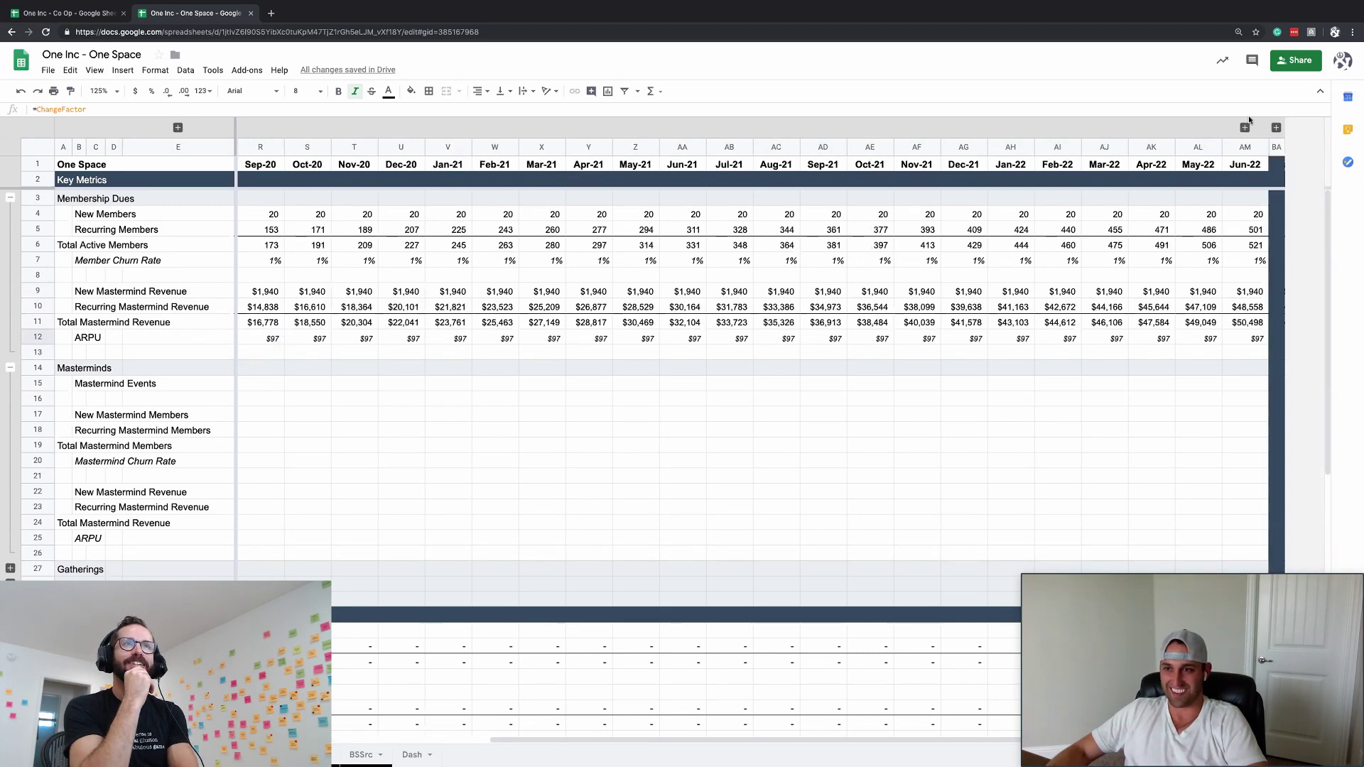
{"action": "left_click", "coordinate": [1276, 128]}
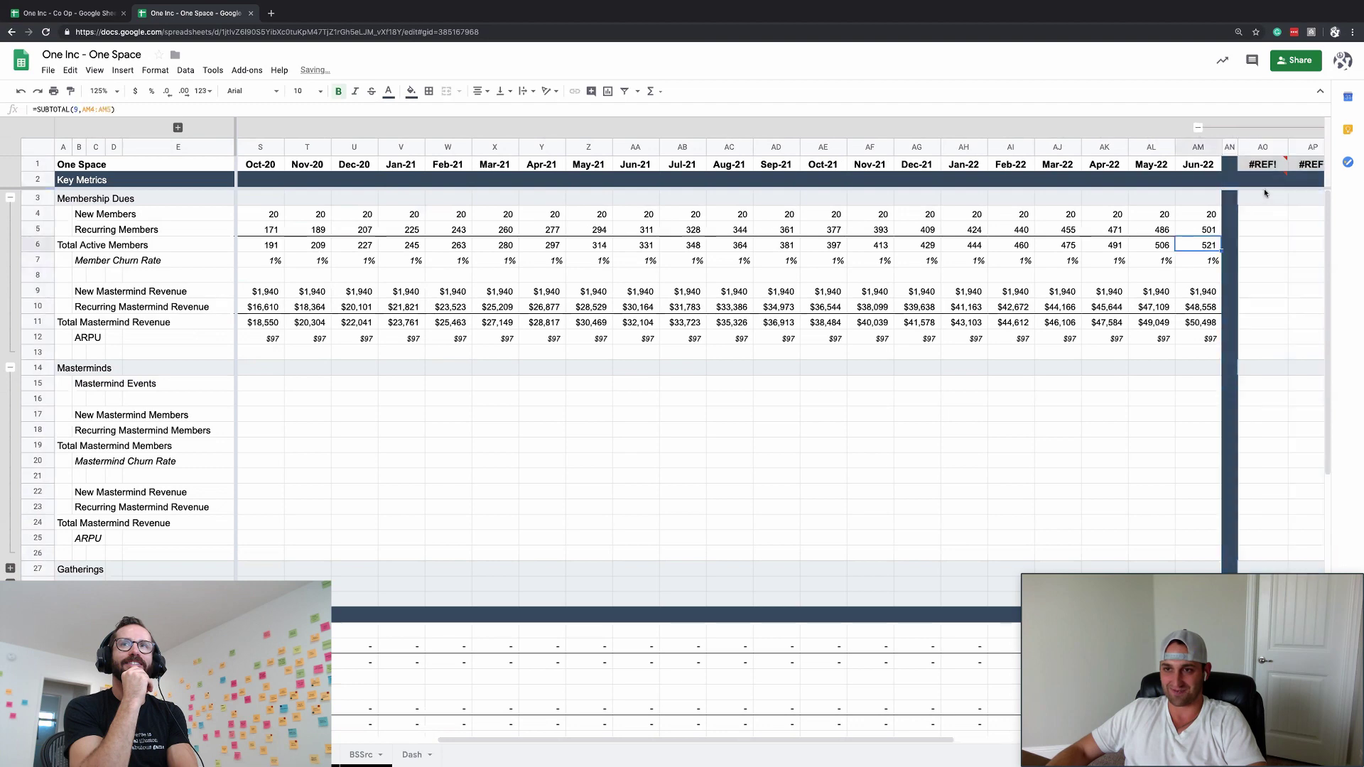
{"action": "left_click", "coordinate": [1262, 165]}
{"action": "left_click", "coordinate": [1197, 128]}
{"action": "scroll", "coordinate": [1159, 165], "scroll_direction": "left", "scroll_amount": 5}
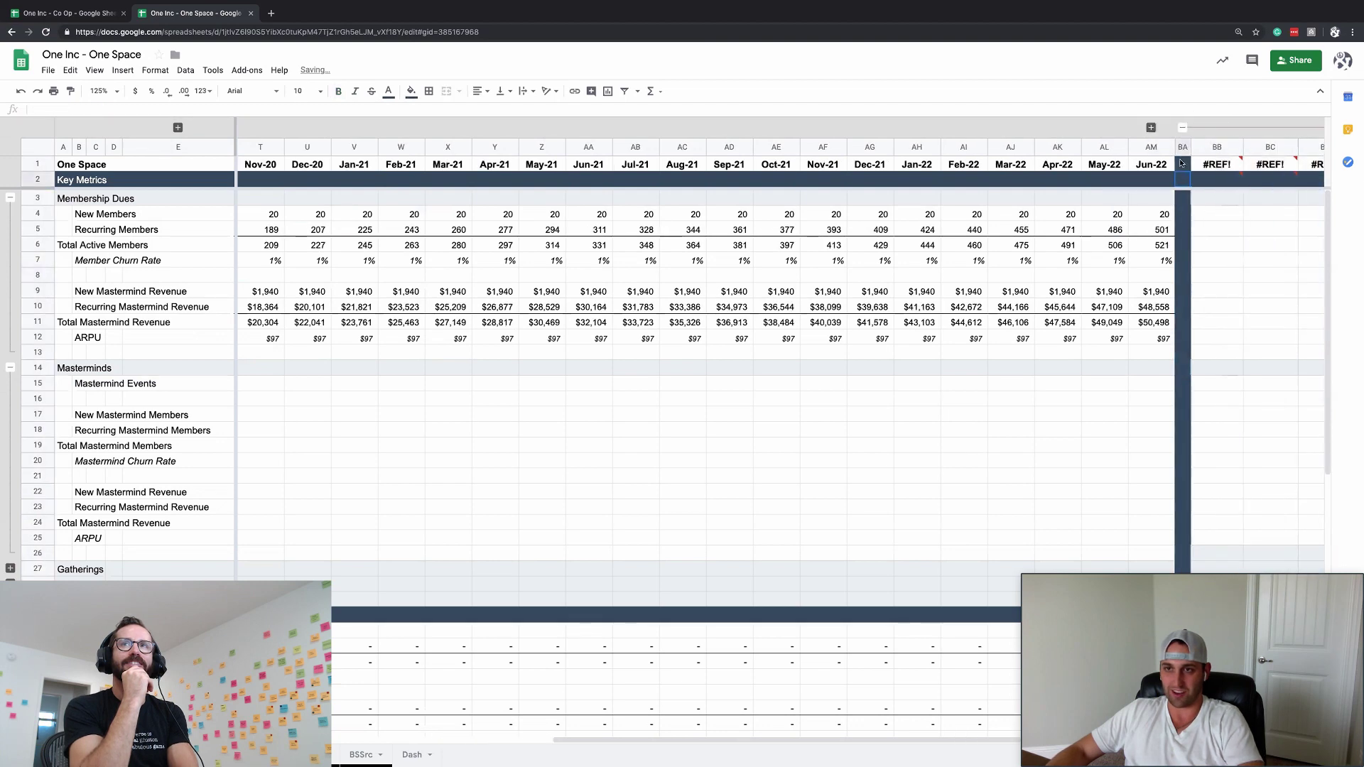
{"action": "left_click", "coordinate": [313, 307]}
{"action": "left_click", "coordinate": [272, 338]}
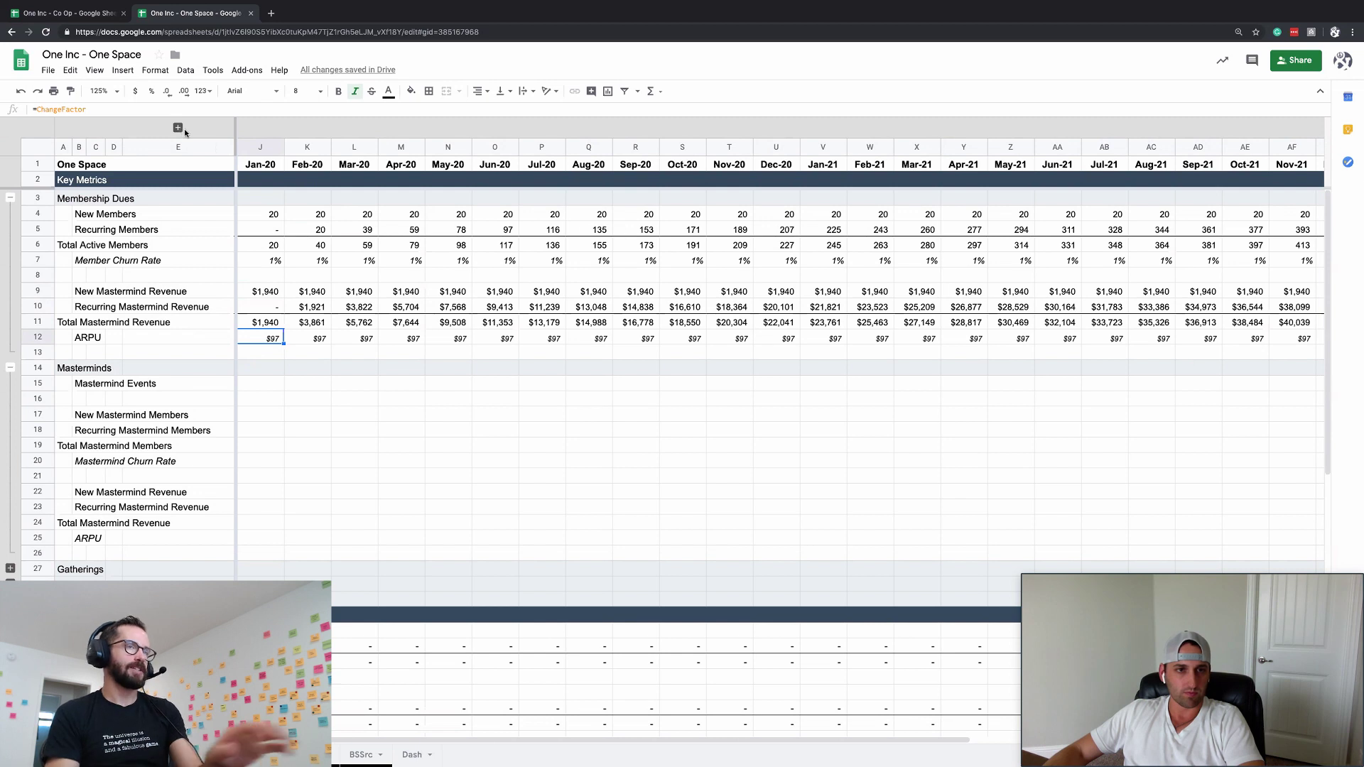
- Undo a direct 50 in J12 and instead set the ARPU ChangeFactor in I12 to 50
{"action": "type", "text": "50"}
{"action": "key", "text": "Tab"}
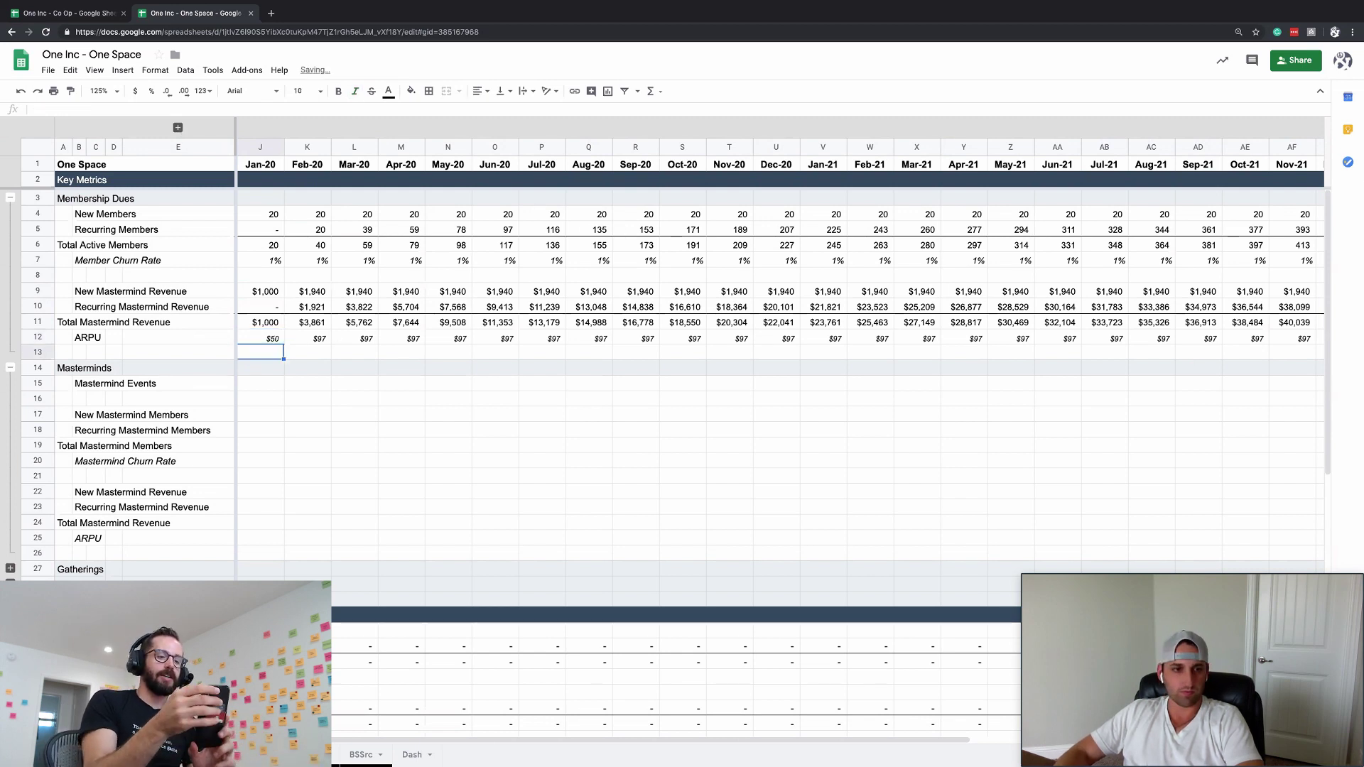
{"action": "key", "text": "ctrl+z"}
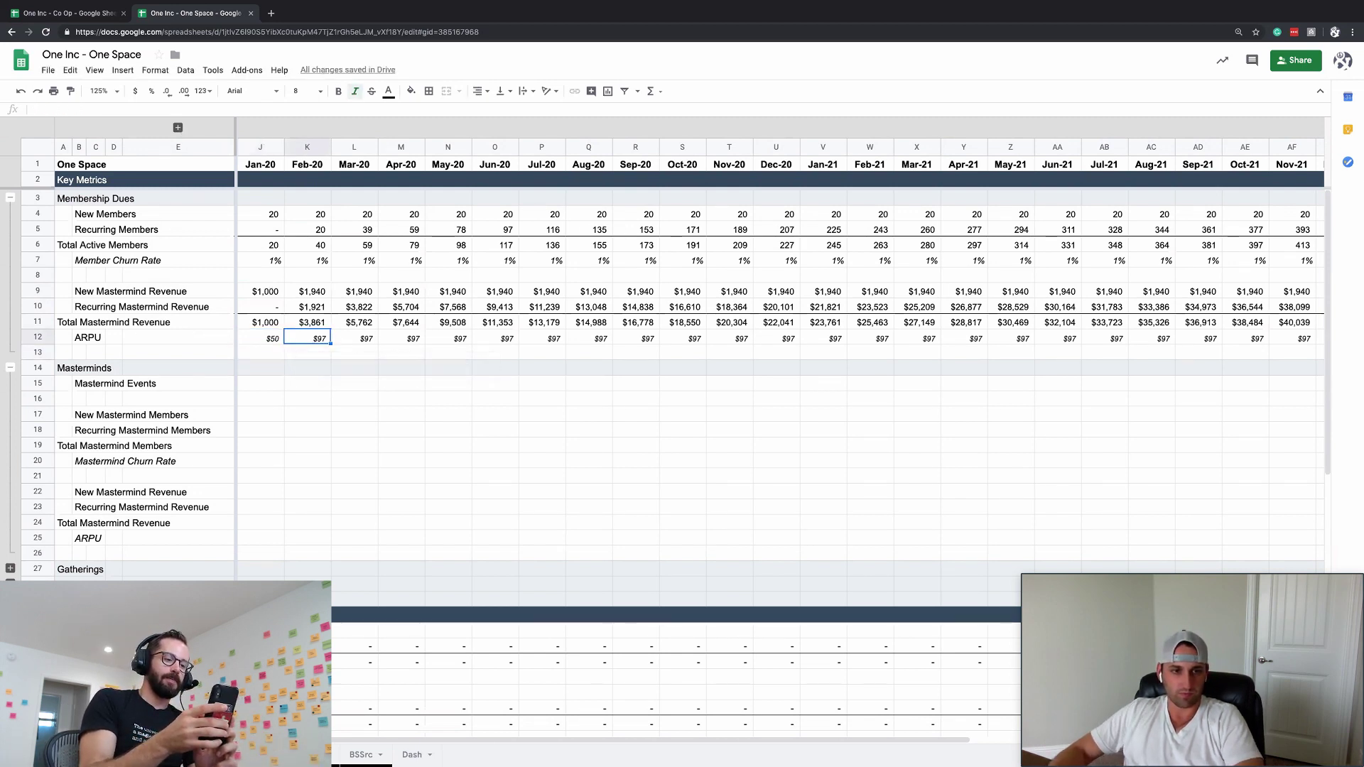
{"action": "left_click", "coordinate": [178, 128]}
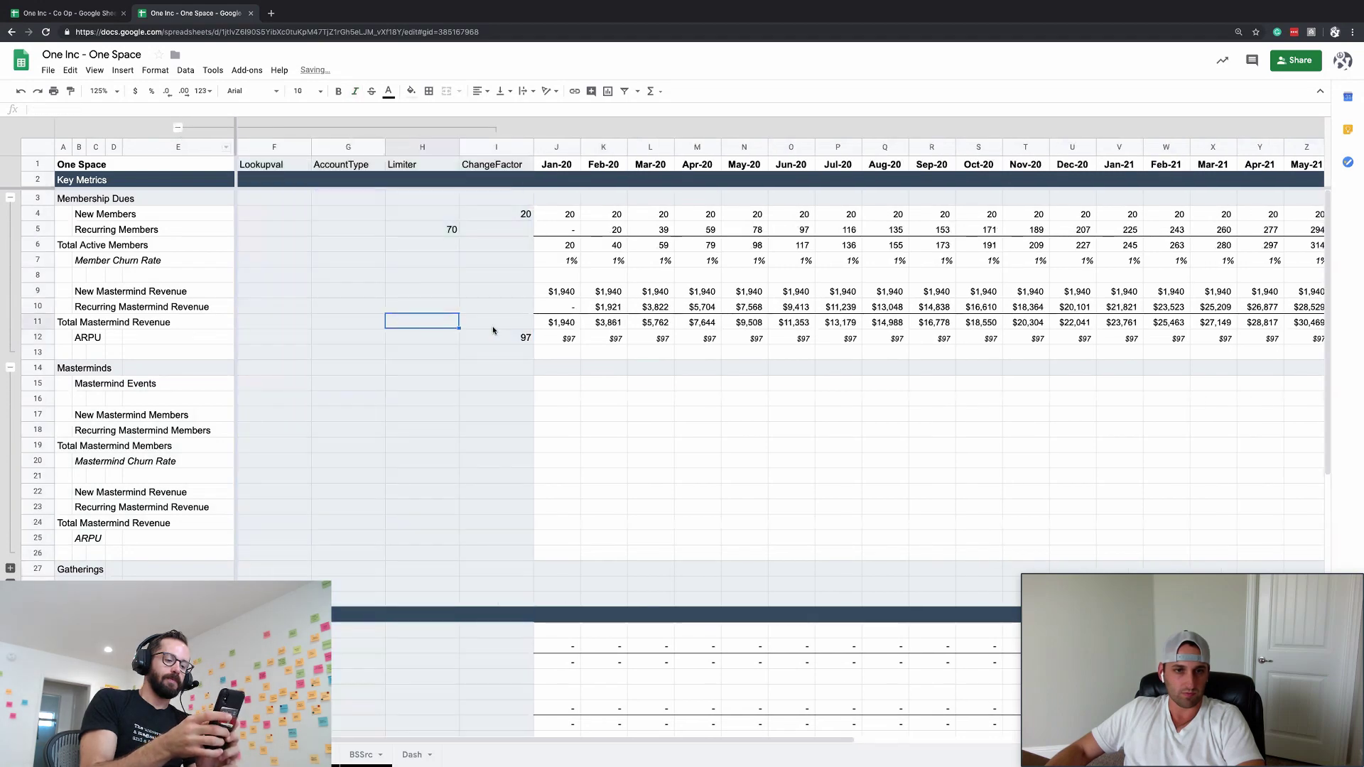
{"action": "left_click", "coordinate": [496, 338]}
{"action": "type", "text": "50"}
{"action": "key", "text": "Return"}
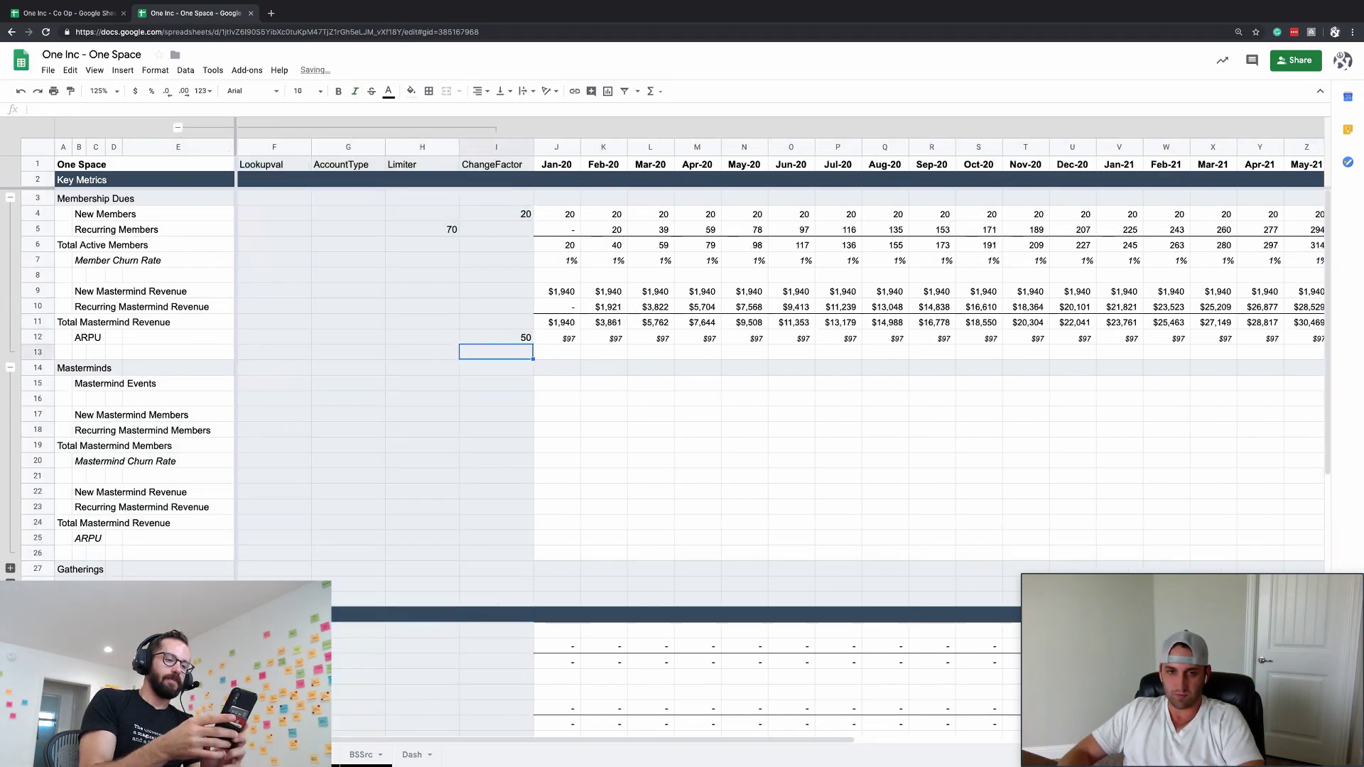
{"action": "left_click", "coordinate": [177, 127]}
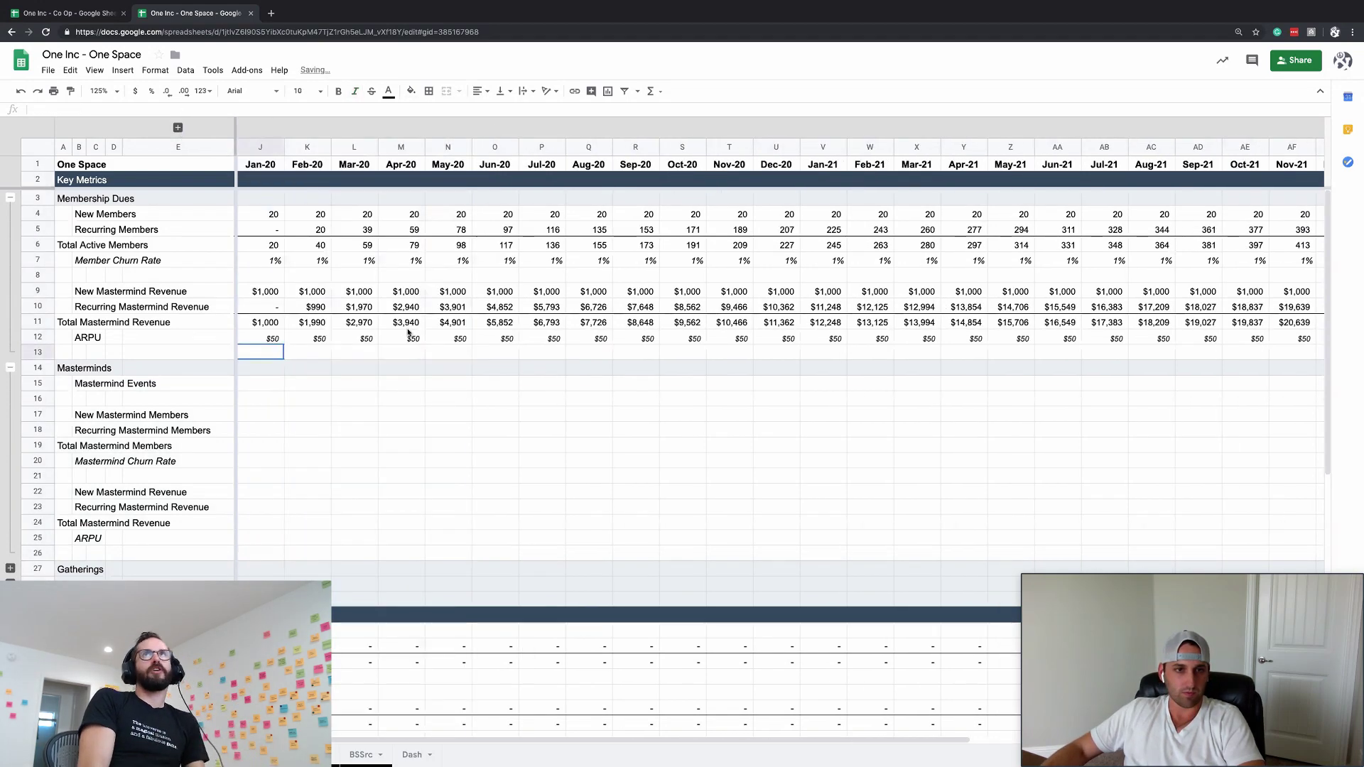
{"action": "left_click", "coordinate": [306, 367]}
{"action": "left_click", "coordinate": [275, 339]}
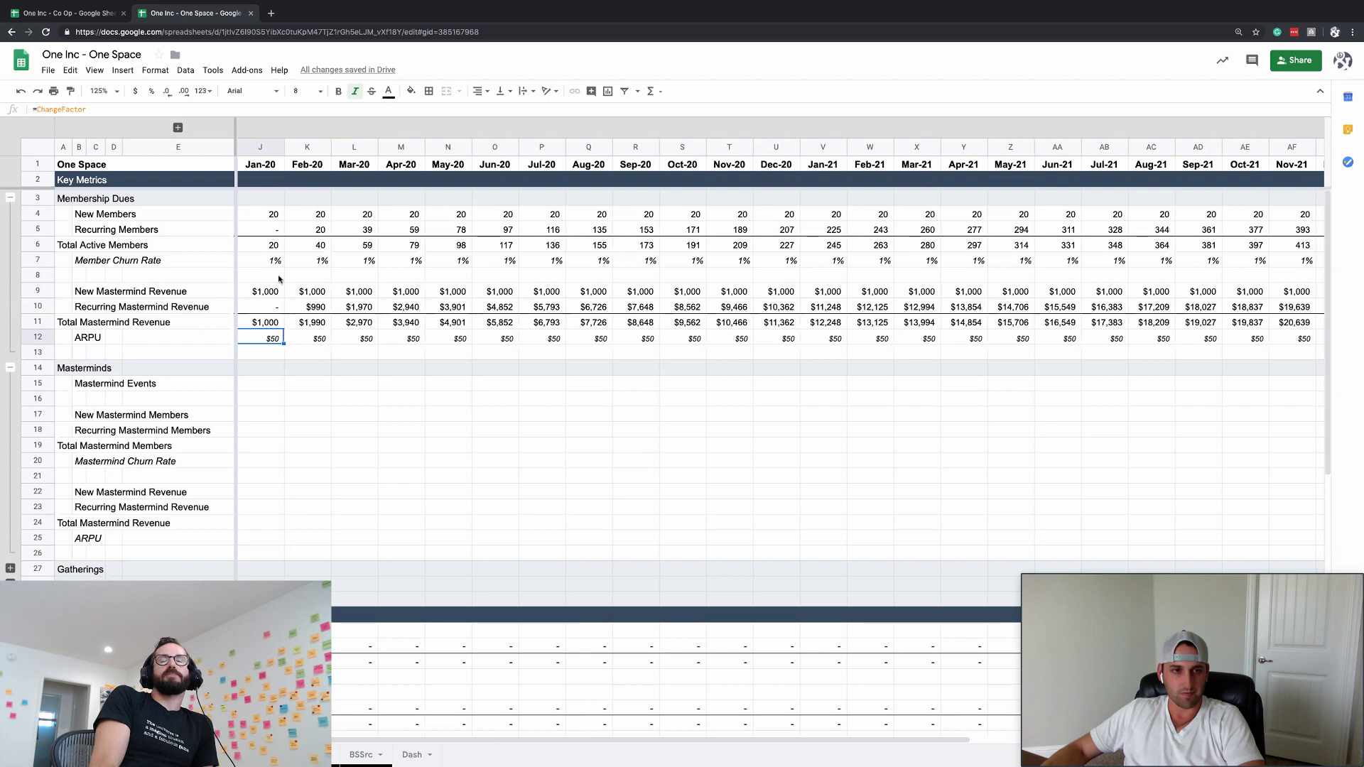
- Review the Jan-20 New, Recurring and Total Active Members formulas
{"action": "left_click", "coordinate": [275, 230]}
{"action": "key", "text": "Up"}
{"action": "key", "text": "ctrl+Right"}
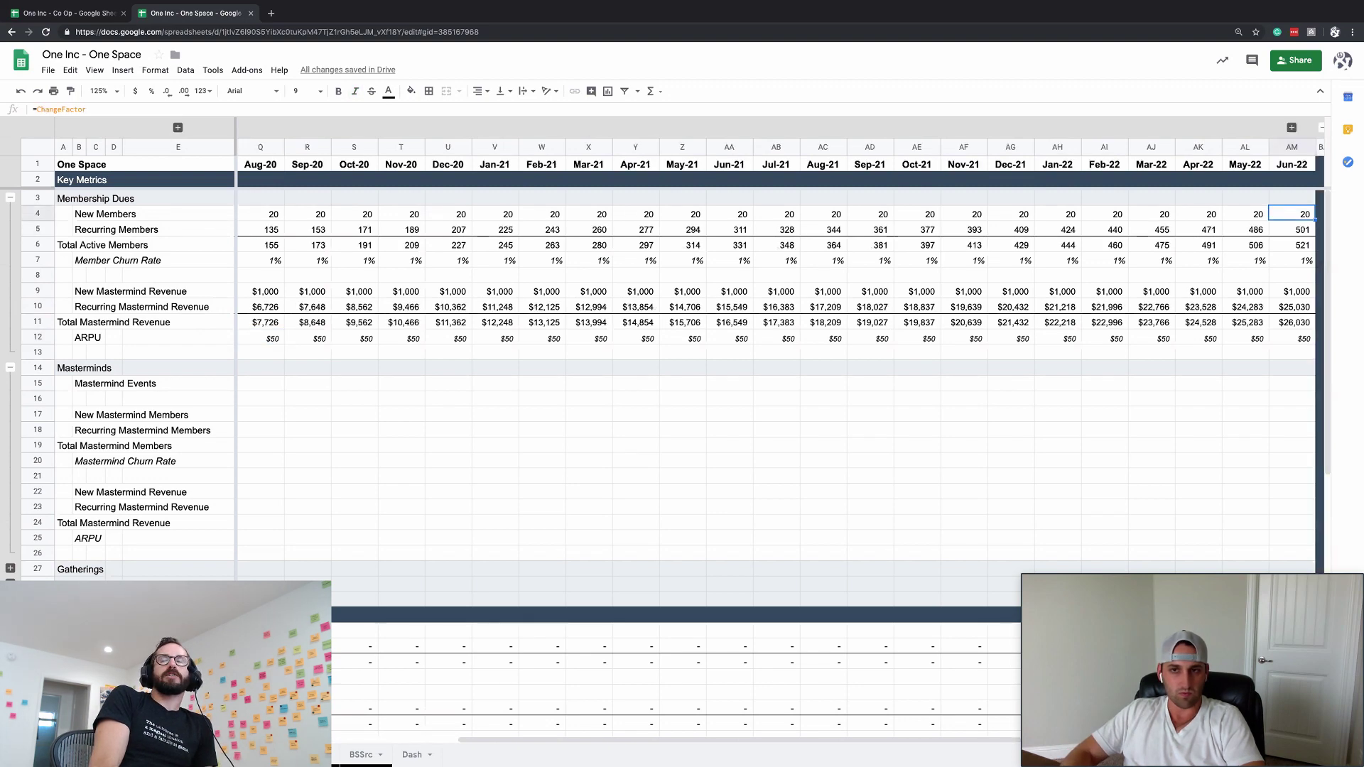
{"action": "key", "text": "Down"}
{"action": "key", "text": "Left"}
{"action": "key", "text": "ctrl+Left"}
{"action": "key", "text": "Down"}
{"action": "key", "text": "Down"}
{"action": "key", "text": "Down"}
{"action": "key", "text": "Down"}
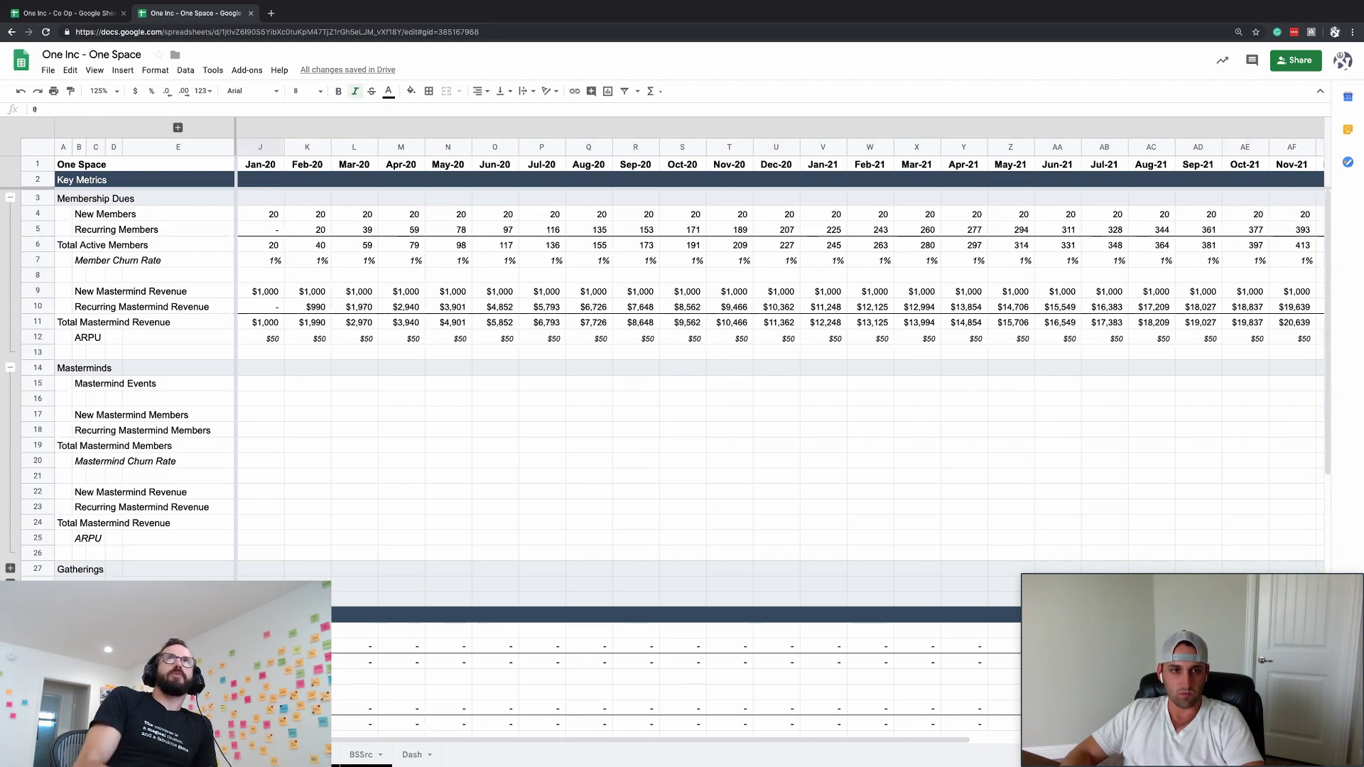
{"action": "key", "text": "Up"}
{"action": "key", "text": "Up"}
{"action": "key", "text": "Up"}
{"action": "key", "text": "Up"}
{"action": "key", "text": "Up"}
{"action": "key", "text": "Up"}
{"action": "key", "text": "Up"}
{"action": "key", "text": "Up"}
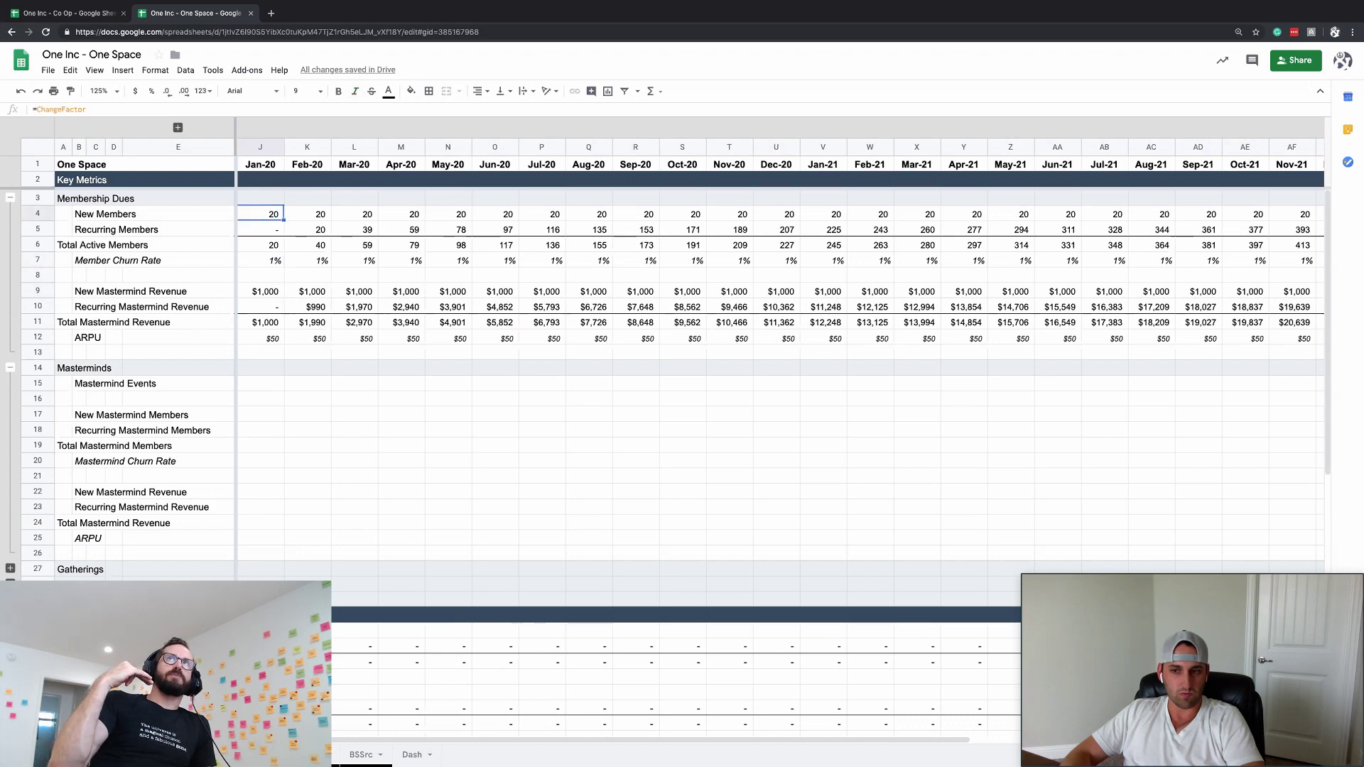
{"action": "key", "text": "Down"}
{"action": "key", "text": "Down"}
{"action": "key", "text": "Down"}
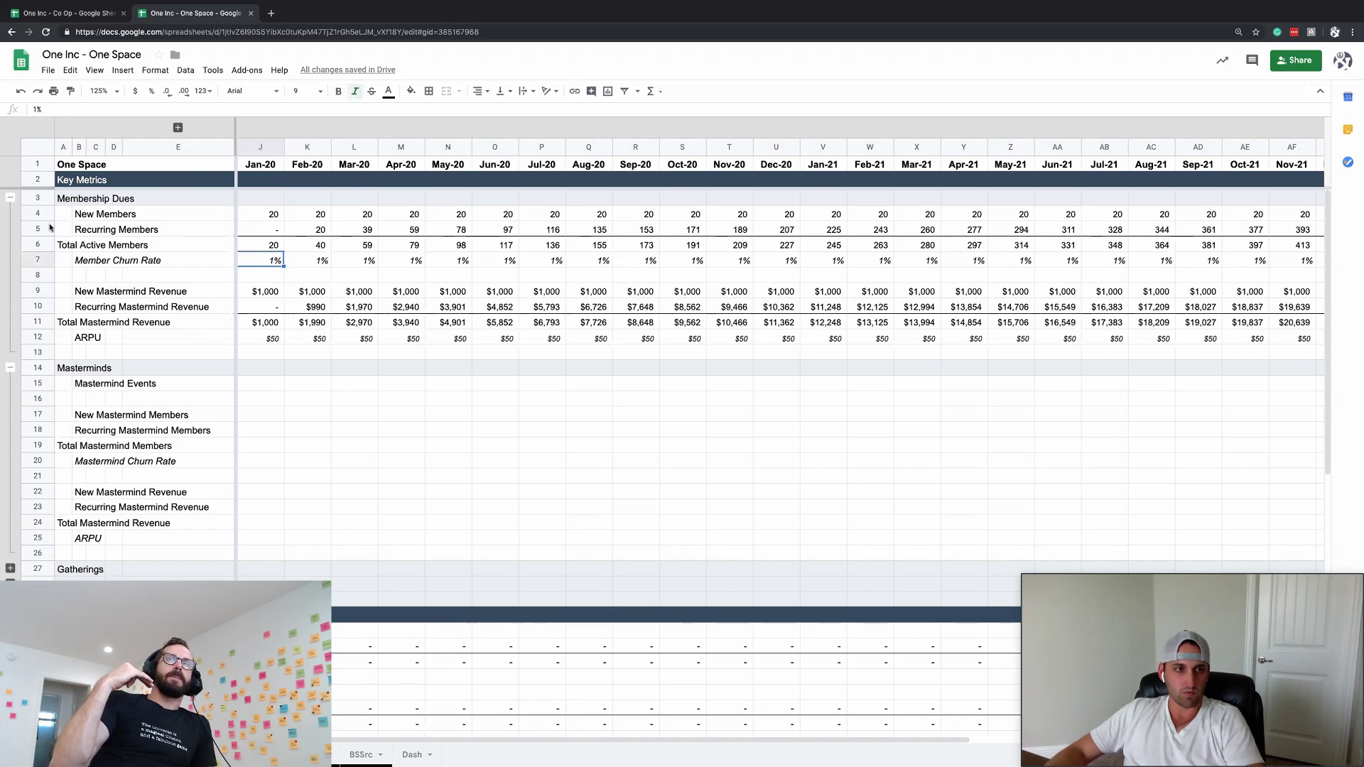
- Group rows 4–5, New and Recurring Members, with Alt+Shift+Right and move to J13
{"action": "left_click_drag", "start_coordinate": [38, 213], "coordinate": [42, 229]}
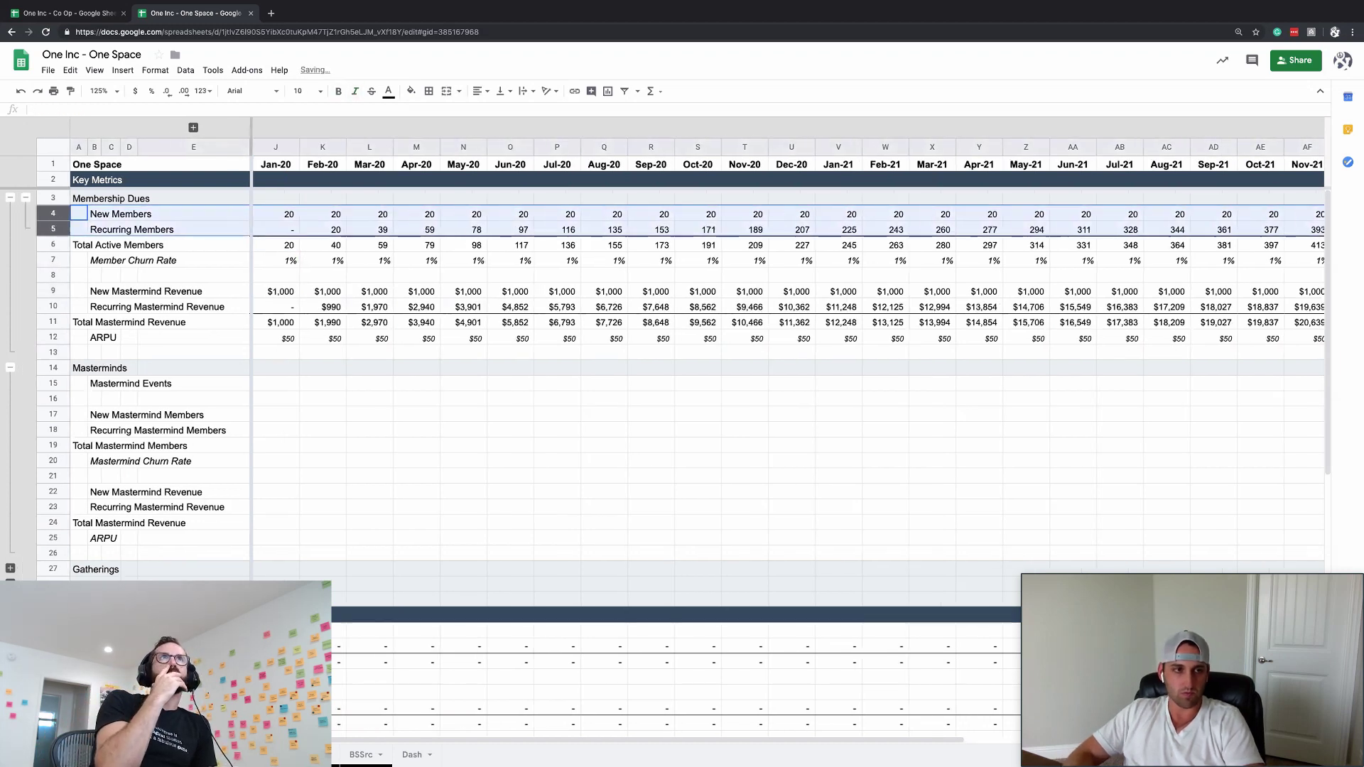
{"action": "key", "text": "alt+shift+Right"}
{"action": "left_click", "coordinate": [138, 245]}
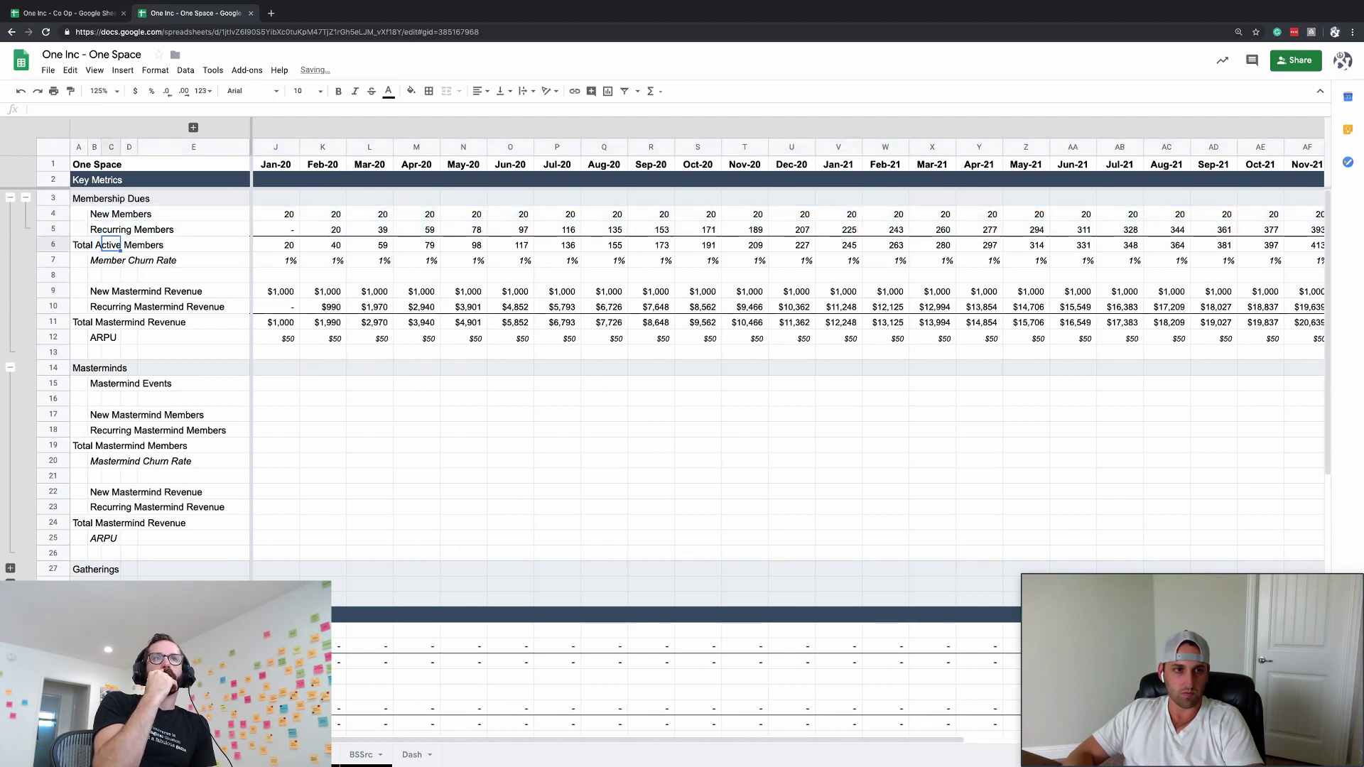
{"action": "key", "text": "Right"}
{"action": "key", "text": "Down"}
{"action": "key", "text": "Down"}
{"action": "key", "text": "Down"}
{"action": "key", "text": "Down"}
{"action": "key", "text": "Down"}
{"action": "key", "text": "Down"}
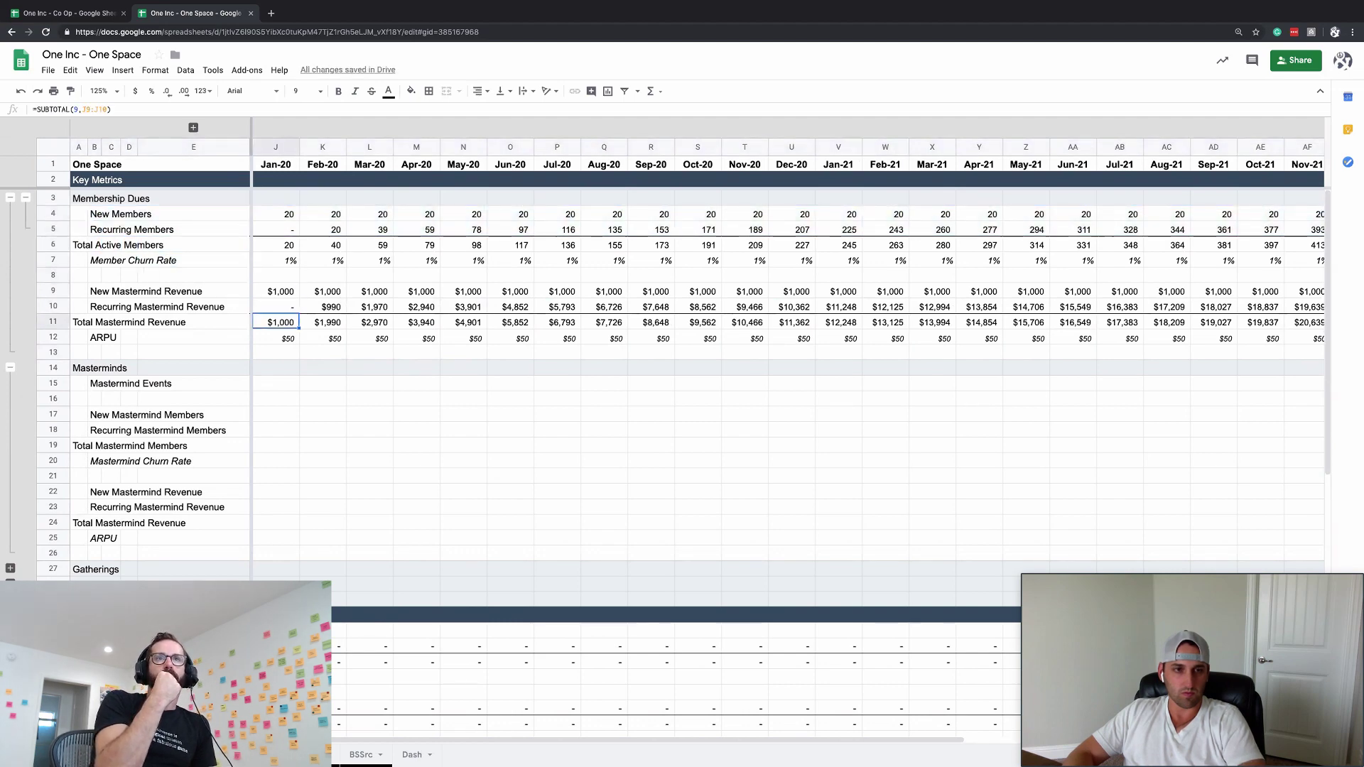
{"action": "key", "text": "Down"}
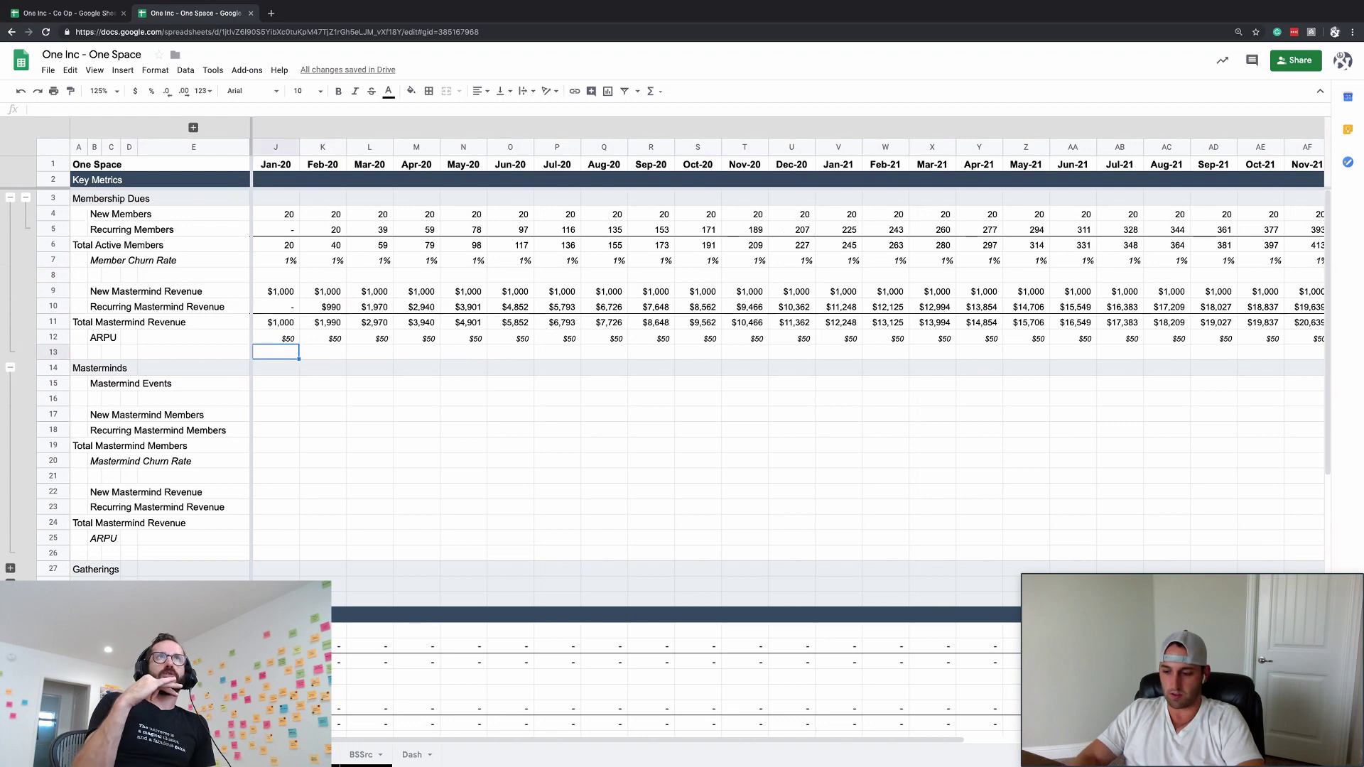
- Enter a scratch 150 in J13 and =J13/3 in K13 to test a calculation
{"action": "type", "text": "=150"}
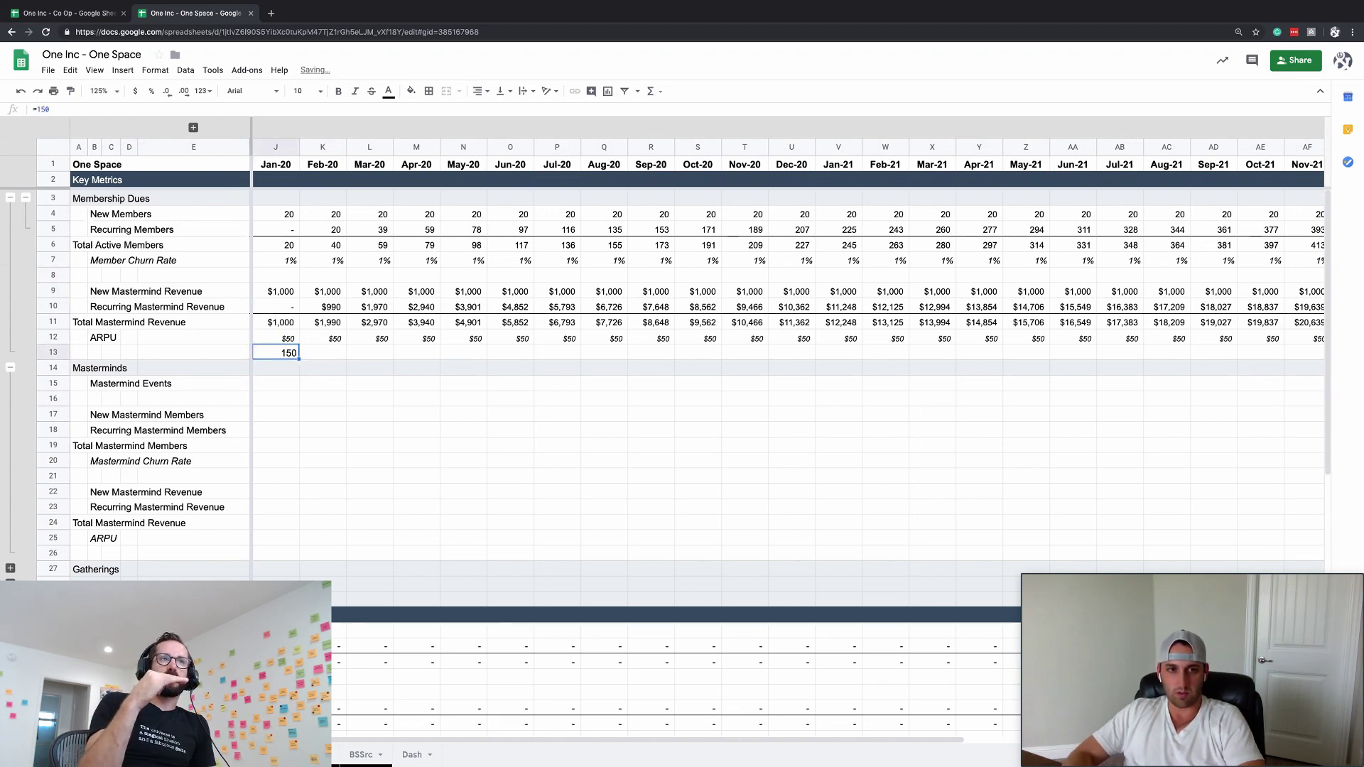
{"action": "key", "text": "Tab"}
{"action": "type", "text": "="}
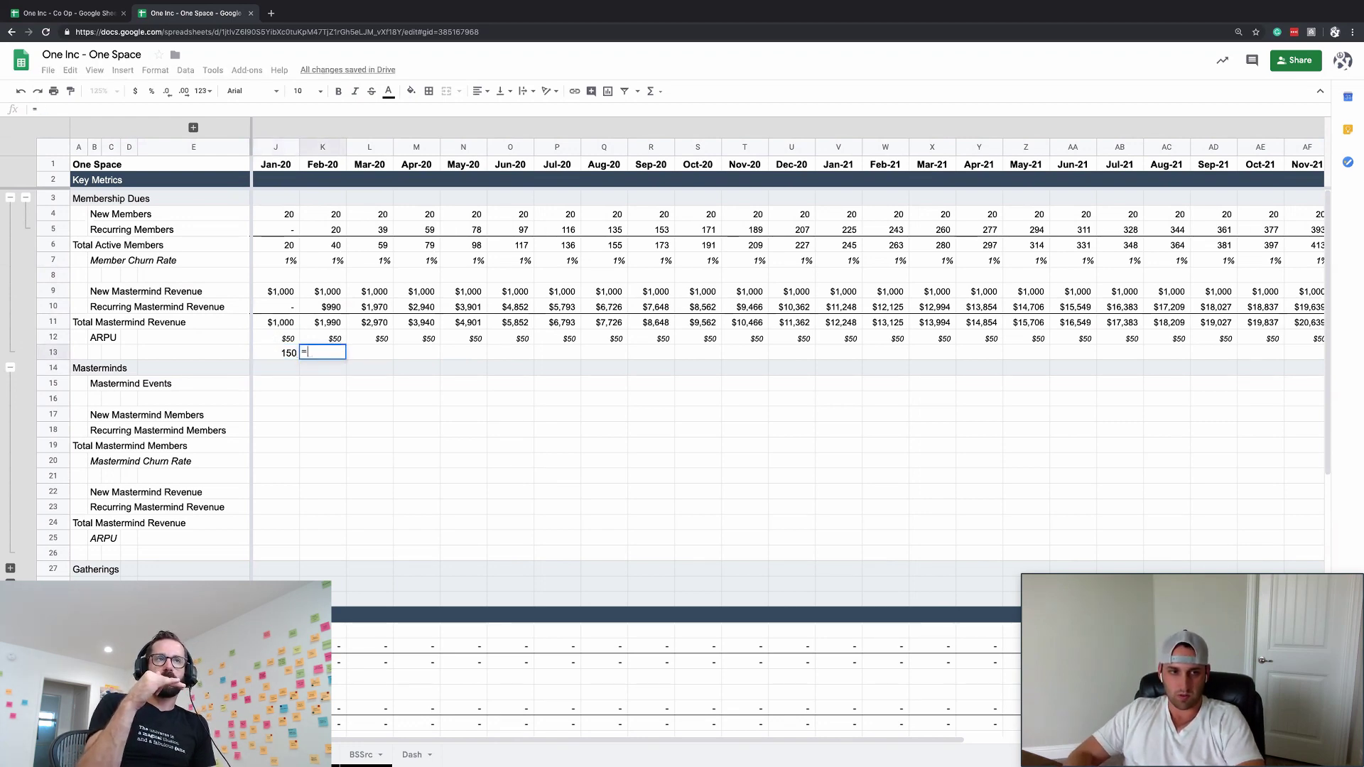
{"action": "key", "text": "Left"}
{"action": "type", "text": "/3"}
{"action": "key", "text": "Return"}
{"action": "key", "text": "Up"}
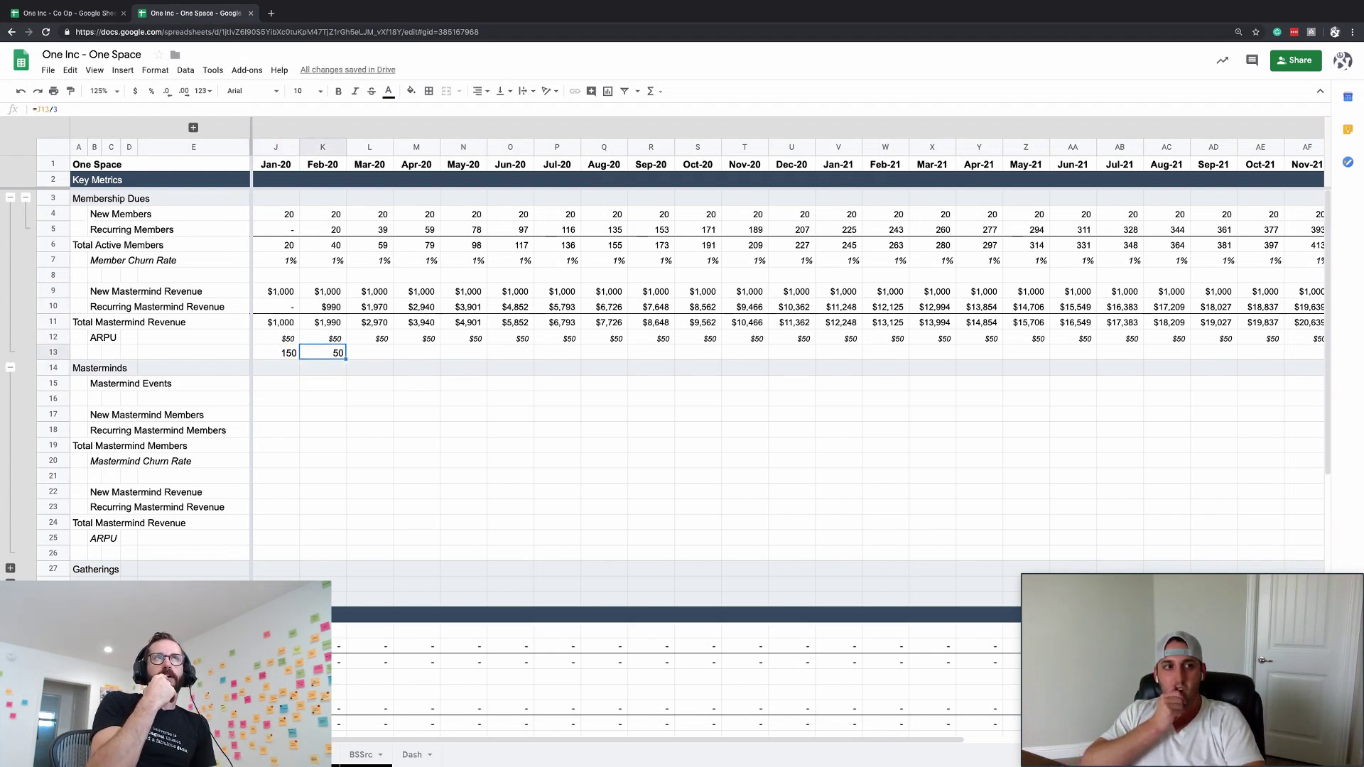
{"action": "left_click", "coordinate": [173, 313]}
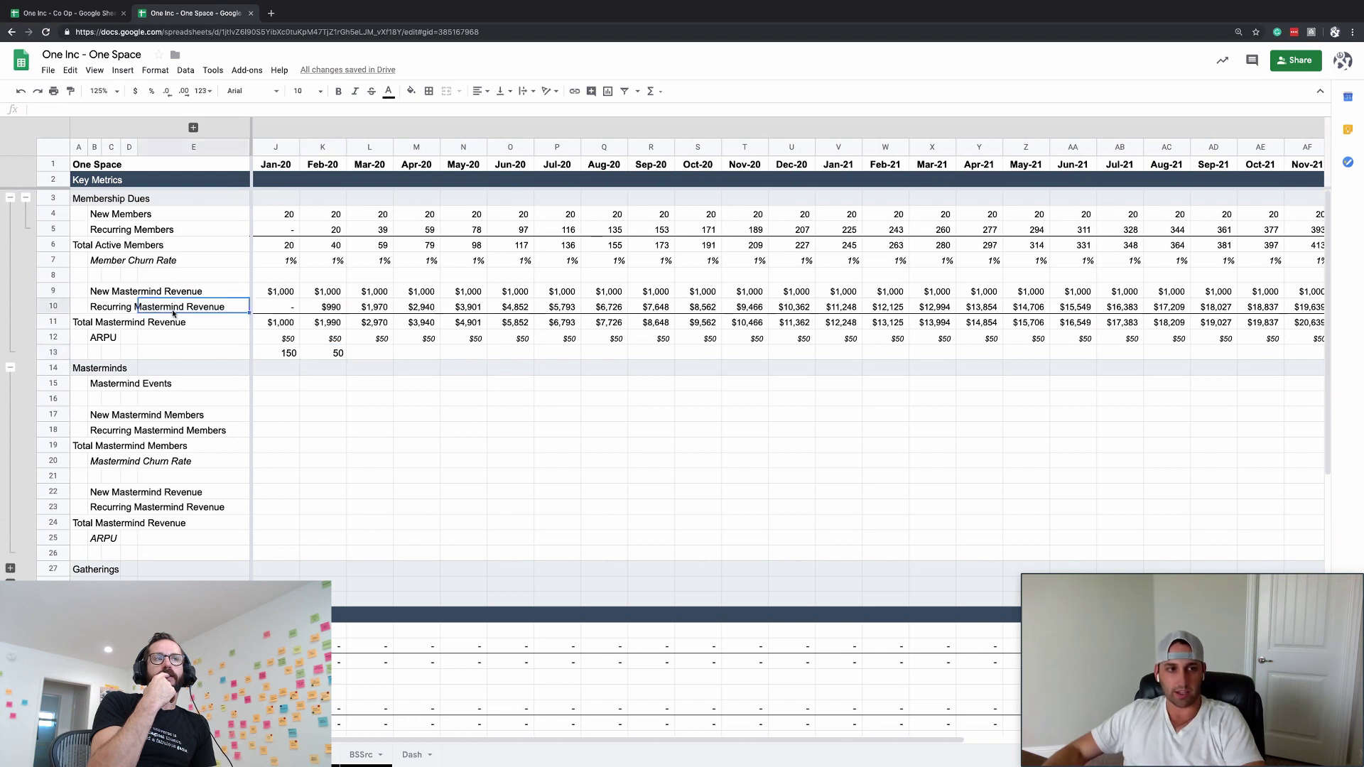
{"action": "left_click", "coordinate": [338, 353]}
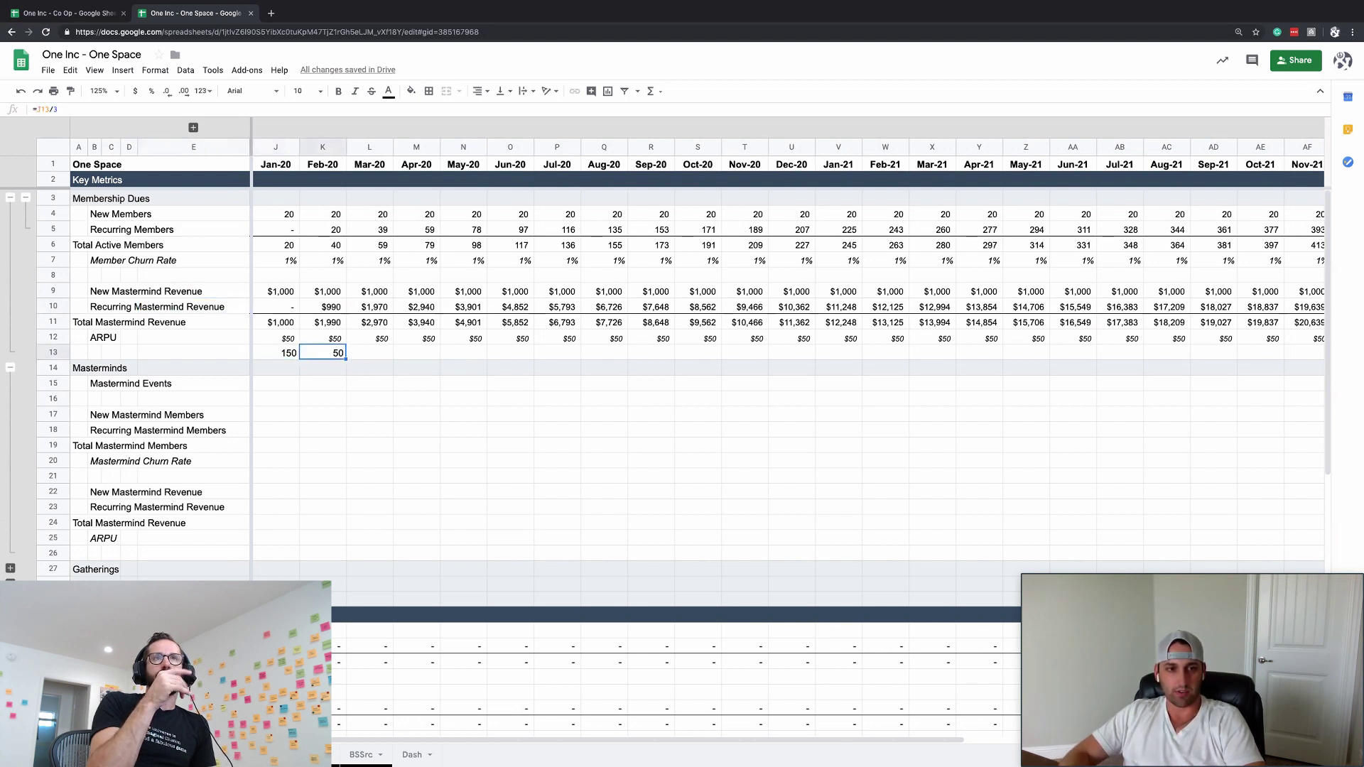
- Delete the scratch values in J13:L13 and return to January New Members
{"action": "key", "text": "Right"}
{"action": "key", "text": "shift+Left"}
{"action": "key", "text": "shift+Left"}
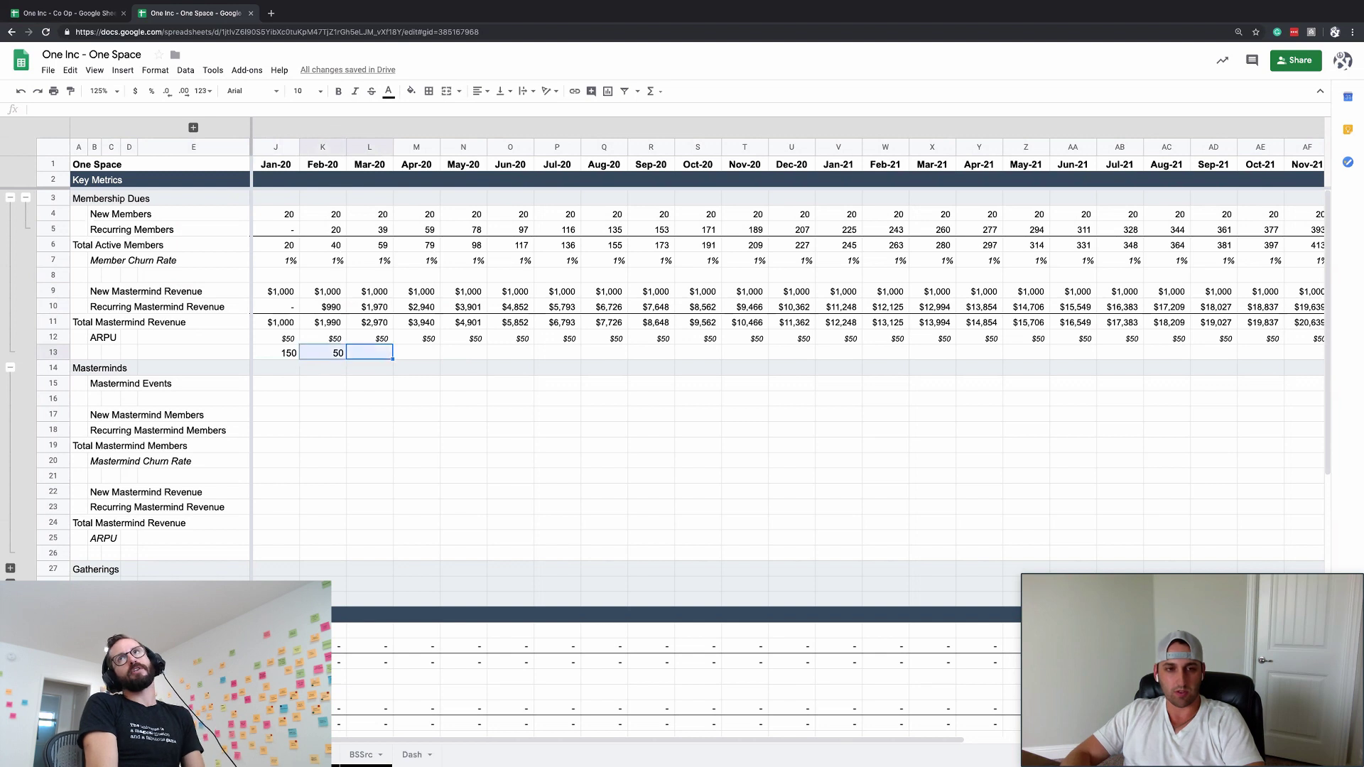
{"action": "key", "text": "Delete"}
{"action": "key", "text": "Up"}
{"action": "key", "text": "Up"}
{"action": "key", "text": "Up"}
{"action": "key", "text": "Up"}
{"action": "key", "text": "Up"}
{"action": "key", "text": "Up"}
{"action": "key", "text": "Up"}
{"action": "key", "text": "Up"}
{"action": "key", "text": "Up"}
{"action": "key", "text": "Left"}
{"action": "key", "text": "Left"}
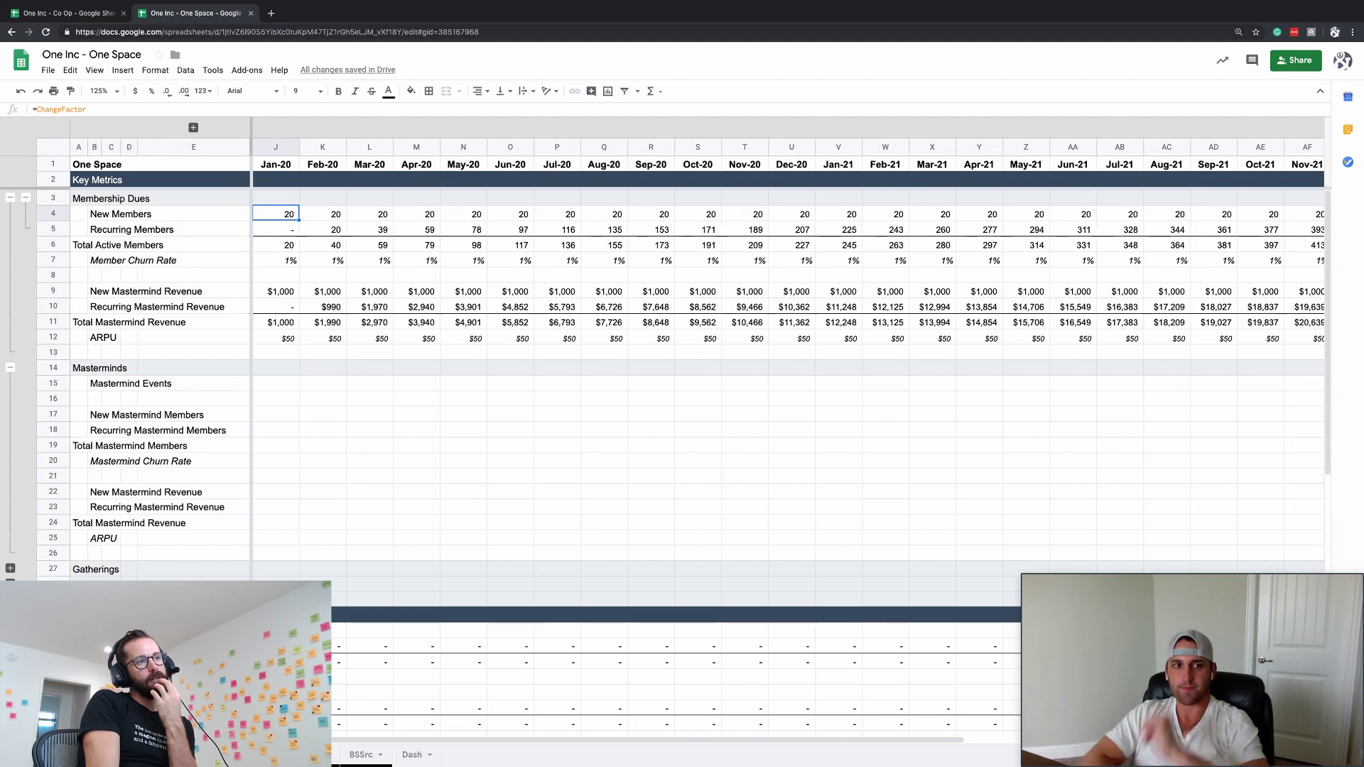
- Inspect the January mastermind revenue and ARPU values with the Membership Dues rows collapsed
{"action": "left_click", "coordinate": [278, 293]}
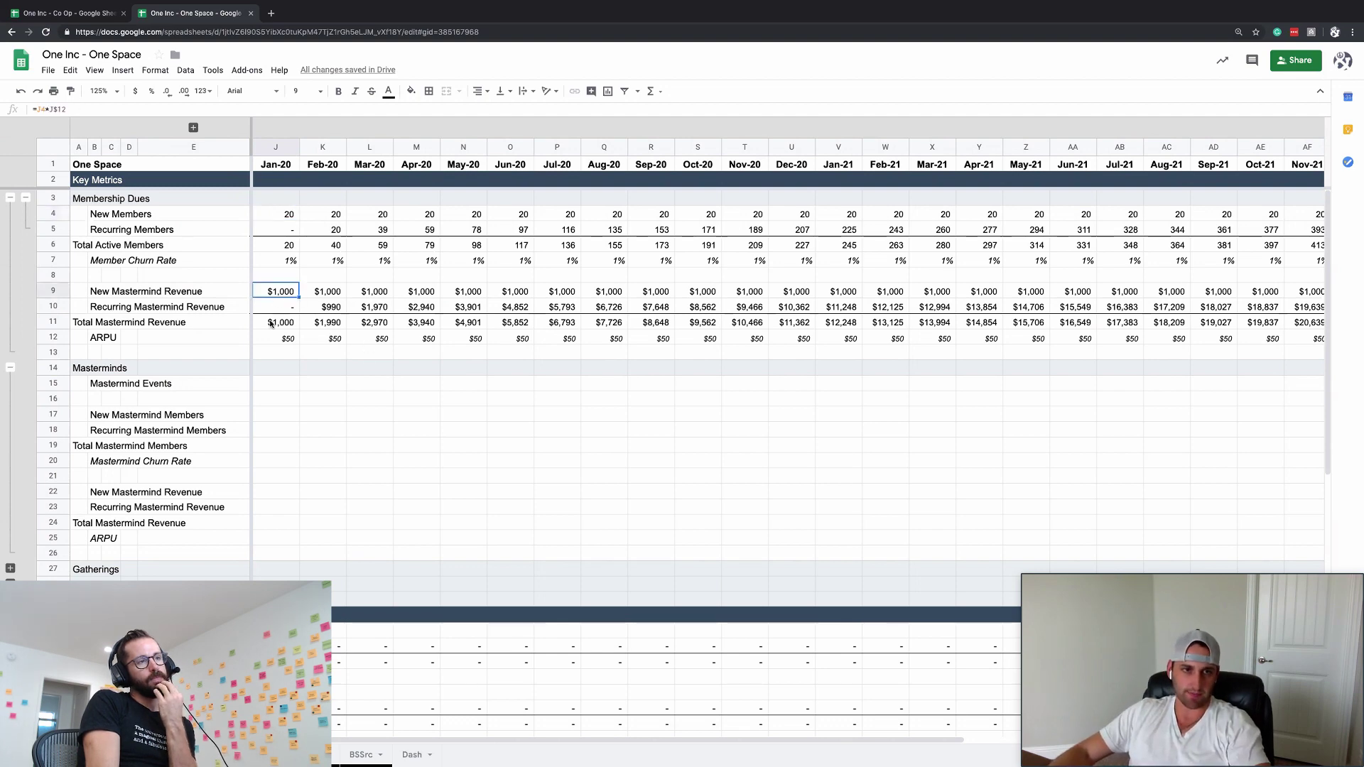
{"action": "left_click", "coordinate": [120, 246]}
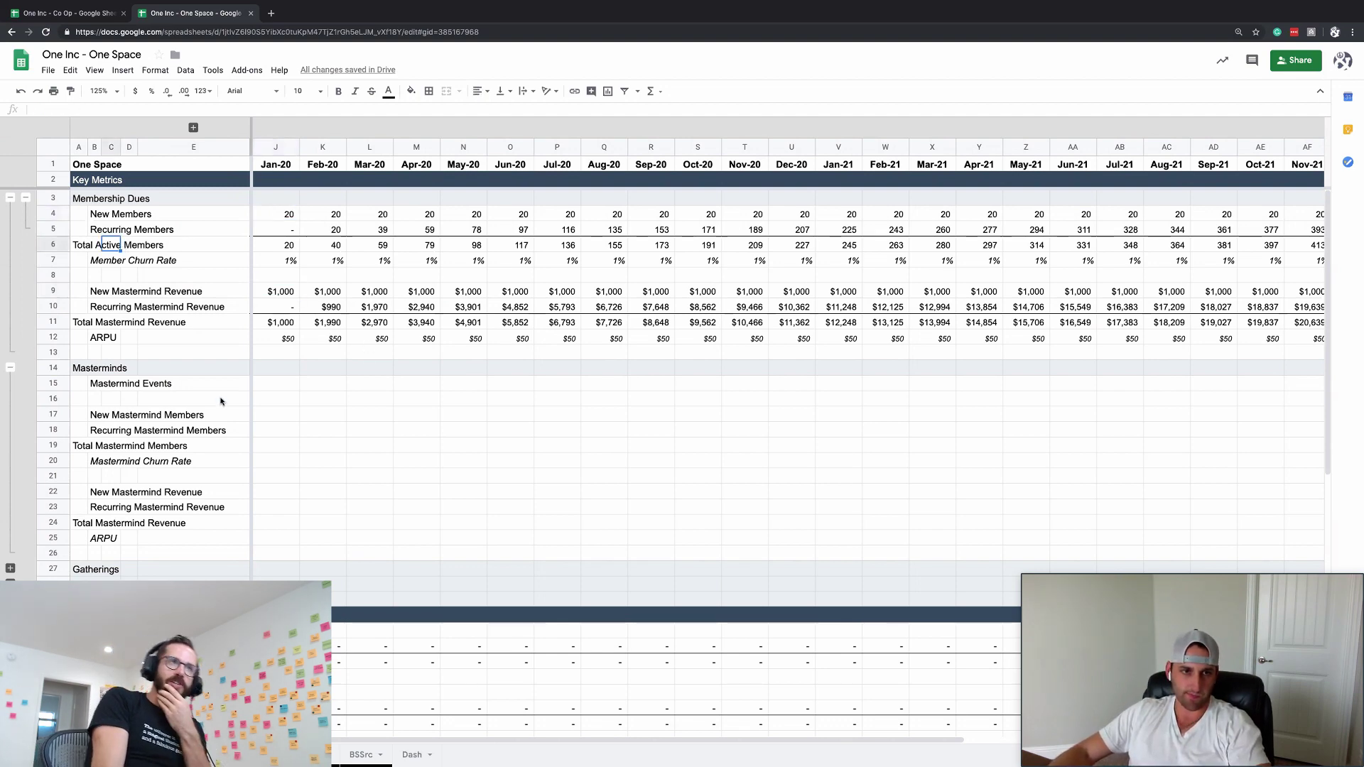
{"action": "left_click", "coordinate": [339, 311]}
{"action": "left_click", "coordinate": [268, 367]}
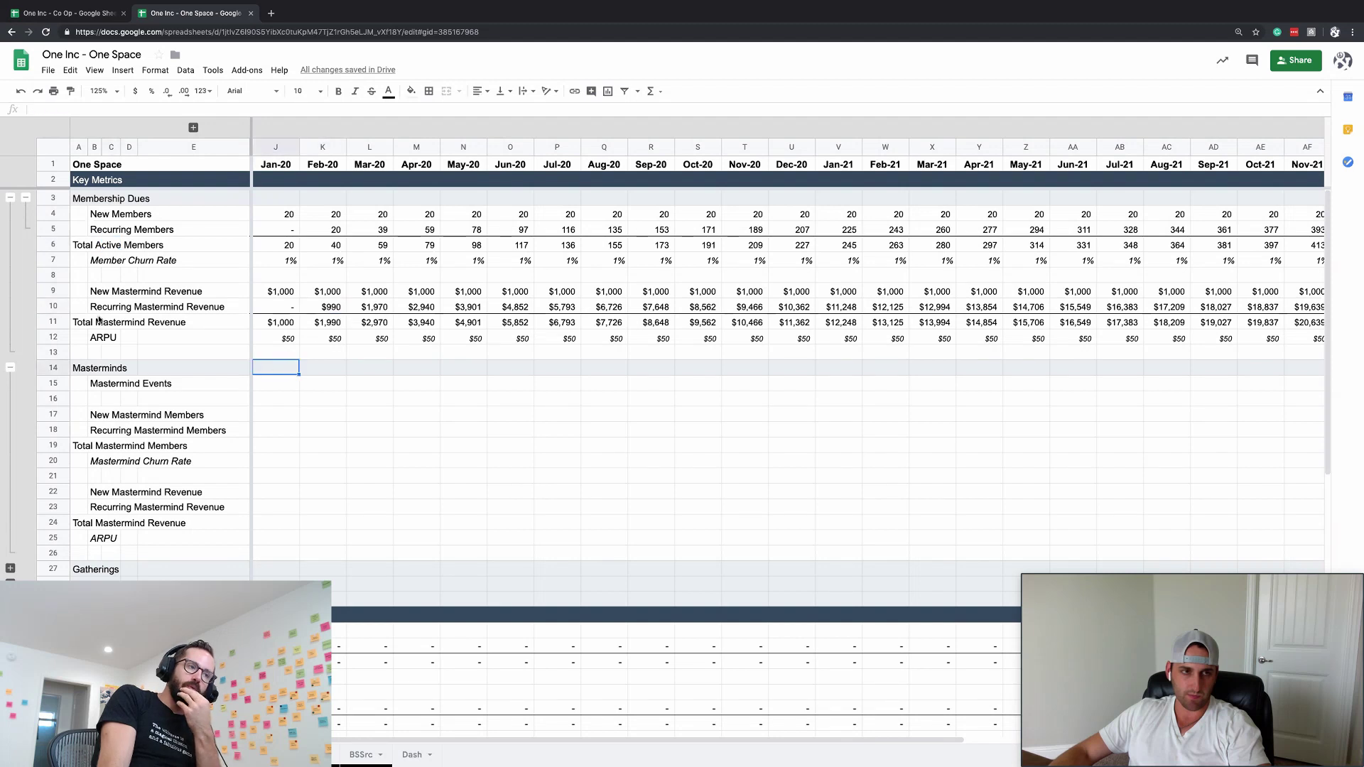
{"action": "left_click", "coordinate": [27, 197]}
{"action": "left_click", "coordinate": [145, 307]}
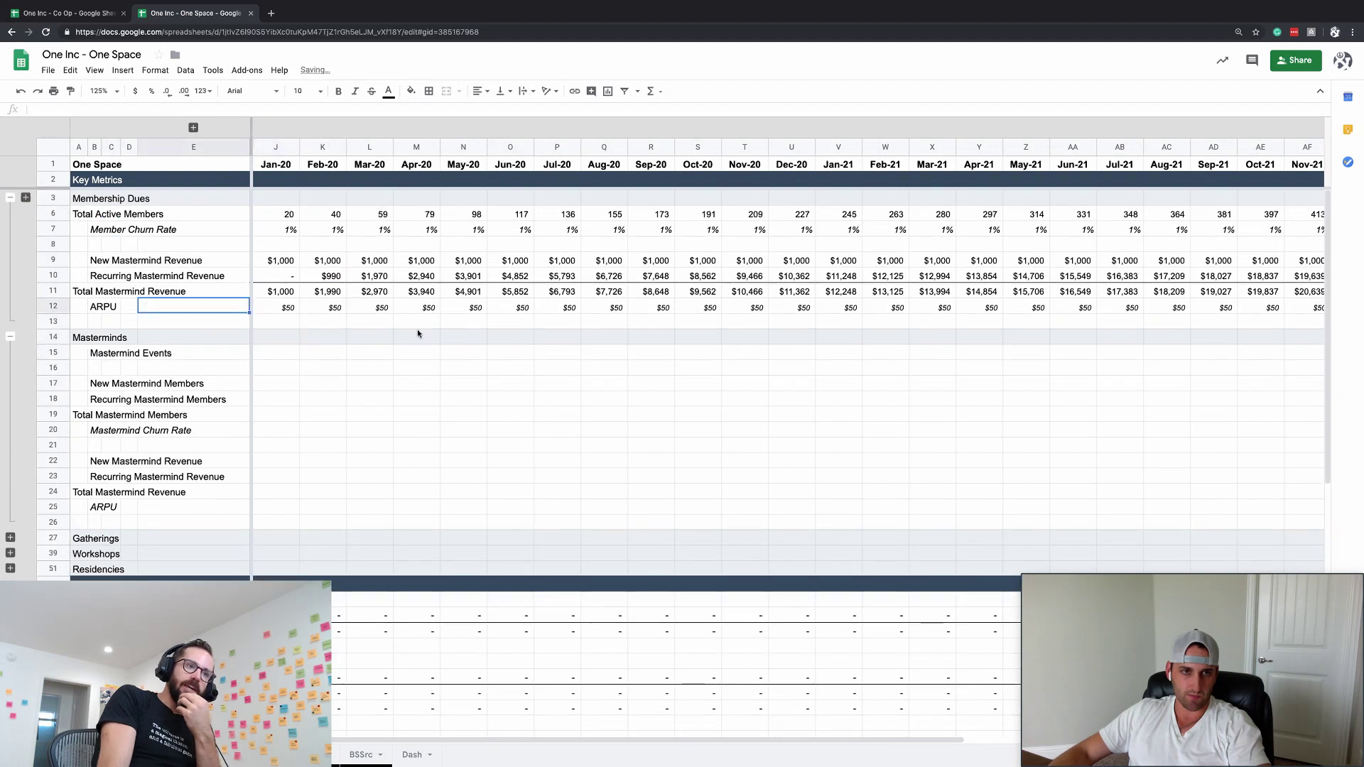
{"action": "left_click", "coordinate": [417, 333]}
{"action": "left_click", "coordinate": [272, 307]}
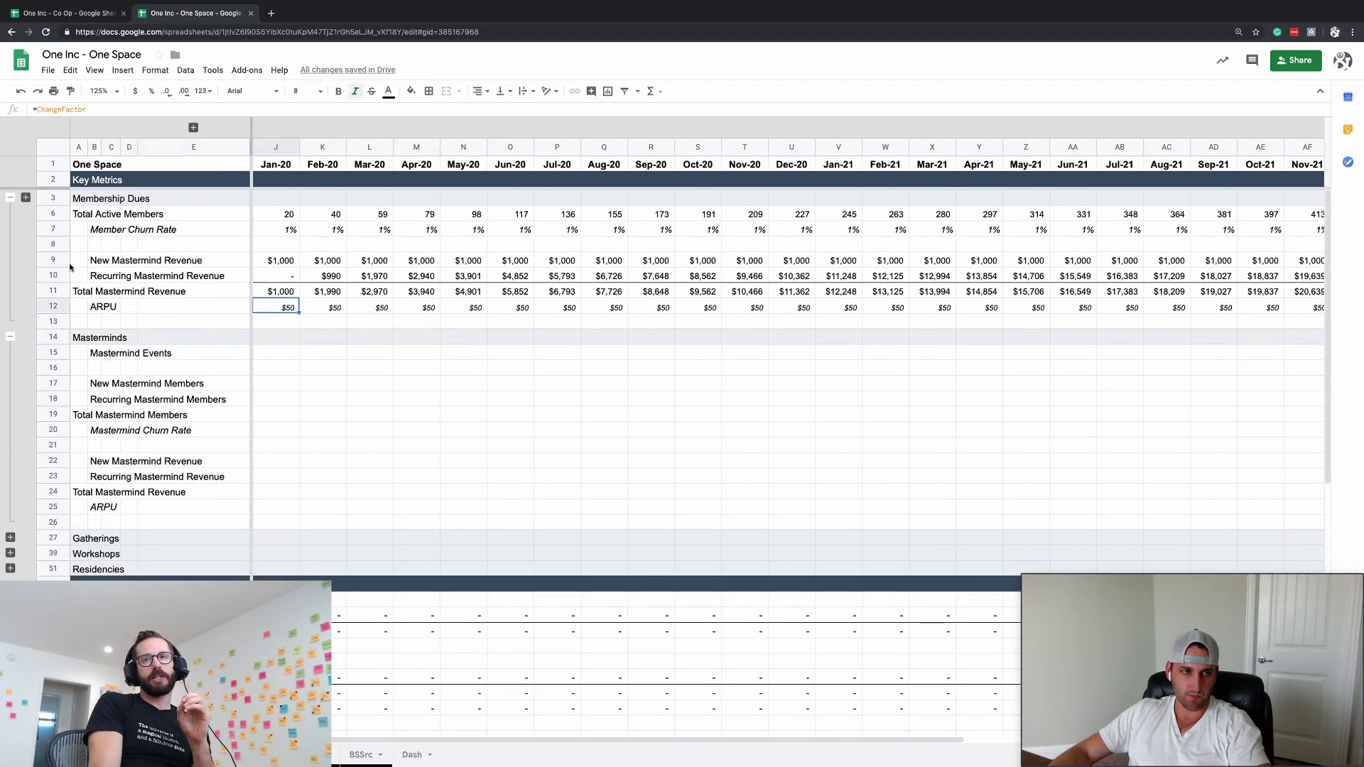
- Group rows 9–10, New and Recurring Mastermind Revenue, and collapse the group to test it
{"action": "left_click_drag", "start_coordinate": [53, 260], "coordinate": [52, 275]}
{"action": "key", "text": "alt+shift+Right"}
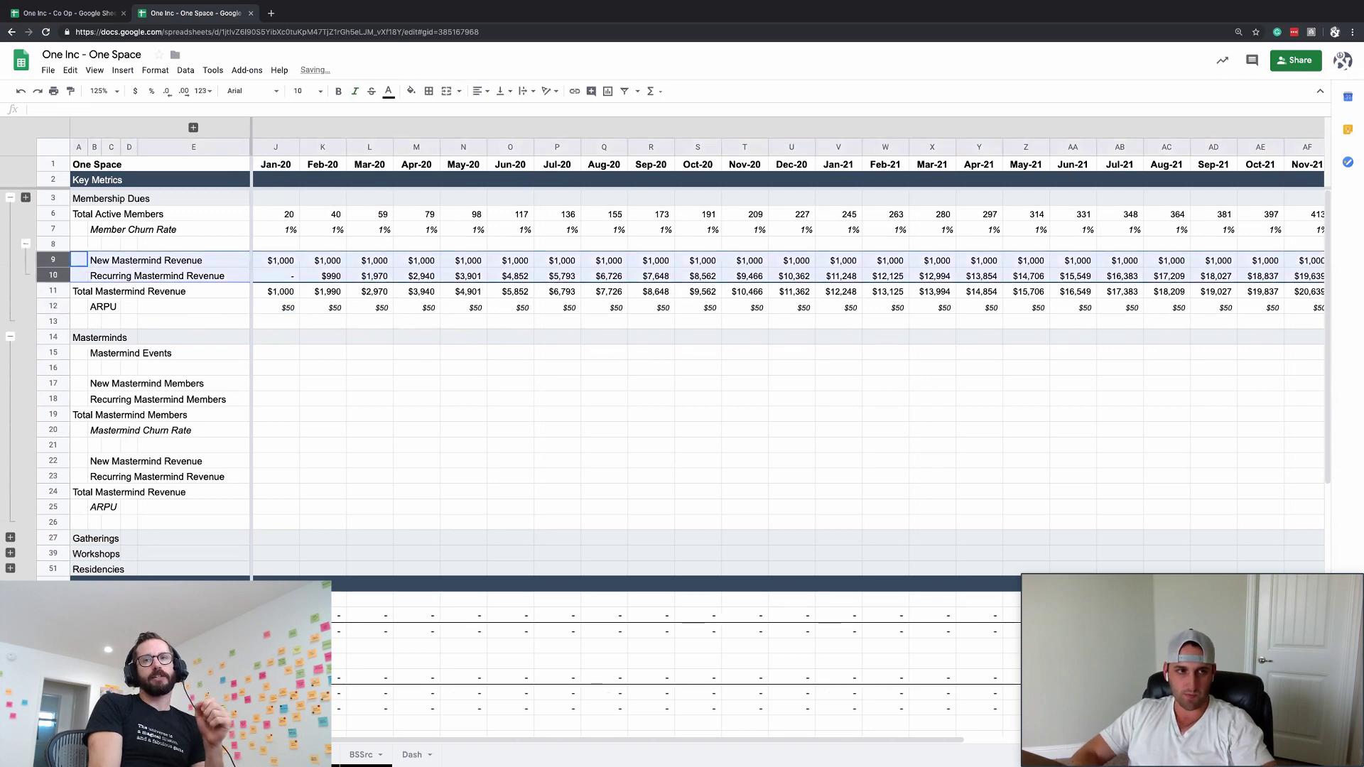
{"action": "key", "text": "alt+shift+Up"}
{"action": "key", "text": "Down"}
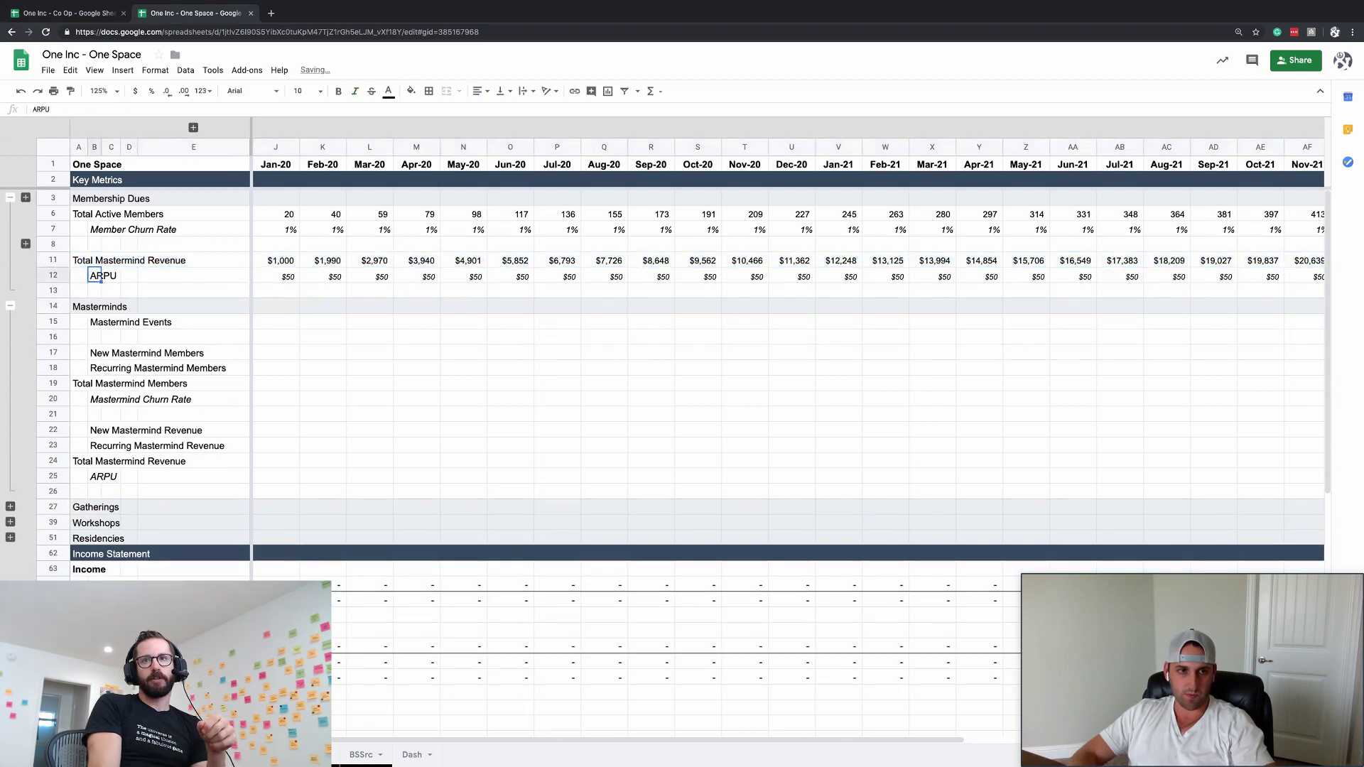
{"action": "key", "text": "ctrl+Right"}
{"action": "key", "text": "ctrl+Right"}
{"action": "key", "text": "ctrl+Right"}
{"action": "key", "text": "ctrl+Left"}
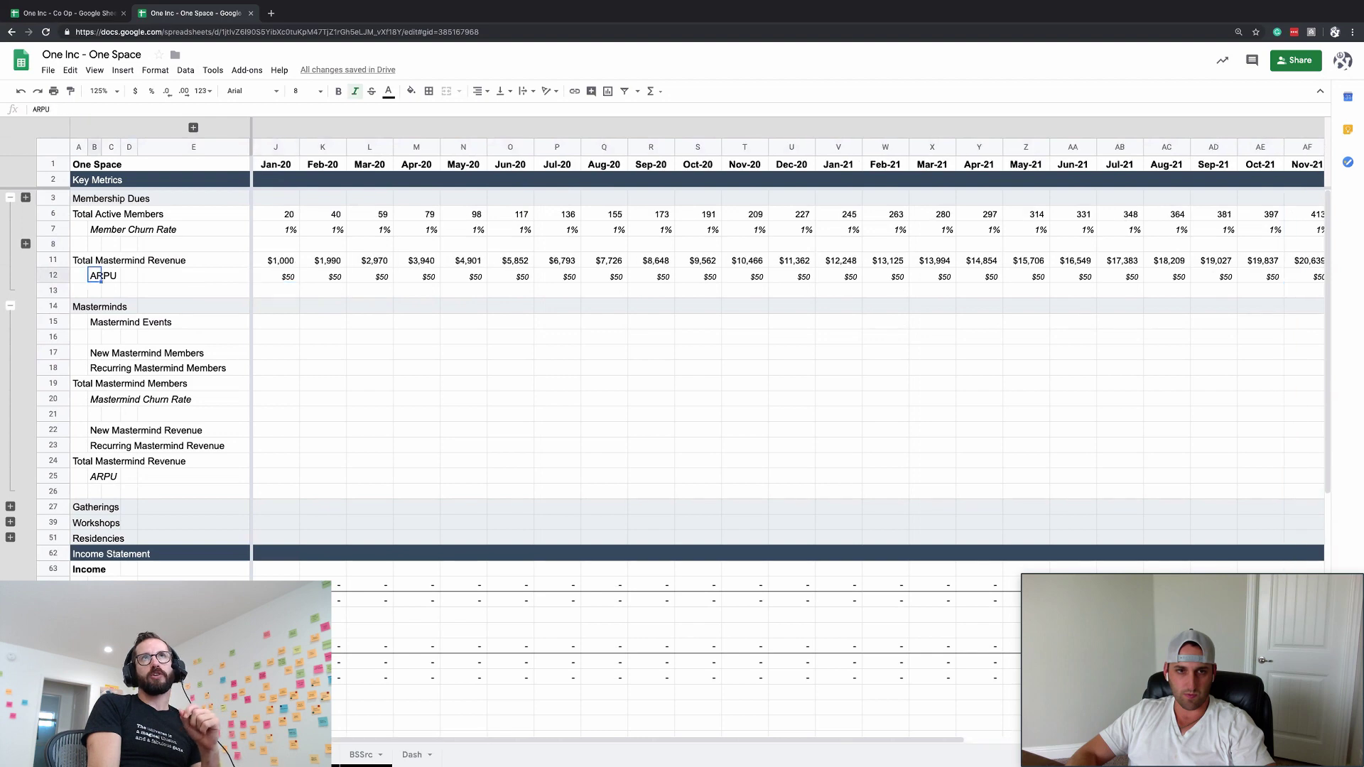
{"action": "key", "text": "ctrl+Left"}
{"action": "key", "text": "Right"}
{"action": "key", "text": "ctrl+Right"}
{"action": "key", "text": "Up"}
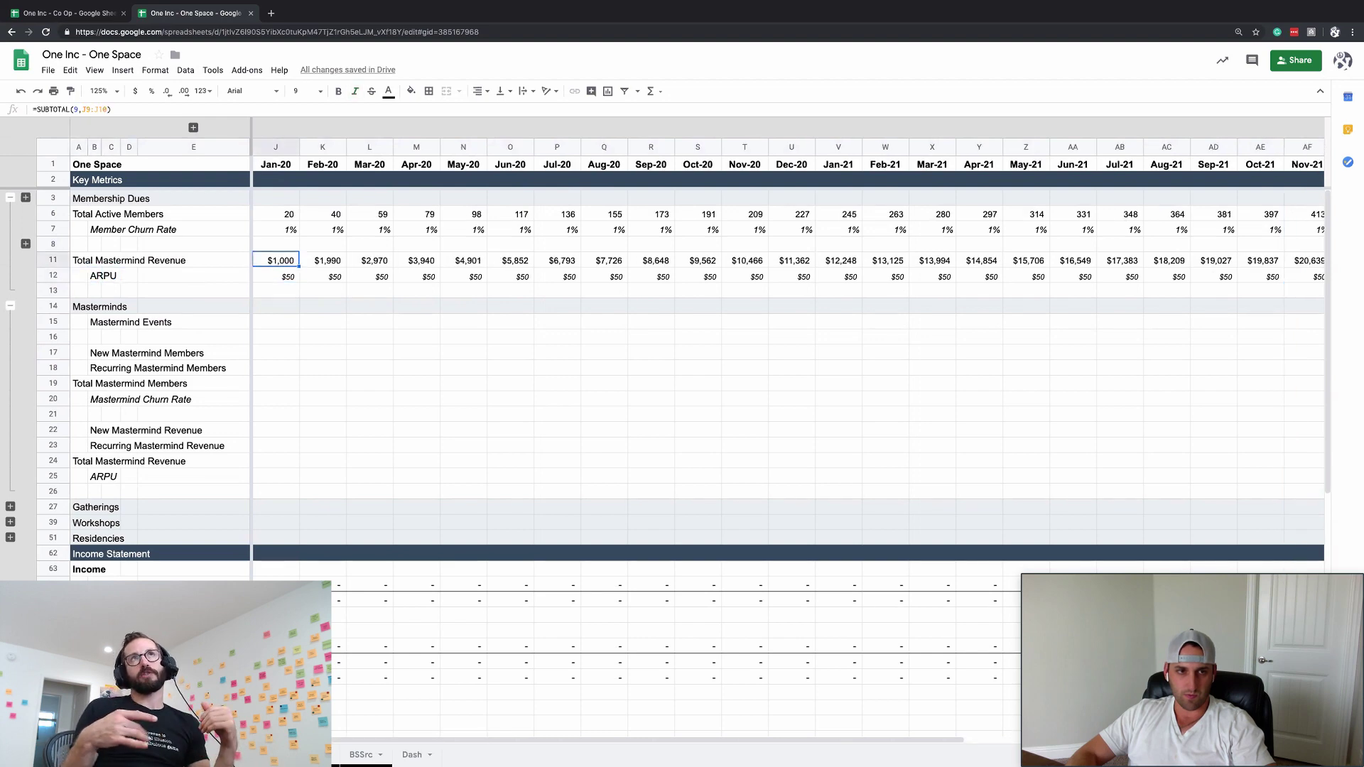
{"action": "key", "text": "ctrl+Up"}
{"action": "key", "text": "Up"}
{"action": "key", "text": "Down"}
{"action": "key", "text": "Down"}
{"action": "key", "text": "Down"}
{"action": "key", "text": "Down"}
{"action": "key", "text": "Left"}
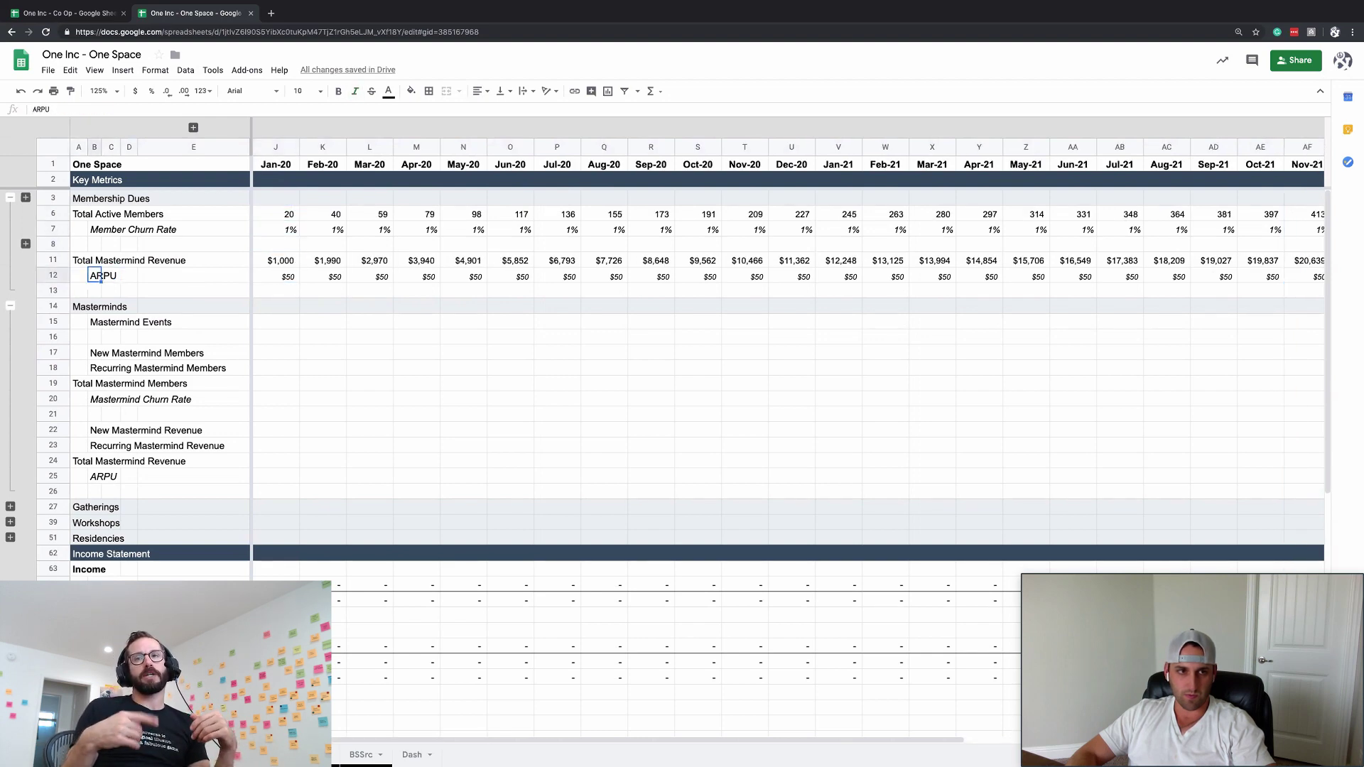
{"action": "key", "text": "Right"}
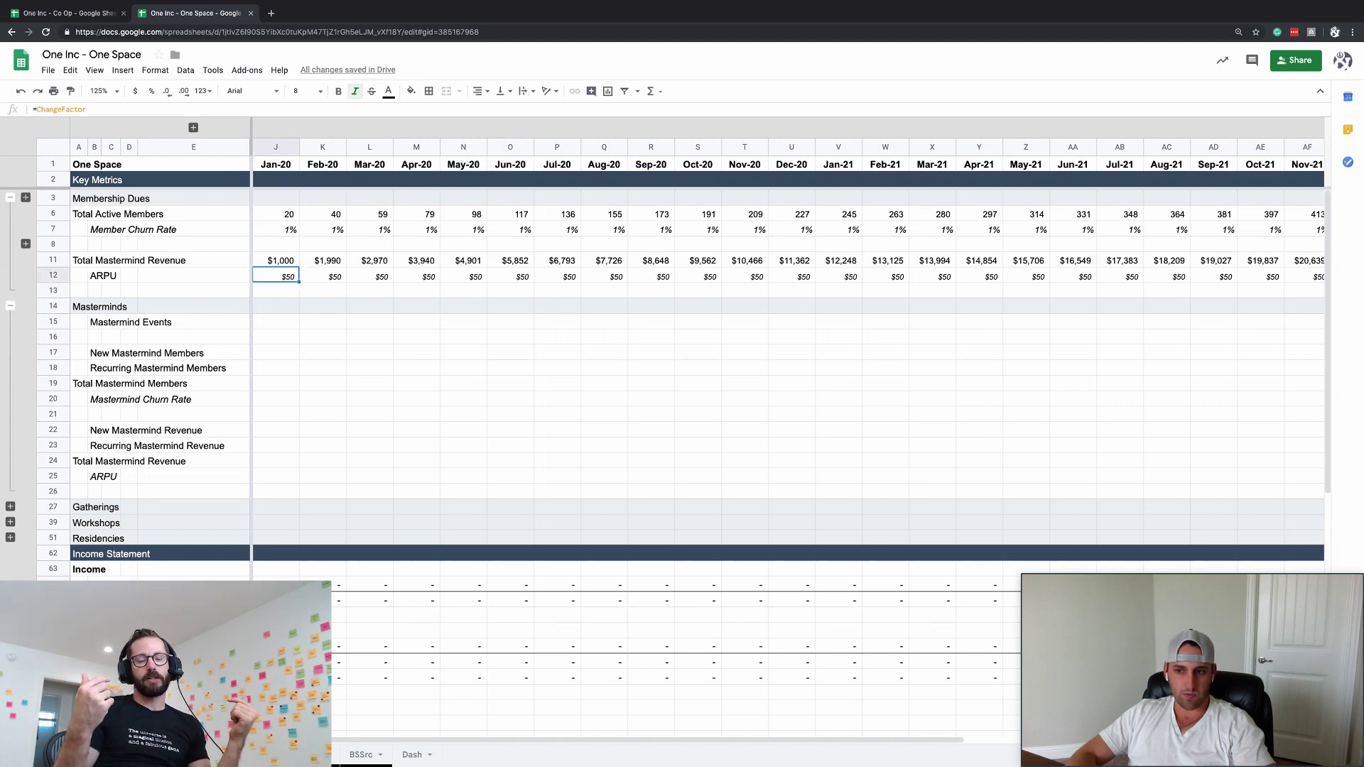
- Recheck the January metrics, then expand the Membership Dues and mastermind revenue row groups
{"action": "key", "text": "Up"}
{"action": "key", "text": "ctrl+Up"}
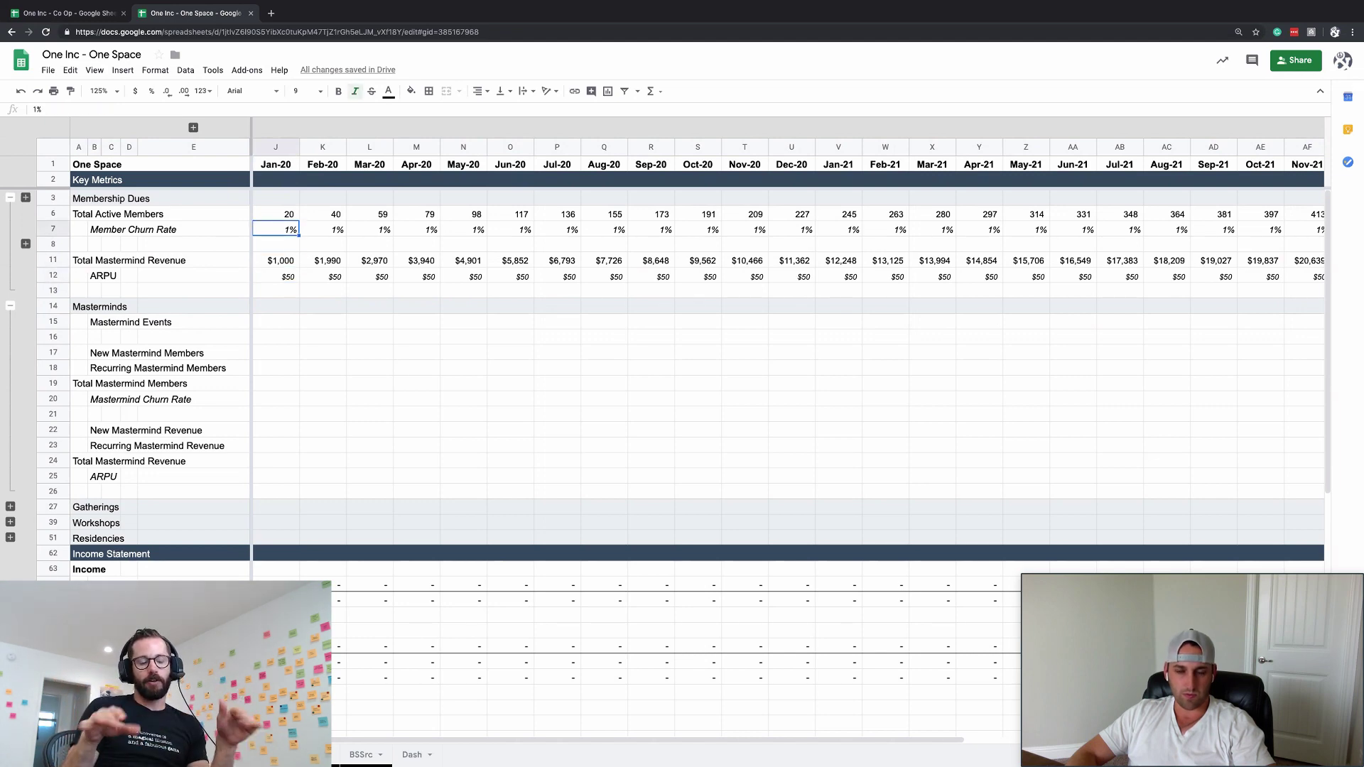
{"action": "key", "text": "Up"}
{"action": "key", "text": "Down"}
{"action": "key", "text": "Down"}
{"action": "key", "text": "Down"}
{"action": "key", "text": "Down"}
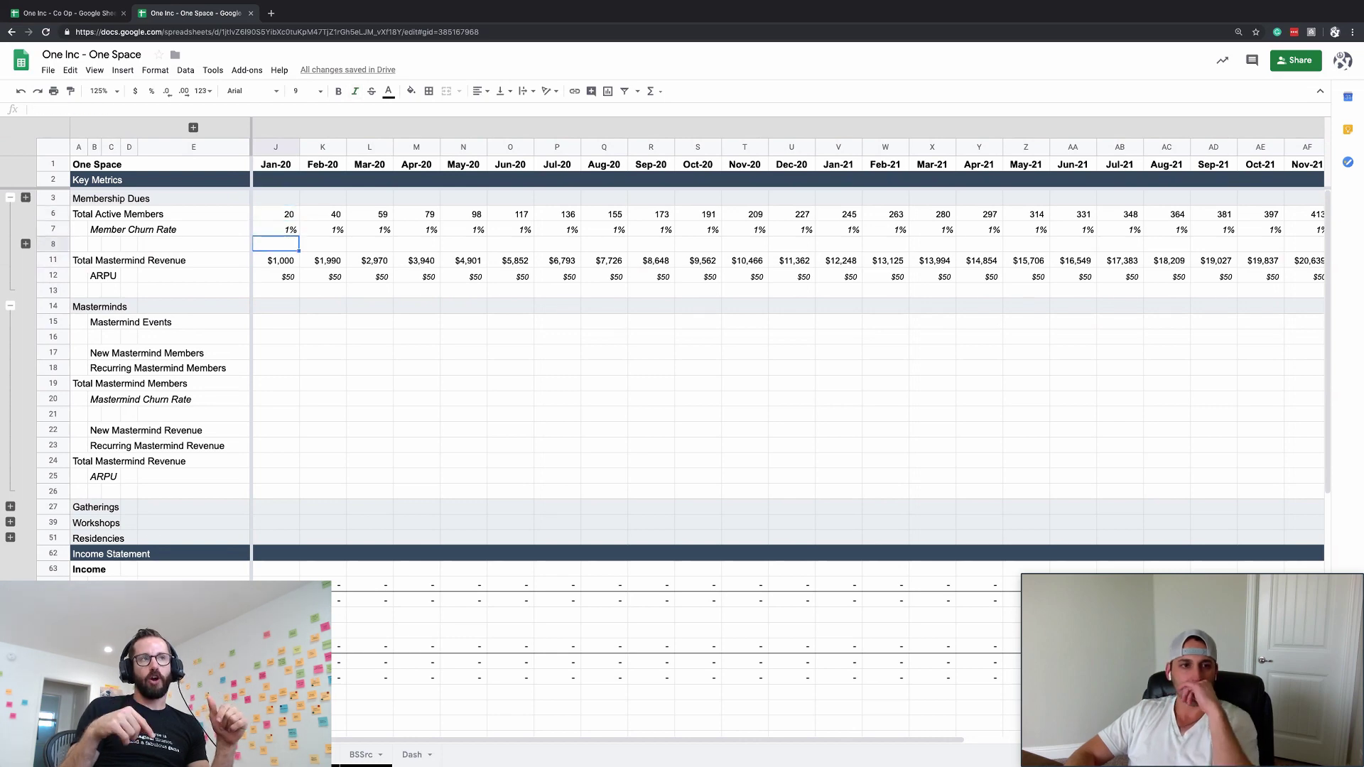
{"action": "key", "text": "Down"}
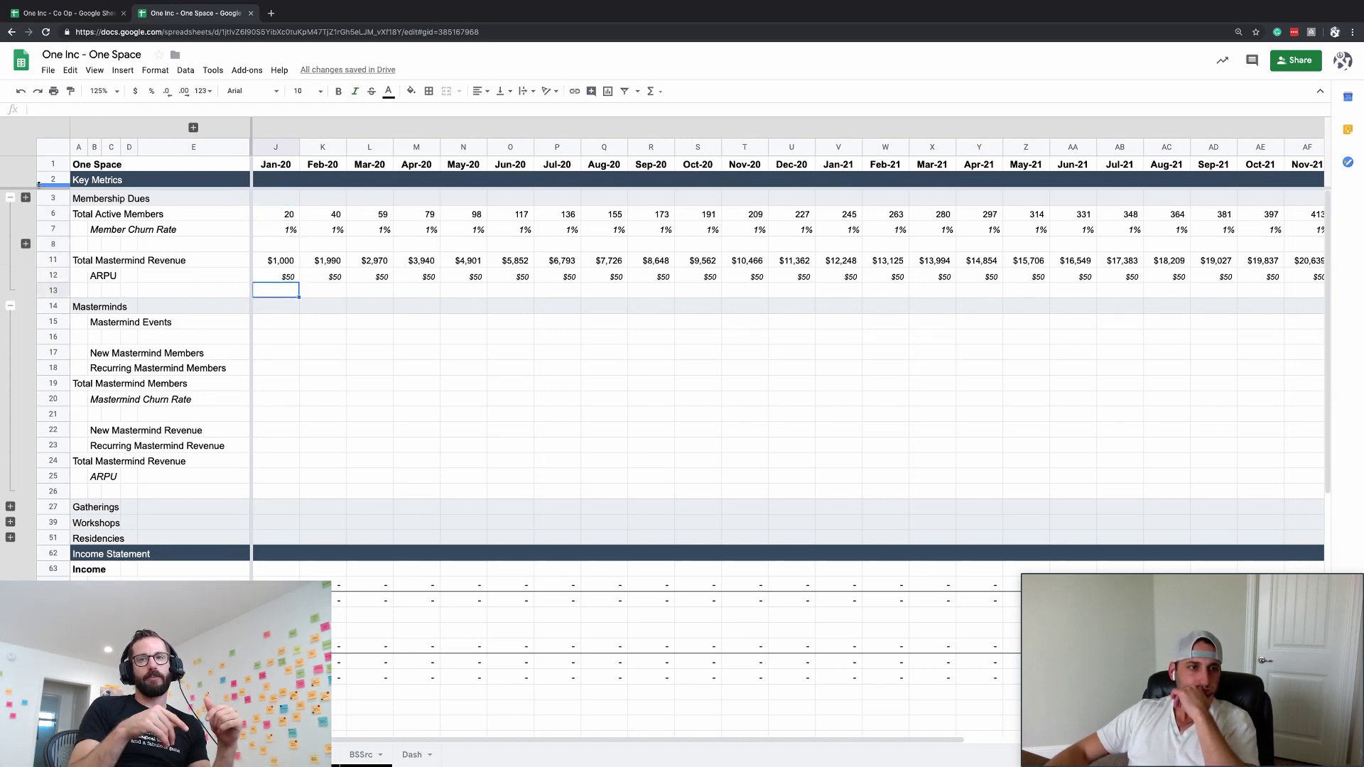
{"action": "left_click", "coordinate": [26, 198]}
{"action": "left_click", "coordinate": [26, 275]}
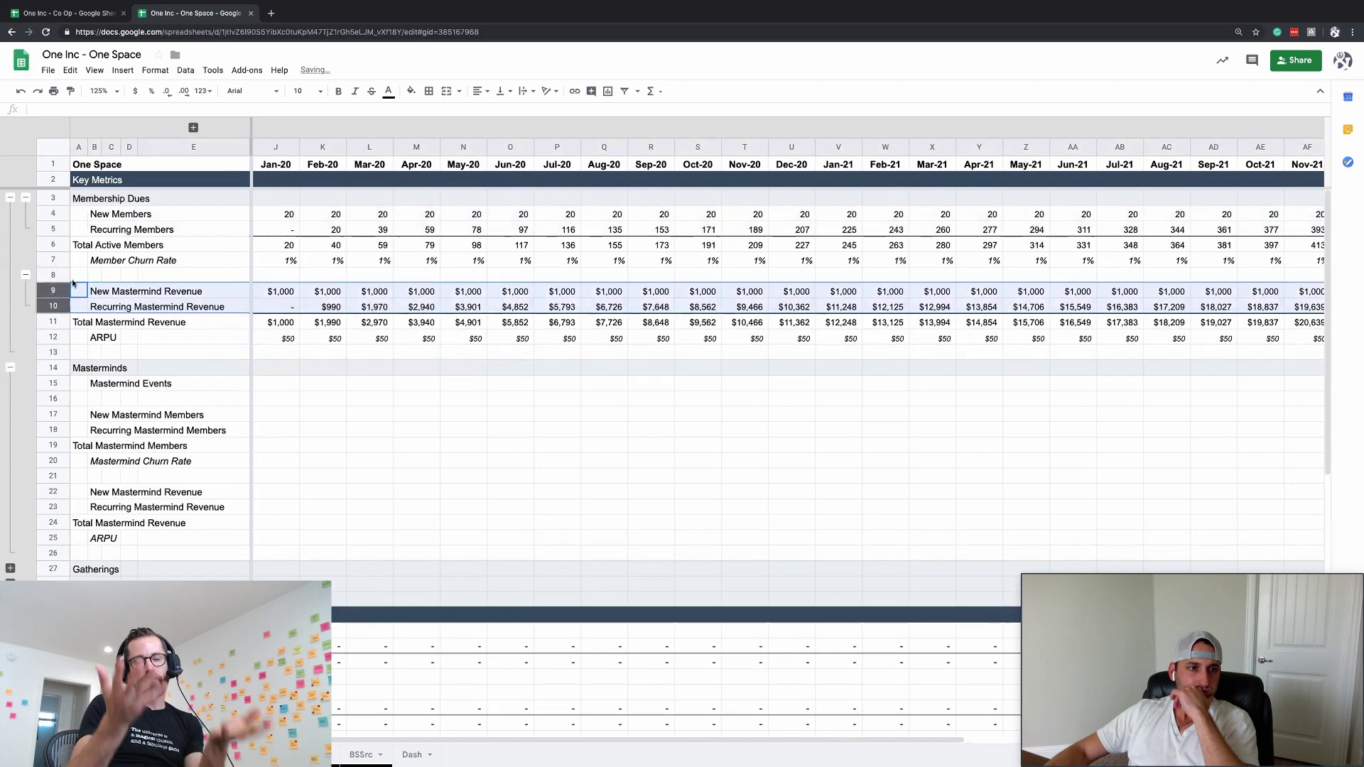
{"action": "left_click", "coordinate": [306, 350]}
{"action": "scroll", "coordinate": [304, 397], "scroll_direction": "right", "scroll_amount": 5}
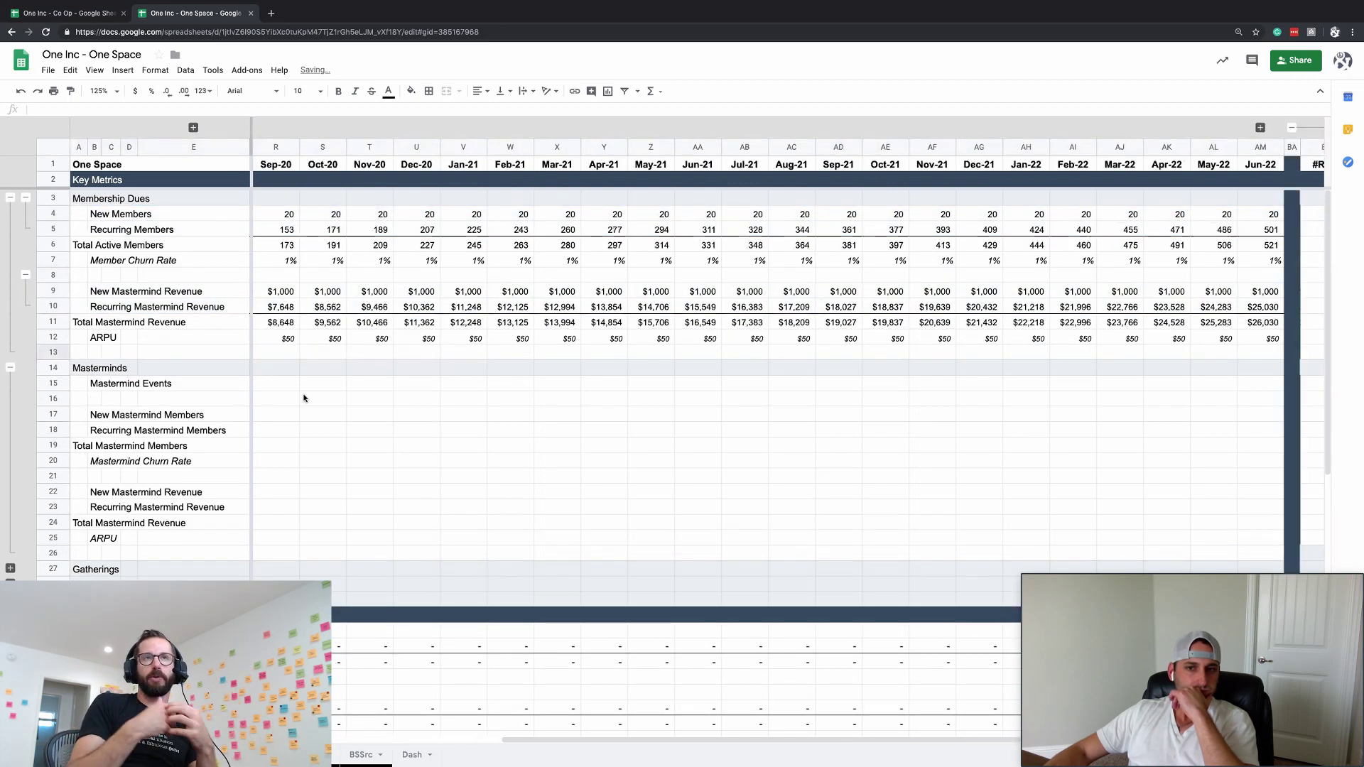
{"action": "scroll", "coordinate": [304, 397], "scroll_direction": "left", "scroll_amount": 5}
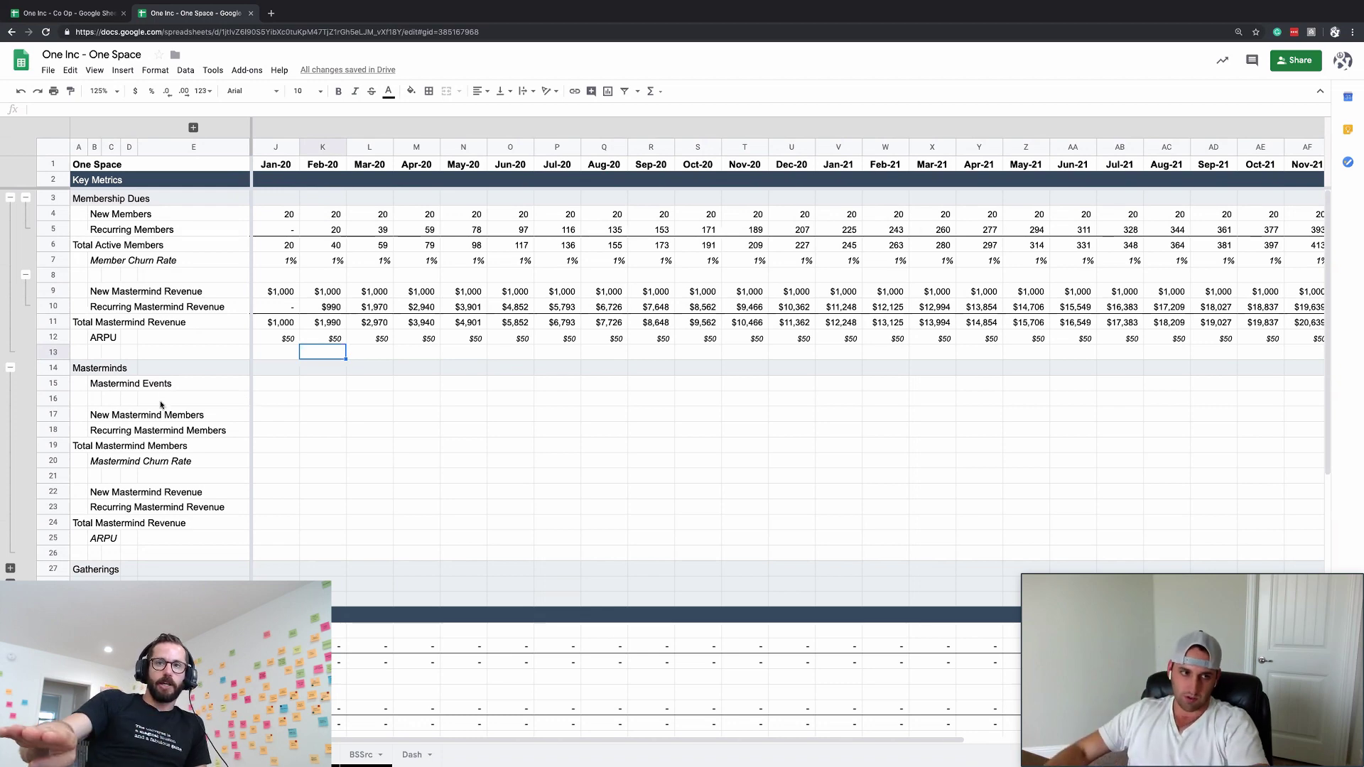
- Insert two blank rows above Expense and label the first one Mortgage
{"action": "scroll", "coordinate": [158, 402], "scroll_direction": "down", "scroll_amount": 15}
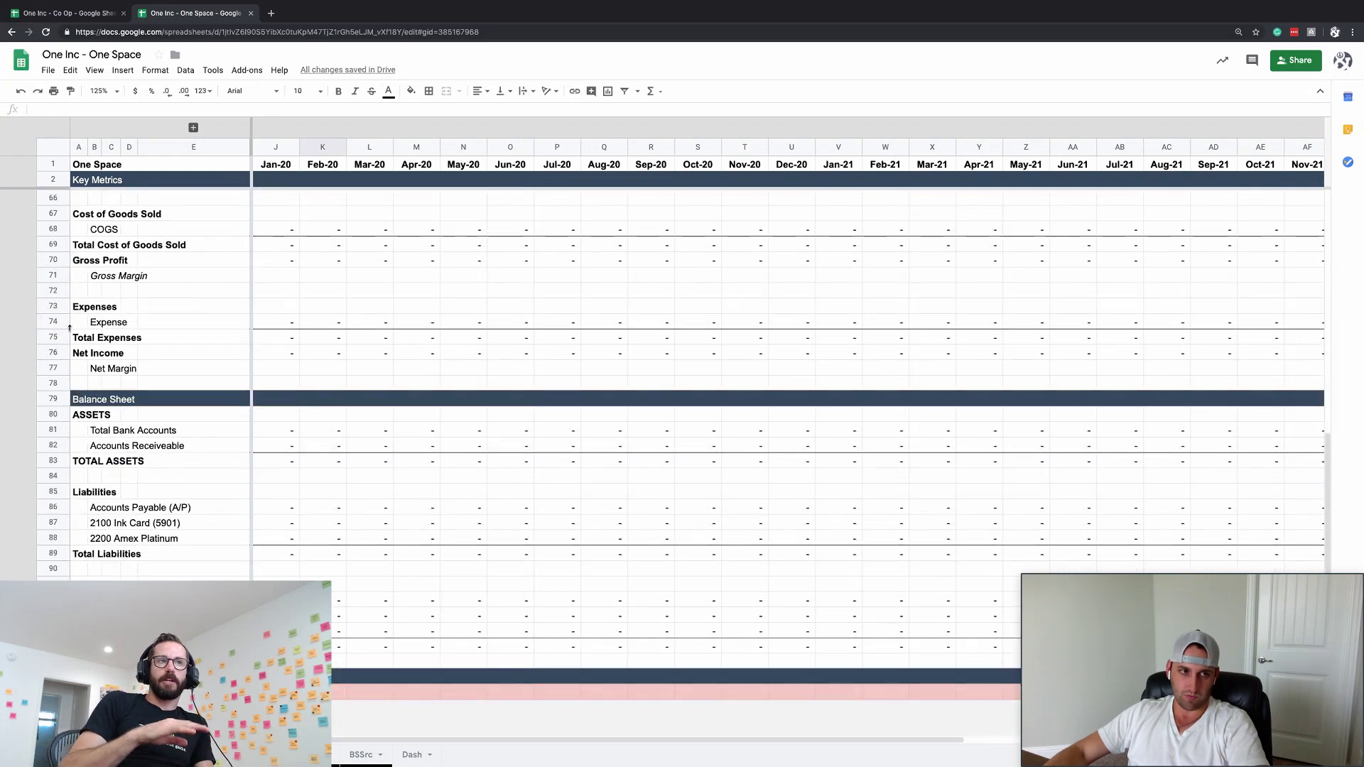
{"action": "left_click", "coordinate": [68, 323]}
{"action": "key", "text": "super+alt+equal"}
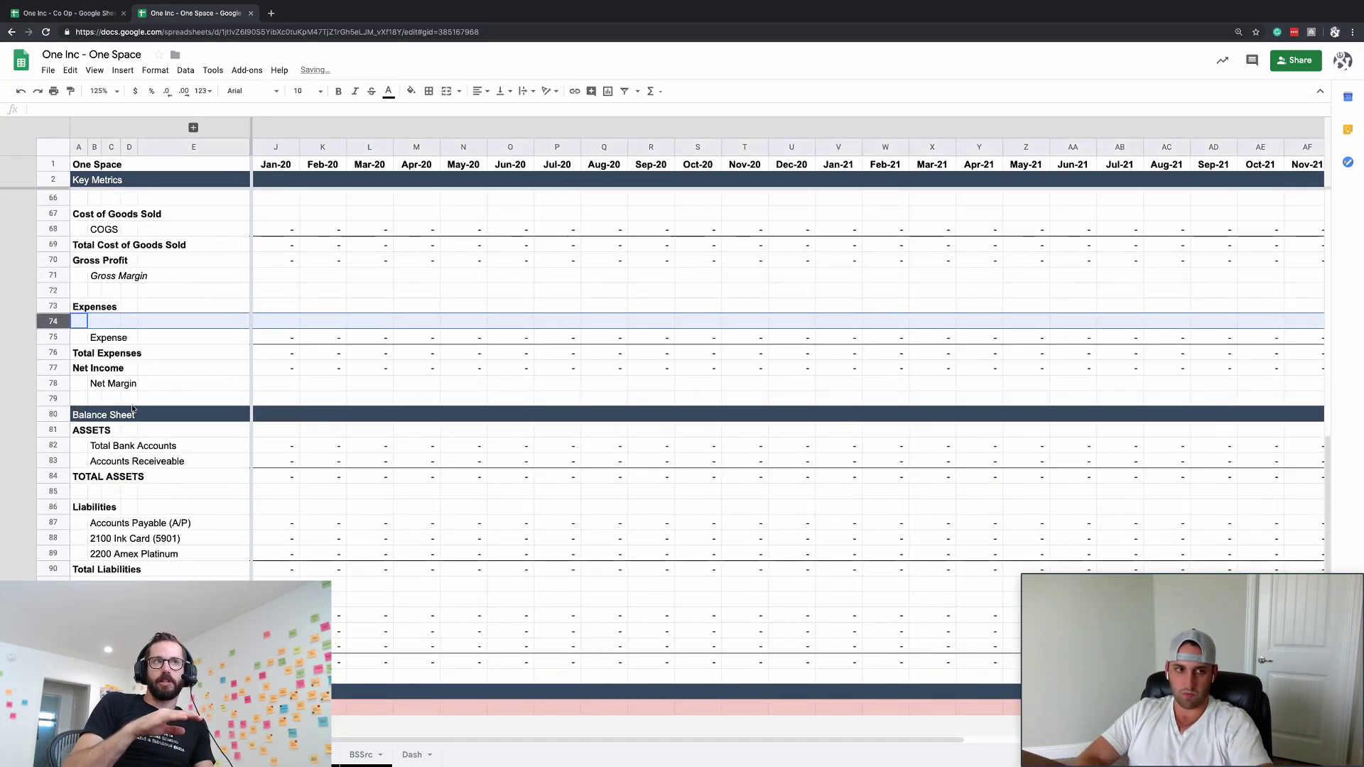
{"action": "key", "text": "super+alt+equal"}
{"action": "left_click", "coordinate": [94, 321]}
{"action": "type", "text": "Mortgage"}
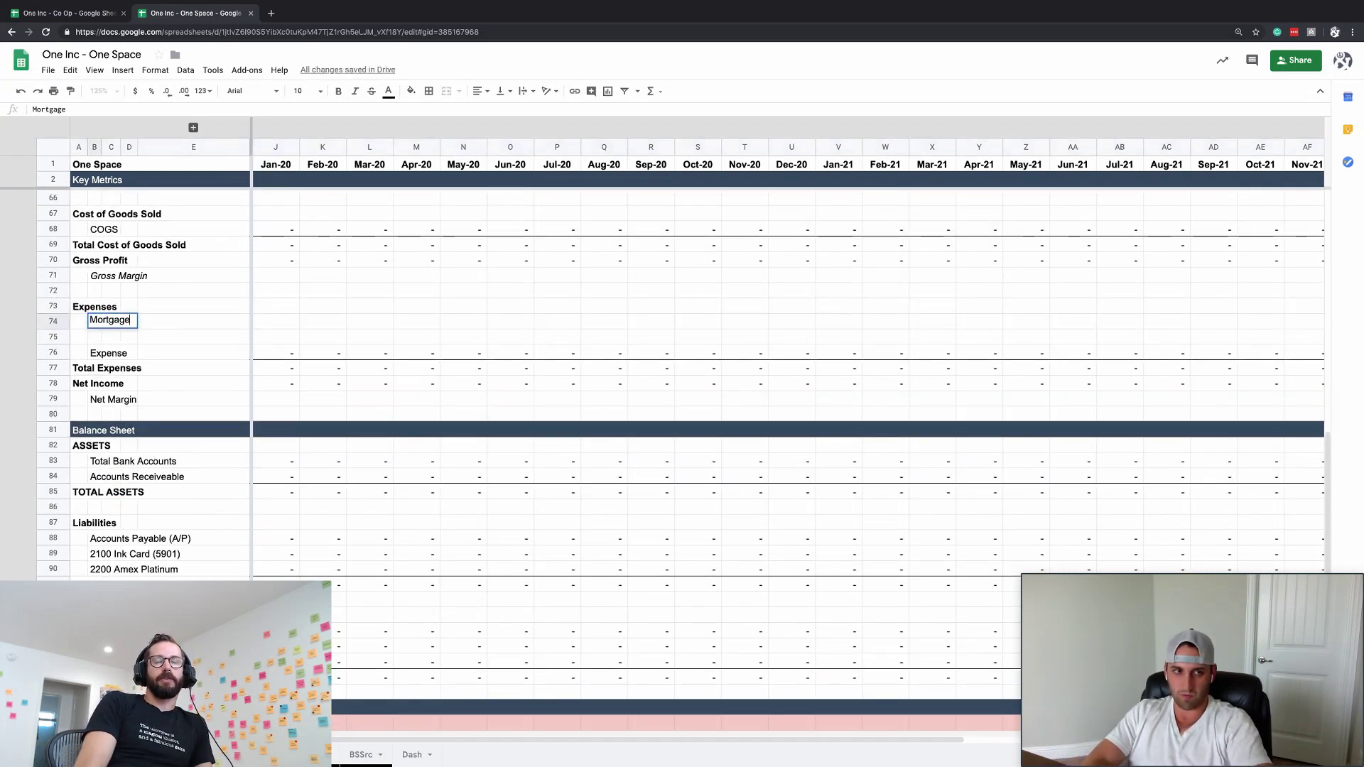
{"action": "key", "text": "Return"}
- Try a ChangeFactor entry for Mortgage in the revealed lookup columns, then cancel it and re-hide them
{"action": "left_click", "coordinate": [111, 322]}
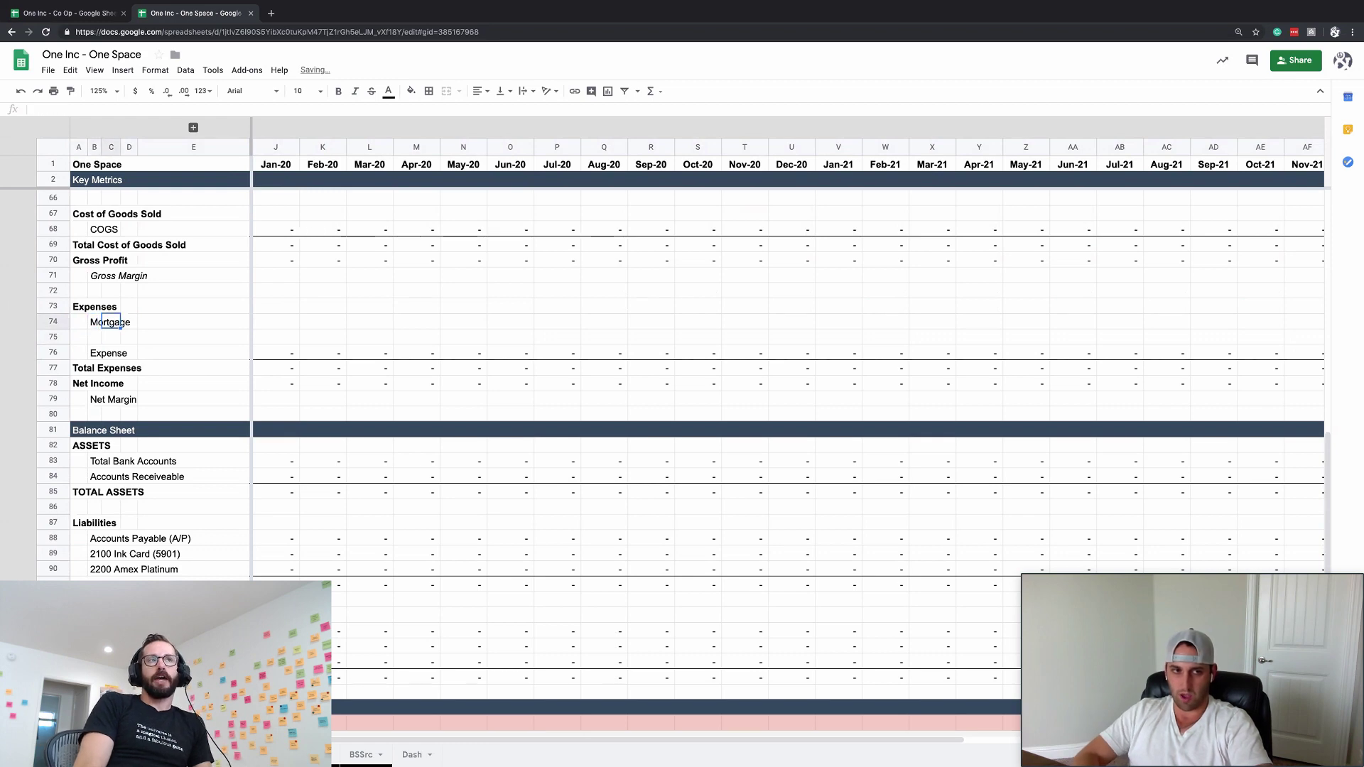
{"action": "left_click", "coordinate": [276, 321]}
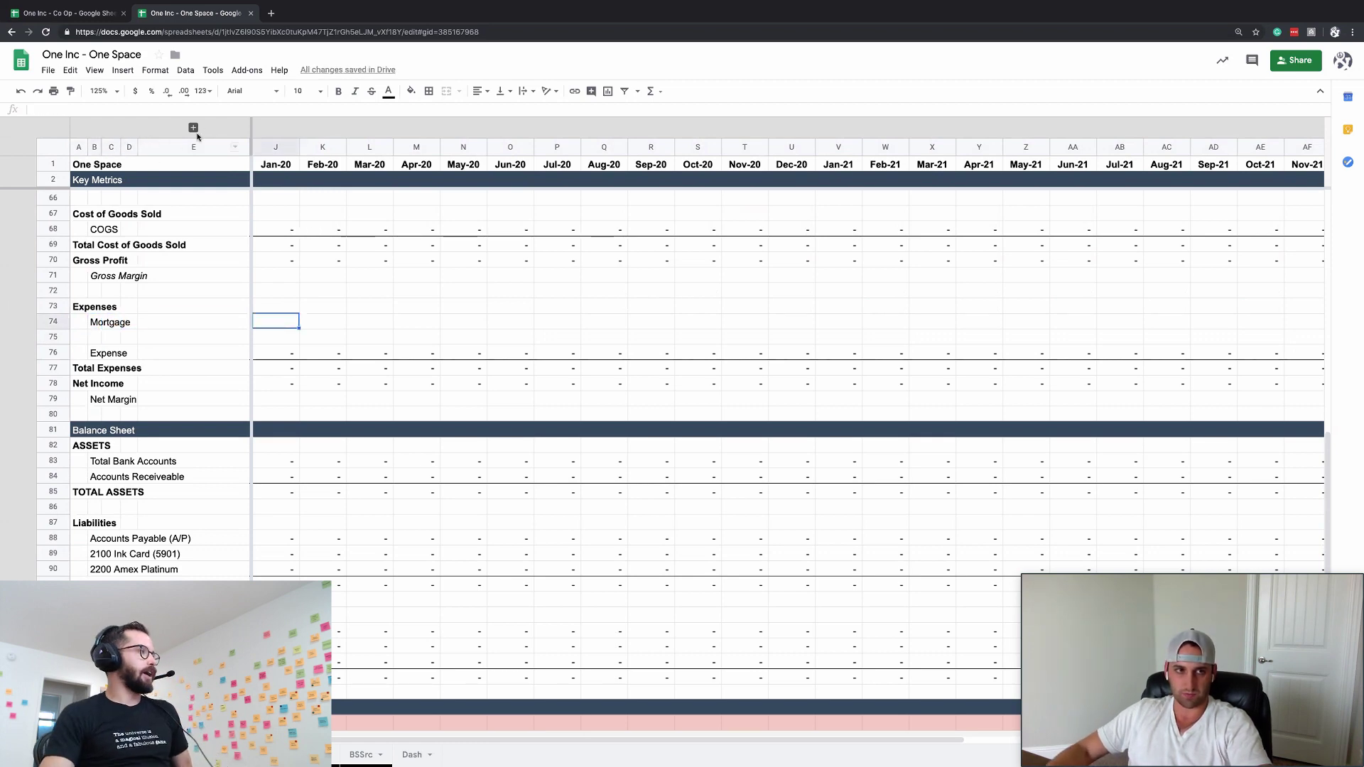
{"action": "left_click", "coordinate": [193, 127]}
{"action": "left_click", "coordinate": [384, 324]}
{"action": "key", "text": "Right"}
{"action": "key", "text": "Right"}
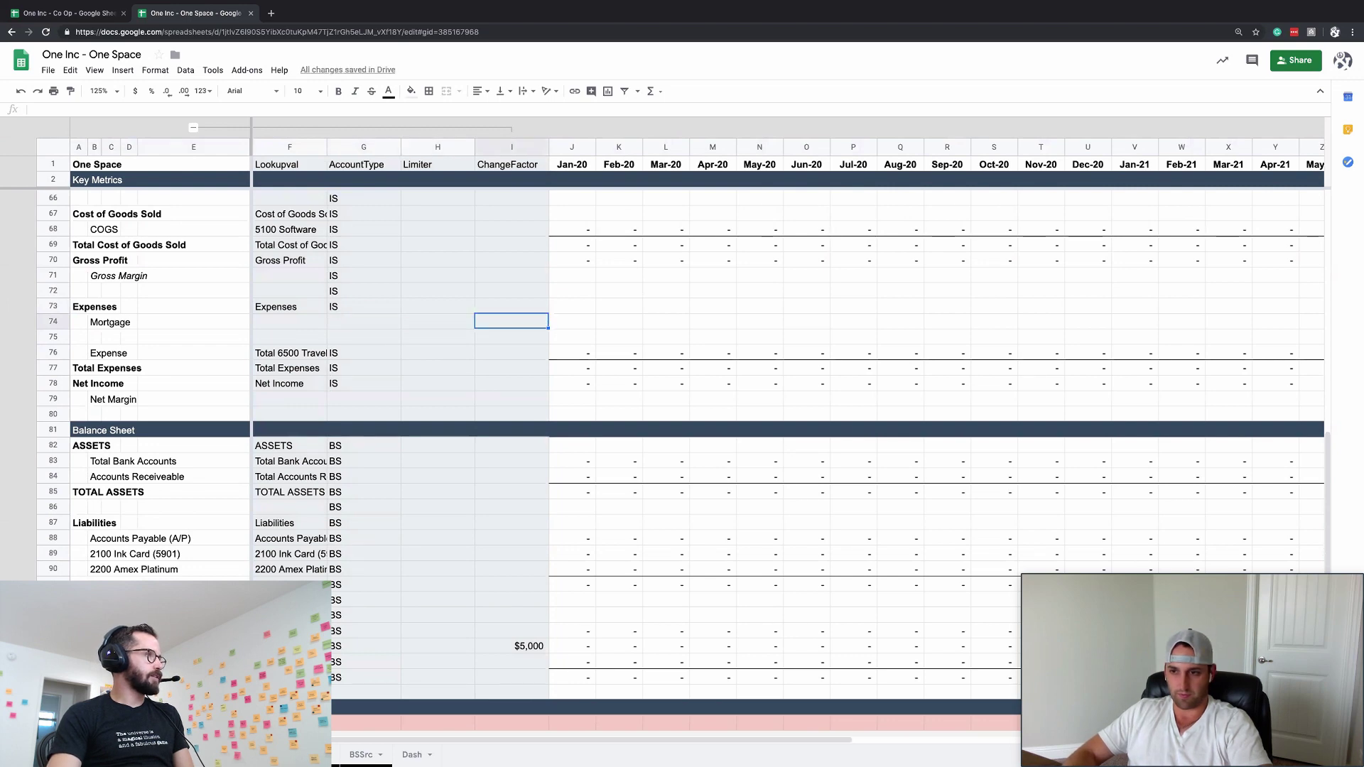
{"action": "key", "text": "Return"}
{"action": "key", "text": "Escape"}
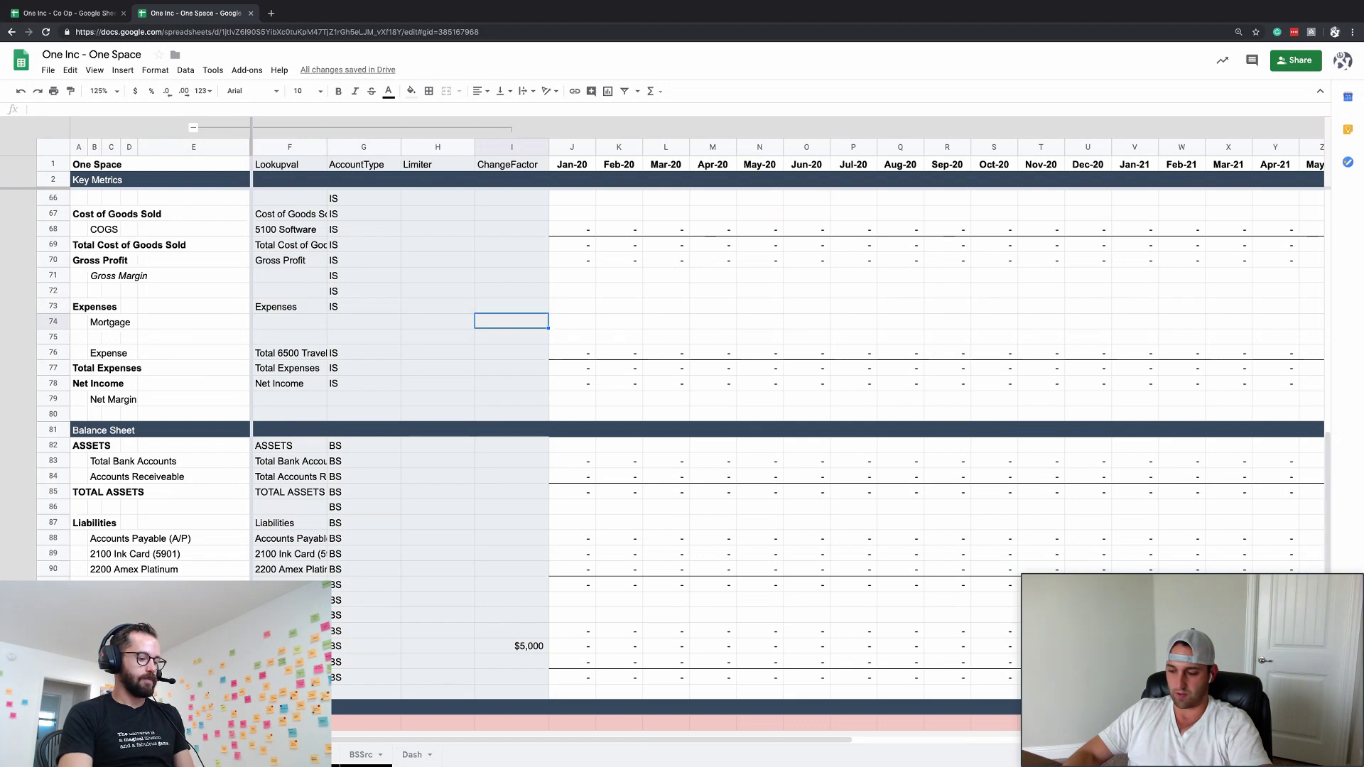
{"action": "type", "text": "4"}
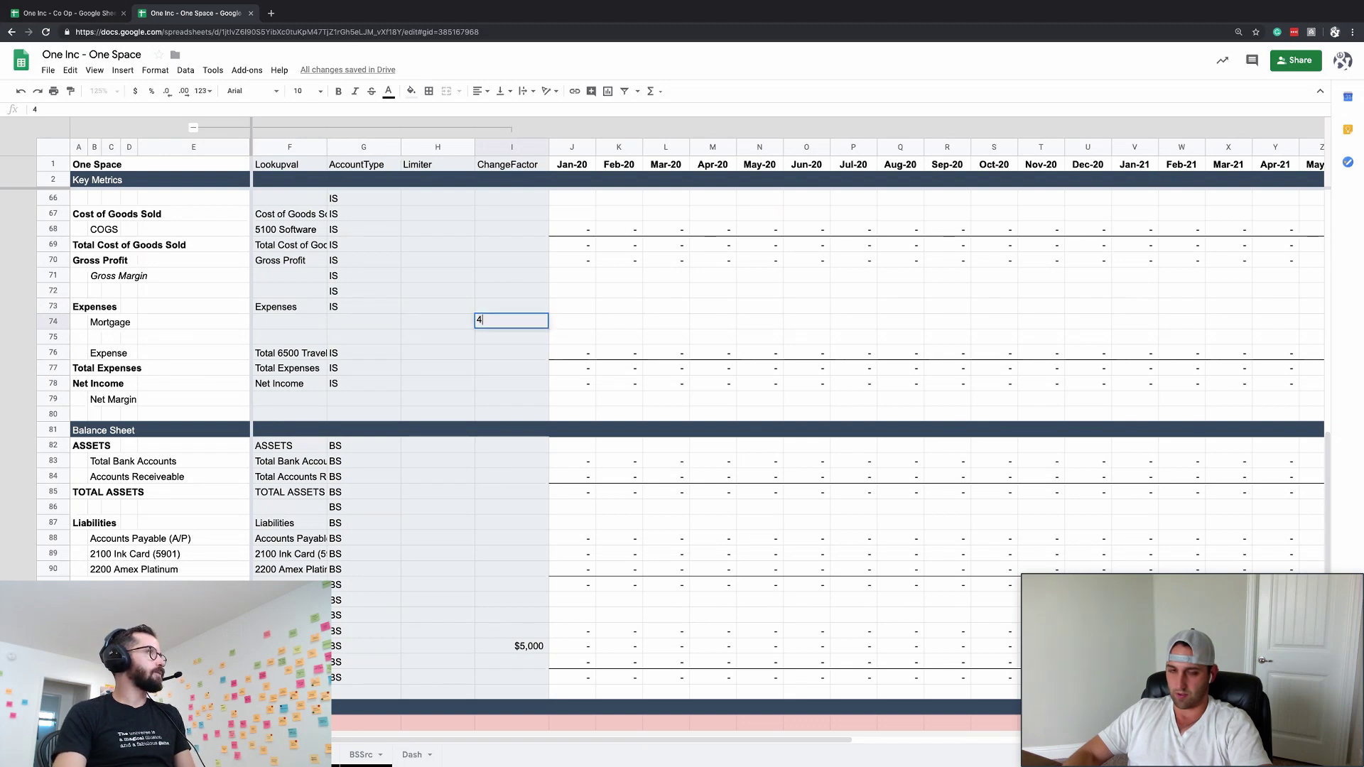
{"action": "key", "text": "Escape"}
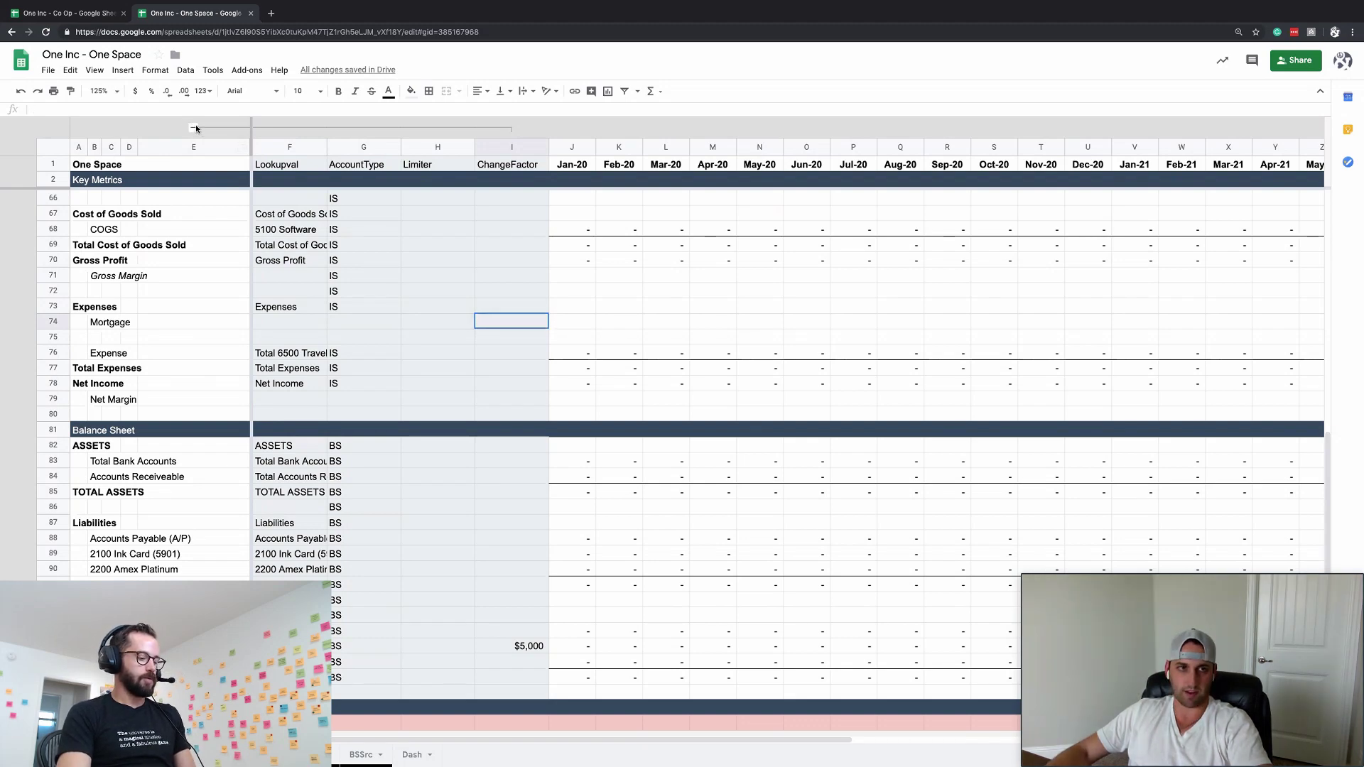
{"action": "left_click", "coordinate": [193, 127]}
- Check the January New Mastermind Revenue formula and the Masterminds row
{"action": "scroll", "coordinate": [407, 359], "scroll_direction": "up", "scroll_amount": 10}
{"action": "scroll", "coordinate": [406, 359], "scroll_direction": "up", "scroll_amount": 3}
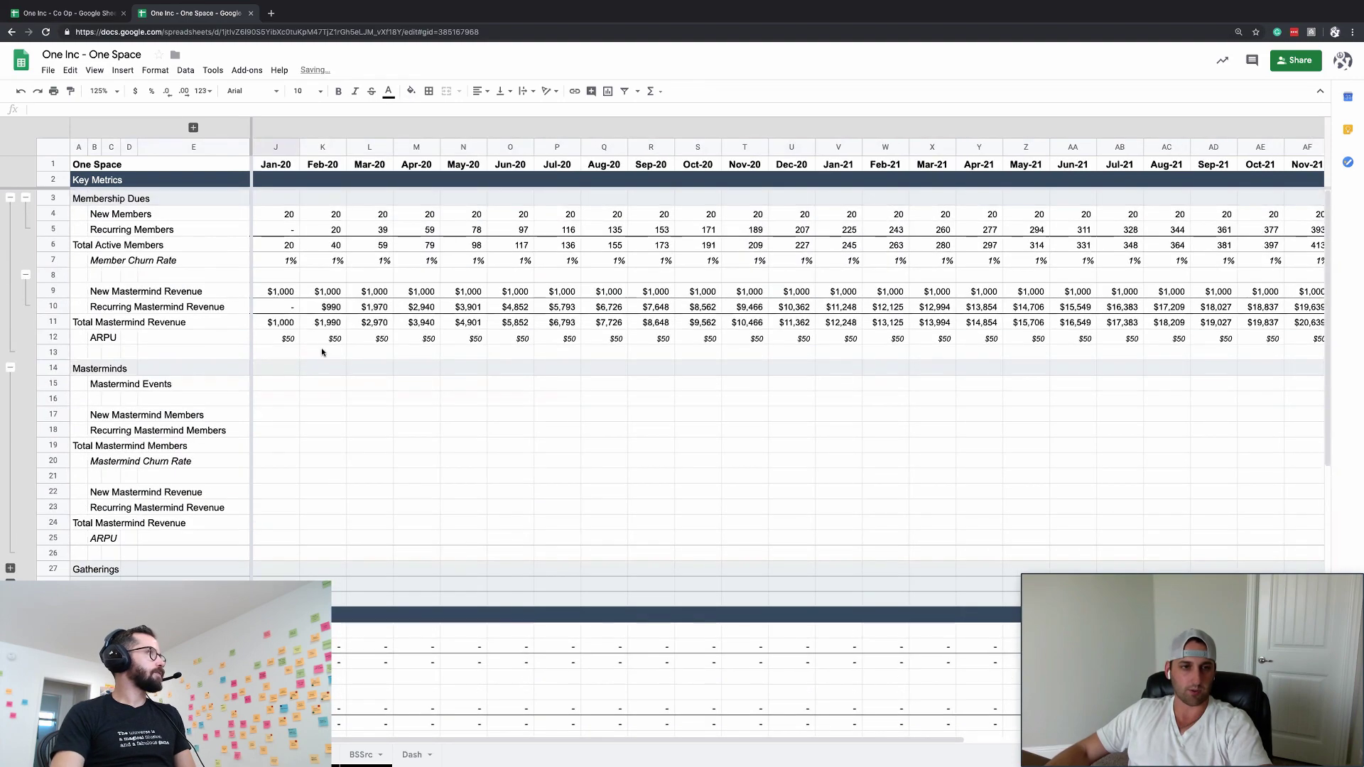
{"action": "left_click", "coordinate": [281, 291]}
{"action": "scroll", "coordinate": [331, 420], "scroll_direction": "down", "scroll_amount": 3}
{"action": "scroll", "coordinate": [331, 419], "scroll_direction": "up", "scroll_amount": 3}
{"action": "left_click", "coordinate": [276, 369]}
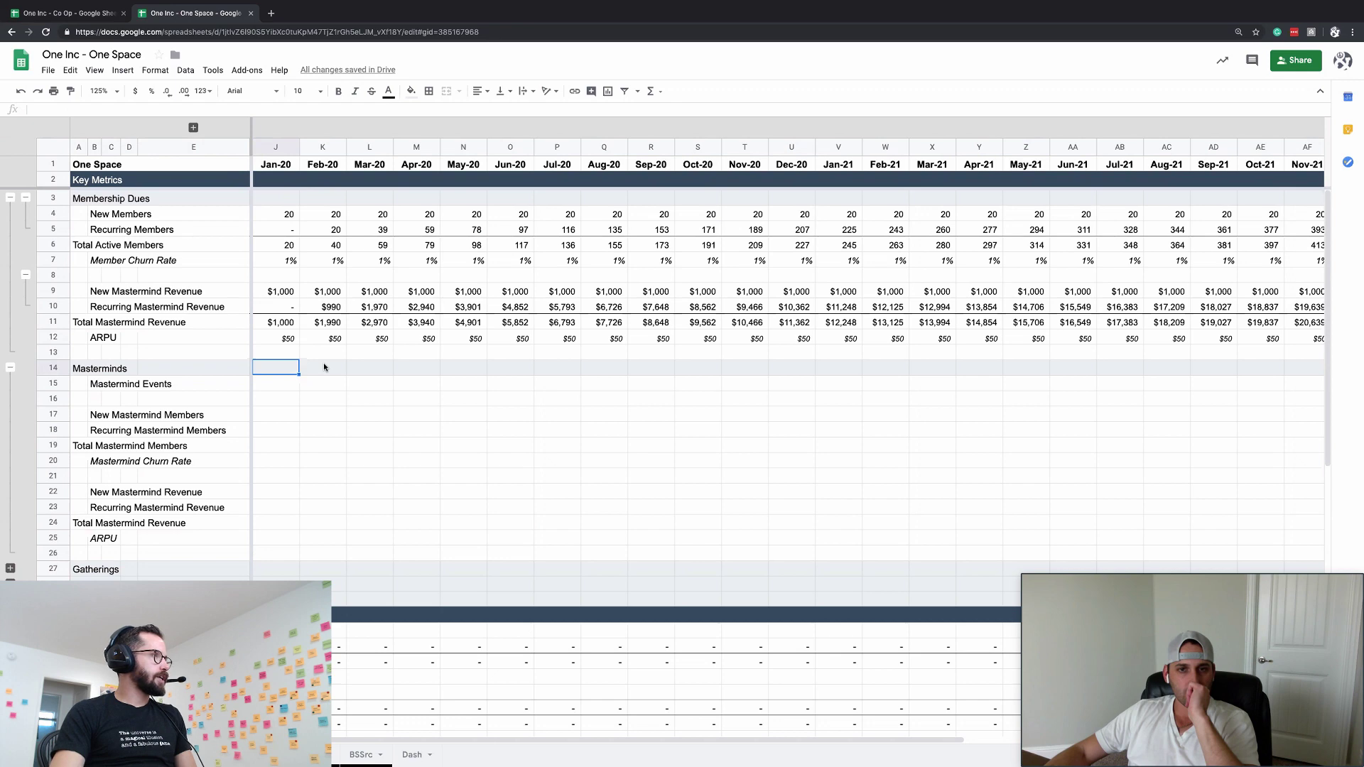
- Set the Mortgage row's ChangeFactor to 19420 in the lookup columns
{"action": "scroll", "coordinate": [322, 363], "scroll_direction": "down", "scroll_amount": 10}
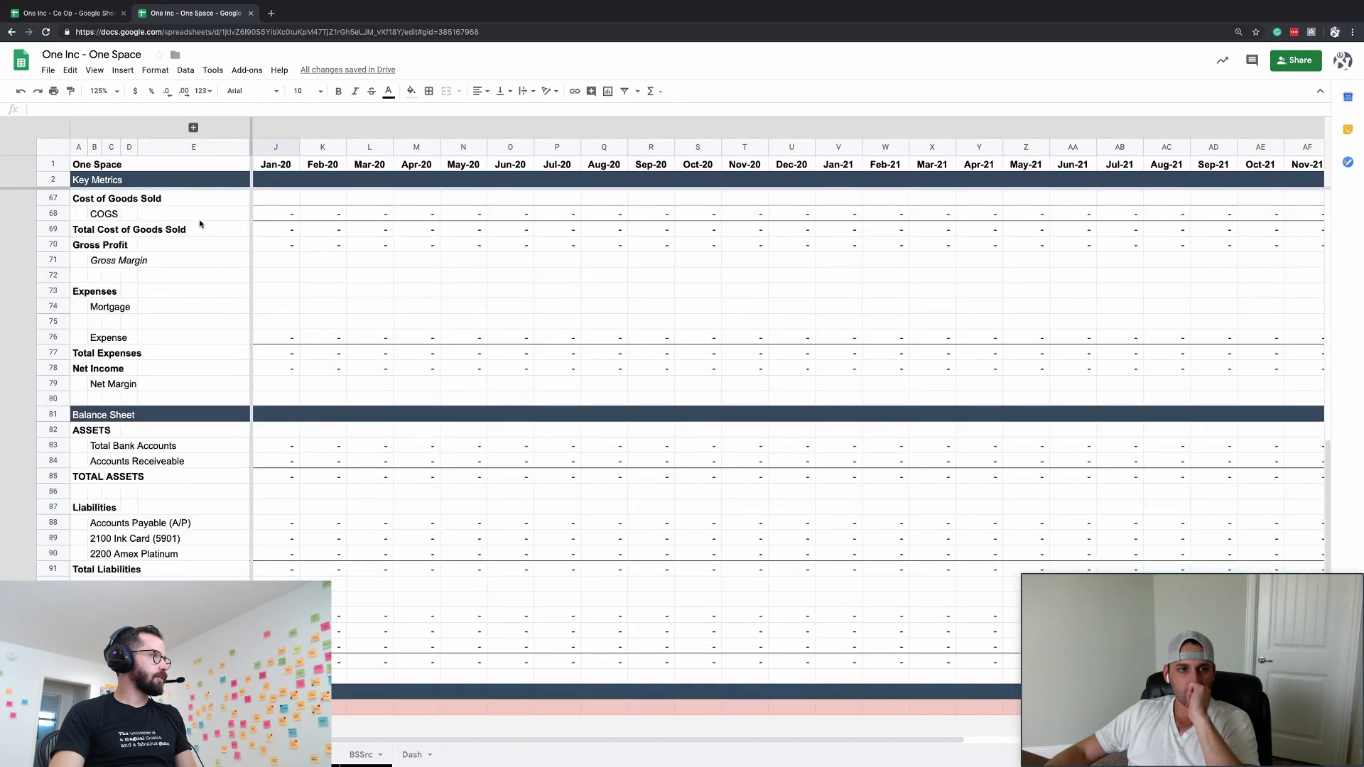
{"action": "left_click", "coordinate": [195, 296]}
{"action": "left_click", "coordinate": [194, 303]}
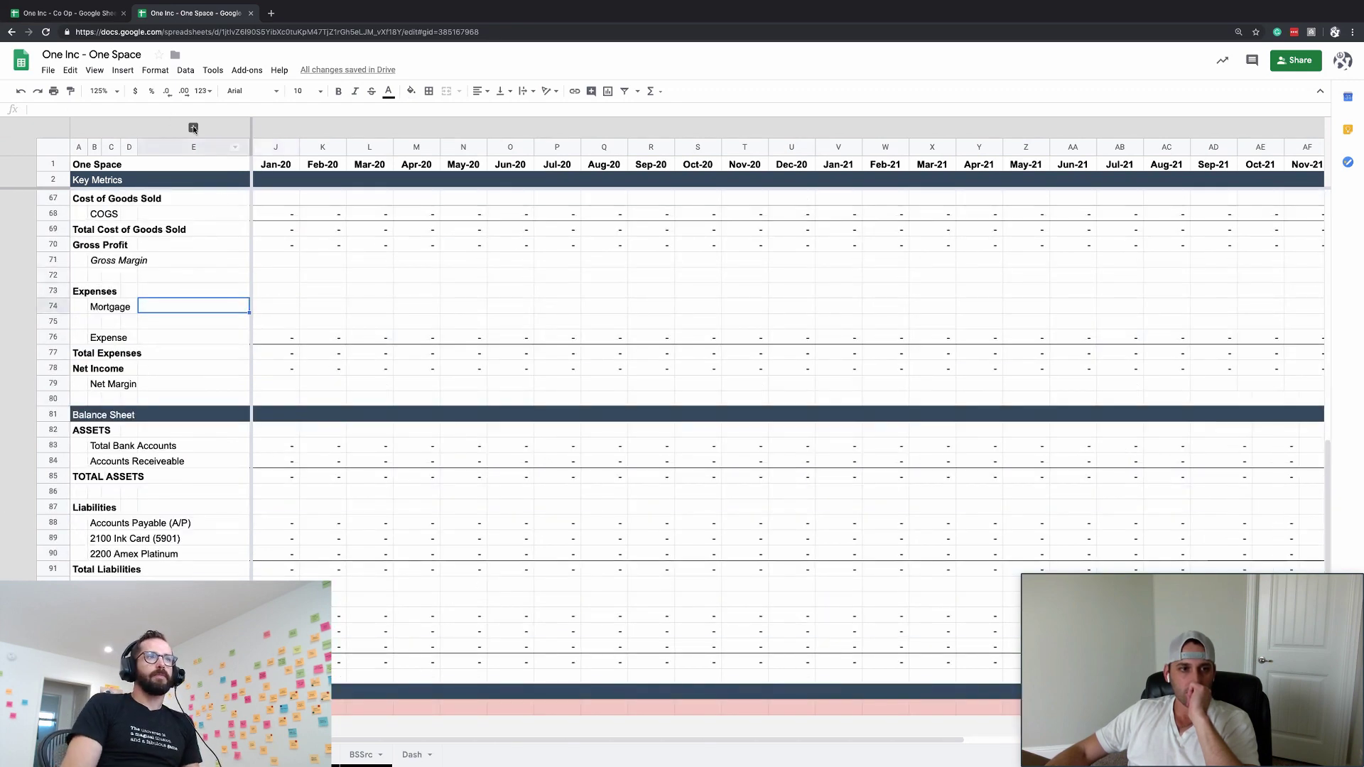
{"action": "left_click", "coordinate": [193, 127]}
{"action": "left_click", "coordinate": [328, 303]}
{"action": "left_click", "coordinate": [435, 327]}
{"action": "key", "text": "Up"}
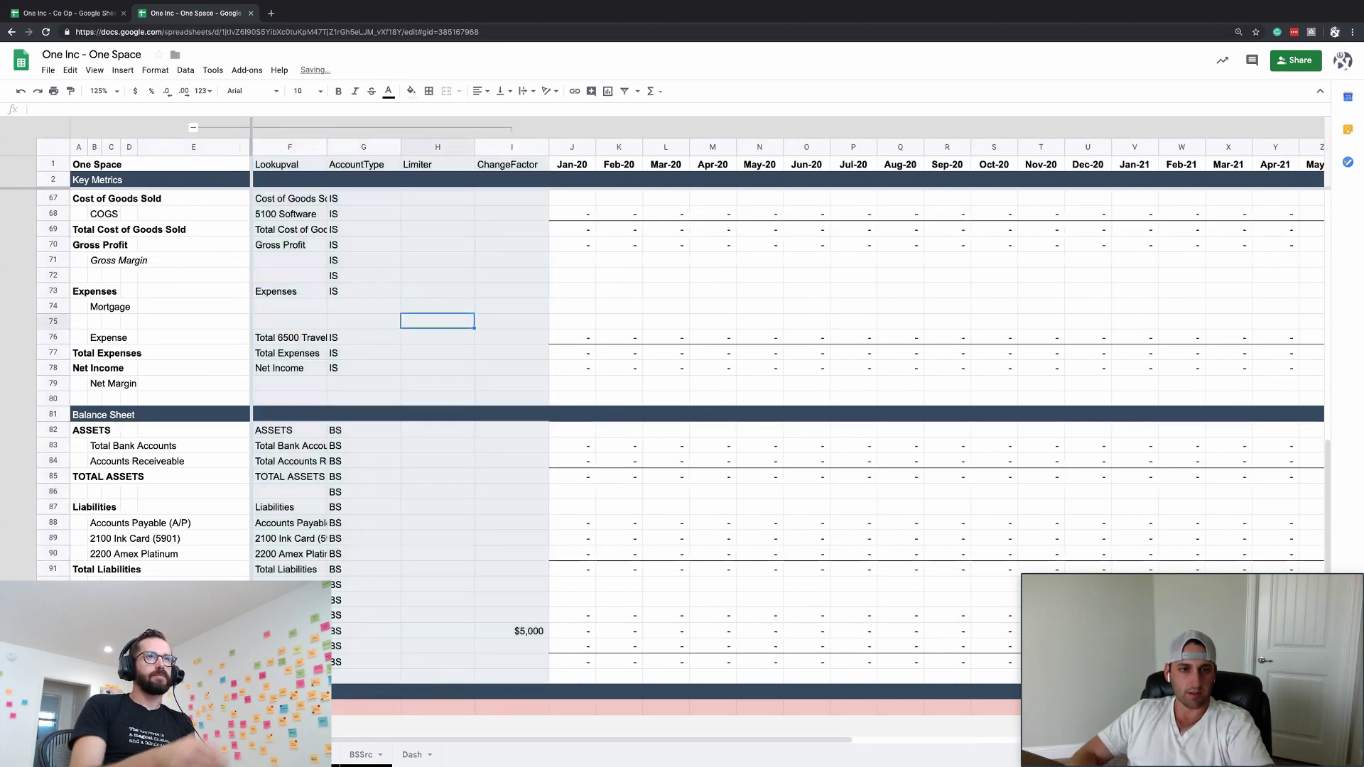
{"action": "key", "text": "Right"}
{"action": "type", "text": "19420"}
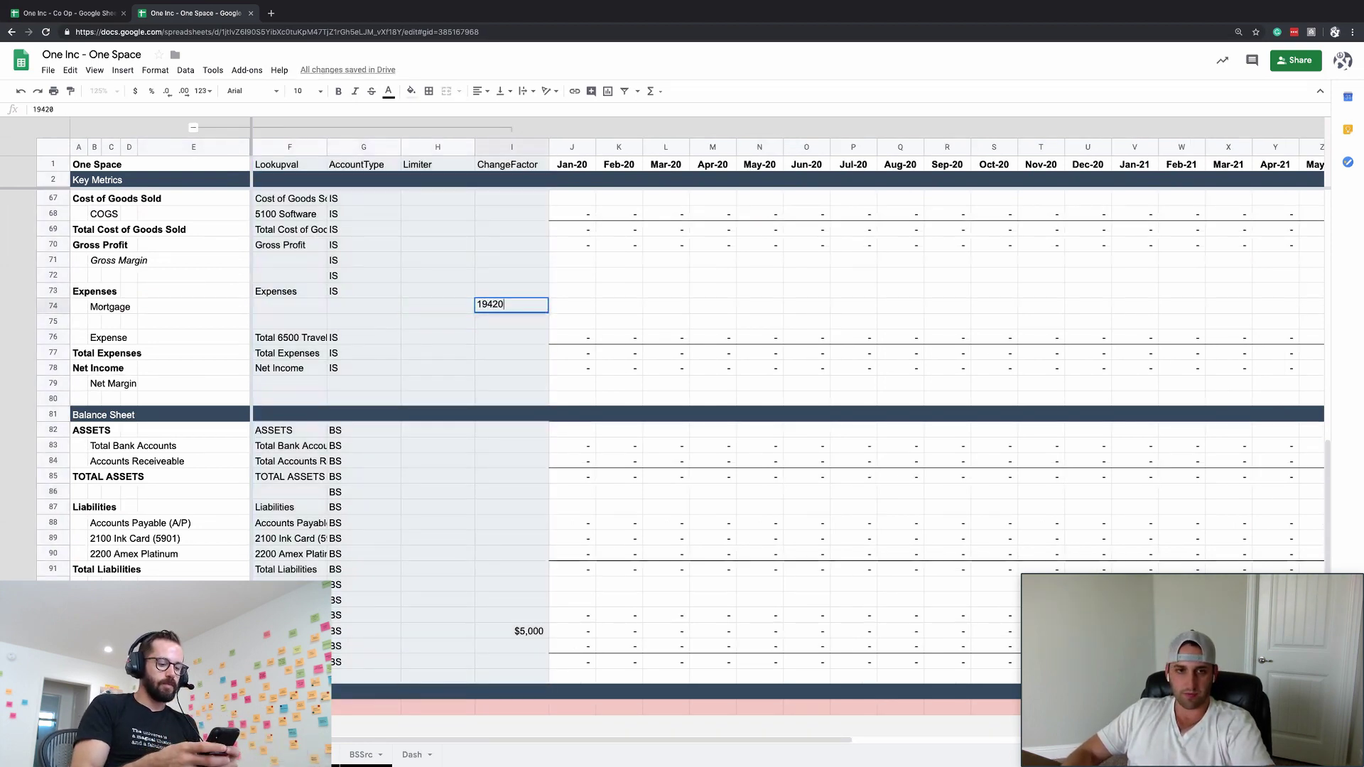
{"action": "key", "text": "Return"}
- Enter =ChangeFactor for Jan-20 Mortgage, copy it across all months, and hide the lookup columns
{"action": "type", "text": "ChangeFactor"}
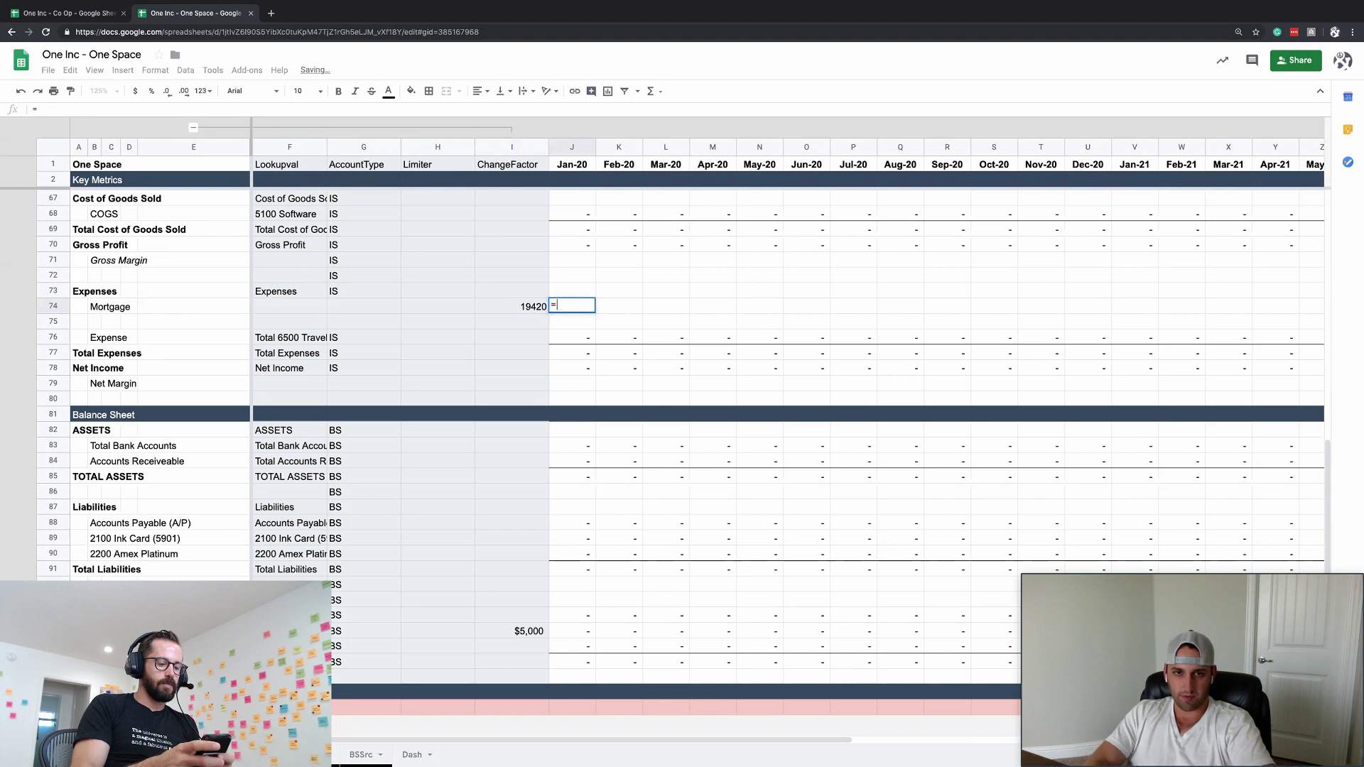
{"action": "key", "text": "Return"}
{"action": "key", "text": "Up"}
{"action": "key", "text": "ctrl+c"}
{"action": "key", "text": "Down"}
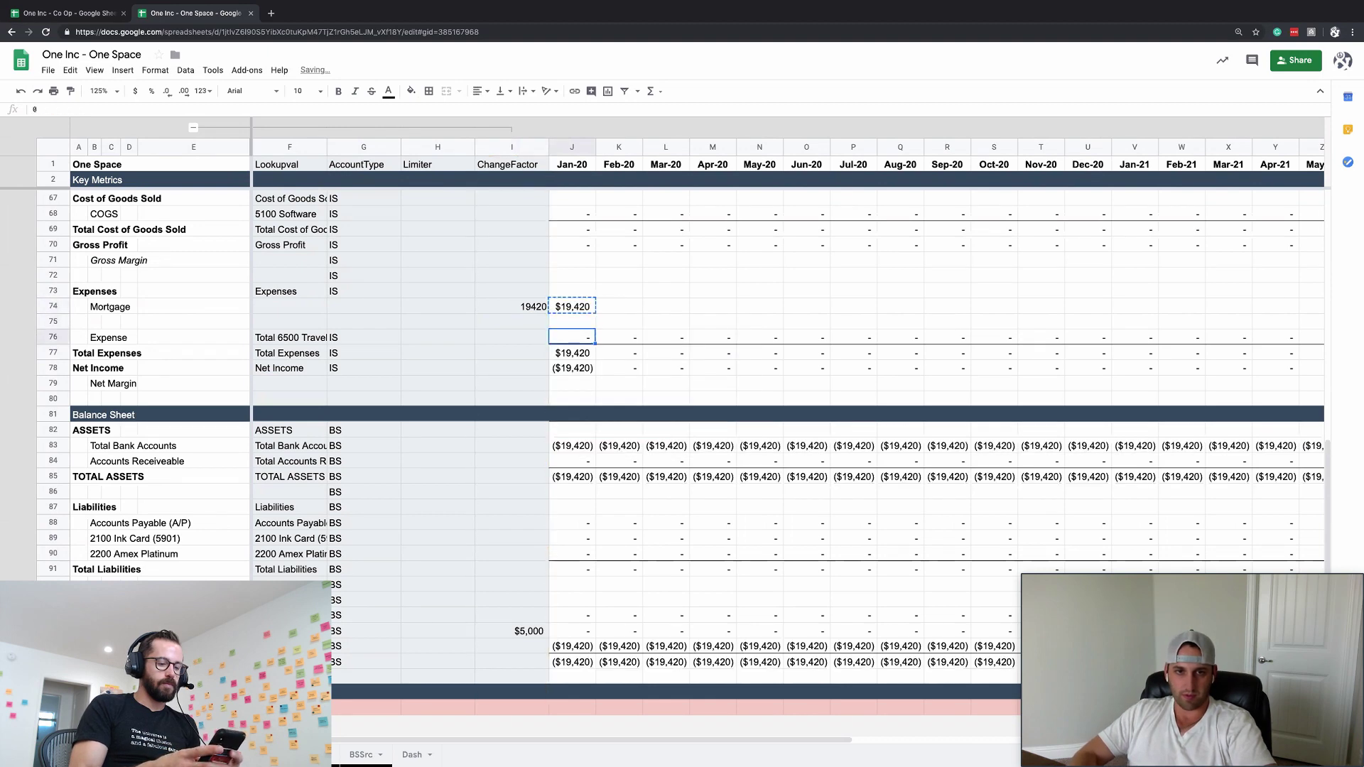
{"action": "key", "text": "ctrl+Right"}
{"action": "key", "text": "Up"}
{"action": "key", "text": "Up"}
{"action": "key", "text": "Down"}
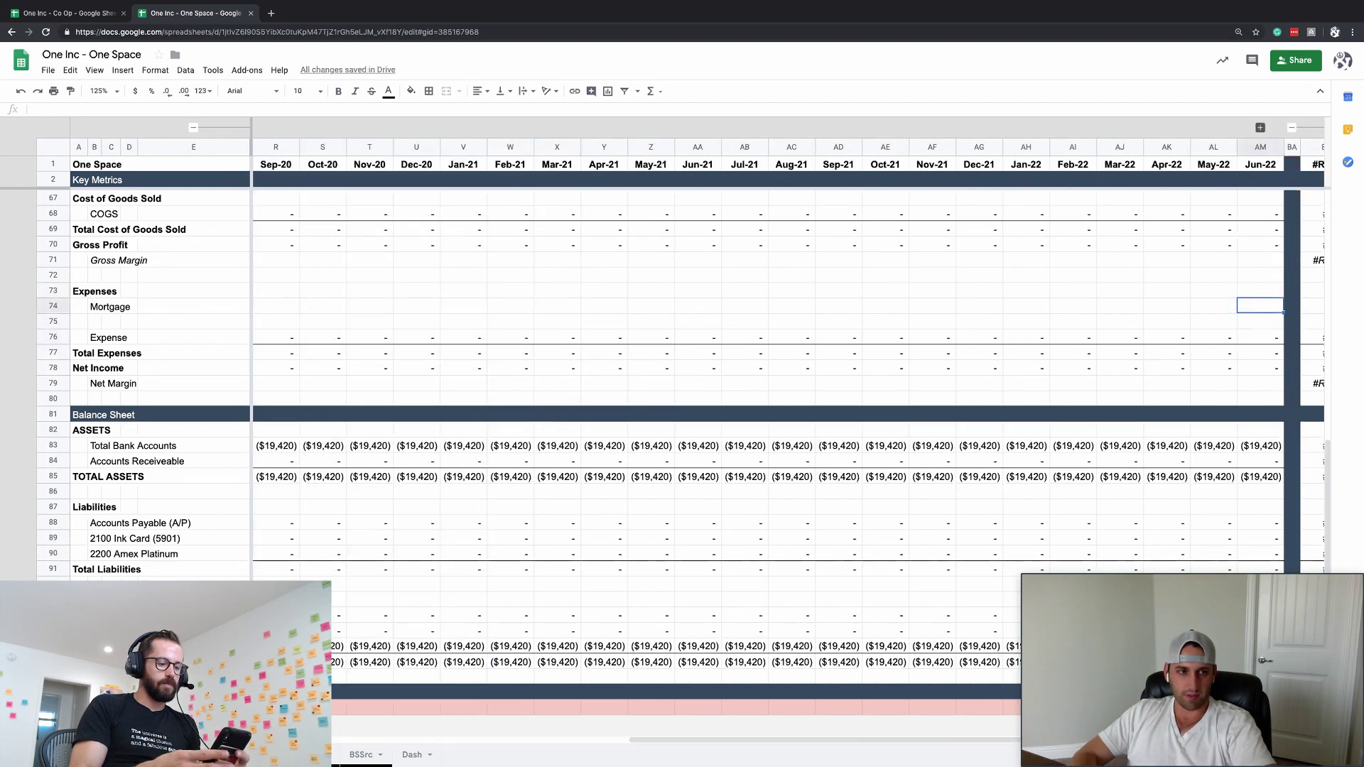
{"action": "key", "text": "ctrl+shift+Left"}
{"action": "key", "text": "ctrl+v"}
{"action": "key", "text": "Left"}
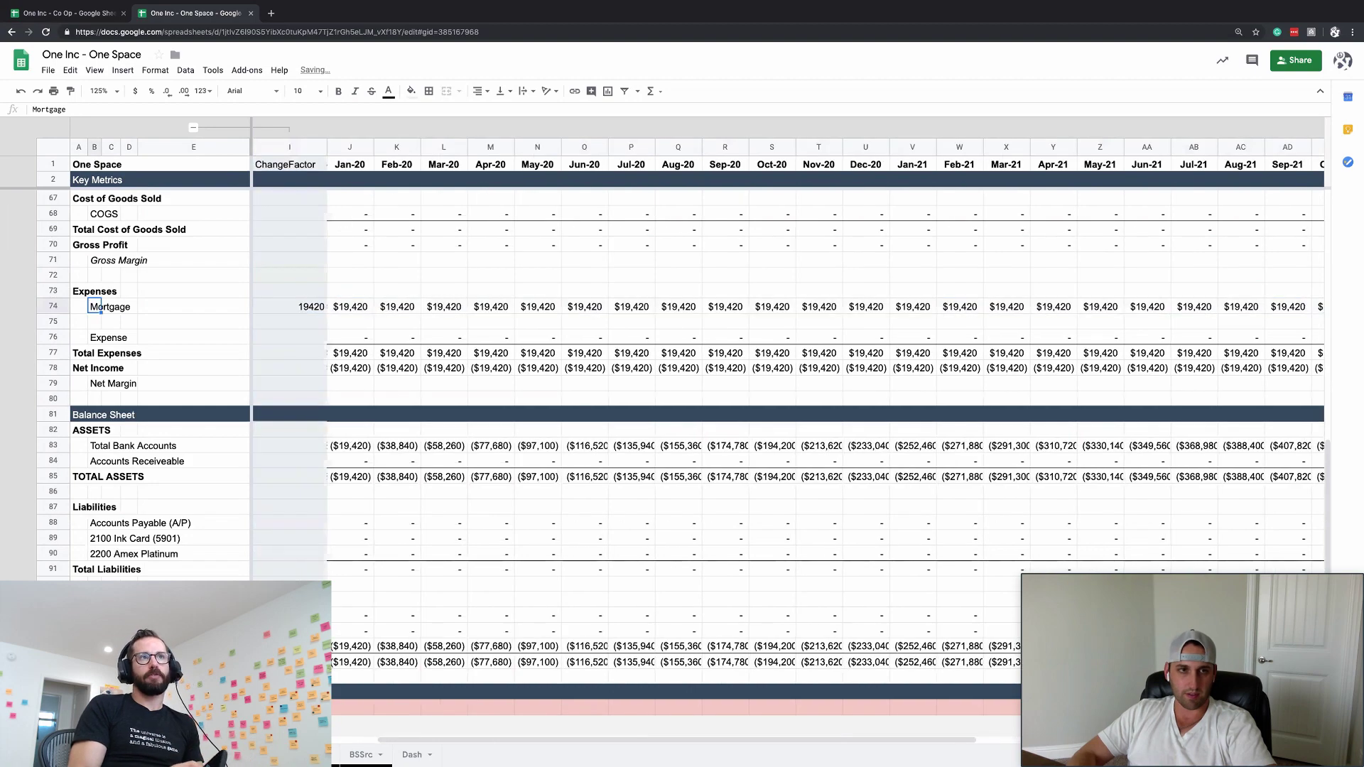
{"action": "key", "text": "Left"}
{"action": "key", "text": "Left"}
{"action": "key", "text": "Left"}
{"action": "left_click", "coordinate": [193, 127]}
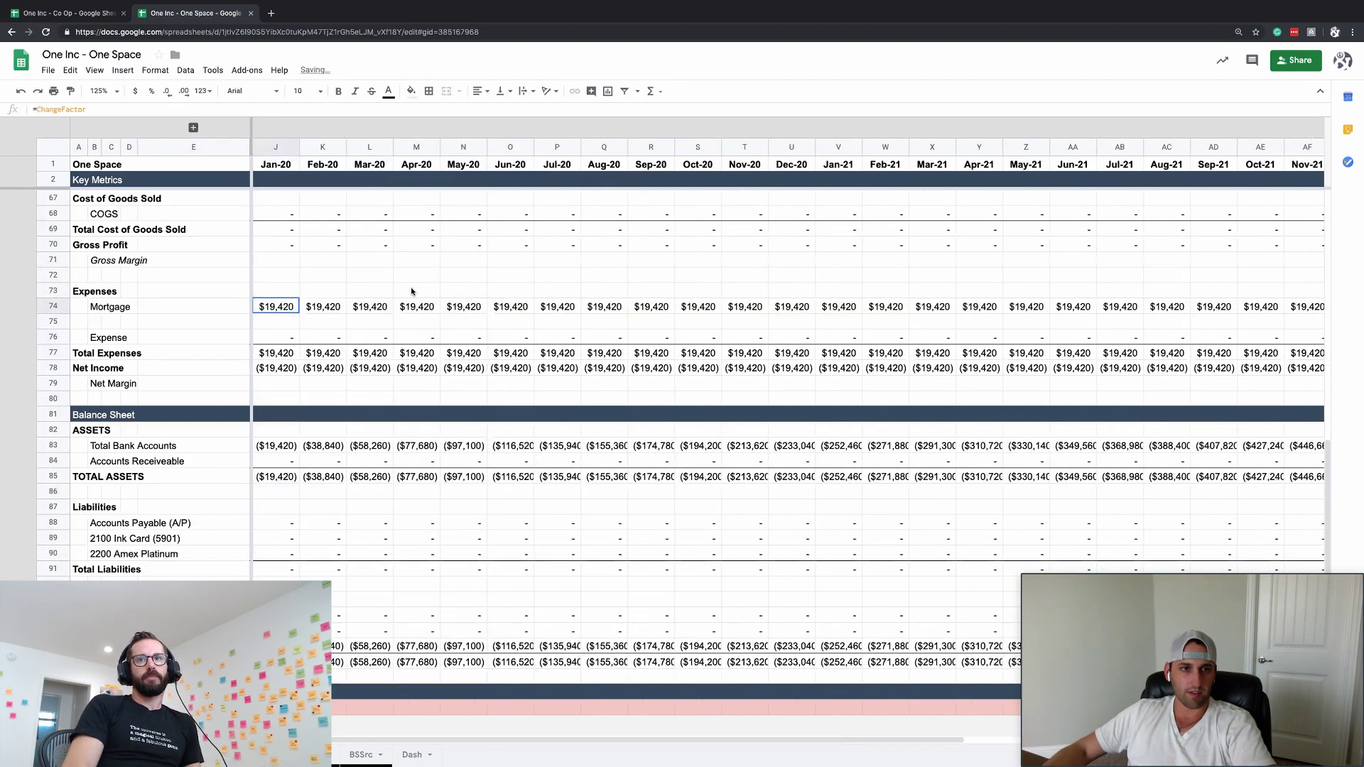
{"action": "scroll", "coordinate": [220, 189], "scroll_direction": "up", "scroll_amount": 10}
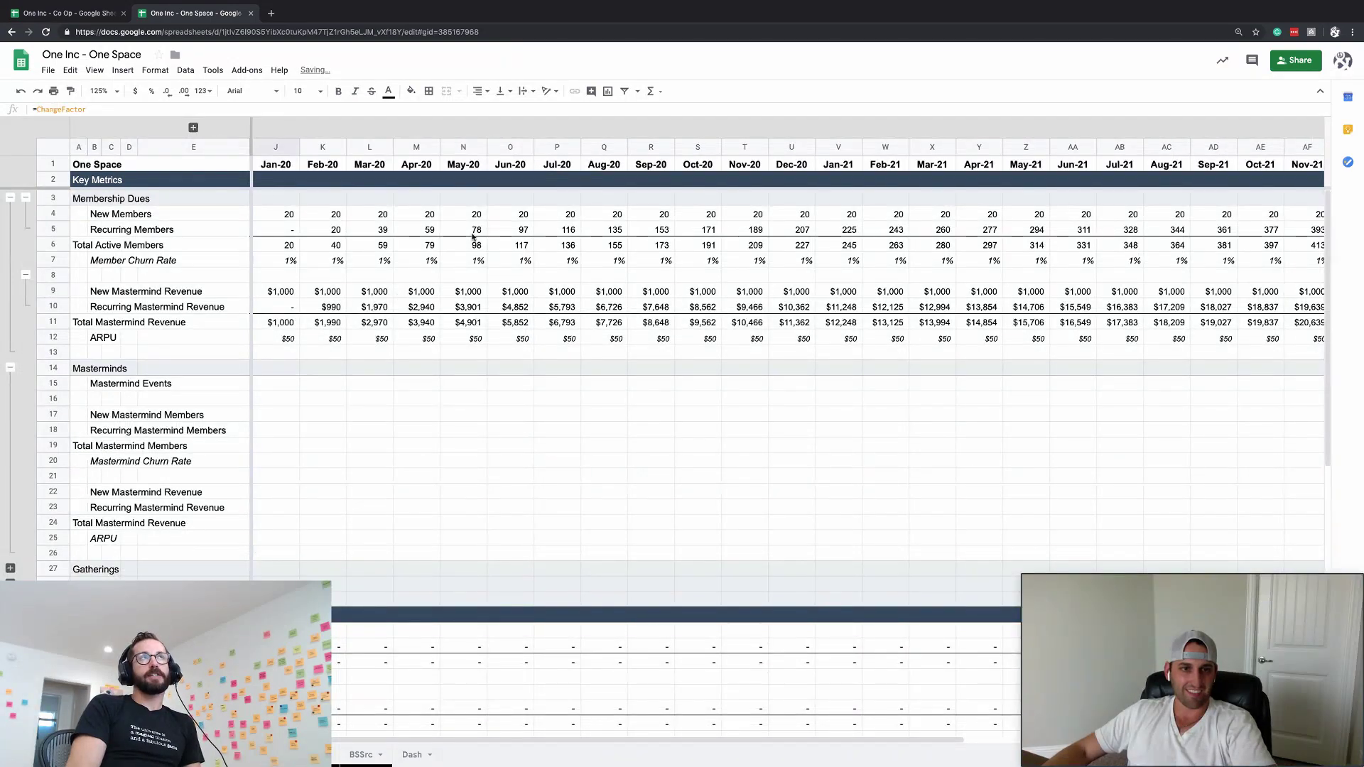
- Change the Recurring Members Limiter value to 400
{"action": "key", "text": "alt+shift+Down"}
{"action": "left_click", "coordinate": [466, 226]}
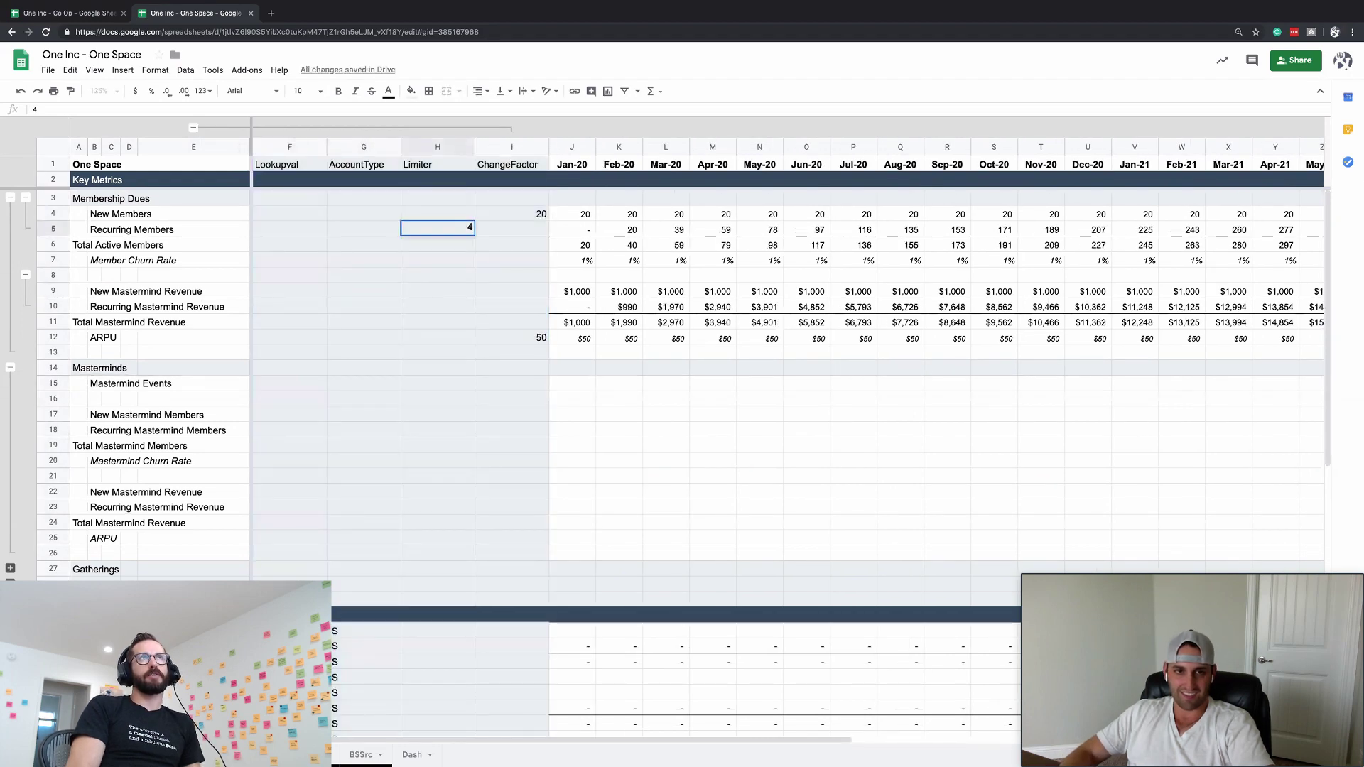
{"action": "type", "text": "400"}
{"action": "key", "text": "Return"}
{"action": "key", "text": "Up"}
{"action": "key", "text": "Up"}
{"action": "key", "text": "Right"}
{"action": "key", "text": "Right"}
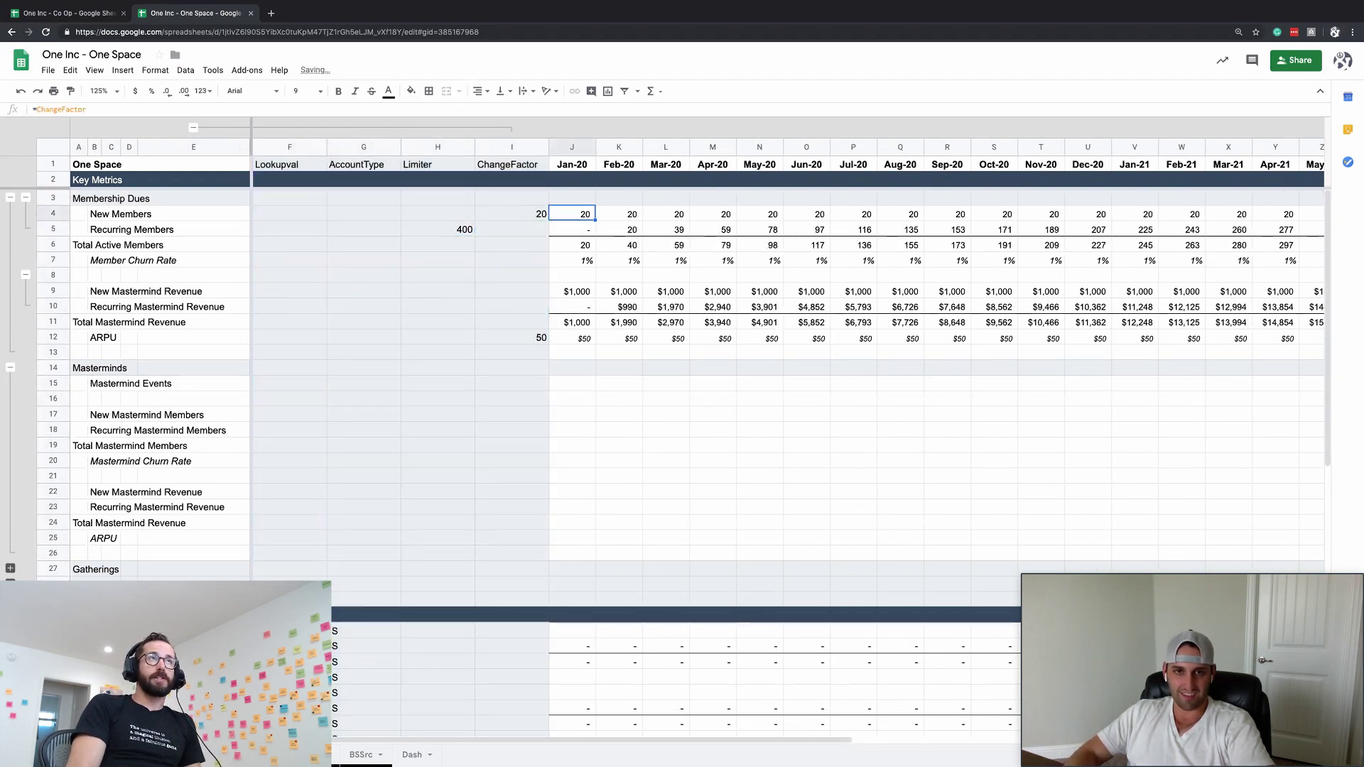
{"action": "key", "text": "Down"}
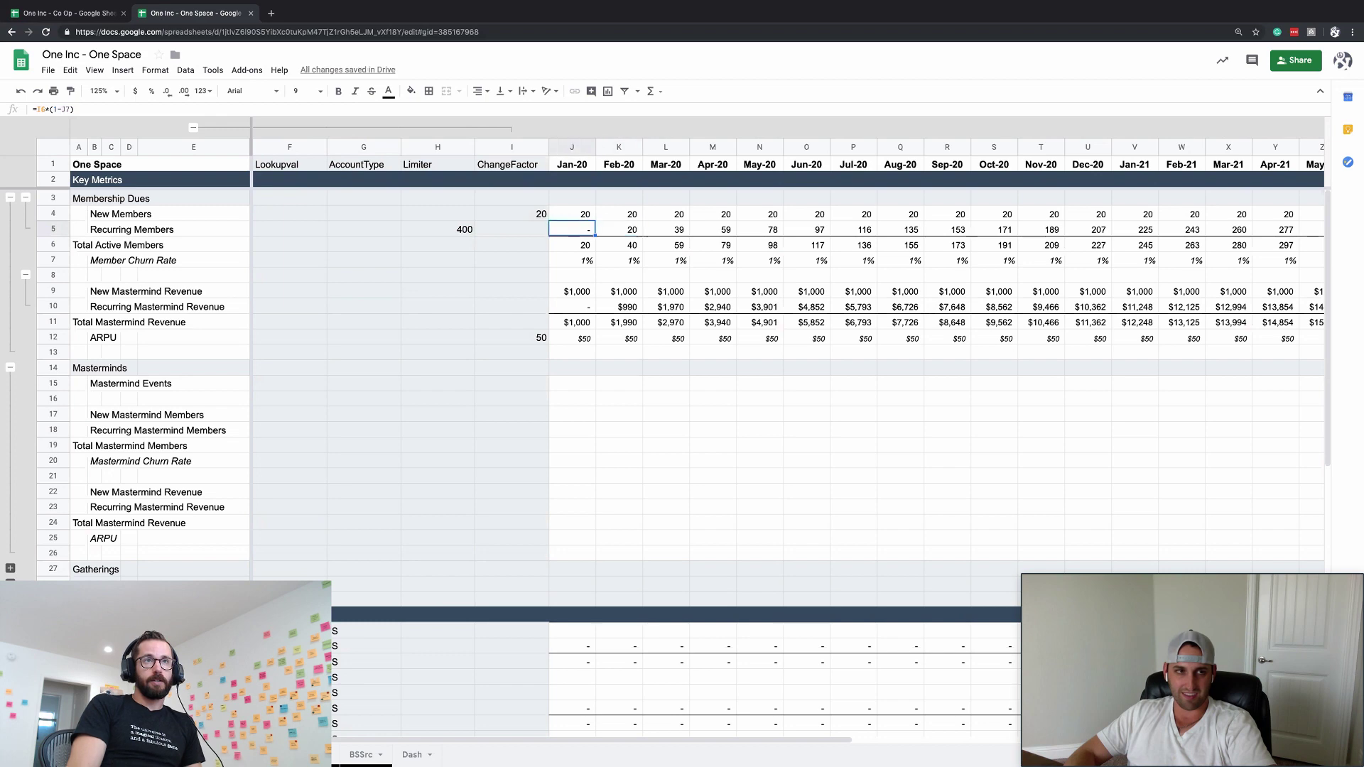
- Inspect the Jan-20 Recurring and New Members formulas, cancelling without changes
{"action": "left_click", "coordinate": [37, 108]}
{"action": "type", "text": "If("}
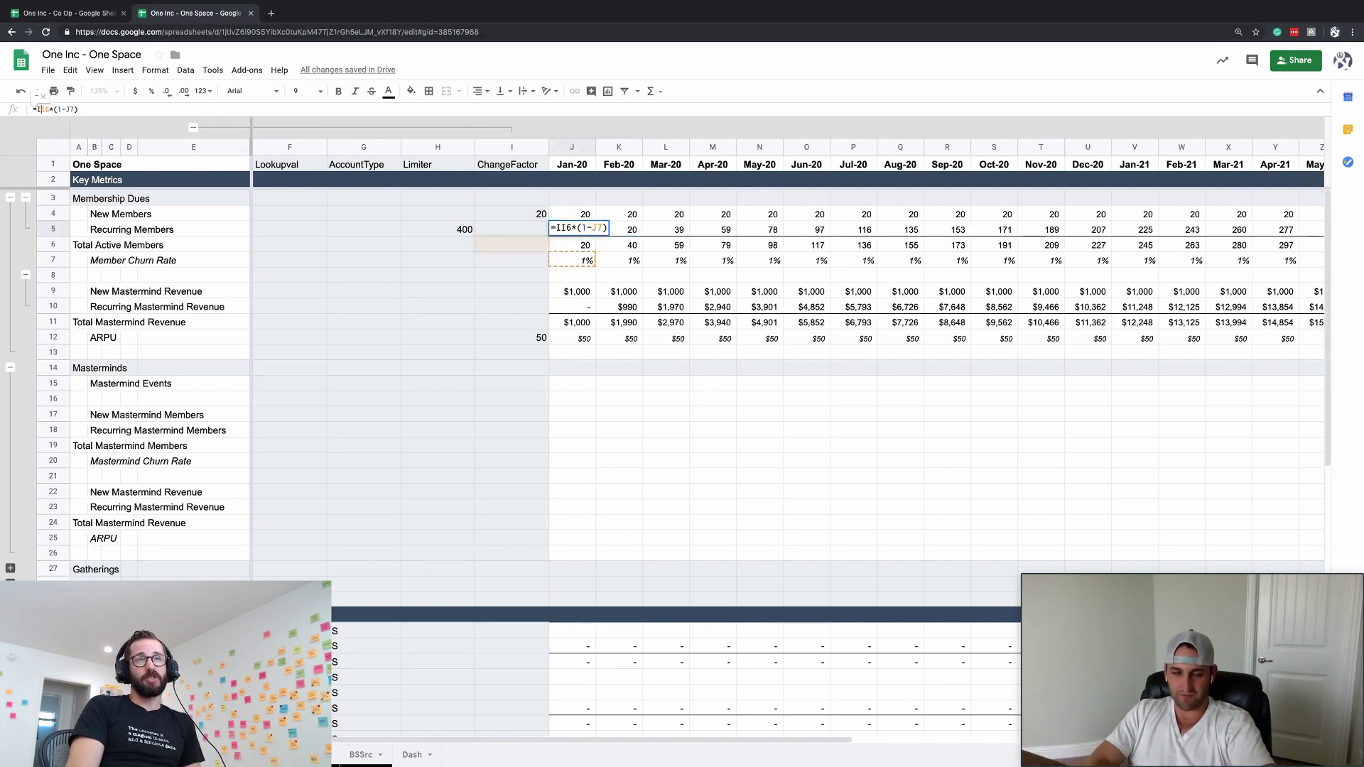
{"action": "key", "text": "Escape"}
{"action": "left_click", "coordinate": [591, 212]}
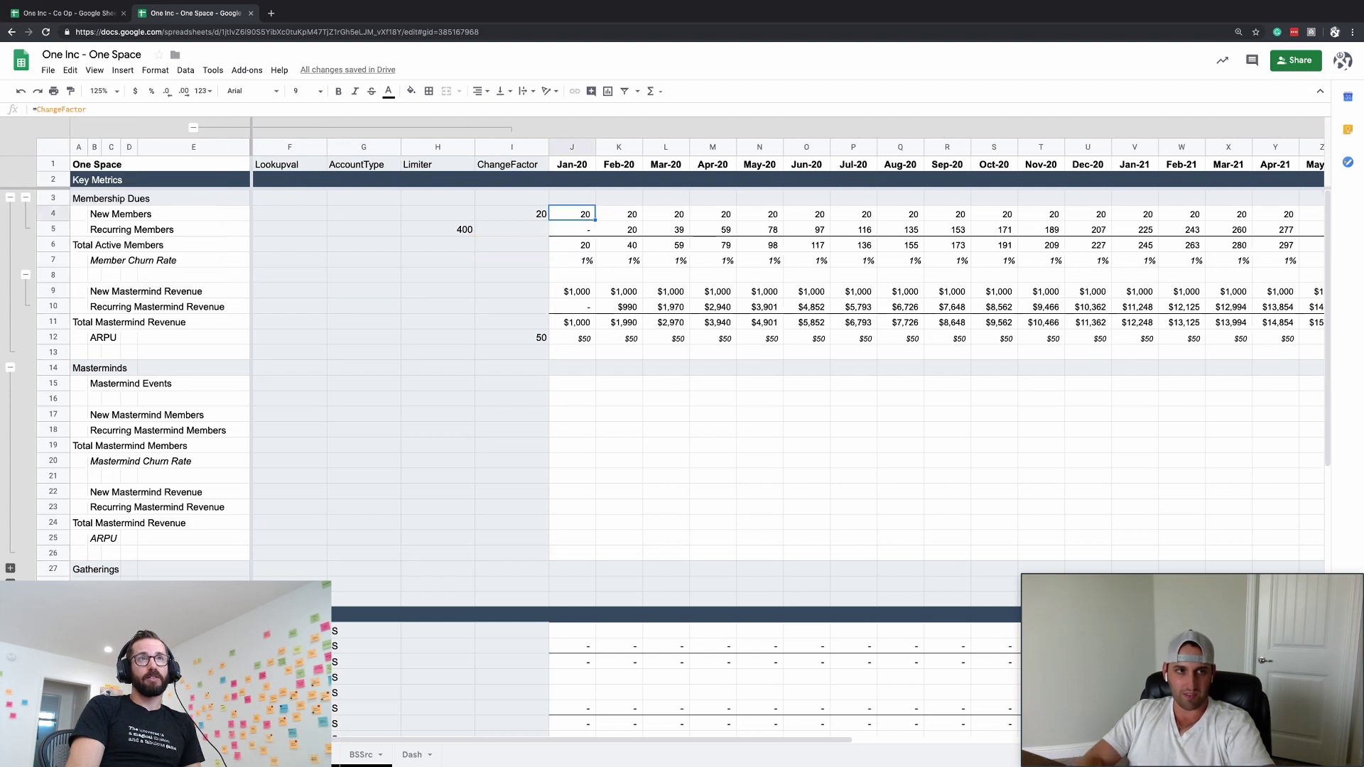
{"action": "double_click", "coordinate": [591, 212]}
{"action": "key", "text": "Escape"}
- Move the 400 limit up to the New Members Limiter cell
{"action": "key", "text": "Left"}
{"action": "key", "text": "Down"}
{"action": "key", "text": "Left"}
{"action": "key", "text": "ctrl+c"}
{"action": "key", "text": "Up"}
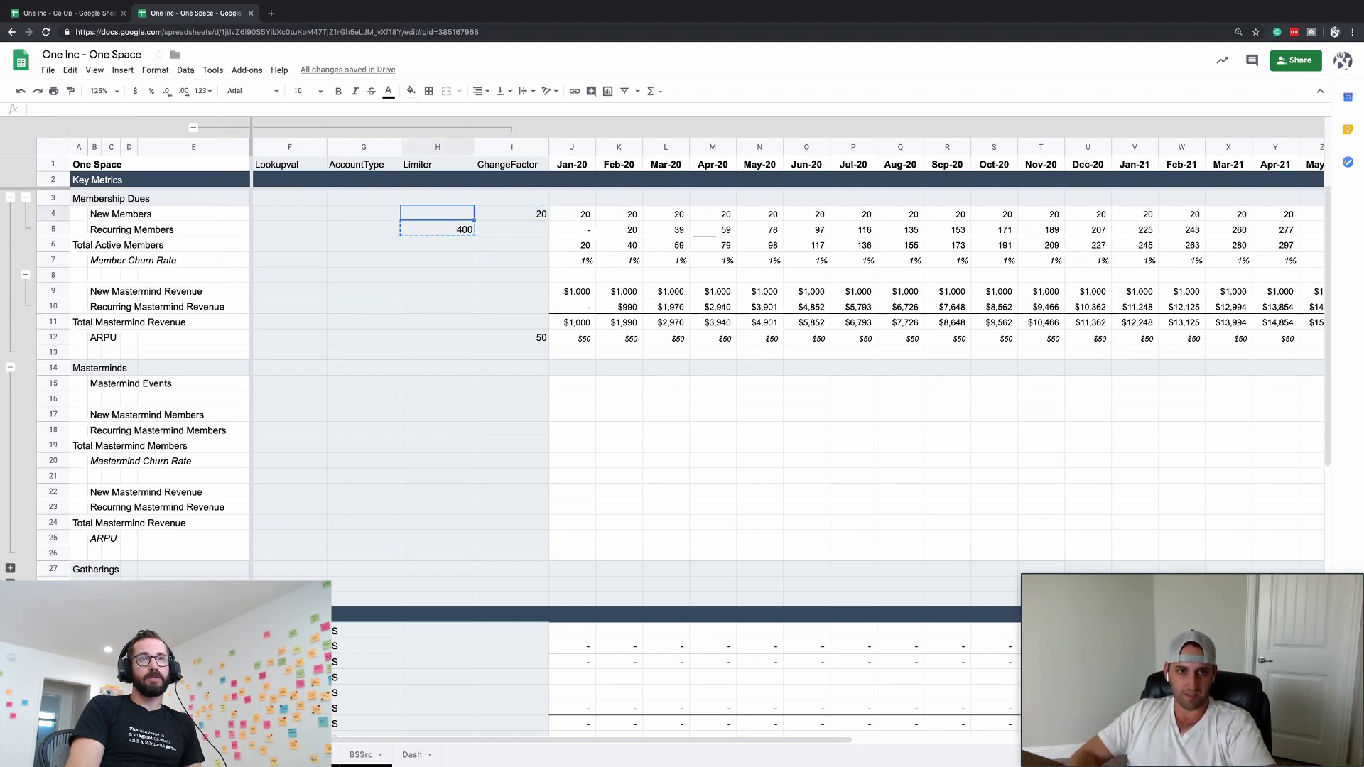
{"action": "key", "text": "ctrl+v"}
{"action": "key", "text": "Down"}
{"action": "key", "text": "Down"}
{"action": "key", "text": "Up"}
{"action": "key", "text": "Up"}
- Give Jan-20 New Members the formula =IF(I6>Limiter,Limiter,ChangeFactor)
{"action": "key", "text": "Right"}
{"action": "key", "text": "Right"}
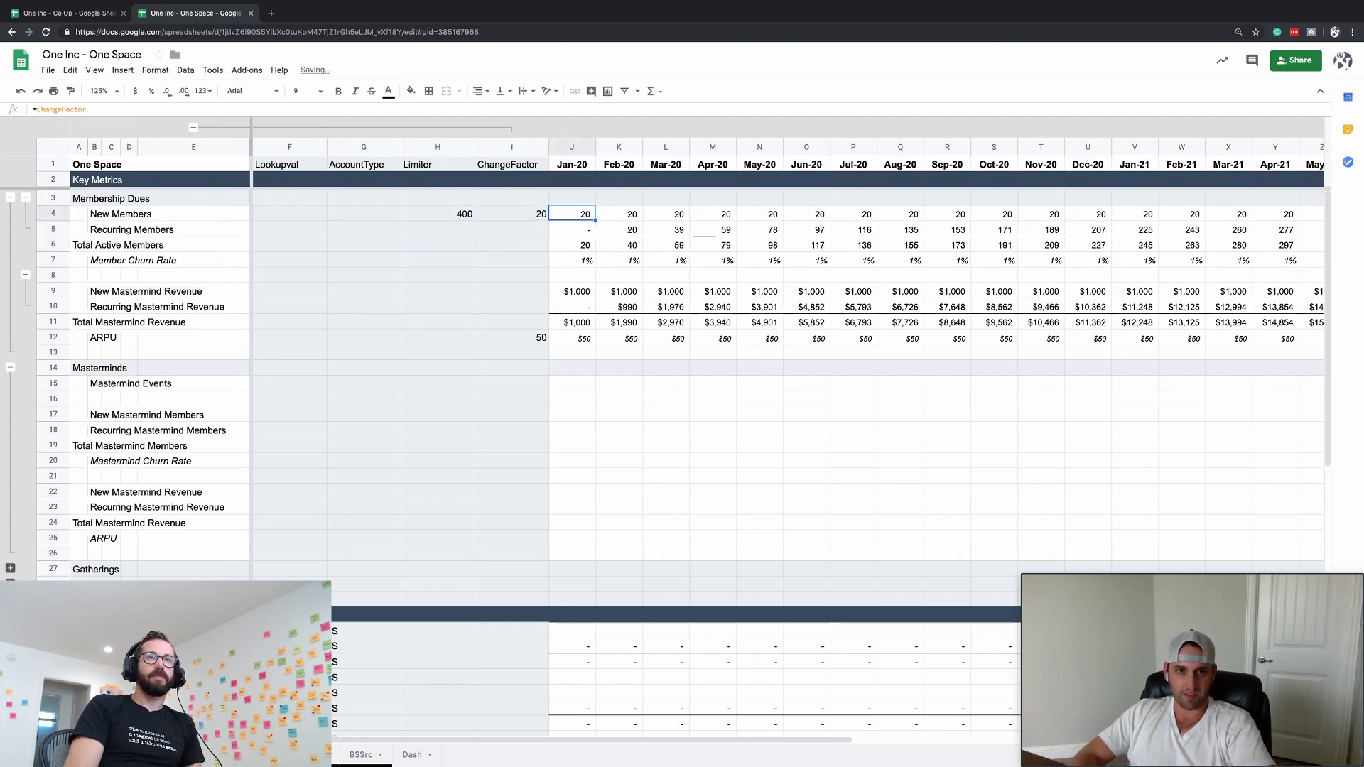
{"action": "type", "text": "=IF("}
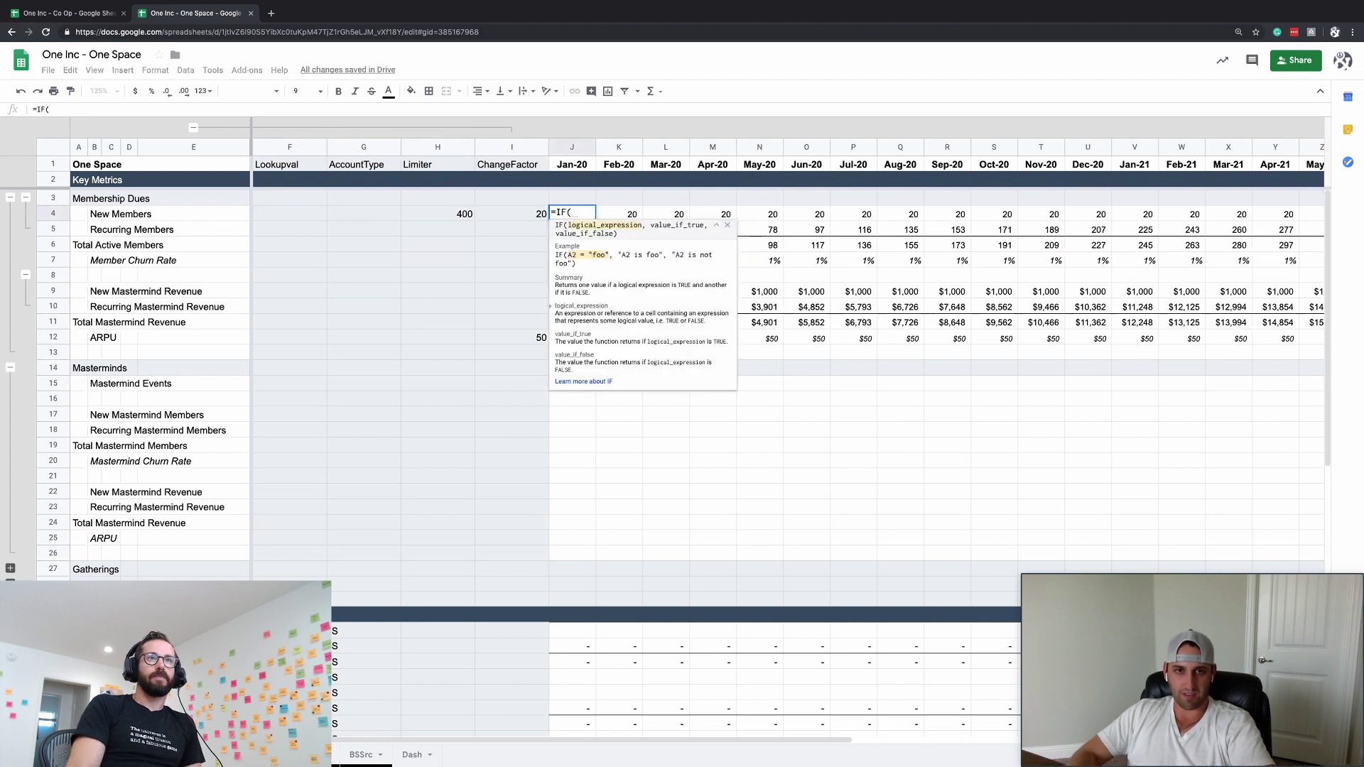
{"action": "key", "text": "Left"}
{"action": "key", "text": "Down"}
{"action": "key", "text": "Down"}
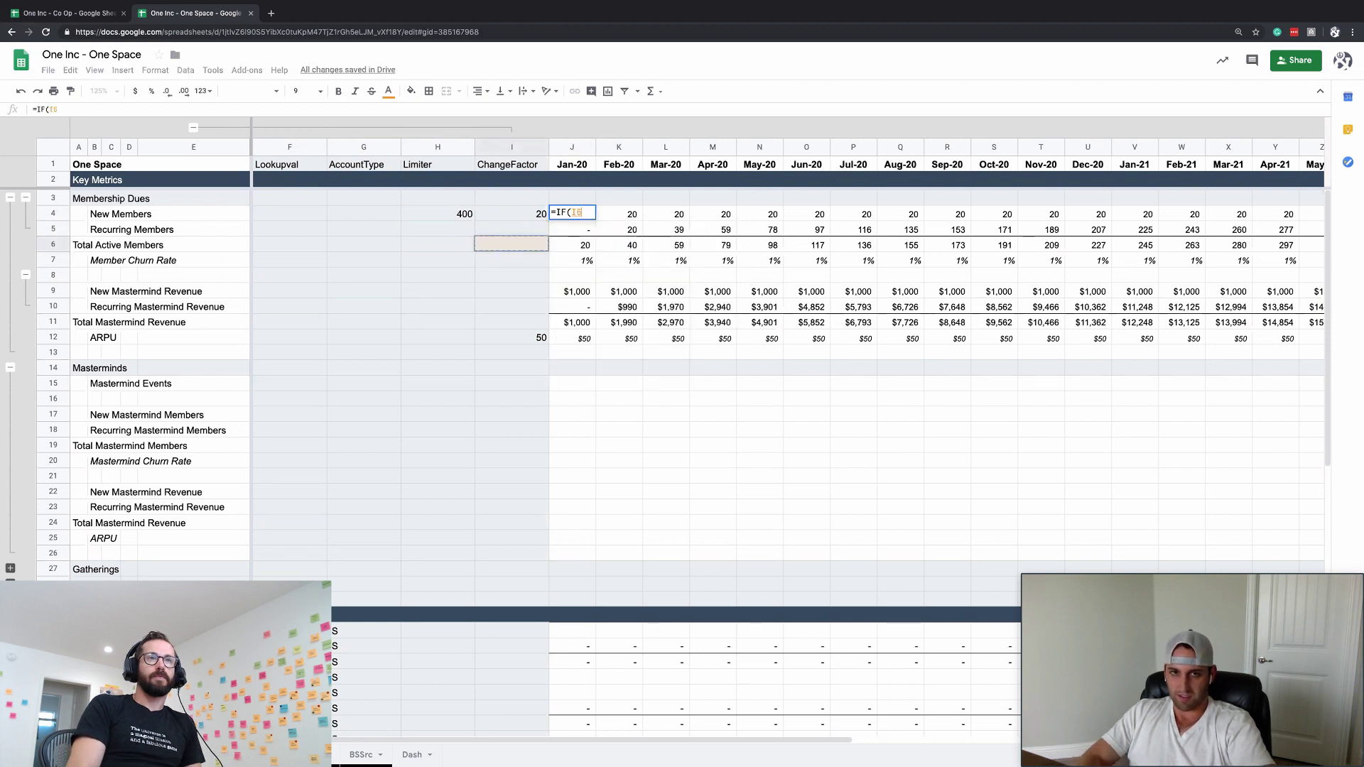
{"action": "type", "text": ">"}
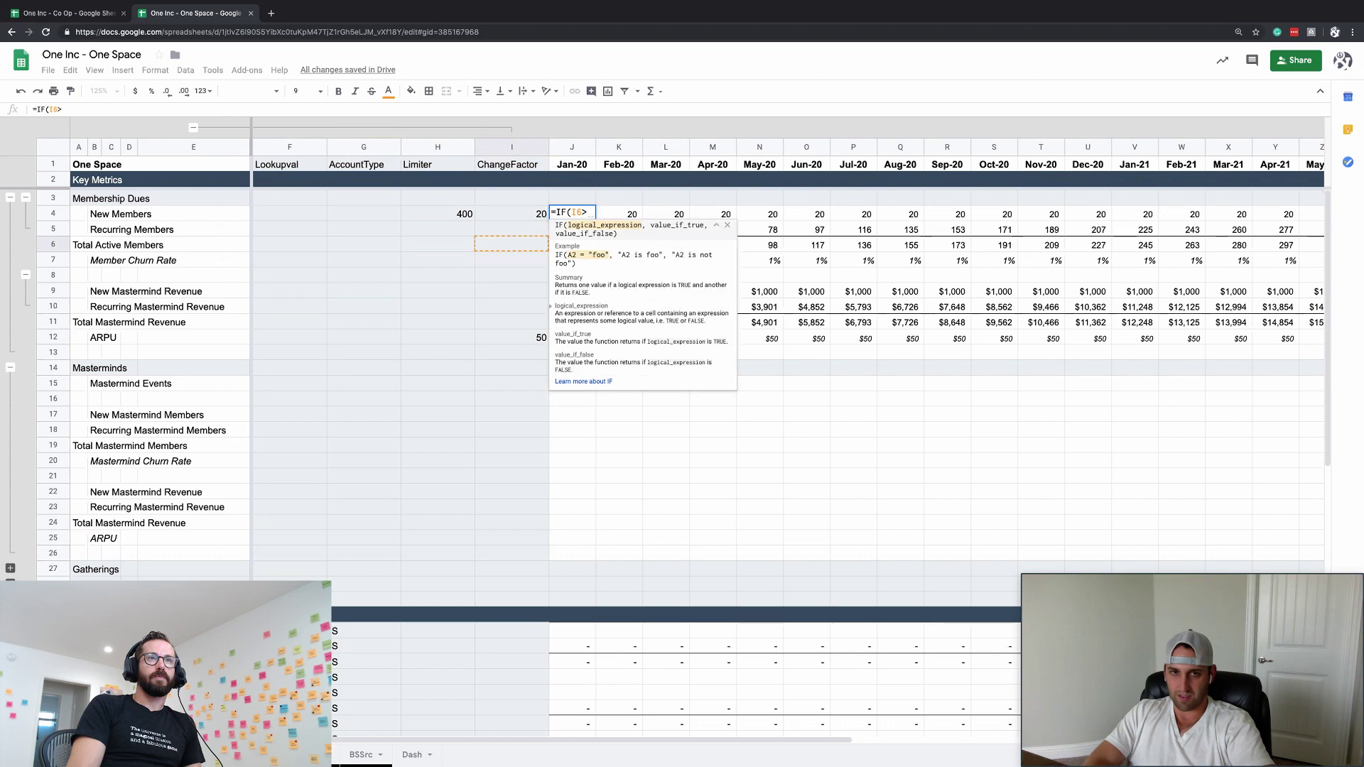
{"action": "type", "text": "Limiter,"}
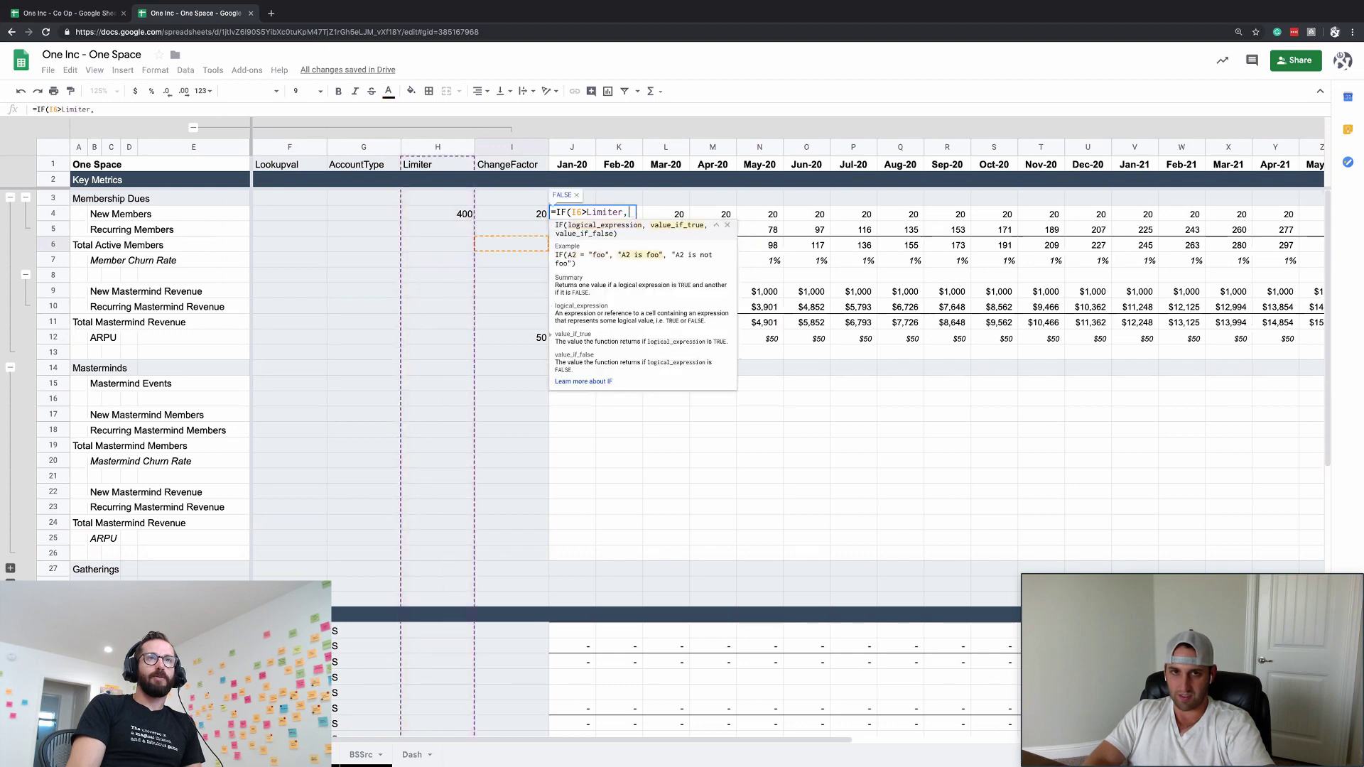
{"action": "type", "text": "Limiter,"}
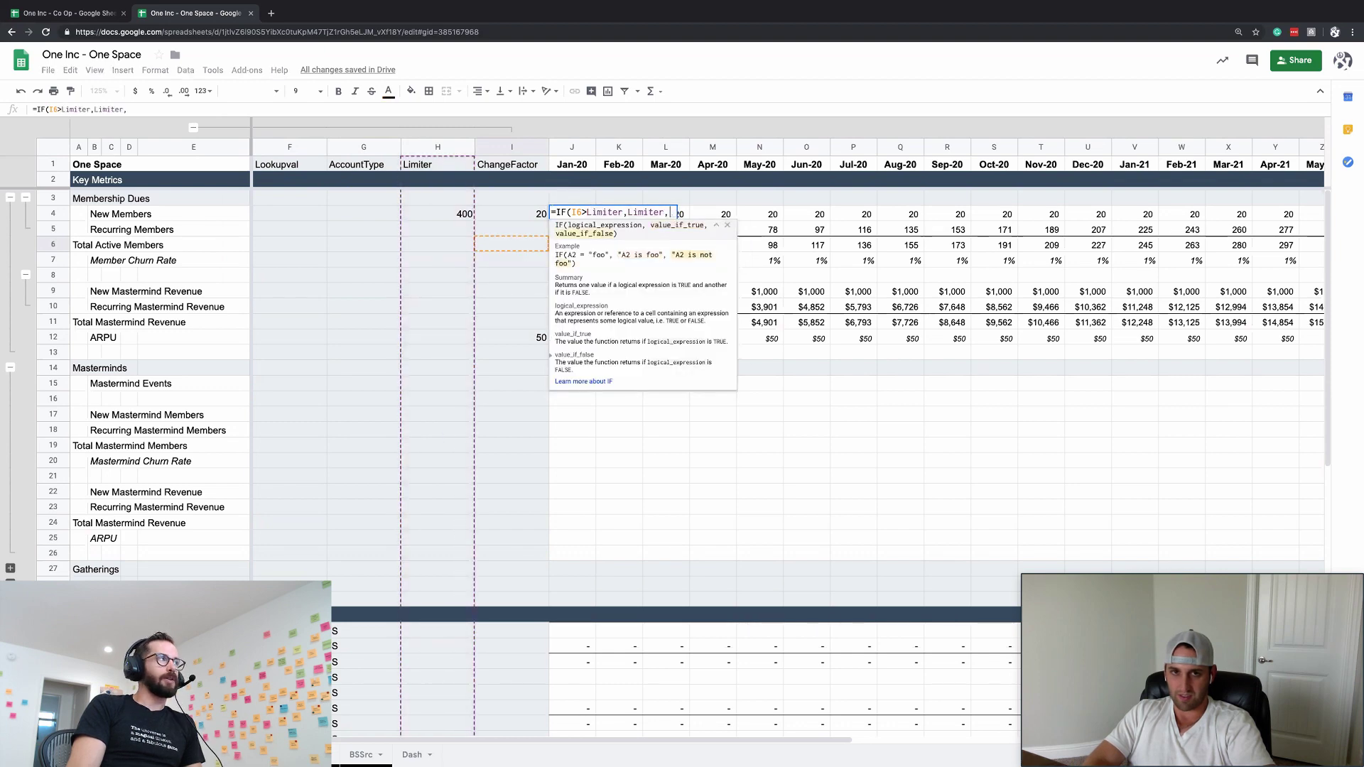
{"action": "type", "text": "ChangeFactor)"}
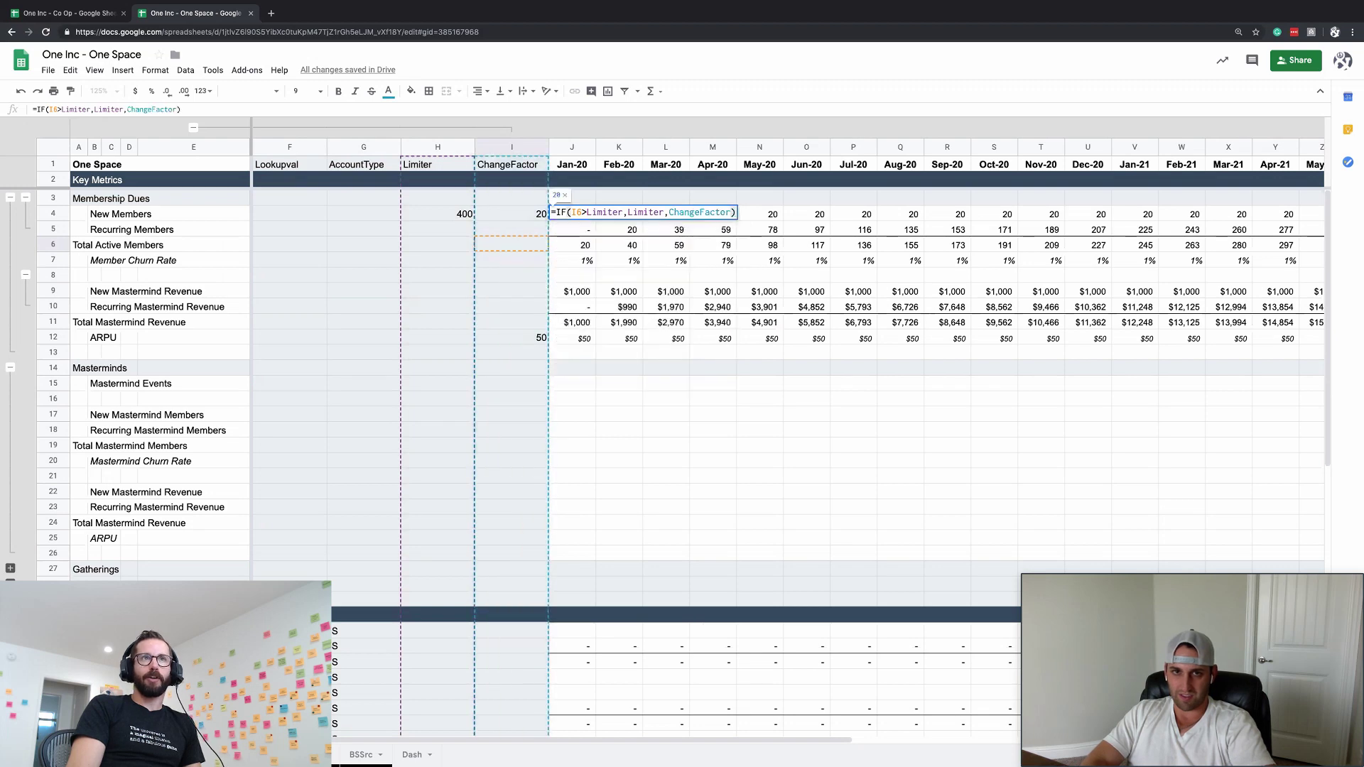
{"action": "key", "text": "Return"}
- Copy the capped New Members formula across every month of row 4
{"action": "key", "text": "Up"}
{"action": "key", "text": "ctrl+c"}
{"action": "key", "text": "ctrl+shift+Right"}
{"action": "key", "text": "ctrl+v"}
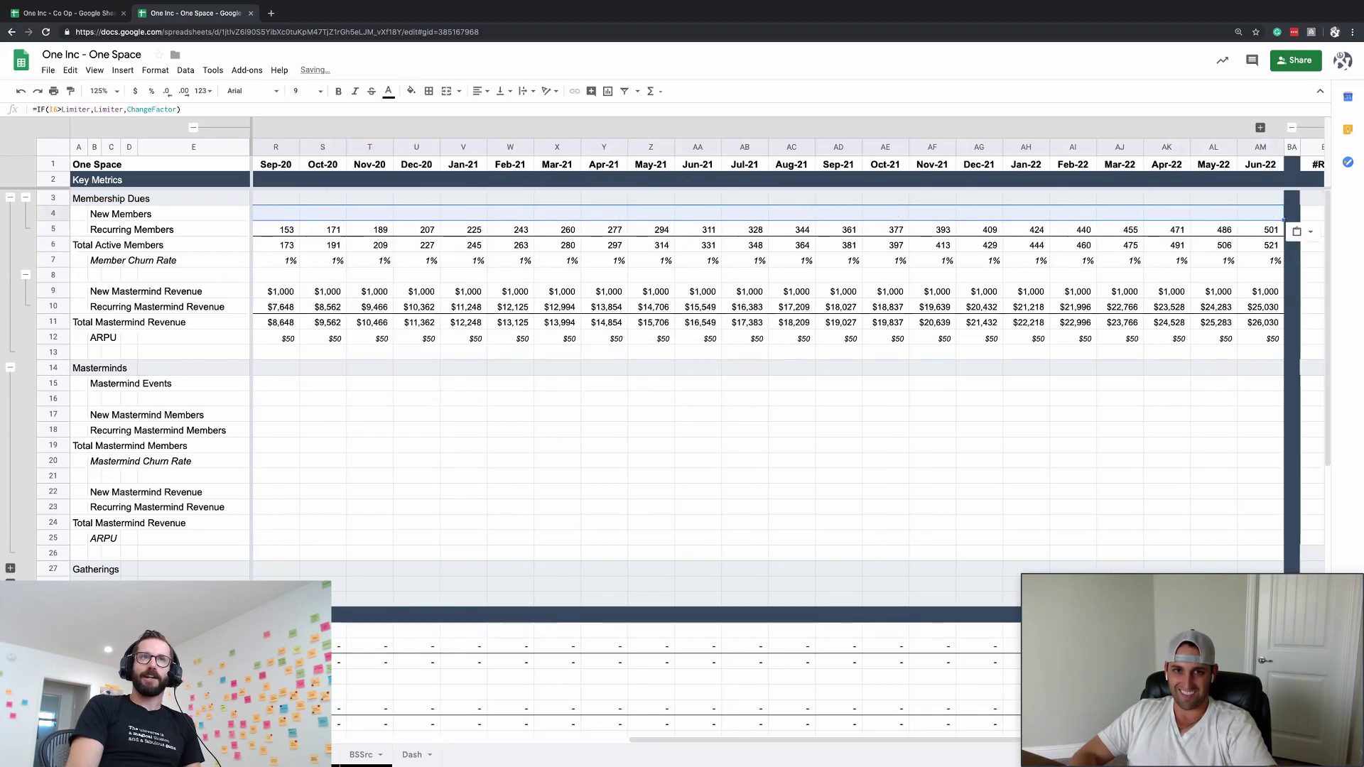
{"action": "key", "text": "ctrl+shift+Left"}
{"action": "key", "text": "ctrl+Right"}
{"action": "key", "text": "Down"}
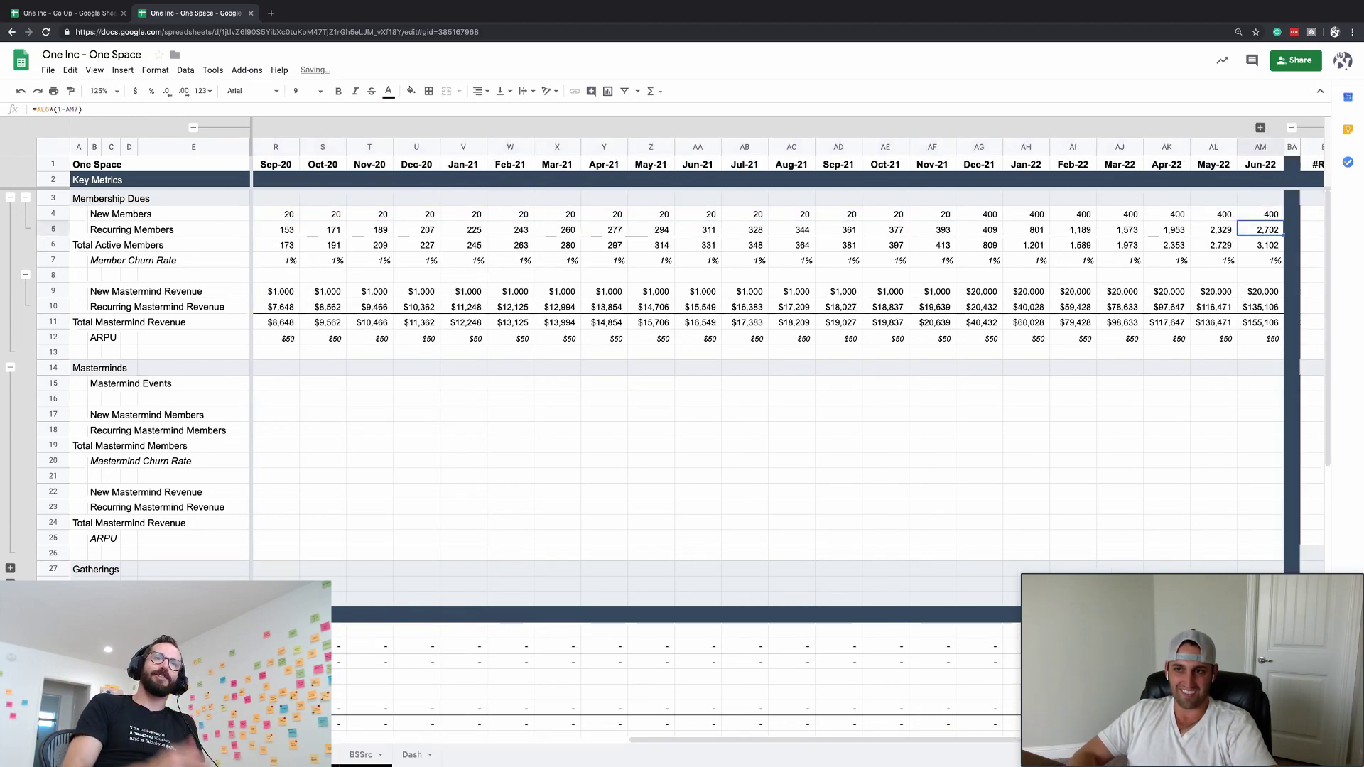
{"action": "key", "text": "Down"}
{"action": "key", "text": "Up"}
{"action": "key", "text": "Up"}
{"action": "key", "text": "ctrl+Left"}
{"action": "key", "text": "Left"}
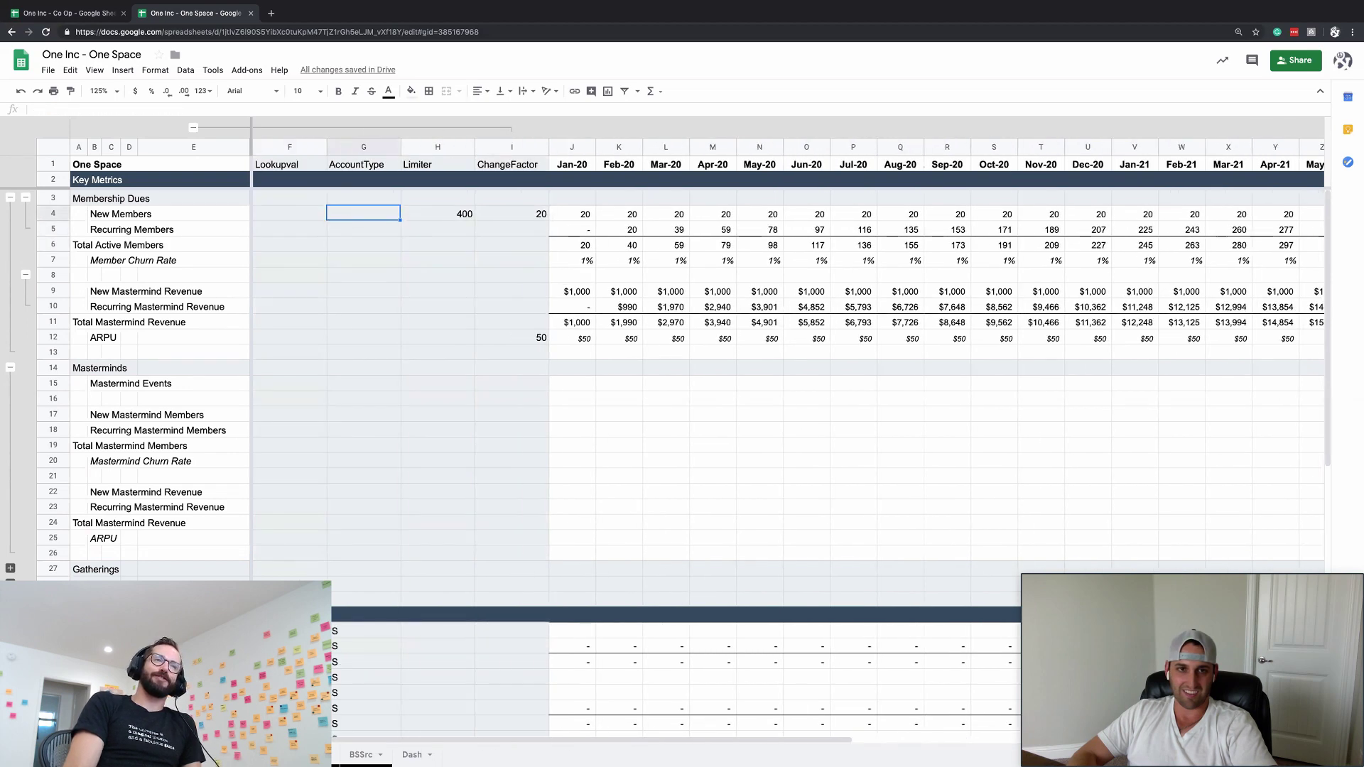
{"action": "key", "text": "Right"}
{"action": "key", "text": "Right"}
{"action": "key", "text": "Right"}
{"action": "left_click", "coordinate": [96, 110]}
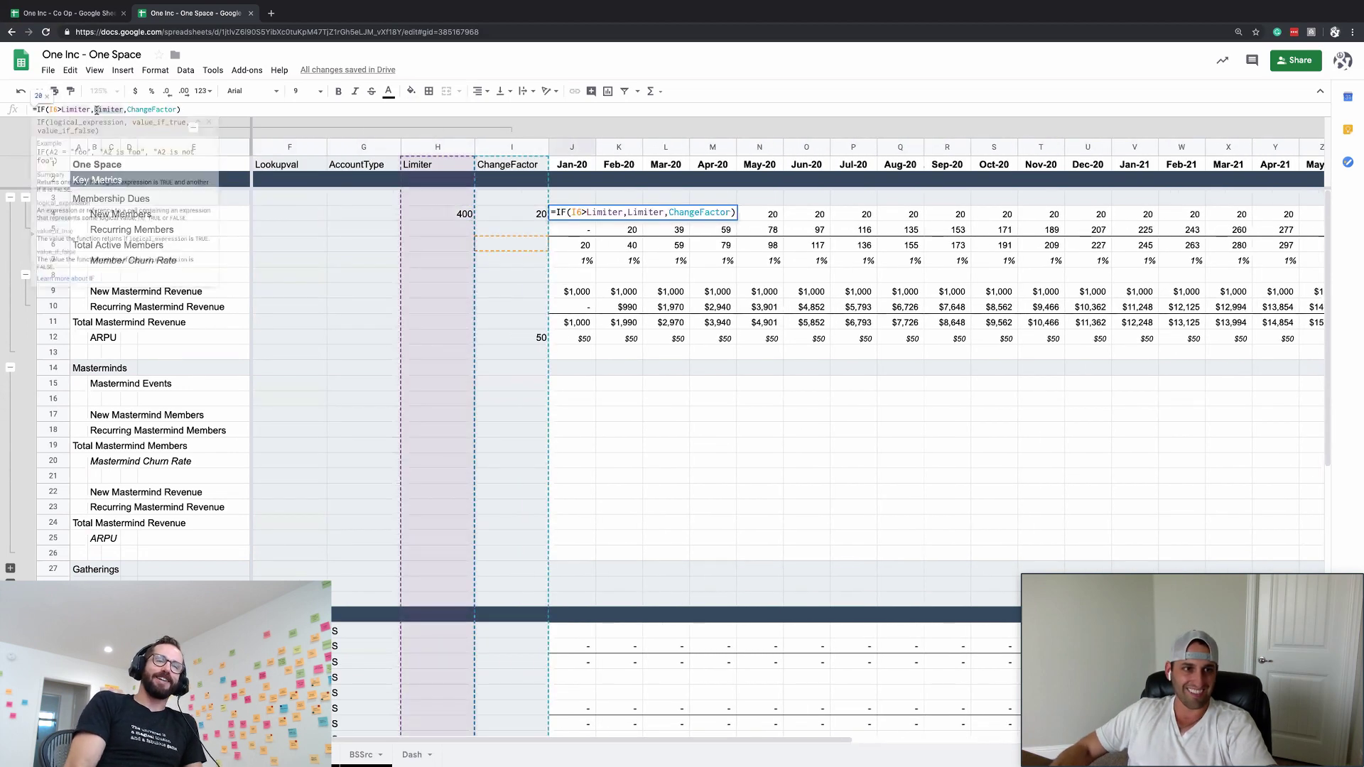
{"action": "type", "text": "0"}
{"action": "key", "text": "Return"}
{"action": "key", "text": "Up"}
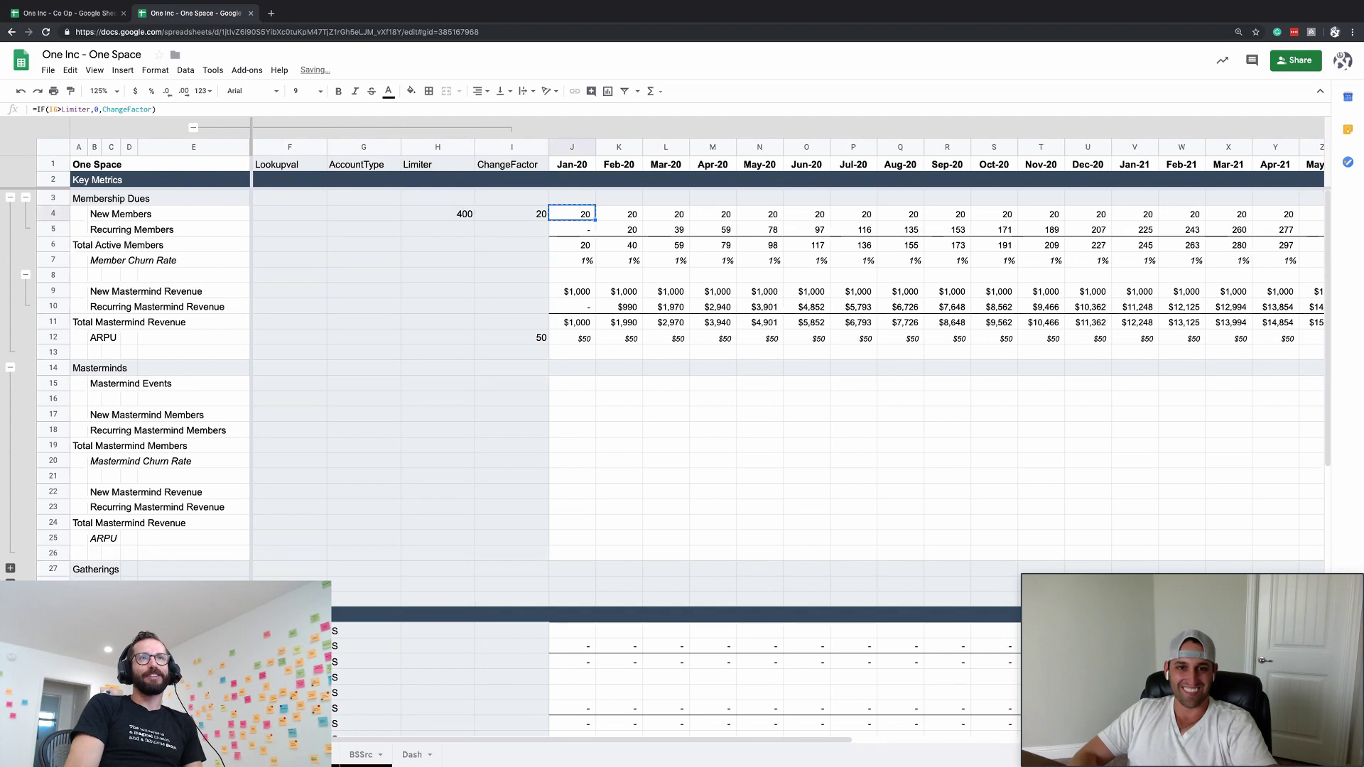
{"action": "key", "text": "ctrl+Right"}
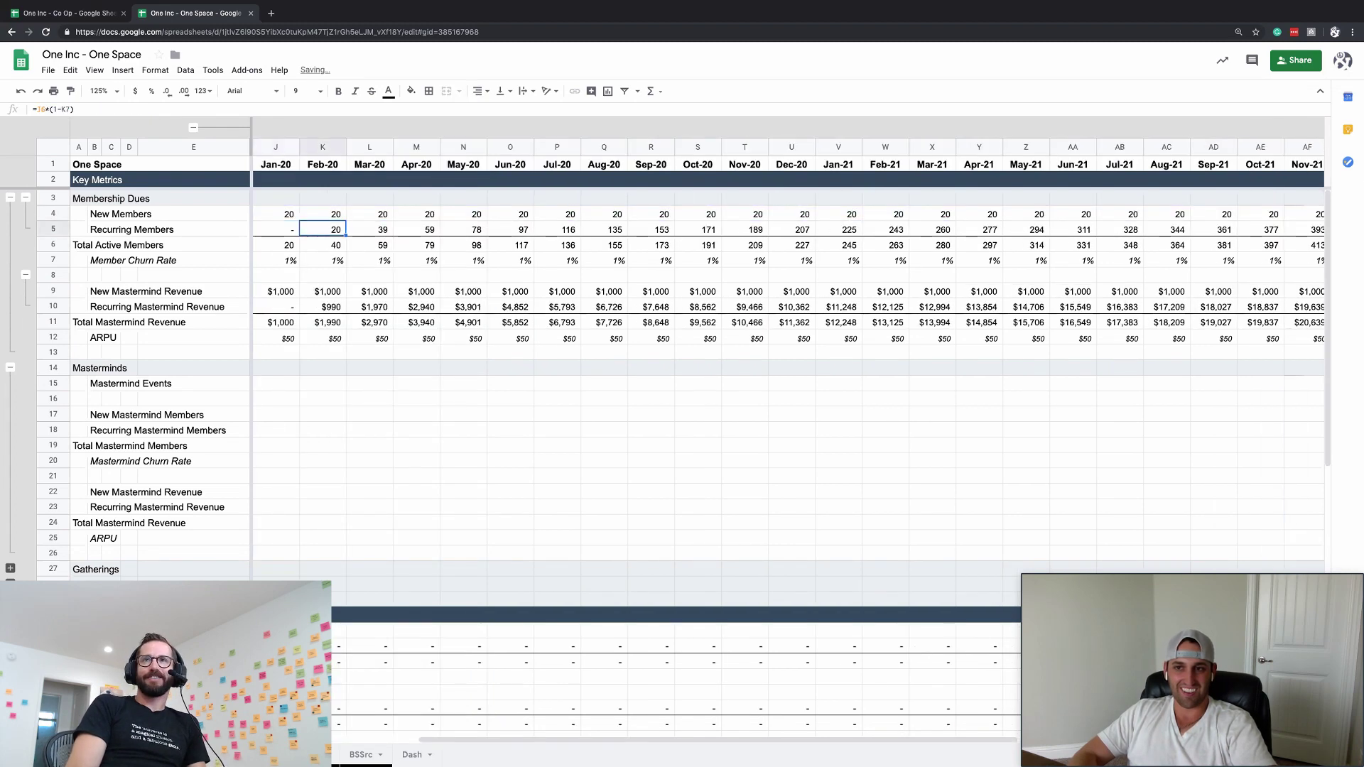
{"action": "key", "text": "Left"}
{"action": "key", "text": "Left"}
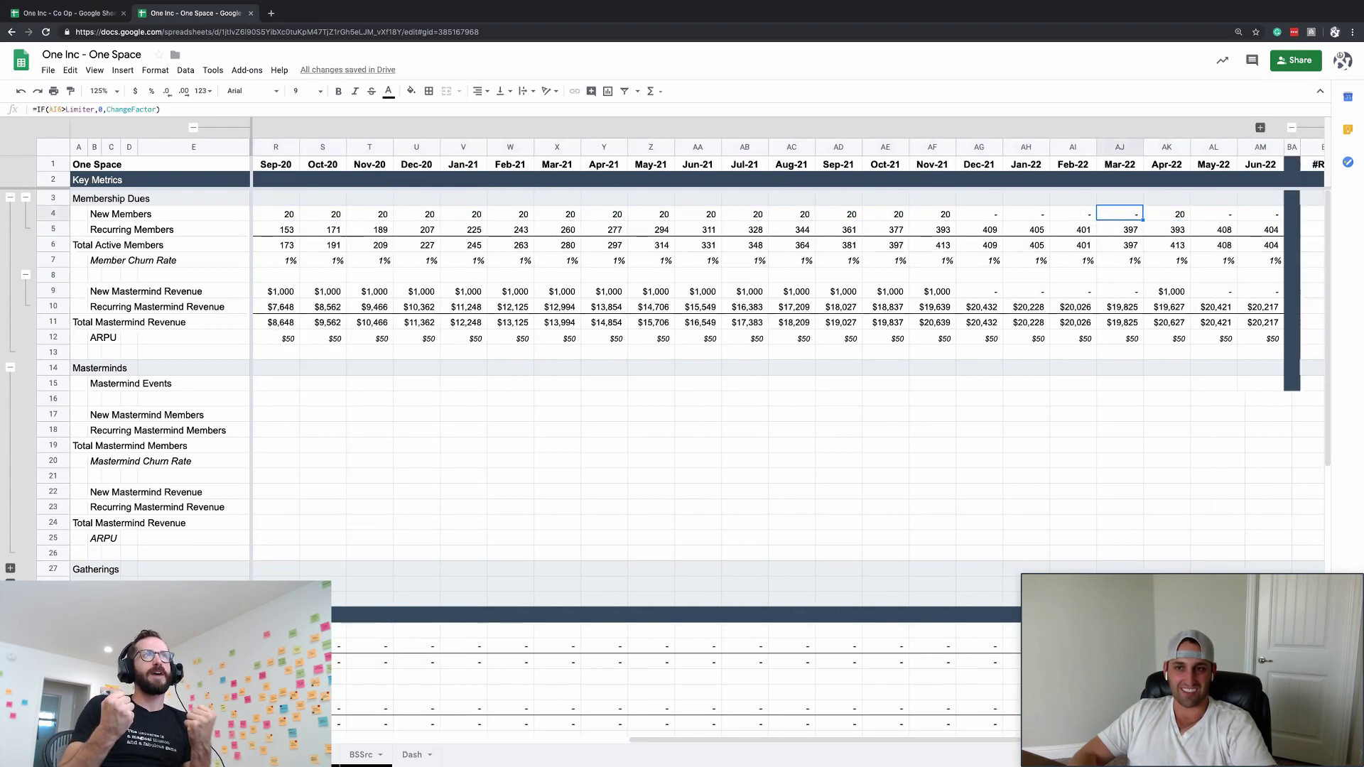
{"action": "key", "text": "ctrl+Left"}
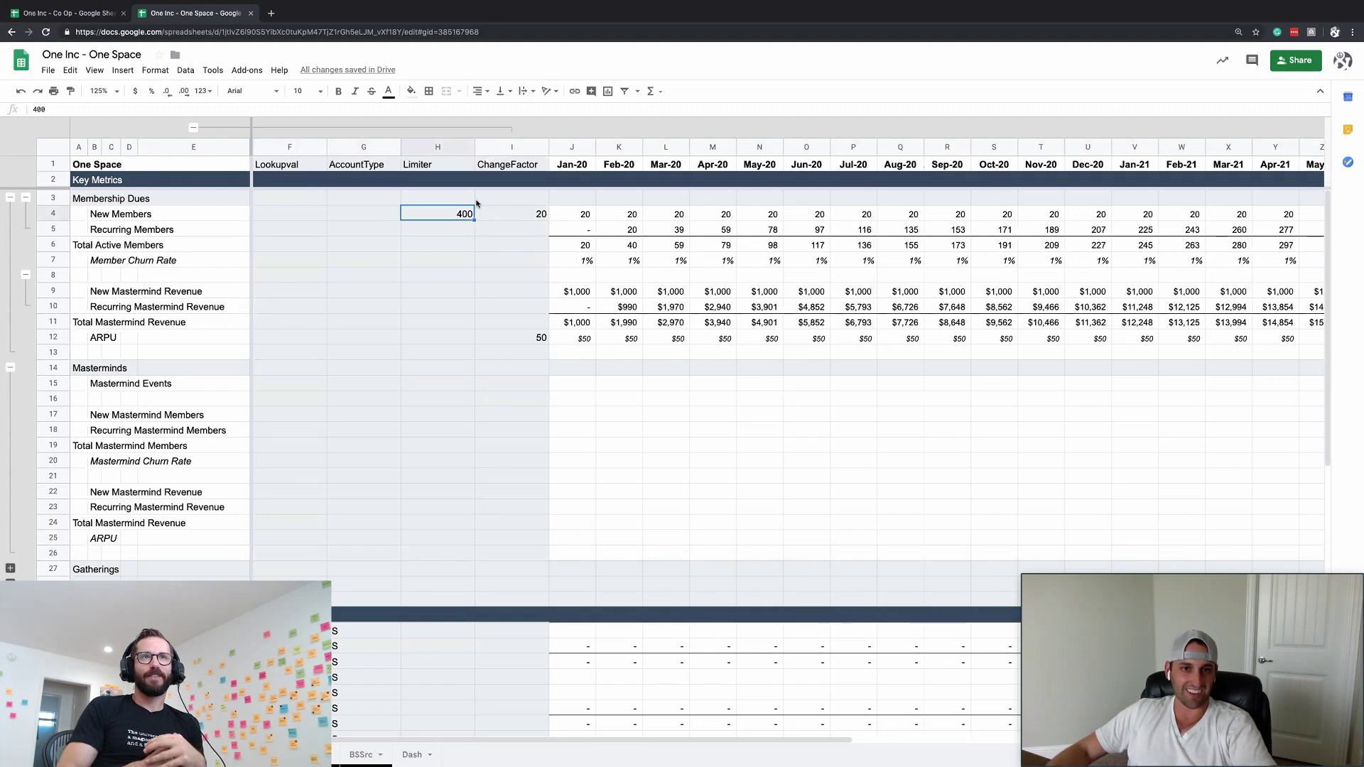
{"action": "key", "text": "Right"}
{"action": "type", "text": "50"}
{"action": "key", "text": "Return"}
{"action": "key", "text": "Up"}
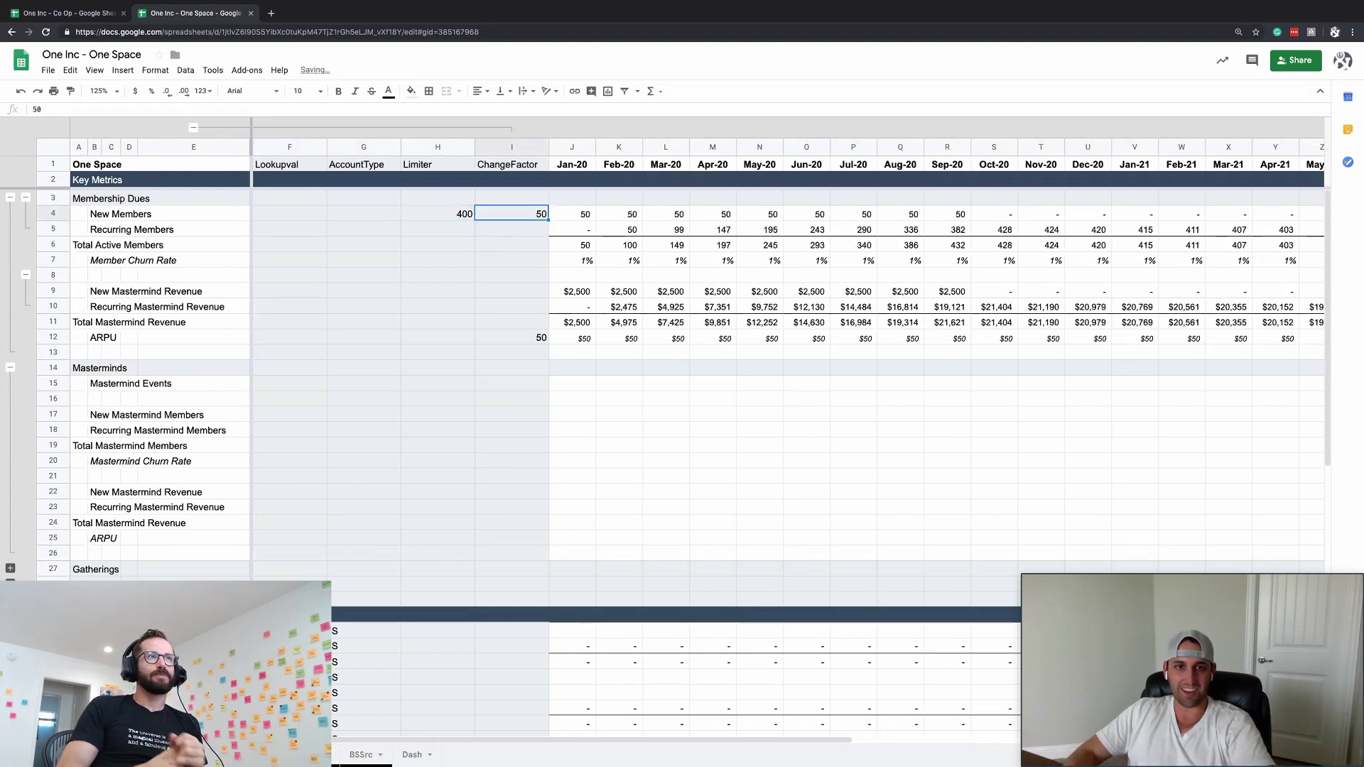
{"action": "left_click", "coordinate": [193, 128]}
{"action": "left_click", "coordinate": [557, 338]}
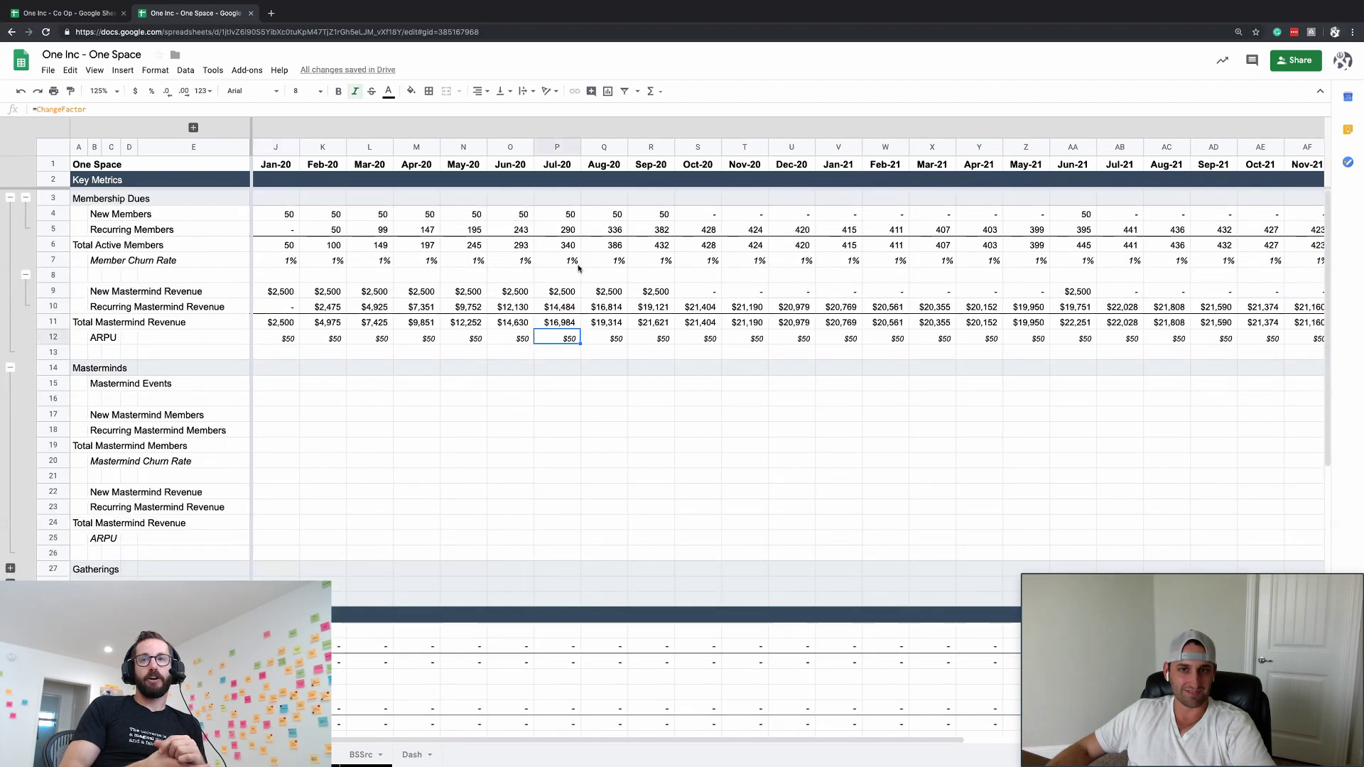
{"action": "left_click", "coordinate": [568, 274]}
{"action": "left_click", "coordinate": [370, 230]}
{"action": "left_click", "coordinate": [289, 201]}
{"action": "left_click", "coordinate": [292, 217]}
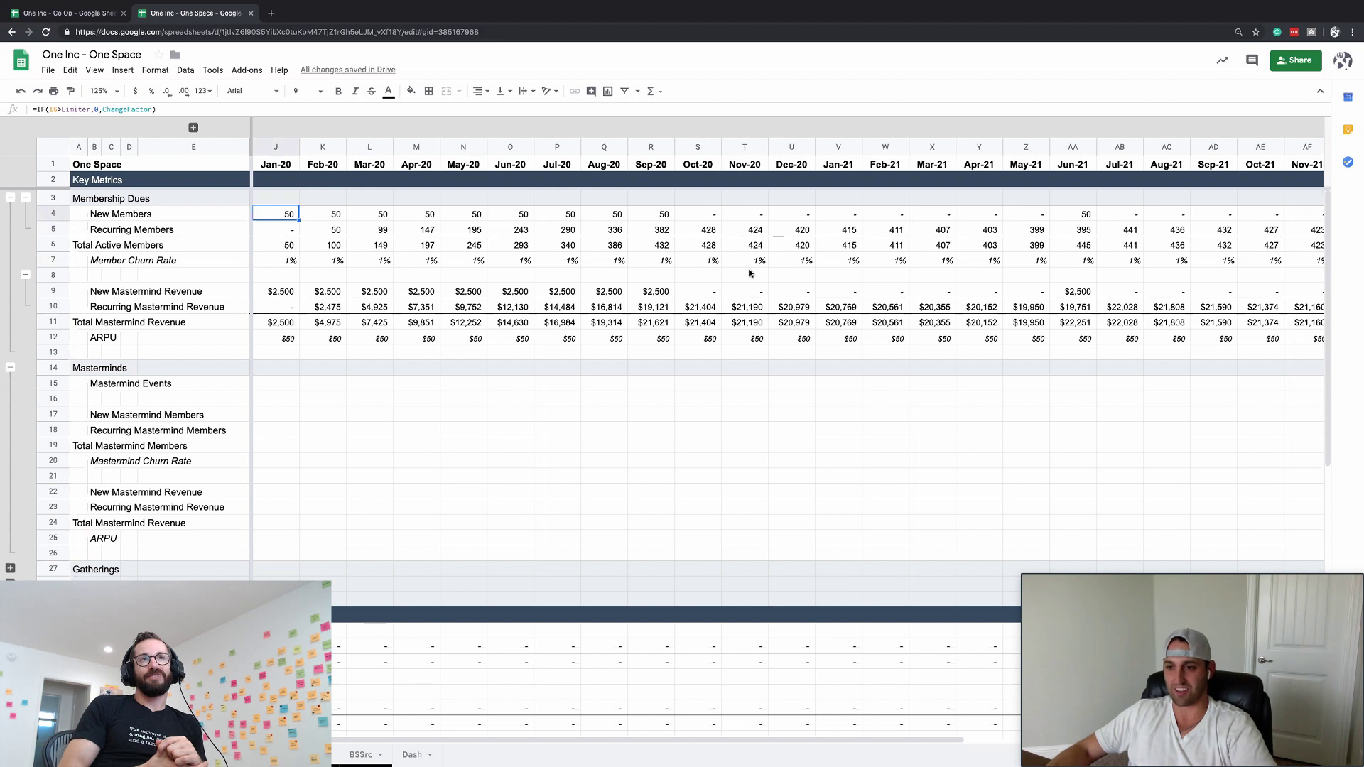
{"action": "left_click", "coordinate": [792, 229]}
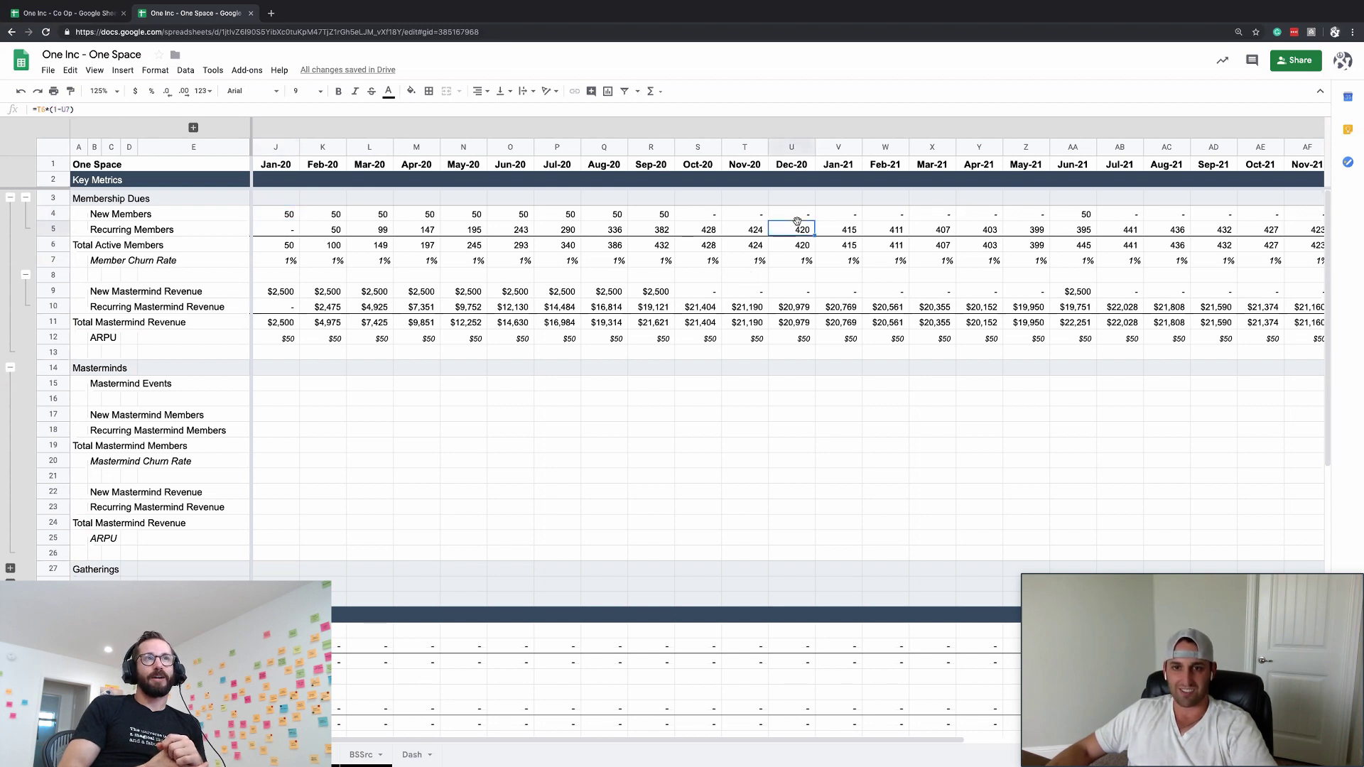
{"action": "left_click", "coordinate": [652, 260]}
{"action": "left_click", "coordinate": [632, 293]}
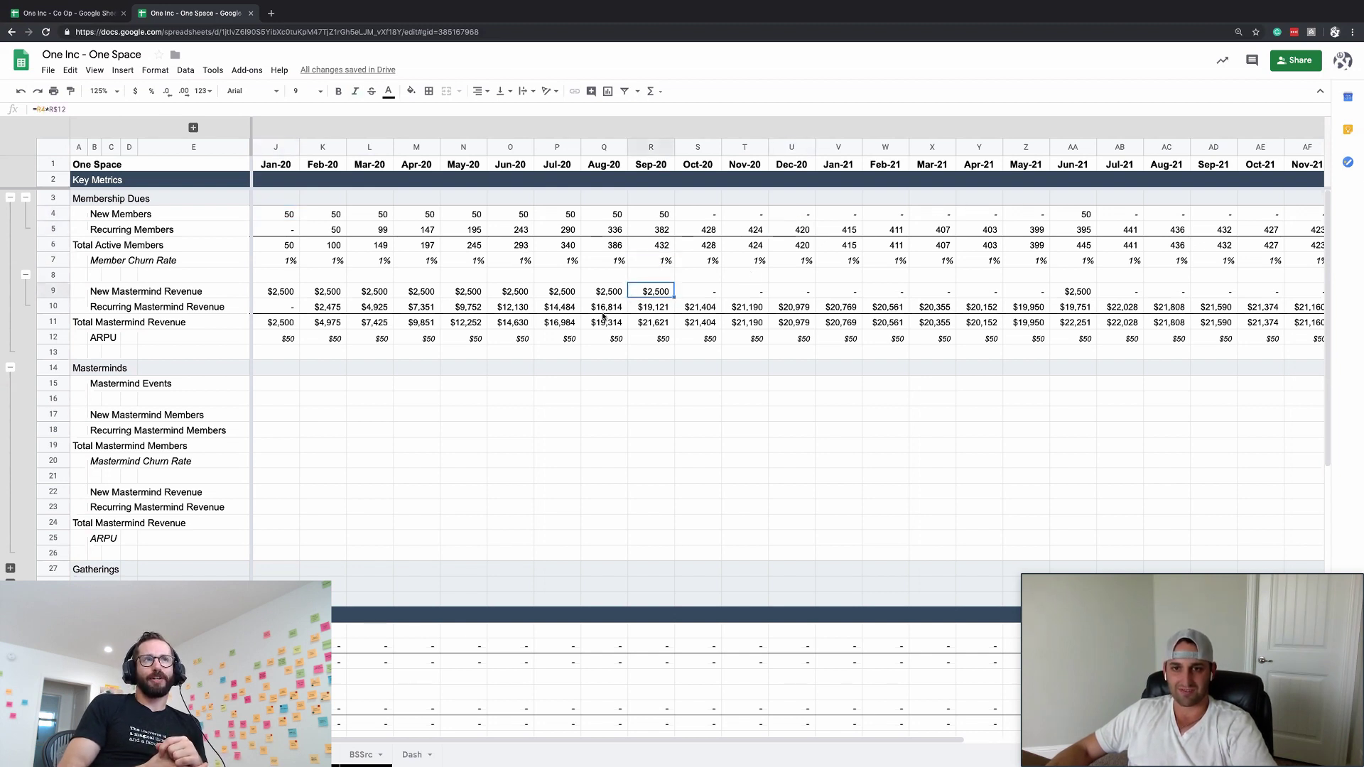
{"action": "left_click", "coordinate": [194, 128]}
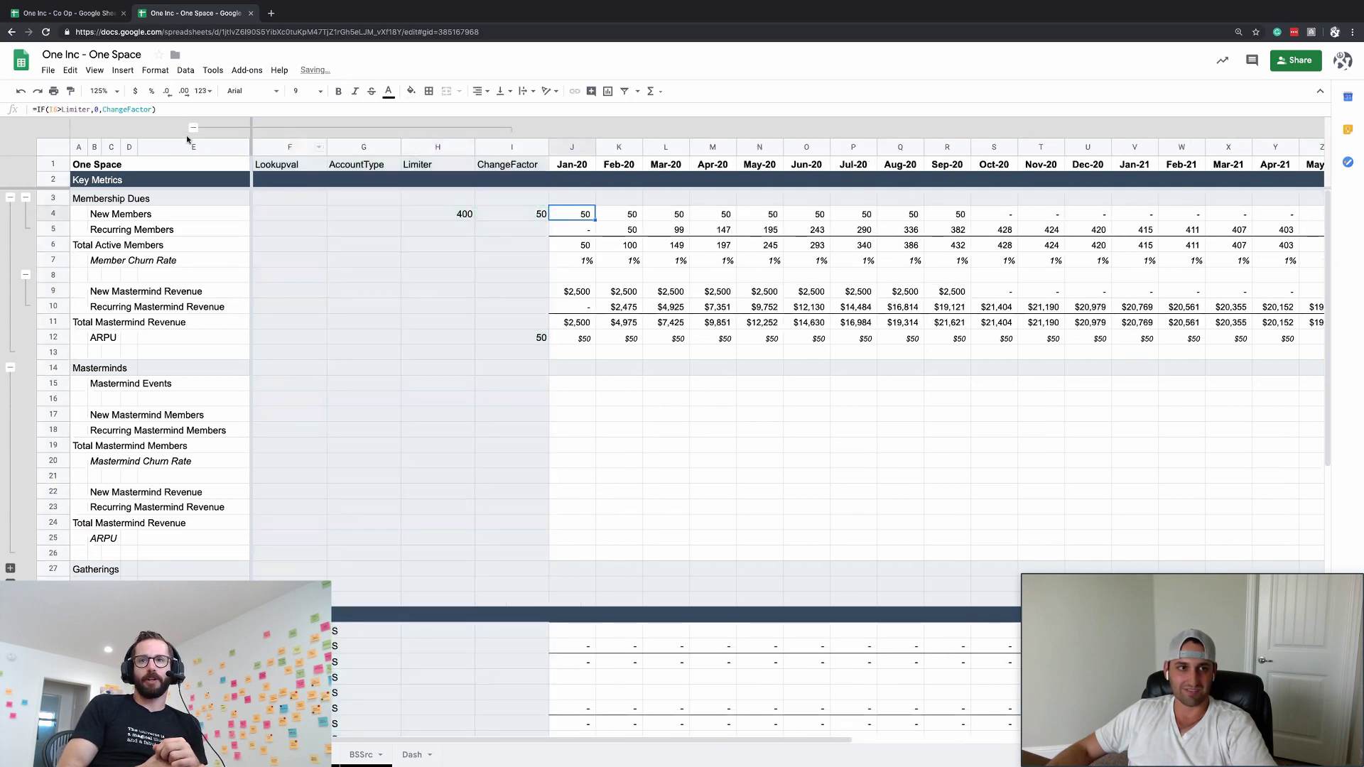
{"action": "left_click", "coordinate": [139, 112]}
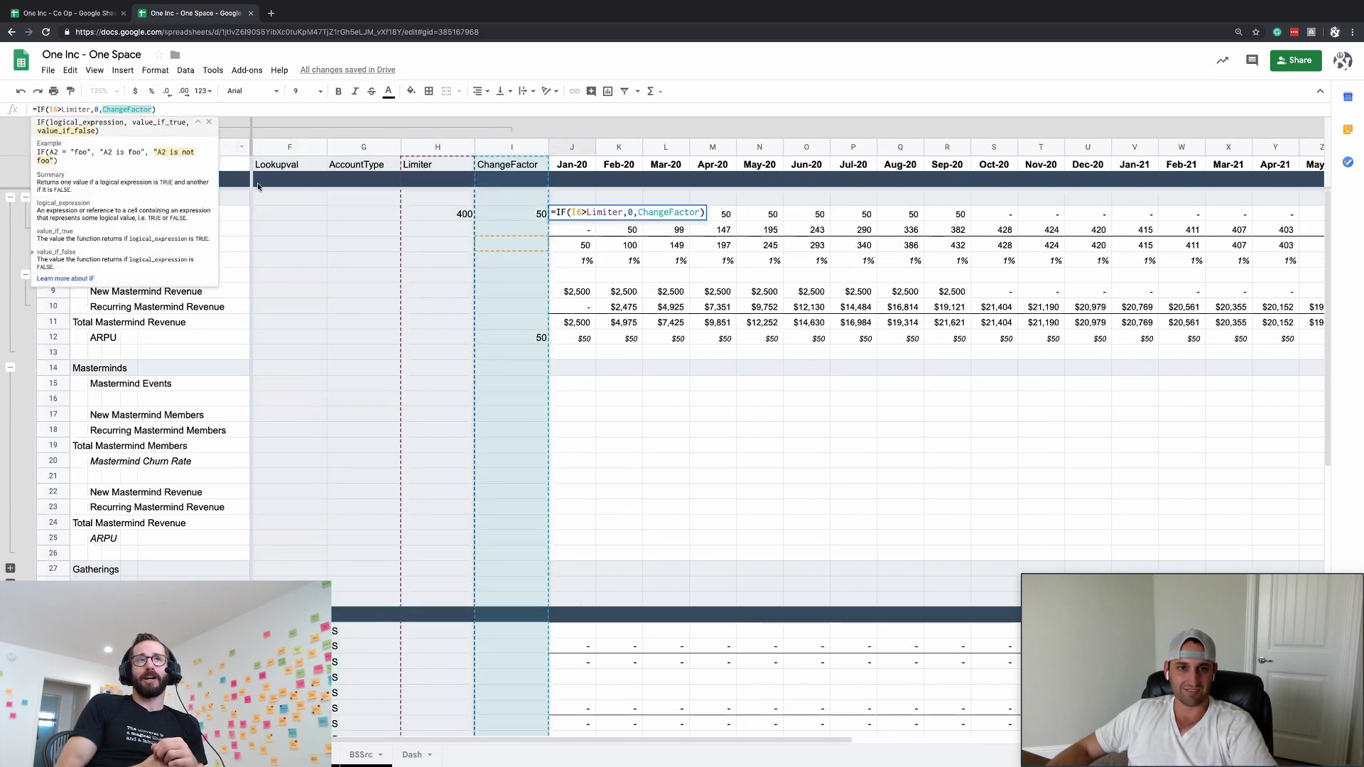
{"action": "key", "text": "Escape"}
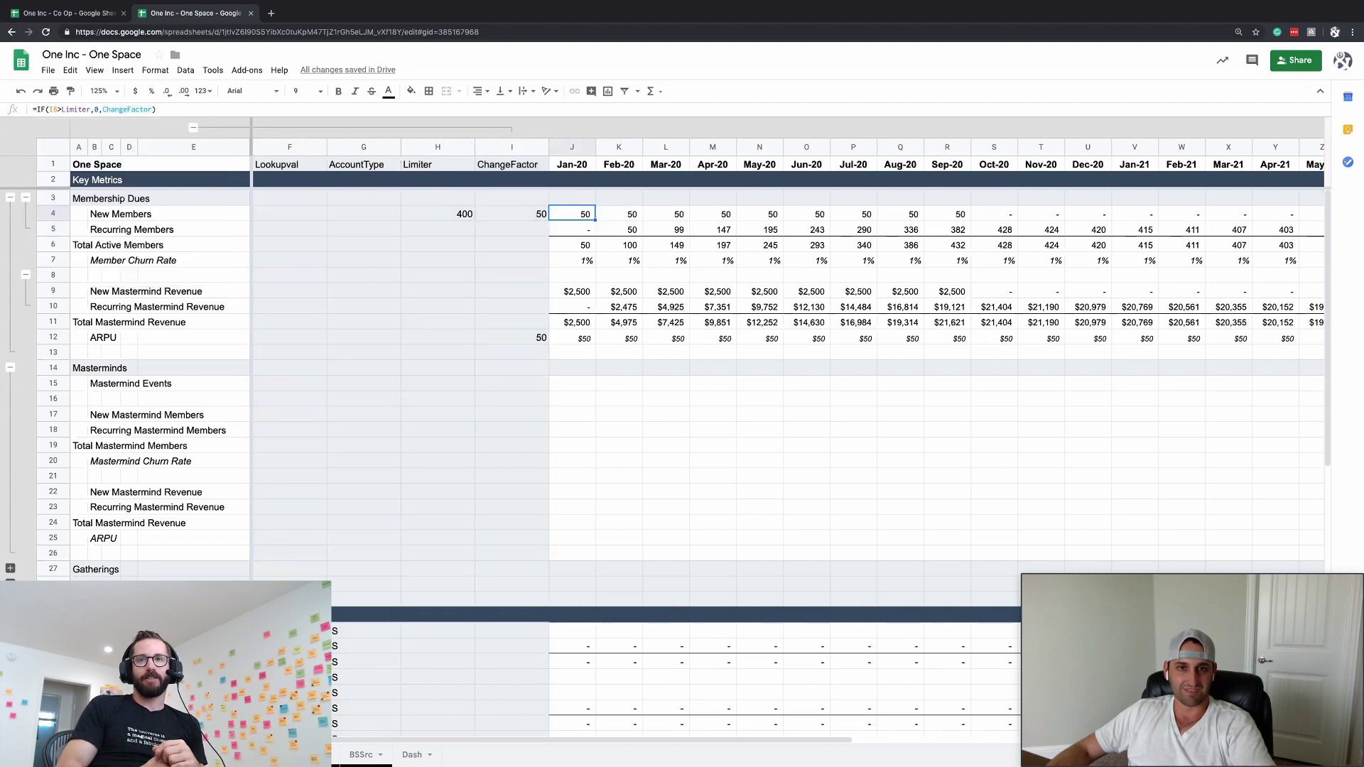
{"action": "left_click", "coordinate": [194, 128]}
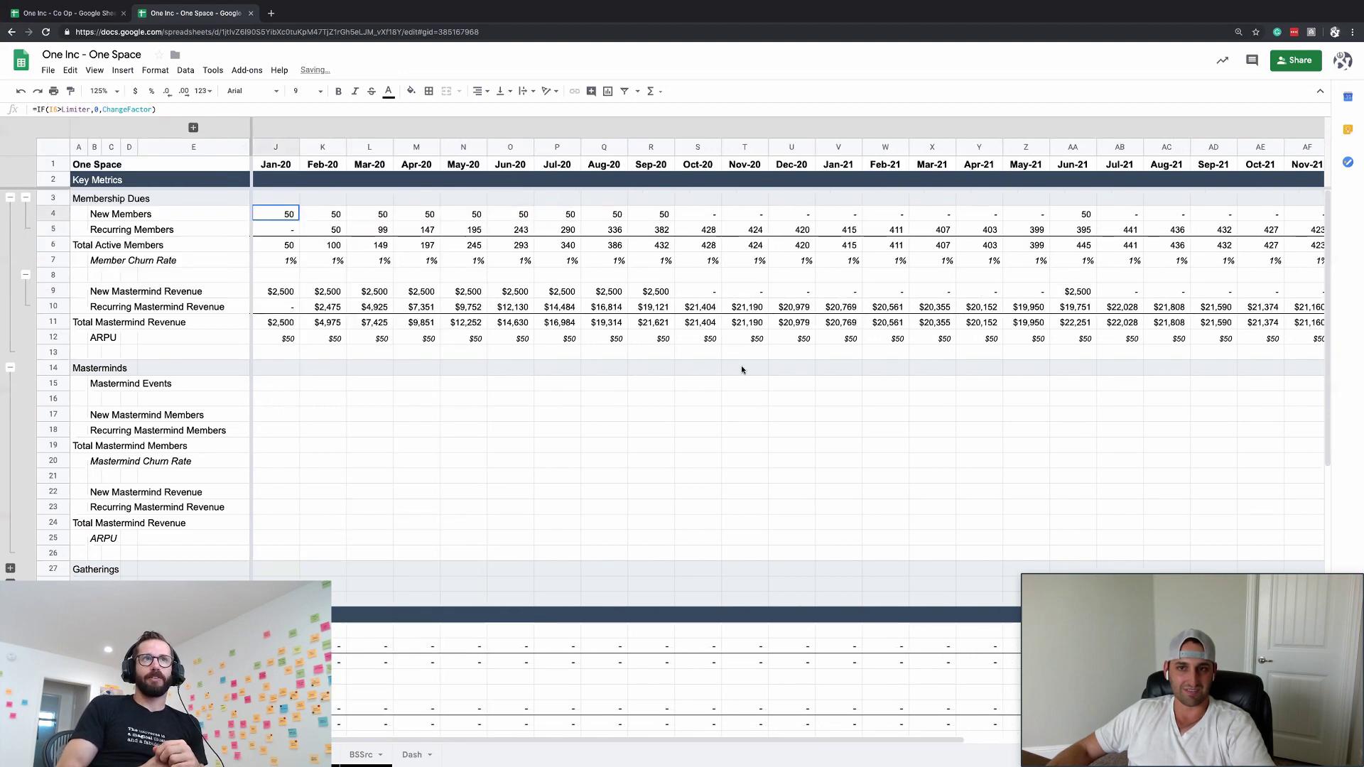
{"action": "scroll", "coordinate": [740, 365], "scroll_direction": "down", "scroll_amount": 5}
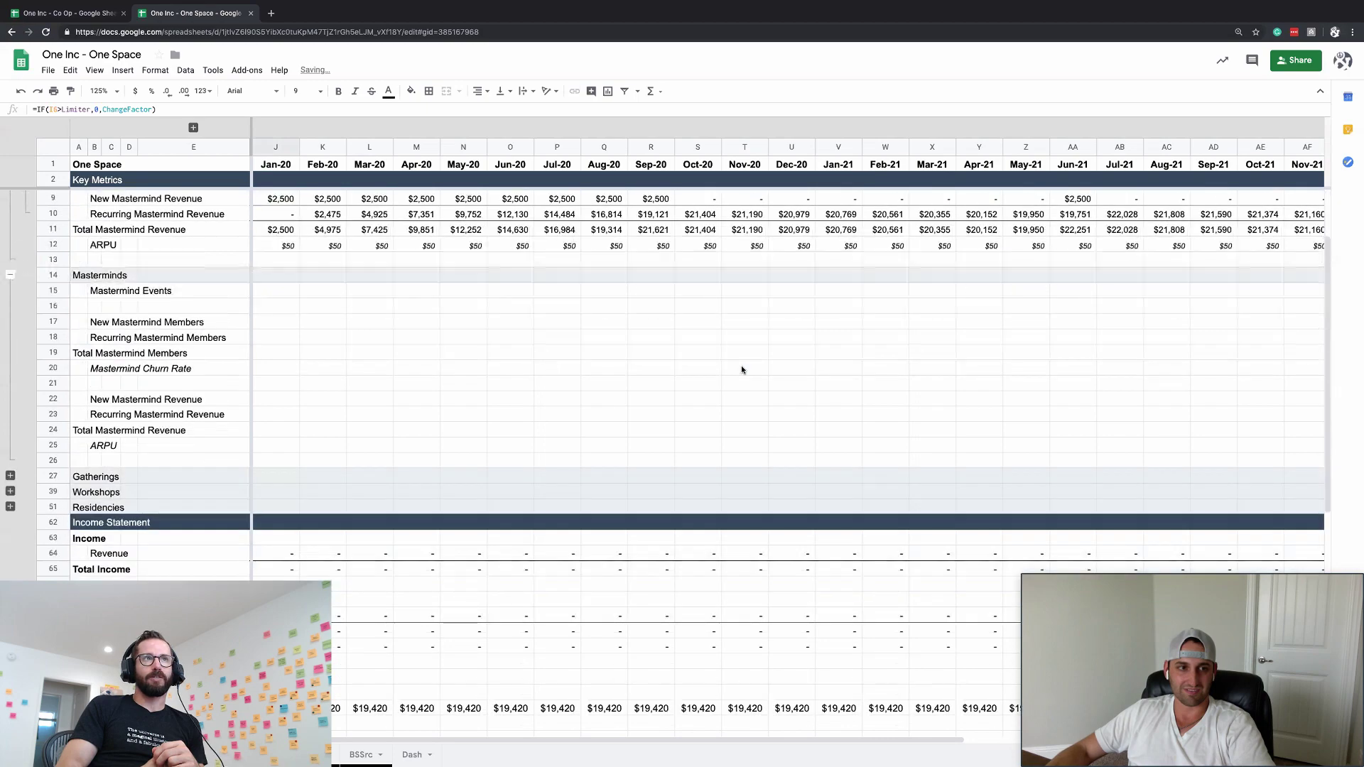
{"action": "scroll", "coordinate": [589, 359], "scroll_direction": "up", "scroll_amount": 5}
{"action": "left_click", "coordinate": [491, 447]}
{"action": "scroll", "coordinate": [491, 453], "scroll_direction": "down", "scroll_amount": 1}
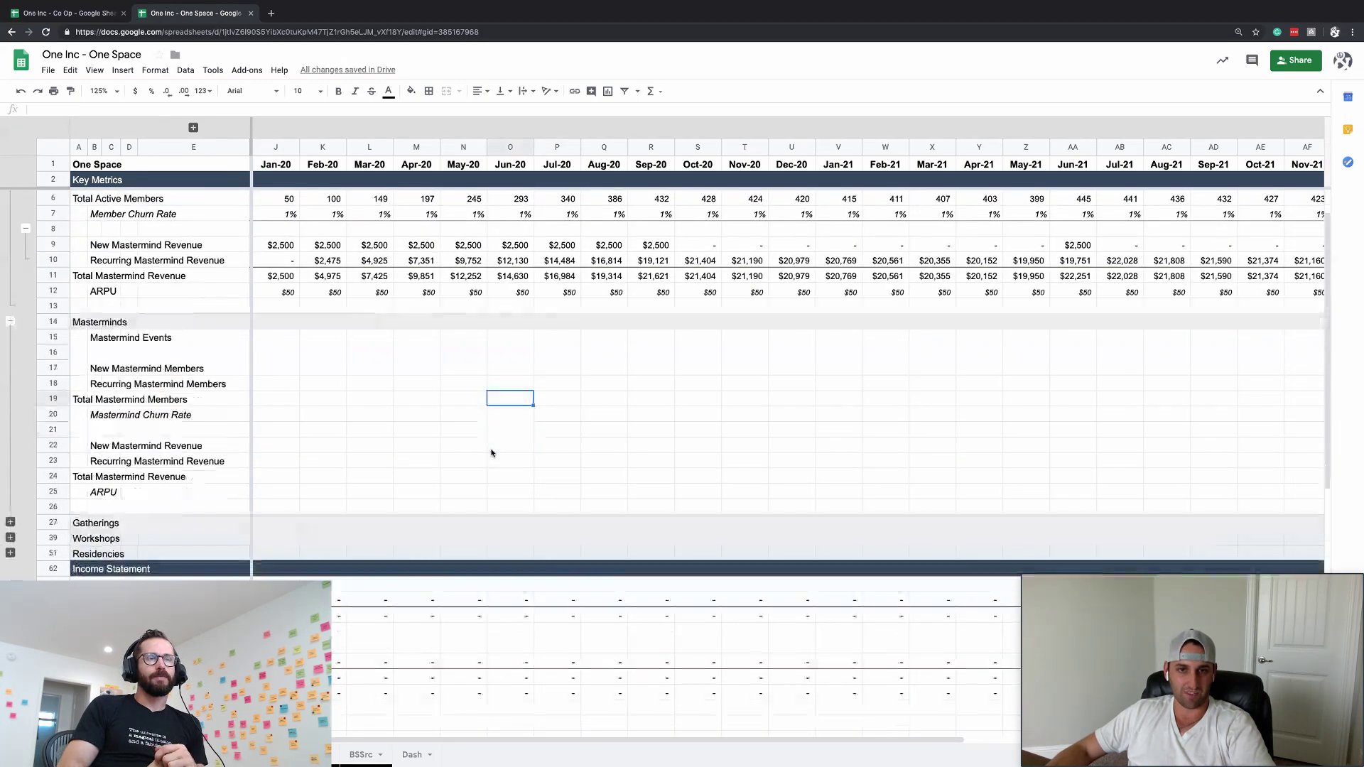
{"action": "scroll", "coordinate": [466, 271], "scroll_direction": "down", "scroll_amount": 1}
{"action": "scroll", "coordinate": [467, 271], "scroll_direction": "up", "scroll_amount": 2}
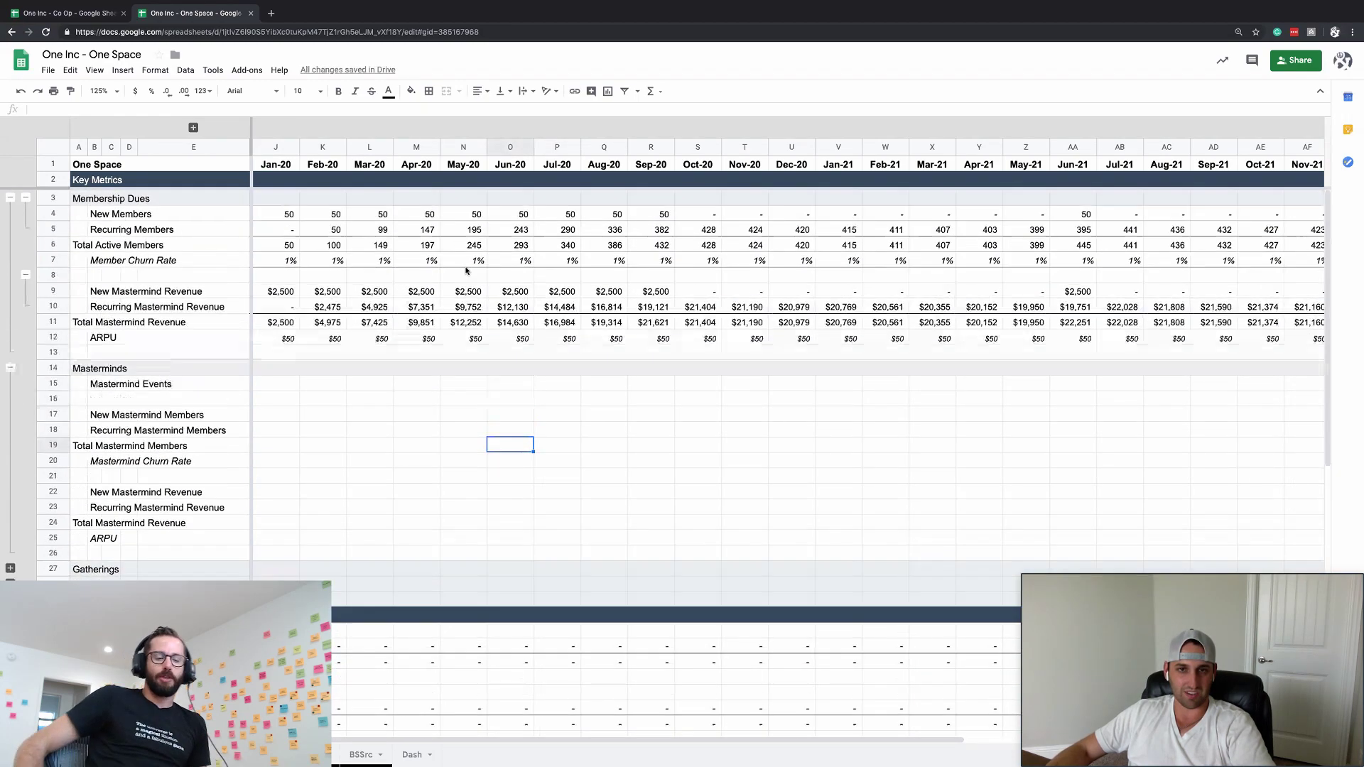
{"action": "left_click", "coordinate": [701, 212]}
{"action": "scroll", "coordinate": [459, 338], "scroll_direction": "down", "scroll_amount": 10}
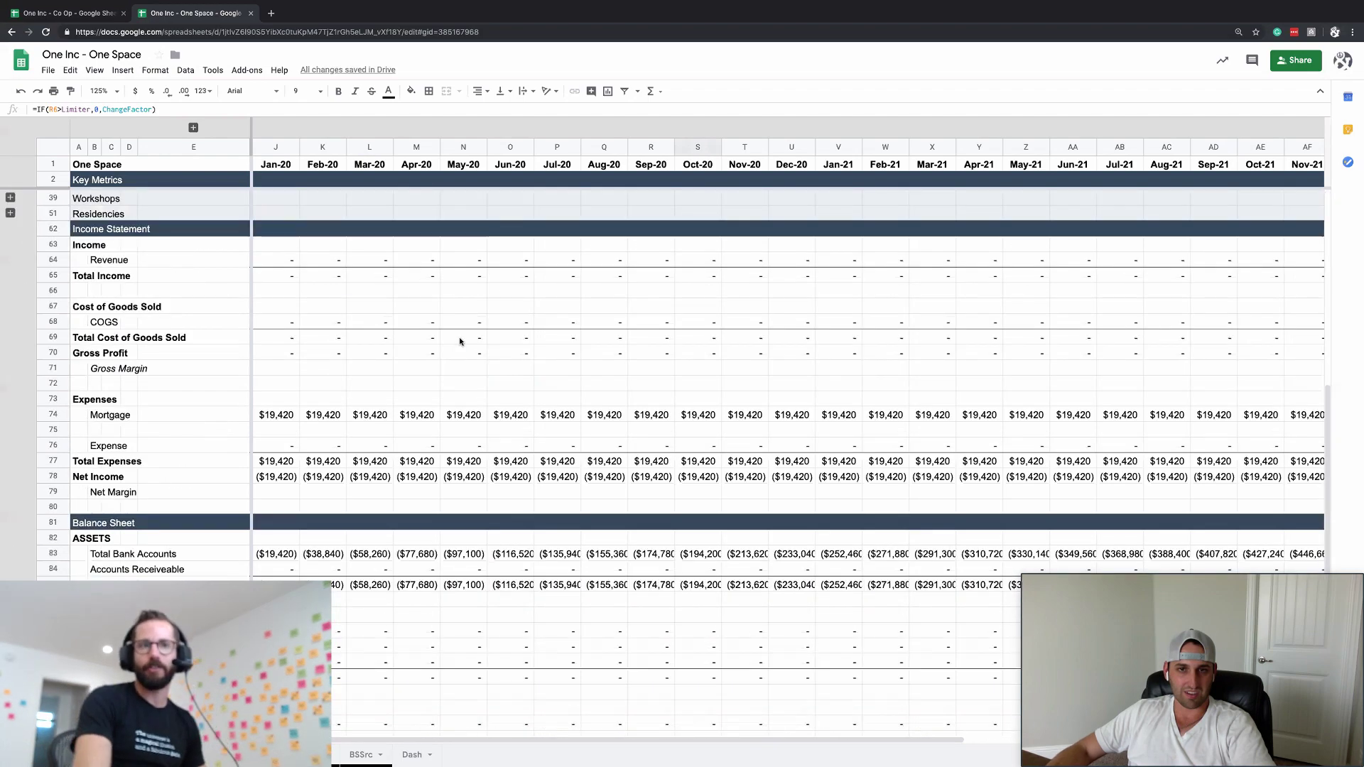
{"action": "scroll", "coordinate": [459, 339], "scroll_direction": "up", "scroll_amount": 10}
{"action": "left_click", "coordinate": [462, 458]}
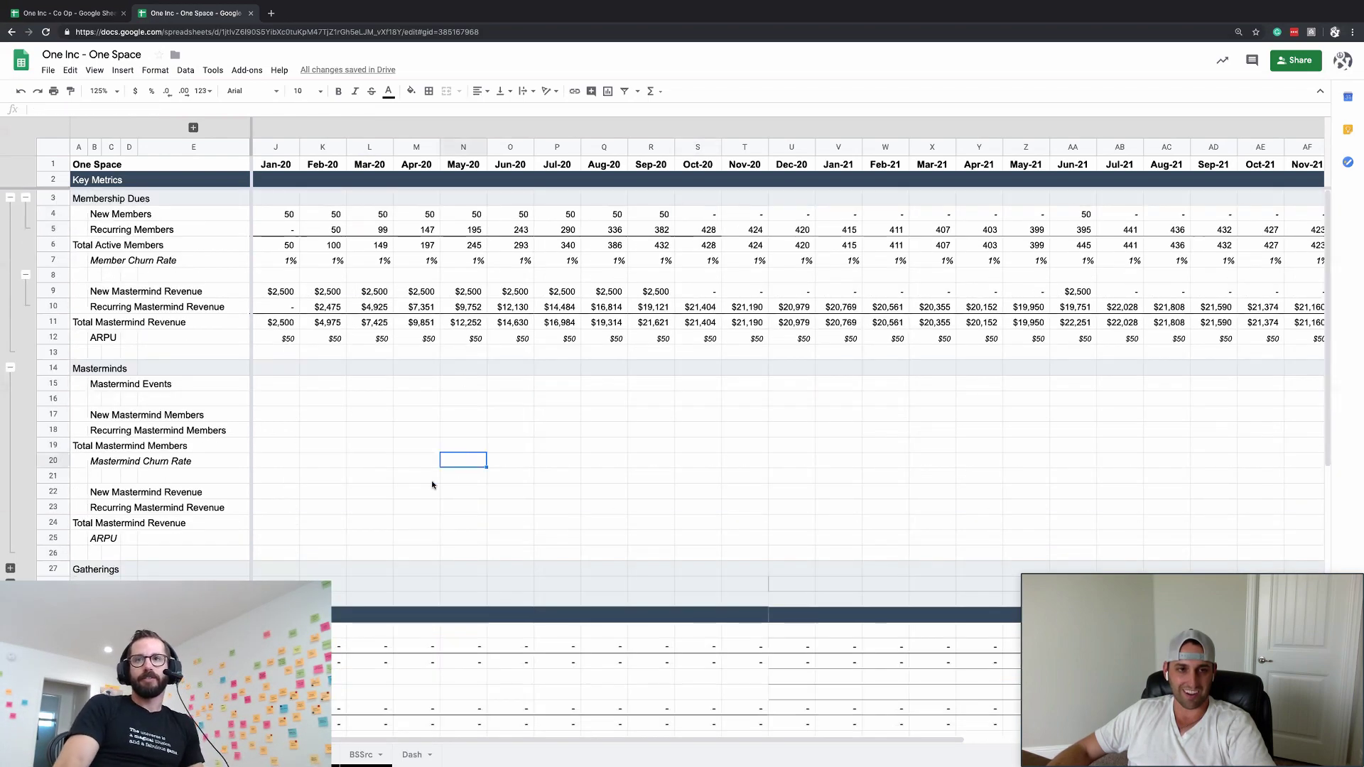
{"action": "left_click", "coordinate": [25, 198]}
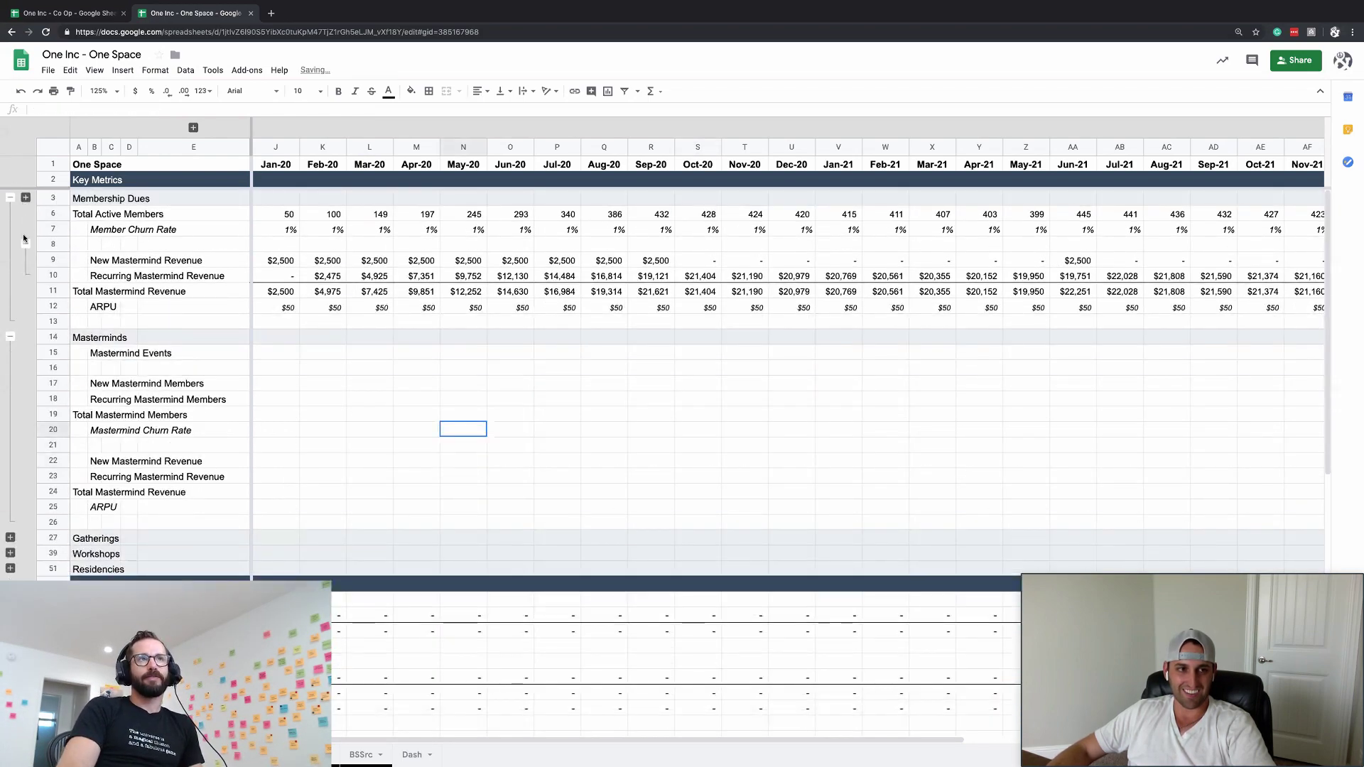
{"action": "left_click", "coordinate": [24, 198]}
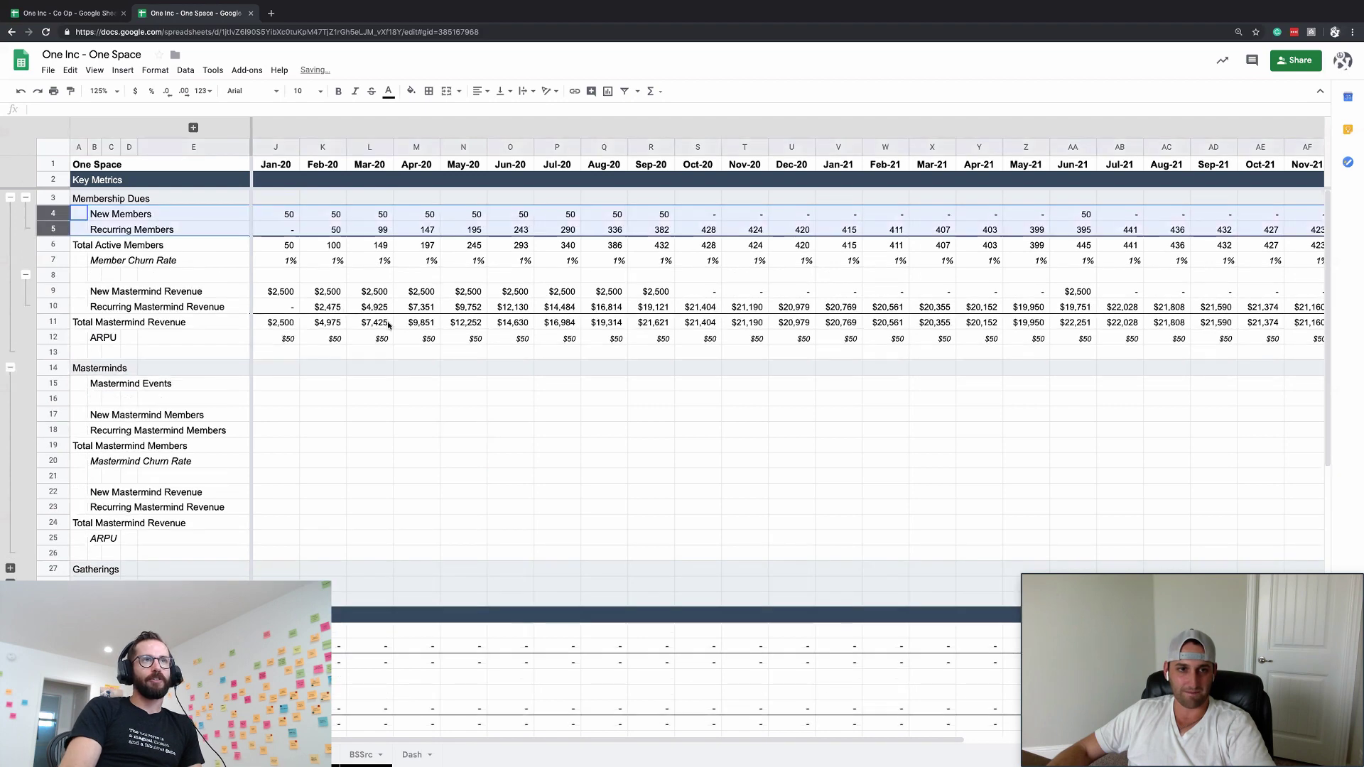
{"action": "left_click", "coordinate": [287, 260]}
{"action": "scroll", "coordinate": [326, 433], "scroll_direction": "down", "scroll_amount": 2}
{"action": "scroll", "coordinate": [327, 433], "scroll_direction": "up", "scroll_amount": 2}
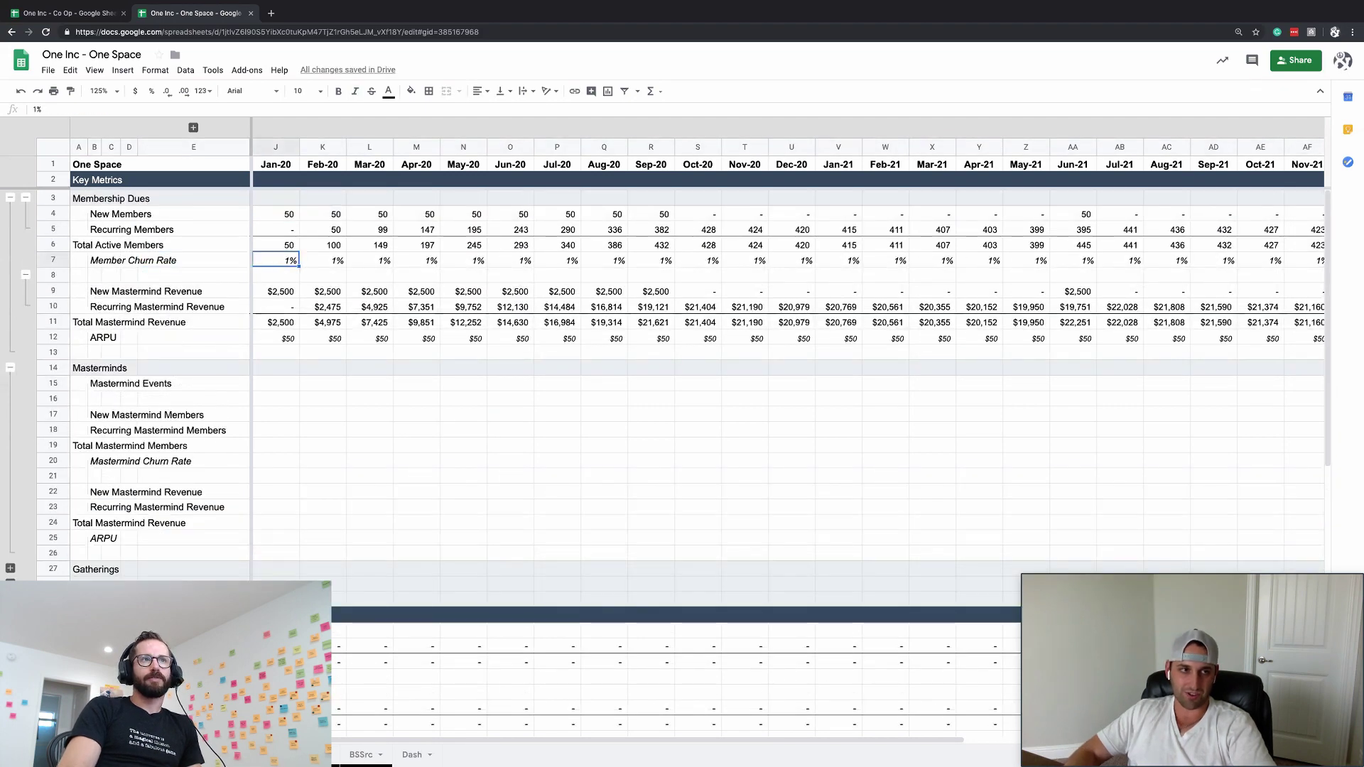
{"action": "type", "text": "0"}
{"action": "key", "text": "Return"}
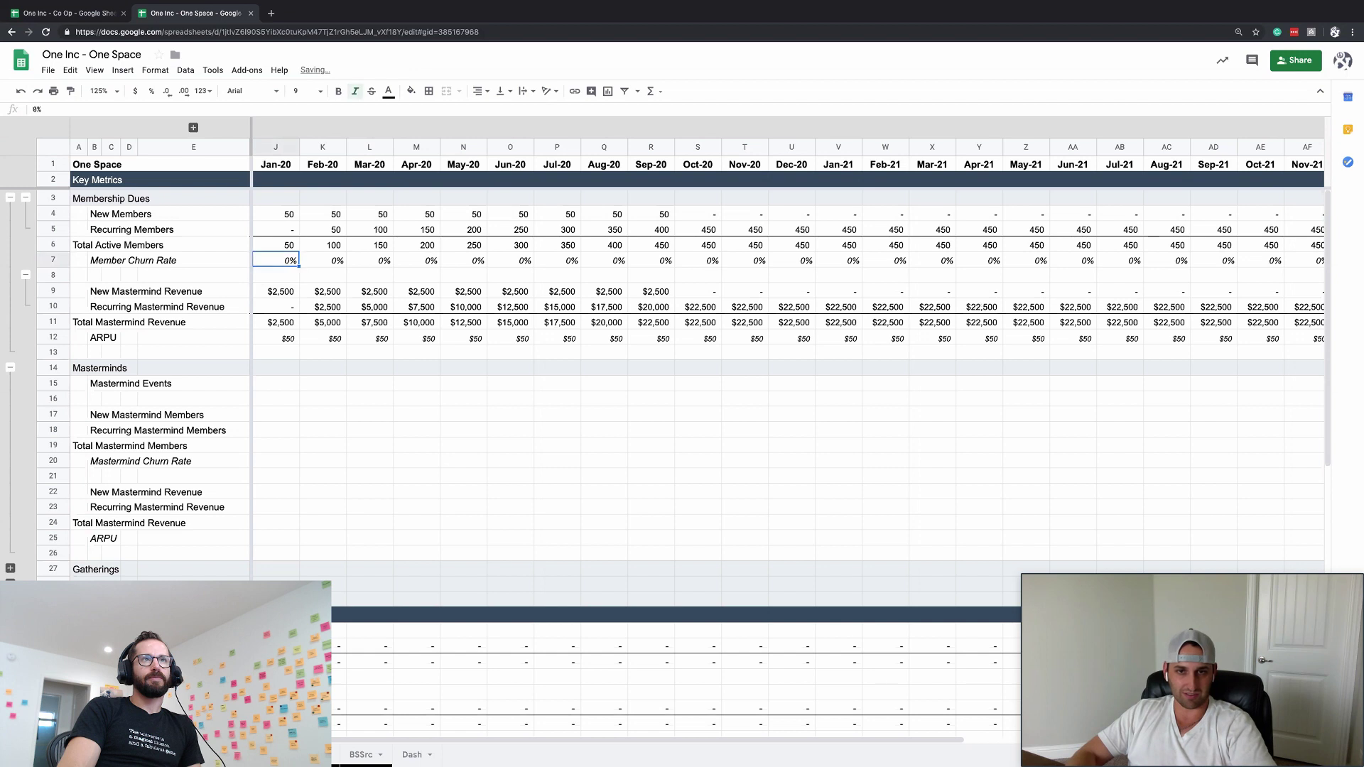
{"action": "left_click", "coordinate": [322, 245]}
{"action": "key", "text": "Up"}
{"action": "key", "text": "Up"}
{"action": "key", "text": "Left"}
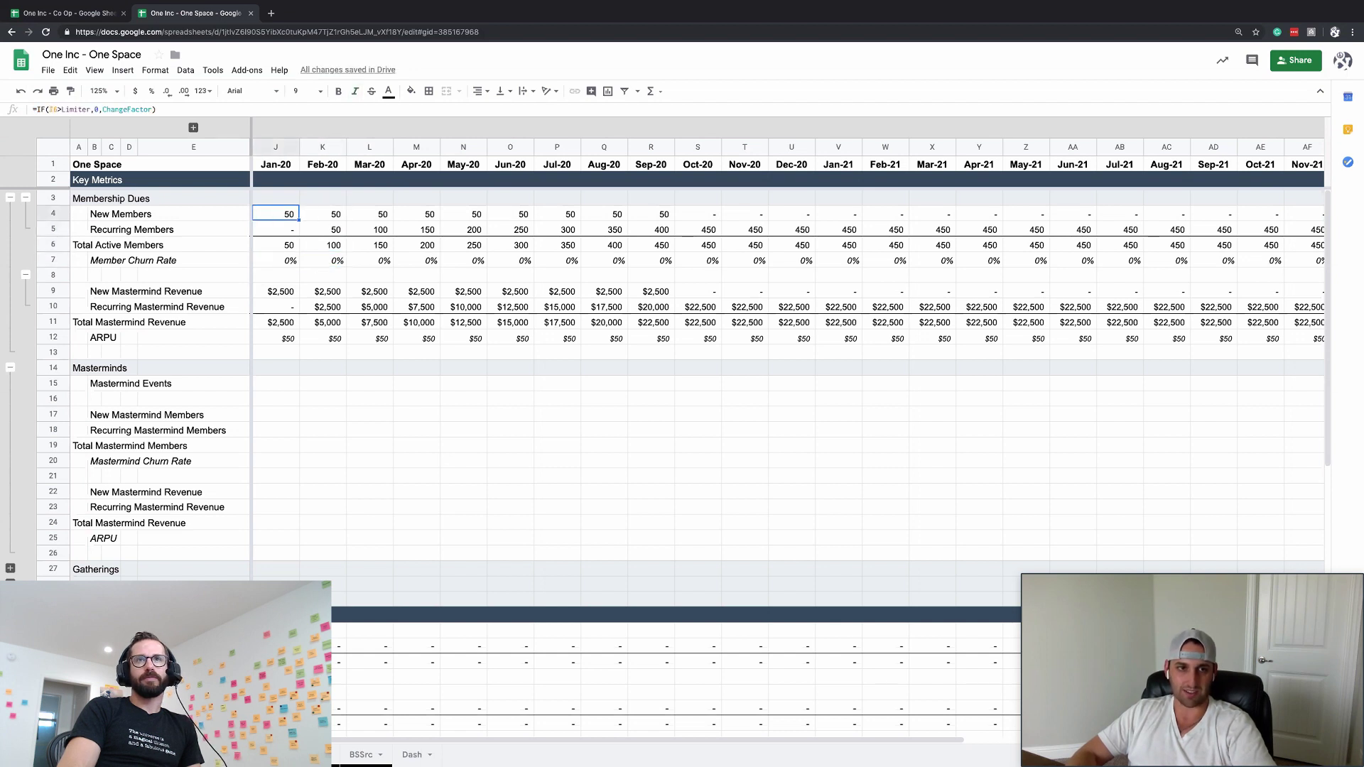
{"action": "key", "text": "ctrl+Right"}
{"action": "key", "text": "ctrl+Left"}
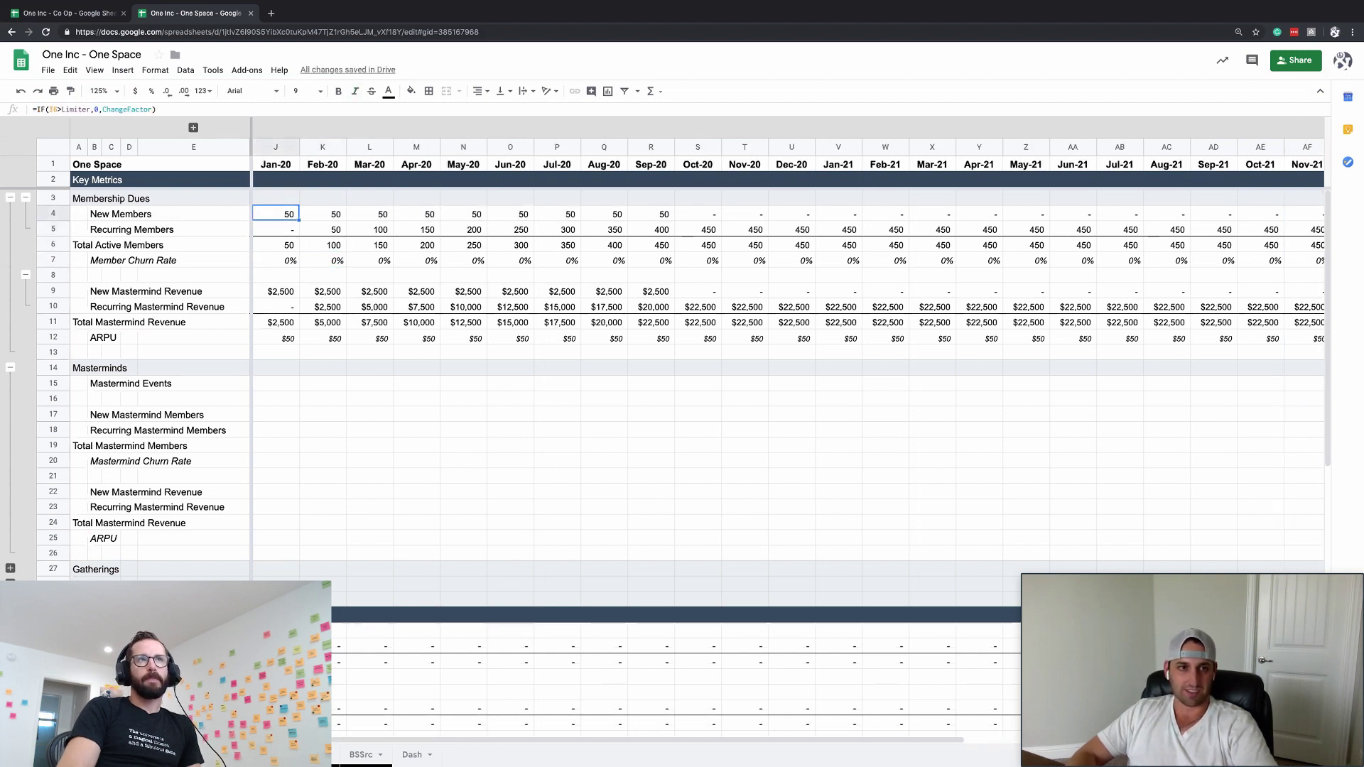
{"action": "key", "text": "Right"}
{"action": "key", "text": "Left"}
{"action": "key", "text": "ctrl+Right"}
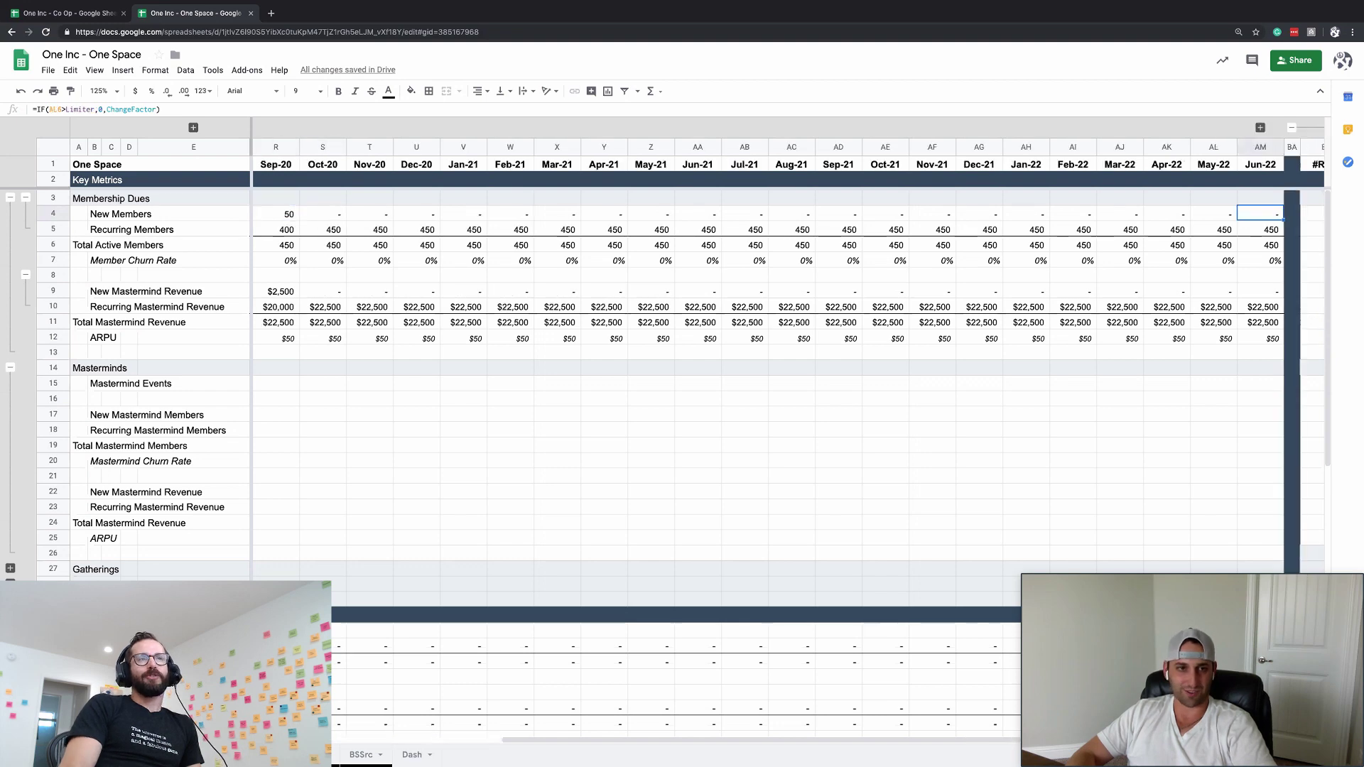
{"action": "key", "text": "Down"}
{"action": "key", "text": "Down"}
{"action": "key", "text": "Down"}
{"action": "key", "text": "ctrl+Left"}
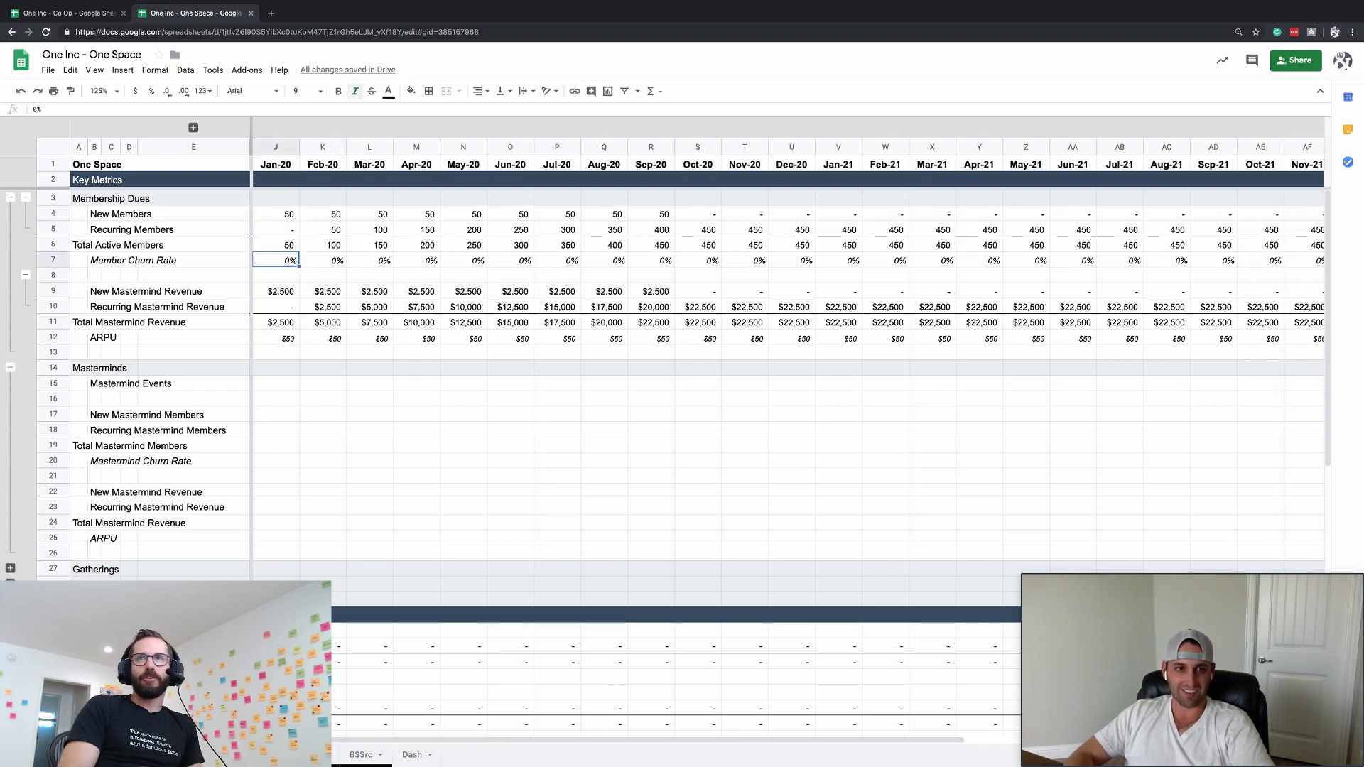
{"action": "type", "text": "1%"}
{"action": "key", "text": "Return"}
{"action": "key", "text": "Down"}
{"action": "key", "text": "Down"}
{"action": "key", "text": "Right"}
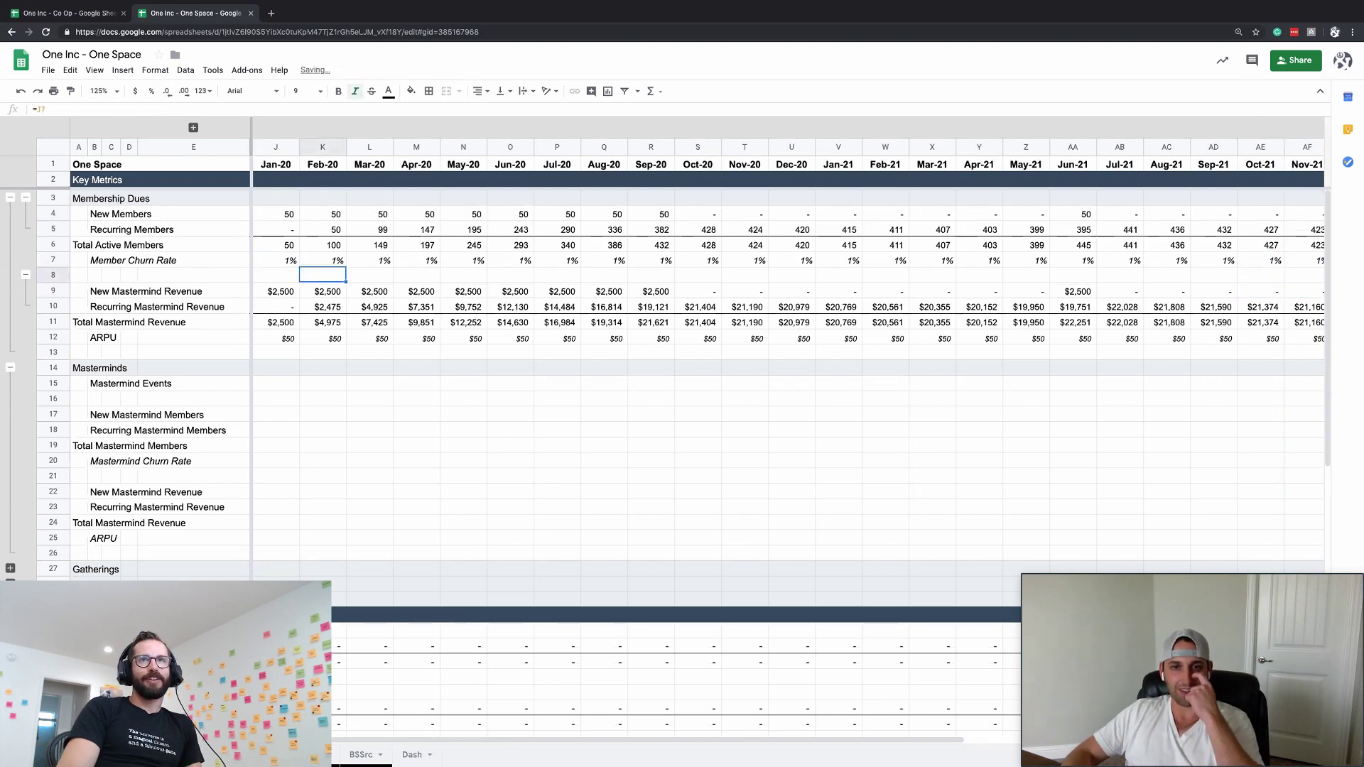
{"action": "key", "text": "Left"}
{"action": "key", "text": "Right"}
{"action": "key", "text": "Left"}
{"action": "key", "text": "Up"}
{"action": "key", "text": "Up"}
{"action": "key", "text": "Up"}
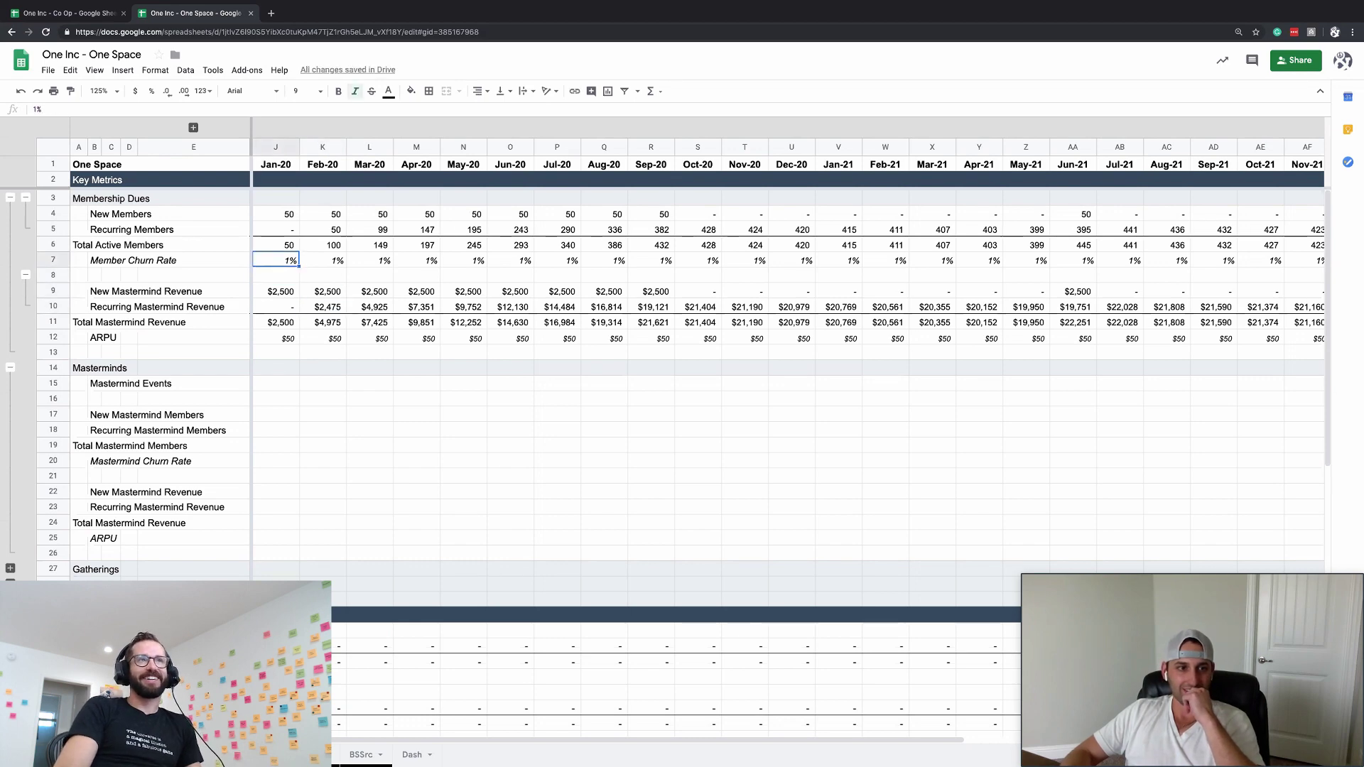
{"action": "left_click", "coordinate": [463, 538]}
{"action": "scroll", "coordinate": [464, 538], "scroll_direction": "down", "scroll_amount": 2}
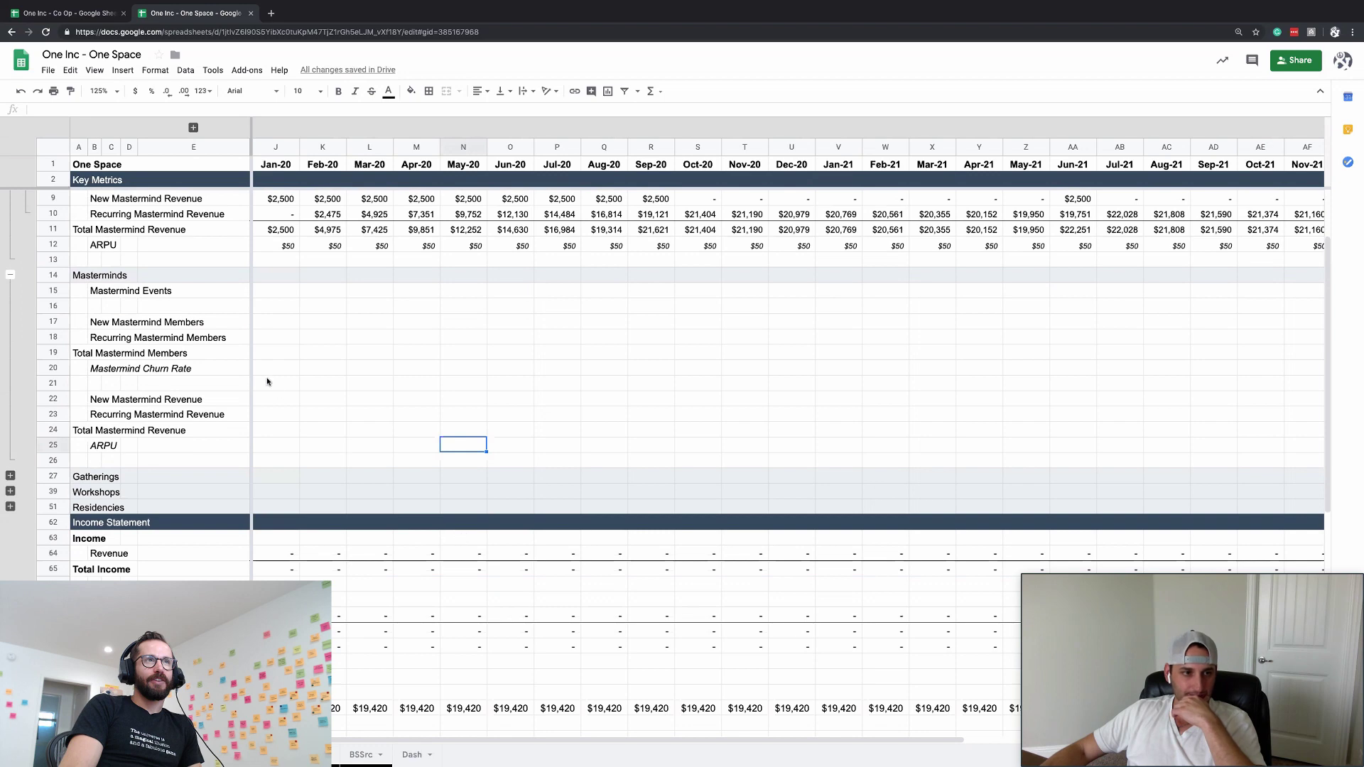
{"action": "scroll", "coordinate": [278, 527], "scroll_direction": "up", "scroll_amount": 2}
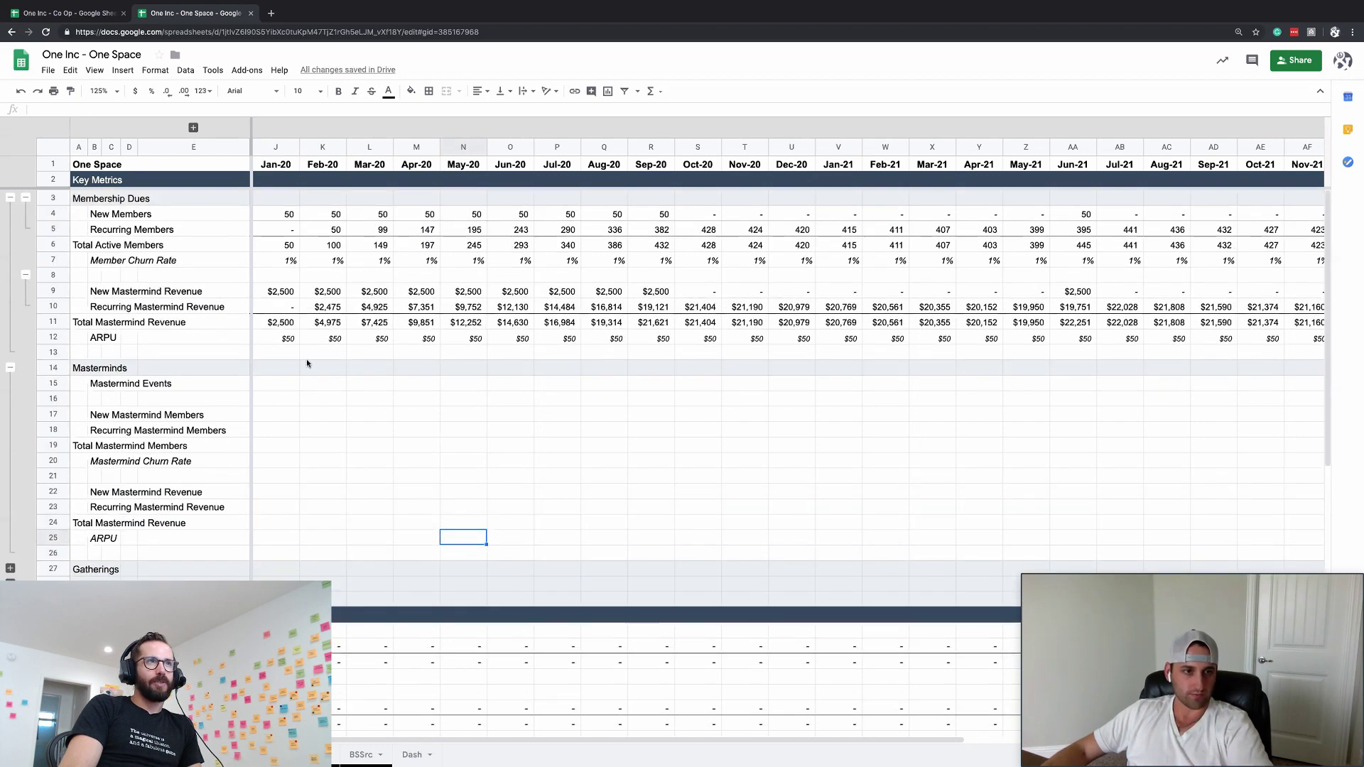
{"action": "left_click", "coordinate": [280, 324]}
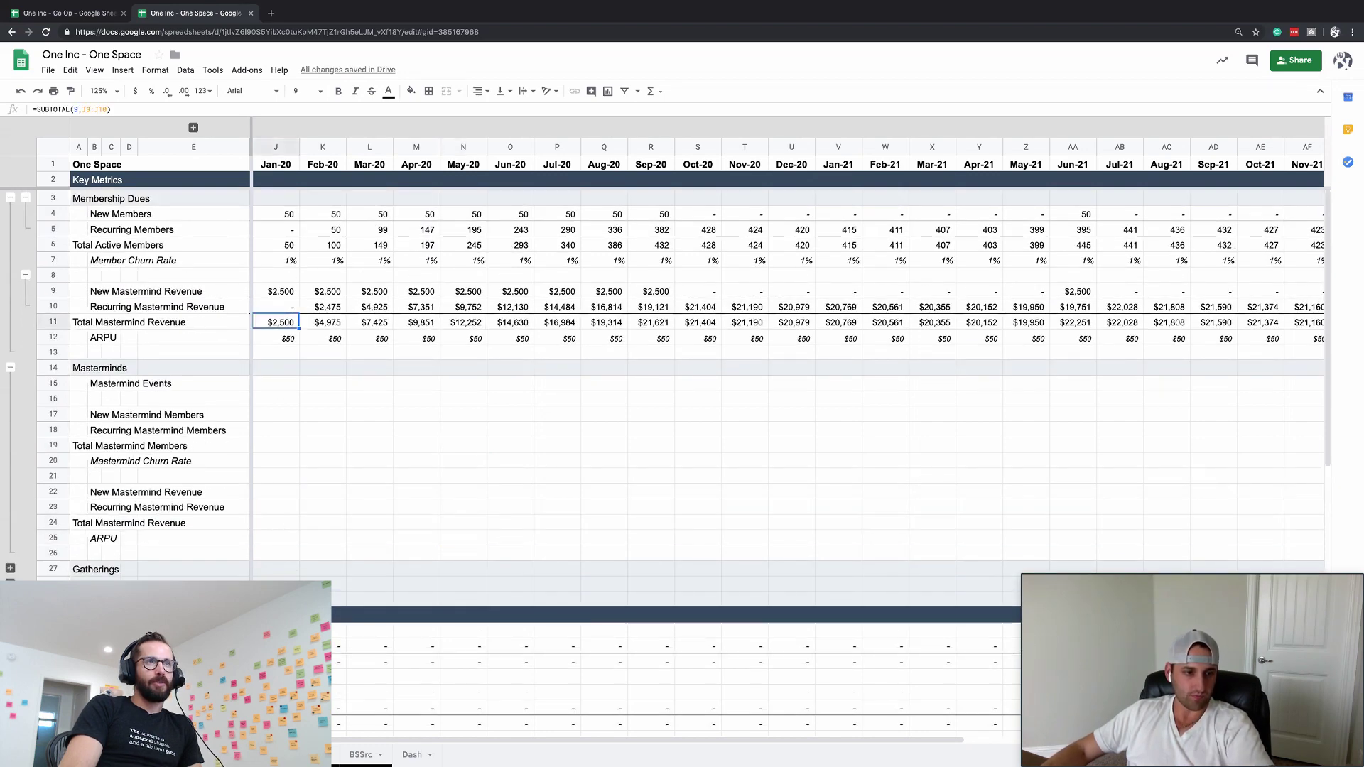
- Insert a new income statement row labelled Membership Revenue
{"action": "key", "text": "ctrl+alt+shift+equal"}
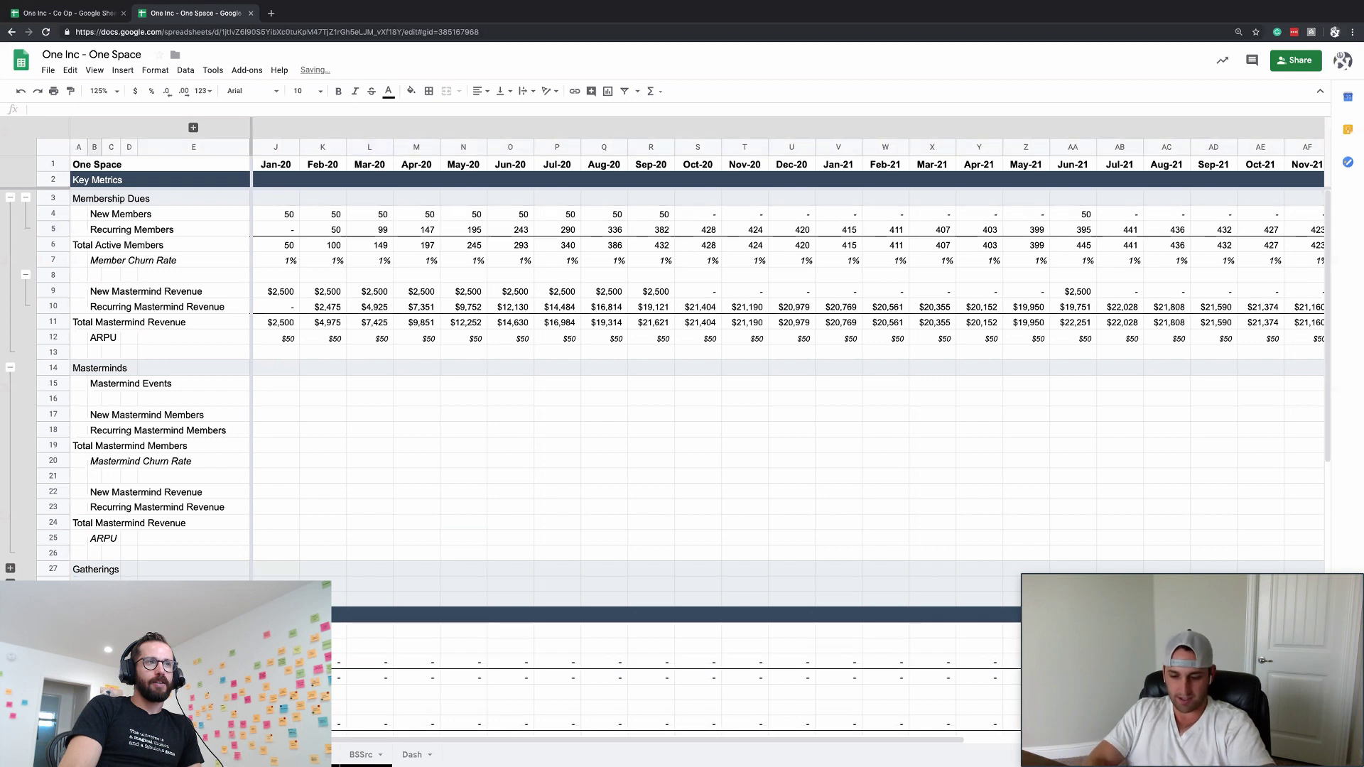
{"action": "key", "text": "BackSpace"}
{"action": "key", "text": "BackSpace"}
{"action": "key", "text": "BackSpace"}
{"action": "type", "text": "er"}
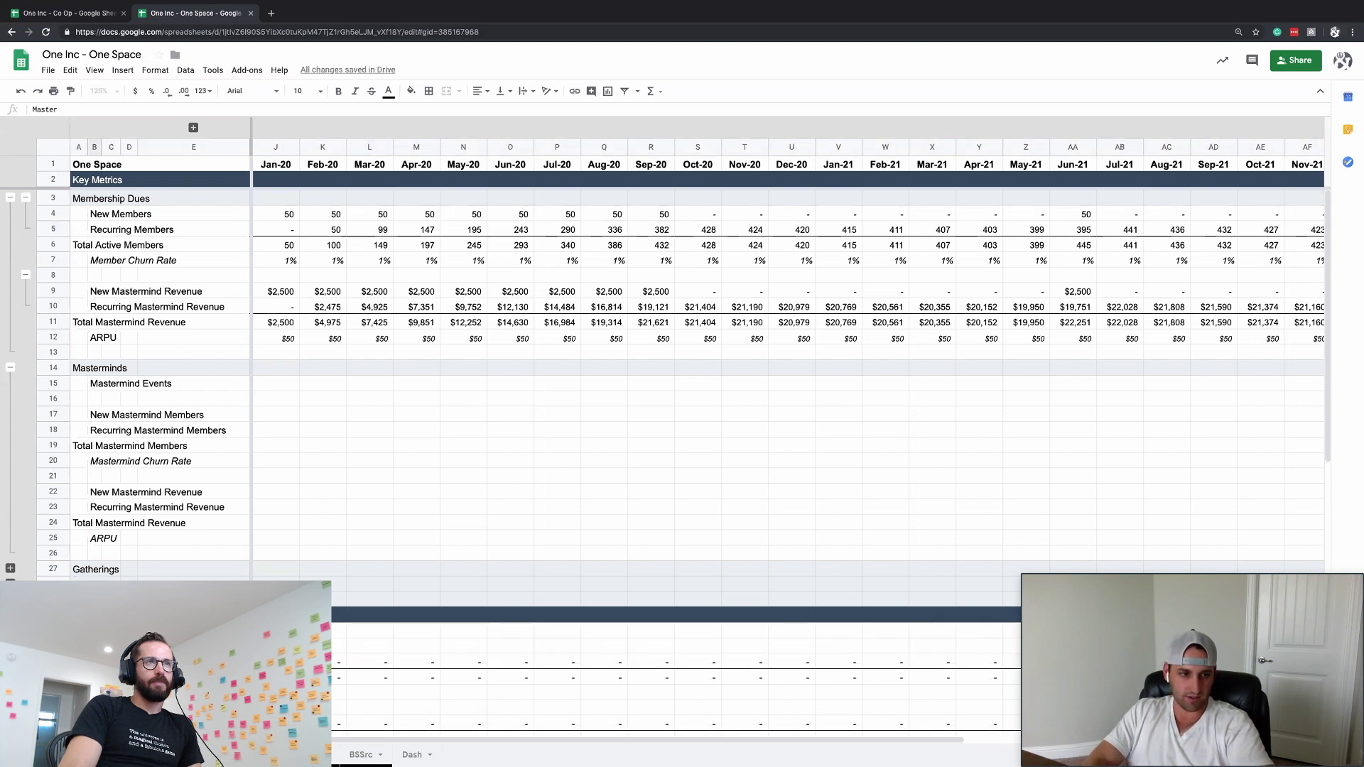
{"action": "key", "text": "BackSpace"}
{"action": "key", "text": "BackSpace"}
{"action": "key", "text": "BackSpace"}
{"action": "key", "text": "BackSpace"}
{"action": "key", "text": "BackSpace"}
{"action": "key", "text": "BackSpace"}
{"action": "key", "text": "BackSpace"}
{"action": "key", "text": "BackSpace"}
{"action": "key", "text": "BackSpace"}
{"action": "type", "text": "e"}
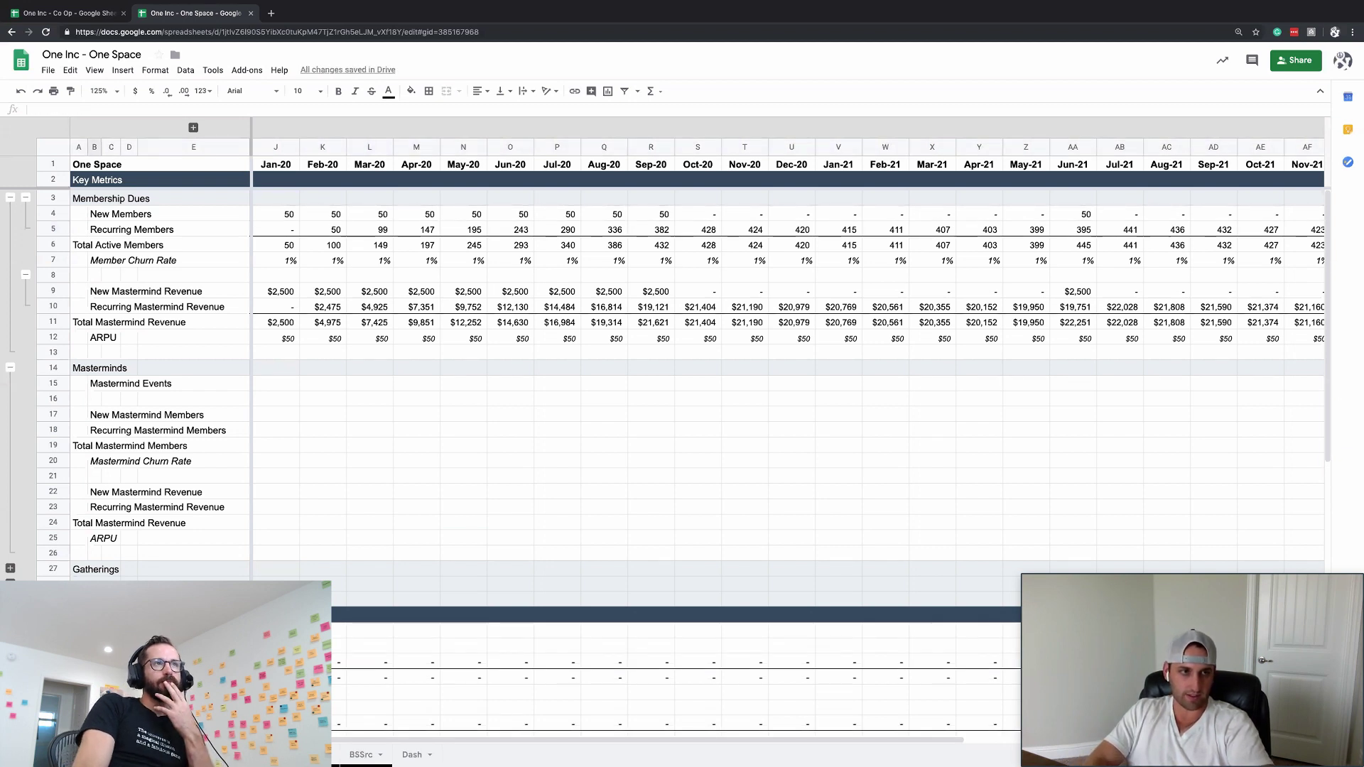
{"action": "type", "text": "mbe"}
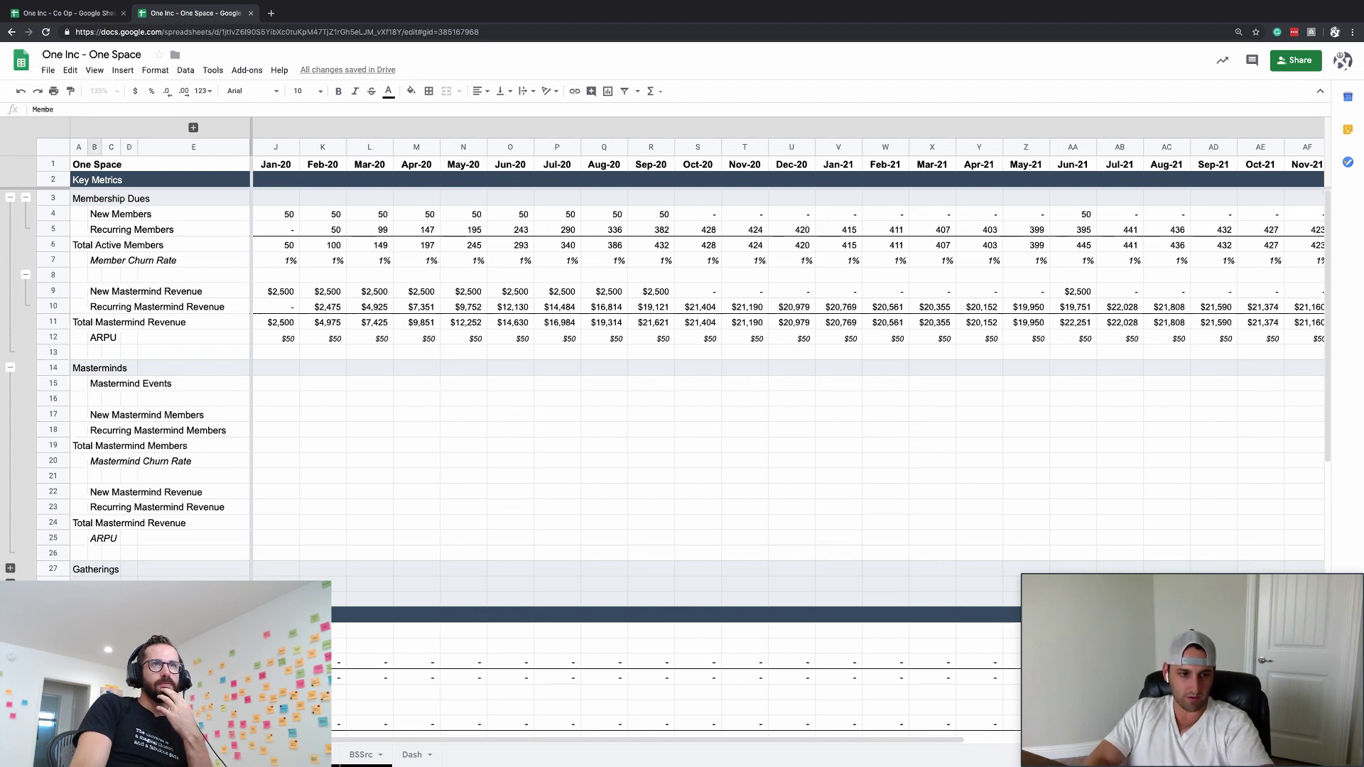
{"action": "type", "text": "rship Reveue"}
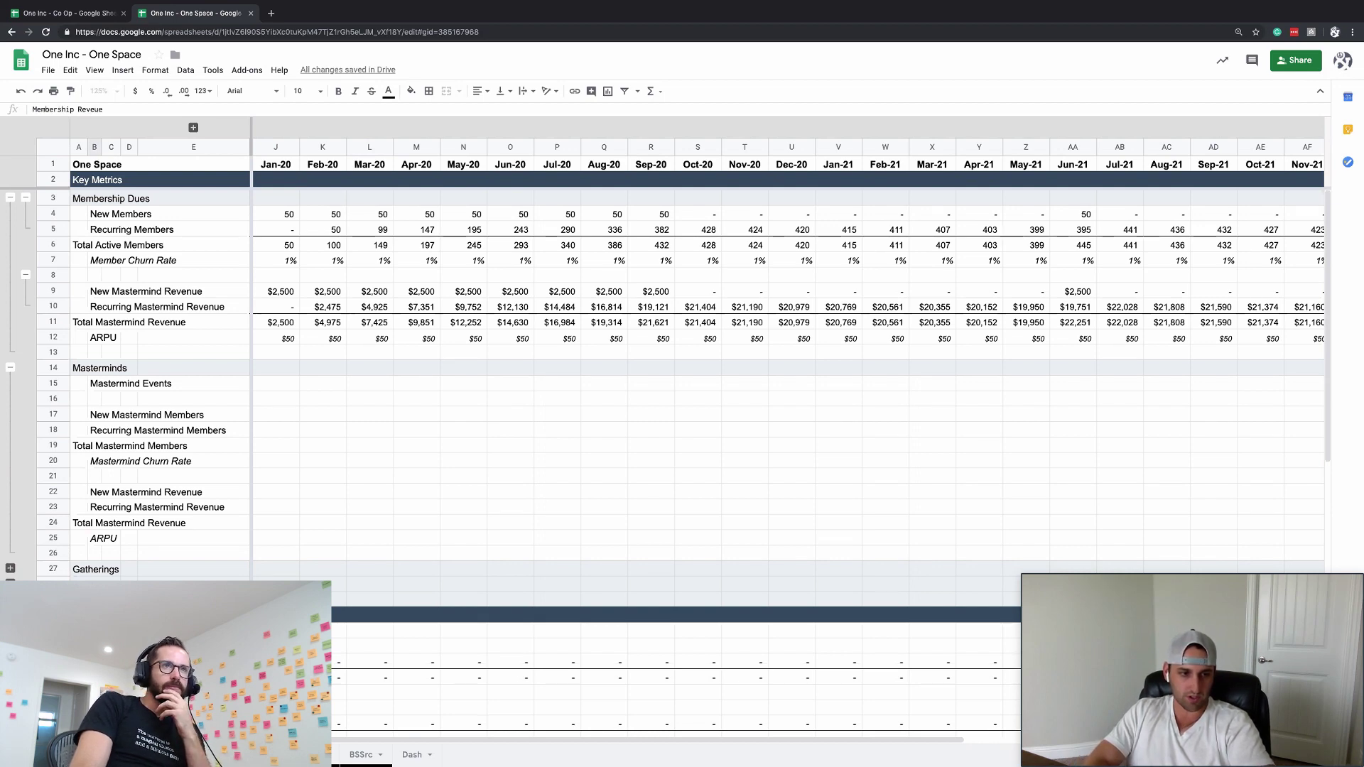
{"action": "key", "text": "BackSpace"}
{"action": "key", "text": "BackSpace"}
{"action": "type", "text": "ne"}
{"action": "key", "text": "Return"}
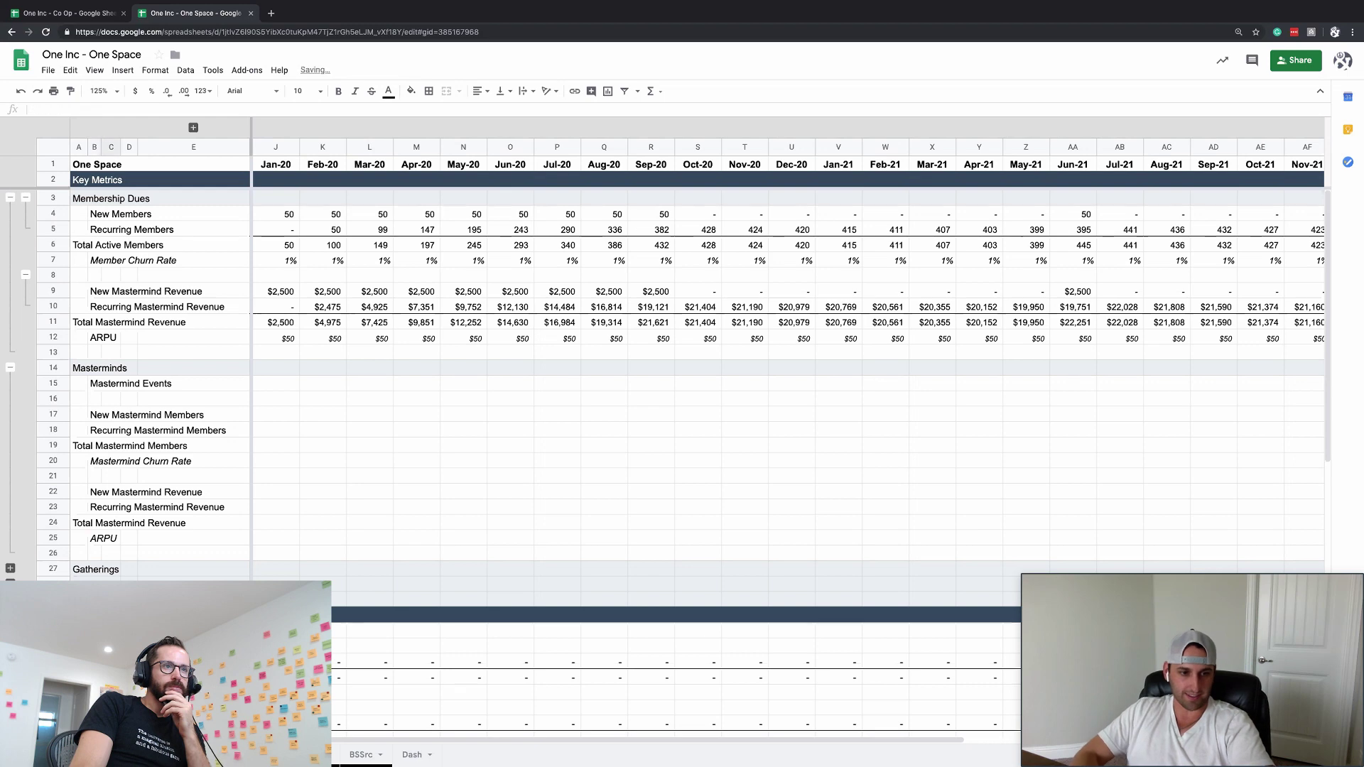
- Link the Jan-20 Membership Revenue cell to Total Mastermind Revenue
{"action": "type", "text": "="}
{"action": "left_click", "coordinate": [276, 322]}
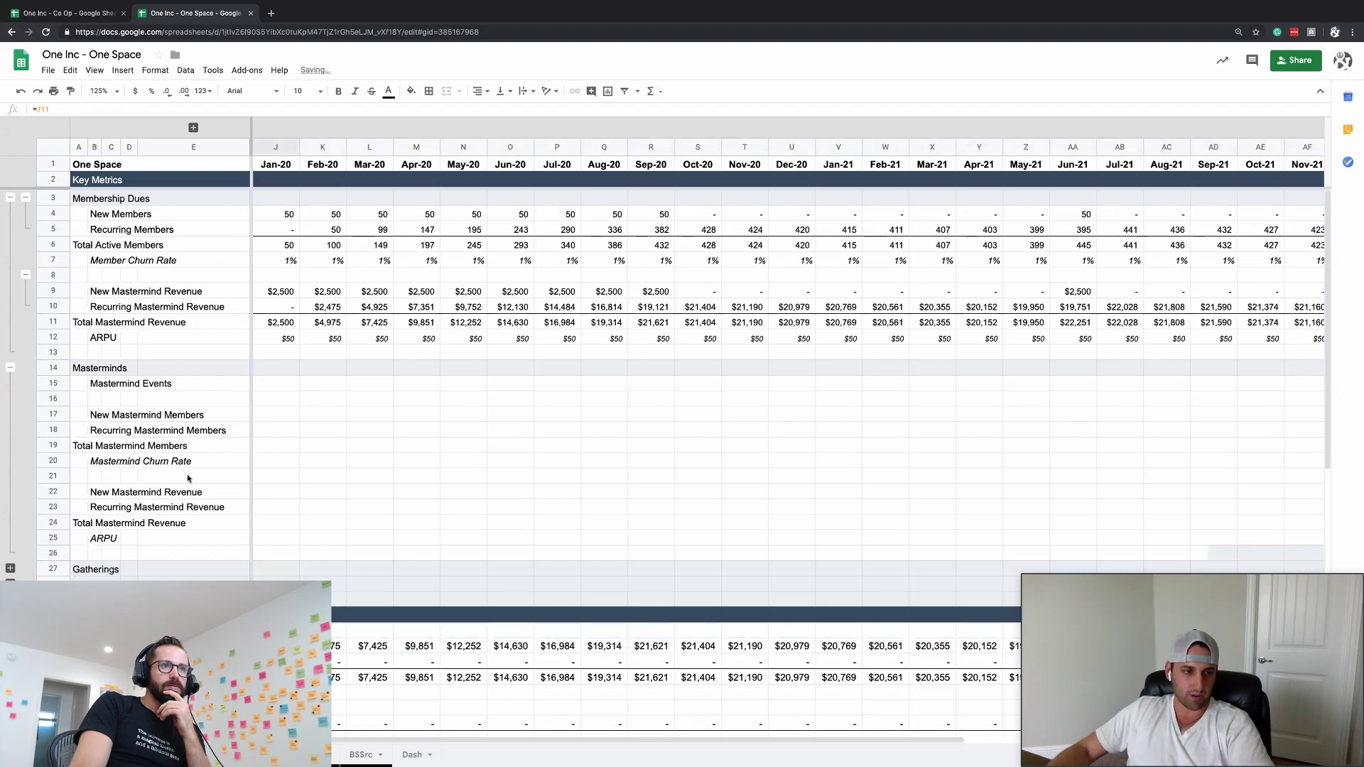
{"action": "scroll", "coordinate": [321, 417], "scroll_direction": "down", "scroll_amount": 14}
{"action": "scroll", "coordinate": [321, 417], "scroll_direction": "up", "scroll_amount": 3}
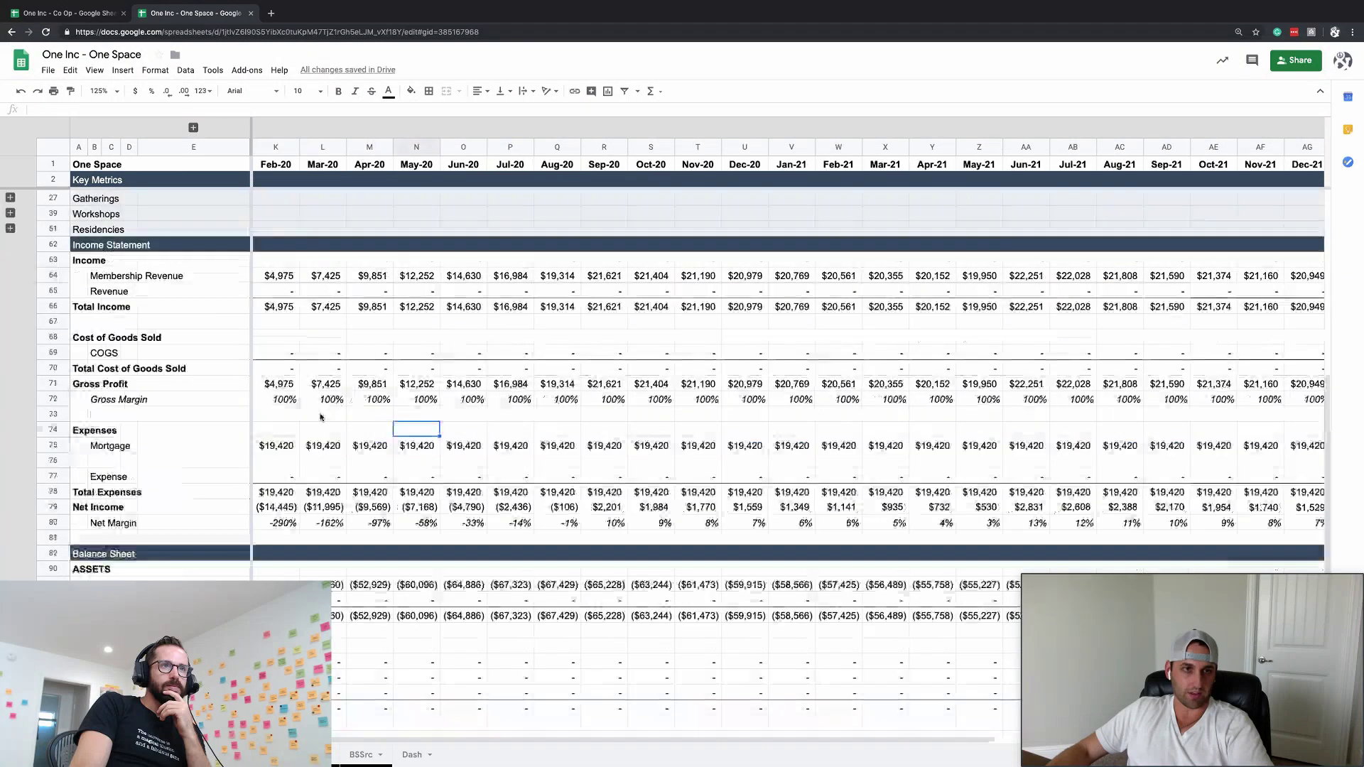
- Review the Membership Revenue, Mortgage and Sep-20 Net Income rows and the Jan-20 date
{"action": "left_click", "coordinate": [60, 276]}
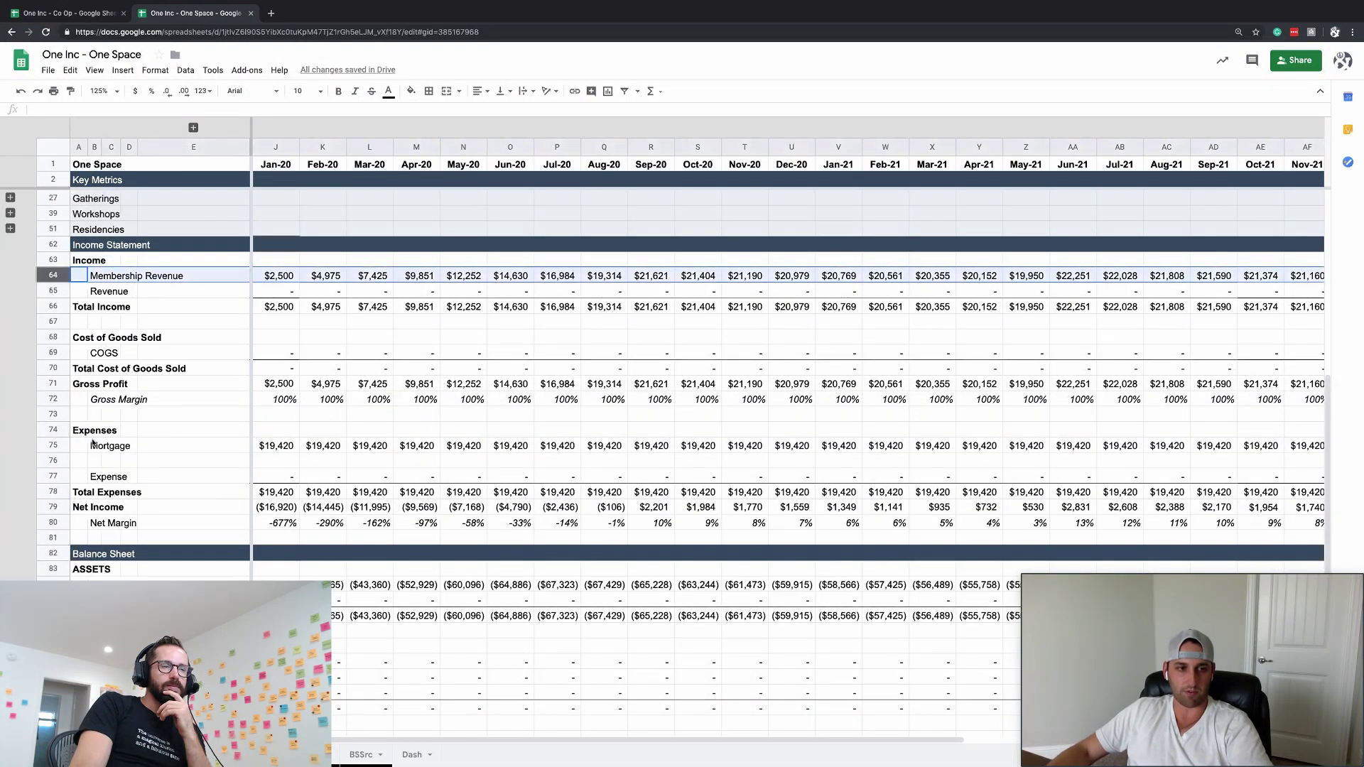
{"action": "left_click", "coordinate": [56, 449]}
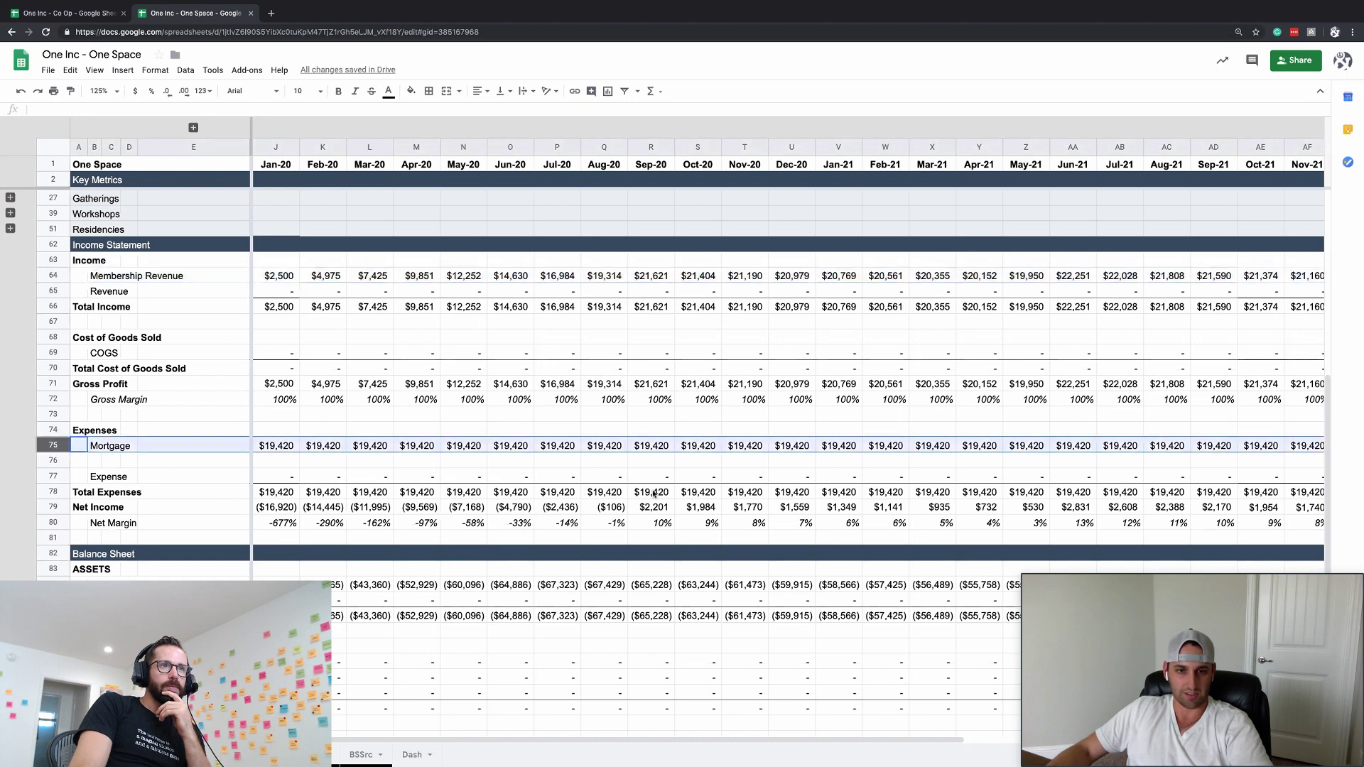
{"action": "left_click", "coordinate": [636, 507]}
{"action": "scroll", "coordinate": [660, 315], "scroll_direction": "up", "scroll_amount": 5}
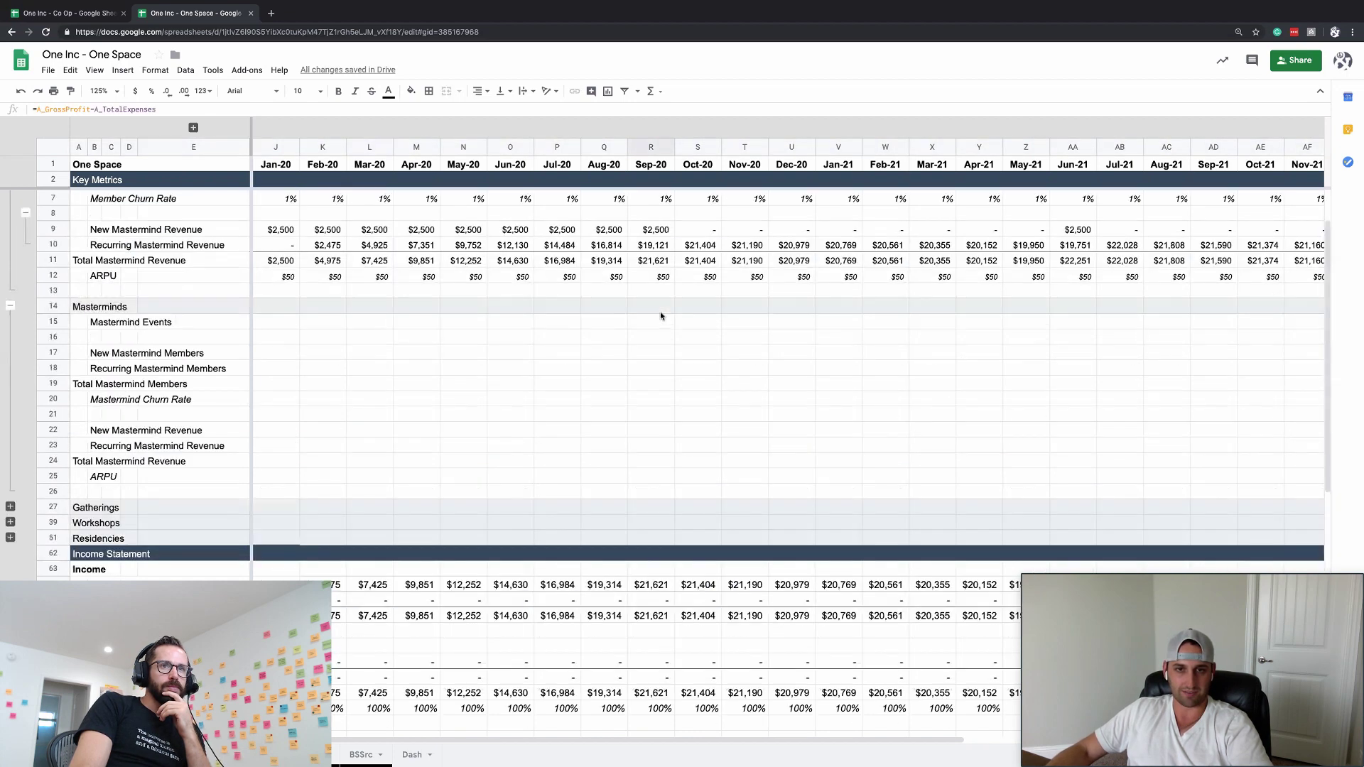
{"action": "scroll", "coordinate": [660, 316], "scroll_direction": "down", "scroll_amount": 10}
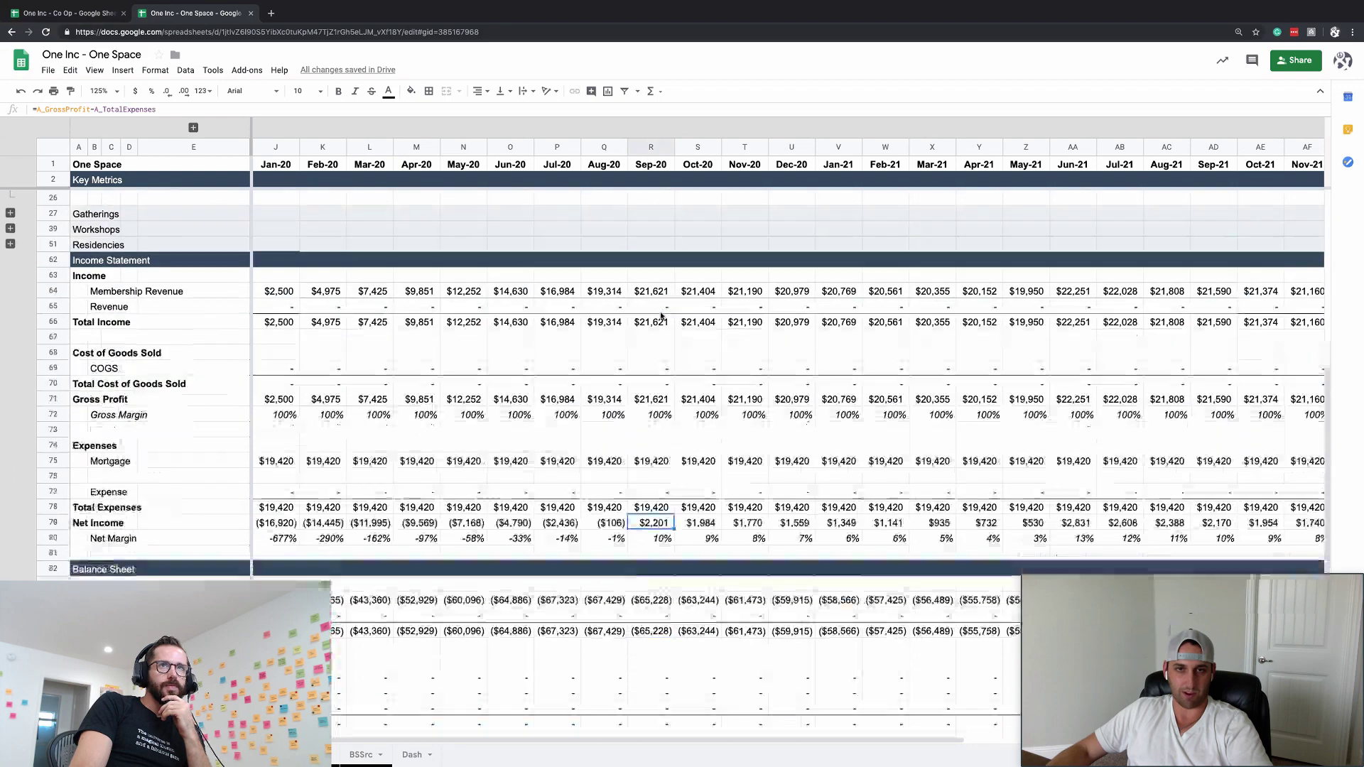
{"action": "scroll", "coordinate": [302, 164], "scroll_direction": "up", "scroll_amount": 3}
{"action": "scroll", "coordinate": [301, 164], "scroll_direction": "up", "scroll_amount": 5}
{"action": "left_click", "coordinate": [286, 169]}
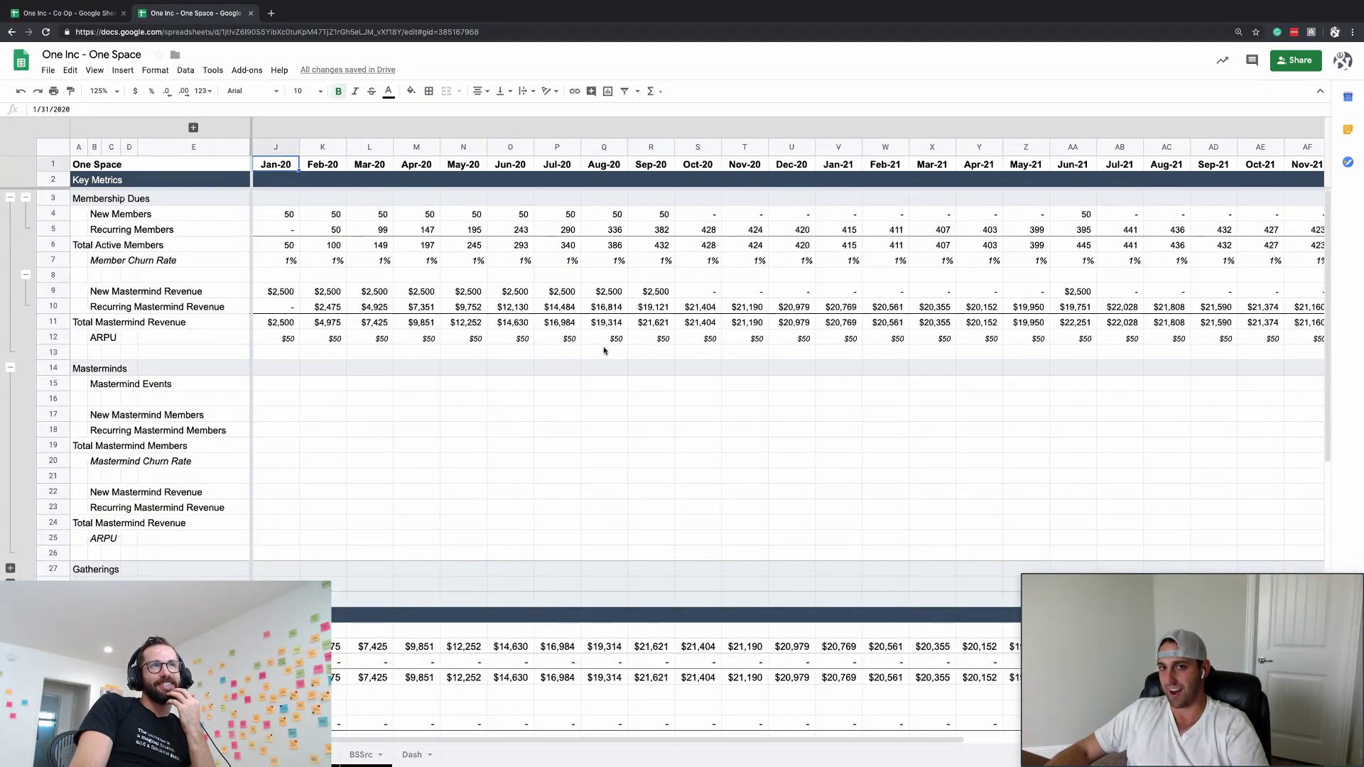
- Inspect the Total Bank Accounts and Aug-20 bank balance formulas on the balance sheet
{"action": "scroll", "coordinate": [604, 350], "scroll_direction": "down", "scroll_amount": 5}
{"action": "scroll", "coordinate": [603, 348], "scroll_direction": "down", "scroll_amount": 5}
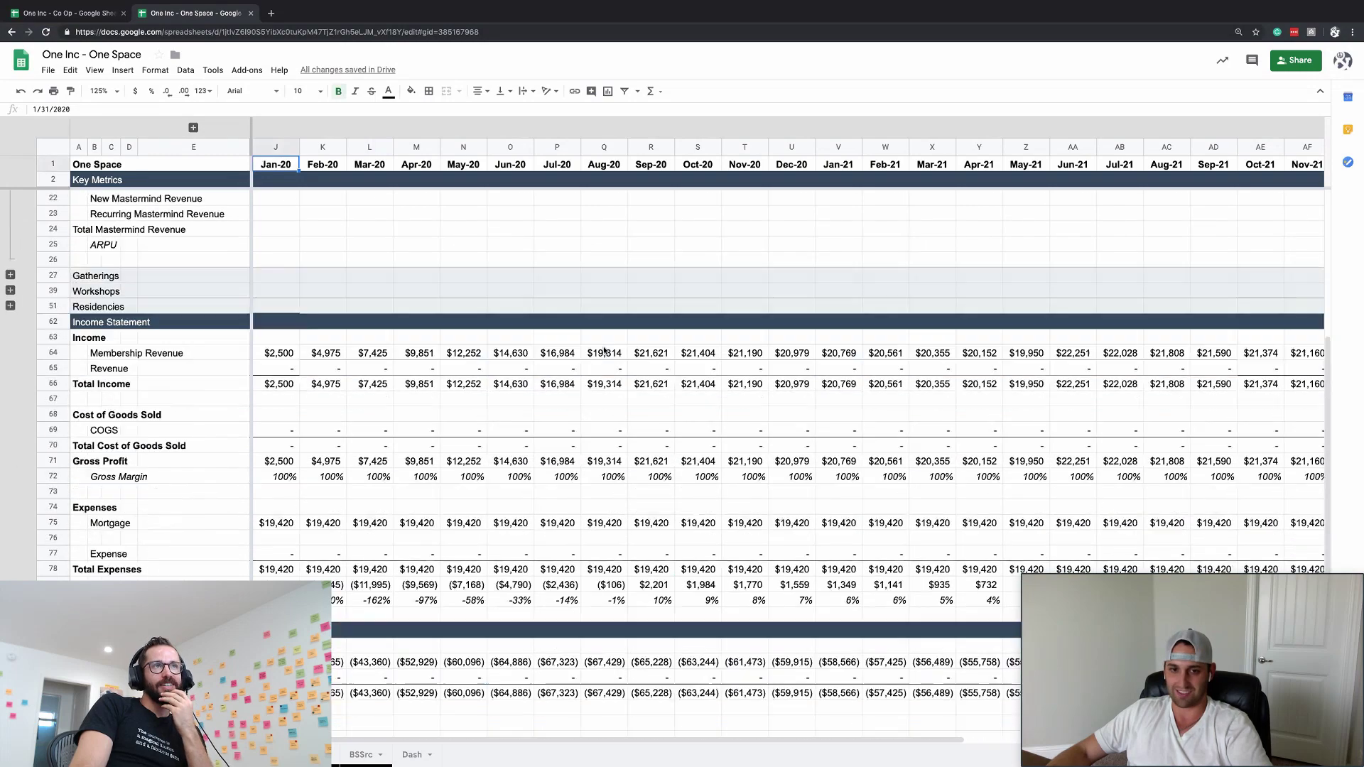
{"action": "scroll", "coordinate": [605, 350], "scroll_direction": "down", "scroll_amount": 3}
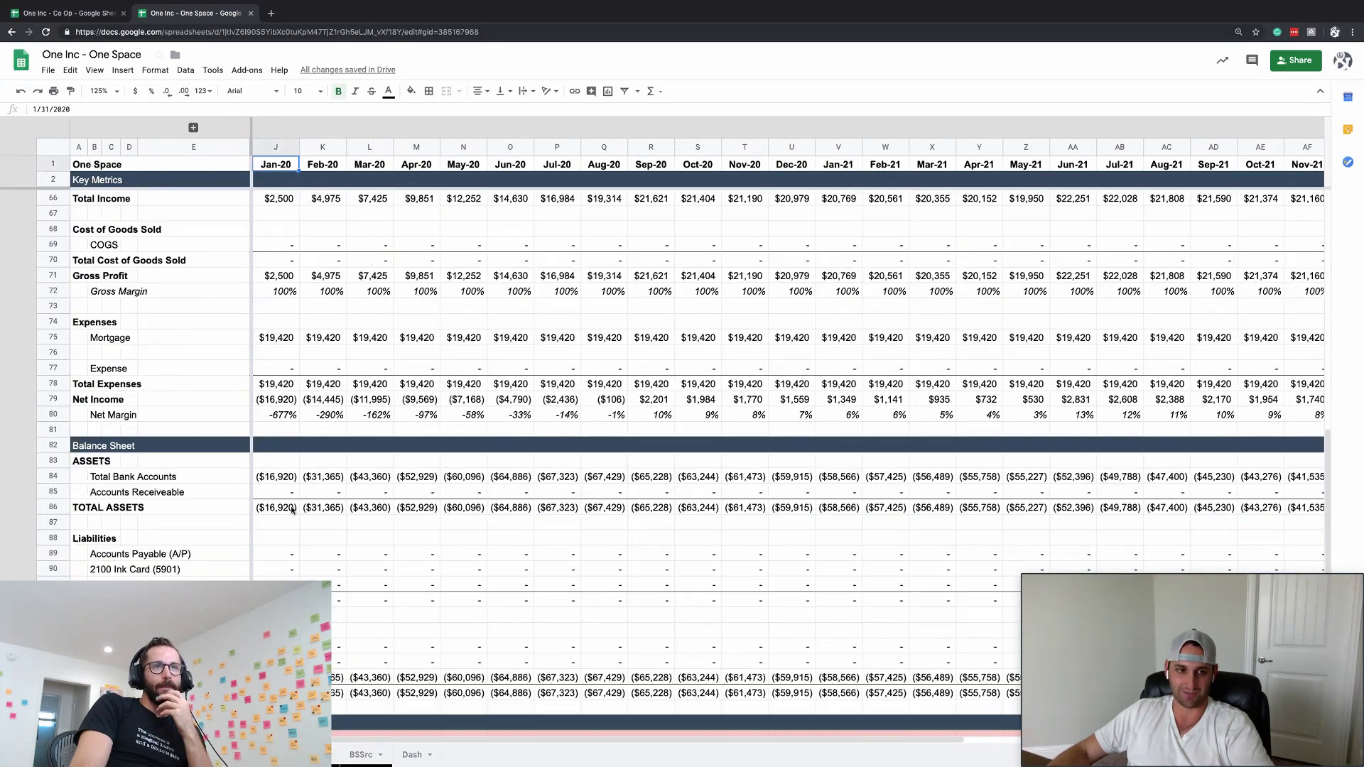
{"action": "scroll", "coordinate": [613, 600], "scroll_direction": "up", "scroll_amount": 5}
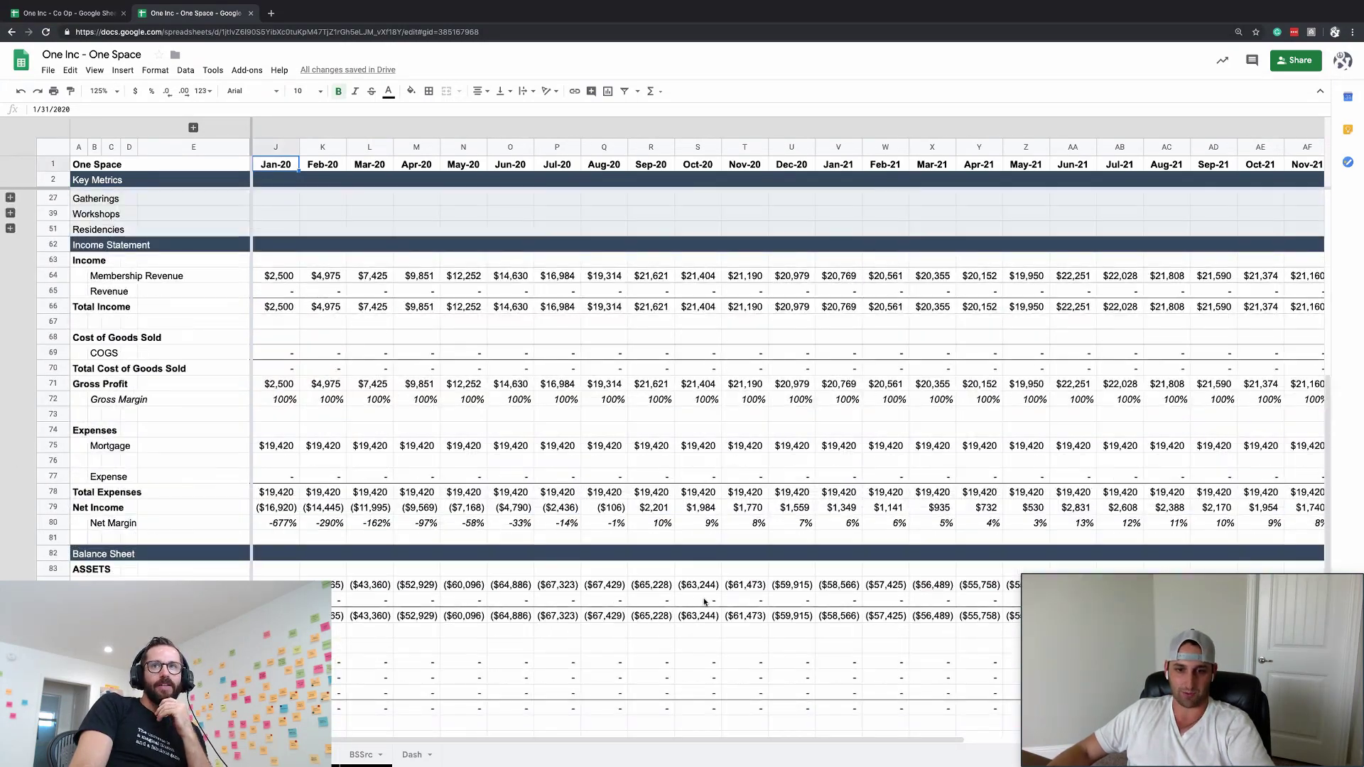
{"action": "left_click", "coordinate": [690, 588]}
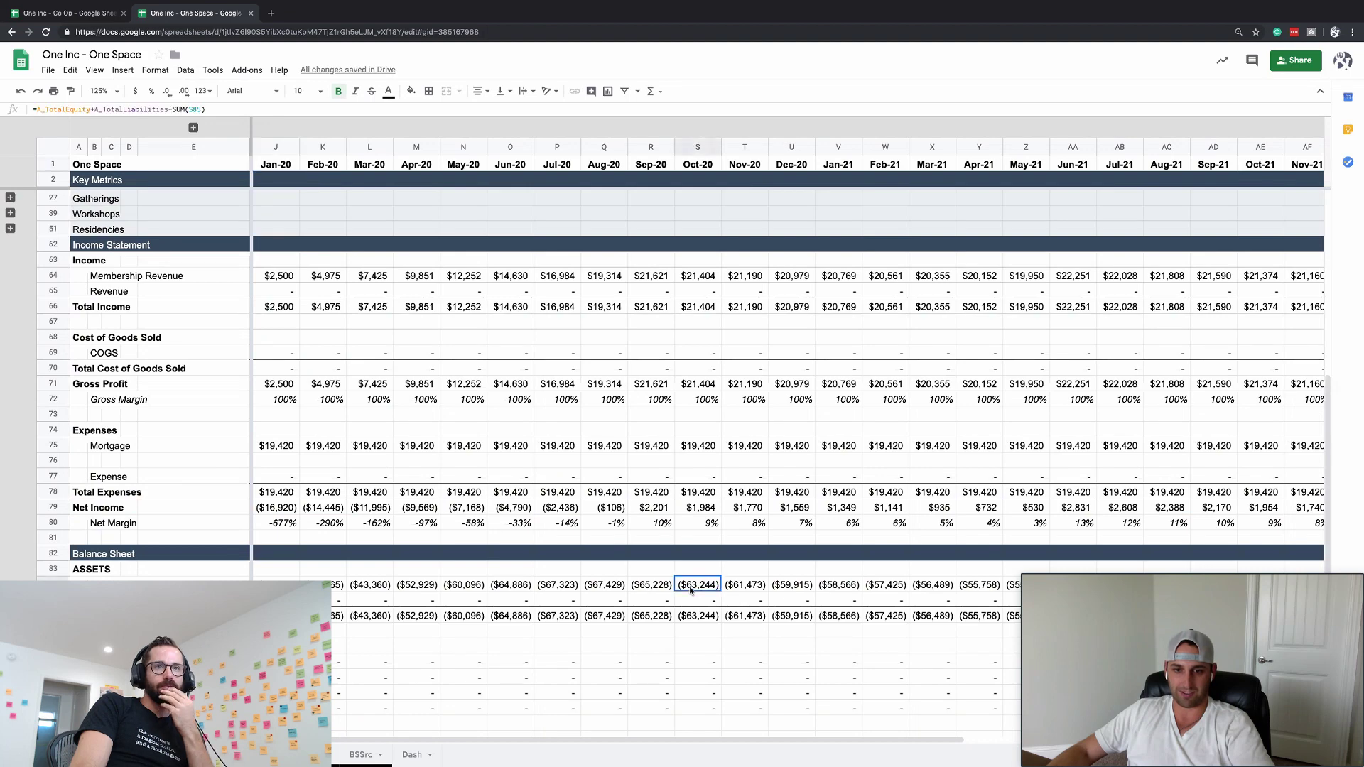
{"action": "left_click", "coordinate": [650, 588]}
{"action": "left_click", "coordinate": [599, 589]}
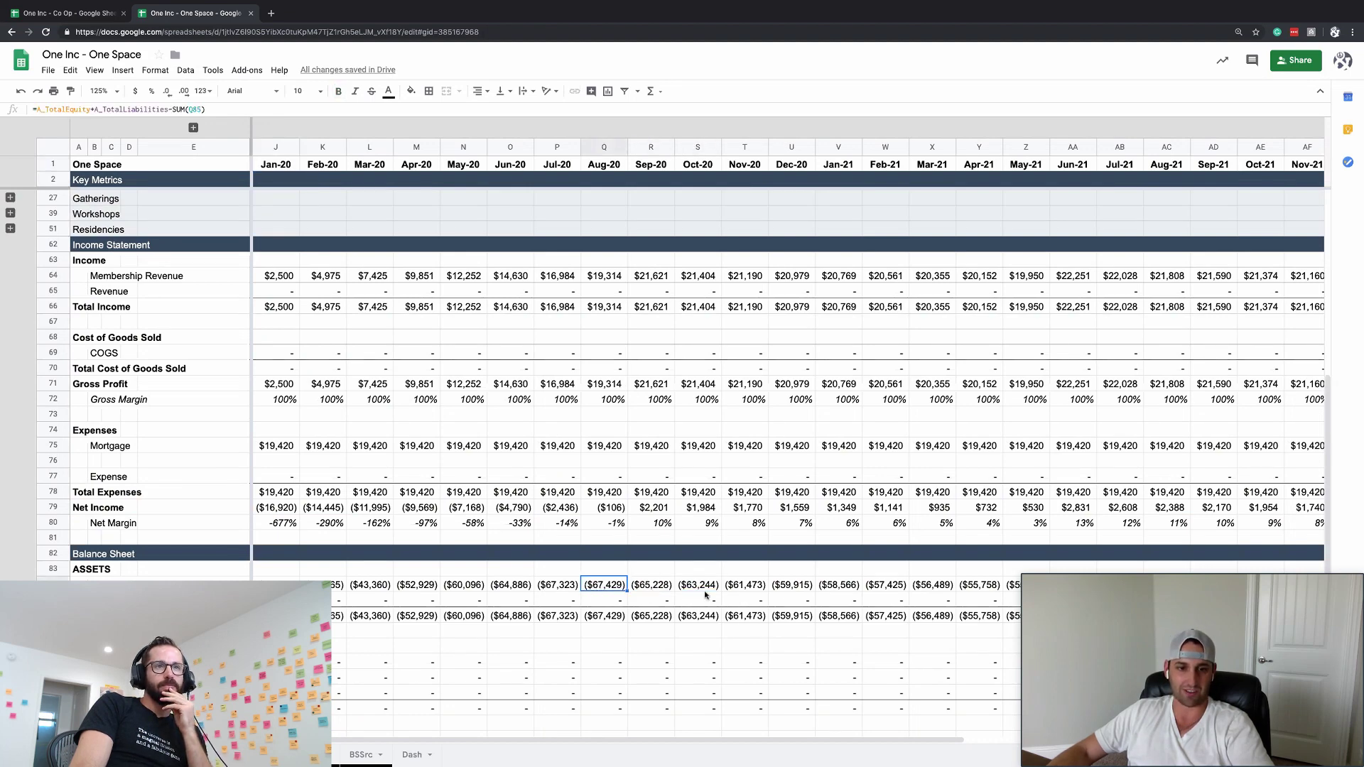
{"action": "scroll", "coordinate": [704, 596], "scroll_direction": "down", "scroll_amount": 2}
{"action": "scroll", "coordinate": [705, 595], "scroll_direction": "up", "scroll_amount": 4}
{"action": "scroll", "coordinate": [666, 579], "scroll_direction": "right", "scroll_amount": 1}
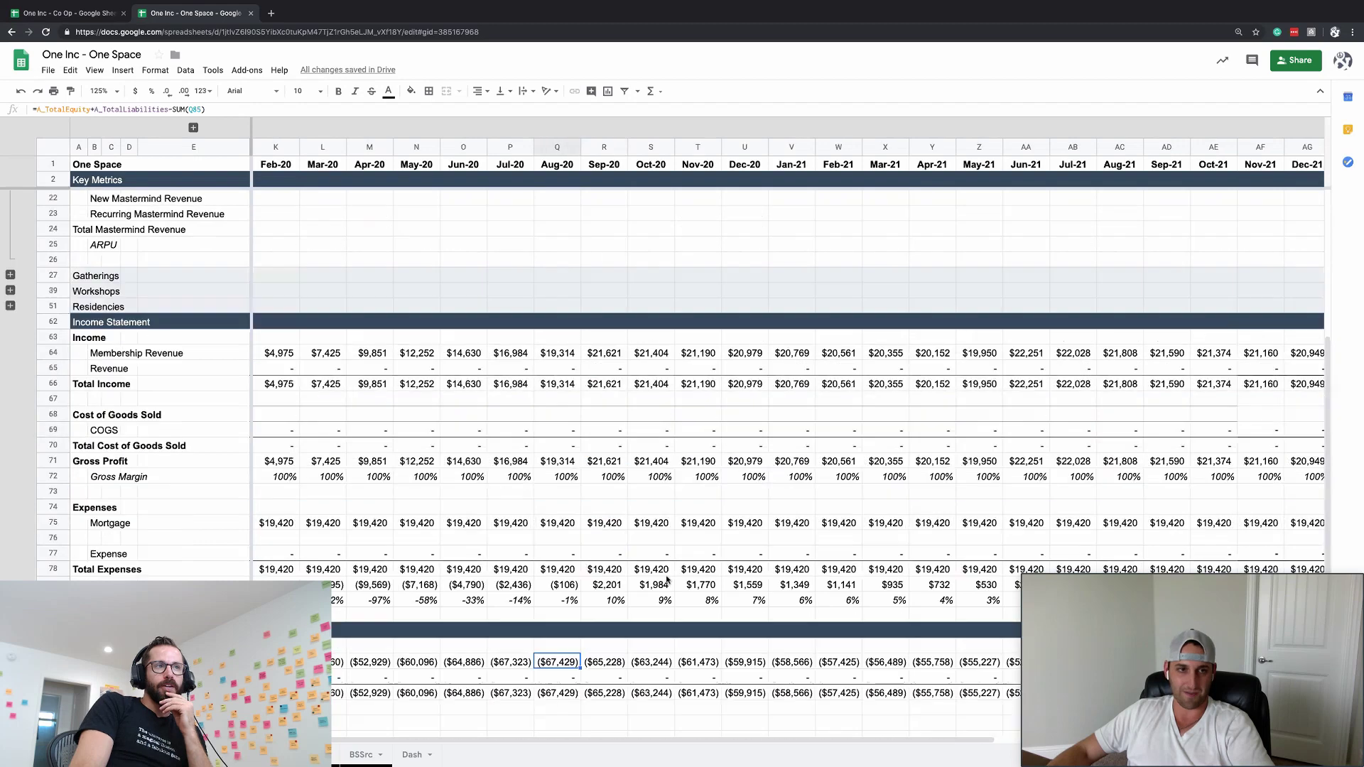
{"action": "scroll", "coordinate": [666, 579], "scroll_direction": "up", "scroll_amount": 6}
{"action": "left_click", "coordinate": [308, 471]}
{"action": "left_click", "coordinate": [128, 397]}
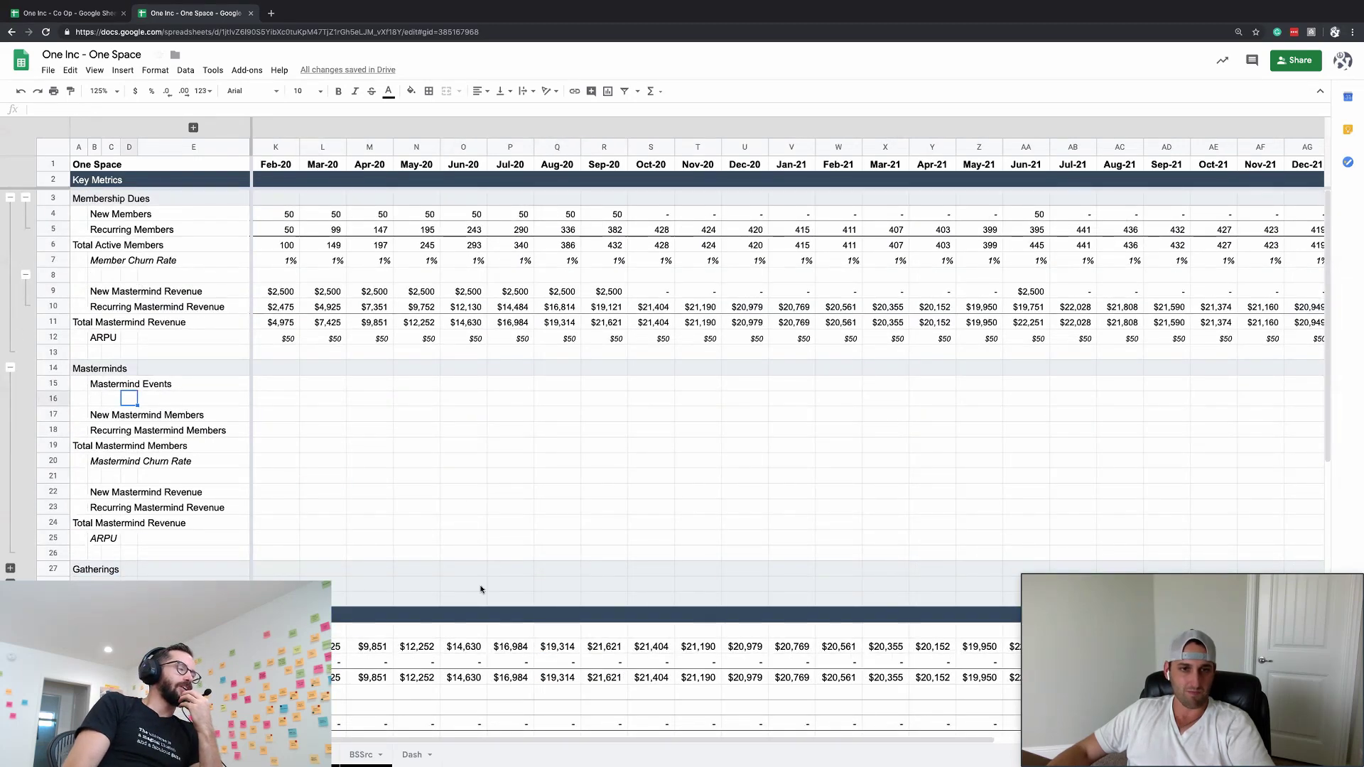
- Collapse the Members, Mastermind Revenue and whole Membership Dues groups
{"action": "left_click", "coordinate": [26, 198]}
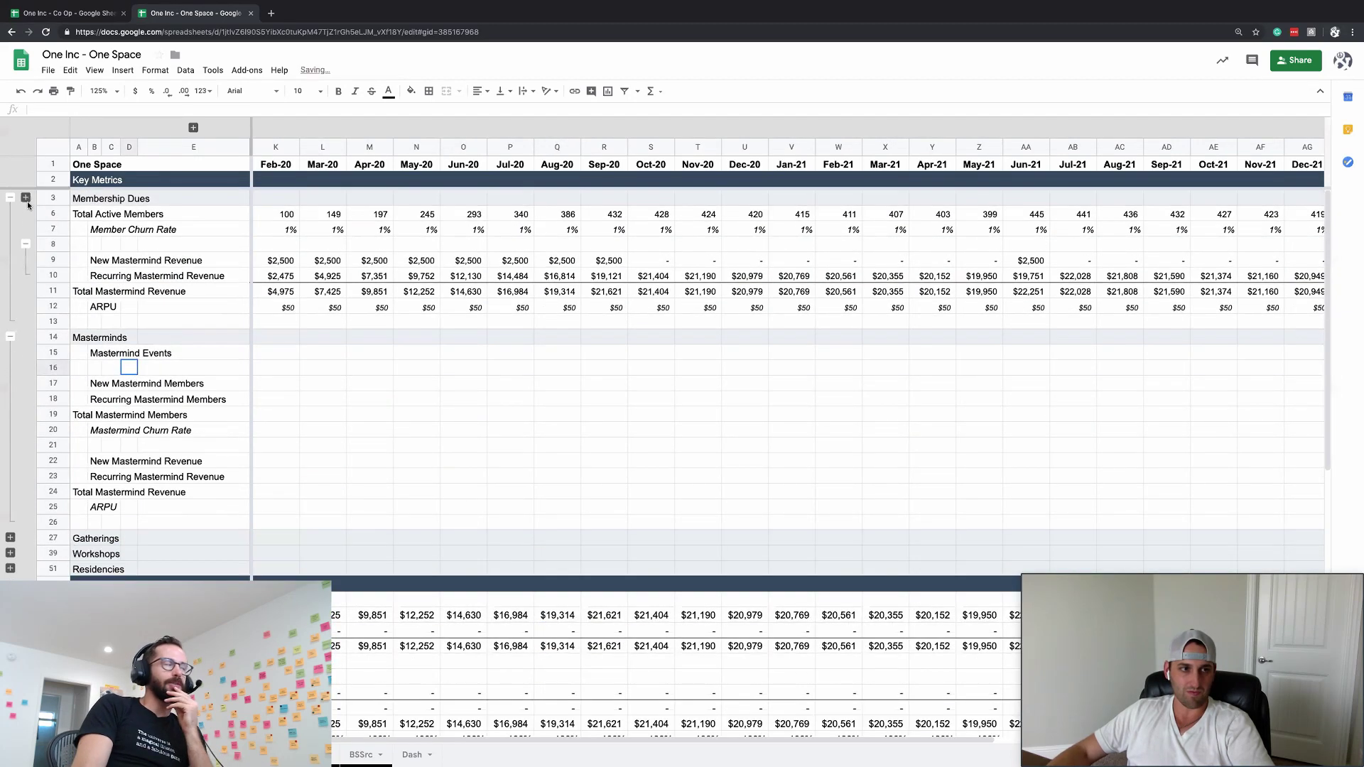
{"action": "left_click", "coordinate": [25, 245]}
{"action": "left_click", "coordinate": [10, 198]}
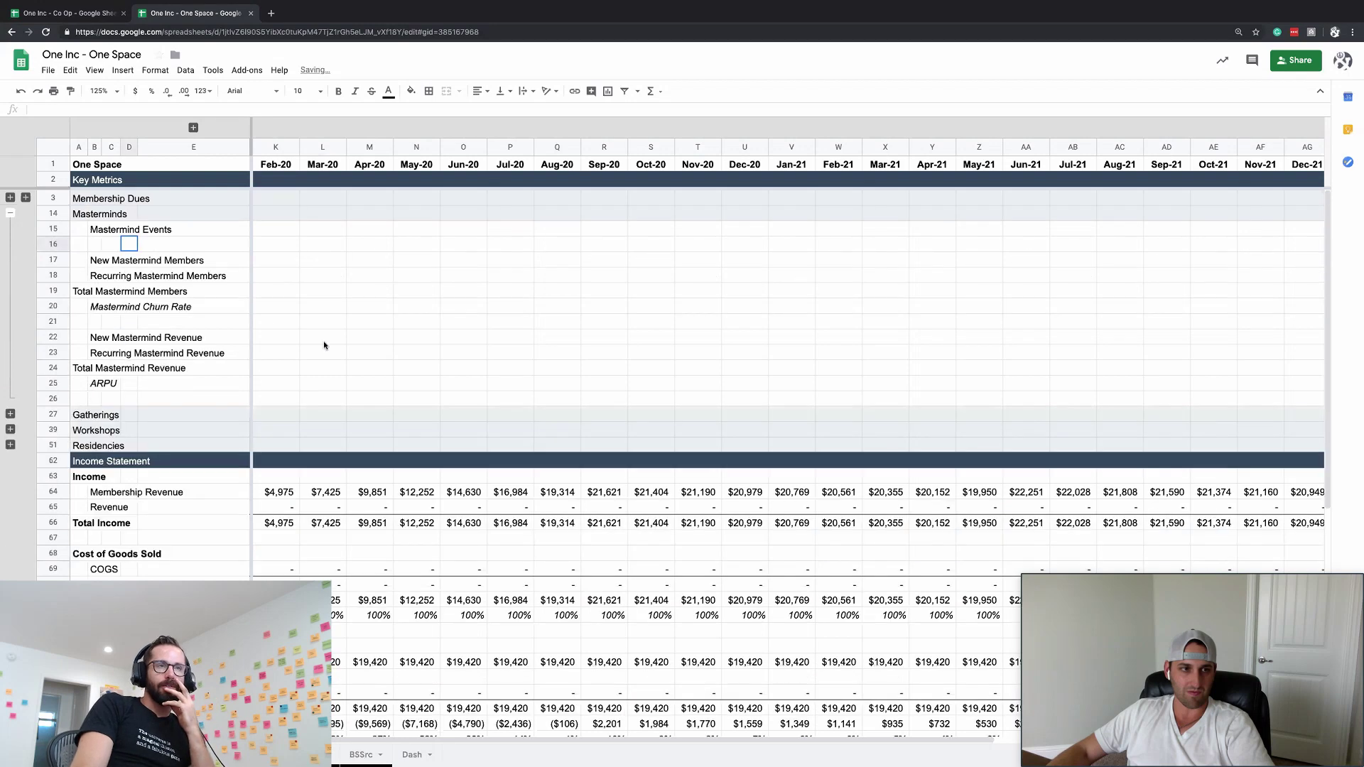
{"action": "left_click", "coordinate": [324, 342]}
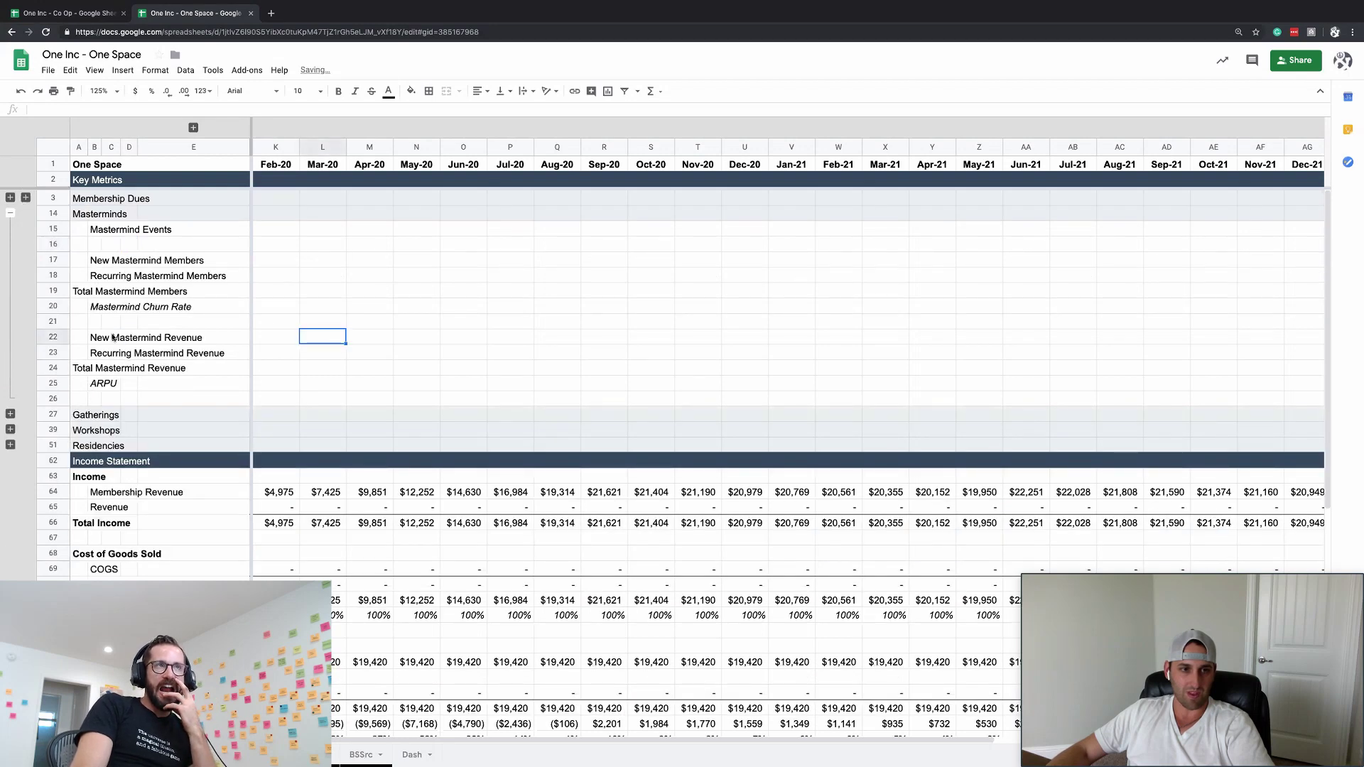
{"action": "scroll", "coordinate": [153, 530], "scroll_direction": "down", "scroll_amount": 5}
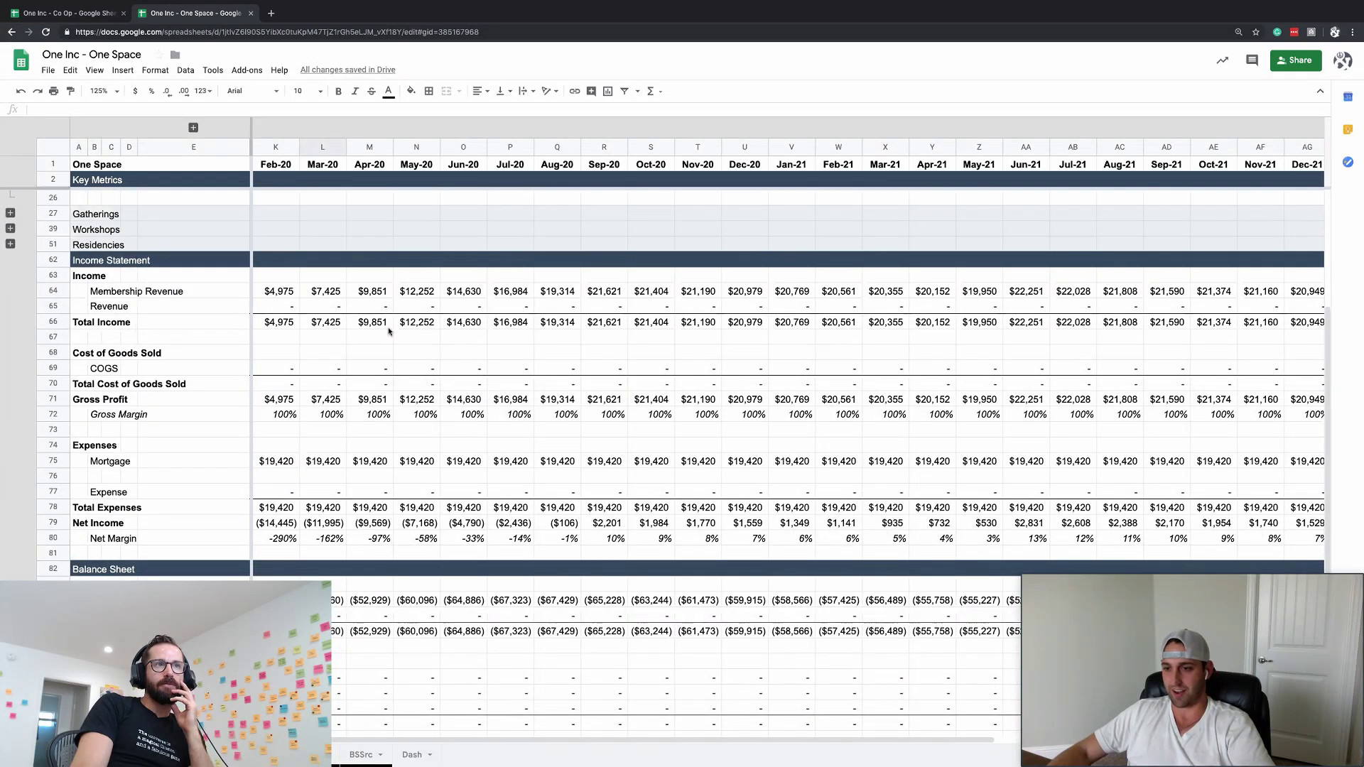
{"action": "scroll", "coordinate": [387, 331], "scroll_direction": "up", "scroll_amount": 5}
{"action": "left_click", "coordinate": [213, 262]}
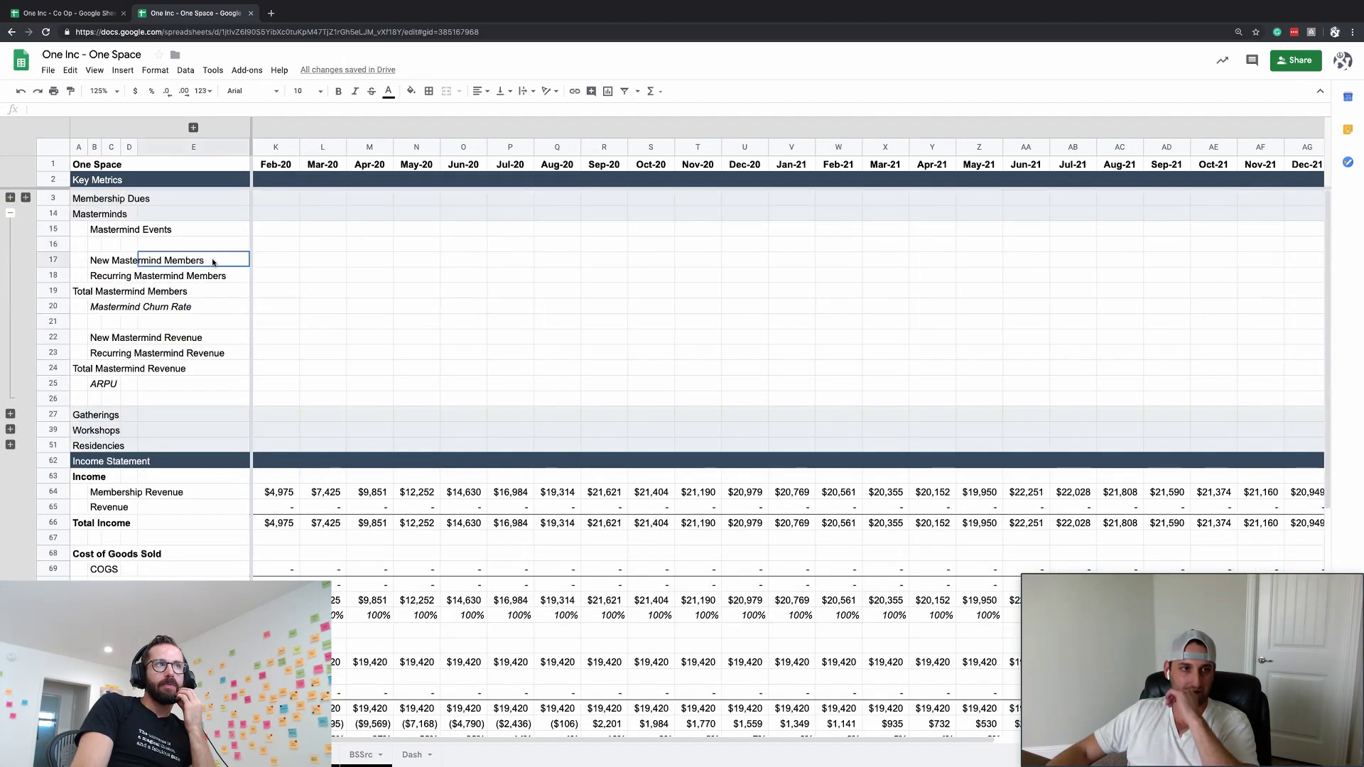
- Enter 1 in the Jan-20 cell of the Mastermind events row
{"action": "left_click", "coordinate": [79, 244]}
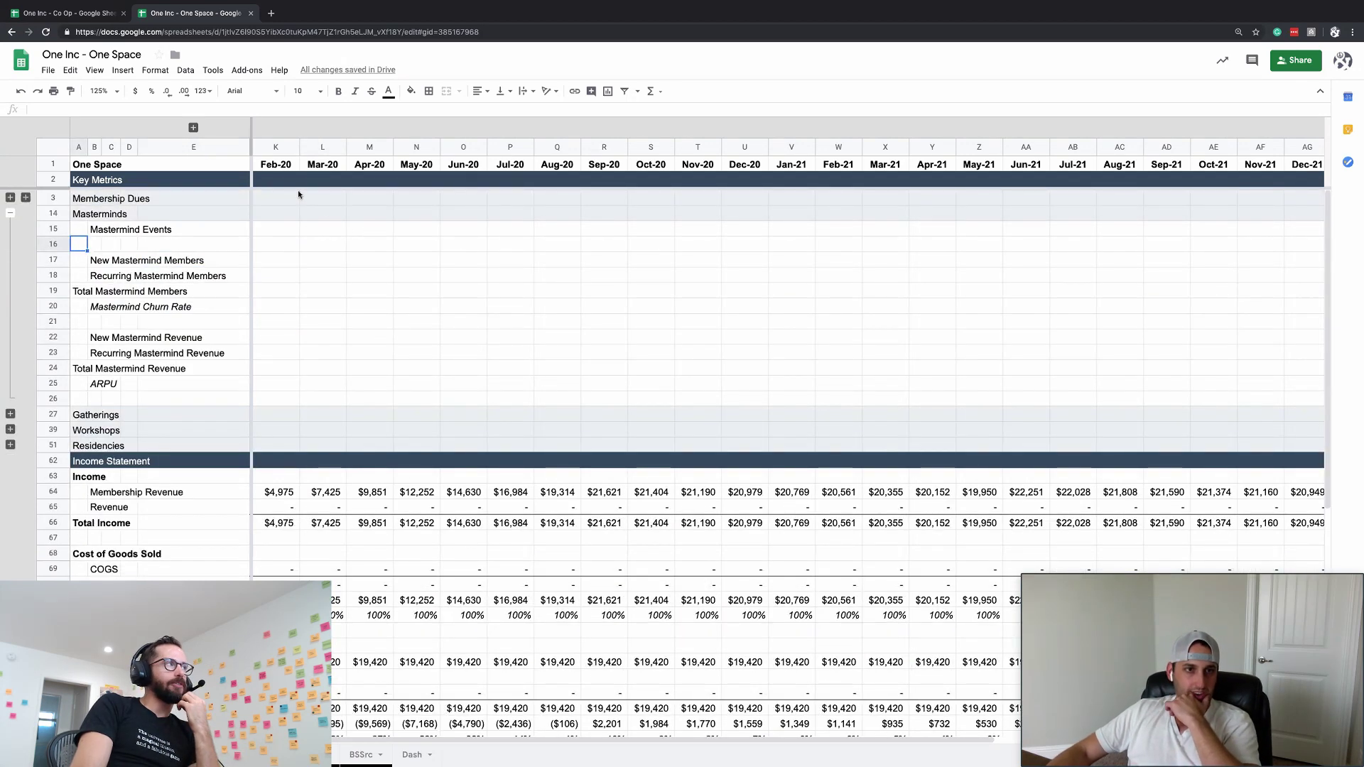
{"action": "scroll", "coordinate": [297, 189], "scroll_direction": "left", "scroll_amount": 1}
{"action": "left_click", "coordinate": [277, 165]}
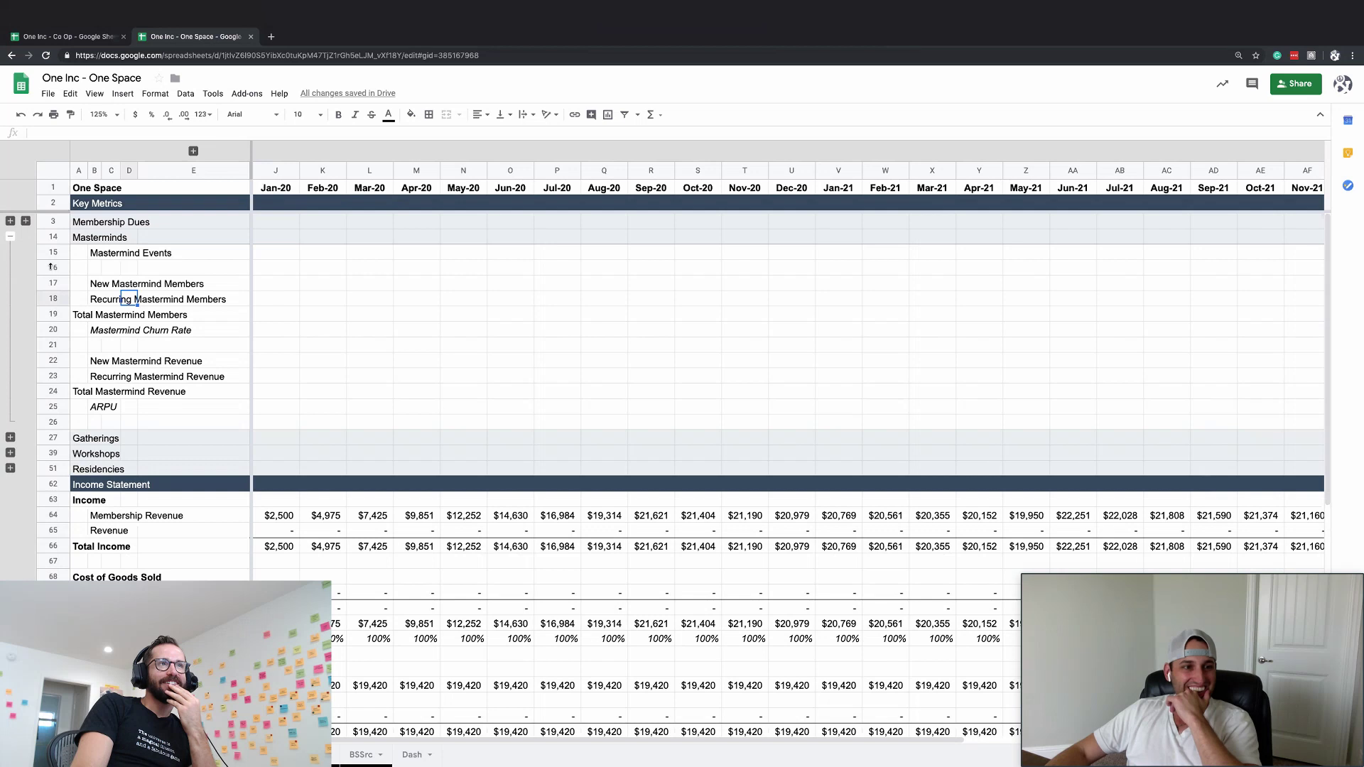
{"action": "left_click", "coordinate": [129, 273]}
{"action": "left_click", "coordinate": [122, 258]}
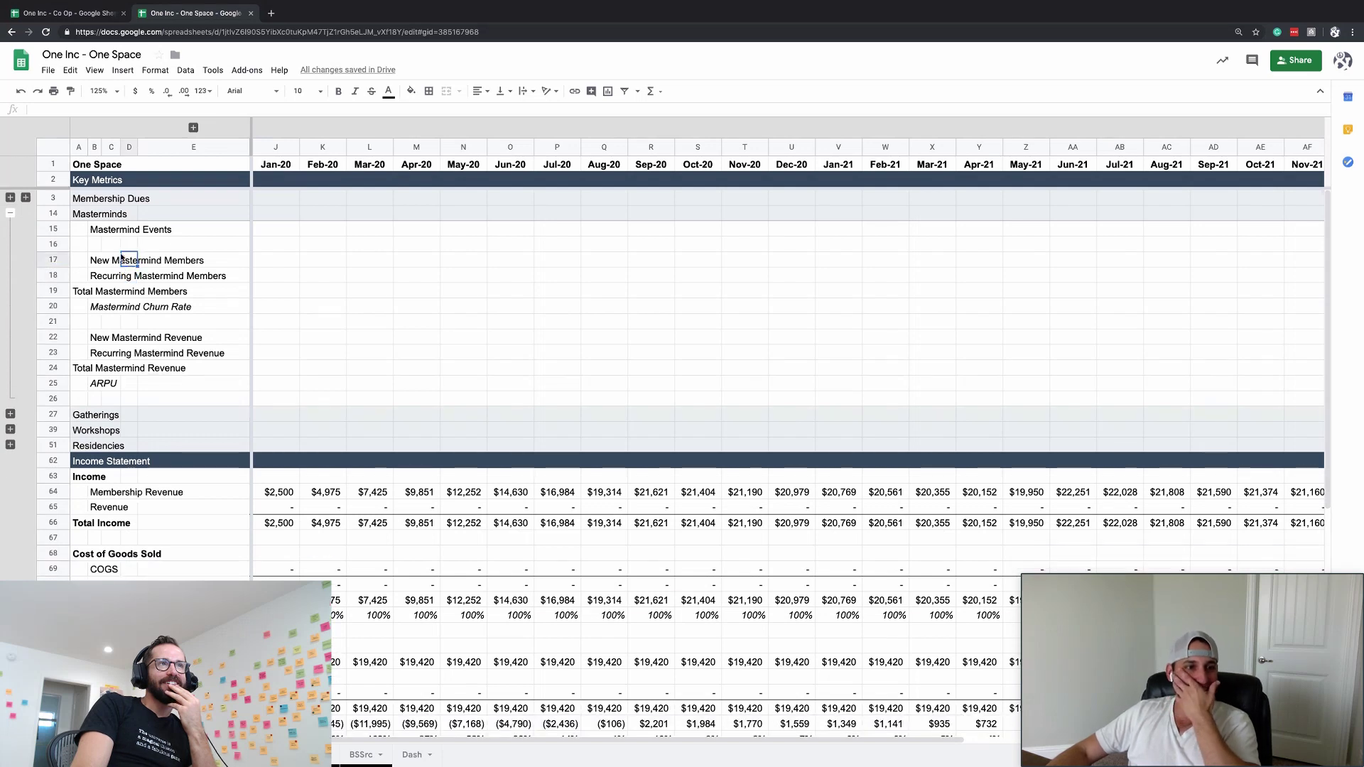
{"action": "left_click", "coordinate": [277, 228]}
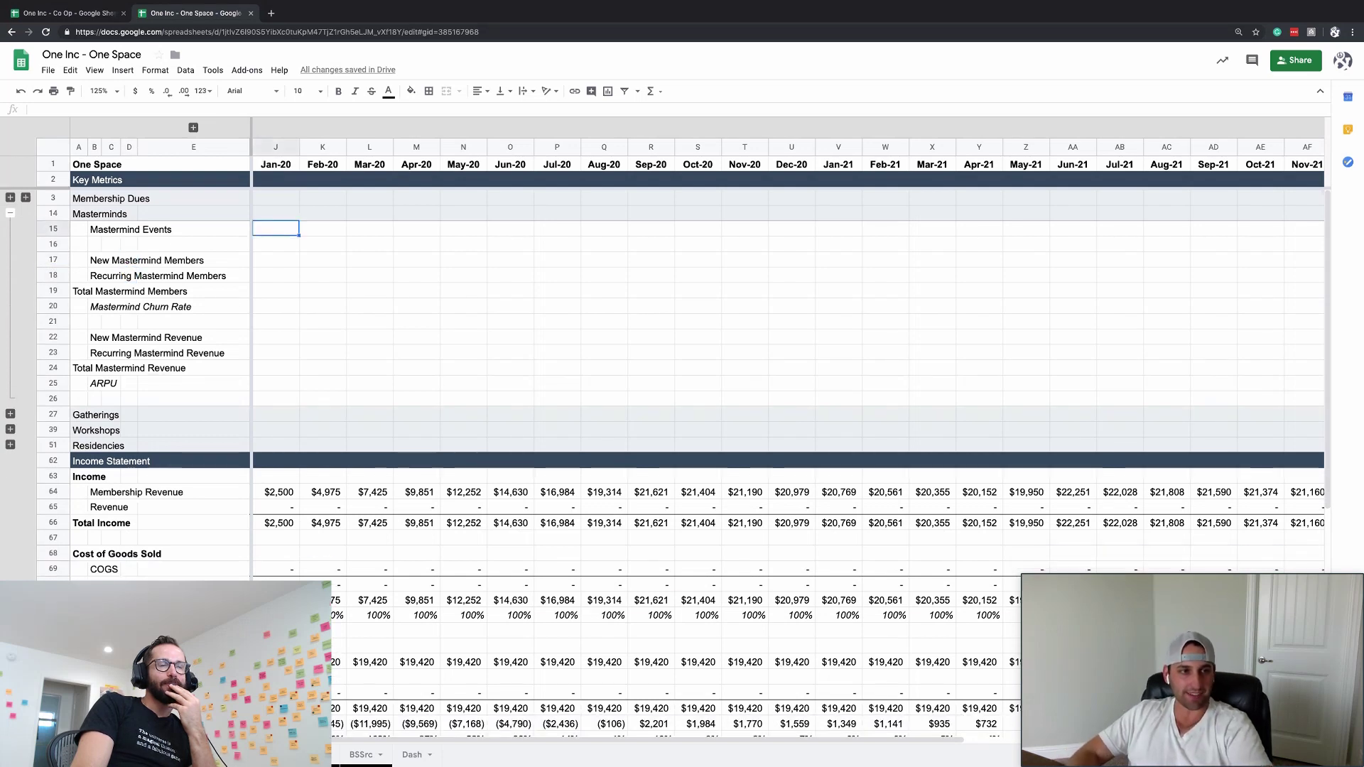
{"action": "key", "text": "Right"}
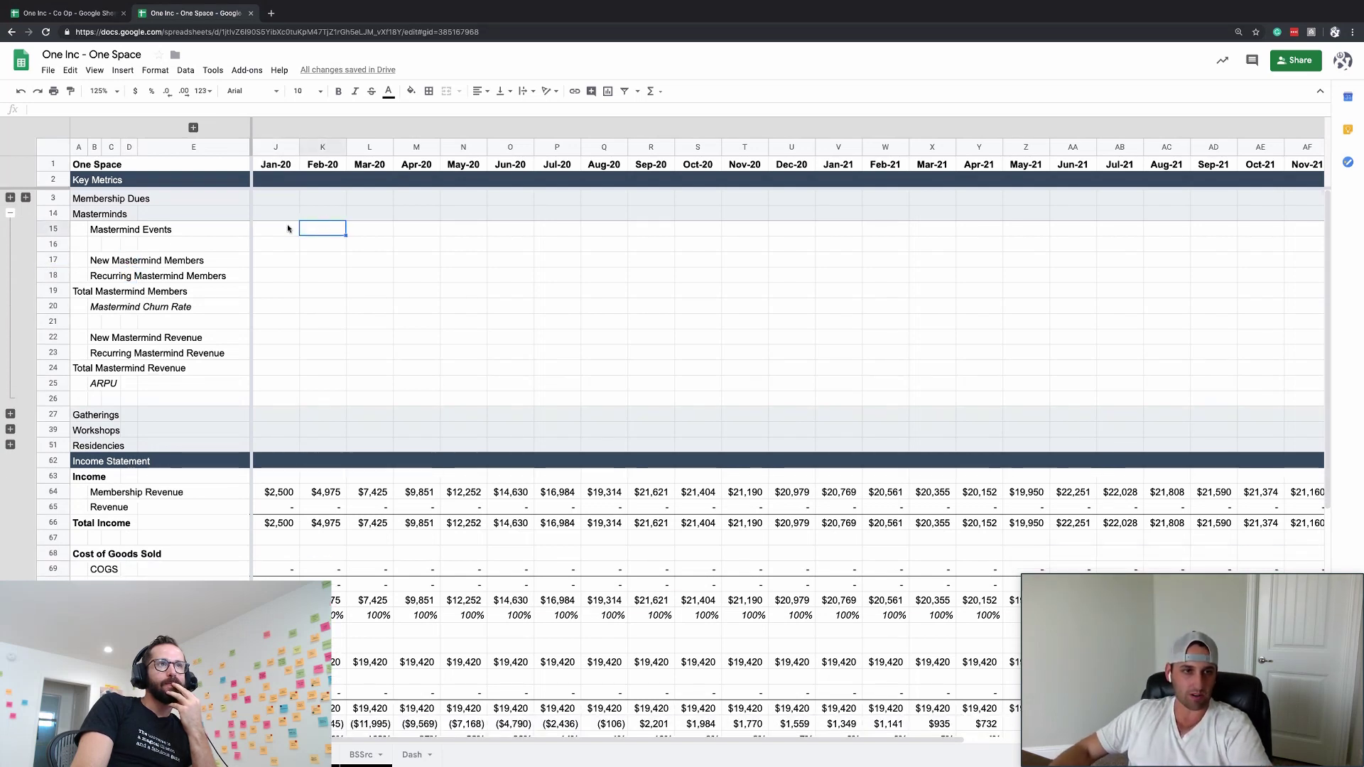
{"action": "key", "text": "Left"}
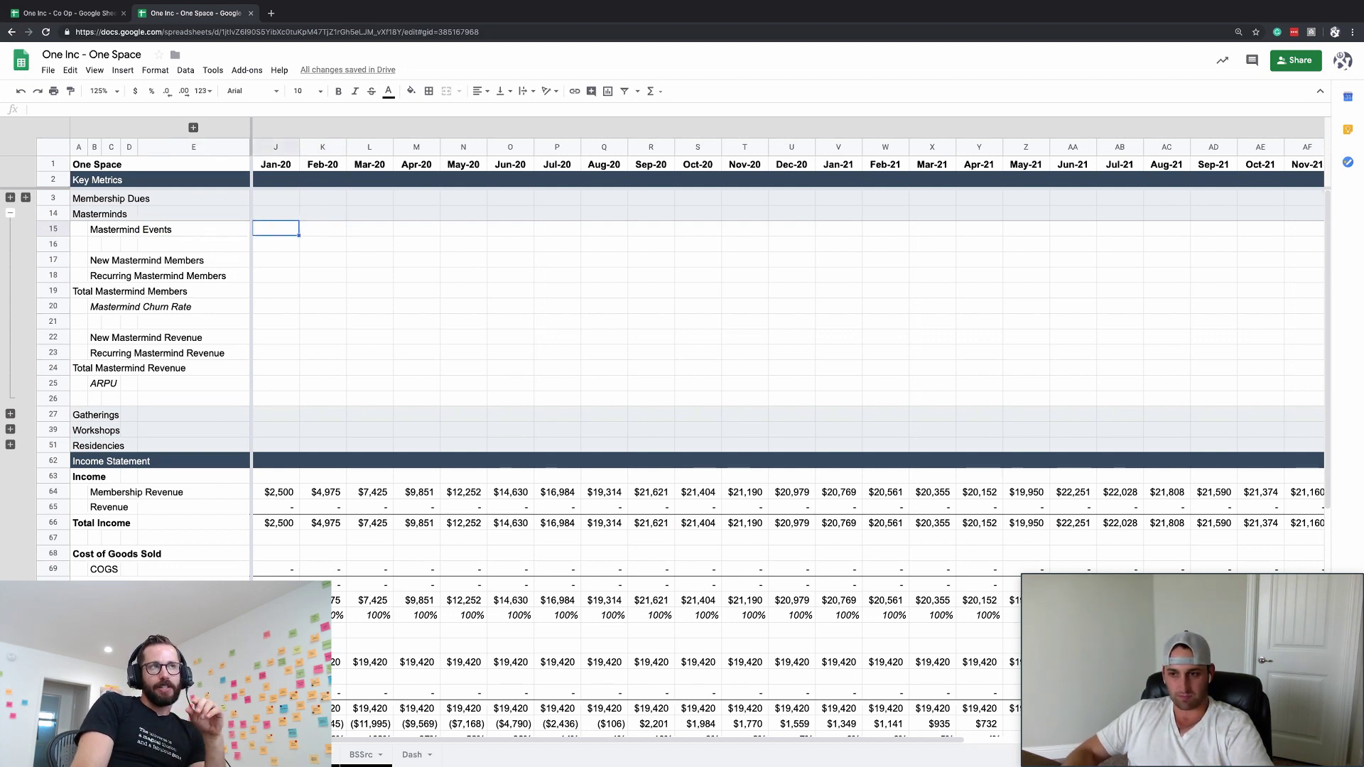
{"action": "type", "text": "1"}
{"action": "key", "text": "Return"}
{"action": "left_click", "coordinate": [290, 227]}
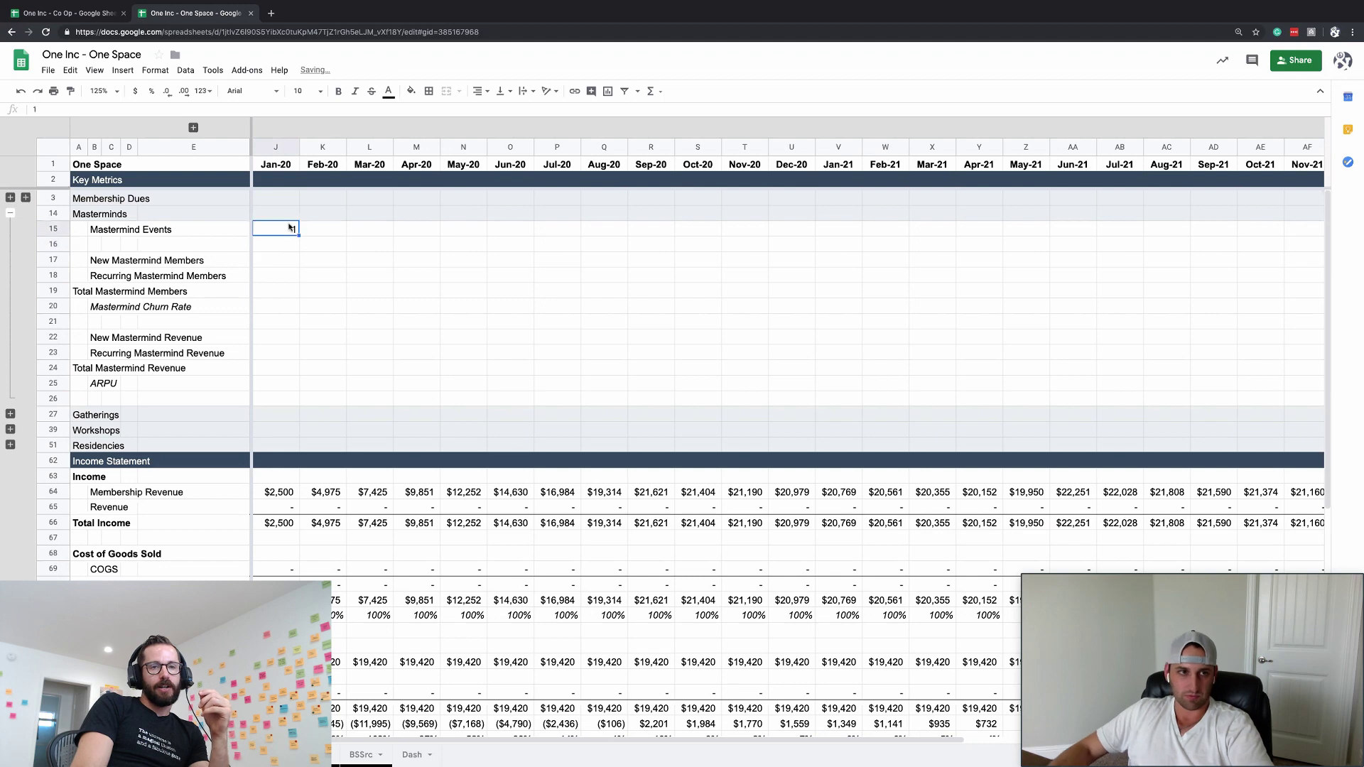
- Relabel the events row as Out of Town Events
{"action": "left_click", "coordinate": [194, 127]}
{"action": "left_click", "coordinate": [355, 229]}
{"action": "left_click", "coordinate": [507, 229]}
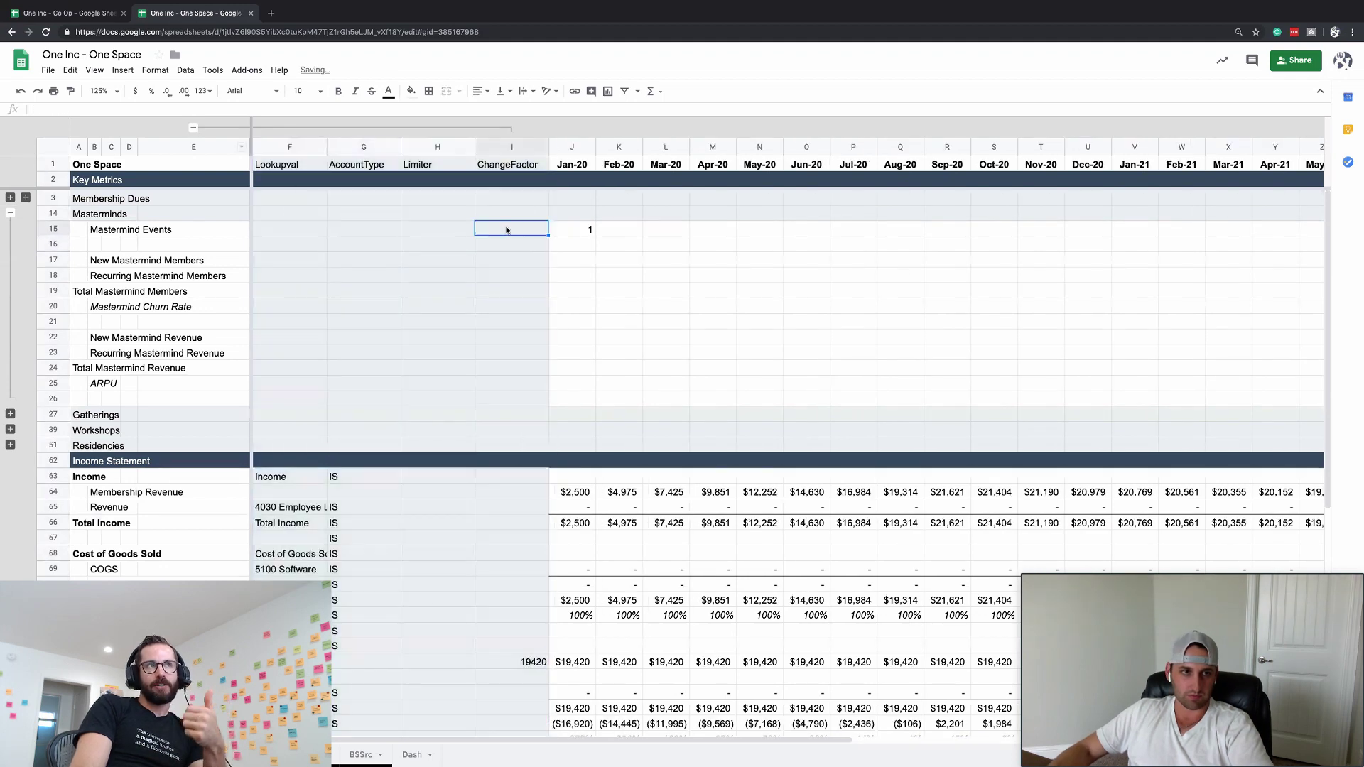
{"action": "key", "text": "ctrl+Left"}
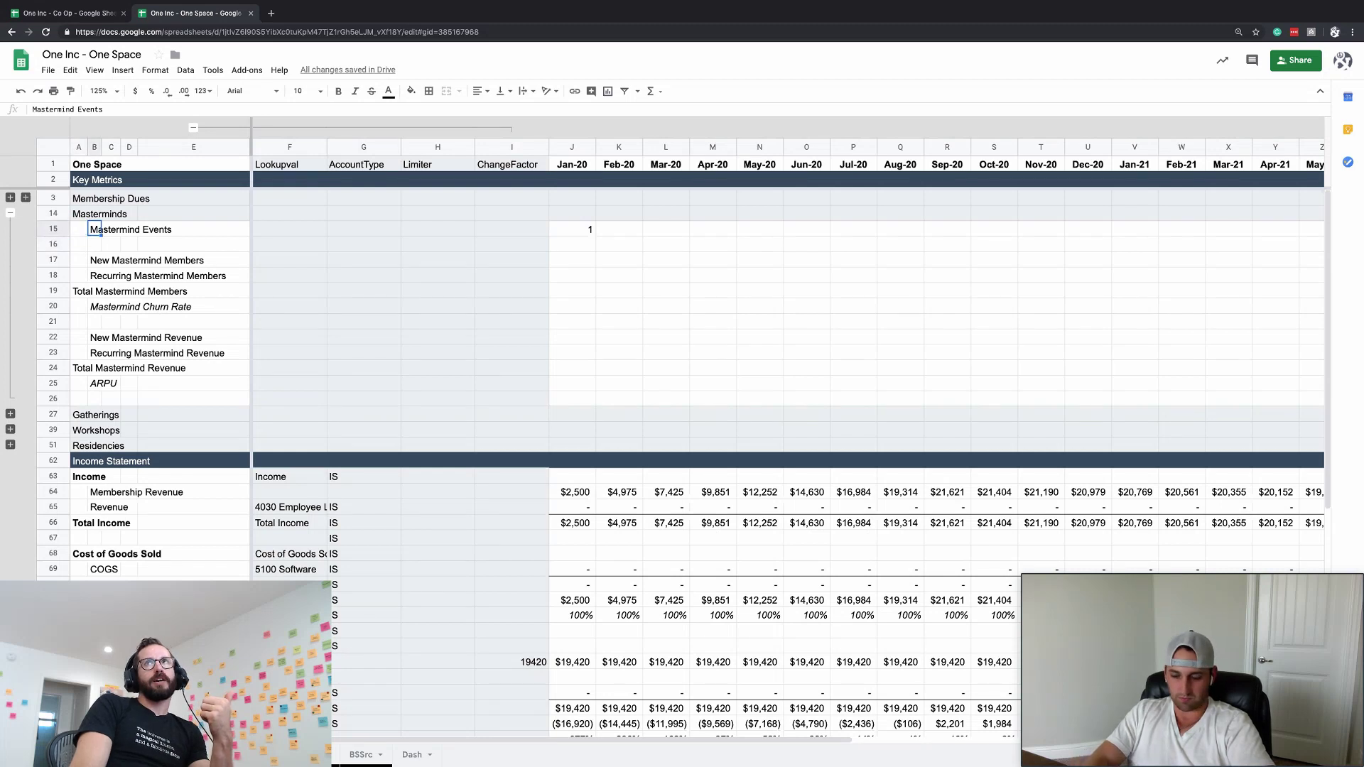
{"action": "type", "text": "Out of Town Even"}
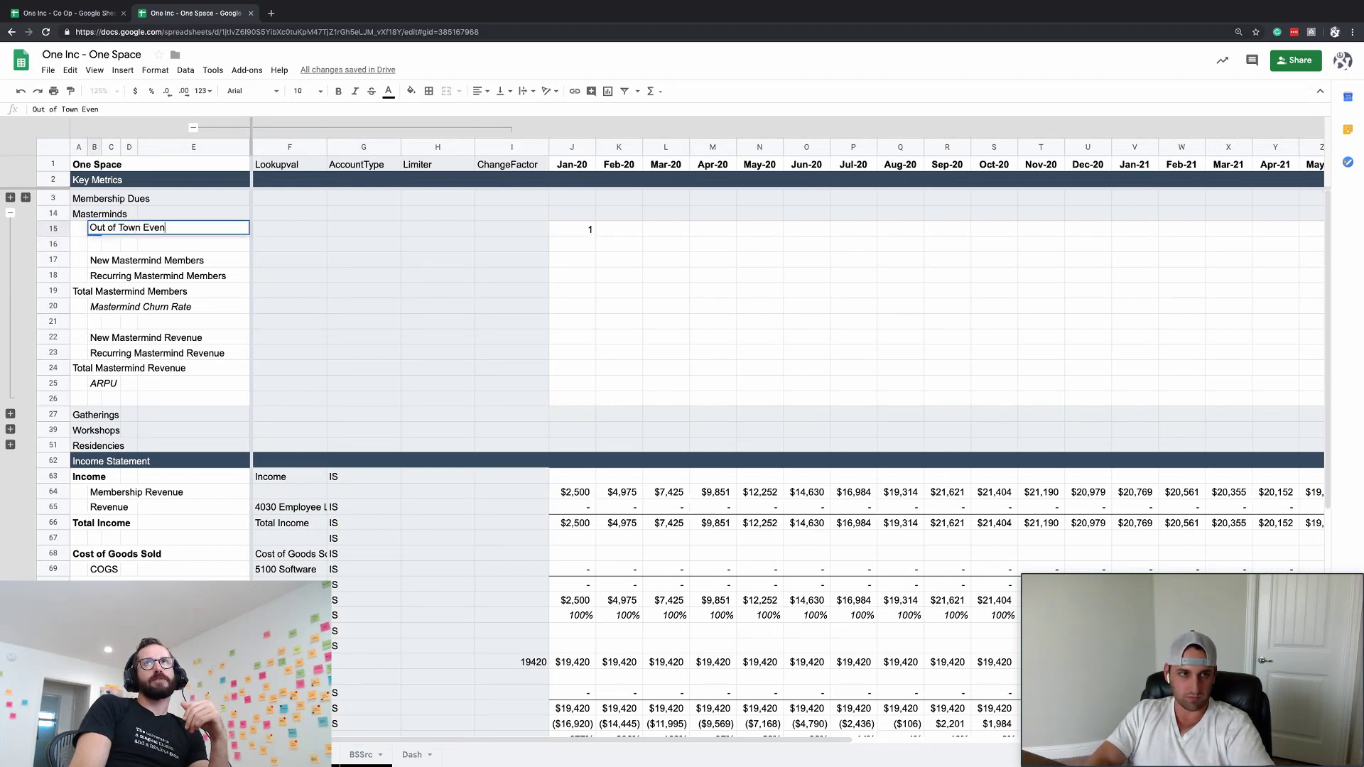
{"action": "type", "text": "uts"}
{"action": "key", "text": "Return"}
{"action": "key", "text": "Up"}
{"action": "type", "text": "Out of Town "}
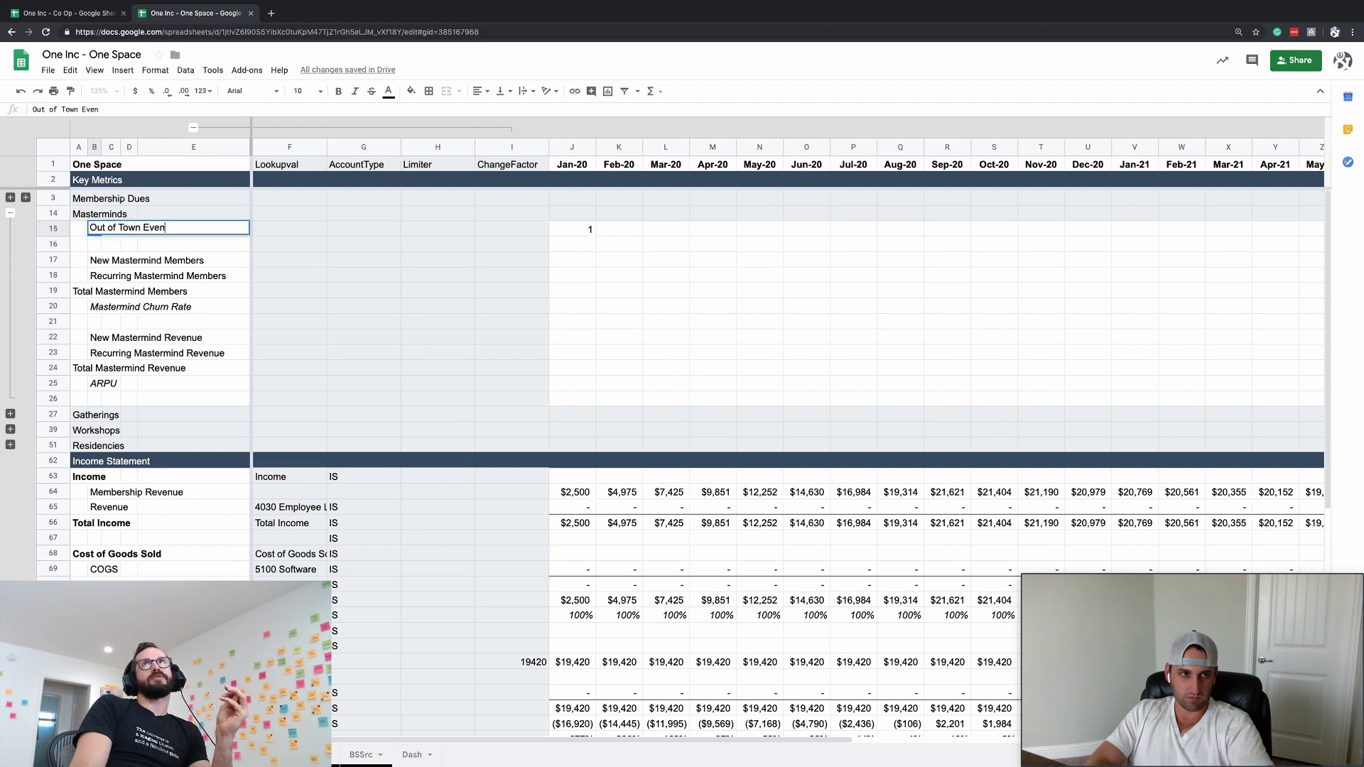
{"action": "type", "text": "Events"}
{"action": "key", "text": "Return"}
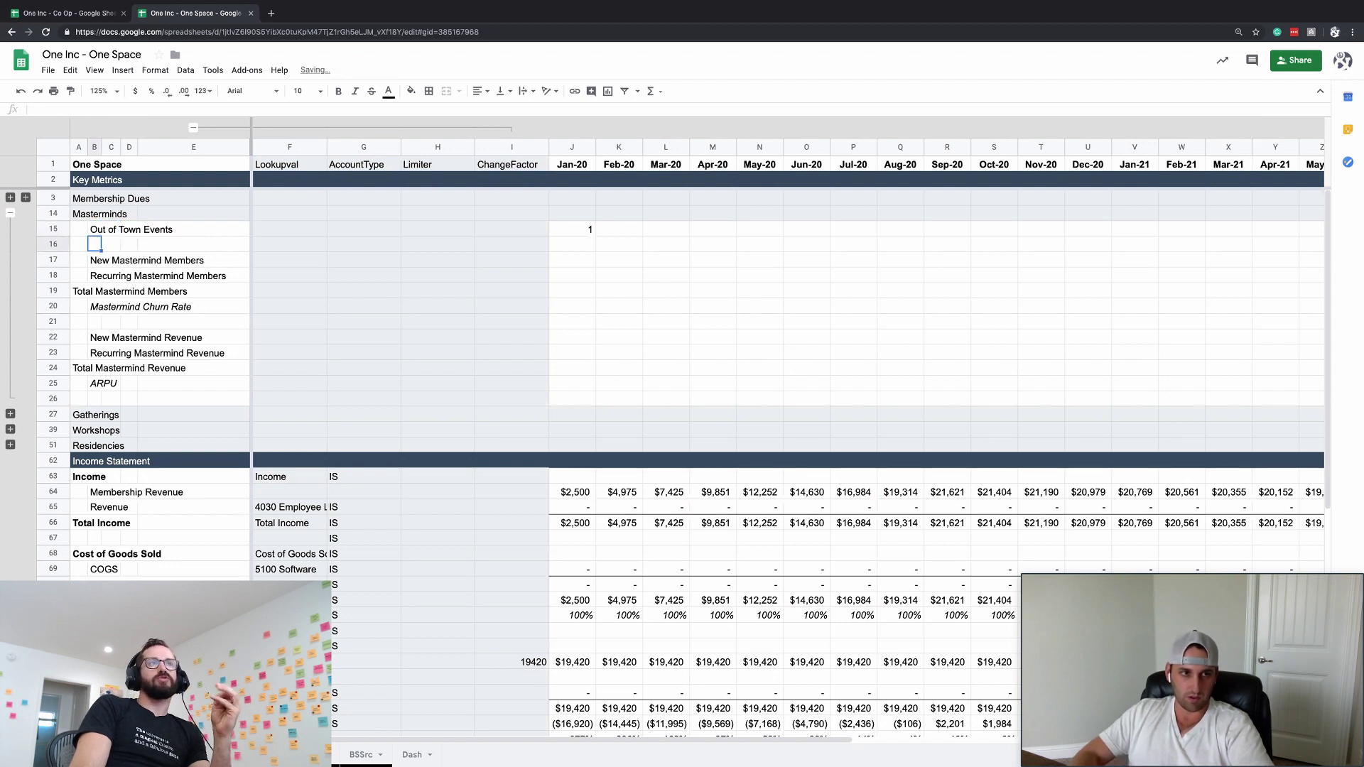
- Insert a blank row below Out of Town Events and clear the 1 from its Jan-20 cell
{"action": "right_click", "coordinate": [99, 244]}
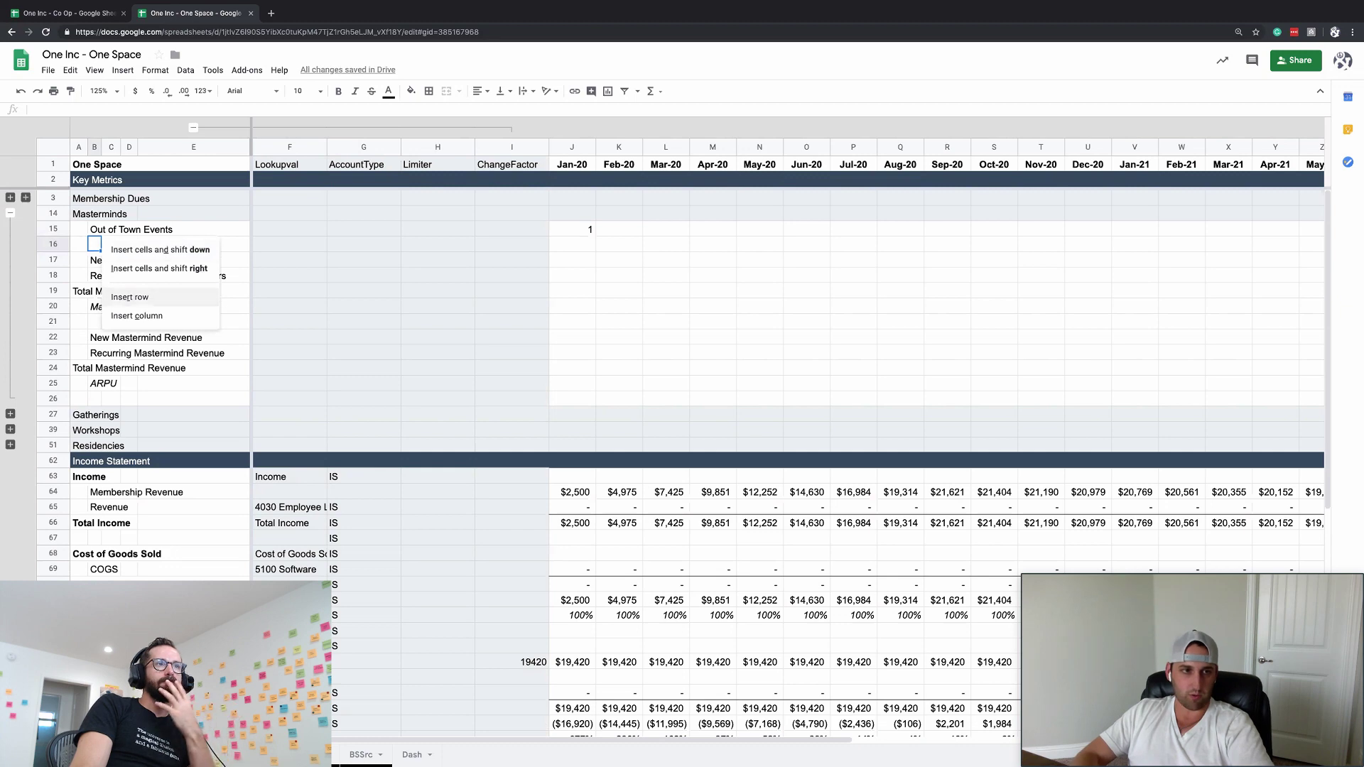
{"action": "left_click", "coordinate": [135, 297]}
{"action": "key", "text": "Up"}
{"action": "key", "text": "Right"}
{"action": "key", "text": "Right"}
{"action": "key", "text": "Right"}
{"action": "key", "text": "Right"}
{"action": "key", "text": "Right"}
{"action": "key", "text": "Right"}
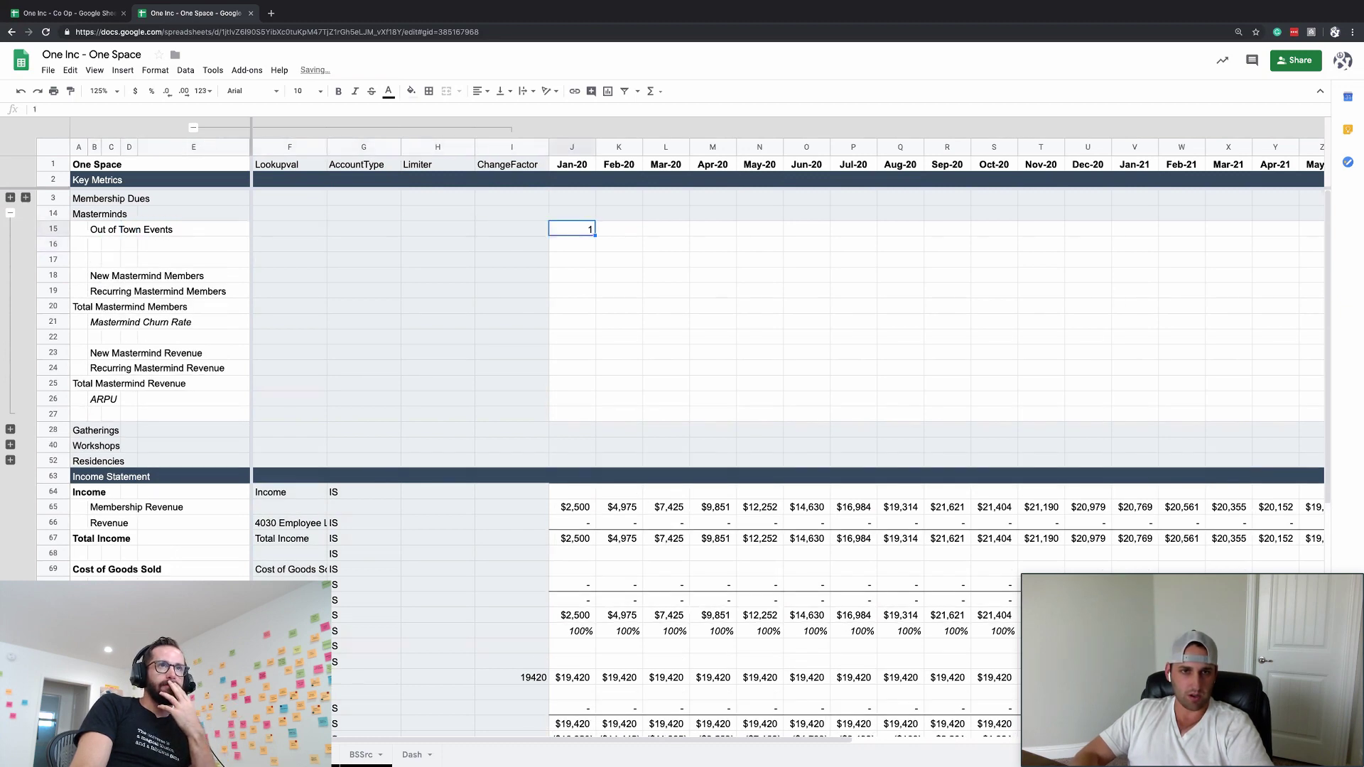
{"action": "key", "text": "Left"}
{"action": "key", "text": "Delete"}
- Start a formula in the Mar-20 cell, cancel it, and move back to row 16's setup columns
{"action": "key", "text": "Right"}
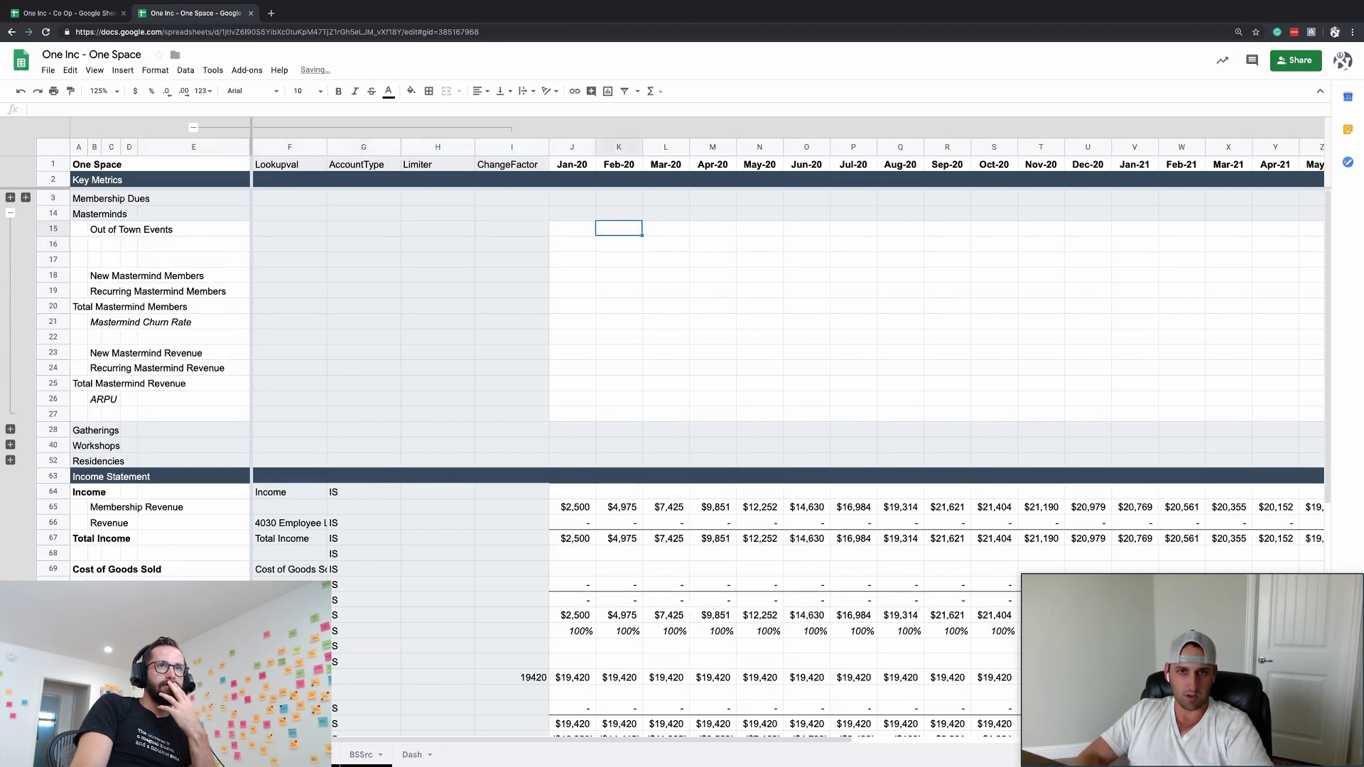
{"action": "key", "text": "Right"}
{"action": "type", "text": "="}
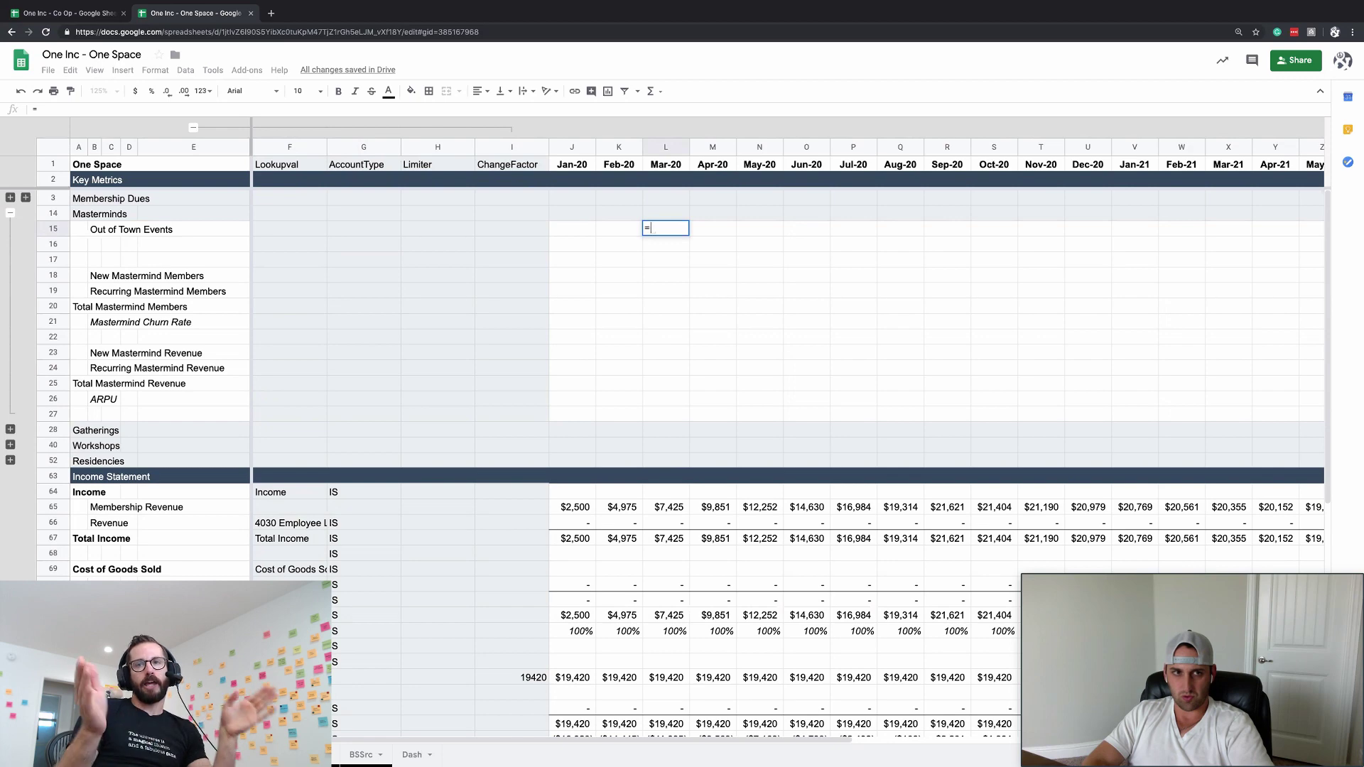
{"action": "key", "text": "Escape"}
{"action": "key", "text": "Left"}
{"action": "key", "text": "Left"}
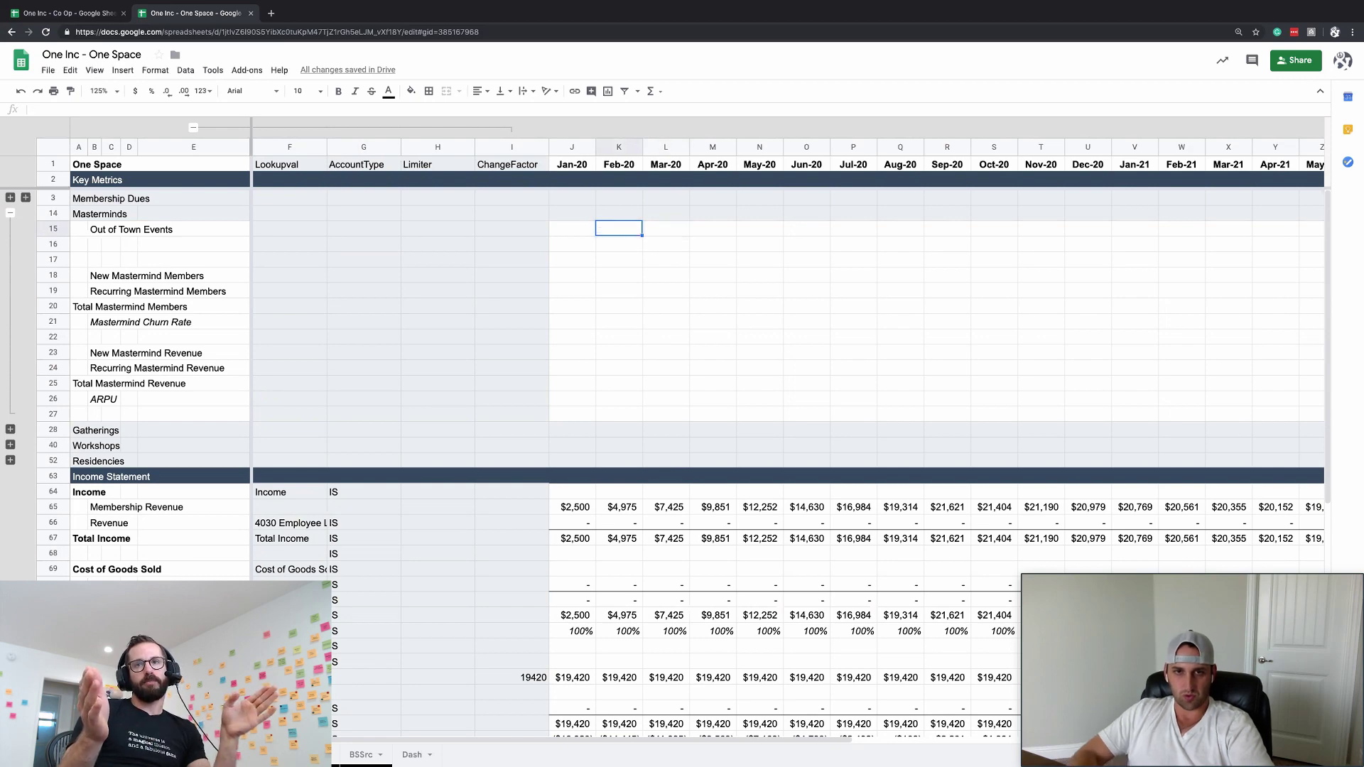
{"action": "key", "text": "Left"}
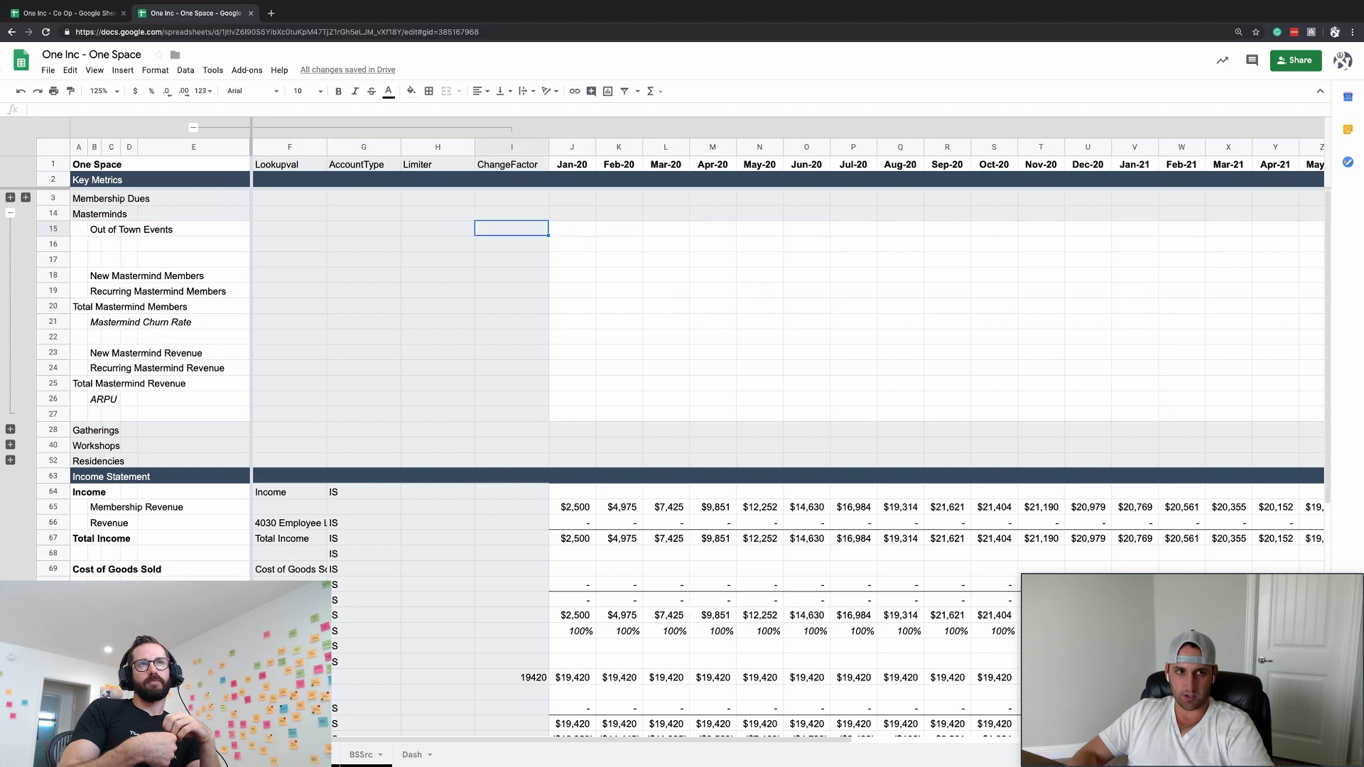
{"action": "key", "text": "Left"}
{"action": "key", "text": "Down"}
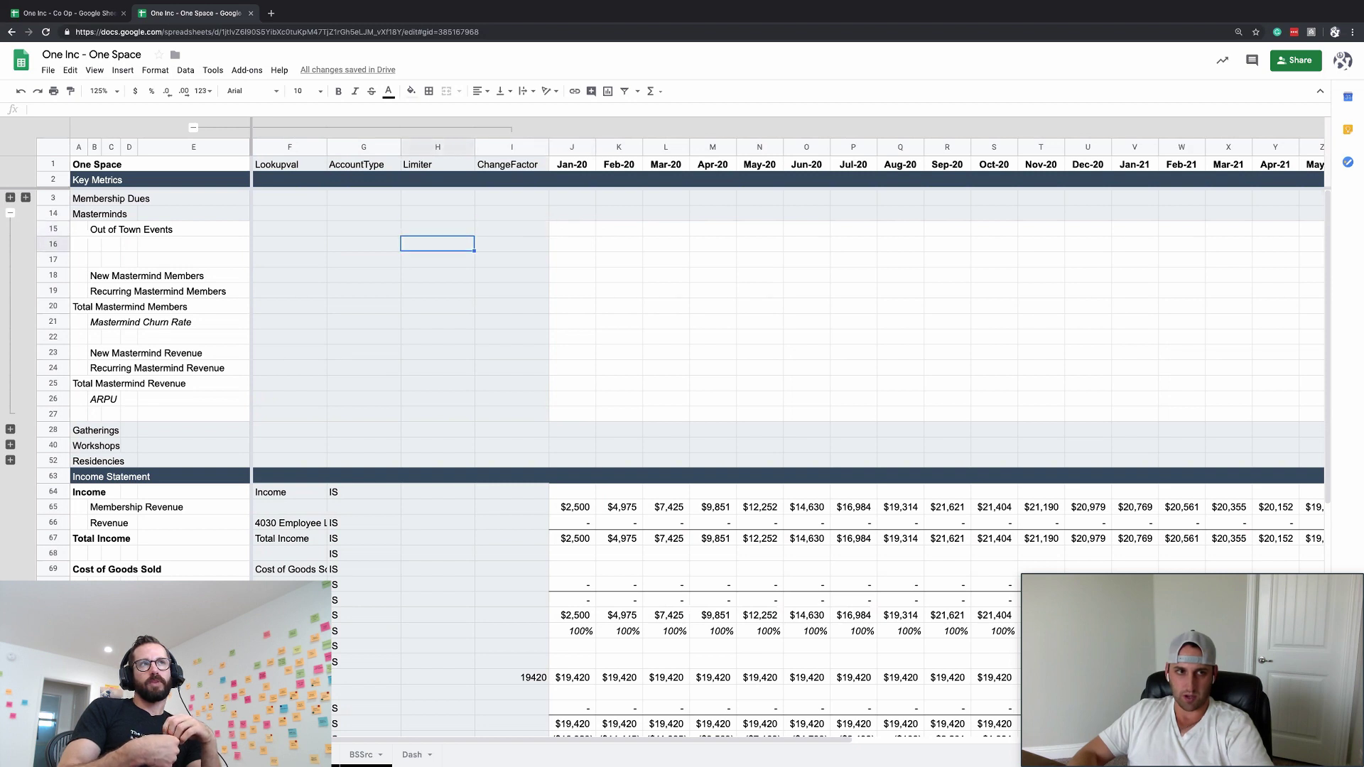
- Review the Masterminds rows and select the ARPU row's ChangeFactor cell
{"action": "left_click", "coordinate": [646, 366]}
{"action": "left_click", "coordinate": [581, 230]}
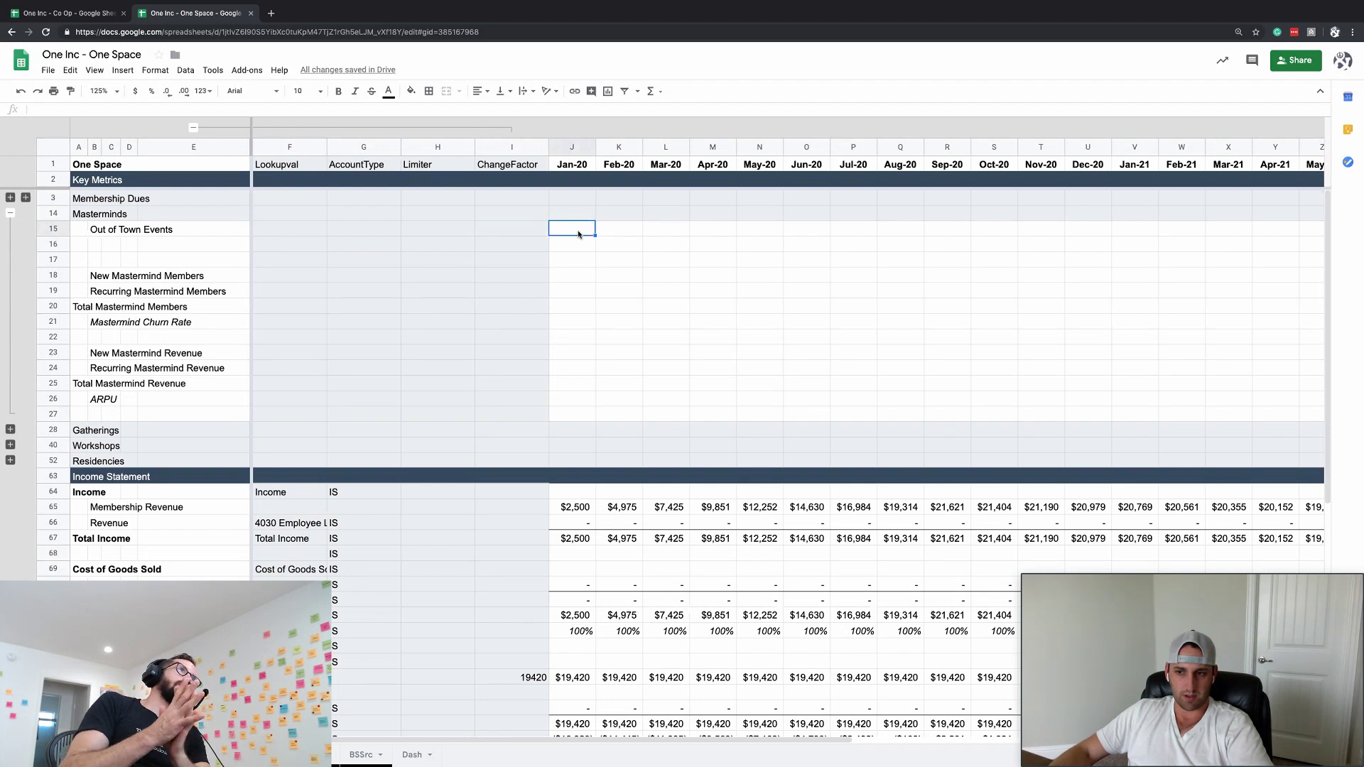
{"action": "left_click", "coordinate": [586, 261]}
{"action": "left_click", "coordinate": [575, 286]}
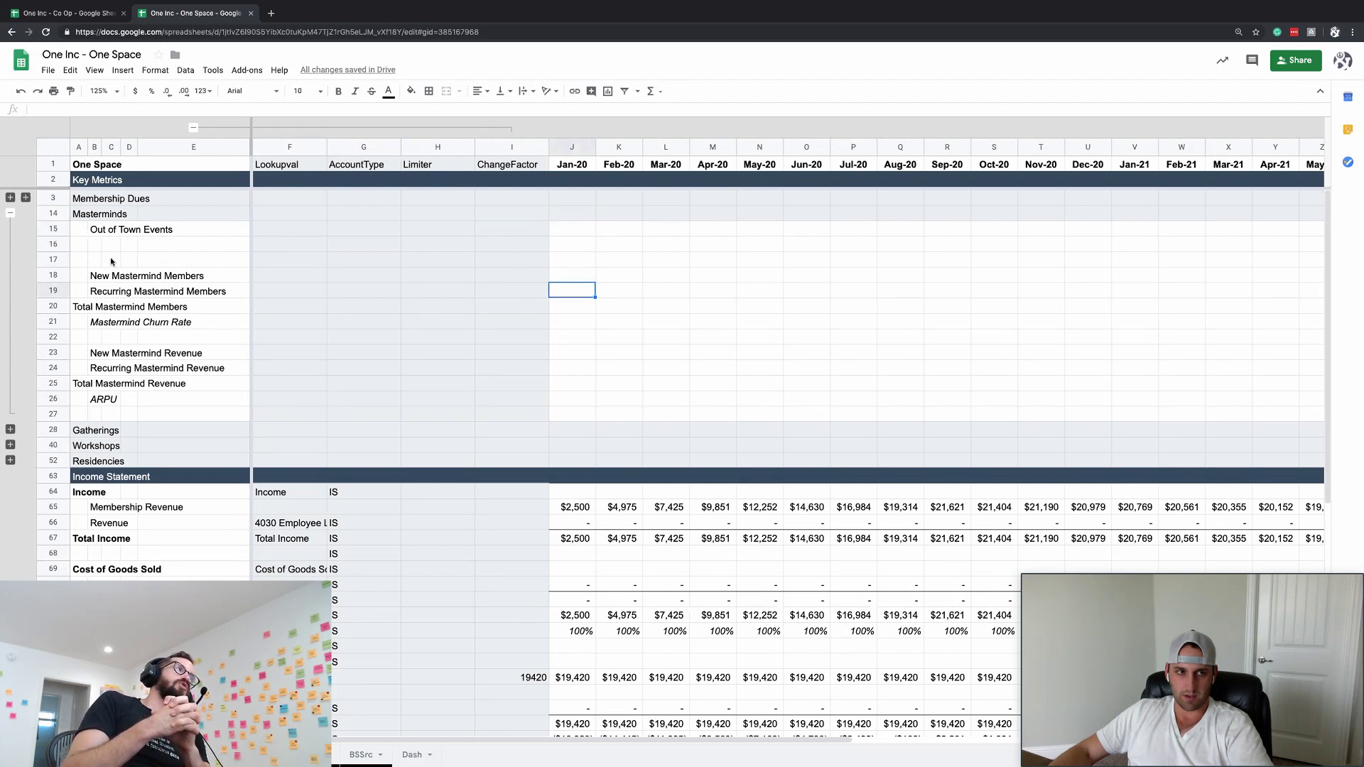
{"action": "left_click", "coordinate": [211, 387]}
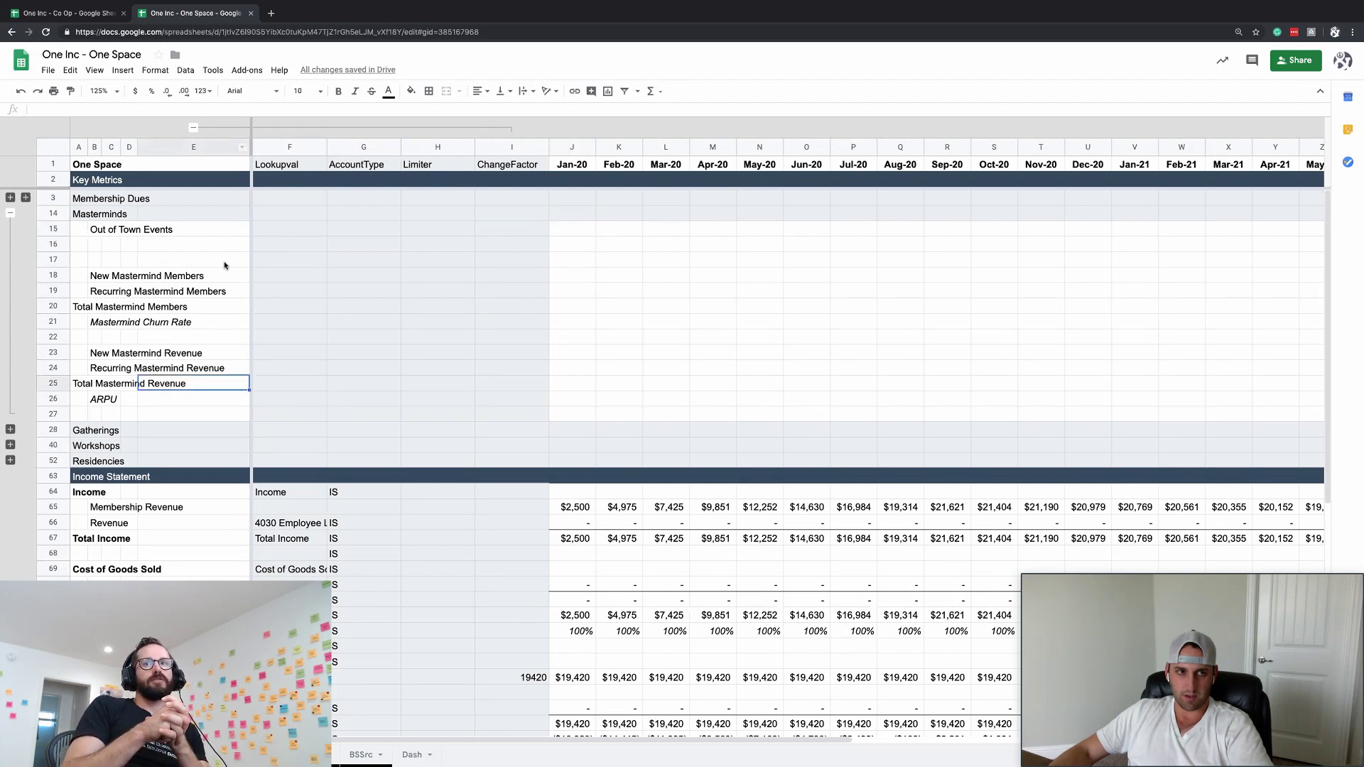
{"action": "left_click", "coordinate": [207, 399]}
{"action": "left_click", "coordinate": [462, 381]}
{"action": "key", "text": "Right"}
{"action": "key", "text": "Up"}
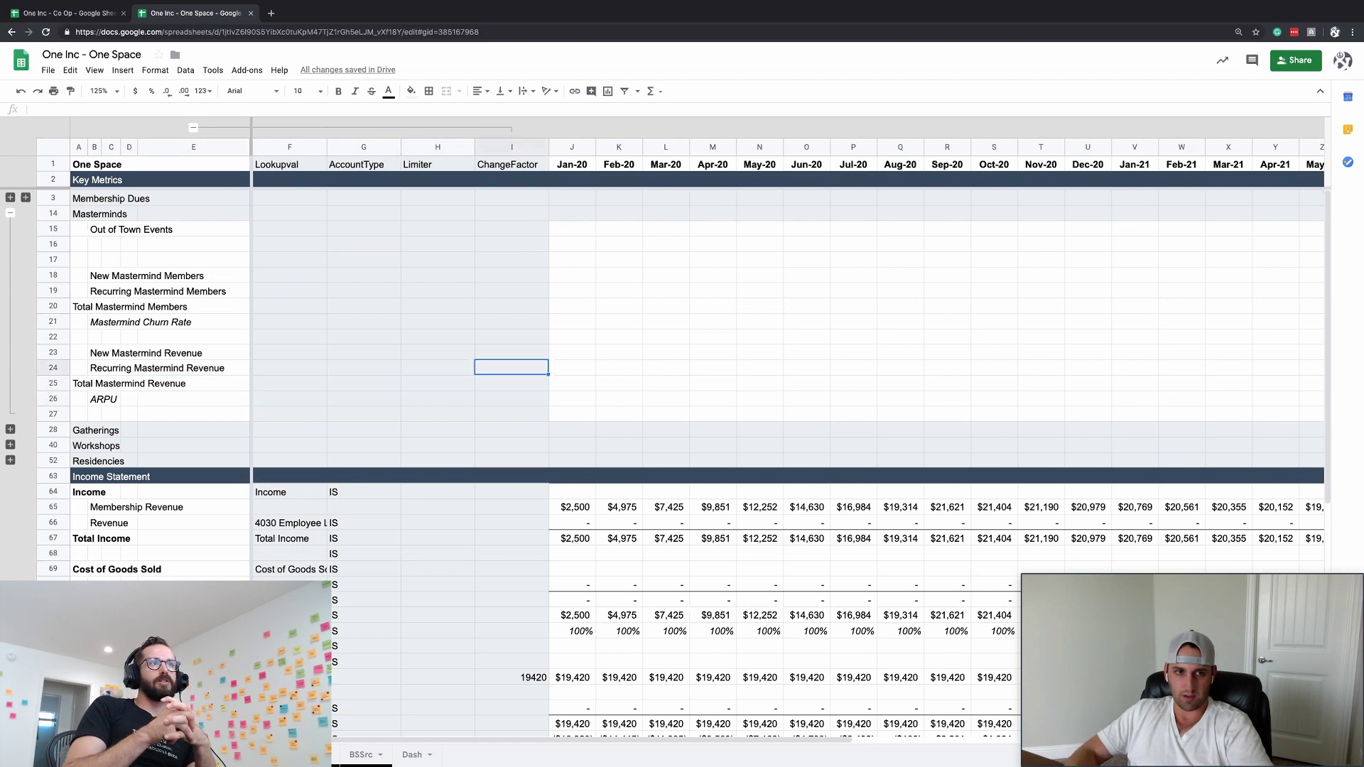
{"action": "key", "text": "Up"}
{"action": "key", "text": "Down"}
{"action": "key", "text": "Down"}
{"action": "key", "text": "Down"}
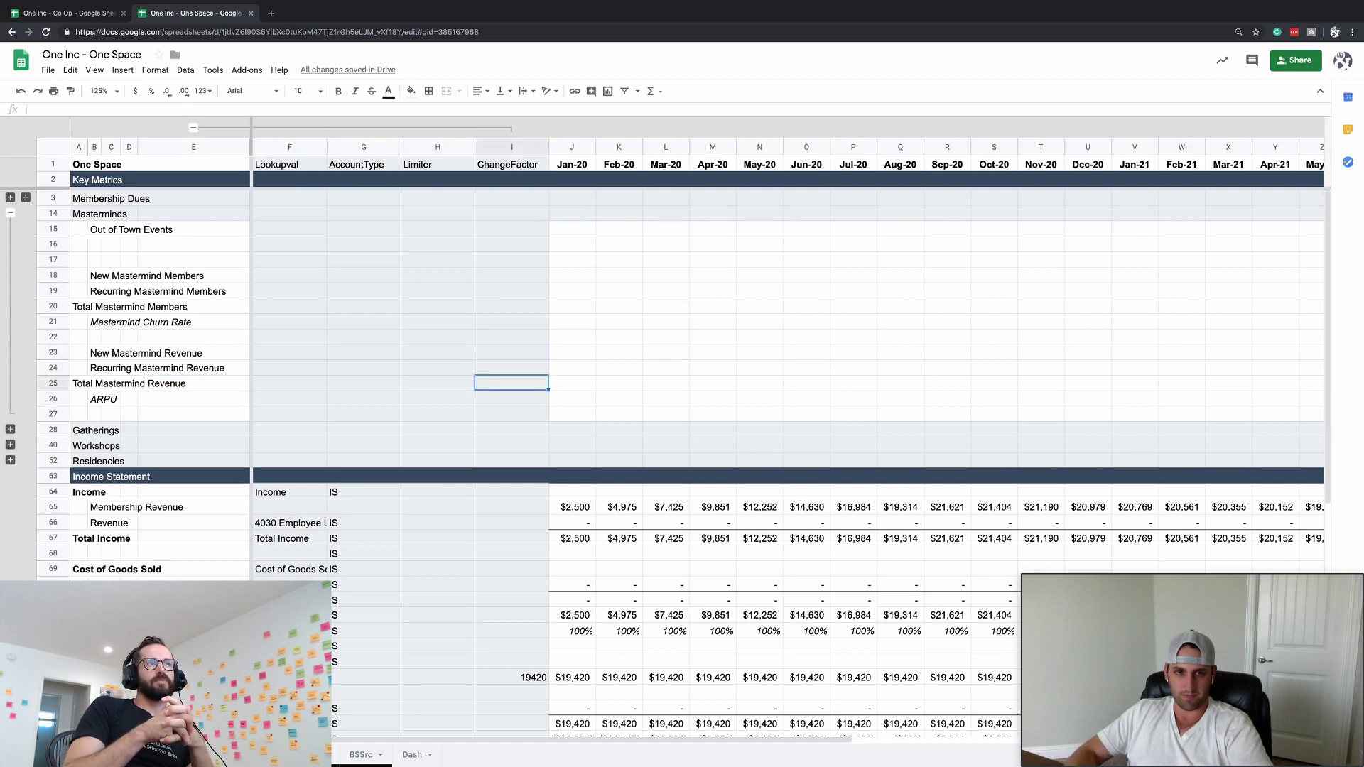
- Enter =22000/12 as the ARPU ChangeFactor and format it as currency, showing $1,833
{"action": "type", "text": "2"}
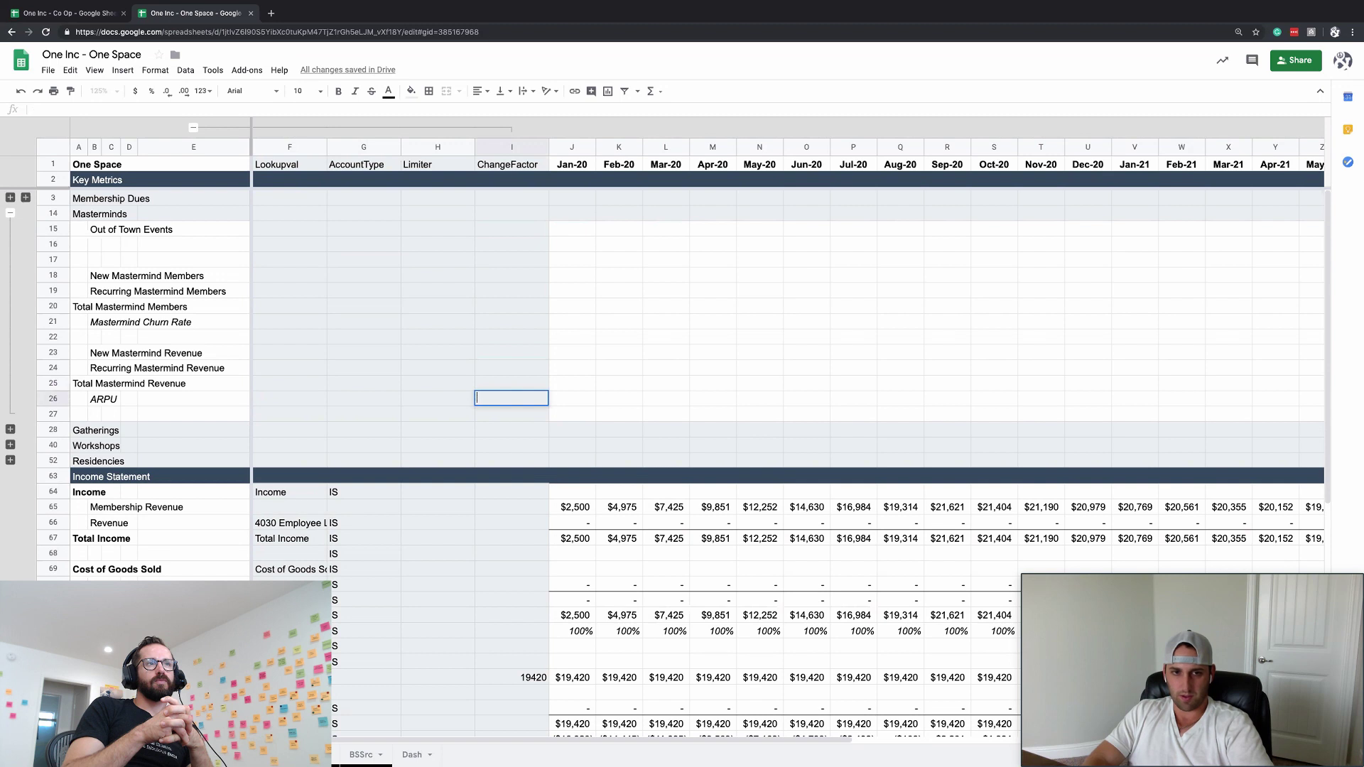
{"action": "type", "text": "=2200"}
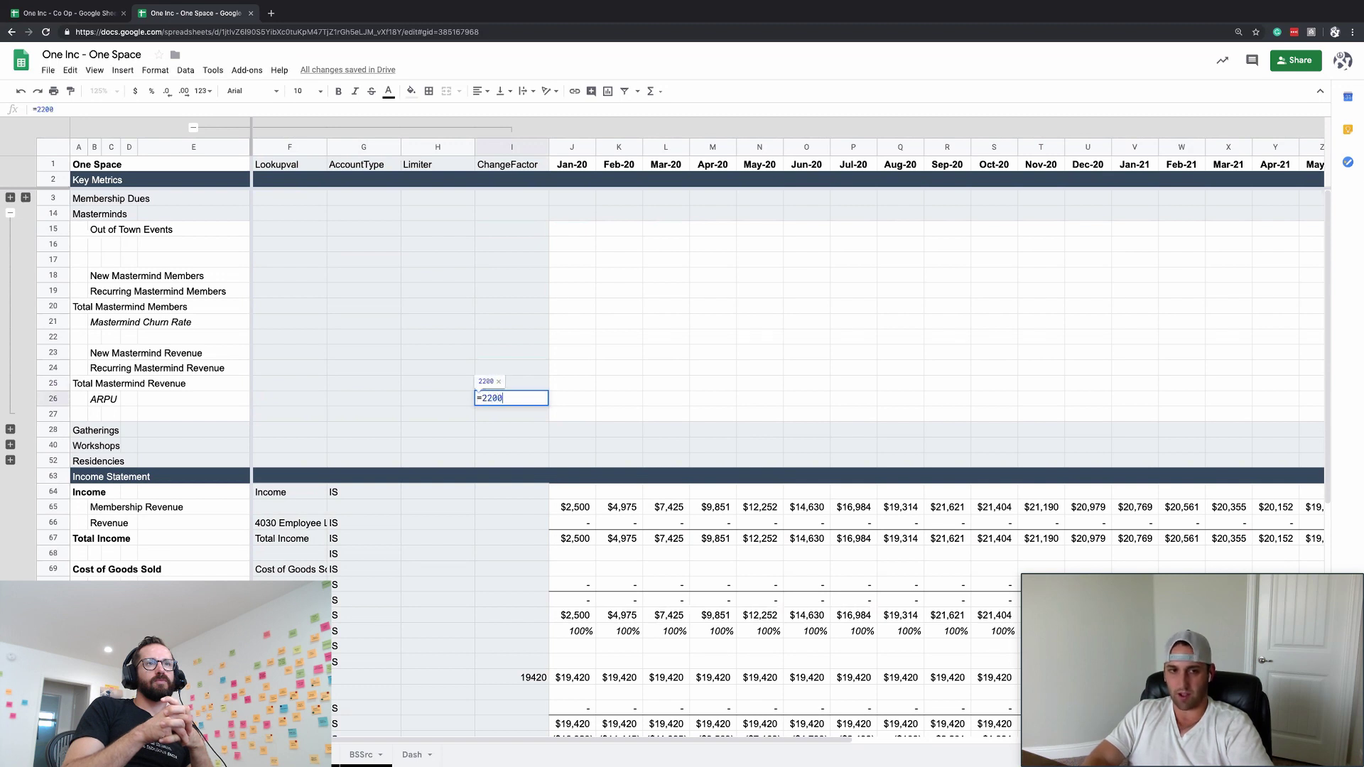
{"action": "type", "text": "/12"}
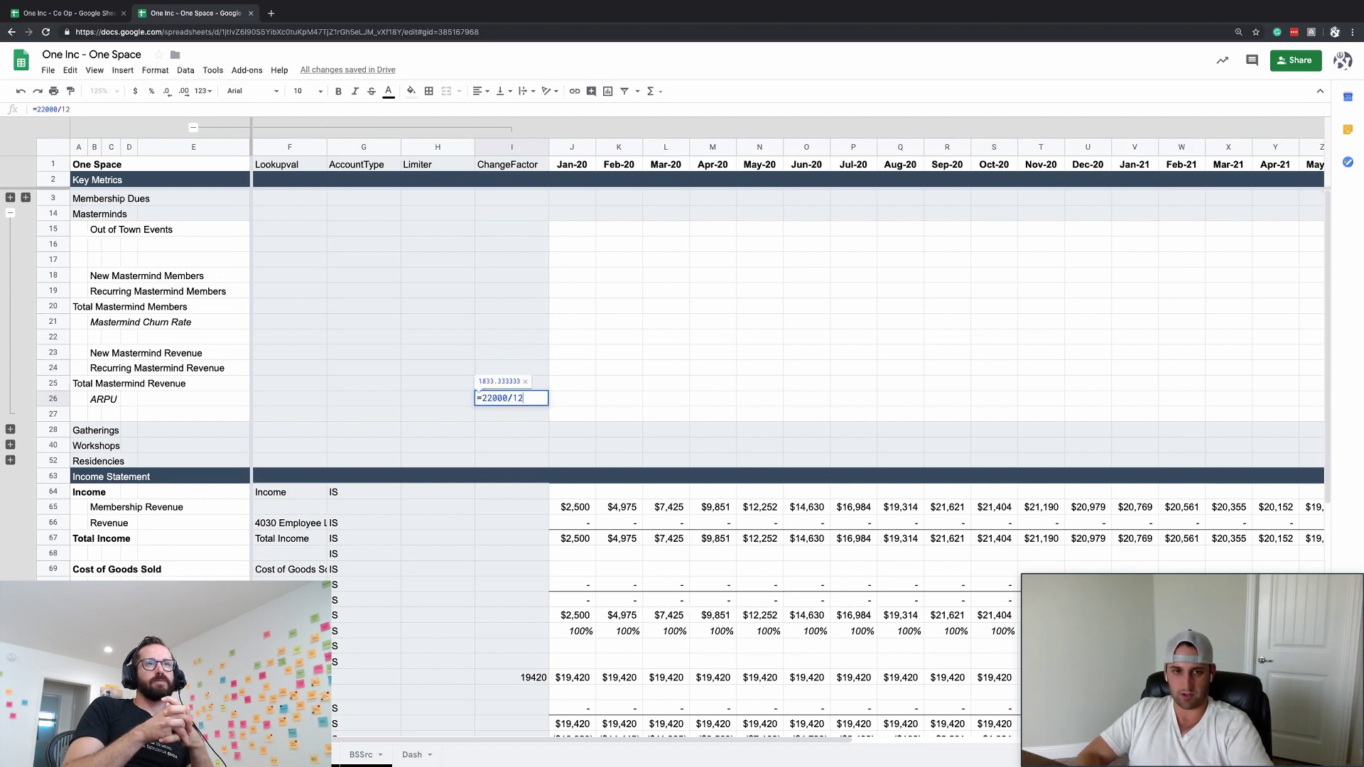
{"action": "key", "text": "Return"}
{"action": "key", "text": "Up"}
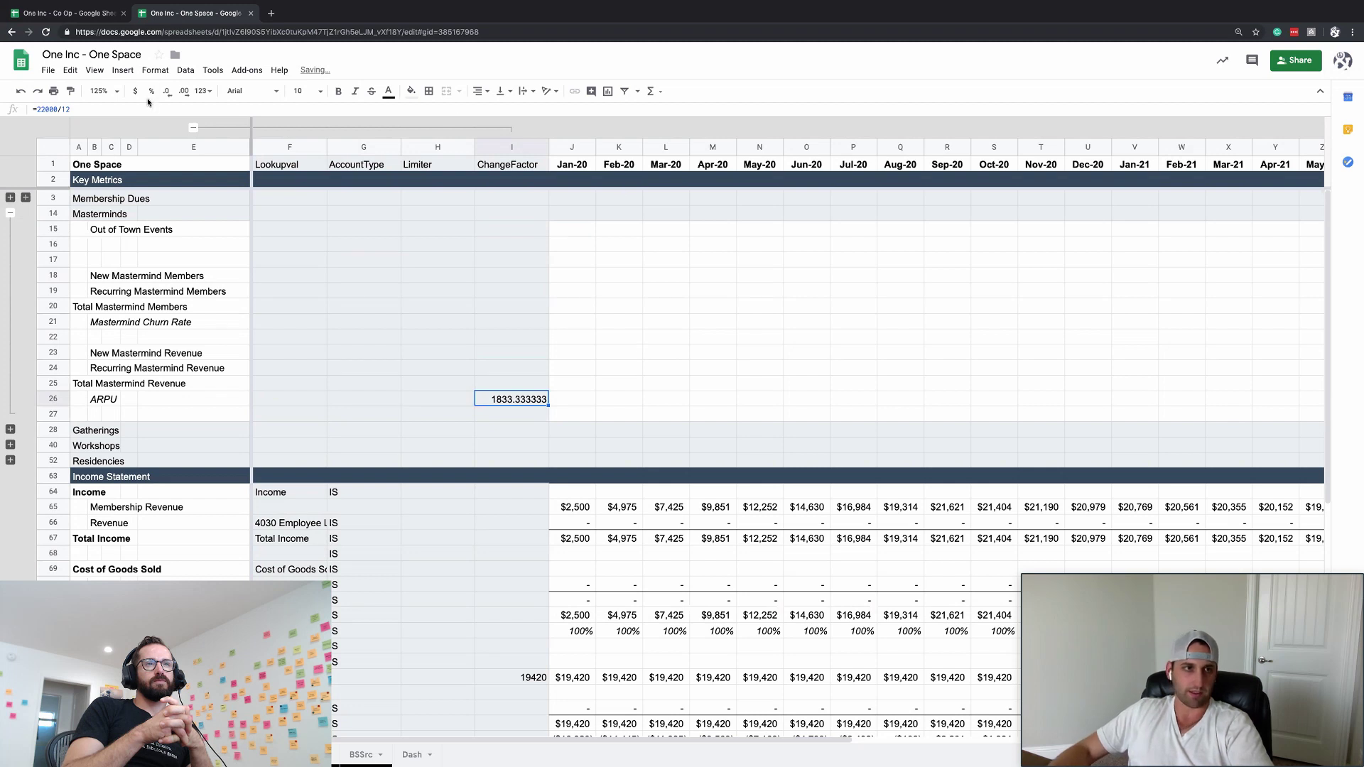
{"action": "left_click", "coordinate": [203, 91]}
{"action": "left_click", "coordinate": [246, 430]}
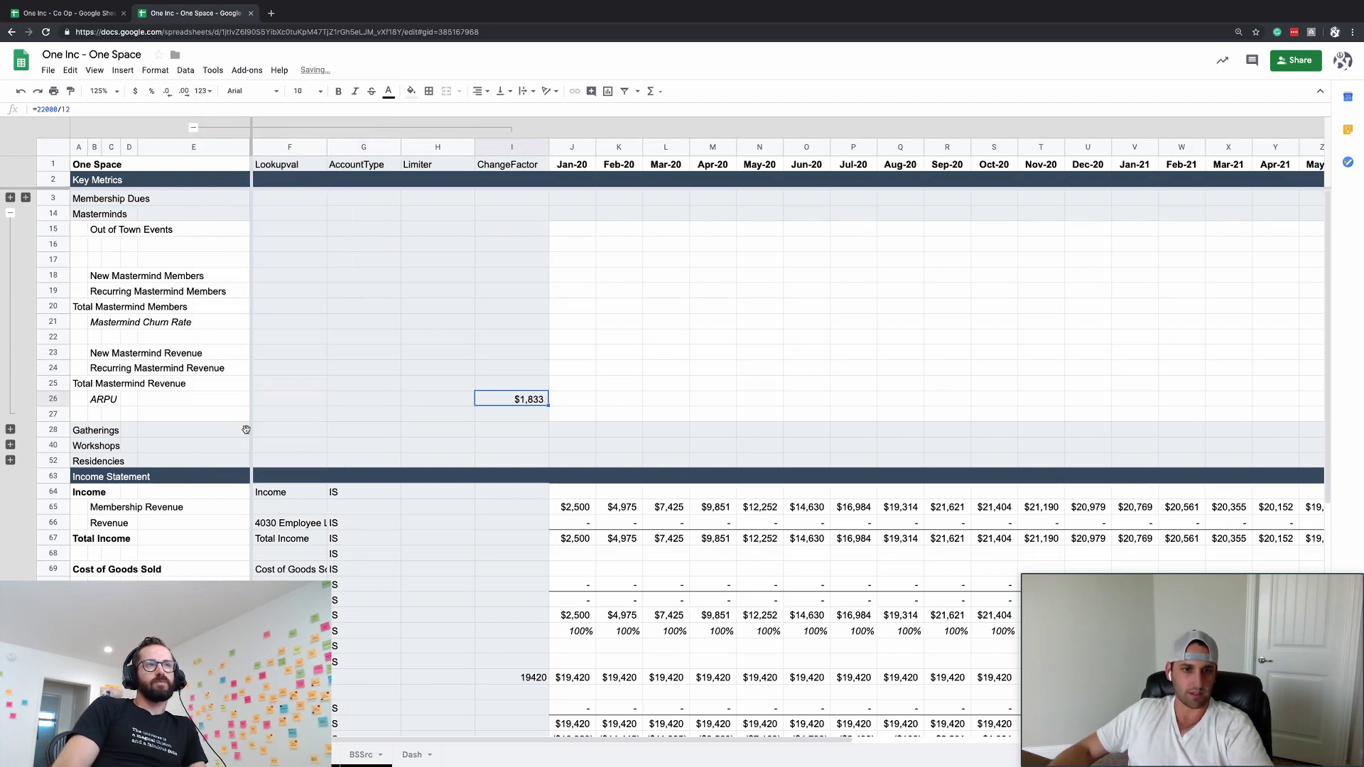
- Select the Jan-20 cell of the Out of Town Events row
{"action": "left_click", "coordinate": [599, 352]}
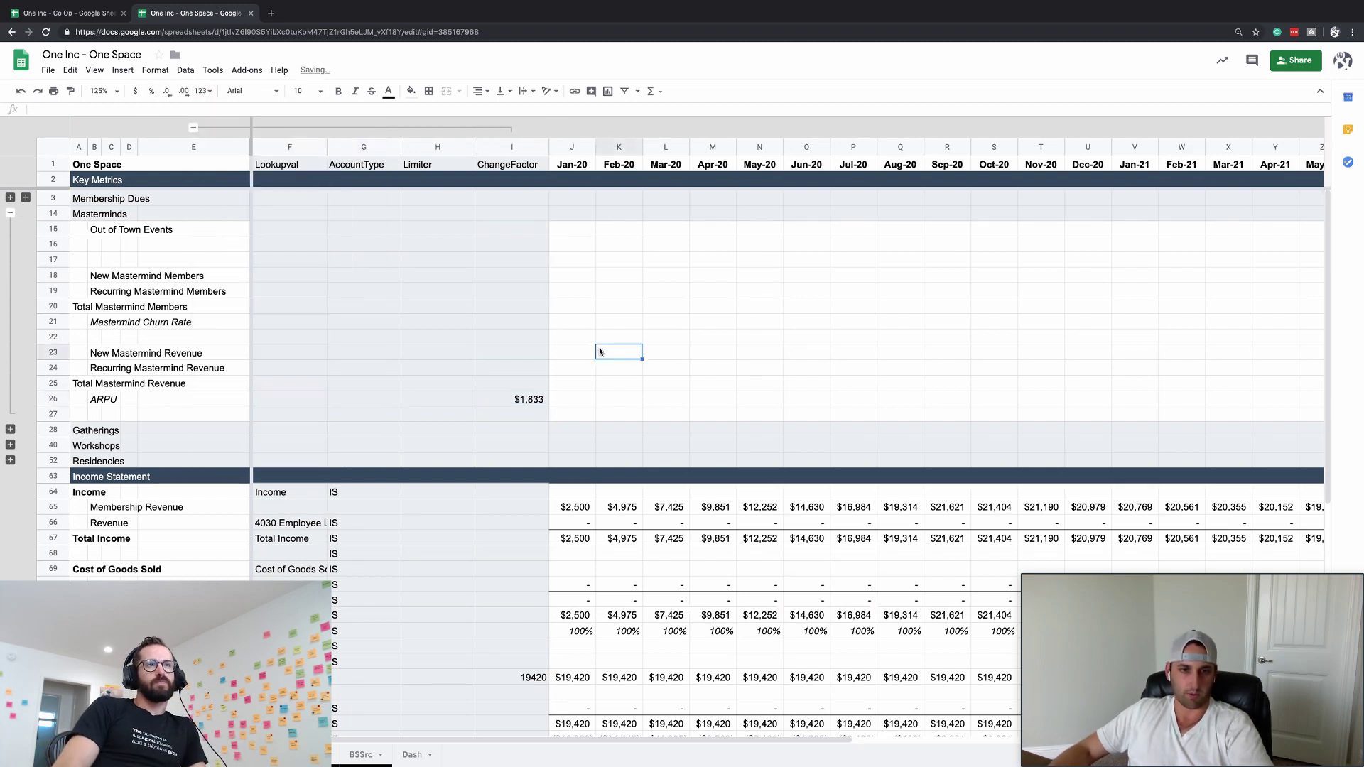
{"action": "left_click", "coordinate": [576, 241]}
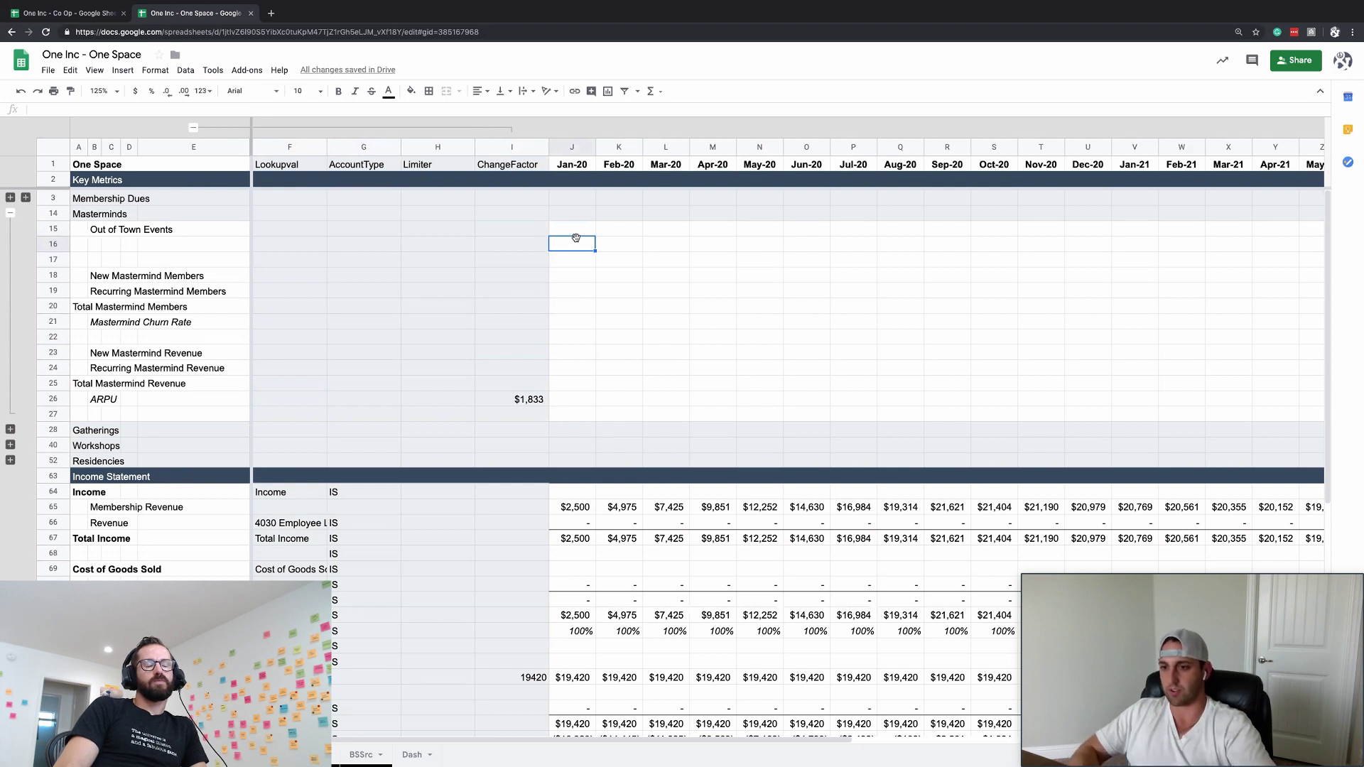
{"action": "key", "text": "Up"}
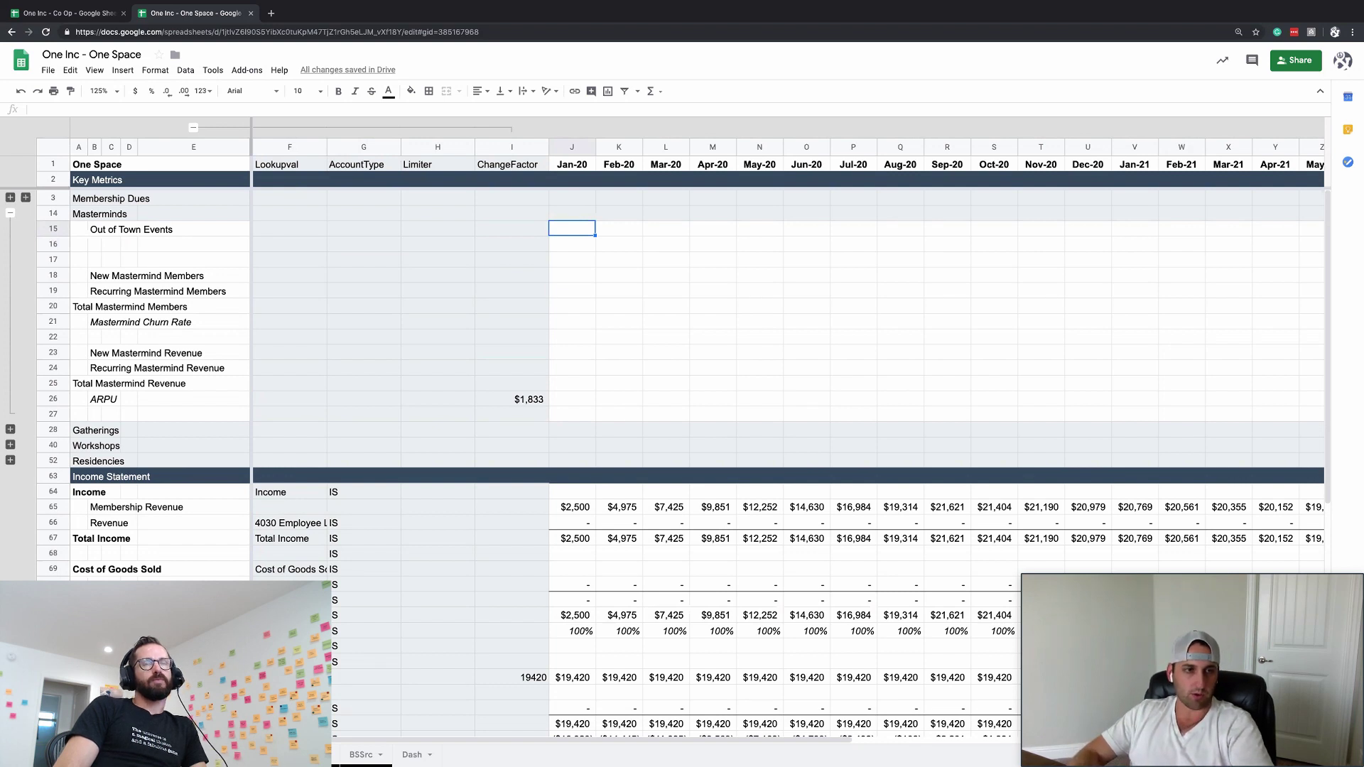
- Label row 16 'In Town Events' after discarding the earlier 'In Space Events' attempt
{"action": "key", "text": "Down"}
{"action": "key", "text": "Down"}
{"action": "key", "text": "Down"}
{"action": "key", "text": "Up"}
{"action": "key", "text": "Up"}
{"action": "key", "text": "Left"}
{"action": "key", "text": "Left"}
{"action": "key", "text": "Left"}
{"action": "key", "text": "Left"}
{"action": "key", "text": "Left"}
{"action": "key", "text": "Left"}
{"action": "key", "text": "Left"}
{"action": "key", "text": "Left"}
{"action": "key", "text": "Left"}
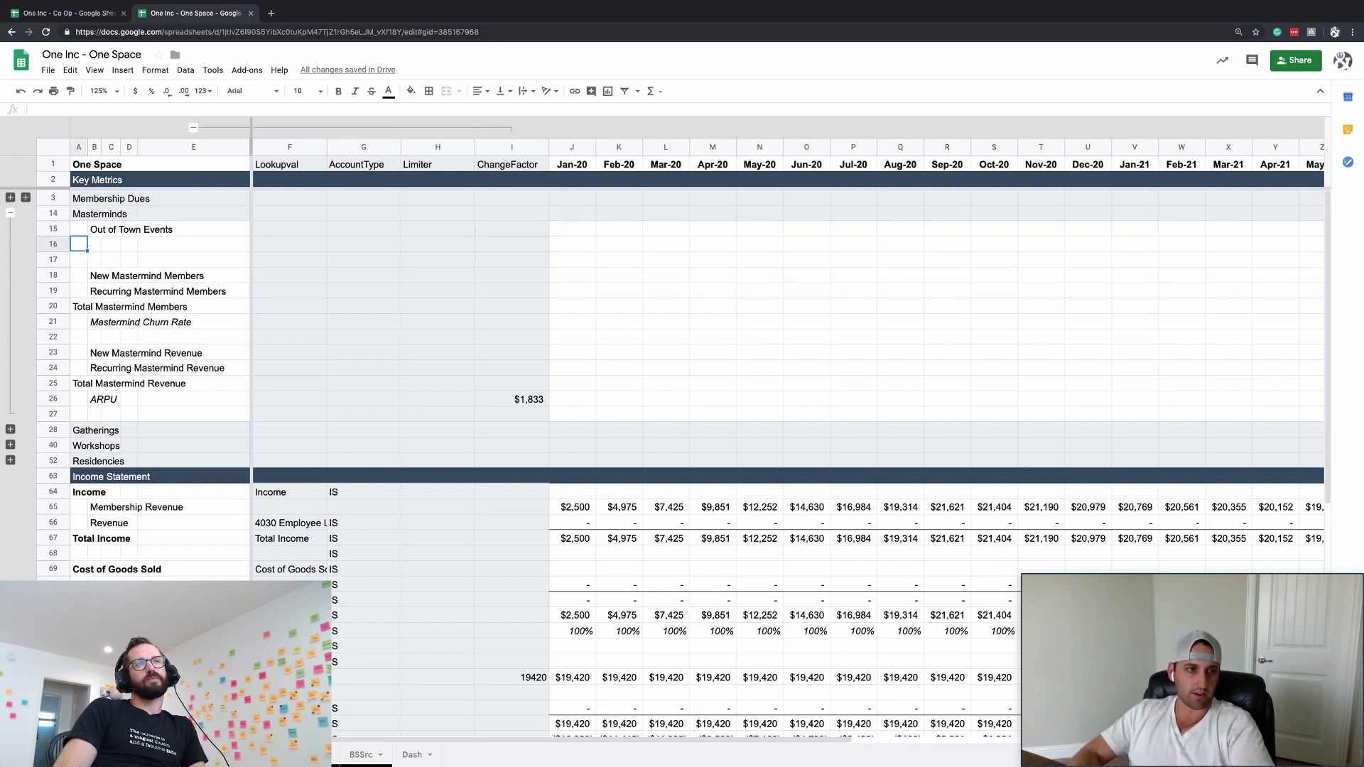
{"action": "key", "text": "Right"}
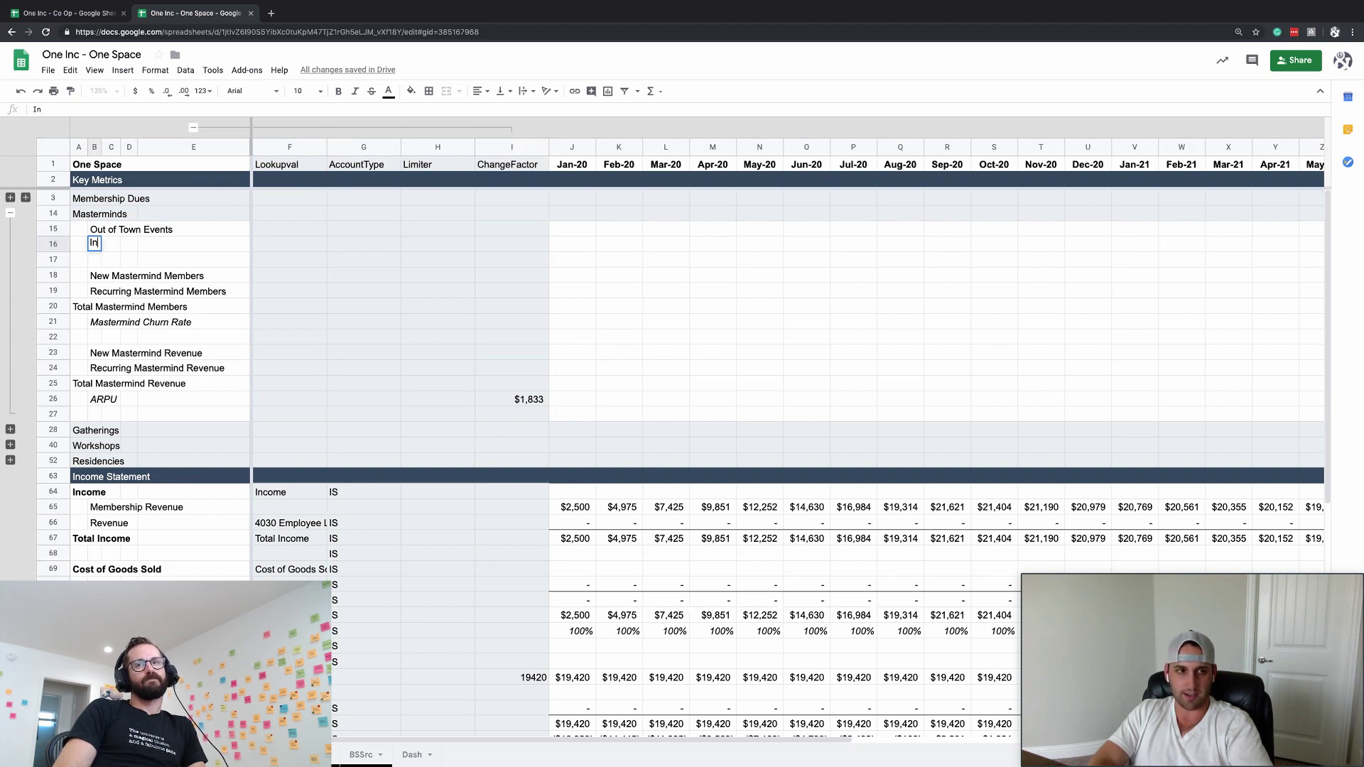
{"action": "key", "text": "Escape"}
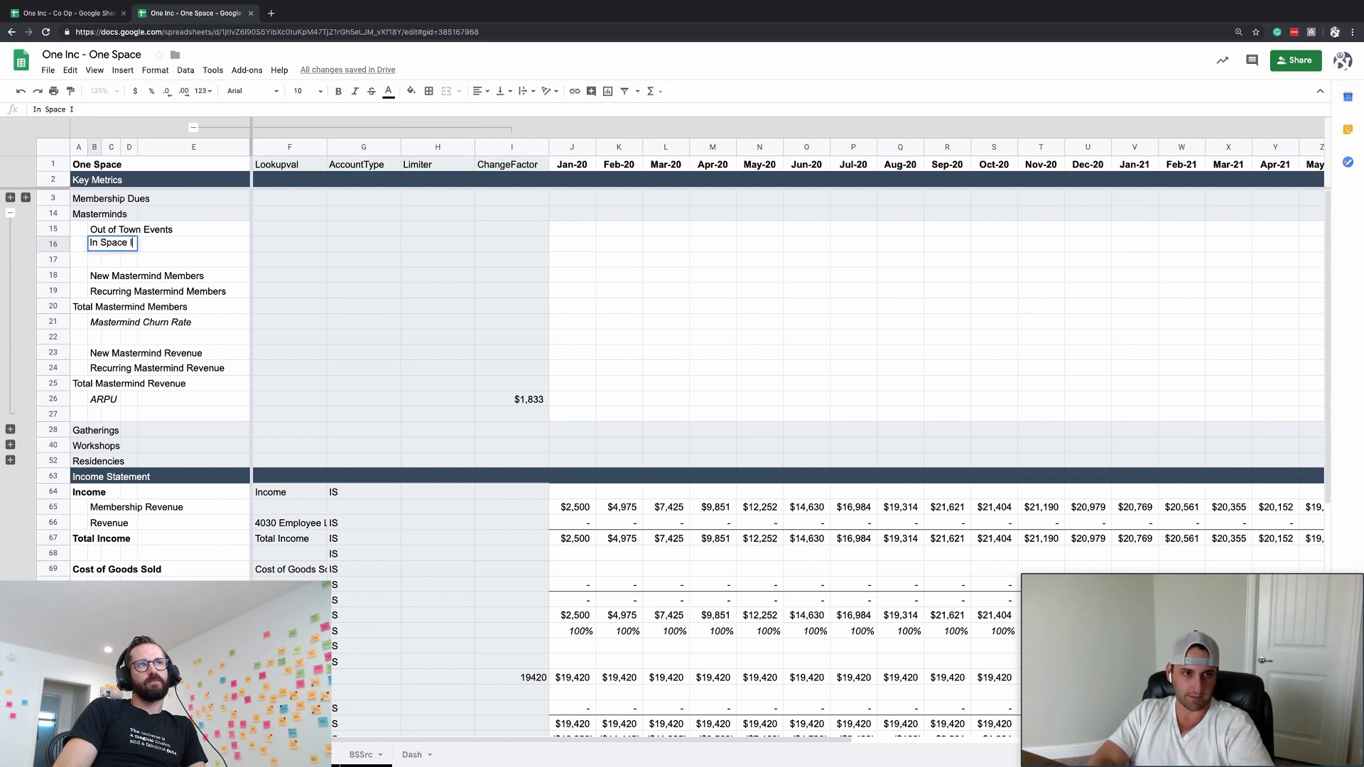
{"action": "key", "text": "BackSpace"}
{"action": "key", "text": "Escape"}
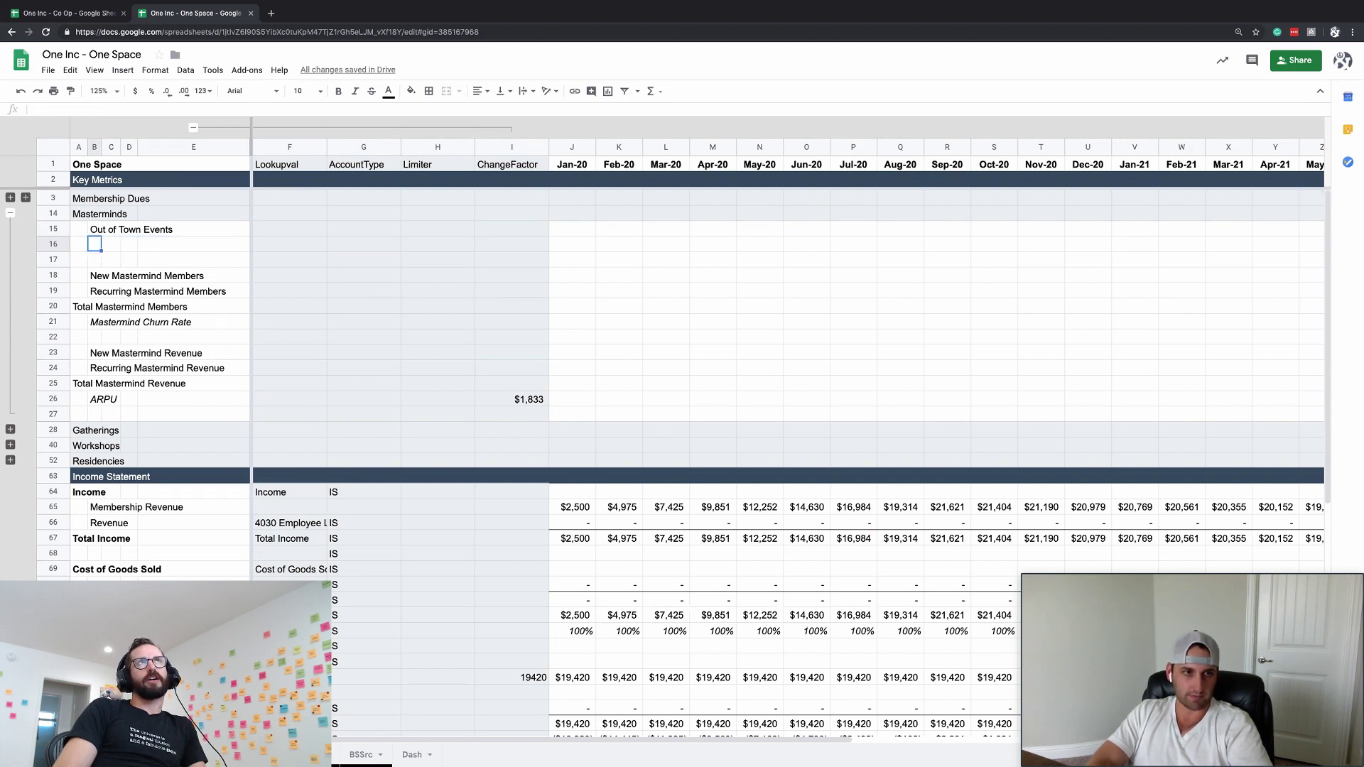
{"action": "type", "text": "In Town Even"}
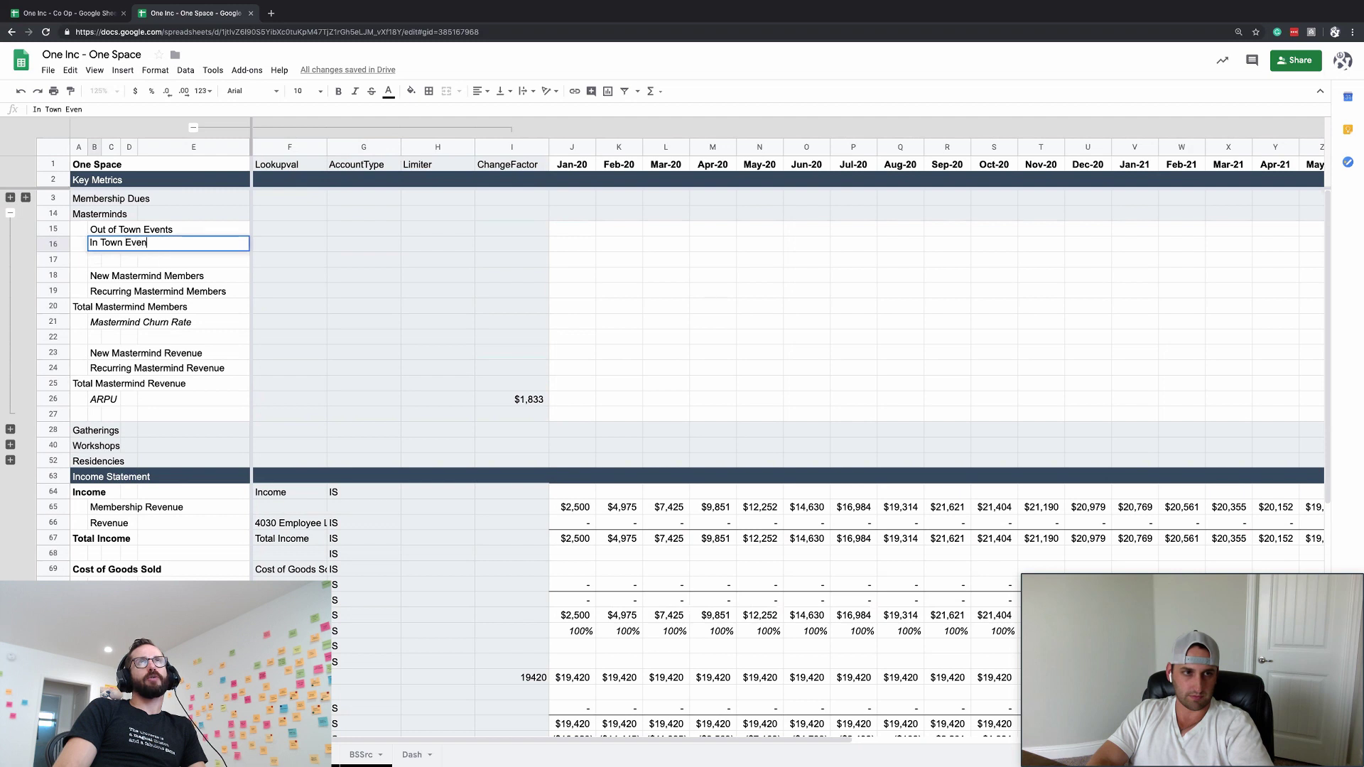
{"action": "type", "text": "ts"}
{"action": "key", "text": "Return"}
- Begin retyping the Out of Town Events label, then cancel and keep the original
{"action": "key", "text": "Up"}
{"action": "key", "text": "Up"}
{"action": "type", "text": "Out "}
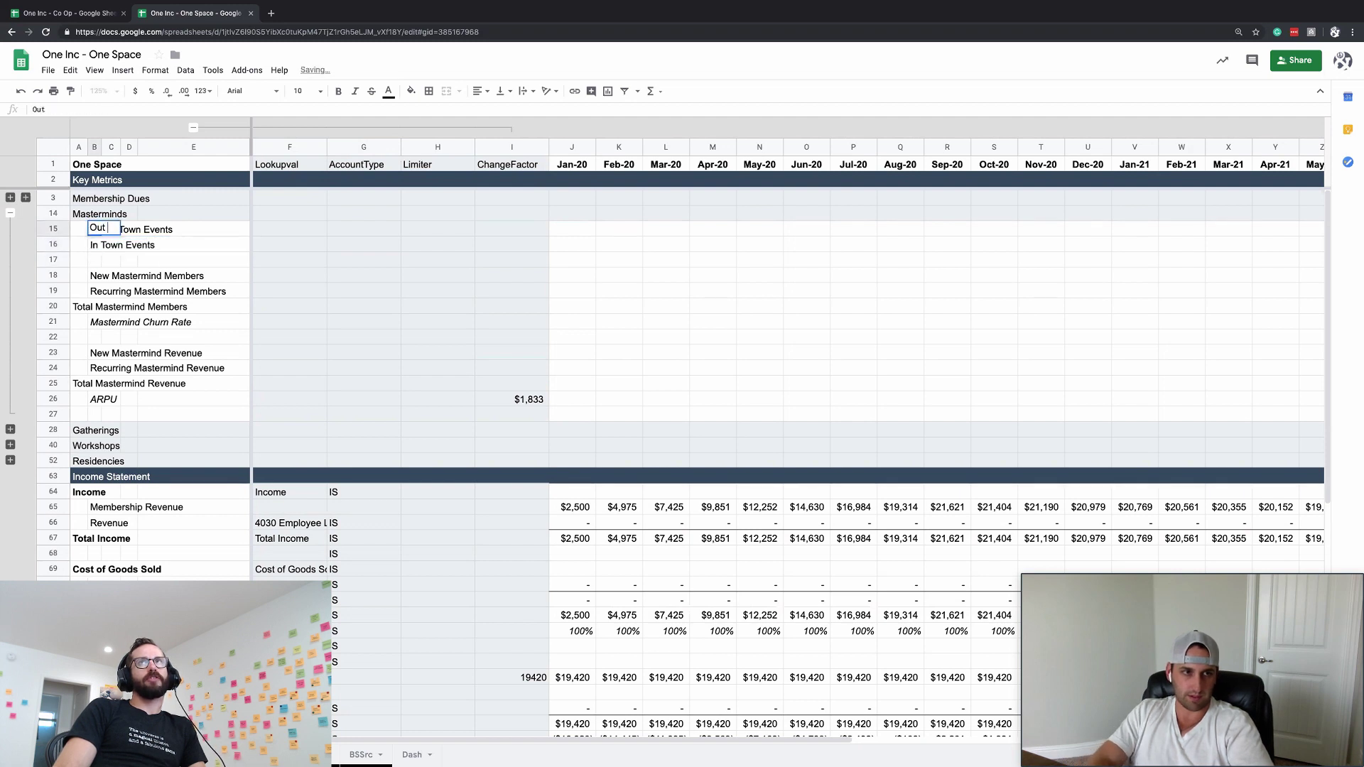
{"action": "type", "text": "of Town Mastermind"}
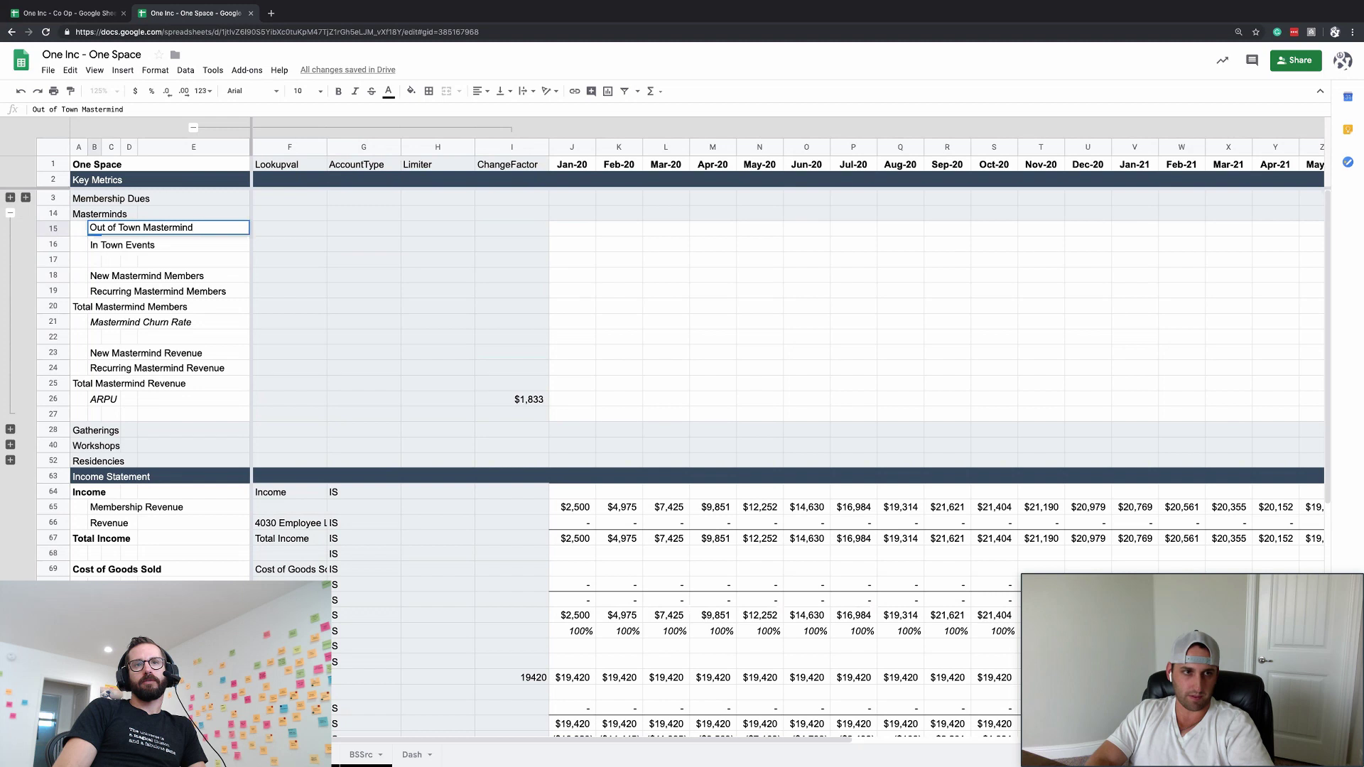
{"action": "key", "text": "Escape"}
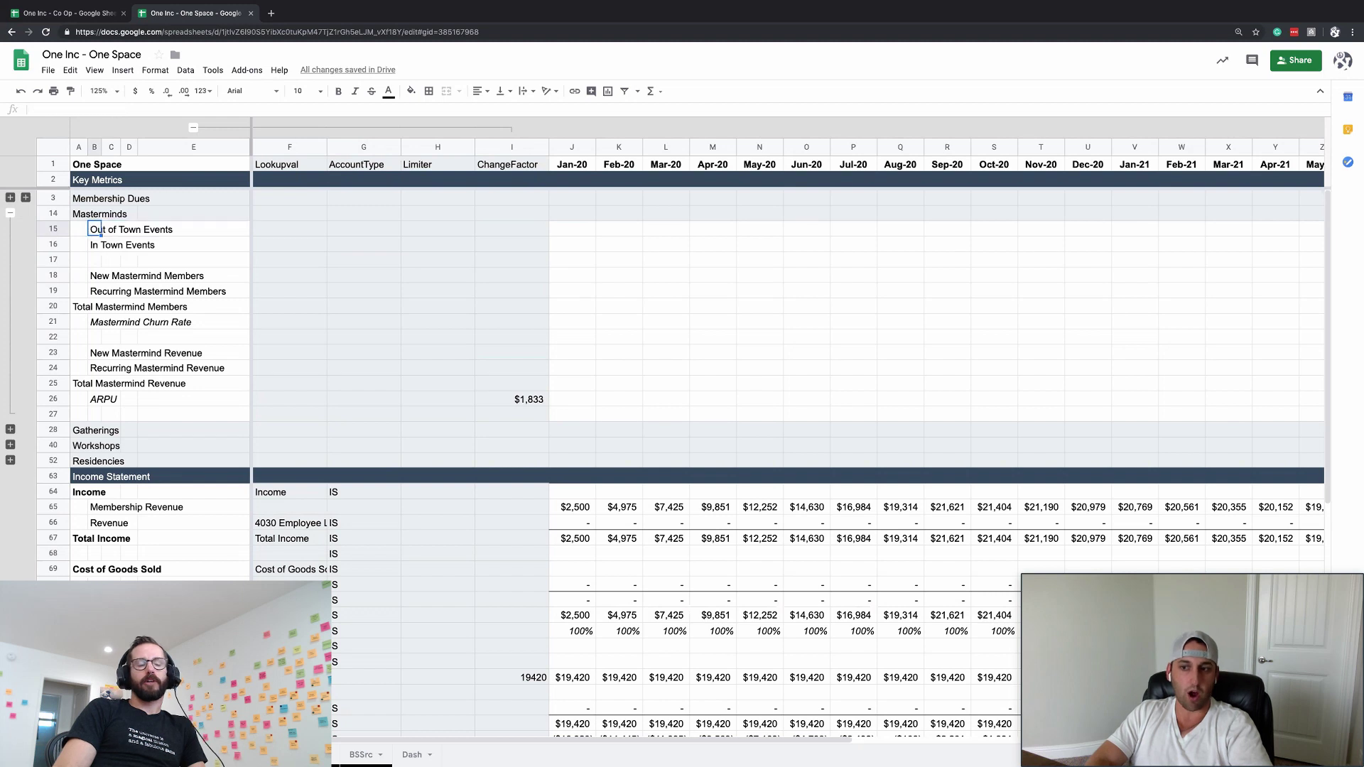
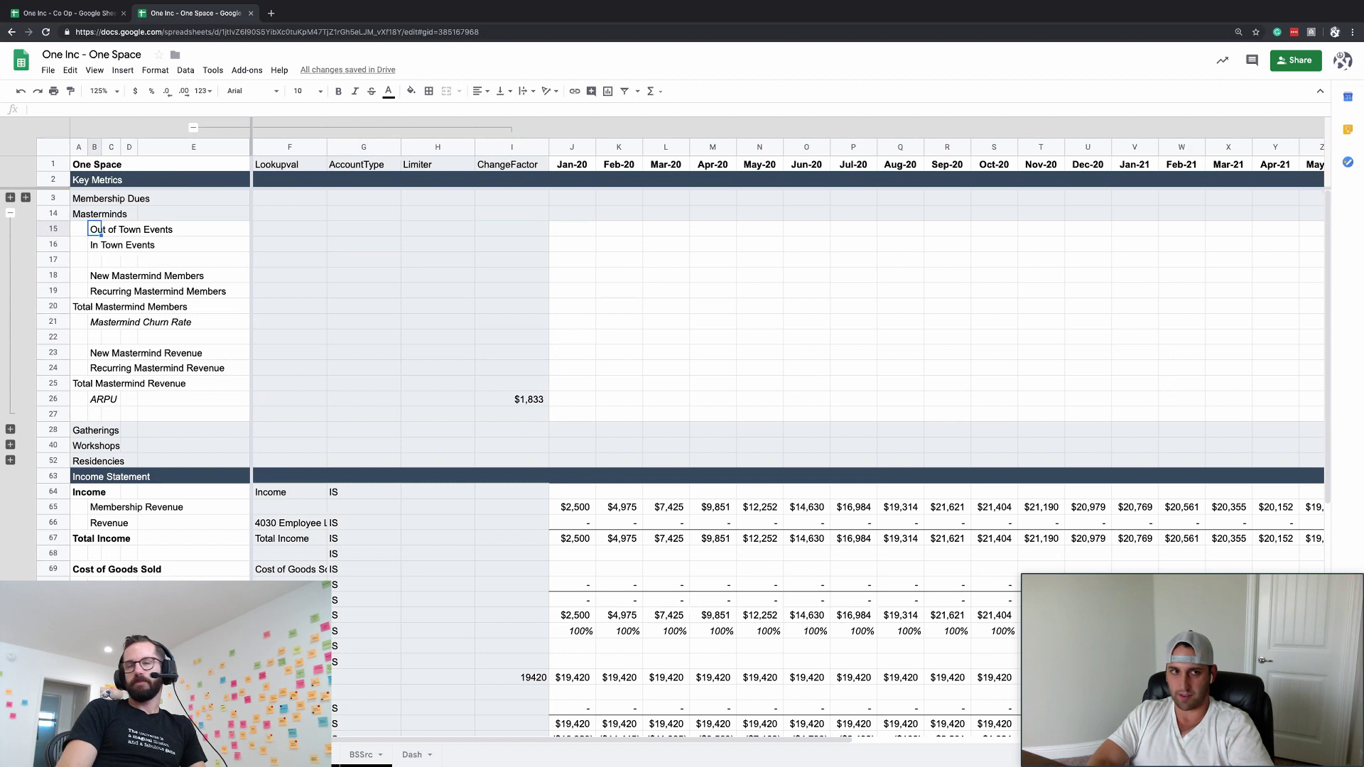
- Enter 'Events - Out of Town' in B15, fill it down, and change B16 to 'Events - In Town'
{"action": "type", "text": "Events - O"}
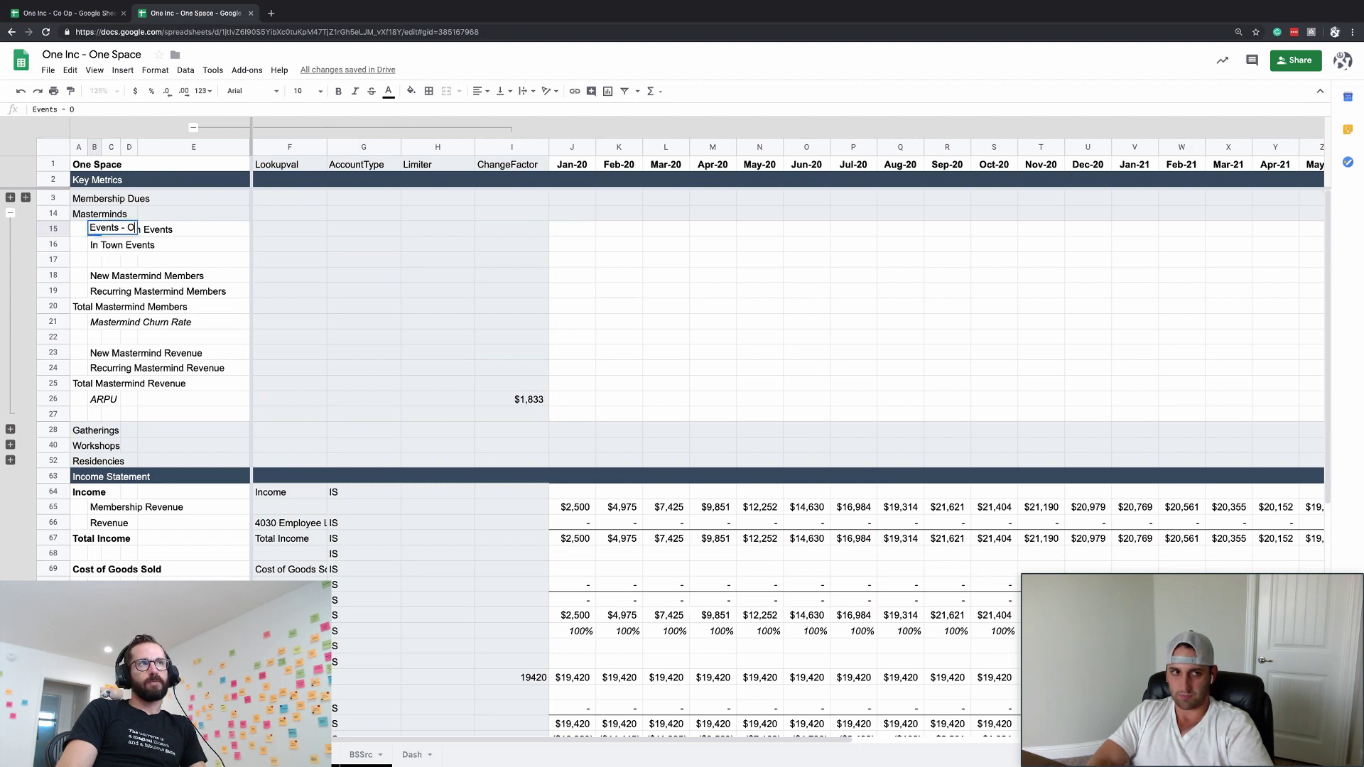
{"action": "type", "text": "ut of "}
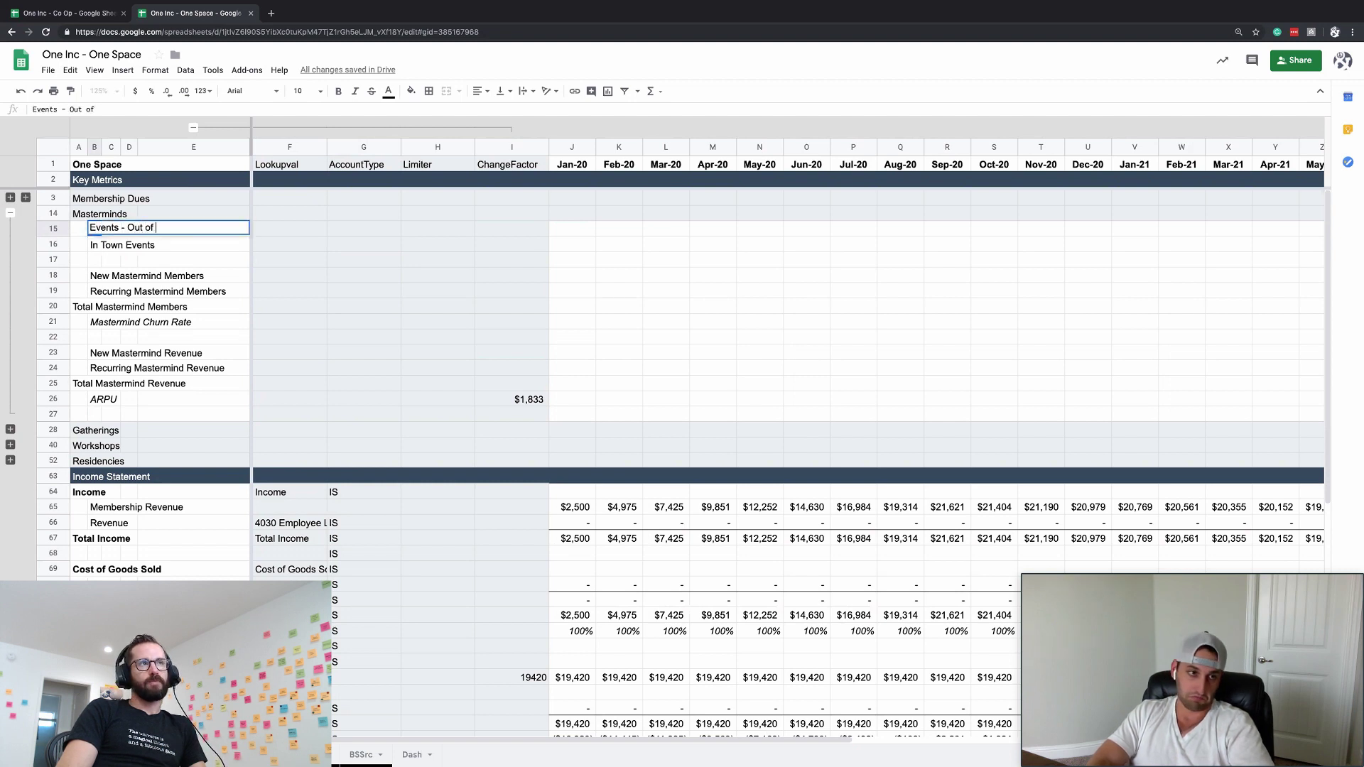
{"action": "type", "text": "Town"}
{"action": "key", "text": "Return"}
{"action": "key", "text": "ctrl+d"}
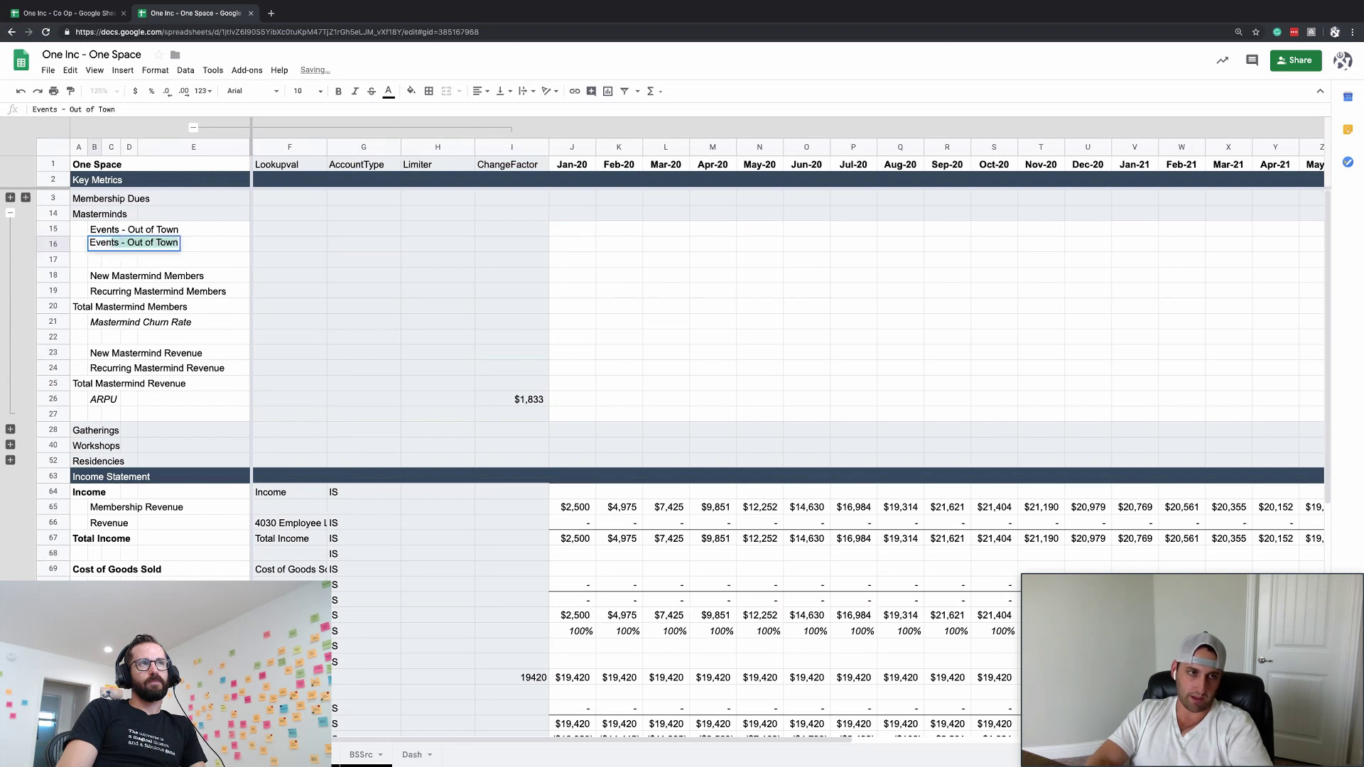
{"action": "type", "text": "In "}
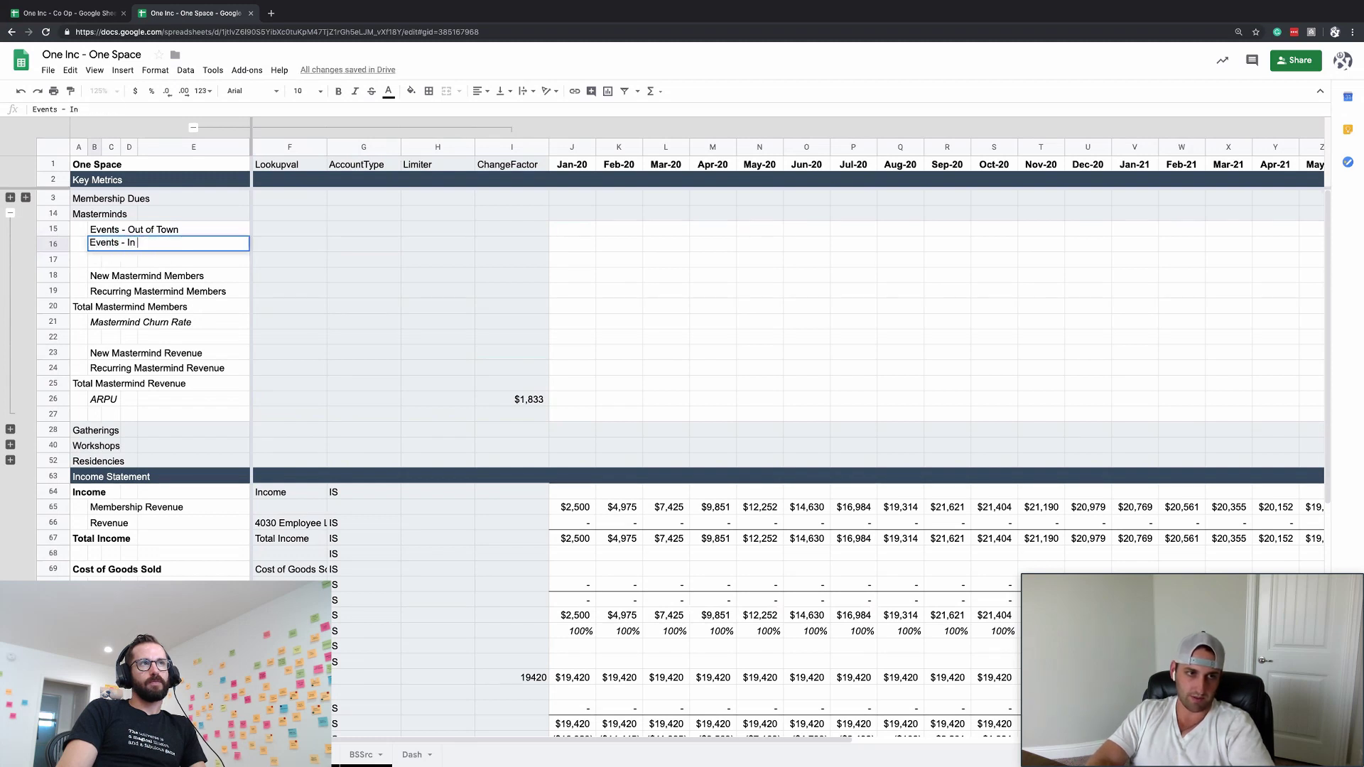
{"action": "type", "text": "Town"}
{"action": "key", "text": "Return"}
{"action": "key", "text": "Up"}
{"action": "key", "text": "Up"}
{"action": "key", "text": "Down"}
{"action": "key", "text": "Up"}
{"action": "key", "text": "Down"}
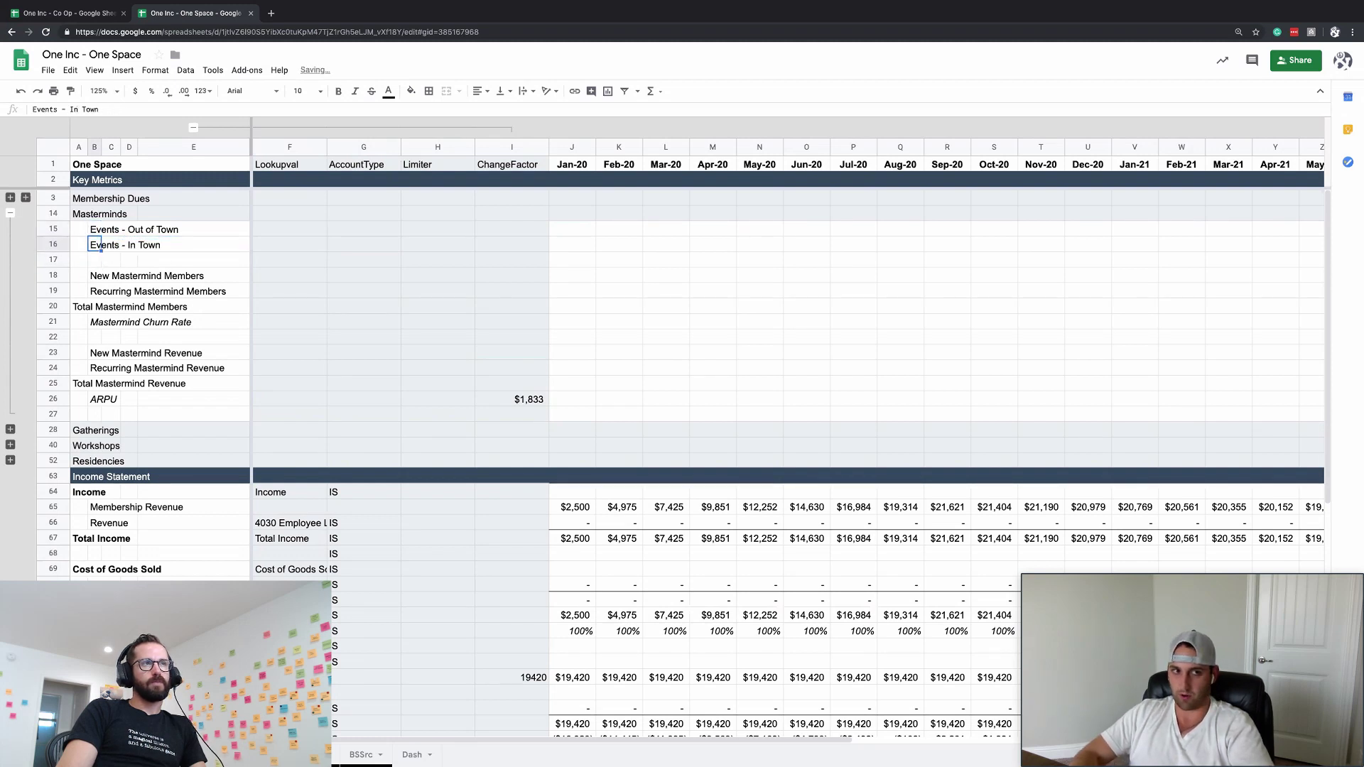
{"action": "key", "text": "Up"}
{"action": "key", "text": "Right"}
{"action": "key", "text": "Right"}
{"action": "key", "text": "Right"}
{"action": "key", "text": "Right"}
{"action": "key", "text": "Right"}
{"action": "key", "text": "Right"}
{"action": "key", "text": "Right"}
{"action": "key", "text": "Right"}
{"action": "key", "text": "Right"}
{"action": "key", "text": "Right"}
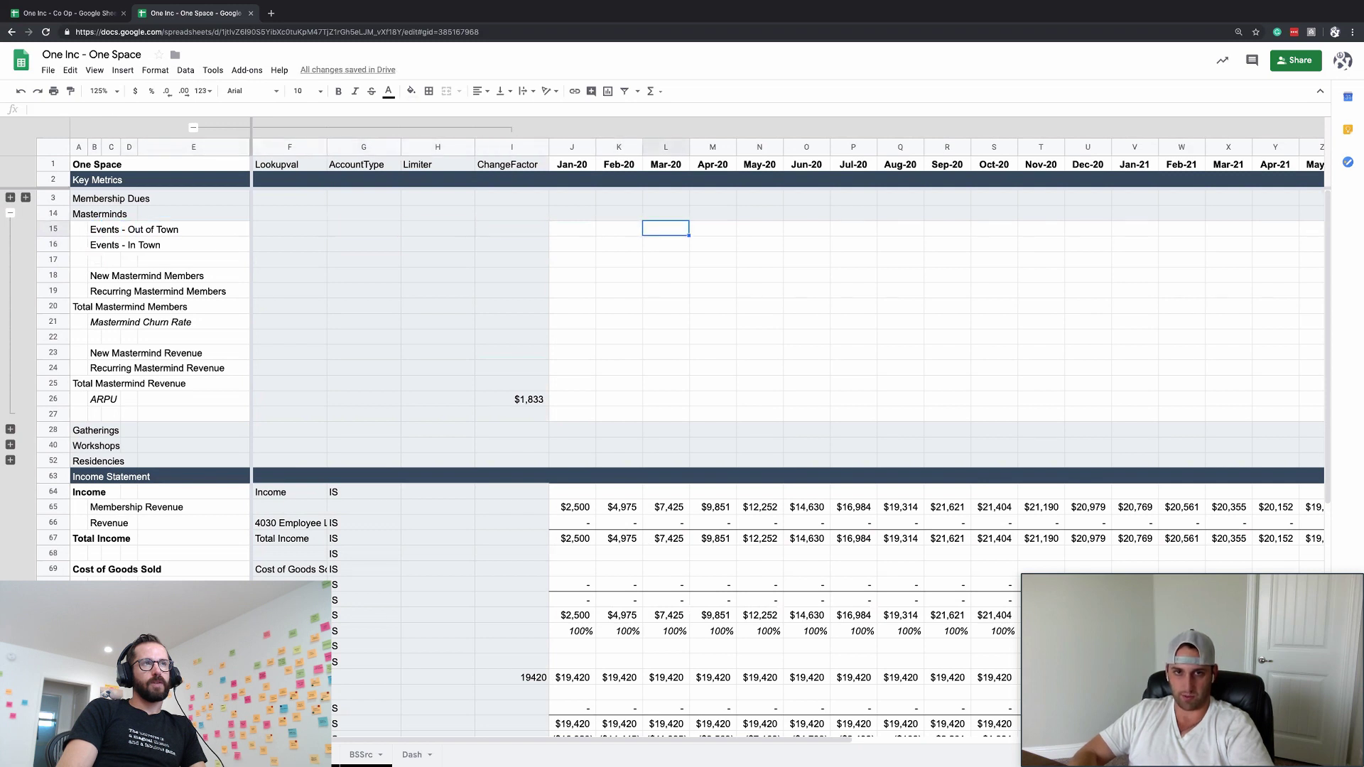
- Enter 1 in the Out of Town Jan-20 cell (J15) and =J15 in the Apr-20 cell
{"action": "key", "text": "Down"}
{"action": "key", "text": "Down"}
{"action": "key", "text": "Left"}
{"action": "key", "text": "Left"}
{"action": "key", "text": "Down"}
{"action": "key", "text": "Down"}
{"action": "key", "text": "Right"}
{"action": "key", "text": "Up"}
{"action": "key", "text": "Left"}
{"action": "key", "text": "Right"}
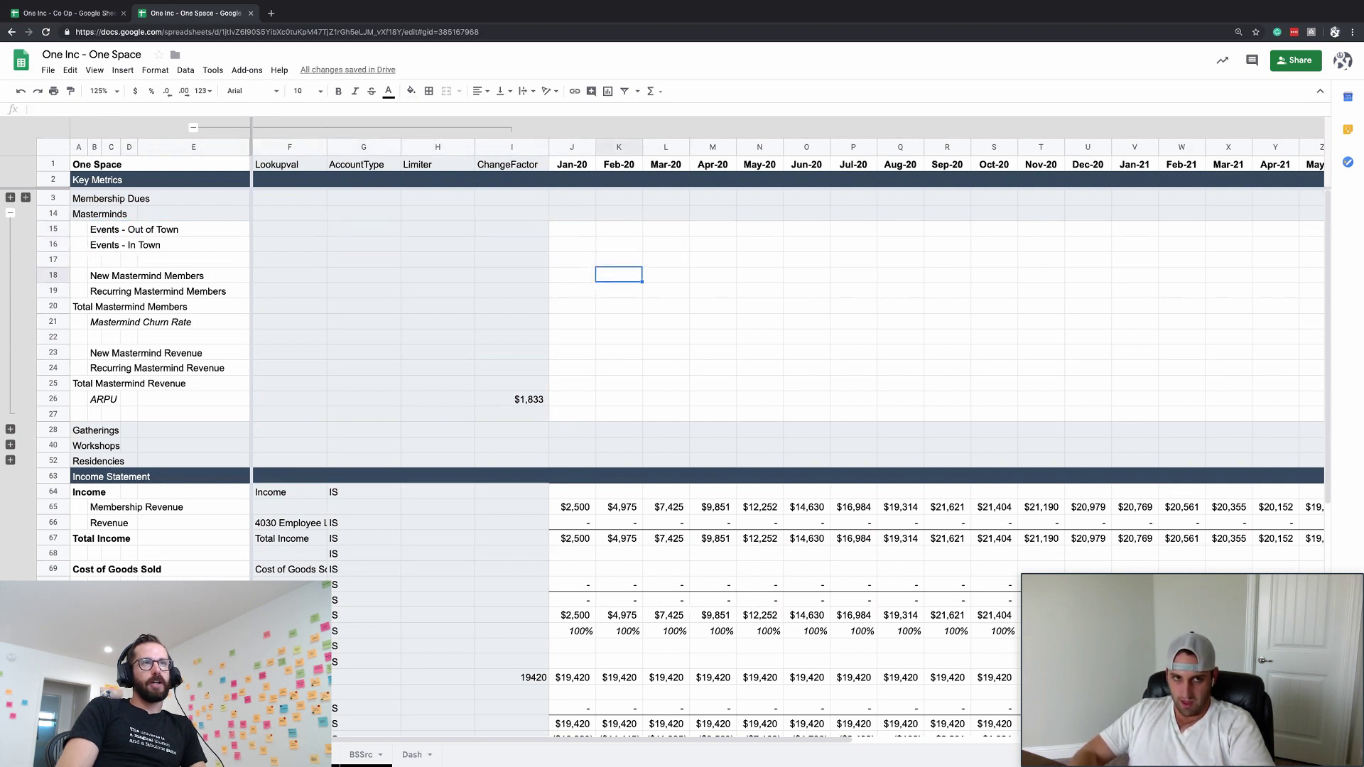
{"action": "key", "text": "Left"}
{"action": "key", "text": "Up"}
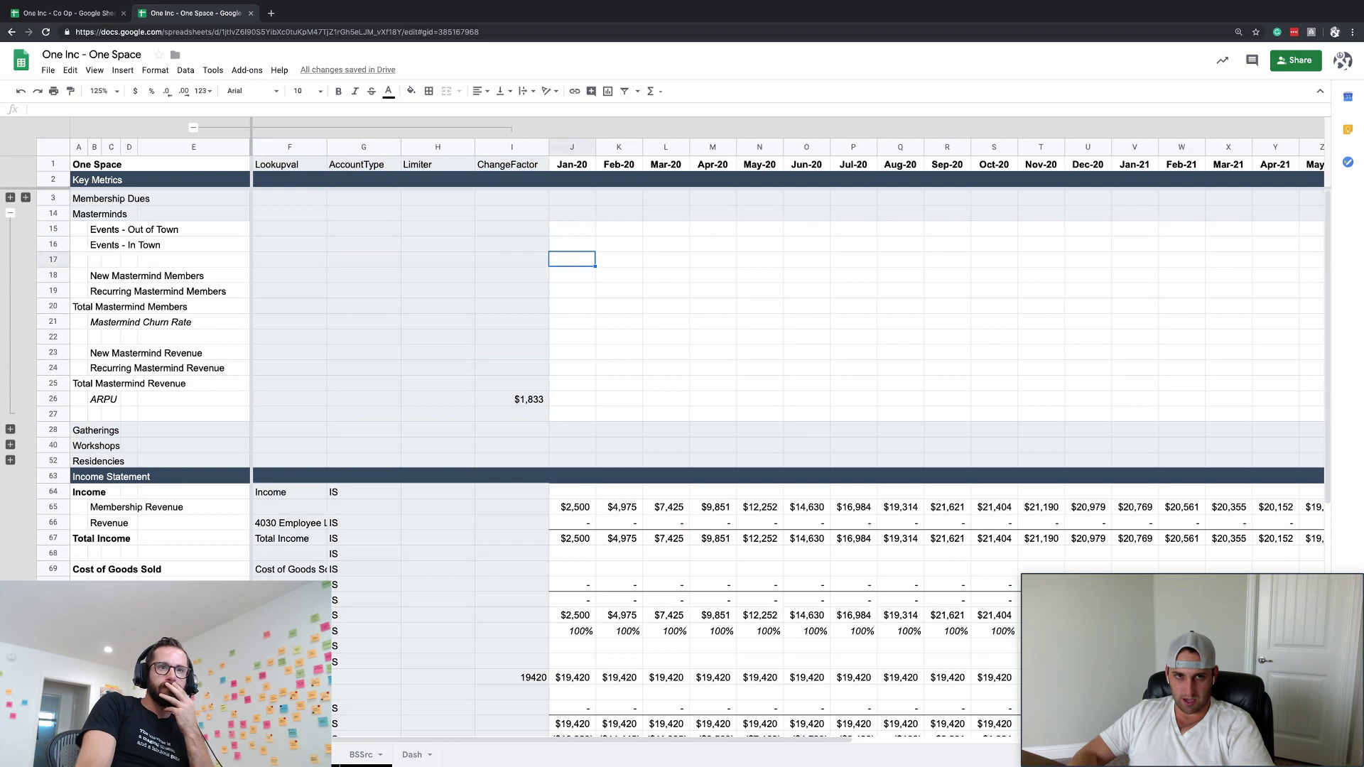
{"action": "key", "text": "Up"}
{"action": "key", "text": "Up"}
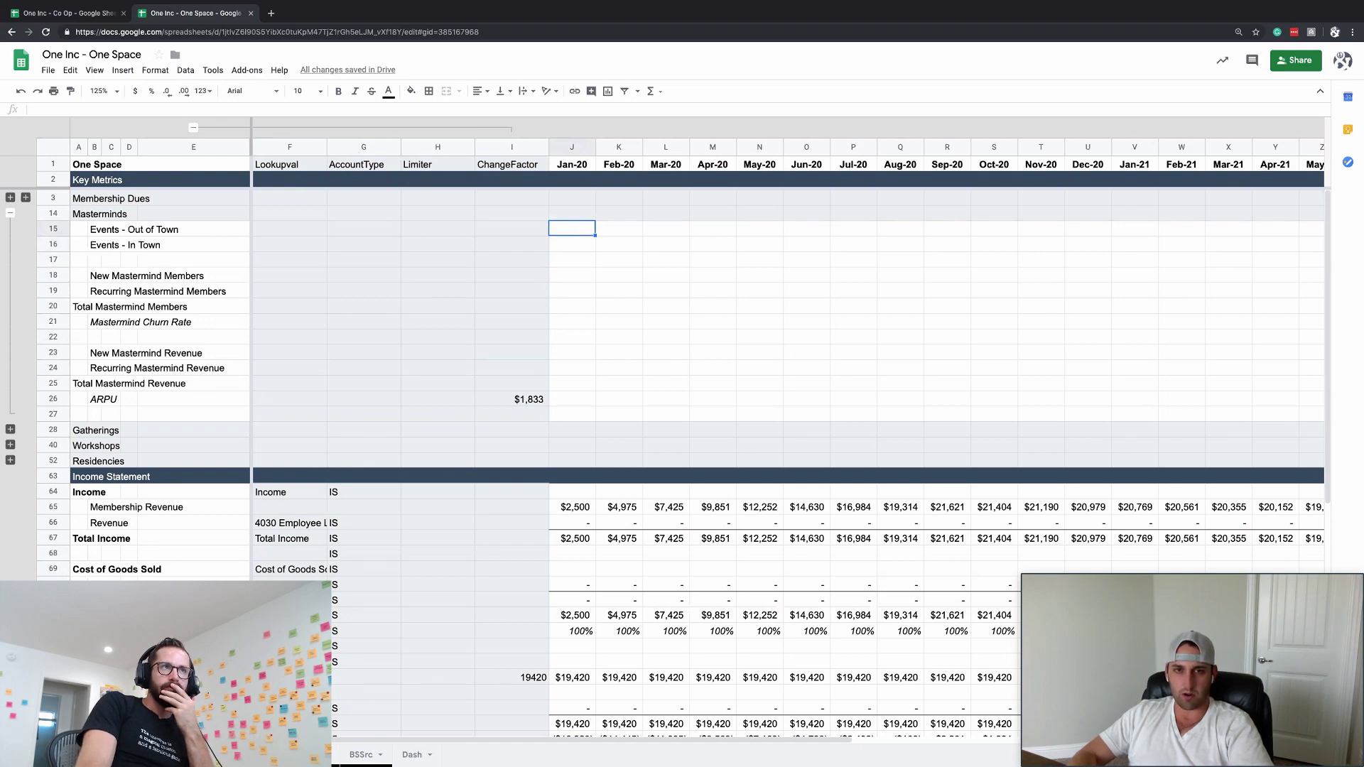
{"action": "type", "text": "1"}
{"action": "key", "text": "Right"}
{"action": "key", "text": "Right"}
{"action": "key", "text": "Right"}
{"action": "type", "text": "="}
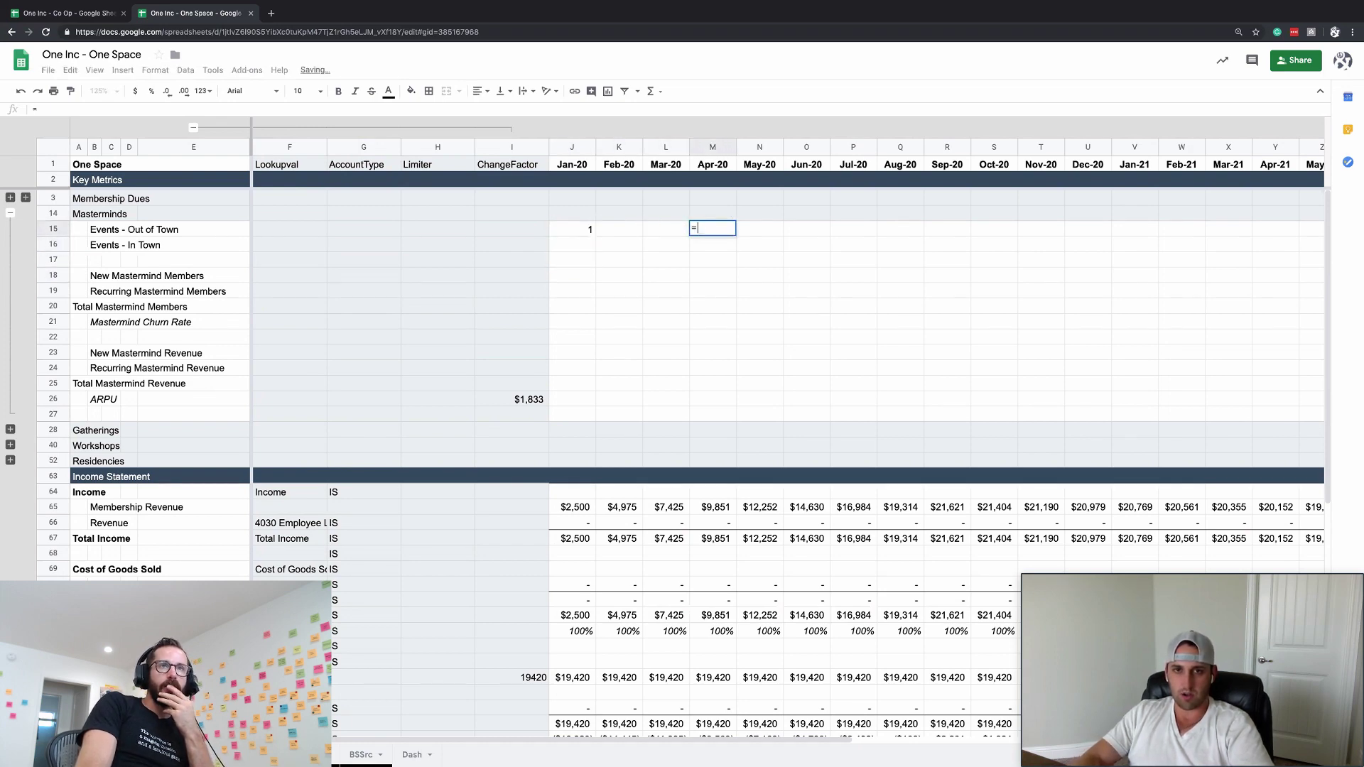
{"action": "key", "text": "Left"}
{"action": "key", "text": "Left"}
{"action": "key", "text": "Left"}
{"action": "key", "text": "Return"}
{"action": "key", "text": "Up"}
- Copy the three-months-back formula into Feb-20 and Mar-20, and format Jan–Apr as accounting
{"action": "key", "text": "ctrl+c"}
{"action": "key", "text": "Right"}
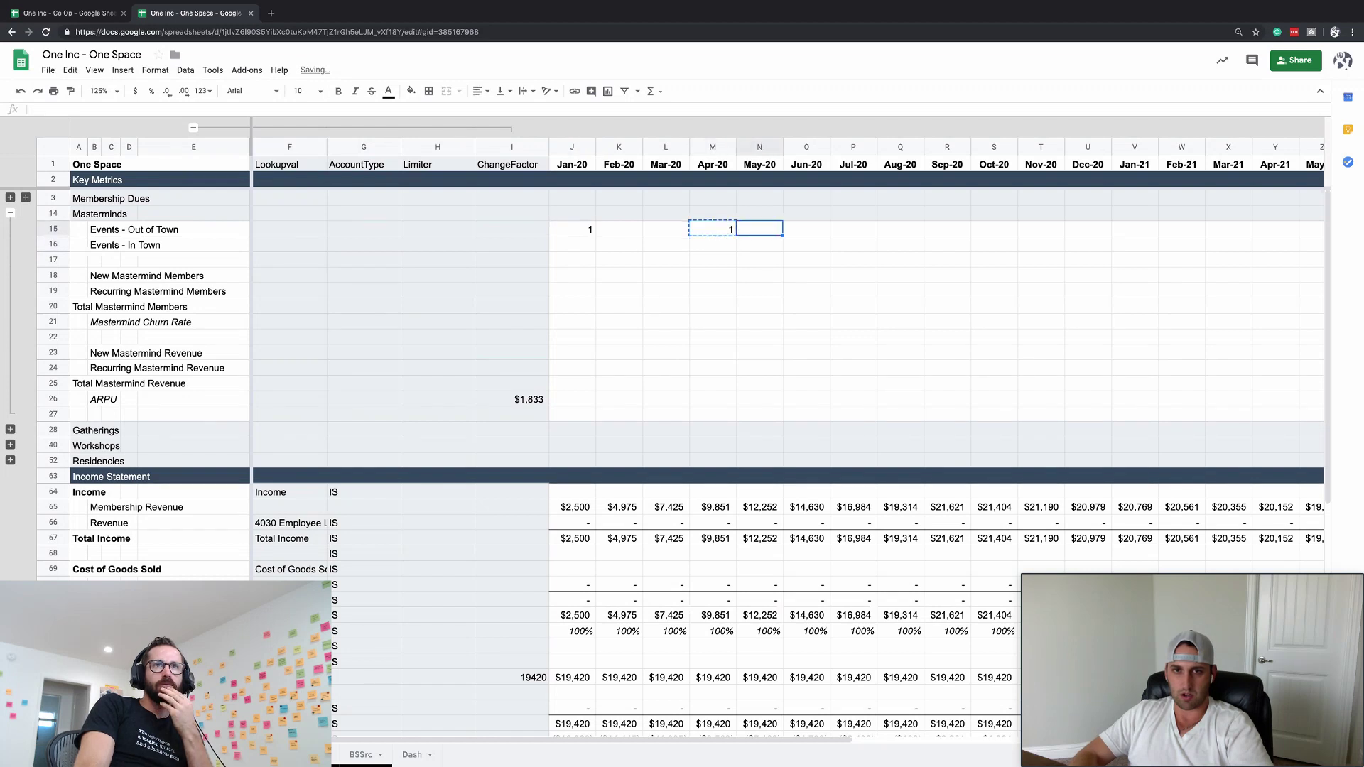
{"action": "key", "text": "Left"}
{"action": "key", "text": "Left"}
{"action": "key", "text": "Left"}
{"action": "key", "text": "shift+Right"}
{"action": "key", "text": "ctrl+v"}
{"action": "key", "text": "Right"}
{"action": "key", "text": "Right"}
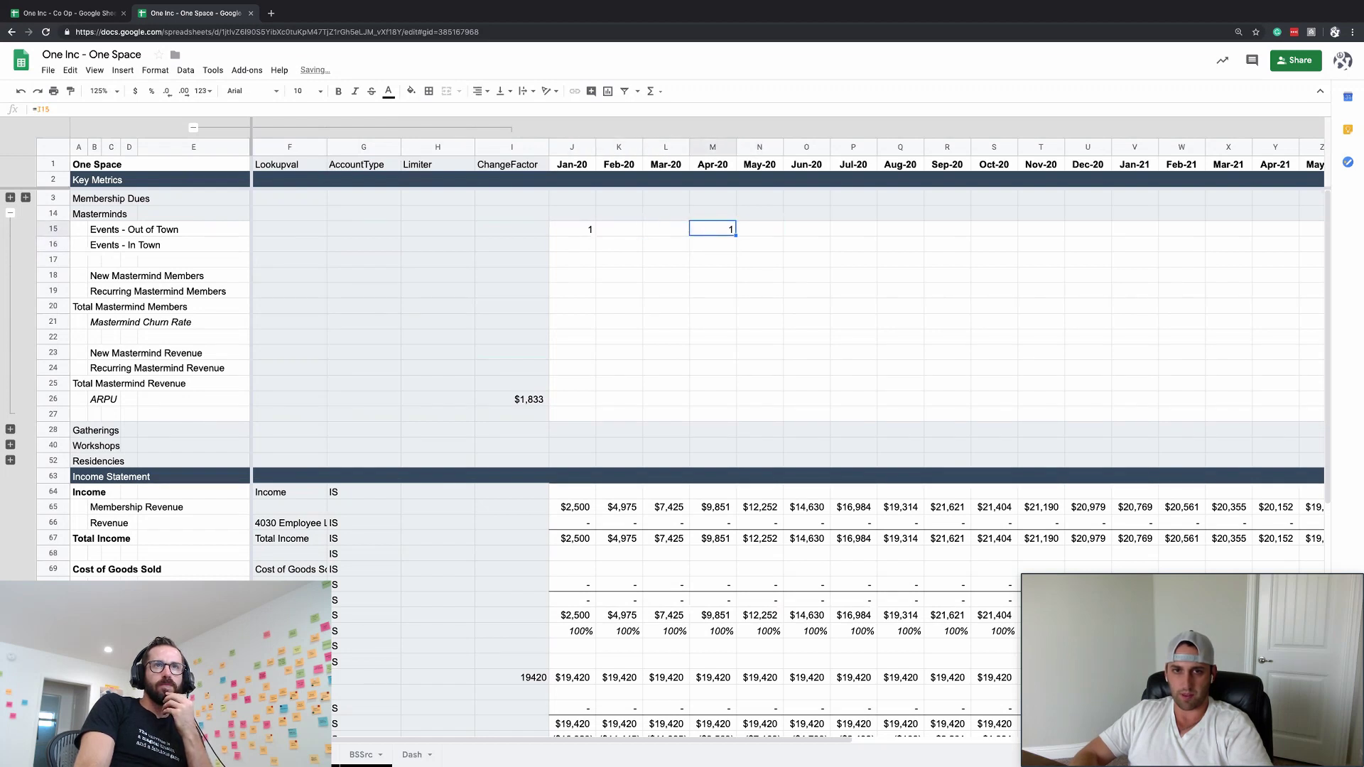
{"action": "key", "text": "shift+Left"}
{"action": "key", "text": "shift+Left"}
{"action": "key", "text": "shift+Left"}
{"action": "left_click", "coordinate": [204, 91]}
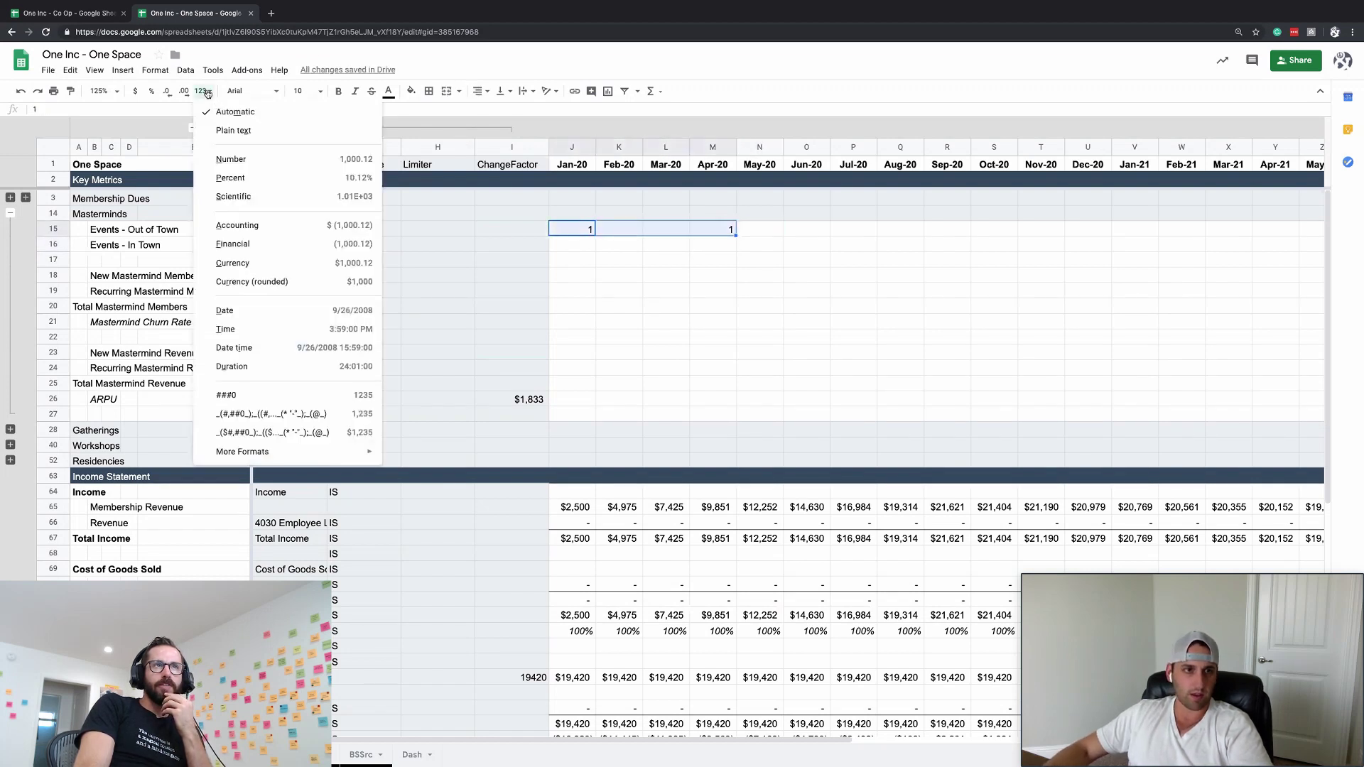
{"action": "left_click", "coordinate": [239, 419]}
- Paste the Apr-20 formula across the remaining months of row 15
{"action": "left_click", "coordinate": [707, 290]}
{"action": "left_click", "coordinate": [725, 231]}
{"action": "key", "text": "ctrl+c"}
{"action": "key", "text": "Up"}
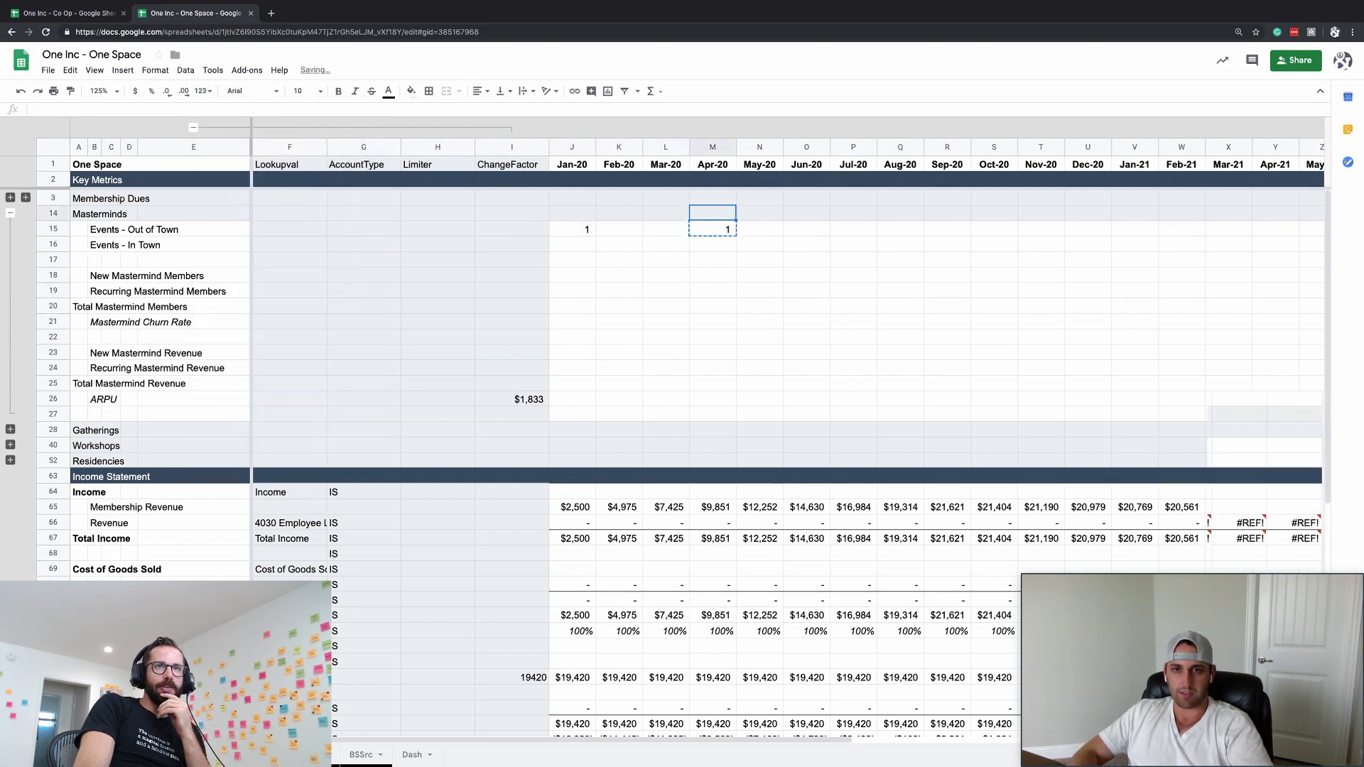
{"action": "key", "text": "Down"}
{"action": "key", "text": "ctrl+shift+Right"}
{"action": "key", "text": "shift+Left"}
{"action": "key", "text": "shift+Left"}
{"action": "key", "text": "shift+Left"}
{"action": "key", "text": "ctrl+v"}
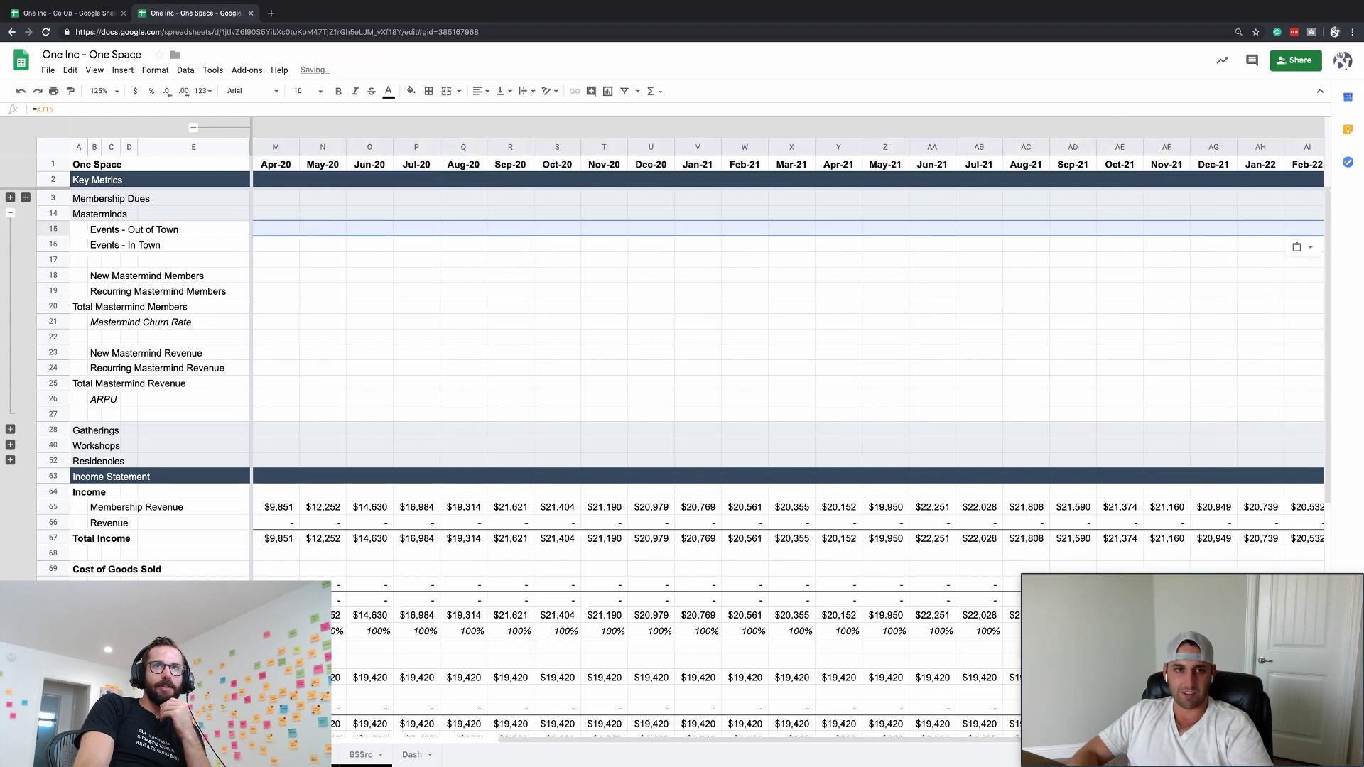
- Copy the Out of Town monthly counts into the In Town row 16
{"action": "key", "text": "ctrl+Left"}
{"action": "key", "text": "ctrl+Left"}
{"action": "key", "text": "Right"}
{"action": "key", "text": "Right"}
{"action": "key", "text": "Right"}
{"action": "key", "text": "Right"}
{"action": "key", "text": "Right"}
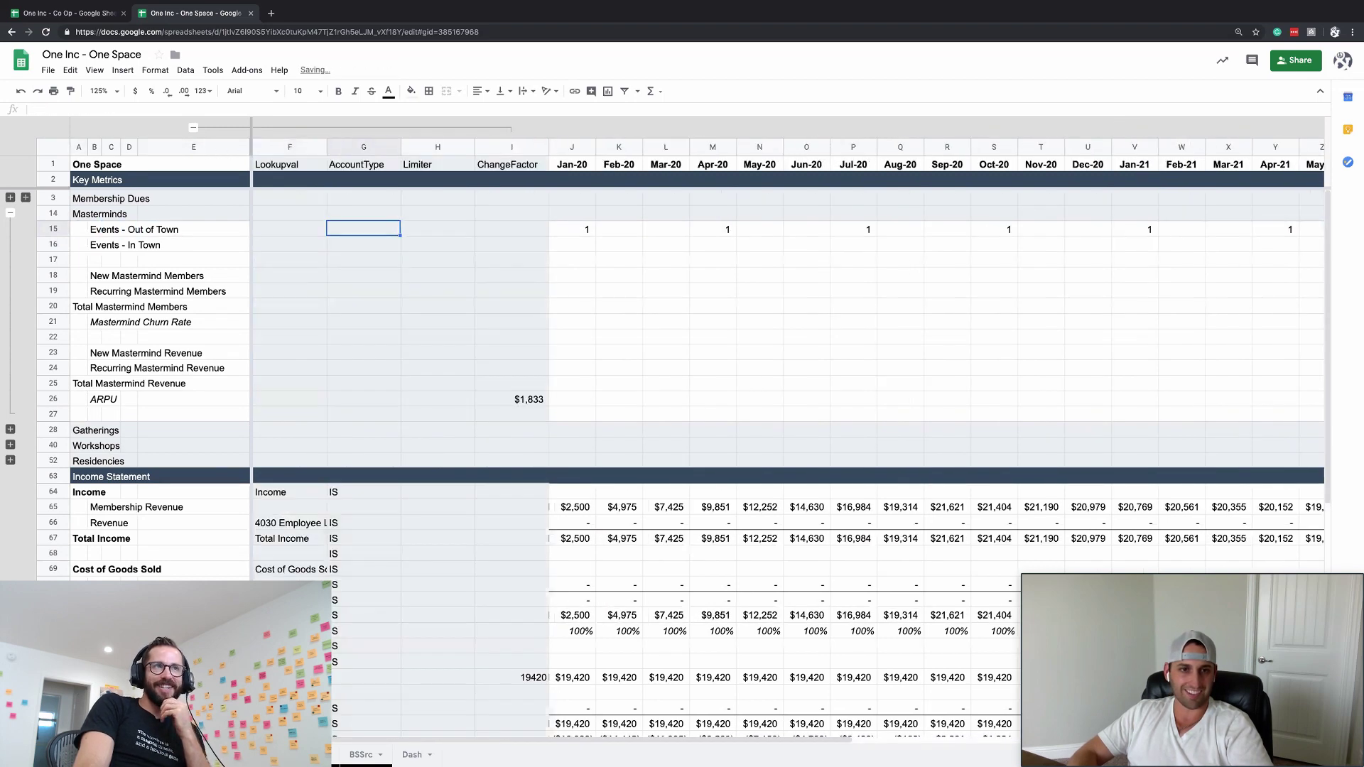
{"action": "key", "text": "Right"}
{"action": "key", "text": "Right"}
{"action": "key", "text": "Right"}
{"action": "key", "text": "ctrl+shift+Right"}
{"action": "key", "text": "ctrl+c"}
{"action": "key", "text": "Down"}
{"action": "key", "text": "ctrl+v"}
- Add a bottom border under the In Town row across all months
{"action": "key", "text": "Right"}
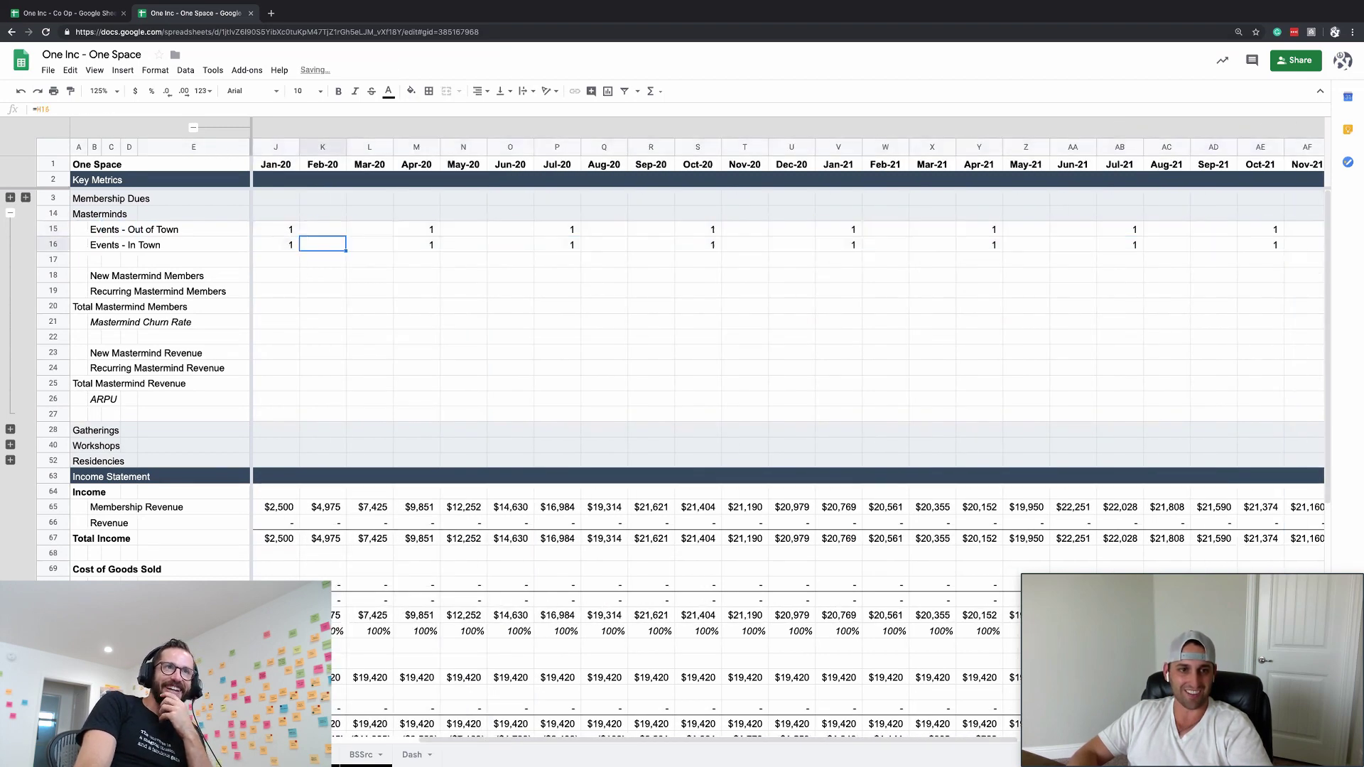
{"action": "key", "text": "ctrl+Left"}
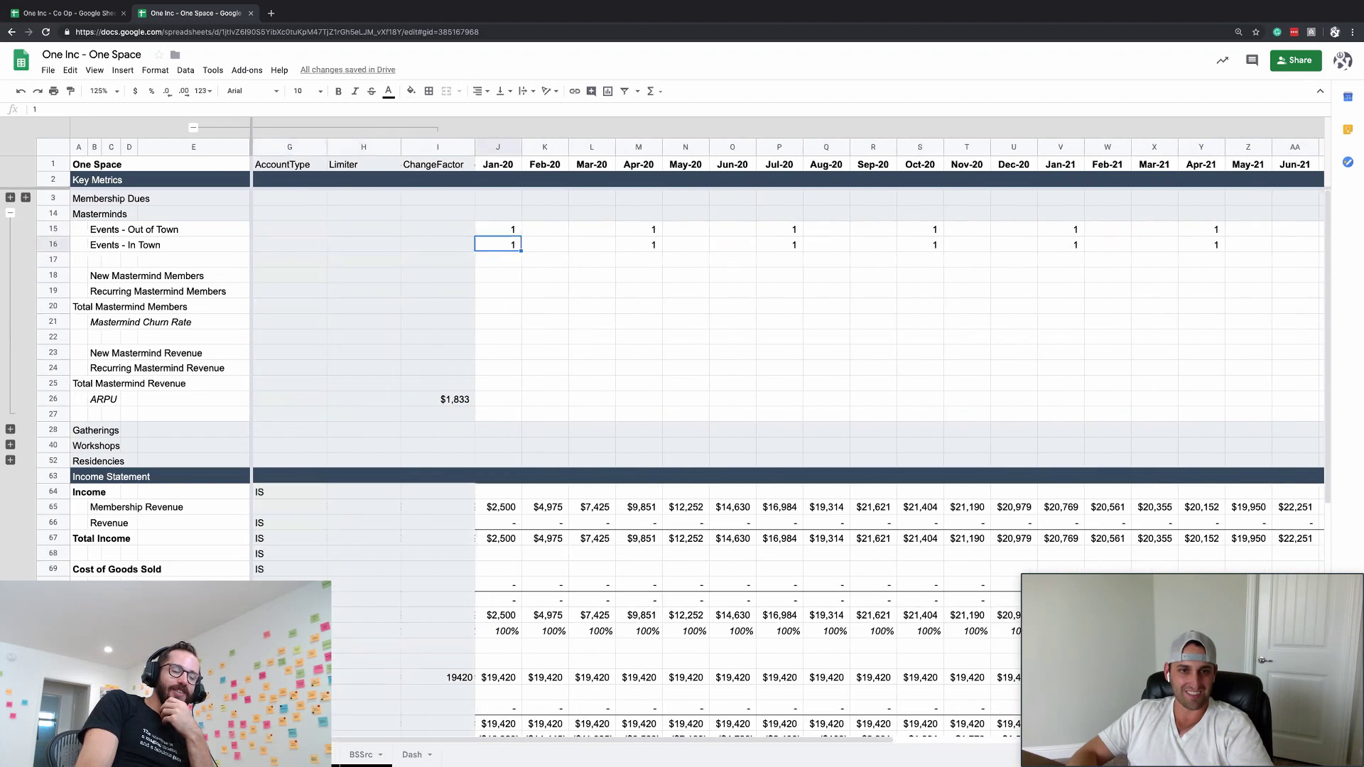
{"action": "key", "text": "ctrl+shift+Right"}
{"action": "key", "text": "alt+shift+3"}
{"action": "key", "text": "Down"}
{"action": "key", "text": "Left"}
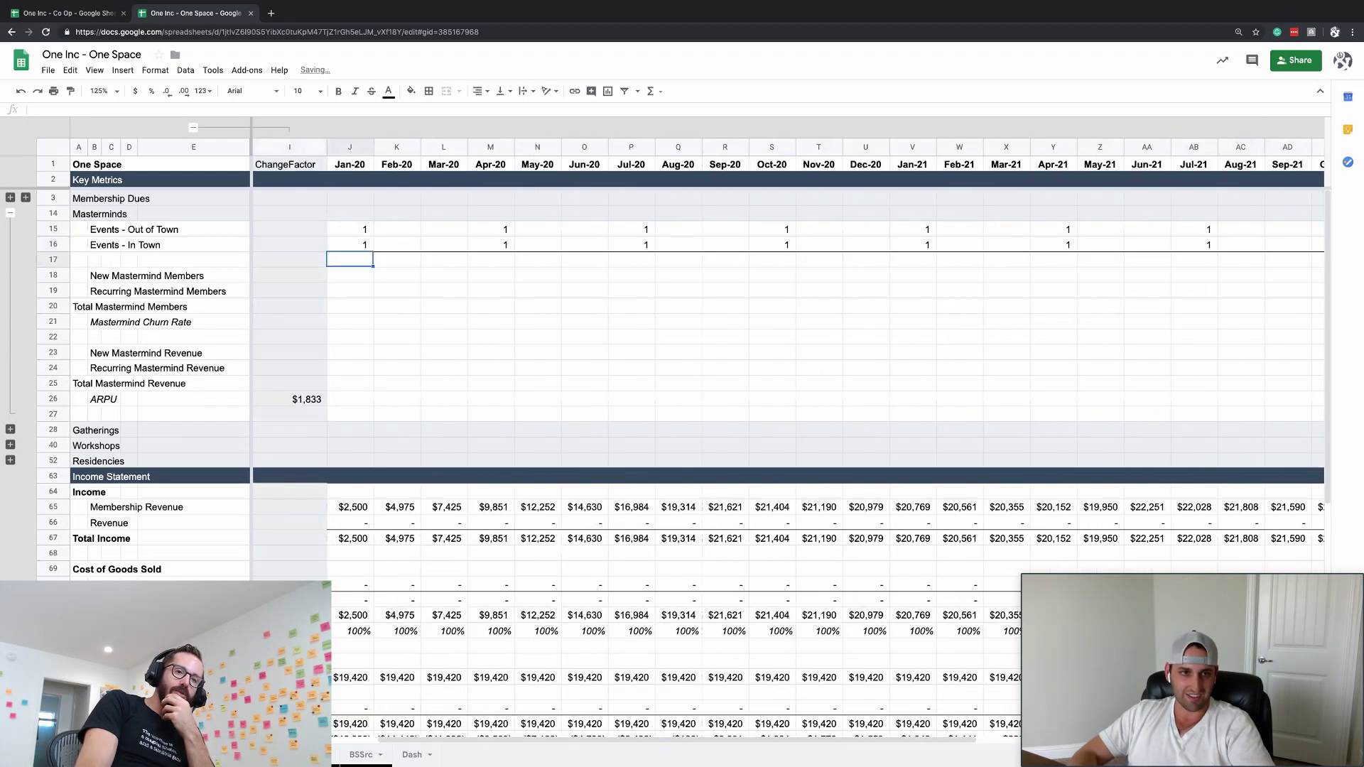
- Set the In Town ChangeFactor in I16 to 2 and enter =ChangeFactor in J16
{"action": "key", "text": "Up"}
{"action": "key", "text": "Right"}
{"action": "key", "text": "Left"}
{"action": "type", "text": "2"}
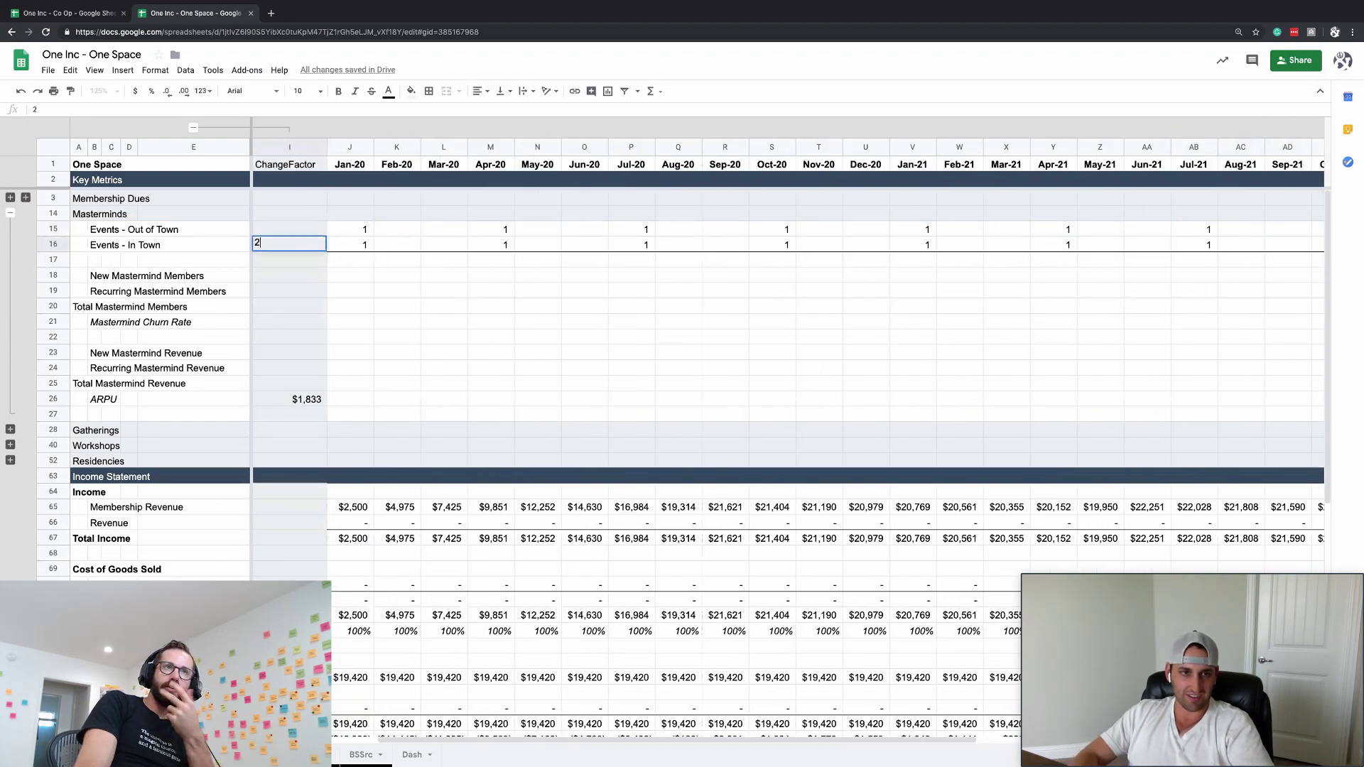
{"action": "key", "text": "Tab"}
{"action": "type", "text": "=ChangeFactor"}
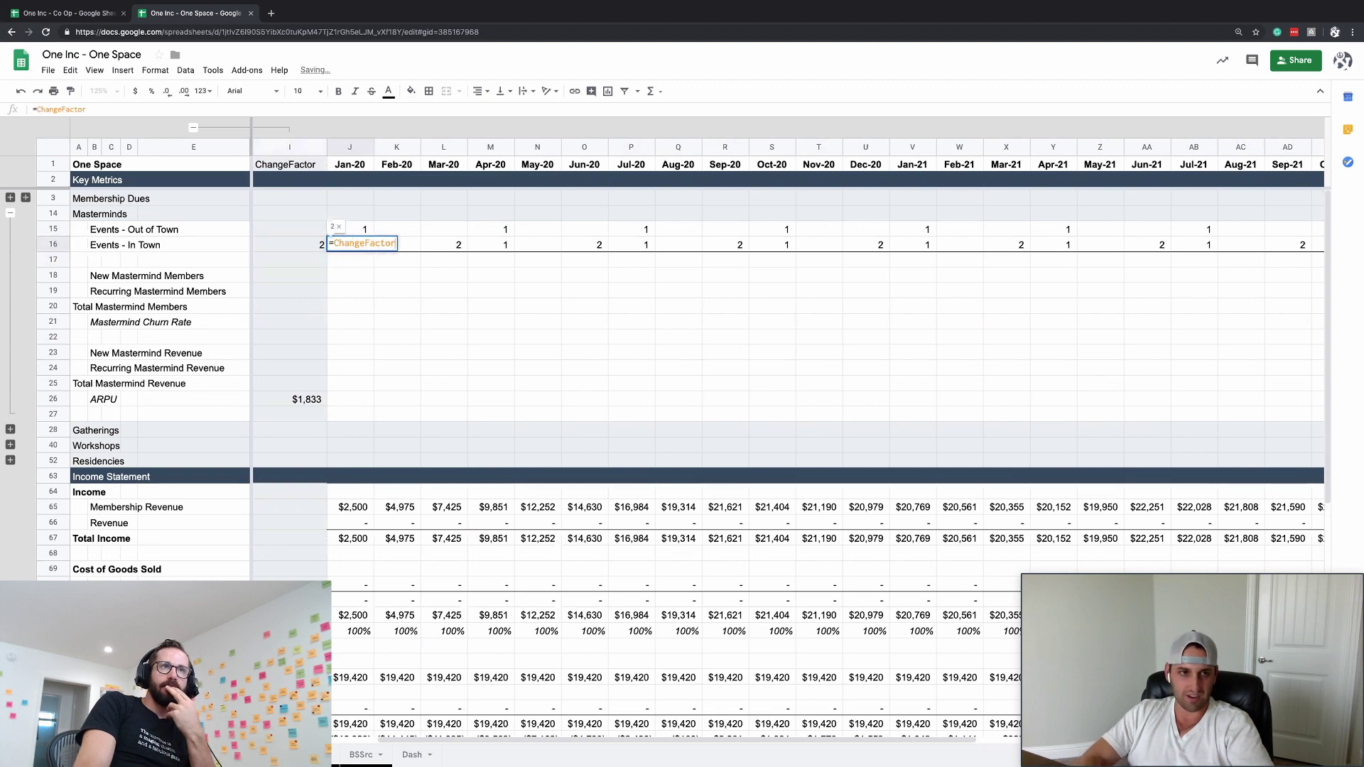
{"action": "key", "text": "Return"}
{"action": "key", "text": "ctrl+Right"}
{"action": "key", "text": "ctrl+Left"}
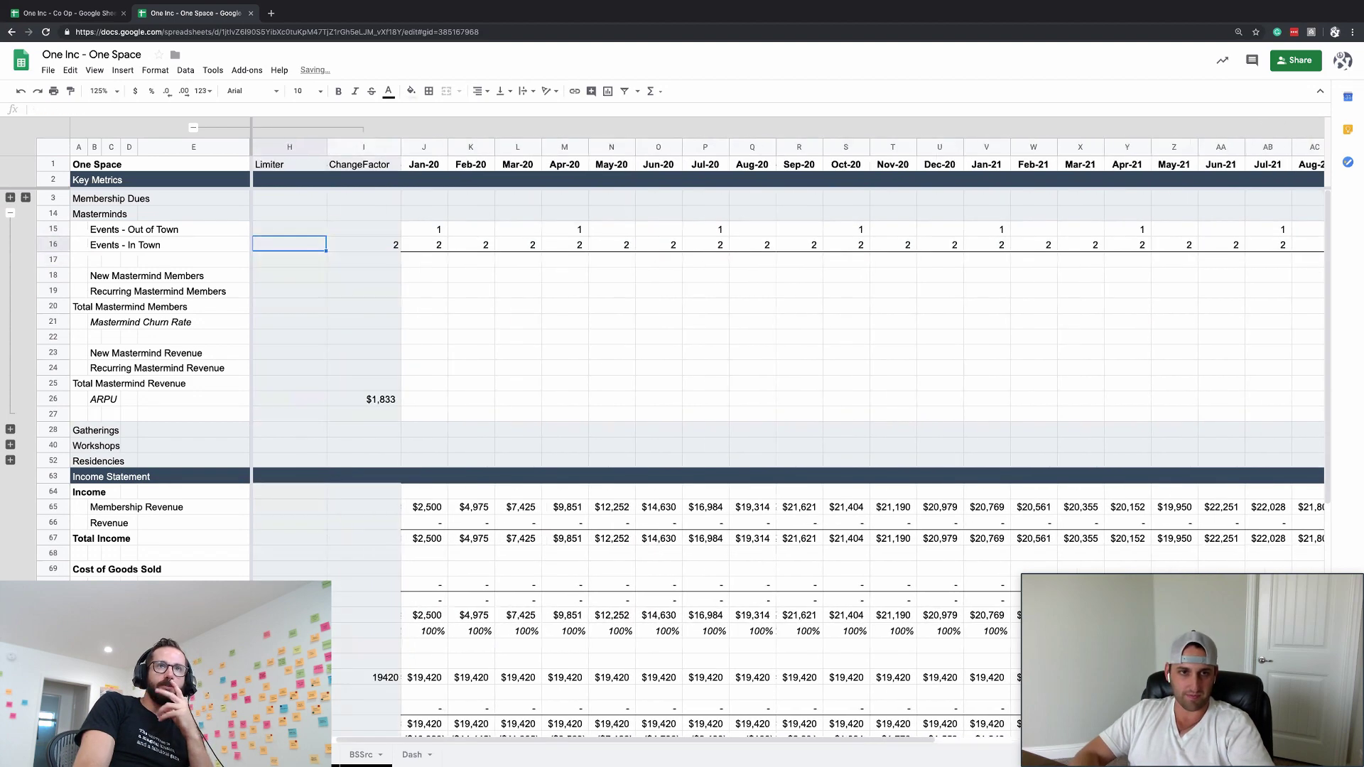
- Enter =SUBTOTAL(9,J15:J16) in J17 to total the Jan-20 events
{"action": "key", "text": "Right"}
{"action": "key", "text": "Down"}
{"action": "type", "text": "=subt"}
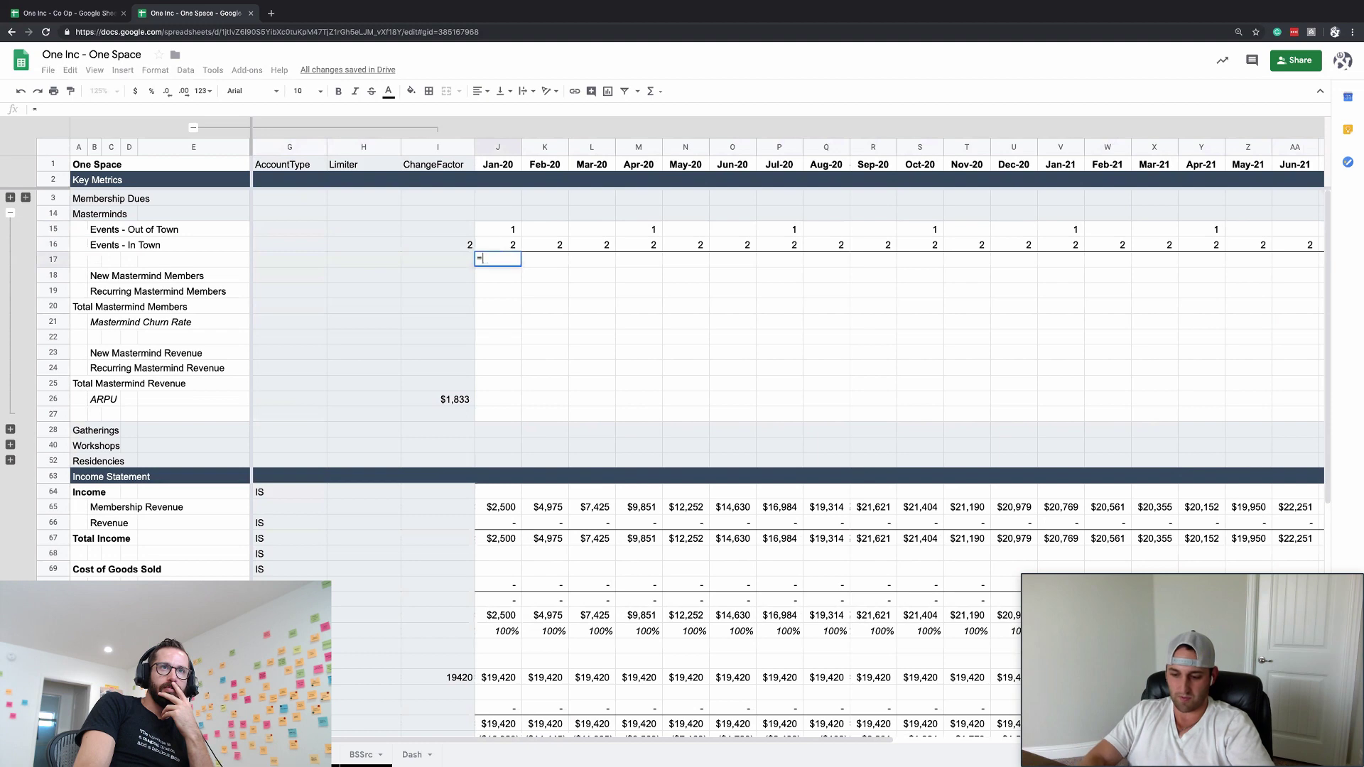
{"action": "key", "text": "Tab"}
{"action": "type", "text": "9,"}
{"action": "key", "text": "Up"}
{"action": "key", "text": "shift+Up"}
{"action": "key", "text": "Return"}
- Copy the events total formula across all months of row 17 and check the event rows
{"action": "key", "text": "Up"}
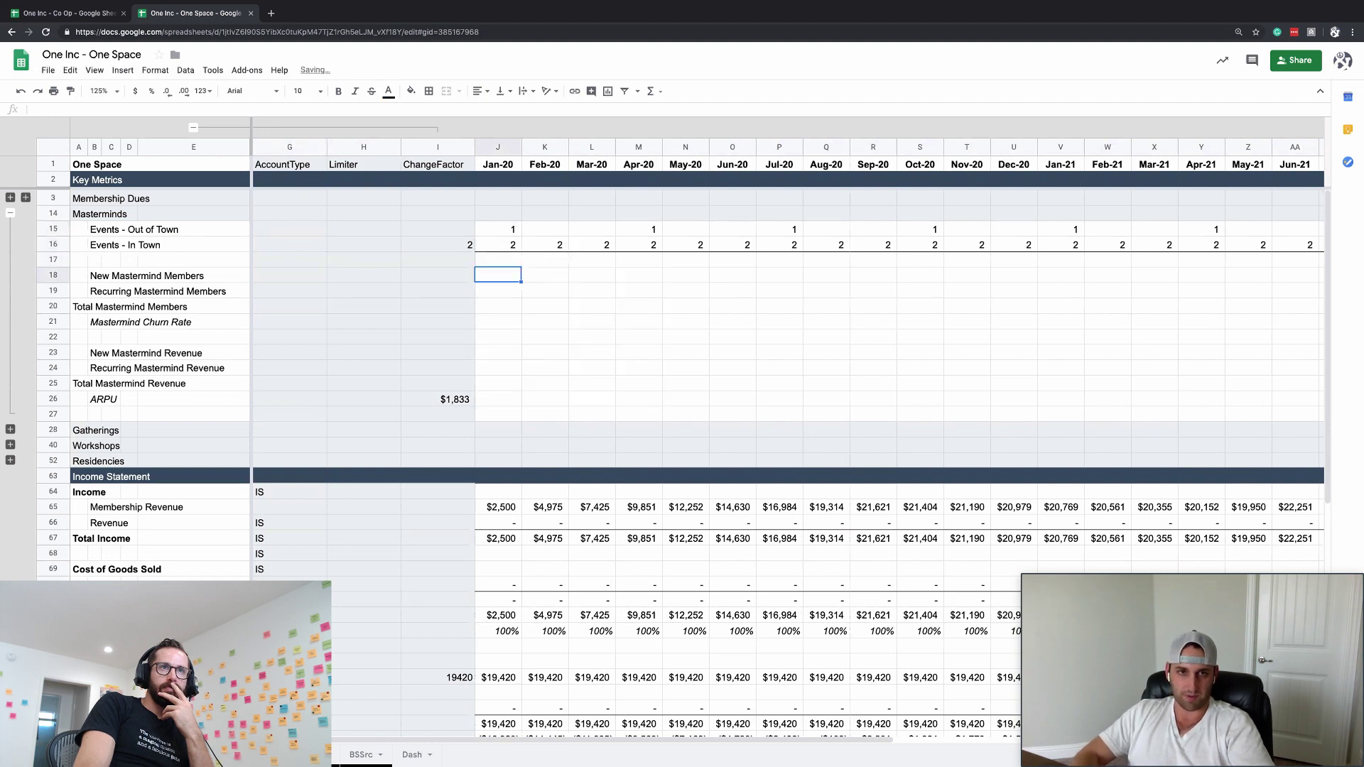
{"action": "key", "text": "ctrl+c"}
{"action": "key", "text": "ctrl+shift+Right"}
{"action": "key", "text": "ctrl+v"}
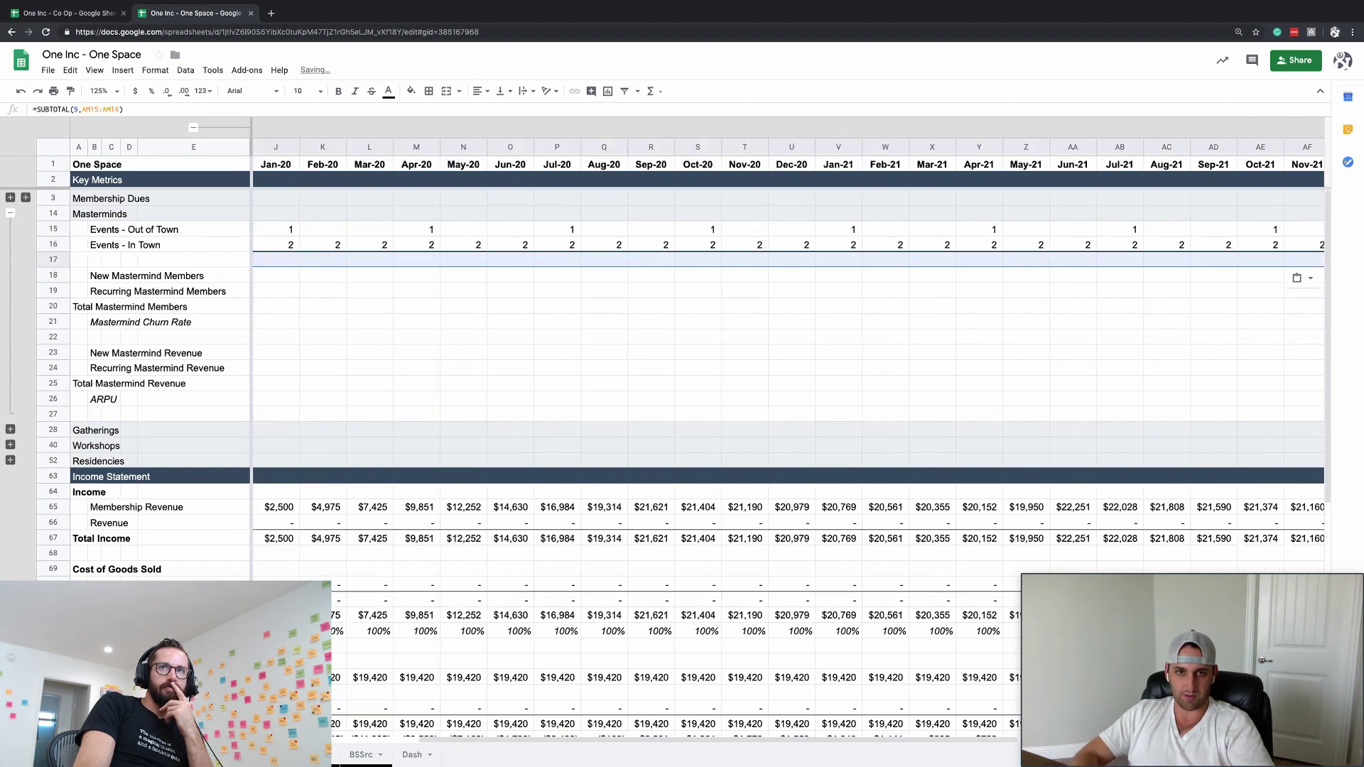
{"action": "key", "text": "Up"}
{"action": "key", "text": "Up"}
{"action": "key", "text": "Left"}
{"action": "key", "text": "ctrl+Left"}
{"action": "key", "text": "ctrl+shift+Right"}
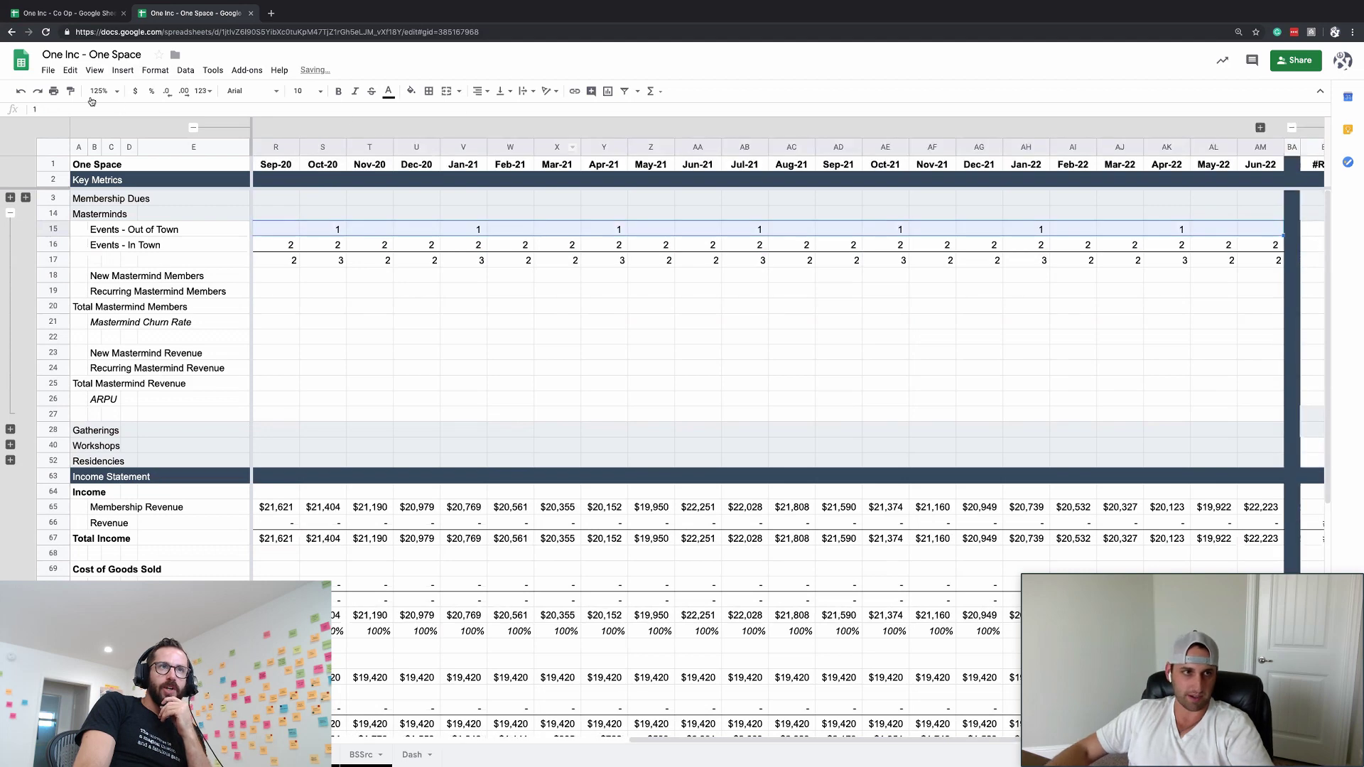
{"action": "key", "text": "Down"}
{"action": "key", "text": "ctrl+Left"}
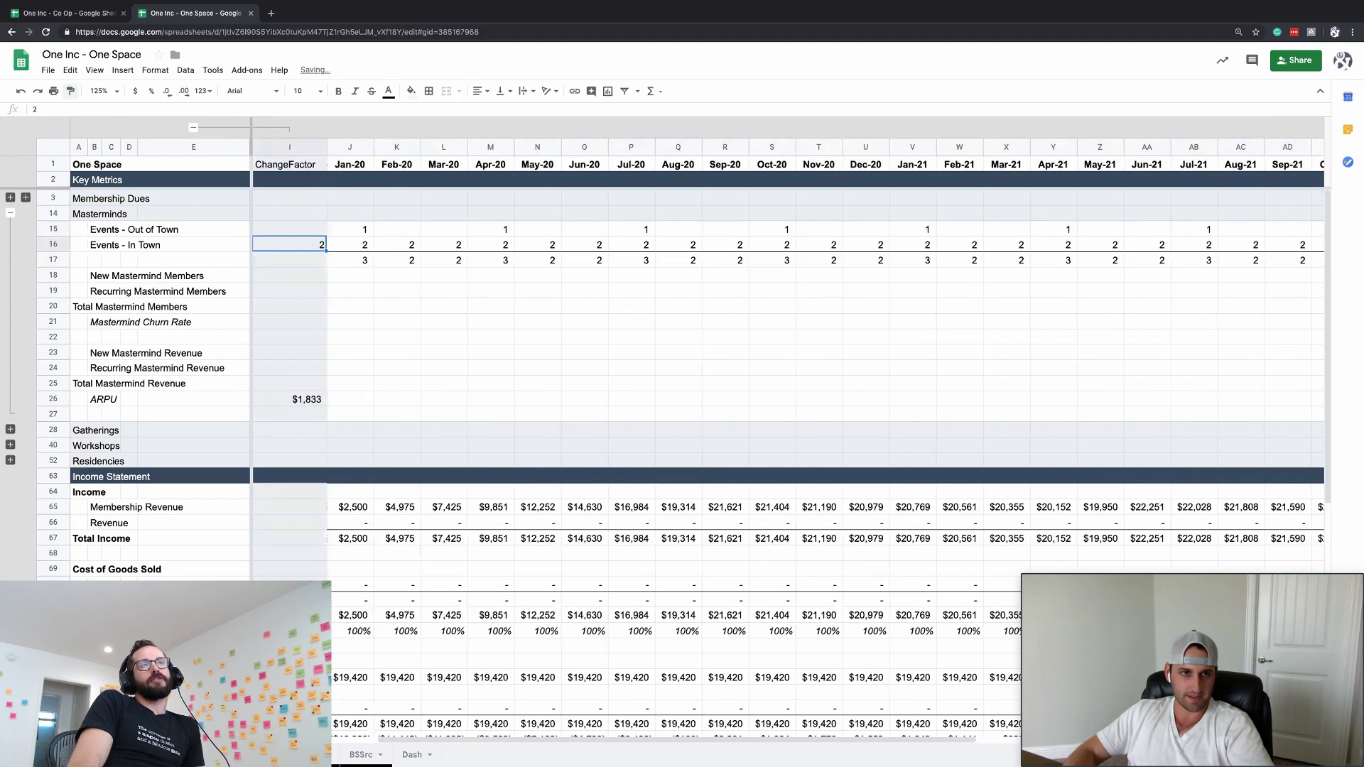
{"action": "key", "text": "Right"}
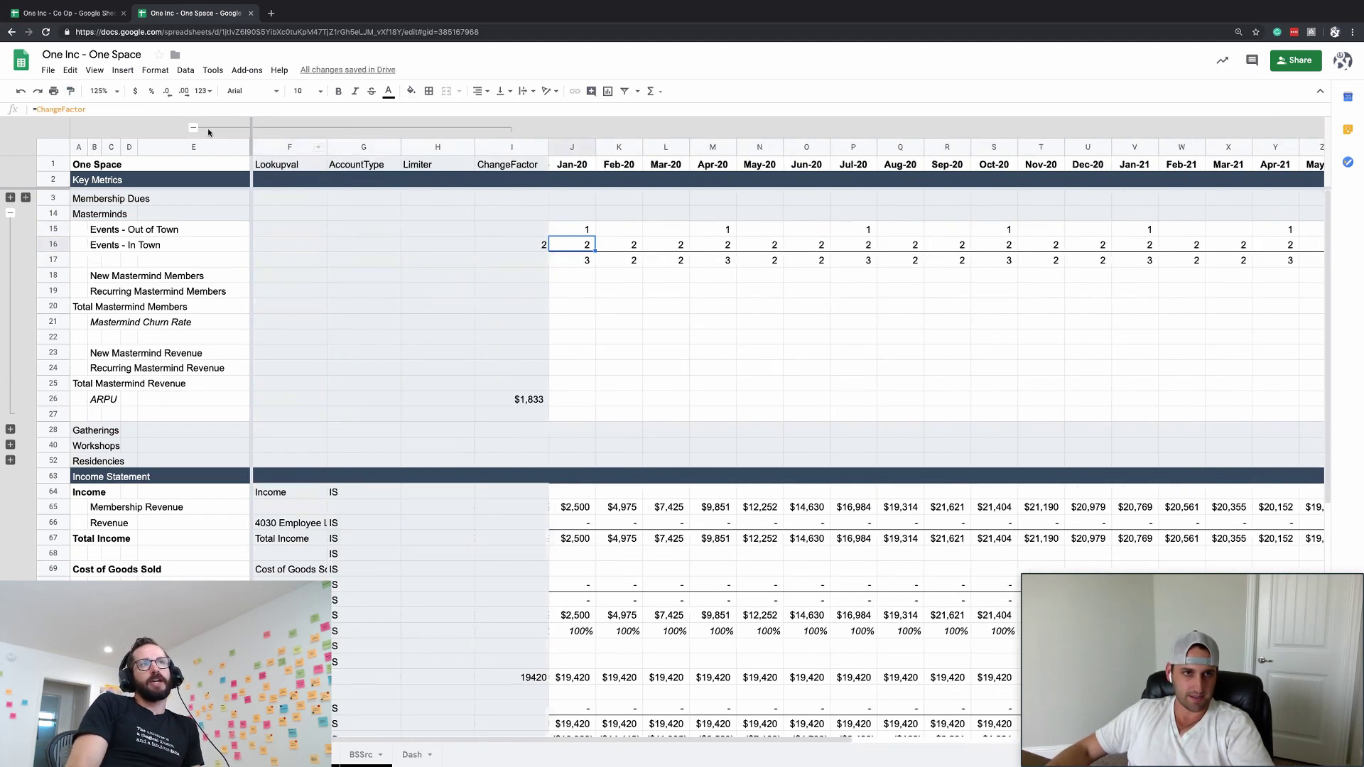
- Collapse and re-expand the F–I helper column group
{"action": "left_click", "coordinate": [193, 128]}
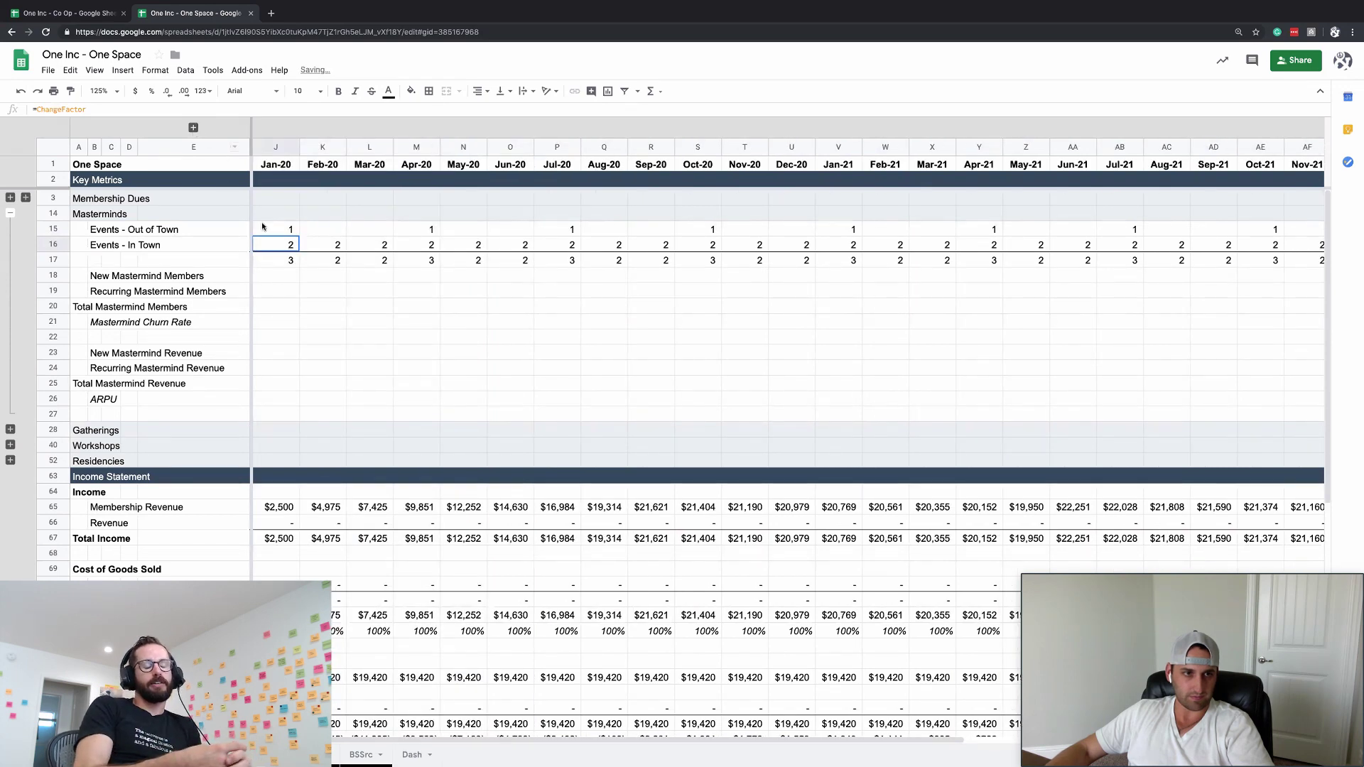
{"action": "left_click", "coordinate": [193, 128]}
{"action": "key", "text": "Down"}
{"action": "key", "text": "Down"}
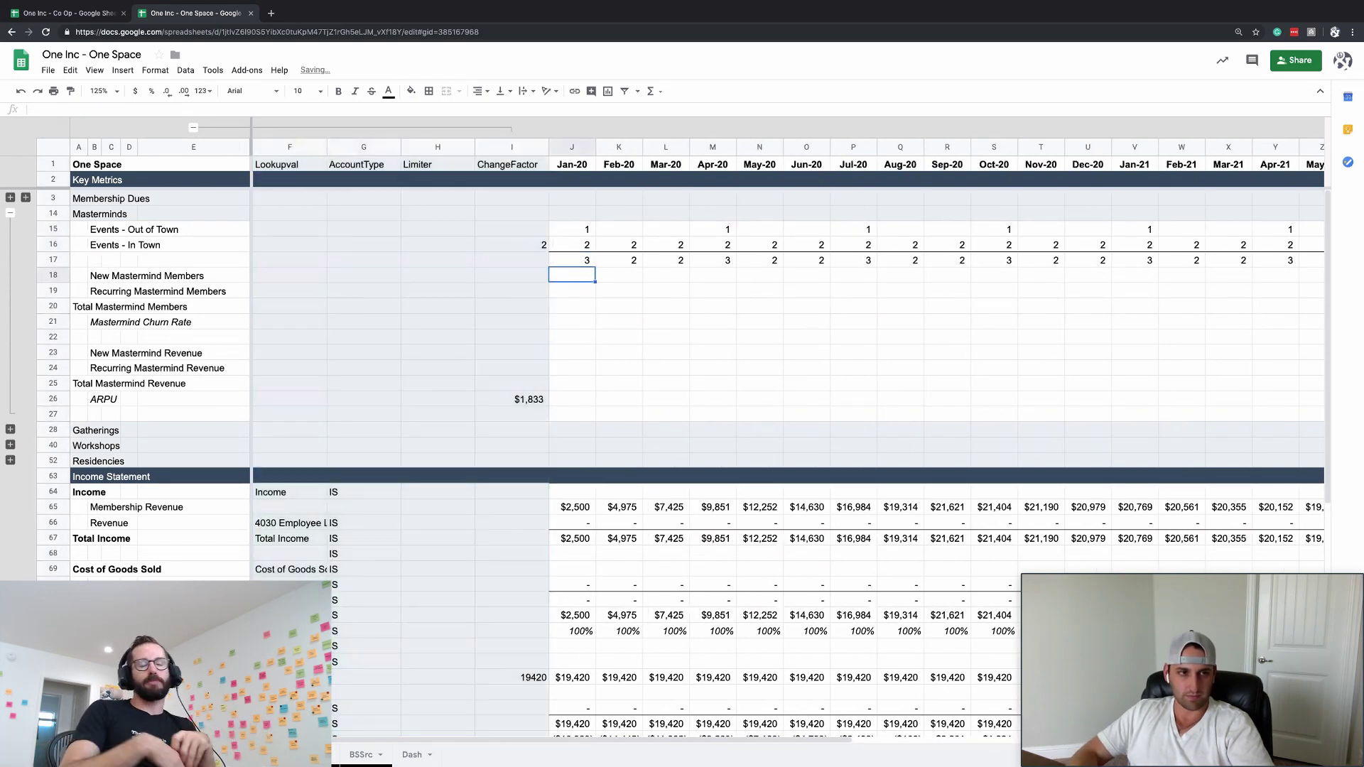
- Insert a blank row above New Mastermind Members
{"action": "key", "text": "Down"}
{"action": "key", "text": "Up"}
{"action": "key", "text": "Down"}
{"action": "key", "text": "Up"}
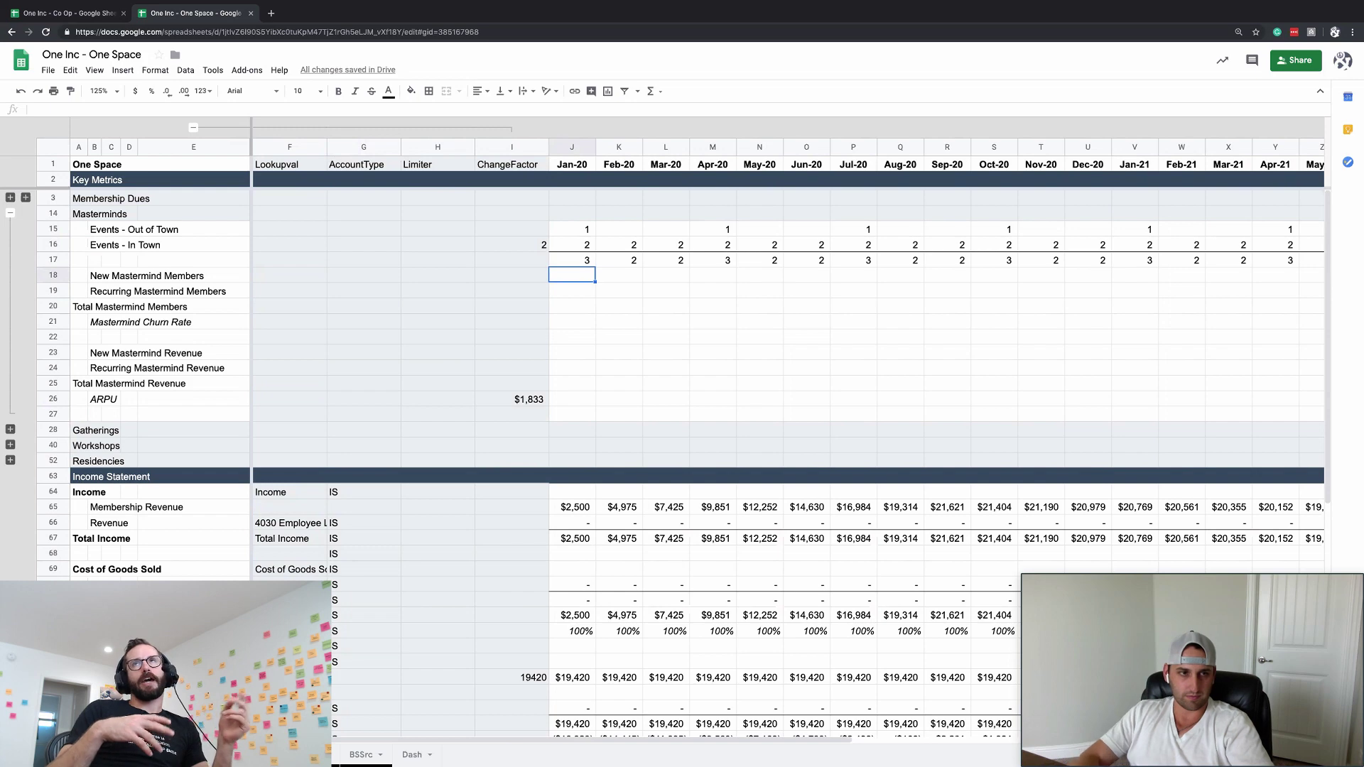
{"action": "key", "text": "Up"}
{"action": "key", "text": "Down"}
{"action": "key", "text": "super+alt+equal"}
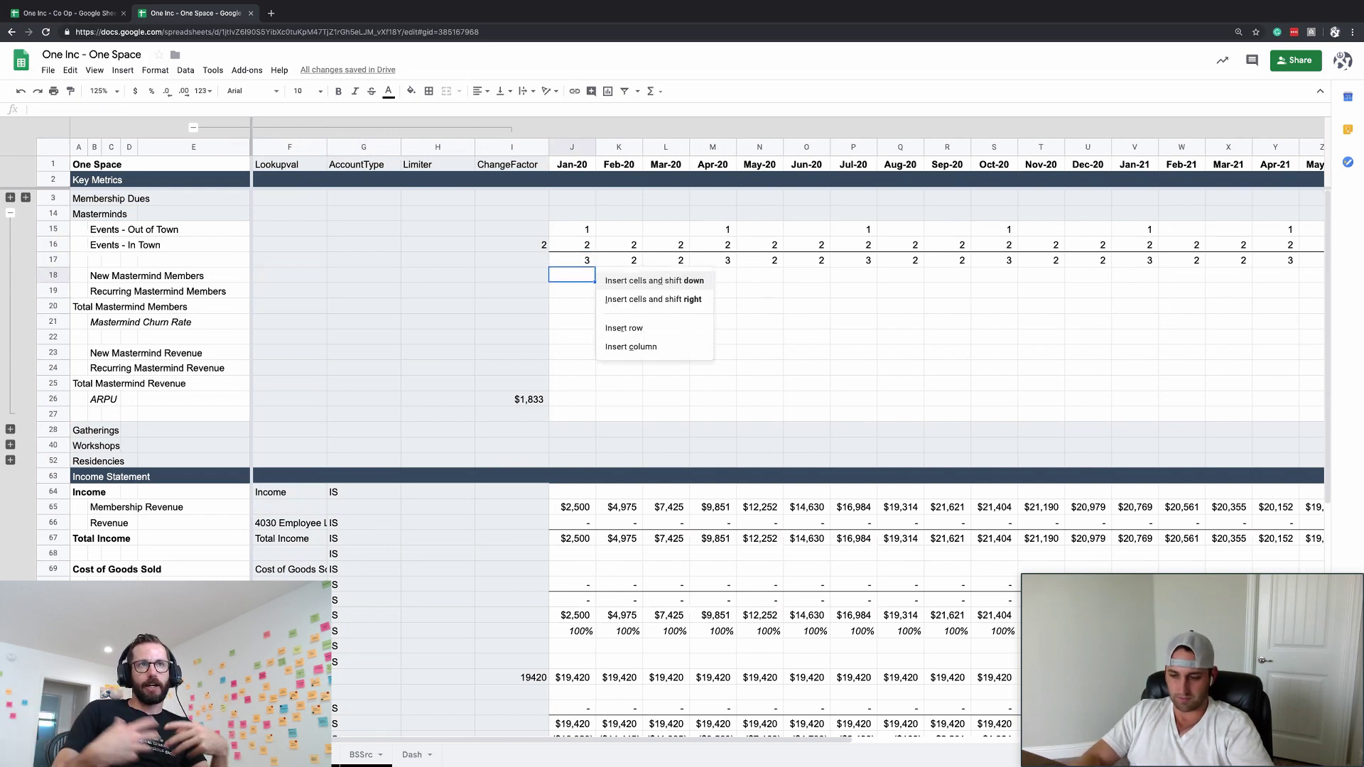
{"action": "key", "text": "Down"}
{"action": "key", "text": "Down"}
{"action": "key", "text": "Return"}
{"action": "key", "text": "Home"}
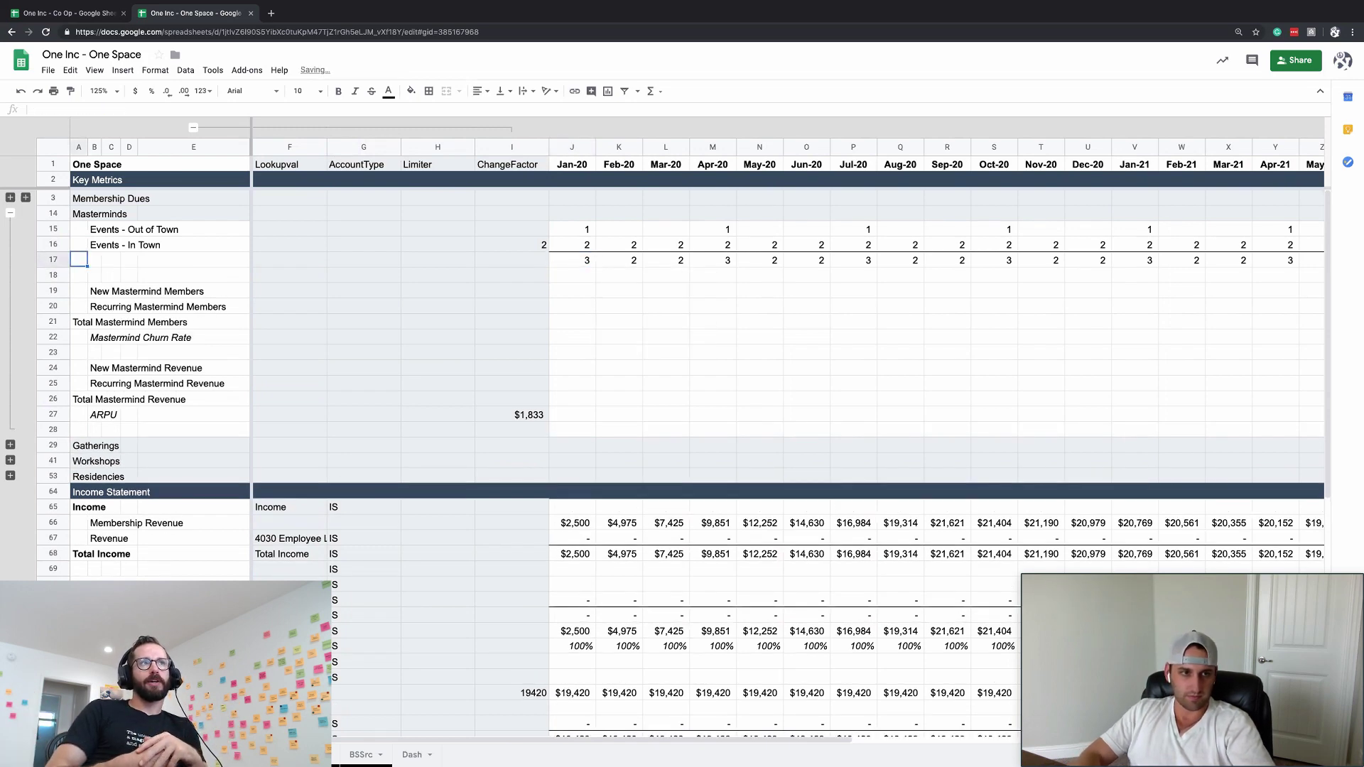
- Label the events subtotal row 17 'Total Events'
{"action": "type", "text": "Total Even"}
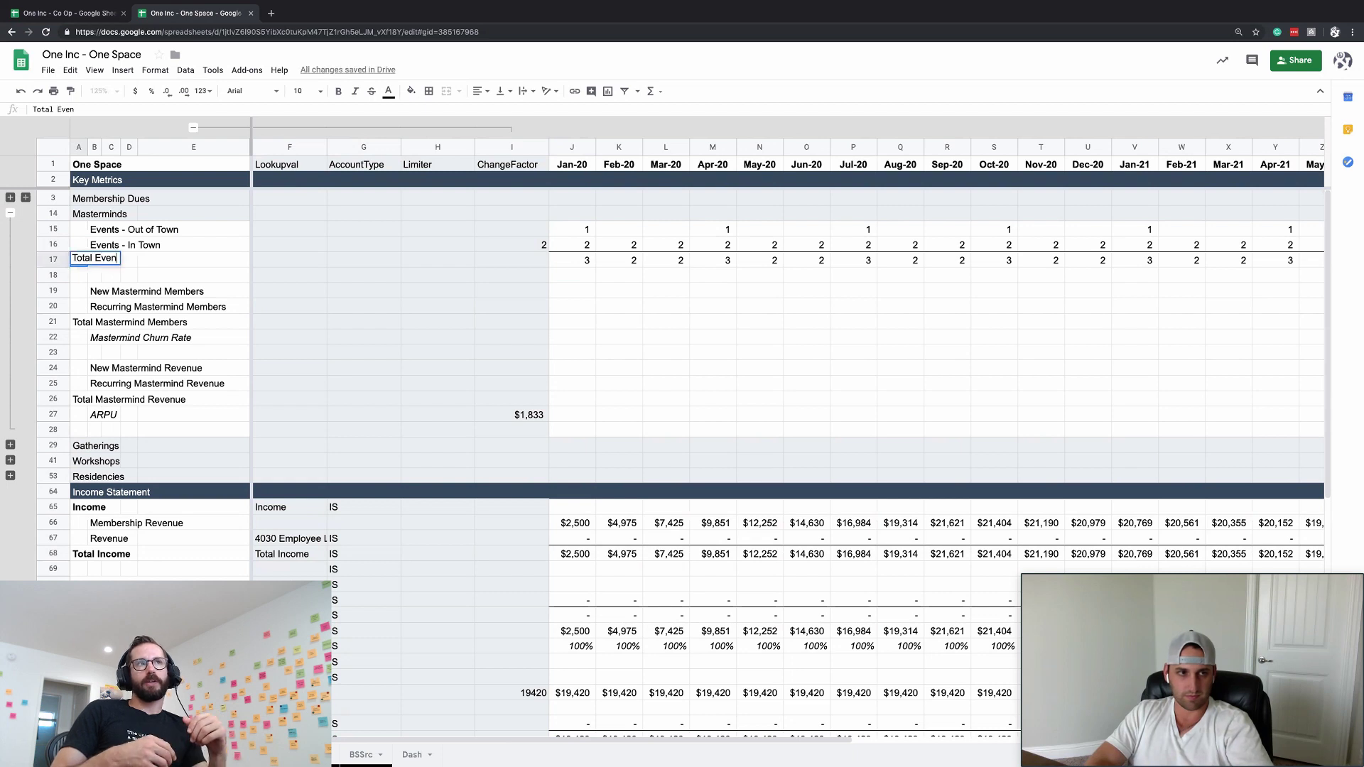
{"action": "type", "text": "ts"}
{"action": "key", "text": "Return"}
{"action": "key", "text": "Up"}
{"action": "key", "text": "ctrl+Right"}
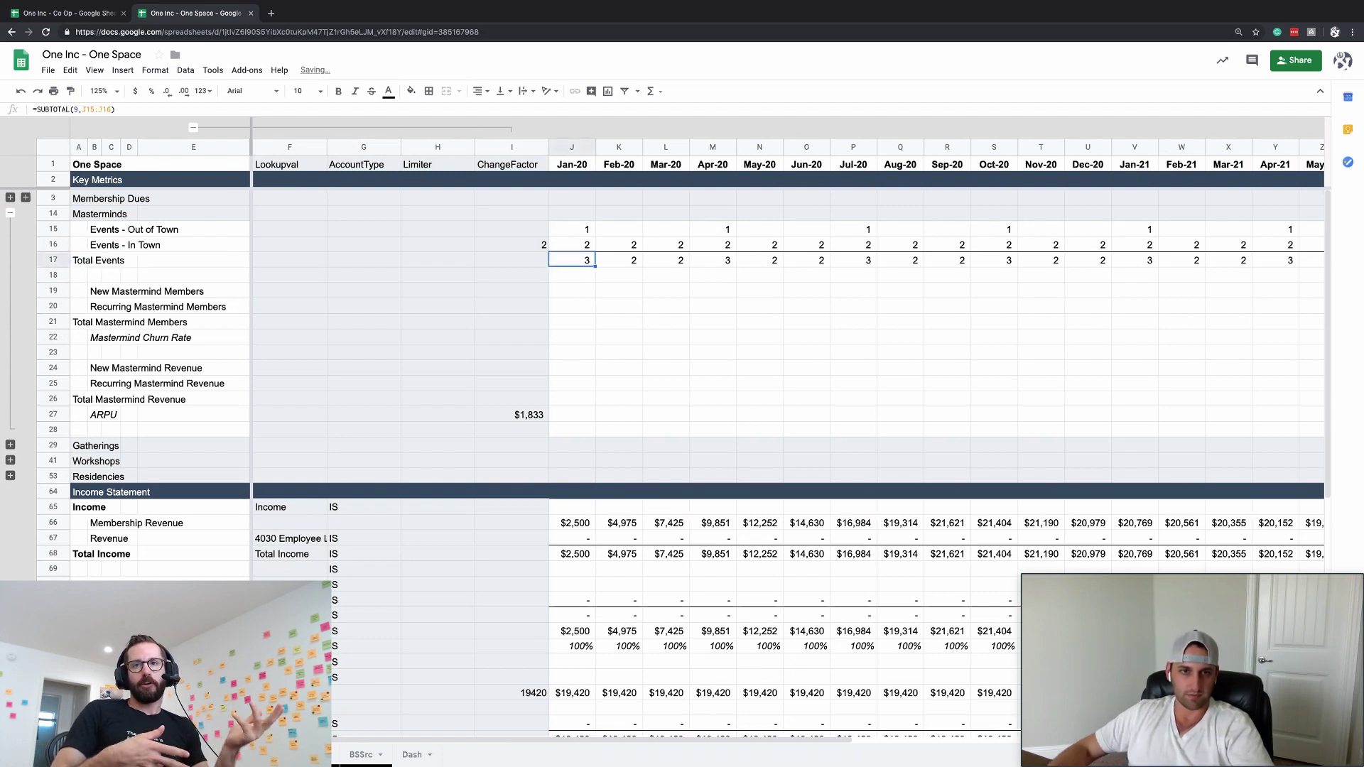
- Review the event counts and totals in rows 15–25
{"action": "left_click", "coordinate": [567, 344]}
{"action": "left_click", "coordinate": [568, 232]}
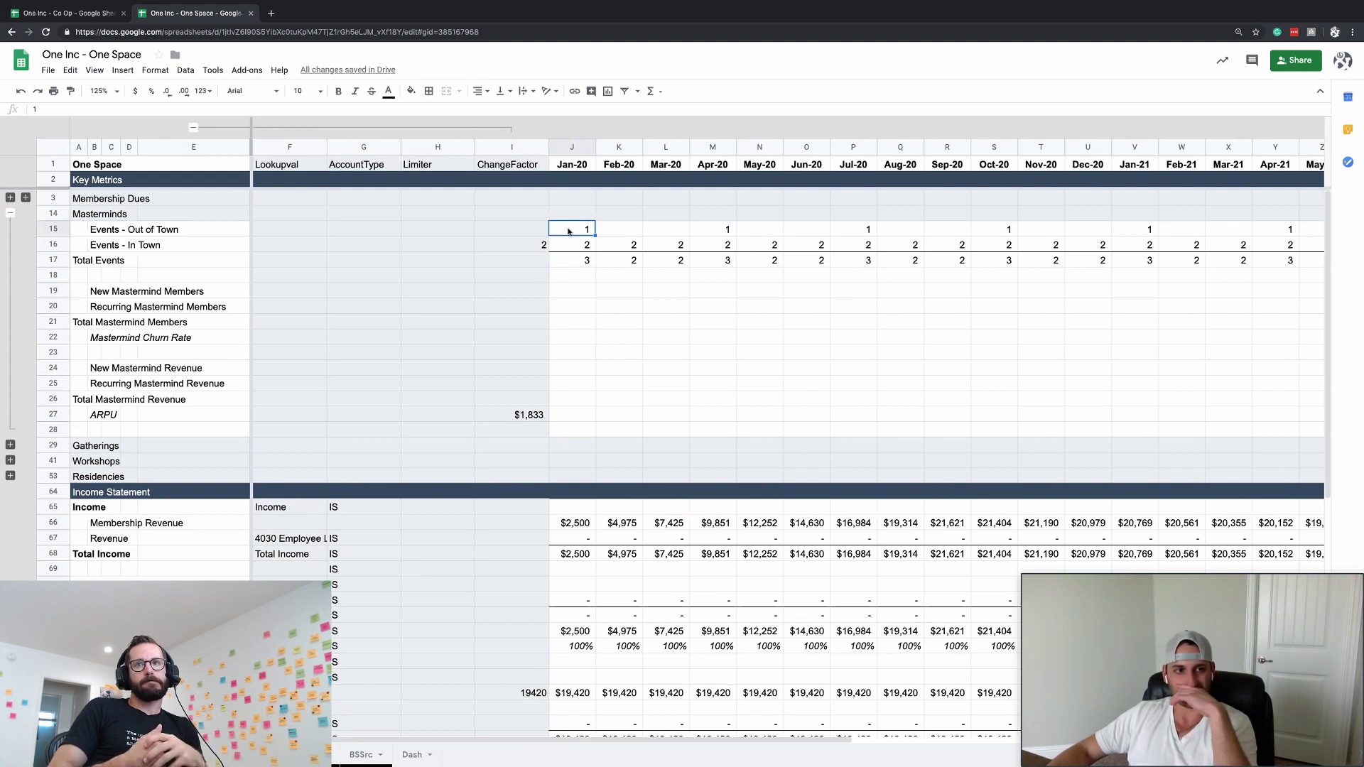
{"action": "left_click", "coordinate": [562, 351]}
{"action": "left_click", "coordinate": [565, 382]}
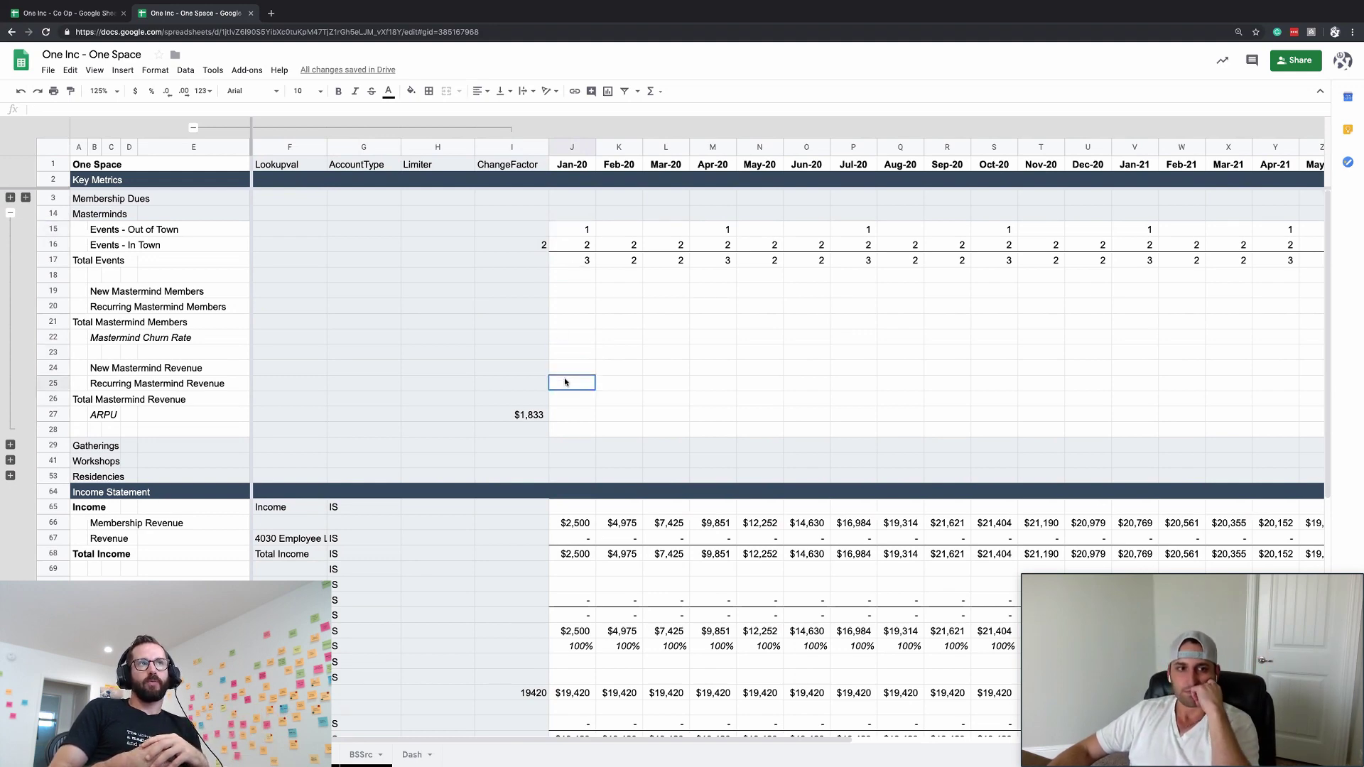
{"action": "left_click", "coordinate": [584, 321]}
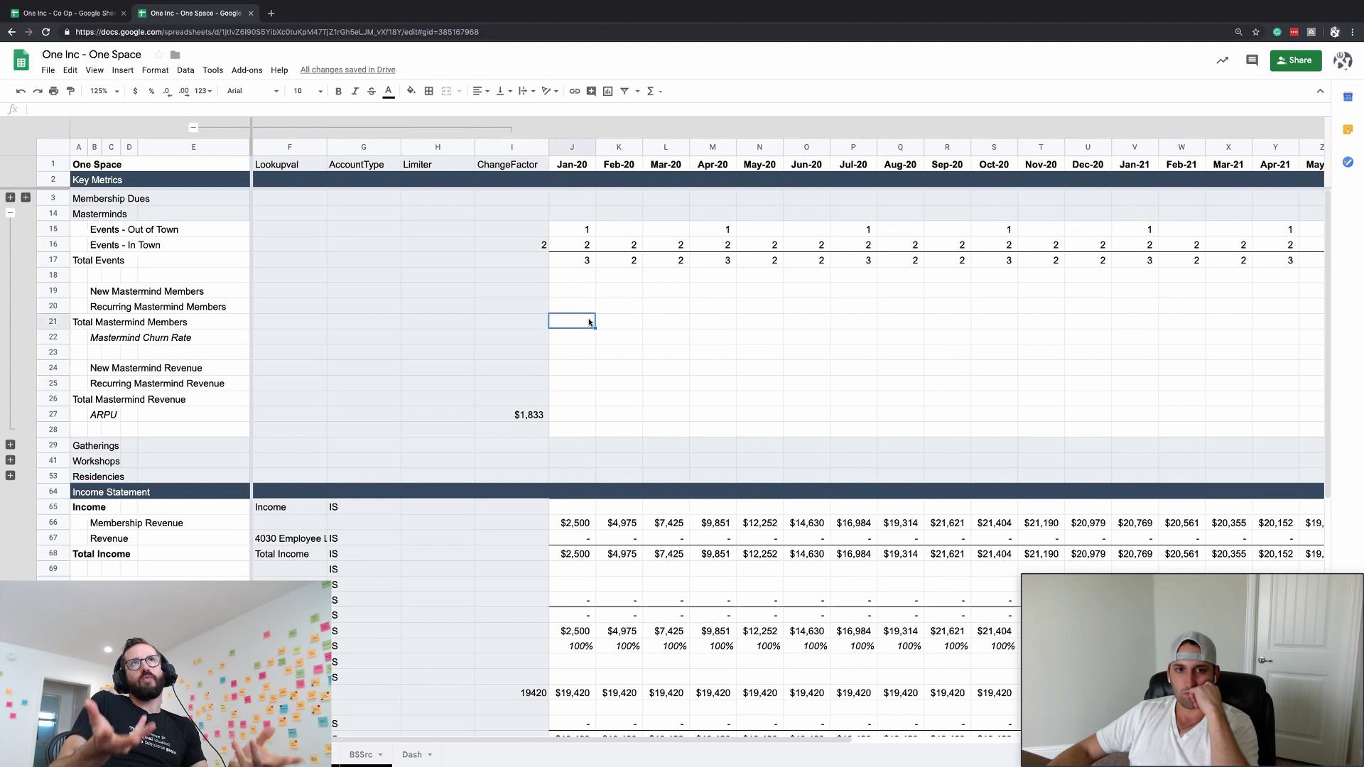
{"action": "left_click", "coordinate": [586, 307]}
- Abandon a draft =ch formula in J19 and expand the Membership Dues row group
{"action": "left_click", "coordinate": [584, 292]}
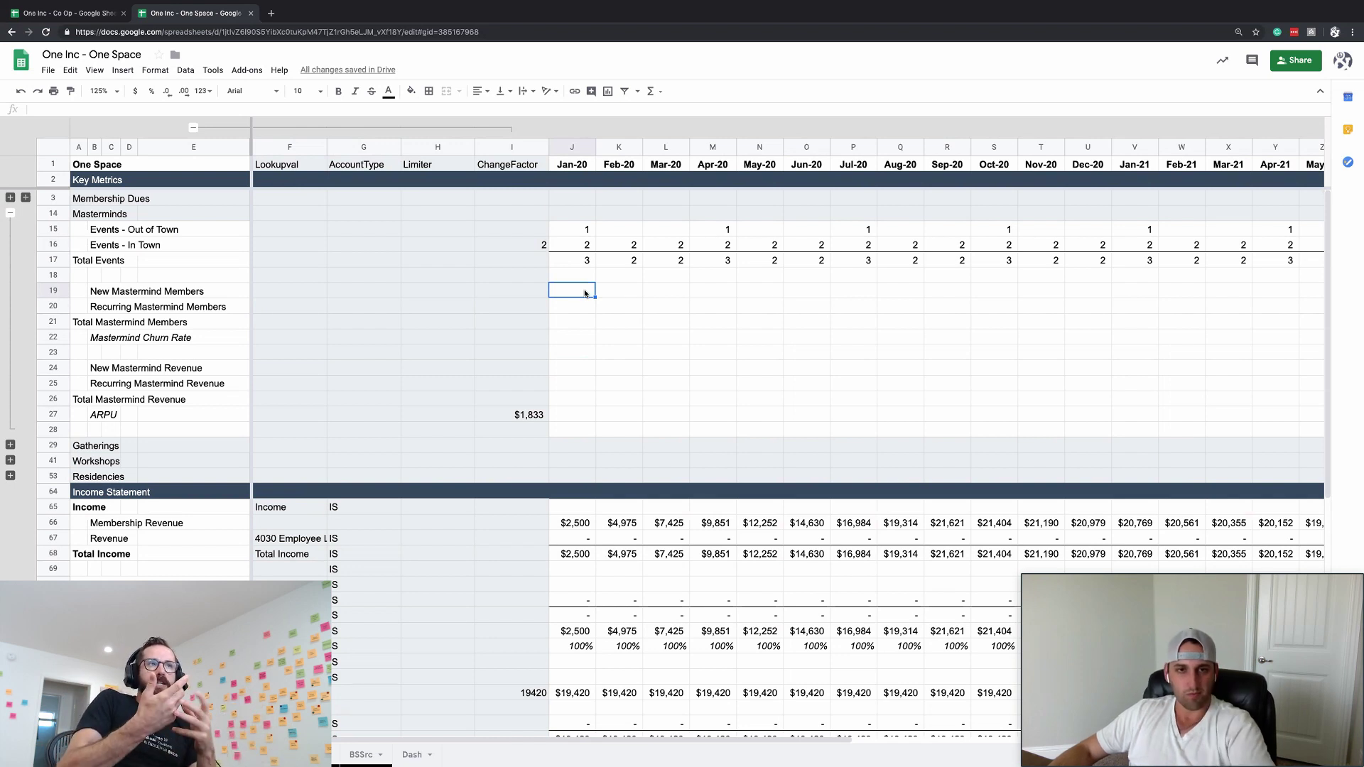
{"action": "left_click", "coordinate": [579, 307]}
{"action": "left_click", "coordinate": [579, 290]}
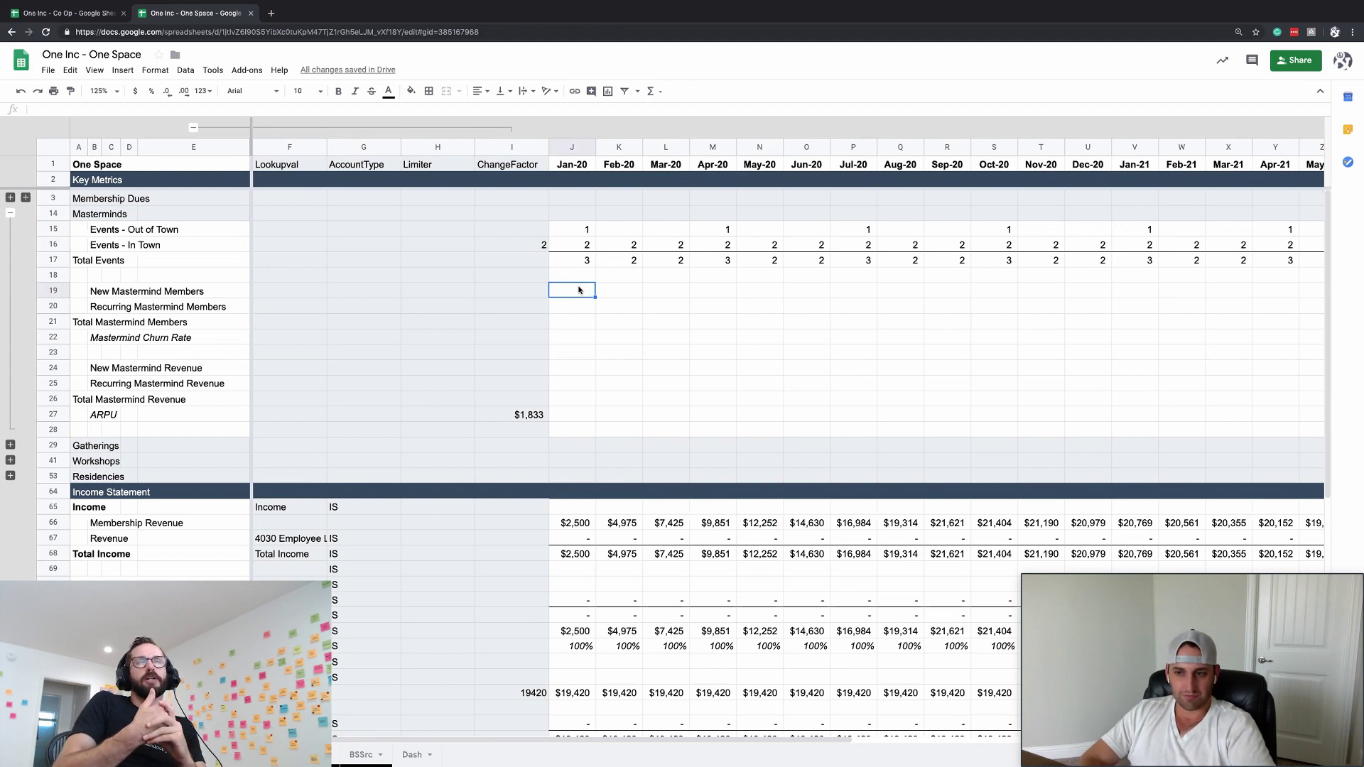
{"action": "type", "text": "="}
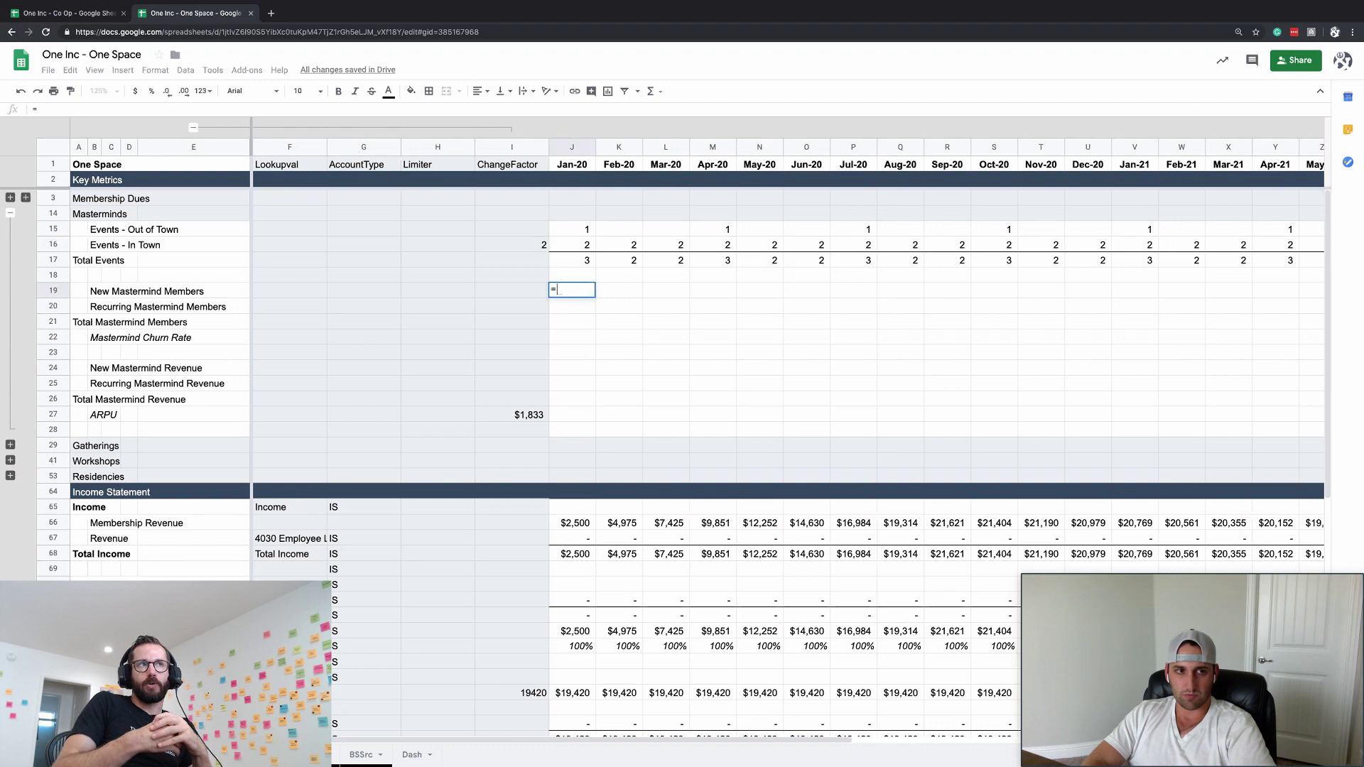
{"action": "type", "text": "chan"}
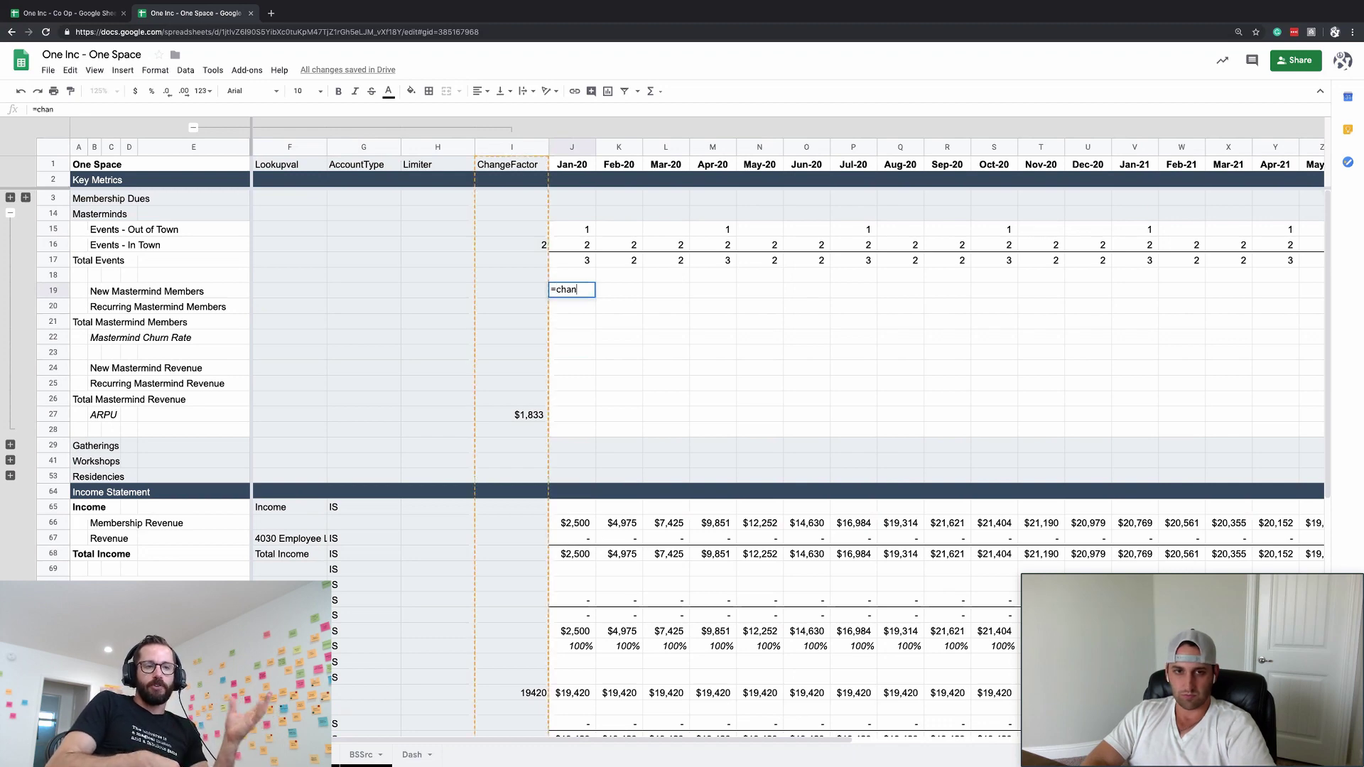
{"action": "key", "text": "Escape"}
{"action": "left_click", "coordinate": [26, 198]}
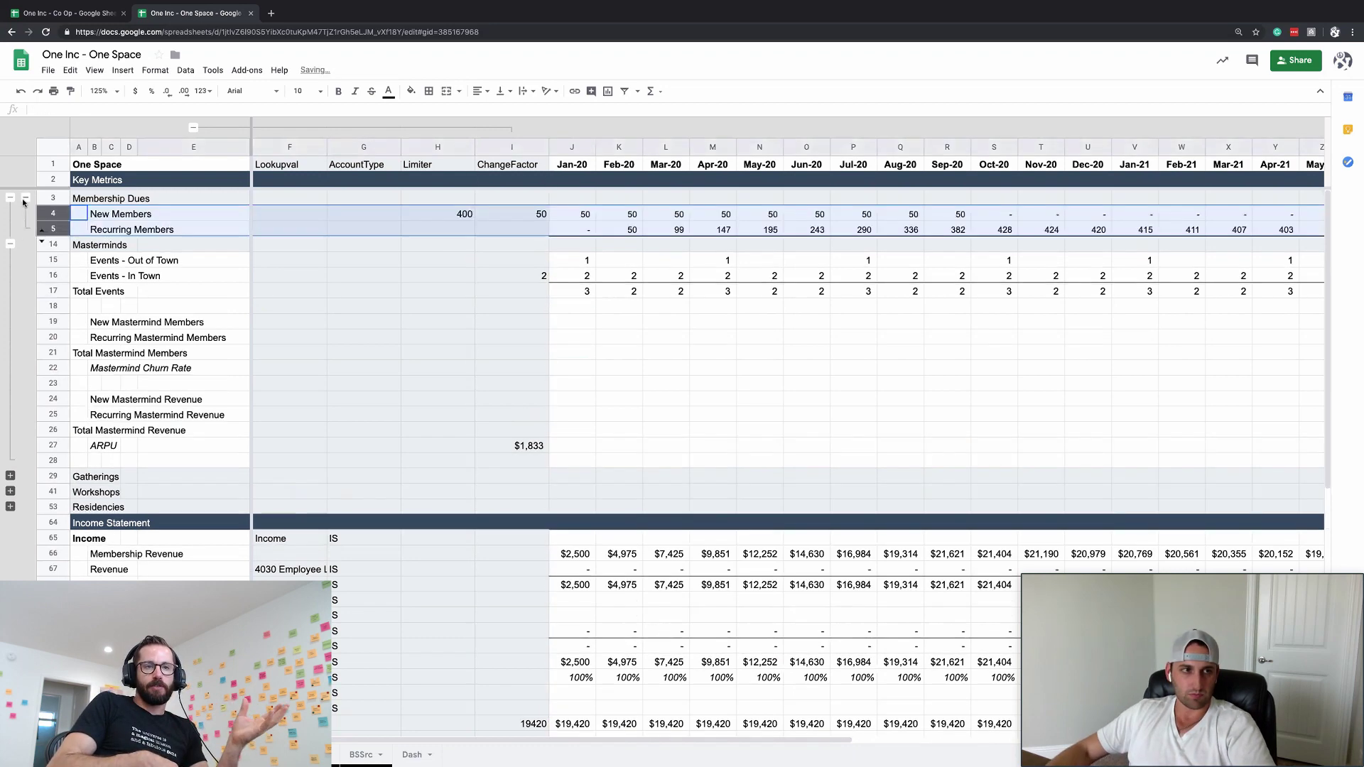
- Reveal rows 6–13 and copy the New Members row settings into New Mastermind Members row 19
{"action": "left_click", "coordinate": [42, 234]}
{"action": "left_click", "coordinate": [574, 214]}
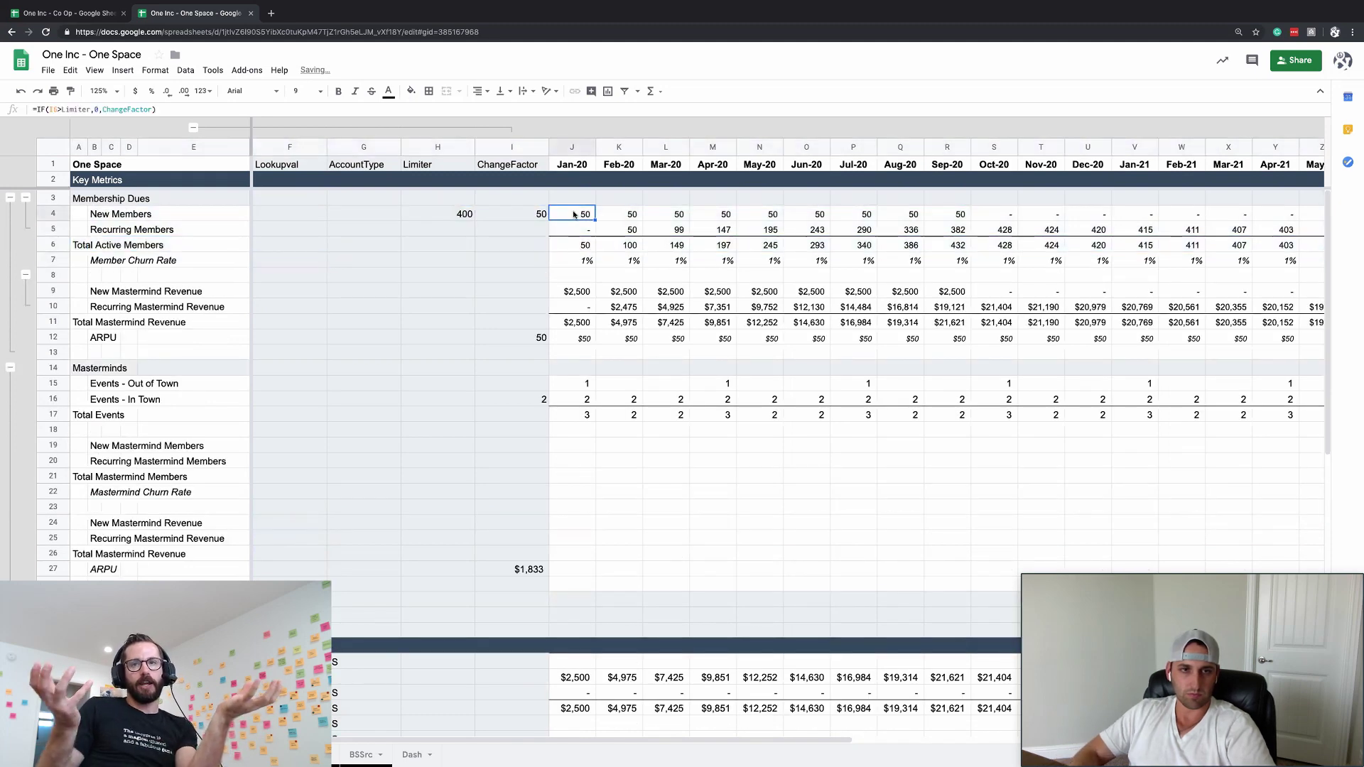
{"action": "key", "text": "Left"}
{"action": "key", "text": "Left"}
{"action": "key", "text": "ctrl+shift+Right"}
{"action": "key", "text": "ctrl+c"}
{"action": "key", "text": "Down"}
{"action": "key", "text": "Down"}
{"action": "key", "text": "Down"}
{"action": "key", "text": "Down"}
{"action": "key", "text": "Down"}
{"action": "key", "text": "Down"}
{"action": "key", "text": "Down"}
{"action": "key", "text": "Down"}
{"action": "key", "text": "Down"}
{"action": "key", "text": "Down"}
{"action": "key", "text": "Down"}
{"action": "key", "text": "Down"}
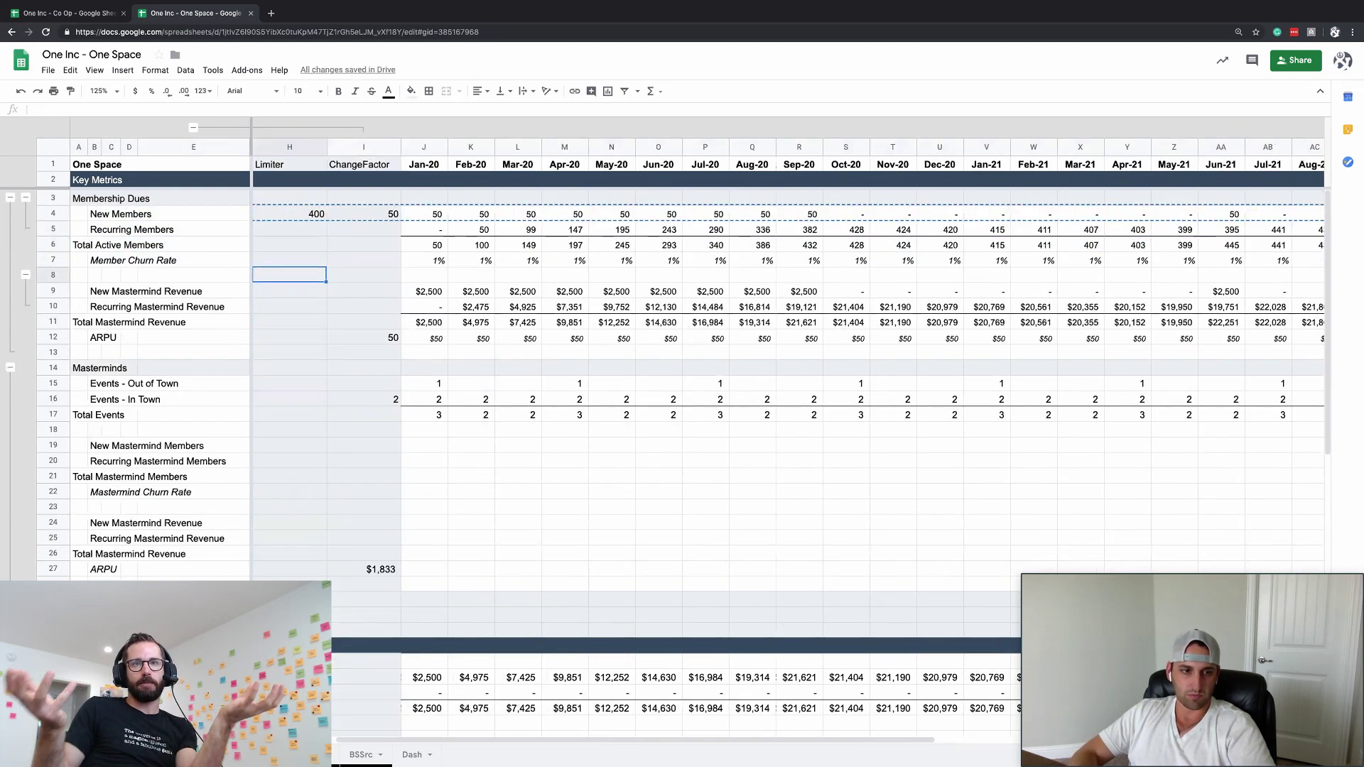
{"action": "key", "text": "Down"}
{"action": "key", "text": "Down"}
{"action": "key", "text": "Down"}
{"action": "key", "text": "ctrl+v"}
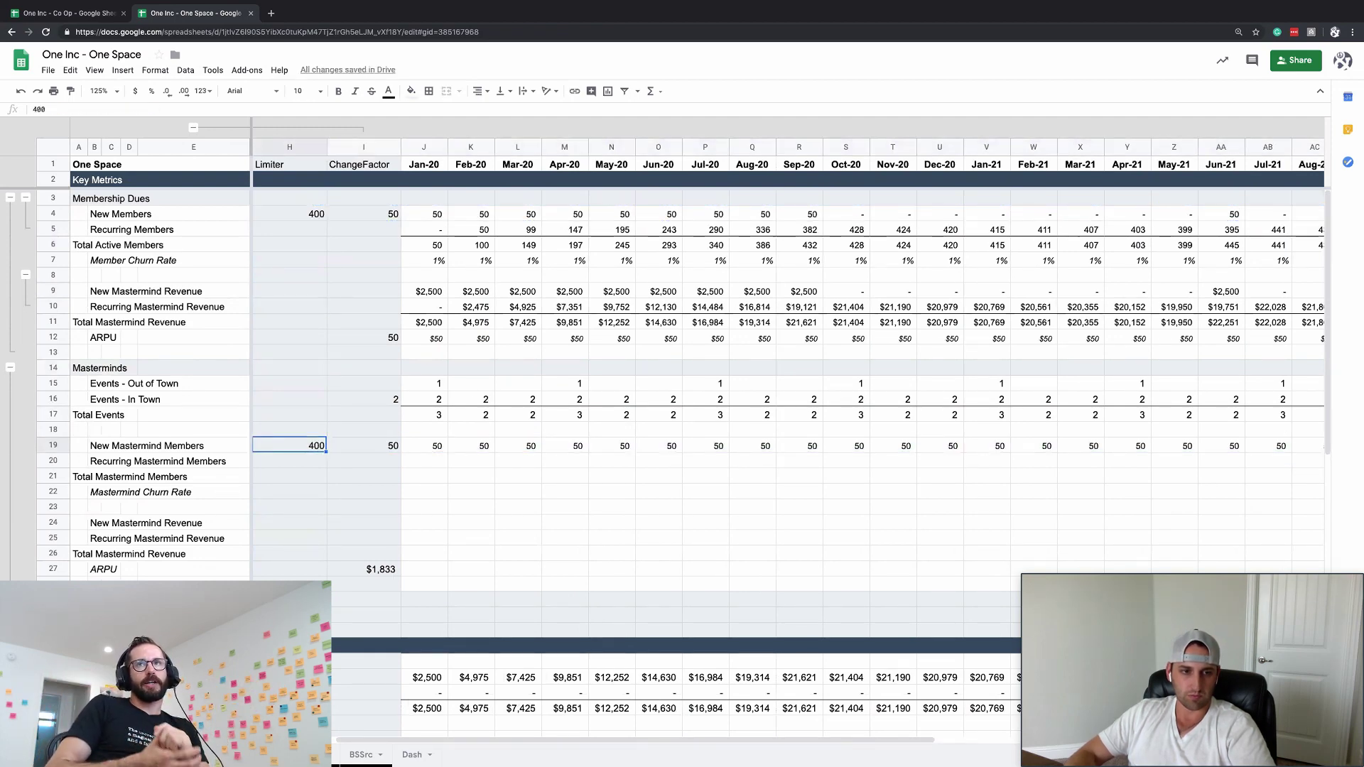
- Set the Mastermind limiter to 100 and the change factor to 10 new members monthly
{"action": "type", "text": "0"}
{"action": "key", "text": "Return"}
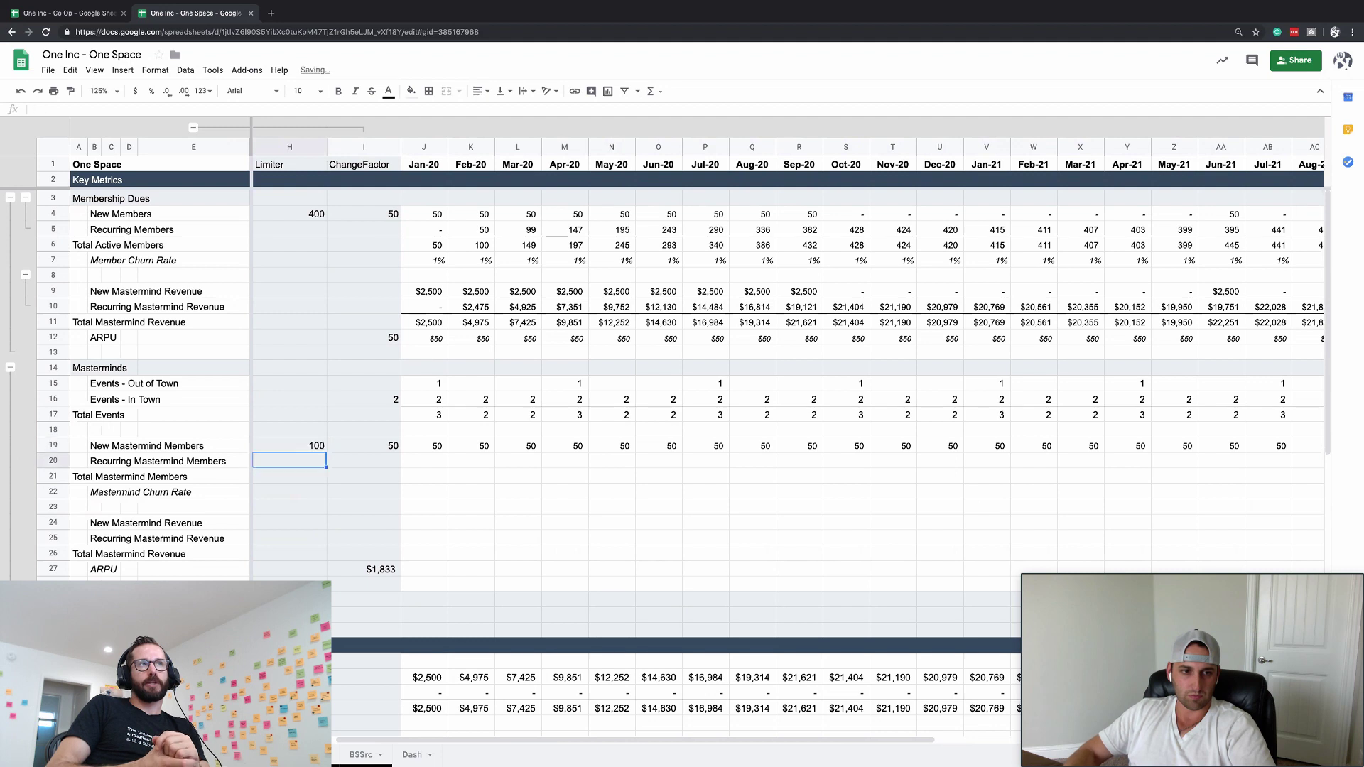
{"action": "left_click", "coordinate": [363, 445]}
{"action": "type", "text": "10"}
{"action": "key", "text": "Return"}
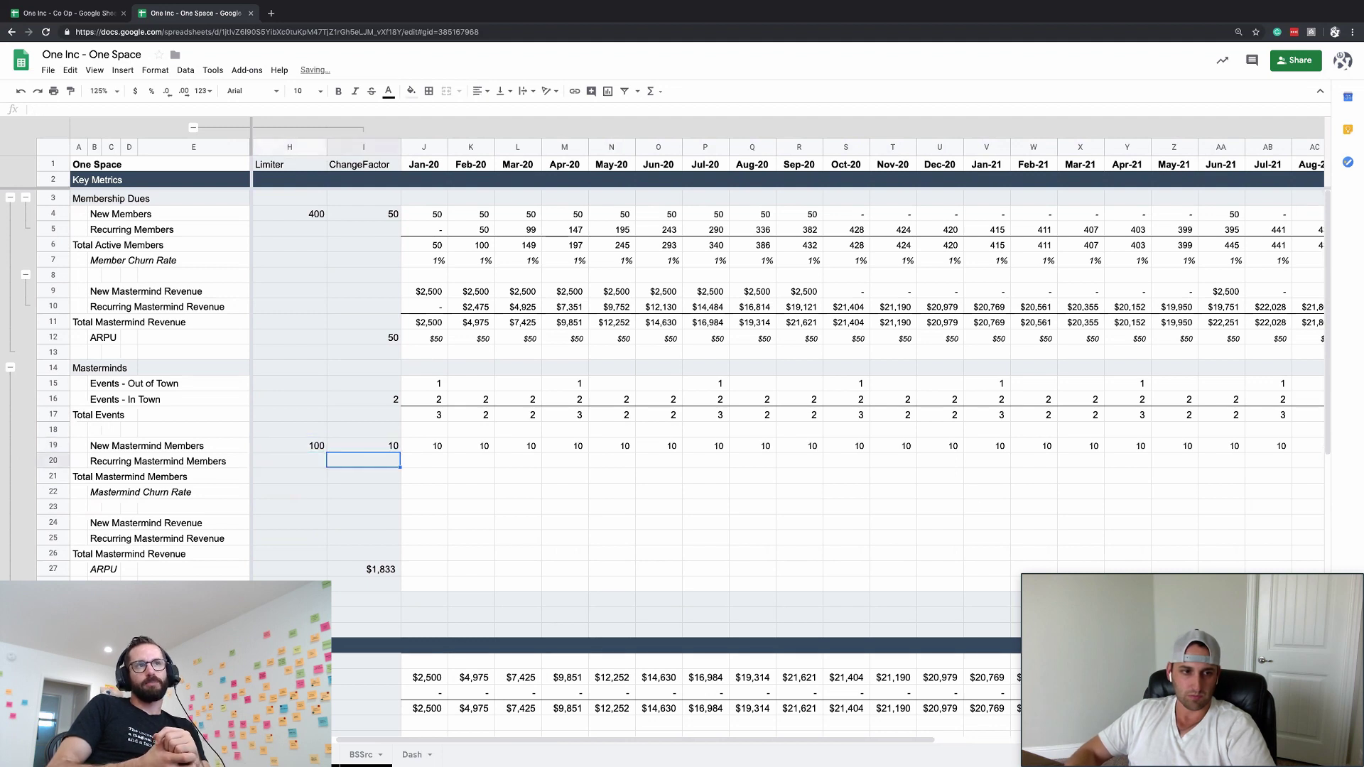
- Copy the recurring, total and churn rows (J5:AF7) into the Mastermind rows starting at J20
{"action": "key", "text": "Right"}
{"action": "key", "text": "Up"}
{"action": "key", "text": "Up"}
{"action": "key", "text": "Up"}
{"action": "key", "text": "Up"}
{"action": "key", "text": "Up"}
{"action": "key", "text": "Up"}
{"action": "key", "text": "Up"}
{"action": "key", "text": "Up"}
{"action": "key", "text": "Up"}
{"action": "key", "text": "Up"}
{"action": "key", "text": "Up"}
{"action": "key", "text": "Up"}
{"action": "key", "text": "Up"}
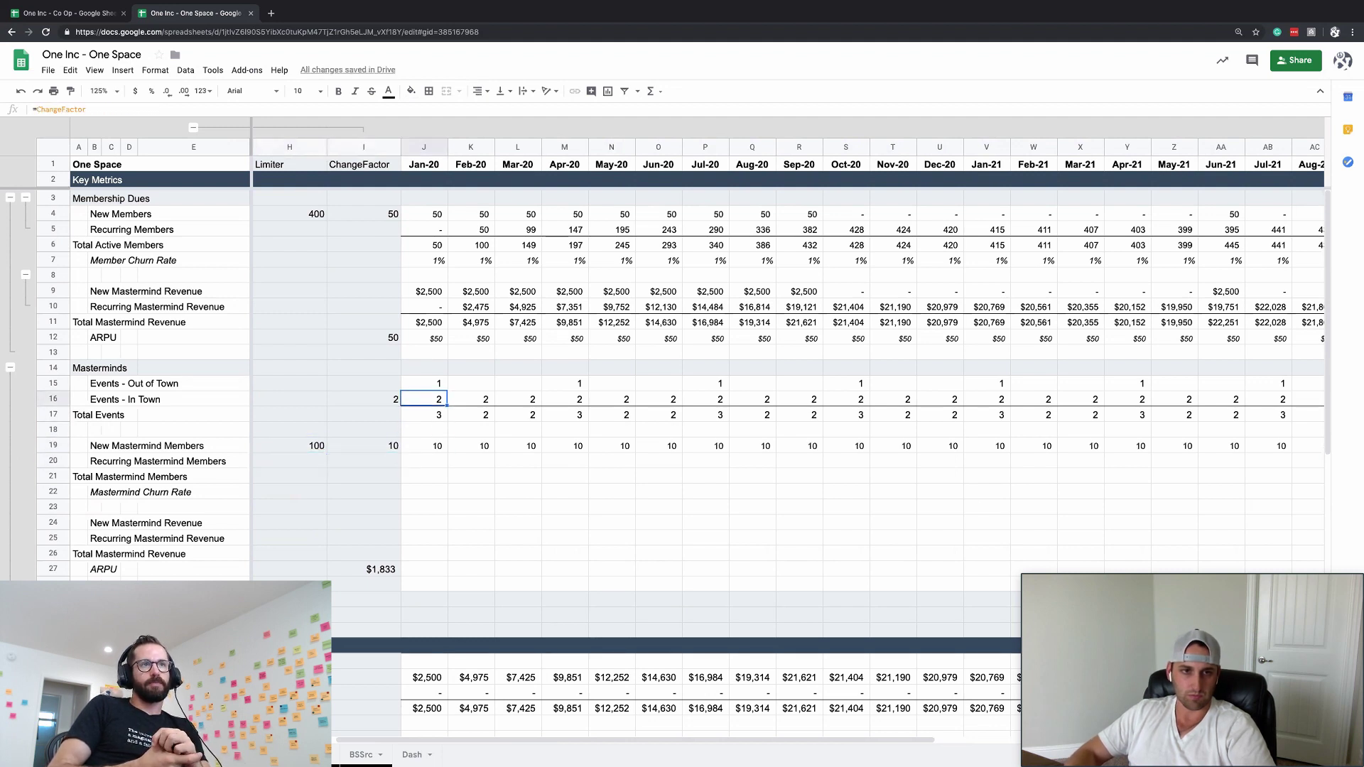
{"action": "key", "text": "shift+Up"}
{"action": "key", "text": "shift+Up"}
{"action": "key", "text": "ctrl+shift+Right"}
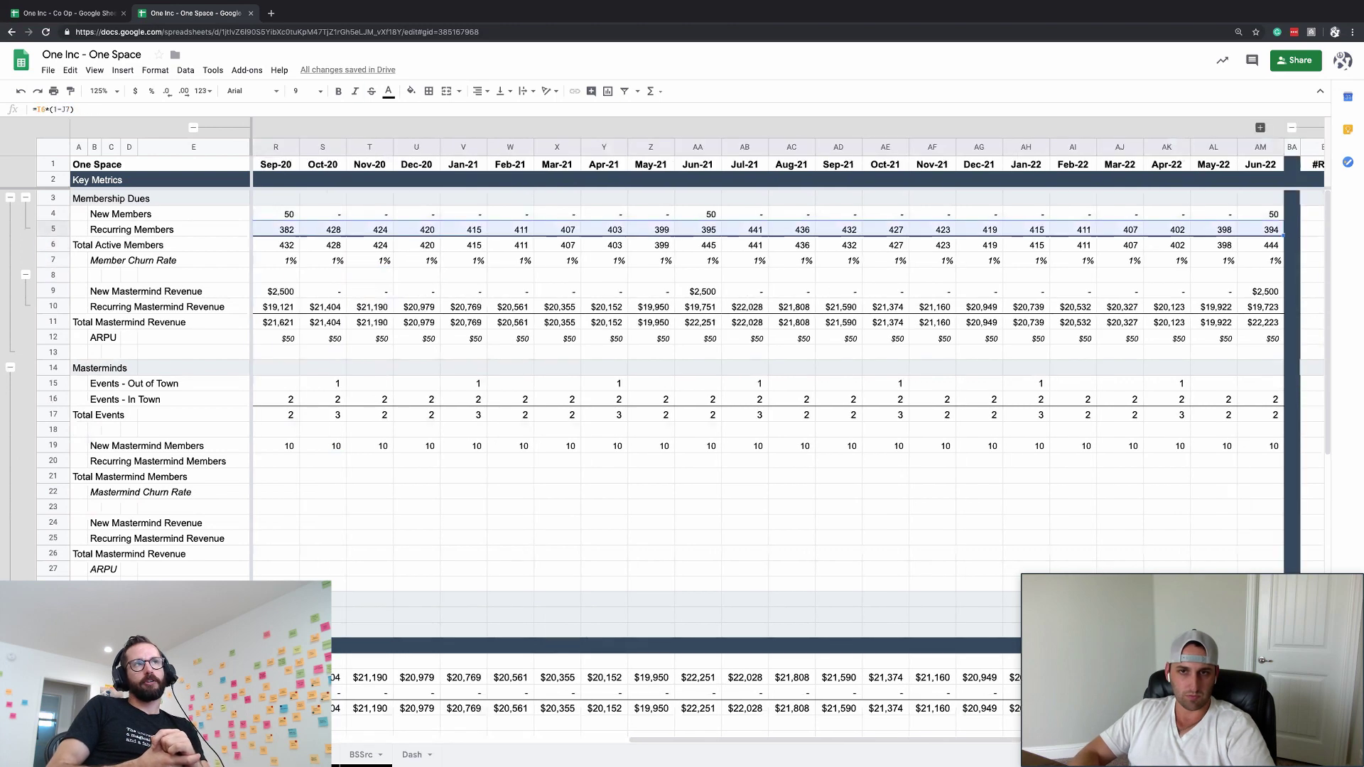
{"action": "key", "text": "ctrl+c"}
{"action": "key", "text": "Right"}
{"action": "key", "text": "Left"}
{"action": "key", "text": "Down"}
{"action": "key", "text": "Down"}
{"action": "key", "text": "Down"}
{"action": "key", "text": "Down"}
{"action": "key", "text": "Down"}
{"action": "key", "text": "Down"}
{"action": "key", "text": "Down"}
{"action": "key", "text": "Down"}
{"action": "key", "text": "Down"}
{"action": "key", "text": "Down"}
{"action": "key", "text": "Down"}
{"action": "key", "text": "Down"}
{"action": "key", "text": "Down"}
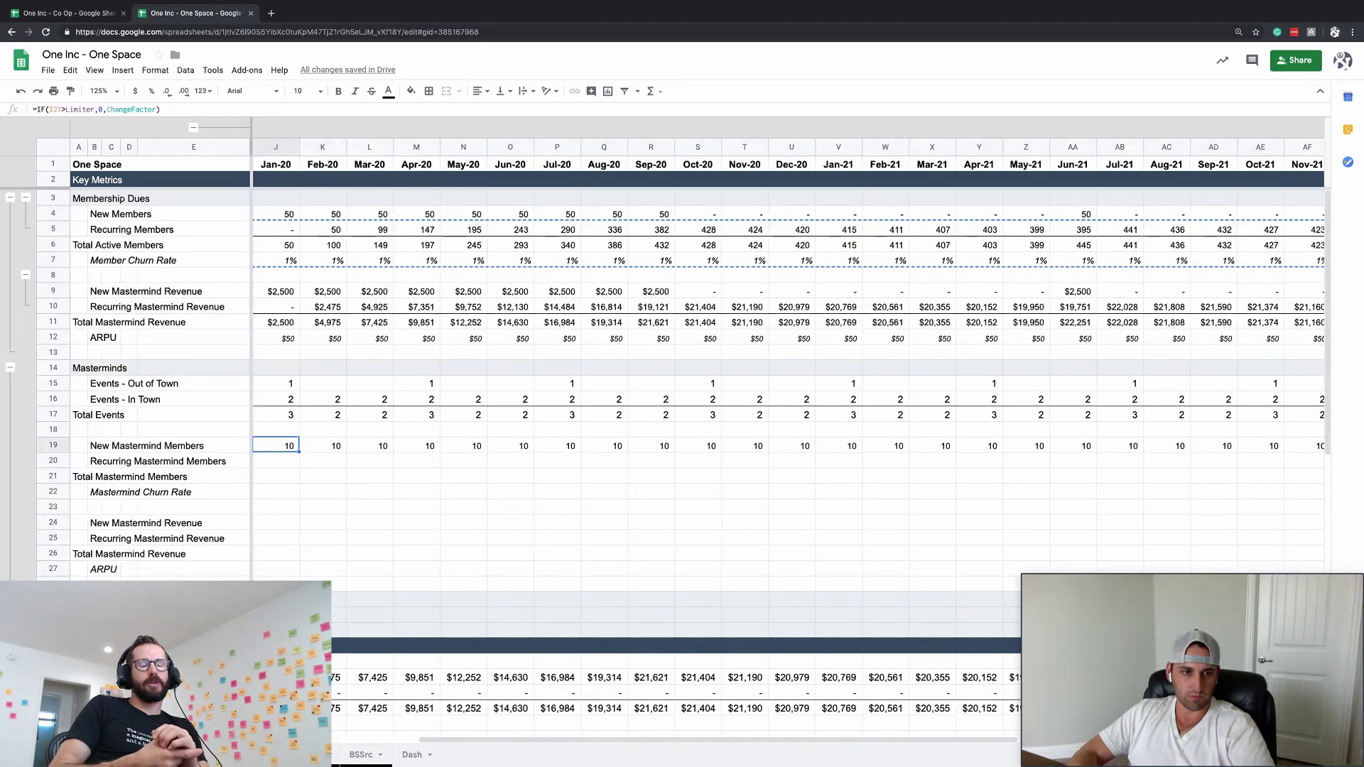
{"action": "key", "text": "ctrl+v"}
{"action": "key", "text": "Right"}
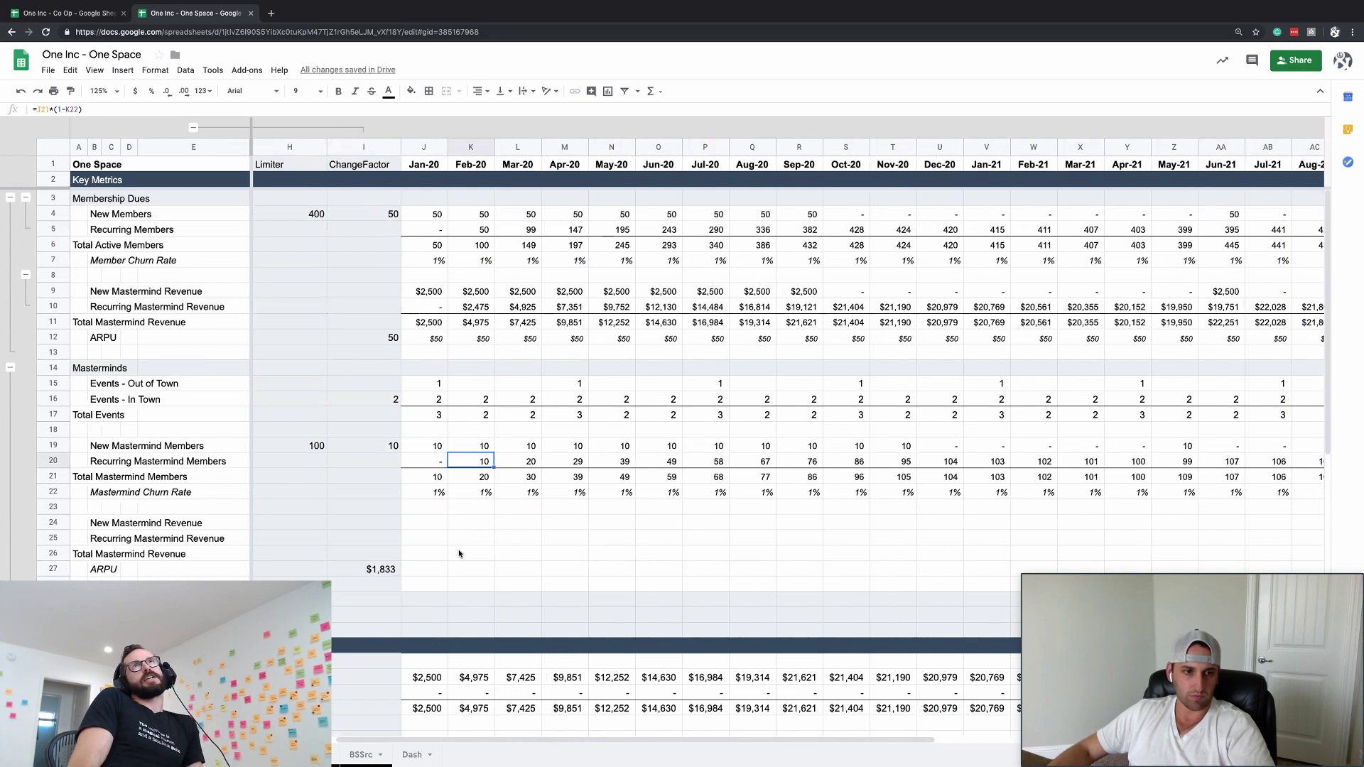
- Set the In Town events change factor in I16 to 4 per month
{"action": "left_click", "coordinate": [415, 534]}
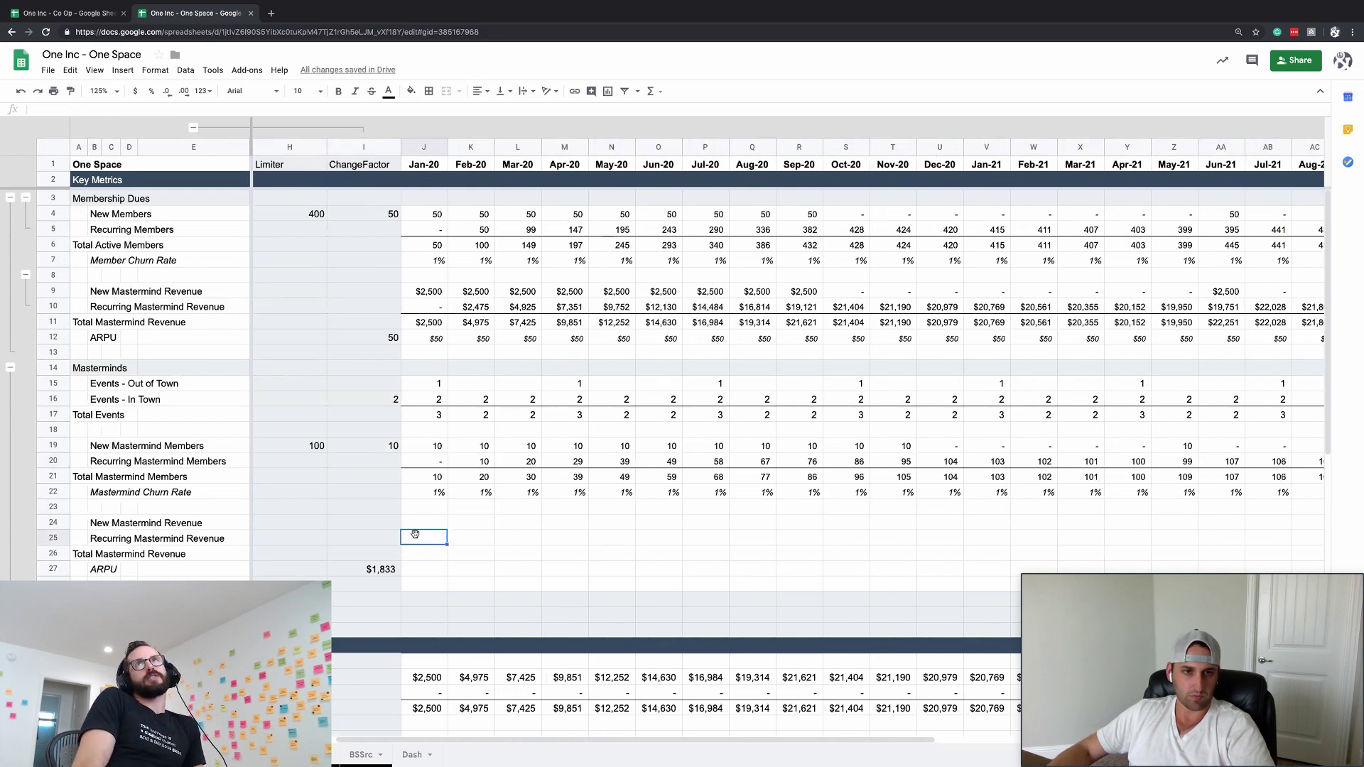
{"action": "left_click", "coordinate": [423, 291]}
{"action": "scroll", "coordinate": [488, 292], "scroll_direction": "left", "scroll_amount": 2}
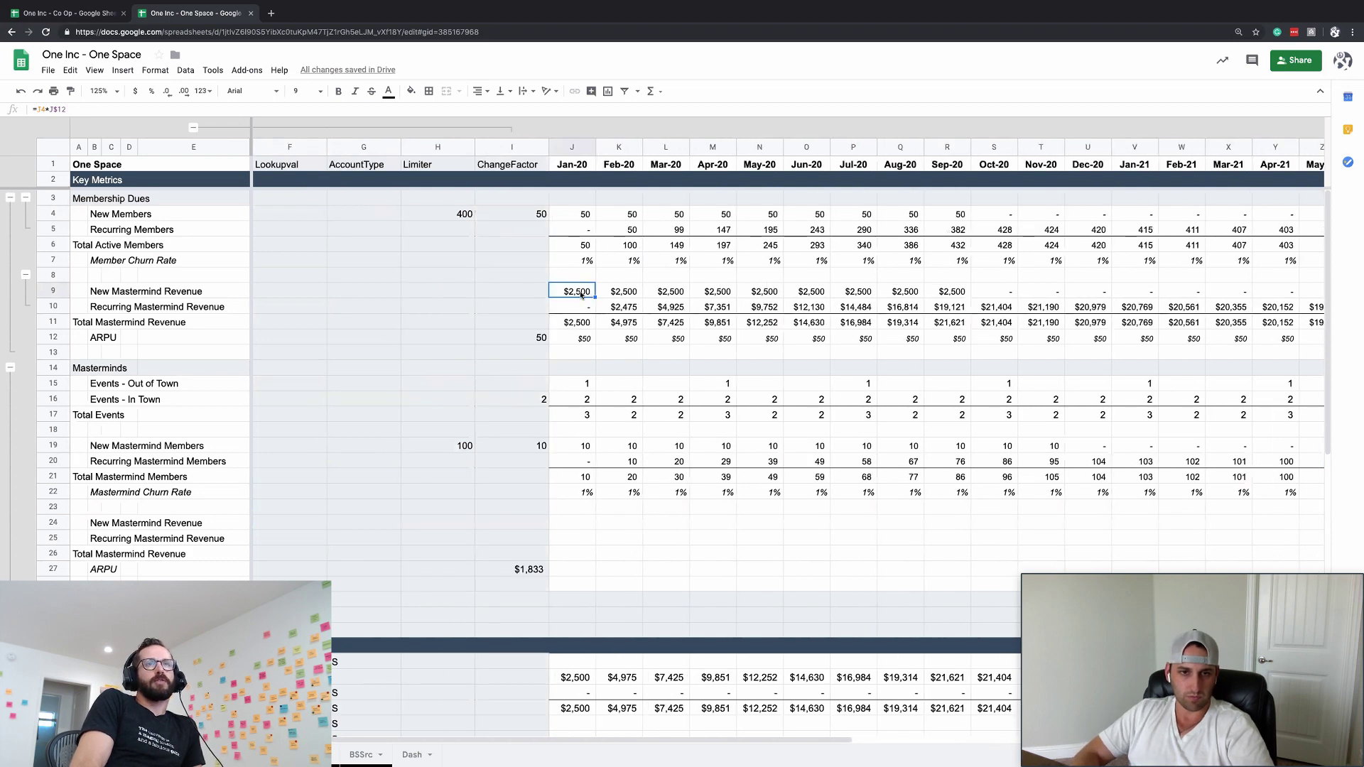
{"action": "left_click", "coordinate": [621, 445]}
{"action": "left_click", "coordinate": [536, 399]}
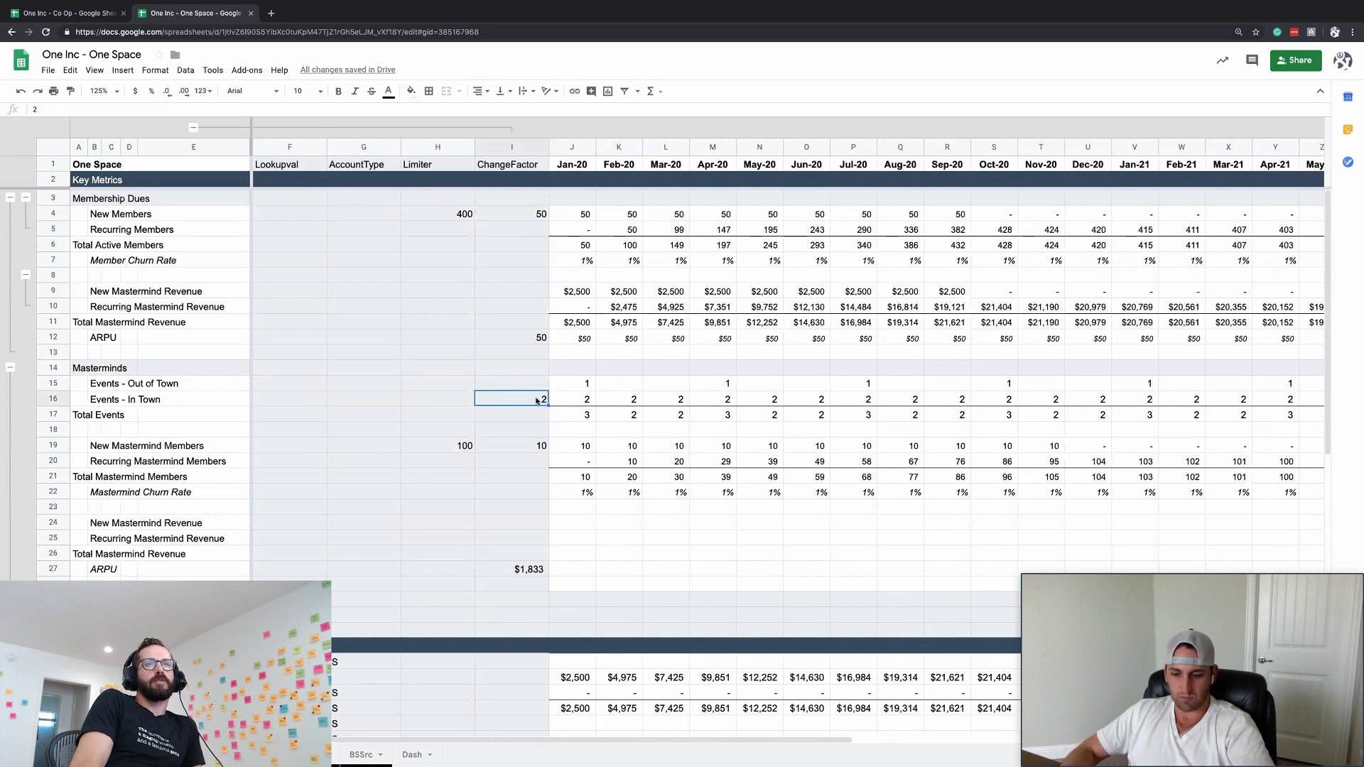
{"action": "type", "text": "4"}
{"action": "key", "text": "Return"}
{"action": "left_click", "coordinate": [571, 553]}
- Copy the membership revenue and ARPU rows from J9 through row 12 across all months
{"action": "scroll", "coordinate": [586, 394], "scroll_direction": "down", "scroll_amount": 1}
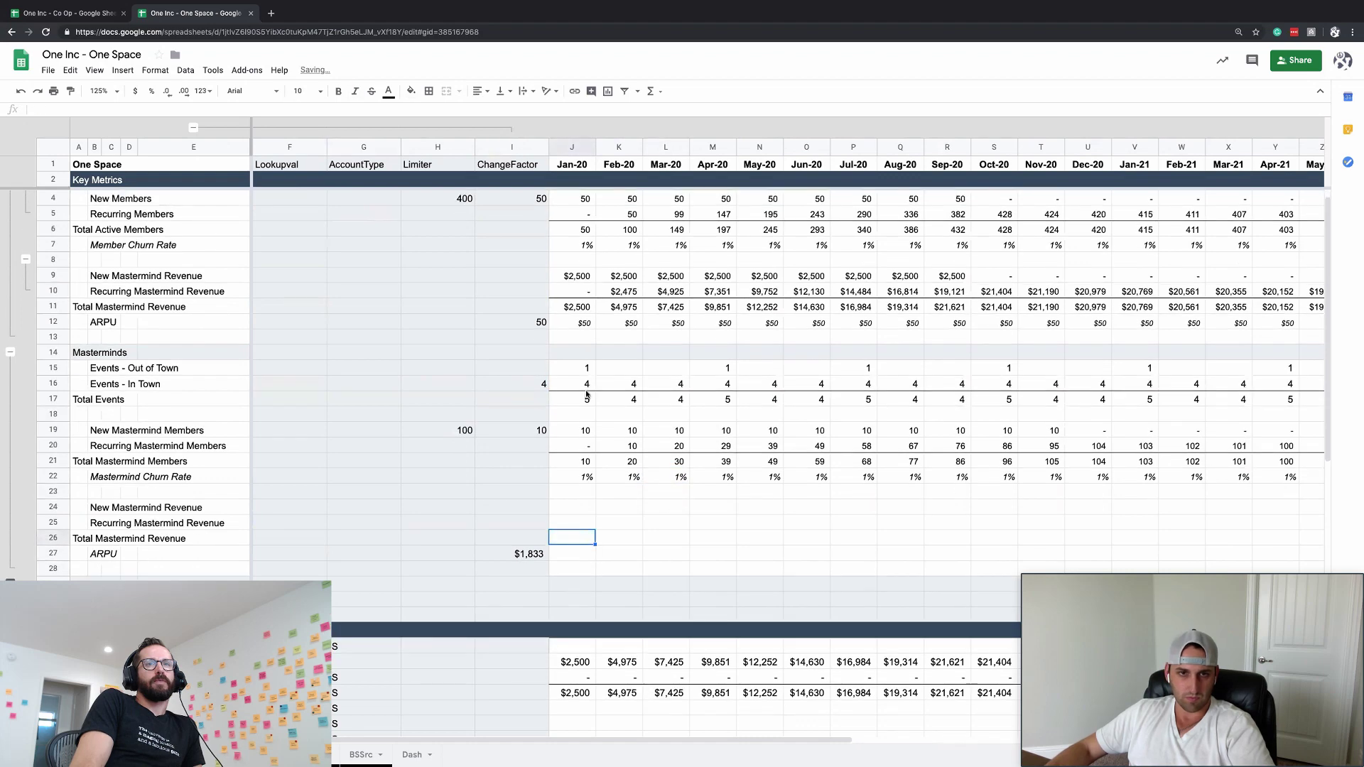
{"action": "left_click", "coordinate": [572, 277]}
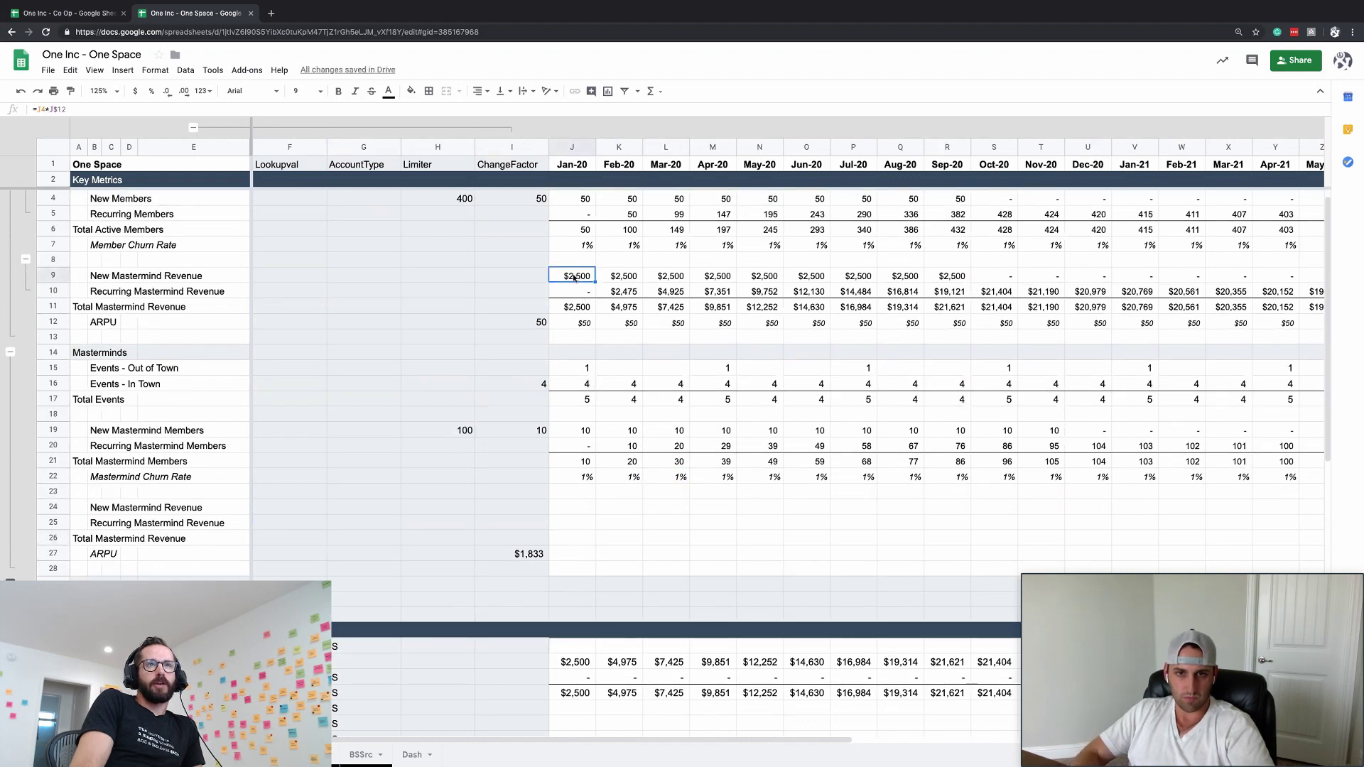
{"action": "key", "text": "ctrl+shift+Right"}
{"action": "key", "text": "shift+Down"}
{"action": "key", "text": "shift+Down"}
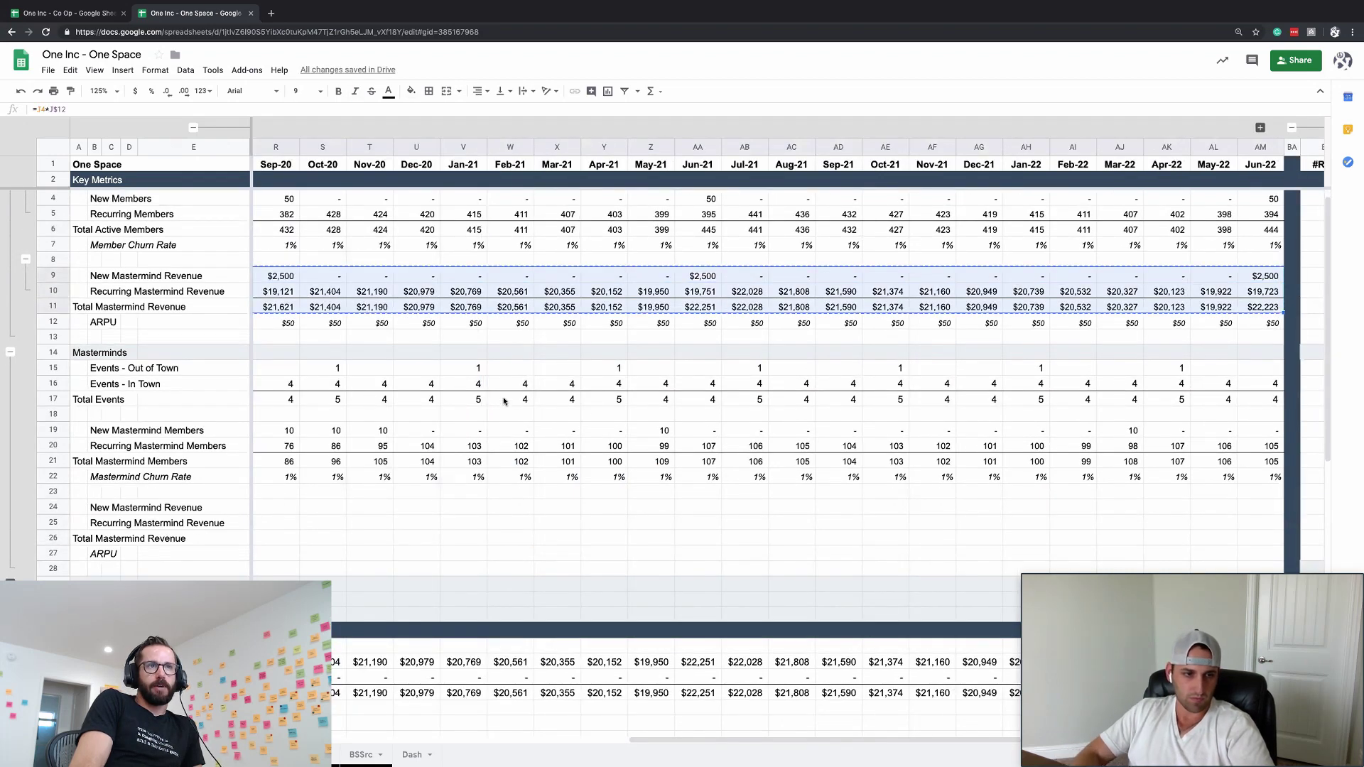
{"action": "key", "text": "shift+Down"}
{"action": "key", "text": "ctrl+c"}
{"action": "scroll", "coordinate": [504, 402], "scroll_direction": "left", "scroll_amount": 10}
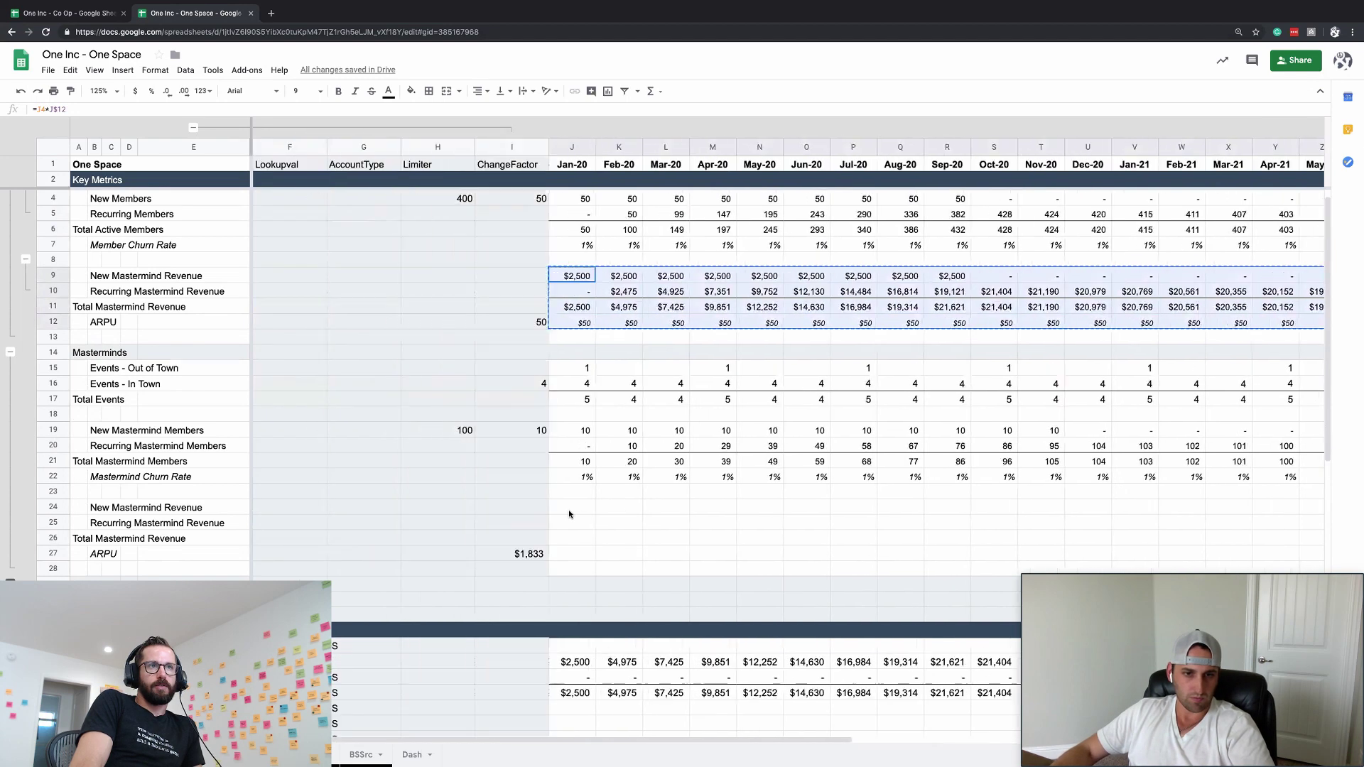
- Paste the copied rows into J24 and change the Jan-20 formula to =J19*J$27
{"action": "left_click", "coordinate": [577, 507]}
{"action": "key", "text": "ctrl+v"}
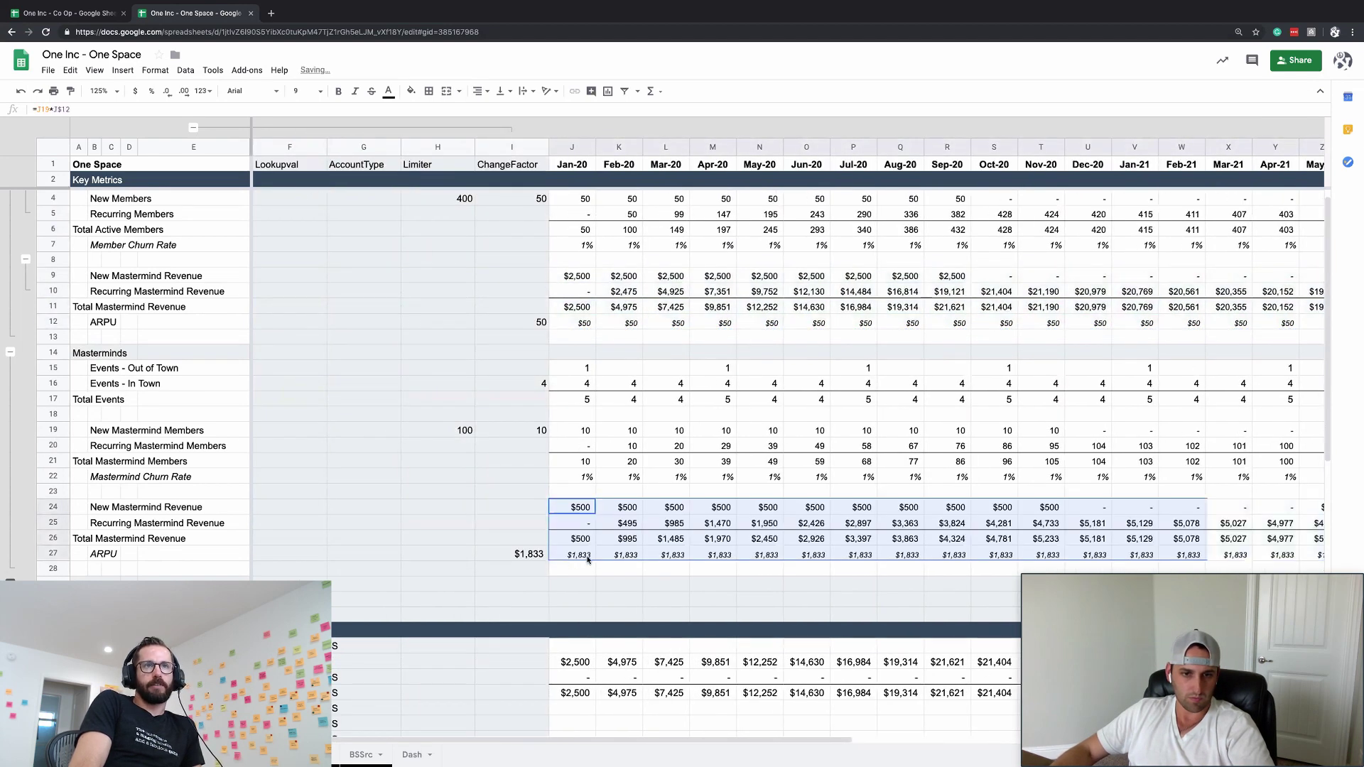
{"action": "key", "text": "Down"}
{"action": "key", "text": "Down"}
{"action": "key", "text": "Down"}
{"action": "left_click", "coordinate": [580, 508]}
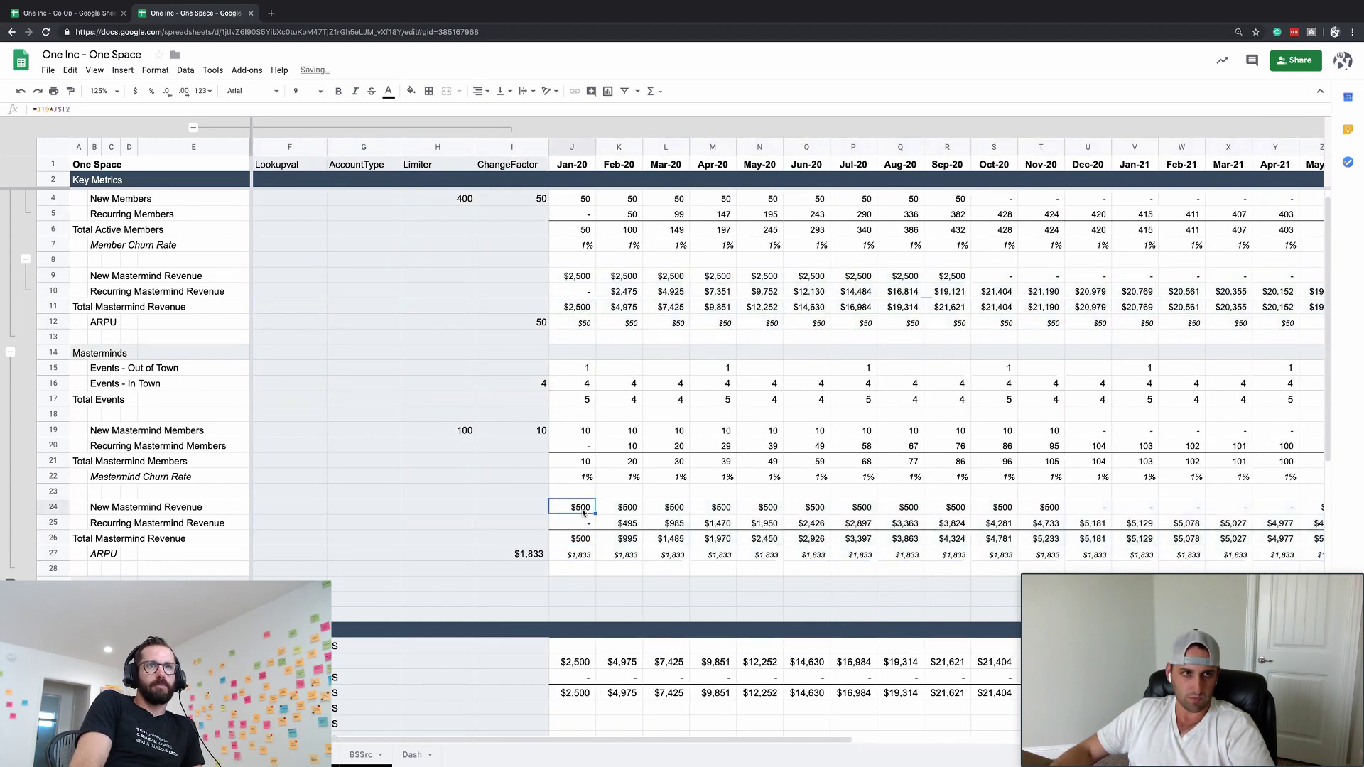
{"action": "left_click", "coordinate": [80, 109]}
{"action": "key", "text": "BackSpace"}
{"action": "key", "text": "BackSpace"}
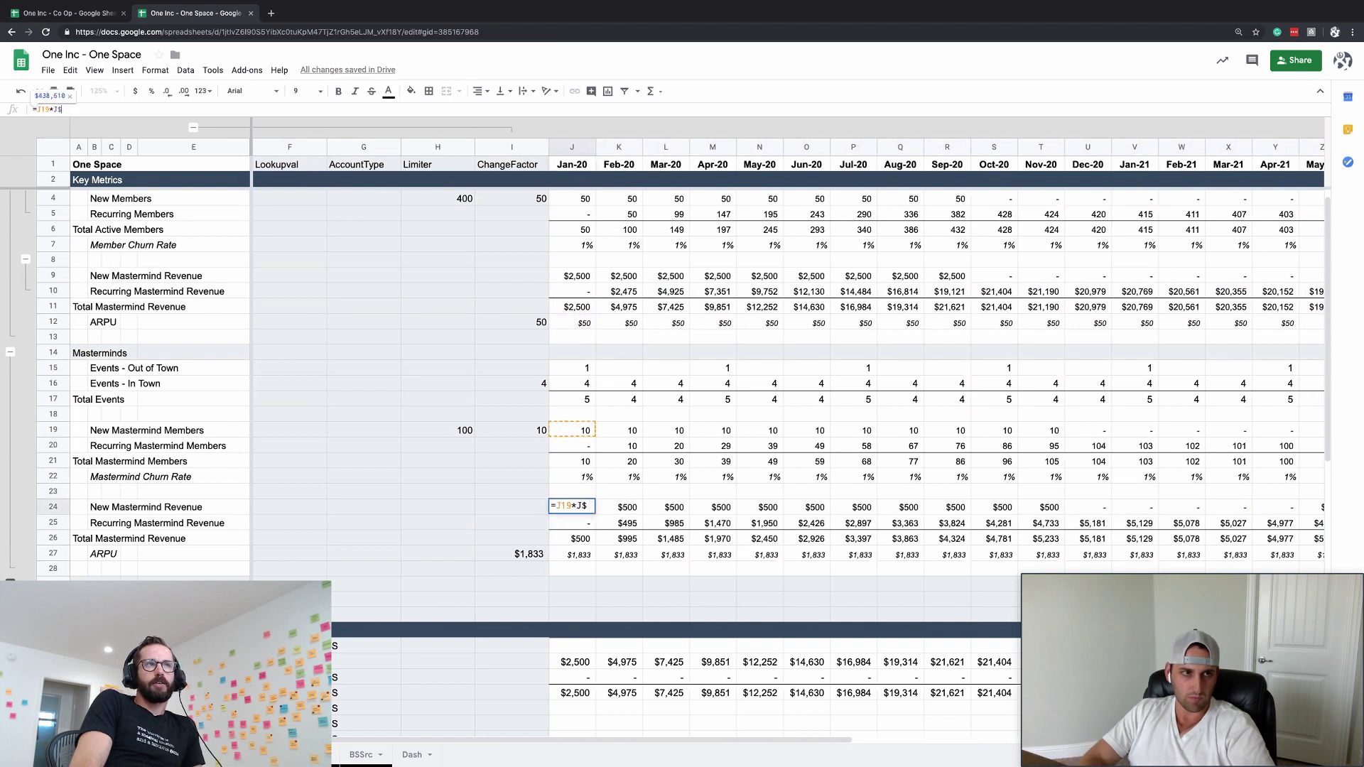
{"action": "type", "text": "27"}
{"action": "key", "text": "Return"}
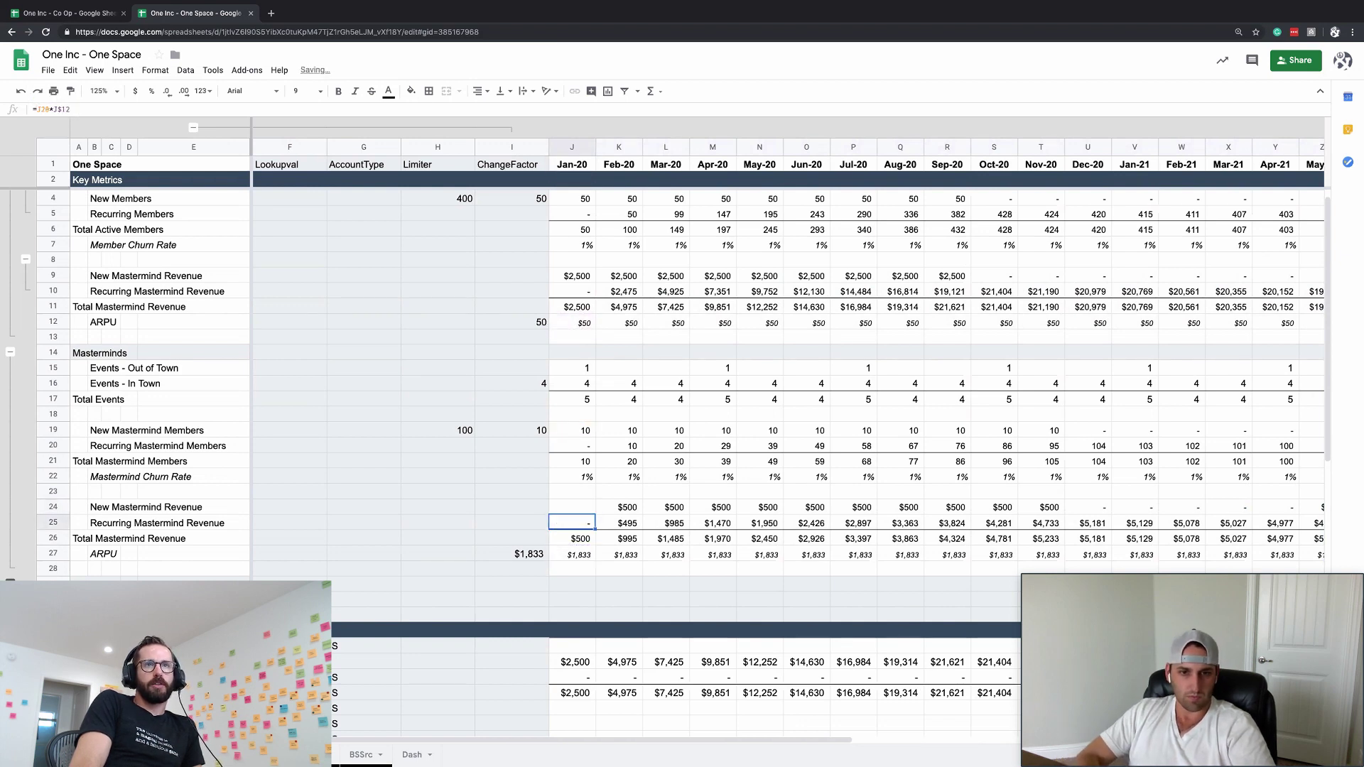
- Fill the new formula across row 24 and copy it into Recurring Mastermind Revenue row 25
{"action": "left_click", "coordinate": [572, 507]}
{"action": "key", "text": "ctrl+shift+Right"}
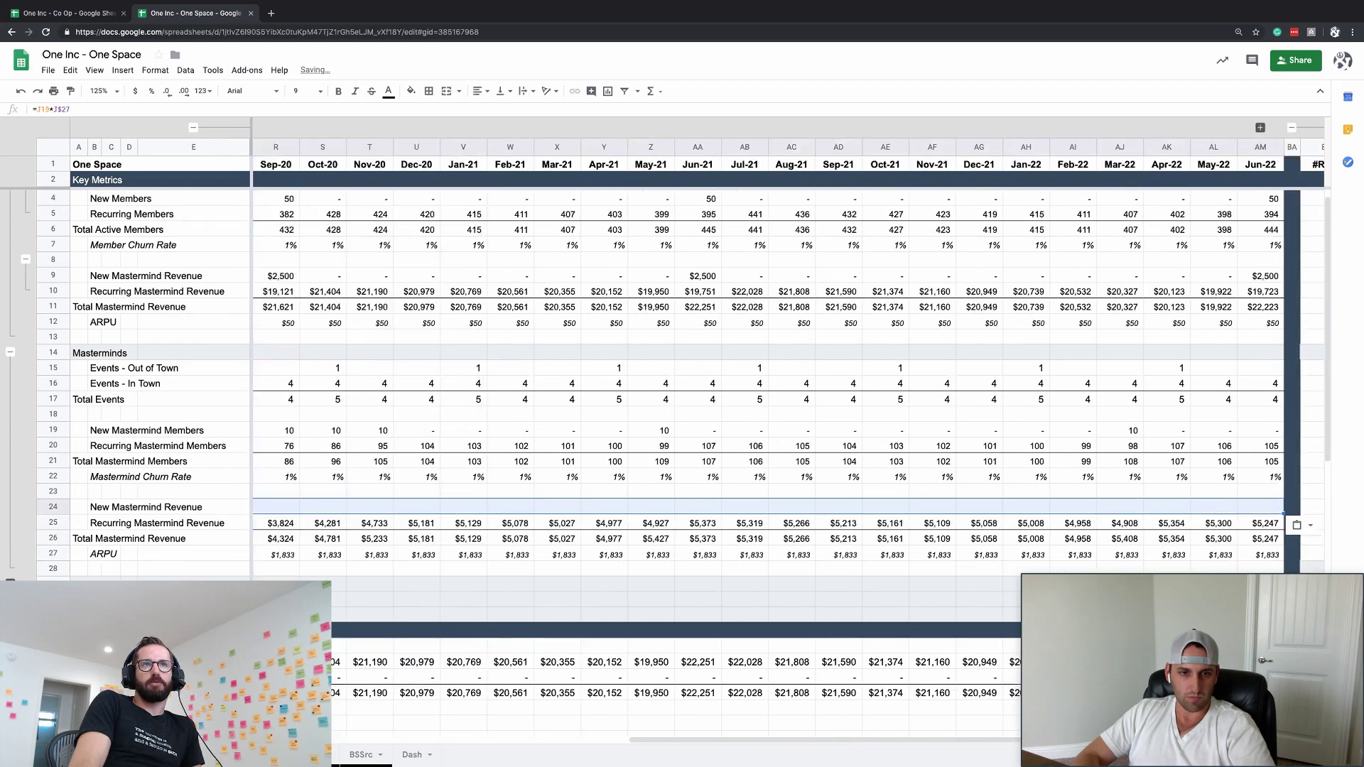
{"action": "key", "text": "ctrl+r"}
{"action": "key", "text": "Down"}
{"action": "left_click", "coordinate": [276, 507]}
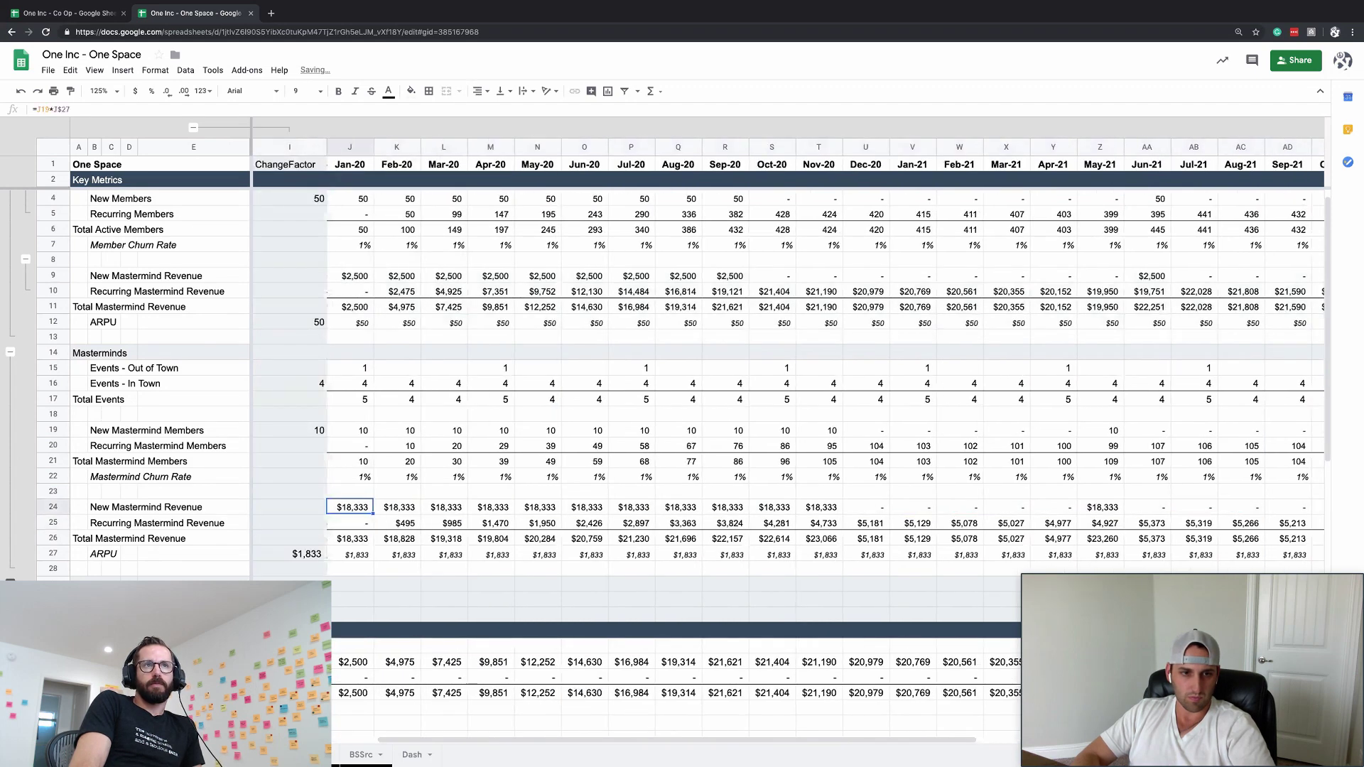
{"action": "left_click", "coordinate": [350, 523]}
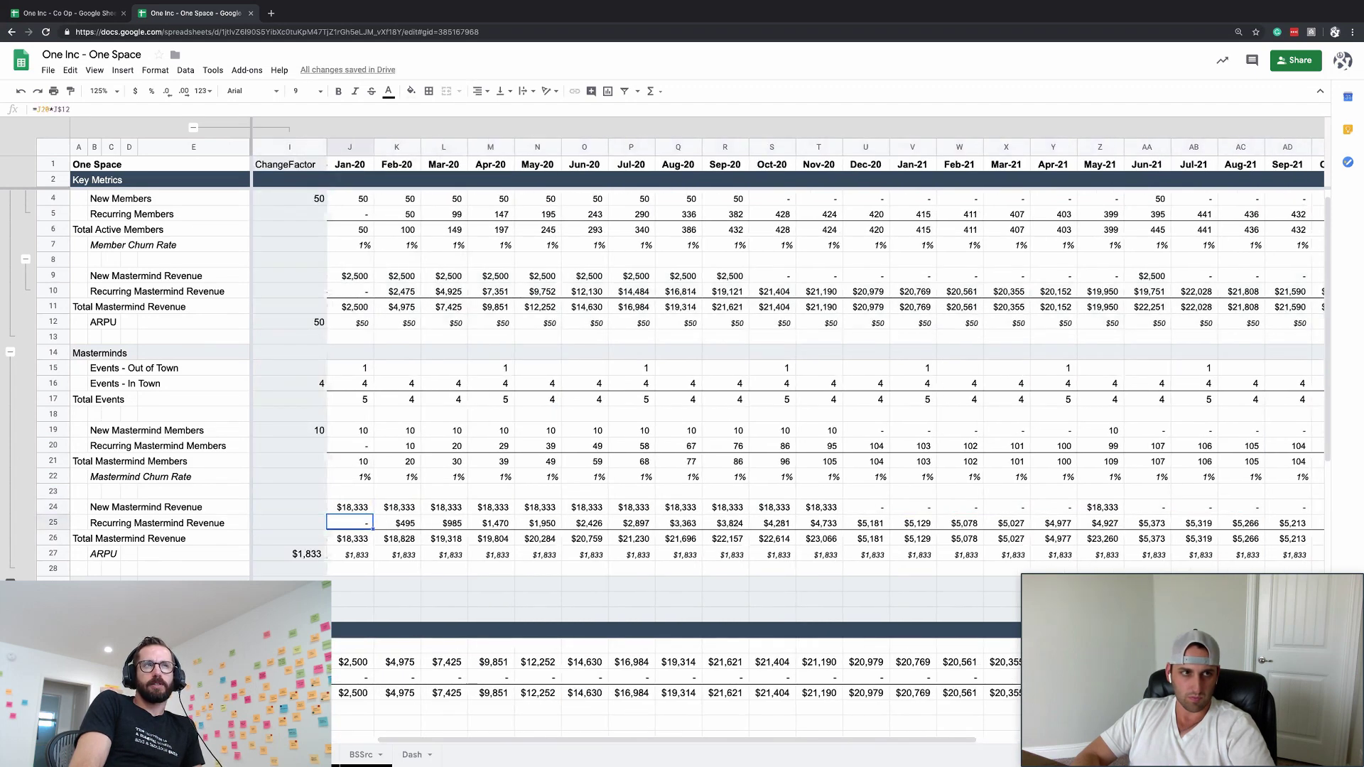
{"action": "key", "text": "Up"}
{"action": "key", "text": "ctrl+shift+Right"}
{"action": "key", "text": "ctrl+c"}
{"action": "key", "text": "Down"}
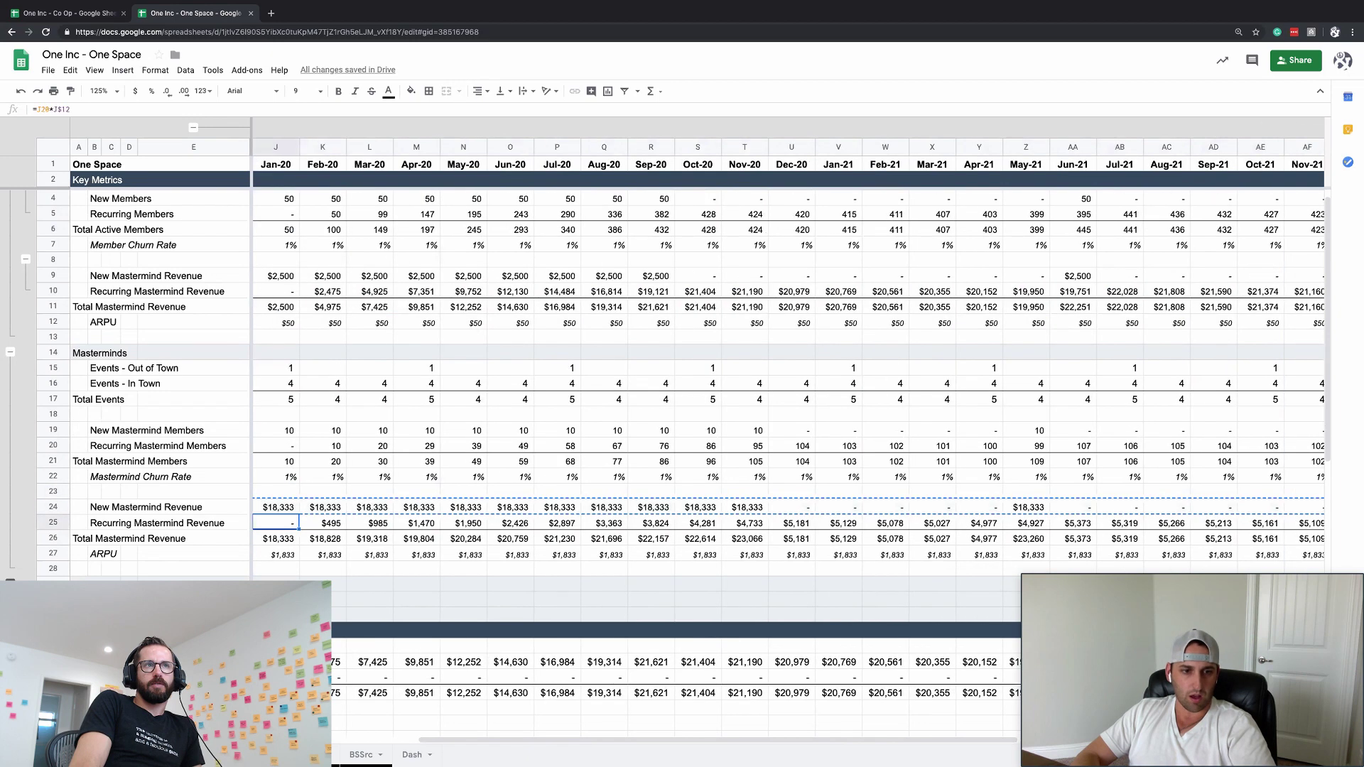
{"action": "key", "text": "ctrl+v"}
{"action": "key", "text": "Up"}
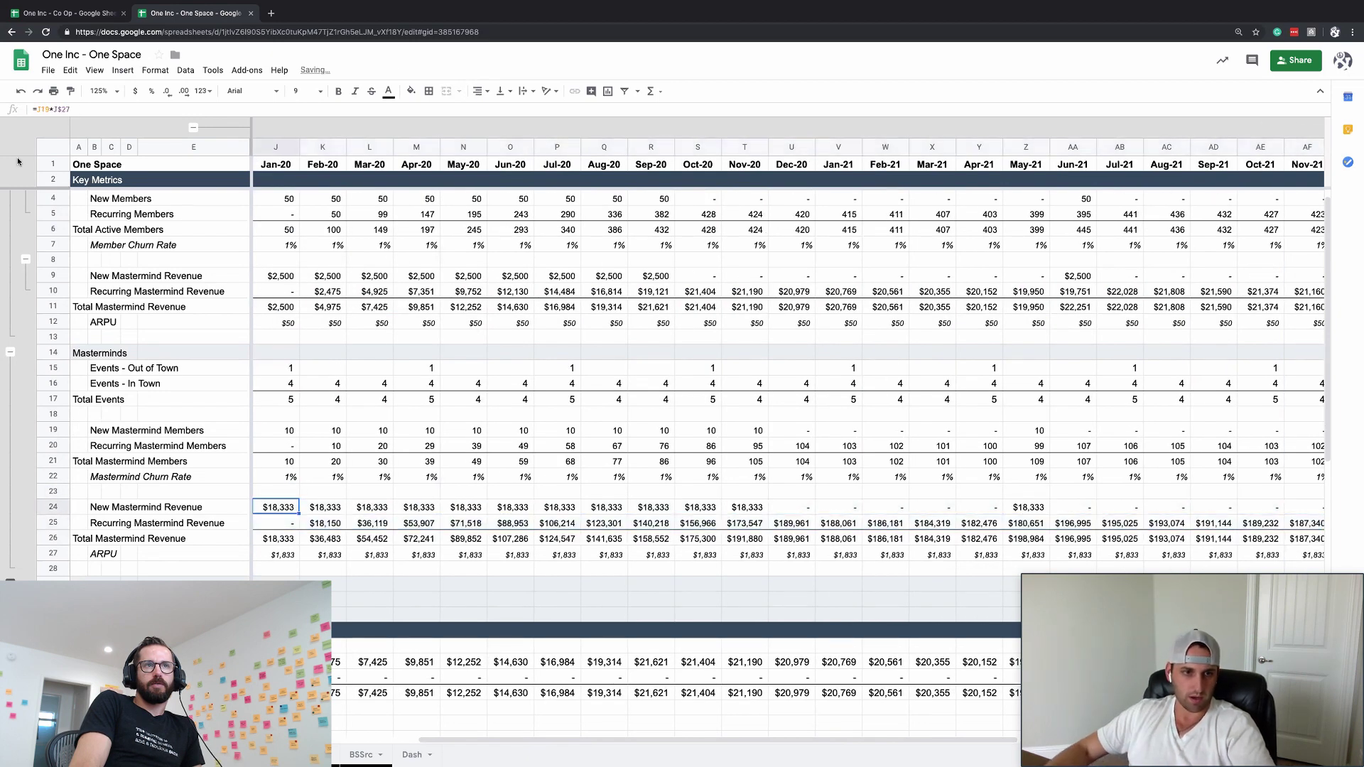
{"action": "scroll", "coordinate": [341, 449], "scroll_direction": "left", "scroll_amount": 5}
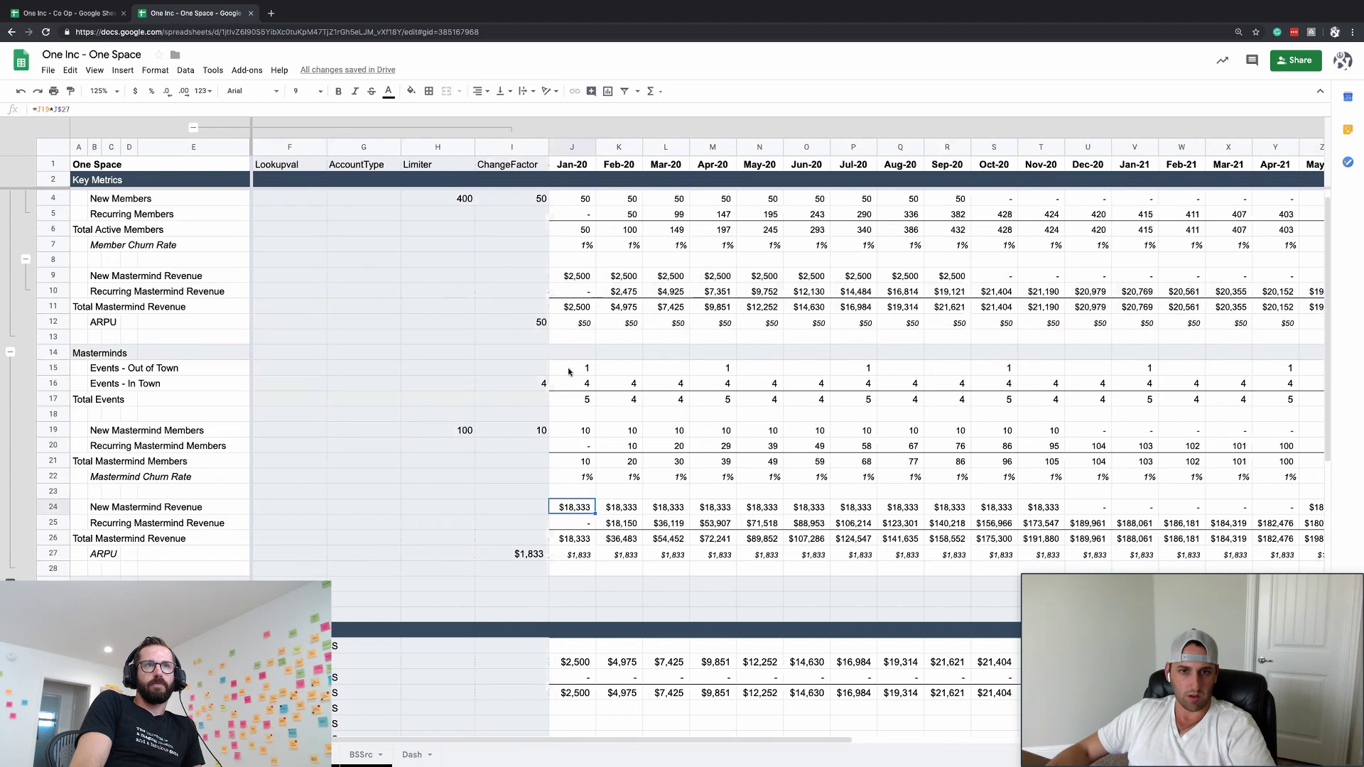
- Set the Jan-20 Out of Town events in J15 to 3
{"action": "left_click", "coordinate": [585, 369]}
{"action": "key", "text": "Left"}
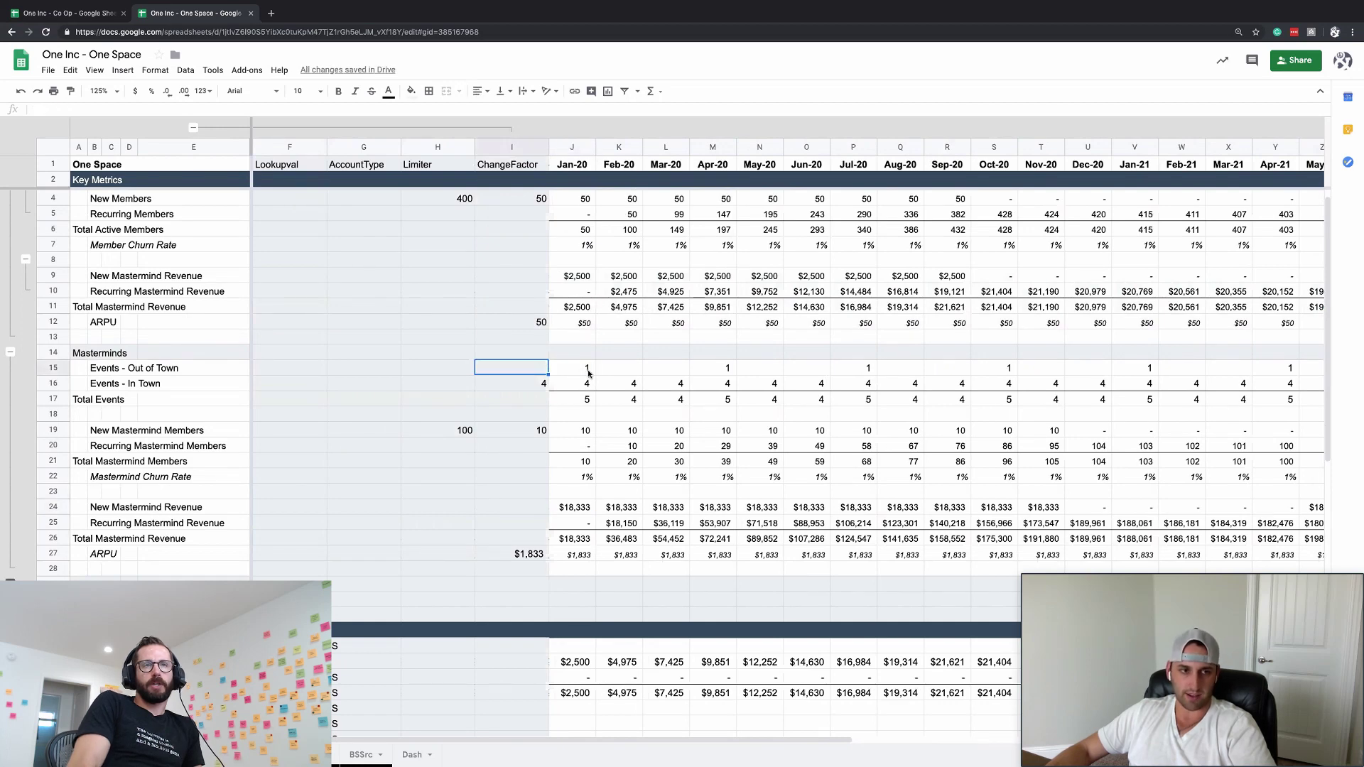
{"action": "left_click", "coordinate": [577, 368]}
{"action": "type", "text": "3"}
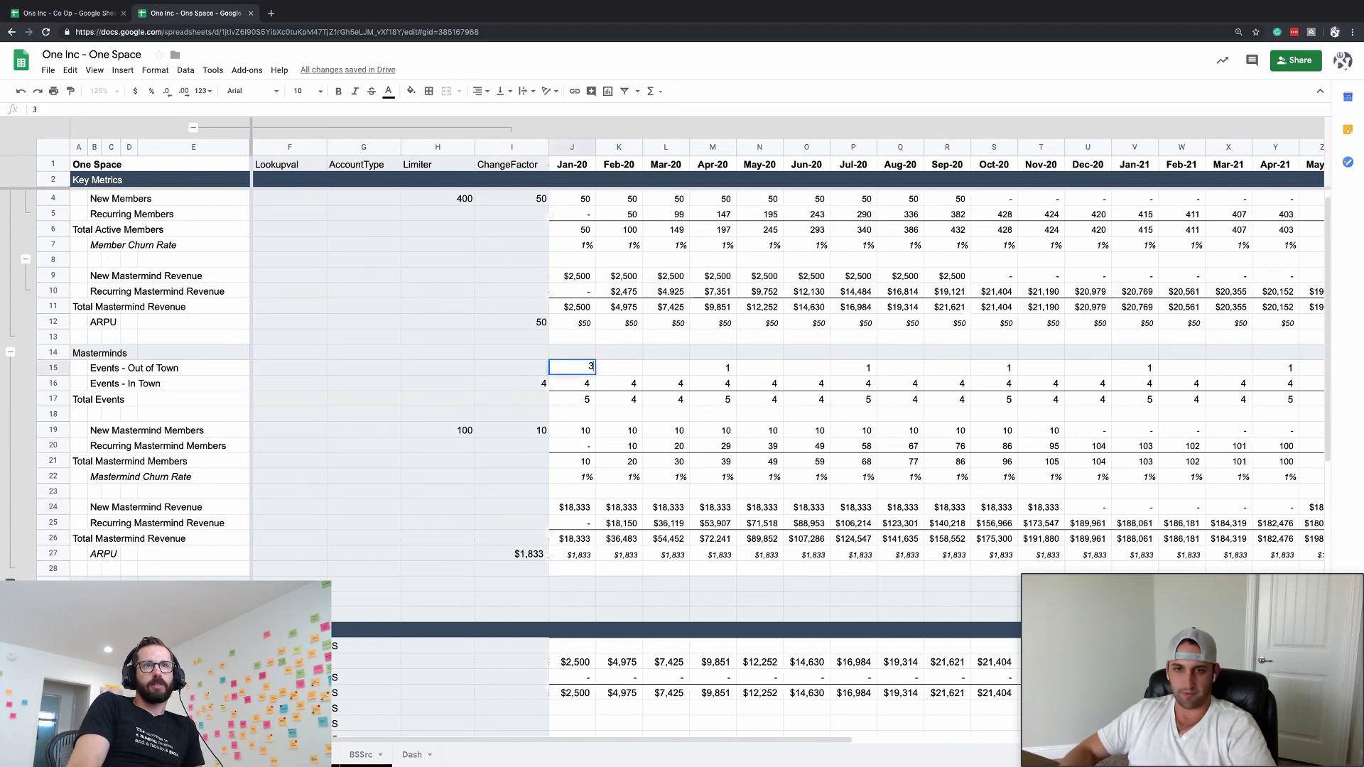
{"action": "key", "text": "Return"}
- Collapse the Lookupval–ChangeFactor helper columns and review the Mastermind revenue formulas
{"action": "left_click", "coordinate": [596, 522]}
{"action": "scroll", "coordinate": [597, 523], "scroll_direction": "down", "scroll_amount": 1}
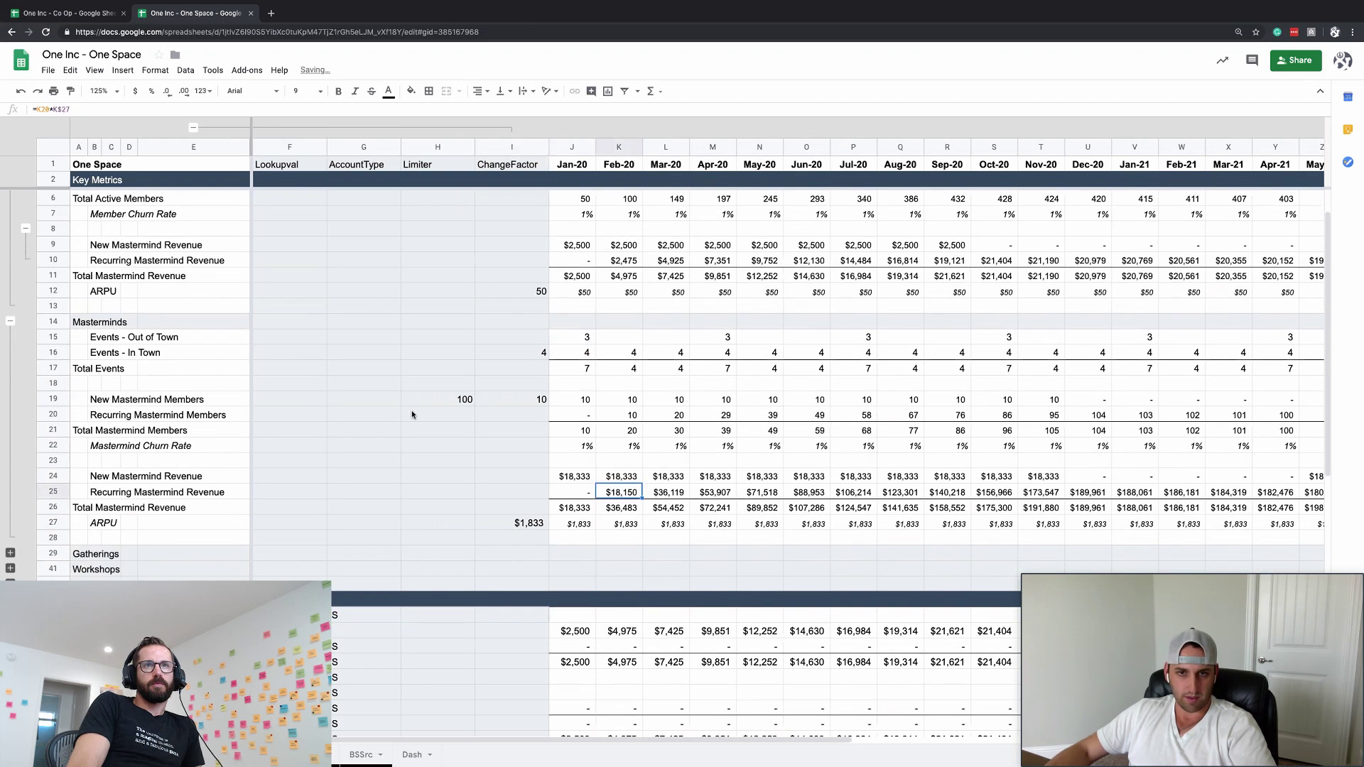
{"action": "left_click", "coordinate": [193, 127]}
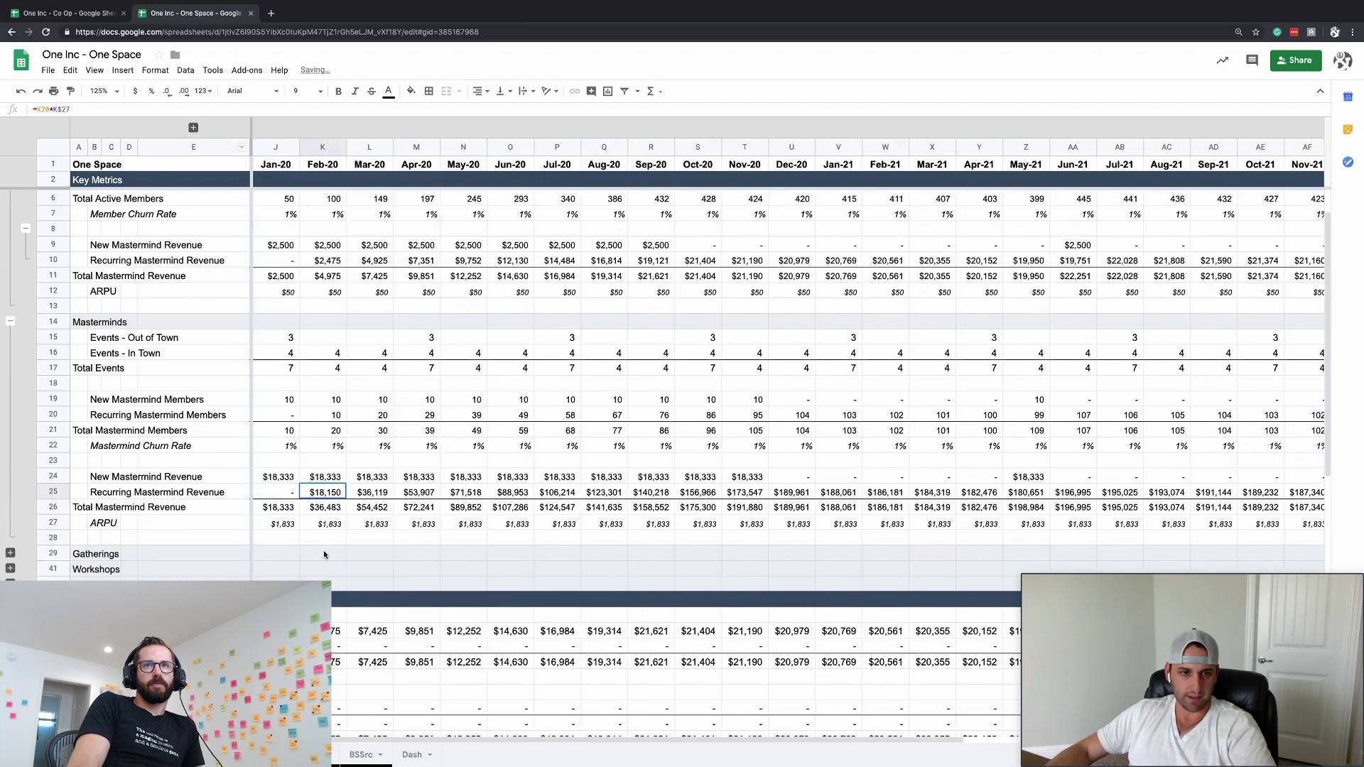
{"action": "left_click", "coordinate": [300, 556]}
{"action": "left_click", "coordinate": [262, 507]}
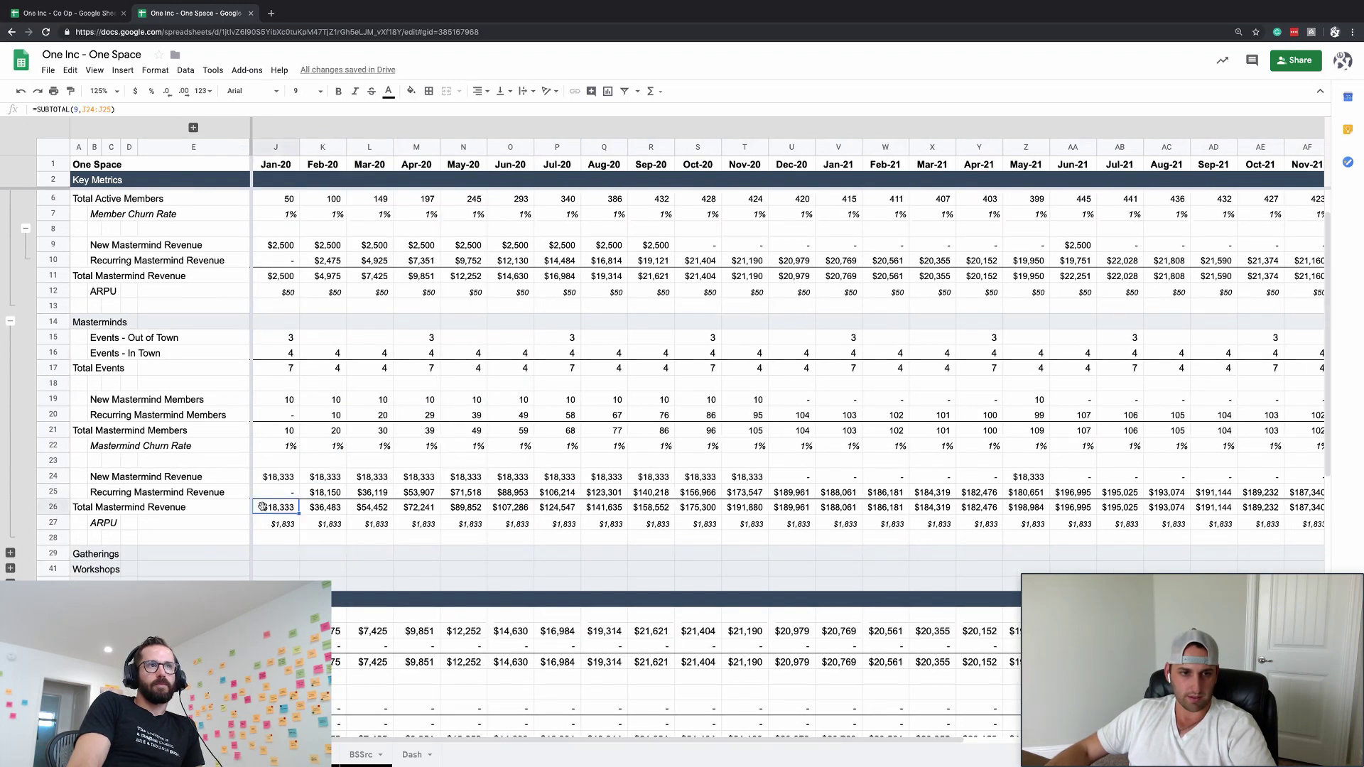
{"action": "left_click", "coordinate": [370, 478]}
{"action": "left_click", "coordinate": [419, 508]}
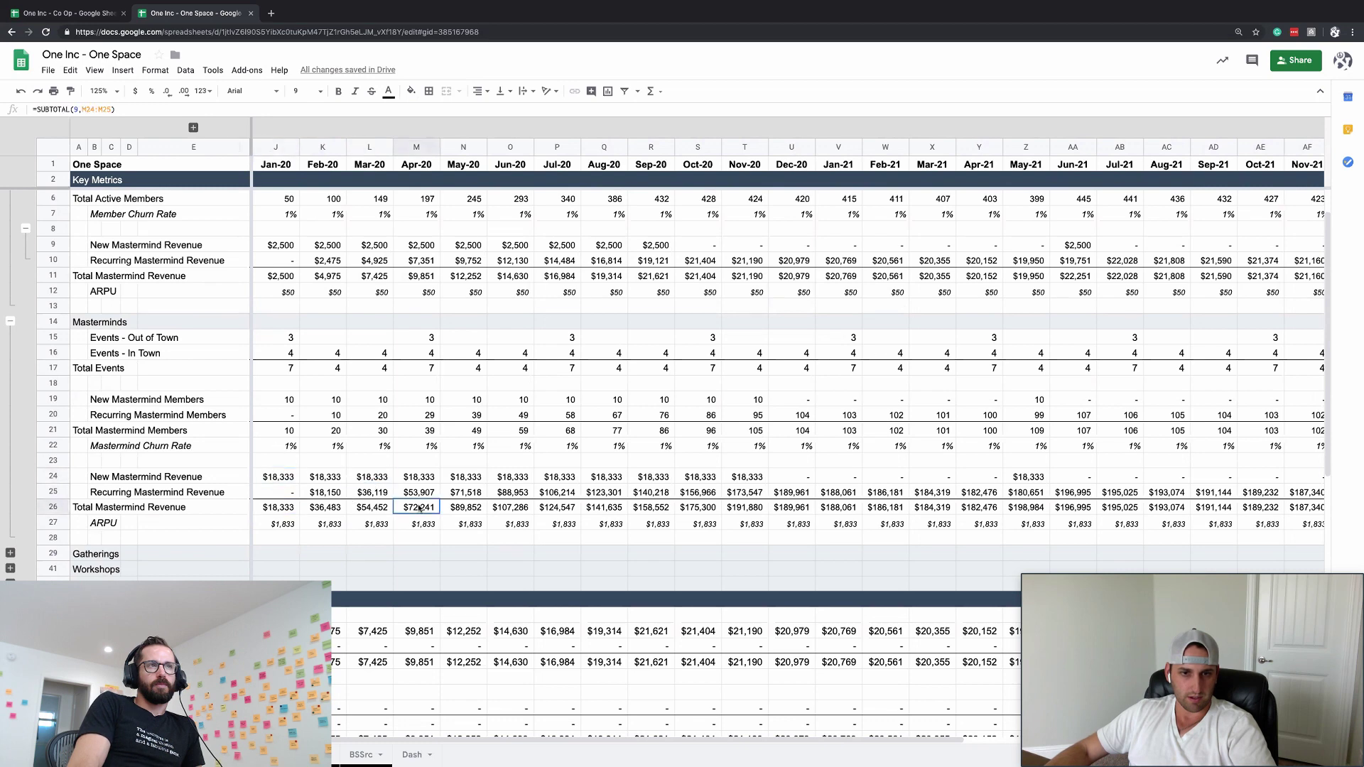
{"action": "left_click", "coordinate": [732, 510]}
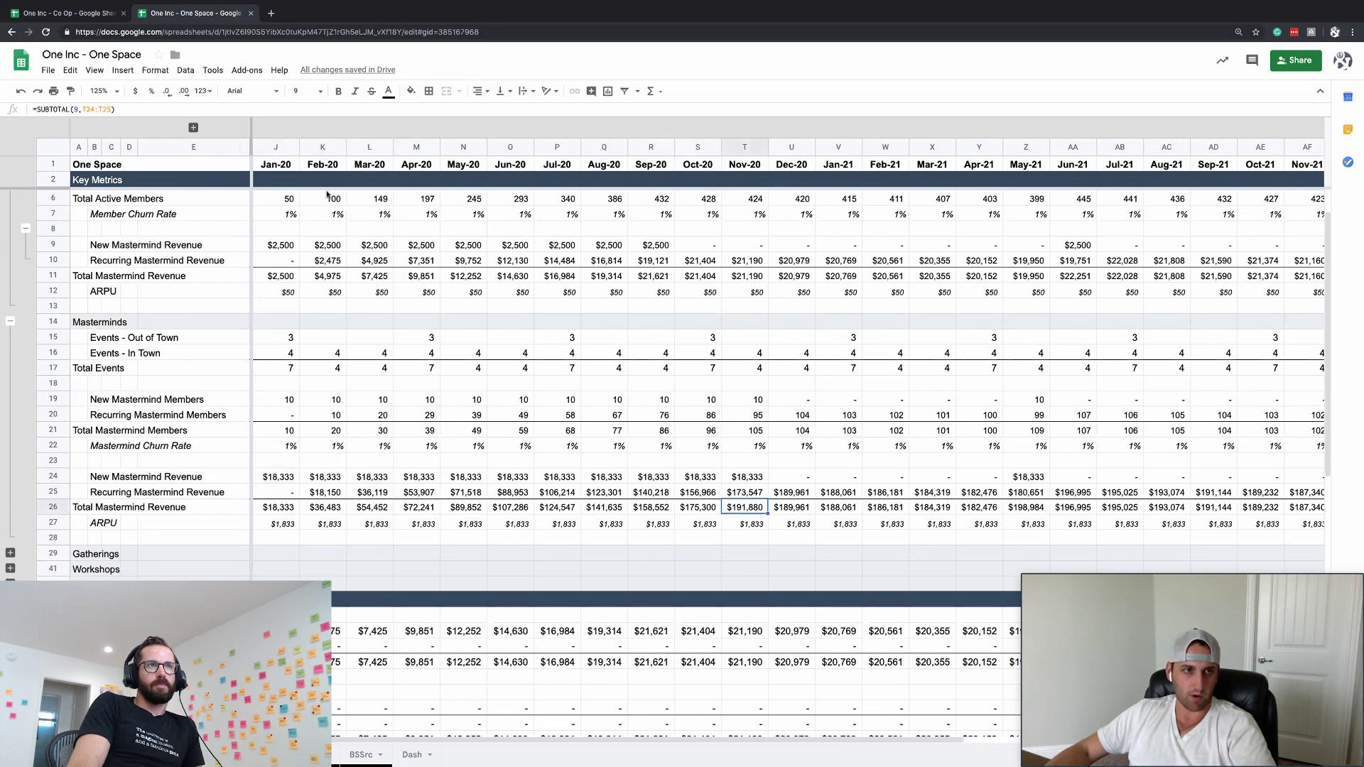
- Unhide the helper columns and try New Mastermind Members change factors of 15, then 60
{"action": "left_click", "coordinate": [195, 129]}
{"action": "left_click", "coordinate": [451, 402]}
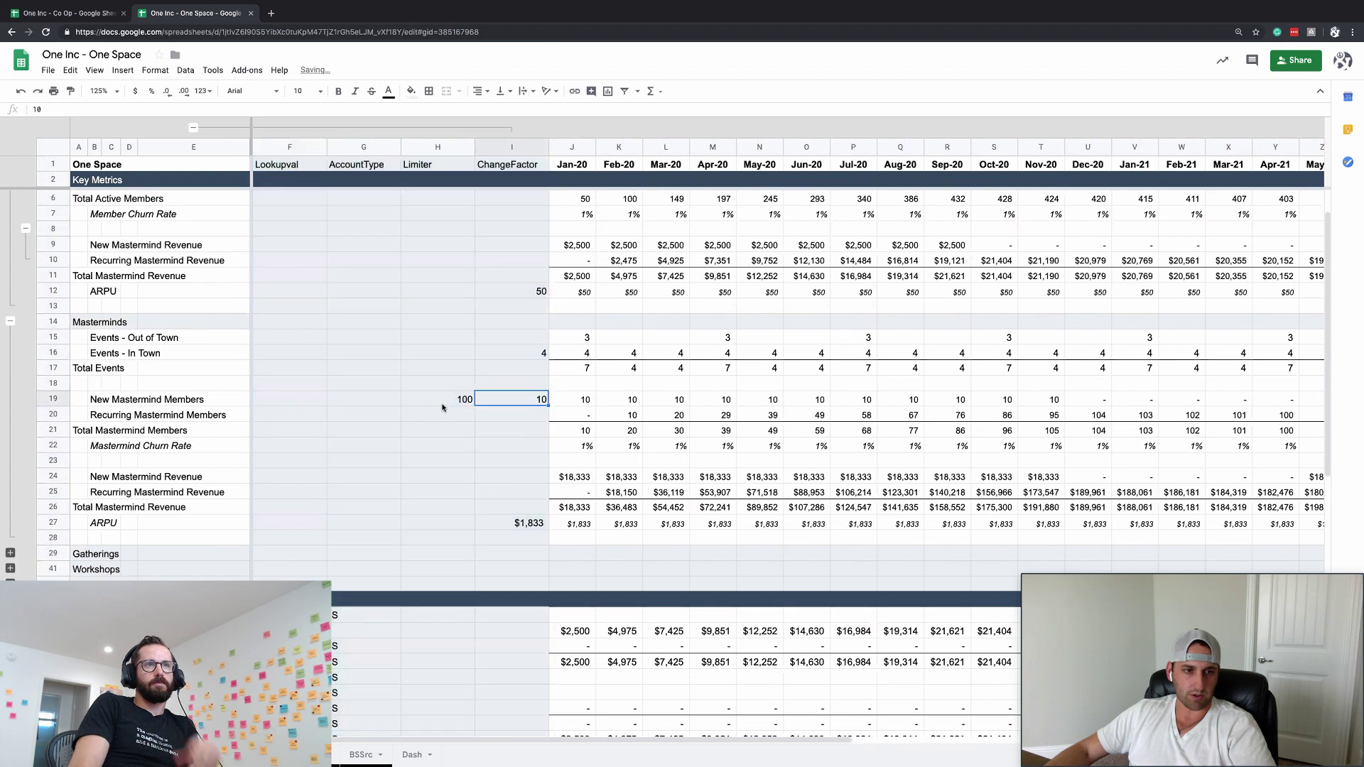
{"action": "key", "text": "Right"}
{"action": "key", "text": "Left"}
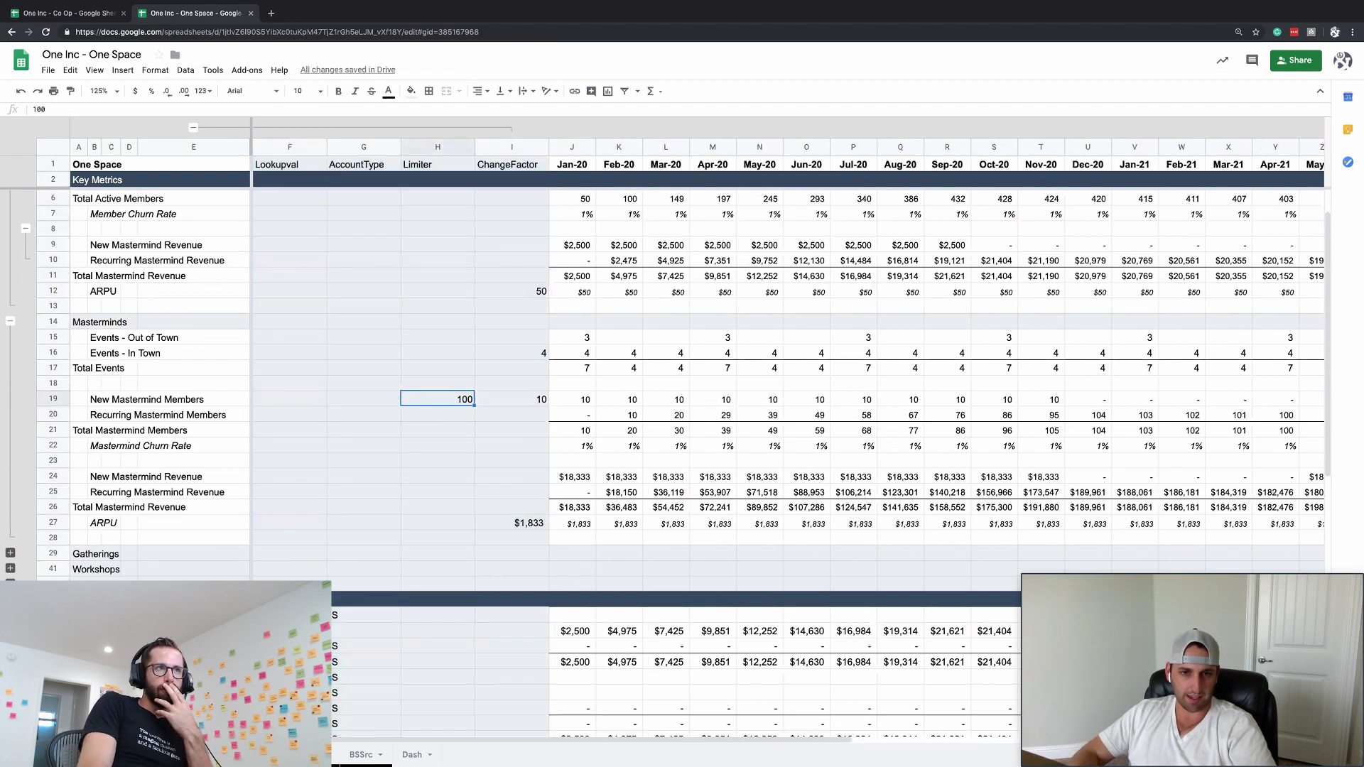
{"action": "key", "text": "Down"}
{"action": "left_click", "coordinate": [512, 399]}
{"action": "left_click", "coordinate": [438, 399]}
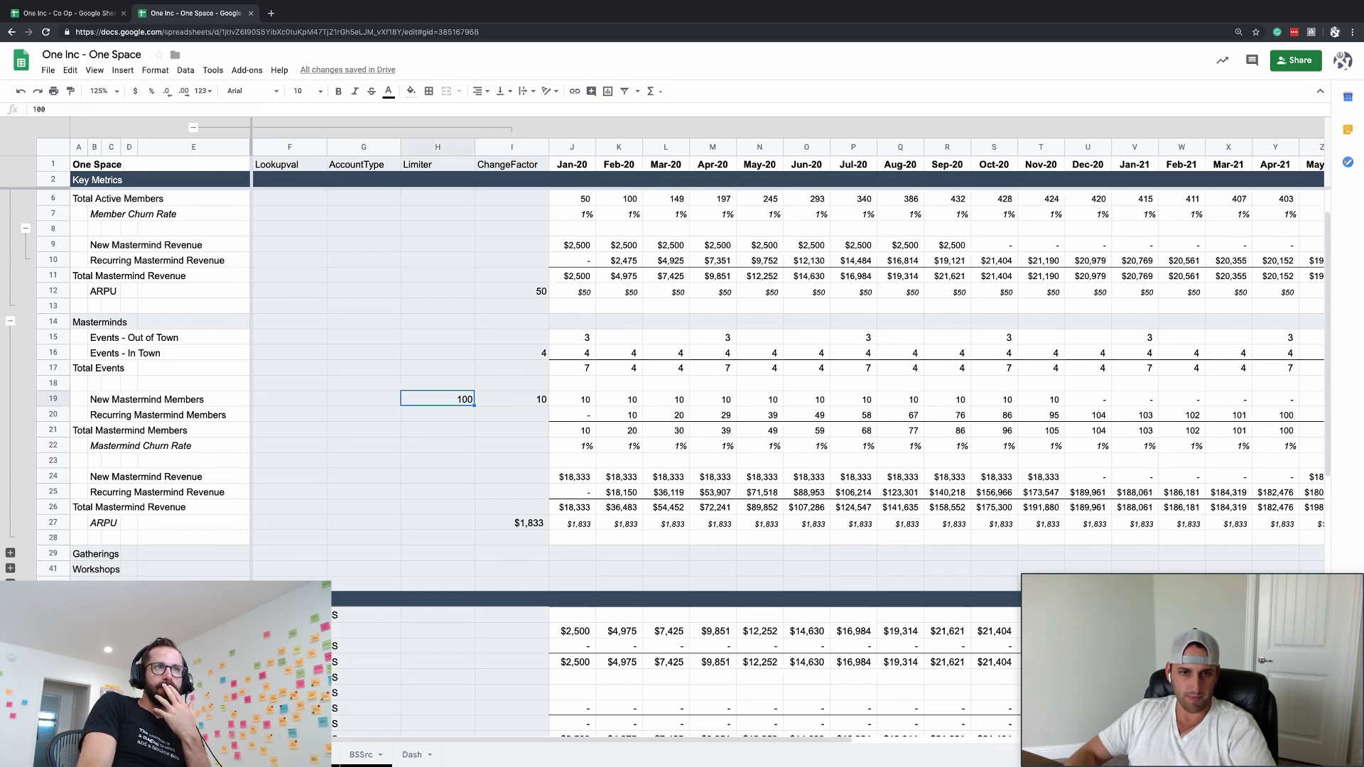
{"action": "left_click", "coordinate": [571, 399]}
{"action": "left_click", "coordinate": [511, 400]}
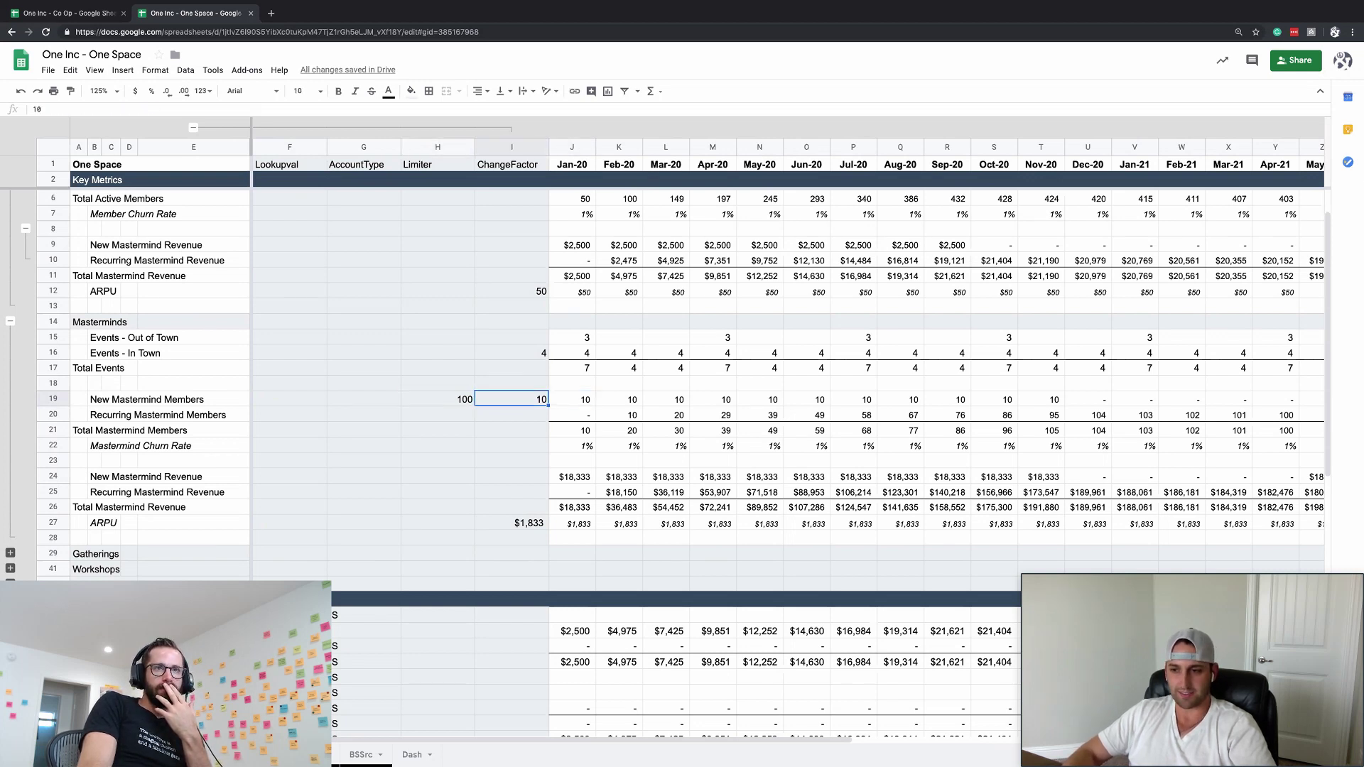
{"action": "type", "text": "15"}
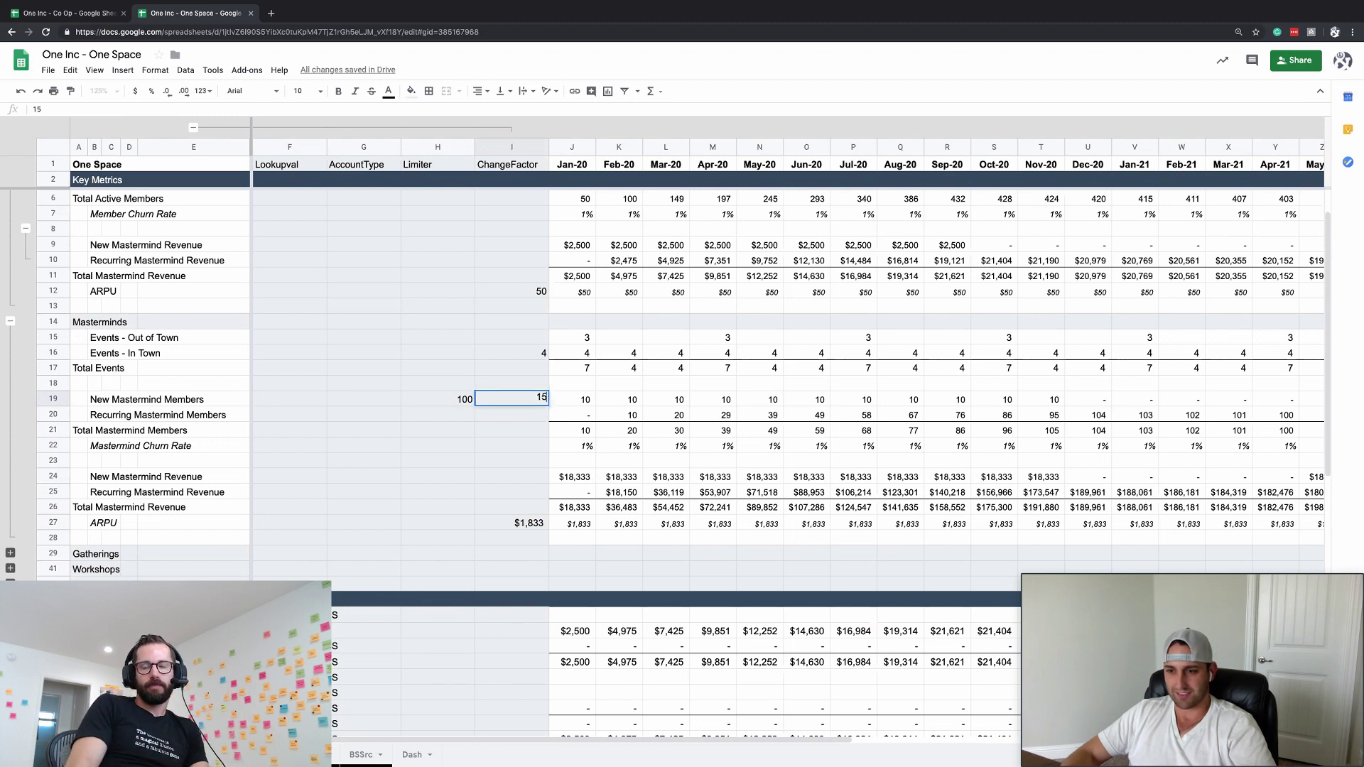
{"action": "key", "text": "Return"}
{"action": "left_click", "coordinate": [438, 399]}
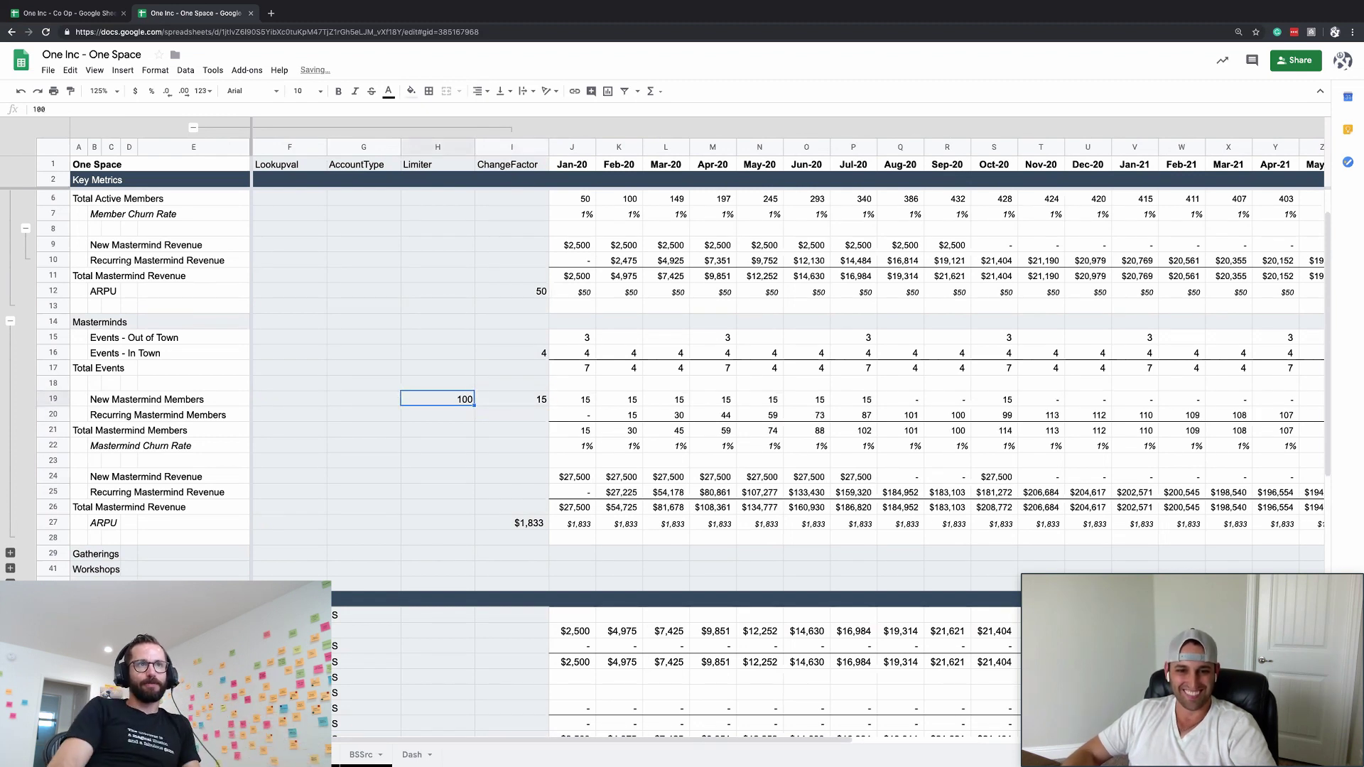
{"action": "left_click", "coordinate": [511, 399]}
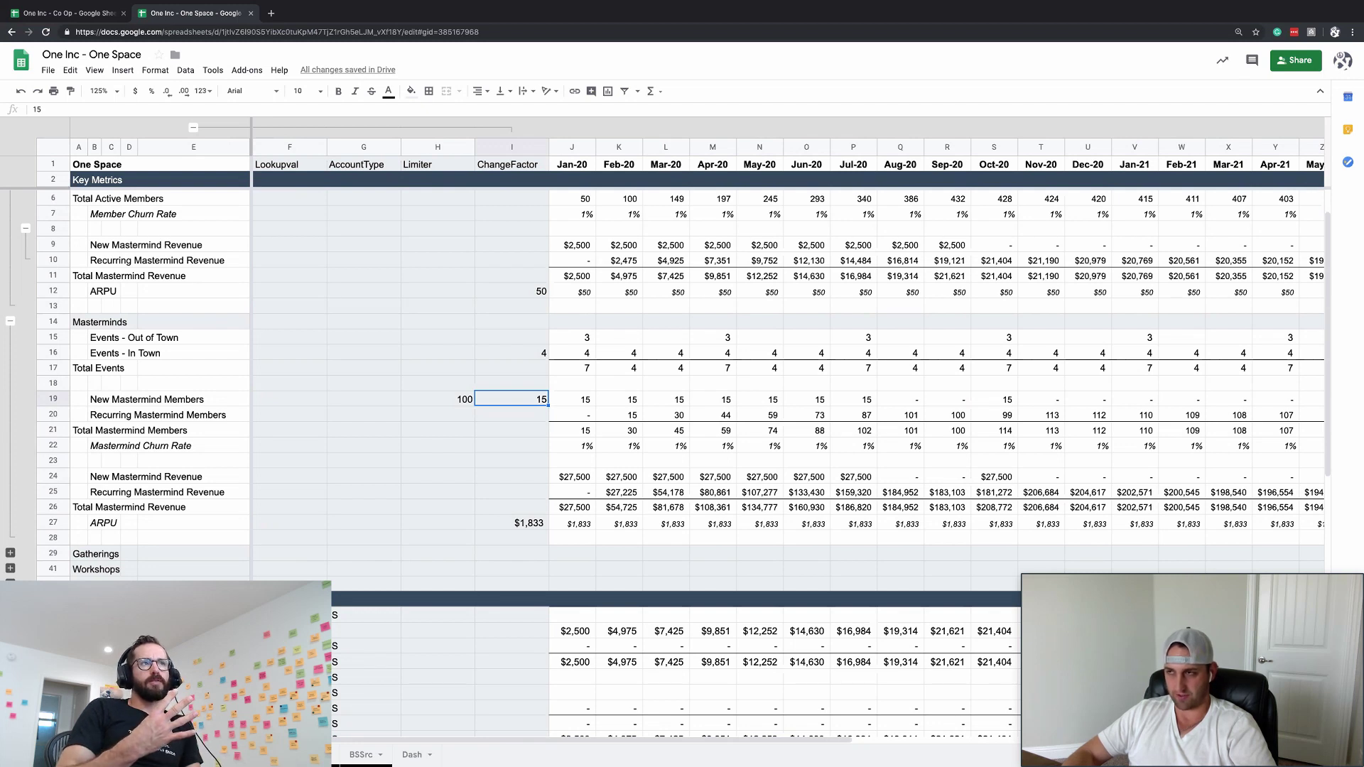
{"action": "type", "text": "60"}
{"action": "key", "text": "Return"}
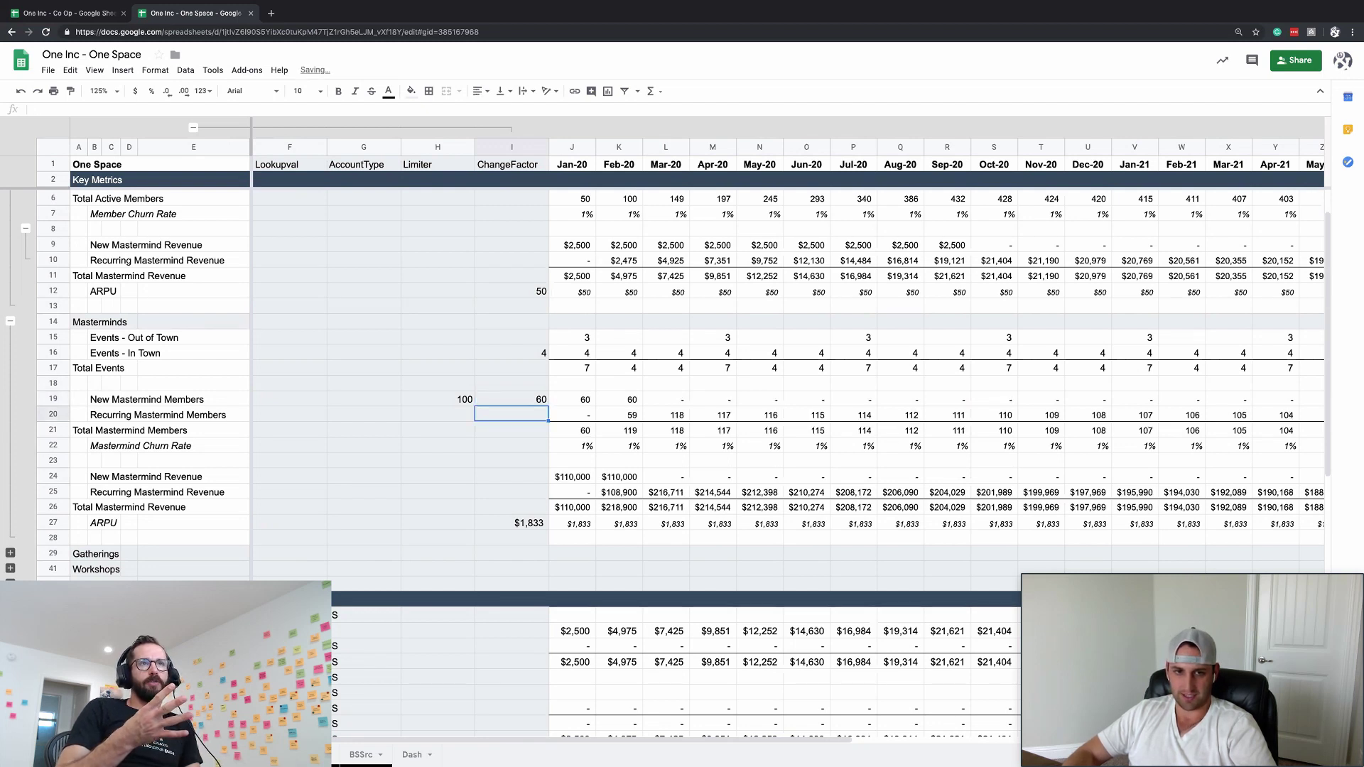
- Set the New Mastermind Members limiter to 60, then to 75
{"action": "key", "text": "Up"}
{"action": "key", "text": "Left"}
{"action": "type", "text": "60"}
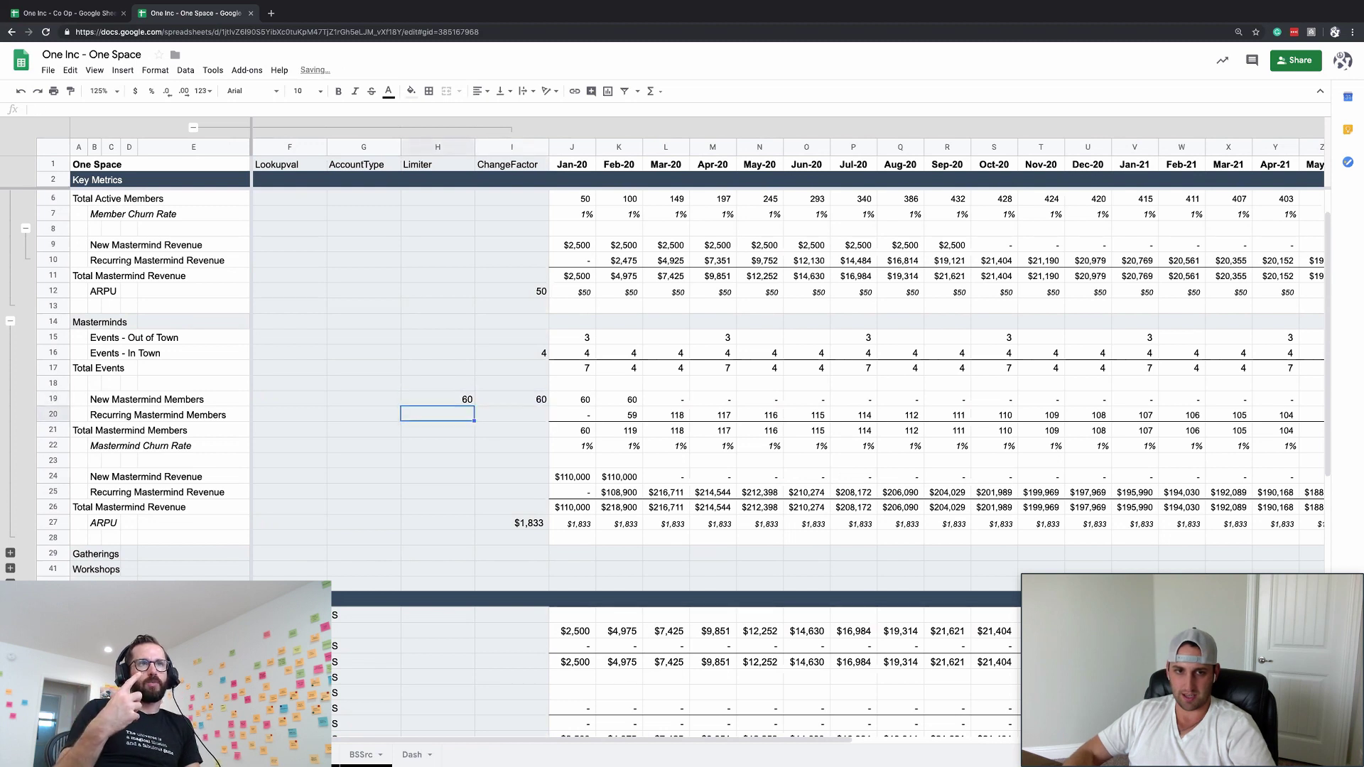
{"action": "key", "text": "Tab"}
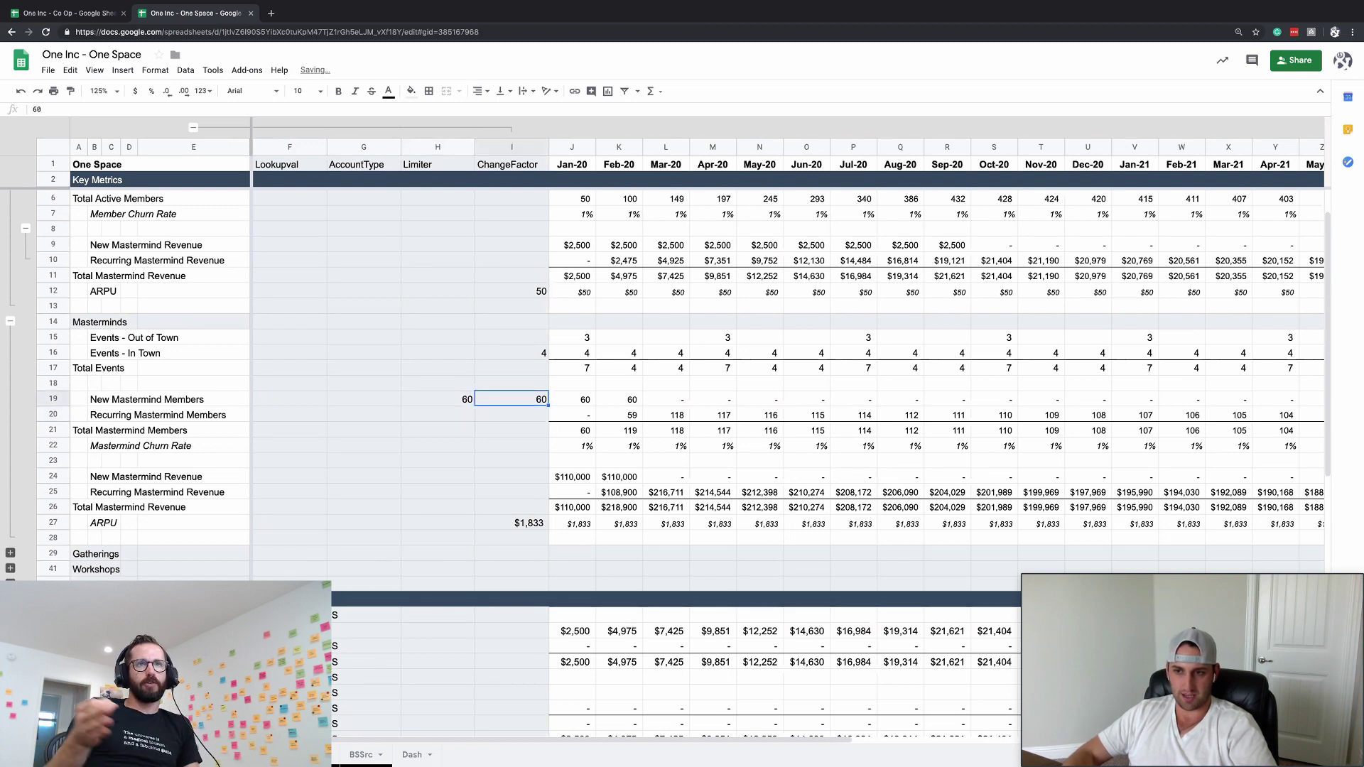
{"action": "left_click", "coordinate": [364, 399]}
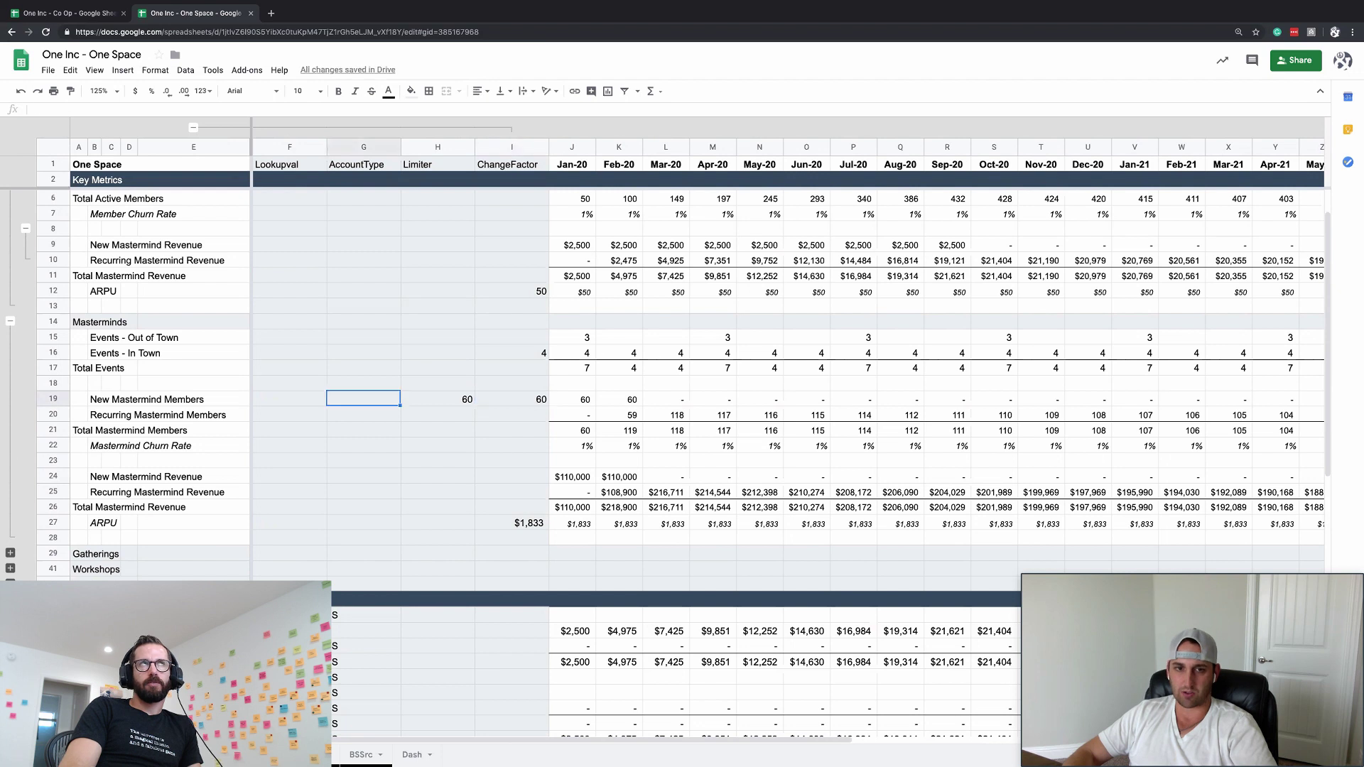
{"action": "left_click", "coordinate": [438, 399]}
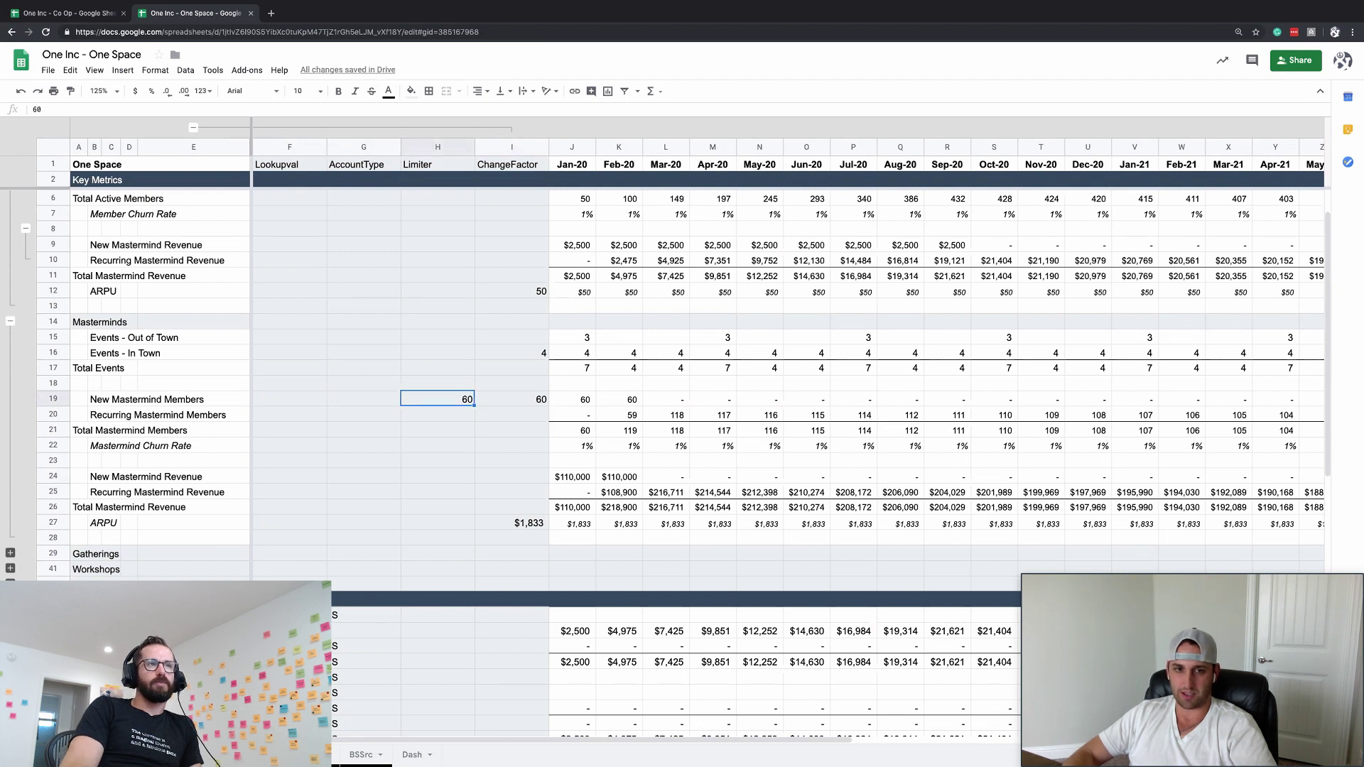
{"action": "type", "text": "75"}
{"action": "key", "text": "Return"}
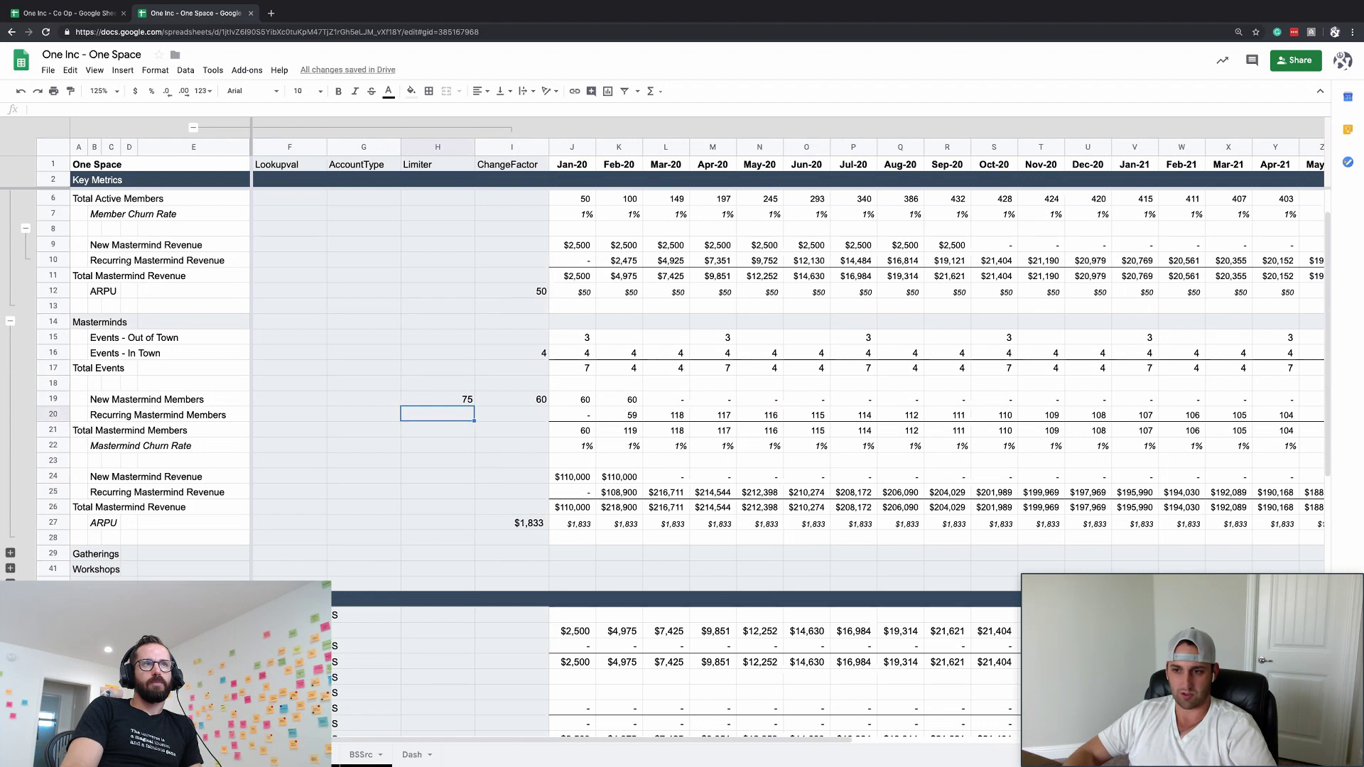
- Try change factors of 10 and then 20 for New Mastermind Members
{"action": "key", "text": "Right"}
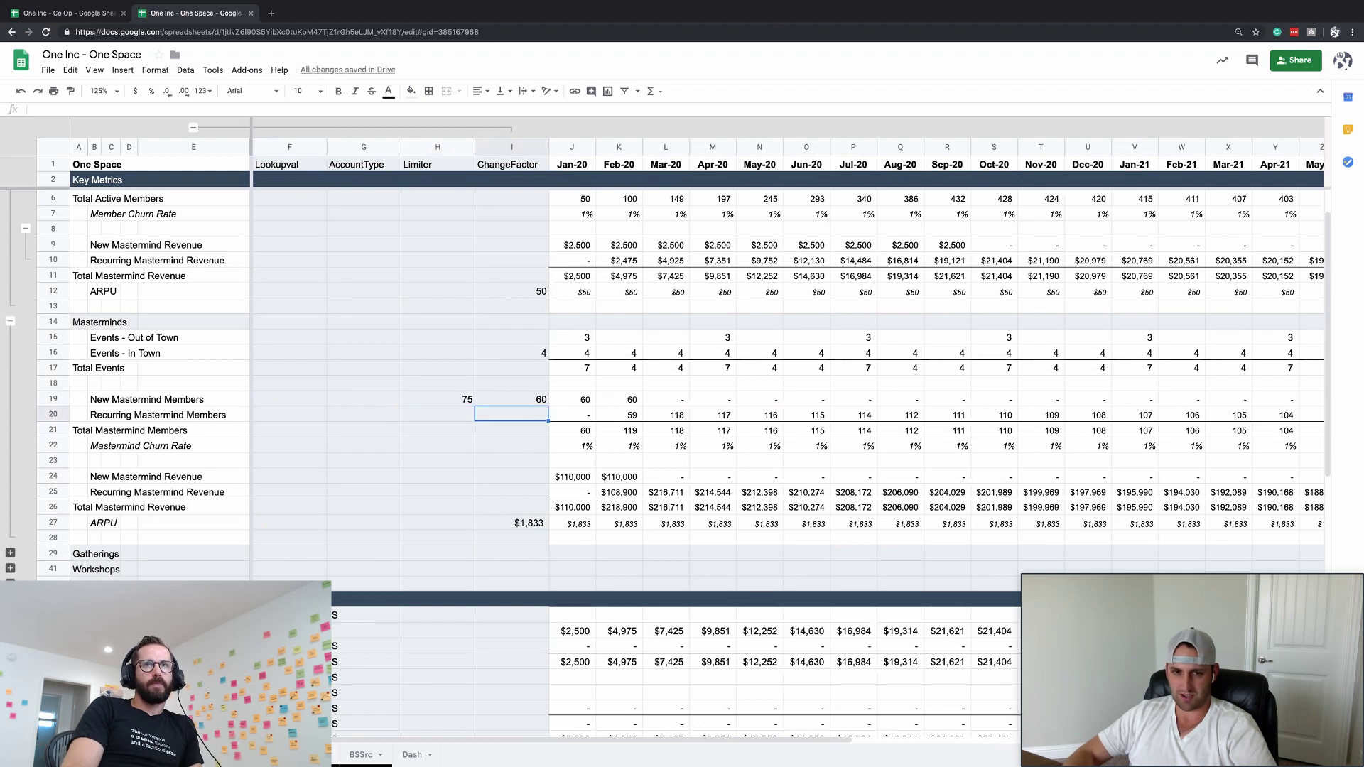
{"action": "key", "text": "Up"}
{"action": "type", "text": "10"}
{"action": "key", "text": "Return"}
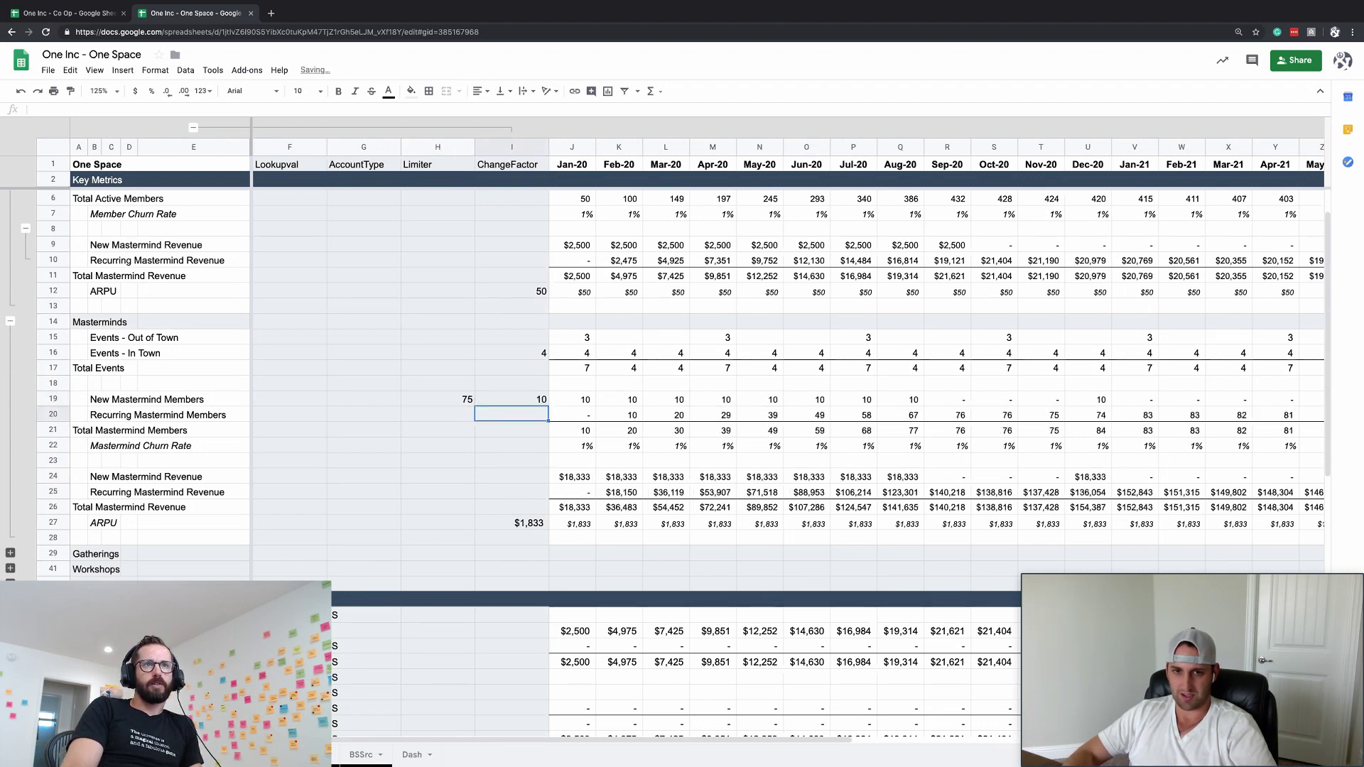
{"action": "key", "text": "Up"}
{"action": "type", "text": "20"}
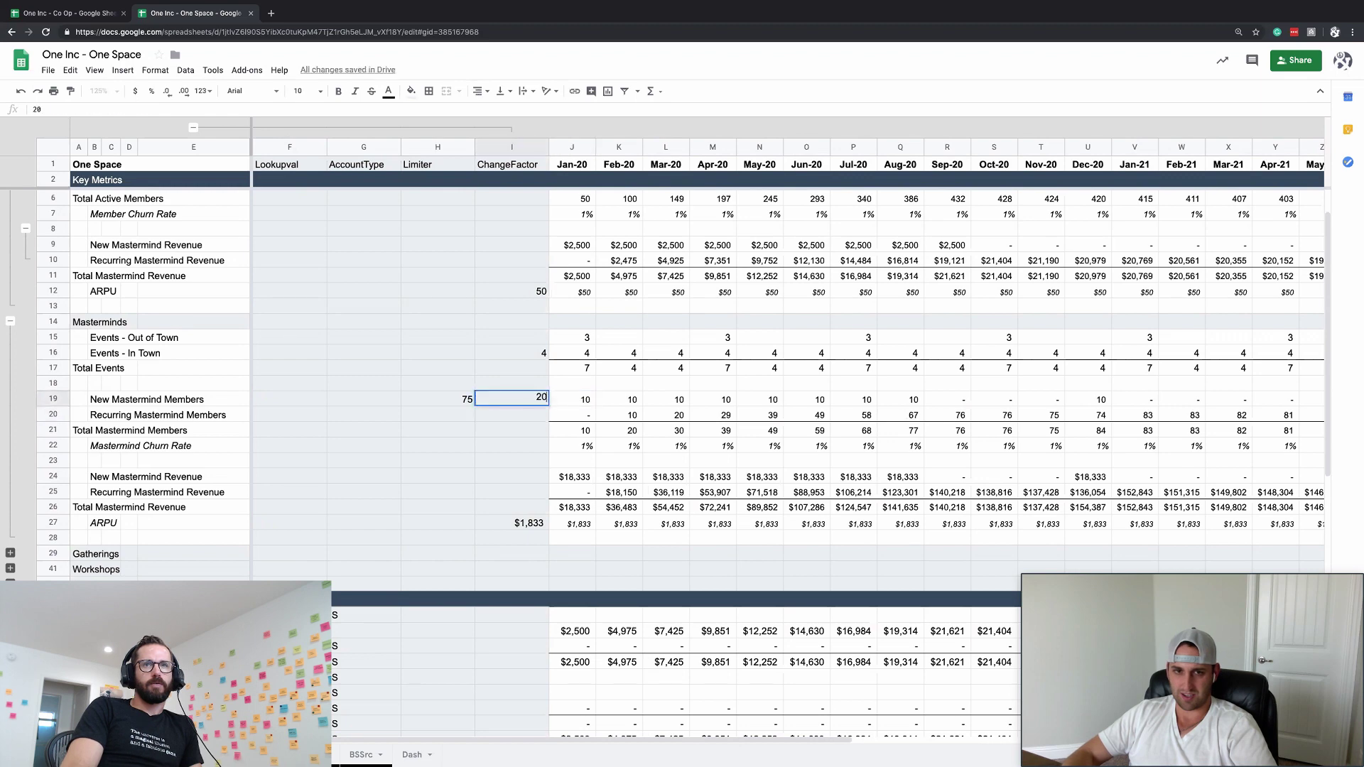
{"action": "key", "text": "Return"}
- Collapse and re-expand settings columns F–I to inspect the J19 New Mastermind Members formula
{"action": "key", "text": "Right"}
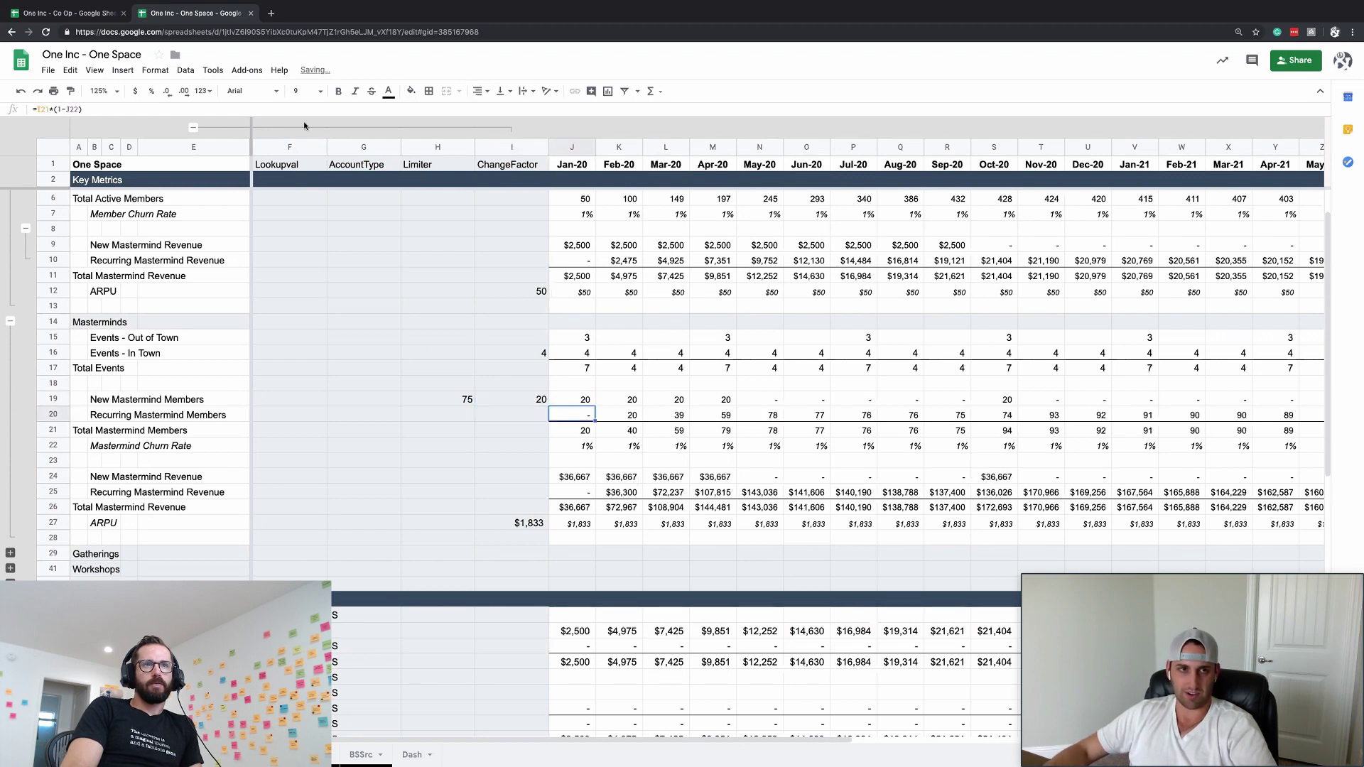
{"action": "key", "text": "alt+shift+Up"}
{"action": "left_click", "coordinate": [384, 492]}
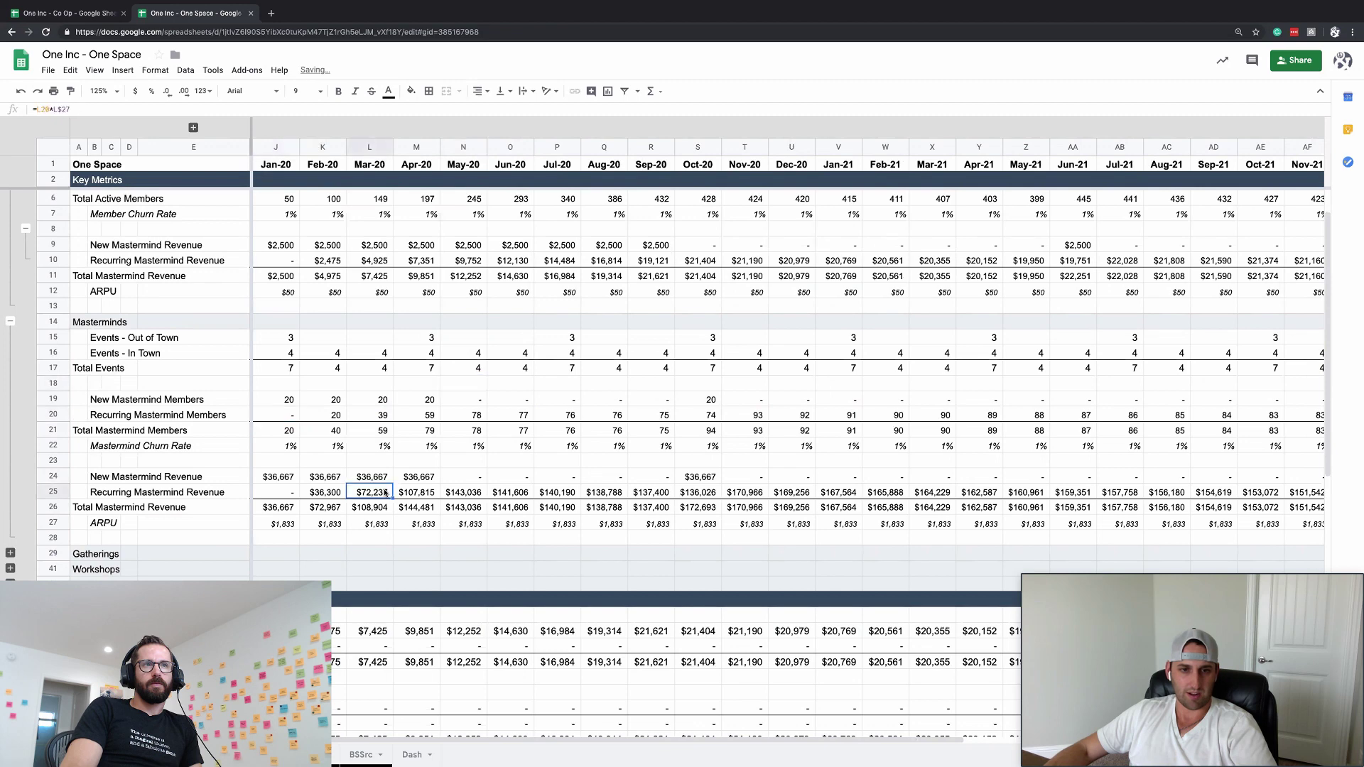
{"action": "scroll", "coordinate": [384, 492], "scroll_direction": "down", "scroll_amount": 1}
{"action": "scroll", "coordinate": [384, 492], "scroll_direction": "up", "scroll_amount": 1}
{"action": "left_click", "coordinate": [282, 402]}
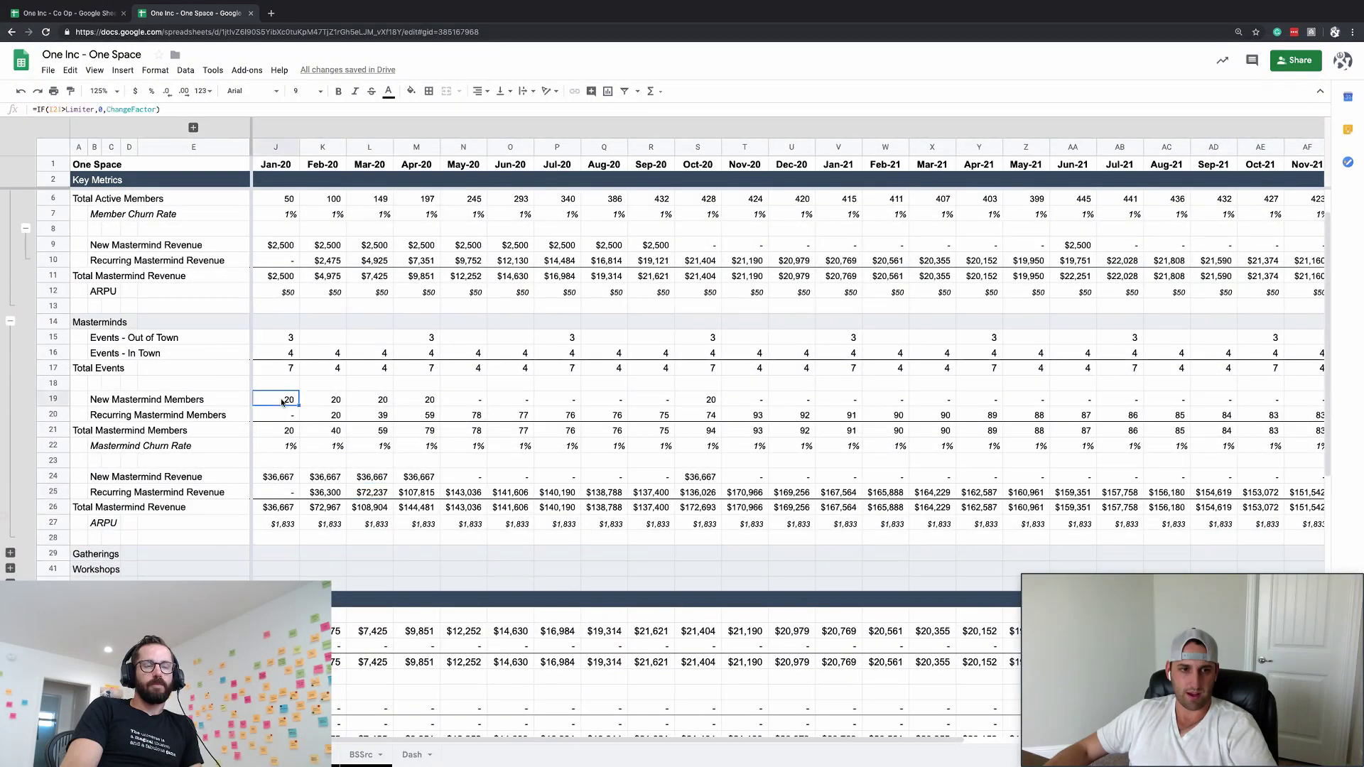
{"action": "left_click", "coordinate": [194, 128]}
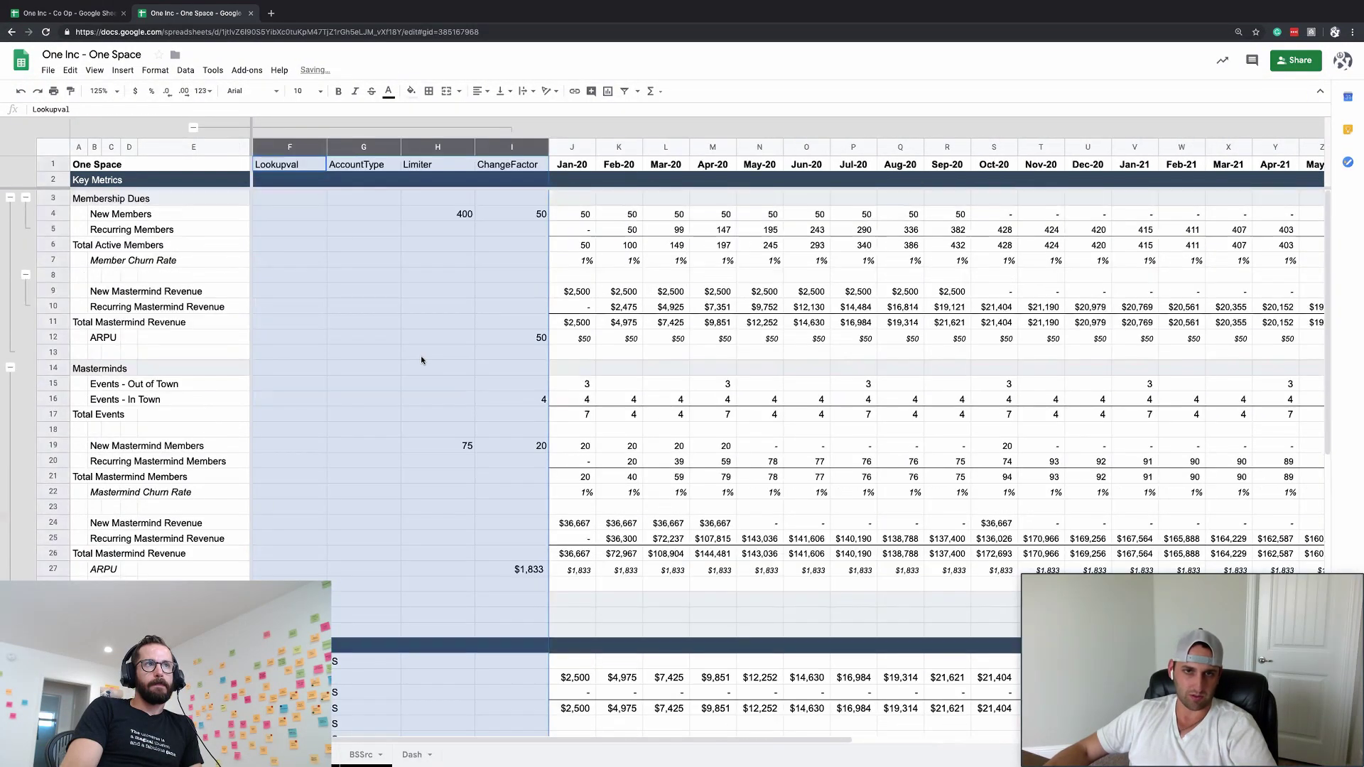
{"action": "left_click", "coordinate": [582, 446]}
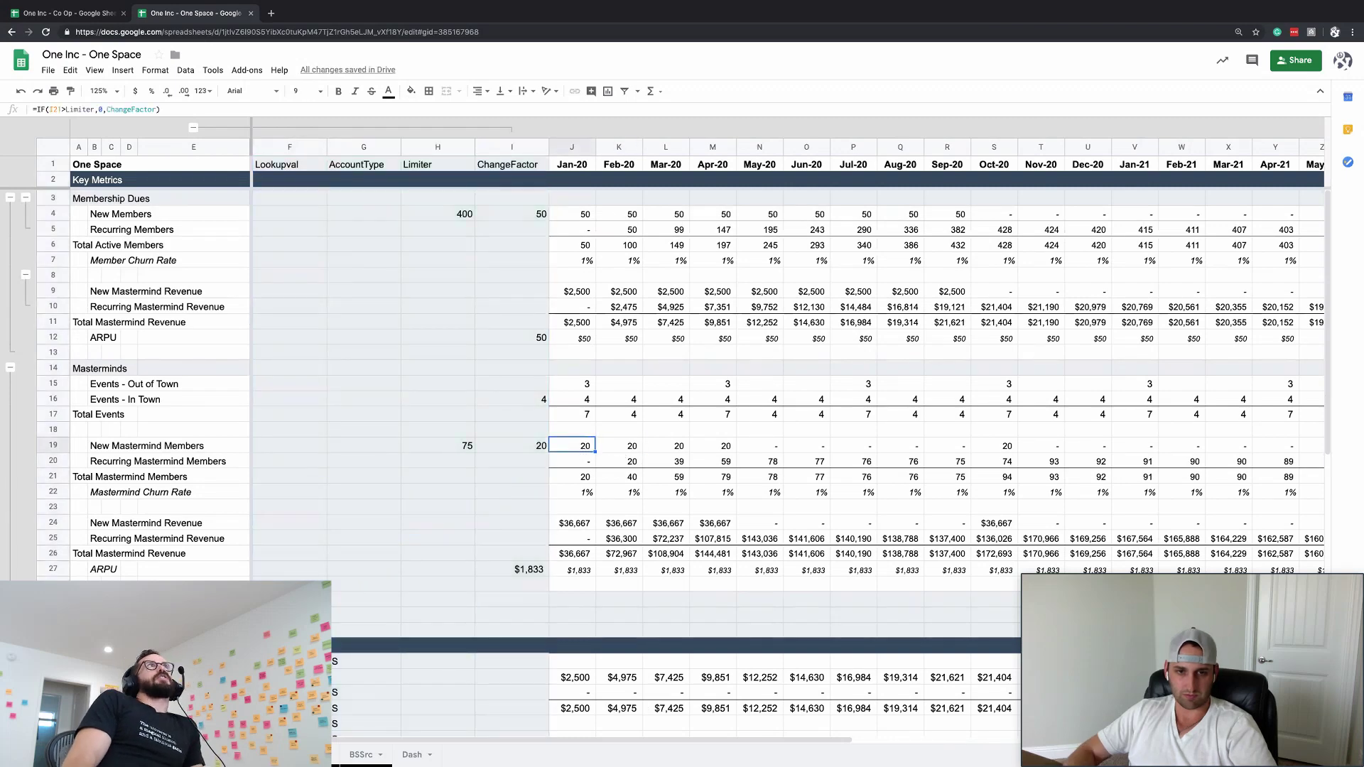
- Set the change factor back to 10 and review the monthly new-member counts along row 19
{"action": "key", "text": "Left"}
{"action": "type", "text": "10"}
{"action": "key", "text": "Right"}
{"action": "key", "text": "Right"}
{"action": "key", "text": "Right"}
{"action": "key", "text": "Right"}
{"action": "key", "text": "Right"}
{"action": "key", "text": "Right"}
{"action": "key", "text": "Right"}
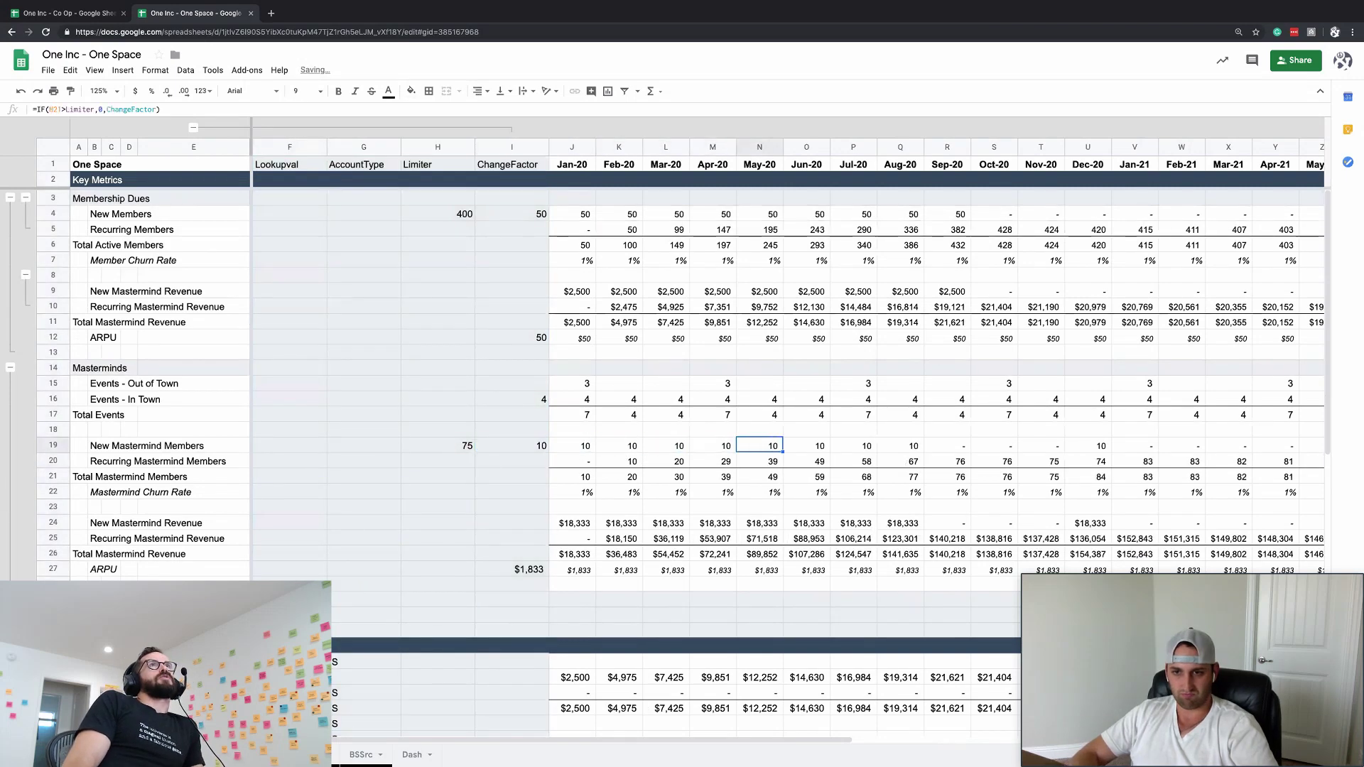
{"action": "key", "text": "ctrl+Right"}
{"action": "key", "text": "ctrl+Left"}
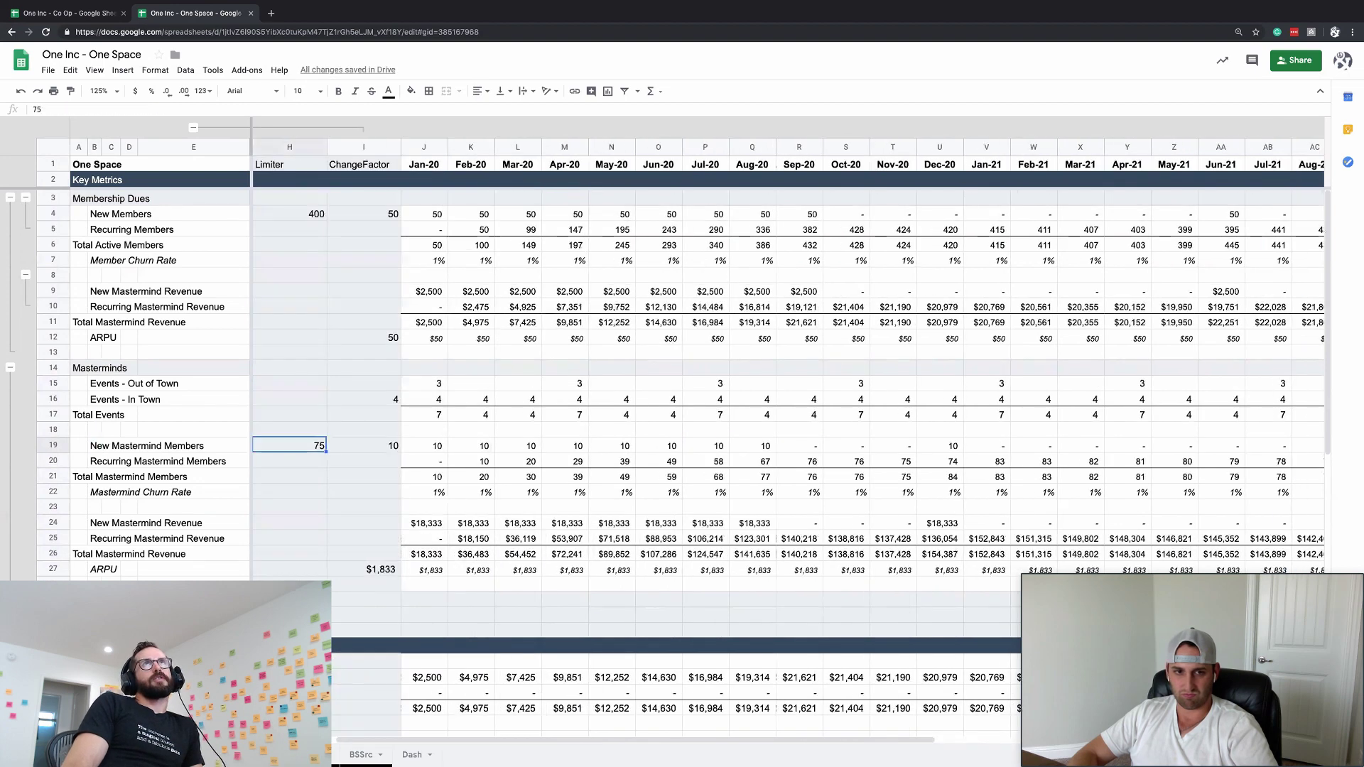
{"action": "key", "text": "Right"}
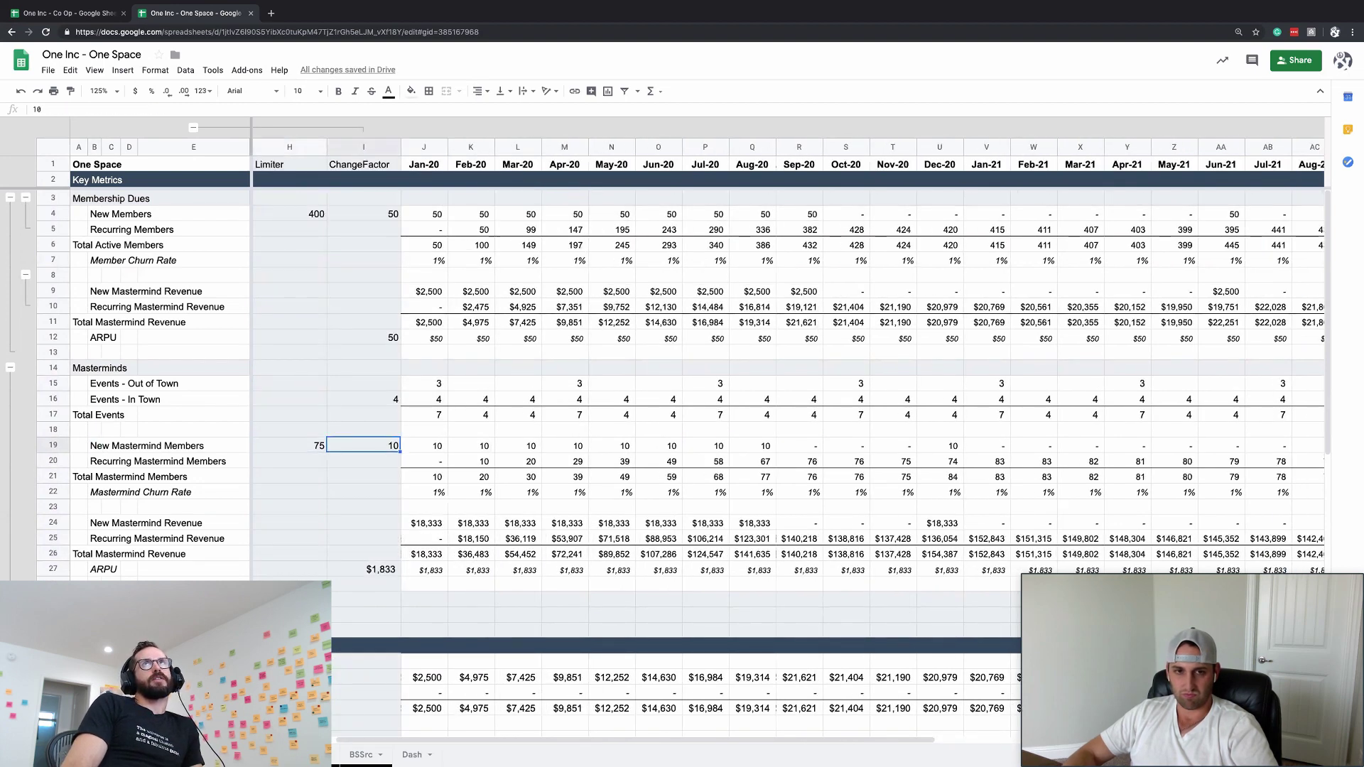
{"action": "key", "text": "Right"}
{"action": "key", "text": "shift+Right"}
{"action": "key", "text": "shift+Right"}
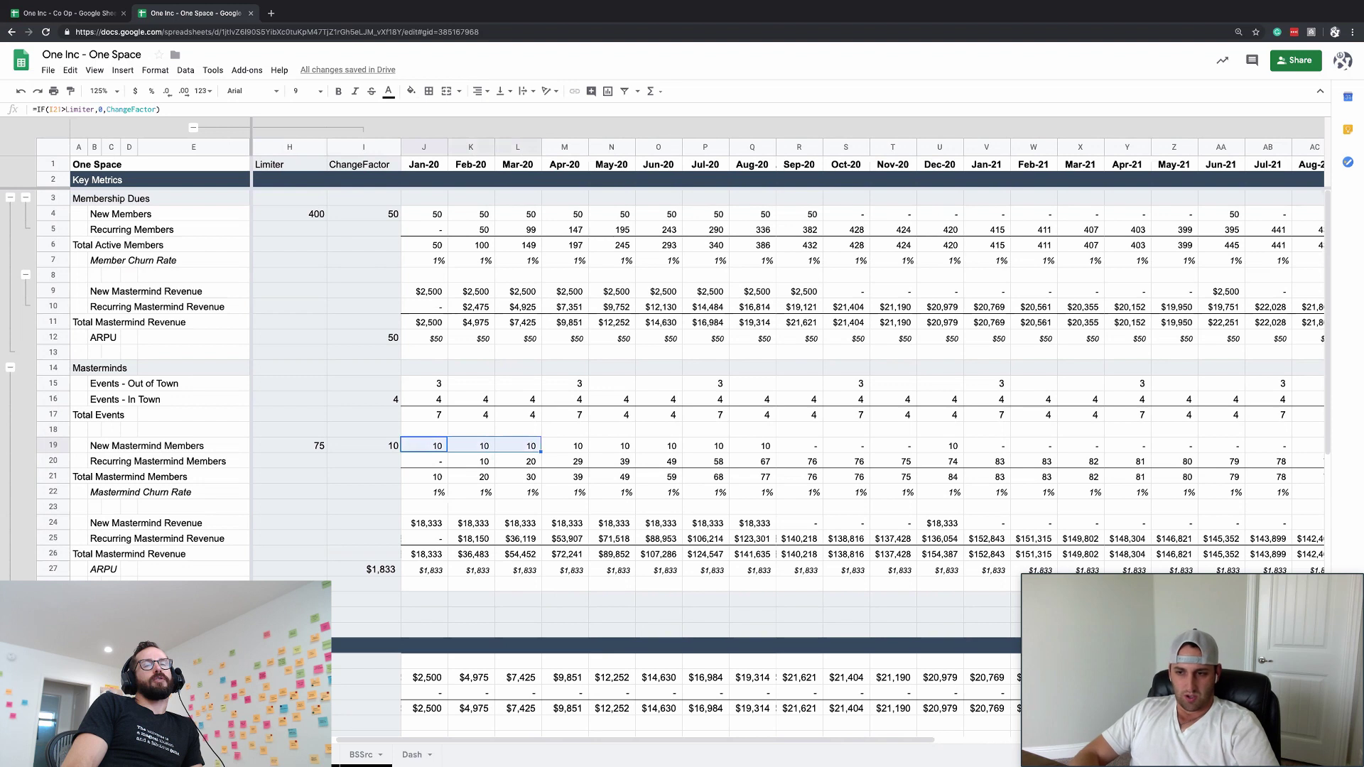
{"action": "key", "text": "Right"}
{"action": "key", "text": "Right"}
{"action": "key", "text": "Right"}
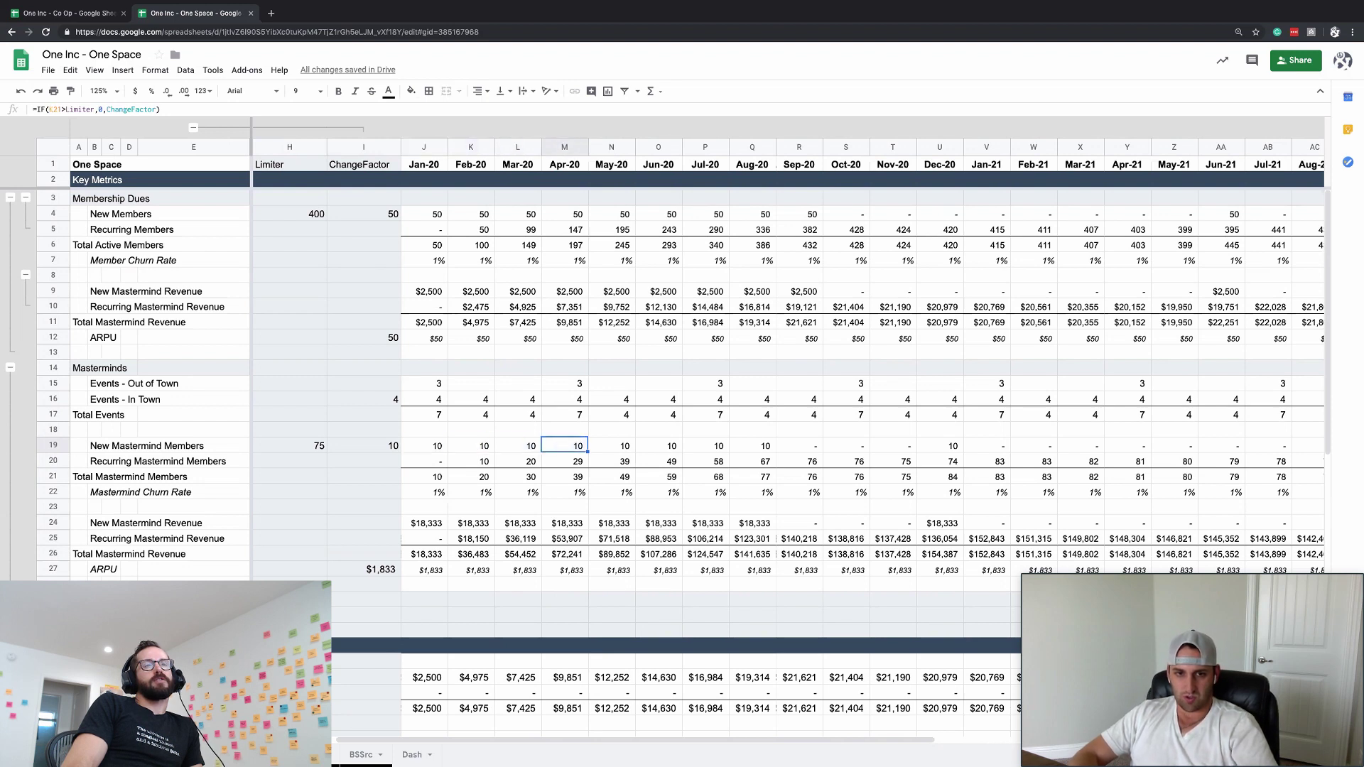
{"action": "key", "text": "shift+Right"}
{"action": "key", "text": "shift+Right"}
{"action": "key", "text": "Right"}
{"action": "key", "text": "Right"}
{"action": "key", "text": "Right"}
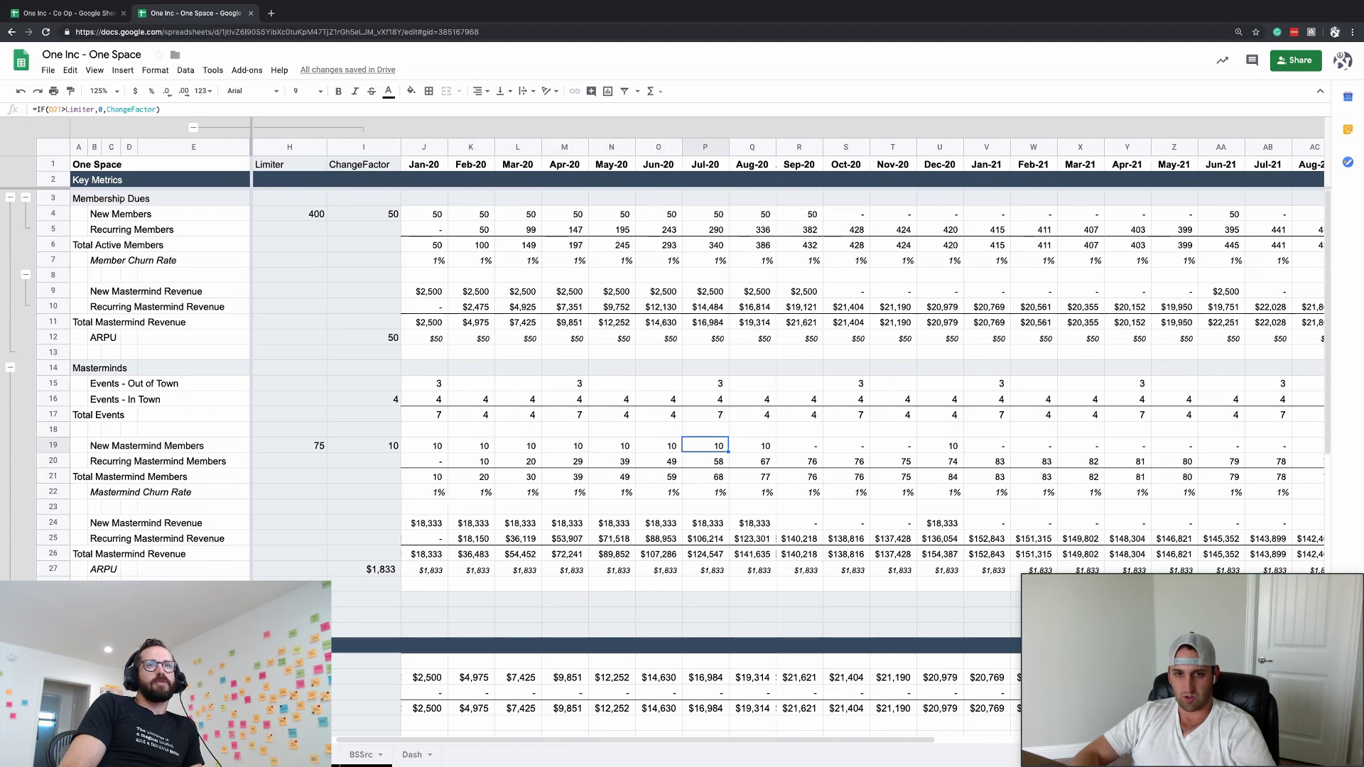
{"action": "key", "text": "Left"}
{"action": "key", "text": "Left"}
{"action": "key", "text": "Left"}
{"action": "key", "text": "Left"}
{"action": "key", "text": "Left"}
{"action": "key", "text": "Left"}
{"action": "key", "text": "Left"}
{"action": "key", "text": "Left"}
{"action": "key", "text": "Left"}
{"action": "key", "text": "Left"}
{"action": "key", "text": "Right"}
{"action": "key", "text": "Right"}
{"action": "key", "text": "Right"}
{"action": "key", "text": "Right"}
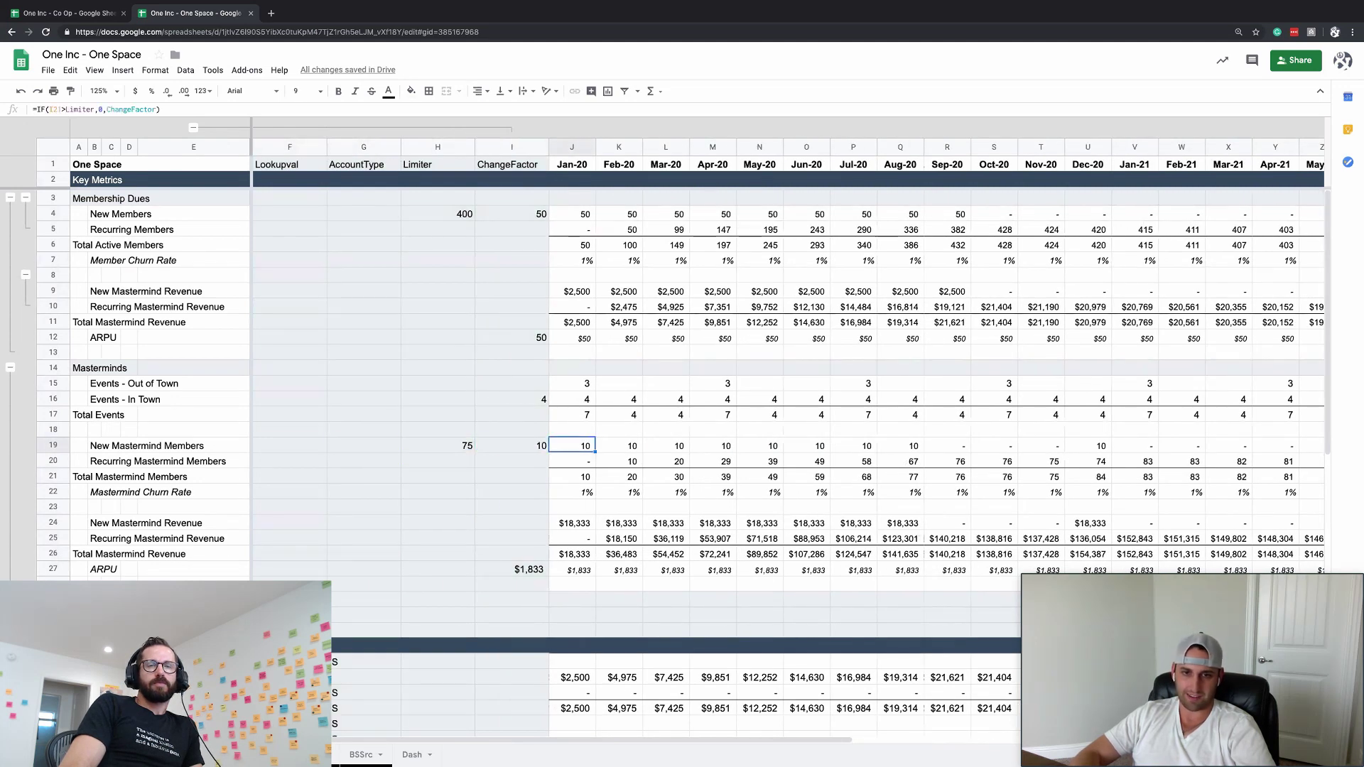
{"action": "key", "text": "shift+Right"}
{"action": "key", "text": "shift+Right"}
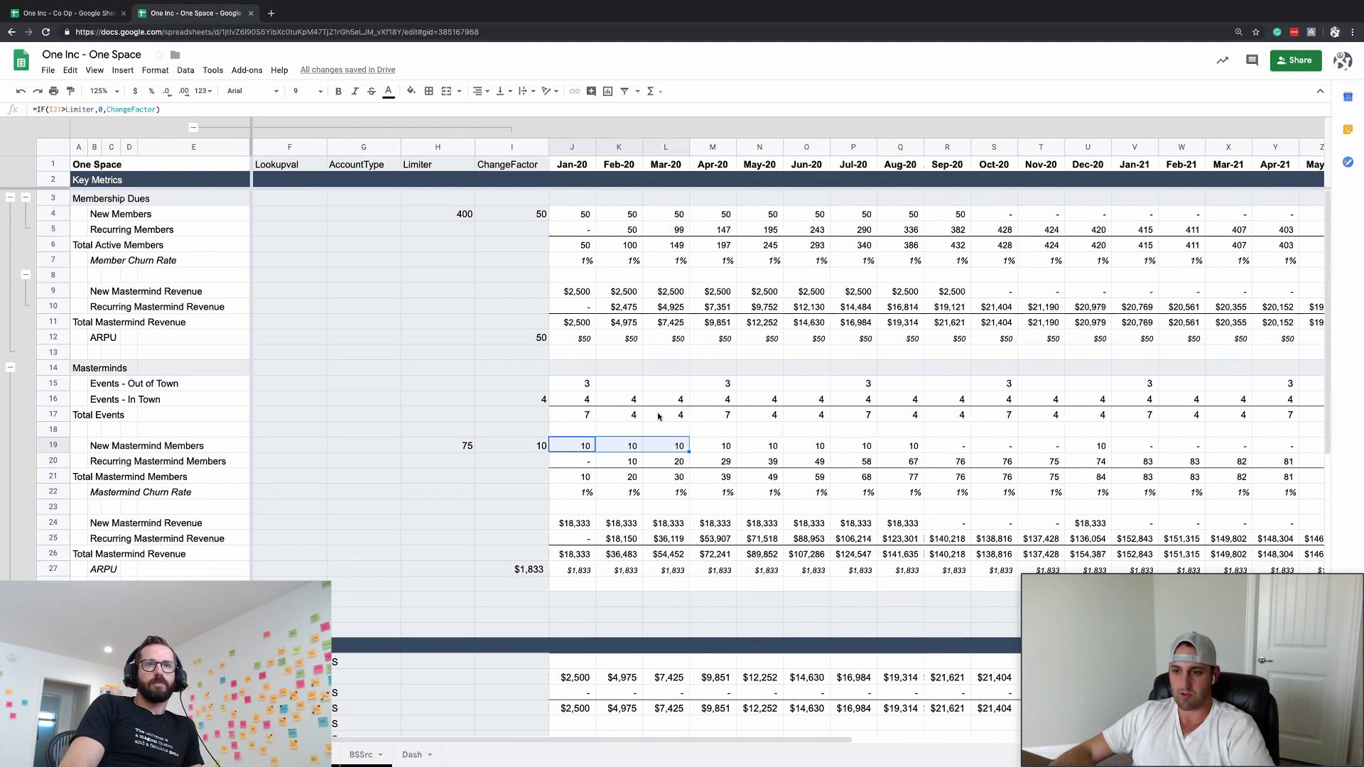
{"action": "left_click", "coordinate": [651, 507]}
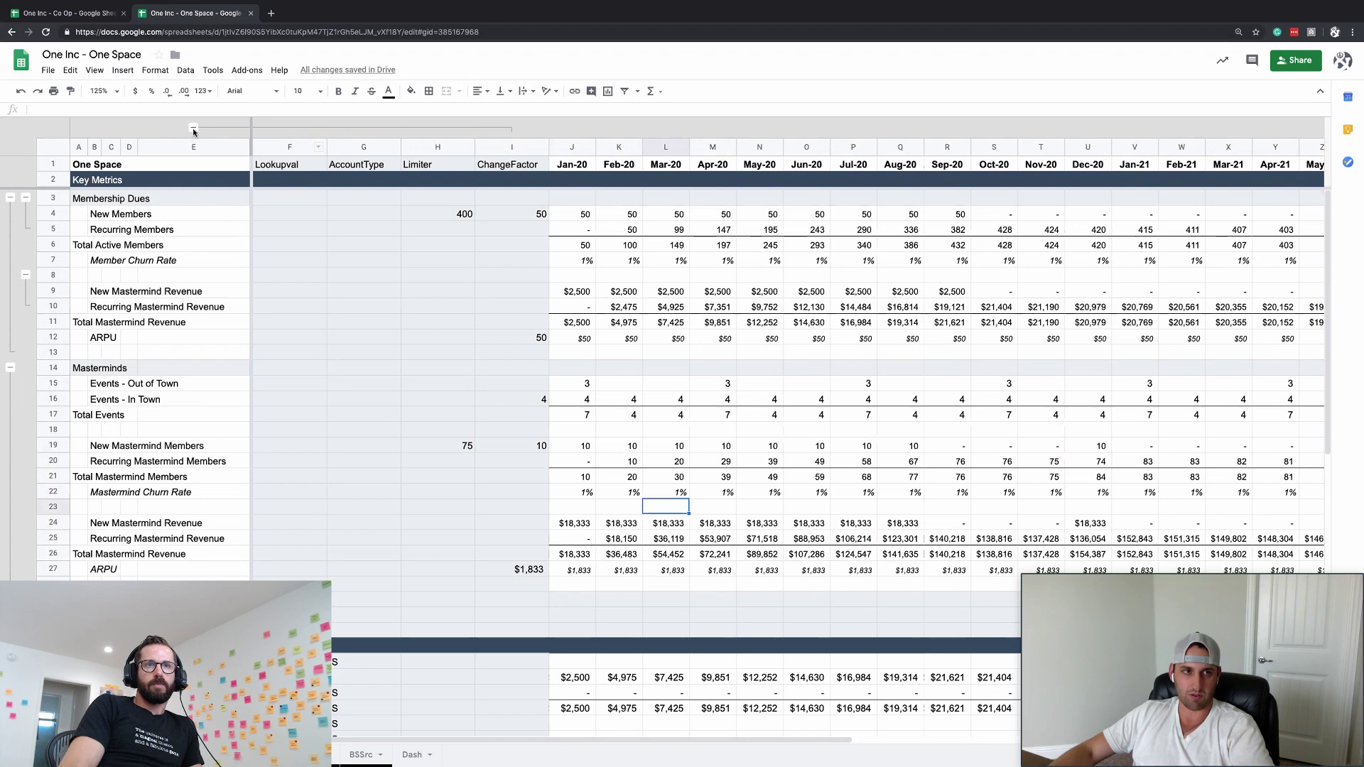
- Collapse the column and row groups, then insert a 'Mastermind Revenue' row above Revenue
{"action": "key", "text": "alt+shift+Up"}
{"action": "left_click", "coordinate": [532, 493]}
{"action": "key", "text": "alt+shift+Up"}
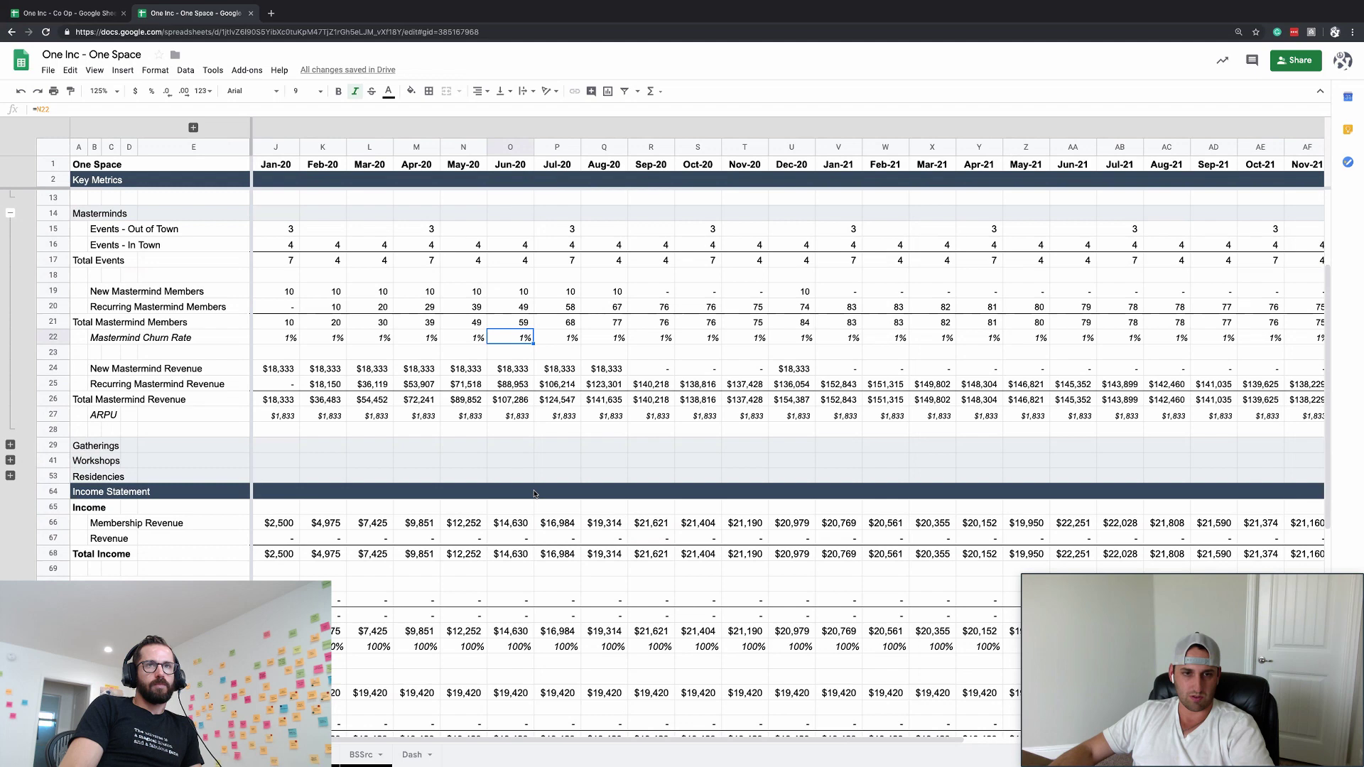
{"action": "left_click", "coordinate": [68, 537]}
{"action": "key", "text": "ctrl+alt+="}
{"action": "left_click", "coordinate": [94, 538]}
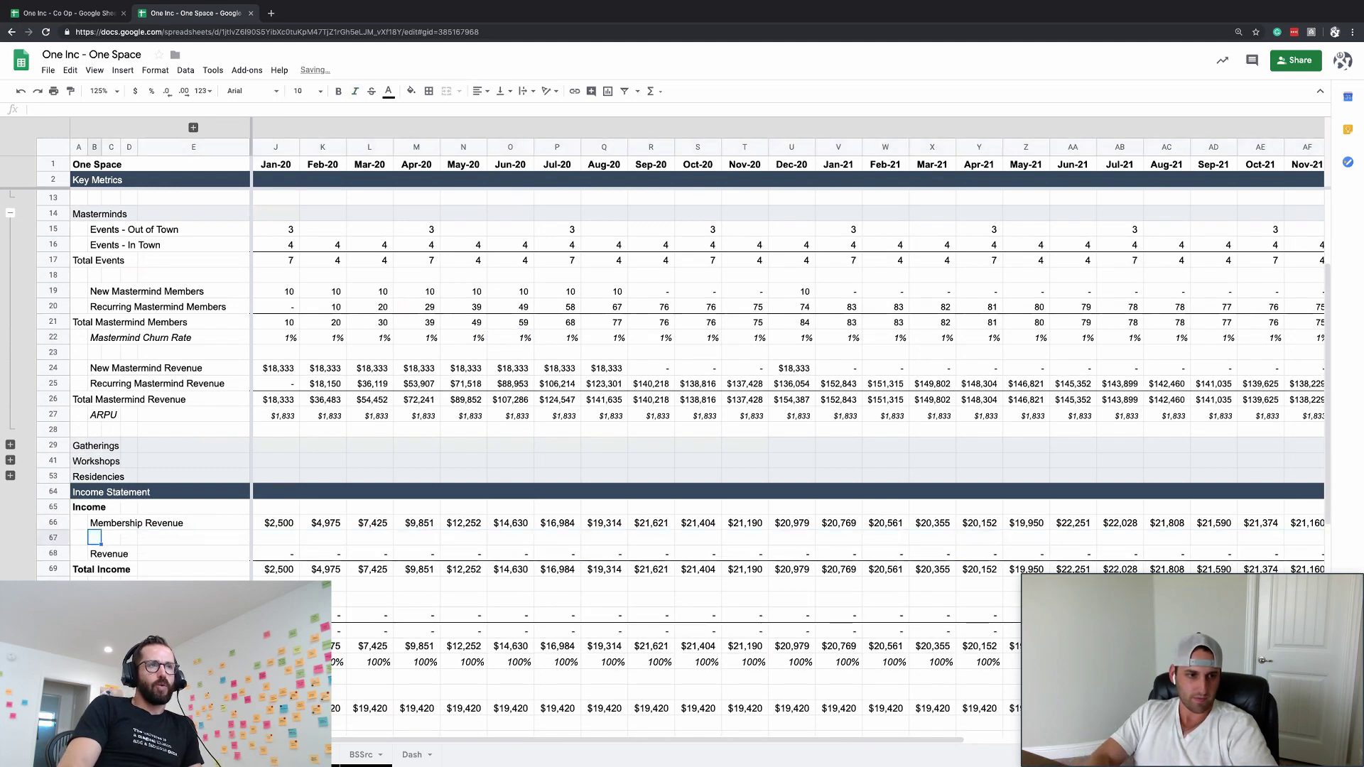
{"action": "type", "text": "Maste"}
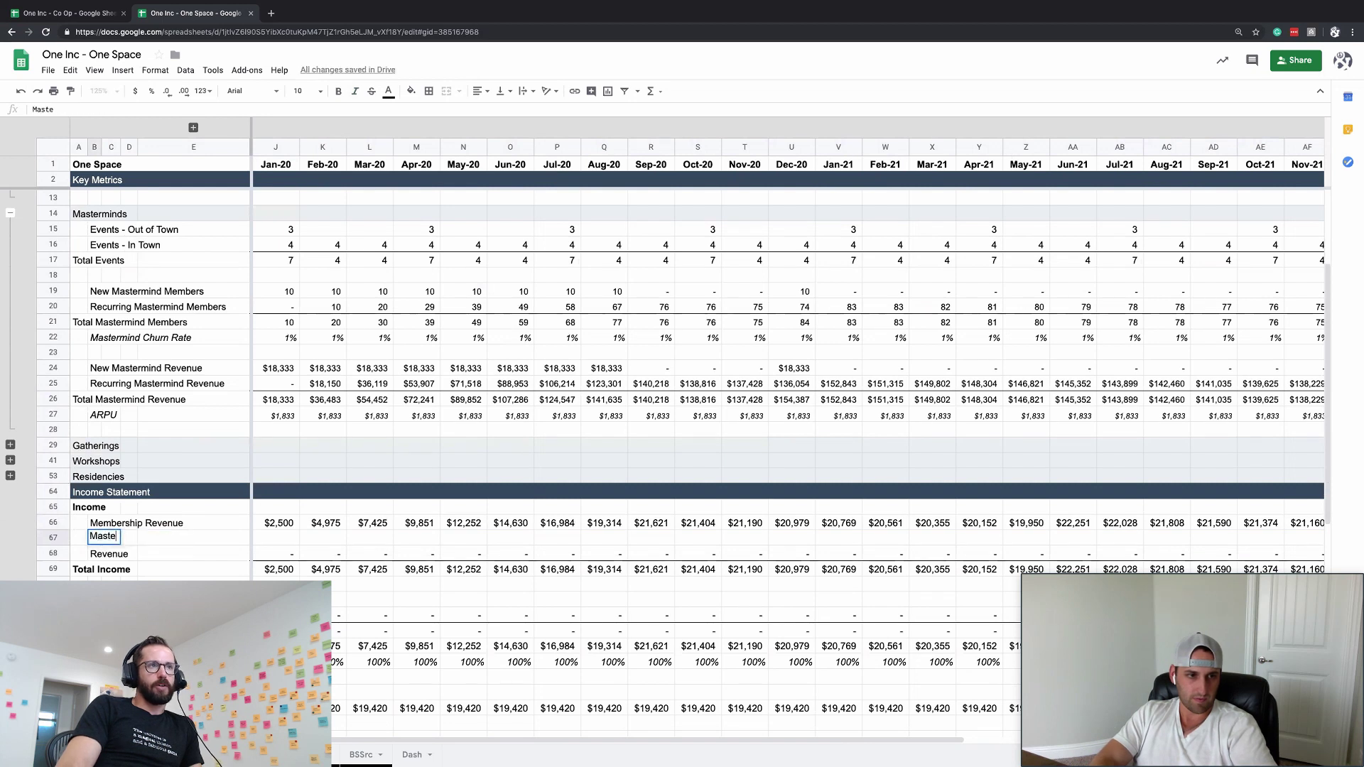
{"action": "type", "text": "rmind Revenue"}
{"action": "key", "text": "Tab"}
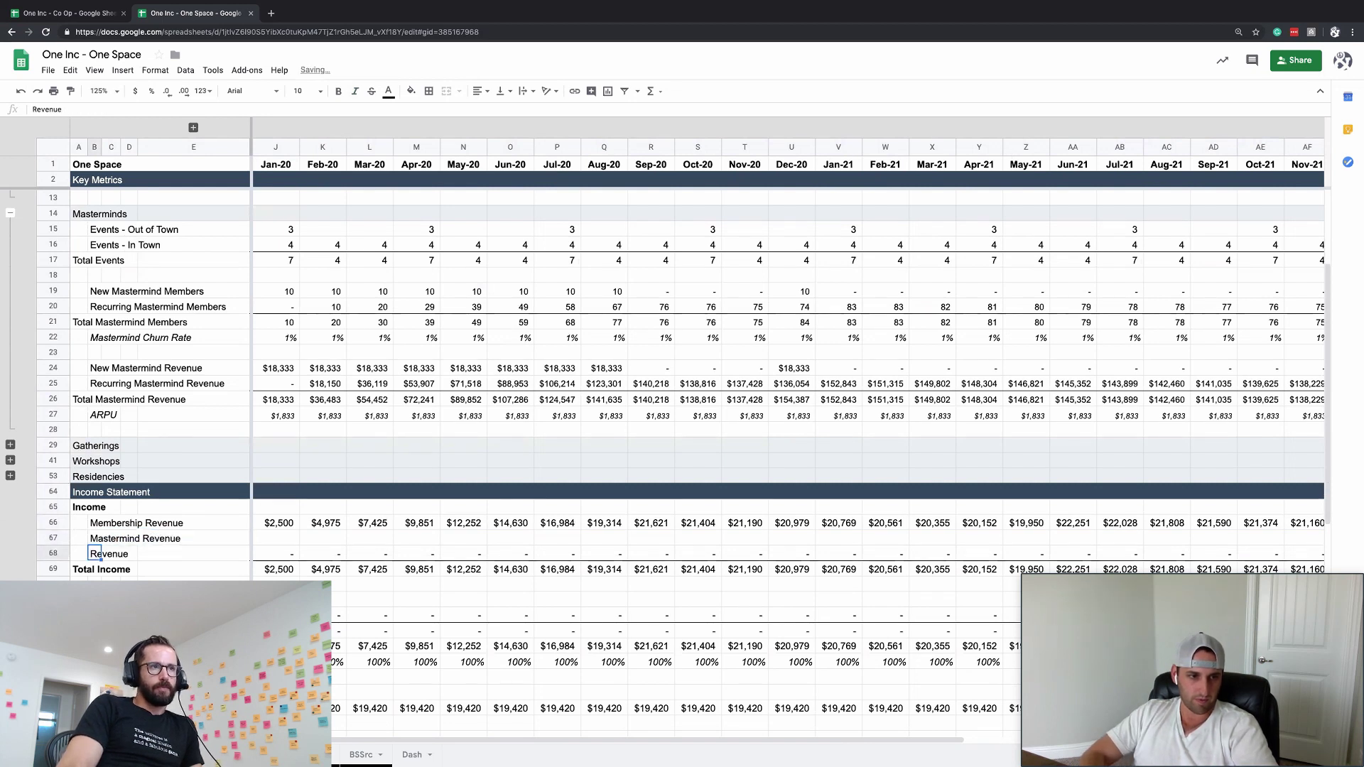
- Link J67 to Total Mastermind Revenue (=J26) and fill it across every month
{"action": "type", "text": "="}
{"action": "key", "text": "Up"}
{"action": "key", "text": "Up"}
{"action": "key", "text": "Up"}
{"action": "key", "text": "Up"}
{"action": "key", "text": "Up"}
{"action": "key", "text": "Up"}
{"action": "key", "text": "Up"}
{"action": "key", "text": "Up"}
{"action": "key", "text": "Up"}
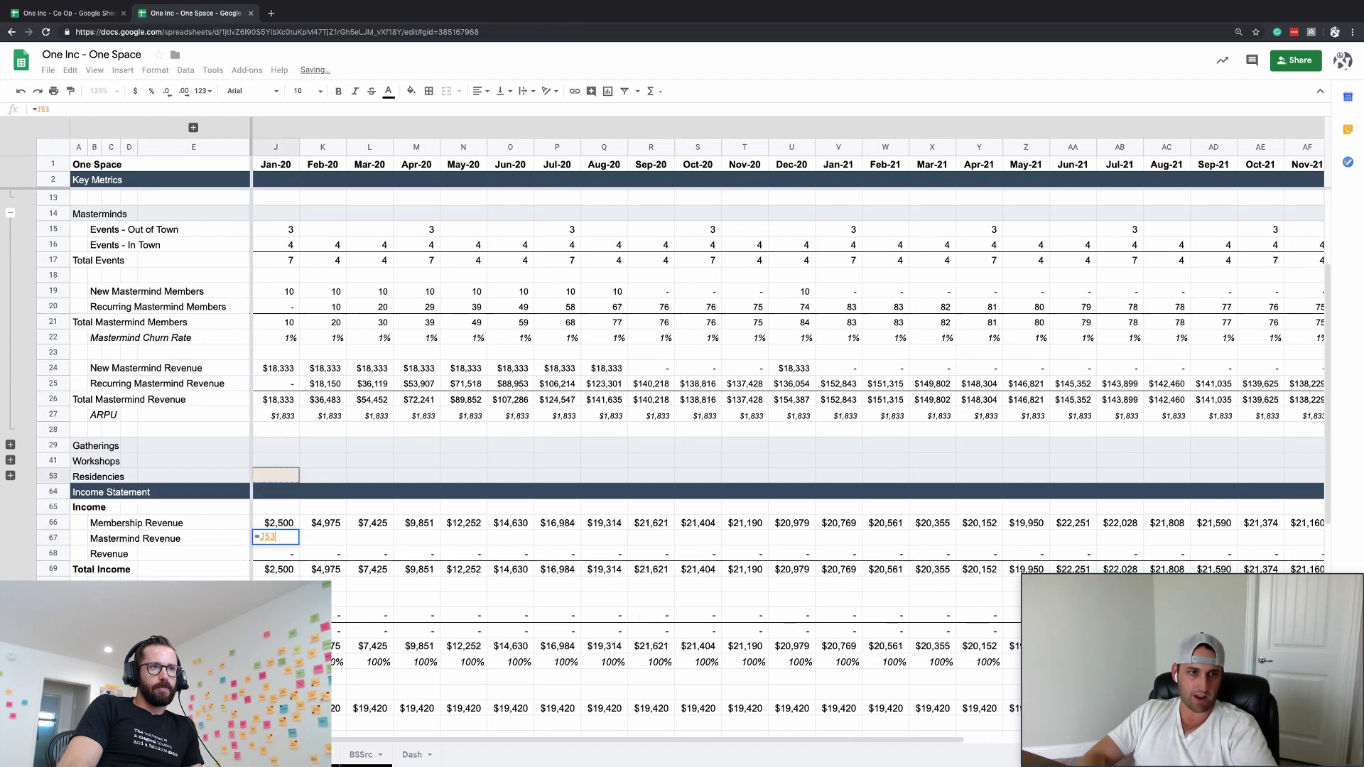
{"action": "key", "text": "Return"}
{"action": "key", "text": "Up"}
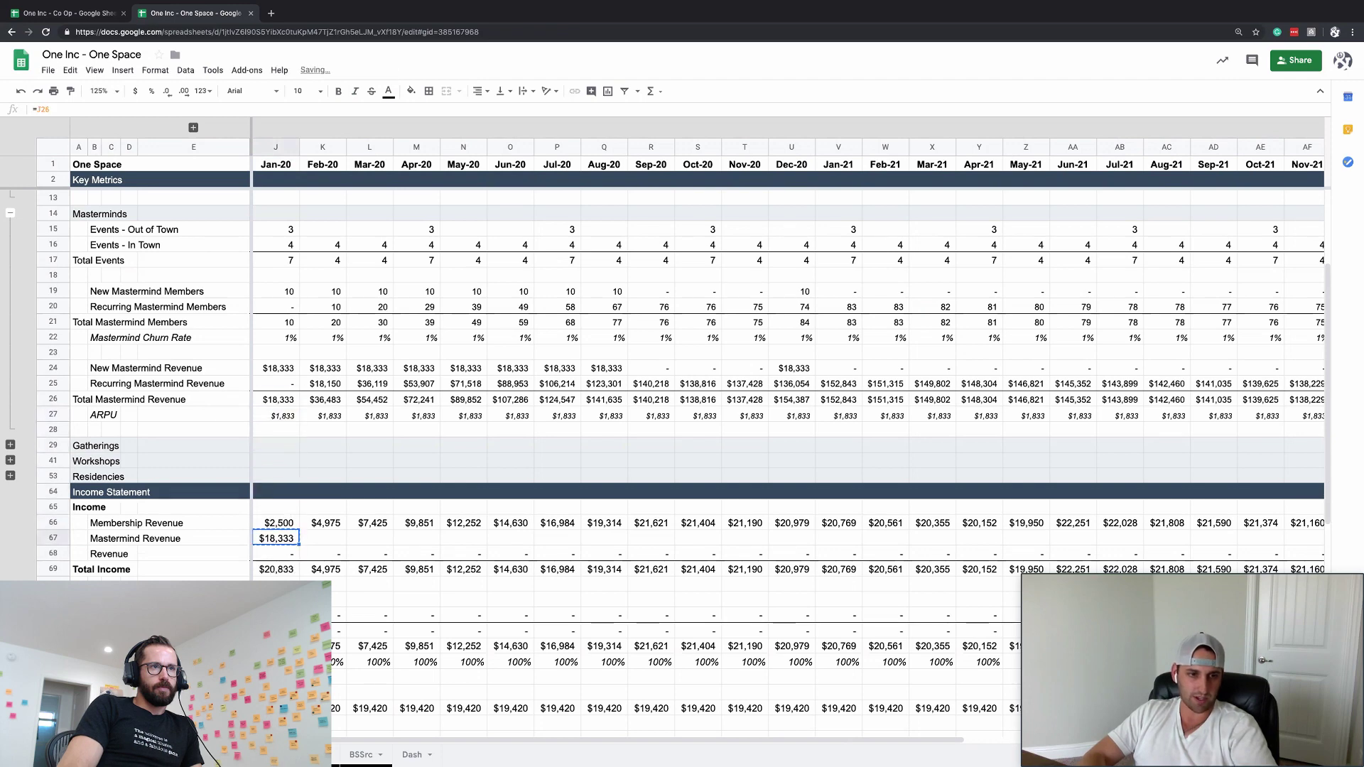
{"action": "key", "text": "ctrl+shift+Right"}
{"action": "key", "text": "ctrl+r"}
{"action": "key", "text": "Left"}
{"action": "key", "text": "Left"}
{"action": "key", "text": "Left"}
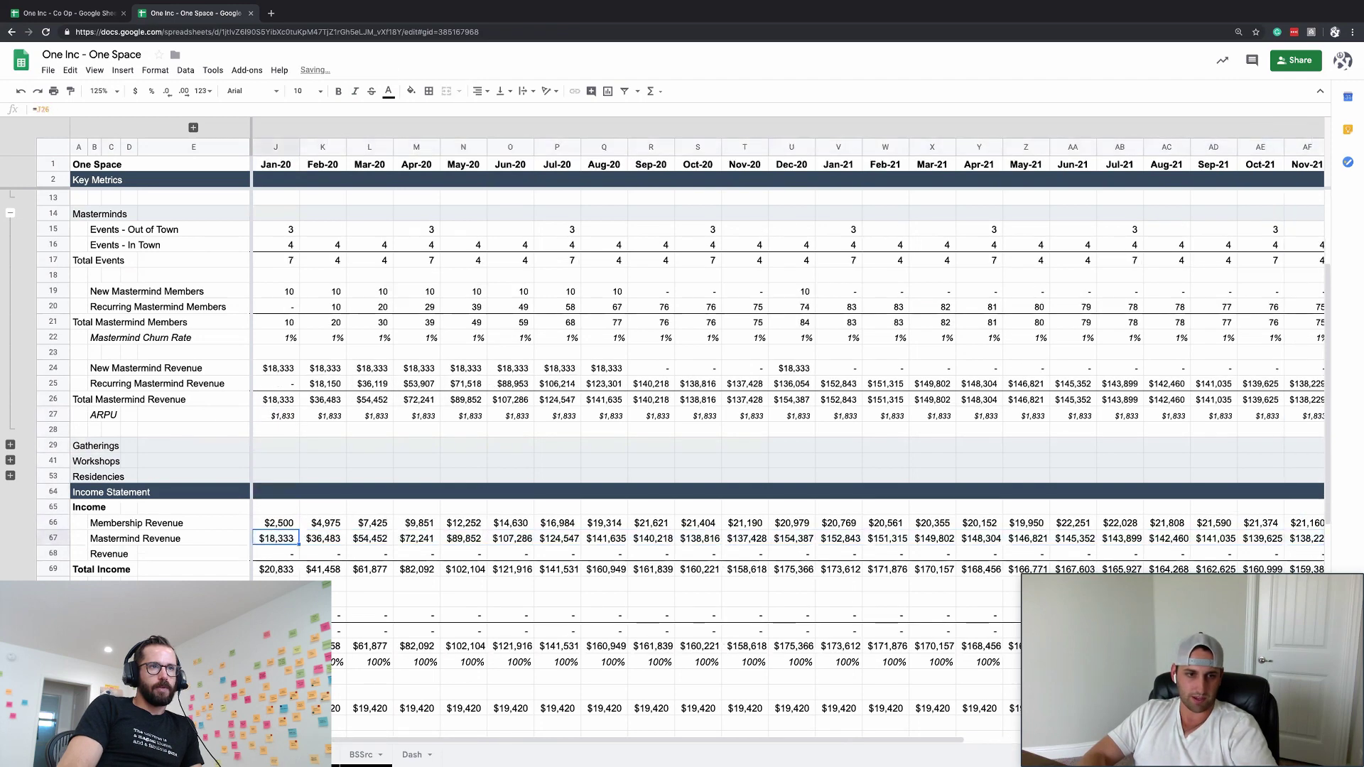
{"action": "key", "text": "Down"}
{"action": "key", "text": "Down"}
{"action": "key", "text": "Right"}
{"action": "key", "text": "Right"}
{"action": "key", "text": "Right"}
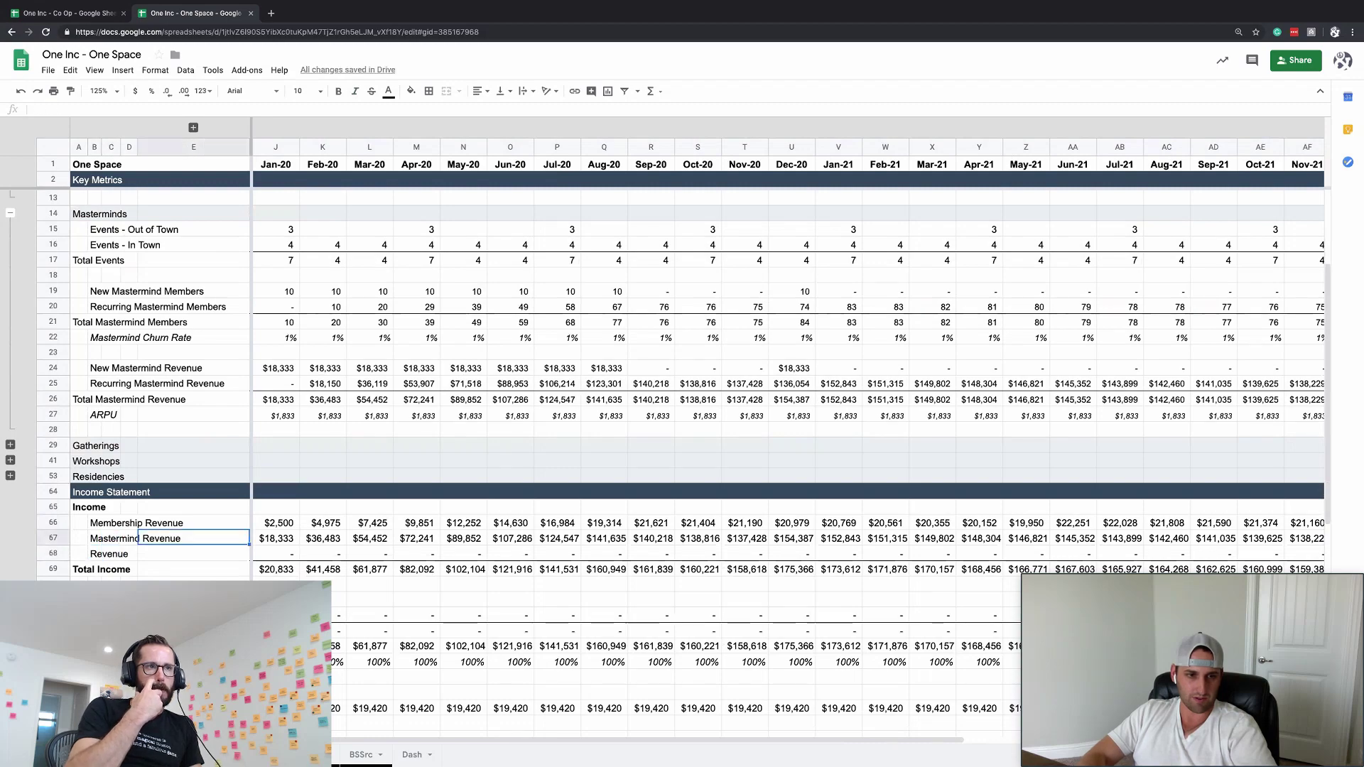
- Collapse the member detail row groups beside rows 8 and 3, leaving only totals and rates
{"action": "scroll", "coordinate": [490, 425], "scroll_direction": "down", "scroll_amount": 3}
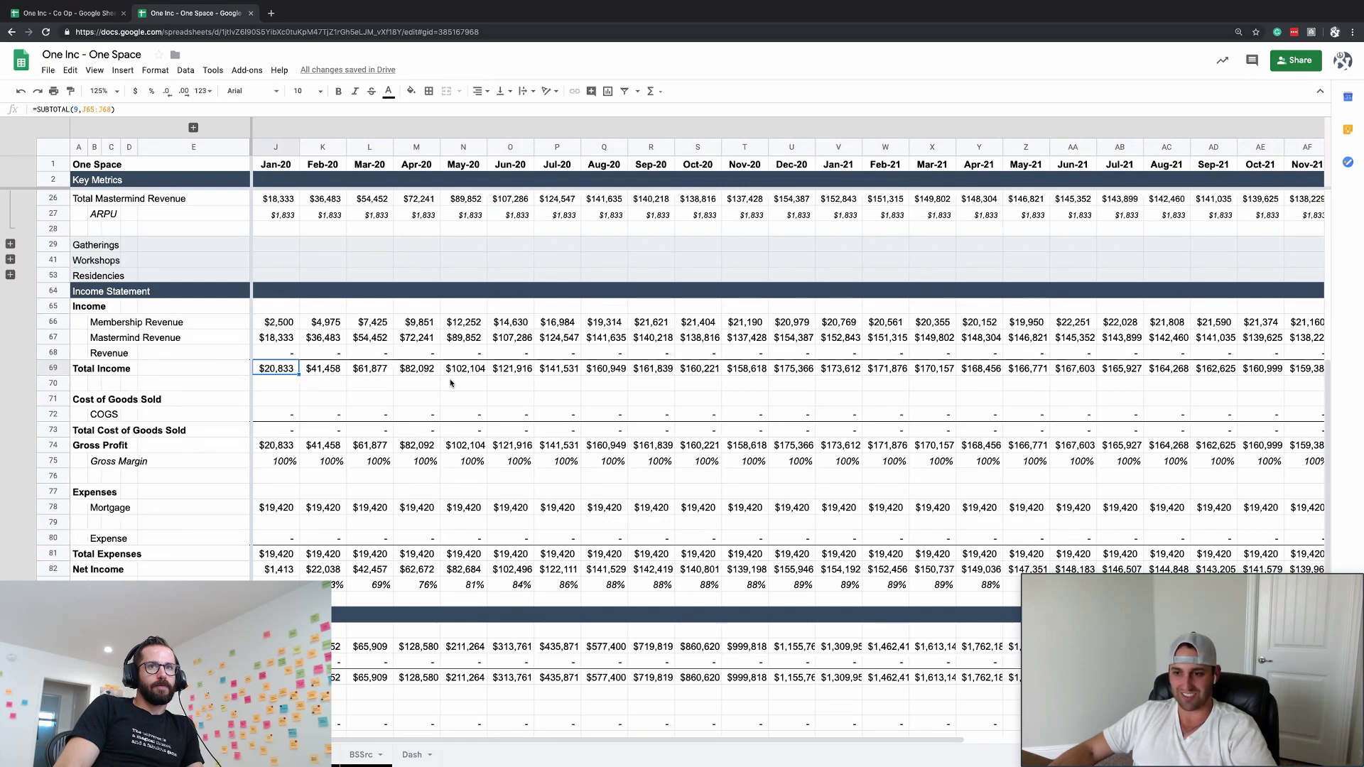
{"action": "scroll", "coordinate": [450, 382], "scroll_direction": "down", "scroll_amount": 1}
{"action": "scroll", "coordinate": [450, 383], "scroll_direction": "up", "scroll_amount": 4}
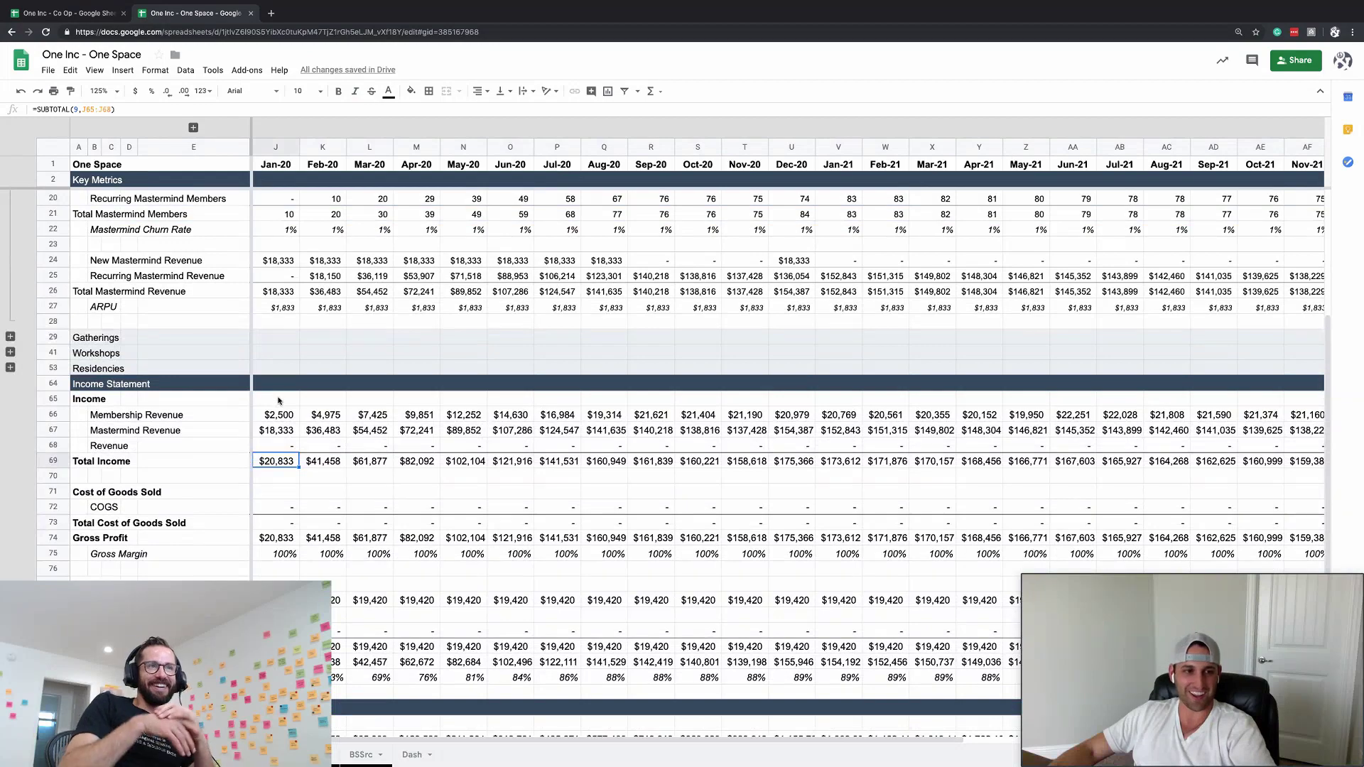
{"action": "scroll", "coordinate": [276, 395], "scroll_direction": "up", "scroll_amount": 4}
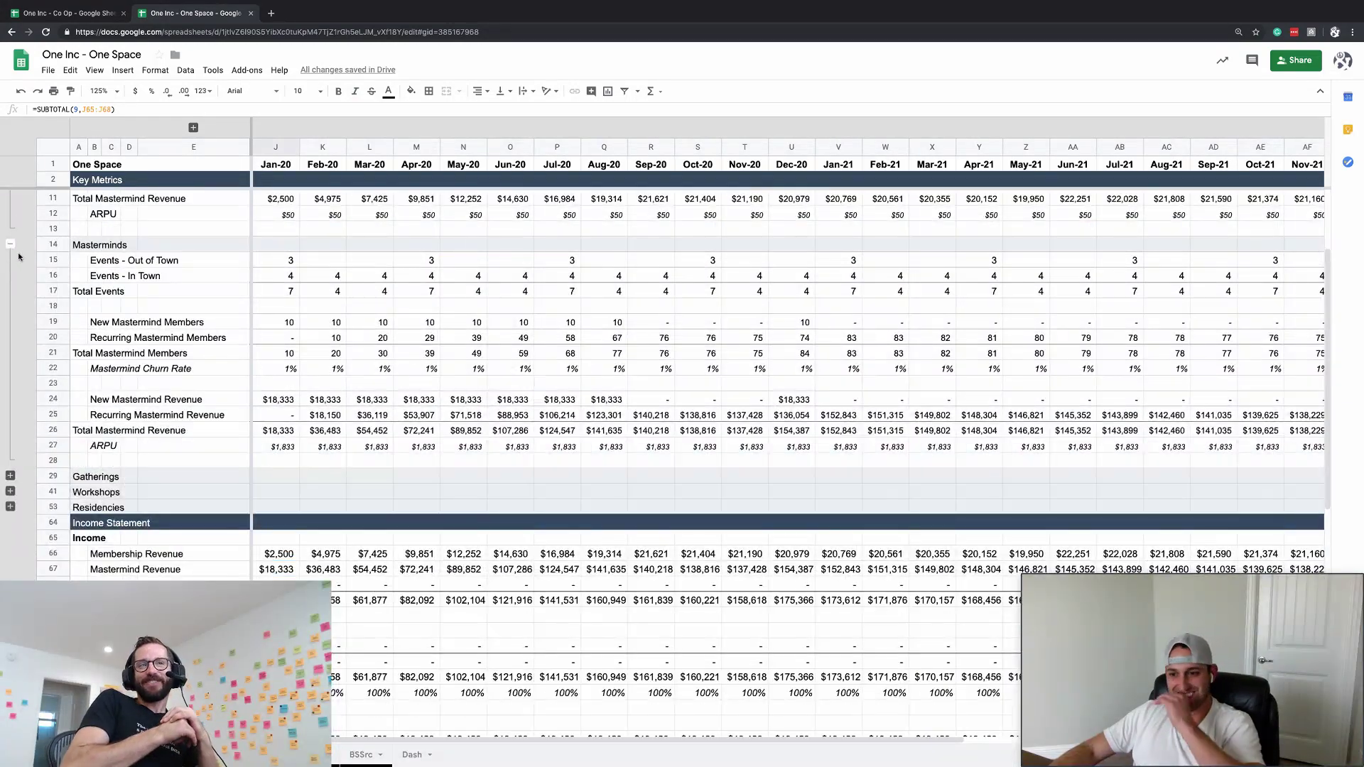
{"action": "scroll", "coordinate": [55, 318], "scroll_direction": "up", "scroll_amount": 3}
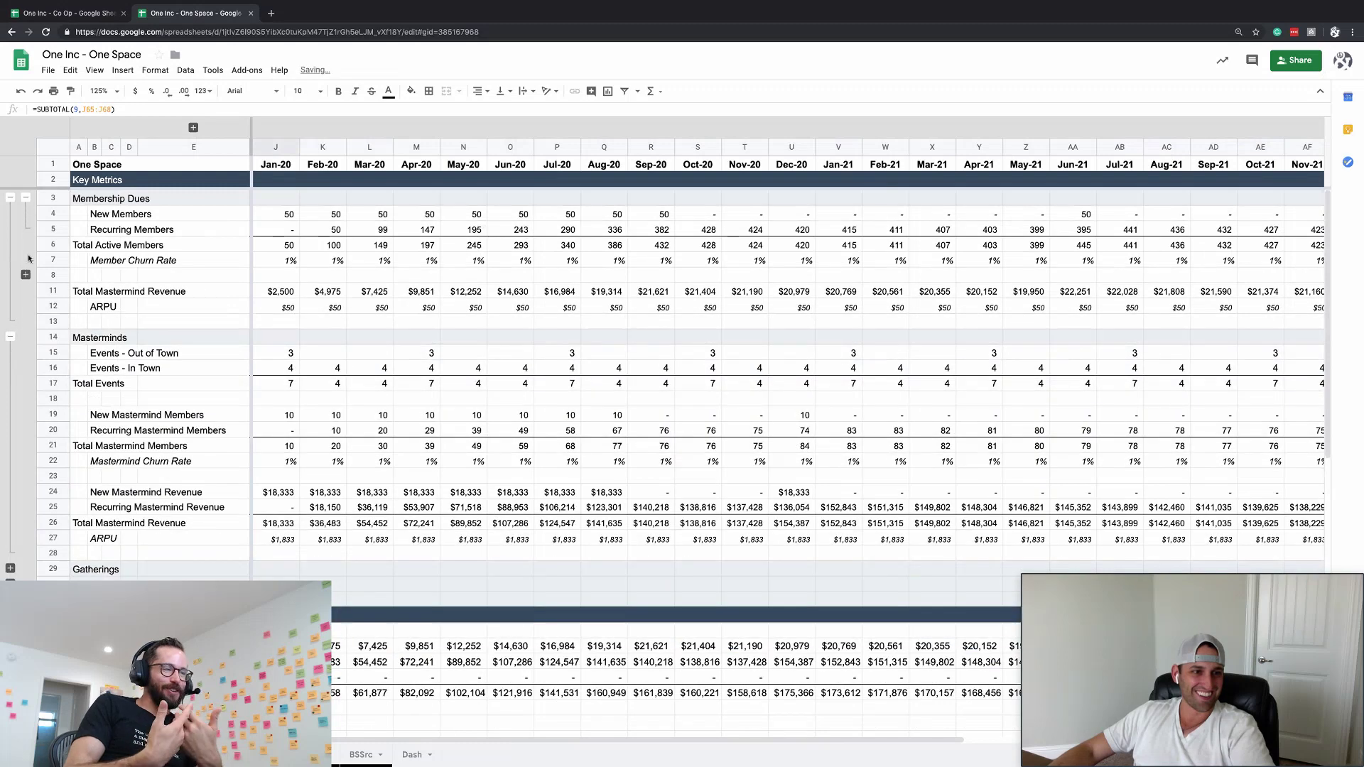
{"action": "left_click", "coordinate": [26, 275]}
{"action": "left_click", "coordinate": [143, 466]}
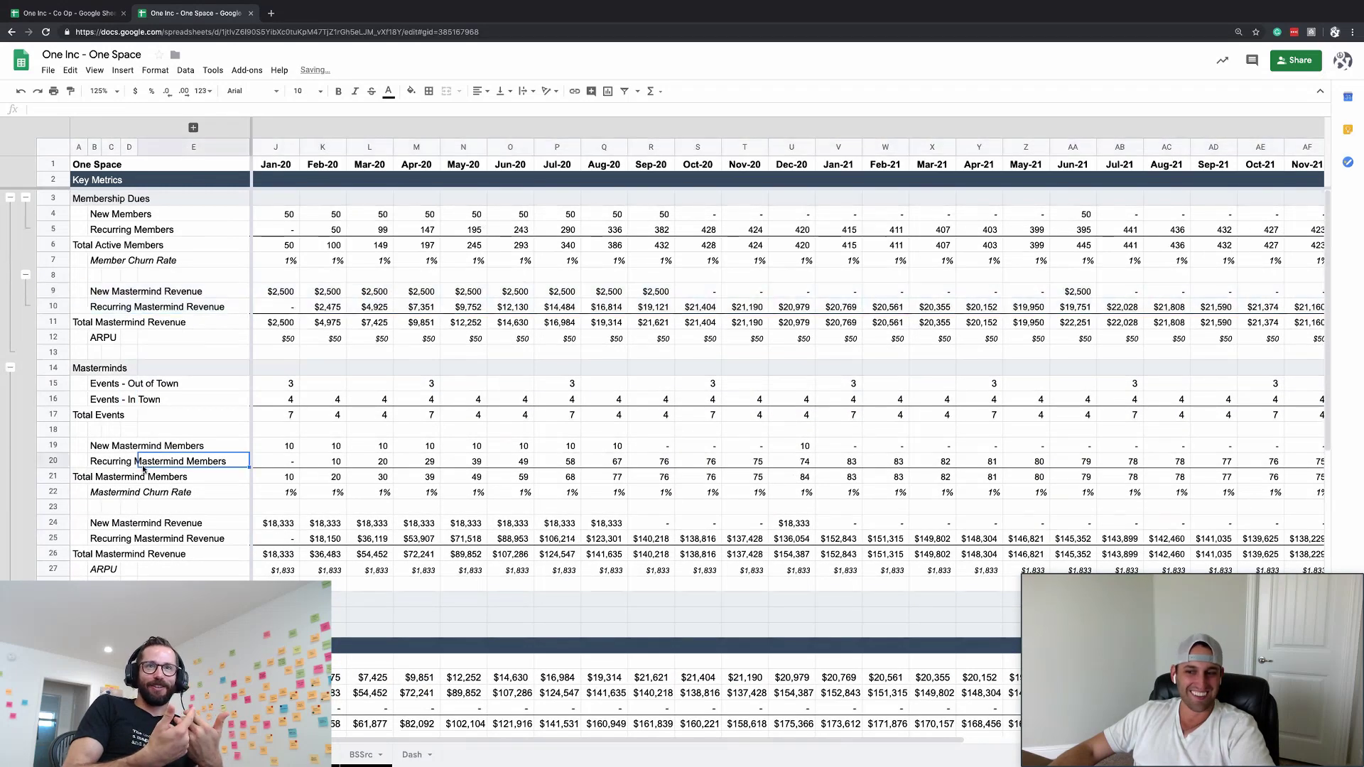
{"action": "left_click", "coordinate": [25, 274]}
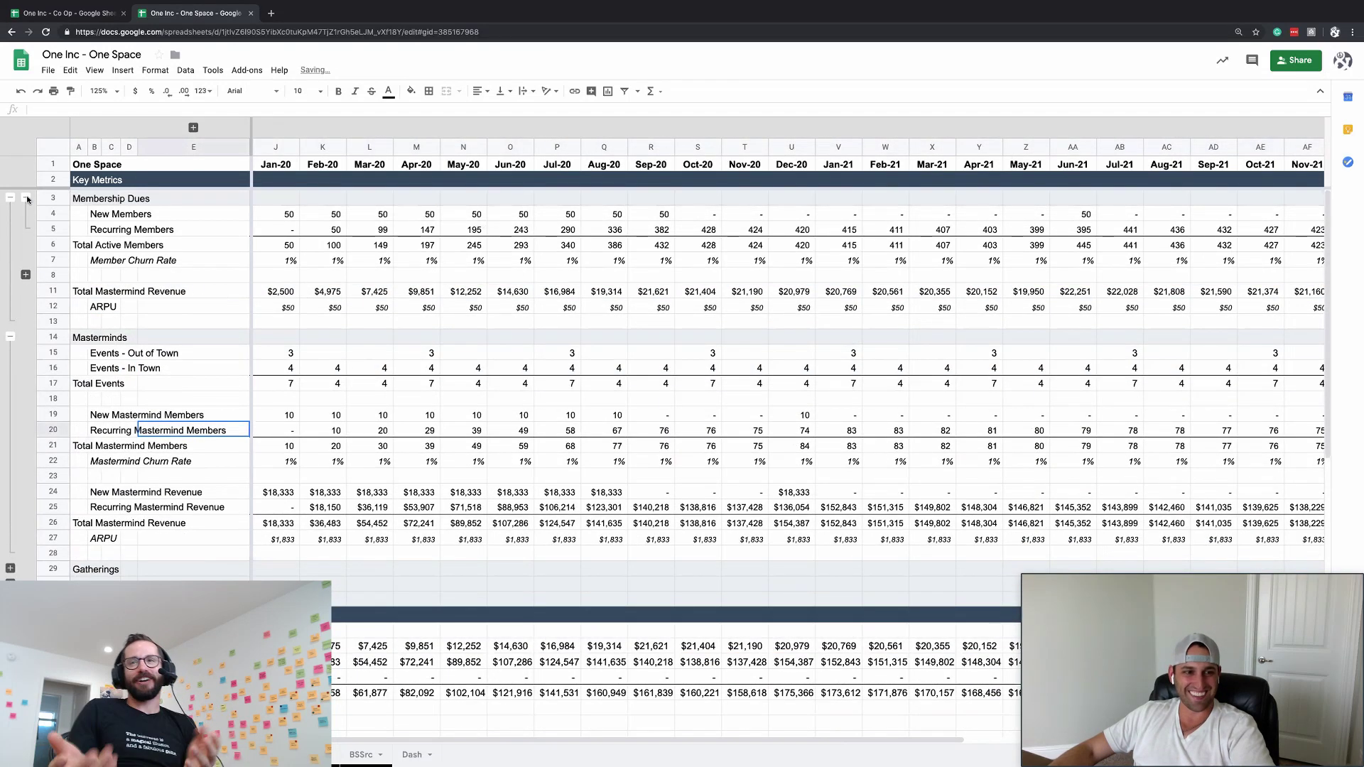
{"action": "left_click", "coordinate": [25, 198]}
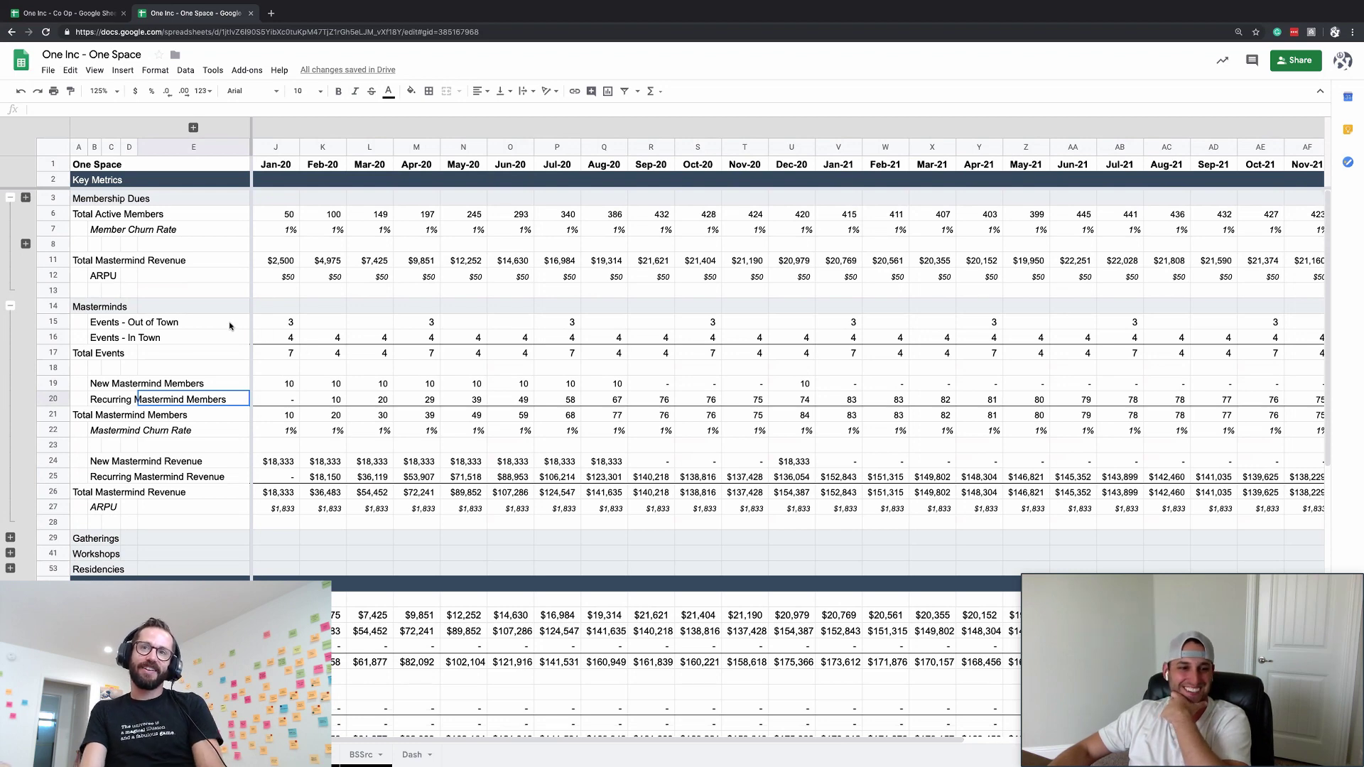
{"action": "left_click", "coordinate": [214, 328]}
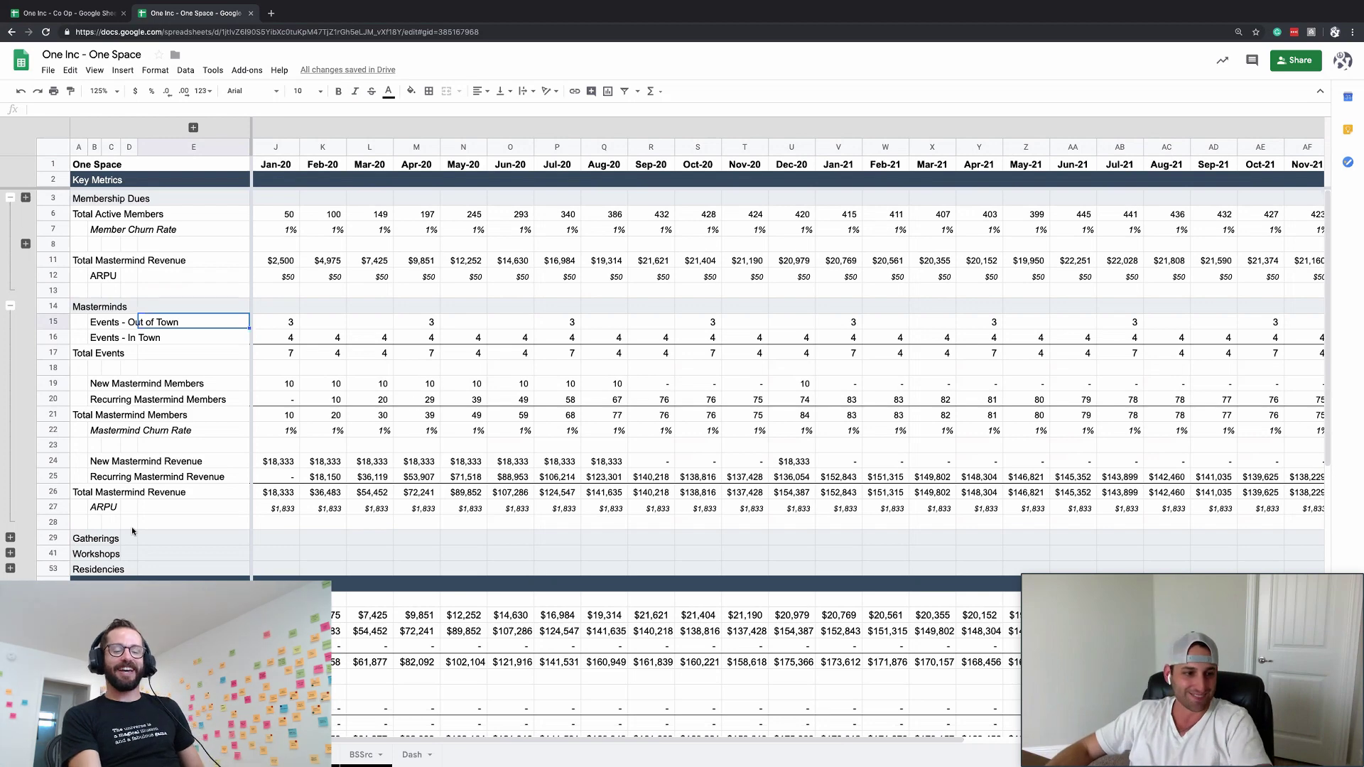
- Expand the Workshops group and drag rows 41–47 up above the Gatherings section
{"action": "left_click", "coordinate": [10, 538]}
{"action": "left_click", "coordinate": [246, 538]}
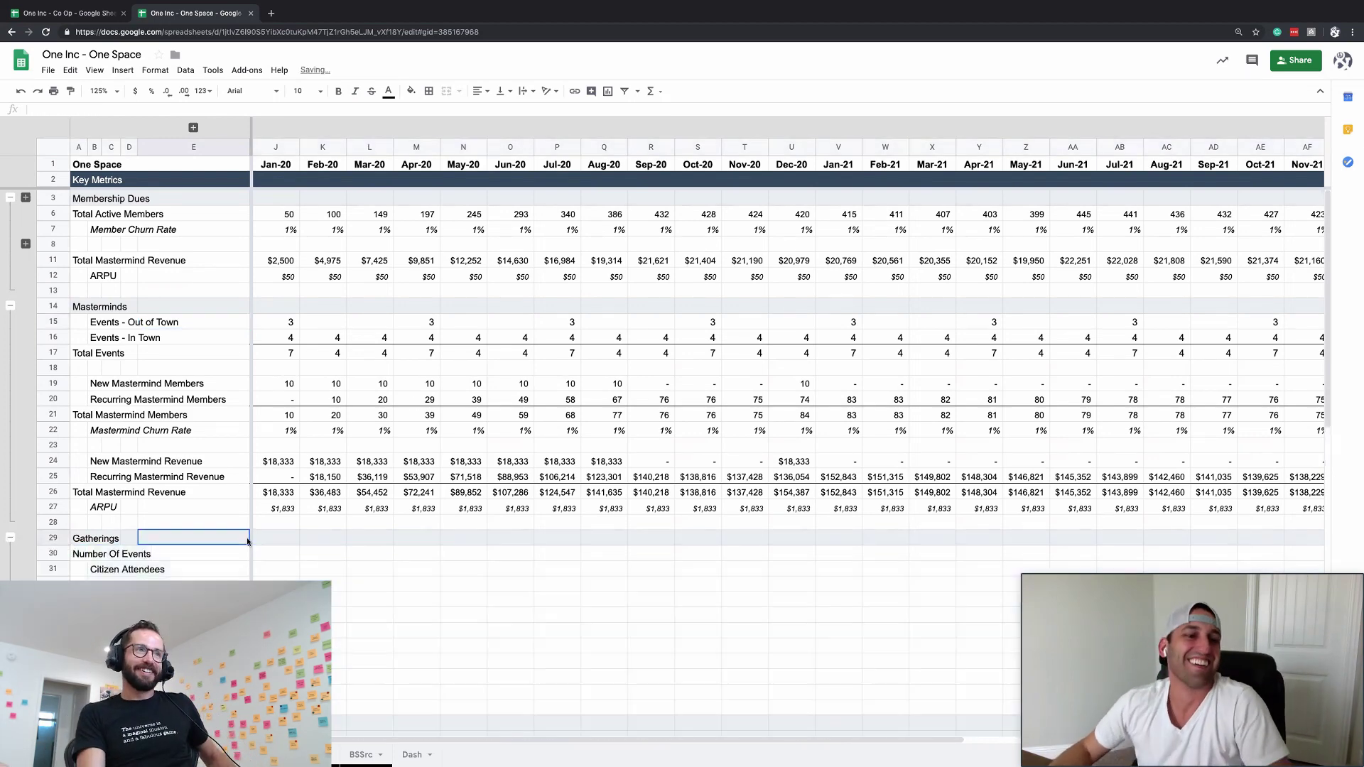
{"action": "scroll", "coordinate": [246, 538], "scroll_direction": "down", "scroll_amount": 5}
{"action": "left_click", "coordinate": [427, 385]}
{"action": "left_click", "coordinate": [275, 337]}
{"action": "scroll", "coordinate": [276, 338], "scroll_direction": "up", "scroll_amount": 3}
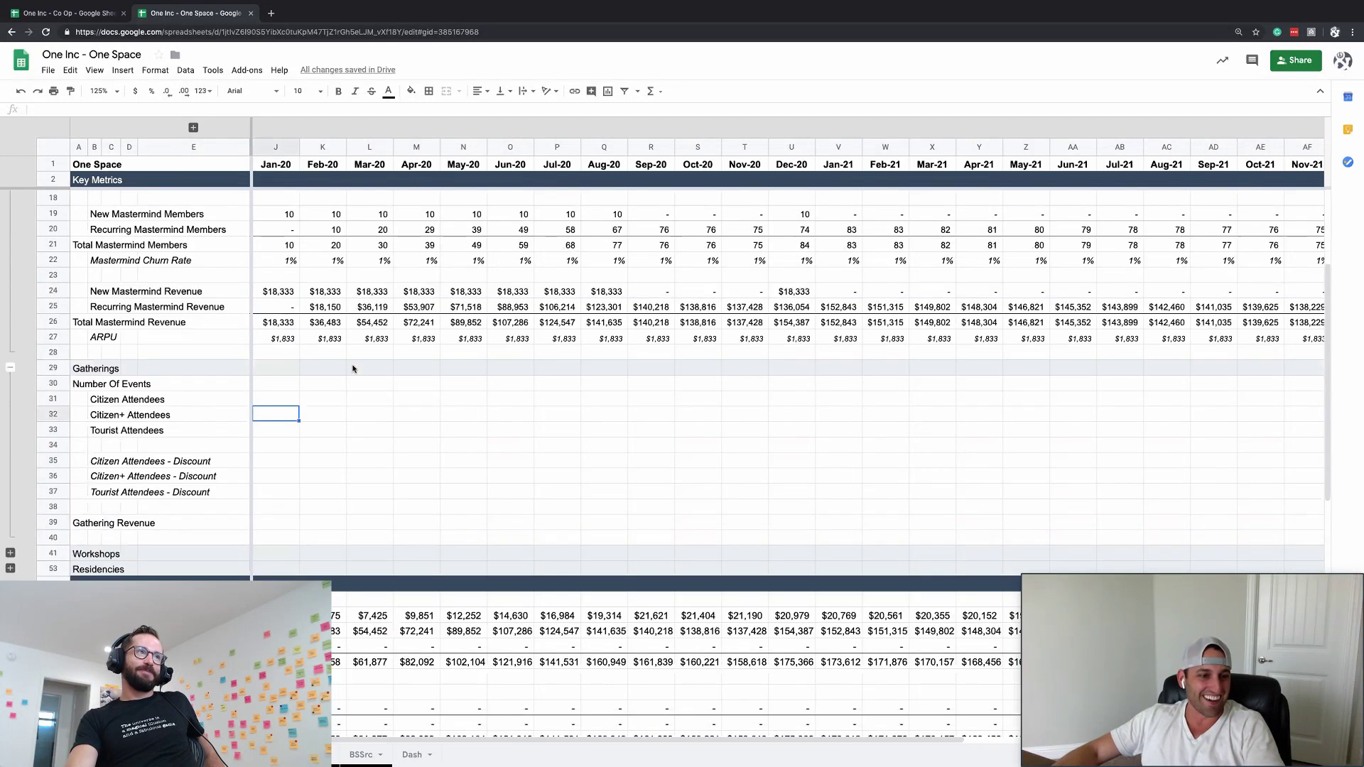
{"action": "scroll", "coordinate": [11, 461], "scroll_direction": "down", "scroll_amount": 3}
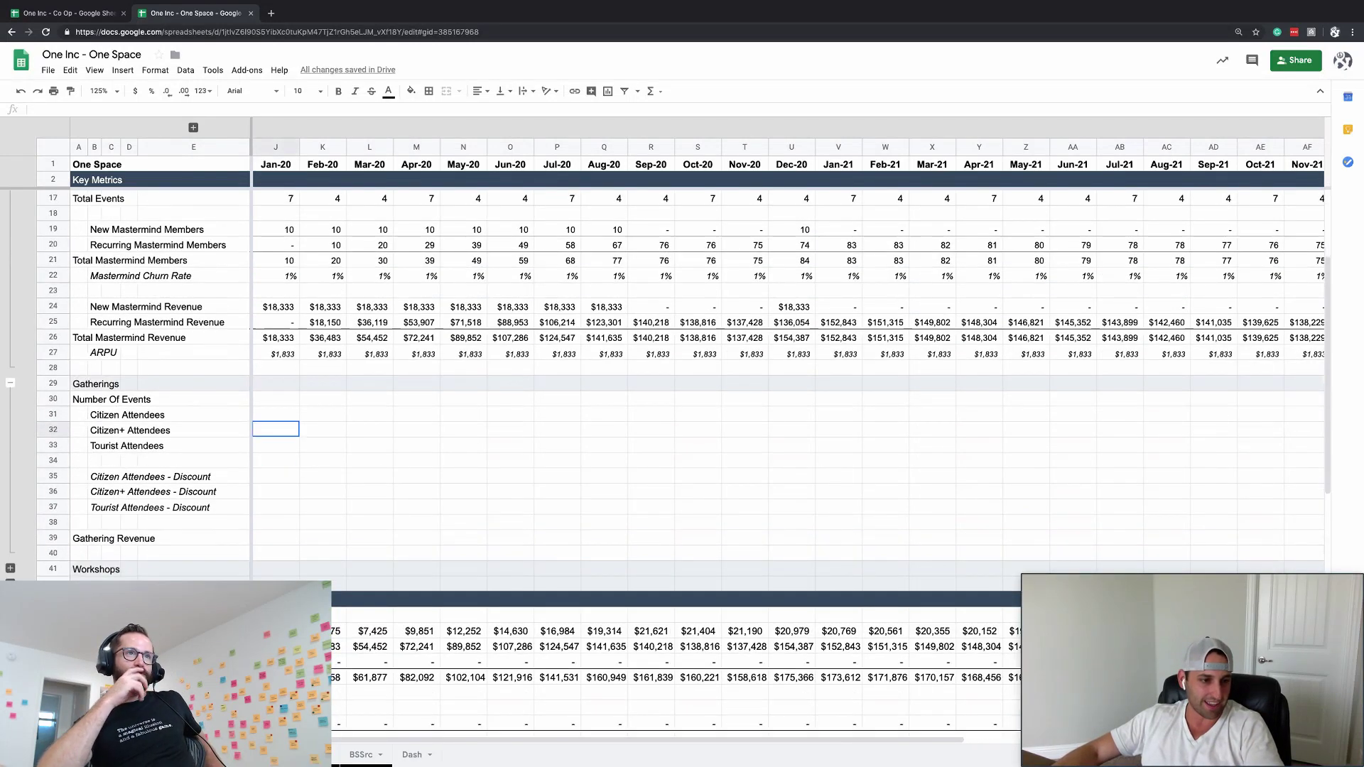
{"action": "left_click", "coordinate": [10, 475]}
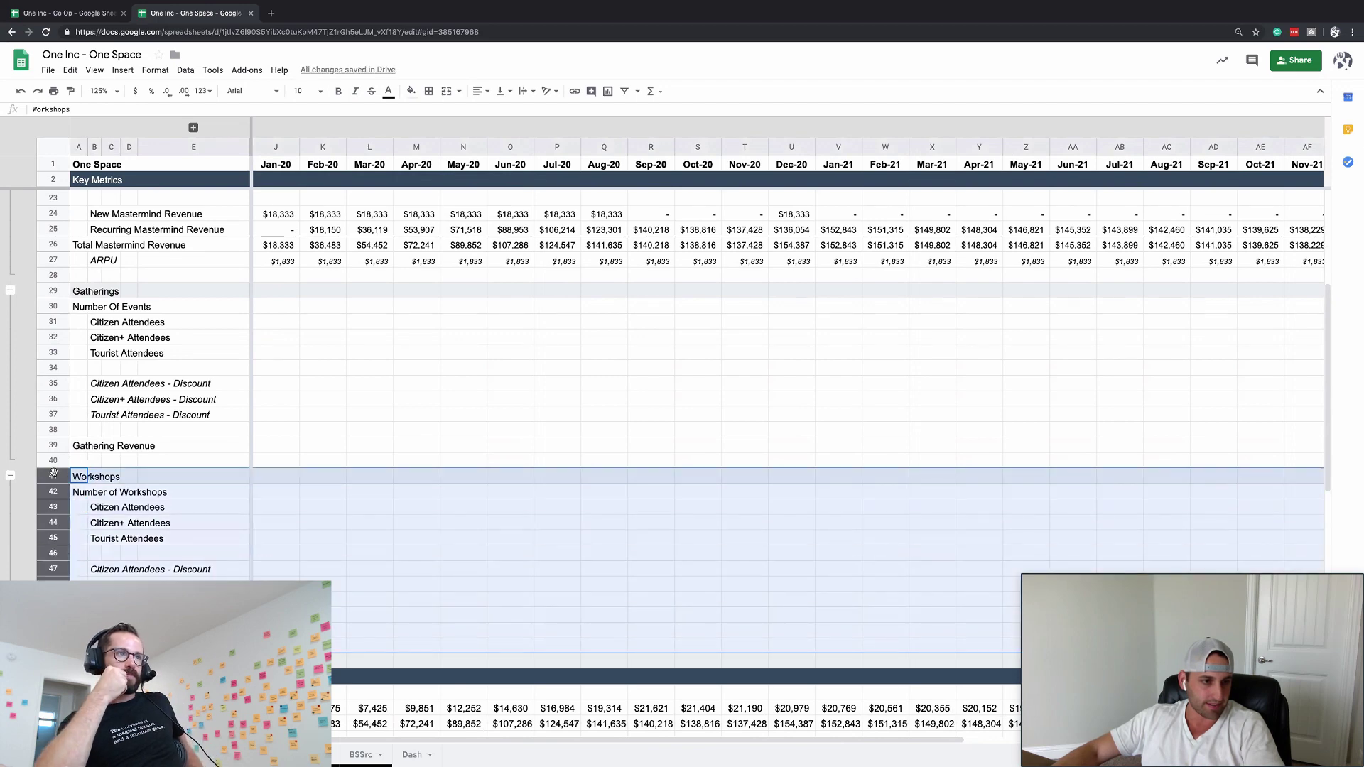
{"action": "left_click_drag", "start_coordinate": [53, 473], "coordinate": [53, 291]}
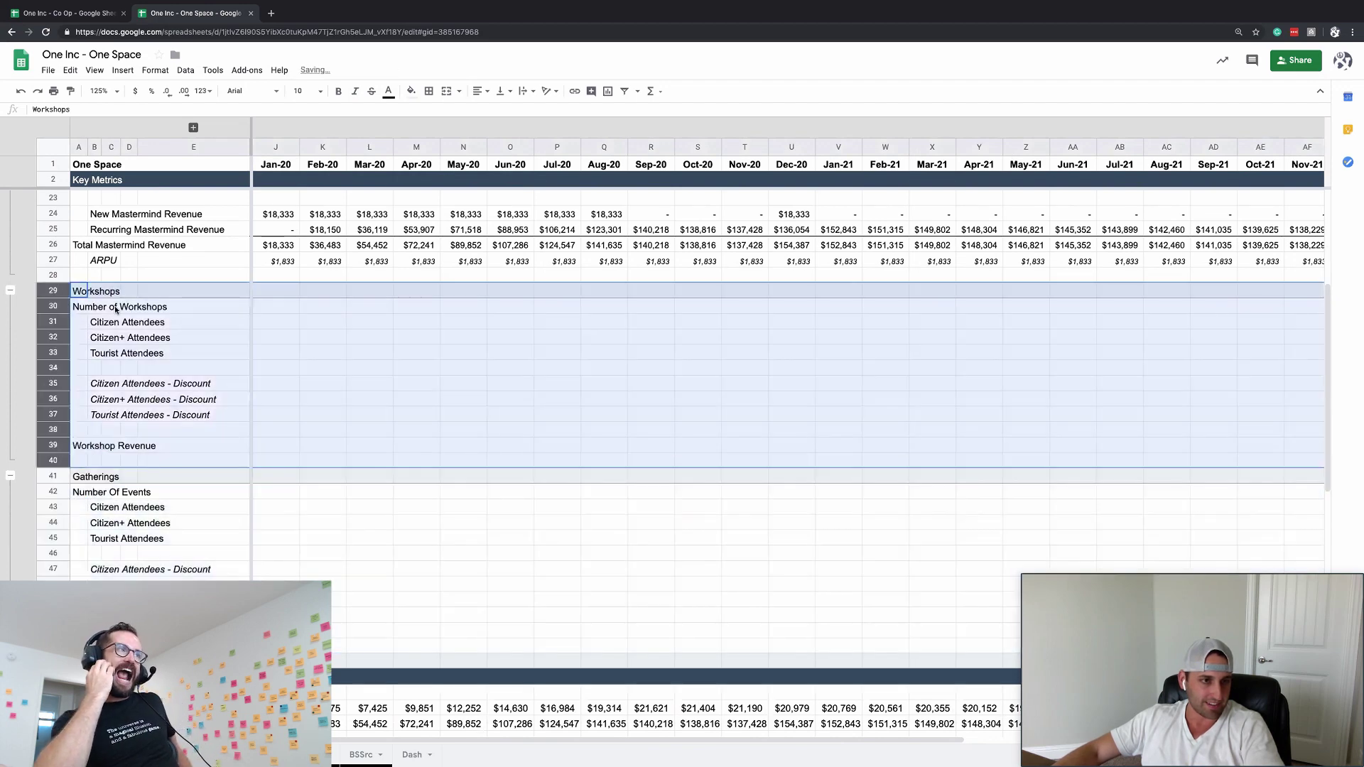
{"action": "left_click", "coordinate": [194, 352]}
{"action": "key", "text": "Down"}
{"action": "key", "text": "Down"}
{"action": "key", "text": "Down"}
{"action": "key", "text": "Down"}
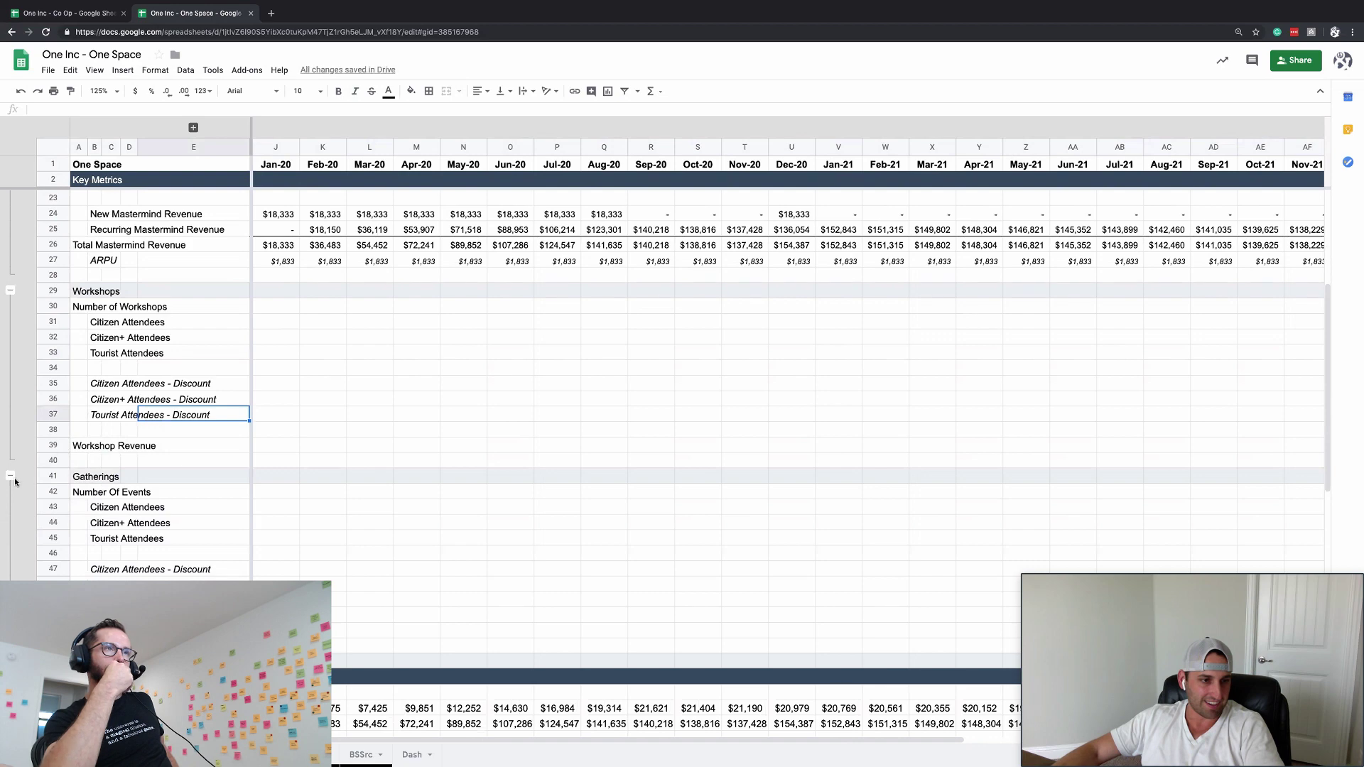
- Collapse the Gatherings, Masterminds and Membership Dues groups, leaving Workshops expanded
{"action": "left_click", "coordinate": [10, 475]}
{"action": "left_click", "coordinate": [229, 384]}
{"action": "scroll", "coordinate": [229, 384], "scroll_direction": "up", "scroll_amount": 2}
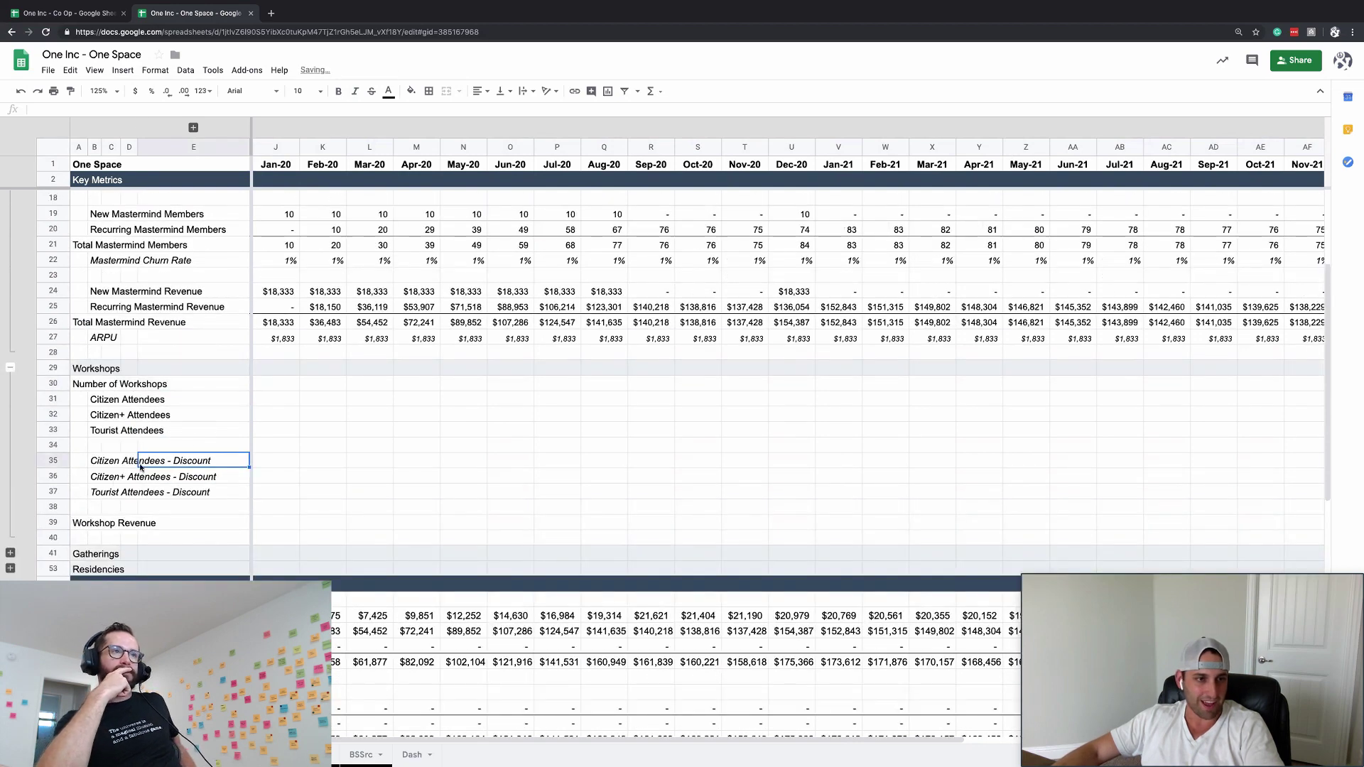
{"action": "key", "text": "Up"}
{"action": "key", "text": "Up"}
{"action": "key", "text": "Up"}
{"action": "key", "text": "Up"}
{"action": "left_click", "coordinate": [313, 399]}
{"action": "scroll", "coordinate": [274, 446], "scroll_direction": "up", "scroll_amount": 4}
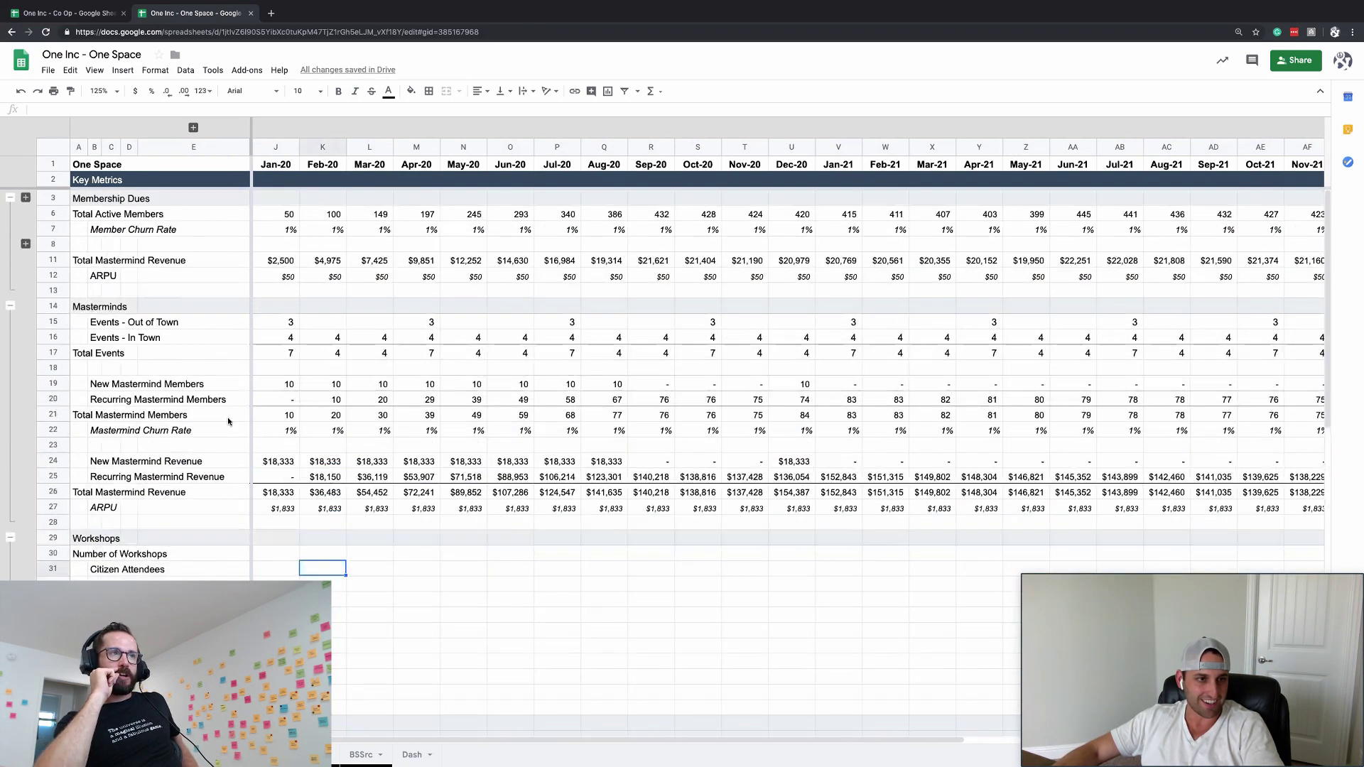
{"action": "left_click", "coordinate": [10, 306]}
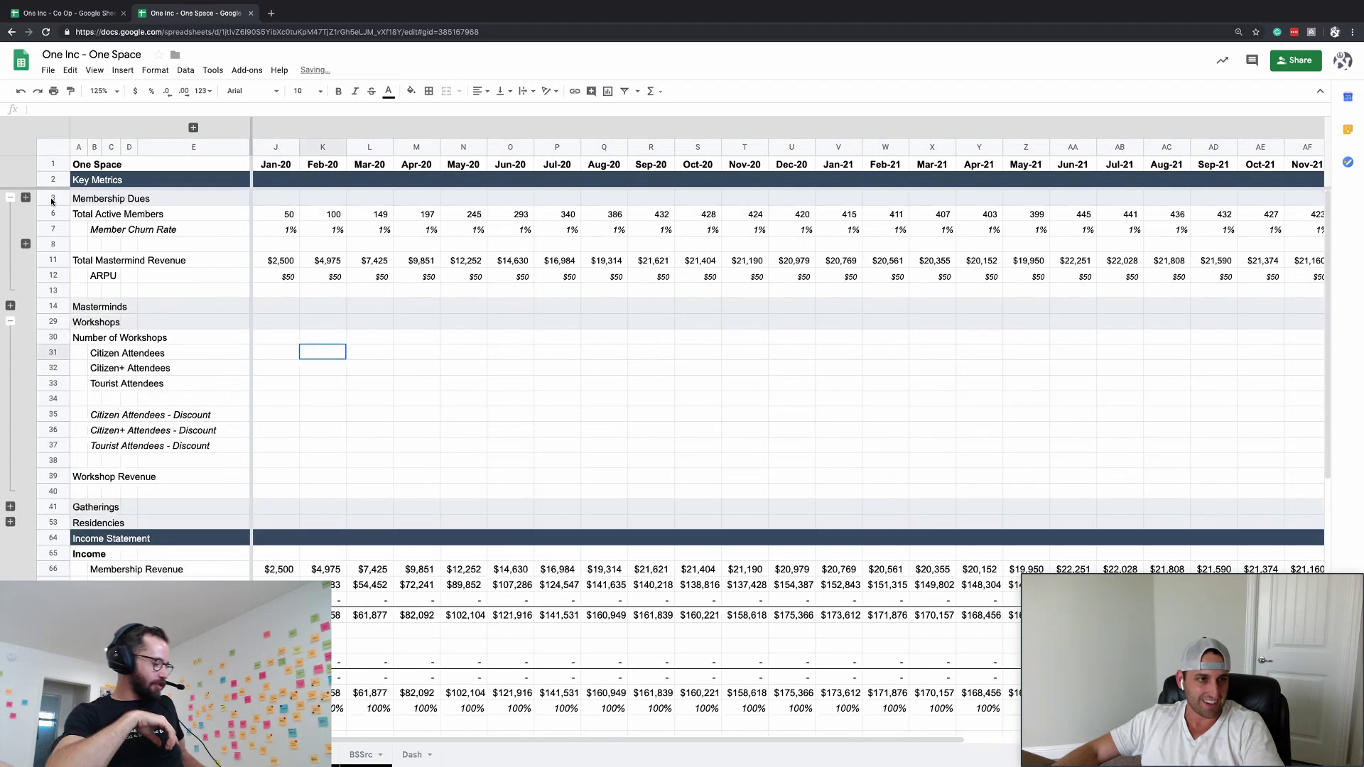
{"action": "left_click", "coordinate": [10, 198]}
{"action": "left_click", "coordinate": [129, 424]}
{"action": "scroll", "coordinate": [129, 424], "scroll_direction": "down", "scroll_amount": 2}
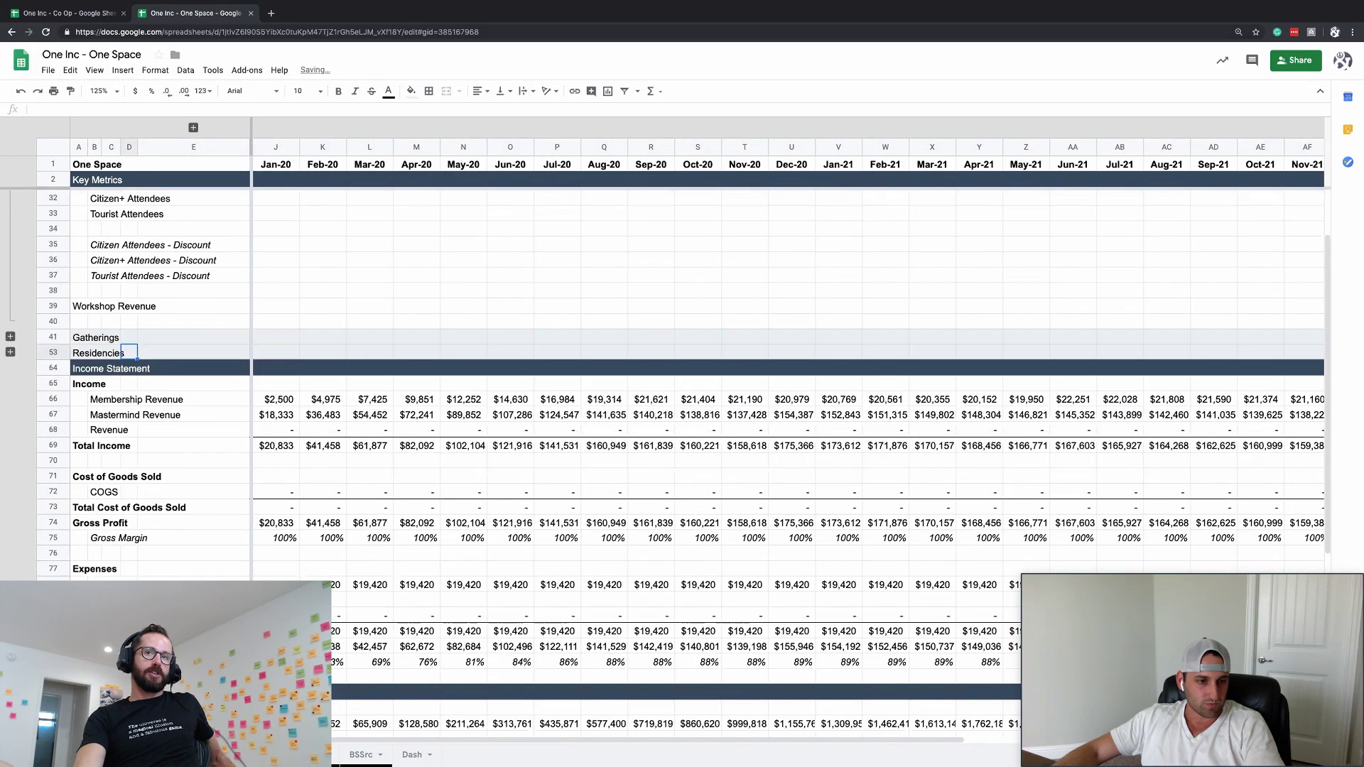
{"action": "scroll", "coordinate": [666, 462], "scroll_direction": "down", "scroll_amount": 1}
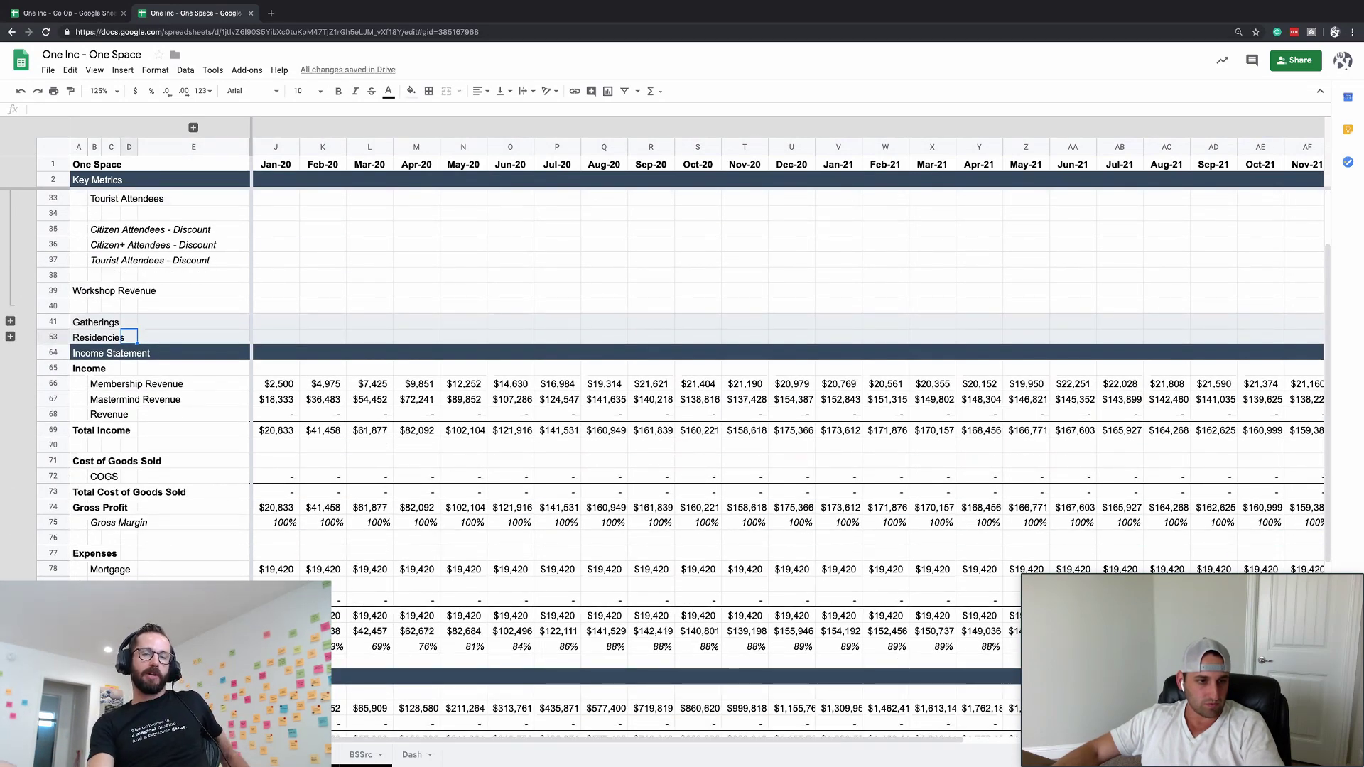
- Insert a row above COGS labelled 'Workshop COGS' under Cost of Goods Sold
{"action": "left_click", "coordinate": [57, 474]}
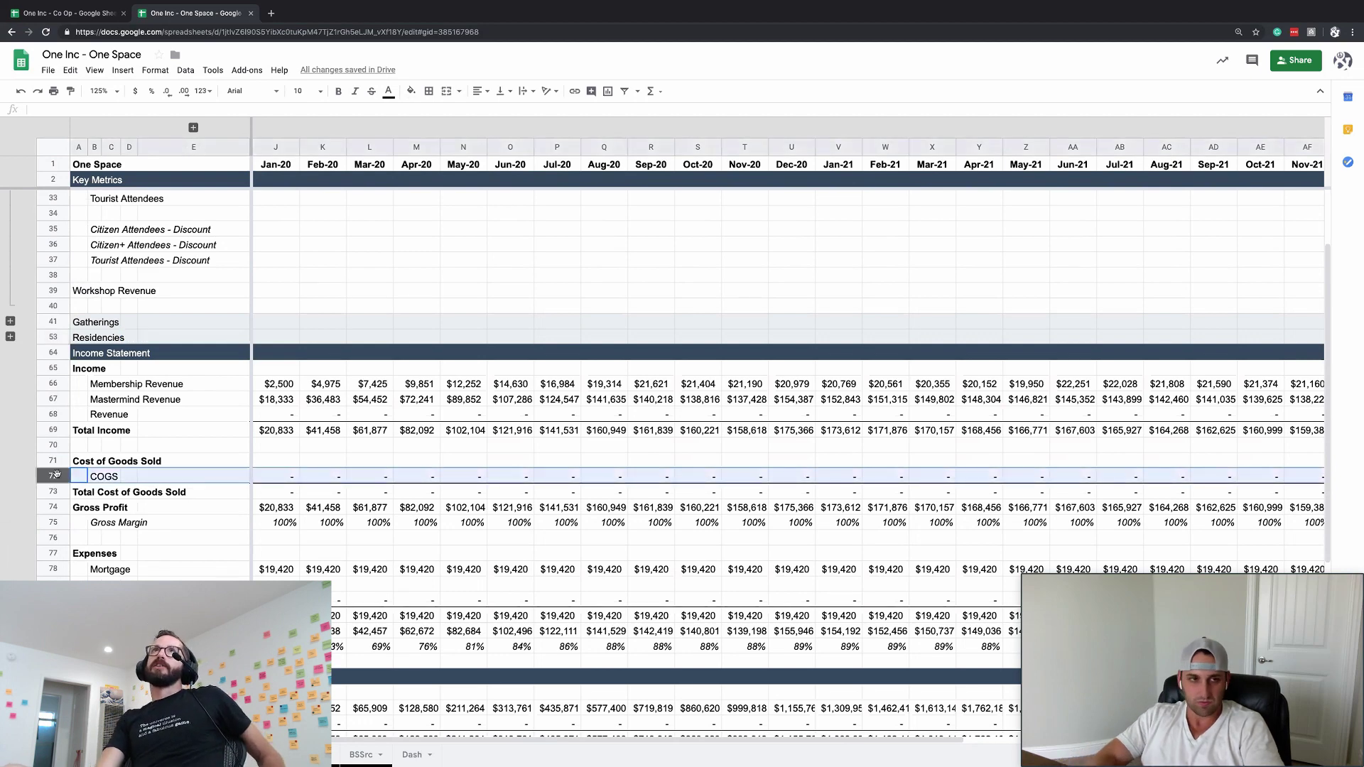
{"action": "key", "text": "ctrl+alt+equal"}
{"action": "type", "text": "Work"}
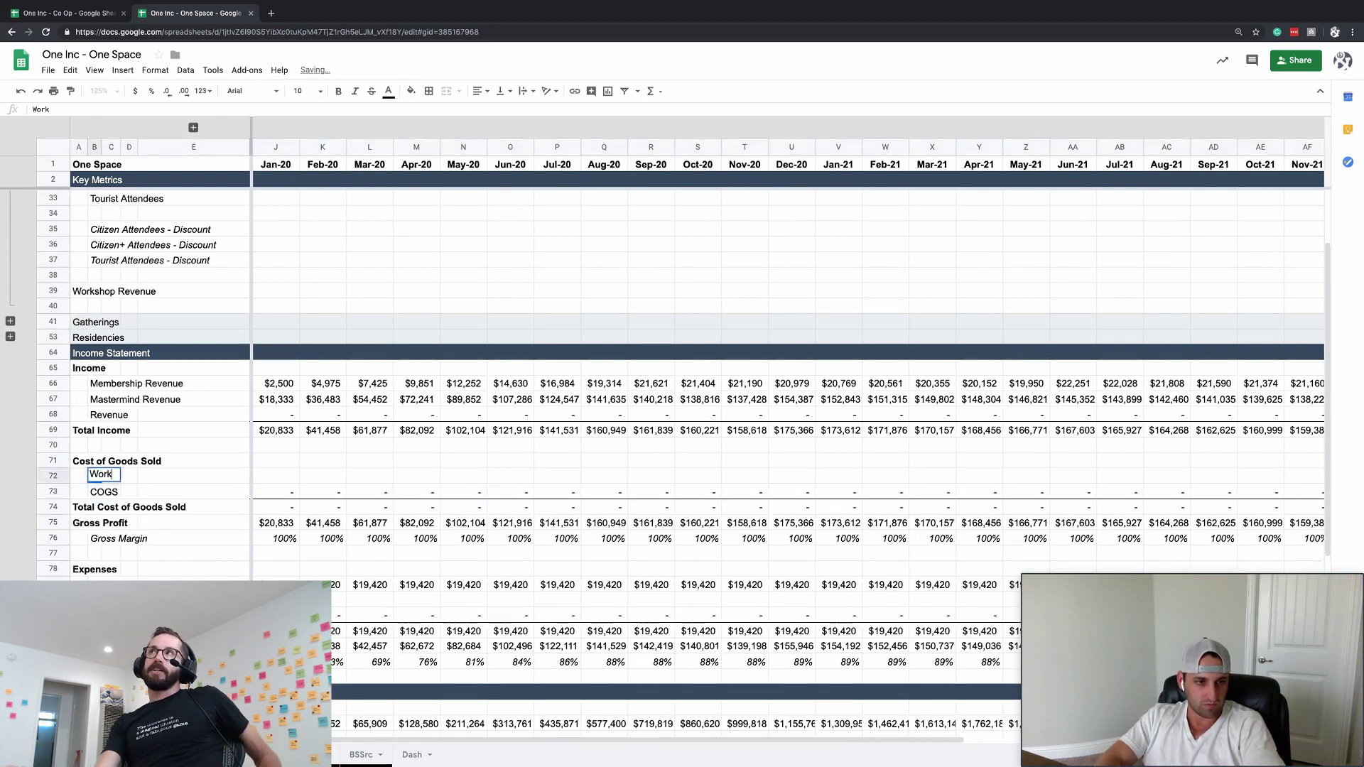
{"action": "type", "text": "shop COGS"}
{"action": "key", "text": "Return"}
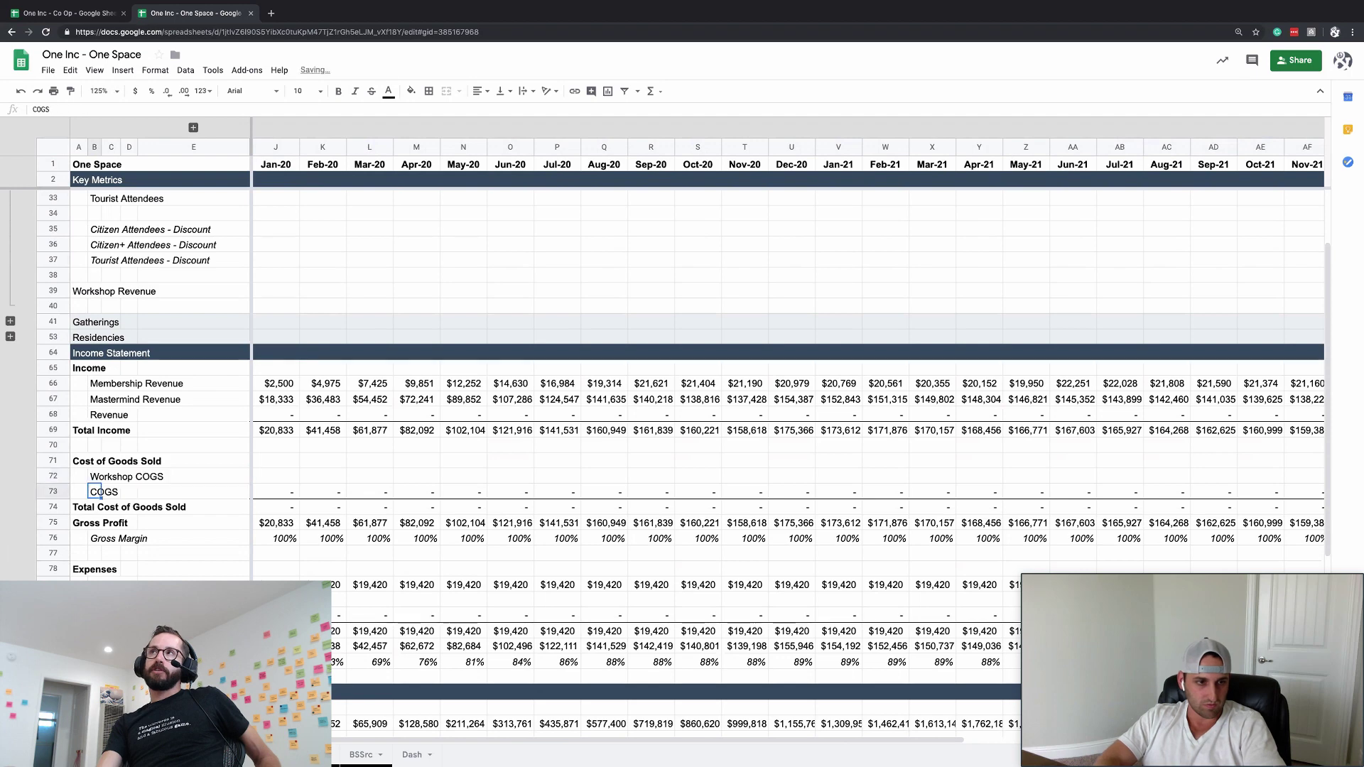
- Enter 'Workshop COGS' in B40, the empty row beneath Workshop Revenue
{"action": "scroll", "coordinate": [142, 408], "scroll_direction": "up", "scroll_amount": 3}
{"action": "left_click", "coordinate": [95, 397]}
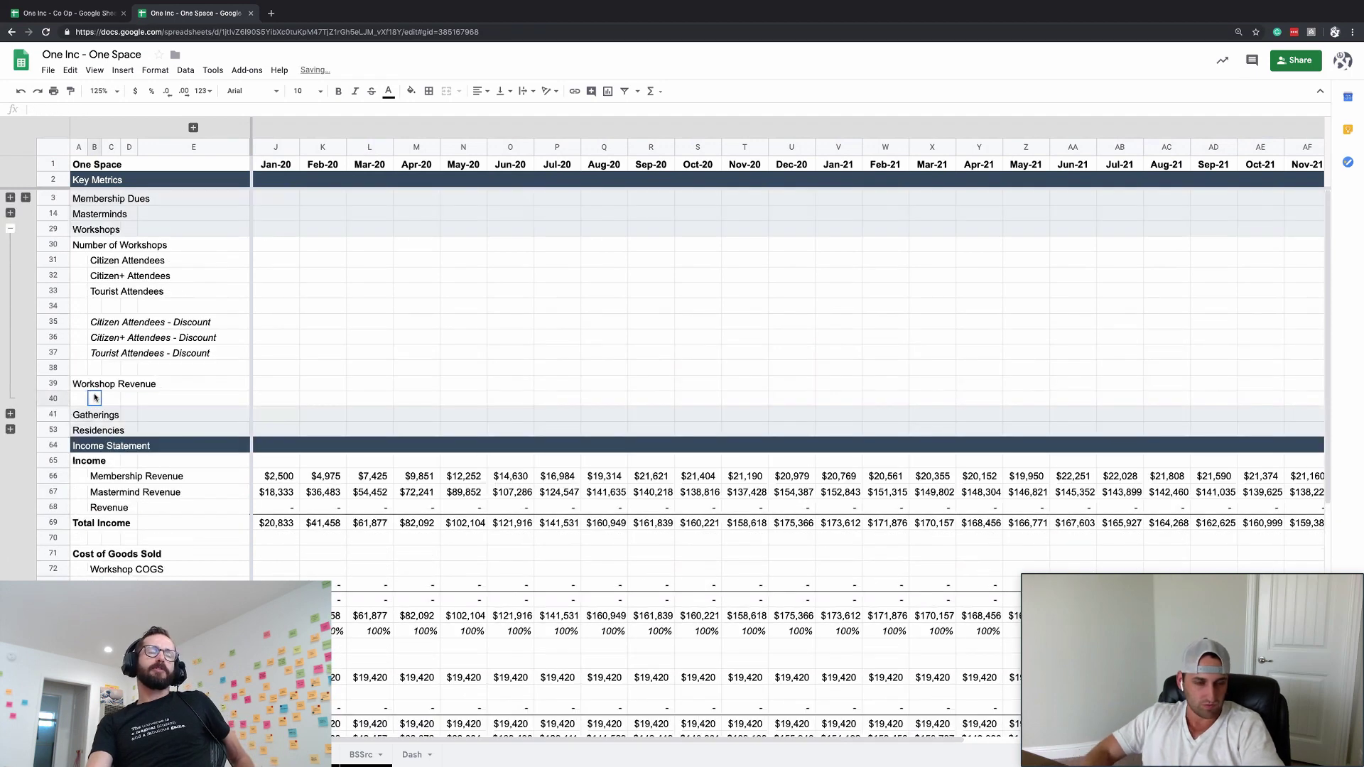
{"action": "type", "text": "Workshop COGS"}
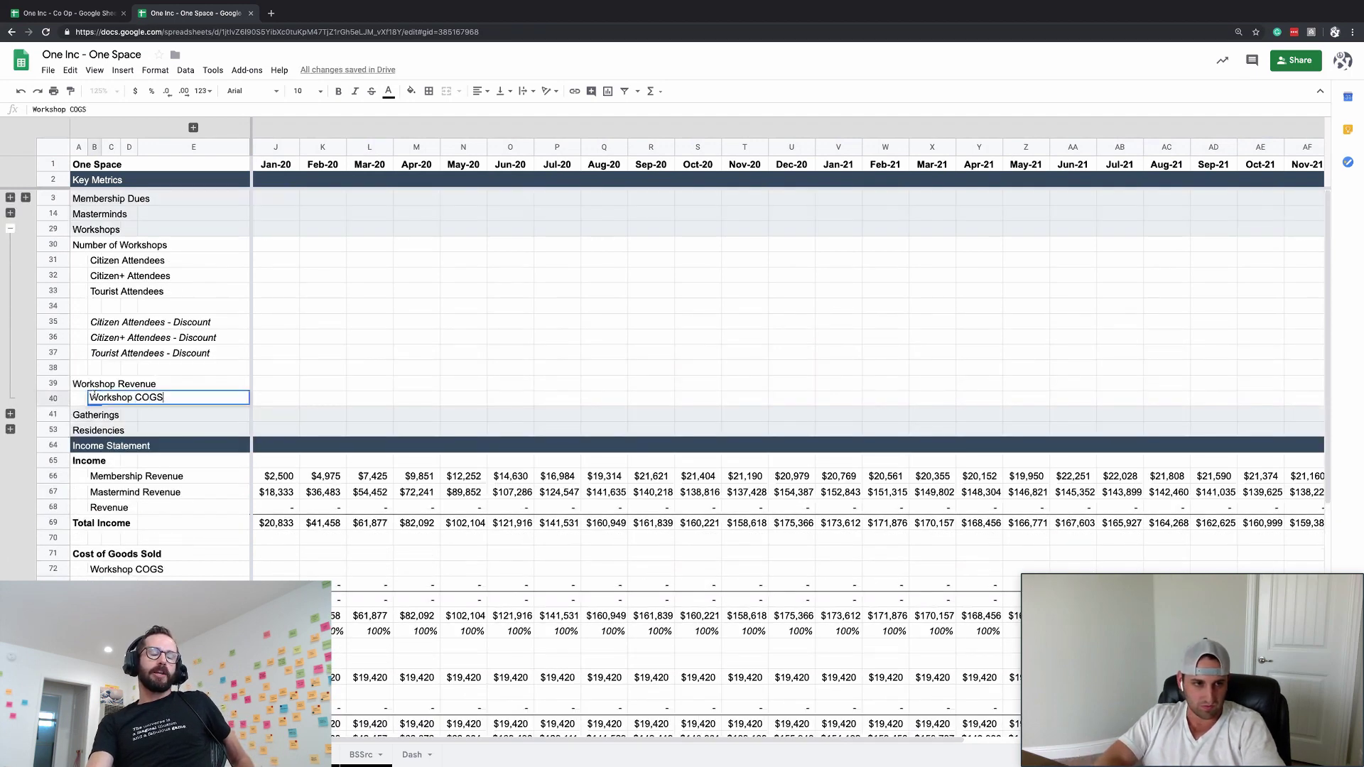
{"action": "key", "text": "Return"}
{"action": "key", "text": "Up"}
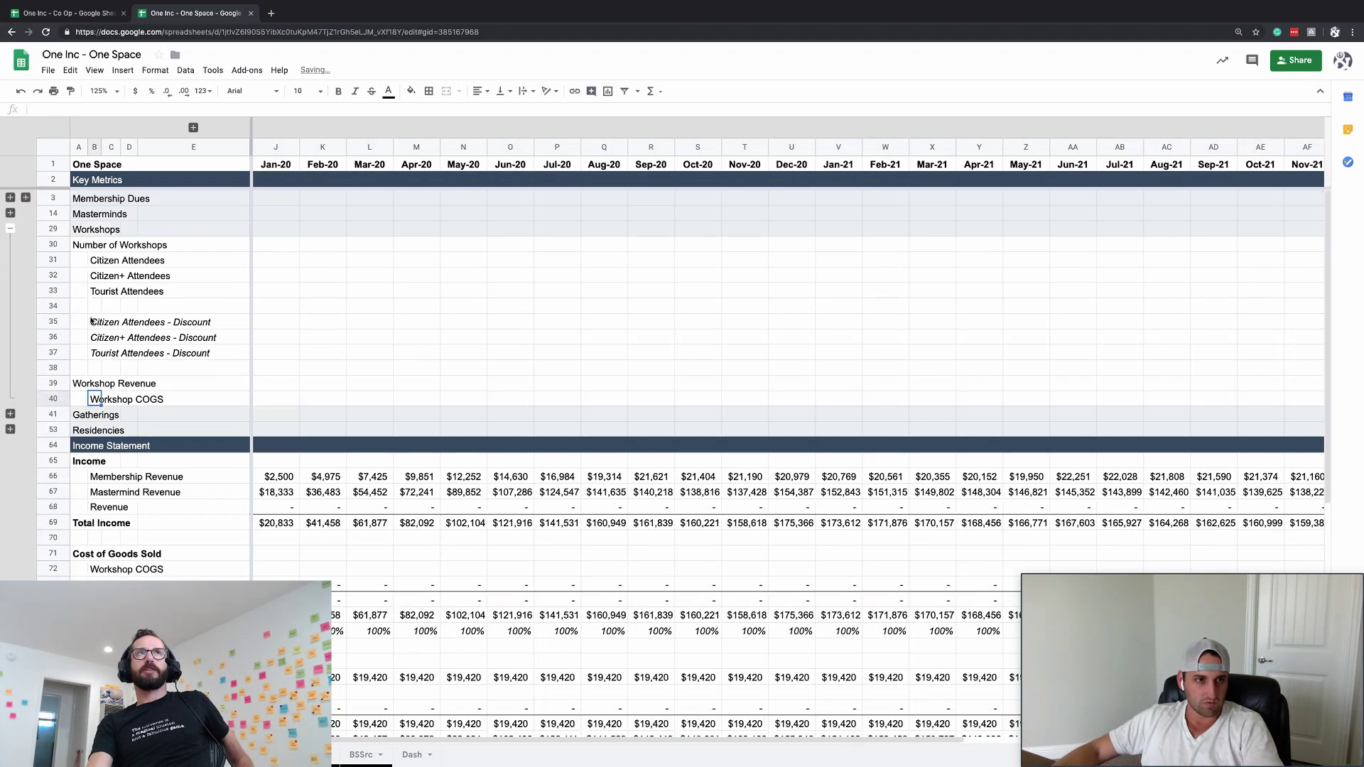
{"action": "left_click", "coordinate": [169, 289]}
{"action": "key", "text": "Right"}
{"action": "key", "text": "Up"}
{"action": "key", "text": "Up"}
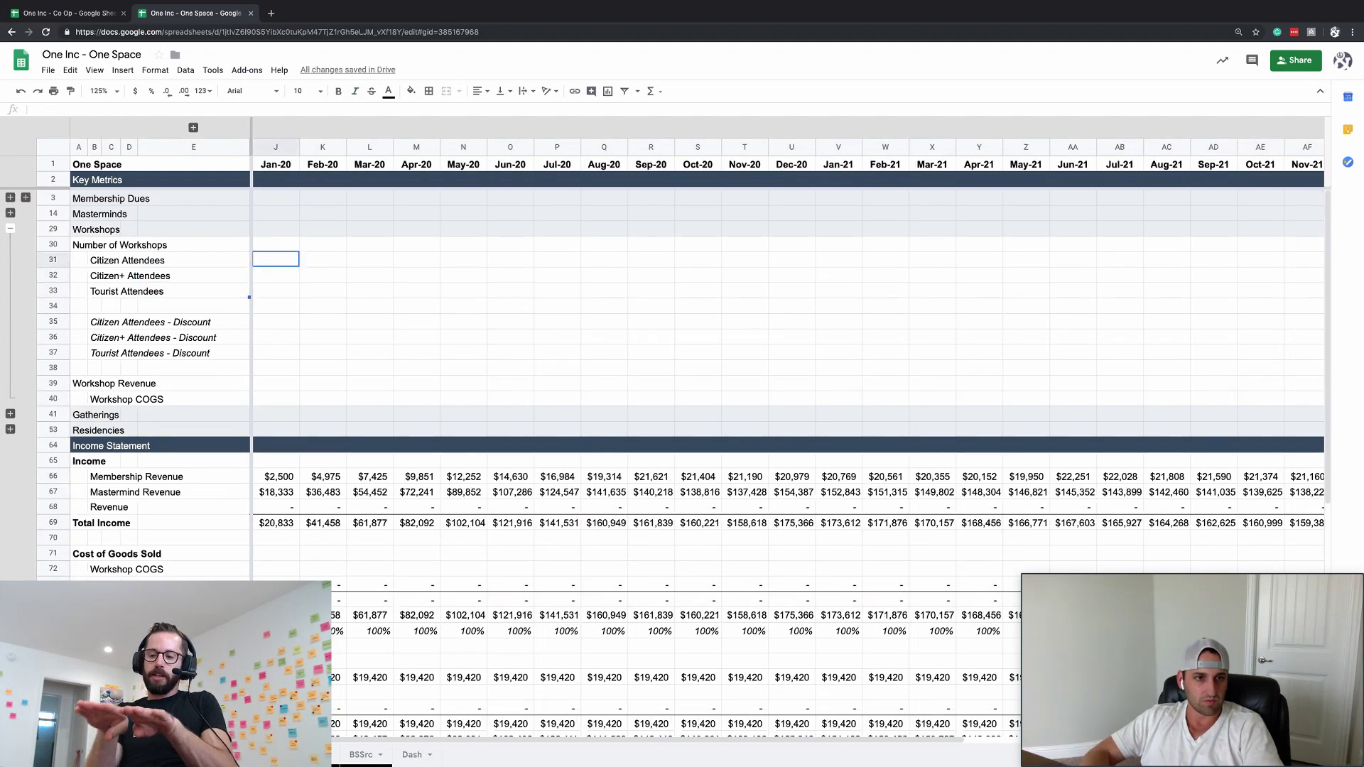
{"action": "key", "text": "Left"}
{"action": "key", "text": "Up"}
{"action": "key", "text": "Down"}
{"action": "key", "text": "Right"}
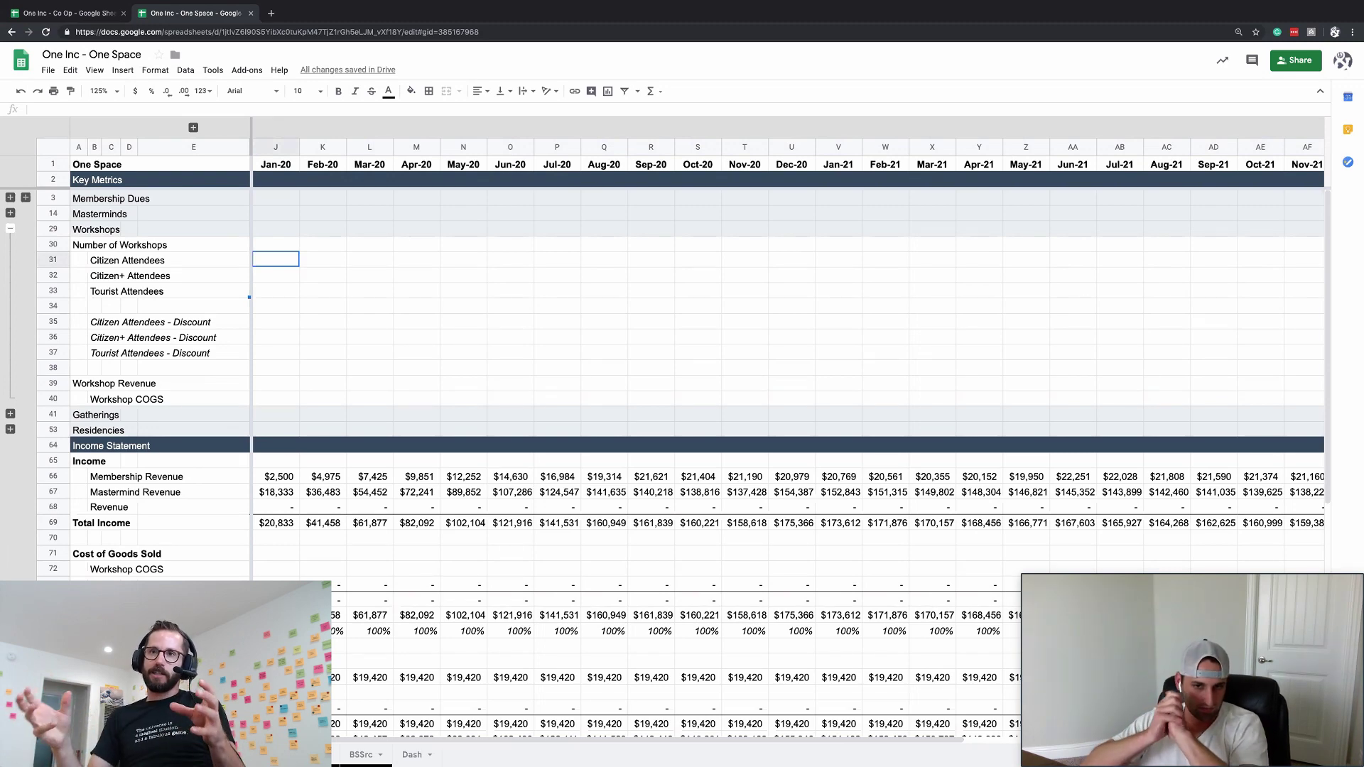
{"action": "scroll", "coordinate": [373, 495], "scroll_direction": "down", "scroll_amount": 3}
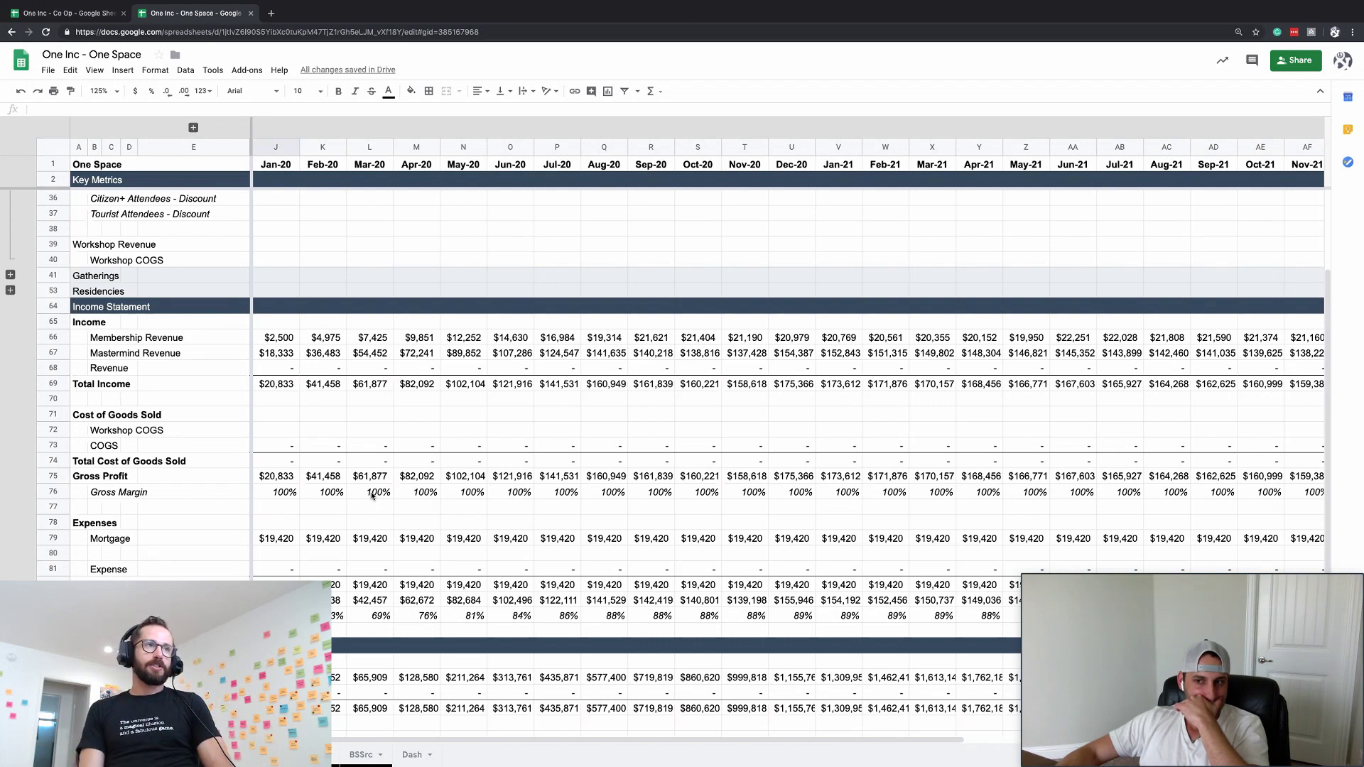
{"action": "scroll", "coordinate": [371, 495], "scroll_direction": "up", "scroll_amount": 3}
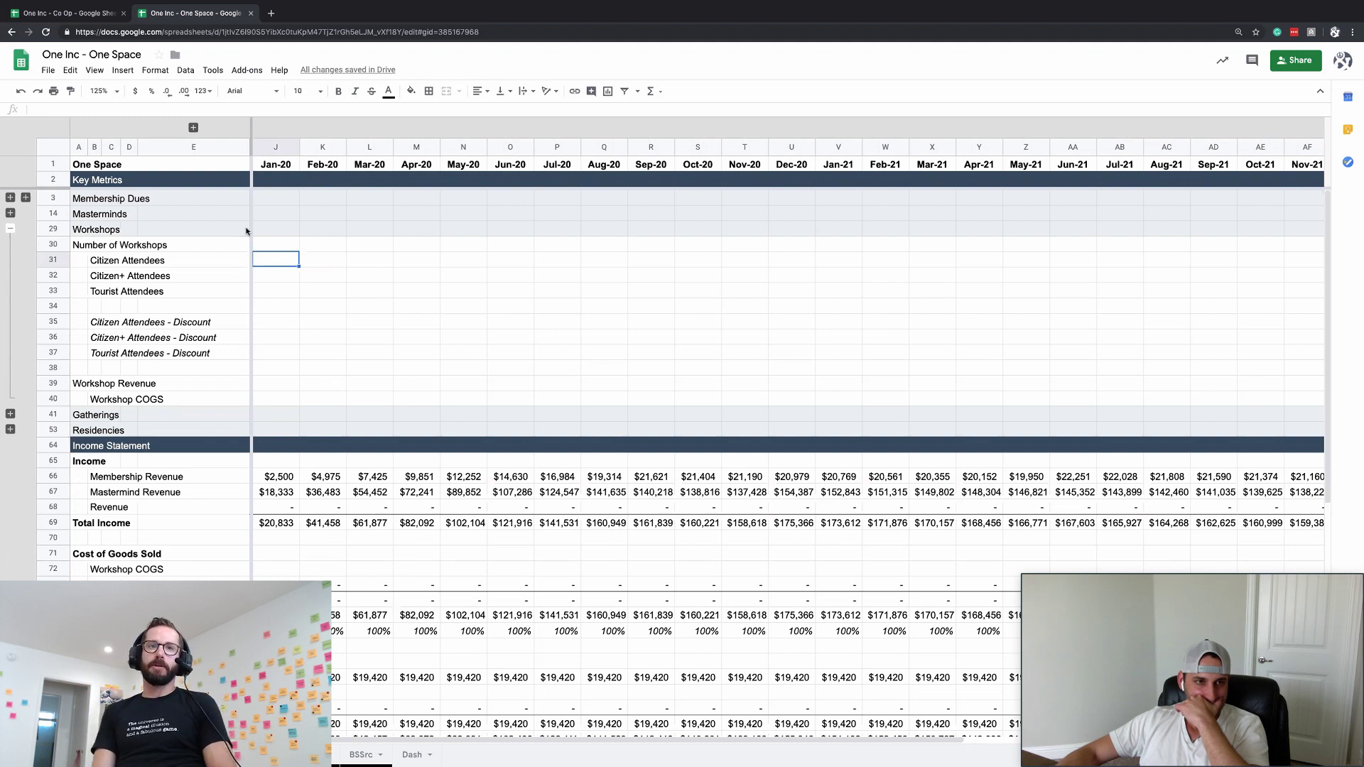
{"action": "left_click", "coordinate": [224, 245]}
- Begin a J39 Workshop Revenue formula multiplying Jan-20 Citizen Attendees by its discounted price
{"action": "left_click", "coordinate": [220, 336]}
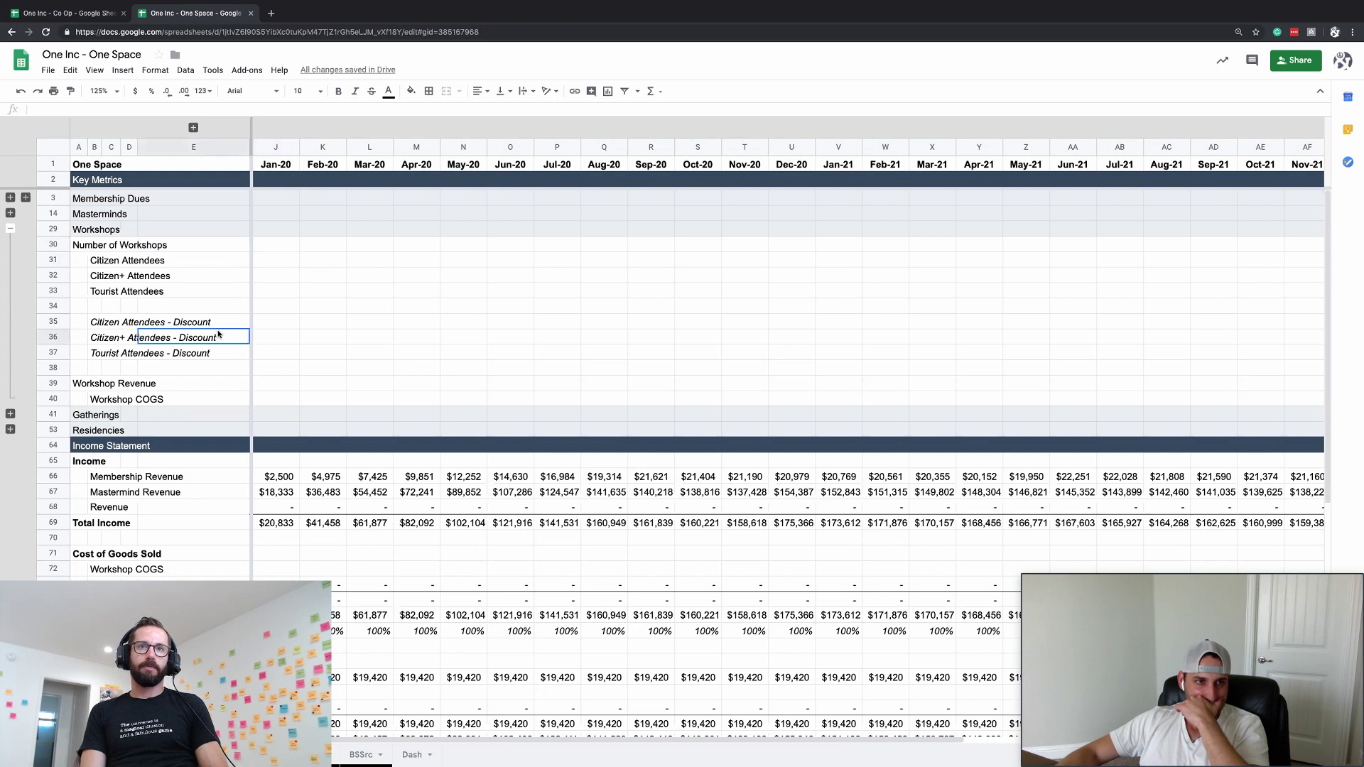
{"action": "left_click", "coordinate": [207, 399]}
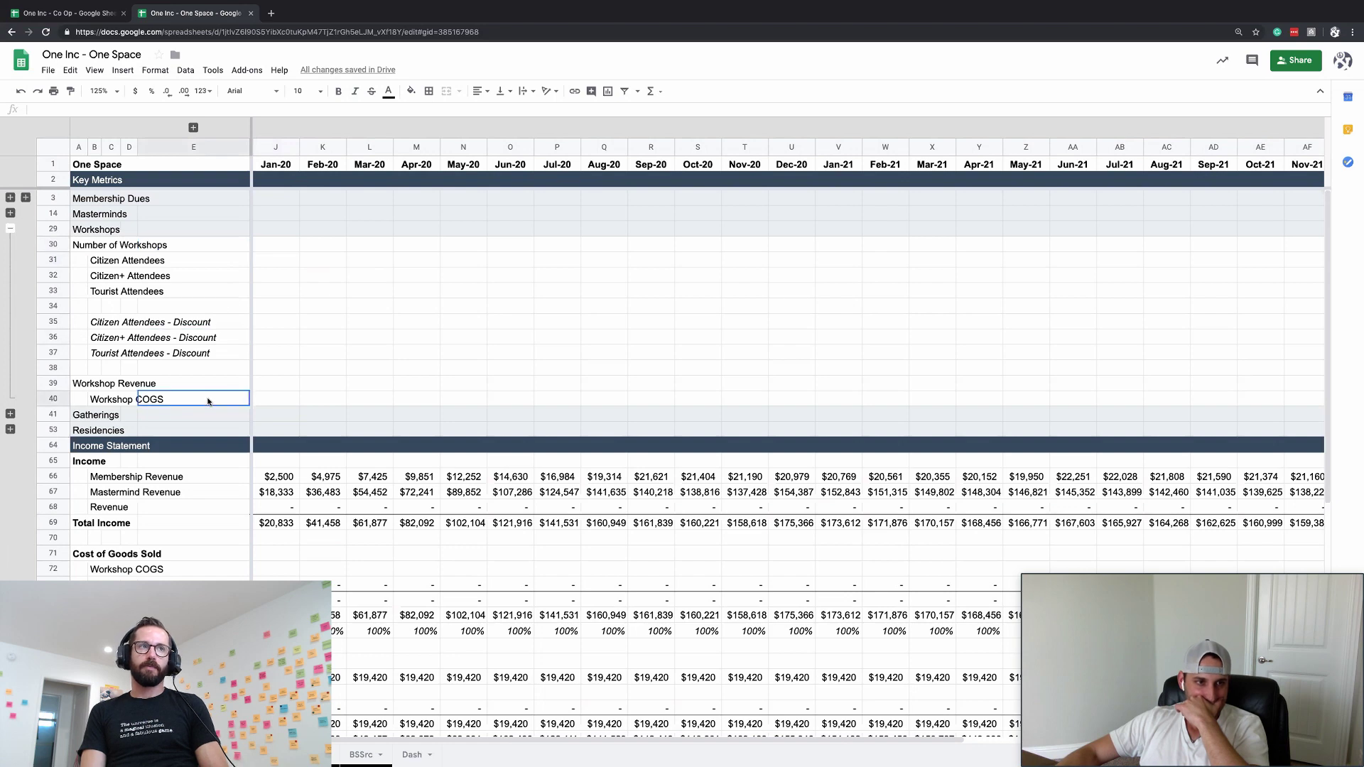
{"action": "left_click", "coordinate": [133, 370]}
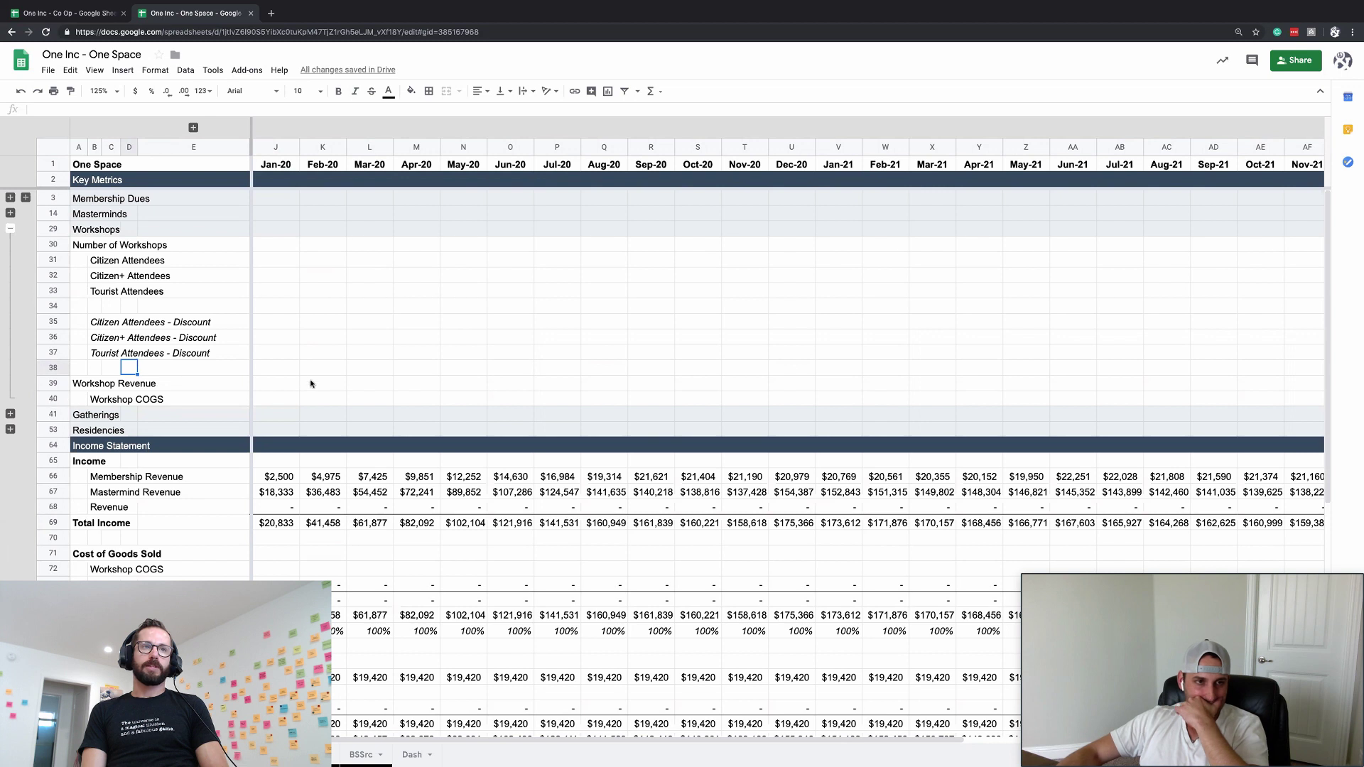
{"action": "left_click", "coordinate": [280, 383]}
{"action": "type", "text": "="}
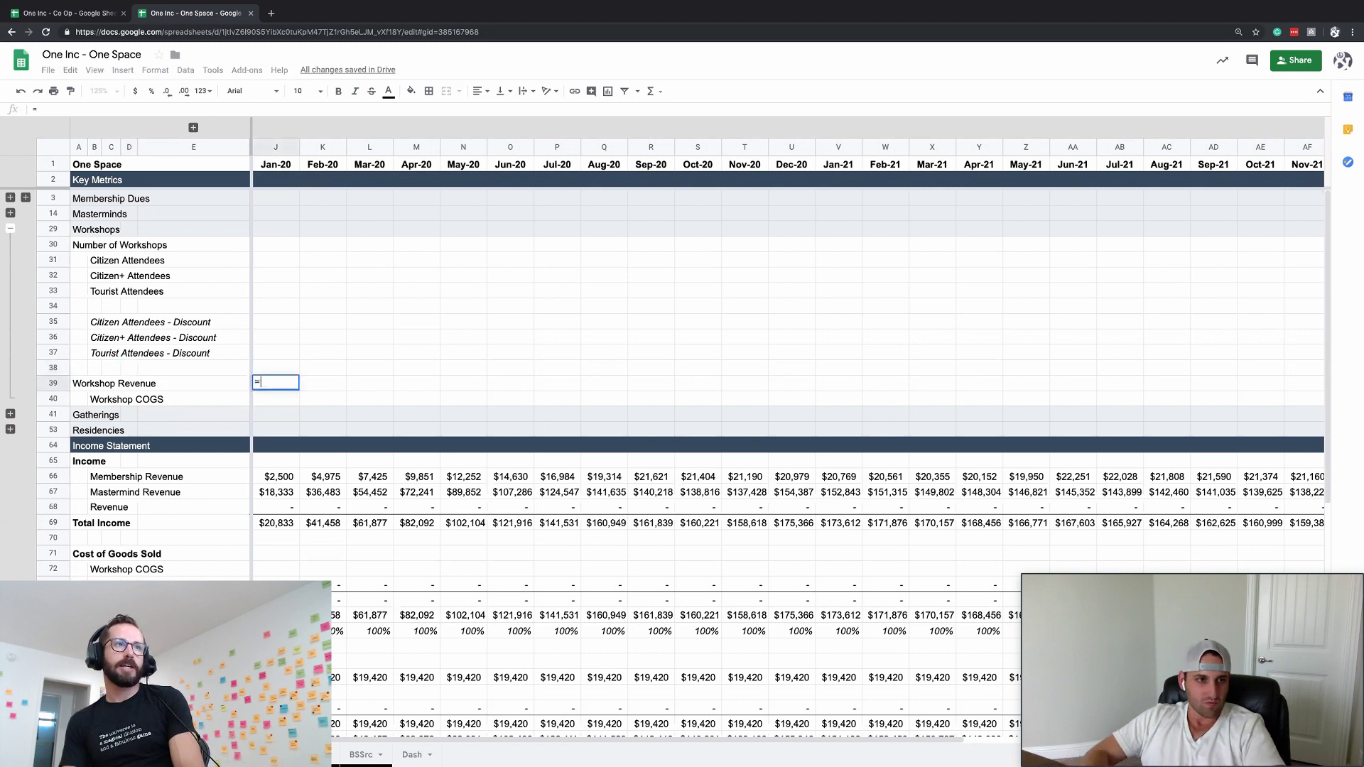
{"action": "key", "text": "ctrl+Up"}
{"action": "key", "text": "Down"}
{"action": "key", "text": "Down"}
{"action": "key", "text": "Down"}
{"action": "key", "text": "Down"}
{"action": "key", "text": "Down"}
{"action": "key", "text": "Down"}
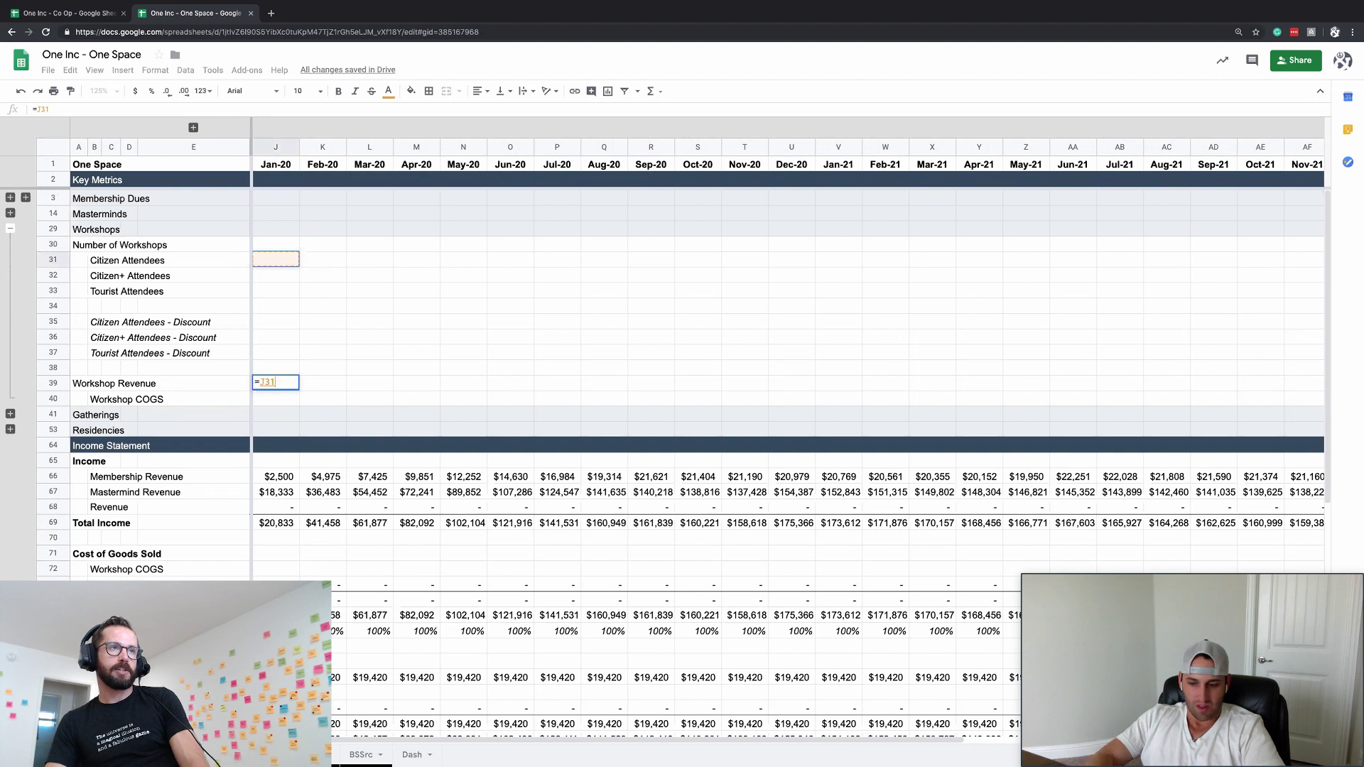
{"action": "type", "text": "*"}
{"action": "key", "text": "Up"}
{"action": "key", "text": "Up"}
{"action": "key", "text": "Up"}
{"action": "key", "text": "Up"}
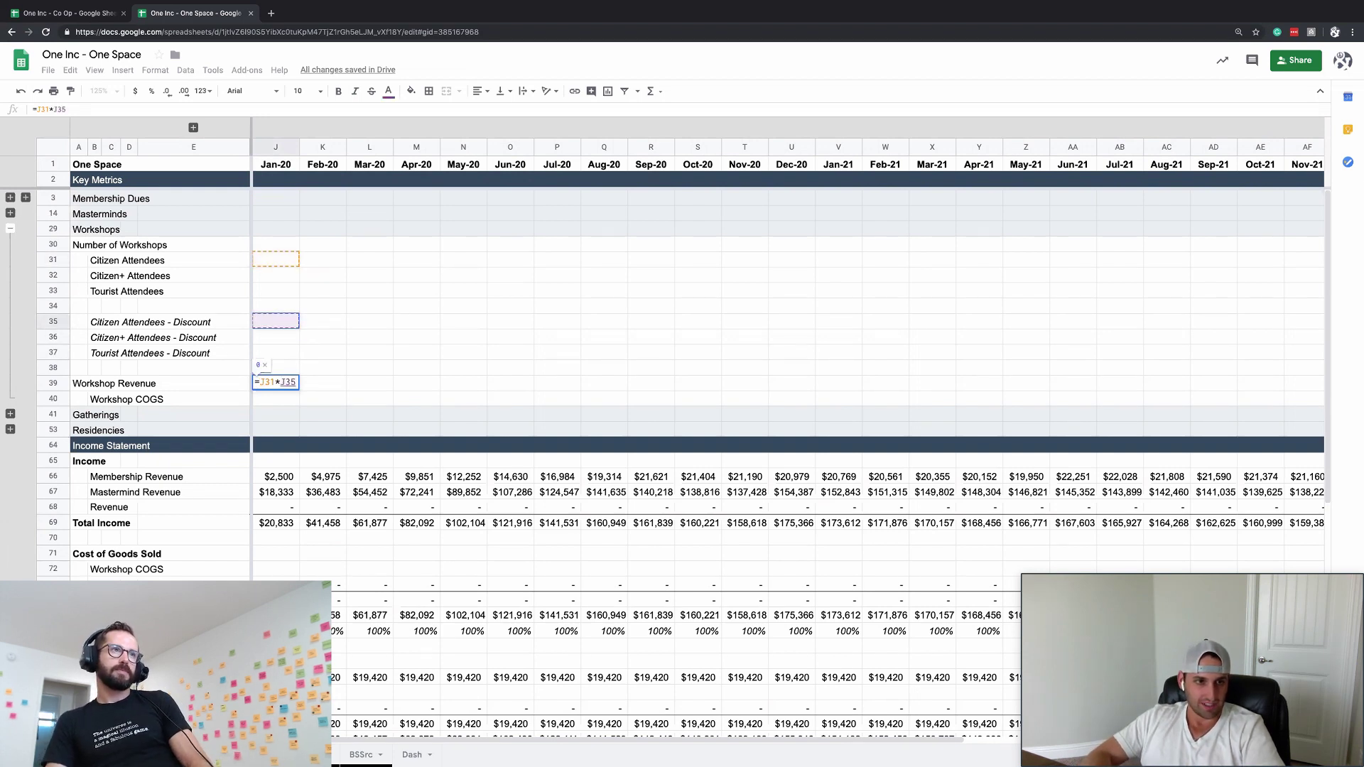
- Replace it with =SUM(J31*J35,J32*J36,J33*J37) summing each attendee count times discounted price
{"action": "key", "text": "Escape"}
{"action": "type", "text": "=SUM("}
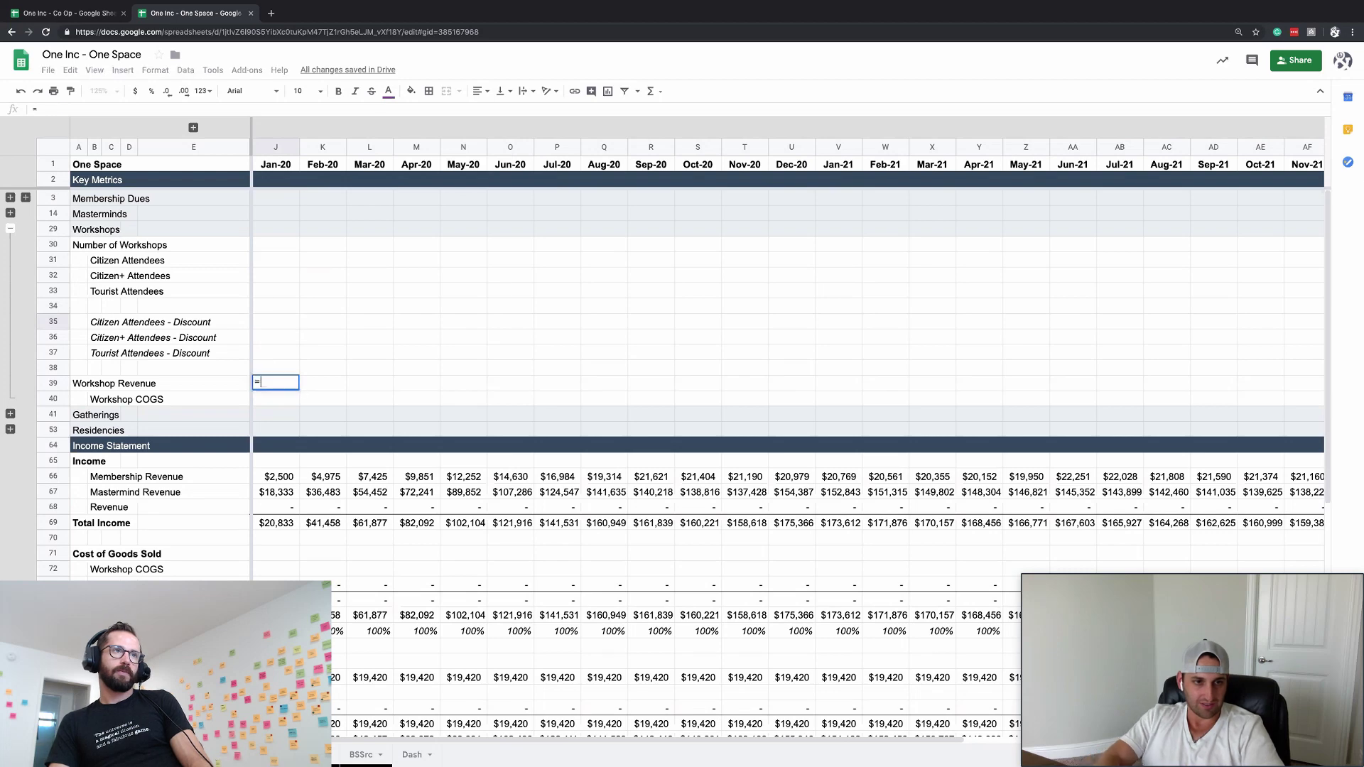
{"action": "key", "text": "Up"}
{"action": "key", "text": "Up"}
{"action": "key", "text": "Up"}
{"action": "key", "text": "Up"}
{"action": "key", "text": "Up"}
{"action": "key", "text": "Up"}
{"action": "key", "text": "Up"}
{"action": "key", "text": "Up"}
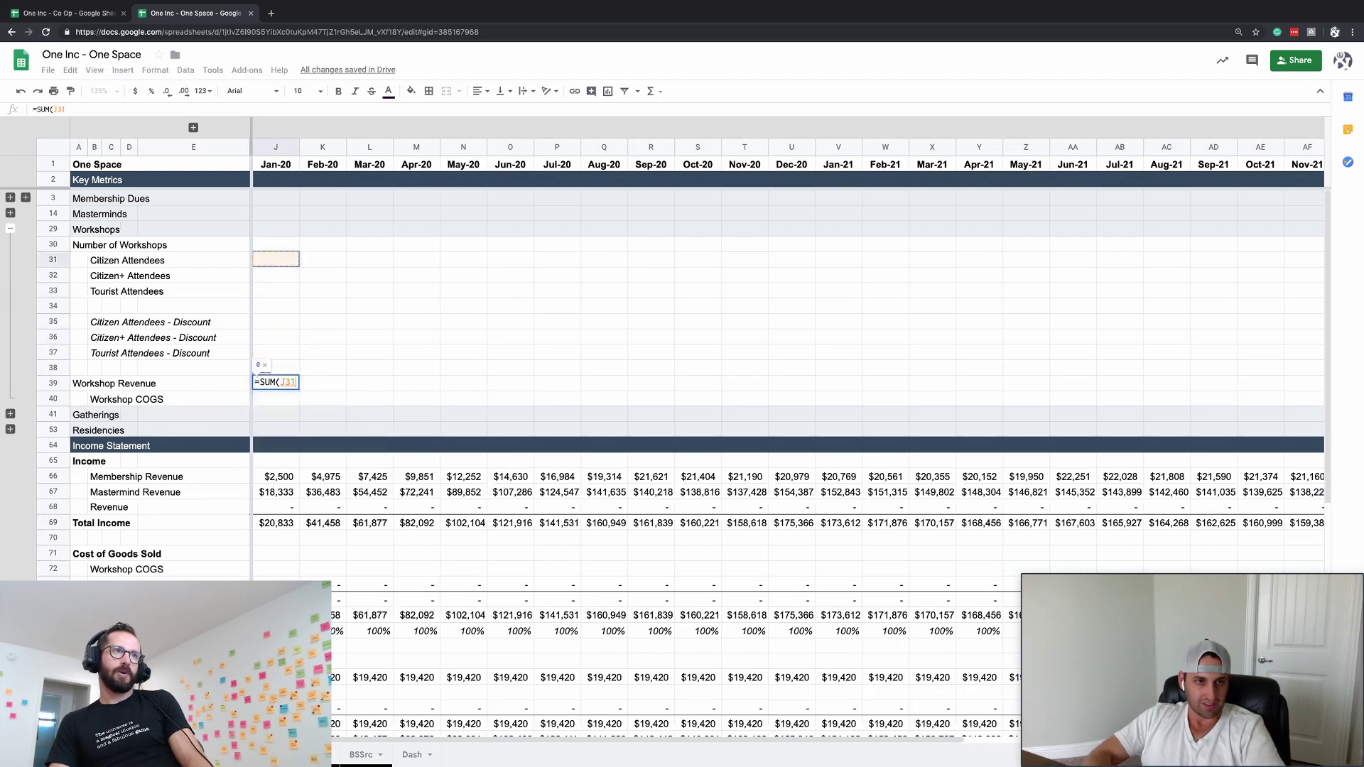
{"action": "type", "text": "*"}
{"action": "key", "text": "Up"}
{"action": "key", "text": "Up"}
{"action": "key", "text": "Up"}
{"action": "key", "text": "Up"}
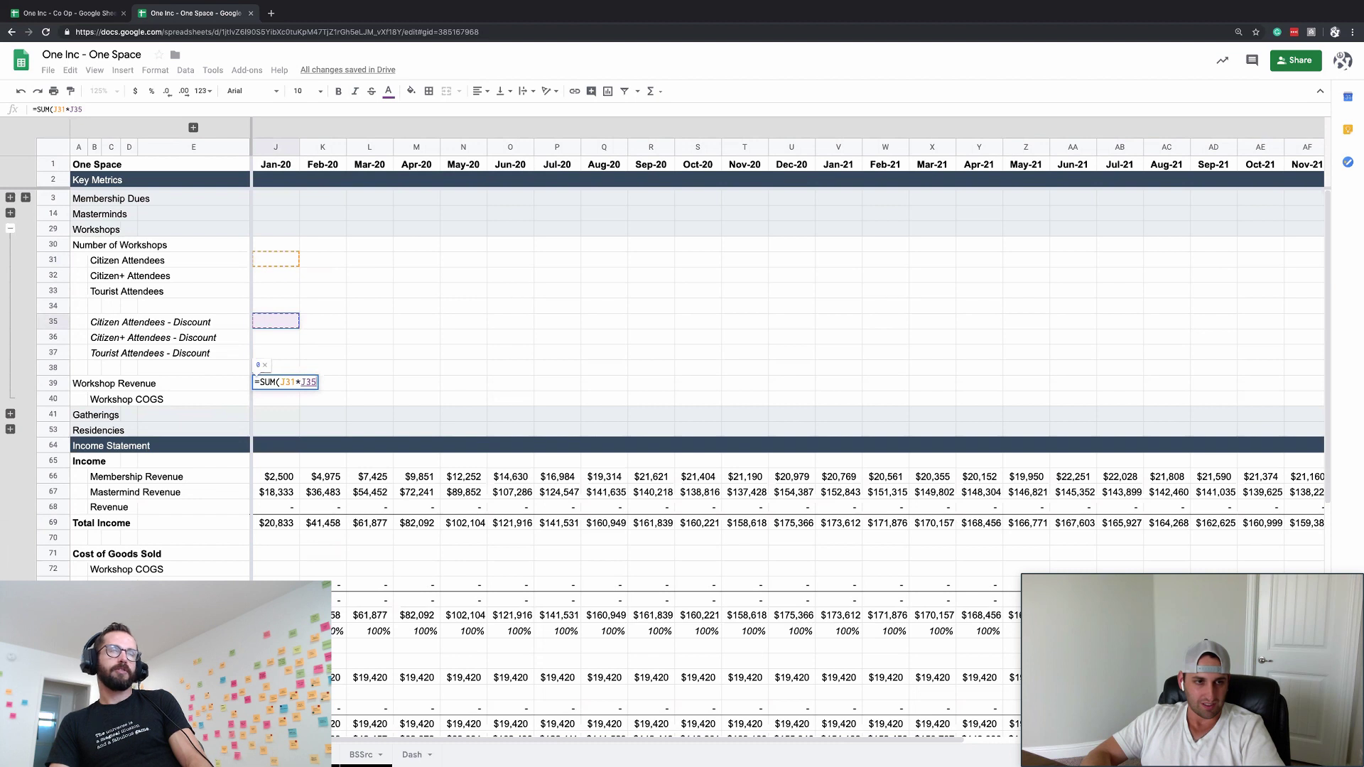
{"action": "type", "text": ","}
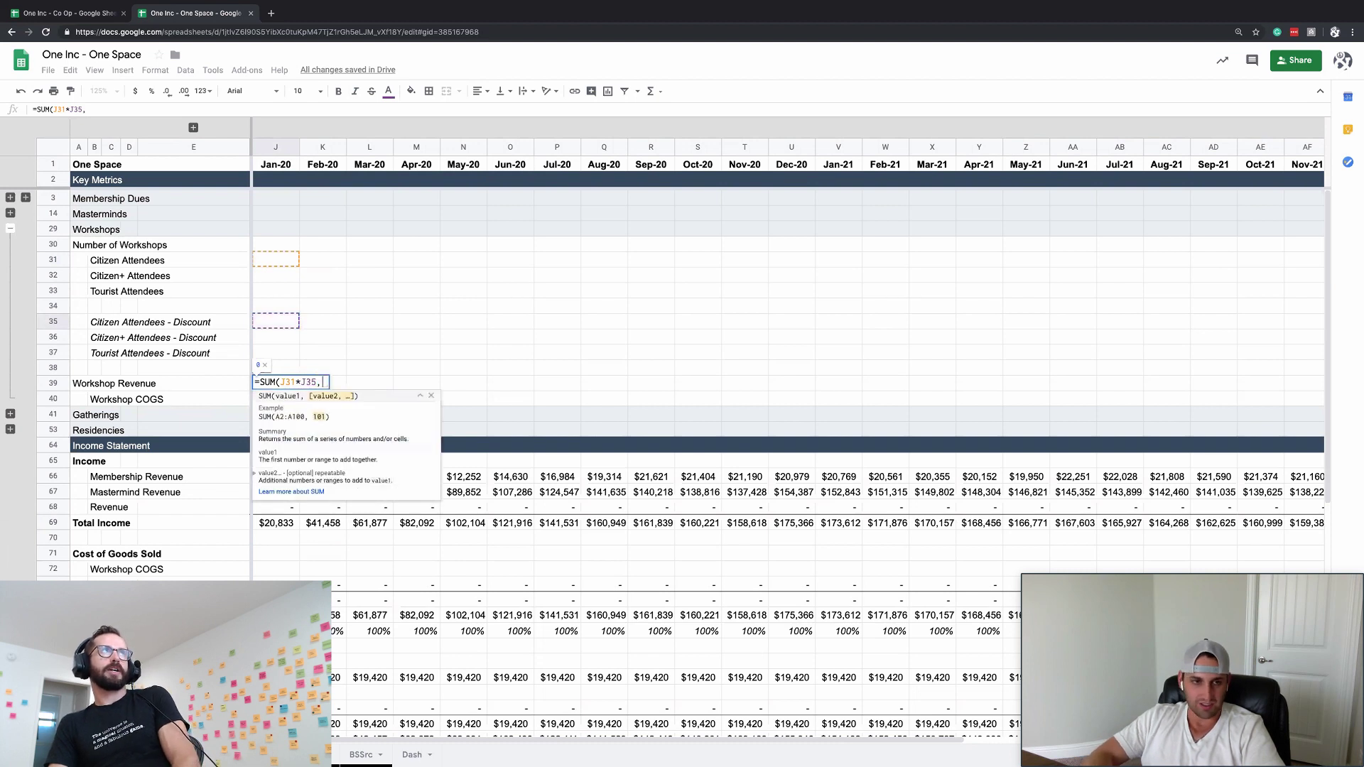
{"action": "key", "text": "Up"}
{"action": "key", "text": "Up"}
{"action": "key", "text": "Up"}
{"action": "key", "text": "Up"}
{"action": "key", "text": "Up"}
{"action": "key", "text": "Up"}
{"action": "key", "text": "Up"}
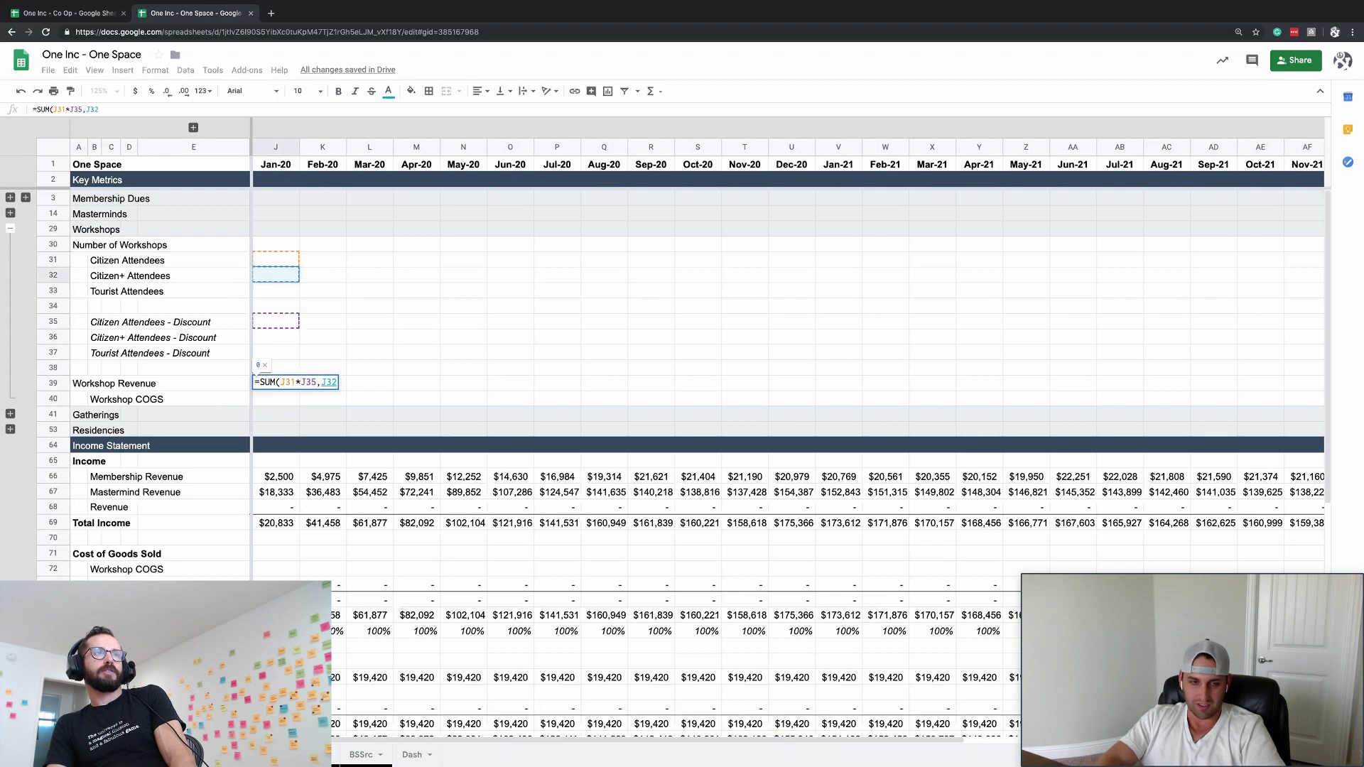
{"action": "type", "text": "*"}
{"action": "key", "text": "Up"}
{"action": "key", "text": "Up"}
{"action": "key", "text": "Up"}
{"action": "type", "text": ","}
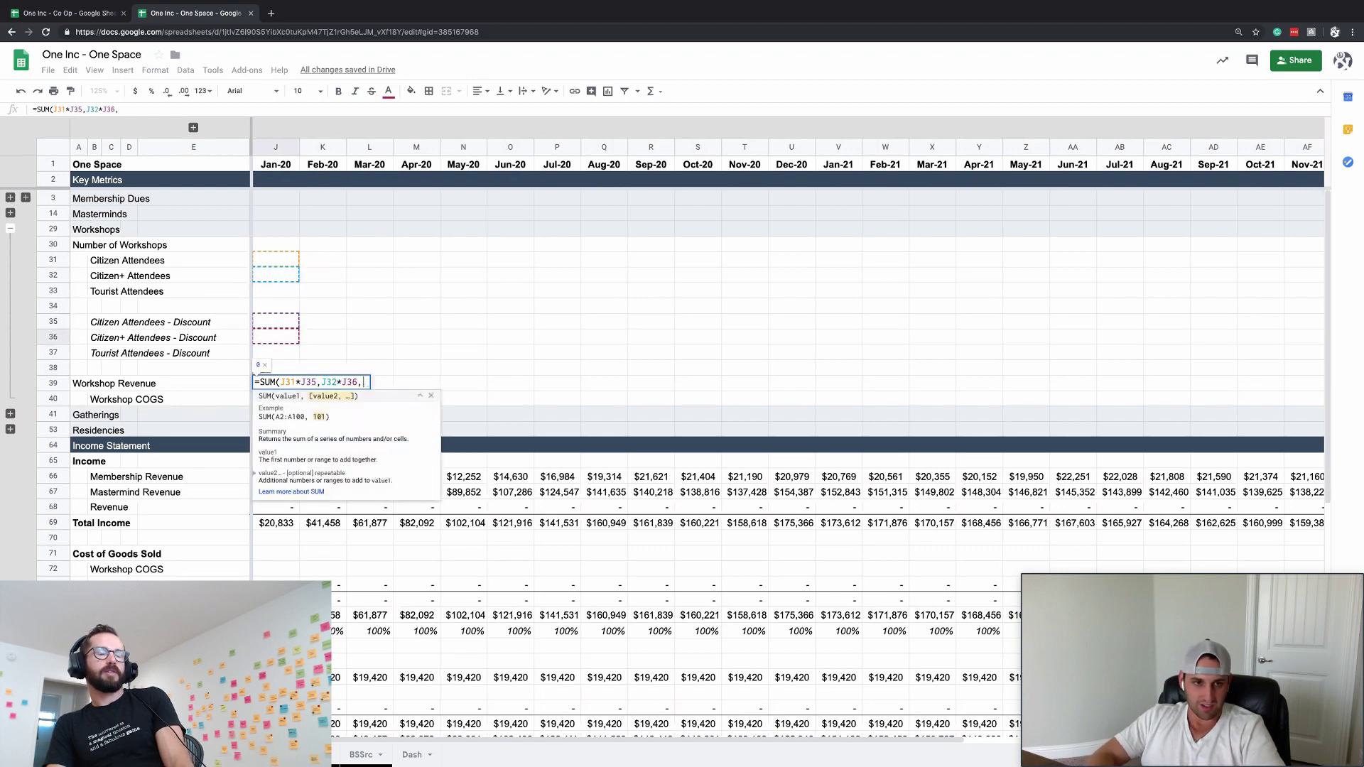
{"action": "key", "text": "Up"}
{"action": "key", "text": "Up"}
{"action": "key", "text": "Up"}
{"action": "key", "text": "Up"}
{"action": "key", "text": "Up"}
{"action": "key", "text": "Up"}
{"action": "type", "text": "*"}
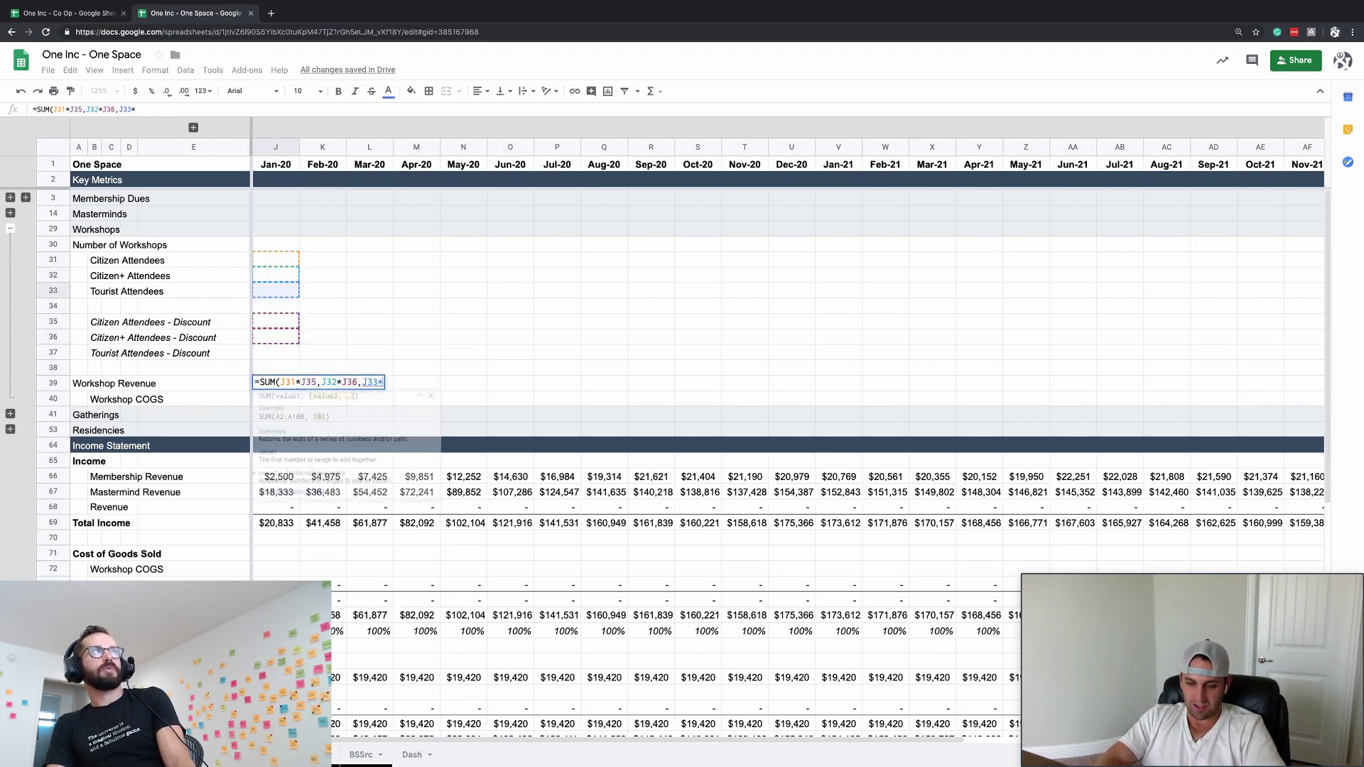
{"action": "key", "text": "Up"}
{"action": "key", "text": "Up"}
{"action": "key", "text": "Return"}
- Go to the Jan-20 Number of Workshops cell, J30
{"action": "key", "text": "Up"}
{"action": "key", "text": "Up"}
{"action": "key", "text": "ctrl+Up"}
{"action": "key", "text": "Down"}
{"action": "key", "text": "Down"}
{"action": "key", "text": "Down"}
{"action": "key", "text": "Down"}
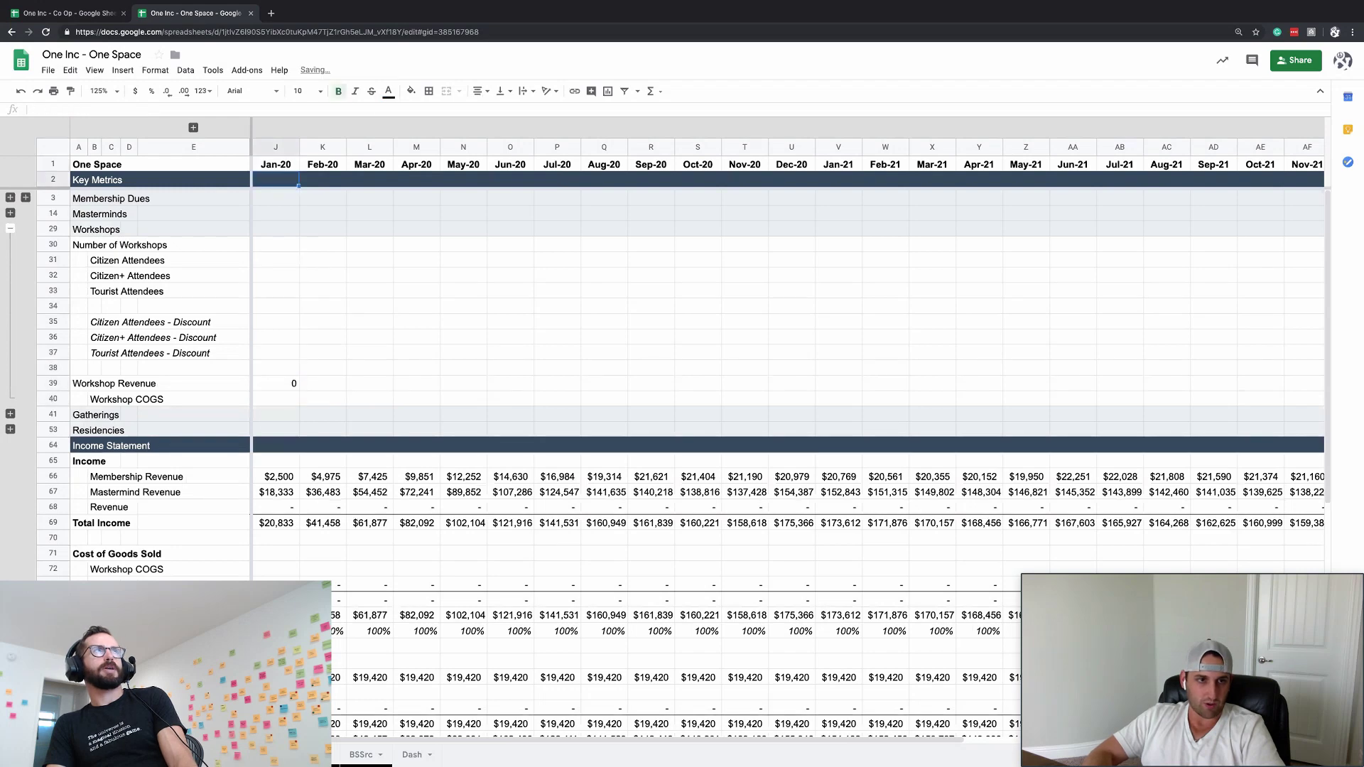
{"action": "key", "text": "Down"}
- Enter 8 in J30, then reveal columns F–I and set the I30 ChangeFactor to 8
{"action": "type", "text": "8"}
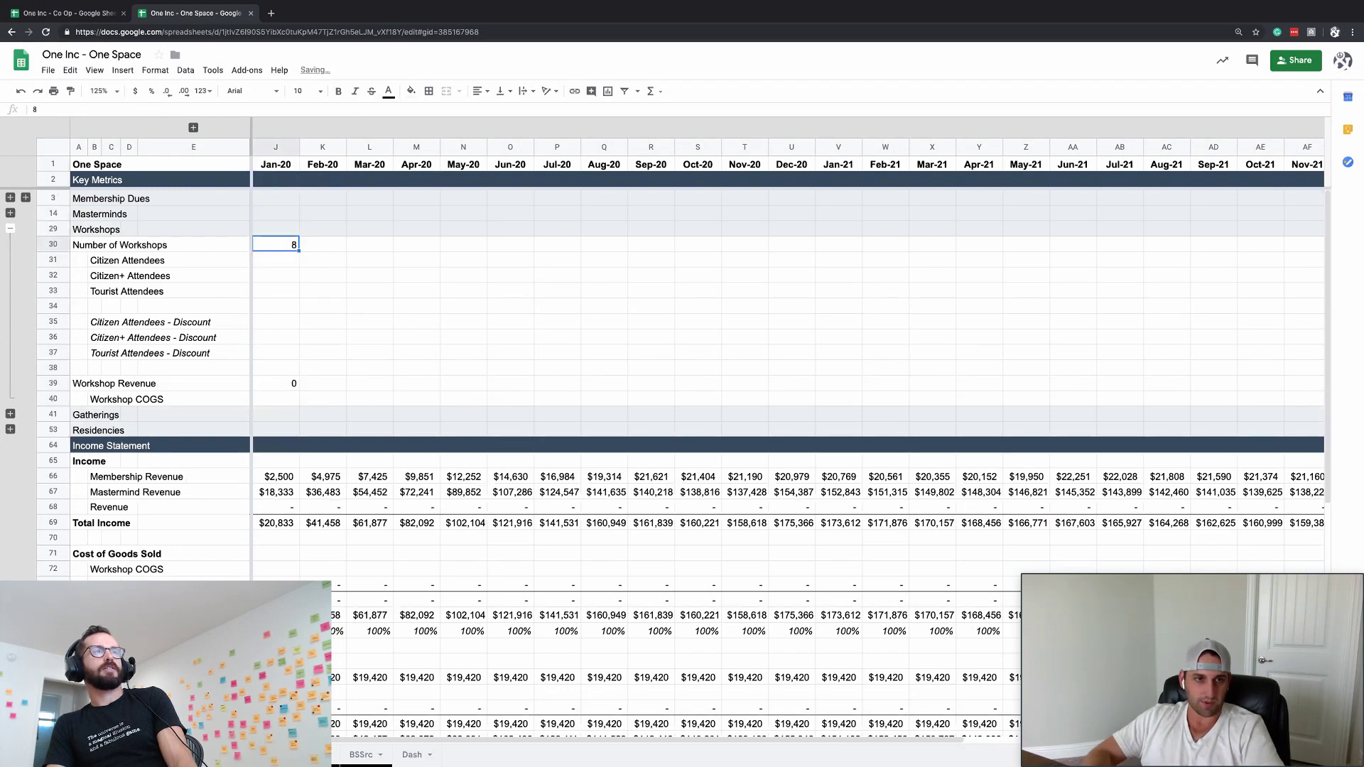
{"action": "left_click", "coordinate": [139, 244]}
{"action": "left_click", "coordinate": [193, 128]}
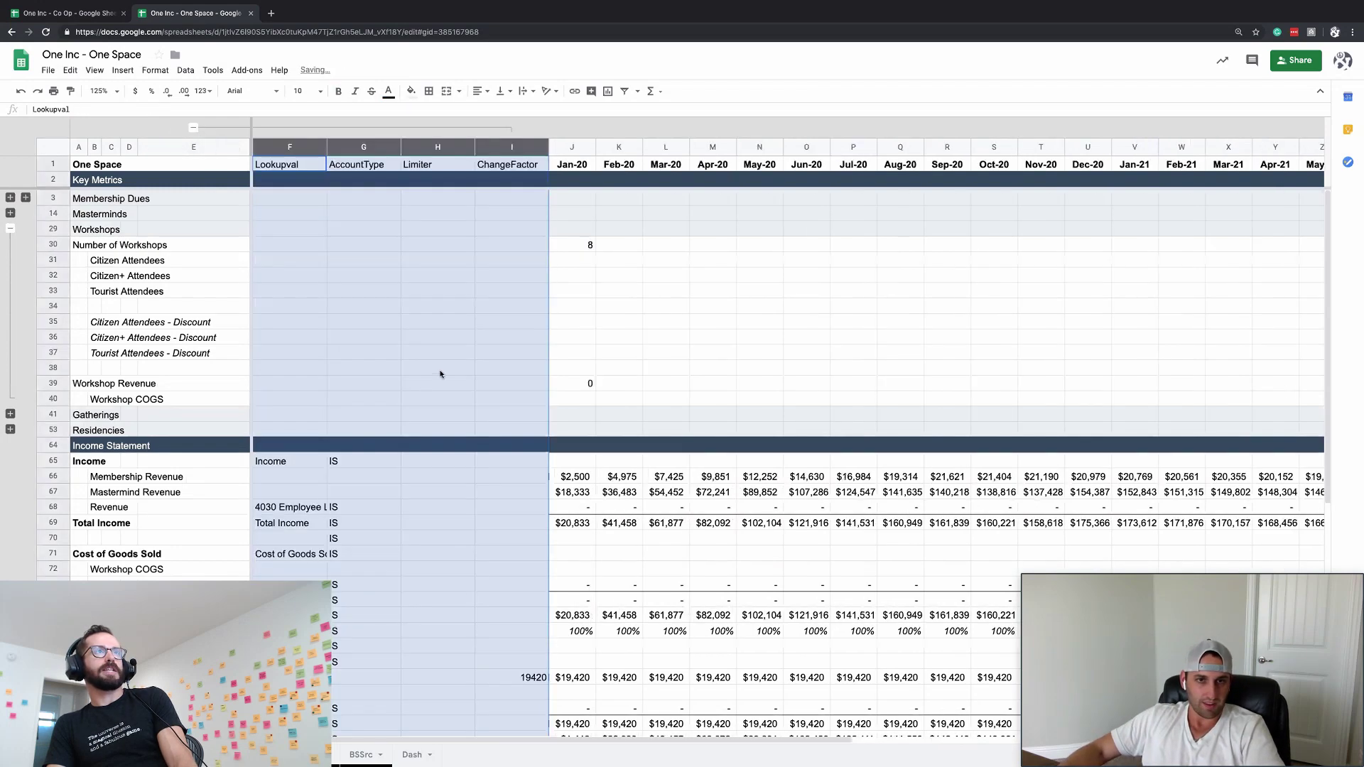
{"action": "left_click", "coordinate": [437, 382]}
{"action": "left_click", "coordinate": [525, 259]}
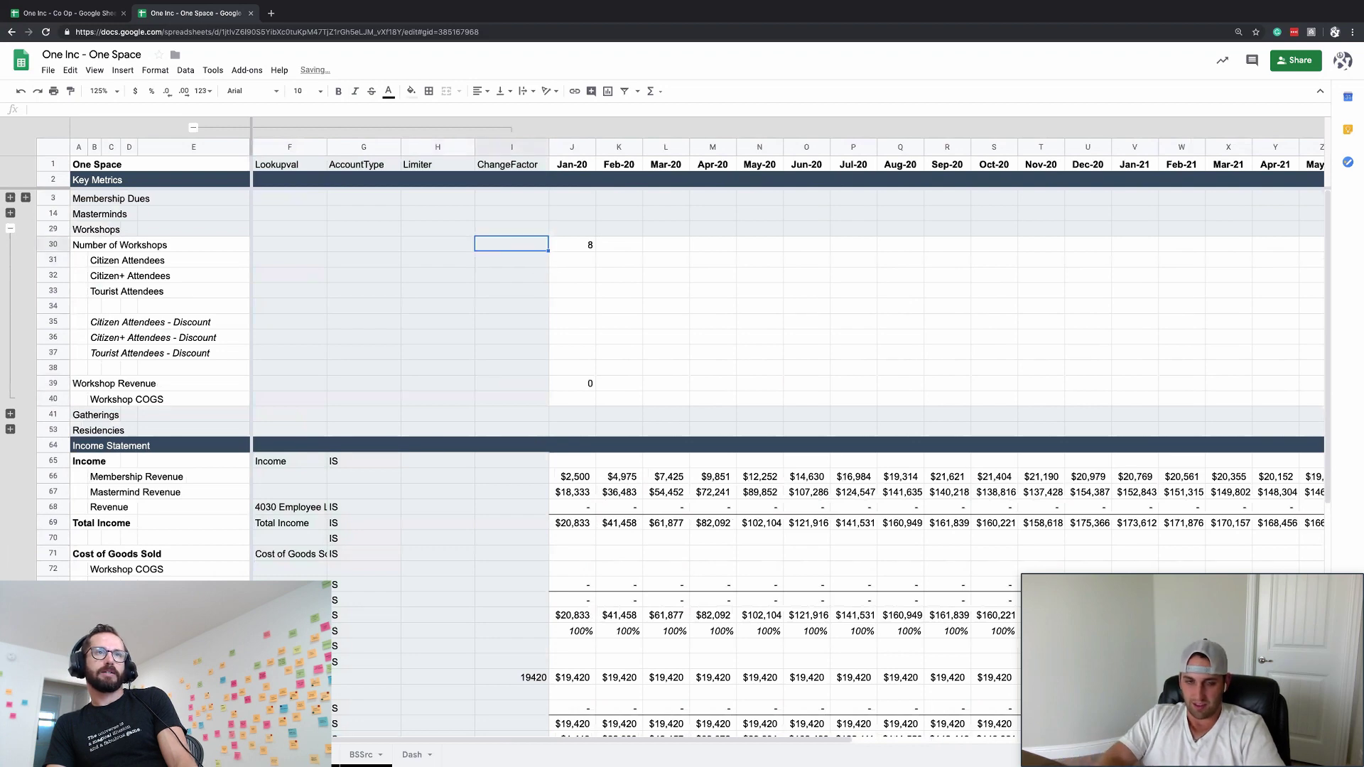
{"action": "type", "text": "8"}
{"action": "key", "text": "Tab"}
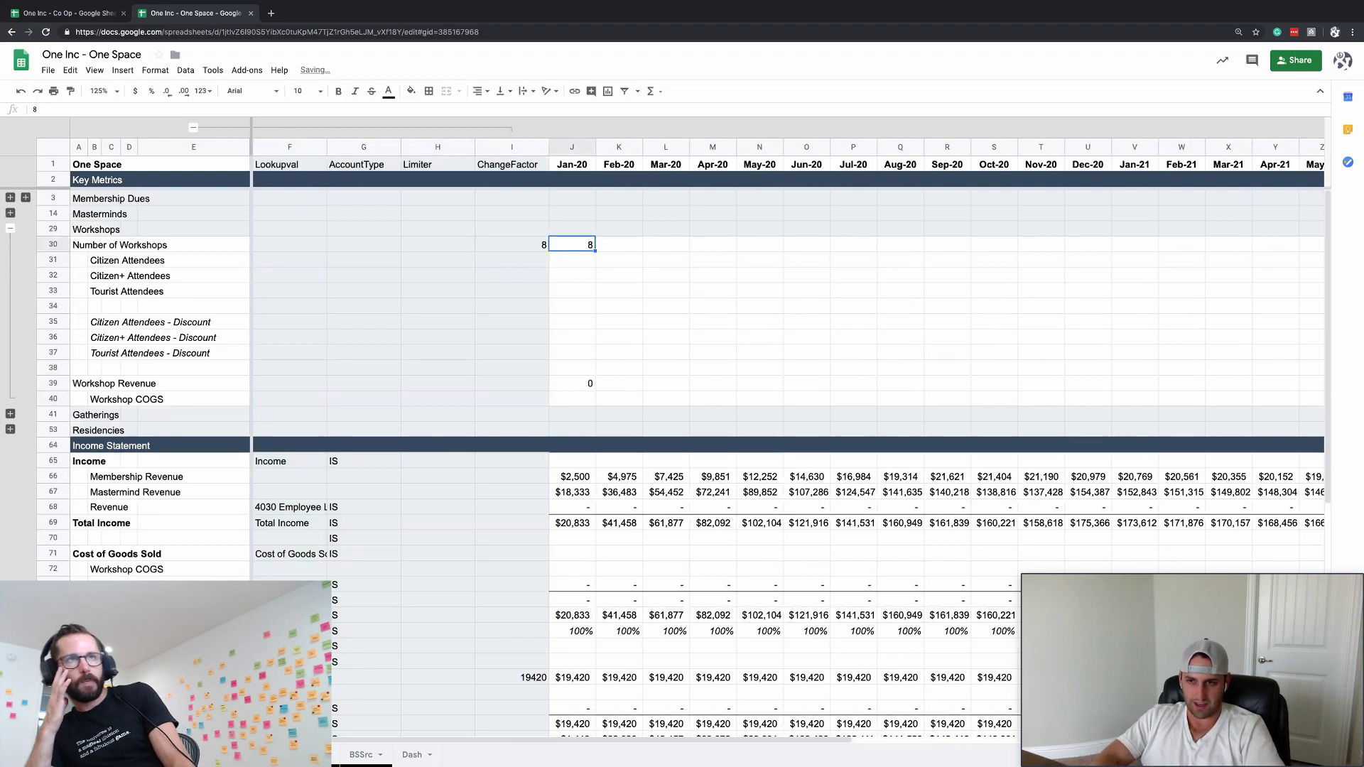
- Replace Jan-20's hardcoded 8 with =$I30 so it pulls from the ChangeFactor
{"action": "key", "text": "Delete"}
{"action": "type", "text": "=$I30"}
{"action": "key", "text": "Return"}
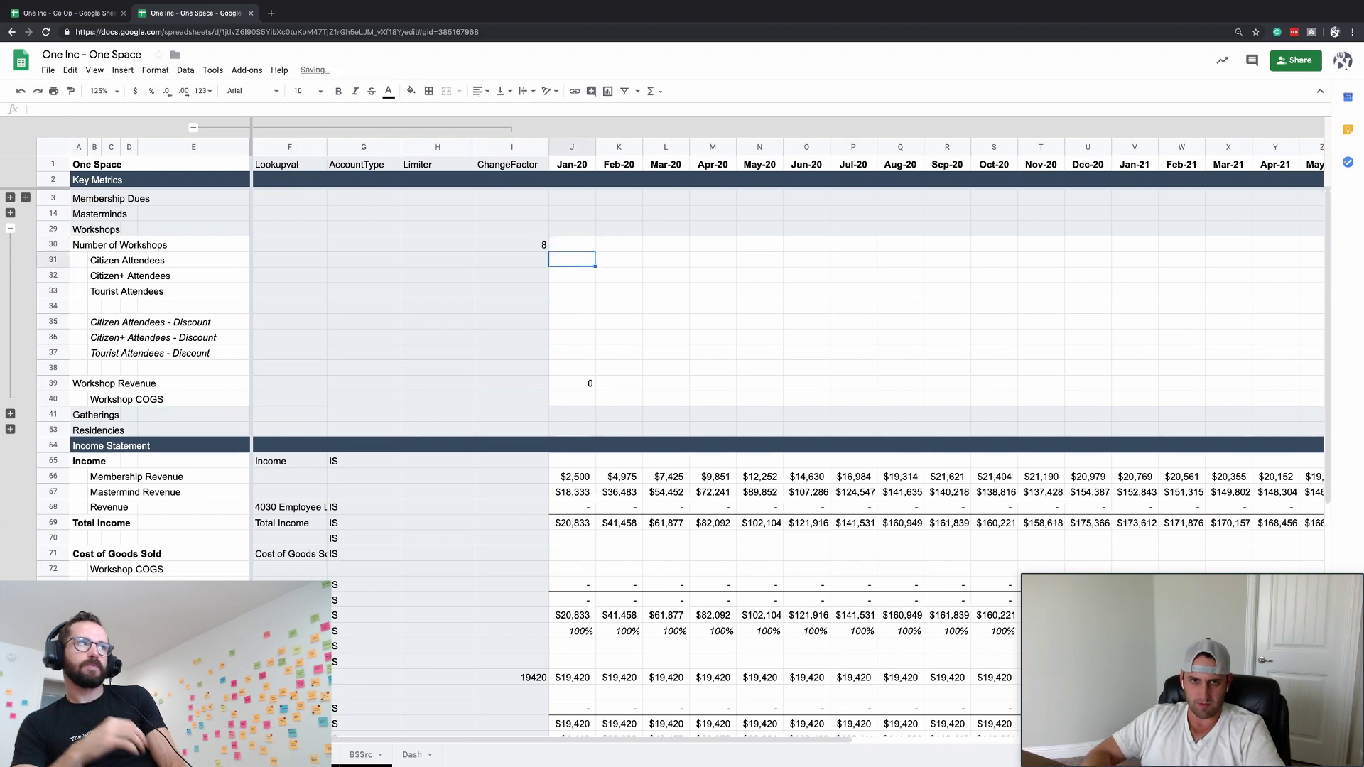
{"action": "key", "text": "Up"}
- Copy the =$I30 formula across every month of row 30 and check Jan-20 and Feb-20
{"action": "key", "text": "ctrl+c"}
{"action": "key", "text": "Right"}
{"action": "key", "text": "Left"}
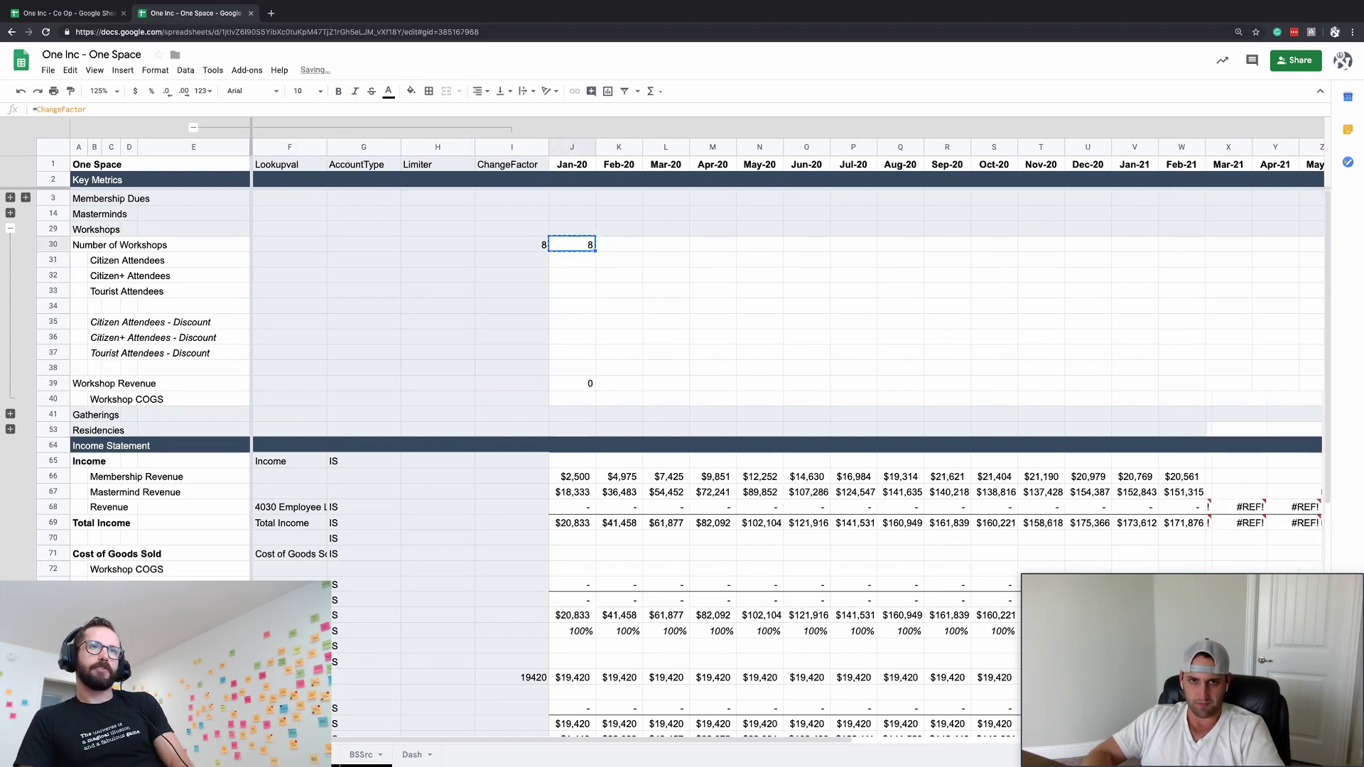
{"action": "key", "text": "ctrl+shift+Right"}
{"action": "key", "text": "ctrl+v"}
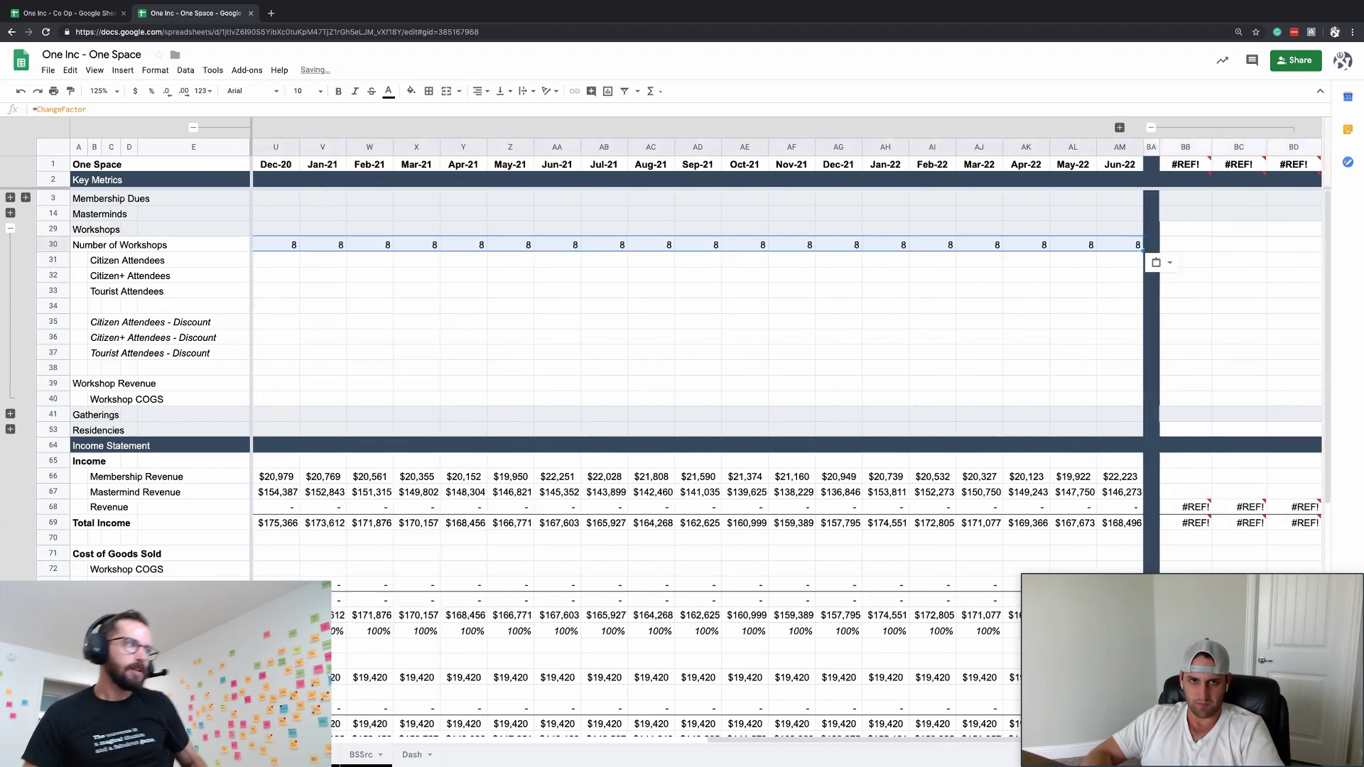
{"action": "key", "text": "Left"}
{"action": "key", "text": "Right"}
{"action": "key", "text": "Down"}
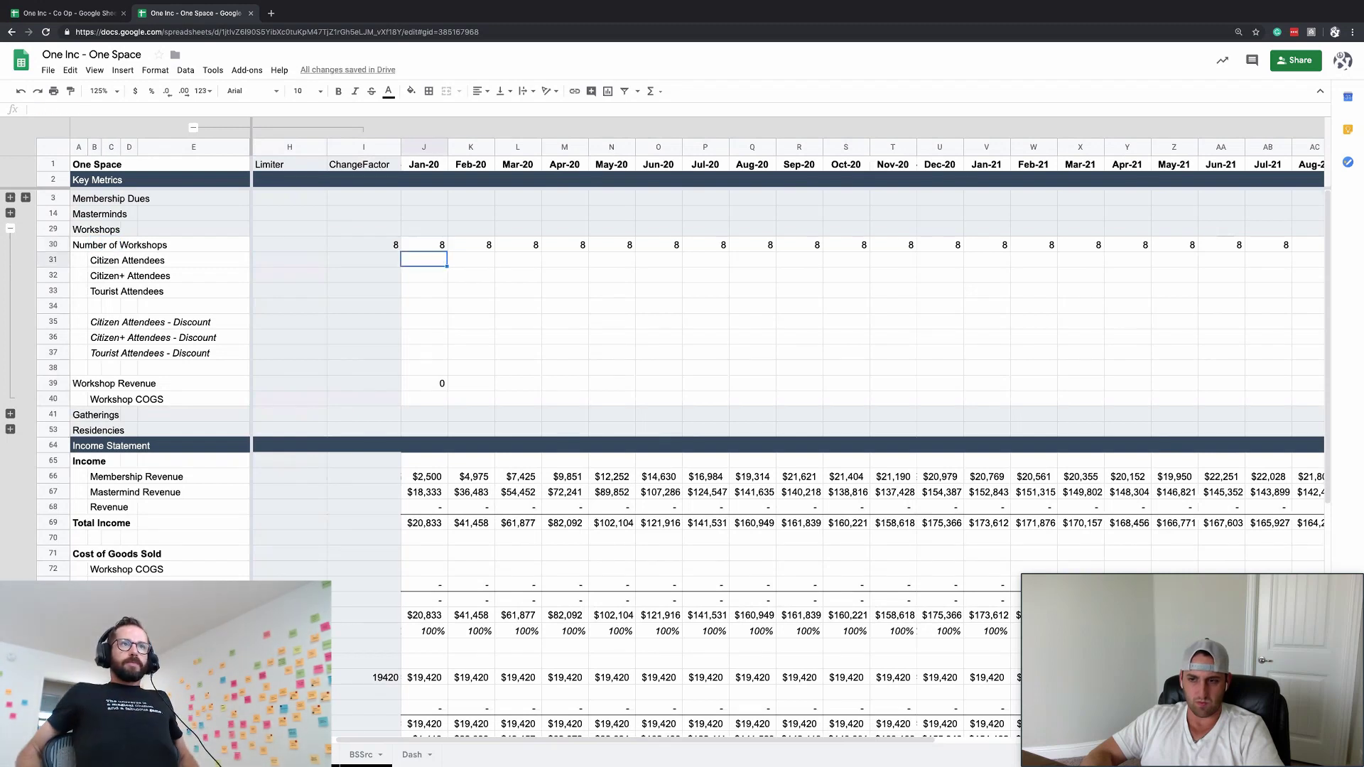
{"action": "key", "text": "Up"}
{"action": "key", "text": "Right"}
{"action": "key", "text": "Left"}
{"action": "key", "text": "Right"}
{"action": "key", "text": "Left"}
{"action": "key", "text": "Down"}
{"action": "key", "text": "Up"}
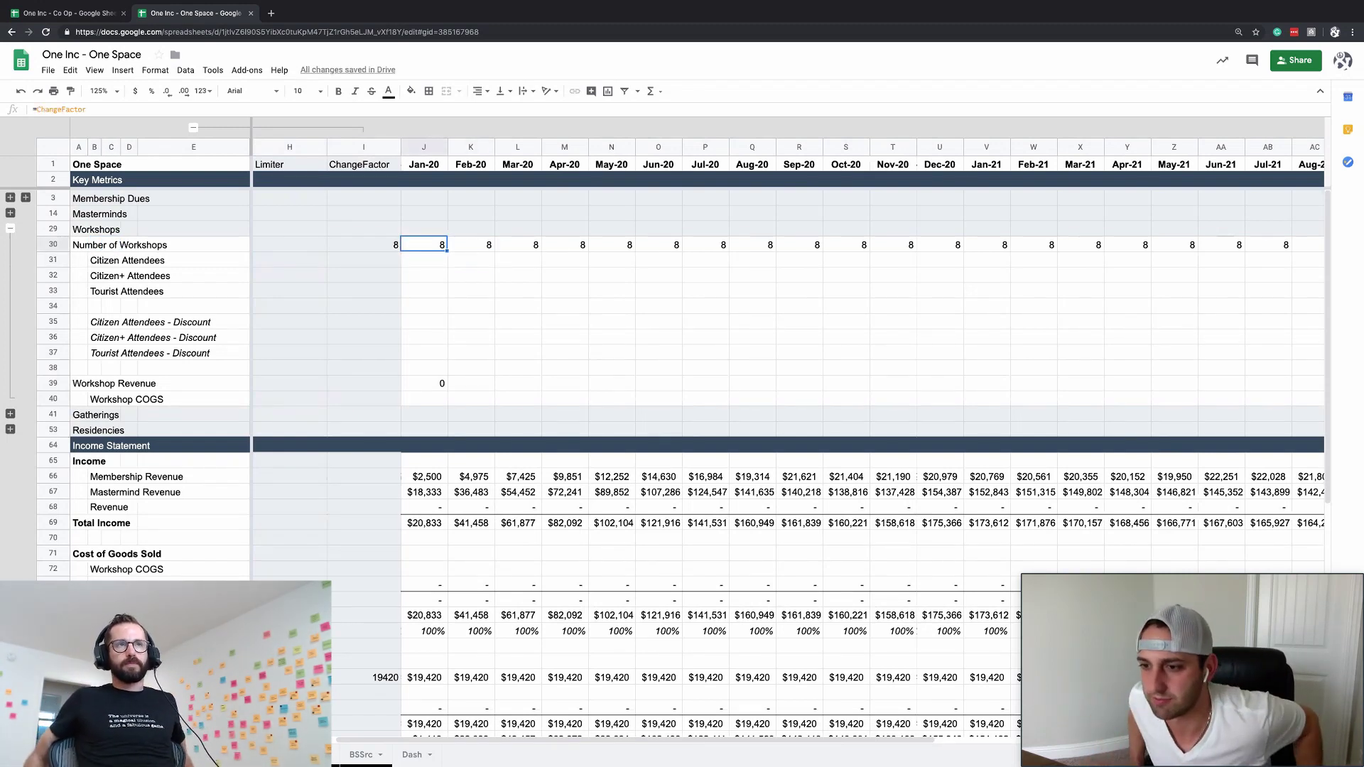
- Inspect the Jan-20 Citizen and Citizen+ Attendees cells and the Citizen Attendees ChangeFactor
{"action": "left_click", "coordinate": [424, 260]}
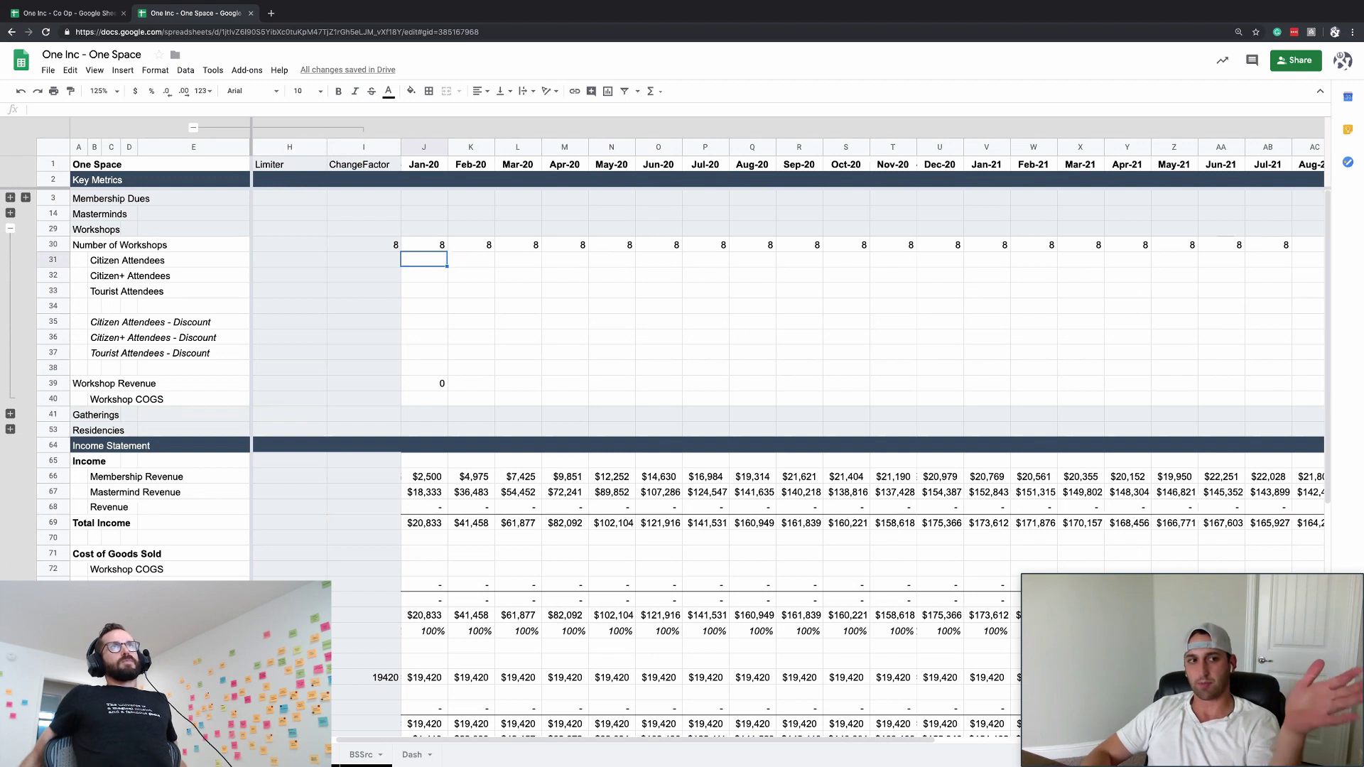
{"action": "key", "text": "Up"}
{"action": "key", "text": "Left"}
{"action": "key", "text": "Down"}
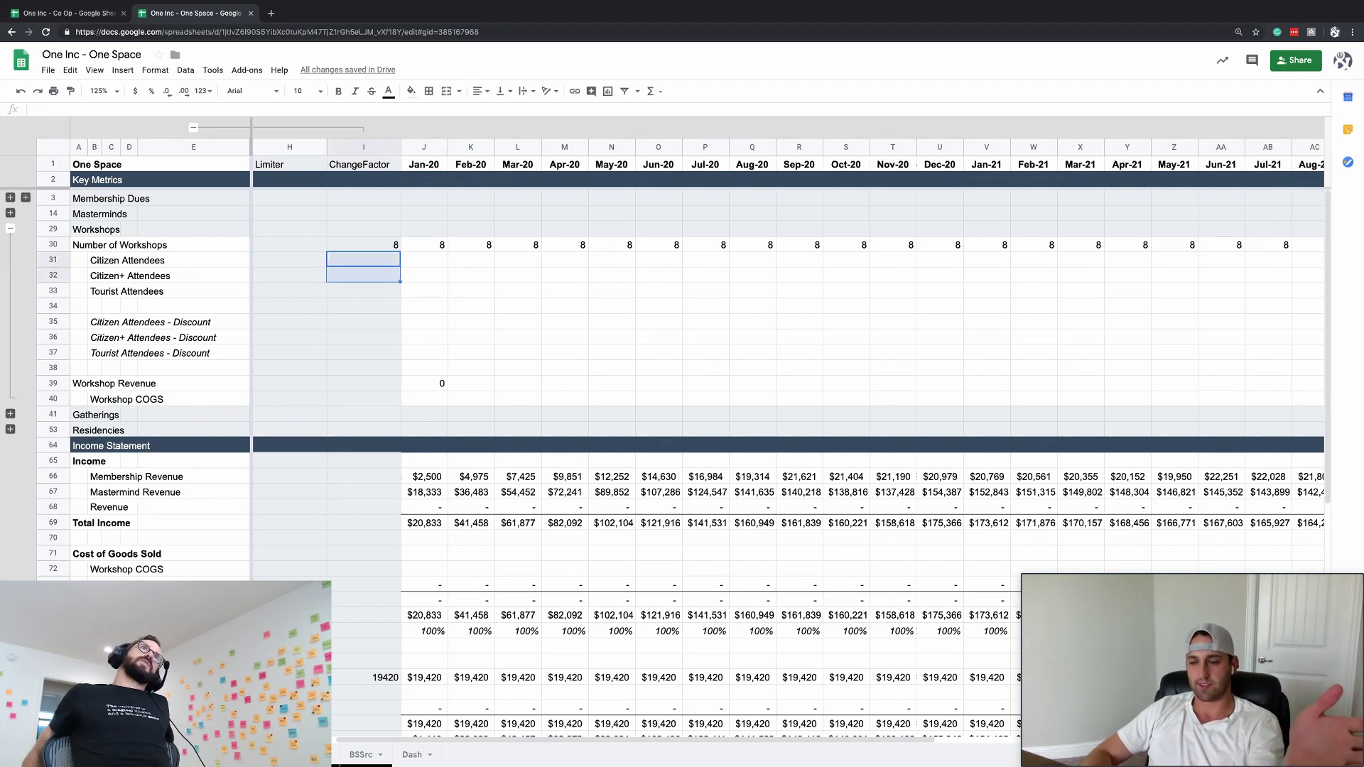
{"action": "left_click", "coordinate": [424, 275]}
{"action": "key", "text": "Left"}
{"action": "key", "text": "Up"}
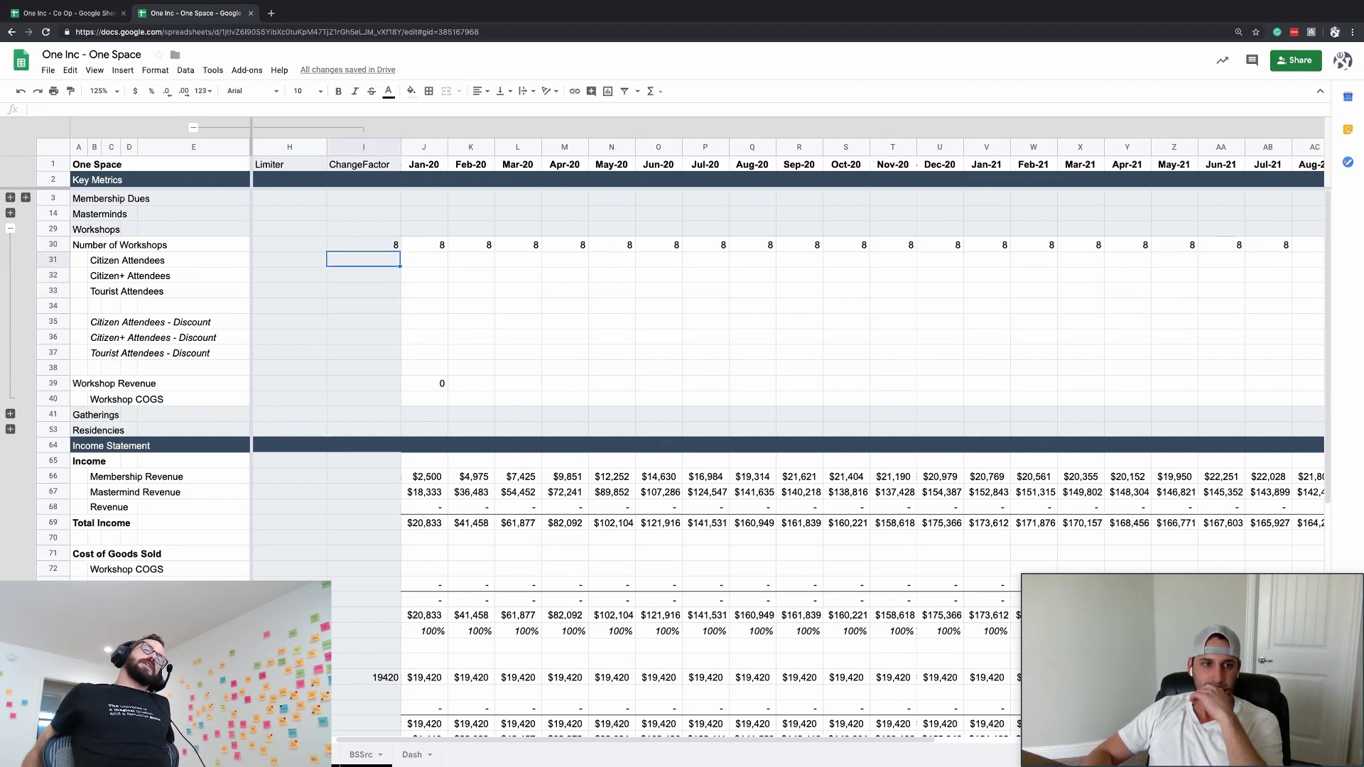
{"action": "key", "text": "Right"}
{"action": "key", "text": "Down"}
{"action": "key", "text": "Up"}
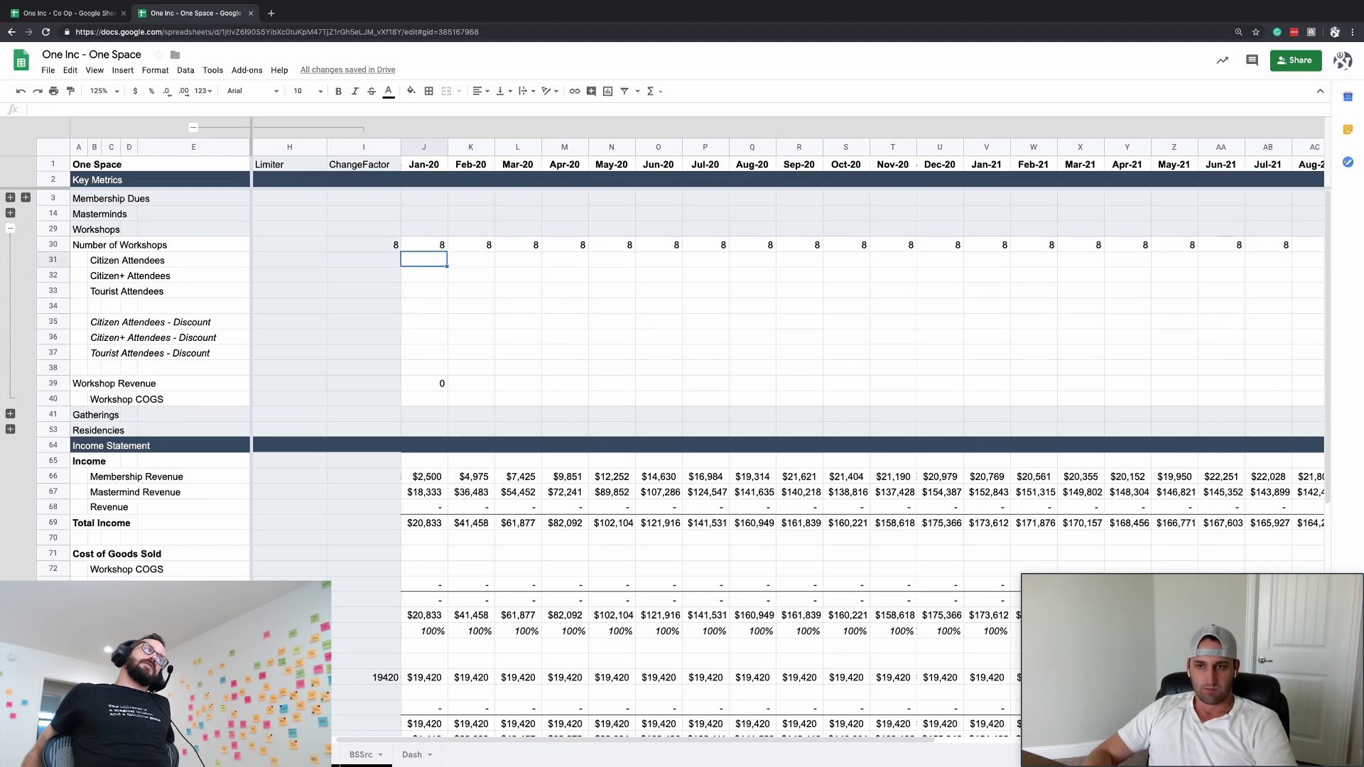
- Hide columns F–I and format the Number of Workshops row with the 1,235 number format
{"action": "left_click", "coordinate": [192, 129]}
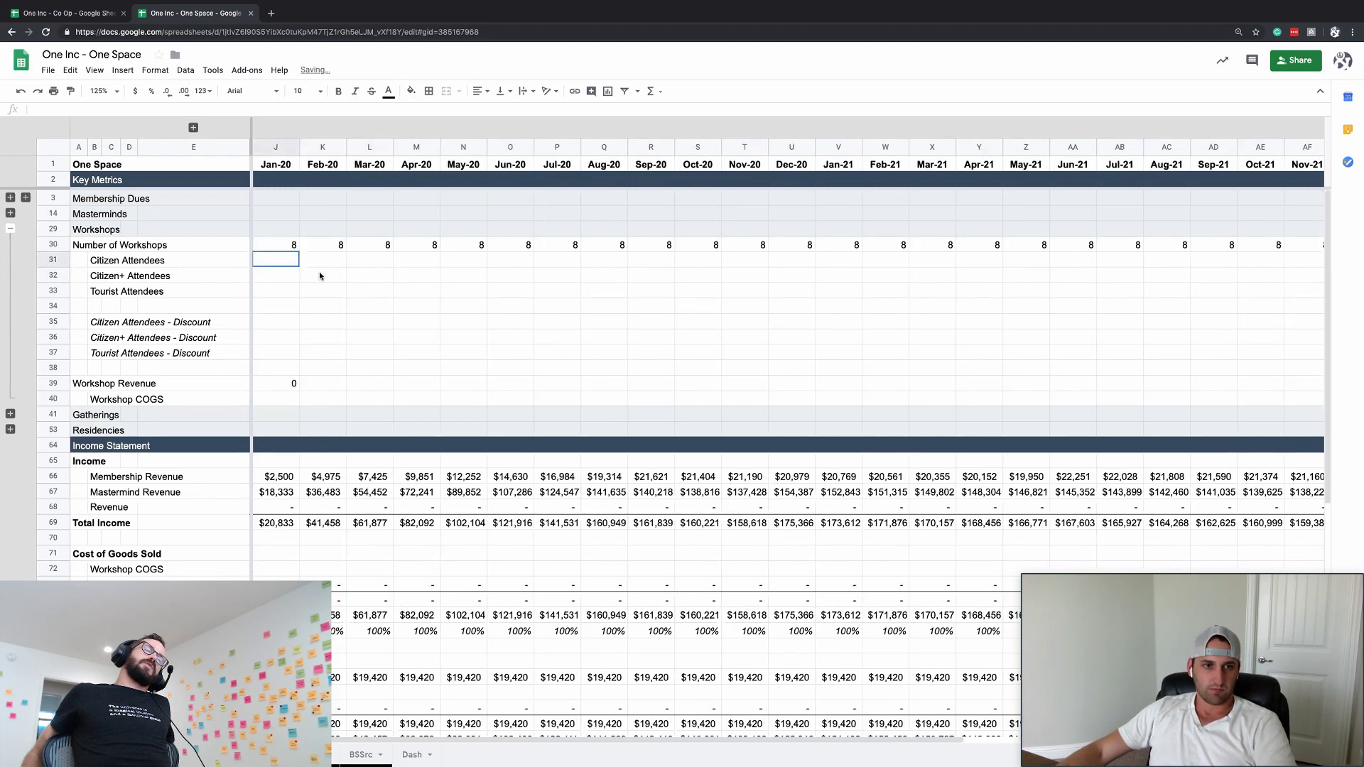
{"action": "left_click", "coordinate": [292, 324]}
{"action": "left_click", "coordinate": [289, 243]}
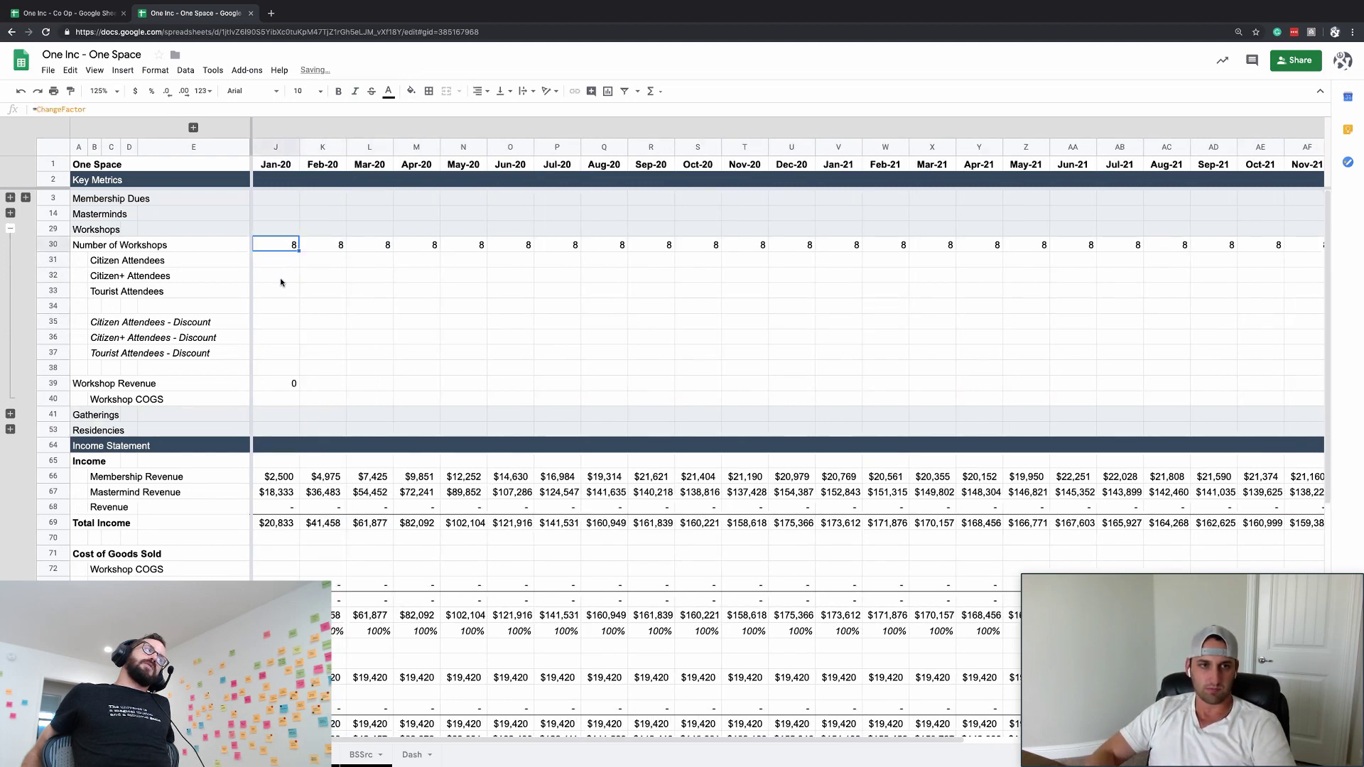
{"action": "key", "text": "ctrl+shift+Right"}
{"action": "left_click", "coordinate": [210, 92]}
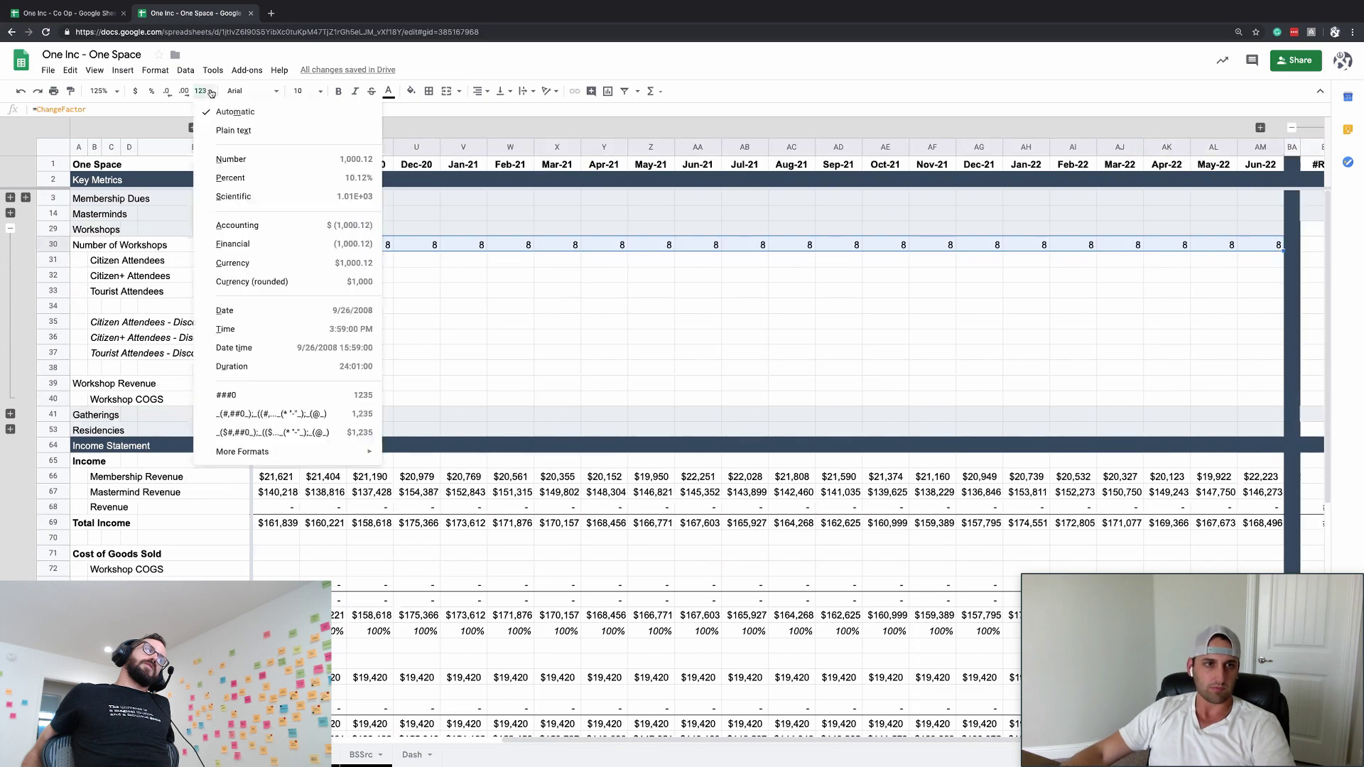
{"action": "left_click", "coordinate": [242, 414]}
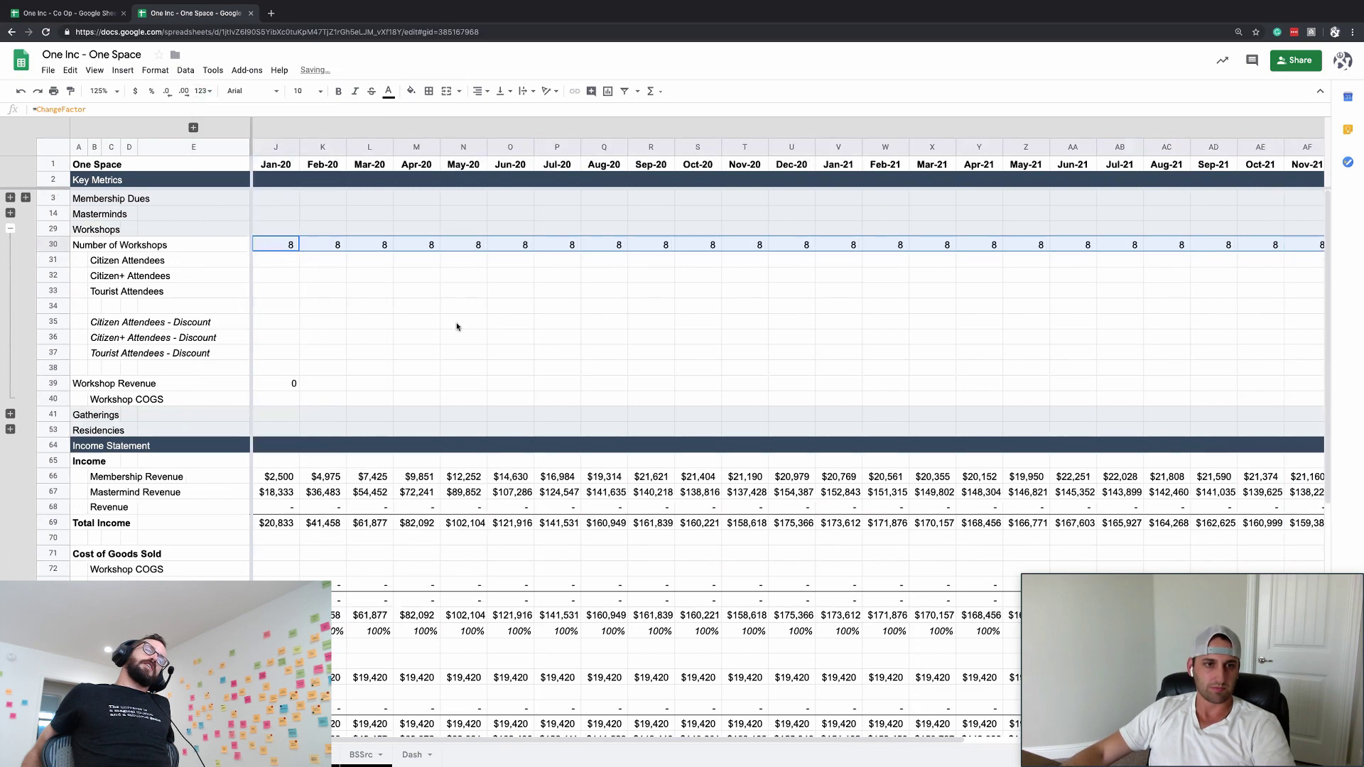
- Reveal columns F–I again and select the Jan-20 Citizen Attendees cell
{"action": "left_click", "coordinate": [245, 266]}
{"action": "left_click", "coordinate": [193, 128]}
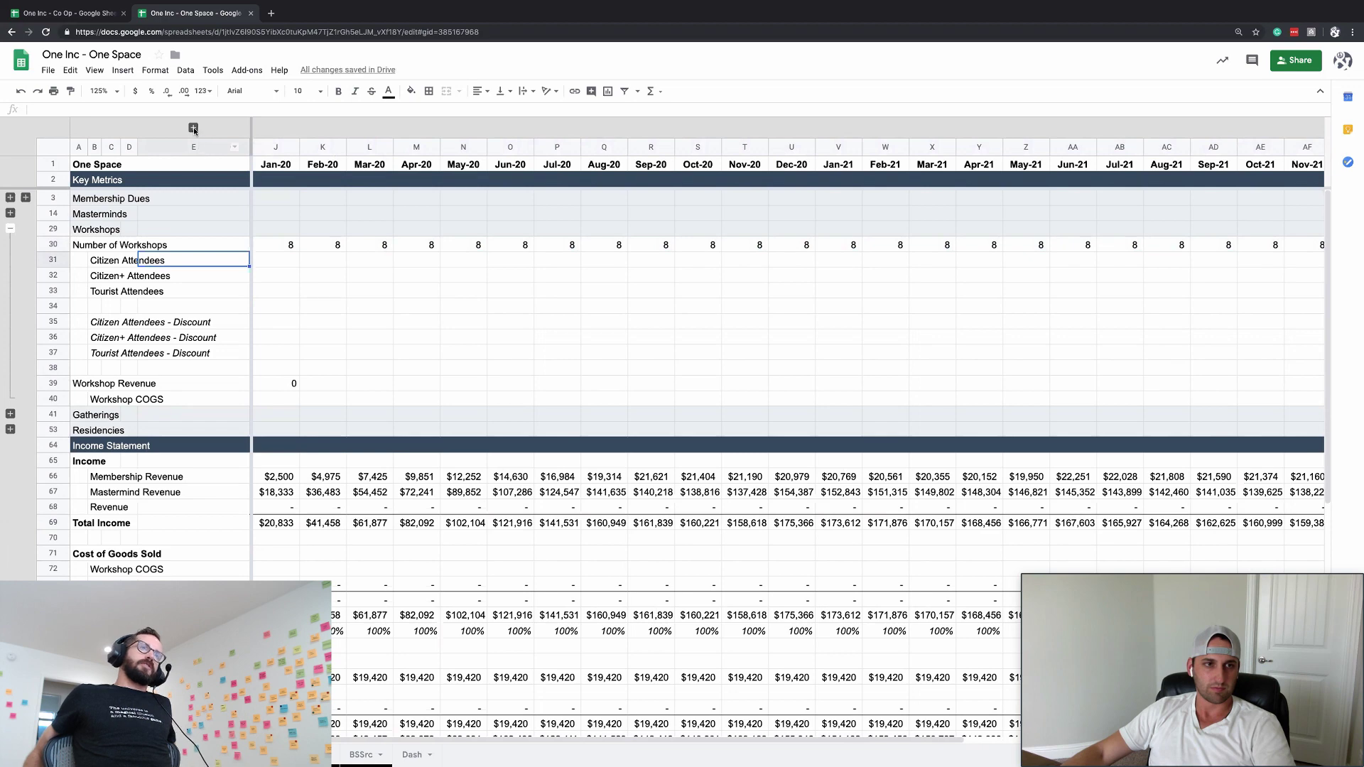
{"action": "left_click", "coordinate": [517, 246]}
{"action": "left_click", "coordinate": [517, 260]}
{"action": "left_click", "coordinate": [584, 261]}
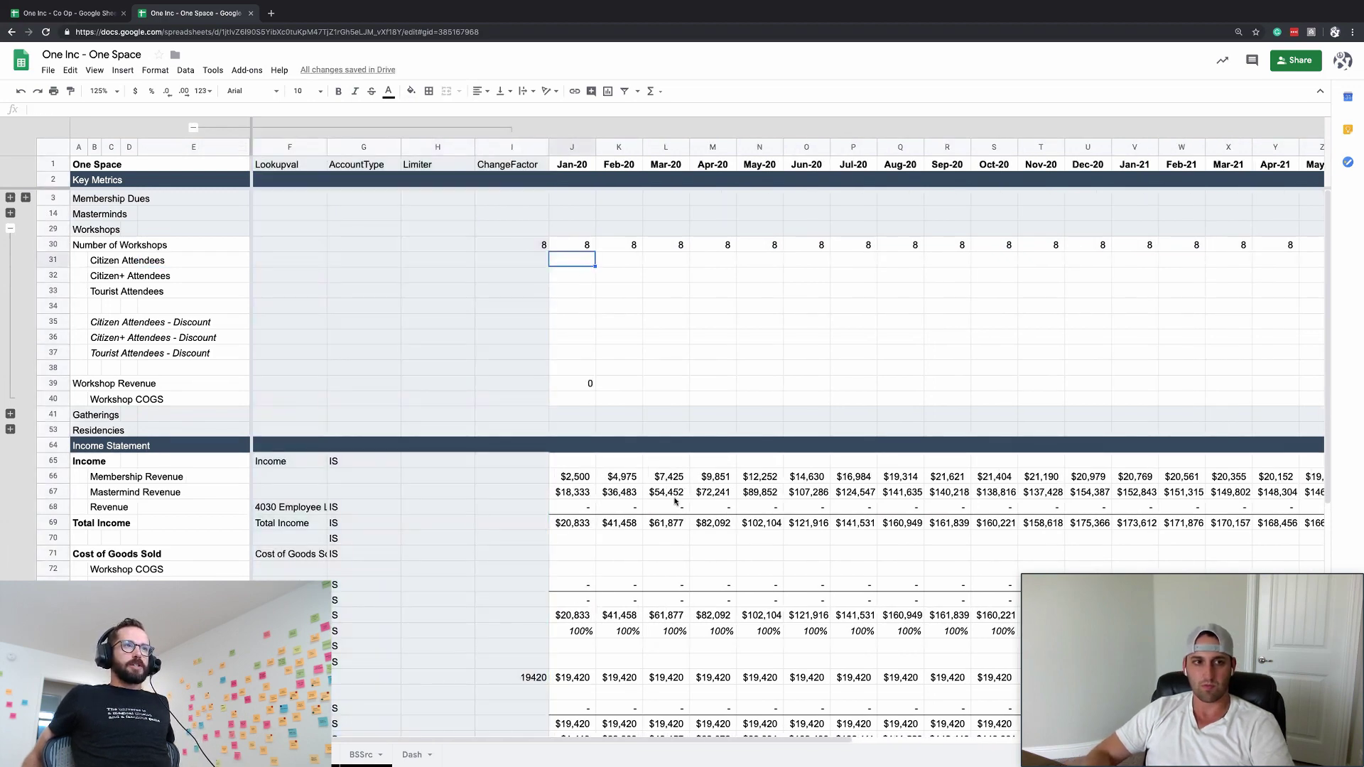
- Set Jan-20 Tourist Attendees to 35 and the Tourist discount ChangeFactor to $30
{"action": "key", "text": "Down"}
{"action": "key", "text": "Down"}
{"action": "type", "text": "35"}
{"action": "key", "text": "Return"}
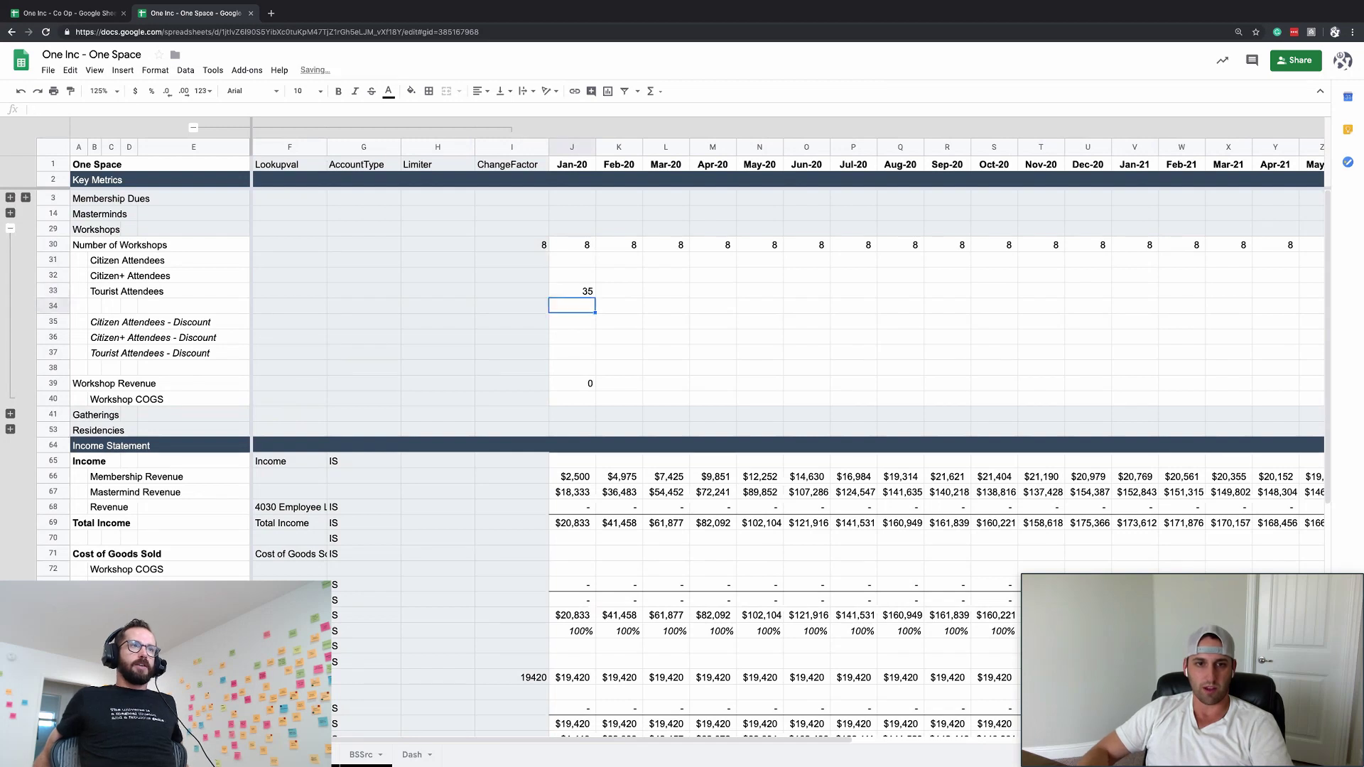
{"action": "left_click", "coordinate": [511, 352]}
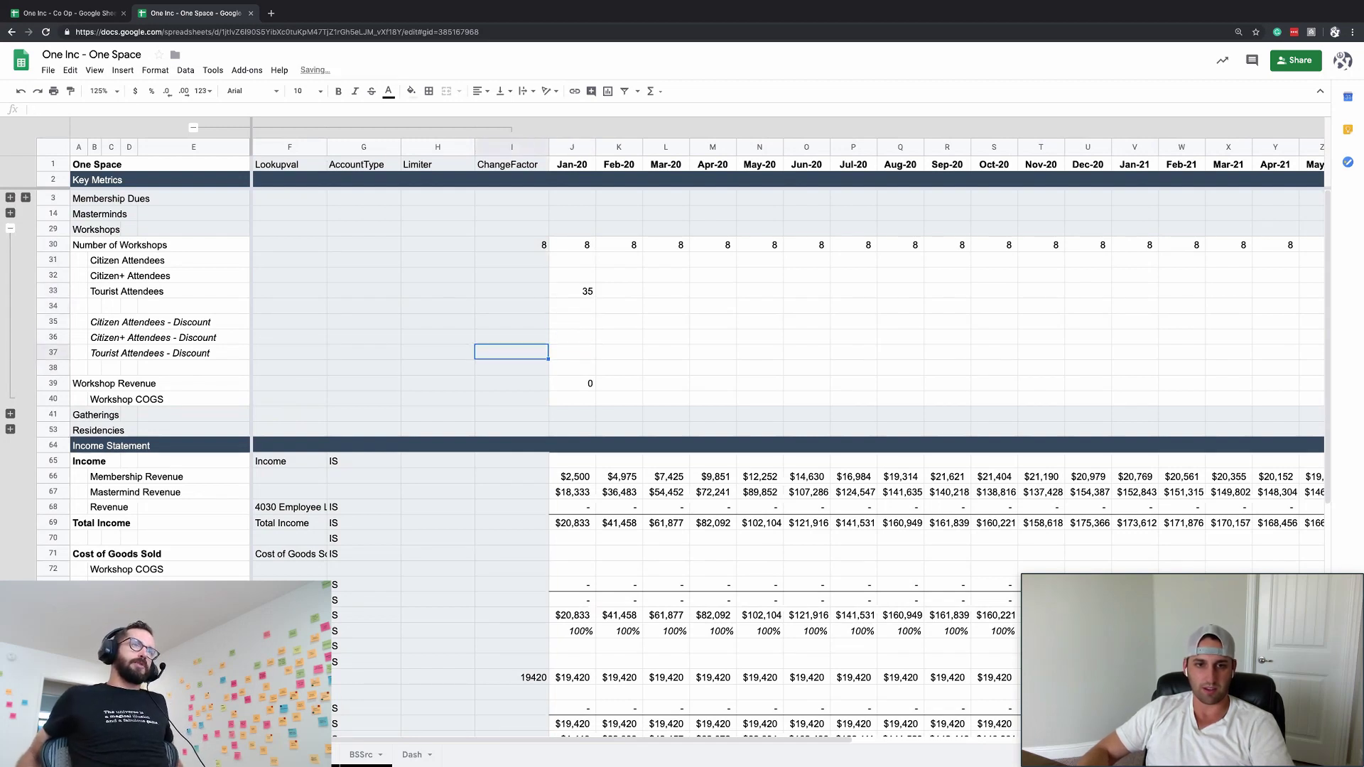
{"action": "type", "text": "$30"}
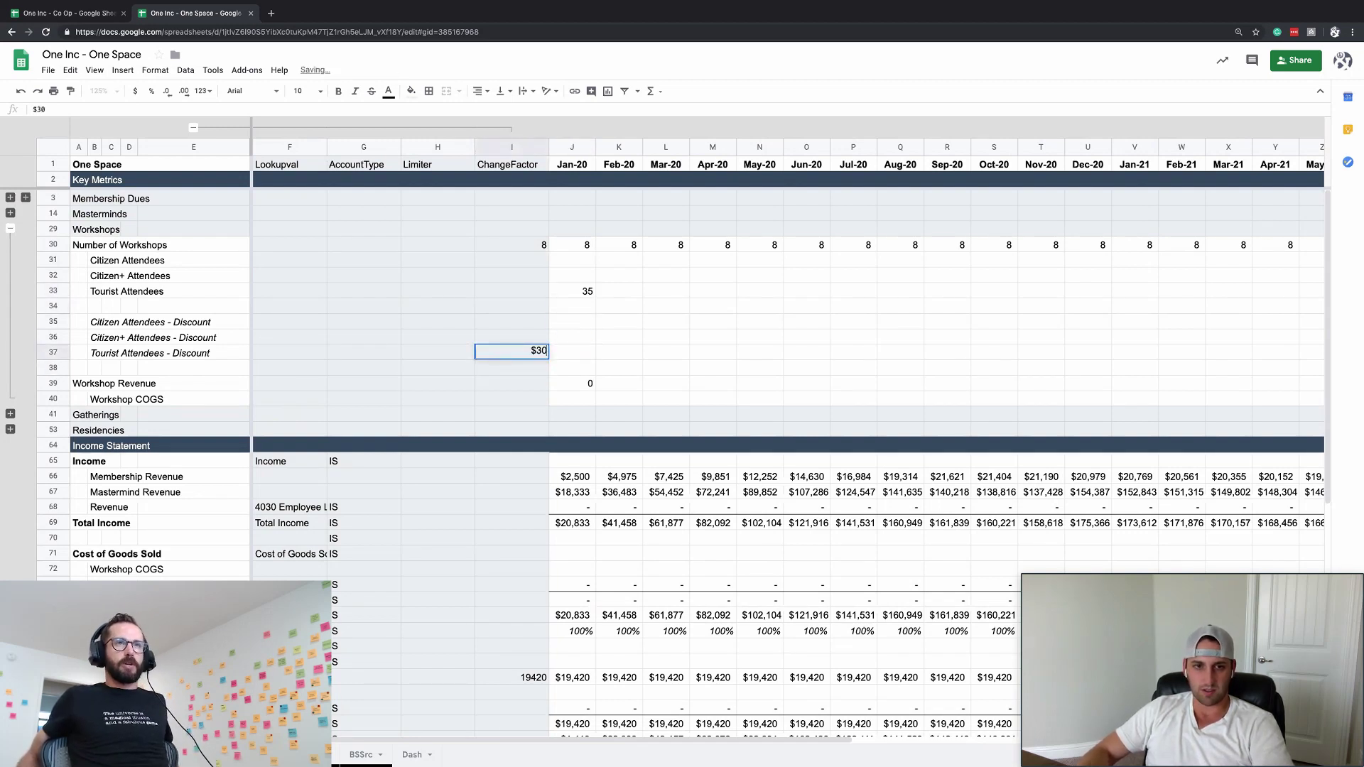
{"action": "left_click", "coordinate": [94, 353]}
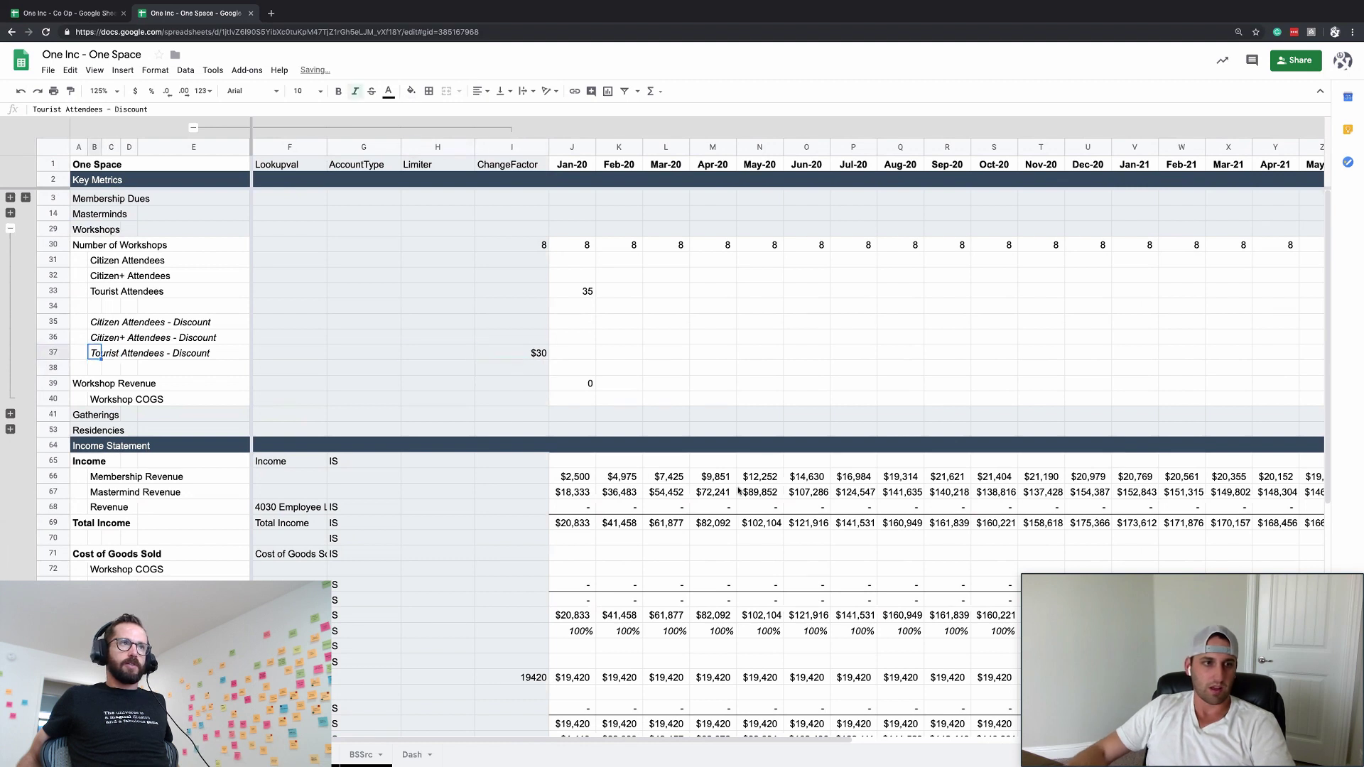
- Relabel row 37 'Tourist Attendees - ARPU' and select the B35:B36 labels for searching
{"action": "key", "text": "Return"}
{"action": "key", "text": "BackSpace"}
{"action": "key", "text": "BackSpace"}
{"action": "key", "text": "BackSpace"}
{"action": "key", "text": "BackSpace"}
{"action": "key", "text": "BackSpace"}
{"action": "key", "text": "BackSpace"}
{"action": "key", "text": "BackSpace"}
{"action": "key", "text": "BackSpace"}
{"action": "type", "text": "ARP"}
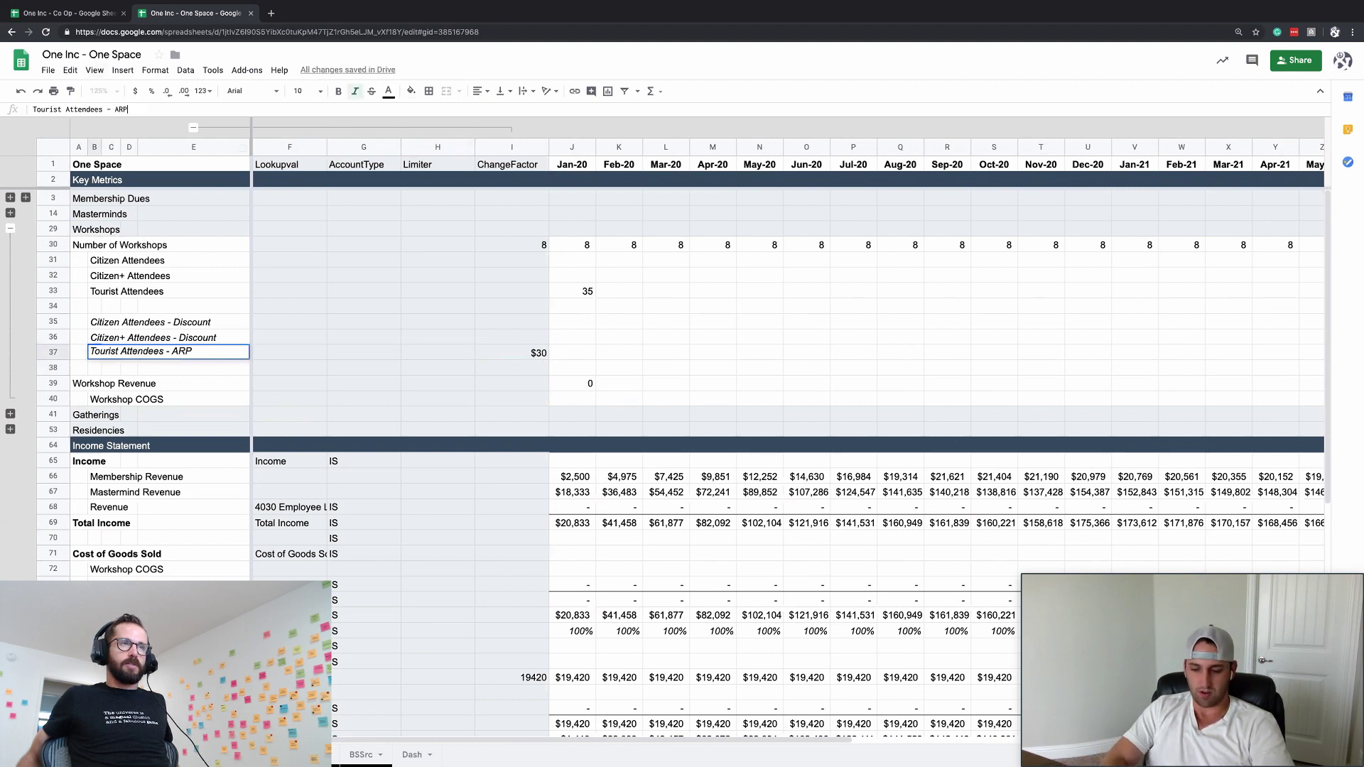
{"action": "type", "text": "U"}
{"action": "key", "text": "Return"}
{"action": "left_click", "coordinate": [94, 337]}
{"action": "left_click_drag", "start_coordinate": [95, 322], "coordinate": [93, 340]}
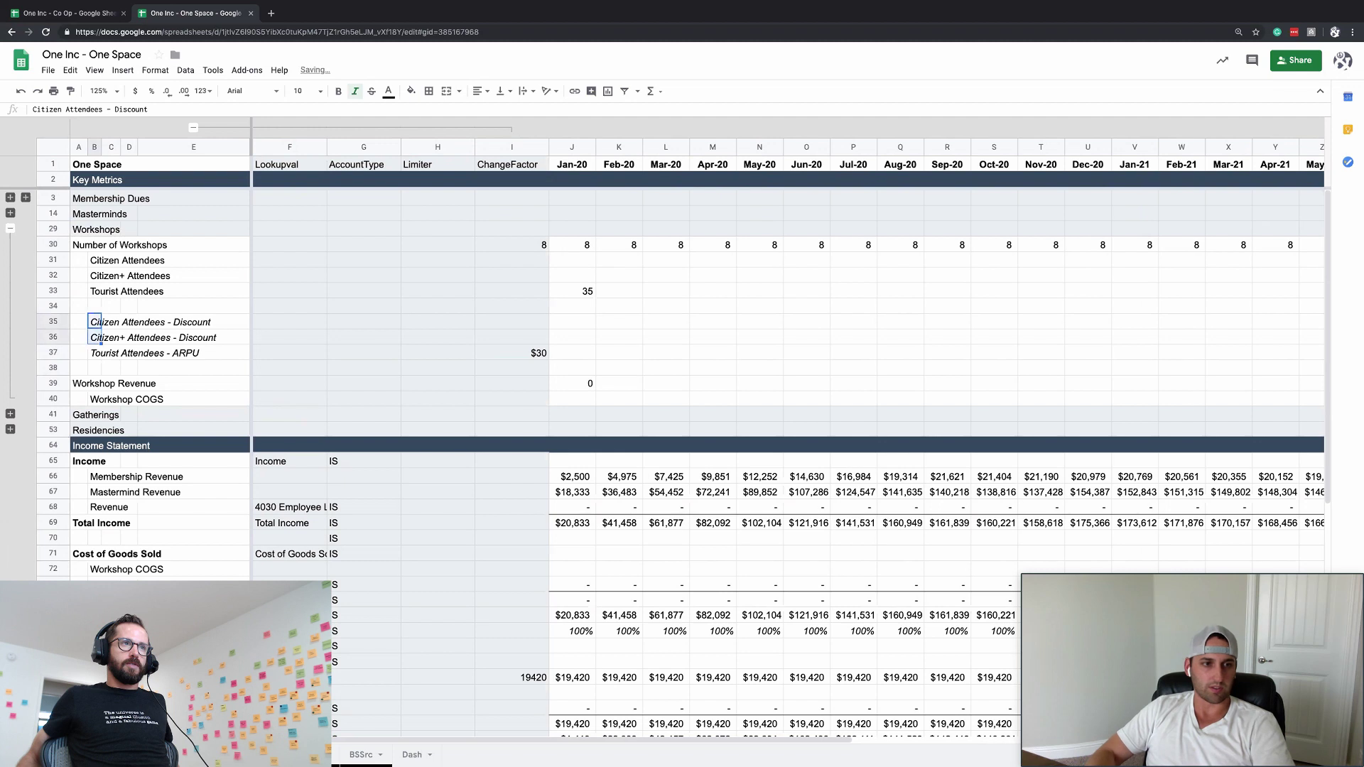
{"action": "key", "text": "ctrl+f"}
- Replace 'Discount' with 'ARPU' in B35:B36, giving Citizen Attendees - ARPU and Citizen+ Attendees - ARPU
{"action": "left_click", "coordinate": [1271, 125]}
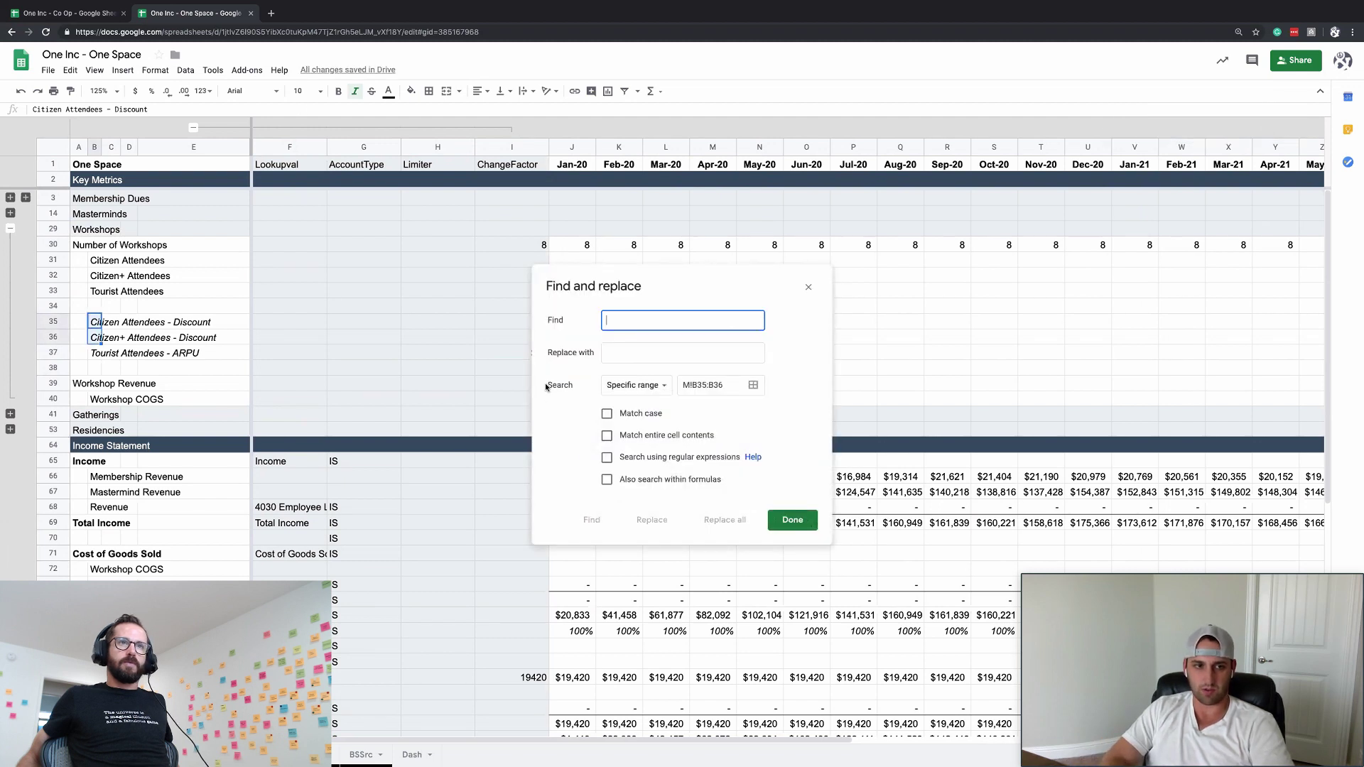
{"action": "type", "text": "Discount"}
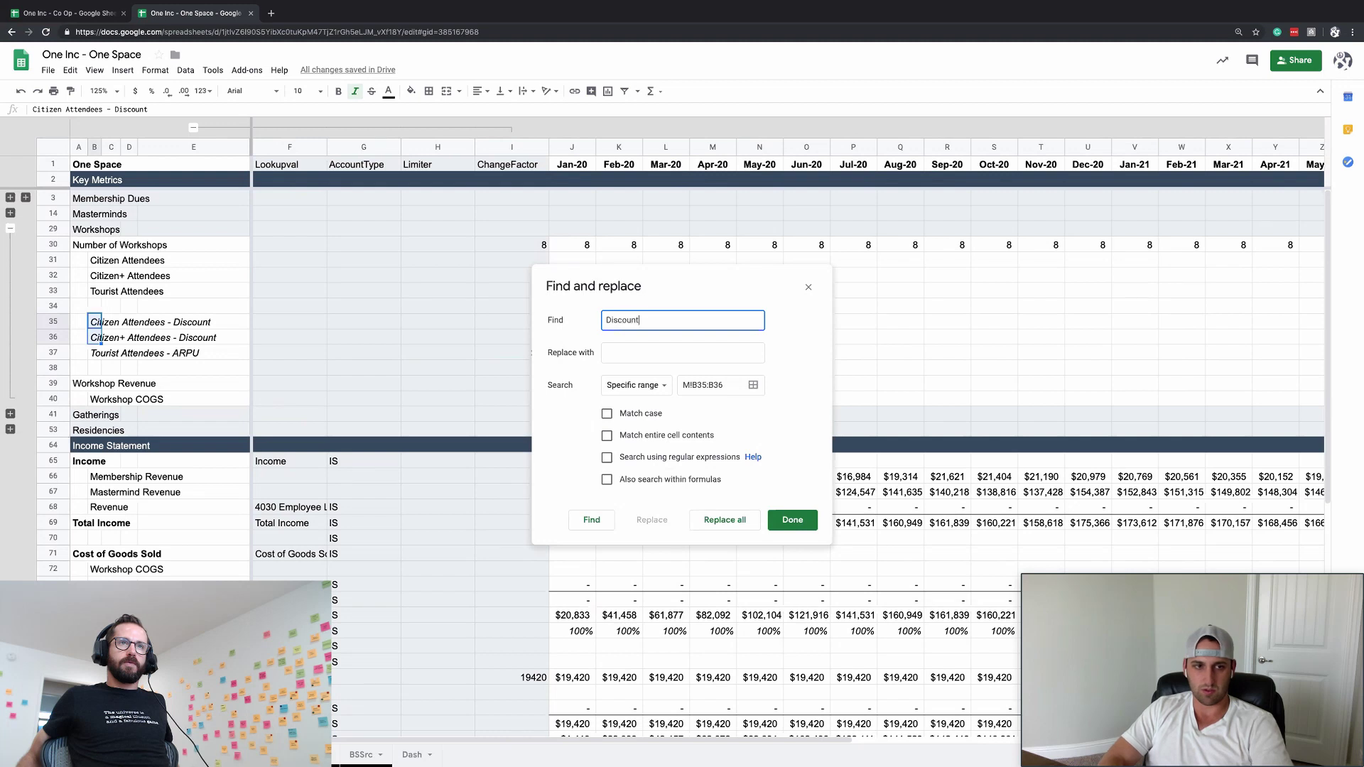
{"action": "left_click", "coordinate": [682, 353]}
{"action": "key", "text": "Return"}
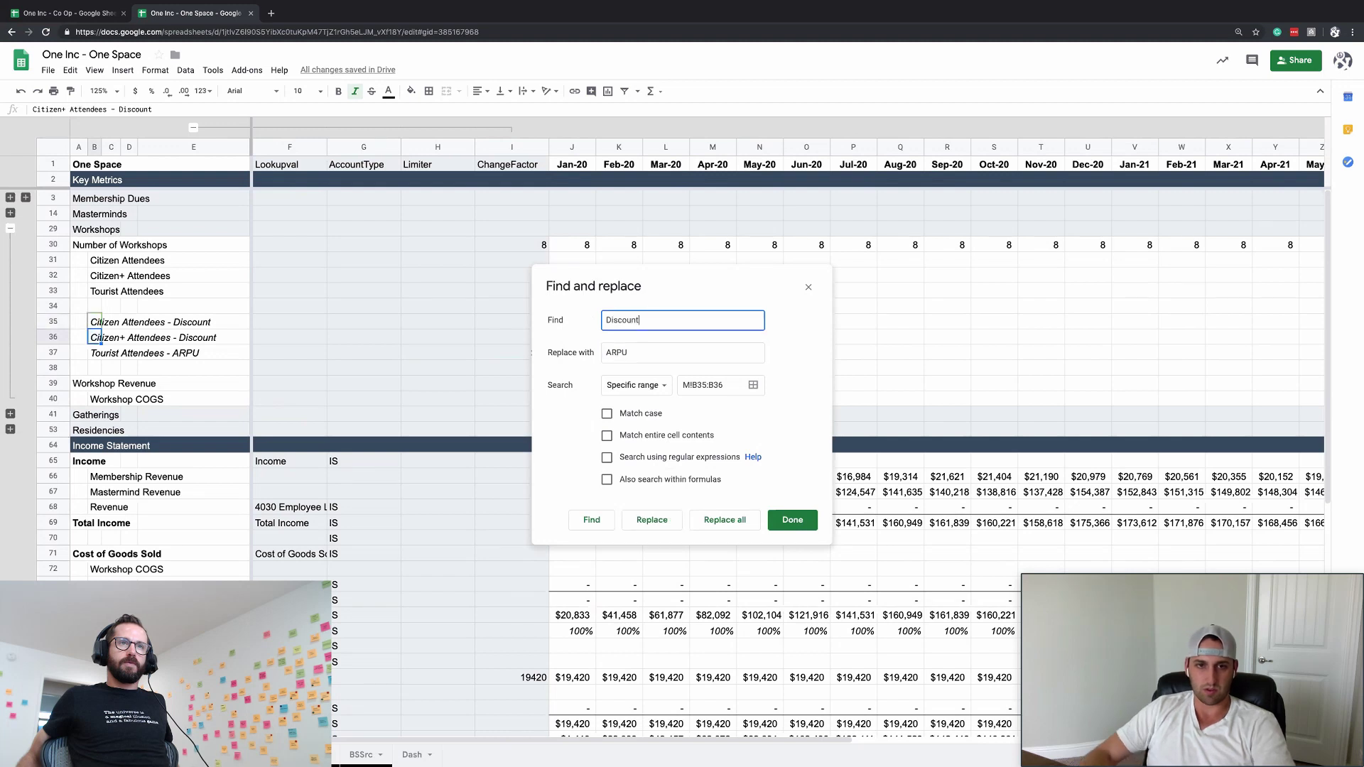
{"action": "left_click", "coordinate": [661, 518]}
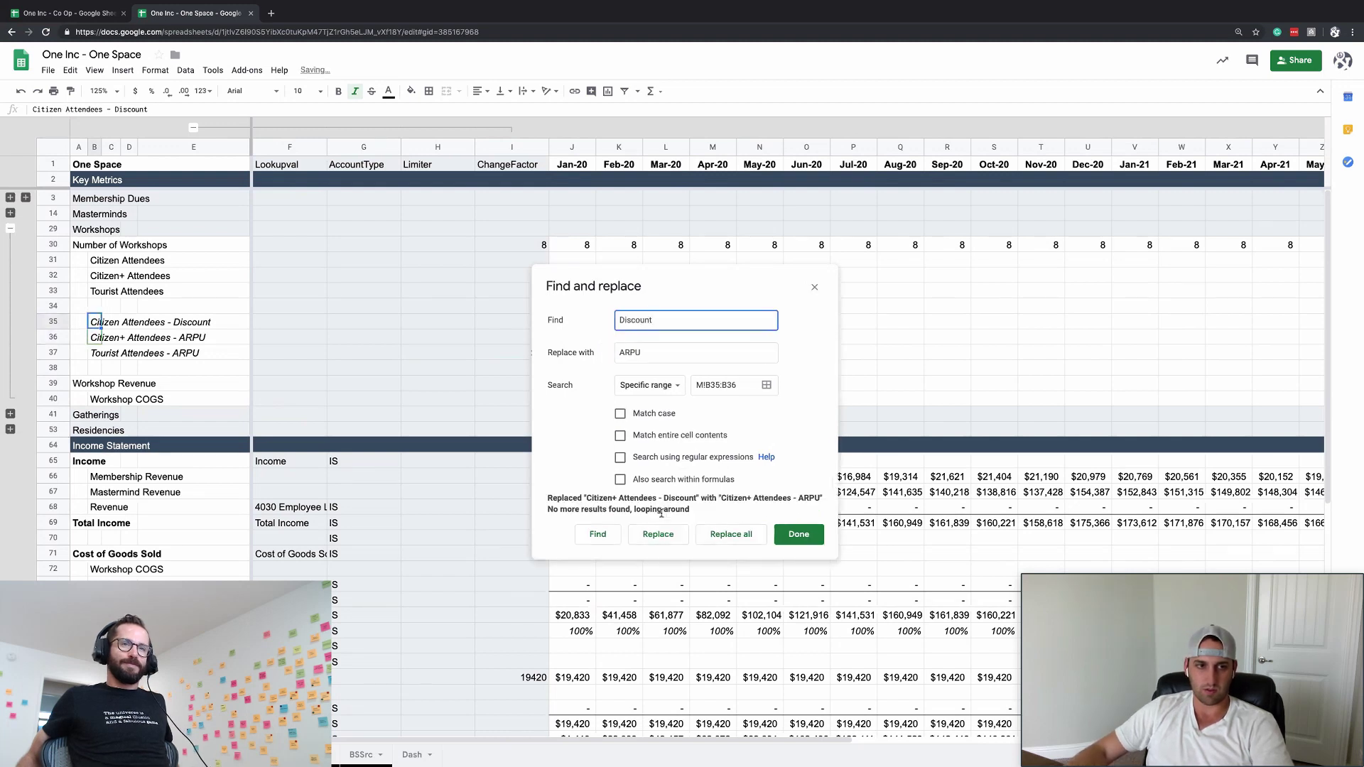
{"action": "left_click", "coordinate": [658, 534]}
{"action": "left_click", "coordinate": [798, 534]}
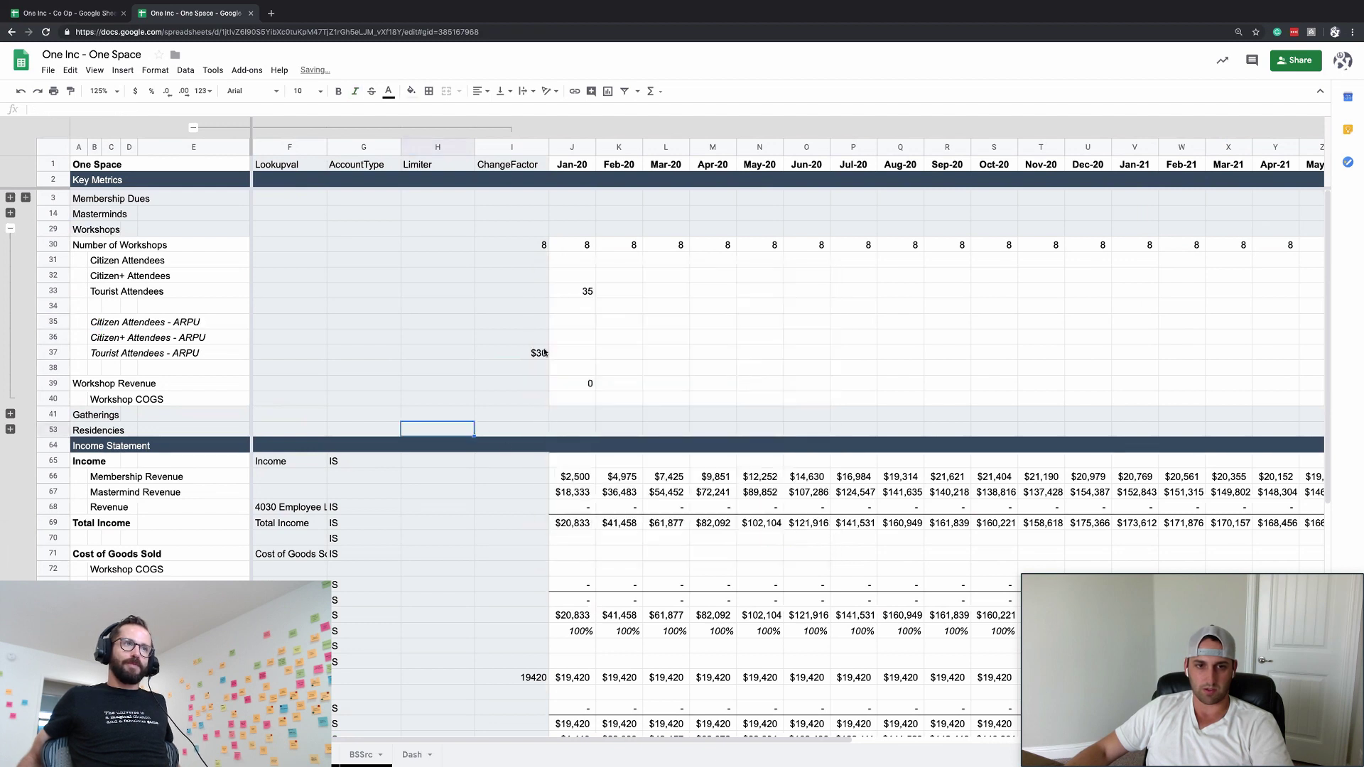
- Set I35 to =I37*0.95 and I36 to =I37*0.75, discounting from the $30 Tourist price
{"action": "left_click", "coordinate": [528, 332]}
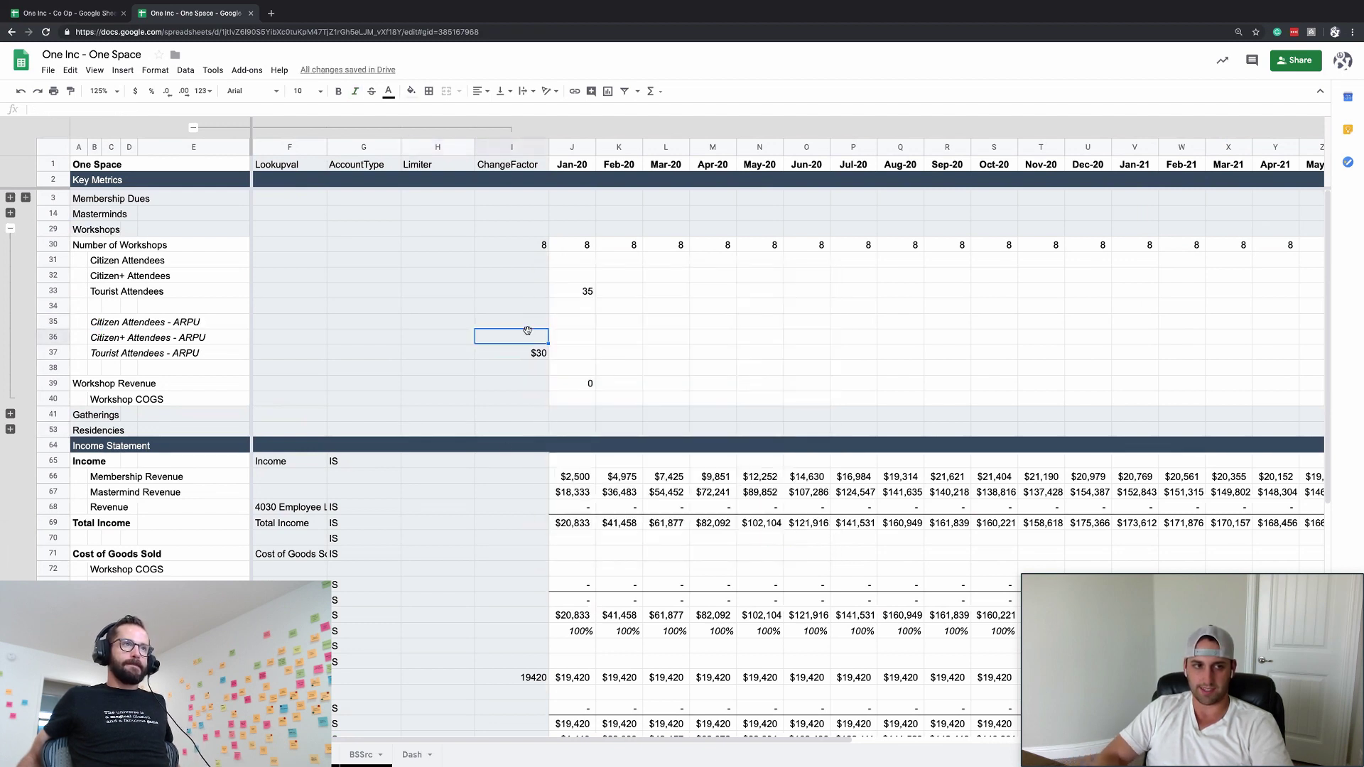
{"action": "key", "text": "Up"}
{"action": "type", "text": "="}
{"action": "key", "text": "Down"}
{"action": "key", "text": "Down"}
{"action": "type", "text": "*"}
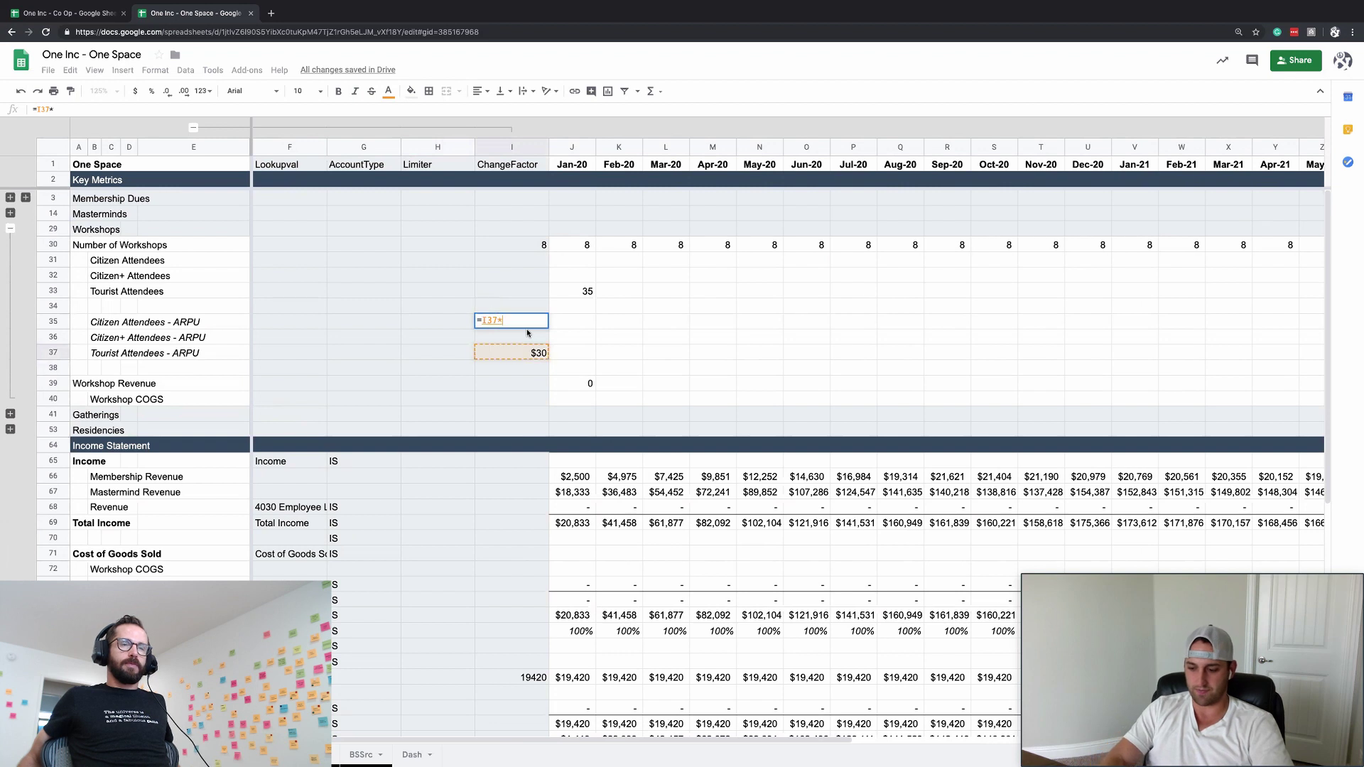
{"action": "type", "text": "0.9"}
{"action": "key", "text": "Return"}
{"action": "key", "text": "Up"}
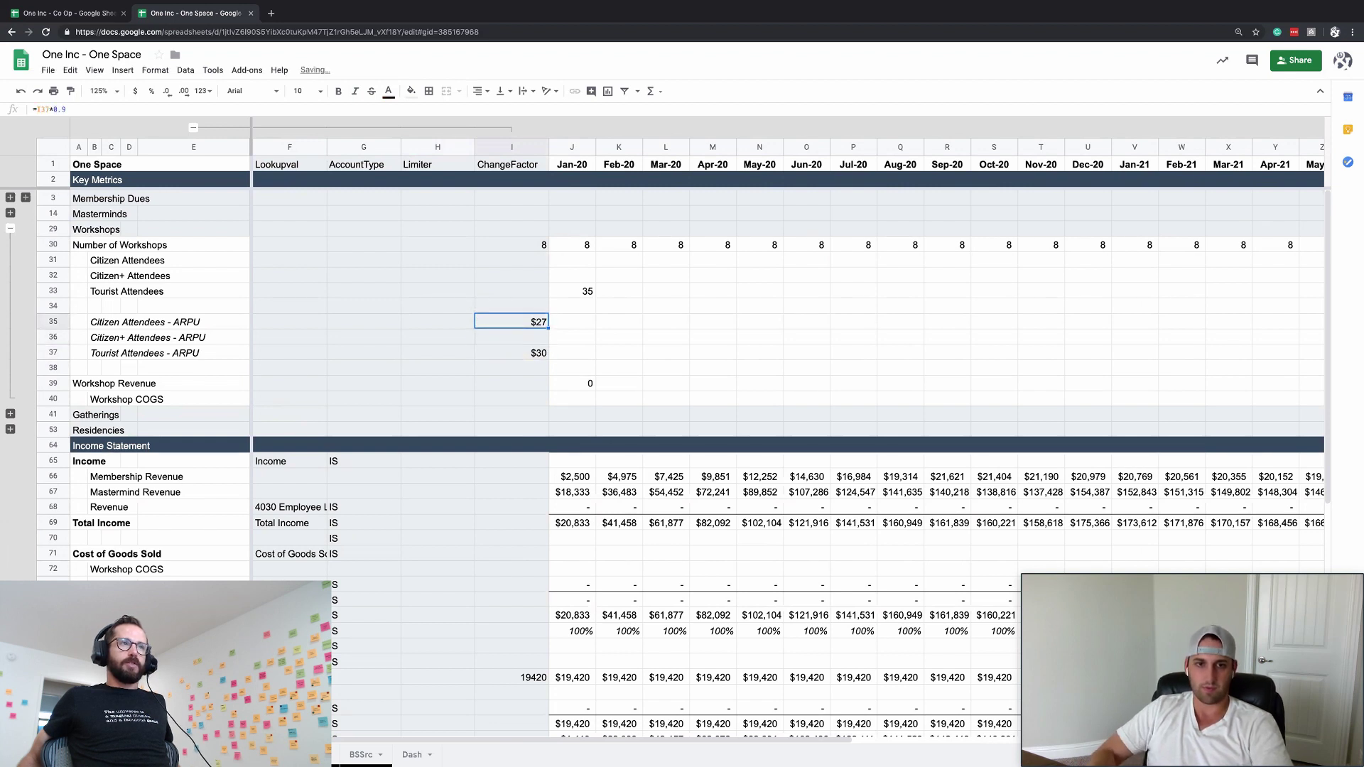
{"action": "left_click", "coordinate": [59, 110]}
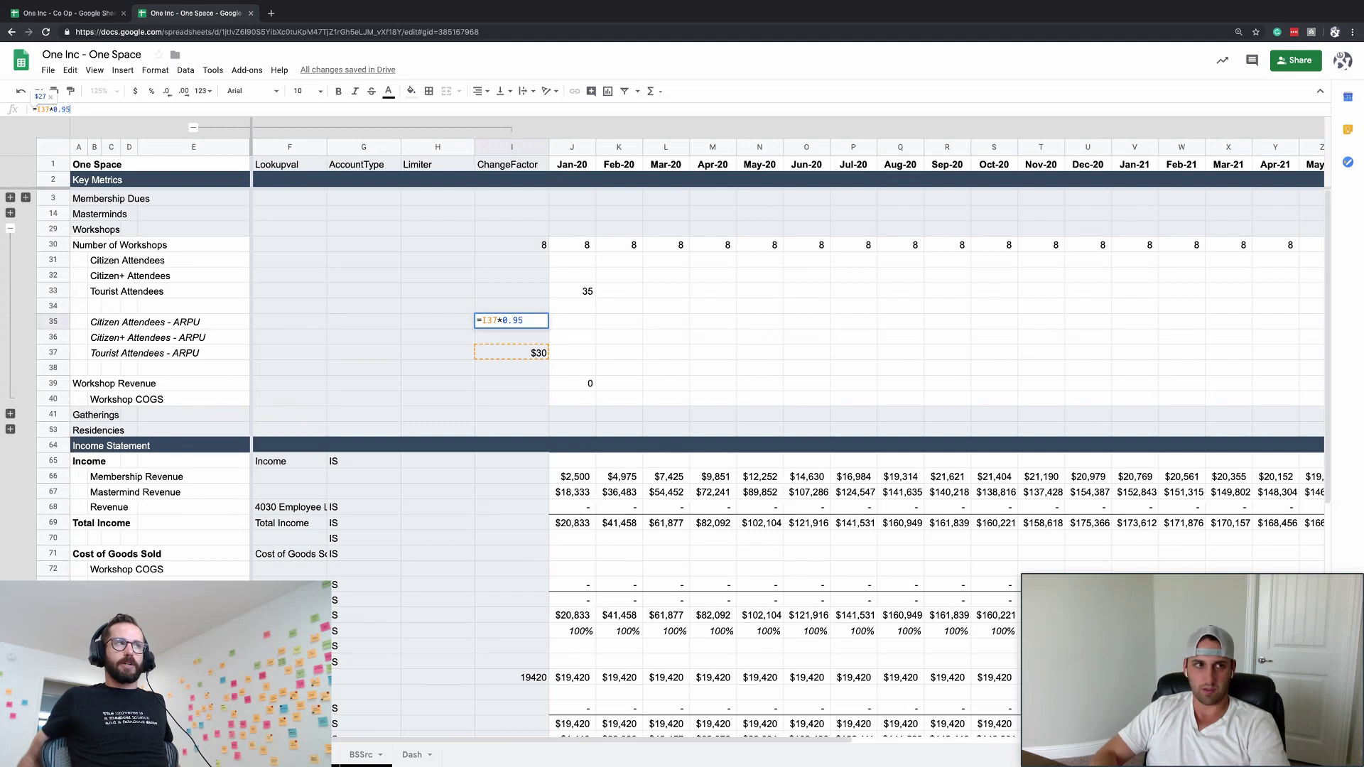
{"action": "key", "text": "Return"}
{"action": "type", "text": "="}
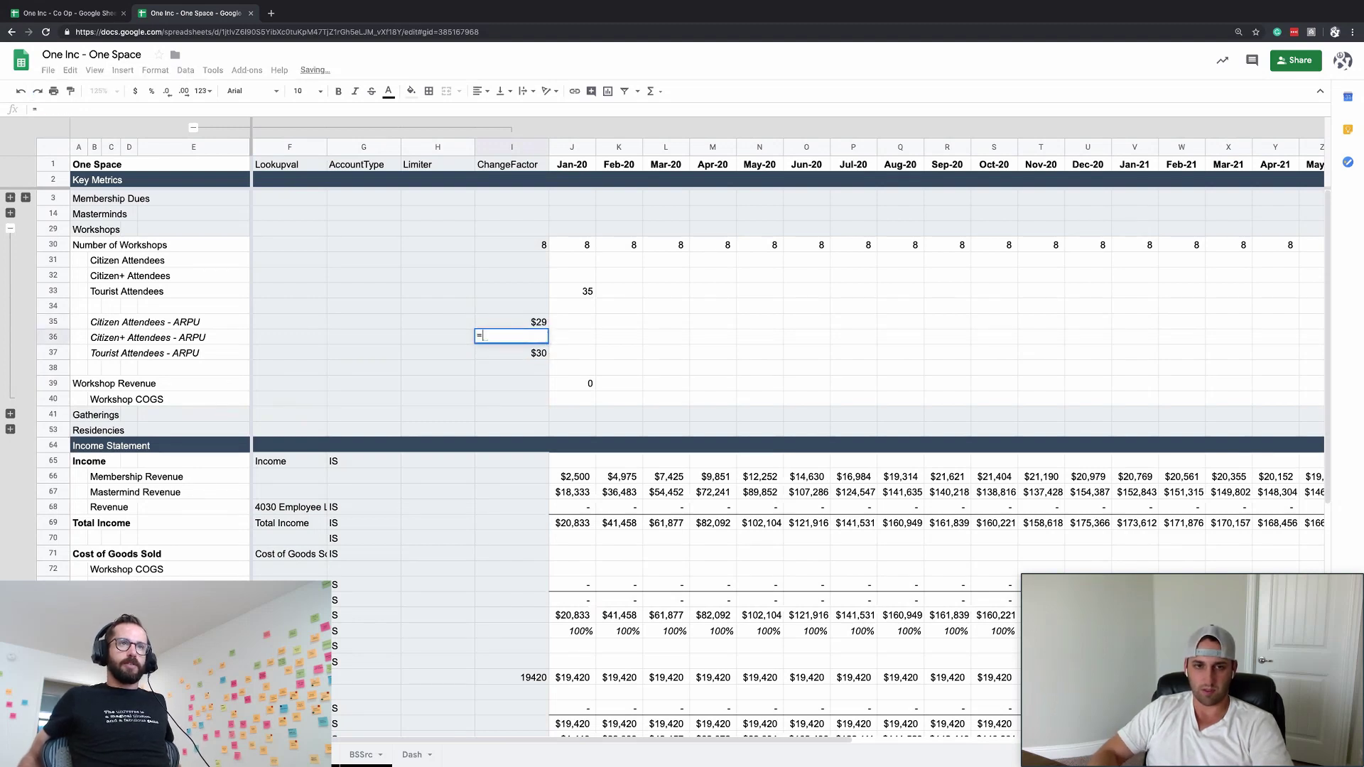
{"action": "type", "text": "I37*.7"}
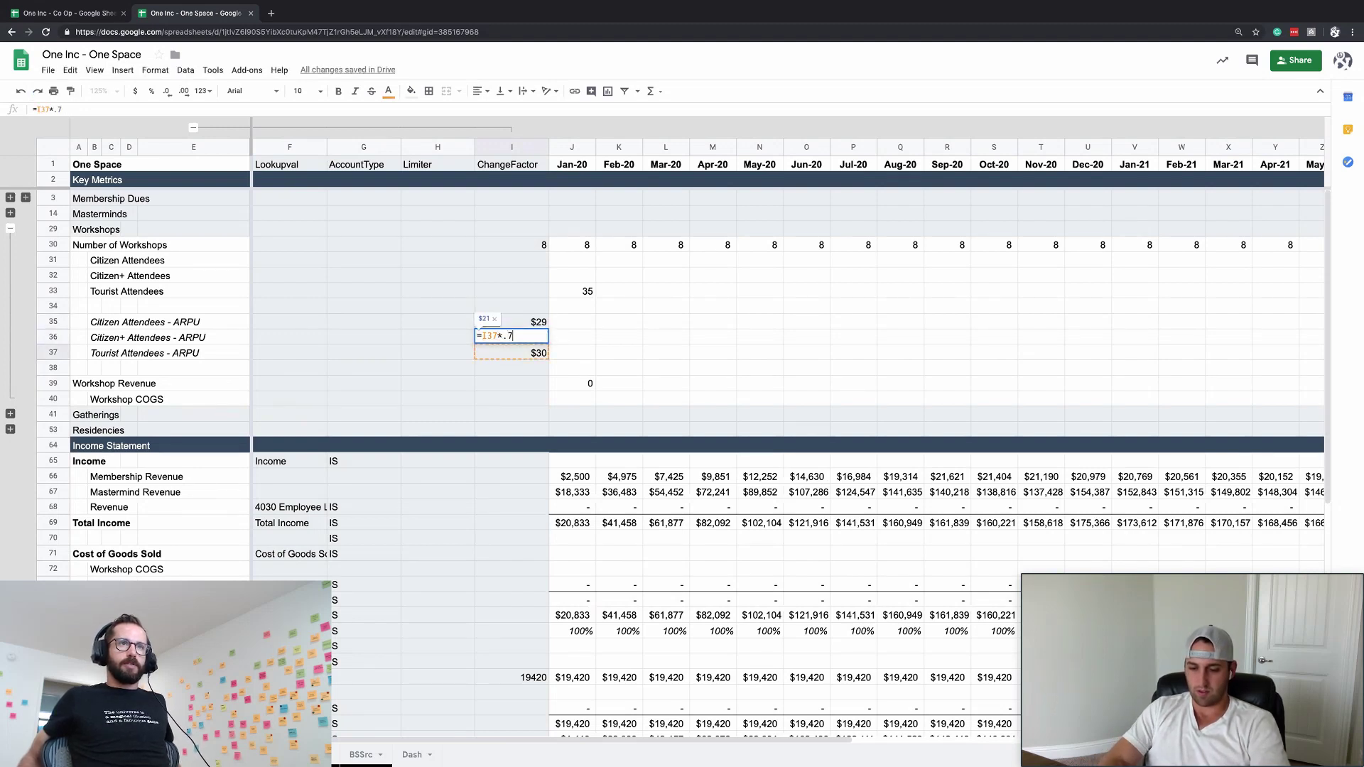
{"action": "key", "text": "Return"}
- Begin a J35 formula that references the Citizen Attendees count
{"action": "key", "text": "Up"}
{"action": "key", "text": "Up"}
{"action": "key", "text": "Right"}
{"action": "key", "text": "Up"}
{"action": "key", "text": "Up"}
{"action": "key", "text": "Down"}
{"action": "key", "text": "Down"}
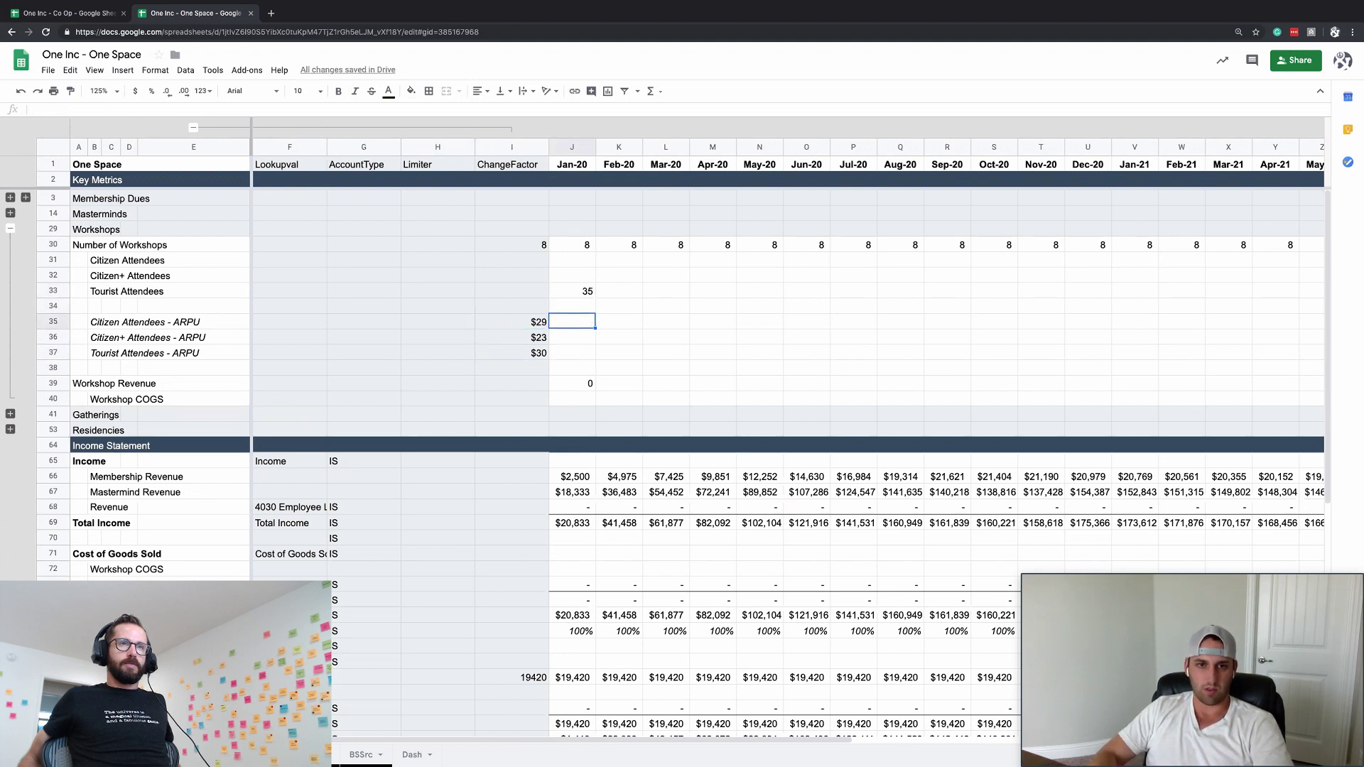
{"action": "type", "text": "="}
{"action": "key", "text": "Up"}
{"action": "key", "text": "Up"}
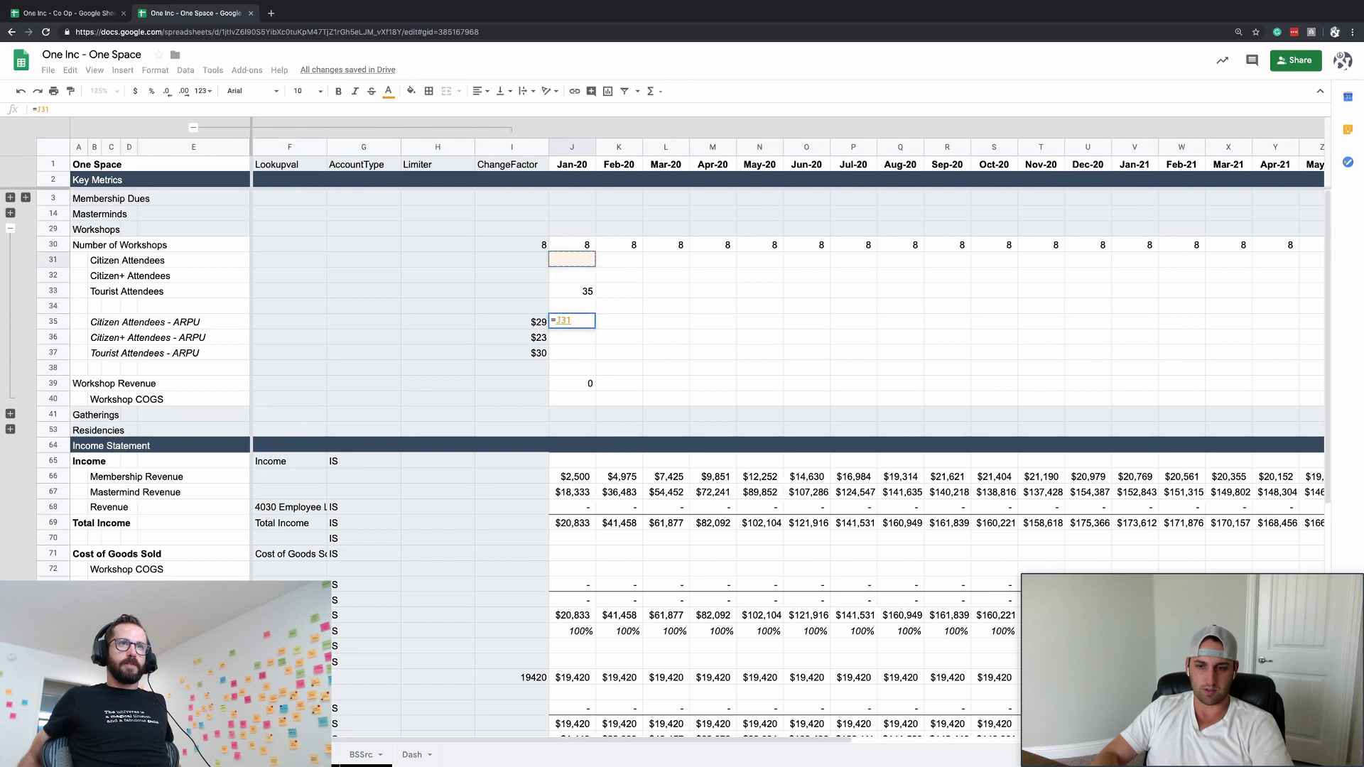
- Enter =J$31*ChangeFactor in J35, using the ChangeFactor name and locking row 31
{"action": "type", "text": "*ch"}
{"action": "key", "text": "Tab"}
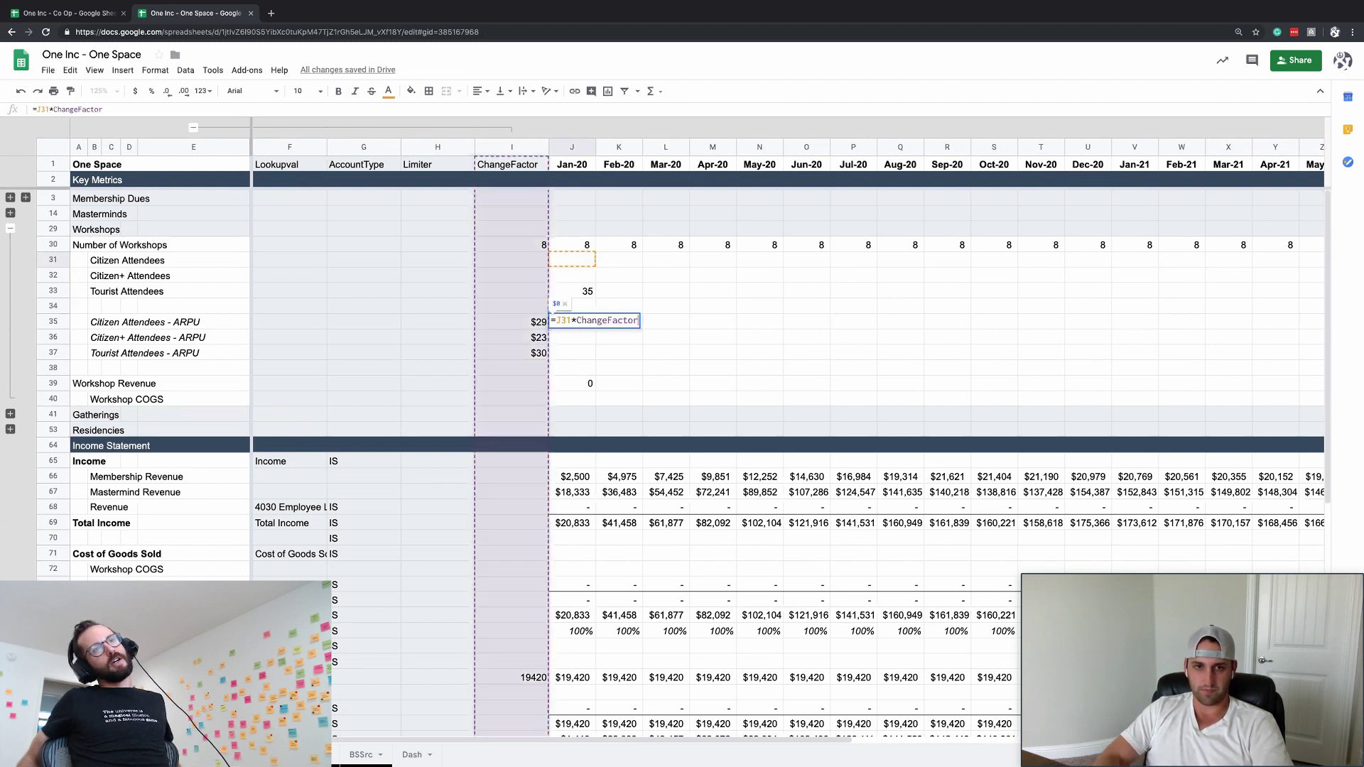
{"action": "key", "text": "Return"}
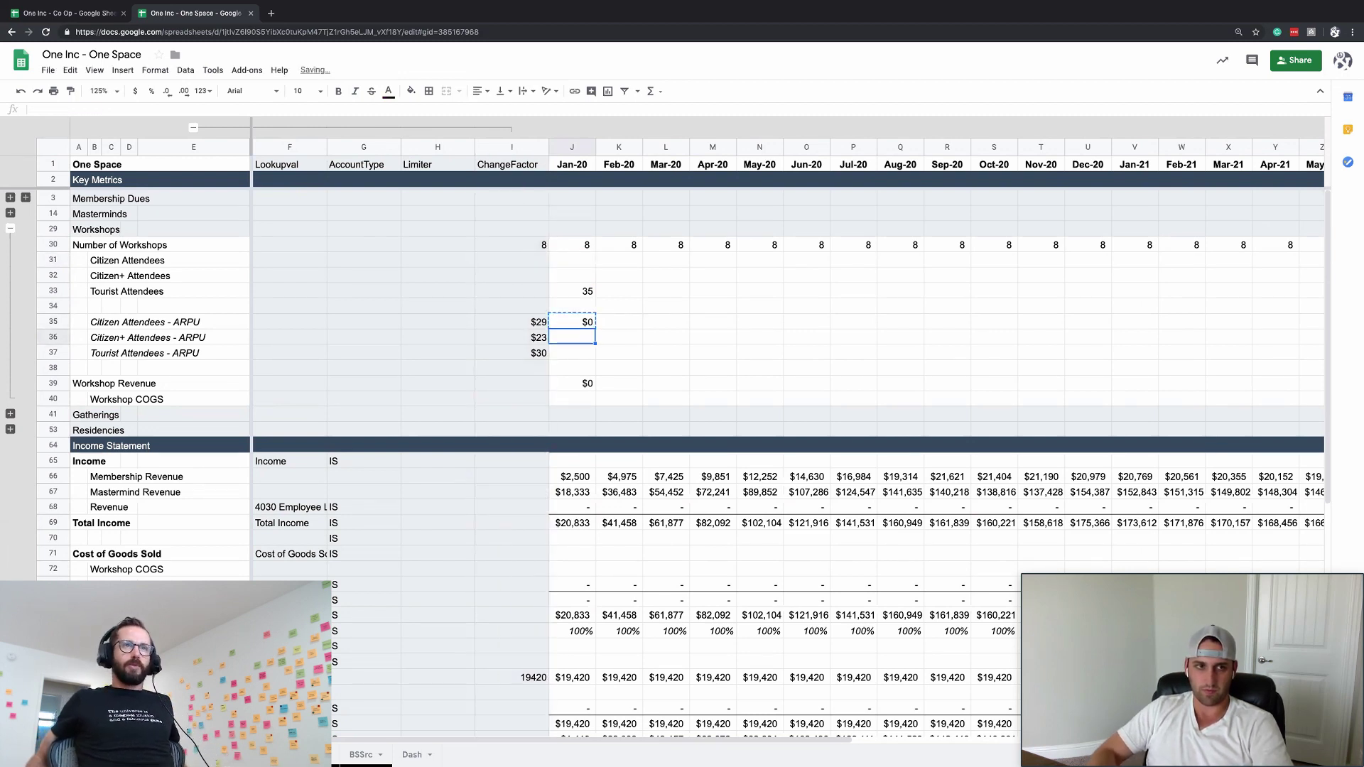
{"action": "key", "text": "Up"}
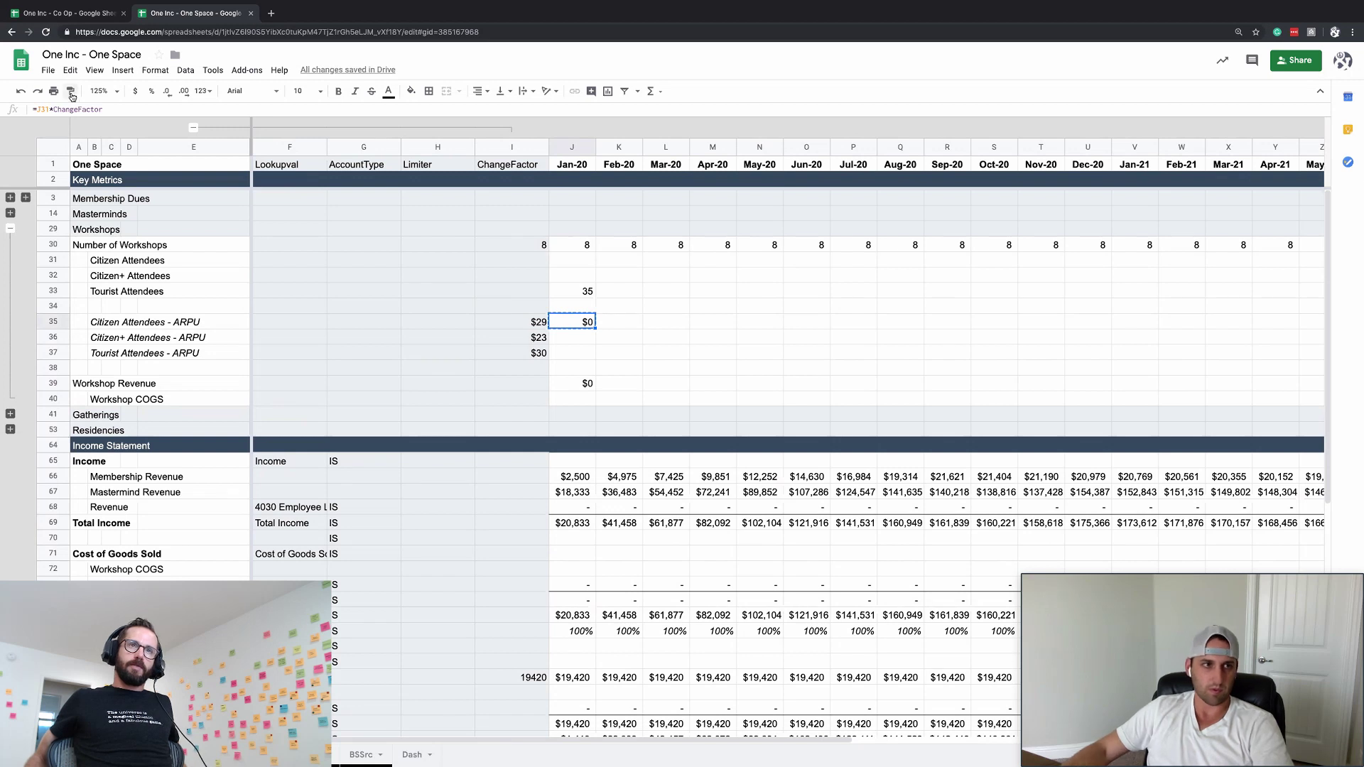
{"action": "type", "text": "$"}
{"action": "key", "text": "Return"}
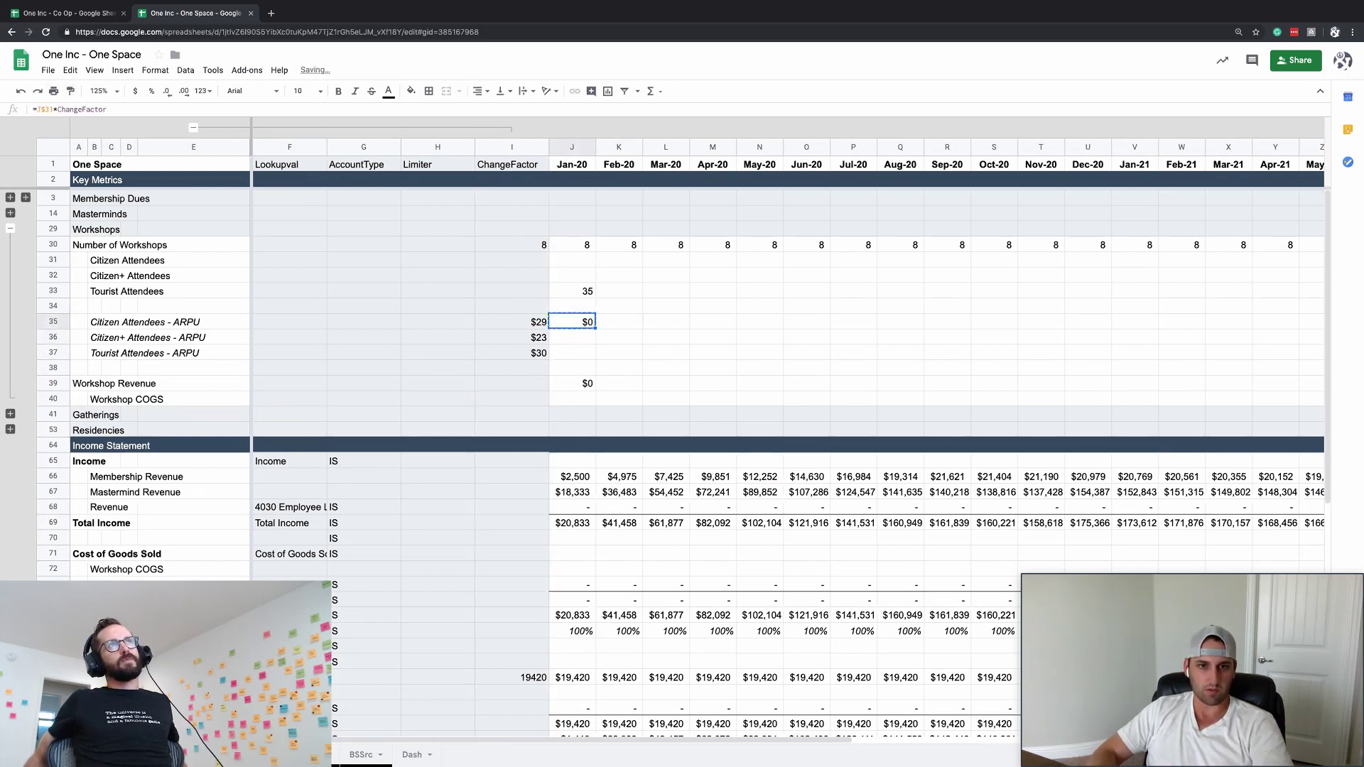
- Fill the J35 formula down to J36 and J37, then review the I35 discount formula
{"action": "left_click", "coordinate": [571, 353]}
{"action": "key", "text": "ctrl+v"}
{"action": "key", "text": "Up"}
{"action": "key", "text": "ctrl+v"}
{"action": "key", "text": "Up"}
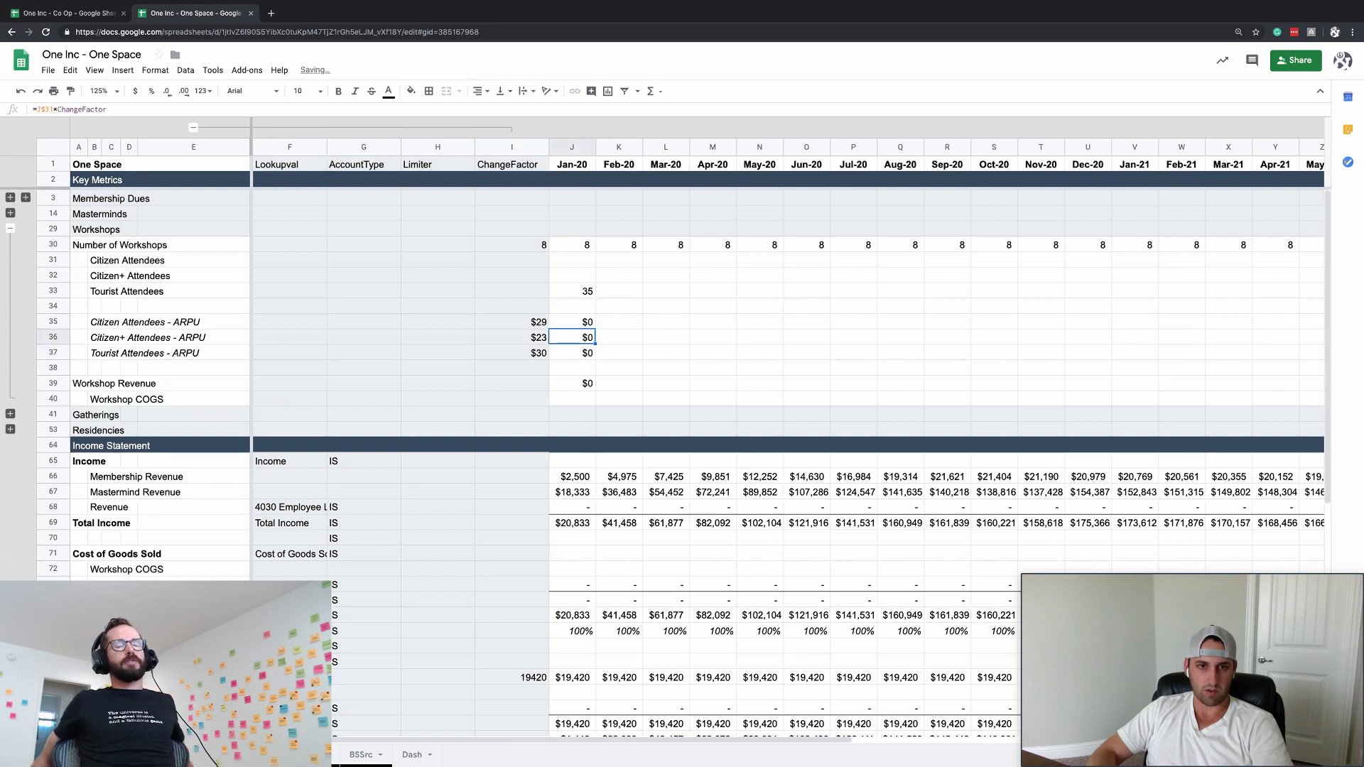
{"action": "key", "text": "Left"}
{"action": "key", "text": "Down"}
{"action": "key", "text": "Down"}
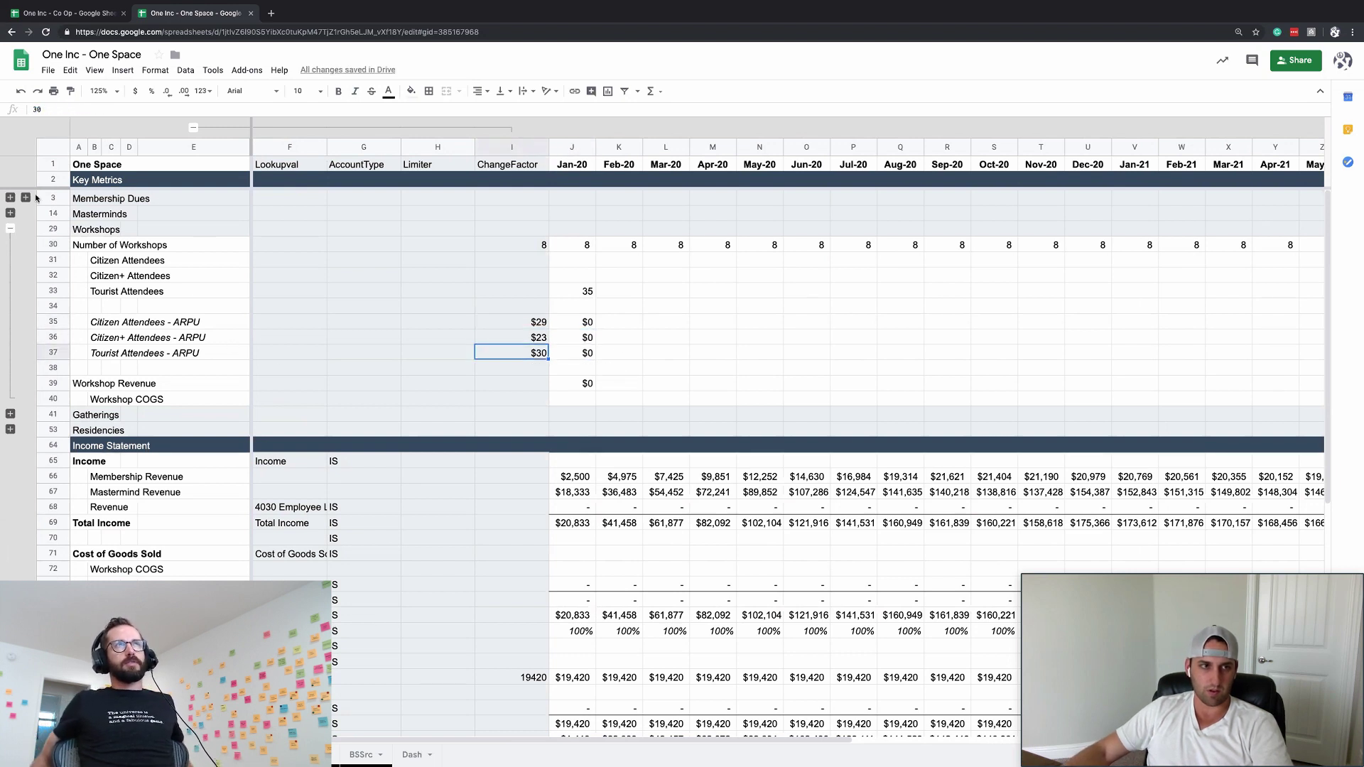
{"action": "left_click", "coordinate": [24, 199]}
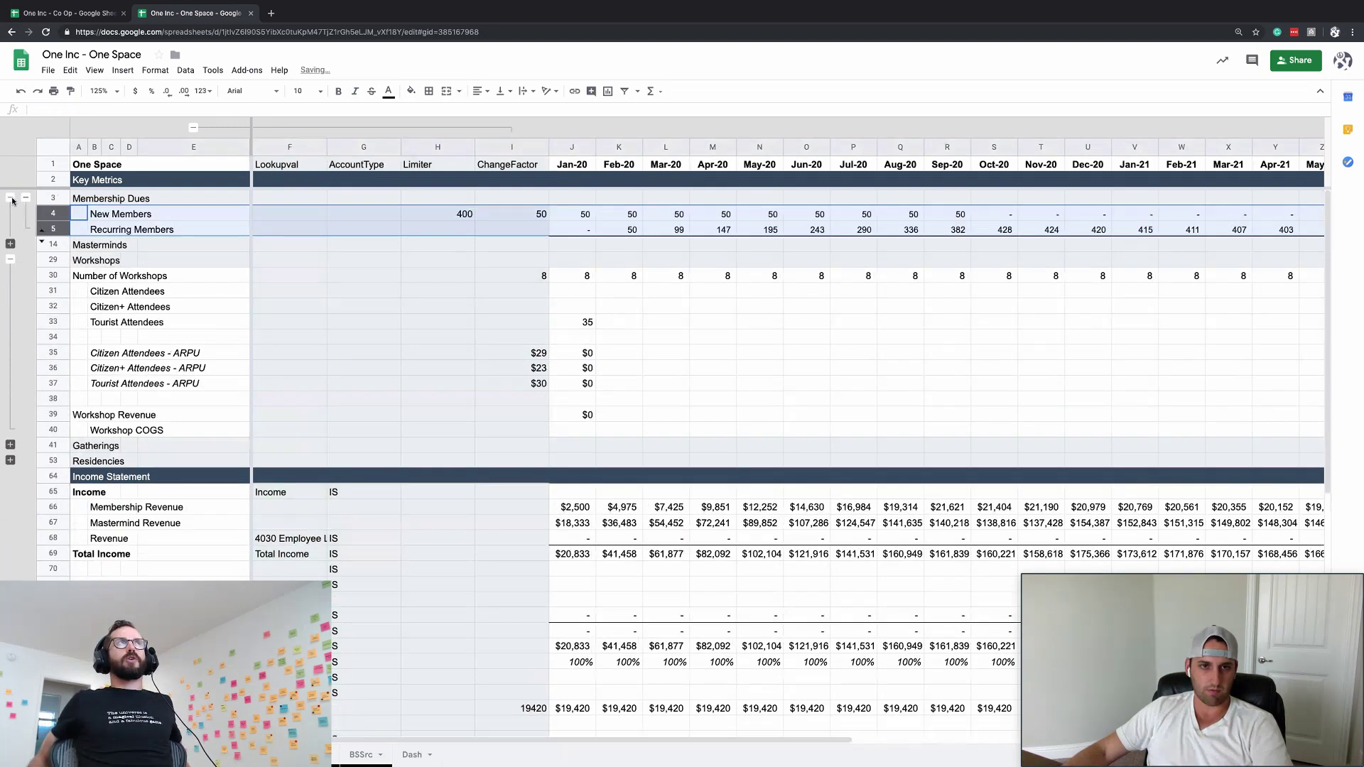
- Expand the Membership Dues row groups and set the ARPU cell I12 to =50
{"action": "left_click", "coordinate": [42, 242]}
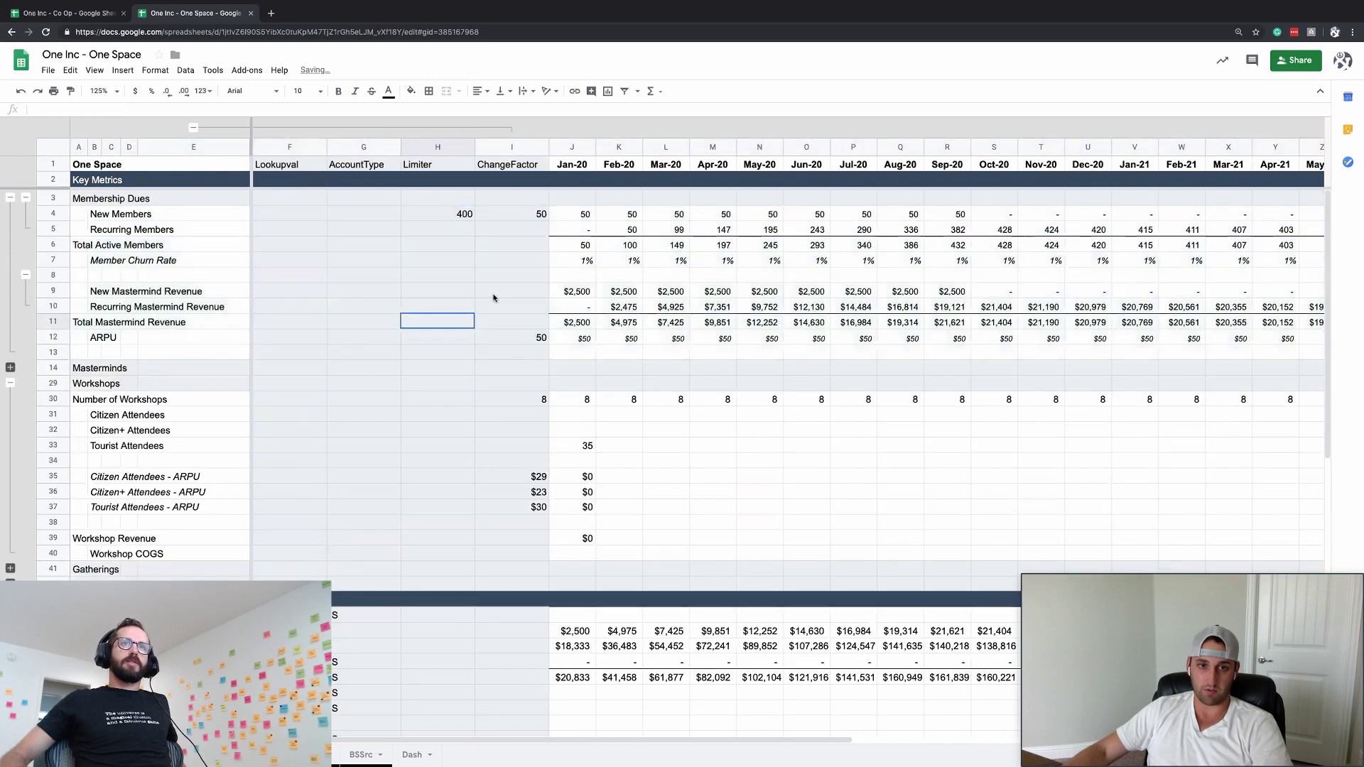
{"action": "left_click", "coordinate": [559, 274]}
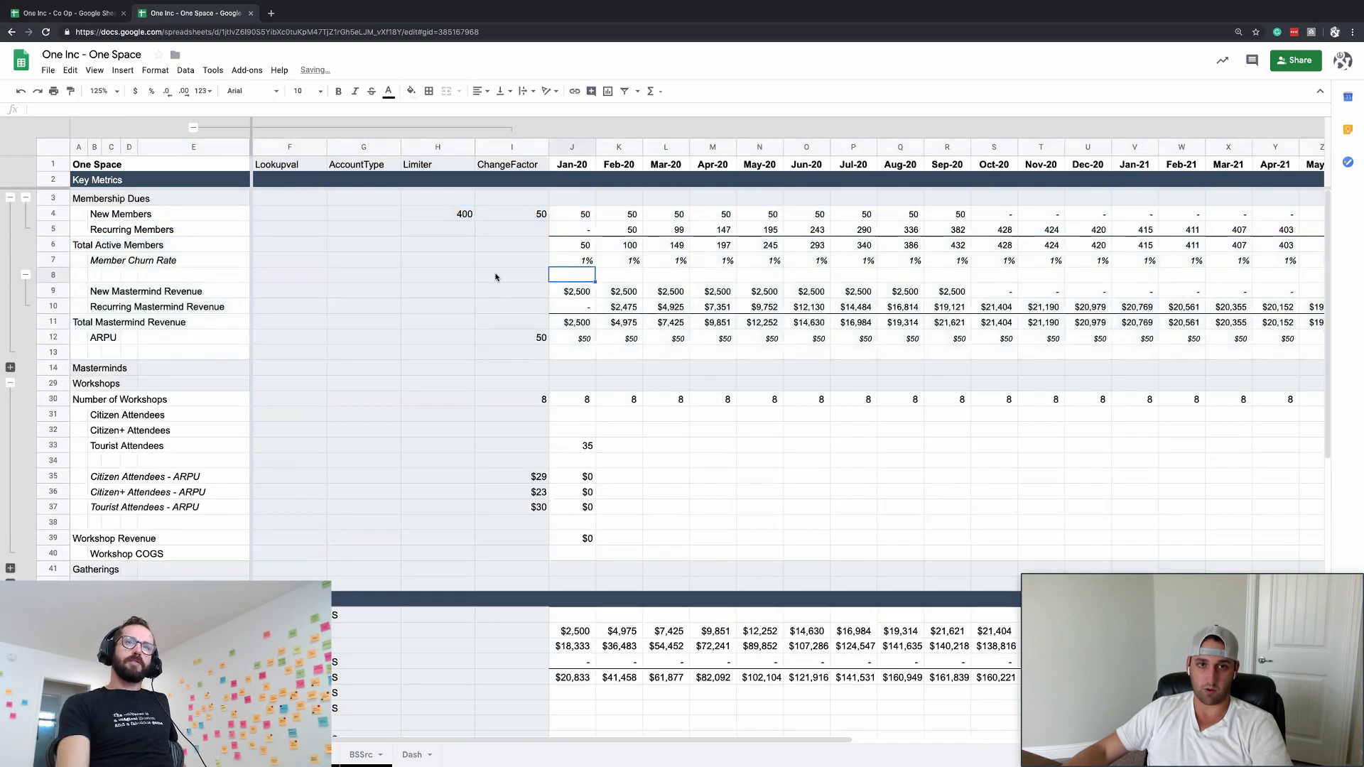
{"action": "left_click", "coordinate": [537, 336]}
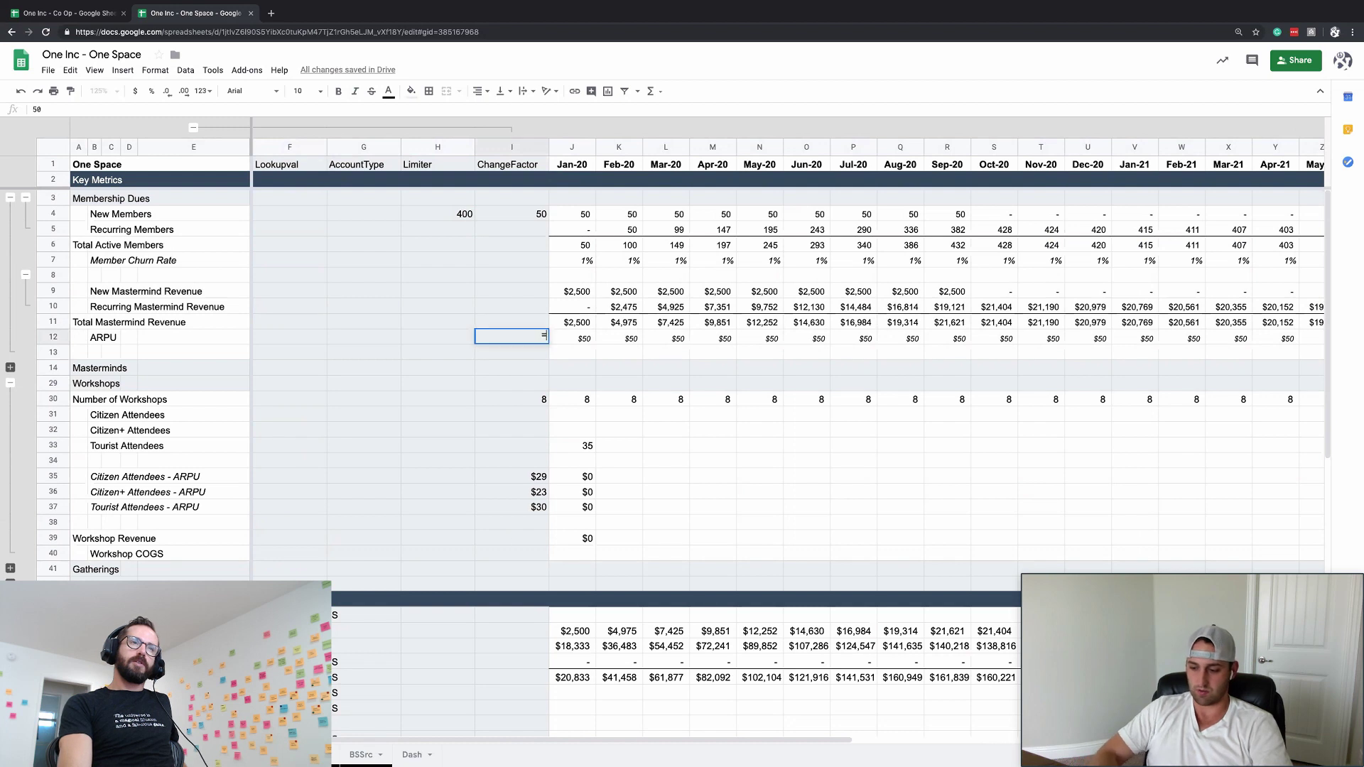
{"action": "type", "text": "=50"}
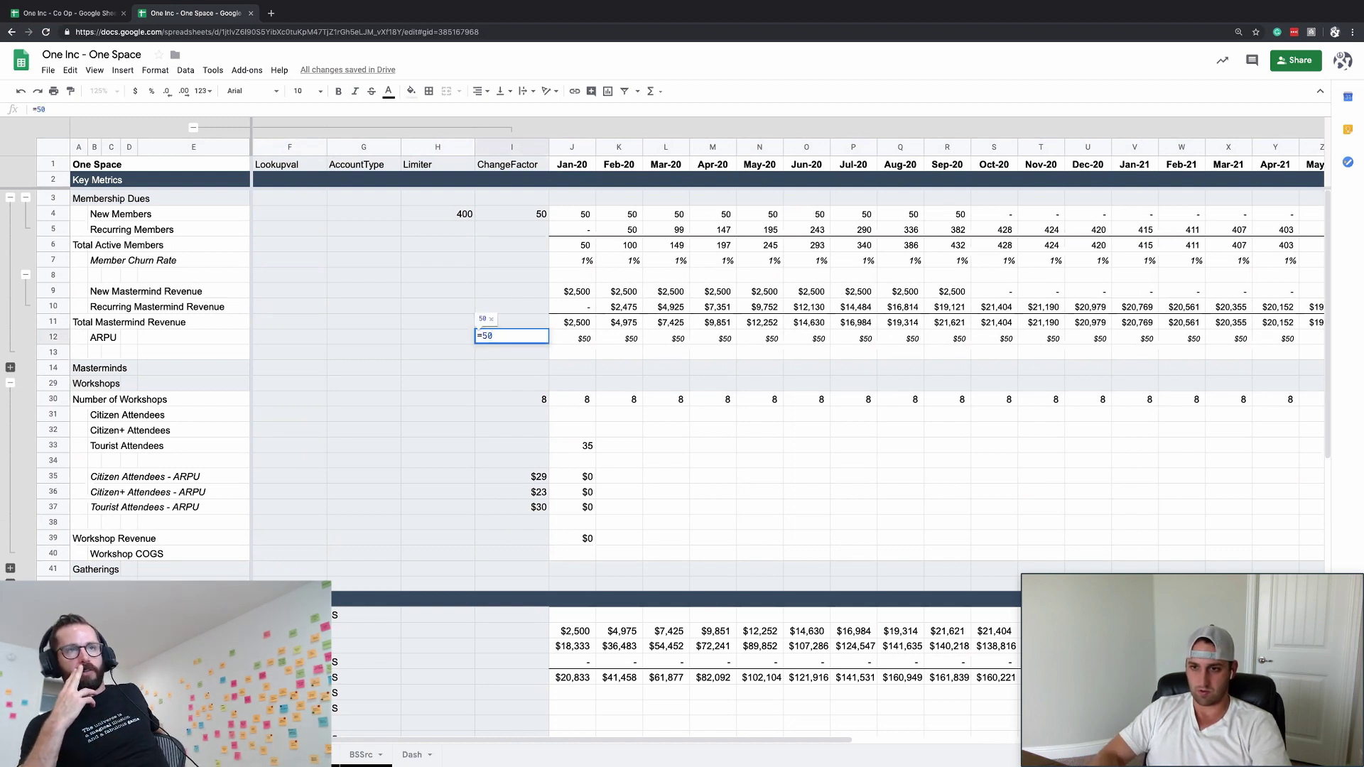
{"action": "key", "text": "Escape"}
{"action": "left_click", "coordinate": [532, 490]}
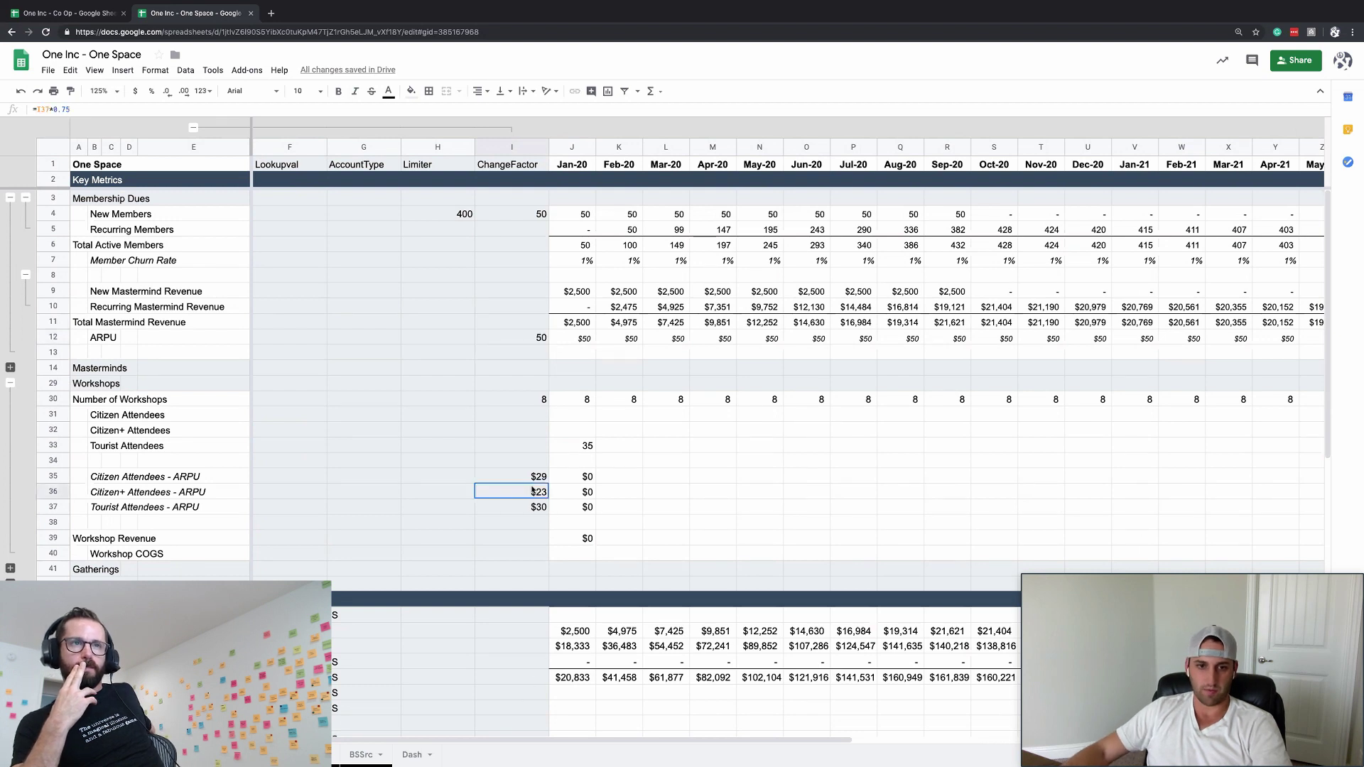
{"action": "left_click", "coordinate": [458, 473]}
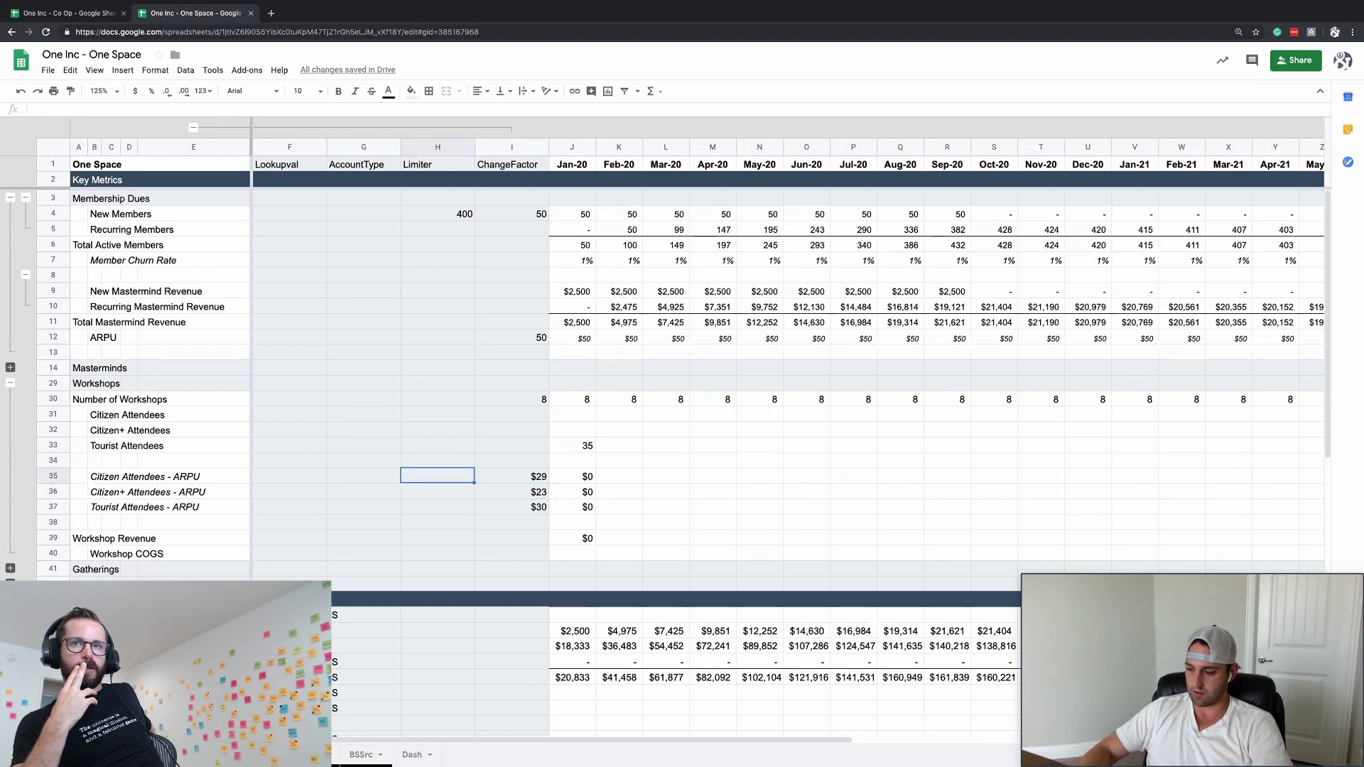
- Enter discount rates of 5%, 25% and 0% in H35, H36 and H37
{"action": "type", "text": ".75"}
{"action": "key", "text": "Return"}
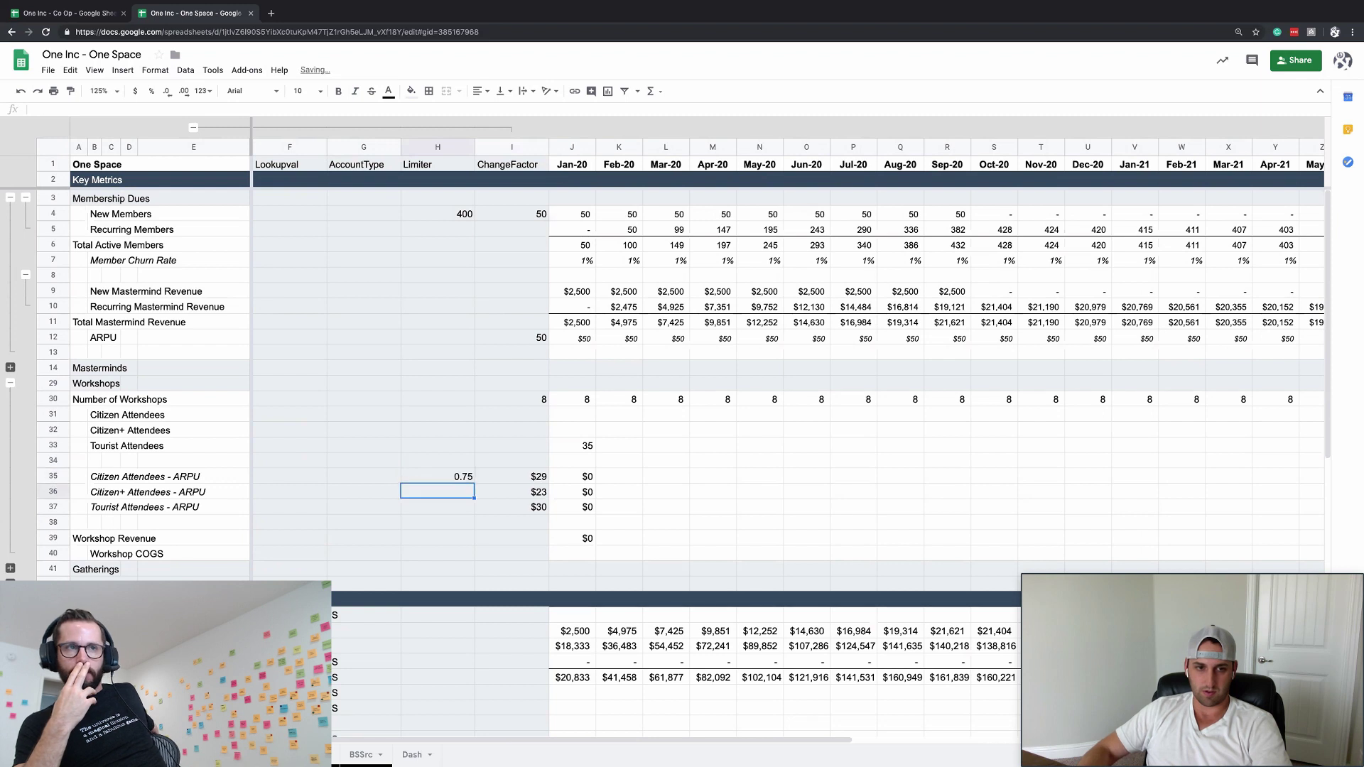
{"action": "left_click", "coordinate": [511, 476]}
{"action": "left_click", "coordinate": [437, 476]}
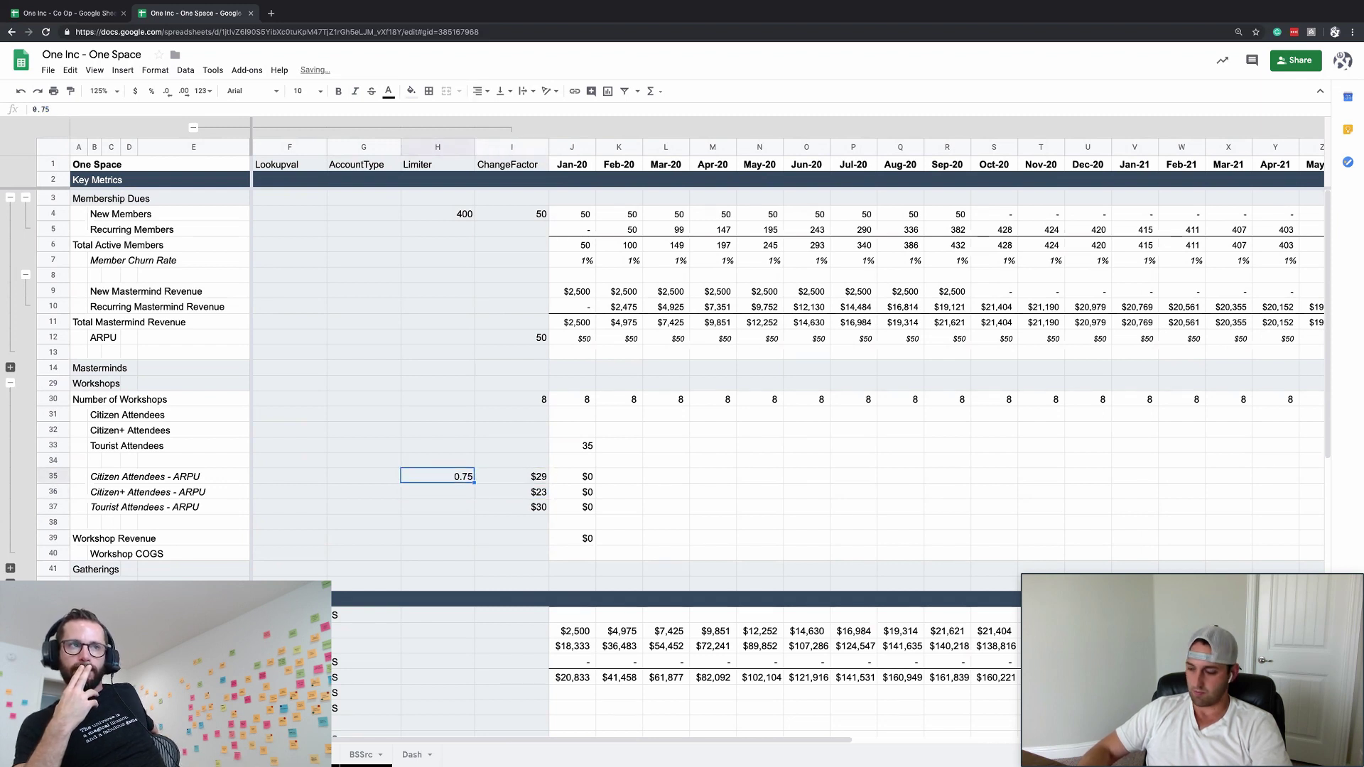
{"action": "type", "text": ".9"}
{"action": "type", "text": "5"}
{"action": "key", "text": "BackSpace"}
{"action": "key", "text": "BackSpace"}
{"action": "key", "text": "BackSpace"}
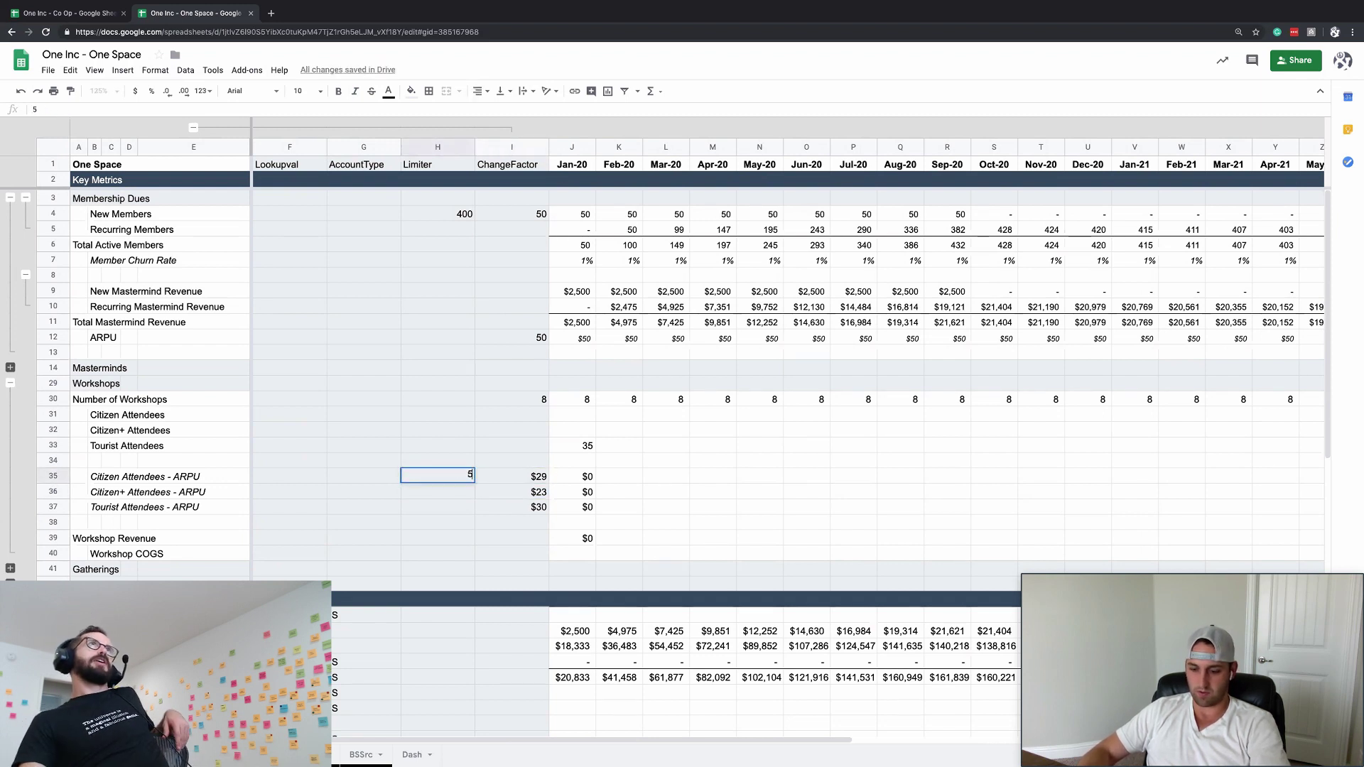
{"action": "type", "text": "5%"}
{"action": "key", "text": "Return"}
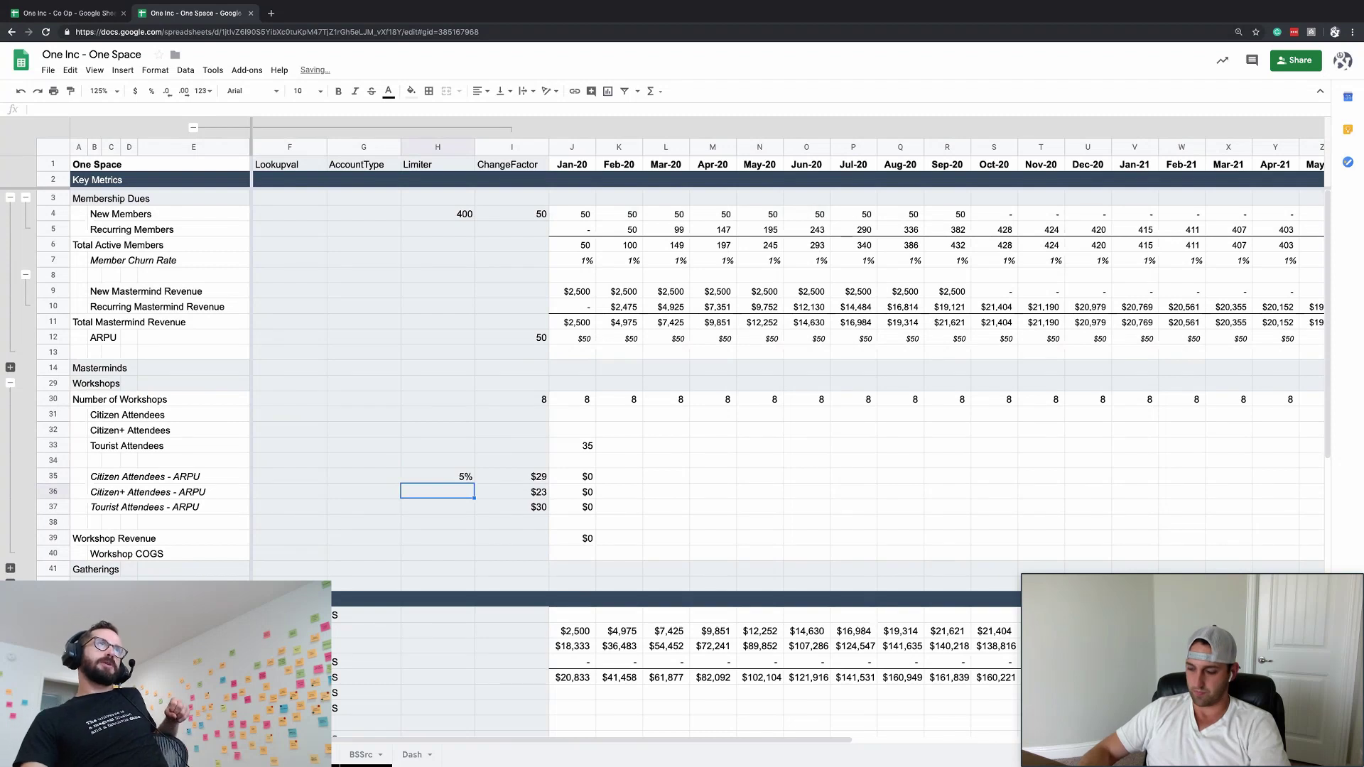
{"action": "type", "text": "25%"}
{"action": "key", "text": "Return"}
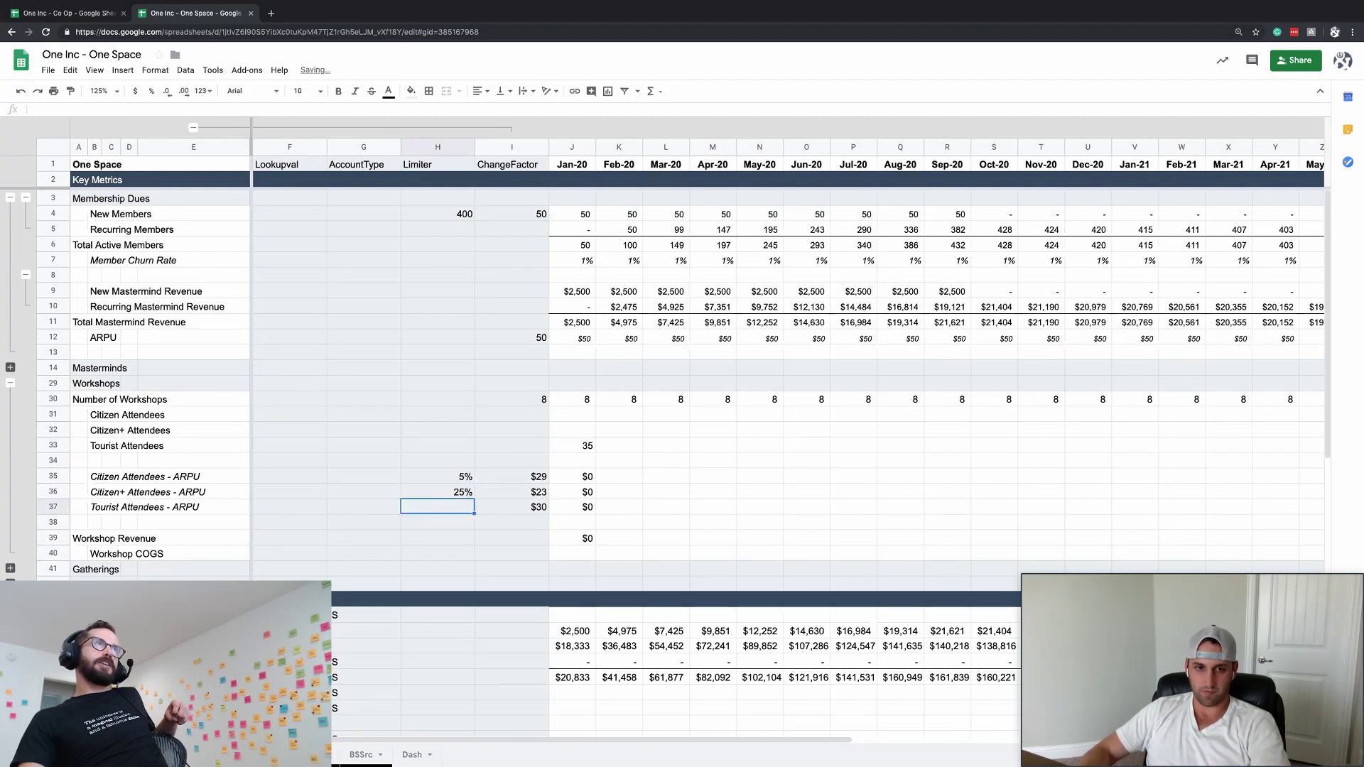
{"action": "type", "text": "0%"}
{"action": "key", "text": "Return"}
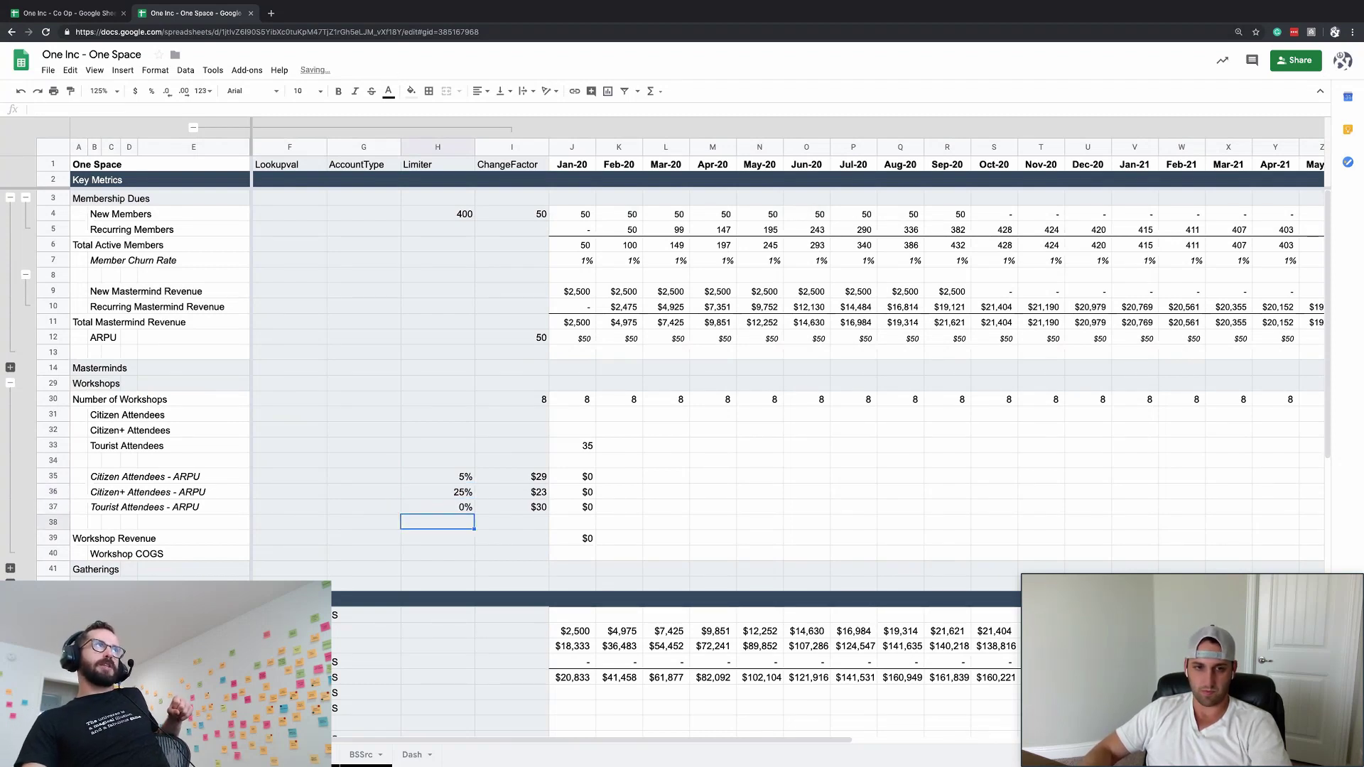
- Change the Citizen discount in H35 to 10%
{"action": "left_click", "coordinate": [511, 491]}
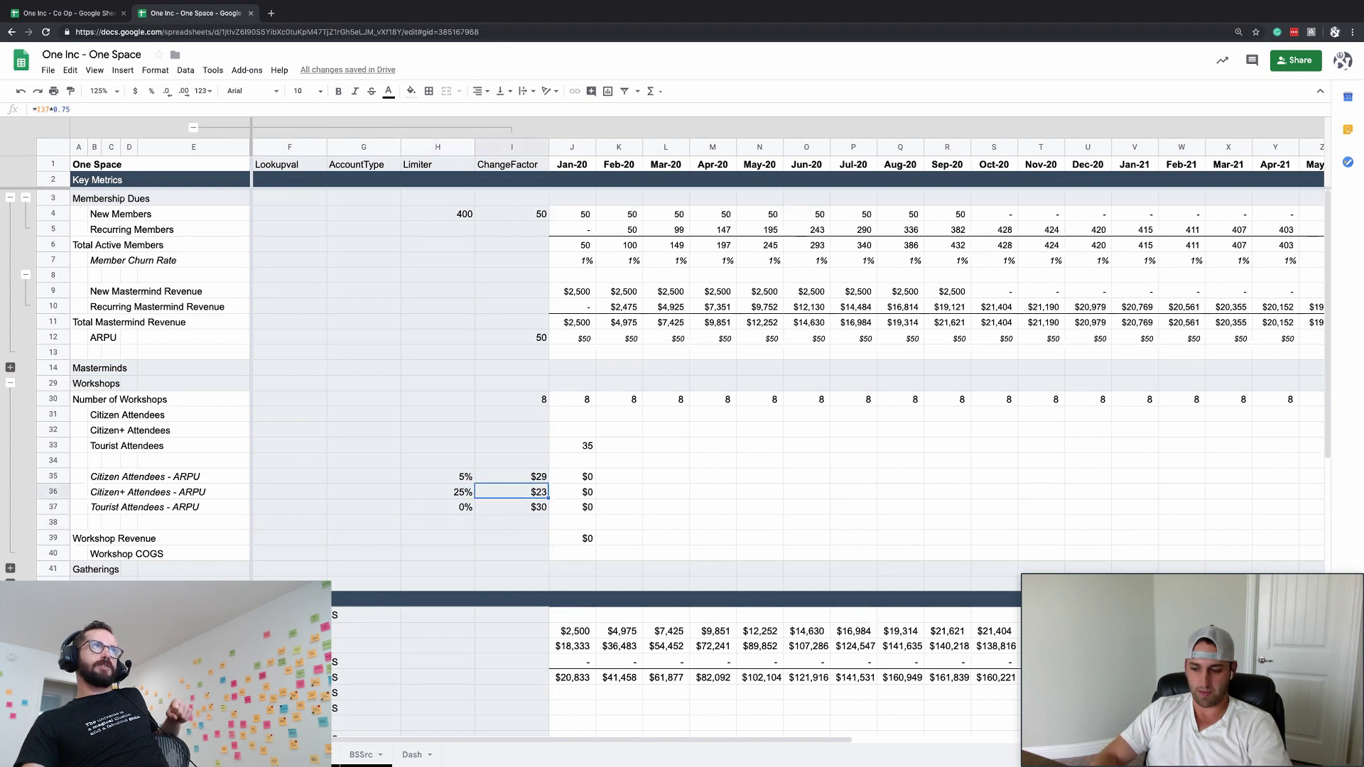
{"action": "left_click", "coordinate": [511, 476]}
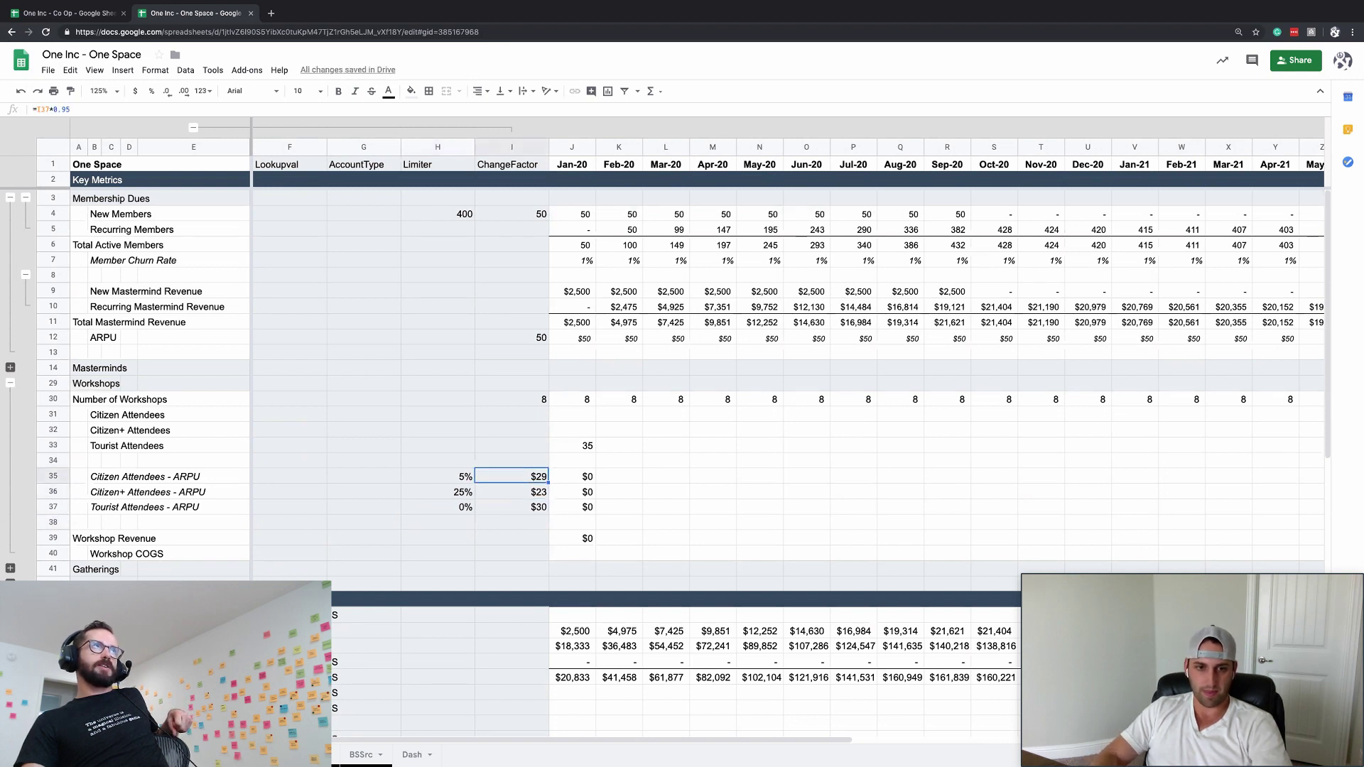
{"action": "left_click", "coordinate": [437, 475]}
{"action": "type", "text": "10%"}
{"action": "key", "text": "Return"}
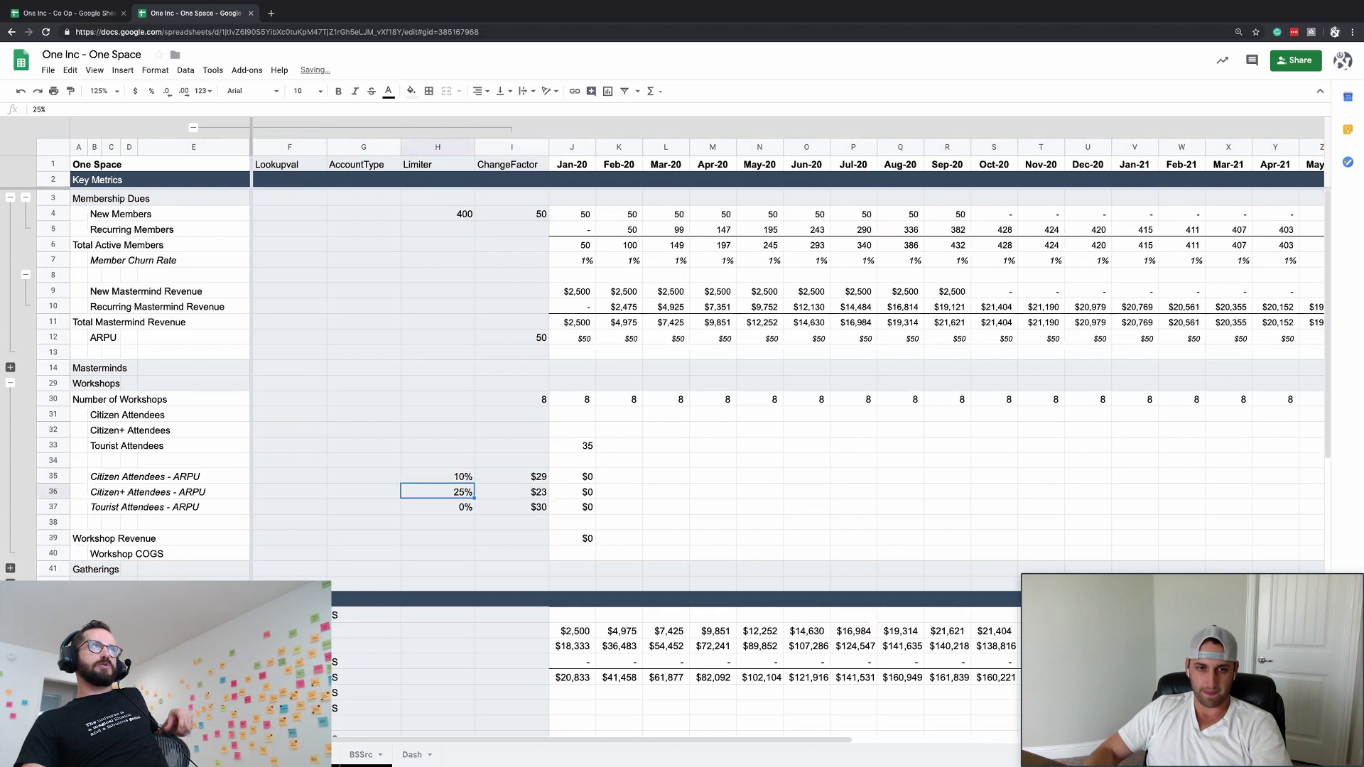
- Enter =I37*(1-H36) in I36 to discount the Tourist price for Citizen+
{"action": "key", "text": "Right"}
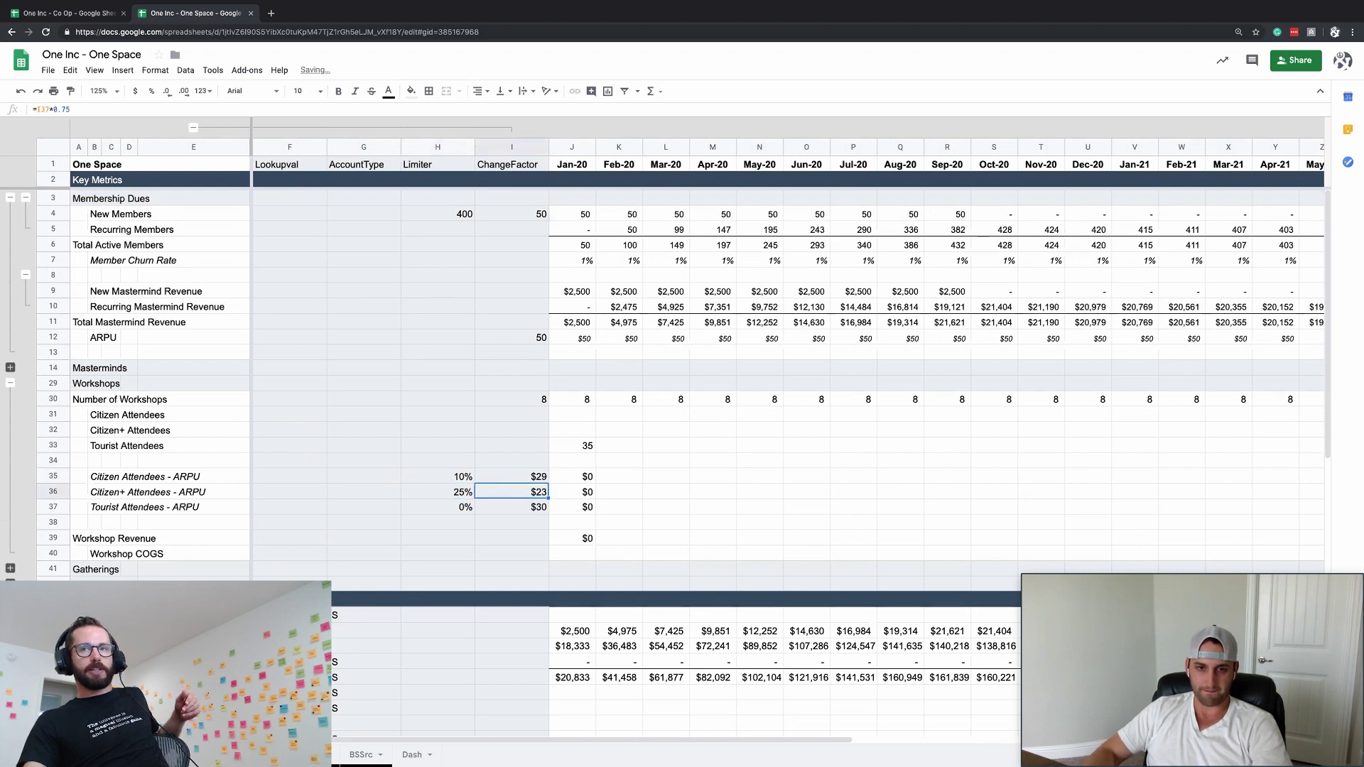
{"action": "type", "text": "="}
{"action": "key", "text": "Down"}
{"action": "type", "text": "*"}
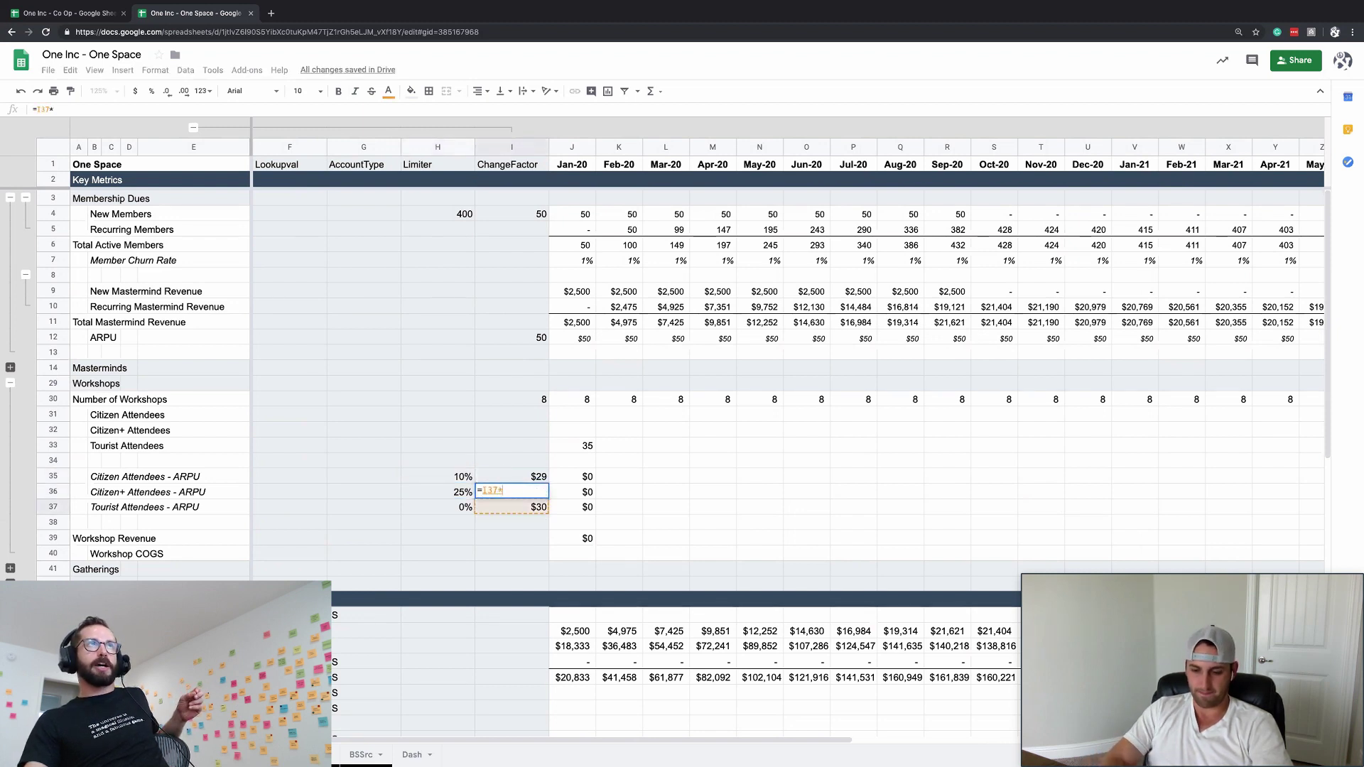
{"action": "key", "text": "Left"}
{"action": "key", "text": "Return"}
{"action": "key", "text": "Up"}
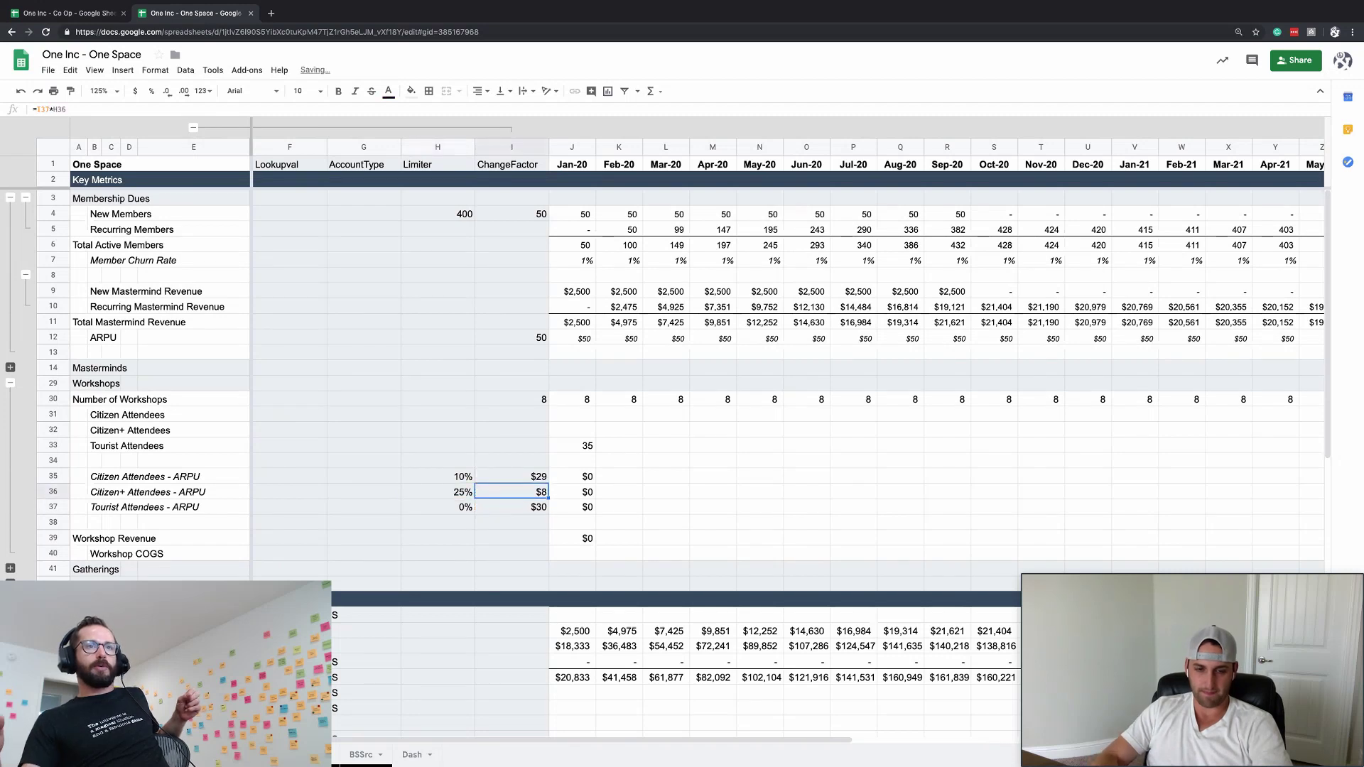
{"action": "type", "text": "="}
{"action": "key", "text": "Down"}
{"action": "type", "text": "*(1-"}
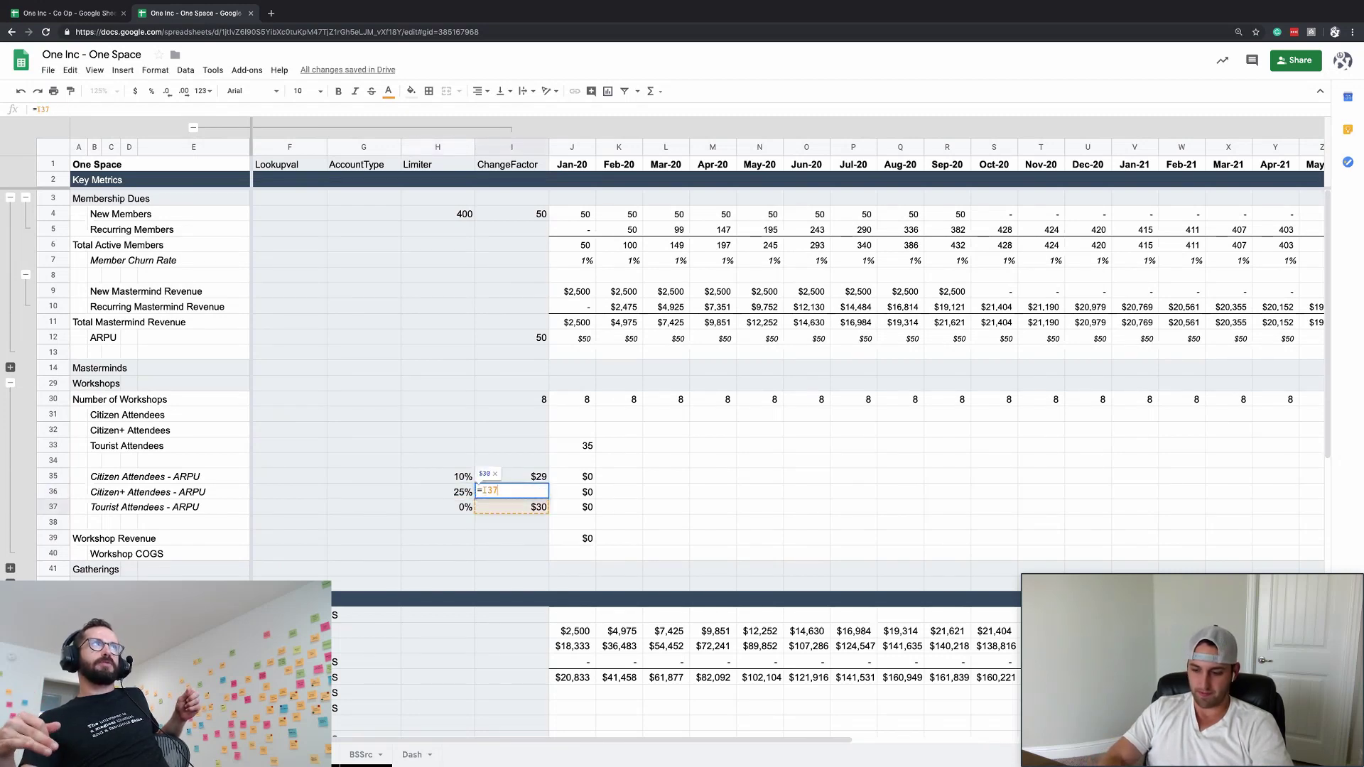
{"action": "key", "text": "Left"}
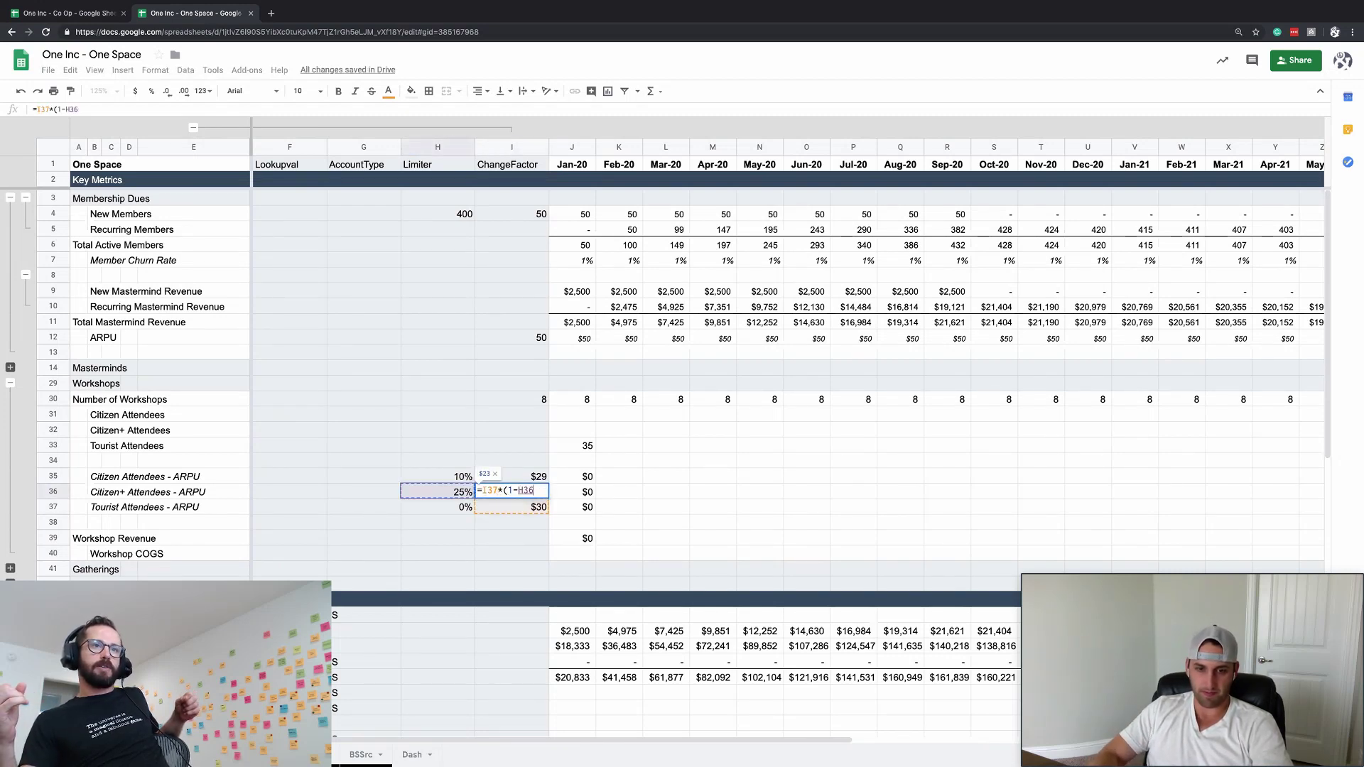
{"action": "type", "text": ")"}
{"action": "key", "text": "Return"}
{"action": "key", "text": "Up"}
- Copy the formula into I35 and correct it to =I37*(1-H35)
{"action": "key", "text": "ctrl+c"}
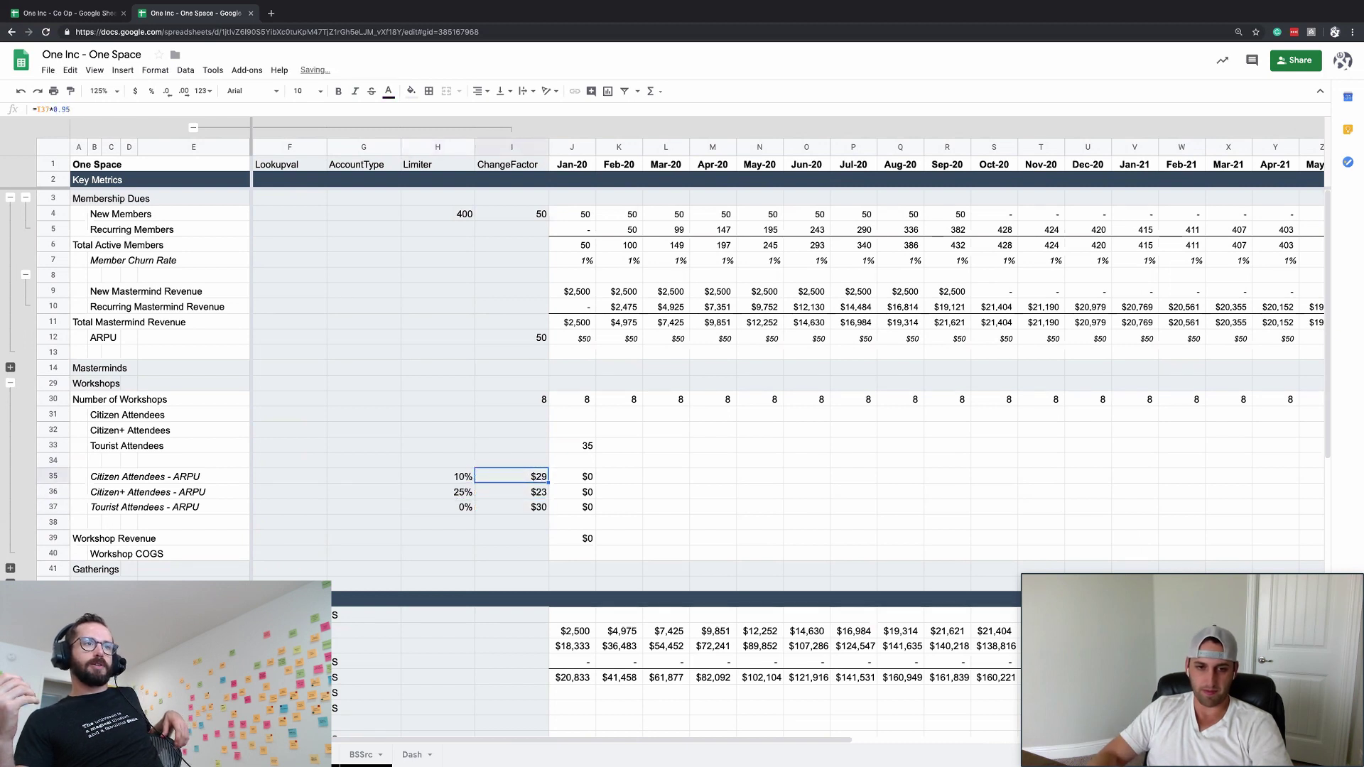
{"action": "key", "text": "Up"}
{"action": "key", "text": "ctrl+v"}
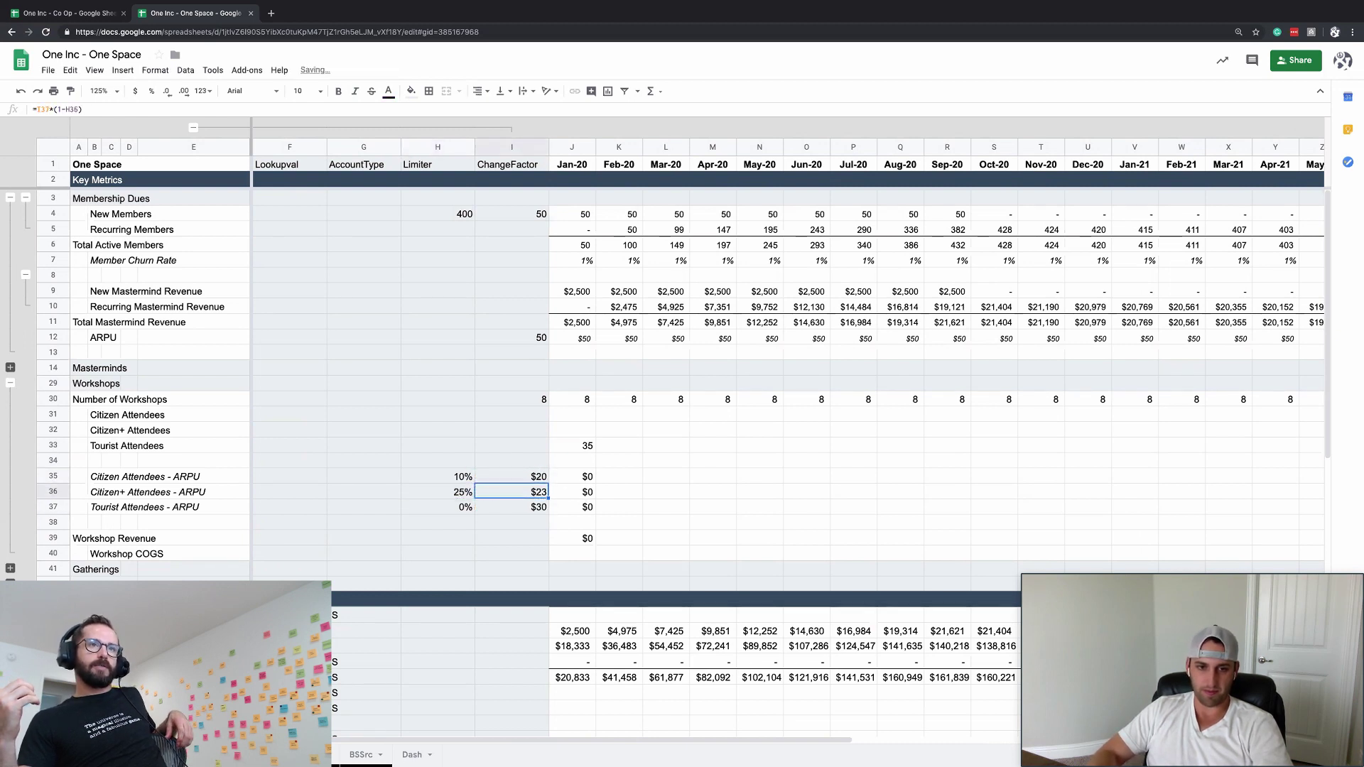
{"action": "left_click", "coordinate": [49, 109]}
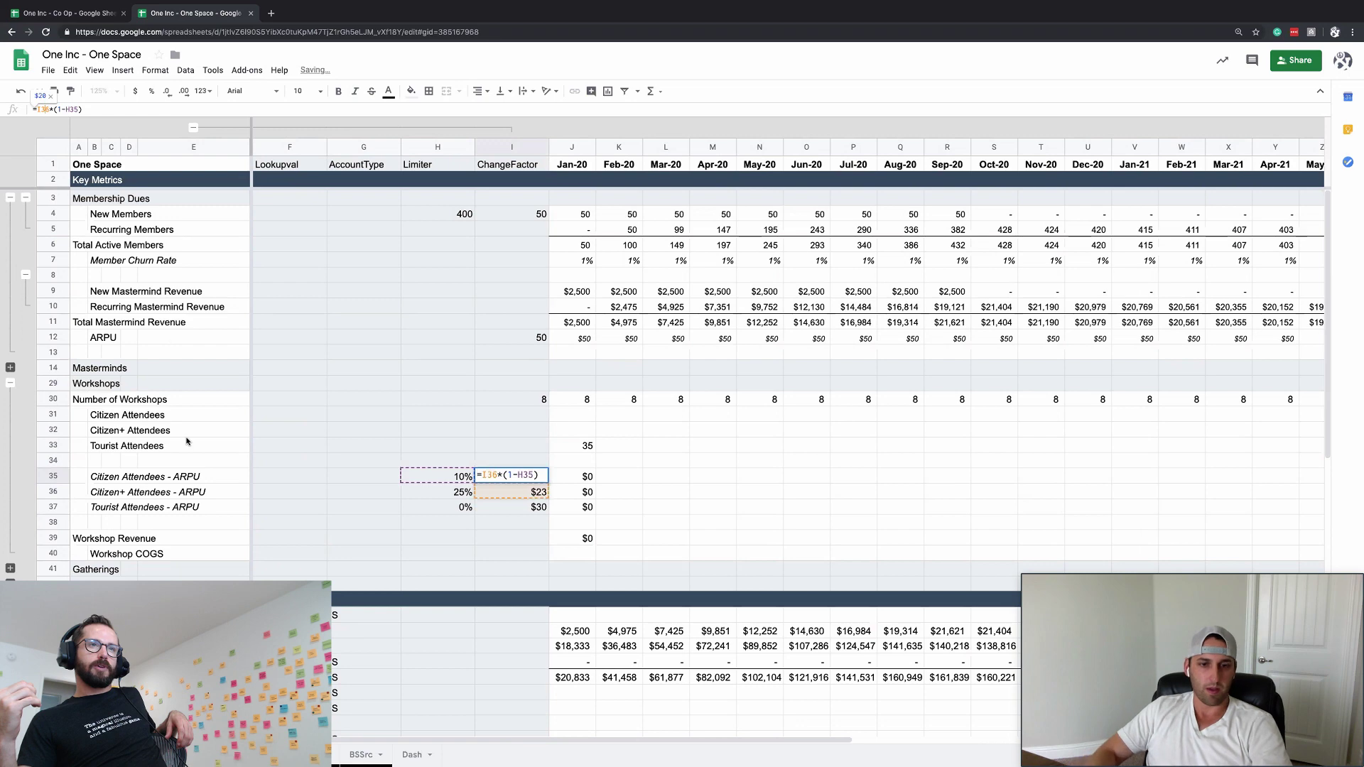
{"action": "key", "text": "BackSpace"}
{"action": "type", "text": "7"}
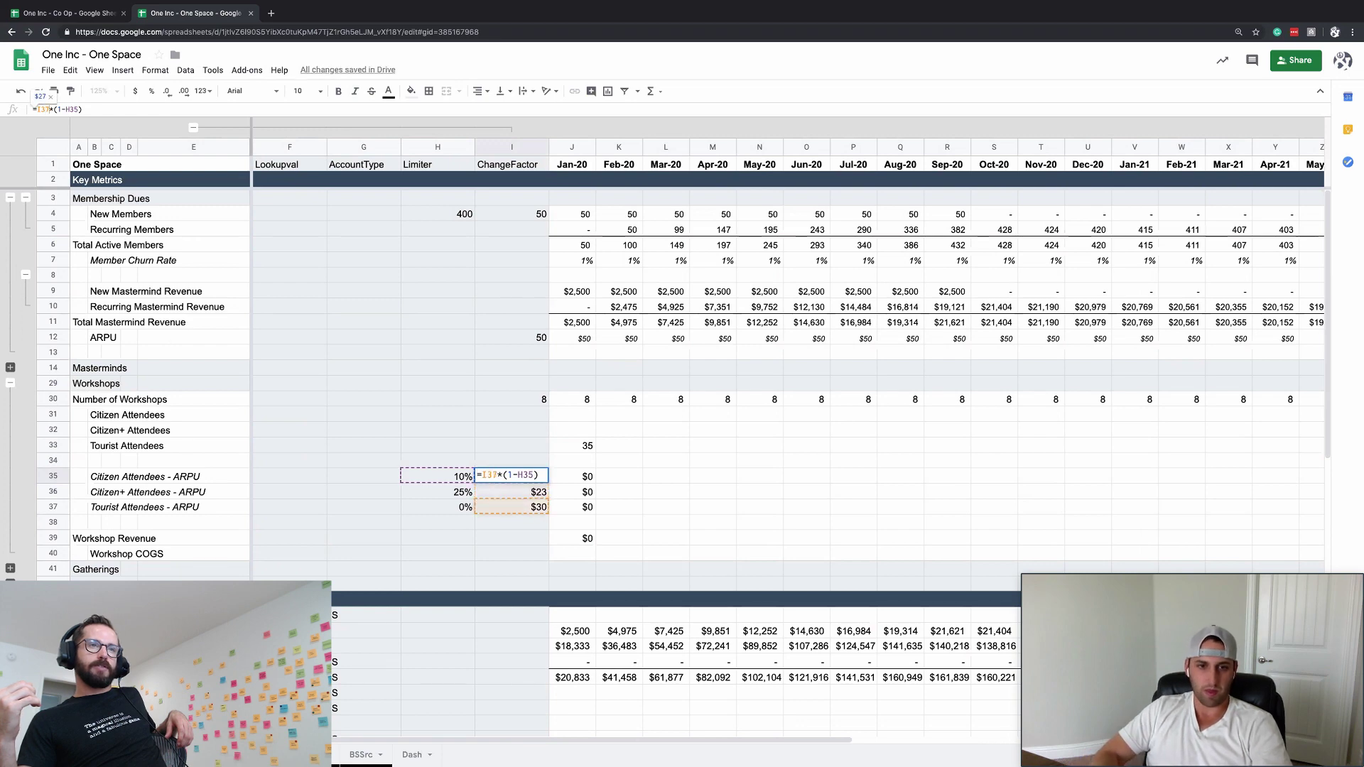
{"action": "key", "text": "Return"}
- Raise the Citizen+ discount in H36 to 50%
{"action": "left_click", "coordinate": [463, 490]}
{"action": "type", "text": "50."}
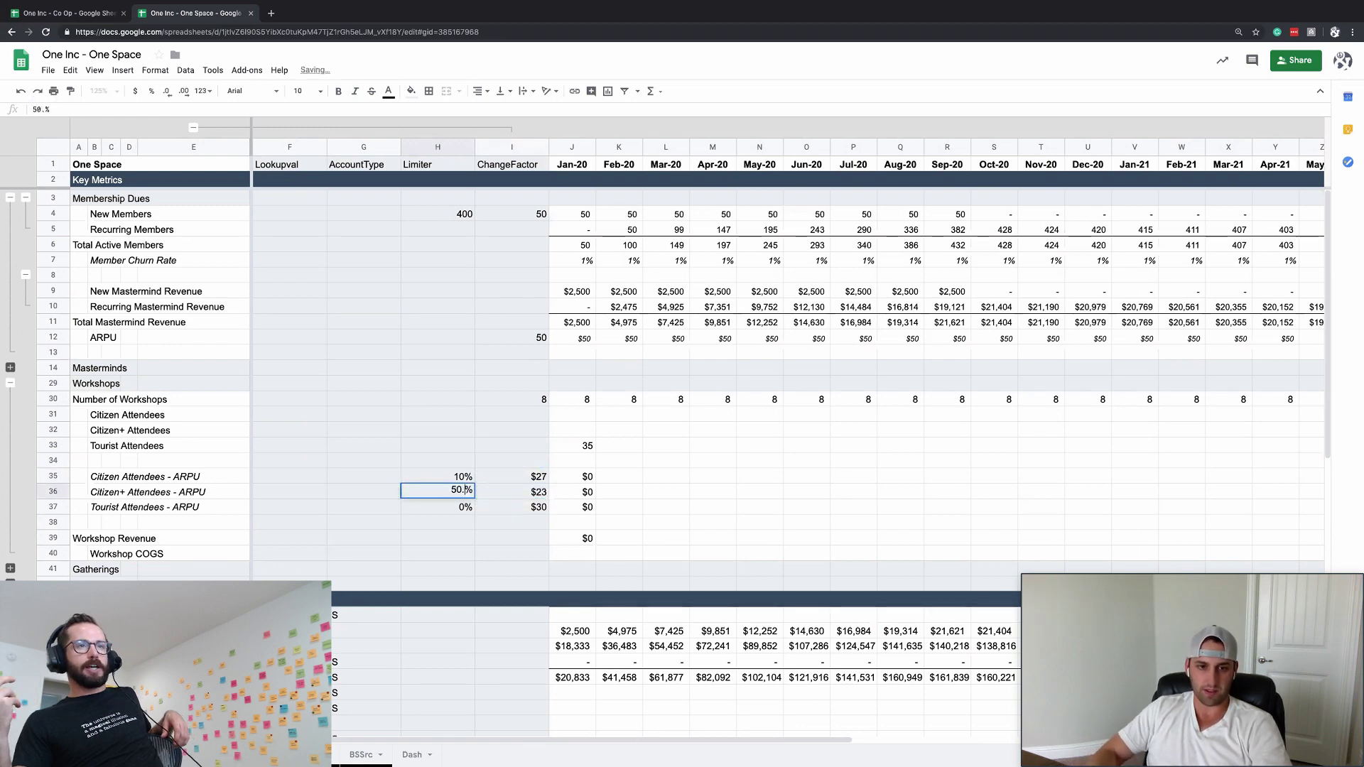
{"action": "key", "text": "BackSpace"}
{"action": "key", "text": "Up"}
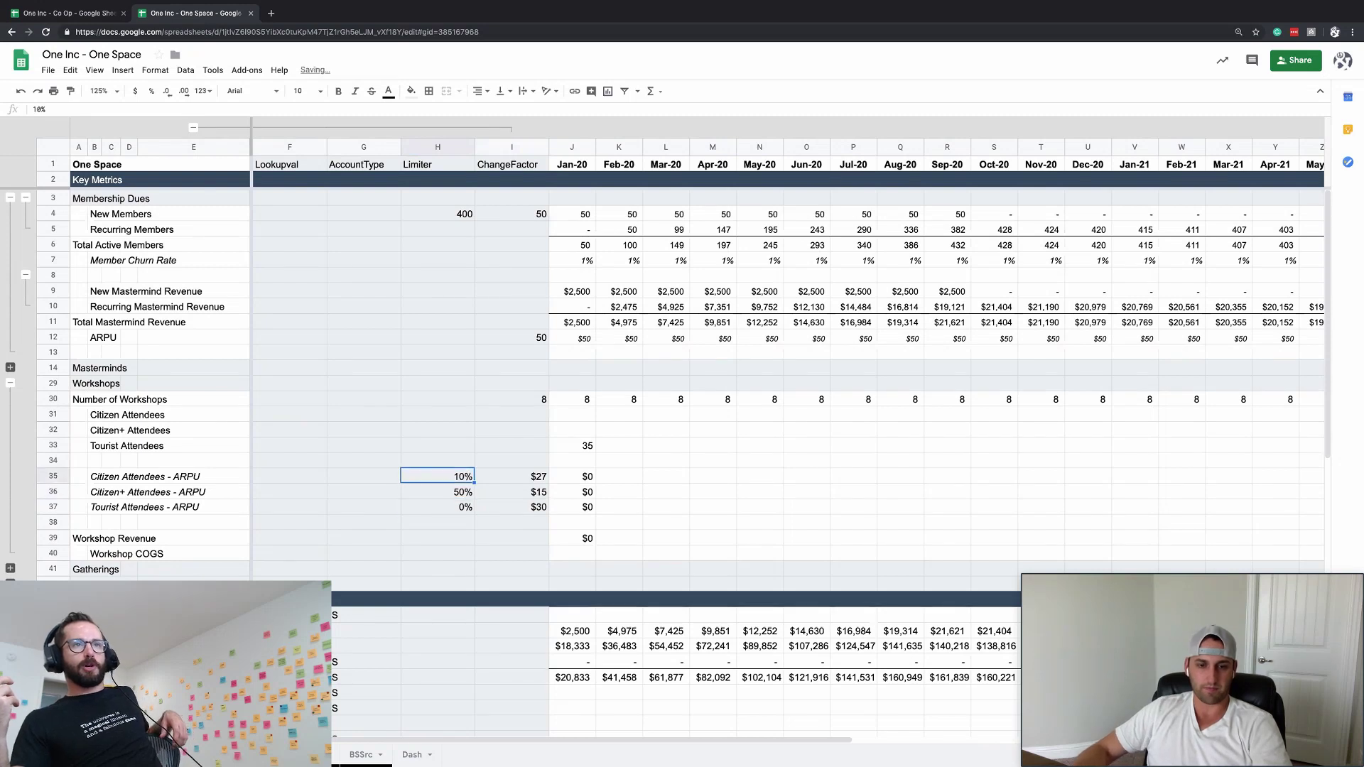
{"action": "left_click", "coordinate": [650, 569]}
{"action": "left_click", "coordinate": [592, 491]}
{"action": "left_click", "coordinate": [591, 445]}
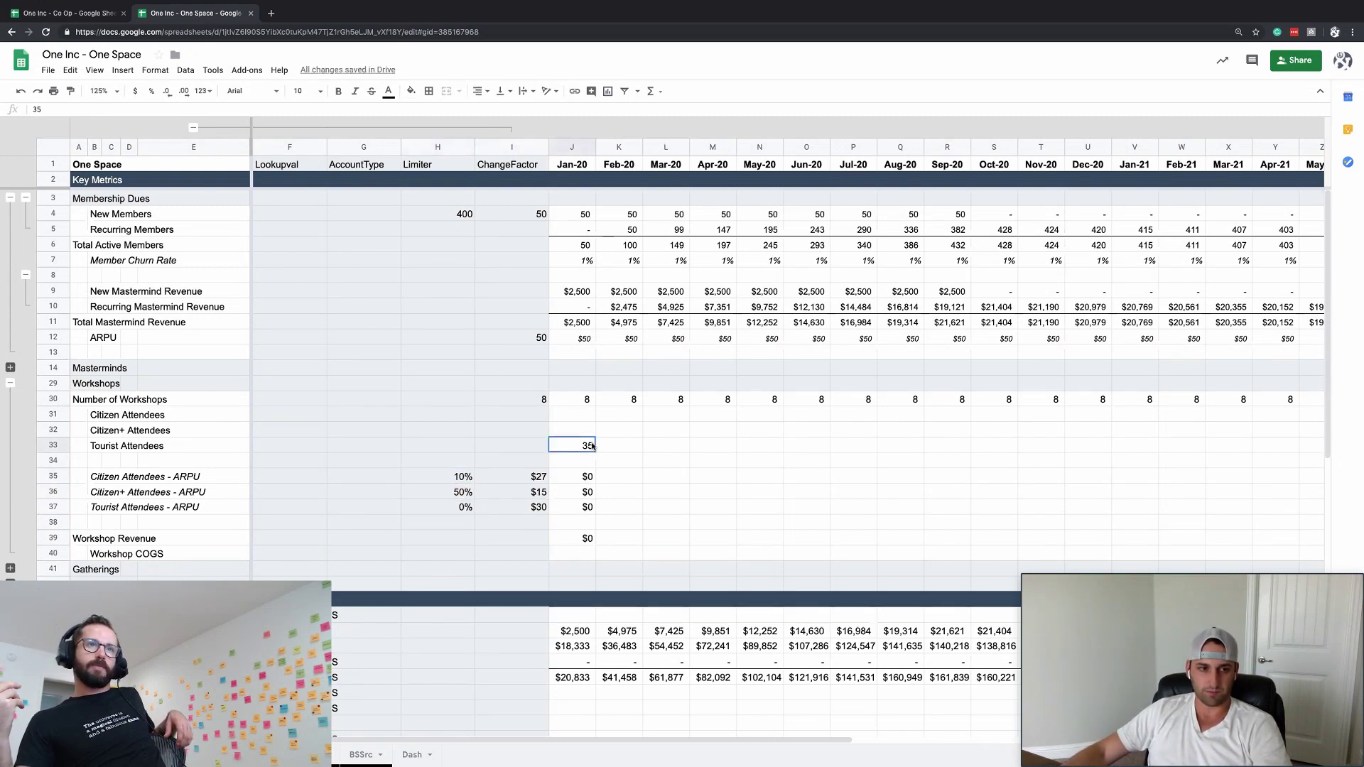
- Paste the =J33*ChangeFactor attendee revenue formula across J35:J37
{"action": "left_click", "coordinate": [576, 509]}
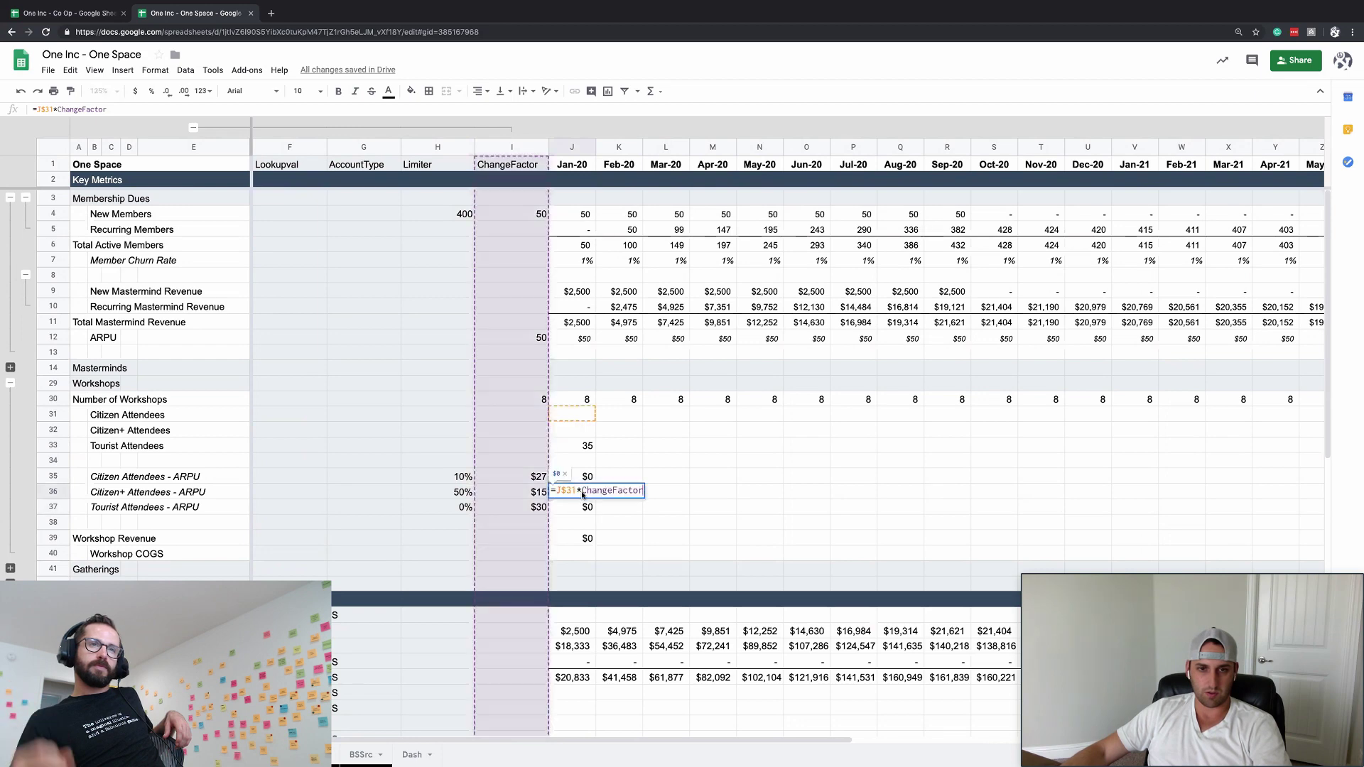
{"action": "left_click", "coordinate": [581, 474]}
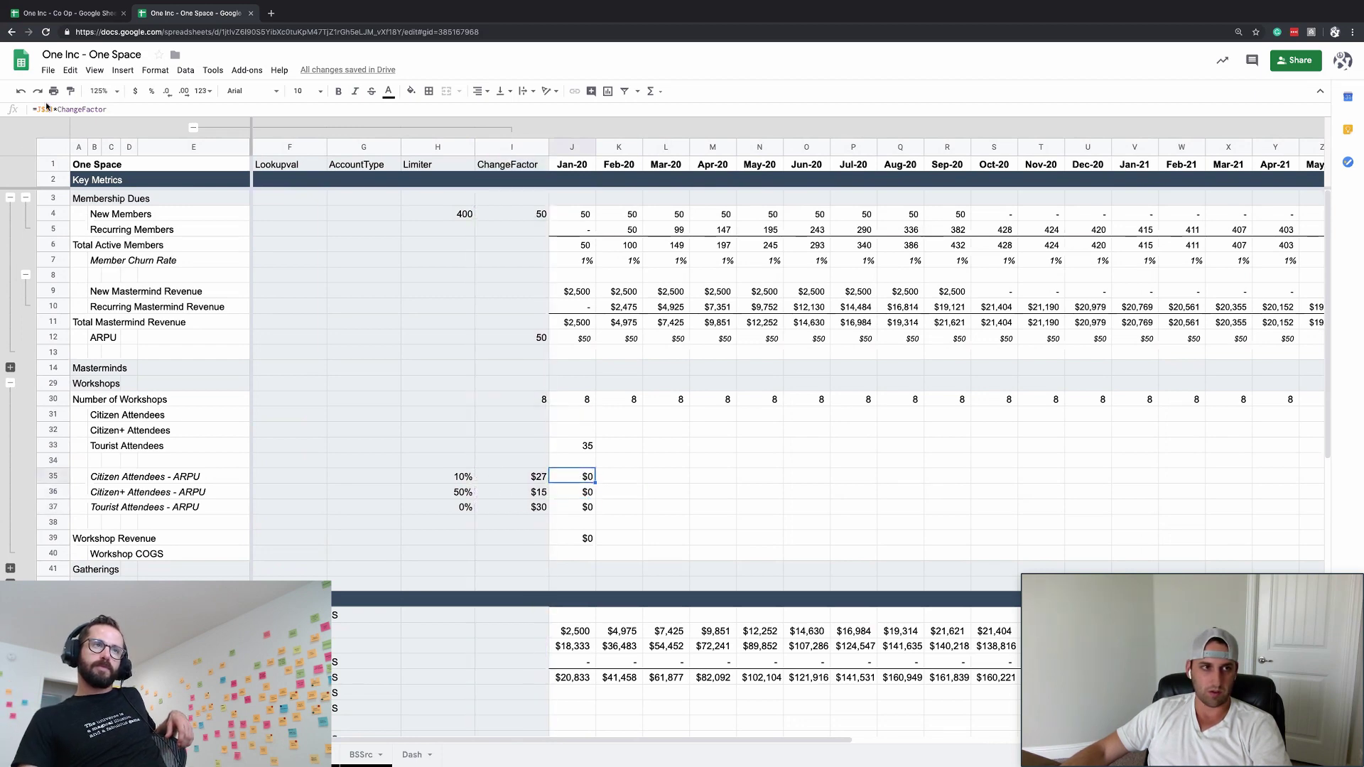
{"action": "double_click", "coordinate": [581, 474]}
{"action": "key", "text": "Escape"}
{"action": "key", "text": "ctrl+c"}
{"action": "key", "text": "shift+Down"}
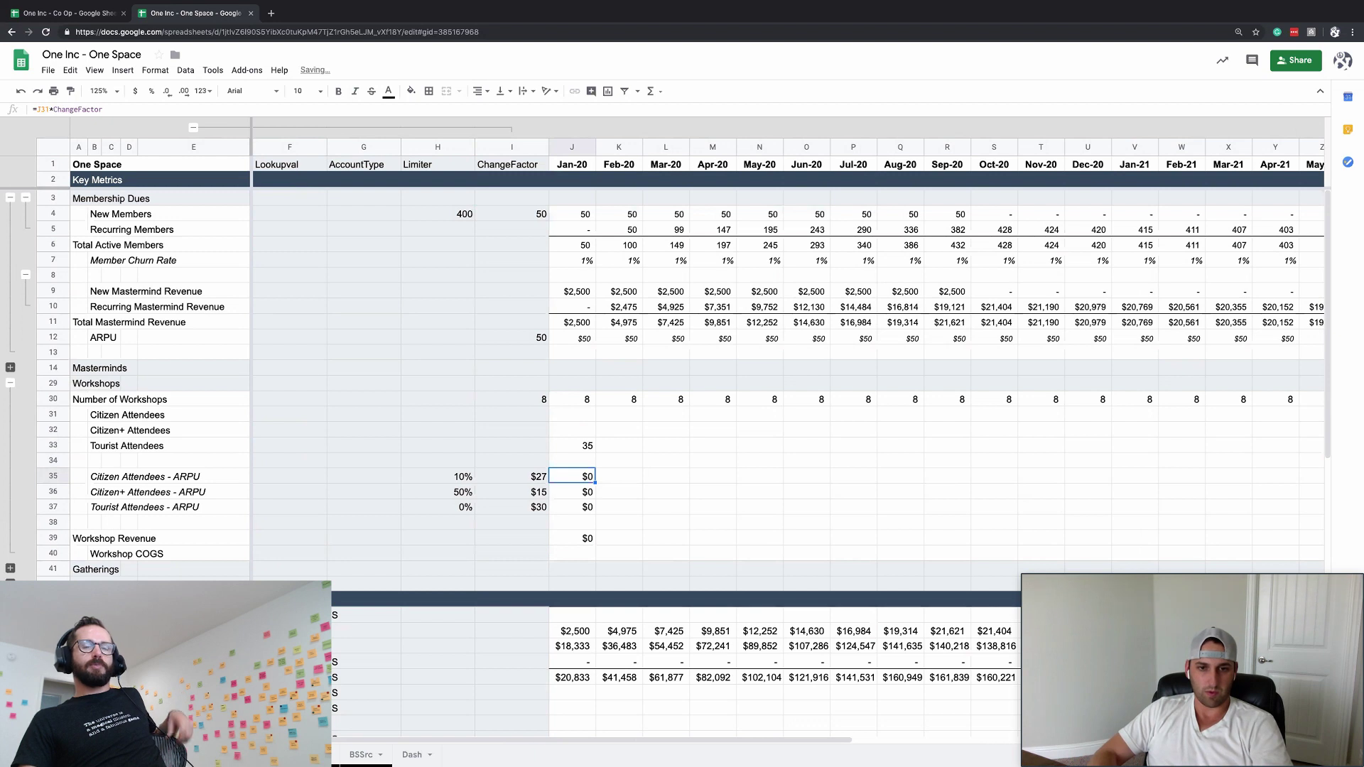
{"action": "key", "text": "shift+Down"}
{"action": "key", "text": "ctrl+v"}
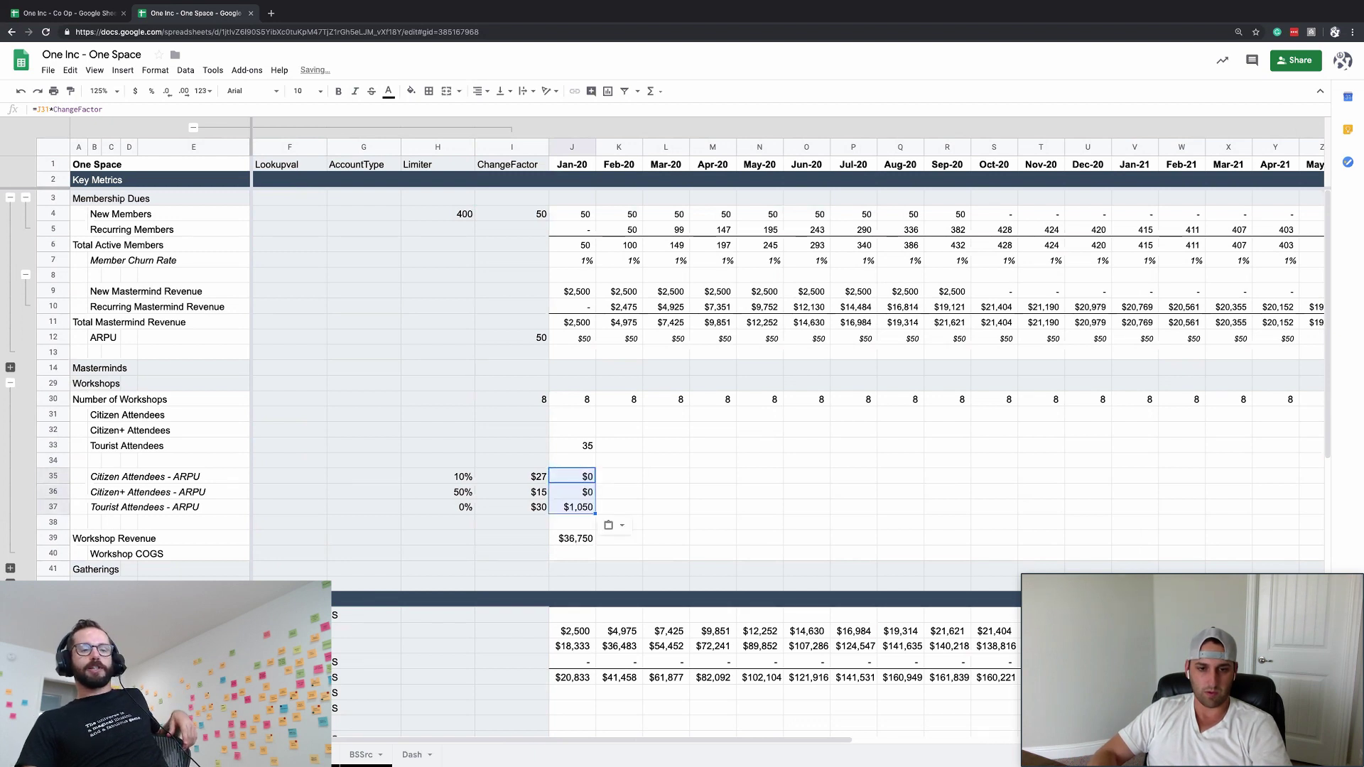
- Compare J37 with the J39 Workshop Revenue SUM, now totalling $36,750
{"action": "key", "text": "Down"}
{"action": "key", "text": "Down"}
{"action": "key", "text": "Down"}
{"action": "key", "text": "Down"}
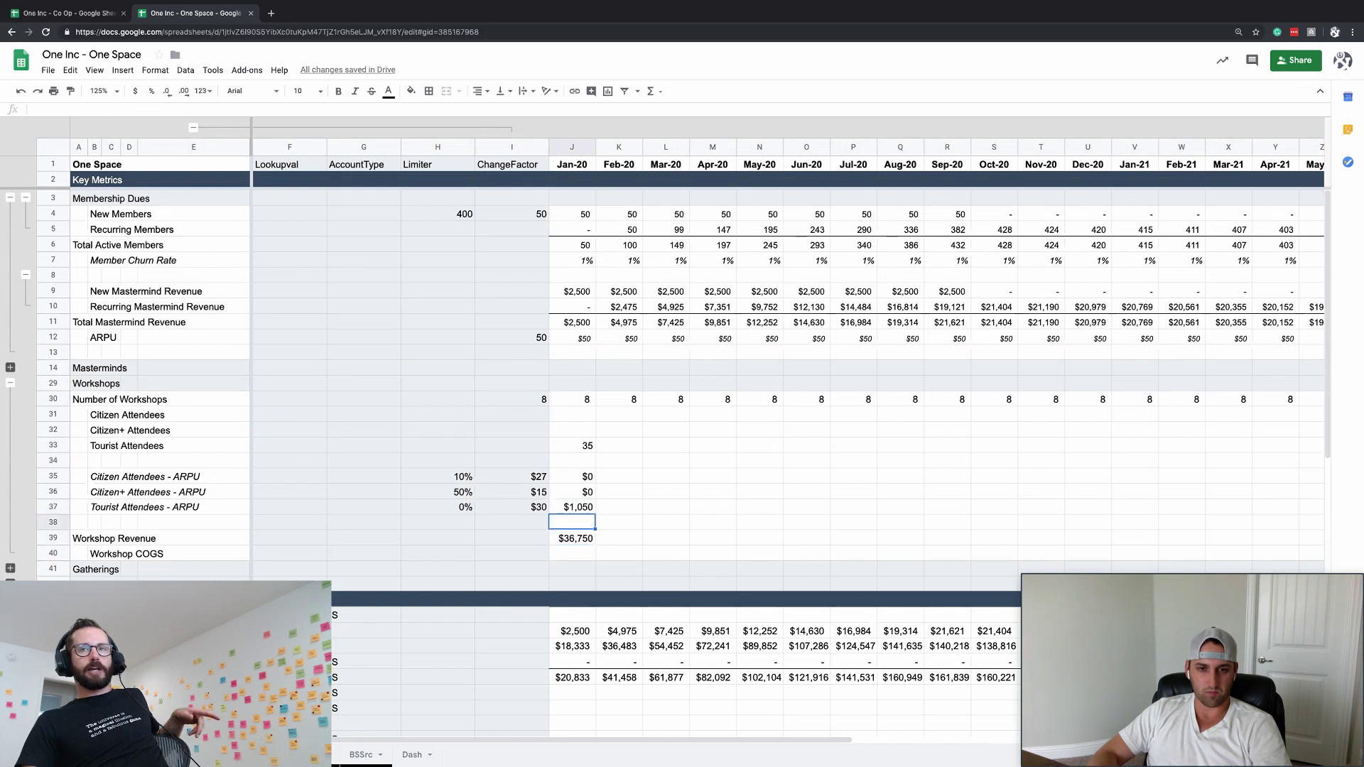
{"action": "key", "text": "Up"}
{"action": "key", "text": "Up"}
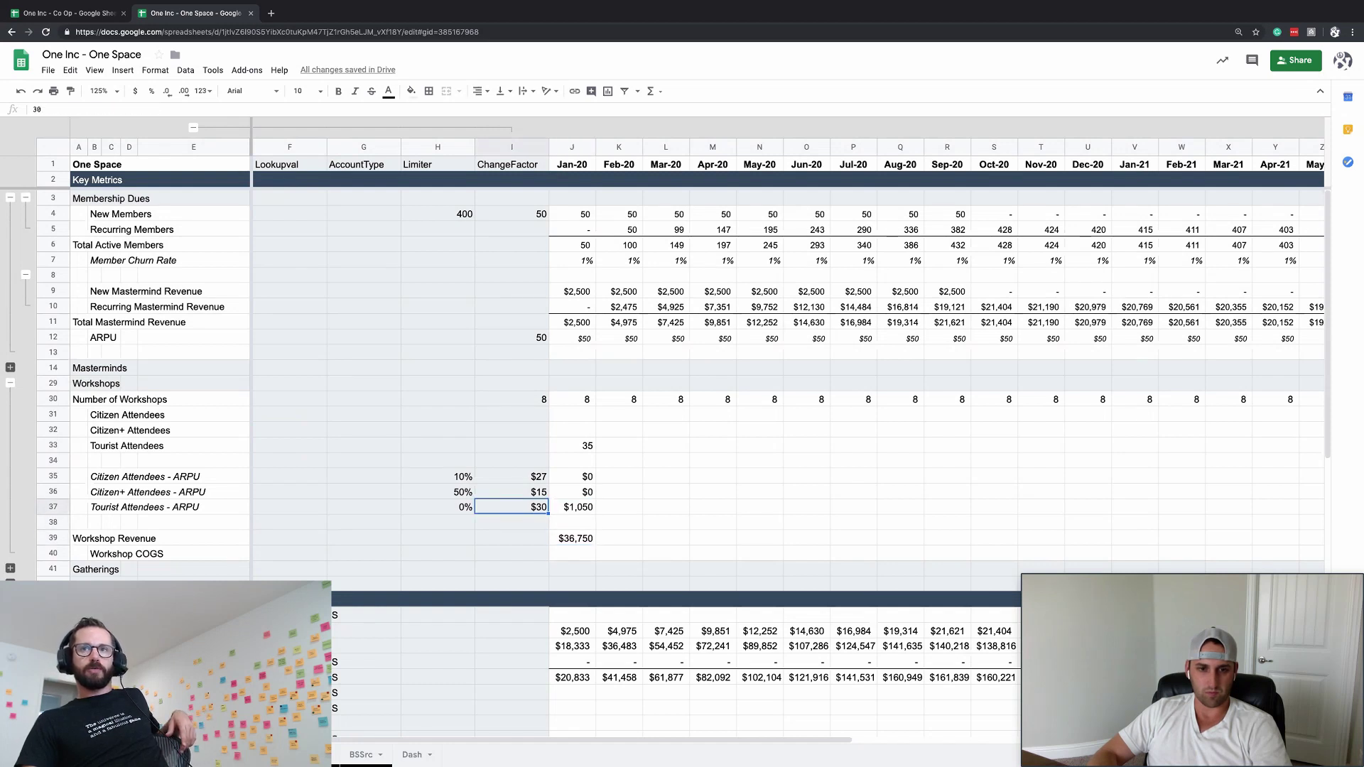
{"action": "key", "text": "Down"}
{"action": "key", "text": "Down"}
{"action": "key", "text": "Up"}
{"action": "key", "text": "Up"}
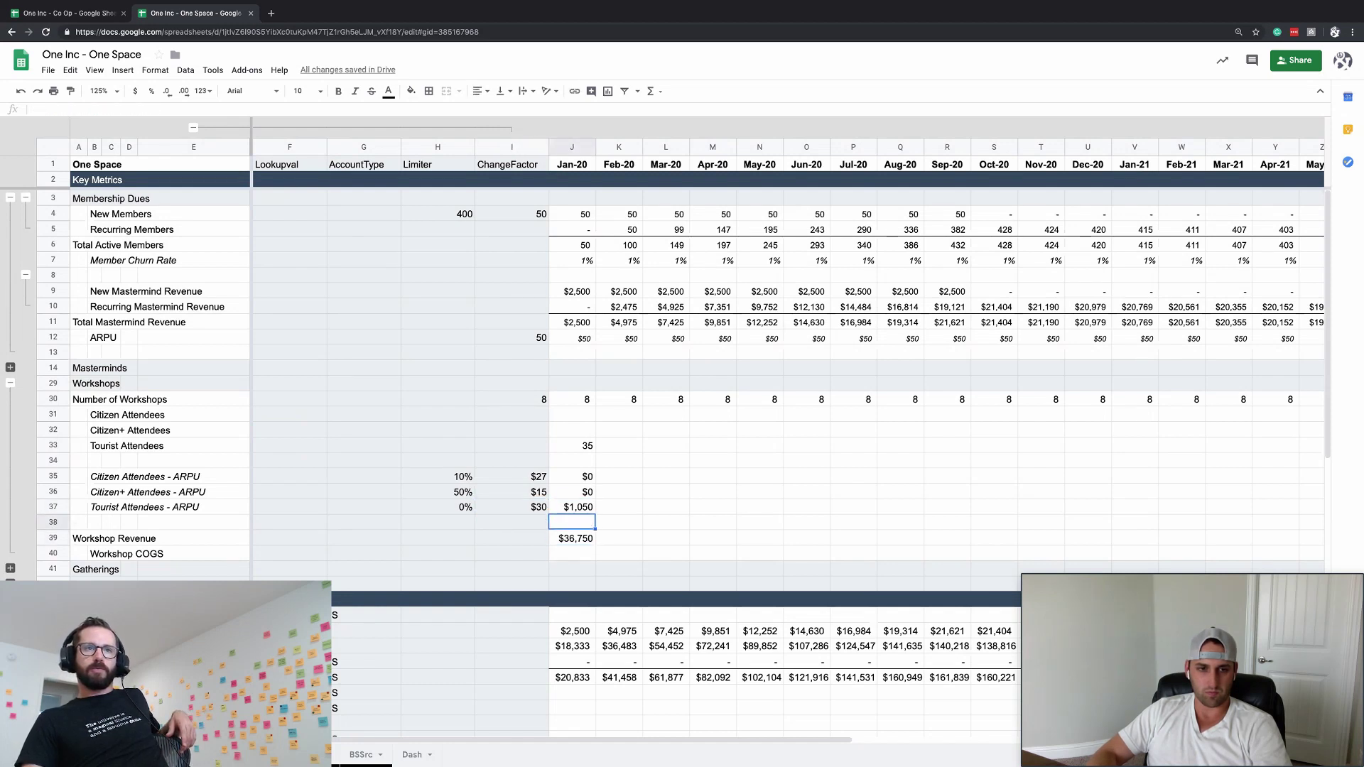
{"action": "key", "text": "Down"}
{"action": "key", "text": "Down"}
{"action": "key", "text": "Up"}
{"action": "key", "text": "Up"}
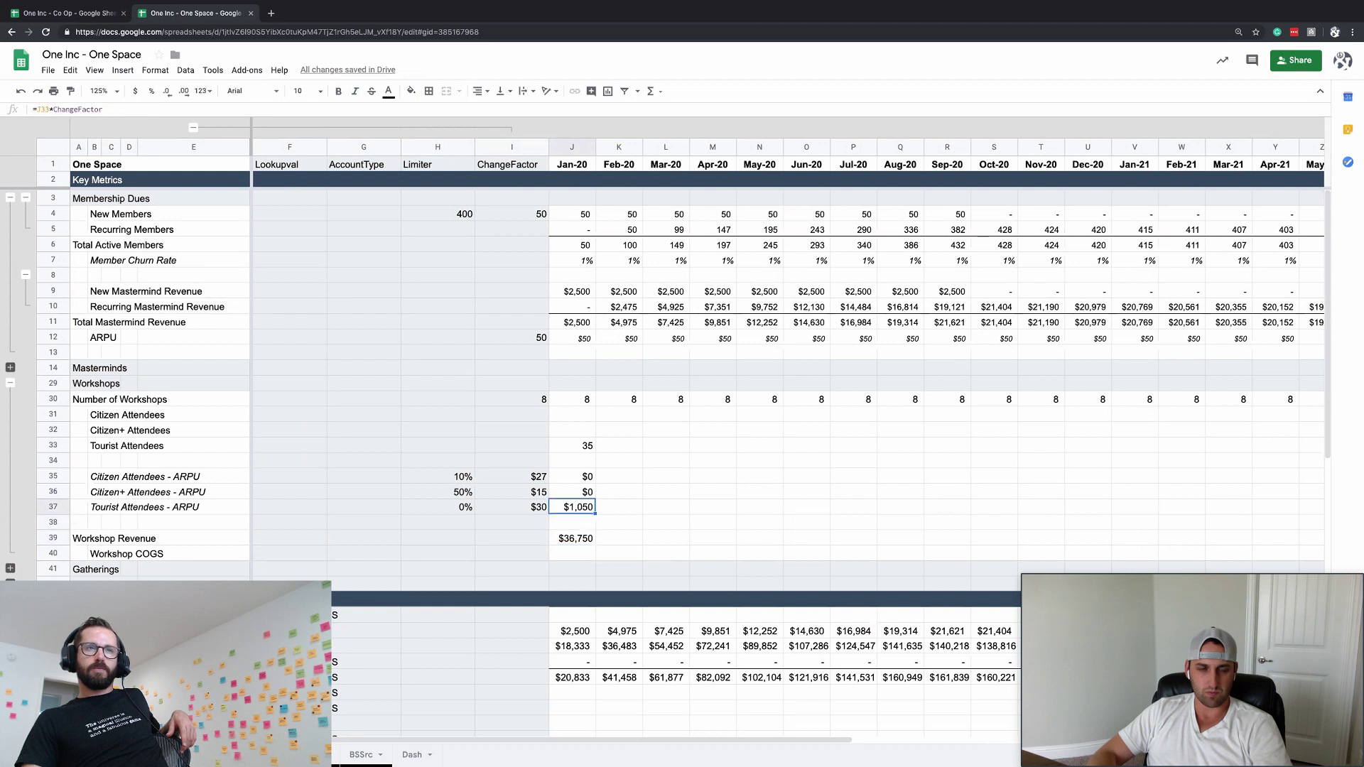
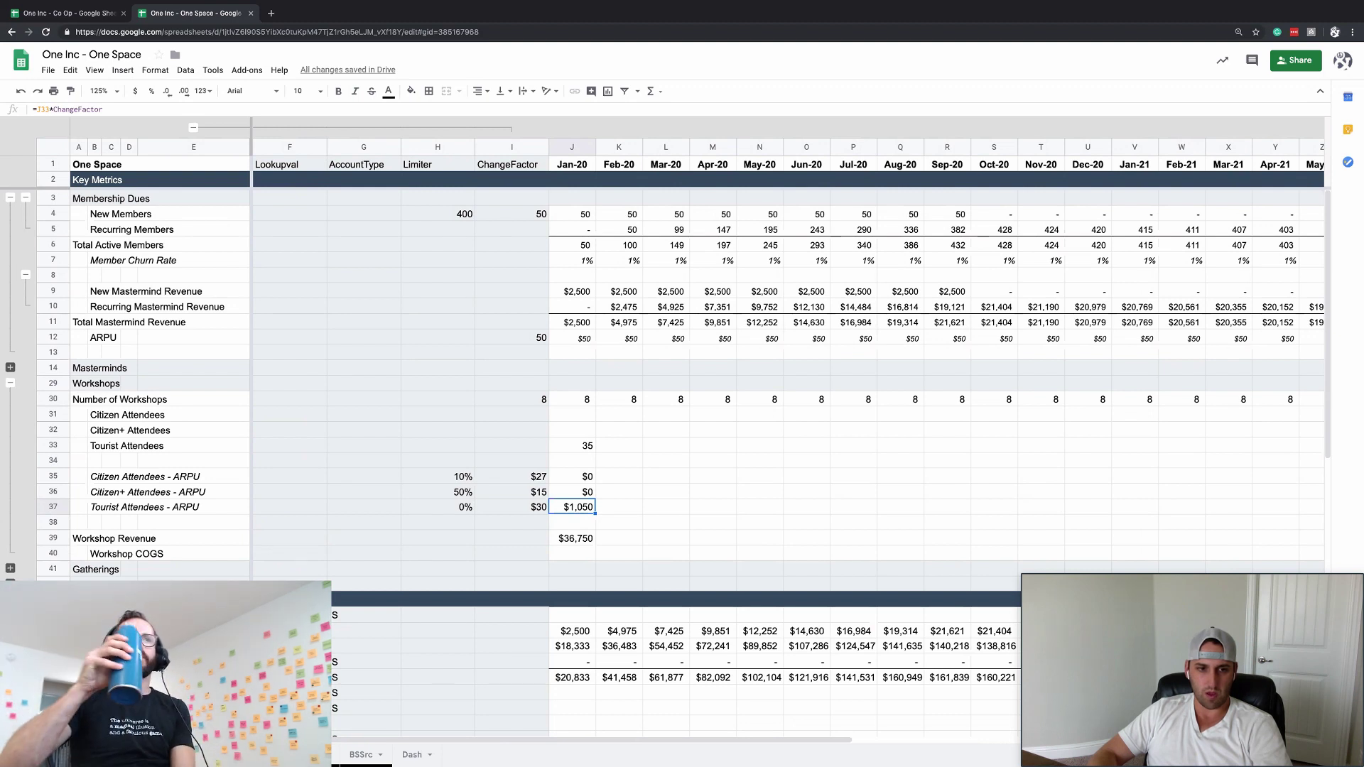
- Replace 'ARPU' with 'Revenue' in the three attendee labels in B35:B37
{"action": "key", "text": "Down"}
{"action": "key", "text": "Down"}
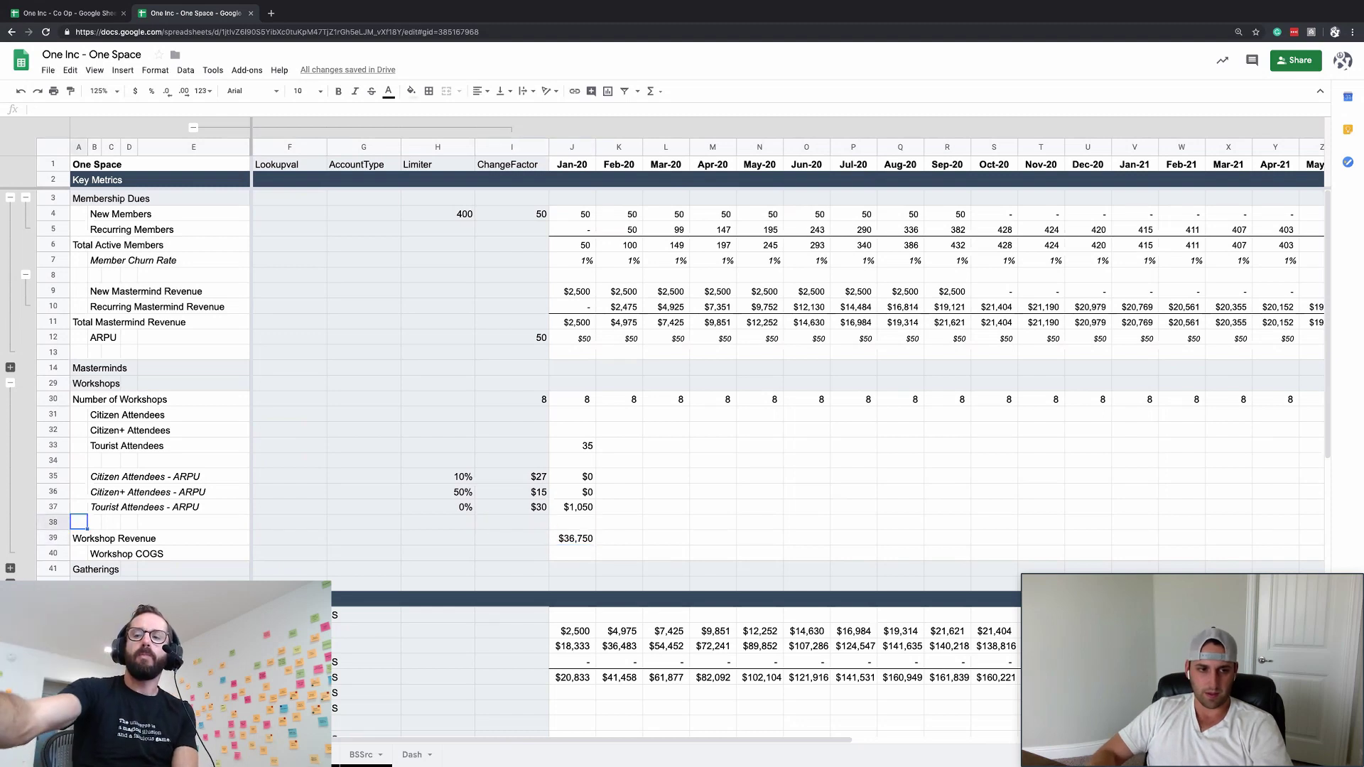
{"action": "left_click_drag", "start_coordinate": [94, 476], "coordinate": [96, 507]}
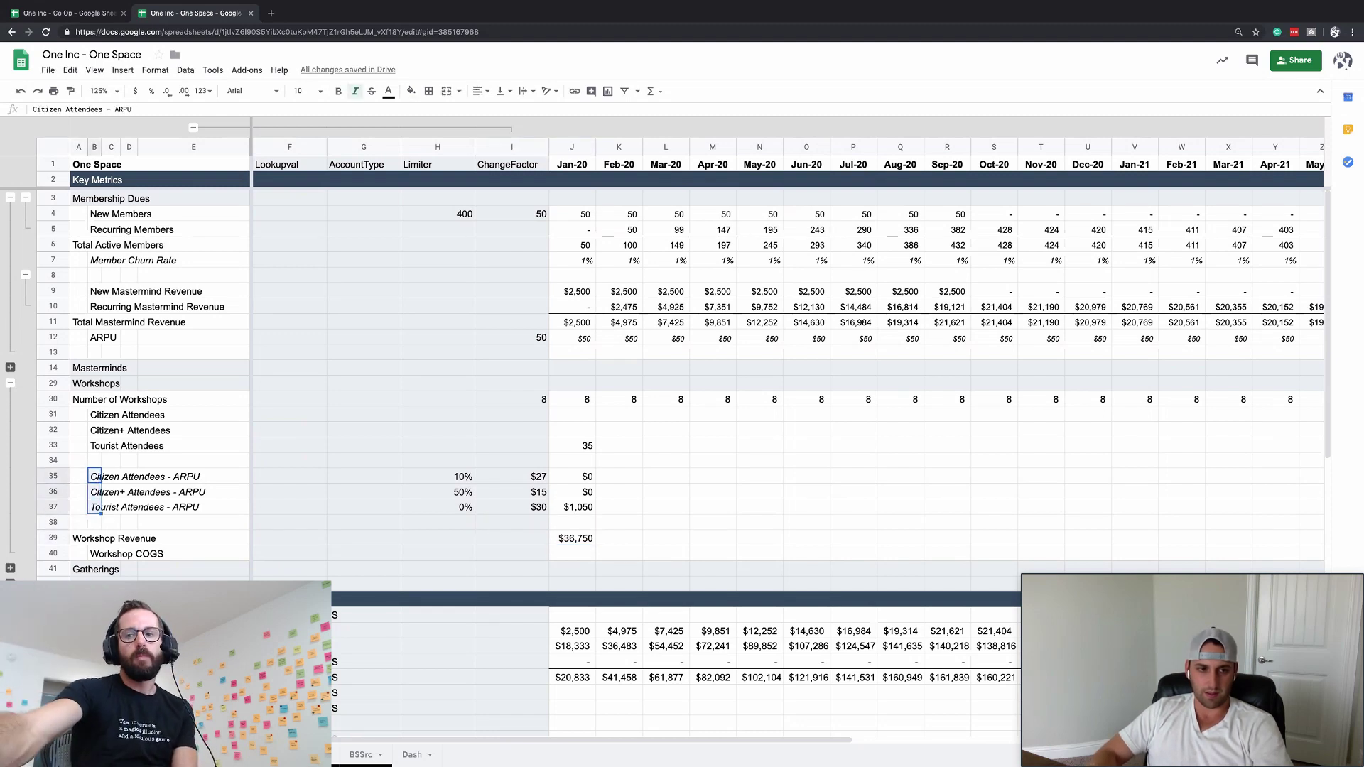
{"action": "key", "text": "ctrl+f"}
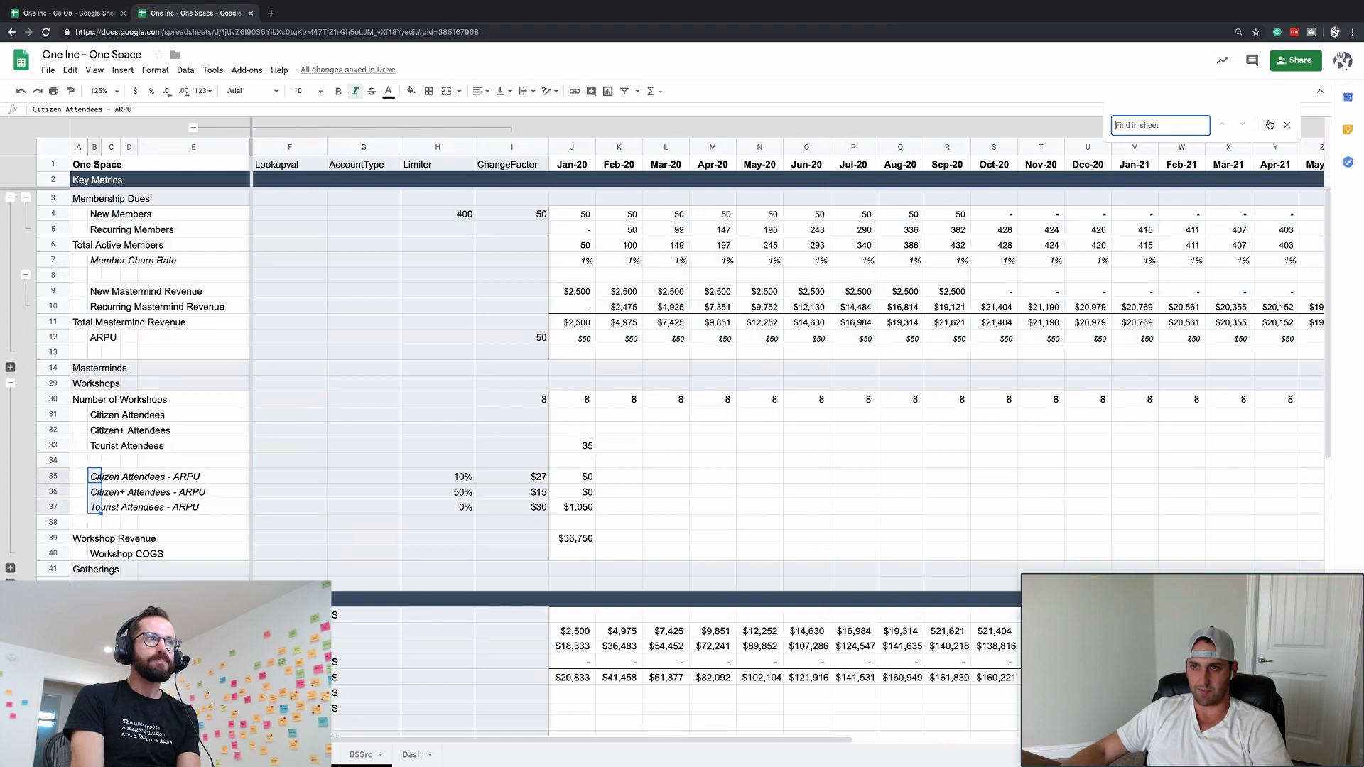
{"action": "left_click", "coordinate": [1268, 124]}
{"action": "type", "text": "ARPU"}
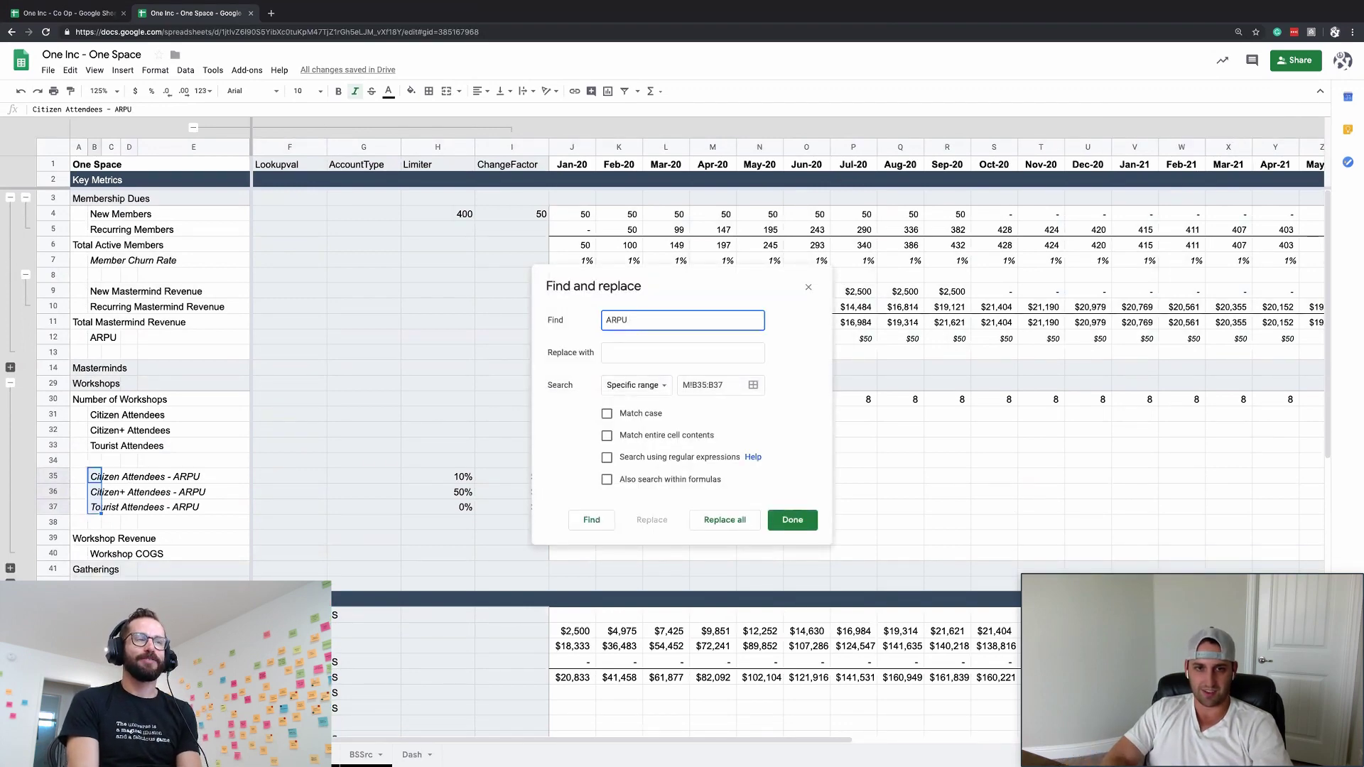
{"action": "left_click", "coordinate": [682, 353]}
{"action": "type", "text": "R"}
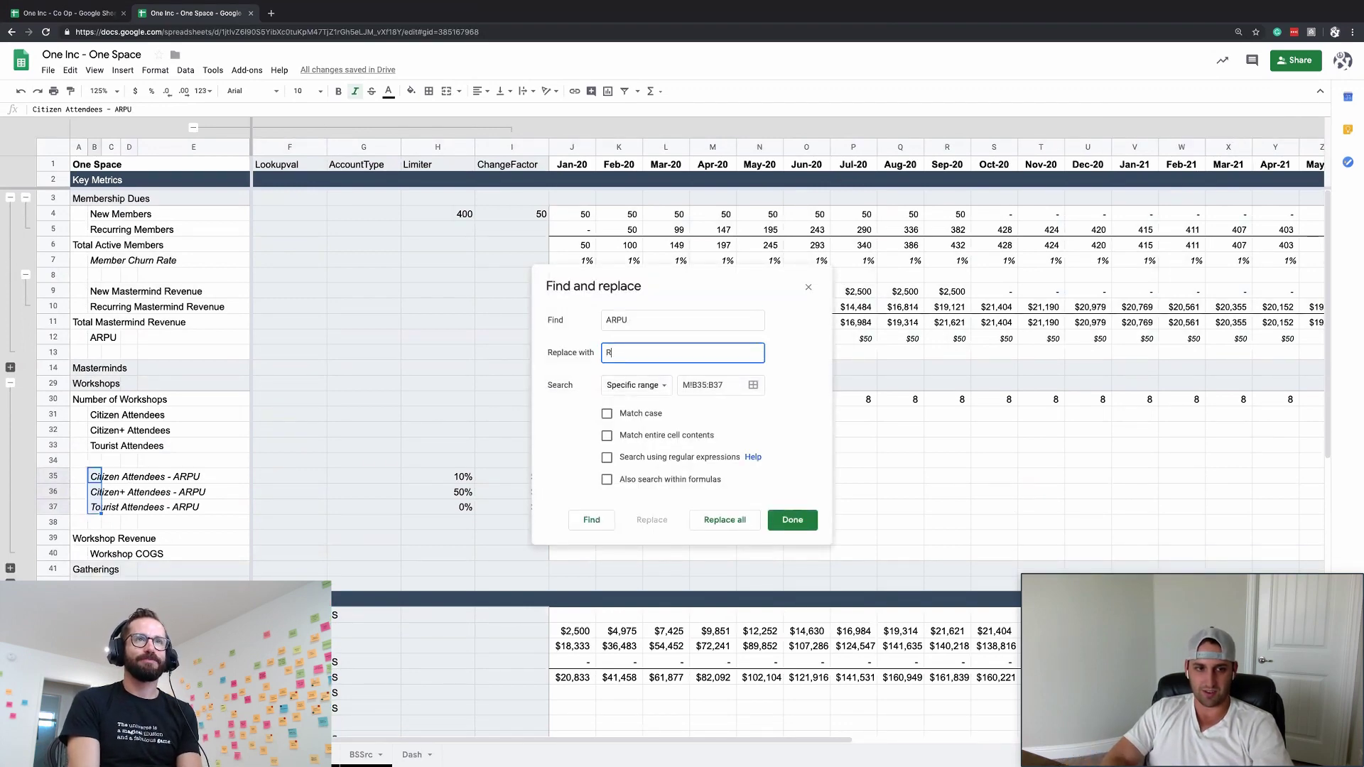
{"action": "type", "text": "evenue"}
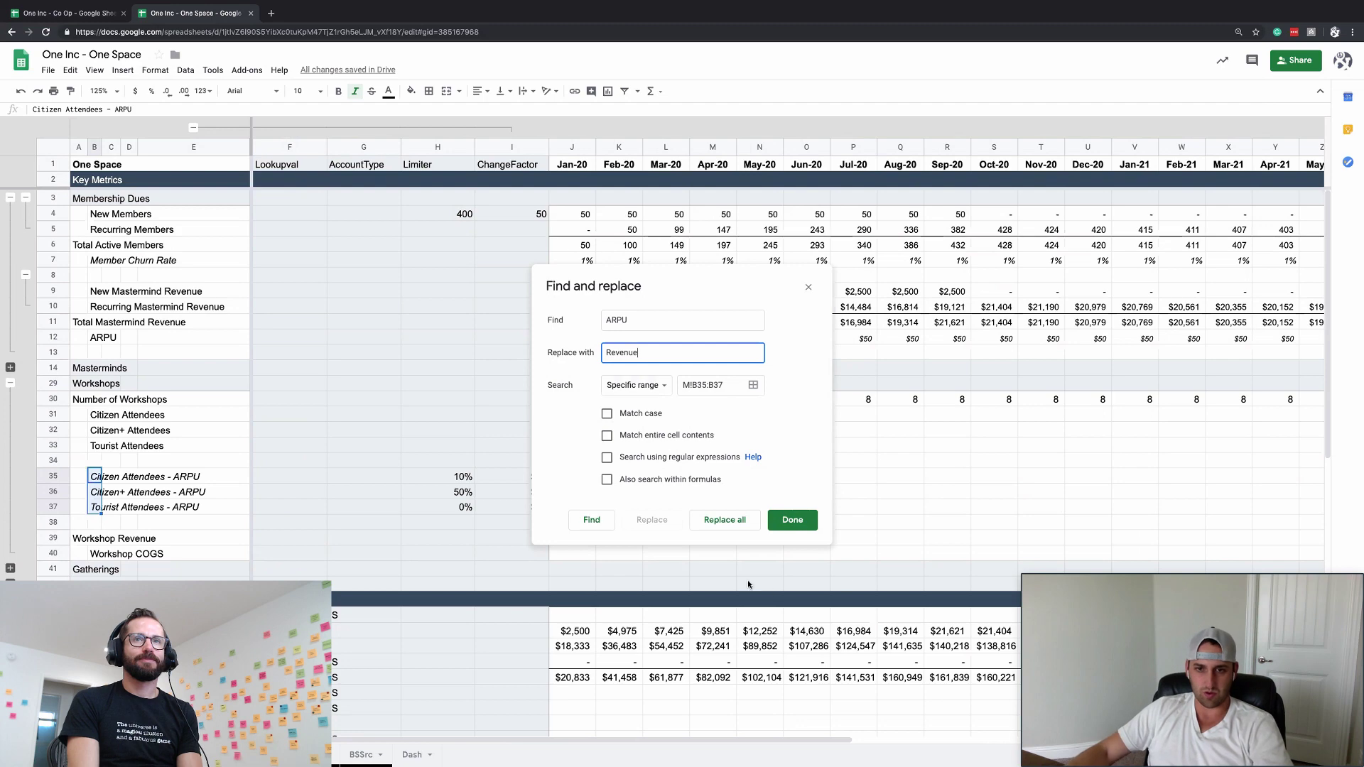
{"action": "left_click", "coordinate": [725, 520]}
{"action": "left_click", "coordinate": [791, 524]}
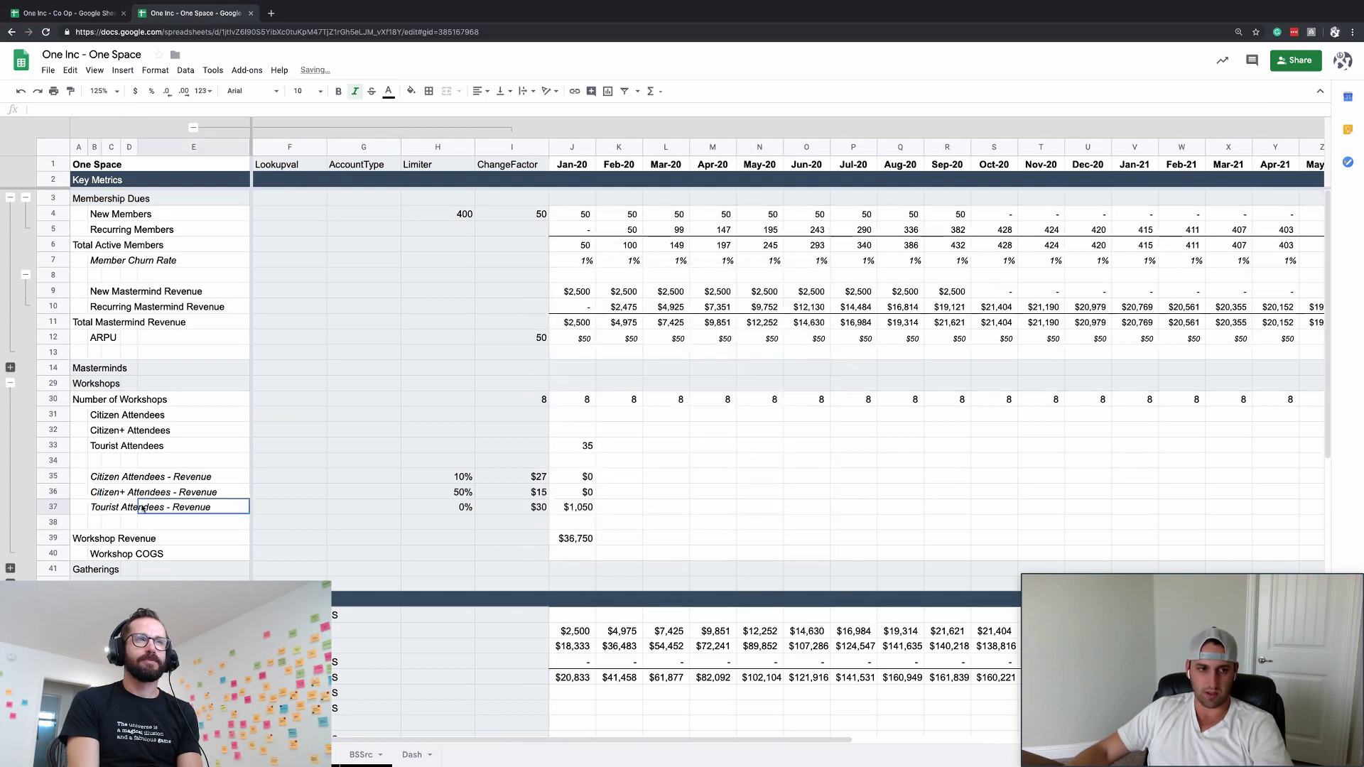
- Delete empty row 38 and enter =SUBTOTAL(9,J35:J37) as the Jan-20 Workshop Revenue
{"action": "left_click", "coordinate": [53, 522]}
{"action": "key", "text": "ctrl+alt+minus"}
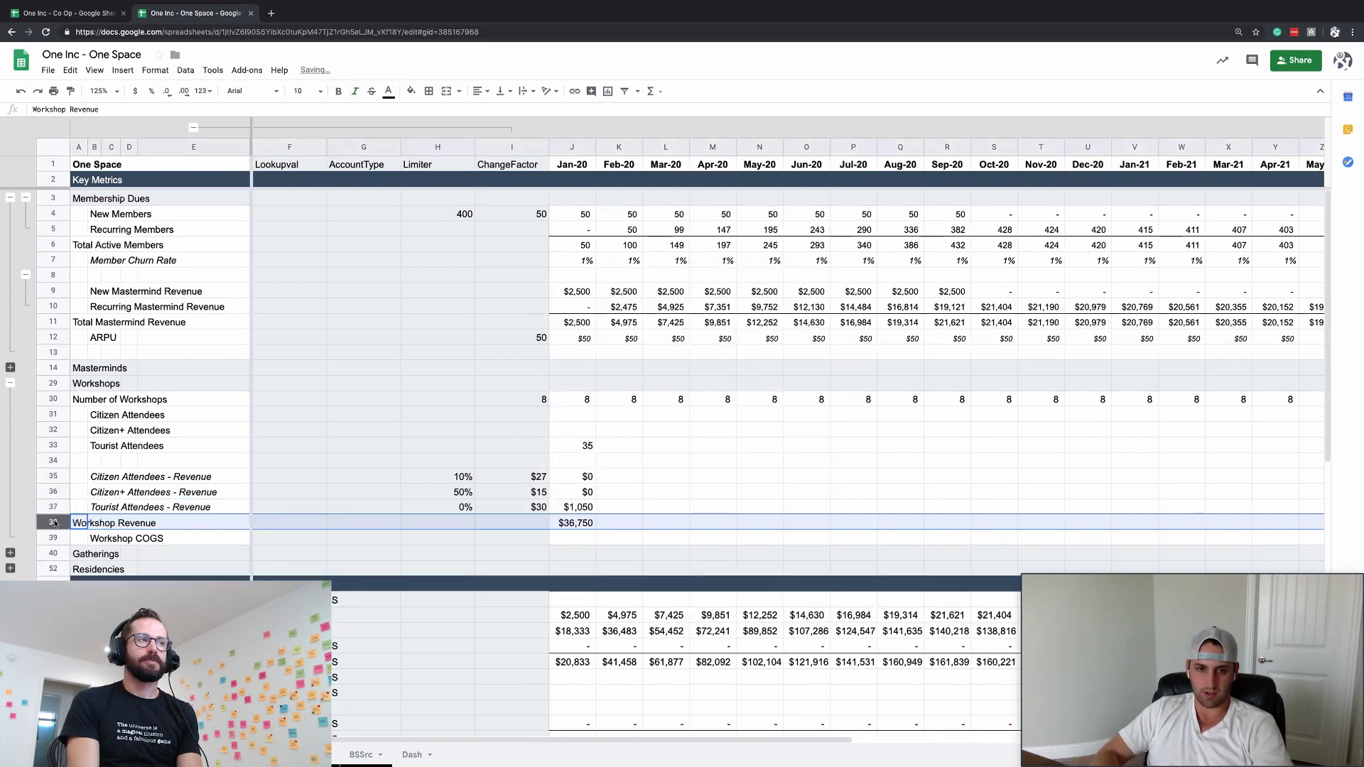
{"action": "type", "text": "=subt"}
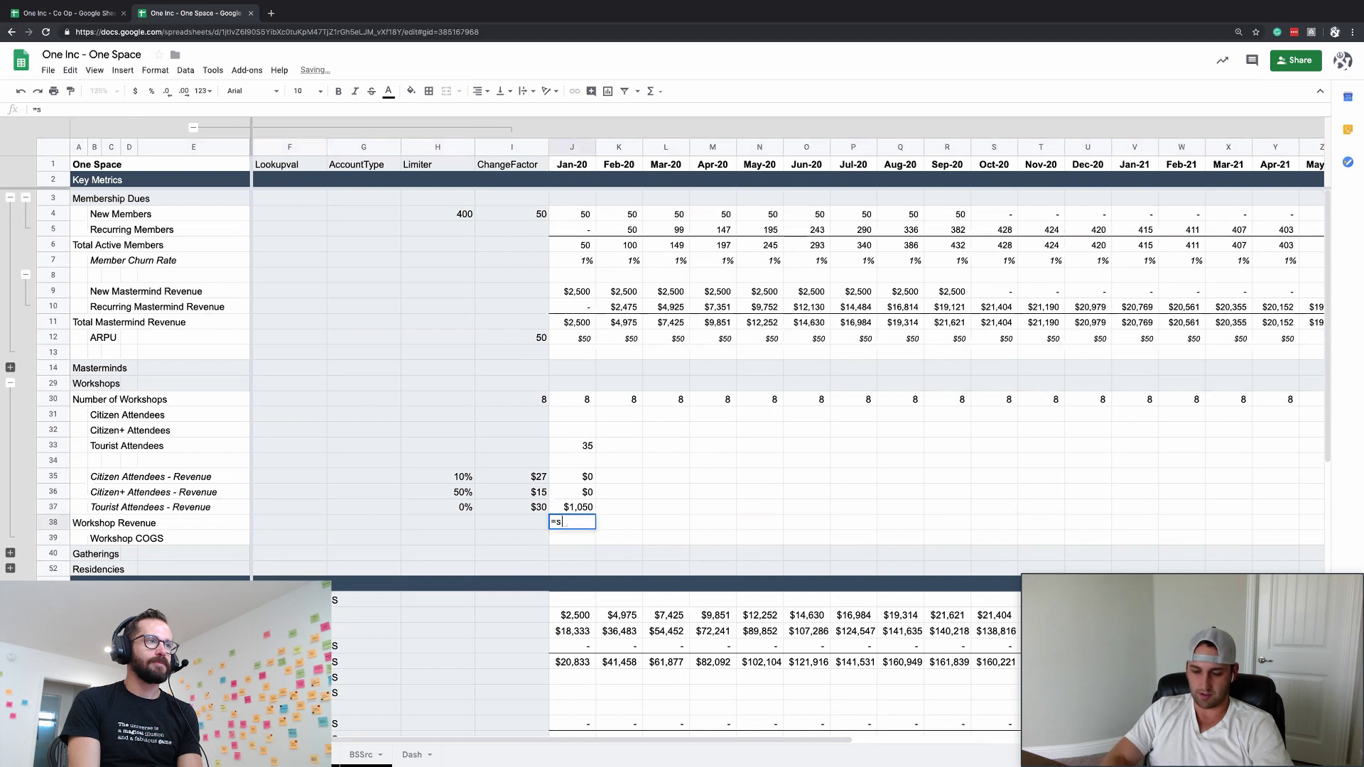
{"action": "key", "text": "BackSpace"}
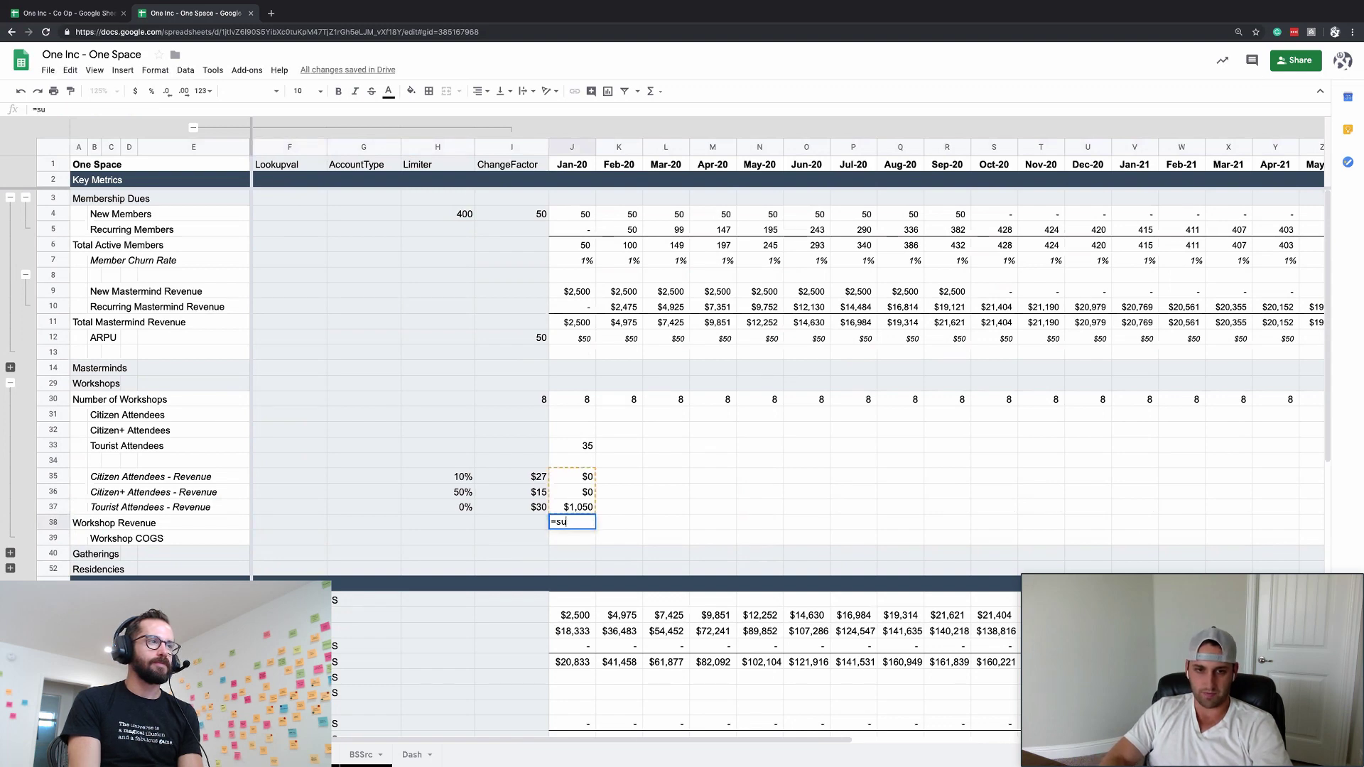
{"action": "type", "text": "btotal"}
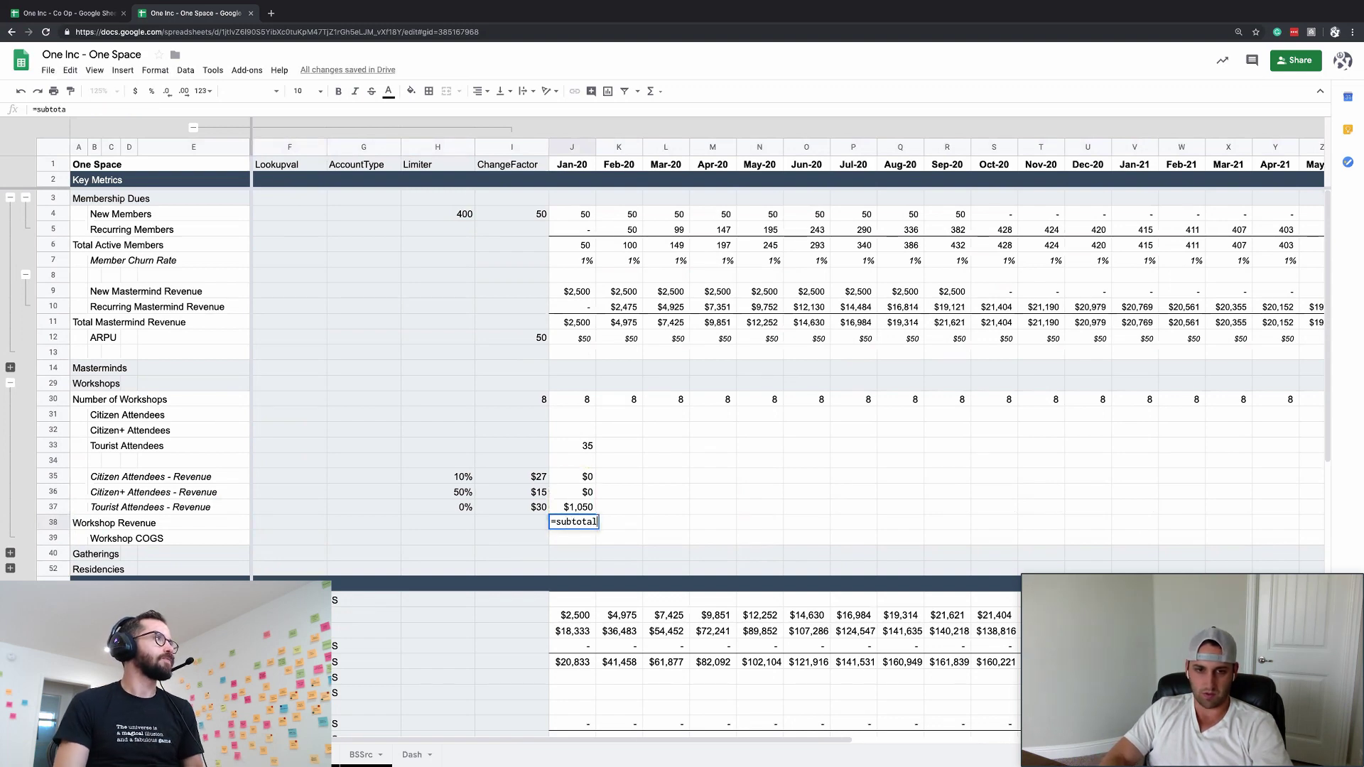
{"action": "type", "text": "(9"}
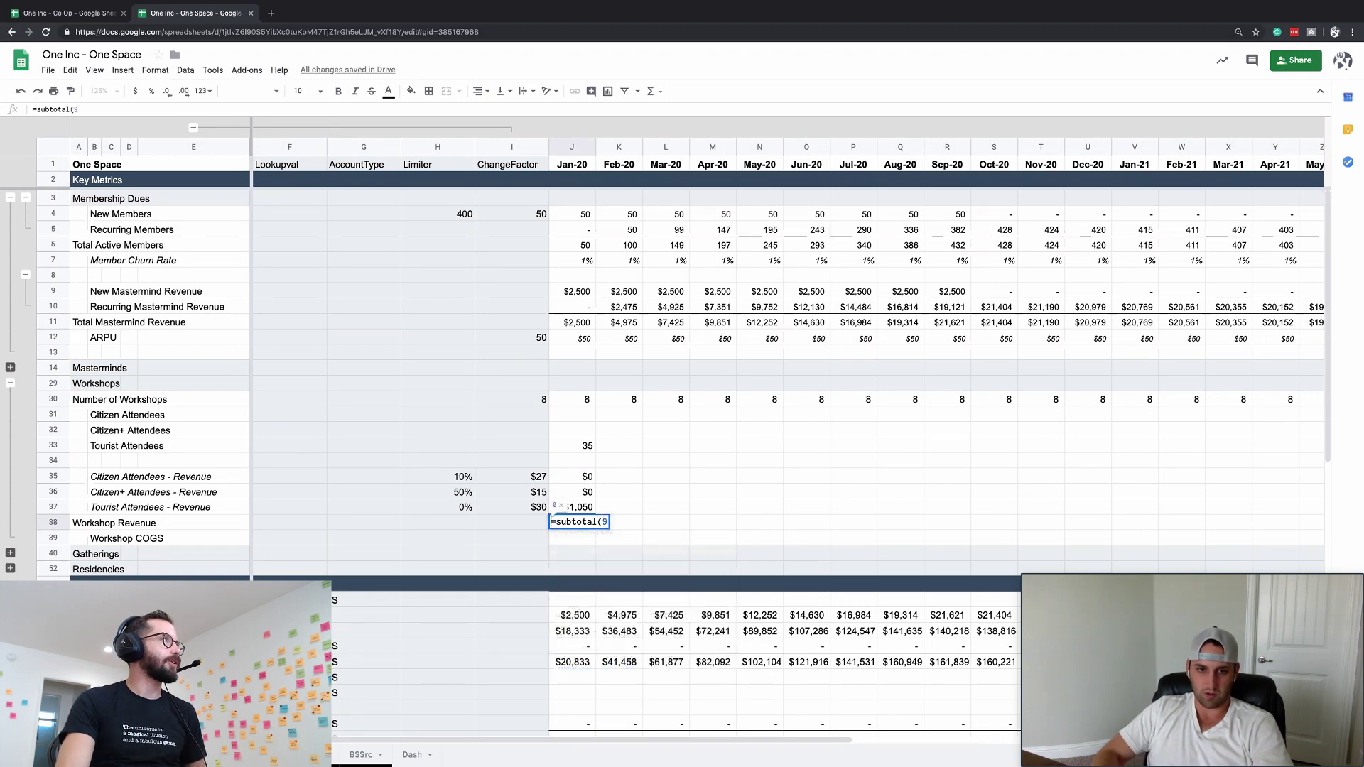
{"action": "left_click", "coordinate": [84, 100]}
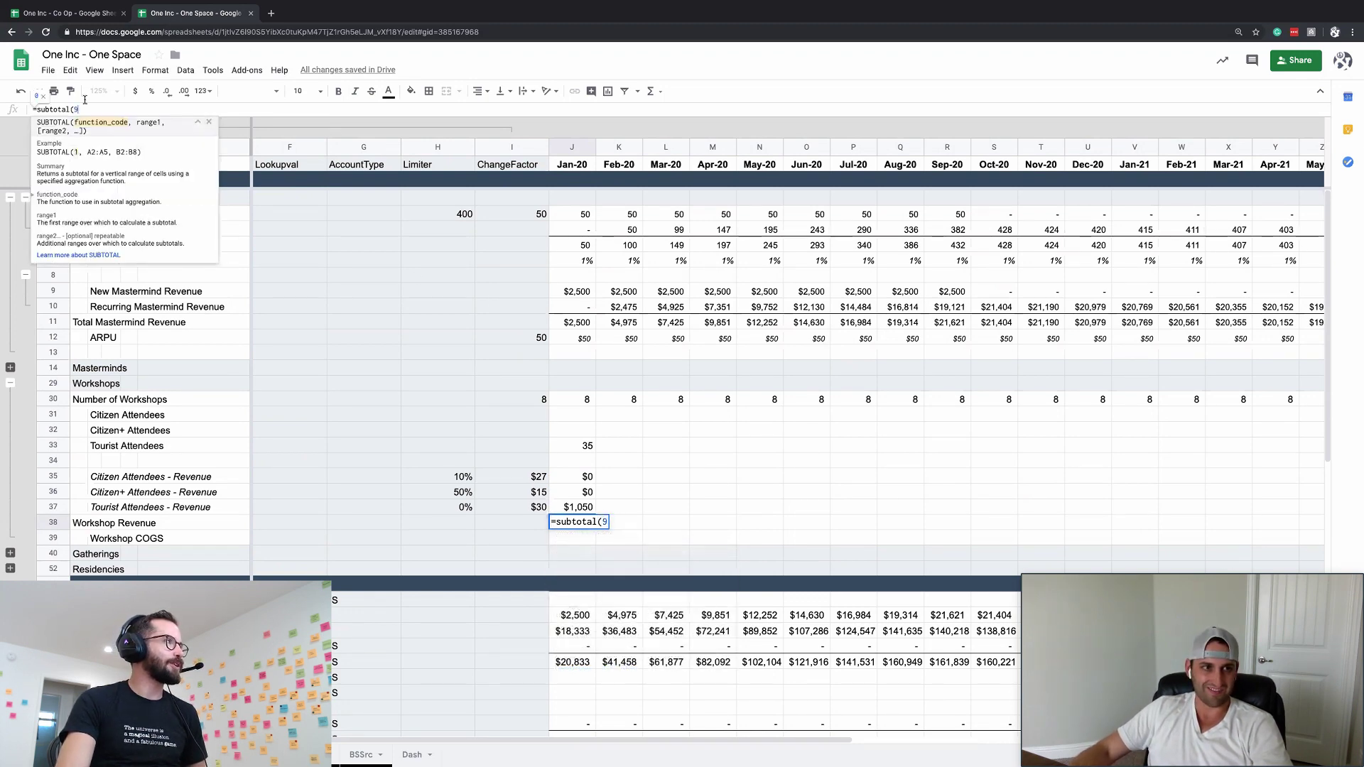
{"action": "type", "text": ","}
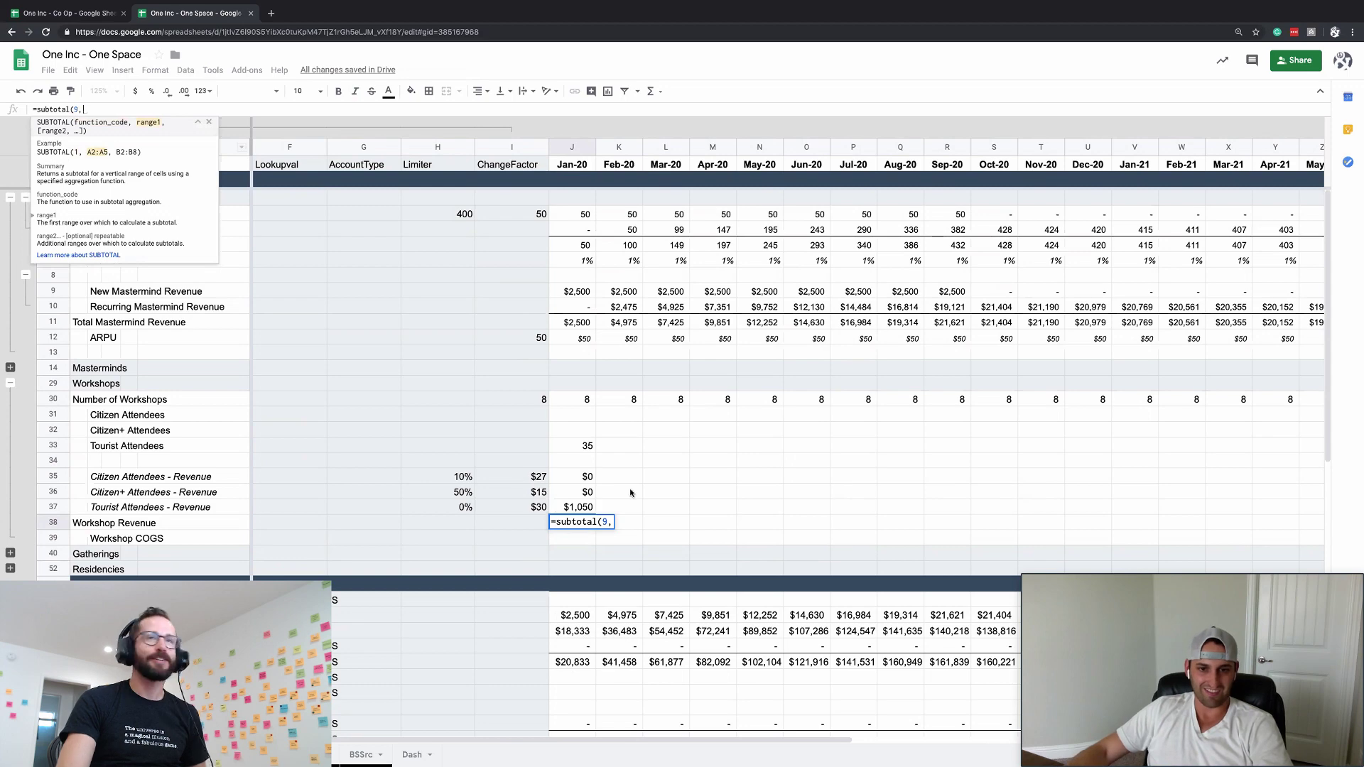
{"action": "left_click", "coordinate": [582, 508]}
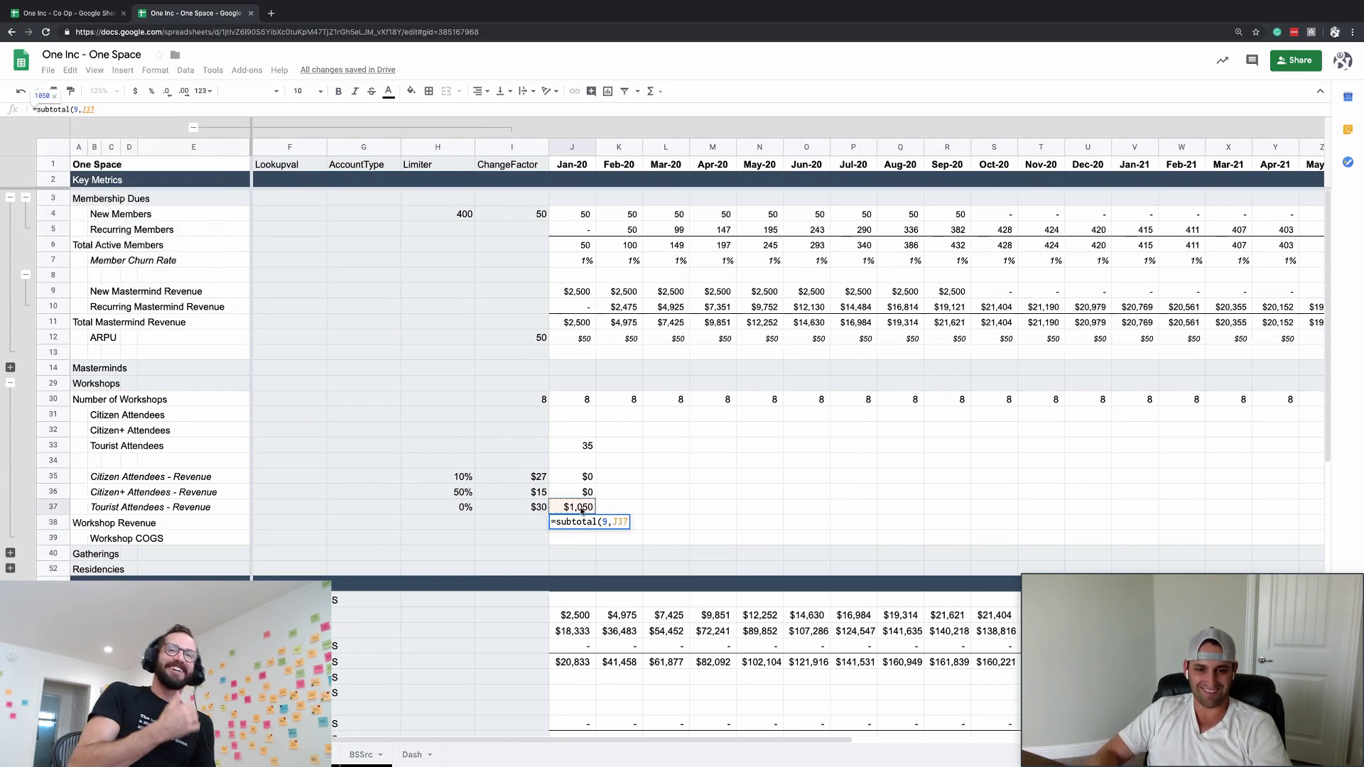
{"action": "left_click_drag", "start_coordinate": [593, 512], "coordinate": [581, 477]}
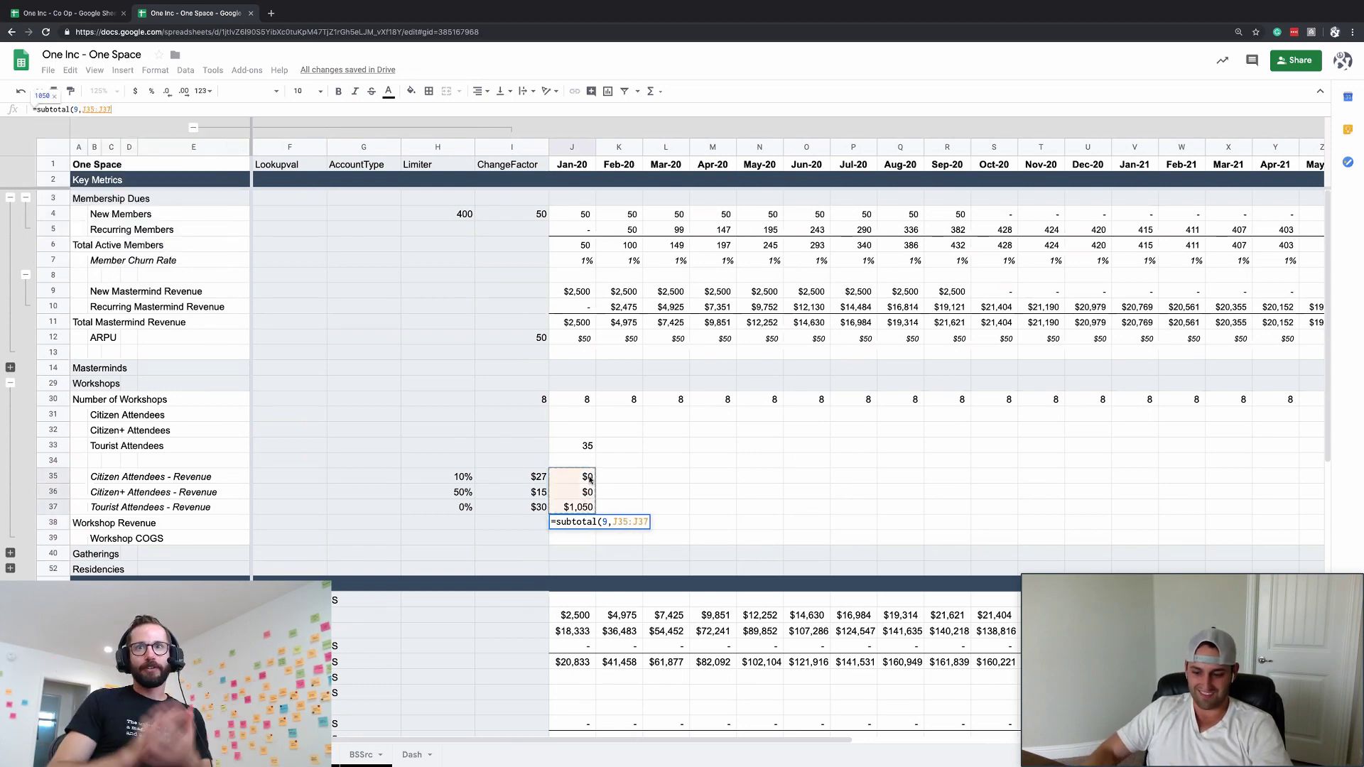
{"action": "key", "text": "Return"}
- Paint J36's currency format onto J38 so Workshop Revenue shows $1,050
{"action": "left_click", "coordinate": [582, 508]}
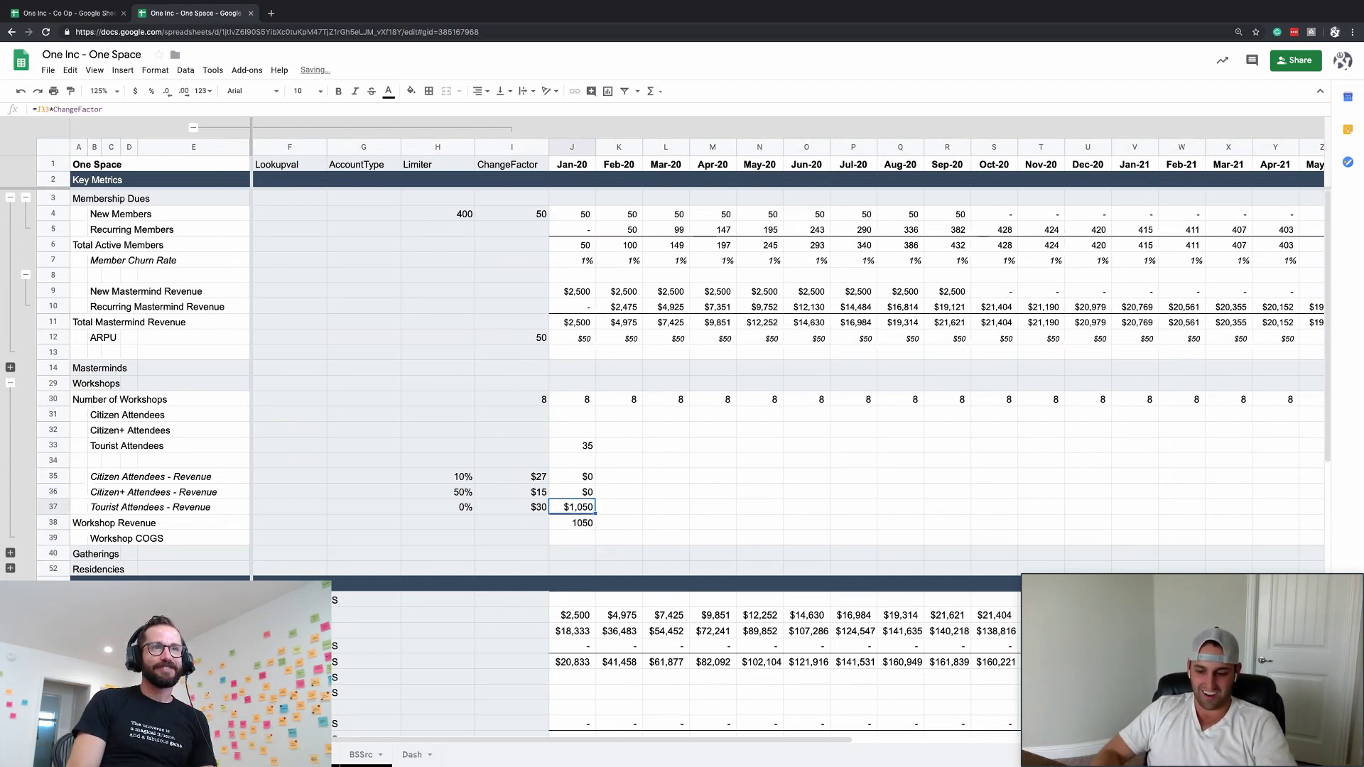
{"action": "key", "text": "Down"}
{"action": "key", "text": "Right"}
{"action": "key", "text": "Left"}
{"action": "key", "text": "Up"}
{"action": "key", "text": "Up"}
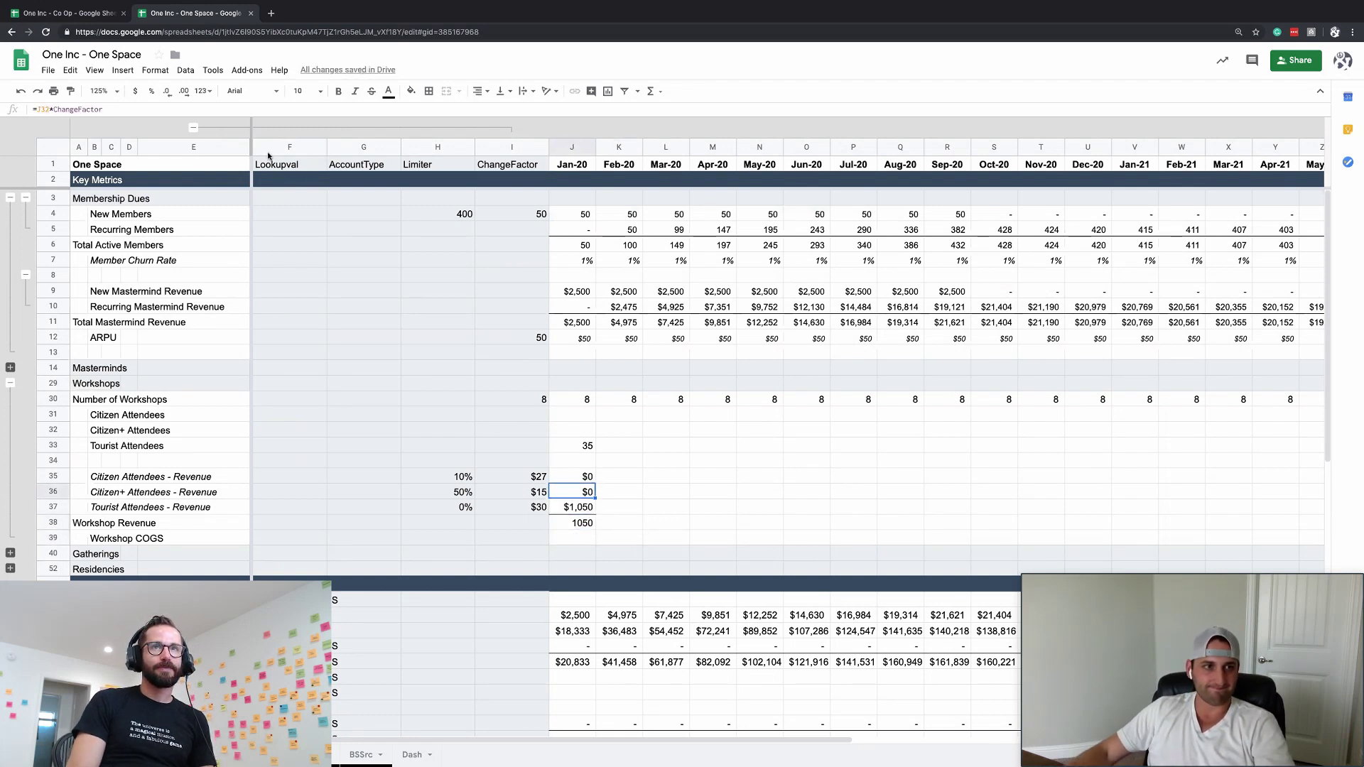
{"action": "left_click", "coordinate": [69, 91]}
{"action": "left_click", "coordinate": [572, 523]}
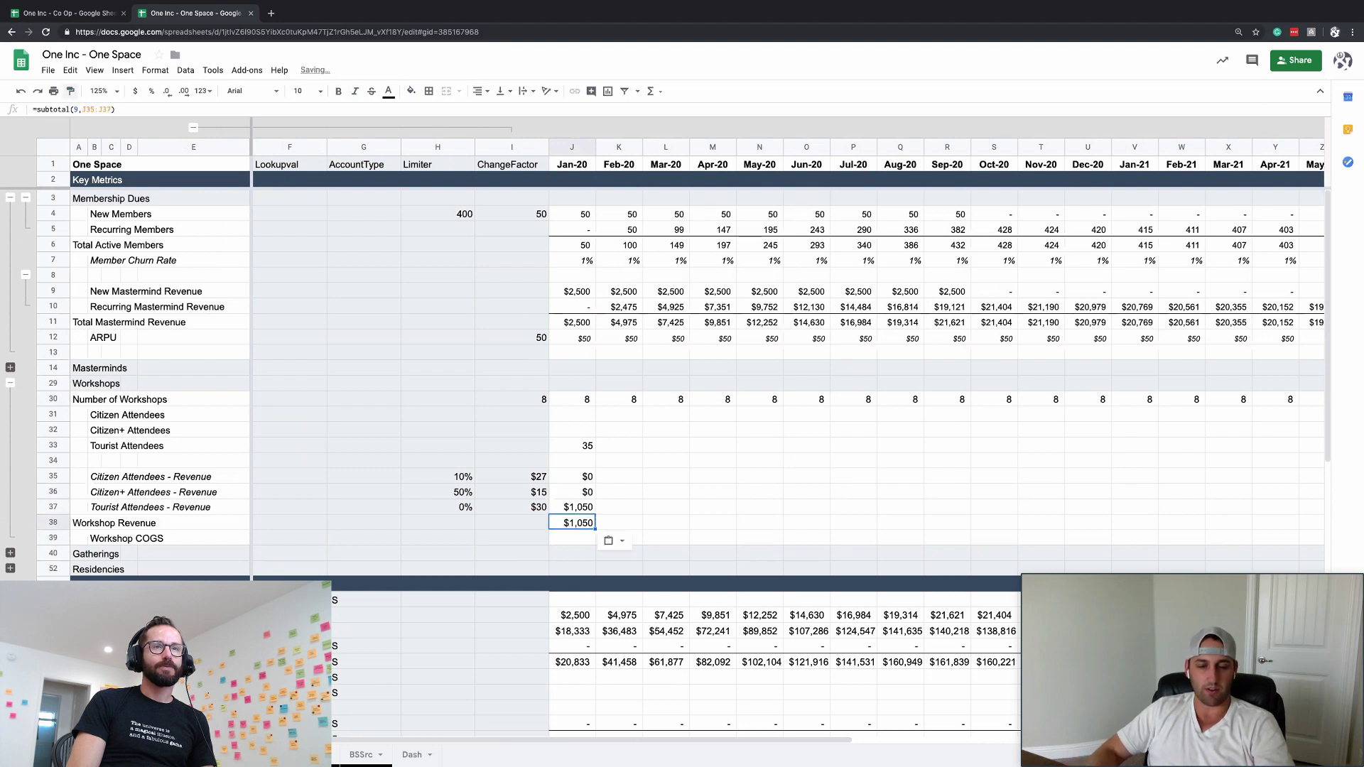
{"action": "key", "text": "Up"}
{"action": "key", "text": "Up"}
{"action": "key", "text": "Up"}
{"action": "key", "text": "Up"}
{"action": "key", "text": "Up"}
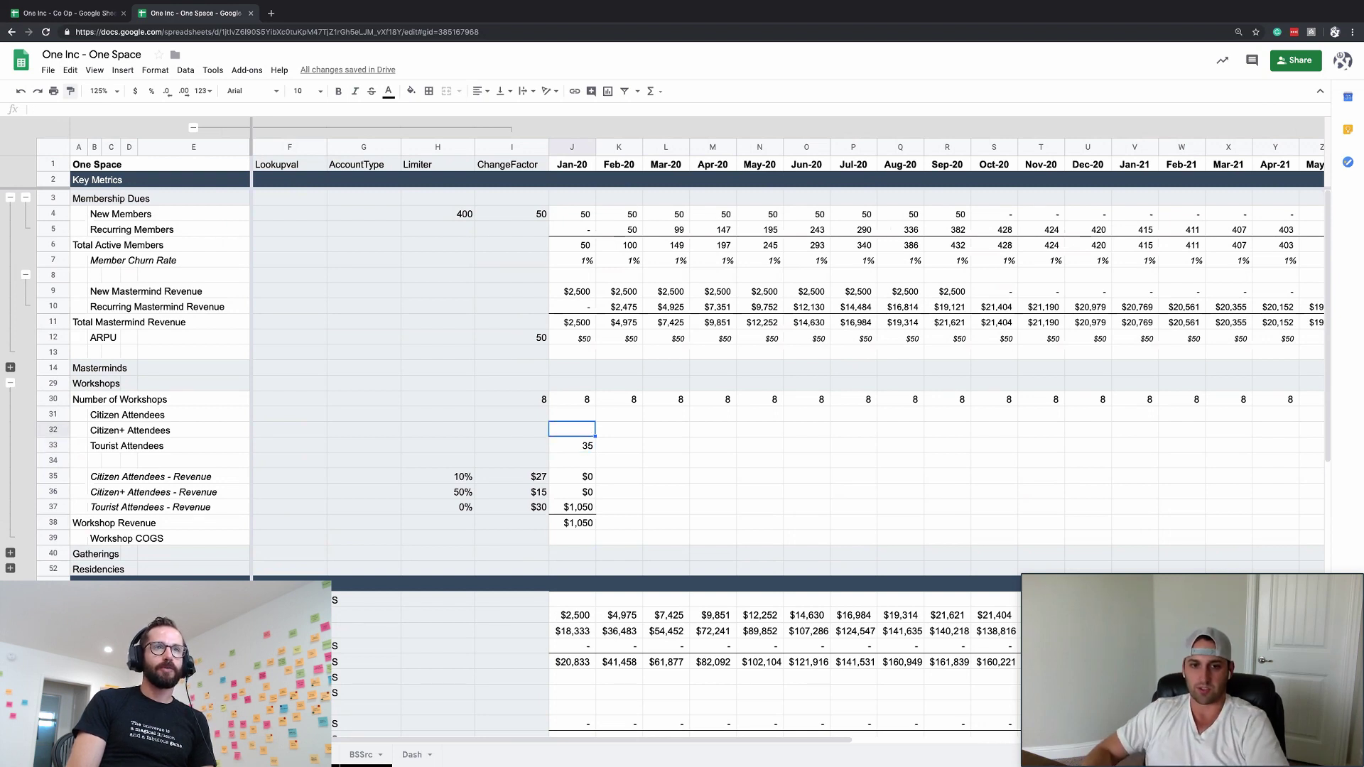
- Set the attendee shares: Tourist 10%, Citizen 70%, Citizen+ 20%
{"action": "left_click", "coordinate": [511, 444]}
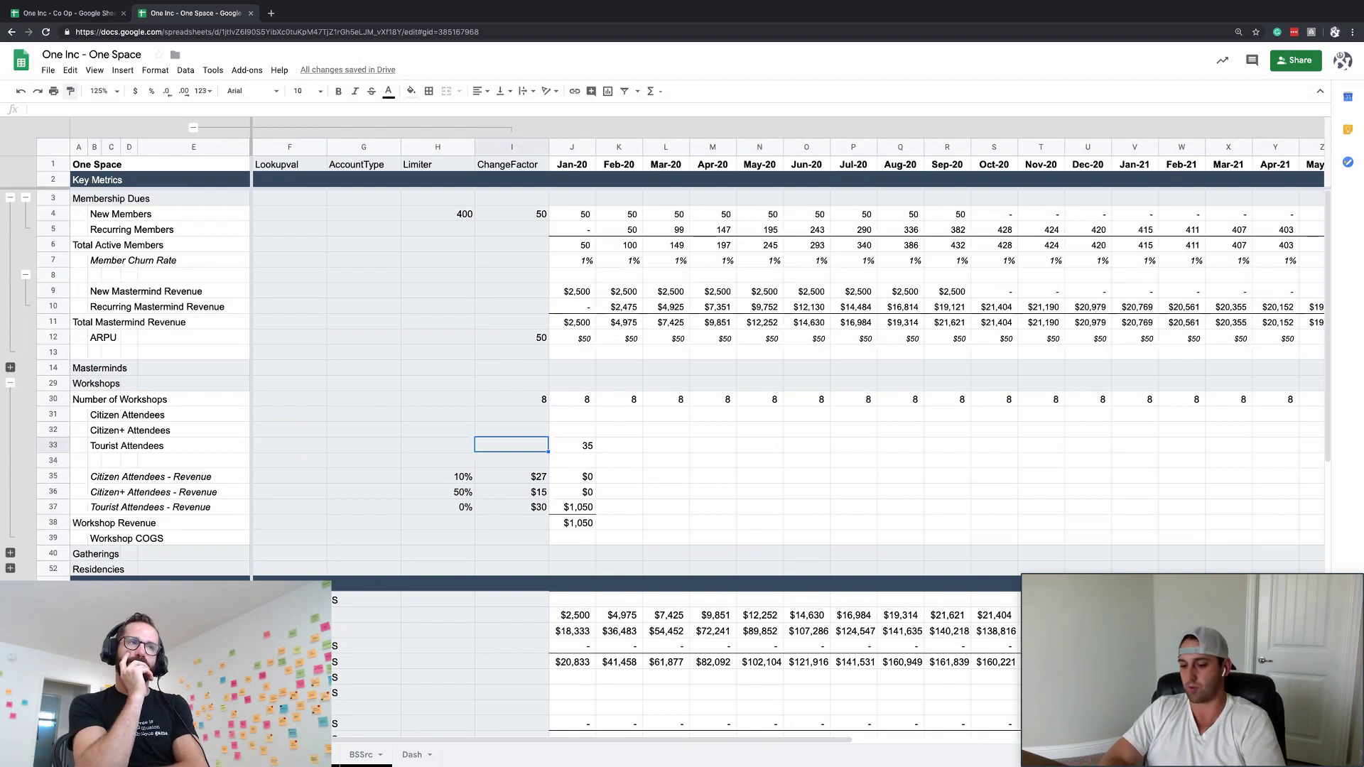
{"action": "type", "text": "2010%"}
{"action": "key", "text": "Up"}
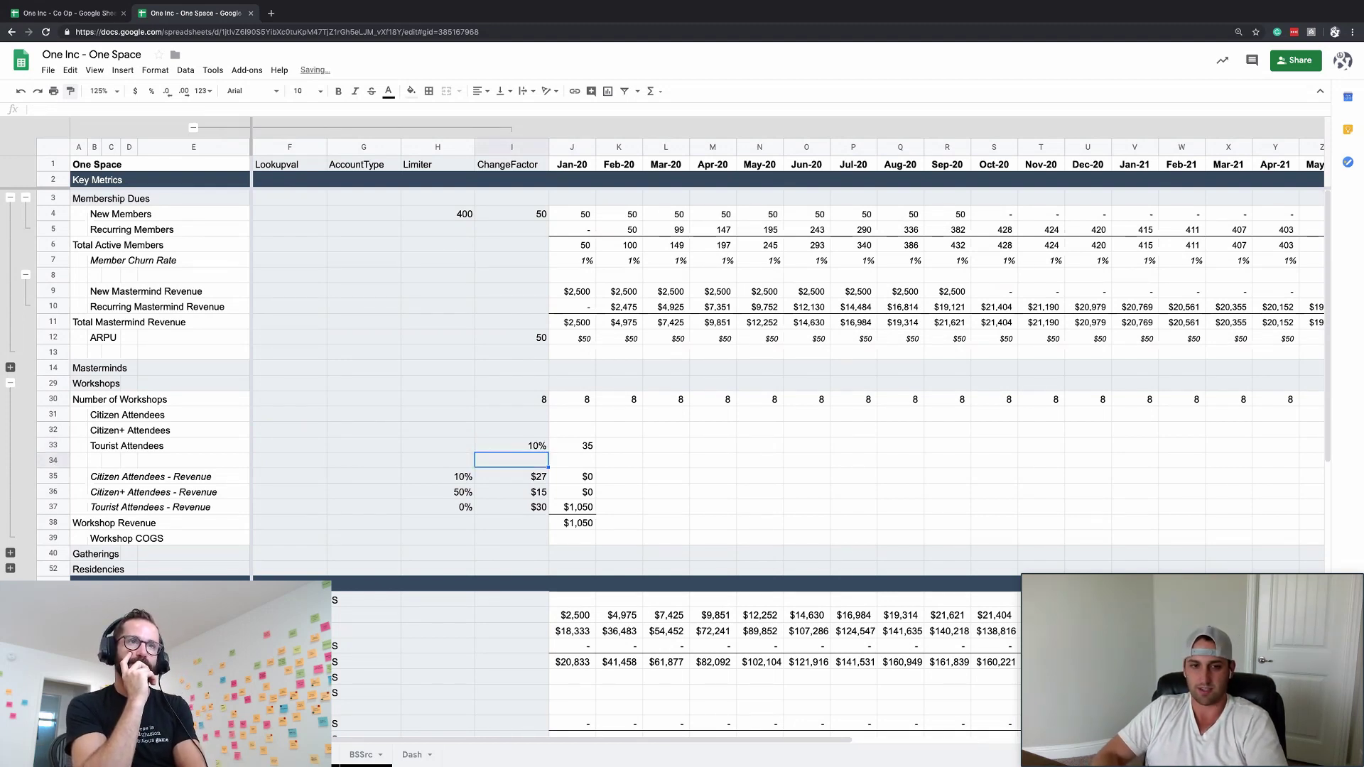
{"action": "key", "text": "Up"}
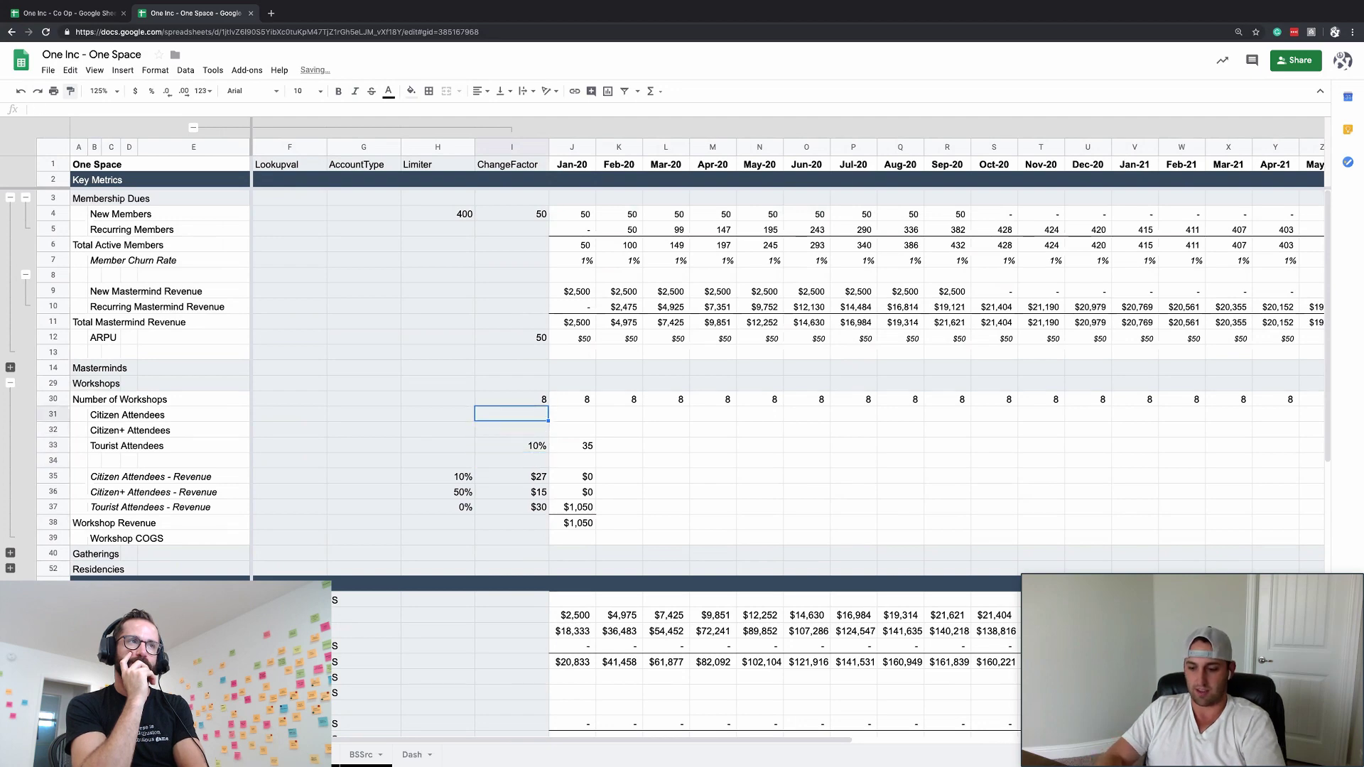
{"action": "type", "text": "7"}
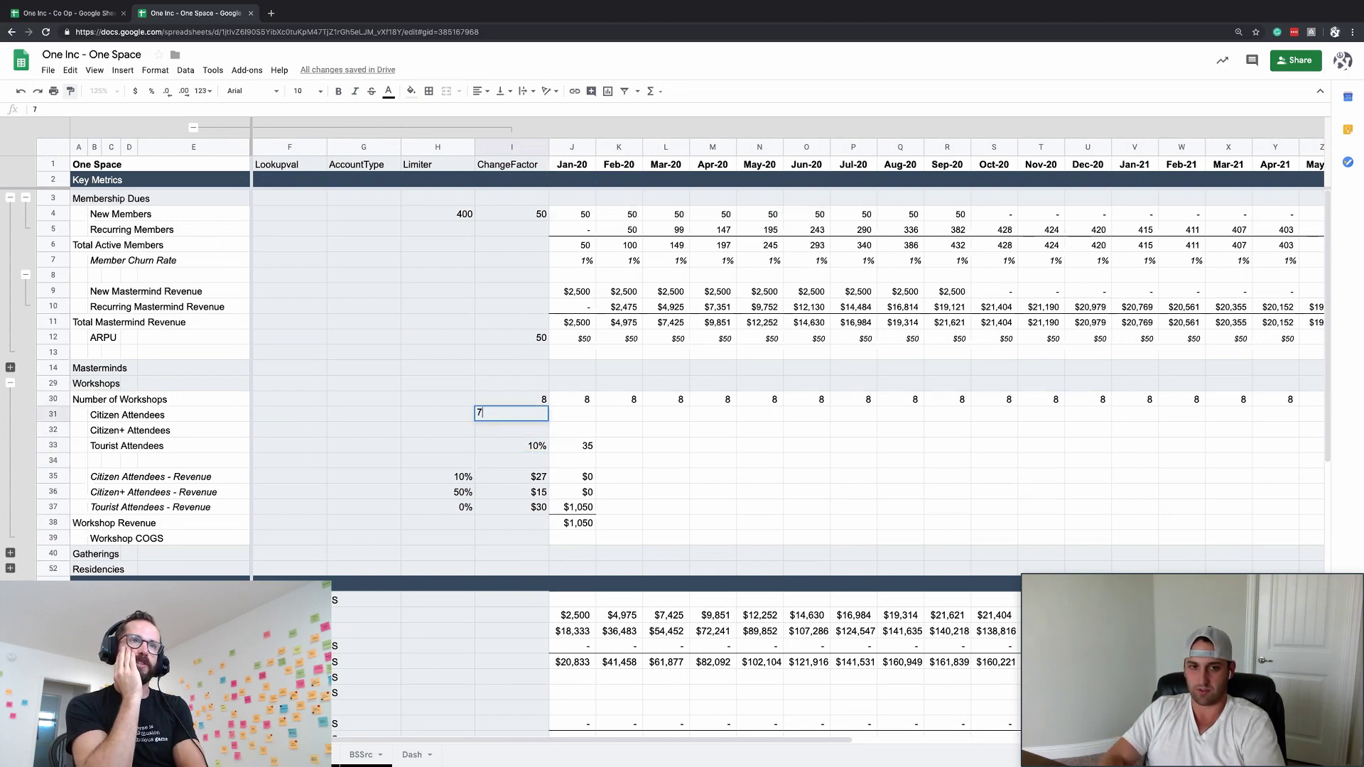
{"action": "type", "text": "0%"}
{"action": "key", "text": "Return"}
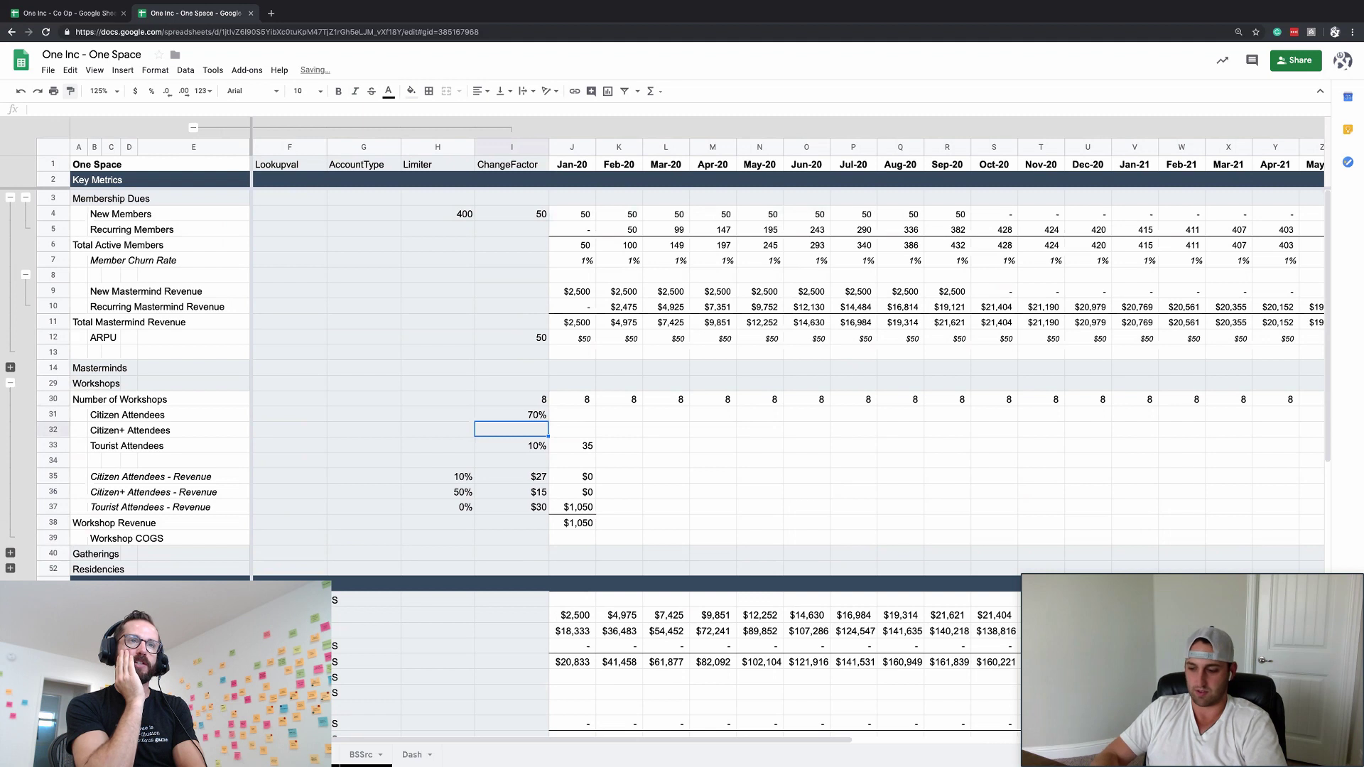
{"action": "type", "text": "2-"}
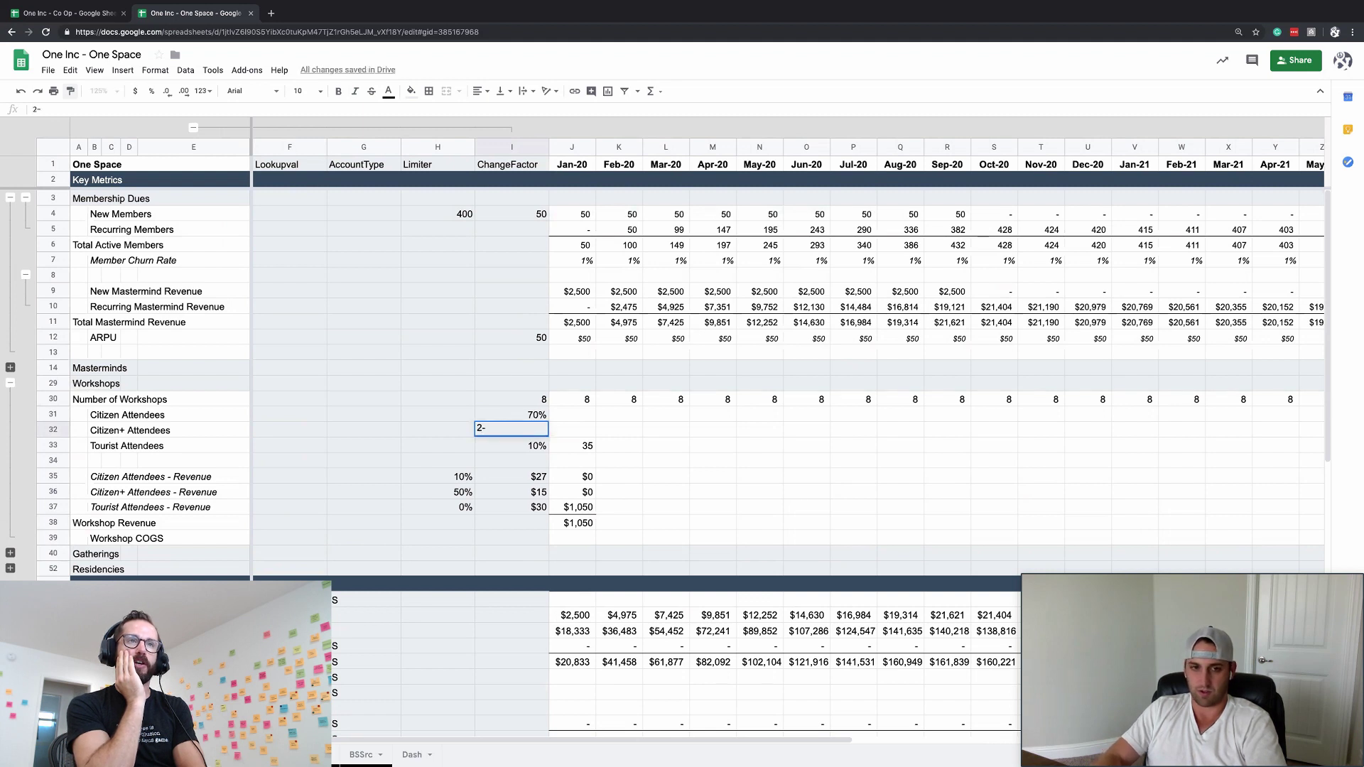
{"action": "type", "text": "0%"}
{"action": "key", "text": "Return"}
- Replace the Tourist Attendees share with =SUM(I31:I32) of the Citizen and Citizen+ shares
{"action": "left_click", "coordinate": [437, 445]}
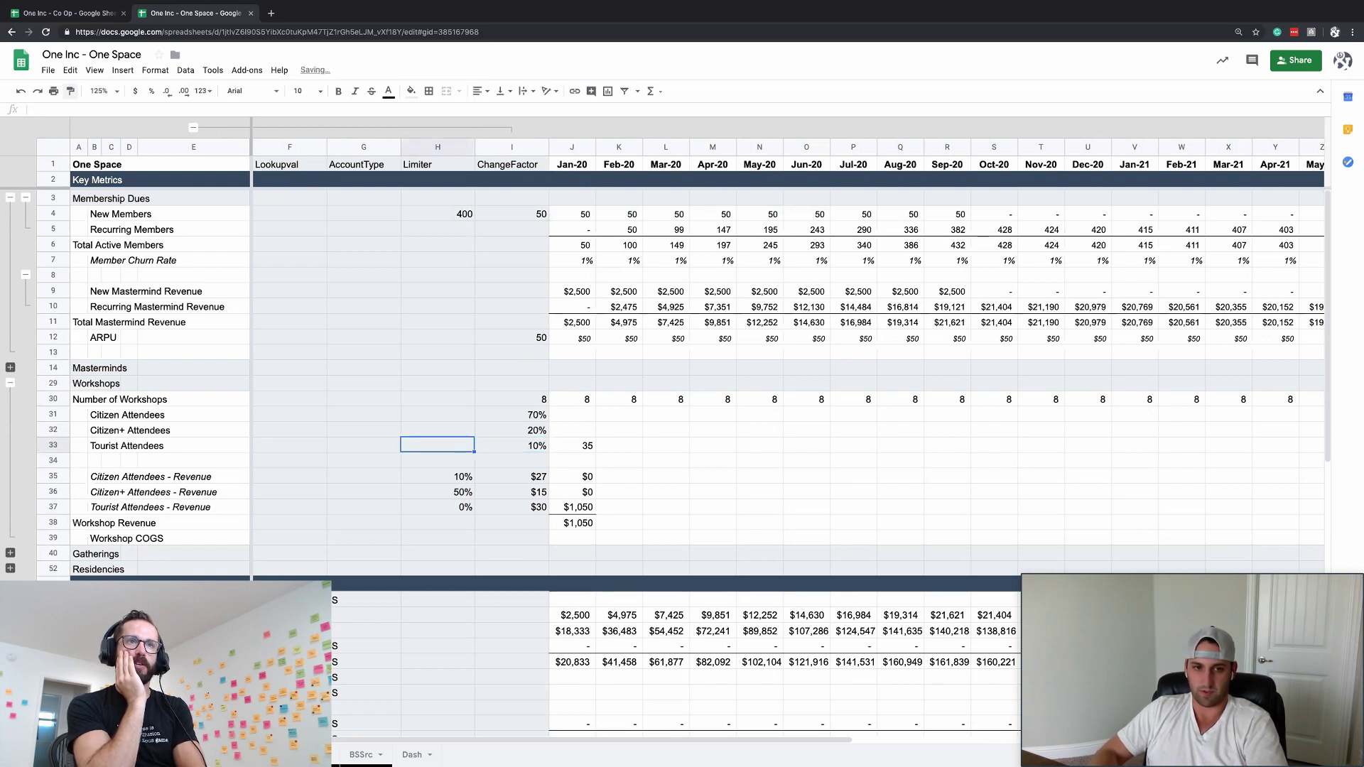
{"action": "left_click", "coordinate": [512, 446]}
{"action": "type", "text": "=1-SUM(I30:I32)"}
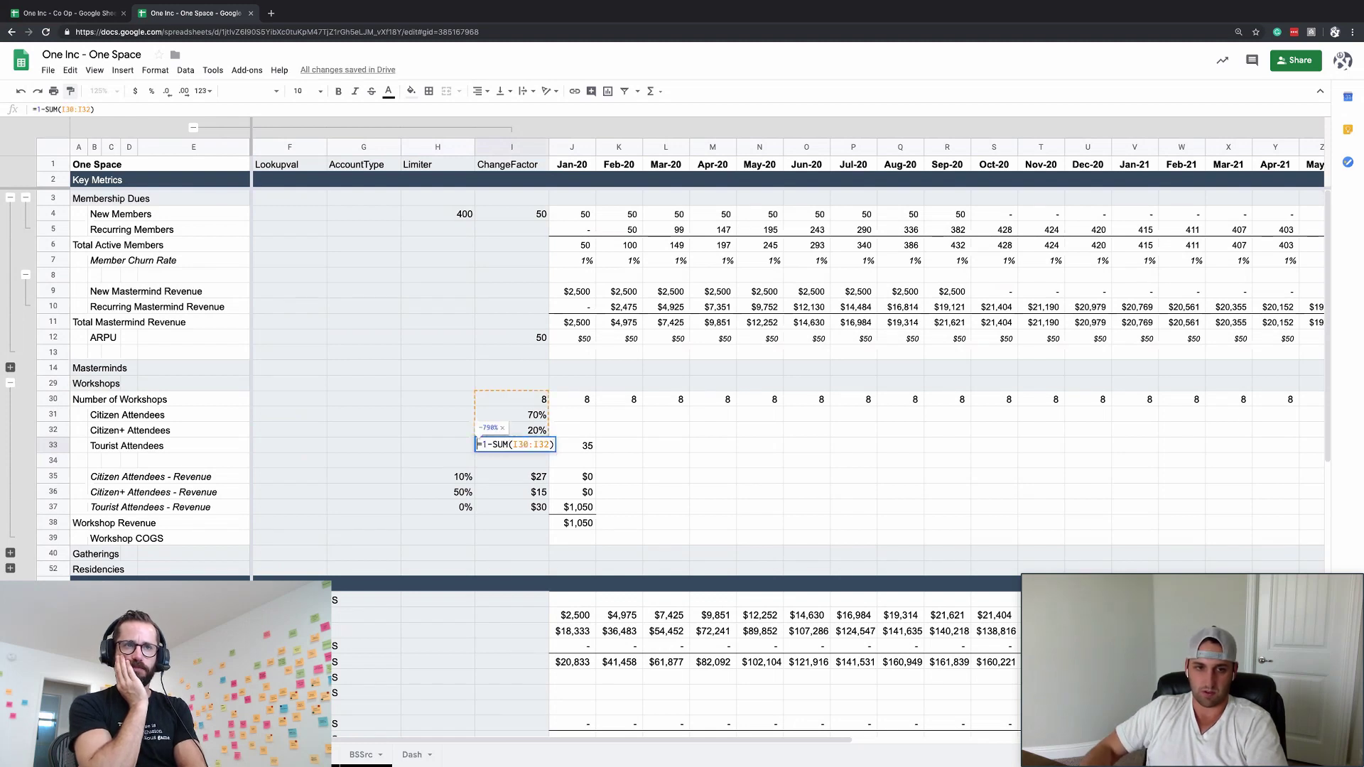
{"action": "left_click", "coordinate": [72, 111]}
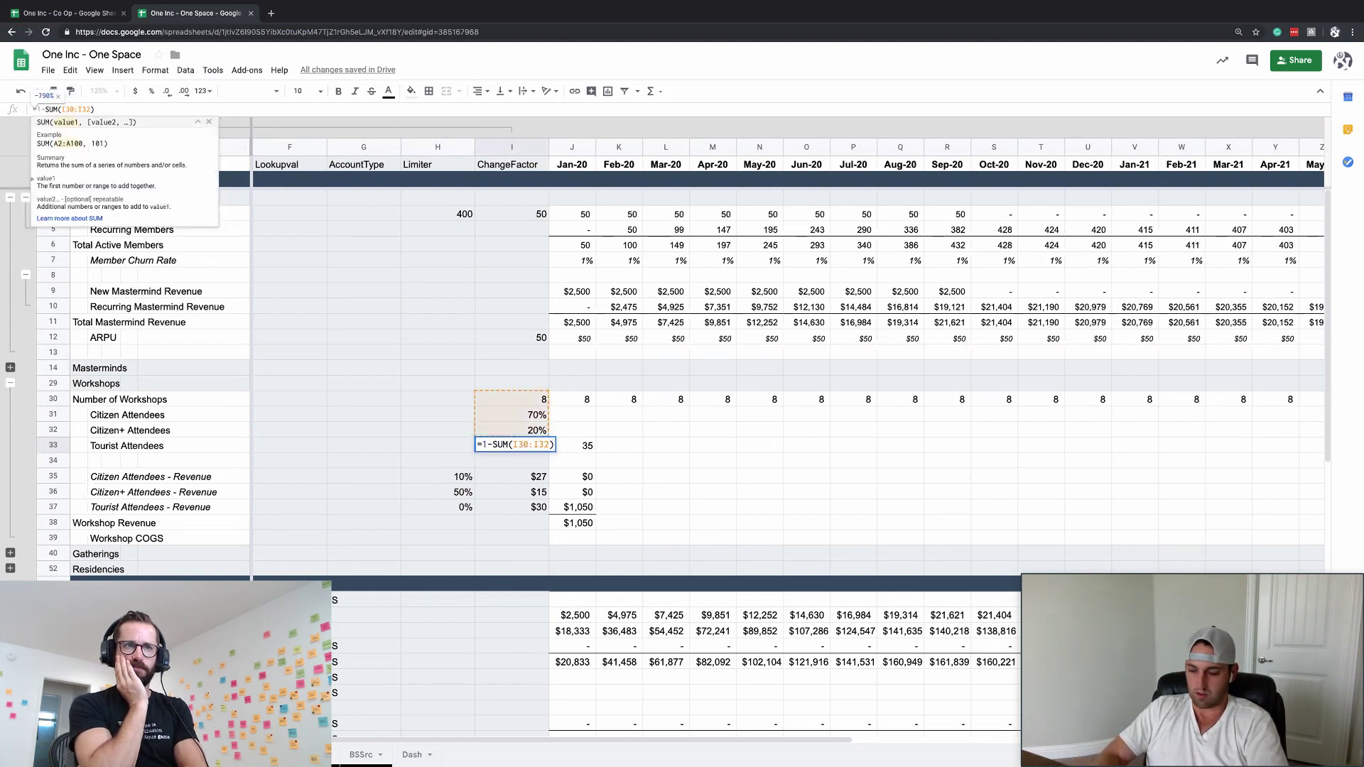
{"action": "key", "text": "Return"}
{"action": "key", "text": "Up"}
{"action": "key", "text": "Delete"}
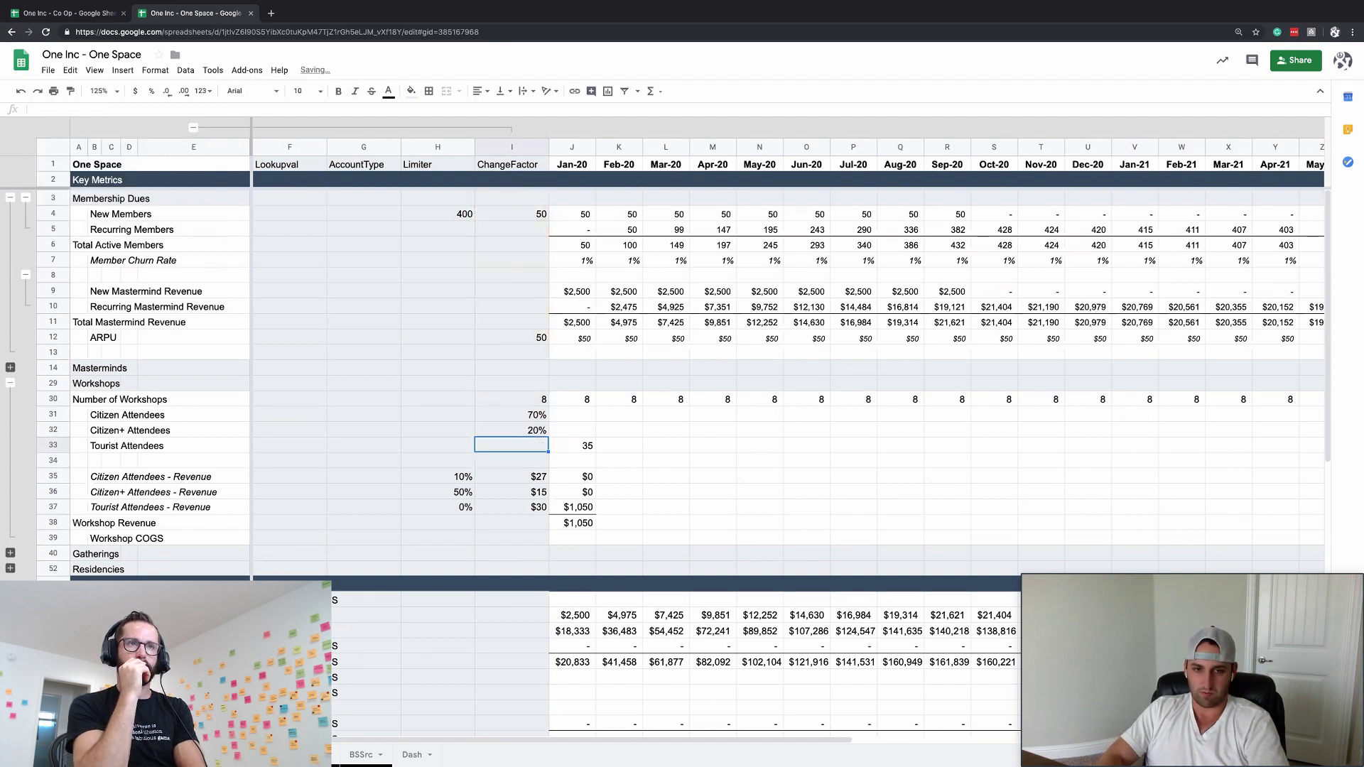
{"action": "type", "text": "=sum"}
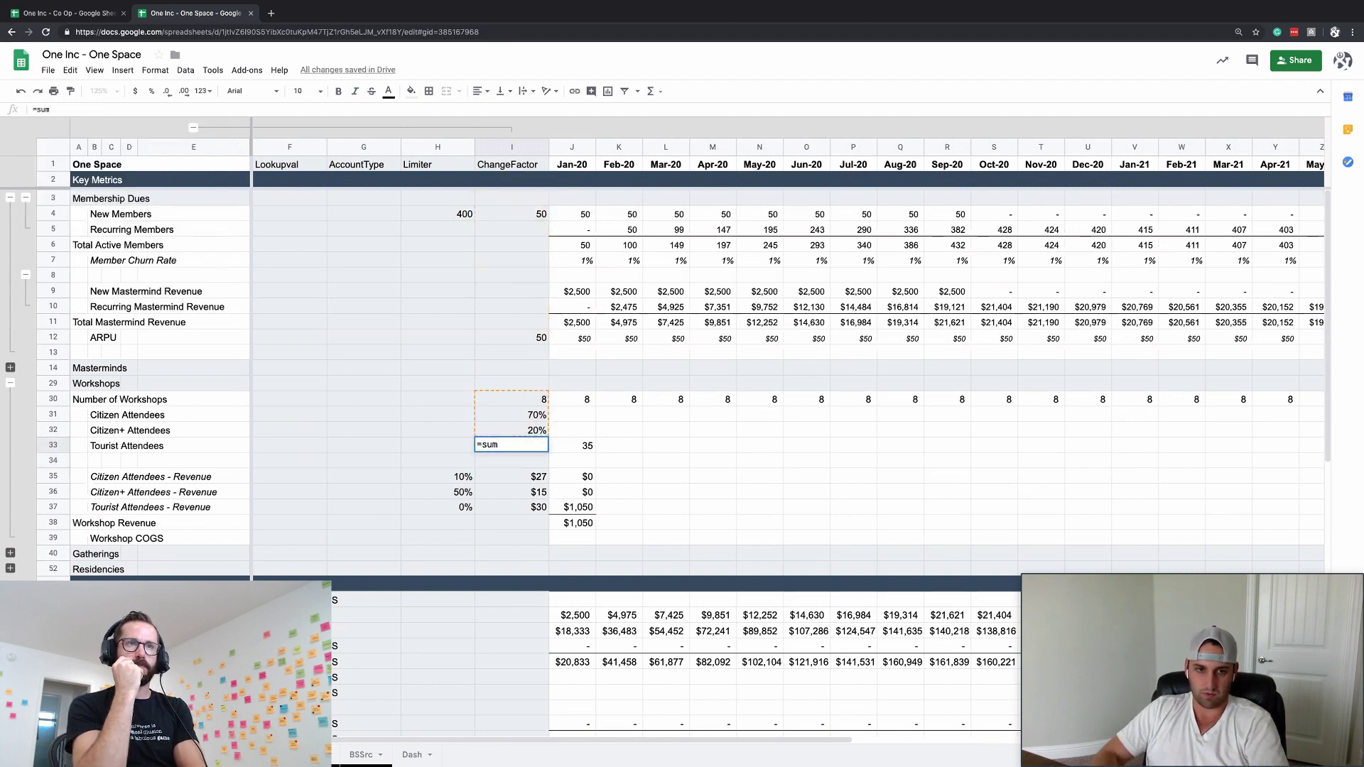
{"action": "type", "text": "("}
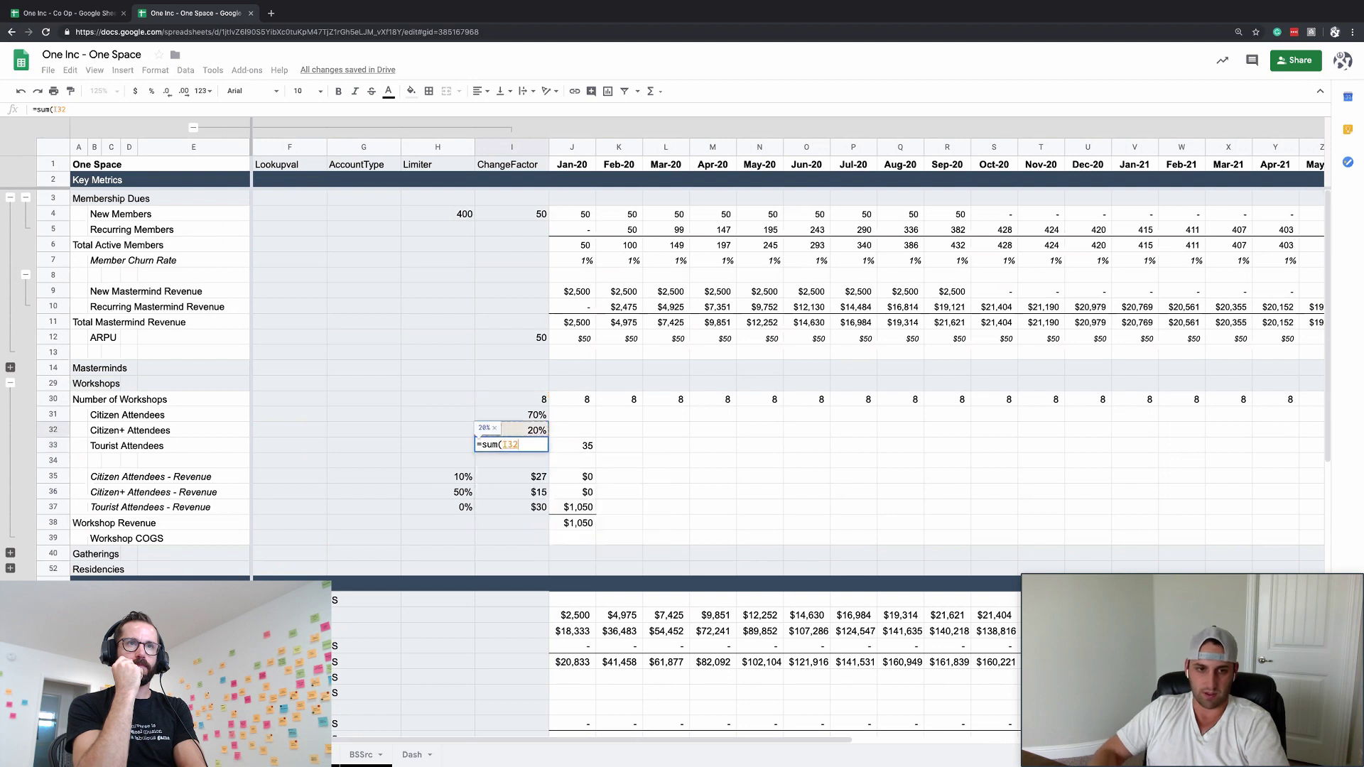
{"action": "key", "text": "Up"}
{"action": "key", "text": "shift+Up"}
{"action": "key", "text": "Return"}
{"action": "key", "text": "Up"}
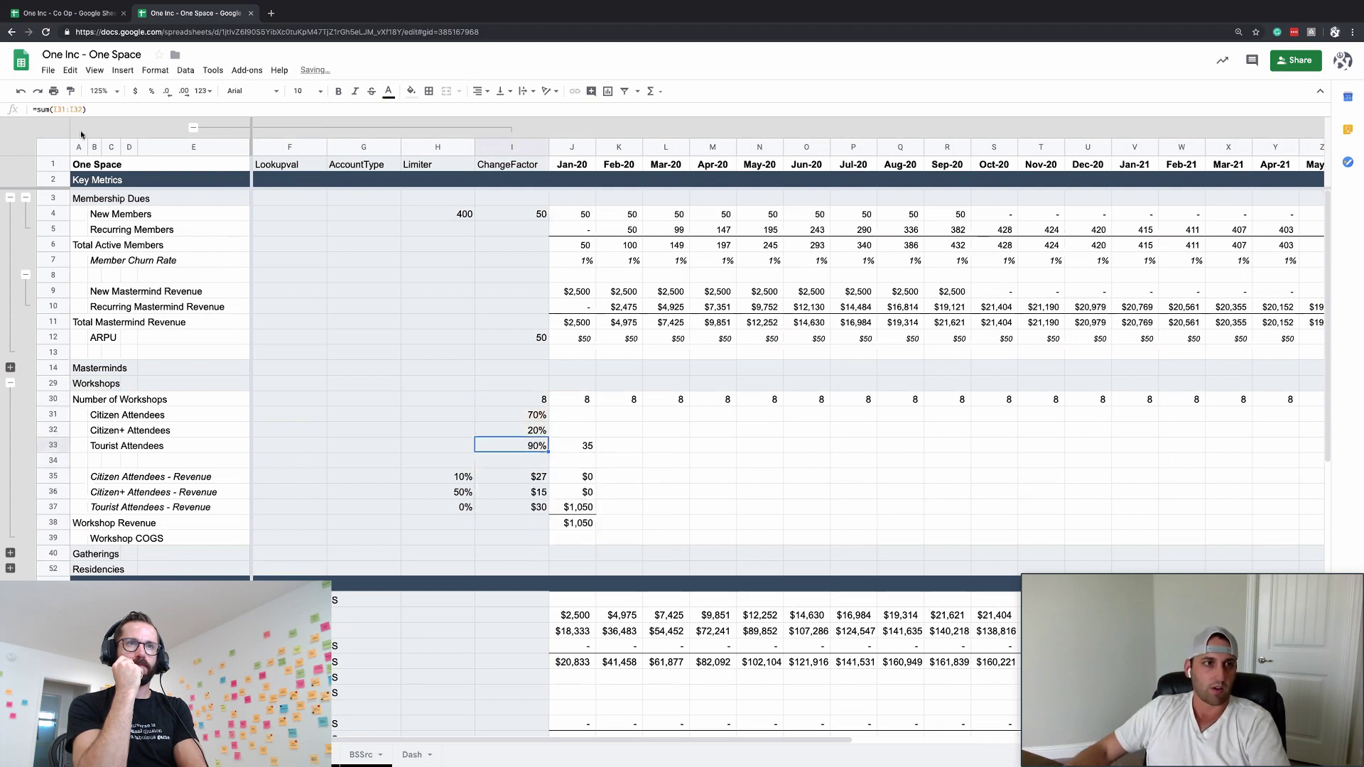
- Edit the Tourist share to =1-SUM(I31:I32), giving 10%
{"action": "left_click", "coordinate": [38, 109]}
{"action": "type", "text": "1-"}
{"action": "key", "text": "Return"}
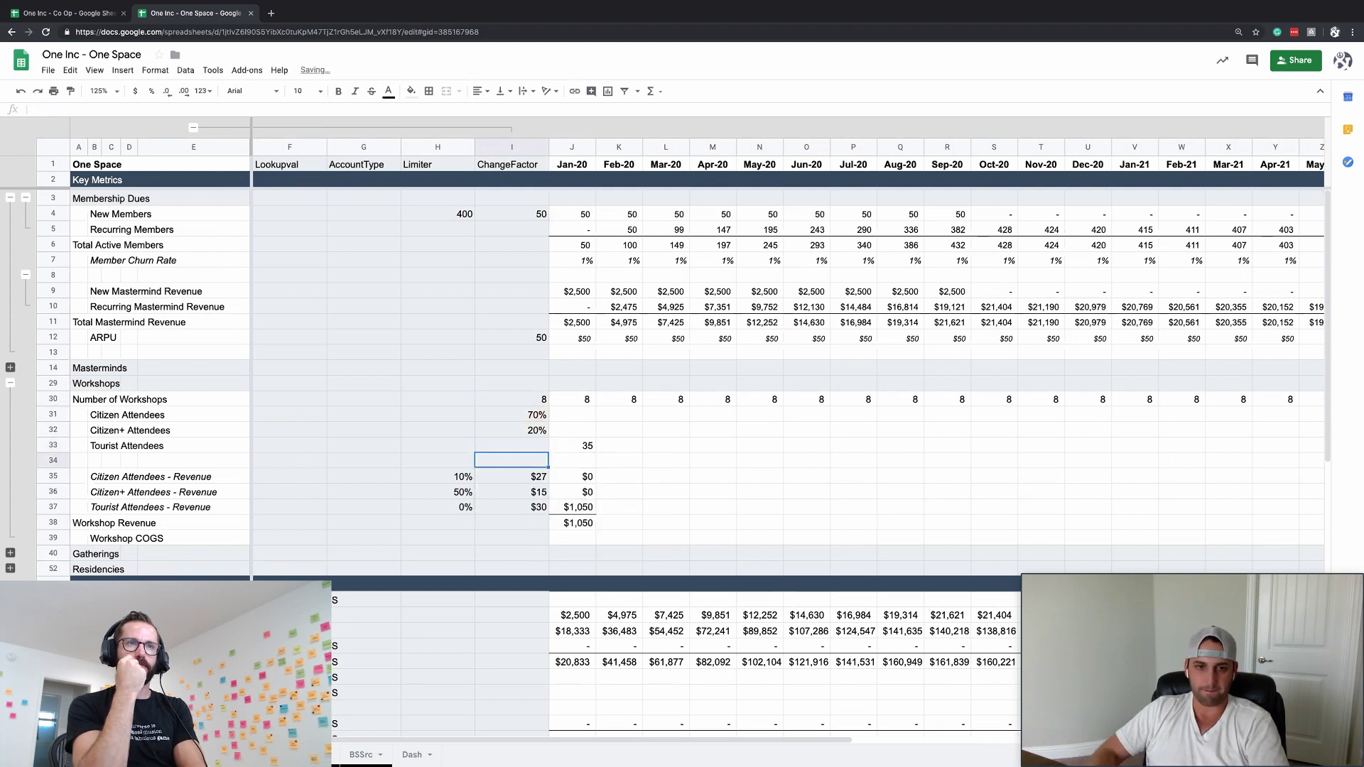
{"action": "left_click", "coordinate": [572, 429]}
{"action": "left_click", "coordinate": [572, 414]}
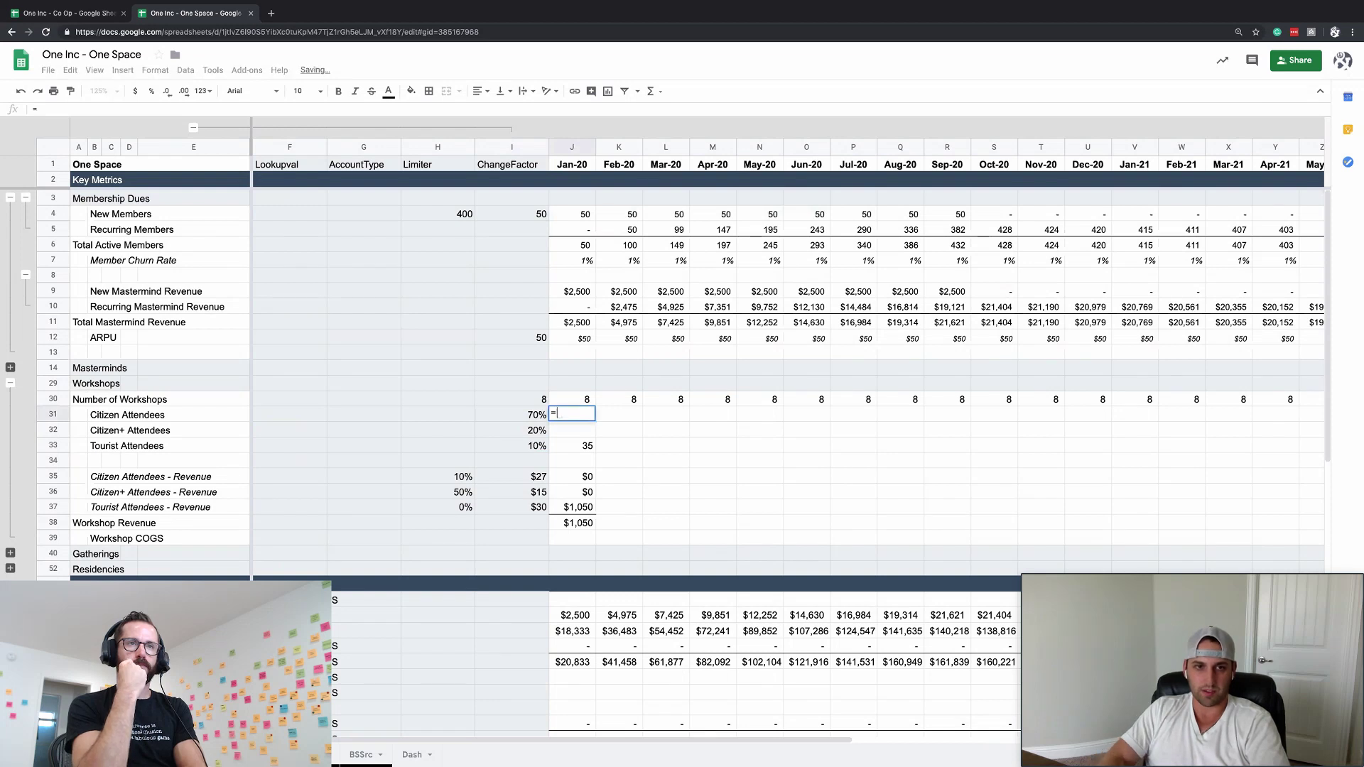
- Enter =limiter*changefactor for January Citizen Attendees and set all three attendee limiters to 35
{"action": "type", "text": "="}
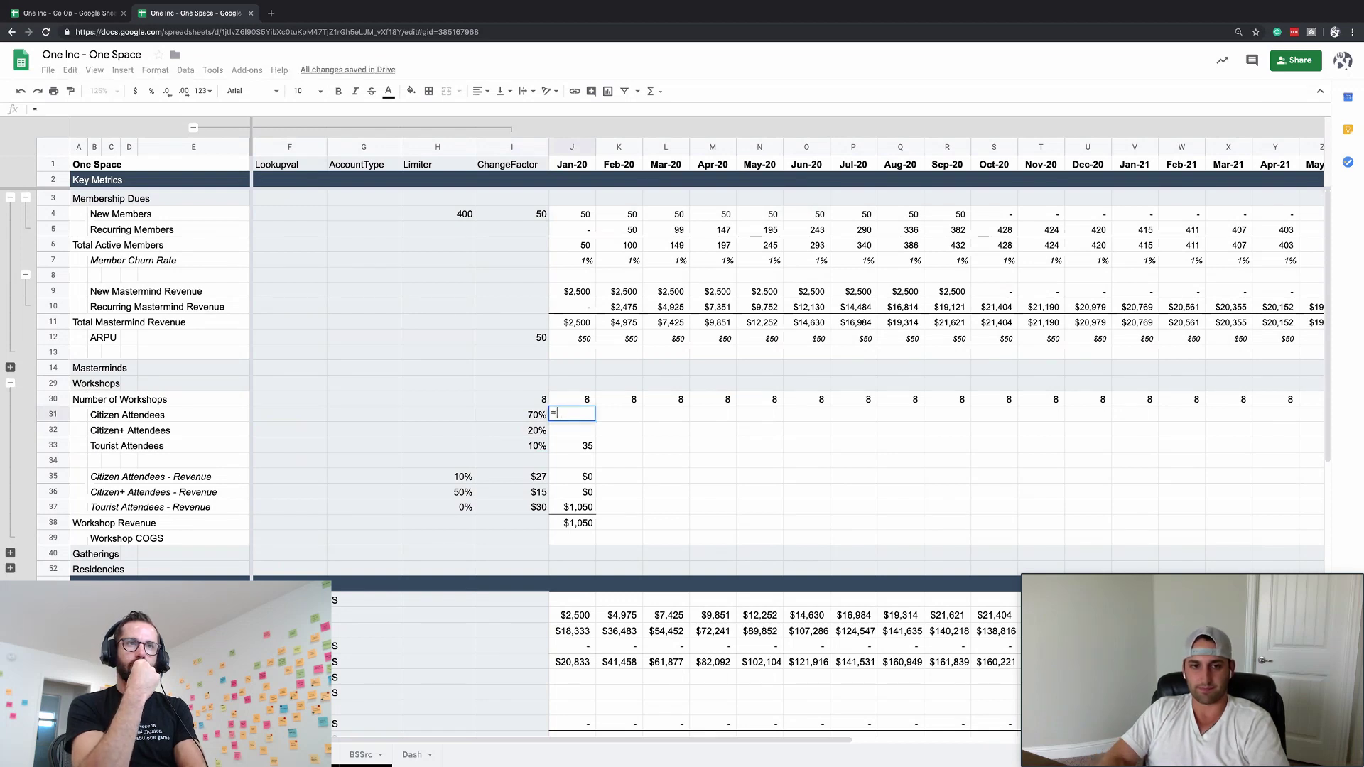
{"action": "type", "text": "limi"}
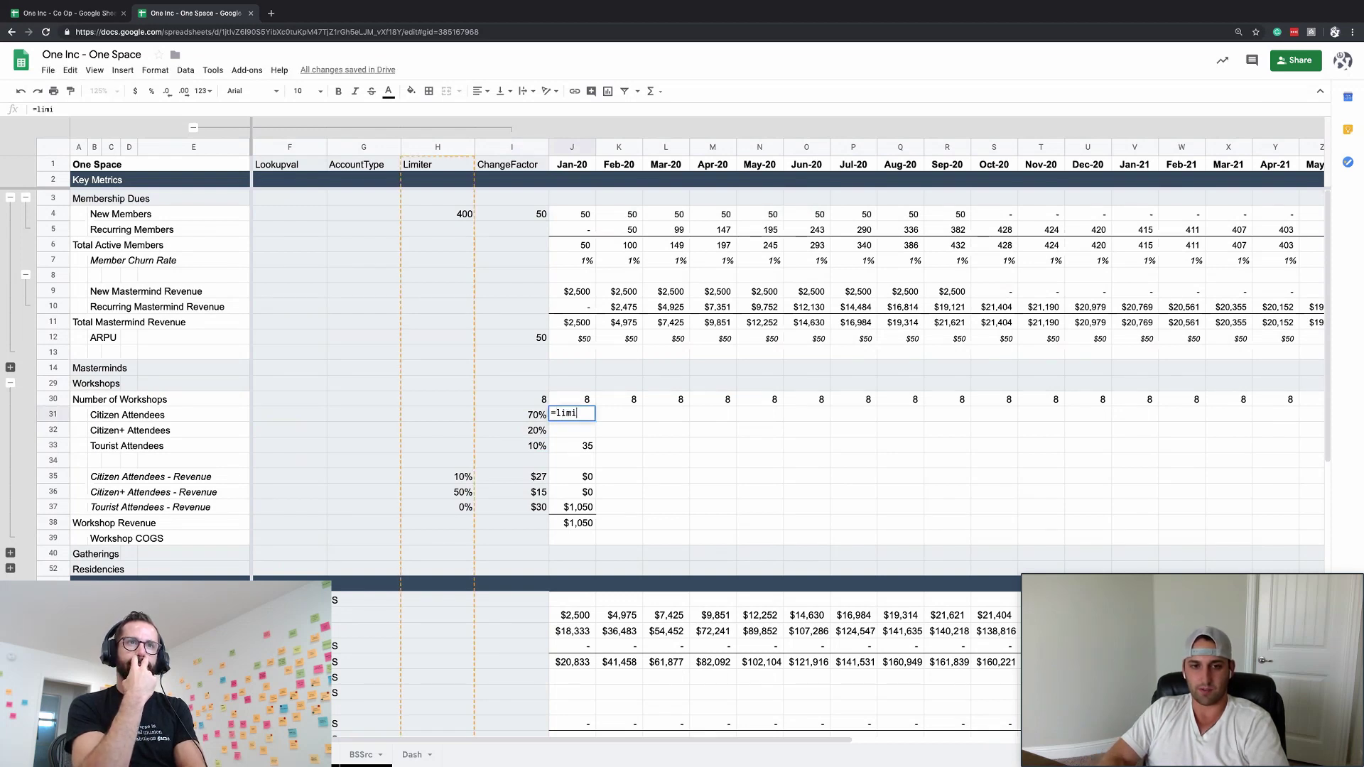
{"action": "type", "text": "ter*changefactor"}
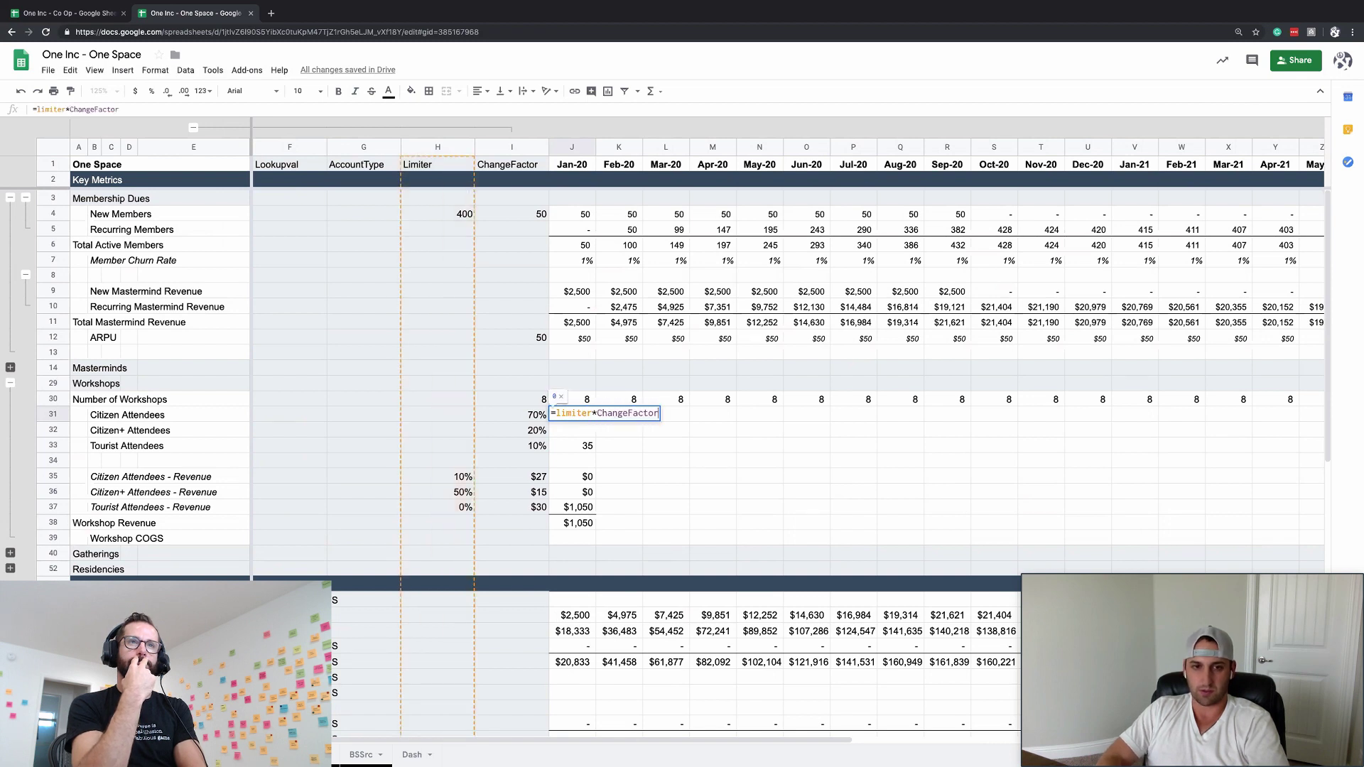
{"action": "key", "text": "Return"}
{"action": "left_click", "coordinate": [437, 398]}
{"action": "left_click", "coordinate": [438, 414]}
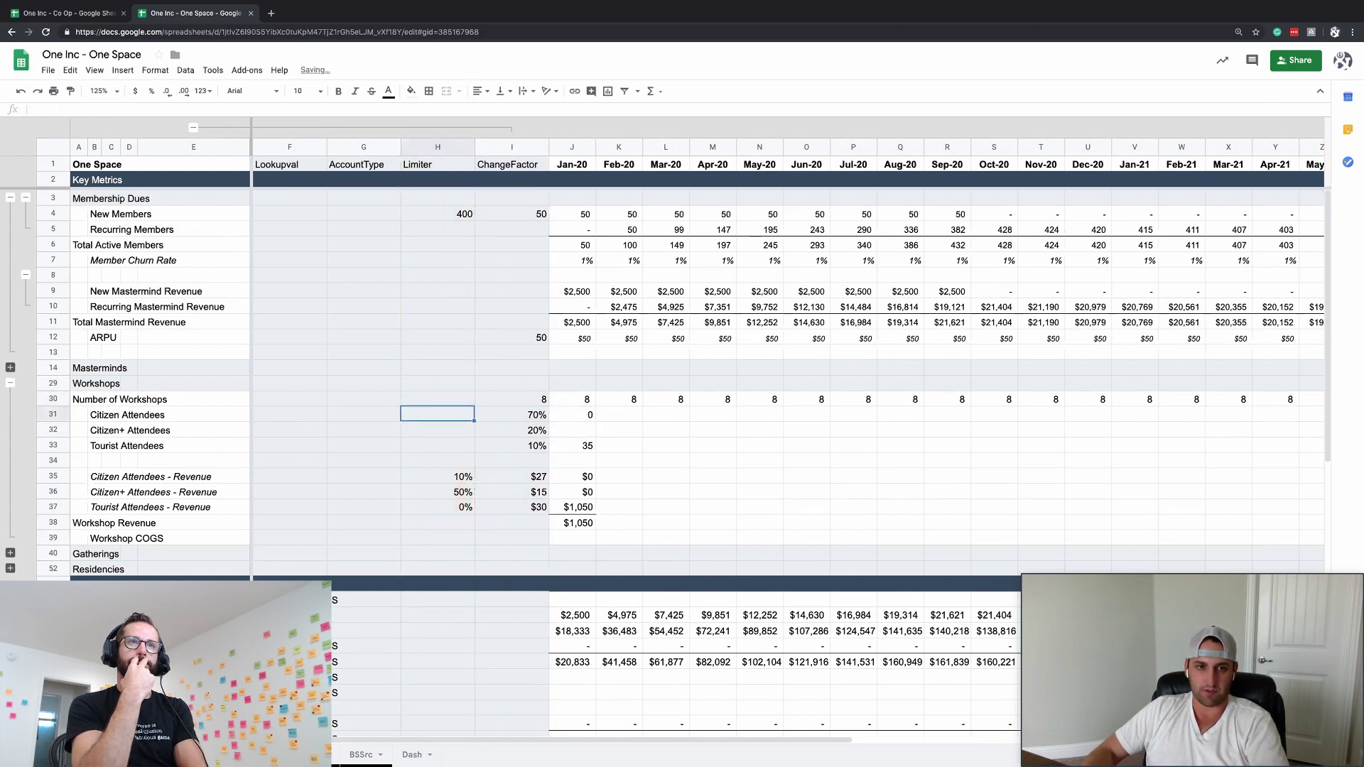
{"action": "type", "text": "35"}
{"action": "key", "text": "Return"}
{"action": "type", "text": "35"}
{"action": "key", "text": "Return"}
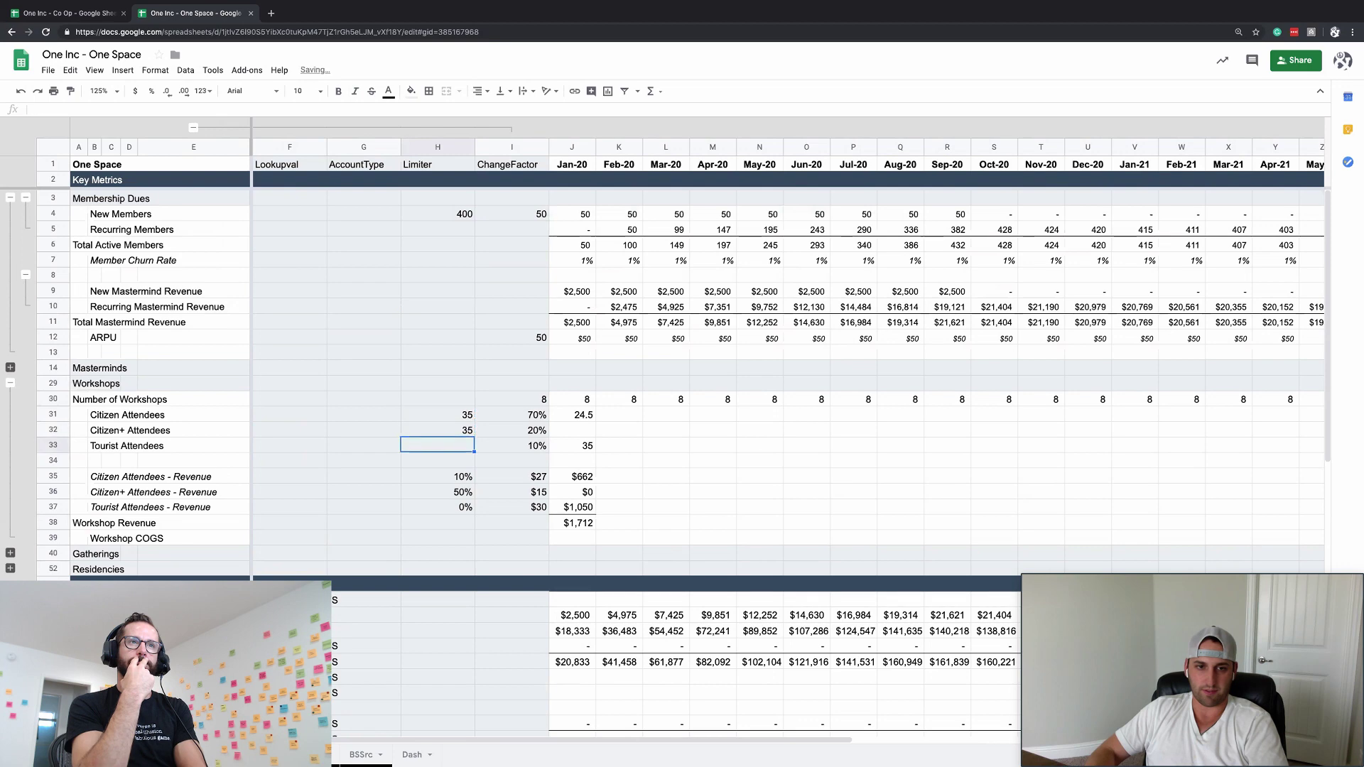
{"action": "type", "text": "35"}
{"action": "key", "text": "Return"}
{"action": "key", "text": "Up"}
{"action": "key", "text": "Up"}
{"action": "key", "text": "Up"}
{"action": "key", "text": "Right"}
{"action": "key", "text": "Right"}
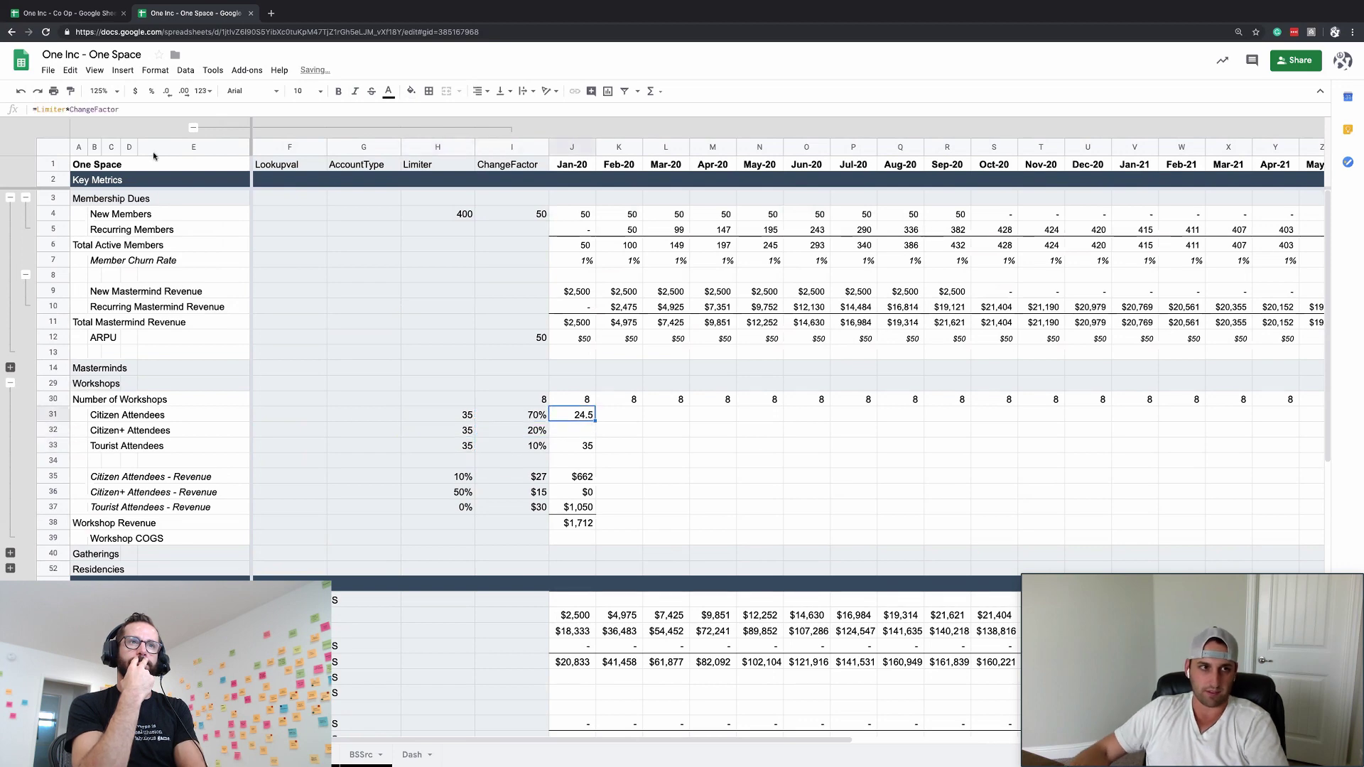
- Multiply the January attendee formula by the Number of Workshops row ($30) and fill it to Citizen+ and Tourist
{"action": "left_click", "coordinate": [153, 158]}
{"action": "left_click", "coordinate": [620, 421]}
{"action": "left_click", "coordinate": [585, 419]}
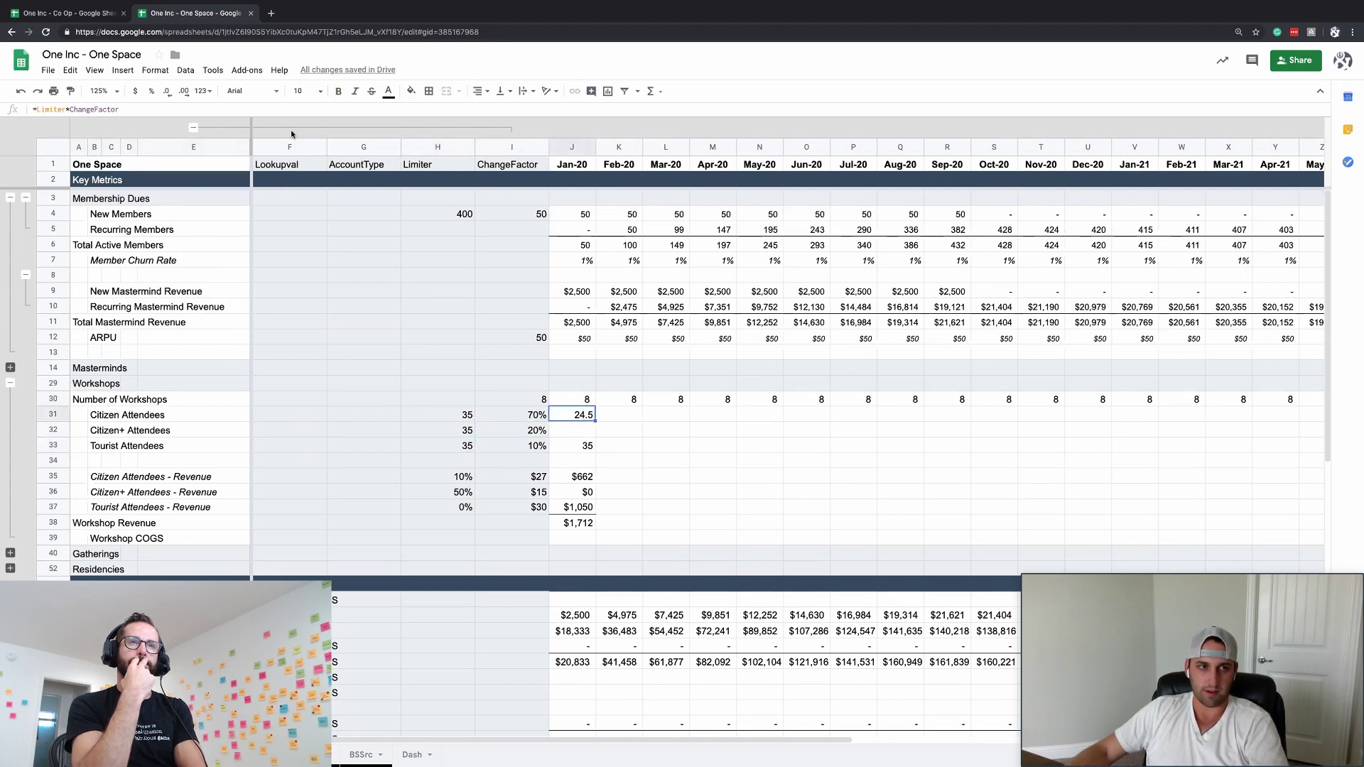
{"action": "left_click", "coordinate": [170, 108]}
{"action": "type", "text": "*"}
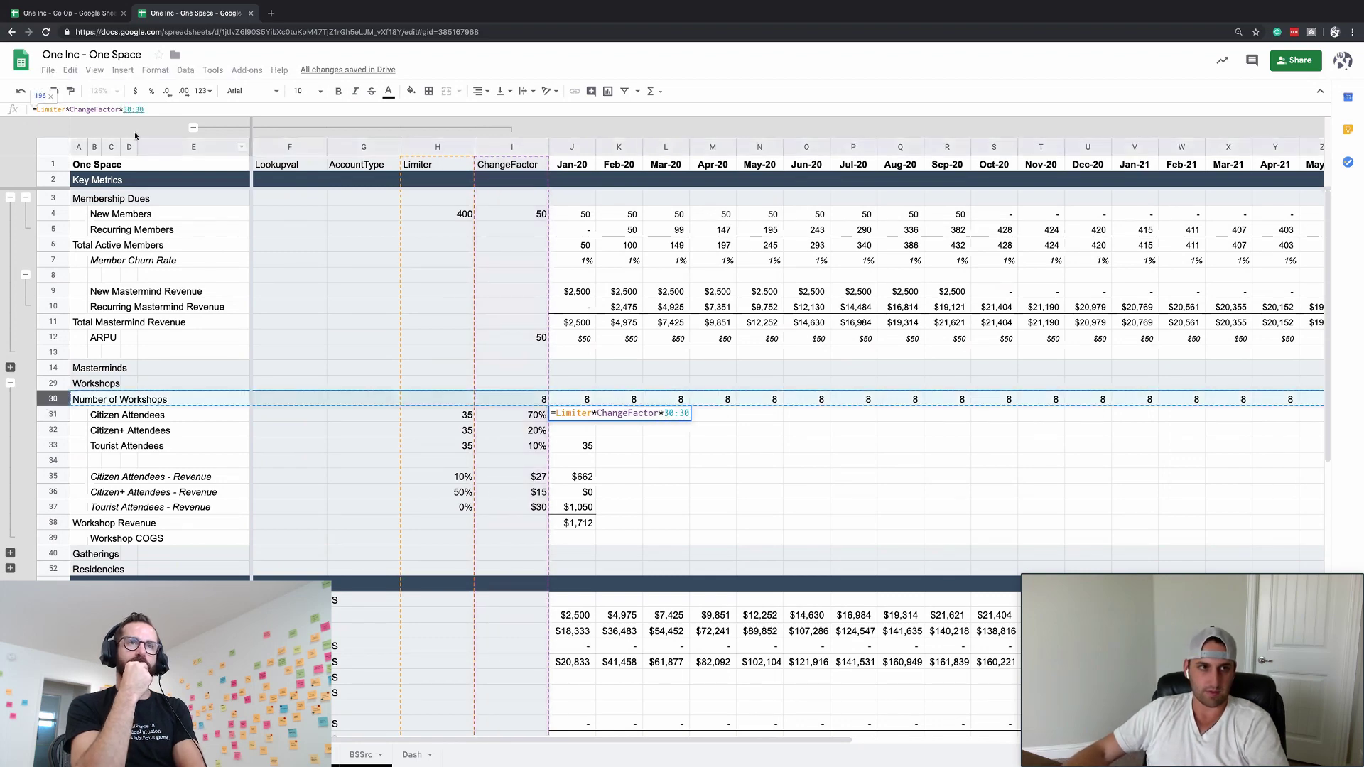
{"action": "left_click", "coordinate": [123, 109]}
{"action": "type", "text": "$30:"}
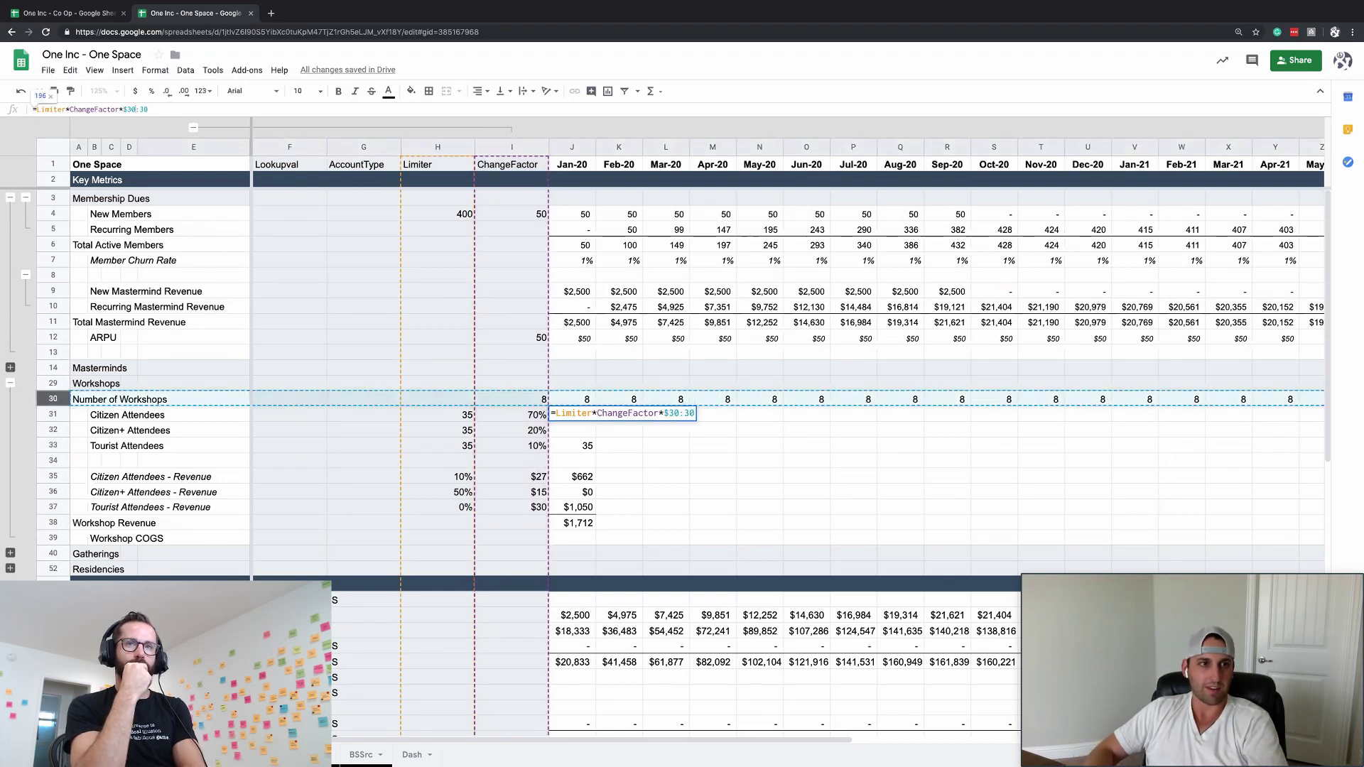
{"action": "type", "text": "$"}
{"action": "key", "text": "Return"}
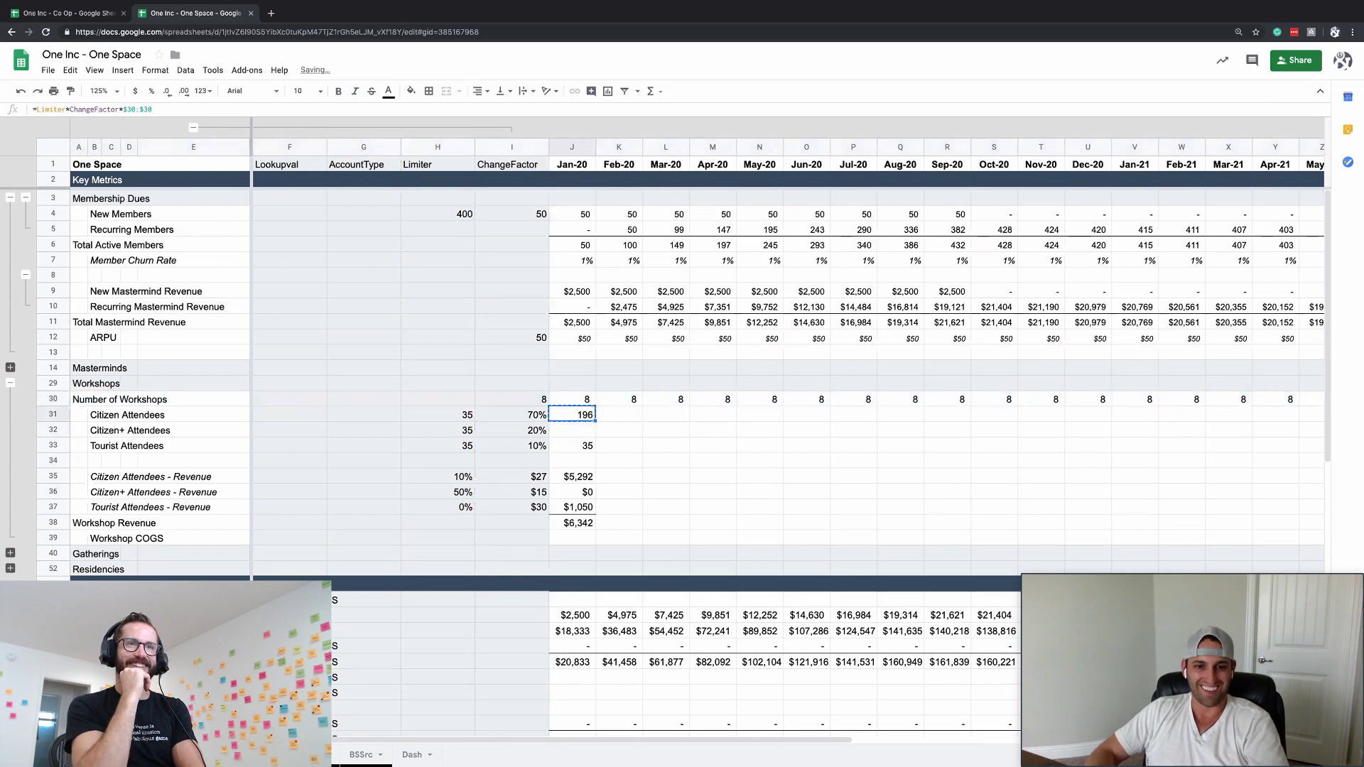
{"action": "type", "text": "=Limiter*ChangeFactor*$30:$30"}
{"action": "key", "text": "Down"}
{"action": "key", "text": "ctrl+v"}
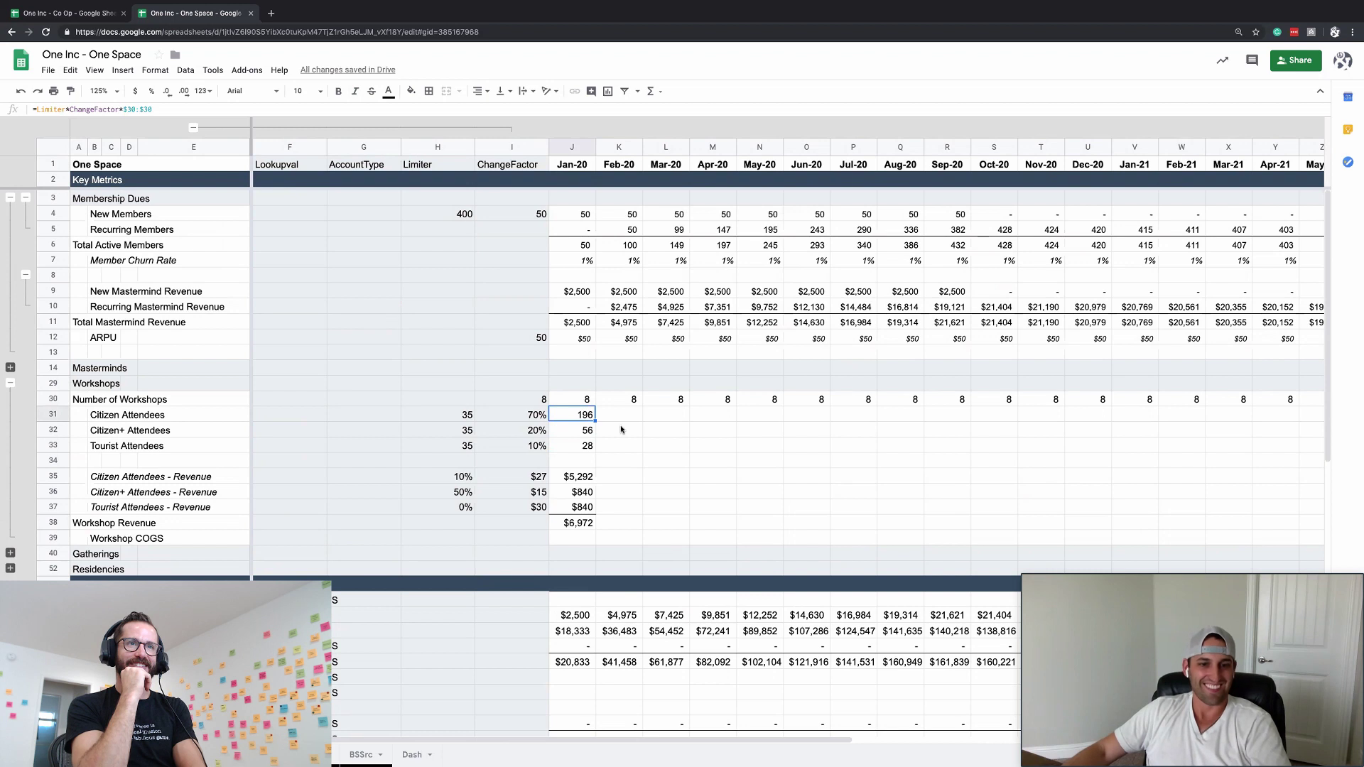
{"action": "left_click", "coordinate": [623, 452]}
{"action": "double_click", "coordinate": [587, 415]}
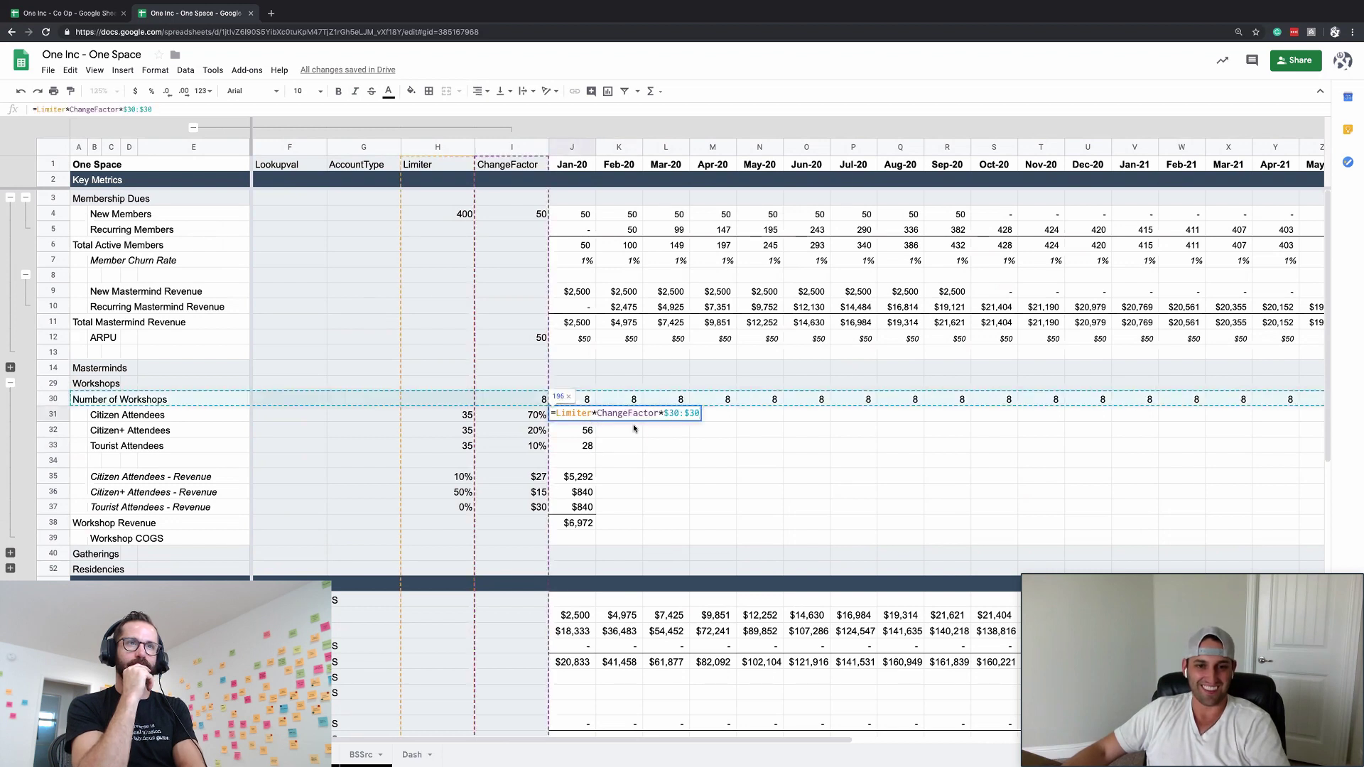
{"action": "key", "text": "Return"}
{"action": "key", "text": "Up"}
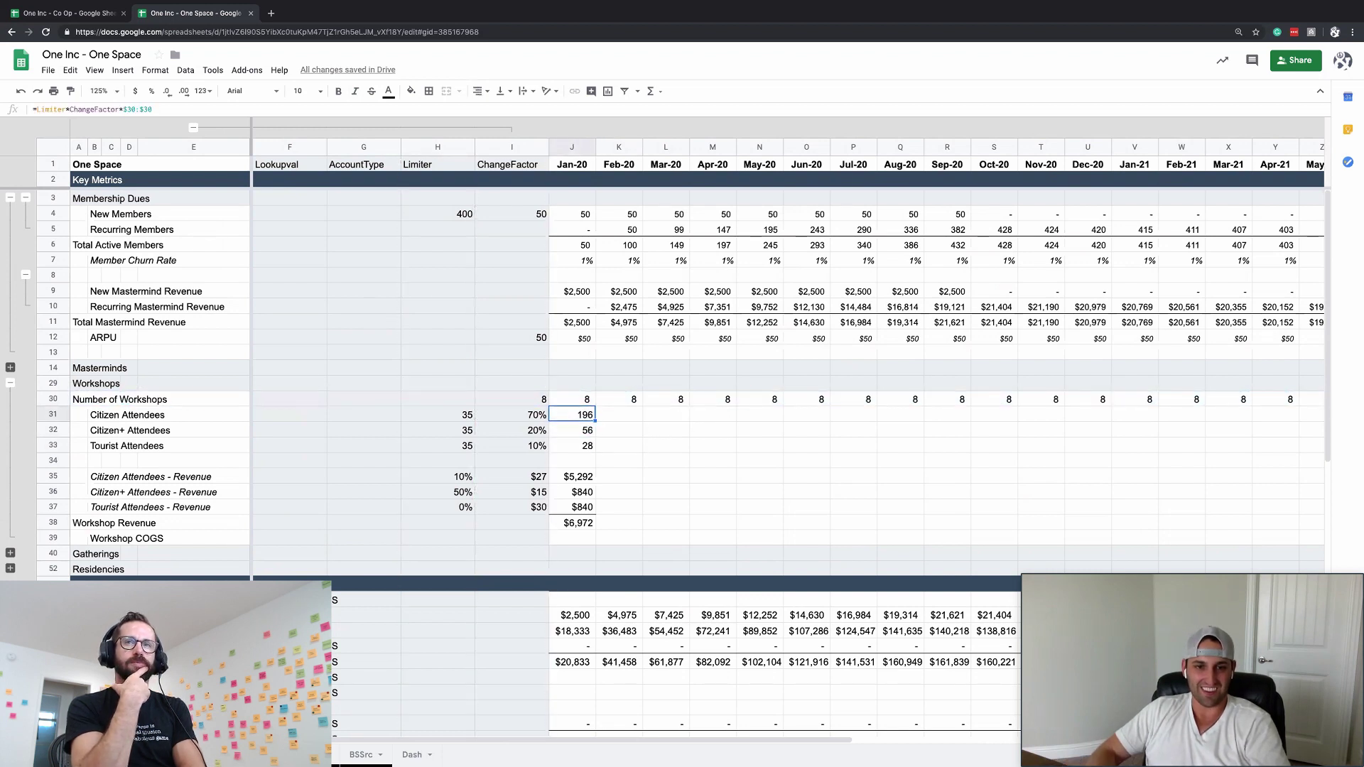
{"action": "key", "text": "shift+Down"}
{"action": "key", "text": "shift+Down"}
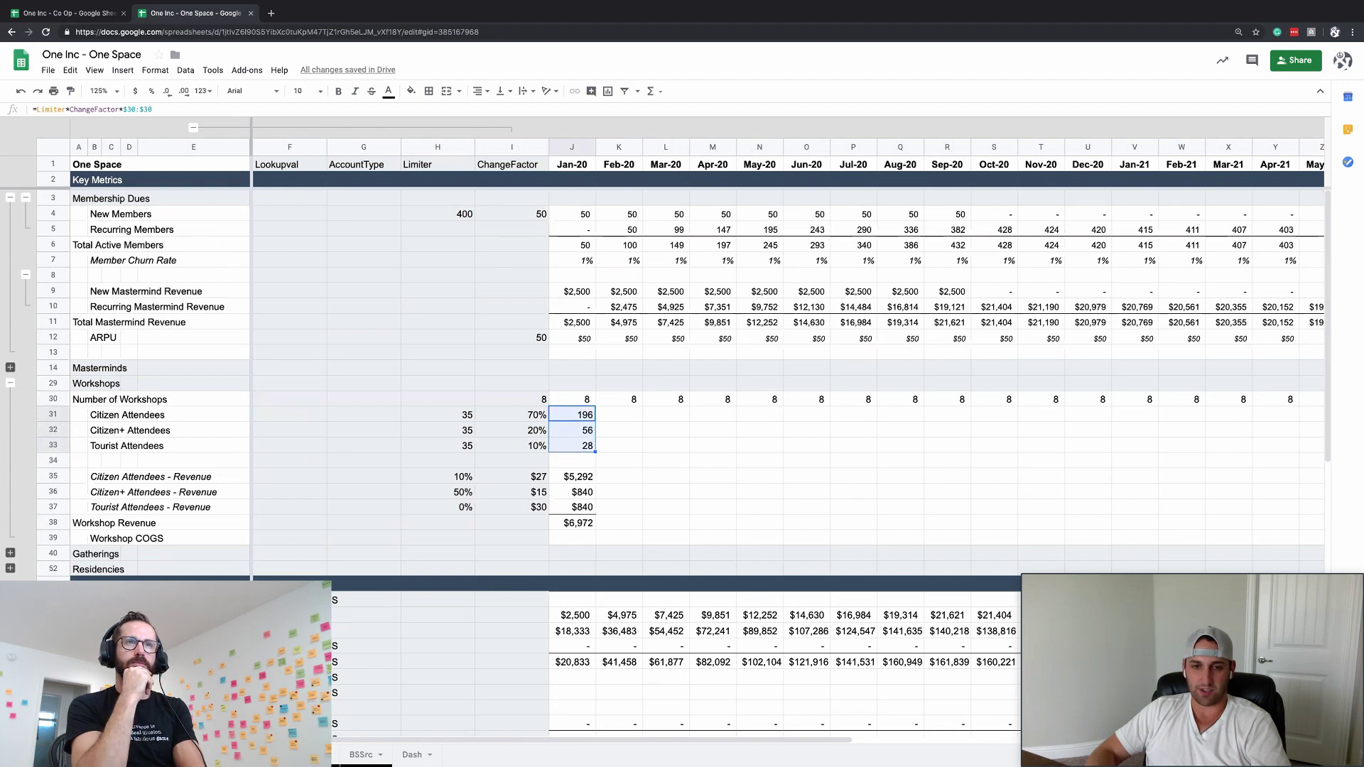
- Check =280/J30 in a spare cell, then clear it
{"action": "left_click", "coordinate": [572, 459]}
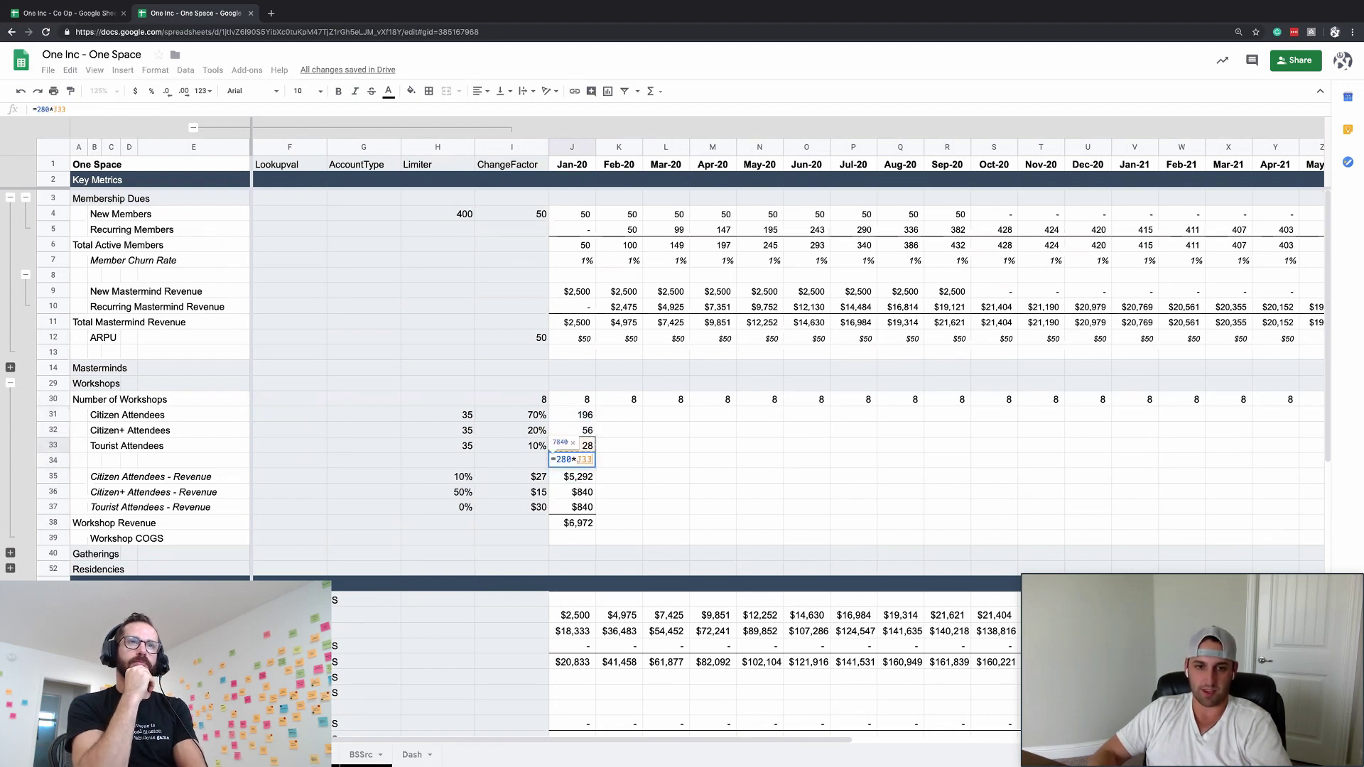
{"action": "type", "text": "=2"}
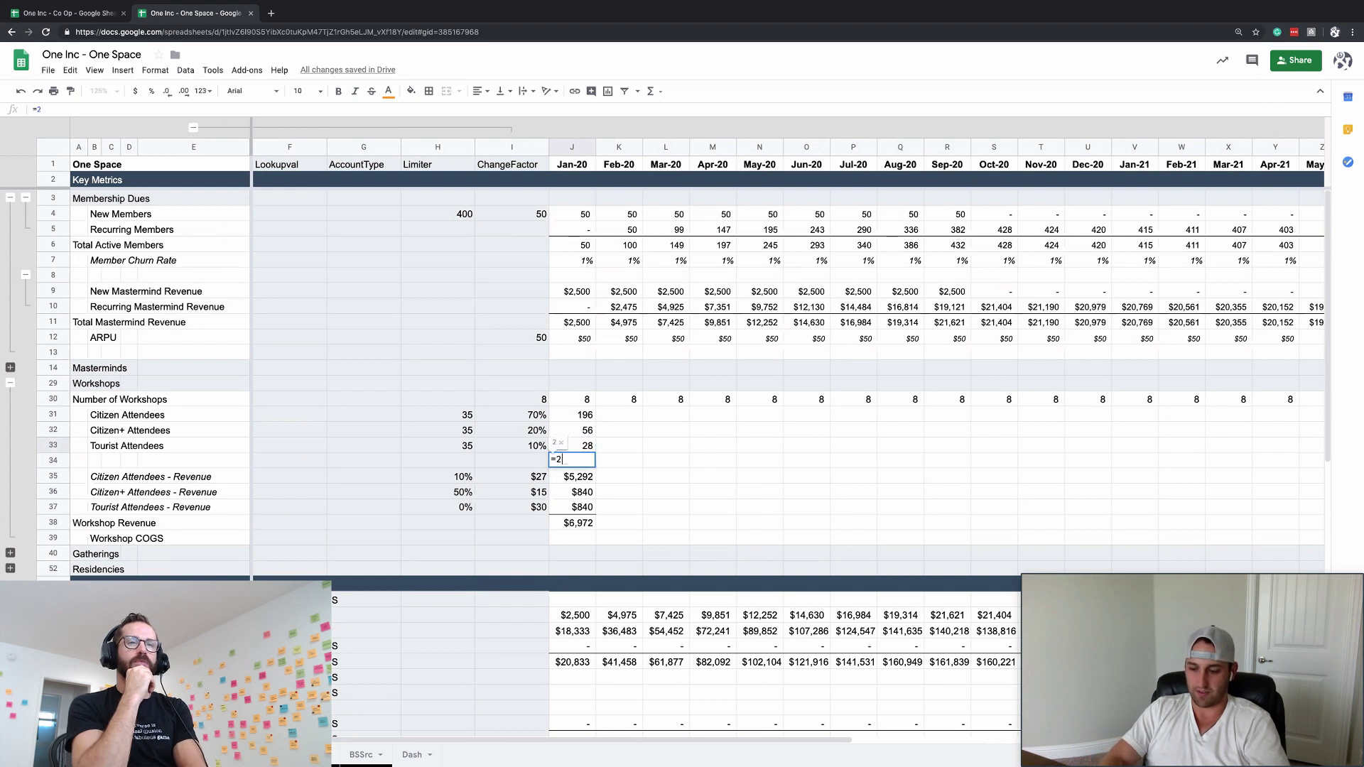
{"action": "type", "text": "80/J30"}
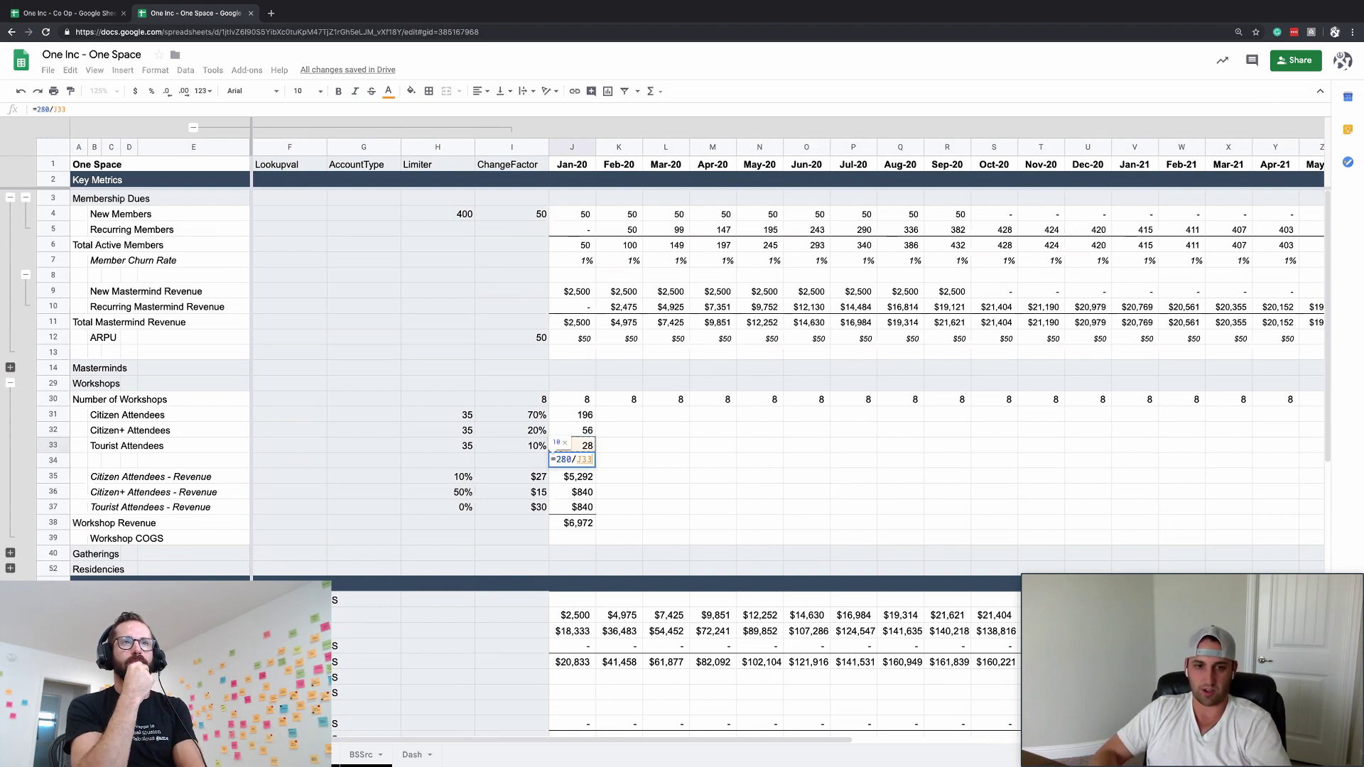
{"action": "key", "text": "Return"}
{"action": "key", "text": "Up"}
{"action": "key", "text": "Delete"}
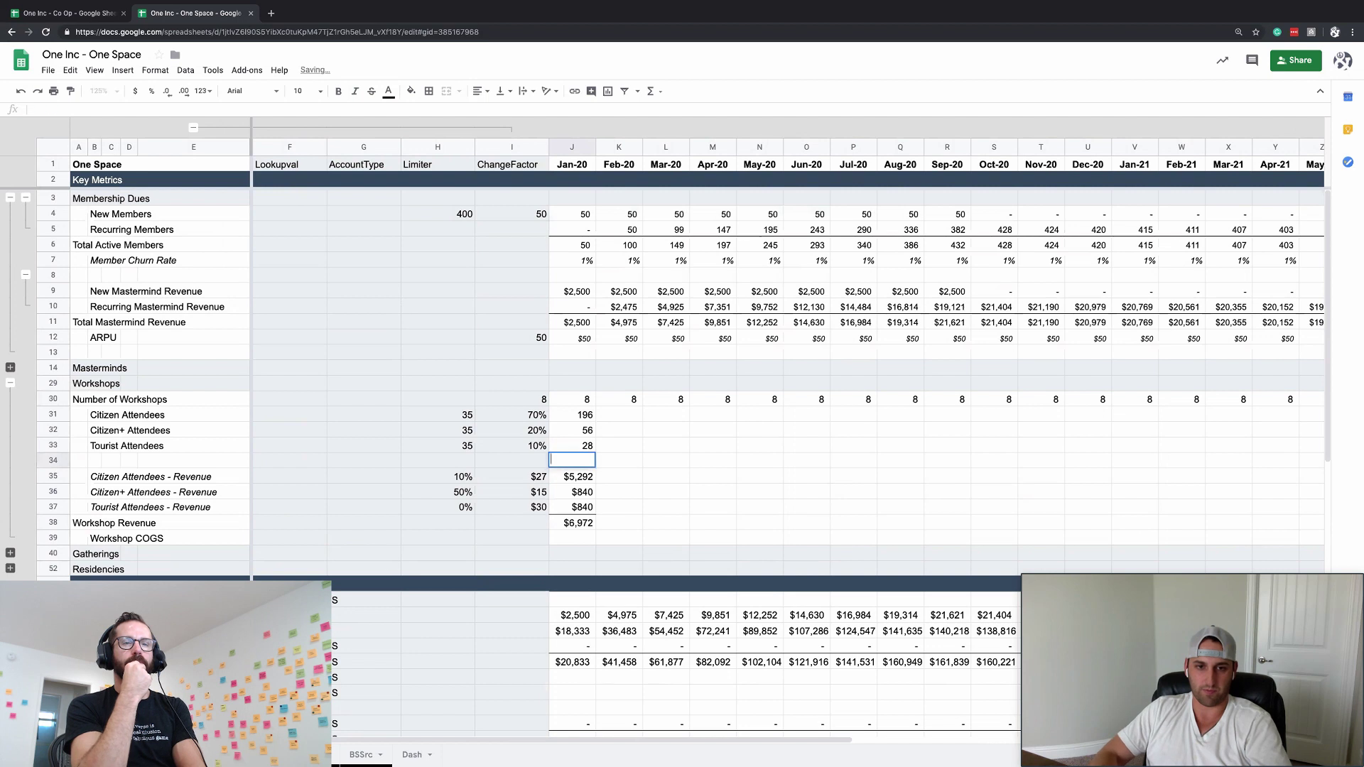
{"action": "key", "text": "Down"}
{"action": "key", "text": "Down"}
- Review the workshop formulas and copy the January block of rows 31–38
{"action": "key", "text": "Return"}
{"action": "key", "text": "Escape"}
{"action": "key", "text": "Down"}
{"action": "key", "text": "Down"}
{"action": "key", "text": "Up"}
{"action": "key", "text": "Up"}
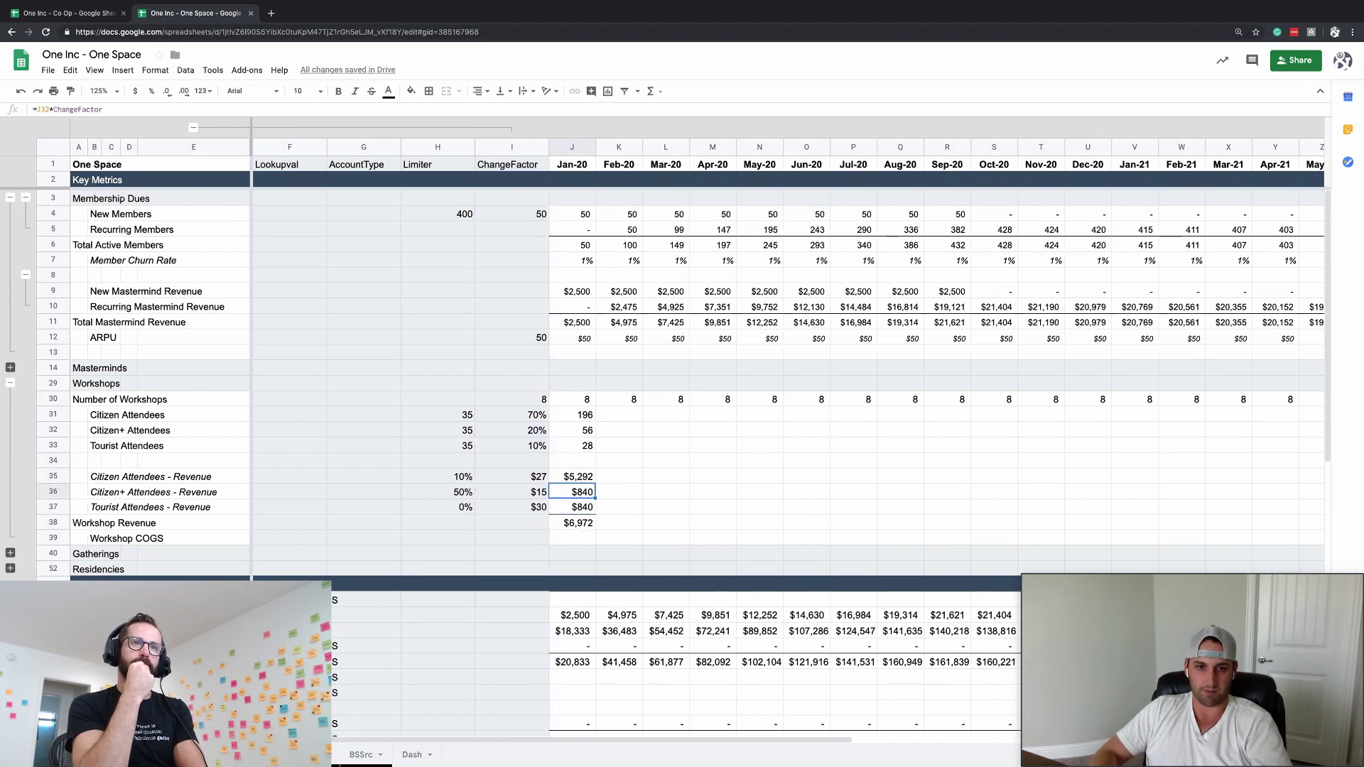
{"action": "key", "text": "Up"}
{"action": "key", "text": "Down"}
{"action": "key", "text": "Down"}
{"action": "key", "text": "Down"}
{"action": "key", "text": "Up"}
{"action": "key", "text": "Up"}
{"action": "key", "text": "Up"}
- Paste the January block across February through Jun-22 and check the Workshop Revenue in J38
{"action": "key", "text": "Up"}
{"action": "key", "text": "Up"}
{"action": "key", "text": "Up"}
{"action": "key", "text": "Up"}
{"action": "key", "text": "Up"}
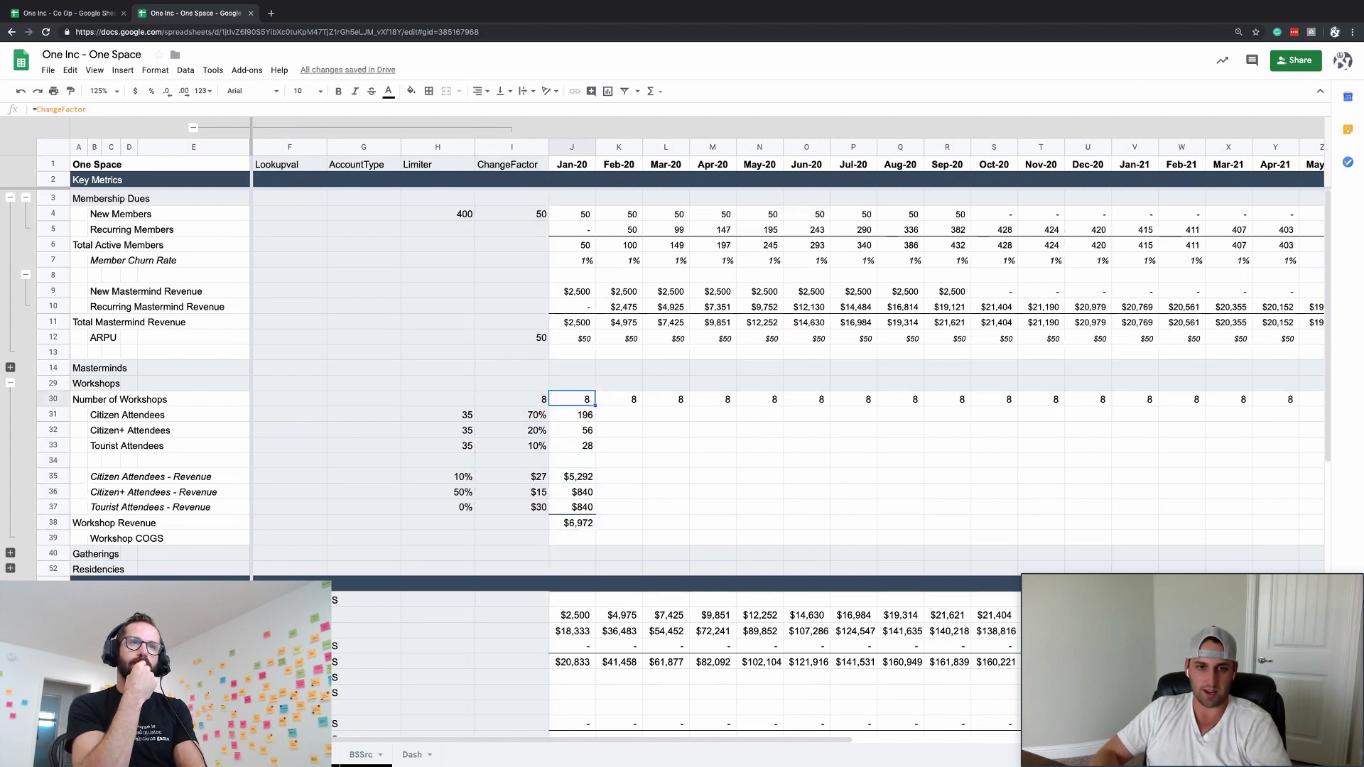
{"action": "key", "text": "Down"}
{"action": "key", "text": "shift+Down"}
{"action": "key", "text": "shift+Down"}
{"action": "key", "text": "shift+Down"}
{"action": "key", "text": "shift+Down"}
{"action": "key", "text": "shift+Down"}
{"action": "key", "text": "shift+Down"}
{"action": "key", "text": "shift+Down"}
{"action": "key", "text": "ctrl+c"}
{"action": "key", "text": "Right"}
{"action": "key", "text": "Up"}
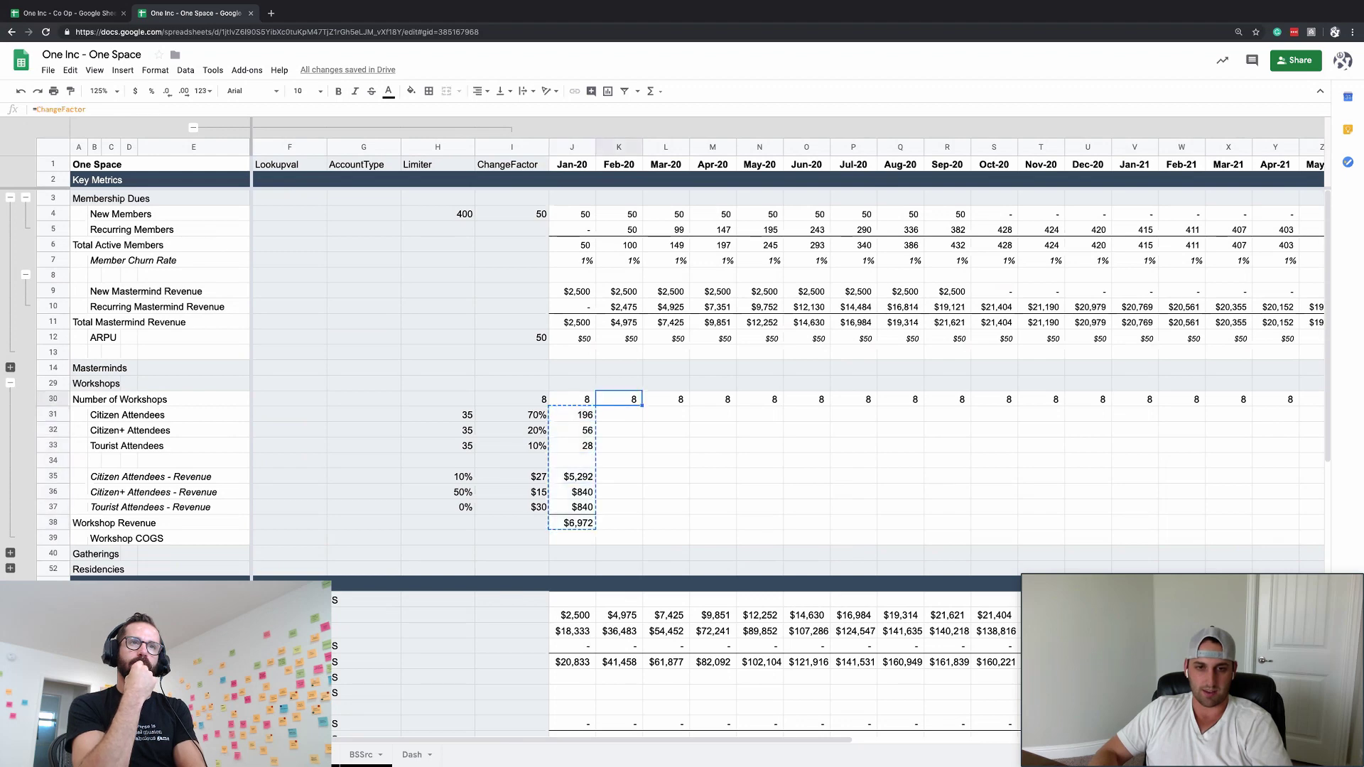
{"action": "key", "text": "ctrl+Right"}
{"action": "key", "text": "Down"}
{"action": "key", "text": "Left"}
{"action": "key", "text": "Right"}
{"action": "key", "text": "Left"}
{"action": "key", "text": "Left"}
{"action": "key", "text": "Left"}
{"action": "key", "text": "Left"}
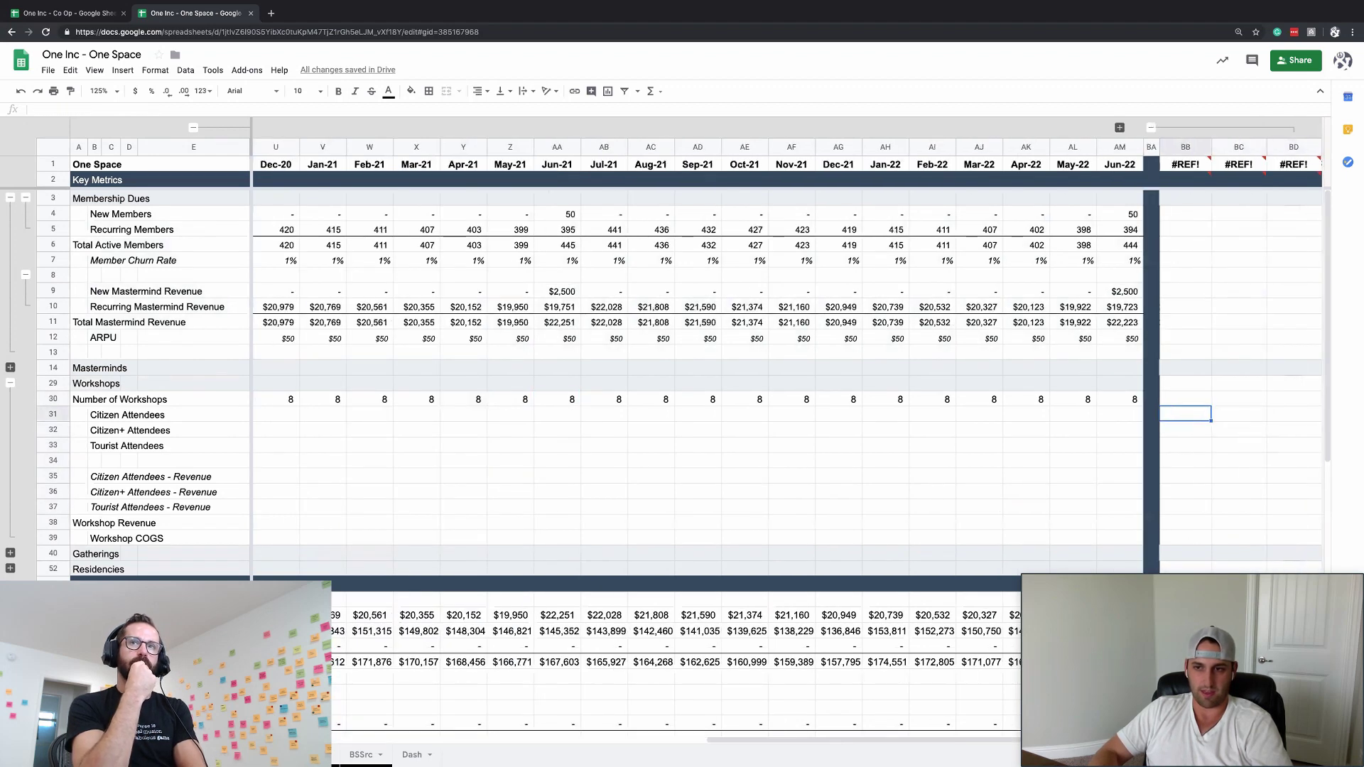
{"action": "key", "text": "ctrl+shift+Left"}
{"action": "key", "text": "ctrl+v"}
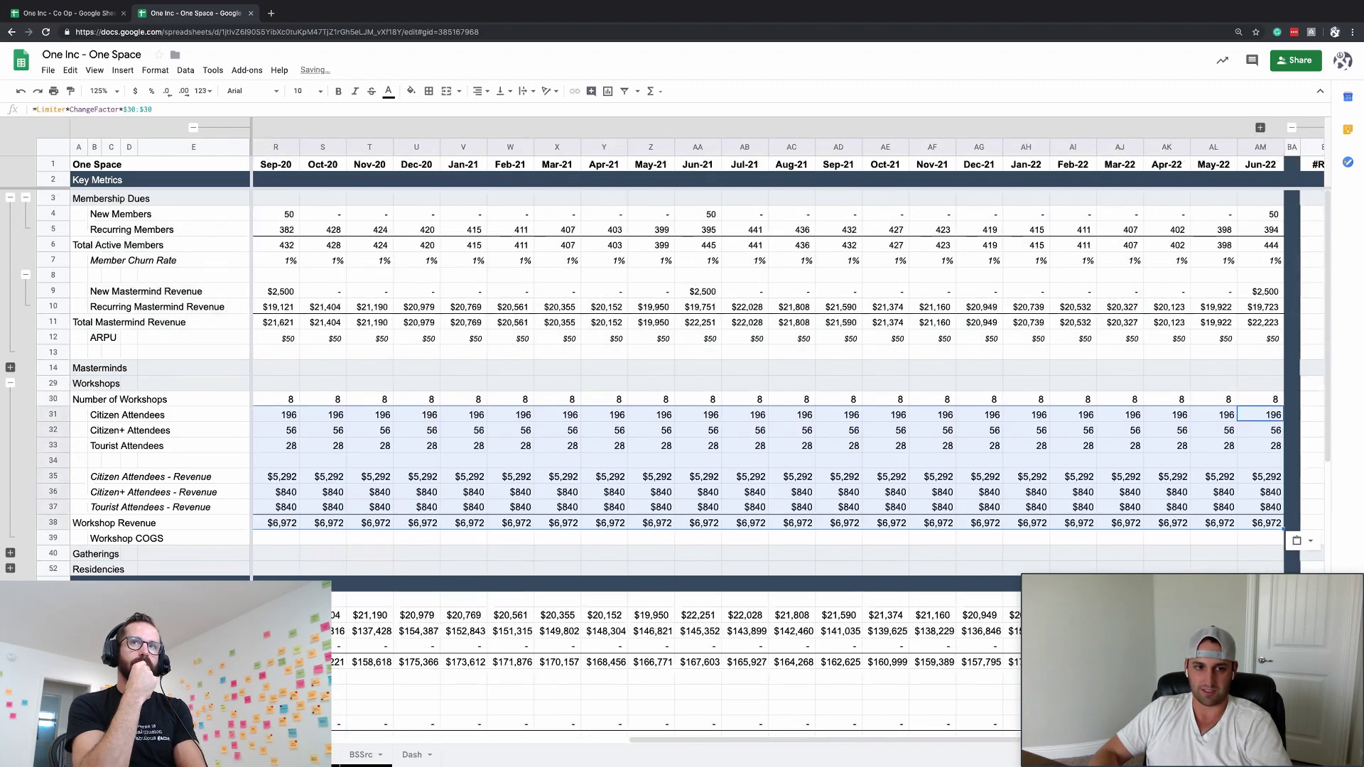
{"action": "key", "text": "ctrl+Left"}
{"action": "key", "text": "Right"}
{"action": "key", "text": "Right"}
{"action": "key", "text": "Down"}
{"action": "key", "text": "Down"}
{"action": "key", "text": "ctrl+Down"}
{"action": "key", "text": "ctrl+Down"}
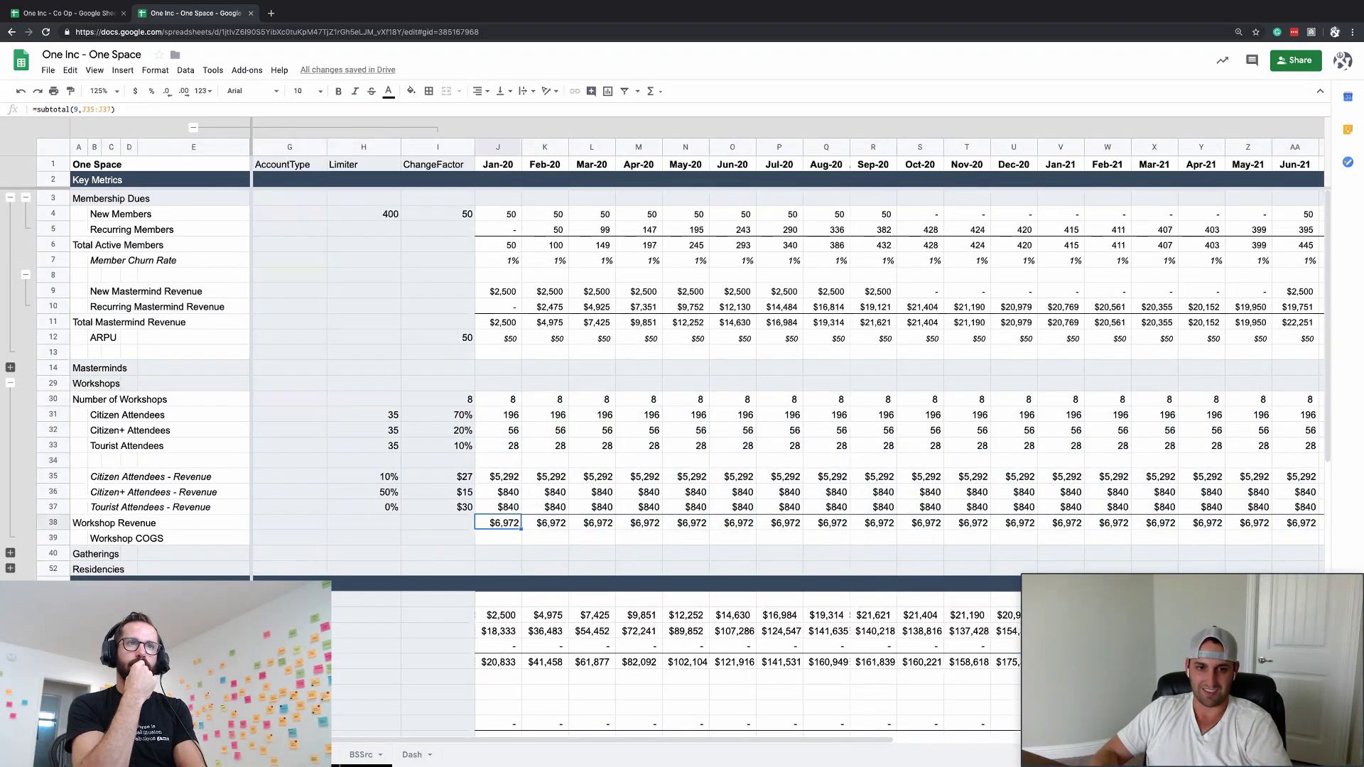
{"action": "key", "text": "Up"}
{"action": "key", "text": "Down"}
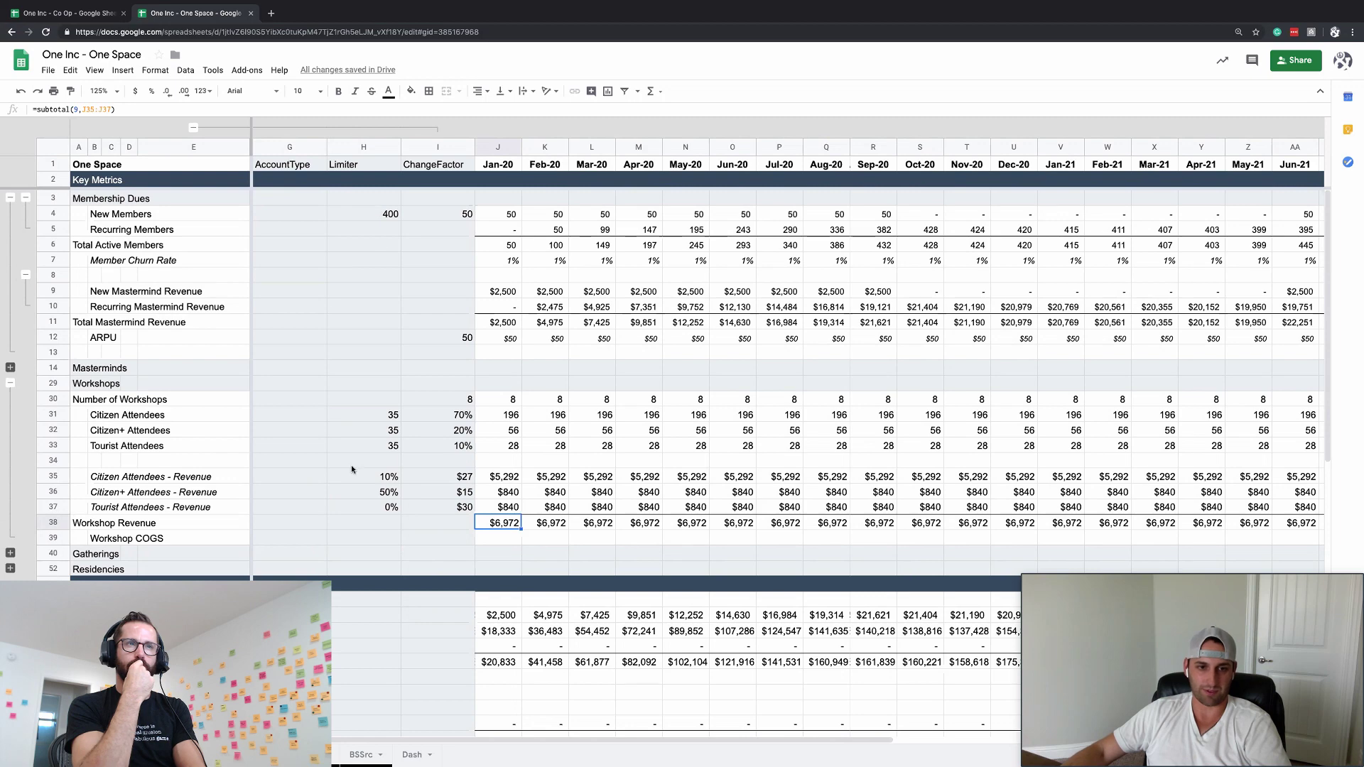
{"action": "scroll", "coordinate": [343, 544], "scroll_direction": "down", "scroll_amount": 1}
- Insert a blank row above Gatherings and pick up the Workshop COGS row formatting
{"action": "left_click", "coordinate": [487, 527]}
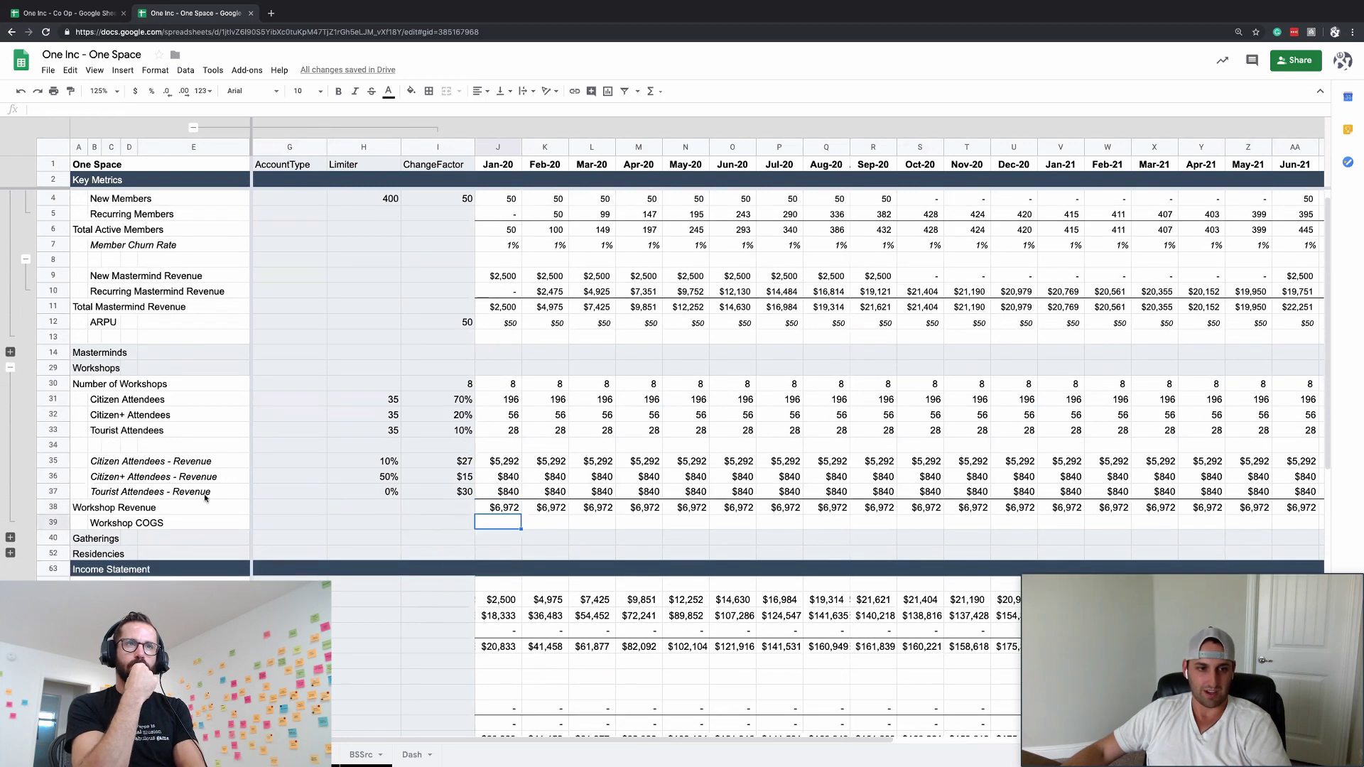
{"action": "left_click", "coordinate": [56, 537]}
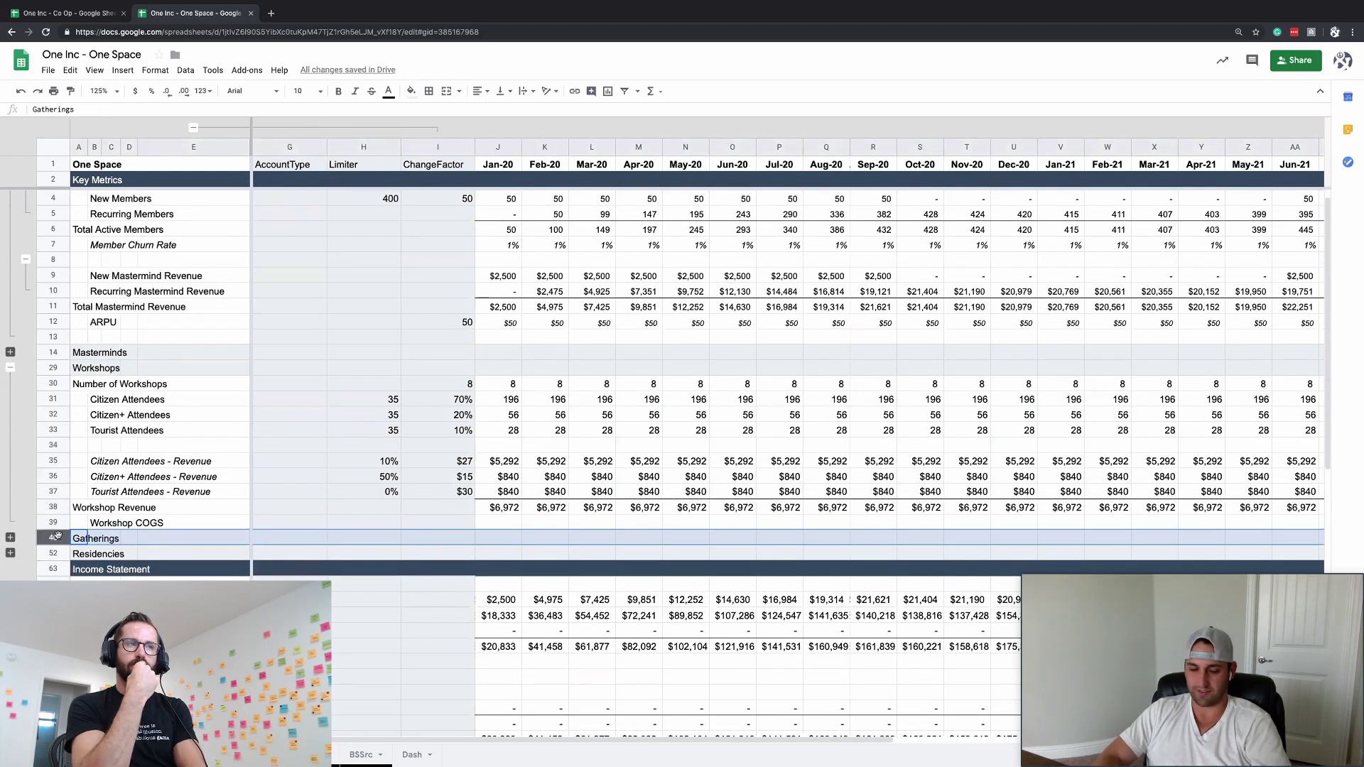
{"action": "key", "text": "ctrl+alt+equal"}
{"action": "key", "text": "Up"}
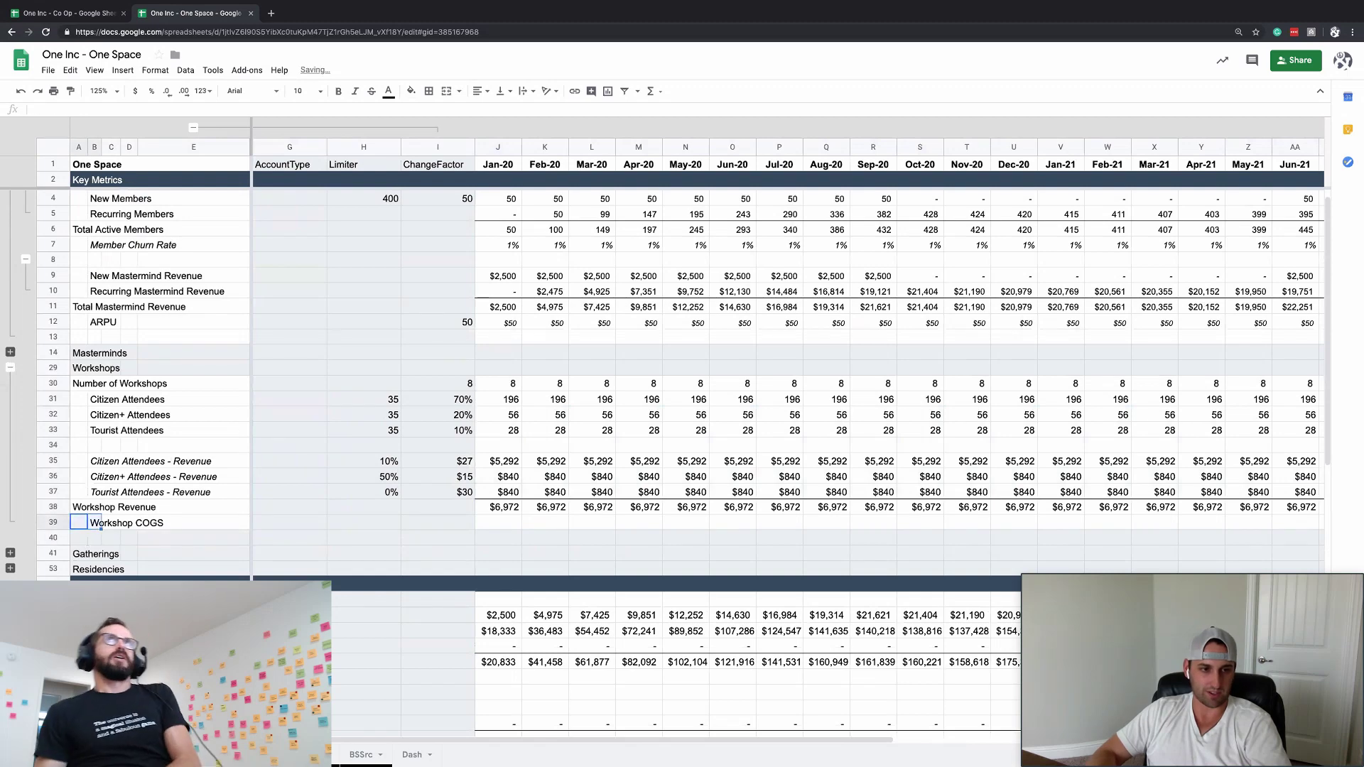
{"action": "key", "text": "ctrl+shift+Right"}
{"action": "left_click", "coordinate": [72, 91]}
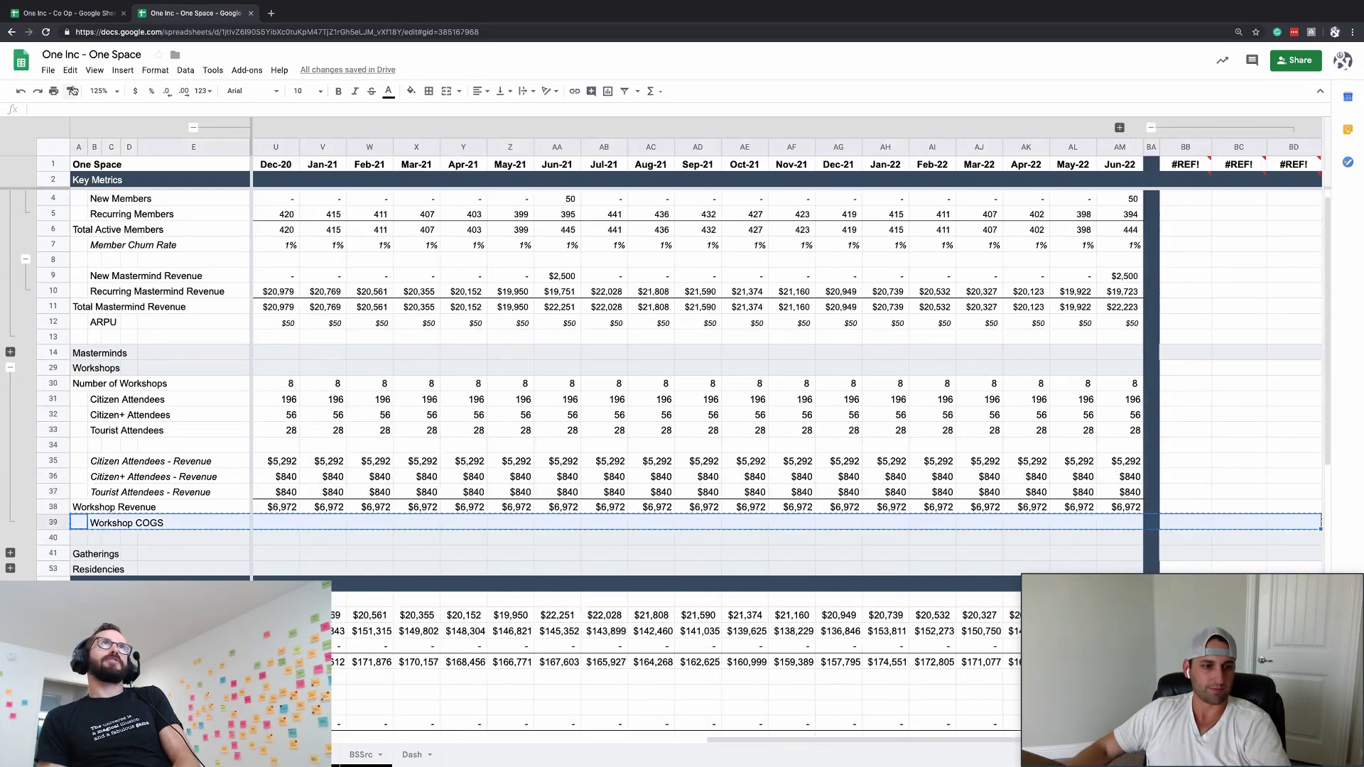
- Enter $150 as the Workshop COGS cost per workshop in I39
{"action": "key", "text": "Right"}
{"action": "key", "text": "Right"}
{"action": "key", "text": "Right"}
{"action": "key", "text": "Right"}
{"action": "key", "text": "Right"}
{"action": "key", "text": "Right"}
{"action": "key", "text": "Right"}
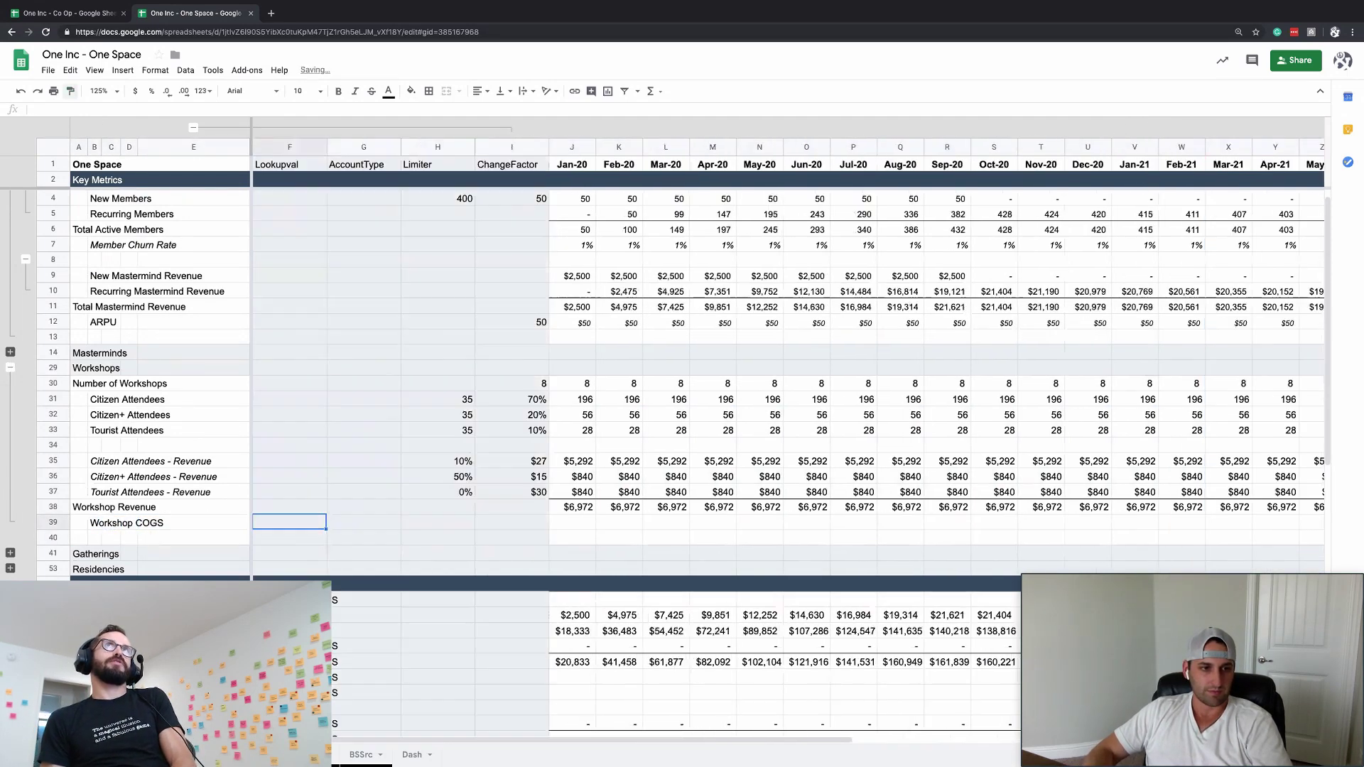
{"action": "key", "text": "Right"}
{"action": "key", "text": "Right"}
{"action": "key", "text": "Left"}
{"action": "key", "text": "Right"}
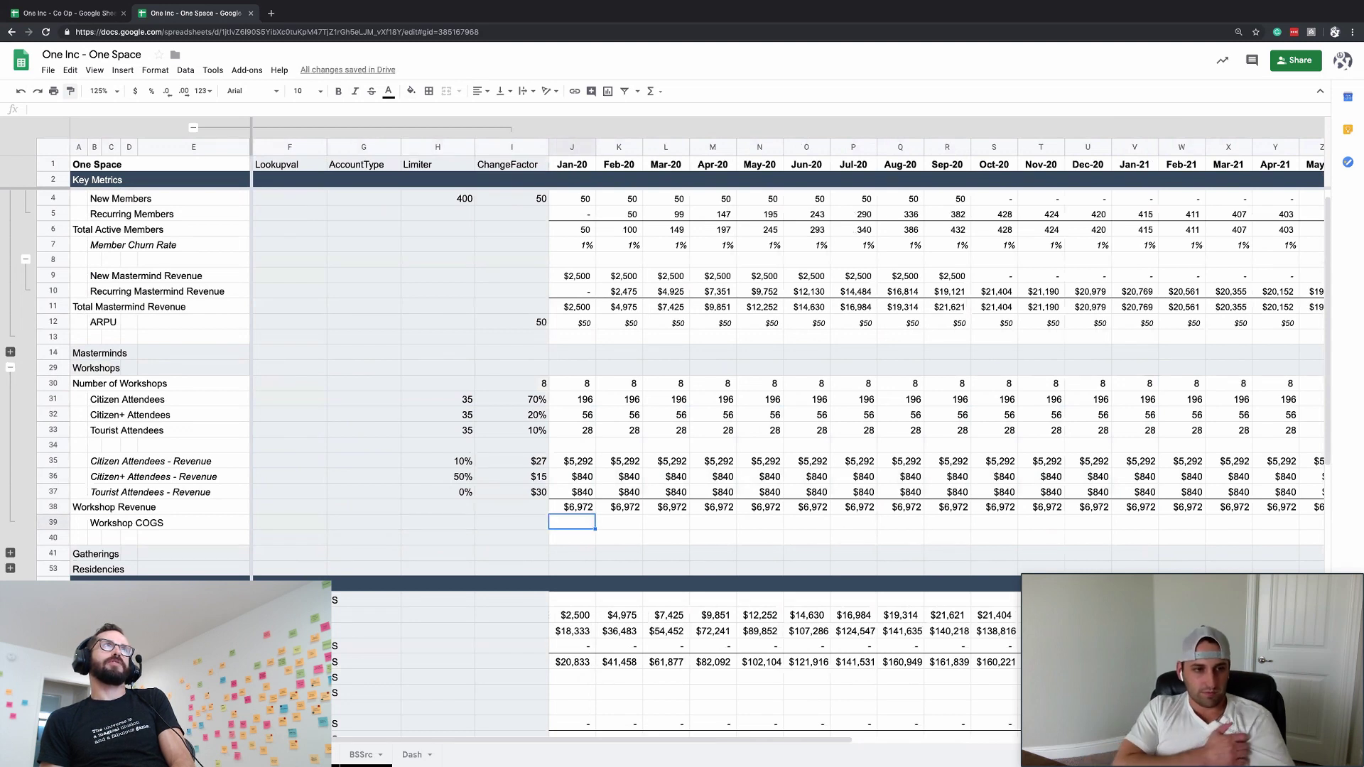
{"action": "key", "text": "Left"}
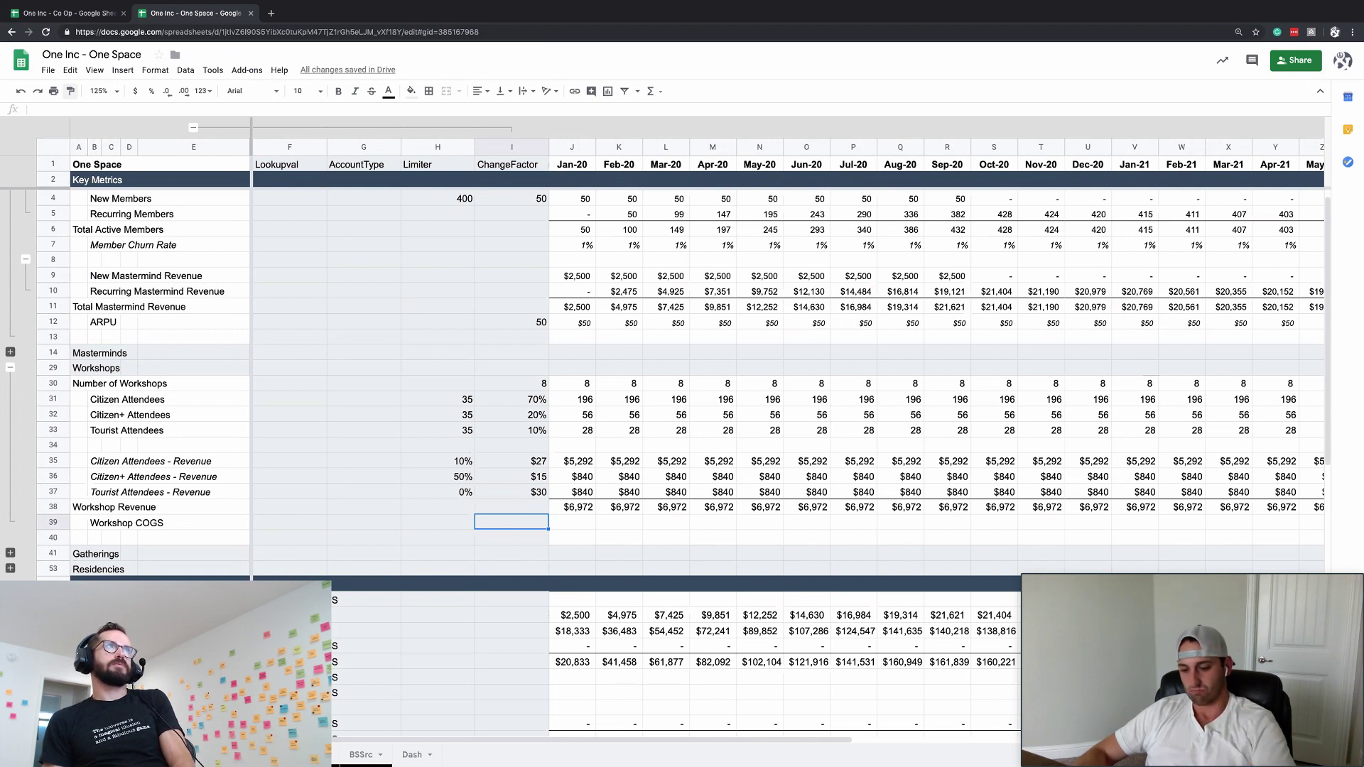
{"action": "type", "text": "$150"}
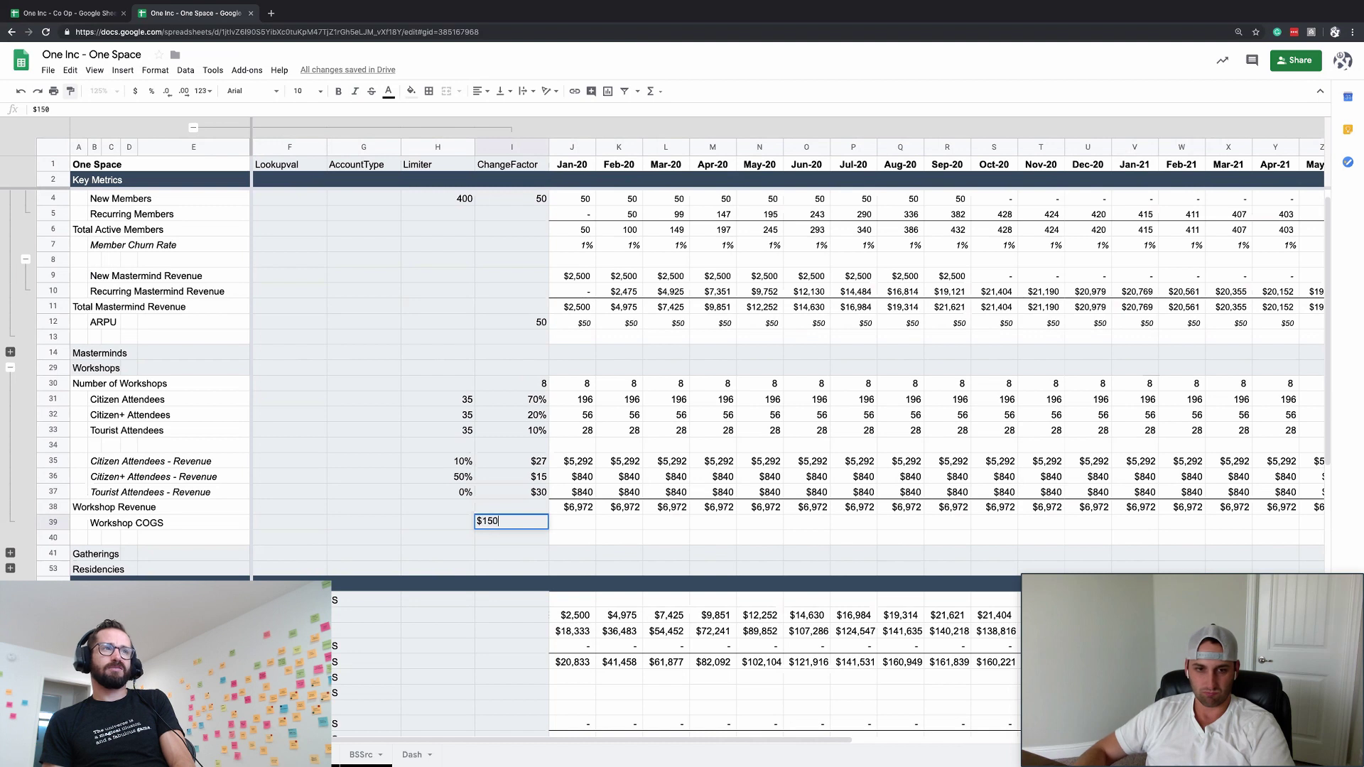
{"action": "key", "text": "Tab"}
- Enter =$I39*J30 in J39 and paste it across every month, giving $1,200
{"action": "type", "text": "="}
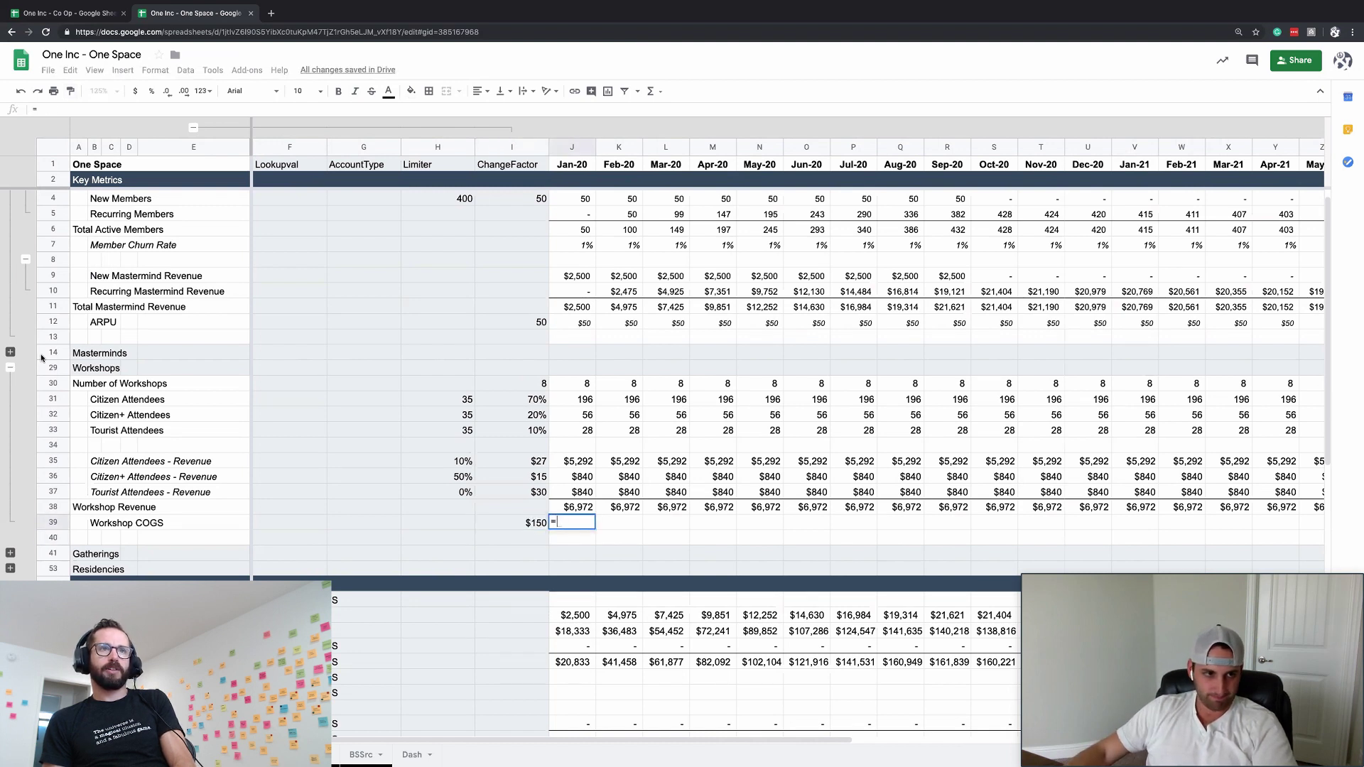
{"action": "type", "text": "$I39*J30"}
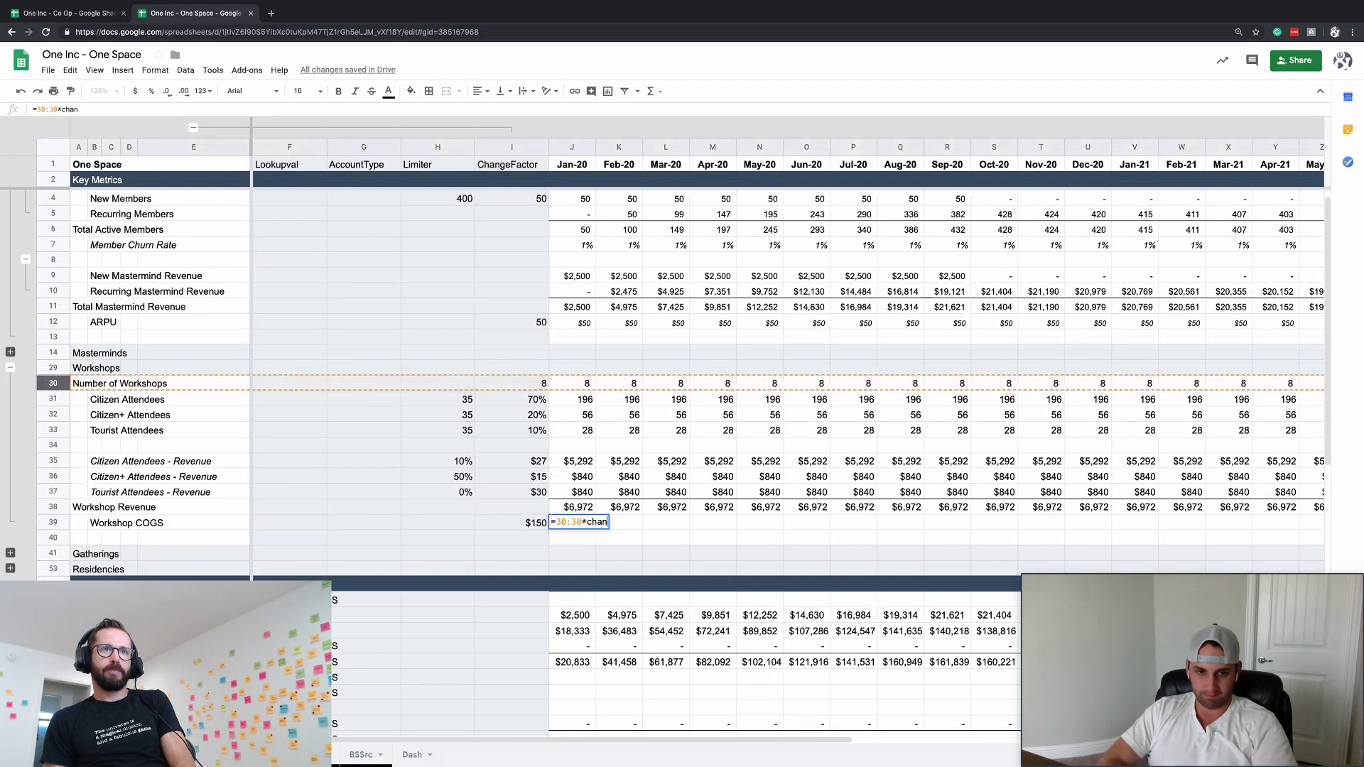
{"action": "key", "text": "Return"}
{"action": "key", "text": "Up"}
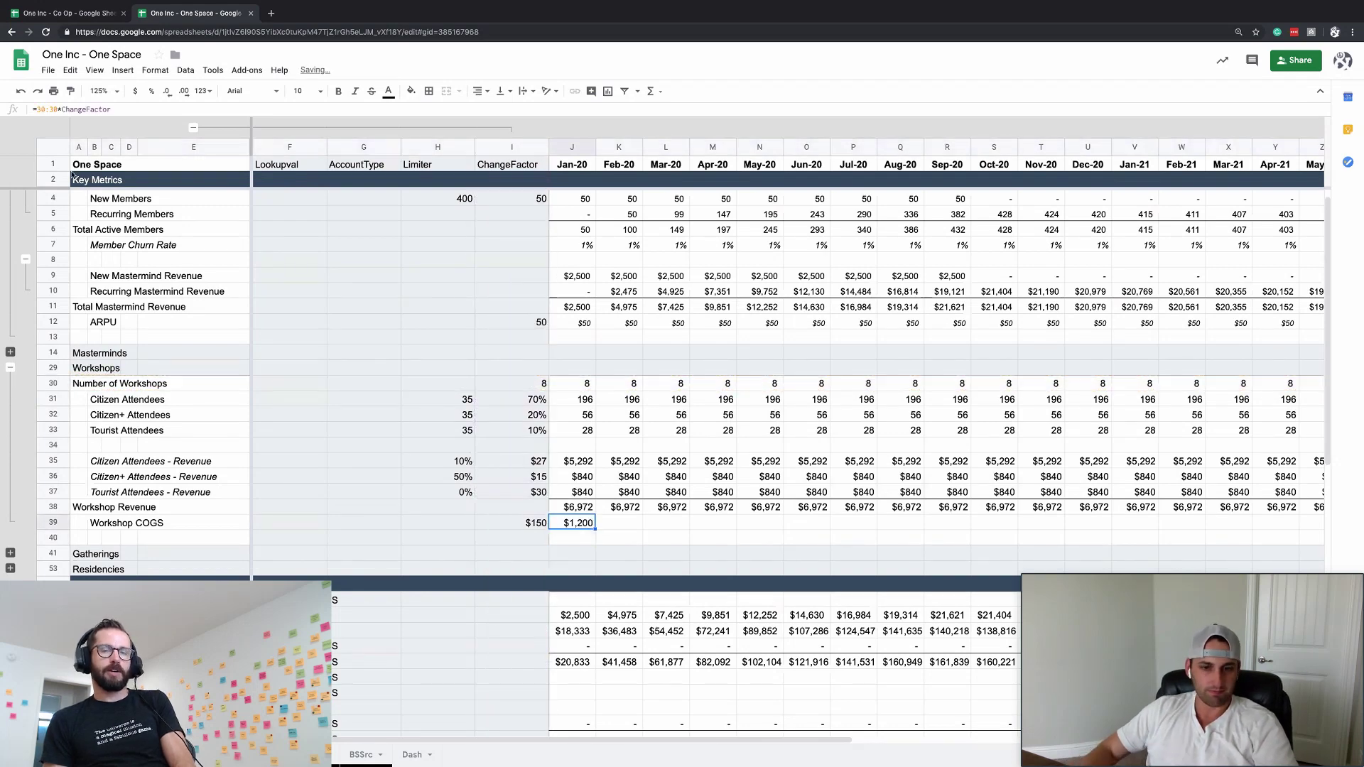
{"action": "key", "text": "ctrl+c"}
{"action": "key", "text": "ctrl+shift+Right"}
{"action": "key", "text": "ctrl+v"}
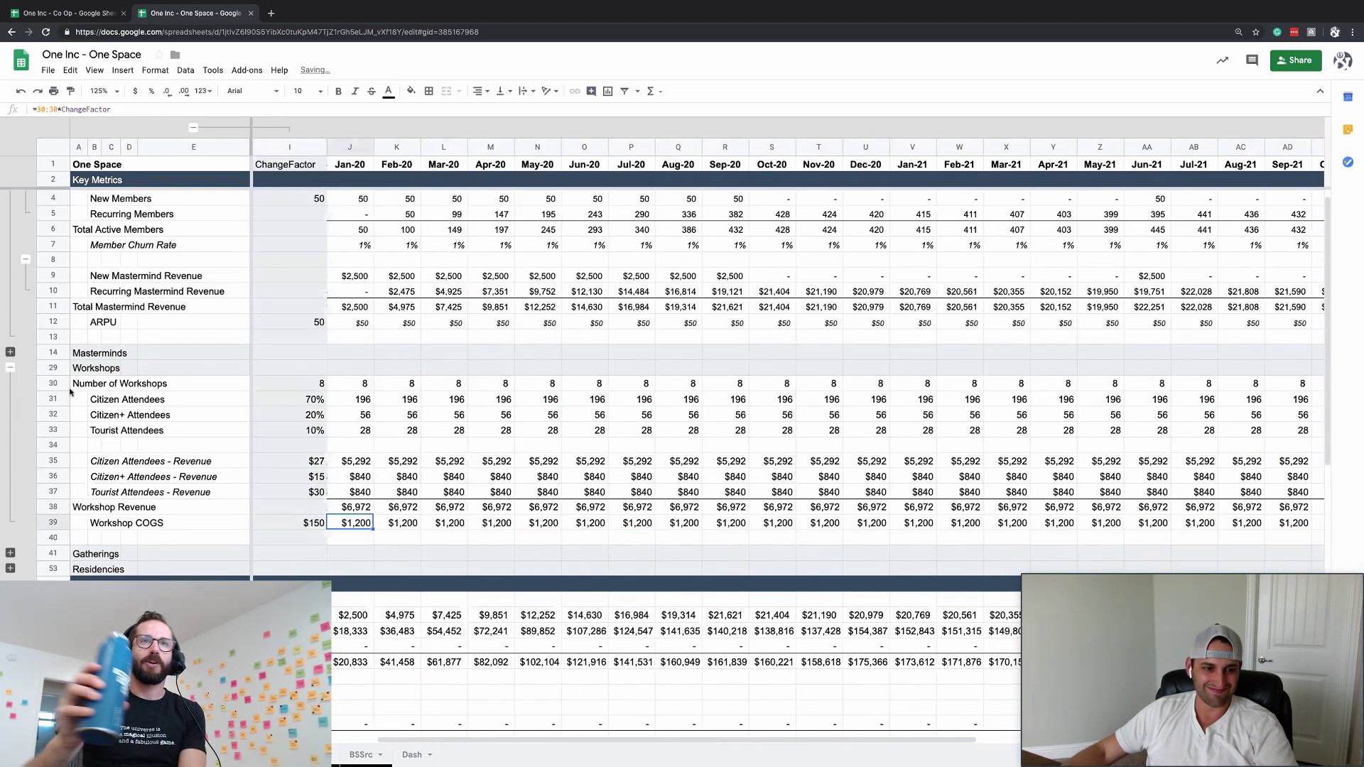
{"action": "scroll", "coordinate": [682, 383], "scroll_direction": "down", "scroll_amount": 3}
- Add an Income Statement line referencing Workshop COGS row 39 and paste it across every month
{"action": "scroll", "coordinate": [682, 384], "scroll_direction": "left", "scroll_amount": 1}
{"action": "left_click", "coordinate": [424, 614]}
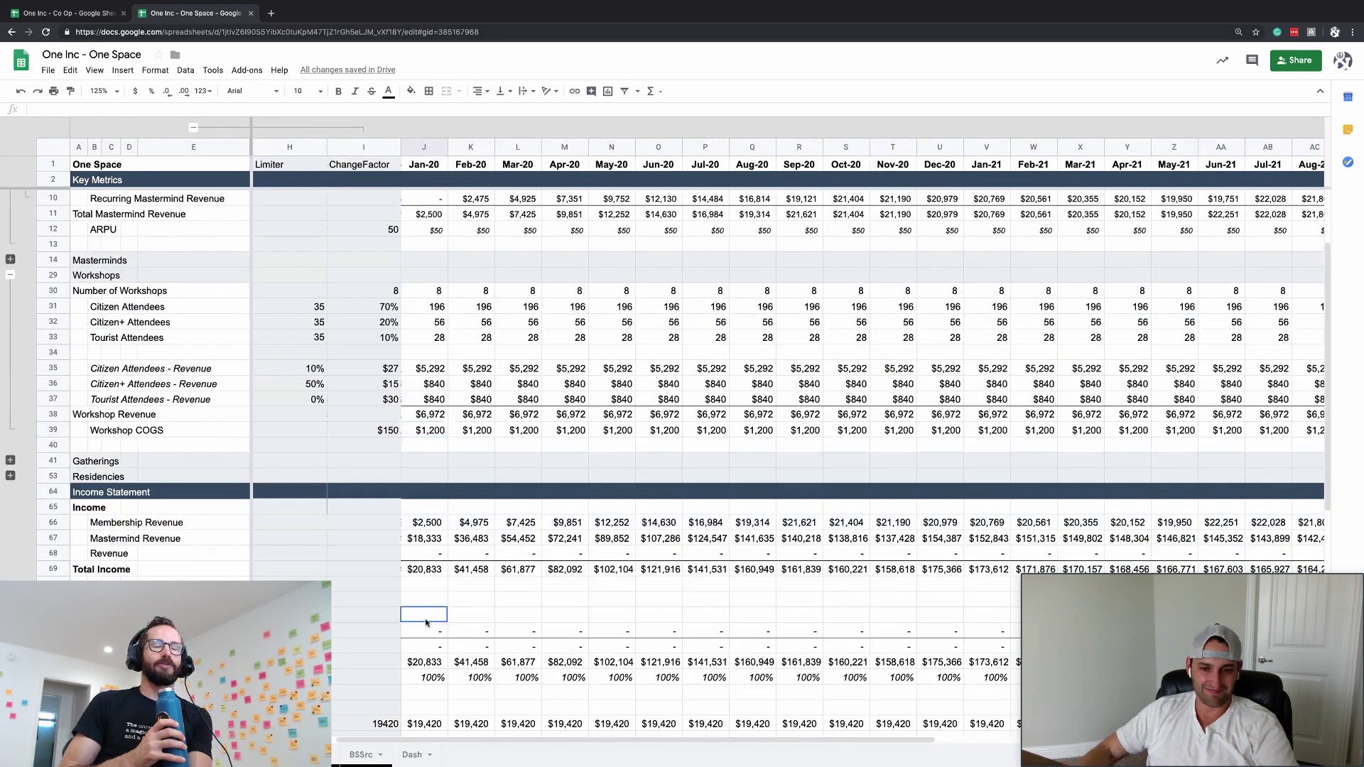
{"action": "type", "text": "="}
{"action": "key", "text": "Up"}
{"action": "key", "text": "Up"}
{"action": "key", "text": "Up"}
{"action": "key", "text": "Up"}
{"action": "key", "text": "Up"}
{"action": "key", "text": "Up"}
{"action": "key", "text": "Up"}
{"action": "key", "text": "Up"}
{"action": "key", "text": "Up"}
{"action": "key", "text": "Up"}
{"action": "key", "text": "Up"}
{"action": "key", "text": "Up"}
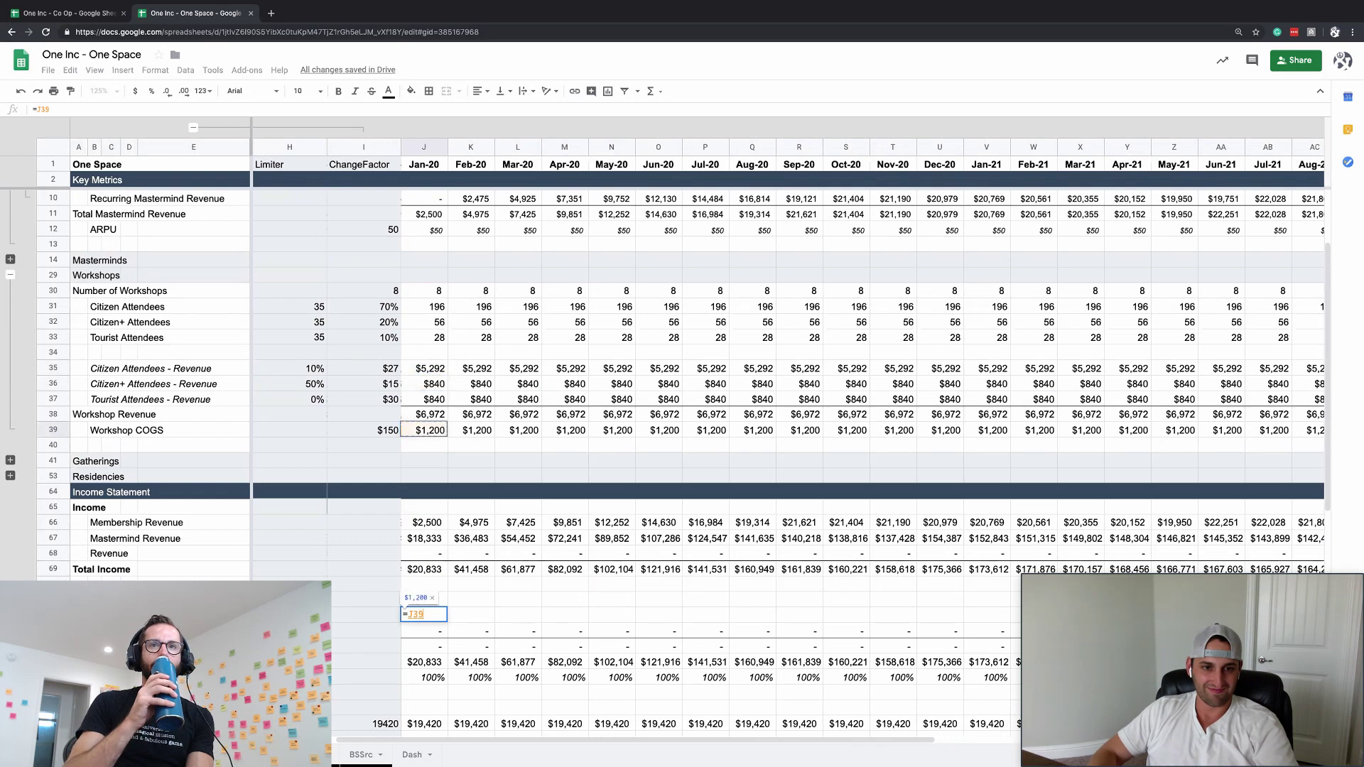
{"action": "left_click", "coordinate": [63, 429]}
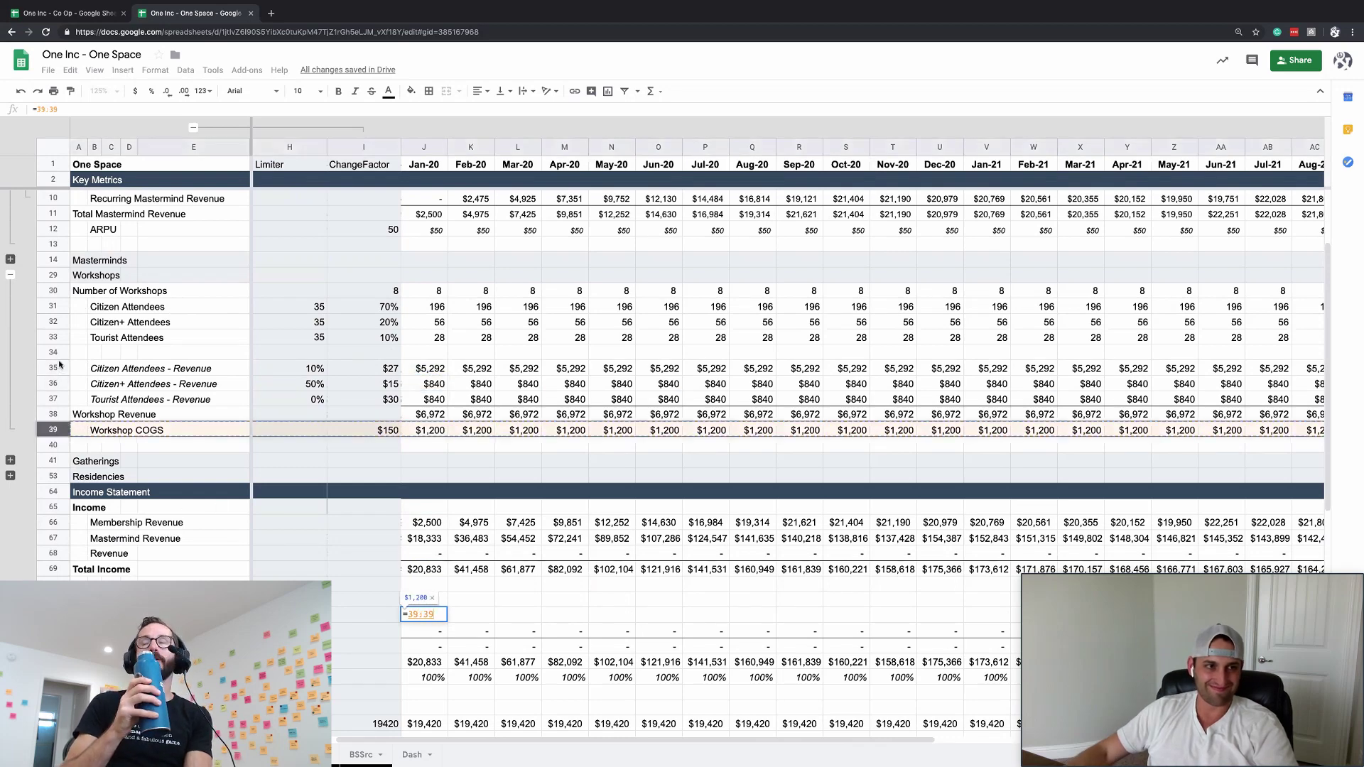
{"action": "left_click", "coordinate": [36, 106]}
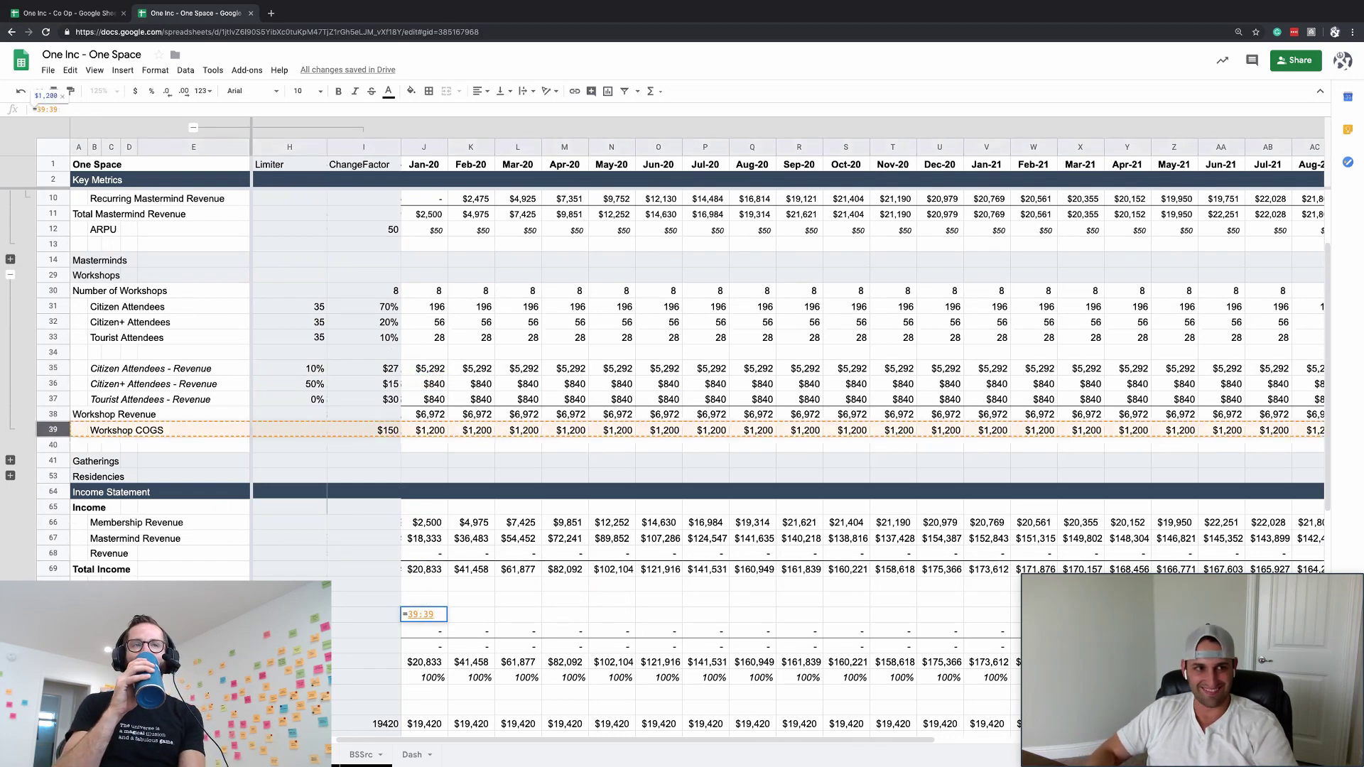
{"action": "type", "text": "$"}
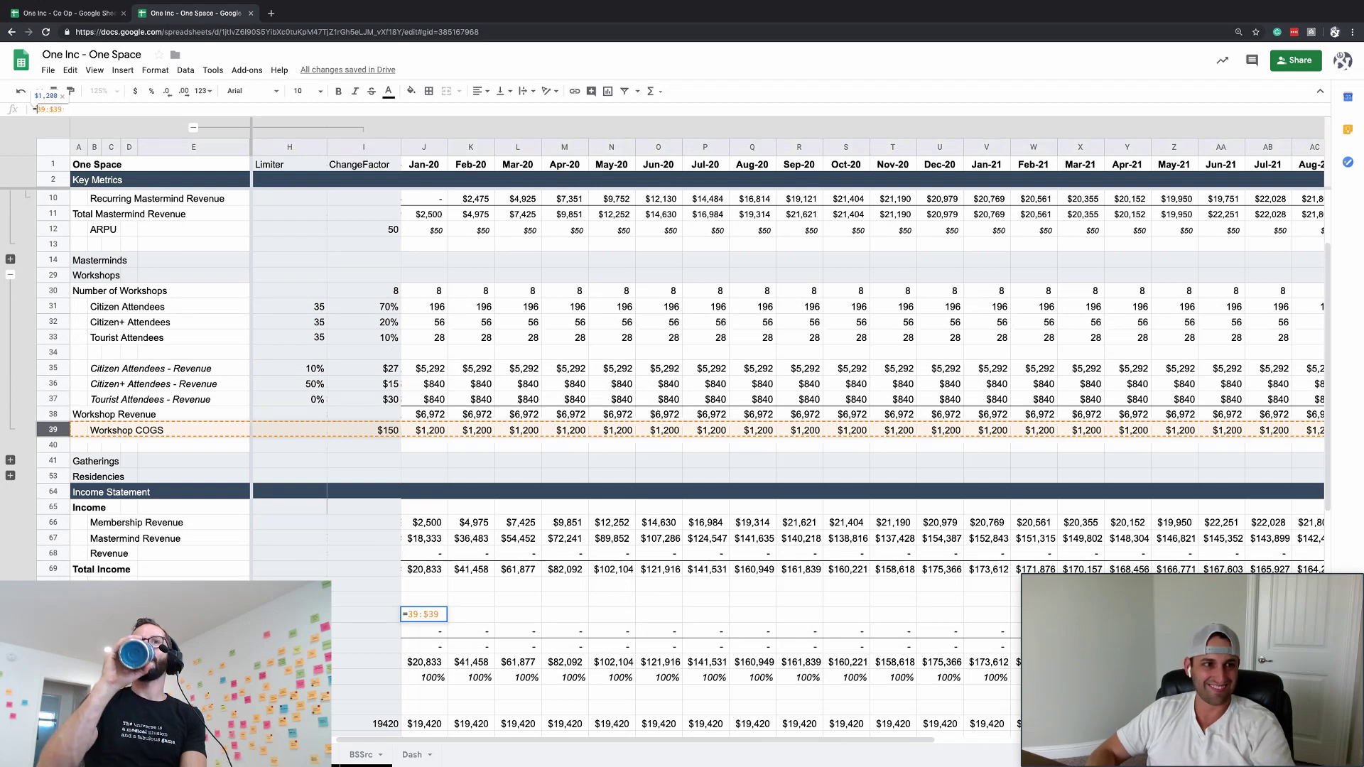
{"action": "key", "text": "Return"}
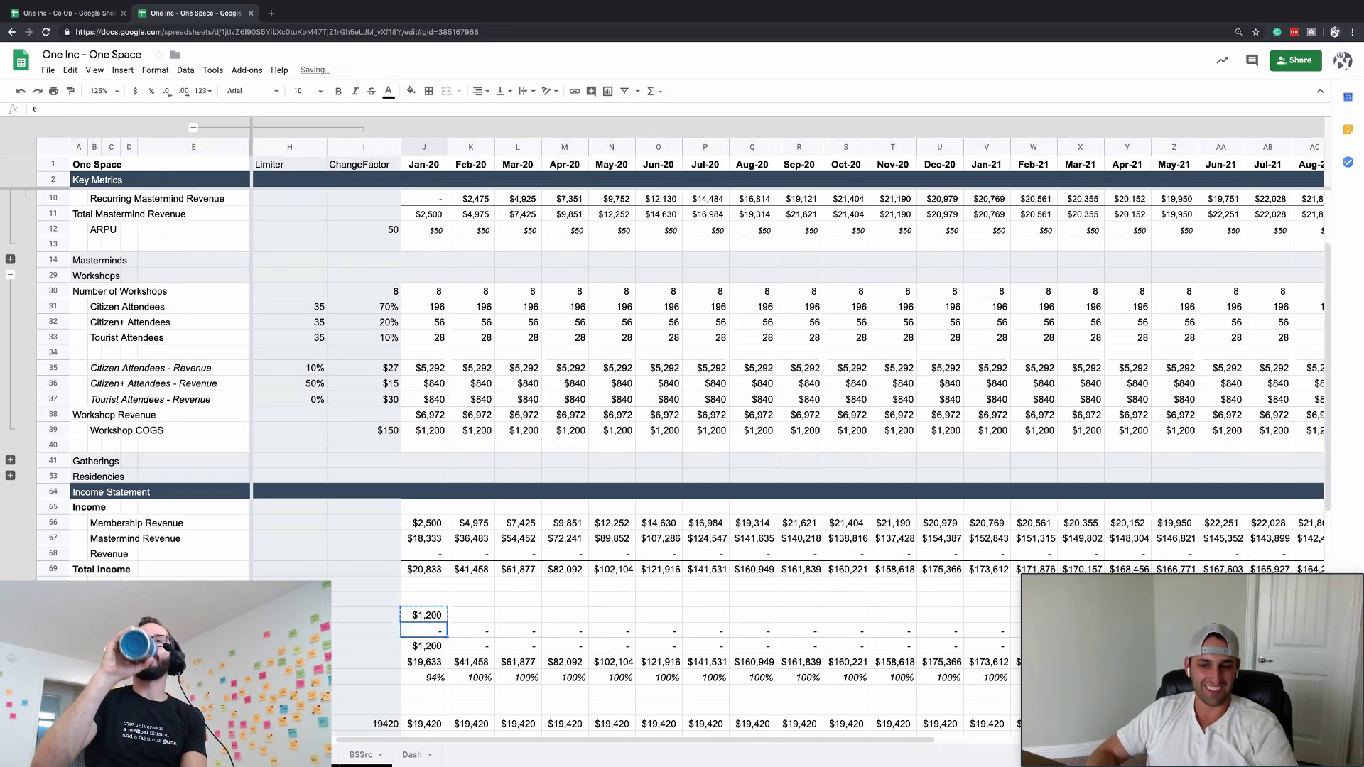
{"action": "key", "text": "Up"}
{"action": "key", "text": "ctrl+shift+Right"}
{"action": "key", "text": "ctrl+v"}
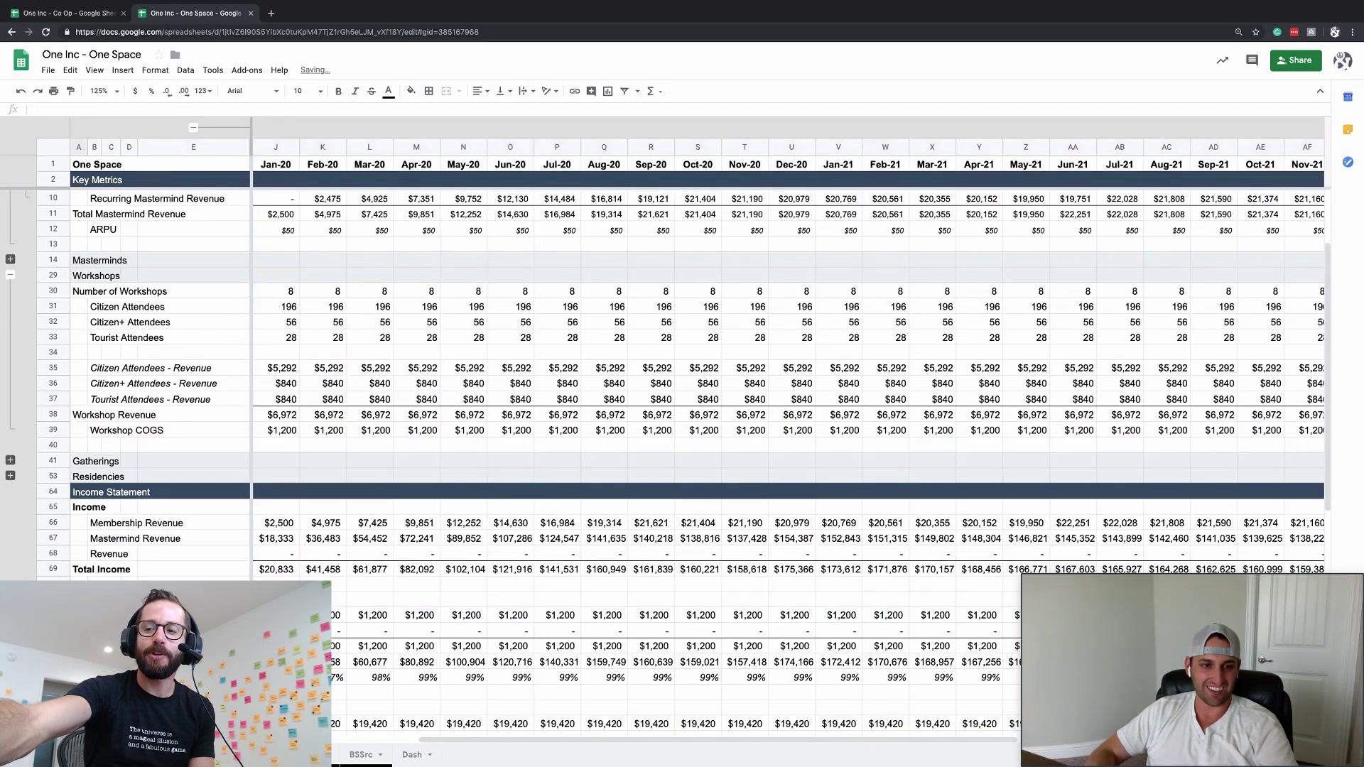
- Insert a cell above the Revenue label and name the new line 'Workshop Revenue'
{"action": "left_click", "coordinate": [94, 553]}
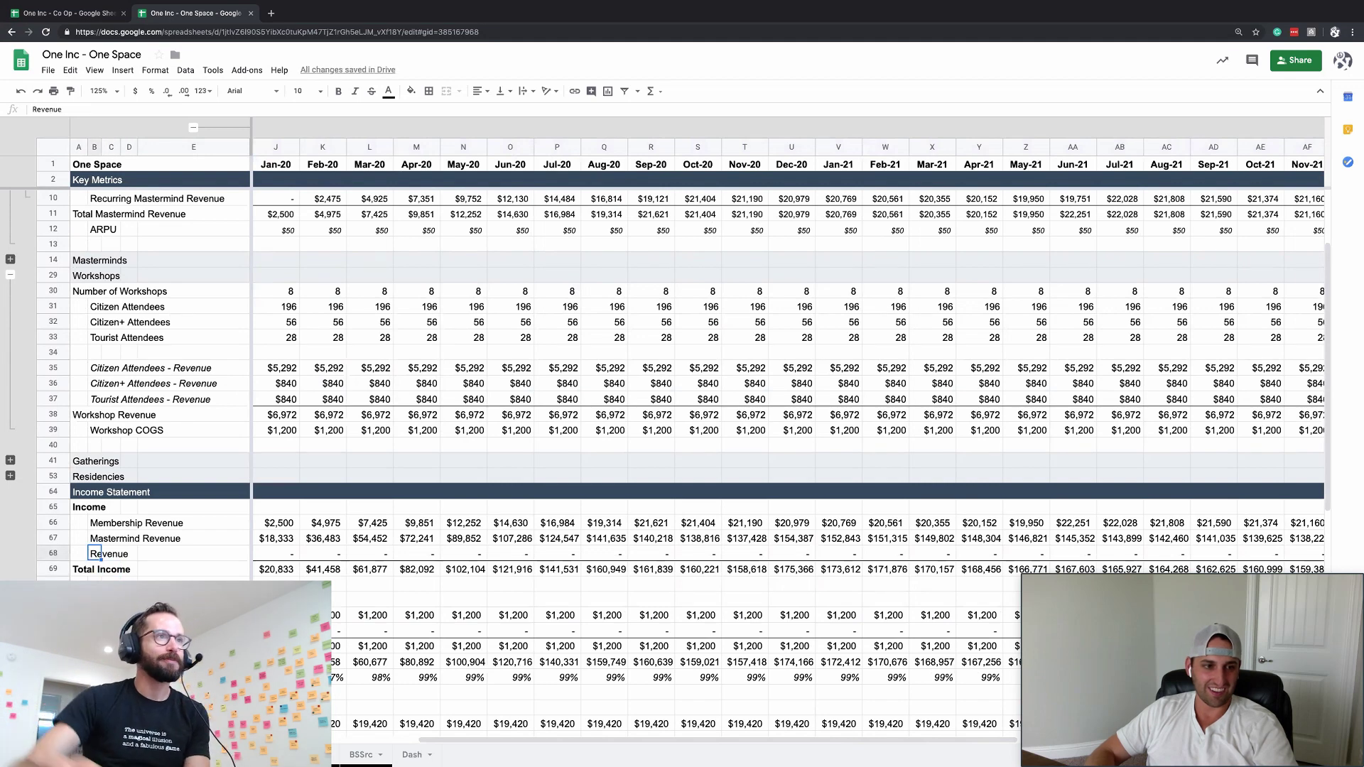
{"action": "key", "text": "ctrl+alt+equal"}
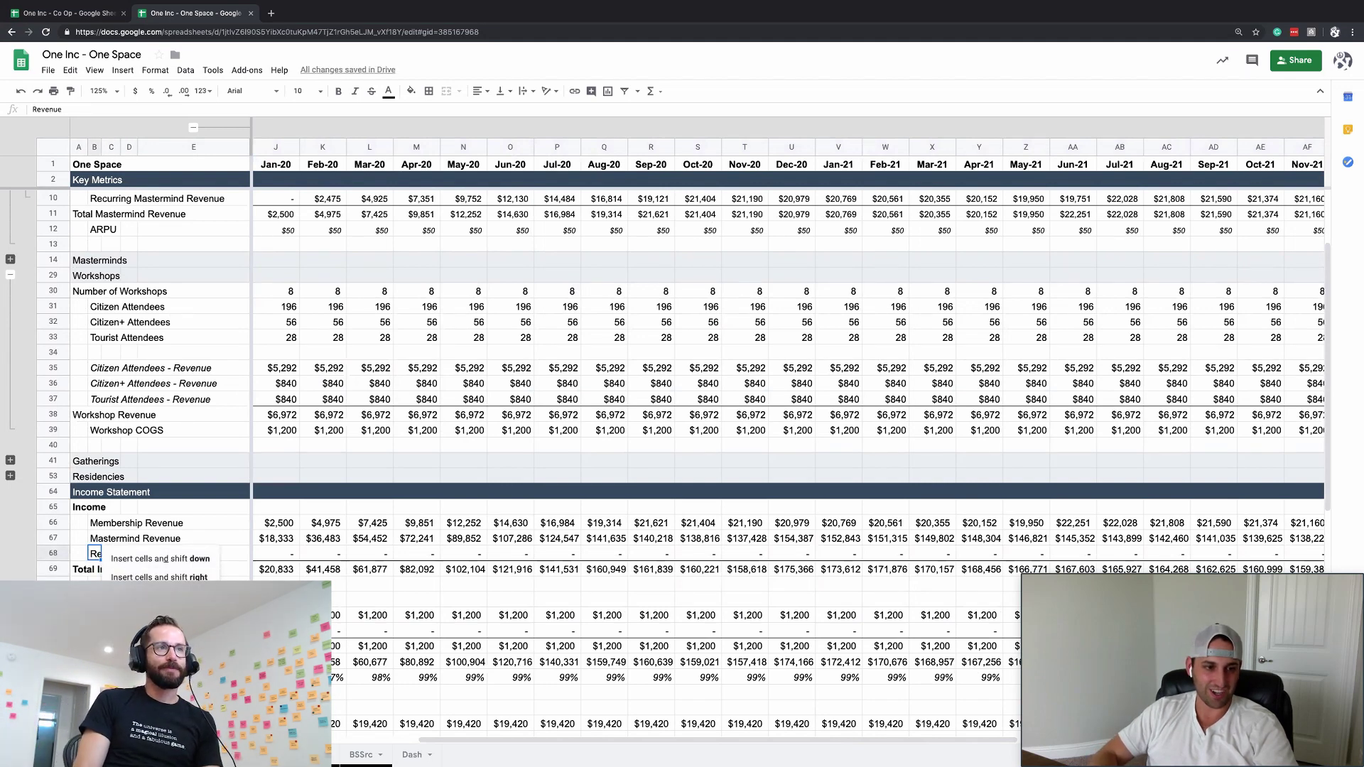
{"action": "key", "text": "Return"}
{"action": "type", "text": "Work"}
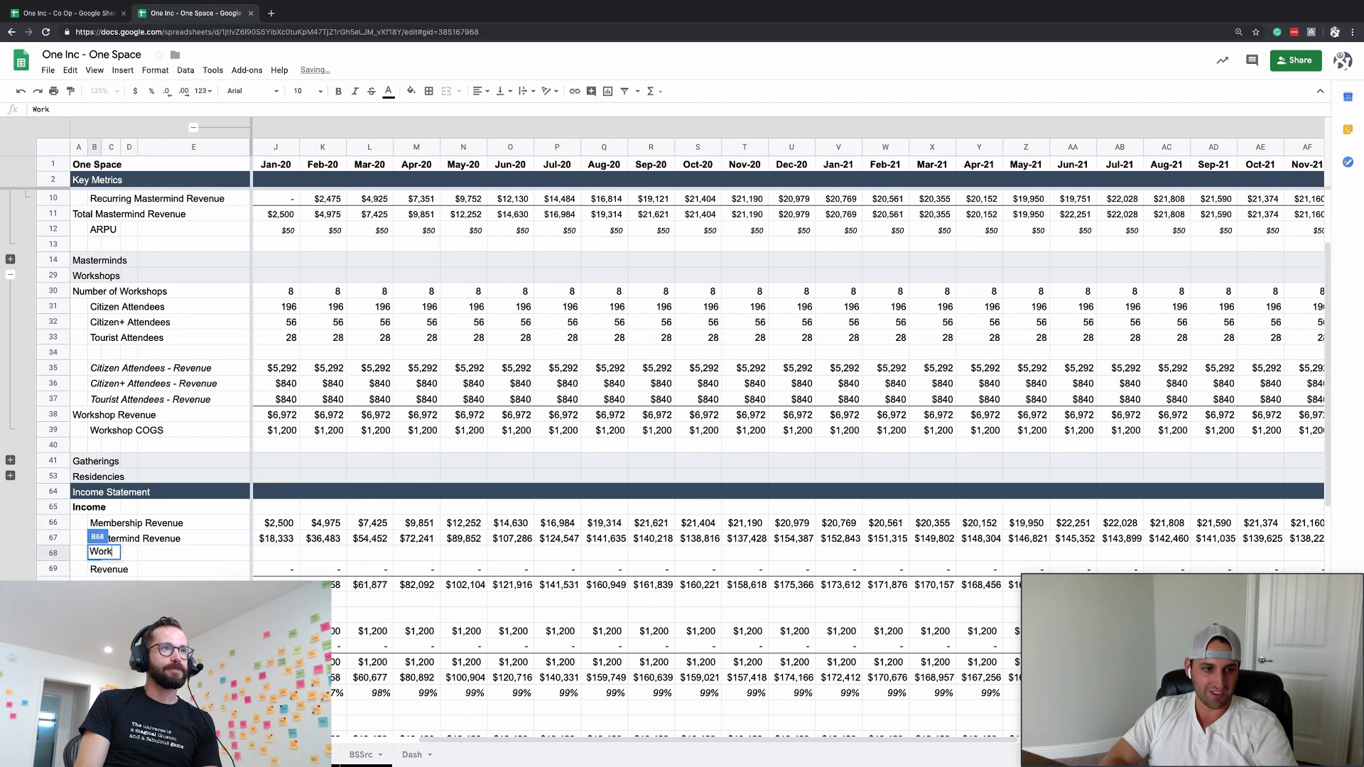
{"action": "type", "text": "shop Revenue"}
{"action": "key", "text": "Return"}
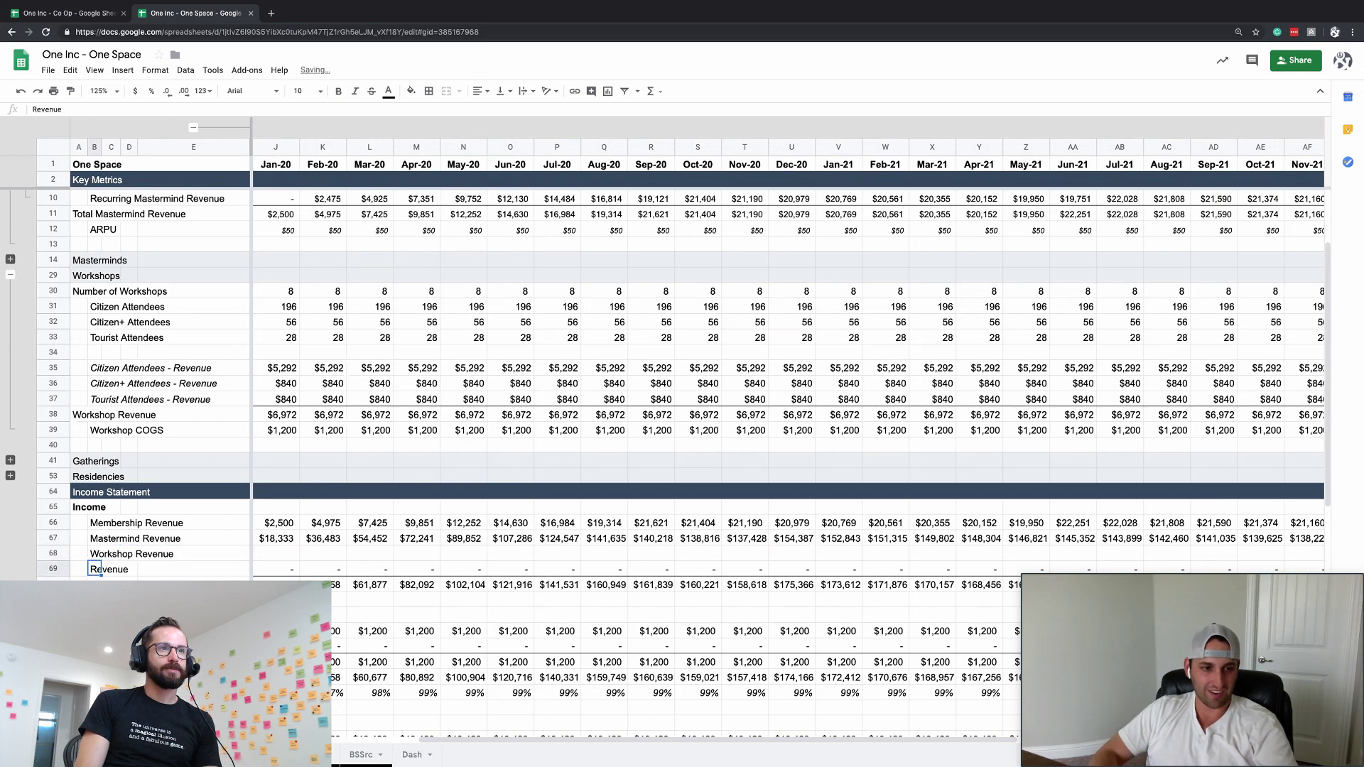
- Enter =38:38 in J68 for Workshop Revenue, copy it and select the row's month columns
{"action": "key", "text": "Up"}
{"action": "key", "text": "Right"}
{"action": "key", "text": "Right"}
{"action": "key", "text": "Right"}
{"action": "key", "text": "Right"}
{"action": "key", "text": "Right"}
{"action": "key", "text": "Right"}
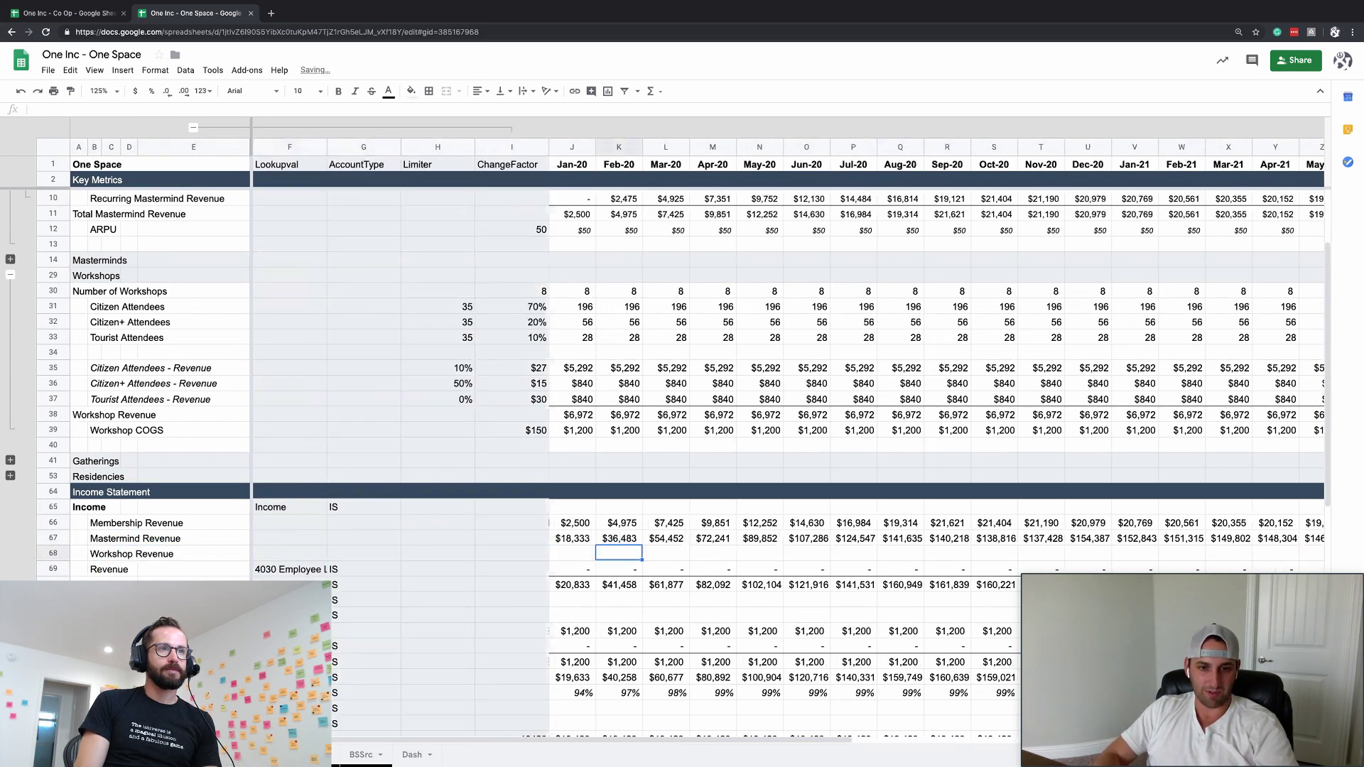
{"action": "key", "text": "Left"}
{"action": "type", "text": "="}
{"action": "key", "text": "Up"}
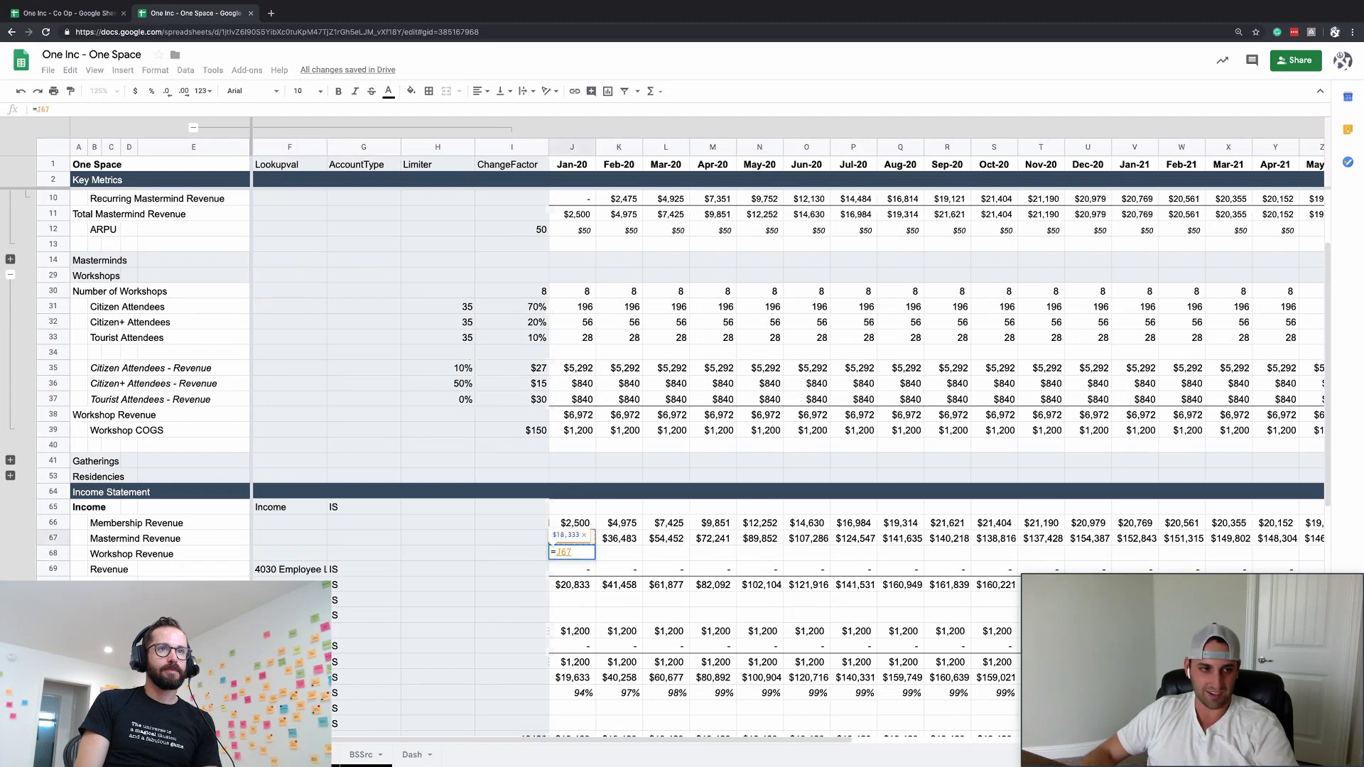
{"action": "left_click", "coordinate": [49, 414]}
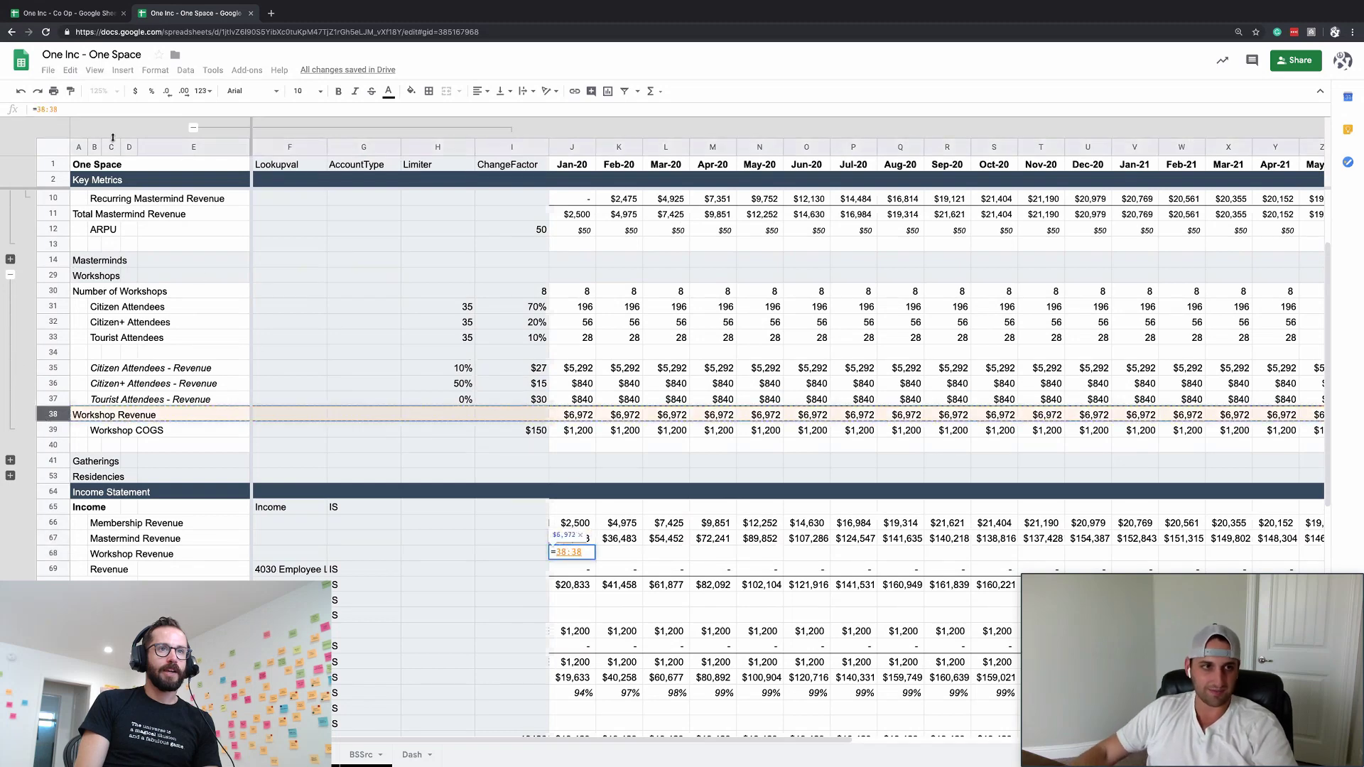
{"action": "key", "text": "Return"}
{"action": "key", "text": "Up"}
{"action": "key", "text": "ctrl+c"}
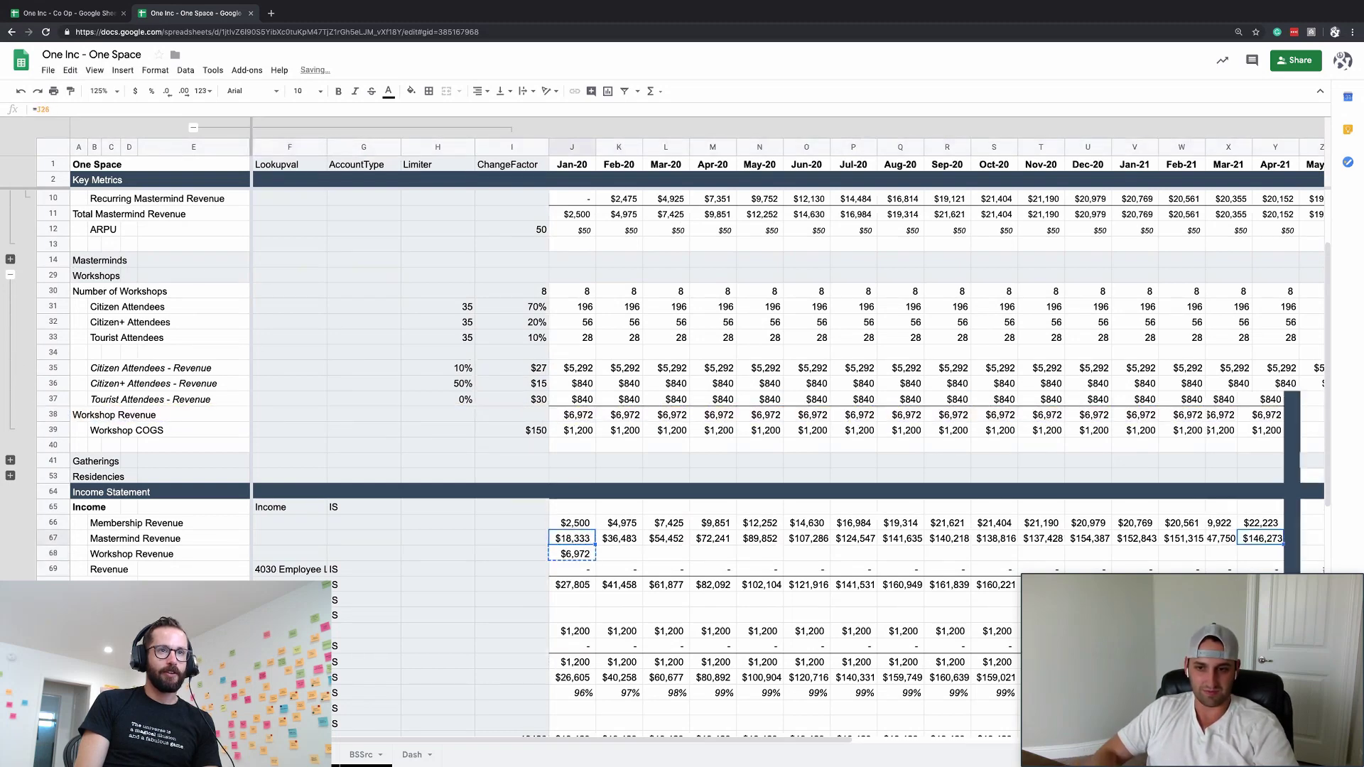
{"action": "key", "text": "ctrl+shift+Right"}
- Paste the Workshop Revenue formula into every month, then go to godaddy.com in a new tab
{"action": "key", "text": "ctrl+v"}
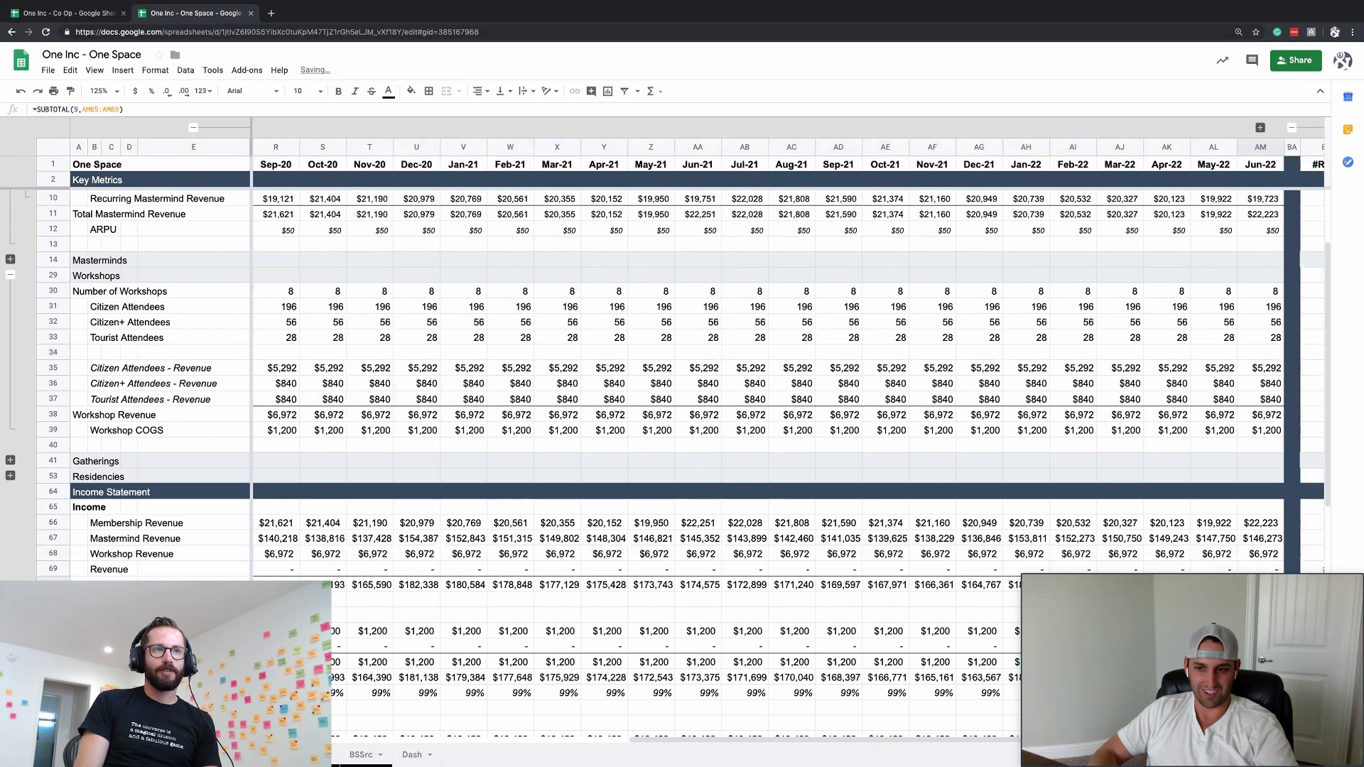
{"action": "left_click", "coordinate": [1312, 412]}
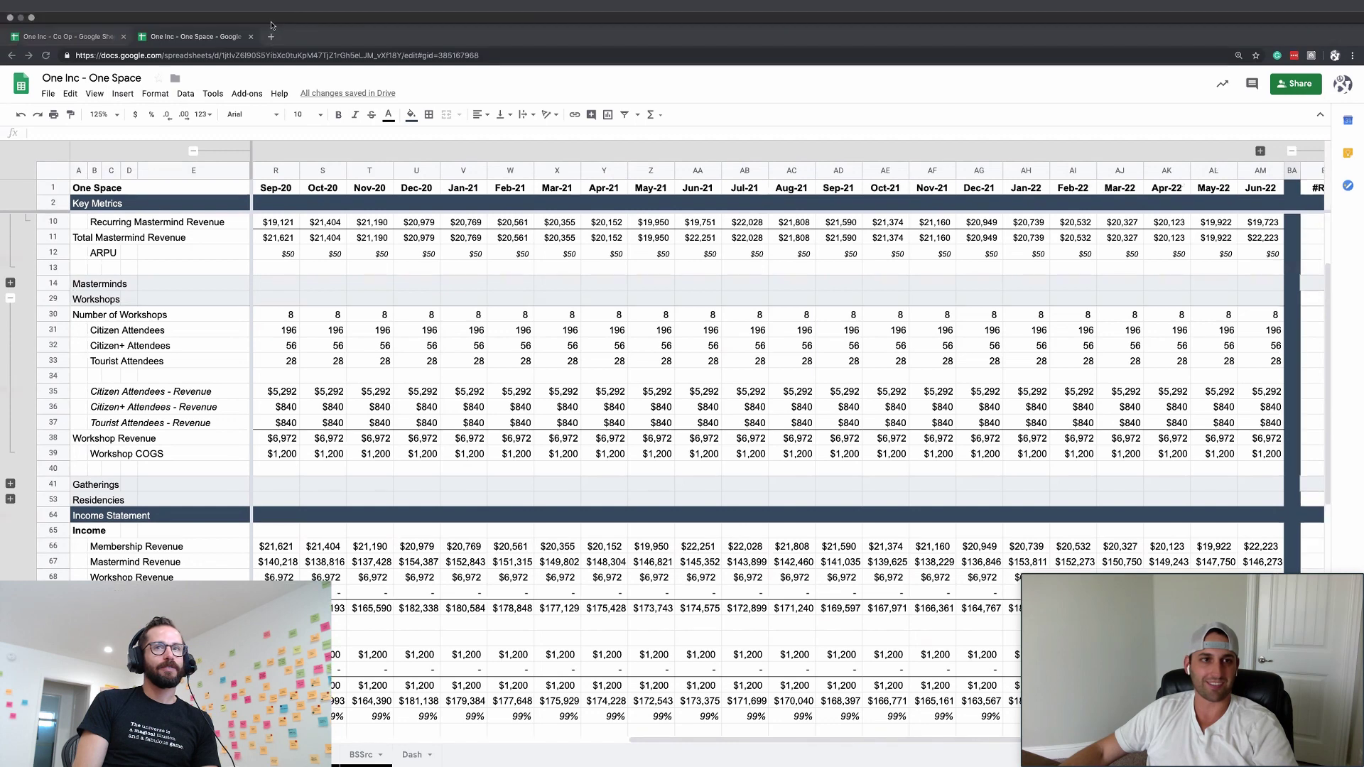
{"action": "left_click", "coordinate": [270, 36]}
{"action": "type", "text": "go"}
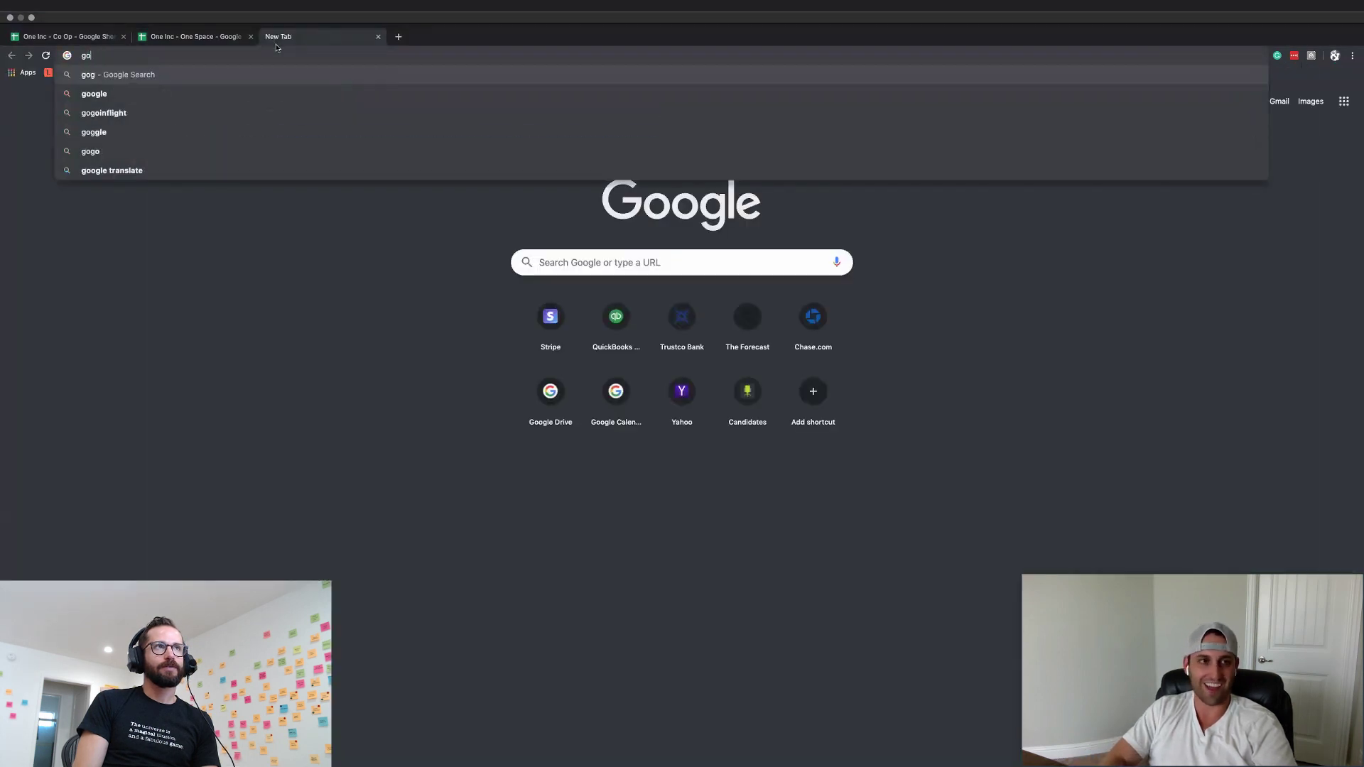
{"action": "type", "text": "daddy"}
{"action": "key", "text": "Return"}
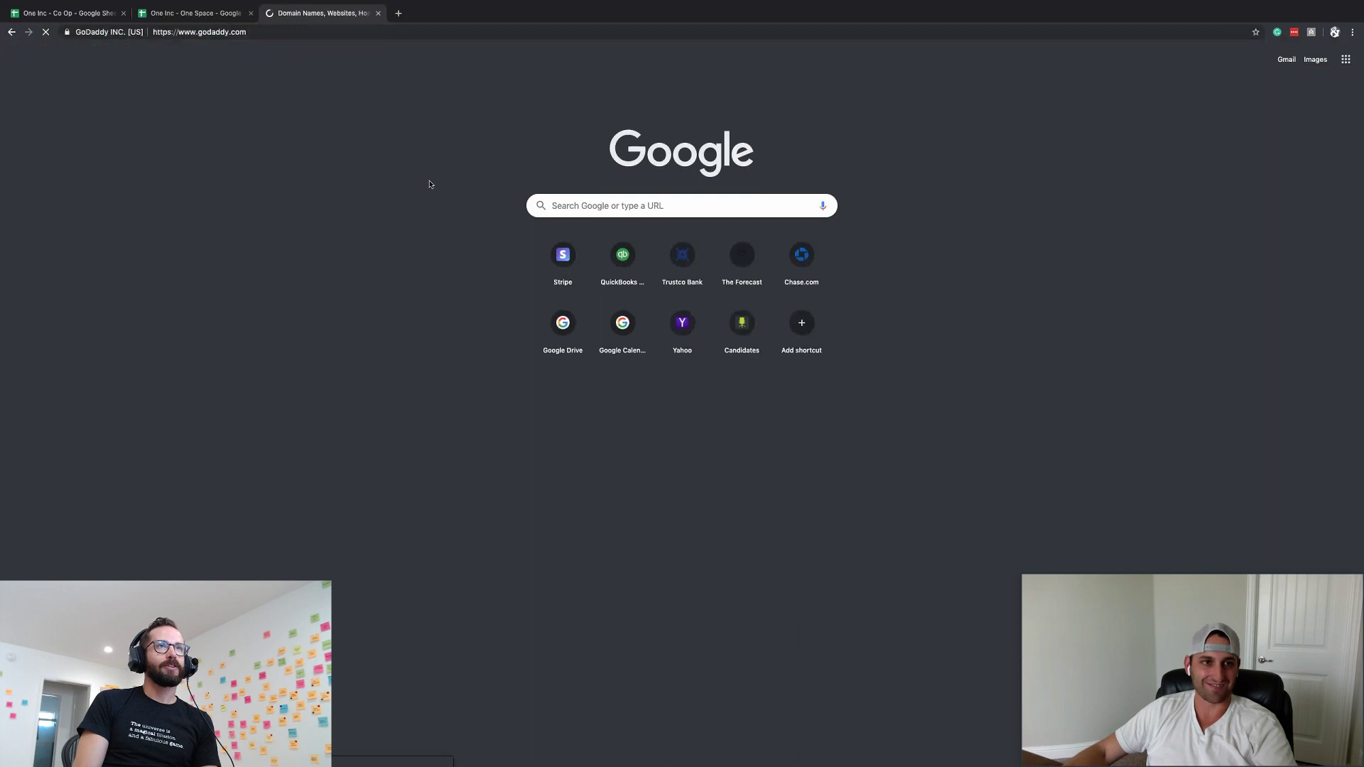
- Search GoDaddy for richonspreadsheet.com availability and edit the searched domain name
{"action": "type", "text": "Get "}
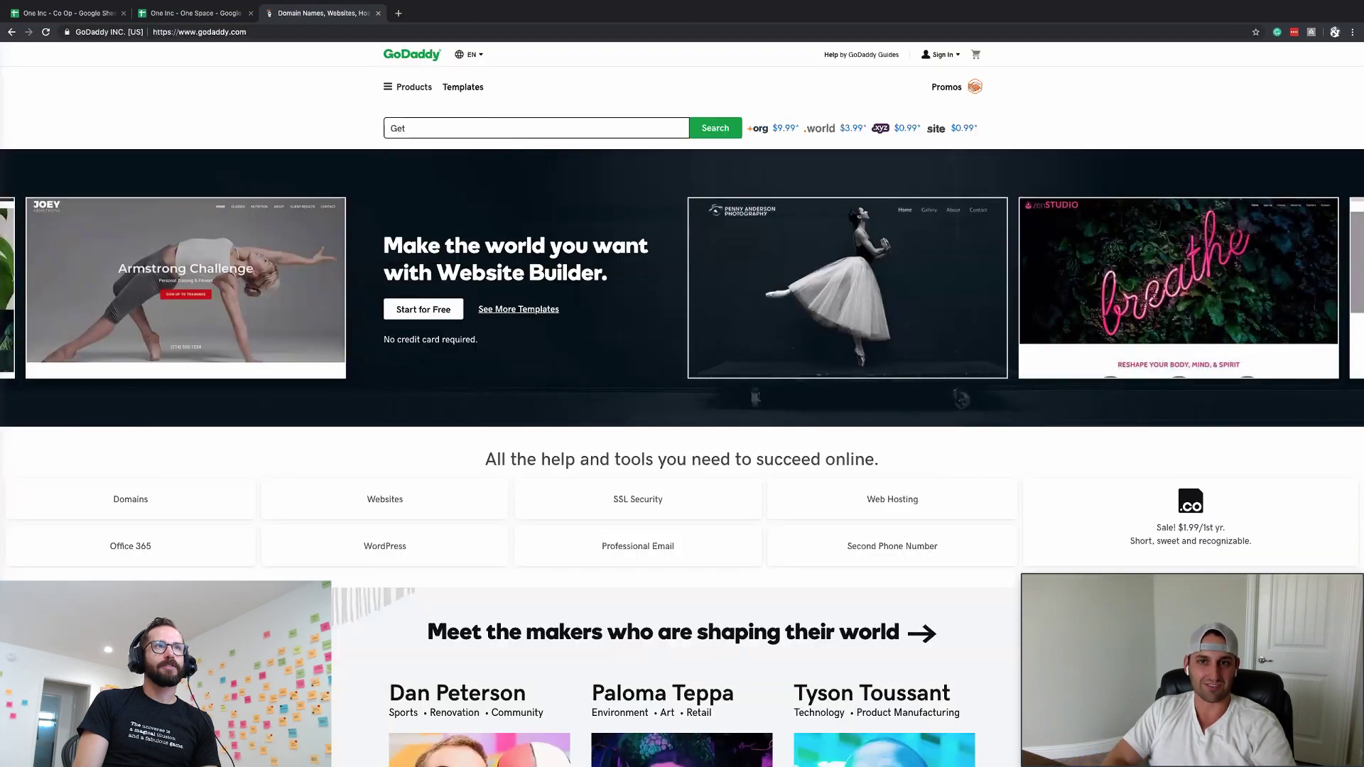
{"action": "type", "text": "in"}
{"action": "key", "text": "BackSpace"}
{"action": "key", "text": "BackSpace"}
{"action": "key", "text": "BackSpace"}
{"action": "key", "text": "BackSpace"}
{"action": "key", "text": "BackSpace"}
{"action": "key", "text": "BackSpace"}
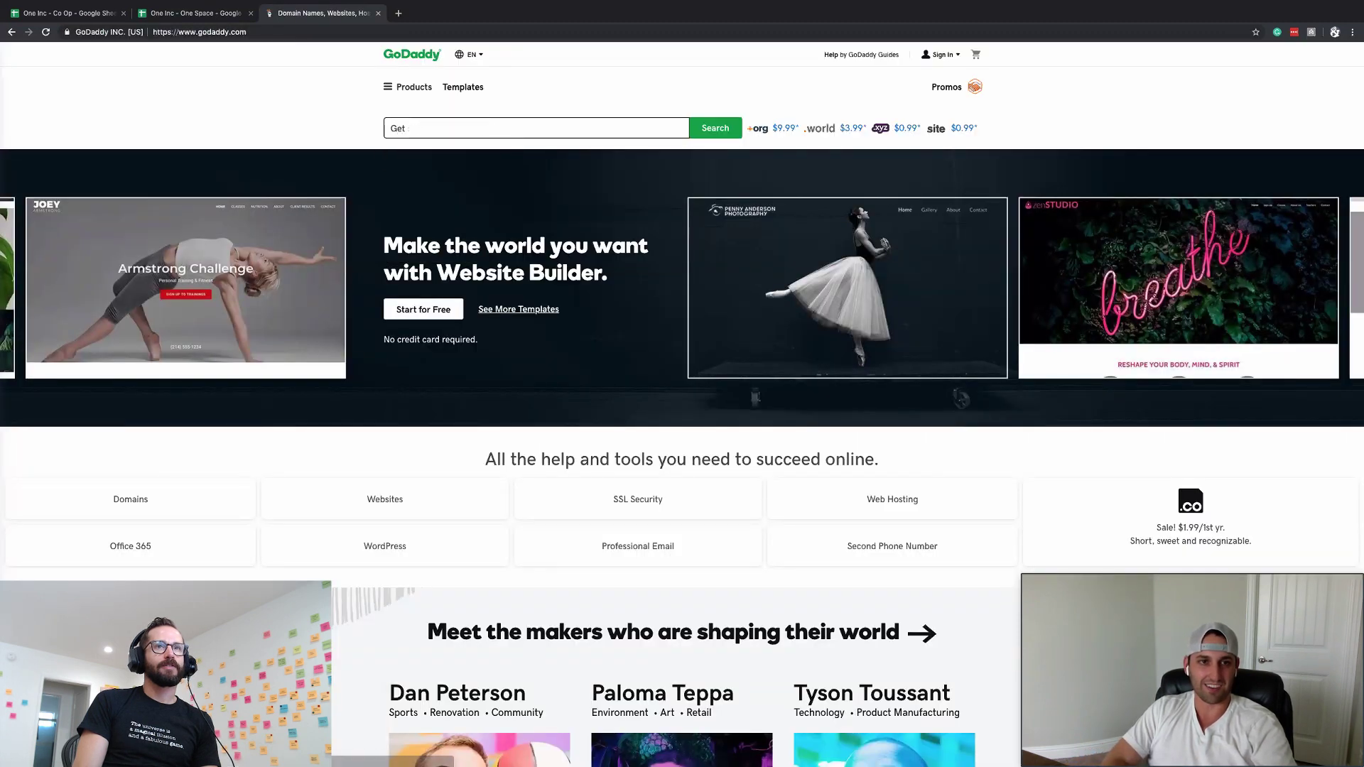
{"action": "type", "text": "richons"}
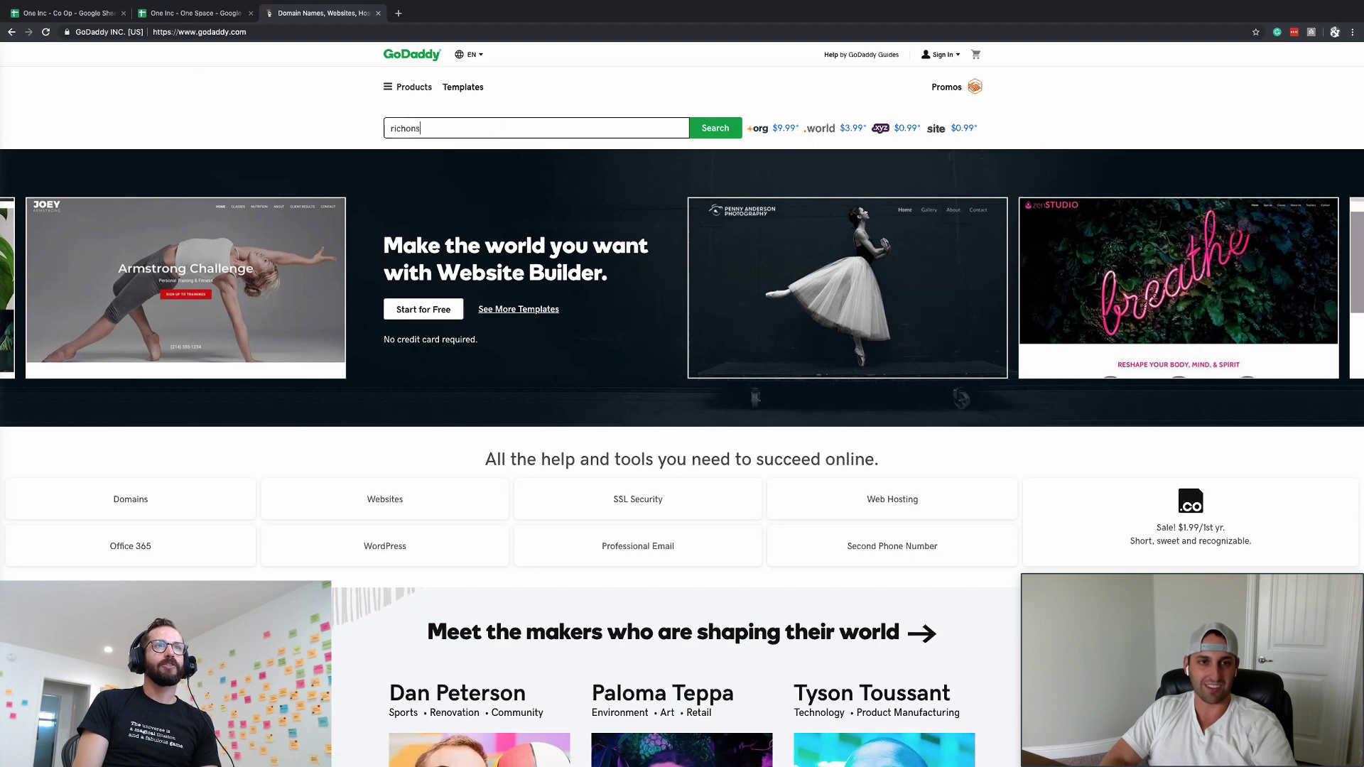
{"action": "type", "text": "preadsheet.com"}
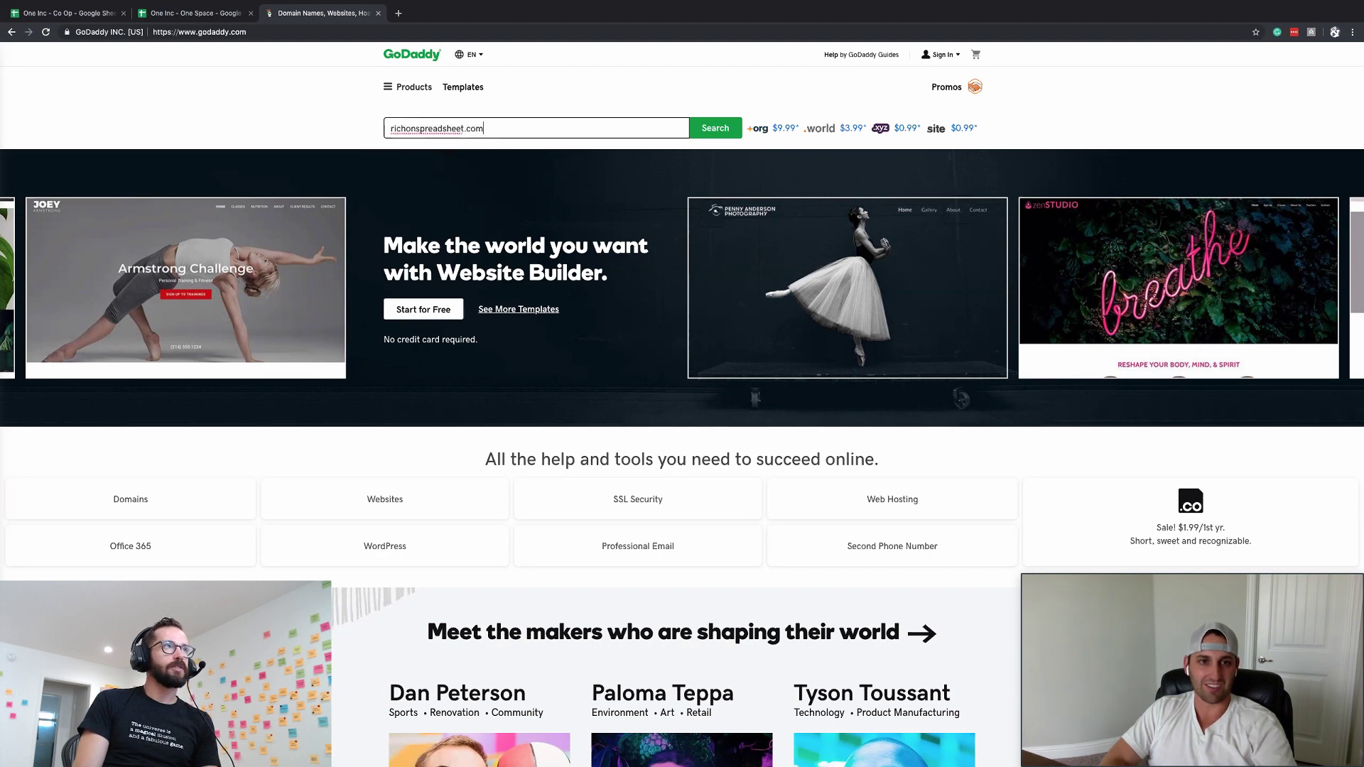
{"action": "key", "text": "Return"}
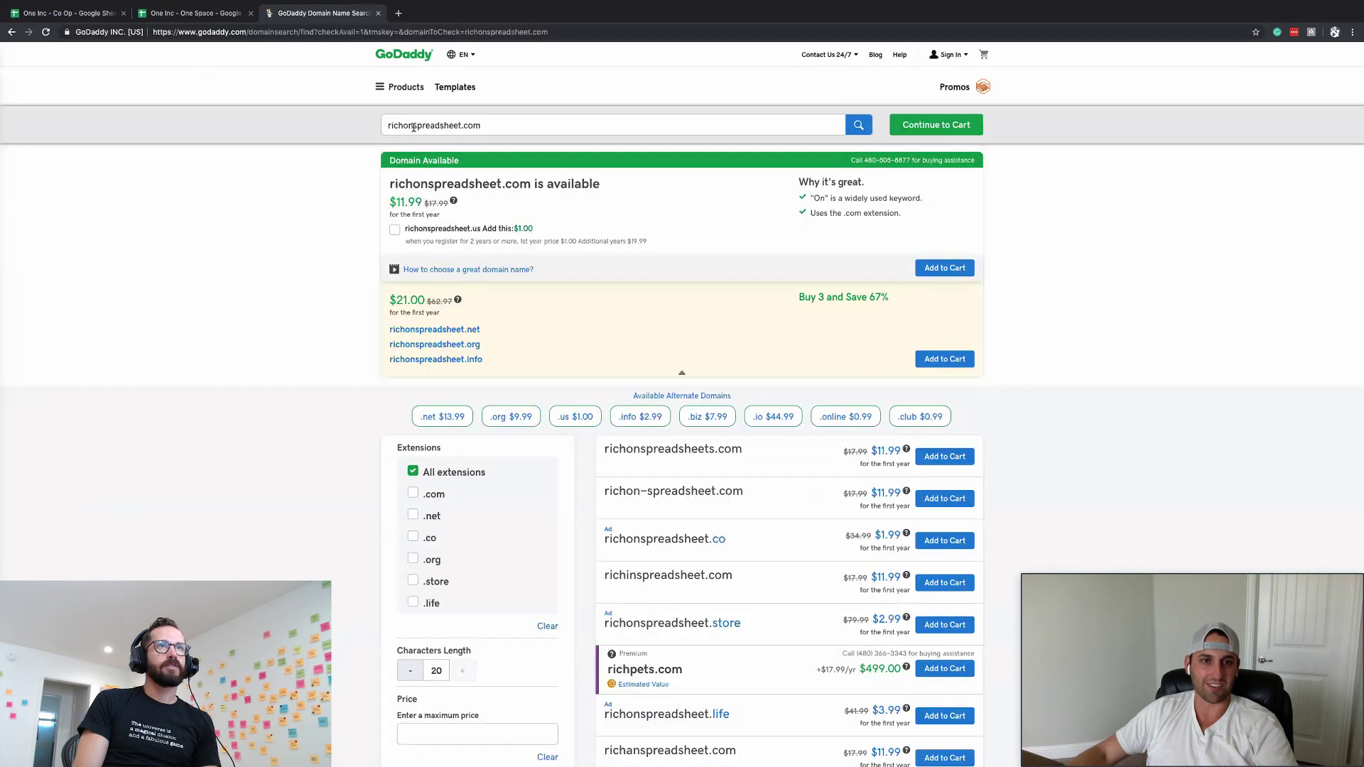
{"action": "left_click", "coordinate": [413, 128]}
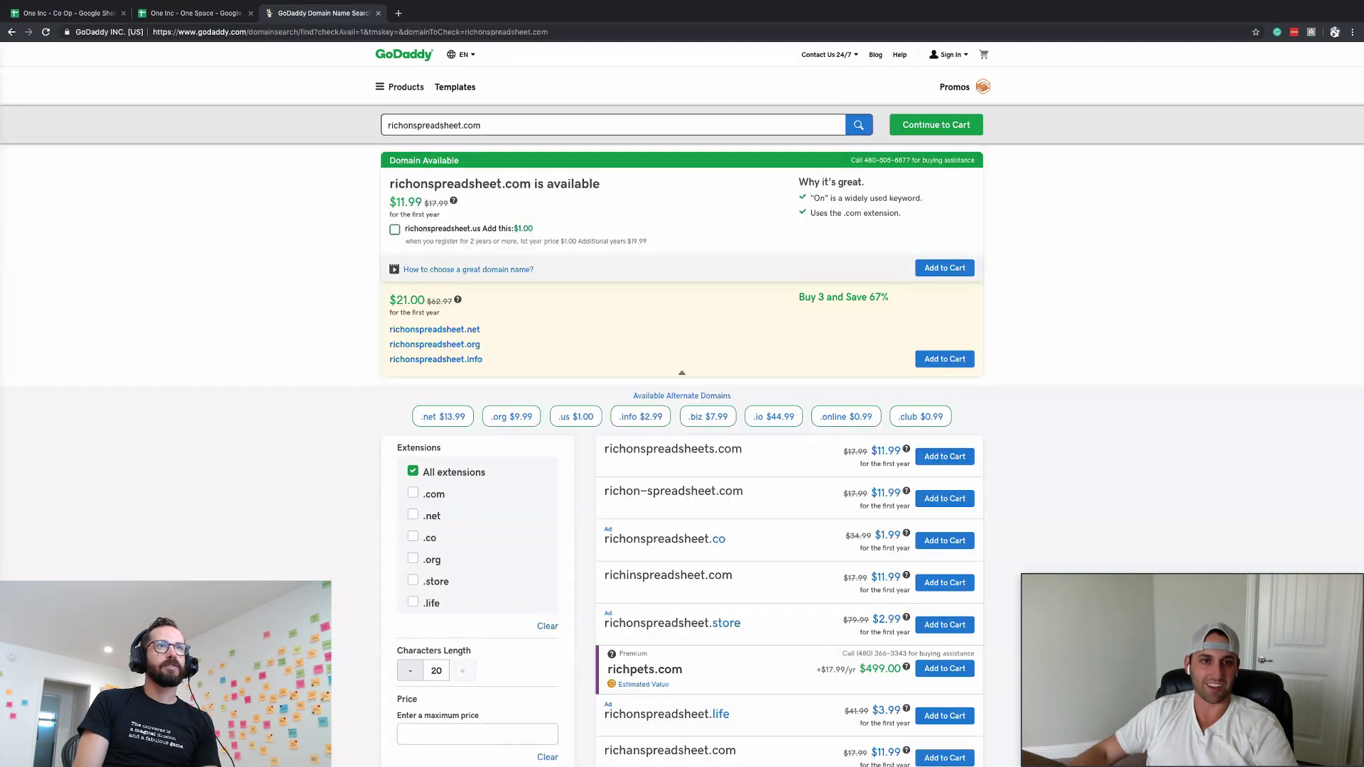
{"action": "type", "text": "a"}
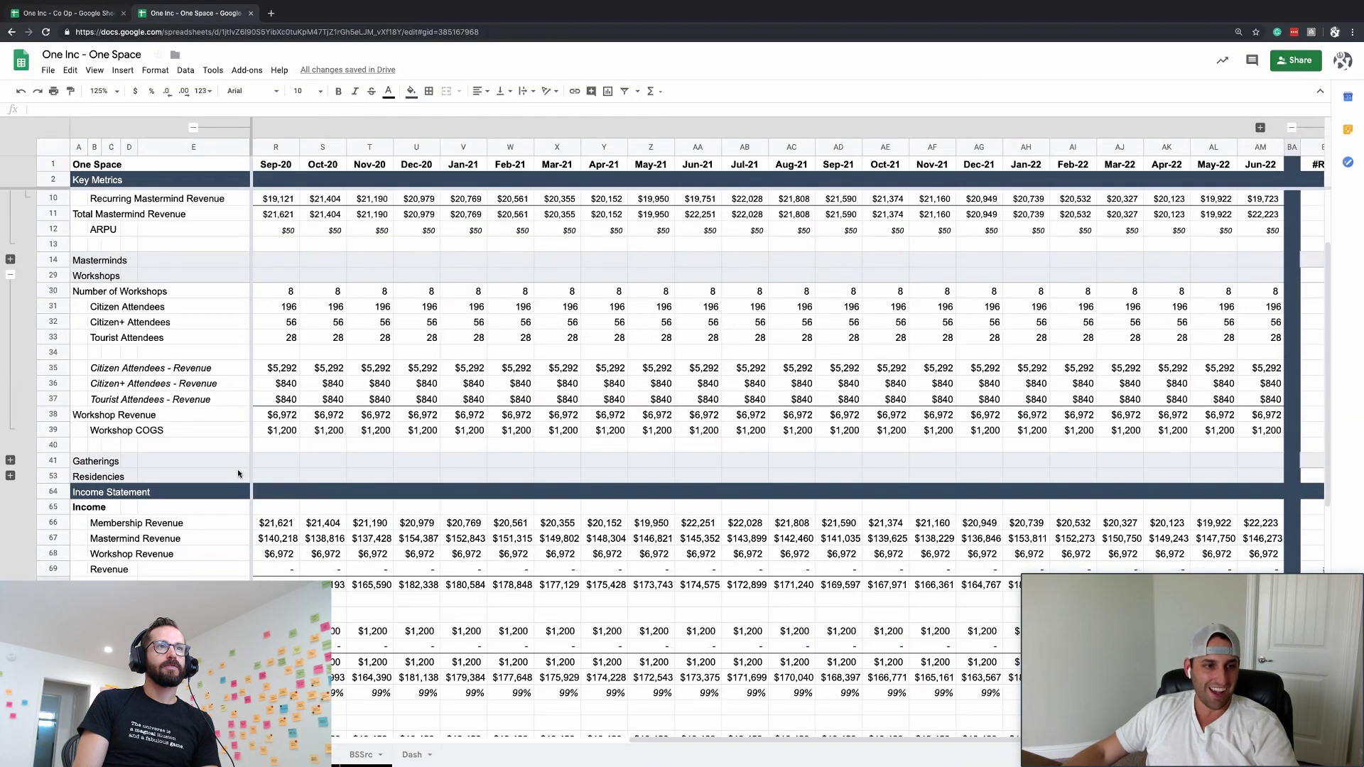
- Collapse helper columns F–I, then check cell L67, empty row 40 and the Revenue label in E69
{"action": "left_click", "coordinate": [348, 470]}
{"action": "scroll", "coordinate": [348, 470], "scroll_direction": "down", "scroll_amount": 5}
{"action": "scroll", "coordinate": [348, 470], "scroll_direction": "left", "scroll_amount": 3}
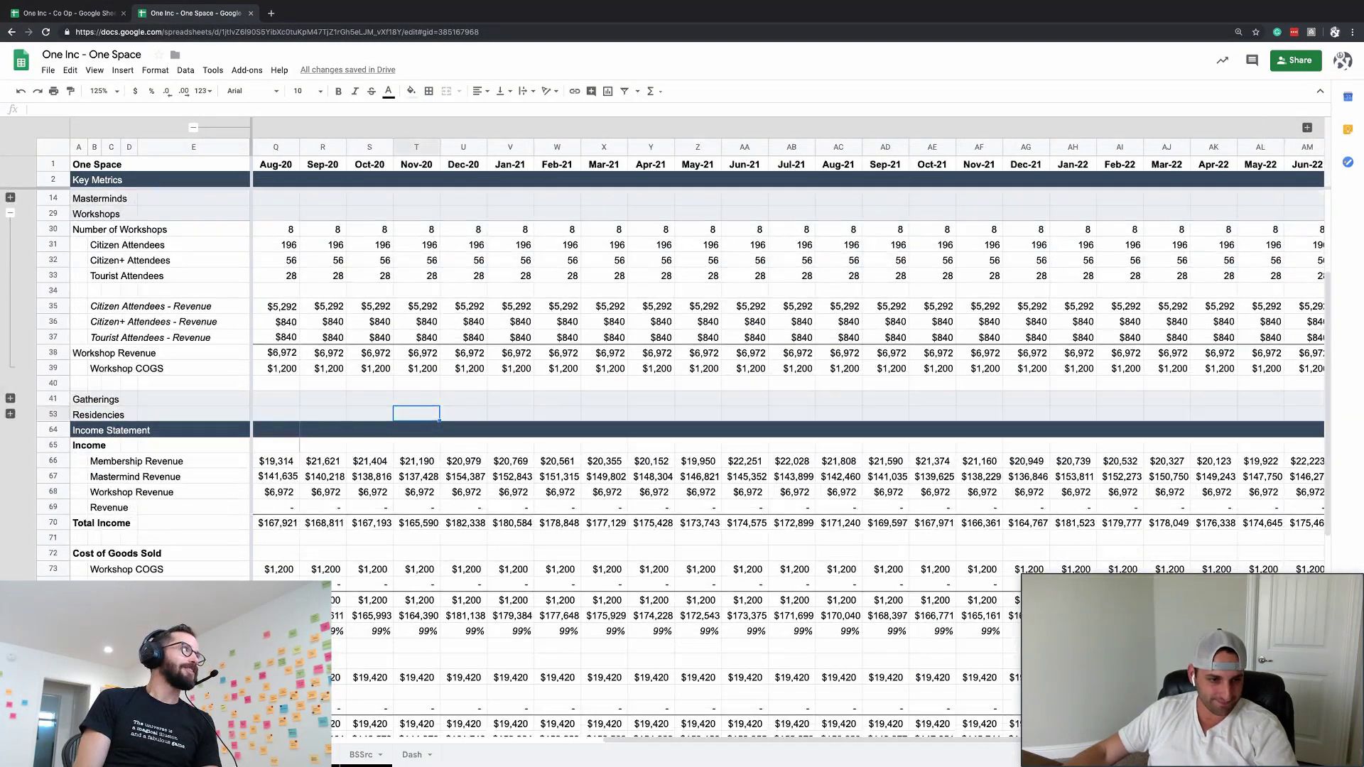
{"action": "scroll", "coordinate": [339, 598], "scroll_direction": "down", "scroll_amount": 1}
{"action": "scroll", "coordinate": [338, 598], "scroll_direction": "left", "scroll_amount": 5}
{"action": "left_click", "coordinate": [760, 583]}
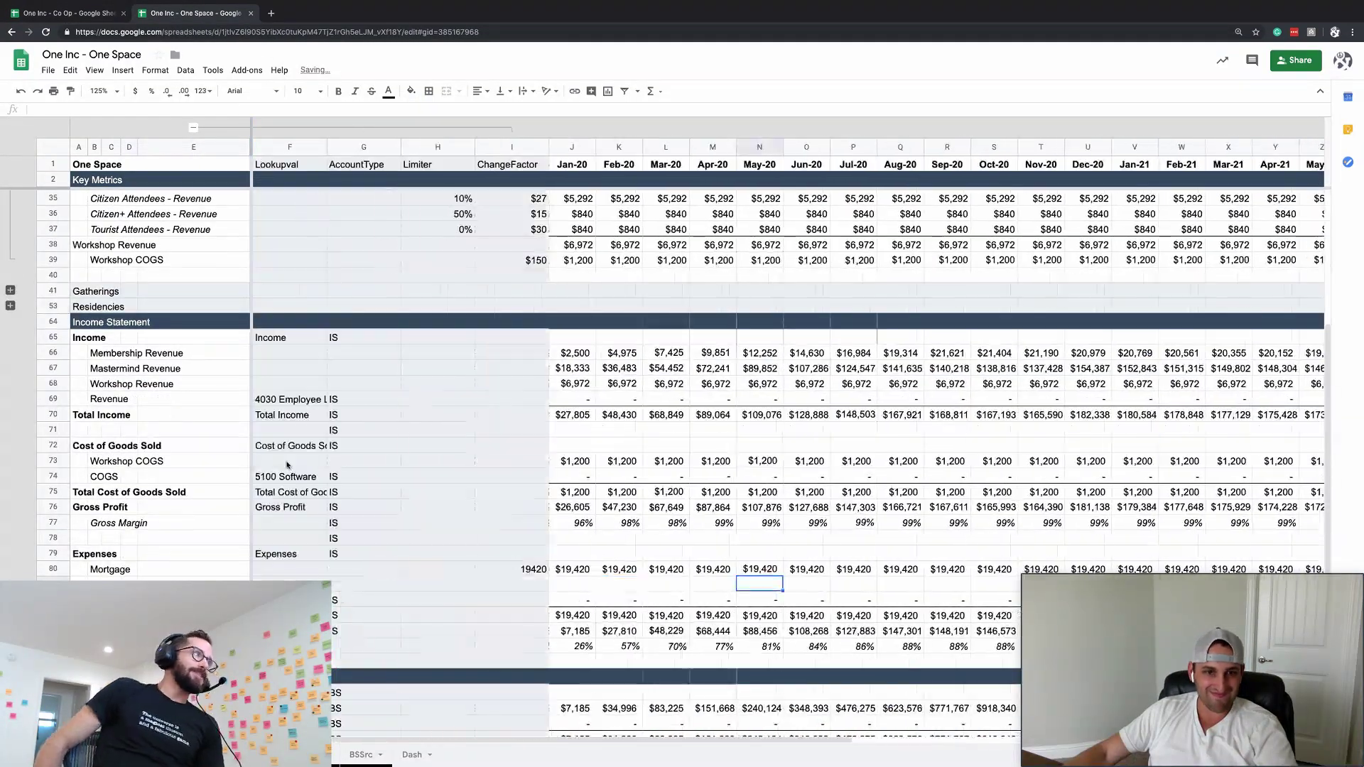
{"action": "left_click", "coordinate": [193, 129]}
{"action": "left_click", "coordinate": [371, 368]}
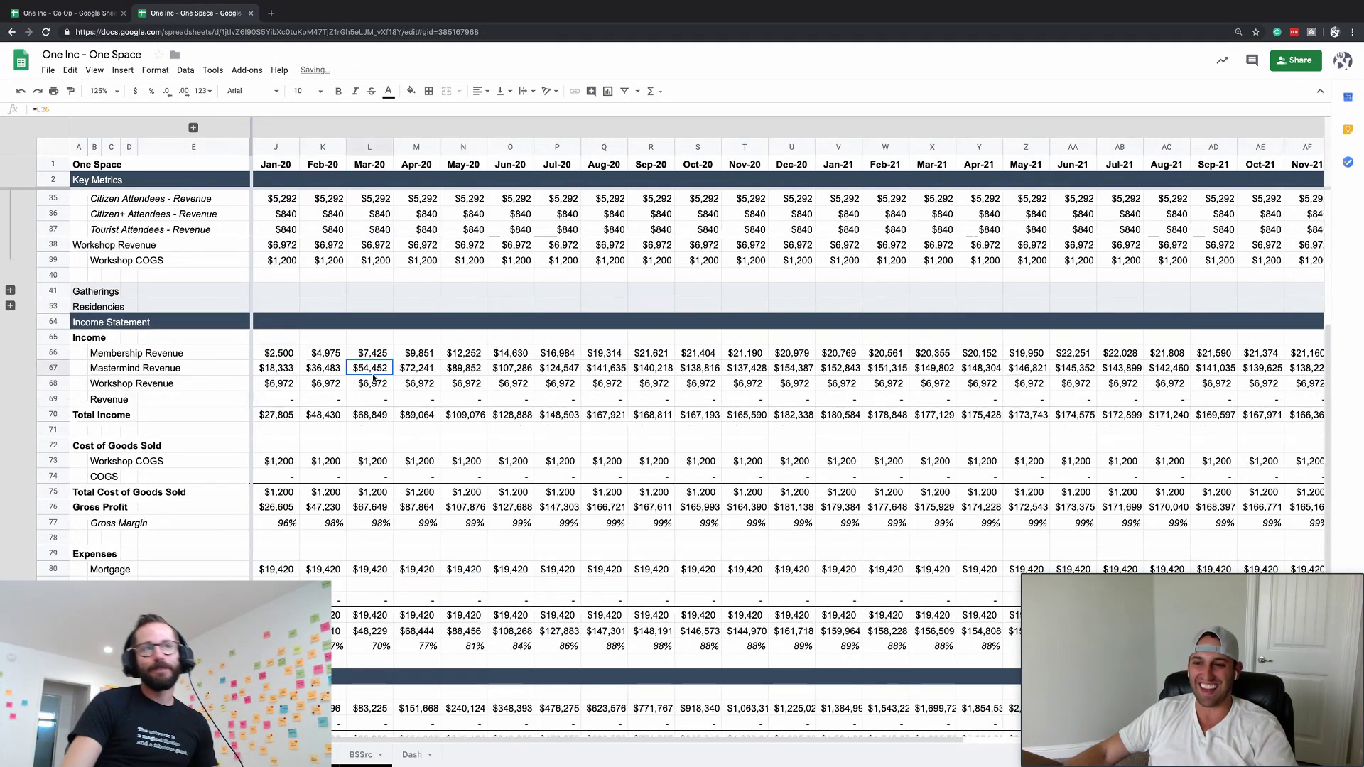
{"action": "scroll", "coordinate": [372, 370], "scroll_direction": "up", "scroll_amount": 3}
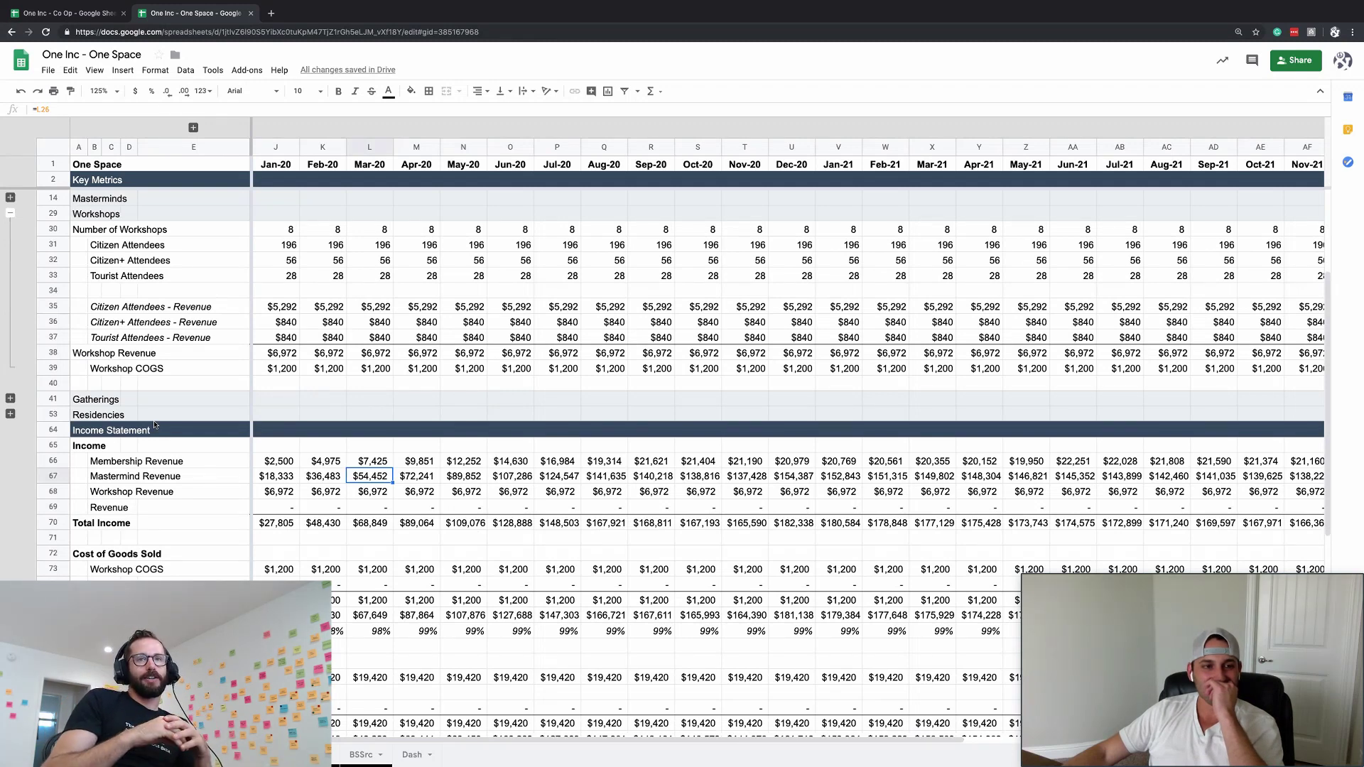
{"action": "left_click", "coordinate": [52, 383]}
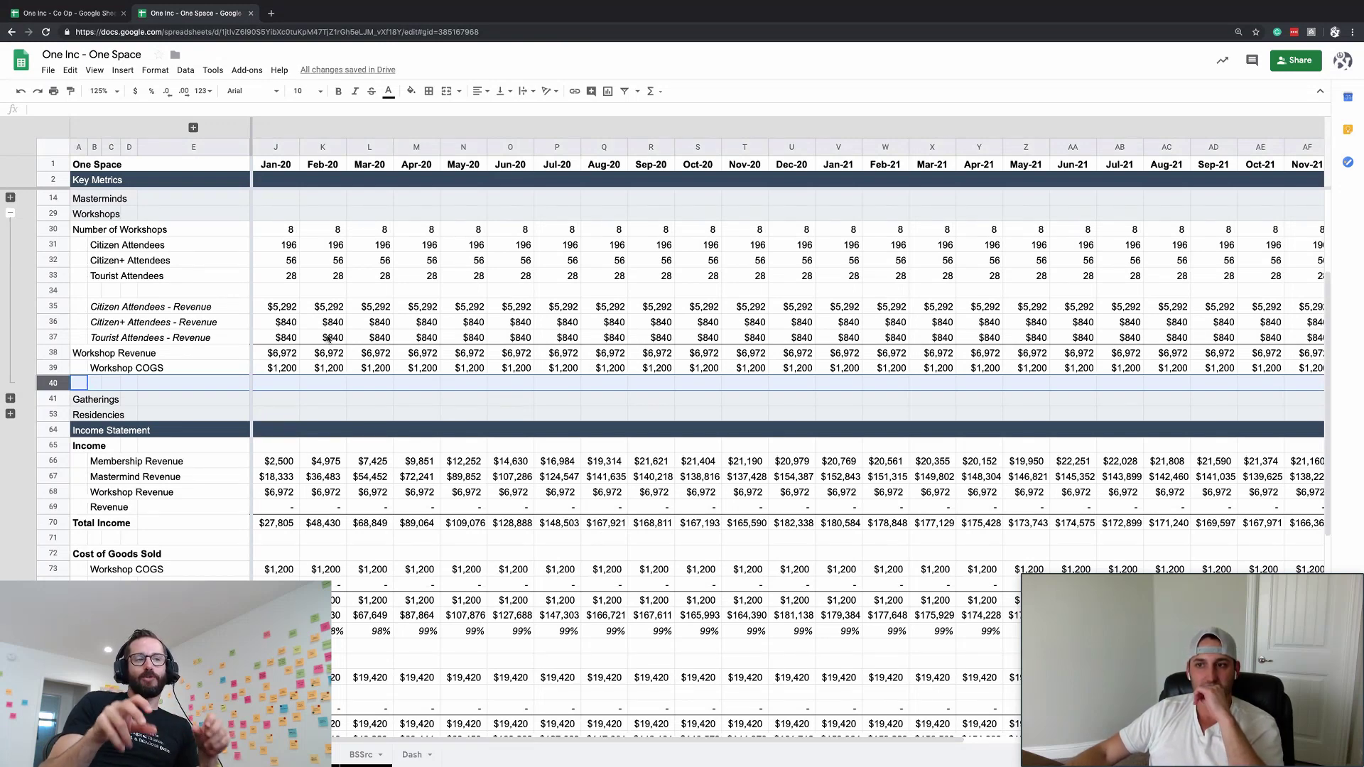
{"action": "left_click", "coordinate": [236, 505]}
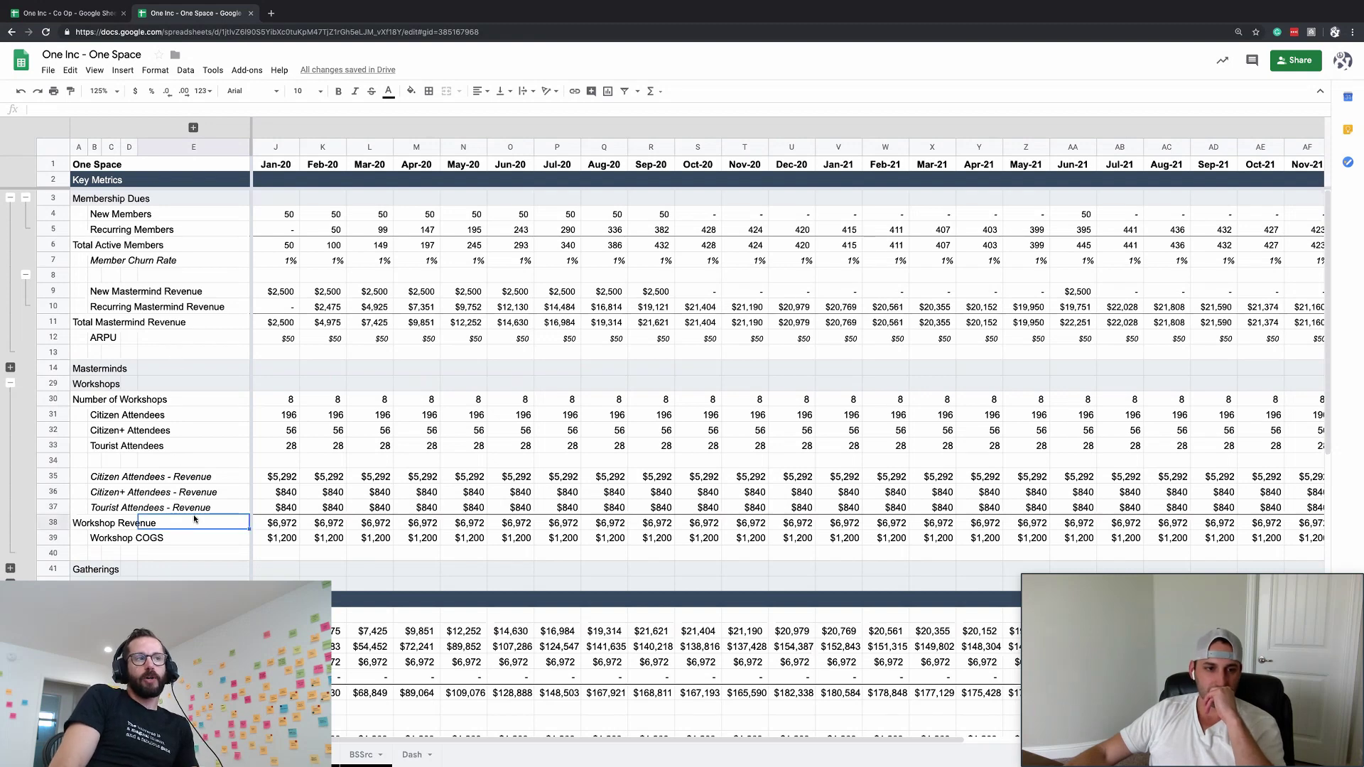
{"action": "left_click", "coordinate": [177, 491]}
{"action": "key", "text": "Right"}
{"action": "key", "text": "Left"}
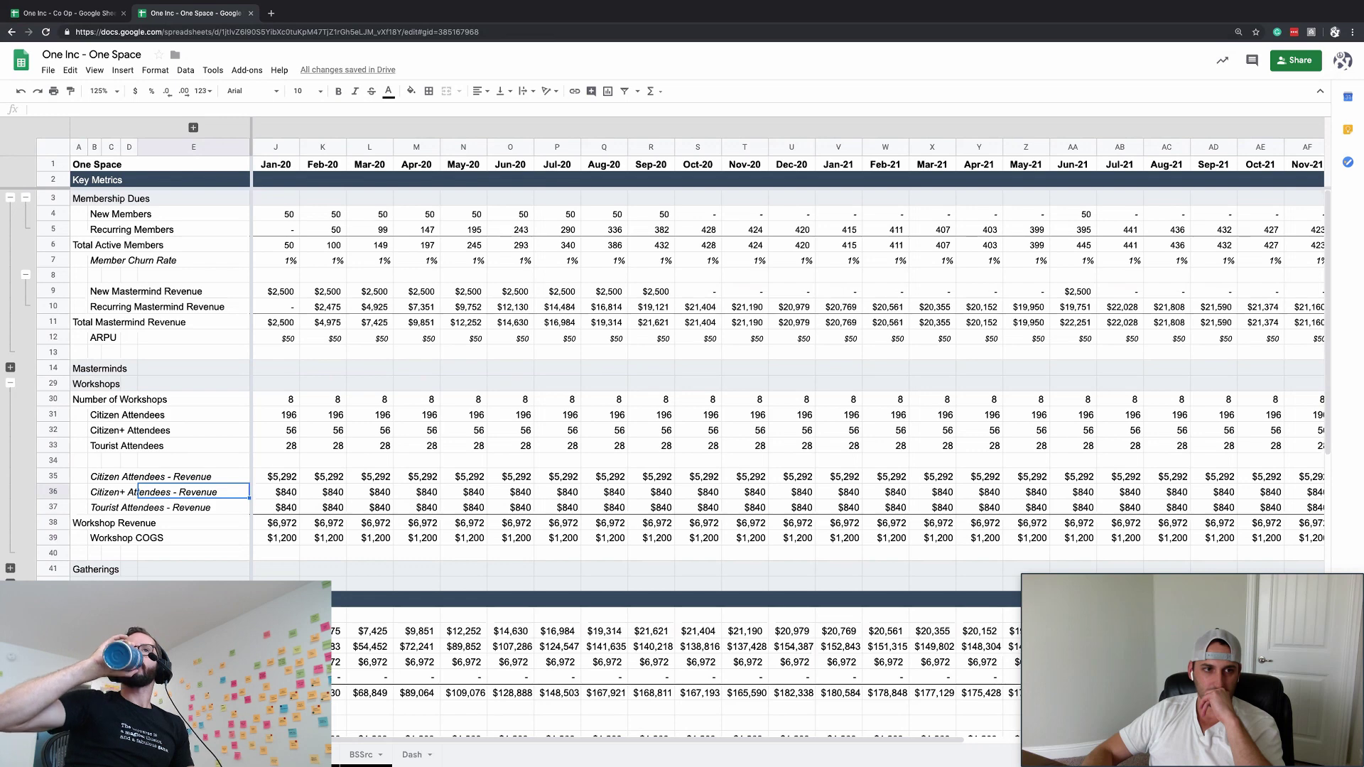
{"action": "left_click", "coordinate": [56, 352]}
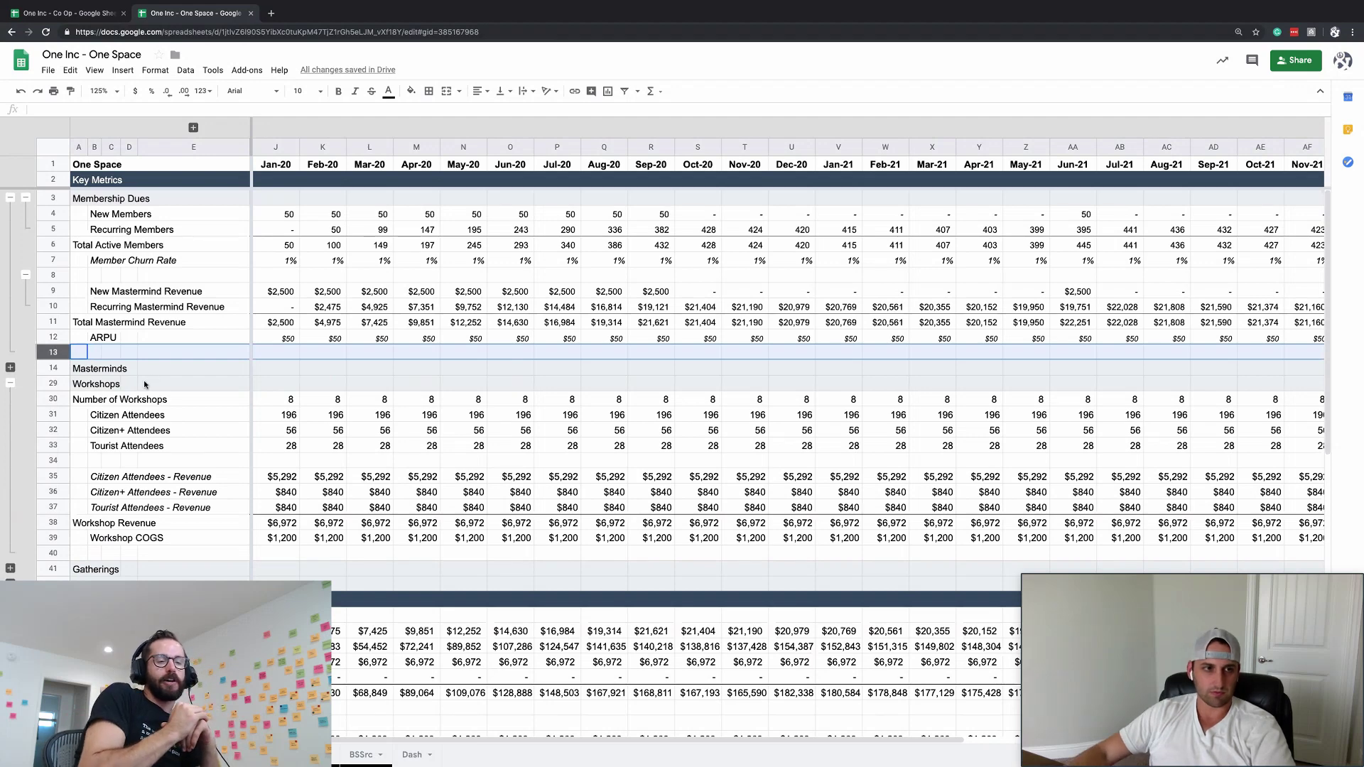
{"action": "left_click", "coordinate": [95, 415]}
{"action": "scroll", "coordinate": [97, 419], "scroll_direction": "down", "scroll_amount": 2}
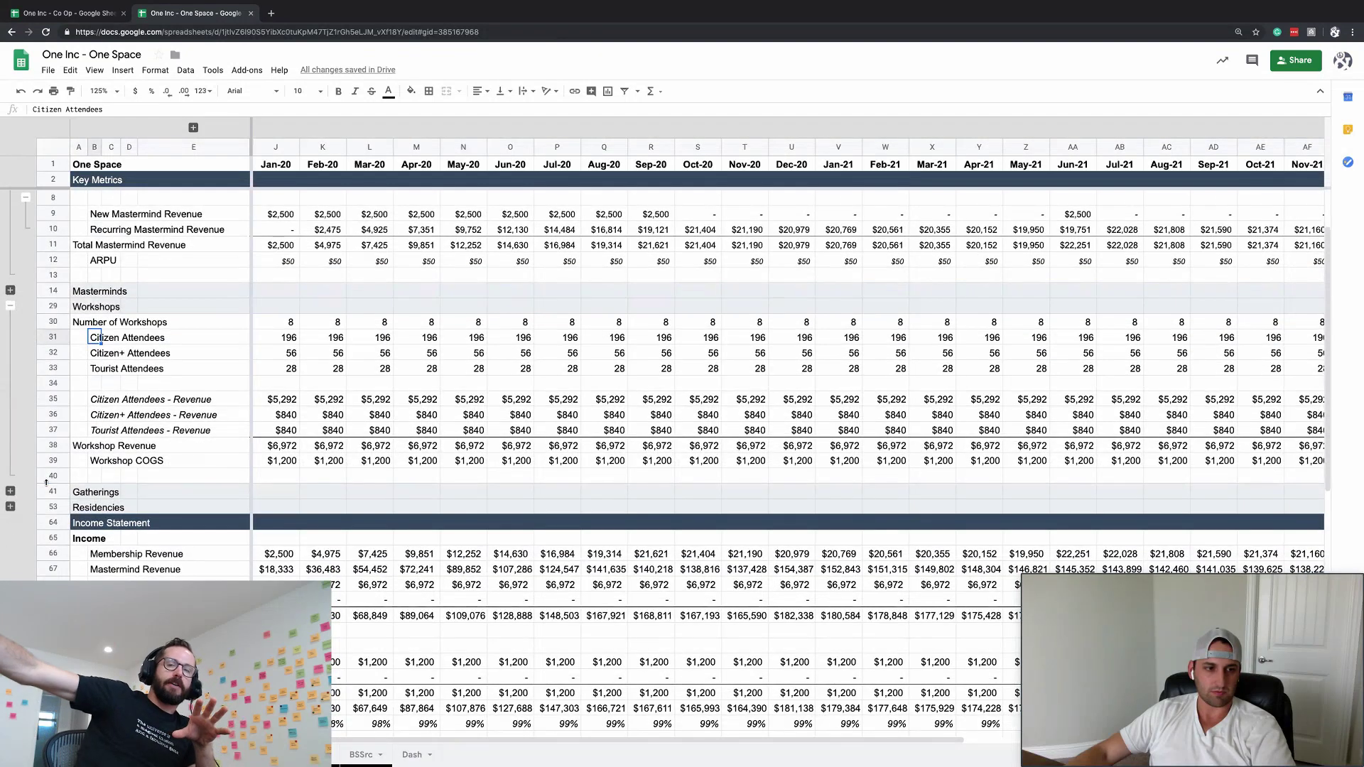
- Collapse the Workshops, Mastermind and Membership Dues row groups and expand Gatherings
{"action": "key", "text": "alt+shift+Left"}
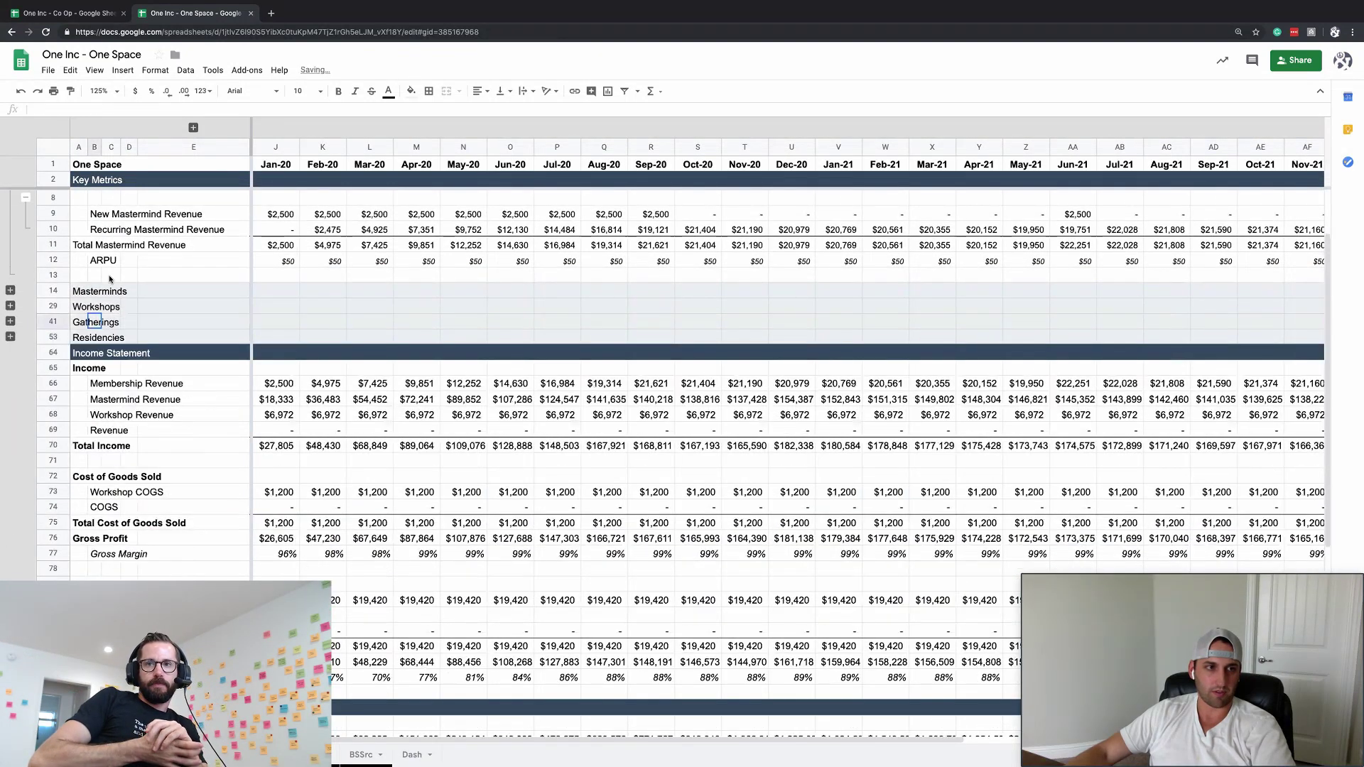
{"action": "left_click", "coordinate": [25, 197]}
{"action": "scroll", "coordinate": [25, 197], "scroll_direction": "right", "scroll_amount": 1}
{"action": "left_click", "coordinate": [26, 196]}
{"action": "scroll", "coordinate": [25, 213], "scroll_direction": "right", "scroll_amount": 2}
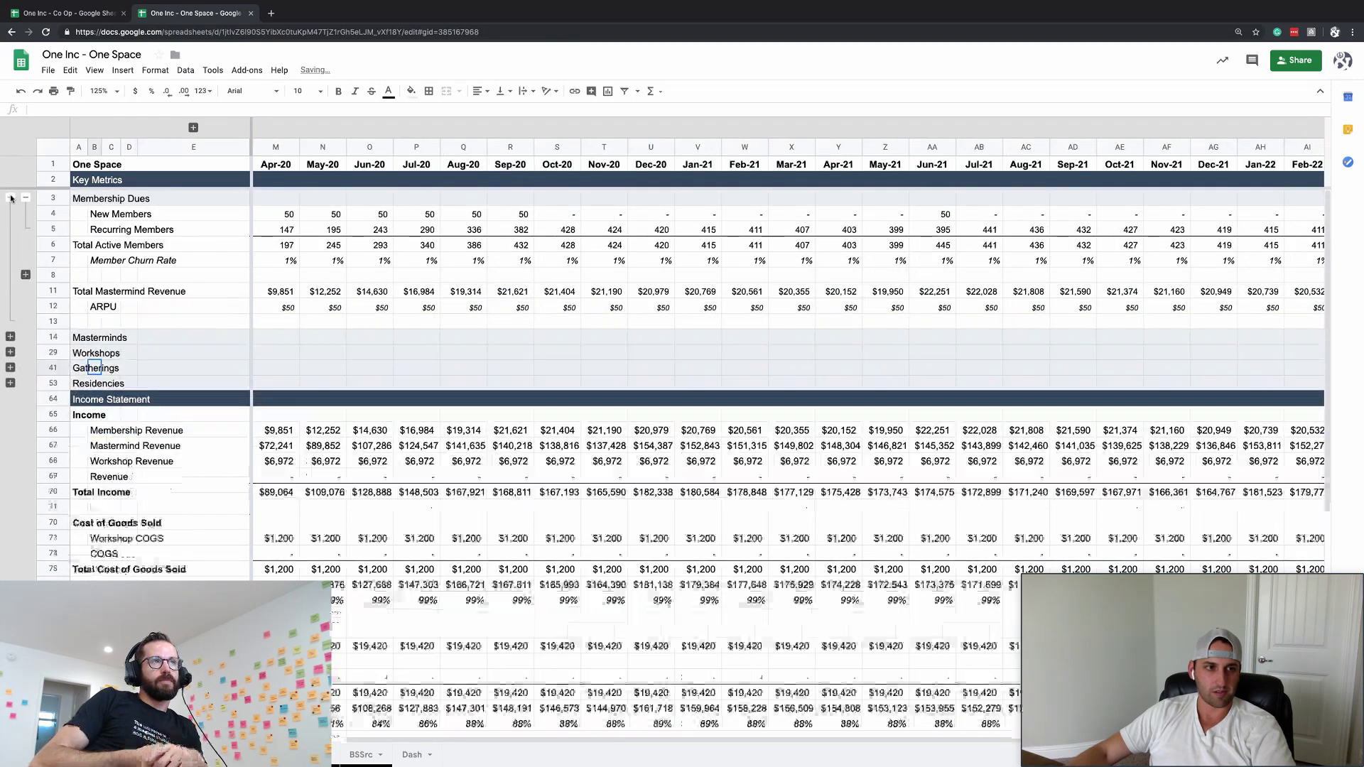
{"action": "left_click", "coordinate": [26, 244]}
{"action": "left_click", "coordinate": [10, 197]}
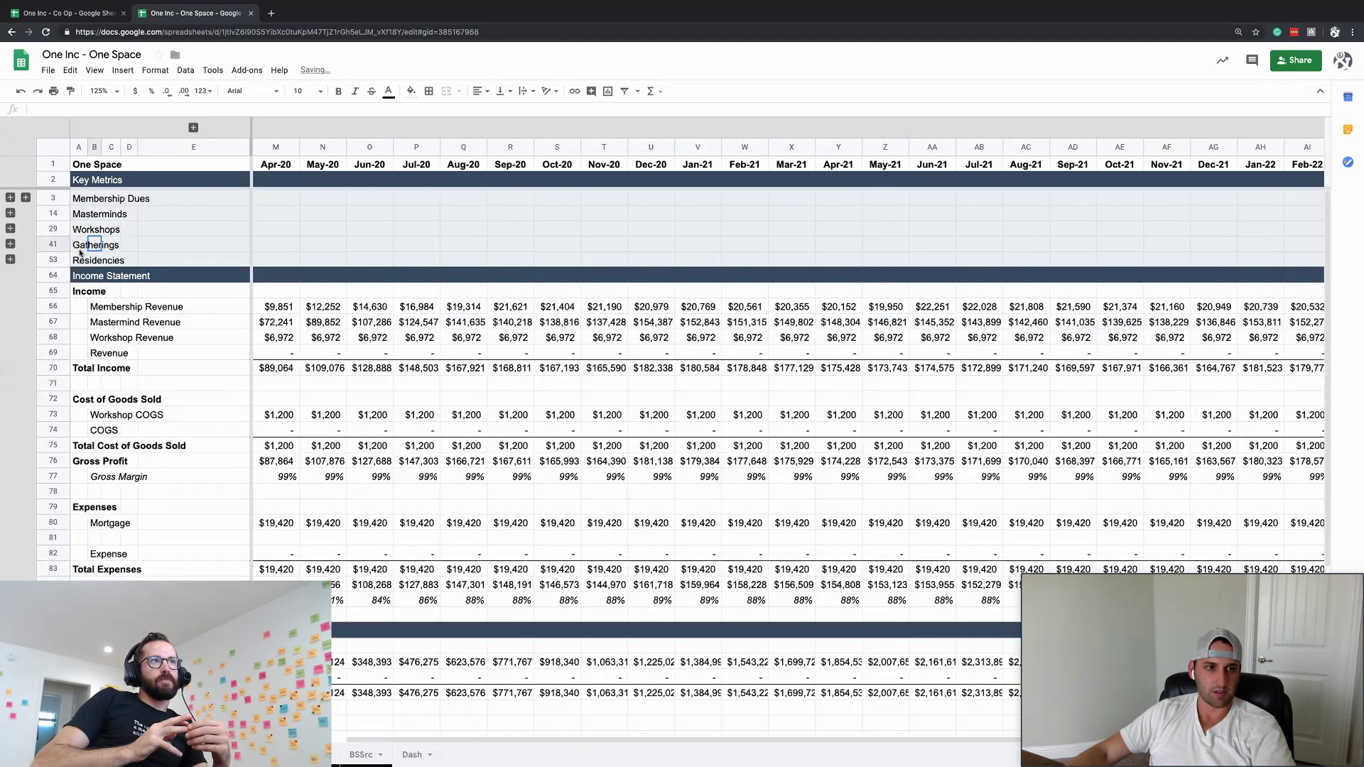
{"action": "left_click", "coordinate": [10, 244]}
- Review the Gatherings attendee rows, the Jan-21 Net Income formula in V84, and cell K49
{"action": "left_click", "coordinate": [198, 291]}
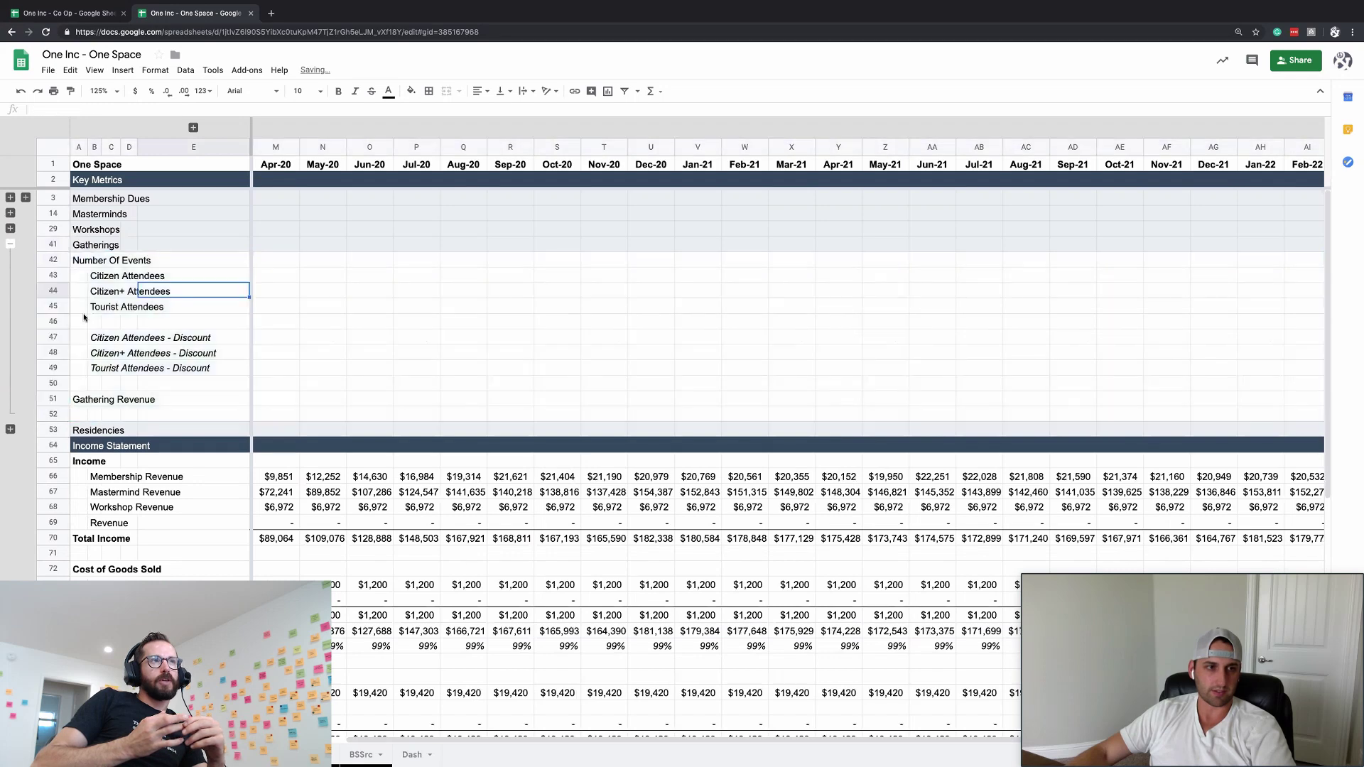
{"action": "left_click", "coordinate": [219, 311]}
{"action": "scroll", "coordinate": [218, 311], "scroll_direction": "left", "scroll_amount": 3}
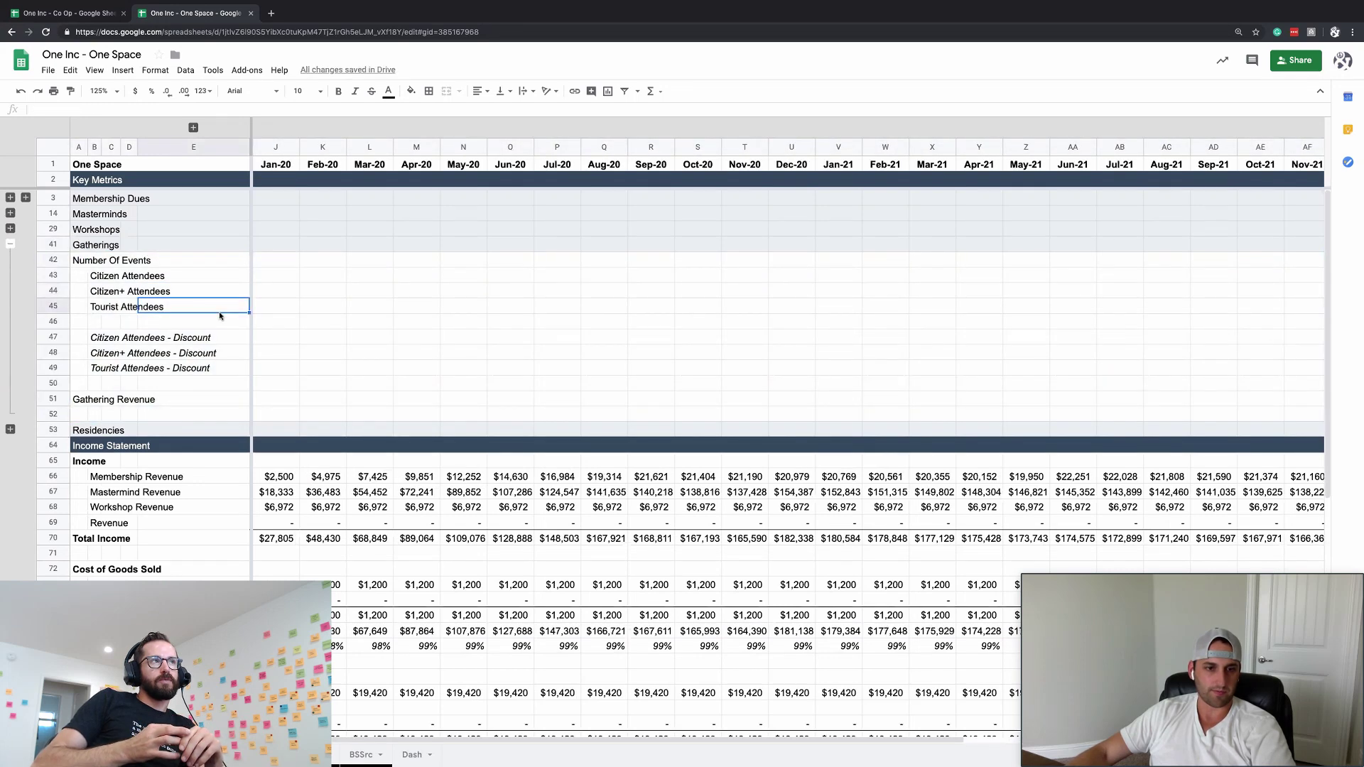
{"action": "left_click", "coordinate": [353, 339]}
{"action": "left_click", "coordinate": [267, 276]}
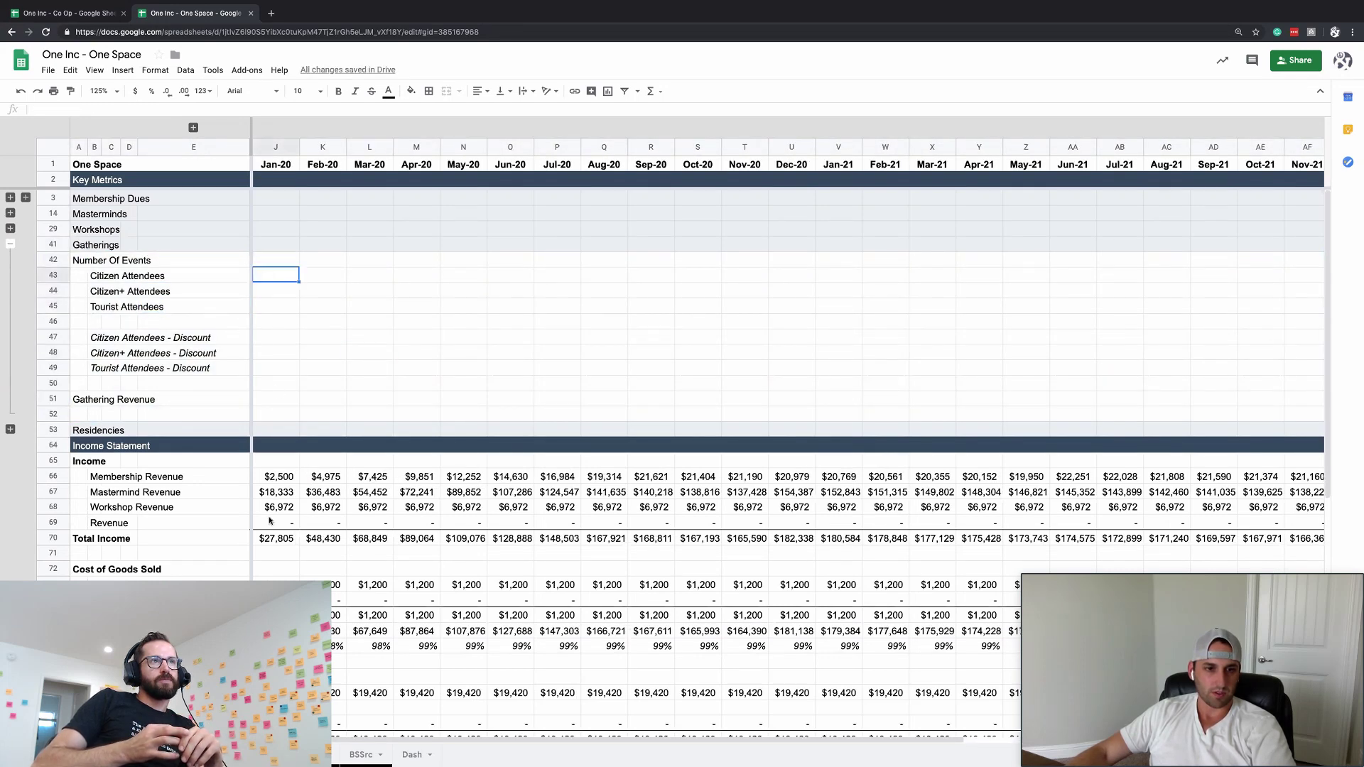
{"action": "scroll", "coordinate": [270, 521], "scroll_direction": "down", "scroll_amount": 6}
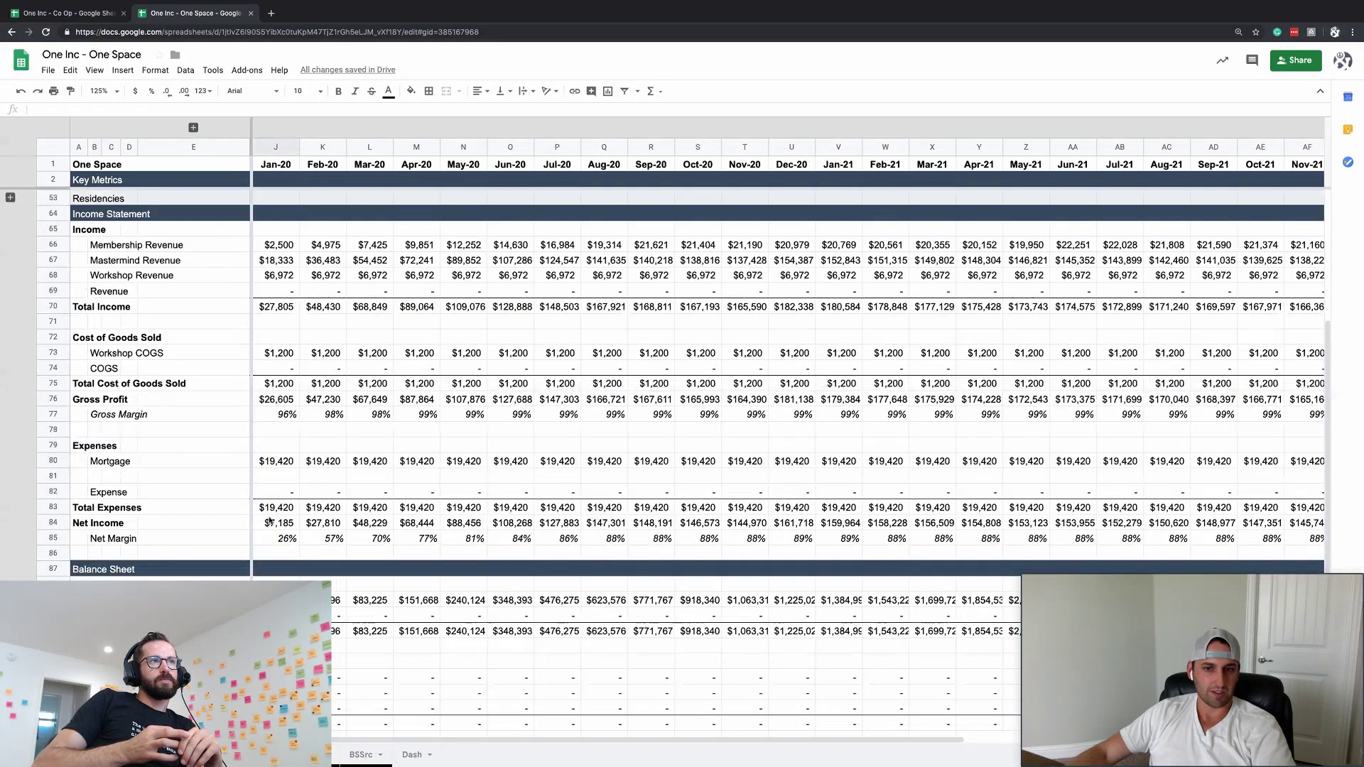
{"action": "left_click", "coordinate": [858, 495]}
{"action": "scroll", "coordinate": [859, 500], "scroll_direction": "right", "scroll_amount": 6}
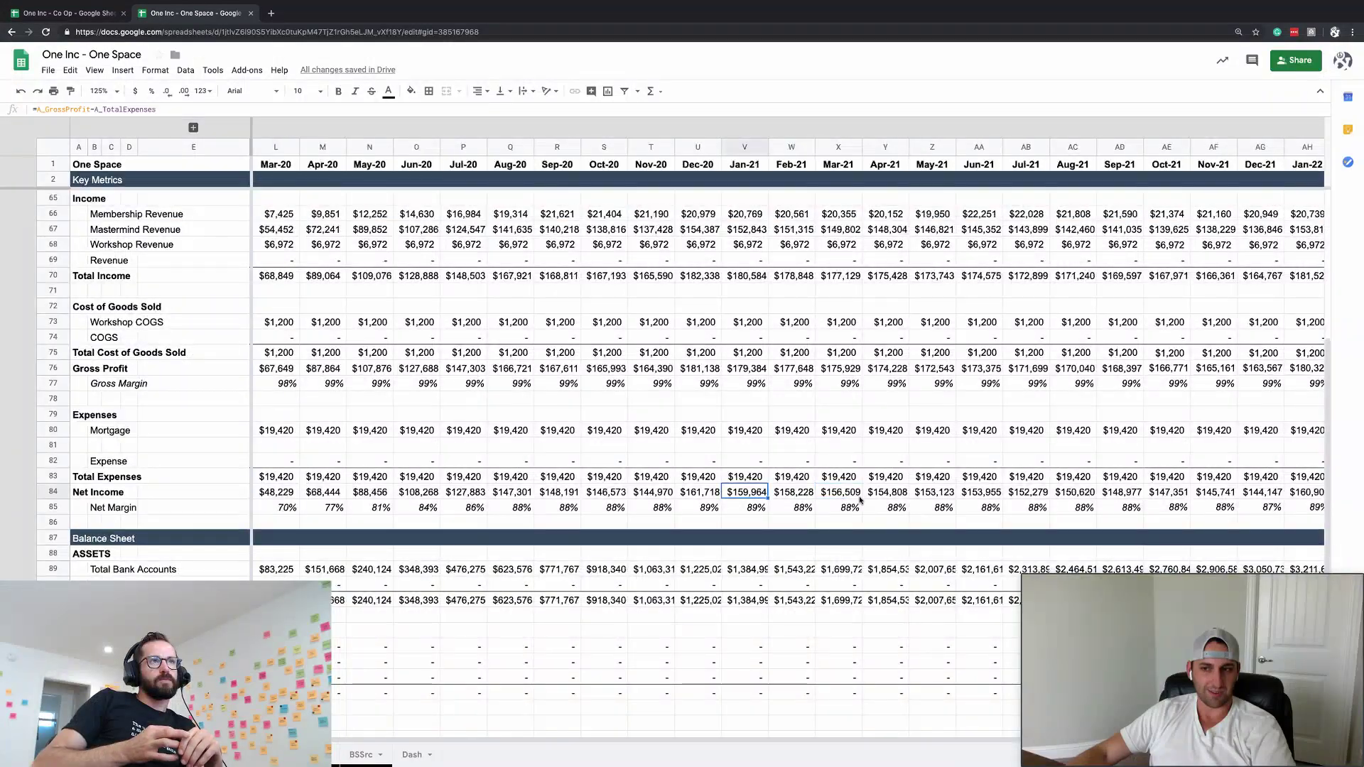
{"action": "scroll", "coordinate": [859, 501], "scroll_direction": "left", "scroll_amount": 6}
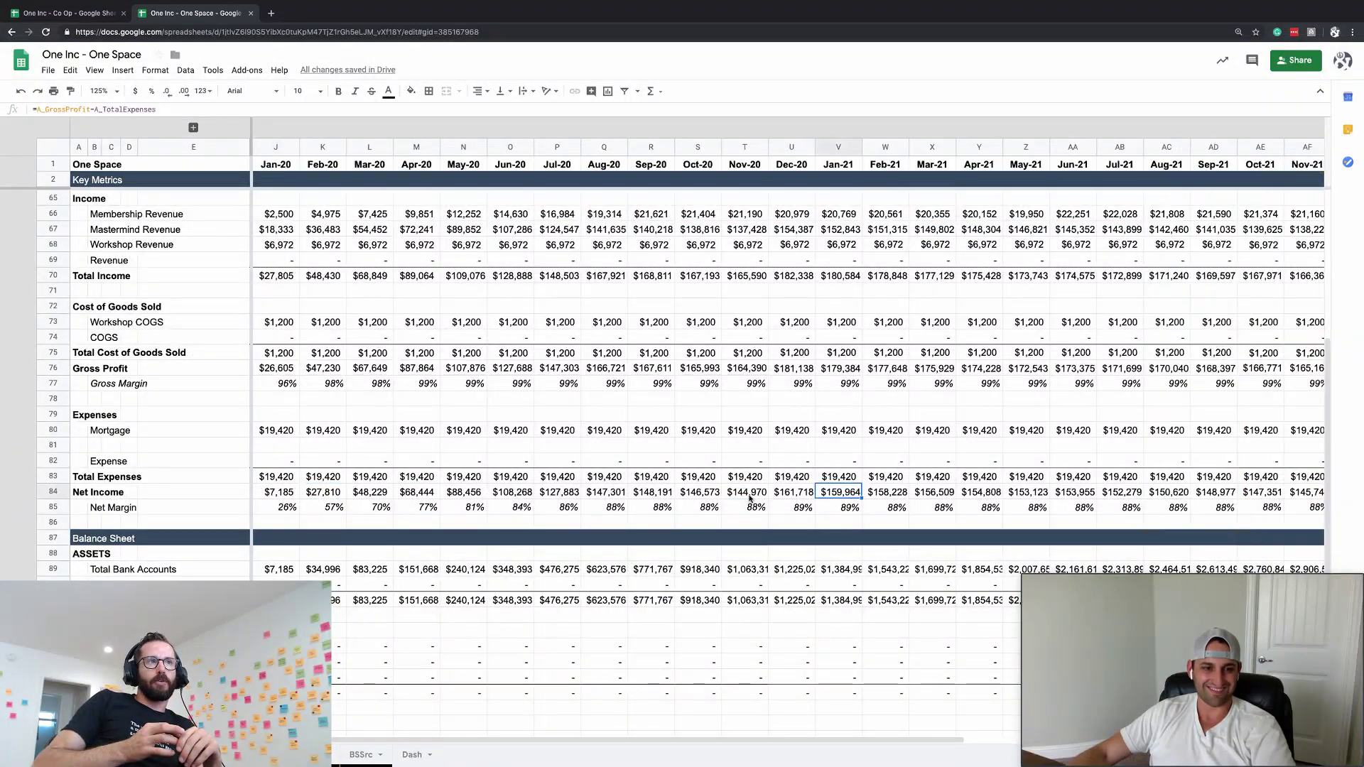
{"action": "scroll", "coordinate": [749, 498], "scroll_direction": "up", "scroll_amount": 6}
{"action": "left_click", "coordinate": [417, 367]}
{"action": "left_click", "coordinate": [339, 367]}
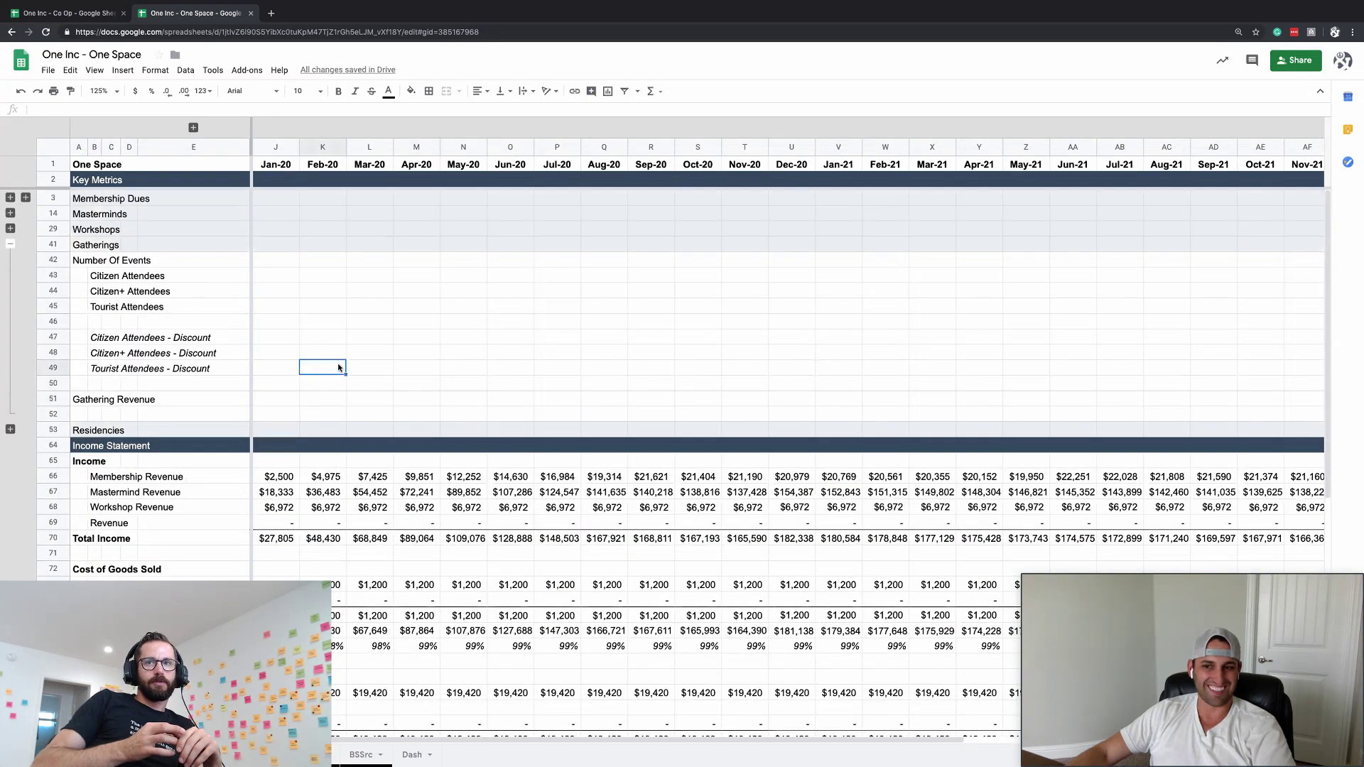
- Walk through the Gatherings labels: Number Of Events, attendee rows and discount rows
{"action": "left_click", "coordinate": [140, 277]}
{"action": "left_click", "coordinate": [83, 263]}
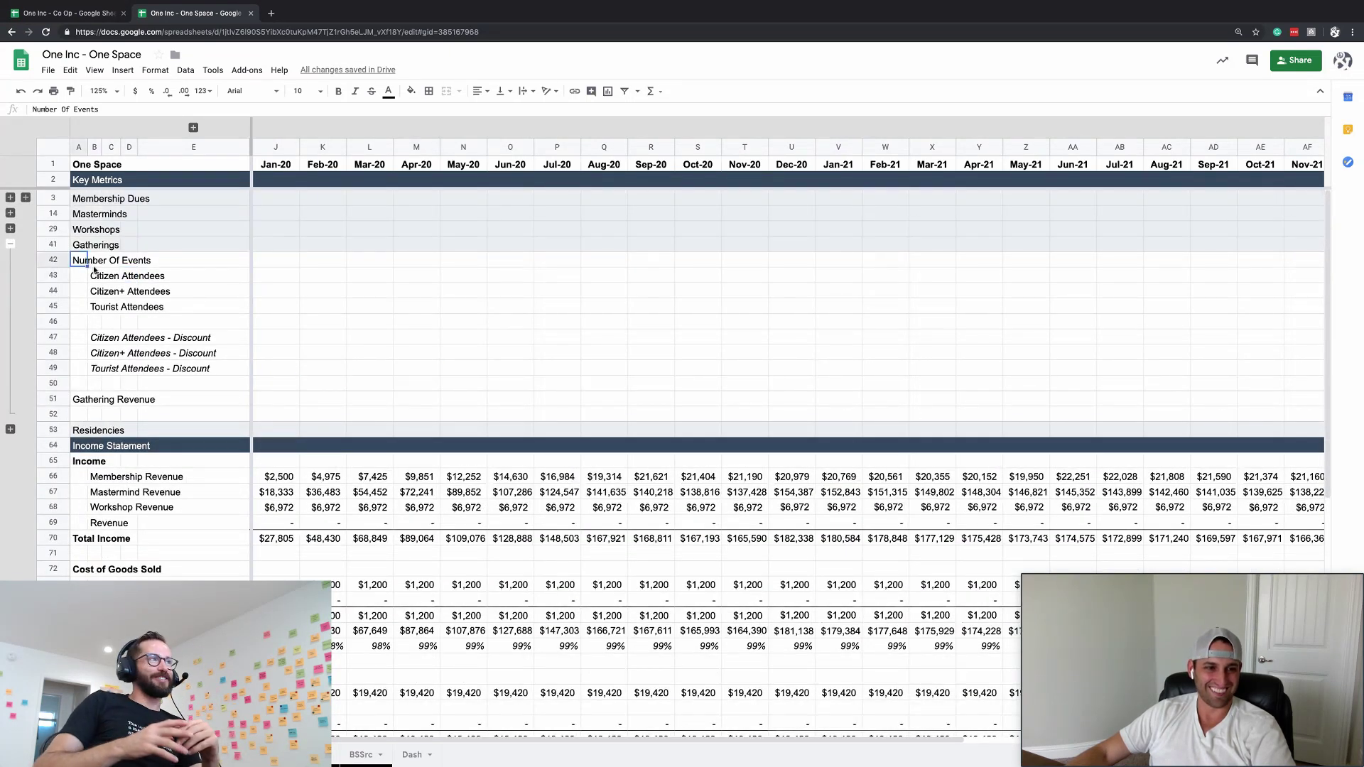
{"action": "left_click", "coordinate": [142, 353]}
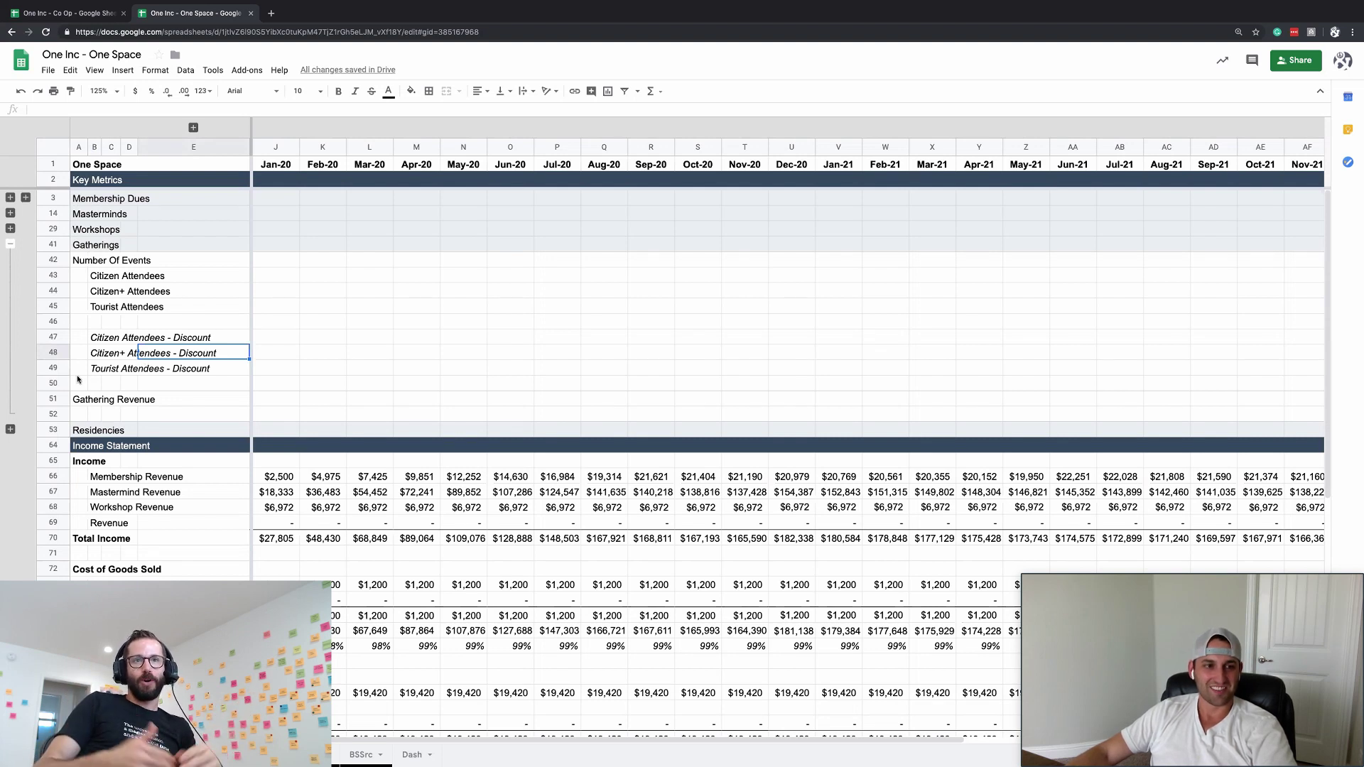
{"action": "left_click", "coordinate": [80, 384]}
{"action": "left_click", "coordinate": [156, 341]}
{"action": "left_click", "coordinate": [99, 293]}
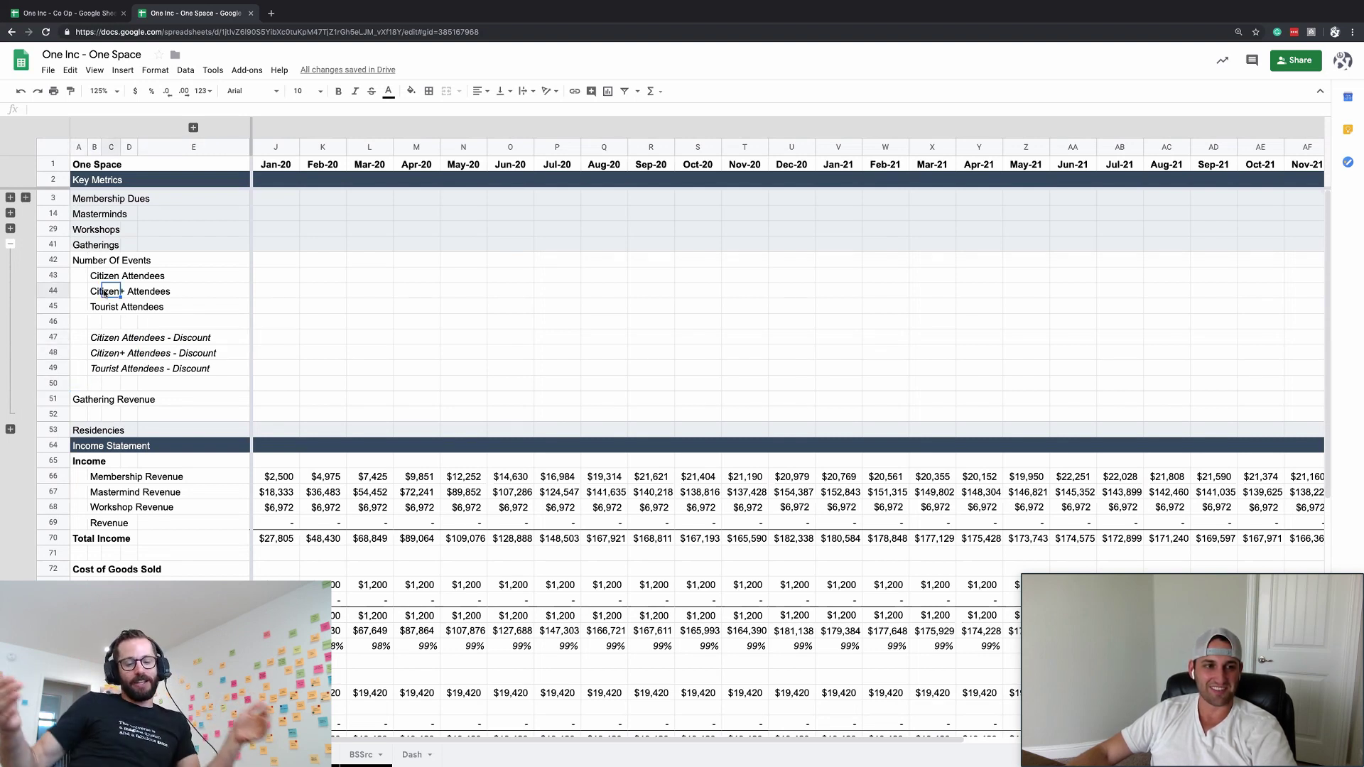
{"action": "left_click", "coordinate": [92, 323]}
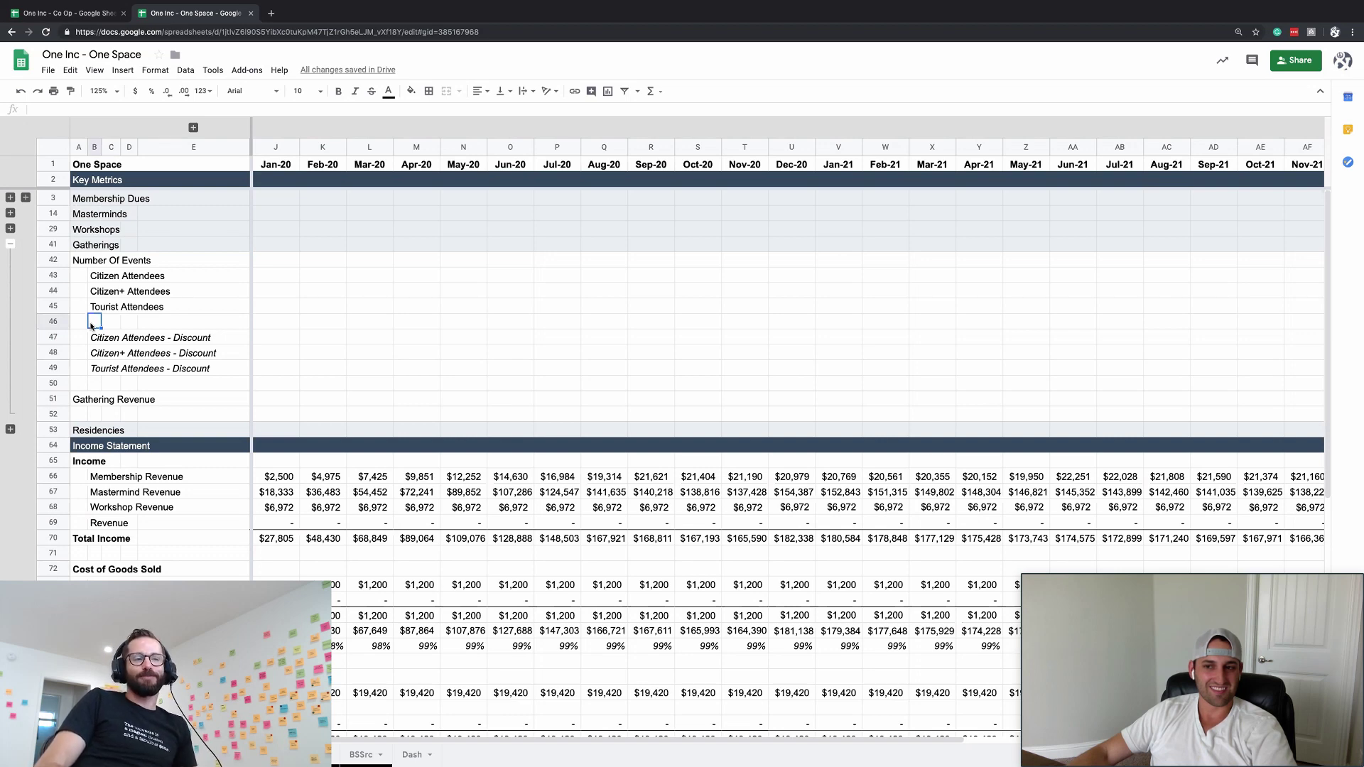
- Point out the Citizen attendee and discount rows, then expand the Workshops group as a template
{"action": "left_click", "coordinate": [78, 275]}
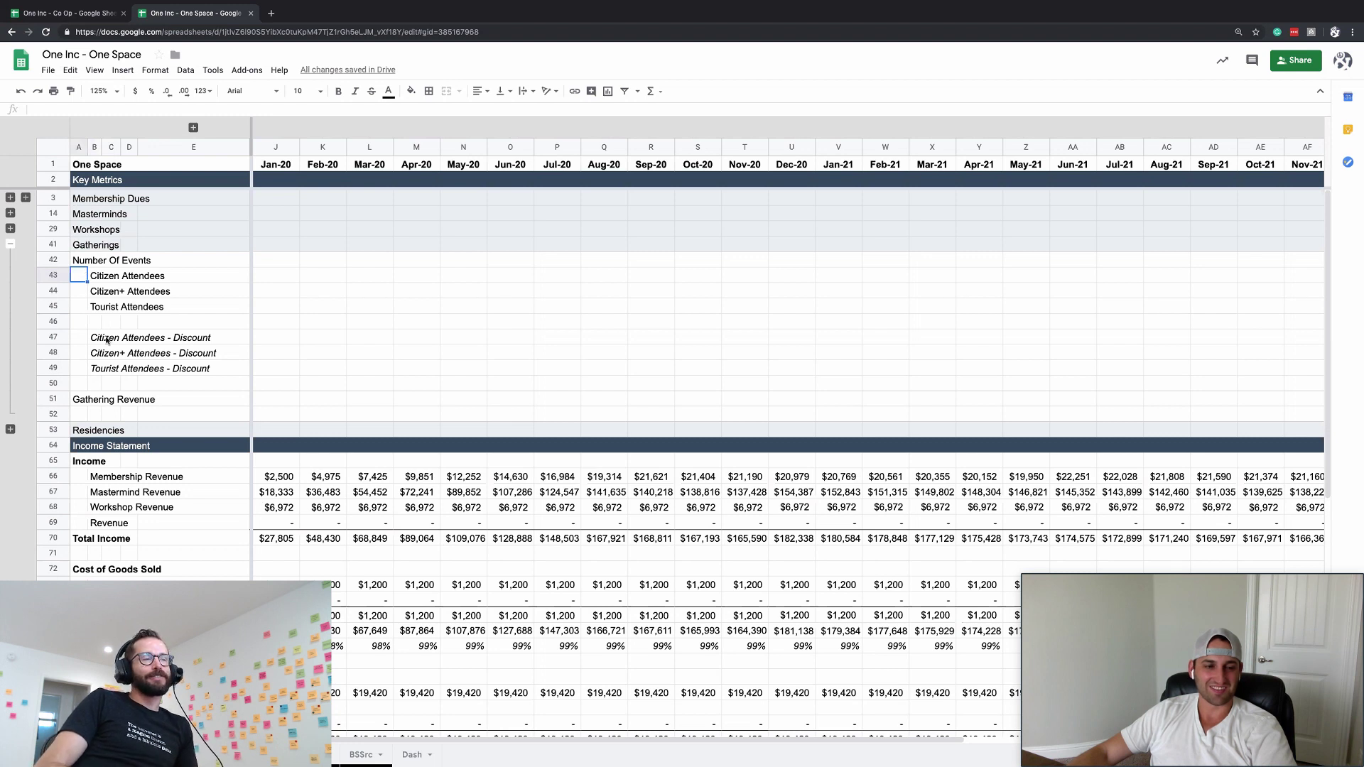
{"action": "left_click", "coordinate": [52, 352]}
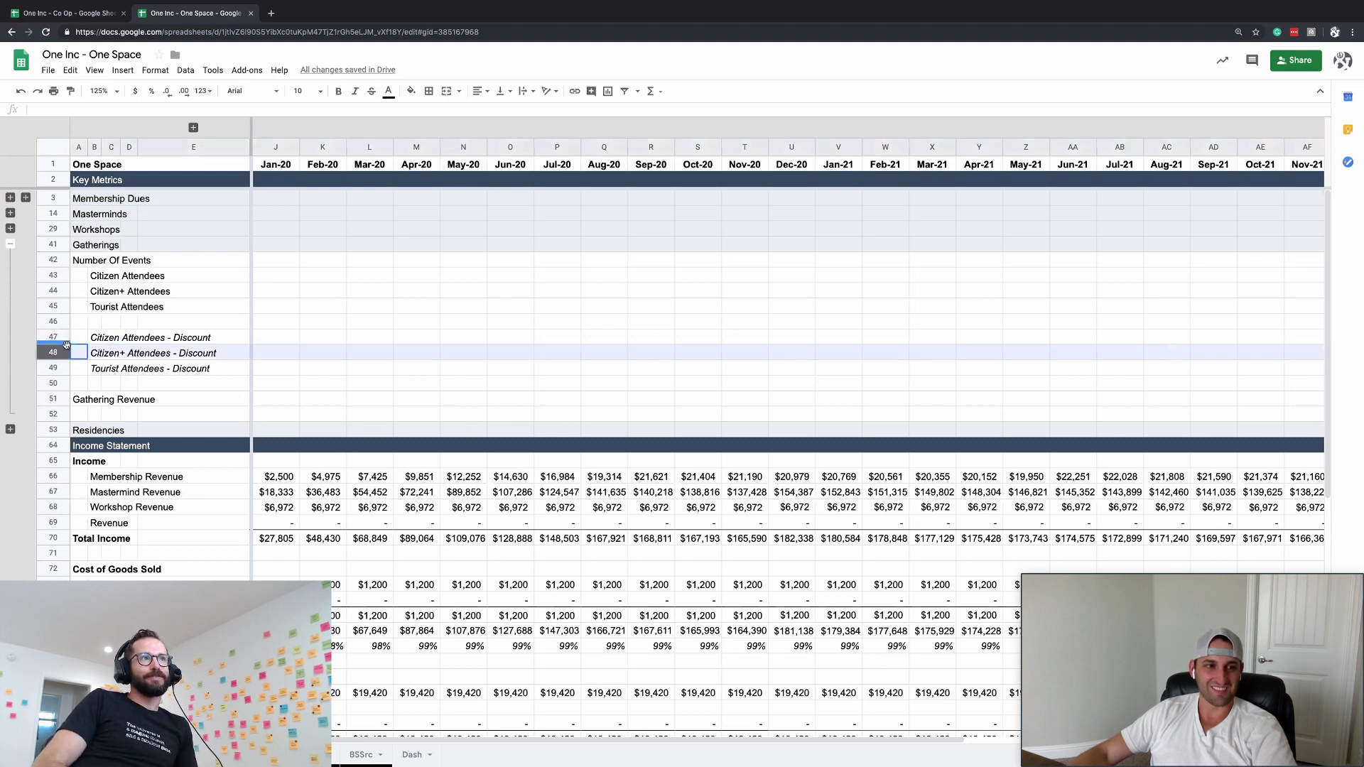
{"action": "left_click", "coordinate": [111, 353]}
{"action": "left_click", "coordinate": [177, 414]}
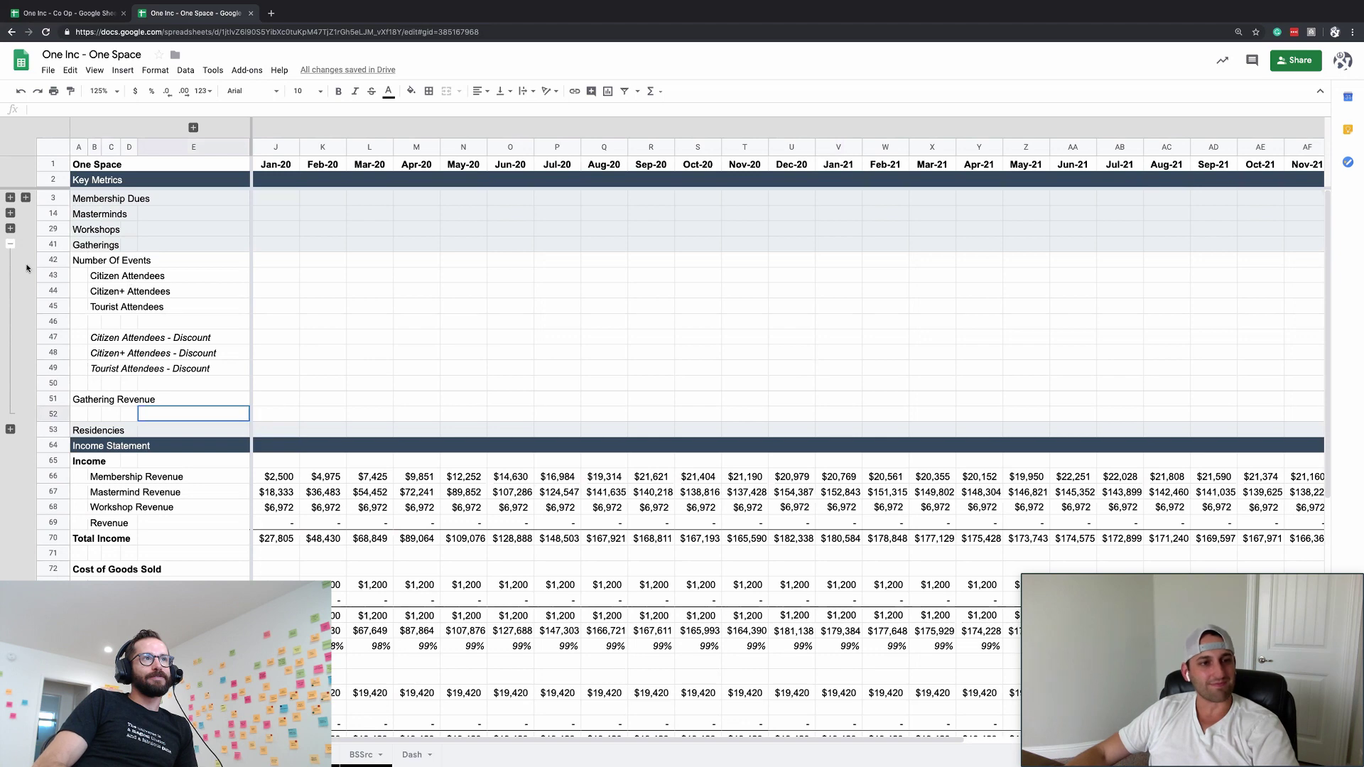
{"action": "left_click", "coordinate": [180, 280]}
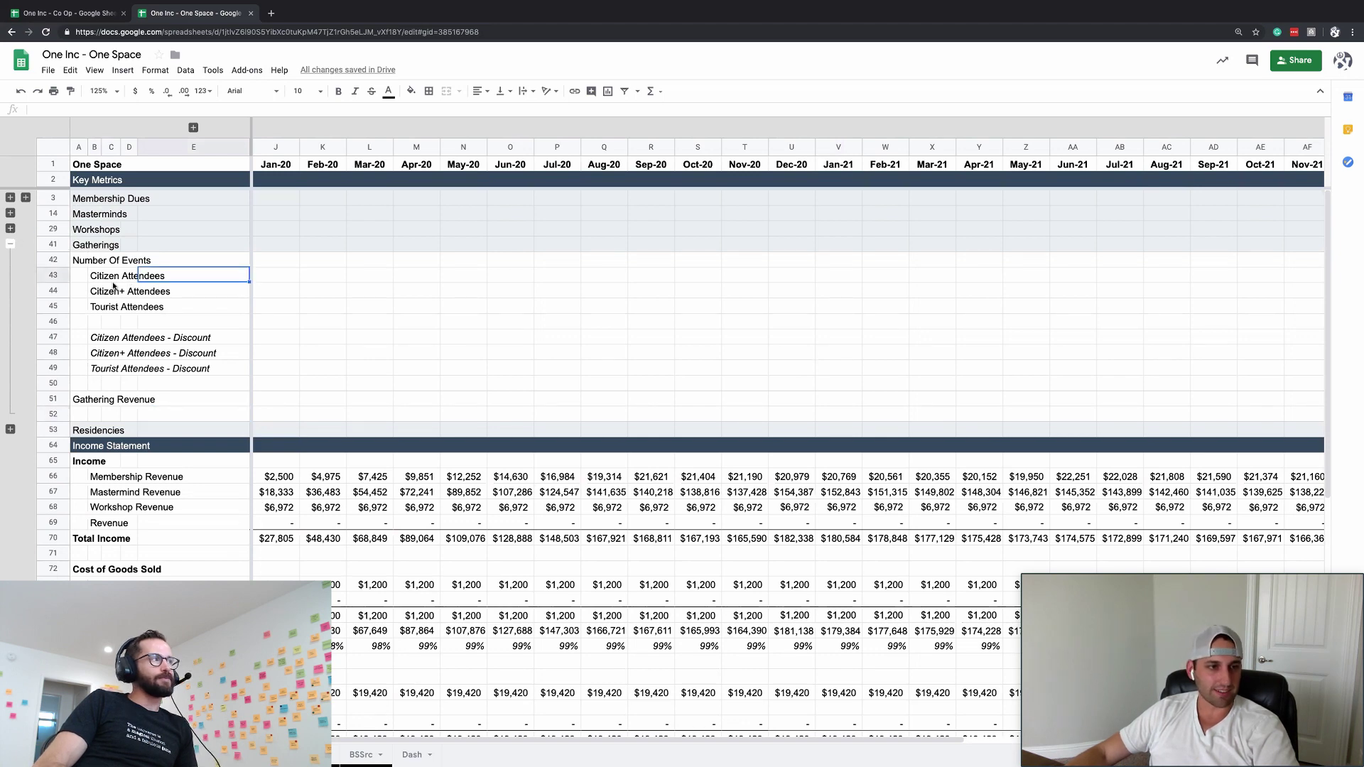
{"action": "left_click", "coordinate": [11, 230]}
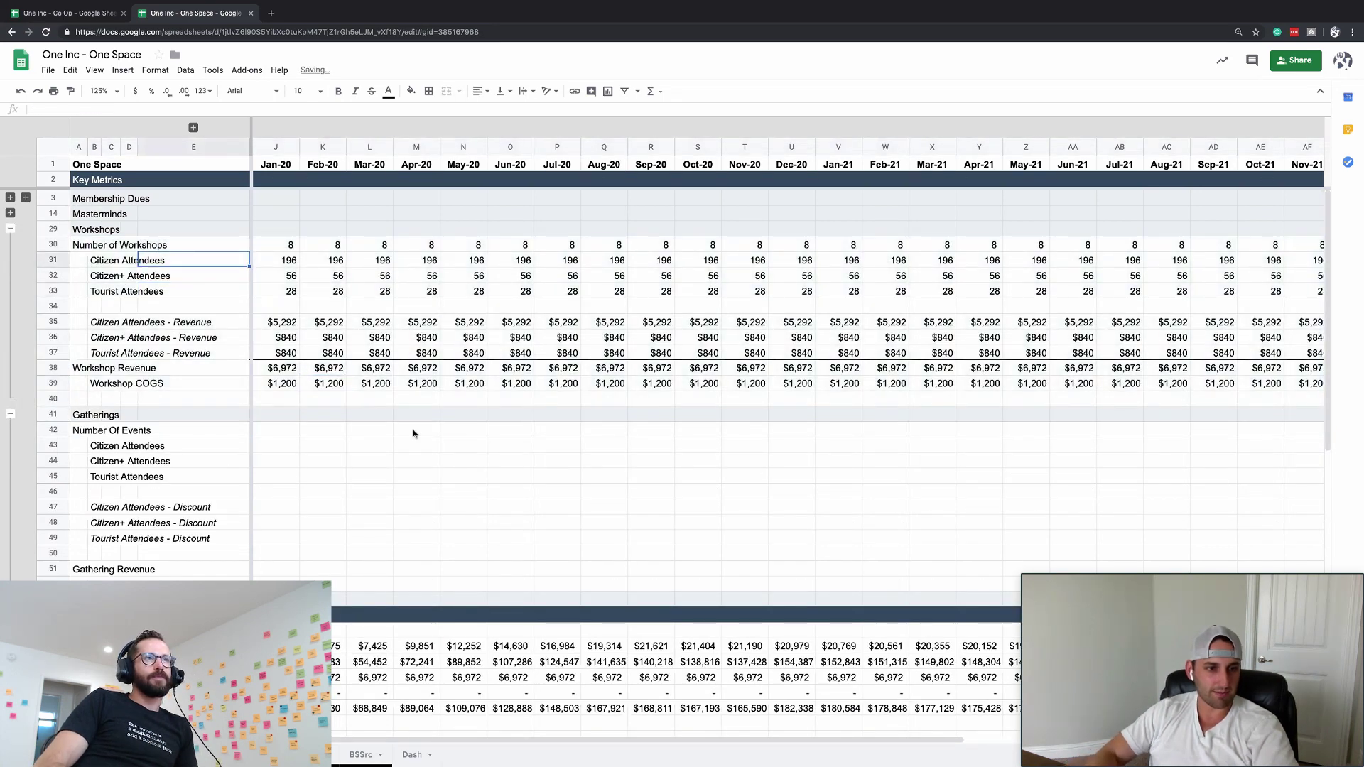
- Inspect the Number Of Workshops formula and select the first month of Citizen Attendees
{"action": "key", "text": "Up"}
{"action": "key", "text": "Right"}
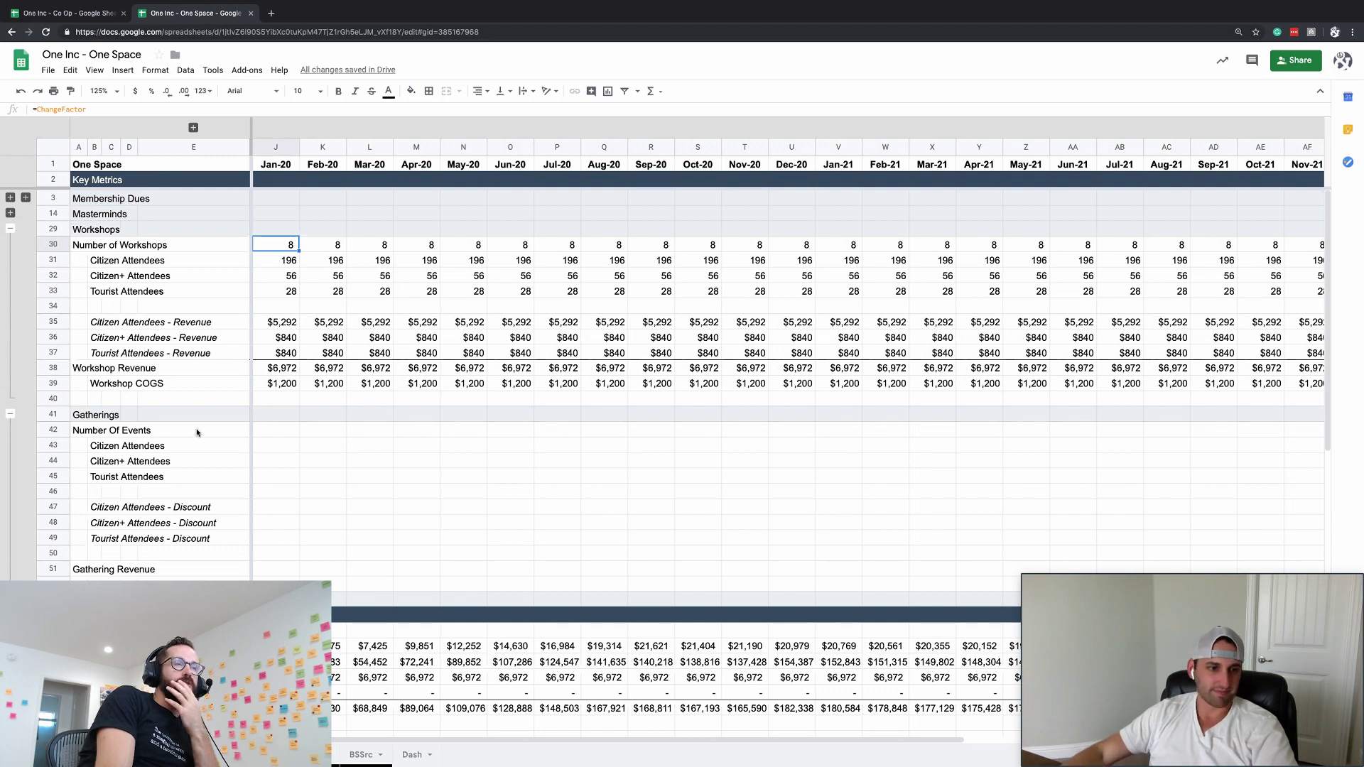
{"action": "left_click", "coordinate": [241, 430]}
{"action": "left_click", "coordinate": [274, 445]}
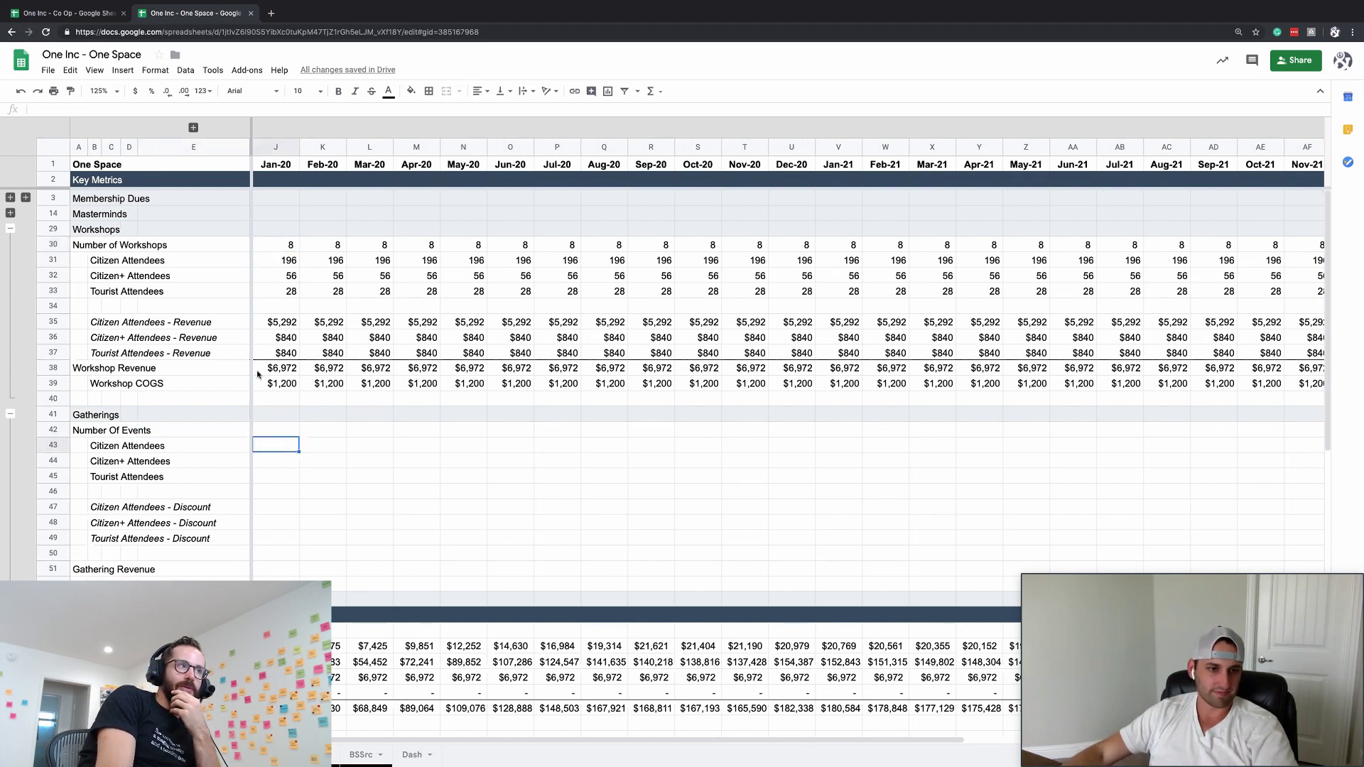
- Reveal helper columns F–I and set the Number Of Events ChangeFactor in I42 to 2
{"action": "left_click", "coordinate": [194, 129]}
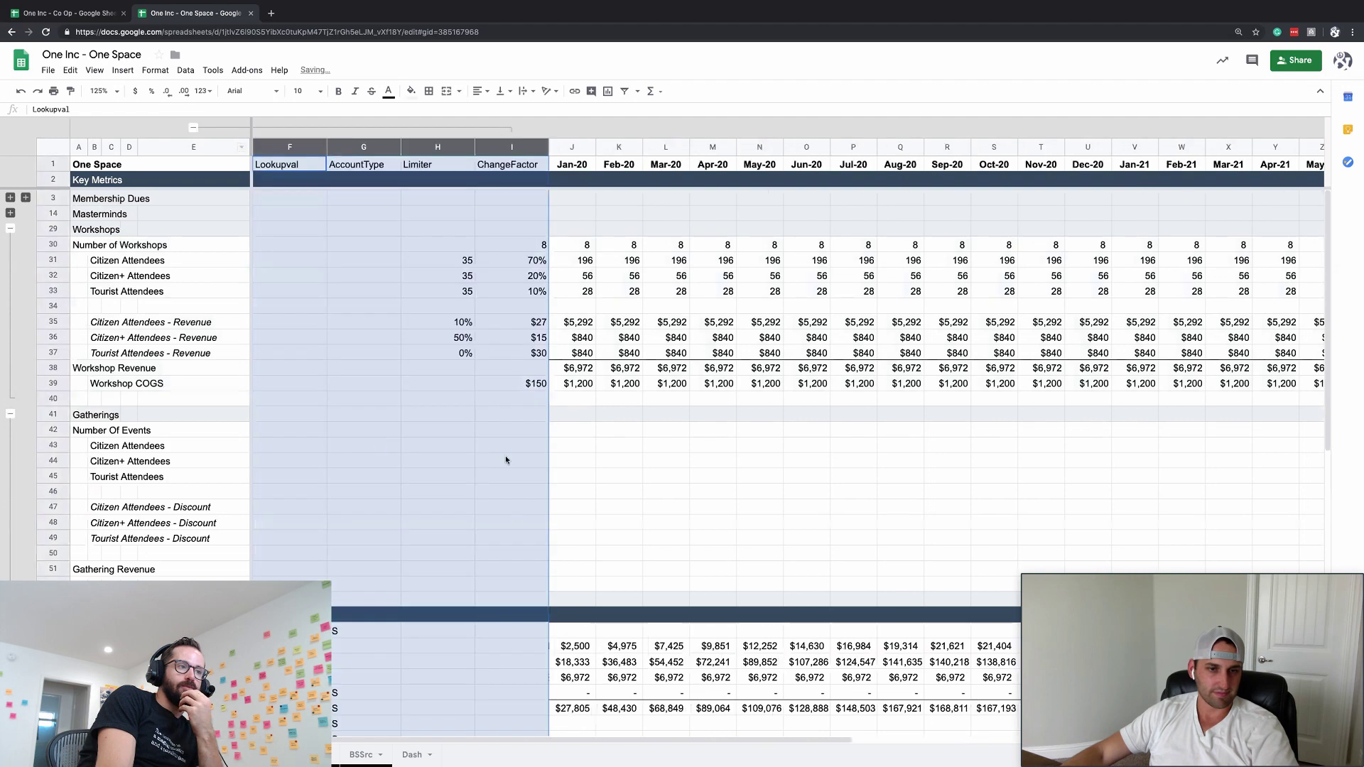
{"action": "left_click", "coordinate": [519, 430]}
{"action": "type", "text": "2'"}
{"action": "key", "text": "Return"}
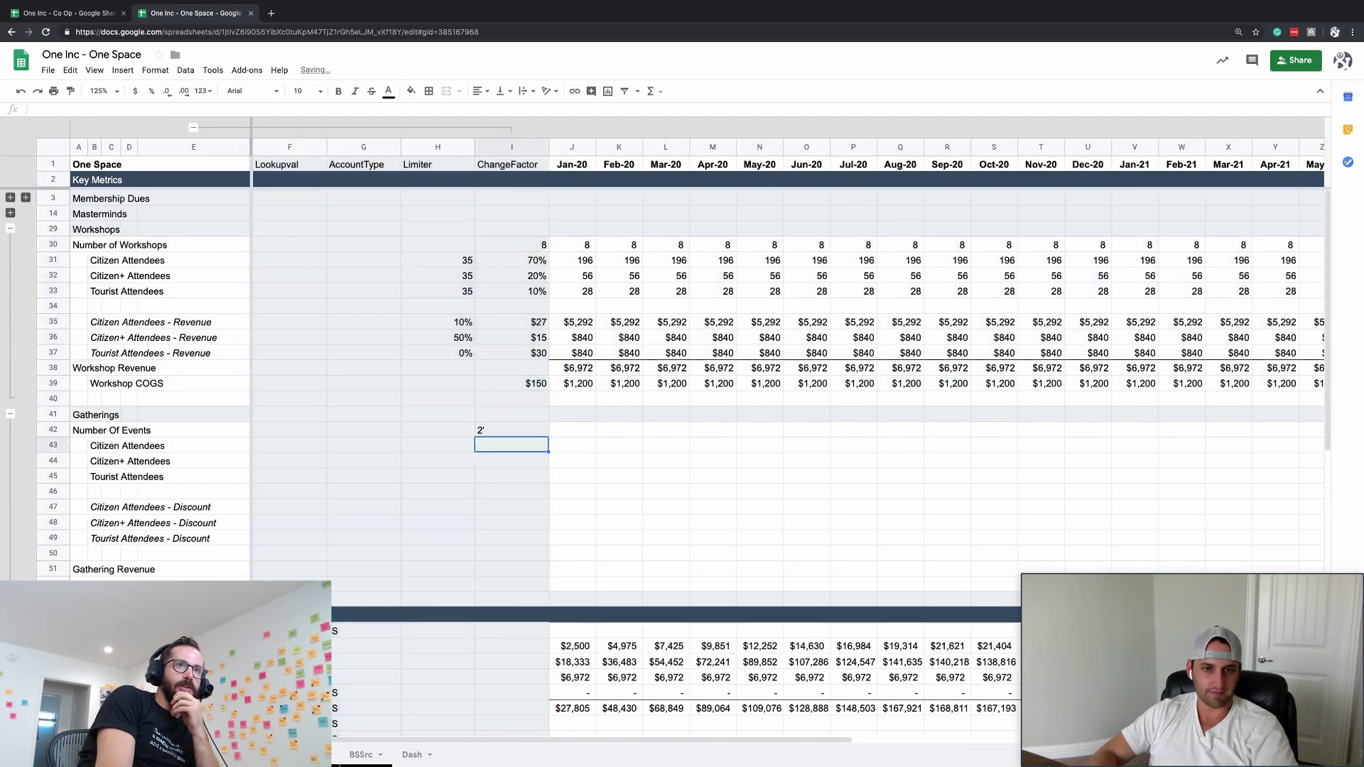
{"action": "key", "text": "Up"}
{"action": "type", "text": "2"}
{"action": "key", "text": "Return"}
- Inspect the Citizen Attendees - Revenue formula and select the Number Of Workshops month cells
{"action": "left_click", "coordinate": [571, 322]}
{"action": "key", "text": "Up"}
{"action": "key", "text": "Up"}
{"action": "key", "text": "Up"}
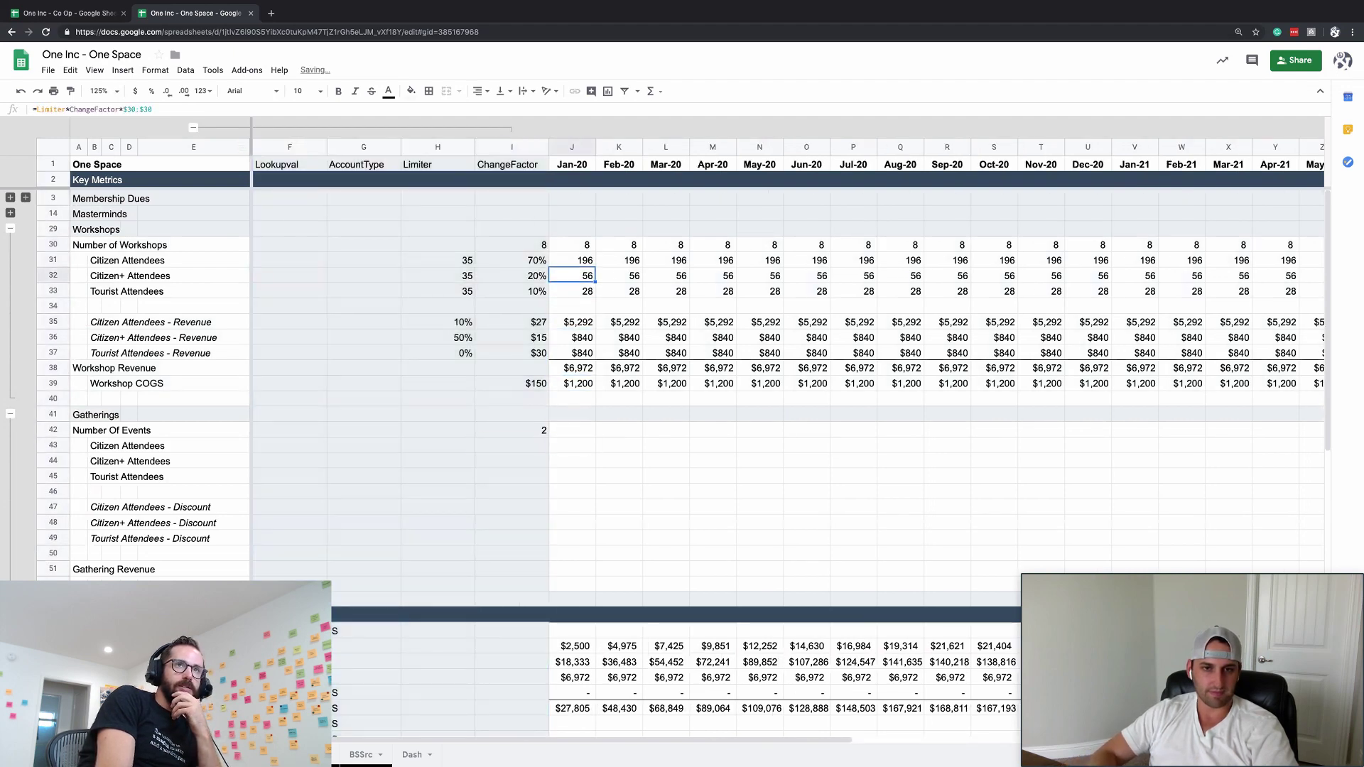
{"action": "key", "text": "Up"}
{"action": "key", "text": "Up"}
{"action": "key", "text": "ctrl+shift+Right"}
- Copy the Number Of Workshops formulas into the Number Of Events row
{"action": "key", "text": "ctrl+c"}
{"action": "key", "text": "Down"}
{"action": "key", "text": "Down"}
{"action": "key", "text": "Down"}
{"action": "key", "text": "Down"}
{"action": "key", "text": "Down"}
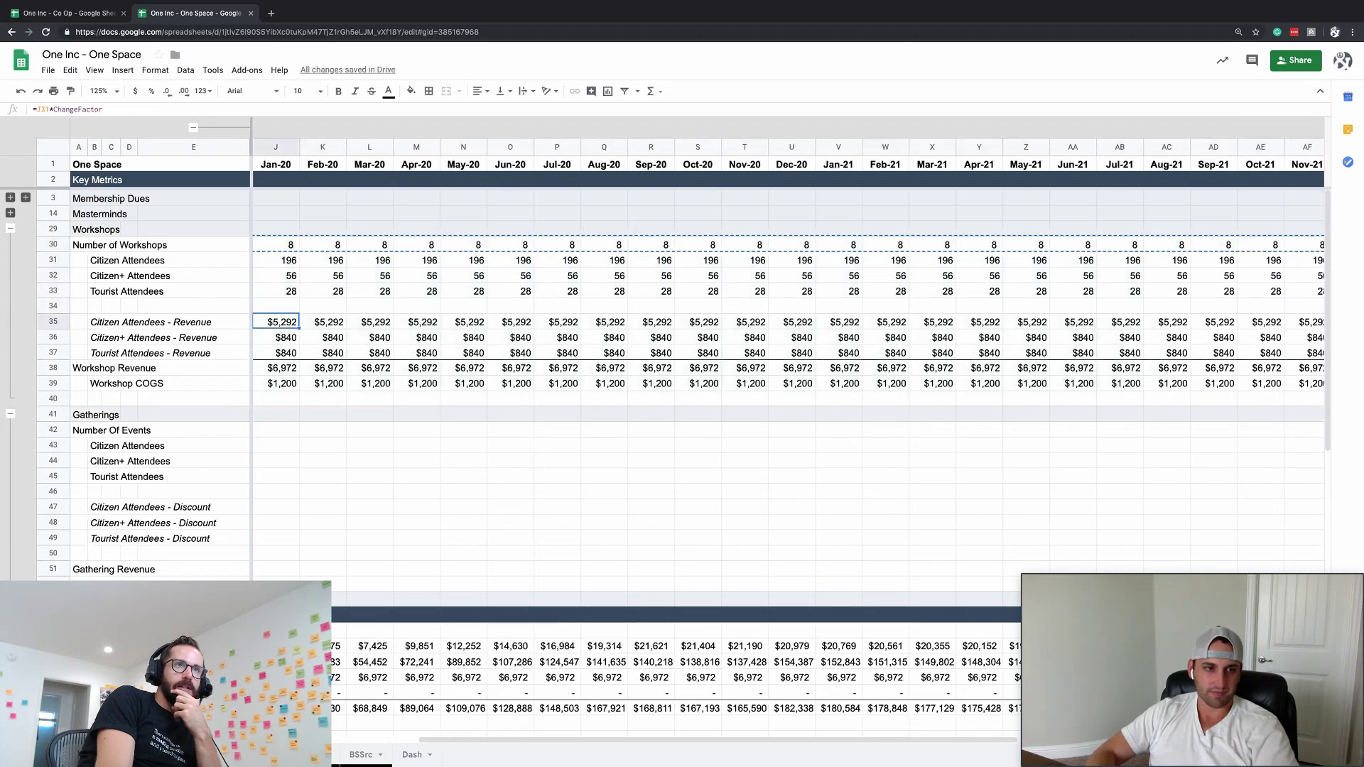
{"action": "key", "text": "Down"}
{"action": "key", "text": "Down"}
{"action": "key", "text": "Down"}
{"action": "key", "text": "Down"}
{"action": "key", "text": "Down"}
{"action": "key", "text": "Down"}
{"action": "key", "text": "Down"}
{"action": "key", "text": "Left"}
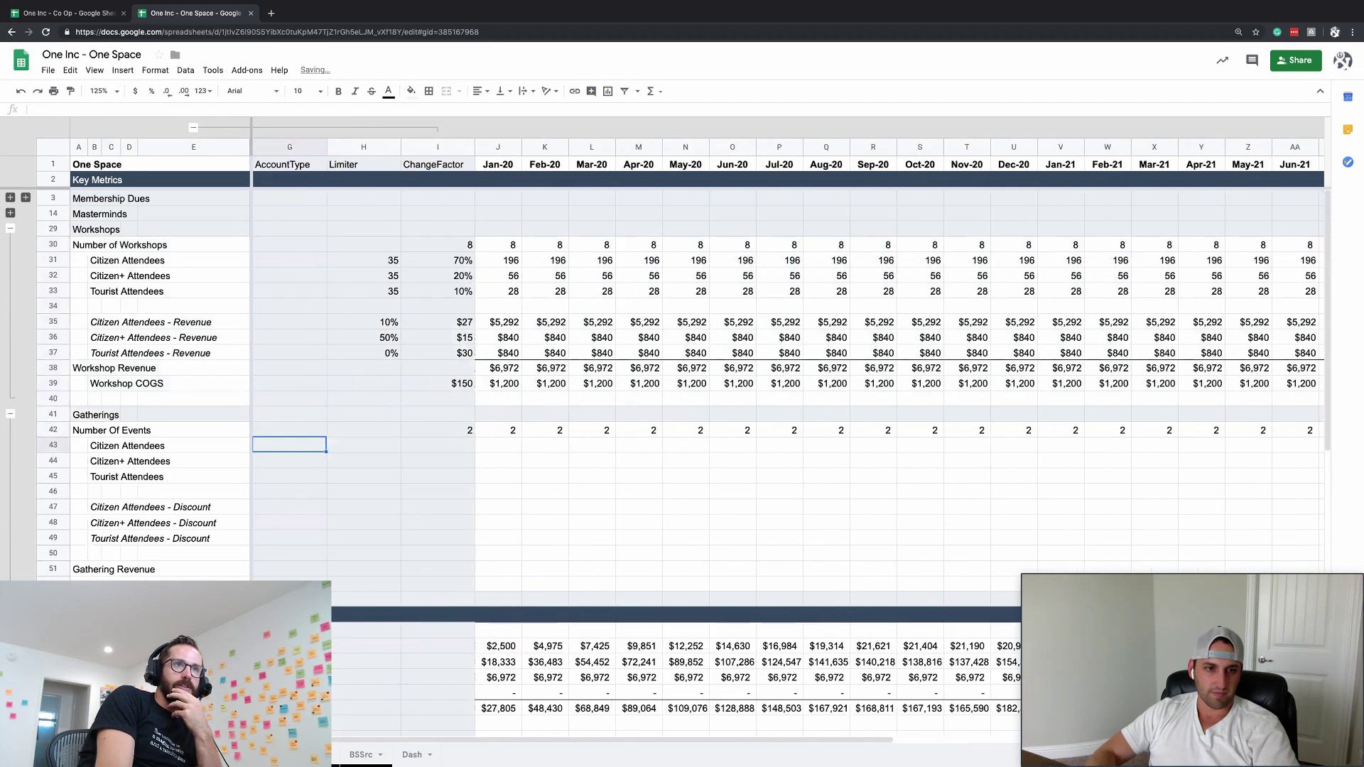
{"action": "key", "text": "Left"}
- Set all three Gatherings attendee limiters to 75
{"action": "key", "text": "Up"}
{"action": "key", "text": "Up"}
{"action": "key", "text": "Up"}
{"action": "key", "text": "Up"}
{"action": "key", "text": "Up"}
{"action": "key", "text": "Up"}
{"action": "key", "text": "Up"}
{"action": "key", "text": "Up"}
{"action": "key", "text": "Up"}
{"action": "key", "text": "Up"}
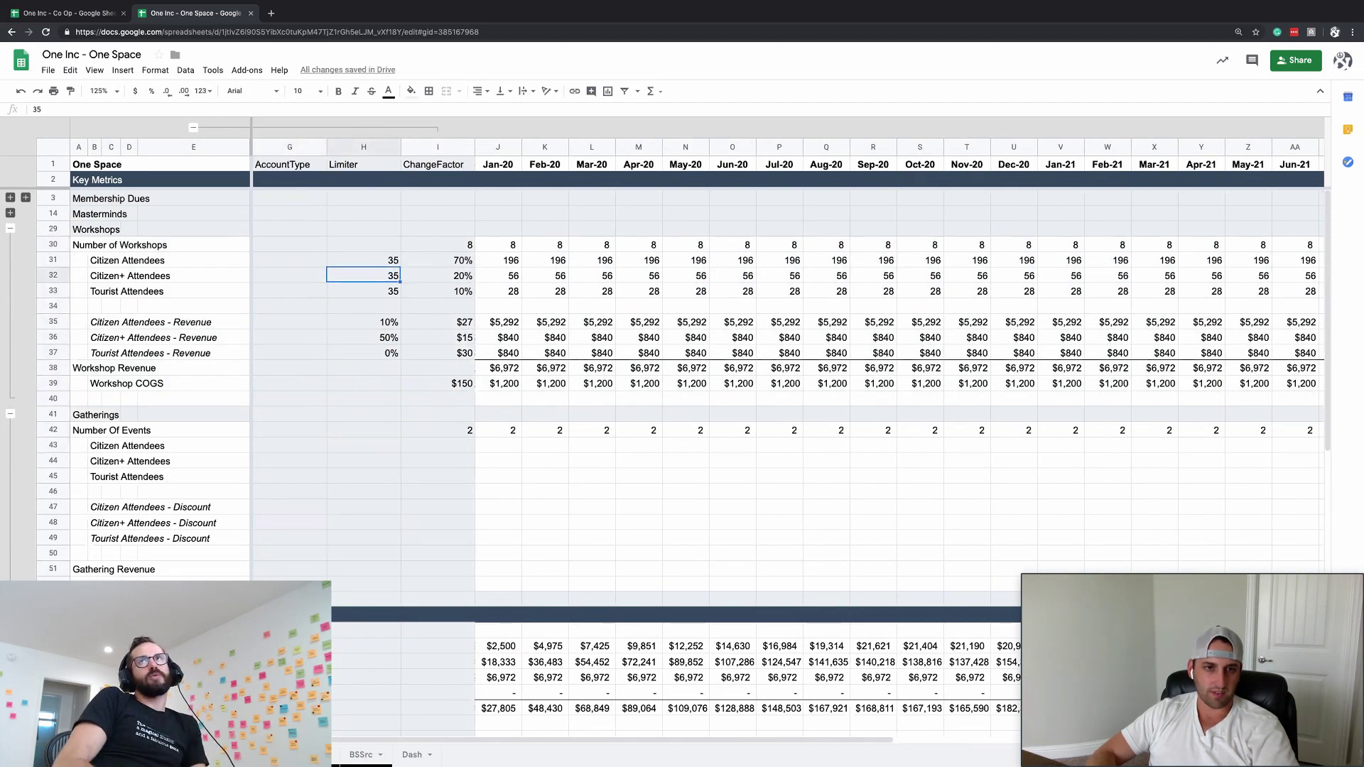
{"action": "key", "text": "Up"}
{"action": "key", "text": "shift+Down"}
{"action": "key", "text": "shift+Down"}
{"action": "key", "text": "ctrl+c"}
{"action": "key", "text": "Down"}
{"action": "key", "text": "Down"}
{"action": "key", "text": "Down"}
{"action": "key", "text": "Down"}
{"action": "key", "text": "Down"}
{"action": "key", "text": "Down"}
{"action": "key", "text": "Down"}
{"action": "key", "text": "Down"}
{"action": "key", "text": "Down"}
{"action": "key", "text": "Down"}
{"action": "key", "text": "Down"}
{"action": "key", "text": "Down"}
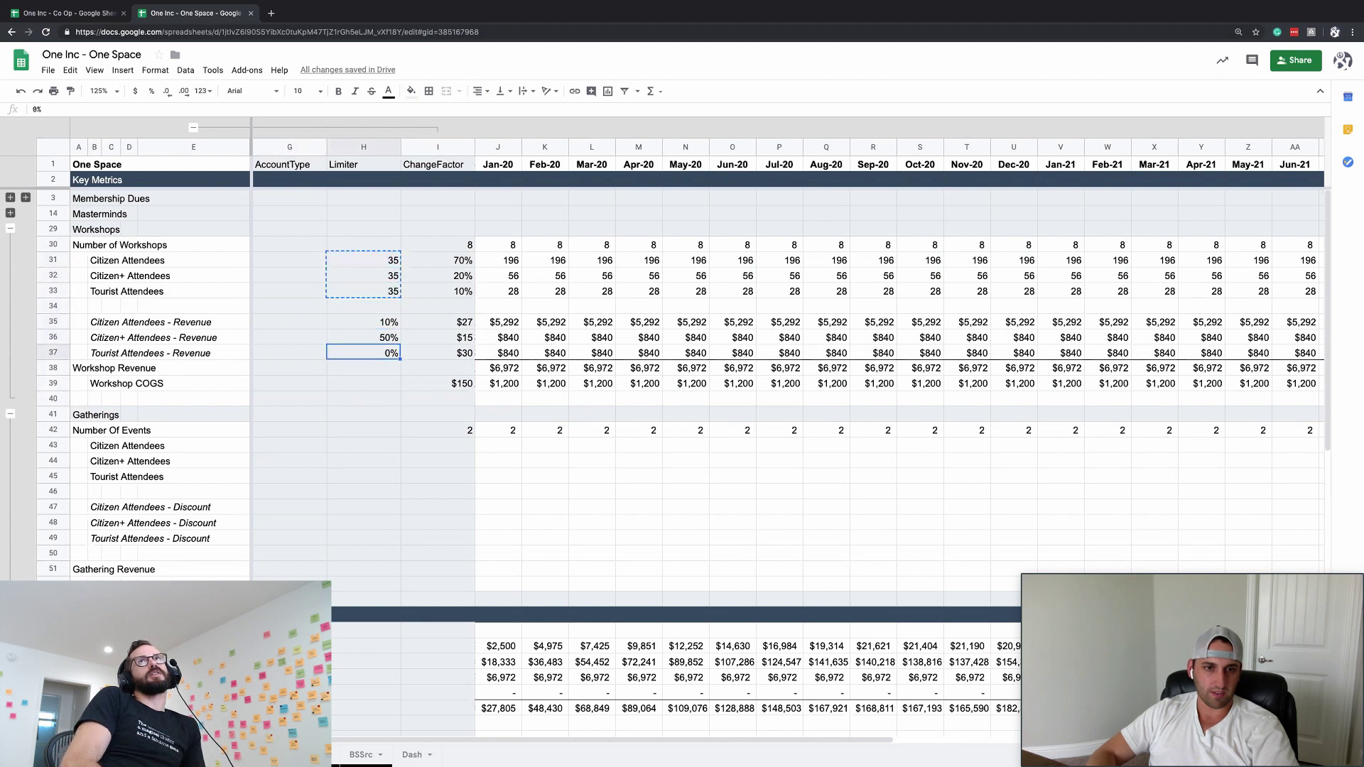
{"action": "key", "text": "ctrl+v"}
{"action": "type", "text": "75"}
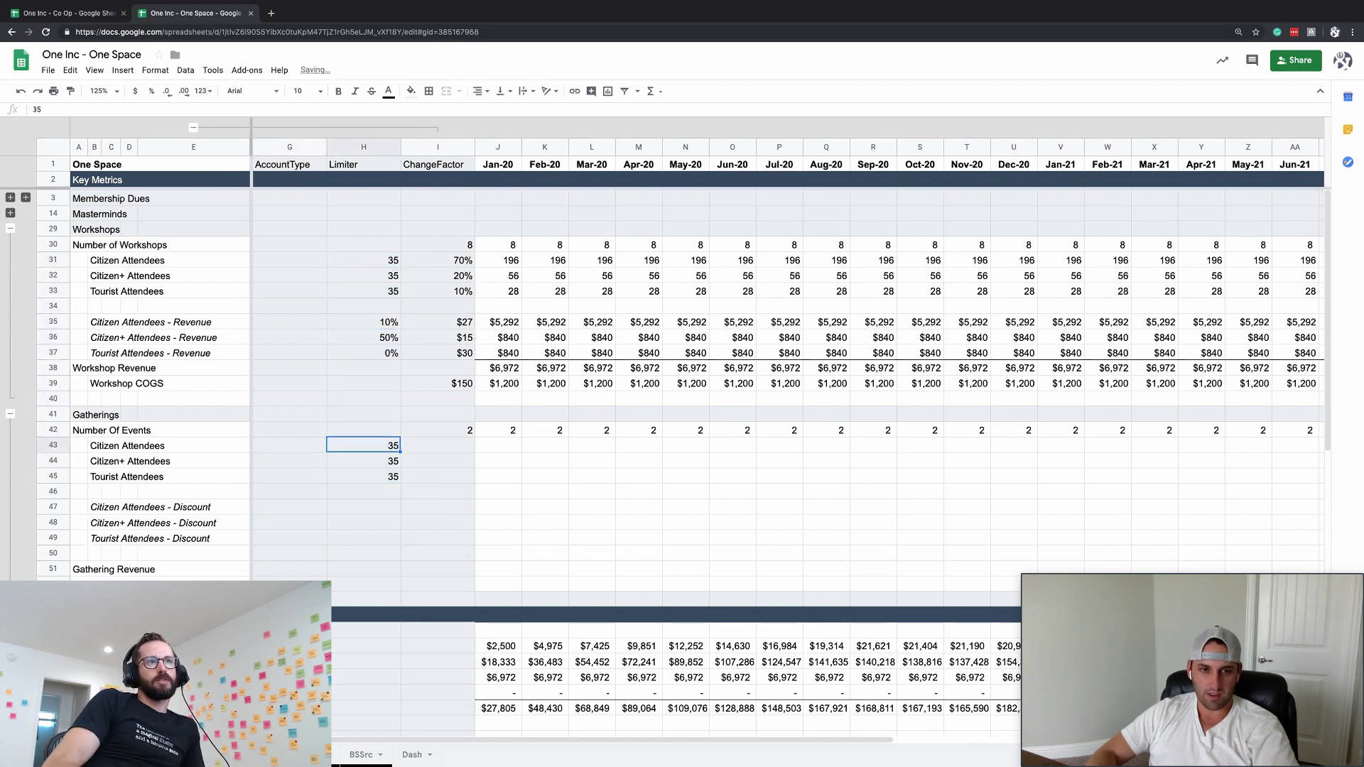
{"action": "key", "text": "Return"}
{"action": "key", "text": "Up"}
{"action": "key", "text": "shift+Down"}
{"action": "key", "text": "shift+Down"}
{"action": "key", "text": "ctrl+d"}
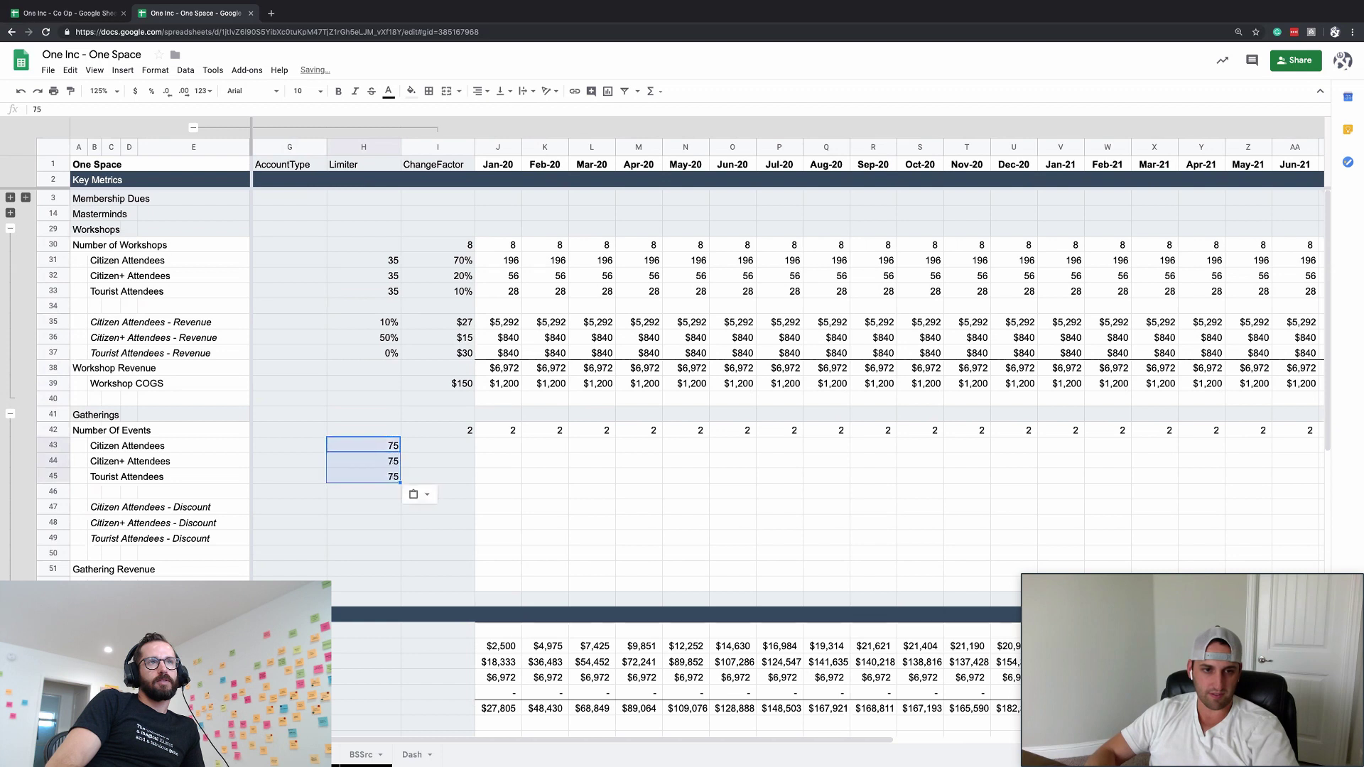
- Copy the 70%, 20% and 10% attendee shares into the Gatherings attendee rows
{"action": "key", "text": "Right"}
{"action": "key", "text": "Up"}
{"action": "key", "text": "Up"}
{"action": "key", "text": "Up"}
{"action": "key", "text": "Up"}
{"action": "key", "text": "Up"}
{"action": "key", "text": "Up"}
{"action": "key", "text": "Up"}
{"action": "key", "text": "Up"}
{"action": "key", "text": "Up"}
{"action": "key", "text": "Up"}
{"action": "key", "text": "Up"}
{"action": "key", "text": "Up"}
{"action": "key", "text": "shift+Down"}
{"action": "key", "text": "shift+Down"}
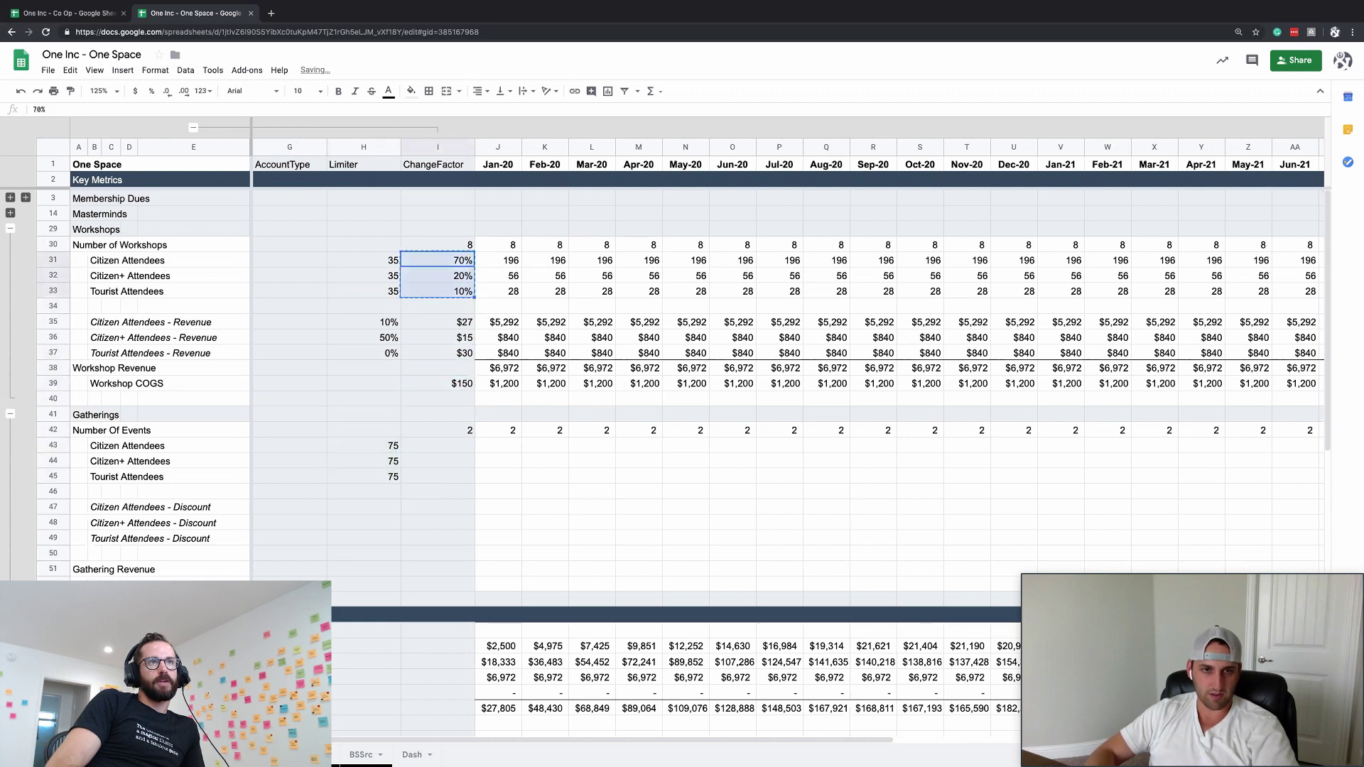
{"action": "key", "text": "ctrl+c"}
{"action": "key", "text": "Down"}
{"action": "key", "text": "Down"}
{"action": "key", "text": "Down"}
{"action": "key", "text": "Down"}
{"action": "key", "text": "Down"}
{"action": "key", "text": "Down"}
{"action": "key", "text": "Down"}
{"action": "key", "text": "Down"}
{"action": "key", "text": "Down"}
{"action": "key", "text": "Down"}
{"action": "key", "text": "Down"}
{"action": "key", "text": "Down"}
{"action": "key", "text": "ctrl+v"}
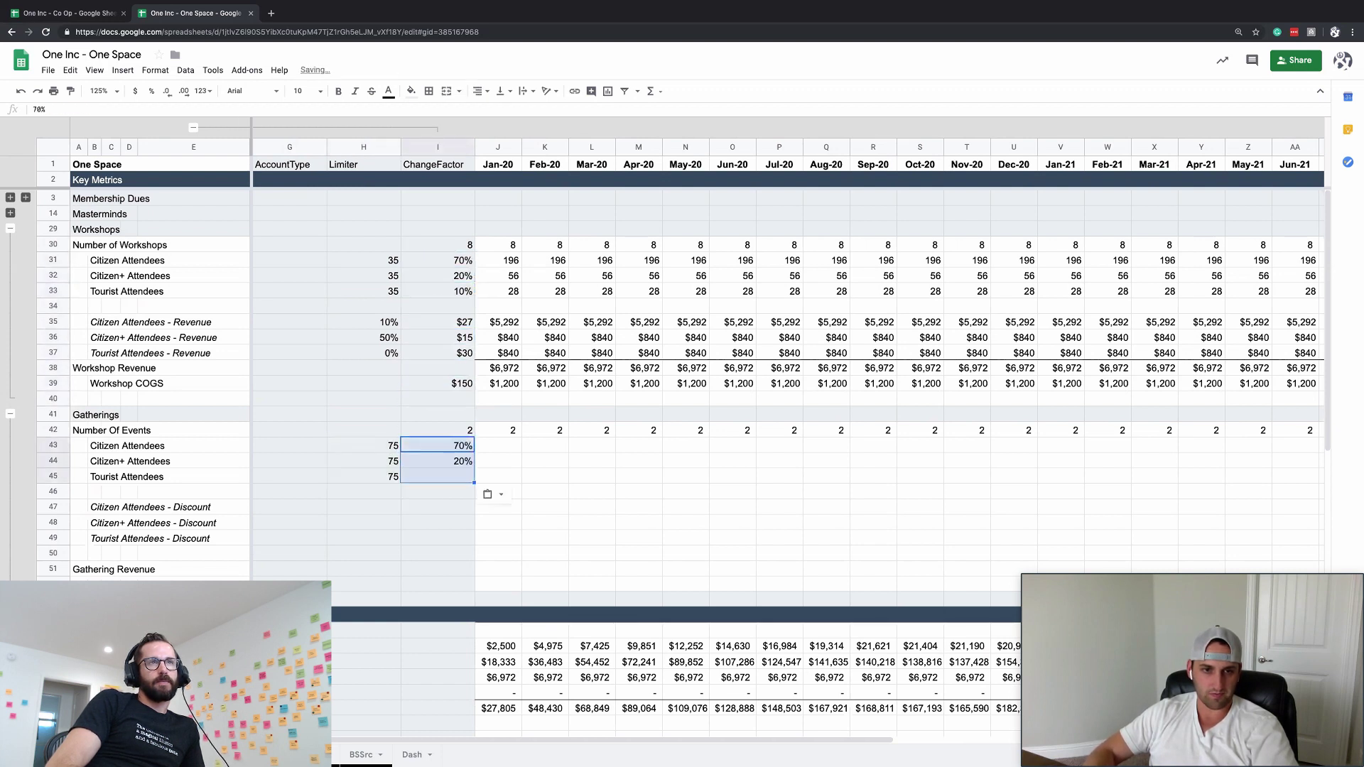
- Copy the Workshop monthly attendee formulas into the Gatherings attendee rows
{"action": "key", "text": "Right"}
{"action": "key", "text": "Up"}
{"action": "key", "text": "Up"}
{"action": "key", "text": "Up"}
{"action": "key", "text": "Up"}
{"action": "key", "text": "Up"}
{"action": "key", "text": "Up"}
{"action": "key", "text": "Up"}
{"action": "key", "text": "Up"}
{"action": "key", "text": "Up"}
{"action": "key", "text": "Up"}
{"action": "key", "text": "Up"}
{"action": "key", "text": "Up"}
{"action": "key", "text": "shift+Down"}
{"action": "key", "text": "shift+Down"}
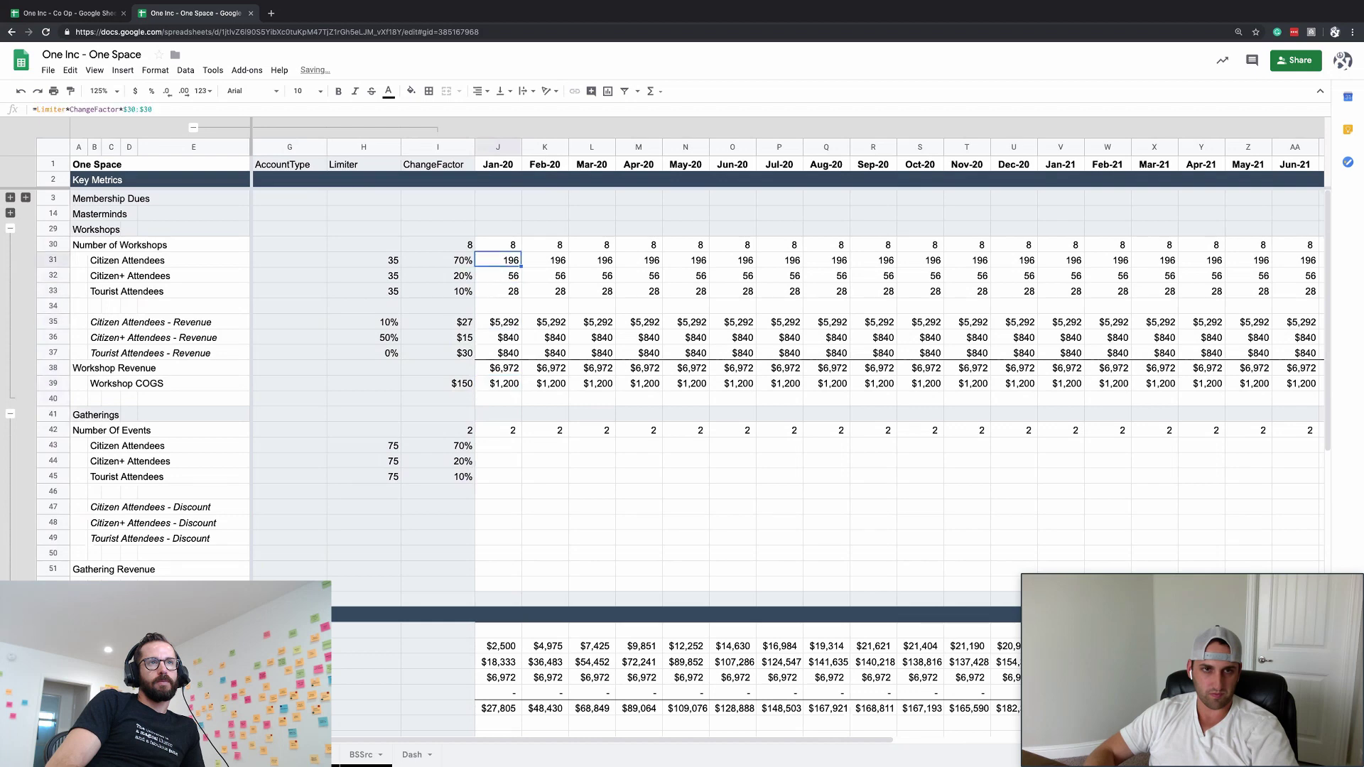
{"action": "key", "text": "ctrl+shift+Right"}
{"action": "key", "text": "ctrl+c"}
{"action": "key", "text": "Down"}
{"action": "key", "text": "Down"}
{"action": "key", "text": "Down"}
{"action": "key", "text": "Down"}
{"action": "key", "text": "Down"}
{"action": "key", "text": "Down"}
{"action": "key", "text": "Down"}
{"action": "key", "text": "Down"}
{"action": "key", "text": "Down"}
{"action": "key", "text": "Down"}
{"action": "key", "text": "Down"}
{"action": "key", "text": "Down"}
{"action": "key", "text": "ctrl+v"}
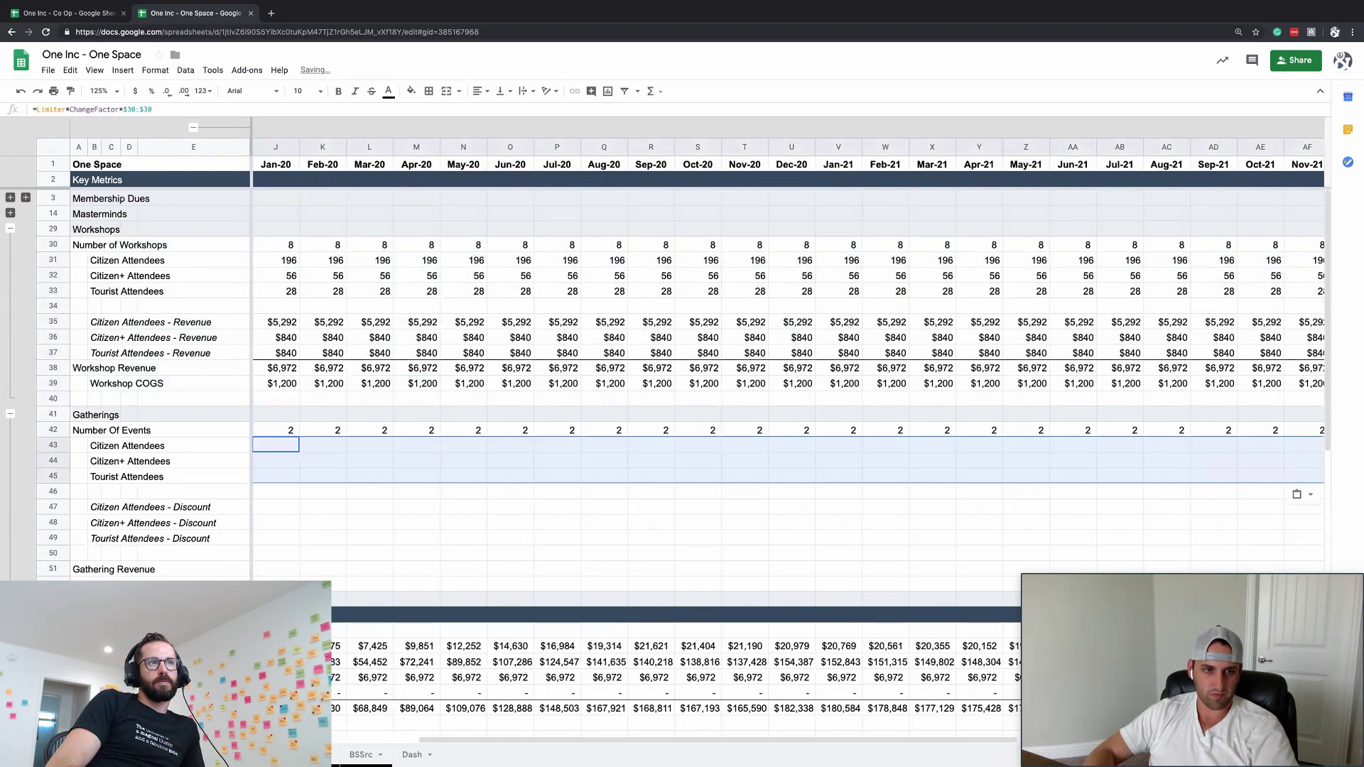
{"action": "key", "text": "Left"}
{"action": "key", "text": "Right"}
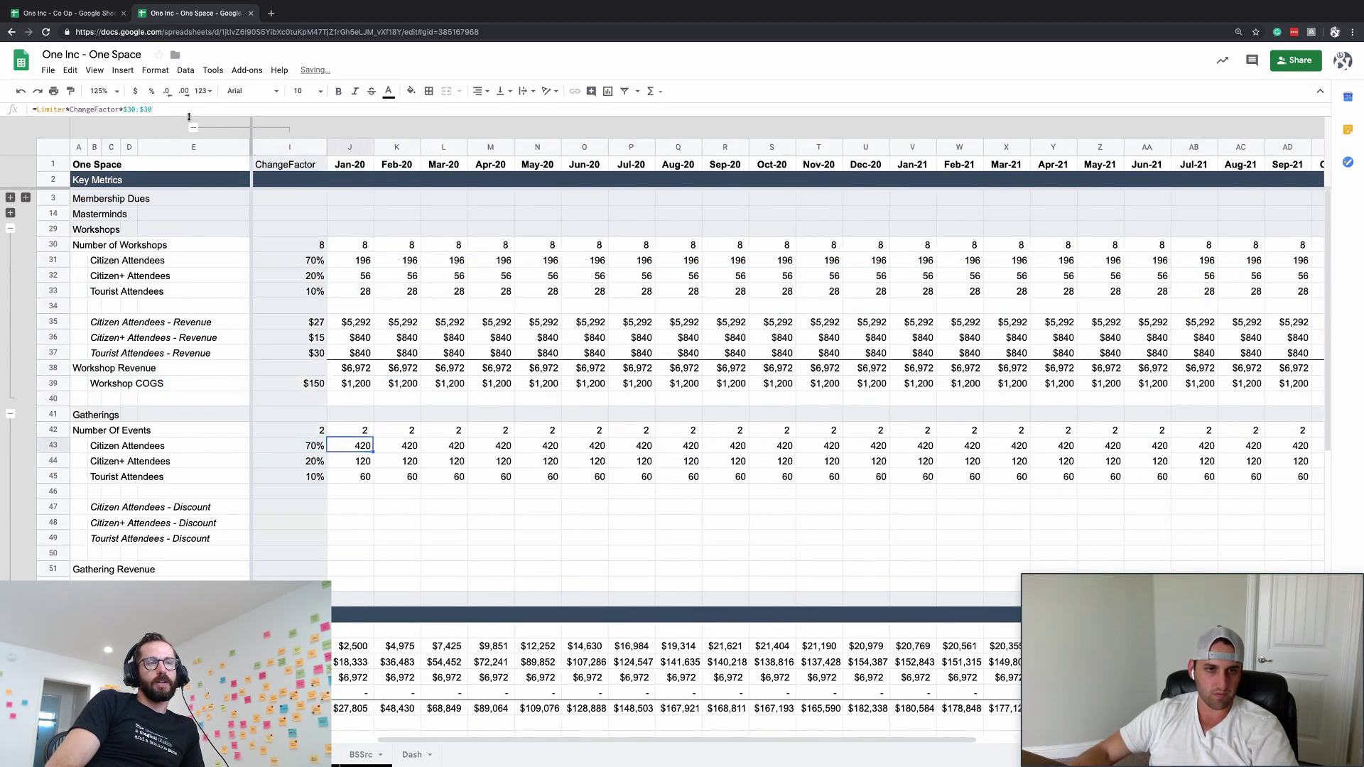
- Change J43's formula to =Limiter*ChangeFactor*$42:$42
{"action": "left_click", "coordinate": [179, 108]}
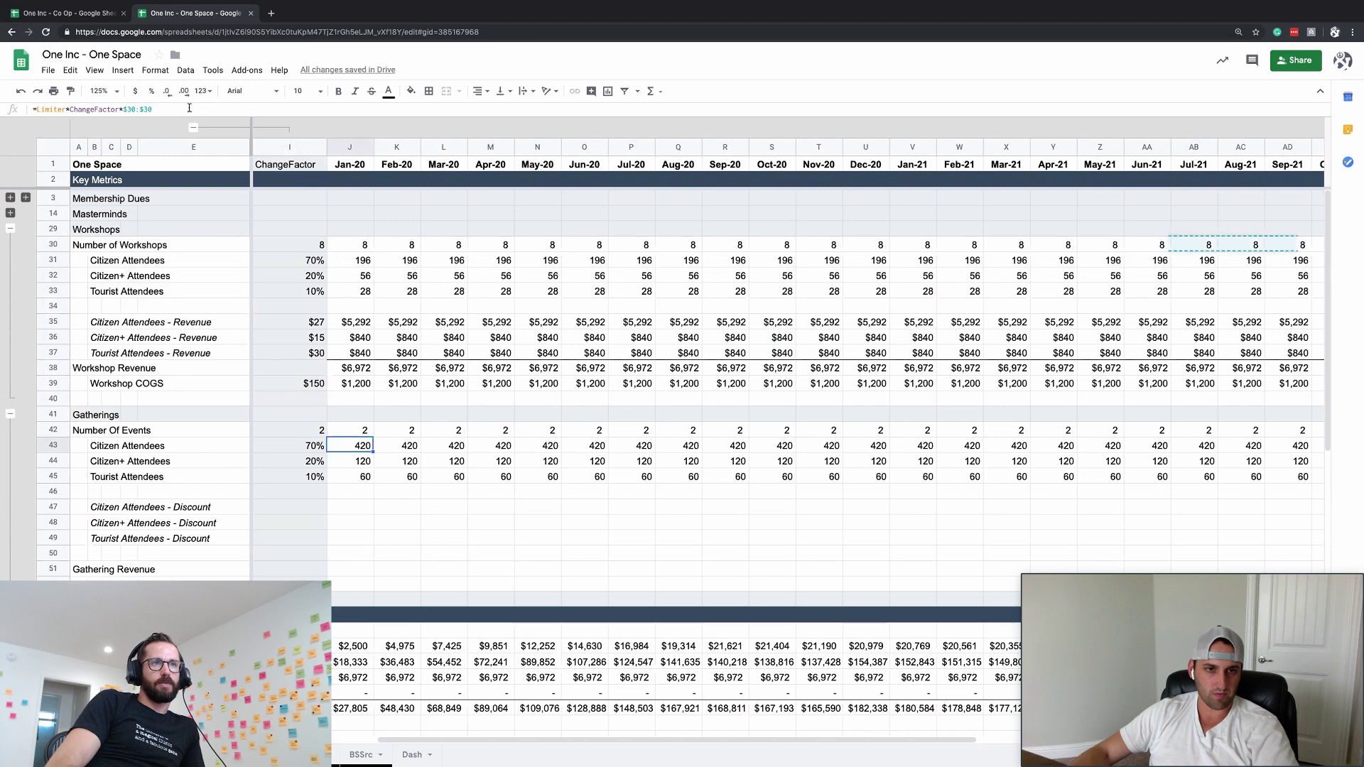
{"action": "double_click", "coordinate": [133, 109]}
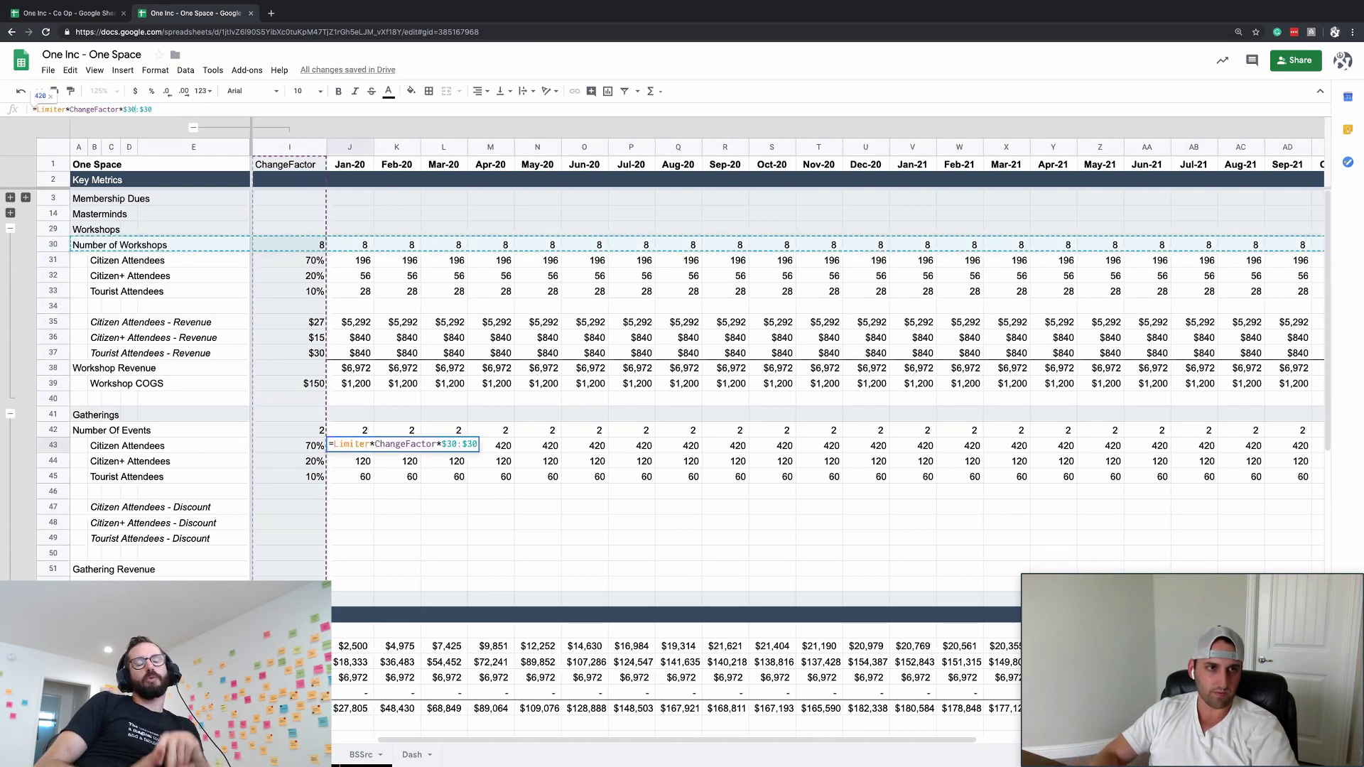
{"action": "type", "text": "2"}
{"action": "left_click", "coordinate": [129, 109]}
{"action": "type", "text": "4"}
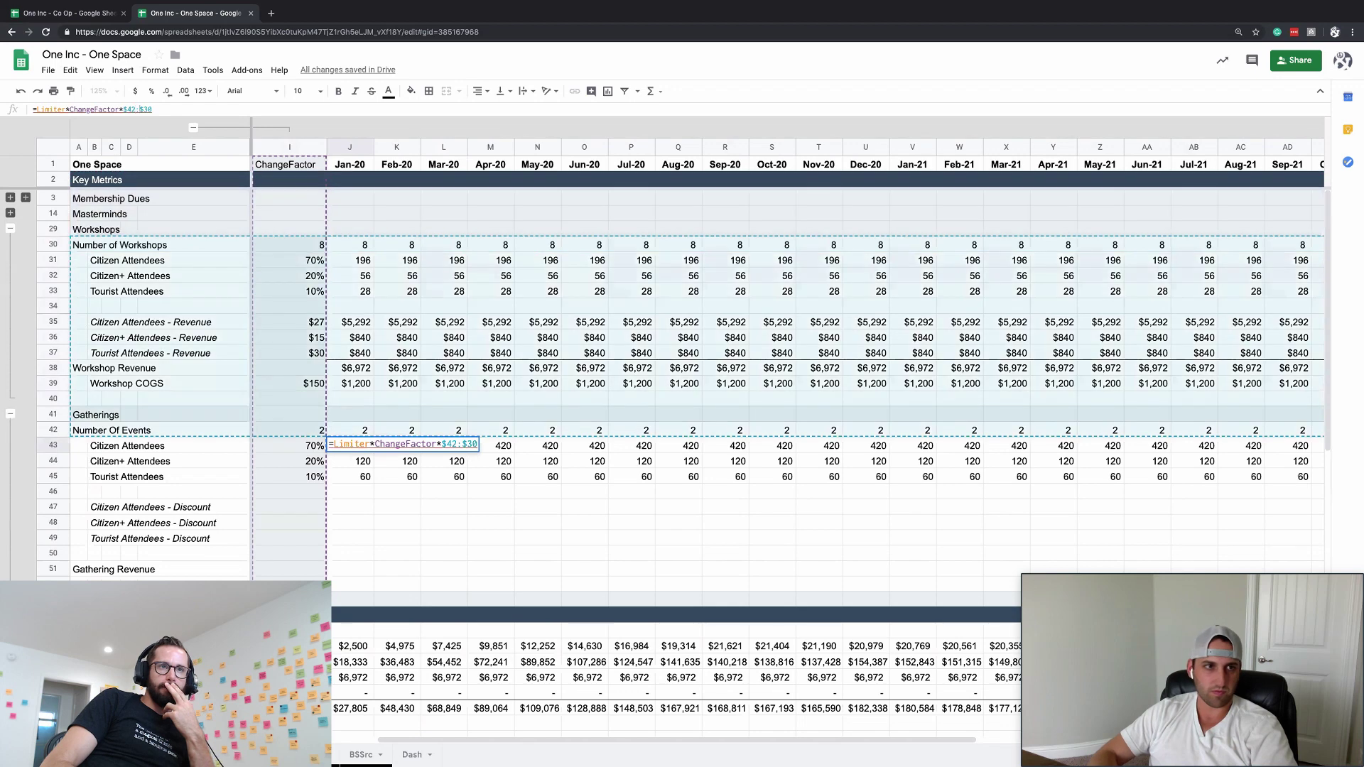
{"action": "double_click", "coordinate": [148, 109]}
{"action": "type", "text": "42"}
{"action": "key", "text": "Return"}
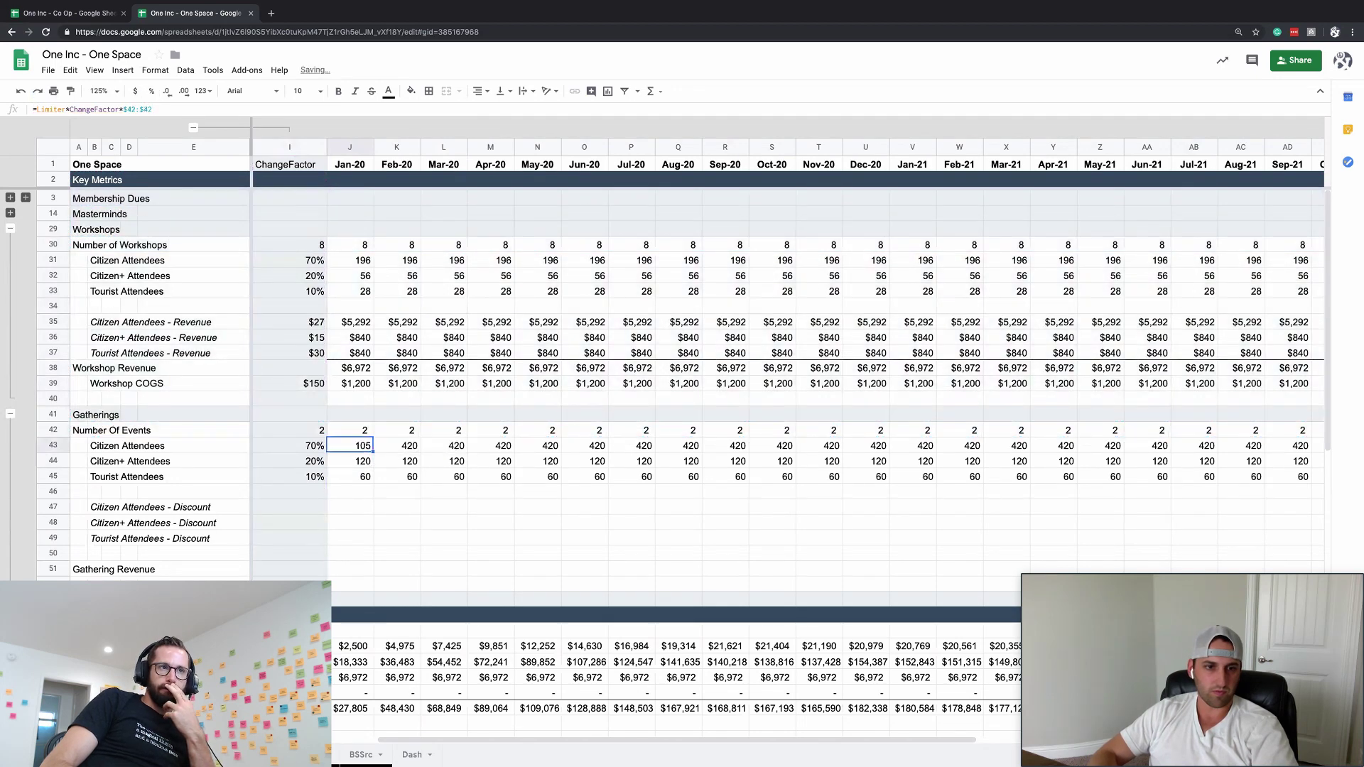
- Fill J43's formula across row 43 and into rows 44–45
{"action": "key", "text": "ctrl+c"}
{"action": "key", "text": "ctrl+shift+Right"}
{"action": "key", "text": "ctrl+v"}
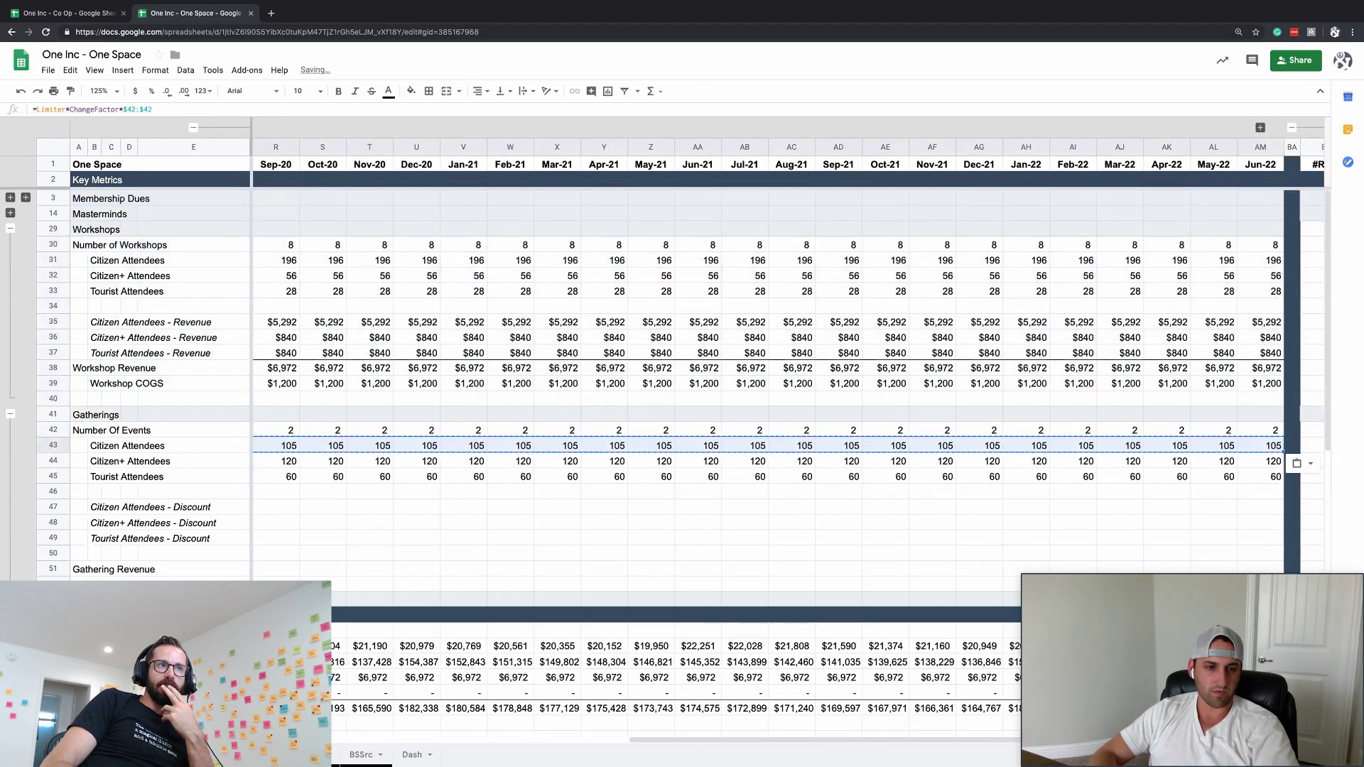
{"action": "key", "text": "shift+Down"}
{"action": "key", "text": "shift+Down"}
{"action": "key", "text": "ctrl+v"}
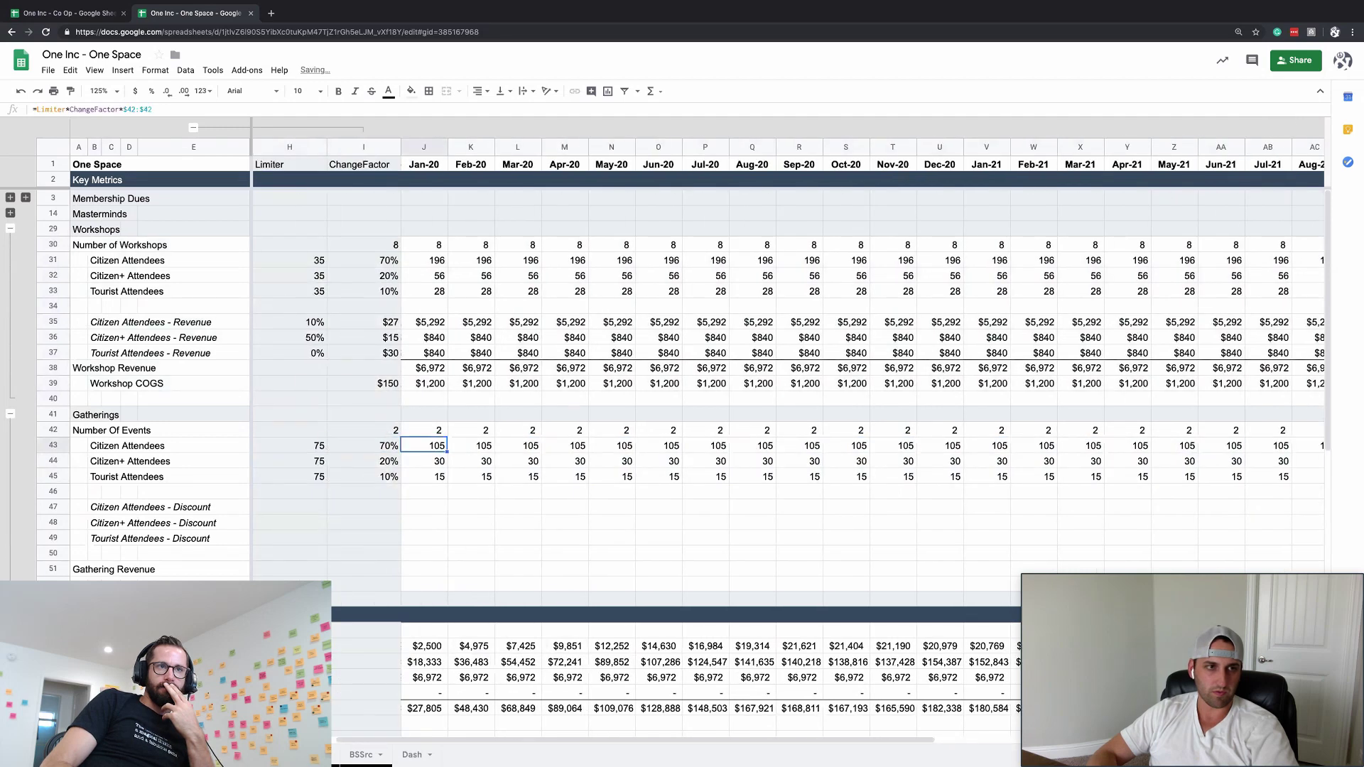
{"action": "key", "text": "Down"}
{"action": "key", "text": "Down"}
{"action": "key", "text": "Down"}
{"action": "key", "text": "Down"}
{"action": "key", "text": "Down"}
{"action": "key", "text": "Down"}
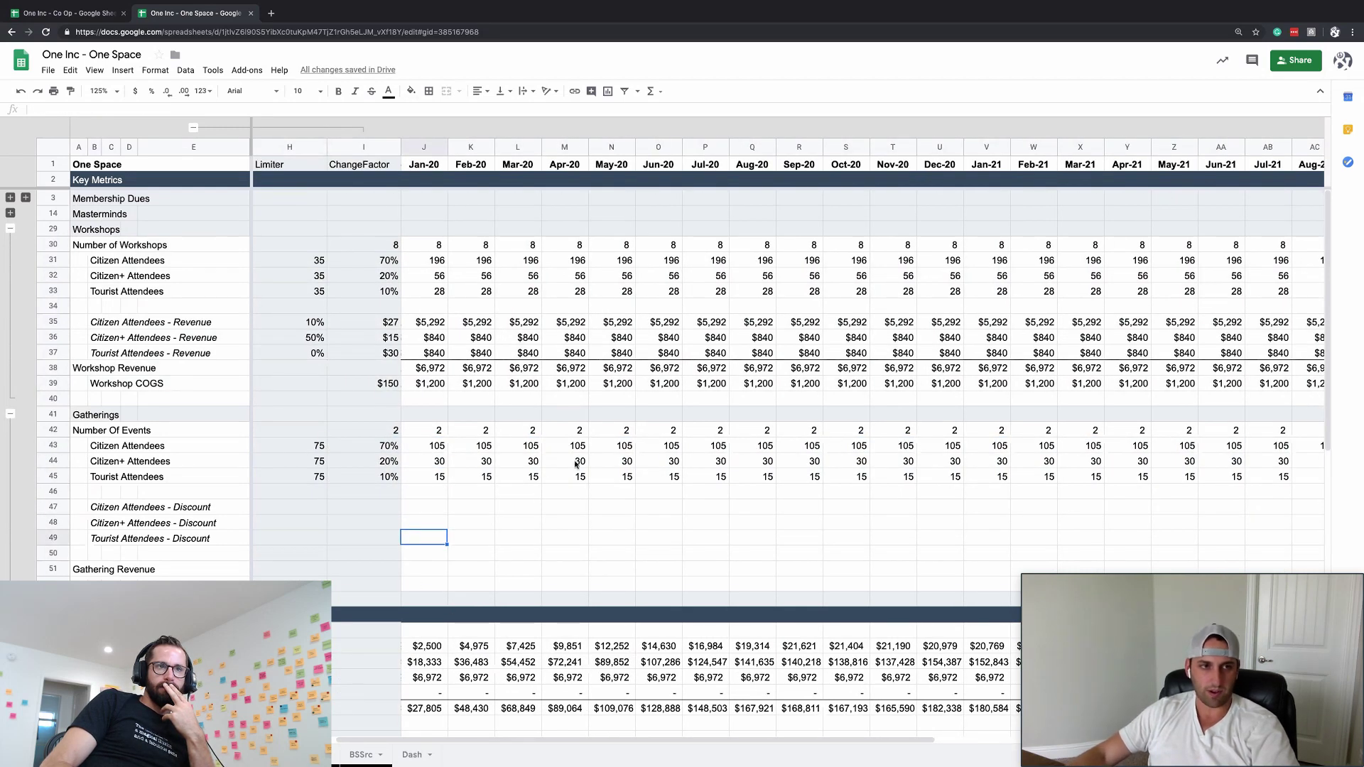
- Insert summary rows labelled Gathering Revenue and Residence Revenue
{"action": "key", "text": "Down"}
{"action": "key", "text": "Down"}
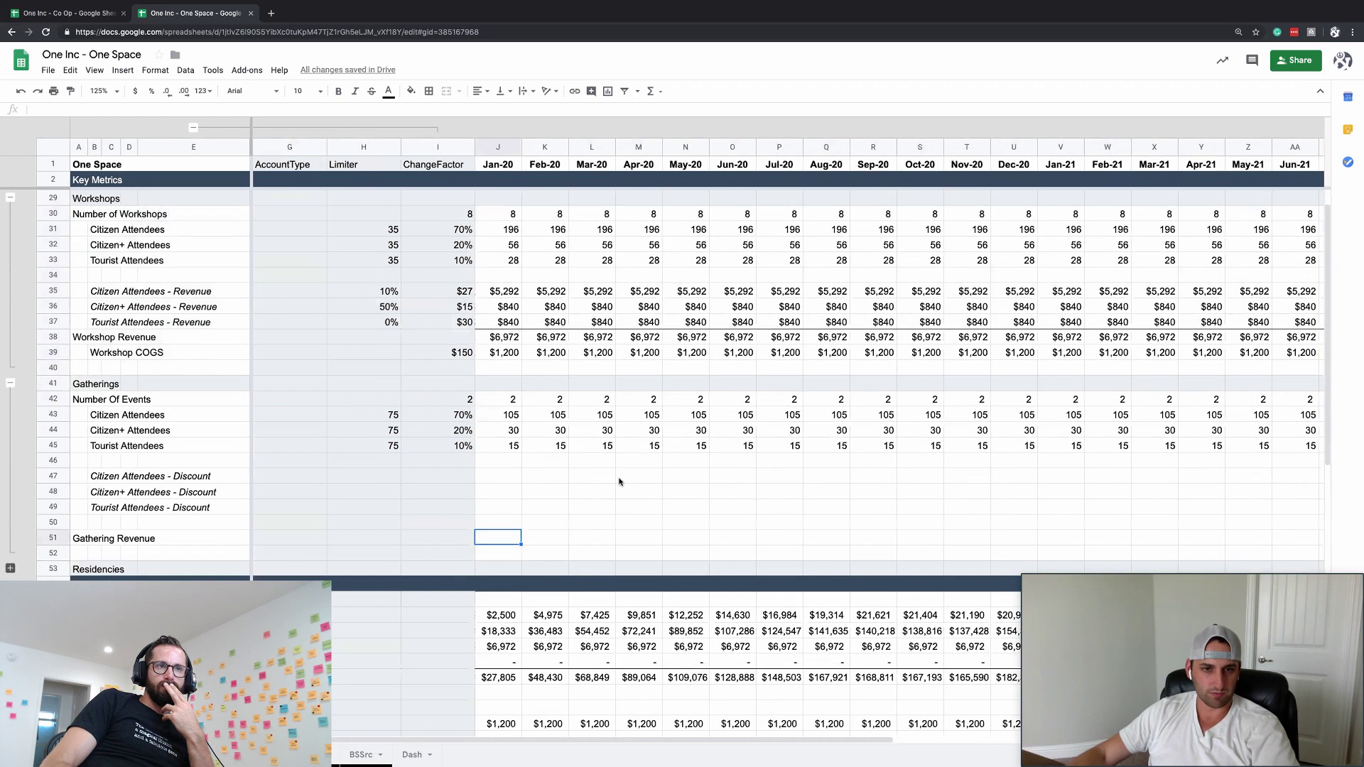
{"action": "scroll", "coordinate": [610, 471], "scroll_direction": "up", "scroll_amount": 2}
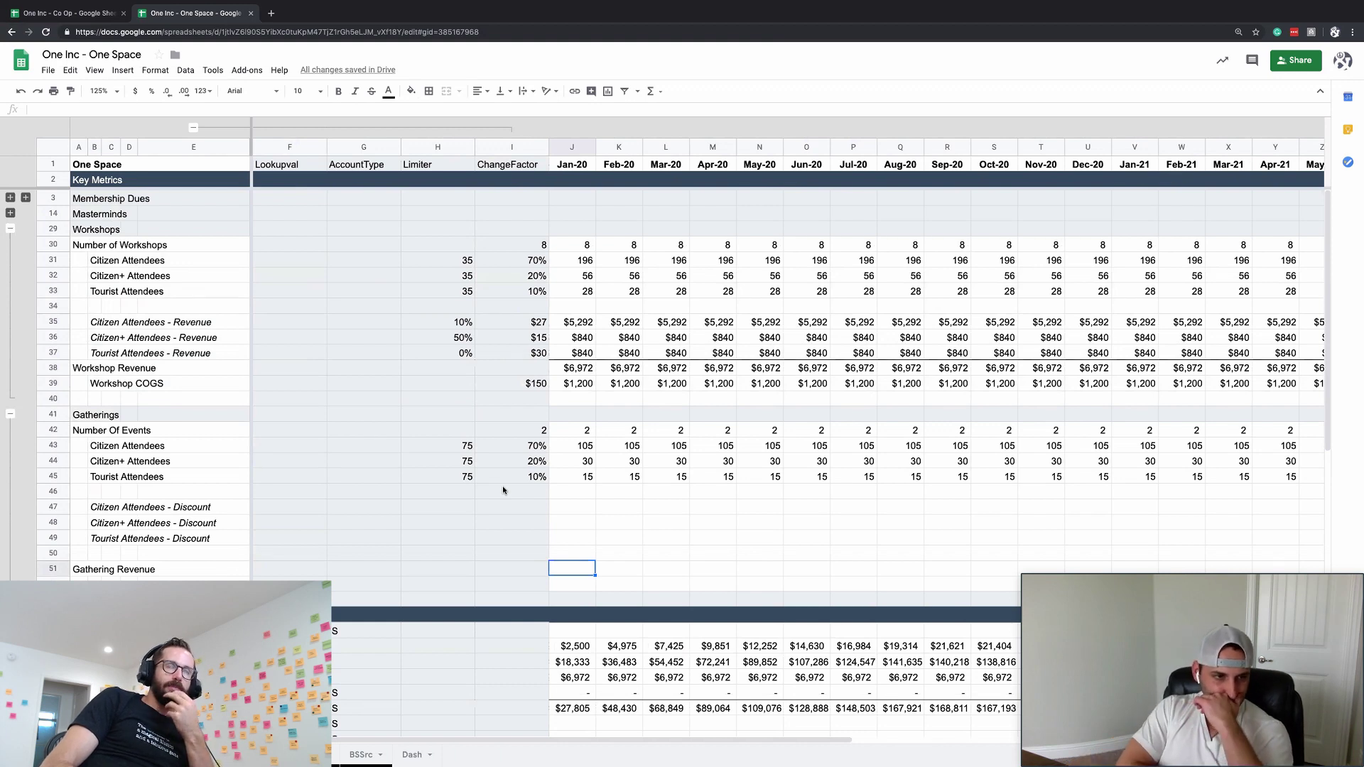
{"action": "left_click", "coordinate": [53, 693]}
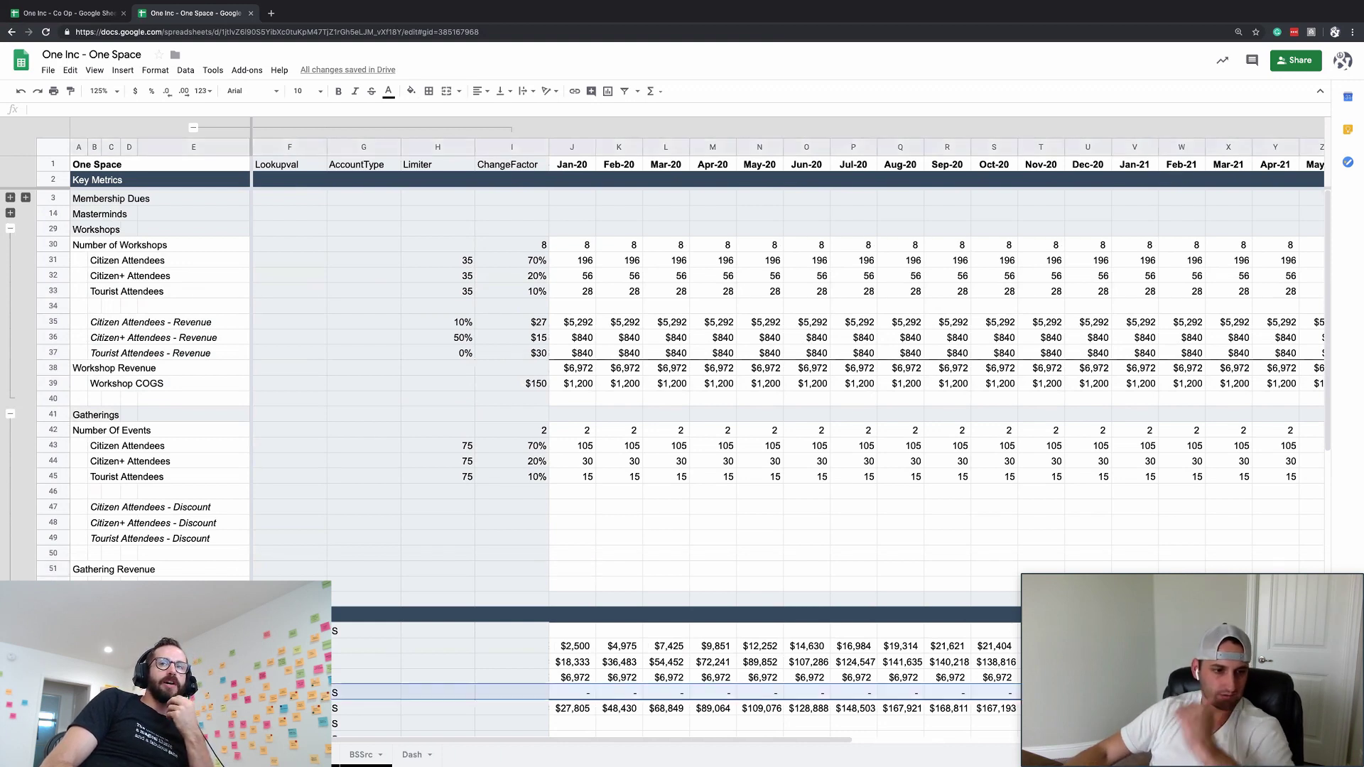
{"action": "key", "text": "ctrl+alt+shift+equal"}
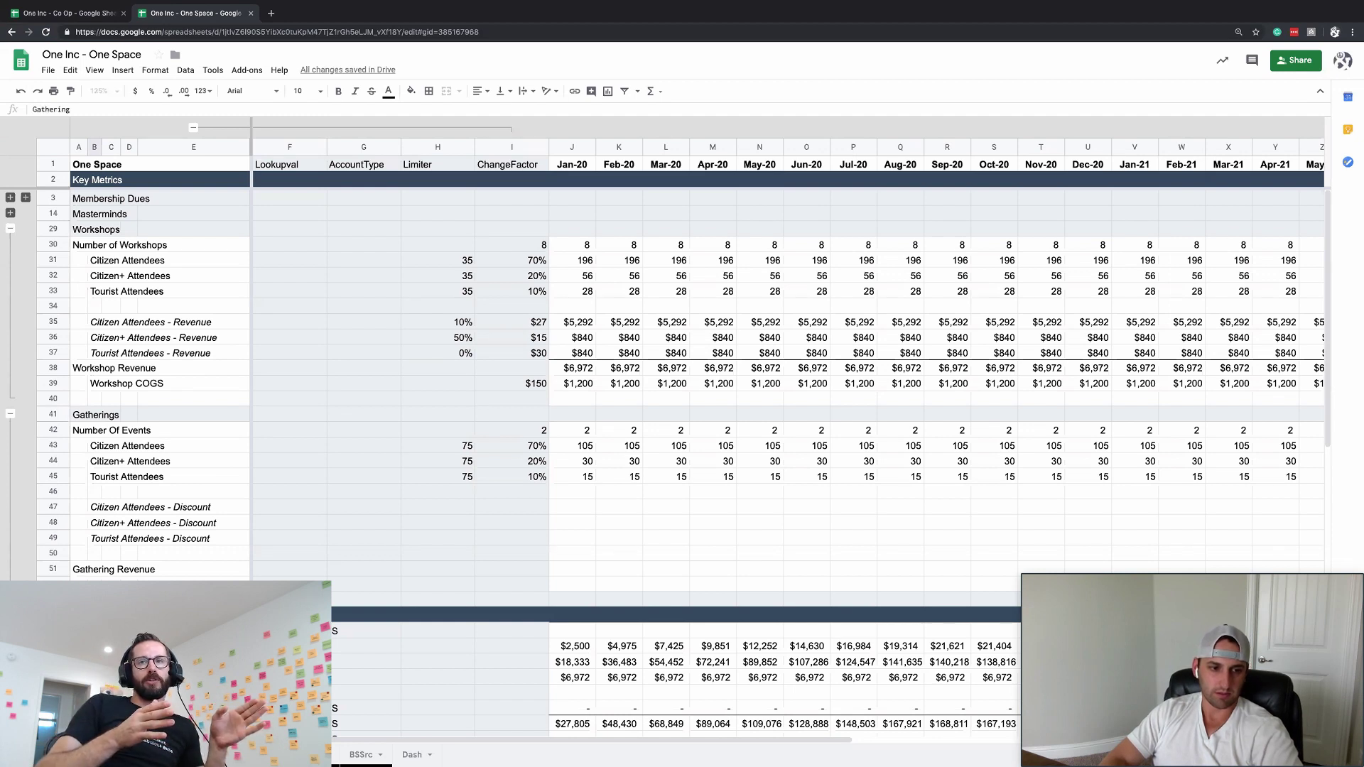
{"action": "key", "text": "Return"}
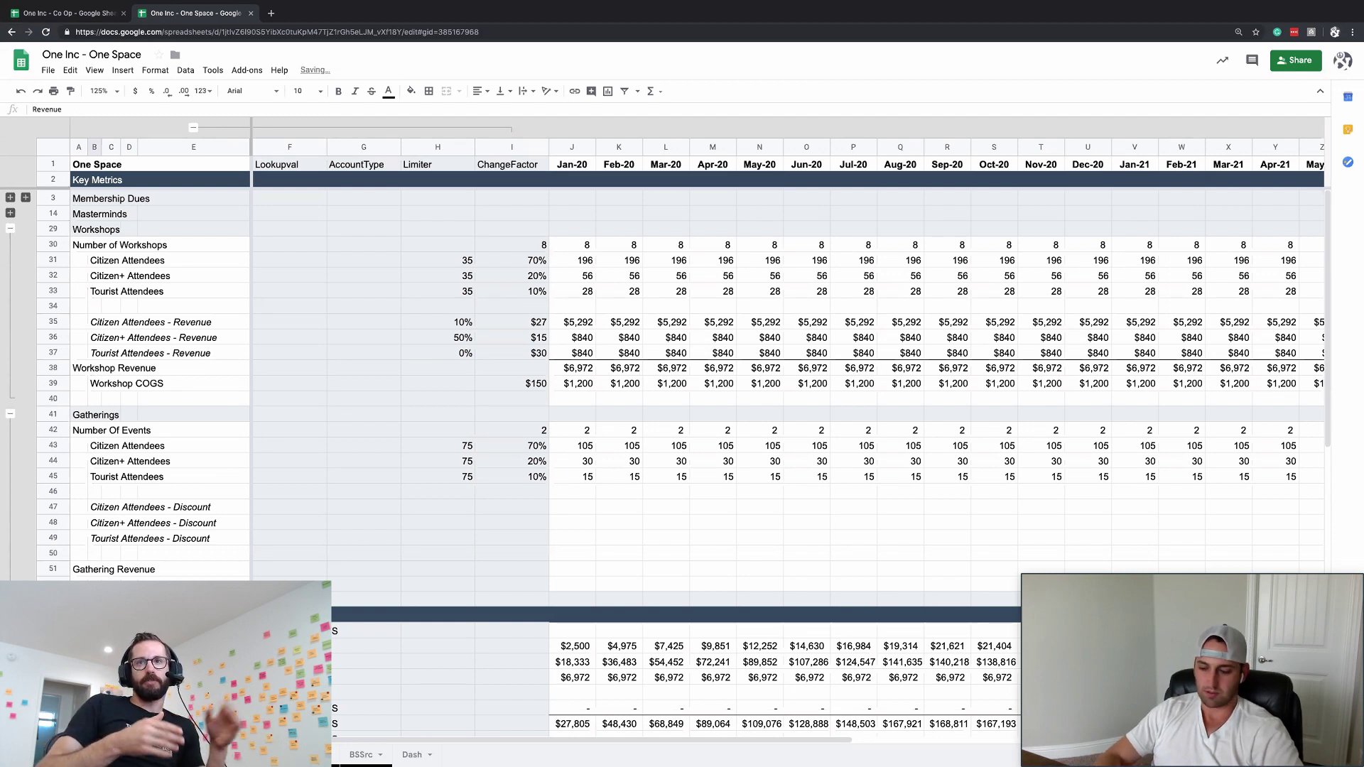
{"action": "key", "text": "super+alt+equal"}
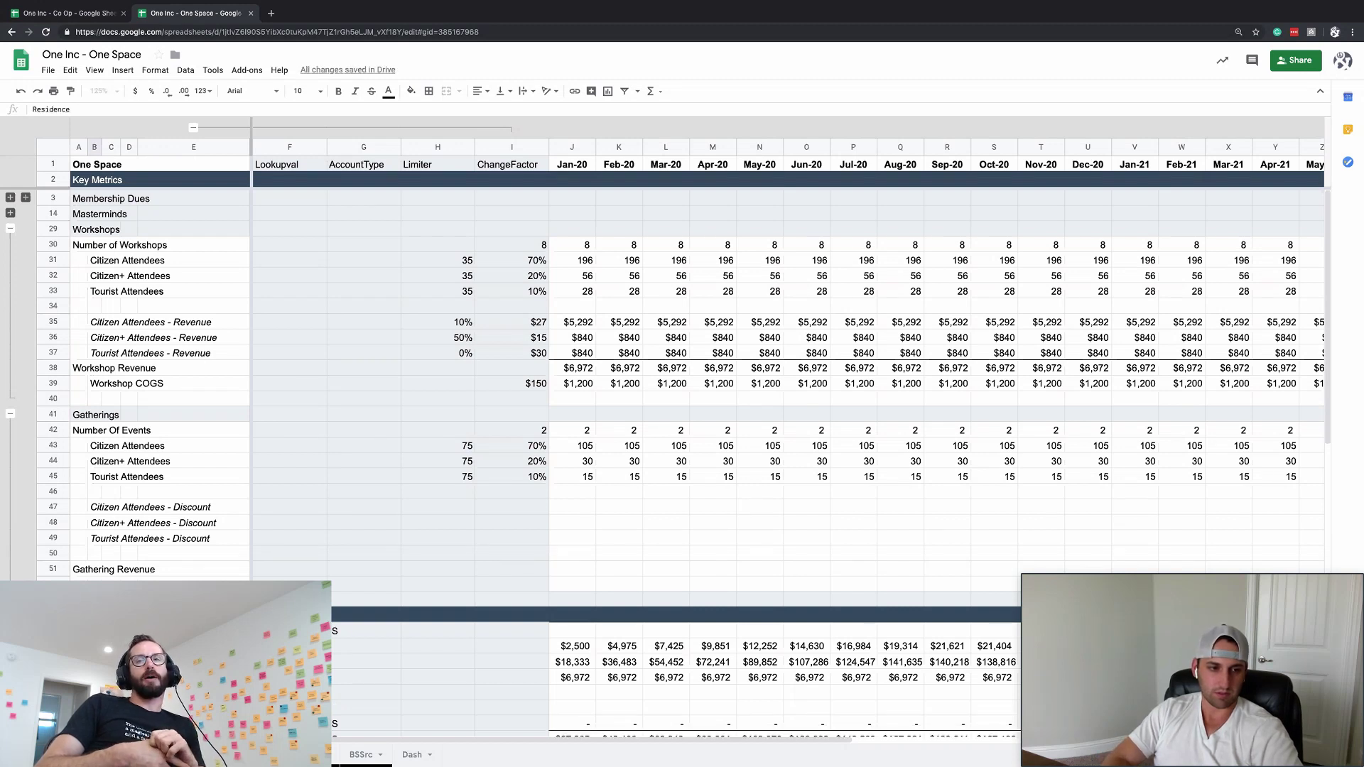
{"action": "type", "text": "Residence Revenue"}
{"action": "key", "text": "Return"}
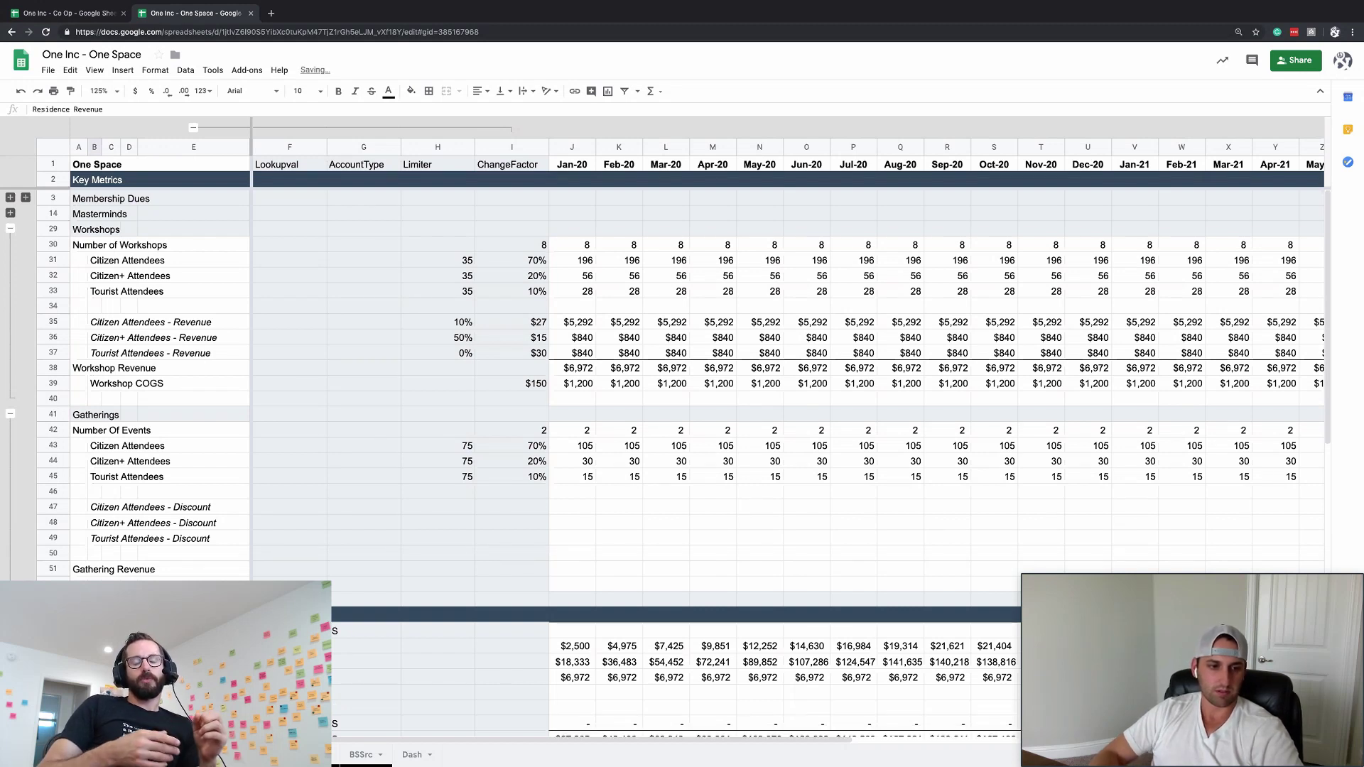
- Remove the extra summary row and check the remaining summary rows
{"action": "scroll", "coordinate": [682, 383], "scroll_direction": "down", "scroll_amount": 1}
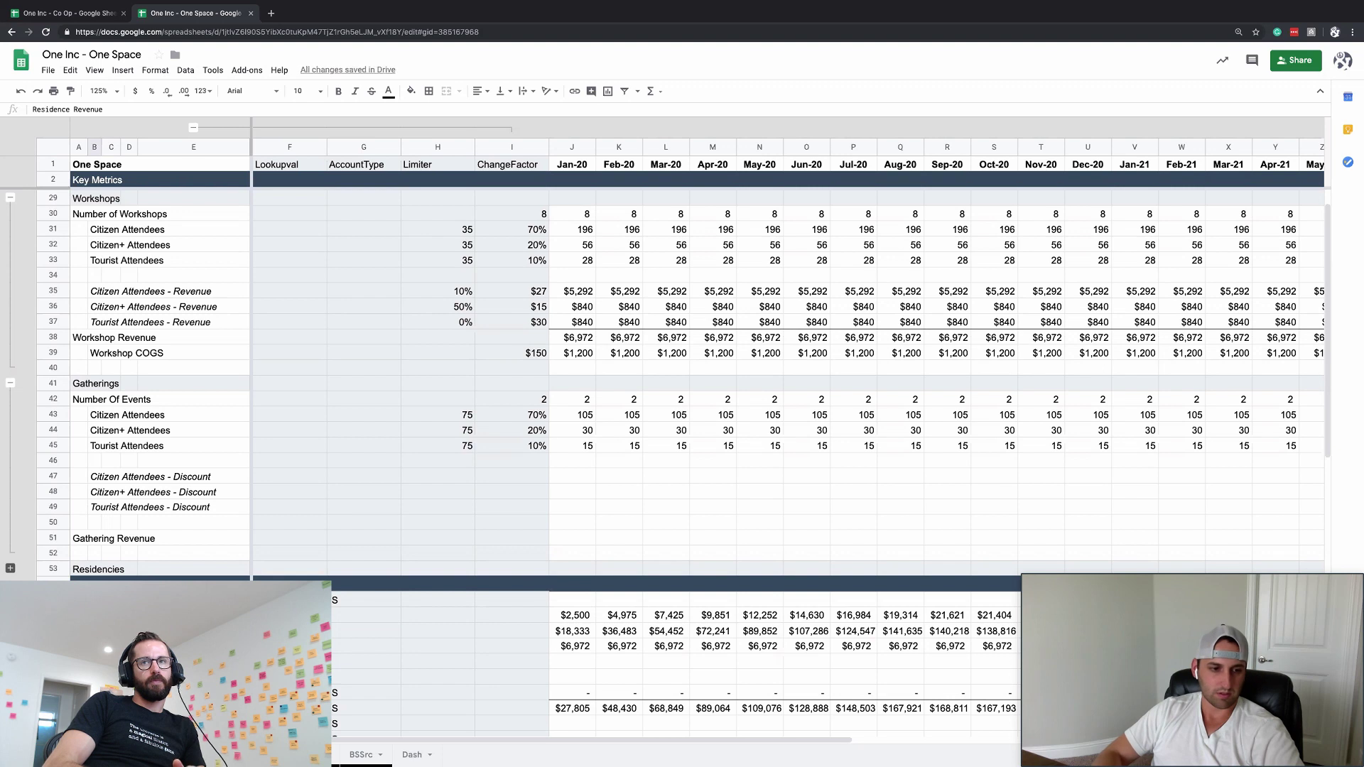
{"action": "key", "text": "ctrl+z"}
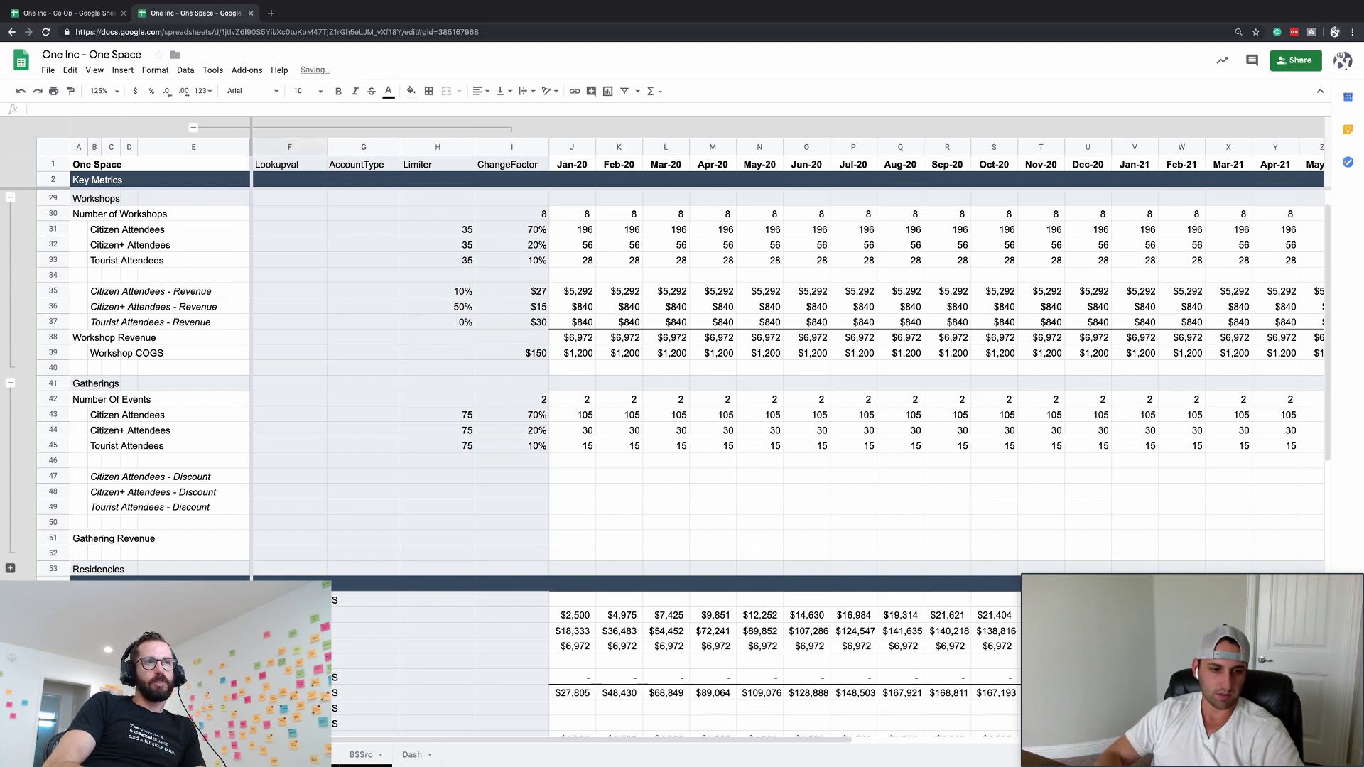
{"action": "left_click", "coordinate": [364, 676]}
{"action": "left_click", "coordinate": [572, 659]}
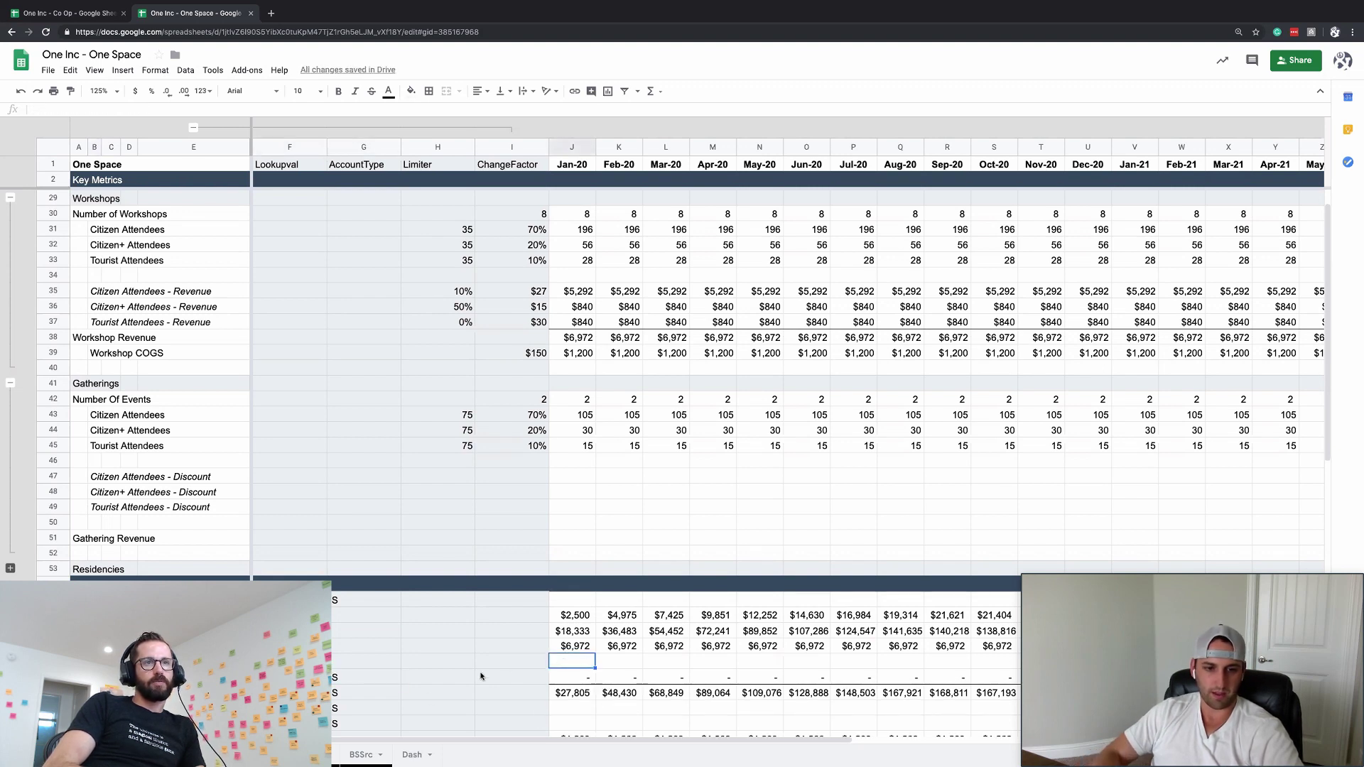
- Paste the workshop revenue rates and prices into the Gatherings discount rows
{"action": "left_click", "coordinate": [625, 477]}
{"action": "left_click", "coordinate": [559, 477]}
{"action": "left_click", "coordinate": [497, 478]}
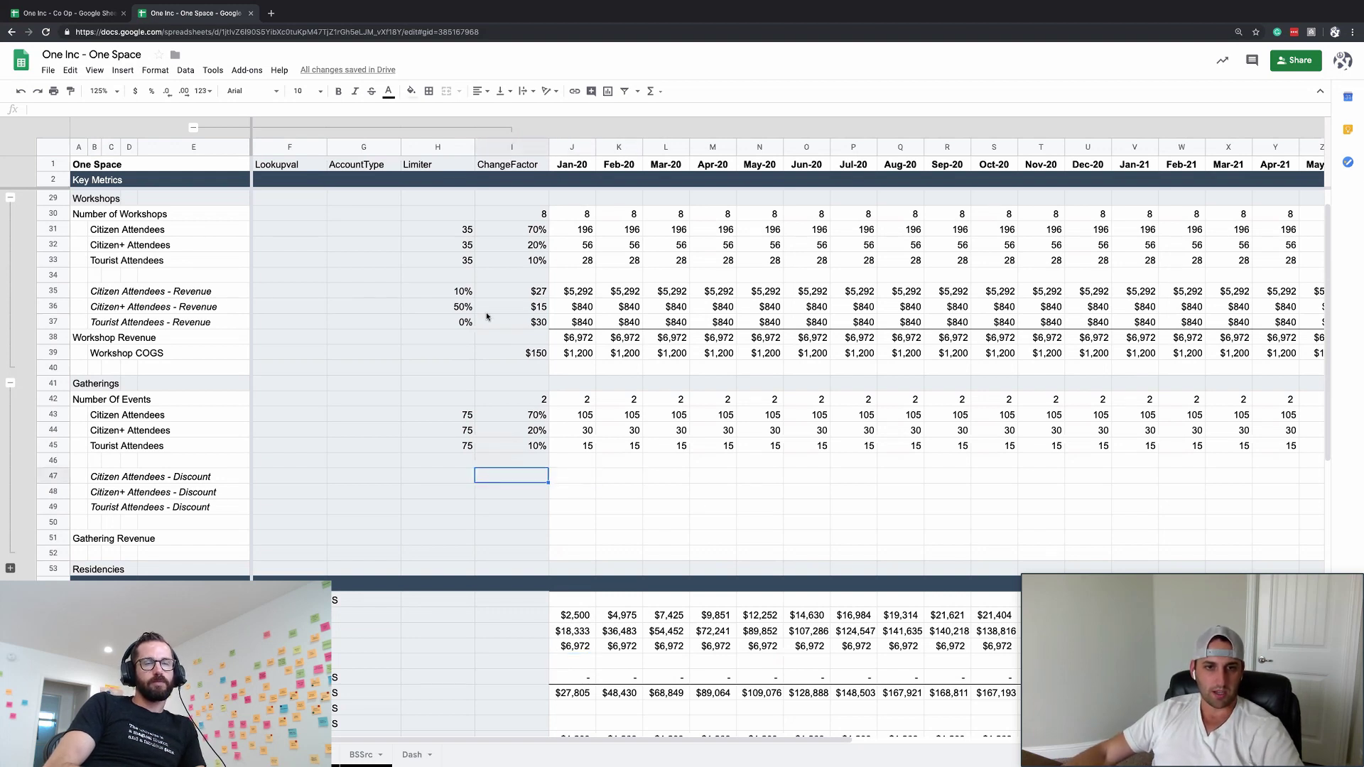
{"action": "left_click_drag", "start_coordinate": [453, 292], "coordinate": [505, 331]}
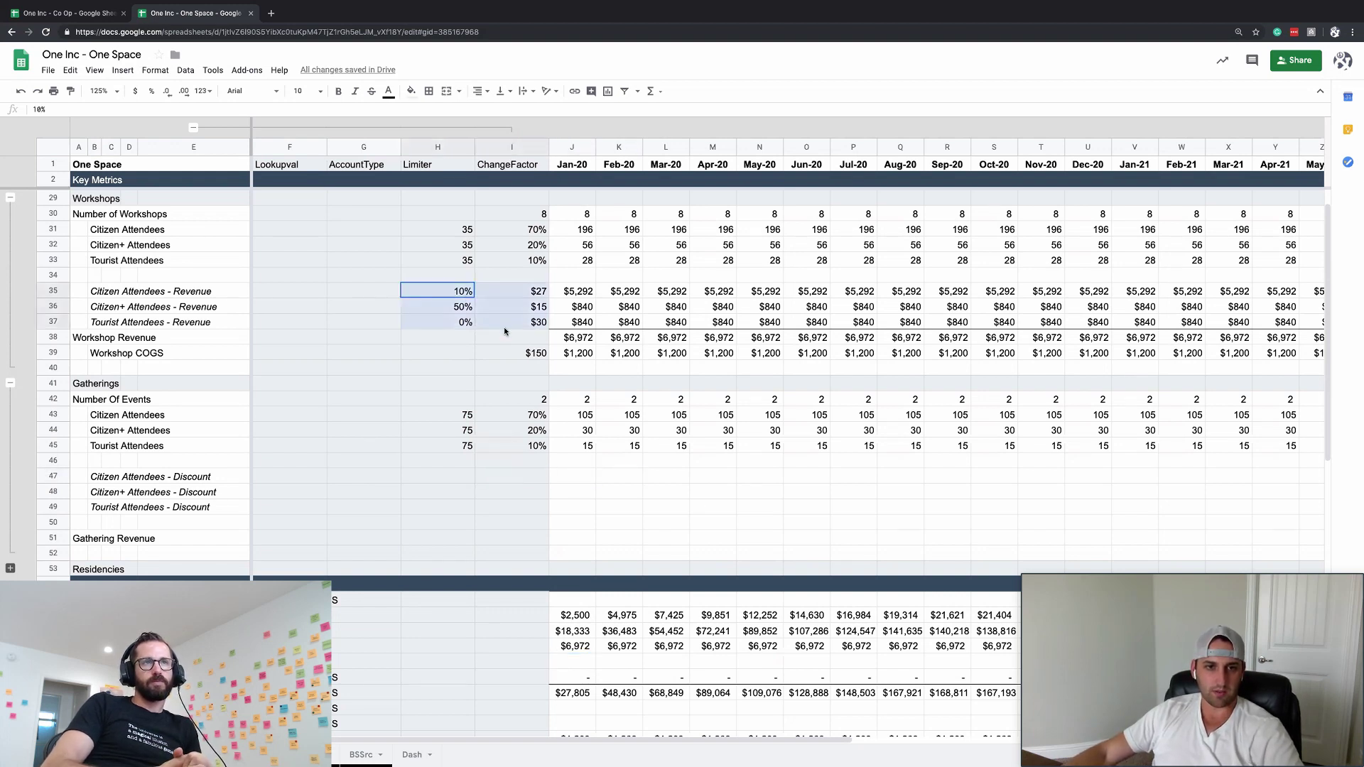
{"action": "left_click", "coordinate": [447, 477]}
{"action": "key", "text": "ctrl+v"}
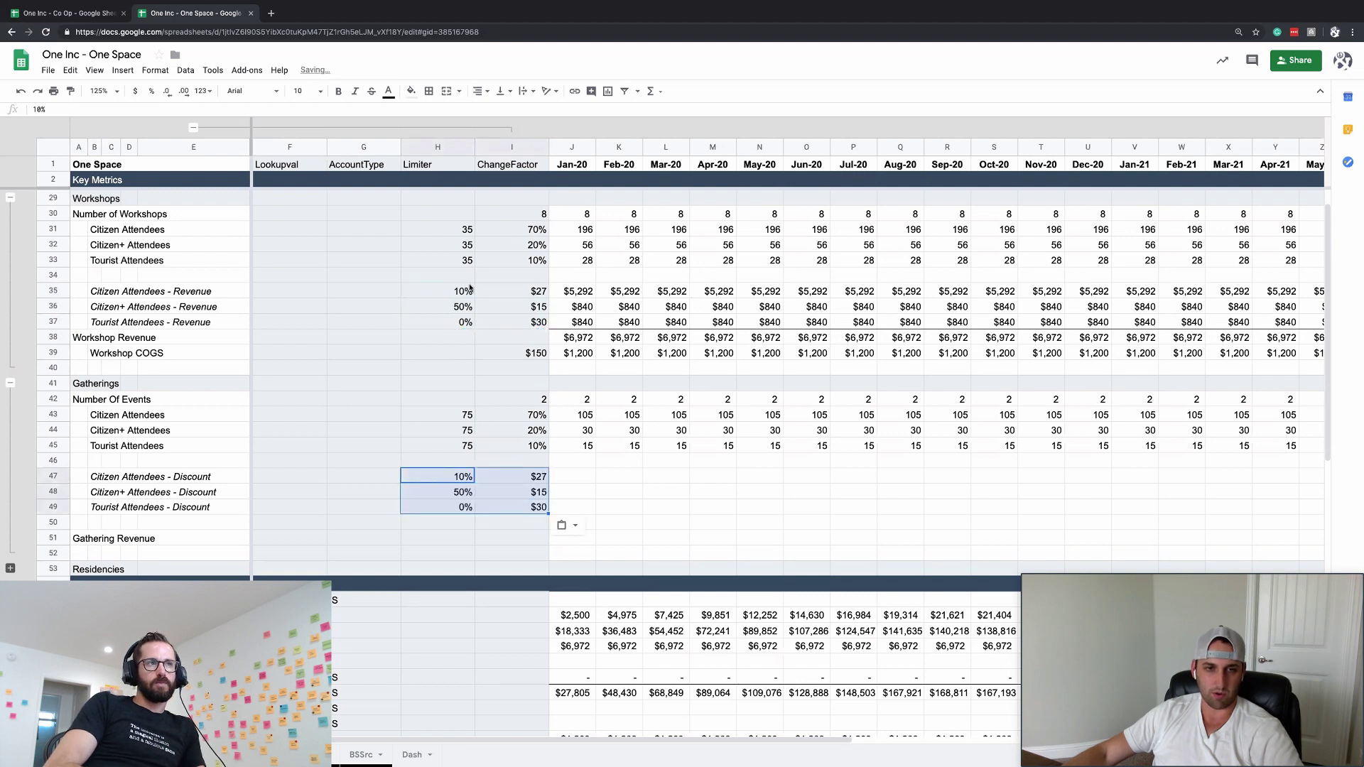
{"action": "left_click", "coordinate": [523, 508]}
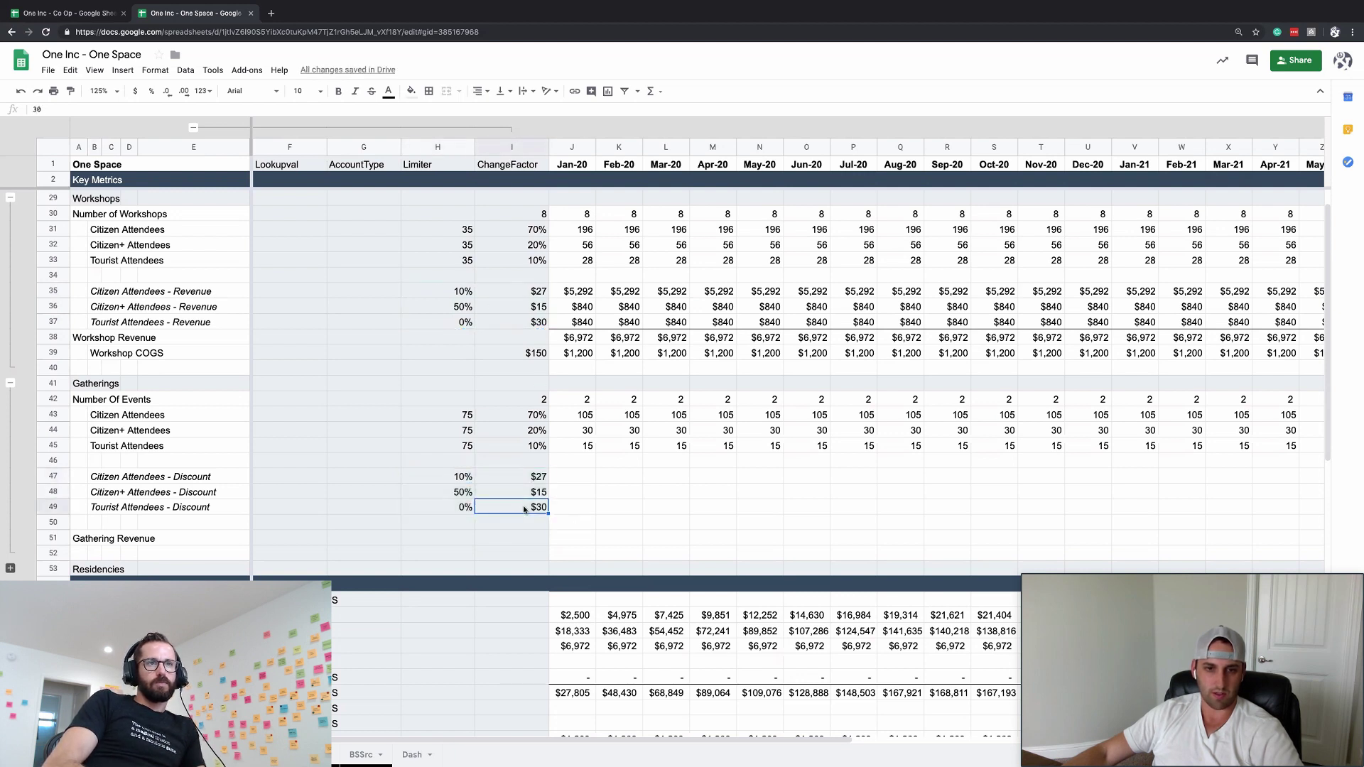
{"action": "left_click", "coordinate": [582, 506]}
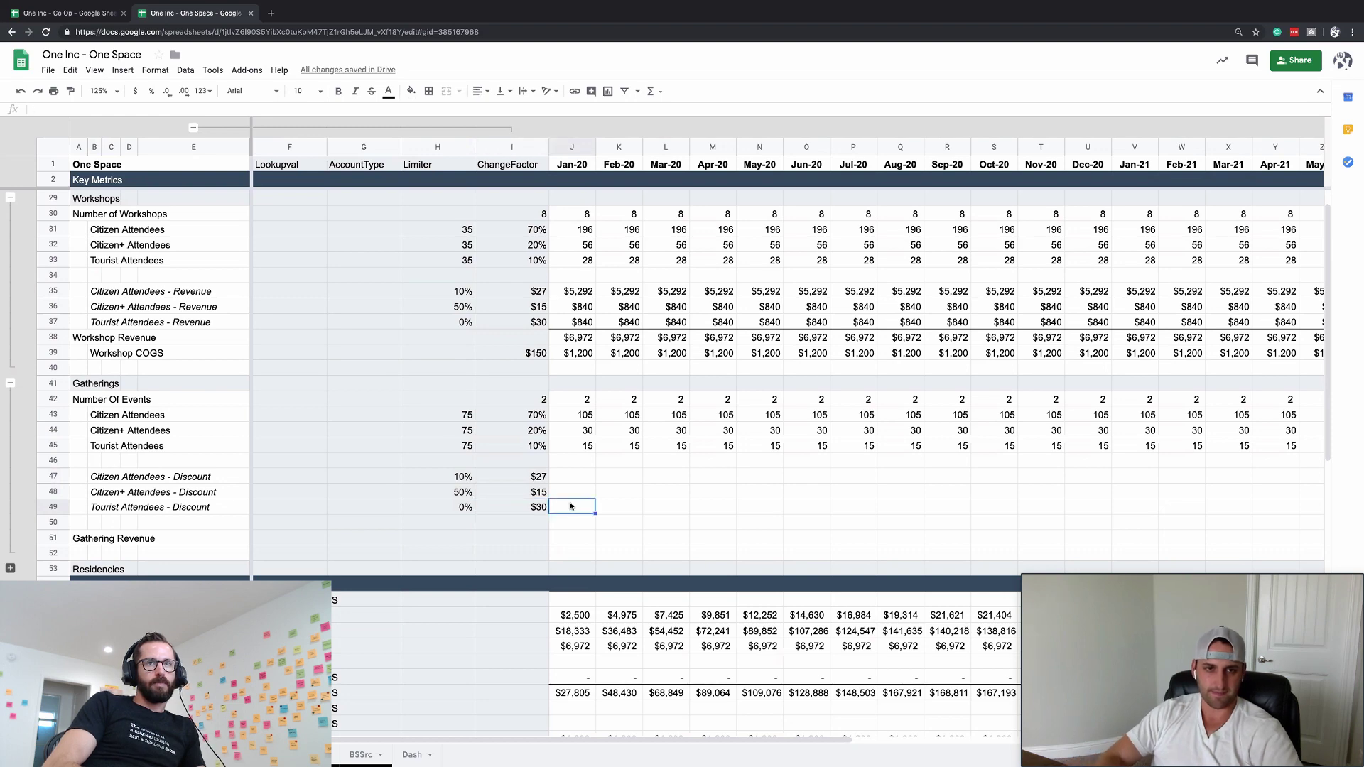
- Copy the workshop monthly revenue formulas into the Gatherings discount rows
{"action": "key", "text": "Up"}
{"action": "key", "text": "Up"}
{"action": "key", "text": "Up"}
{"action": "key", "text": "Up"}
{"action": "key", "text": "Up"}
{"action": "key", "text": "Up"}
{"action": "key", "text": "Up"}
{"action": "key", "text": "Up"}
{"action": "key", "text": "Up"}
{"action": "key", "text": "Up"}
{"action": "key", "text": "Up"}
{"action": "key", "text": "Up"}
{"action": "key", "text": "Up"}
{"action": "key", "text": "Up"}
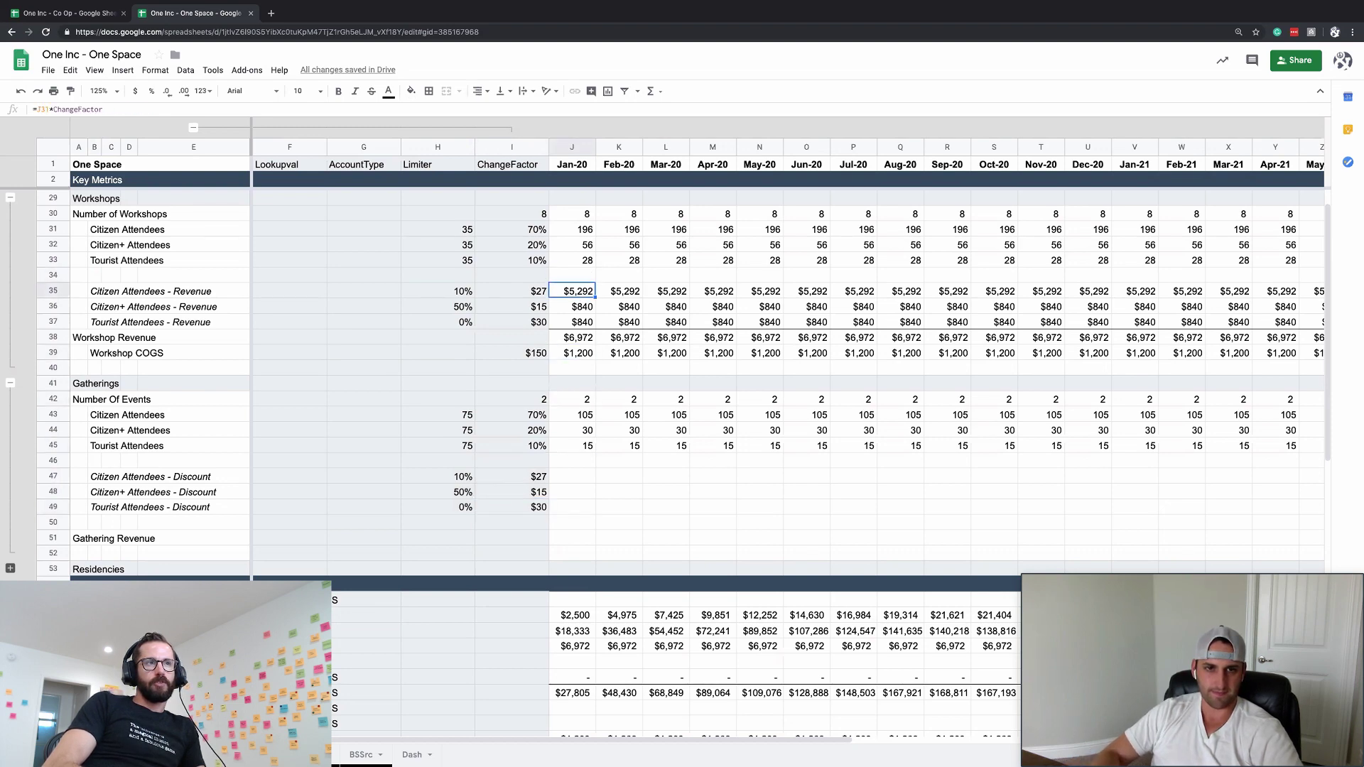
{"action": "key", "text": "ctrl+shift+Right"}
{"action": "key", "text": "shift+Down"}
{"action": "key", "text": "shift+Down"}
{"action": "key", "text": "shift+Down"}
{"action": "key", "text": "shift+Down"}
{"action": "key", "text": "ctrl+c"}
{"action": "key", "text": "Down"}
{"action": "key", "text": "Down"}
{"action": "key", "text": "Down"}
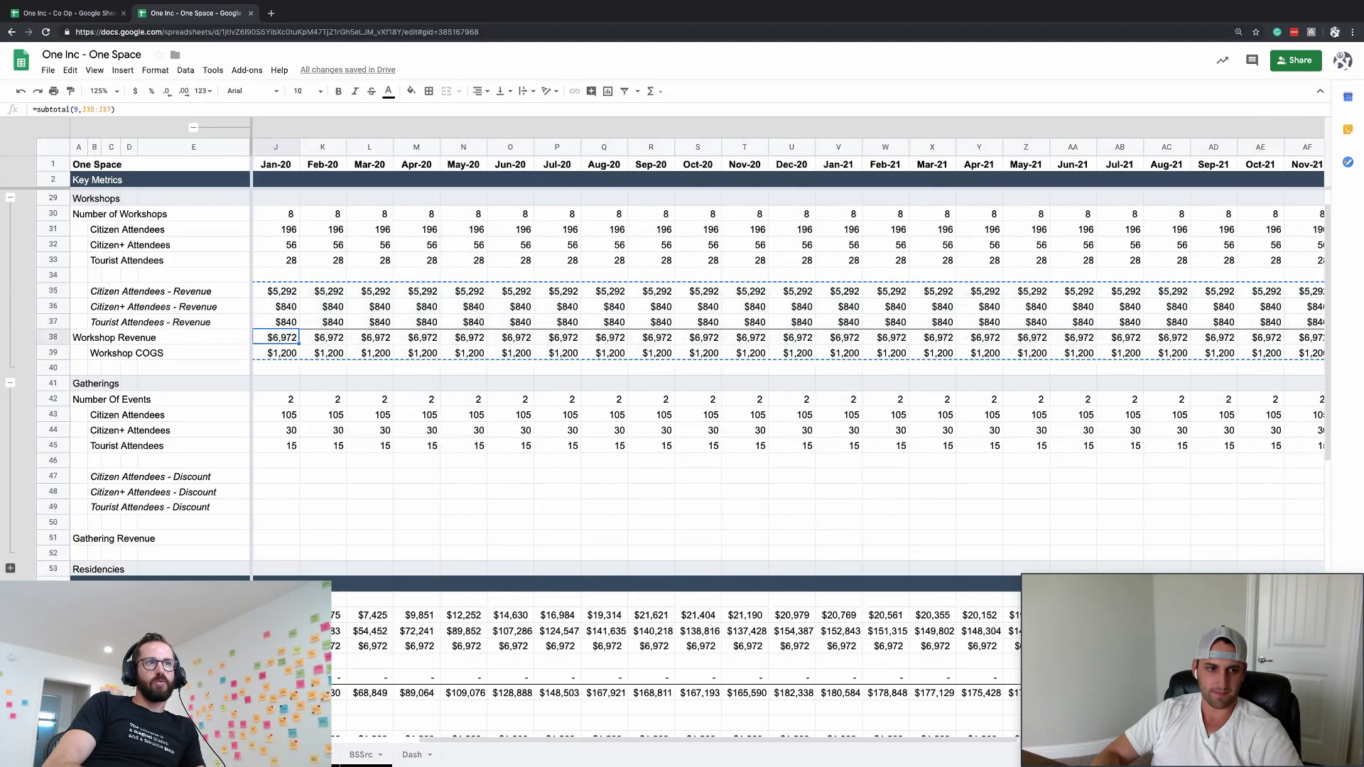
{"action": "key", "text": "Down"}
{"action": "key", "text": "Down"}
{"action": "key", "text": "Down"}
{"action": "key", "text": "Down"}
{"action": "key", "text": "Down"}
{"action": "key", "text": "Down"}
{"action": "key", "text": "Down"}
{"action": "key", "text": "Down"}
{"action": "key", "text": "Down"}
{"action": "key", "text": "ctrl+v"}
{"action": "key", "text": "Left"}
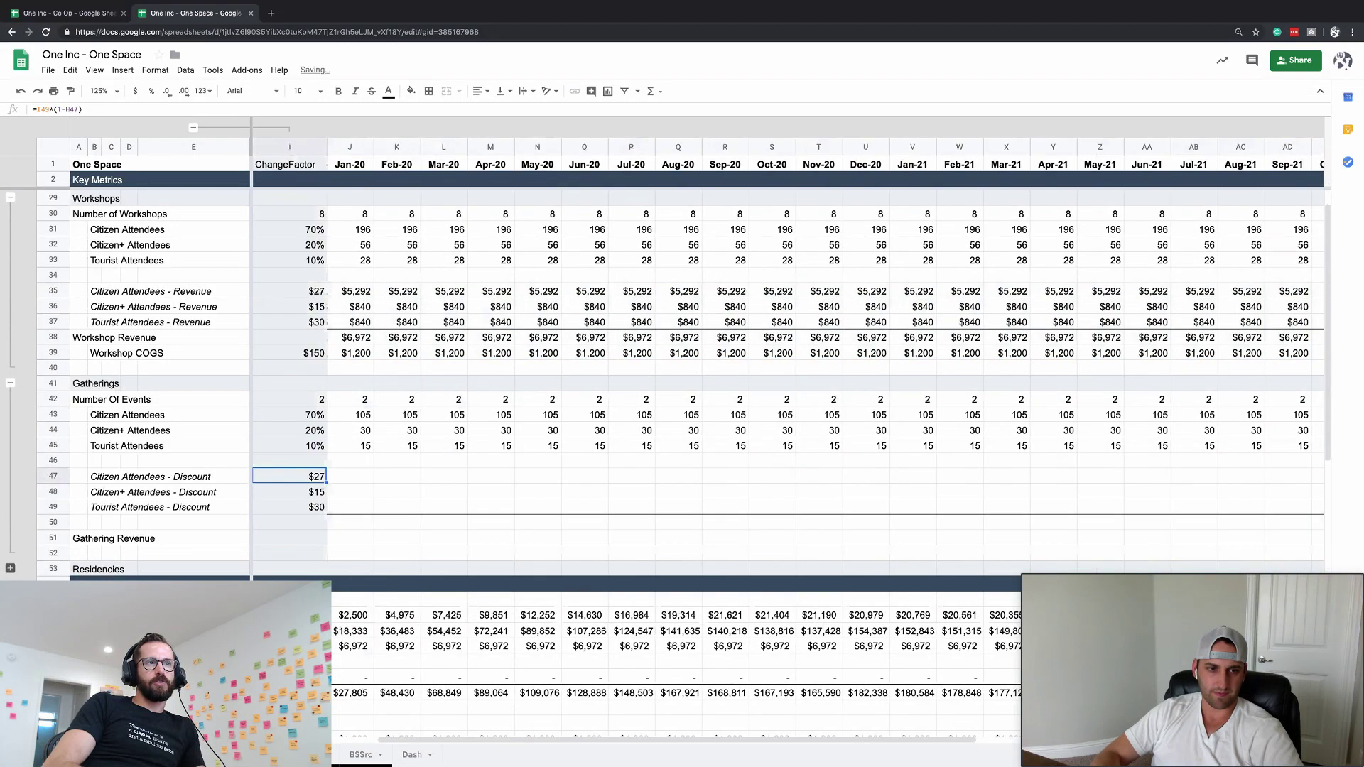
- Set the Tourist discount price to $20
{"action": "key", "text": "Down"}
{"action": "key", "text": "Left"}
{"action": "key", "text": "Left"}
{"action": "key", "text": "Right"}
{"action": "key", "text": "Right"}
{"action": "key", "text": "Down"}
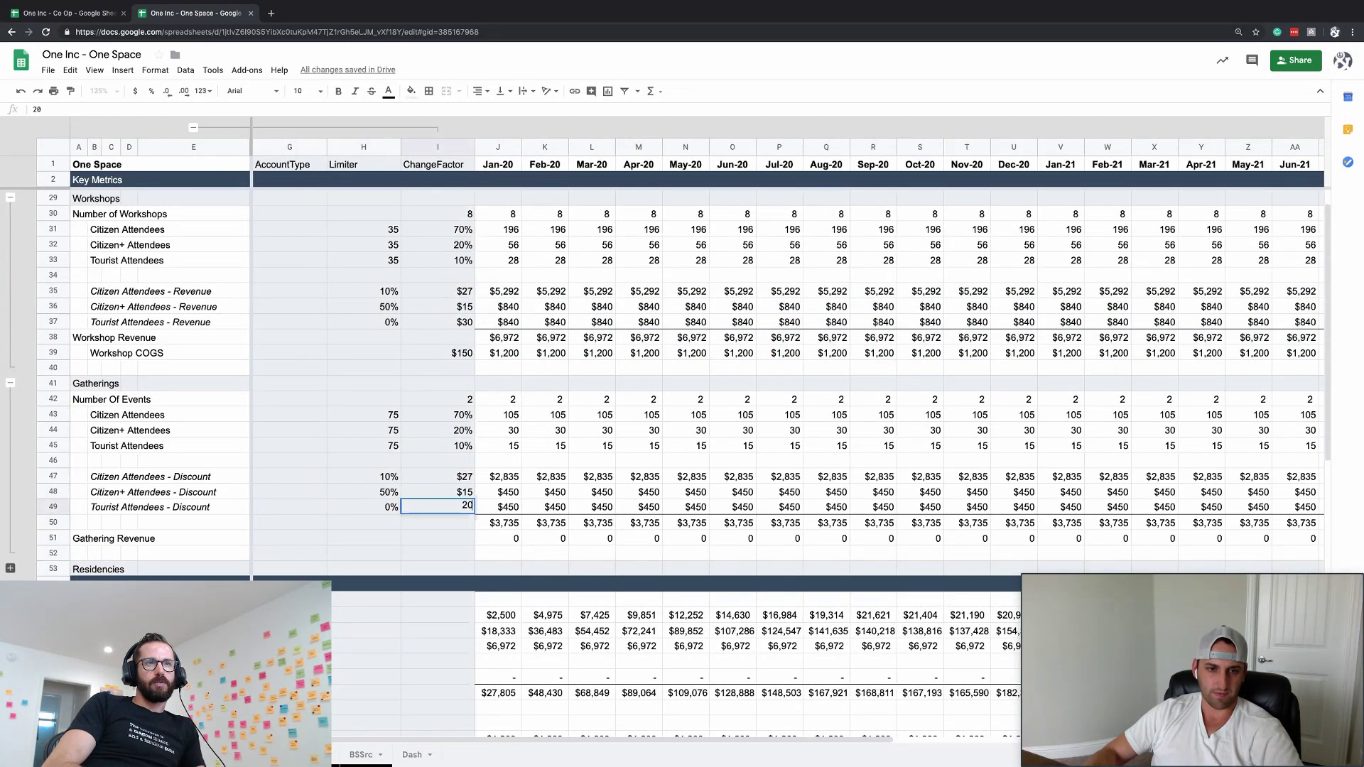
{"action": "type", "text": "20"}
{"action": "key", "text": "Return"}
- Inspect the Citizen, Citizen+ and Tourist discount formulas without changing them
{"action": "key", "text": "Right"}
{"action": "key", "text": "Down"}
{"action": "key", "text": "Down"}
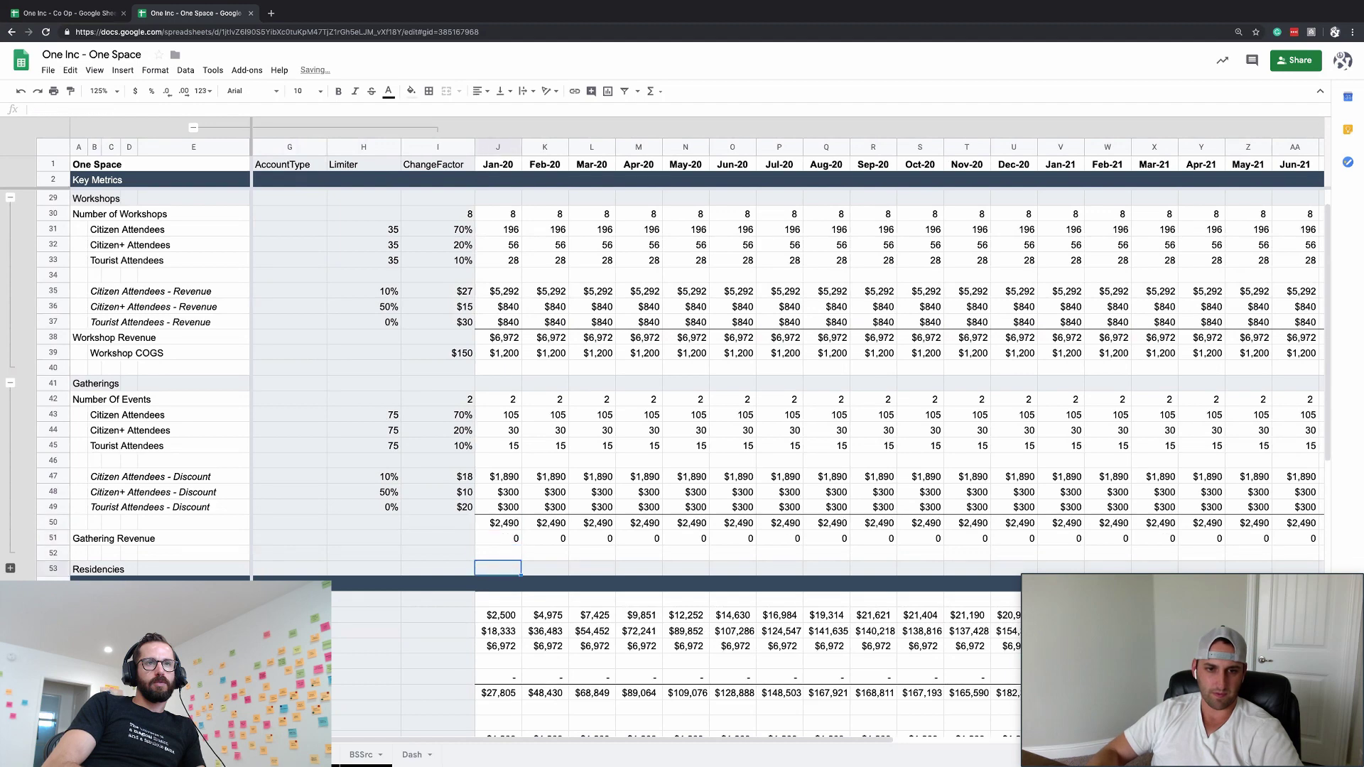
{"action": "key", "text": "Up"}
{"action": "key", "text": "Up"}
{"action": "key", "text": "Up"}
{"action": "key", "text": "Up"}
{"action": "left_click", "coordinate": [519, 477]}
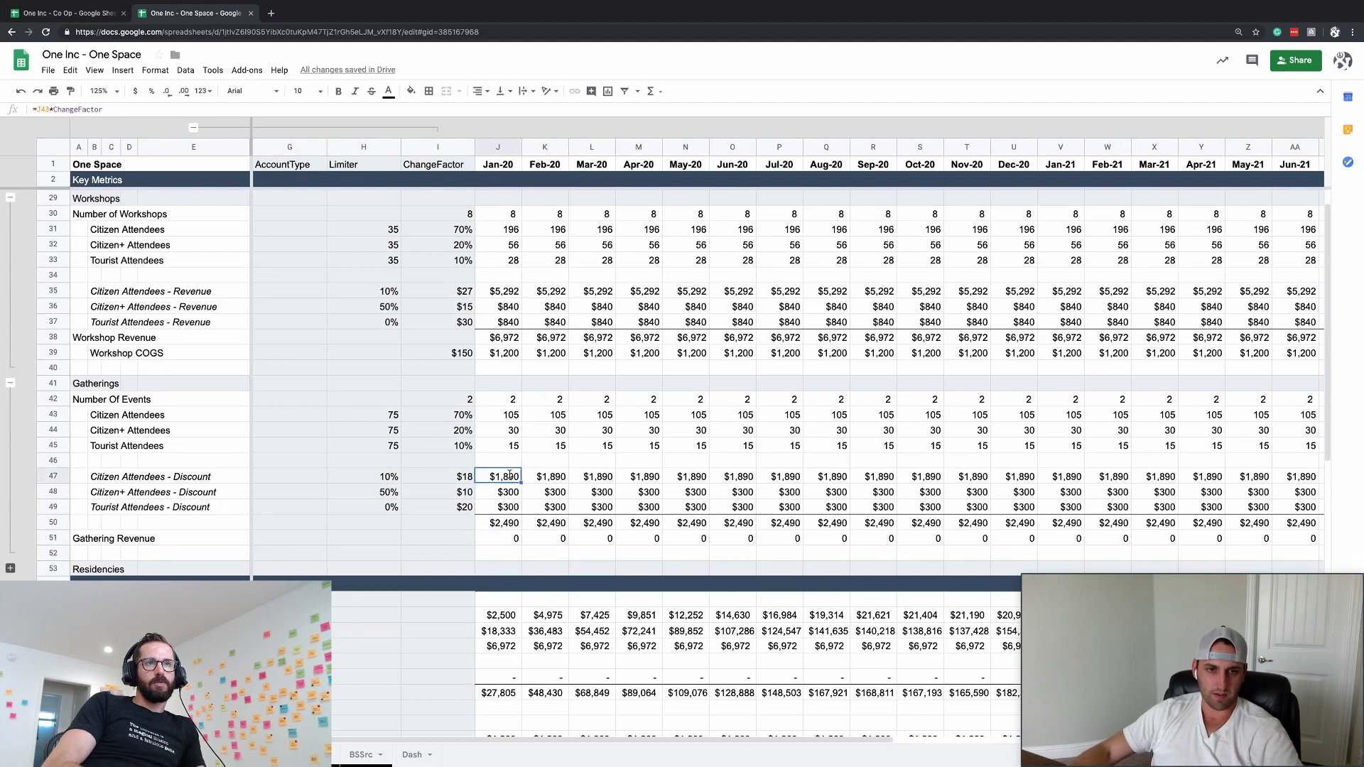
{"action": "double_click", "coordinate": [509, 474]}
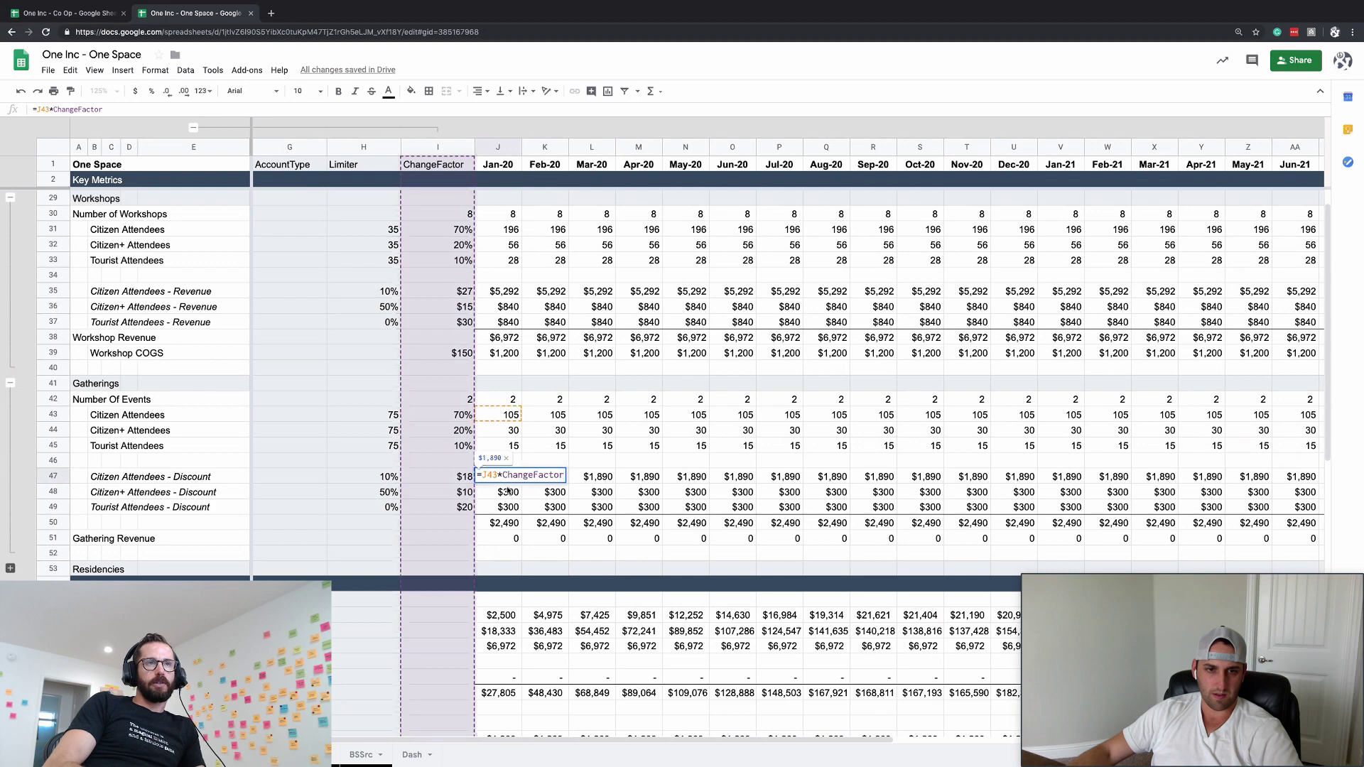
{"action": "left_click", "coordinate": [507, 490]}
{"action": "double_click", "coordinate": [508, 490]}
{"action": "key", "text": "Escape"}
{"action": "left_click", "coordinate": [501, 508]}
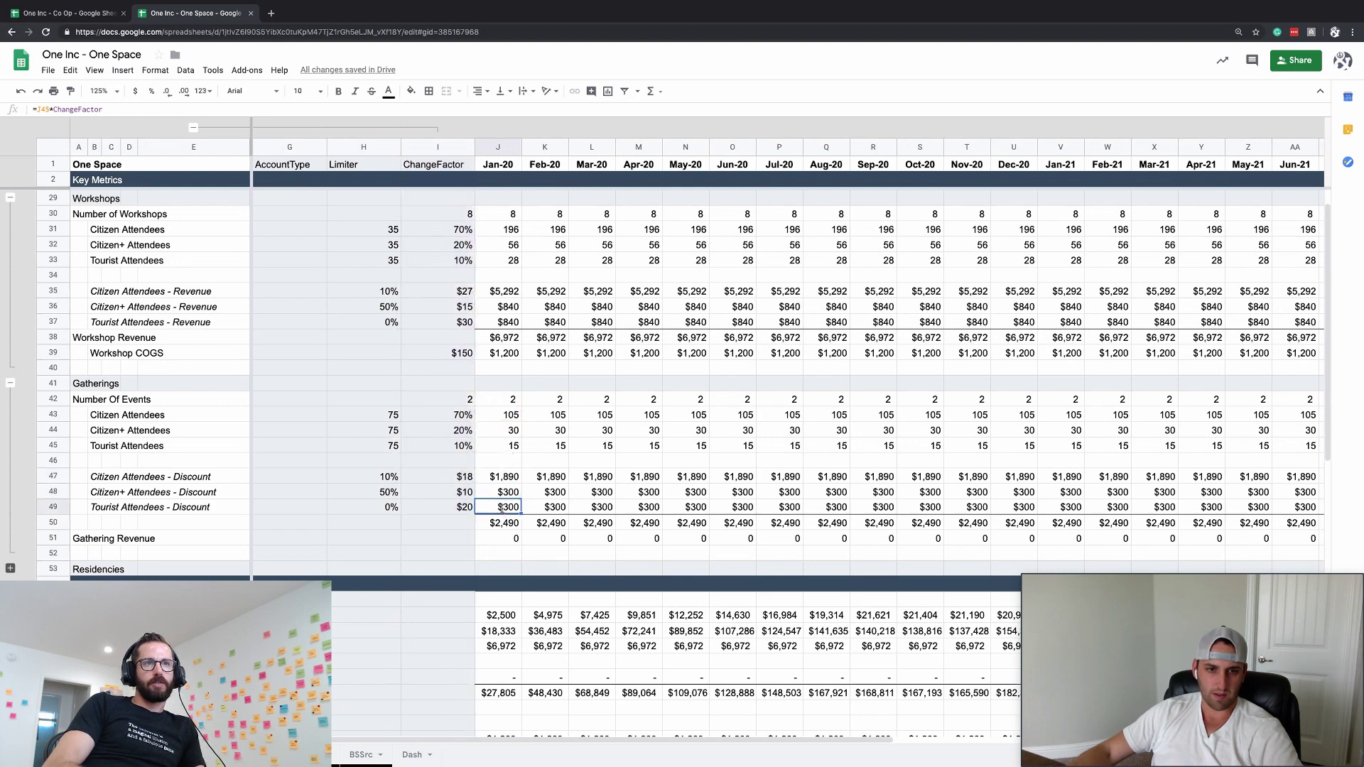
{"action": "double_click", "coordinate": [502, 508]}
{"action": "key", "text": "Escape"}
- Check the subtotal row formula and the Citizen Attendees discount rate
{"action": "left_click", "coordinate": [505, 537]}
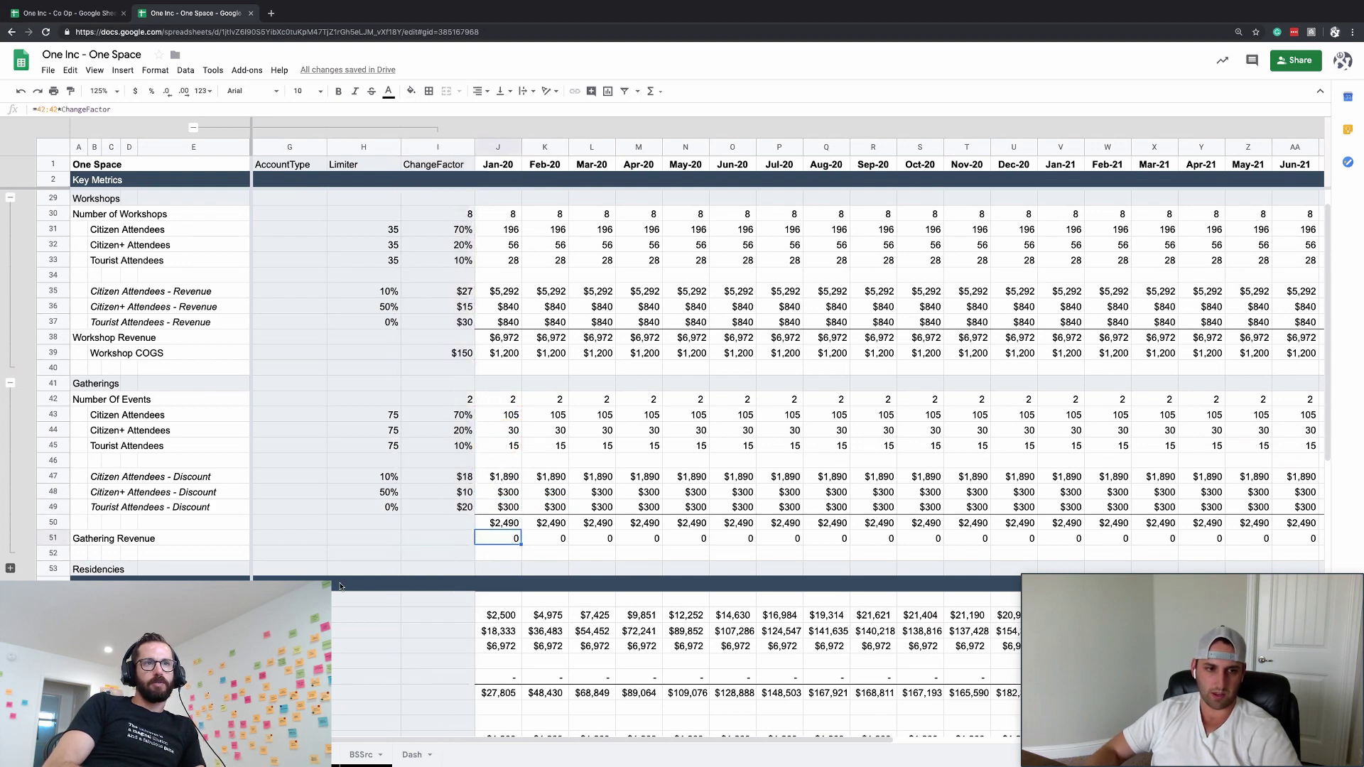
{"action": "key", "text": "Left"}
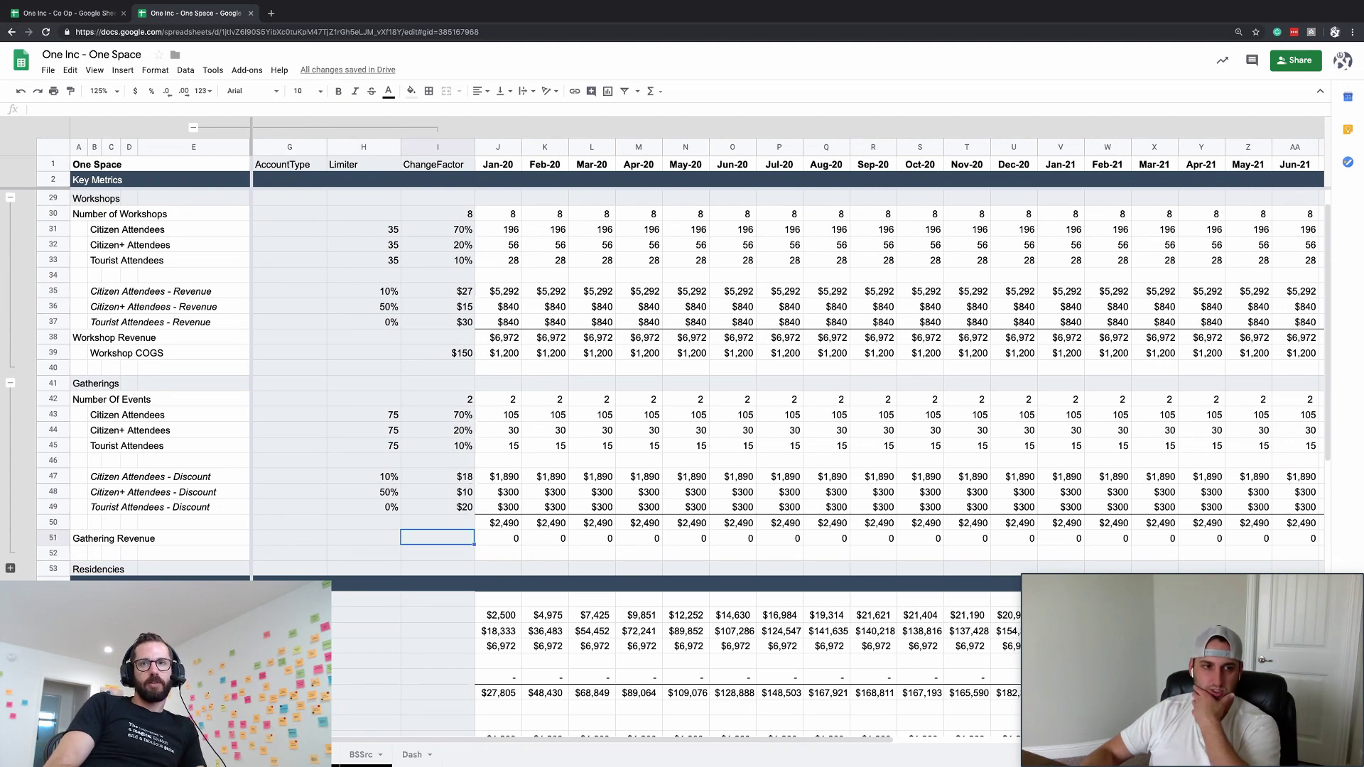
{"action": "left_click", "coordinate": [498, 523]}
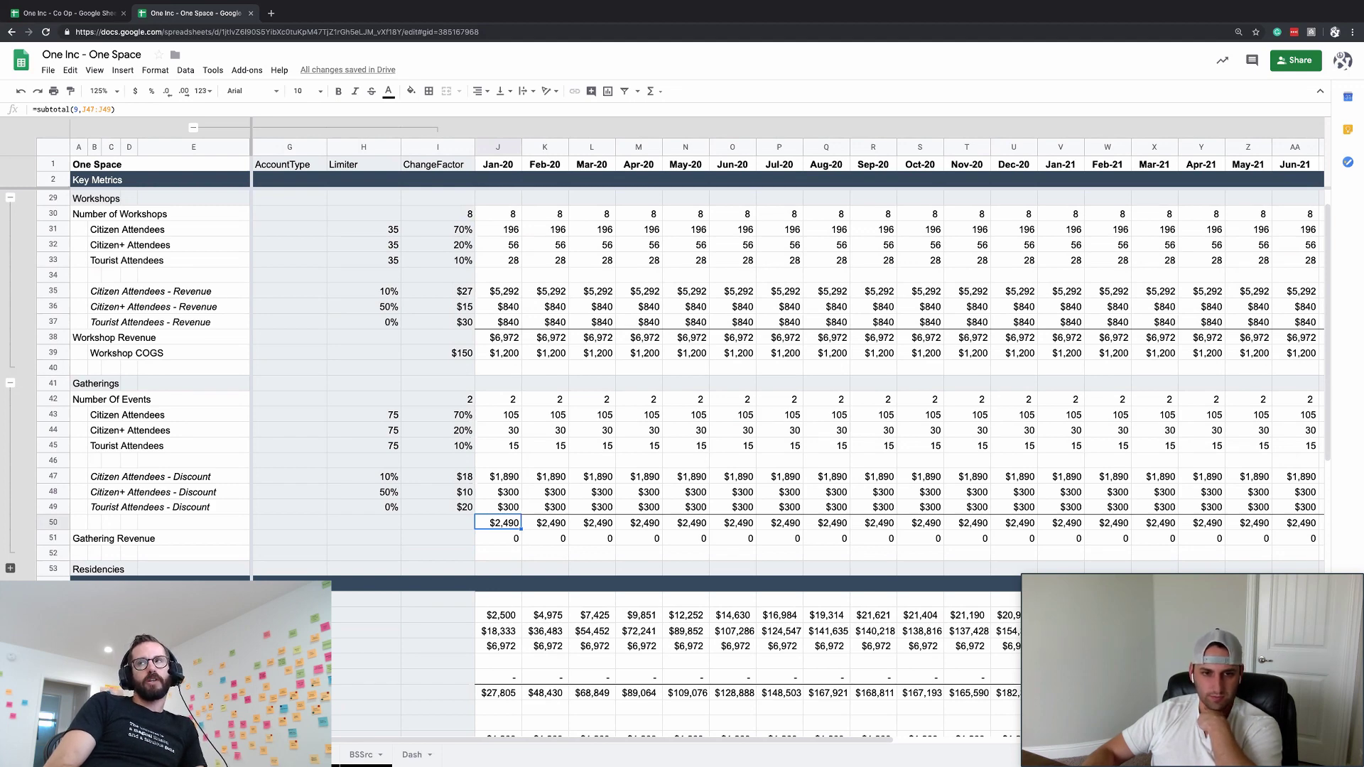
{"action": "key", "text": "Up"}
{"action": "key", "text": "Up"}
{"action": "key", "text": "Up"}
{"action": "key", "text": "Left"}
{"action": "key", "text": "Left"}
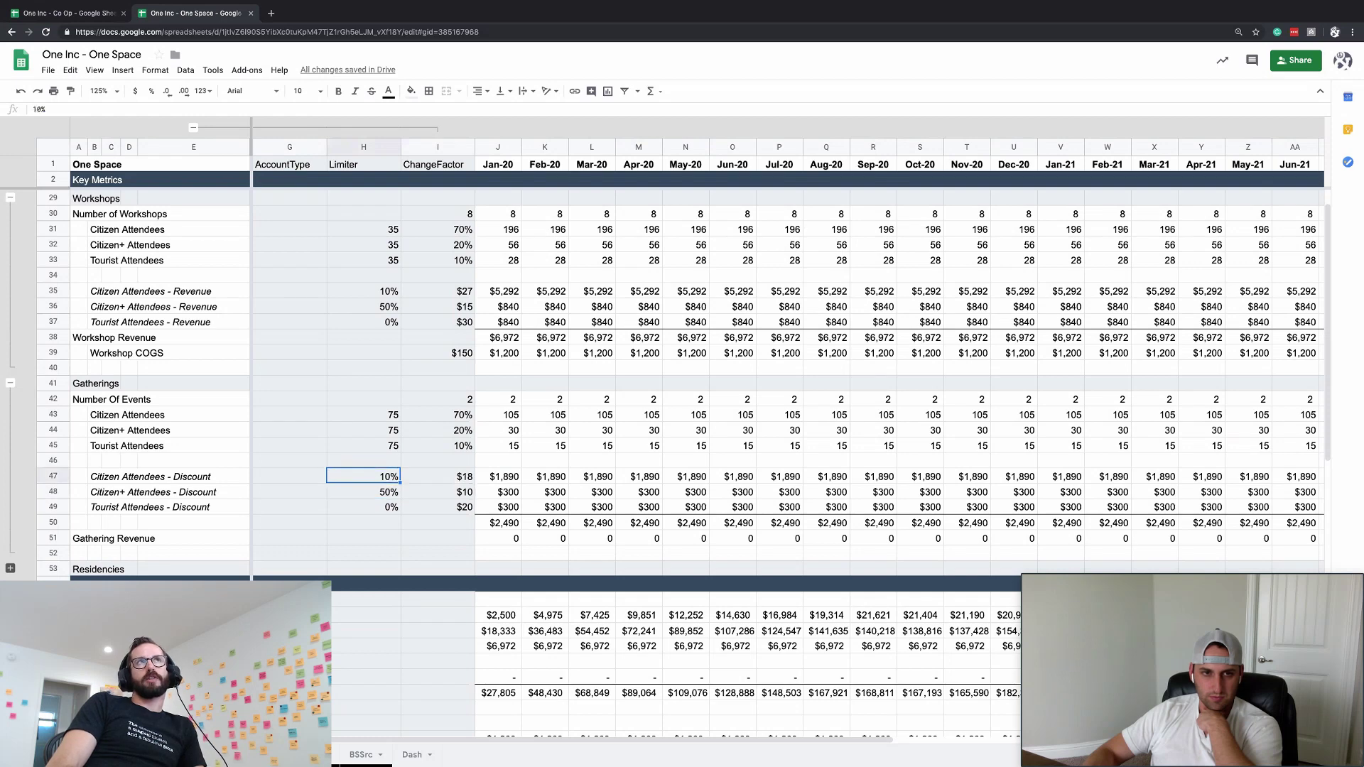
- Label row 52 Gathering COGS
{"action": "key", "text": "Right"}
{"action": "key", "text": "Down"}
{"action": "left_click", "coordinate": [437, 537]}
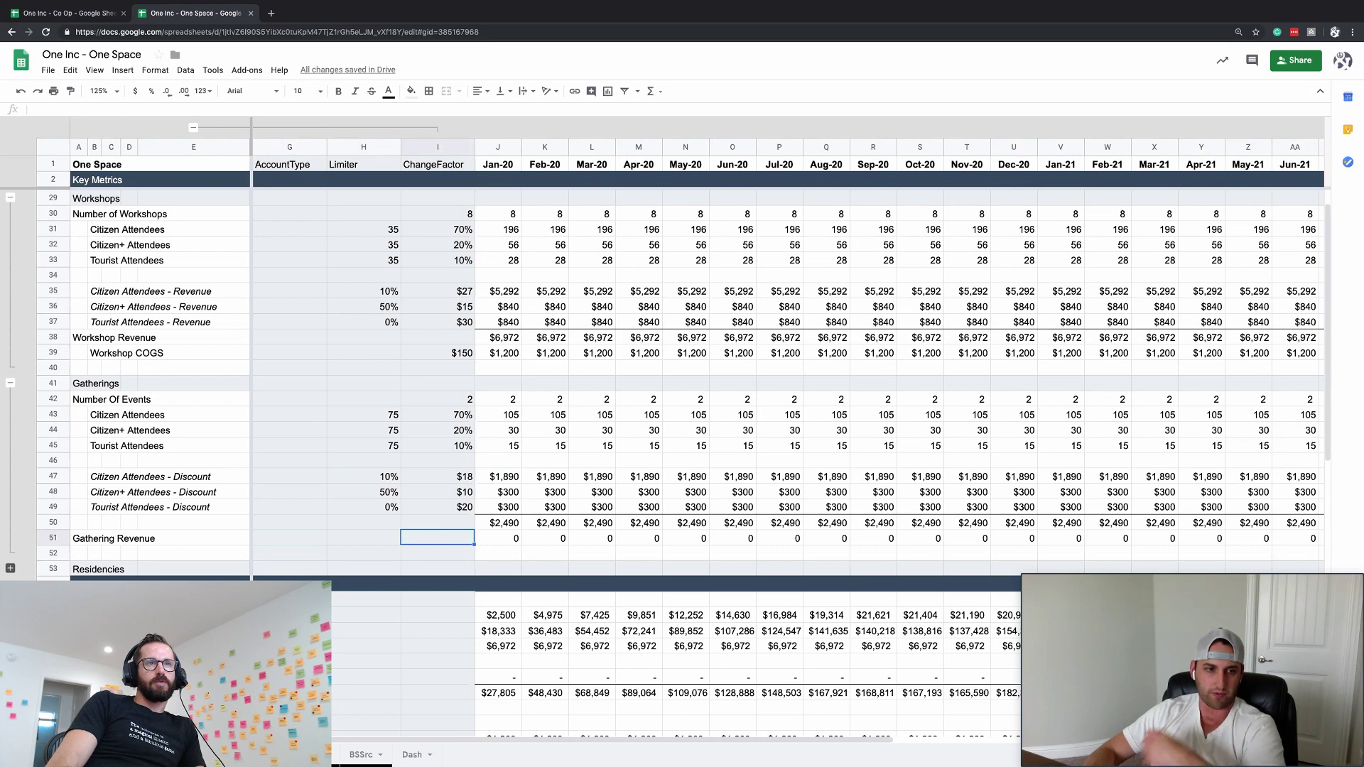
{"action": "left_click", "coordinate": [436, 552]}
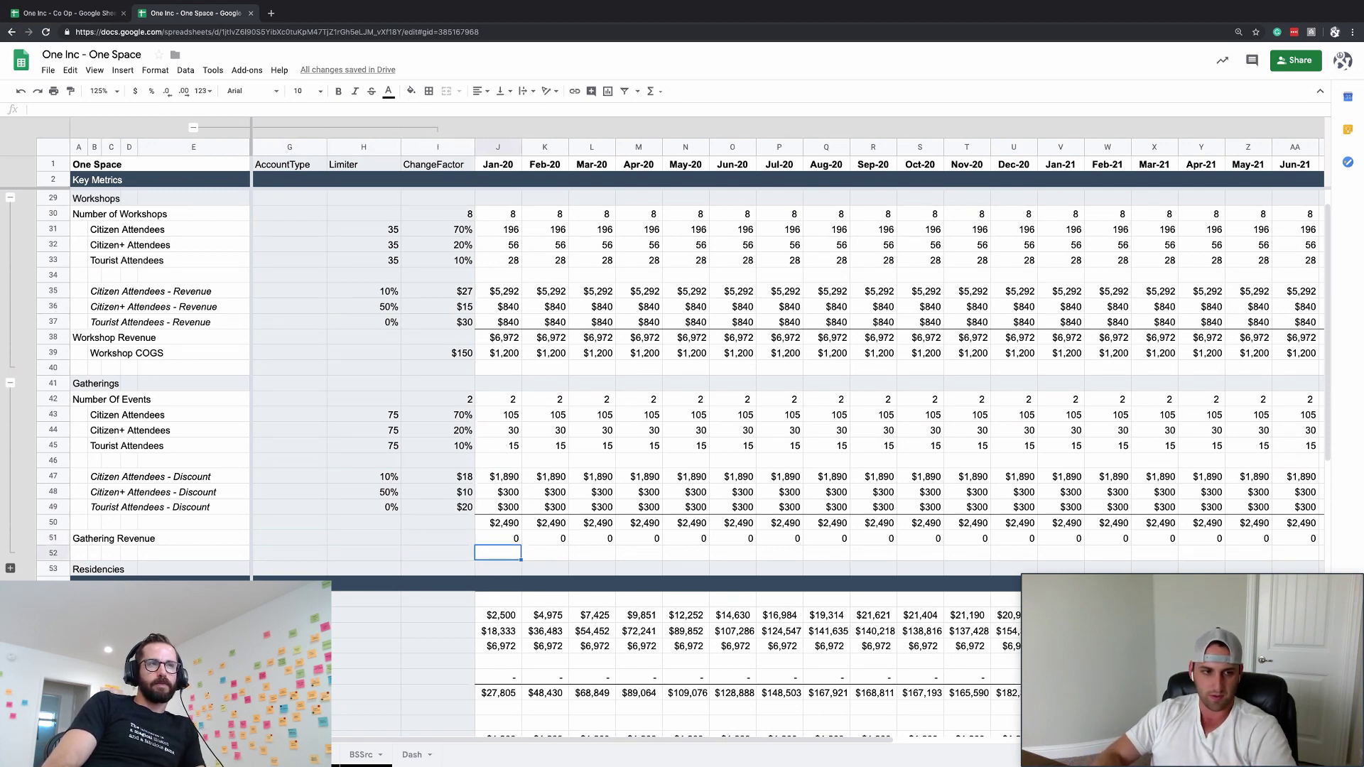
{"action": "left_click", "coordinate": [94, 552]}
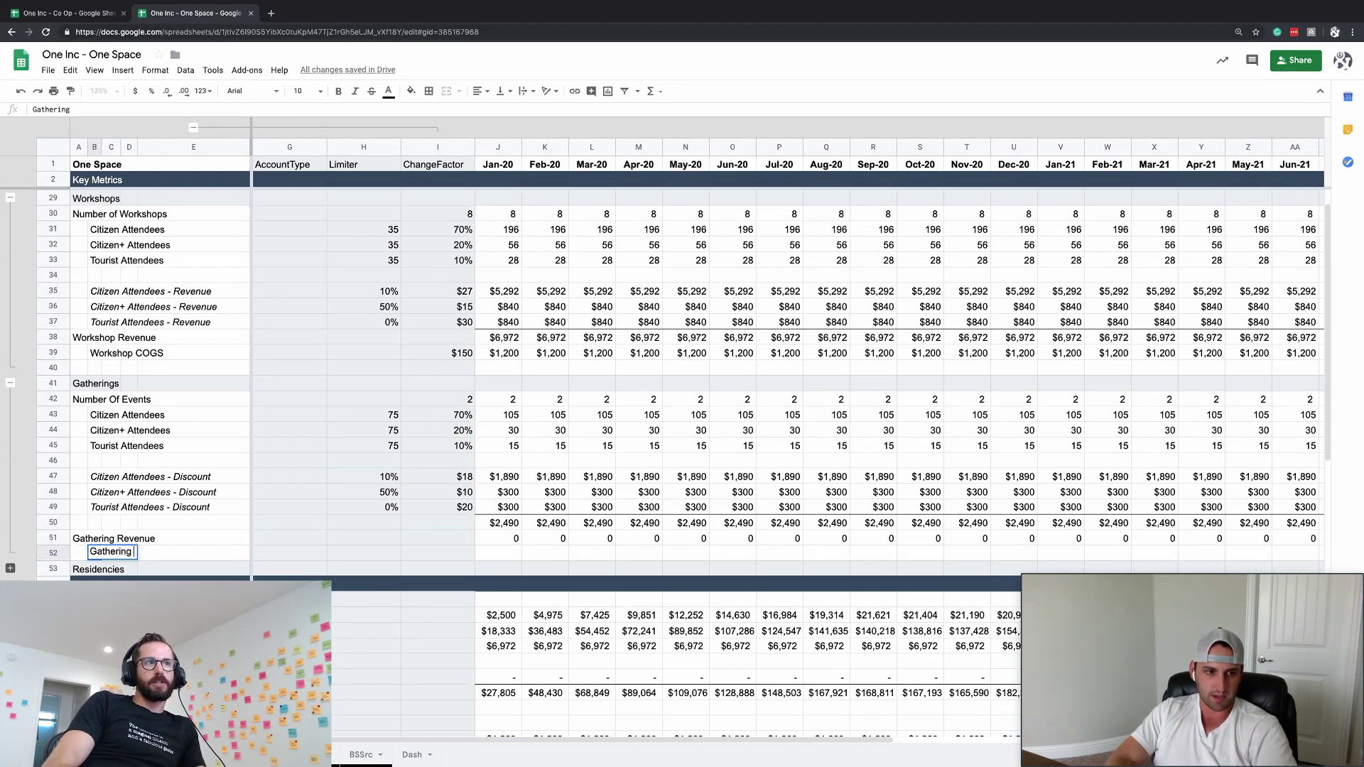
{"action": "type", "text": "Gathering COGS"}
{"action": "key", "text": "Return"}
- Enter =J50 in J52 so Gathering COGS matches the subtotal
{"action": "left_click", "coordinate": [497, 552]}
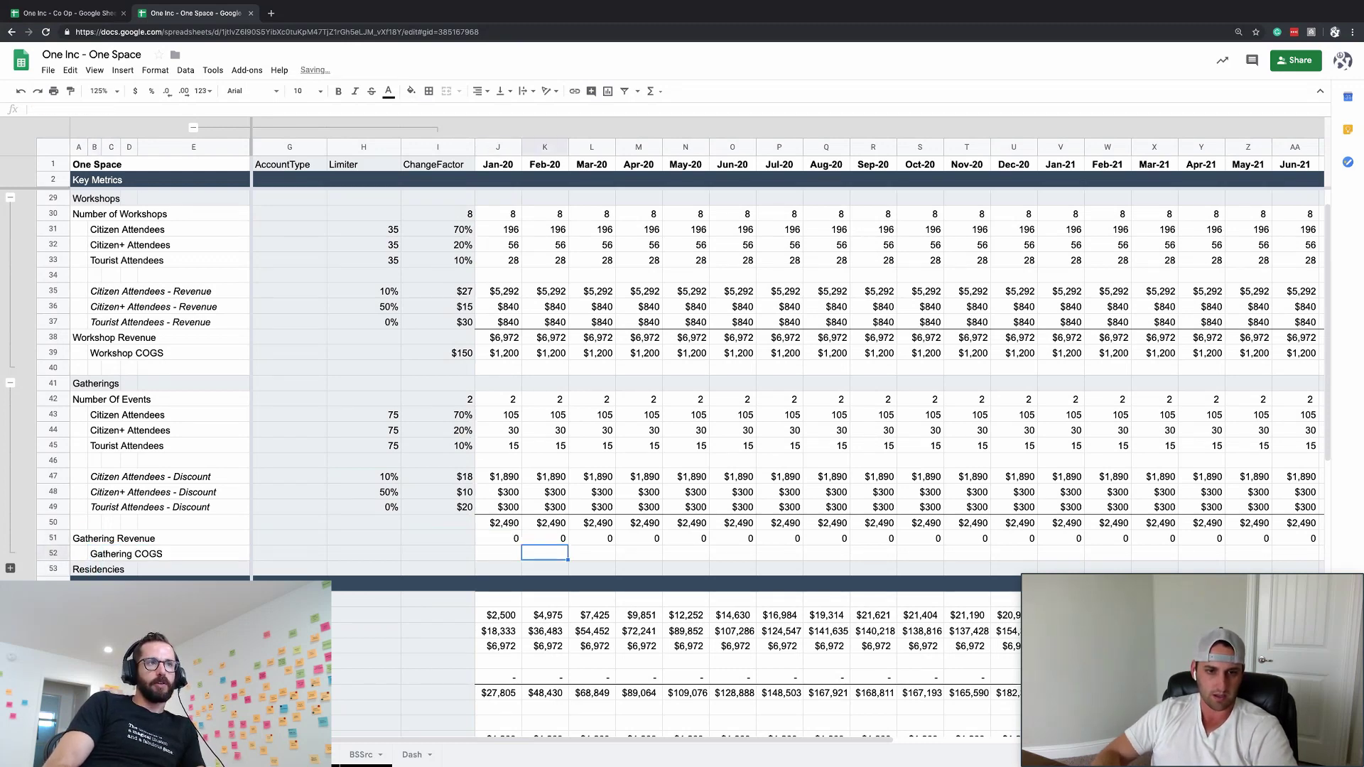
{"action": "type", "text": "="}
{"action": "key", "text": "Up"}
{"action": "key", "text": "Up"}
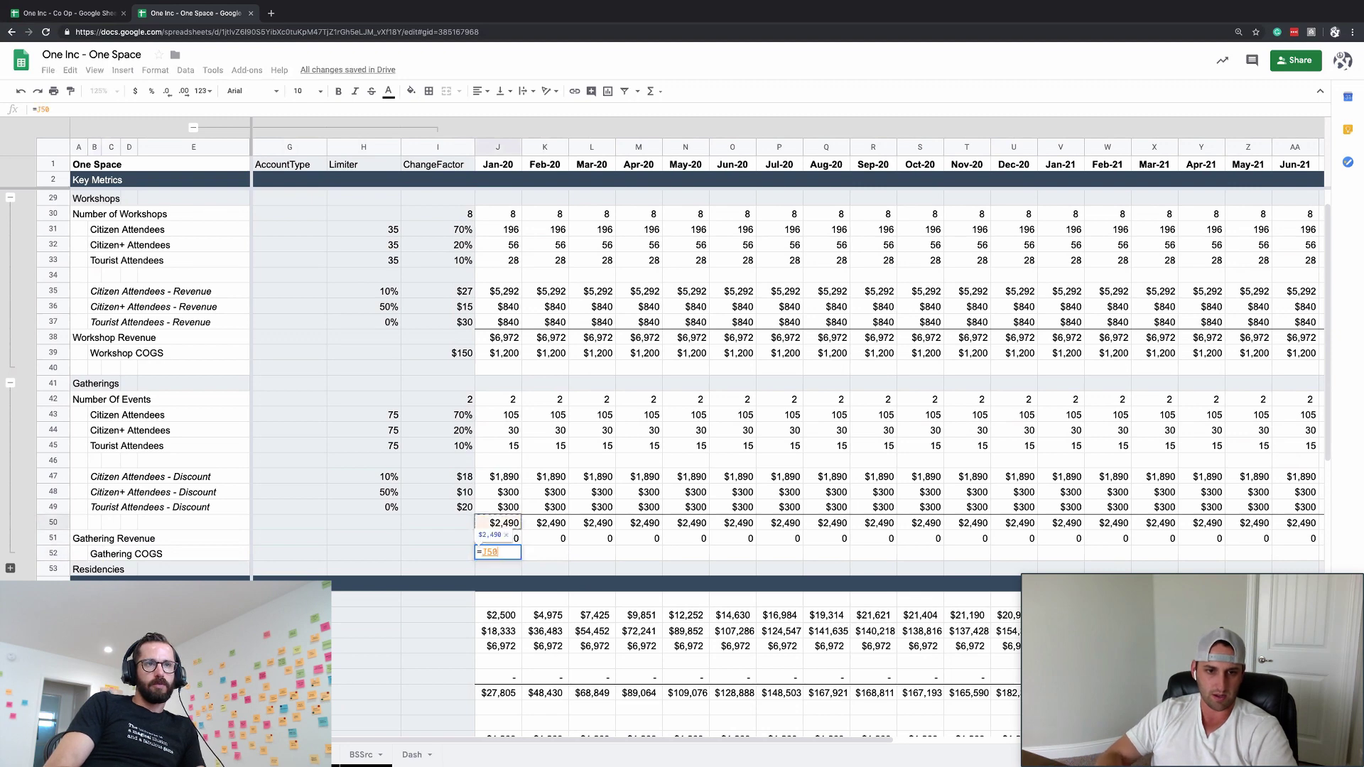
{"action": "key", "text": "Return"}
{"action": "key", "text": "Up"}
{"action": "key", "text": "Up"}
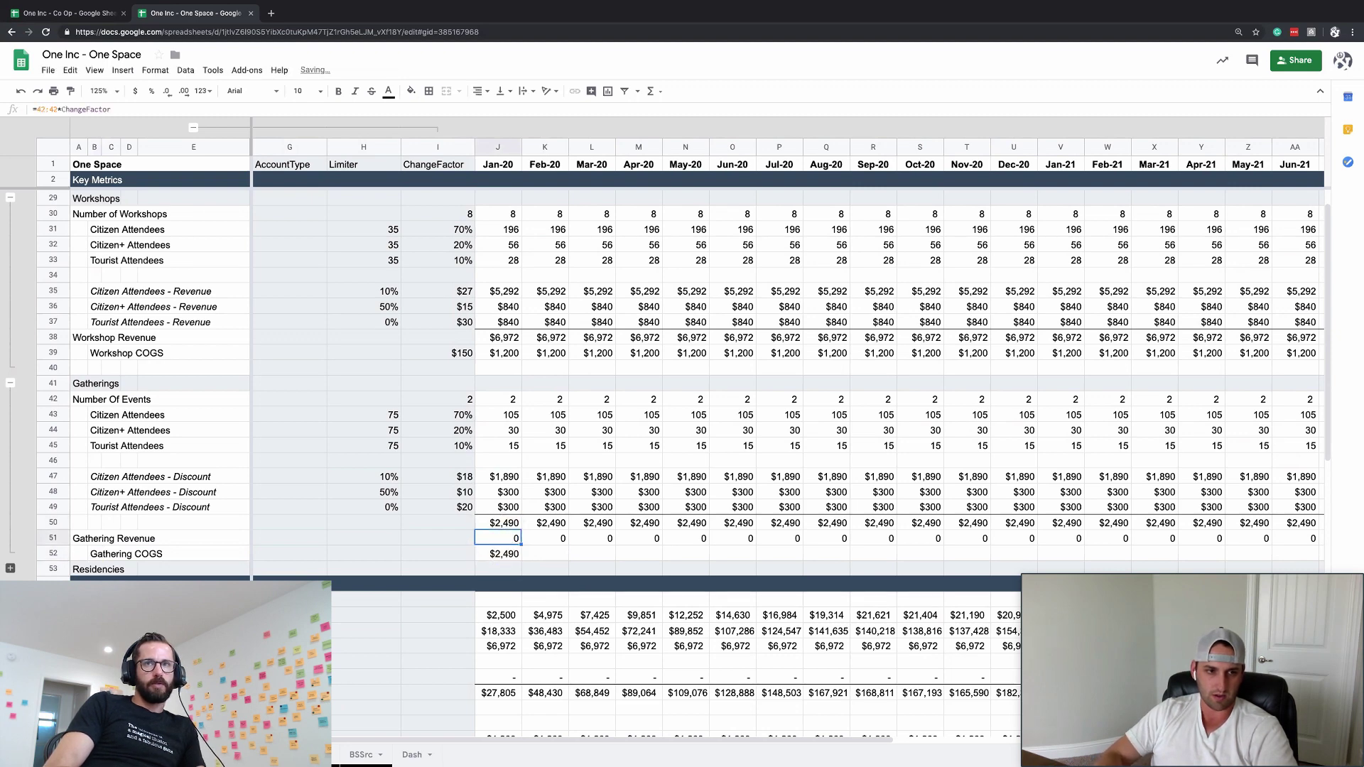
- Move the Gathering Revenue and Gathering COGS labels up one row
{"action": "left_click", "coordinate": [79, 538]}
{"action": "key", "text": "ctrl+x"}
{"action": "key", "text": "Up"}
{"action": "key", "text": "ctrl+v"}
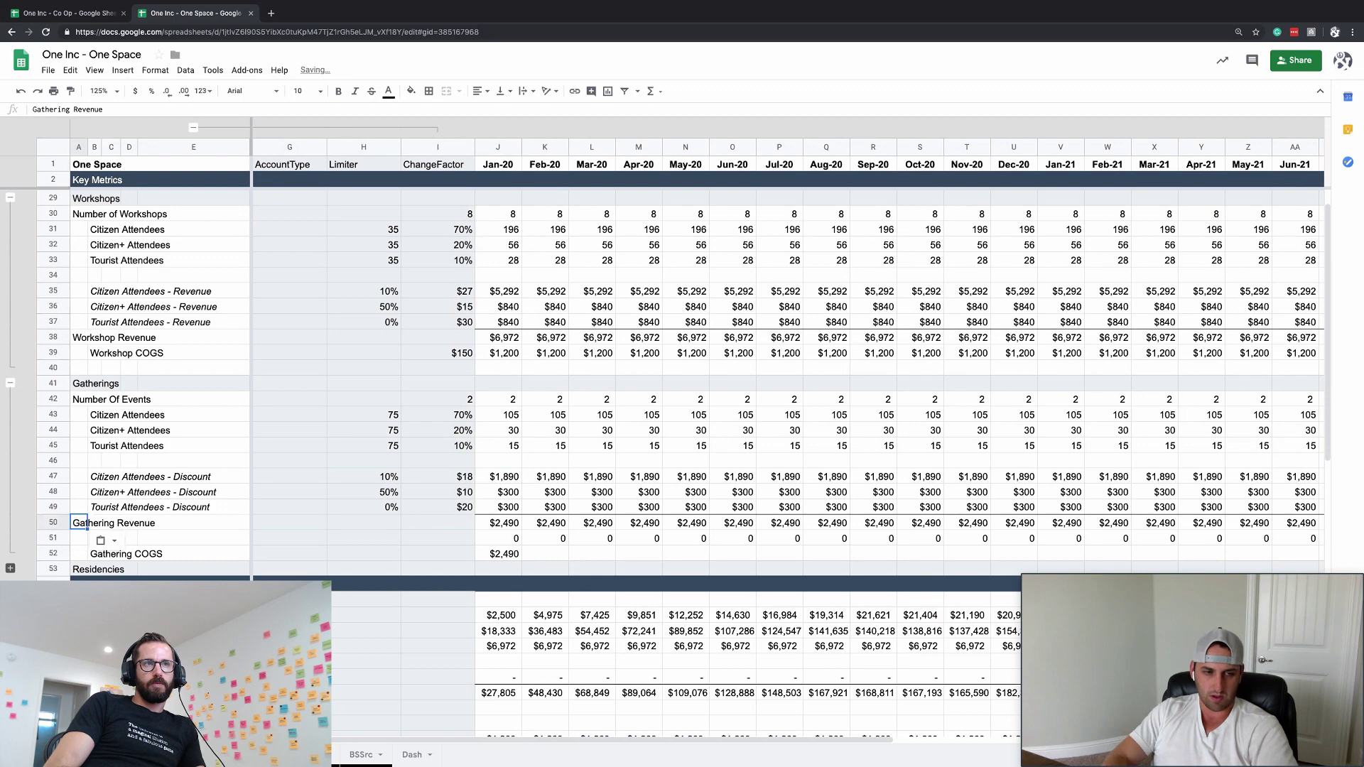
{"action": "key", "text": "Down"}
{"action": "key", "text": "Down"}
{"action": "key", "text": "Right"}
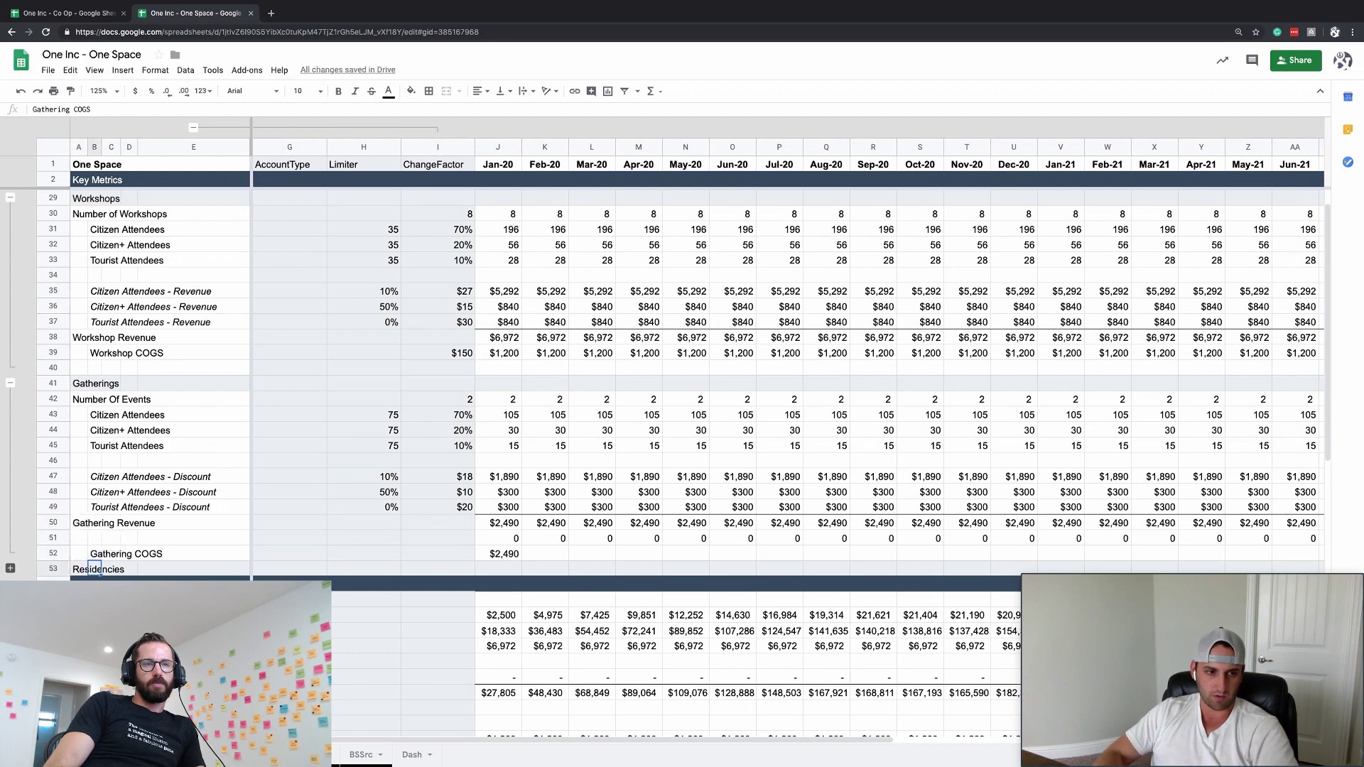
{"action": "key", "text": "ctrl+x"}
{"action": "key", "text": "Up"}
{"action": "key", "text": "ctrl+v"}
{"action": "key", "text": "ctrl+Right"}
{"action": "key", "text": "Down"}
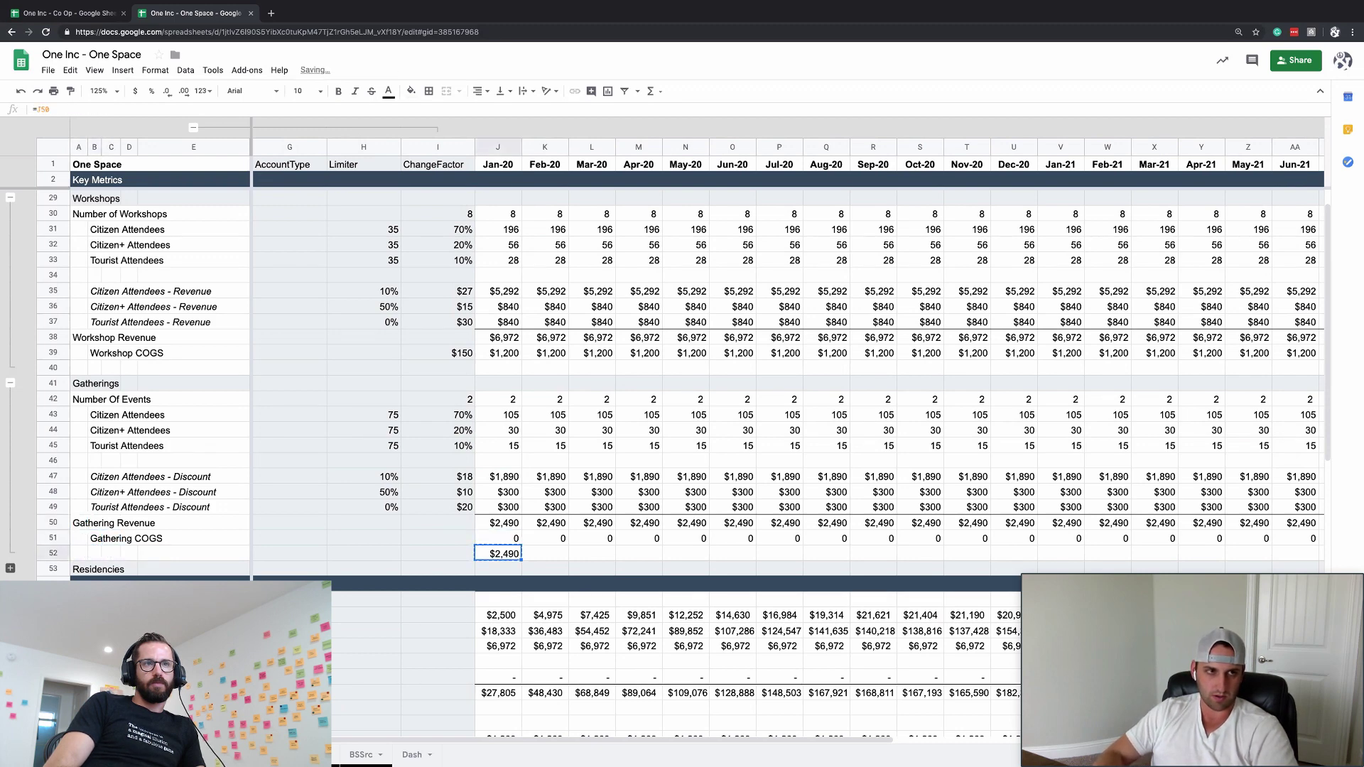
- Move the $2,490 COGS formula up into row 51 and fill it across every month
{"action": "key", "text": "ctrl+x"}
{"action": "key", "text": "Up"}
{"action": "key", "text": "ctrl+v"}
{"action": "key", "text": "ctrl+shift+Right"}
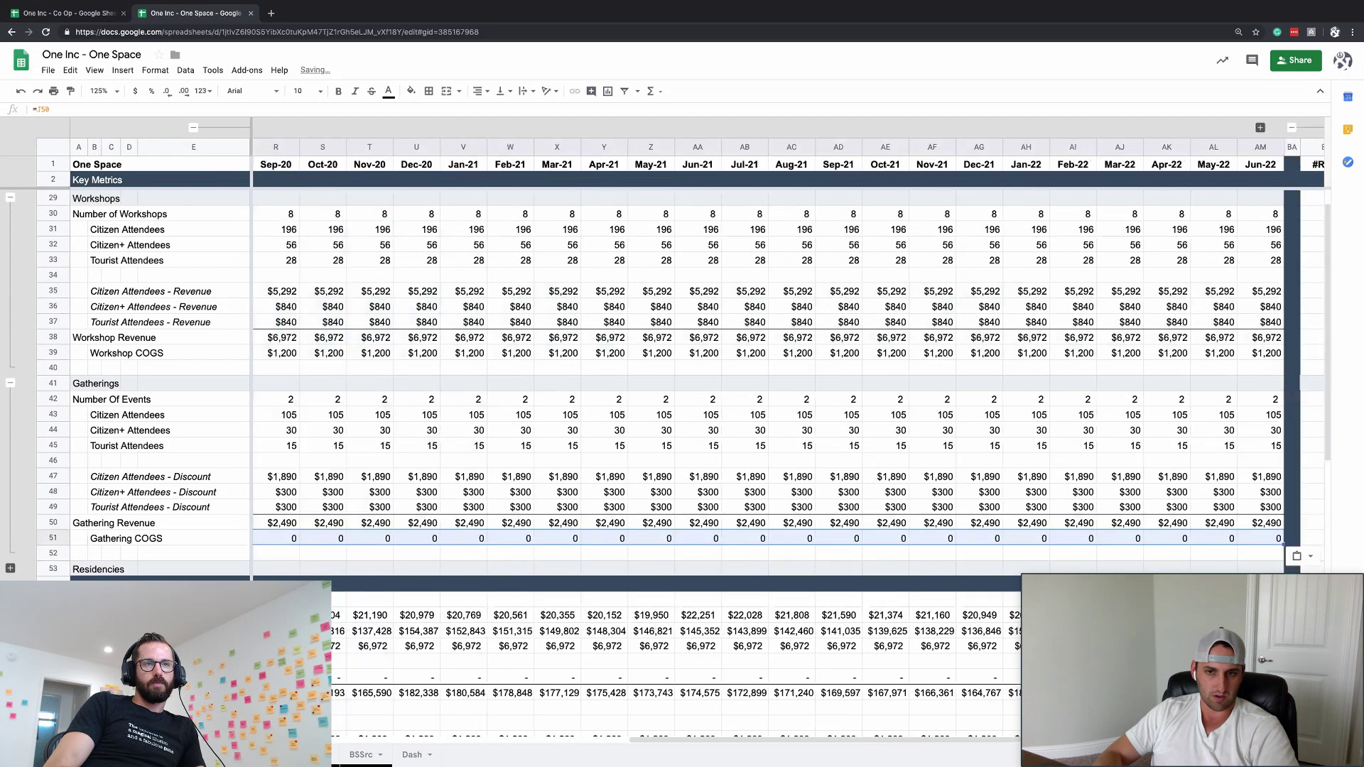
{"action": "key", "text": "ctrl+r"}
{"action": "key", "text": "Home"}
{"action": "key", "text": "Right"}
{"action": "key", "text": "Right"}
{"action": "key", "text": "Right"}
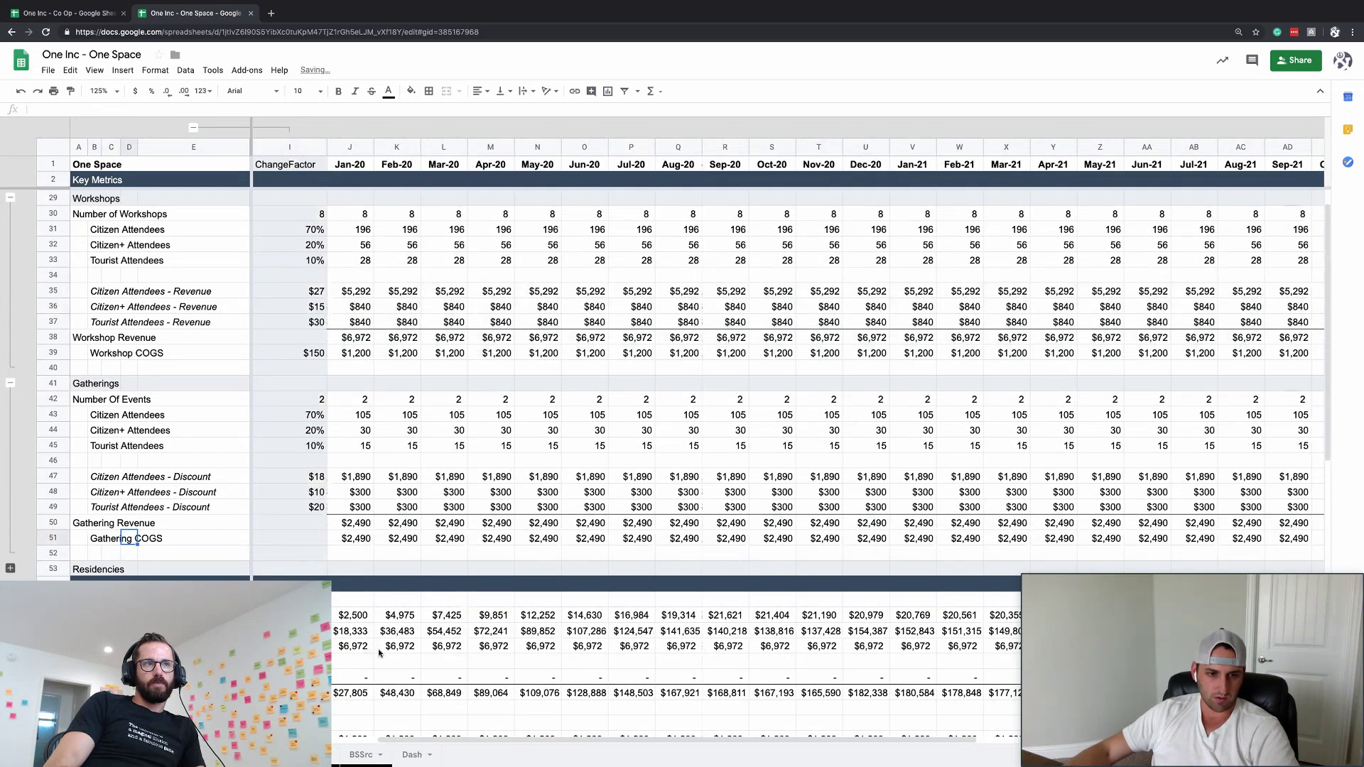
- Link the Gathering Revenue line to the key-metric row and fill it across all months
{"action": "left_click", "coordinate": [357, 657]}
{"action": "type", "text": "="}
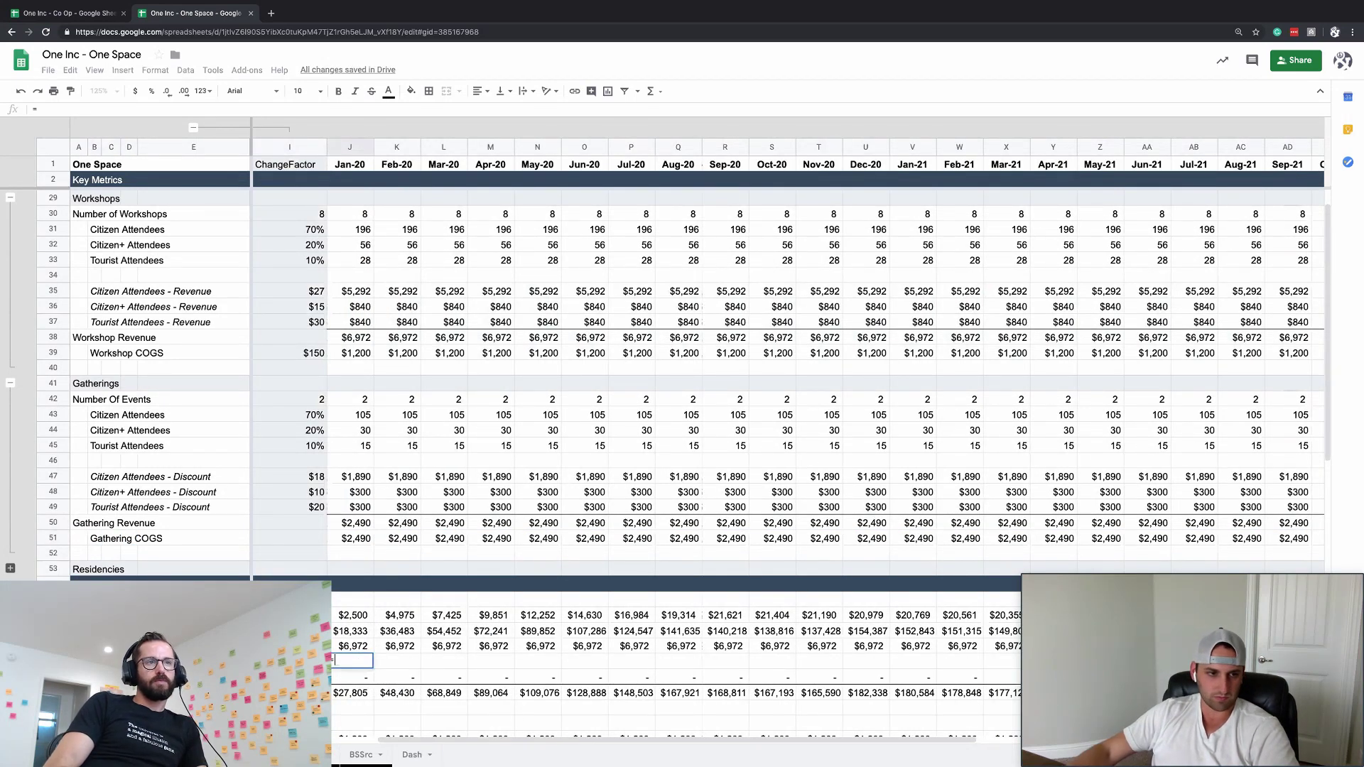
{"action": "key", "text": "Return"}
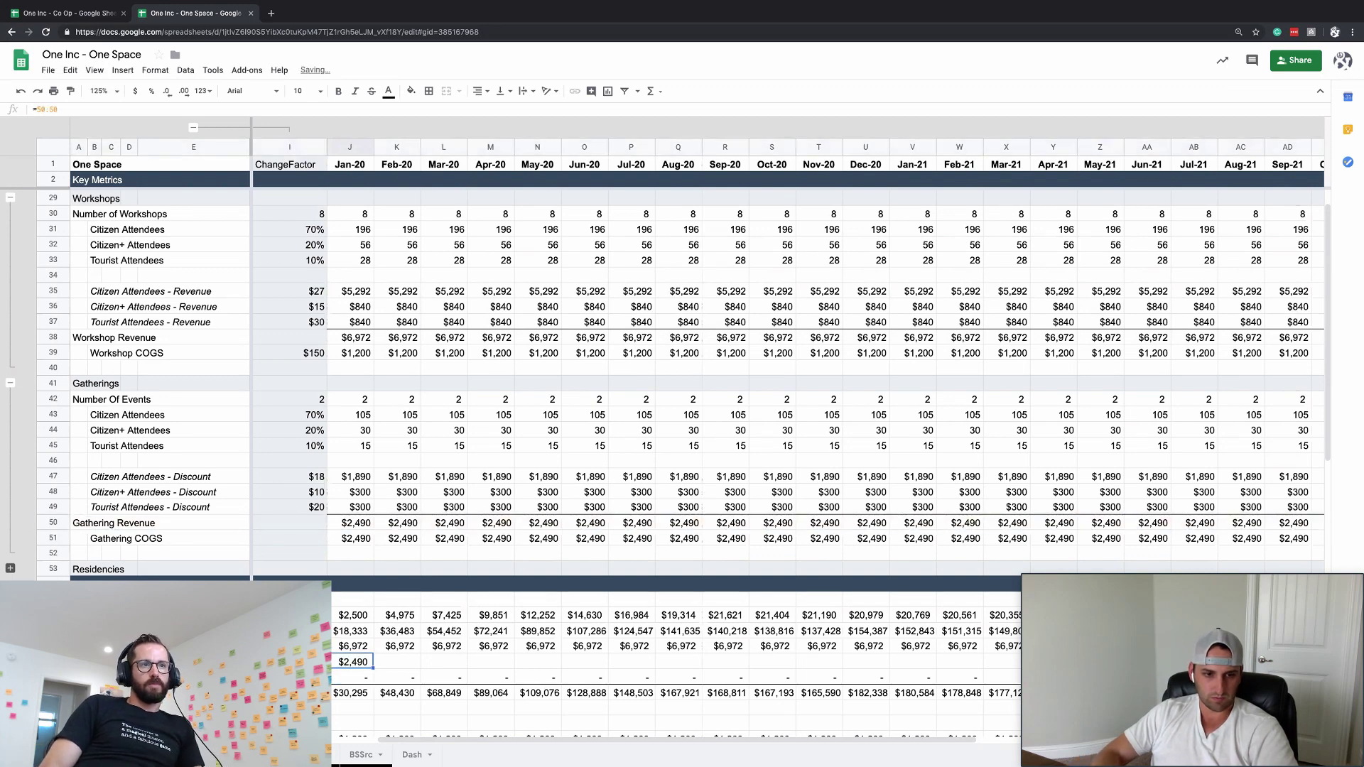
{"action": "key", "text": "ctrl+shift+Right"}
{"action": "key", "text": "ctrl+r"}
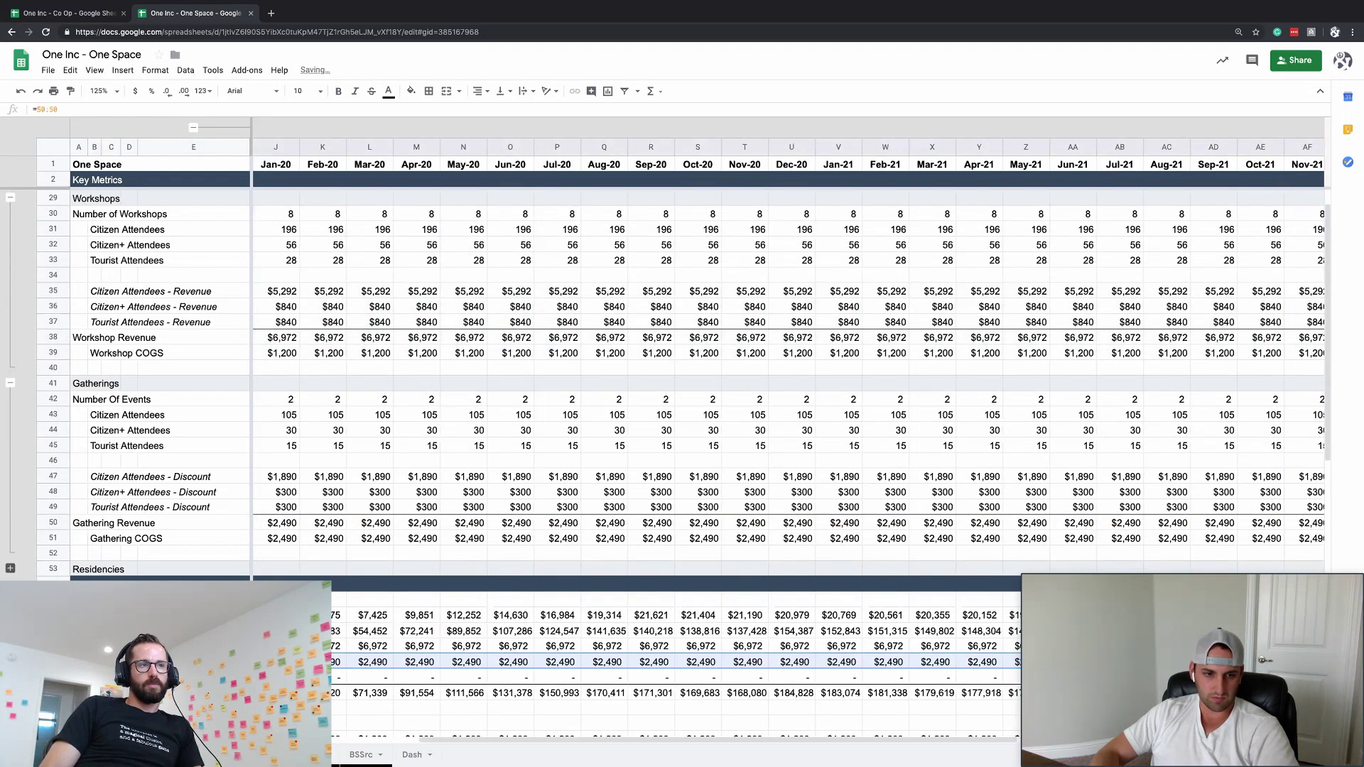
{"action": "scroll", "coordinate": [731, 427], "scroll_direction": "left", "scroll_amount": 3}
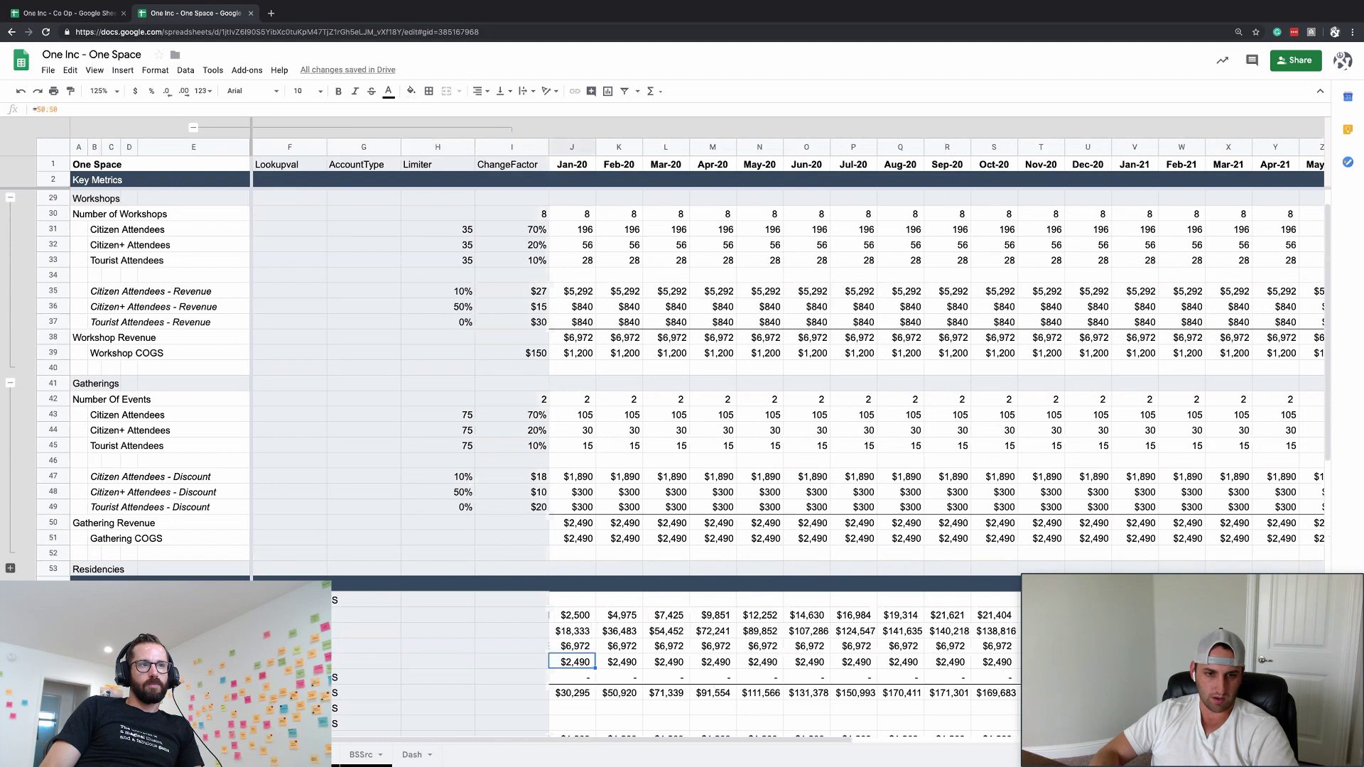
{"action": "key", "text": "ctrl+v"}
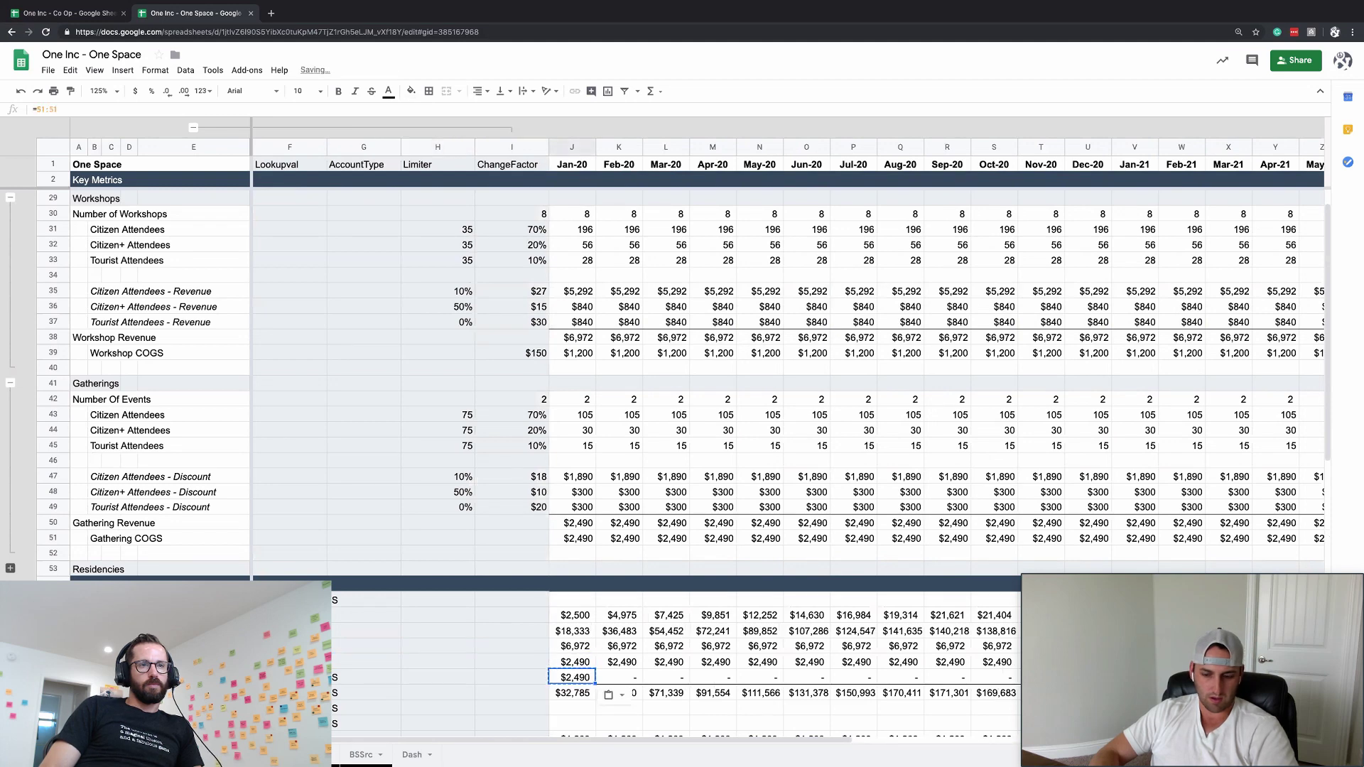
- Insert a new row in COGS and label it Gathering COGS
{"action": "key", "text": "Down"}
{"action": "key", "text": "Down"}
{"action": "key", "text": "Down"}
{"action": "key", "text": "Down"}
{"action": "key", "text": "Down"}
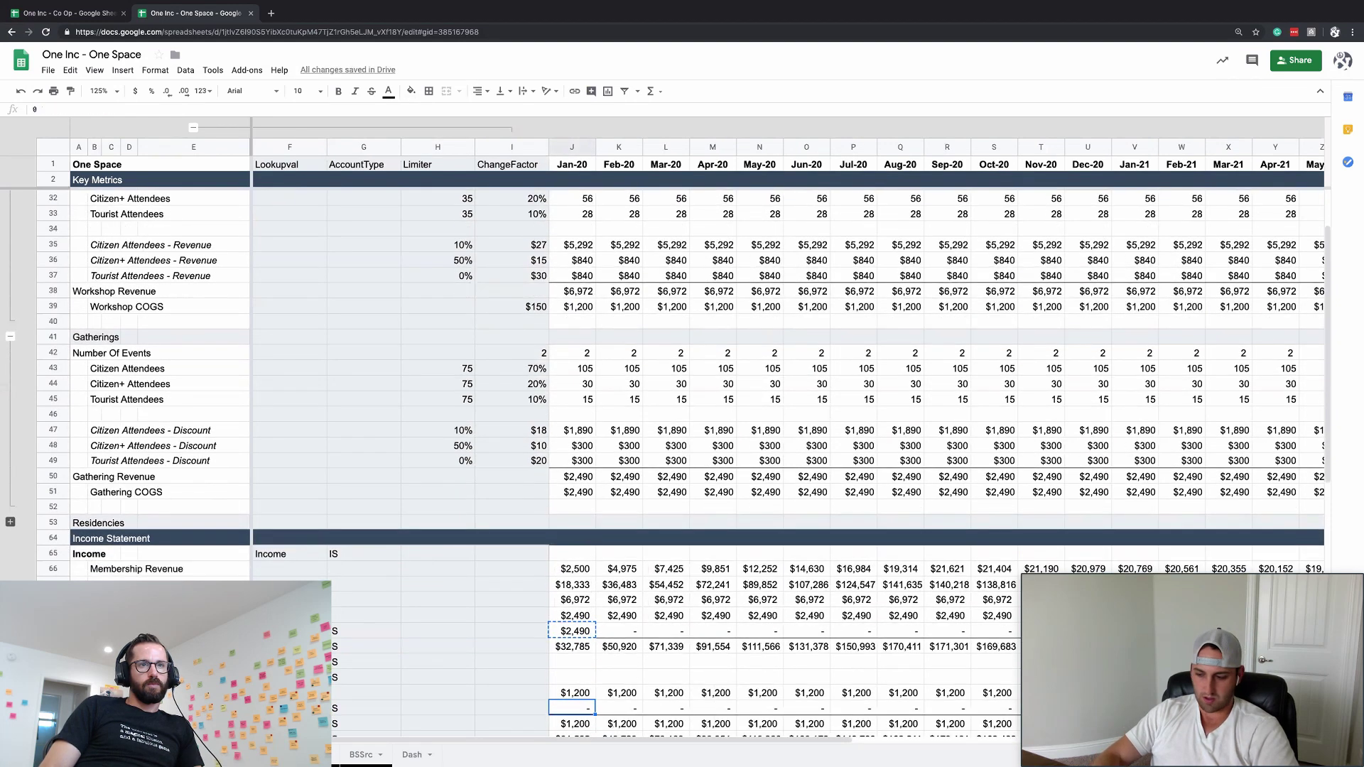
{"action": "key", "text": "ctrl+alt+="}
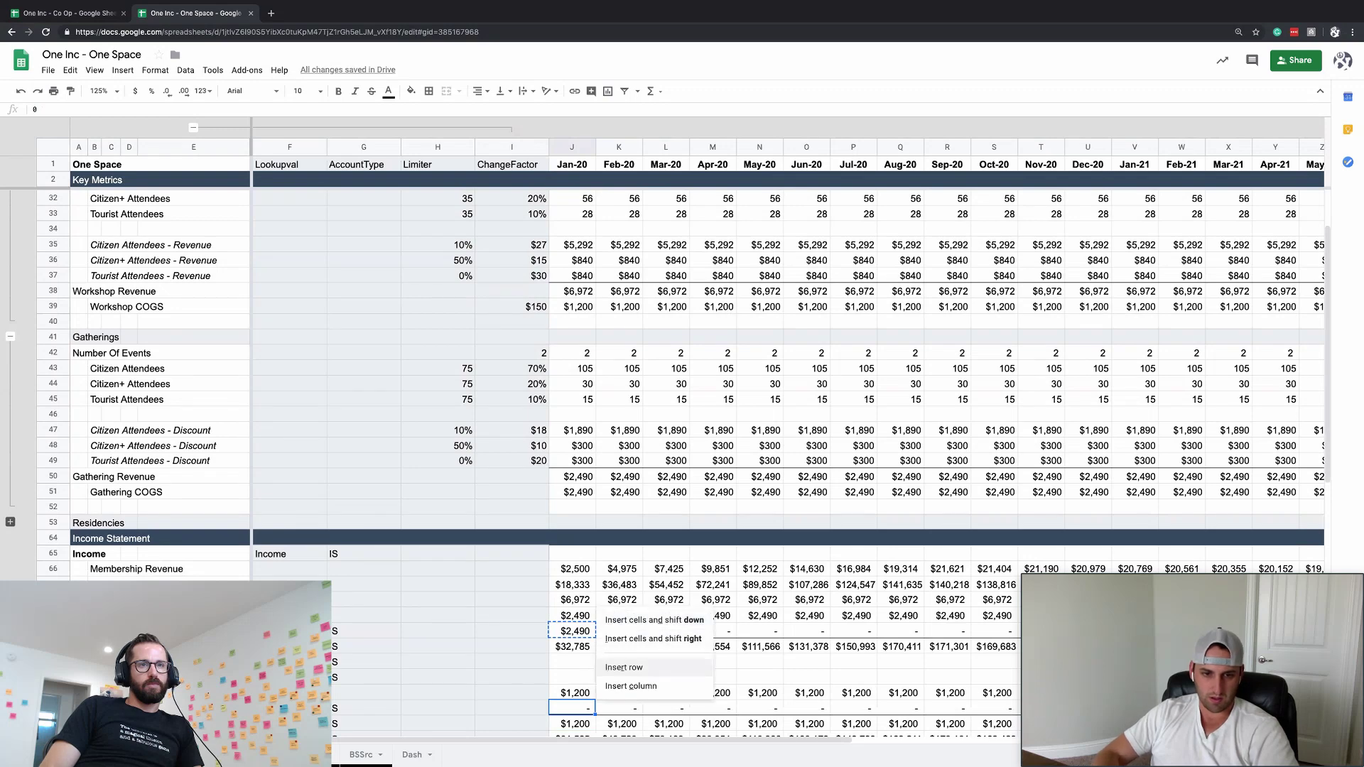
{"action": "key", "text": "Return"}
{"action": "type", "text": "COGS"}
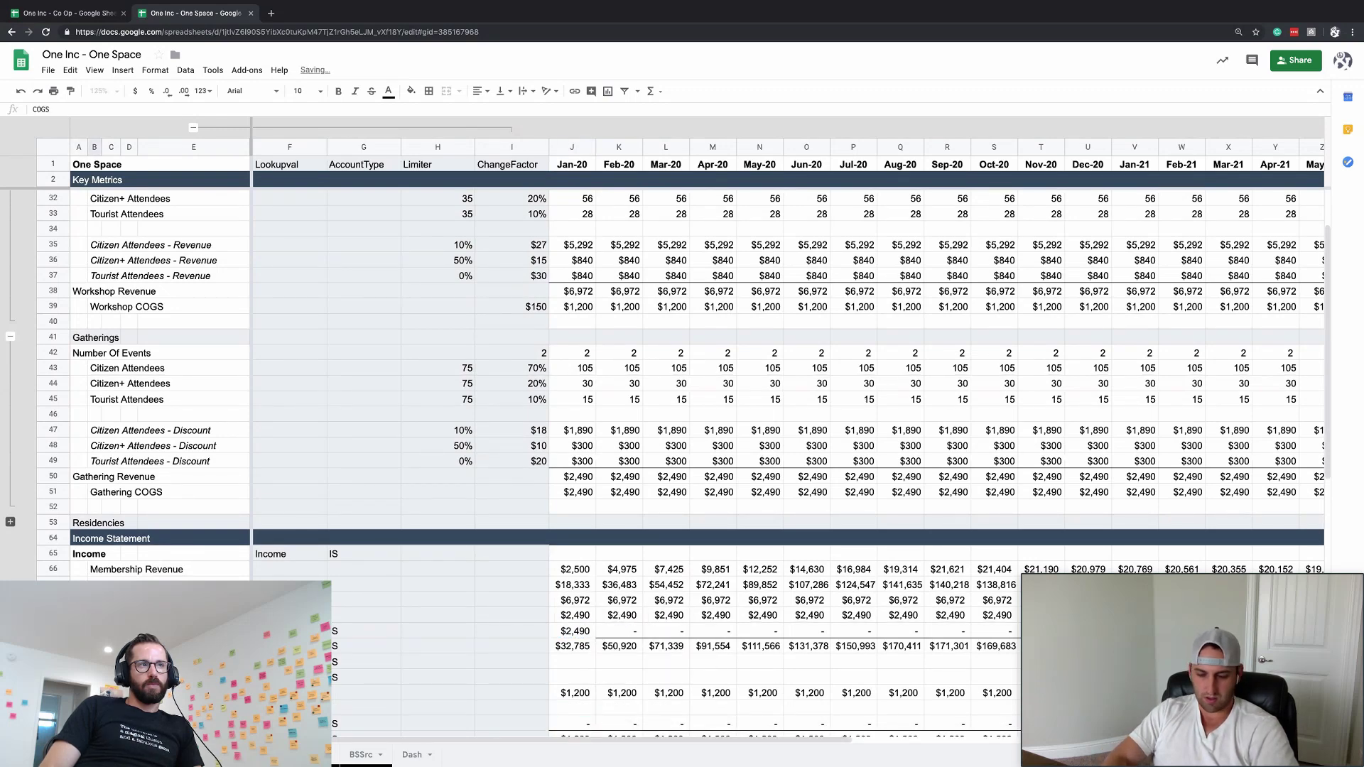
{"action": "type", "text": "OGS"}
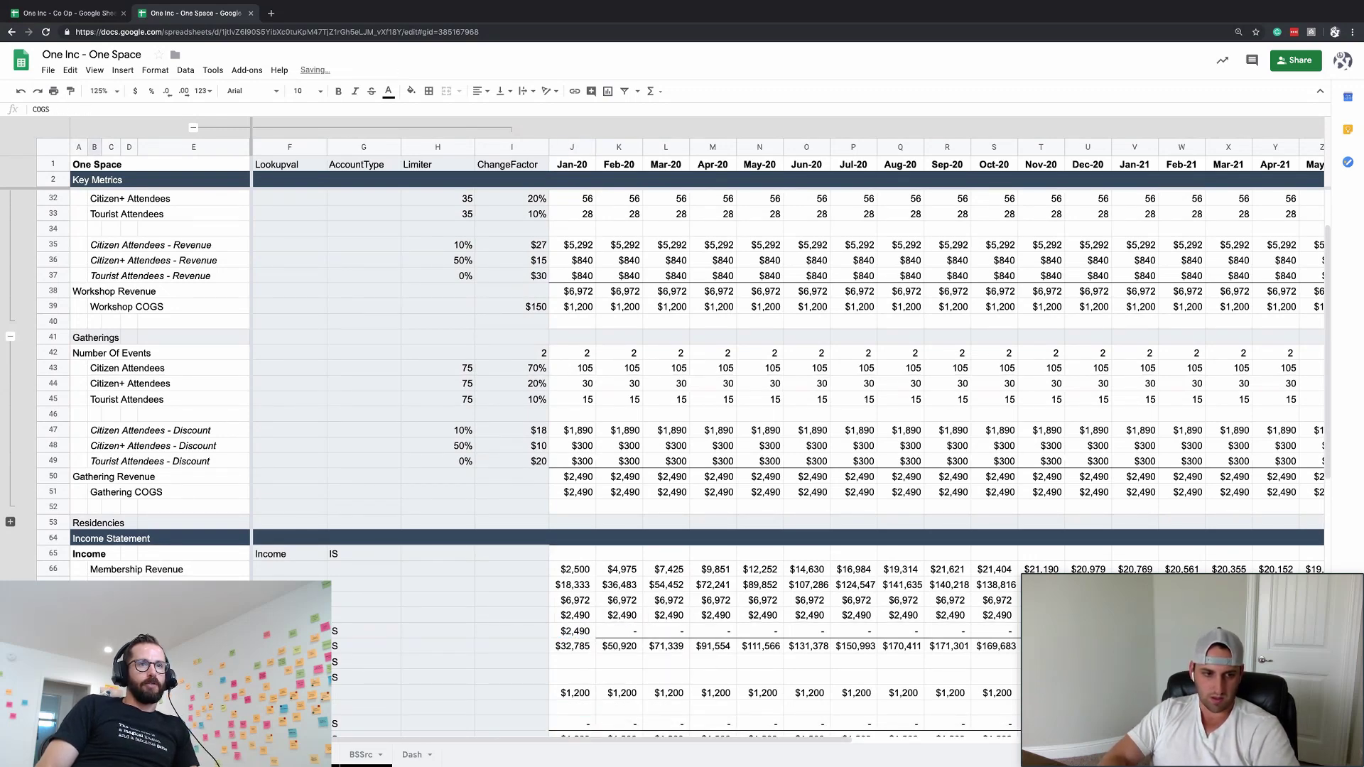
{"action": "left_click", "coordinate": [571, 691]}
- Move the $2,490 gathering amount into the new COGS row, undoing the move that broke Total Income
{"action": "left_click", "coordinate": [618, 707]}
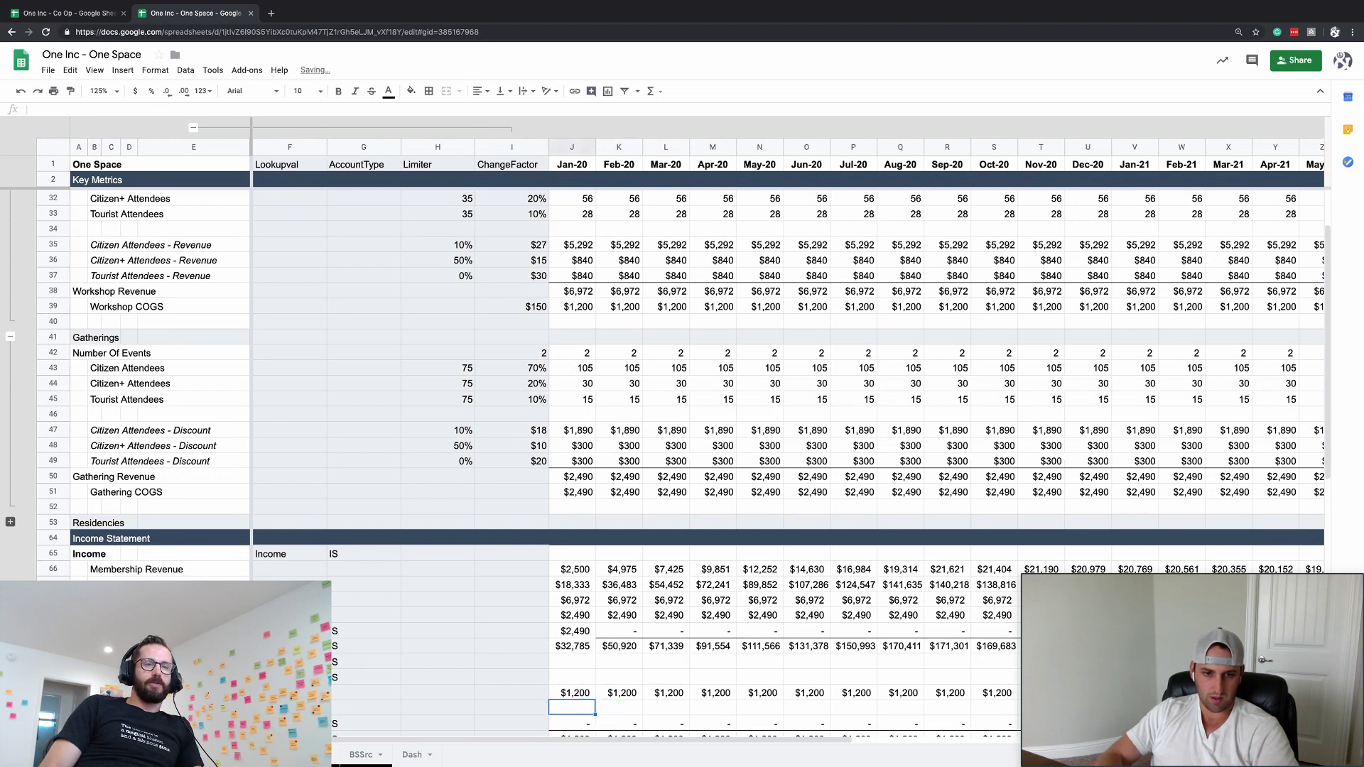
{"action": "left_click", "coordinate": [572, 692]}
{"action": "left_click", "coordinate": [572, 645]}
{"action": "left_click", "coordinate": [571, 693]}
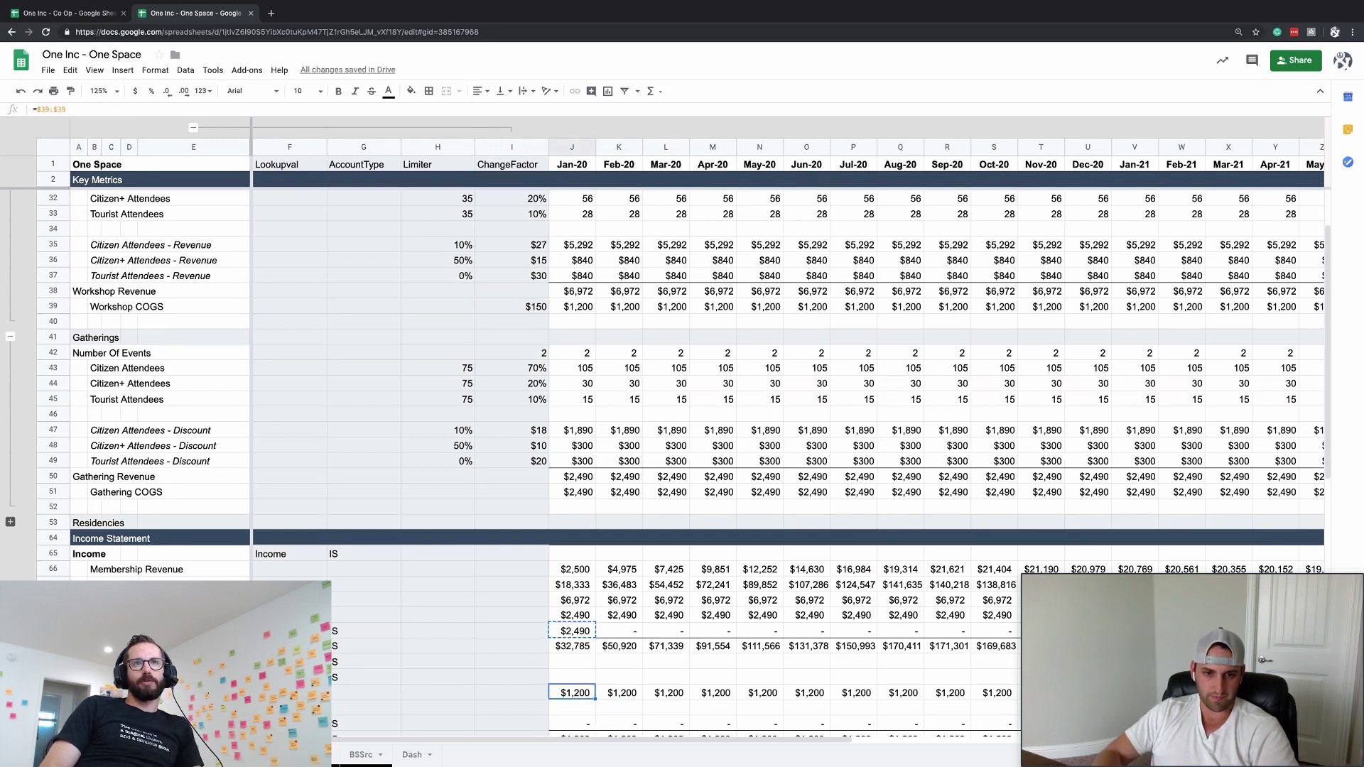
{"action": "left_click", "coordinate": [572, 708]}
{"action": "key", "text": "ctrl+v"}
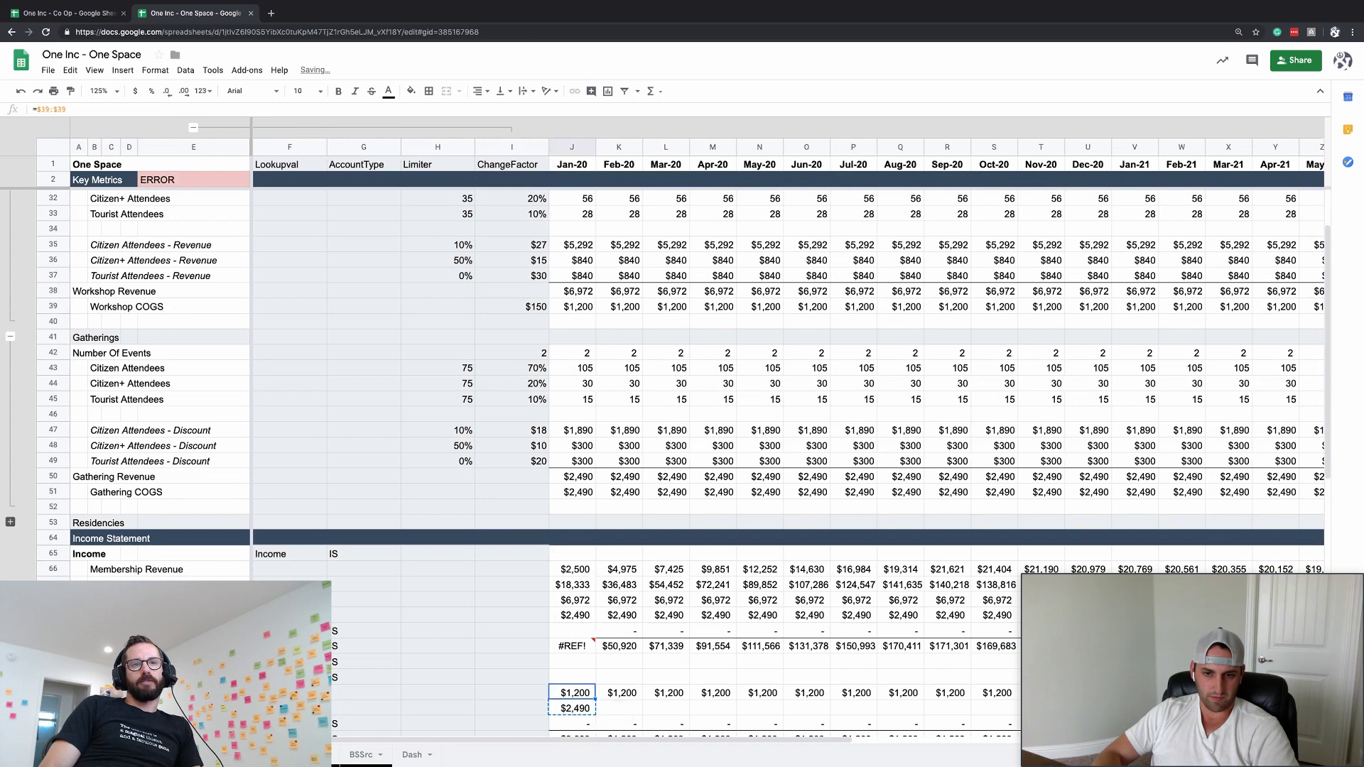
{"action": "scroll", "coordinate": [788, 426], "scroll_direction": "right", "scroll_amount": 10}
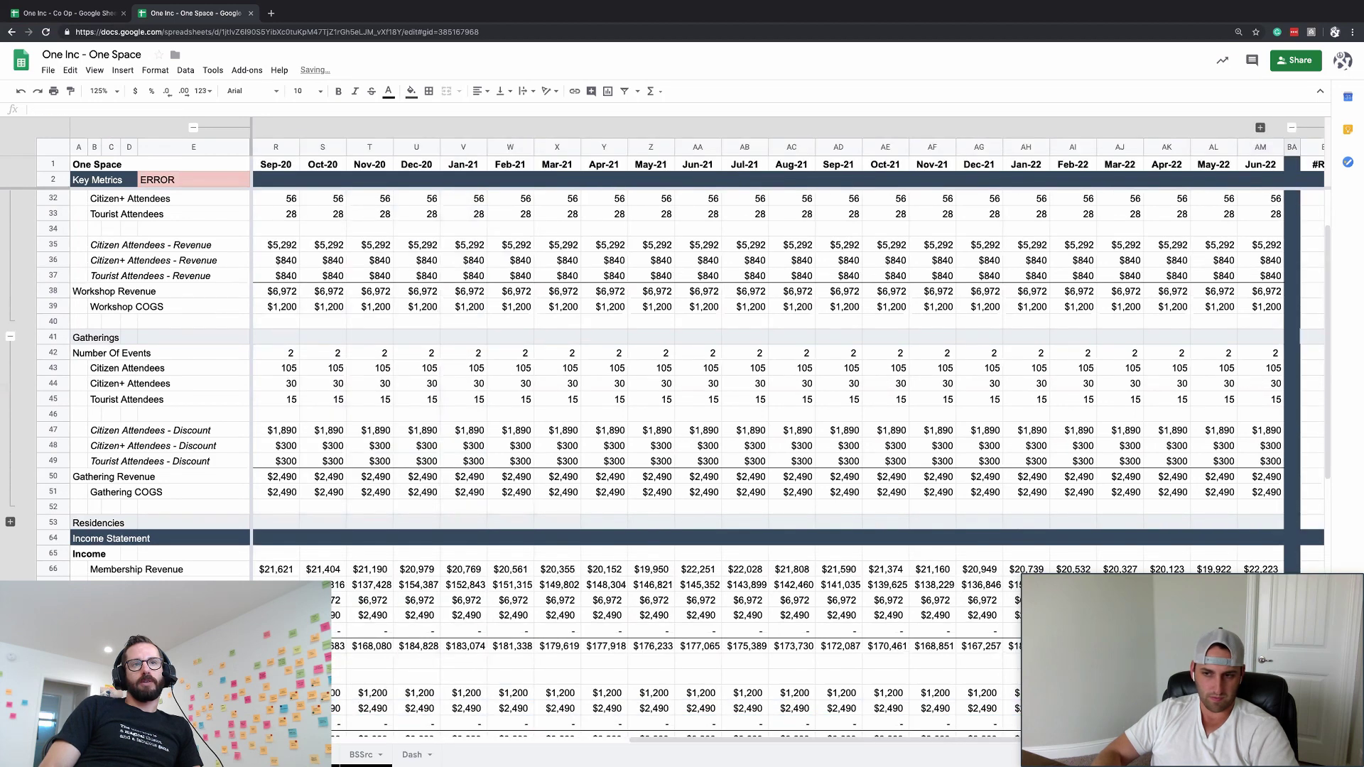
{"action": "key", "text": "ctrl+z"}
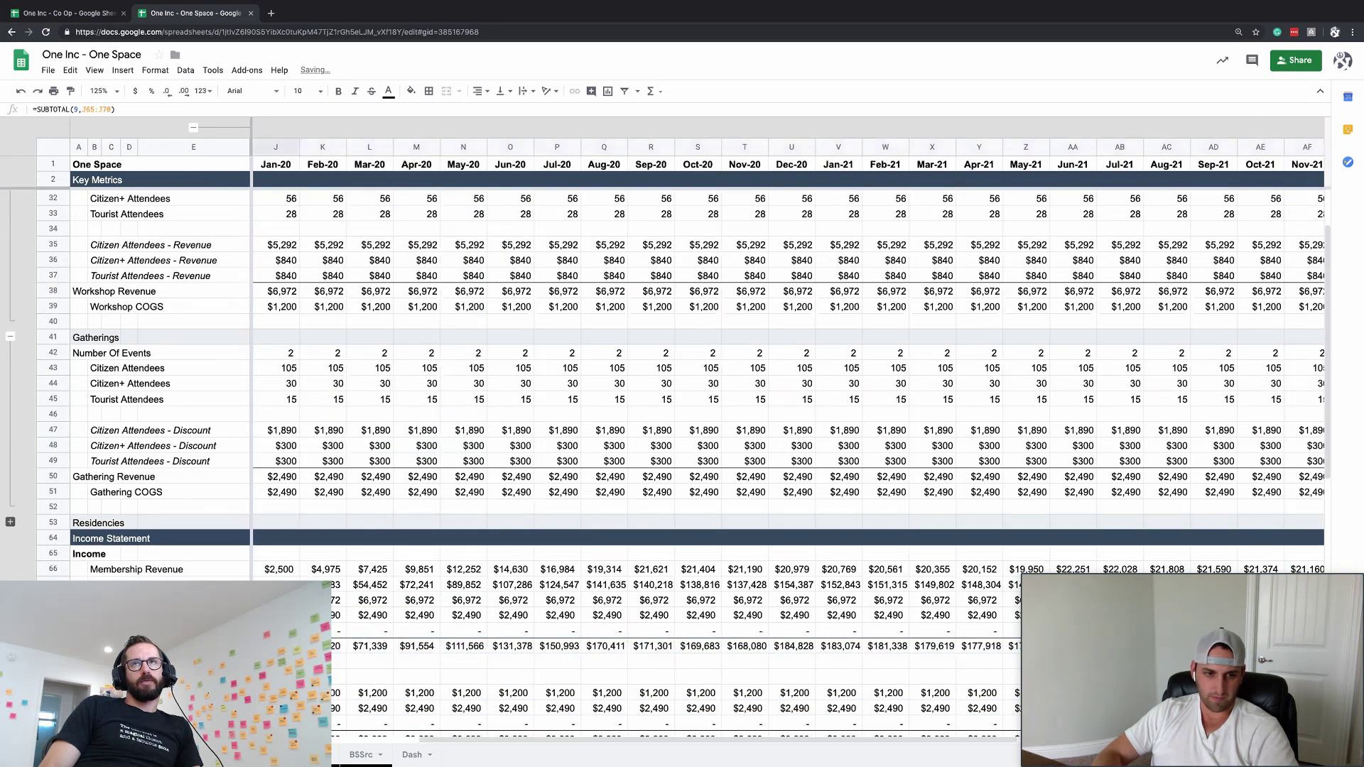
{"action": "key", "text": "ctrl+z"}
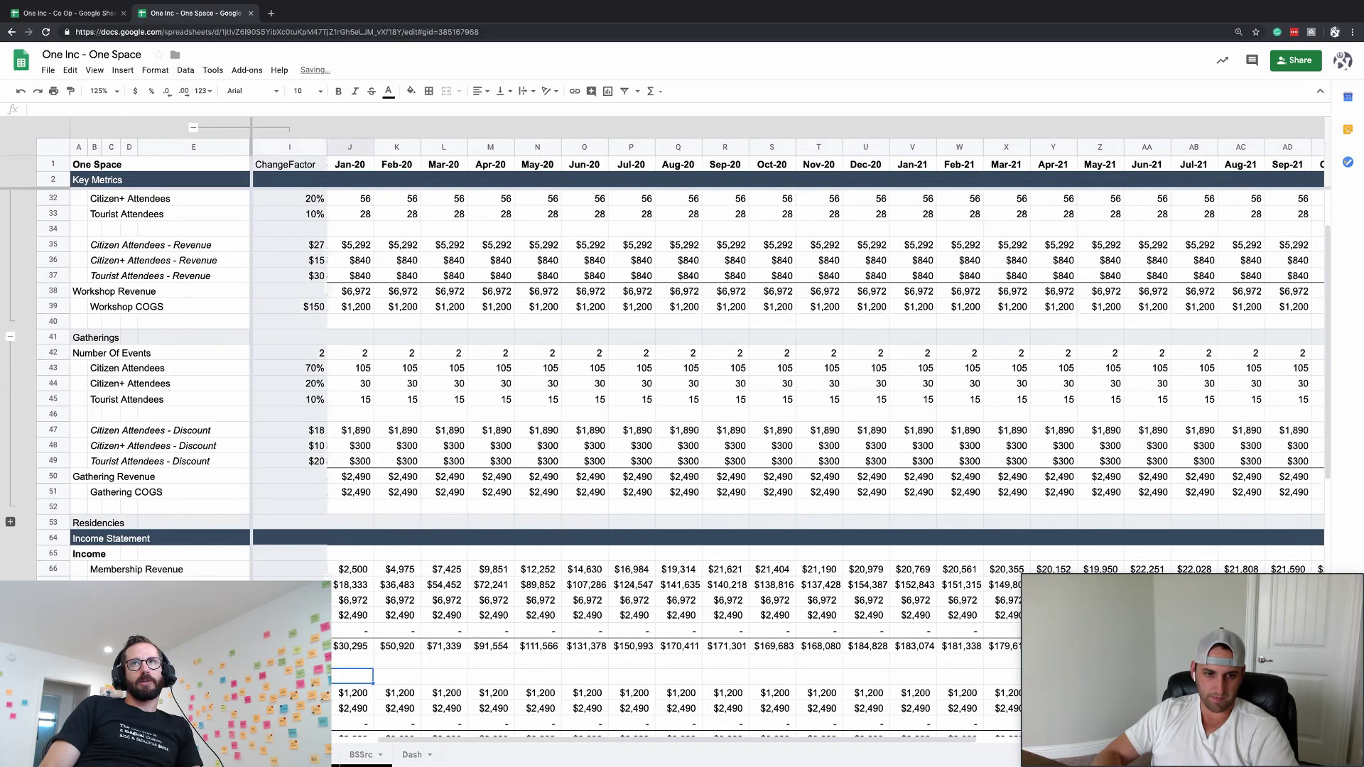
{"action": "key", "text": "Down"}
{"action": "key", "text": "Down"}
{"action": "key", "text": "Down"}
{"action": "key", "text": "Down"}
{"action": "key", "text": "Down"}
{"action": "key", "text": "Down"}
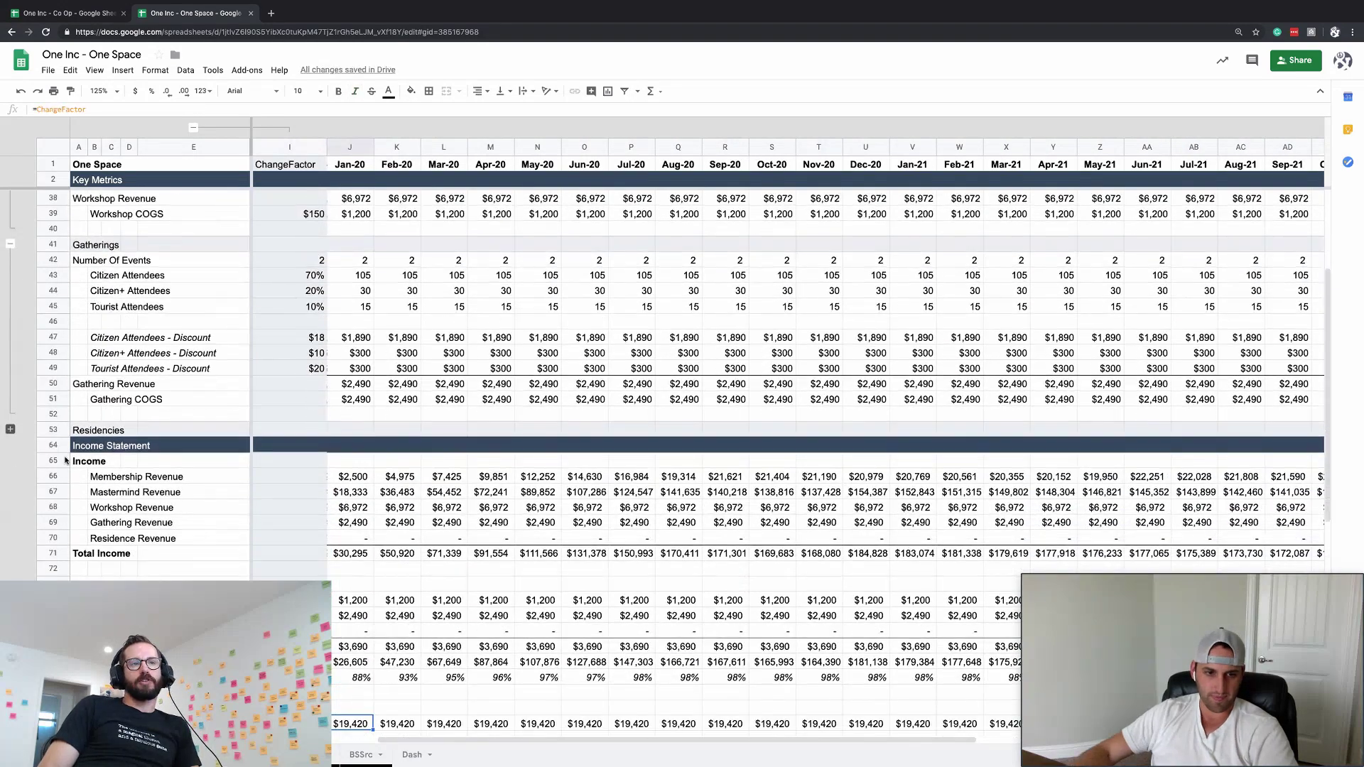
- Check the February Gross Profit and Workshop COGS values and collapse the Gatherings detail rows
{"action": "left_click", "coordinate": [397, 661]}
{"action": "scroll", "coordinate": [391, 640], "scroll_direction": "down", "scroll_amount": 3}
{"action": "scroll", "coordinate": [390, 639], "scroll_direction": "left", "scroll_amount": 2}
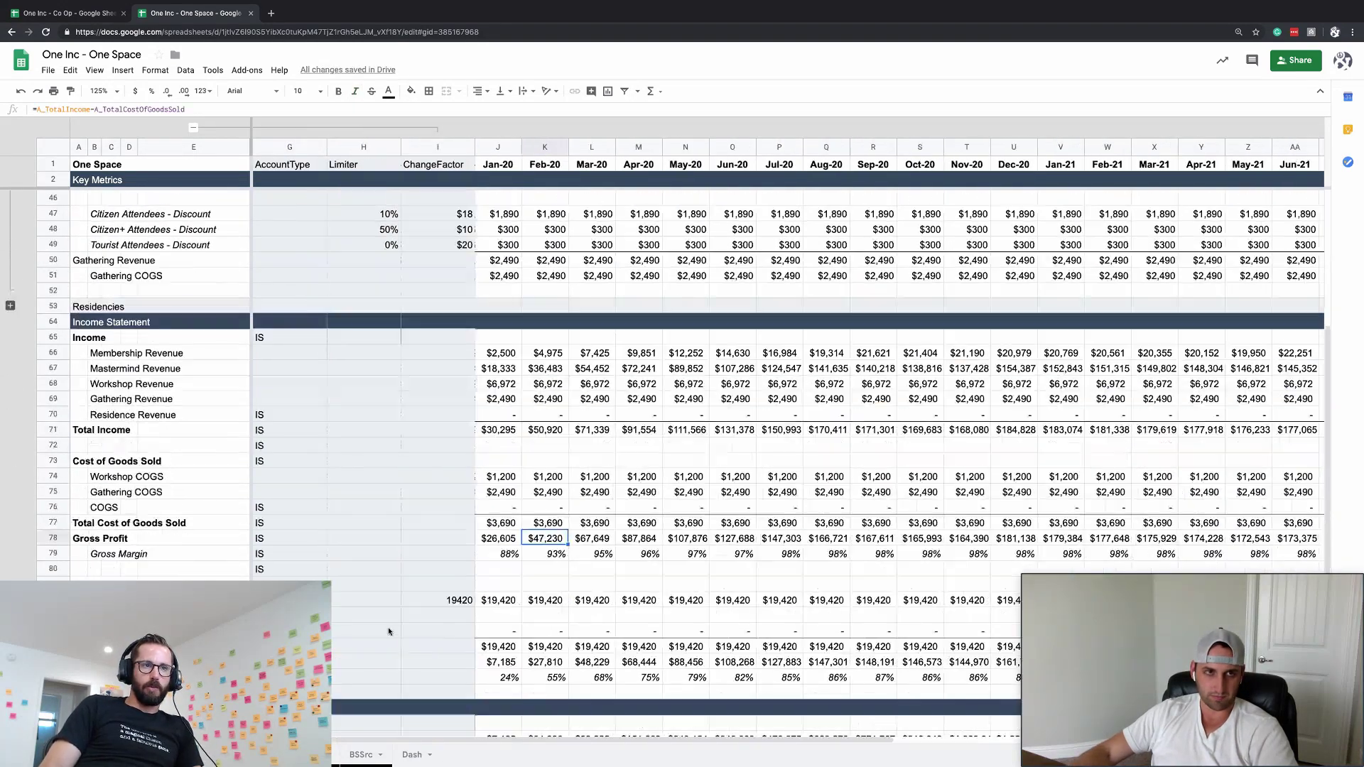
{"action": "scroll", "coordinate": [514, 390], "scroll_direction": "up", "scroll_amount": 5}
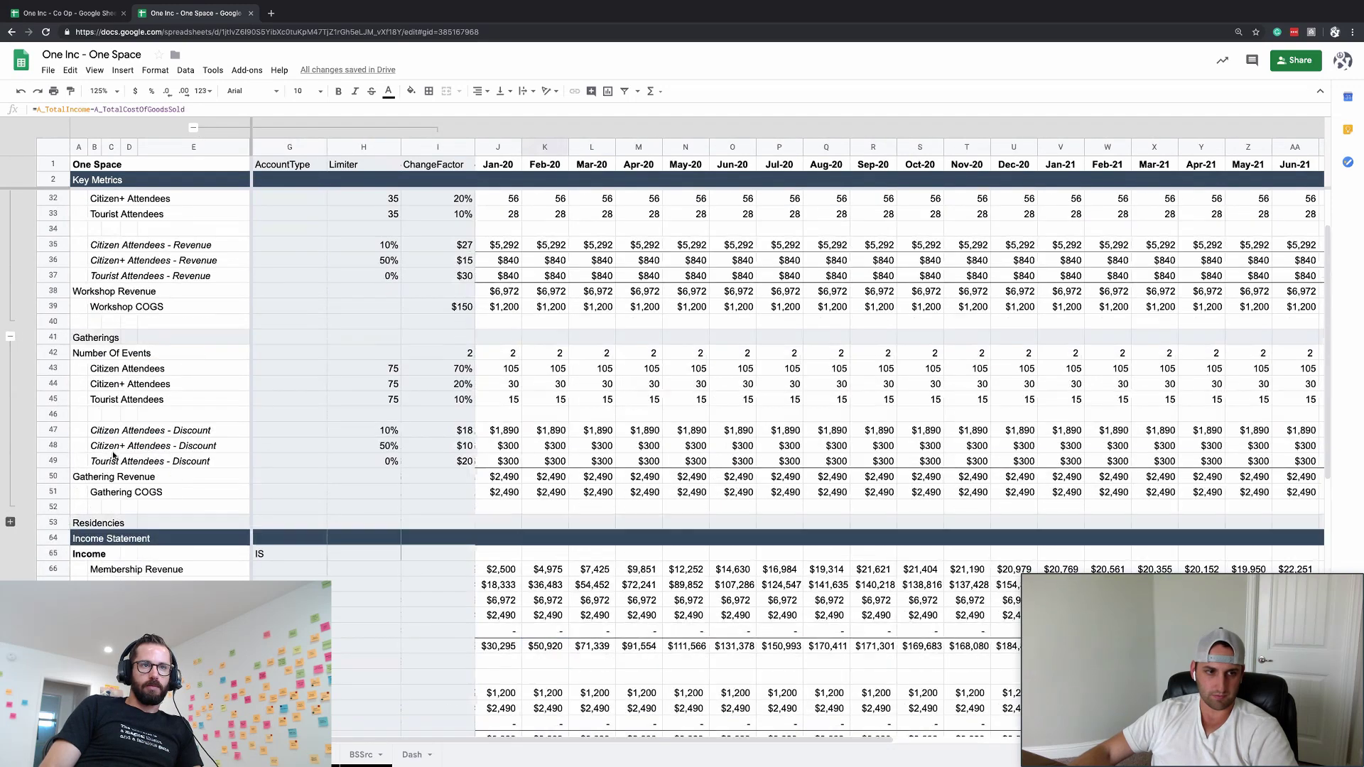
{"action": "left_click", "coordinate": [10, 336]}
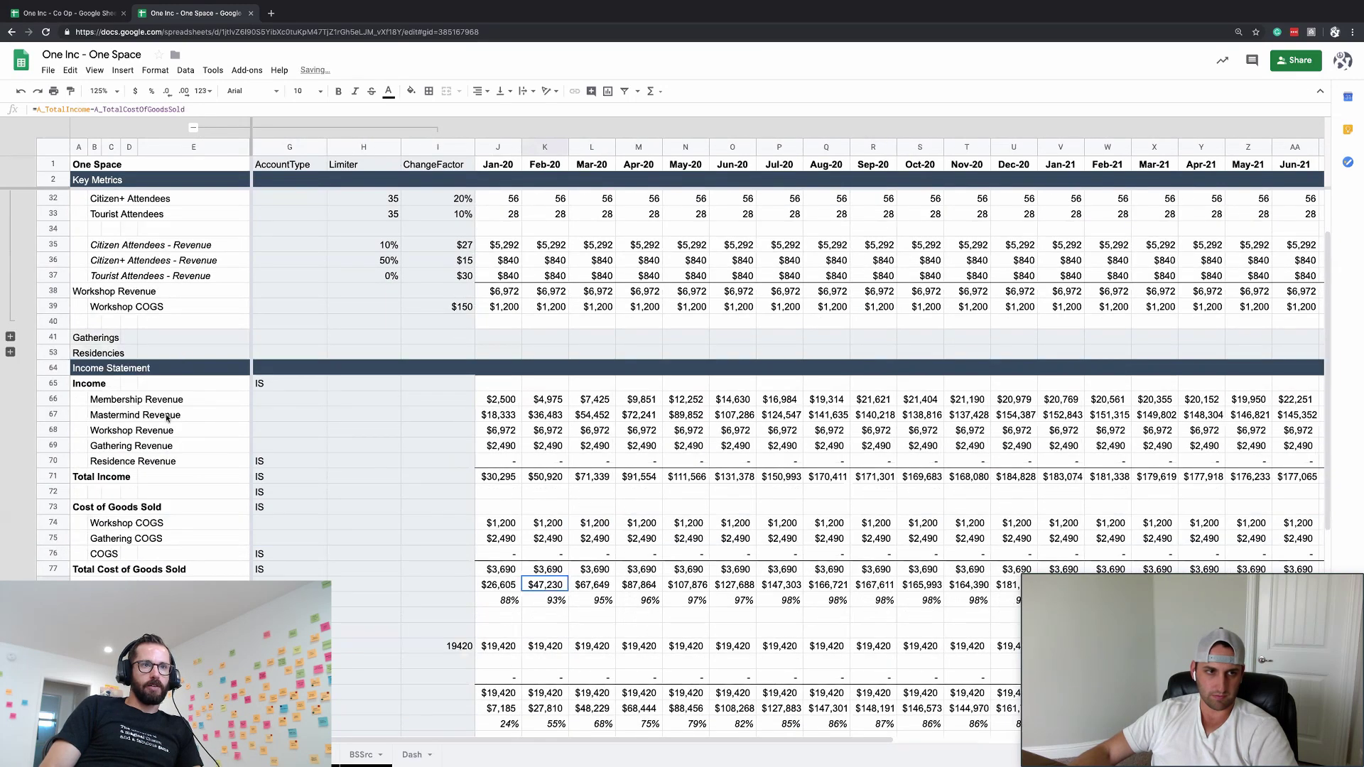
{"action": "scroll", "coordinate": [164, 412], "scroll_direction": "up", "scroll_amount": 2}
{"action": "scroll", "coordinate": [164, 412], "scroll_direction": "right", "scroll_amount": 3}
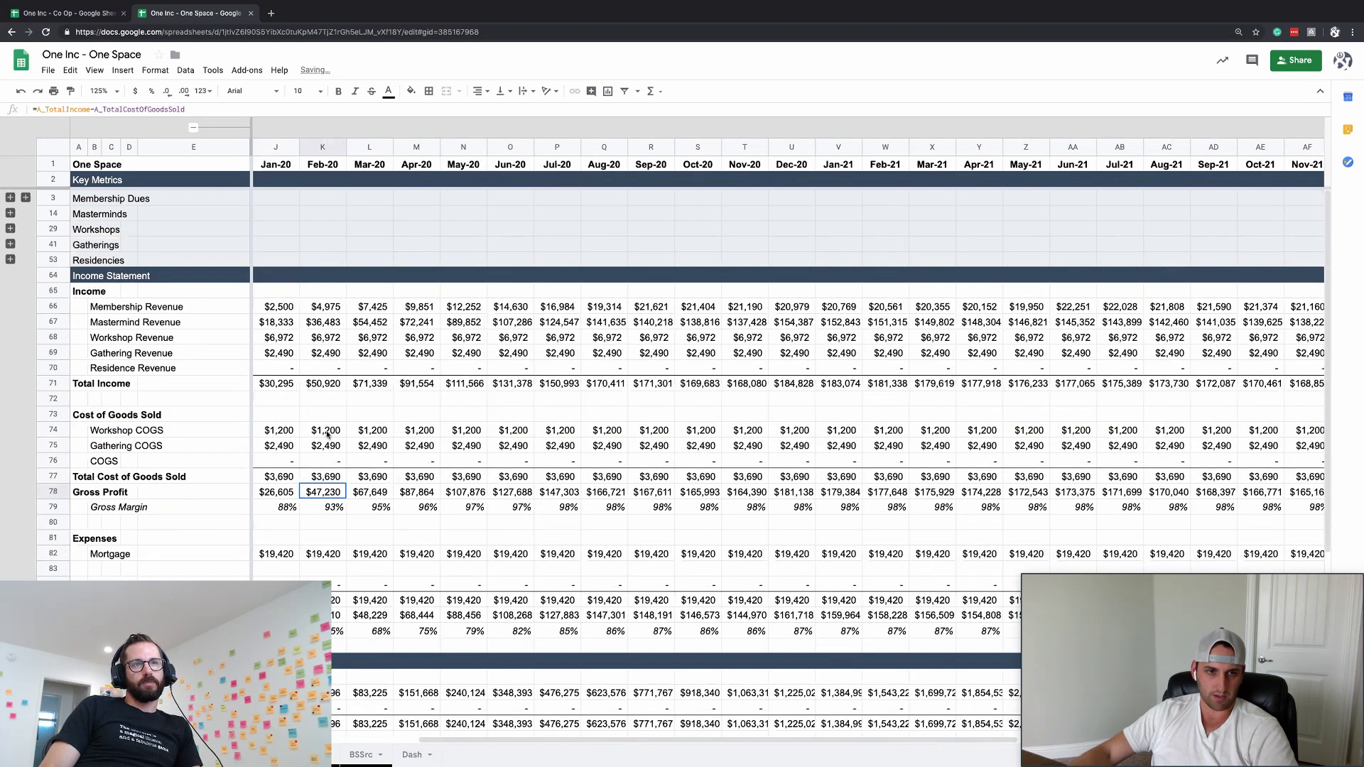
{"action": "left_click", "coordinate": [327, 435]}
{"action": "scroll", "coordinate": [327, 435], "scroll_direction": "down", "scroll_amount": 1}
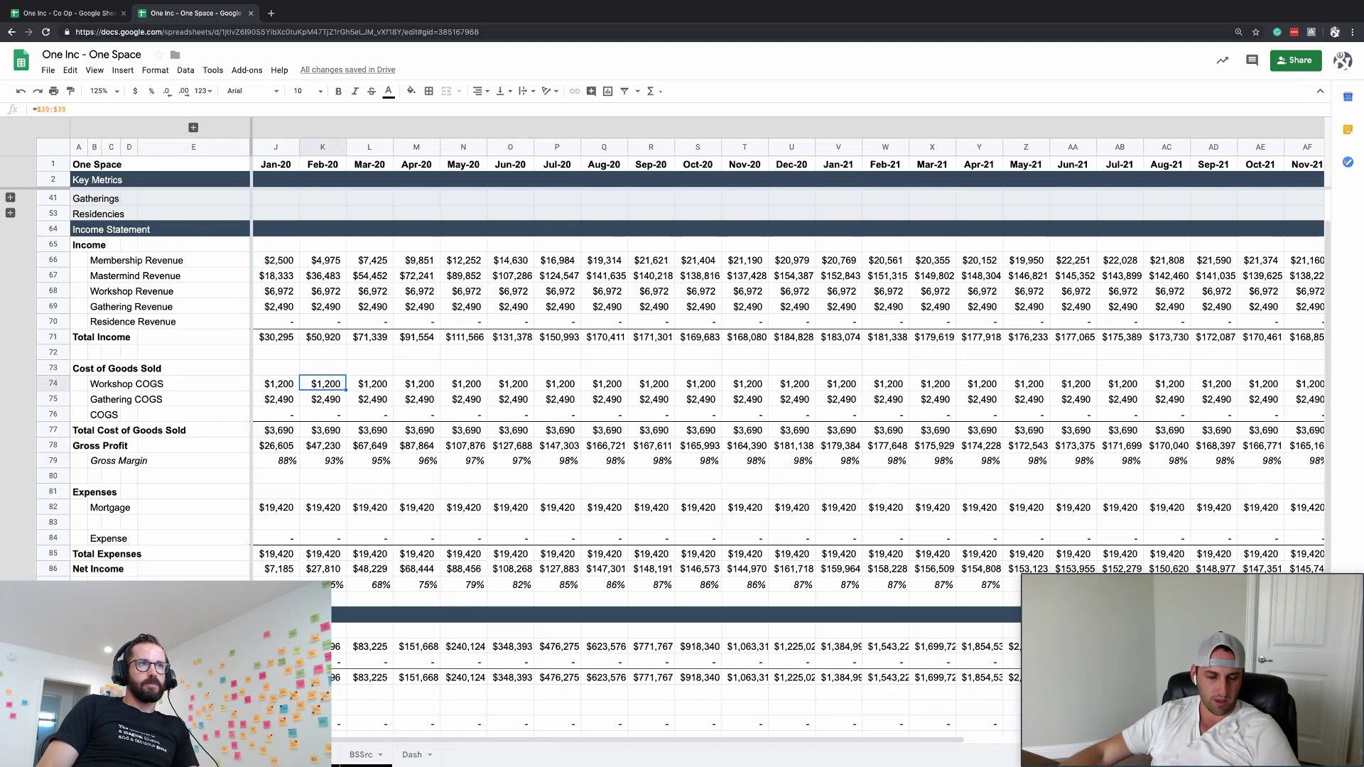
{"action": "scroll", "coordinate": [434, 566], "scroll_direction": "down", "scroll_amount": 2}
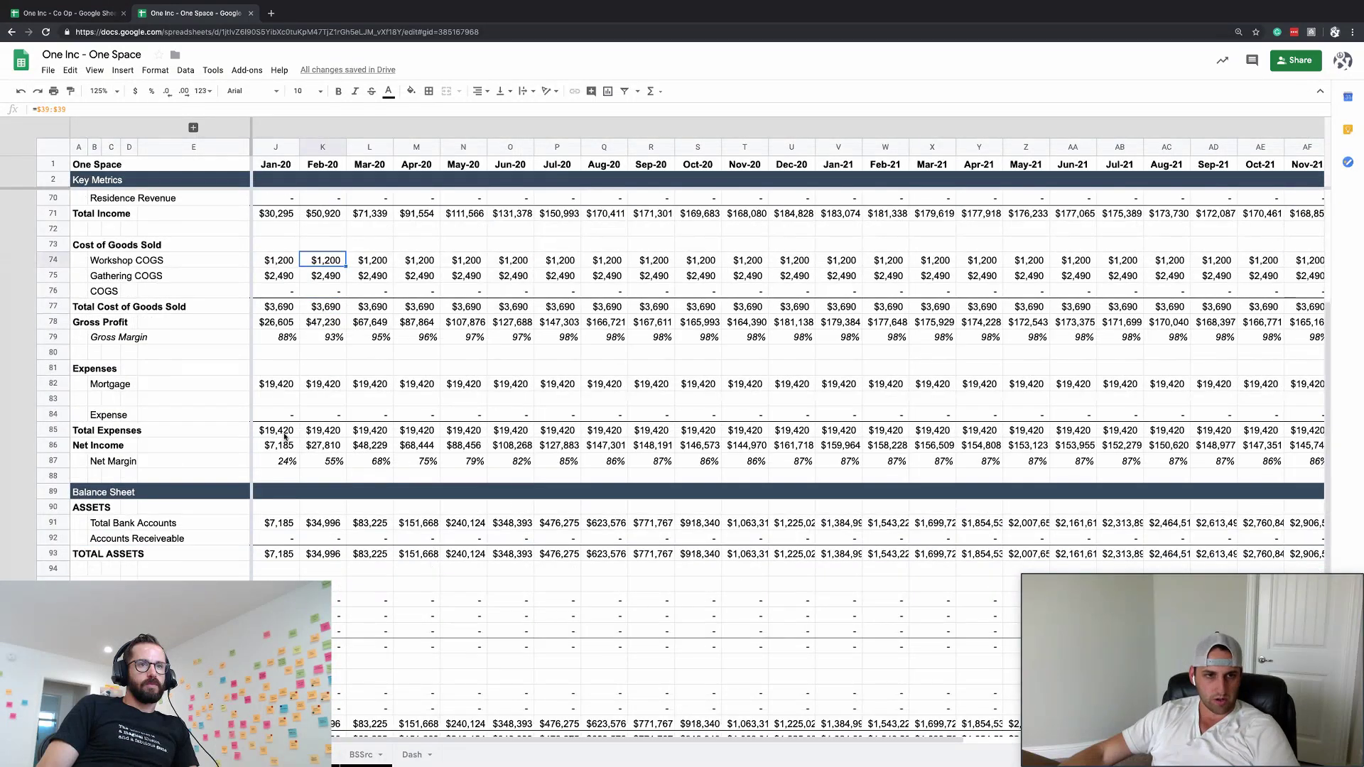
{"action": "scroll", "coordinate": [285, 436], "scroll_direction": "up", "scroll_amount": 3}
- Toggle the Residencies and Gatherings row groups, leaving both collapsed
{"action": "left_click", "coordinate": [11, 260]}
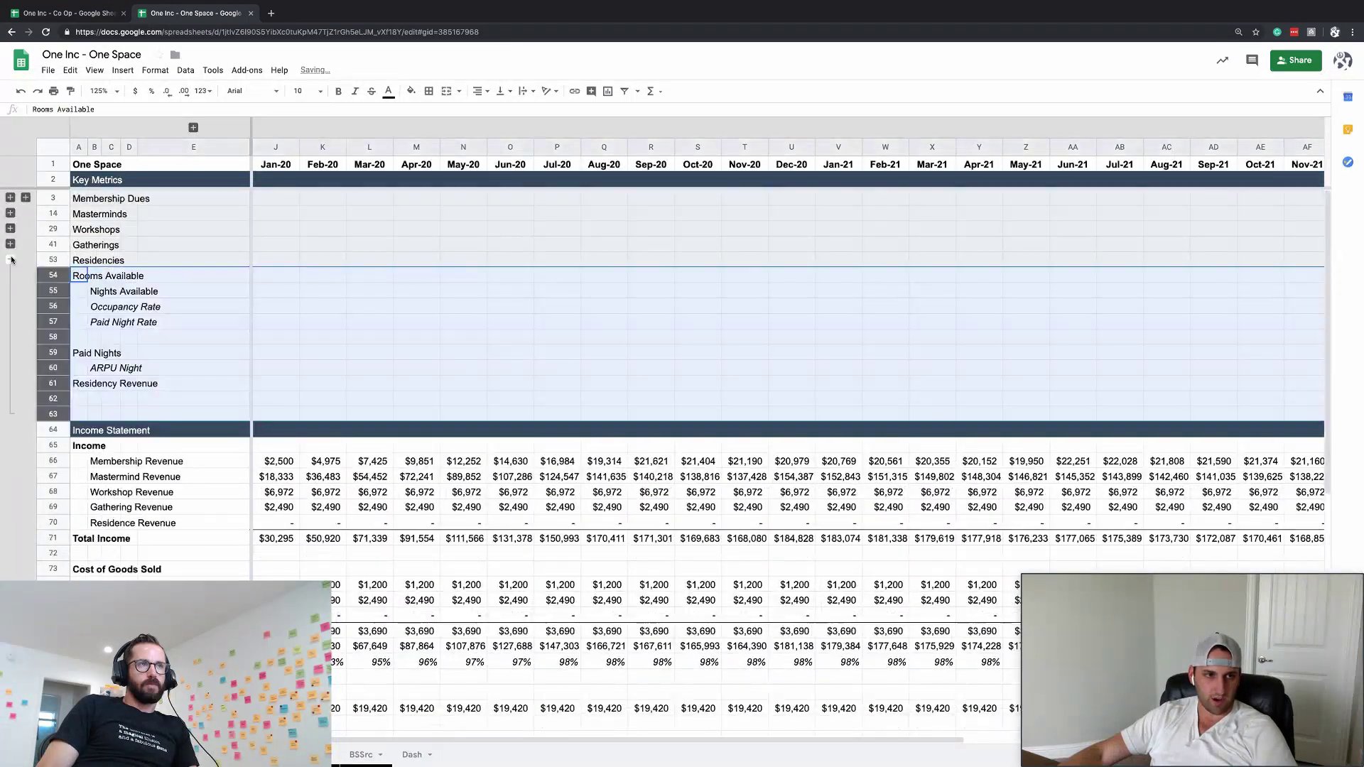
{"action": "left_click", "coordinate": [10, 259]}
{"action": "left_click", "coordinate": [11, 259]}
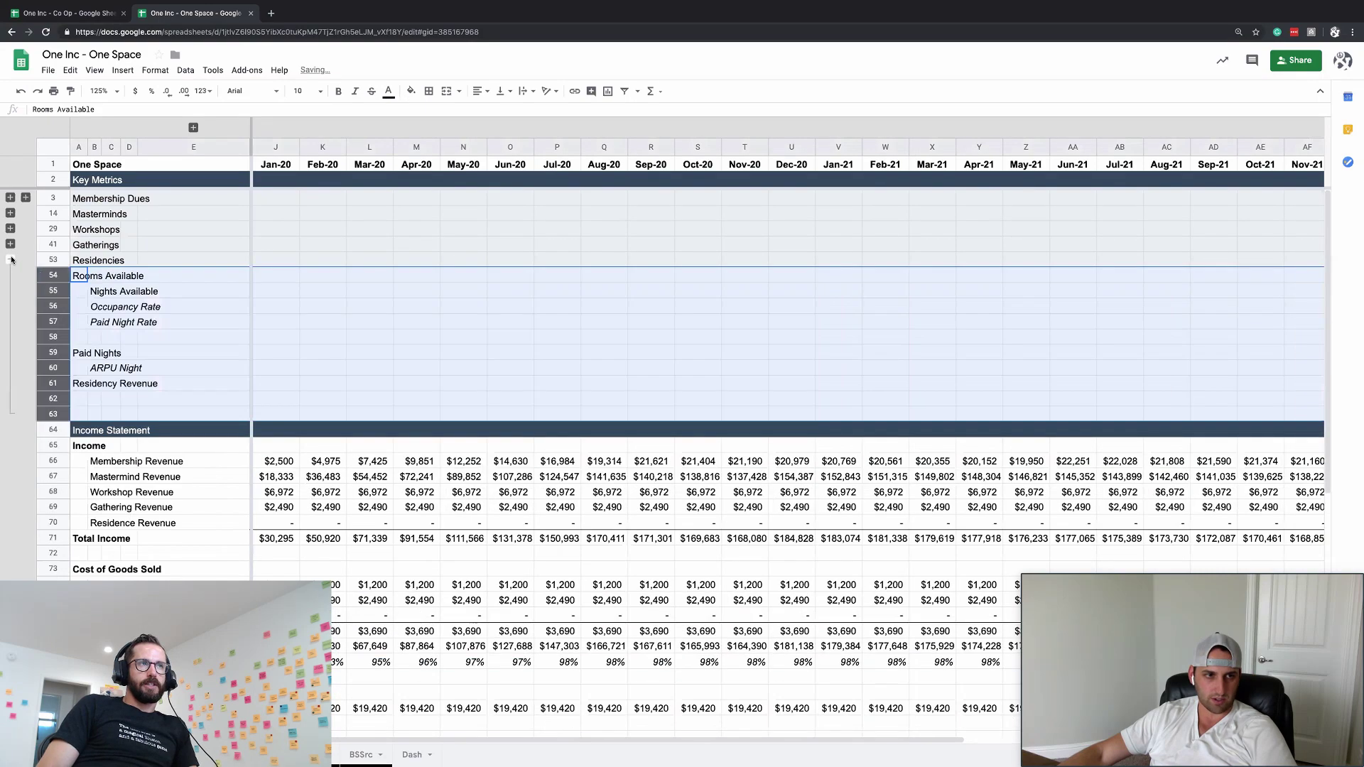
{"action": "left_click", "coordinate": [10, 259]}
{"action": "left_click", "coordinate": [10, 259]}
{"action": "left_click", "coordinate": [10, 259]}
{"action": "left_click", "coordinate": [10, 259]}
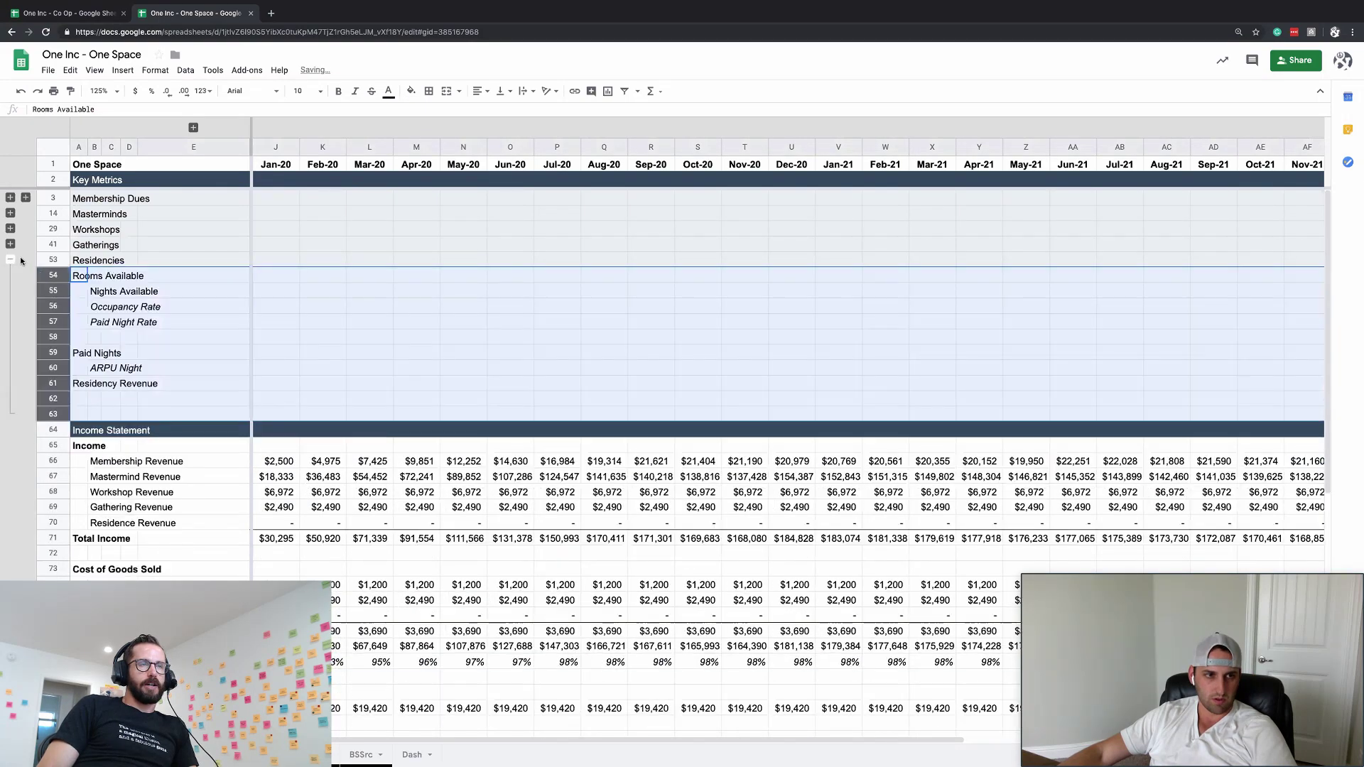
{"action": "left_click", "coordinate": [57, 260]}
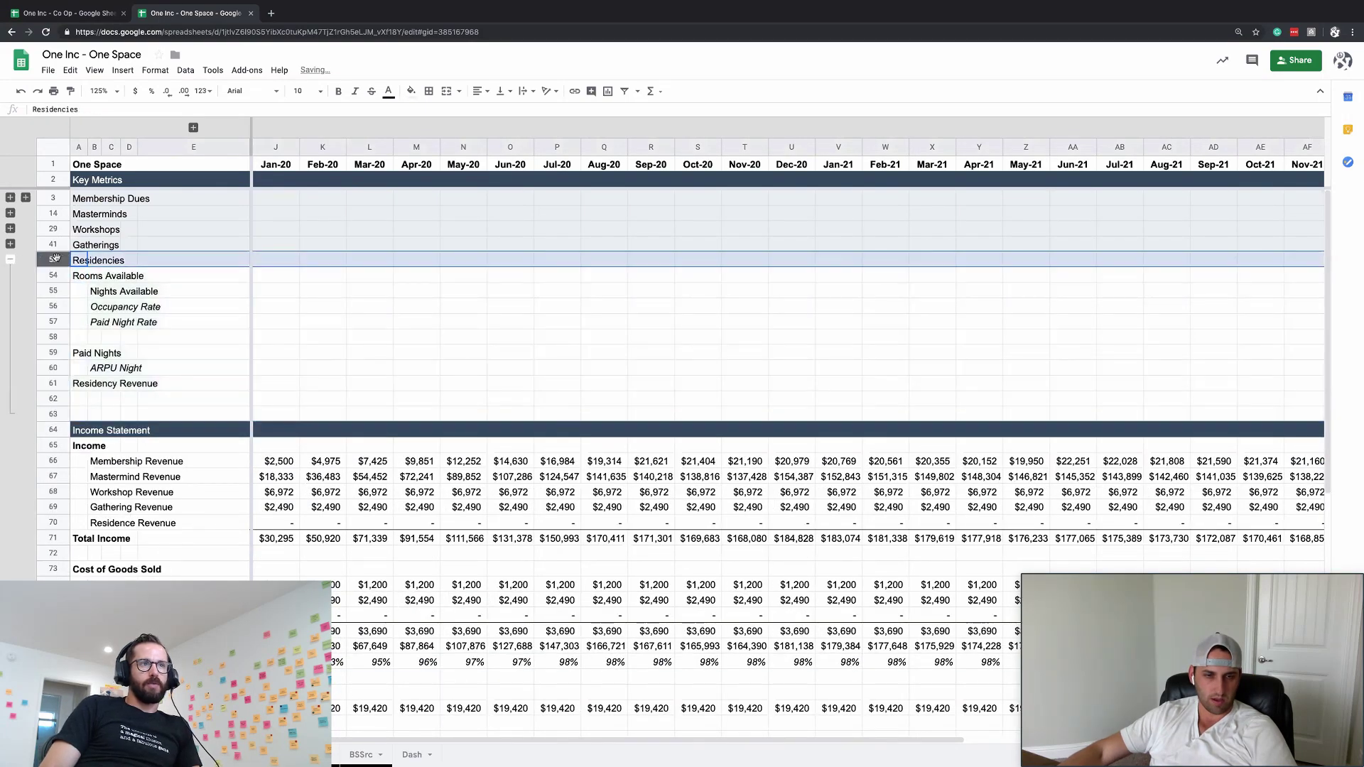
{"action": "left_click", "coordinate": [11, 244]}
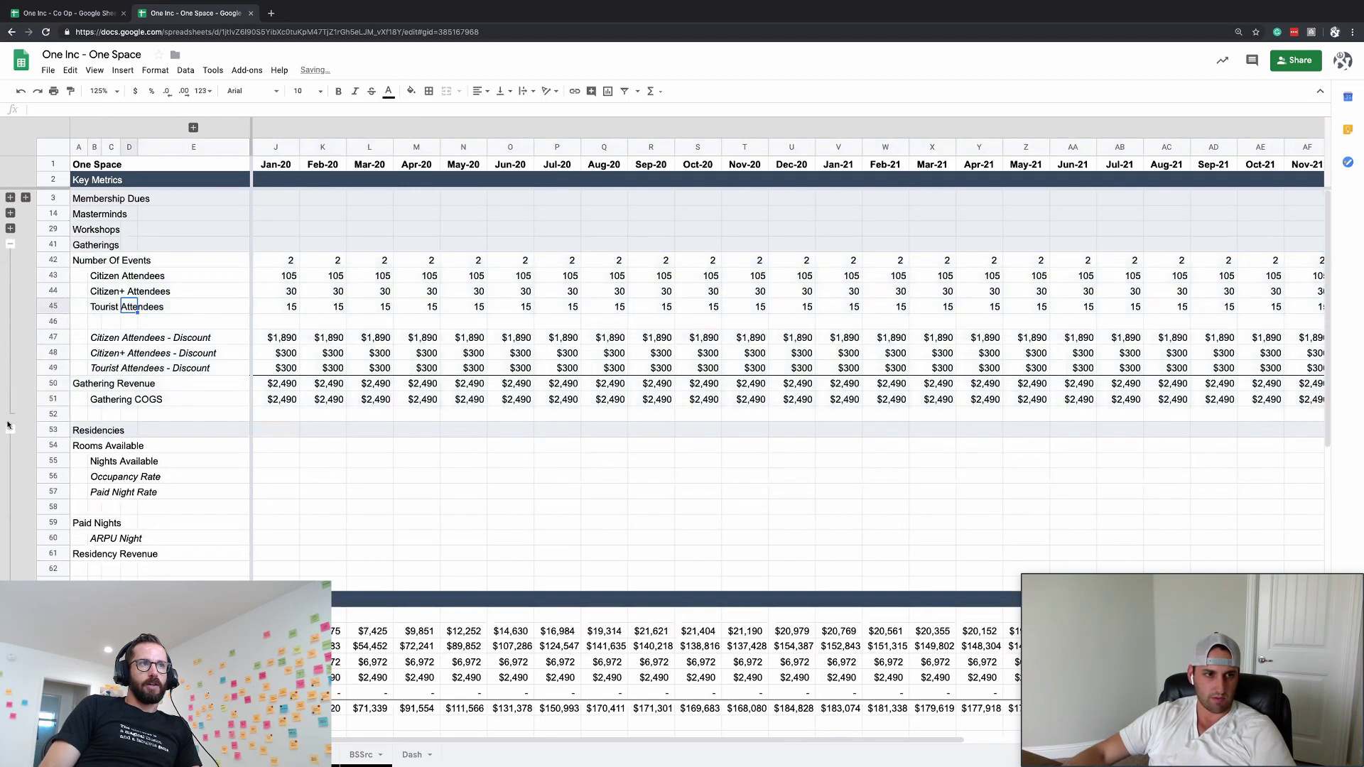
{"action": "left_click", "coordinate": [52, 432]}
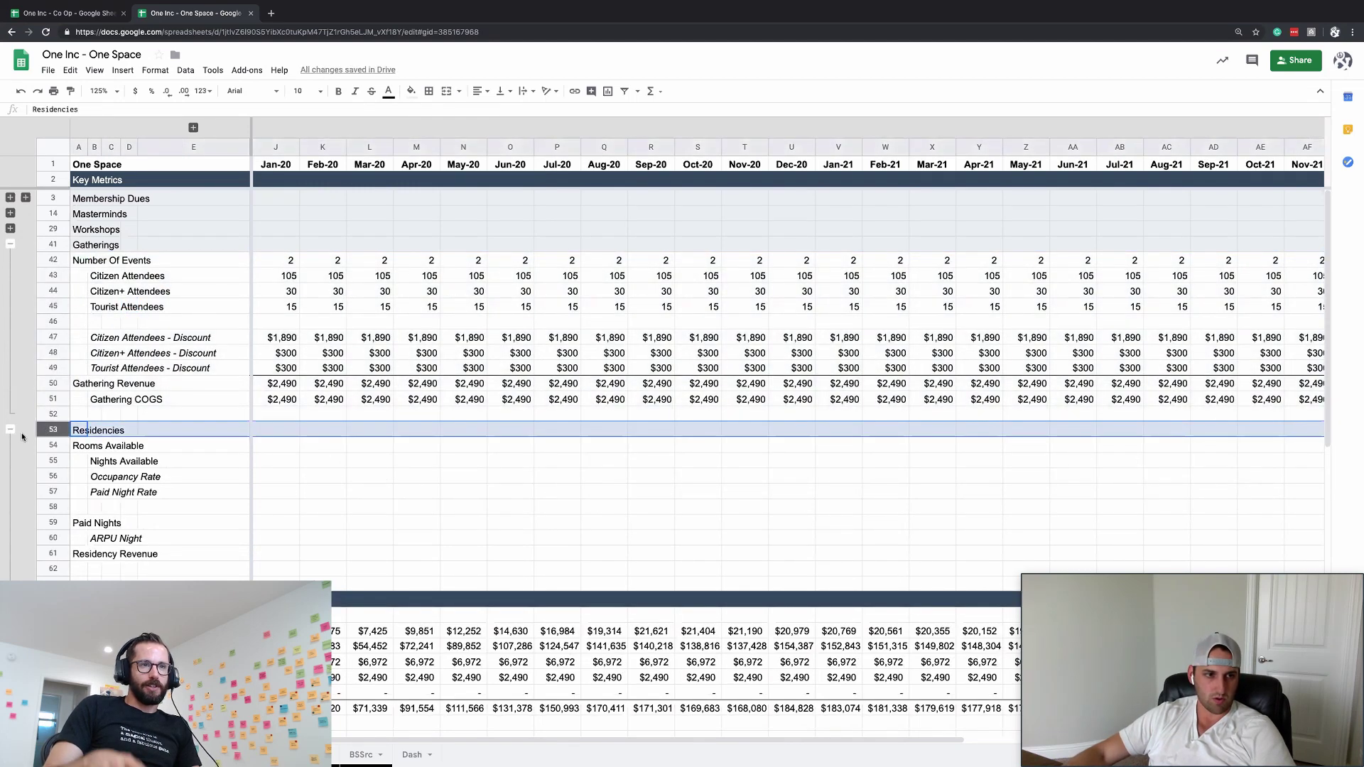
{"action": "left_click", "coordinate": [11, 429]}
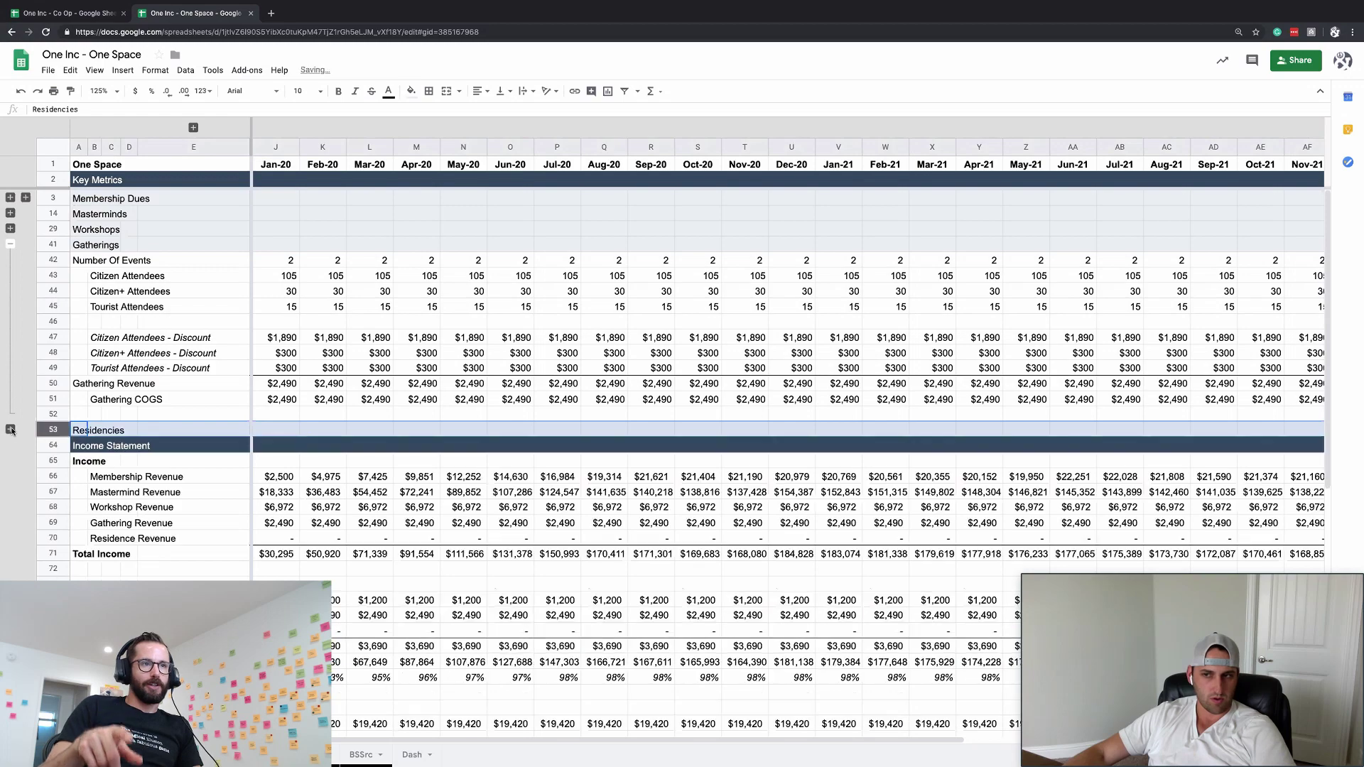
{"action": "left_click", "coordinate": [10, 244]}
{"action": "scroll", "coordinate": [276, 476], "scroll_direction": "down", "scroll_amount": 3}
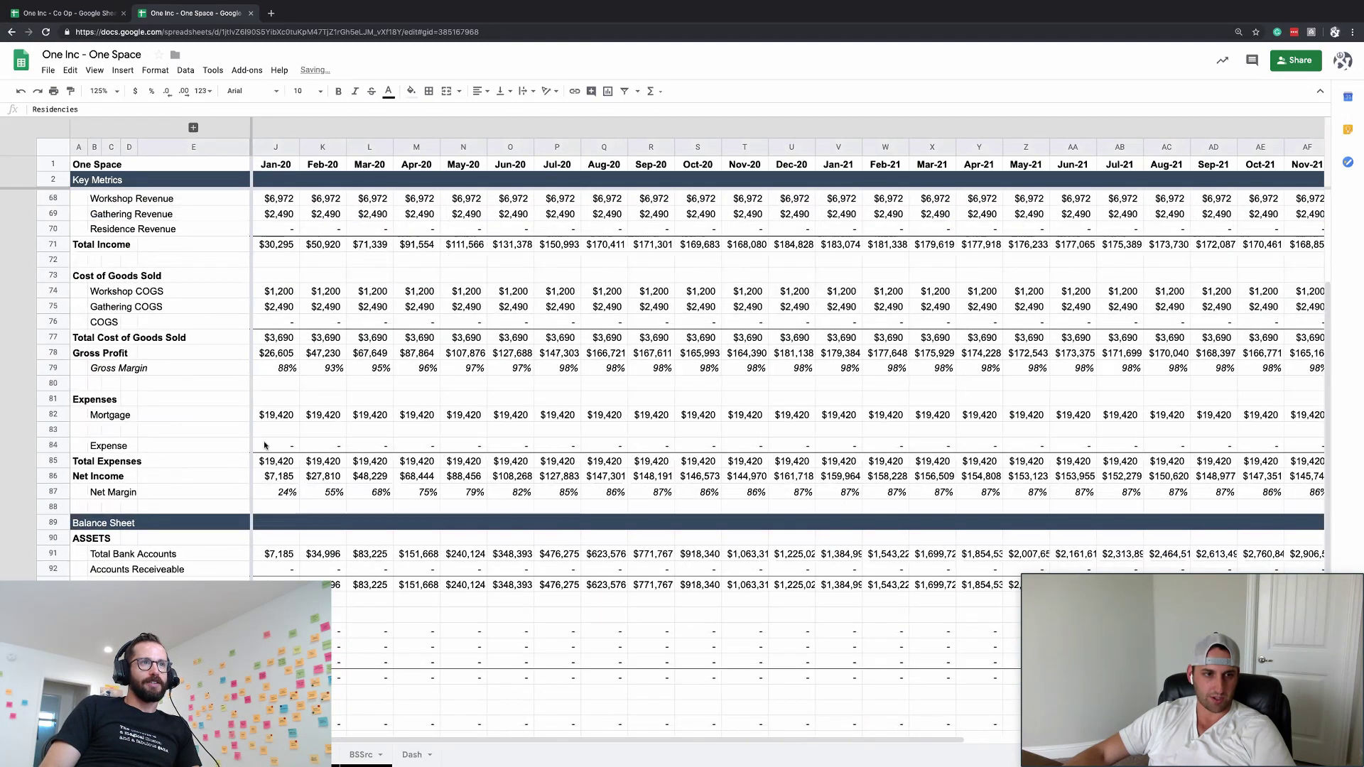
- Walk the Net Income row from $7,185 in Jan-20 to the #REF! summary column BB
{"action": "left_click", "coordinate": [276, 476]}
{"action": "key", "text": "Right"}
{"action": "key", "text": "Right"}
{"action": "key", "text": "Right"}
{"action": "key", "text": "Right"}
{"action": "key", "text": "Right"}
{"action": "key", "text": "Right"}
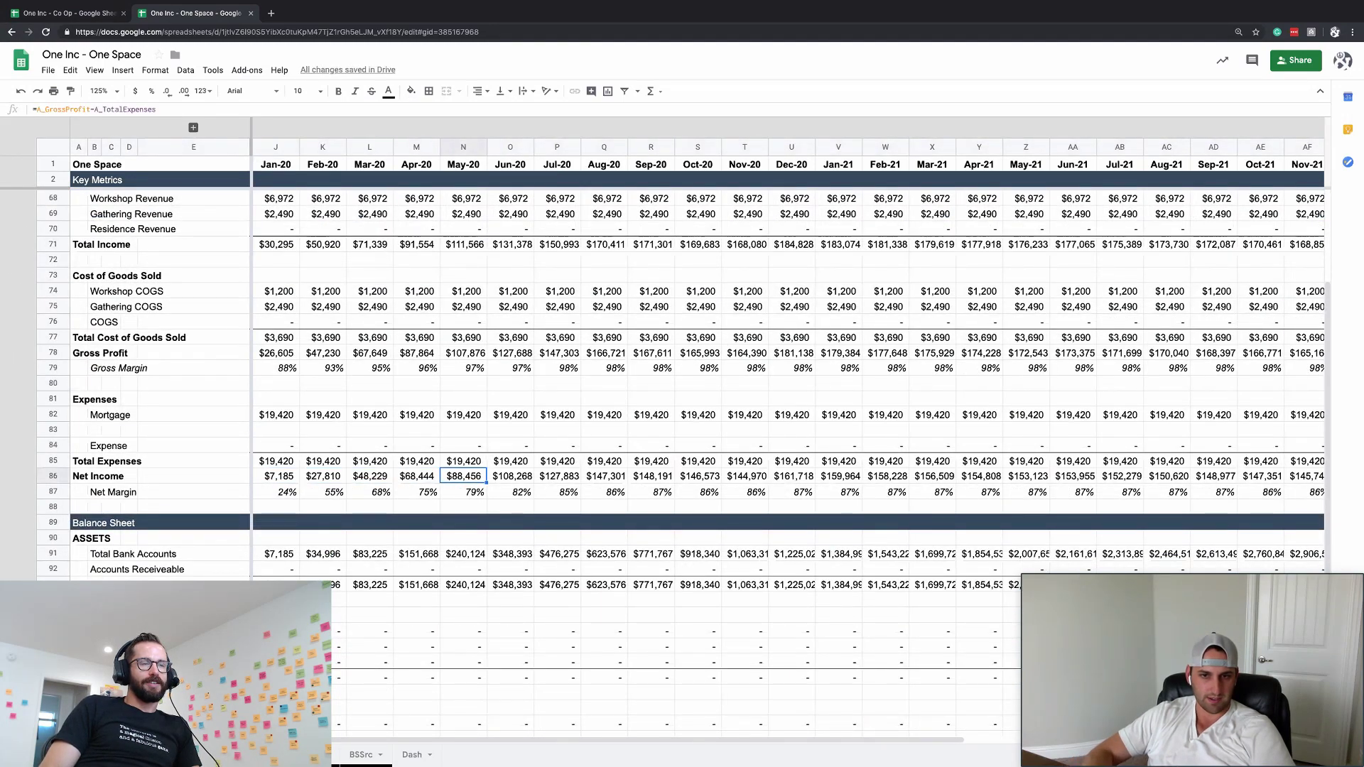
{"action": "key", "text": "Right"}
{"action": "key", "text": "Right"}
{"action": "key", "text": "Right"}
{"action": "key", "text": "Right"}
{"action": "key", "text": "Right"}
{"action": "key", "text": "Right"}
{"action": "key", "text": "Right"}
{"action": "key", "text": "Right"}
{"action": "key", "text": "Right"}
{"action": "key", "text": "Right"}
{"action": "key", "text": "Right"}
{"action": "key", "text": "Right"}
{"action": "key", "text": "Right"}
{"action": "key", "text": "Right"}
{"action": "key", "text": "Right"}
{"action": "key", "text": "Right"}
{"action": "key", "text": "Right"}
{"action": "key", "text": "Right"}
{"action": "key", "text": "Right"}
{"action": "key", "text": "Right"}
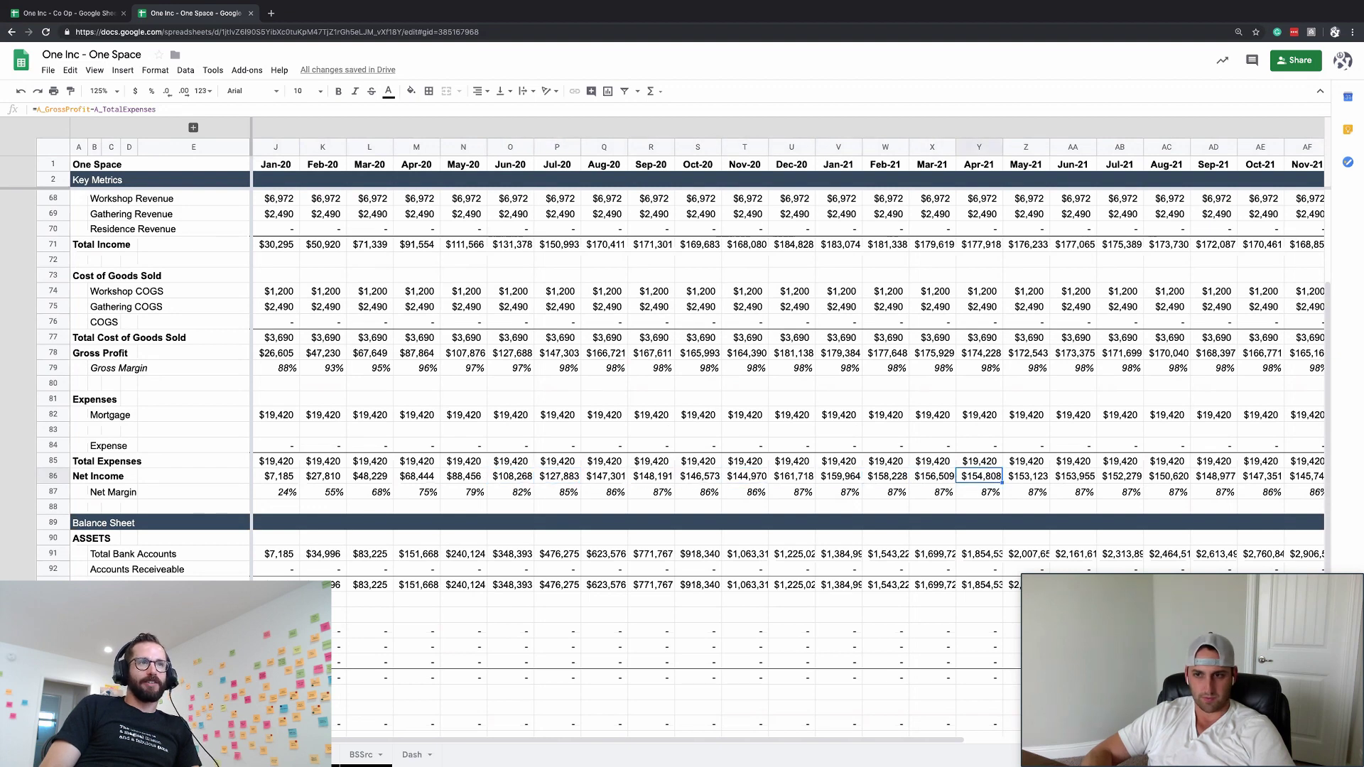
{"action": "key", "text": "Right"}
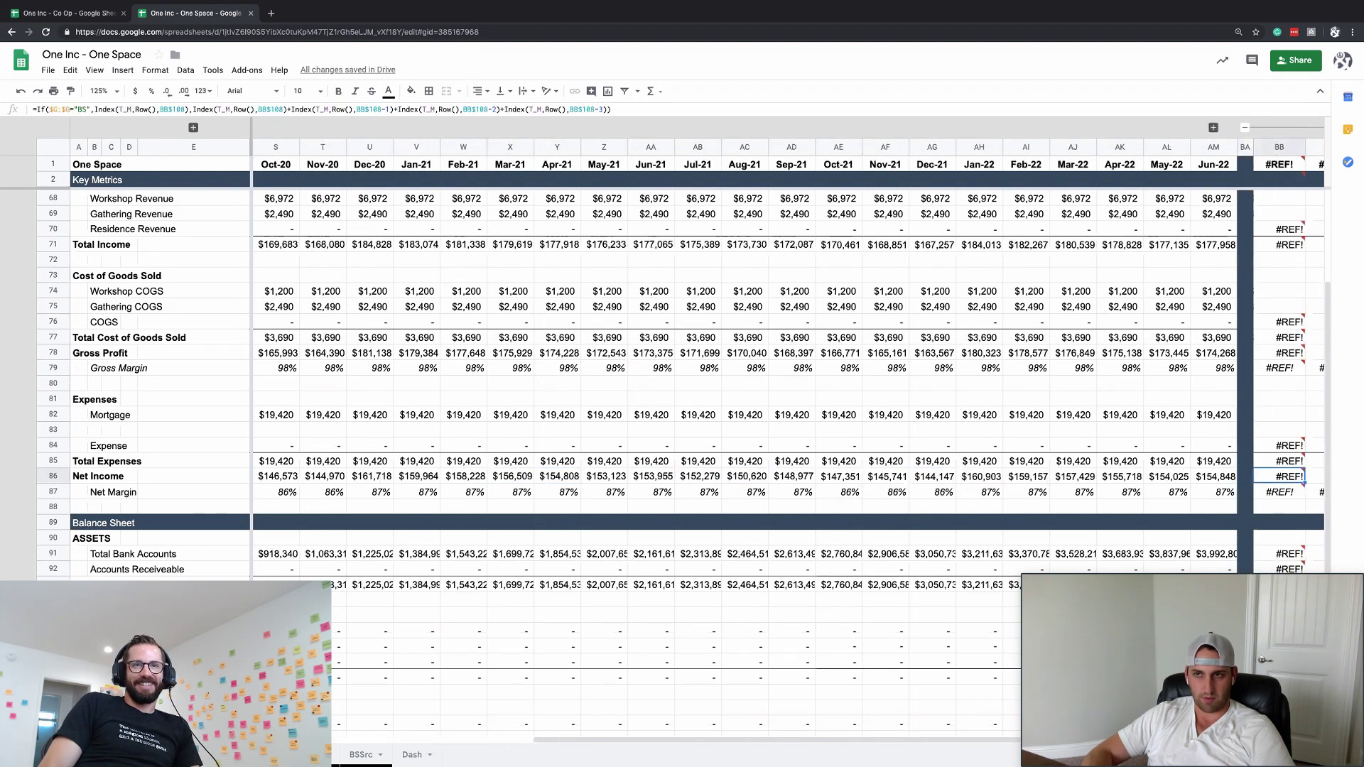
- Try a =YEAR() formula in year header BB1, then undo it
{"action": "left_click", "coordinate": [1271, 187]}
{"action": "key", "text": "Up"}
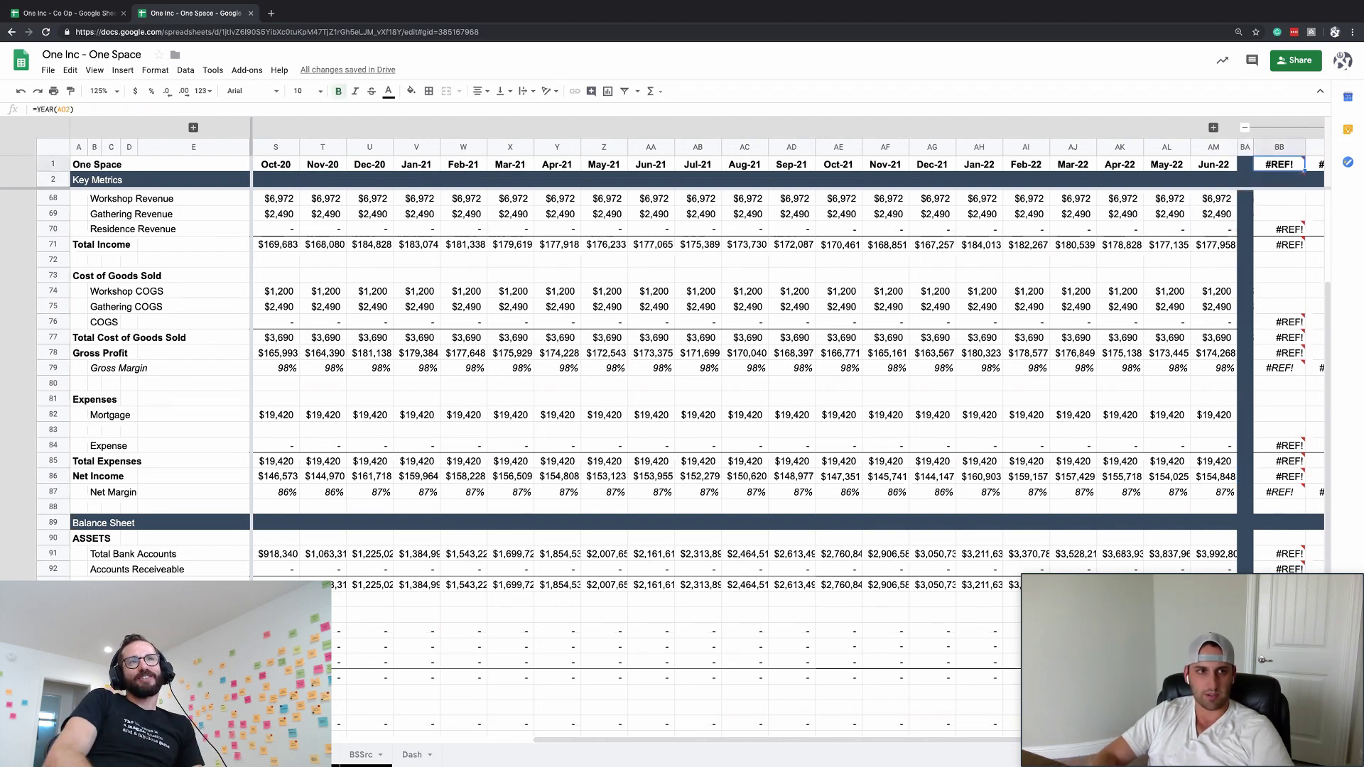
{"action": "type", "text": "=YEAR("}
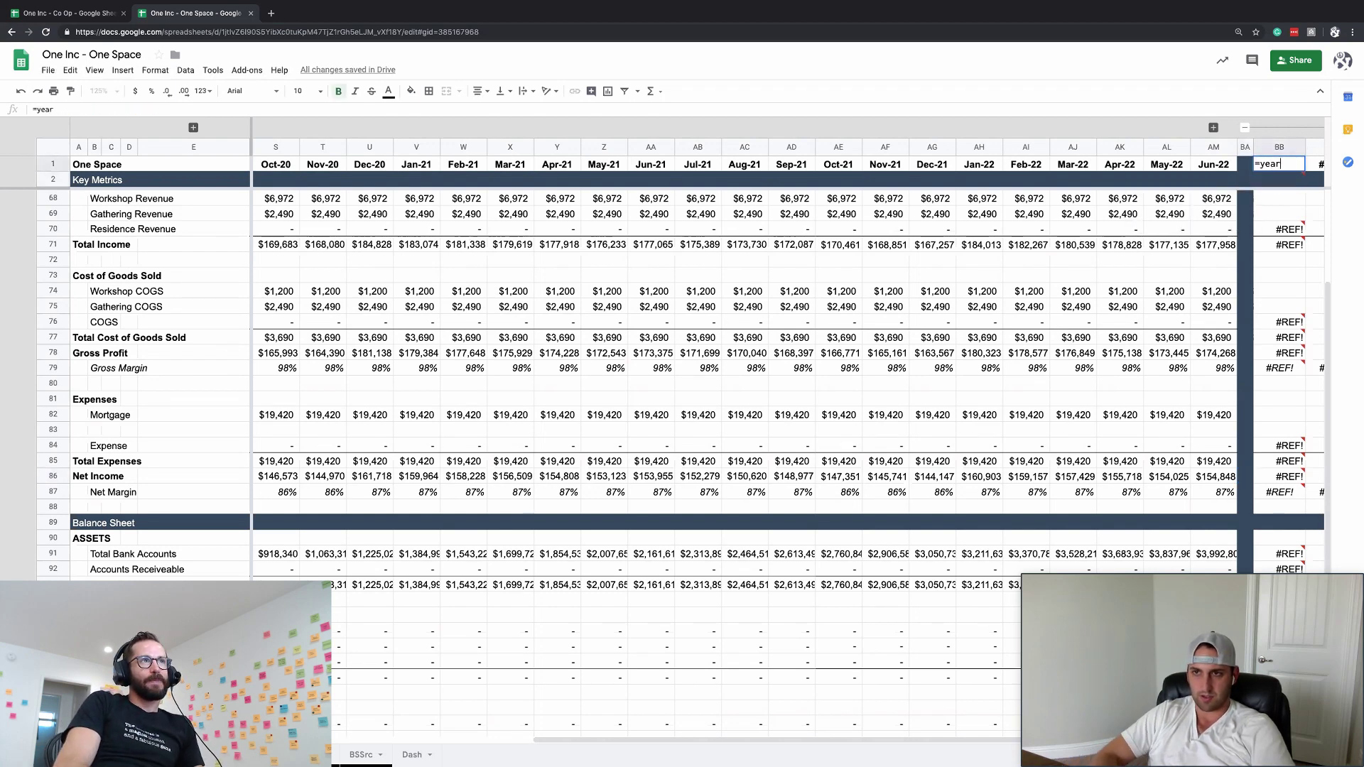
{"action": "key", "text": "Left"}
{"action": "key", "text": "Return"}
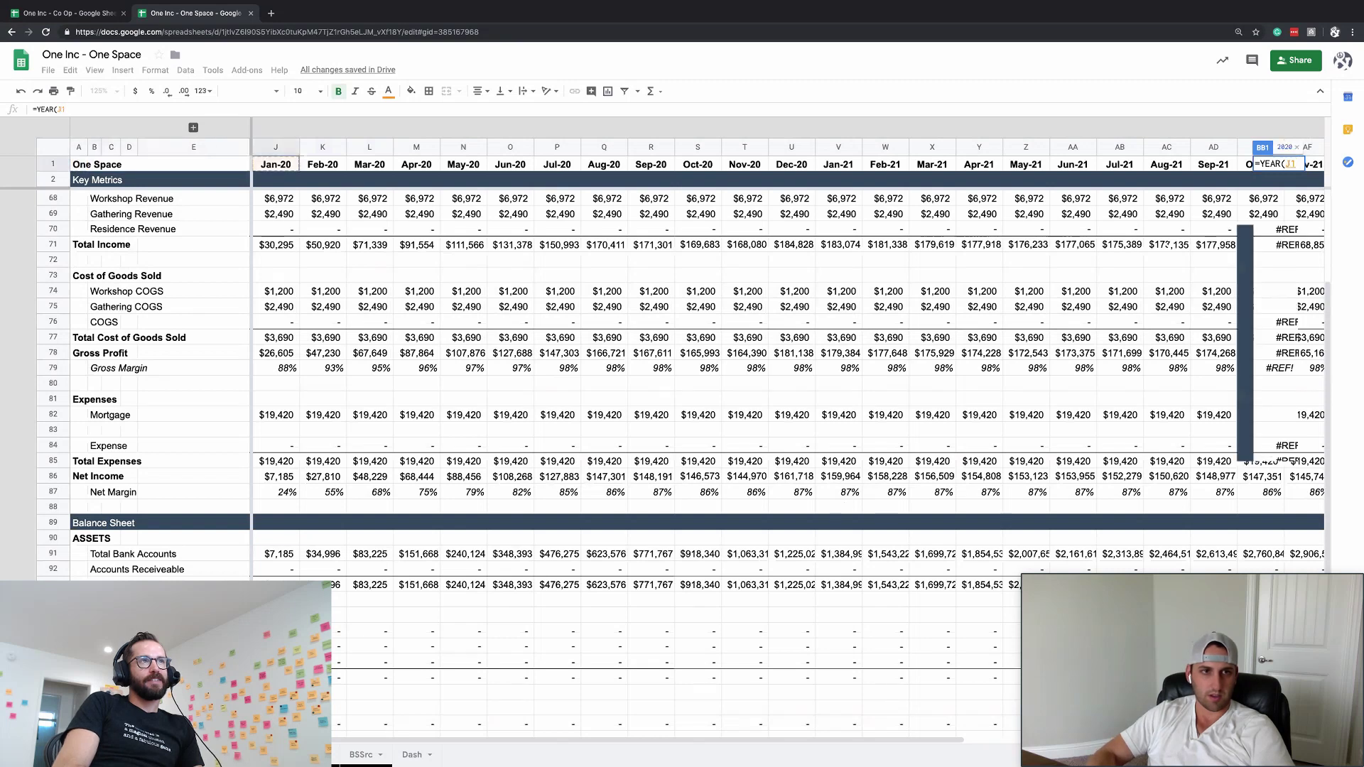
{"action": "scroll", "coordinate": [674, 412], "scroll_direction": "right", "scroll_amount": 2}
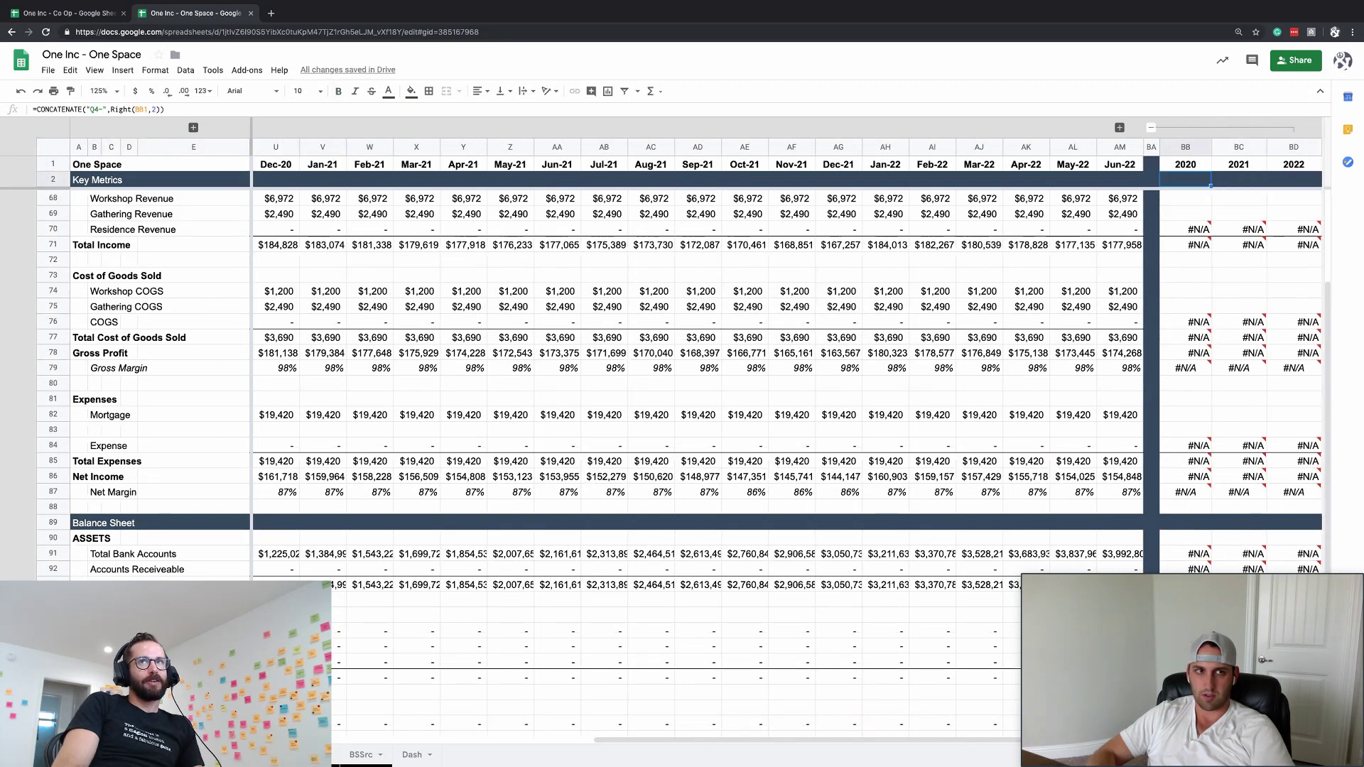
{"action": "key", "text": "Up"}
{"action": "key", "text": "Right"}
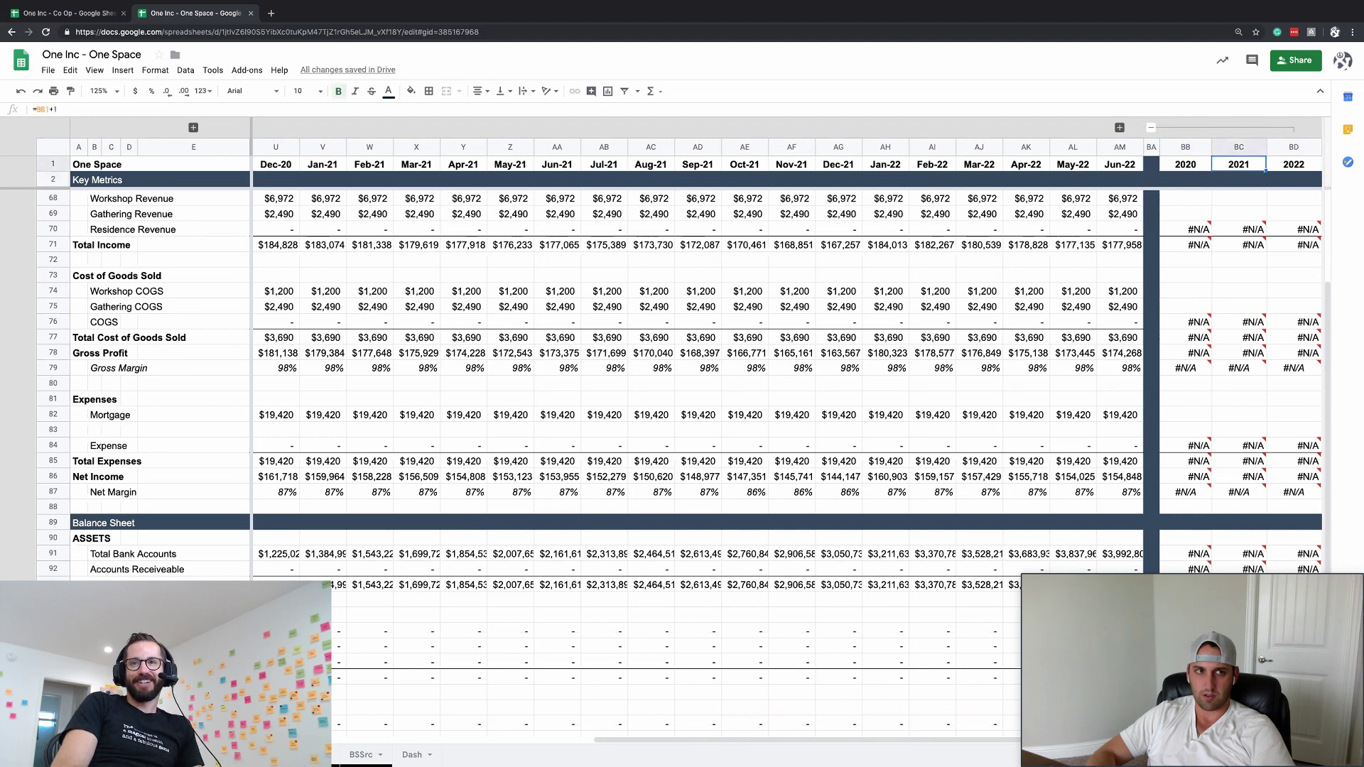
{"action": "key", "text": "ctrl+z"}
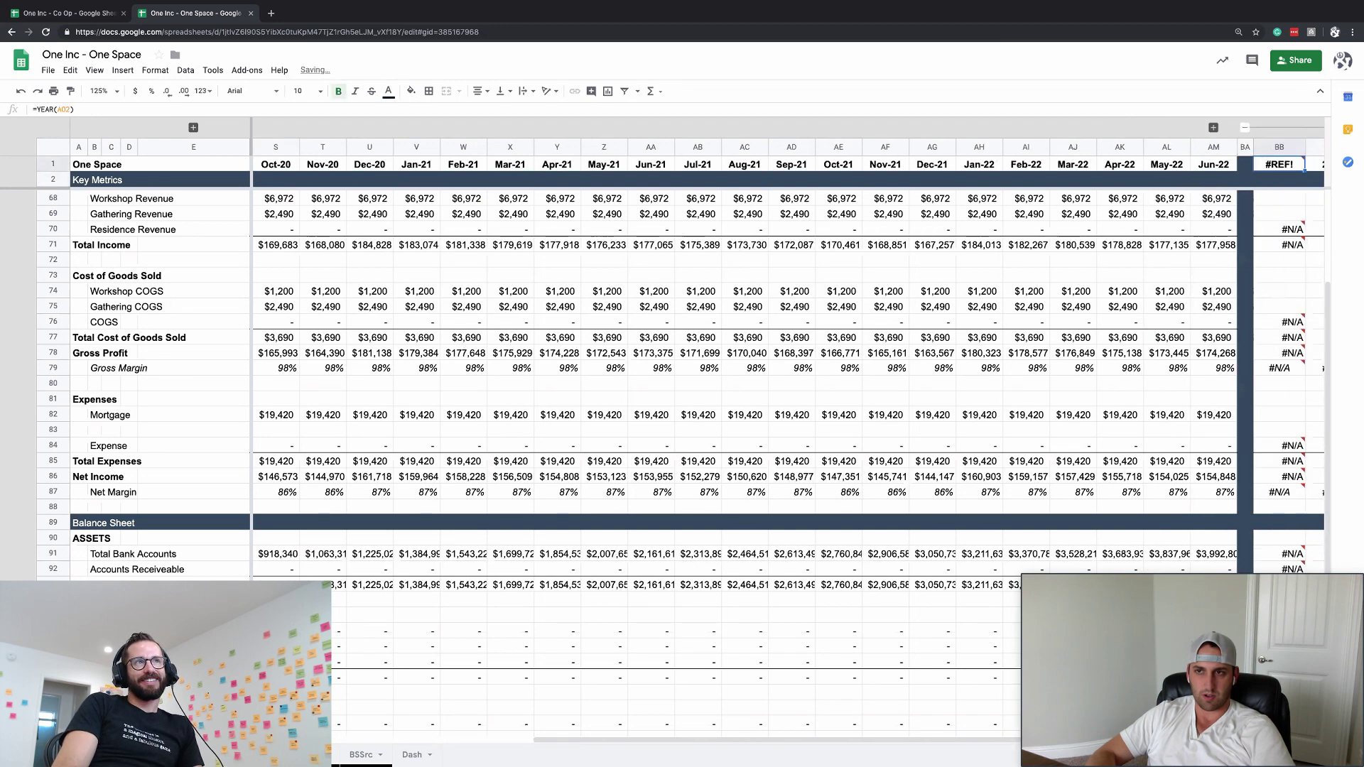
{"action": "key", "text": "Right"}
{"action": "key", "text": "Right"}
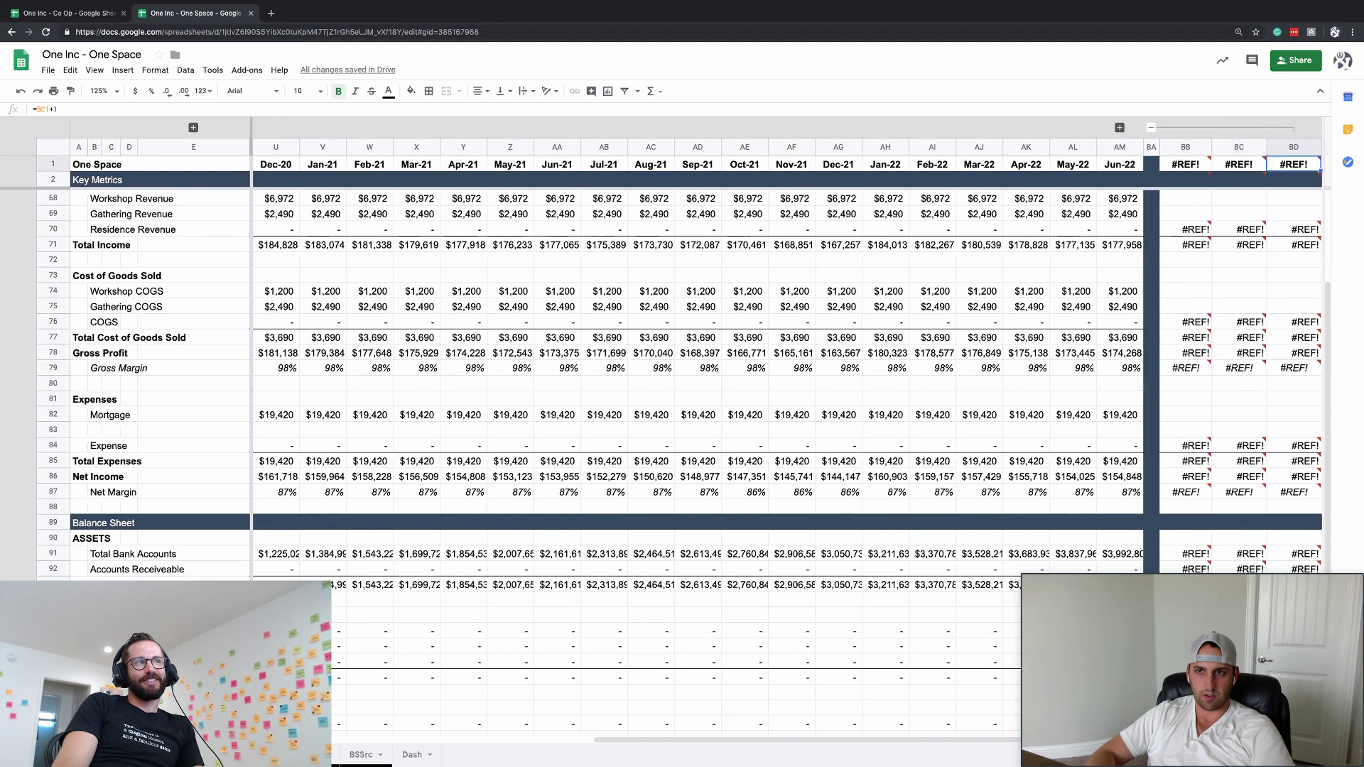
- Reveal the hidden quarterly columns and enter =EOMONTH(J1,2) as the quarter date in AO2
{"action": "left_click", "coordinate": [1119, 128]}
{"action": "left_click", "coordinate": [1184, 165]}
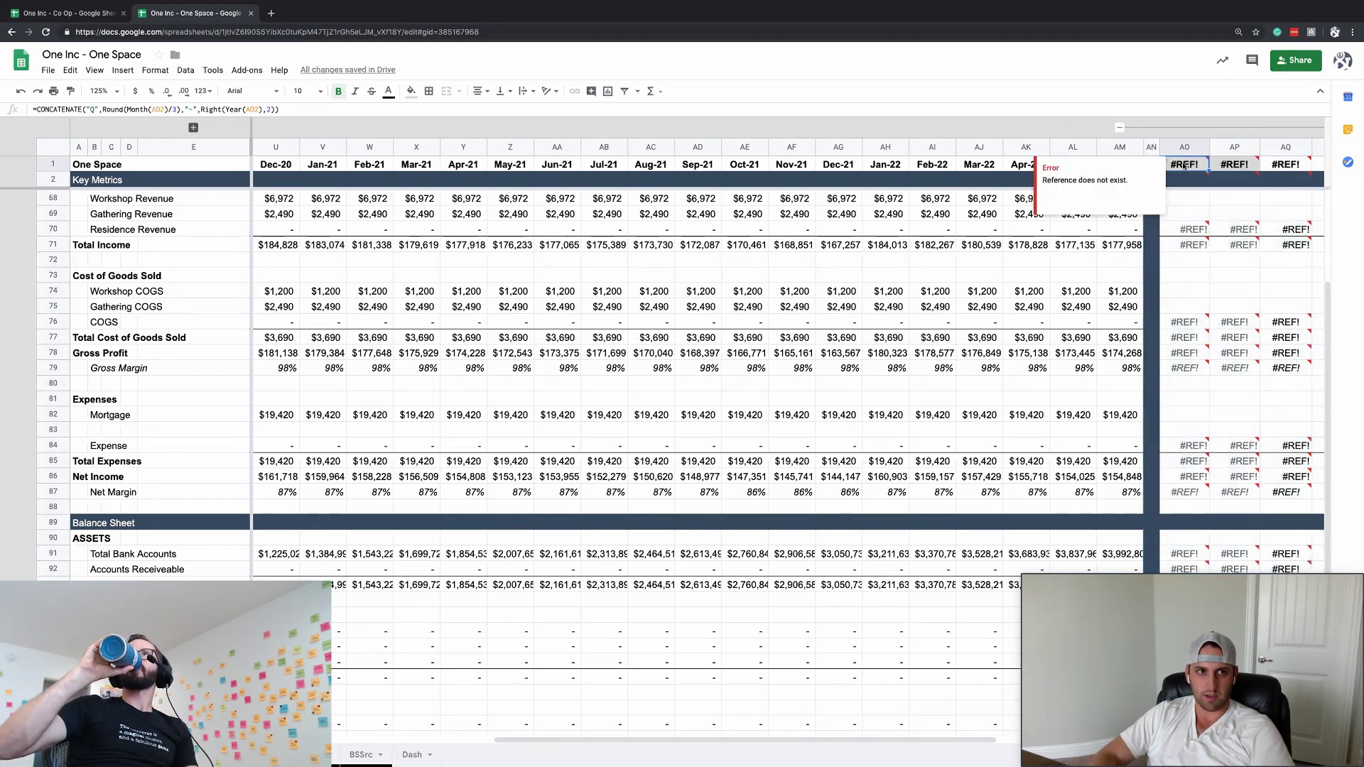
{"action": "key", "text": "Down"}
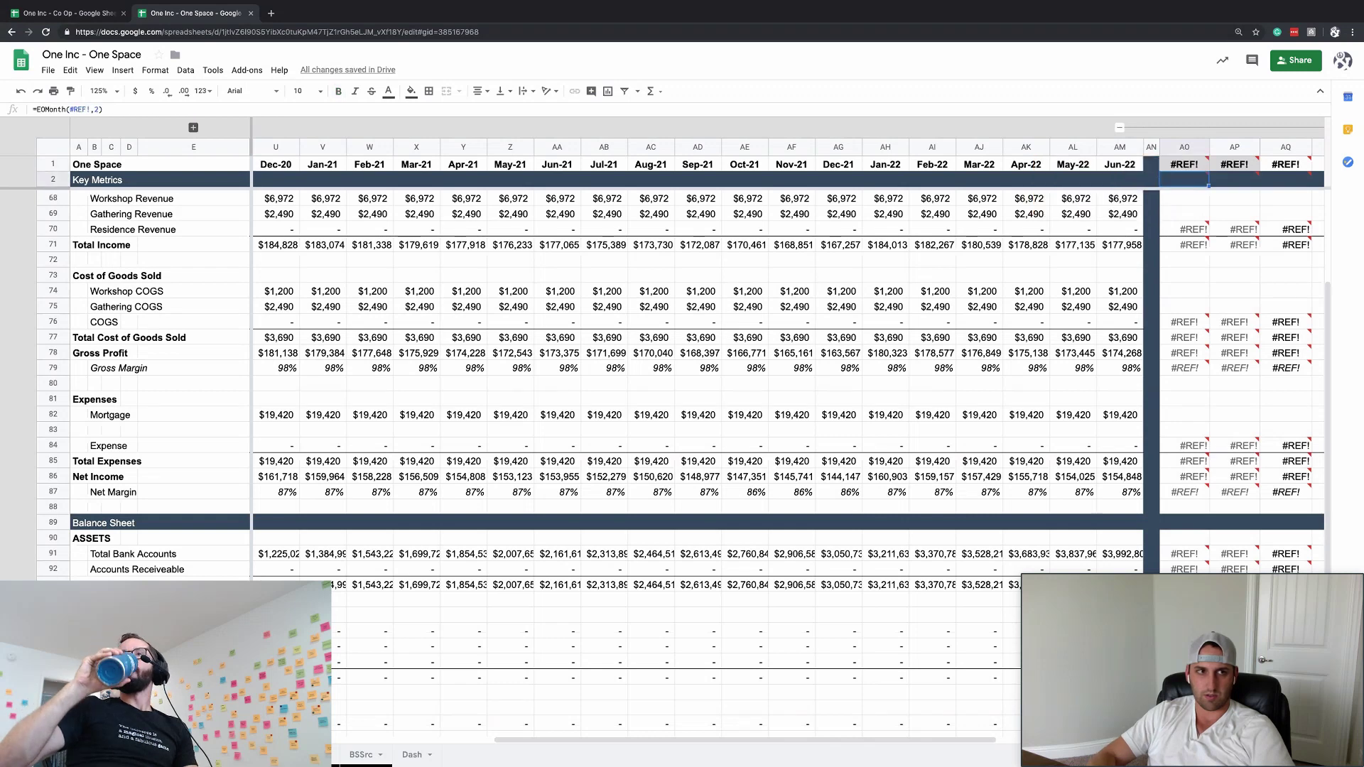
{"action": "type", "text": "=EOMONTH("}
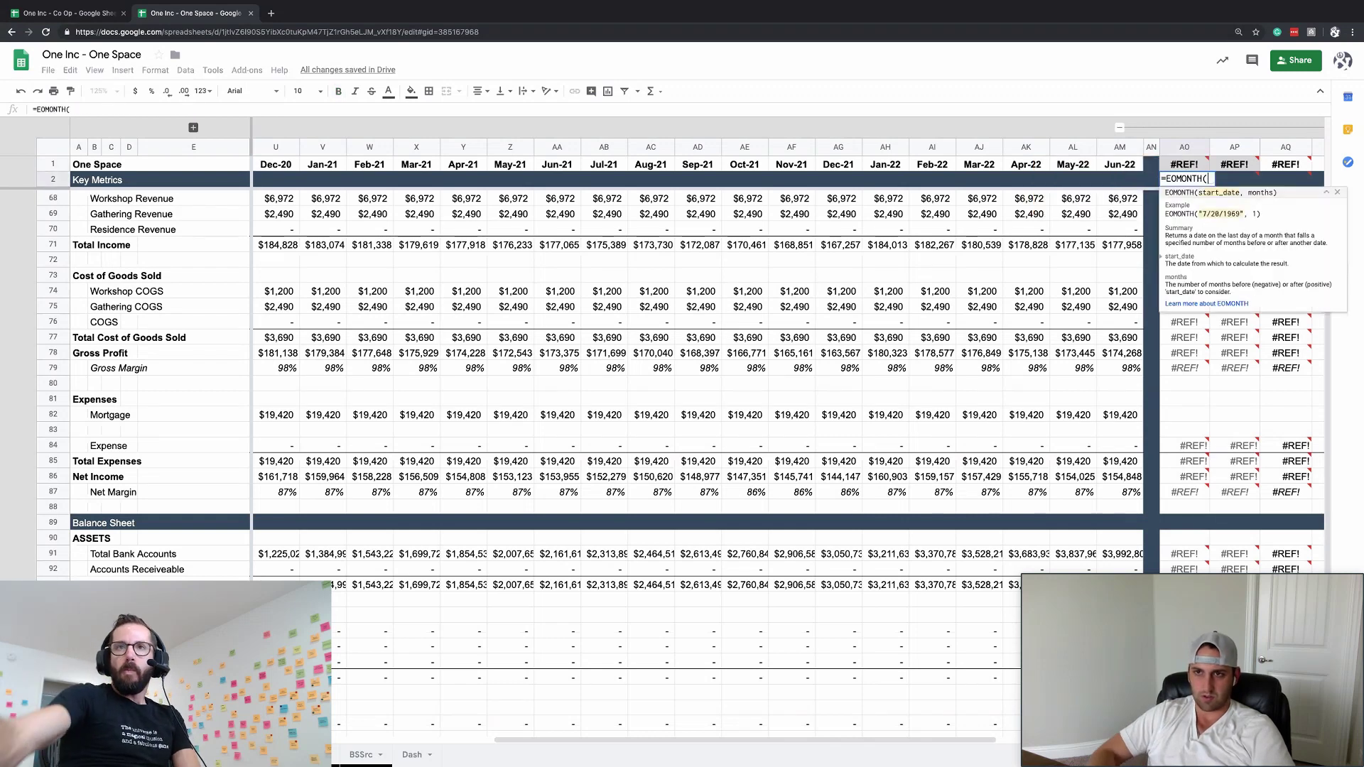
{"action": "type", "text": "J1,2)"}
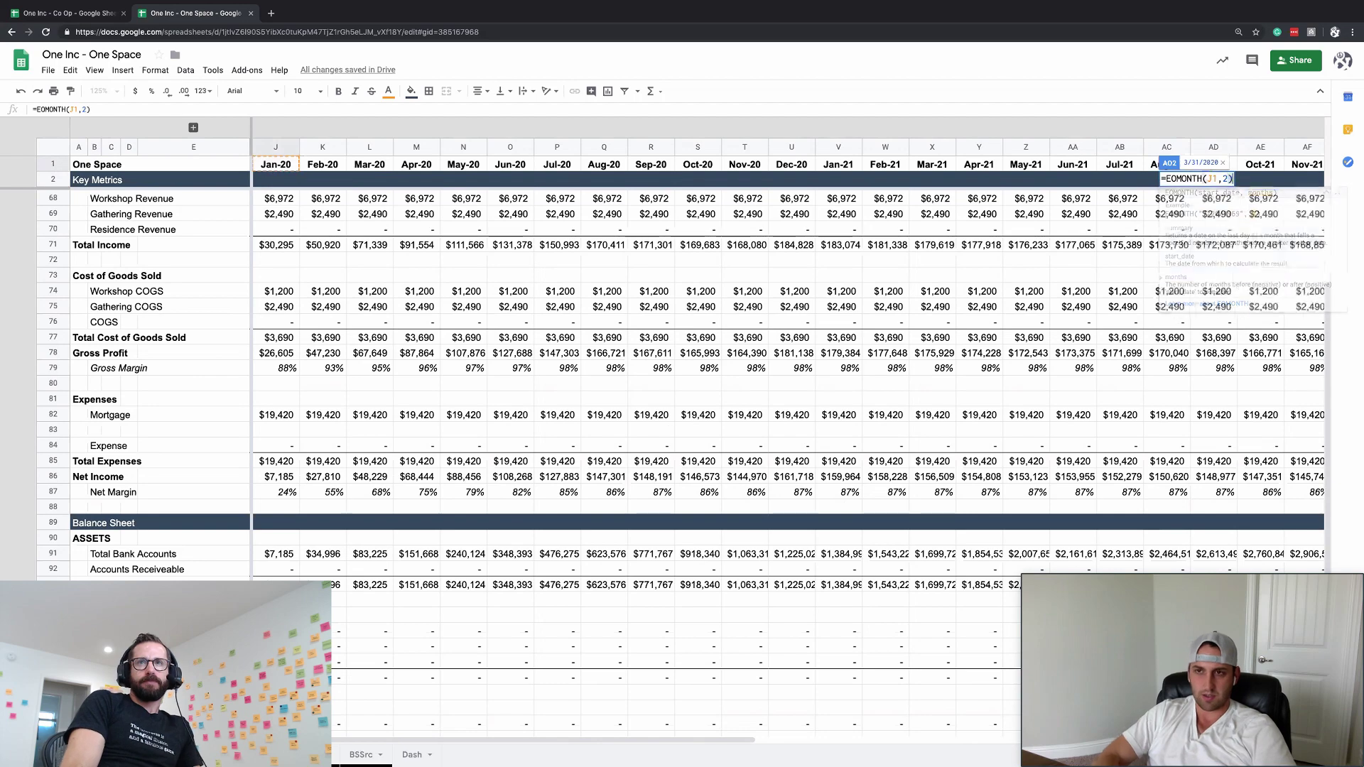
{"action": "key", "text": "Return"}
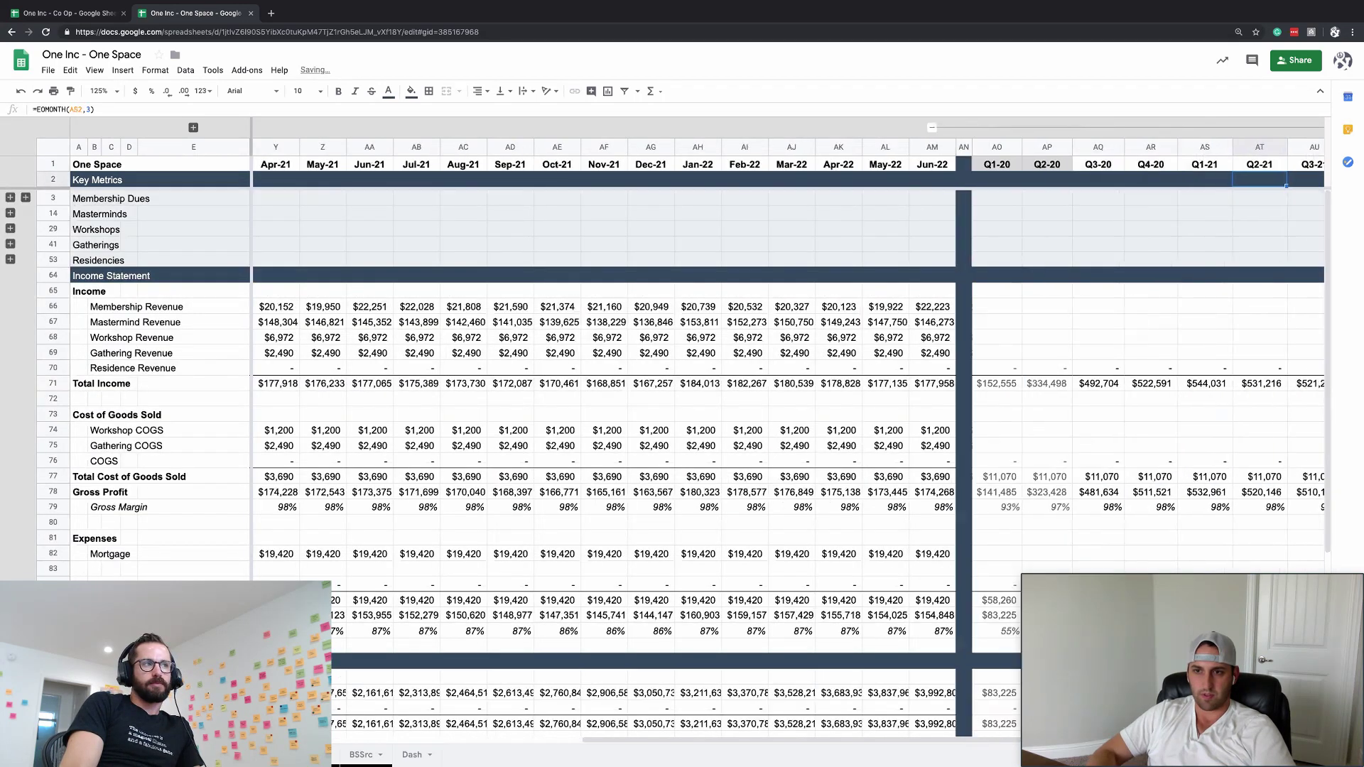
{"action": "scroll", "coordinate": [777, 334], "scroll_direction": "right", "scroll_amount": 9}
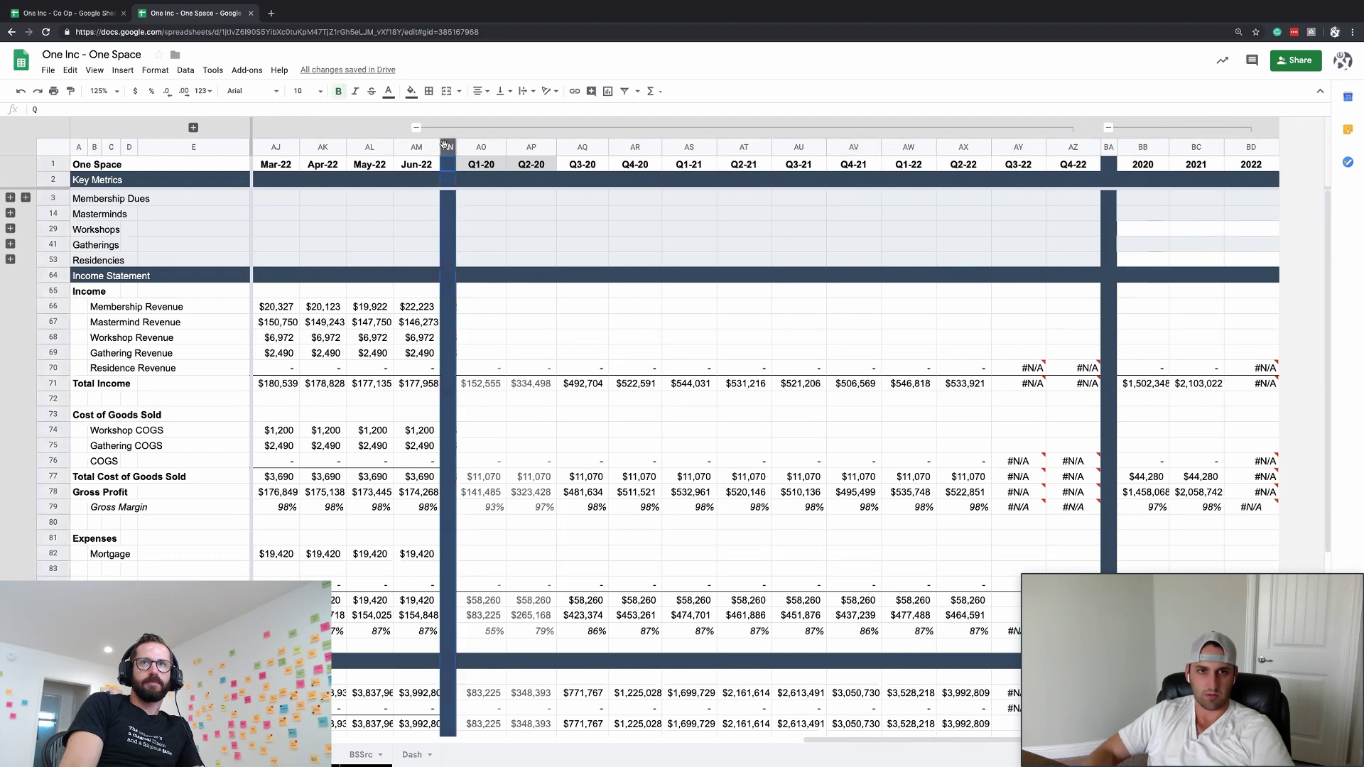
- Insert columns after Jun-22 and paste the Jun-22 column to create Jul-22 through Dec-22
{"action": "left_click_drag", "start_coordinate": [469, 147], "coordinate": [732, 147]}
{"action": "key", "text": "ctrl+alt+equal"}
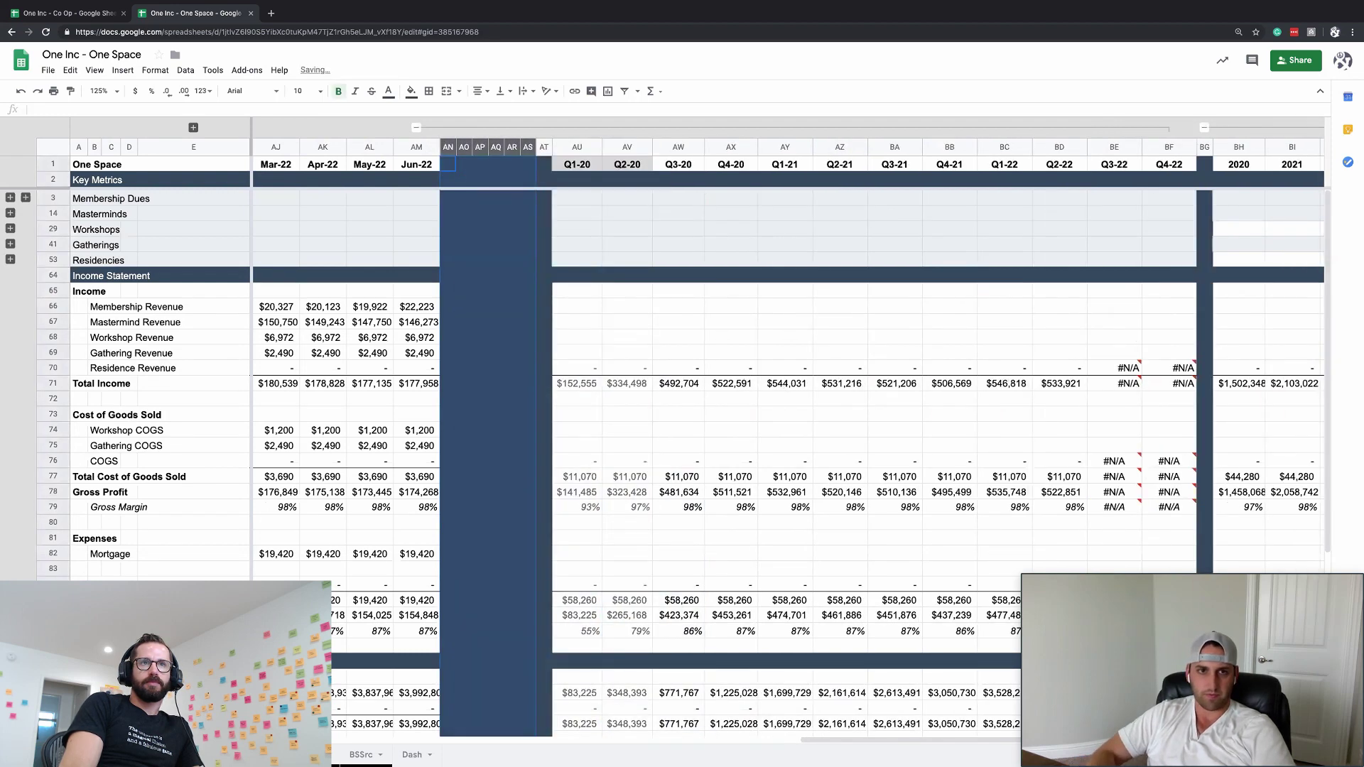
{"action": "key", "text": "Left"}
{"action": "key", "text": "ctrl+space"}
{"action": "key", "text": "ctrl+c"}
{"action": "key", "text": "shift+Right"}
{"action": "key", "text": "shift+Right"}
{"action": "key", "text": "shift+Right"}
{"action": "key", "text": "shift+Right"}
{"action": "key", "text": "shift+Right"}
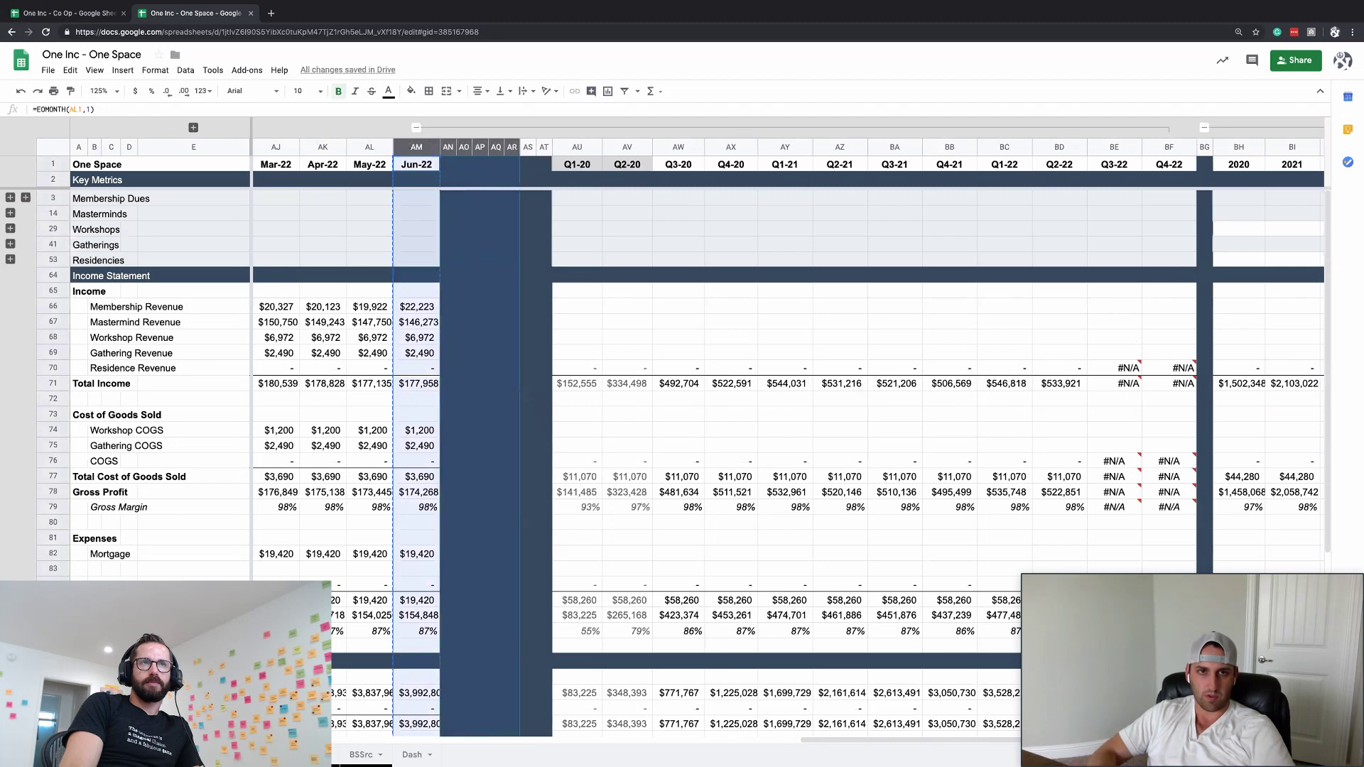
{"action": "key", "text": "ctrl+v"}
{"action": "key", "text": "Right"}
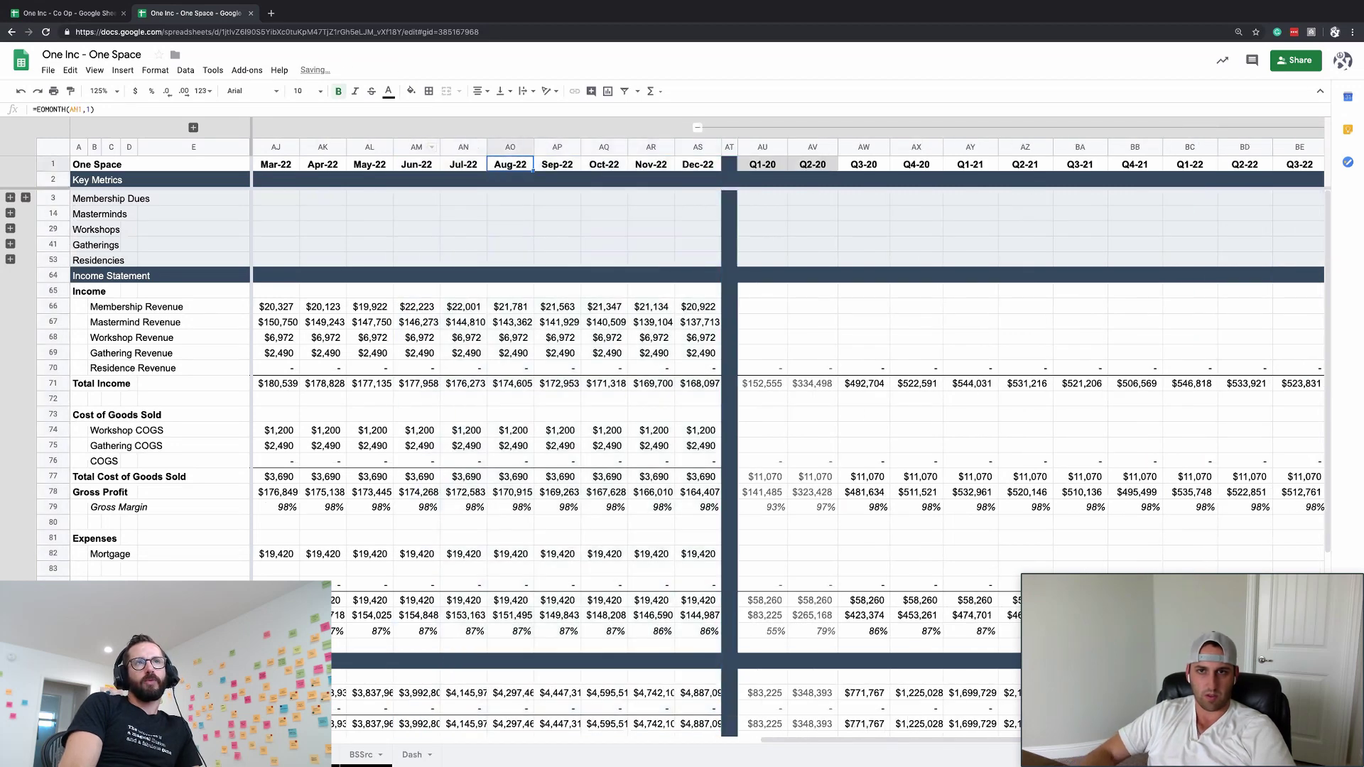
- Copy the Q3-20 column over Q1-20 and Q2-20, then undo the mistaken paste
{"action": "scroll", "coordinate": [826, 343], "scroll_direction": "right", "scroll_amount": 5}
{"action": "scroll", "coordinate": [826, 343], "scroll_direction": "down", "scroll_amount": 5}
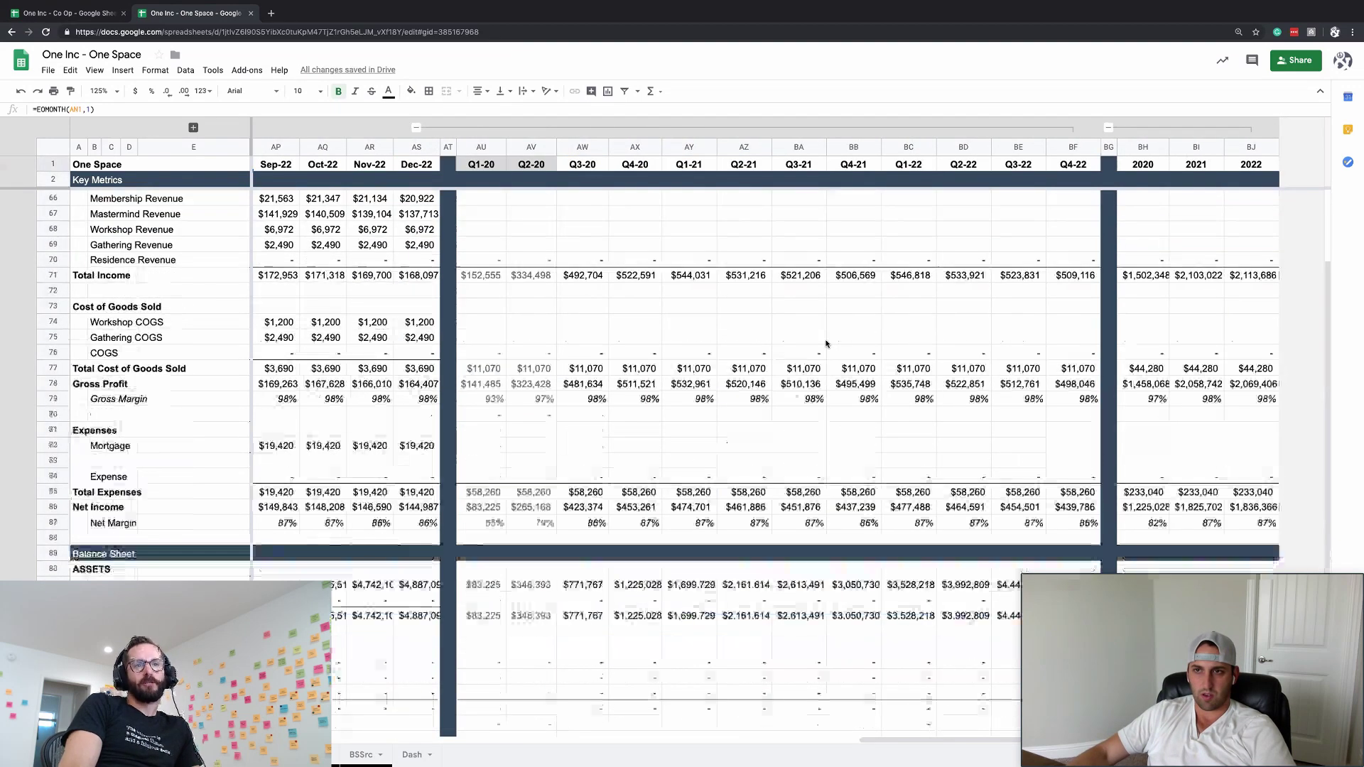
{"action": "left_click", "coordinate": [495, 242]}
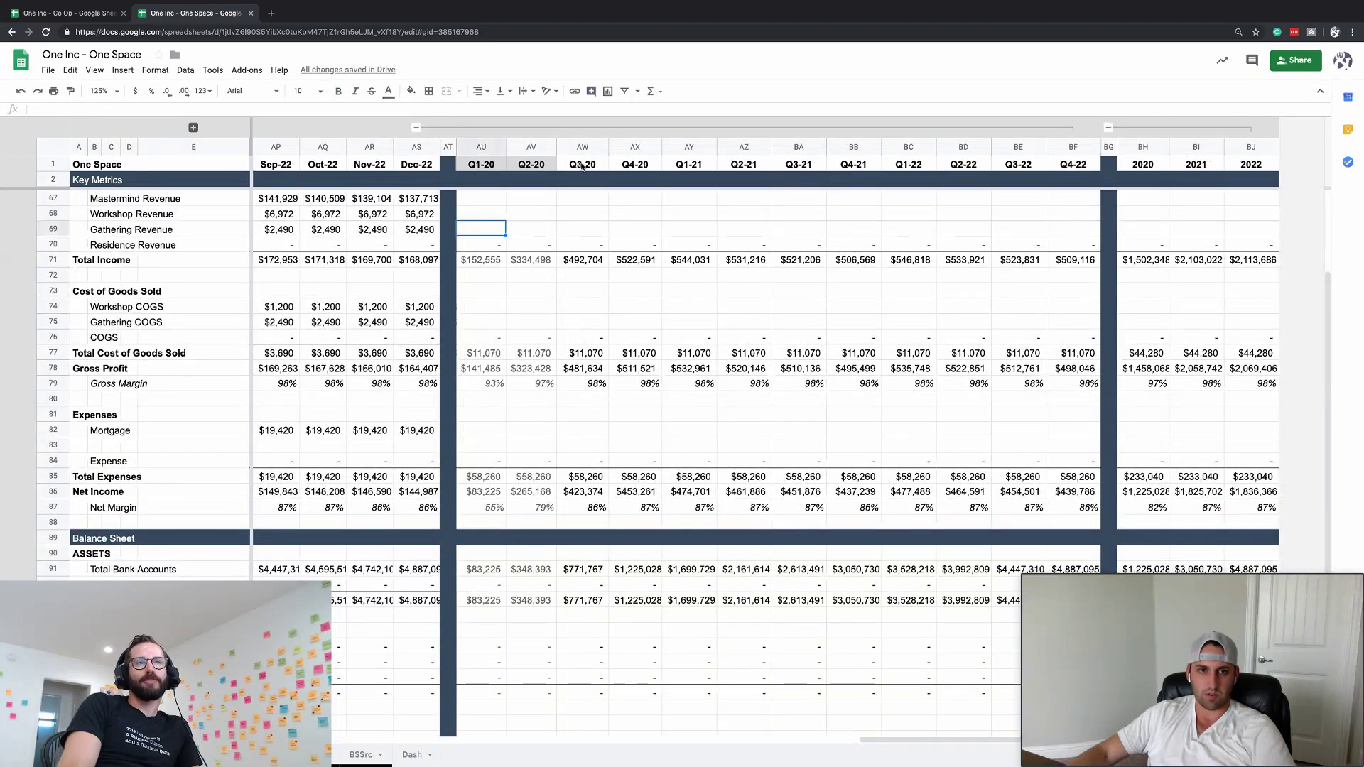
{"action": "left_click", "coordinate": [593, 147]}
{"action": "key", "text": "ctrl+c"}
{"action": "key", "text": "shift+Left"}
{"action": "key", "text": "shift+Left"}
{"action": "key", "text": "ctrl+v"}
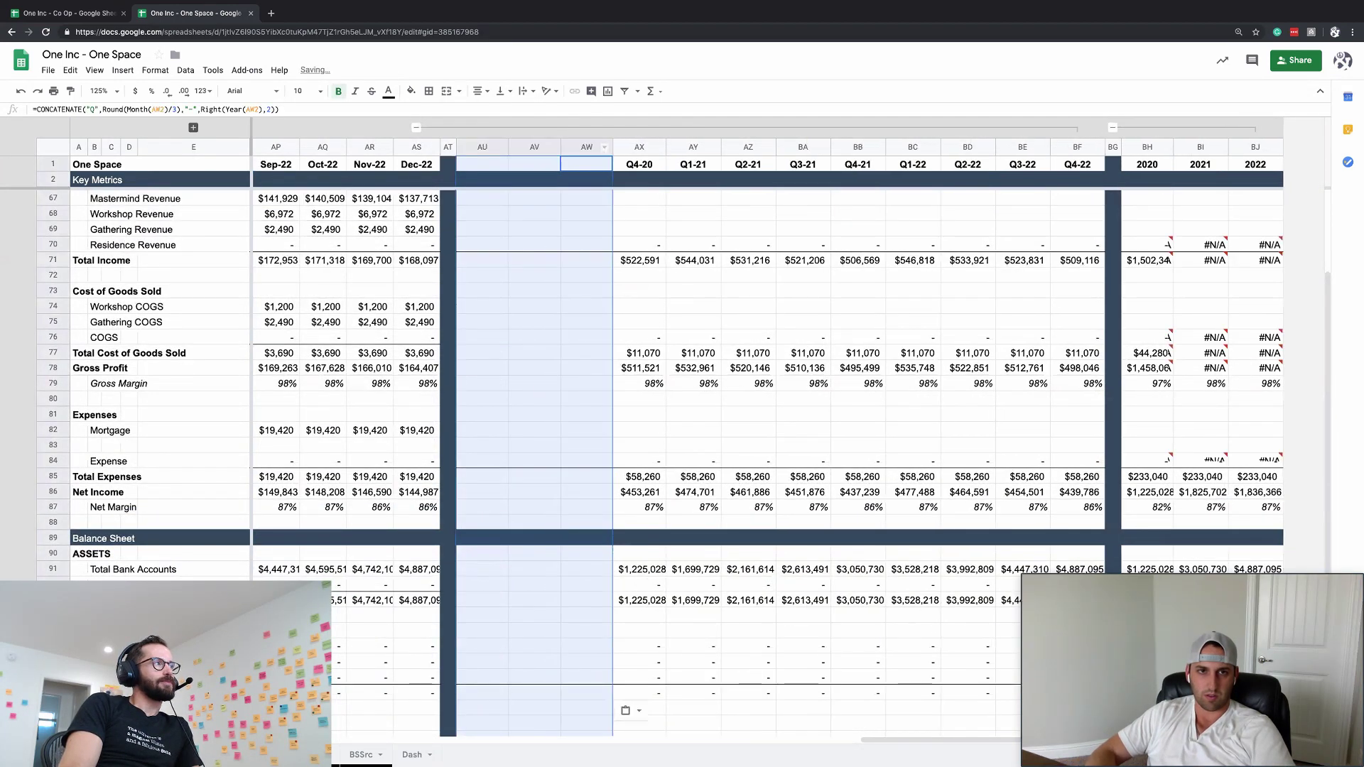
{"action": "key", "text": "ctrl+z"}
- Paste the Q3-20 column formulas into the Q1-20 and Q2-20 columns
{"action": "left_click", "coordinate": [531, 179]}
{"action": "left_click", "coordinate": [582, 164]}
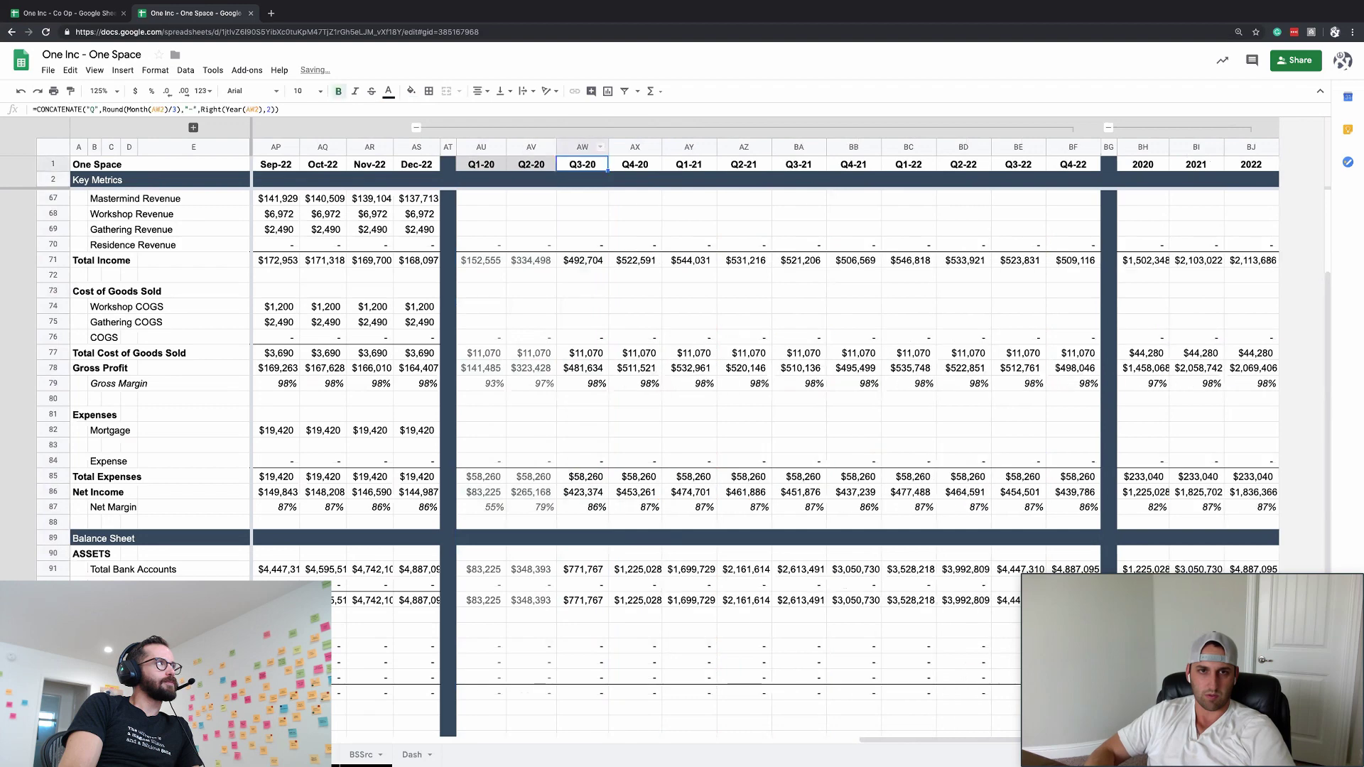
{"action": "left_click", "coordinate": [579, 145]}
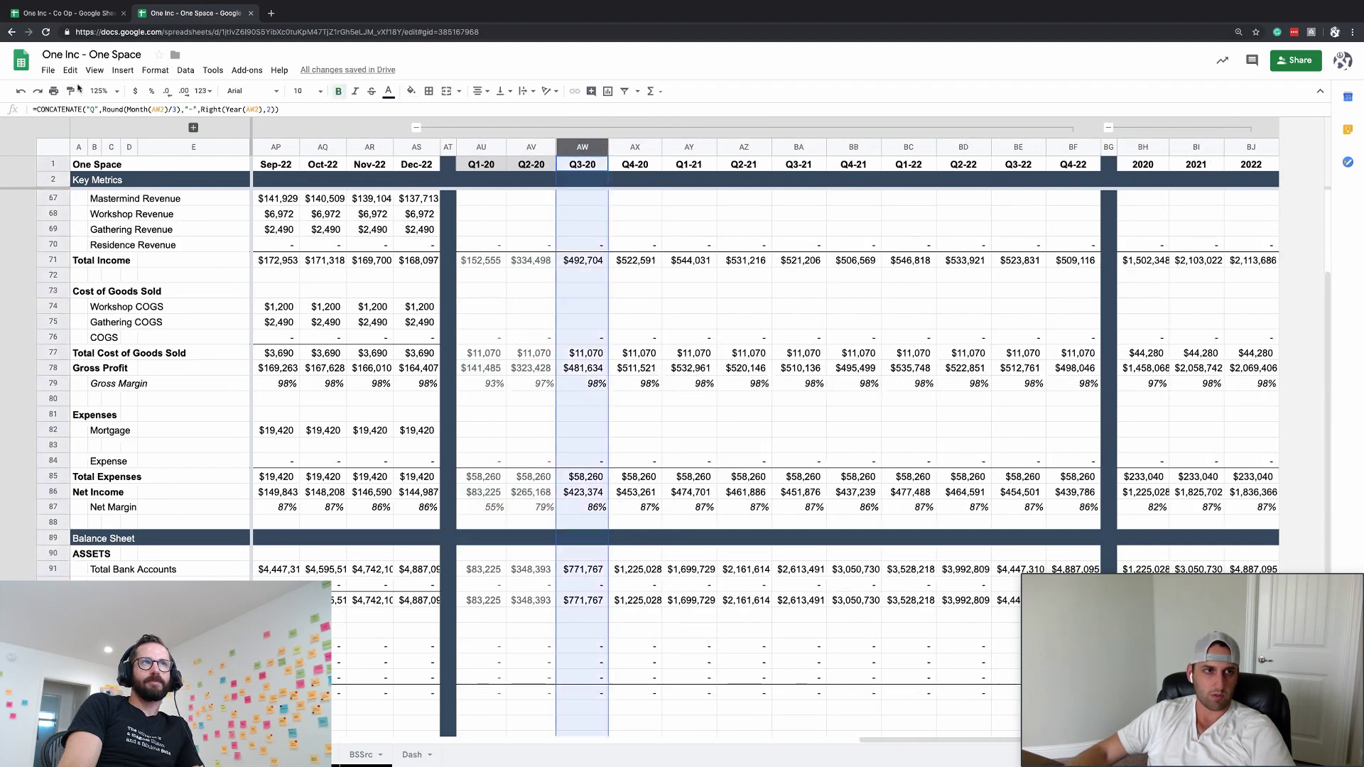
{"action": "left_click", "coordinate": [482, 147]}
{"action": "left_click", "coordinate": [532, 147], "text": "shift"}
{"action": "key", "text": "ctrl+v"}
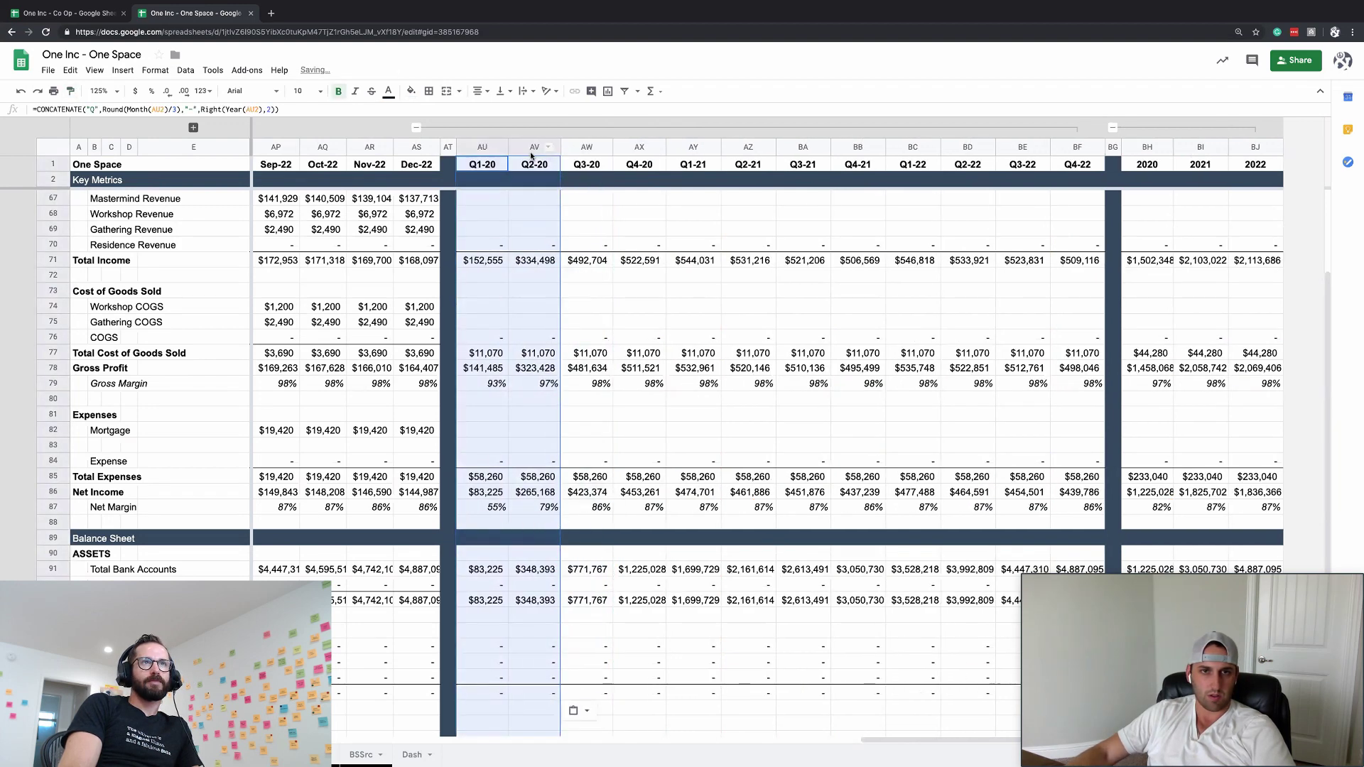
{"action": "left_click", "coordinate": [534, 214]}
{"action": "left_click", "coordinate": [449, 244]}
- Copy row 71's Total Income summary formulas into the Gathering, Mastermind and Workshop Revenue rows
{"action": "left_click_drag", "start_coordinate": [483, 260], "coordinate": [1257, 260]}
{"action": "key", "text": "ctrl+c"}
{"action": "left_click", "coordinate": [482, 229]}
{"action": "key", "text": "ctrl+v"}
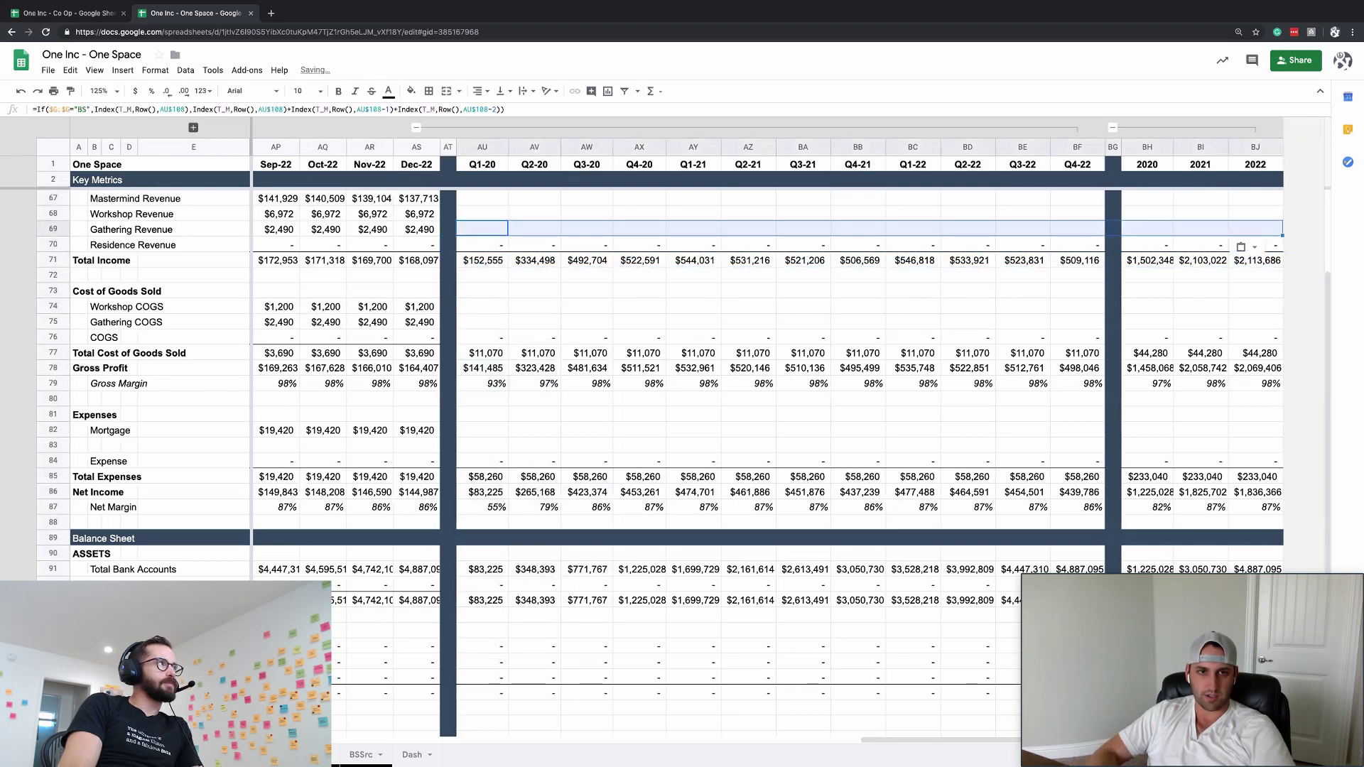
{"action": "left_click", "coordinate": [482, 198]}
{"action": "key", "text": "ctrl+v"}
{"action": "key", "text": "Down"}
{"action": "key", "text": "ctrl+v"}
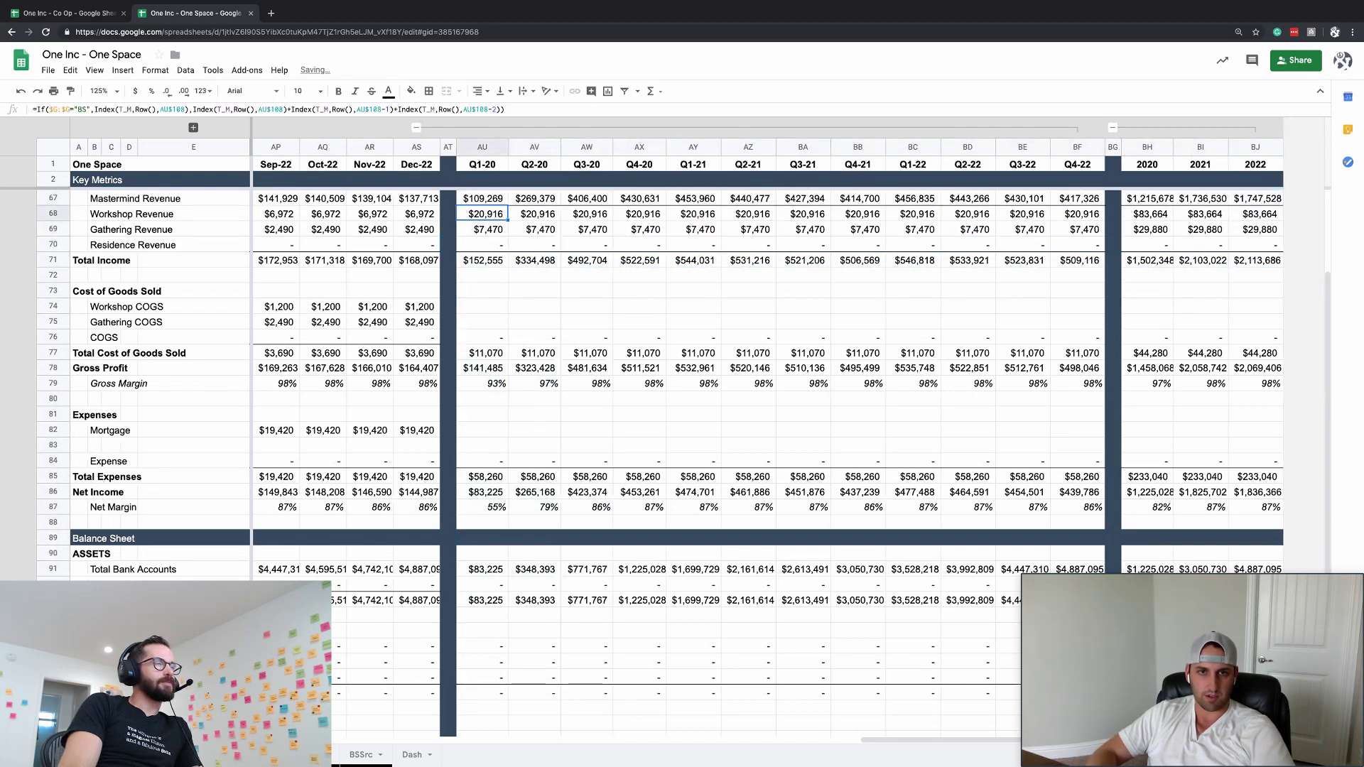
{"action": "key", "text": "Up"}
{"action": "key", "text": "ctrl+v"}
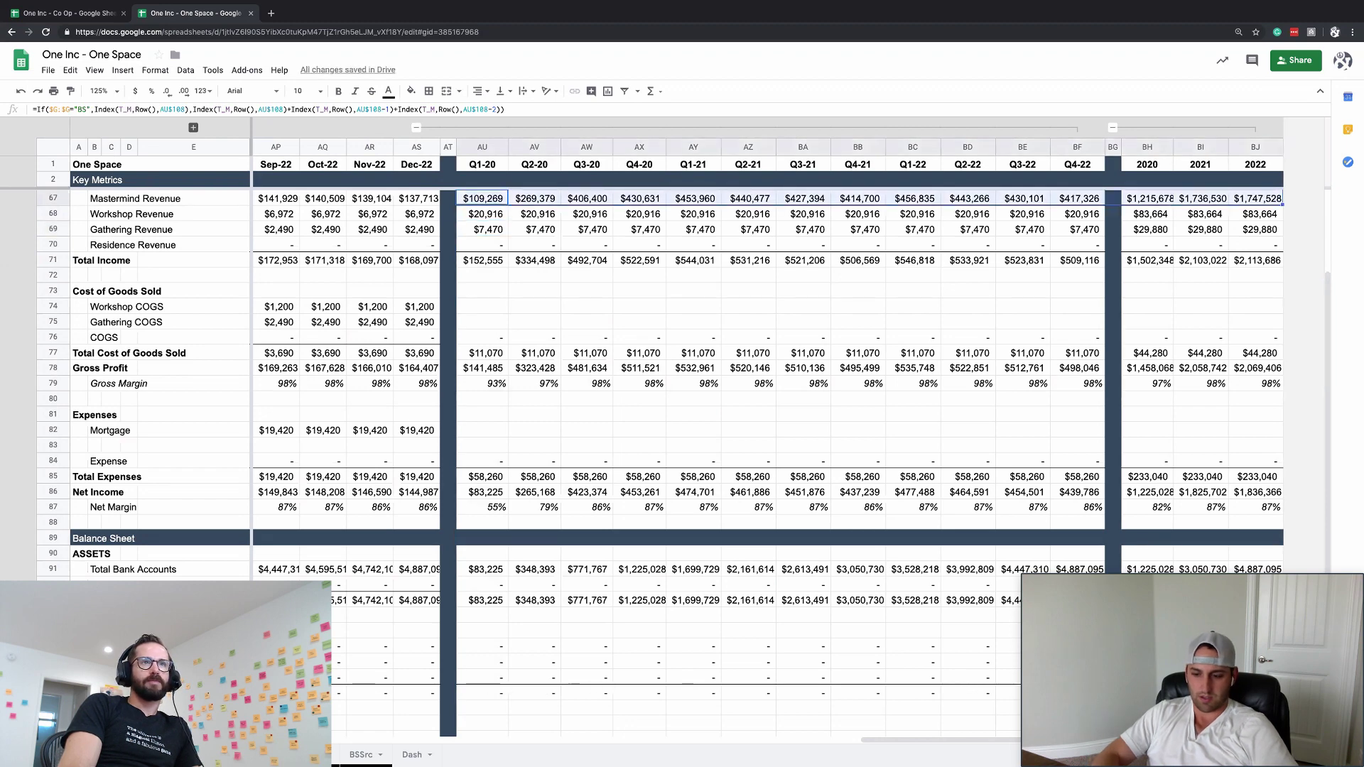
{"action": "key", "text": "Down"}
{"action": "key", "text": "Up"}
{"action": "key", "text": "ctrl+shift+Right"}
{"action": "key", "text": "ctrl+shift+Right"}
{"action": "key", "text": "ctrl+shift+Right"}
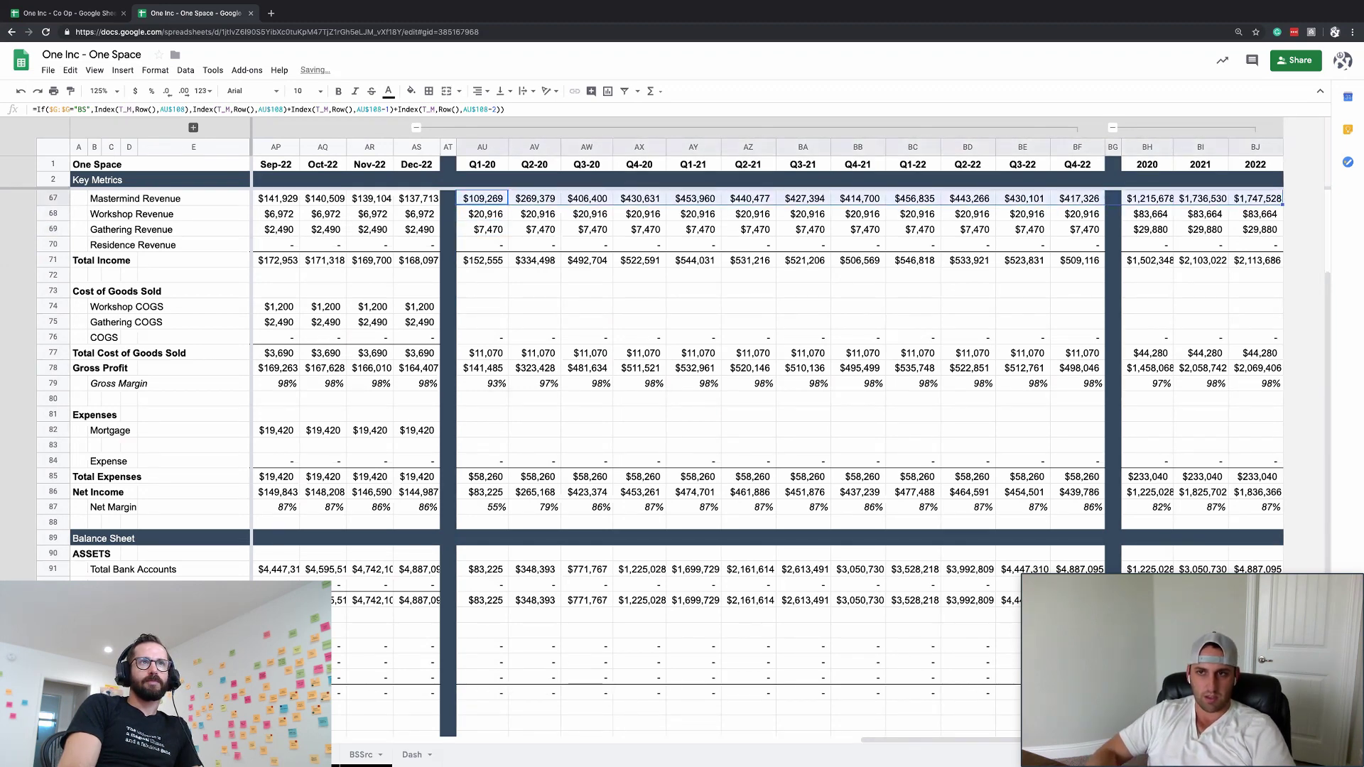
- Paste the summary formulas into the Workshop COGS, Gathering COGS and Mortgage rows
{"action": "key", "text": "Down"}
{"action": "key", "text": "Down"}
{"action": "key", "text": "Down"}
{"action": "key", "text": "Down"}
{"action": "key", "text": "Down"}
{"action": "key", "text": "Down"}
{"action": "key", "text": "Down"}
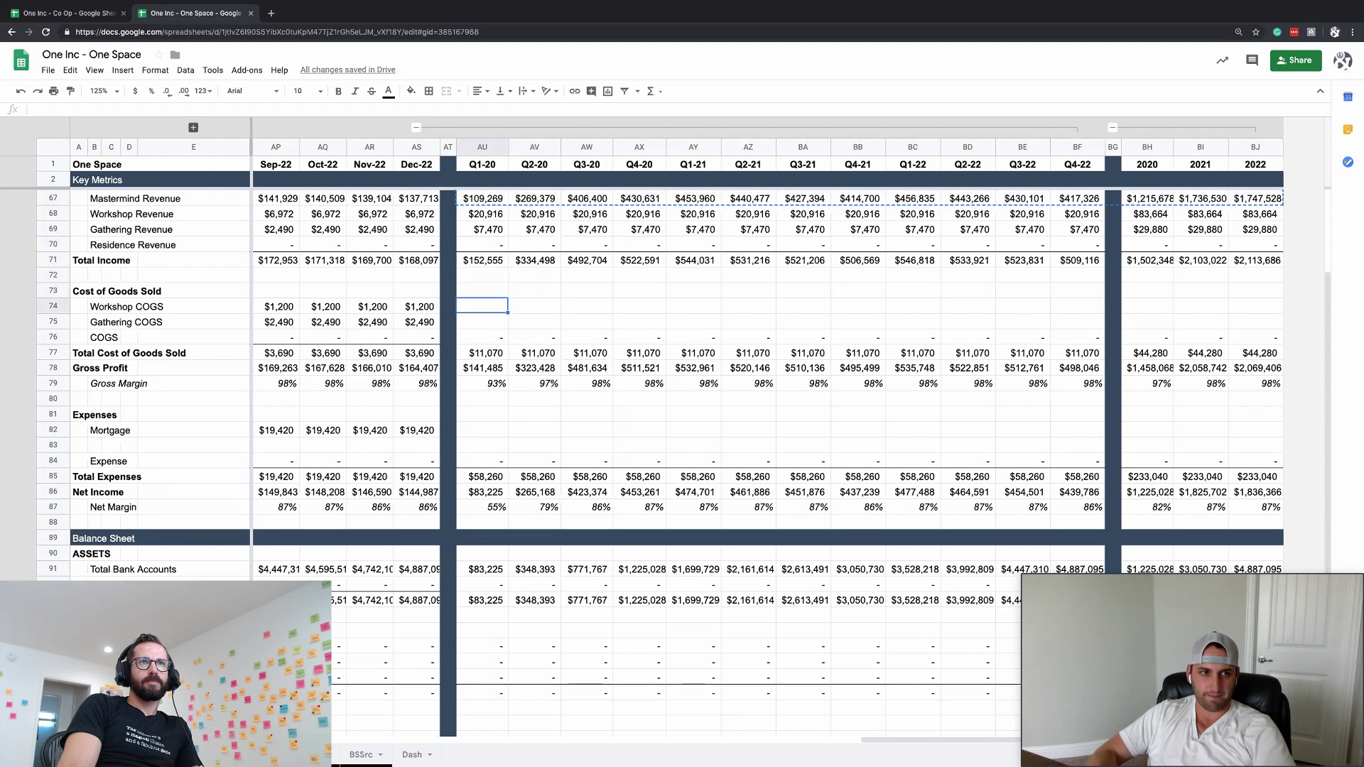
{"action": "key", "text": "ctrl+shift+Right"}
{"action": "key", "text": "ctrl+v"}
{"action": "key", "text": "Down"}
{"action": "key", "text": "ctrl+v"}
{"action": "key", "text": "Down"}
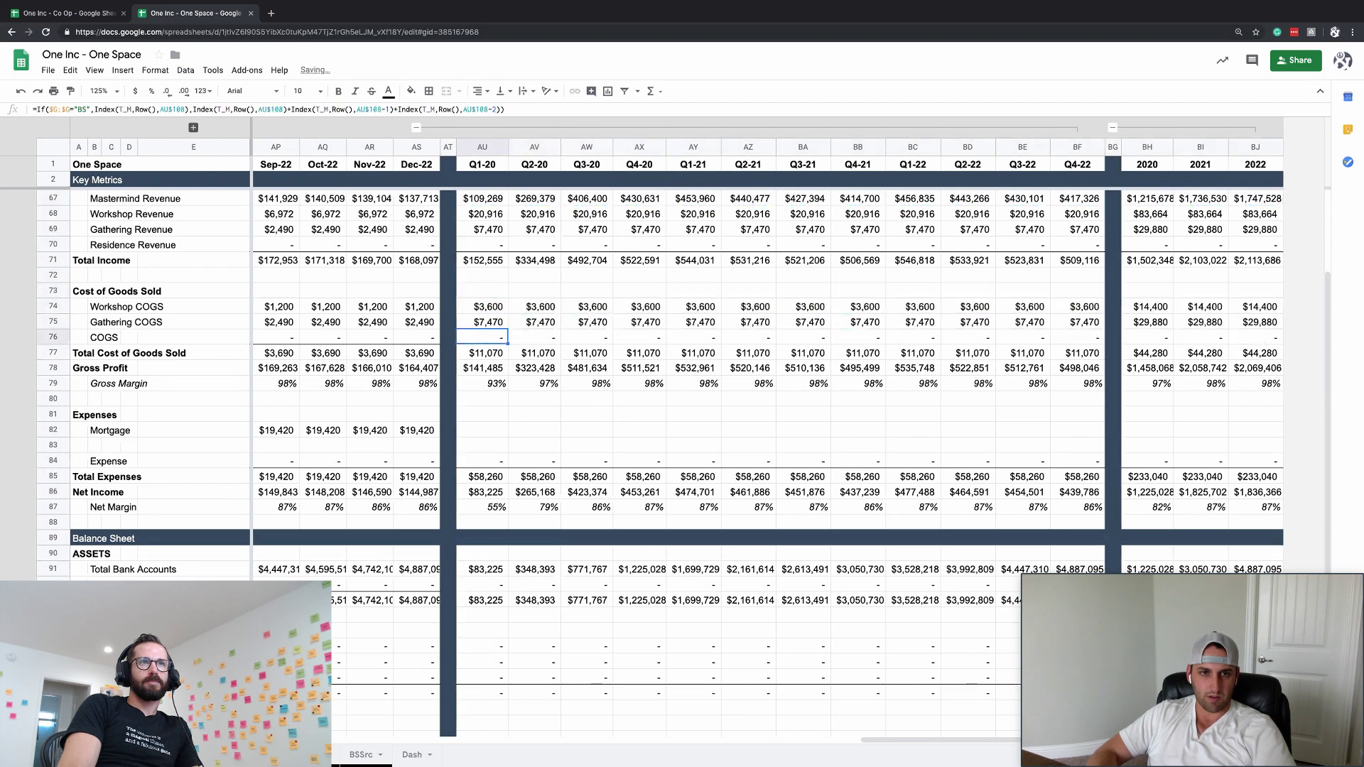
{"action": "key", "text": "ctrl+shift+Right"}
{"action": "key", "text": "ctrl+shift+Right"}
{"action": "key", "text": "ctrl+shift+Right"}
{"action": "key", "text": "Up"}
{"action": "key", "text": "ctrl+shift+Right"}
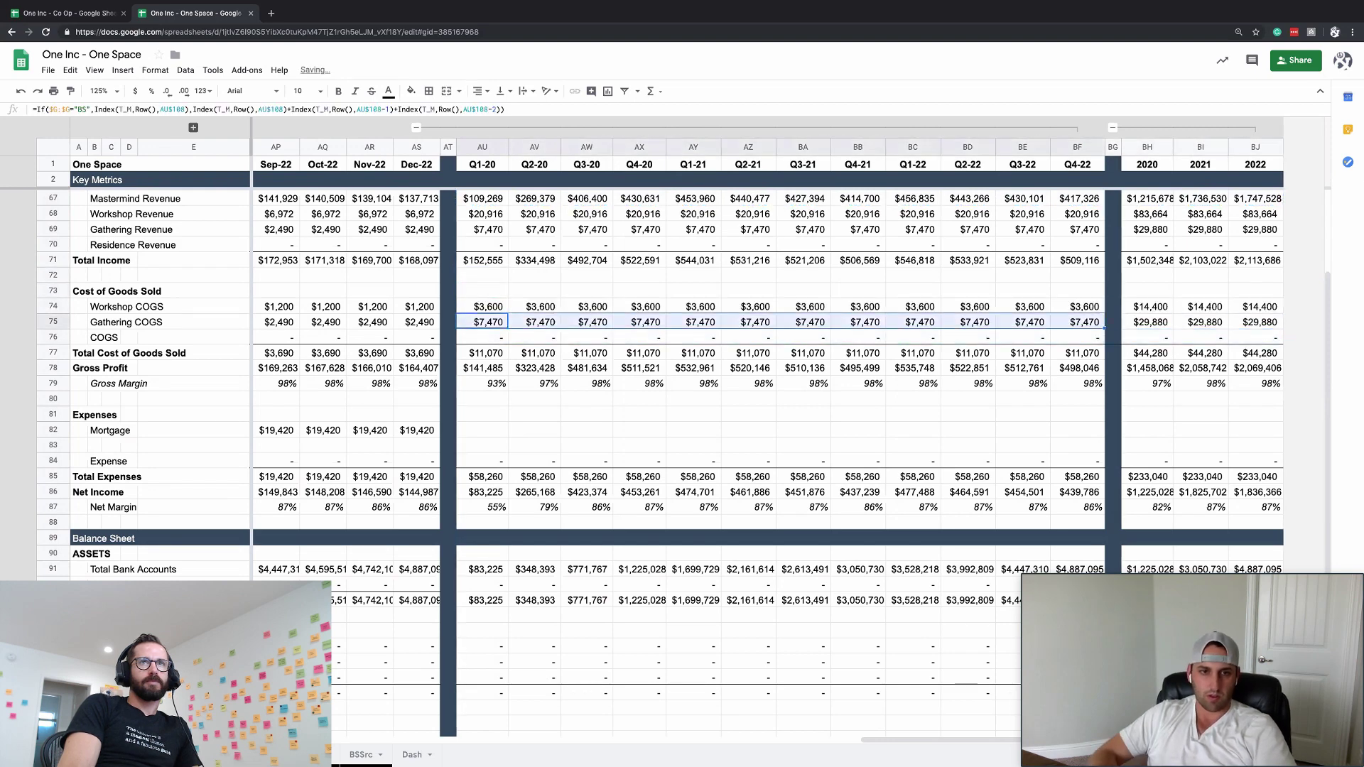
{"action": "key", "text": "ctrl+shift+Right"}
{"action": "key", "text": "ctrl+shift+Right"}
{"action": "key", "text": "Down"}
{"action": "key", "text": "Down"}
{"action": "key", "text": "Down"}
{"action": "key", "text": "Down"}
{"action": "key", "text": "Down"}
{"action": "key", "text": "Down"}
{"action": "key", "text": "Down"}
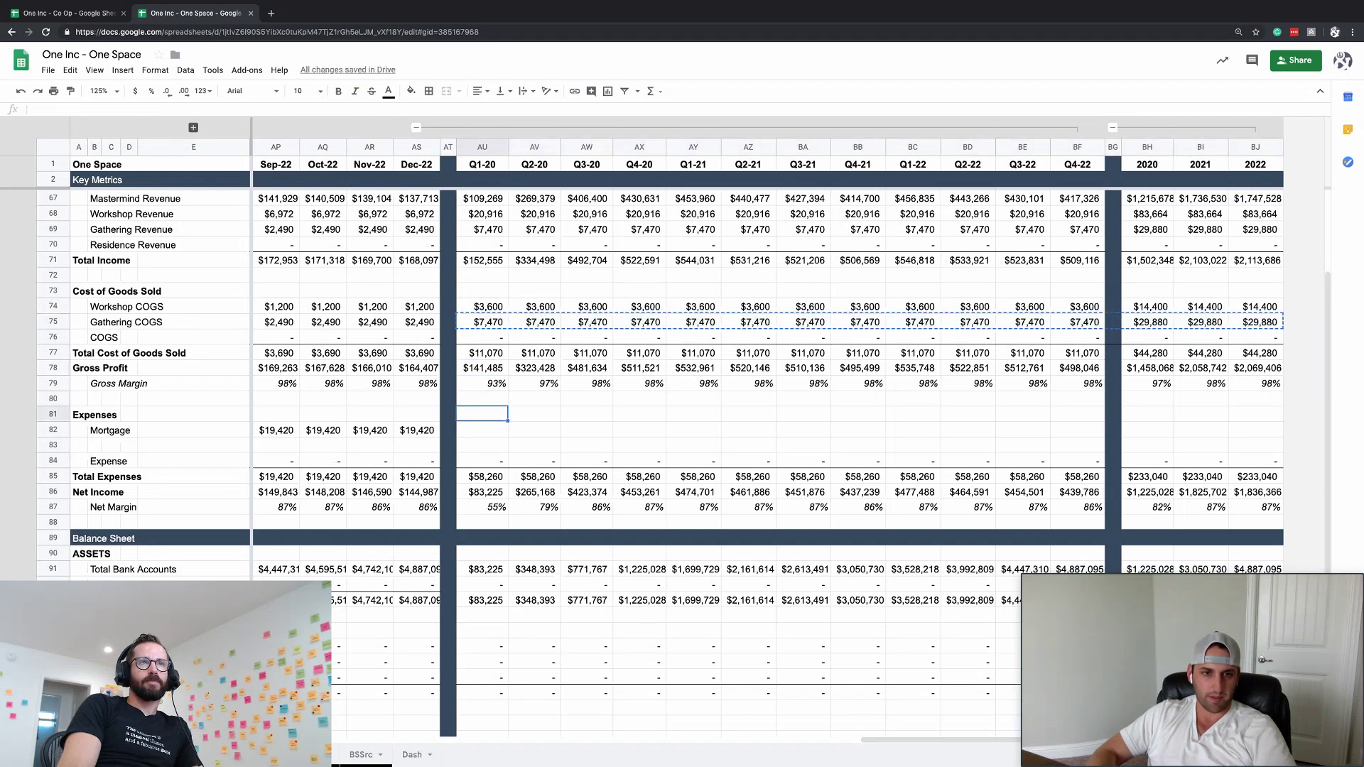
{"action": "key", "text": "ctrl+v"}
{"action": "key", "text": "Up"}
- Paste the summary formulas into the Membership Revenue row
{"action": "key", "text": "ctrl+Up"}
{"action": "key", "text": "ctrl+Up"}
{"action": "key", "text": "ctrl+Up"}
{"action": "key", "text": "ctrl+Up"}
{"action": "key", "text": "ctrl+Up"}
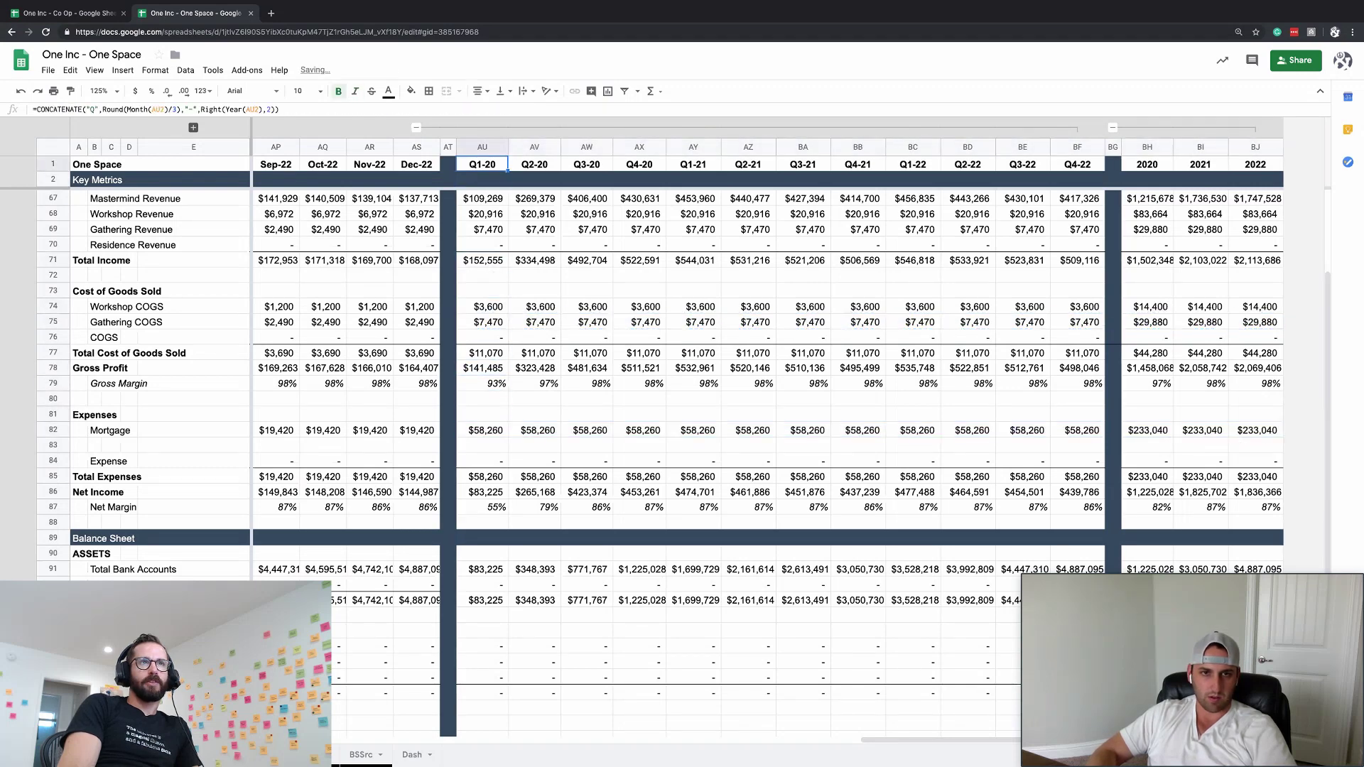
{"action": "key", "text": "ctrl+Down"}
{"action": "key", "text": "ctrl+shift+Right"}
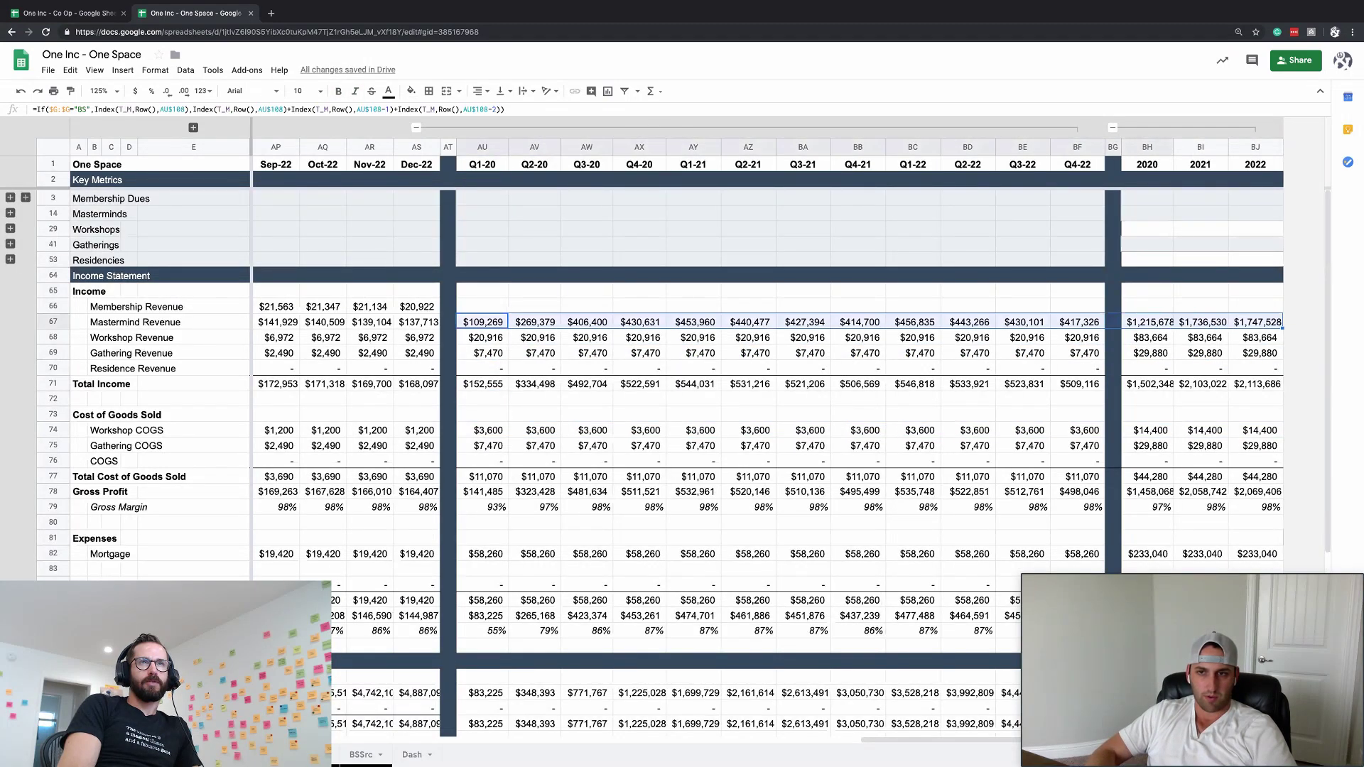
{"action": "key", "text": "ctrl+shift+Right"}
{"action": "key", "text": "Up"}
{"action": "key", "text": "ctrl+shift+Right"}
{"action": "key", "text": "ctrl+v"}
{"action": "key", "text": "Right"}
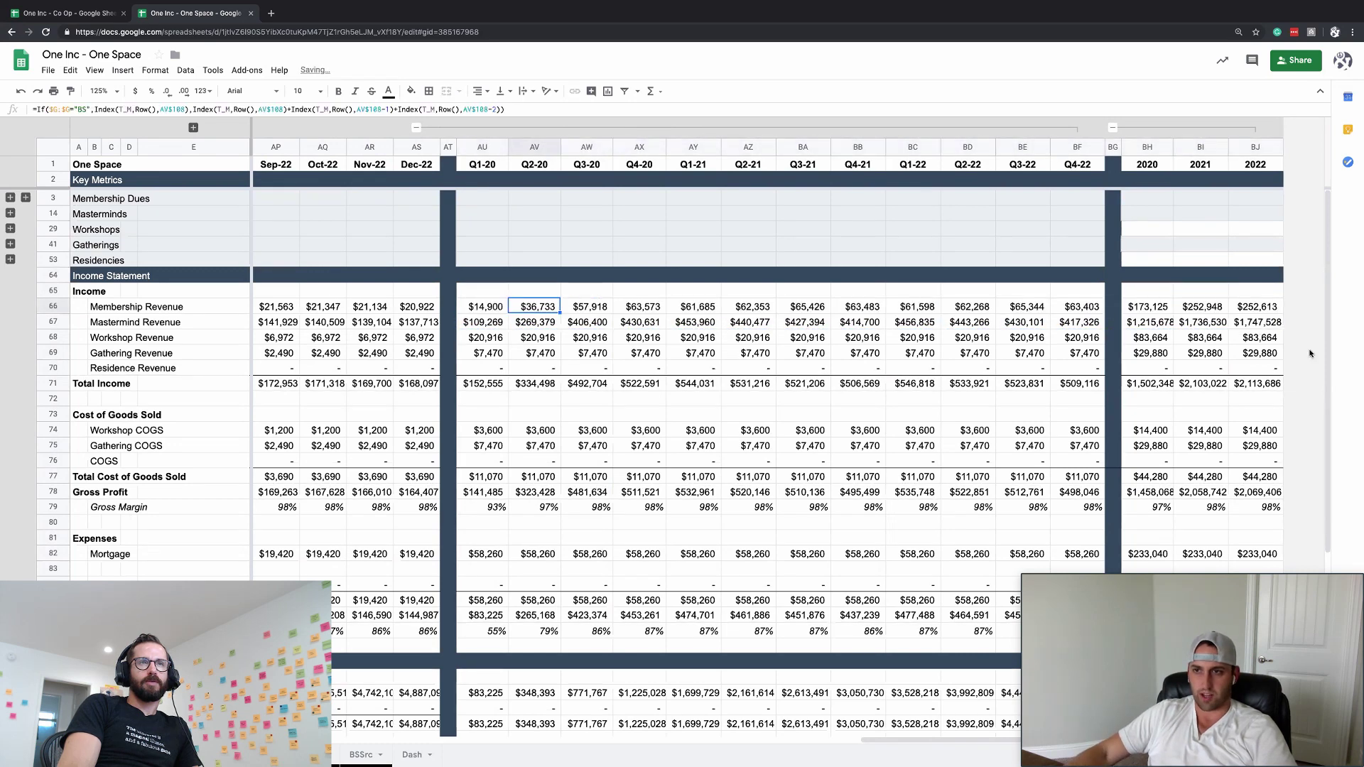
- Collapse the quarterly columns, then group and collapse the monthly columns through Dec-22
{"action": "left_click", "coordinate": [417, 129]}
{"action": "scroll", "coordinate": [425, 312], "scroll_direction": "left", "scroll_amount": 10}
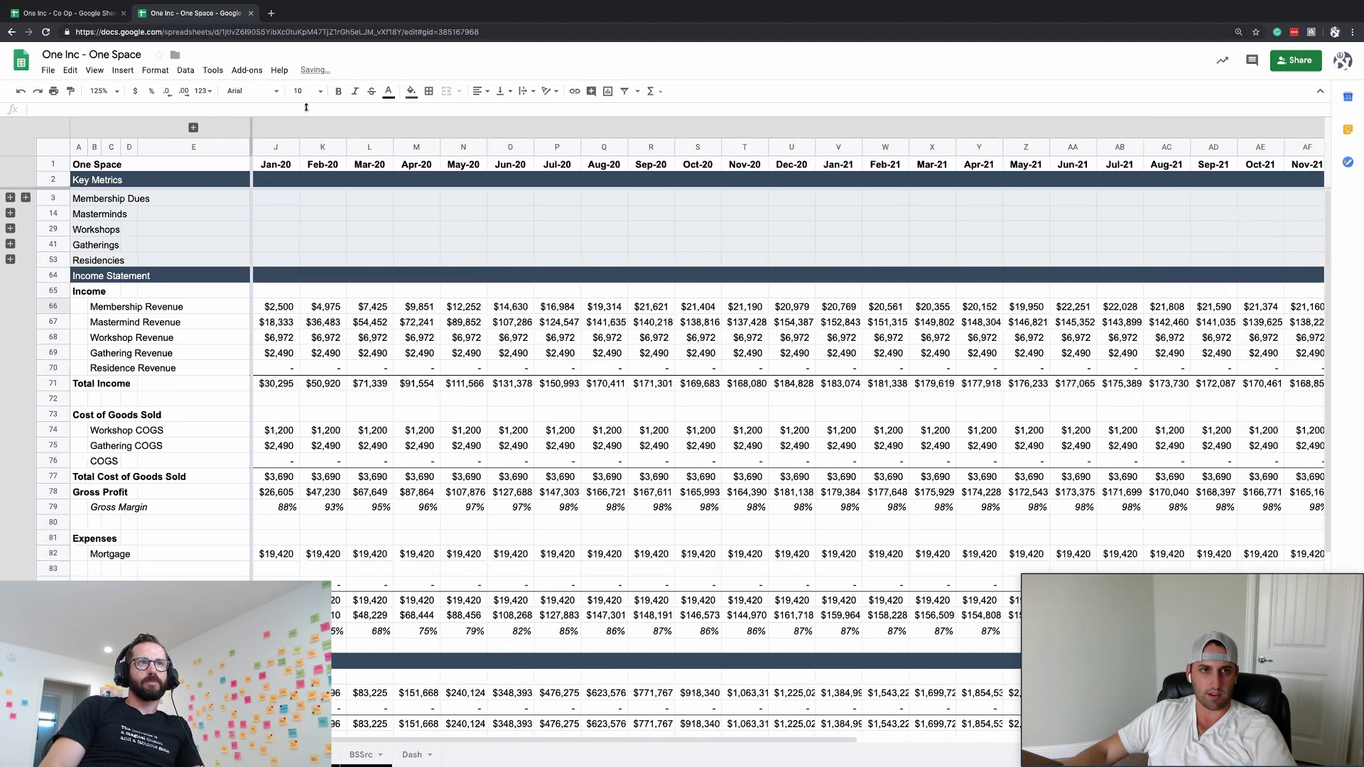
{"action": "left_click_drag", "start_coordinate": [274, 141], "coordinate": [1119, 147]}
{"action": "key", "text": "alt+shift+Right"}
{"action": "key", "text": "alt+shift+Up"}
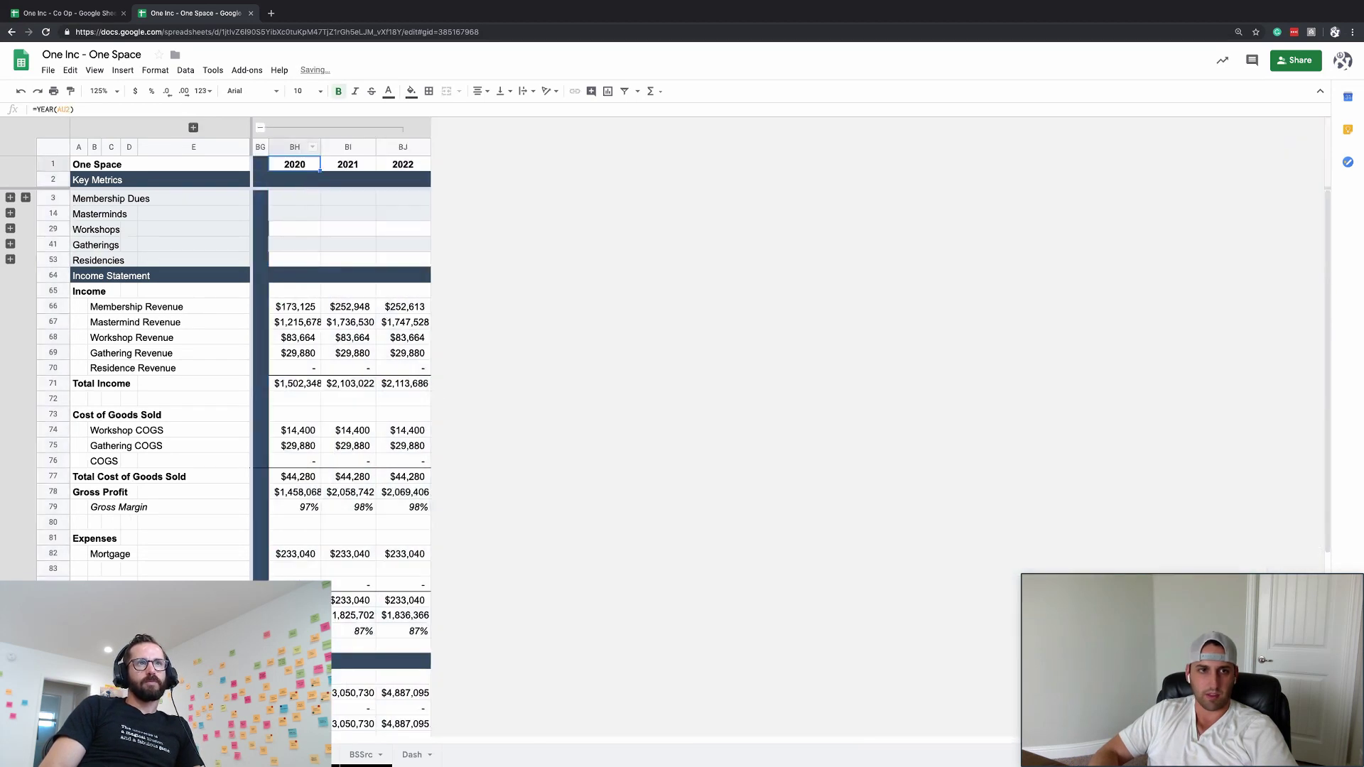
- Auto-fit the 2020–2022 year columns to their values
{"action": "left_click", "coordinate": [348, 352]}
{"action": "left_click_drag", "start_coordinate": [291, 147], "coordinate": [402, 148]}
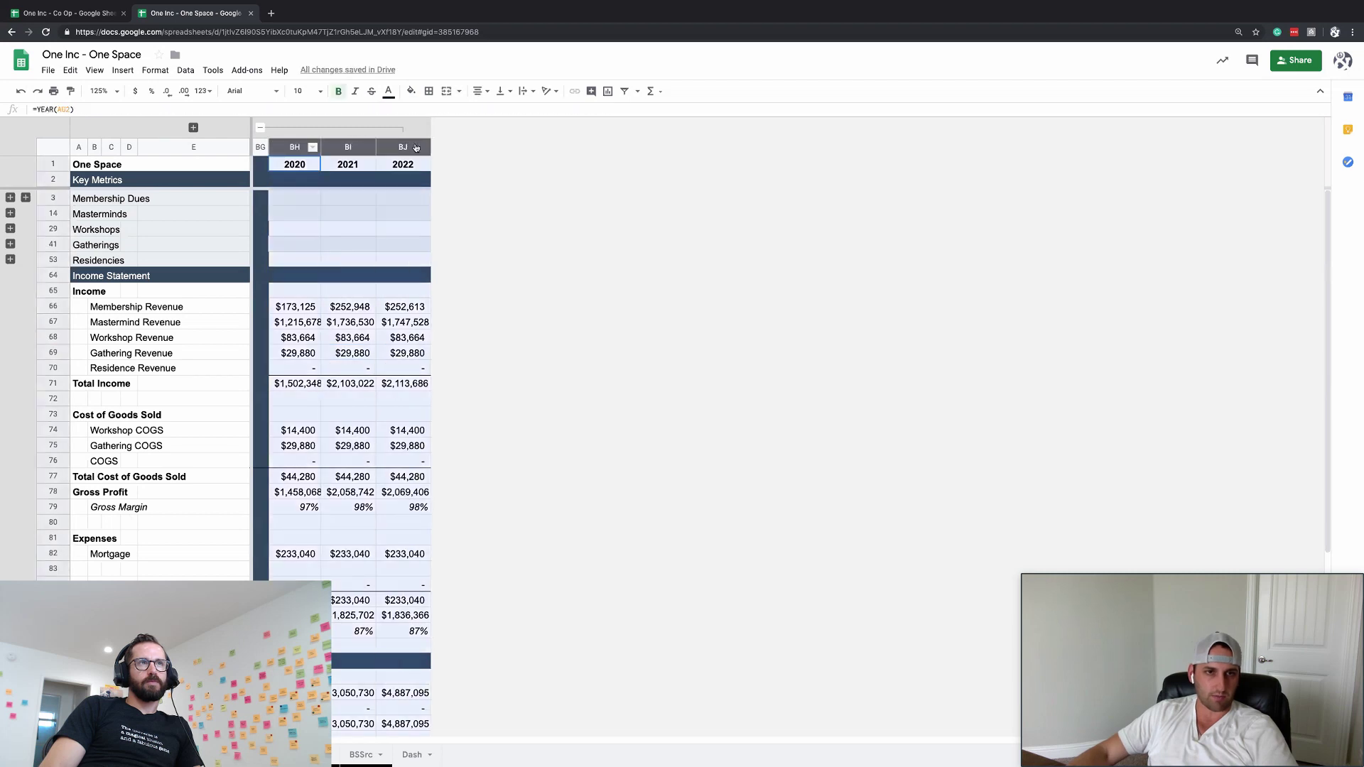
{"action": "double_click", "coordinate": [430, 147]}
{"action": "left_click", "coordinate": [408, 366]}
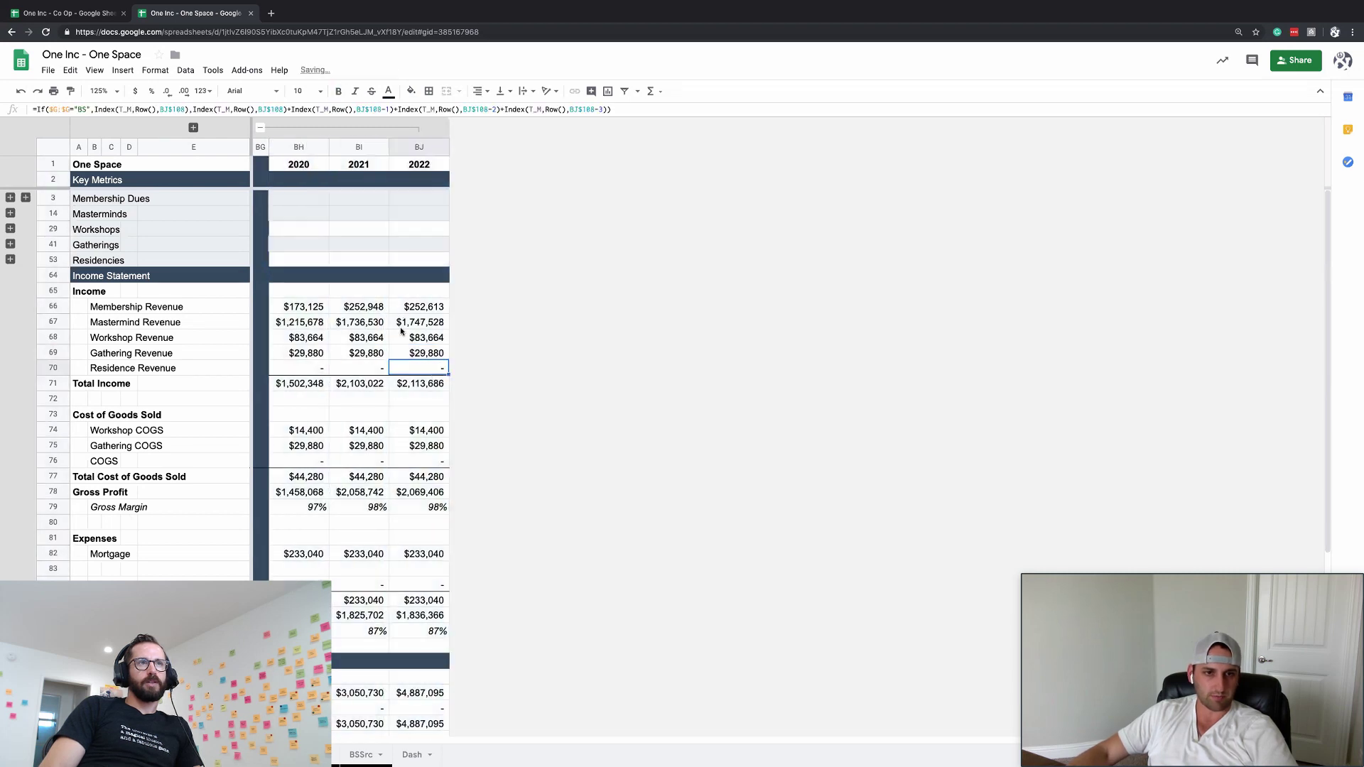
{"action": "left_click", "coordinate": [401, 326]}
{"action": "left_click", "coordinate": [55, 321]}
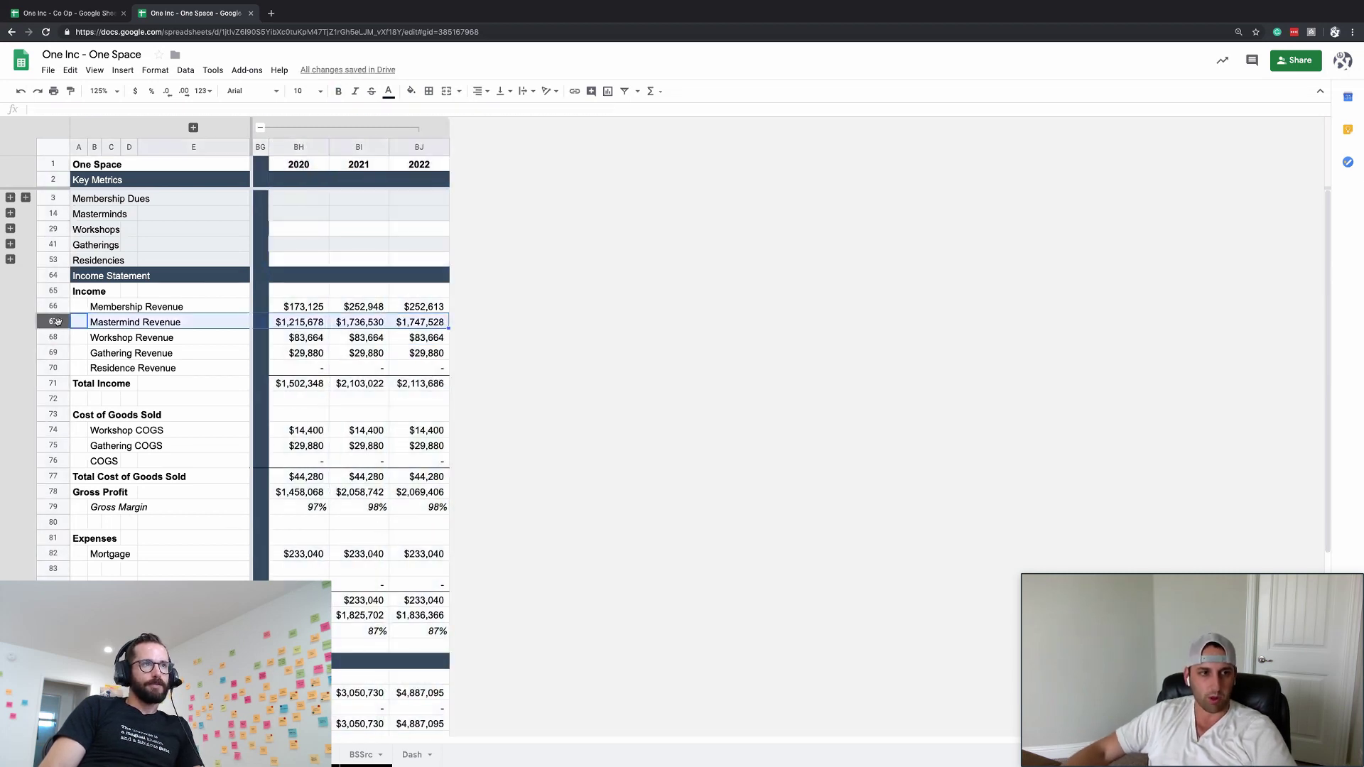
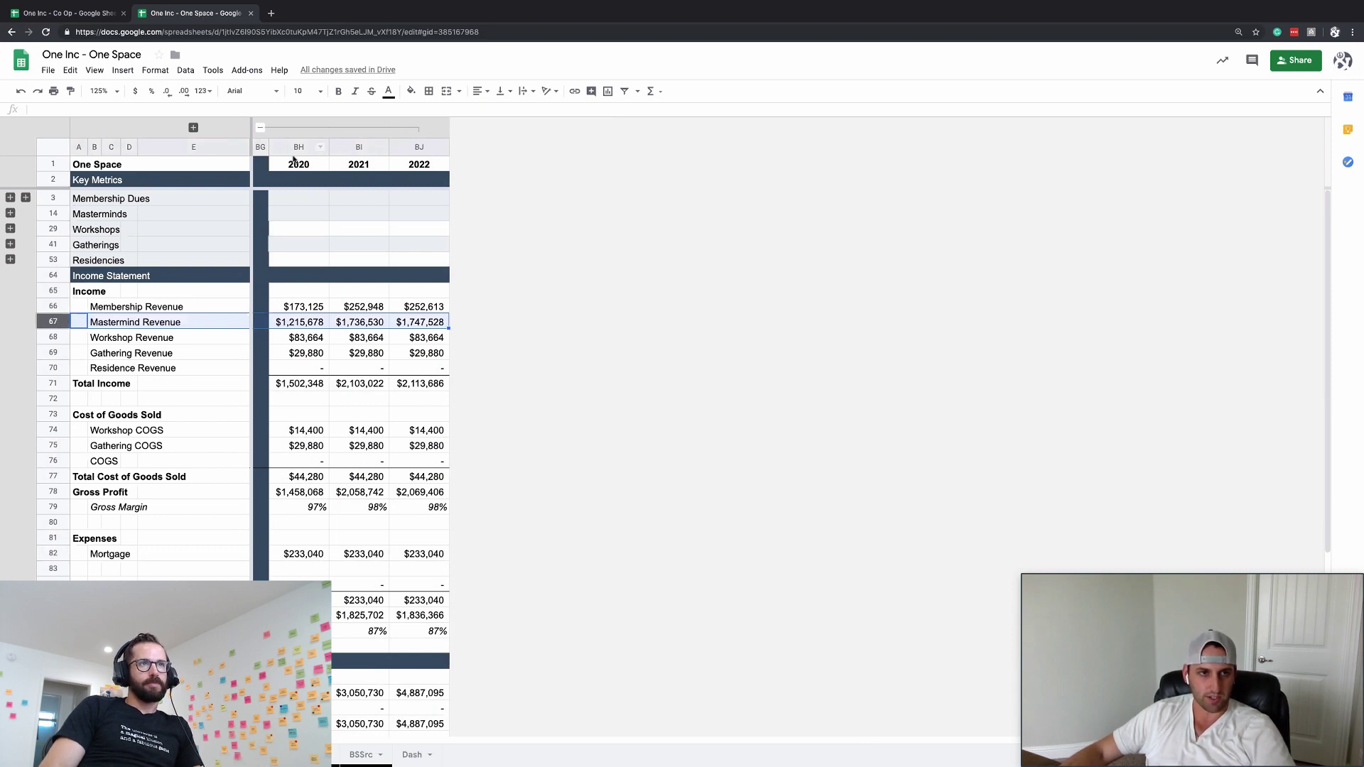
- Insert a narrow navy separator column J just before the Jan-20 month
{"action": "left_click", "coordinate": [194, 128]}
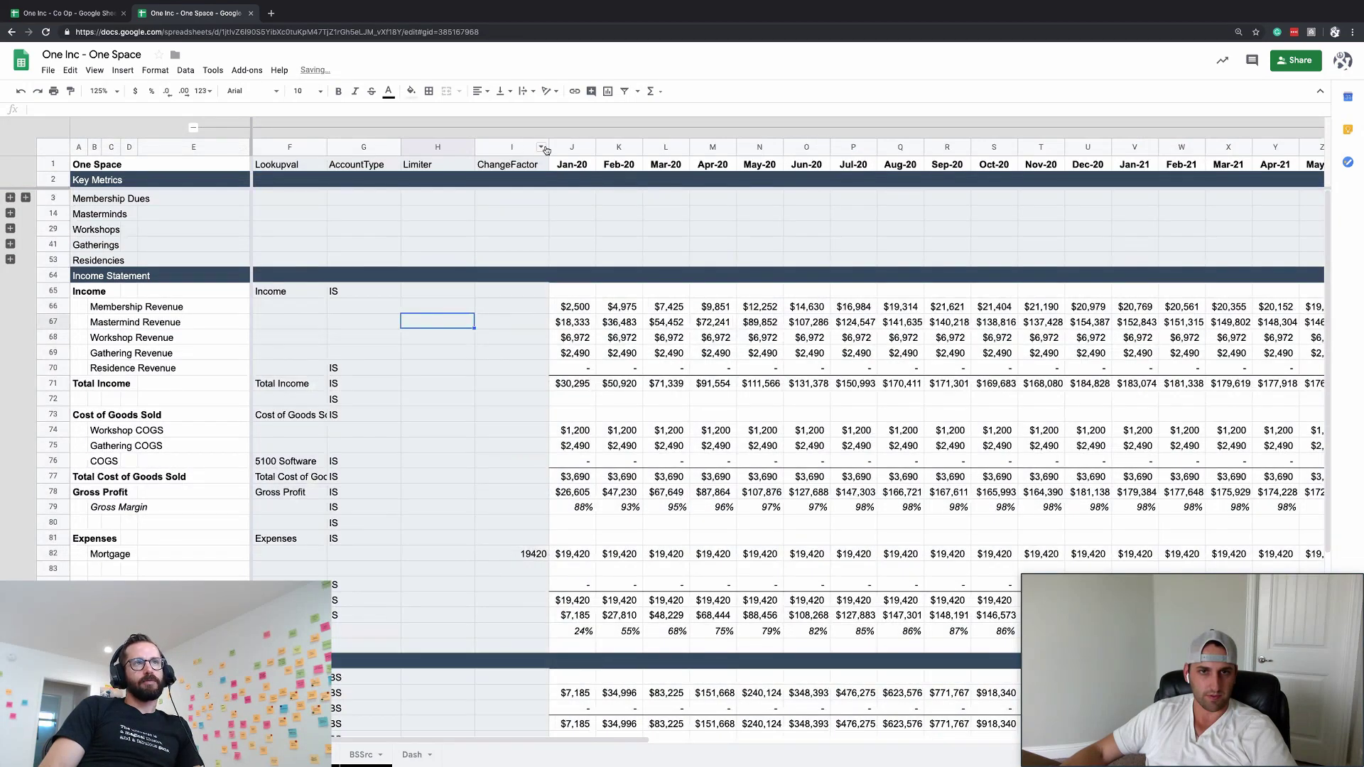
{"action": "left_click", "coordinate": [572, 146]}
{"action": "key", "text": "ctrl+alt+equal"}
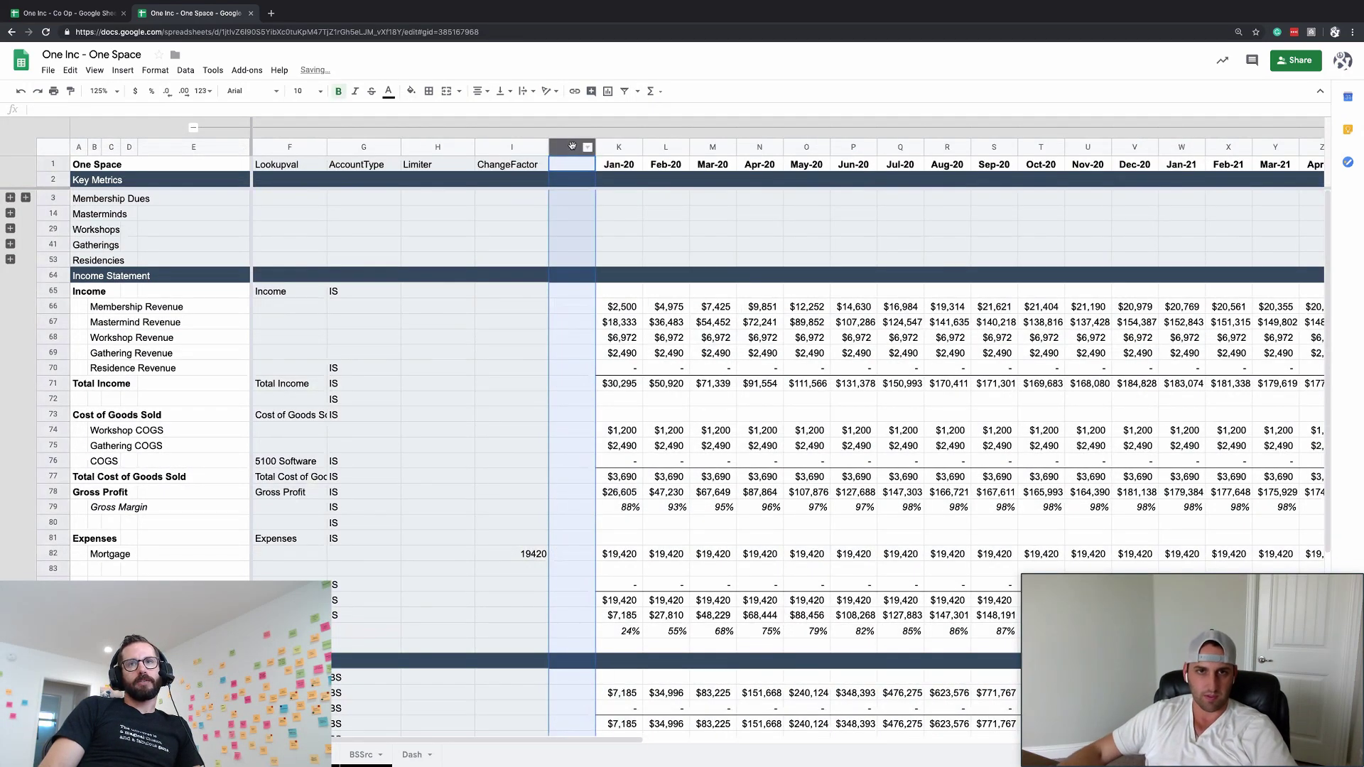
{"action": "left_click_drag", "start_coordinate": [592, 146], "coordinate": [561, 147]}
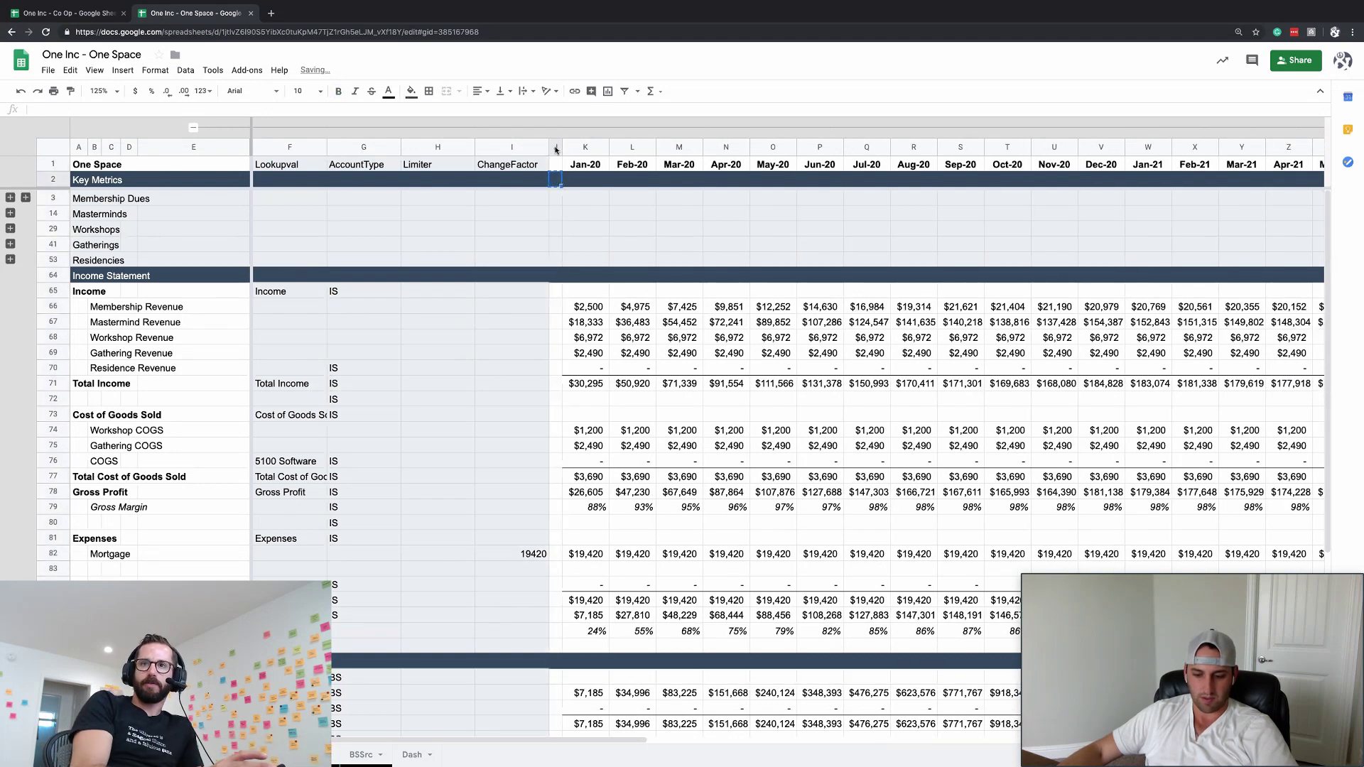
{"action": "left_click", "coordinate": [554, 147]}
{"action": "key", "text": "ctrl+v"}
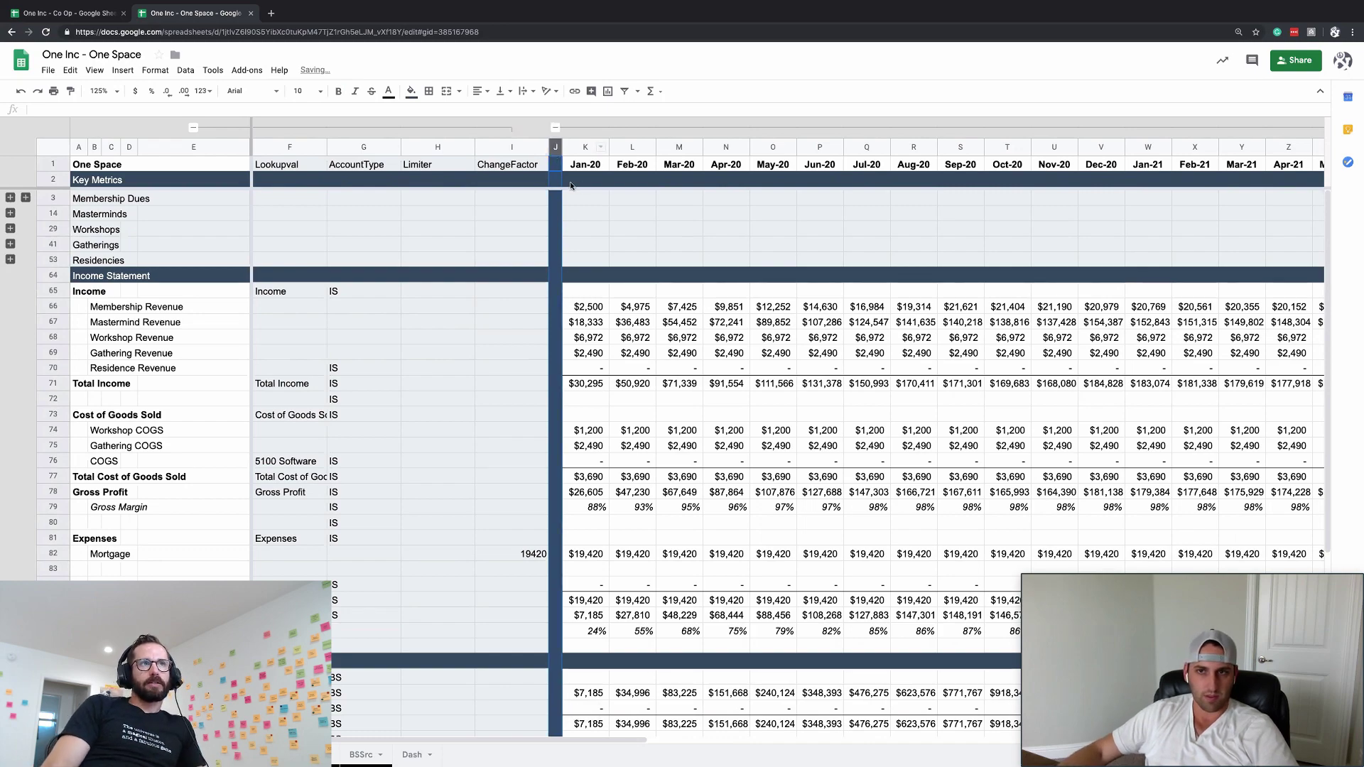
{"action": "scroll", "coordinate": [570, 186], "scroll_direction": "right", "scroll_amount": 15}
{"action": "left_click", "coordinate": [588, 147]}
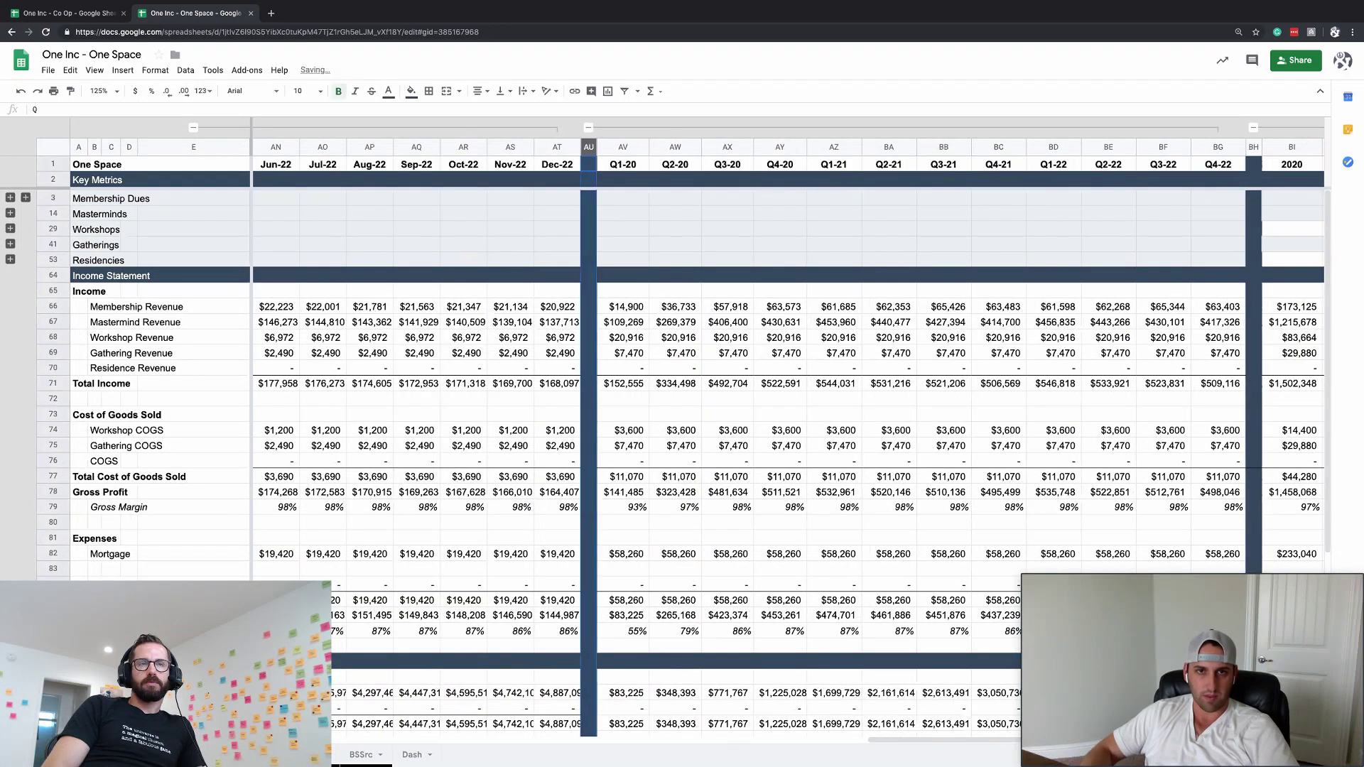
{"action": "scroll", "coordinate": [657, 238], "scroll_direction": "right", "scroll_amount": 3}
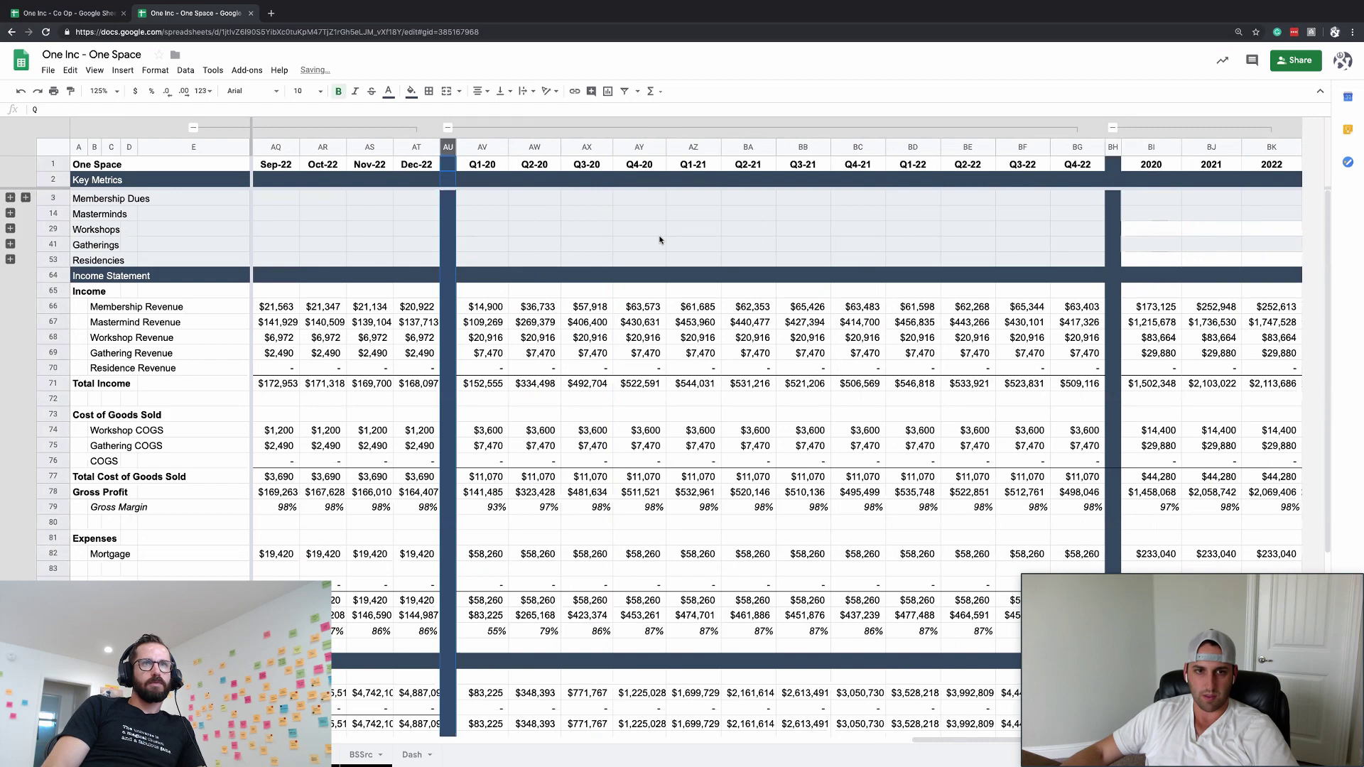
{"action": "scroll", "coordinate": [659, 240], "scroll_direction": "left", "scroll_amount": 15}
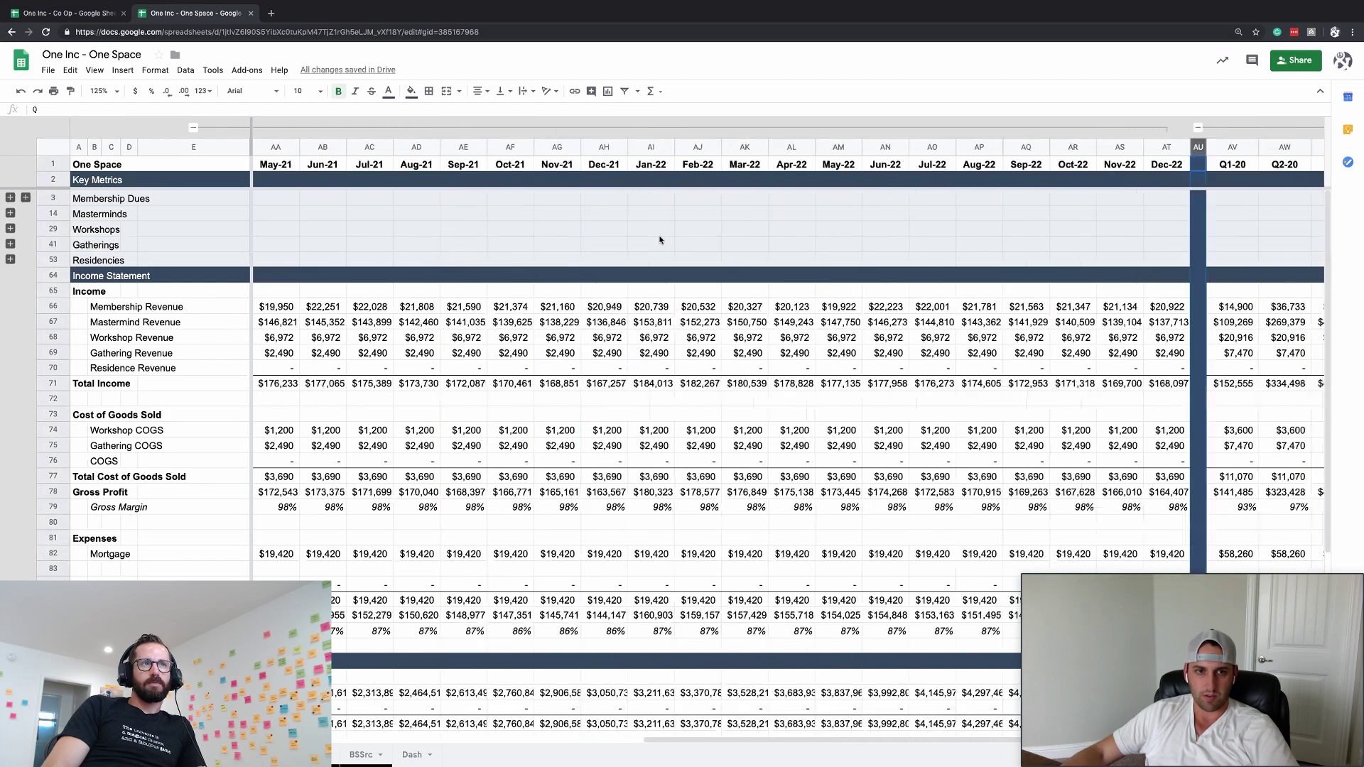
- Right-align the income statement figures K66:BK83 and collapse helper columns F–I
{"action": "left_click", "coordinate": [599, 306]}
{"action": "key", "text": "ctrl+shift+Right"}
{"action": "key", "text": "ctrl+shift+Right"}
{"action": "key", "text": "ctrl+shift+Right"}
{"action": "key", "text": "ctrl+shift+Right"}
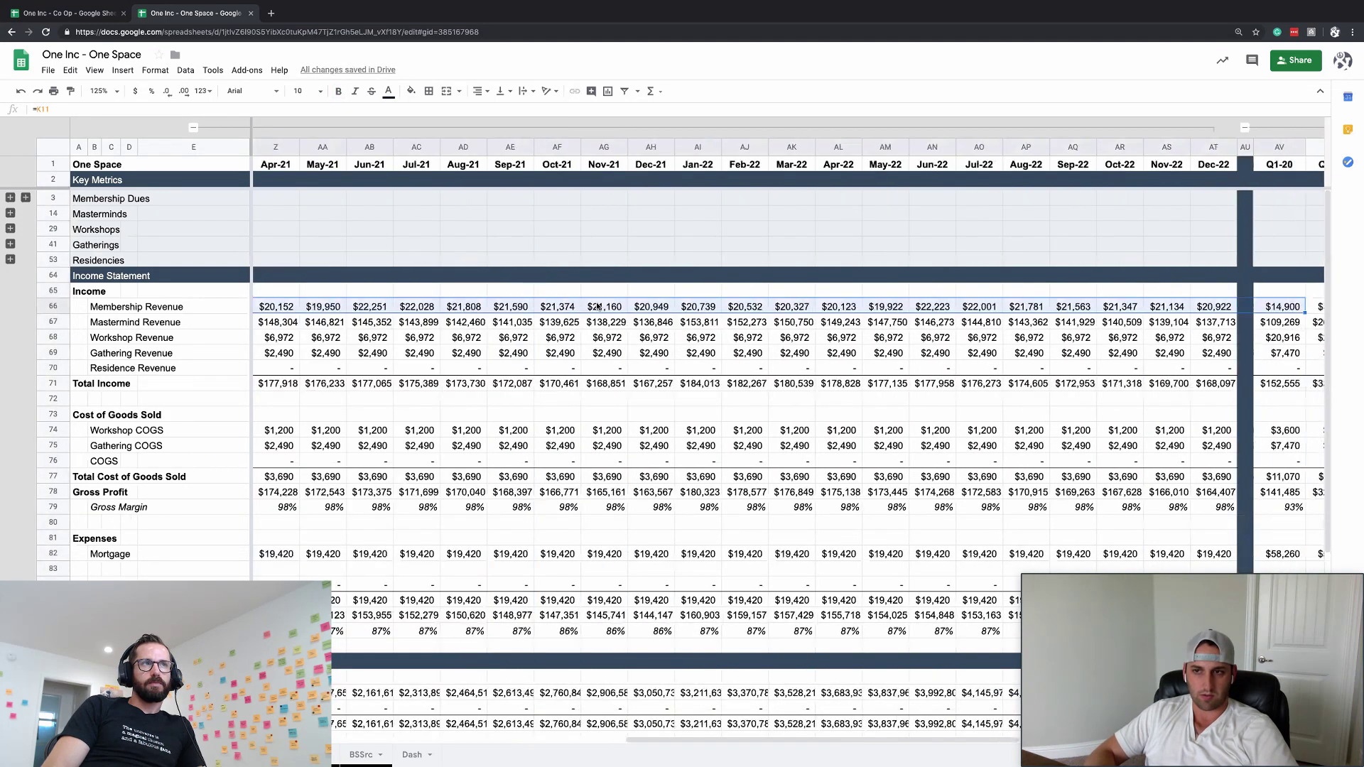
{"action": "key", "text": "ctrl+shift+Down"}
{"action": "key", "text": "ctrl+shift+Down"}
{"action": "key", "text": "ctrl+shift+Down"}
{"action": "key", "text": "ctrl+shift+Down"}
{"action": "key", "text": "ctrl+shift+Down"}
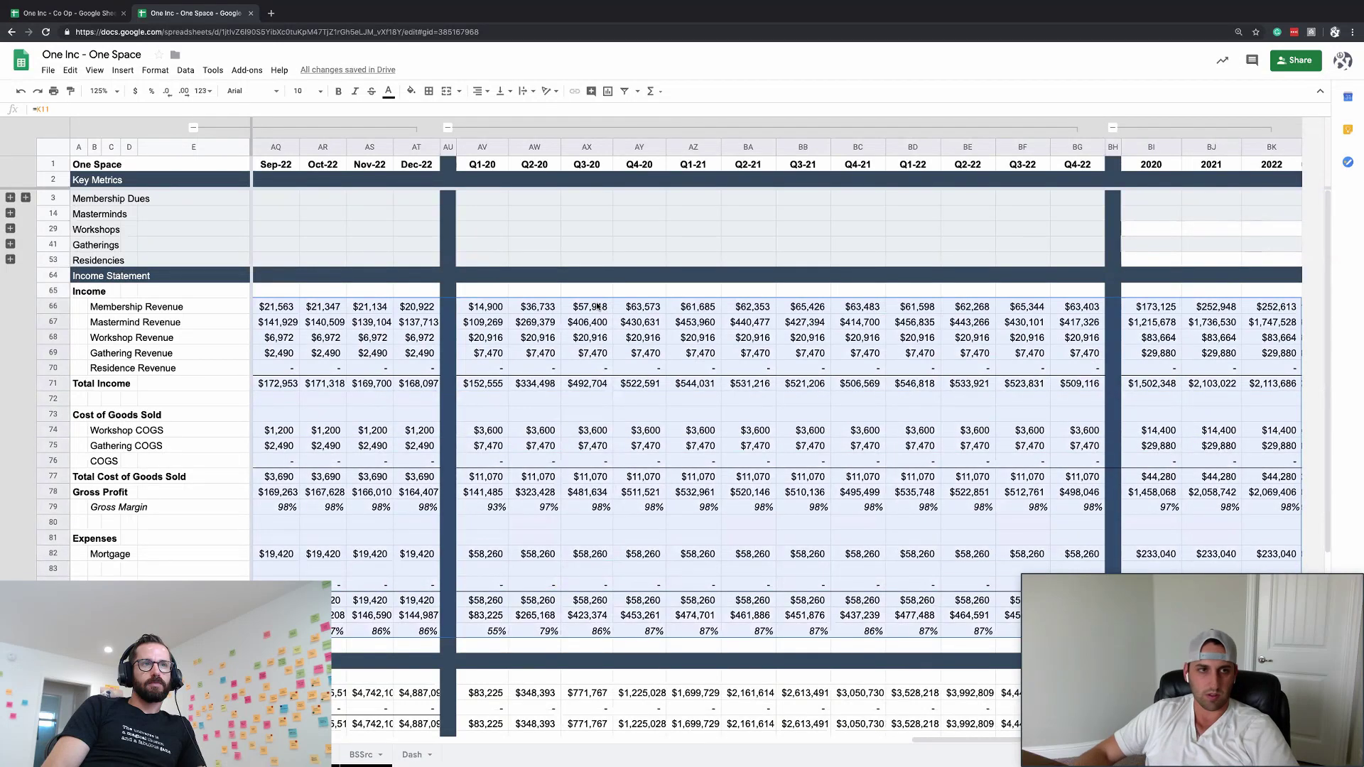
{"action": "left_click", "coordinate": [483, 92]}
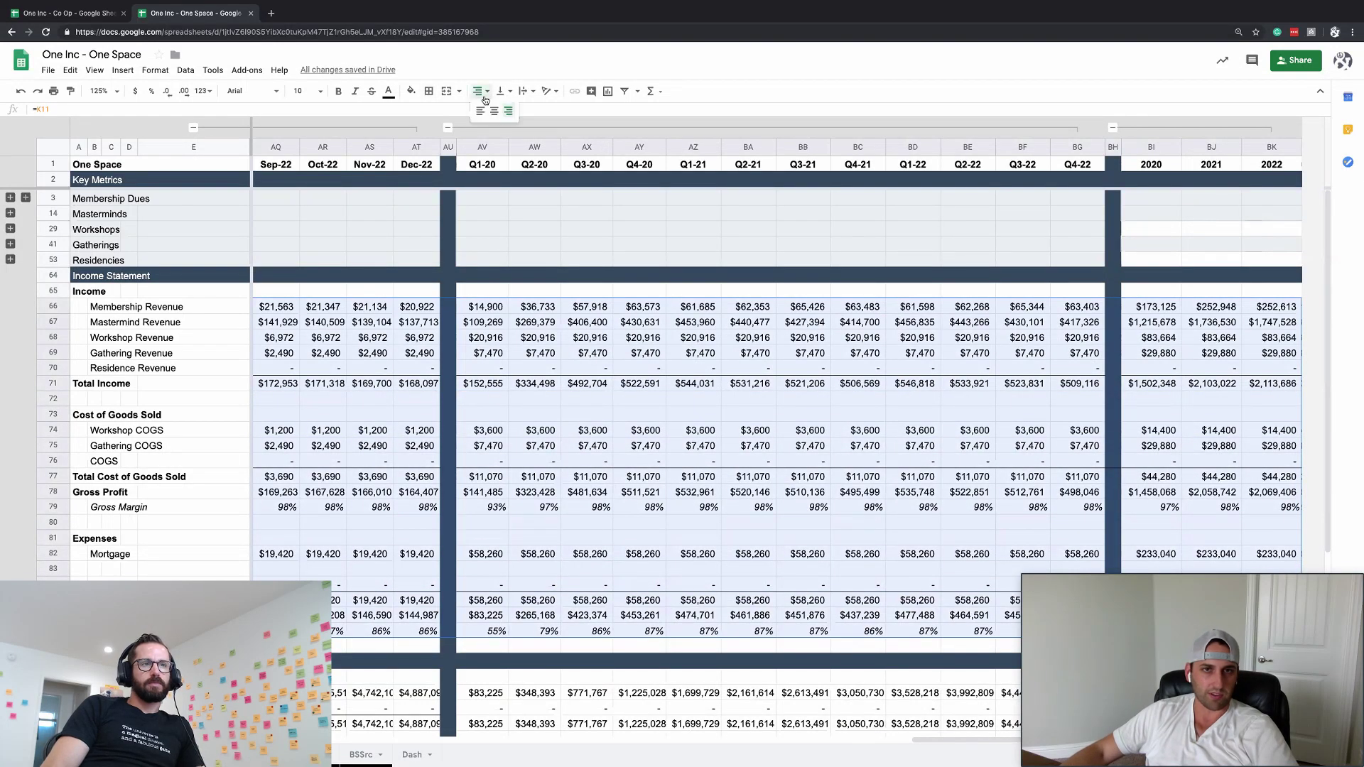
{"action": "left_click", "coordinate": [508, 112]}
{"action": "scroll", "coordinate": [205, 147], "scroll_direction": "left", "scroll_amount": 15}
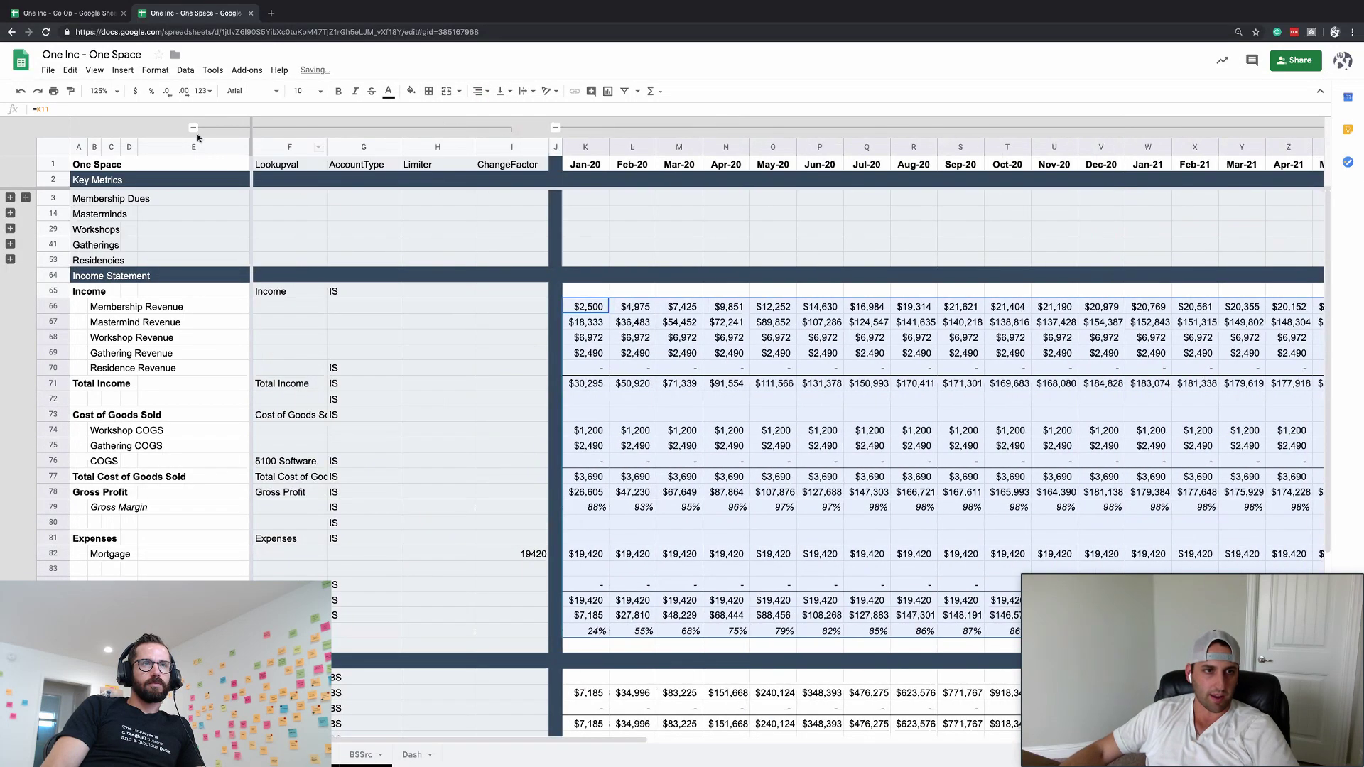
{"action": "left_click", "coordinate": [193, 127]}
- Toggle the Residencies row group open and closed, then select the Income Statement heading
{"action": "left_click", "coordinate": [523, 492]}
{"action": "scroll", "coordinate": [508, 493], "scroll_direction": "down", "scroll_amount": 5}
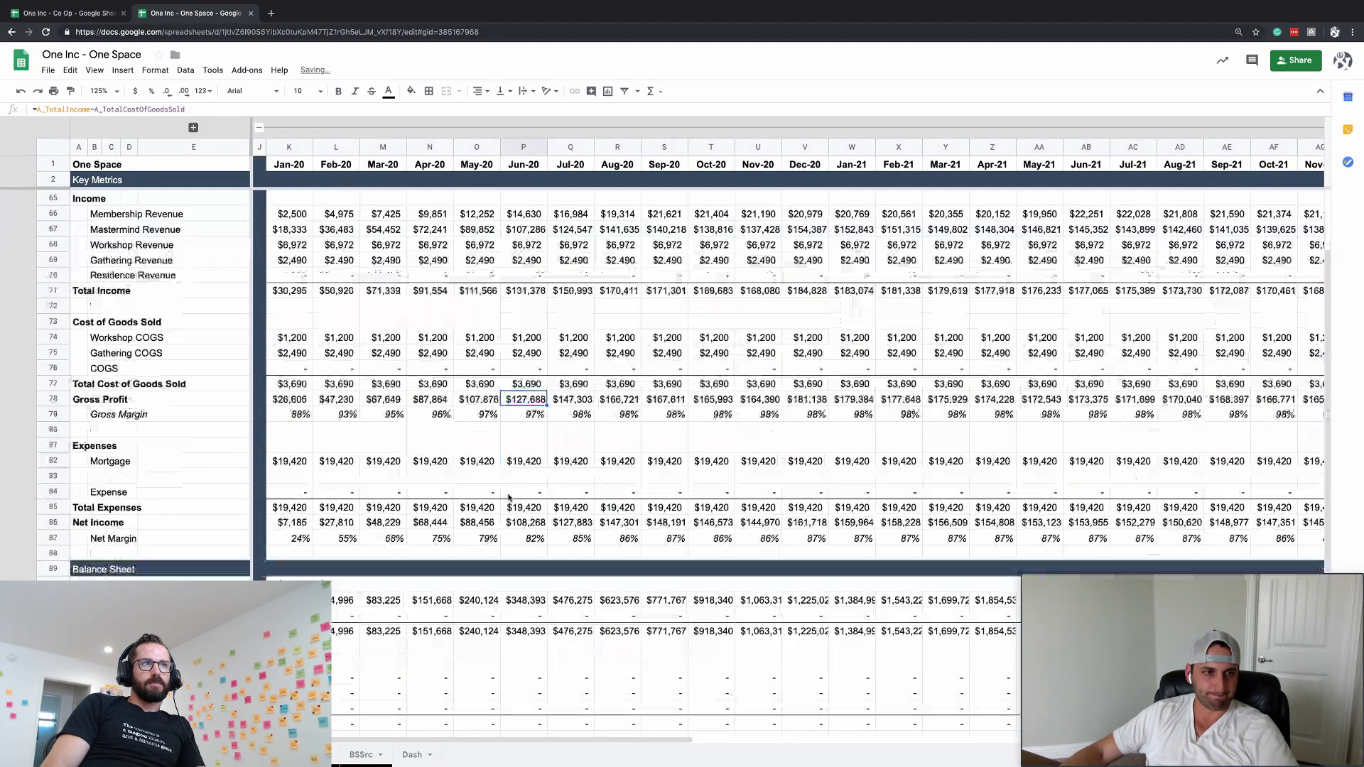
{"action": "scroll", "coordinate": [509, 498], "scroll_direction": "up", "scroll_amount": 6}
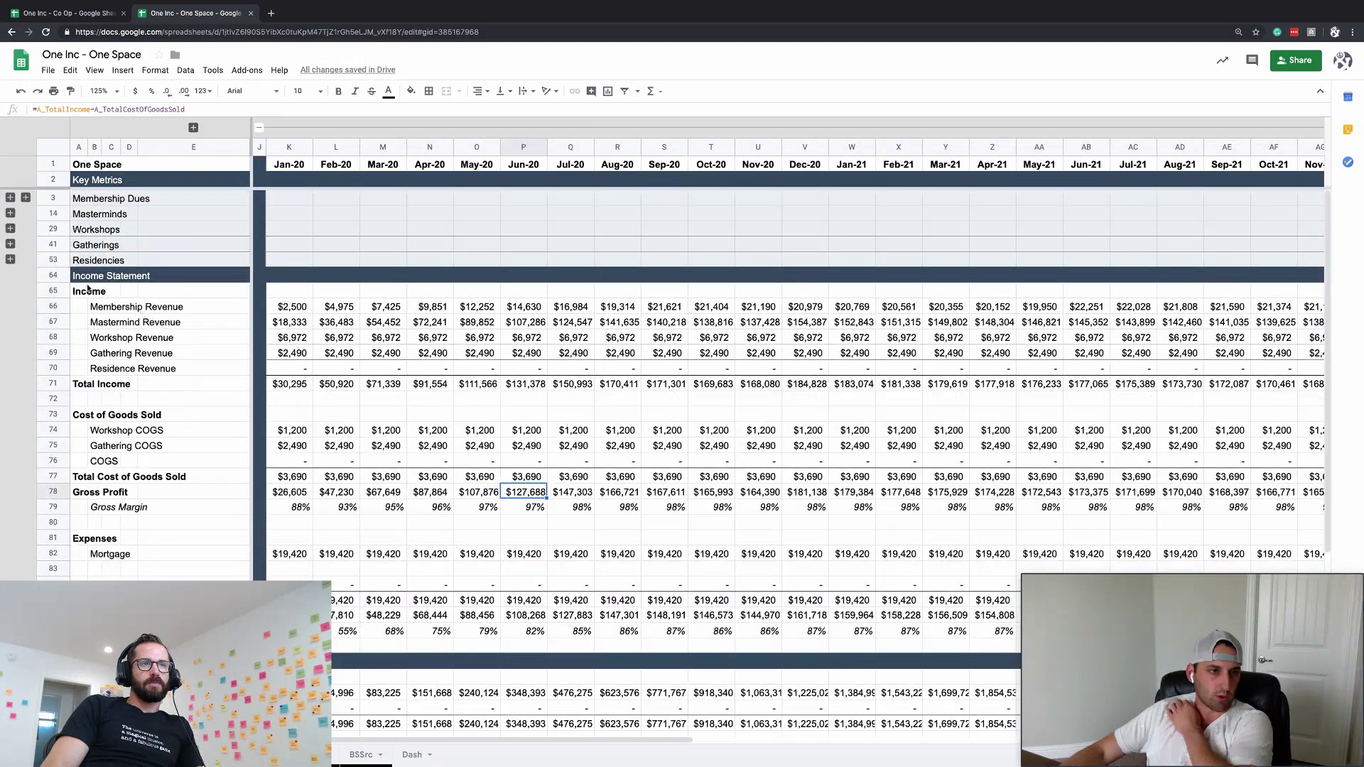
{"action": "left_click", "coordinate": [10, 259]}
{"action": "left_click", "coordinate": [9, 259]}
{"action": "left_click", "coordinate": [85, 275]}
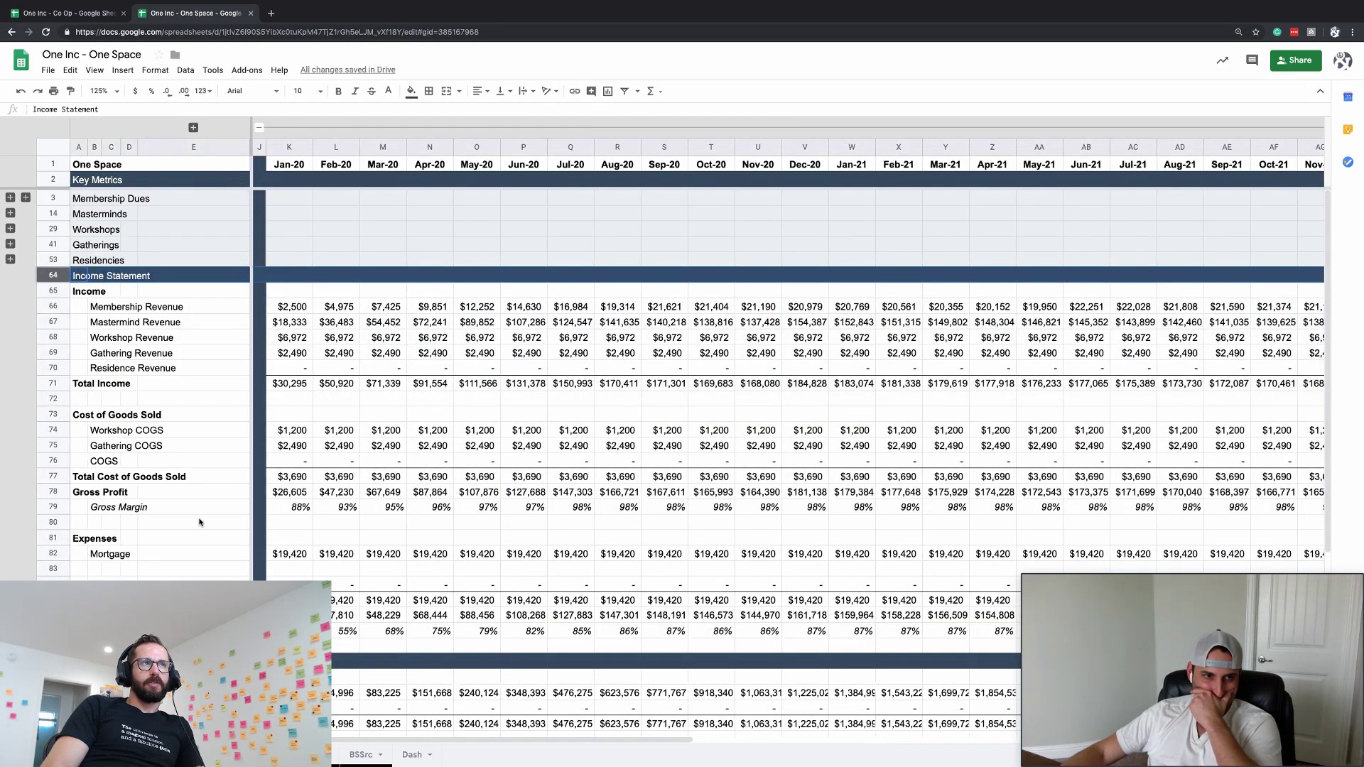
{"action": "scroll", "coordinate": [163, 483], "scroll_direction": "down", "scroll_amount": 3}
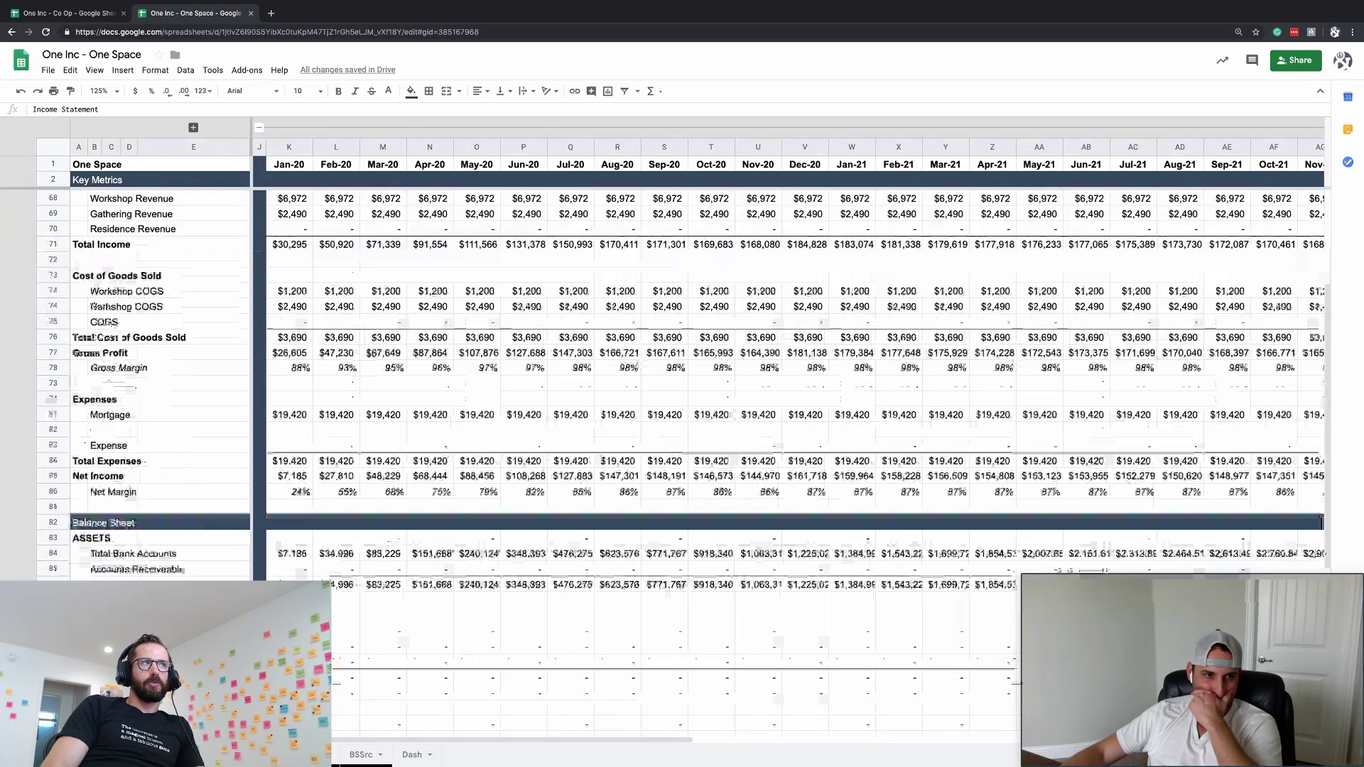
- Copy the Mortgage label into a new blank row inserted above COGS
{"action": "left_click", "coordinate": [94, 415]}
{"action": "key", "text": "ctrl+c"}
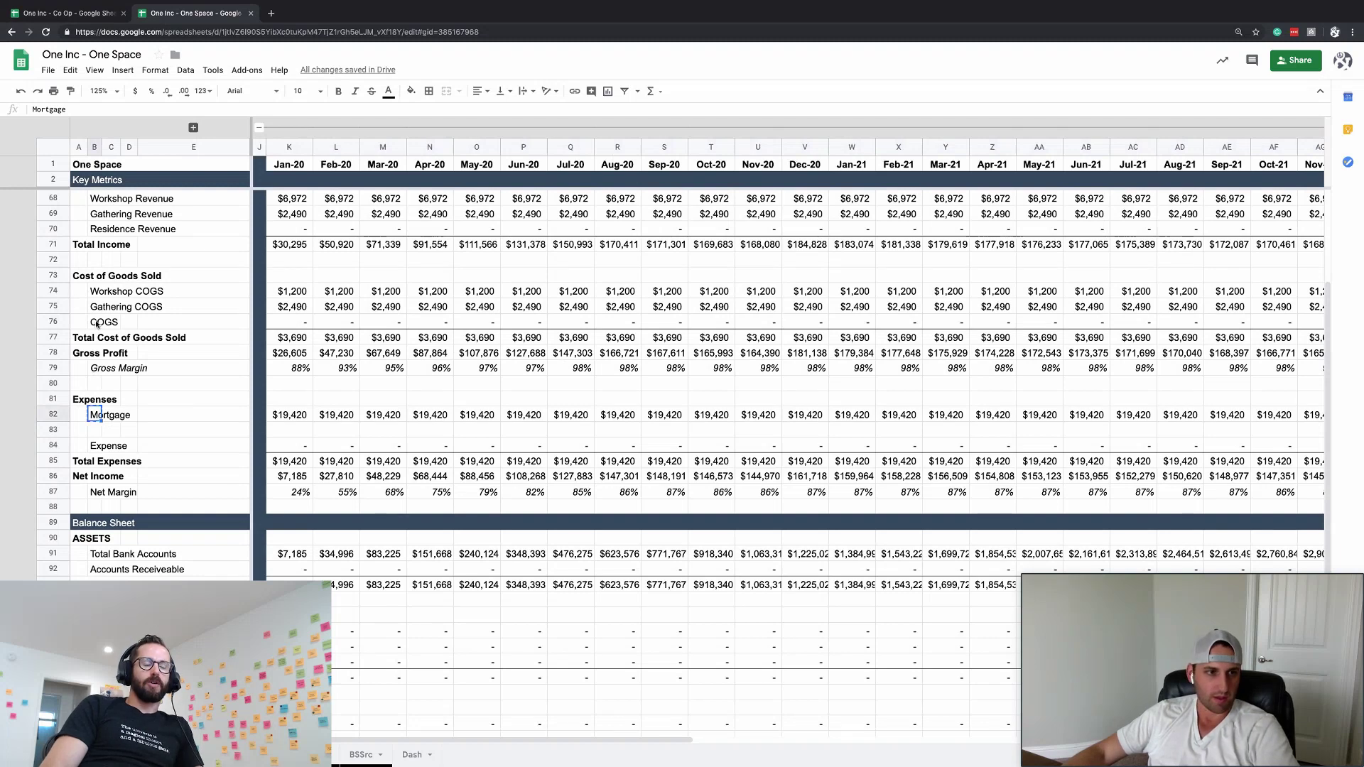
{"action": "left_click", "coordinate": [97, 322]}
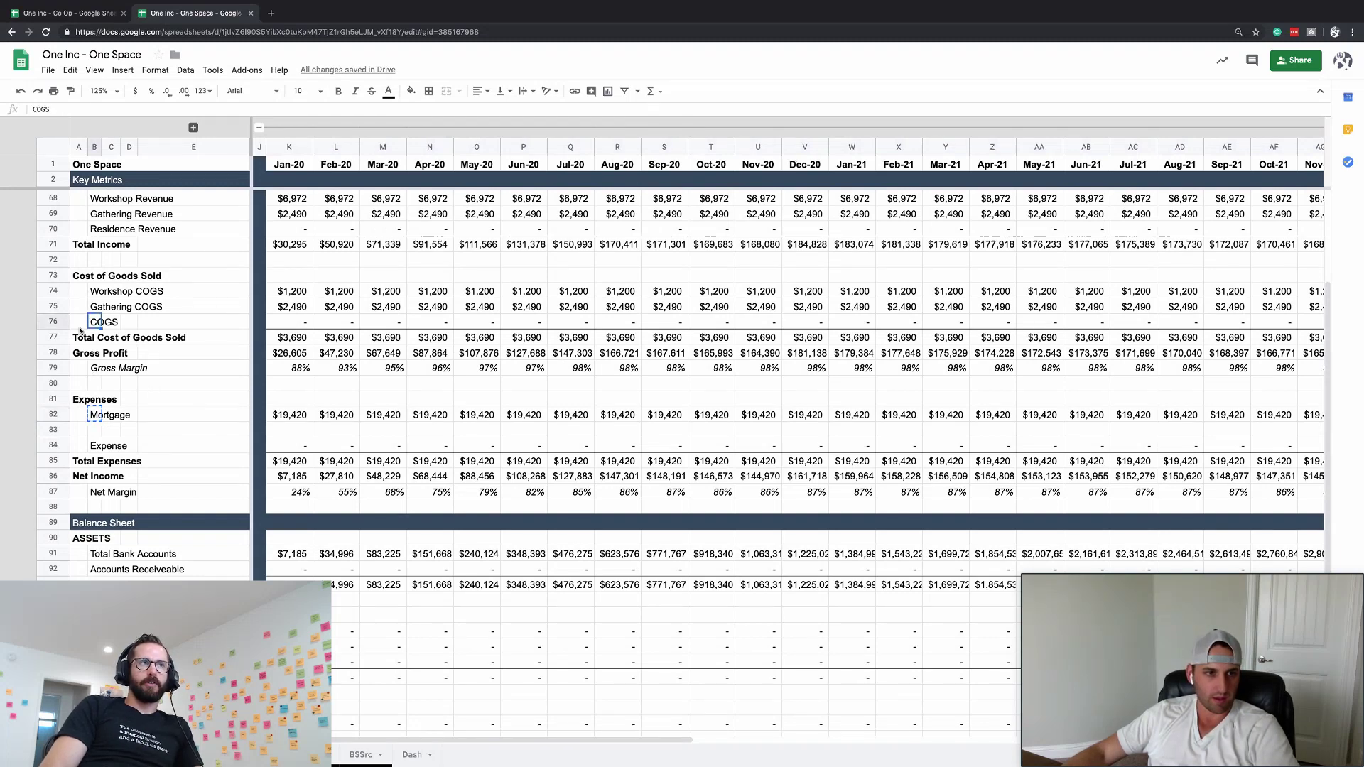
{"action": "key", "text": "shift+space"}
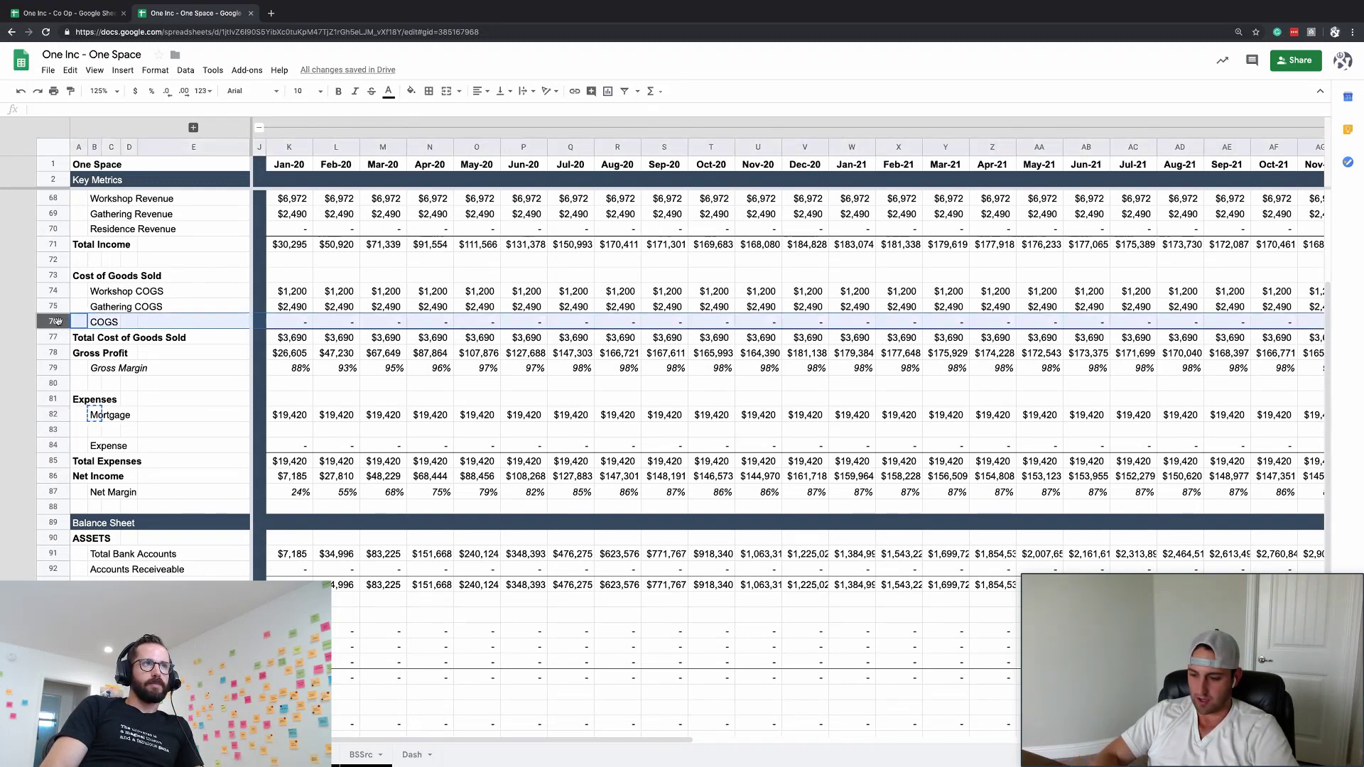
{"action": "key", "text": "ctrl+alt+equal"}
{"action": "key", "text": "ctrl+v"}
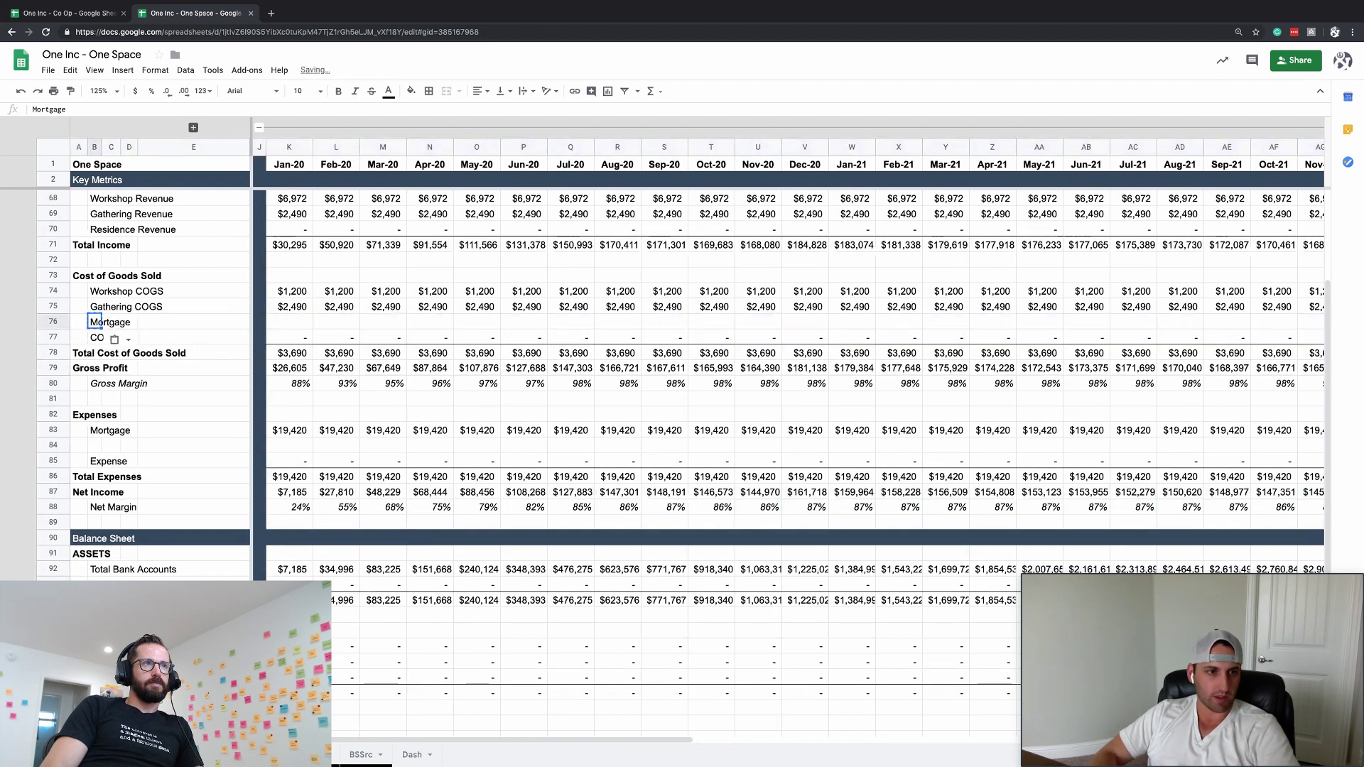
- Undo the extra row above Workshop COGS and delete the pasted Mortgage row 76
{"action": "left_click", "coordinate": [57, 292]}
{"action": "key", "text": "ctrl+alt+equal"}
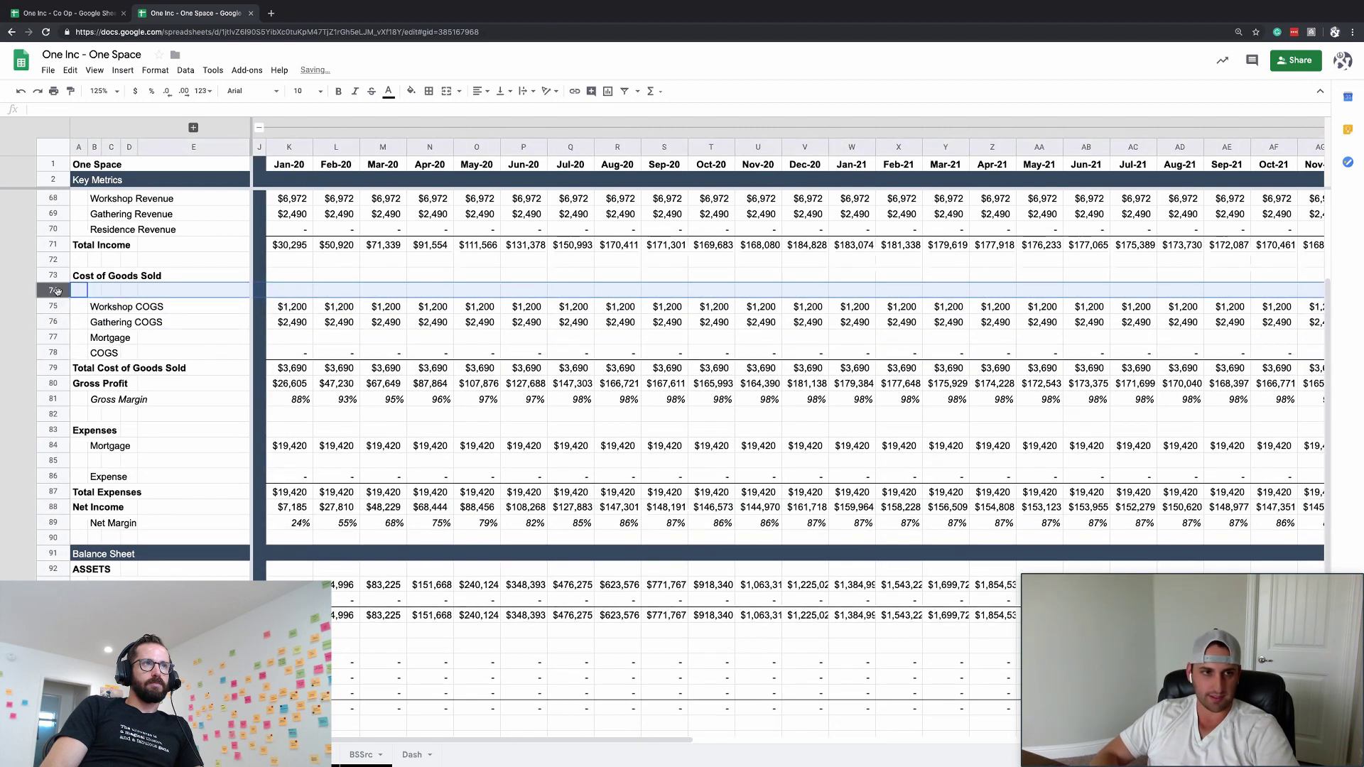
{"action": "key", "text": "ctrl+z"}
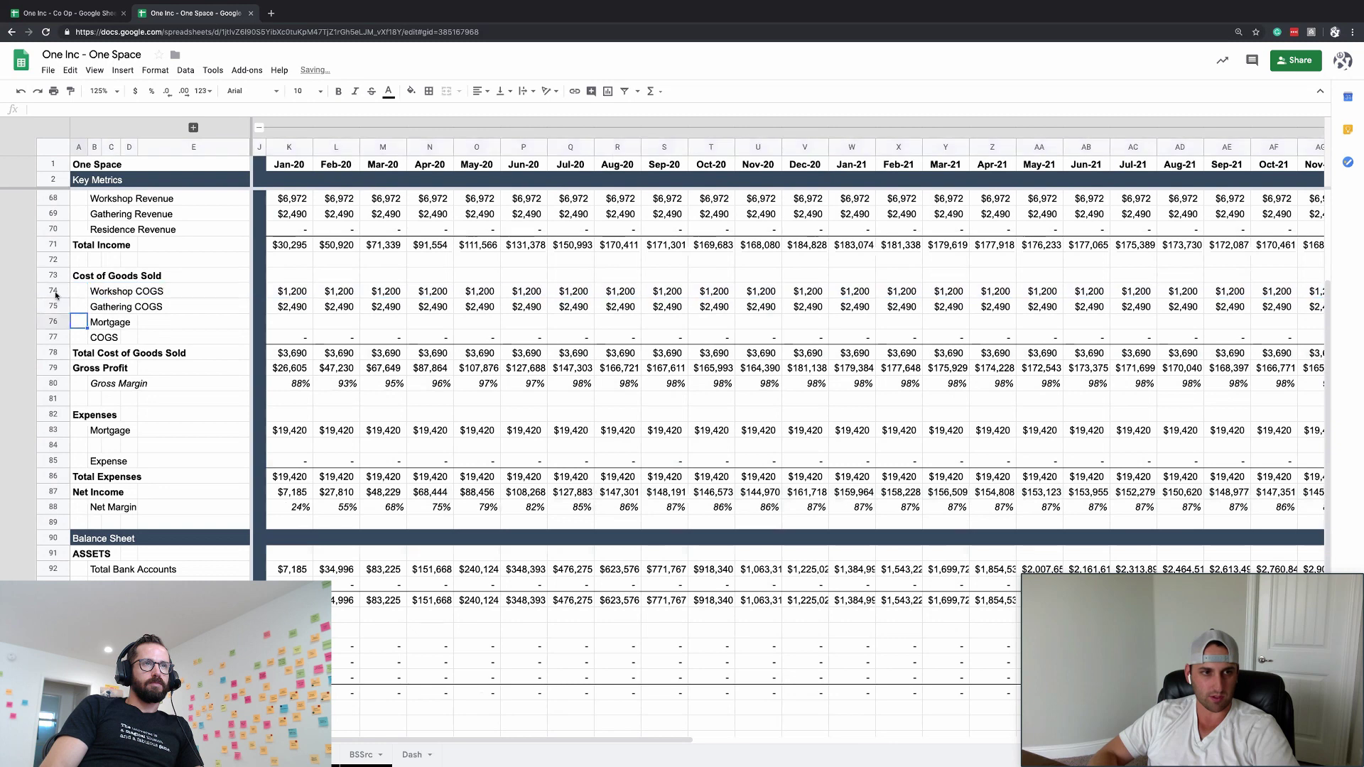
{"action": "key", "text": "ctrl+alt+minus"}
{"action": "key", "text": "Down"}
{"action": "key", "text": "Down"}
{"action": "key", "text": "Return"}
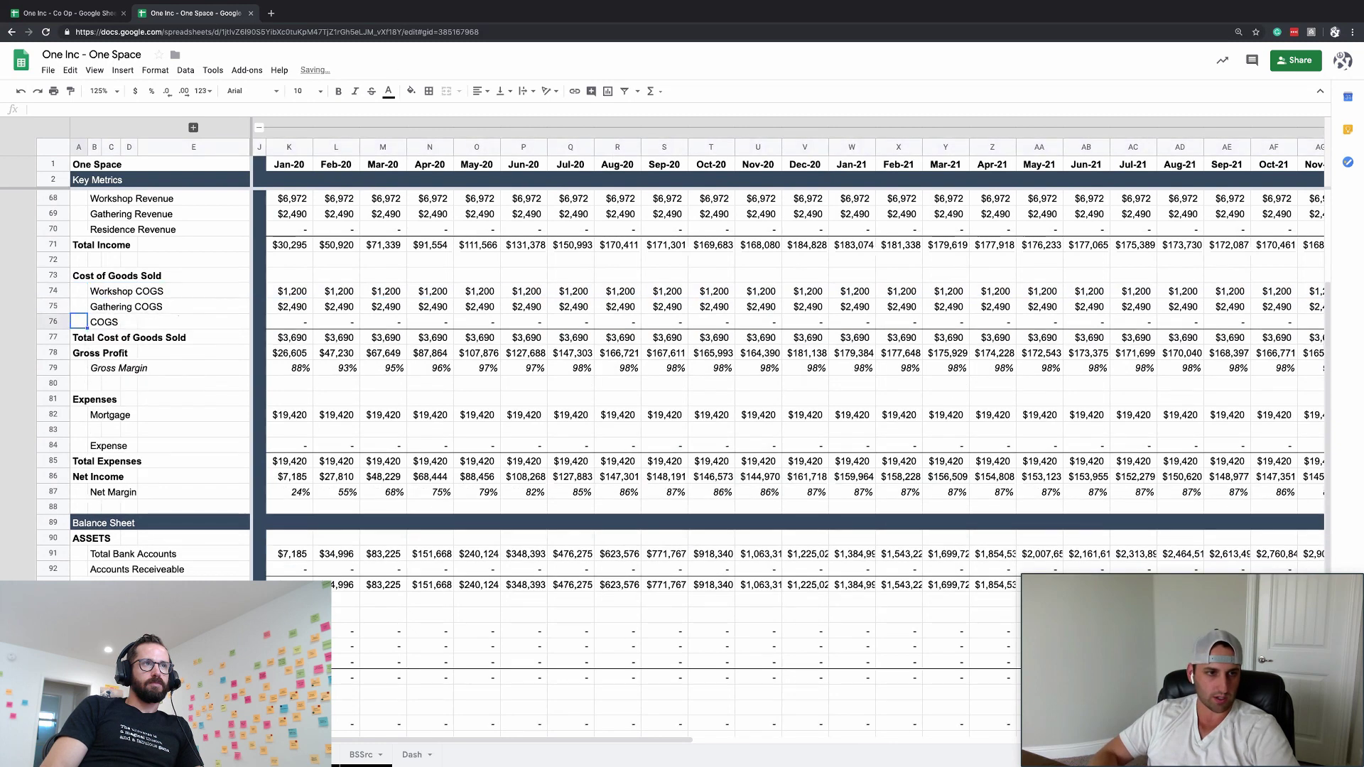
- Check the Mortgage row's extent and select the empty label cell B83 below it
{"action": "left_click", "coordinate": [151, 448]}
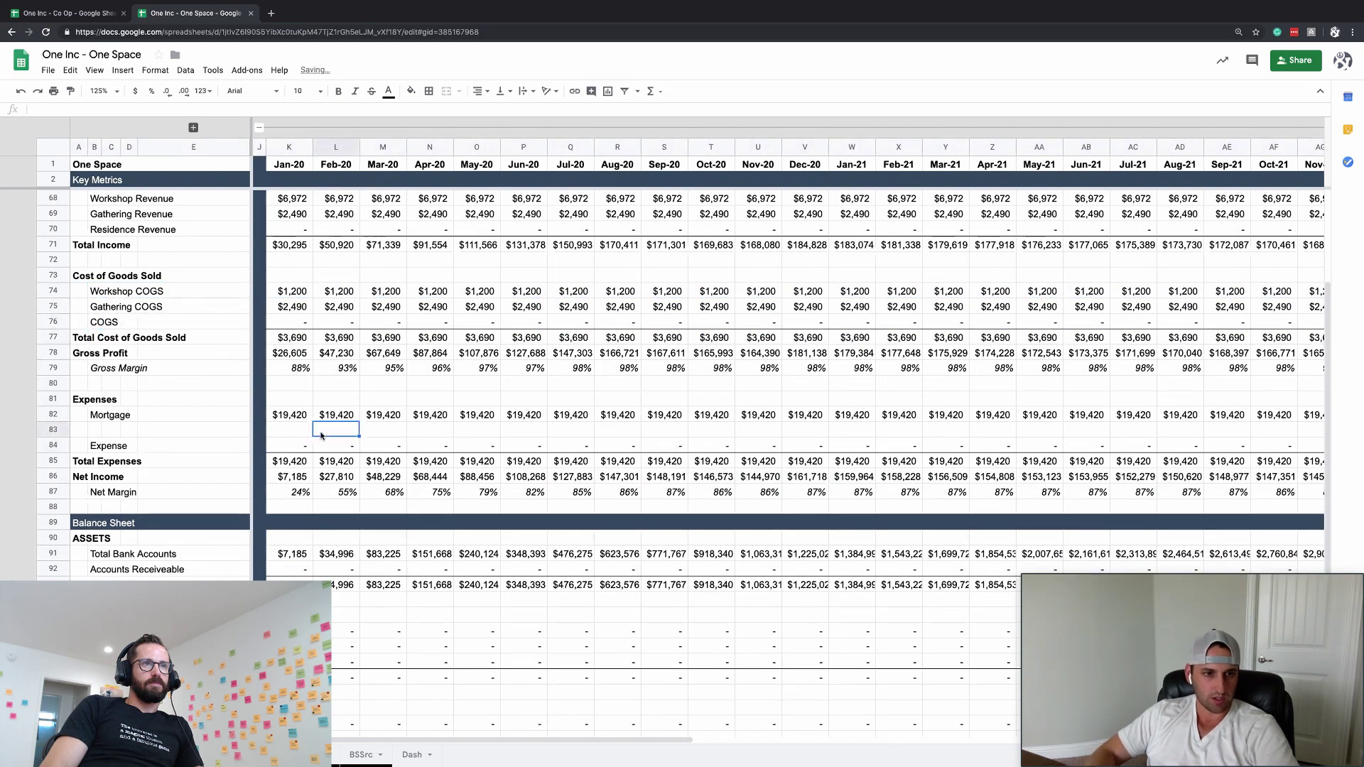
{"action": "left_click", "coordinate": [290, 414]}
{"action": "key", "text": "ctrl+Left"}
{"action": "key", "text": "ctrl+Right"}
{"action": "key", "text": "ctrl+Right"}
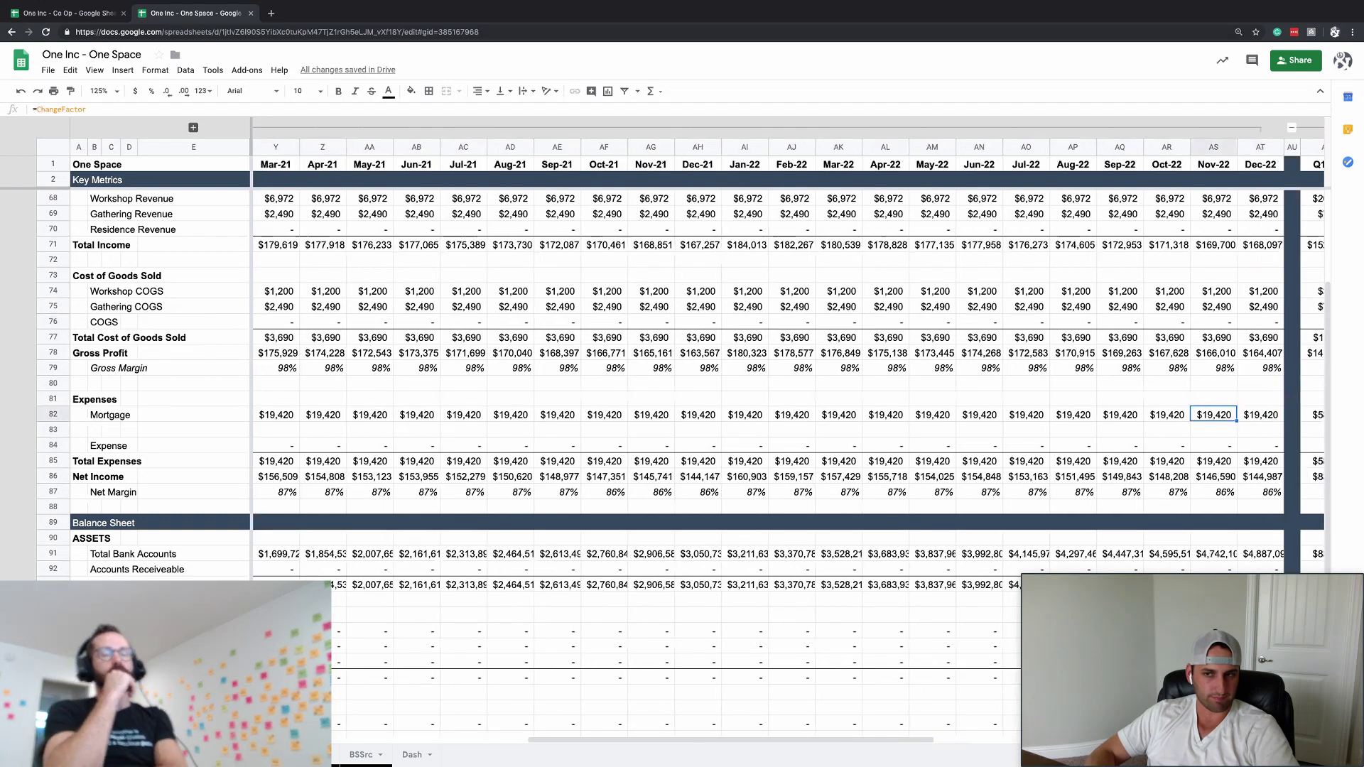
{"action": "key", "text": "ctrl+Left"}
{"action": "key", "text": "Down"}
{"action": "key", "text": "Right"}
{"action": "left_click", "coordinate": [94, 429]}
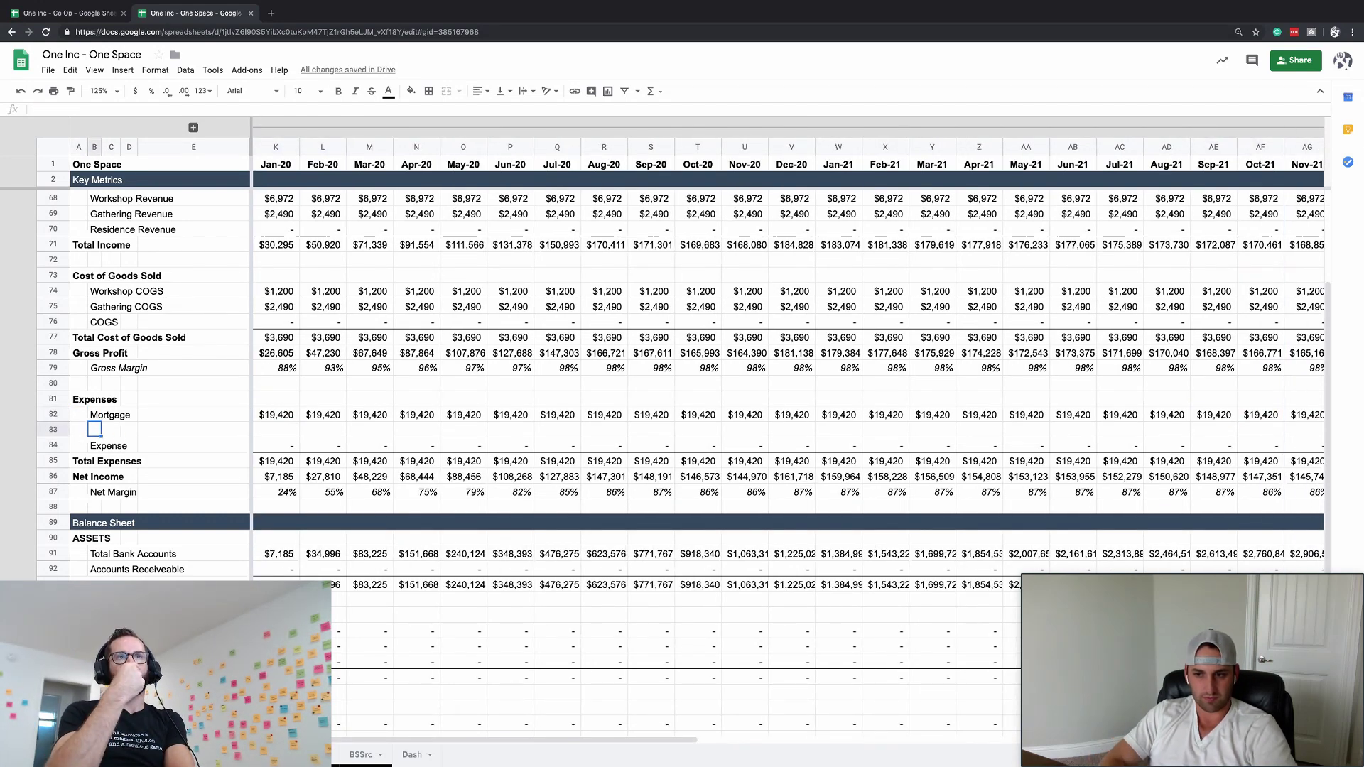
- Label B83 'Consumables' and add an empty row below it
{"action": "type", "text": "Con"}
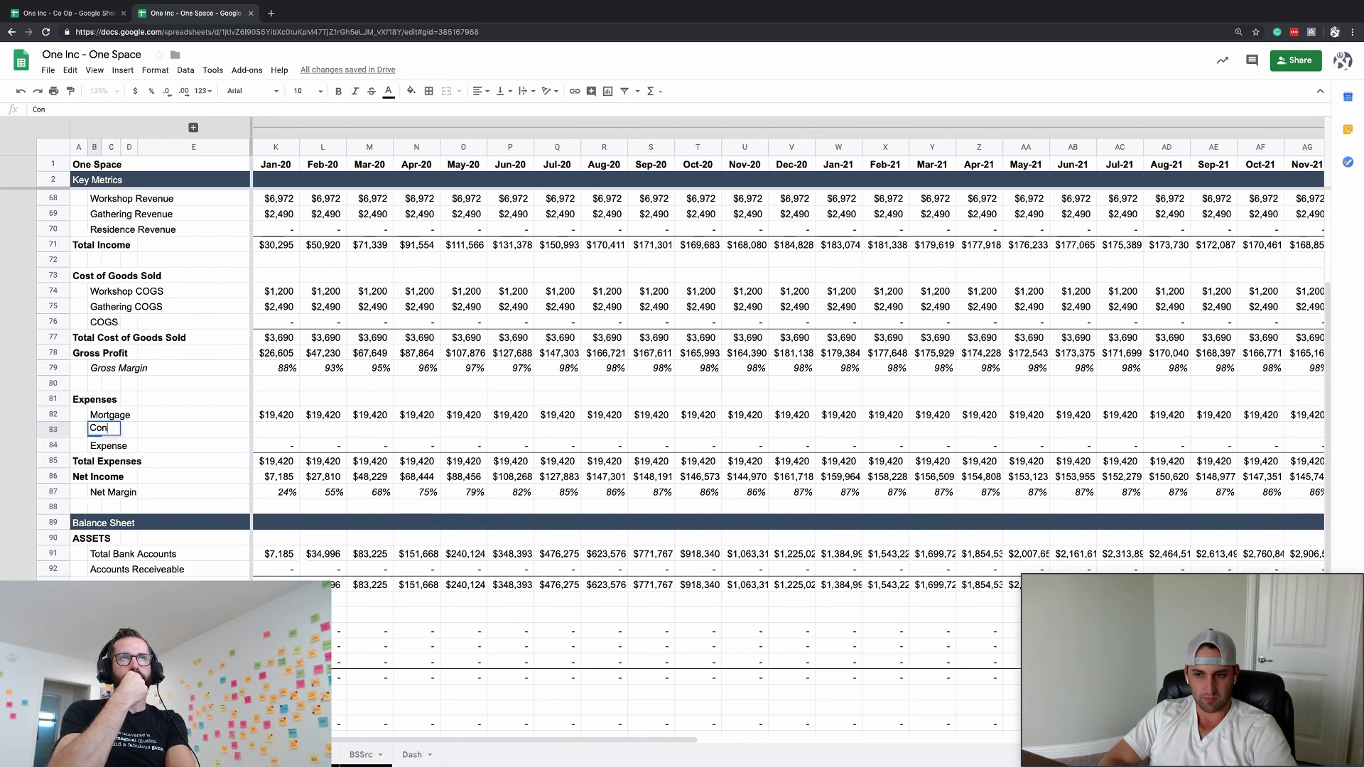
{"action": "type", "text": "su"}
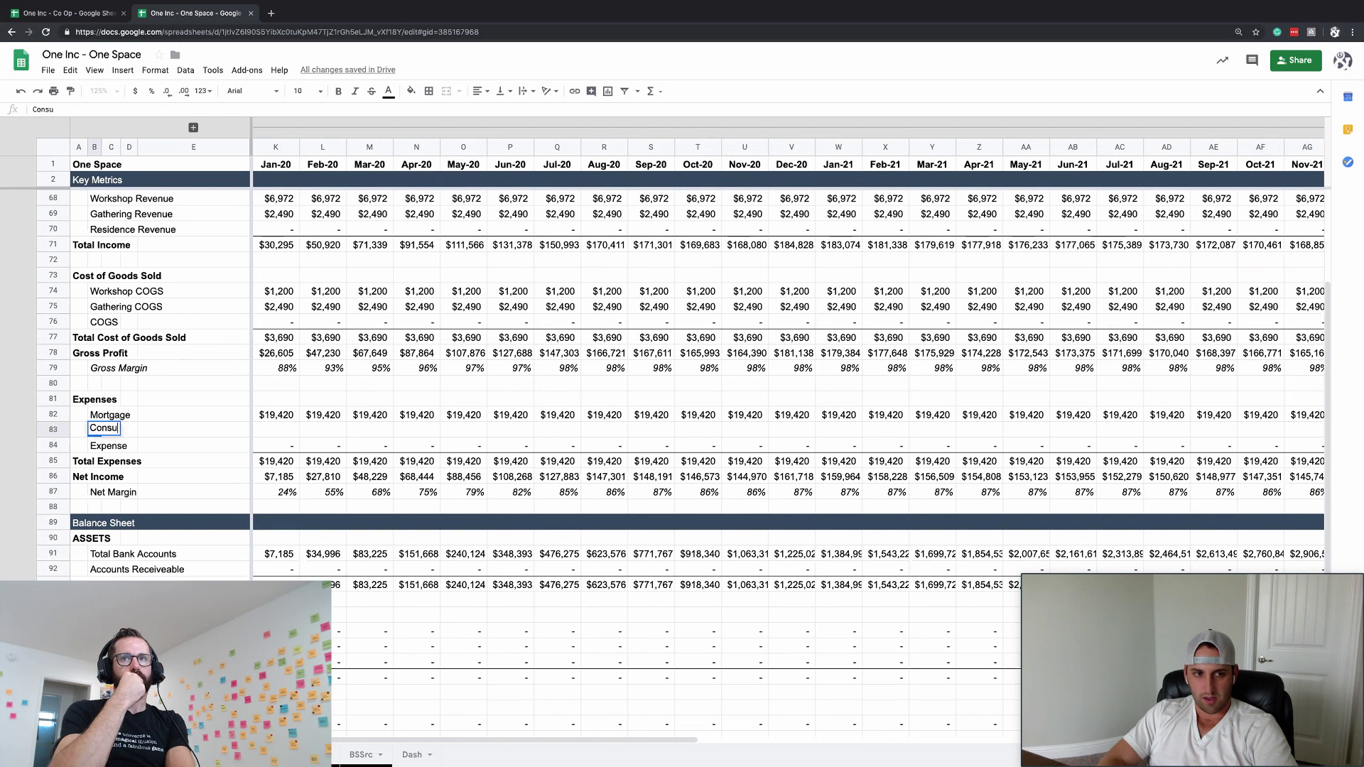
{"action": "type", "text": "mables"}
{"action": "key", "text": "Return"}
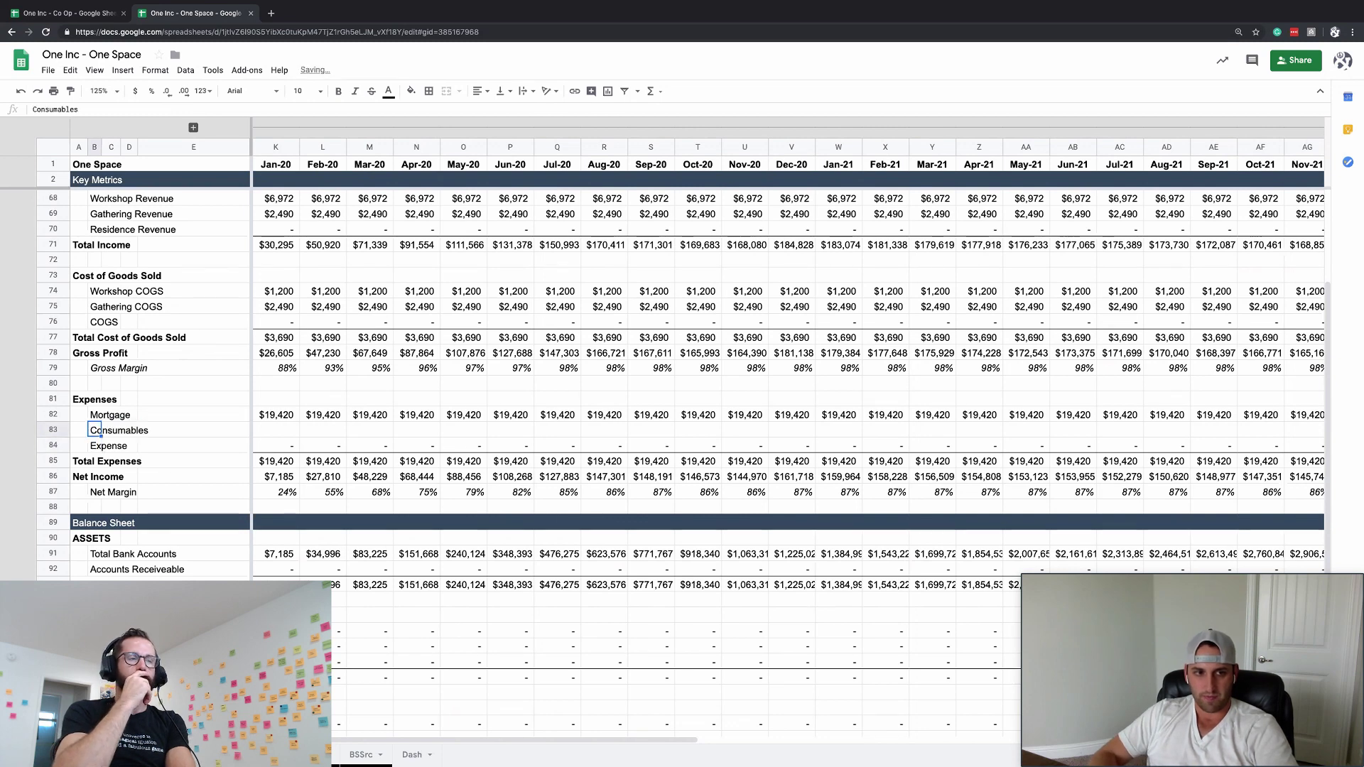
{"action": "key", "text": "ctrl+alt+equal"}
{"action": "left_click", "coordinate": [95, 445]}
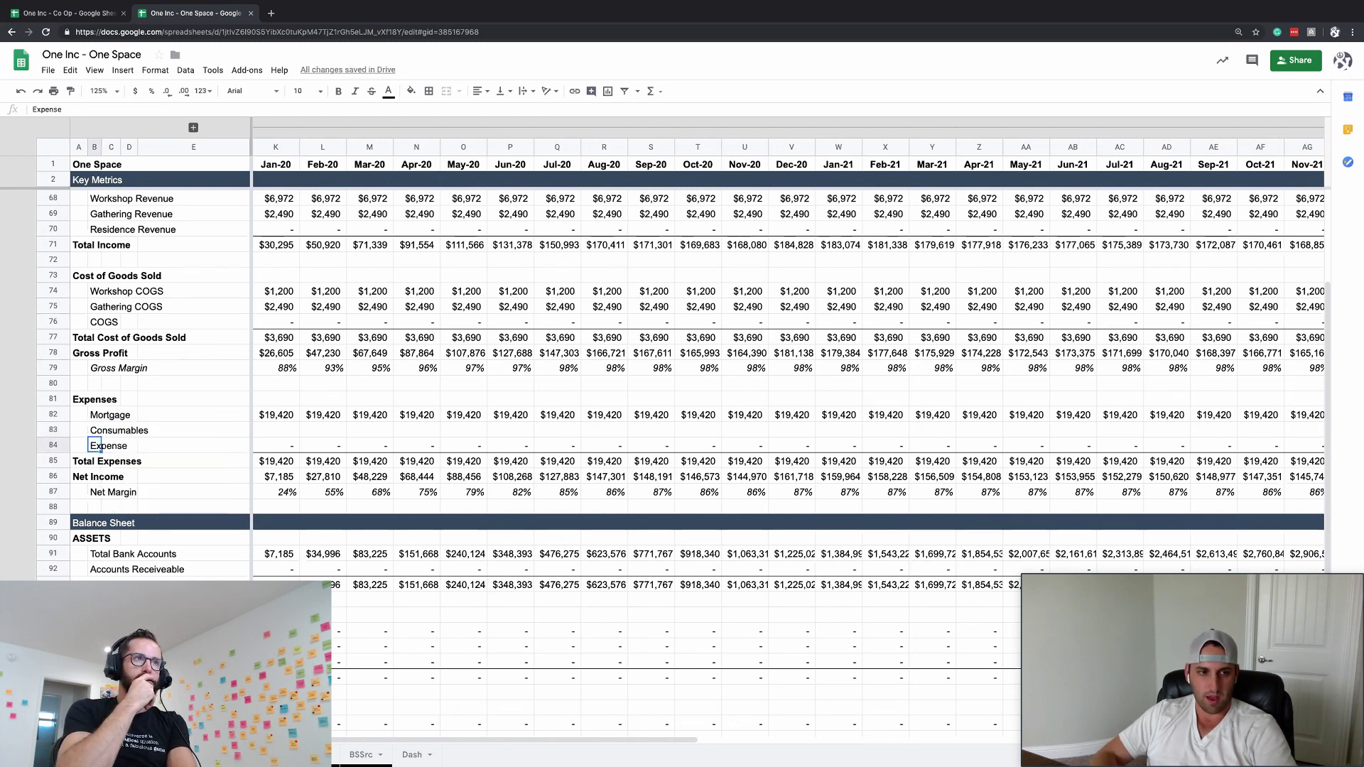
{"action": "key", "text": "ctrl+alt+equal"}
{"action": "key", "text": "Down"}
{"action": "key", "text": "Down"}
{"action": "key", "text": "Return"}
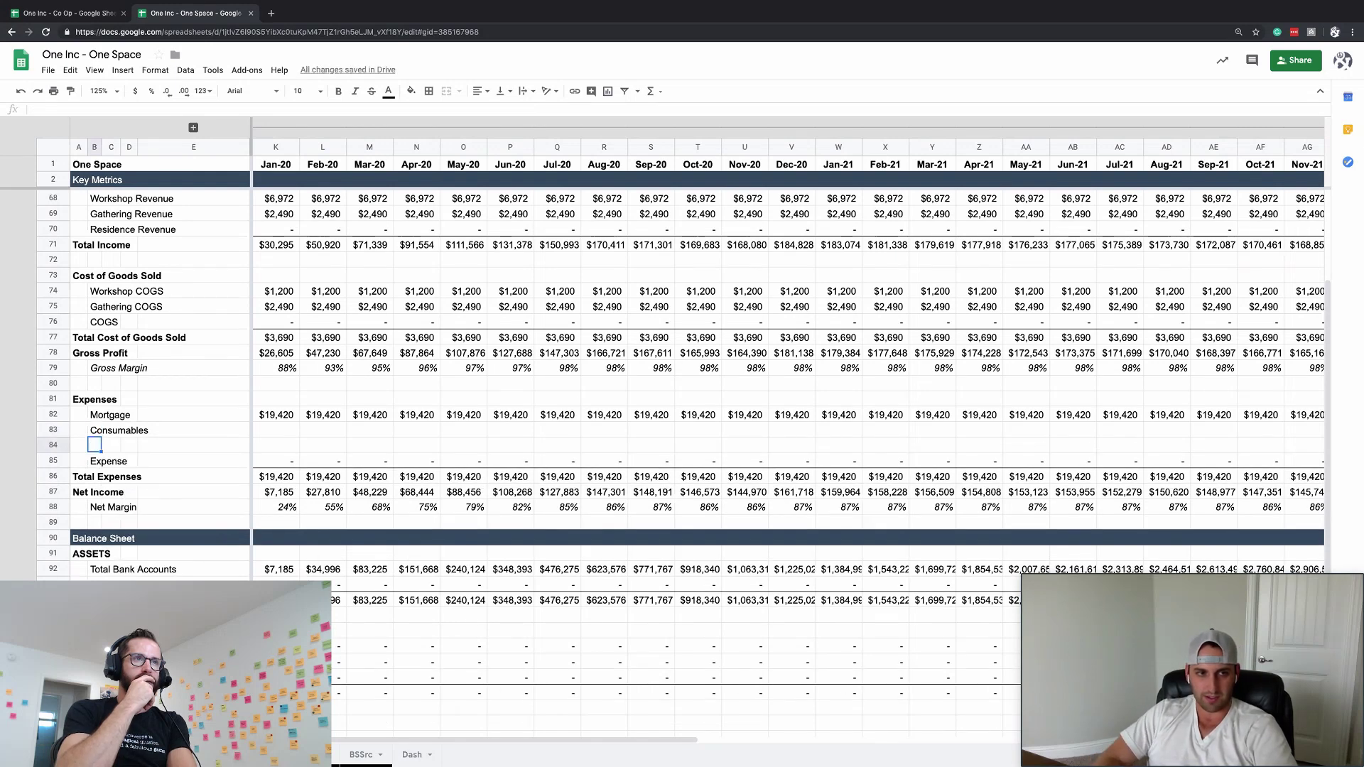
- Delete the empty COGS row under Cost of Goods Sold
{"action": "scroll", "coordinate": [354, 389], "scroll_direction": "left", "scroll_amount": 1}
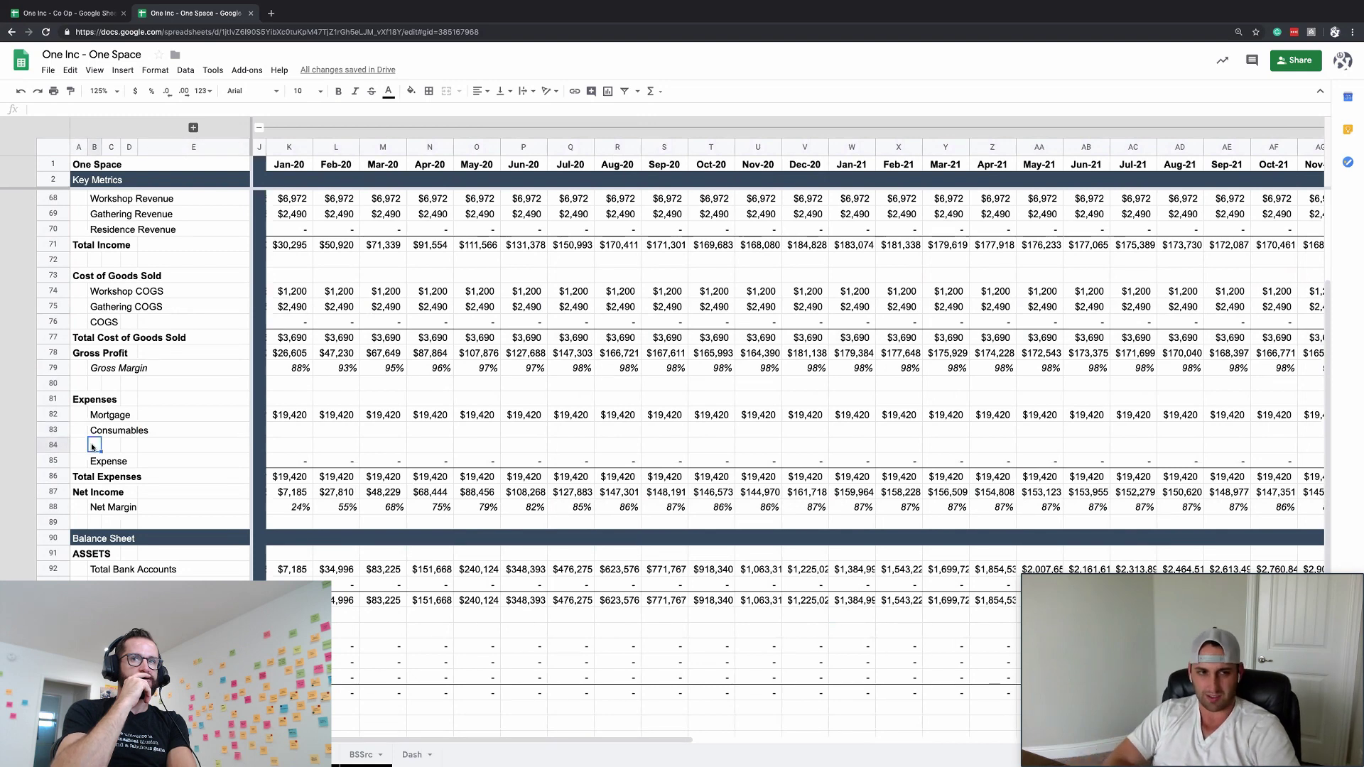
{"action": "left_click", "coordinate": [54, 321]}
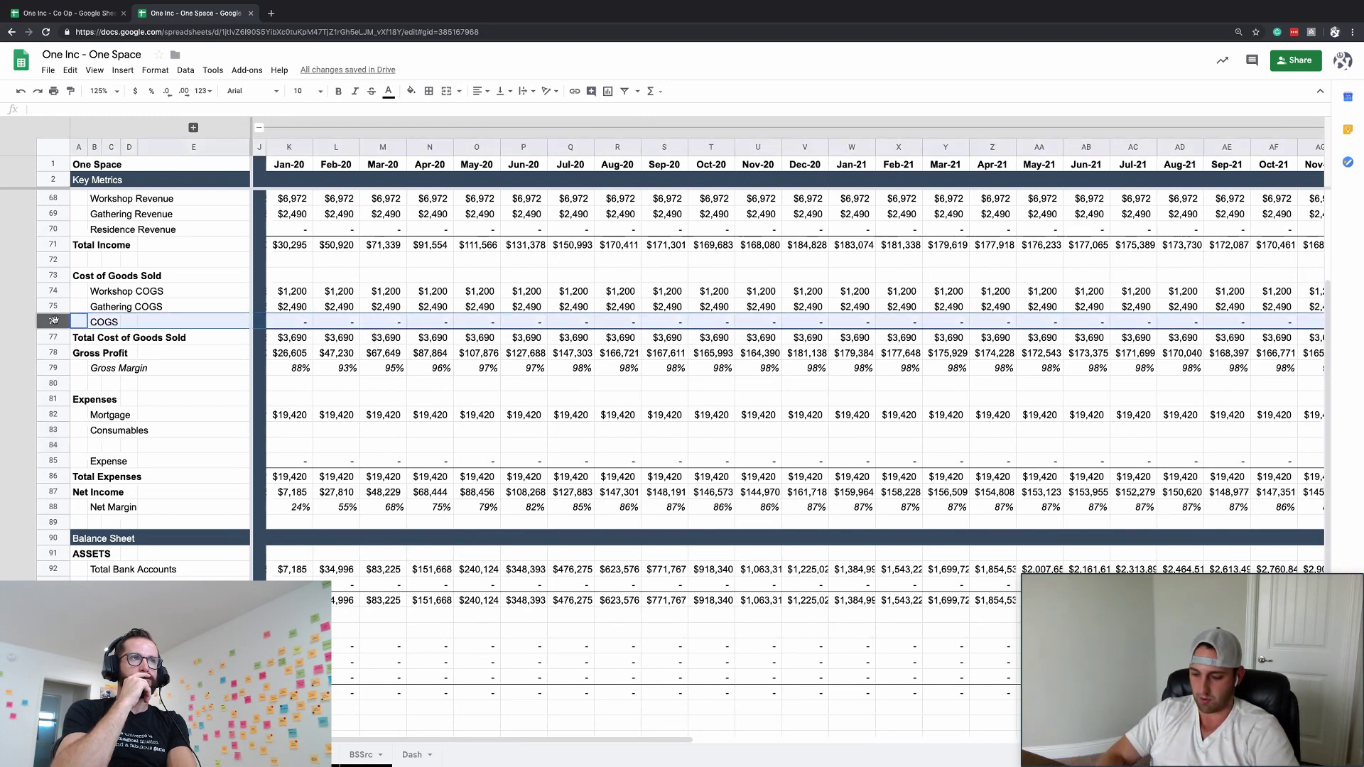
{"action": "key", "text": "ctrl+alt+minus"}
{"action": "left_click", "coordinate": [54, 306]}
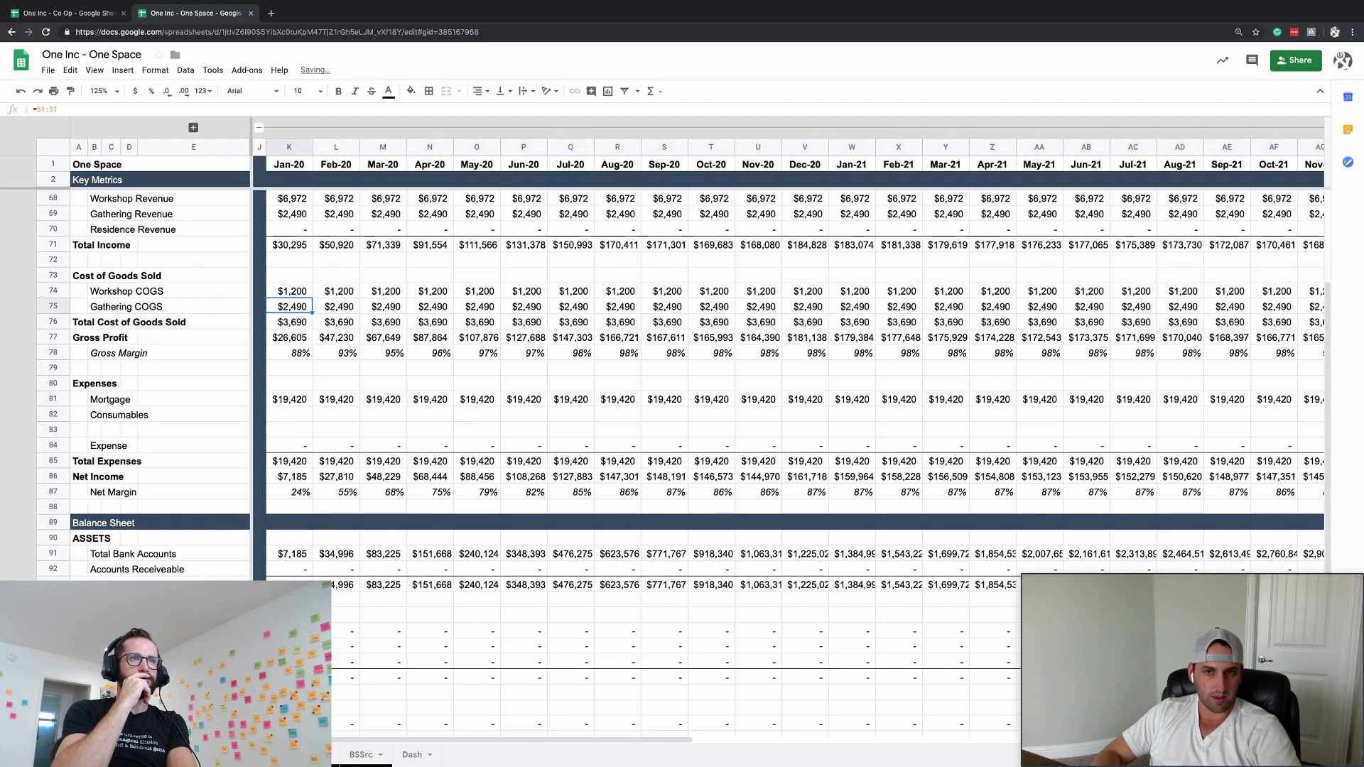
{"action": "scroll", "coordinate": [788, 356], "scroll_direction": "right", "scroll_amount": 15}
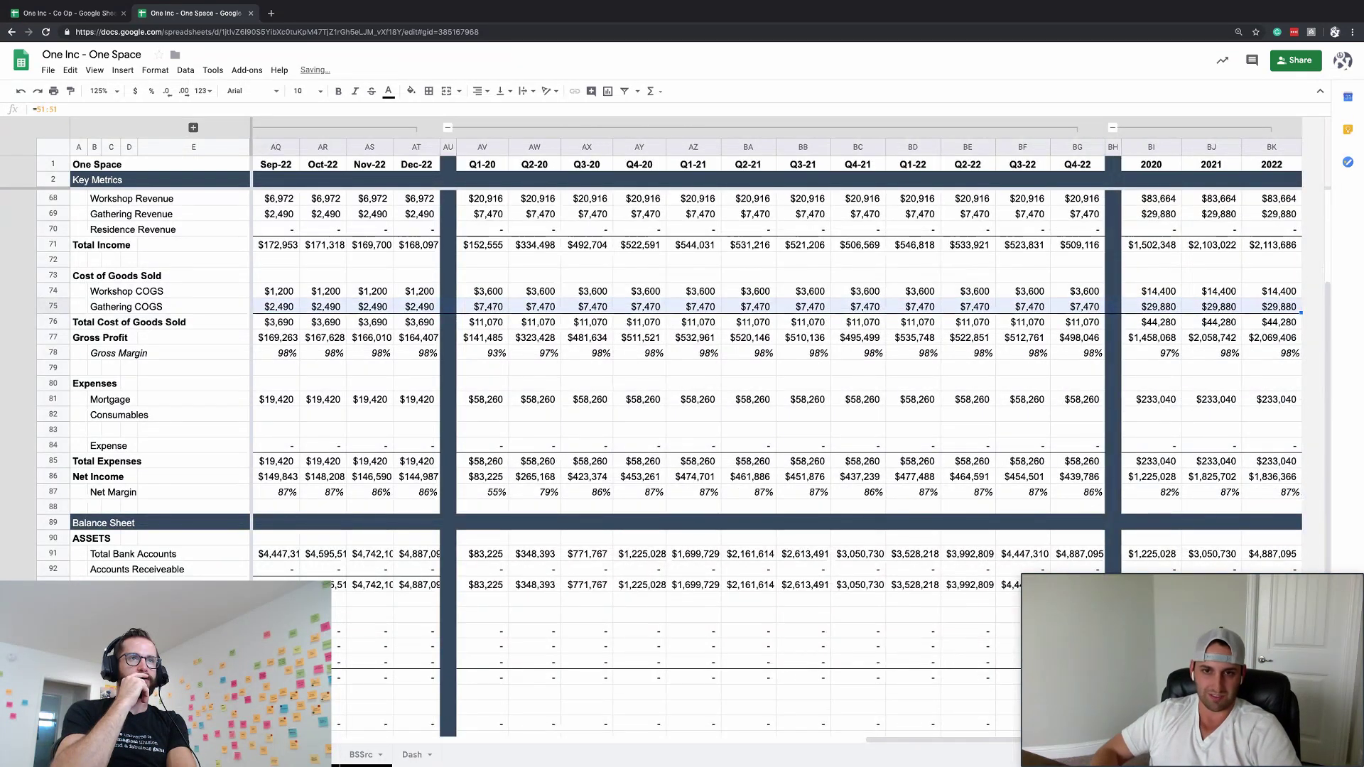
{"action": "scroll", "coordinate": [789, 355], "scroll_direction": "left", "scroll_amount": 15}
{"action": "left_click", "coordinate": [259, 367]}
- Inspect the Jan-20 Gross Margin formula and the Jan-20 Mortgage value
{"action": "left_click", "coordinate": [289, 353]}
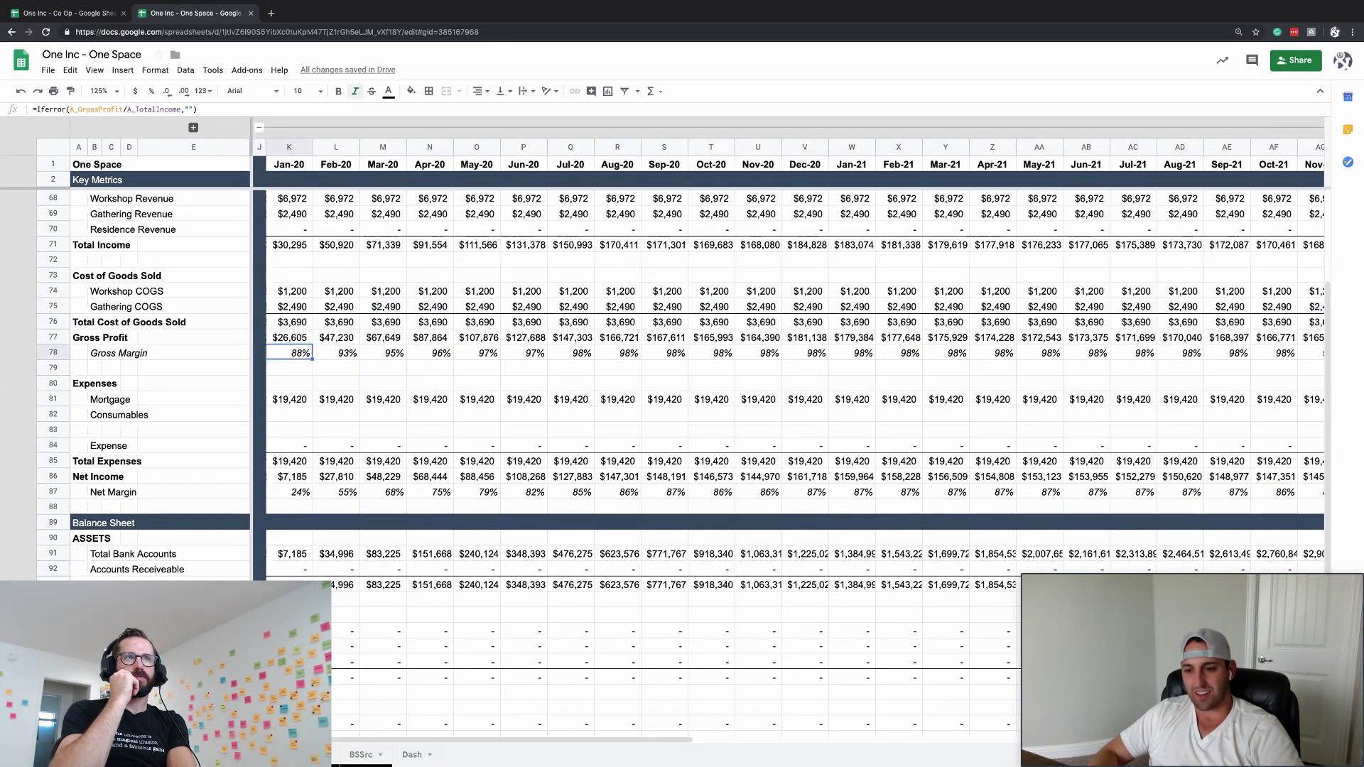
{"action": "key", "text": "Down"}
{"action": "key", "text": "Down"}
{"action": "key", "text": "Down"}
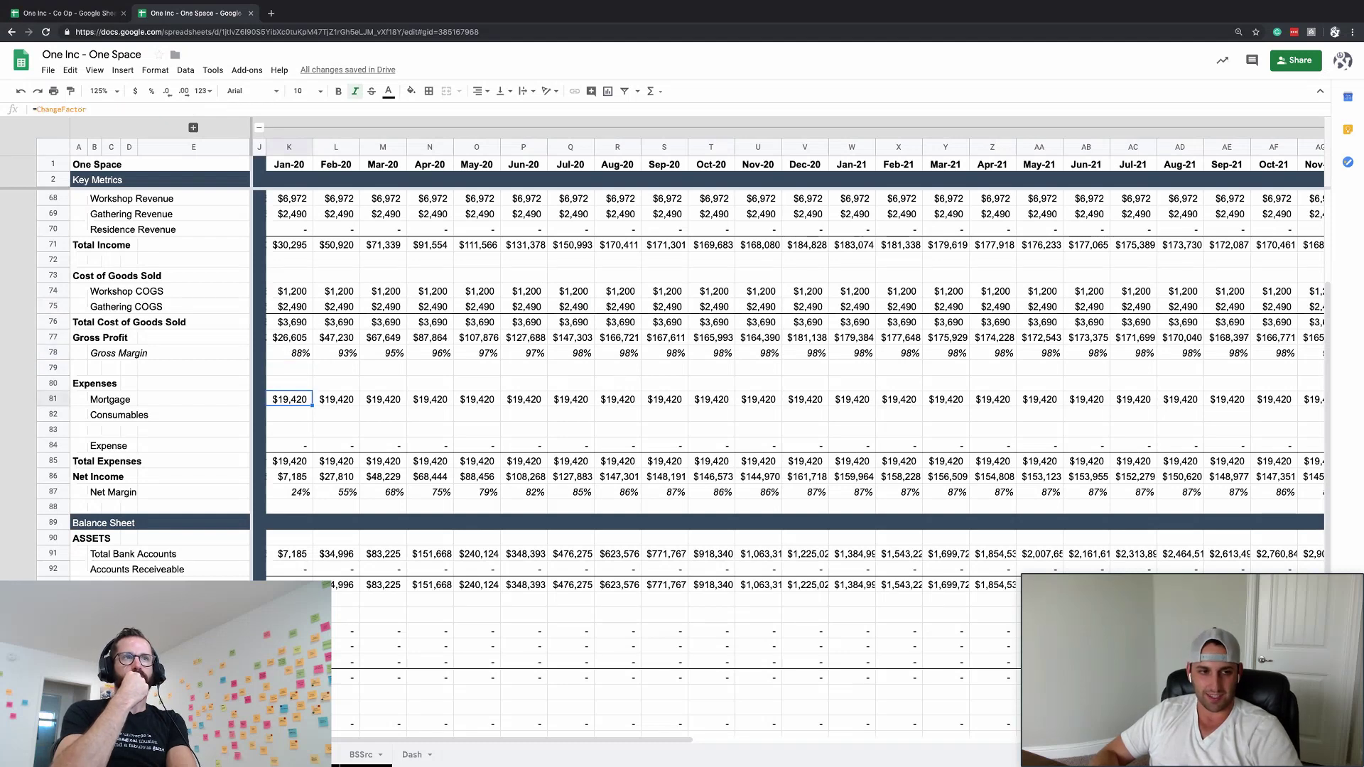
{"action": "key", "text": "Down"}
{"action": "key", "text": "Up"}
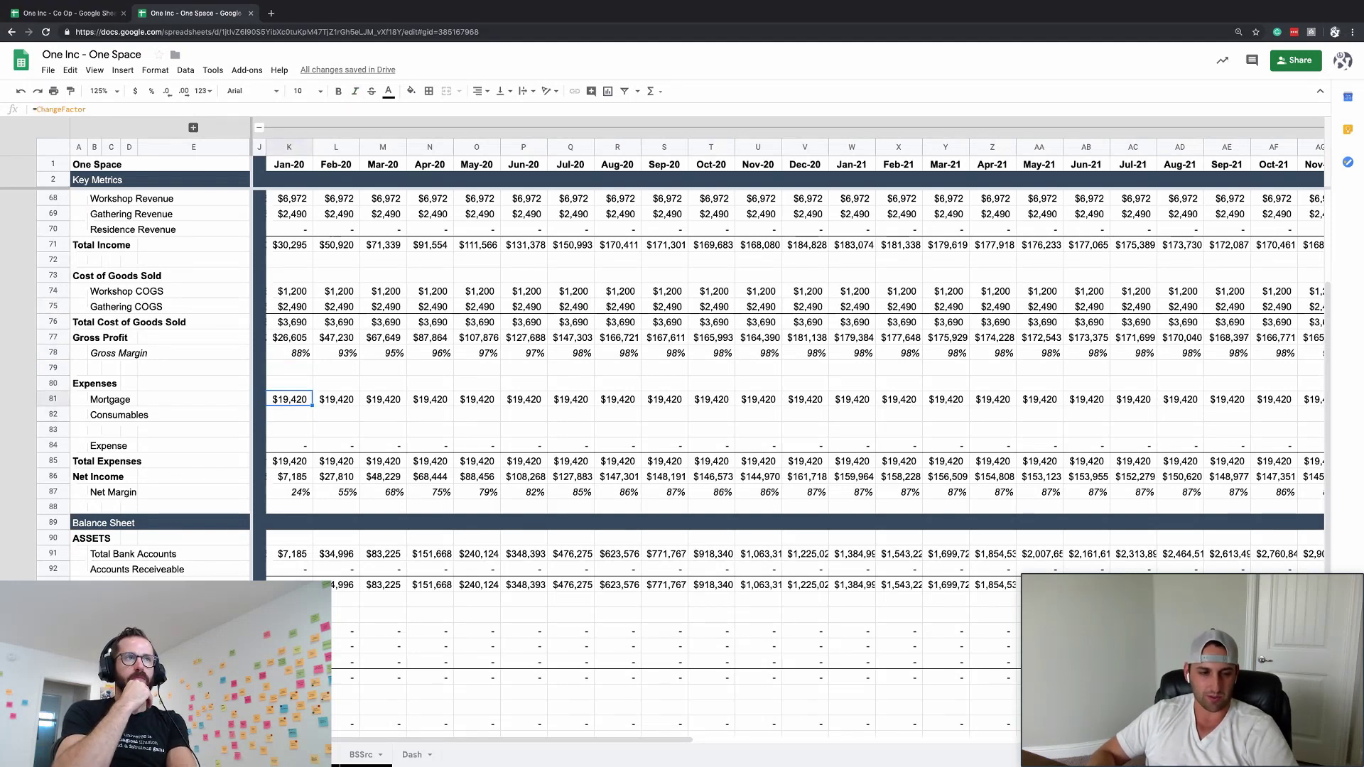
- Check the empty Consumables row from its label to its last month
{"action": "left_click", "coordinate": [289, 414]}
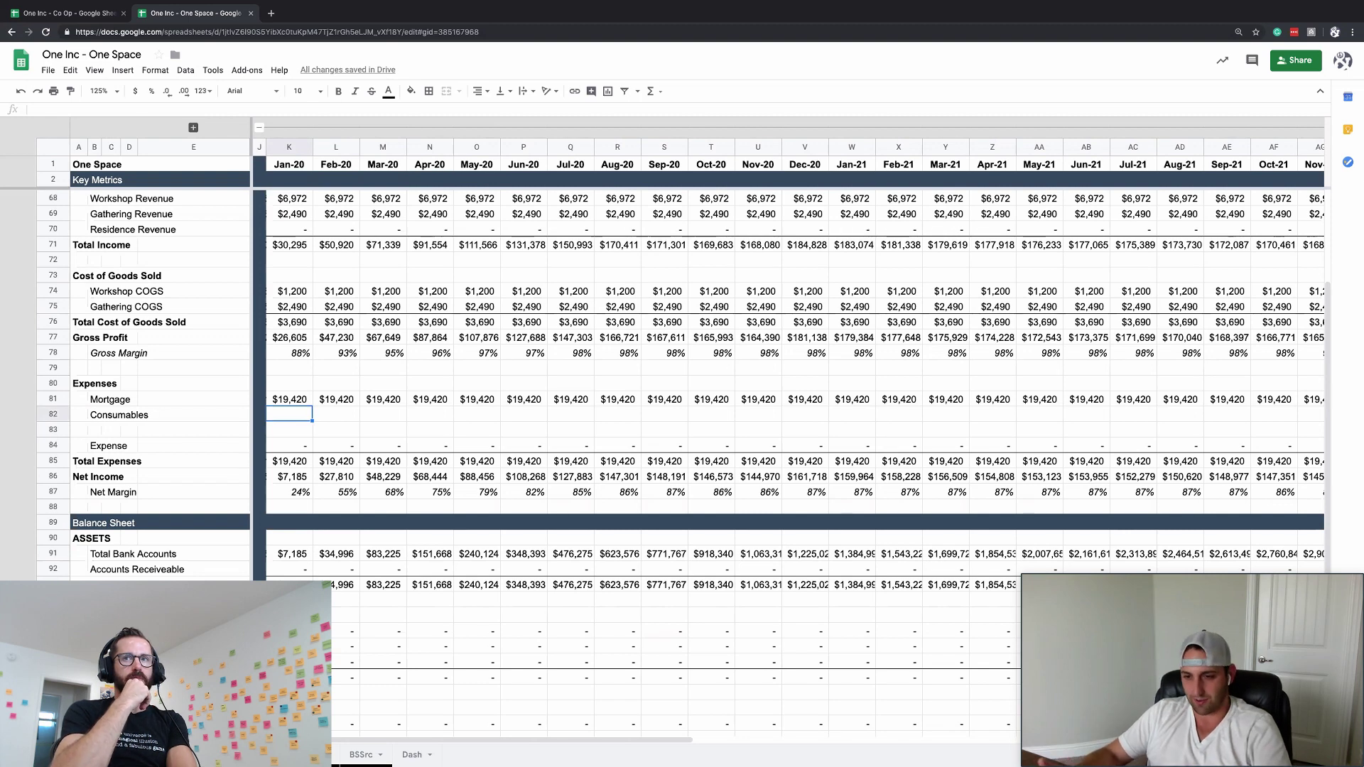
{"action": "key", "text": "Up"}
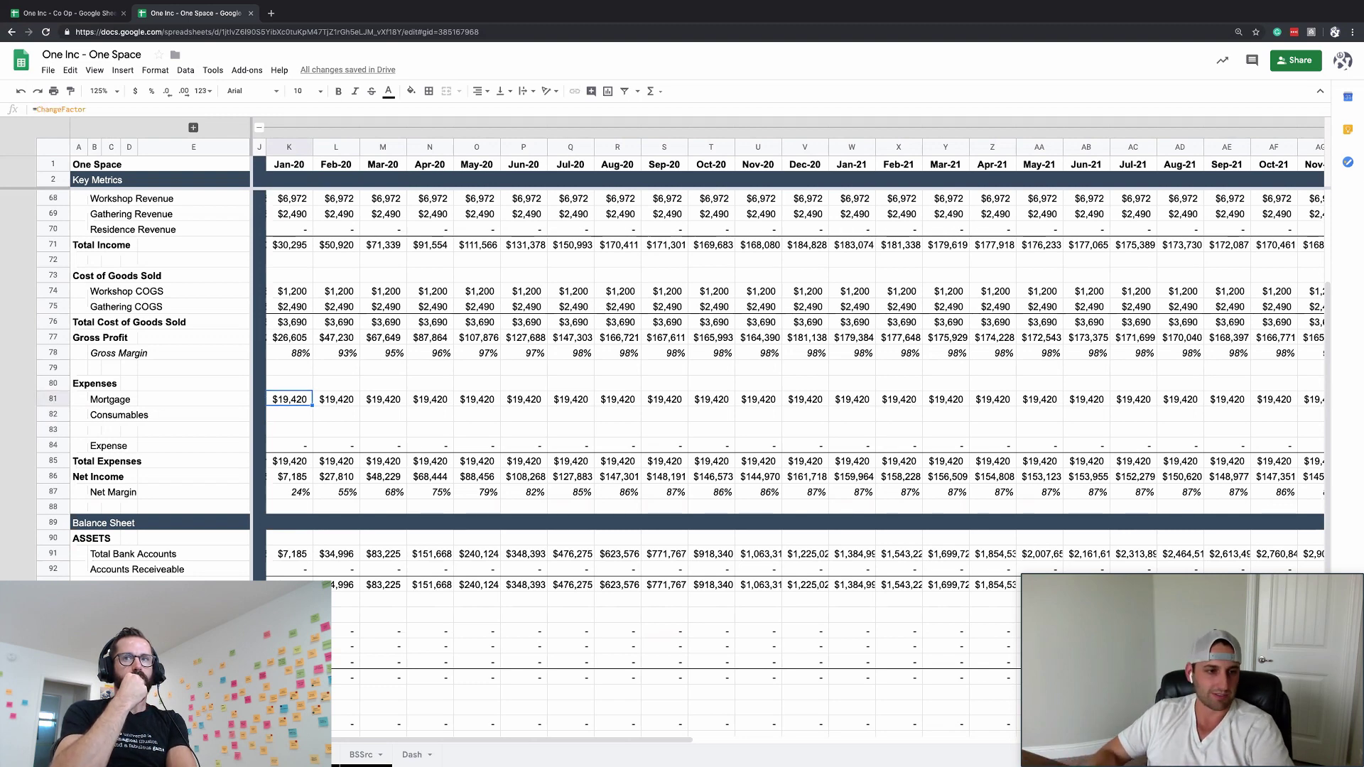
{"action": "key", "text": "Down"}
{"action": "key", "text": "Left"}
{"action": "key", "text": "Left"}
{"action": "key", "text": "ctrl+Right"}
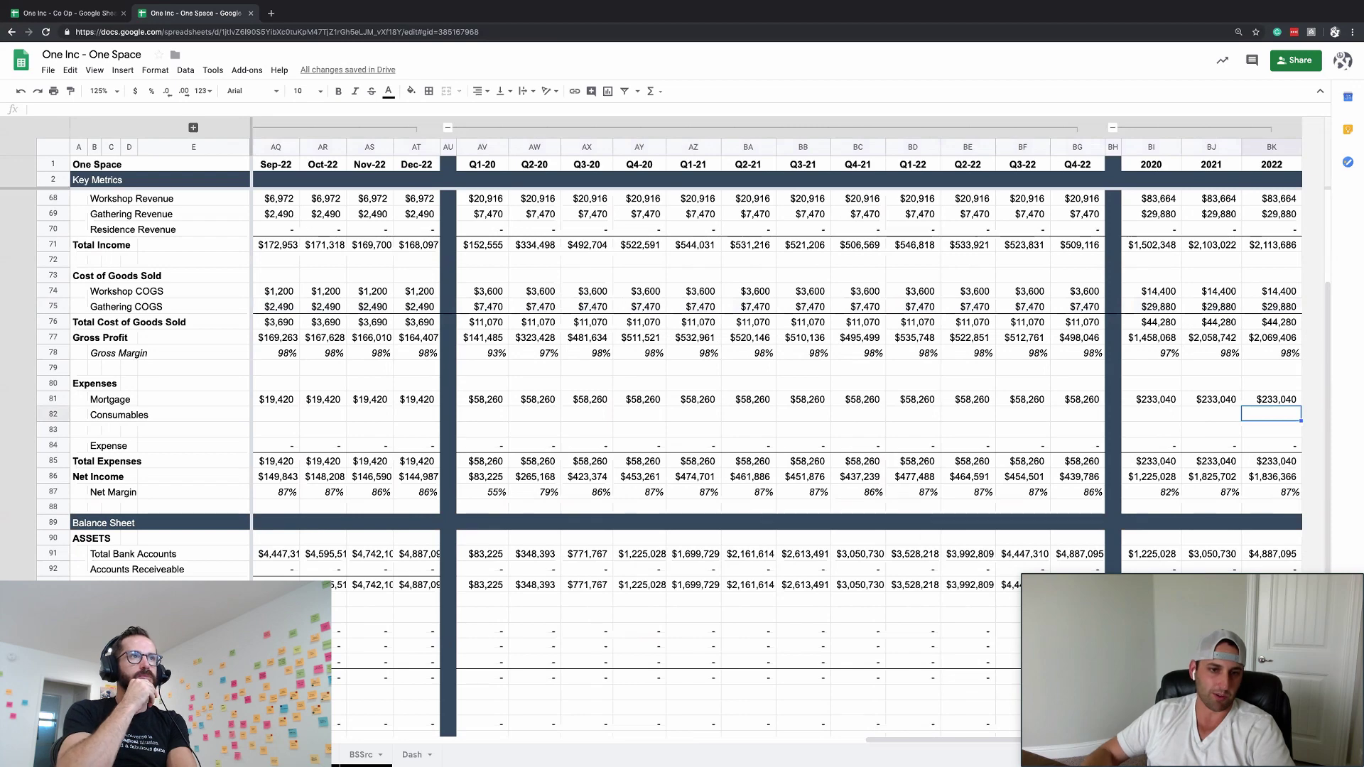
{"action": "key", "text": "Left"}
{"action": "key", "text": "ctrl+Left"}
{"action": "key", "text": "Right"}
{"action": "key", "text": "Right"}
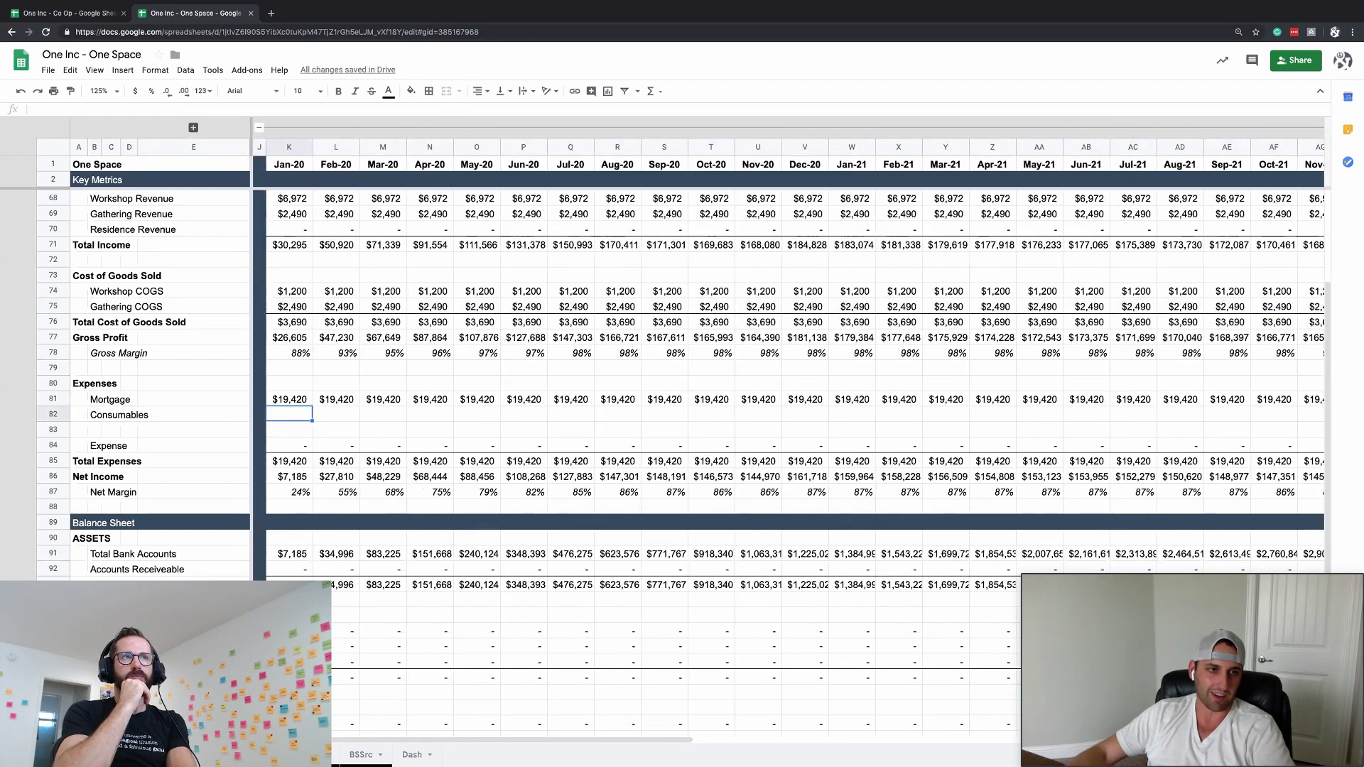
{"action": "scroll", "coordinate": [284, 252], "scroll_direction": "up", "scroll_amount": 4}
{"action": "scroll", "coordinate": [284, 252], "scroll_direction": "right", "scroll_amount": 3}
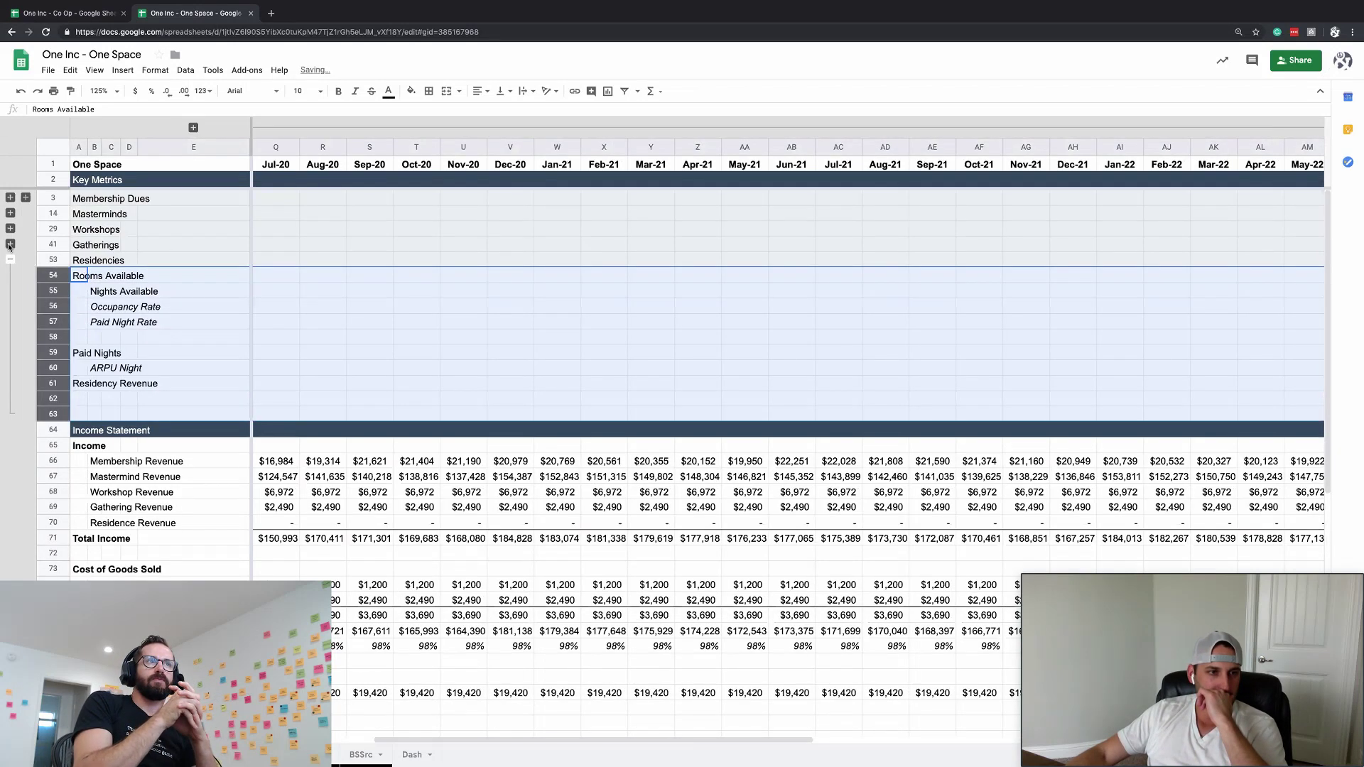
- Expand the Gatherings and Workshops detail rows and inspect the Workshop COGS formula
{"action": "left_click", "coordinate": [9, 243]}
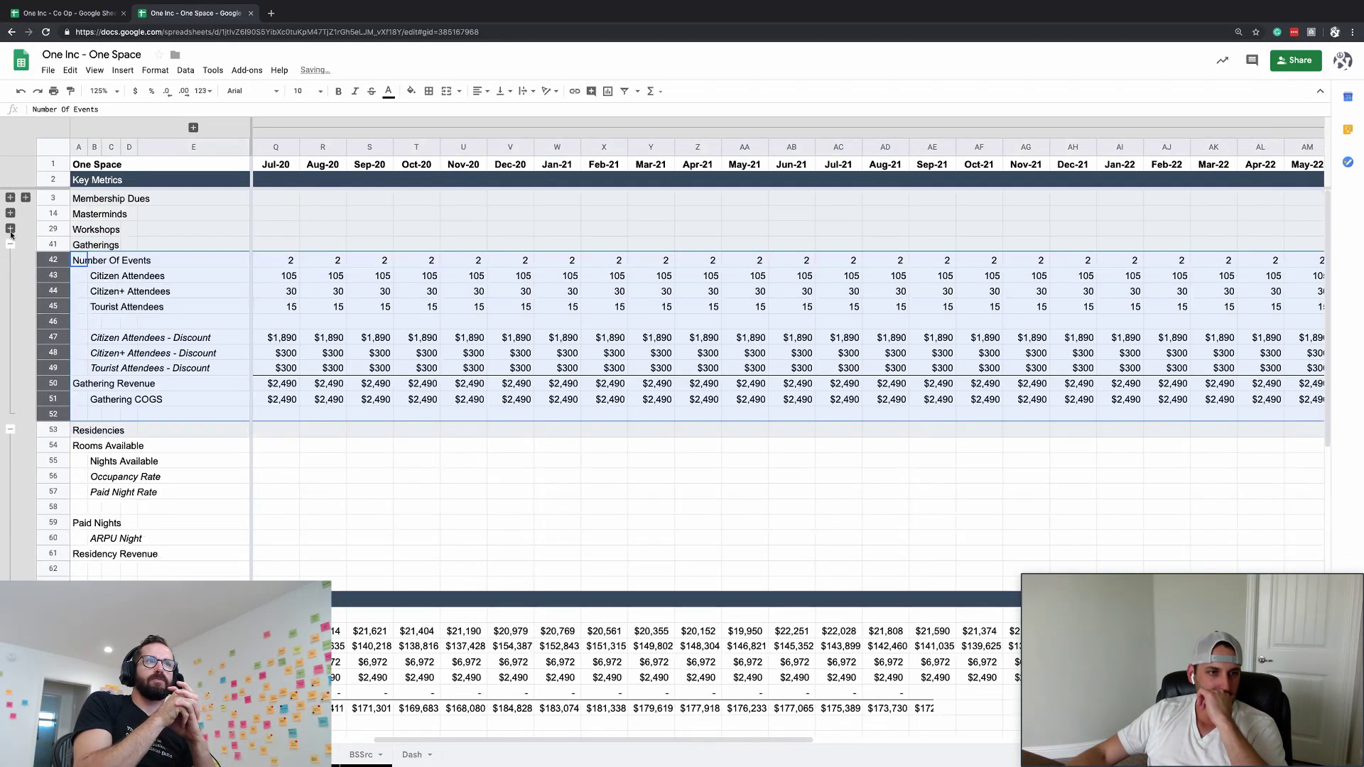
{"action": "left_click", "coordinate": [10, 228]}
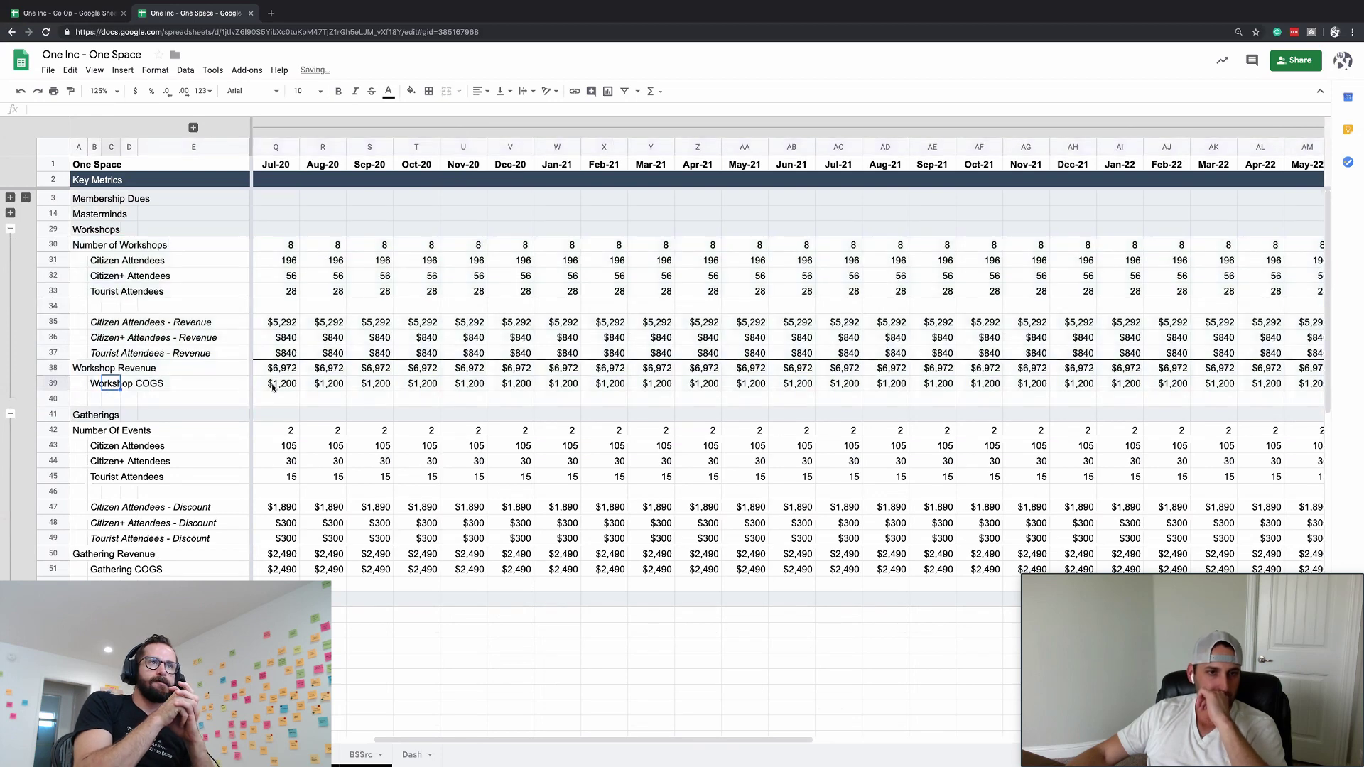
{"action": "left_click", "coordinate": [273, 384]}
{"action": "scroll", "coordinate": [262, 391], "scroll_direction": "left", "scroll_amount": 5}
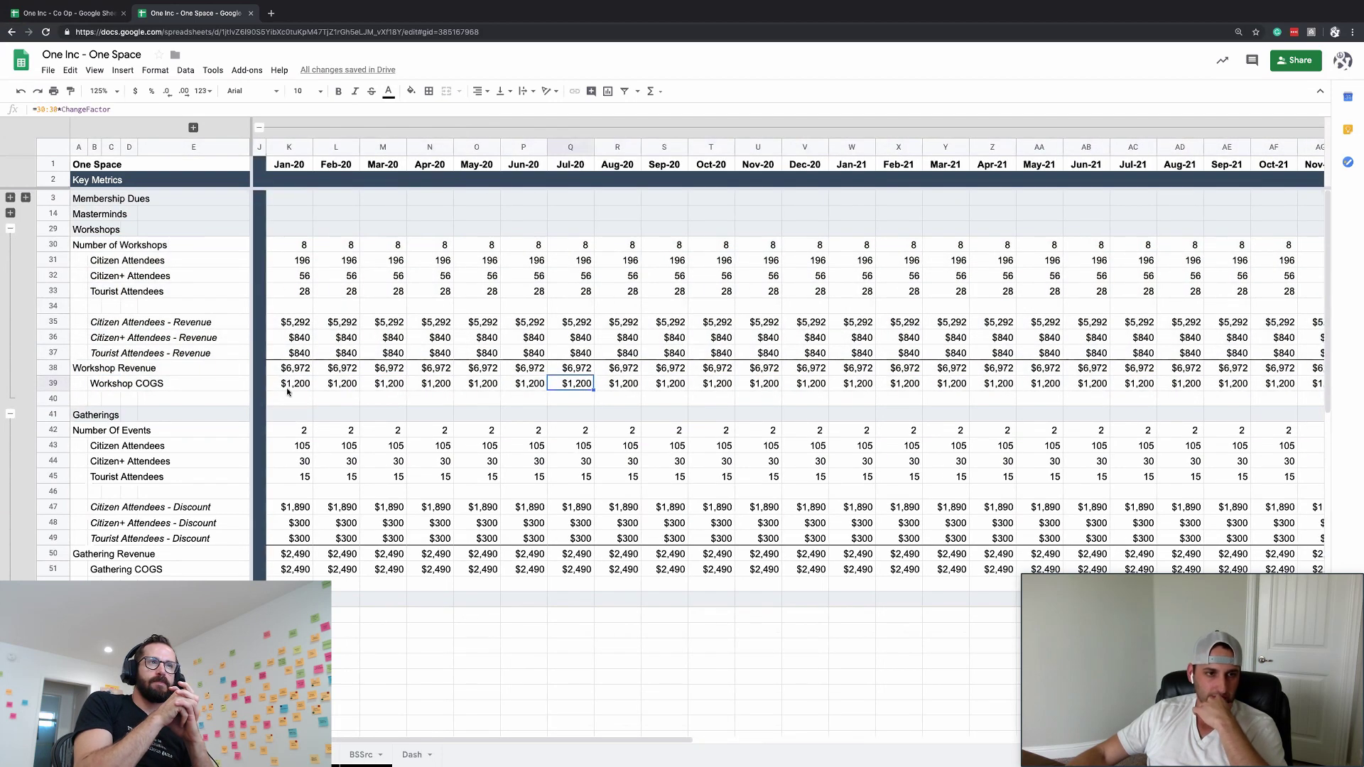
{"action": "left_click", "coordinate": [287, 388]}
{"action": "scroll", "coordinate": [287, 392], "scroll_direction": "down", "scroll_amount": 5}
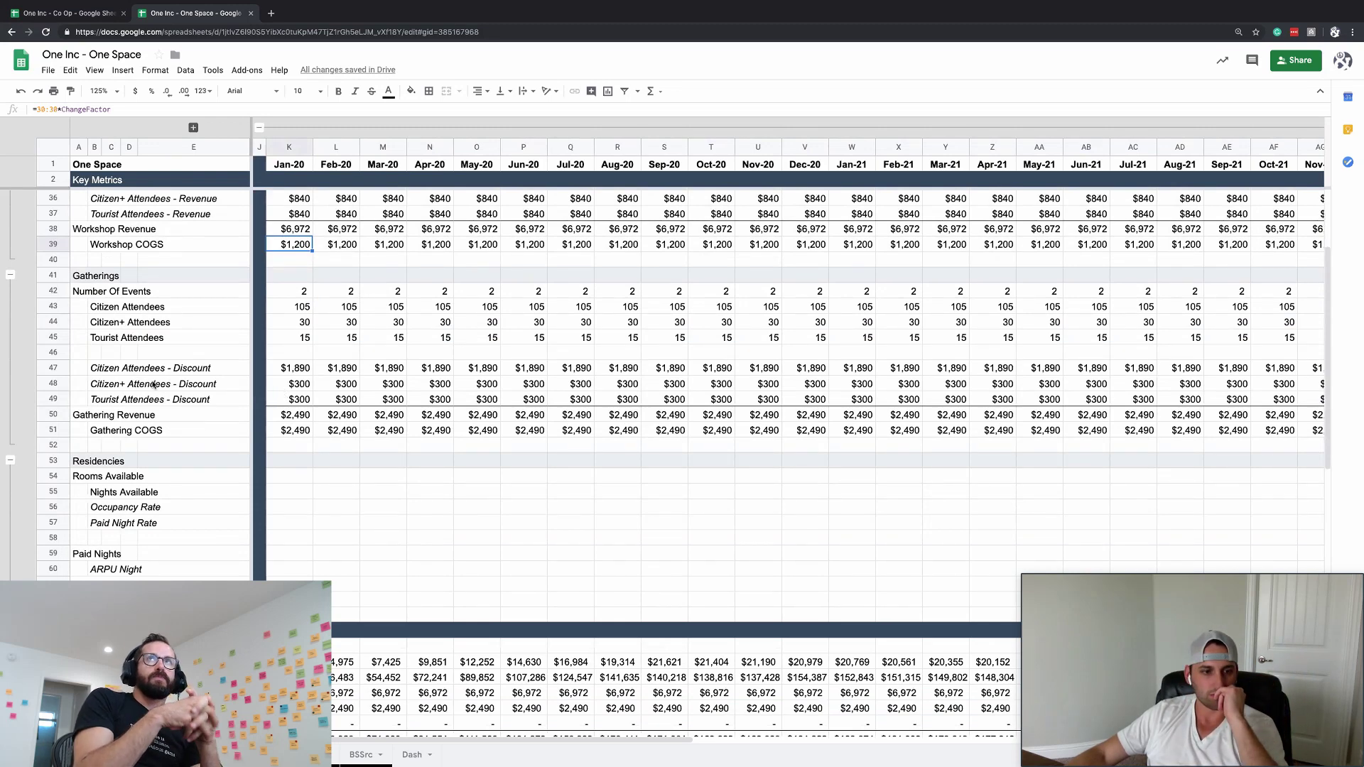
{"action": "scroll", "coordinate": [154, 384], "scroll_direction": "down", "scroll_amount": 4}
- Review the Gathering and Workshop COGS rows and collapse the Residencies detail rows
{"action": "left_click", "coordinate": [127, 244]}
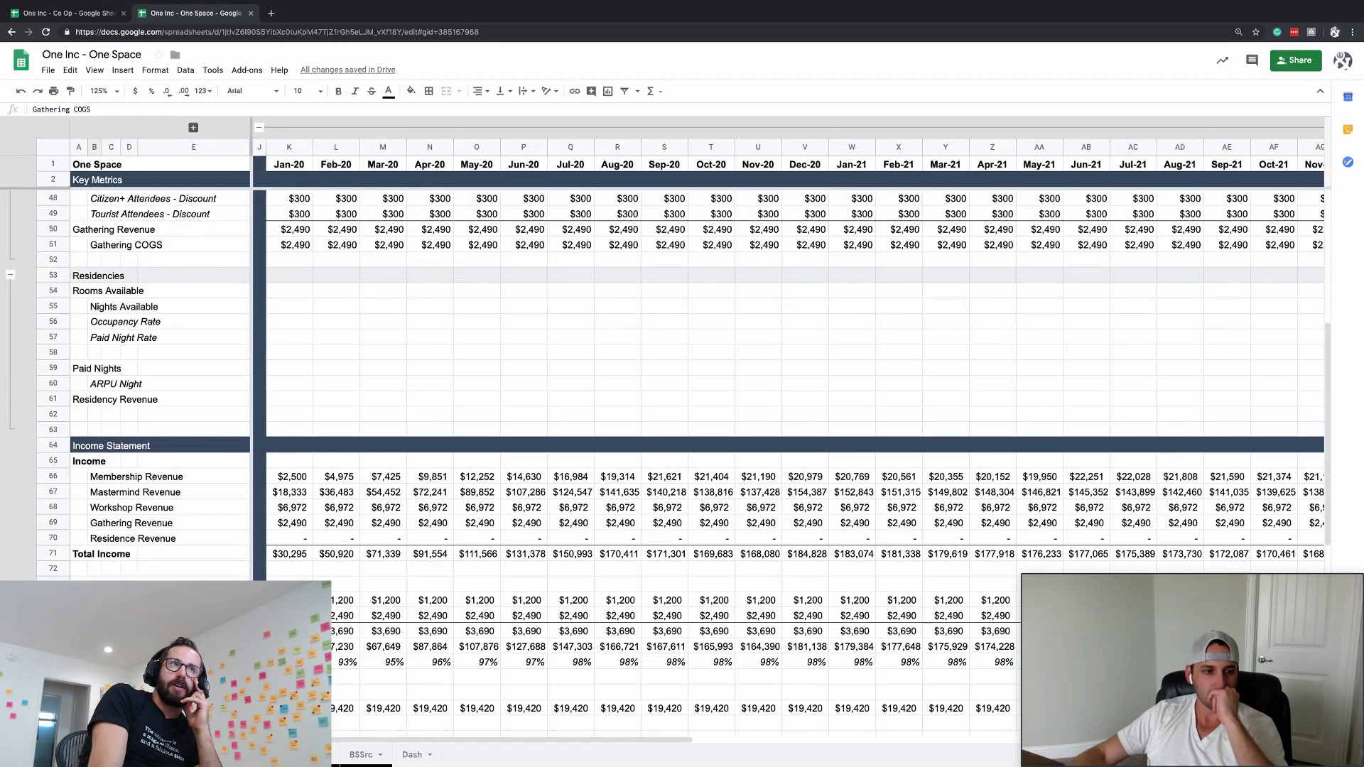
{"action": "left_click", "coordinate": [53, 600]}
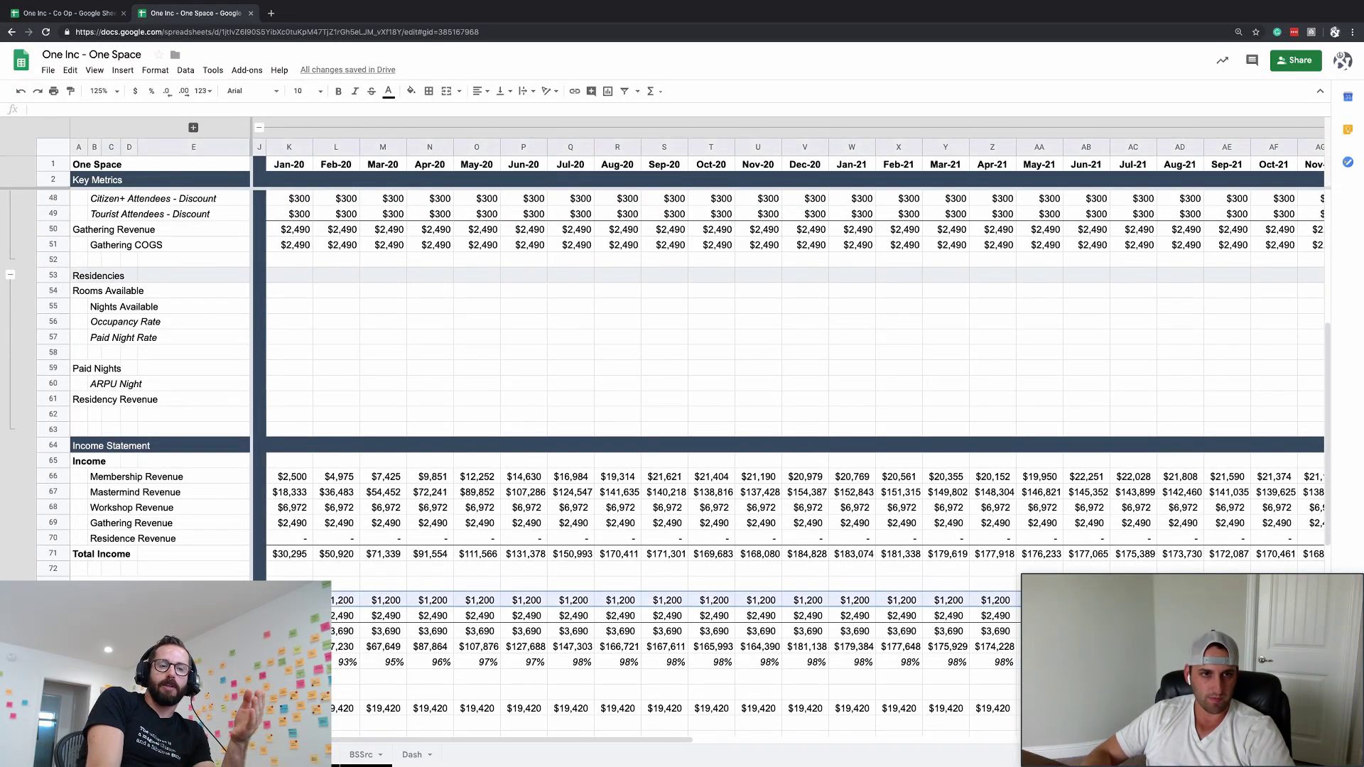
{"action": "scroll", "coordinate": [290, 514], "scroll_direction": "up", "scroll_amount": 5}
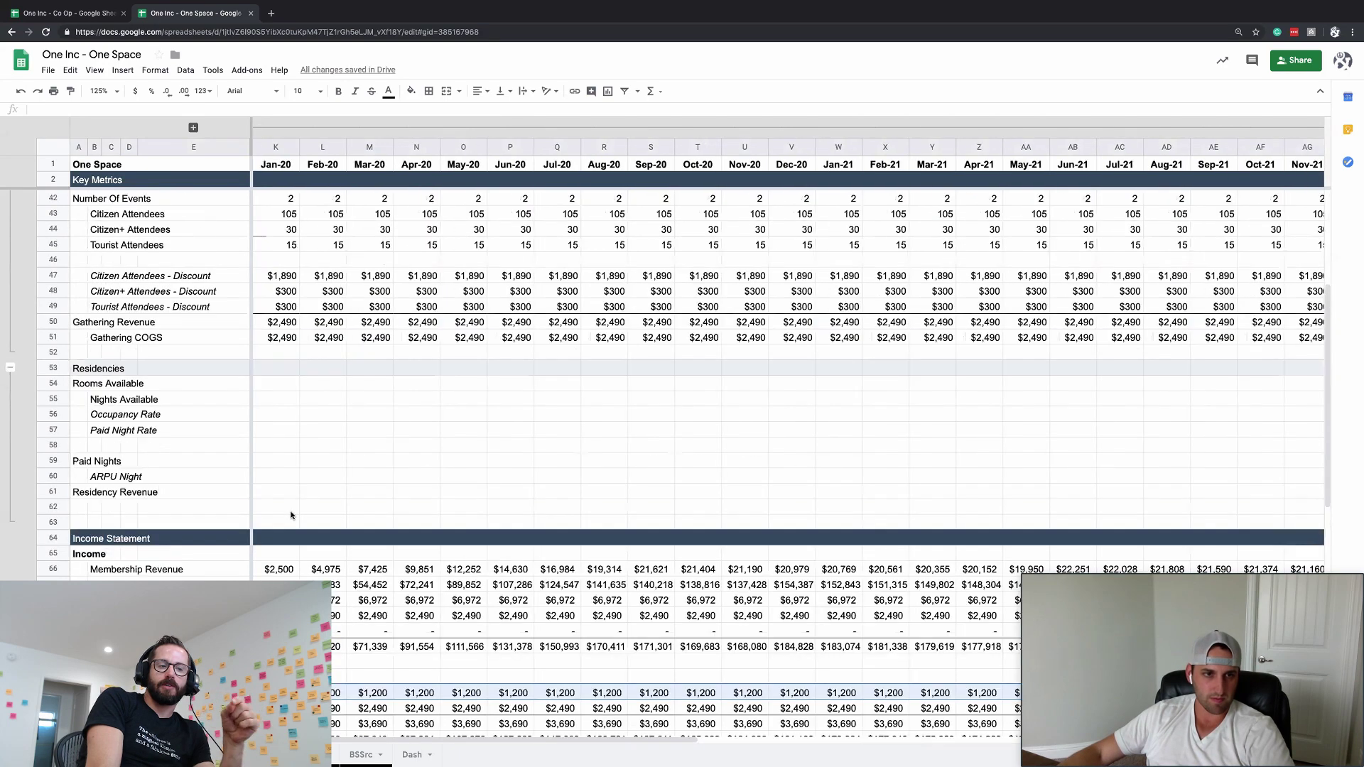
{"action": "scroll", "coordinate": [290, 514], "scroll_direction": "up", "scroll_amount": 2}
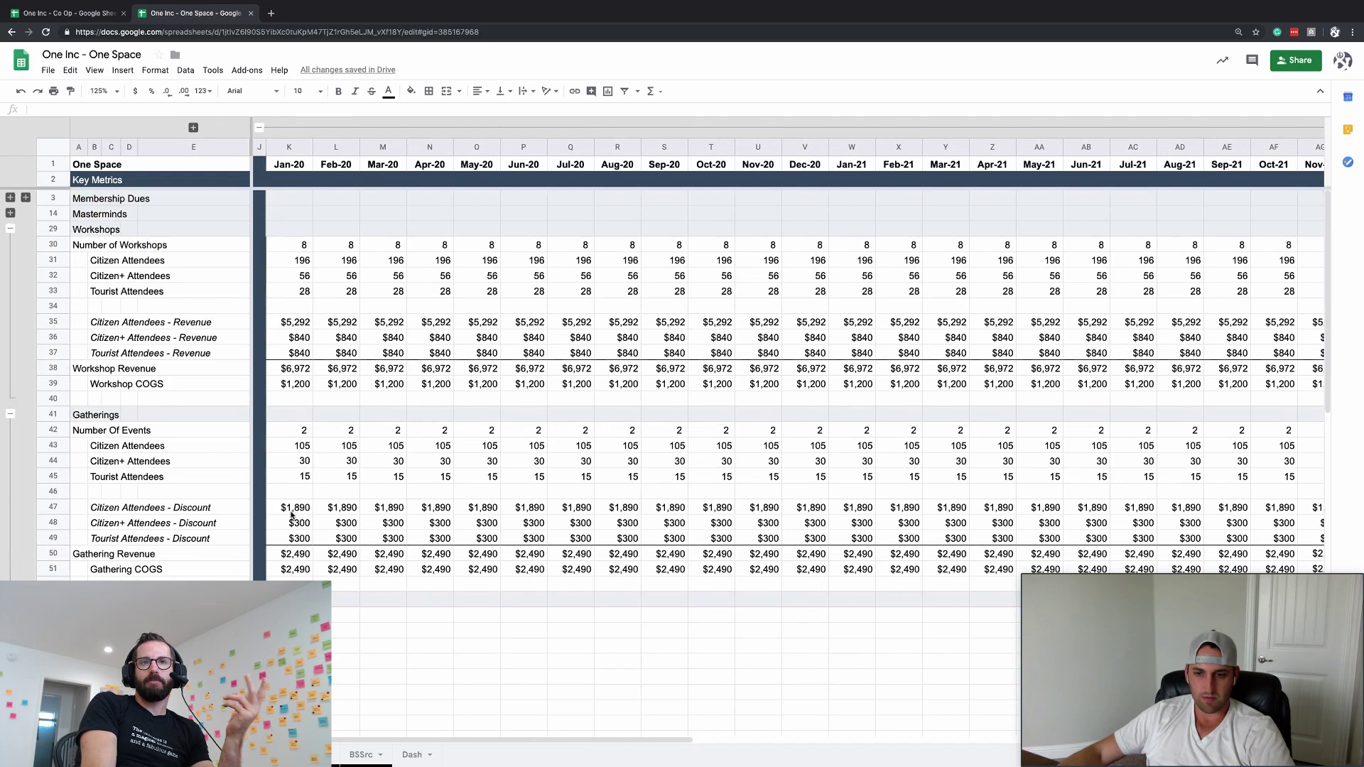
{"action": "scroll", "coordinate": [291, 515], "scroll_direction": "down", "scroll_amount": 4}
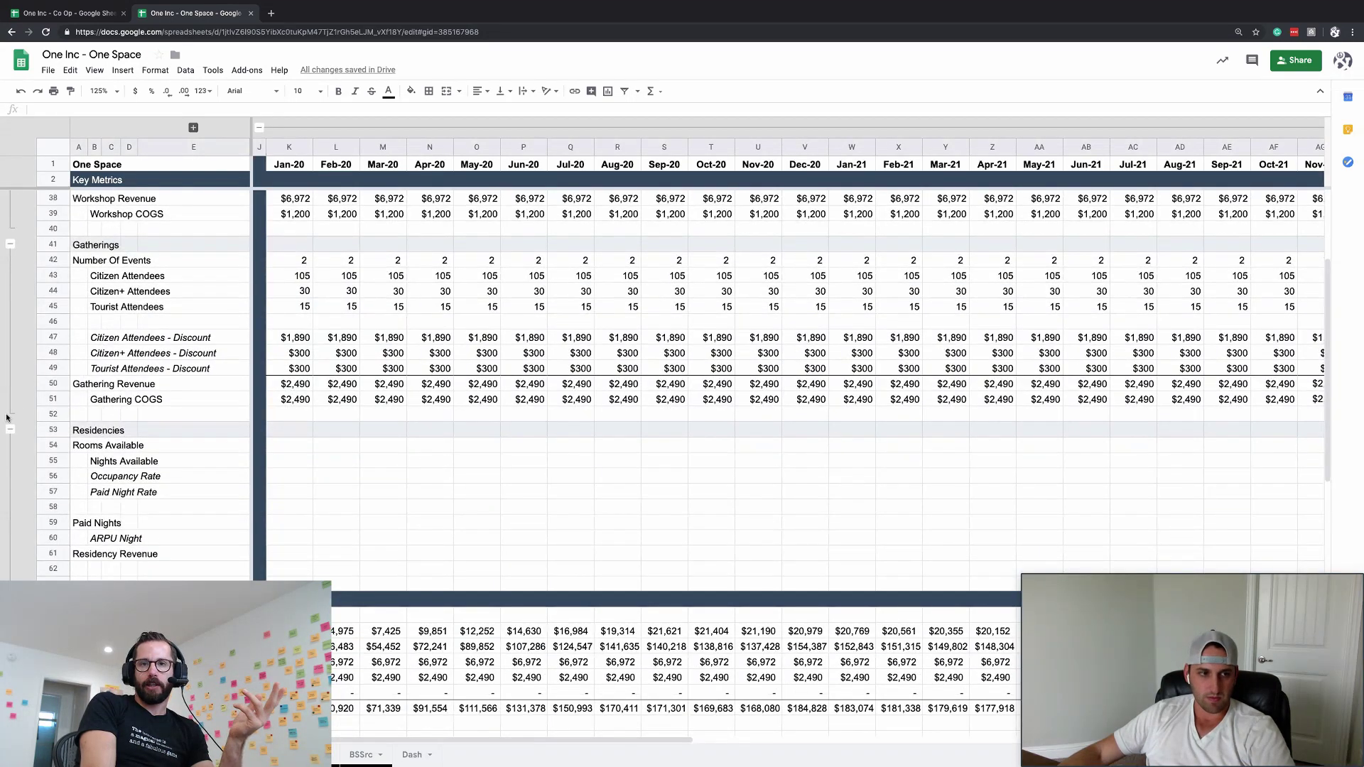
{"action": "left_click", "coordinate": [10, 429]}
{"action": "scroll", "coordinate": [192, 445], "scroll_direction": "down", "scroll_amount": 3}
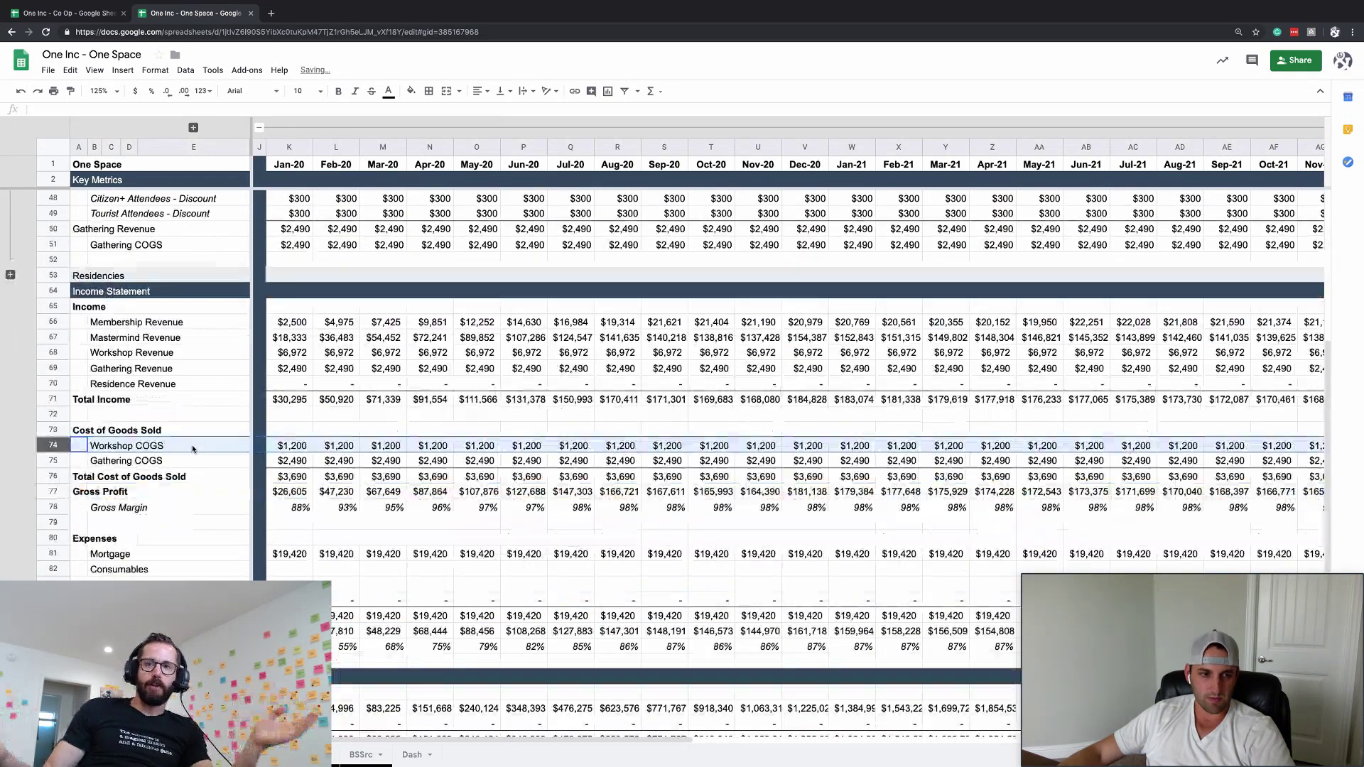
{"action": "scroll", "coordinate": [194, 452], "scroll_direction": "down", "scroll_amount": 1}
- Inspect the Jan-20 Mortgage formula and the extent of the Mortgage row
{"action": "left_click", "coordinate": [216, 538]}
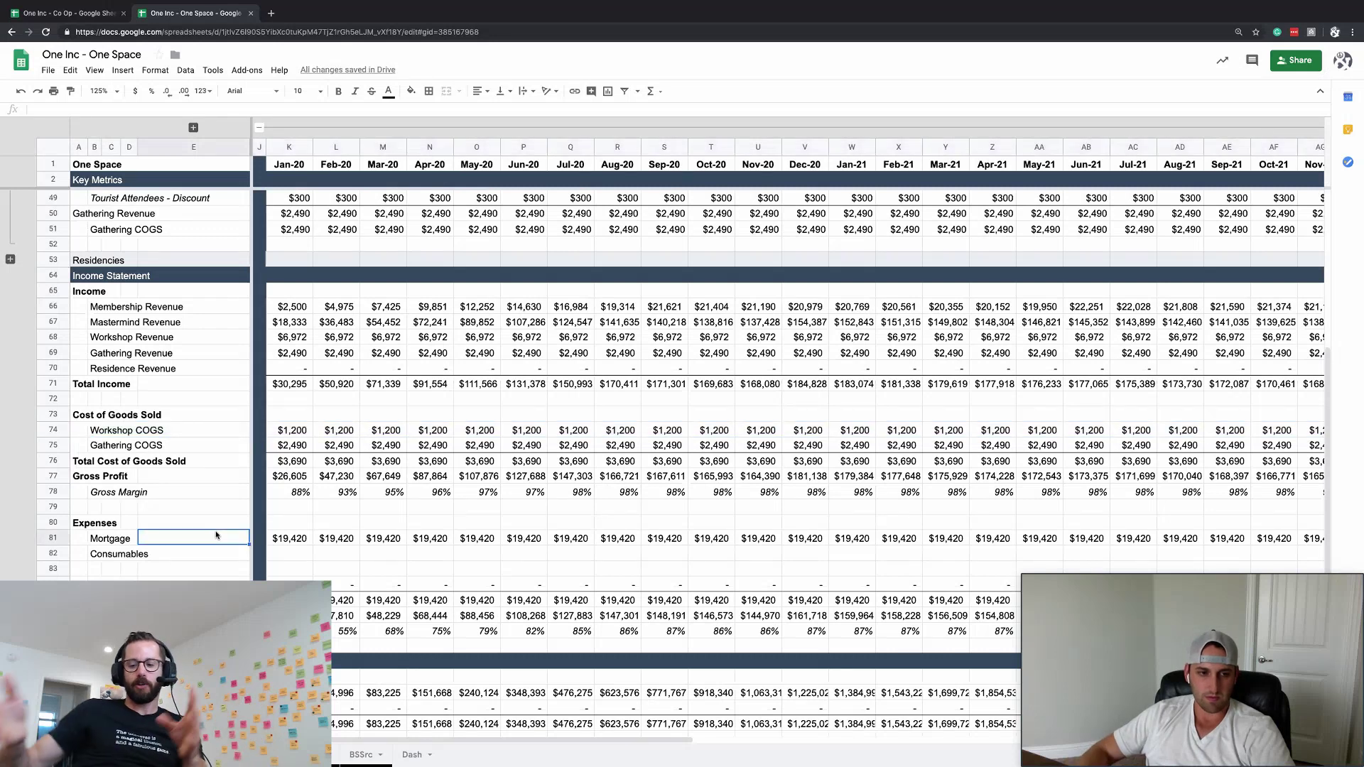
{"action": "left_click", "coordinate": [260, 537]}
{"action": "left_click", "coordinate": [290, 537]}
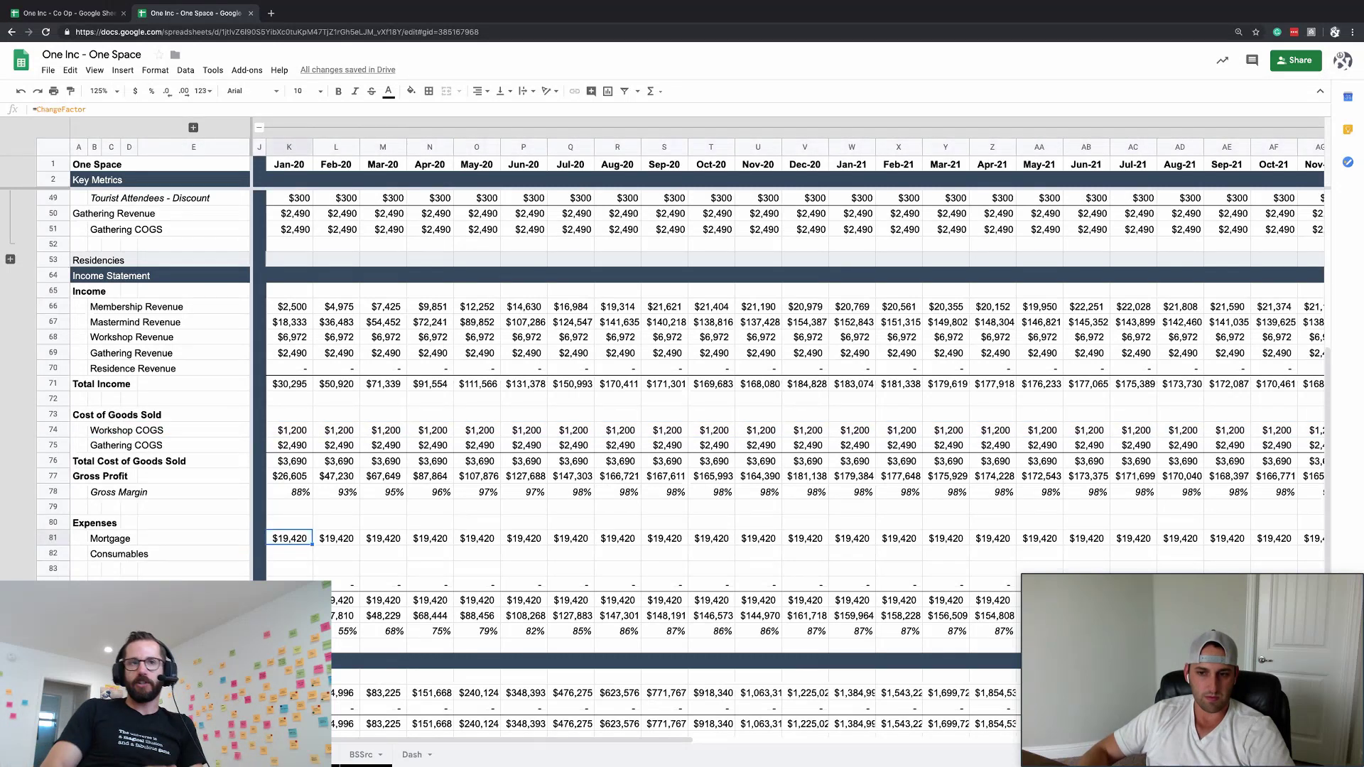
{"action": "key", "text": "ctrl+Right"}
{"action": "key", "text": "ctrl+Left"}
{"action": "key", "text": "ctrl+Left"}
{"action": "key", "text": "ctrl+Left"}
{"action": "key", "text": "ctrl+Left"}
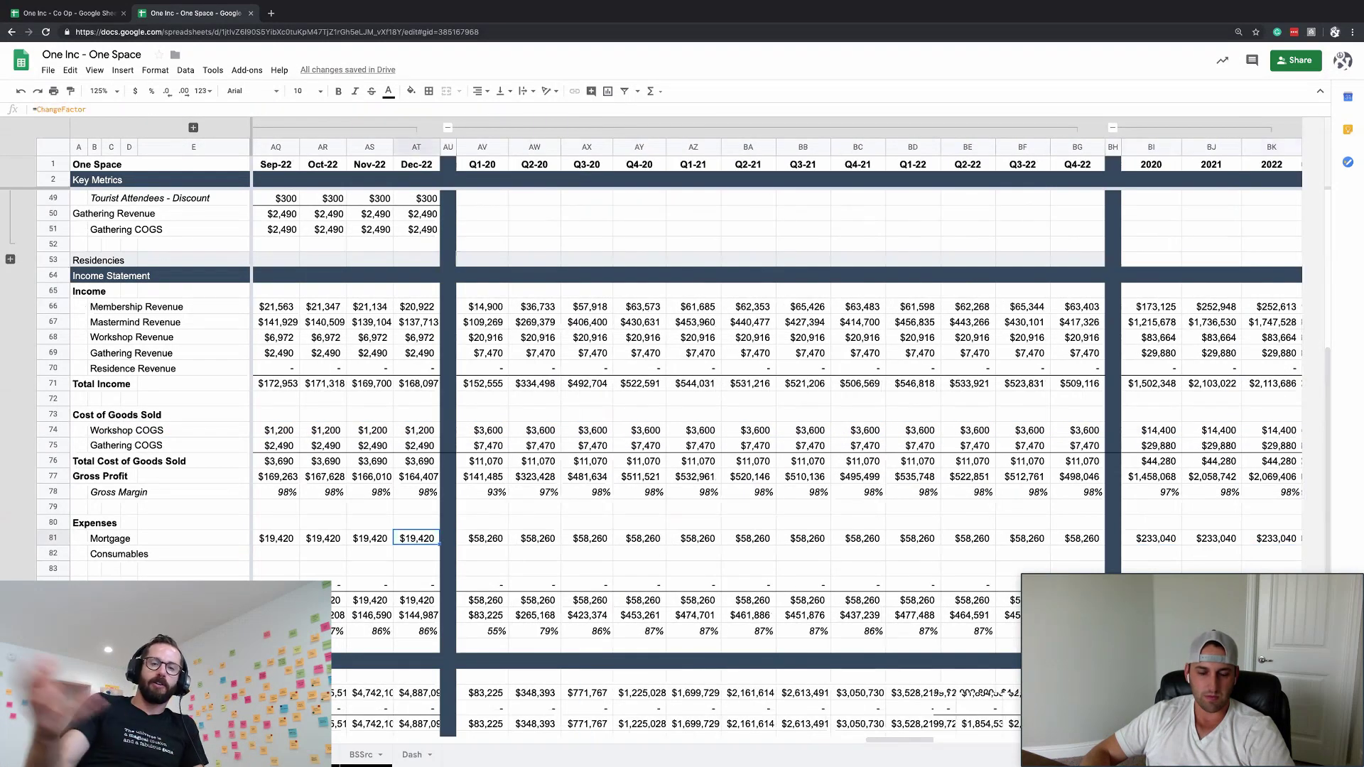
{"action": "key", "text": "ctrl+Right"}
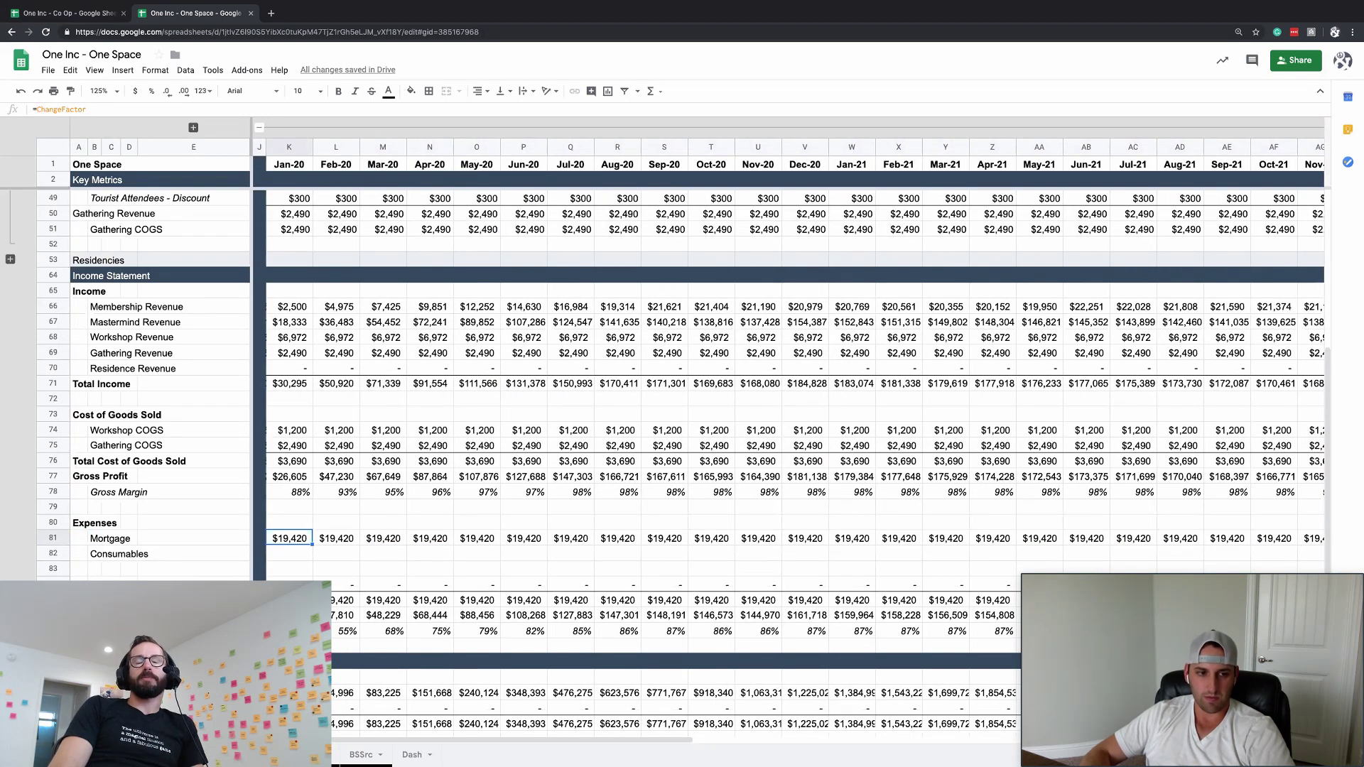
{"action": "left_click", "coordinate": [94, 568]}
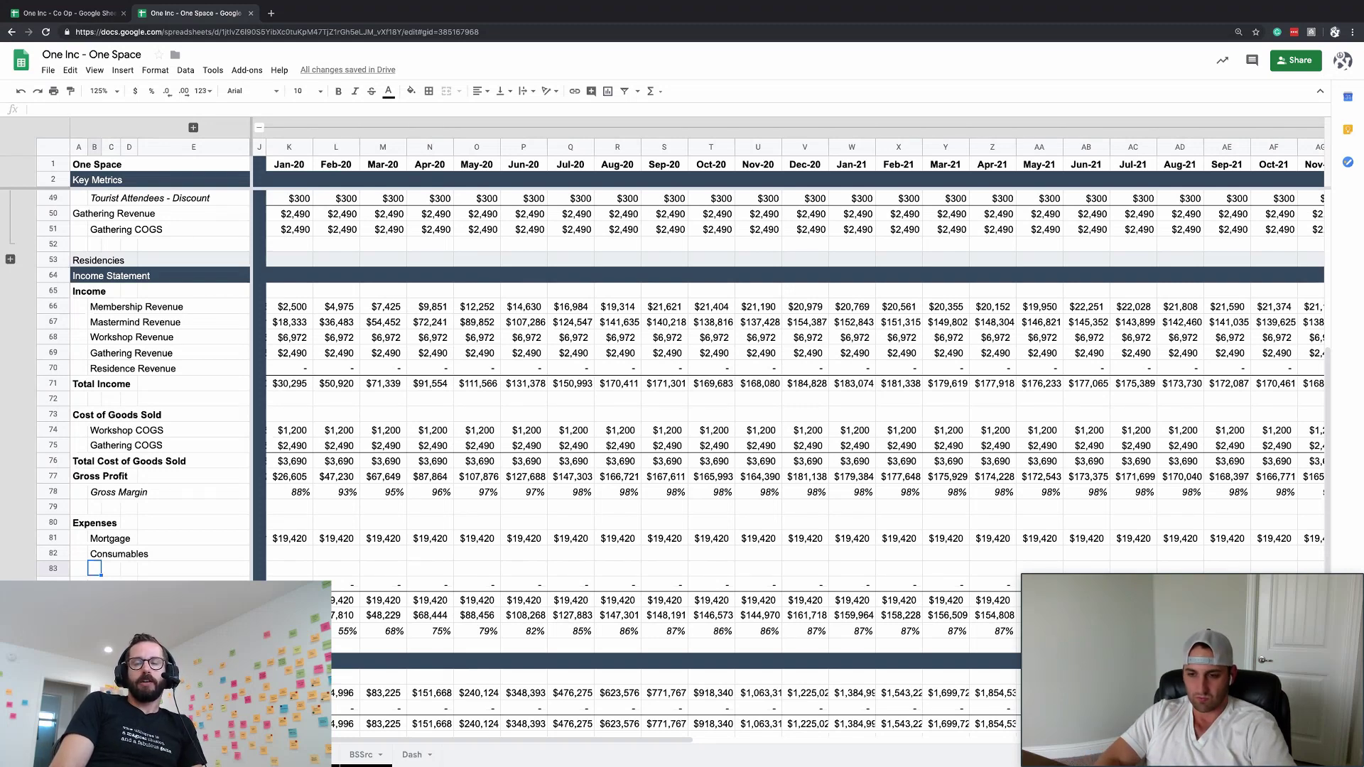
{"action": "type", "text": "Cleanings"}
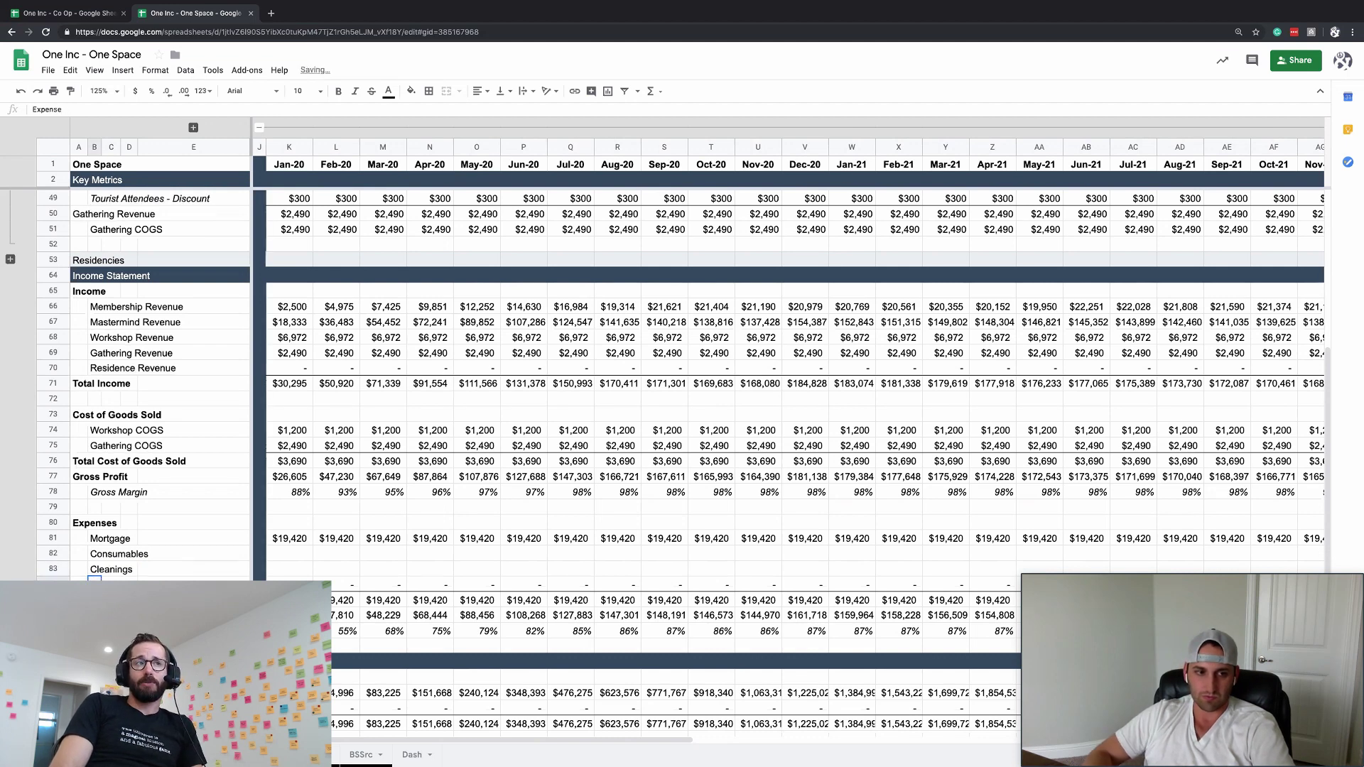
{"action": "key", "text": "Return"}
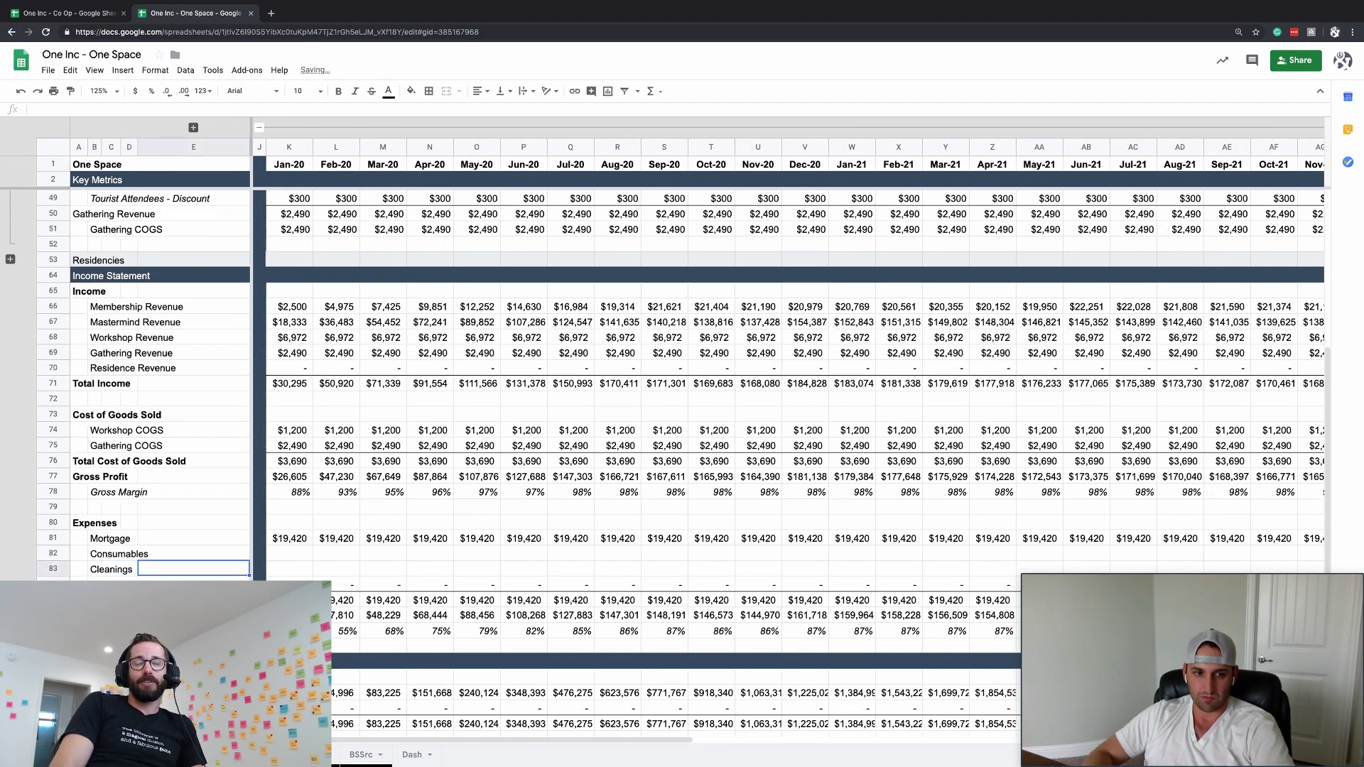
{"action": "left_click", "coordinate": [289, 554]}
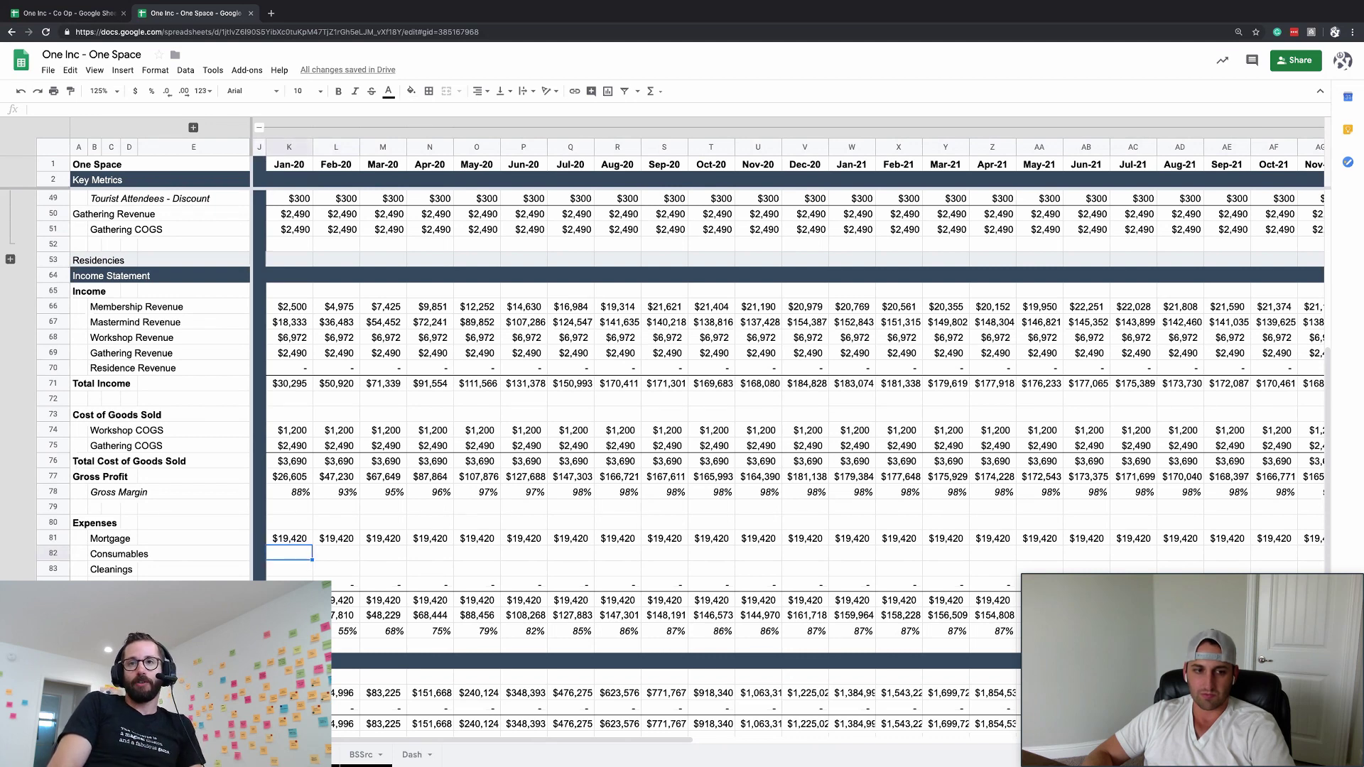
{"action": "key", "text": "Left"}
{"action": "key", "text": "Left"}
{"action": "key", "text": "Right"}
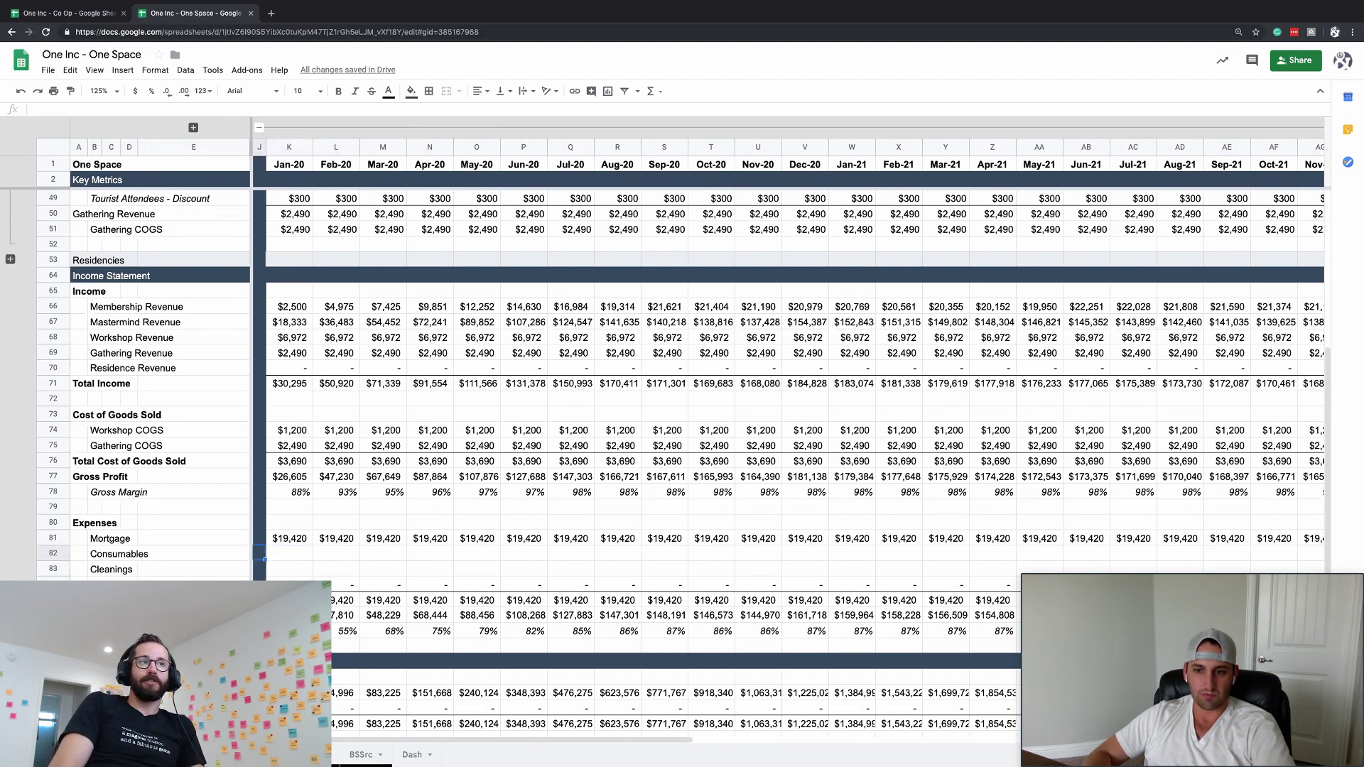
{"action": "left_click", "coordinate": [193, 128]}
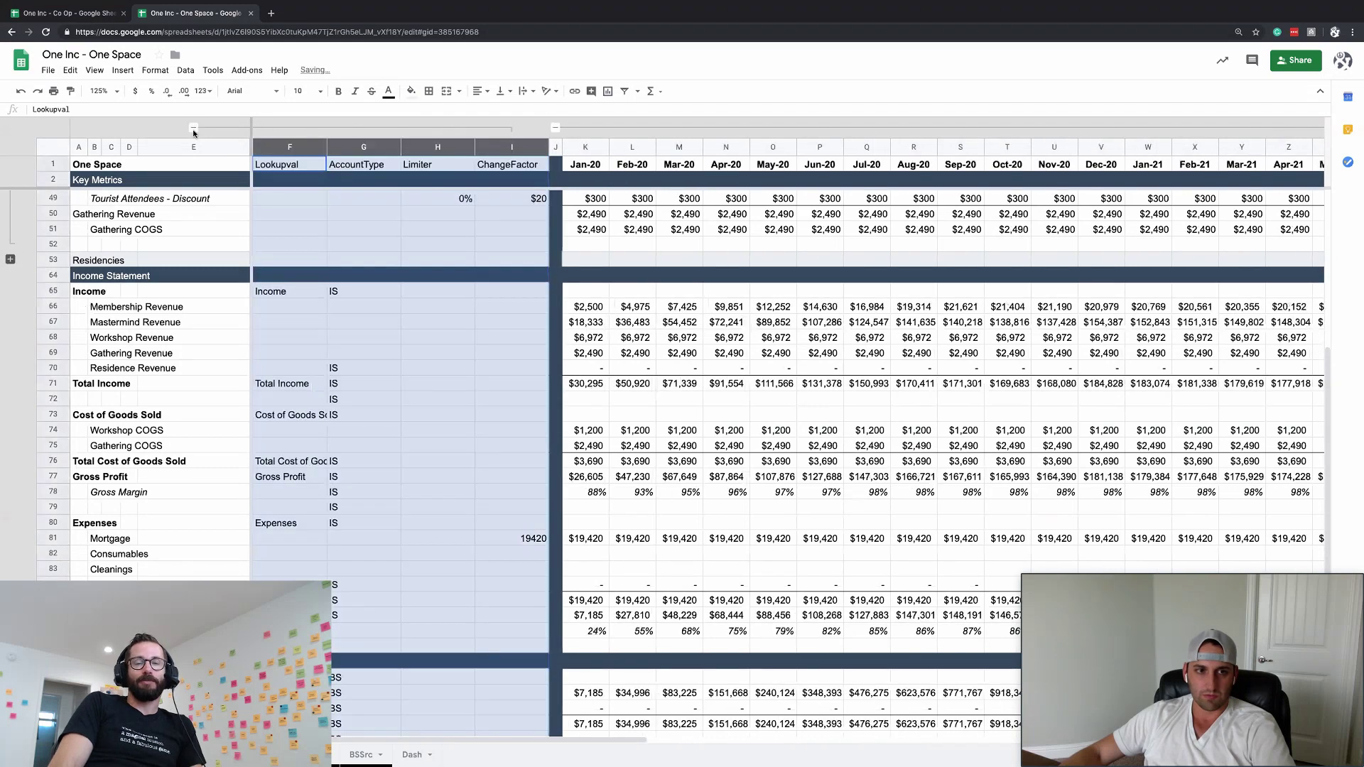
{"action": "left_click", "coordinate": [194, 127]}
{"action": "left_click", "coordinate": [323, 566]}
{"action": "left_click", "coordinate": [293, 557]}
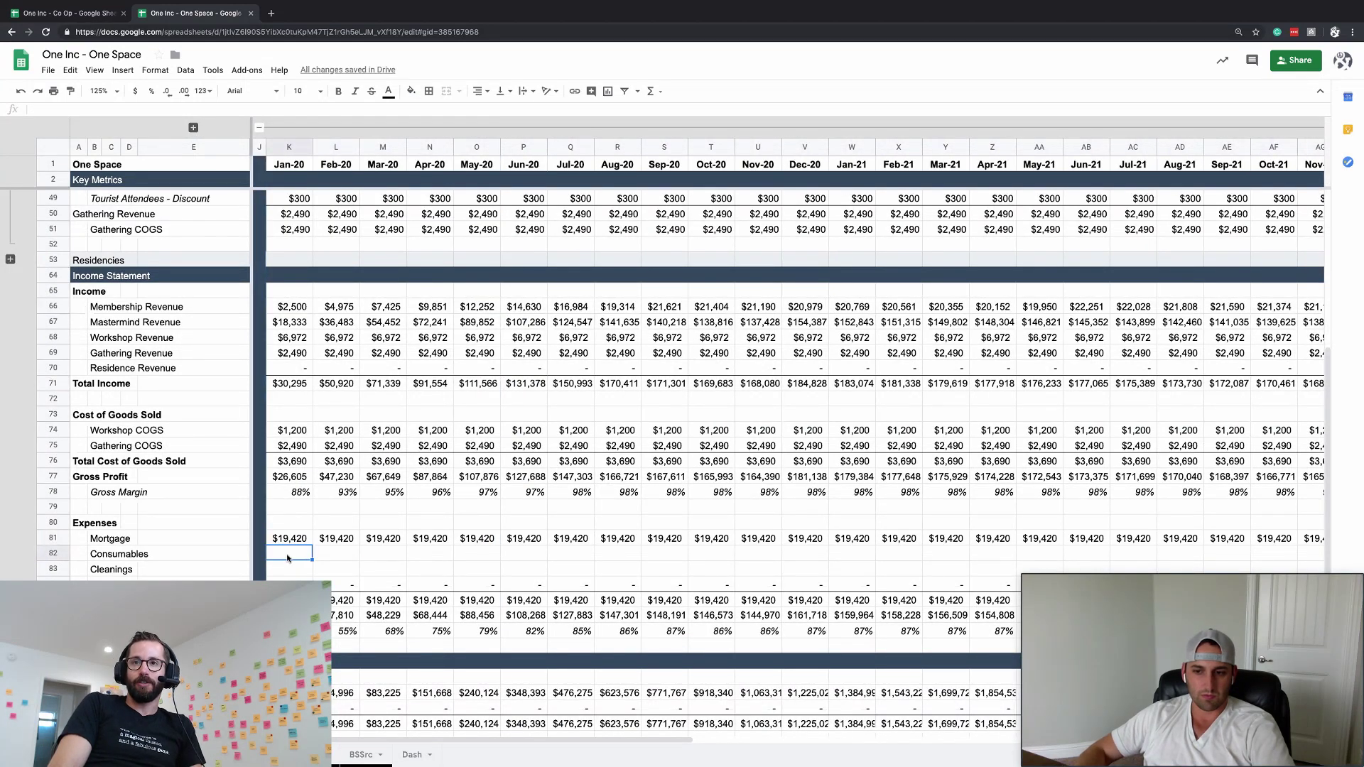
{"action": "key", "text": "Down"}
{"action": "key", "text": "Up"}
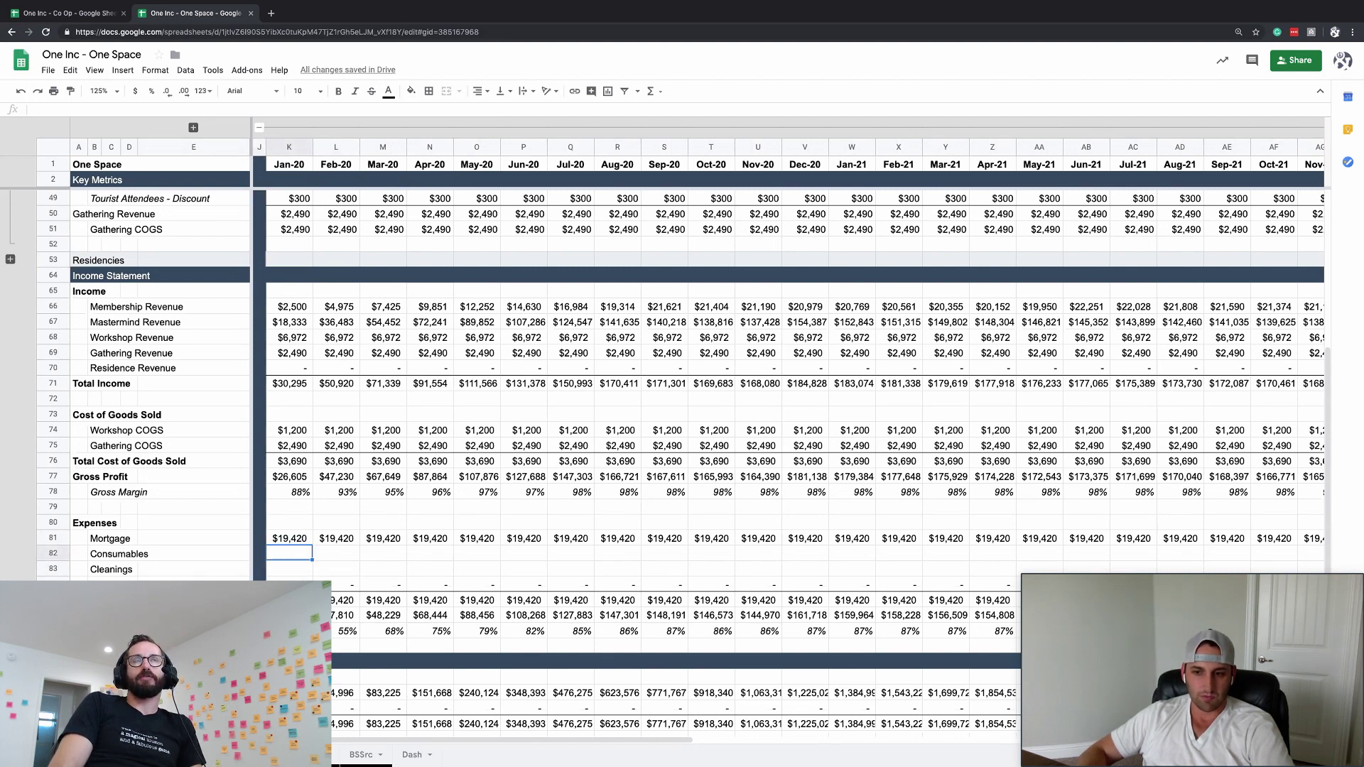
{"action": "key", "text": "Left"}
{"action": "key", "text": "Left"}
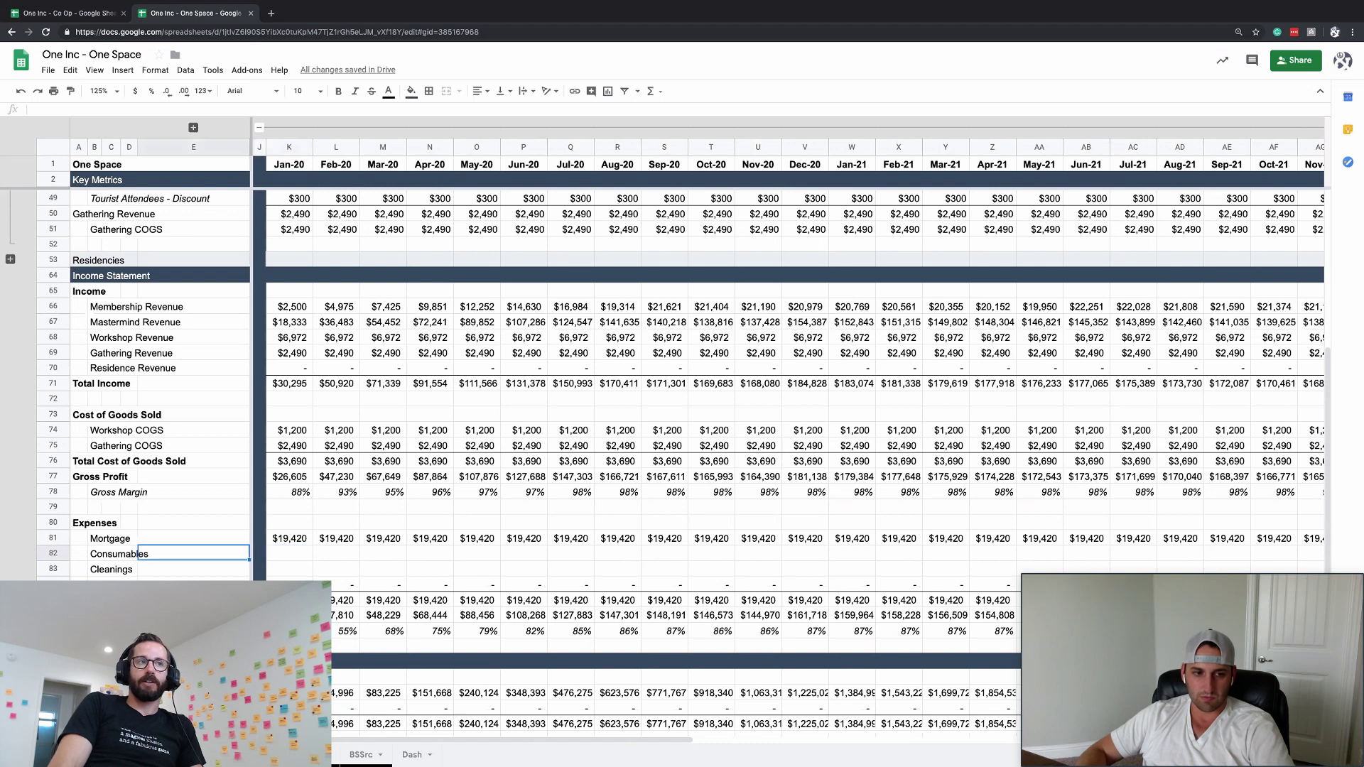
{"action": "key", "text": "Right"}
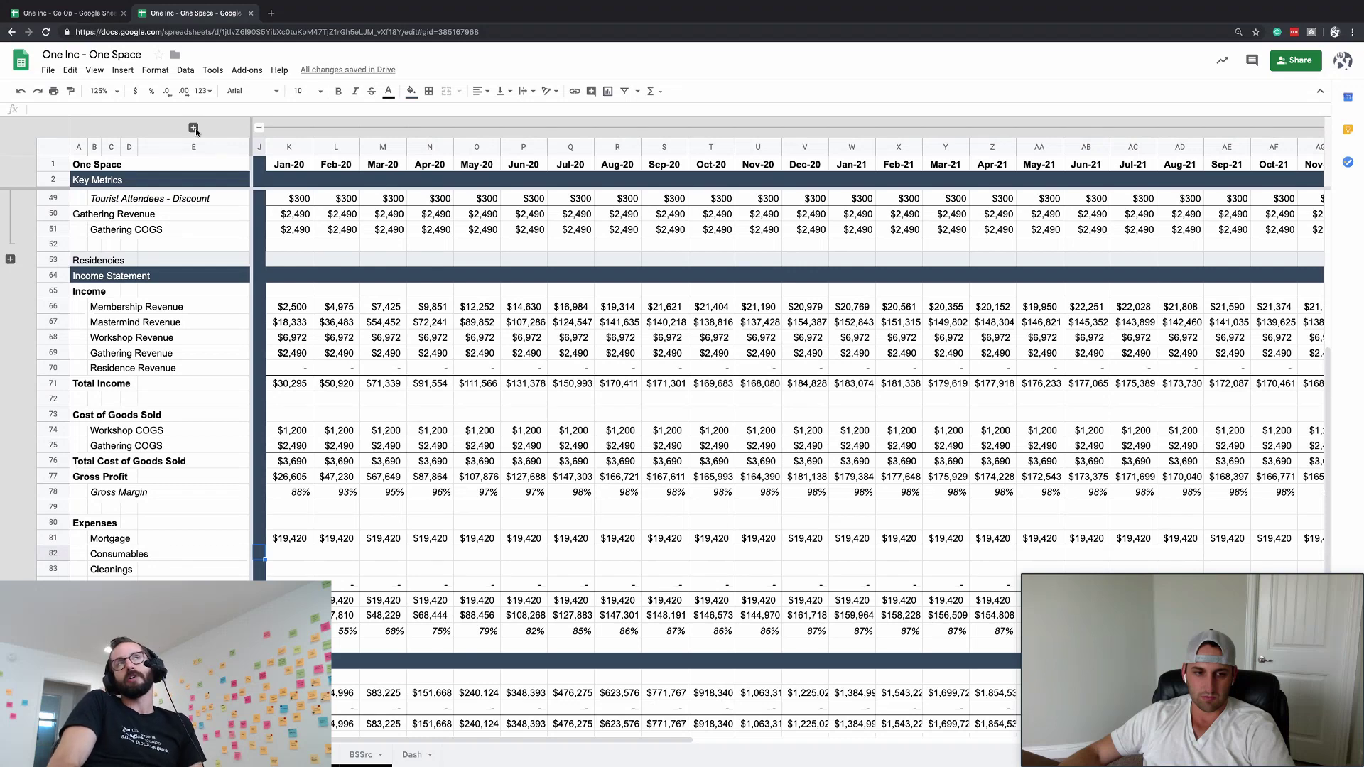
- Enter the 19420 mortgage amount in the Mortgage row's ChangeFactor cell I81
{"action": "left_click", "coordinate": [193, 128]}
{"action": "left_click", "coordinate": [496, 543]}
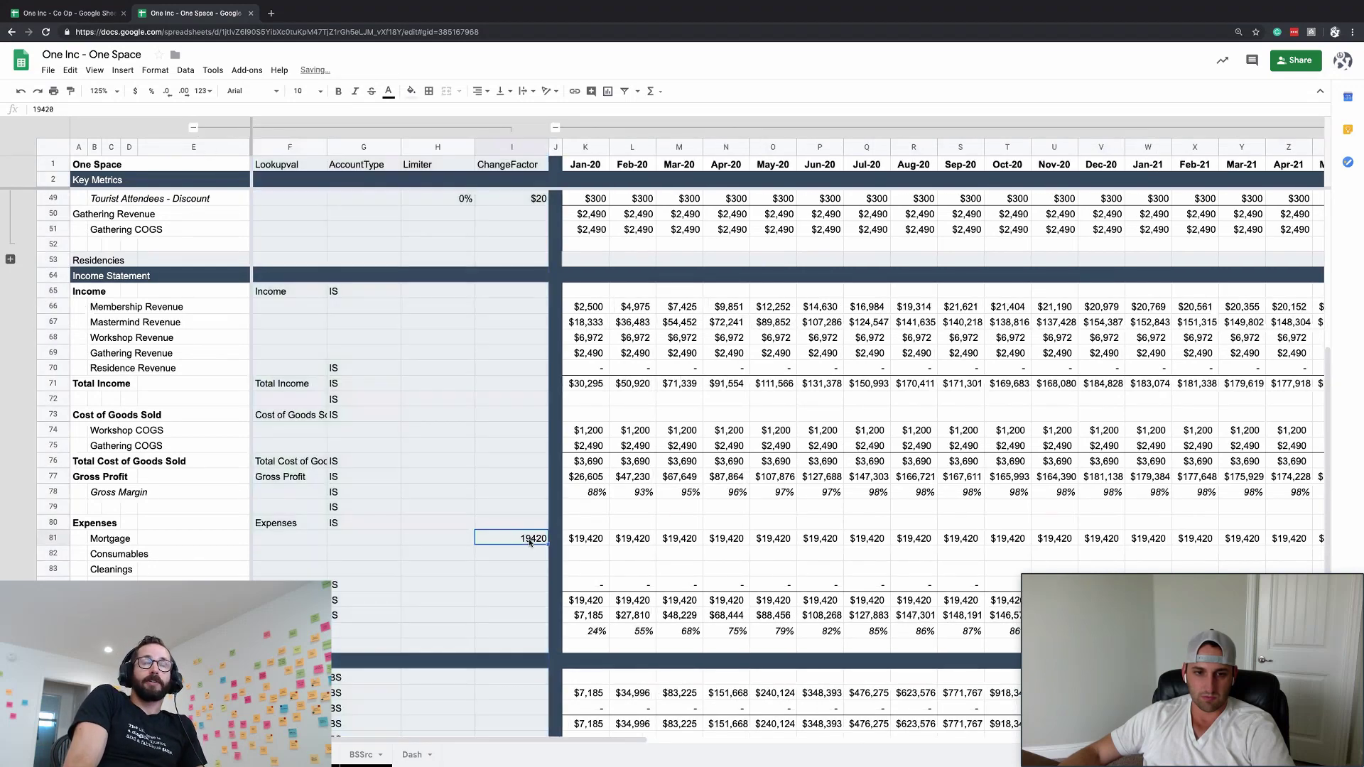
{"action": "key", "text": "Right"}
{"action": "key", "text": "Right"}
{"action": "key", "text": "ctrl+c"}
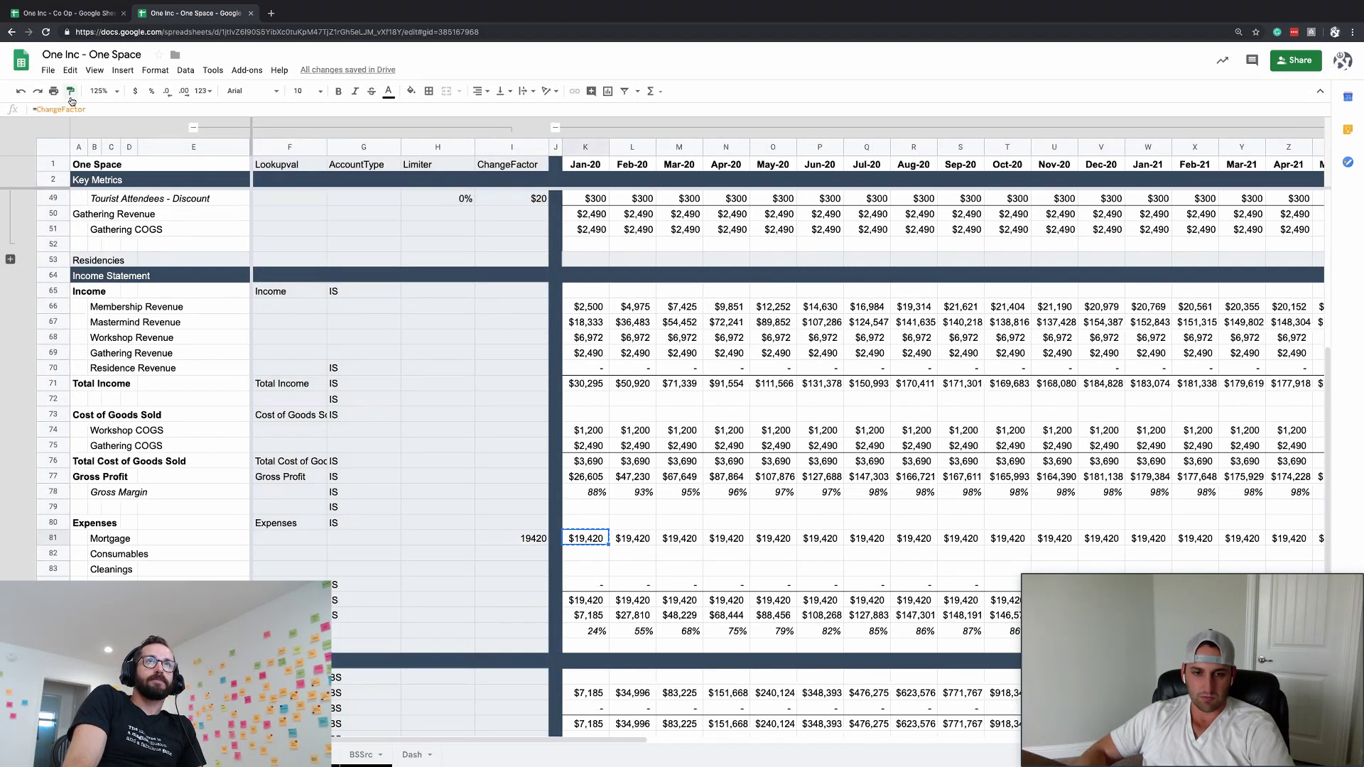
{"action": "key", "text": "Left"}
{"action": "key", "text": "Left"}
{"action": "key", "text": "ctrl+alt+v"}
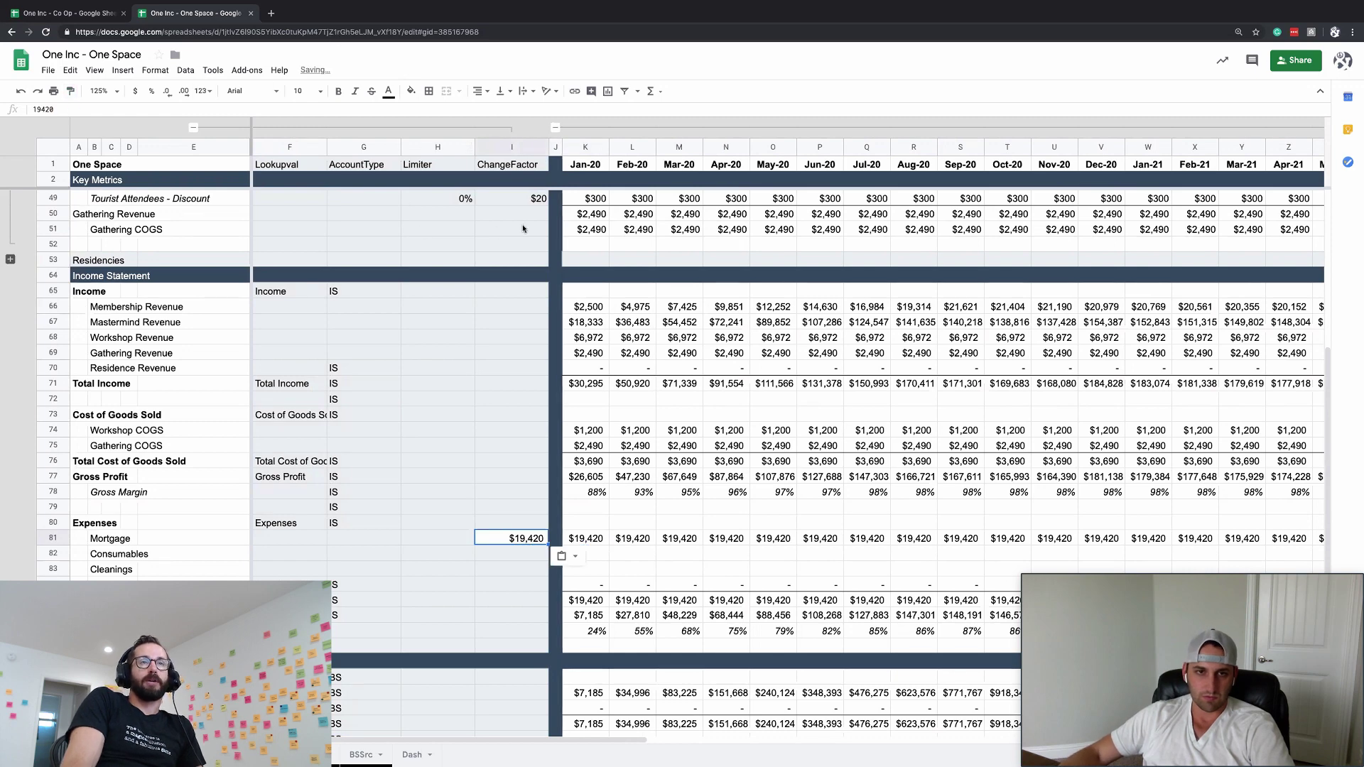
- Paint the format of the $20 ChangeFactor cell I49 onto I81
{"action": "left_click", "coordinate": [518, 199]}
{"action": "left_click", "coordinate": [70, 91]}
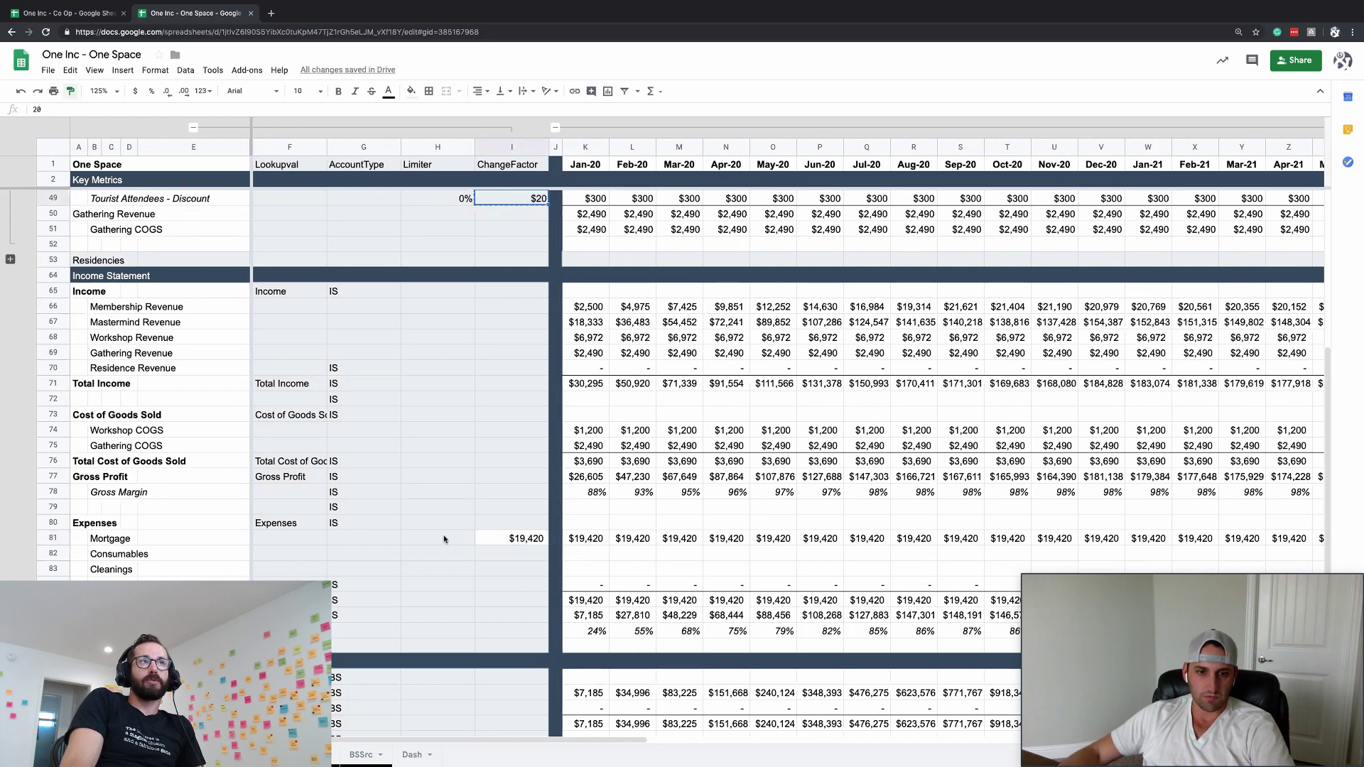
{"action": "left_click", "coordinate": [516, 545]}
{"action": "left_click", "coordinate": [527, 561]}
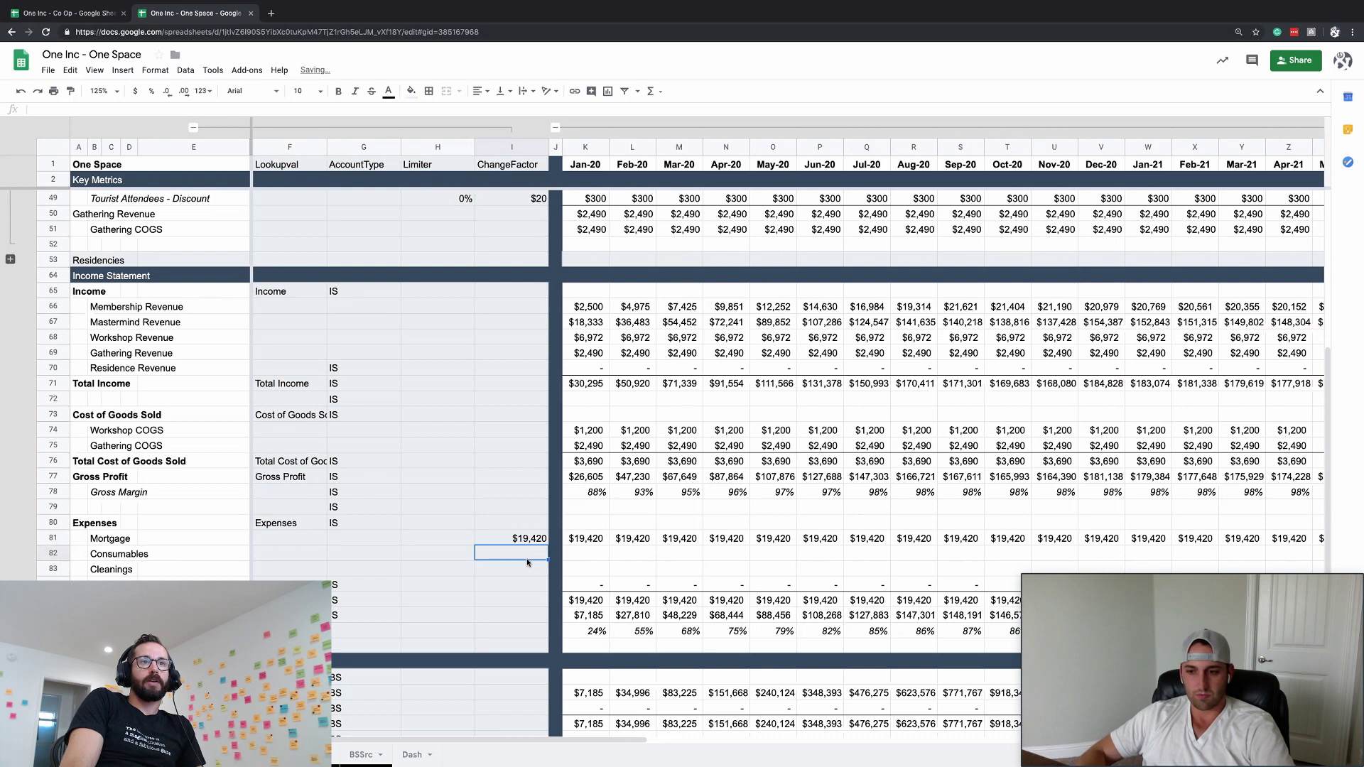
- Collapse the Lookupval–ChangeFactor columns and review the Mortgage row
{"action": "left_click", "coordinate": [192, 129]}
{"action": "left_click", "coordinate": [449, 463]}
{"action": "scroll", "coordinate": [451, 466], "scroll_direction": "up", "scroll_amount": 10}
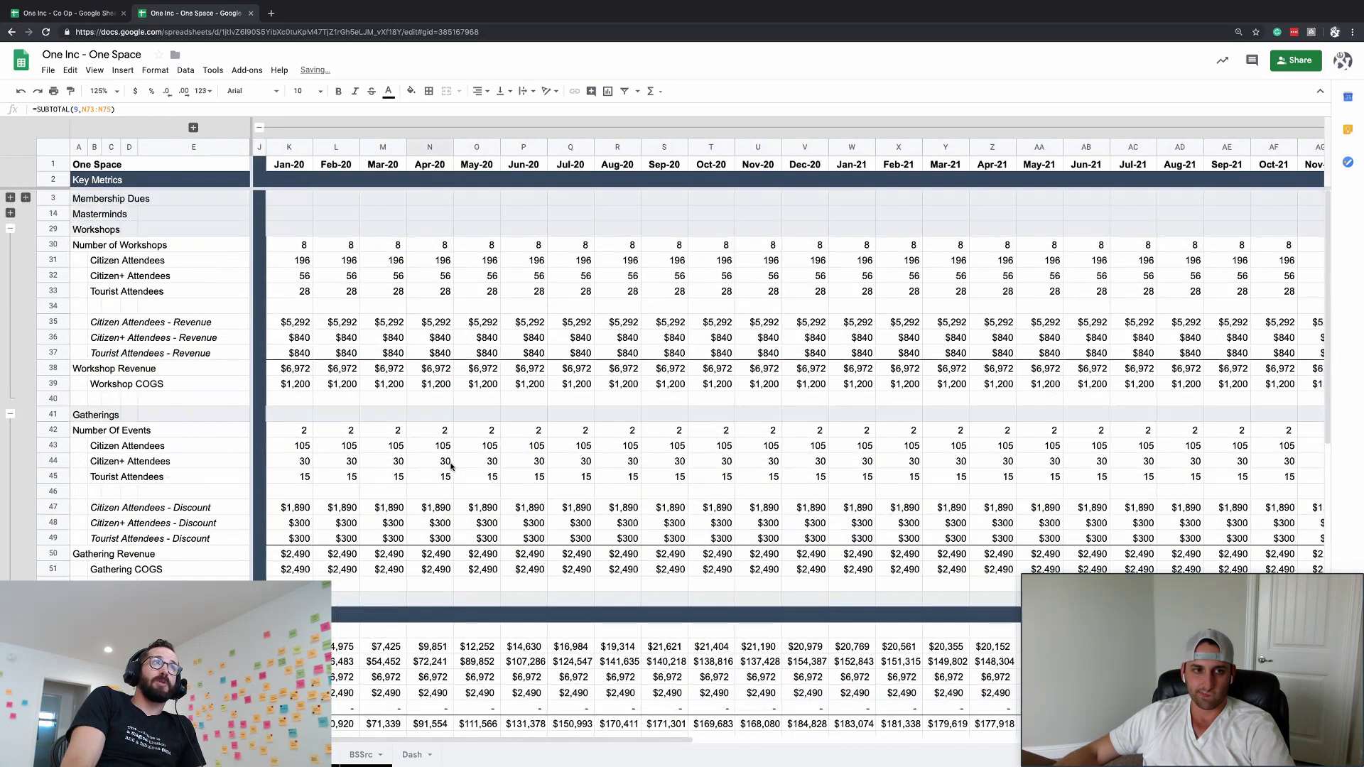
{"action": "scroll", "coordinate": [451, 466], "scroll_direction": "down", "scroll_amount": 6}
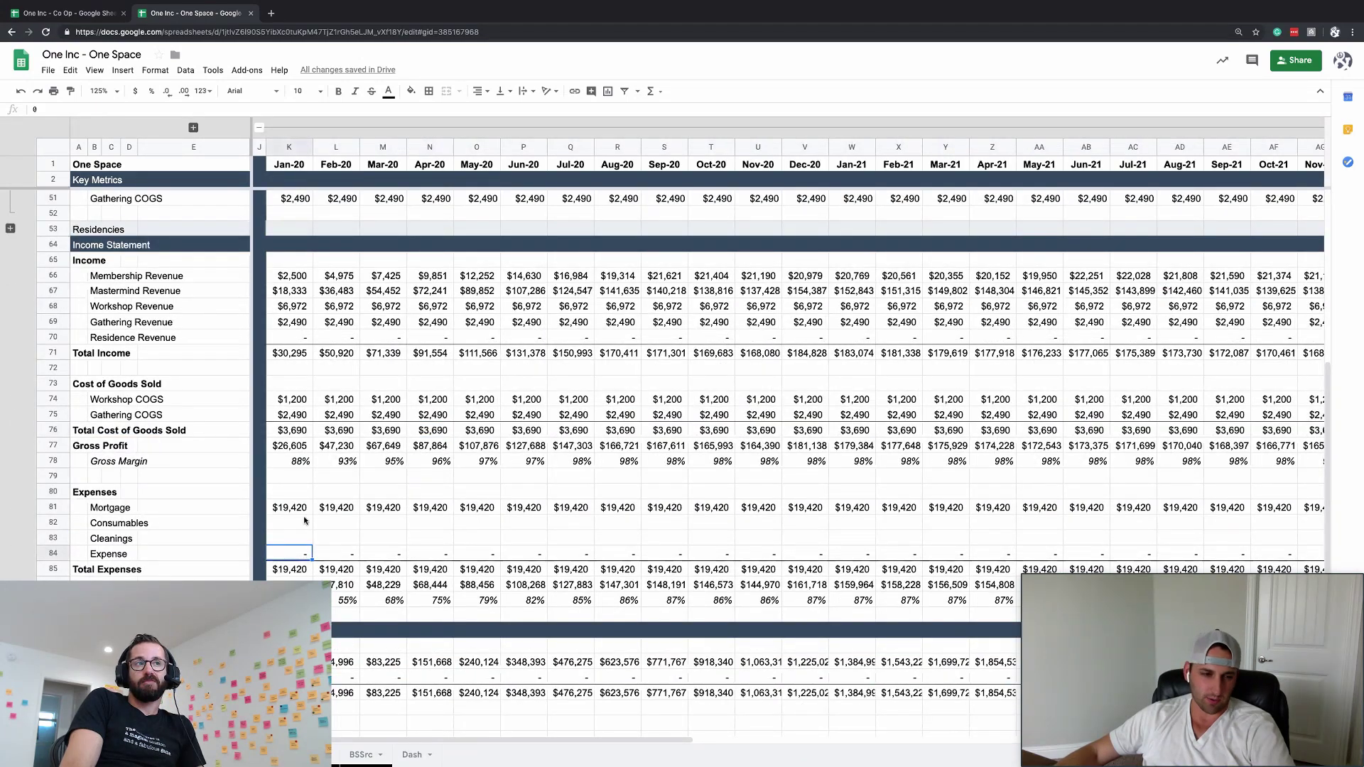
{"action": "left_click", "coordinate": [304, 521]}
{"action": "scroll", "coordinate": [55, 348], "scroll_direction": "up", "scroll_amount": 3}
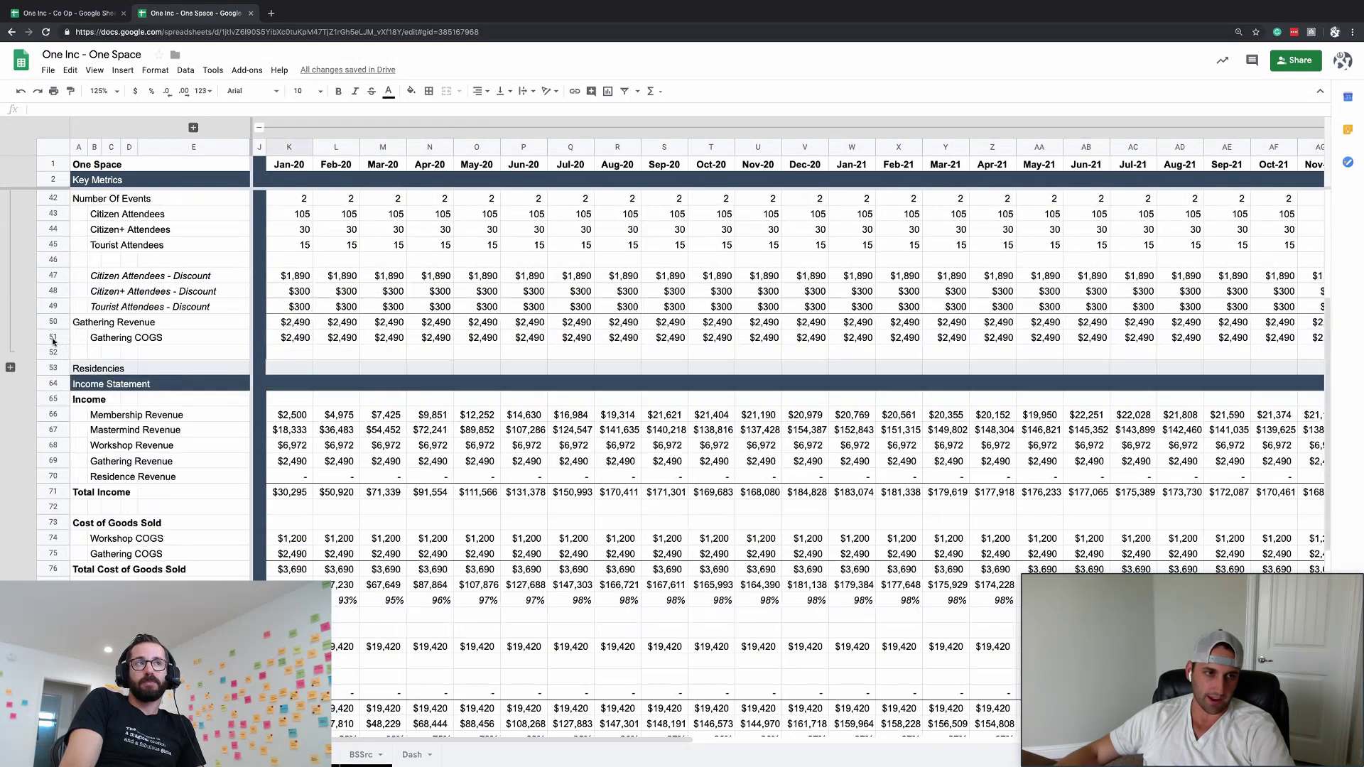
{"action": "scroll", "coordinate": [52, 342], "scroll_direction": "up", "scroll_amount": 5}
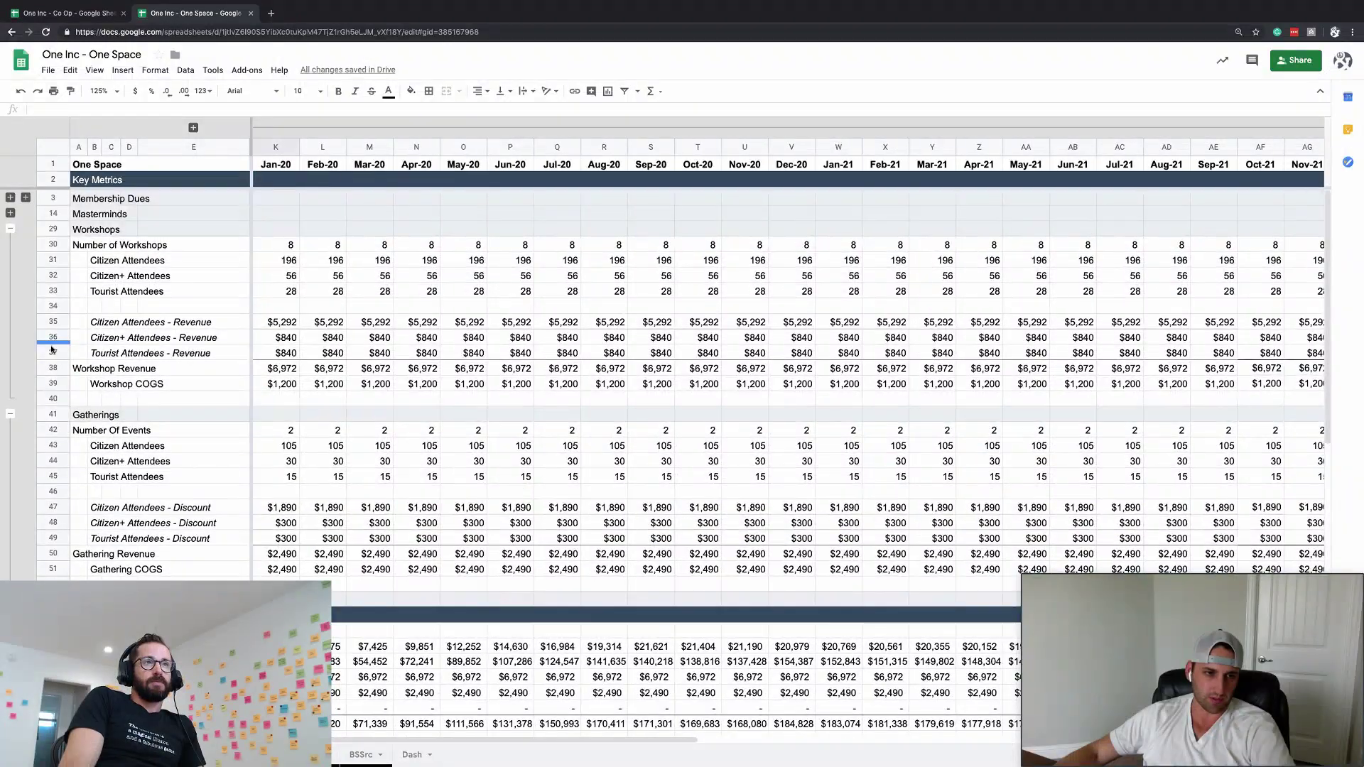
- Delete the Workshop COGS and Gathering COGS key-metric rows 39 and 50
{"action": "left_click", "coordinate": [46, 383]}
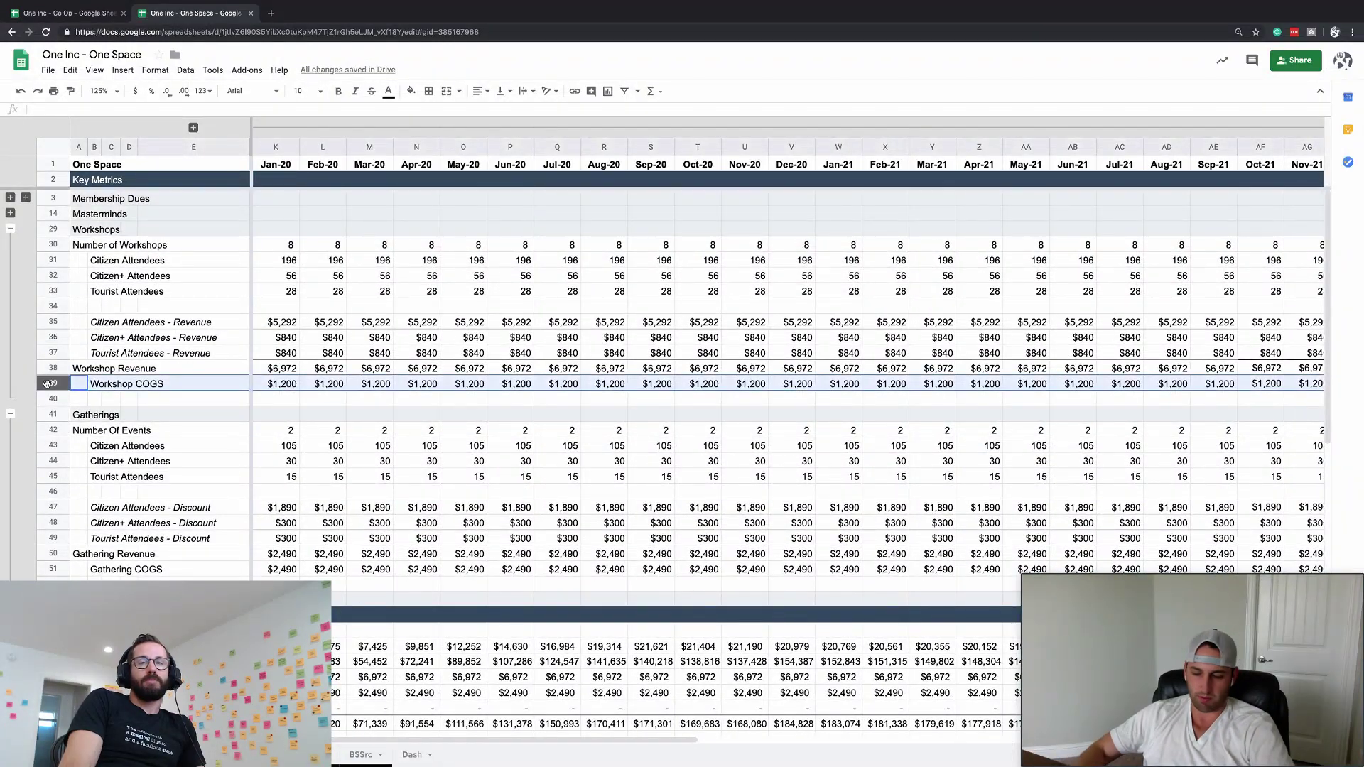
{"action": "key", "text": "ctrl+alt+minus"}
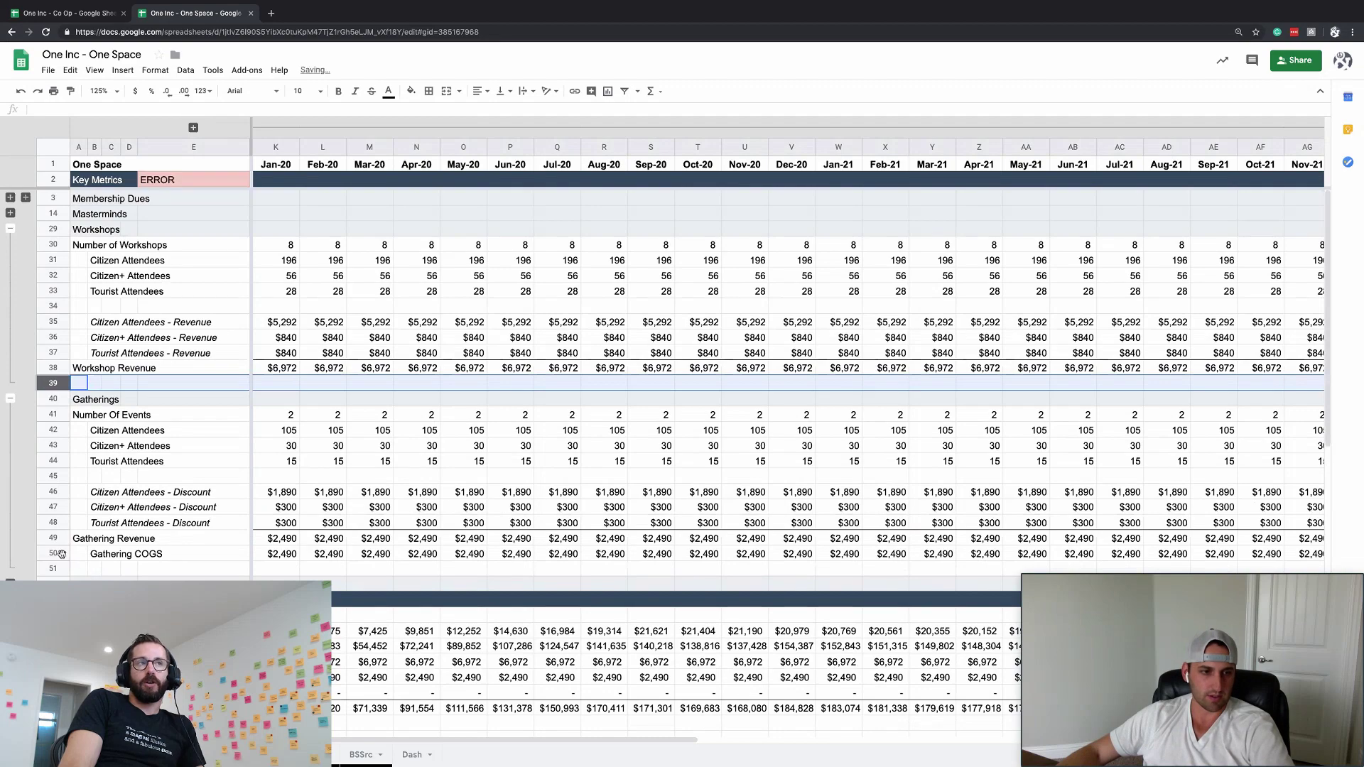
{"action": "left_click", "coordinate": [61, 553]}
{"action": "key", "text": "ctrl+alt+minus"}
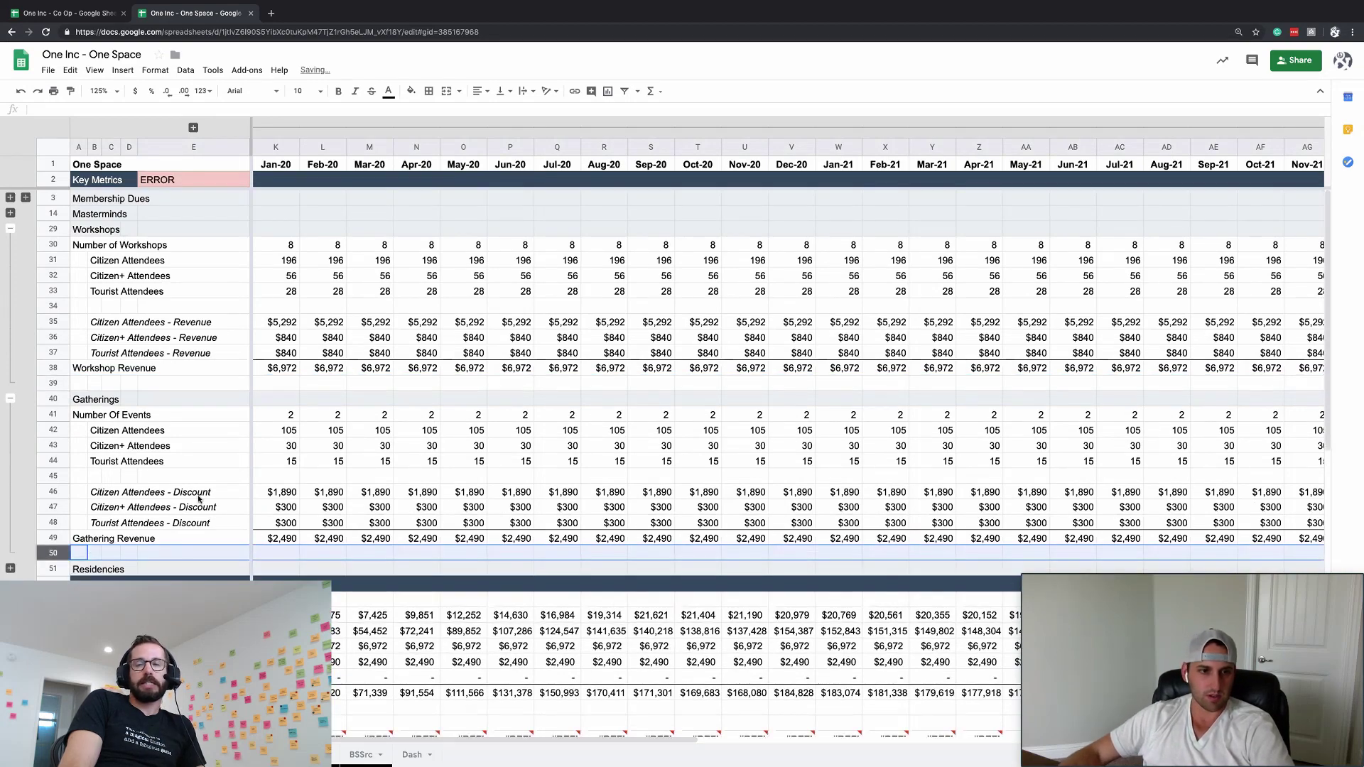
{"action": "scroll", "coordinate": [208, 469], "scroll_direction": "down", "scroll_amount": 5}
- Rename income-statement line C72 to 'Conscious Consumables'
{"action": "left_click", "coordinate": [99, 430]}
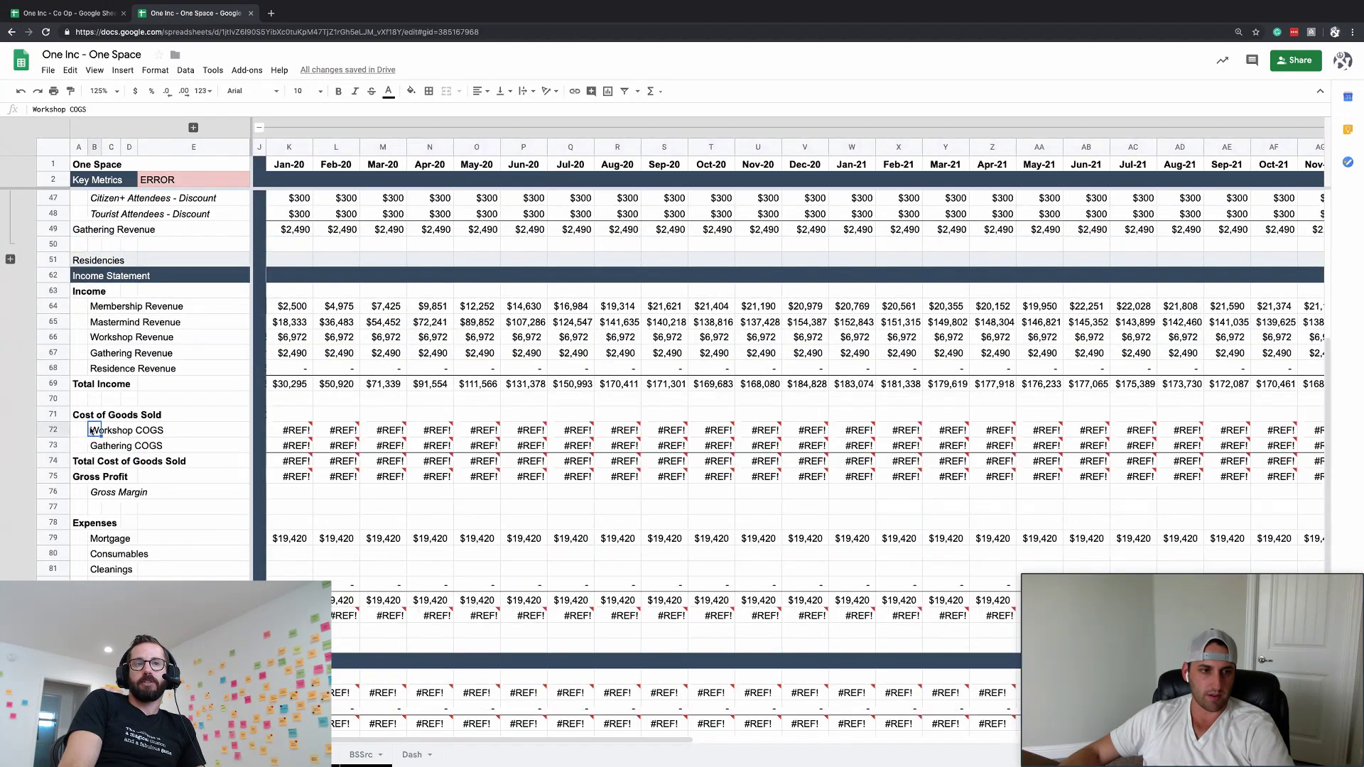
{"action": "type", "text": "Consuma"}
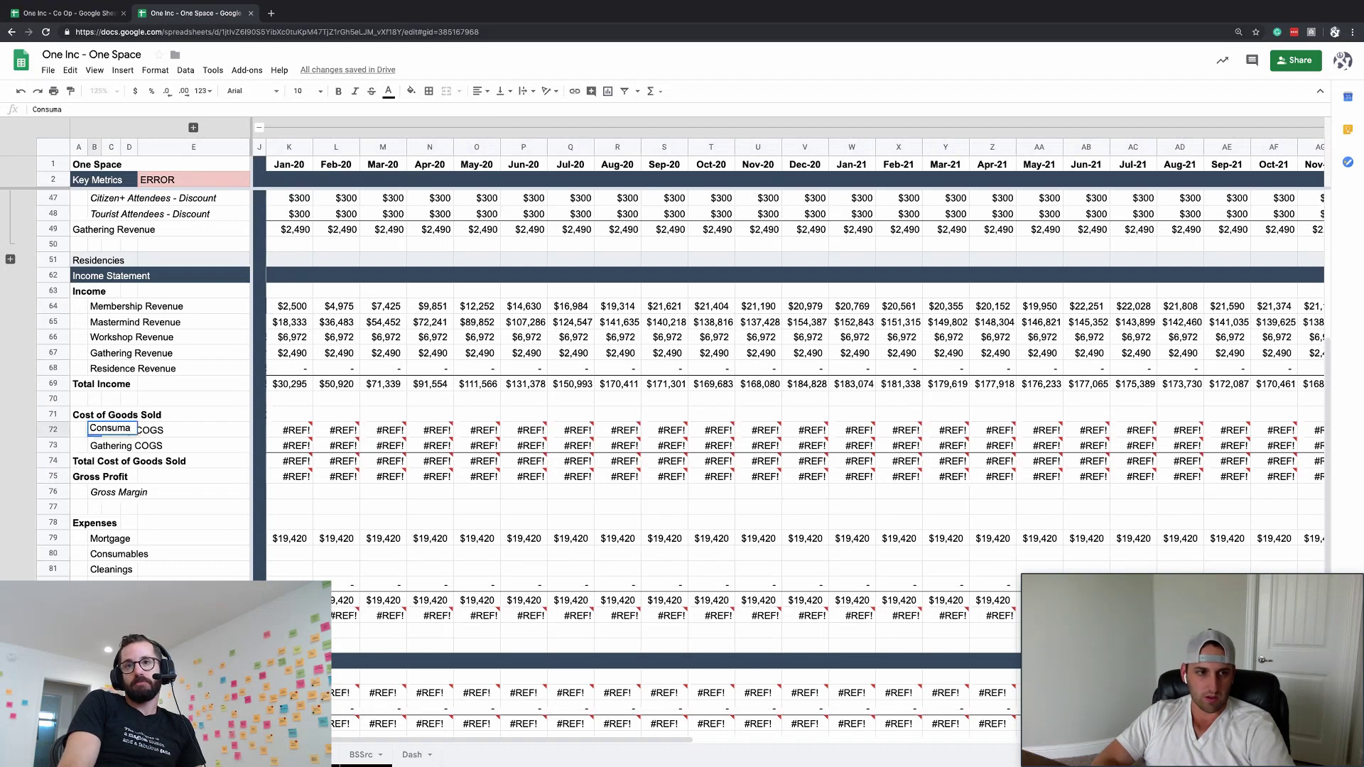
{"action": "type", "text": "nbles"}
{"action": "key", "text": "Return"}
{"action": "key", "text": "Up"}
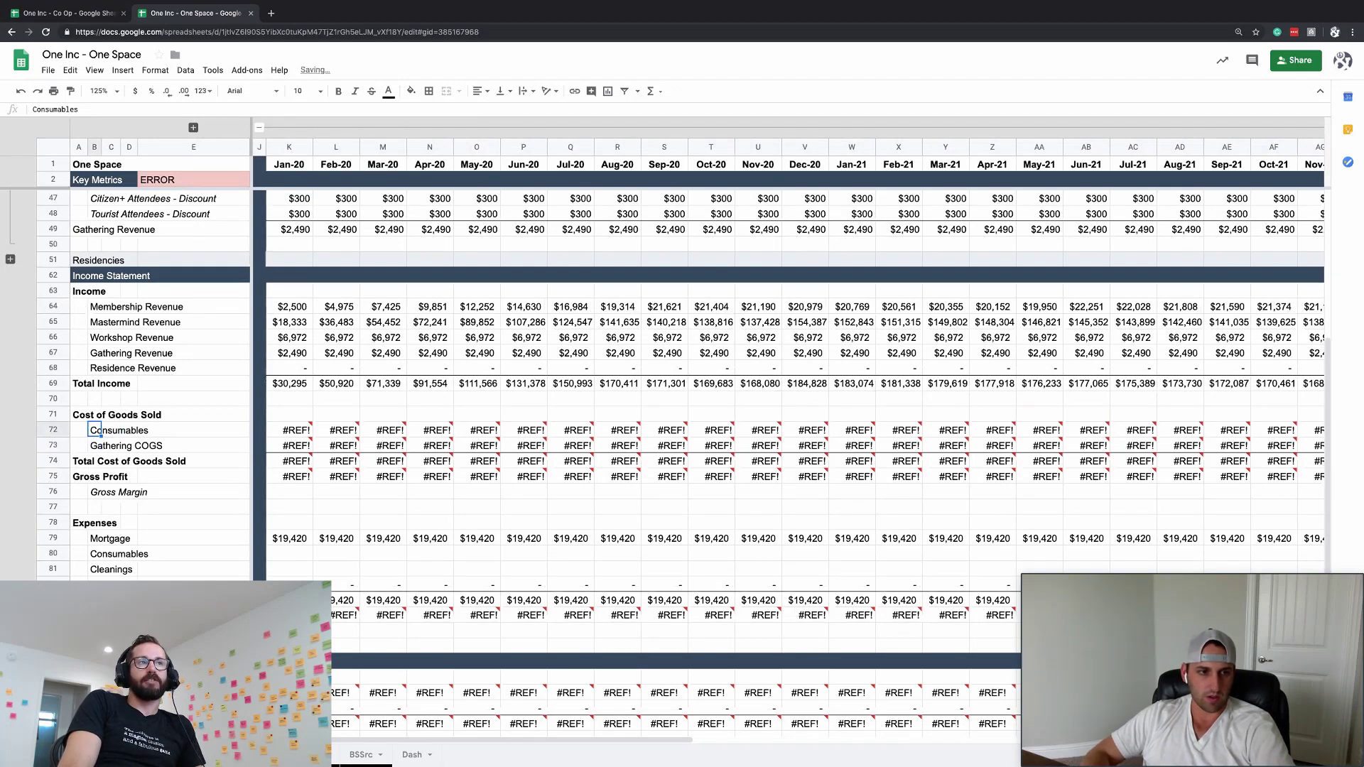
{"action": "type", "text": "Conscio"}
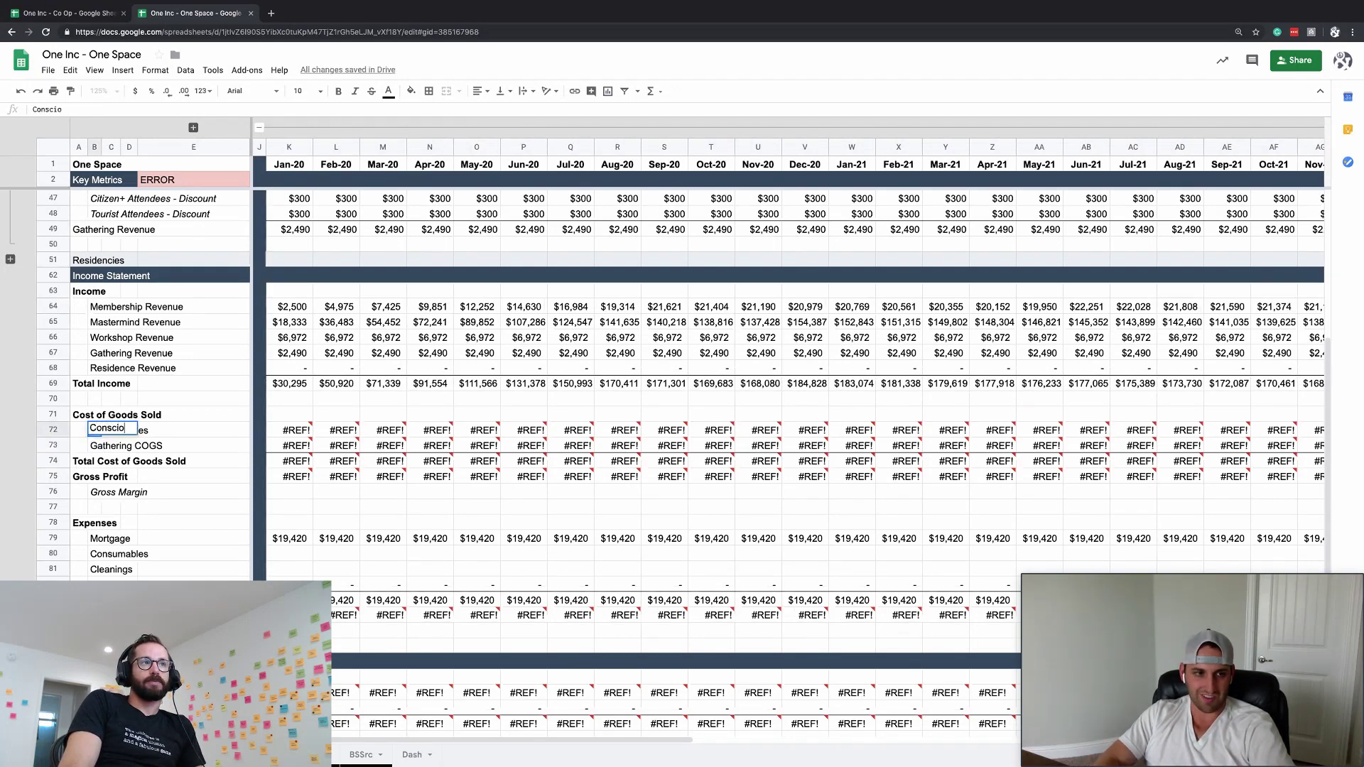
{"action": "type", "text": "us Consumabel"}
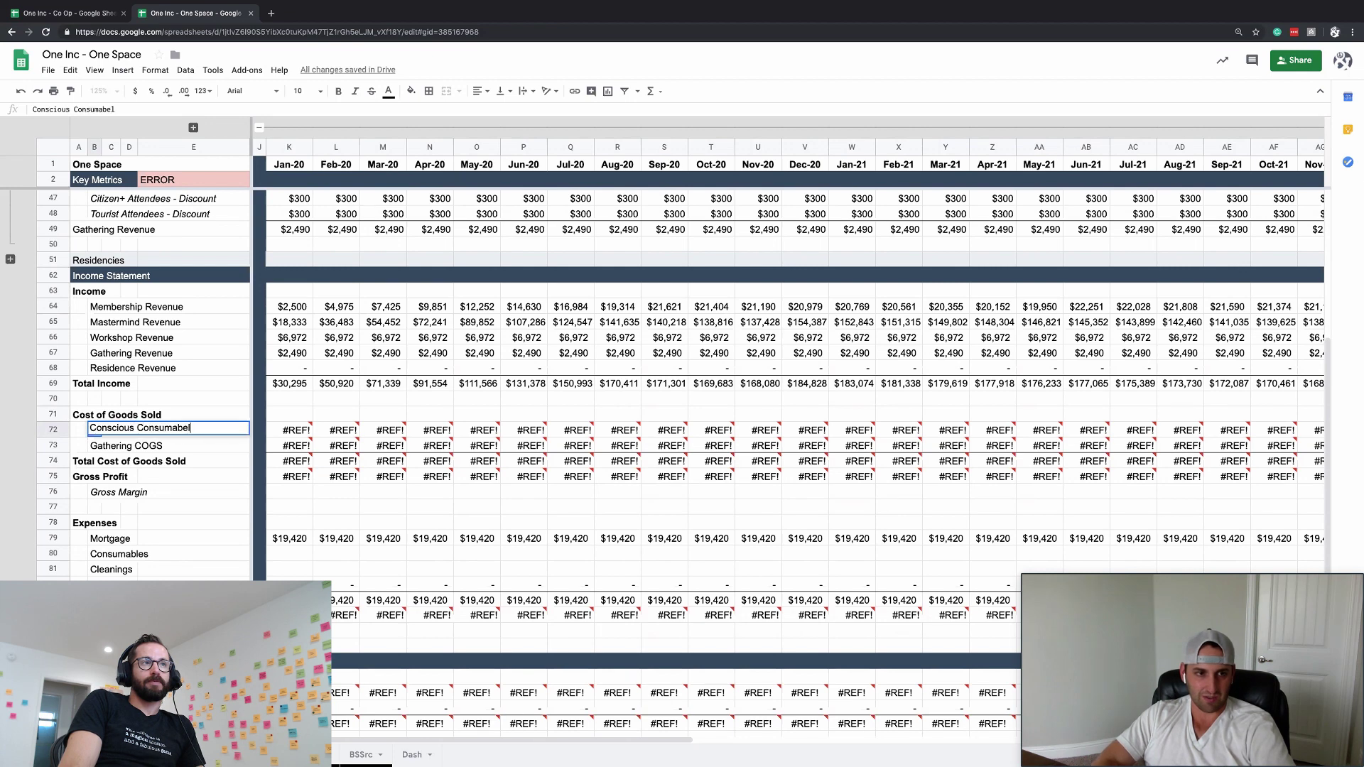
{"action": "key", "text": "BackSpace"}
{"action": "key", "text": "BackSpace"}
{"action": "type", "text": "les"}
{"action": "key", "text": "Tab"}
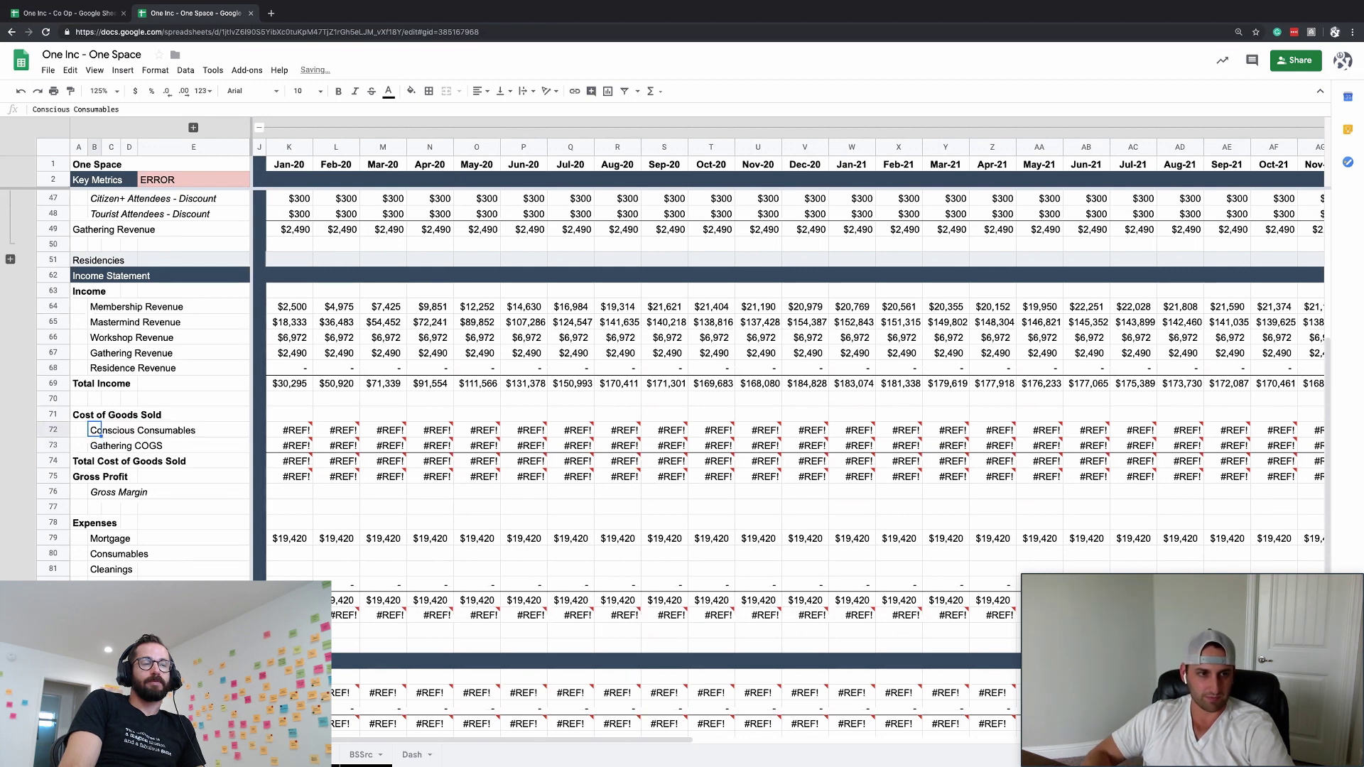
- Cancel the formula started in Jan-20 Conscious Consumables and reveal columns F–I
{"action": "left_click", "coordinate": [289, 429]}
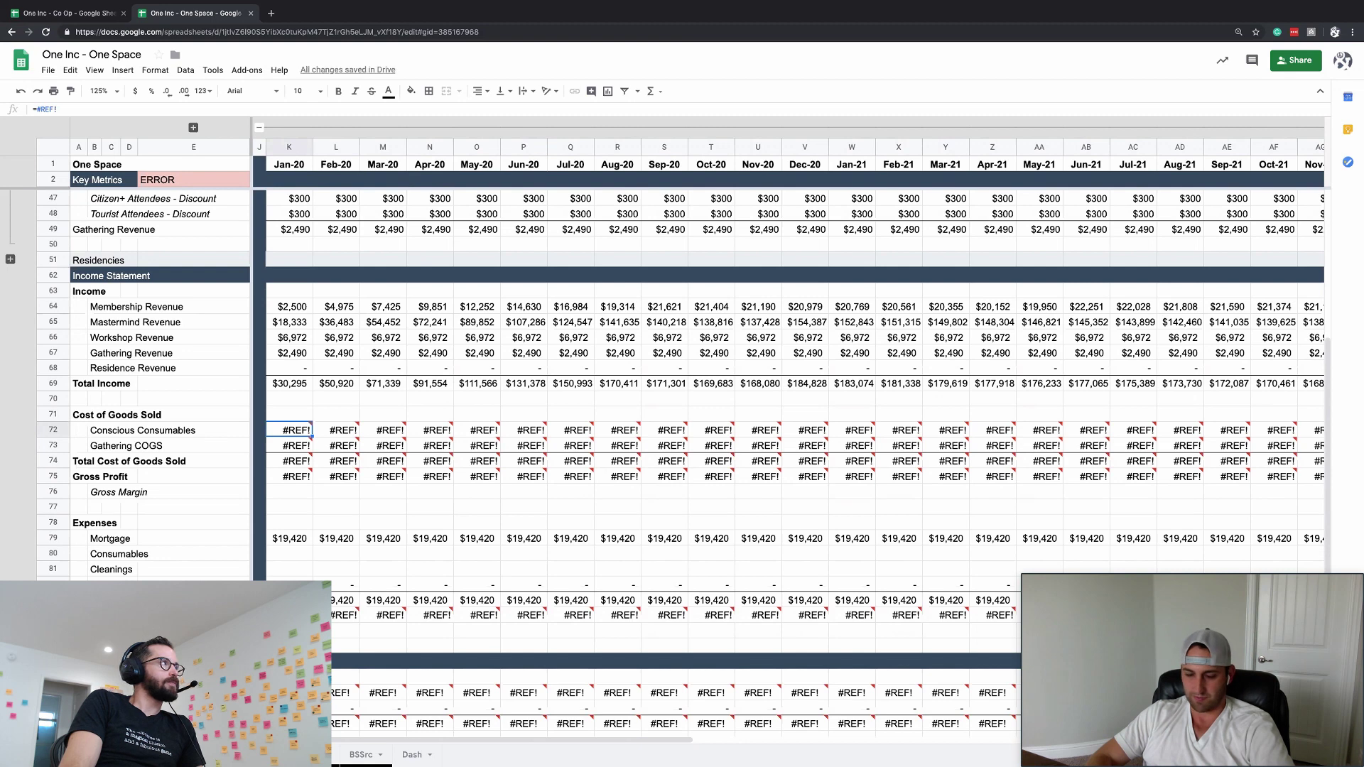
{"action": "type", "text": "="}
{"action": "left_click", "coordinate": [289, 383]}
{"action": "key", "text": "Escape"}
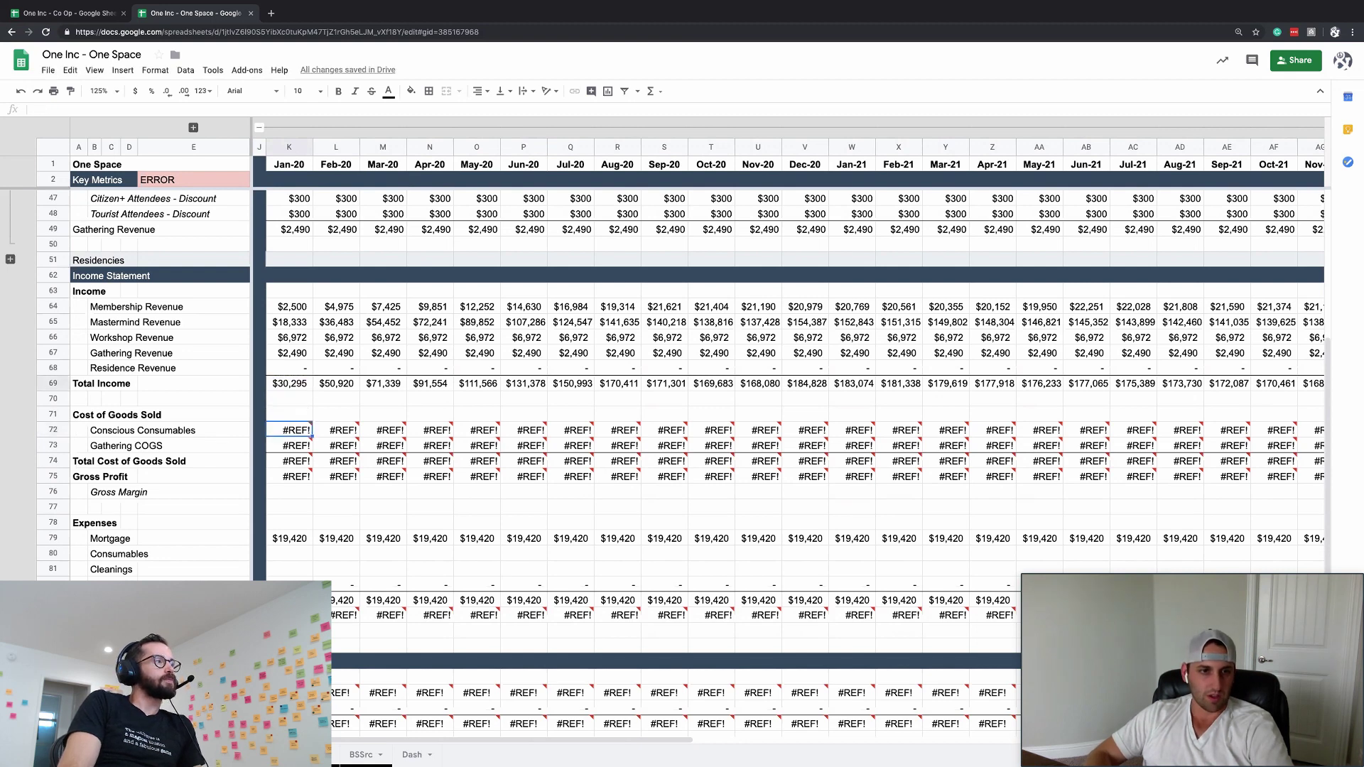
{"action": "left_click", "coordinate": [193, 128]}
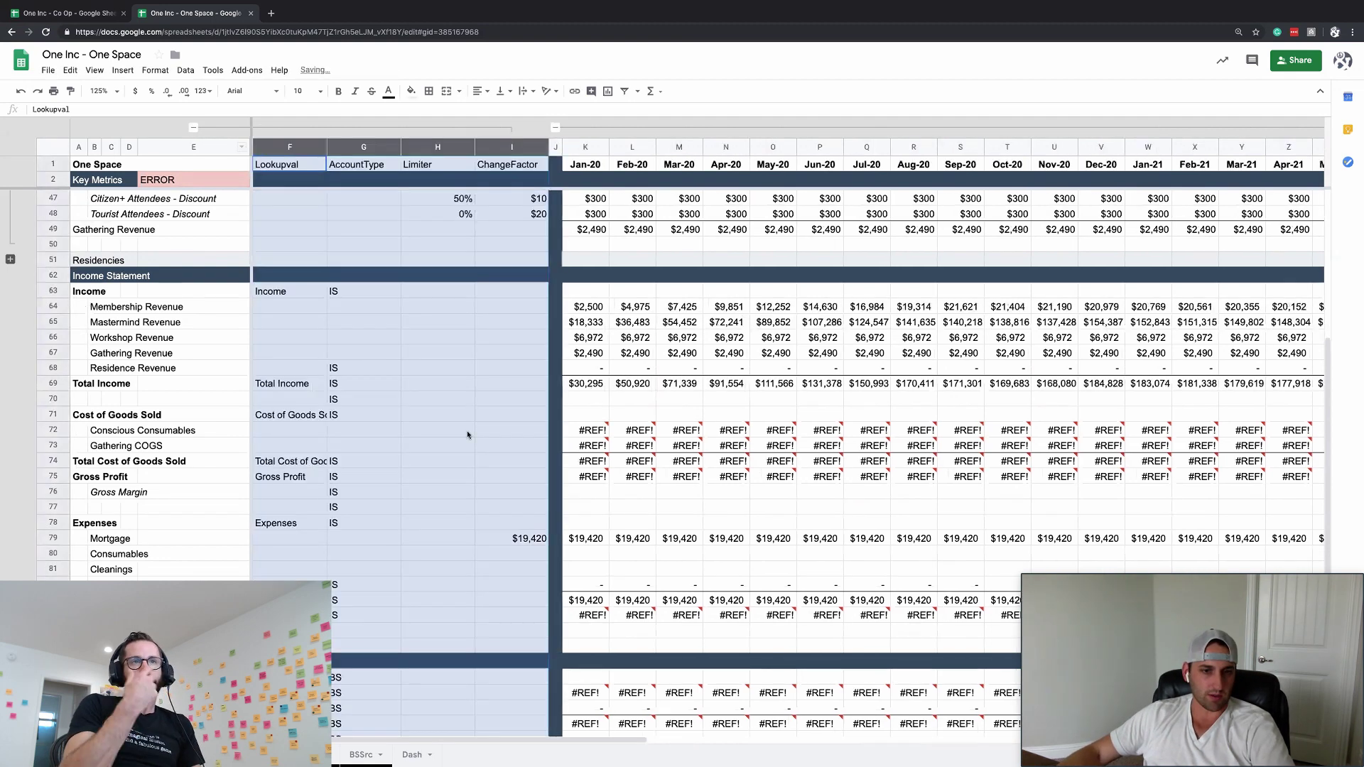
{"action": "left_click", "coordinate": [495, 457]}
{"action": "scroll", "coordinate": [488, 458], "scroll_direction": "up", "scroll_amount": 4}
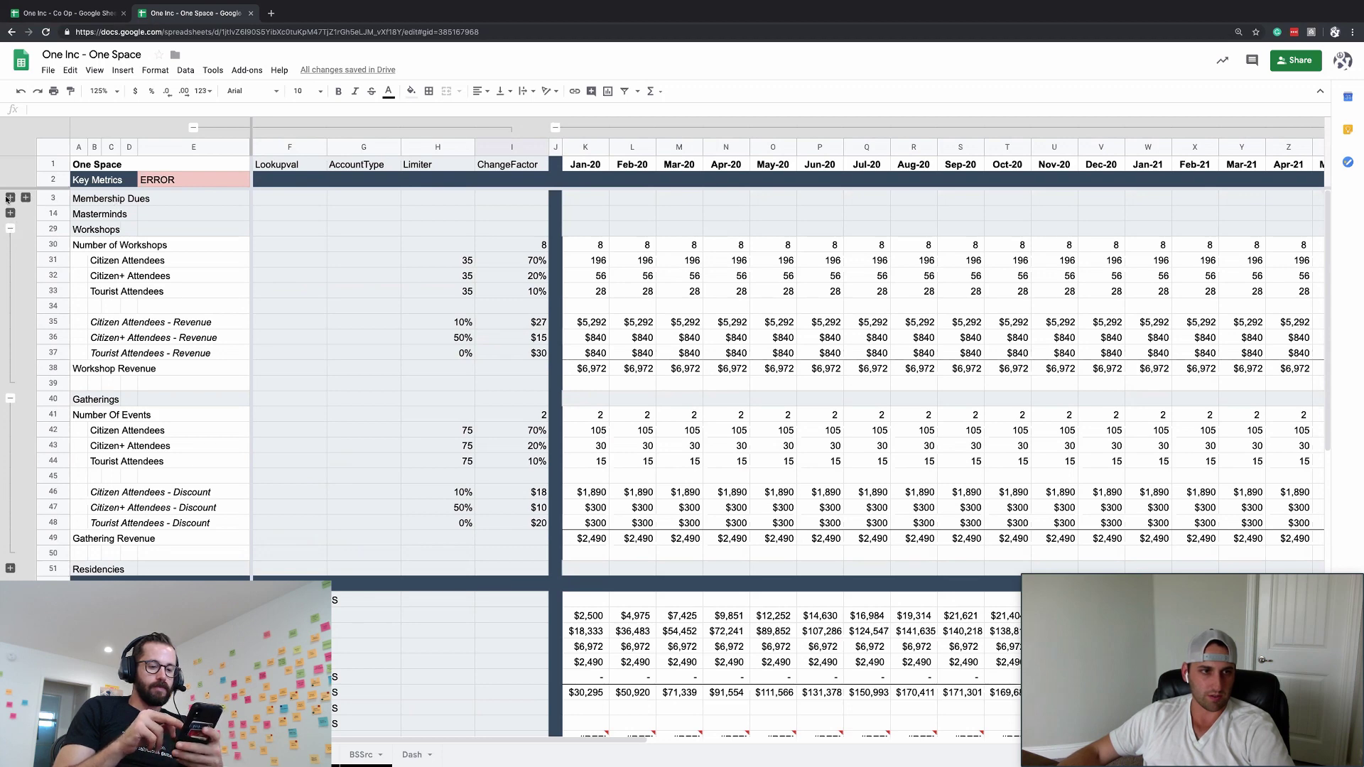
- Expand the Membership Dues row groups and insert two blank rows above Membership Dues
{"action": "left_click", "coordinate": [10, 199]}
{"action": "left_click", "coordinate": [26, 198]}
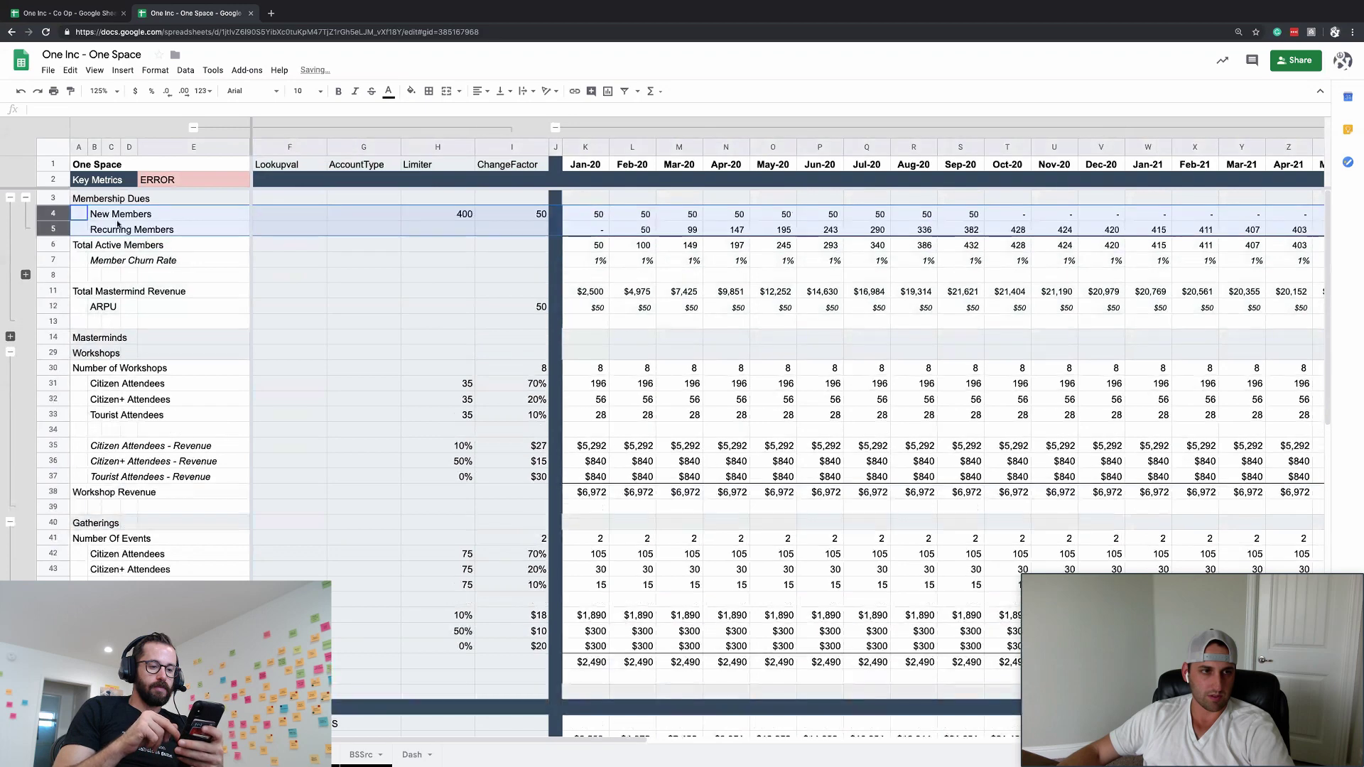
{"action": "left_click", "coordinate": [49, 197]}
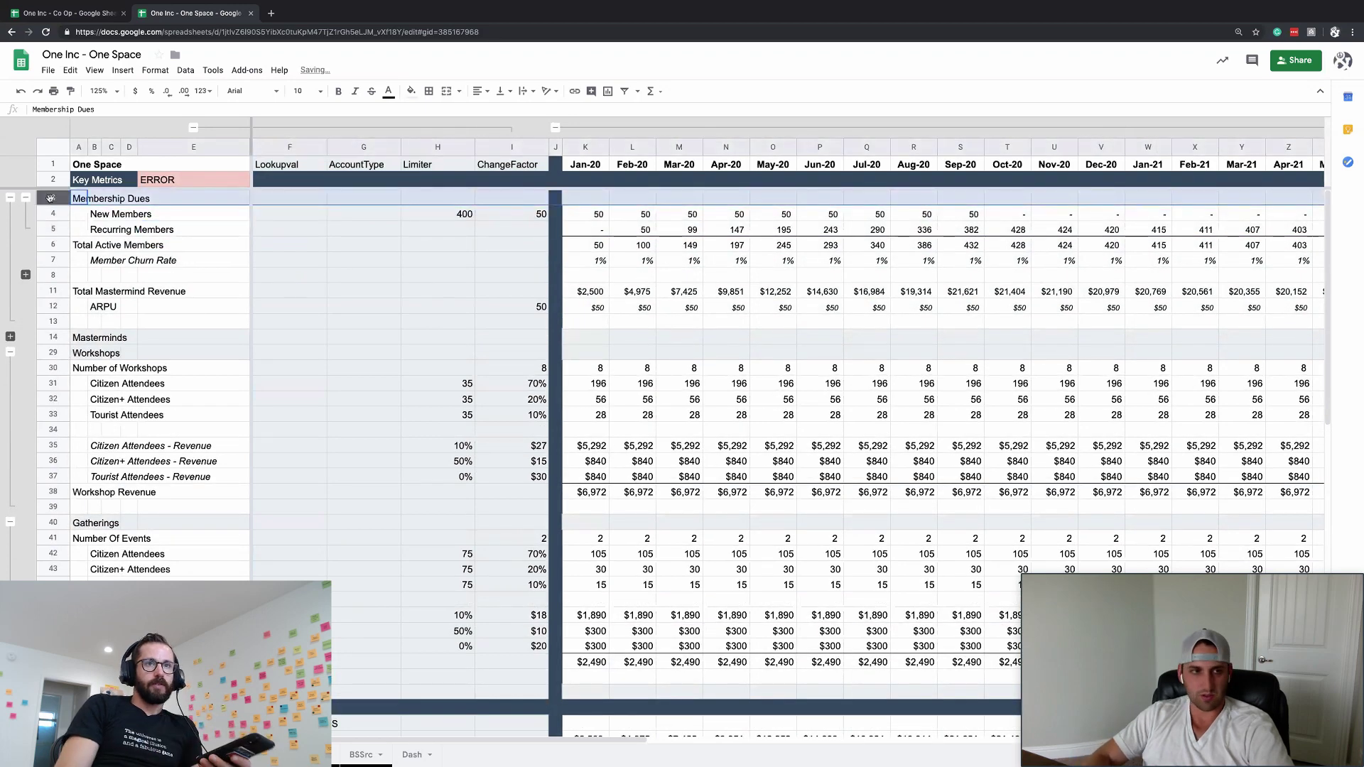
{"action": "key", "text": "super+alt+equal"}
{"action": "key", "text": "super+alt+equal"}
- Take the two new blank rows out of the row grouping
{"action": "left_click", "coordinate": [52, 245]}
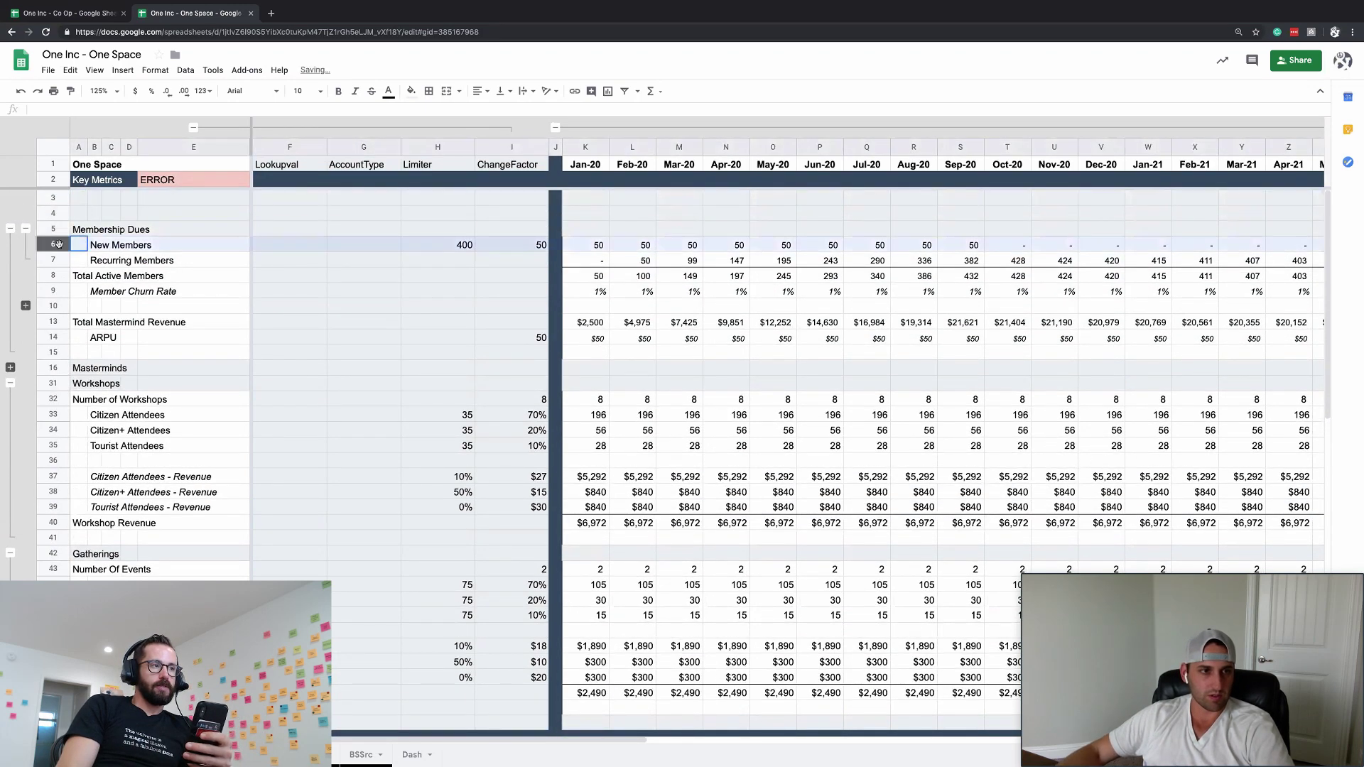
{"action": "left_click_drag", "start_coordinate": [52, 197], "coordinate": [53, 213]}
{"action": "key", "text": "alt+shift+Right"}
{"action": "left_click", "coordinate": [132, 210]}
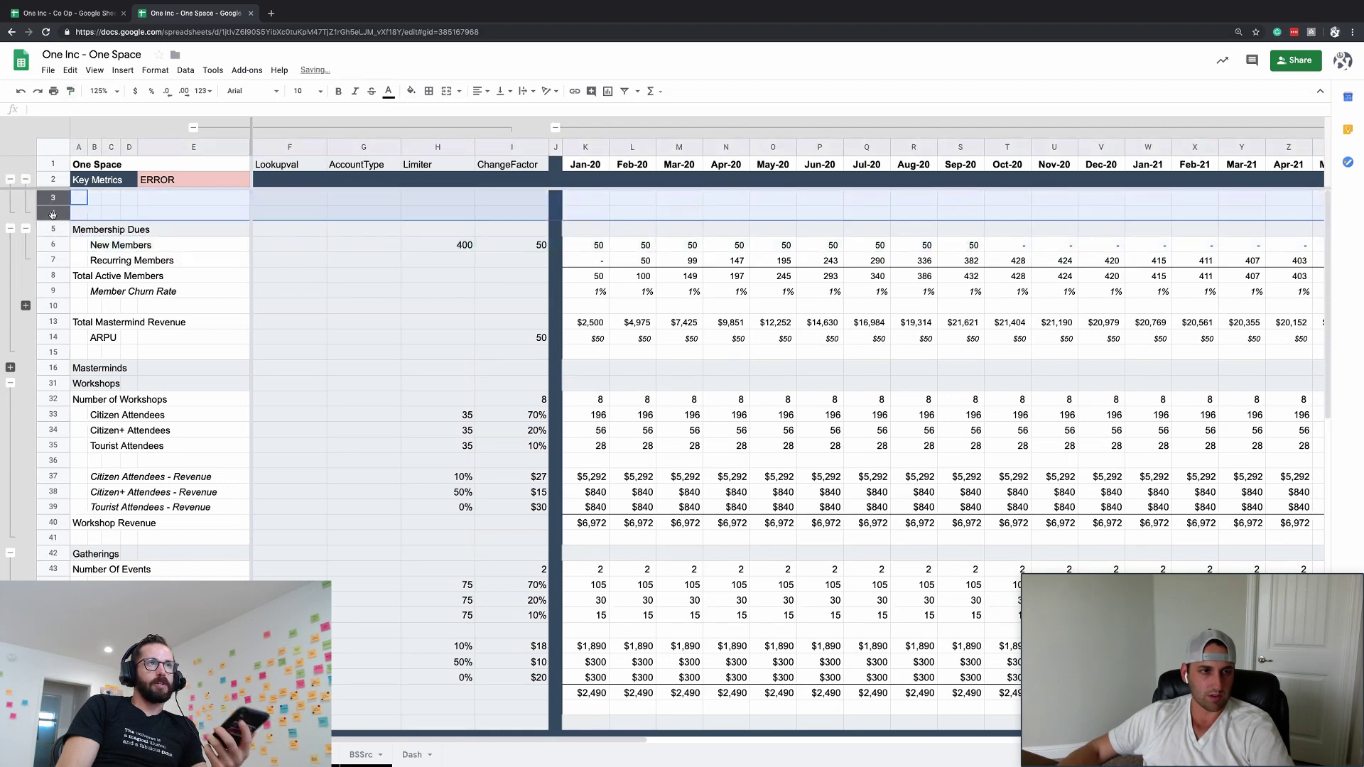
{"action": "key", "text": "alt+shift+Left"}
{"action": "left_click", "coordinate": [79, 198]}
{"action": "key", "text": "alt+shift+Left"}
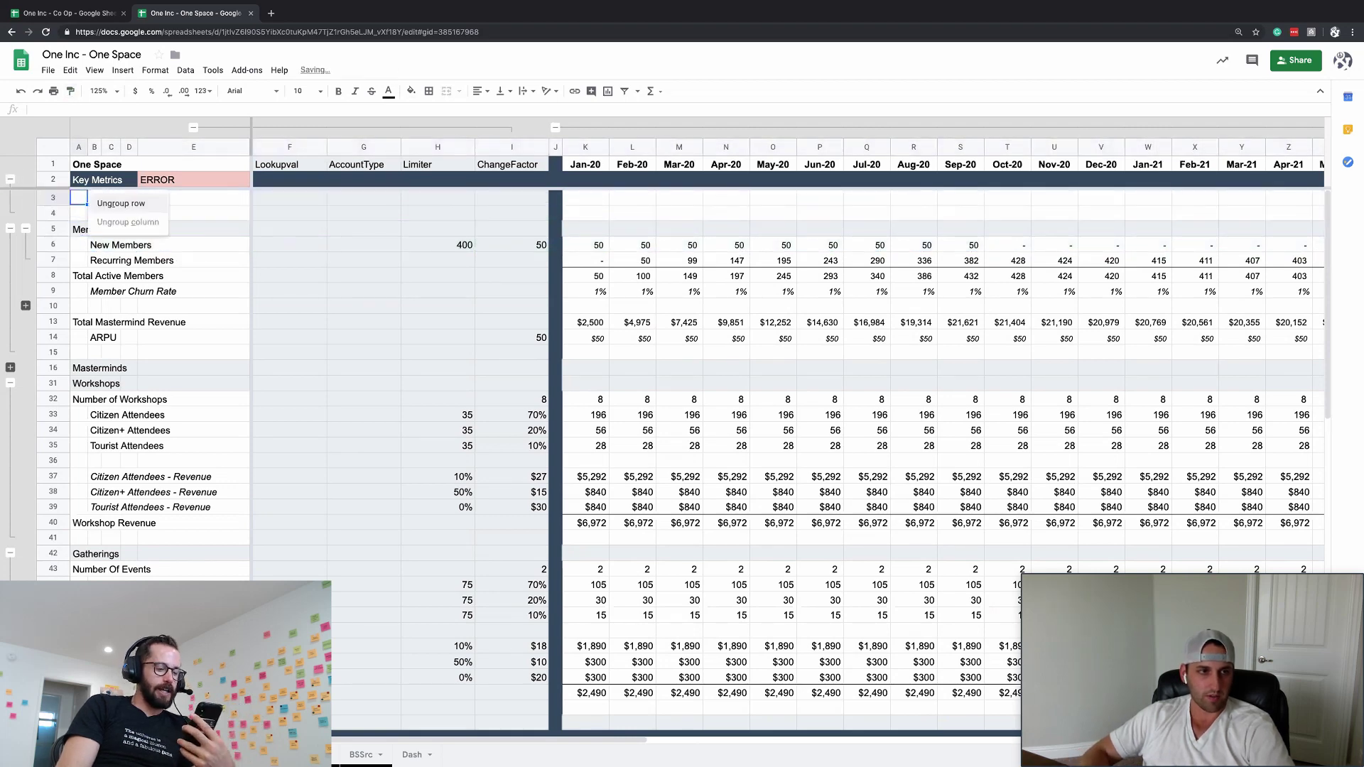
{"action": "left_click", "coordinate": [78, 212]}
{"action": "key", "text": "alt+shift+Left"}
{"action": "key", "text": "Right"}
{"action": "key", "text": "Right"}
{"action": "key", "text": "Right"}
{"action": "key", "text": "Right"}
{"action": "key", "text": "Right"}
{"action": "key", "text": "Right"}
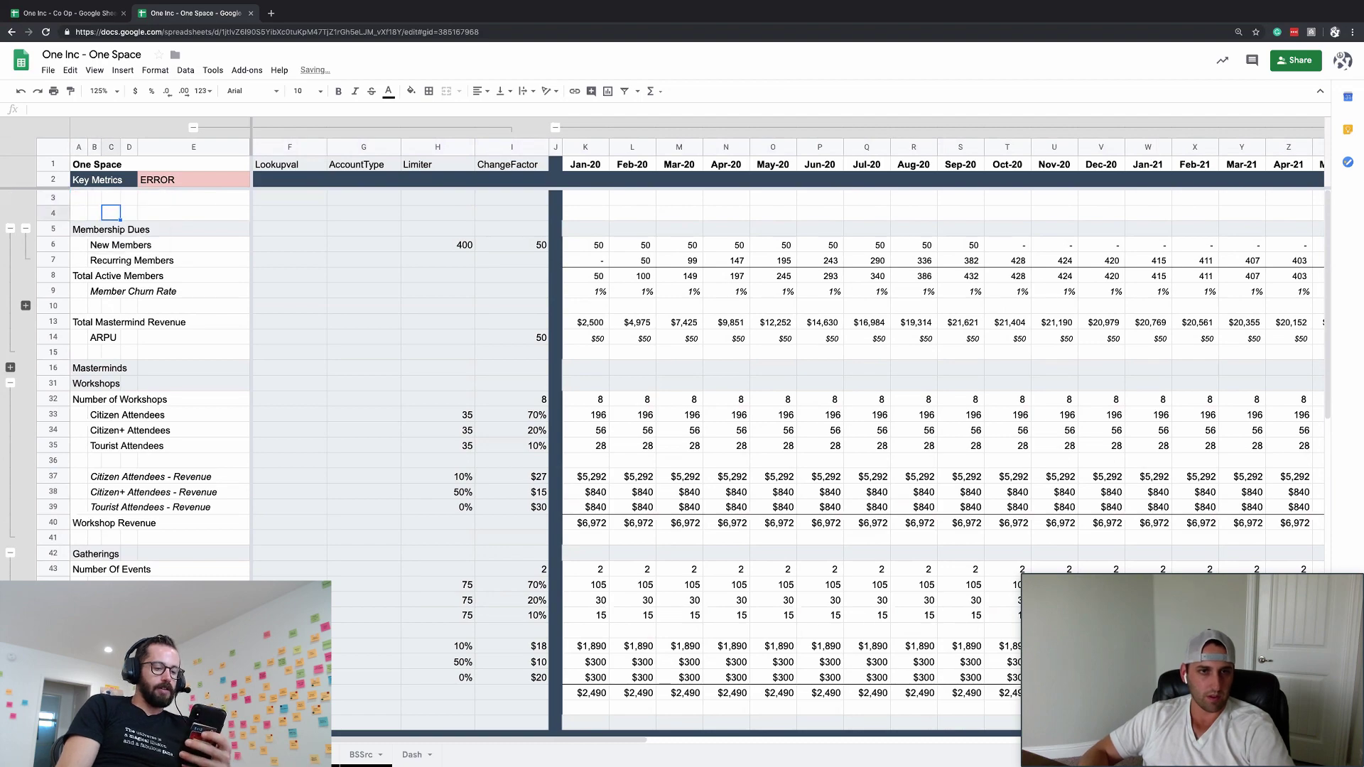
{"action": "key", "text": "Up"}
- Inspect the broken Jan-20 Conscious Consumables cell, then return to the top of the sheet
{"action": "scroll", "coordinate": [549, 480], "scroll_direction": "down", "scroll_amount": 10}
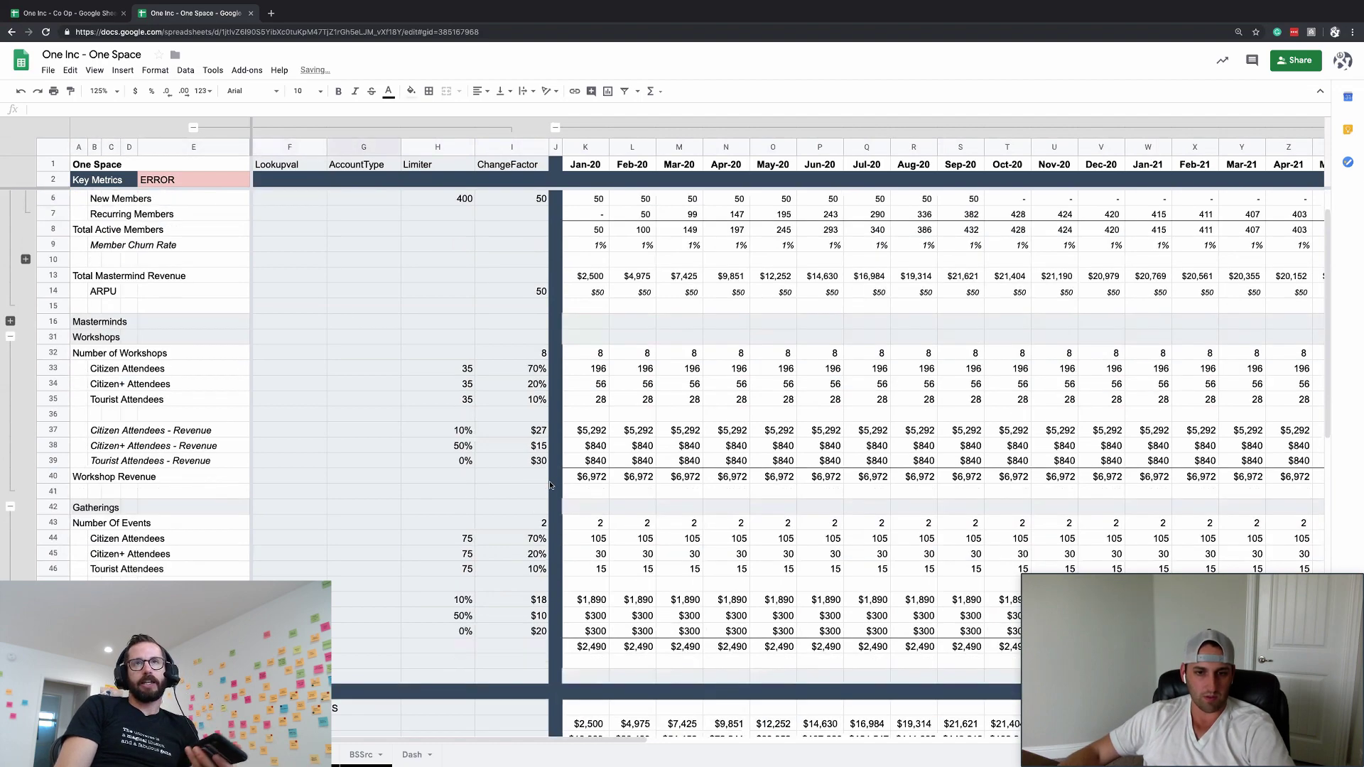
{"action": "left_click", "coordinate": [585, 338]}
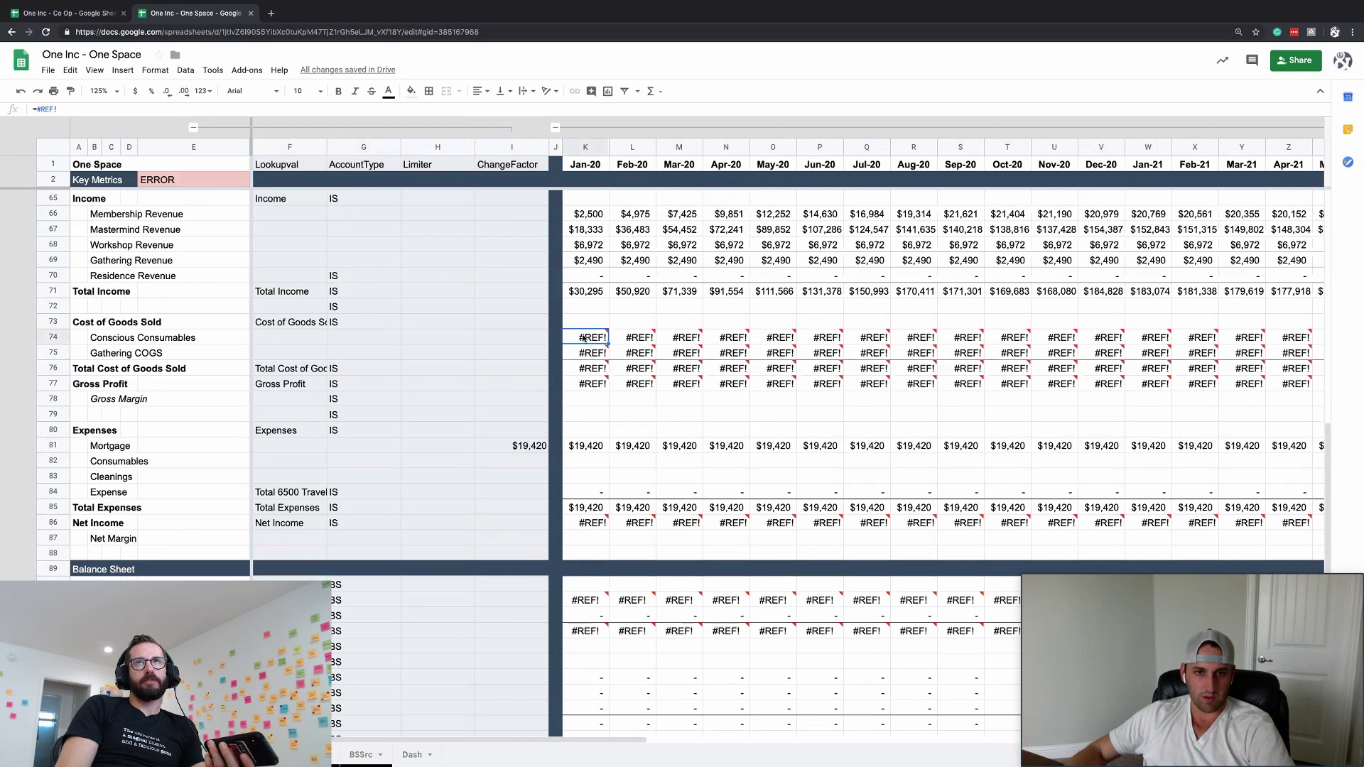
{"action": "left_click", "coordinate": [94, 338]}
{"action": "left_click", "coordinate": [586, 337]}
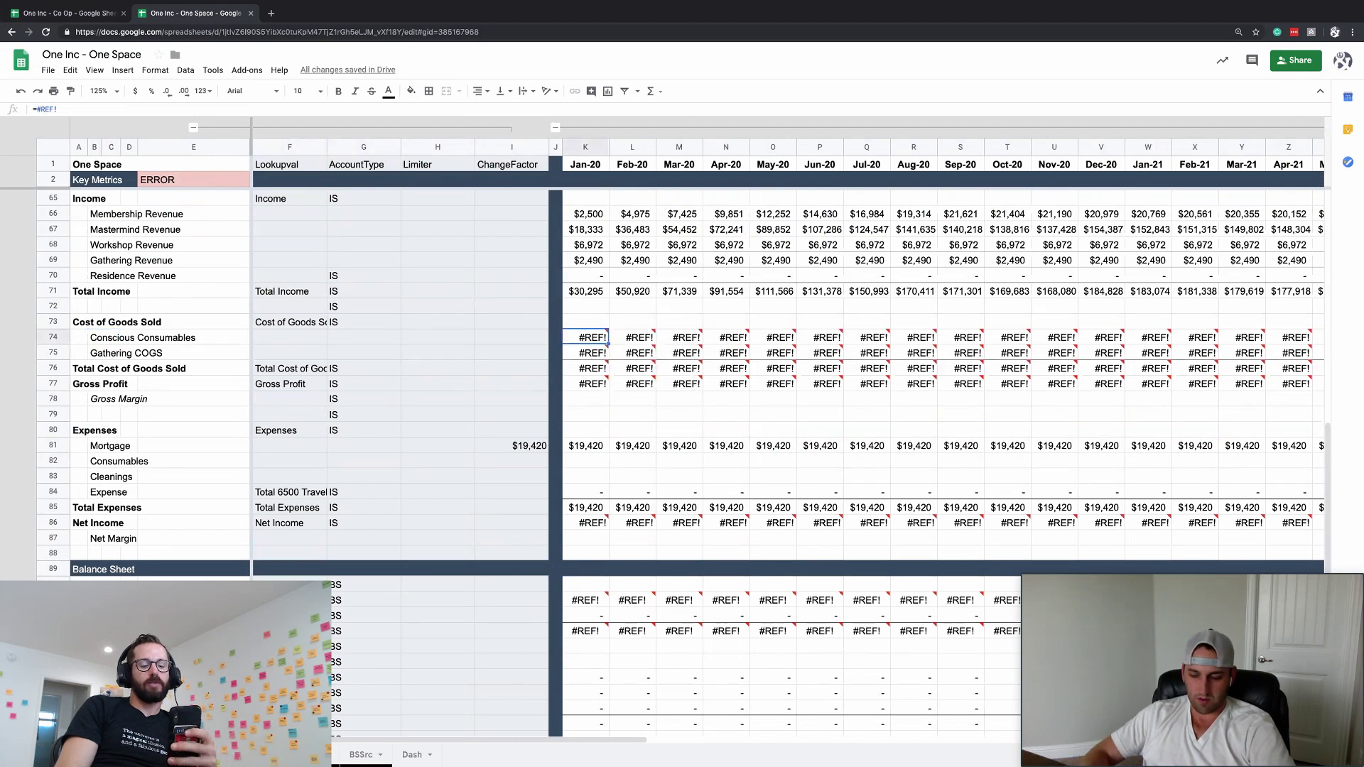
{"action": "type", "text": "="}
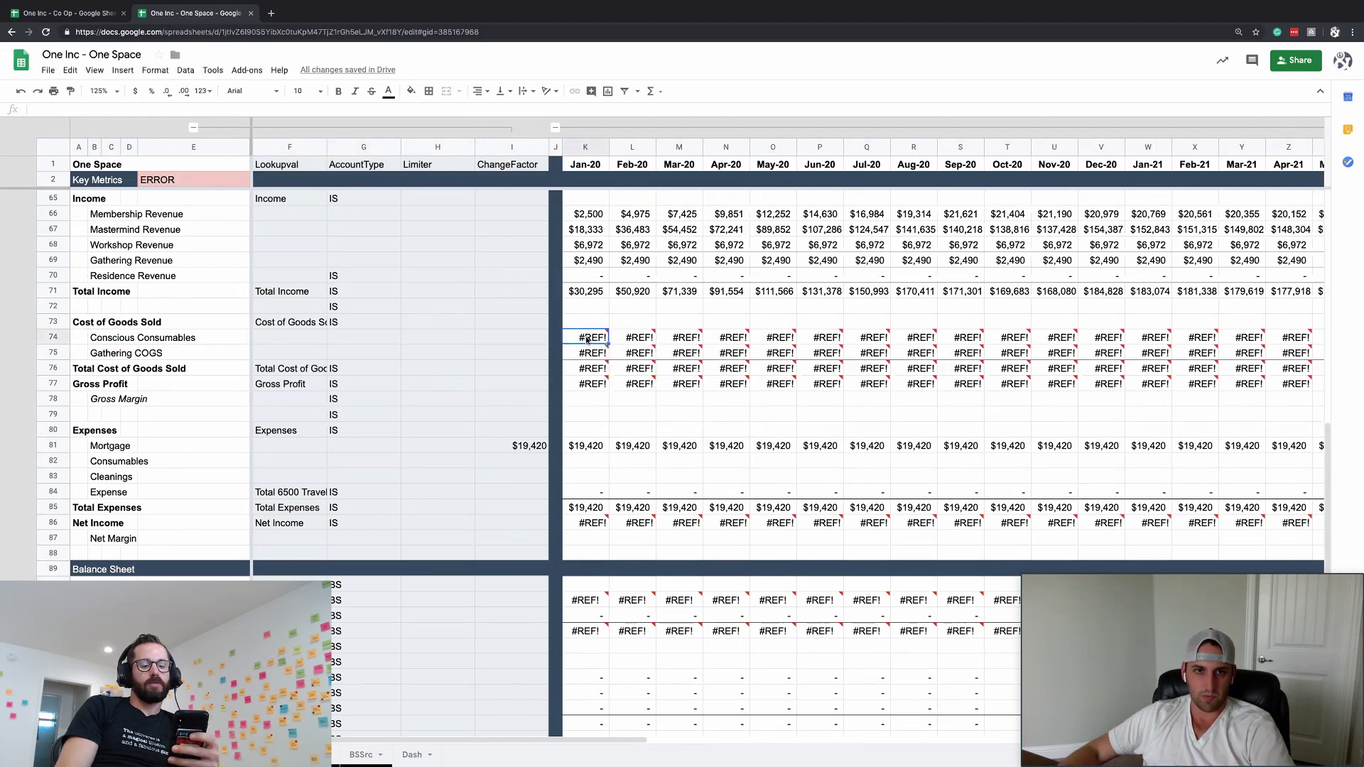
{"action": "key", "text": "ctrl+shift+Page_Up"}
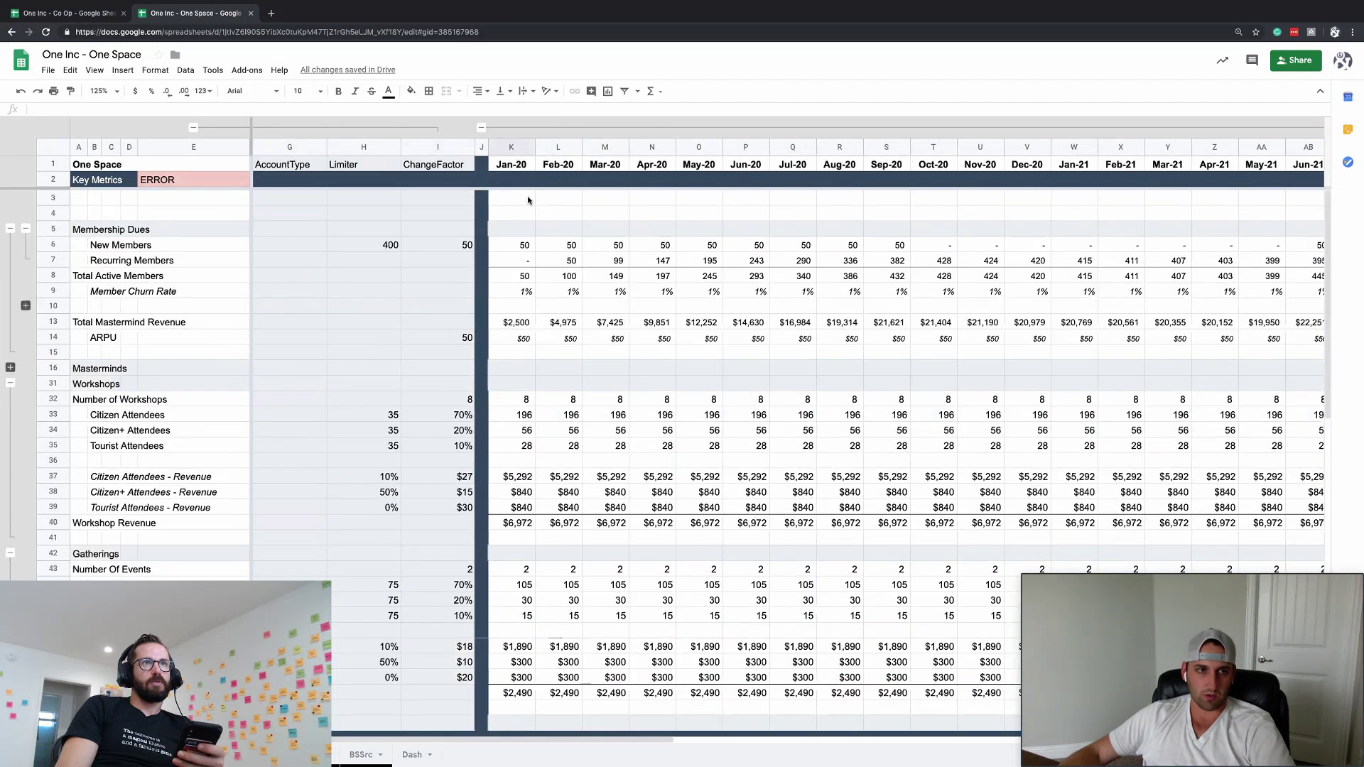
- Label the blank Key Metrics cell B3 'Number of Citizens'
{"action": "left_click", "coordinate": [96, 211]}
{"action": "left_click", "coordinate": [91, 202]}
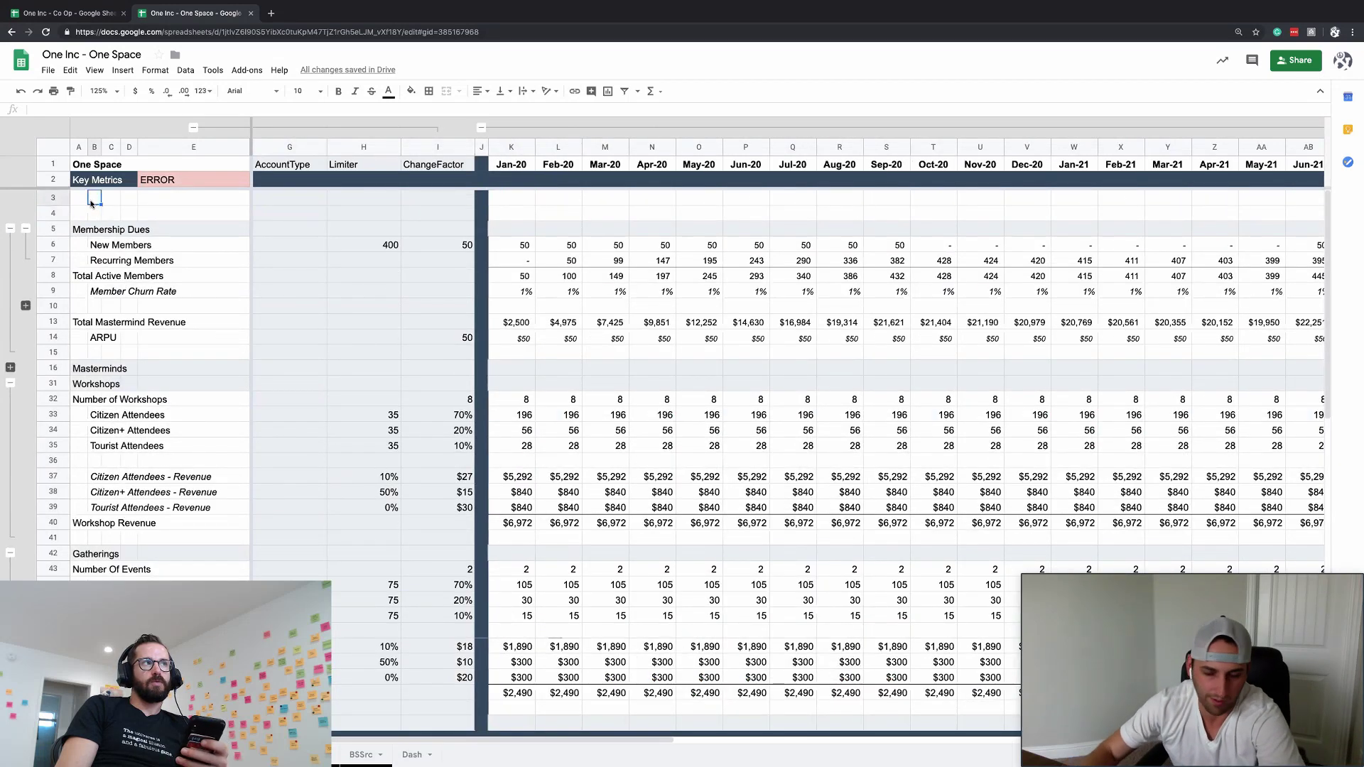
{"action": "type", "text": "Numbers"}
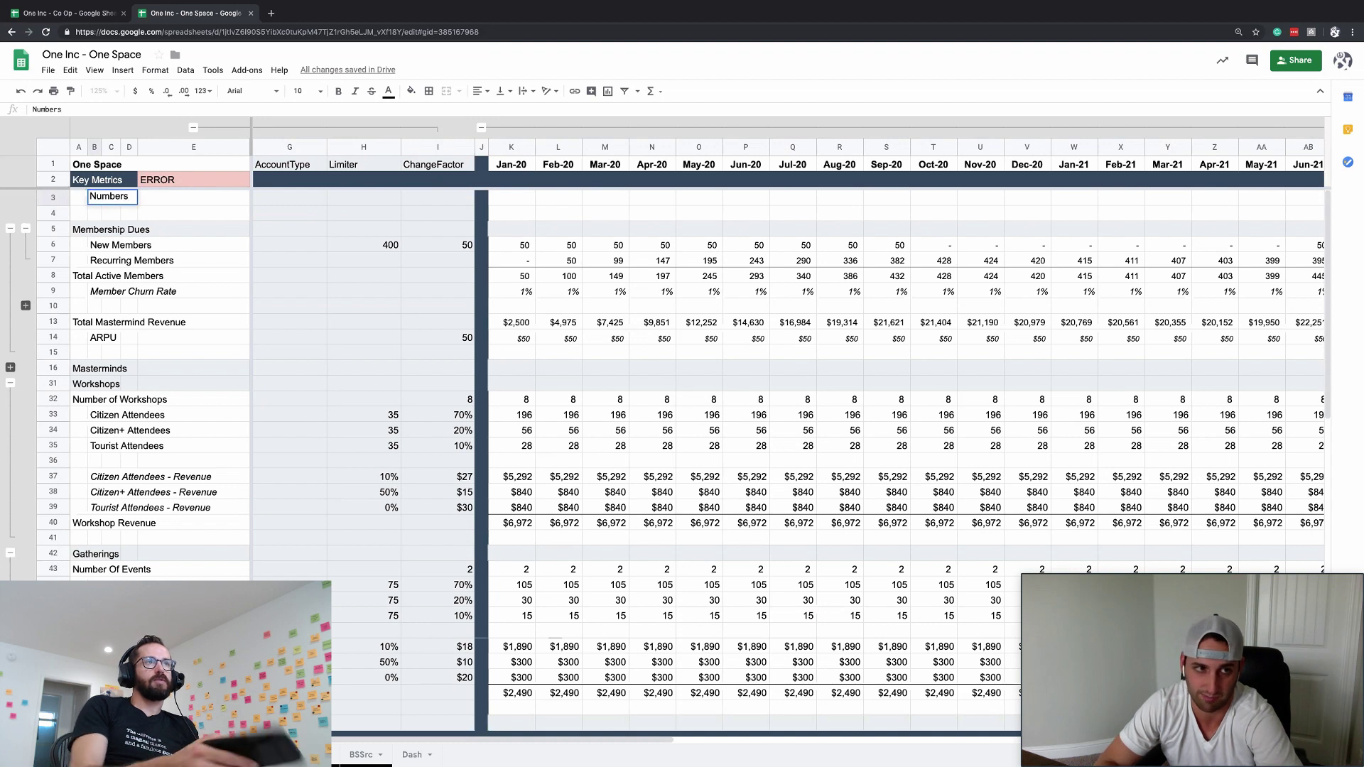
{"action": "key", "text": "BackSpace"}
{"action": "type", "text": "of "}
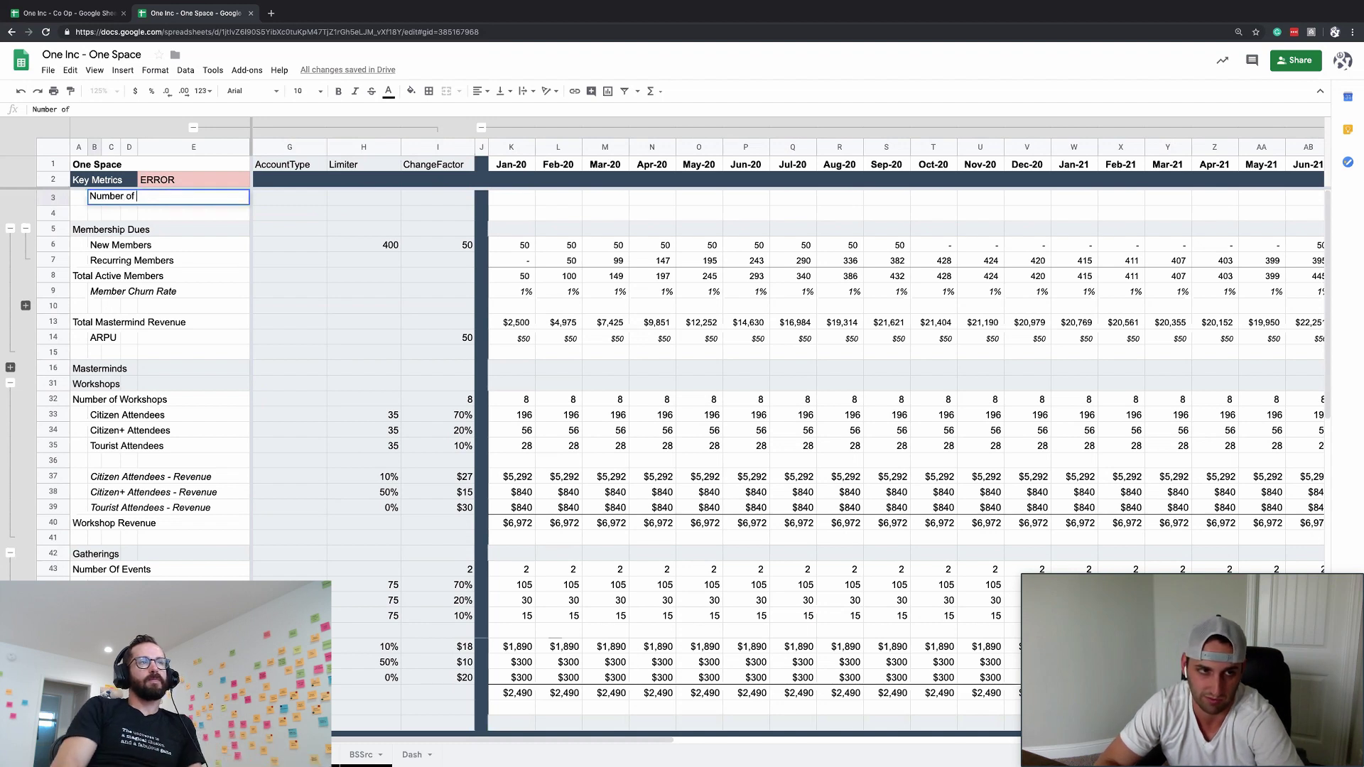
{"action": "type", "text": "People"}
{"action": "key", "text": "BackSpace"}
{"action": "key", "text": "BackSpace"}
{"action": "key", "text": "BackSpace"}
{"action": "key", "text": "BackSpace"}
{"action": "key", "text": "BackSpace"}
{"action": "key", "text": "BackSpace"}
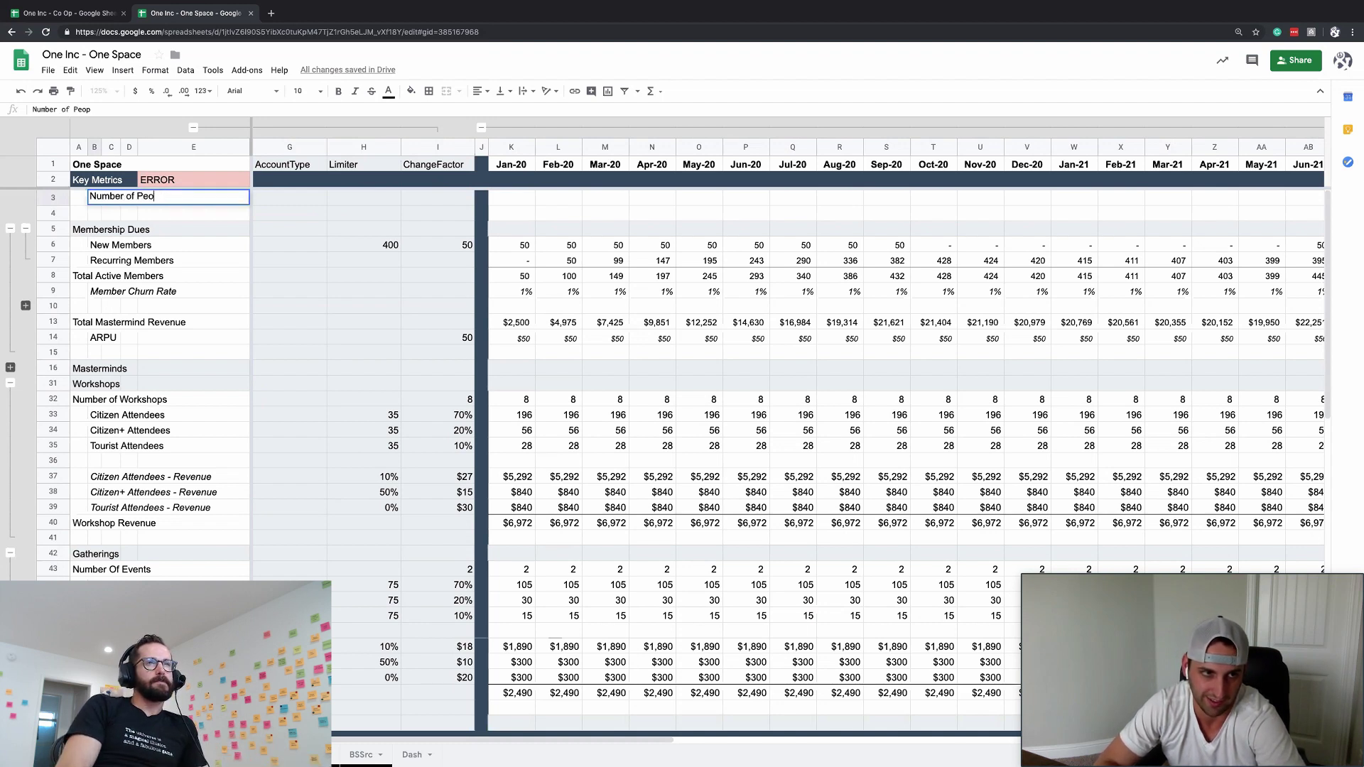
{"action": "type", "text": "Citizens"}
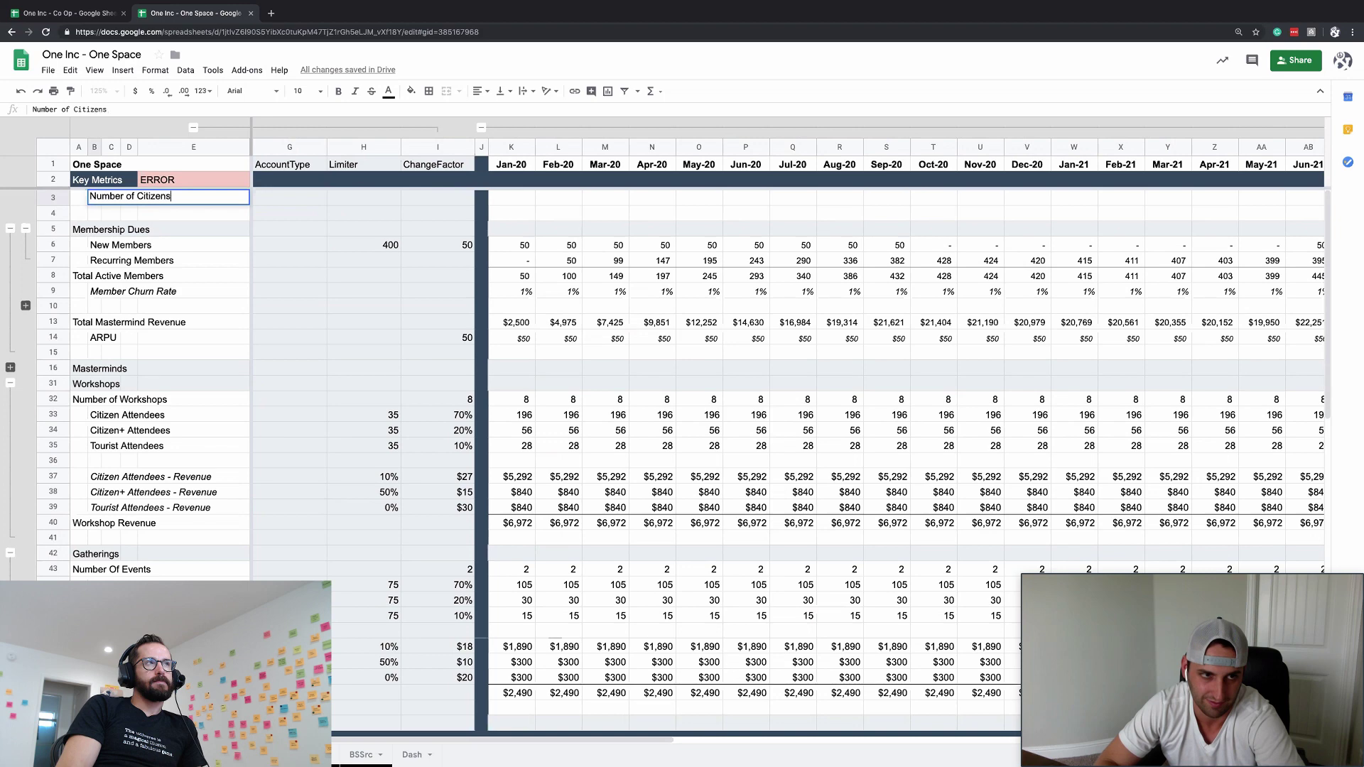
{"action": "key", "text": "Return"}
{"action": "key", "text": "Up"}
{"action": "key", "text": "Right"}
{"action": "key", "text": "Right"}
{"action": "key", "text": "Right"}
{"action": "key", "text": "Right"}
{"action": "key", "text": "Right"}
{"action": "key", "text": "Right"}
{"action": "key", "text": "Right"}
{"action": "key", "text": "Right"}
{"action": "key", "text": "Right"}
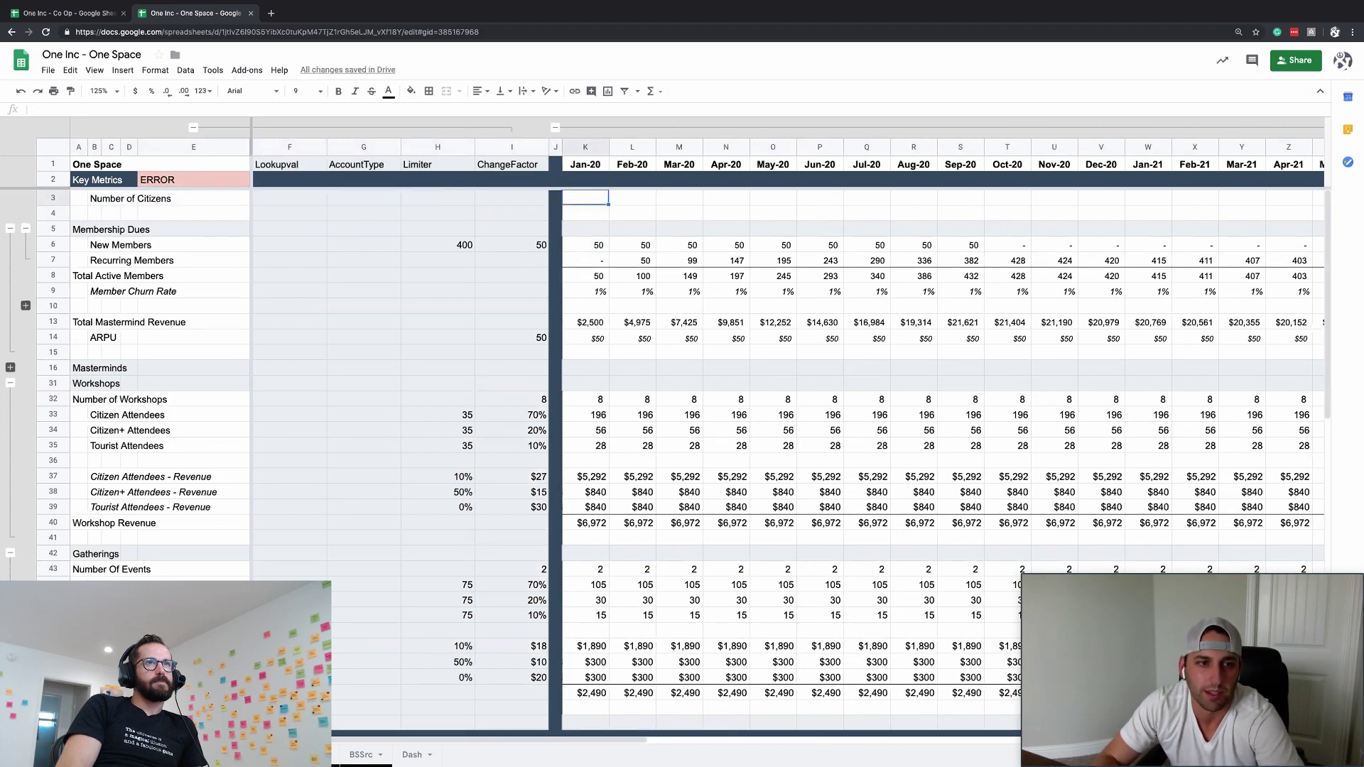
{"action": "type", "text": "="}
{"action": "key", "text": "Escape"}
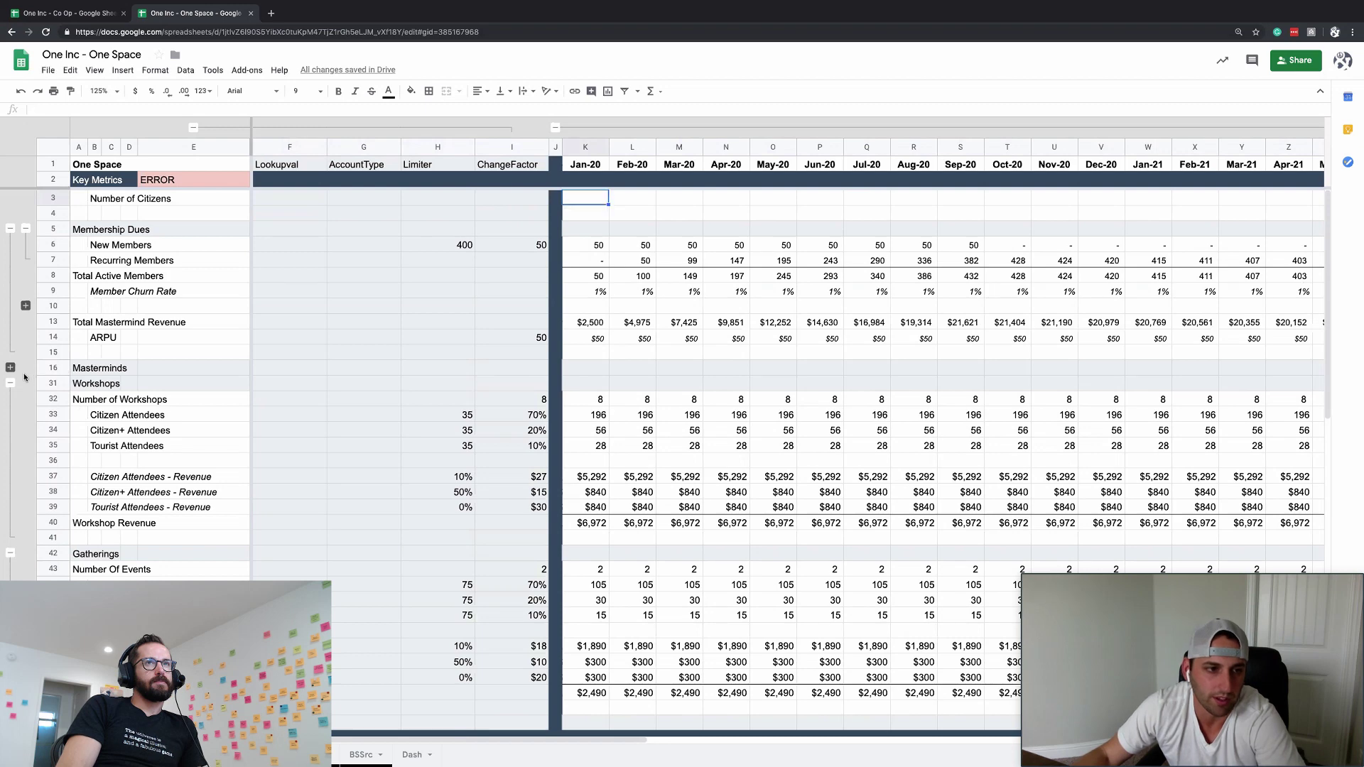
- Expand the collapsed Masterminds rows 17–29 and review the revenue rows
{"action": "left_click", "coordinate": [10, 367]}
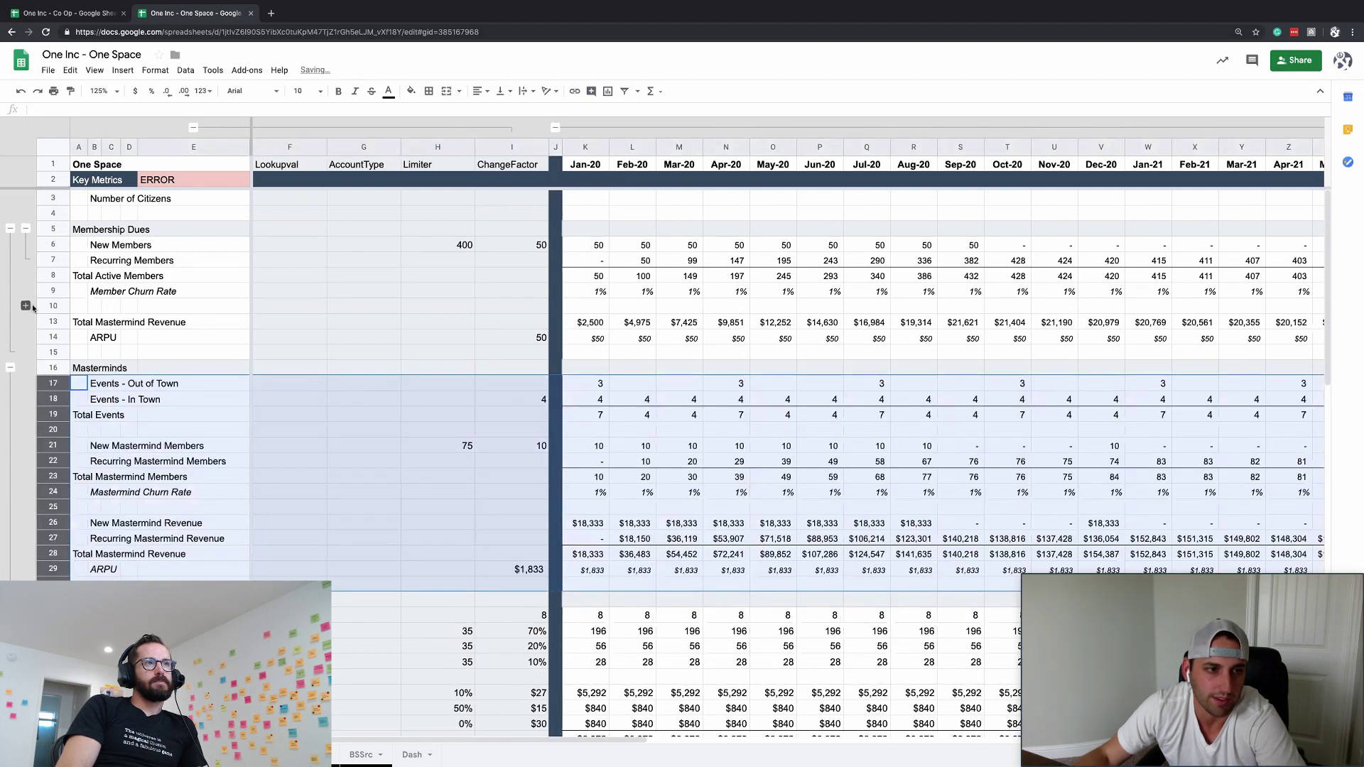
{"action": "left_click", "coordinate": [26, 305]}
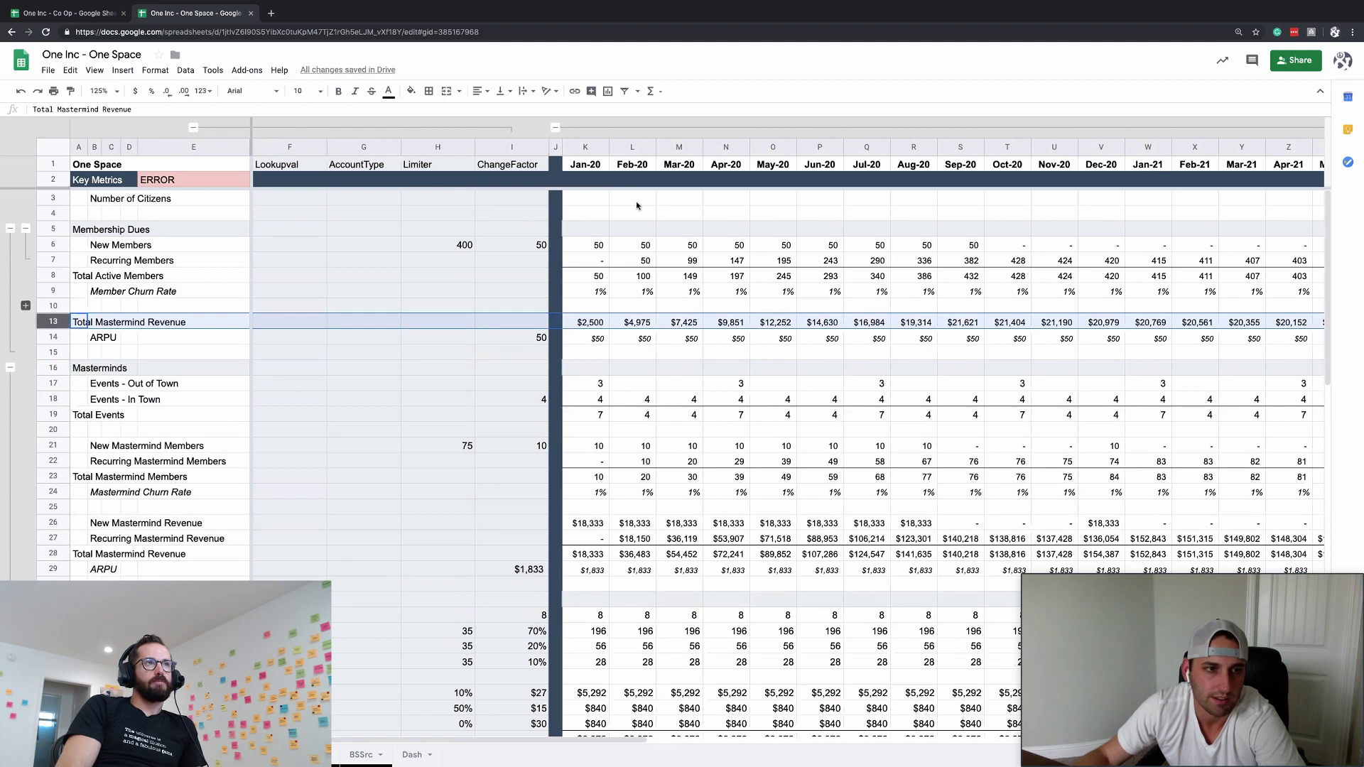
{"action": "scroll", "coordinate": [536, 199], "scroll_direction": "right", "scroll_amount": 2}
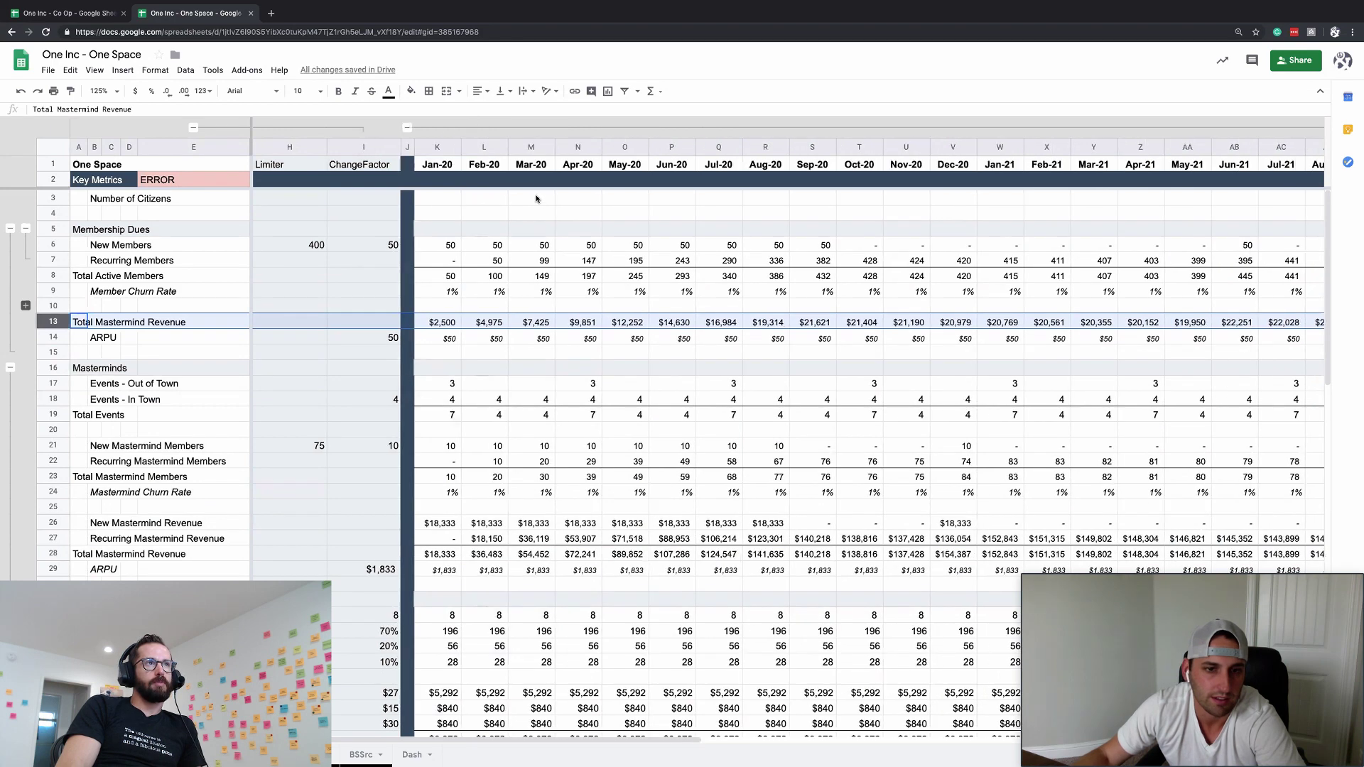
{"action": "left_click", "coordinate": [446, 198]}
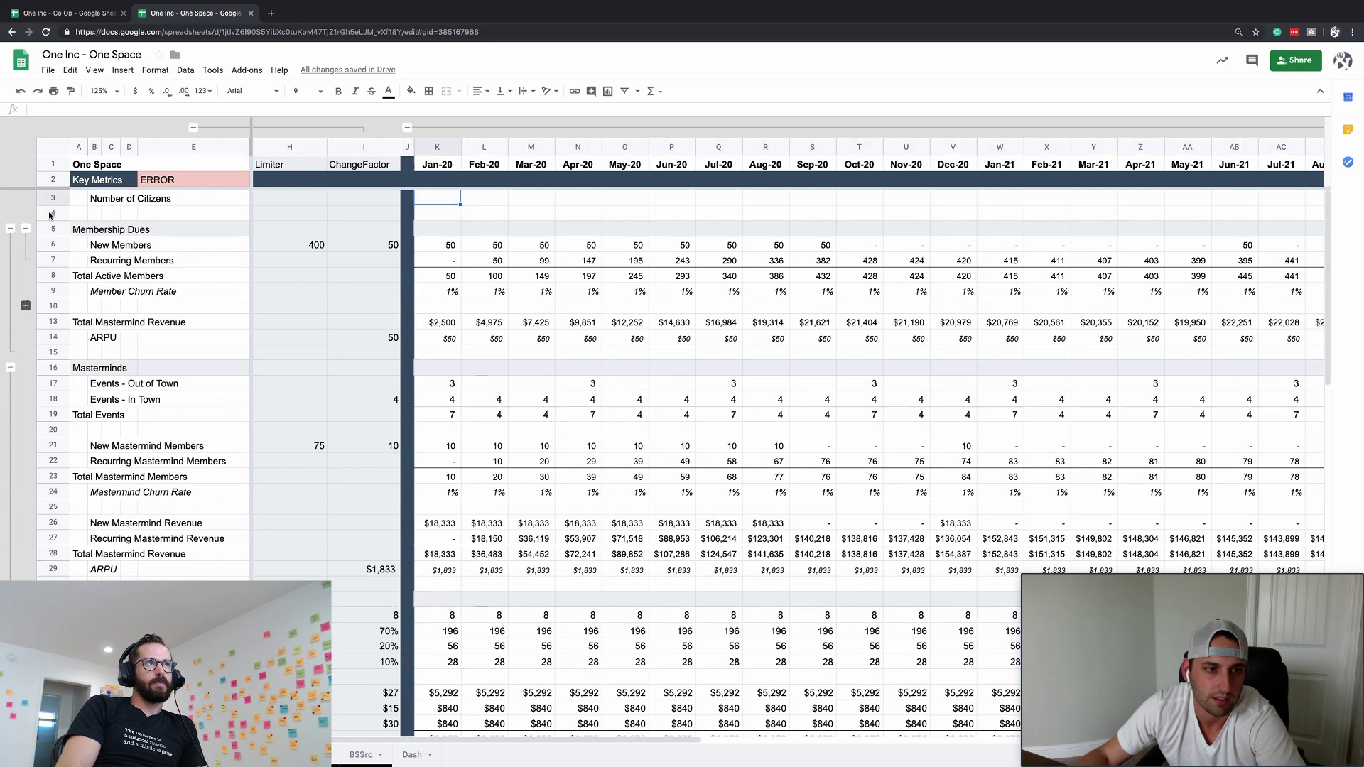
{"action": "scroll", "coordinate": [132, 341], "scroll_direction": "down", "scroll_amount": 8}
{"action": "scroll", "coordinate": [132, 341], "scroll_direction": "left", "scroll_amount": 2}
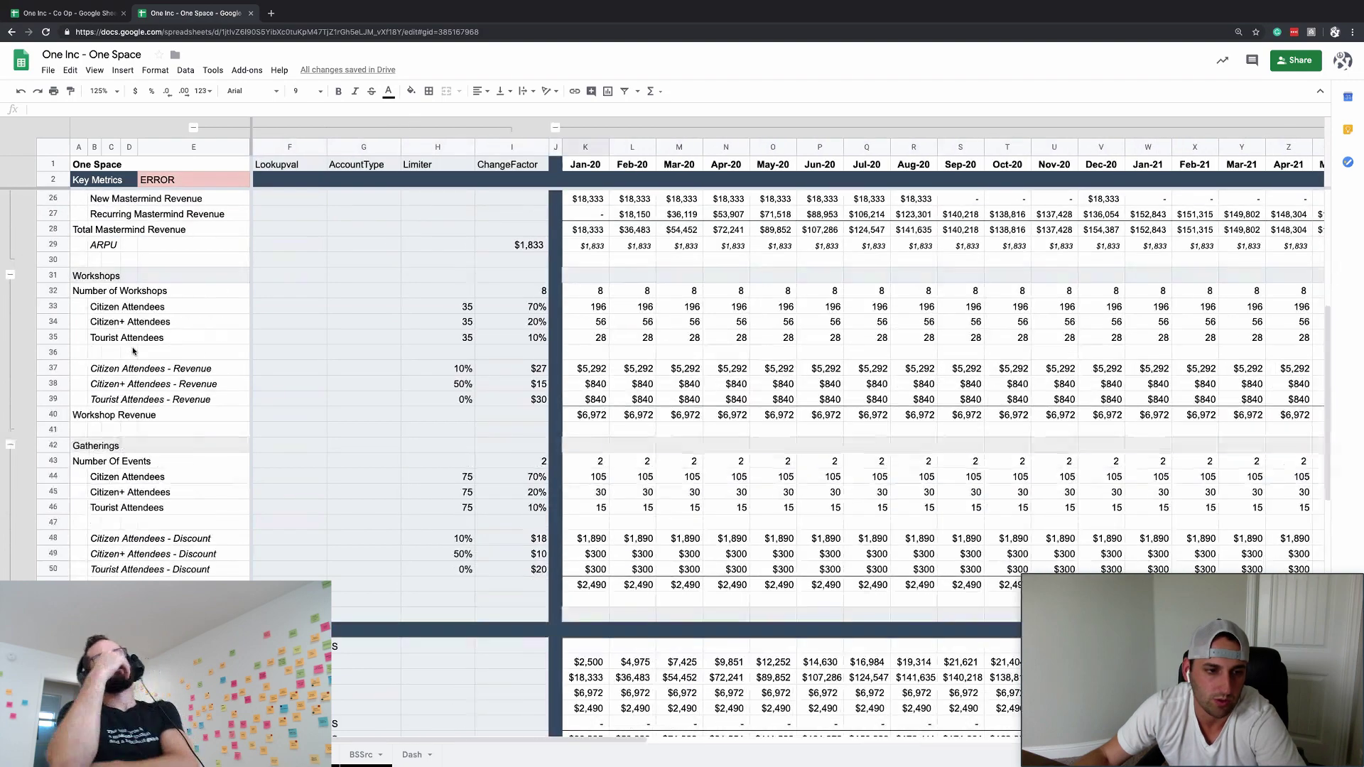
{"action": "scroll", "coordinate": [133, 349], "scroll_direction": "down", "scroll_amount": 4}
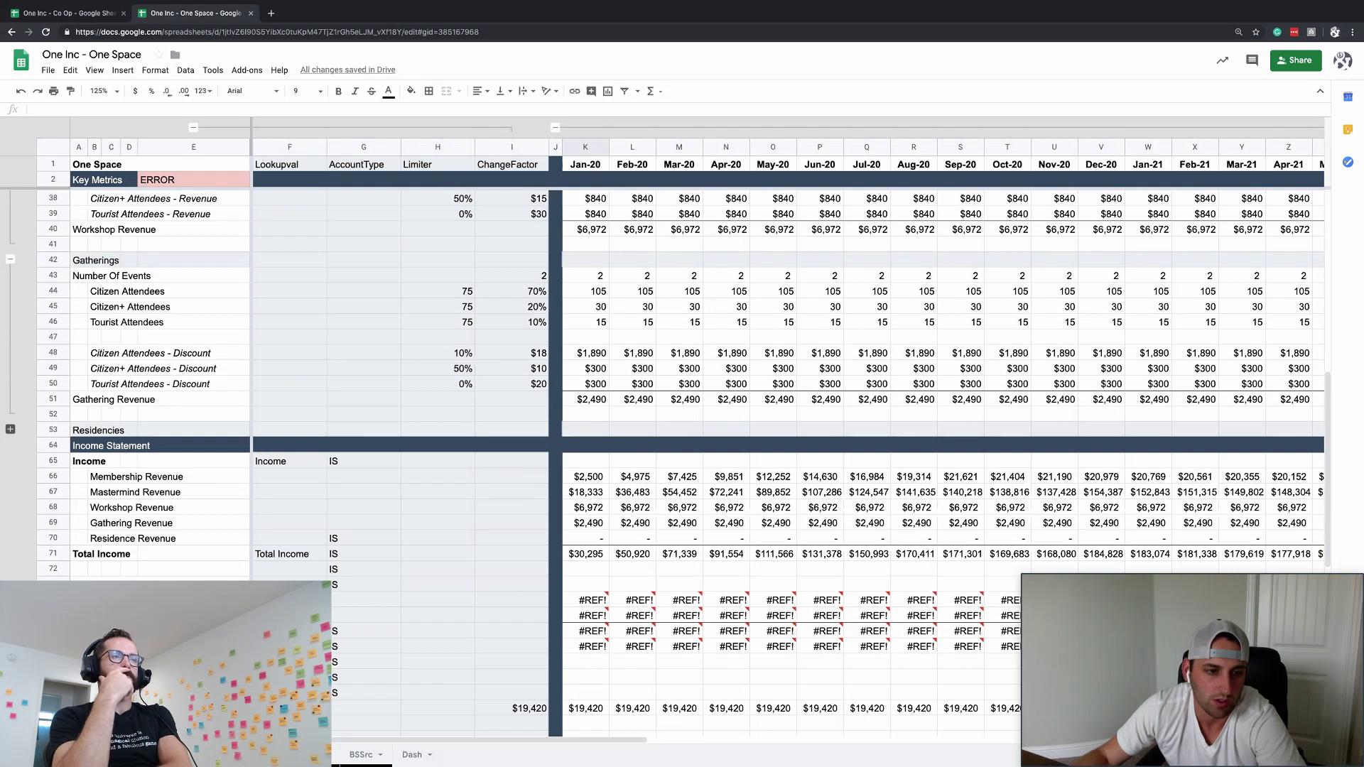
- Insert a blank row between the COGS rows labelled 'Mastermind Events'
{"action": "key", "text": "shift+space"}
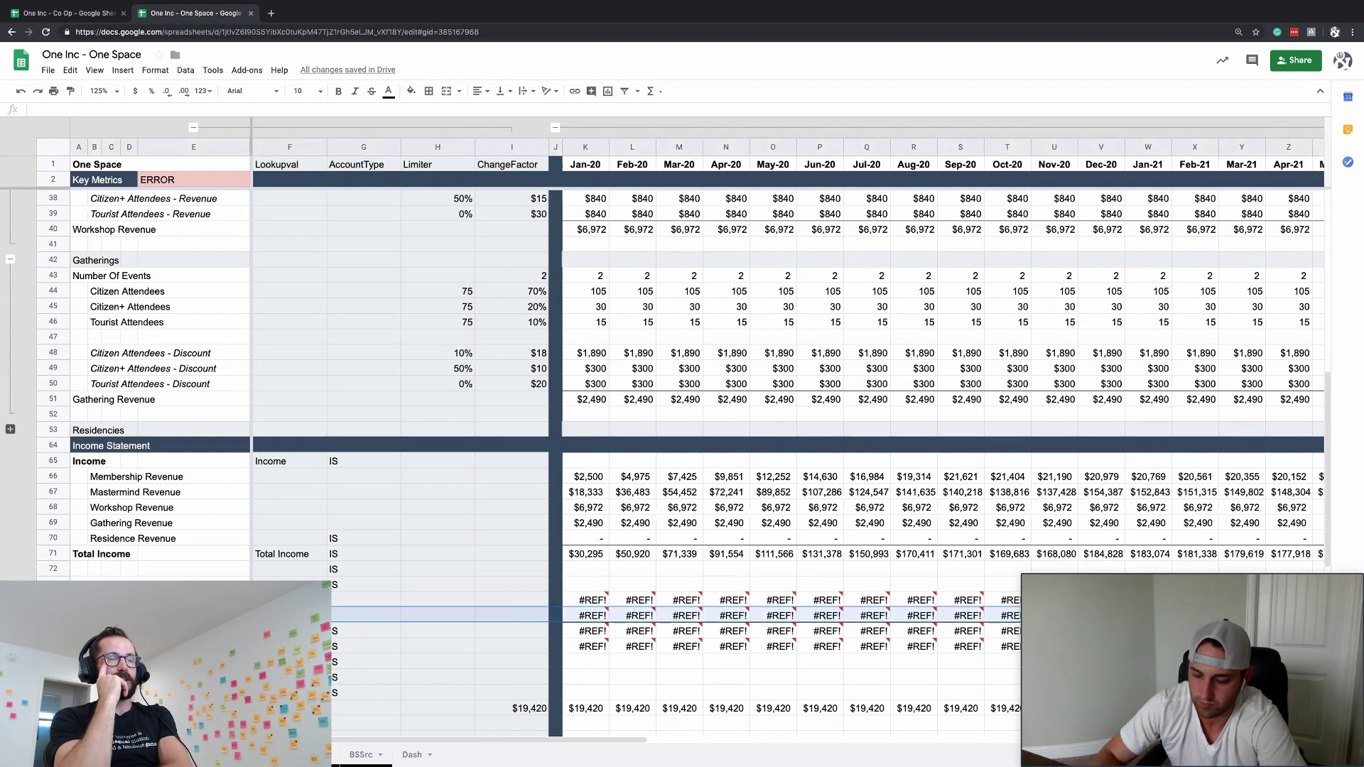
{"action": "key", "text": "ctrl+alt+equal"}
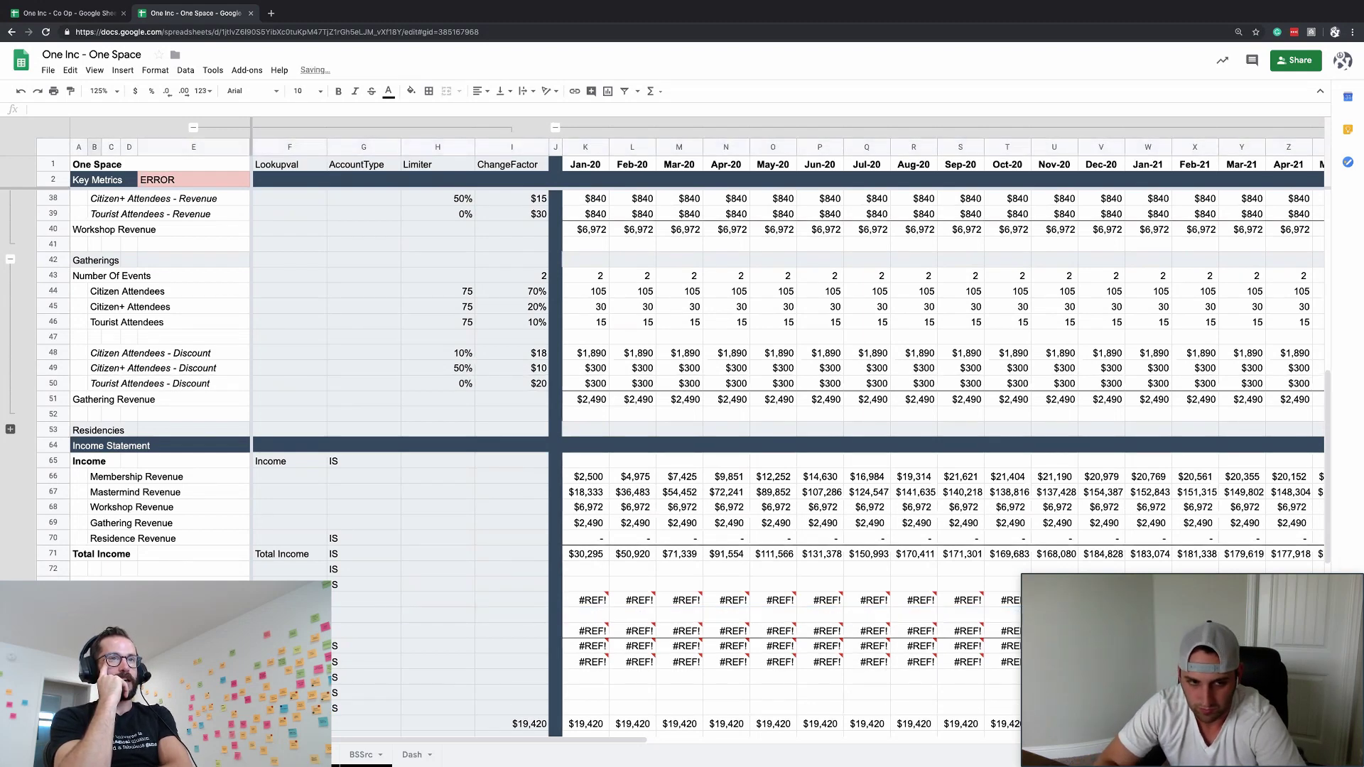
{"action": "type", "text": "Ma"}
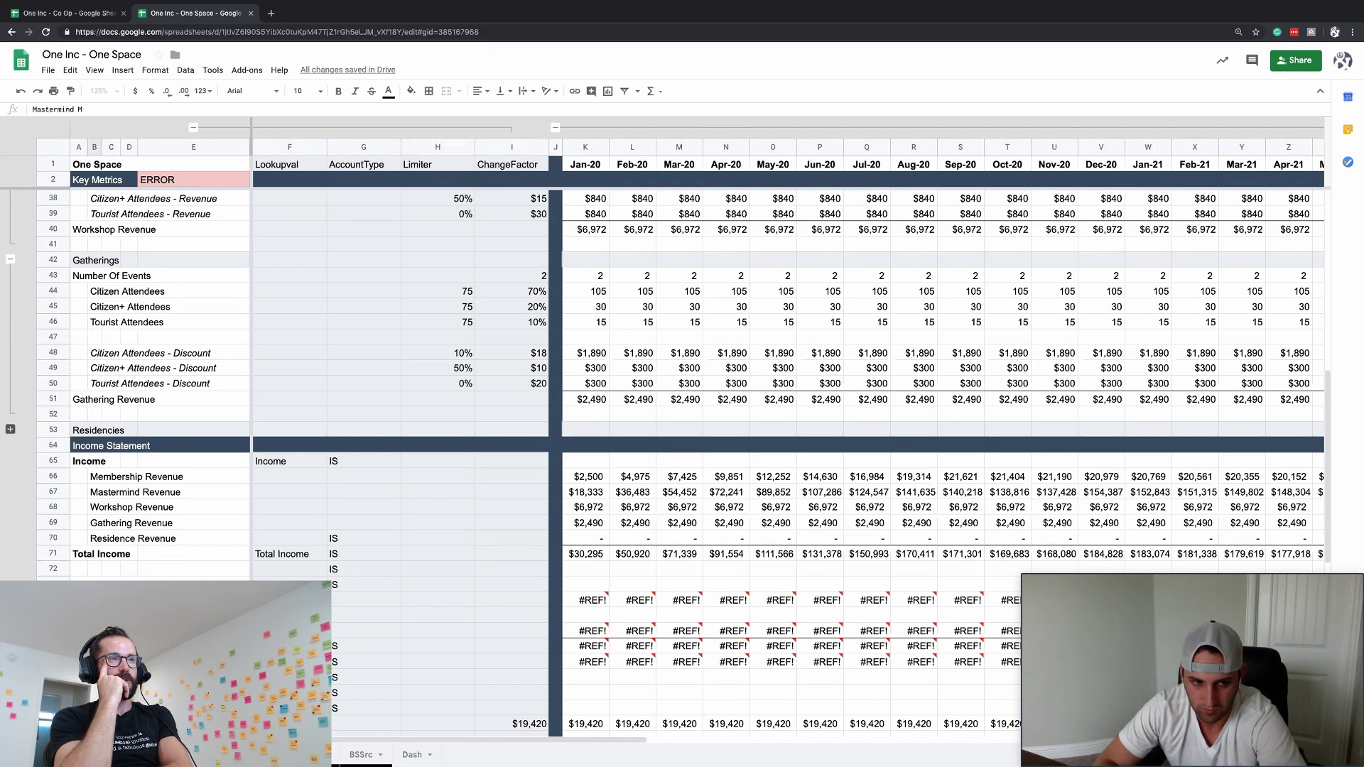
{"action": "type", "text": "stermind Even"}
{"action": "key", "text": "Return"}
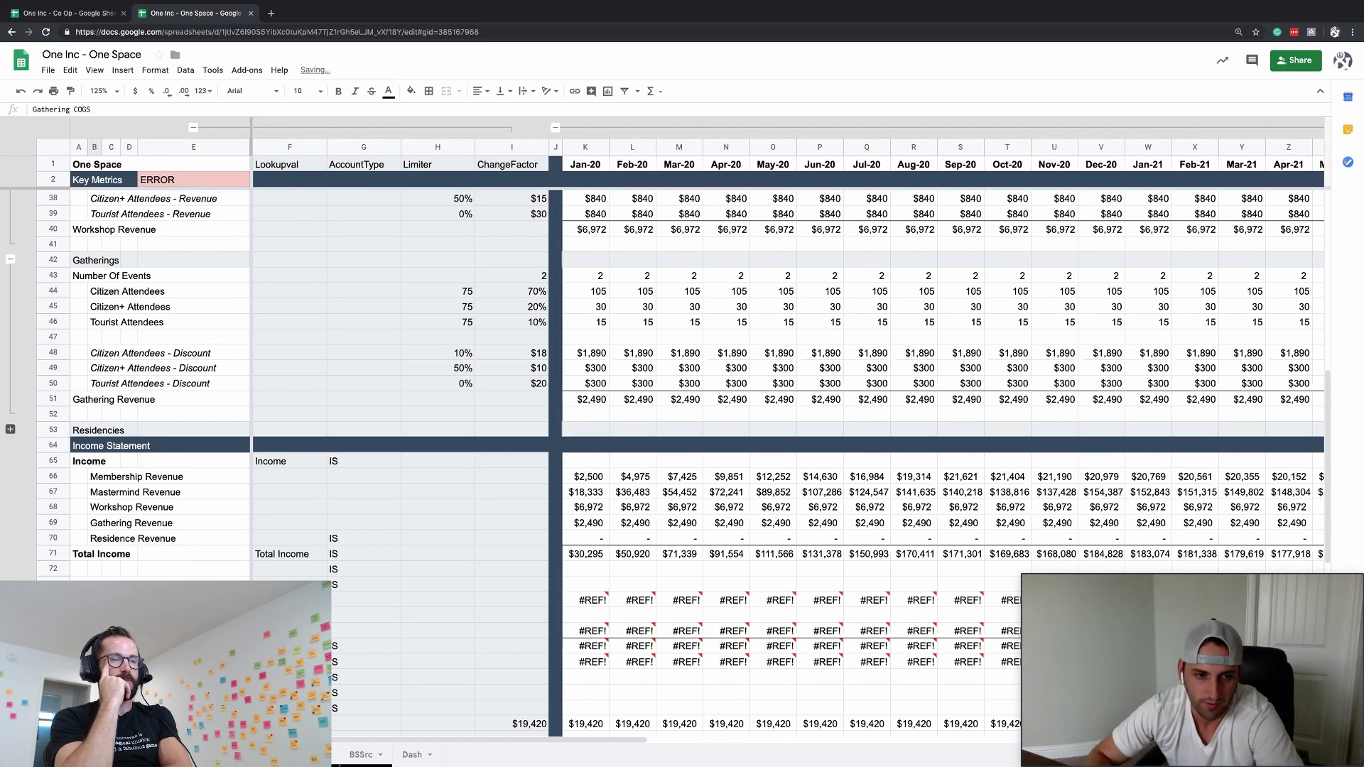
- Replace the #REF! errors in both COGS rows with zeros across all months
{"action": "key", "text": "Delete"}
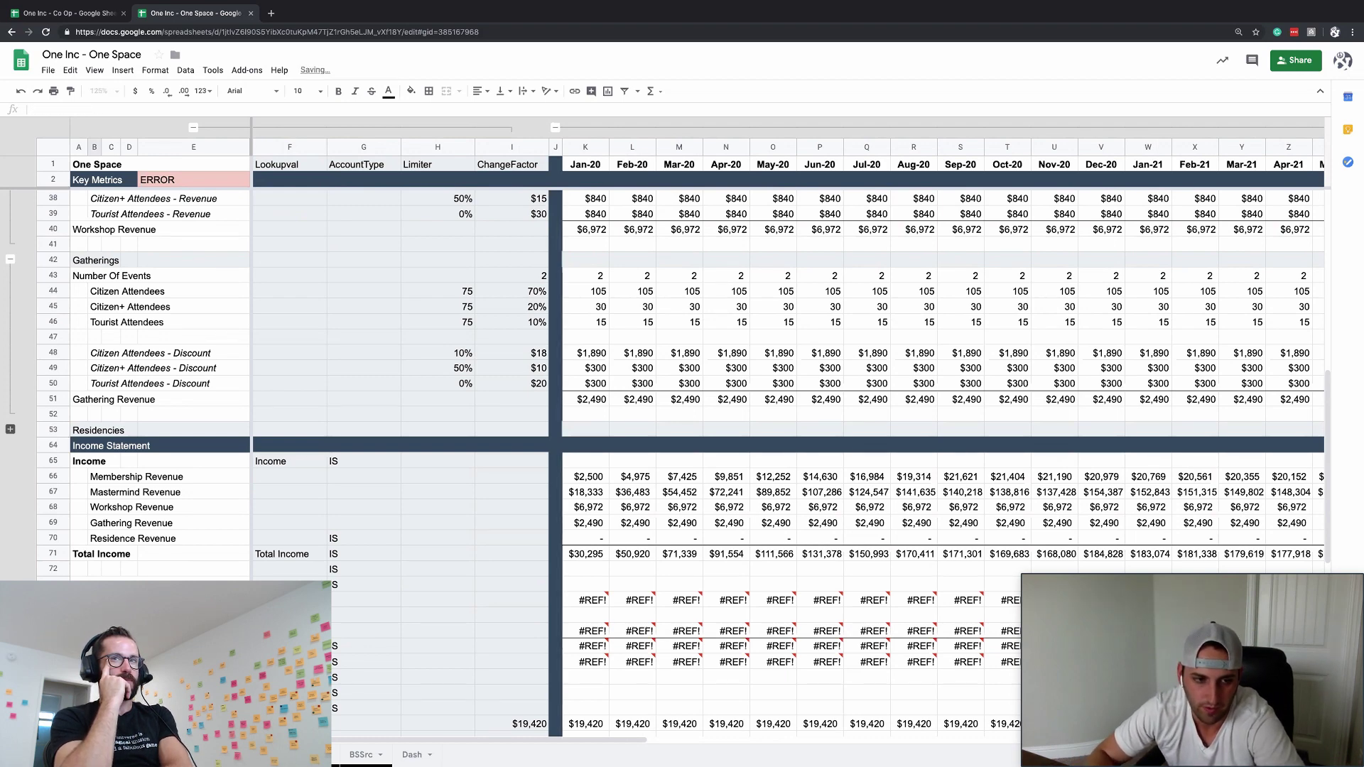
{"action": "key", "text": "shift+Right"}
{"action": "key", "text": "shift+Right"}
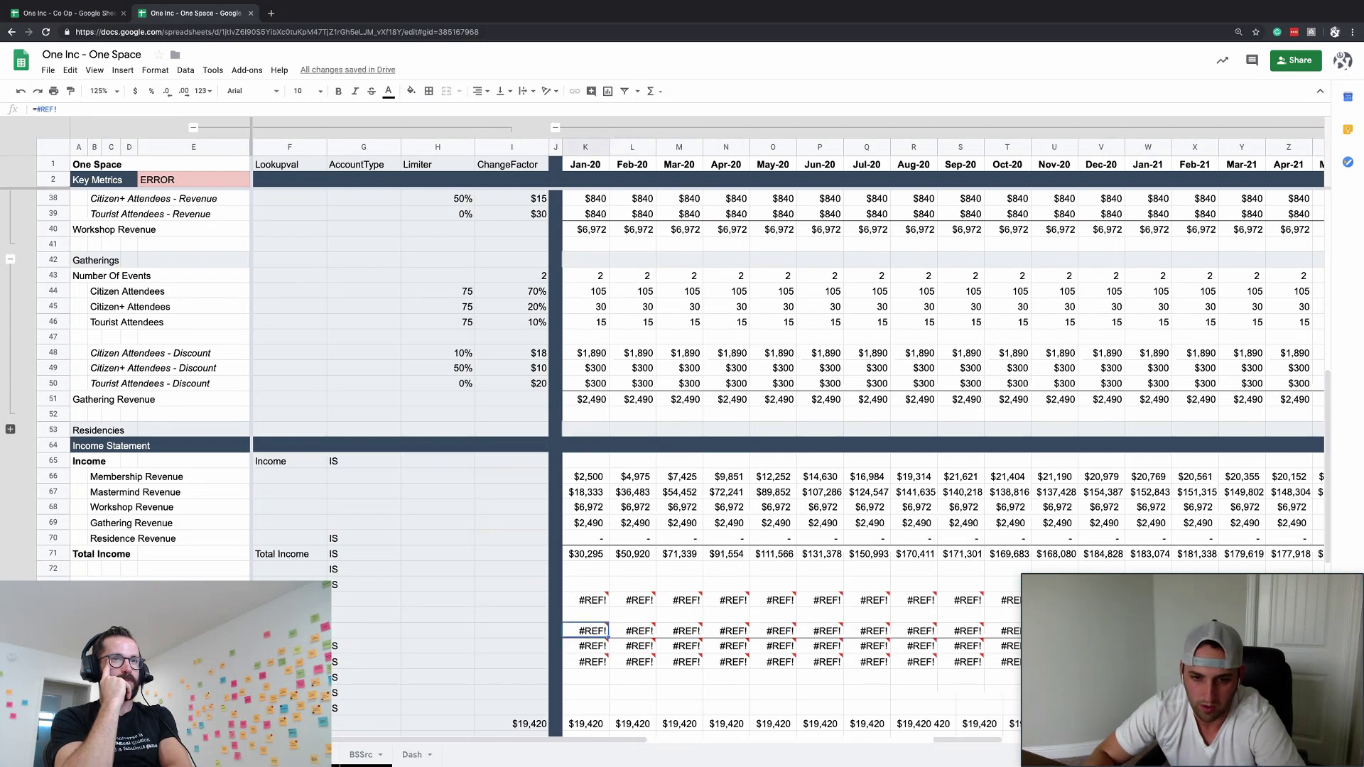
{"action": "key", "text": "ctrl+shift+Right"}
{"action": "type", "text": "0"}
{"action": "key", "text": "ctrl+Return"}
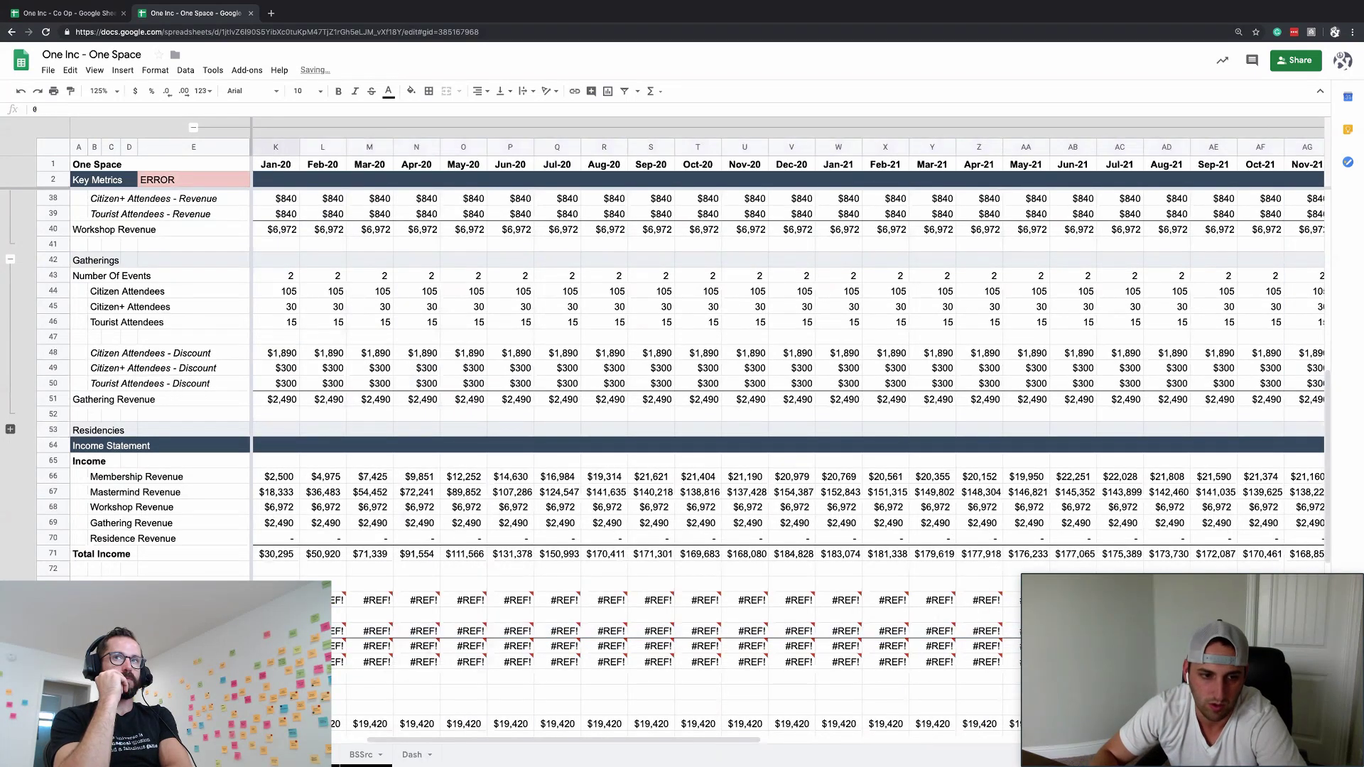
{"action": "key", "text": "Down"}
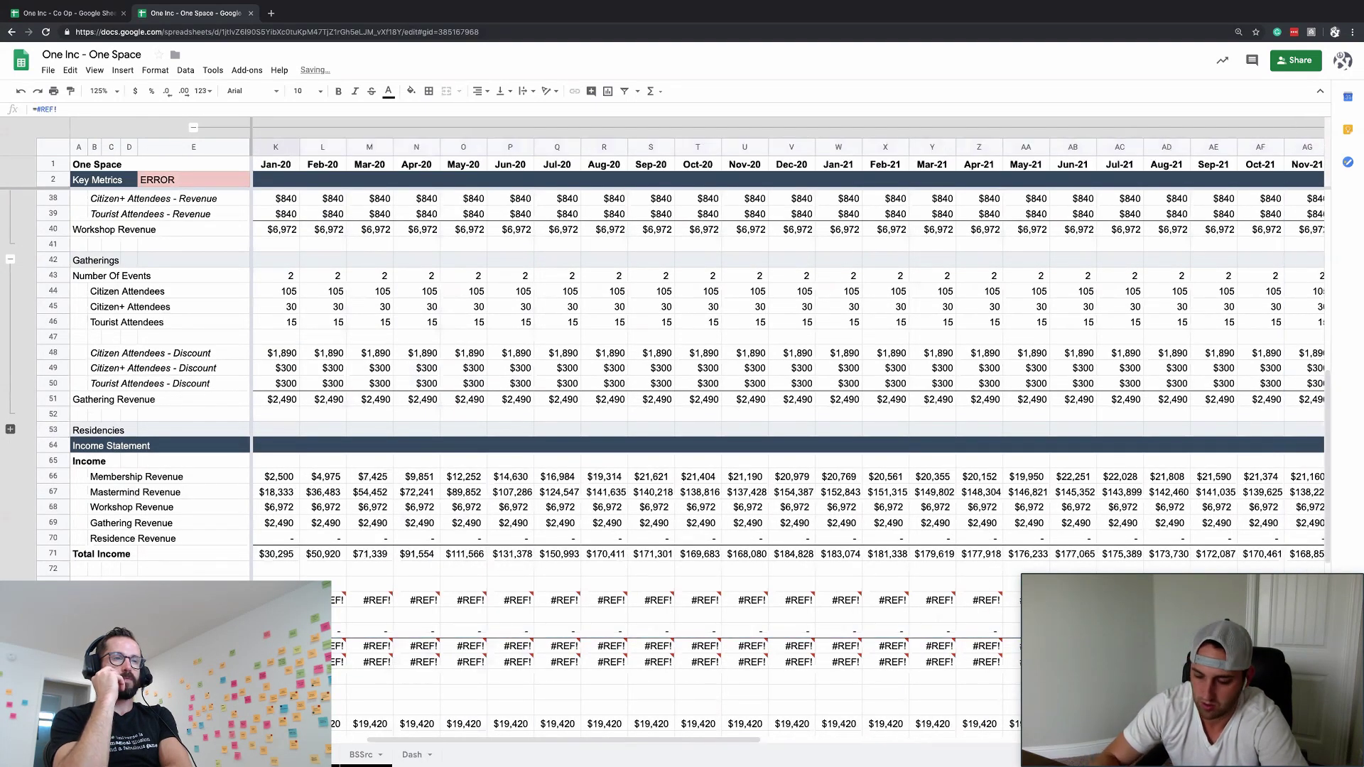
{"action": "key", "text": "ctrl+shift+Right"}
{"action": "type", "text": "0"}
{"action": "key", "text": "ctrl+Return"}
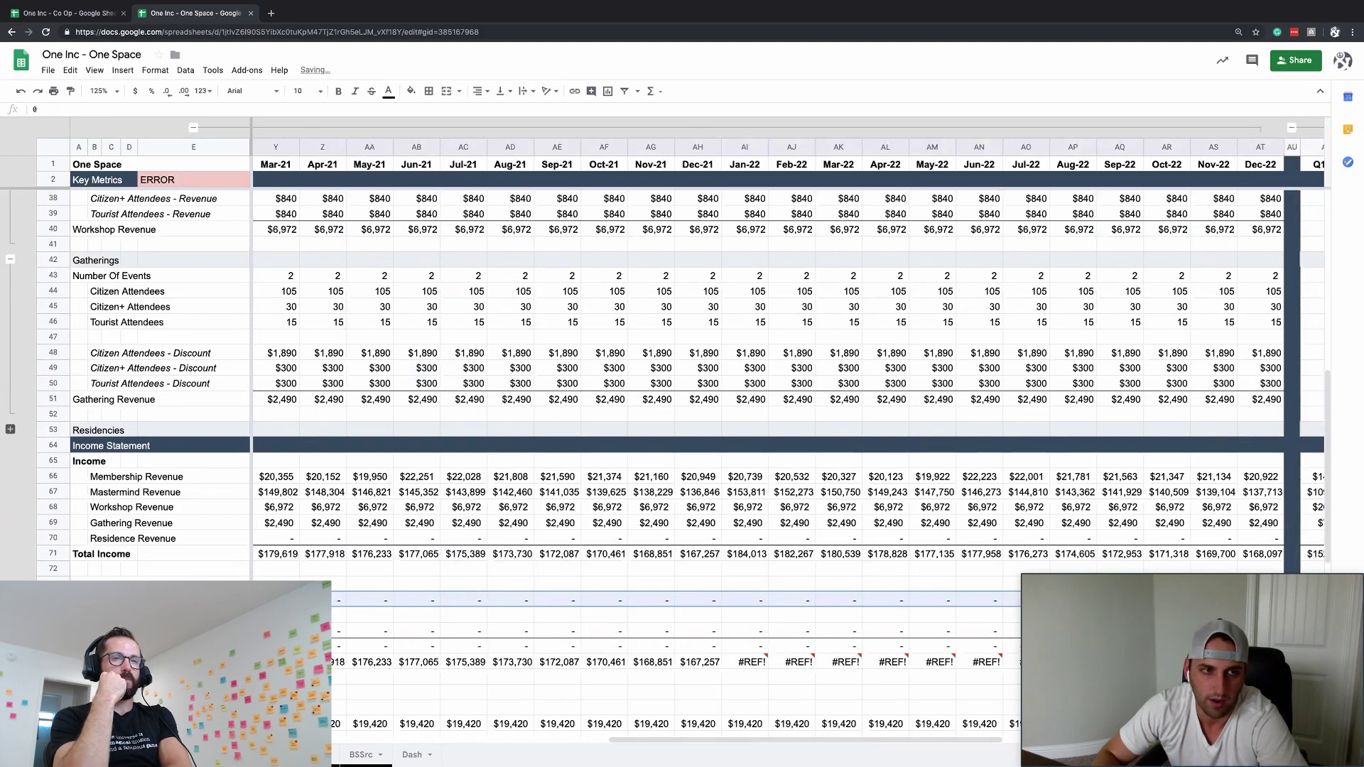
{"action": "key", "text": "Down"}
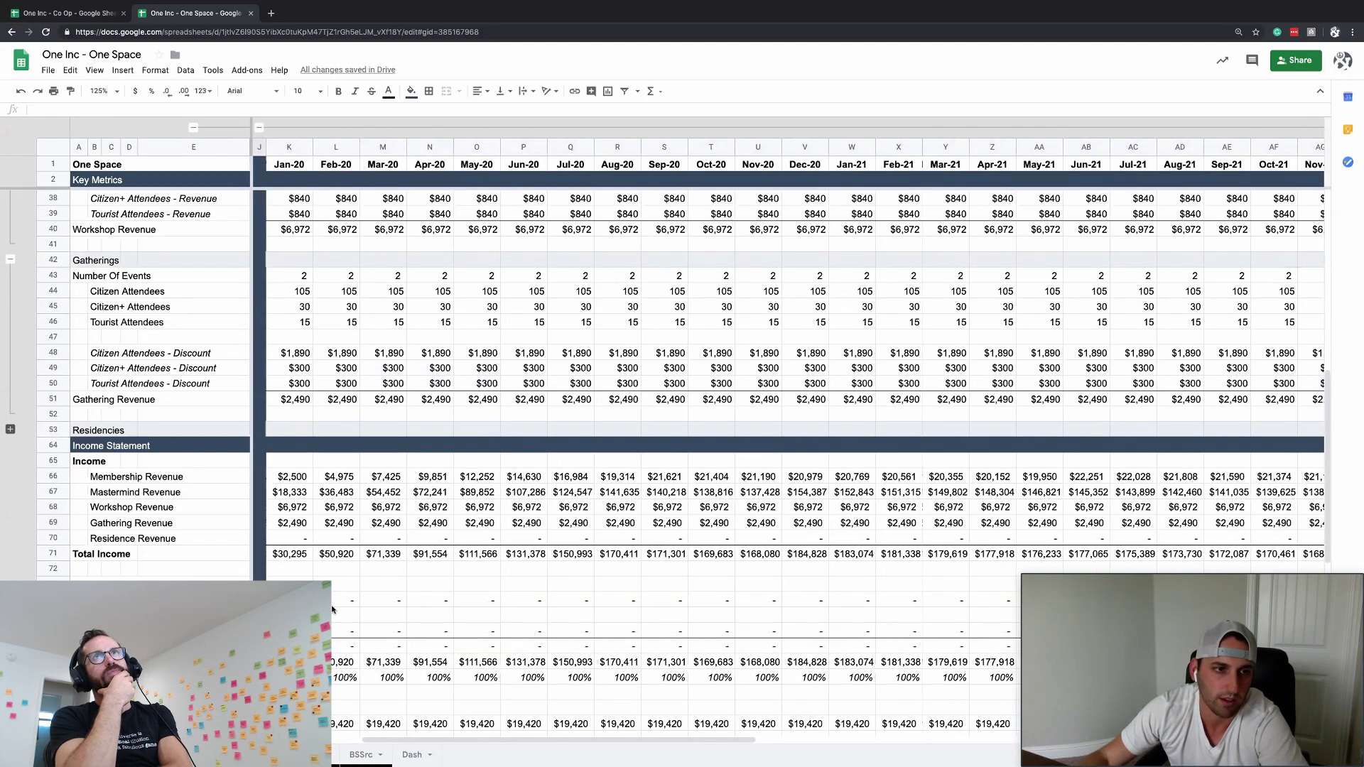
{"action": "scroll", "coordinate": [300, 248], "scroll_direction": "up", "scroll_amount": 8}
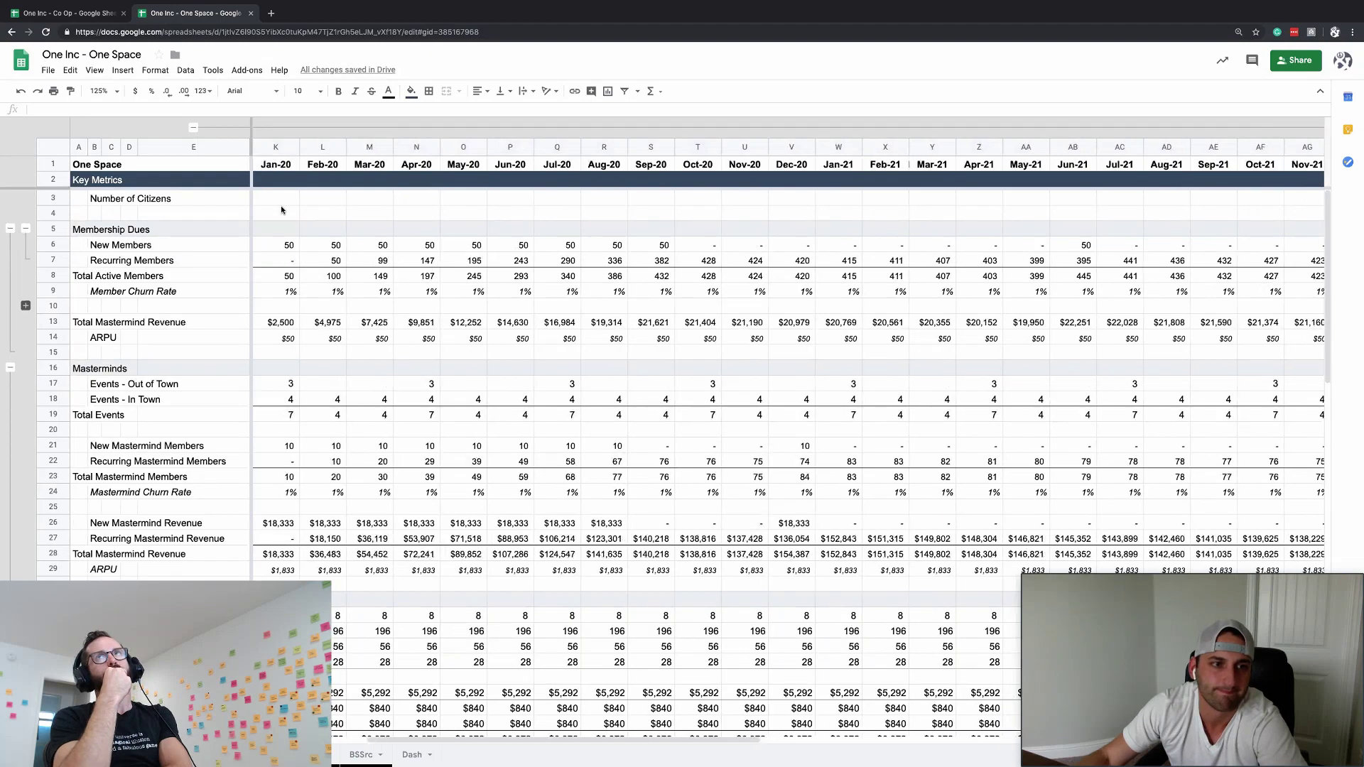
{"action": "scroll", "coordinate": [280, 206], "scroll_direction": "left", "scroll_amount": 5}
{"action": "left_click", "coordinate": [581, 206]}
{"action": "scroll", "coordinate": [466, 491], "scroll_direction": "down", "scroll_amount": 8}
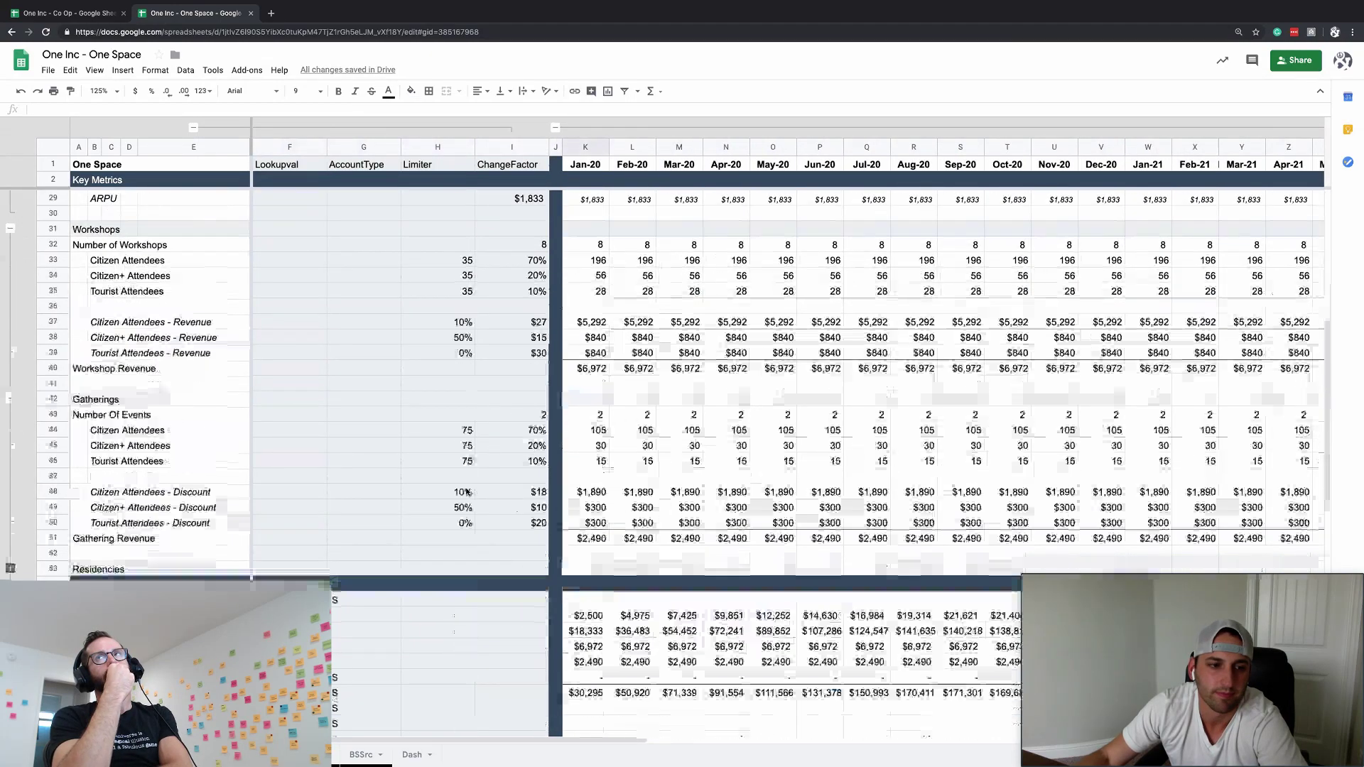
{"action": "scroll", "coordinate": [465, 491], "scroll_direction": "up", "scroll_amount": 10}
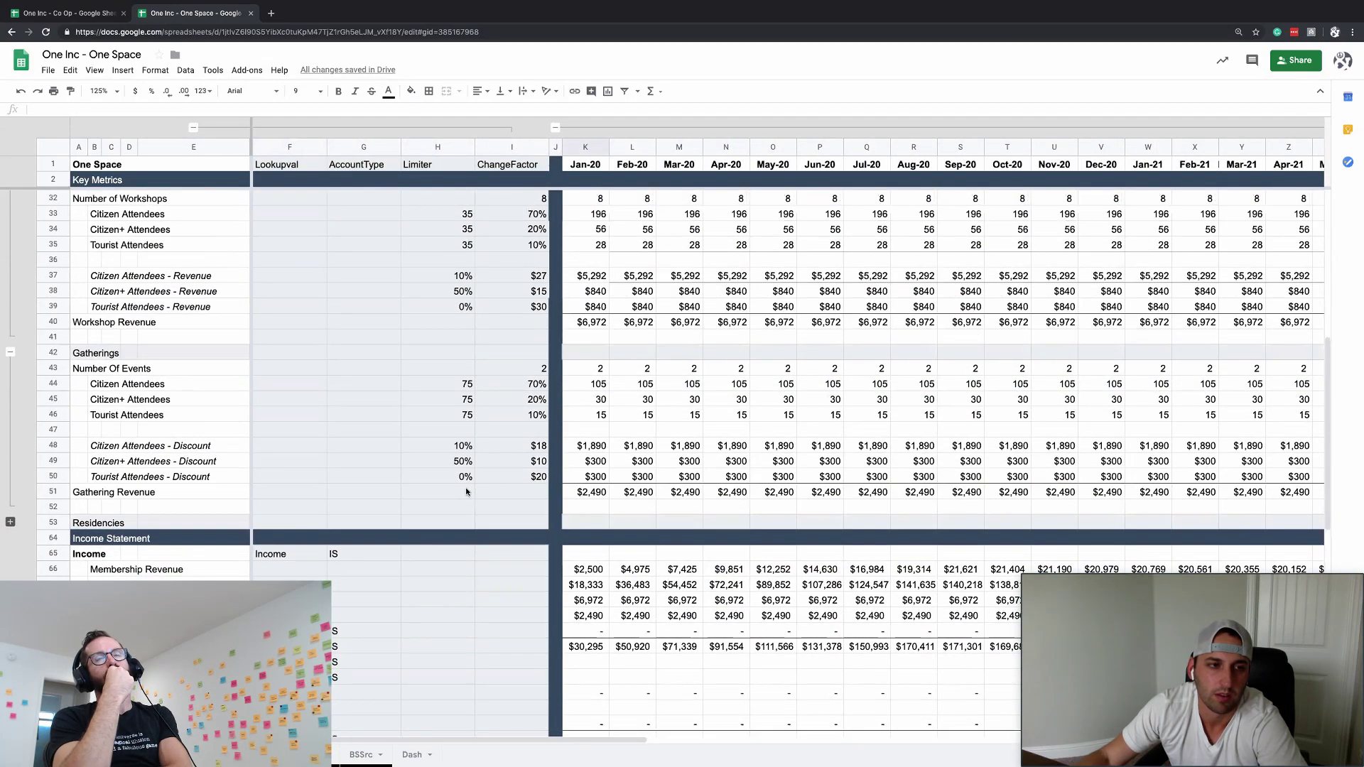
{"action": "scroll", "coordinate": [466, 491], "scroll_direction": "right", "scroll_amount": 1}
{"action": "scroll", "coordinate": [466, 491], "scroll_direction": "left", "scroll_amount": 1}
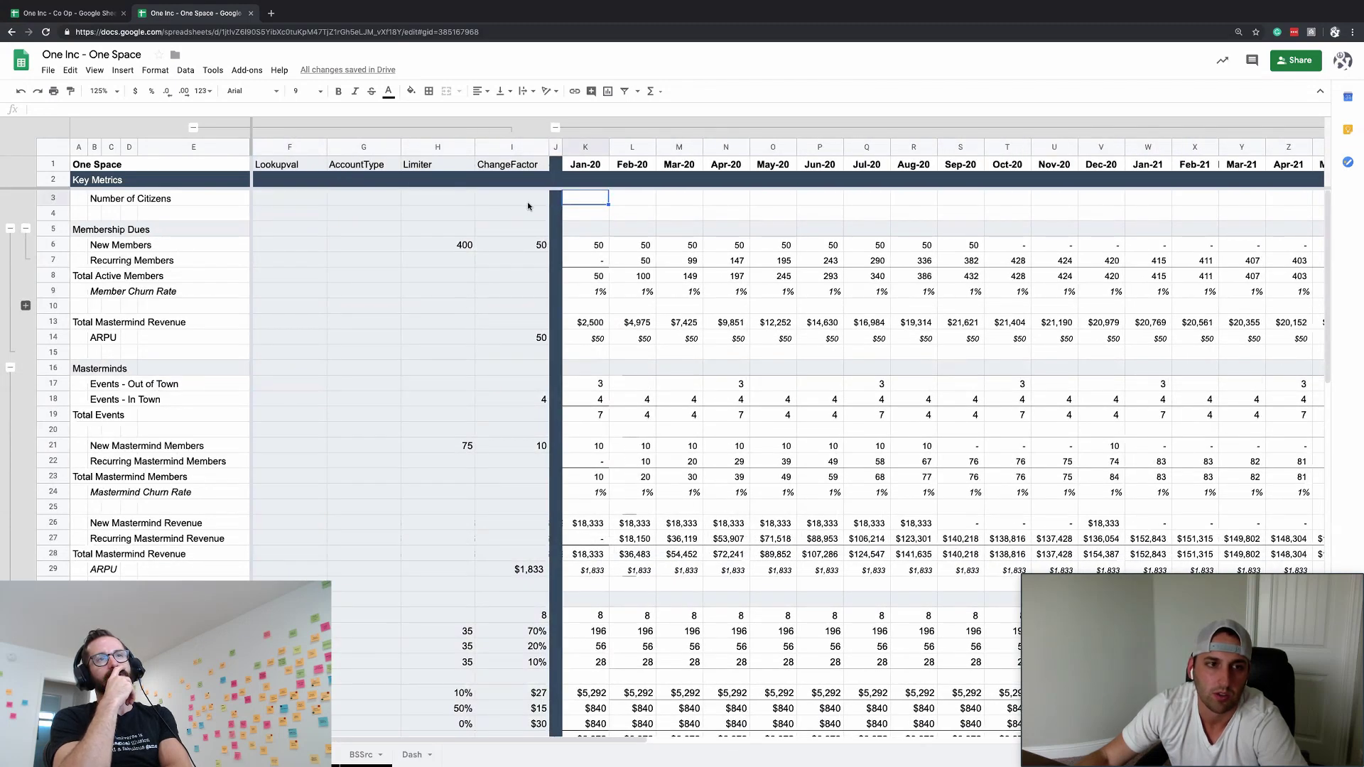
- Enter =sum(K33:K35,K44:K46) in K3 to total workshop and gathering attendees
{"action": "type", "text": "="}
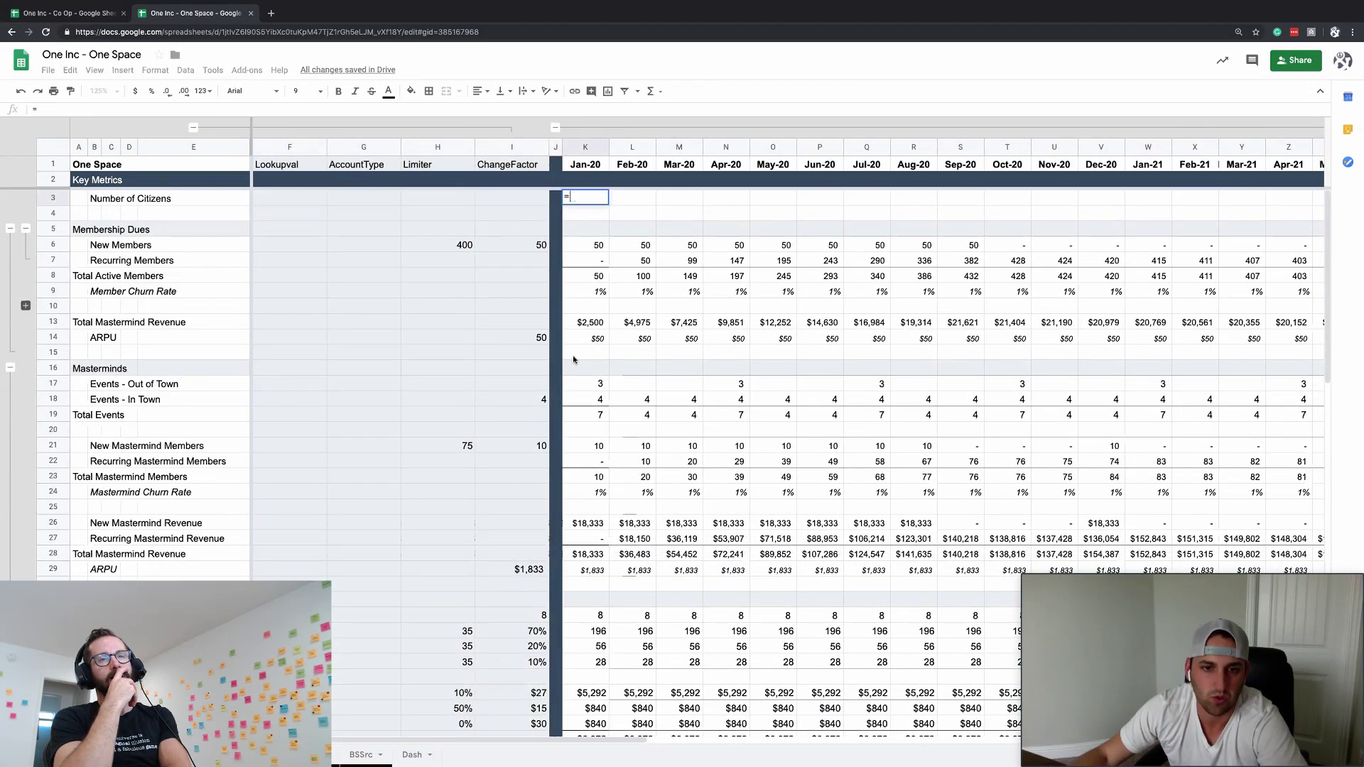
{"action": "scroll", "coordinate": [579, 438], "scroll_direction": "down", "scroll_amount": 8}
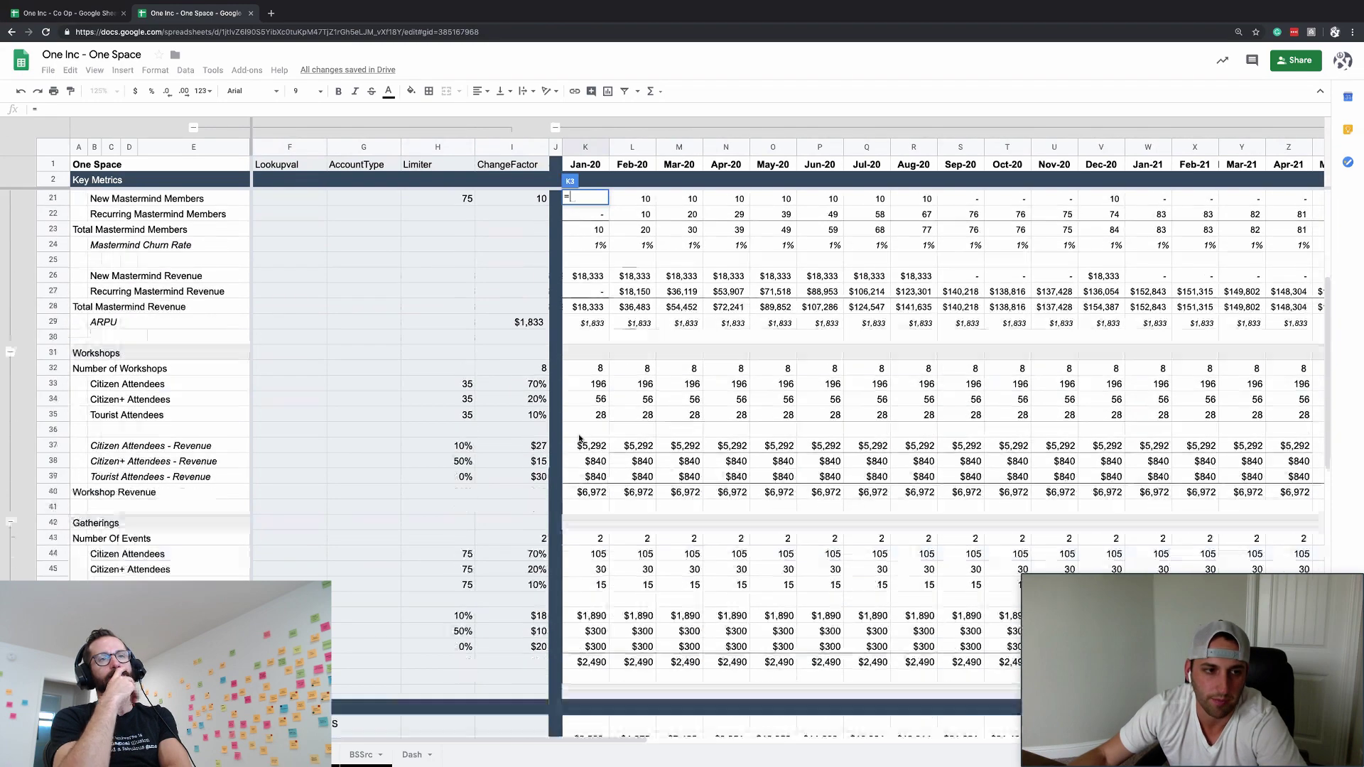
{"action": "type", "text": "sum"}
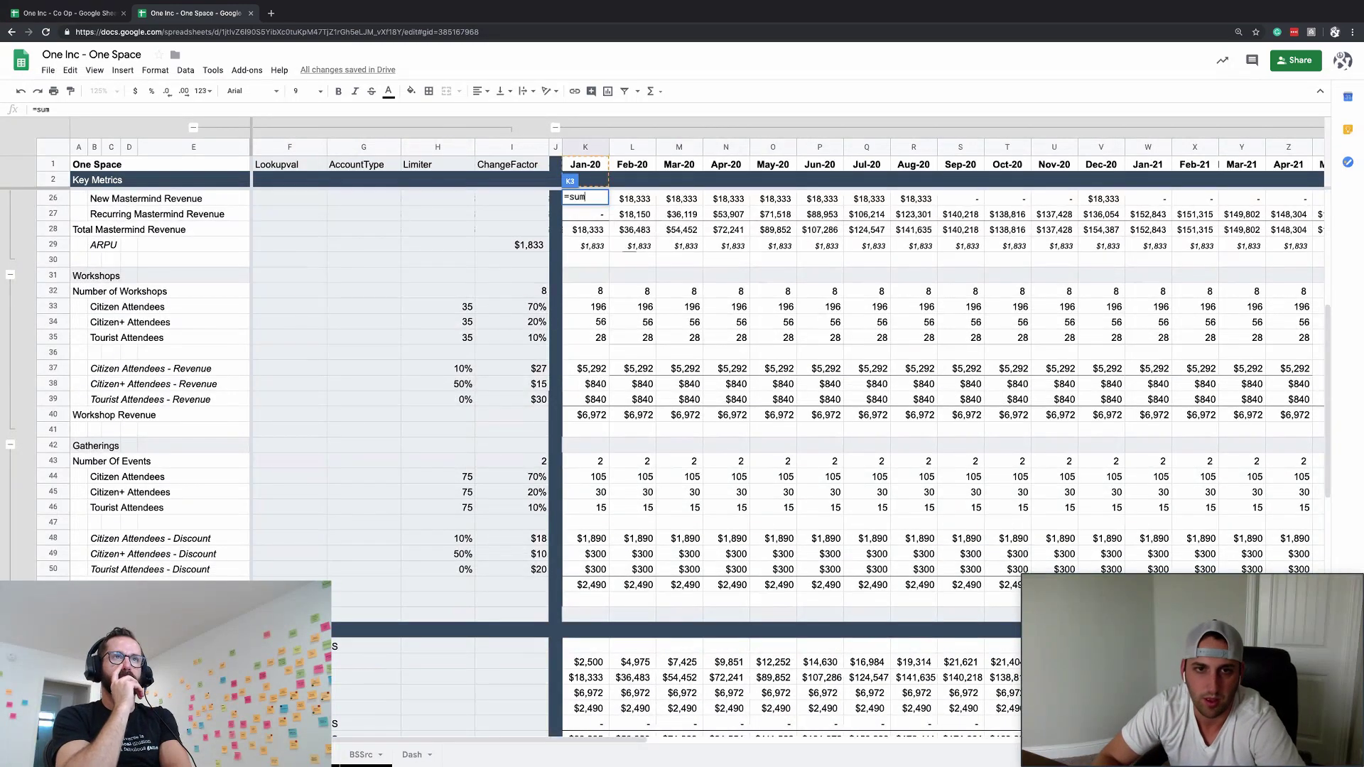
{"action": "type", "text": "("}
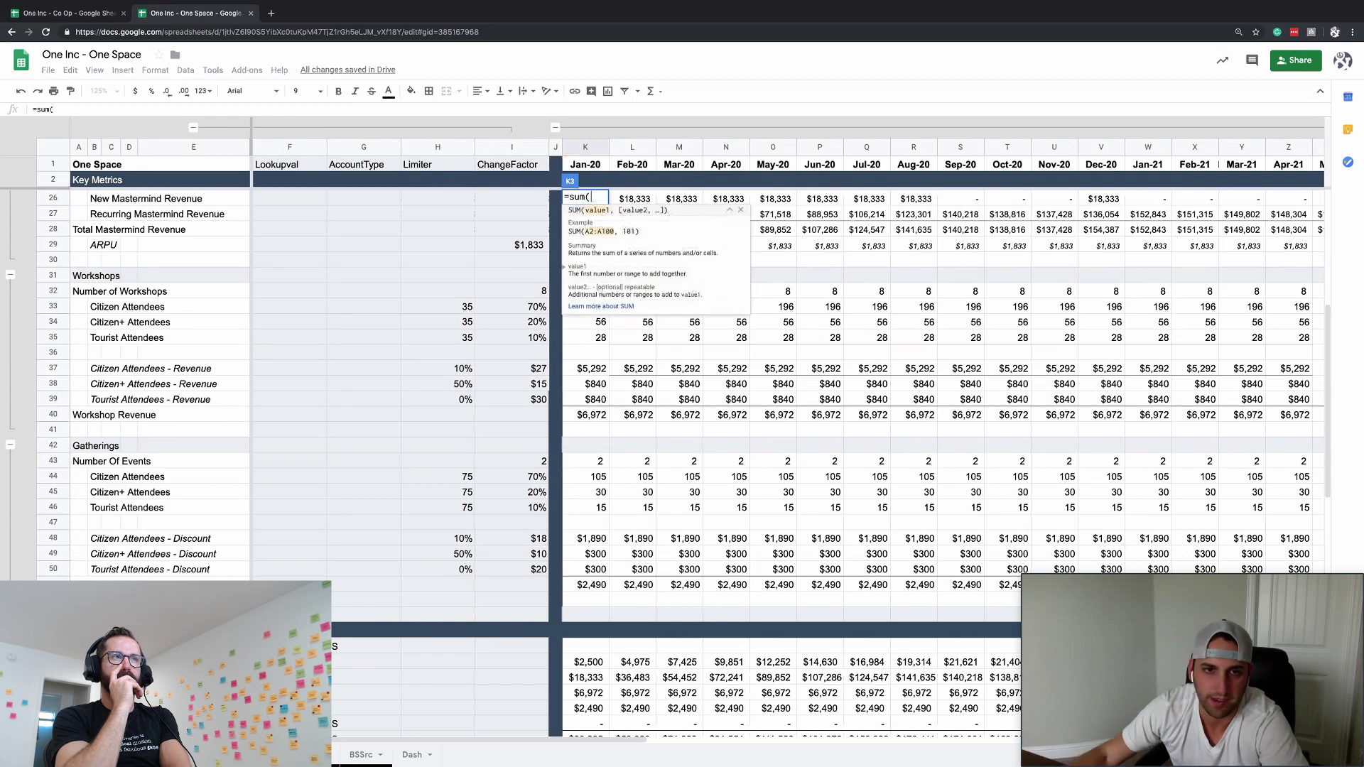
{"action": "scroll", "coordinate": [606, 371], "scroll_direction": "up", "scroll_amount": 3}
{"action": "left_click_drag", "start_coordinate": [599, 416], "coordinate": [595, 446]}
{"action": "type", "text": ","}
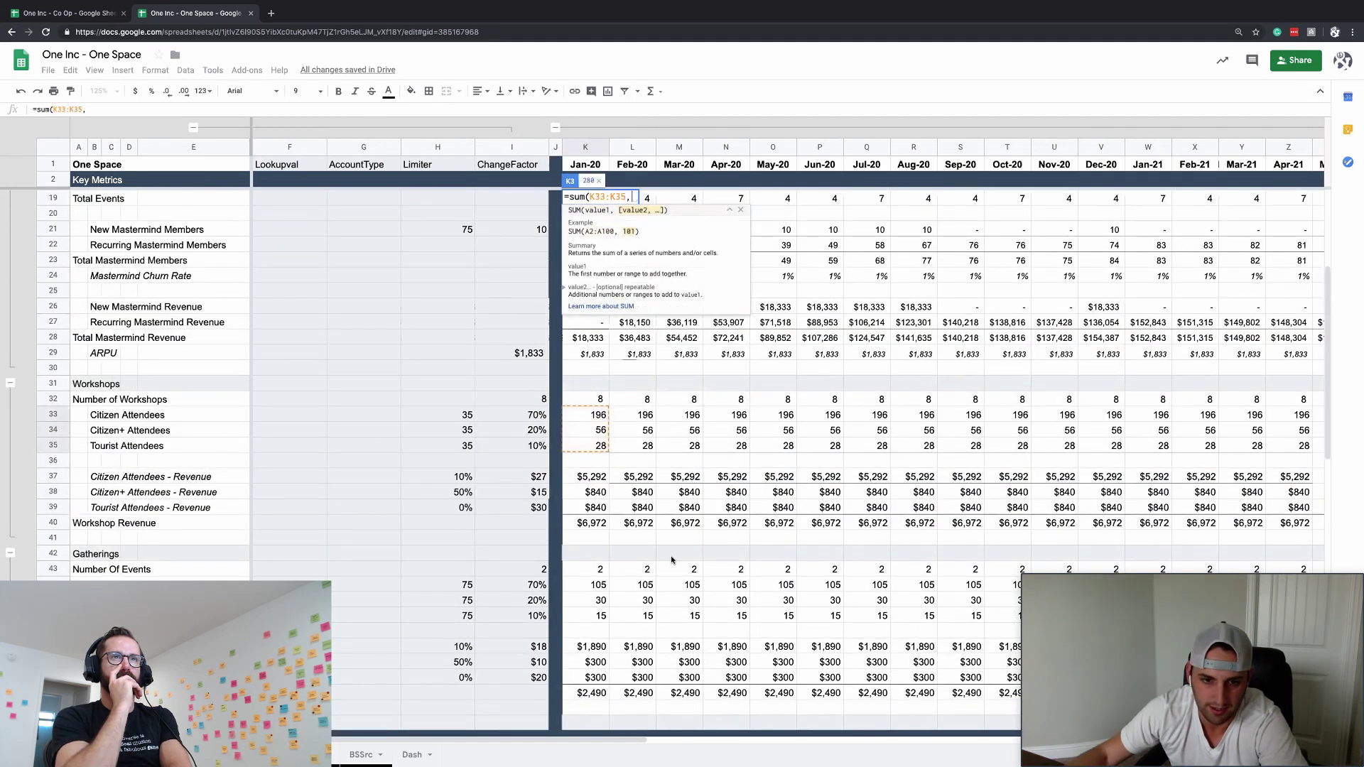
{"action": "scroll", "coordinate": [664, 561], "scroll_direction": "down", "scroll_amount": 2}
{"action": "left_click_drag", "start_coordinate": [601, 507], "coordinate": [601, 538]}
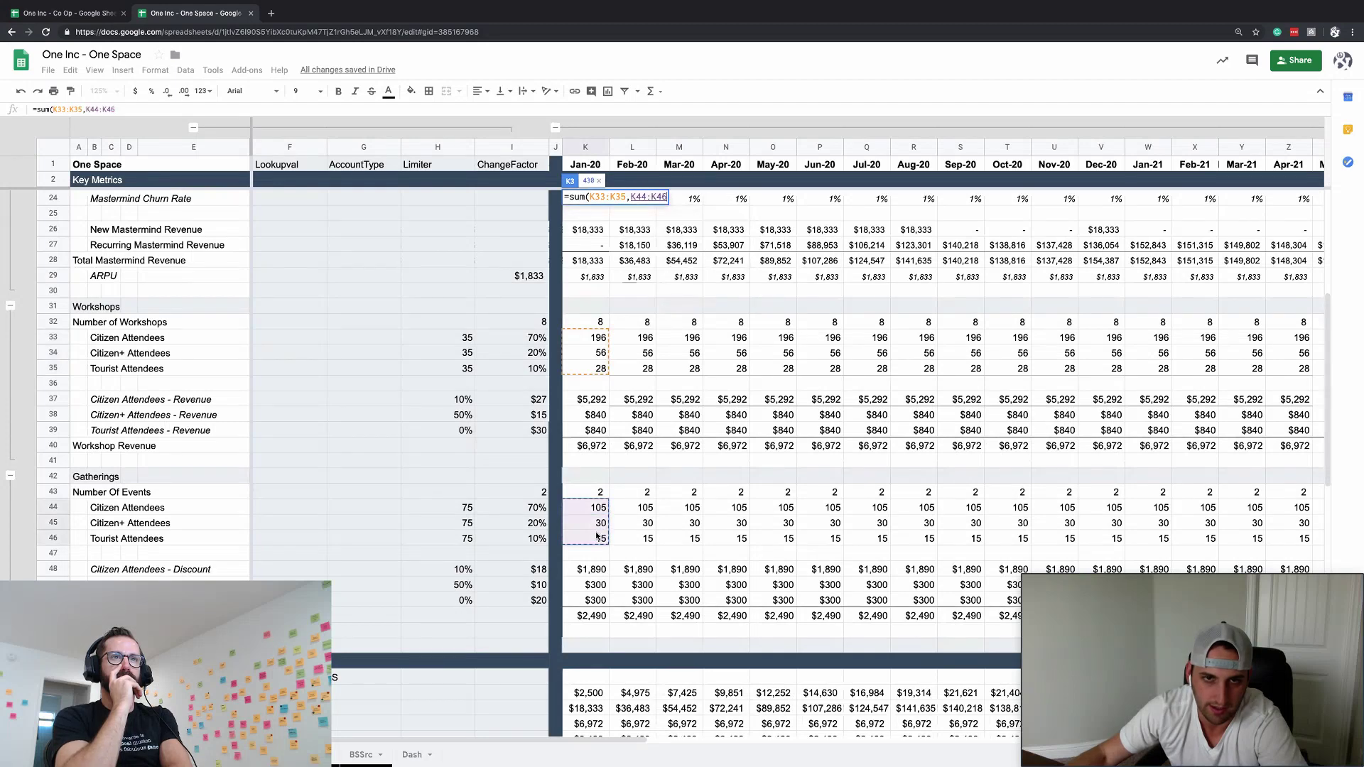
{"action": "type", "text": ")"}
{"action": "key", "text": "Return"}
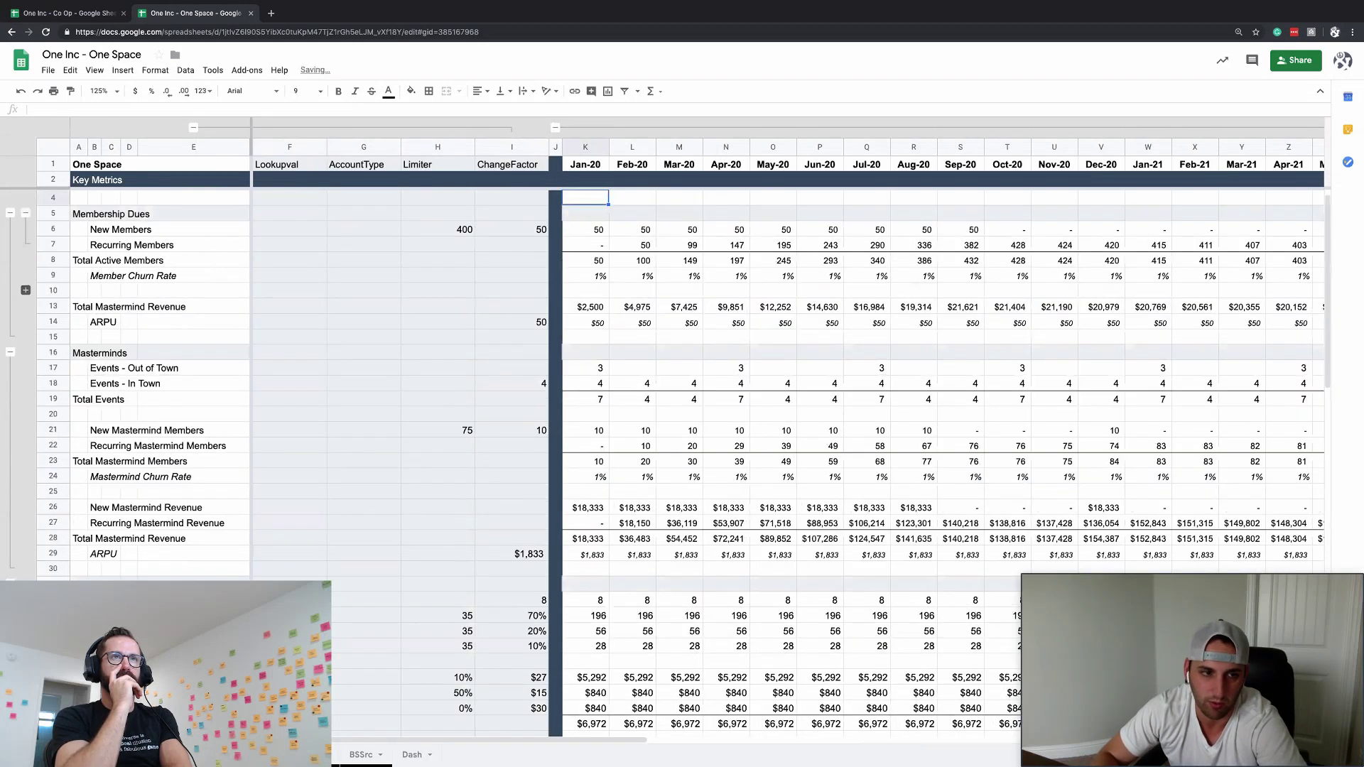
- Copy the K3 citizen total across every month of row 3, giving 430 each
{"action": "left_click", "coordinate": [585, 199]}
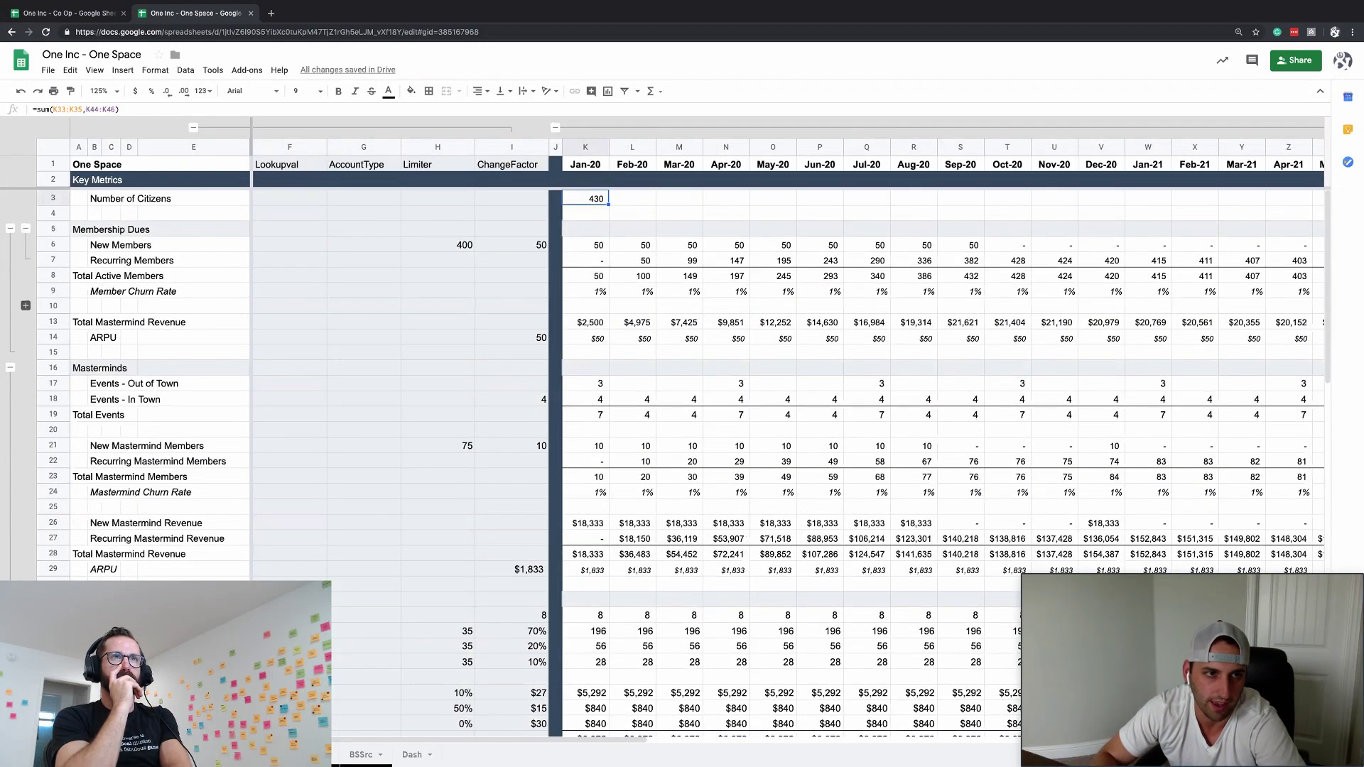
{"action": "key", "text": "ctrl+Right"}
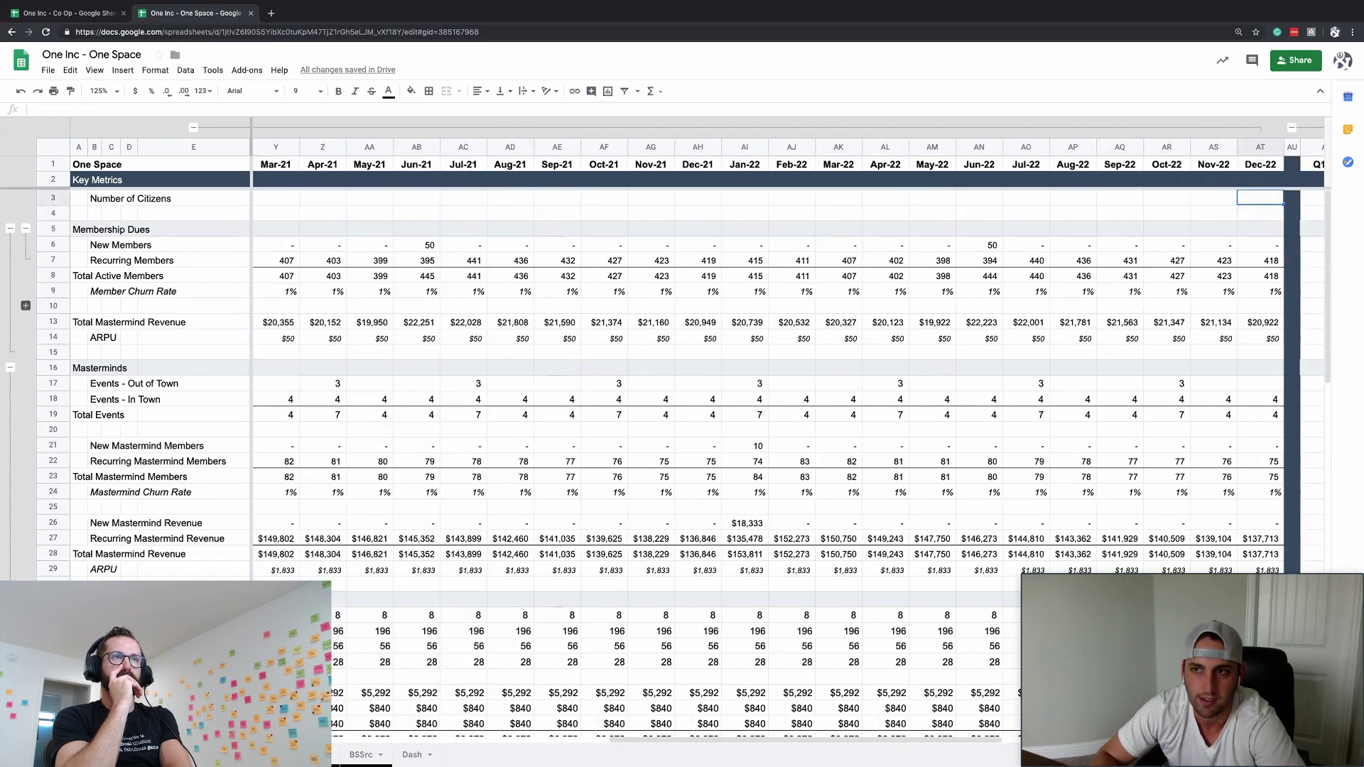
{"action": "key", "text": "ctrl+shift+Left"}
{"action": "key", "text": "ctrl+v"}
{"action": "key", "text": "ctrl+Left"}
{"action": "key", "text": "Right"}
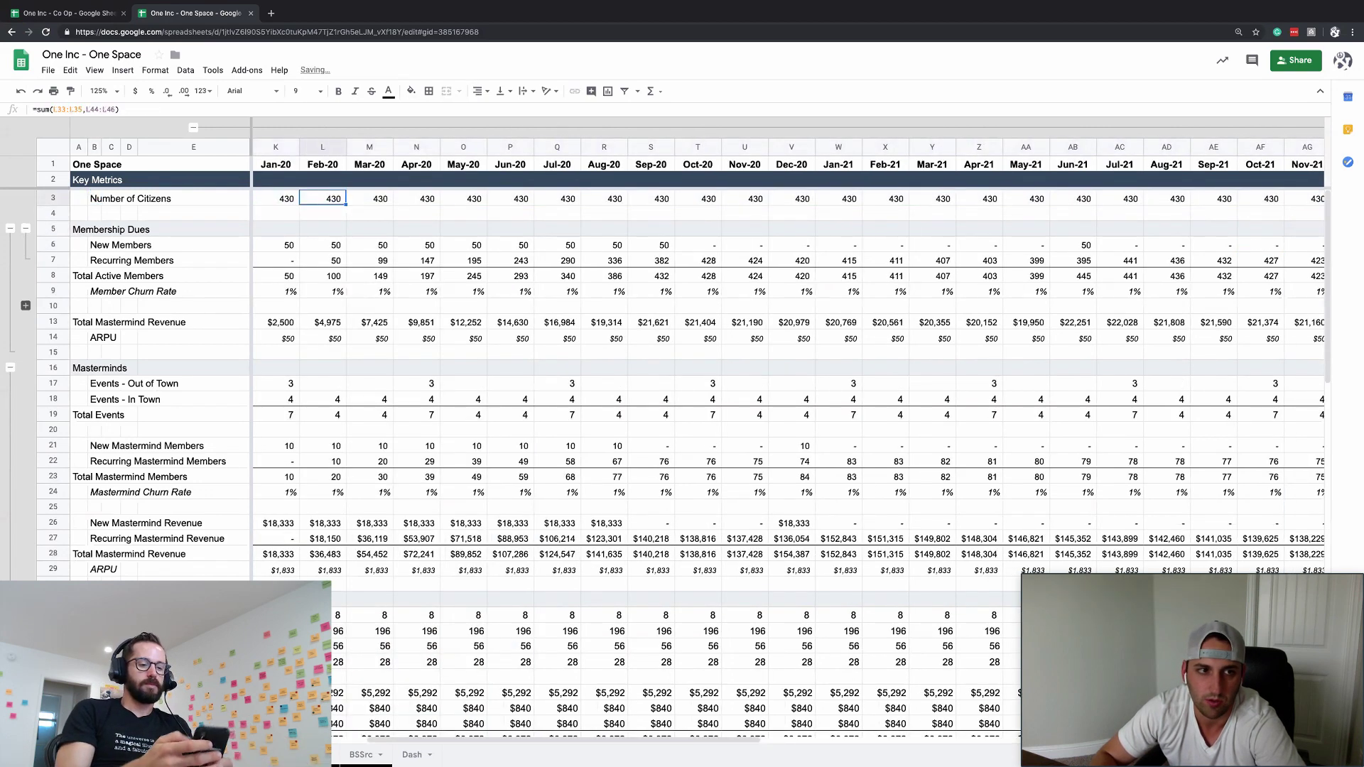
{"action": "key", "text": "Left"}
{"action": "key", "text": "Left"}
{"action": "key", "text": "ctrl+Left"}
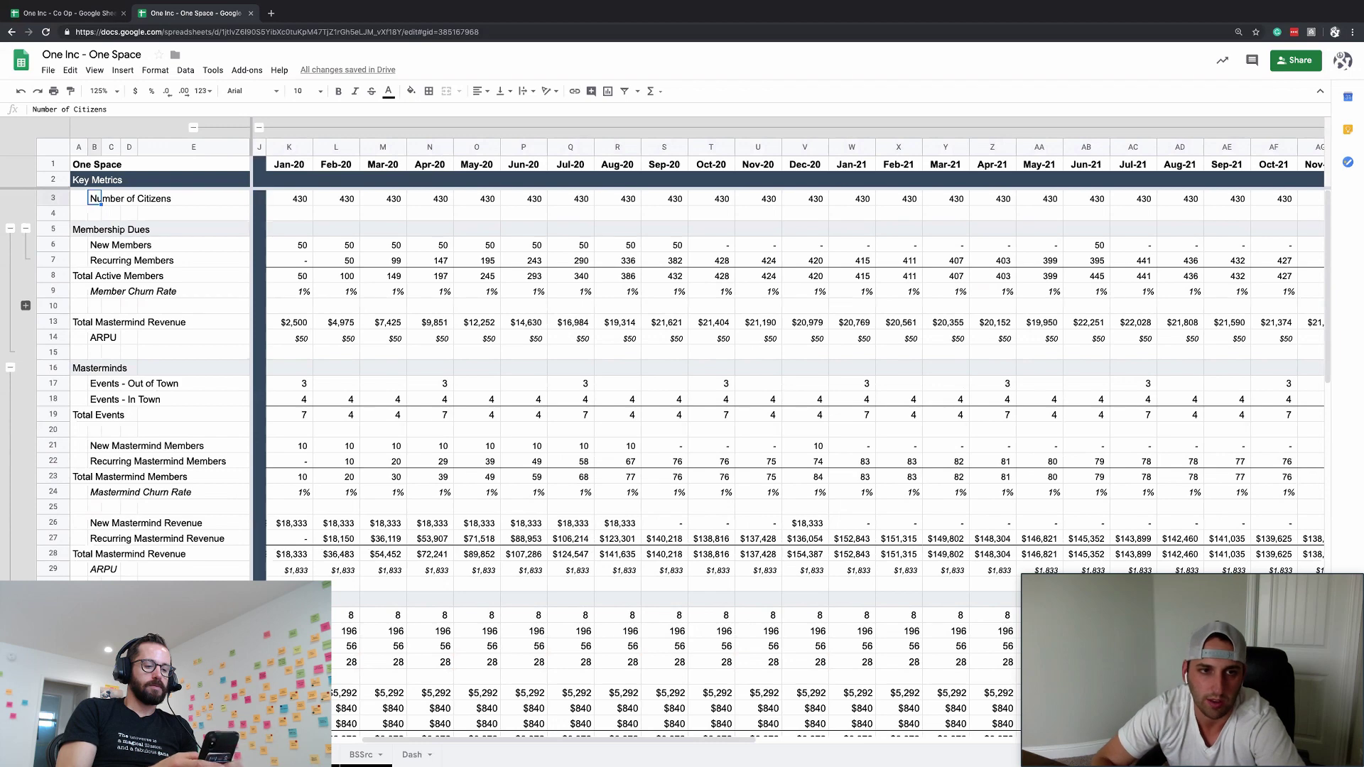
{"action": "left_click", "coordinate": [301, 202]}
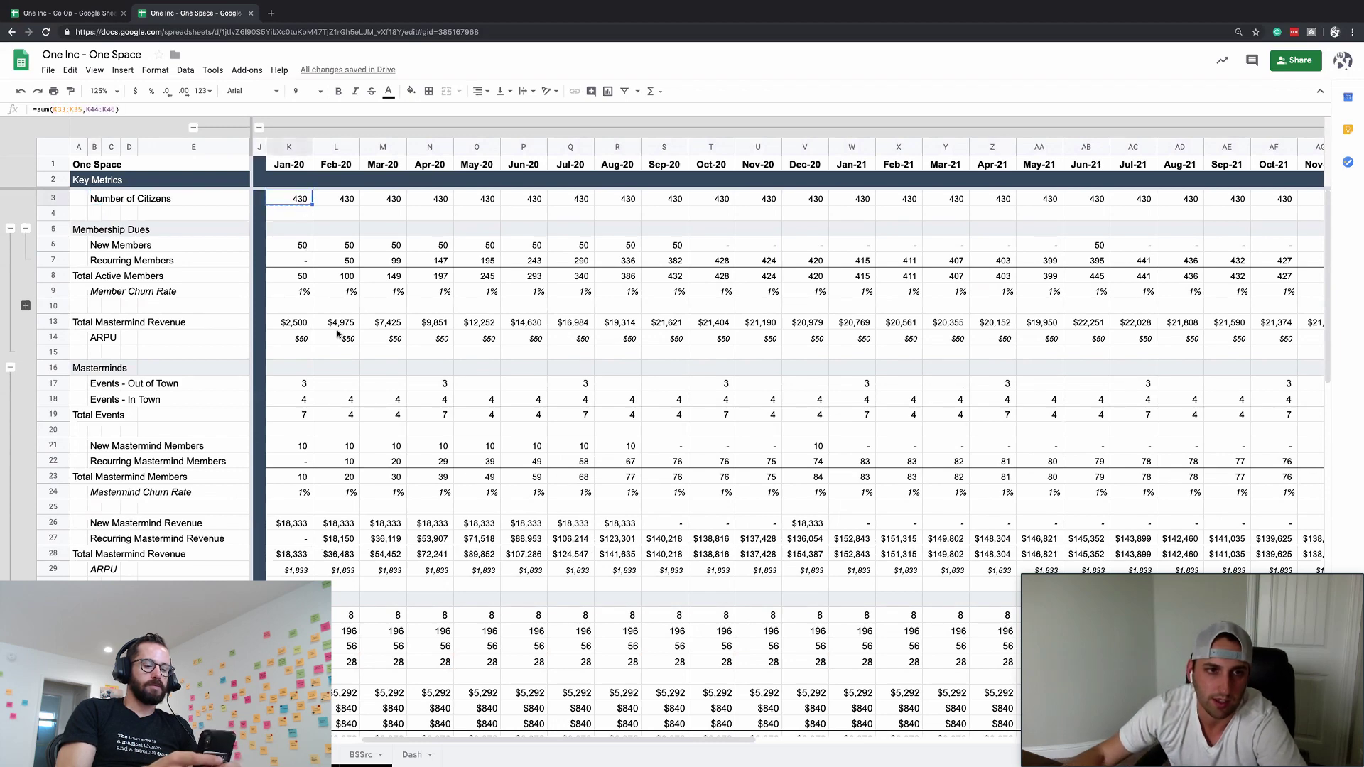
- Paste the citizen total formula into the cost row's January cell to begin the cost formula
{"action": "scroll", "coordinate": [339, 334], "scroll_direction": "down", "scroll_amount": 8}
{"action": "left_click", "coordinate": [374, 615]}
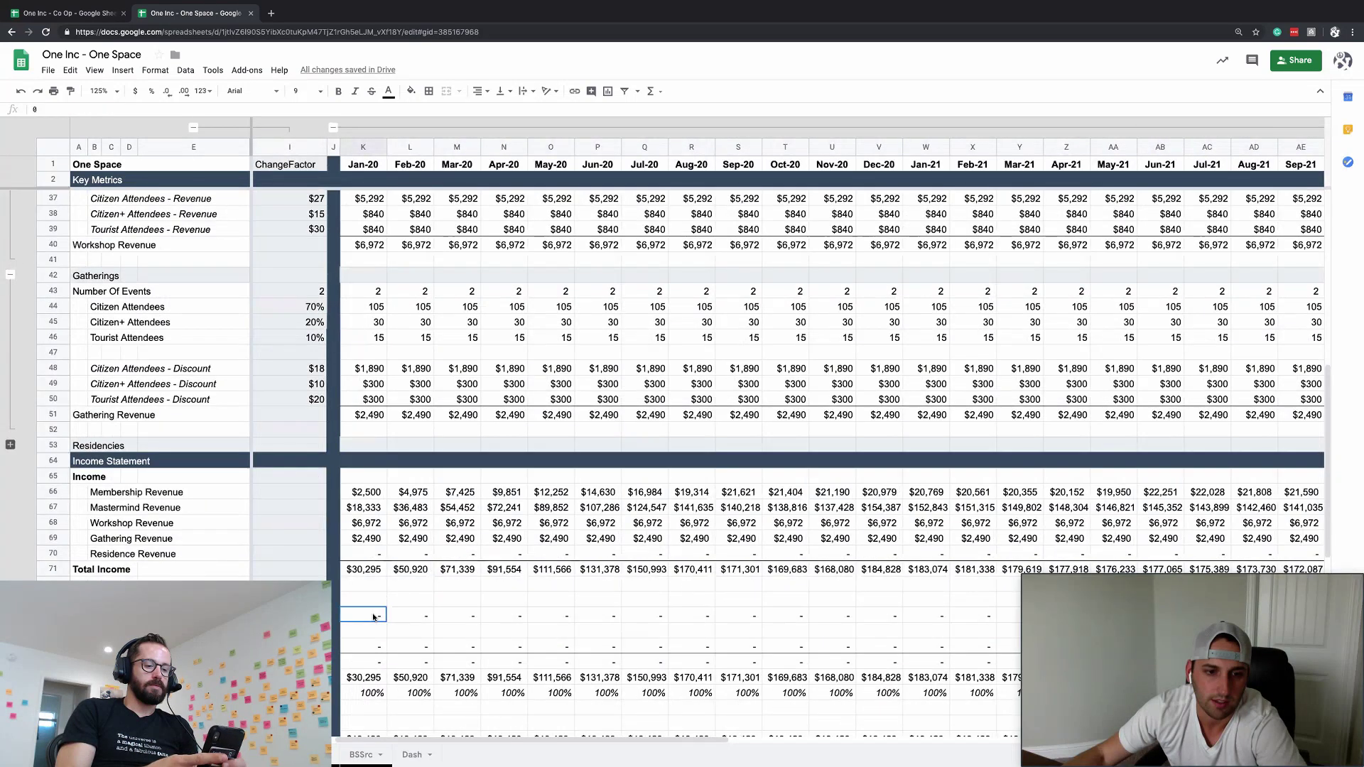
{"action": "type", "text": "=sum(K33:K35,K44:K46)"}
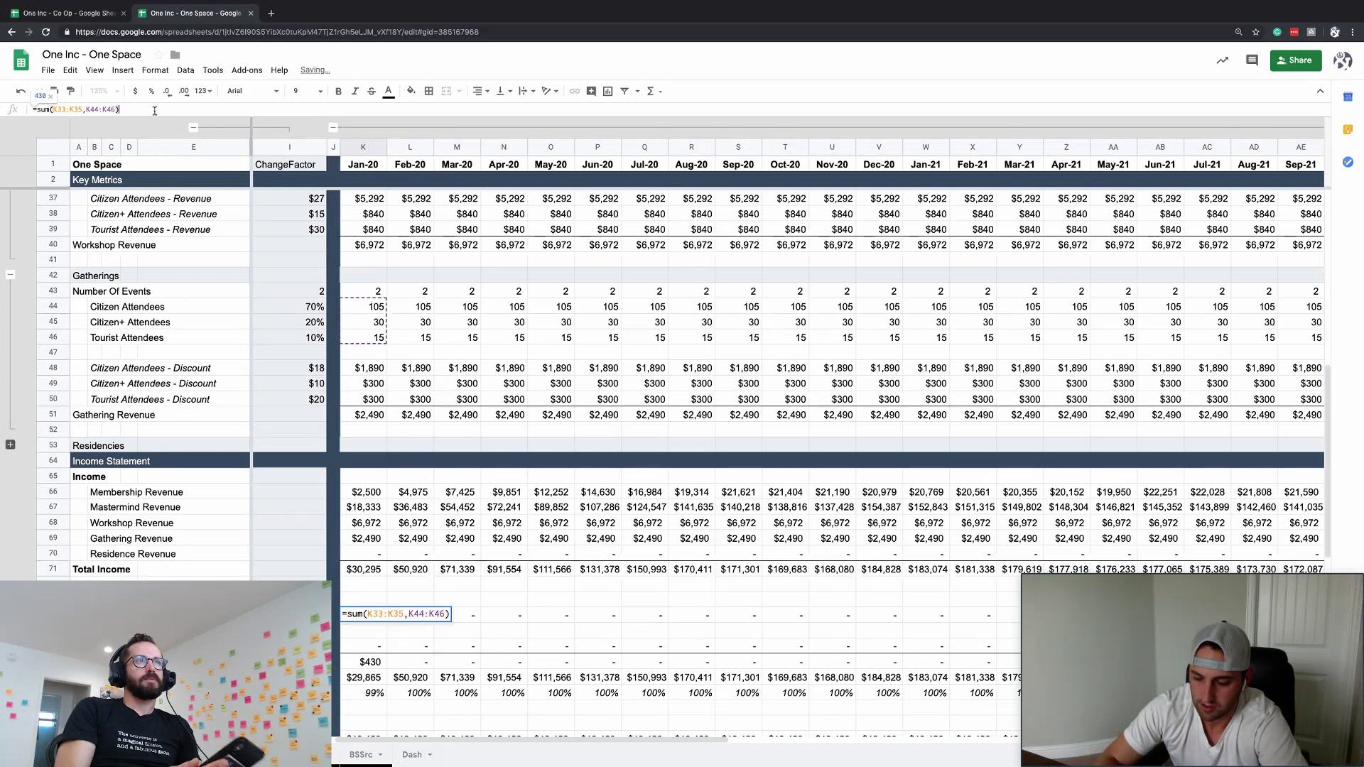
{"action": "type", "text": "*"}
{"action": "key", "text": "Escape"}
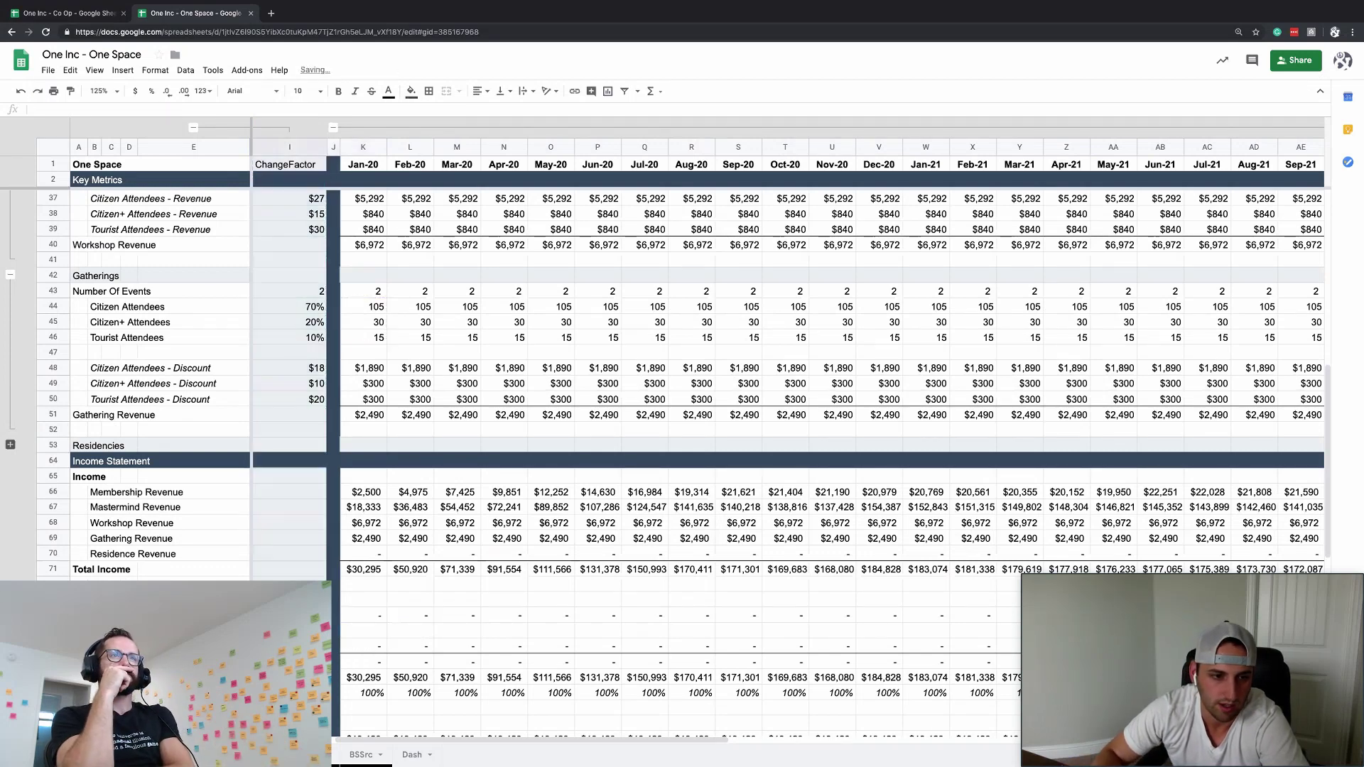
{"action": "key", "text": "ctrl+z"}
- Set the cost row's ChangeFactor to 6, with currency format copied from the $19,420 cell
{"action": "left_click", "coordinate": [437, 614]}
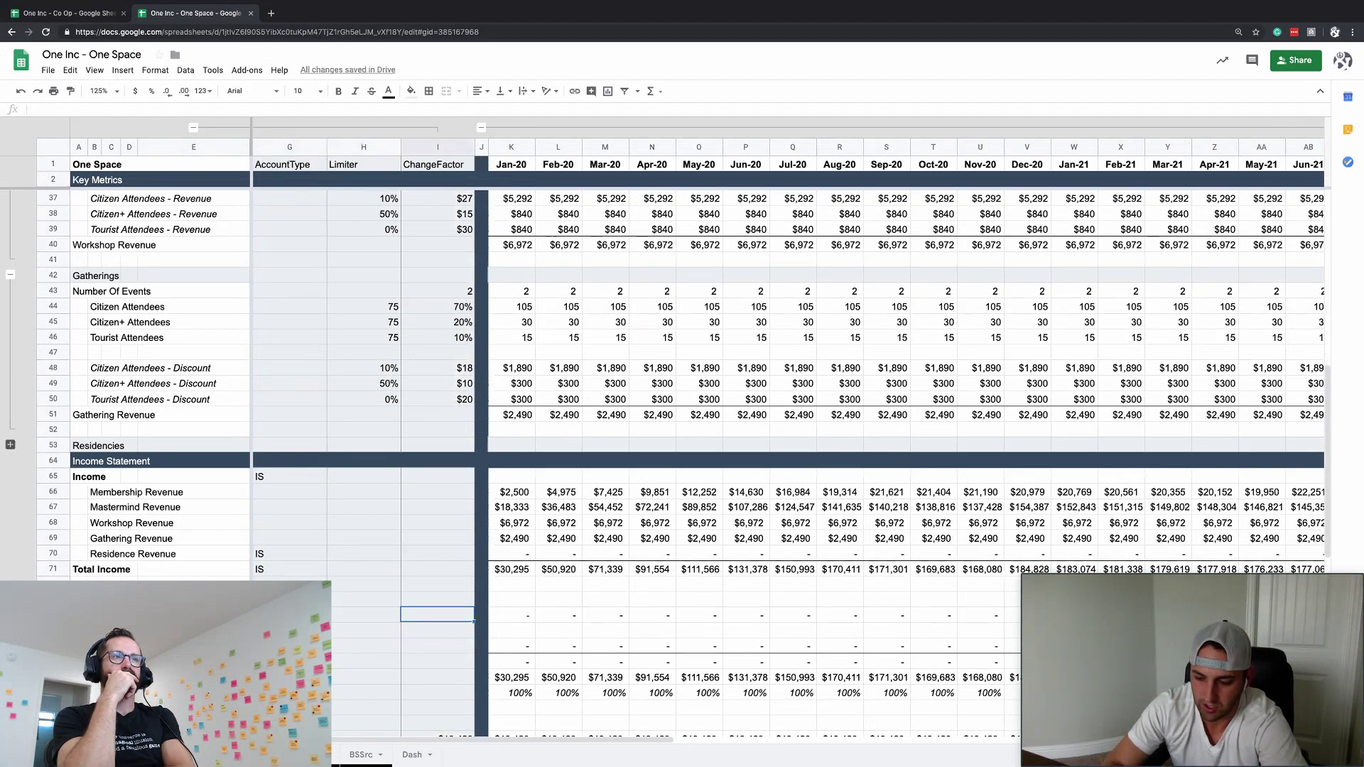
{"action": "type", "text": "5"}
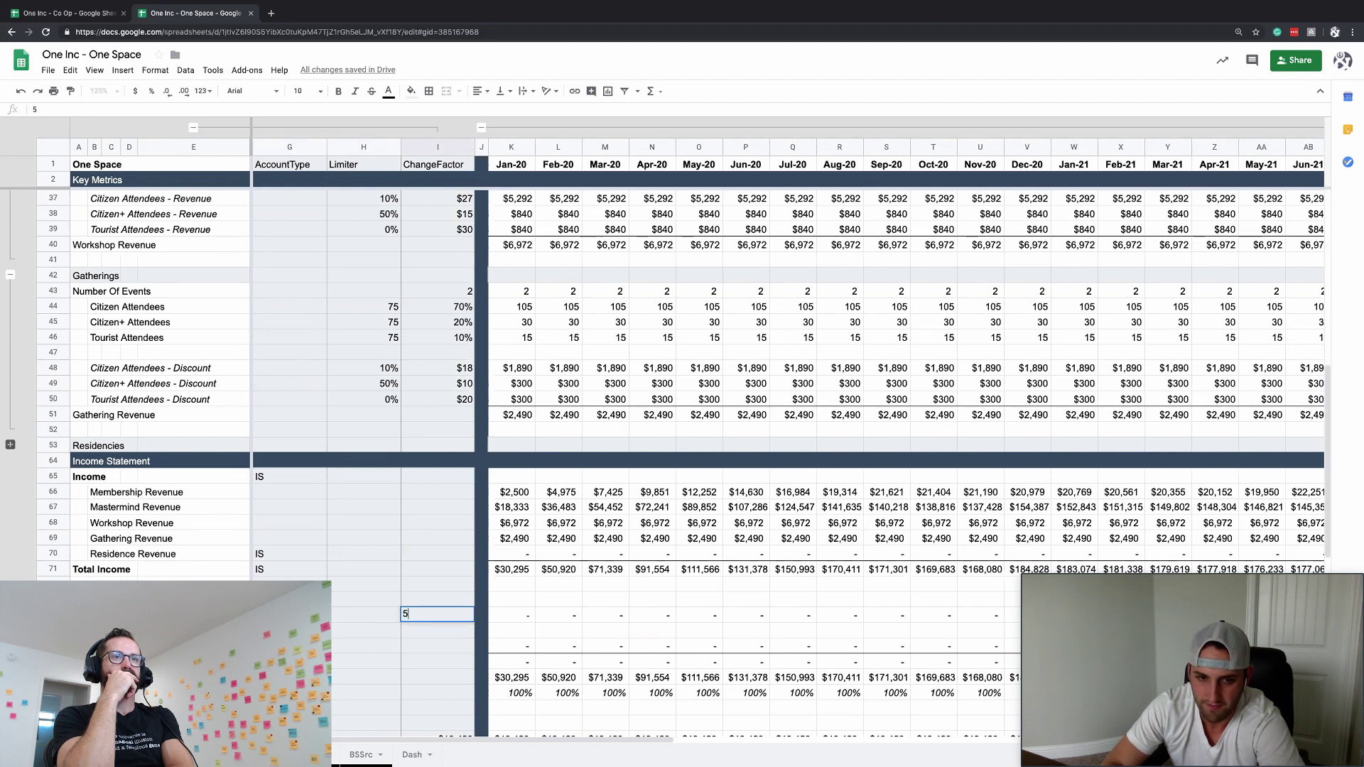
{"action": "key", "text": "Return"}
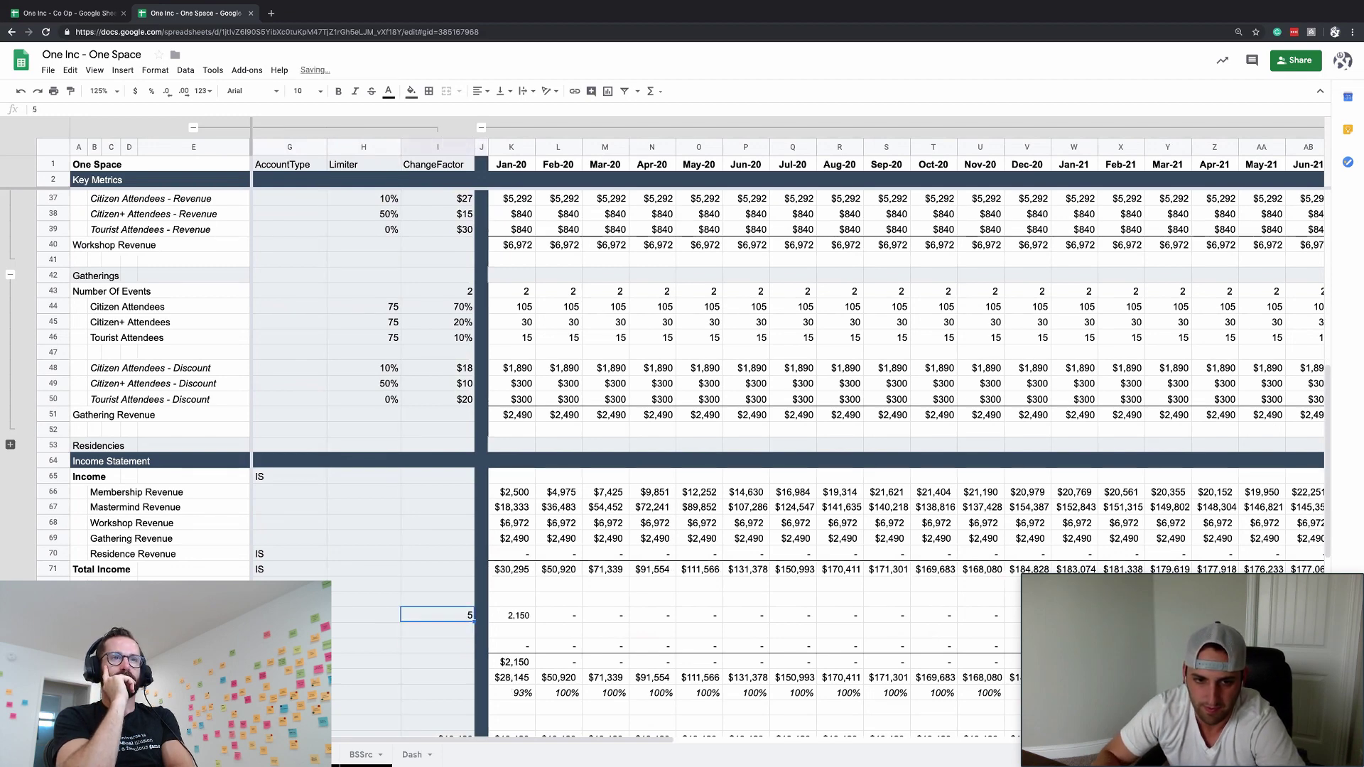
{"action": "type", "text": "6"}
{"action": "key", "text": "Return"}
{"action": "left_click", "coordinate": [437, 737]}
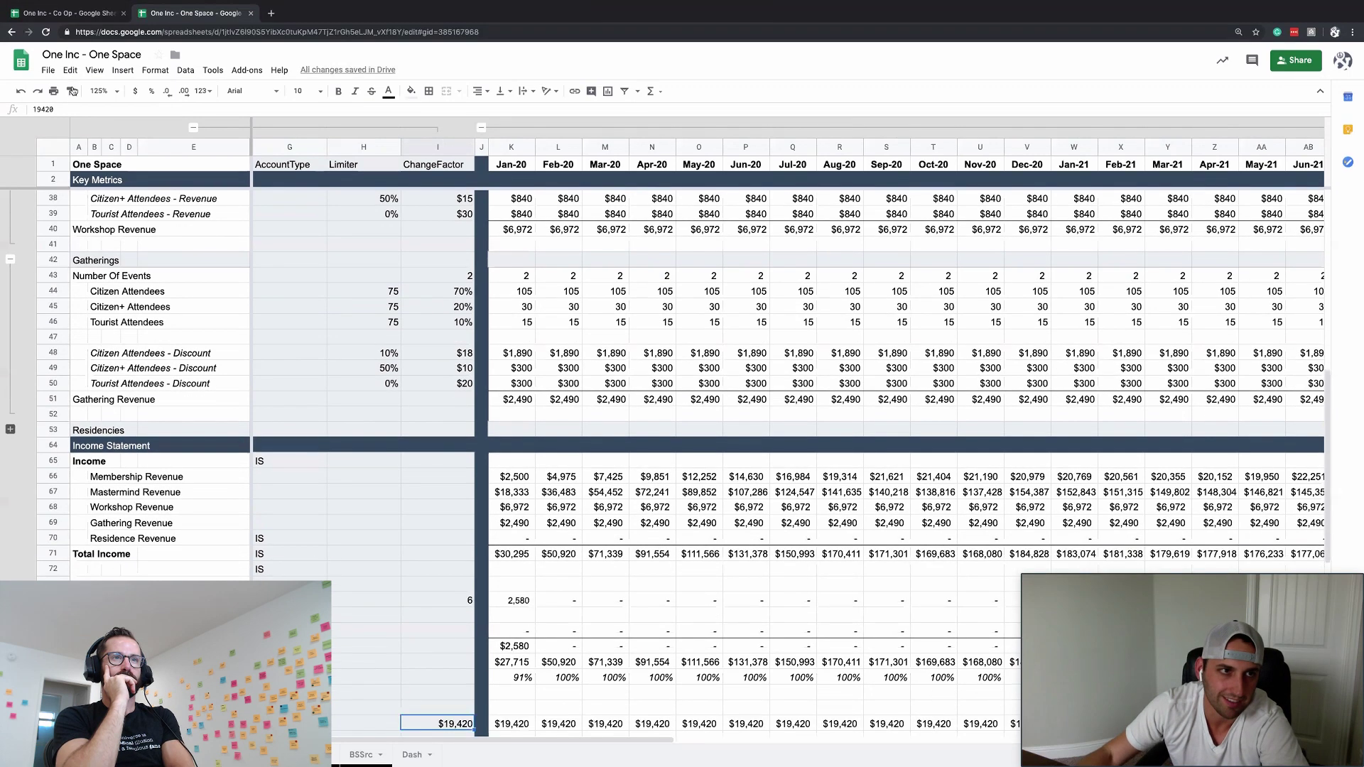
{"action": "left_click", "coordinate": [70, 90]}
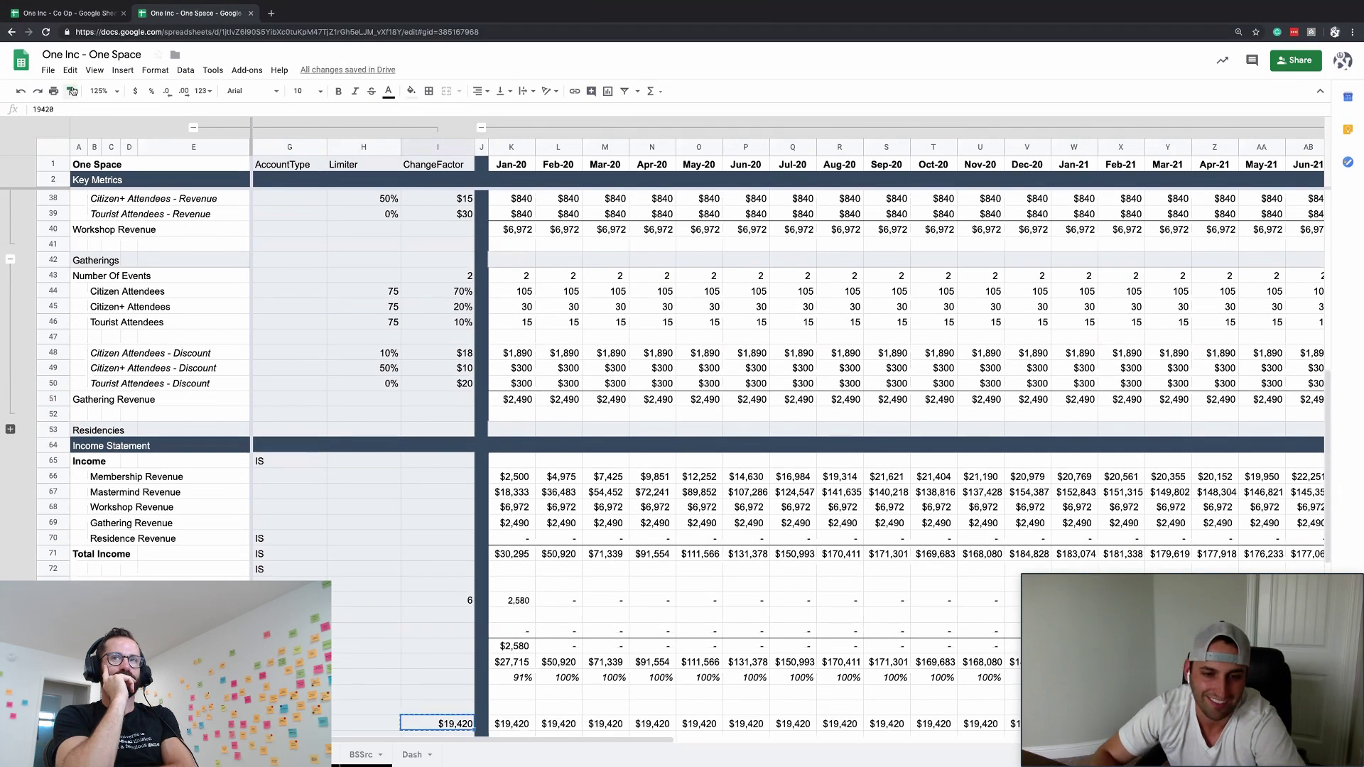
{"action": "left_click", "coordinate": [454, 600]}
- Fill the attendees-times-ChangeFactor cost formula across all months, giving $2,580 each
{"action": "key", "text": "ctrl+Right"}
{"action": "key", "text": "ctrl+Left"}
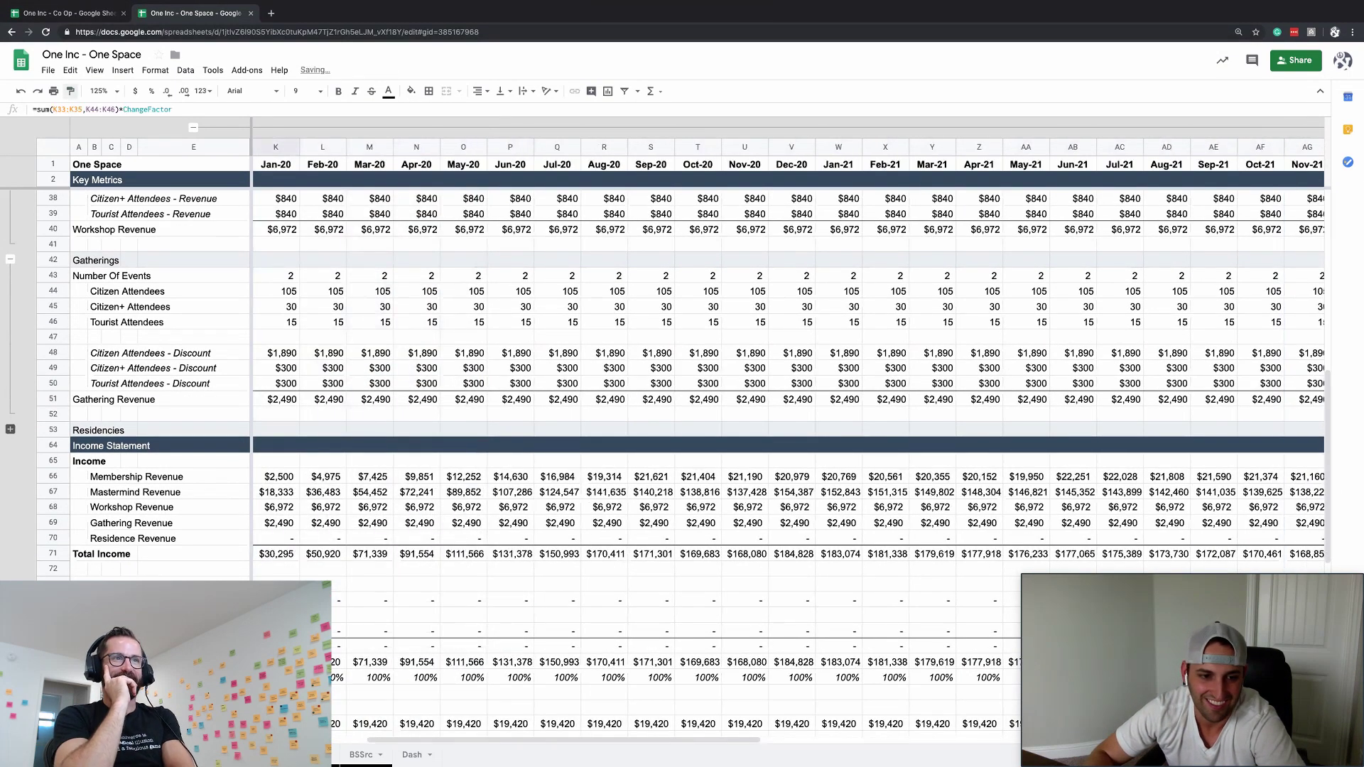
{"action": "key", "text": "Down"}
{"action": "key", "text": "Down"}
{"action": "key", "text": "Down"}
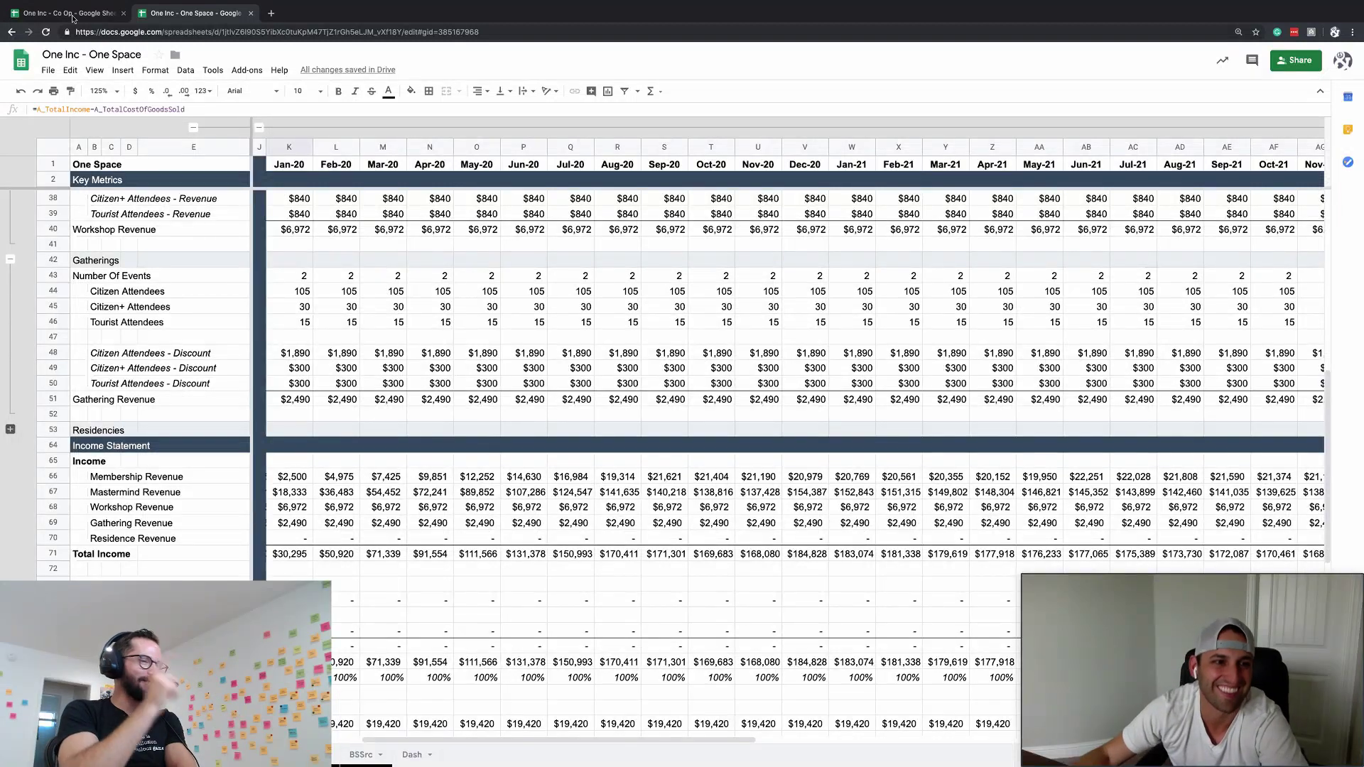
{"action": "key", "text": "ctrl+z"}
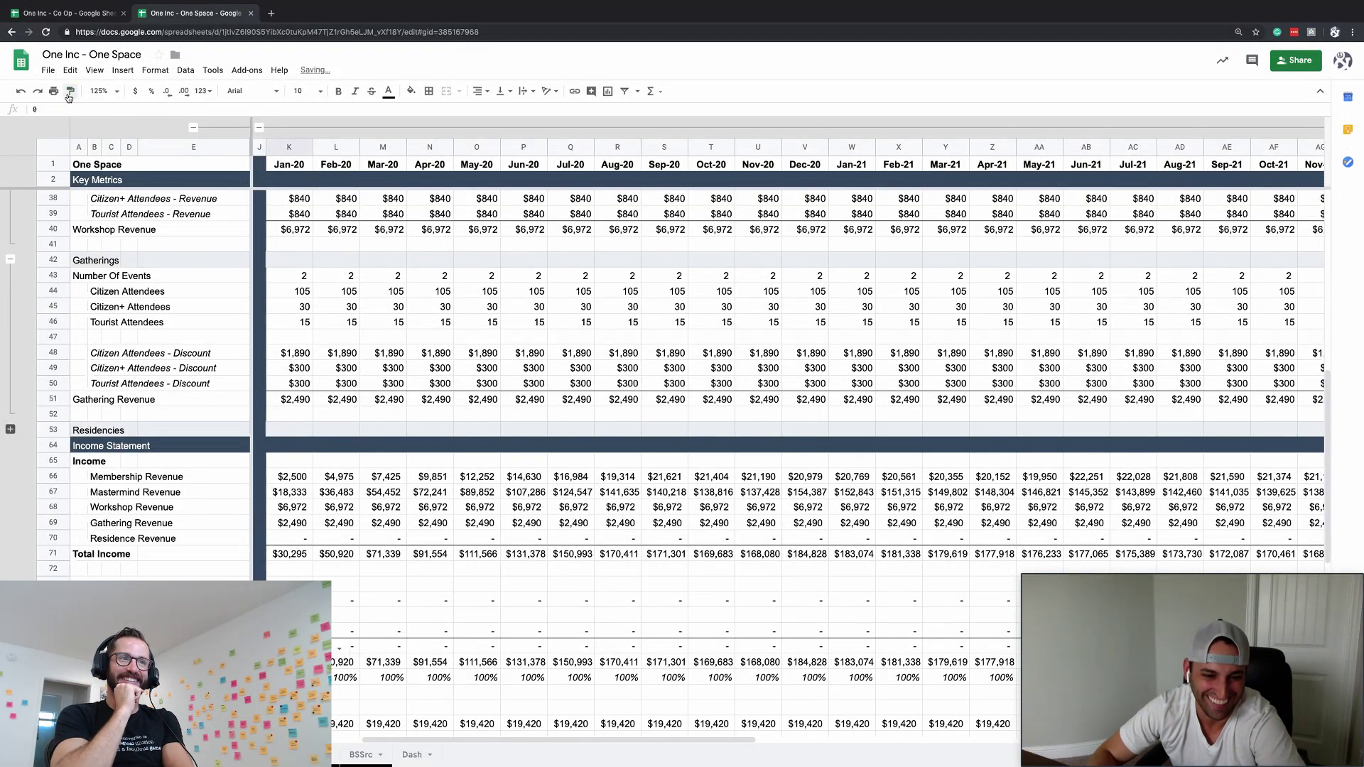
{"action": "key", "text": "ctrl+z"}
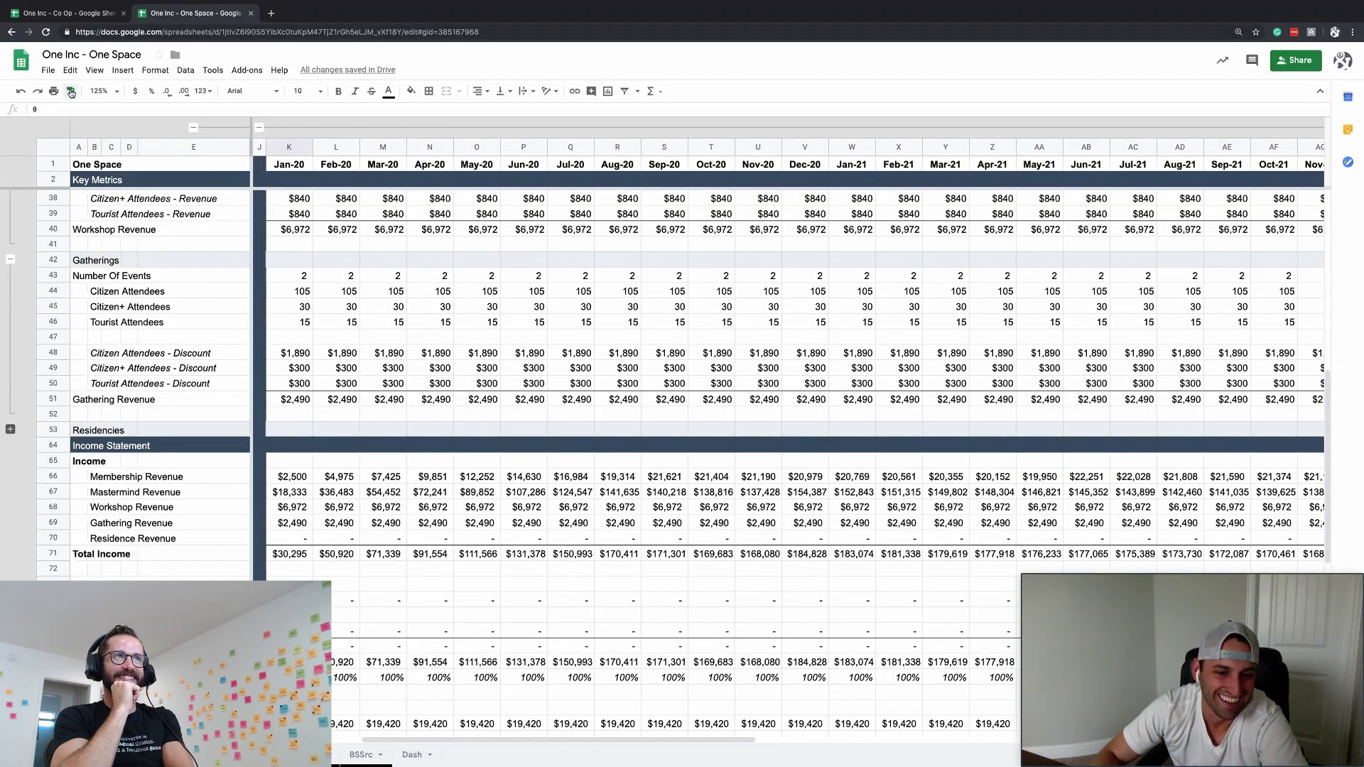
{"action": "key", "text": "ctrl+z"}
{"action": "key", "text": "ctrl+z"}
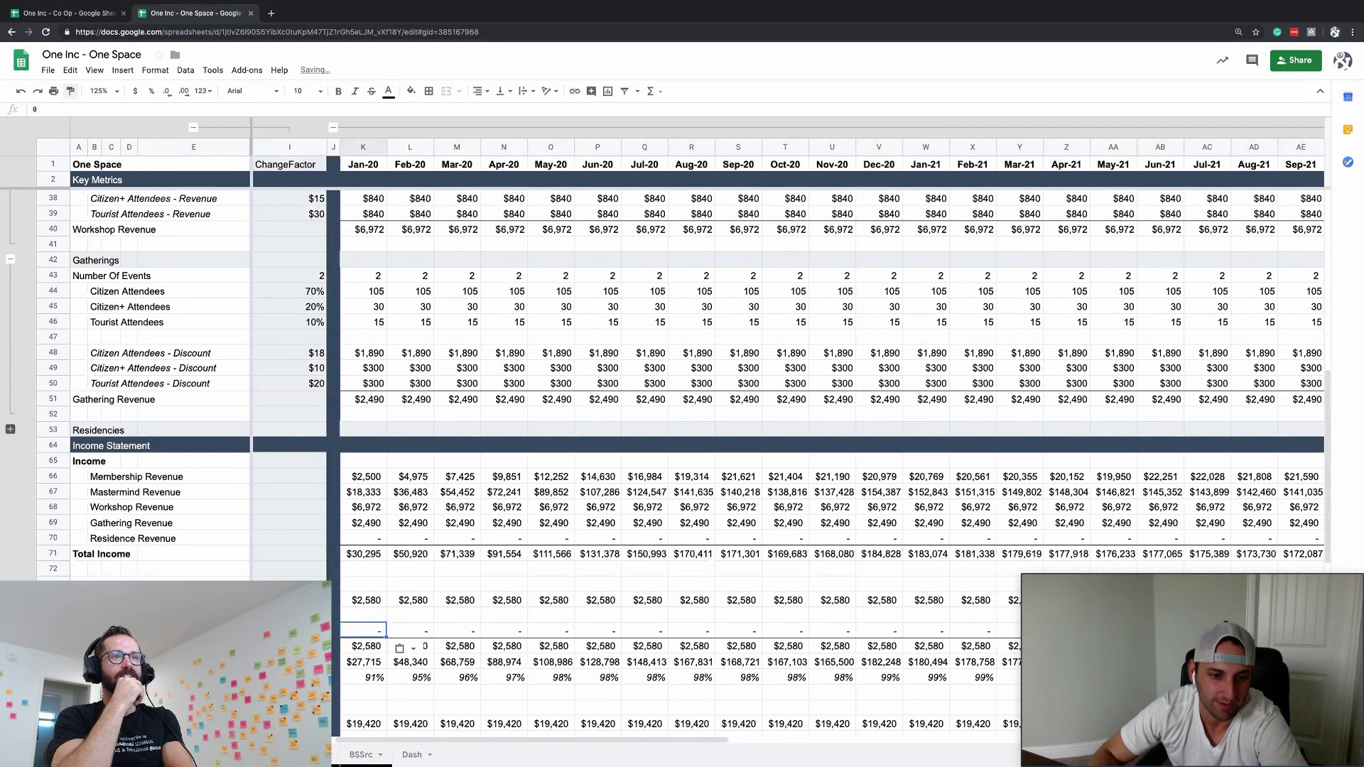
{"action": "left_click", "coordinate": [409, 630]}
{"action": "key", "text": "Left"}
{"action": "key", "text": "Left"}
{"action": "key", "text": "Left"}
{"action": "key", "text": "Right"}
{"action": "key", "text": "Up"}
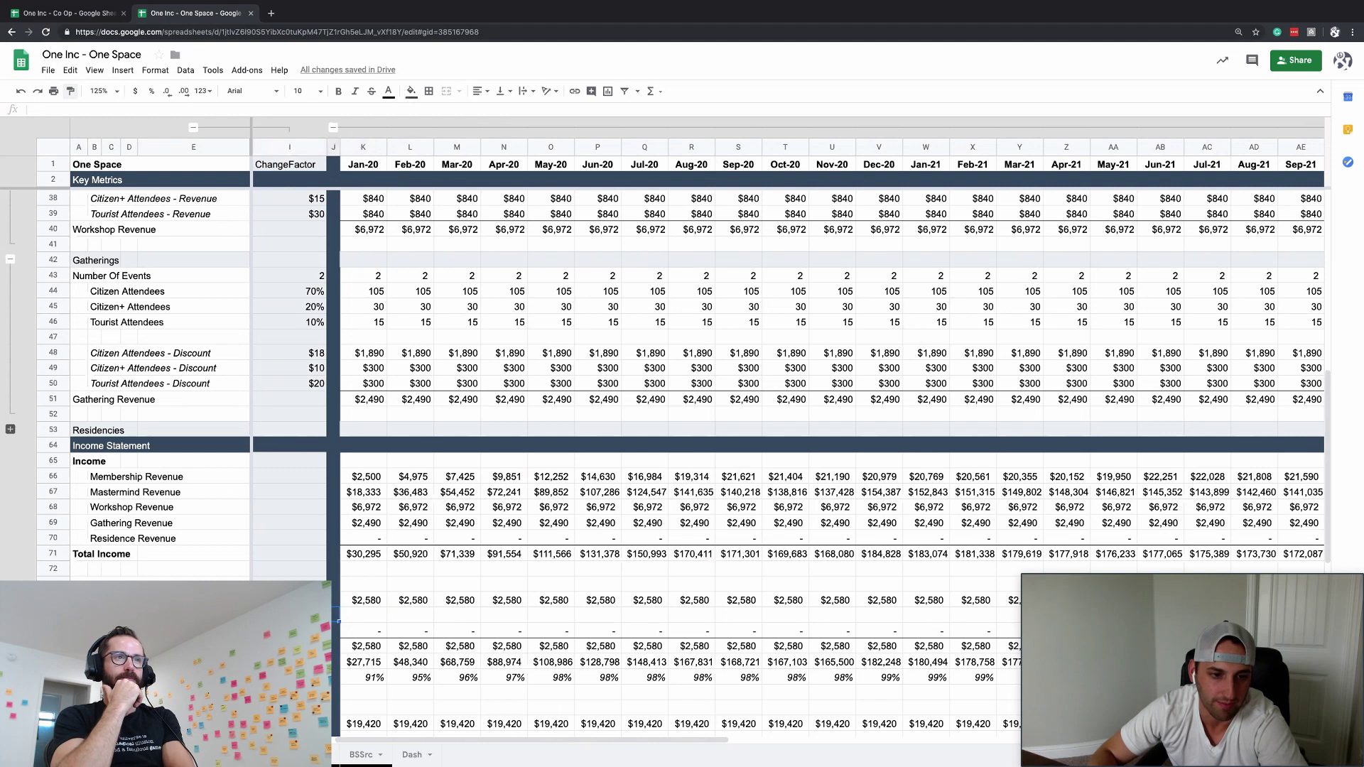
{"action": "key", "text": "Left"}
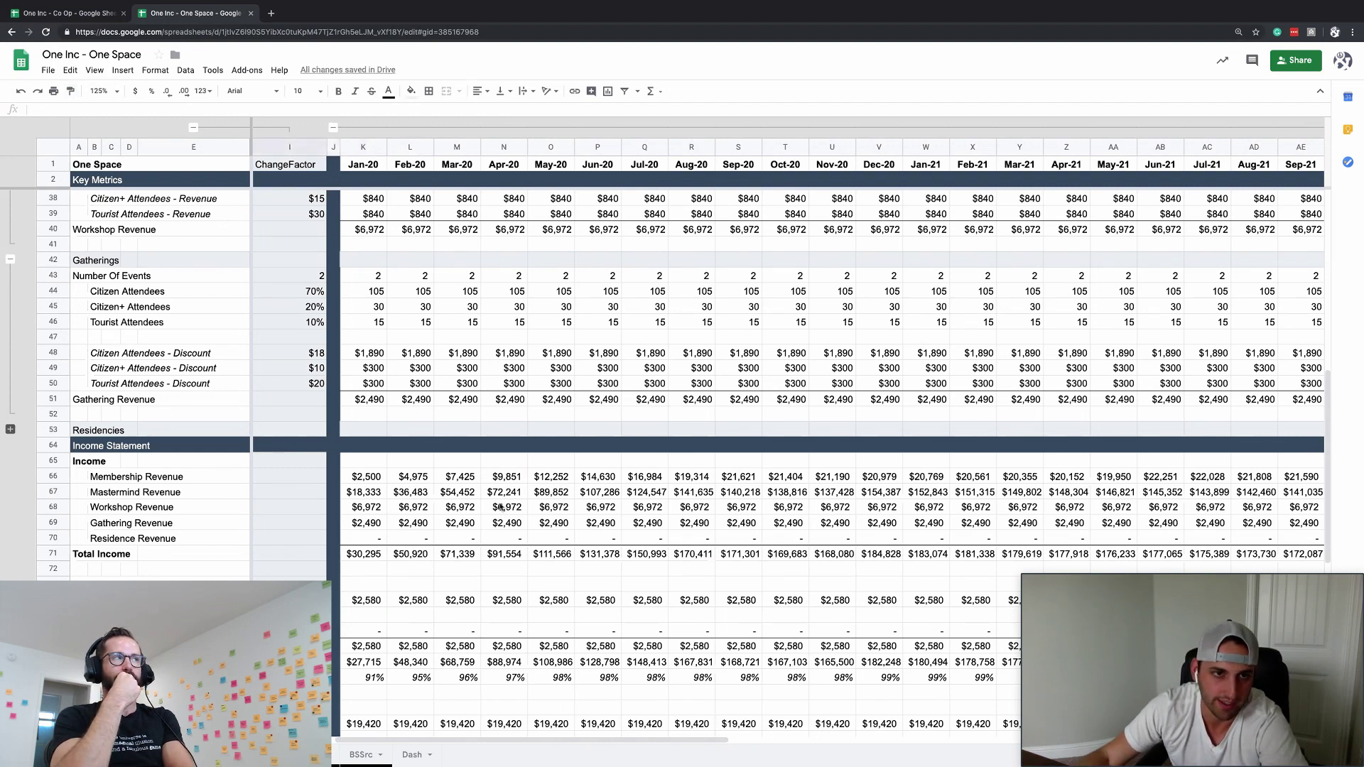
{"action": "left_click", "coordinate": [361, 602]}
{"action": "key", "text": "Down"}
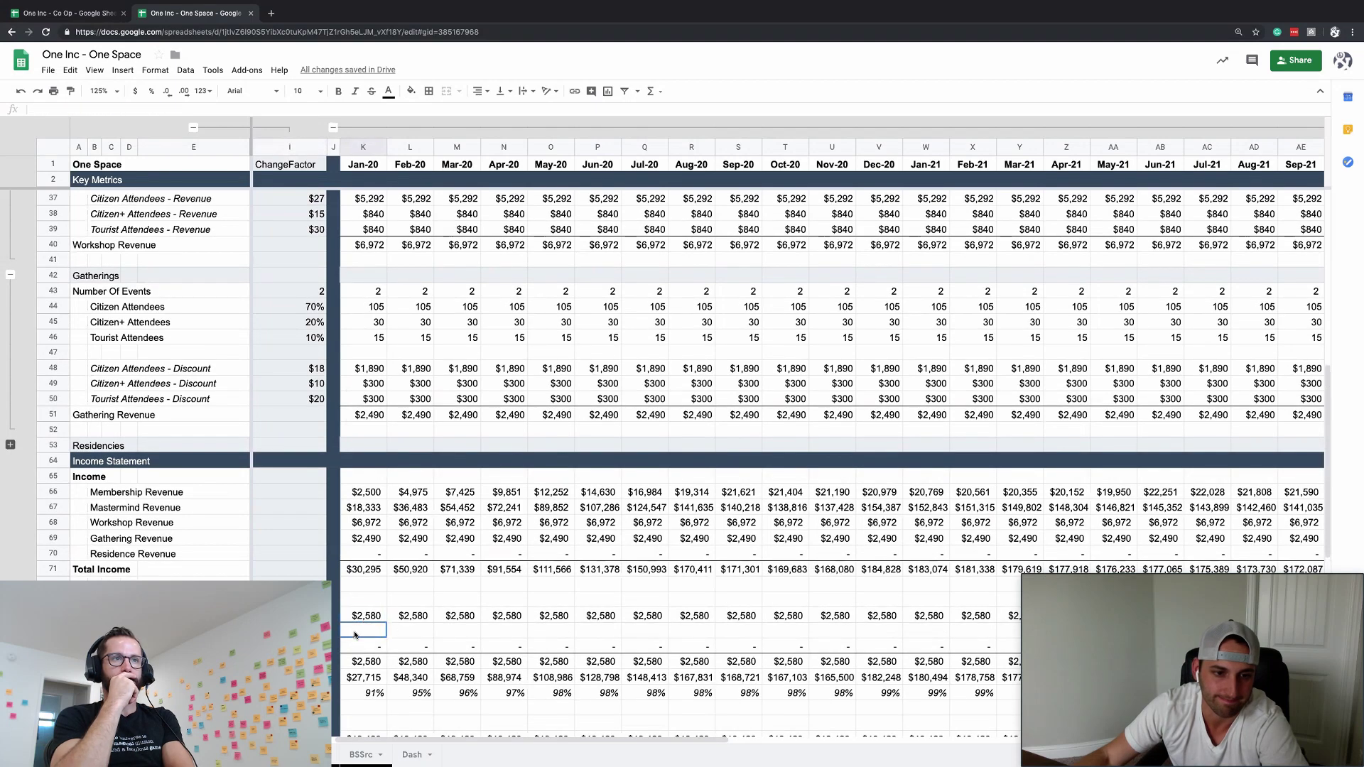
- Enter =K18*15*ChangeFactor as the Jan-20 Mastermind Events cost in K75
{"action": "type", "text": "="}
{"action": "scroll", "coordinate": [321, 387], "scroll_direction": "up", "scroll_amount": 6}
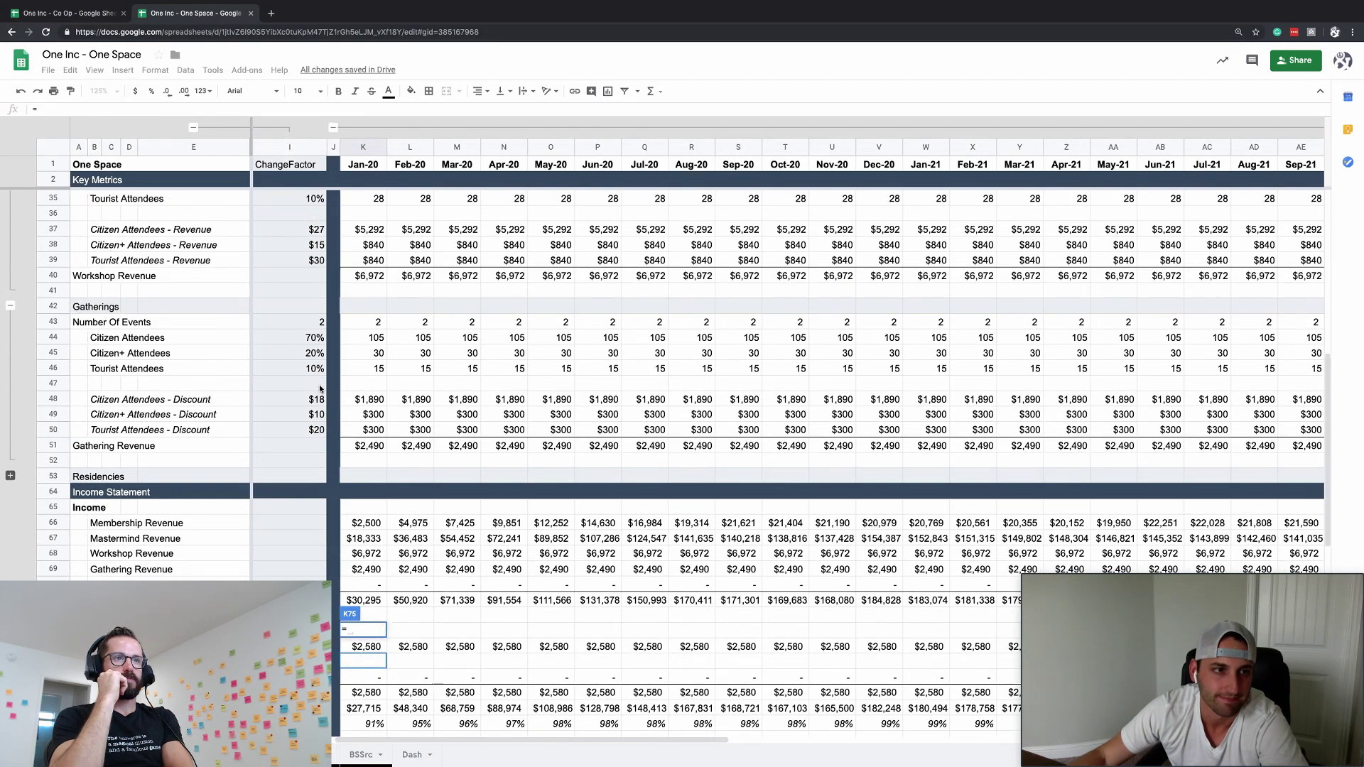
{"action": "scroll", "coordinate": [320, 387], "scroll_direction": "up", "scroll_amount": 4}
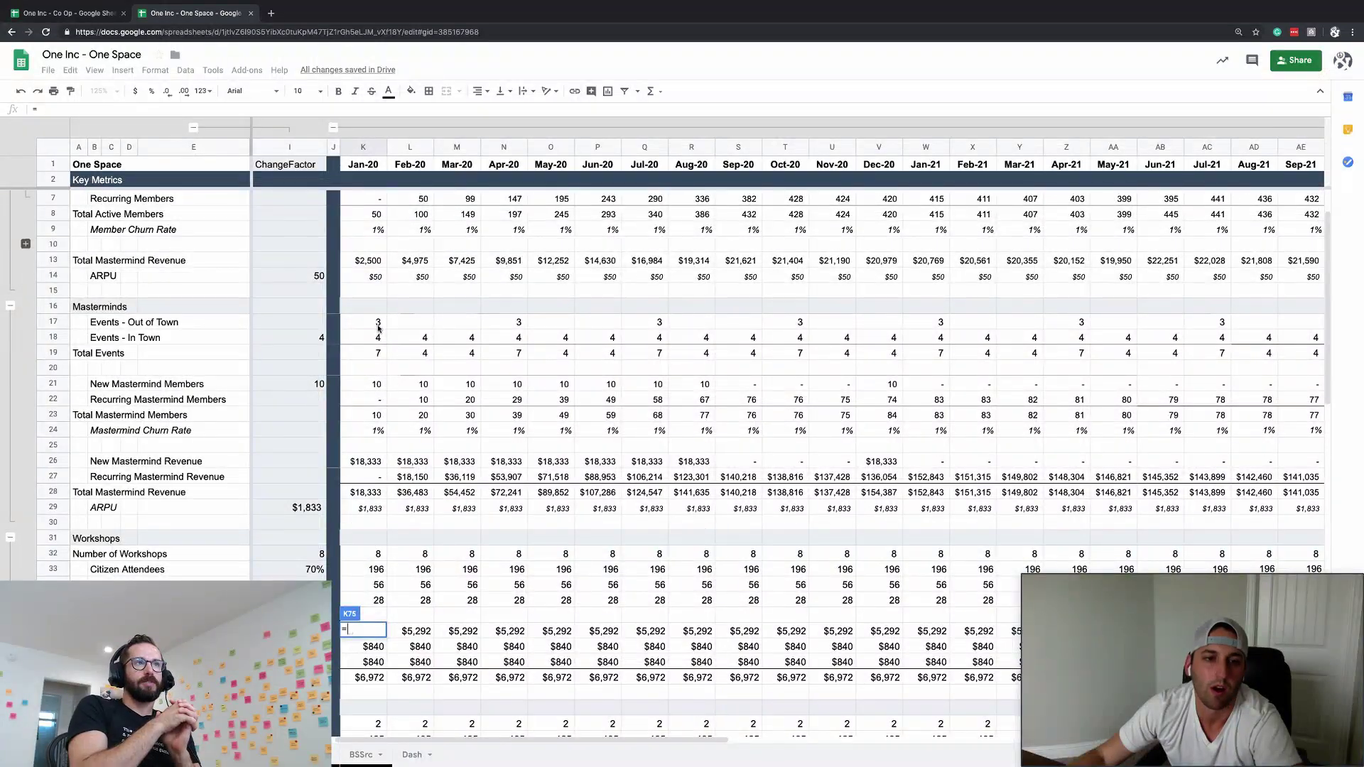
{"action": "left_click", "coordinate": [377, 337]}
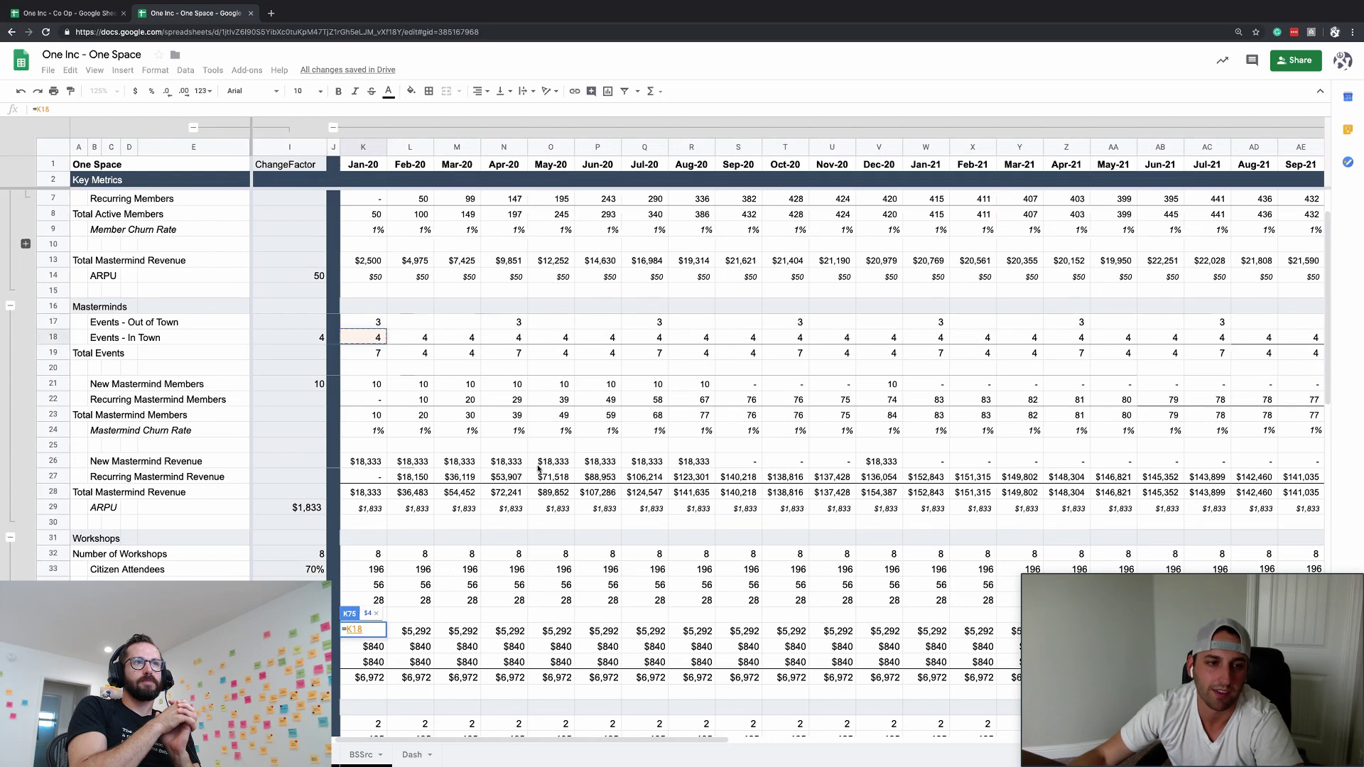
{"action": "type", "text": "*"}
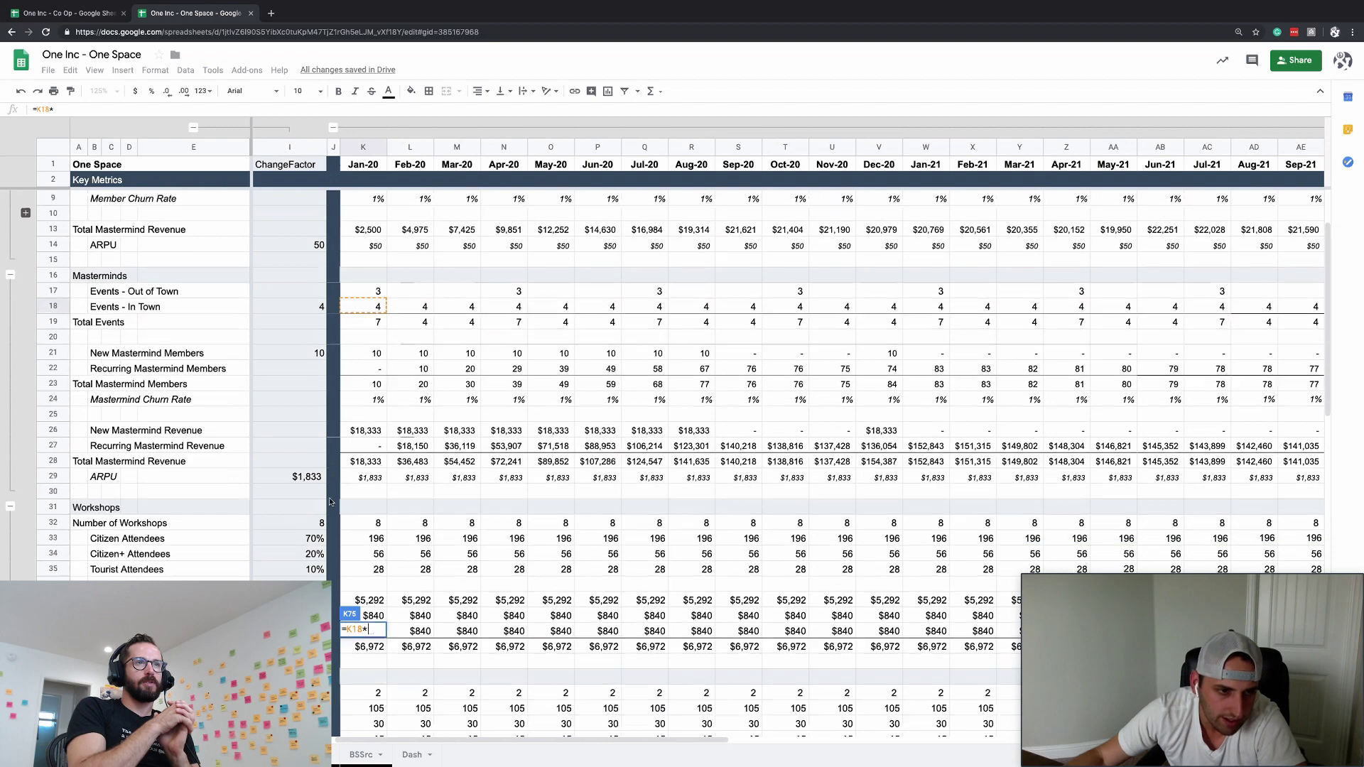
{"action": "scroll", "coordinate": [341, 502], "scroll_direction": "down", "scroll_amount": 2}
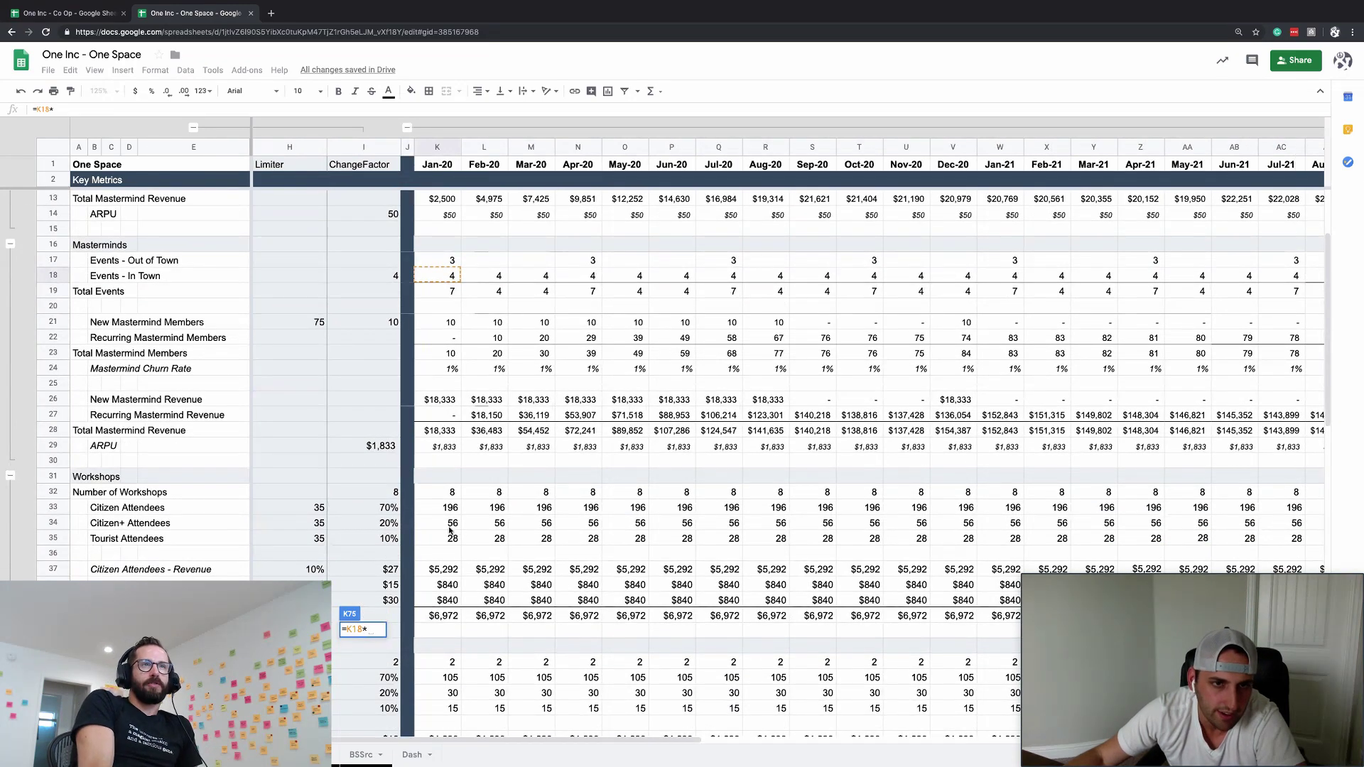
{"action": "scroll", "coordinate": [450, 505], "scroll_direction": "left", "scroll_amount": 2}
{"action": "scroll", "coordinate": [450, 505], "scroll_direction": "down", "scroll_amount": 3}
{"action": "scroll", "coordinate": [451, 504], "scroll_direction": "up", "scroll_amount": 5}
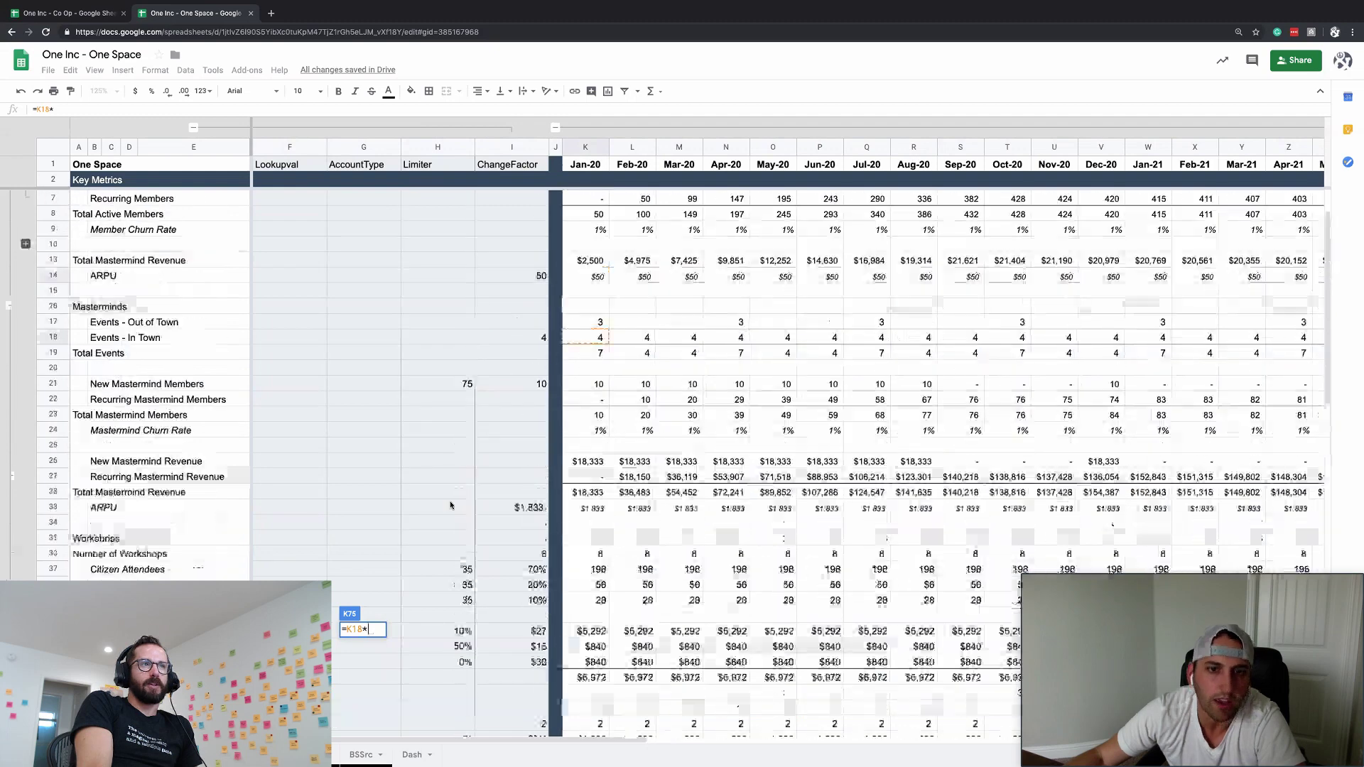
{"action": "scroll", "coordinate": [450, 505], "scroll_direction": "right", "scroll_amount": 1}
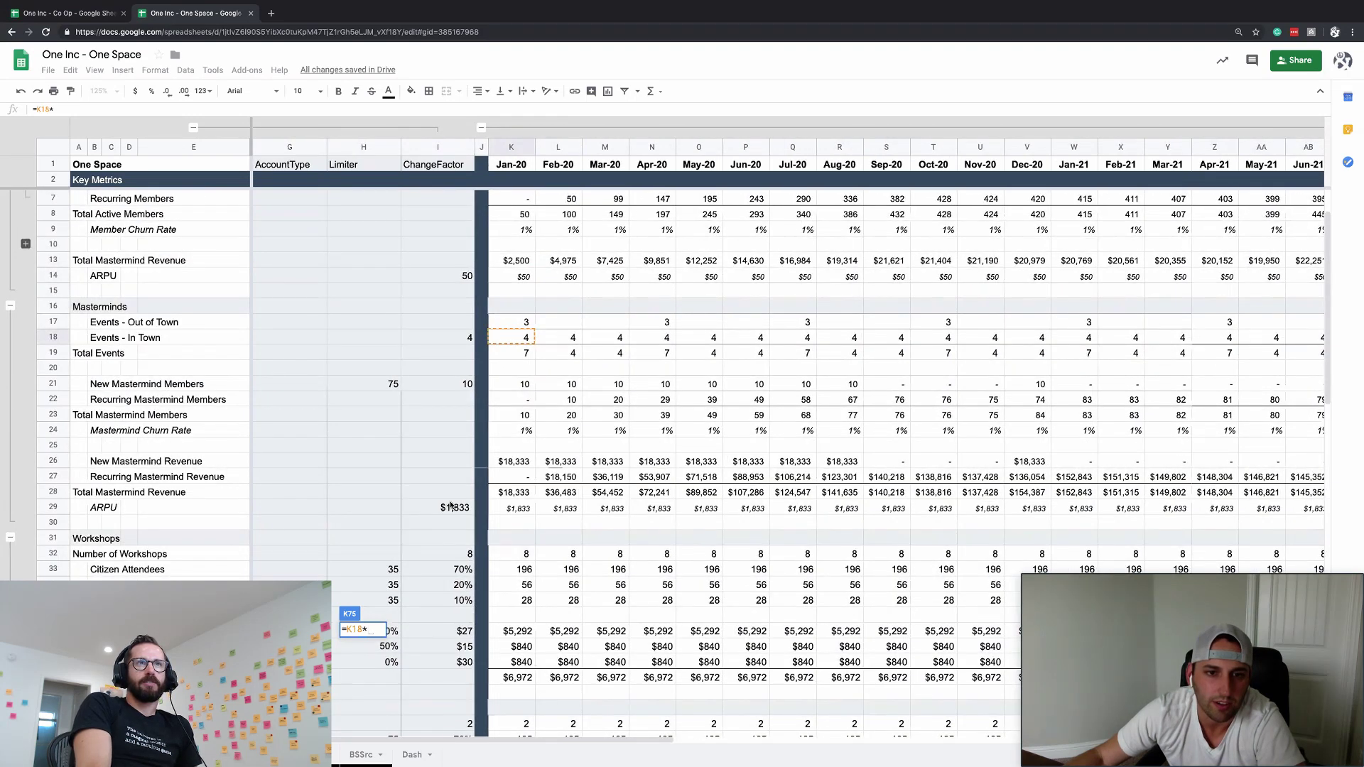
{"action": "type", "text": "*"}
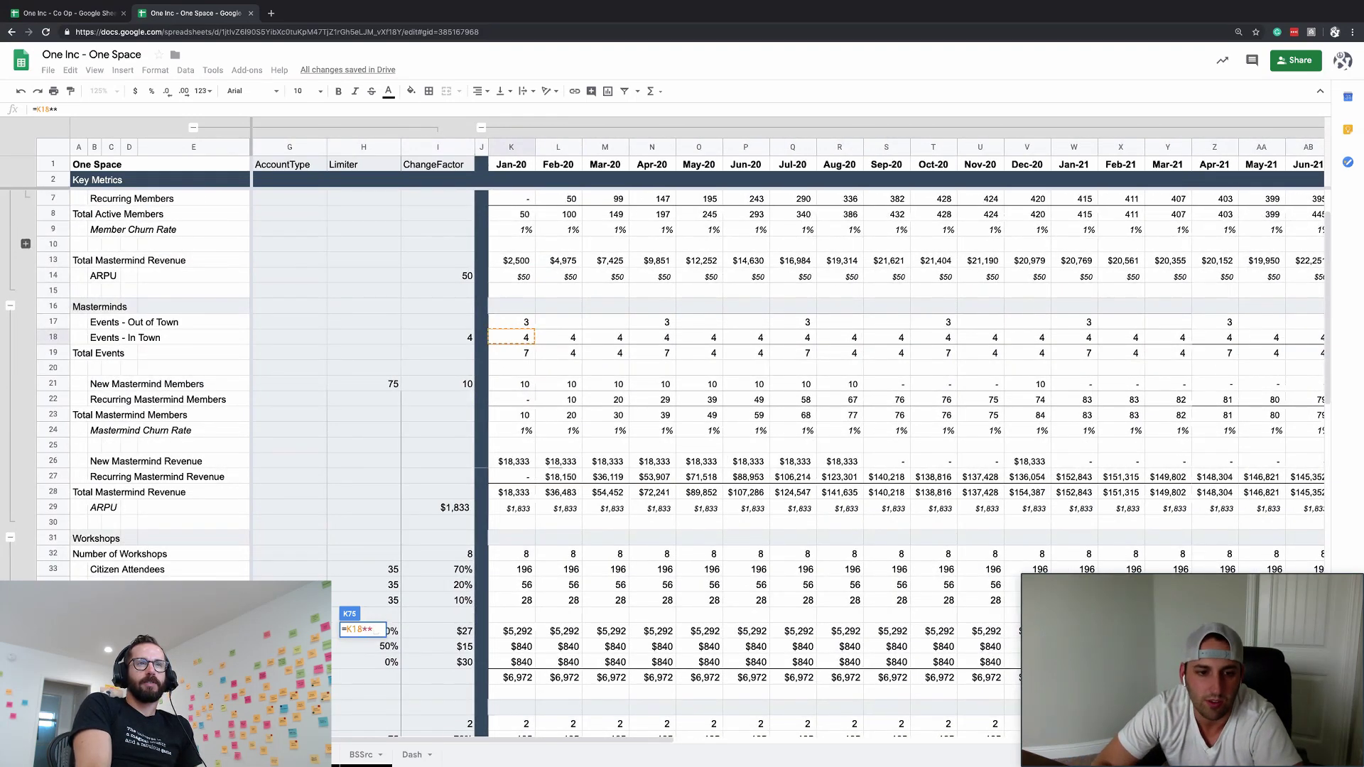
{"action": "key", "text": "BackSpace"}
{"action": "type", "text": "15"}
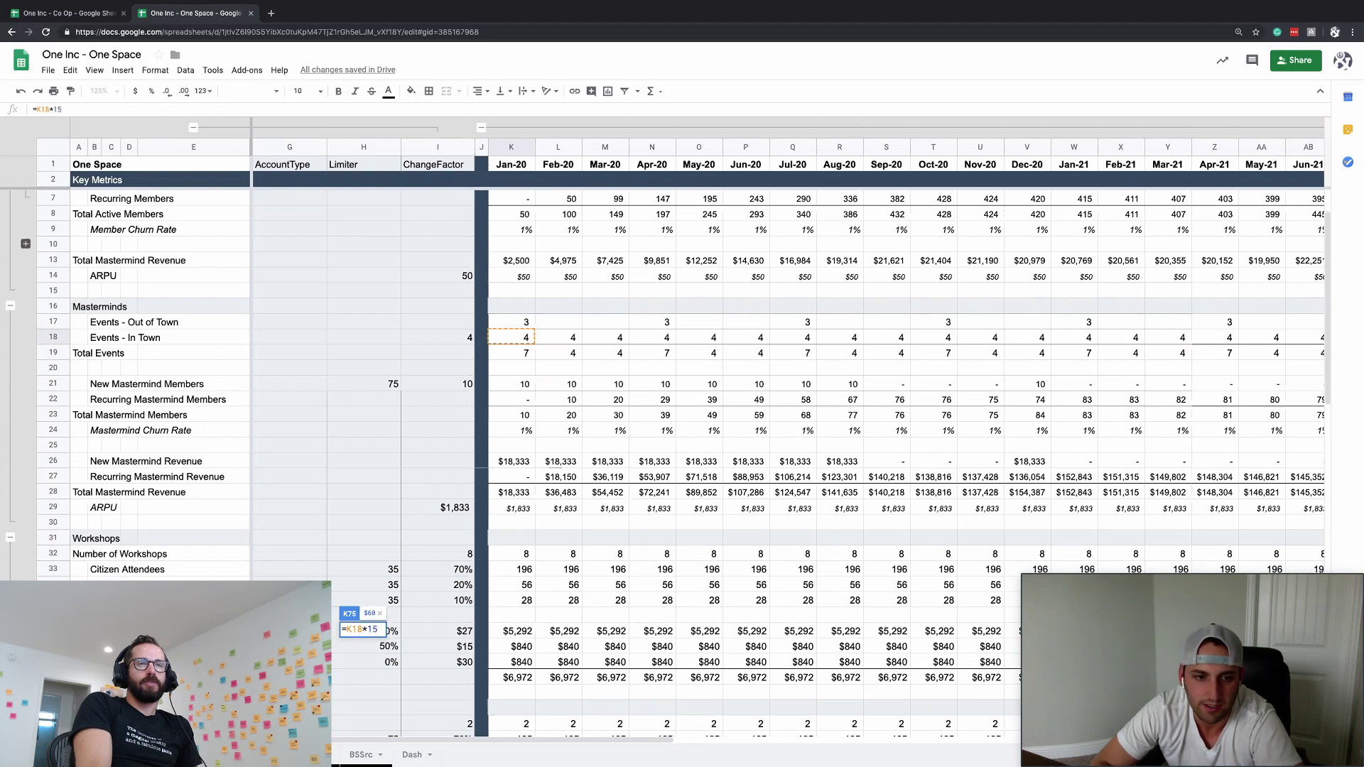
{"action": "type", "text": "*ChangeFactor"}
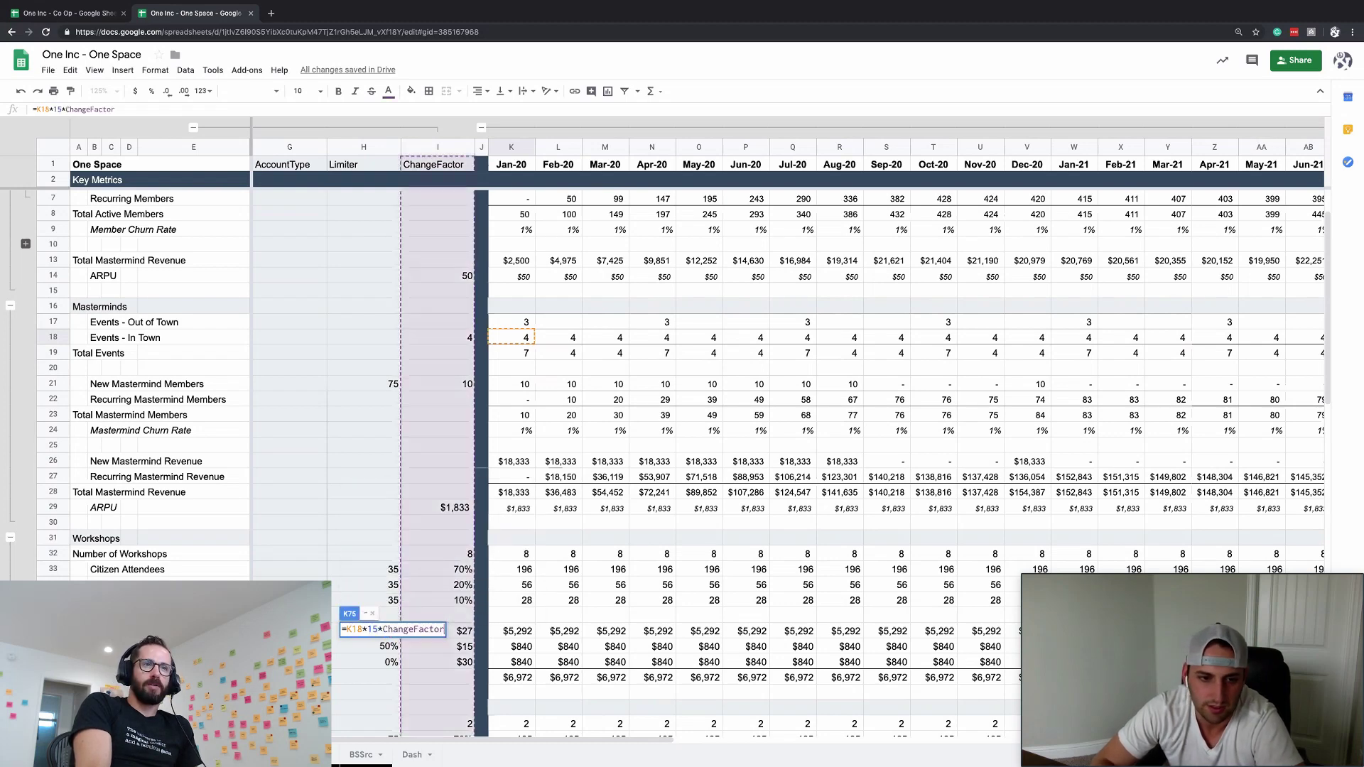
{"action": "key", "text": "Return"}
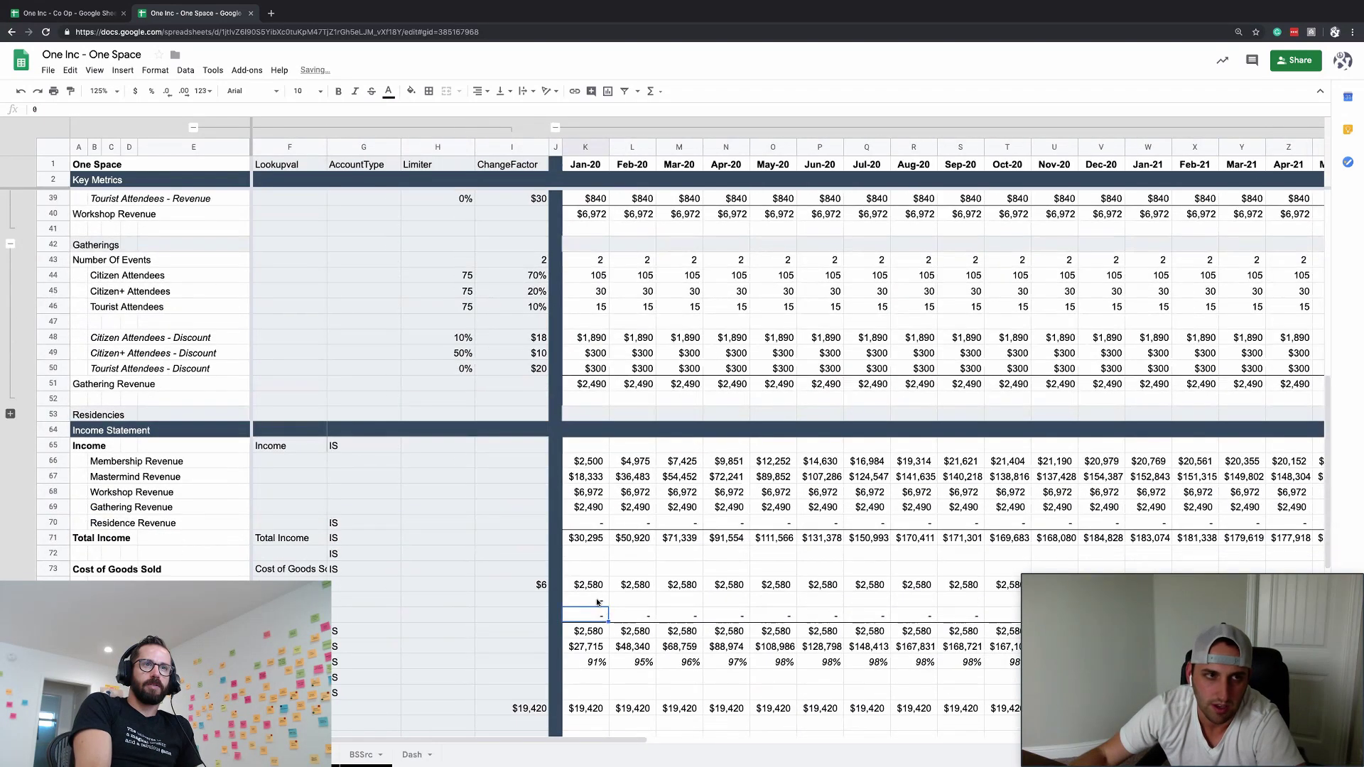
- Double-check that K75's formula references in-town events and ChangeFactor, leaving it unchanged
{"action": "left_click", "coordinate": [597, 601]}
{"action": "scroll", "coordinate": [597, 599], "scroll_direction": "up", "scroll_amount": 5}
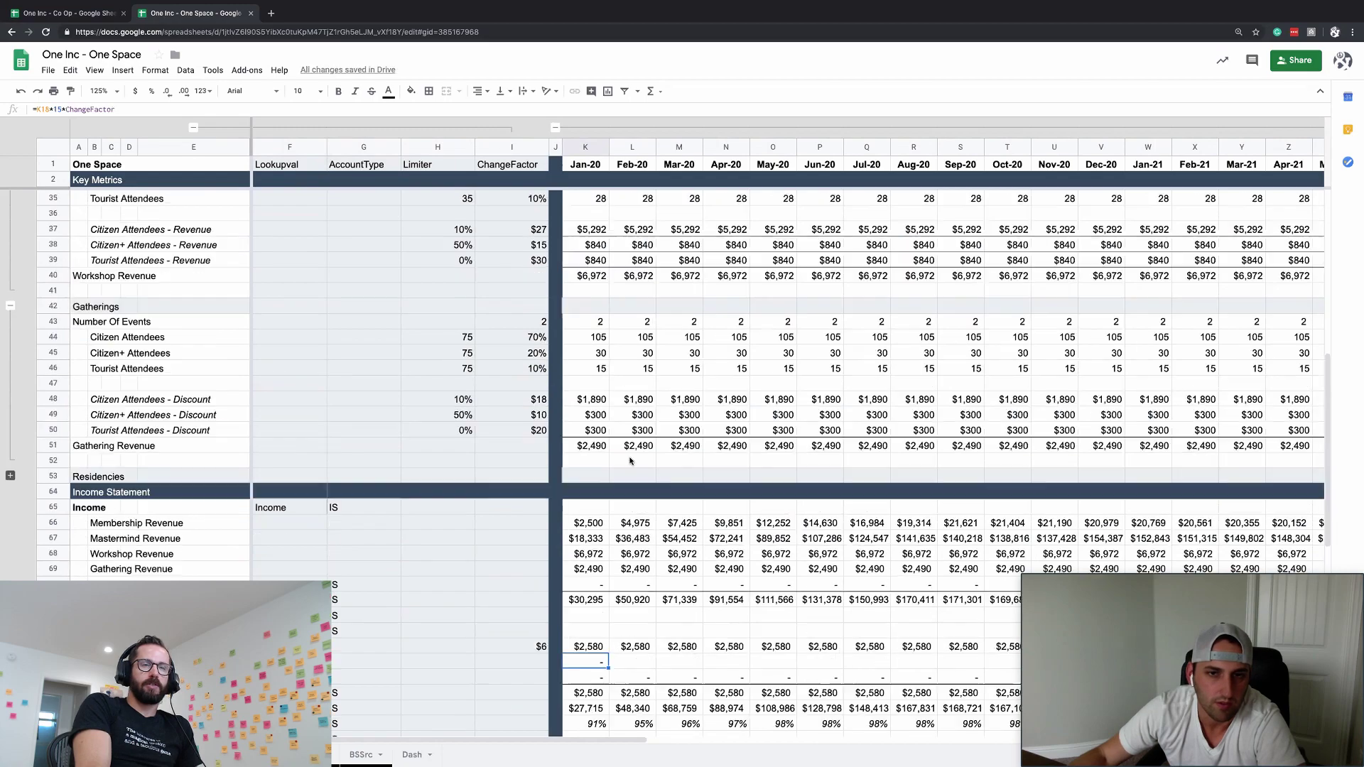
{"action": "scroll", "coordinate": [629, 460], "scroll_direction": "down", "scroll_amount": 4}
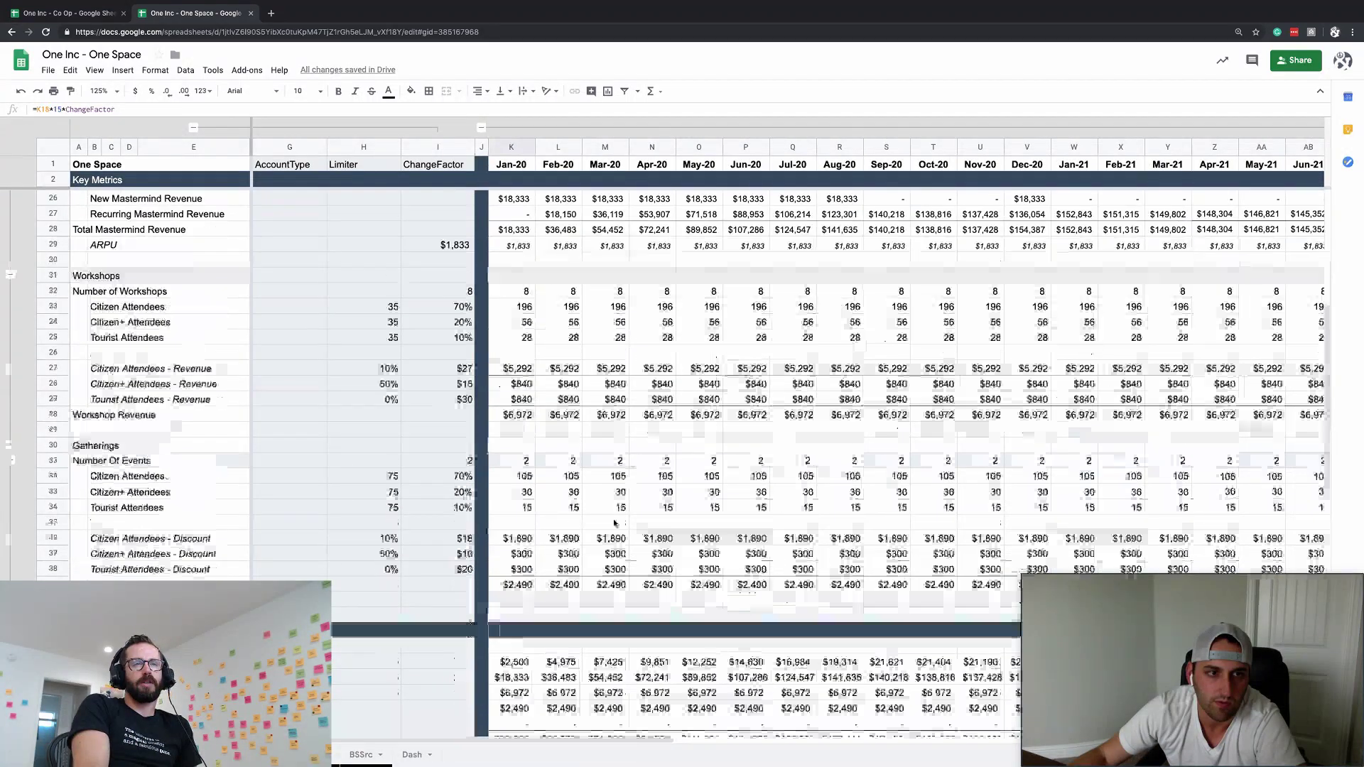
{"action": "double_click", "coordinate": [505, 709]}
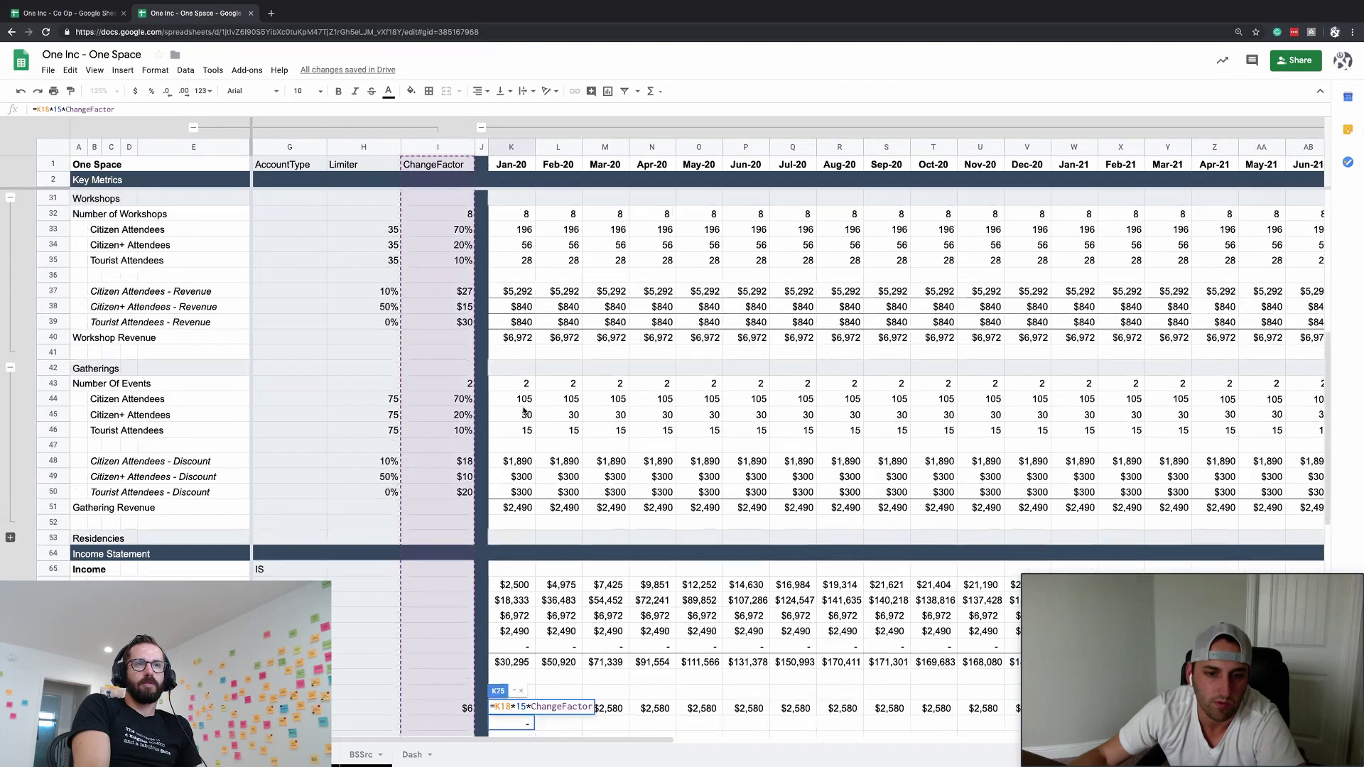
{"action": "scroll", "coordinate": [505, 709], "scroll_direction": "up", "scroll_amount": 5}
{"action": "key", "text": "Escape"}
{"action": "scroll", "coordinate": [521, 645], "scroll_direction": "down", "scroll_amount": 5}
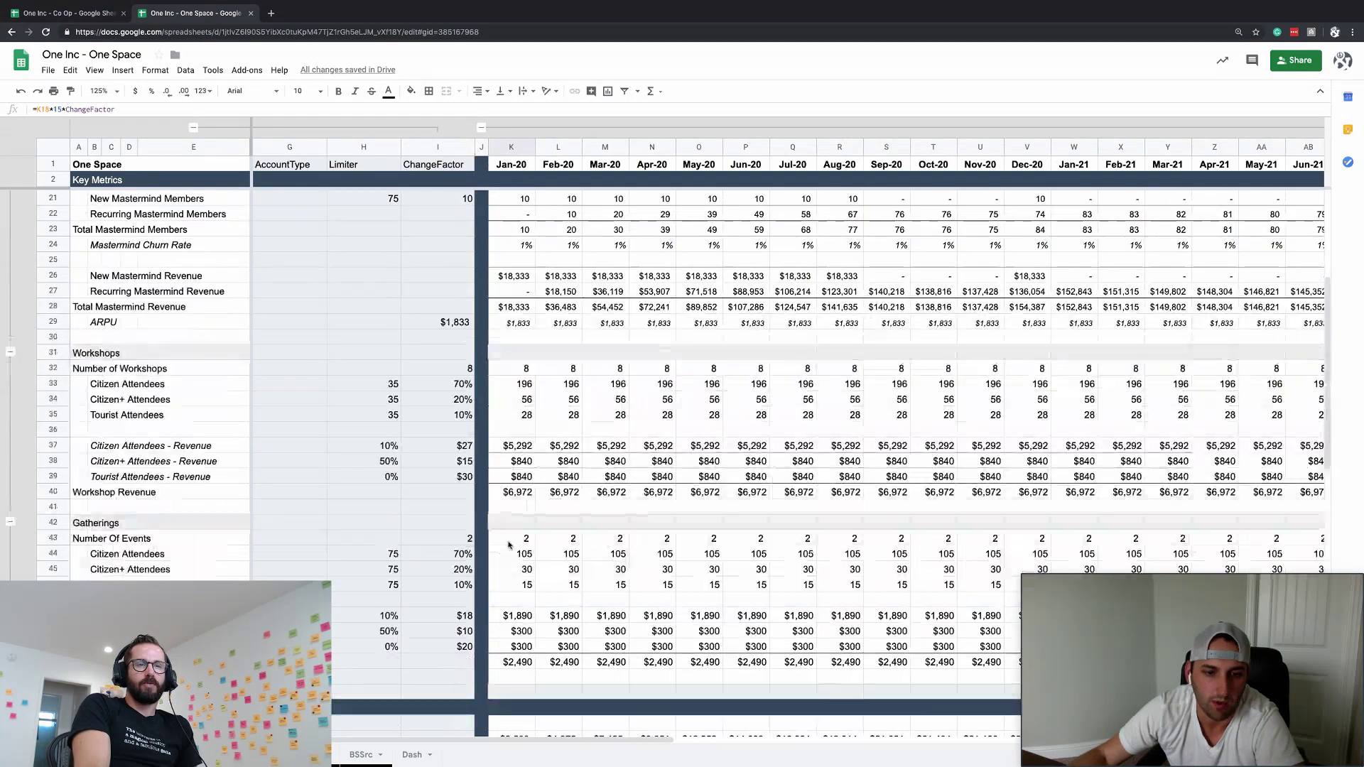
- Enter 30 as the Mastermind Events ChangeFactor in I75, with currency format copied from I74
{"action": "left_click", "coordinate": [522, 662]}
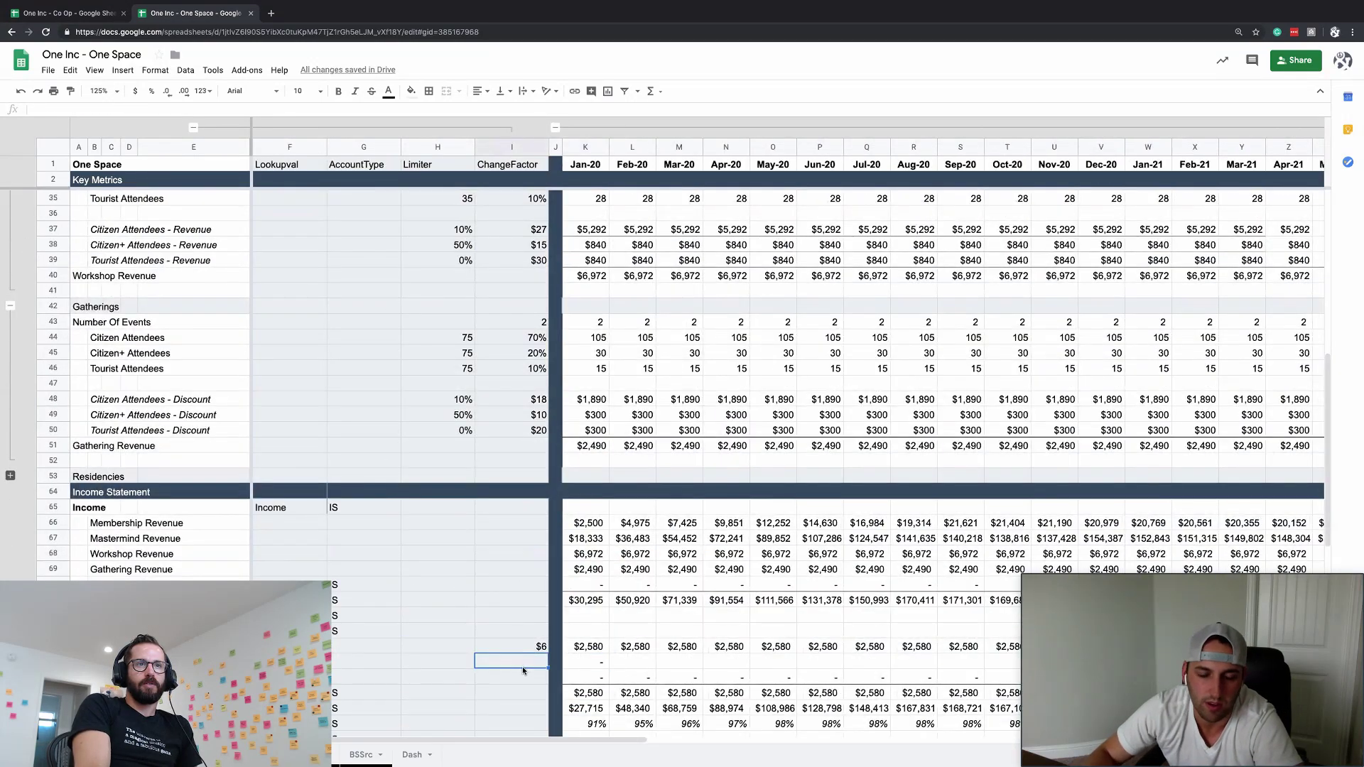
{"action": "type", "text": "30"}
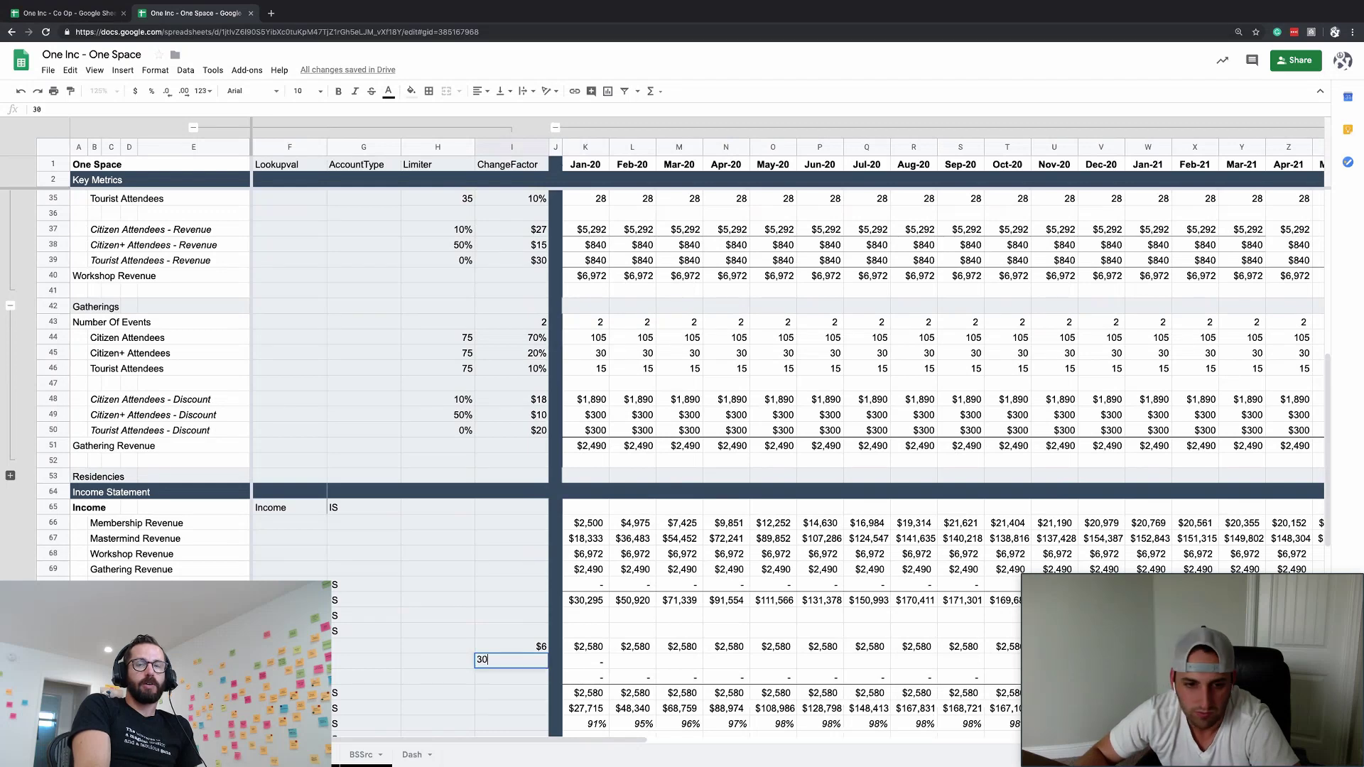
{"action": "key", "text": "Return"}
{"action": "key", "text": "Up"}
{"action": "key", "text": "Up"}
{"action": "left_click", "coordinate": [70, 91]}
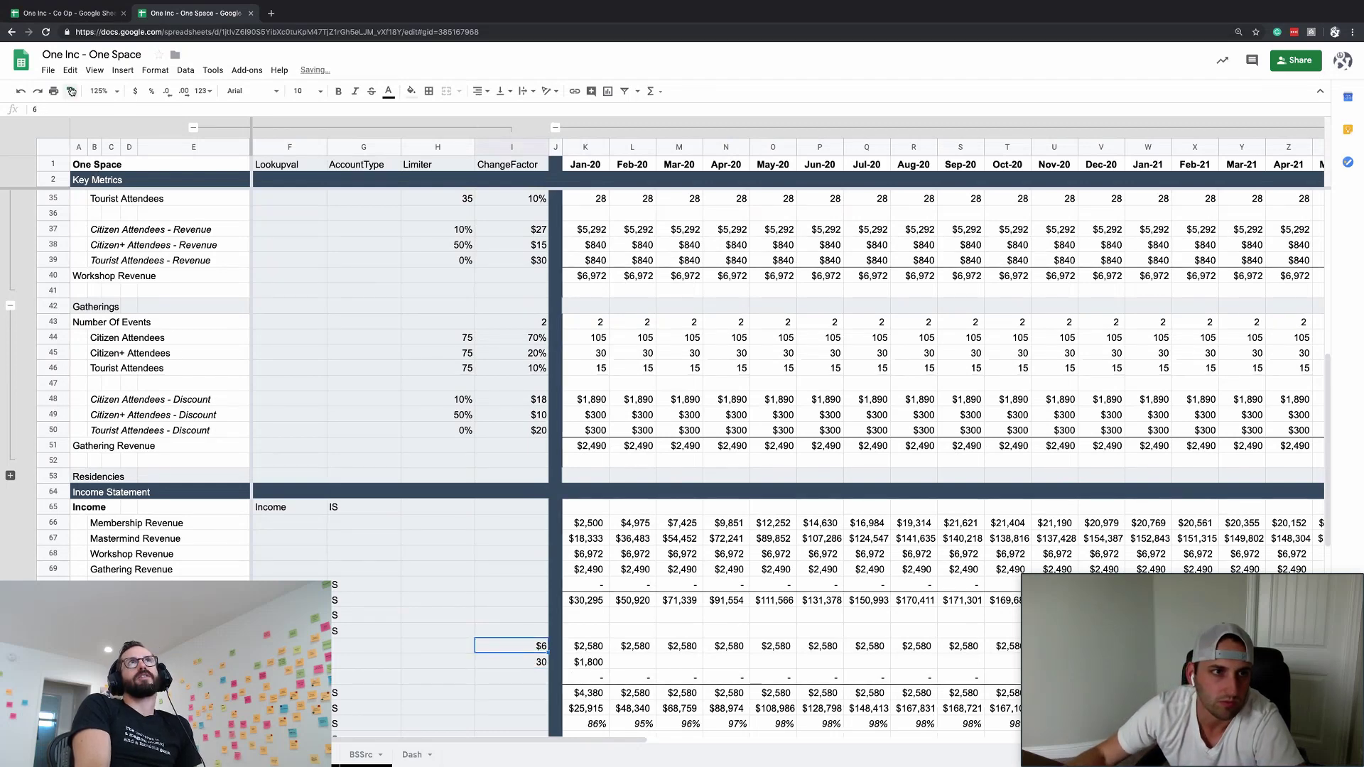
{"action": "left_click", "coordinate": [522, 662]}
- Reopen K75's formula to verify it picks up the new ChangeFactor
{"action": "left_click", "coordinate": [588, 662]}
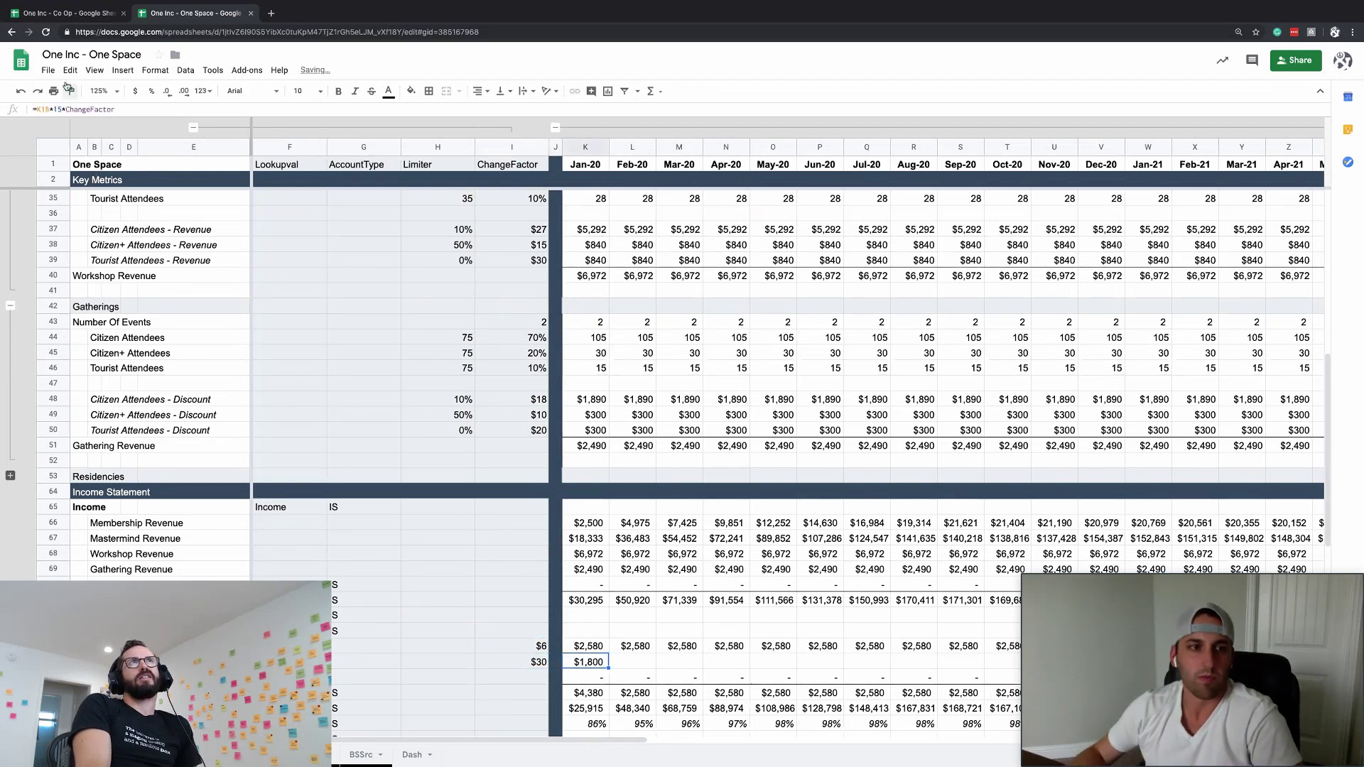
{"action": "key", "text": "Return"}
{"action": "scroll", "coordinate": [462, 355], "scroll_direction": "up", "scroll_amount": 10}
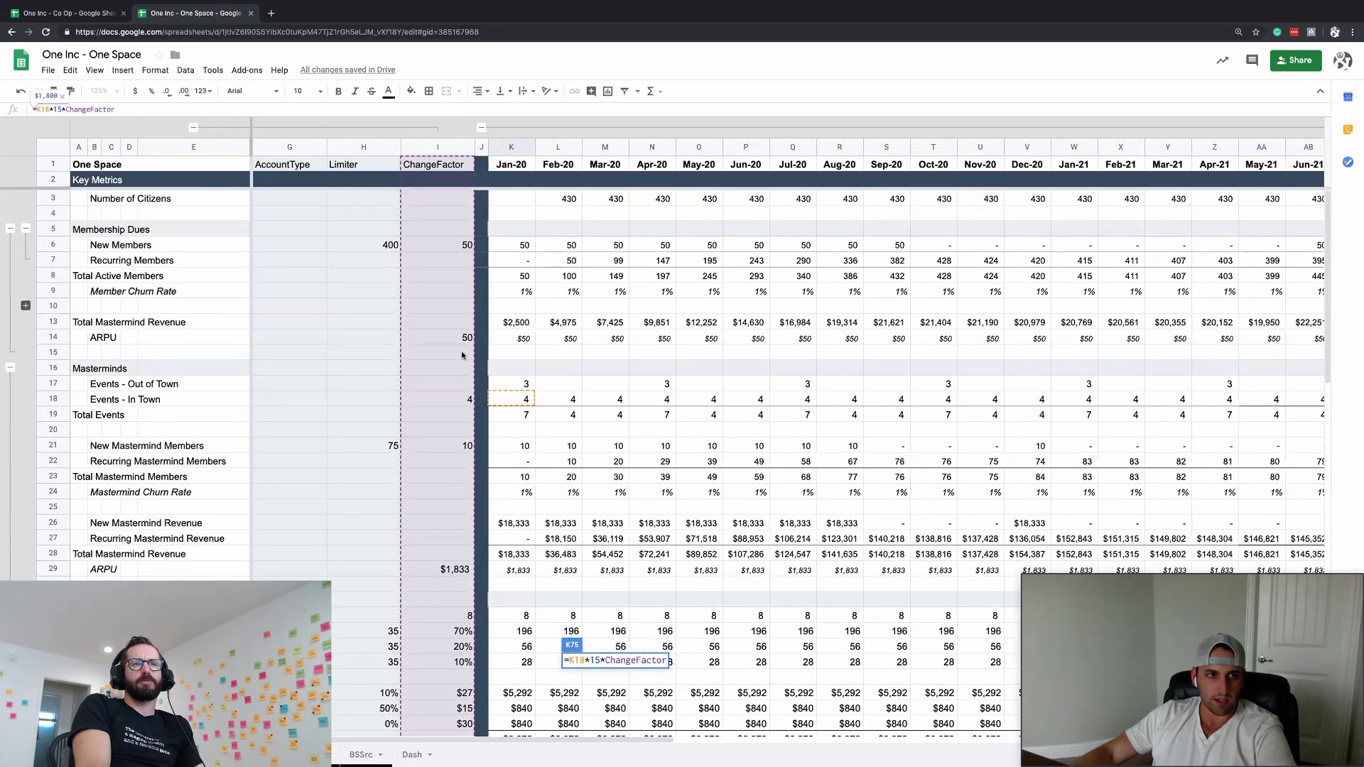
{"action": "key", "text": "Escape"}
{"action": "scroll", "coordinate": [482, 520], "scroll_direction": "down", "scroll_amount": 15}
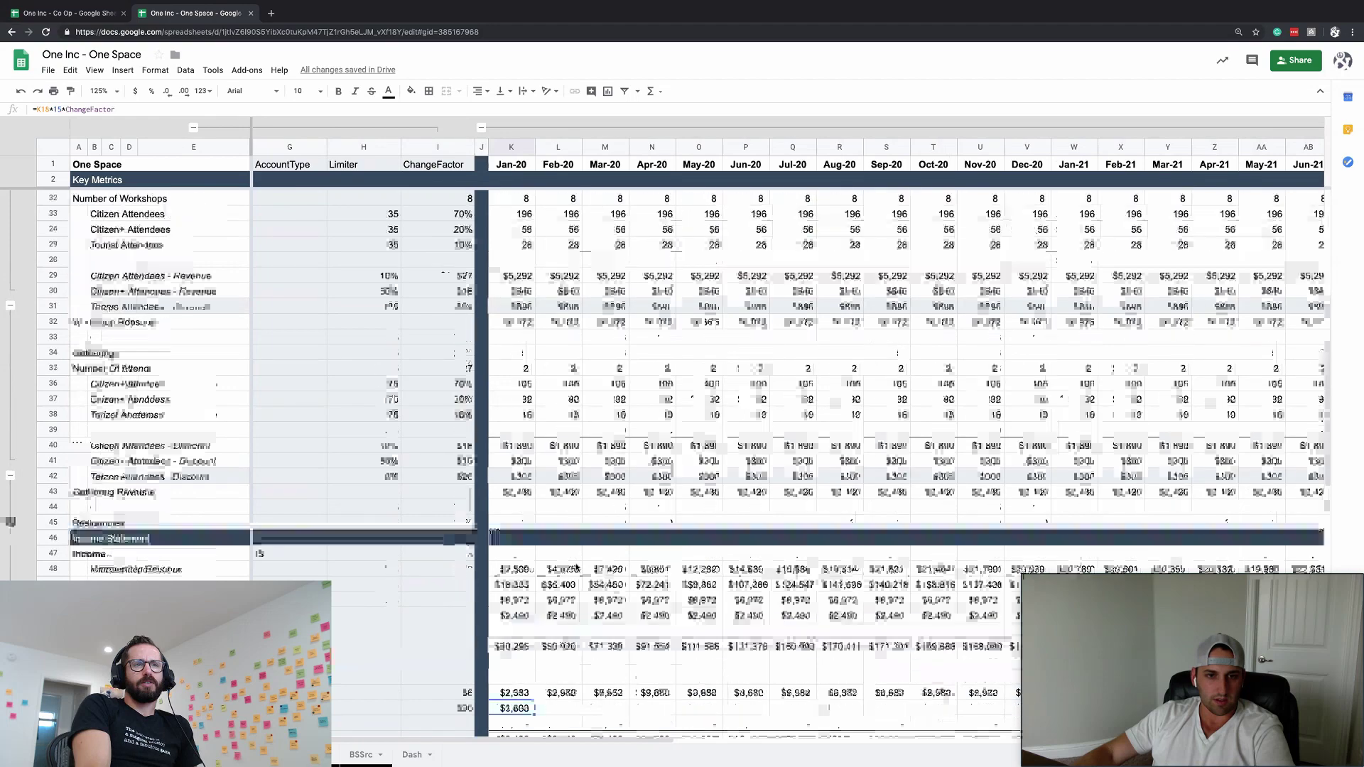
{"action": "scroll", "coordinate": [482, 520], "scroll_direction": "down", "scroll_amount": 2}
- Lower the Mastermind Events ChangeFactor to $18, giving $1,080 in Jan-20
{"action": "left_click", "coordinate": [466, 493]}
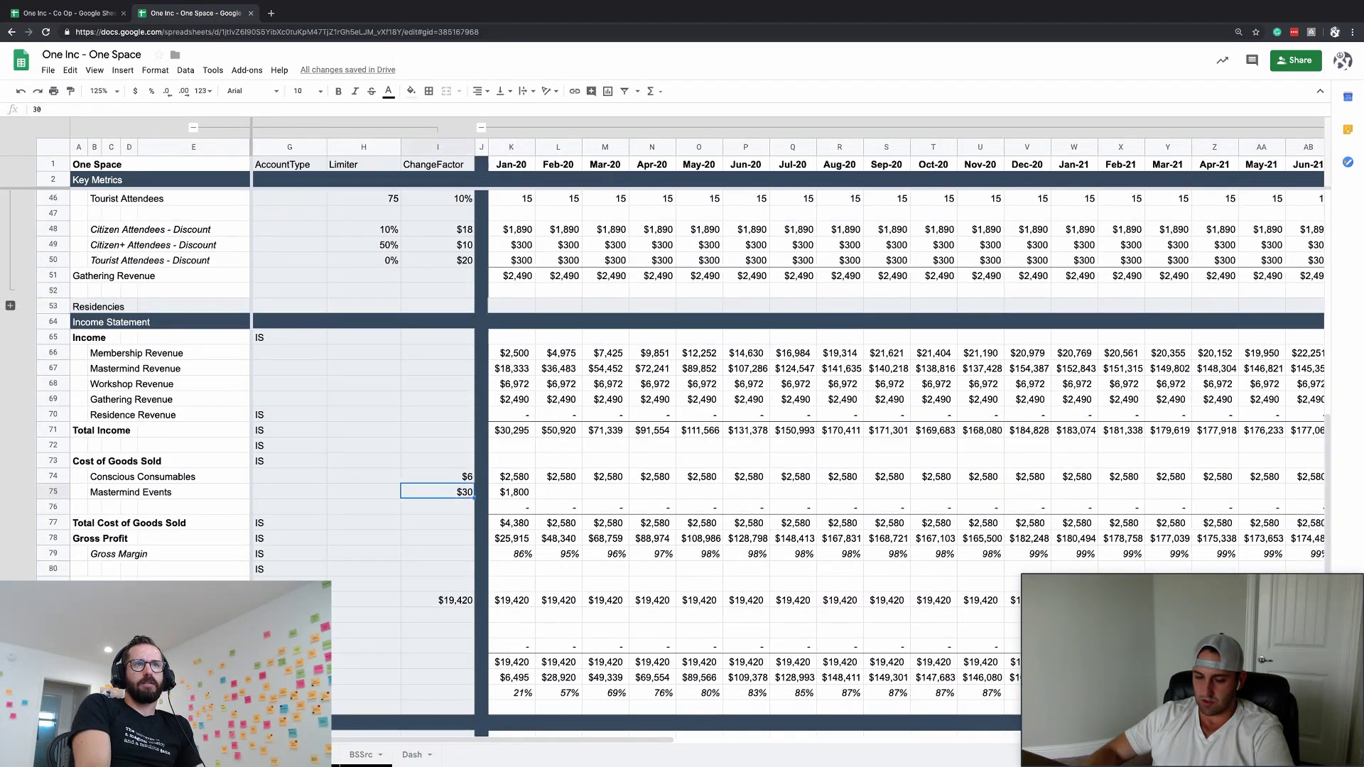
{"action": "type", "text": "18"}
{"action": "key", "text": "Return"}
{"action": "left_click", "coordinate": [508, 492]}
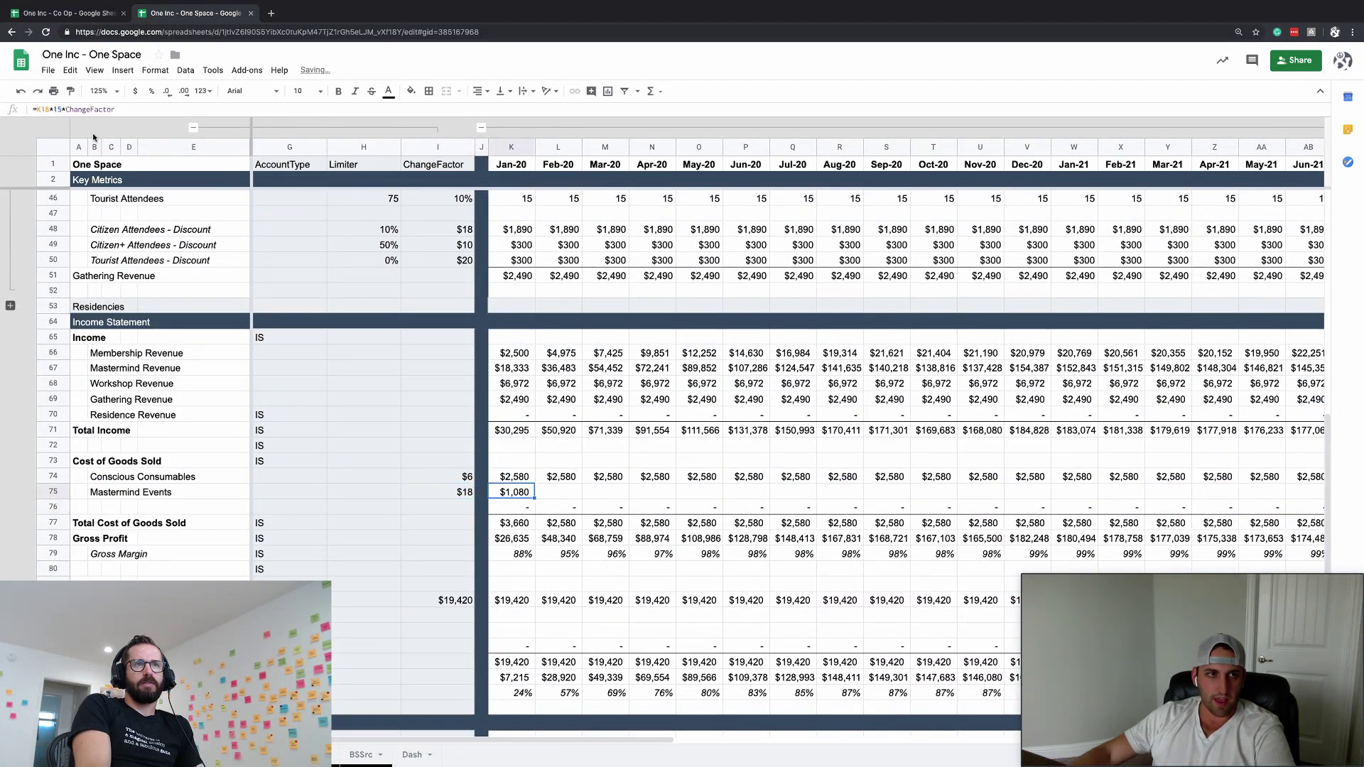
- Append +K17*Limiter, the out-of-town events term, to the K75 cost formula
{"action": "left_click", "coordinate": [118, 109]}
{"action": "type", "text": "+"}
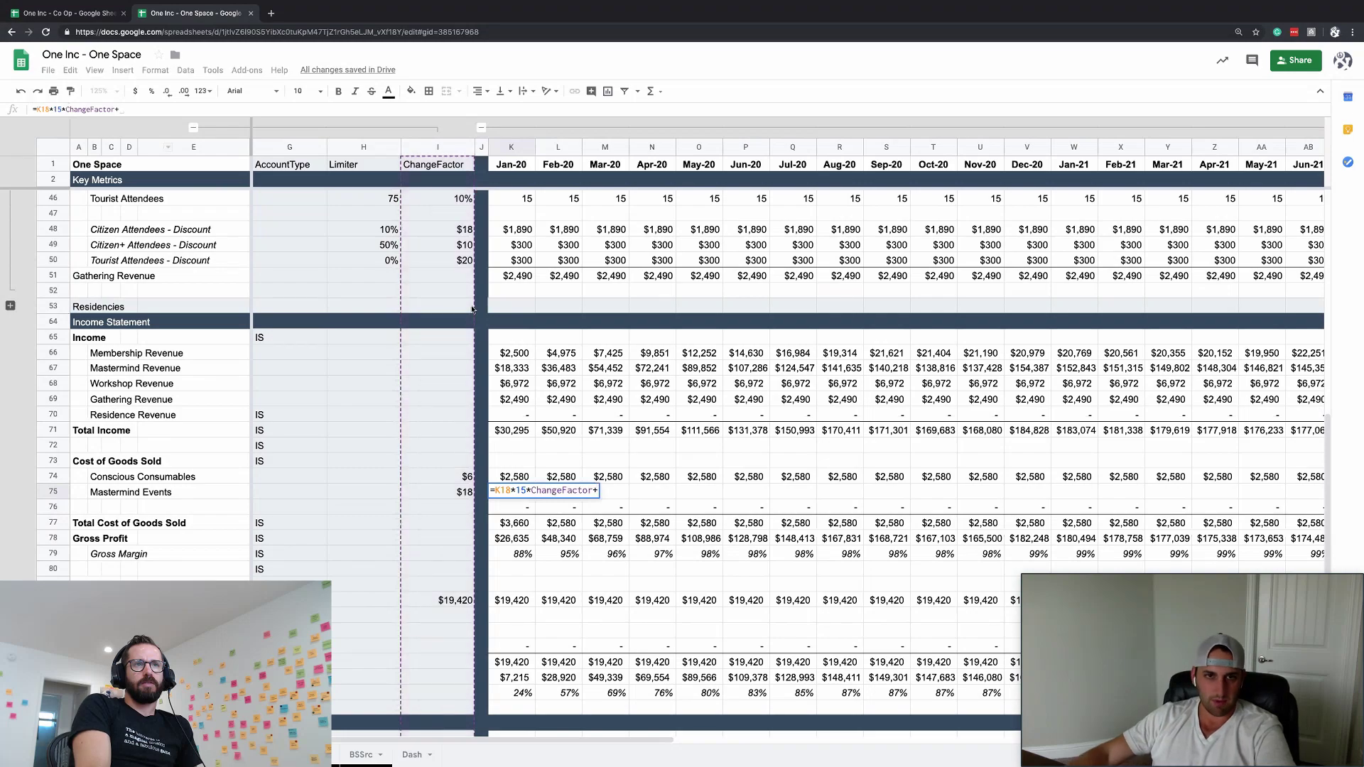
{"action": "scroll", "coordinate": [511, 309], "scroll_direction": "up", "scroll_amount": 1}
{"action": "scroll", "coordinate": [515, 298], "scroll_direction": "up", "scroll_amount": 12}
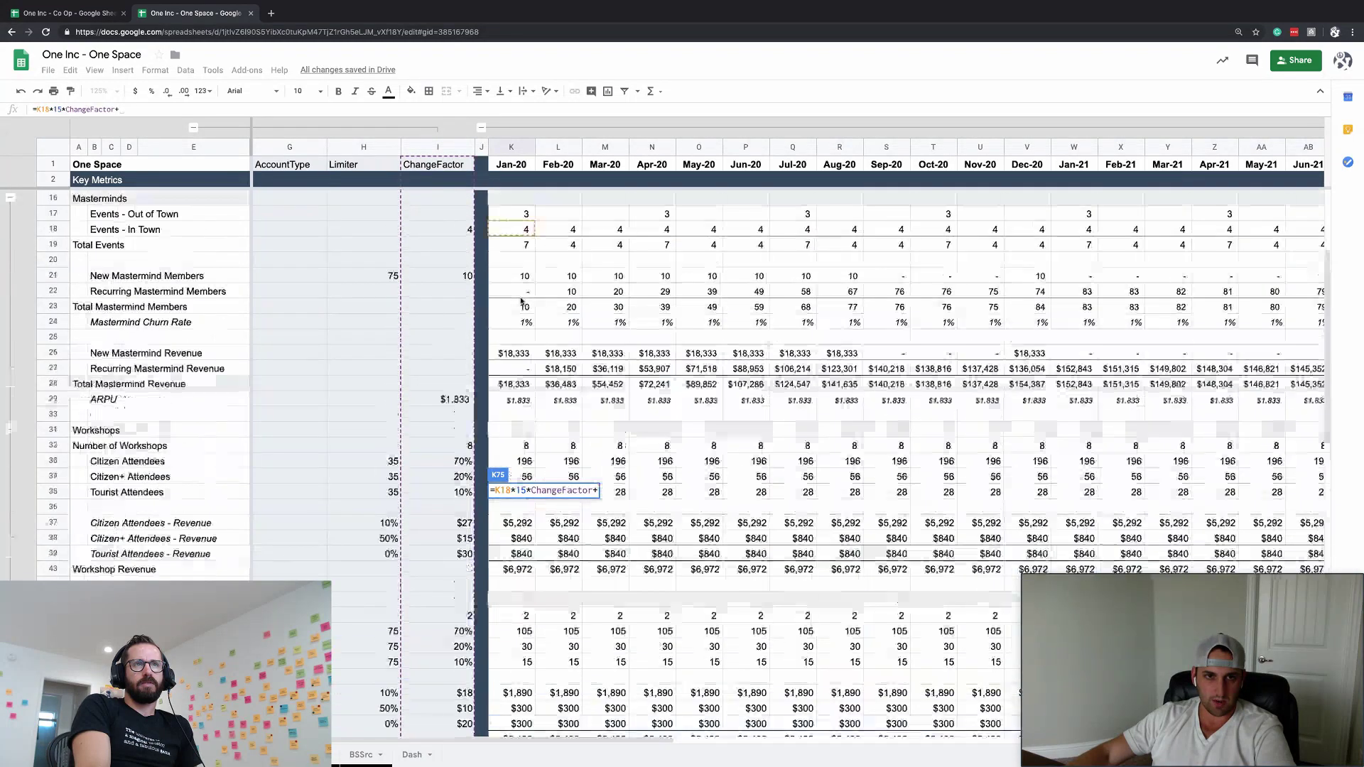
{"action": "left_click", "coordinate": [525, 262]}
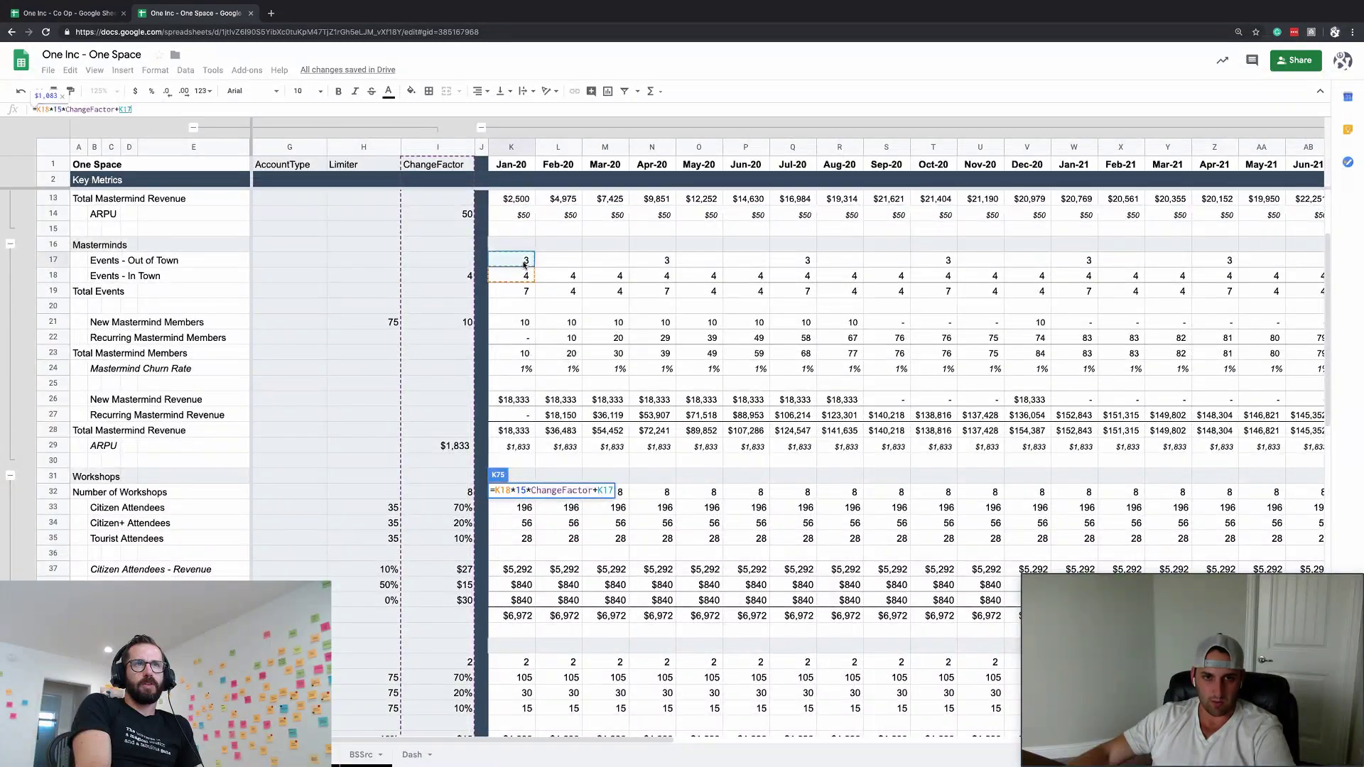
{"action": "type", "text": "*"}
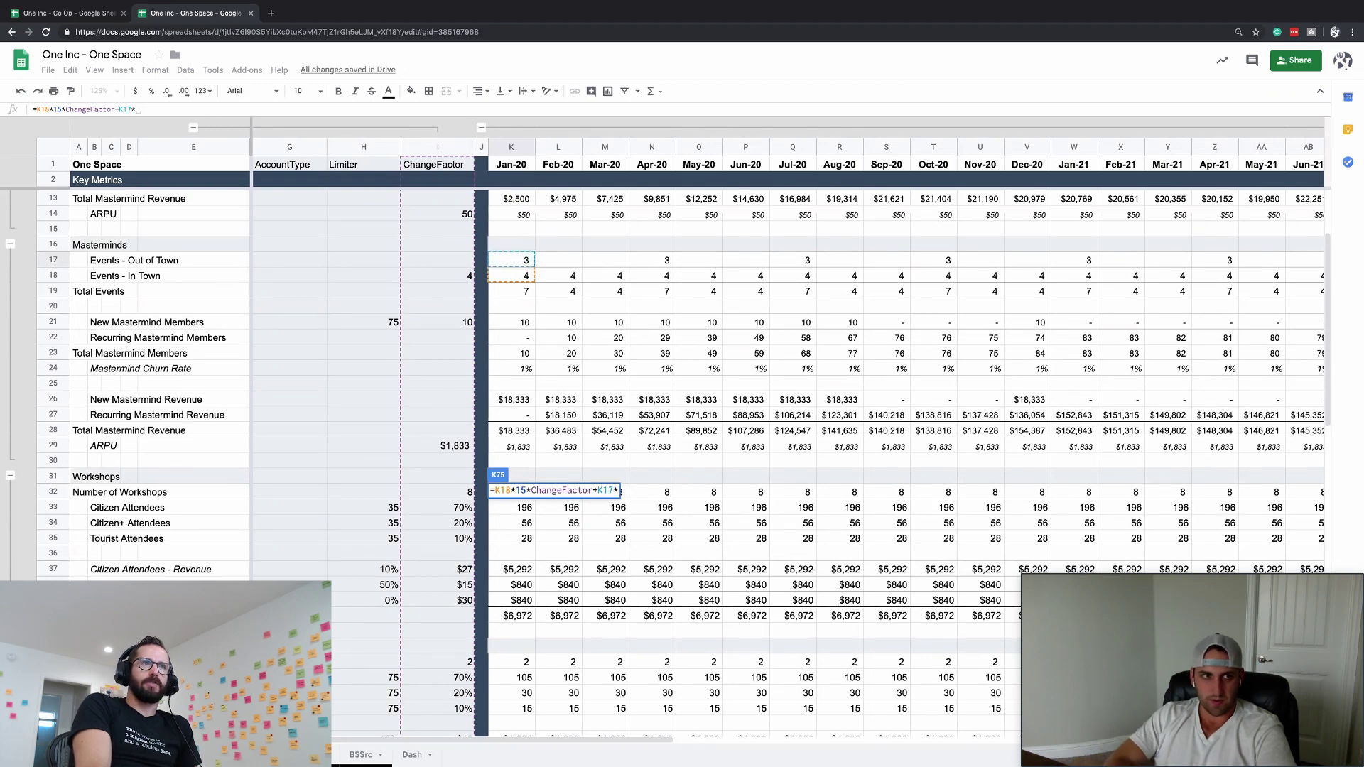
{"action": "type", "text": "Limiter"}
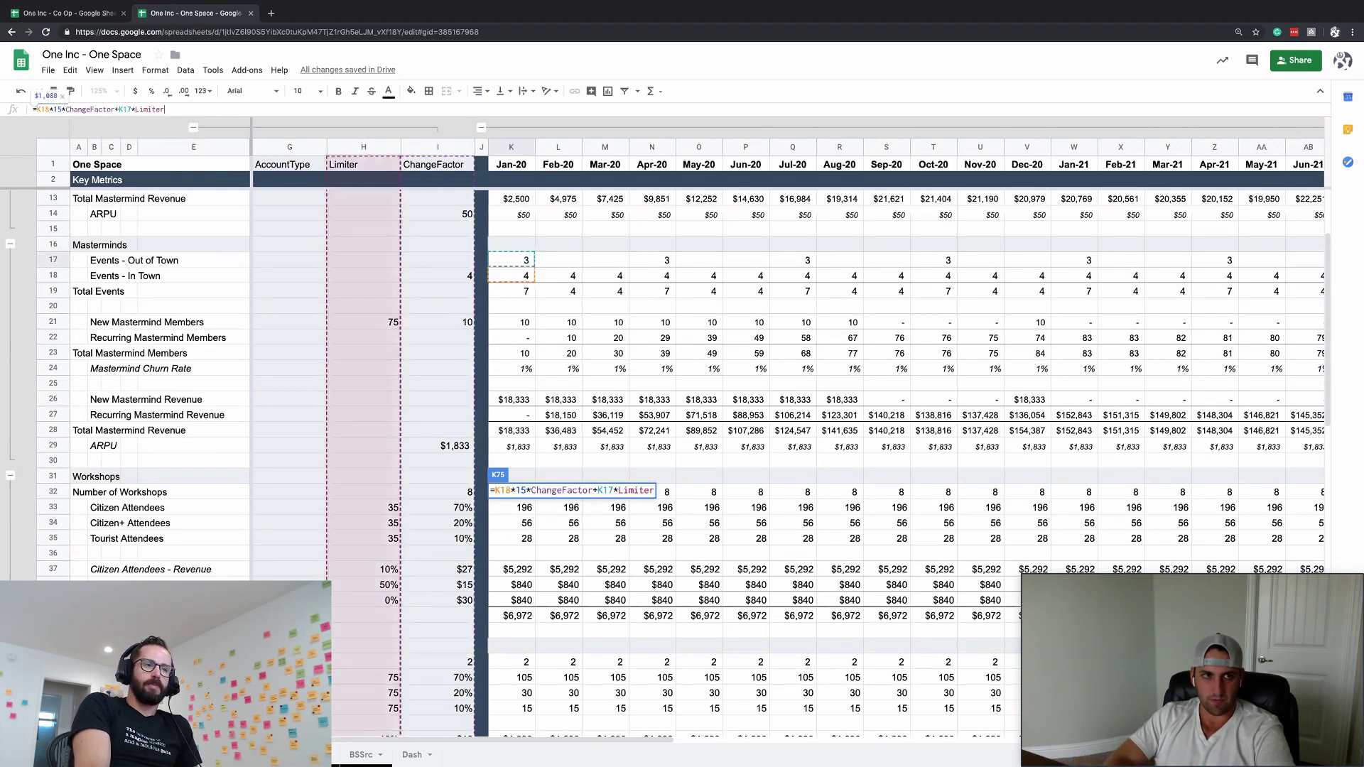
{"action": "key", "text": "Return"}
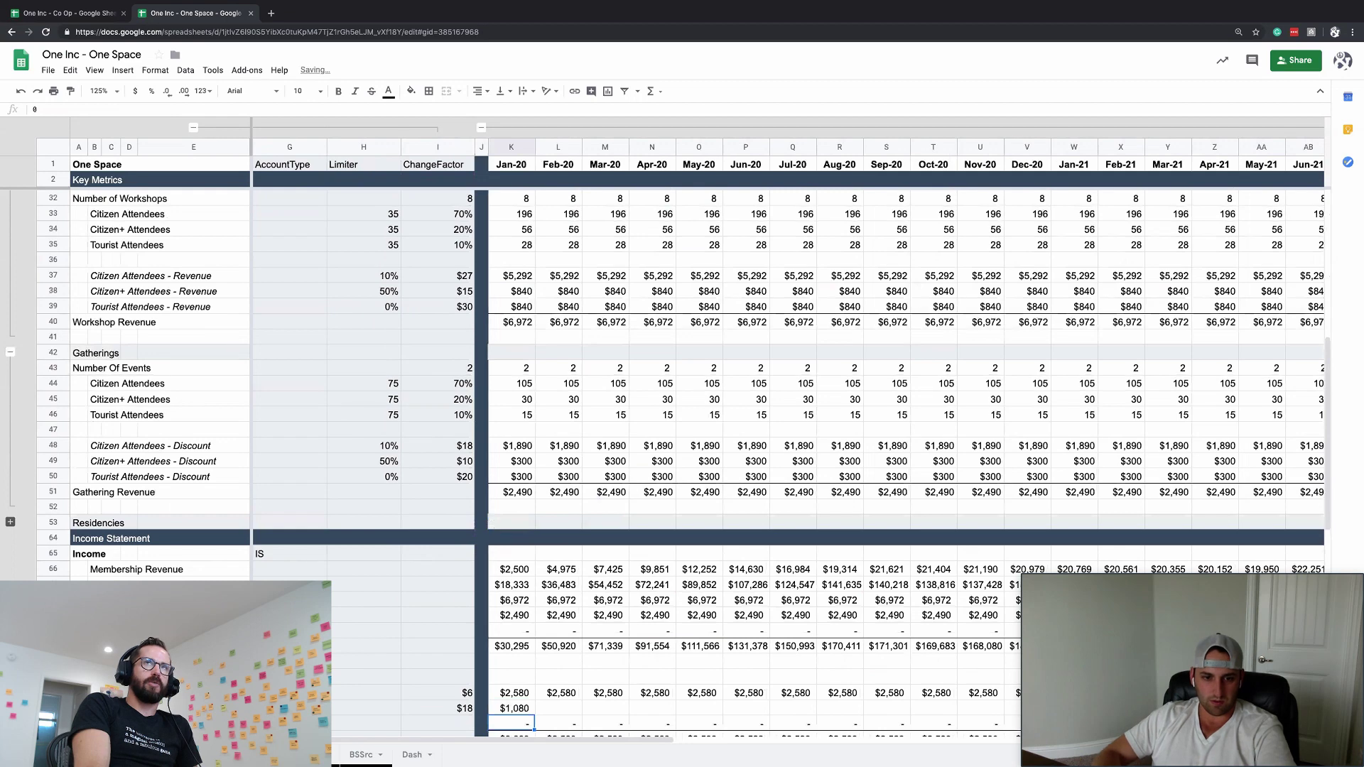
- Check the Mastermind Events Limiter cell and review the extended K75 formula
{"action": "left_click", "coordinate": [365, 708]}
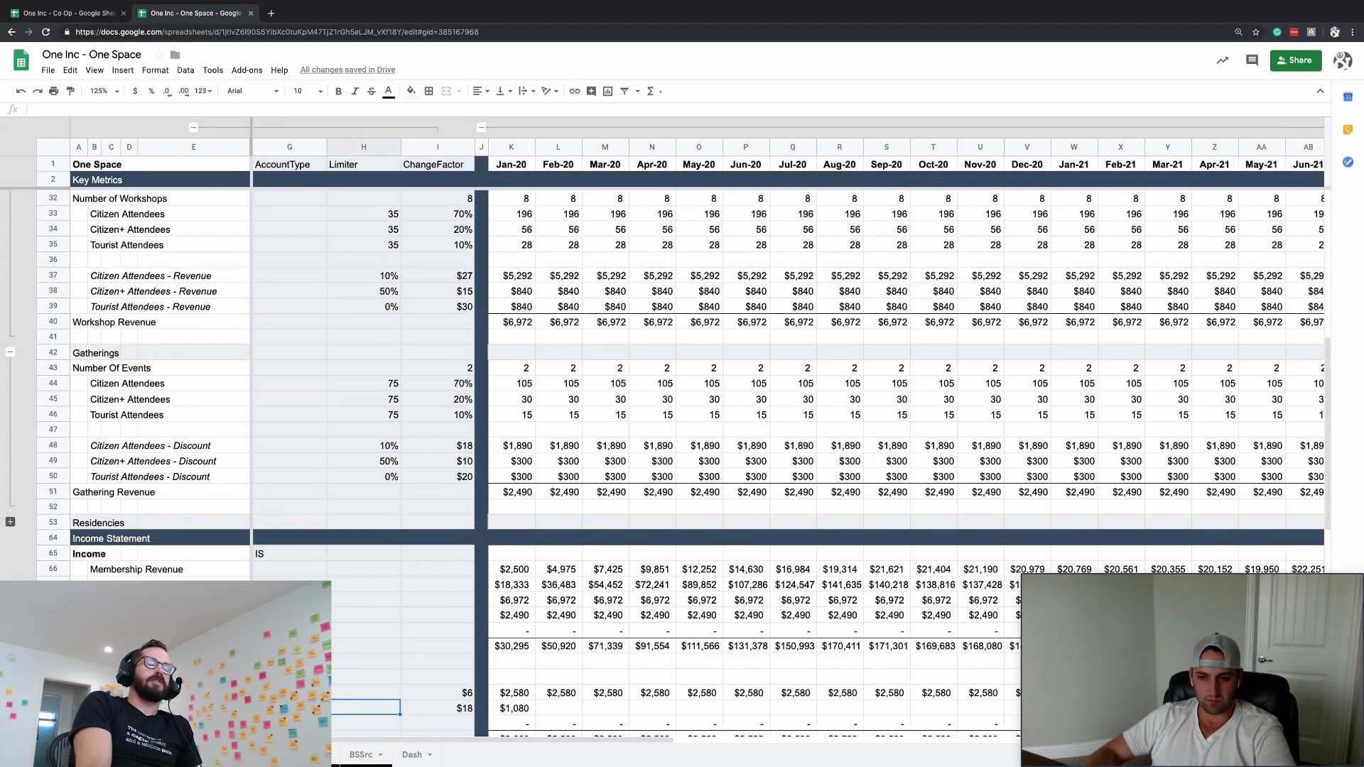
{"action": "key", "text": "Right"}
{"action": "key", "text": "Right"}
{"action": "key", "text": "Right"}
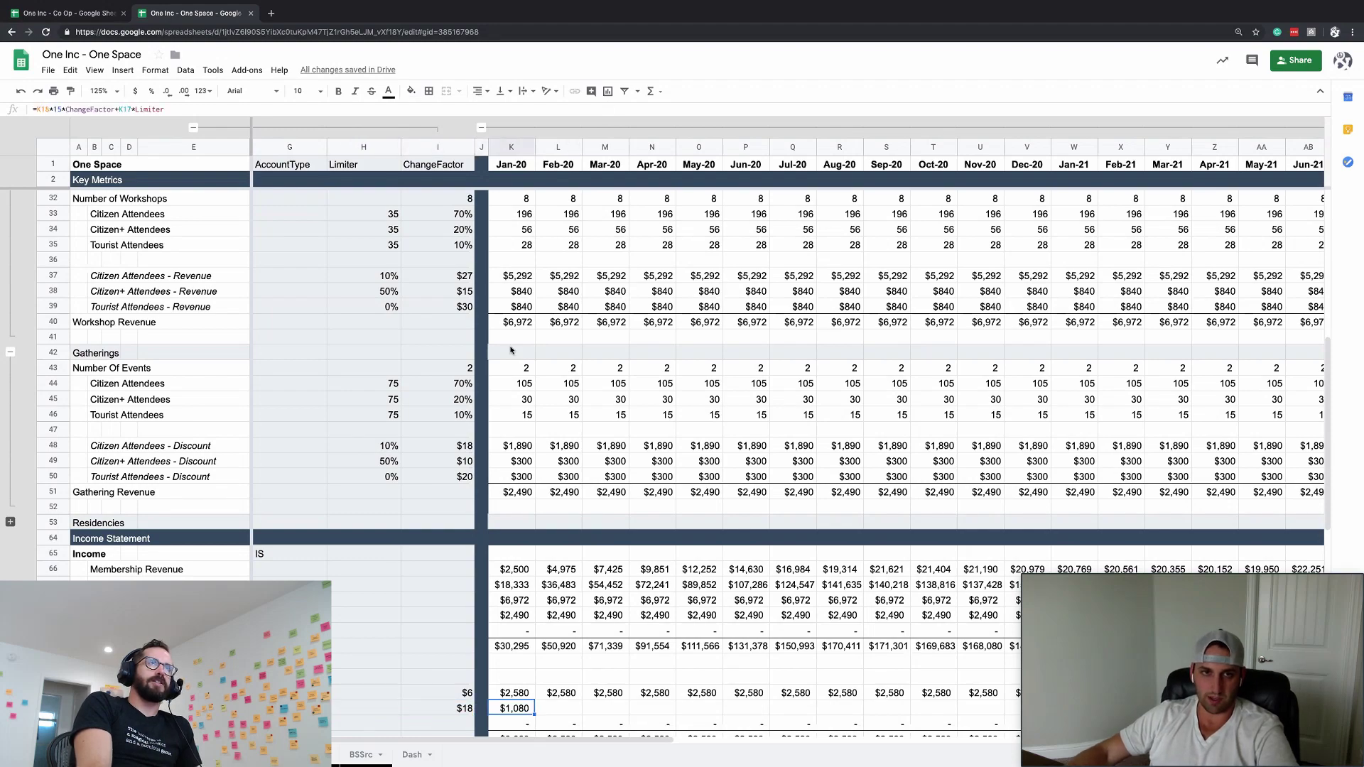
{"action": "scroll", "coordinate": [510, 349], "scroll_direction": "up", "scroll_amount": 10}
{"action": "scroll", "coordinate": [510, 350], "scroll_direction": "down", "scroll_amount": 10}
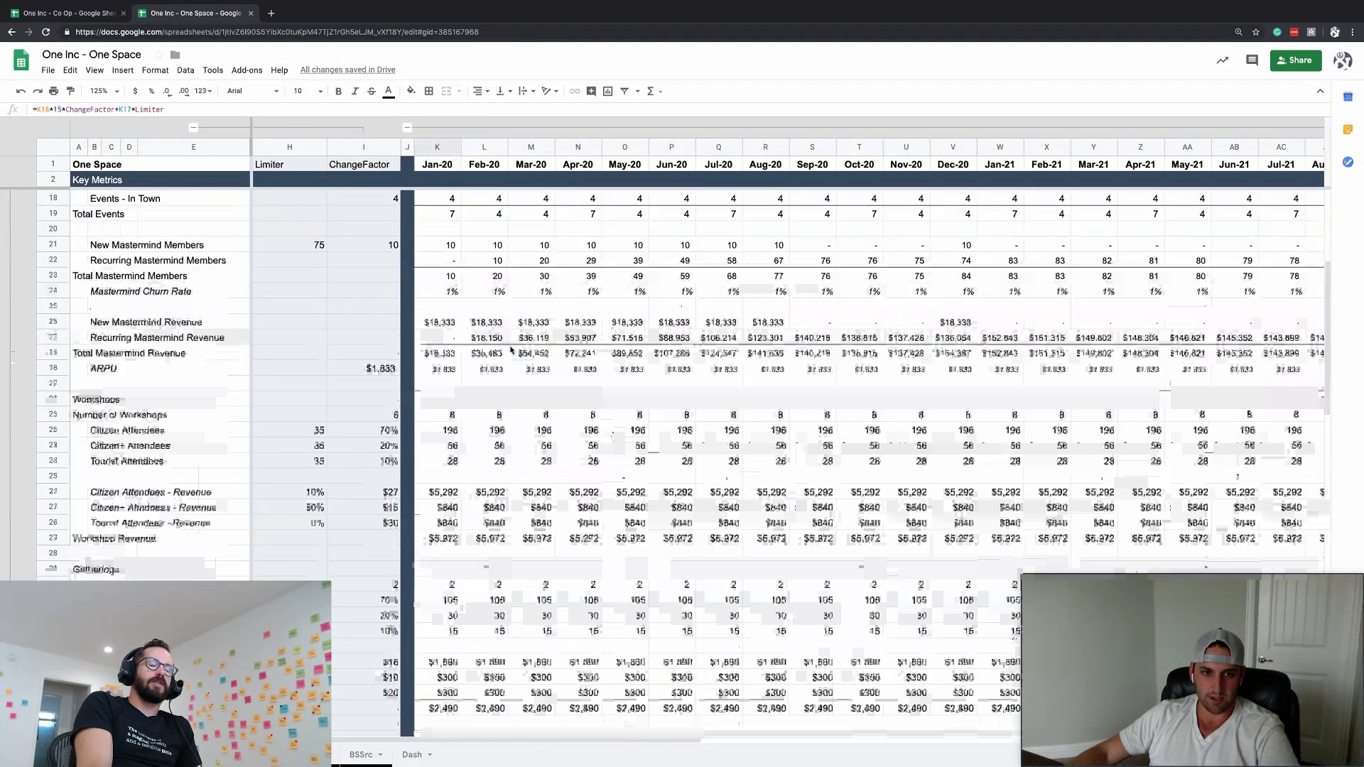
{"action": "scroll", "coordinate": [505, 367], "scroll_direction": "down", "scroll_amount": 1}
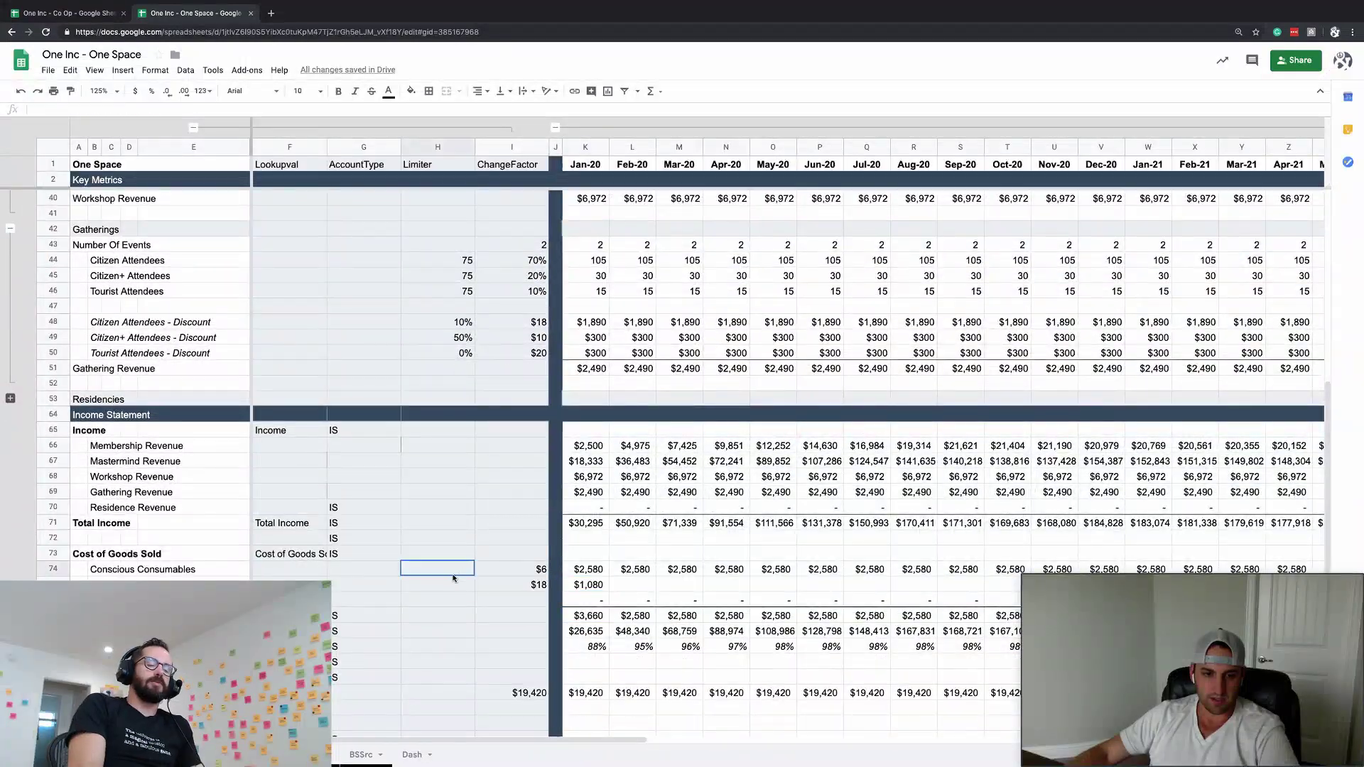
{"action": "double_click", "coordinate": [592, 585]}
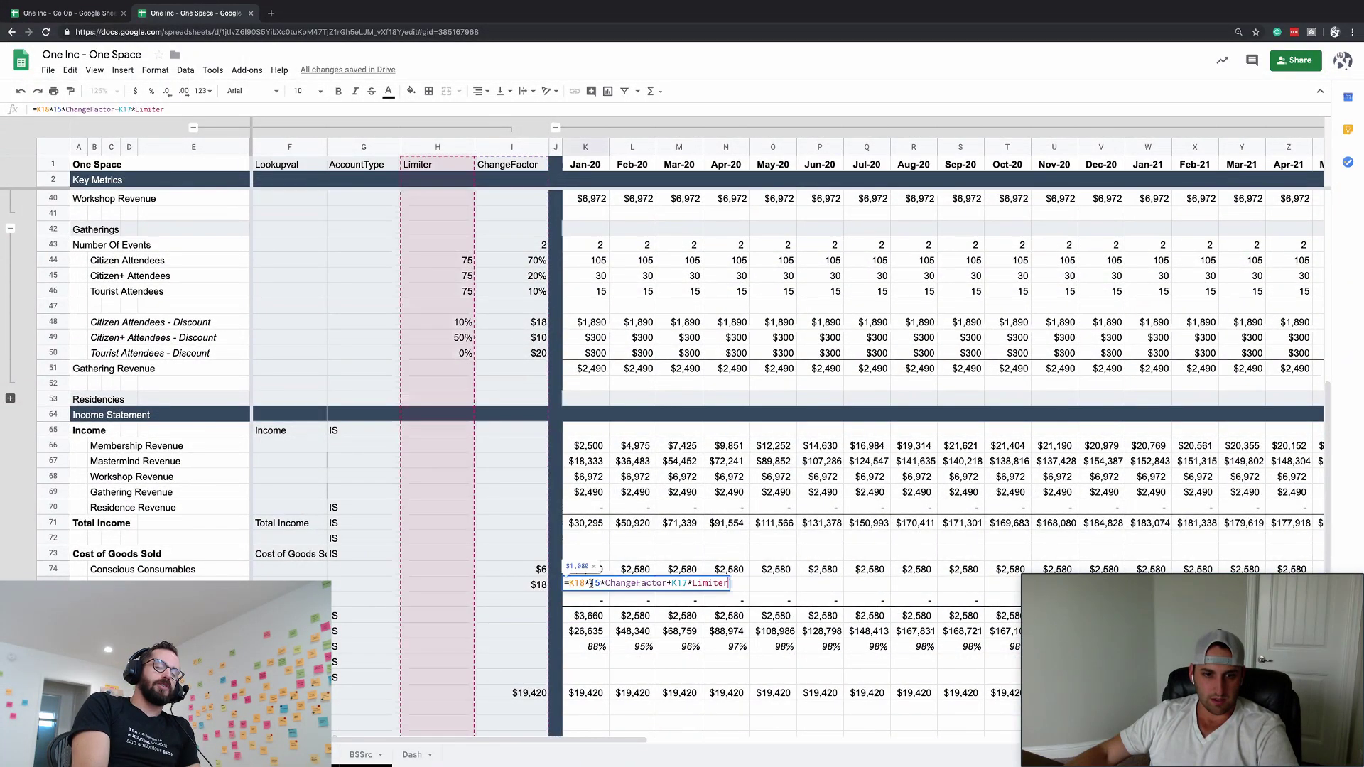
{"action": "key", "text": "Escape"}
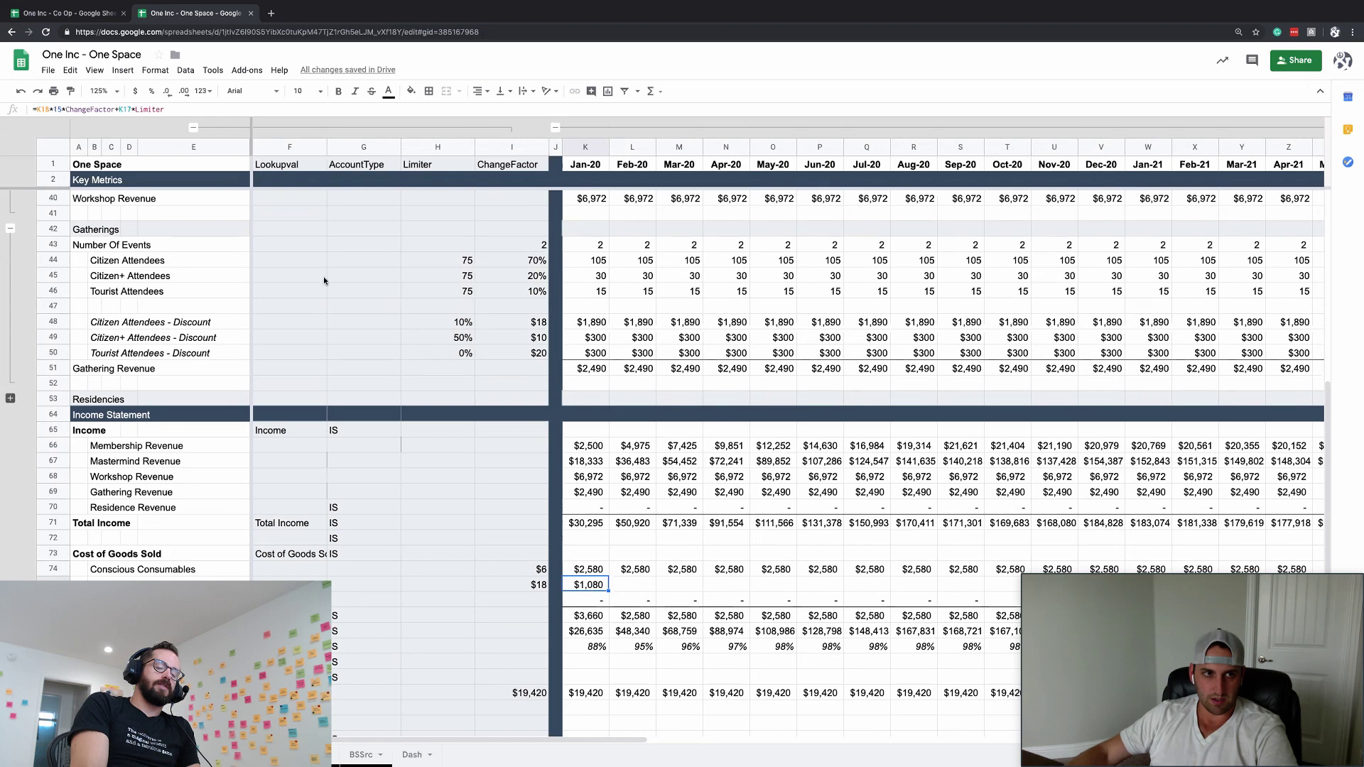
- Insert *10 after K17 so K75 reads =K18*15*ChangeFactor+K17*10*Limiter
{"action": "left_click", "coordinate": [136, 109]}
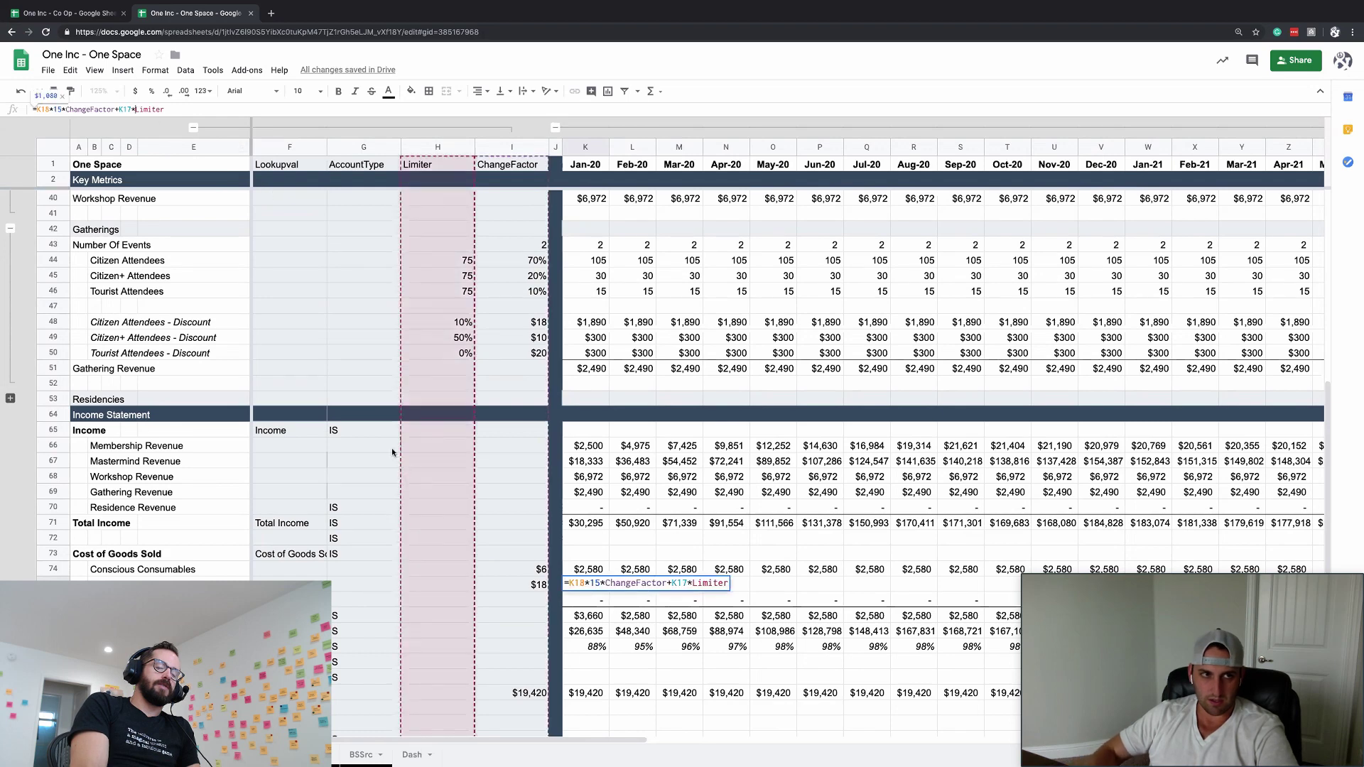
{"action": "type", "text": "*"}
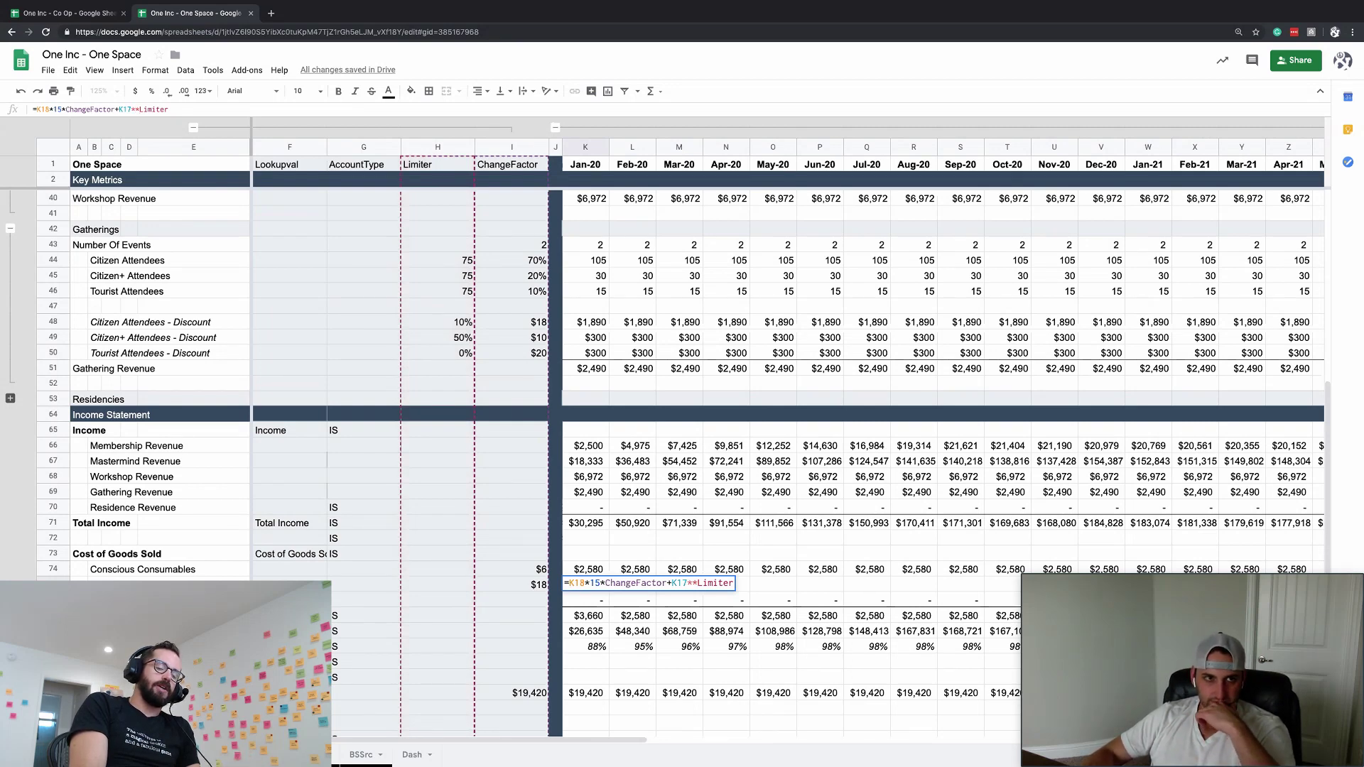
{"action": "type", "text": "10"}
{"action": "key", "text": "Return"}
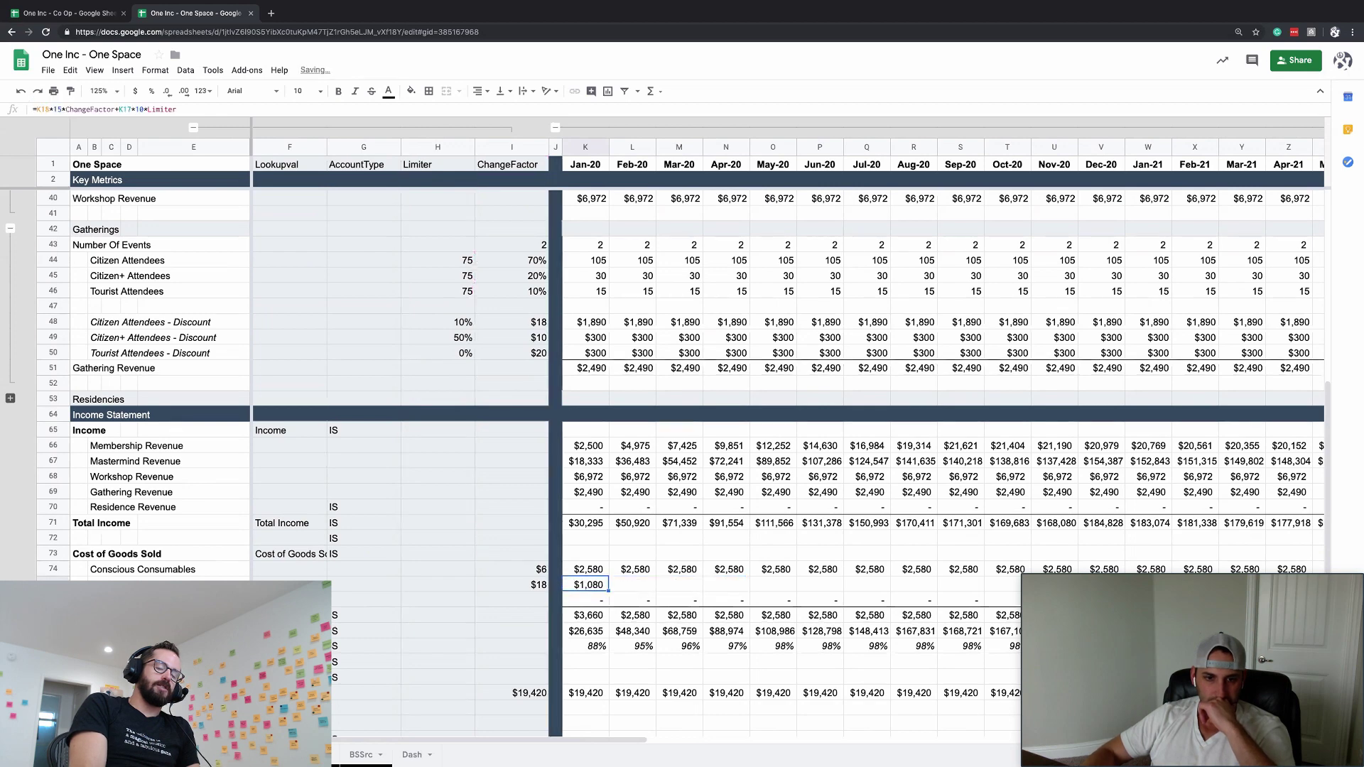
- Copy $18 from I75 into the Limiter cell H75, then overwrite it with 55
{"action": "left_click", "coordinate": [437, 583]}
{"action": "key", "text": "Right"}
{"action": "key", "text": "ctrl+c"}
{"action": "key", "text": "Left"}
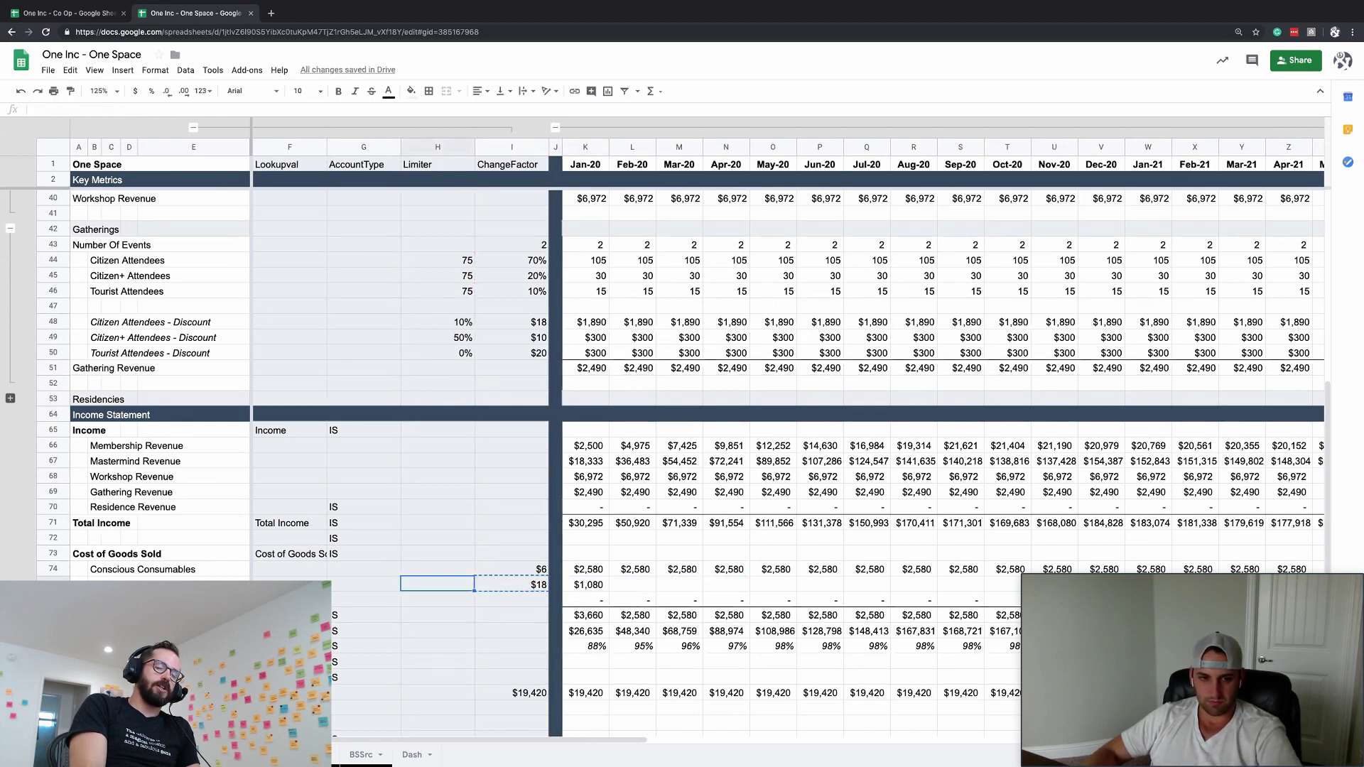
{"action": "key", "text": "ctrl+v"}
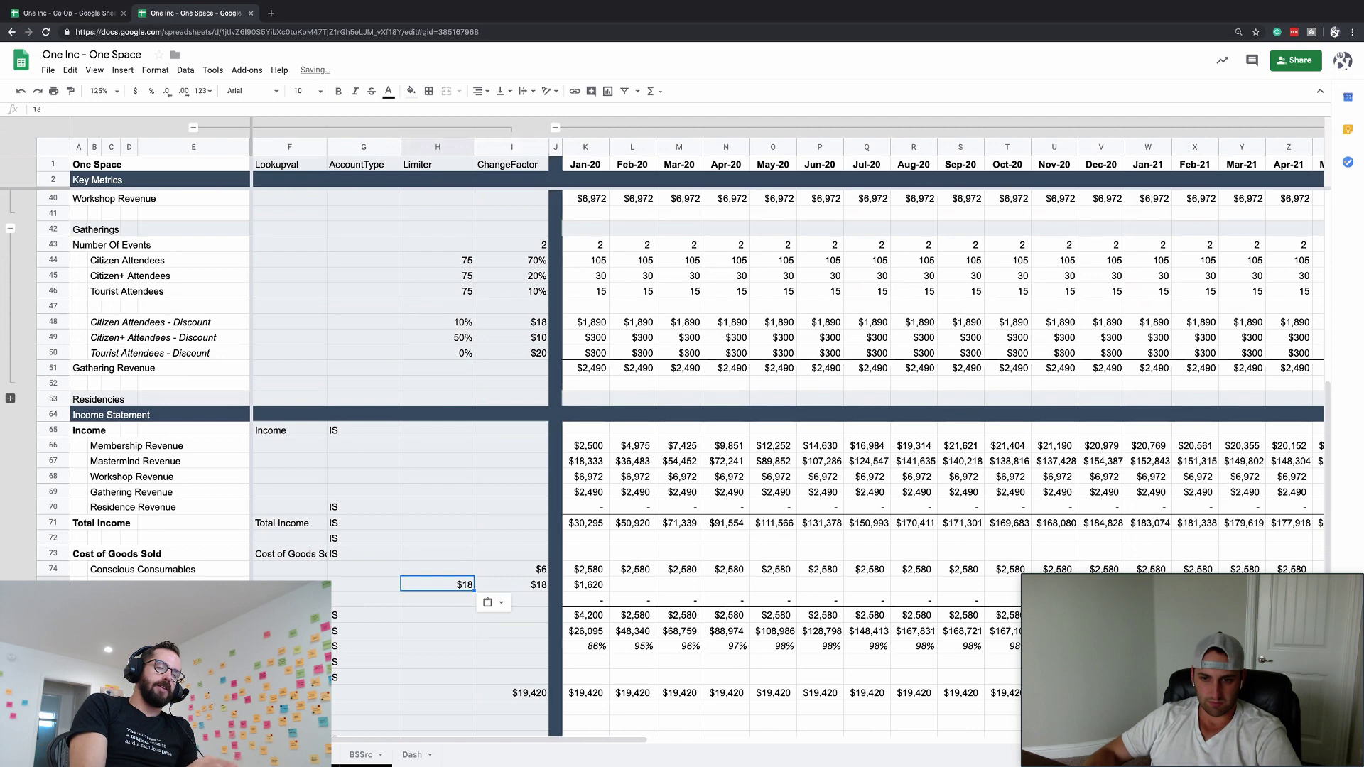
{"action": "type", "text": "55"}
{"action": "key", "text": "Return"}
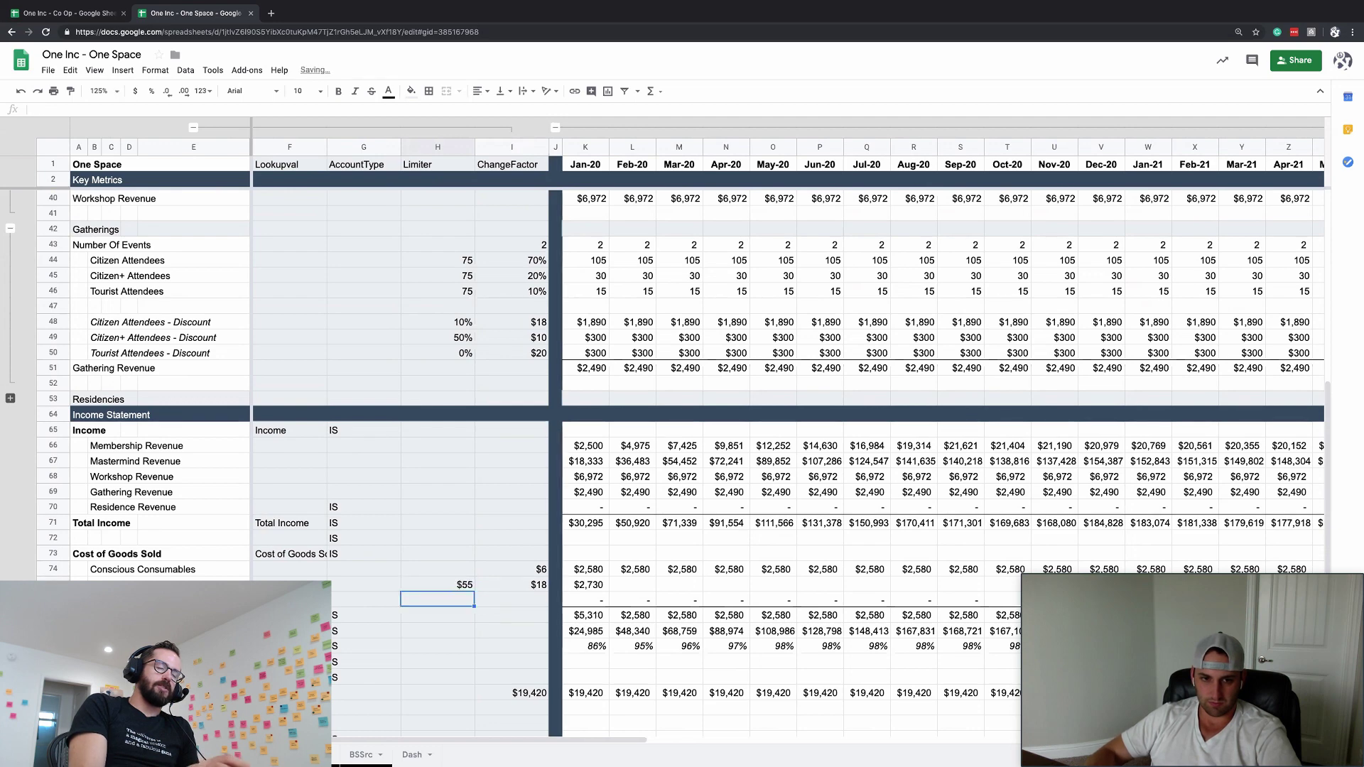
{"action": "key", "text": "Up"}
{"action": "key", "text": "Right"}
{"action": "key", "text": "Right"}
{"action": "key", "text": "Right"}
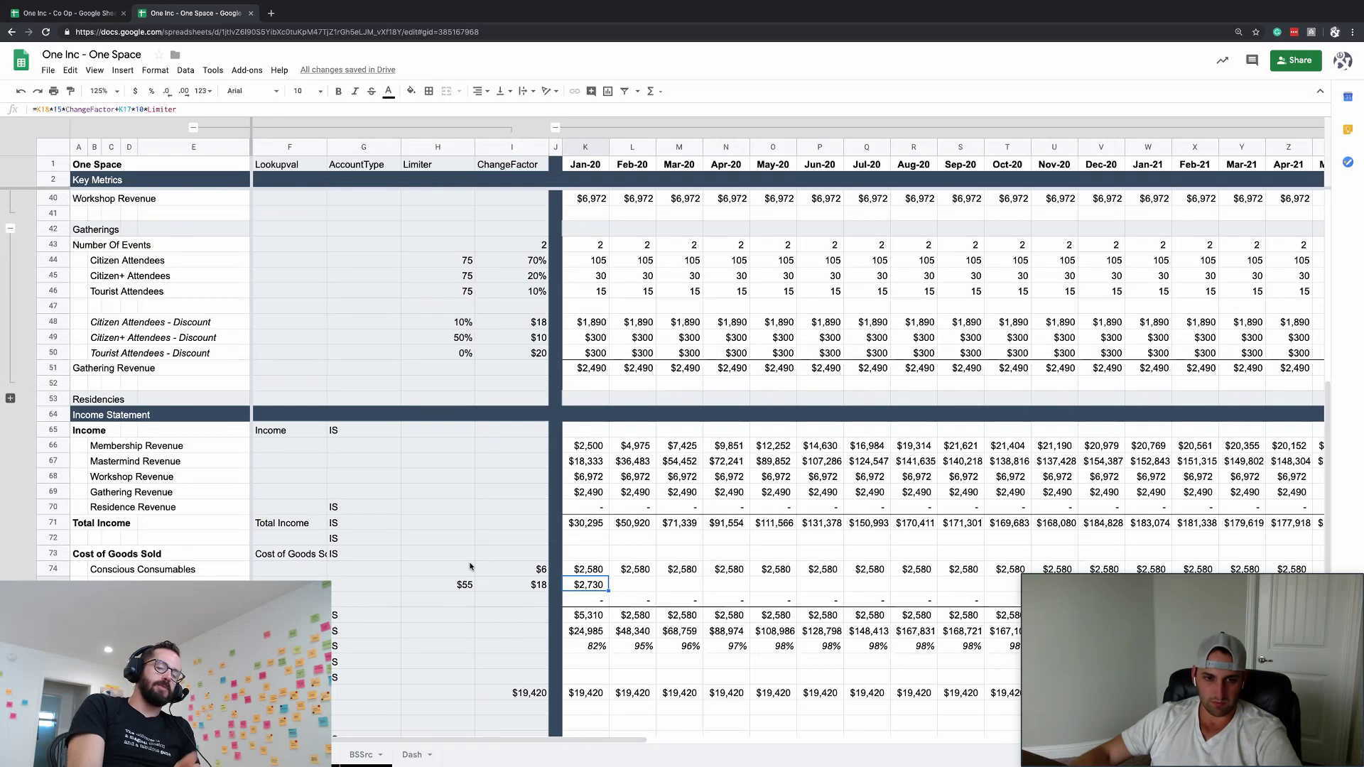
- Try 150 in H75, then enter the Limiter as =3*18+3*25+25, giving $154
{"action": "left_click", "coordinate": [448, 584]}
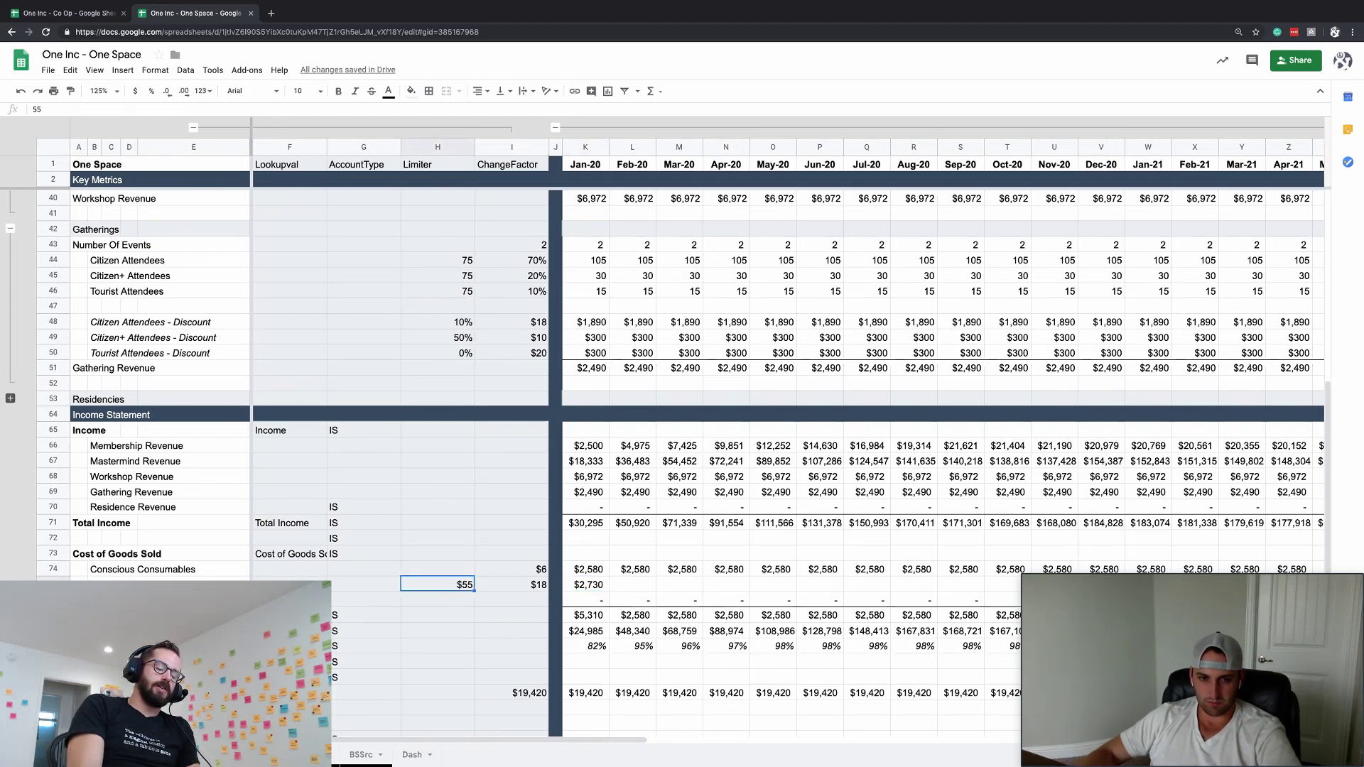
{"action": "type", "text": "100"}
{"action": "key", "text": "BackSpace"}
{"action": "key", "text": "BackSpace"}
{"action": "key", "text": "BackSpace"}
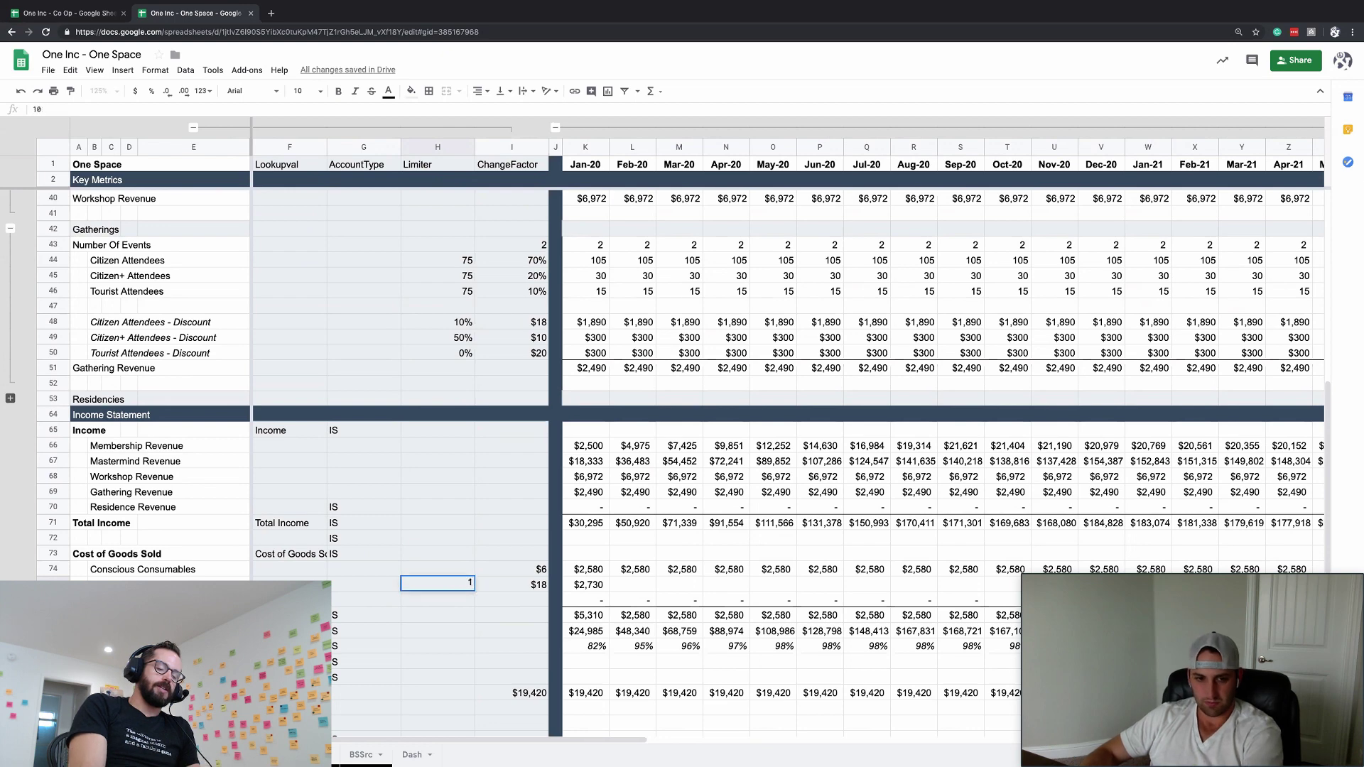
{"action": "type", "text": "150"}
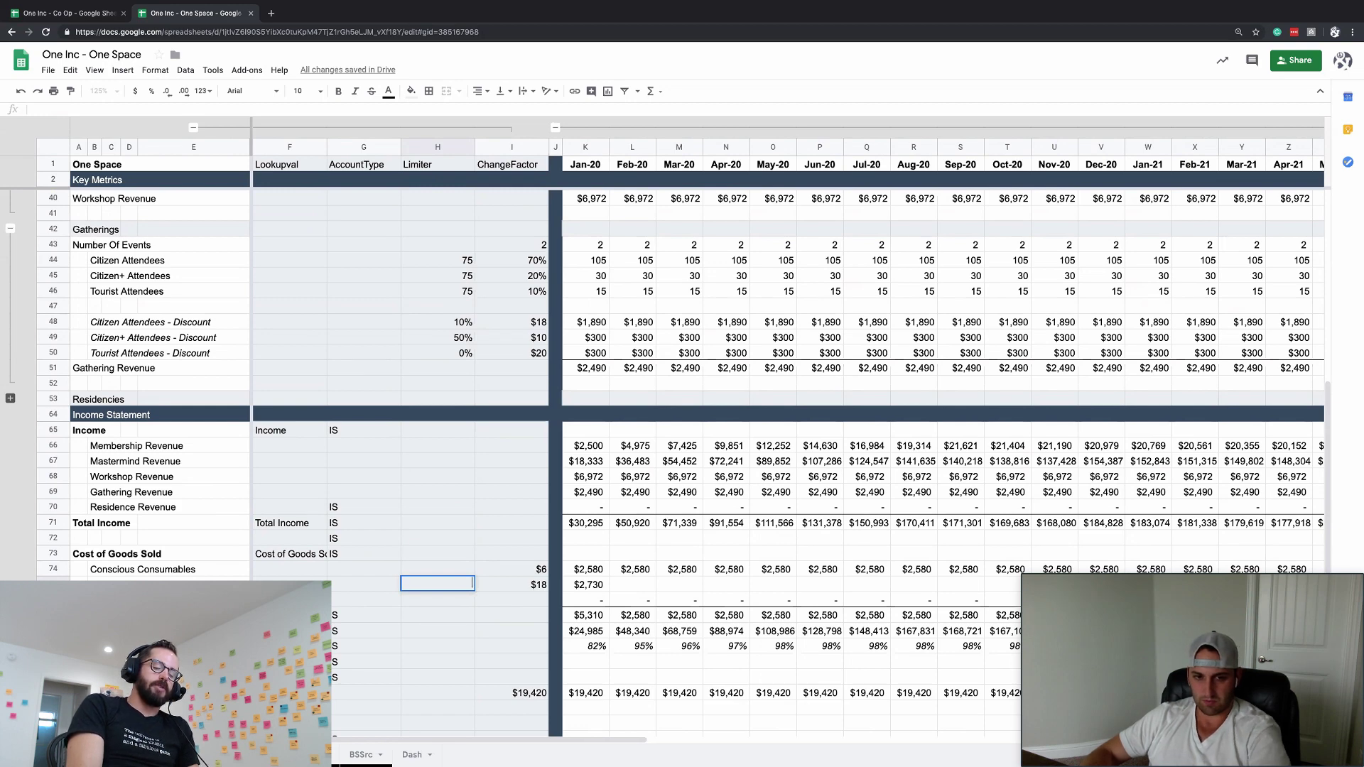
{"action": "key", "text": "Escape"}
{"action": "type", "text": "="}
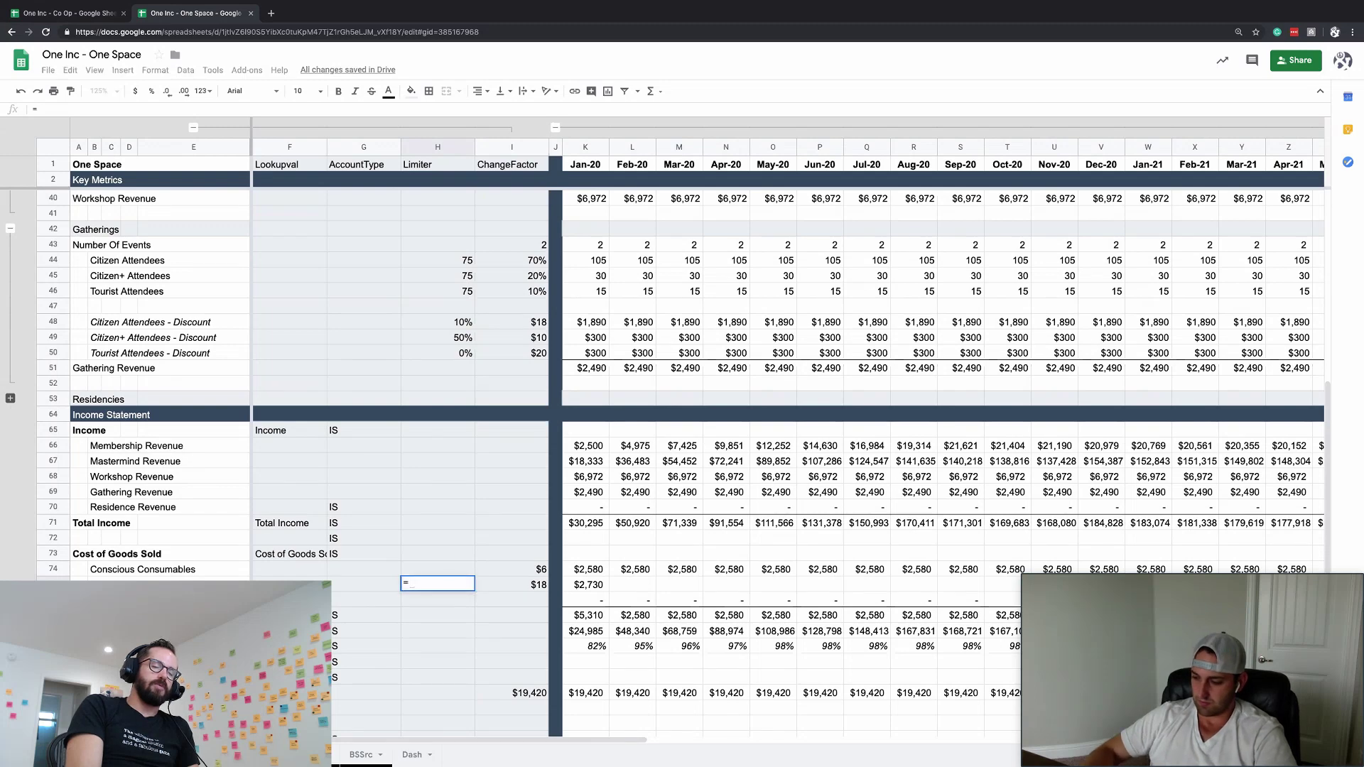
{"action": "type", "text": "3*"}
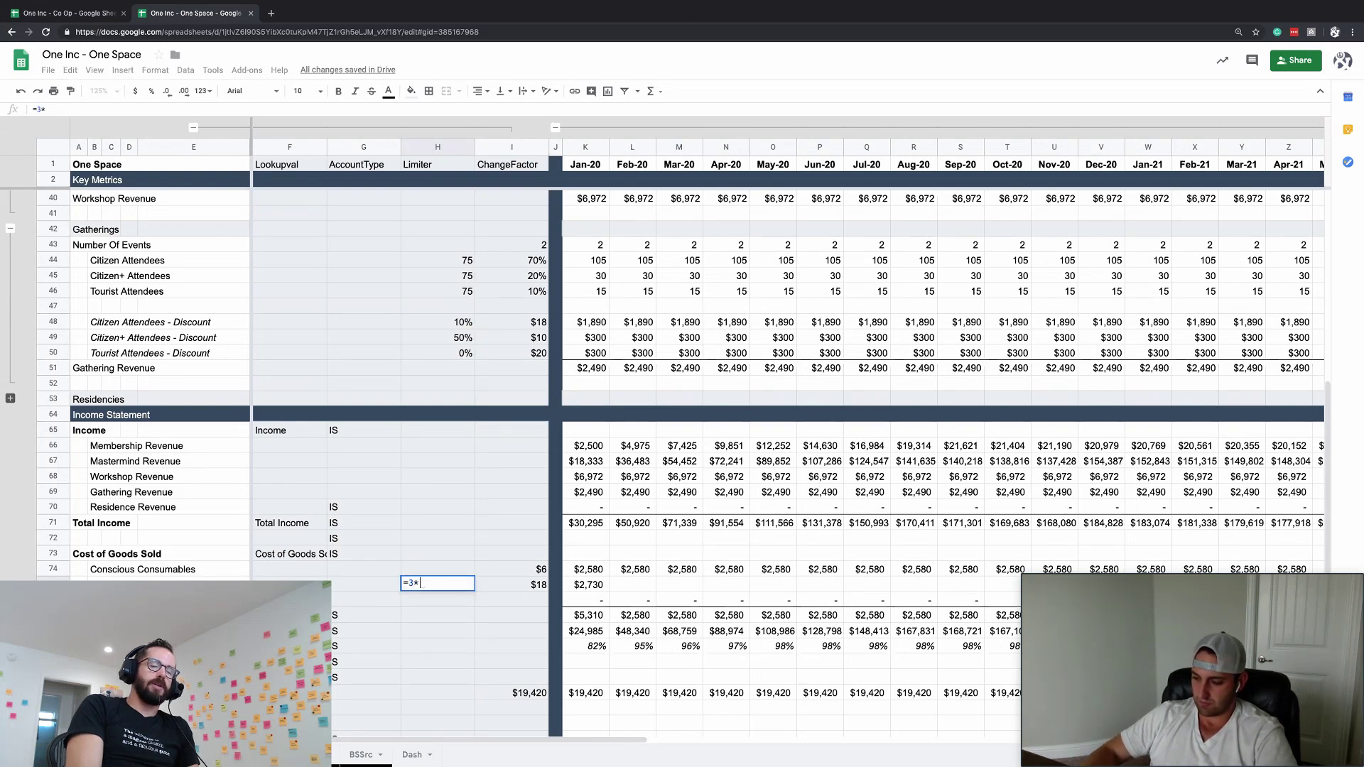
{"action": "type", "text": "18+"}
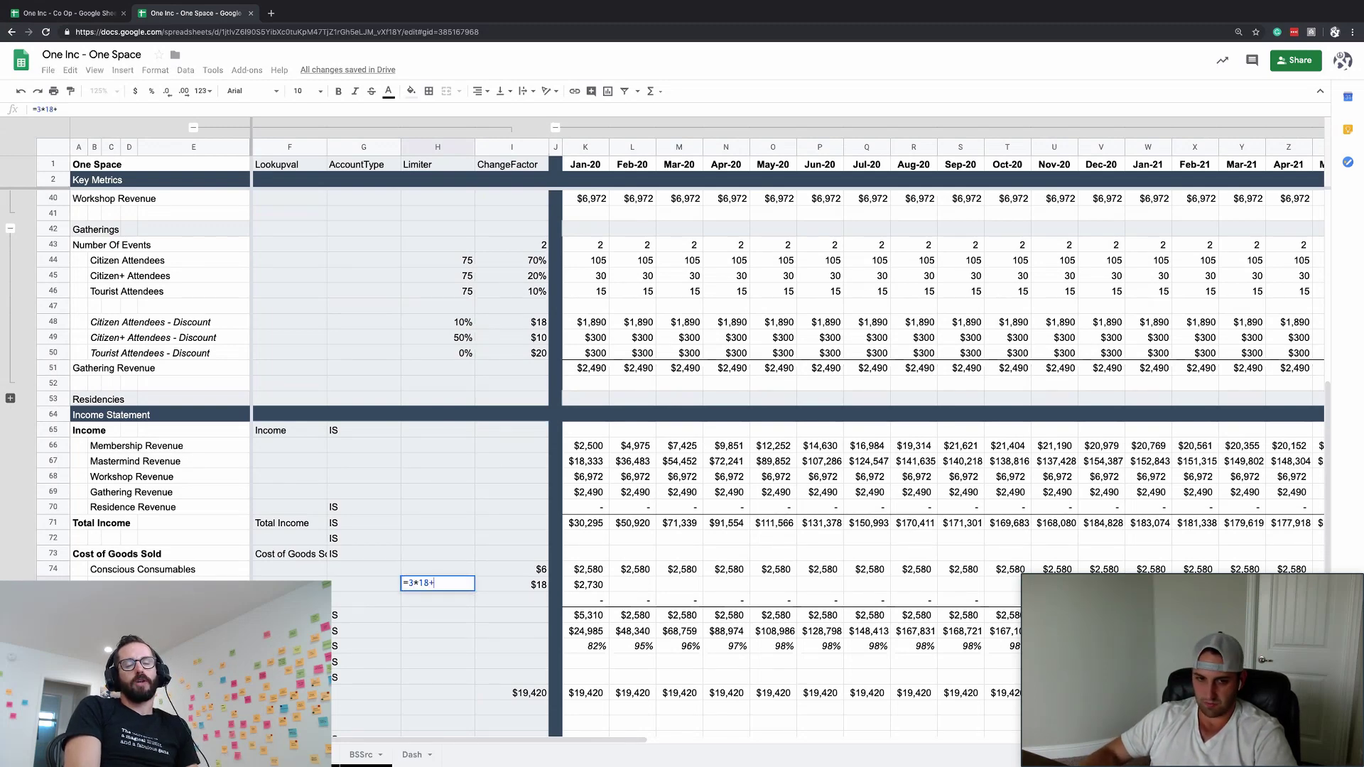
{"action": "type", "text": "3*"}
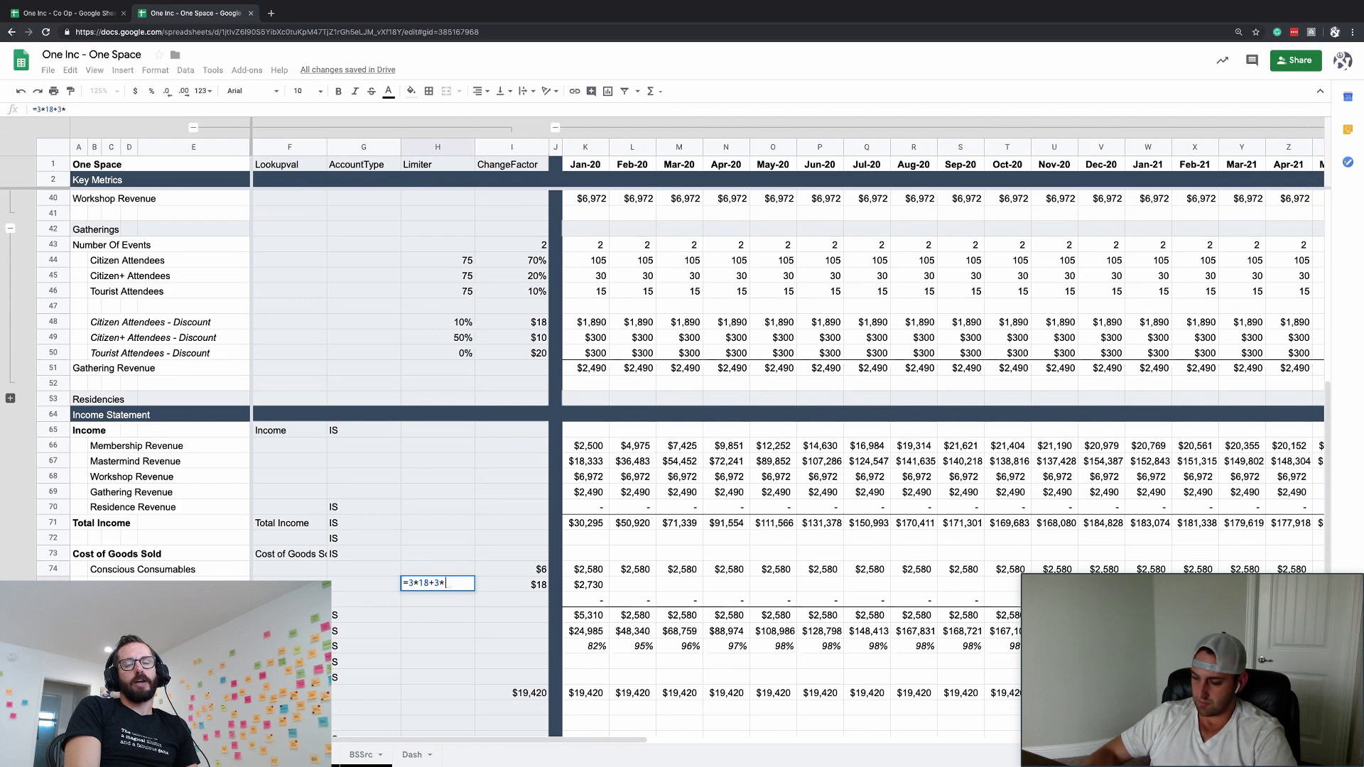
{"action": "type", "text": "25+"}
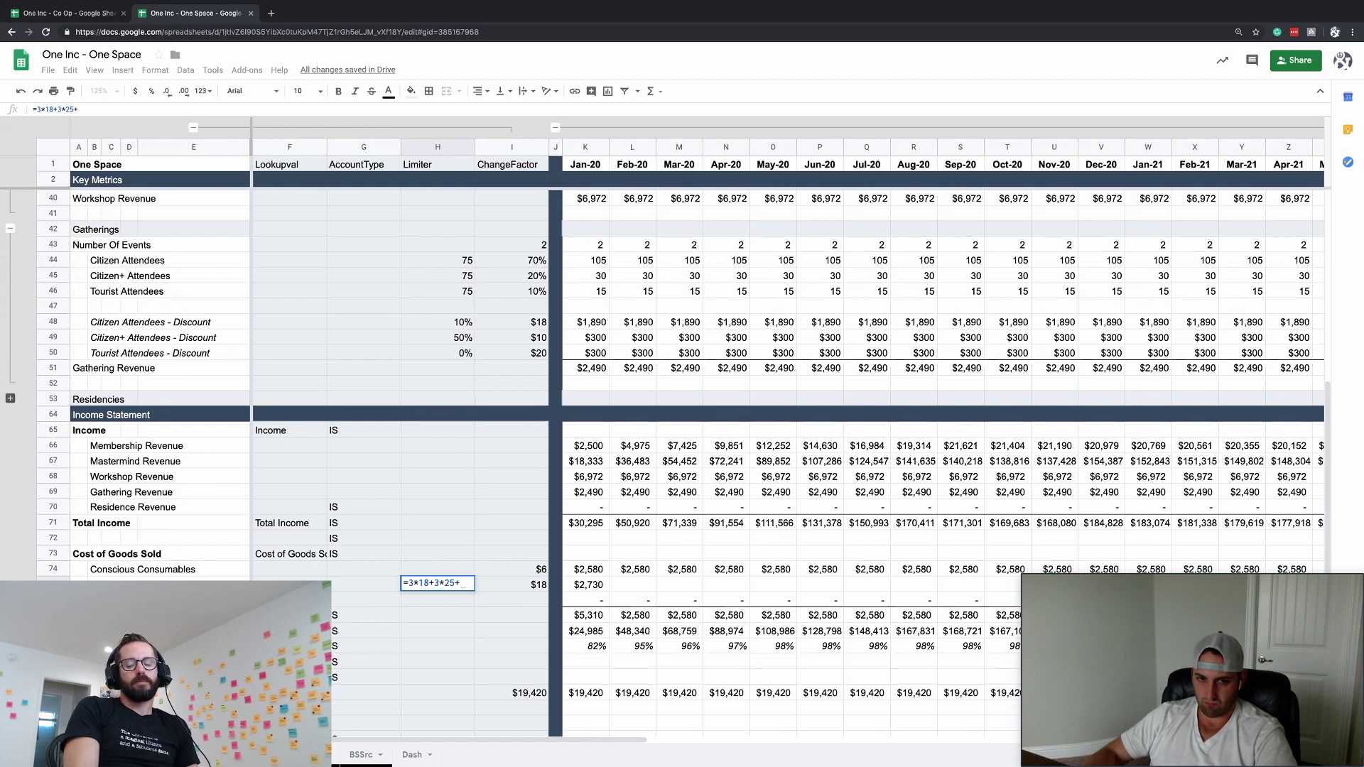
{"action": "type", "text": "25"}
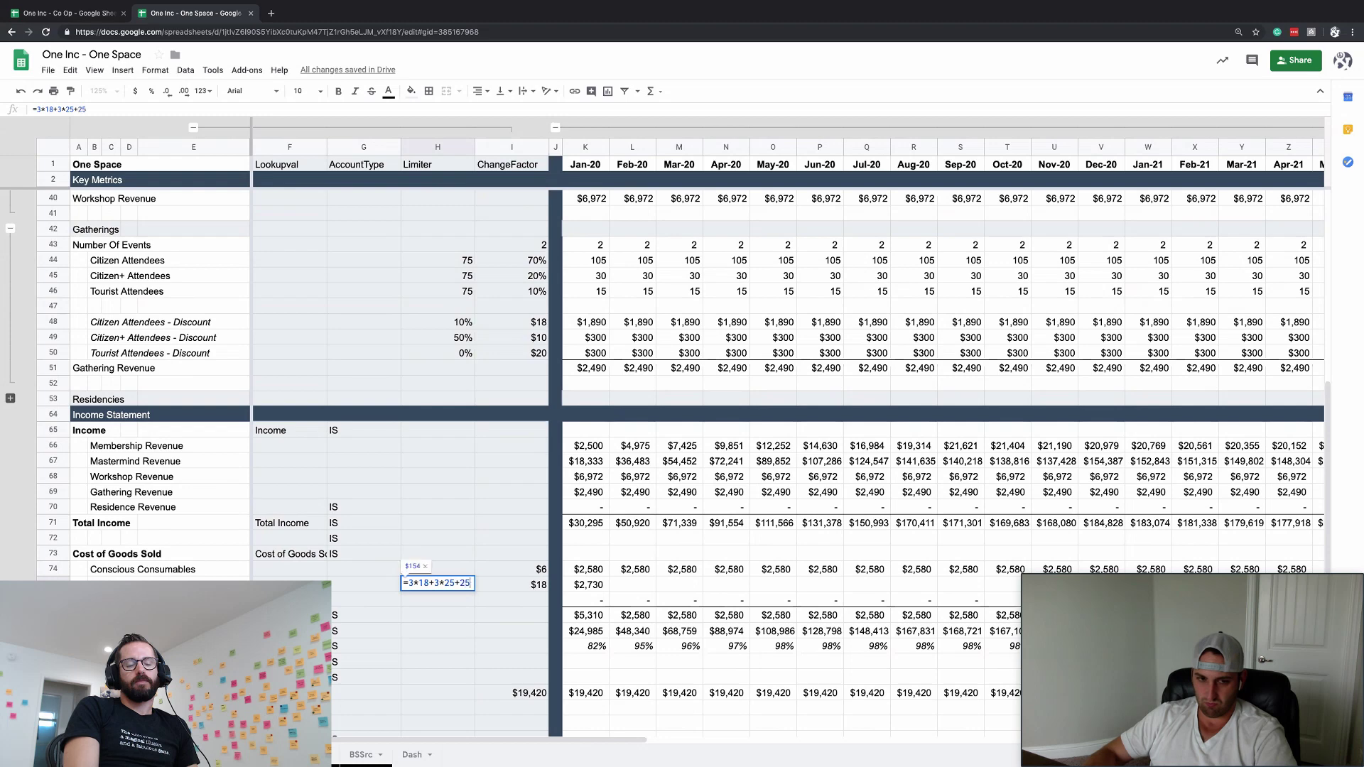
{"action": "key", "text": "Tab"}
- Inspect K75's formula references, undoing an accidental clear of the cell
{"action": "key", "text": "Right"}
{"action": "key", "text": "Right"}
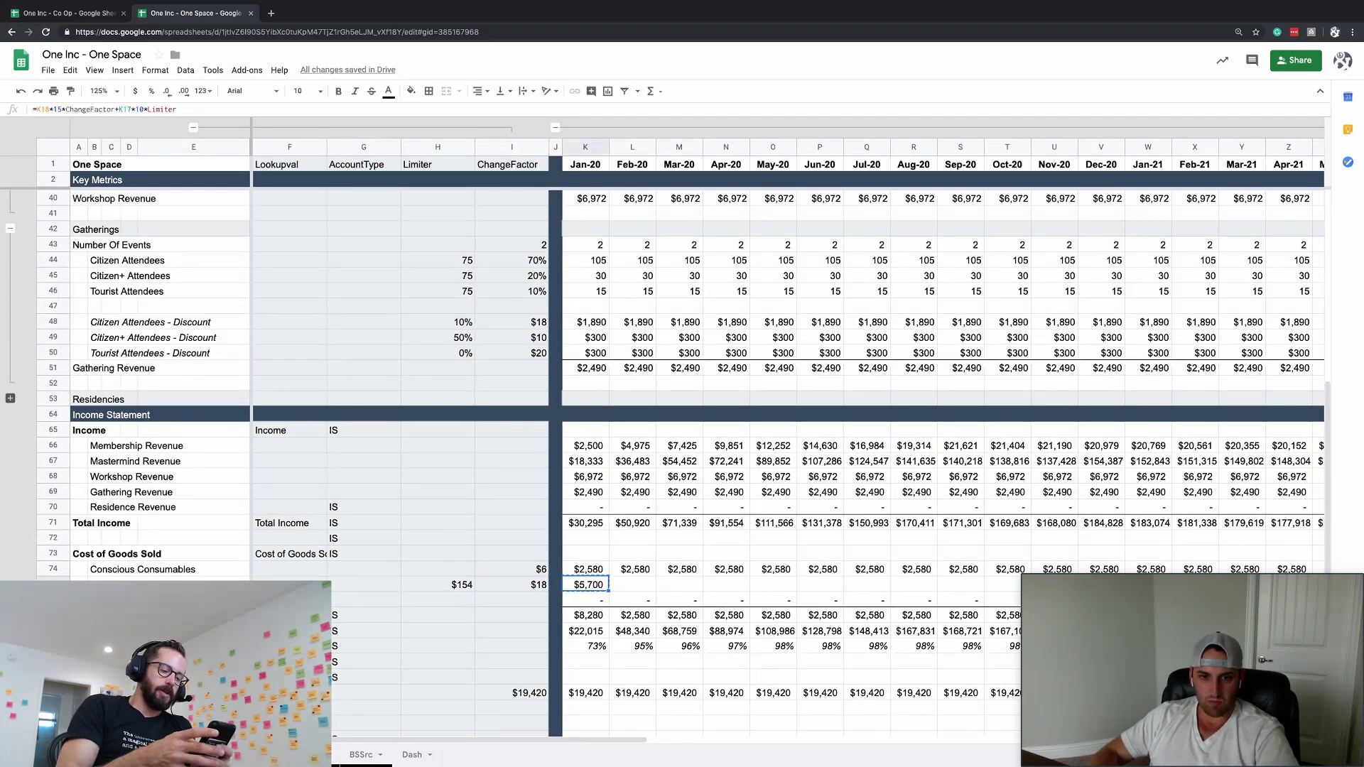
{"action": "double_click", "coordinate": [575, 587]}
{"action": "key", "text": "Escape"}
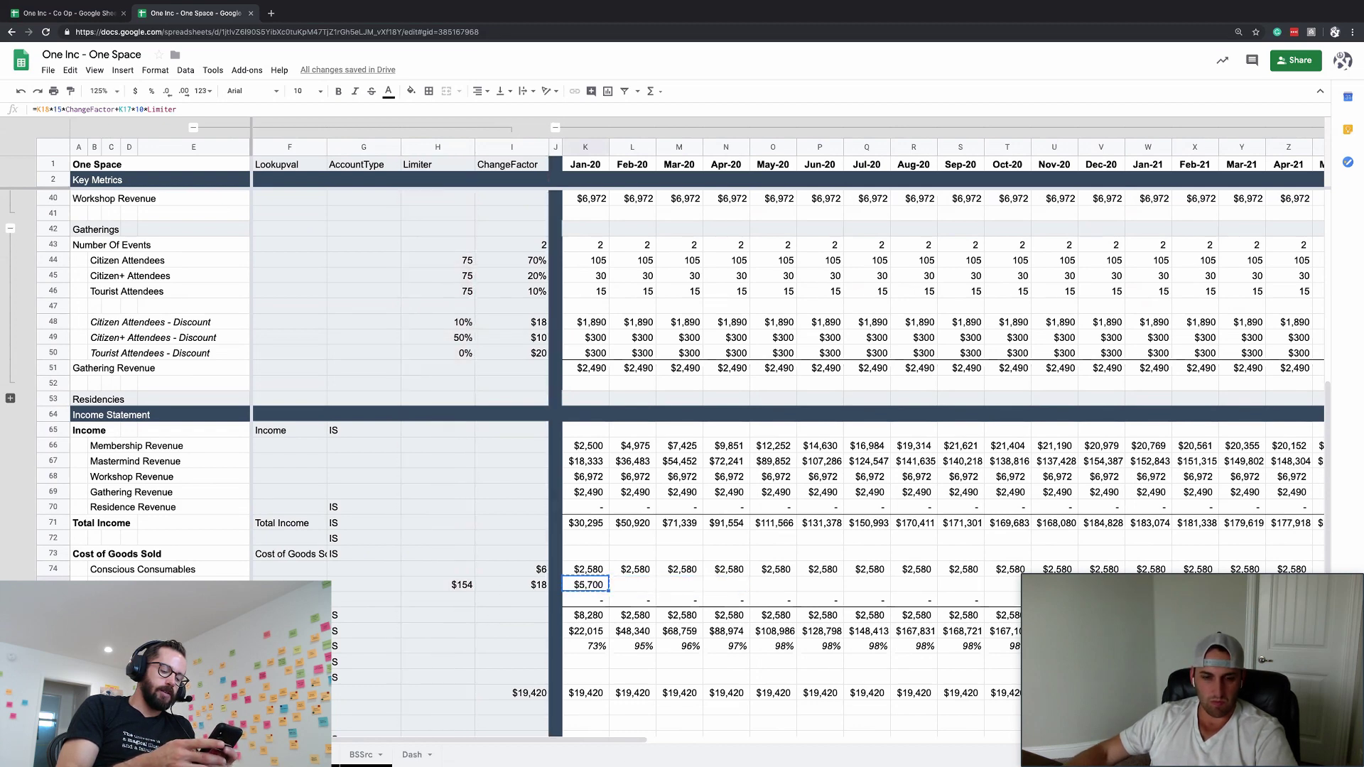
{"action": "key", "text": "Delete"}
{"action": "scroll", "coordinate": [788, 383], "scroll_direction": "right", "scroll_amount": 10}
{"action": "key", "text": "ctrl+z"}
{"action": "key", "text": "ctrl+z"}
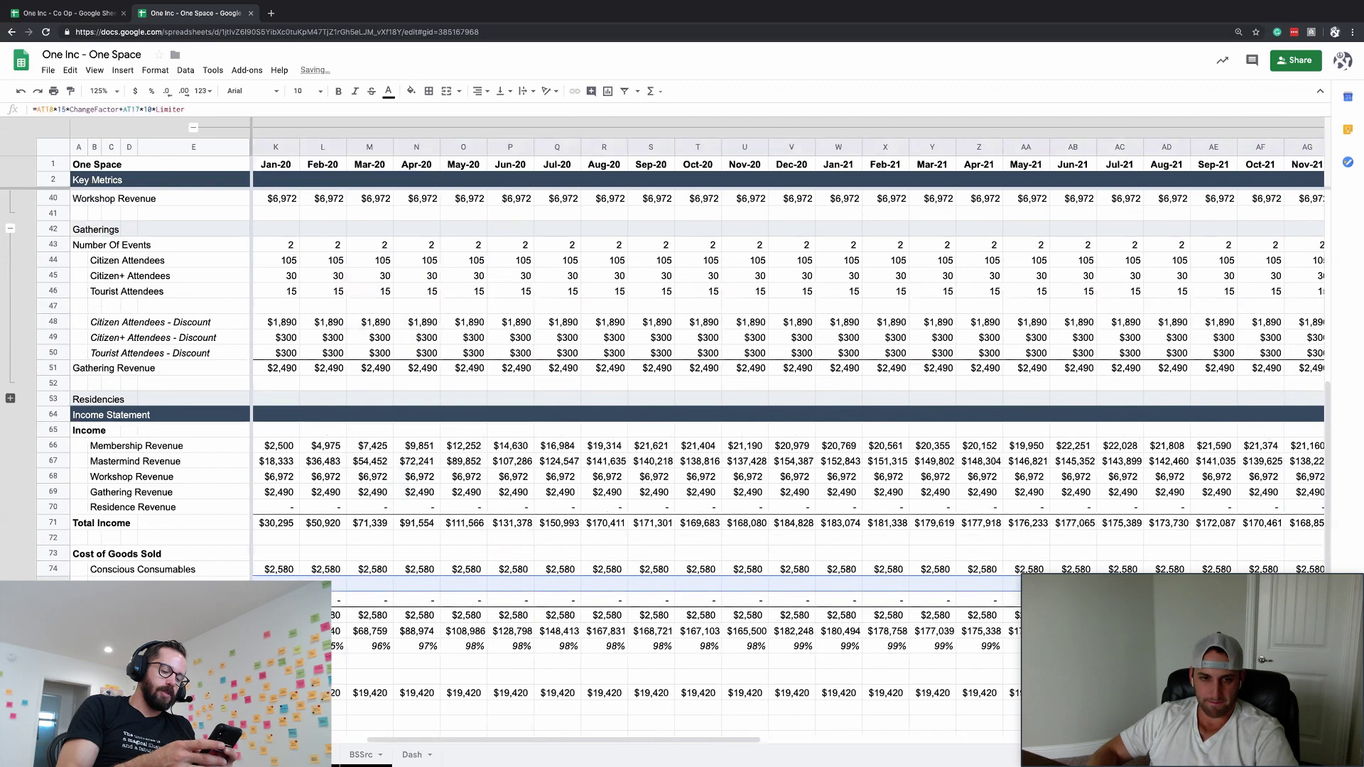
{"action": "scroll", "coordinate": [789, 384], "scroll_direction": "right", "scroll_amount": 15}
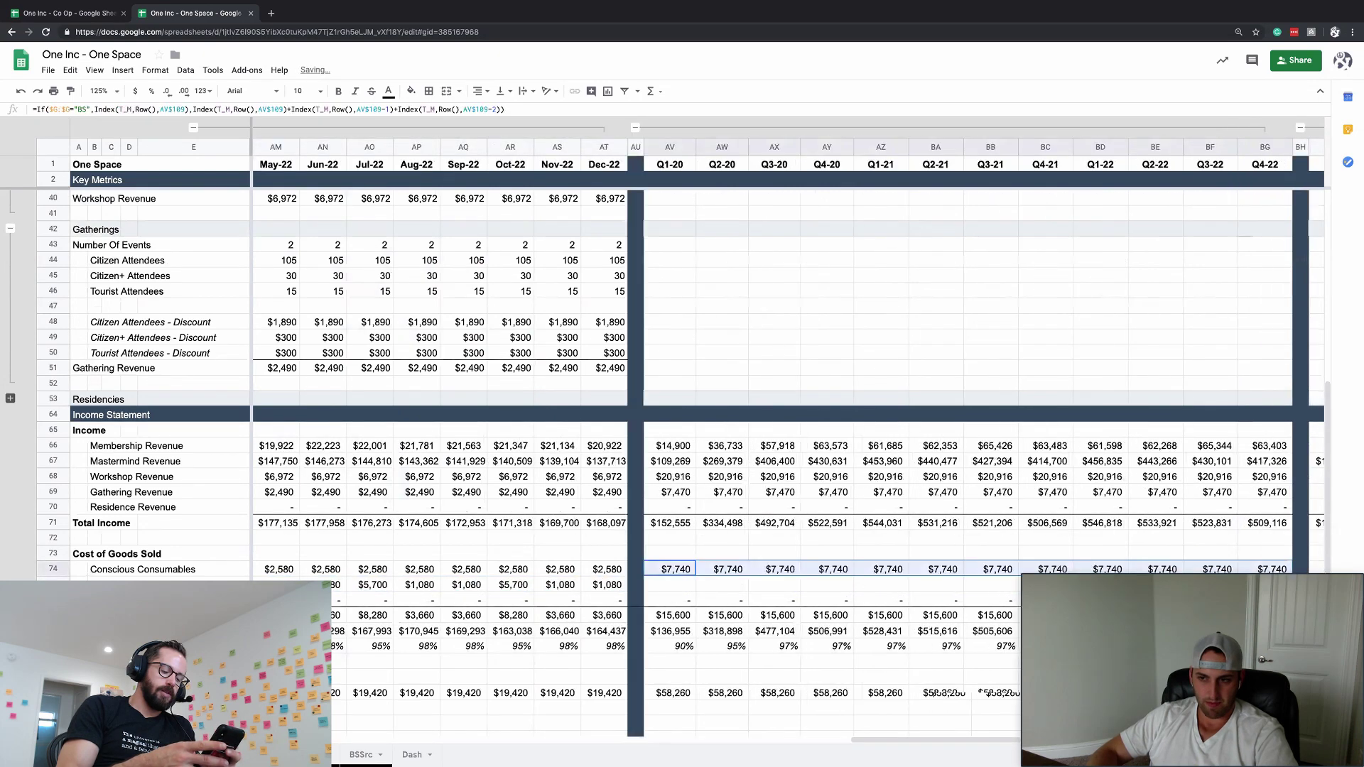
- Check the Q1-20 cost total and the quarterly summary sheet
{"action": "left_click", "coordinate": [482, 600]}
{"action": "key", "text": "Up"}
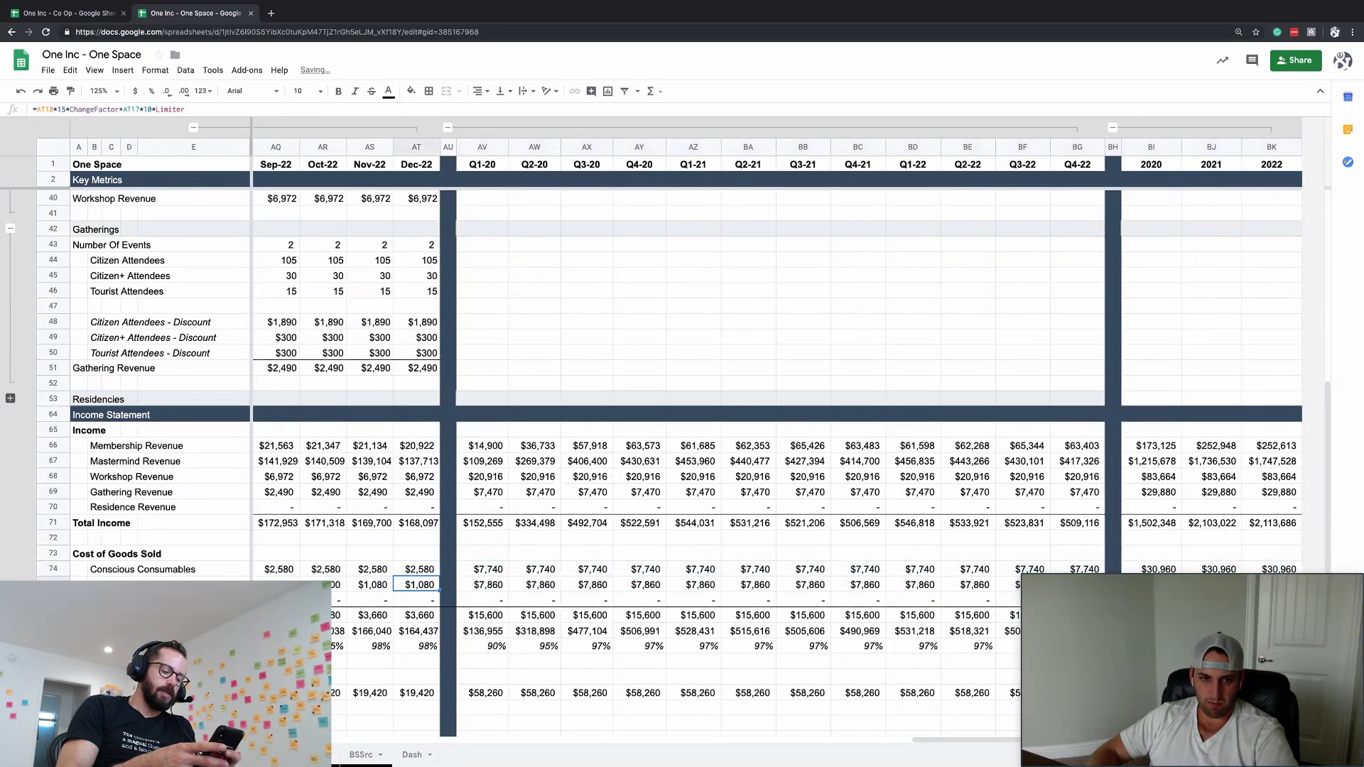
{"action": "key", "text": "ctrl+Left"}
{"action": "key", "text": "ctrl+Left"}
{"action": "key", "text": "ctrl+Left"}
{"action": "key", "text": "Right"}
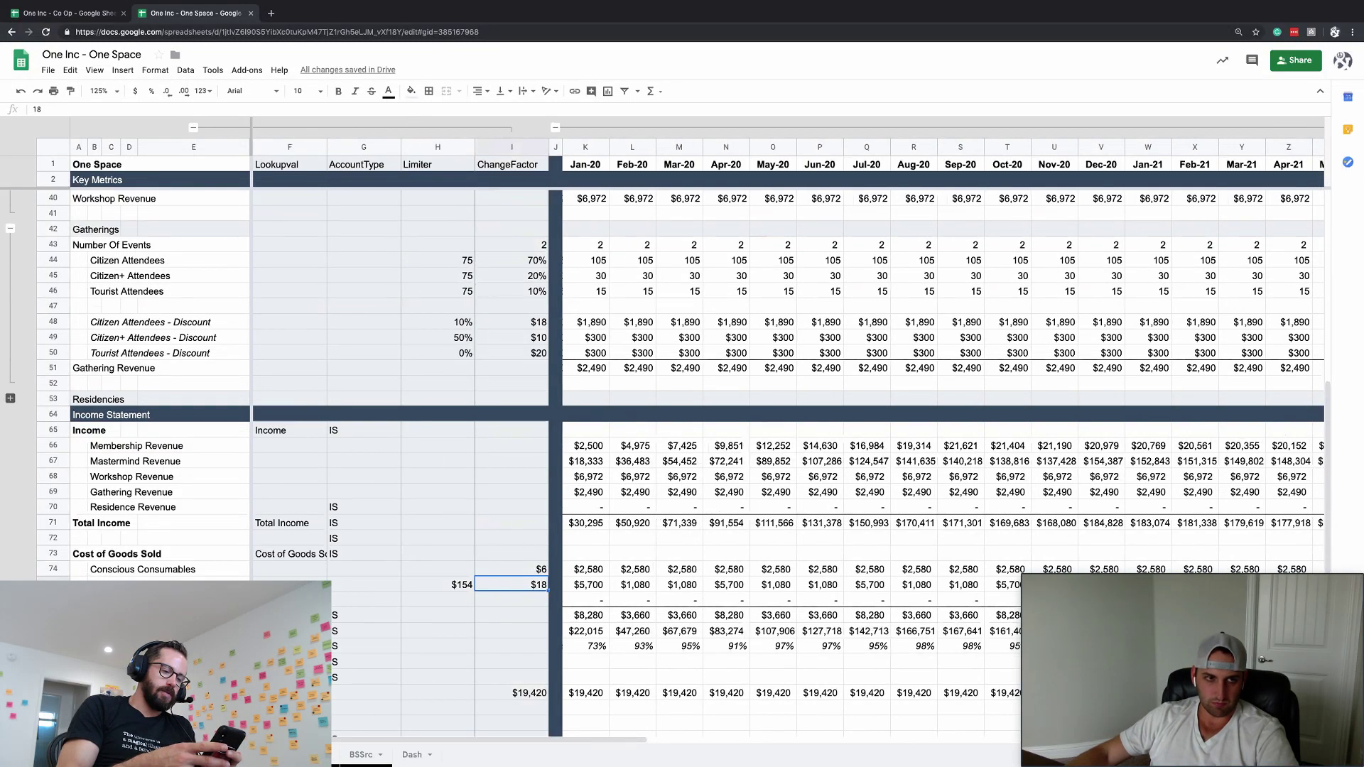
{"action": "key", "text": "ctrl+shift+Page_Down"}
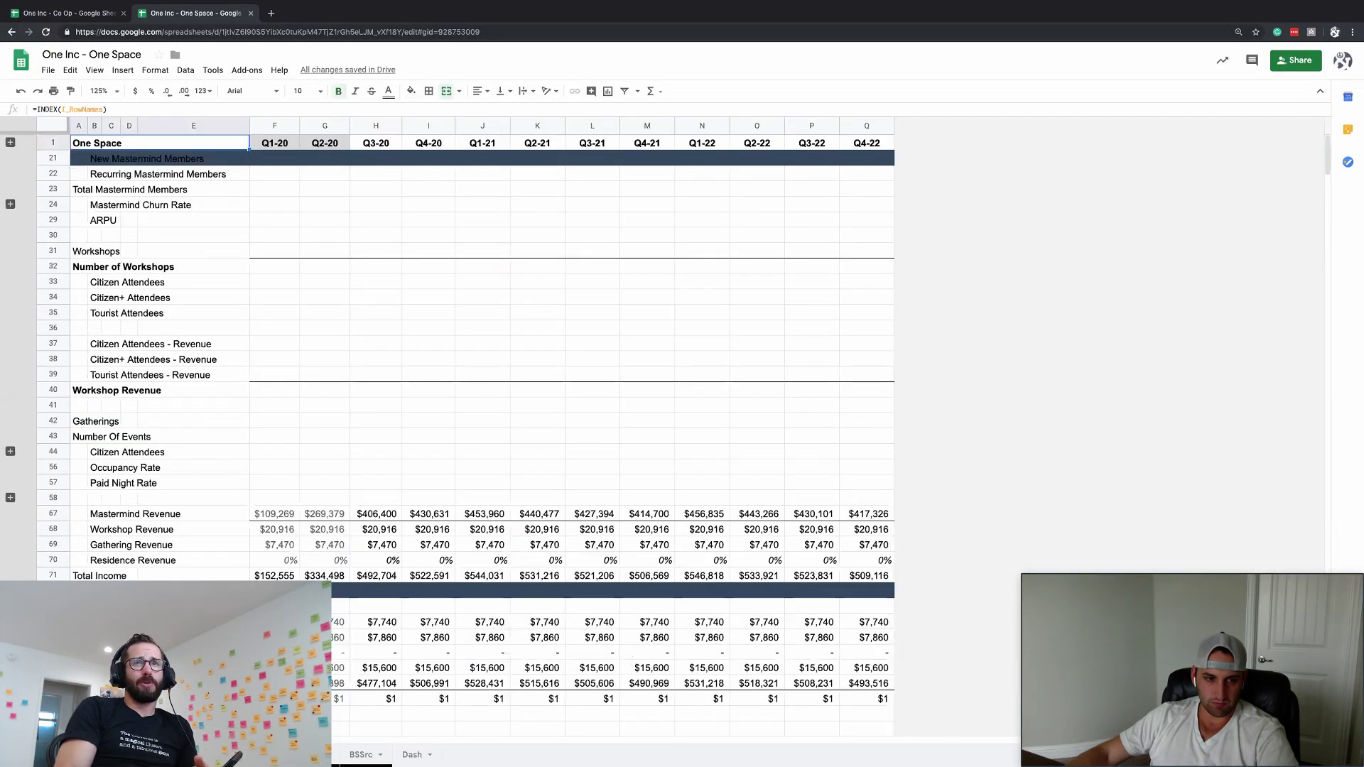
{"action": "key", "text": "ctrl+shift+Page_Up"}
- Set the row 75 Limiter in H75 to $250
{"action": "left_click", "coordinate": [423, 584]}
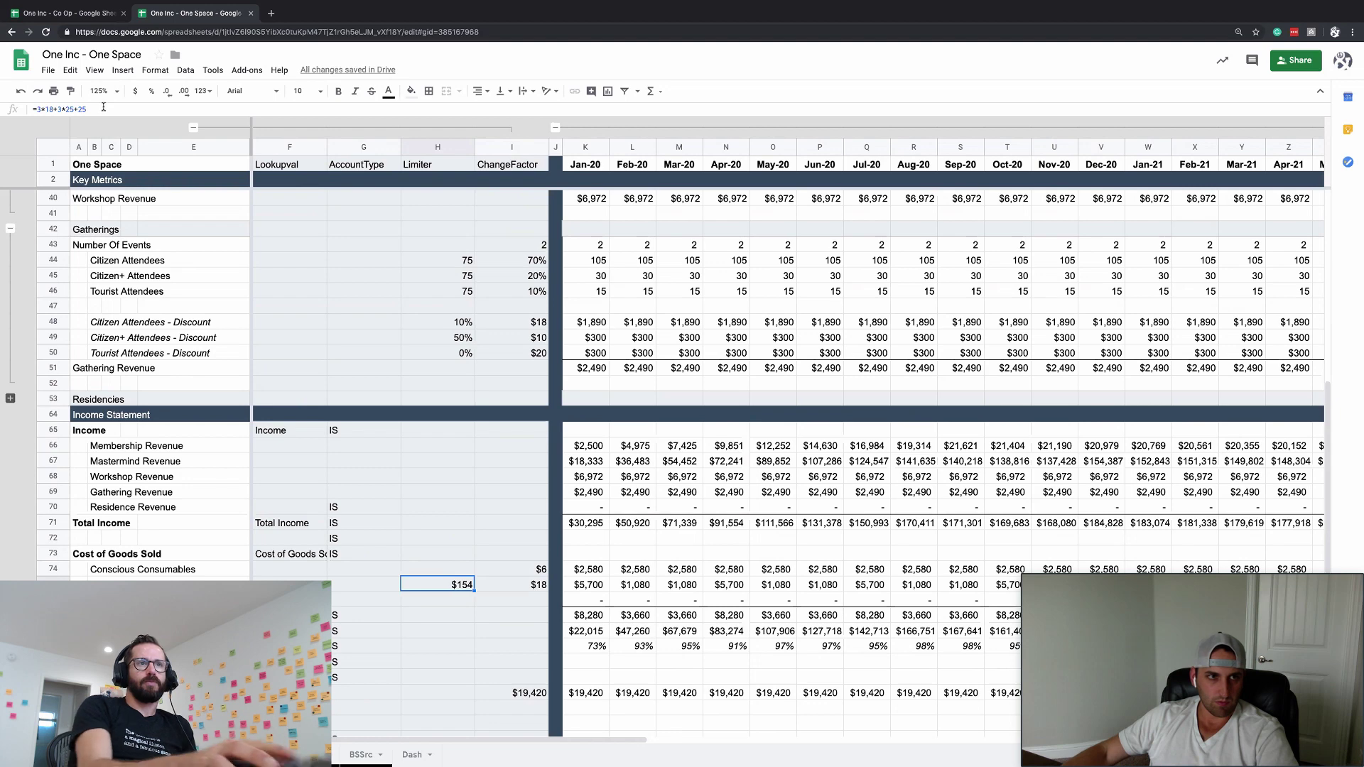
{"action": "type", "text": "250"}
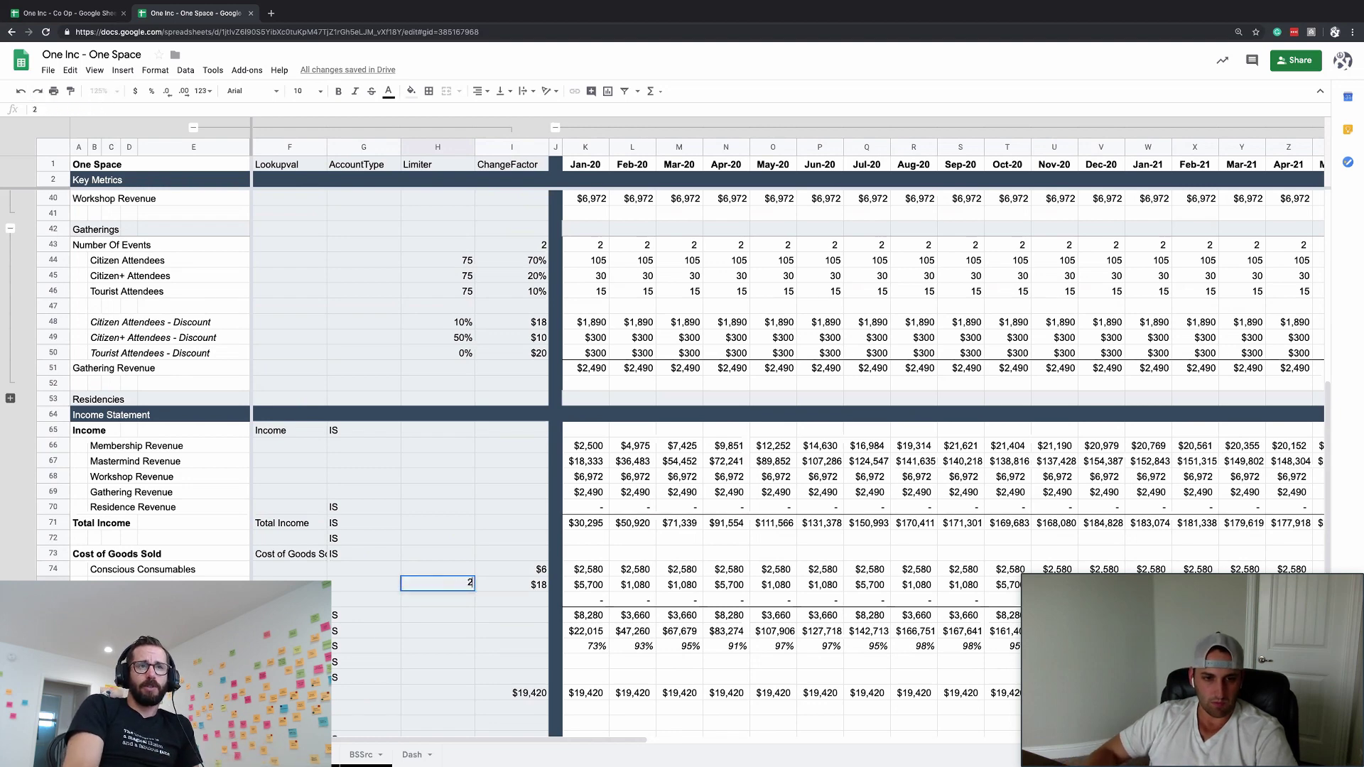
{"action": "key", "text": "Return"}
{"action": "key", "text": "Up"}
{"action": "key", "text": "Right"}
{"action": "key", "text": "Right"}
{"action": "key", "text": "Right"}
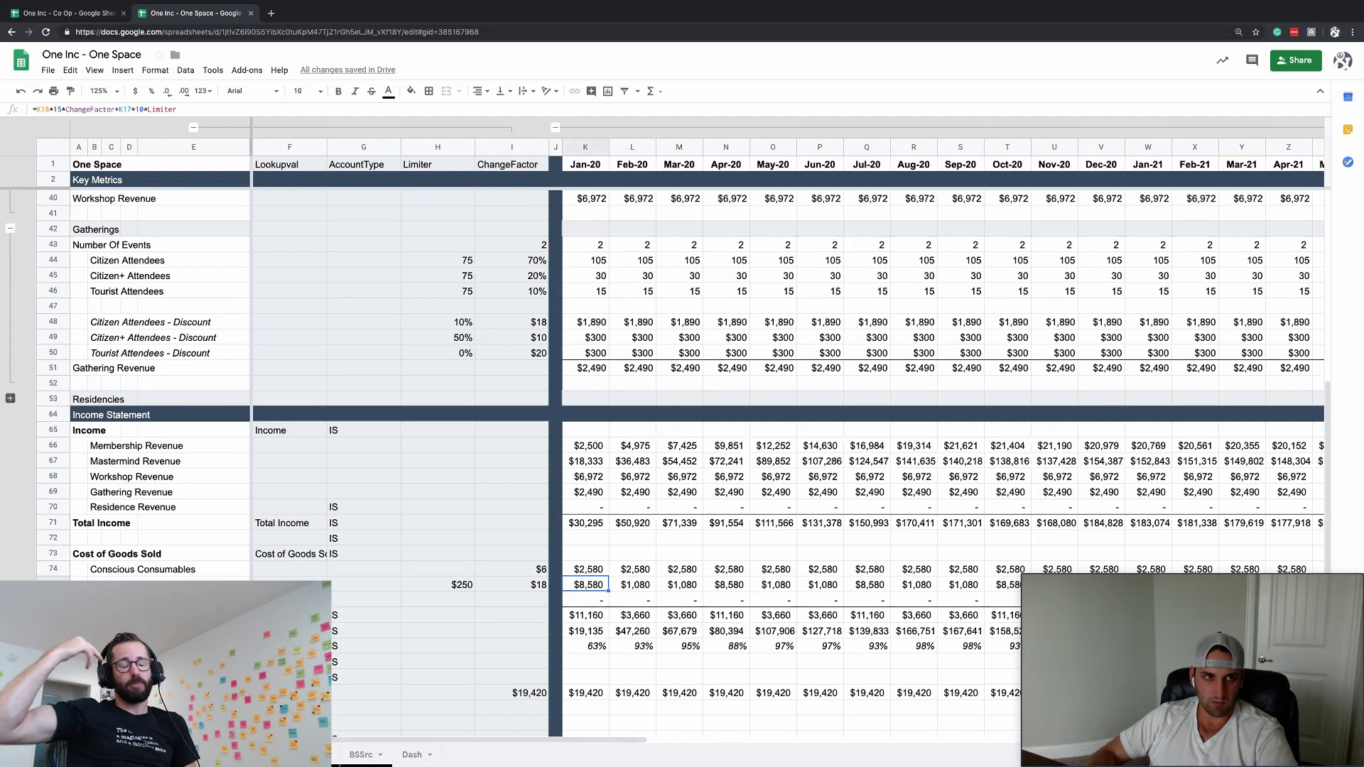
- Review K75's formula with its Limiter and ChangeFactor references, then collapse columns F–I
{"action": "scroll", "coordinate": [553, 475], "scroll_direction": "up", "scroll_amount": 10}
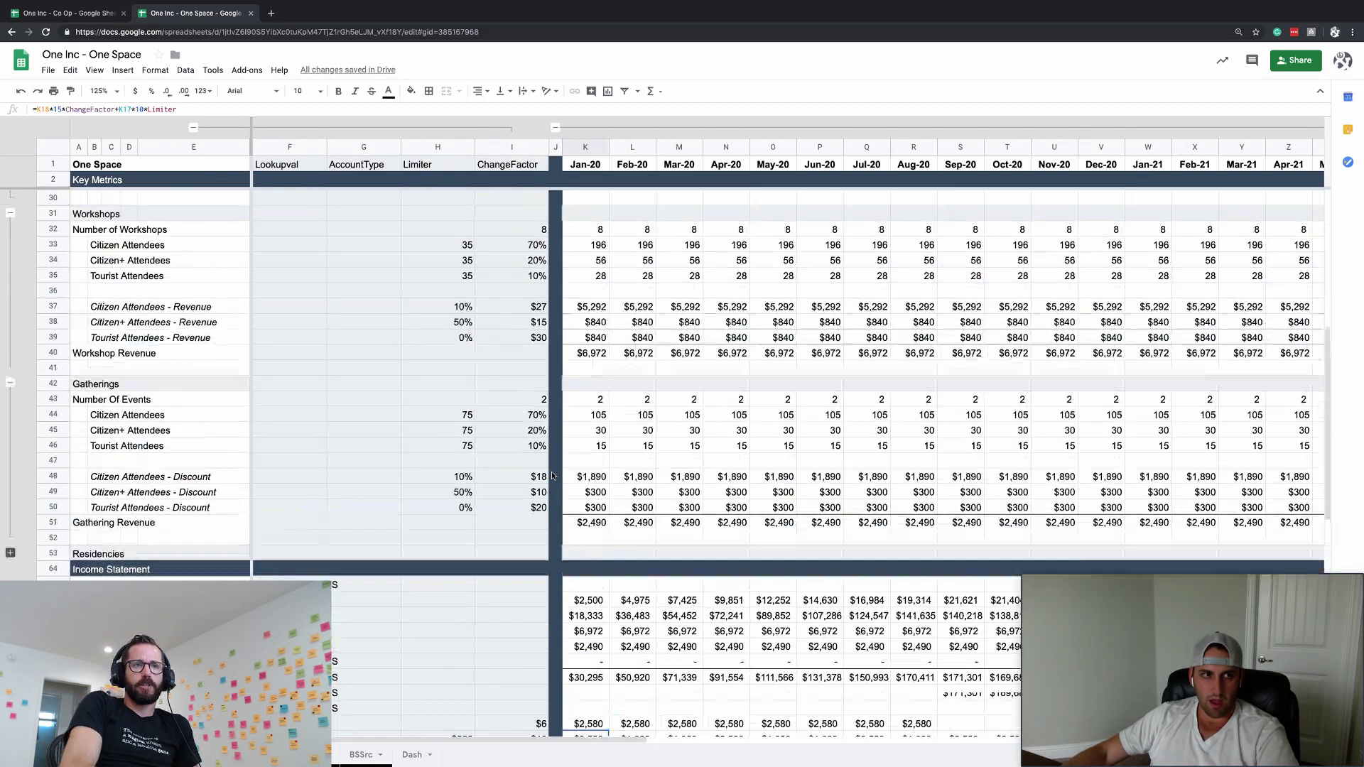
{"action": "scroll", "coordinate": [553, 475], "scroll_direction": "right", "scroll_amount": 1}
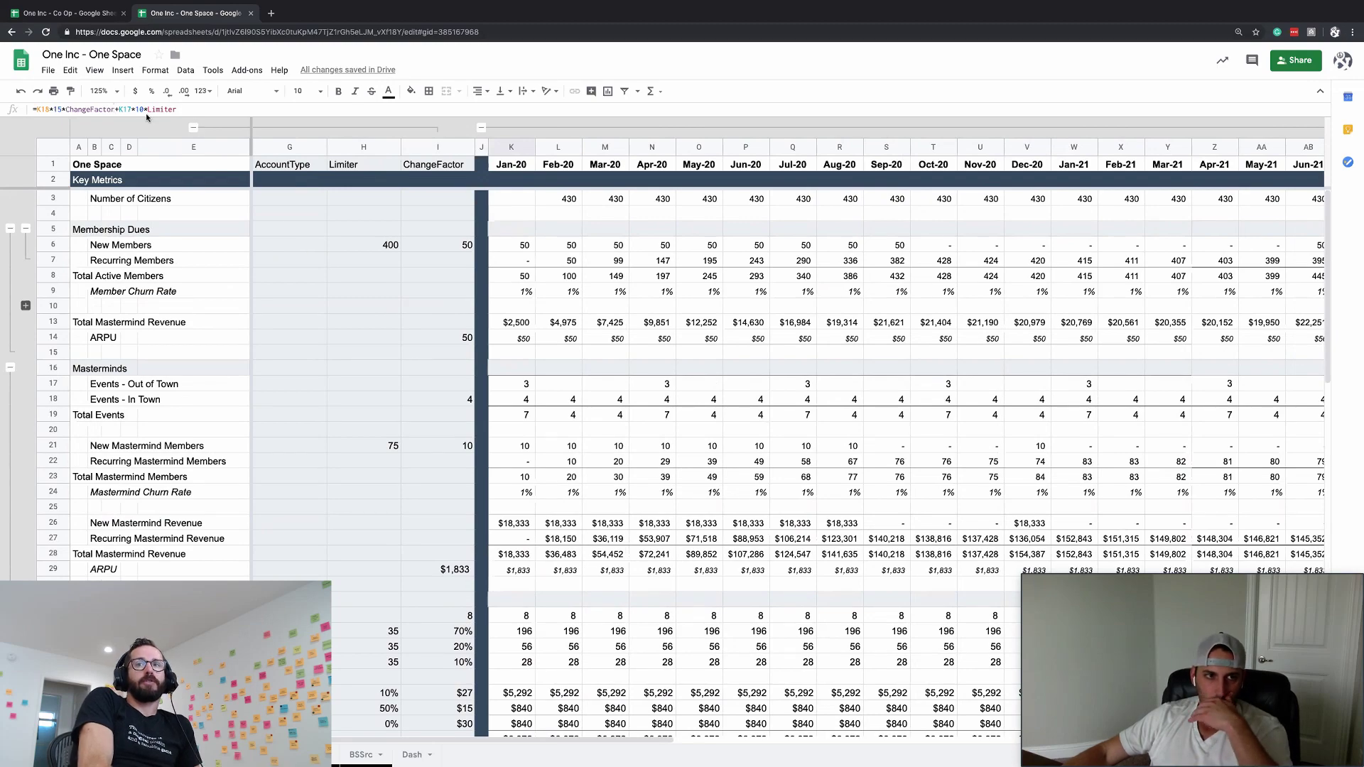
{"action": "scroll", "coordinate": [445, 521], "scroll_direction": "down", "scroll_amount": 6}
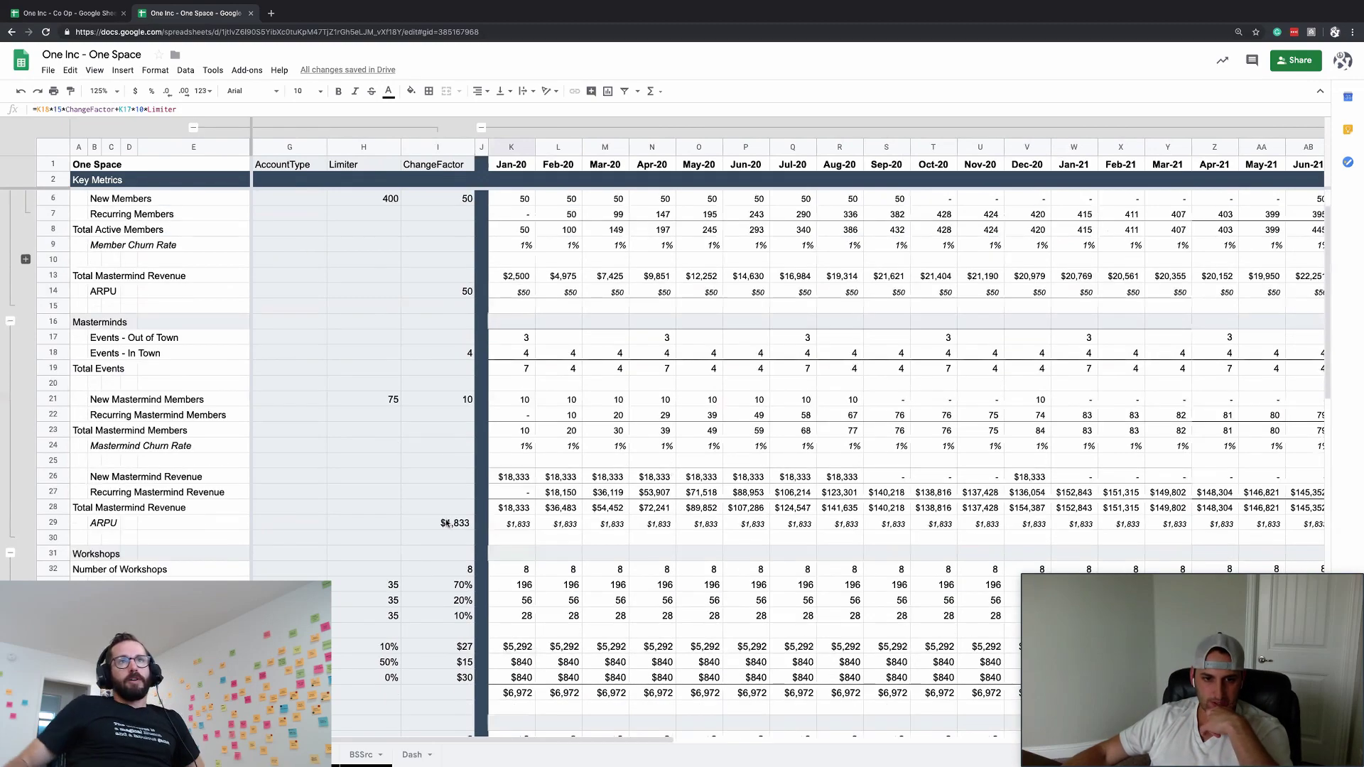
{"action": "scroll", "coordinate": [446, 519], "scroll_direction": "down", "scroll_amount": 6}
{"action": "scroll", "coordinate": [446, 518], "scroll_direction": "left", "scroll_amount": 1}
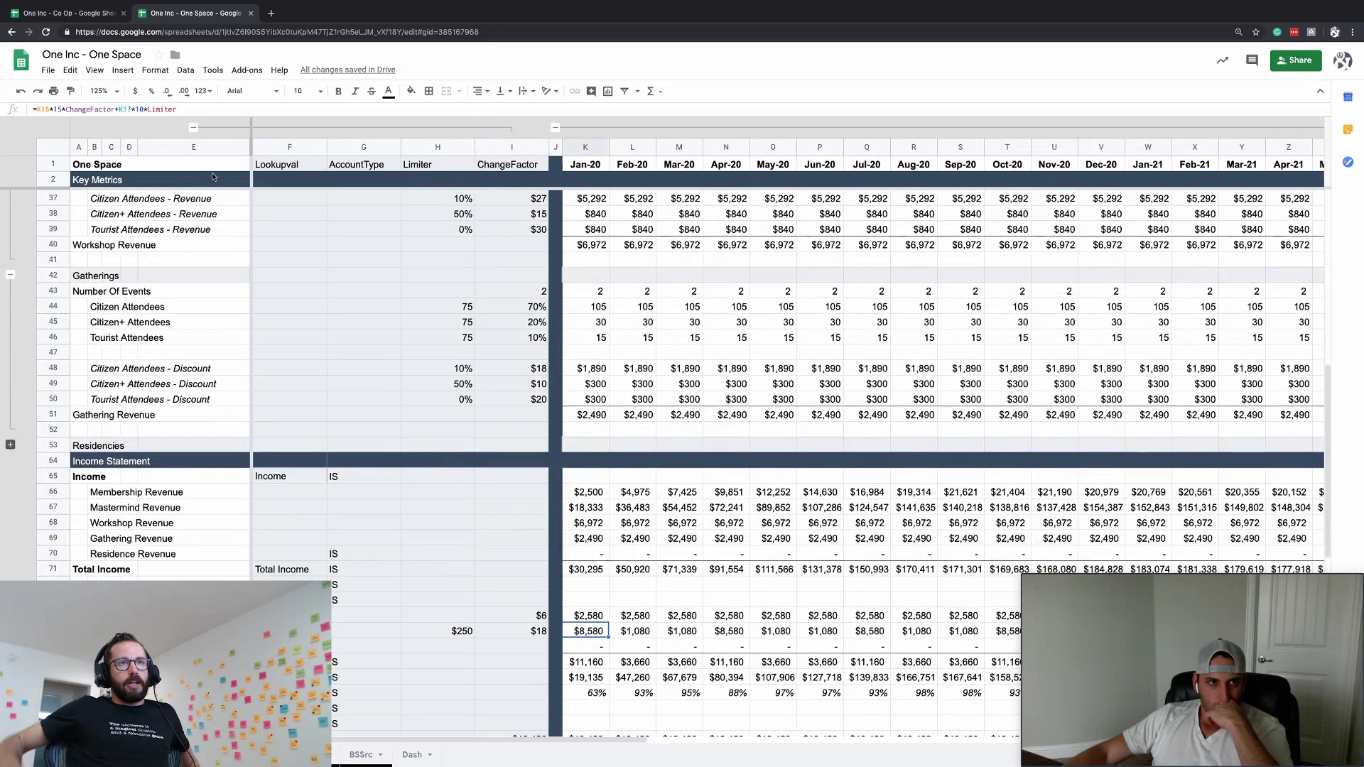
{"action": "left_click", "coordinate": [144, 109]}
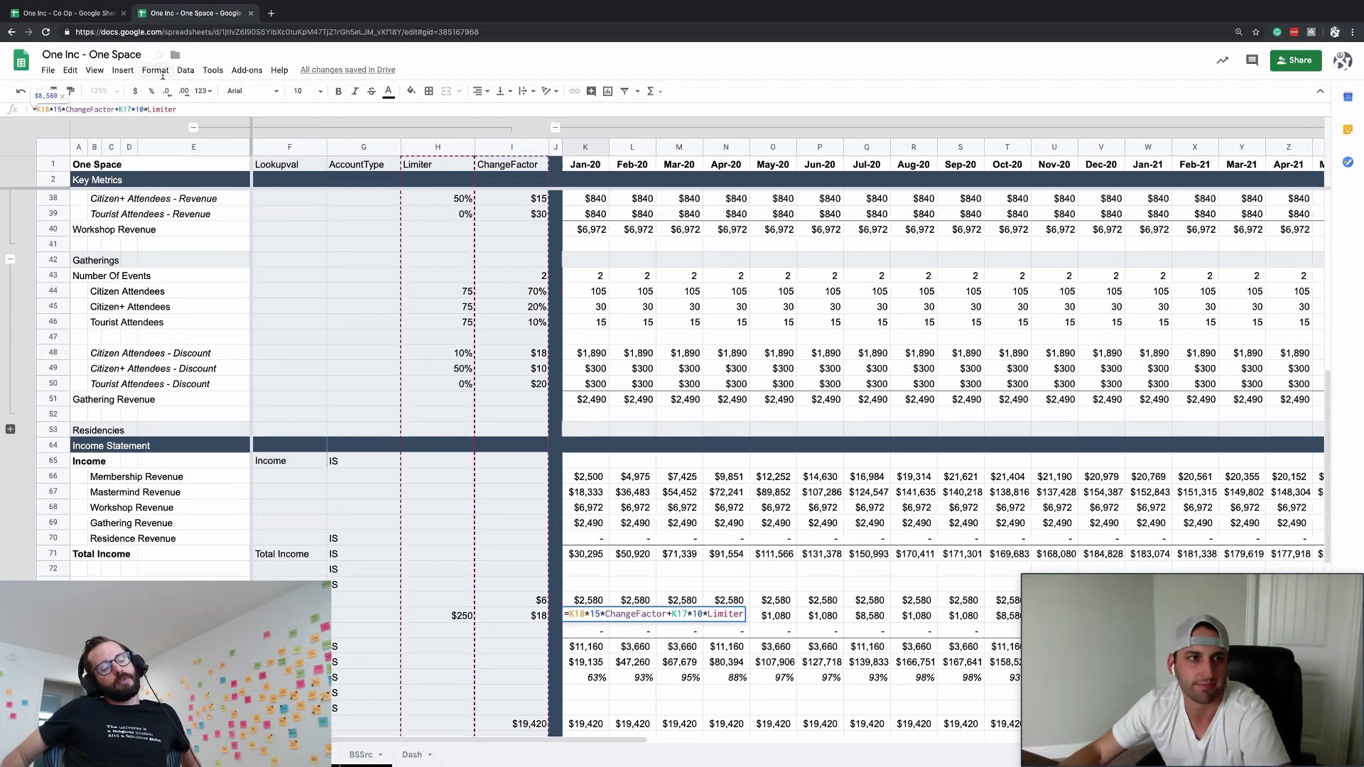
{"action": "key", "text": "Escape"}
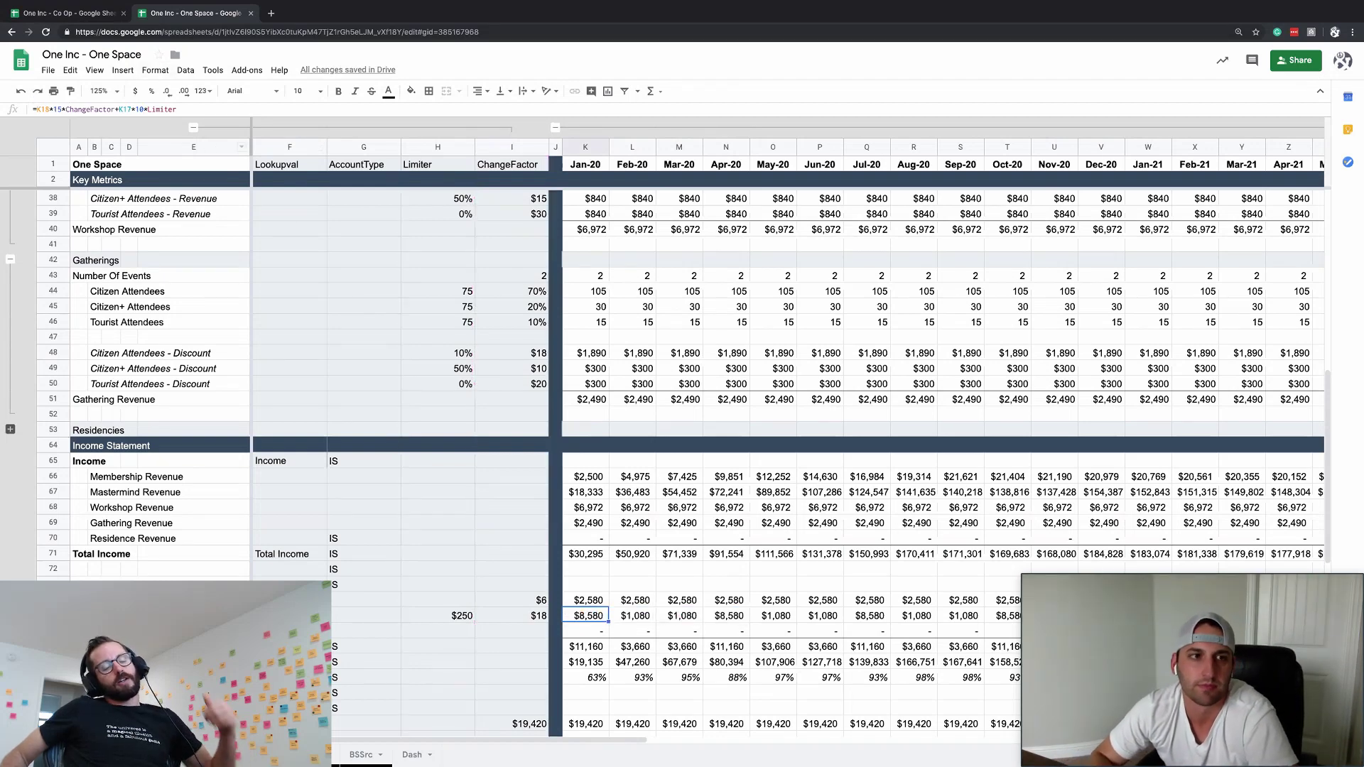
{"action": "left_click", "coordinate": [193, 127]}
- Check the Jan-20 Total Cost of Goods Sold, Total Income and Mastermind Events formula
{"action": "left_click", "coordinate": [430, 646]}
{"action": "scroll", "coordinate": [293, 449], "scroll_direction": "down", "scroll_amount": 3}
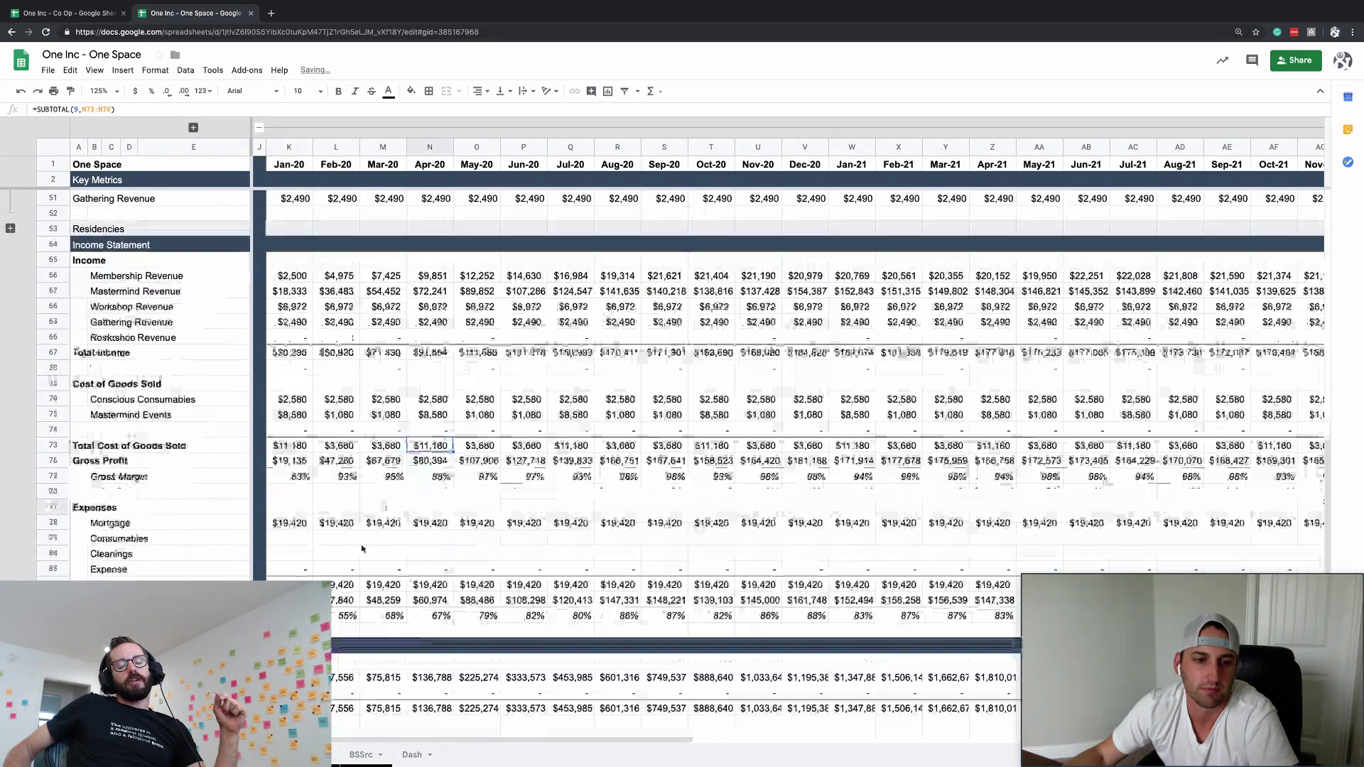
{"action": "left_click", "coordinate": [294, 449]}
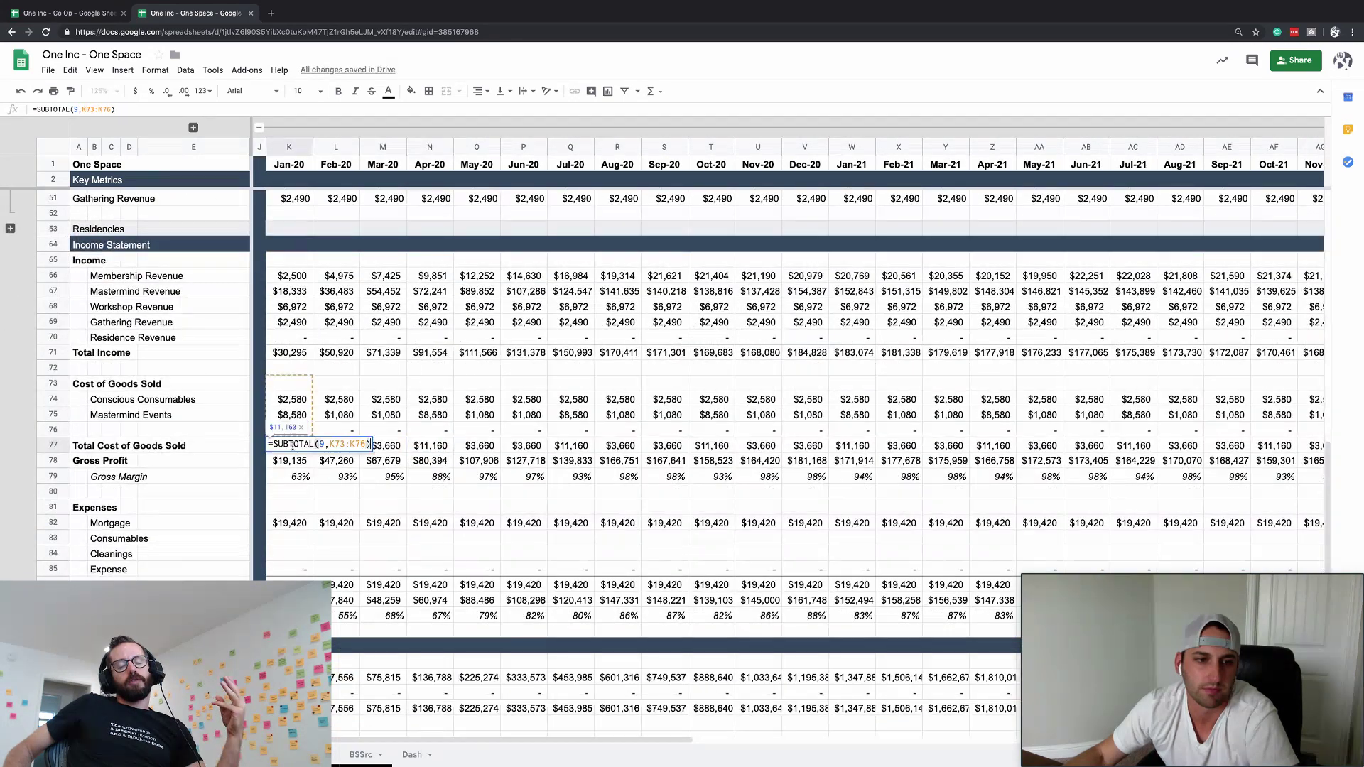
{"action": "left_click", "coordinate": [282, 349]}
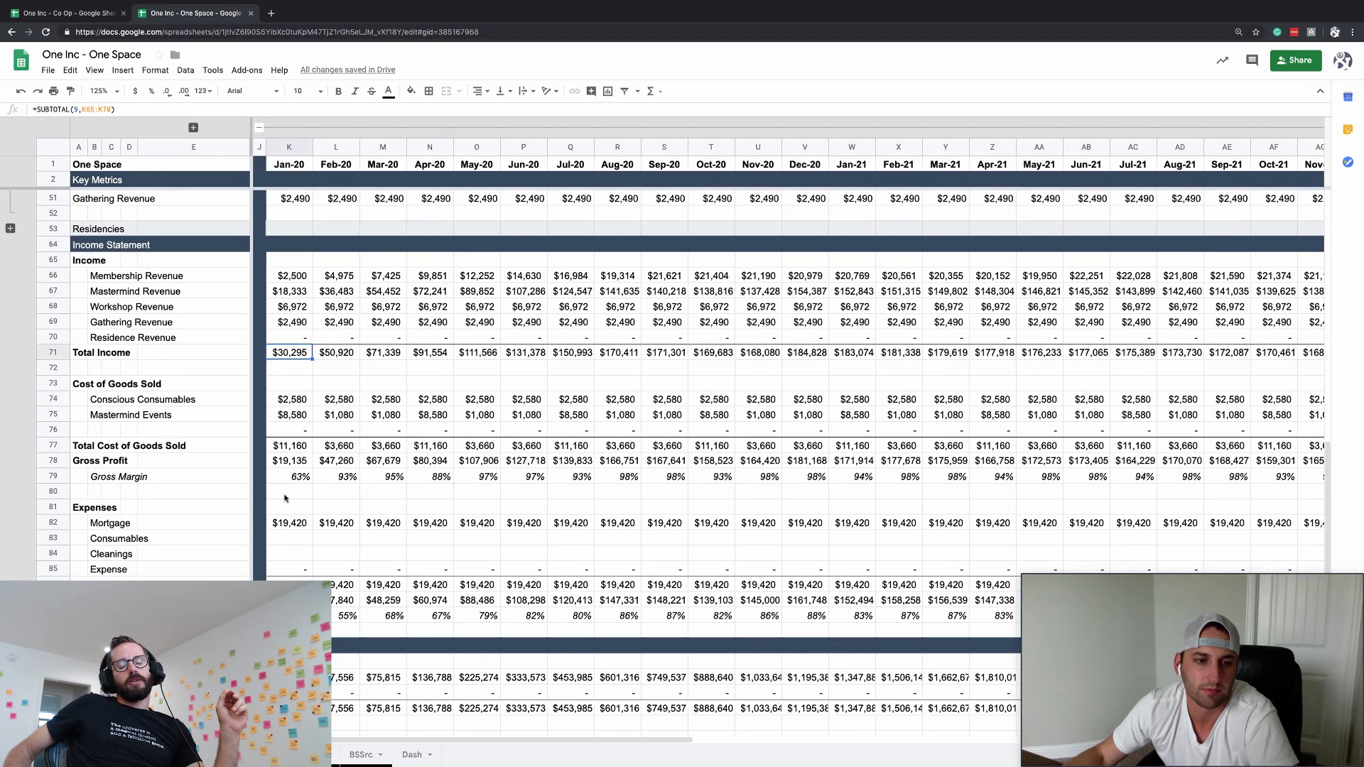
{"action": "left_click", "coordinate": [287, 418]}
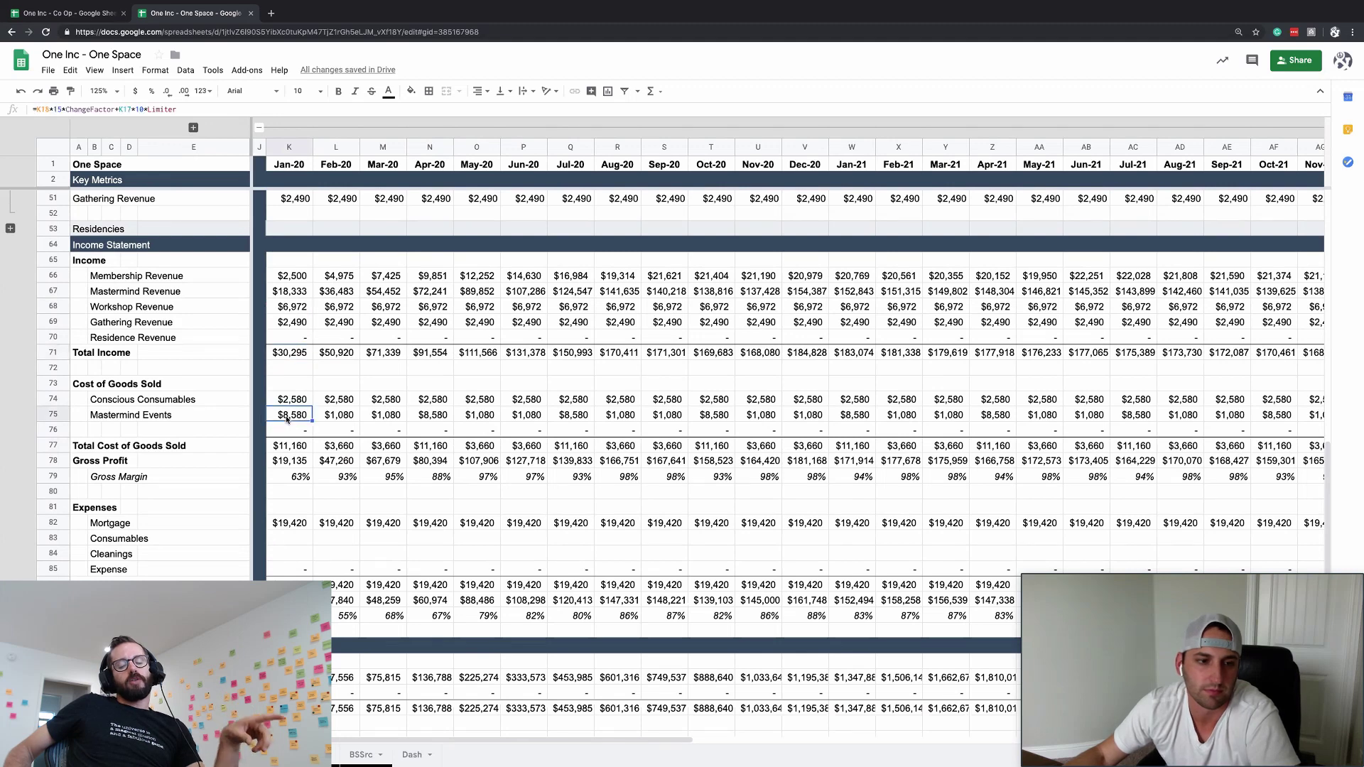
- Label row 76 'MerchatnFees', replacing an initial 'Other COGS' label
{"action": "left_click", "coordinate": [96, 427]}
{"action": "type", "text": "Other COGS"}
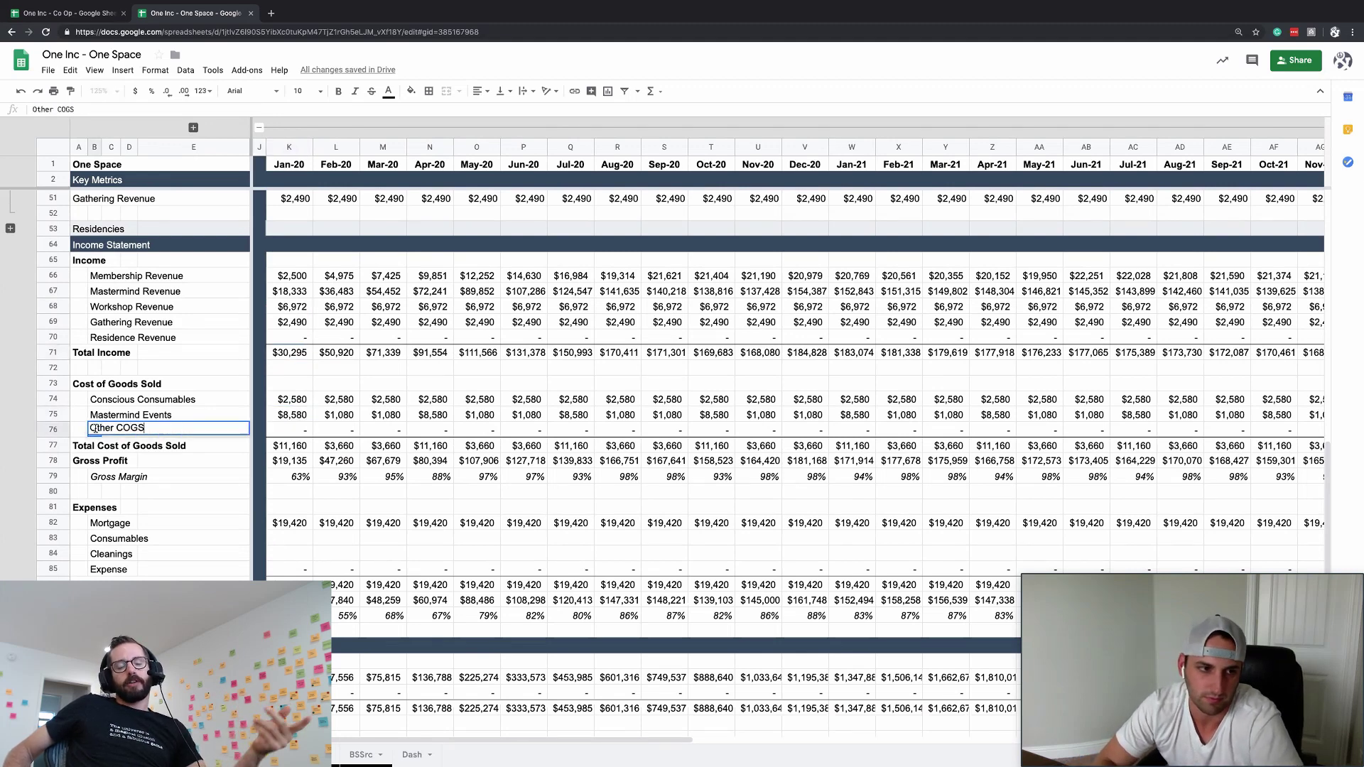
{"action": "key", "text": "Return"}
{"action": "left_click", "coordinate": [96, 427]}
{"action": "type", "text": "Merchatn"}
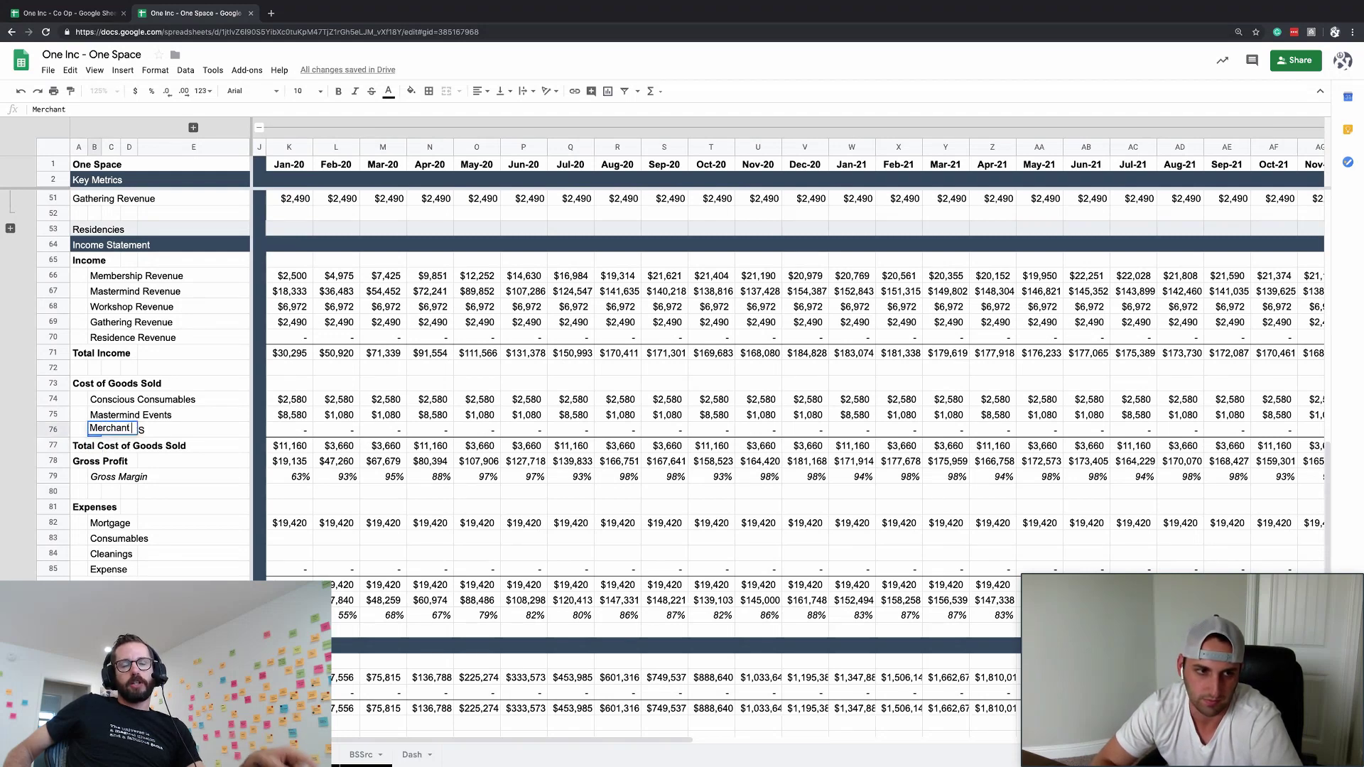
{"action": "type", "text": "Fees"}
{"action": "key", "text": "Tab"}
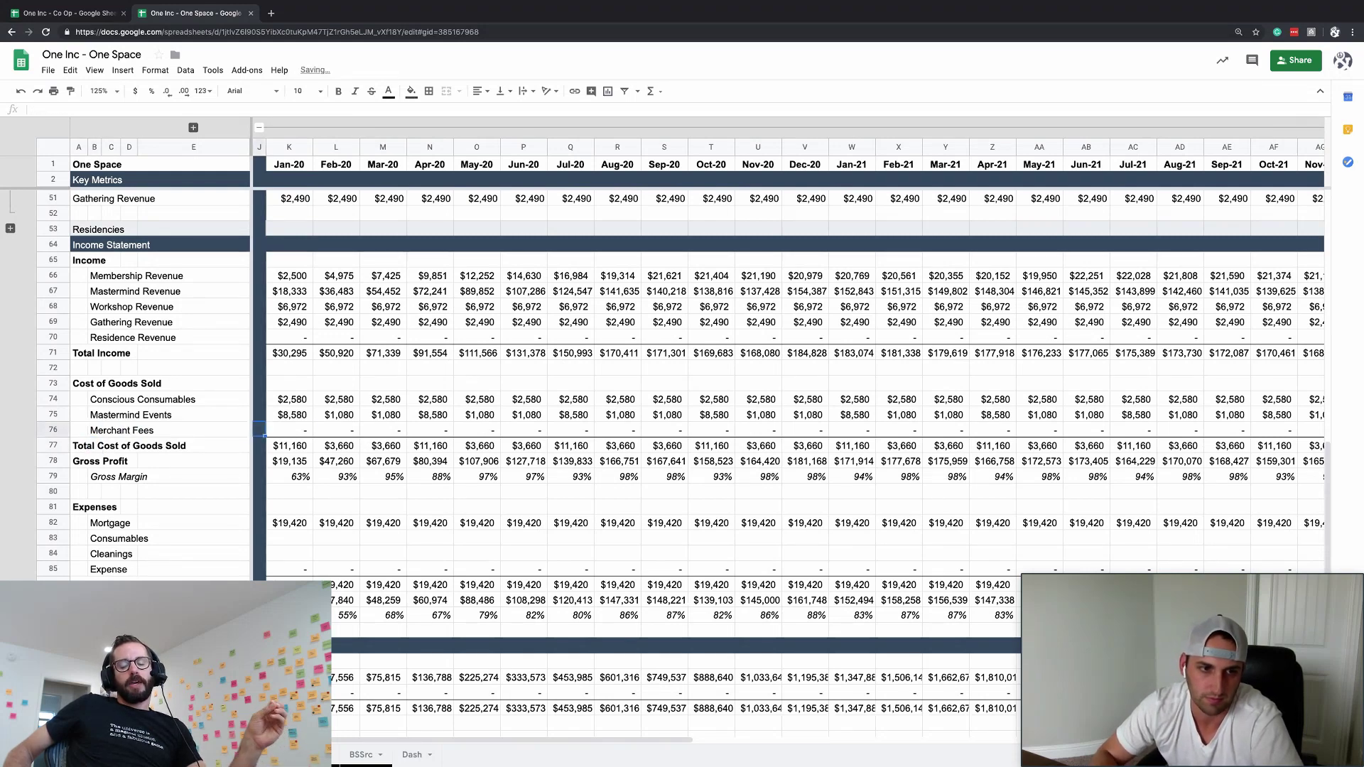
{"action": "key", "text": "Tab"}
- Enter =K71*ChangeFactor as the Jan-20 Merchant Fees cost in K76
{"action": "type", "text": "="}
{"action": "key", "text": "Up"}
{"action": "key", "text": "Up"}
{"action": "key", "text": "Up"}
{"action": "key", "text": "Up"}
{"action": "key", "text": "Up"}
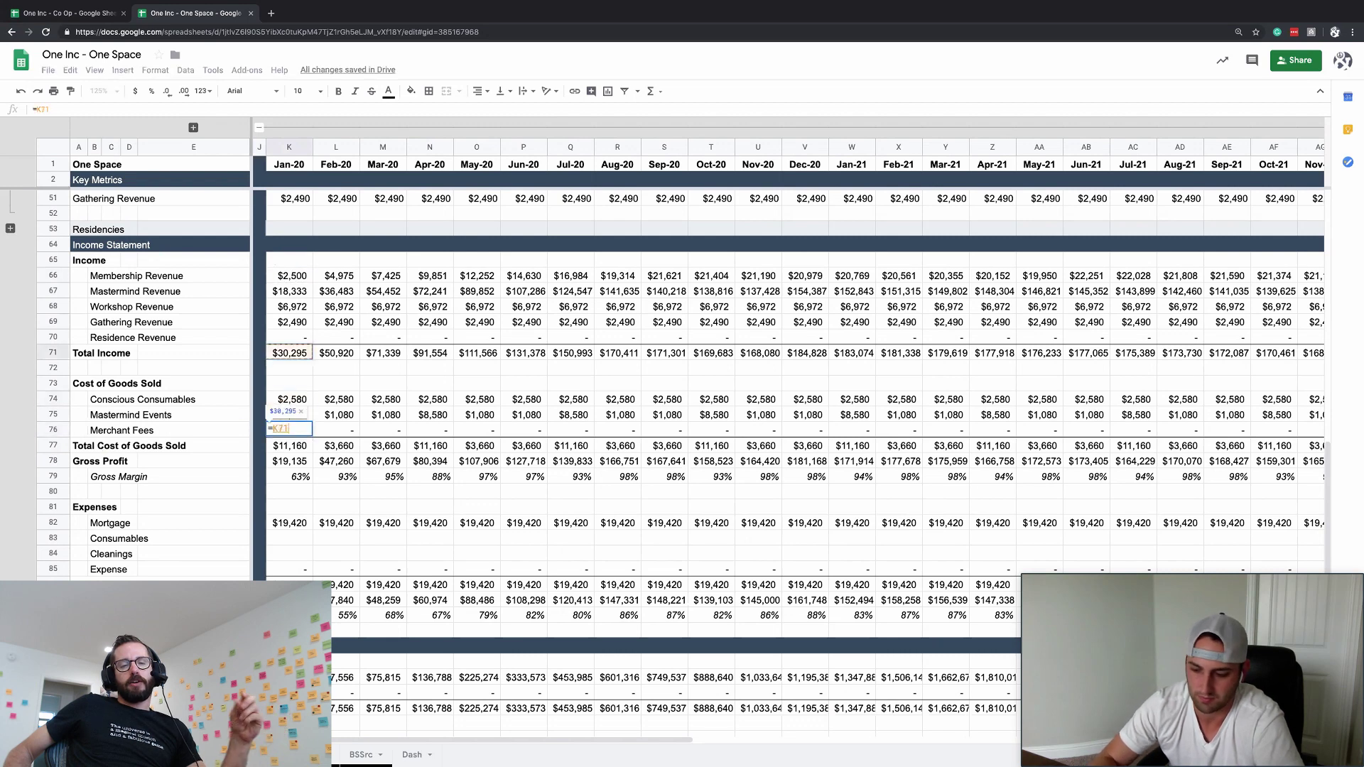
{"action": "type", "text": "*ChangeFactor"}
{"action": "key", "text": "Return"}
{"action": "key", "text": "Up"}
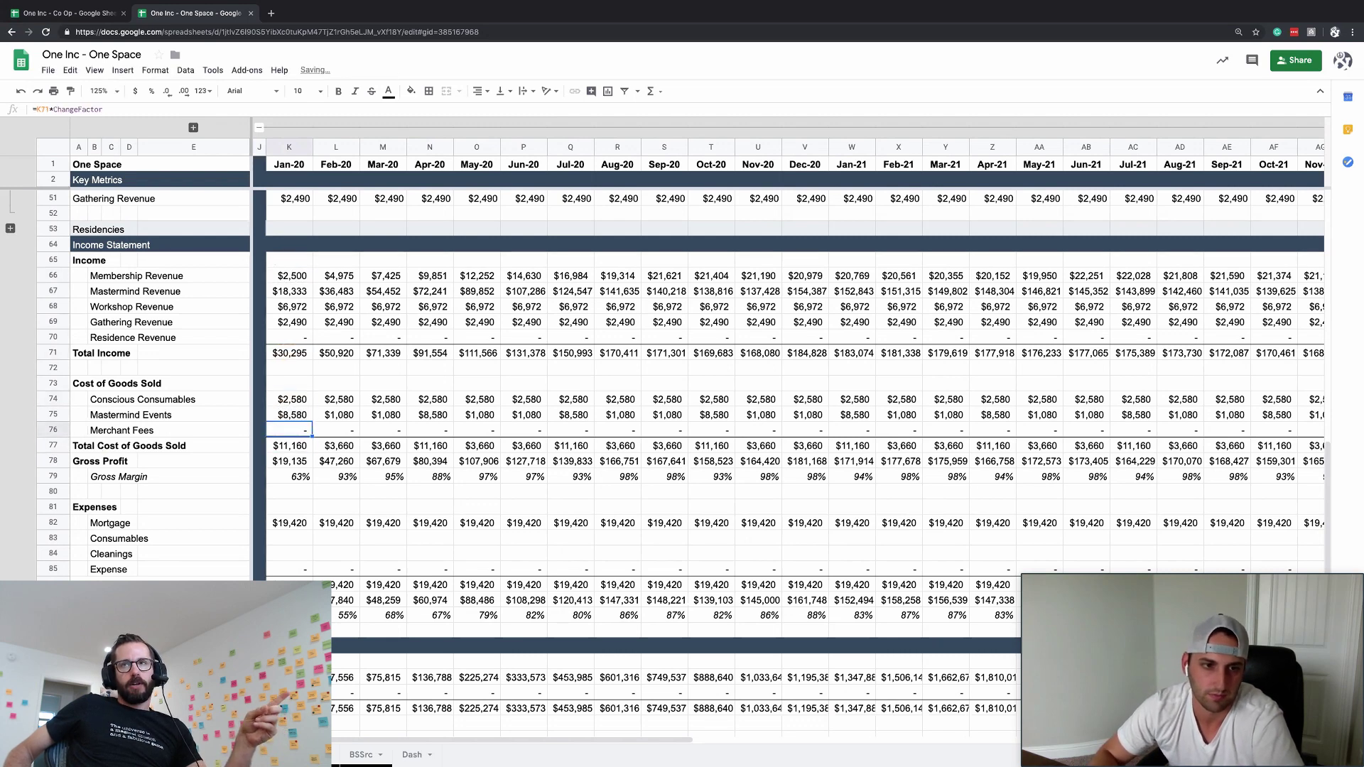
{"action": "key", "text": "Up"}
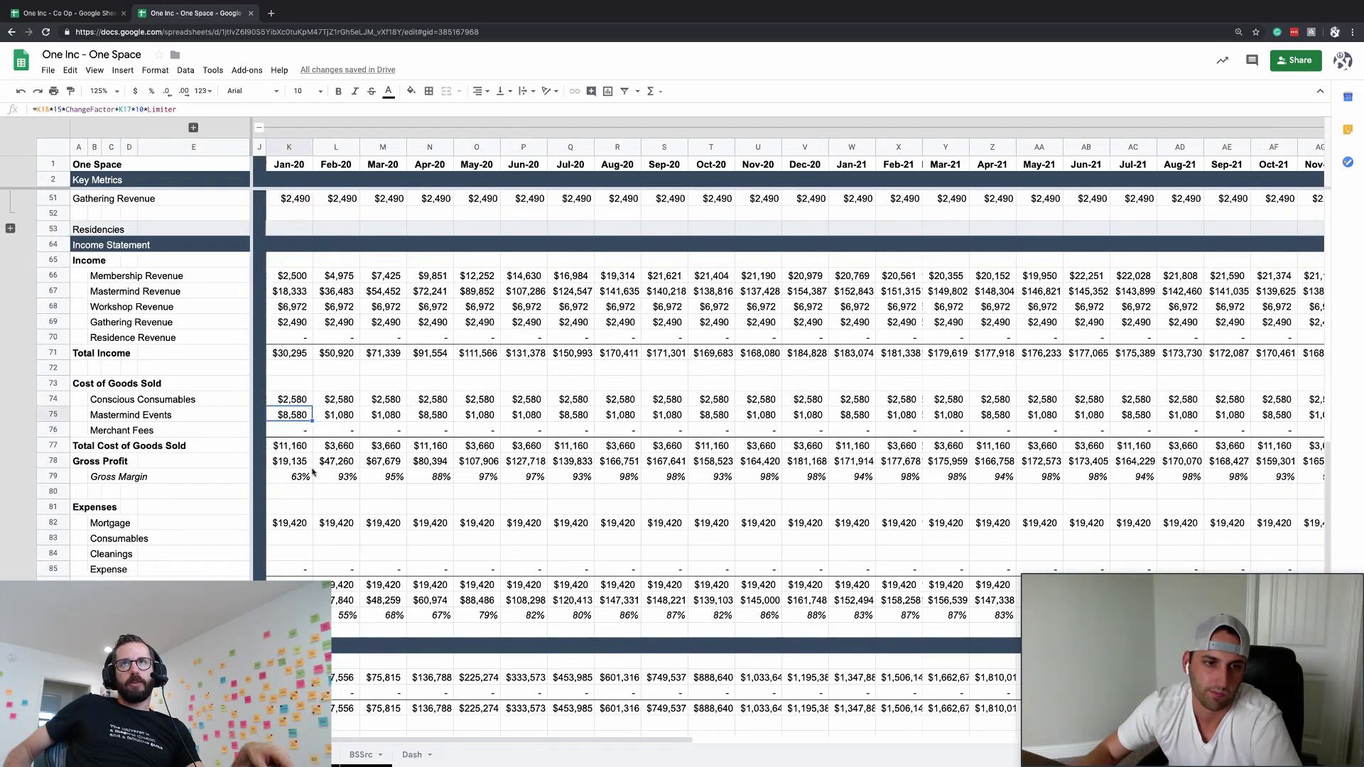
{"action": "left_click", "coordinate": [259, 430]}
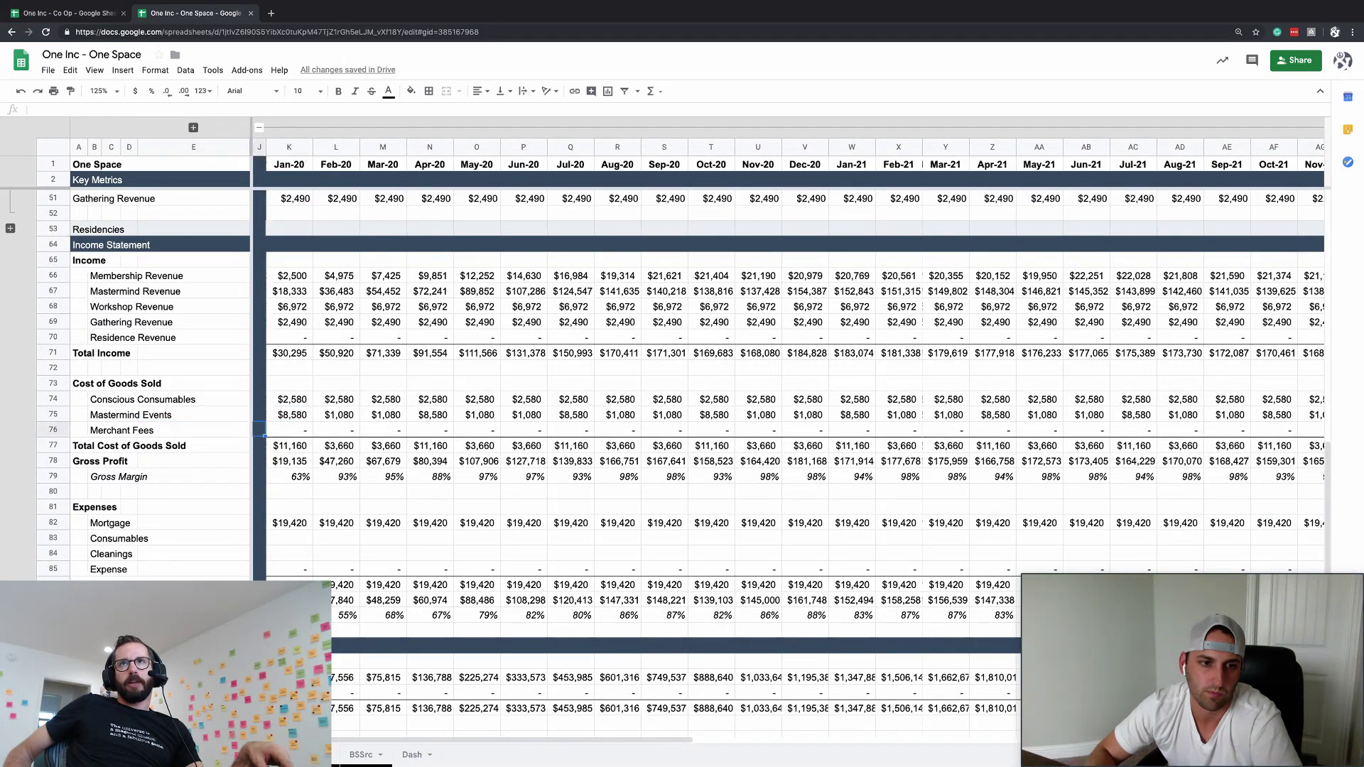
- Set the Merchant Fees ChangeFactor to 3%, then collapse the parameter columns and Gathering Revenue rows
{"action": "left_click", "coordinate": [193, 127]}
{"action": "left_click", "coordinate": [534, 435]}
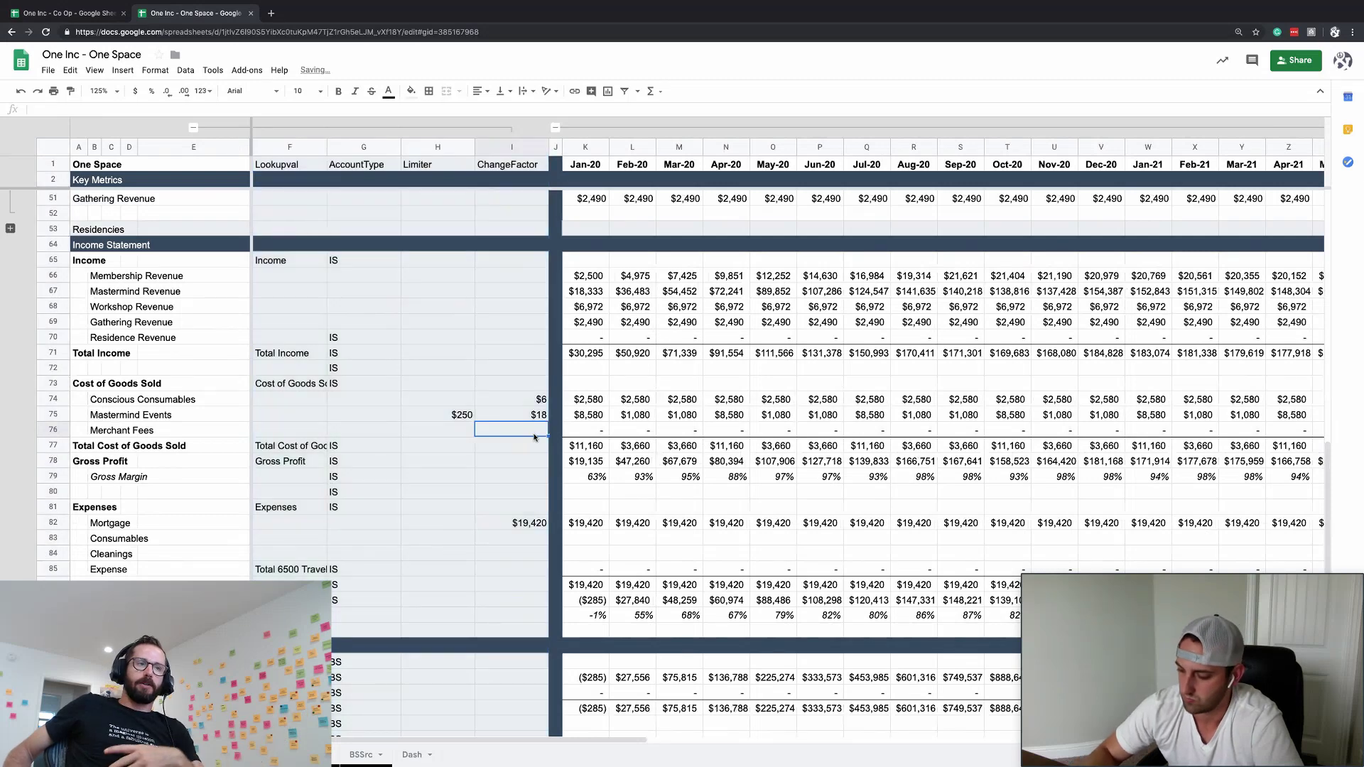
{"action": "type", "text": "3%"}
{"action": "key", "text": "Return"}
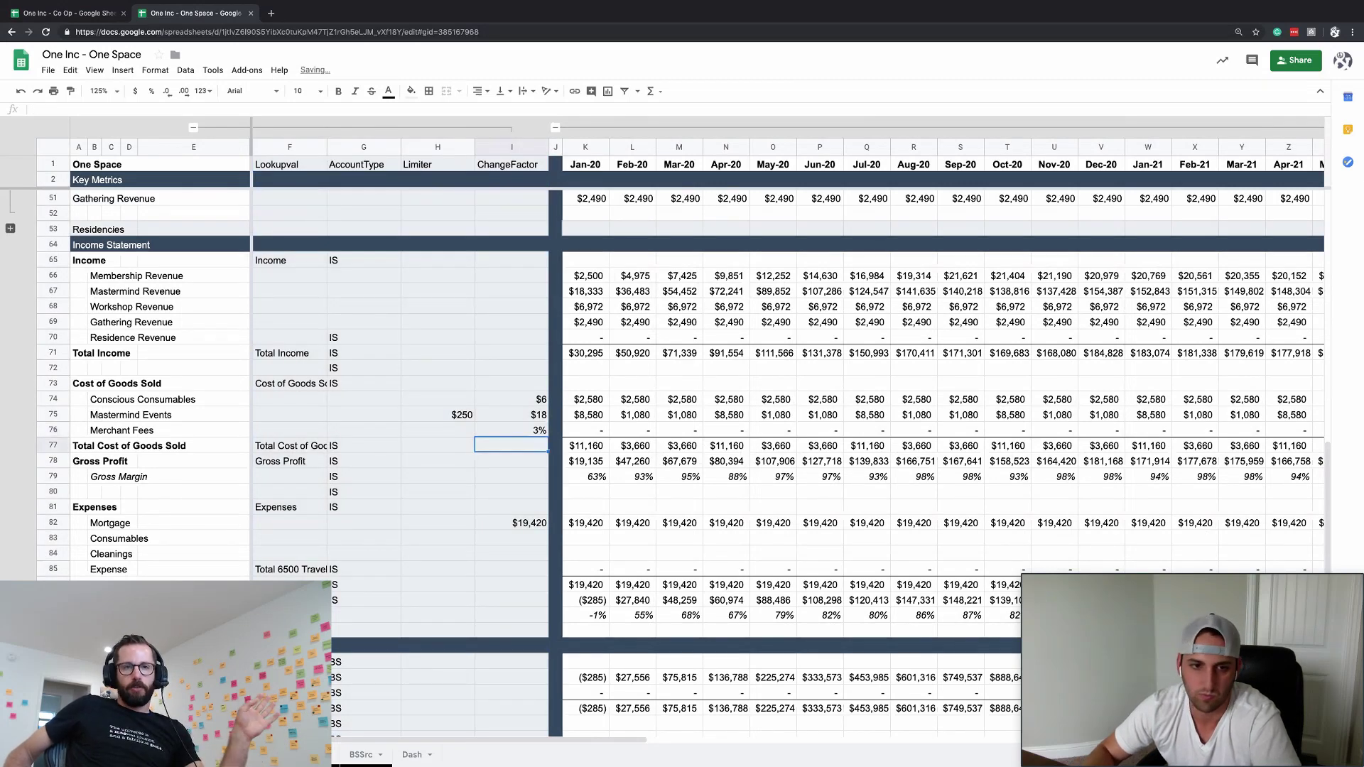
{"action": "key", "text": "Up"}
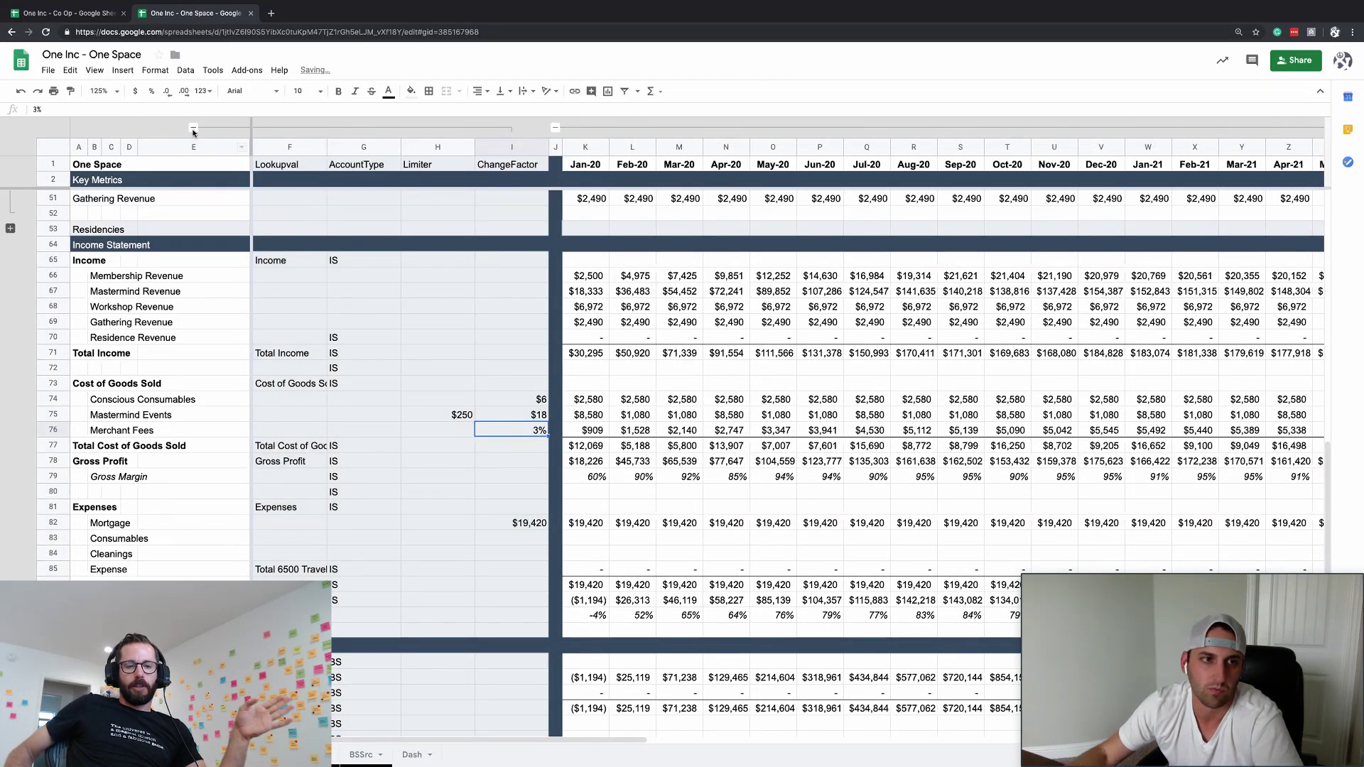
{"action": "left_click", "coordinate": [193, 130]}
{"action": "left_click", "coordinate": [305, 538]}
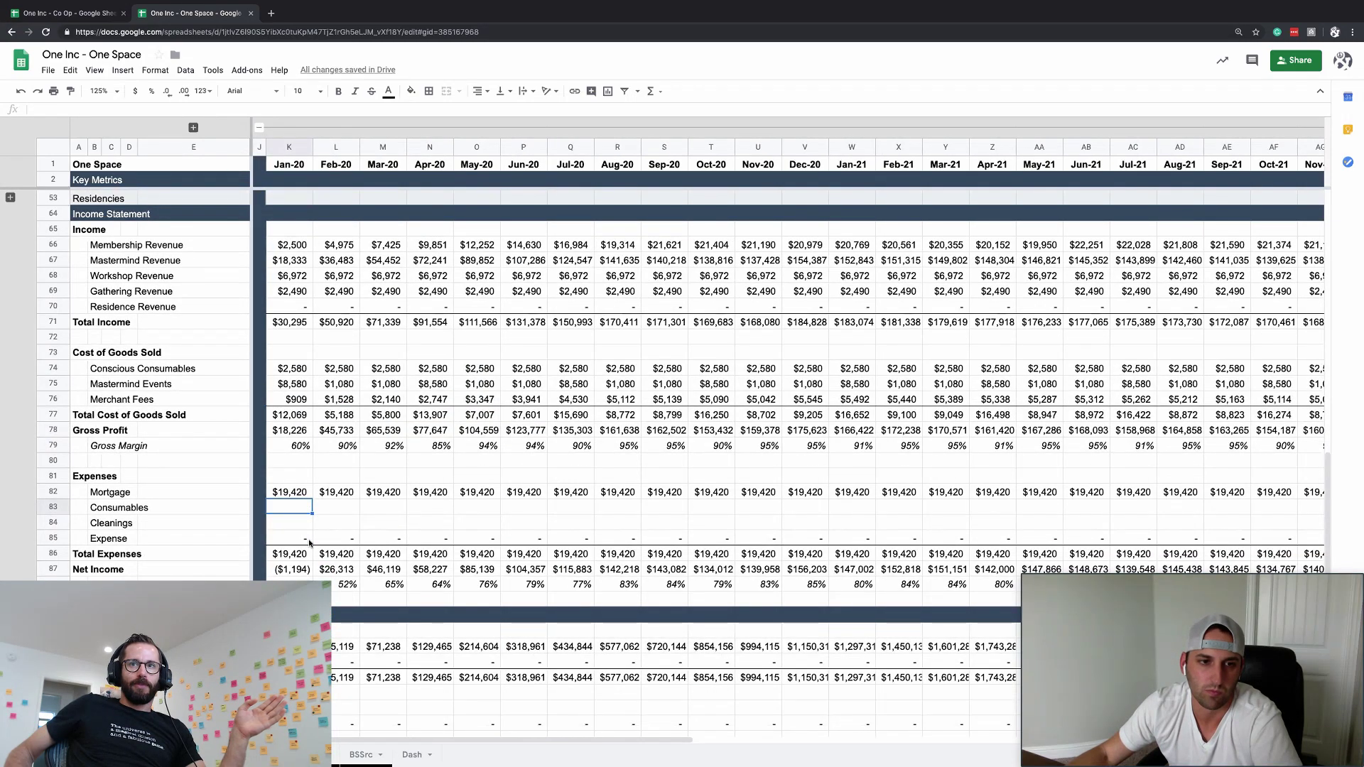
- Collapse the member rows and delete the Number of Citizens row with its blank row
{"action": "scroll", "coordinate": [309, 544], "scroll_direction": "up", "scroll_amount": 10}
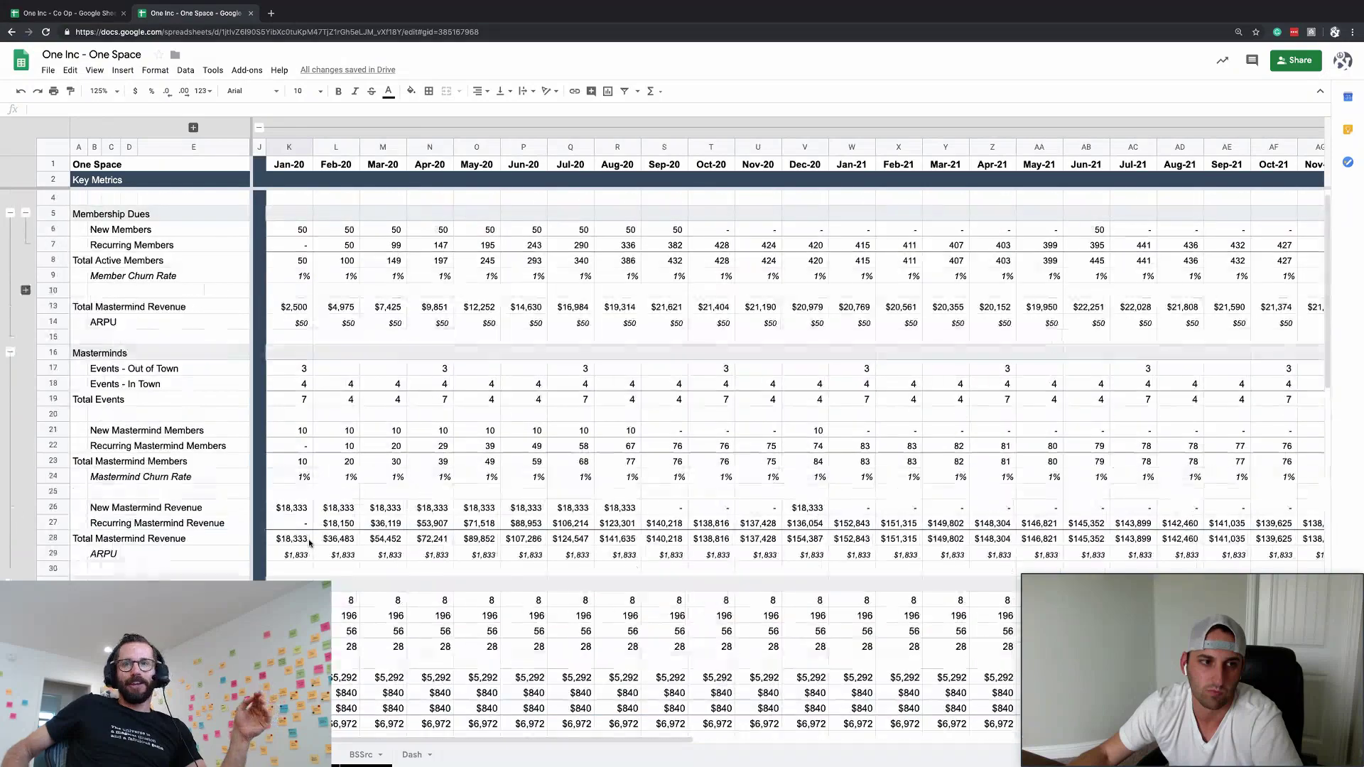
{"action": "scroll", "coordinate": [309, 543], "scroll_direction": "up", "scroll_amount": 1}
{"action": "scroll", "coordinate": [427, 305], "scroll_direction": "down", "scroll_amount": 12}
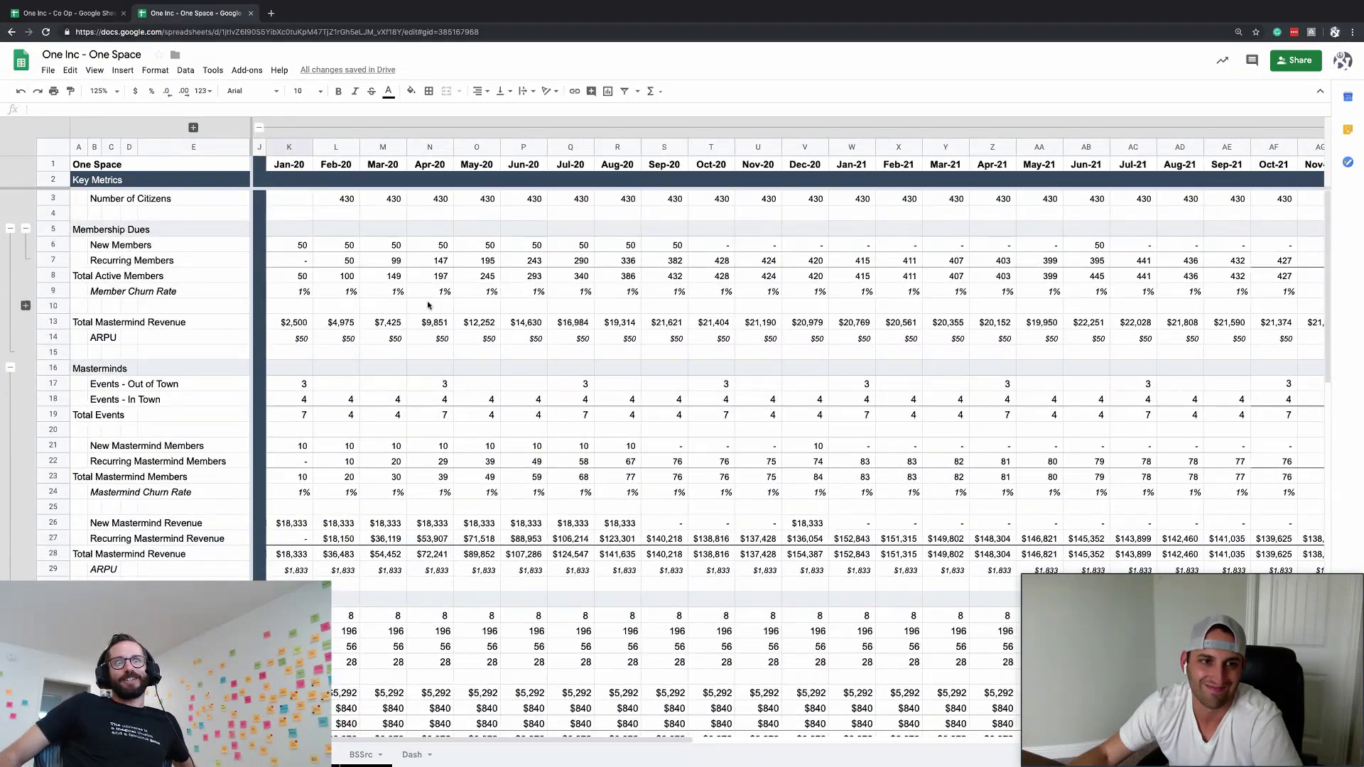
{"action": "scroll", "coordinate": [427, 305], "scroll_direction": "up", "scroll_amount": 12}
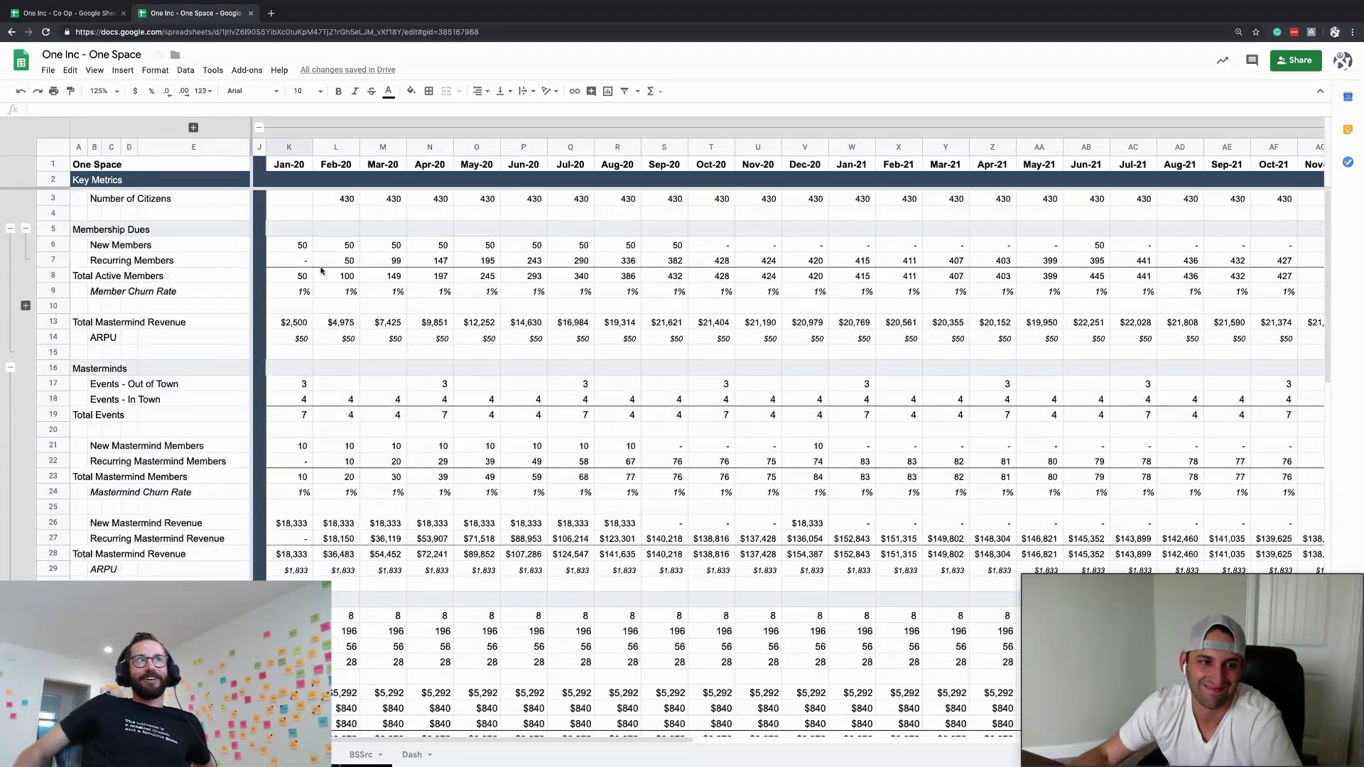
{"action": "left_click", "coordinate": [26, 228]}
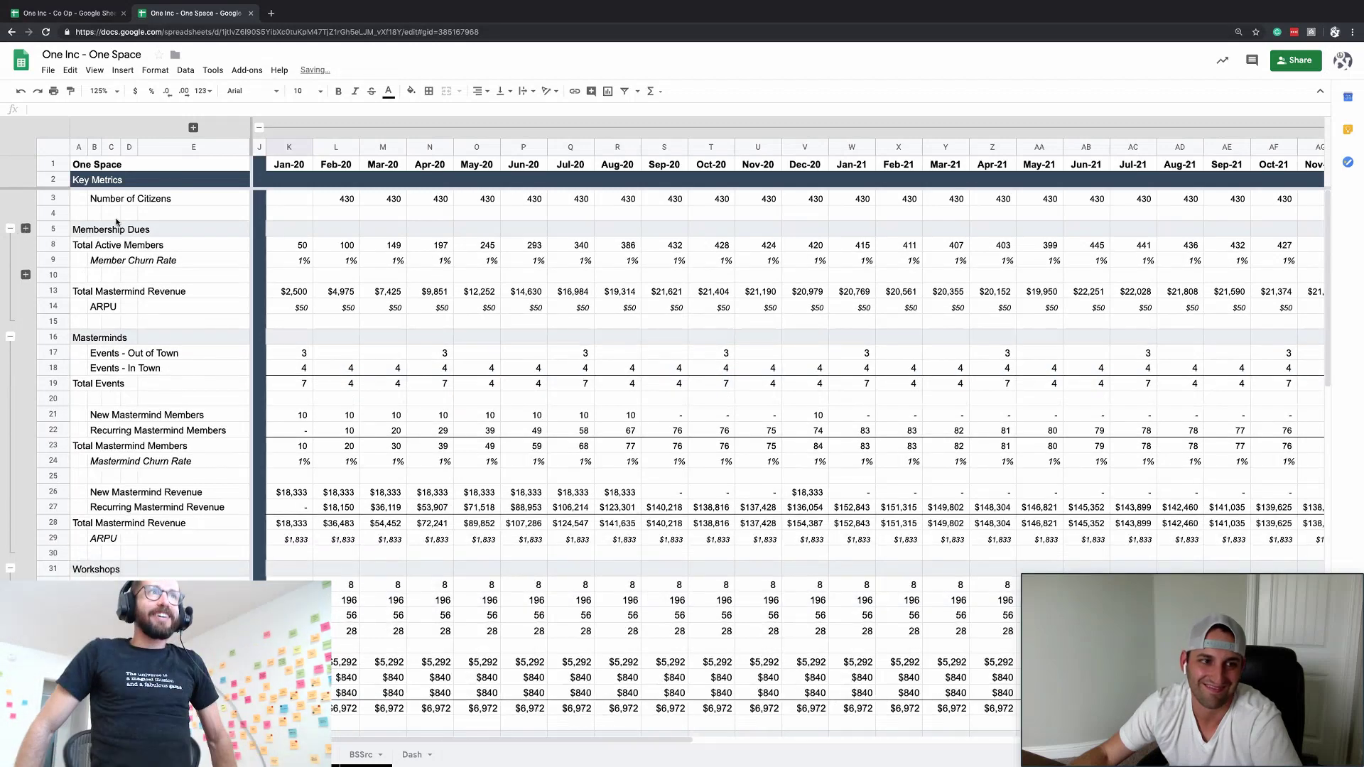
{"action": "left_click_drag", "start_coordinate": [60, 201], "coordinate": [58, 211]}
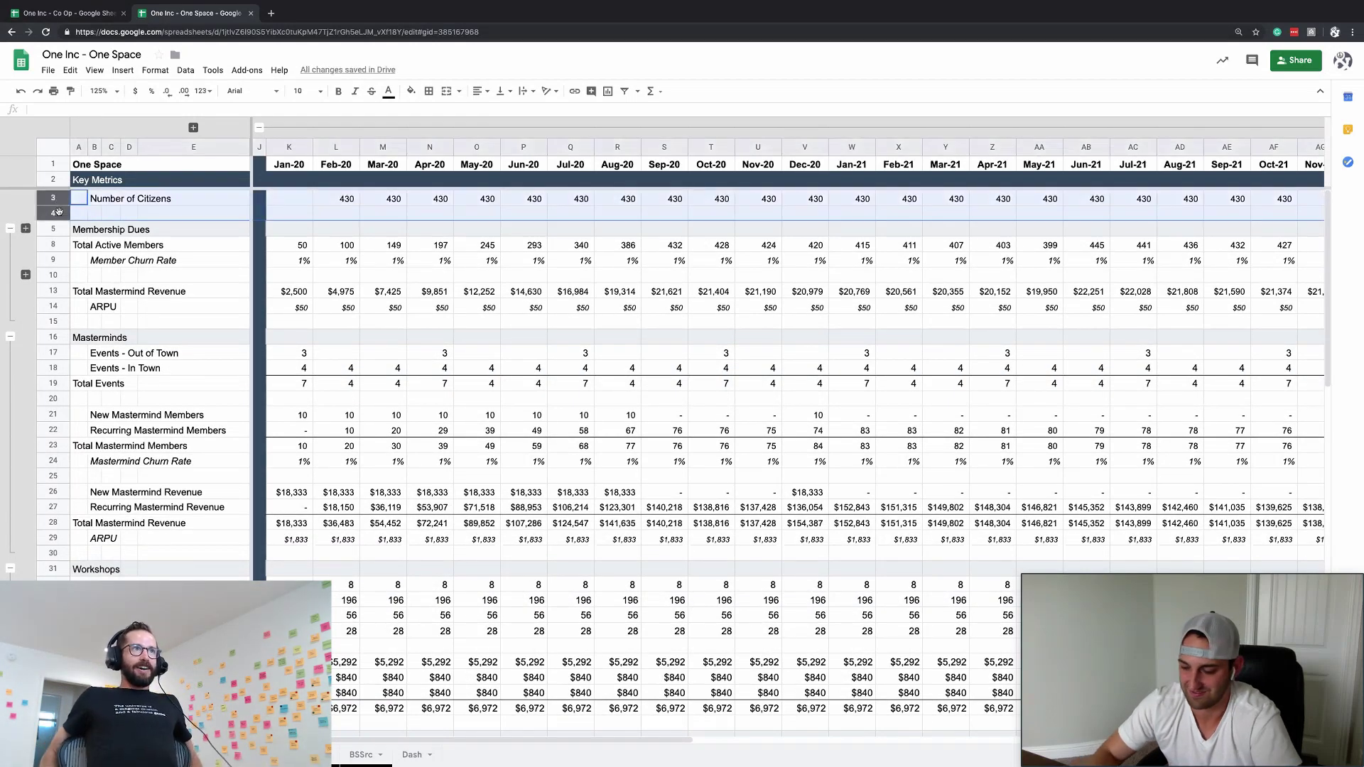
{"action": "key", "text": "ctrl+alt+minus"}
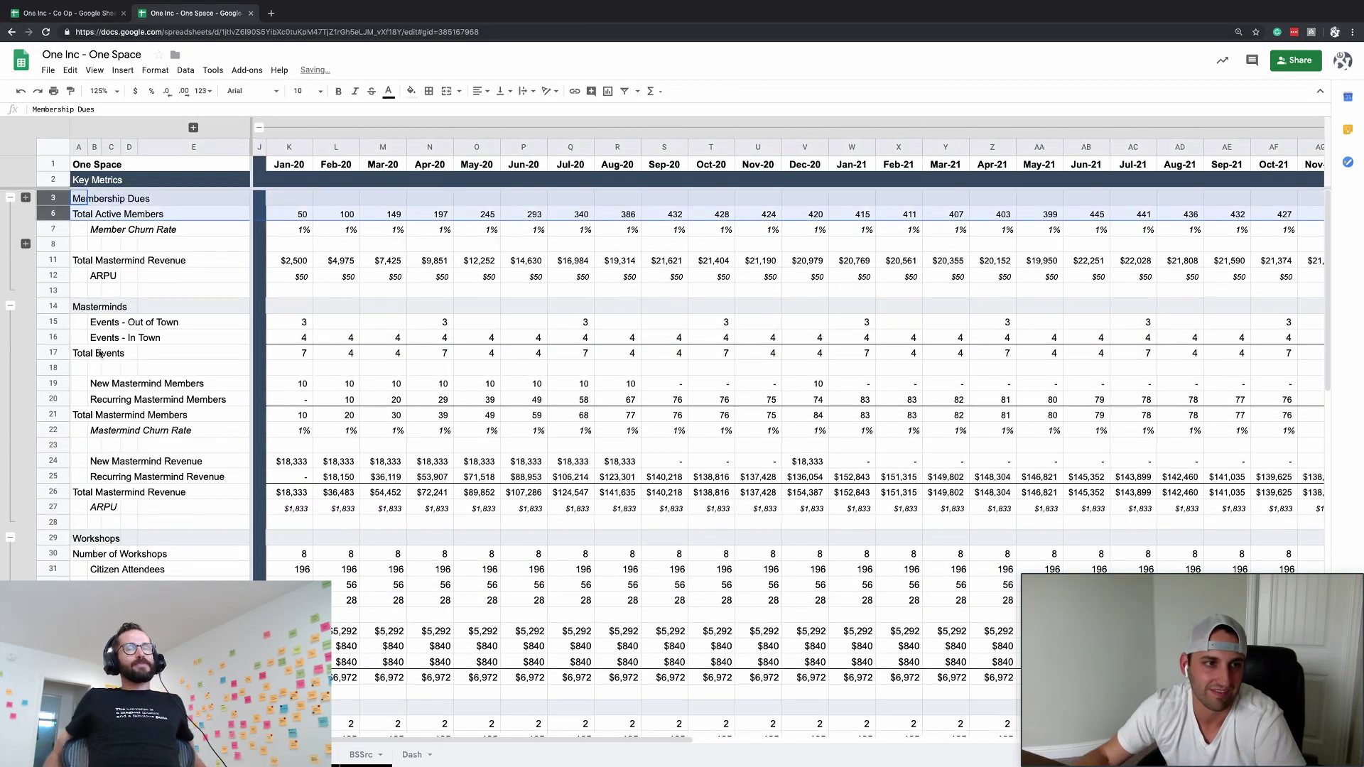
- Collapse the Membership Dues, Masterminds, Workshops and Gatherings metric groups
{"action": "left_click", "coordinate": [10, 197]}
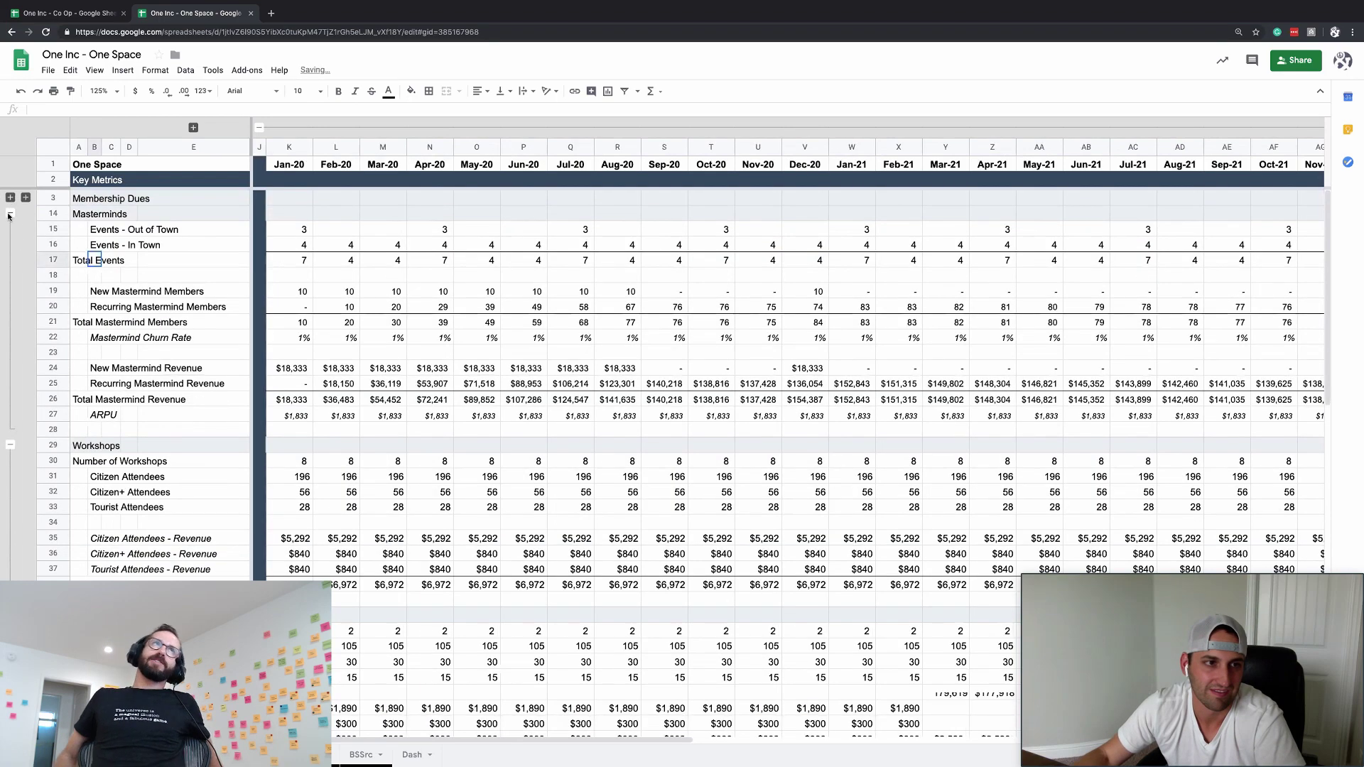
{"action": "left_click", "coordinate": [10, 213]}
{"action": "left_click", "coordinate": [10, 229]}
{"action": "left_click", "coordinate": [10, 245]}
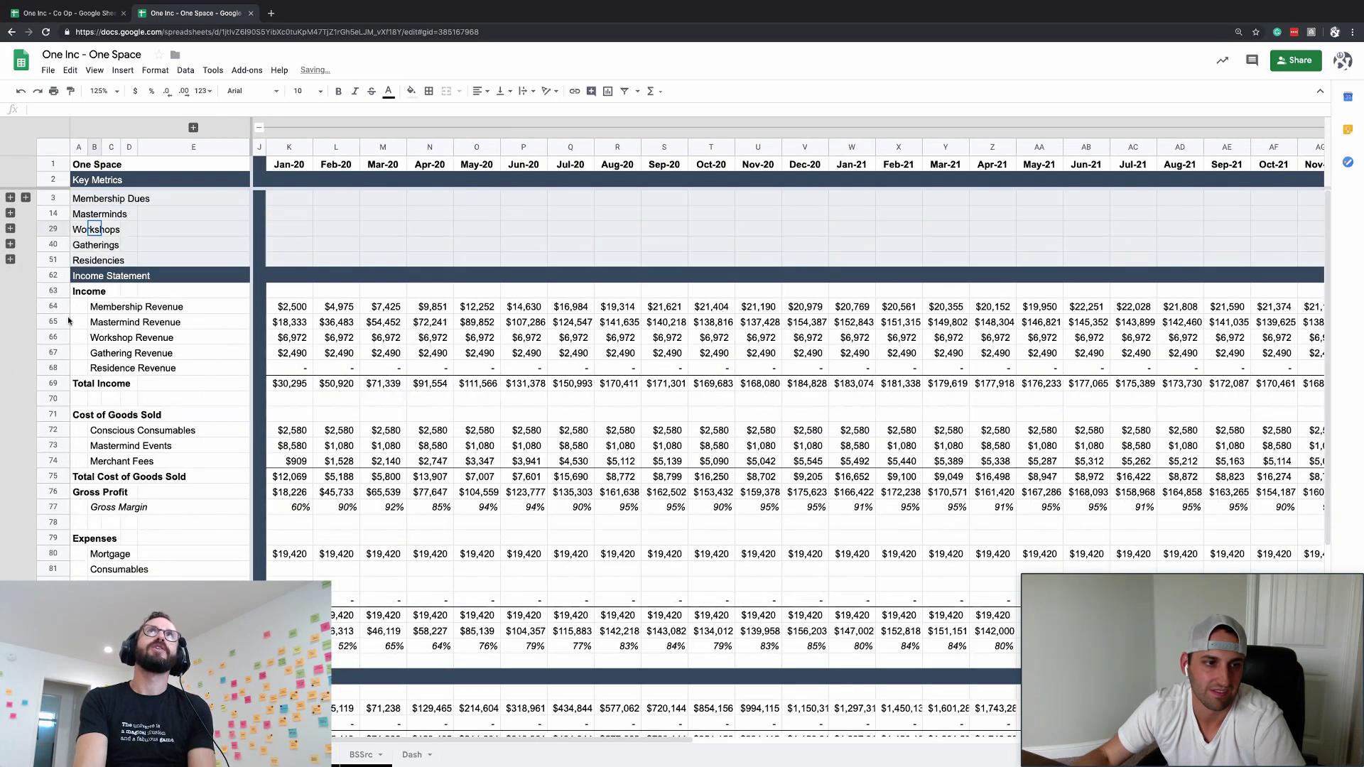
{"action": "scroll", "coordinate": [121, 405], "scroll_direction": "down", "scroll_amount": 3}
{"action": "left_click", "coordinate": [126, 321]}
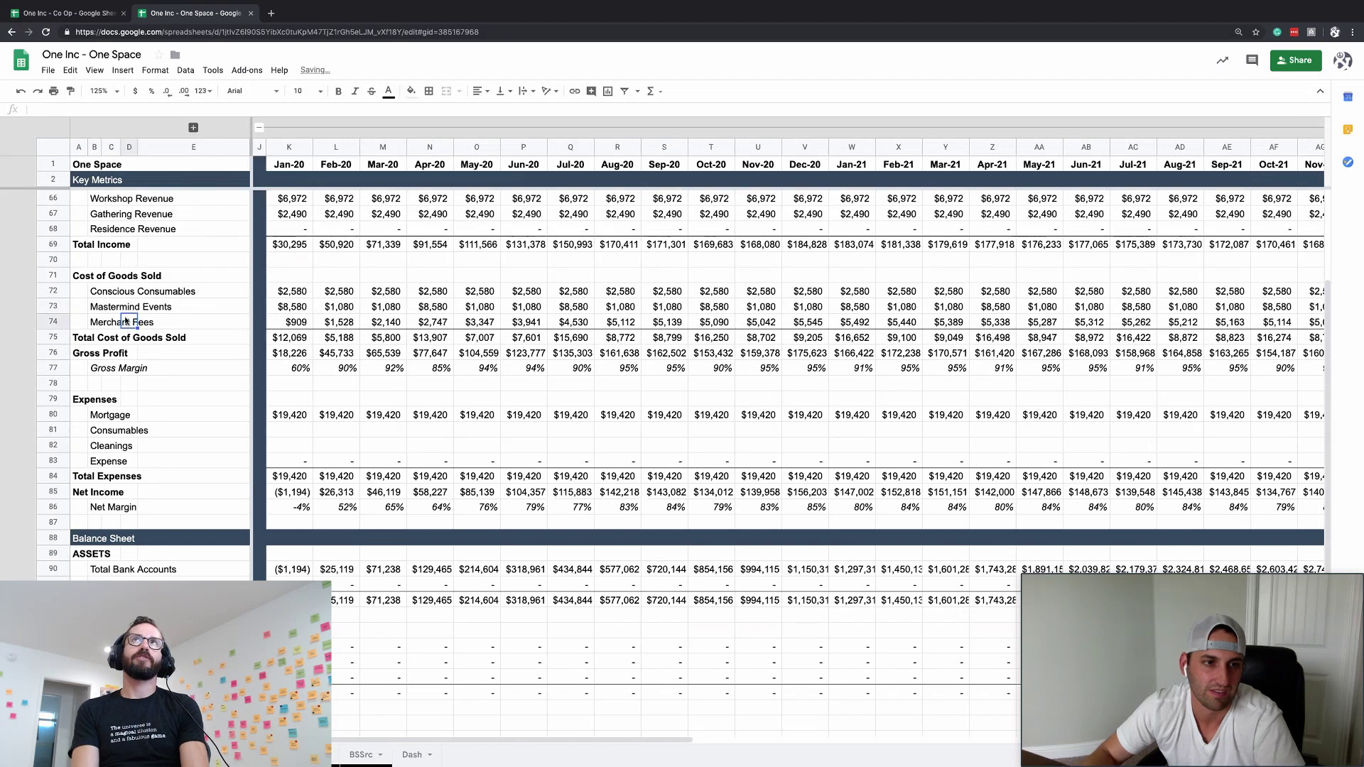
- Lower the Mastermind Events Limiter in H73 from $250 to $225
{"action": "left_click", "coordinate": [173, 306]}
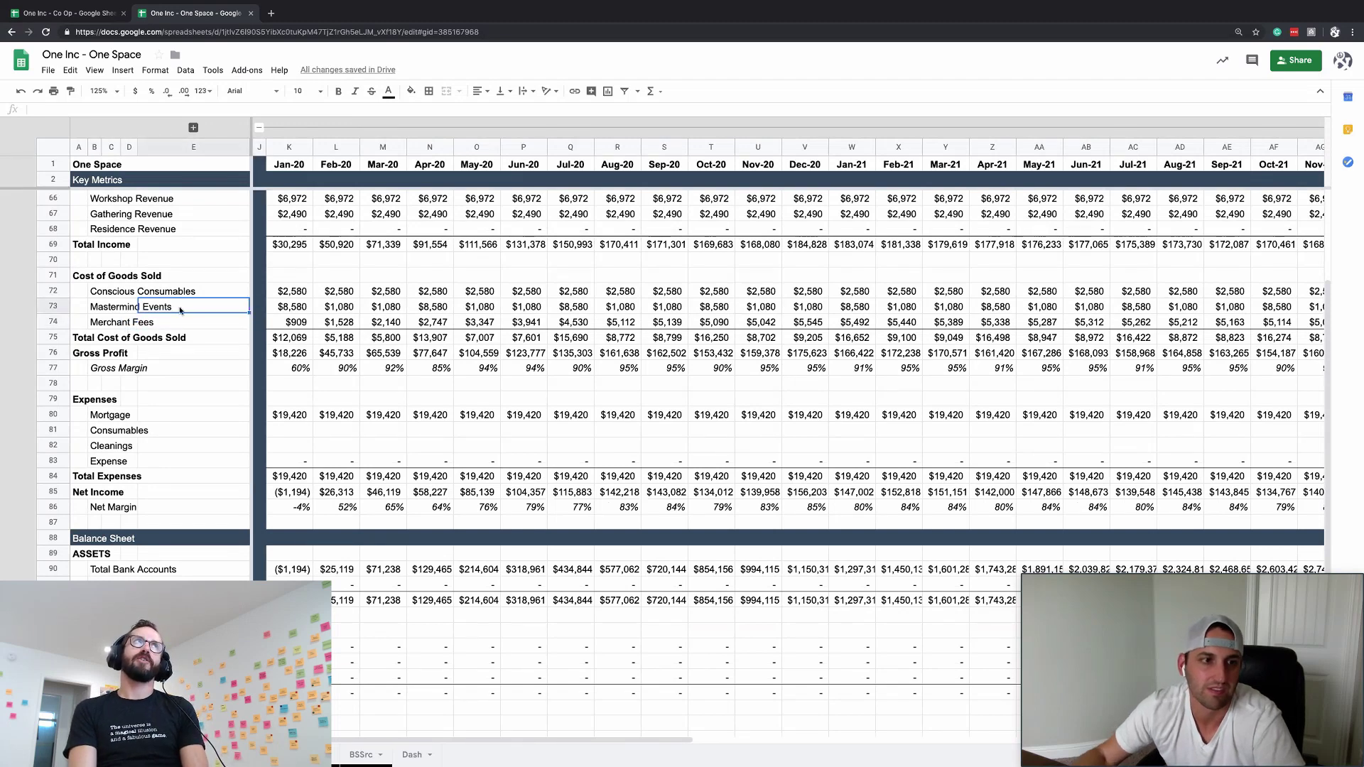
{"action": "left_click", "coordinate": [193, 126]}
{"action": "left_click", "coordinate": [437, 306]}
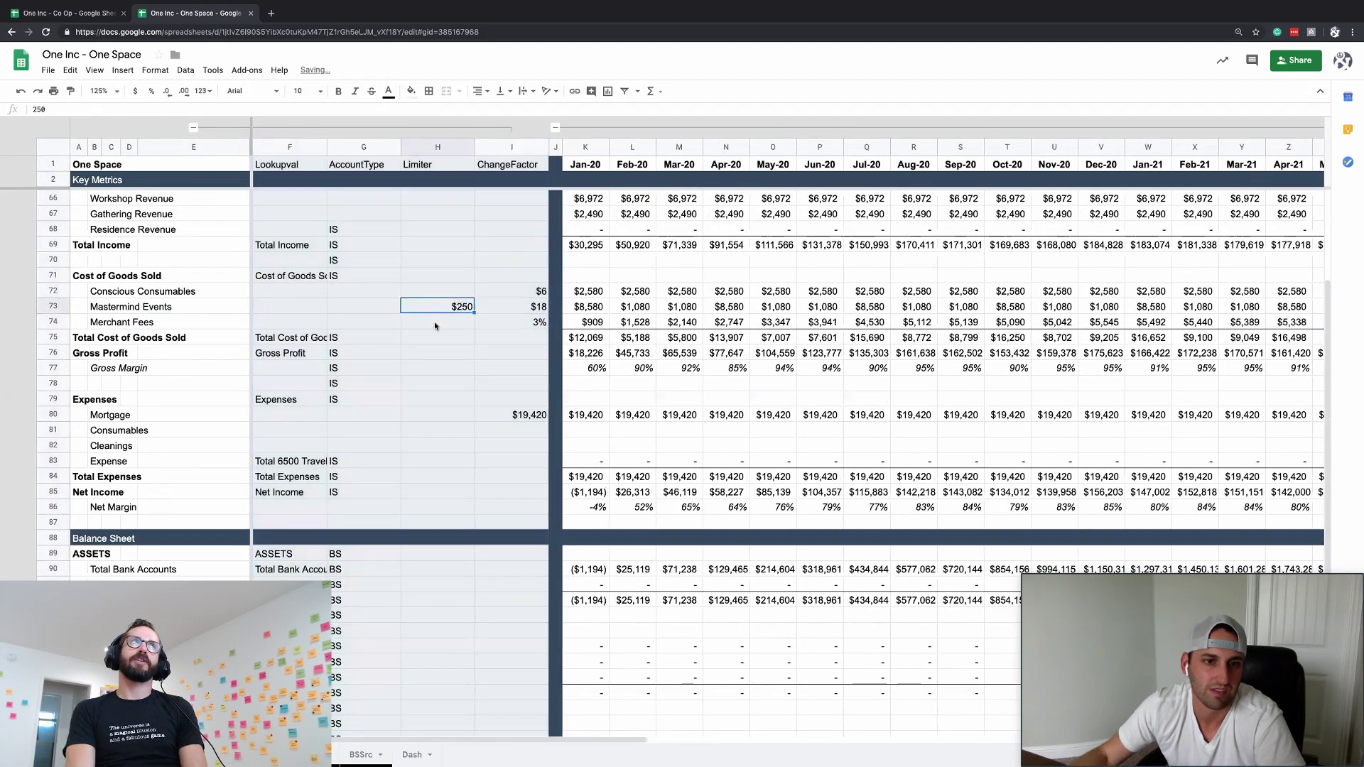
{"action": "type", "text": "22"}
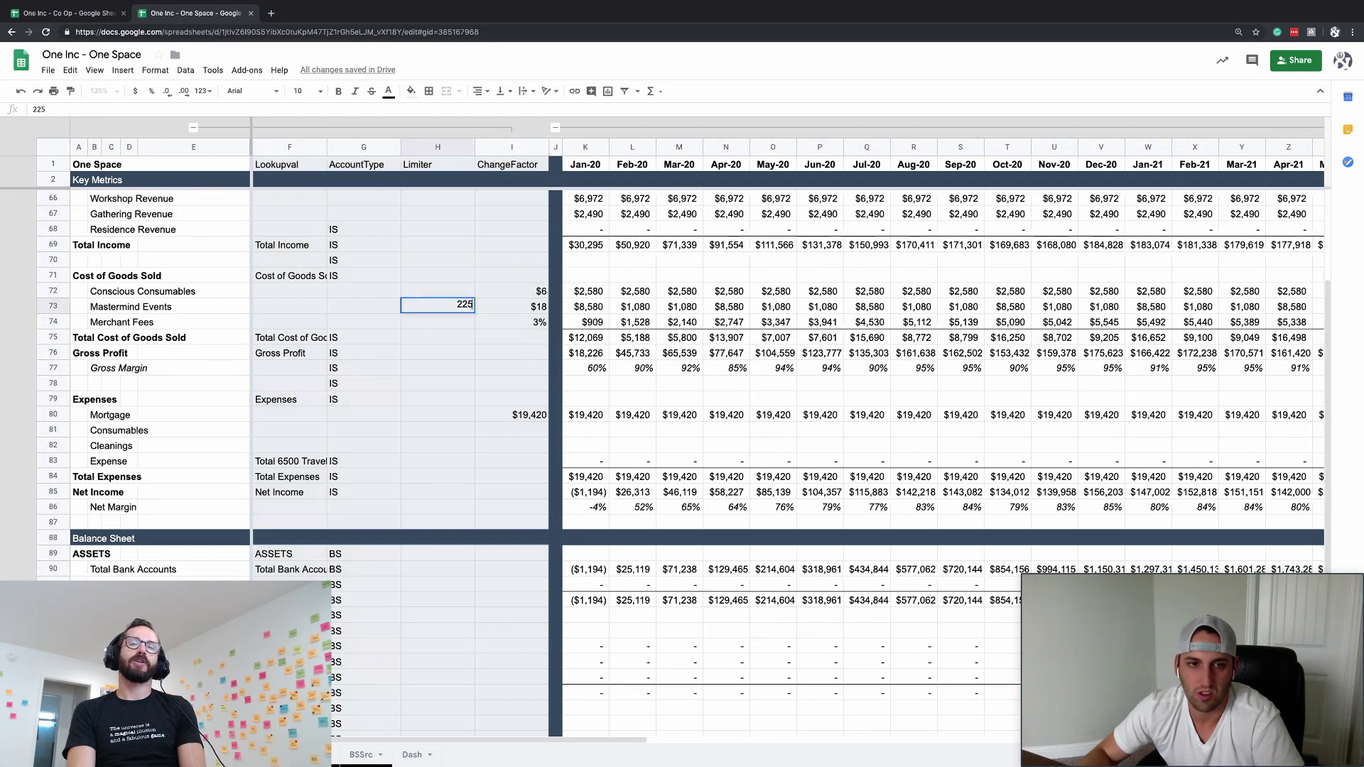
{"action": "key", "text": "Return"}
- Delete the 10 from the K15*10 multiplier in the Jan-20 Mastermind Events formula (K73)
{"action": "key", "text": "Up"}
{"action": "key", "text": "Right"}
{"action": "key", "text": "Right"}
{"action": "key", "text": "Right"}
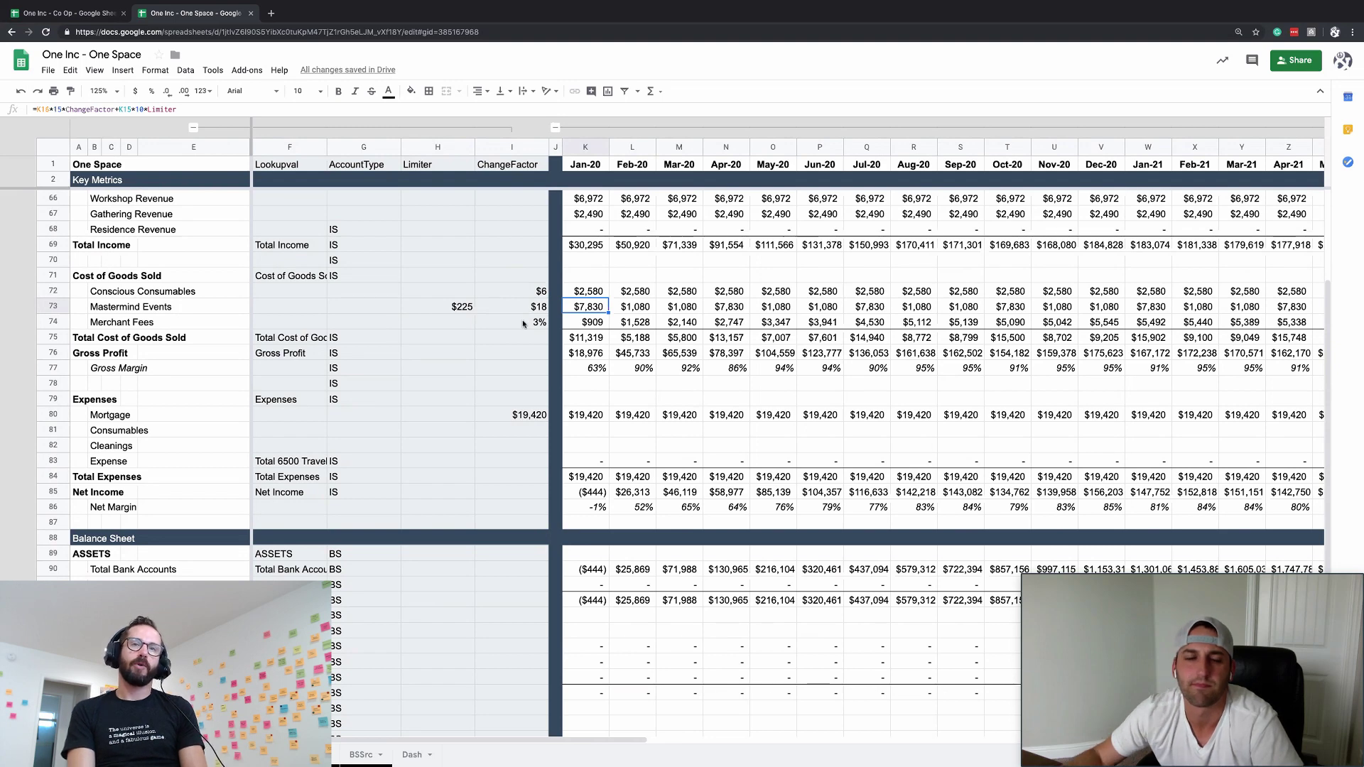
{"action": "left_click", "coordinate": [140, 110]}
{"action": "key", "text": "BackSpace"}
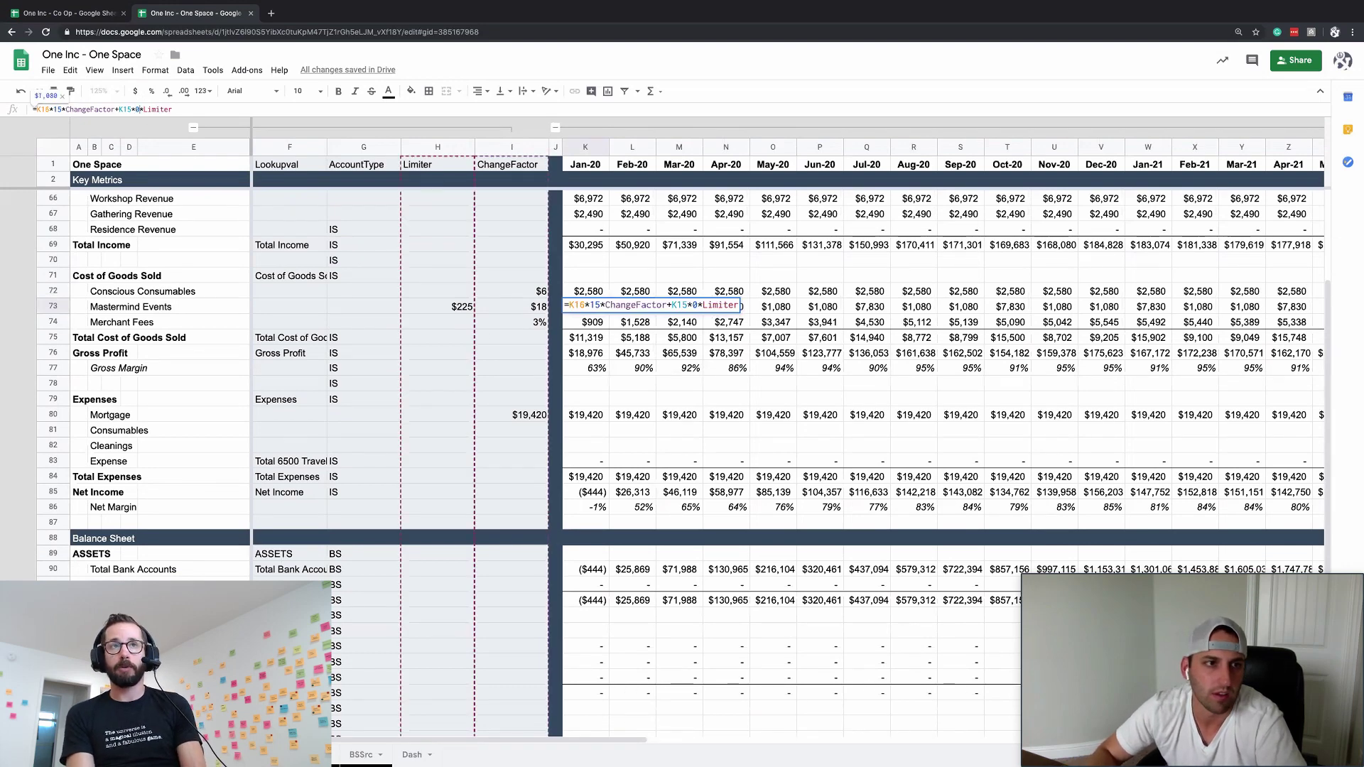
{"action": "key", "text": "BackSpace"}
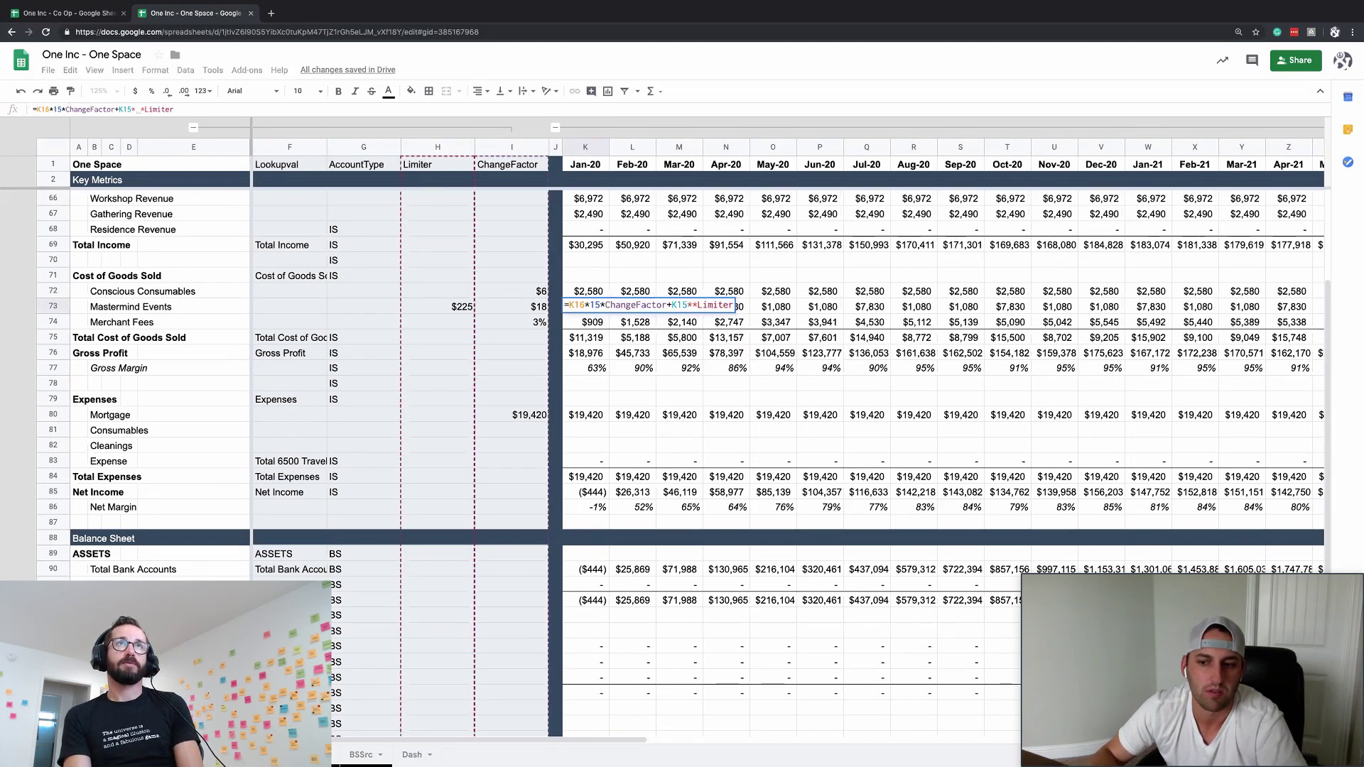
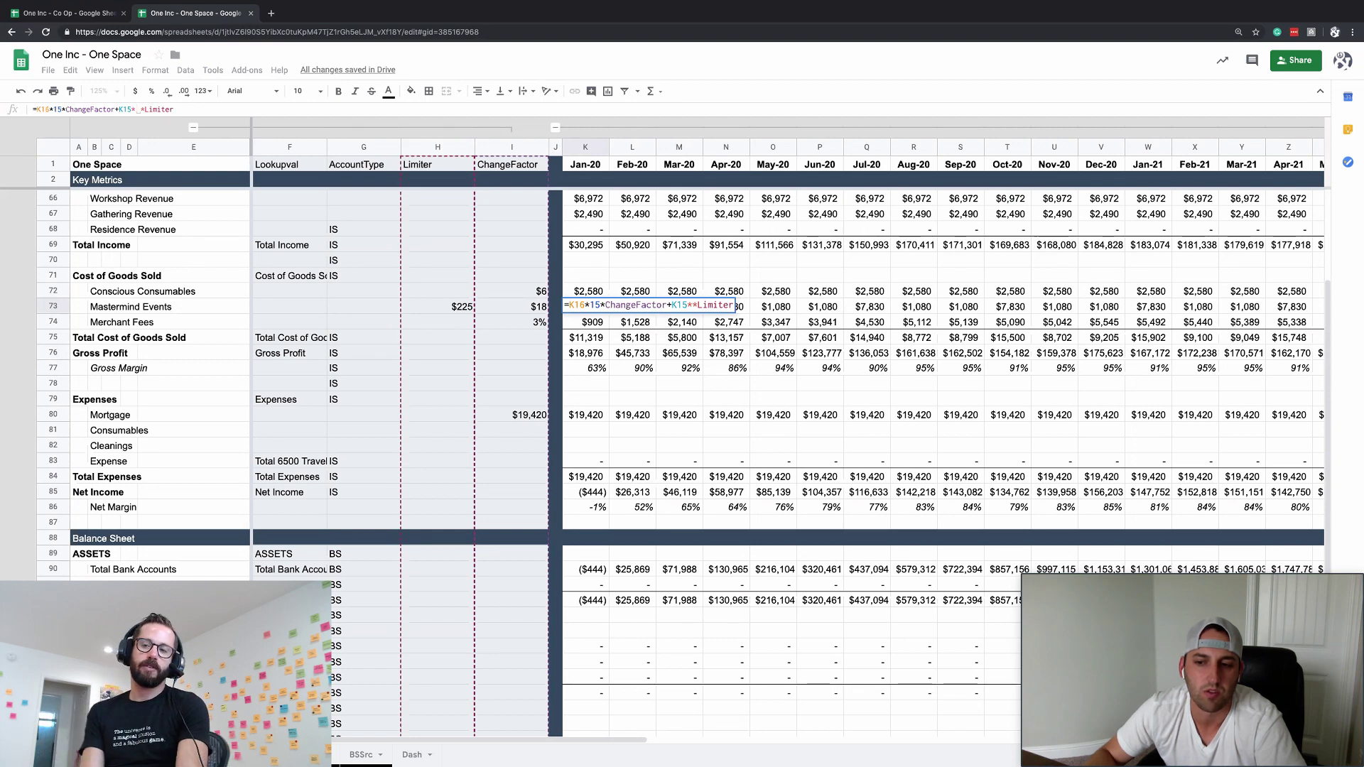
- Change K73's Mastermind Events formula to charge 40 per out-of-town event times Limiter
{"action": "type", "text": "40"}
{"action": "key", "text": "Return"}
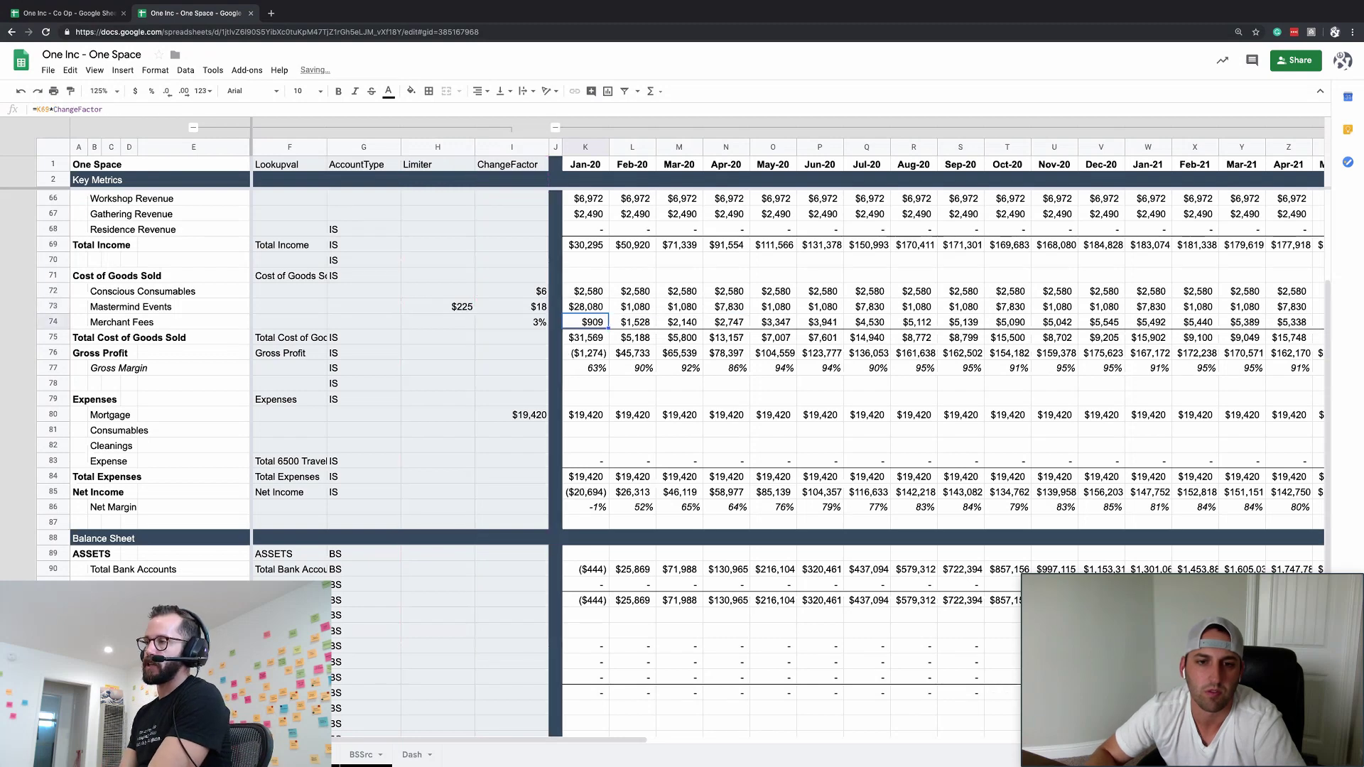
{"action": "key", "text": "Up"}
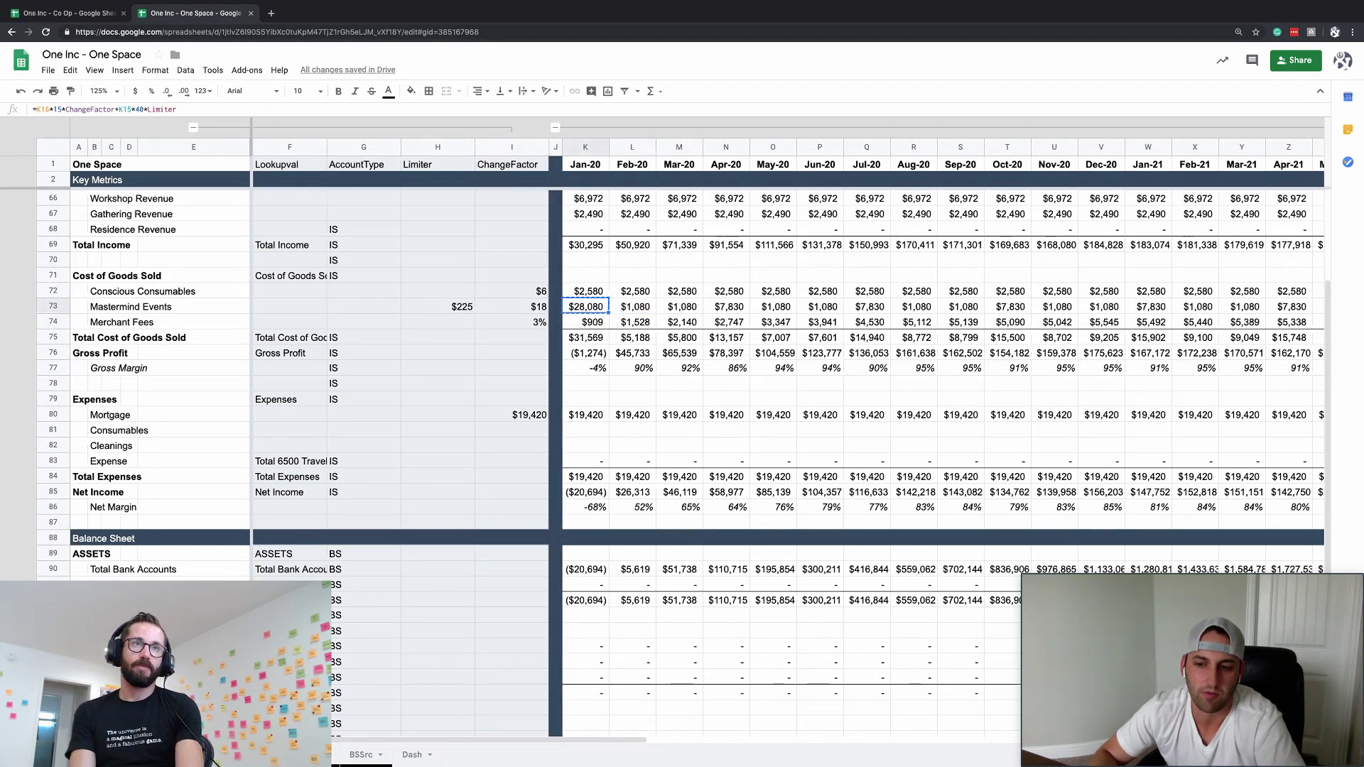
{"action": "left_click", "coordinate": [584, 276]}
{"action": "type", "text": "=50"}
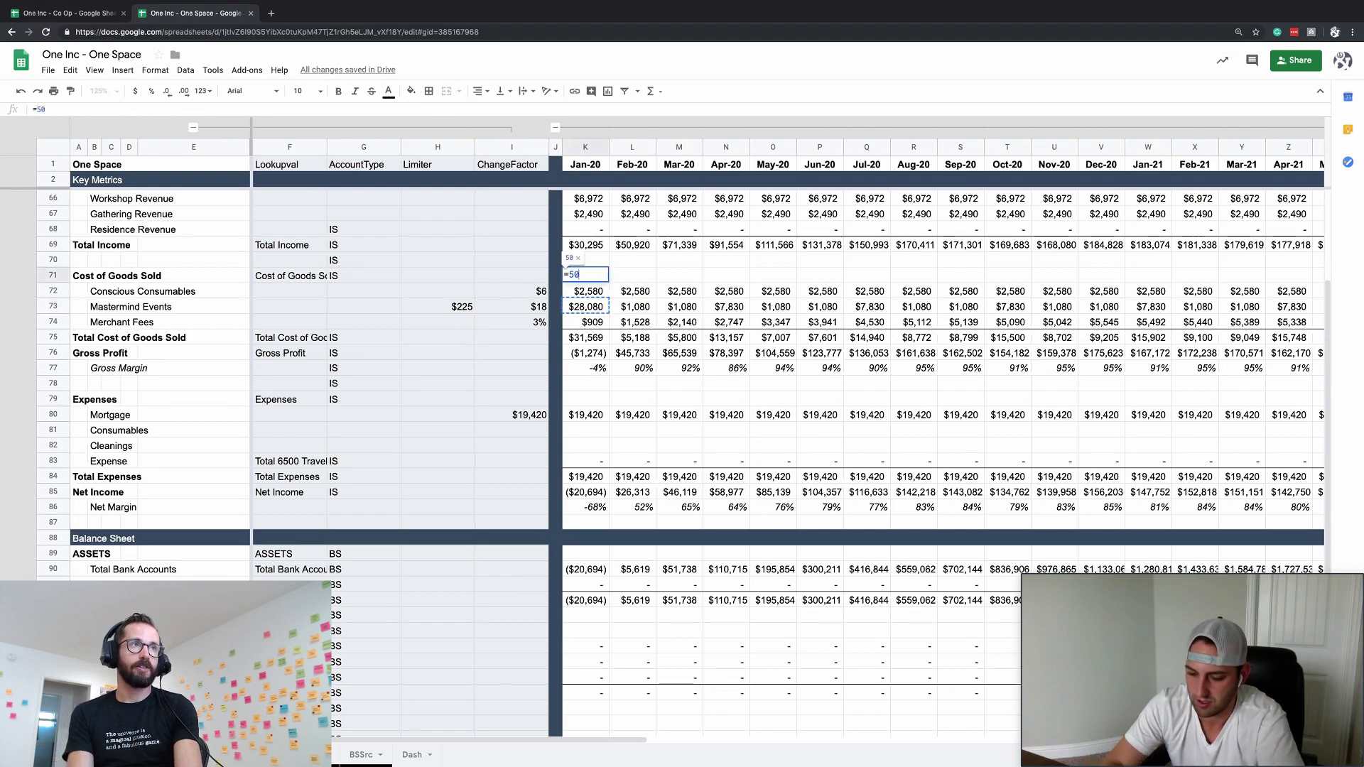
{"action": "key", "text": "BackSpace"}
{"action": "key", "text": "BackSpace"}
{"action": "key", "text": "BackSpace"}
{"action": "key", "text": "Return"}
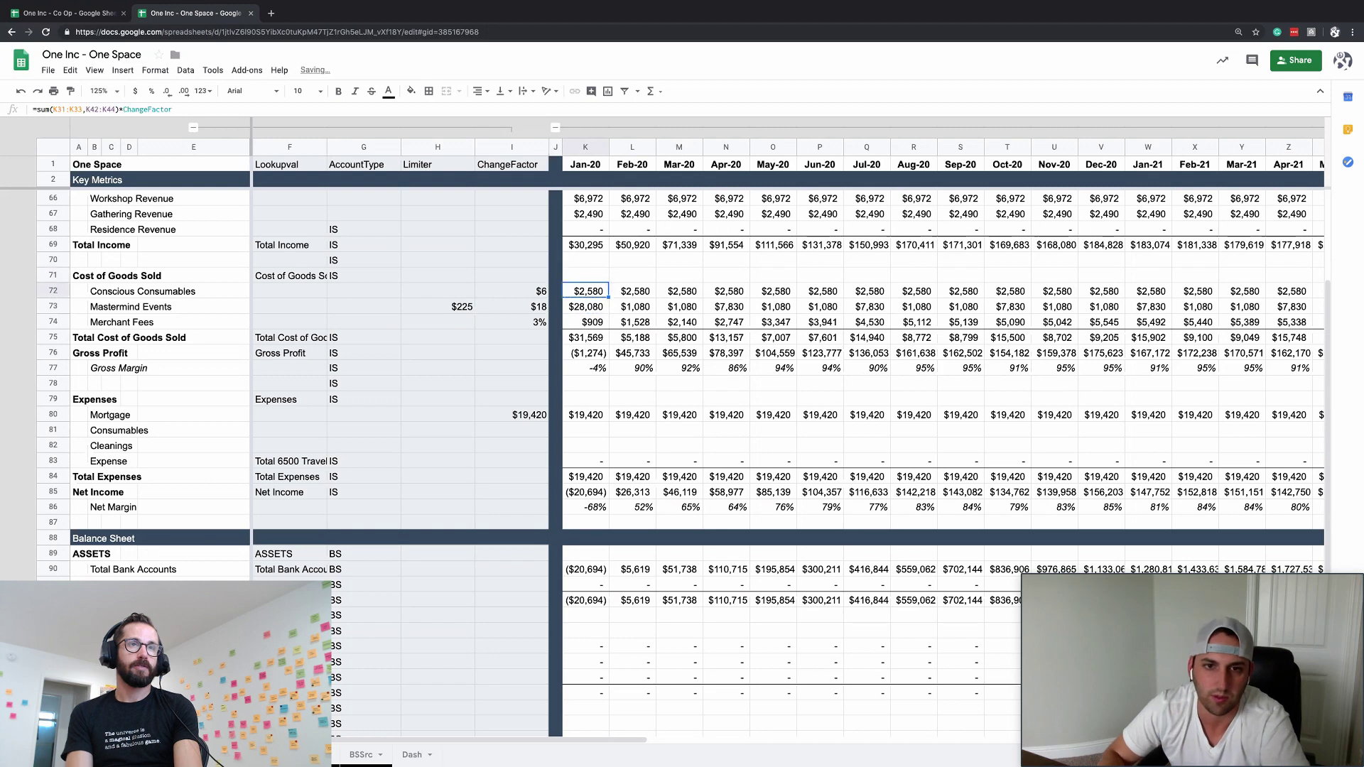
{"action": "key", "text": "Up"}
- Copy K73's formula and paste it across every month of row 73
{"action": "key", "text": "Down"}
{"action": "key", "text": "Down"}
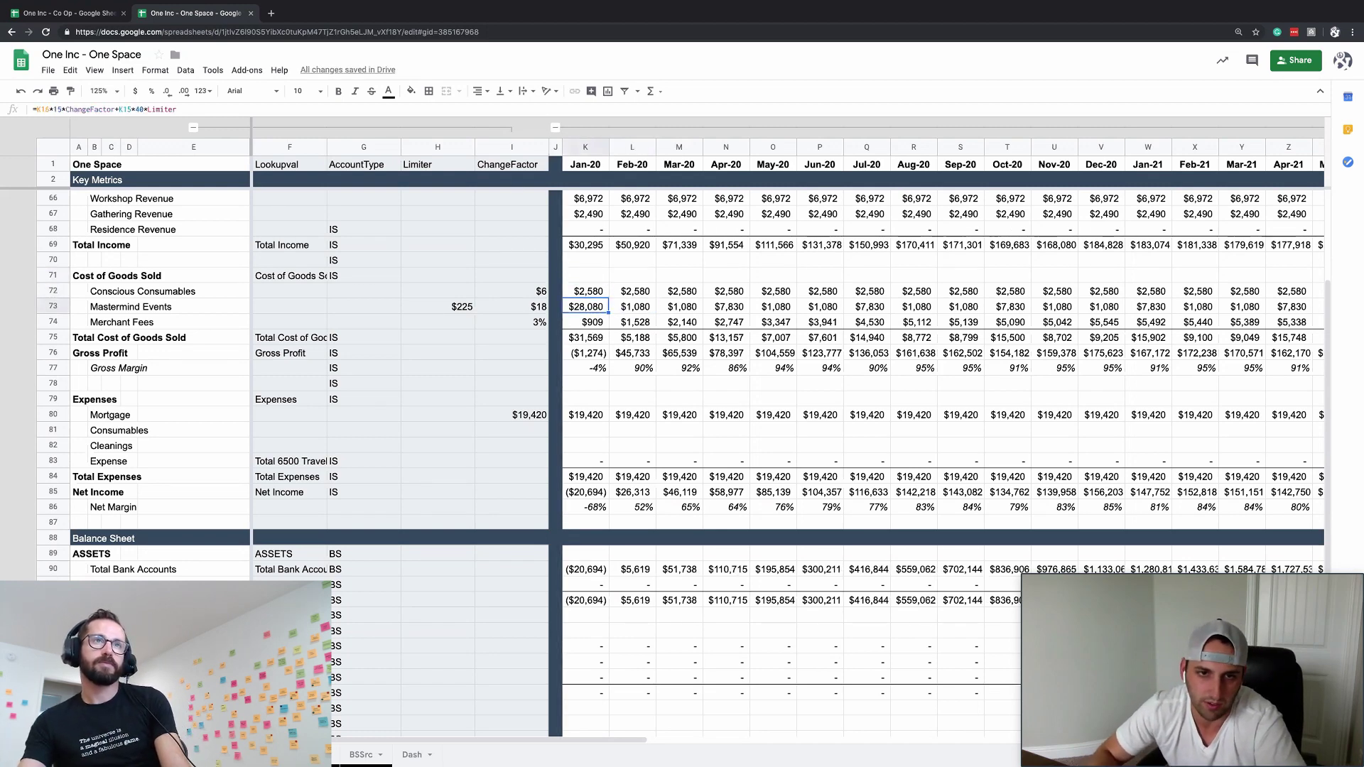
{"action": "key", "text": "ctrl+c"}
{"action": "key", "text": "ctrl+shift+Right"}
{"action": "key", "text": "ctrl+v"}
{"action": "key", "text": "Down"}
{"action": "key", "text": "Down"}
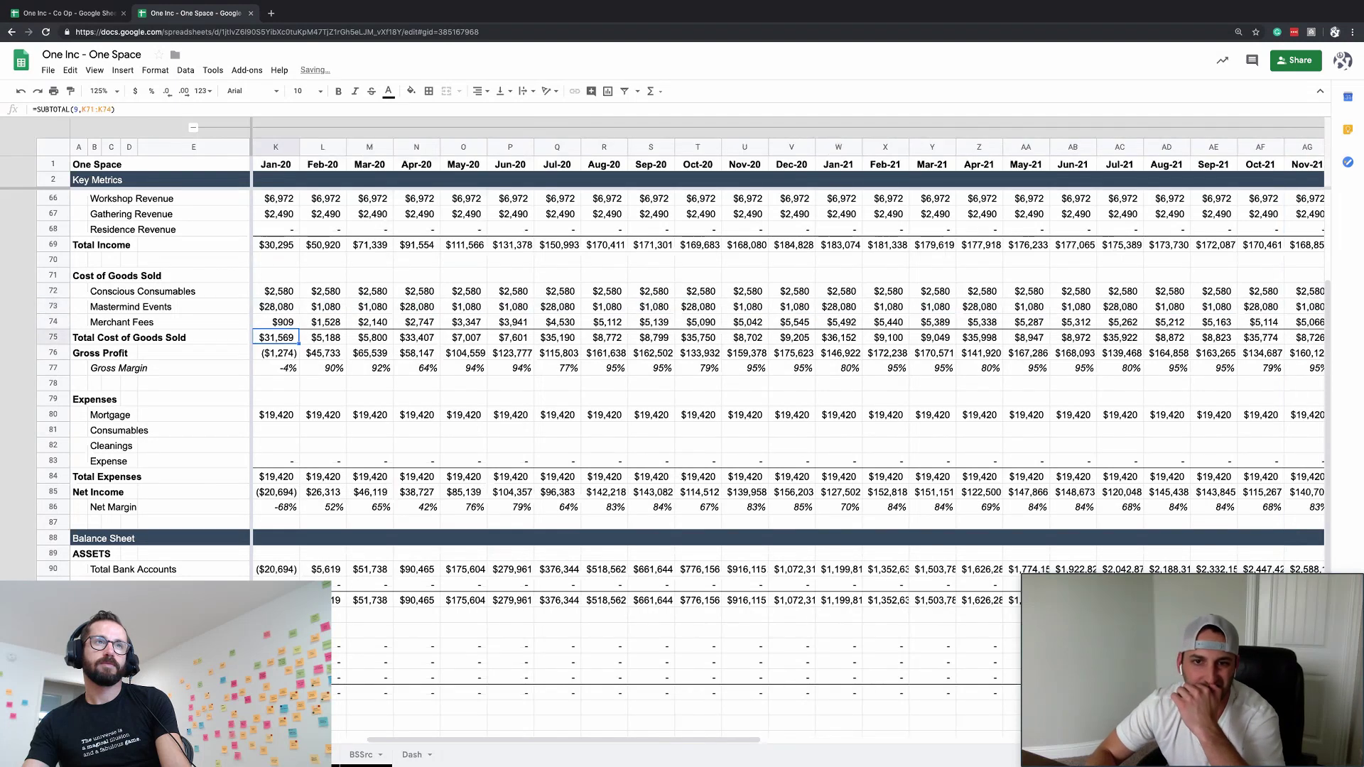
{"action": "key", "text": "Down"}
{"action": "key", "text": "Left"}
{"action": "key", "text": "Up"}
{"action": "key", "text": "Up"}
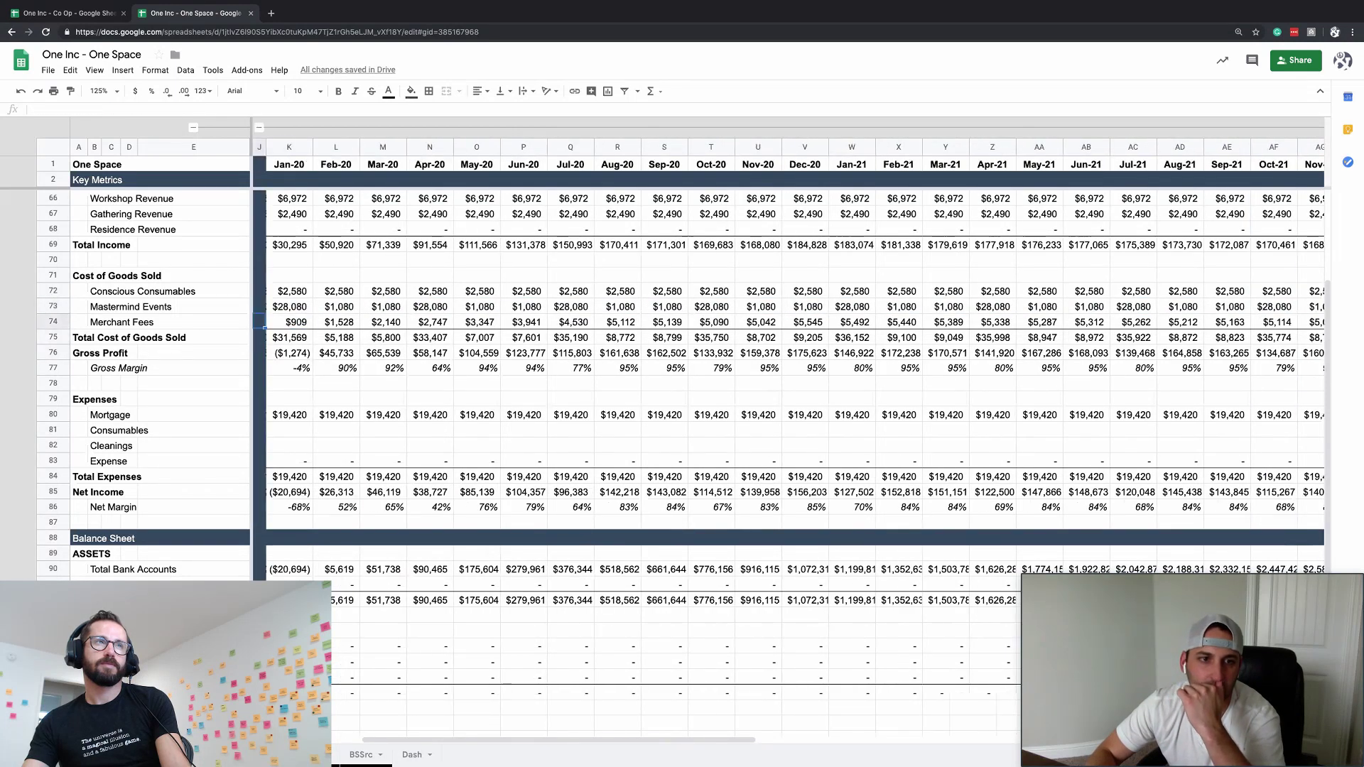
{"action": "key", "text": "Left"}
{"action": "key", "text": "Right"}
{"action": "key", "text": "Down"}
{"action": "key", "text": "Down"}
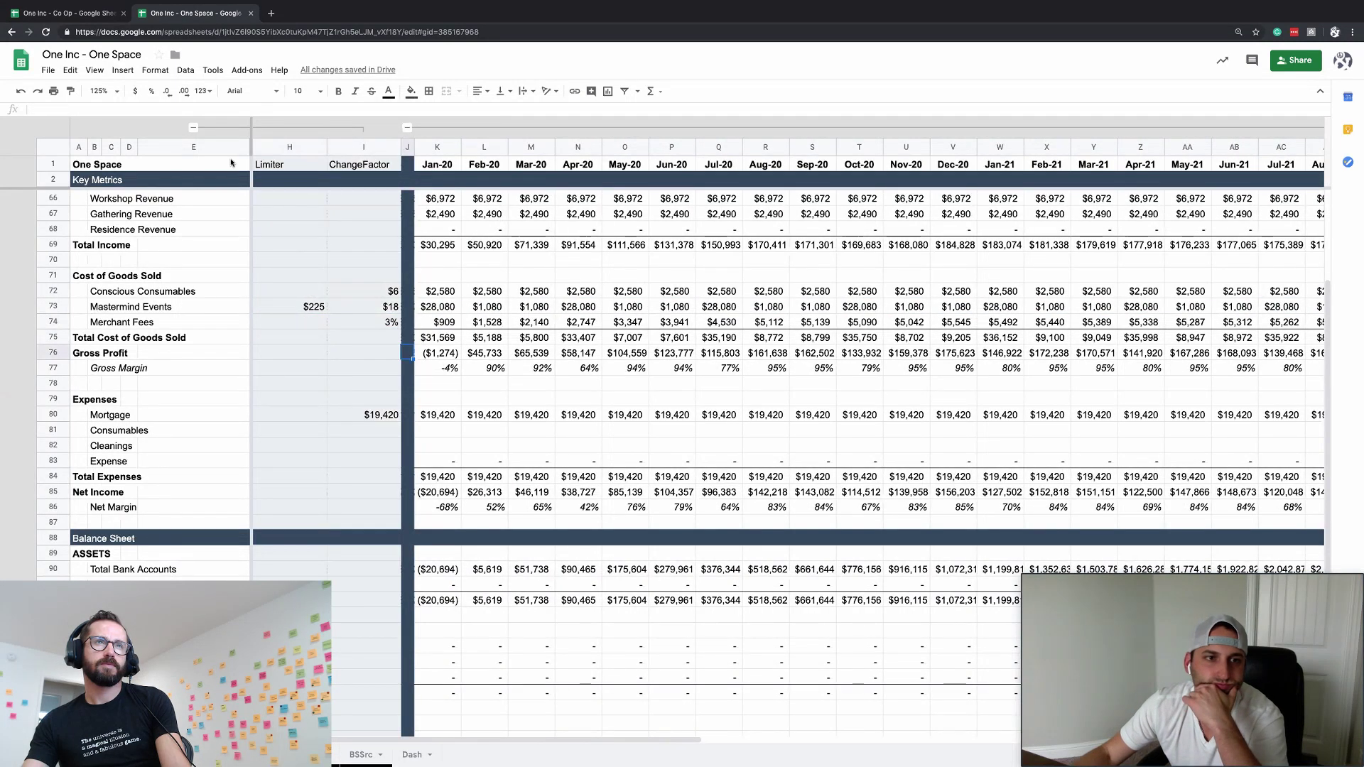
- Collapse the Limiter and ChangeFactor columns and review the Gross Profit and Net Income formulas
{"action": "left_click", "coordinate": [193, 127]}
{"action": "left_click", "coordinate": [430, 477]}
{"action": "scroll", "coordinate": [440, 472], "scroll_direction": "down", "scroll_amount": 3}
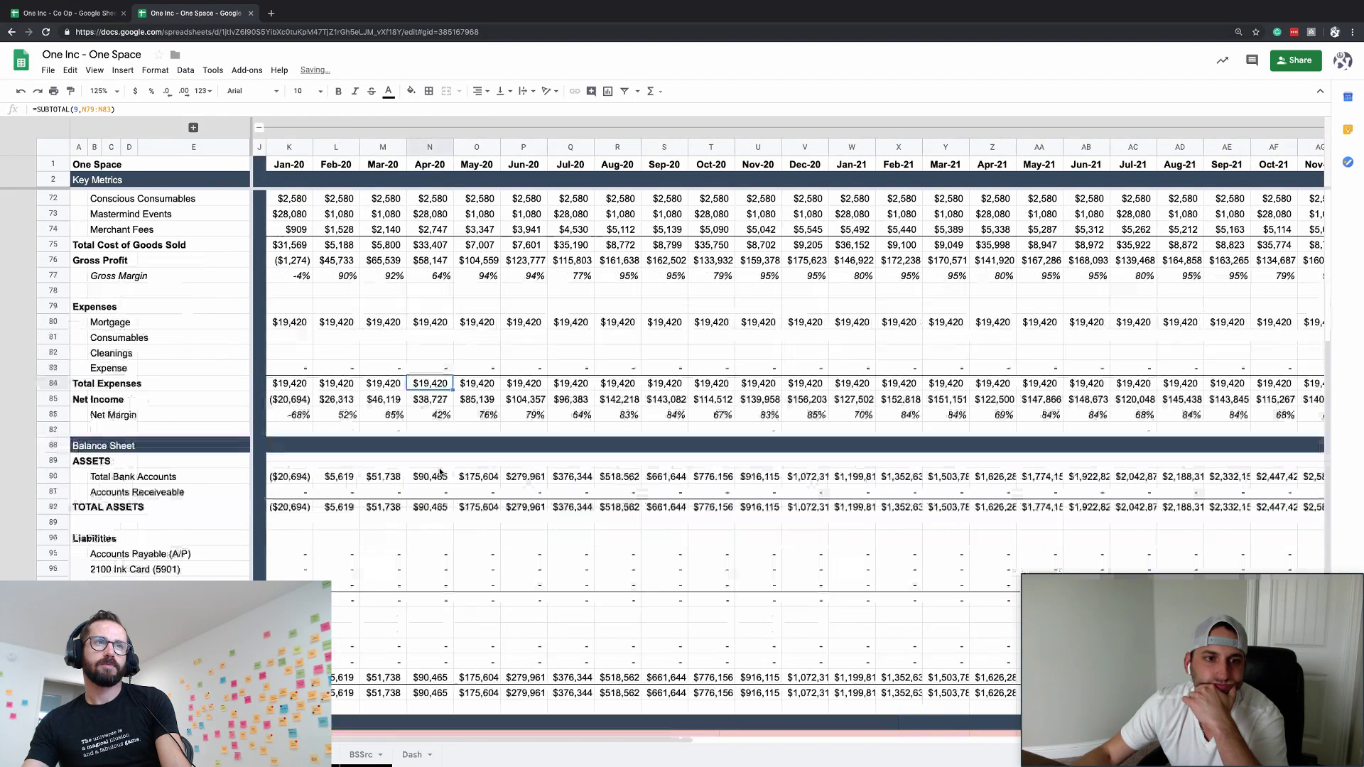
{"action": "scroll", "coordinate": [439, 472], "scroll_direction": "up", "scroll_amount": 3}
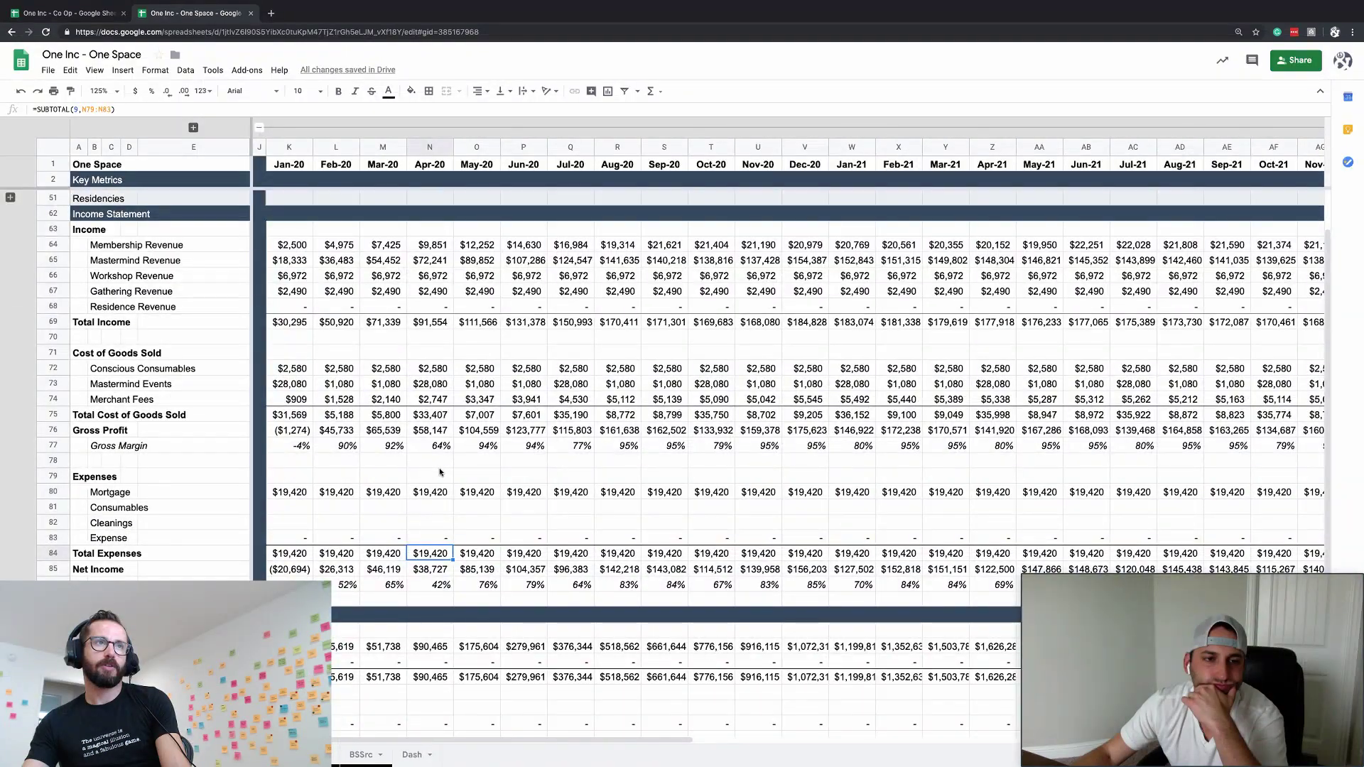
{"action": "left_click", "coordinate": [292, 429]}
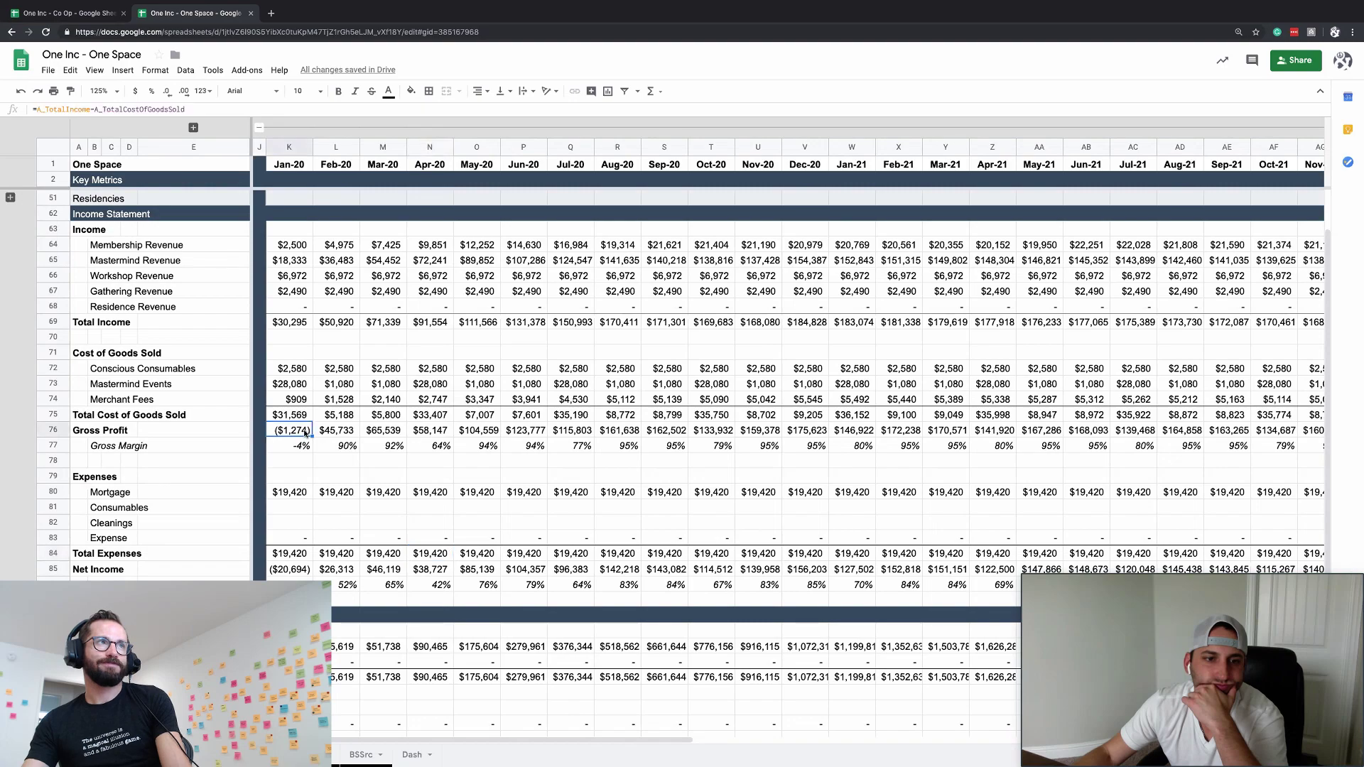
{"action": "scroll", "coordinate": [293, 528], "scroll_direction": "down", "scroll_amount": 1}
{"action": "left_click", "coordinate": [293, 529]}
{"action": "scroll", "coordinate": [291, 547], "scroll_direction": "down", "scroll_amount": 2}
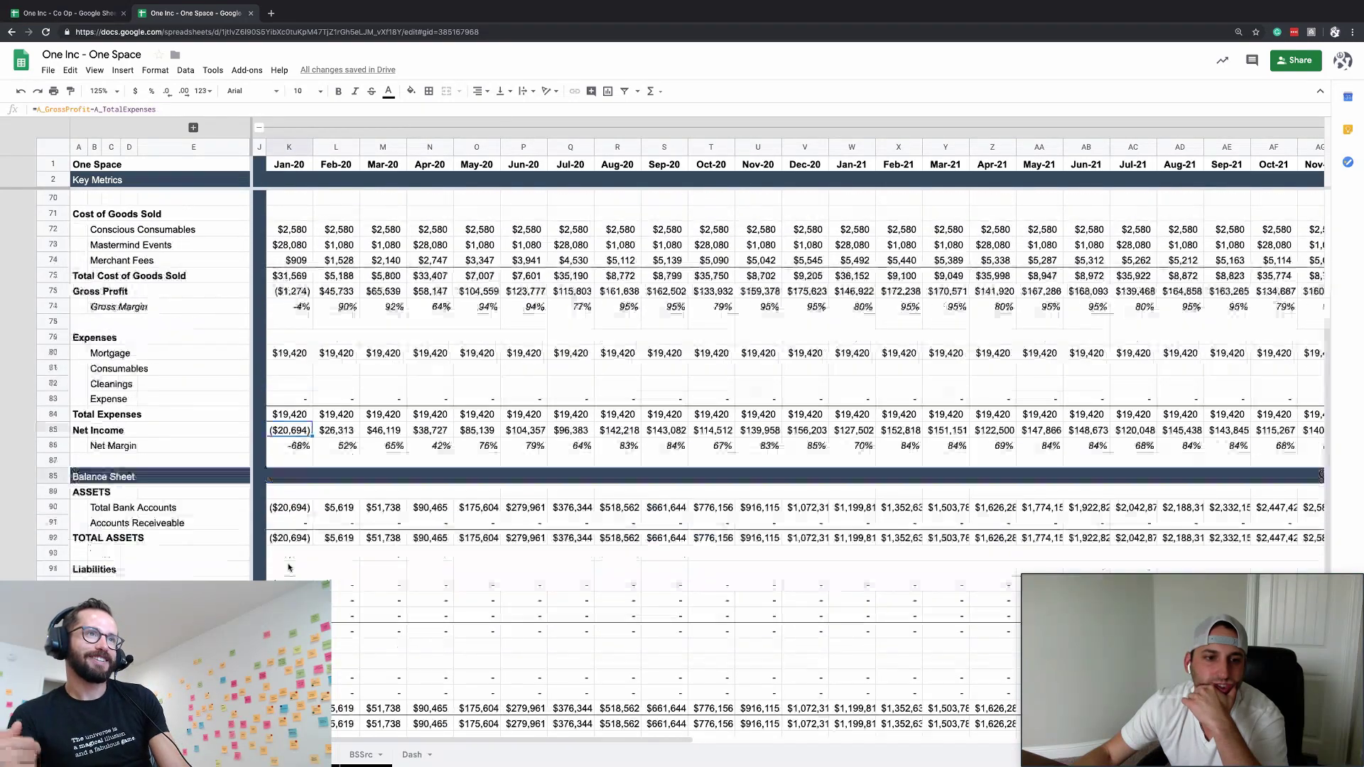
{"action": "scroll", "coordinate": [289, 567], "scroll_direction": "up", "scroll_amount": 3}
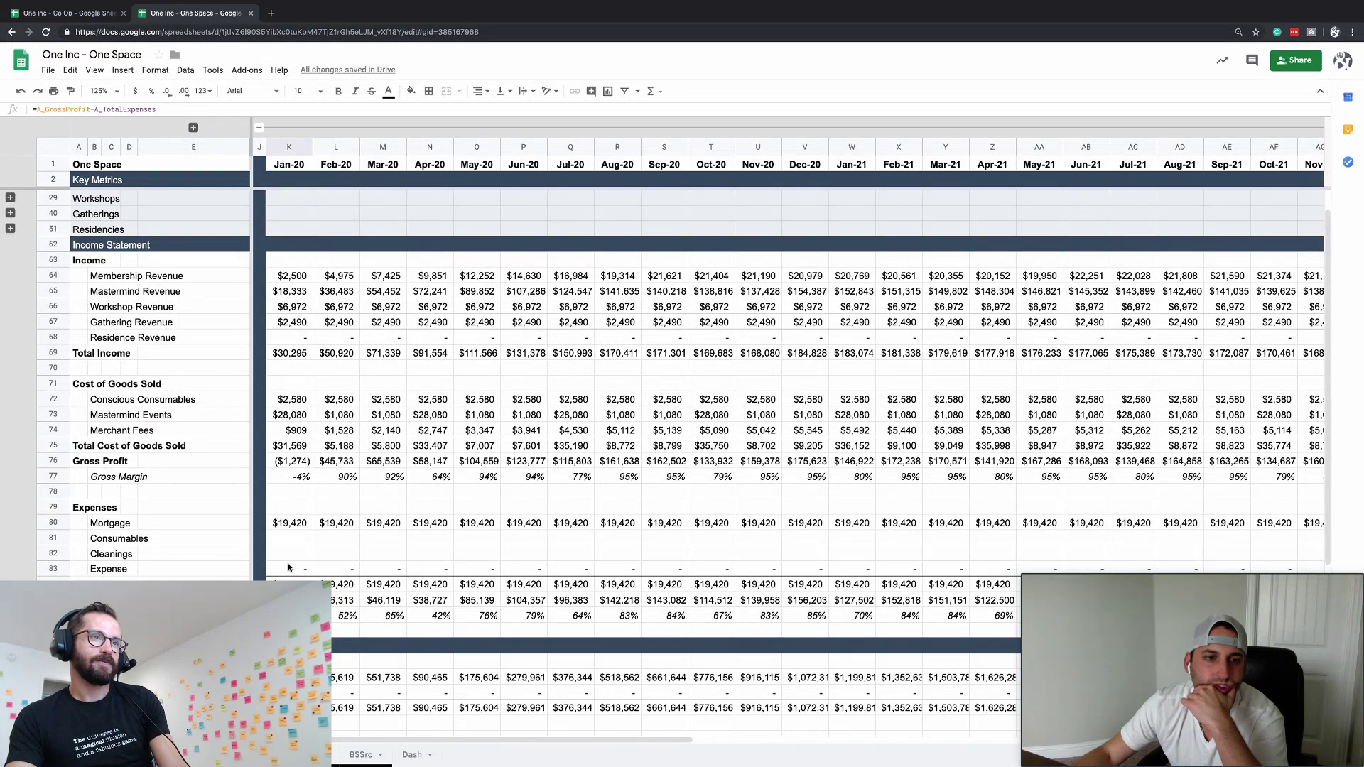
{"action": "scroll", "coordinate": [288, 567], "scroll_direction": "up", "scroll_amount": 1}
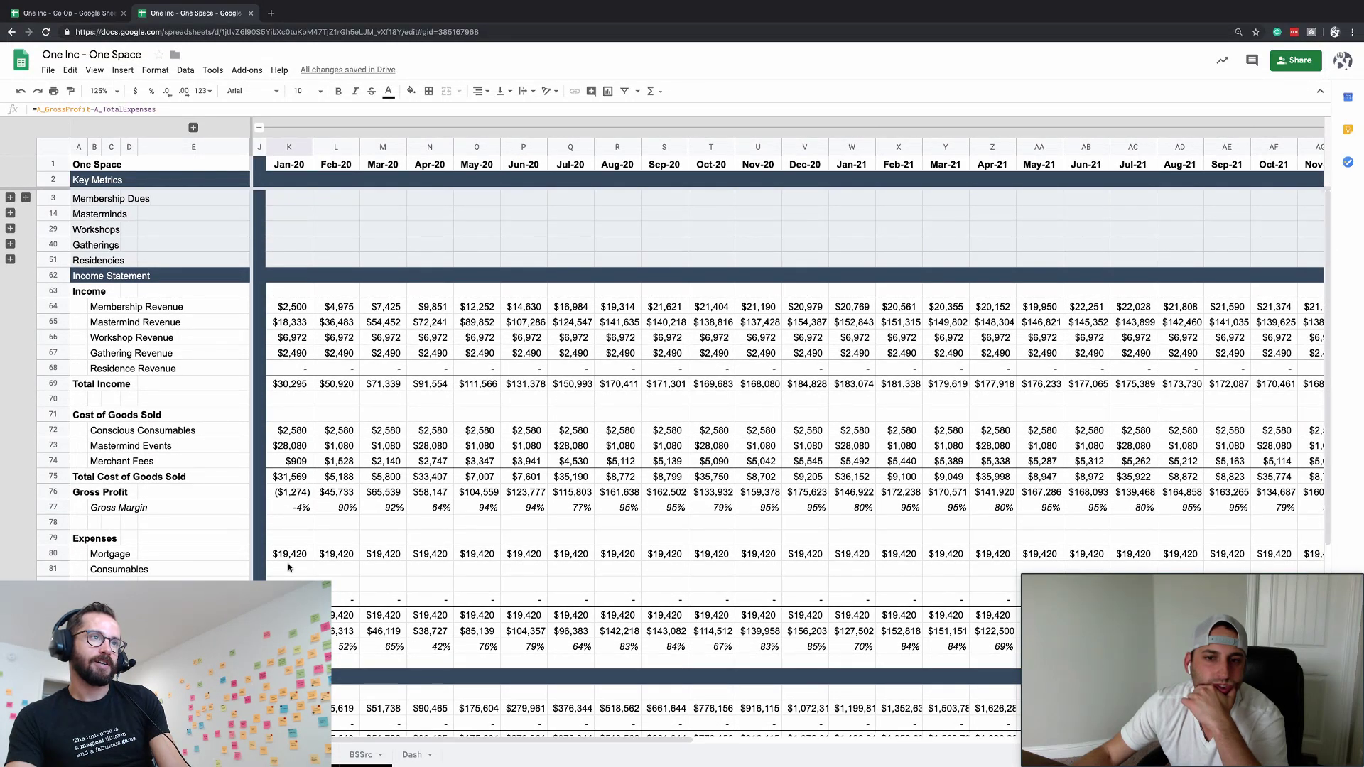
{"action": "scroll", "coordinate": [288, 567], "scroll_direction": "down", "scroll_amount": 4}
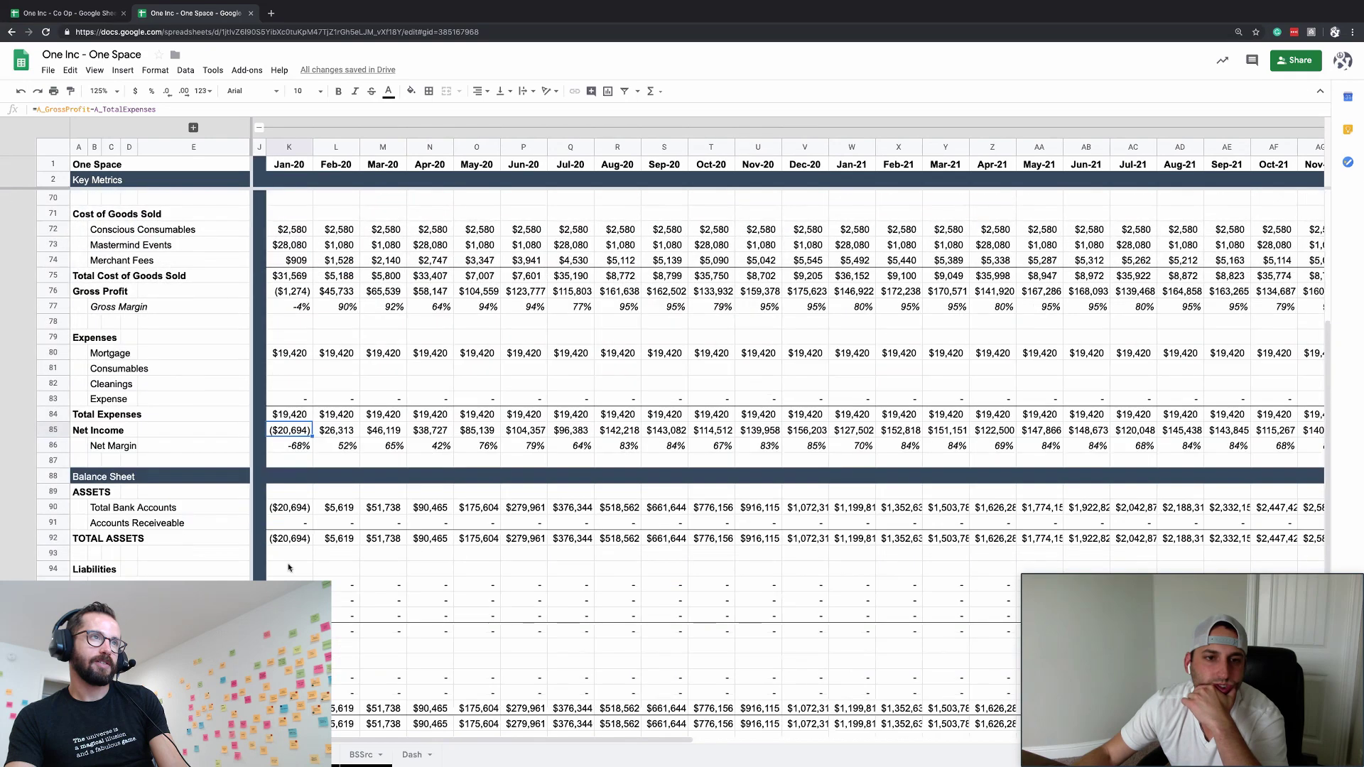
{"action": "scroll", "coordinate": [288, 567], "scroll_direction": "up", "scroll_amount": 4}
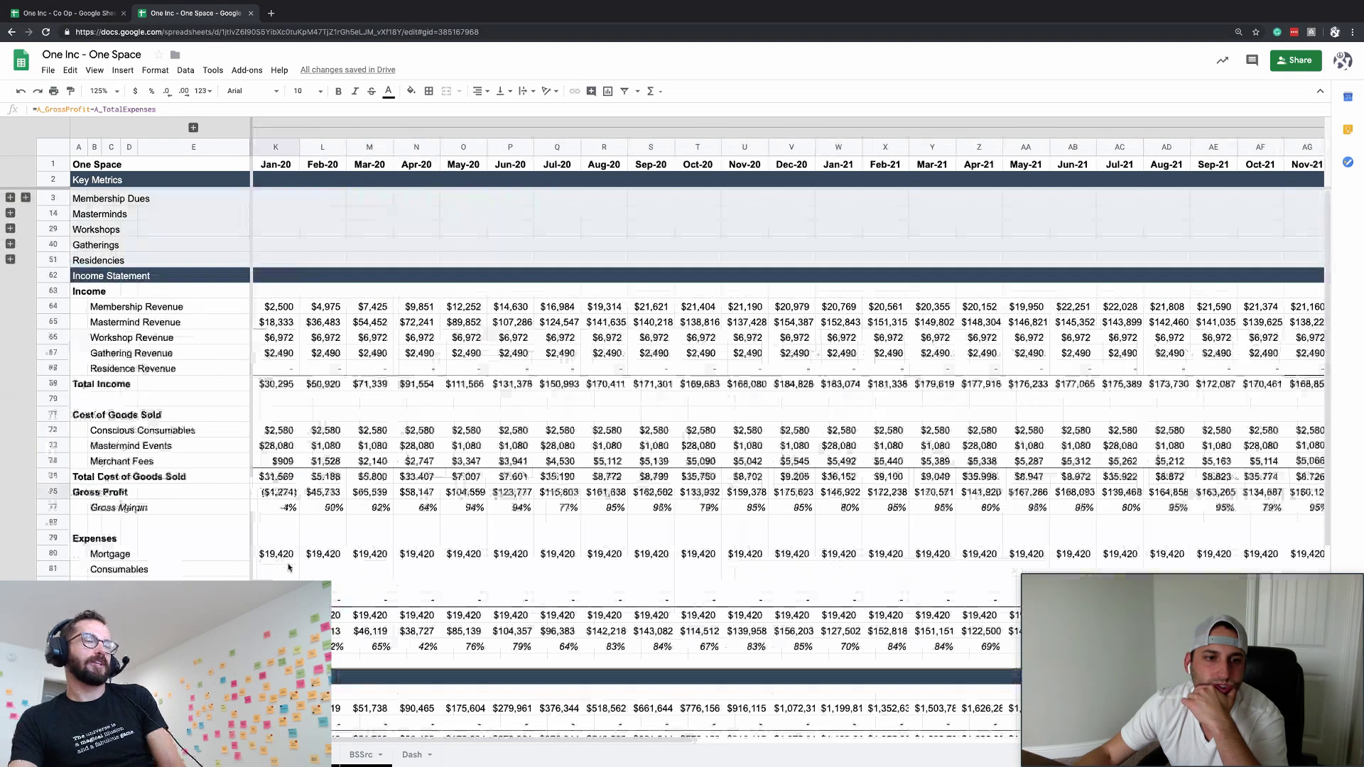
{"action": "left_click", "coordinate": [280, 454]}
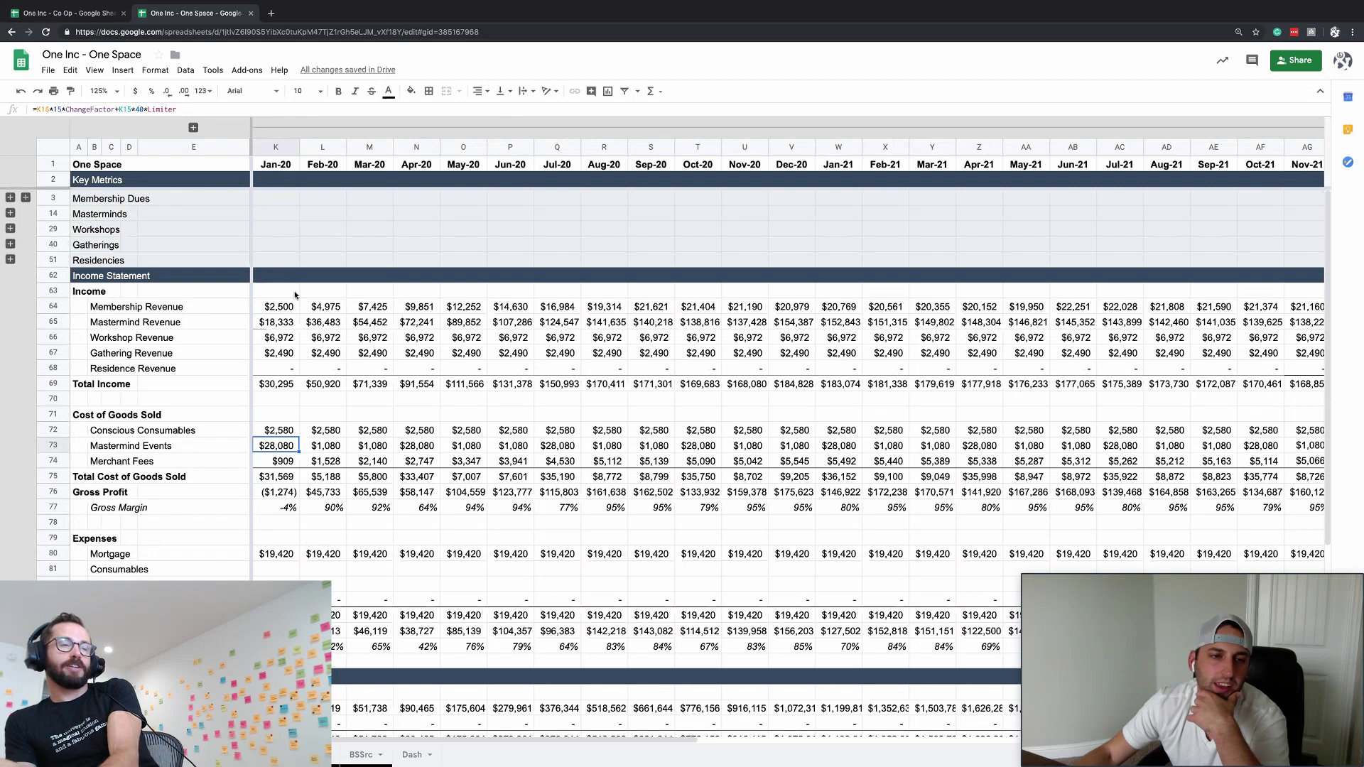
{"action": "scroll", "coordinate": [213, 391], "scroll_direction": "left", "scroll_amount": 1}
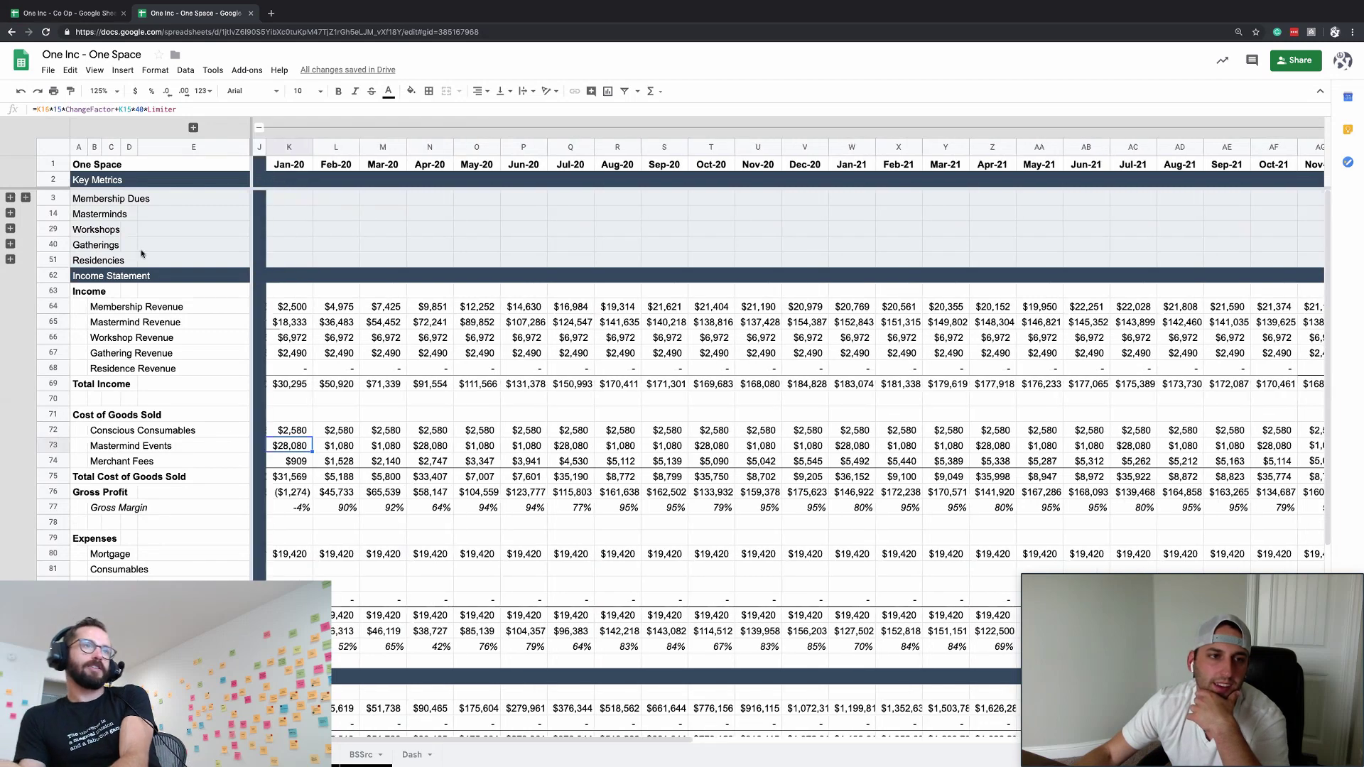
- Expand the Masterminds row group and trace the January Mastermind Events formula's references
{"action": "left_click", "coordinate": [10, 212]}
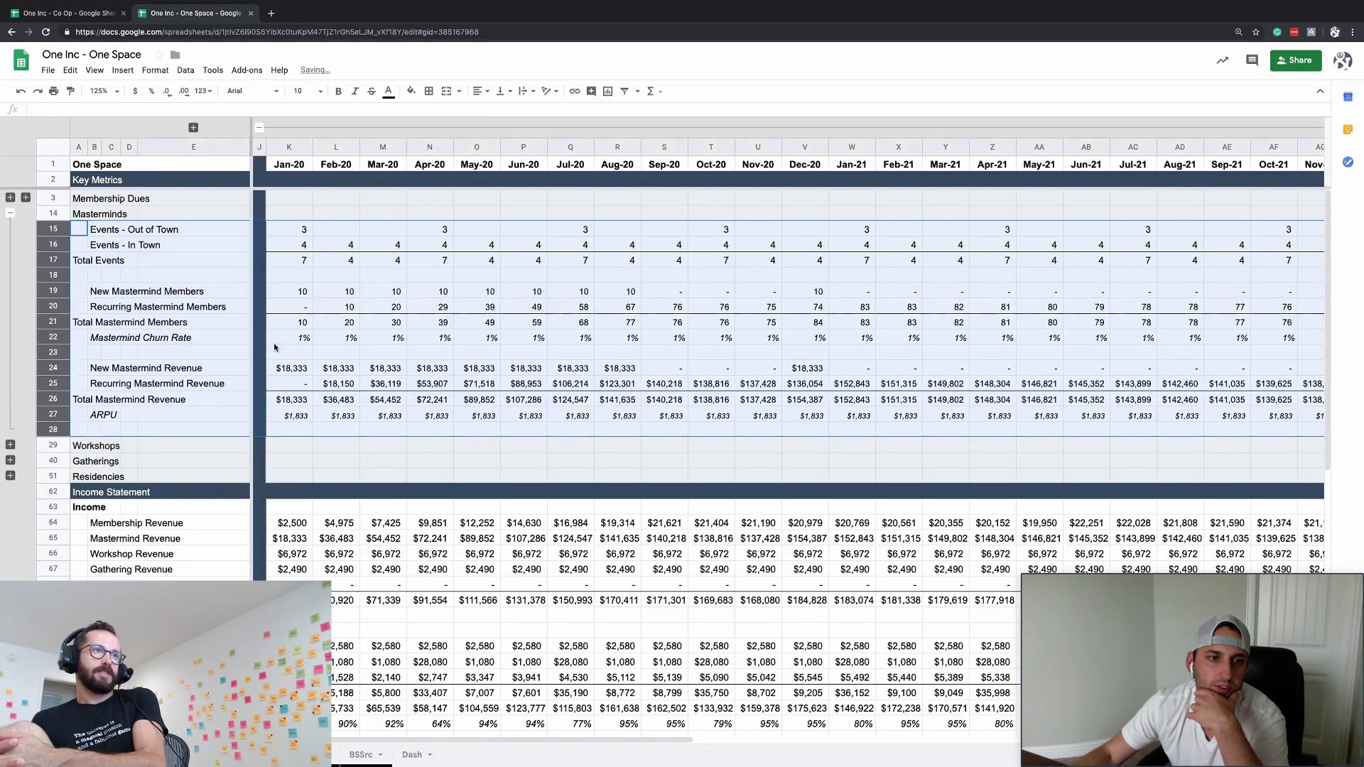
{"action": "left_click", "coordinate": [289, 429]}
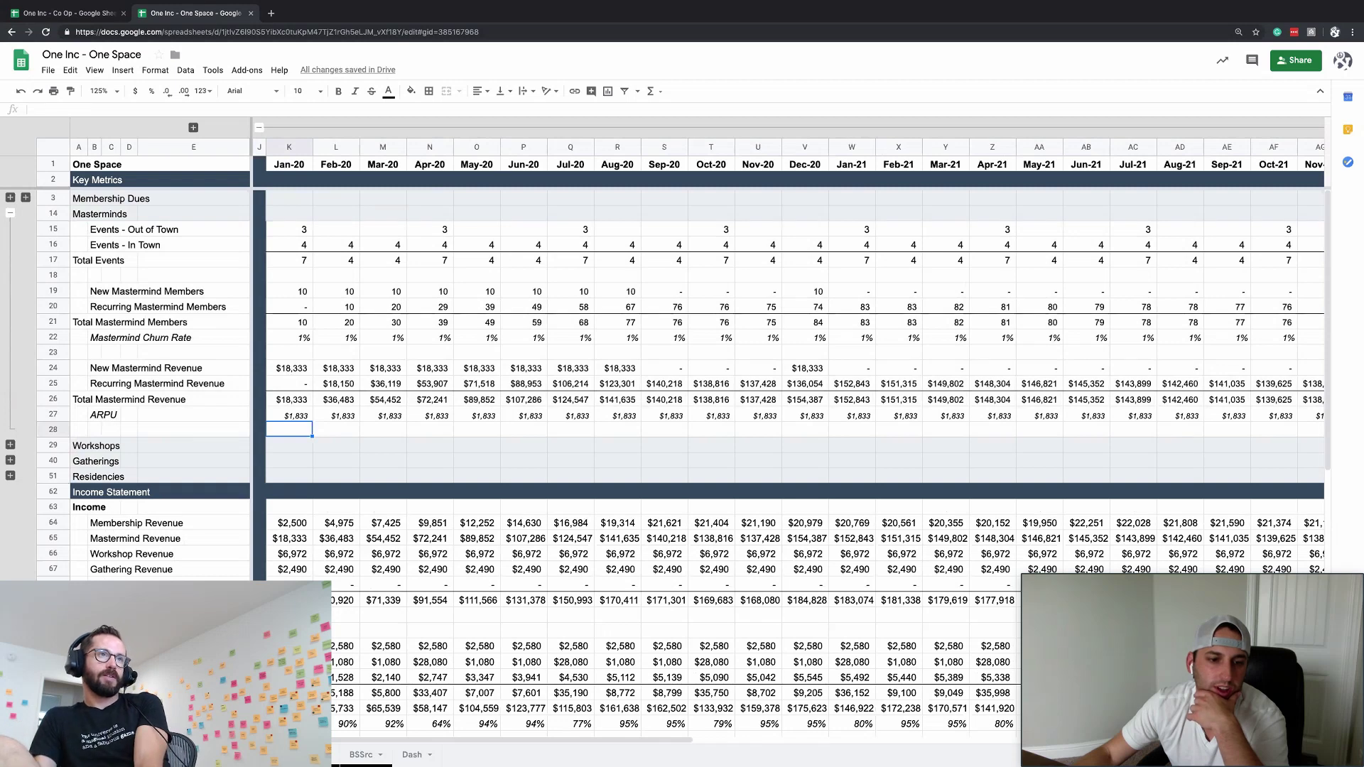
{"action": "left_click", "coordinate": [290, 661]}
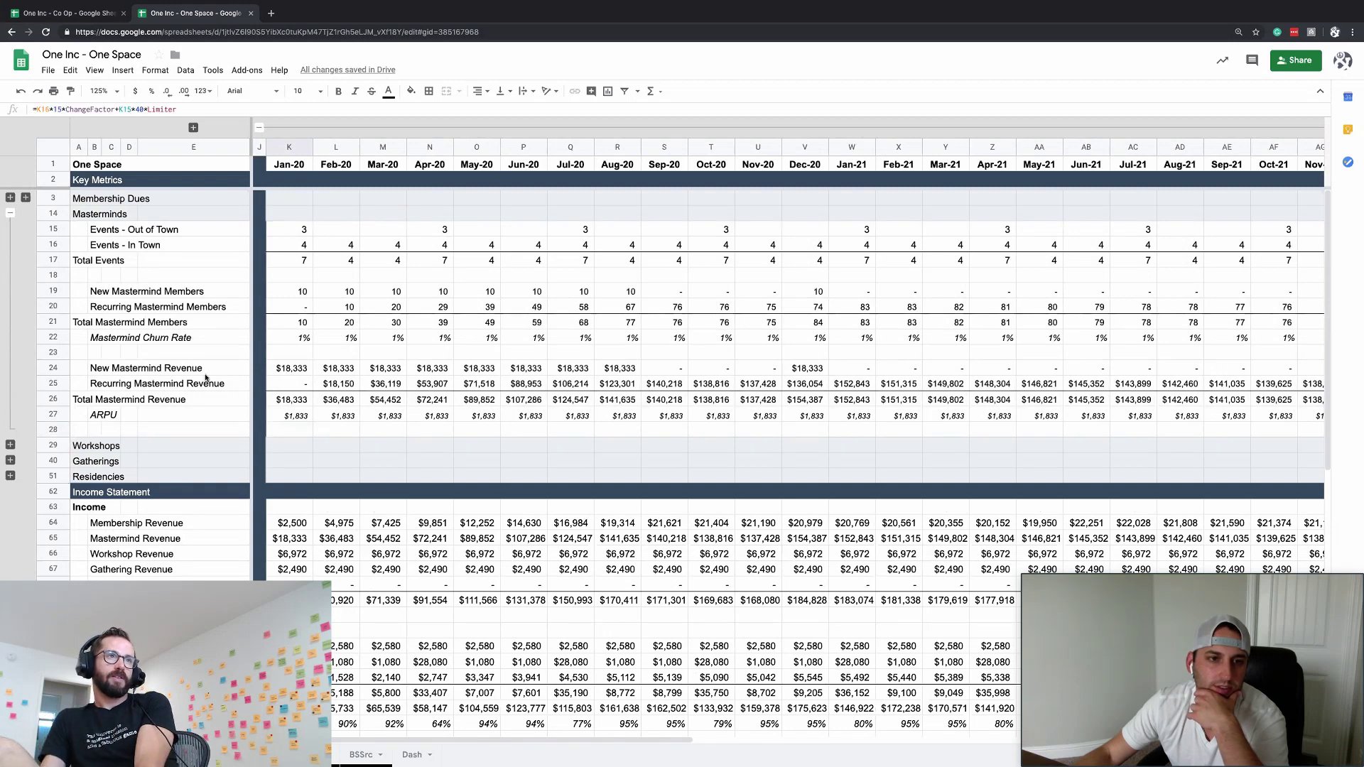
{"action": "scroll", "coordinate": [284, 497], "scroll_direction": "down", "scroll_amount": 4}
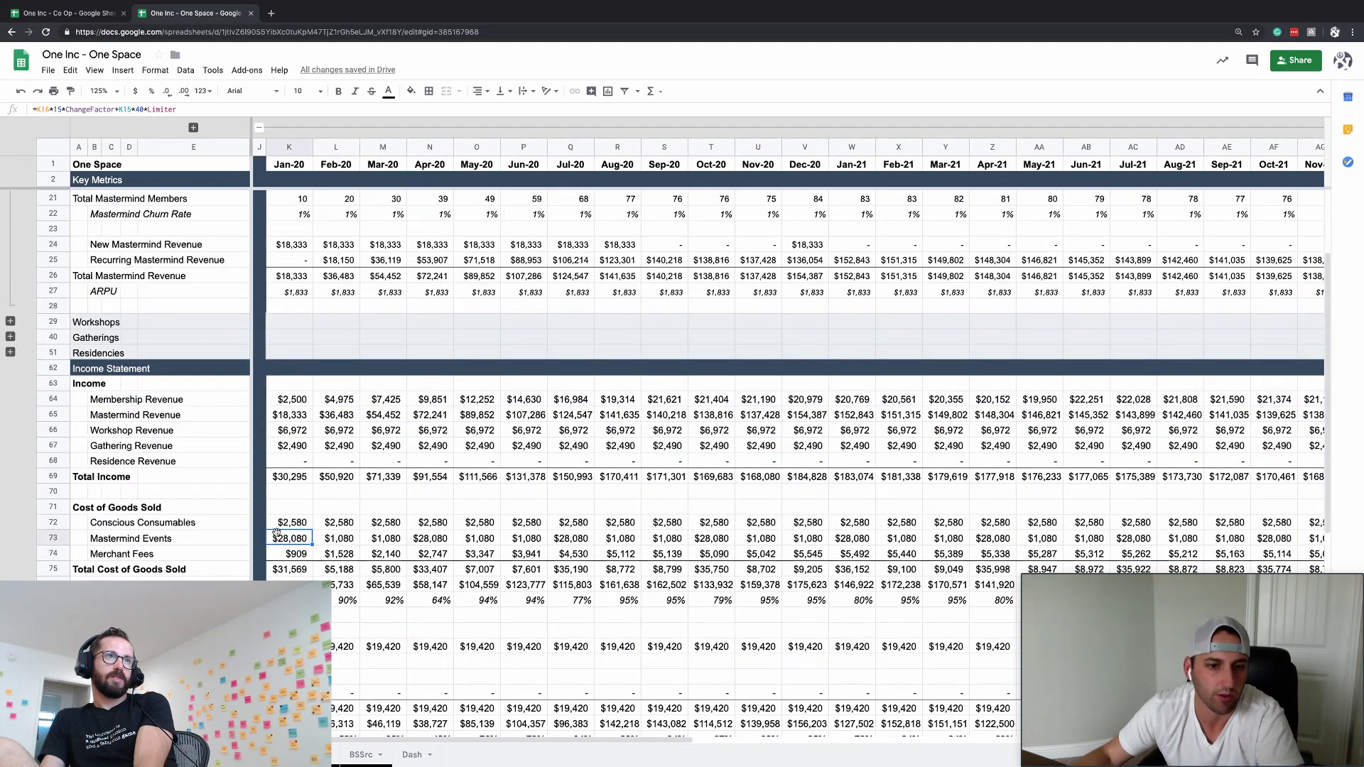
{"action": "left_click", "coordinate": [115, 109]}
{"action": "key", "text": "Escape"}
{"action": "scroll", "coordinate": [295, 249], "scroll_direction": "up", "scroll_amount": 3}
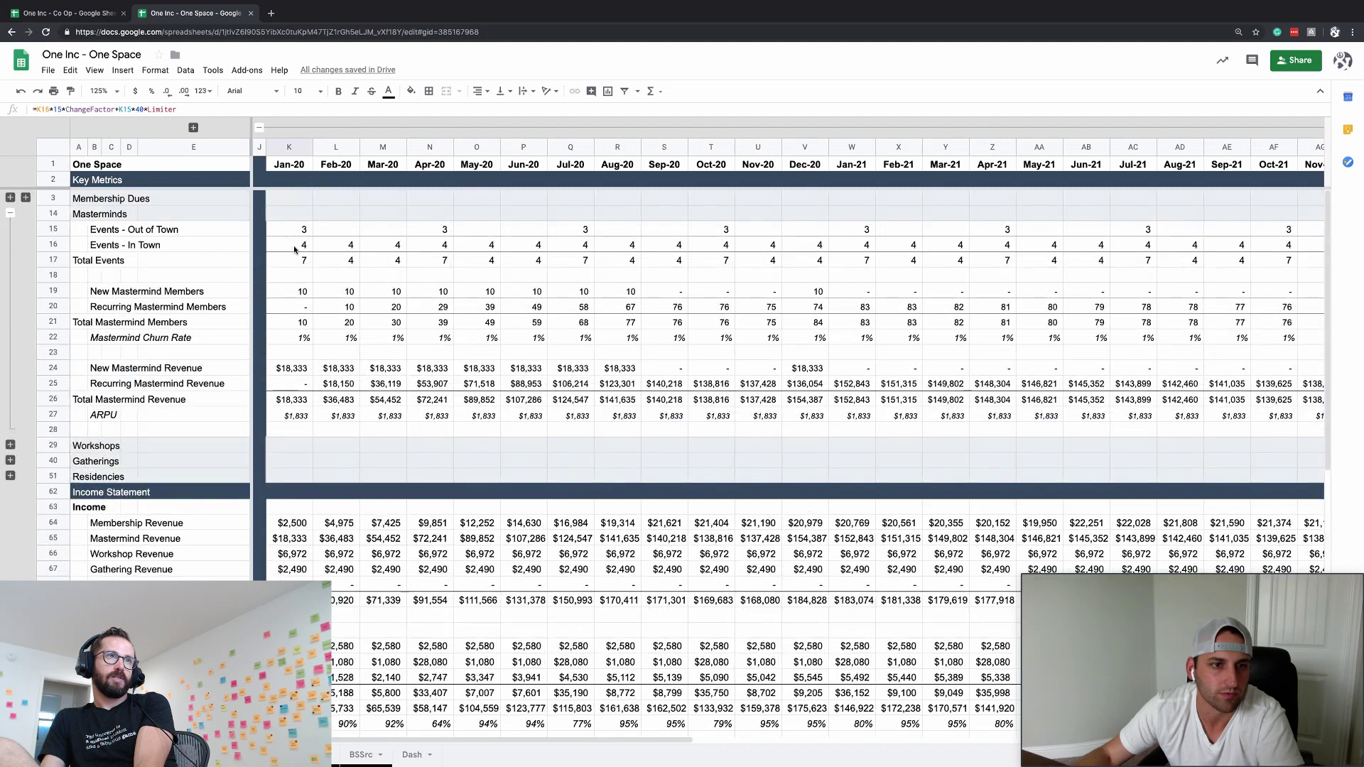
- Set out-of-town events to 0 for January and 3 for April, then check Net Income
{"action": "left_click", "coordinate": [297, 230]}
{"action": "left_click", "coordinate": [302, 323]}
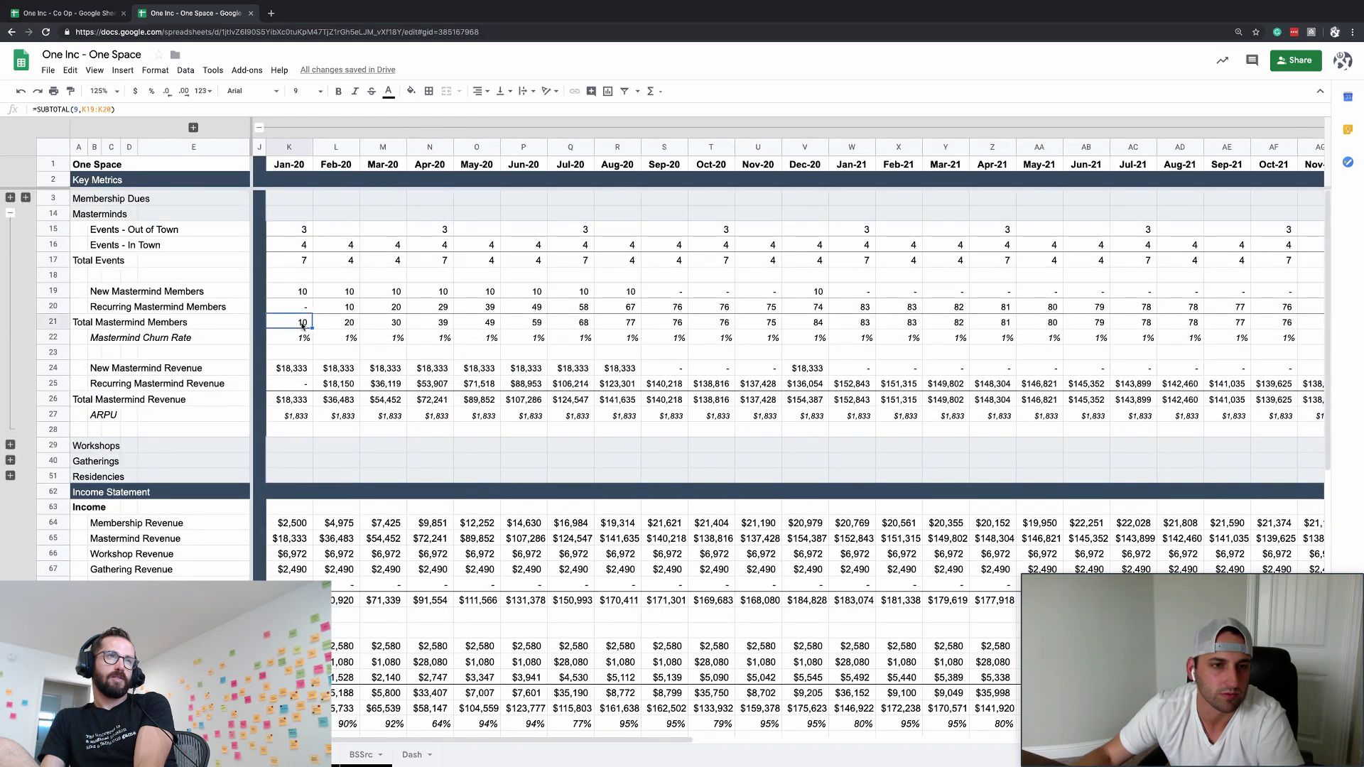
{"action": "left_click", "coordinate": [299, 233]}
{"action": "type", "text": "0"}
{"action": "key", "text": "Return"}
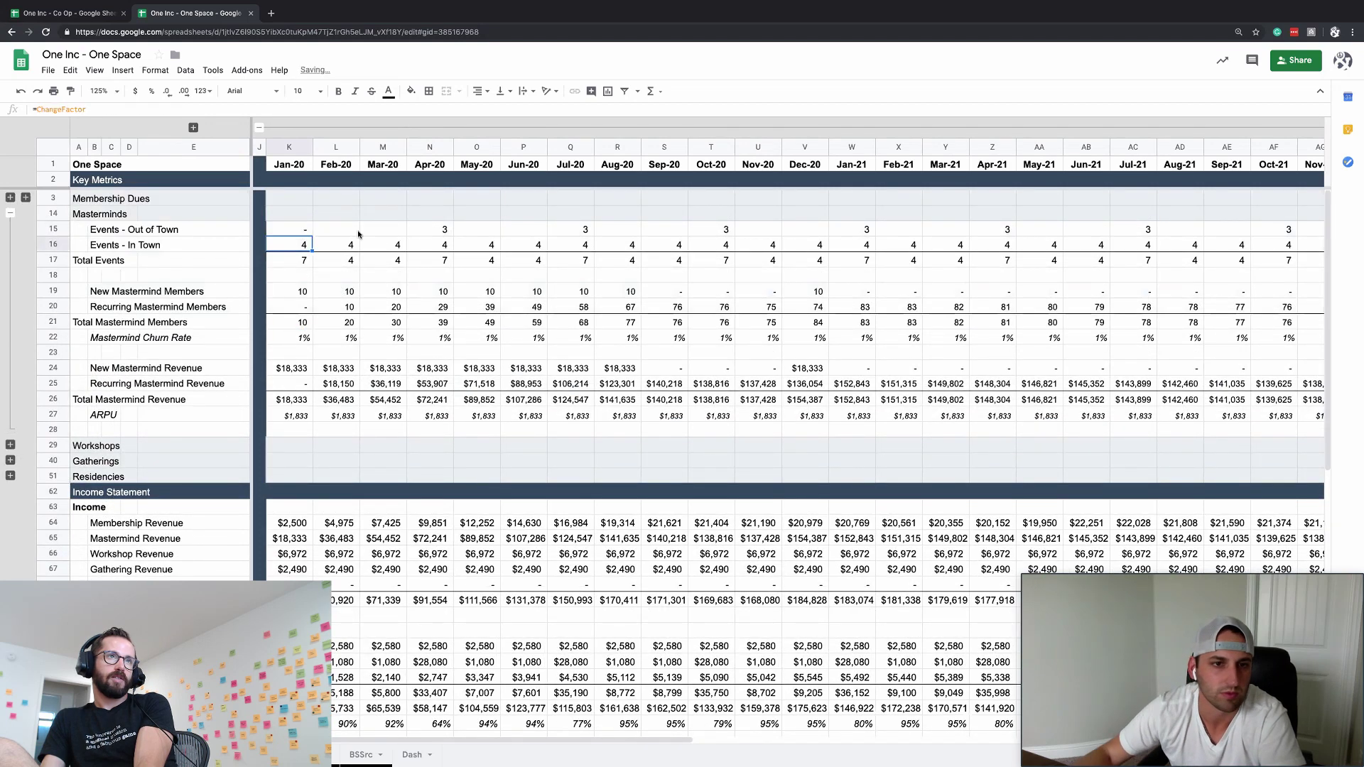
{"action": "left_click", "coordinate": [441, 231]}
{"action": "type", "text": "3"}
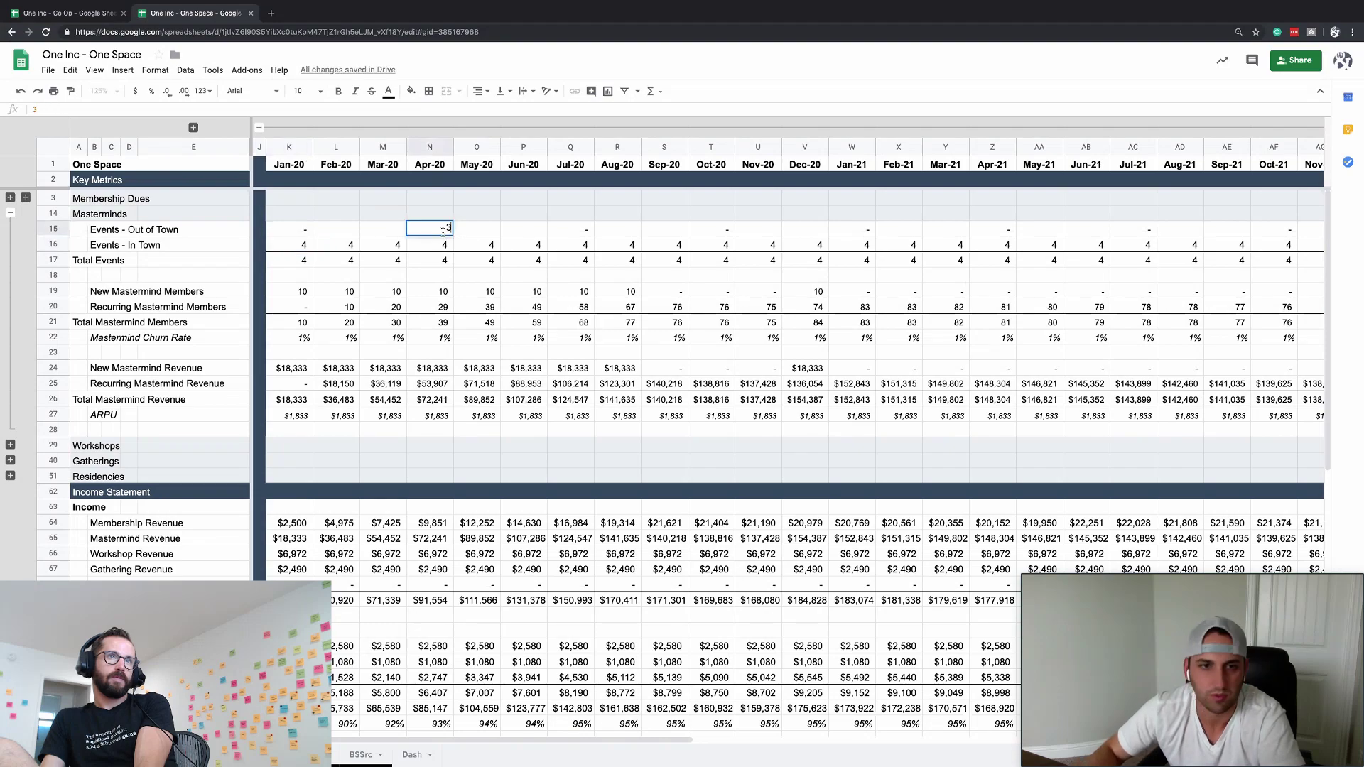
{"action": "key", "text": "Return"}
{"action": "left_click", "coordinate": [348, 307]}
{"action": "scroll", "coordinate": [349, 307], "scroll_direction": "down", "scroll_amount": 2}
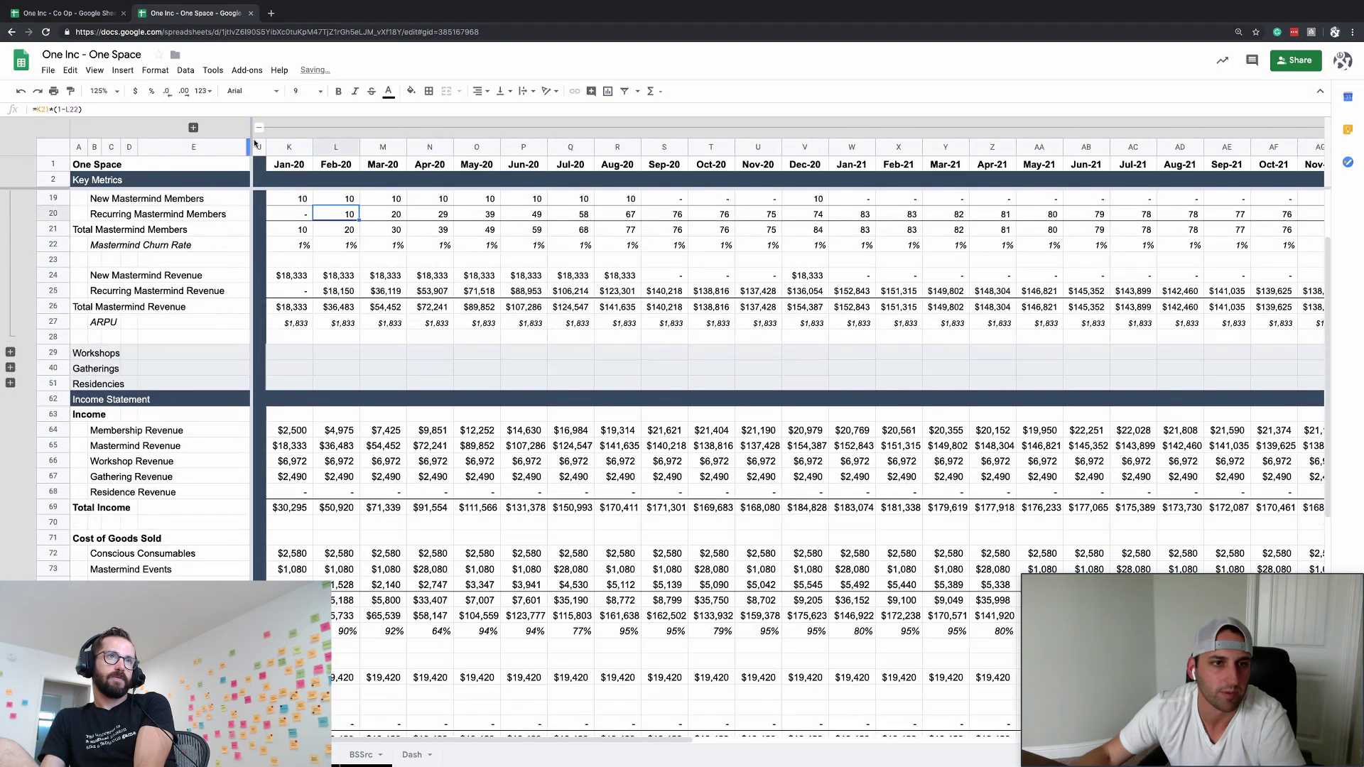
{"action": "scroll", "coordinate": [343, 483], "scroll_direction": "down", "scroll_amount": 5}
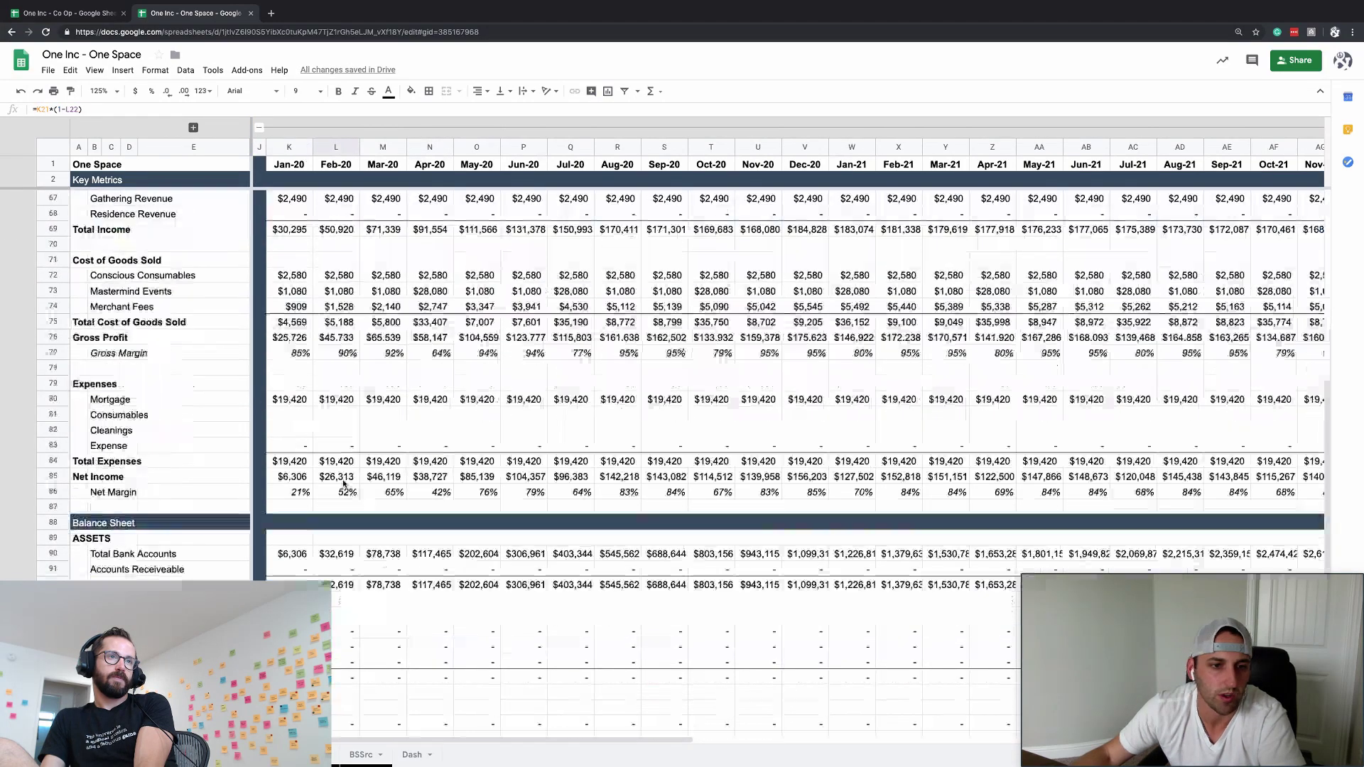
{"action": "left_click", "coordinate": [289, 477]}
- Delete the Consumables expense row
{"action": "left_click", "coordinate": [111, 415]}
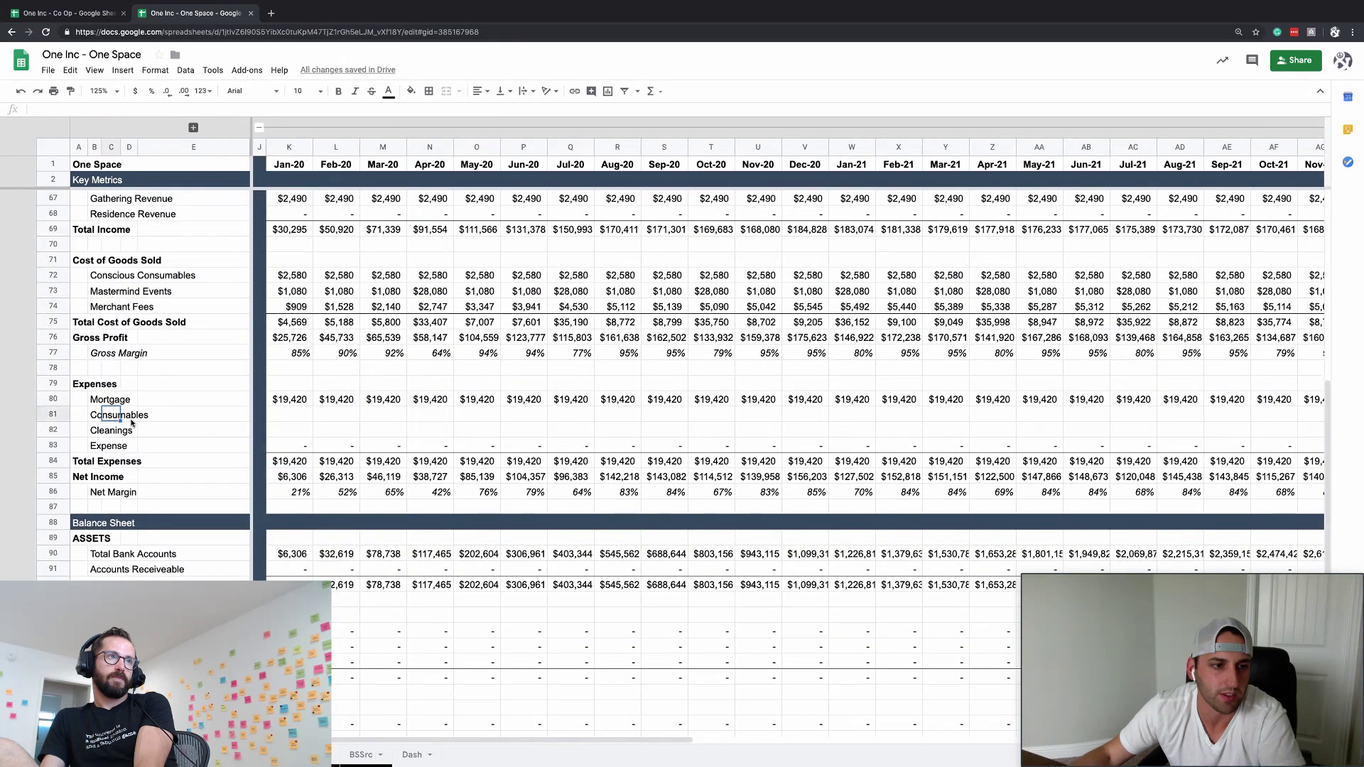
{"action": "left_click", "coordinate": [274, 416]}
{"action": "left_click", "coordinate": [53, 416]}
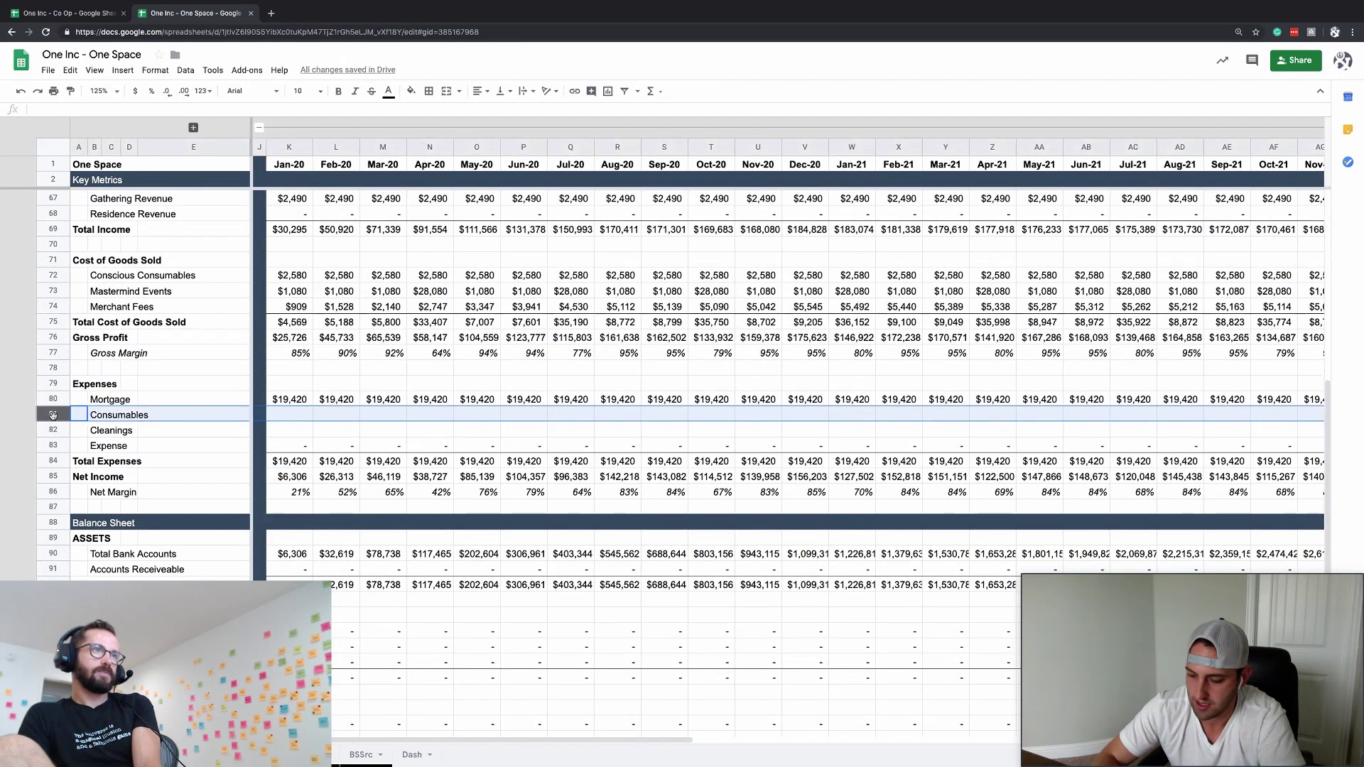
{"action": "key", "text": "ctrl+alt+minus"}
- Unhide helper columns F through I and select the Cleanings ChangeFactor cell I81
{"action": "left_click", "coordinate": [99, 294]}
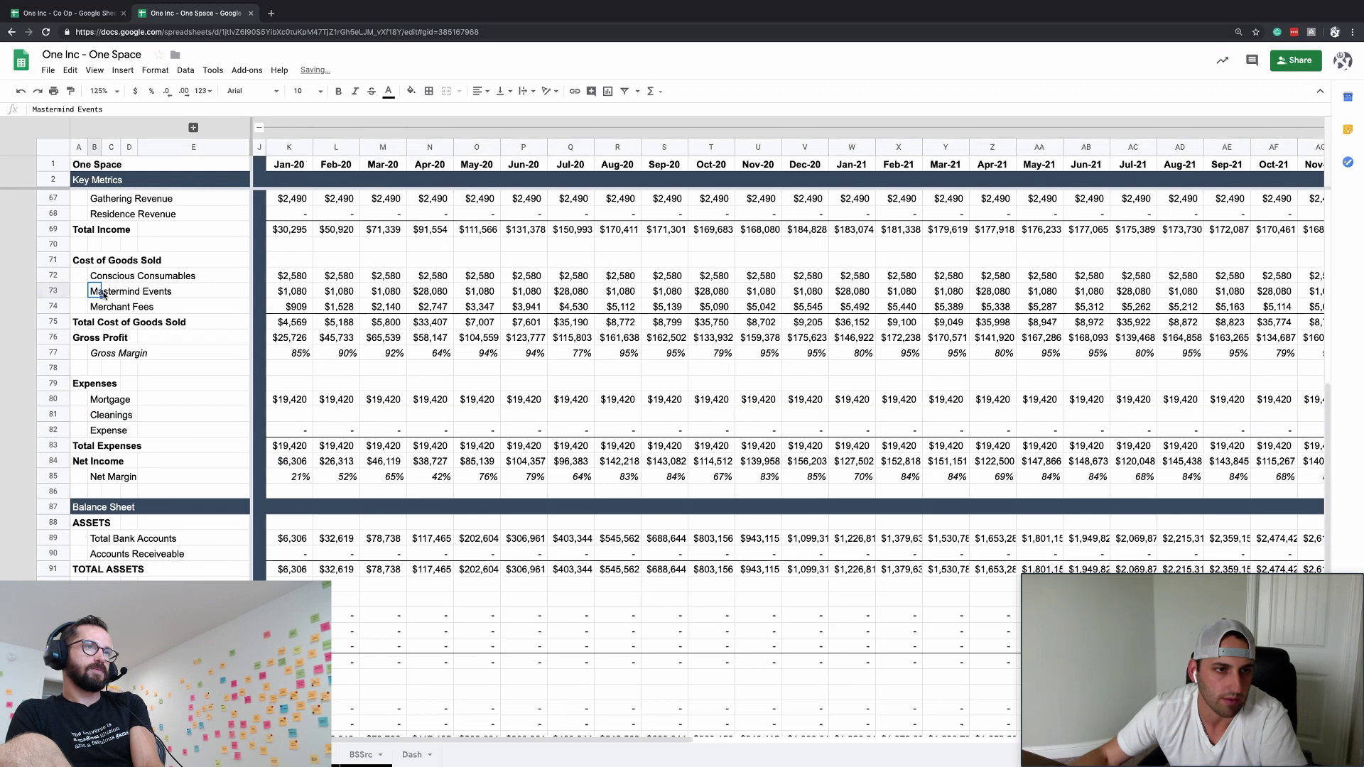
{"action": "left_click", "coordinate": [292, 299]}
{"action": "left_click", "coordinate": [301, 282]}
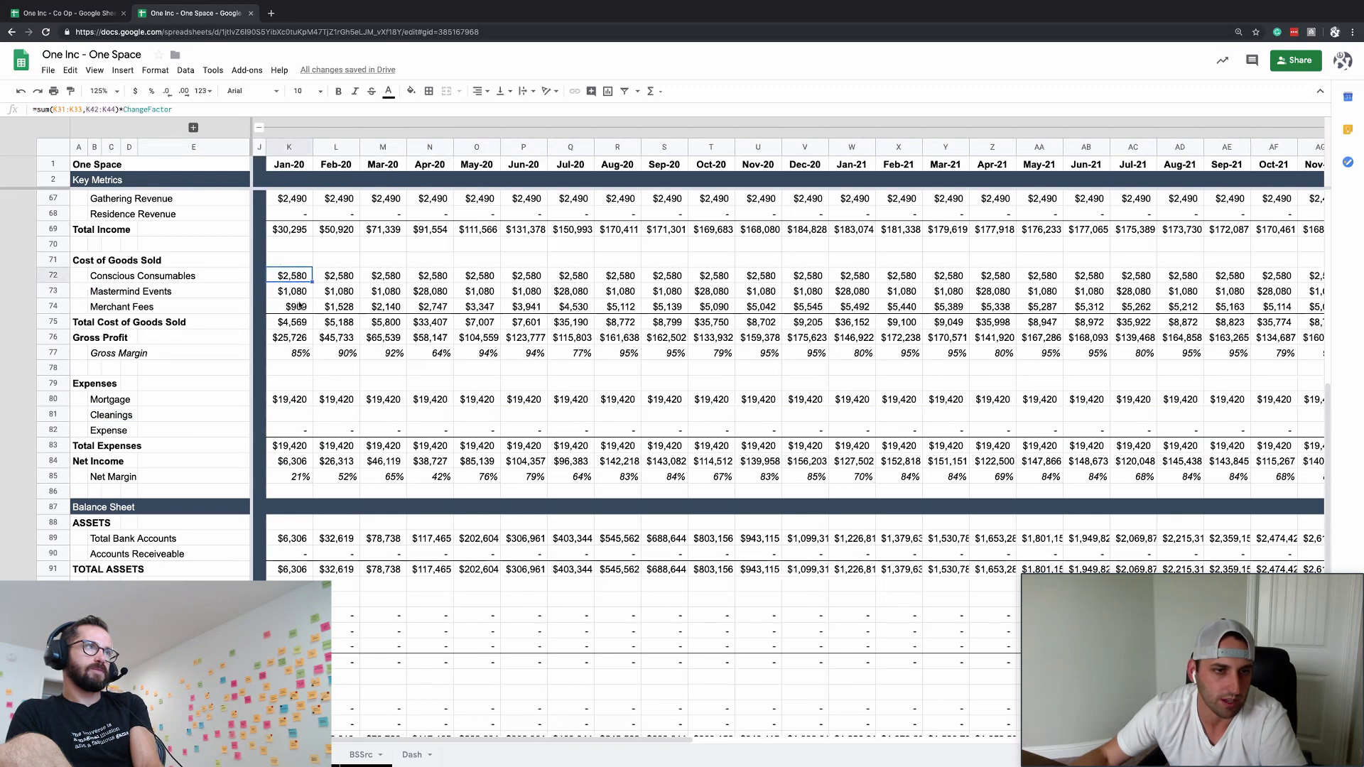
{"action": "left_click", "coordinate": [299, 305]}
{"action": "left_click", "coordinate": [281, 401]}
{"action": "left_click", "coordinate": [162, 416]}
{"action": "left_click", "coordinate": [157, 425]}
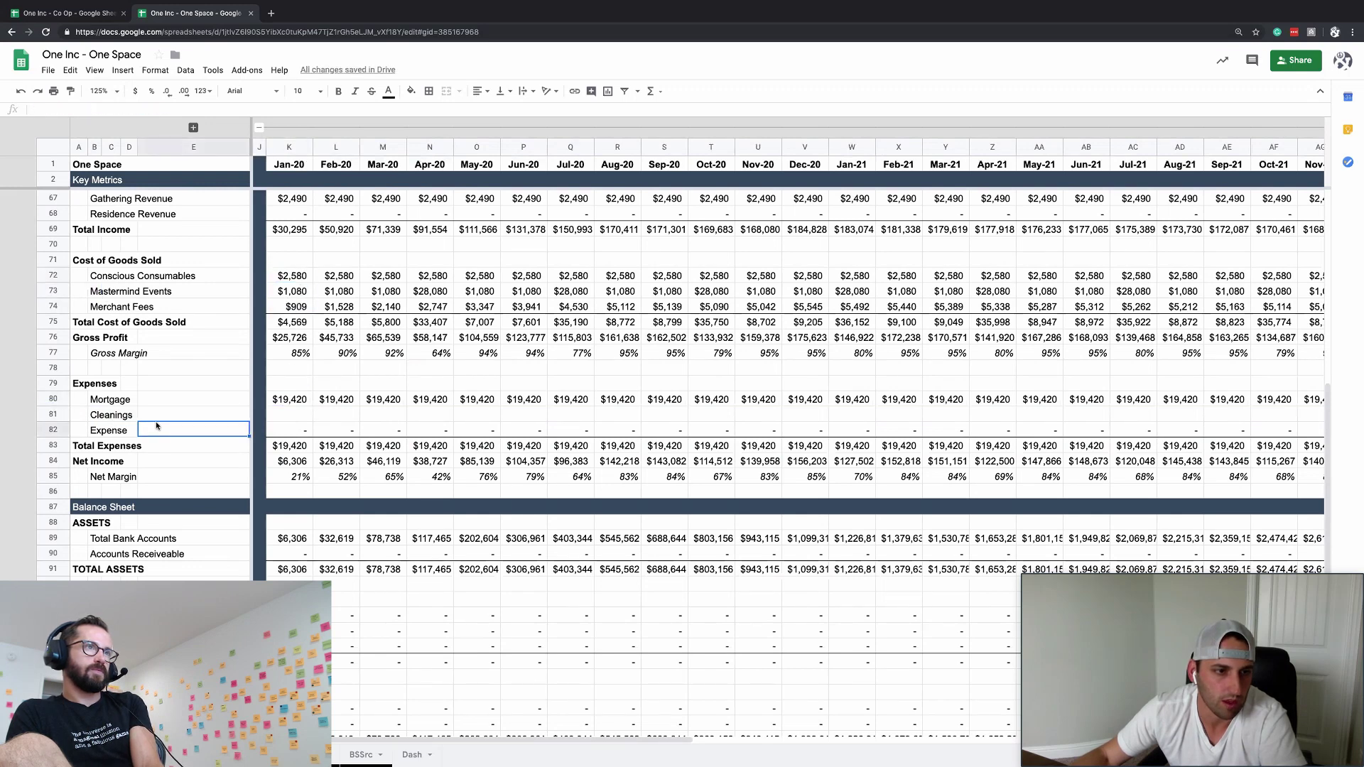
{"action": "left_click", "coordinate": [158, 415]}
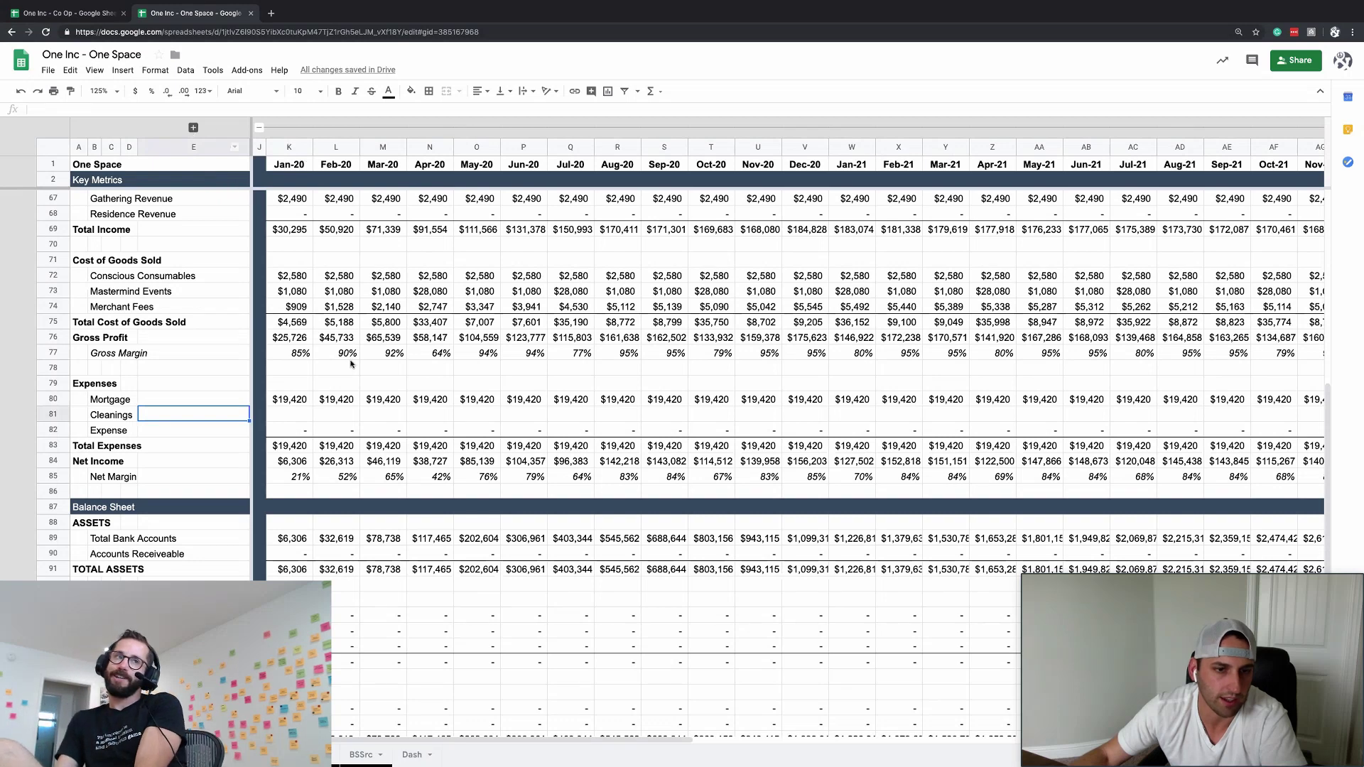
{"action": "left_click", "coordinate": [193, 127]}
{"action": "left_click", "coordinate": [500, 416]}
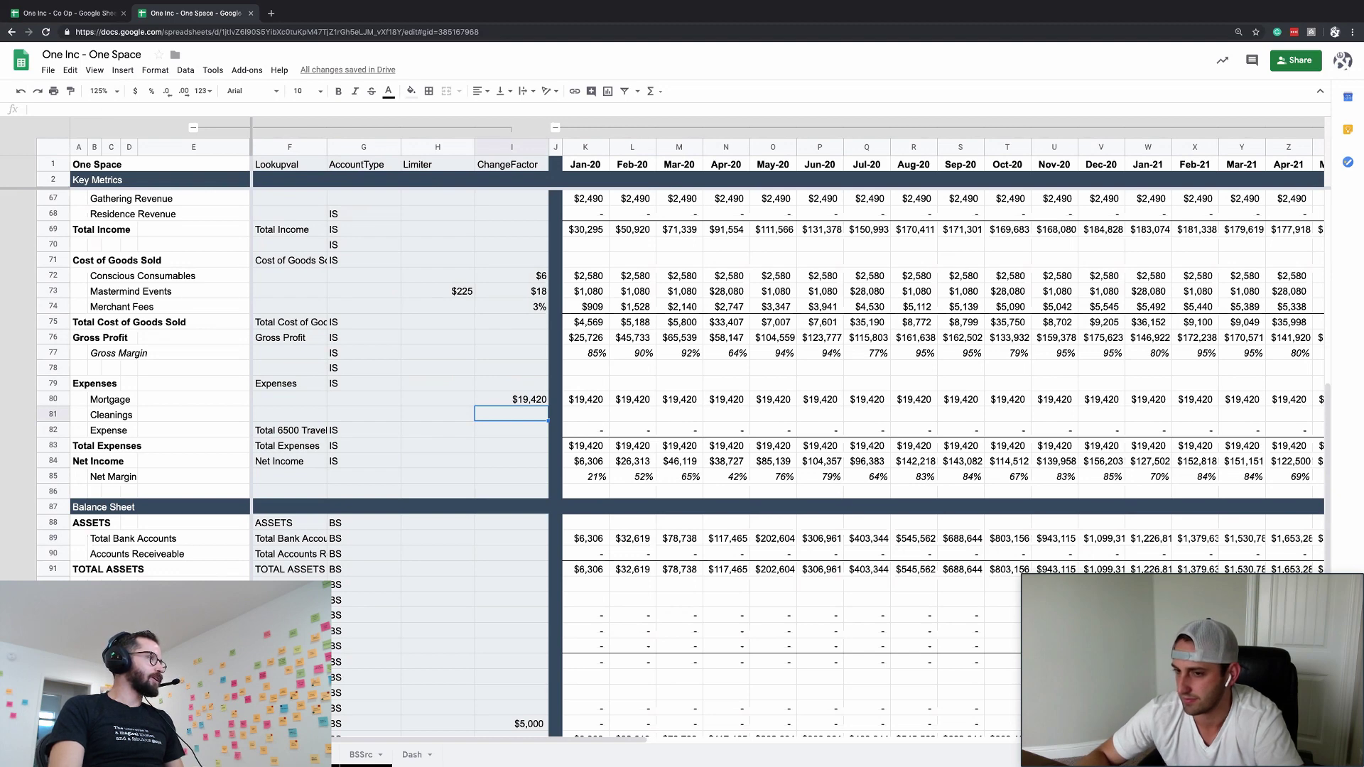
{"action": "type", "text": "="}
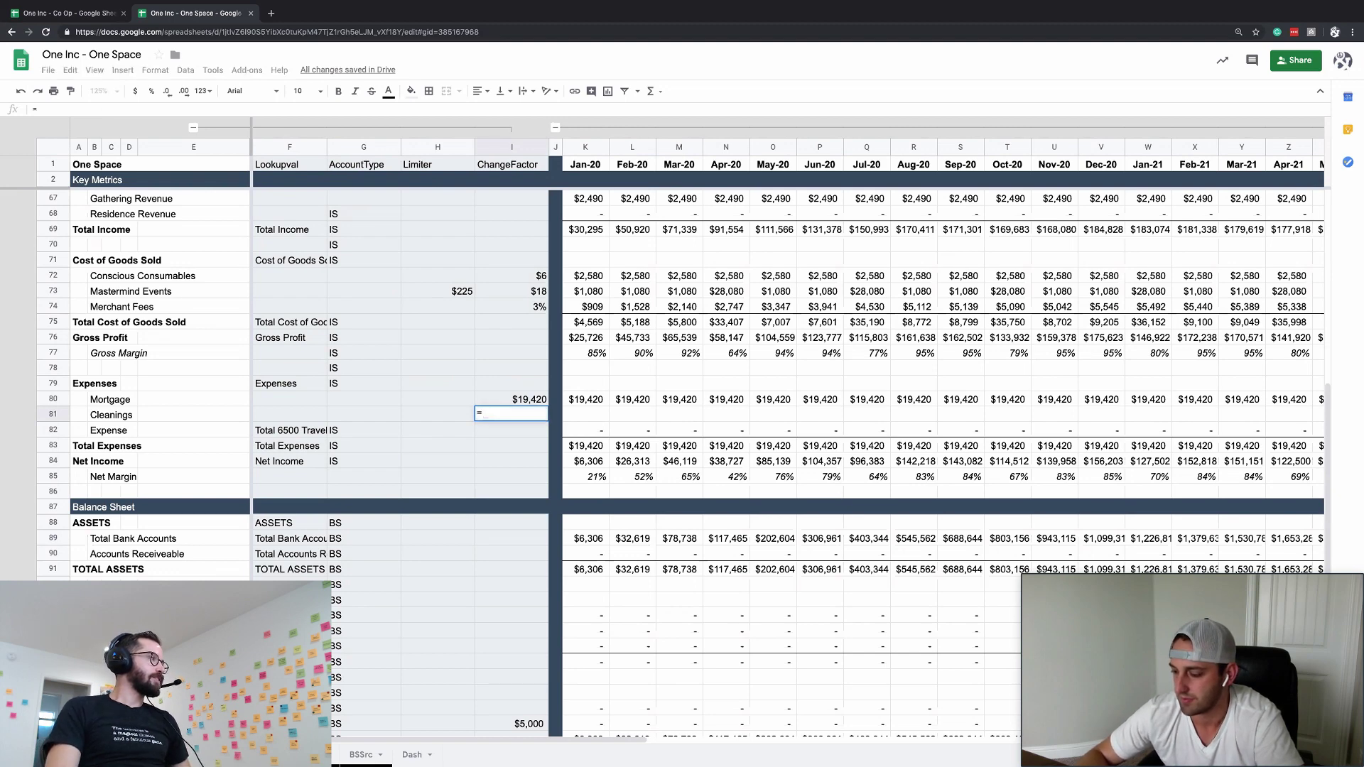
{"action": "key", "text": "Escape"}
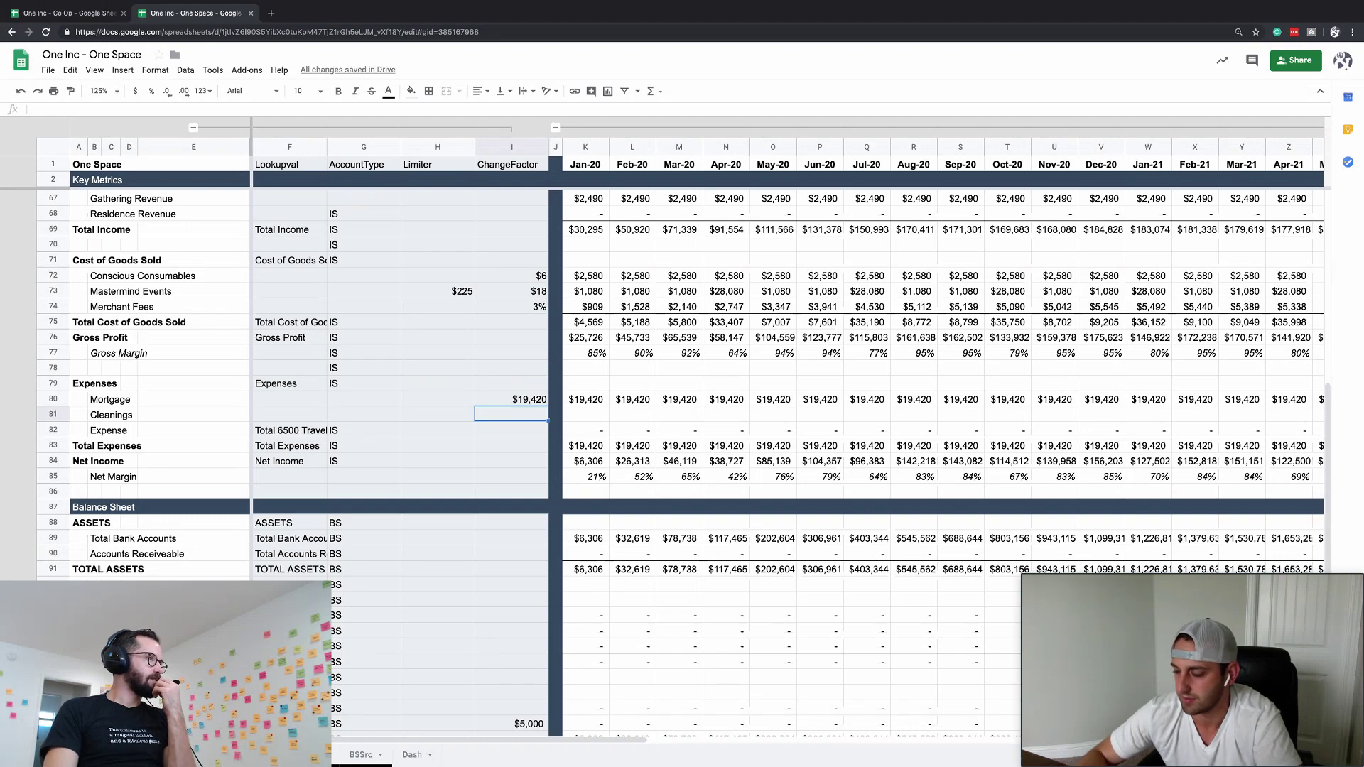
{"action": "type", "text": "=360"}
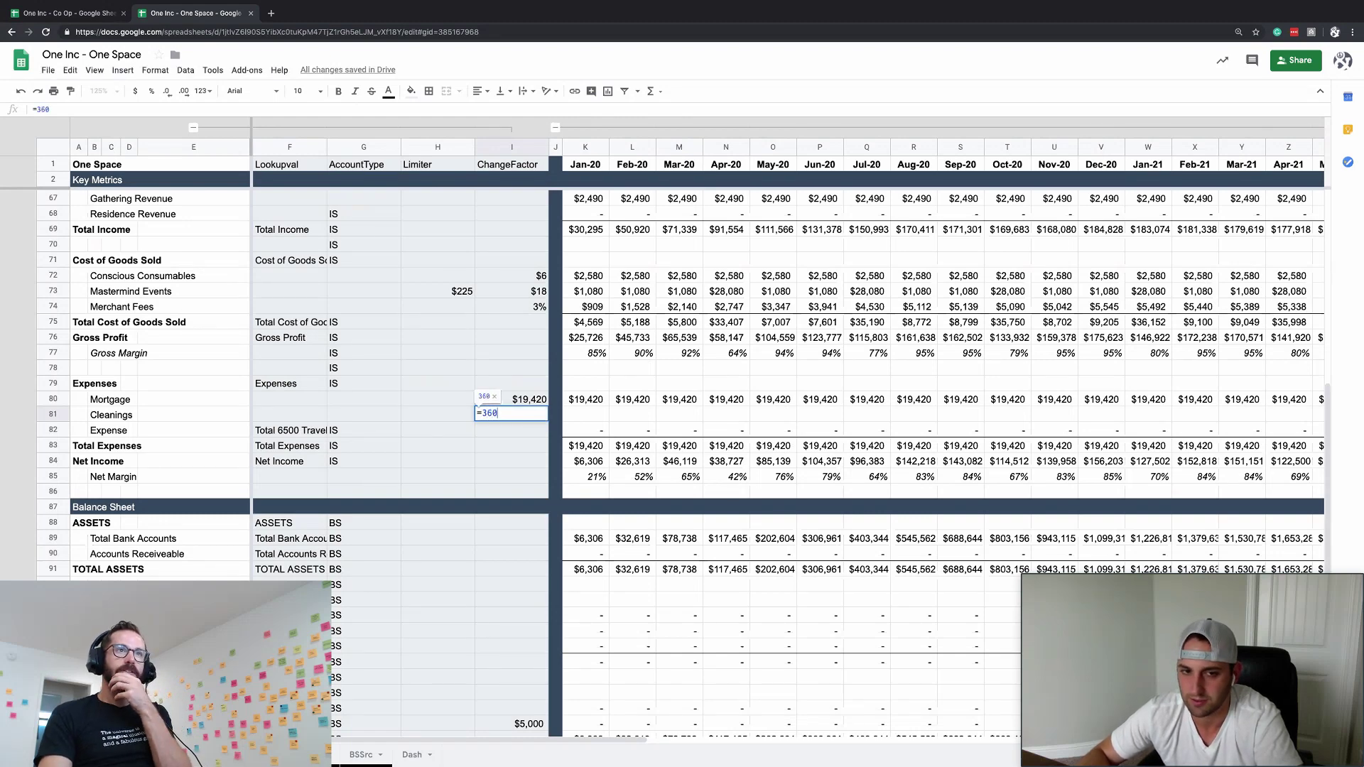
{"action": "type", "text": "0/"}
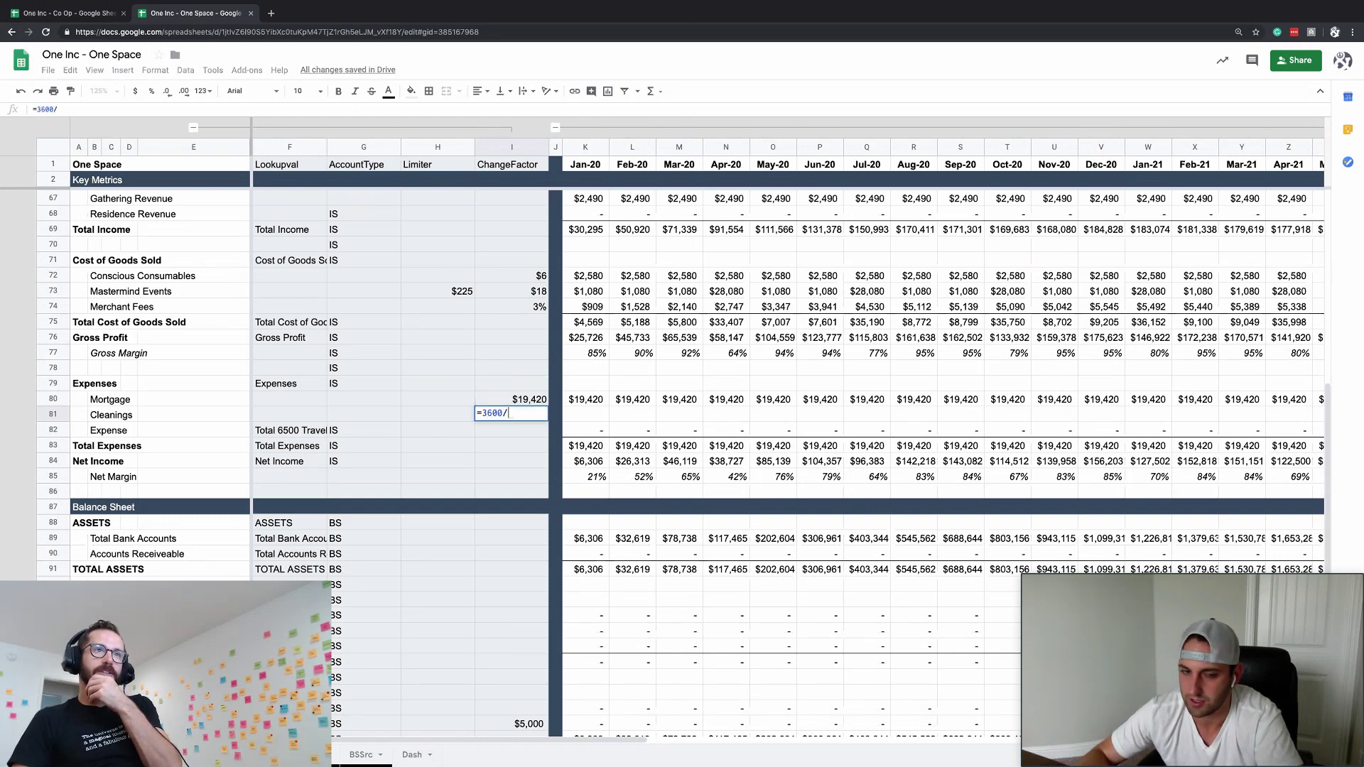
{"action": "type", "text": "180"}
{"action": "key", "text": "Return"}
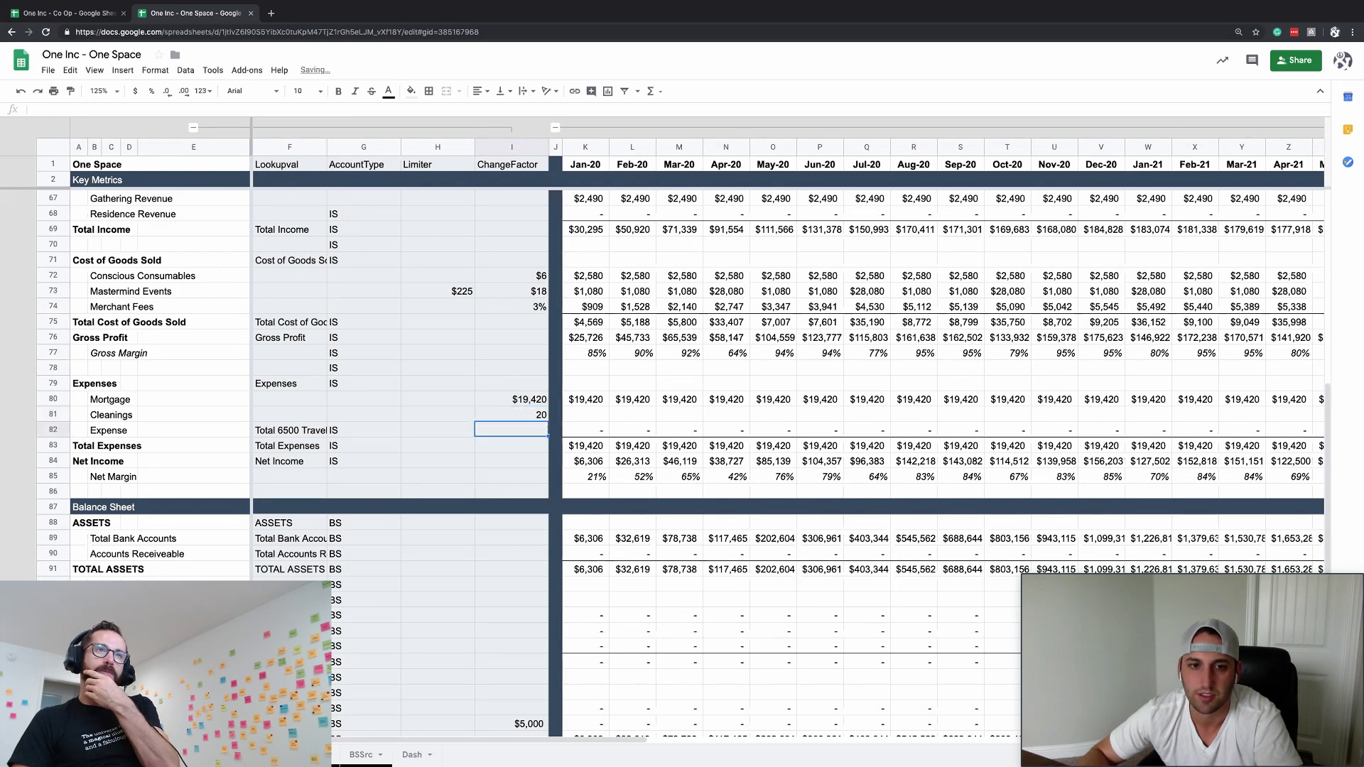
{"action": "key", "text": "Up"}
{"action": "type", "text": "=20"}
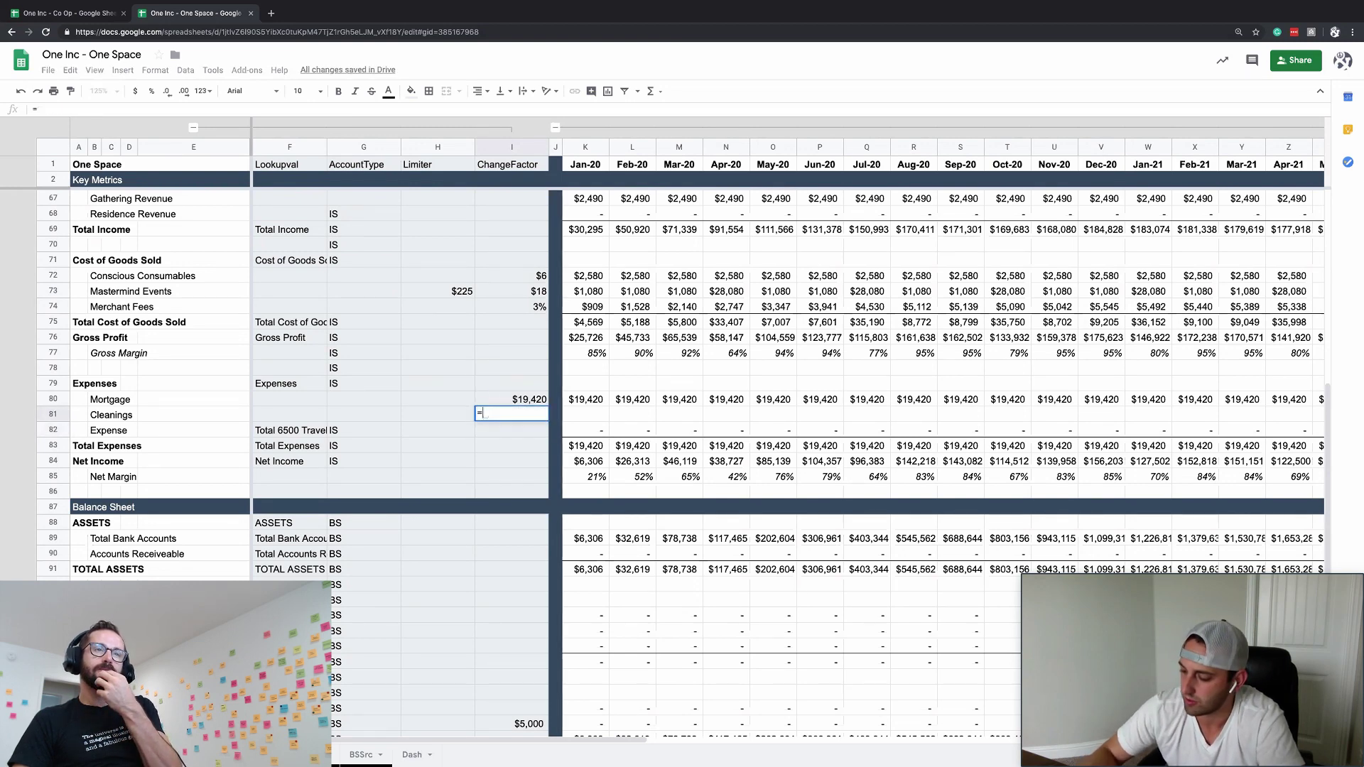
{"action": "type", "text": "43"}
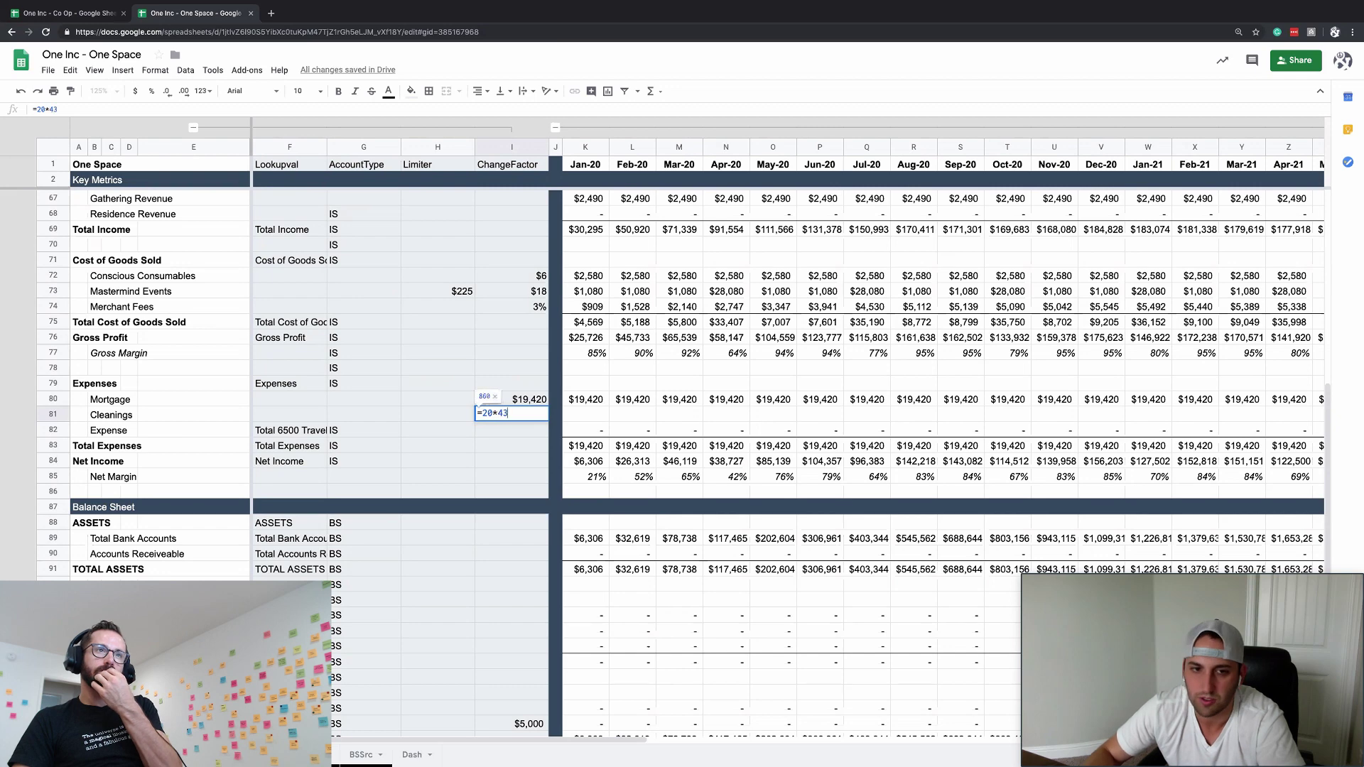
{"action": "type", "text": "00*"}
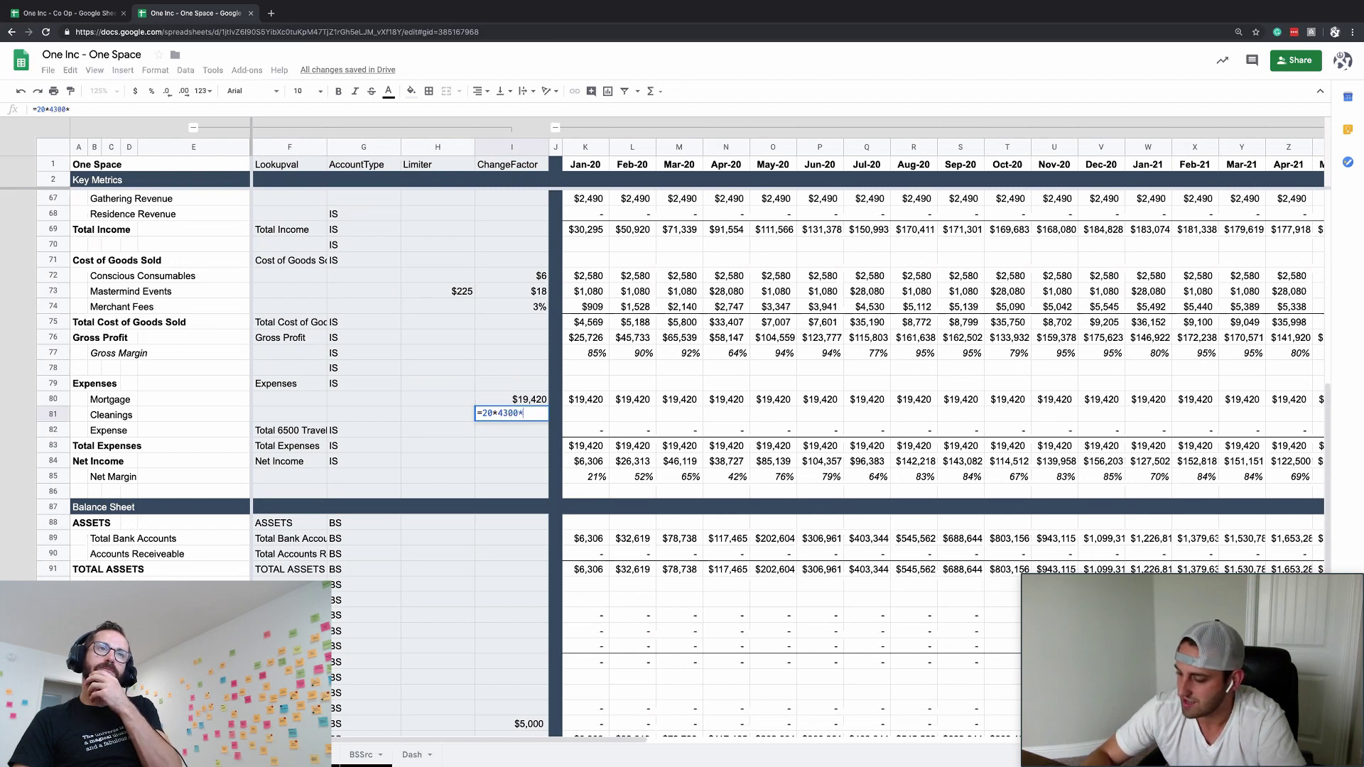
{"action": "type", "text": "30"}
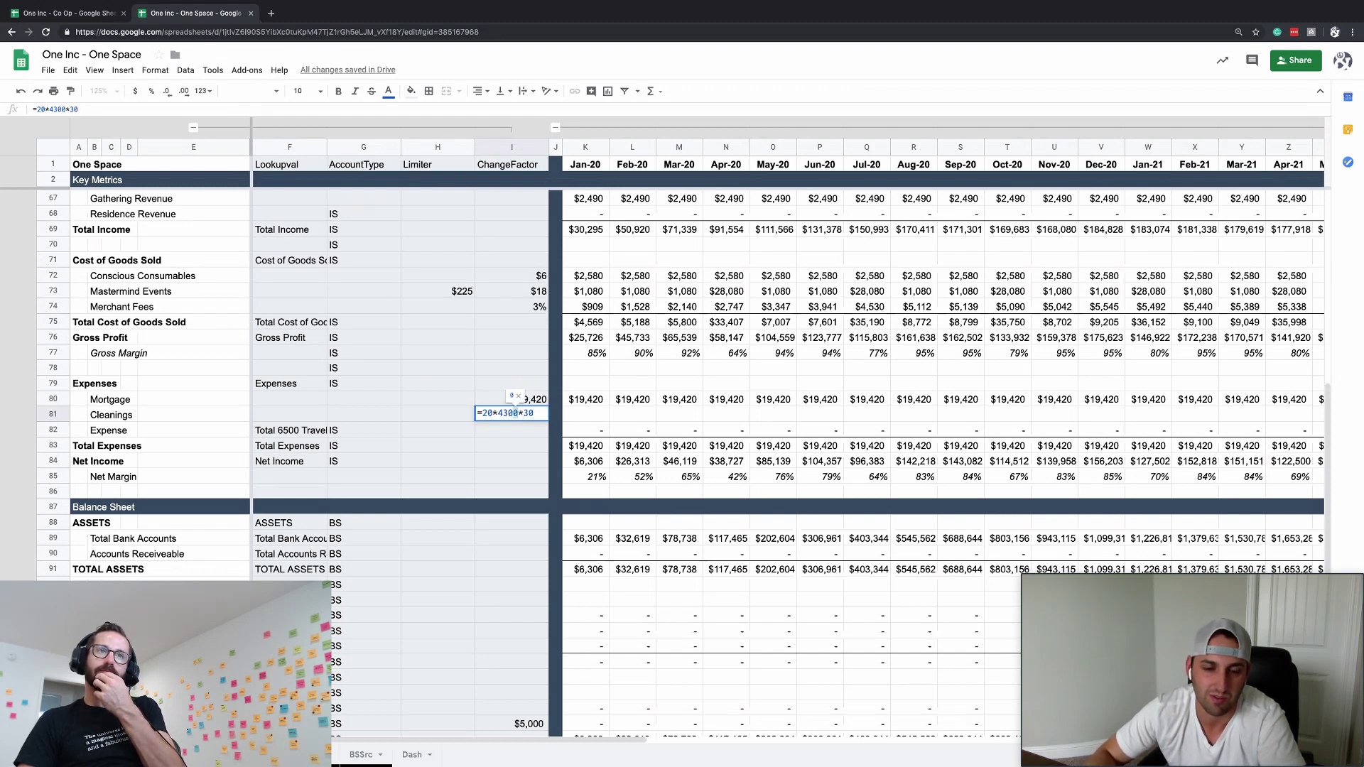
{"action": "key", "text": "ctrl+shift+Left"}
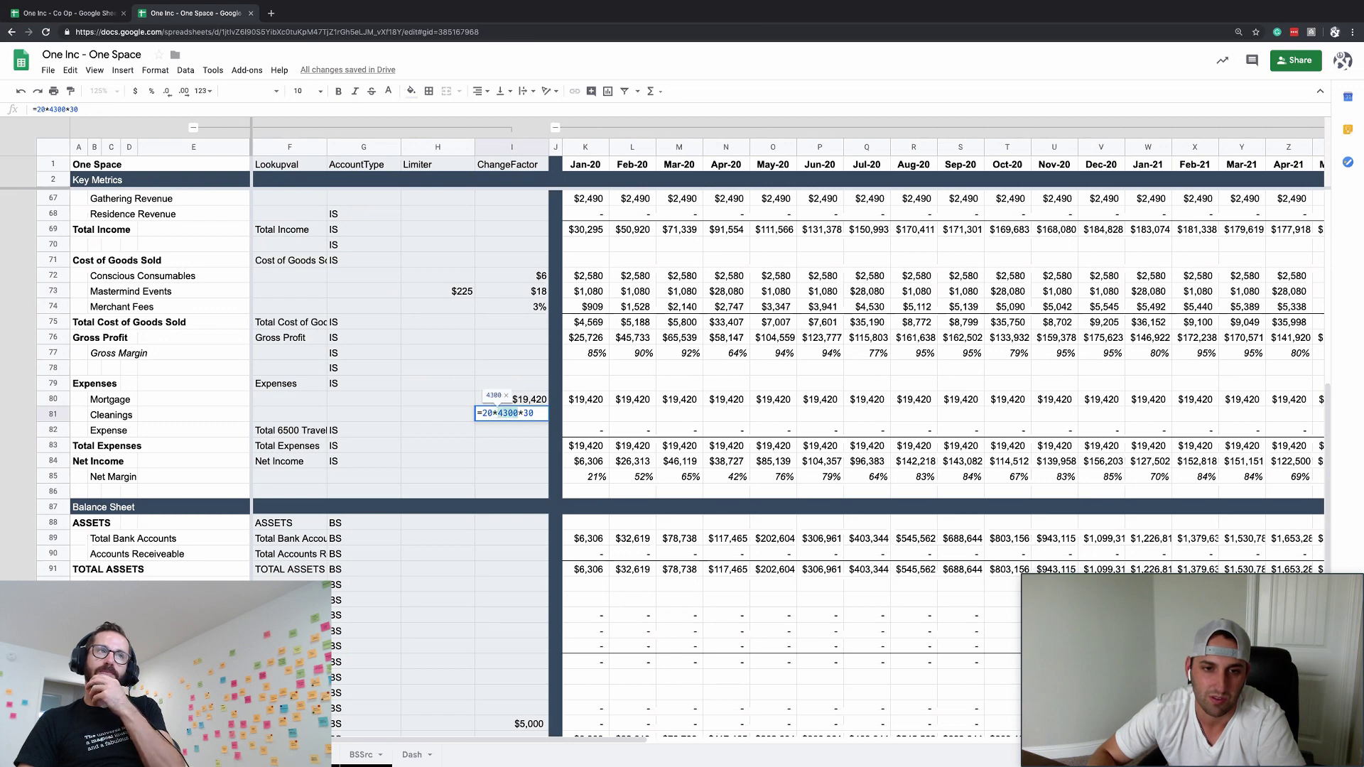
{"action": "key", "text": "Right"}
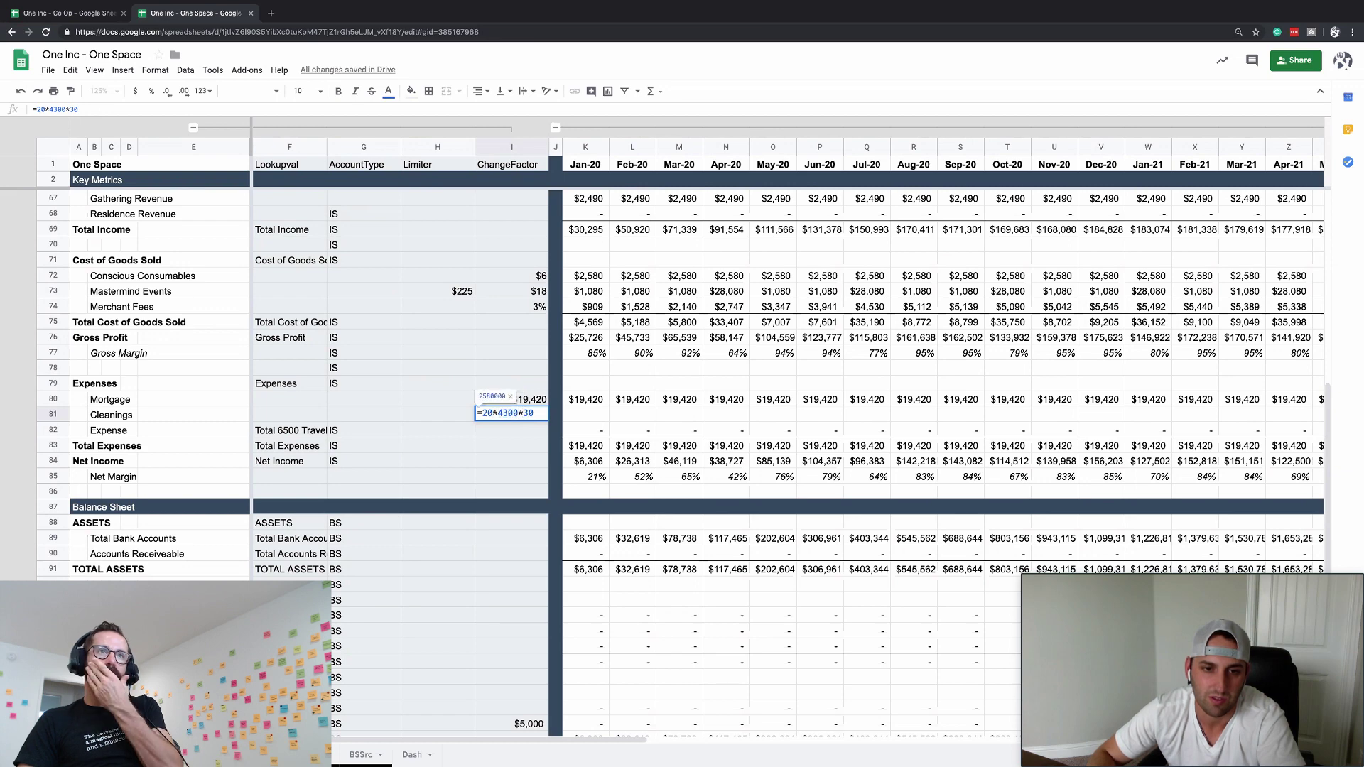
{"action": "key", "text": "Return"}
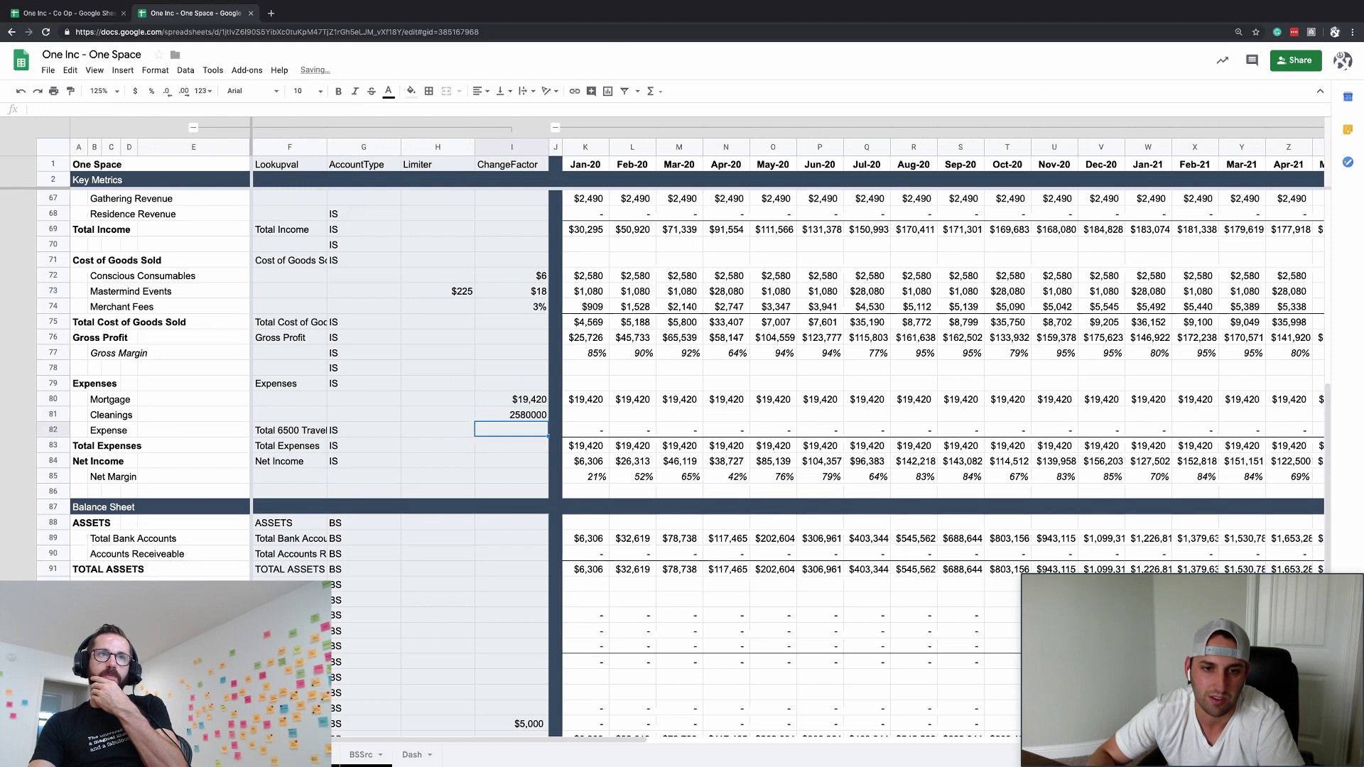
{"action": "key", "text": "Up"}
{"action": "key", "text": "Delete"}
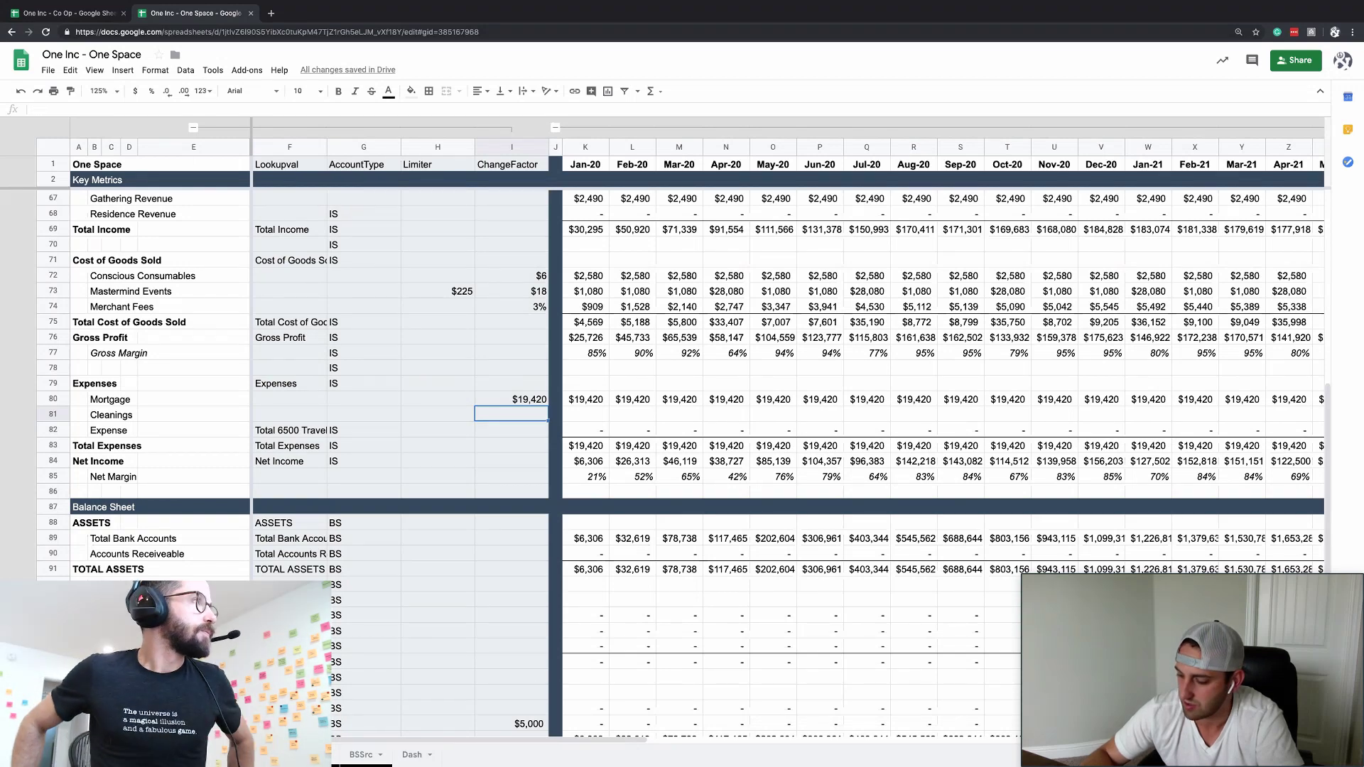
{"action": "type", "text": "=25"}
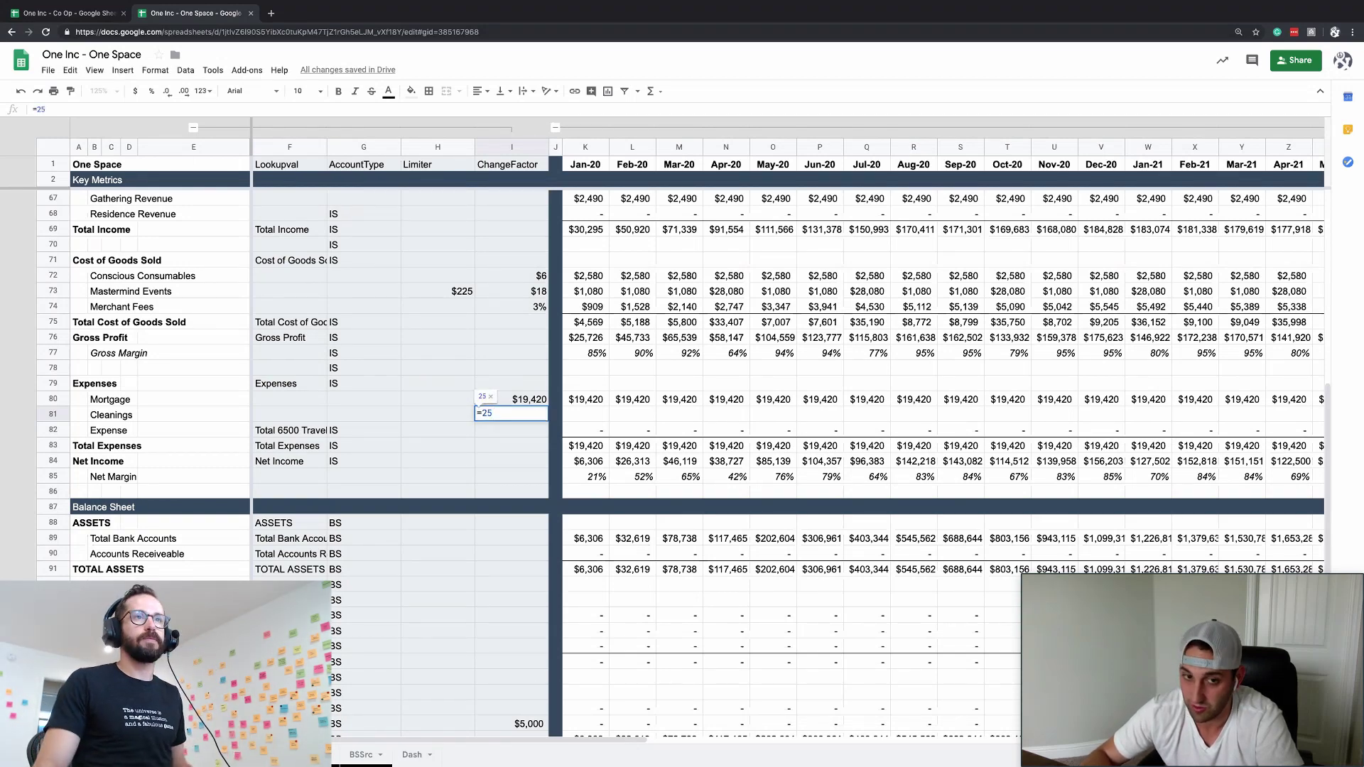
{"action": "type", "text": "*"}
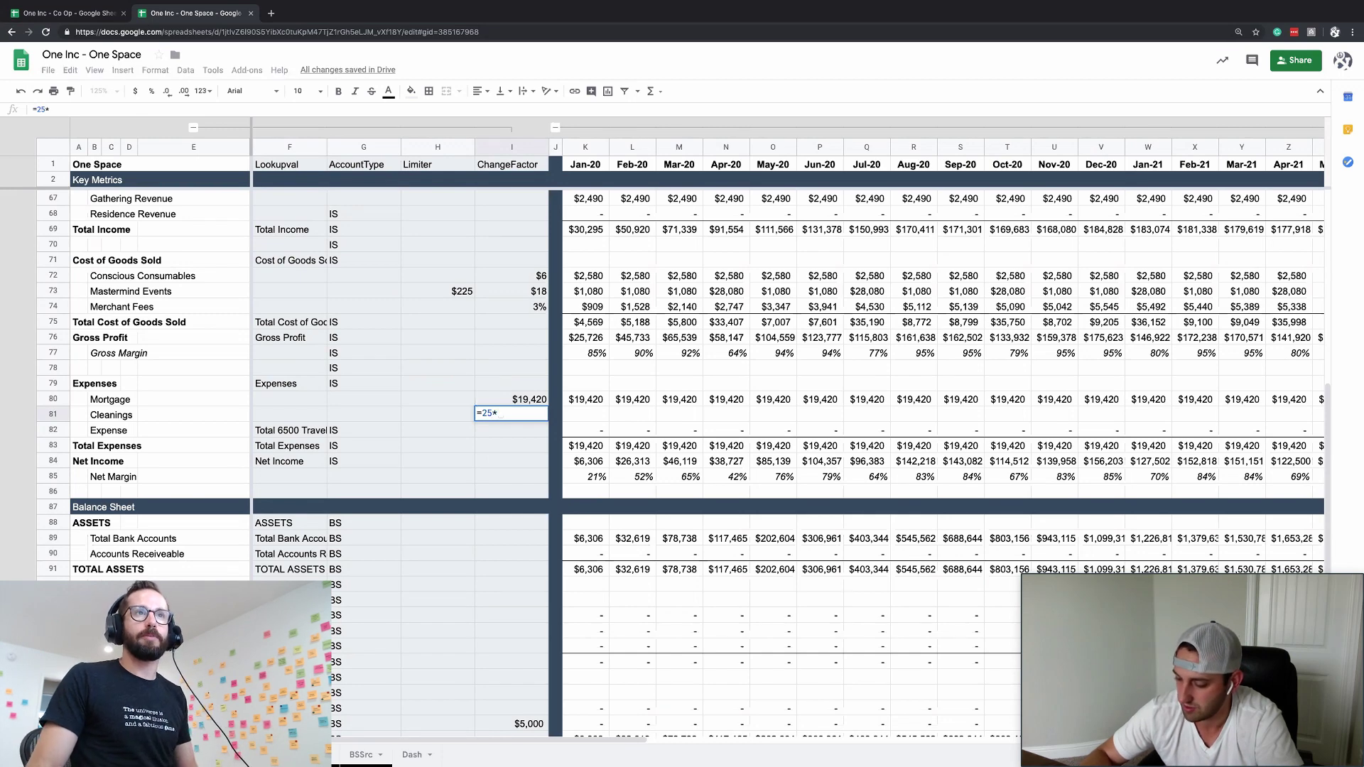
{"action": "key", "text": "Escape"}
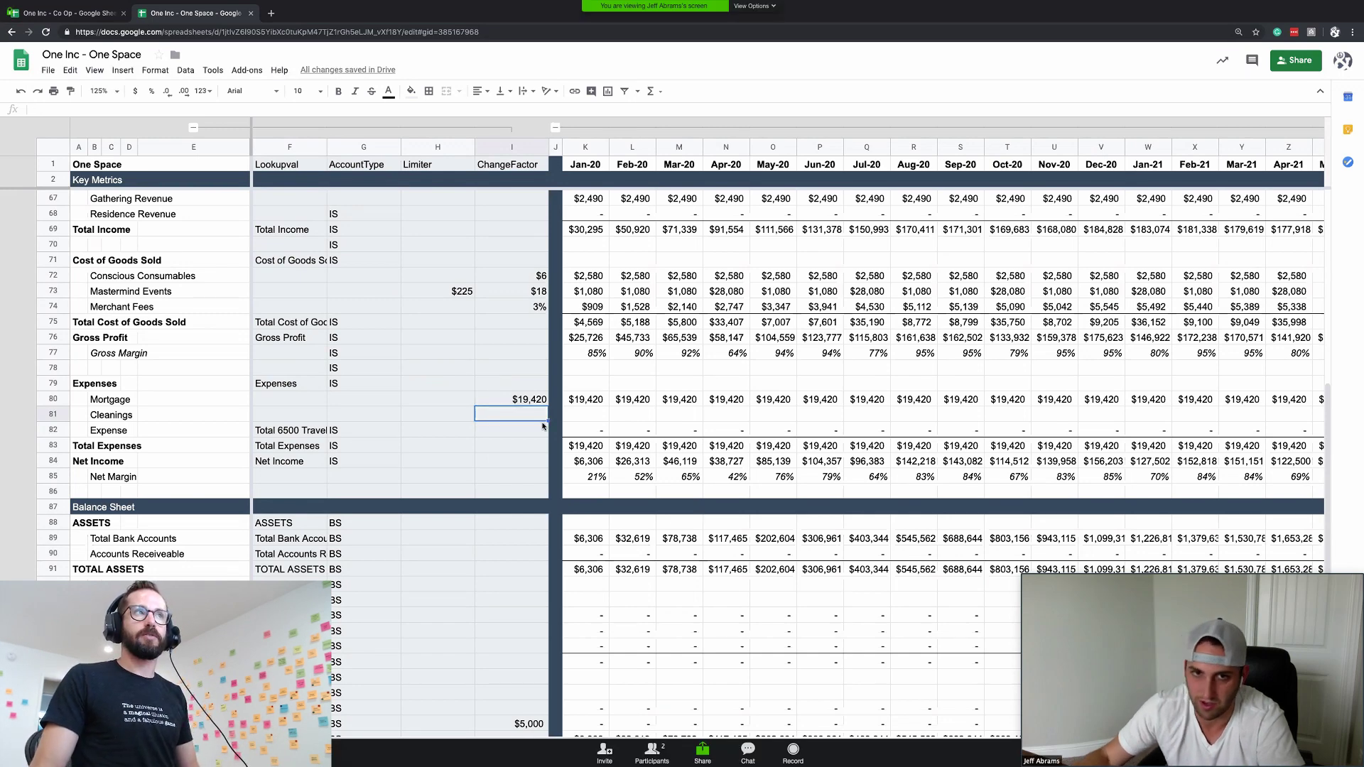
{"action": "scroll", "coordinate": [542, 426], "scroll_direction": "up", "scroll_amount": 2}
{"action": "scroll", "coordinate": [542, 426], "scroll_direction": "up", "scroll_amount": 6}
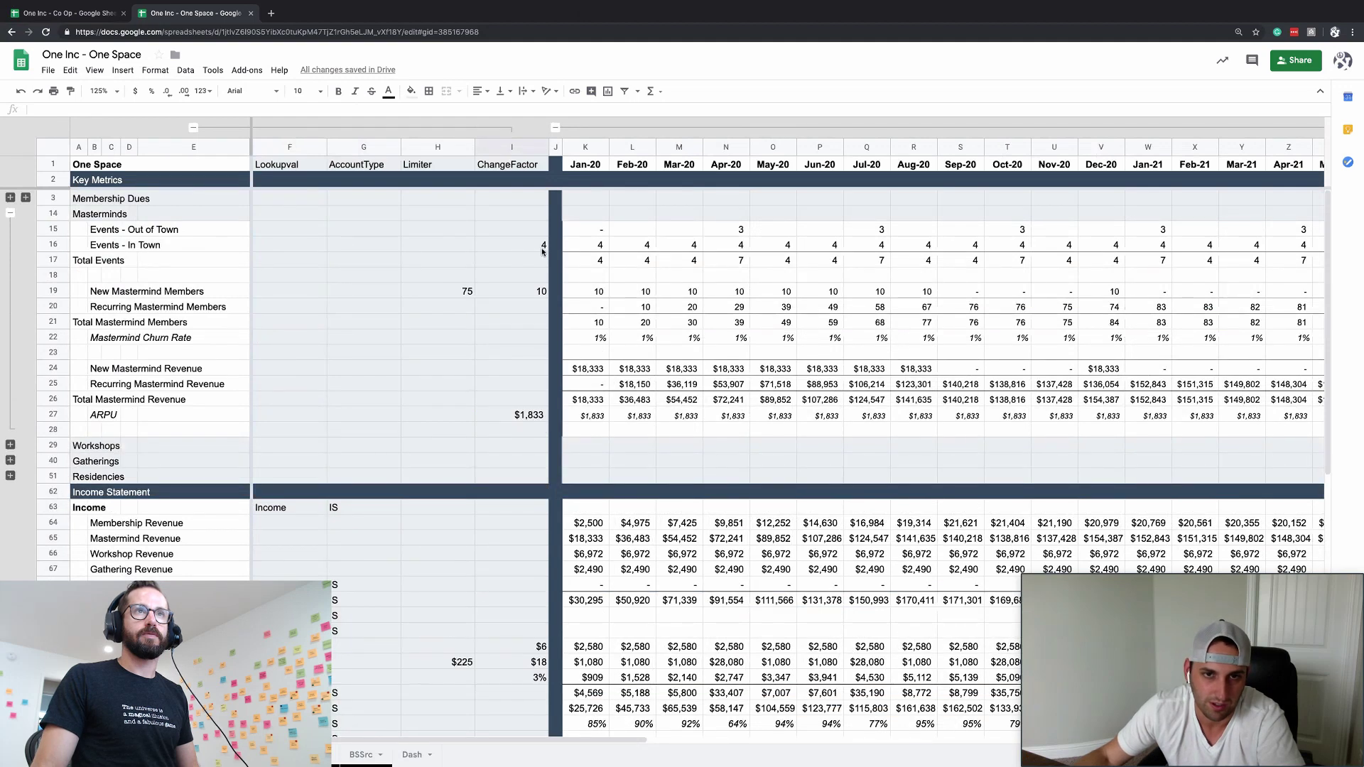
- Expand the Workshops and Gatherings groups and inspect their Jan-20 event formulas
{"action": "left_click", "coordinate": [596, 246]}
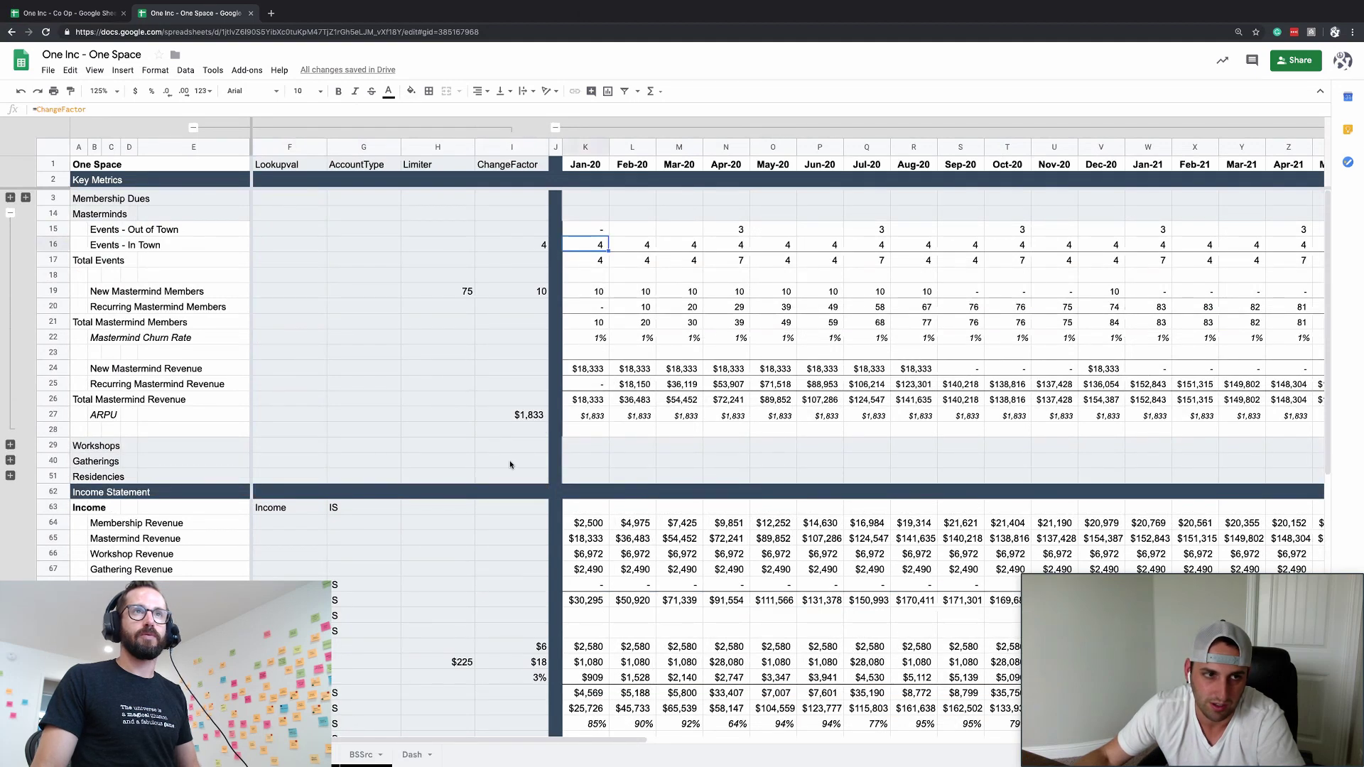
{"action": "left_click", "coordinate": [10, 446]}
{"action": "left_click", "coordinate": [116, 523]}
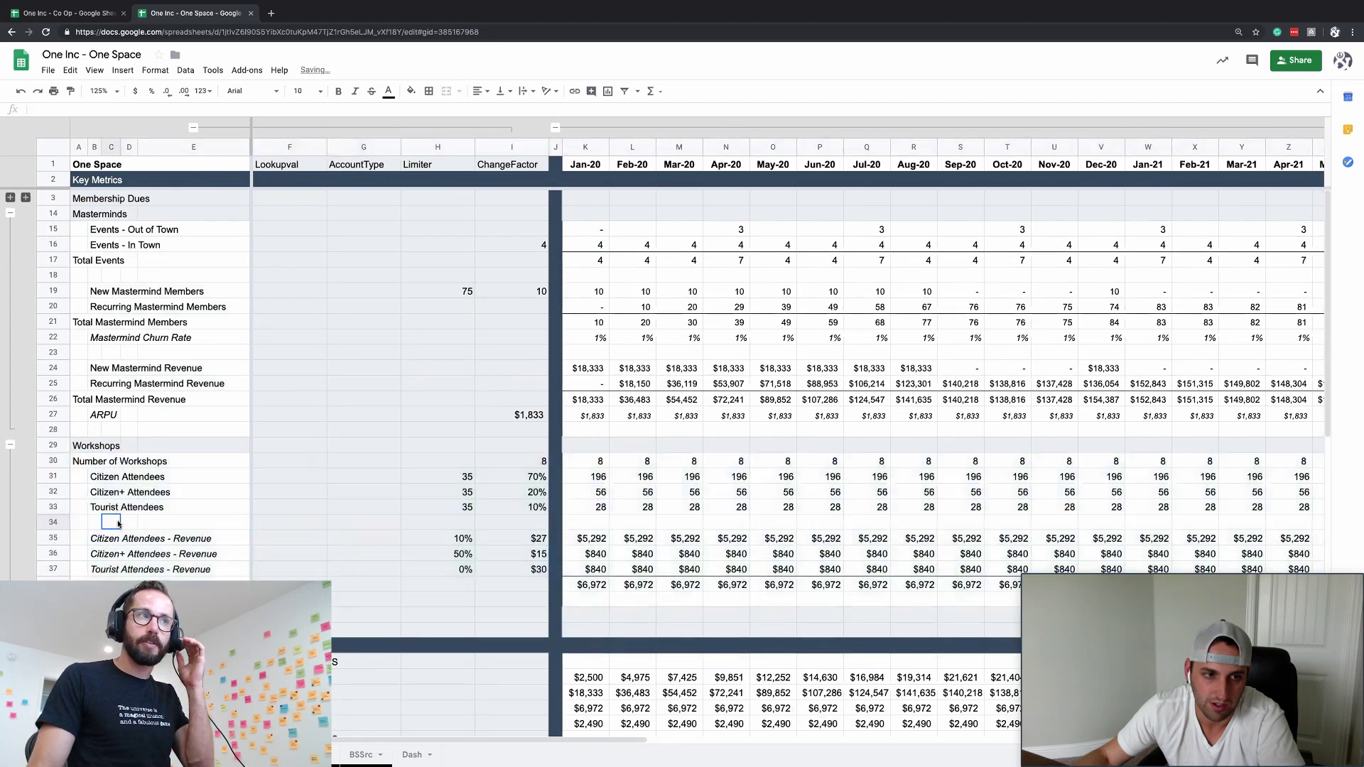
{"action": "left_click", "coordinate": [574, 461]}
{"action": "left_click", "coordinate": [10, 616]}
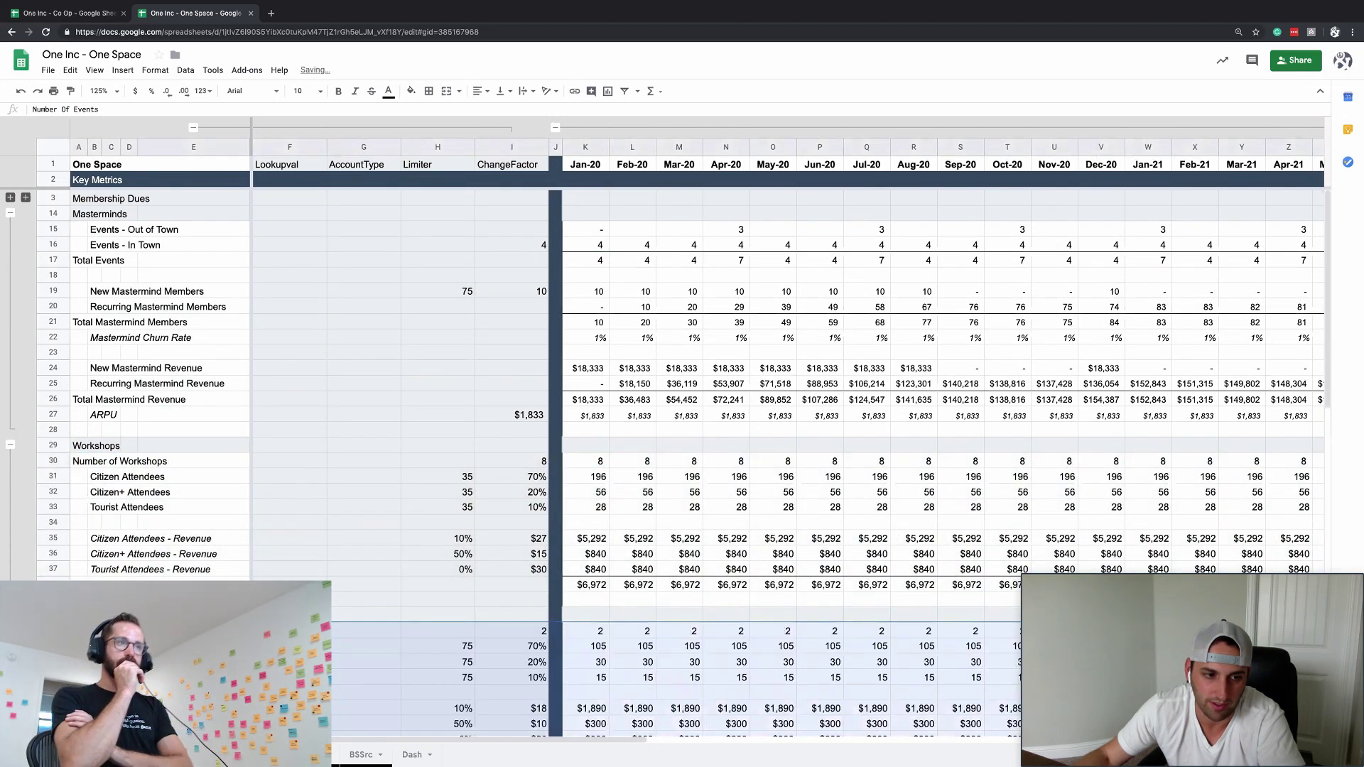
{"action": "scroll", "coordinate": [596, 568], "scroll_direction": "down", "scroll_amount": 2}
{"action": "left_click", "coordinate": [597, 570]}
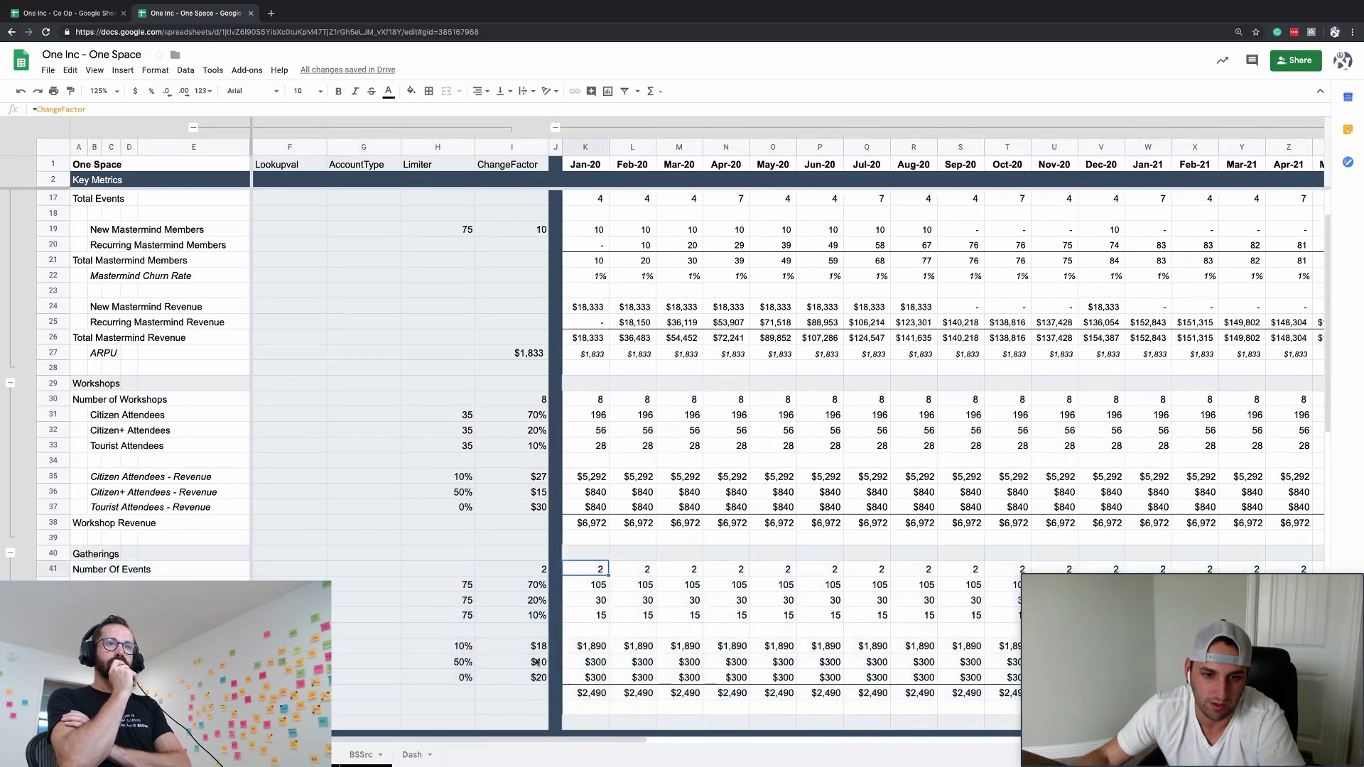
{"action": "scroll", "coordinate": [561, 624], "scroll_direction": "down", "scroll_amount": 4}
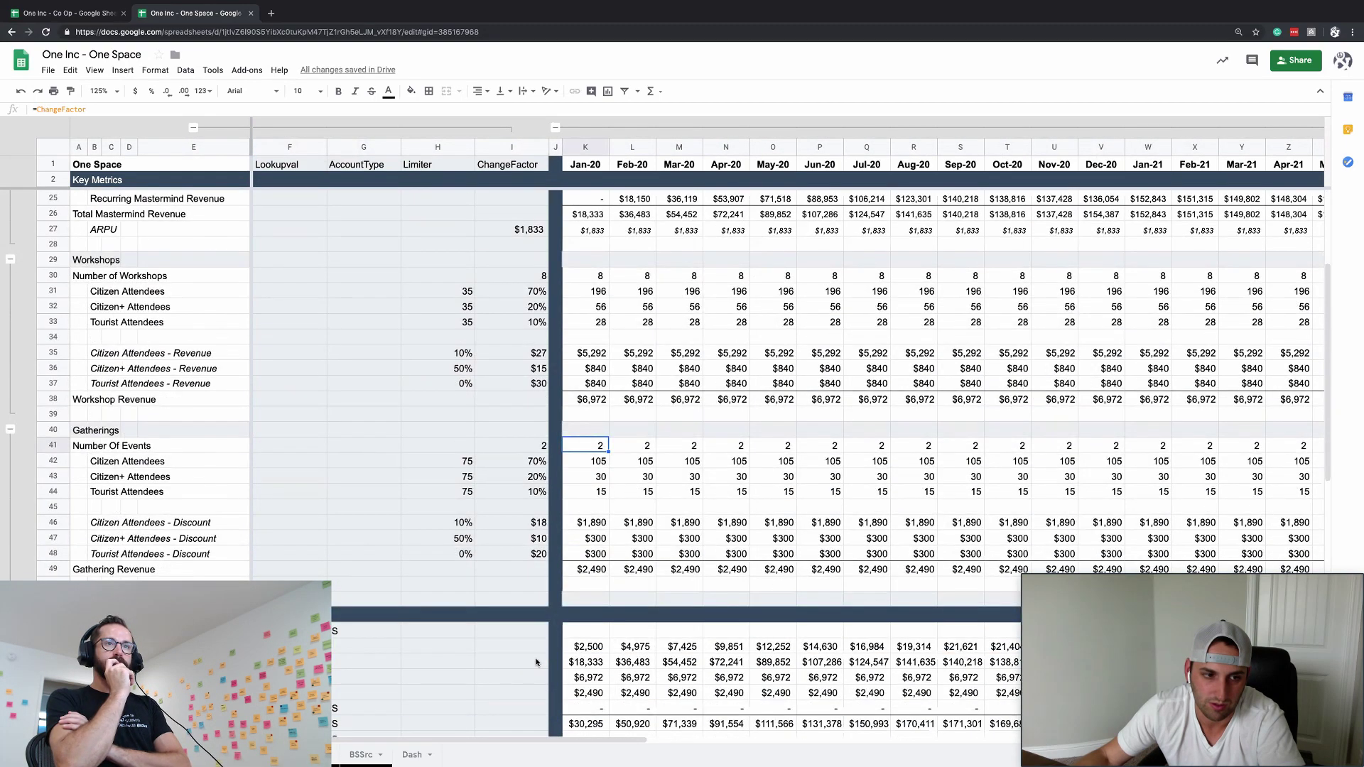
{"action": "scroll", "coordinate": [146, 529], "scroll_direction": "up", "scroll_amount": 5}
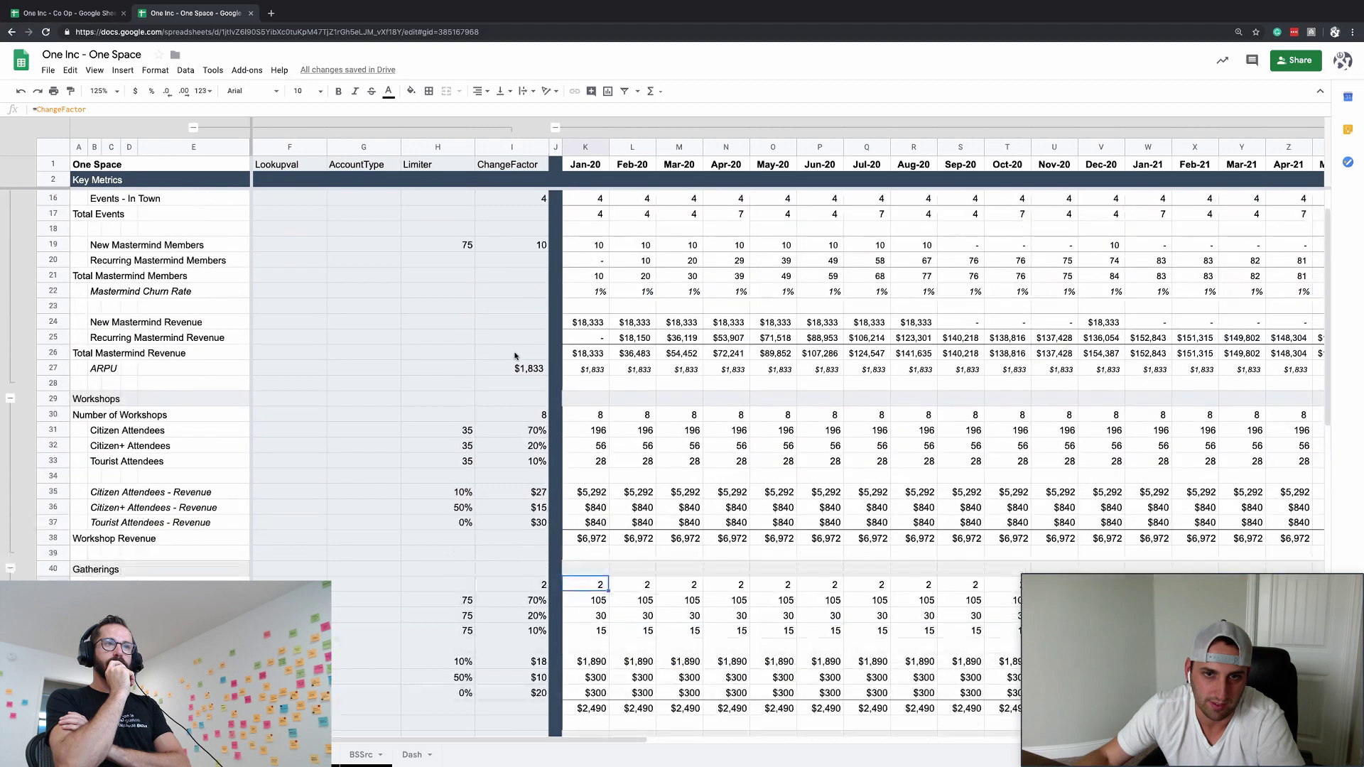
{"action": "scroll", "coordinate": [522, 306], "scroll_direction": "up", "scroll_amount": 3}
{"action": "scroll", "coordinate": [529, 251], "scroll_direction": "right", "scroll_amount": 1}
{"action": "left_click", "coordinate": [517, 250]}
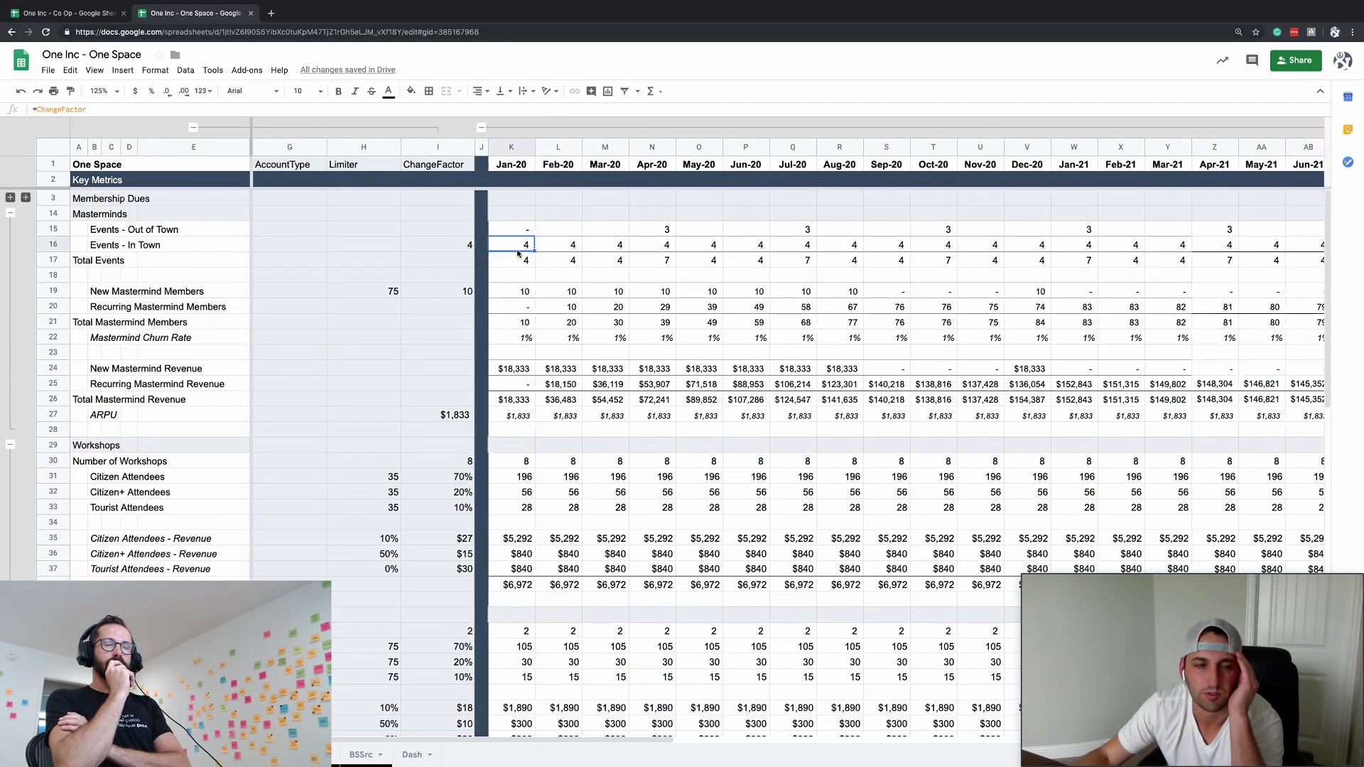
{"action": "scroll", "coordinate": [289, 237], "scroll_direction": "right", "scroll_amount": 1}
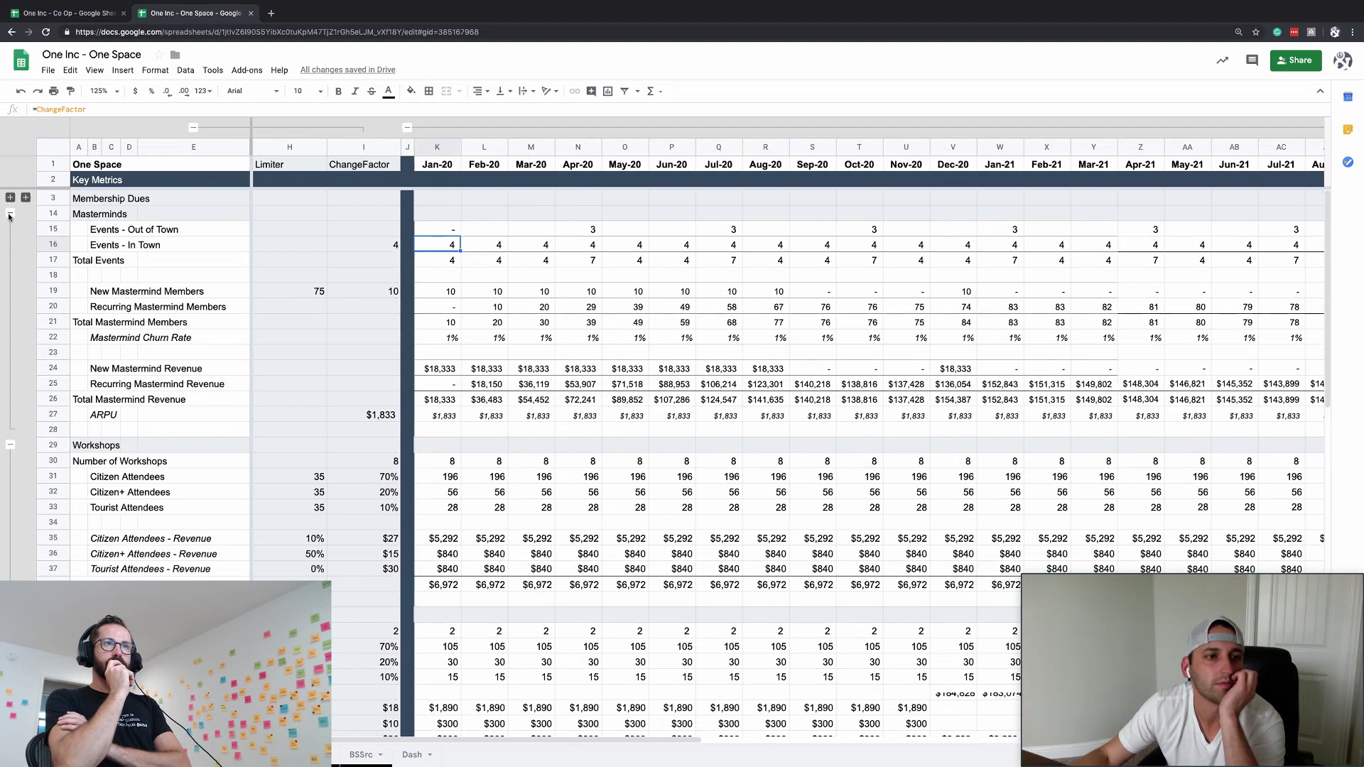
- Collapse the Masterminds, Workshops and Gatherings groups and select the Cleanings ChangeFactor cell
{"action": "left_click", "coordinate": [10, 213]}
{"action": "left_click", "coordinate": [10, 228]}
{"action": "left_click", "coordinate": [9, 243]}
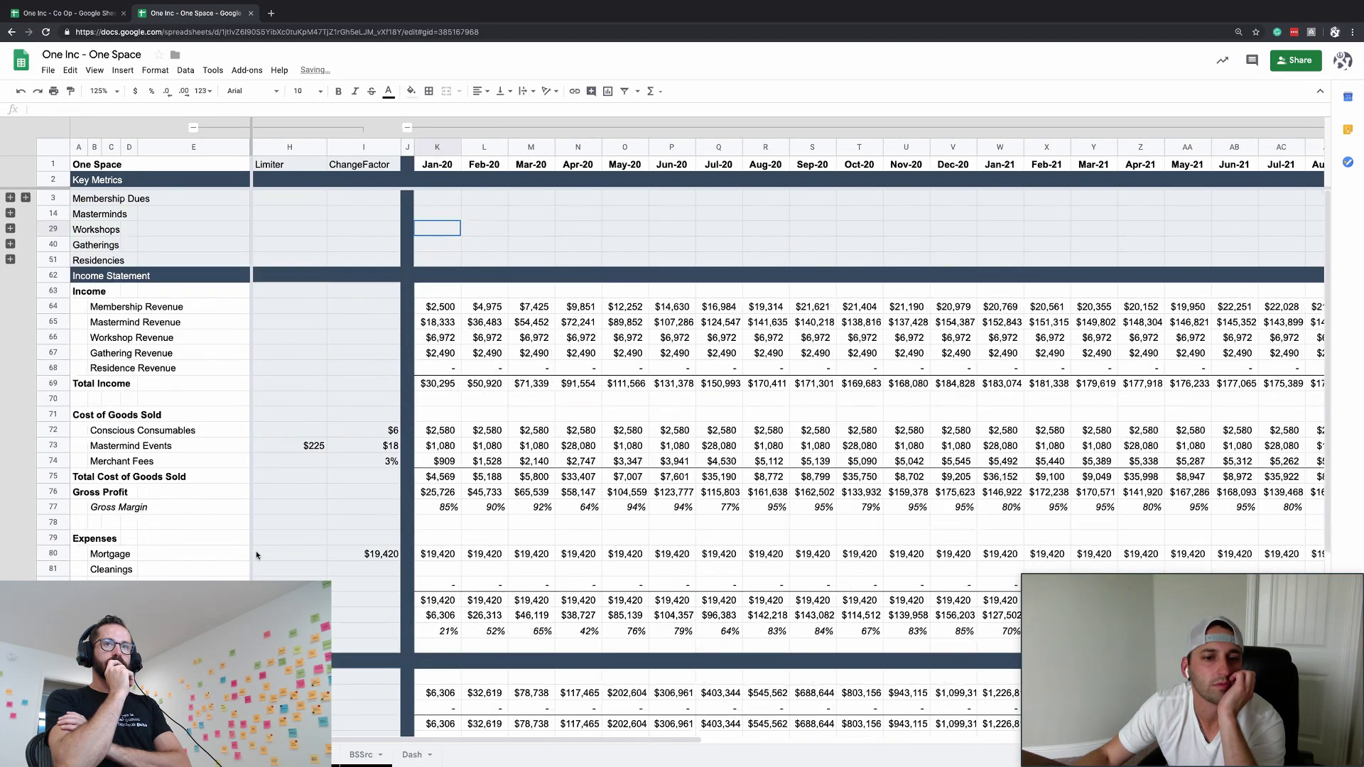
{"action": "left_click", "coordinate": [369, 554]}
{"action": "left_click", "coordinate": [363, 571]}
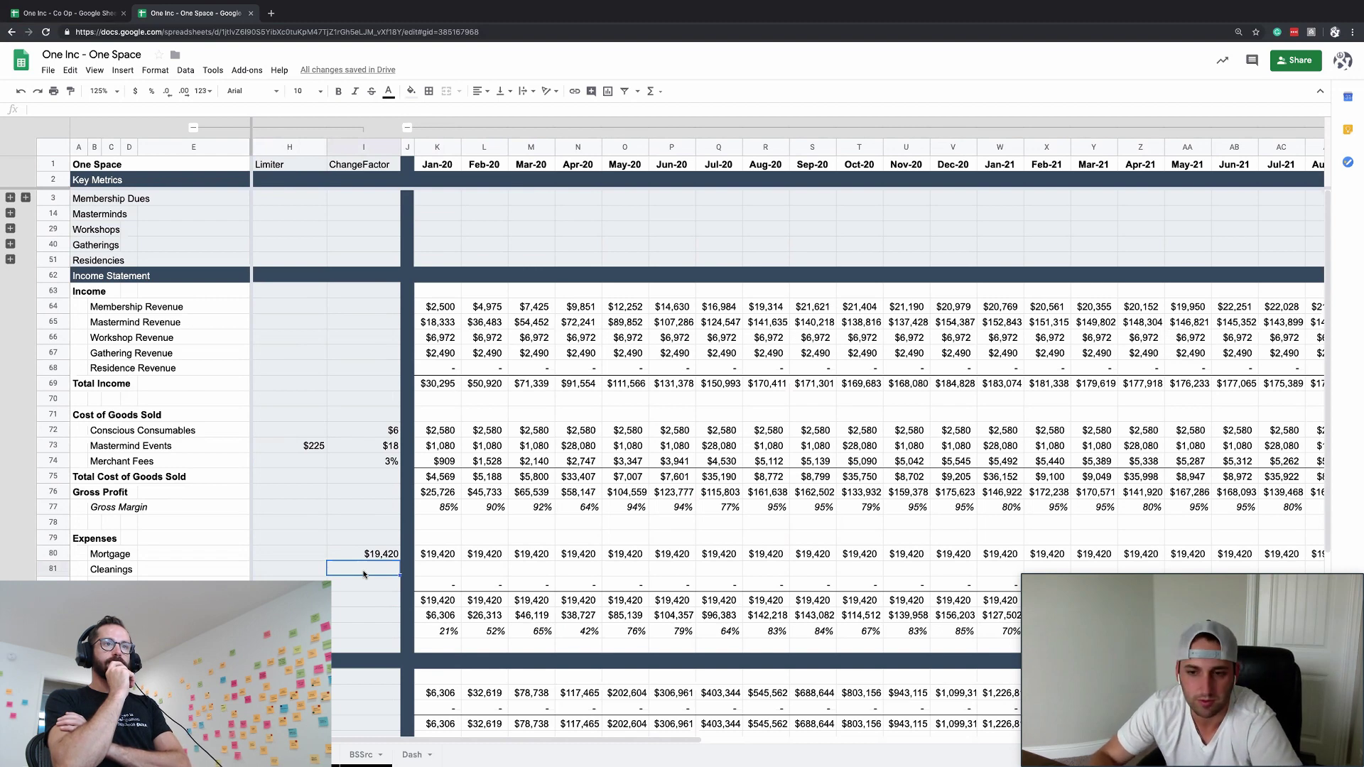
- Enter =300*30 as the Cleanings ChangeFactor with the Mortgage cell's currency formatting
{"action": "type", "text": "="}
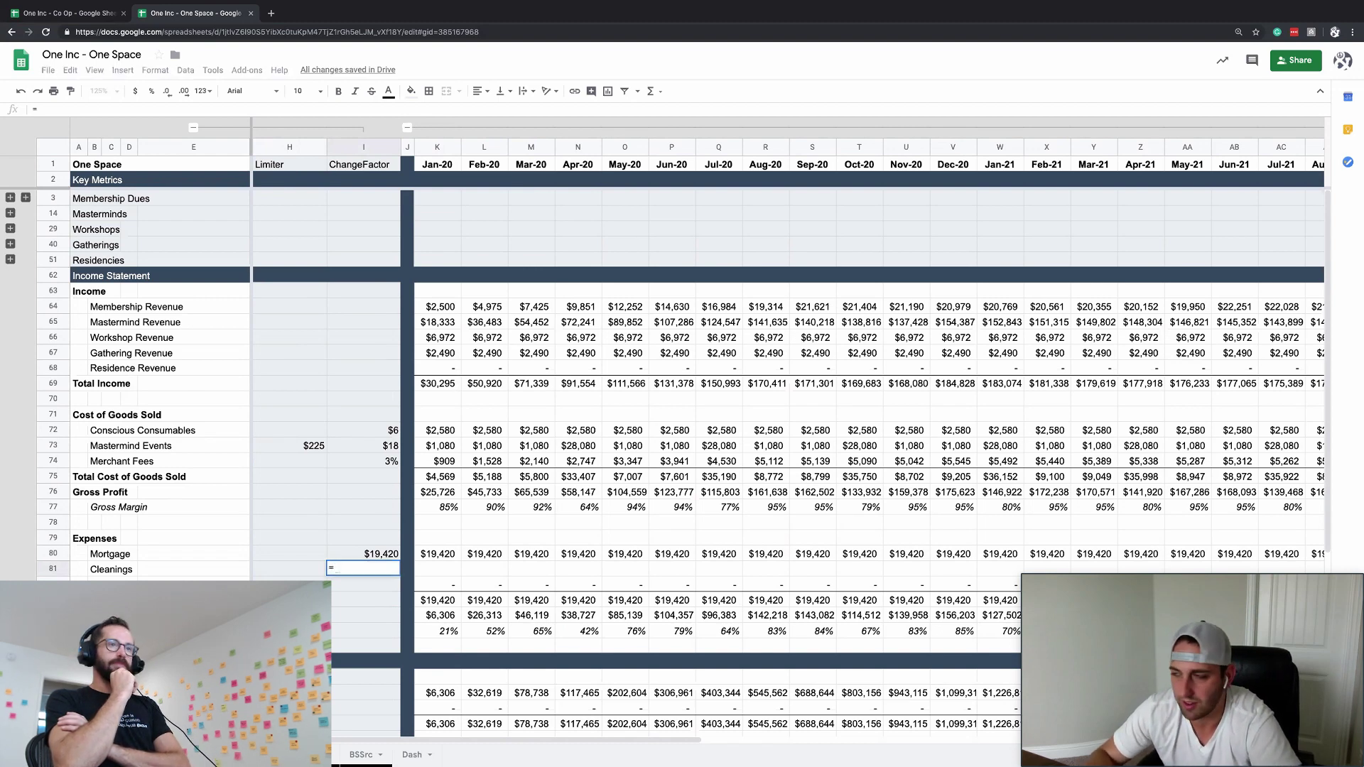
{"action": "key", "text": "Escape"}
{"action": "type", "text": "="}
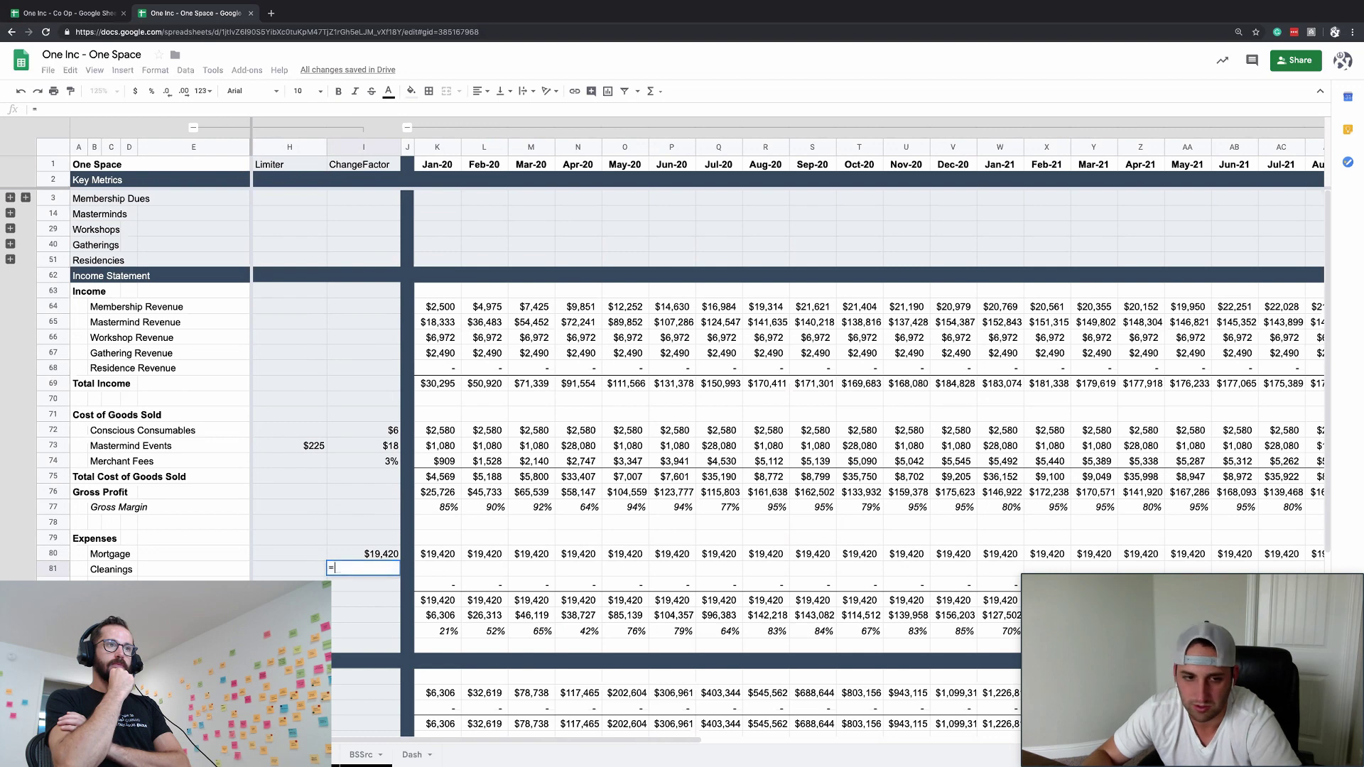
{"action": "type", "text": "300"}
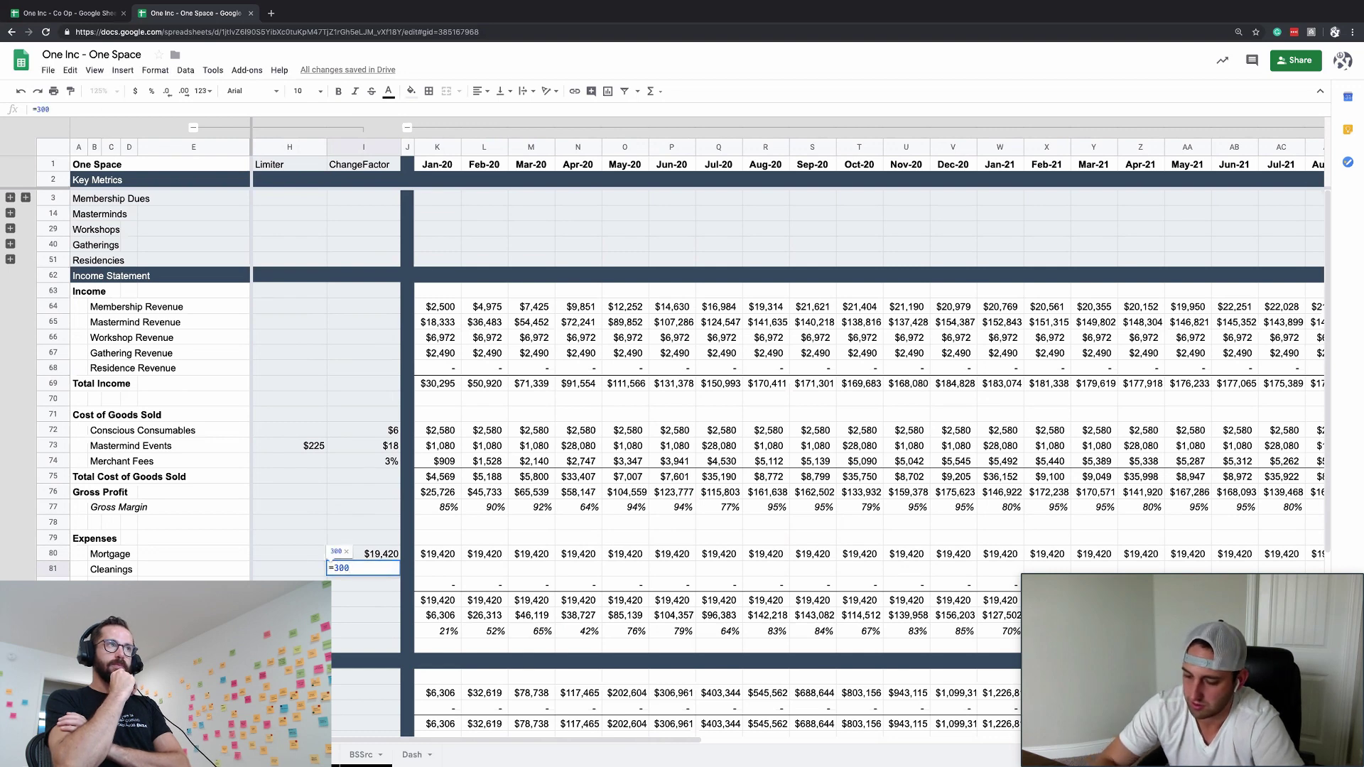
{"action": "type", "text": "*30"}
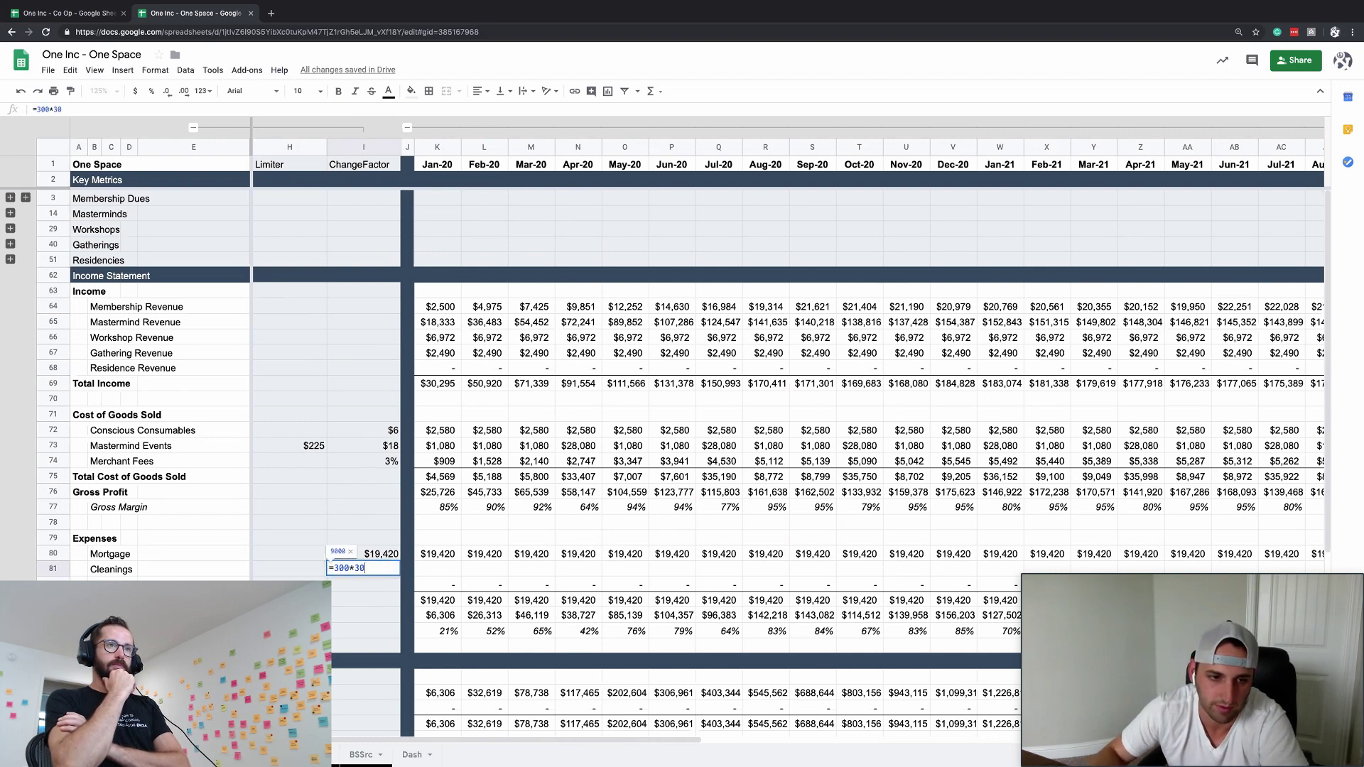
{"action": "key", "text": "Return"}
{"action": "left_click", "coordinate": [363, 554]}
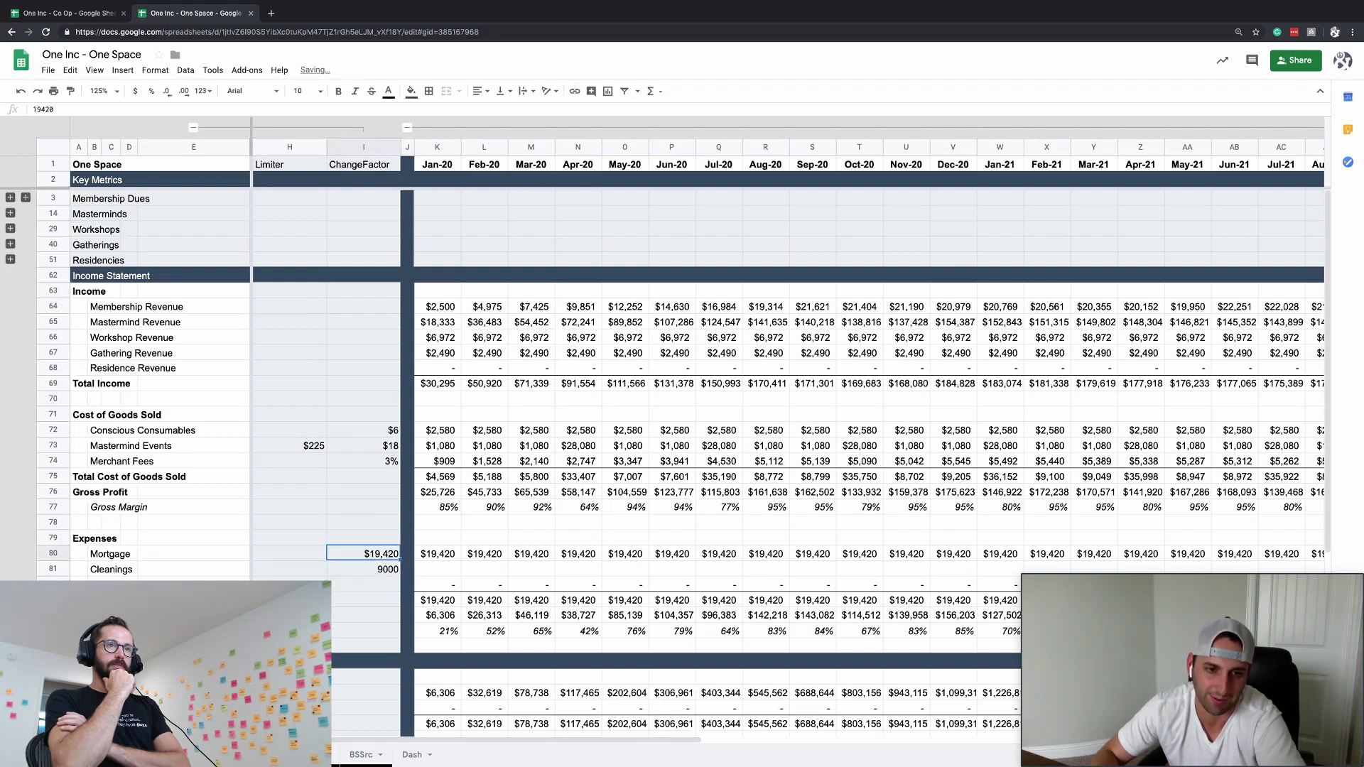
{"action": "left_click", "coordinate": [70, 91]}
{"action": "left_click", "coordinate": [384, 569]}
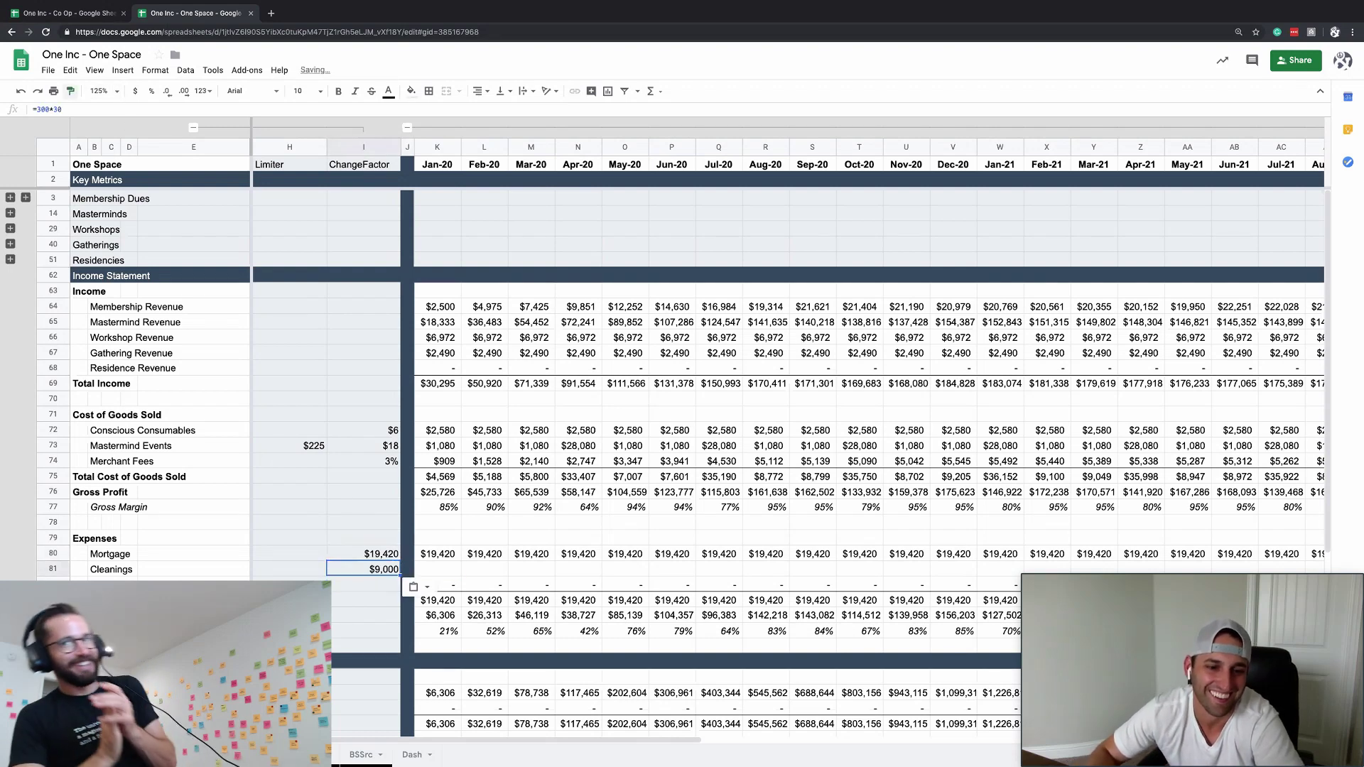
- Enter =ChangeFactor in the Jan-20 Cleanings cell
{"action": "left_click", "coordinate": [437, 568]}
{"action": "type", "text": "=CHAR(n"}
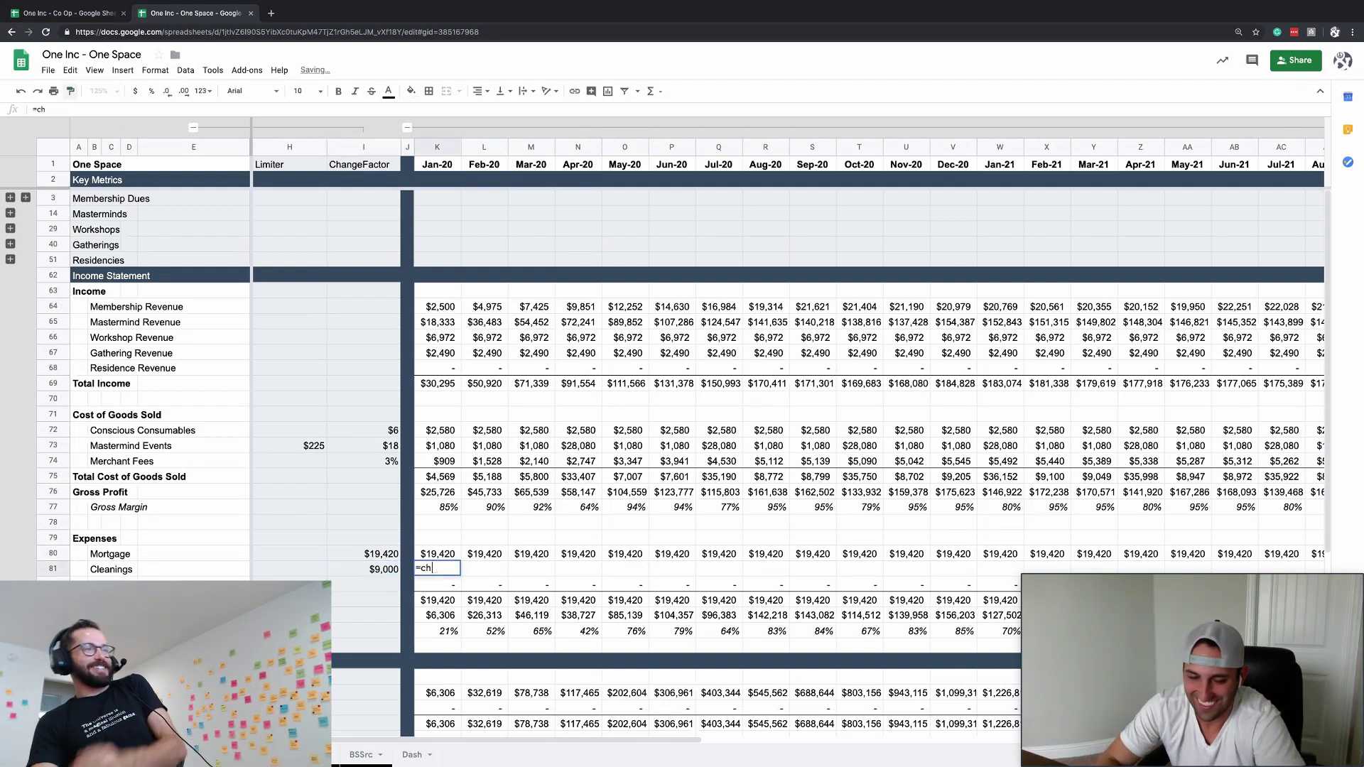
{"action": "key", "text": "BackSpace"}
{"action": "key", "text": "BackSpace"}
{"action": "key", "text": "BackSpace"}
{"action": "key", "text": "BackSpace"}
{"action": "key", "text": "BackSpace"}
{"action": "key", "text": "BackSpace"}
{"action": "type", "text": "ChangeFactor"}
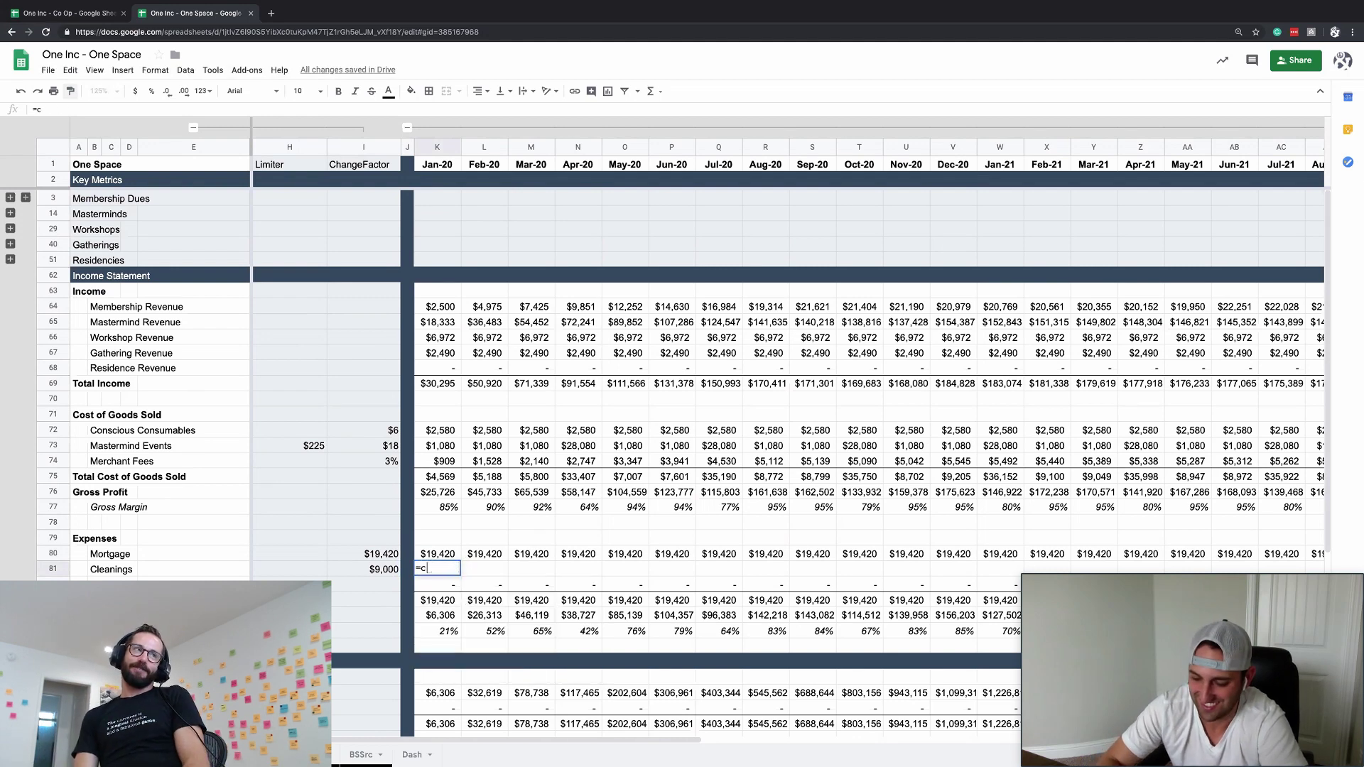
{"action": "key", "text": "Return"}
{"action": "key", "text": "Up"}
- Paste the Cleanings ChangeFactor formula across every monthly column and check the quarterly totals
{"action": "key", "text": "ctrl+c"}
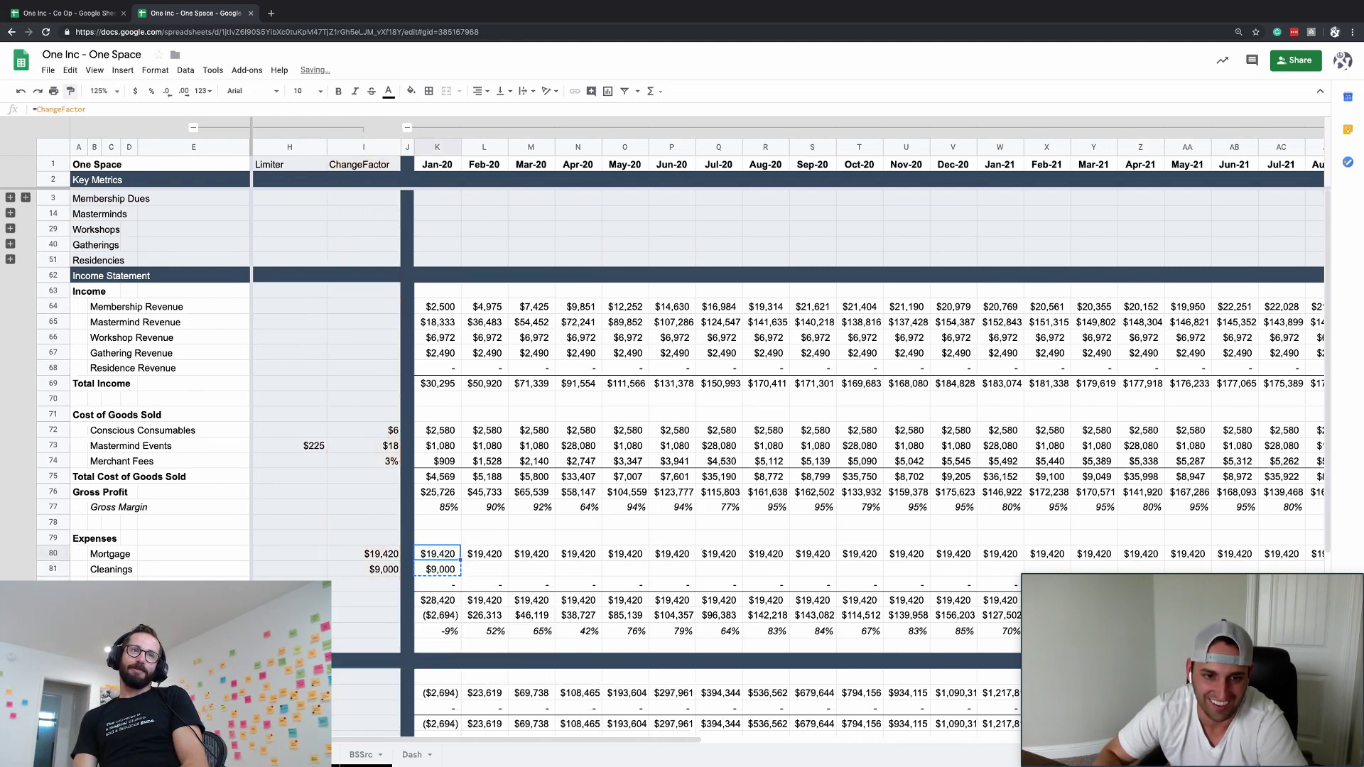
{"action": "key", "text": "ctrl+Right"}
{"action": "key", "text": "ctrl+shift+Left"}
{"action": "key", "text": "ctrl+v"}
{"action": "key", "text": "ctrl+Right"}
{"action": "key", "text": "Right"}
{"action": "key", "text": "Right"}
{"action": "key", "text": "Up"}
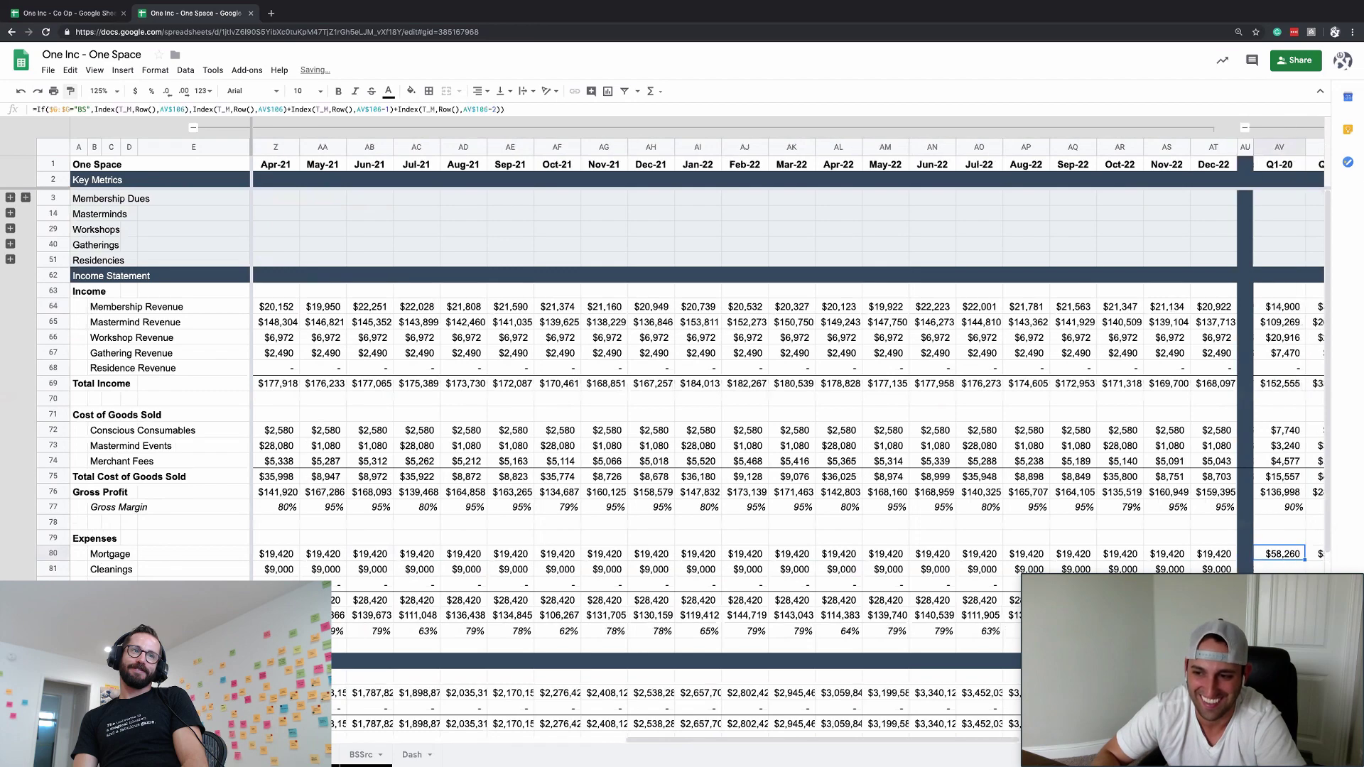
{"action": "key", "text": "ctrl+shift+Right"}
{"action": "key", "text": "ctrl+shift+Right"}
{"action": "key", "text": "Down"}
{"action": "key", "text": "Home"}
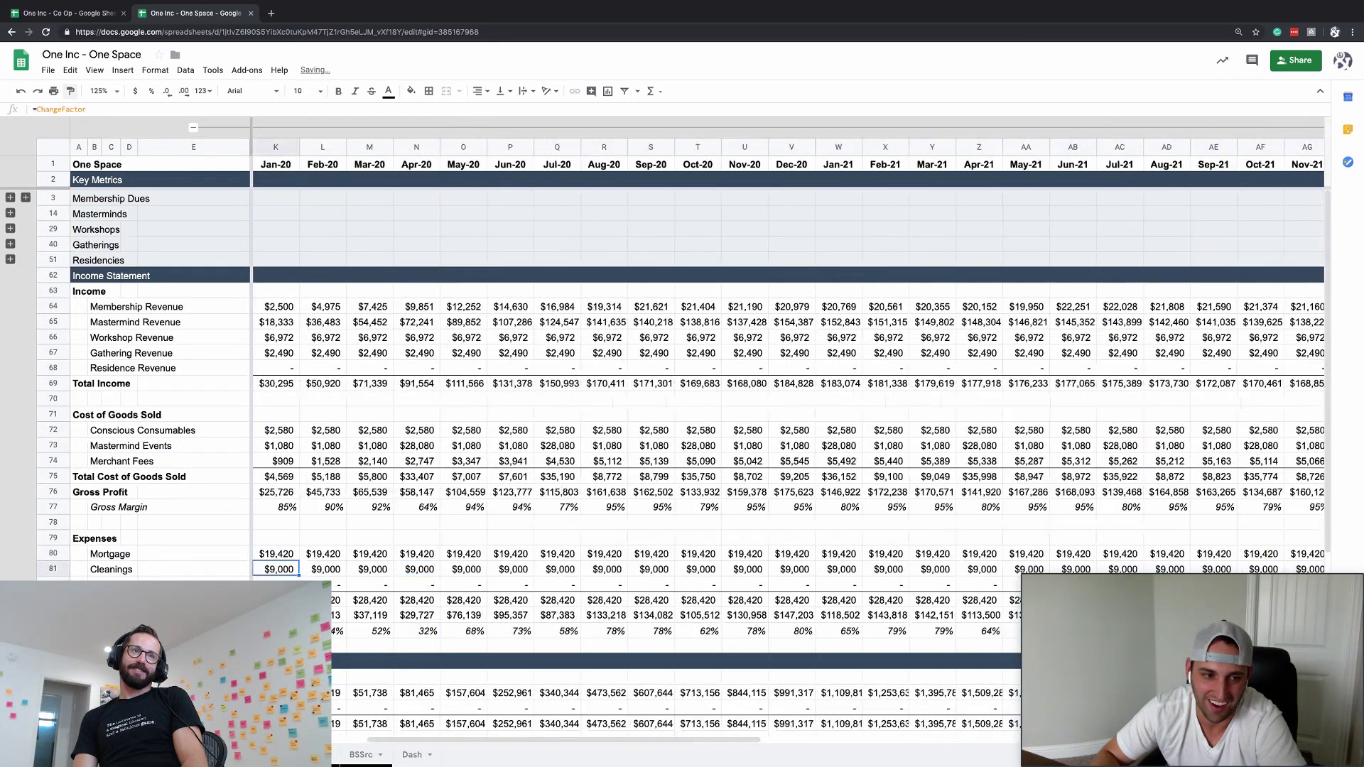
{"action": "key", "text": "Right"}
{"action": "key", "text": "Down"}
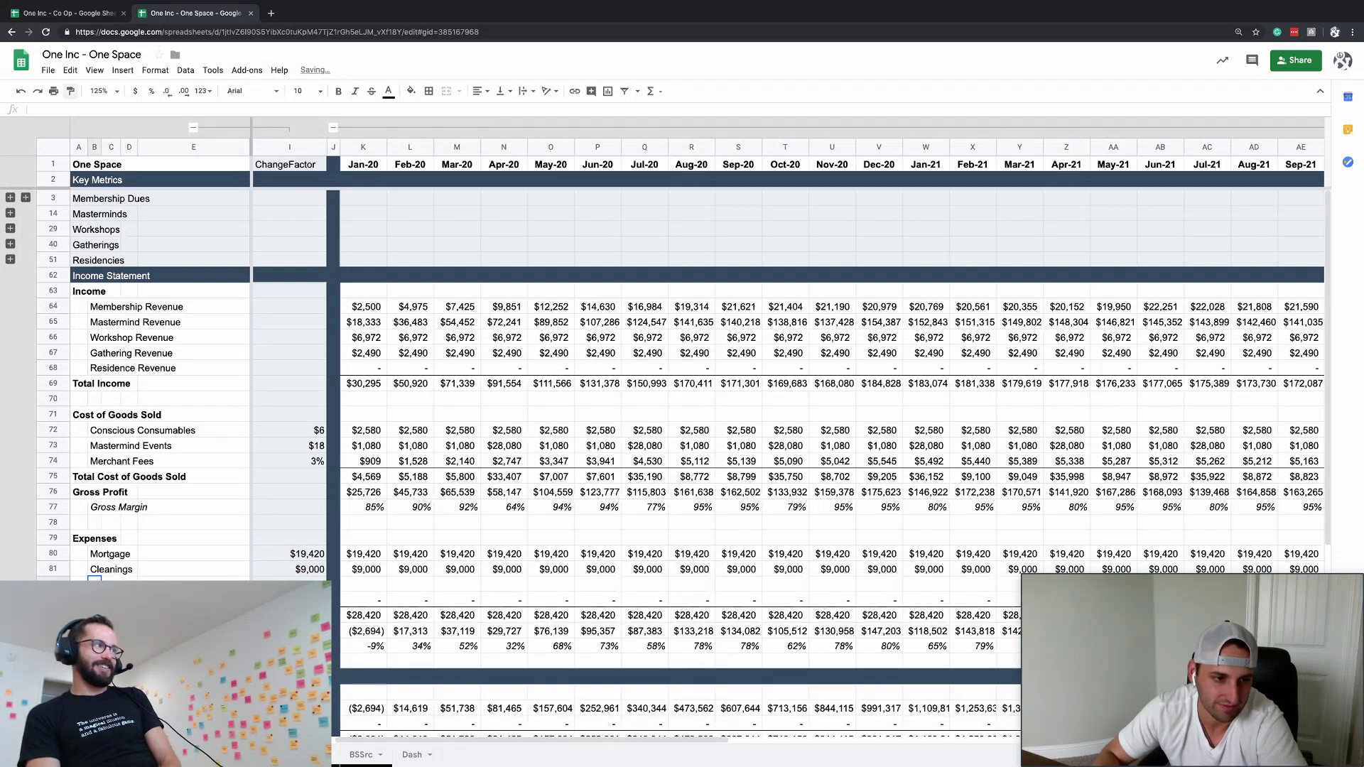
- Insert a Utilities row below Cleanings with 2000 for January
{"action": "key", "text": "ctrl+alt+equal"}
{"action": "type", "text": "Utilities"}
{"action": "key", "text": "Tab"}
{"action": "key", "text": "Tab"}
{"action": "key", "text": "Tab"}
{"action": "key", "text": "Tab"}
{"action": "key", "text": "Tab"}
{"action": "key", "text": "Tab"}
{"action": "key", "text": "Tab"}
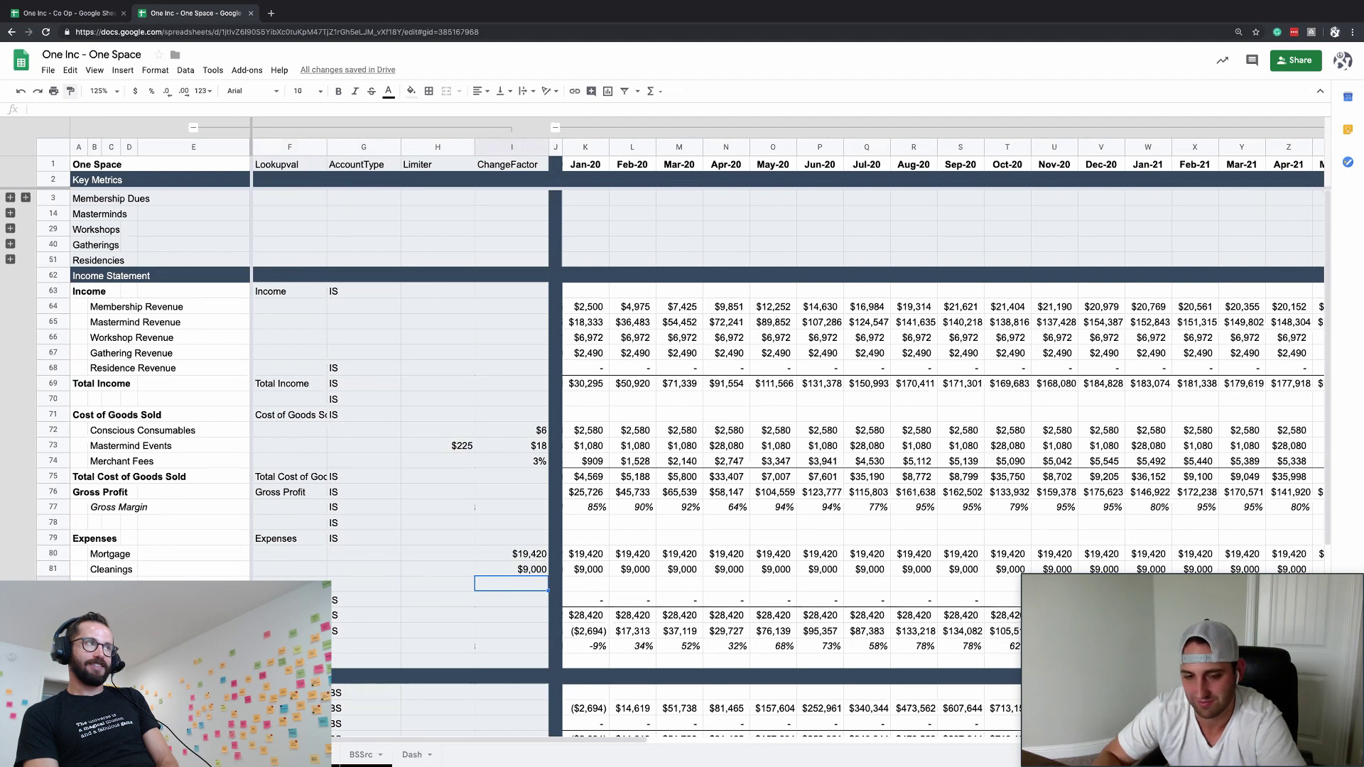
{"action": "key", "text": "Tab"}
{"action": "key", "text": "Tab"}
{"action": "key", "text": "shift+Tab"}
{"action": "key", "text": "shift+Tab"}
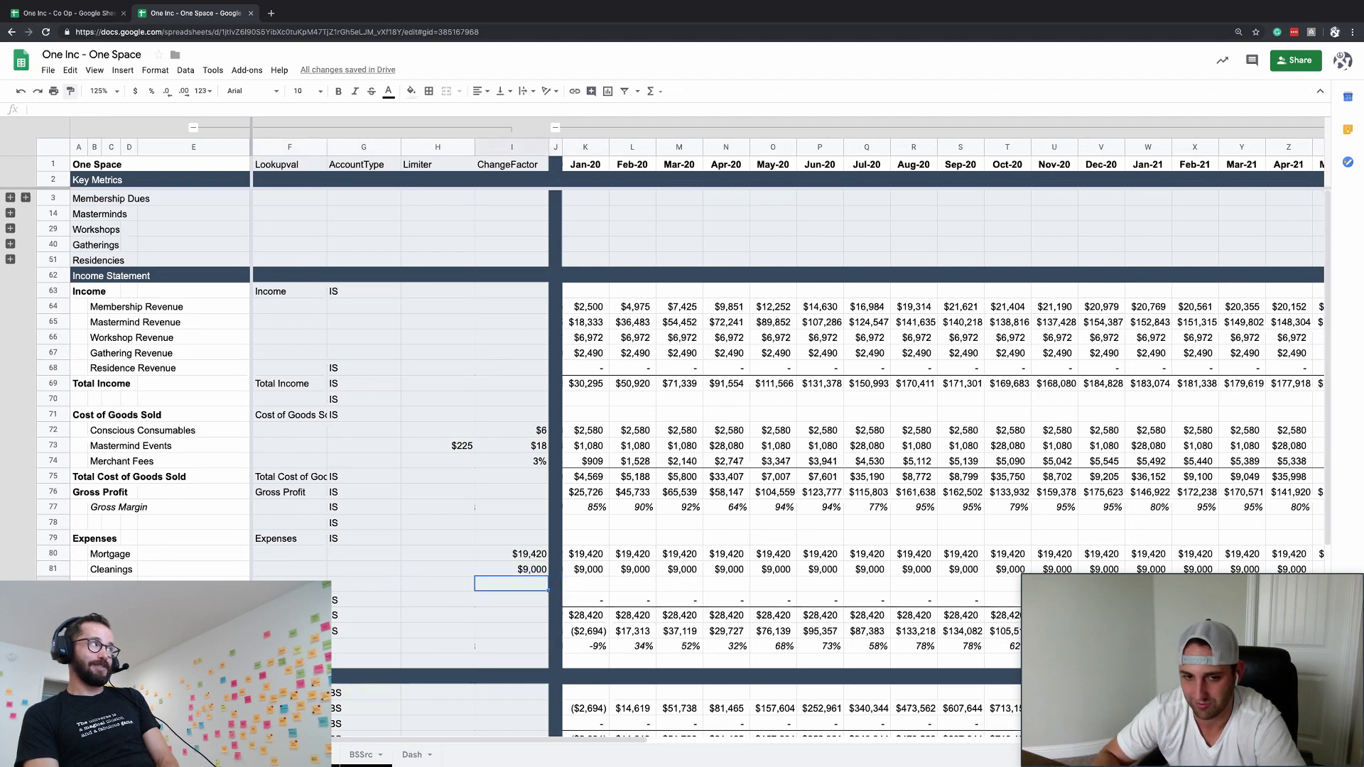
{"action": "key", "text": "Tab"}
{"action": "key", "text": "Tab"}
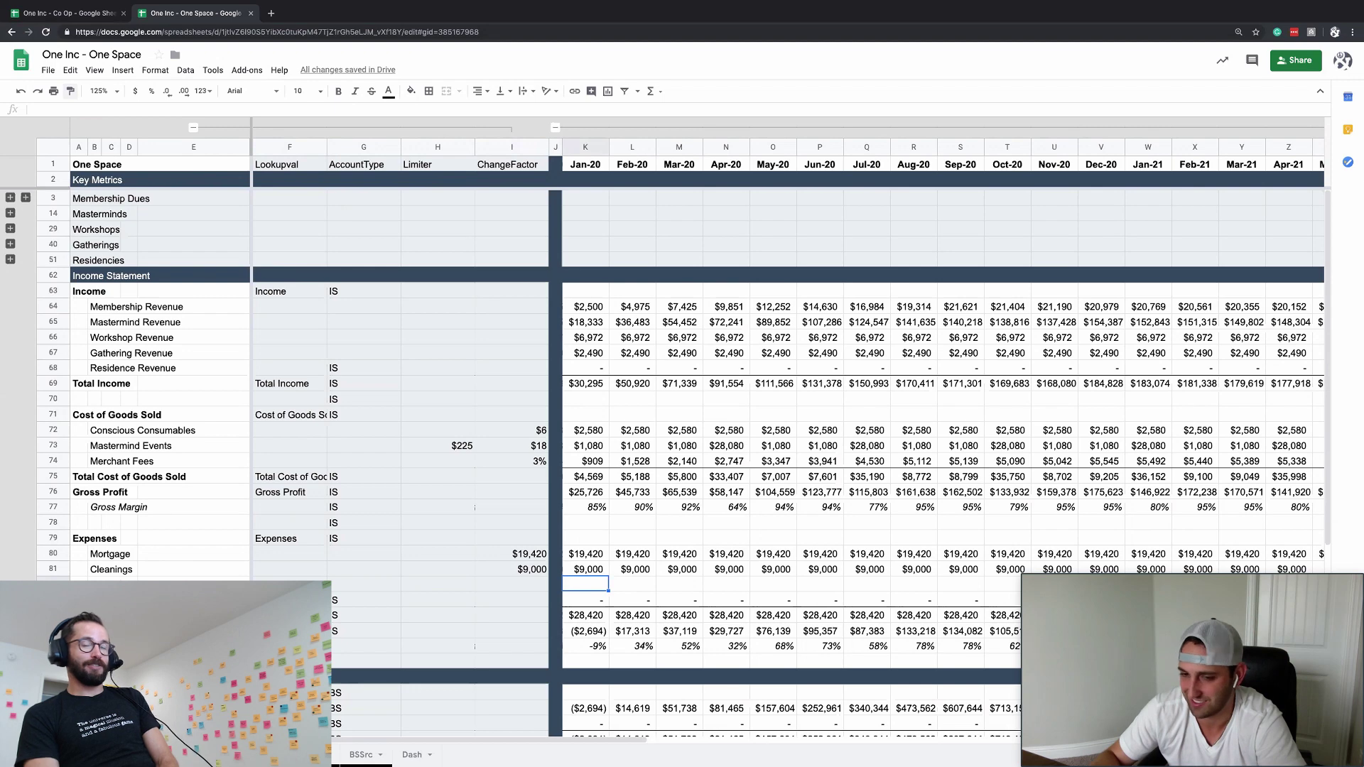
{"action": "type", "text": "2000"}
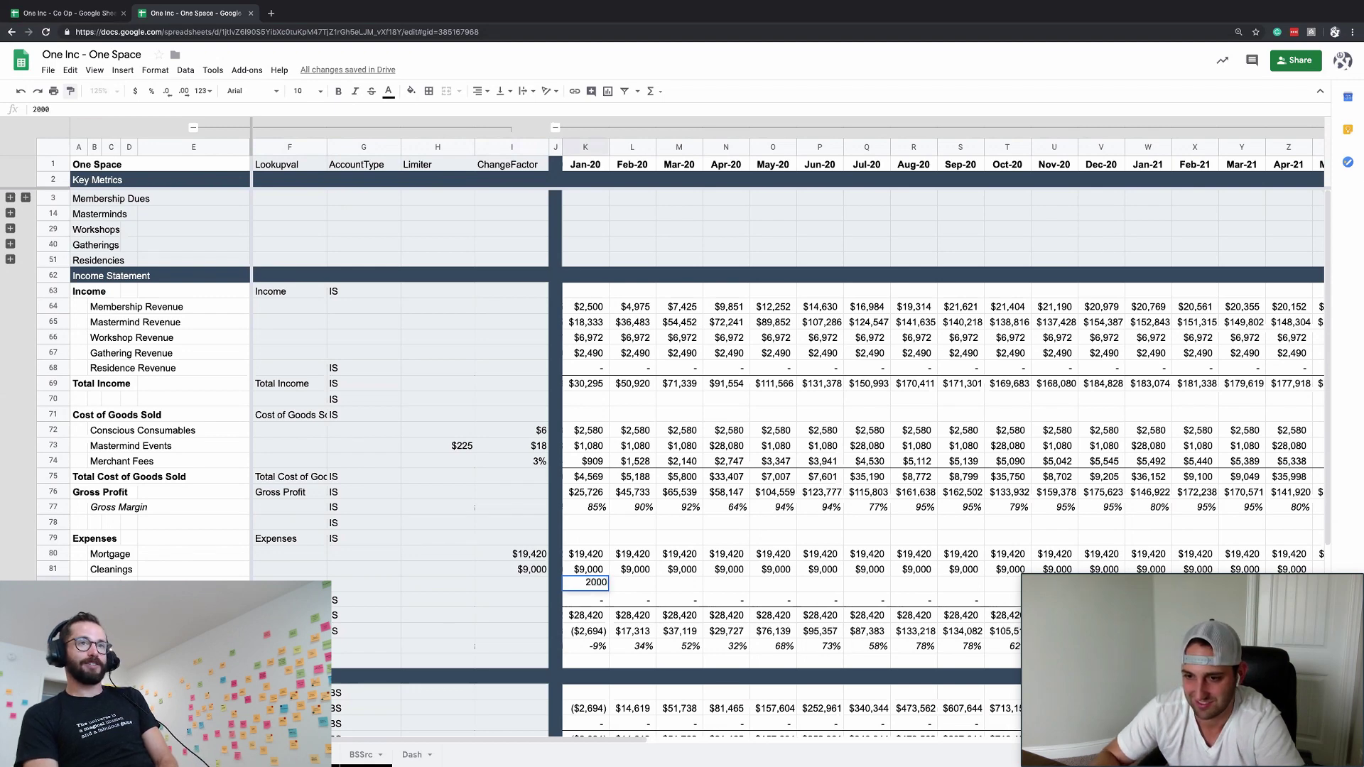
{"action": "key", "text": "Return"}
- Set the Utilities ChangeFactor to 2000
{"action": "key", "text": "Up"}
{"action": "key", "text": "Up"}
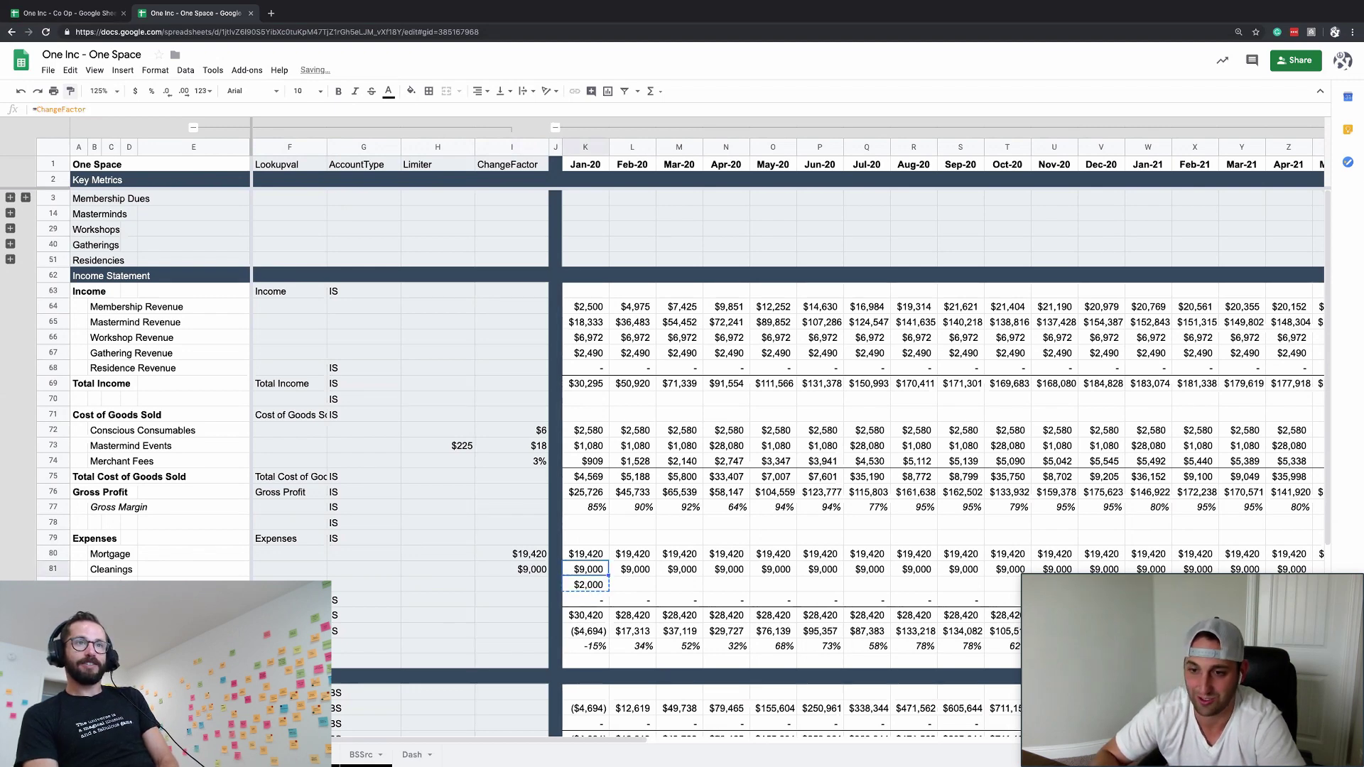
{"action": "key", "text": "ctrl+Right"}
{"action": "key", "text": "ctrl+Right"}
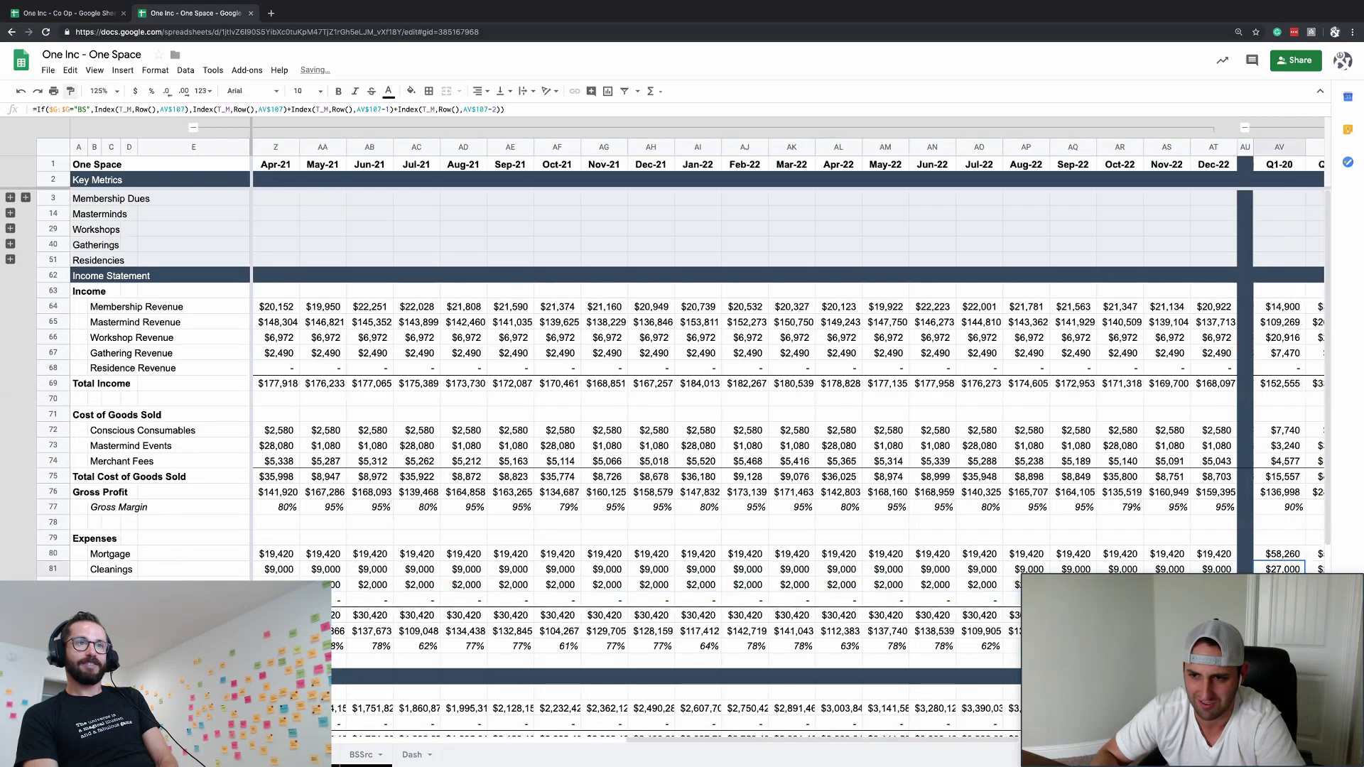
{"action": "key", "text": "Down"}
{"action": "key", "text": "ctrl+Left"}
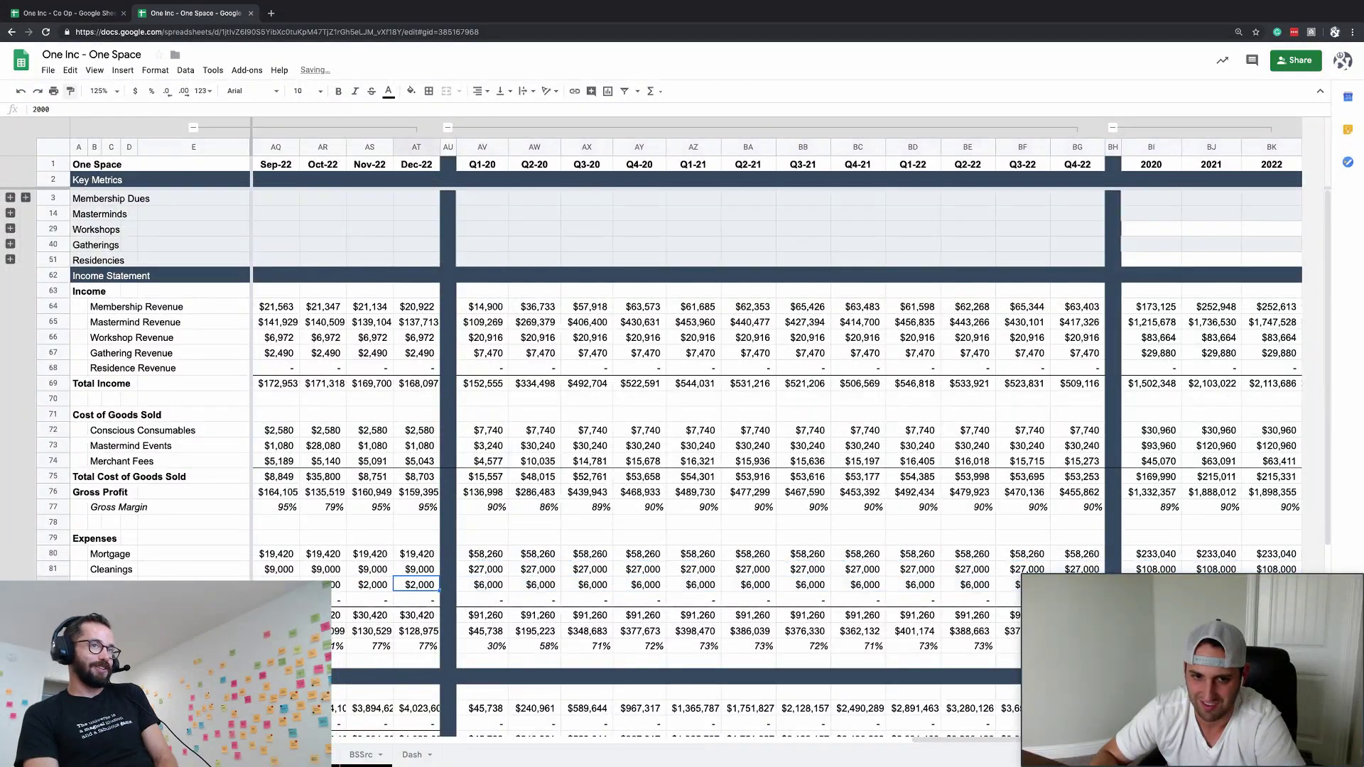
{"action": "scroll", "coordinate": [711, 355], "scroll_direction": "left", "scroll_amount": 10}
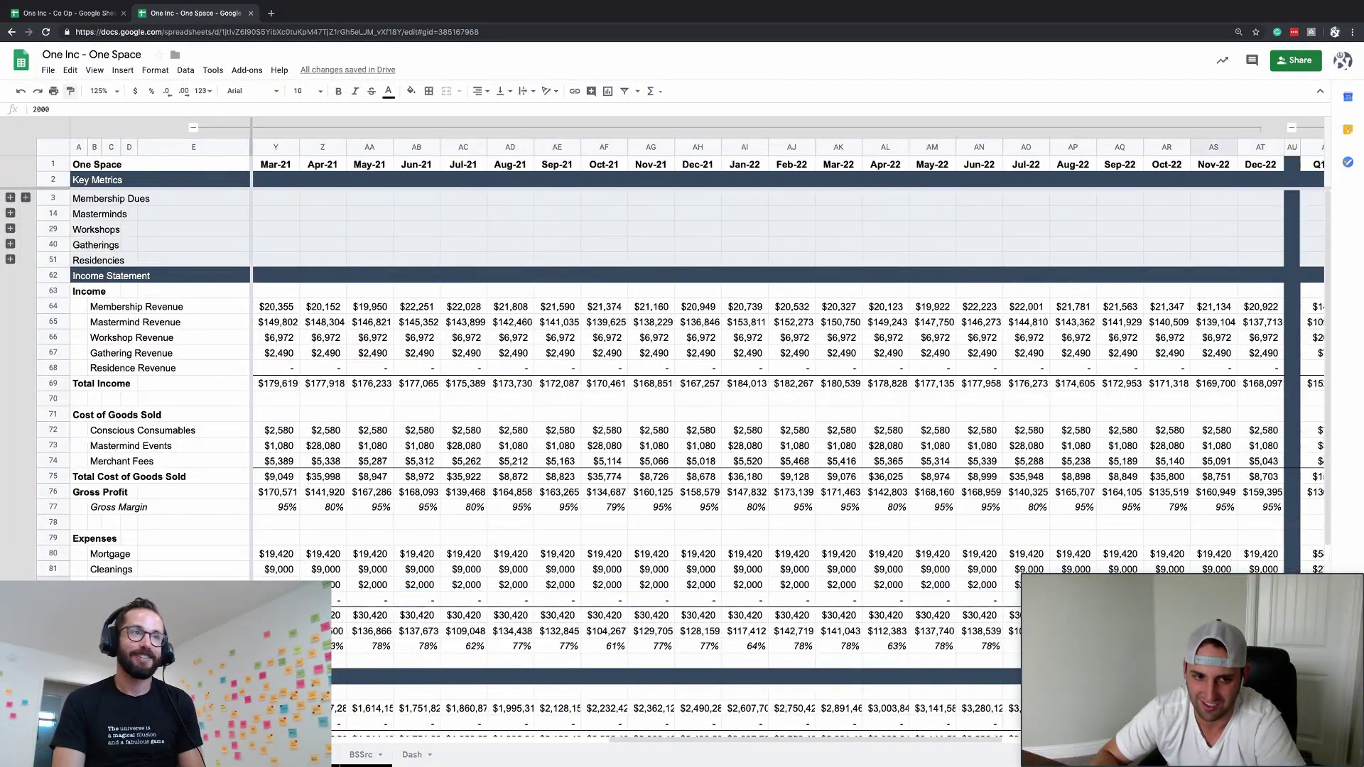
{"action": "scroll", "coordinate": [710, 355], "scroll_direction": "left", "scroll_amount": 15}
{"action": "key", "text": "ctrl+Left"}
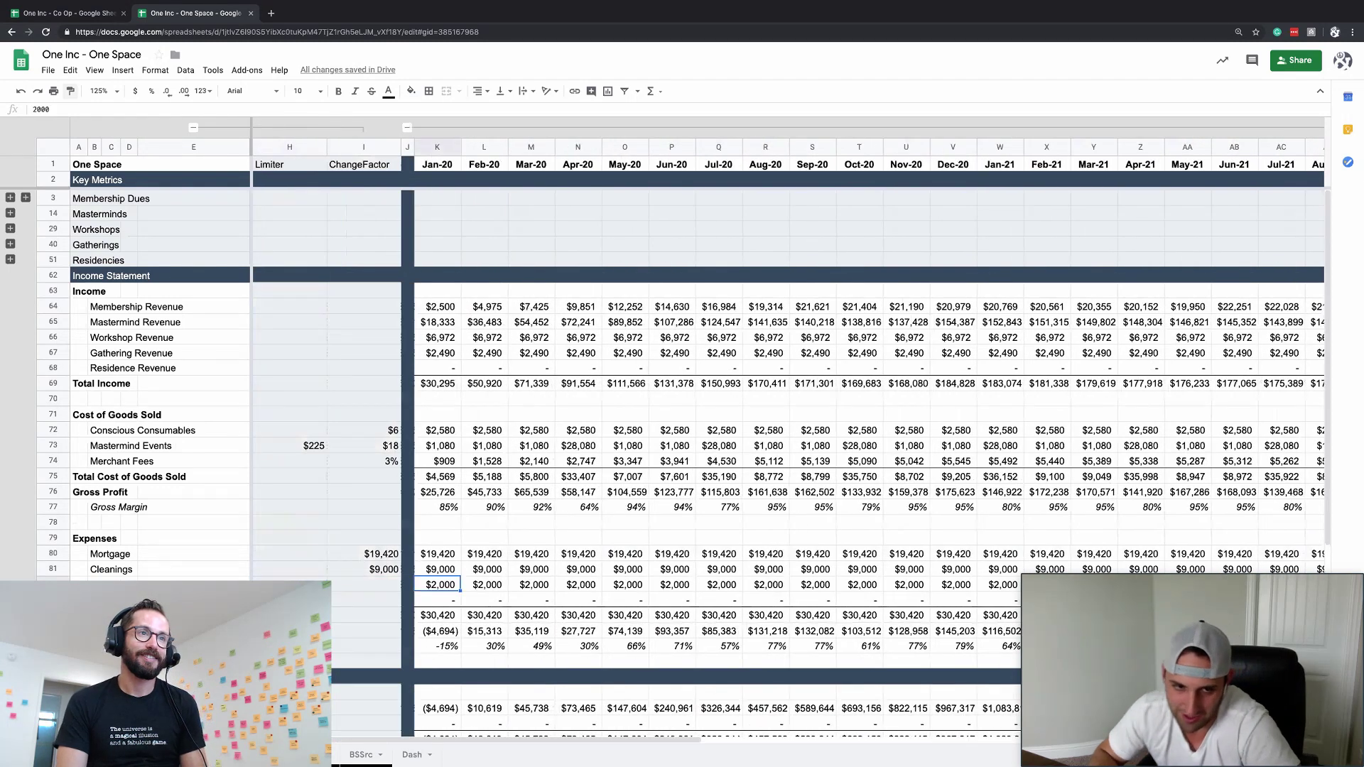
{"action": "left_click", "coordinate": [363, 584]}
{"action": "type", "text": "20"}
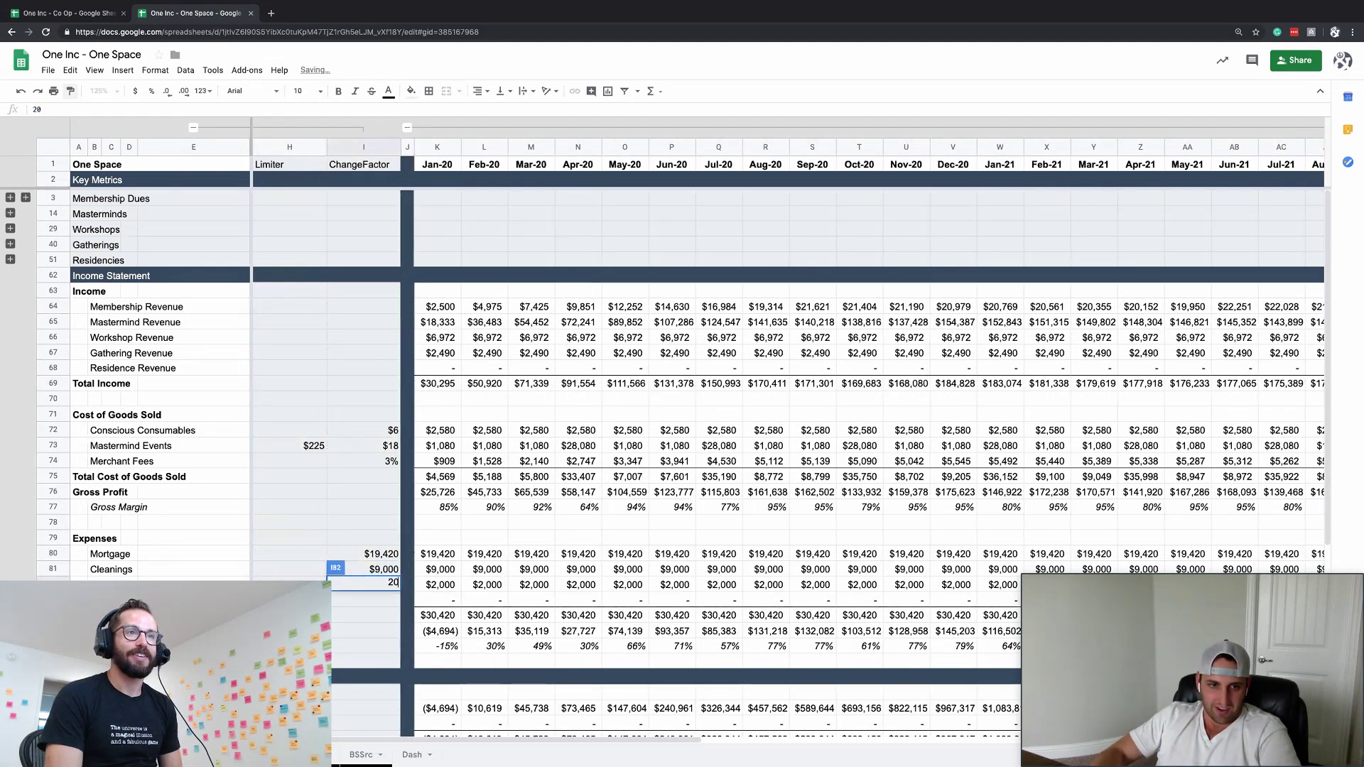
{"action": "type", "text": "00"}
{"action": "key", "text": "Return"}
- Copy the =ChangeFactor formula into Utilities and carry it across every month
{"action": "key", "text": "Up"}
{"action": "key", "text": "Right"}
{"action": "key", "text": "Right"}
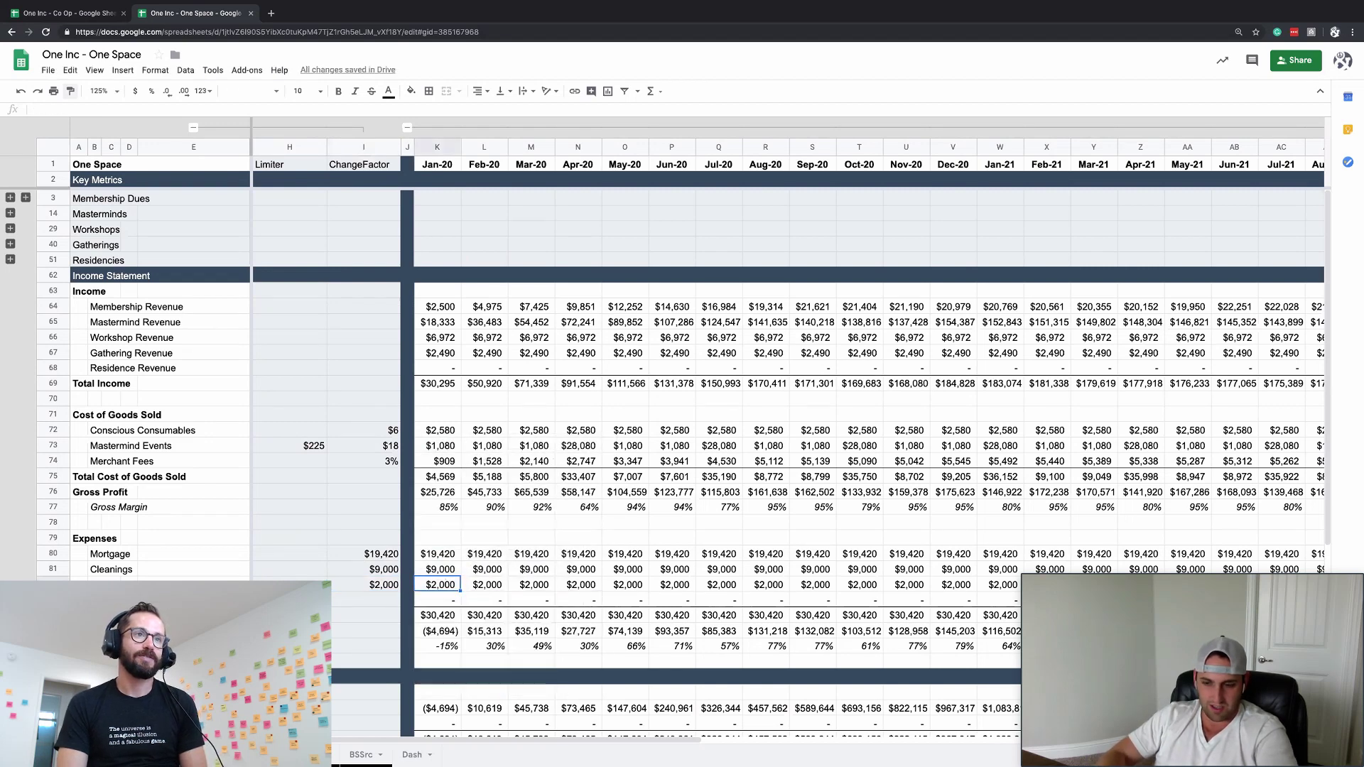
{"action": "key", "text": "Up"}
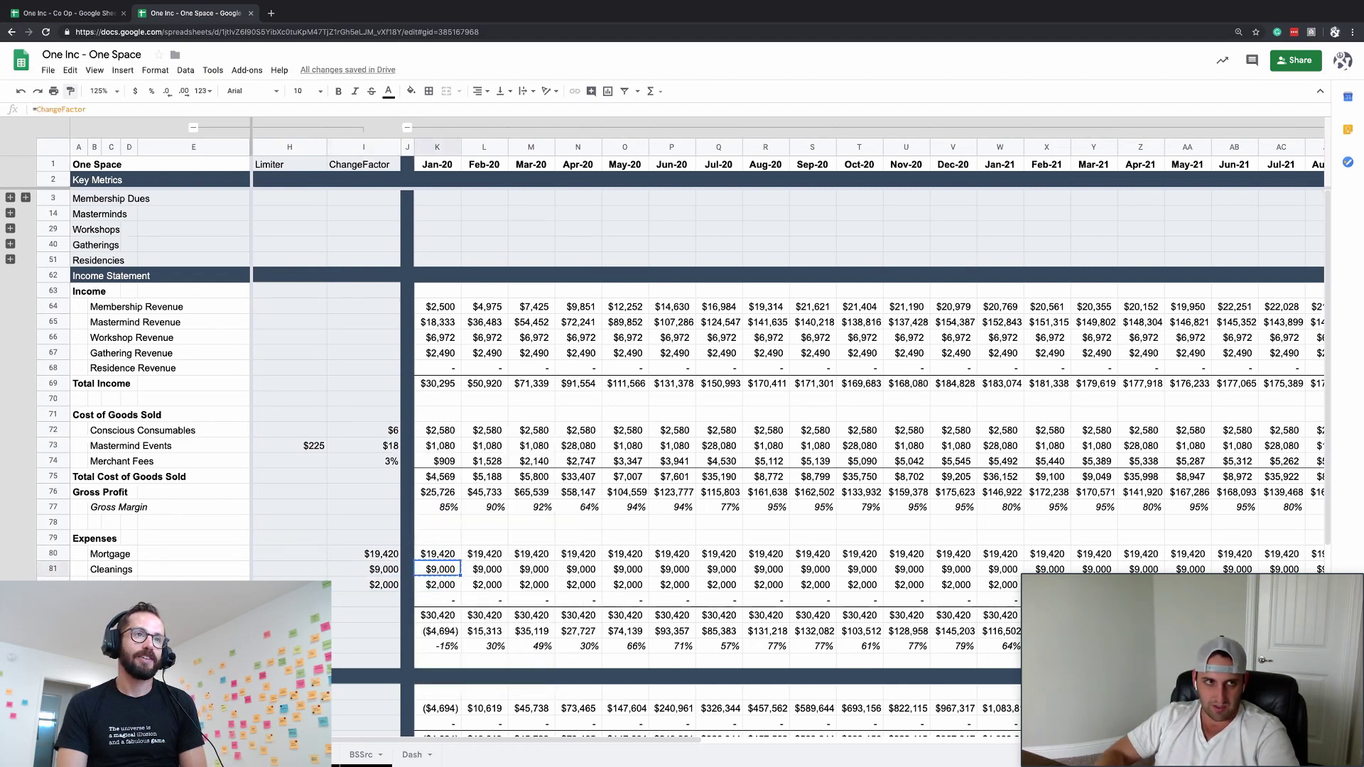
{"action": "key", "text": "ctrl+c"}
{"action": "key", "text": "Down"}
{"action": "key", "text": "ctrl+v"}
{"action": "key", "text": "ctrl+shift+Right"}
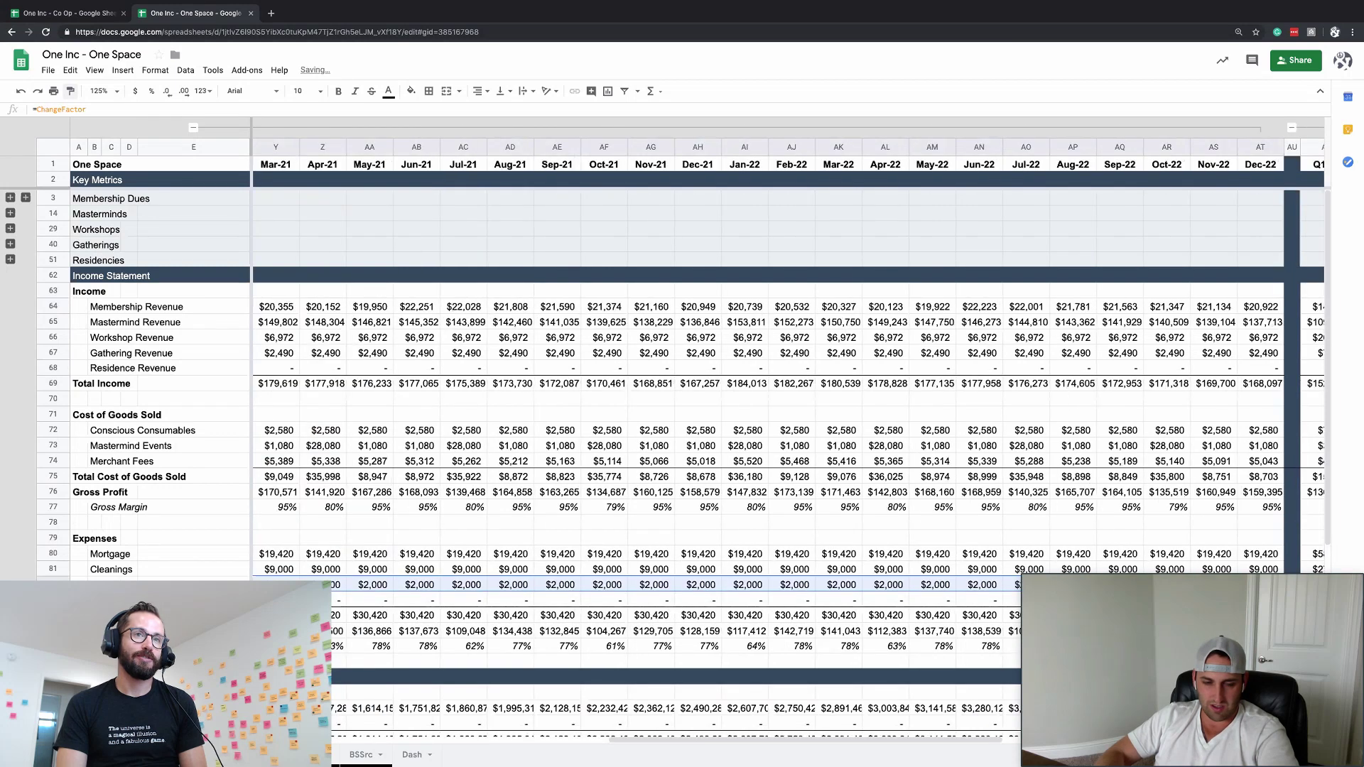
{"action": "left_click", "coordinate": [366, 585]}
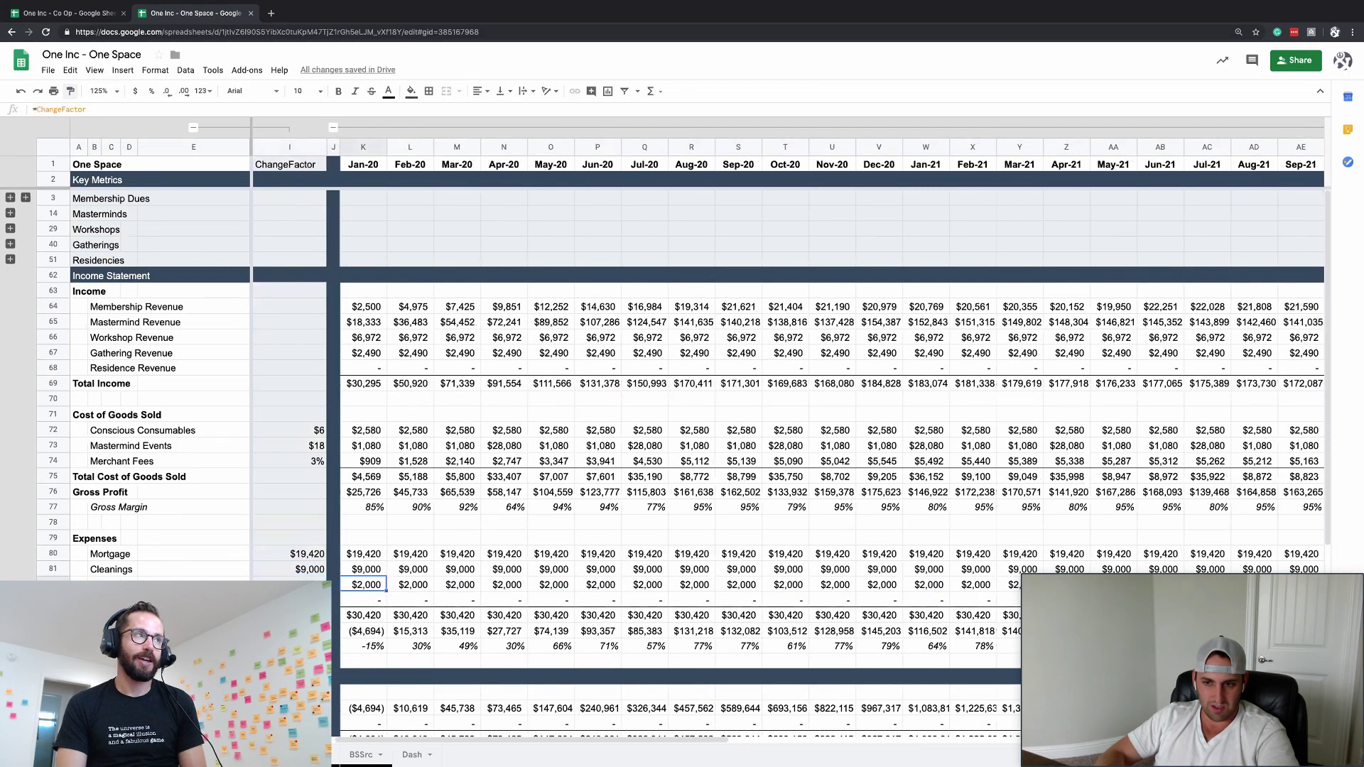
{"action": "left_click", "coordinate": [366, 600]}
- Insert a blank row below the $2,000 expense row and begin typing its label
{"action": "key", "text": "ctrl+alt+equal"}
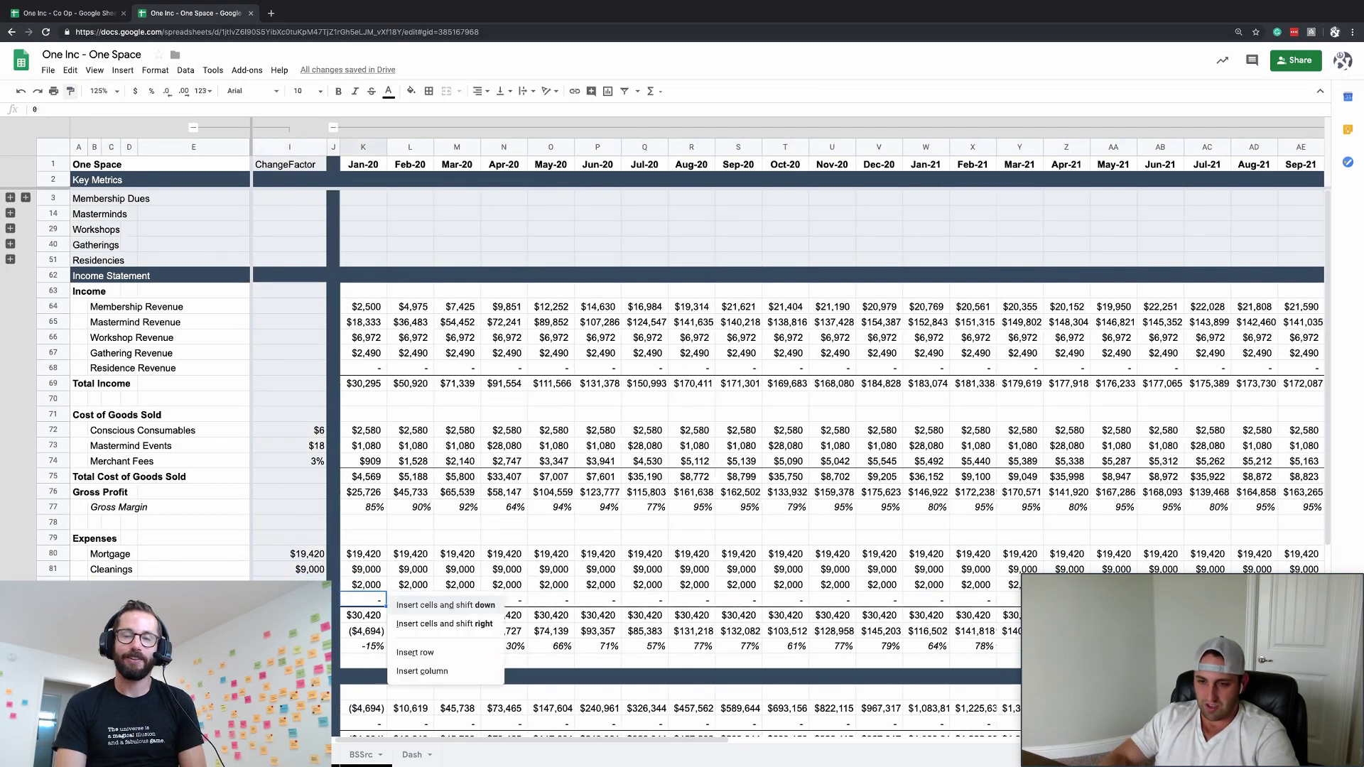
{"action": "key", "text": "Down"}
{"action": "key", "text": "Down"}
{"action": "key", "text": "Return"}
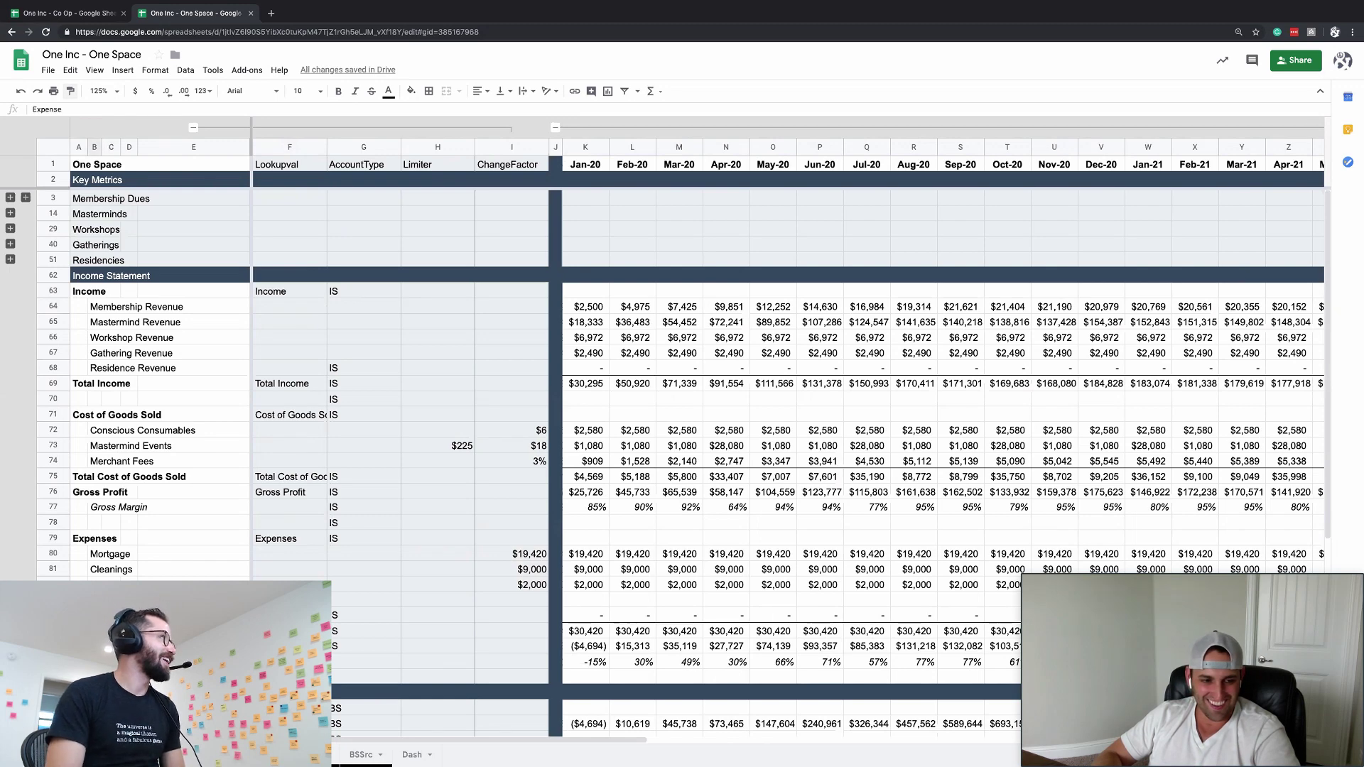
{"action": "key", "text": "Down"}
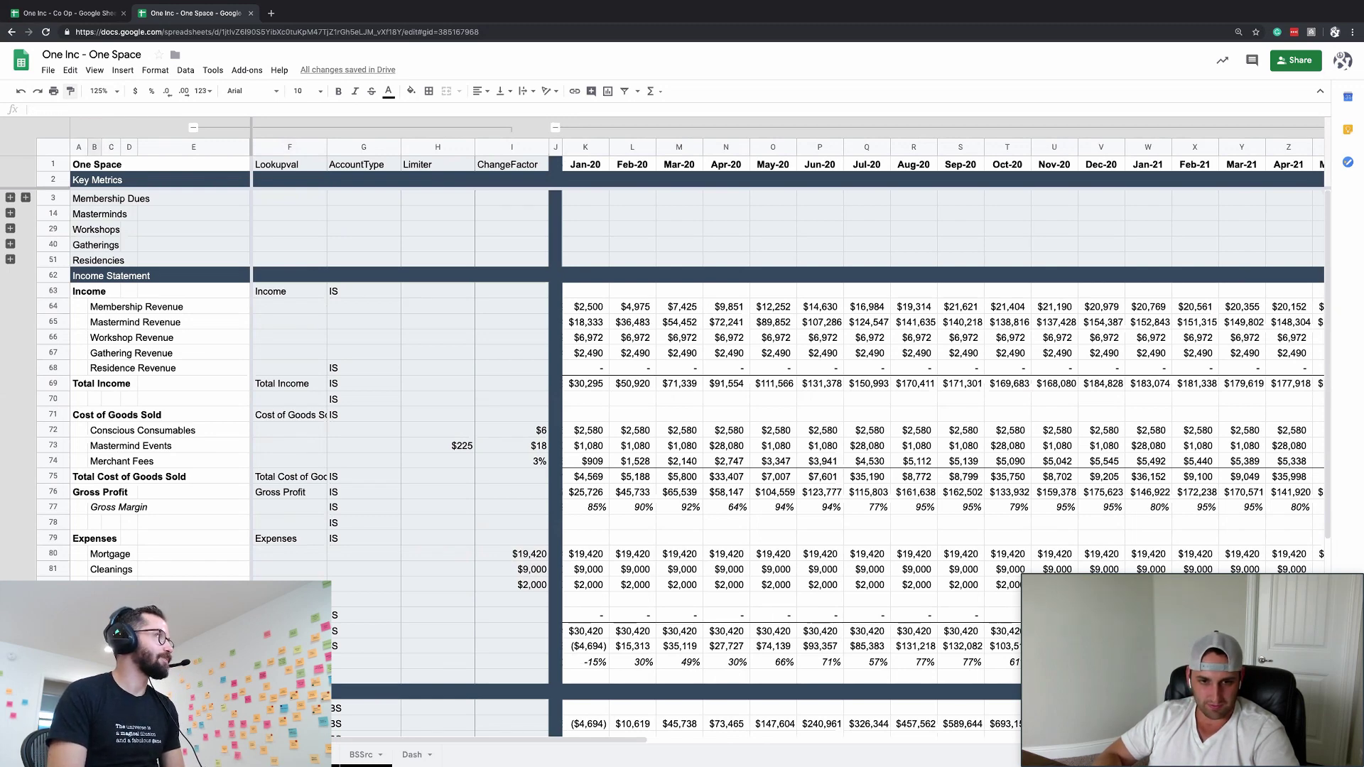
{"action": "type", "text": "M"}
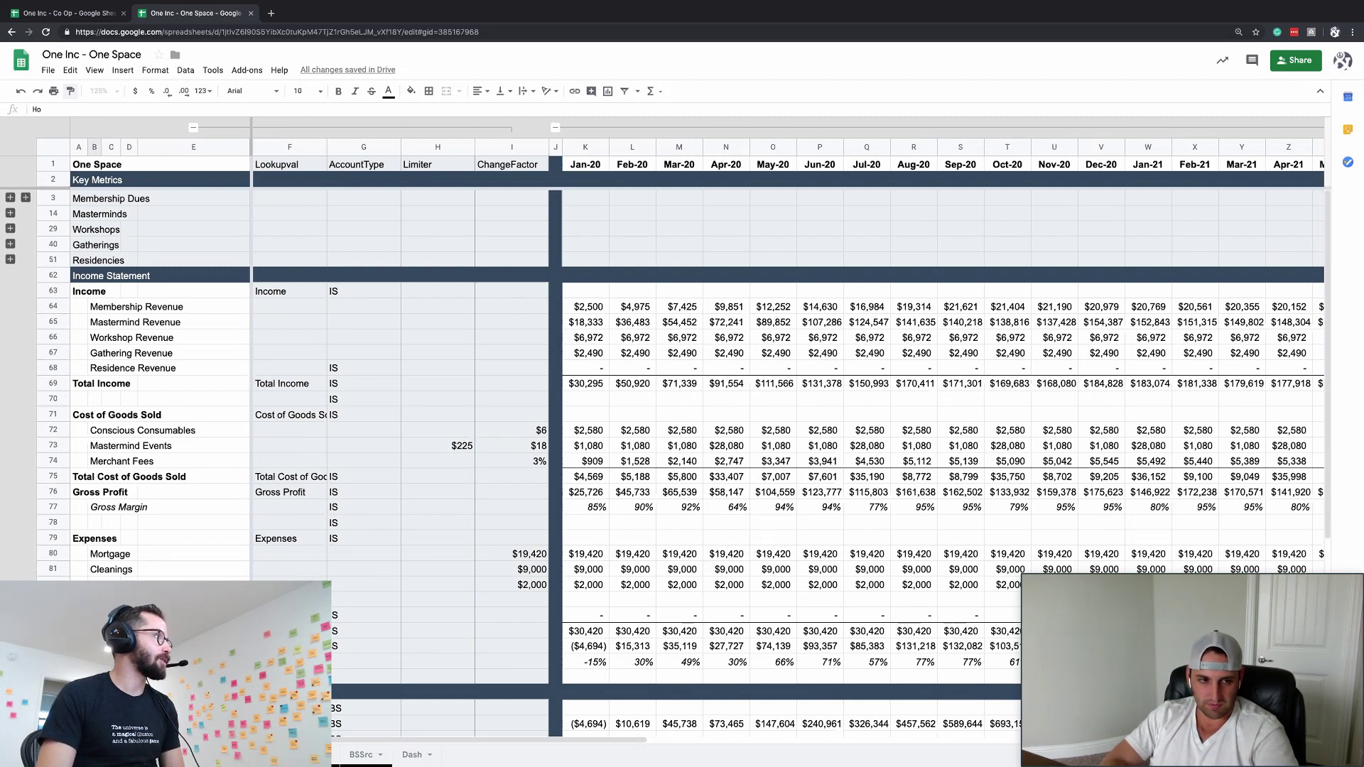
{"action": "type", "text": "use Manager"}
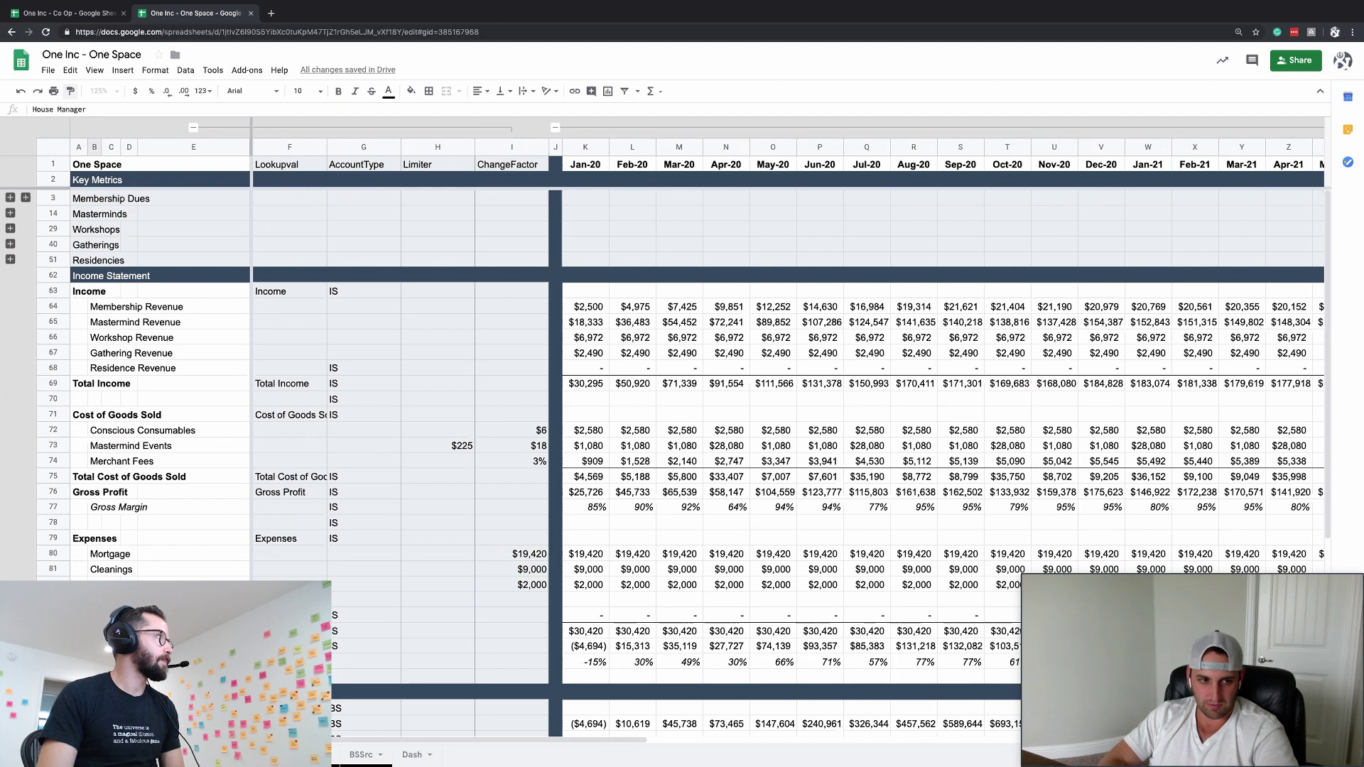
- Label the new row House Manager and give it a ChangeFactor of $5,000
{"action": "key", "text": "Return"}
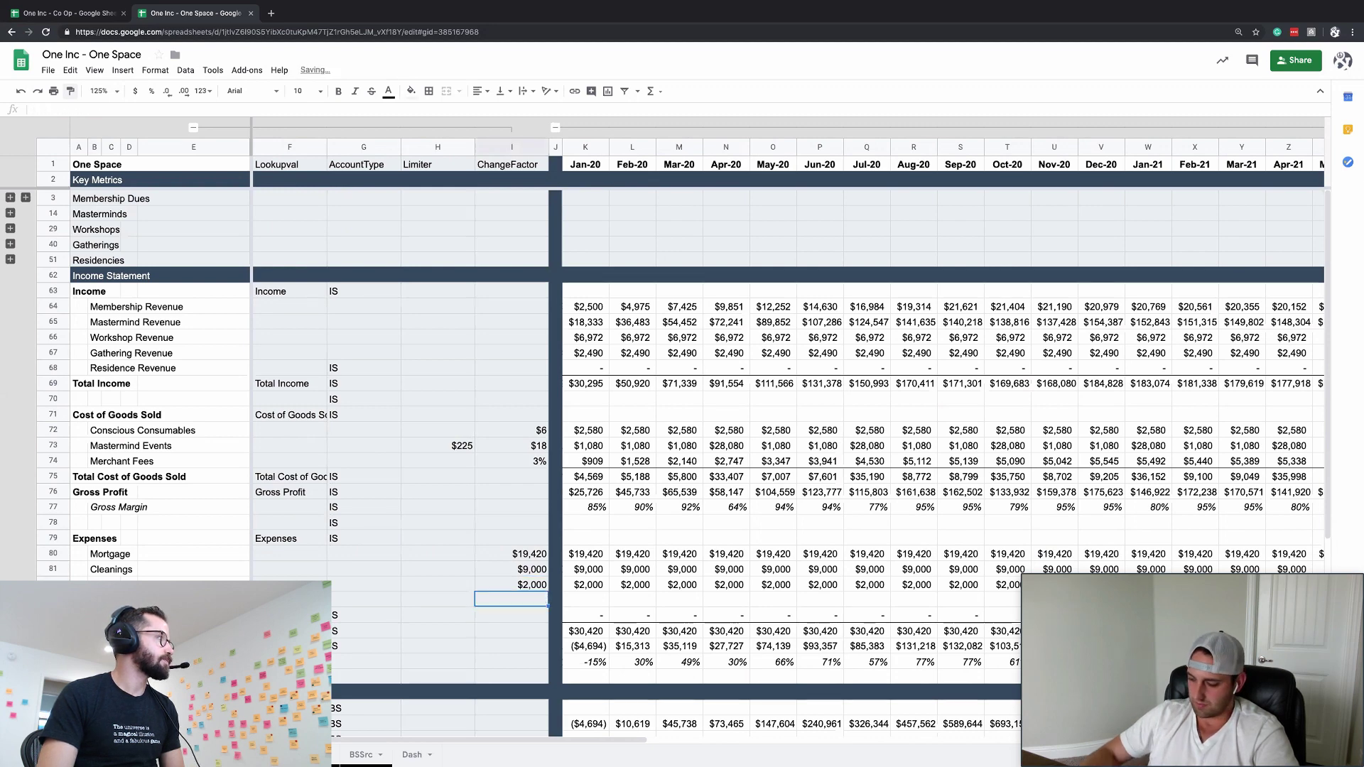
{"action": "type", "text": "5000"}
{"action": "key", "text": "Return"}
{"action": "key", "text": "Up"}
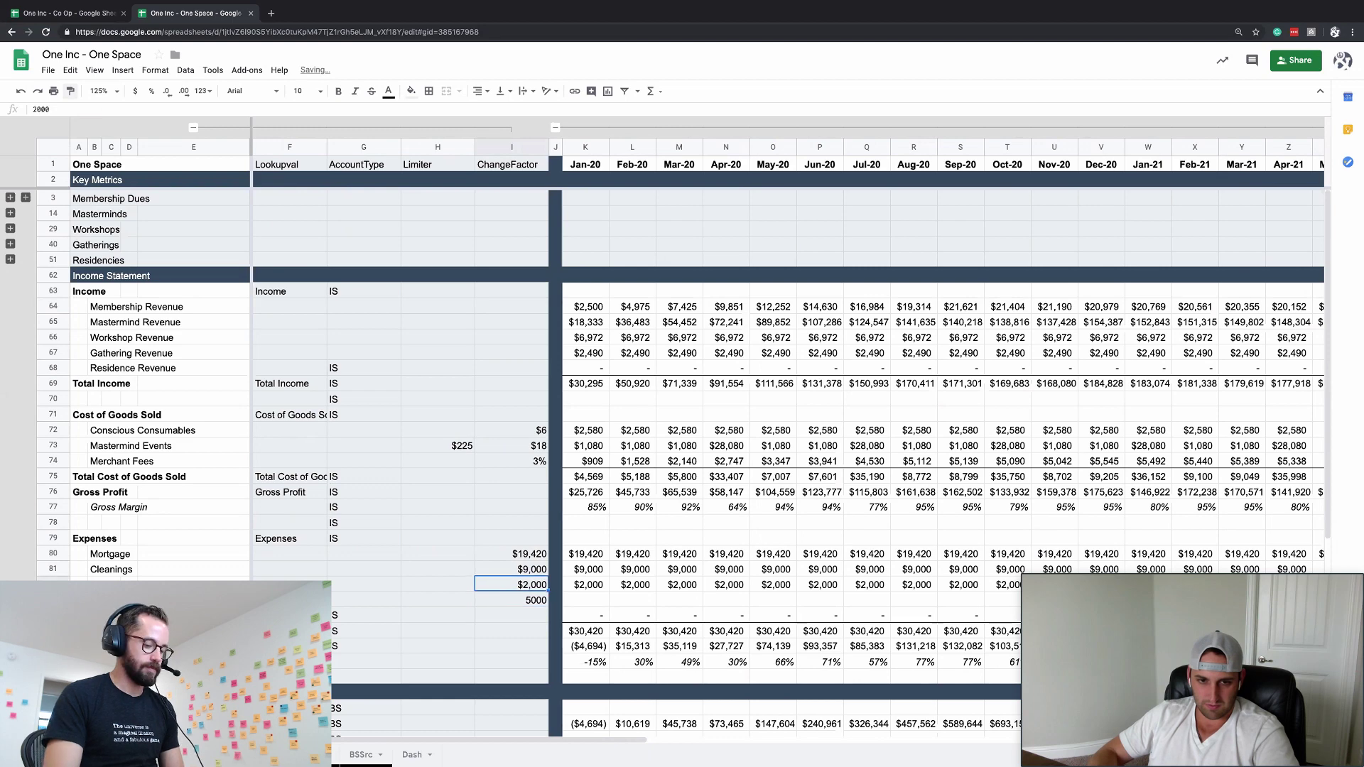
{"action": "type", "text": "5,000"}
{"action": "key", "text": "Return"}
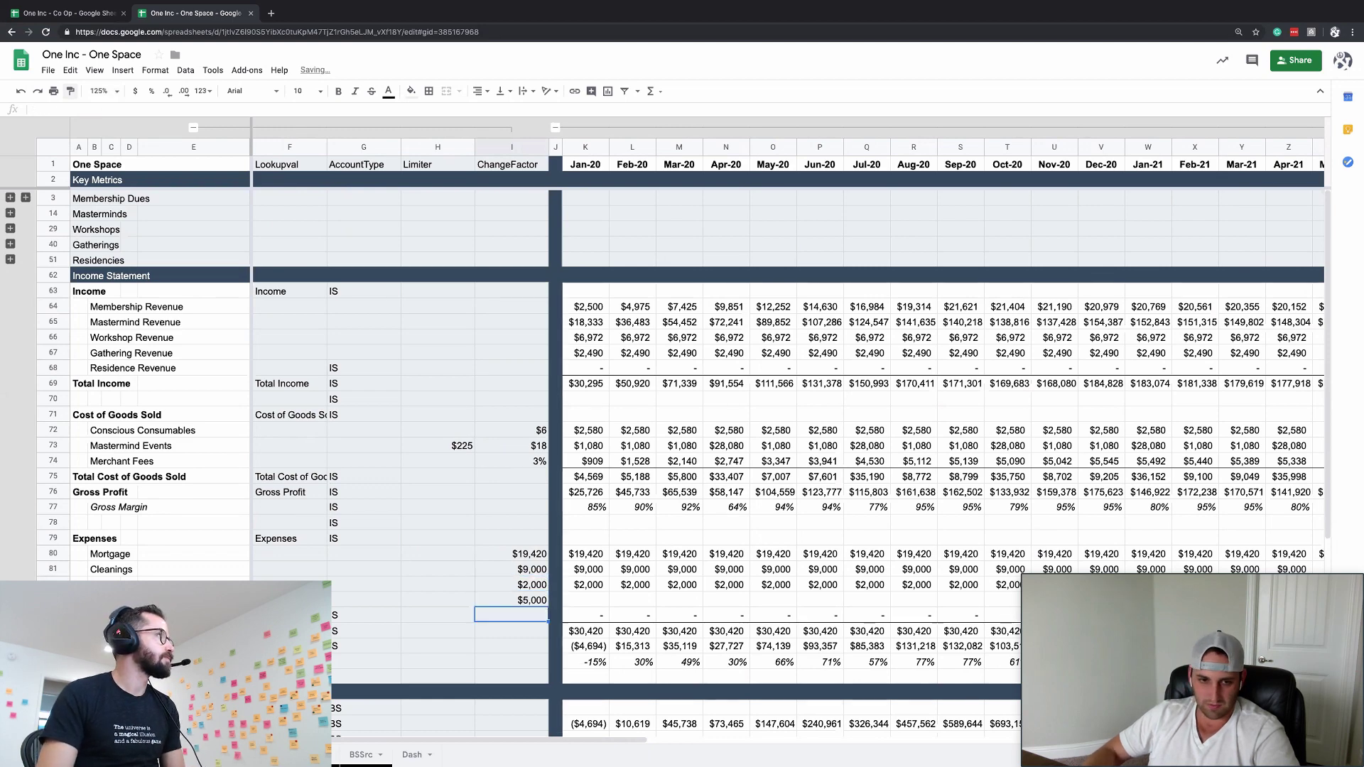
- Fill =ChangeFactor across every month column of the House Manager row
{"action": "key", "text": "Up"}
{"action": "key", "text": "Right"}
{"action": "key", "text": "Right"}
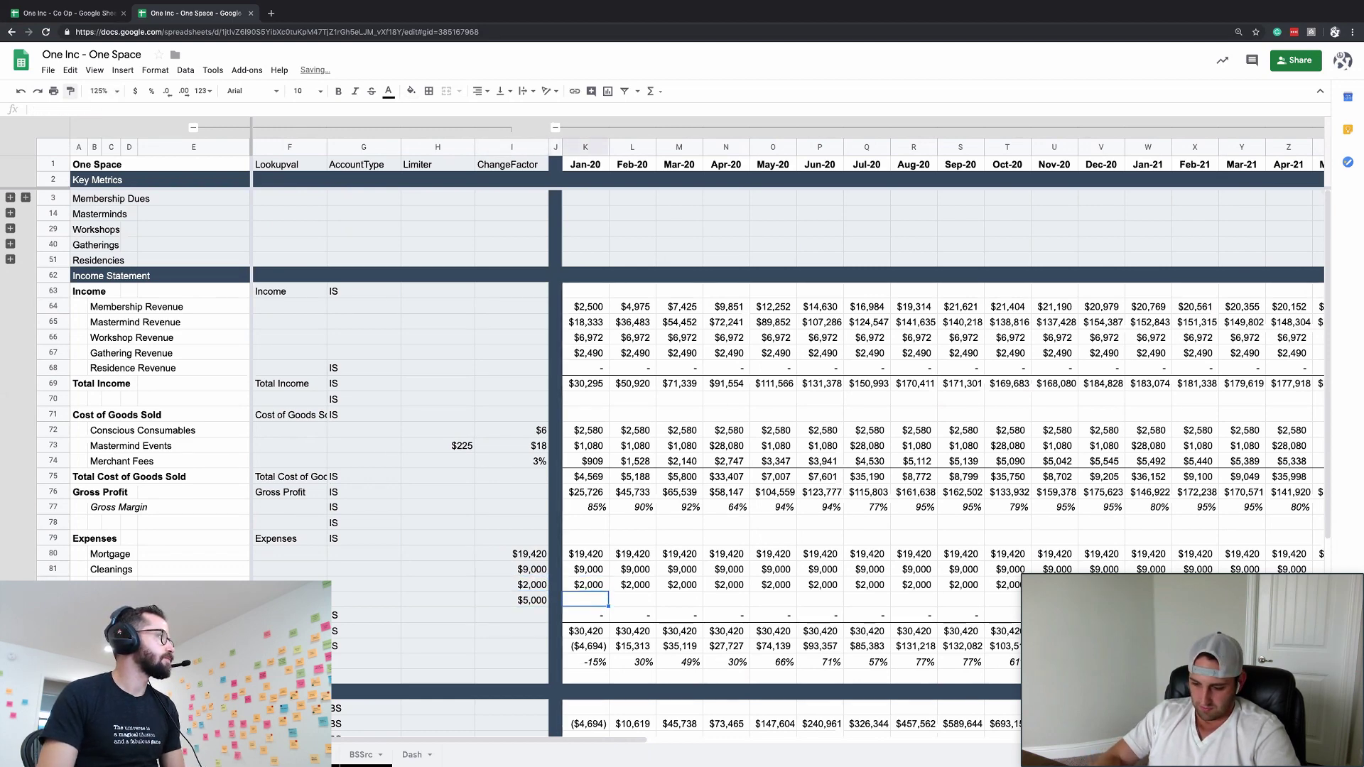
{"action": "type", "text": "="}
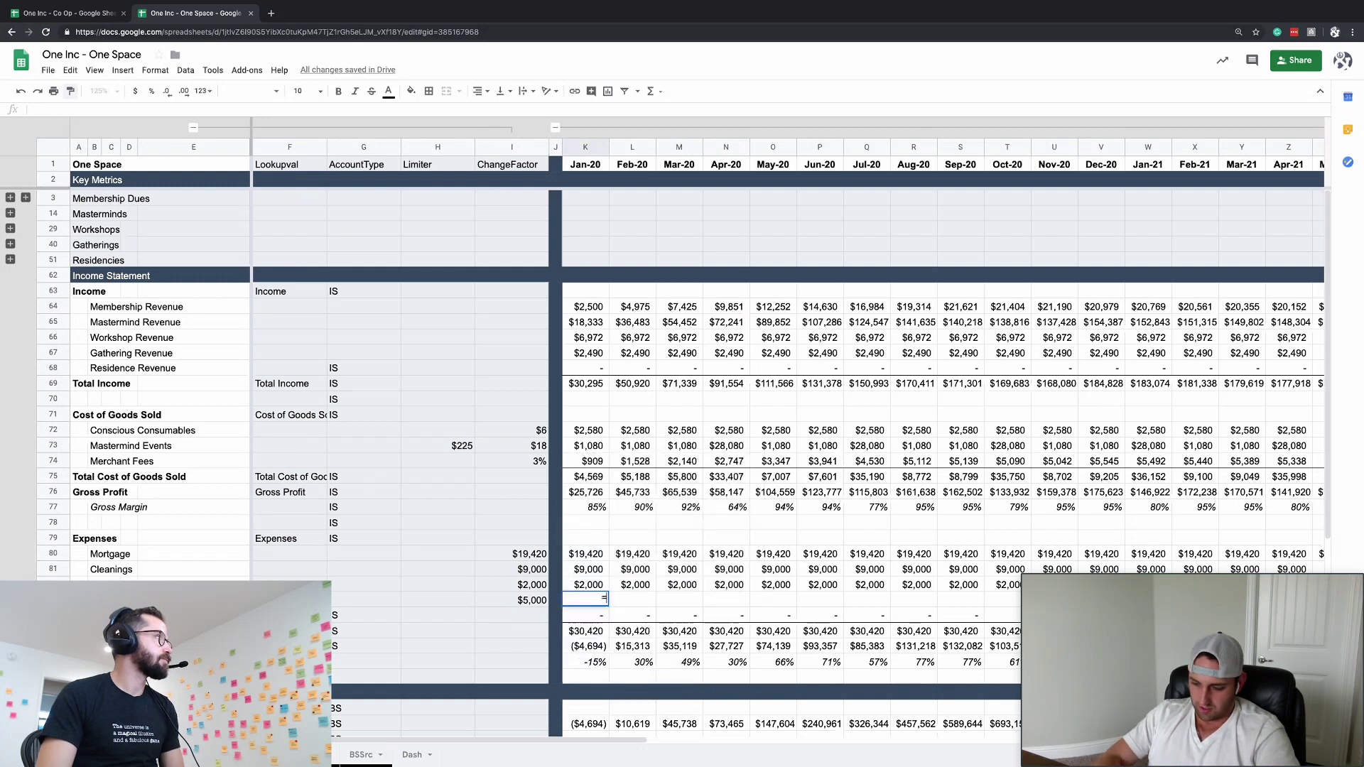
{"action": "type", "text": "Cha"}
{"action": "key", "text": "Tab"}
{"action": "key", "text": "Return"}
{"action": "key", "text": "Up"}
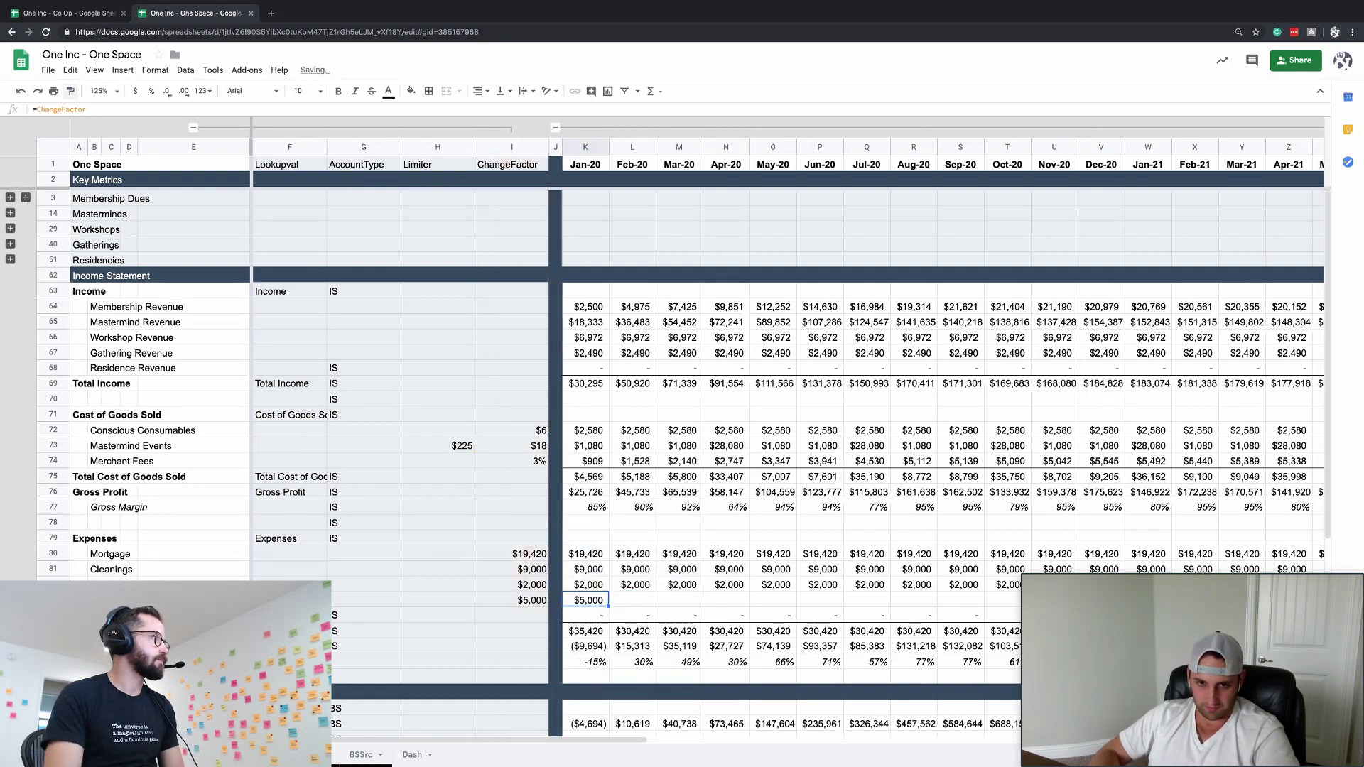
{"action": "key", "text": "ctrl+shift+Right"}
{"action": "key", "text": "ctrl+r"}
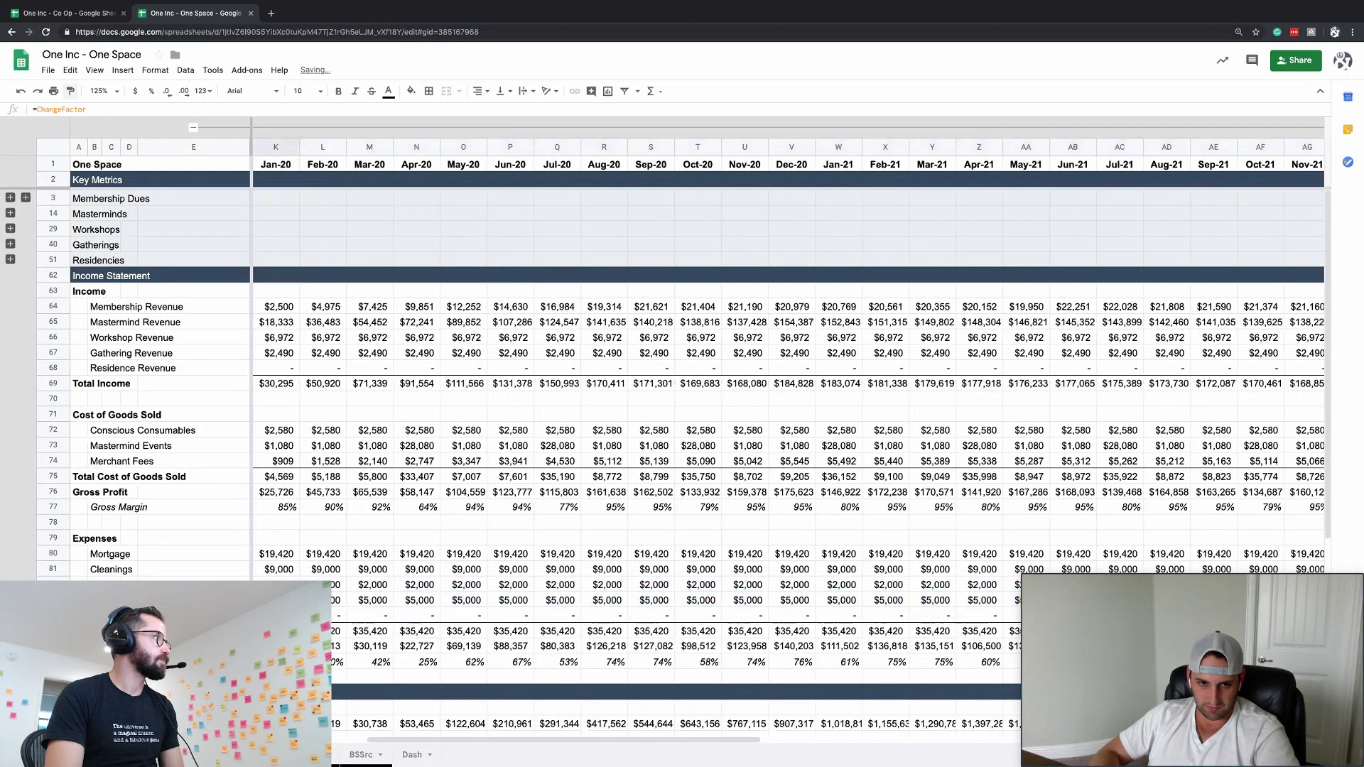
{"action": "scroll", "coordinate": [788, 426], "scroll_direction": "left", "scroll_amount": 5}
{"action": "left_click", "coordinate": [391, 615]}
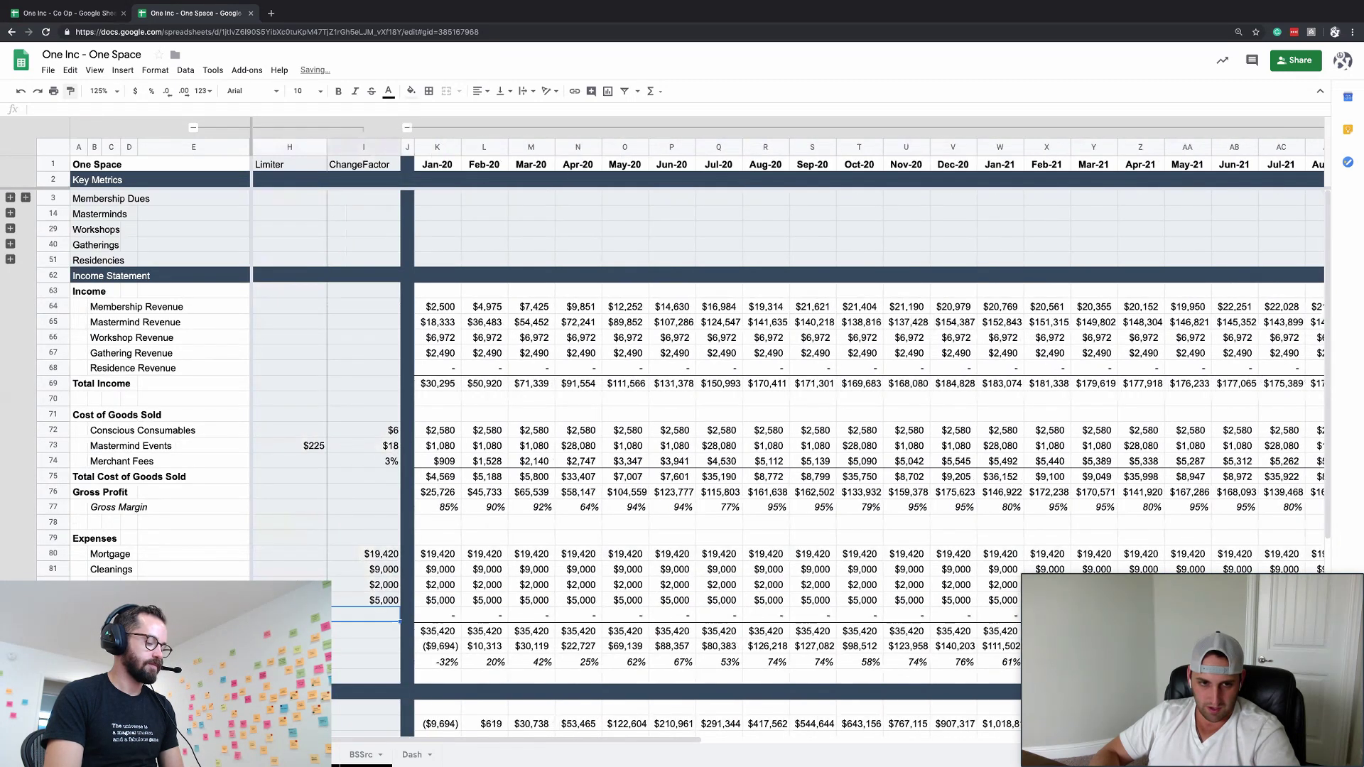
{"action": "scroll", "coordinate": [788, 426], "scroll_direction": "left", "scroll_amount": 2}
- Fill IS into the expense rows' AccountType cells and enter Meals as the Lookupval
{"action": "left_click", "coordinate": [363, 615]}
{"action": "key", "text": "ctrl+shift+Up"}
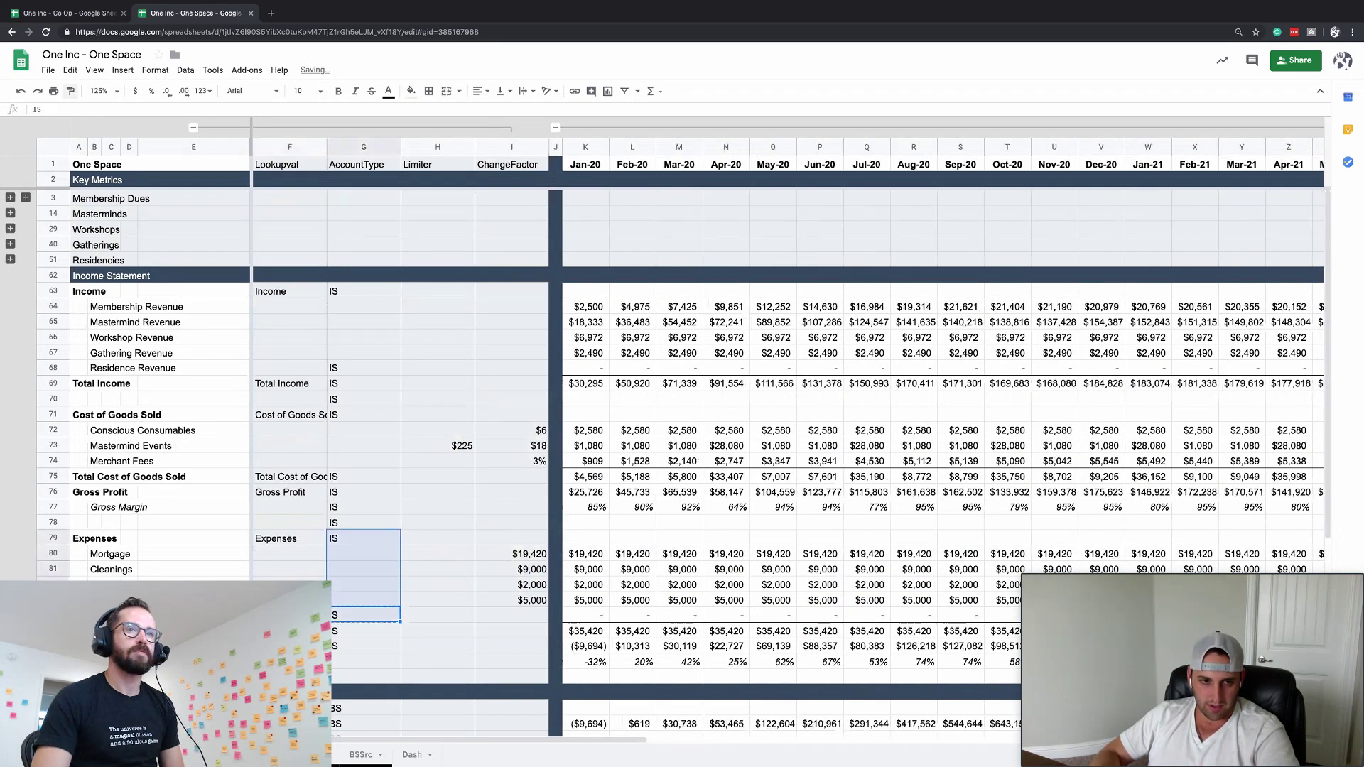
{"action": "key", "text": "ctrl+d"}
{"action": "key", "text": "Left"}
{"action": "key", "text": "Left"}
{"action": "key", "text": "Right"}
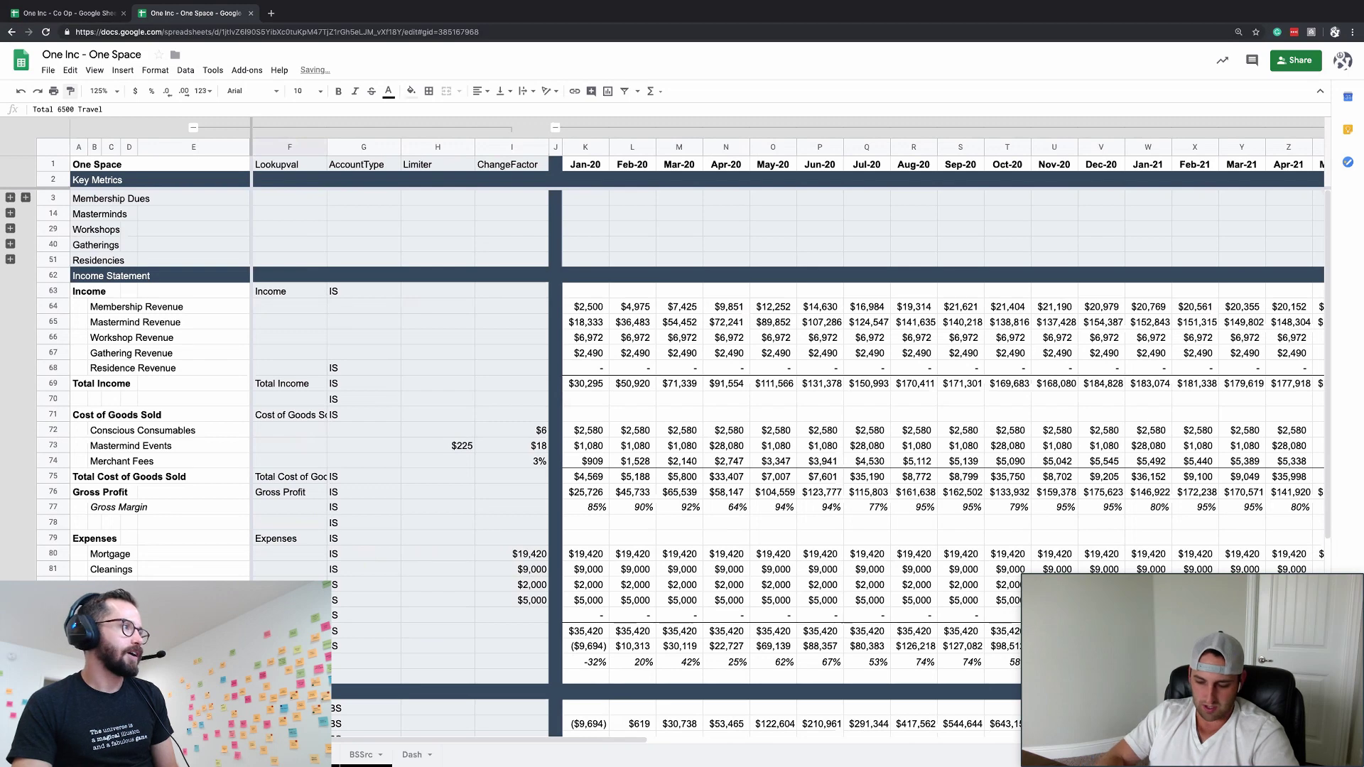
{"action": "type", "text": "Meals"}
{"action": "key", "text": "Return"}
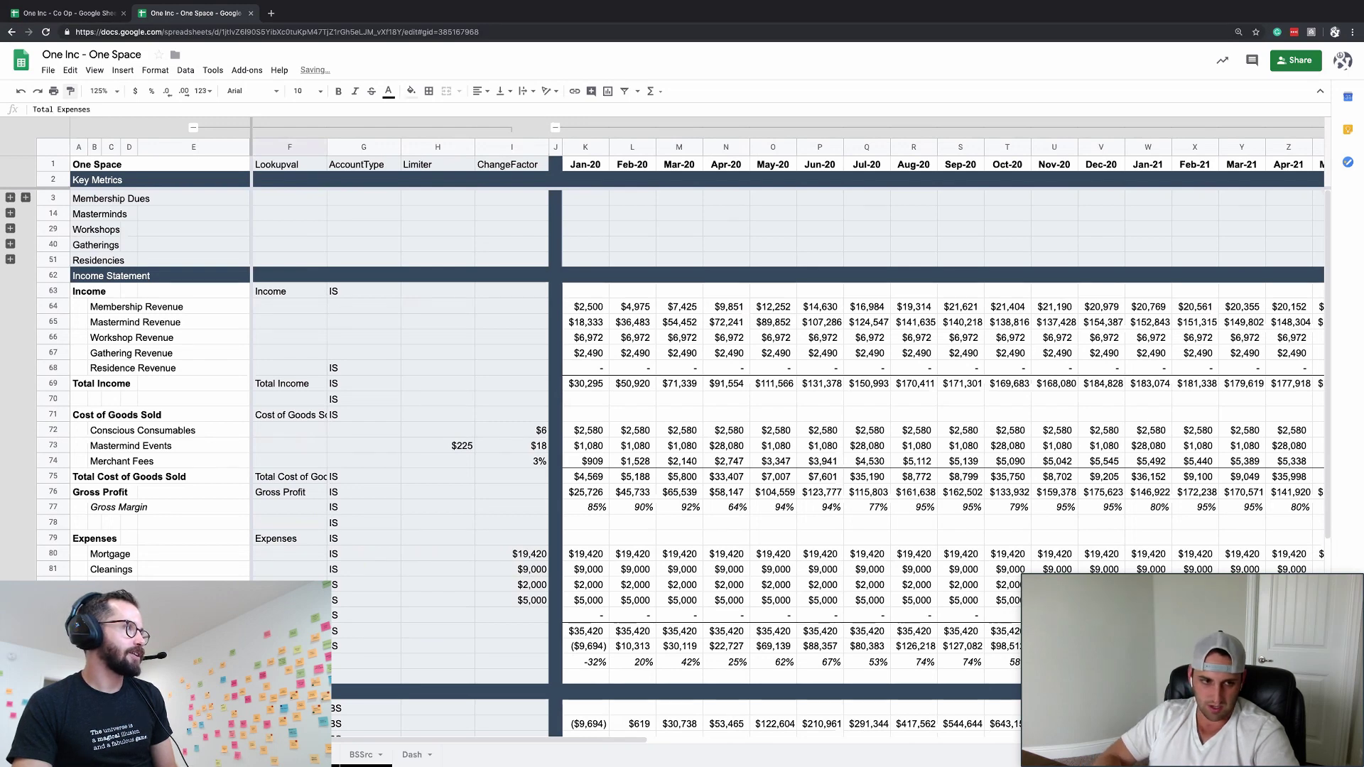
{"action": "key", "text": "Left"}
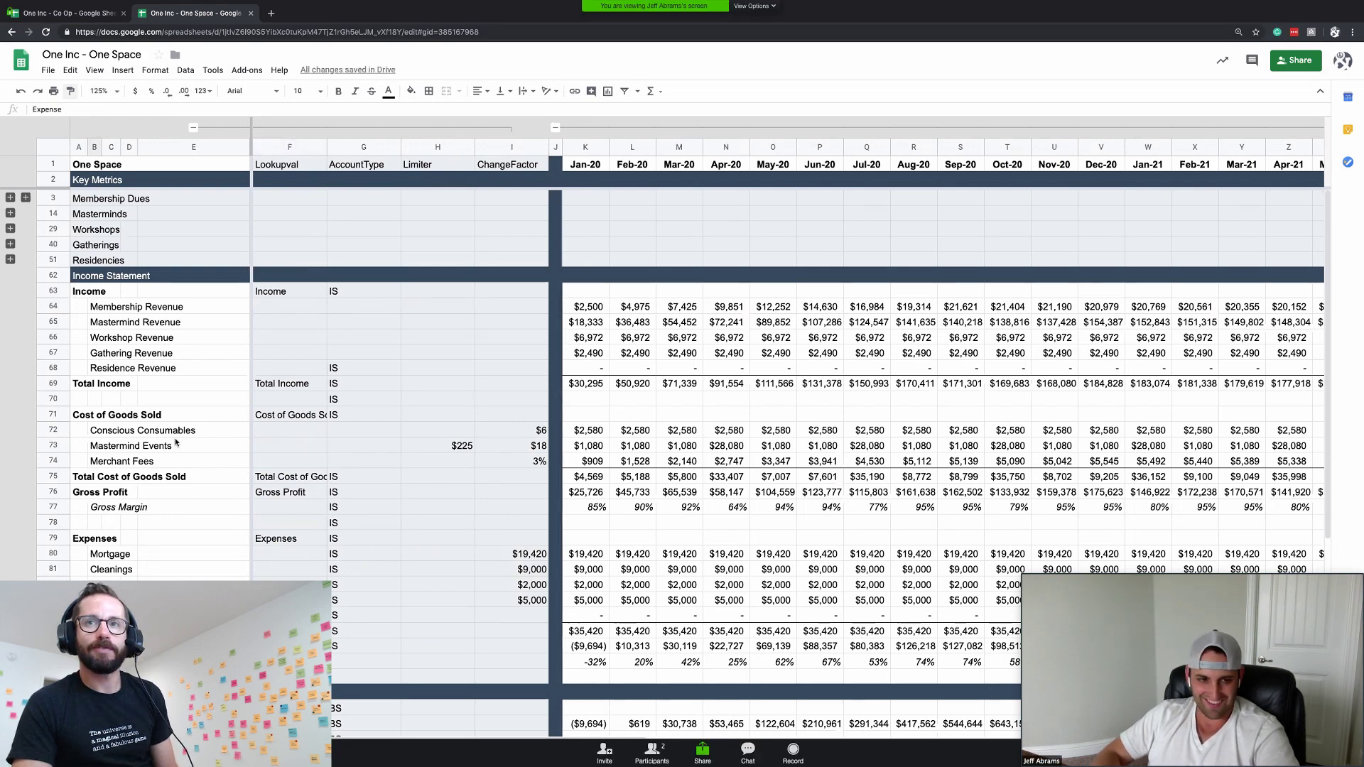
- Insert a blank row below House Manager, removing the extra blank row created
{"action": "key", "text": "ctrl+alt+equal"}
{"action": "type", "text": "D"}
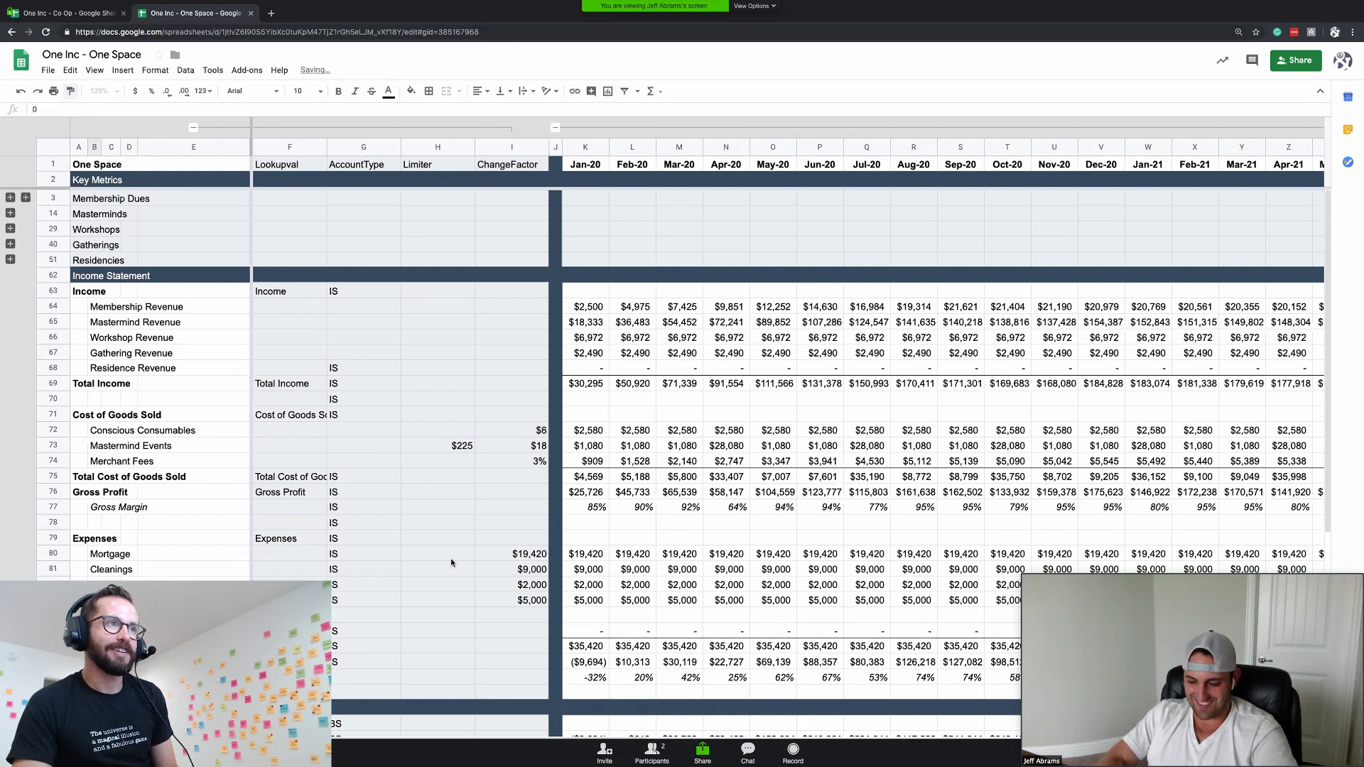
{"action": "key", "text": "Escape"}
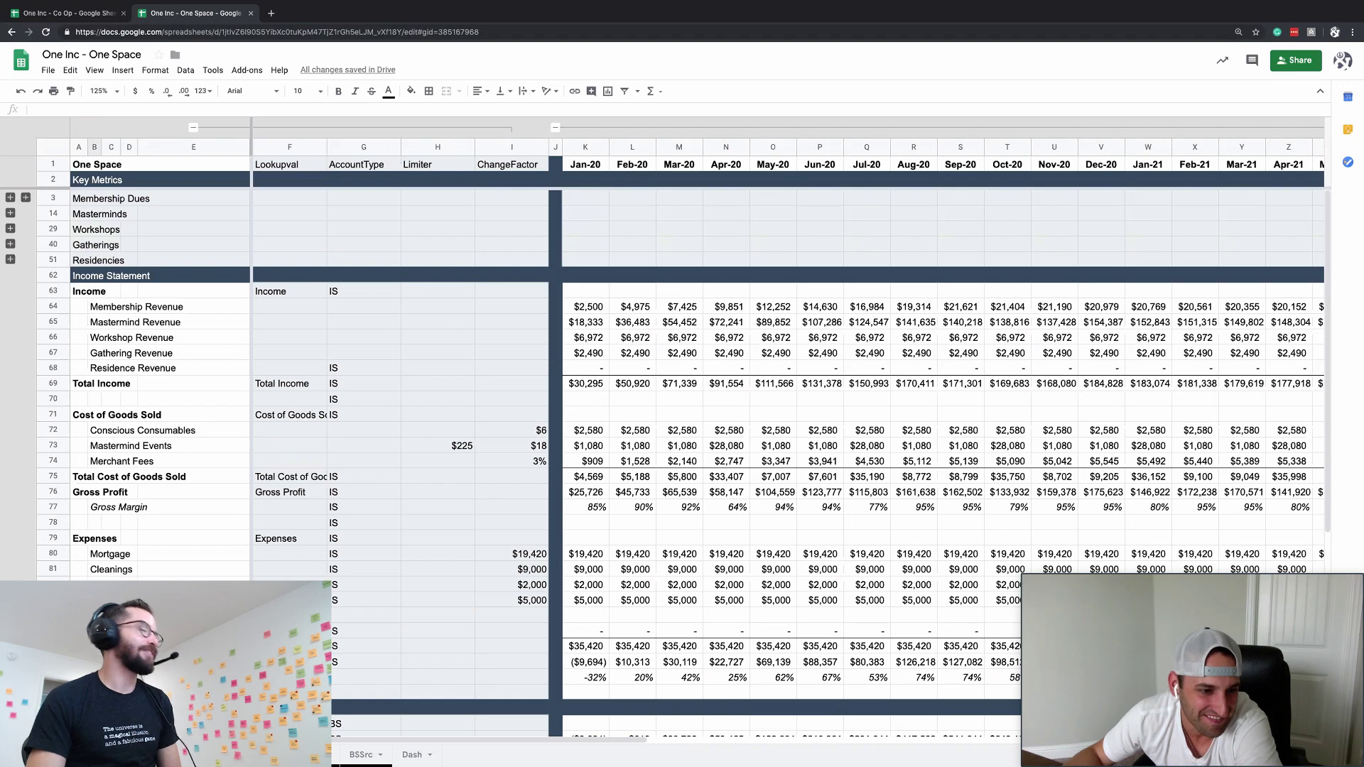
{"action": "left_click", "coordinate": [52, 613]}
{"action": "key", "text": "ctrl+alt+minus"}
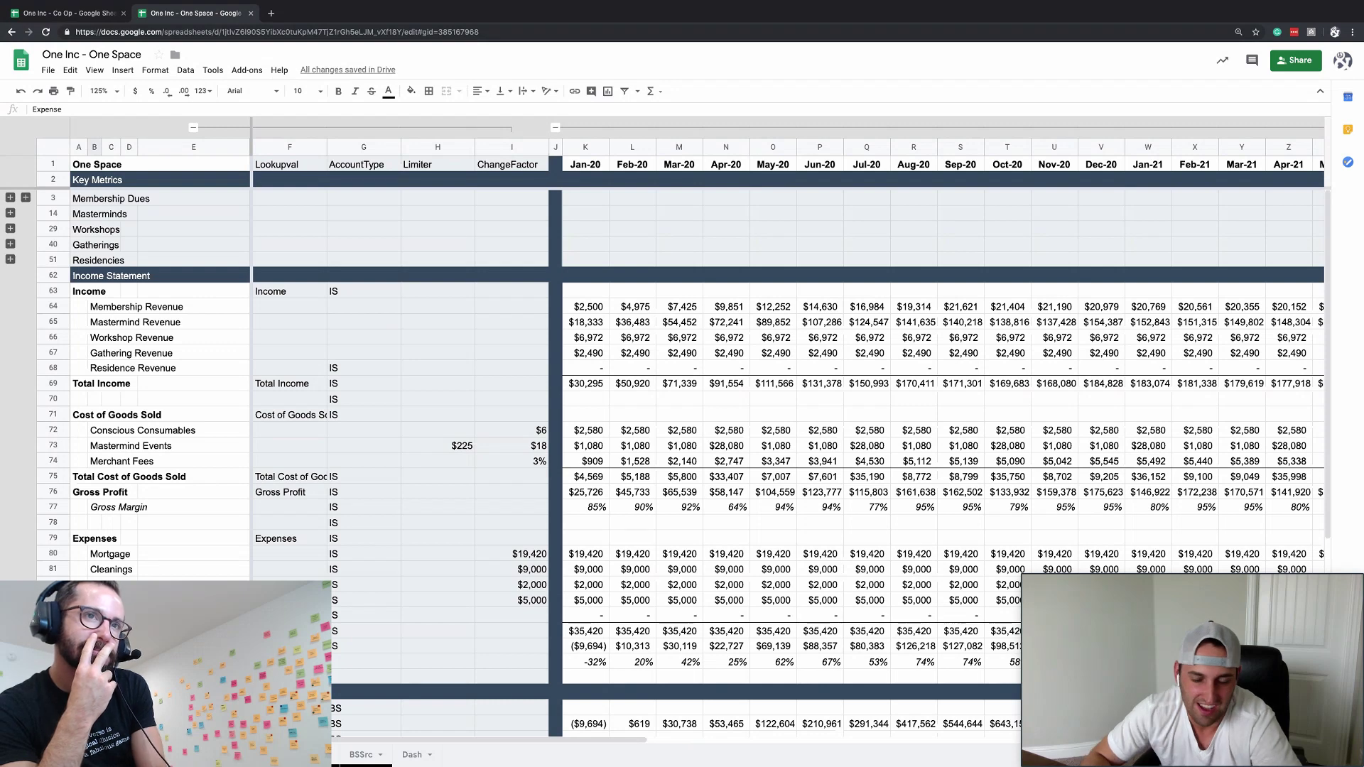
{"action": "type", "text": "Meal"}
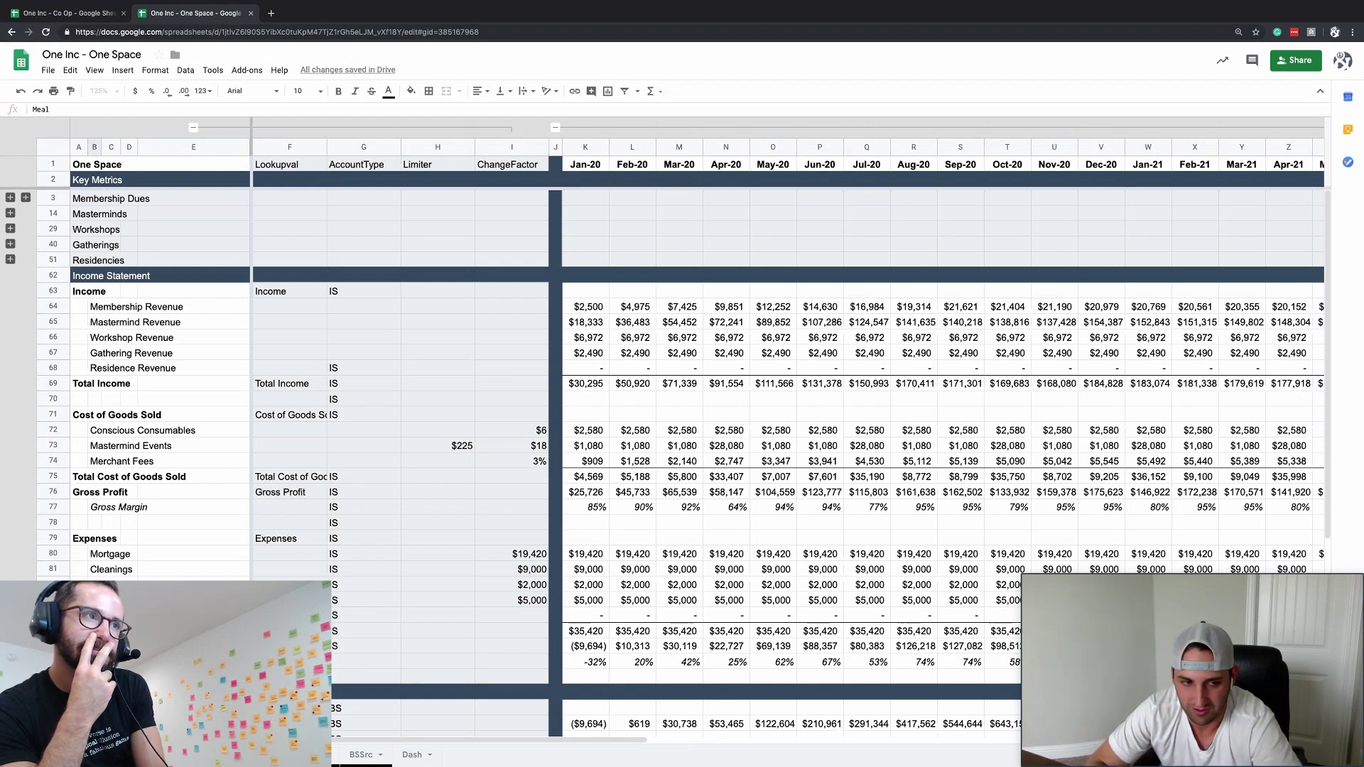
{"action": "key", "text": "BackSpace"}
{"action": "key", "text": "BackSpace"}
{"action": "key", "text": "BackSpace"}
{"action": "key", "text": "BackSpace"}
{"action": "type", "text": "='"}
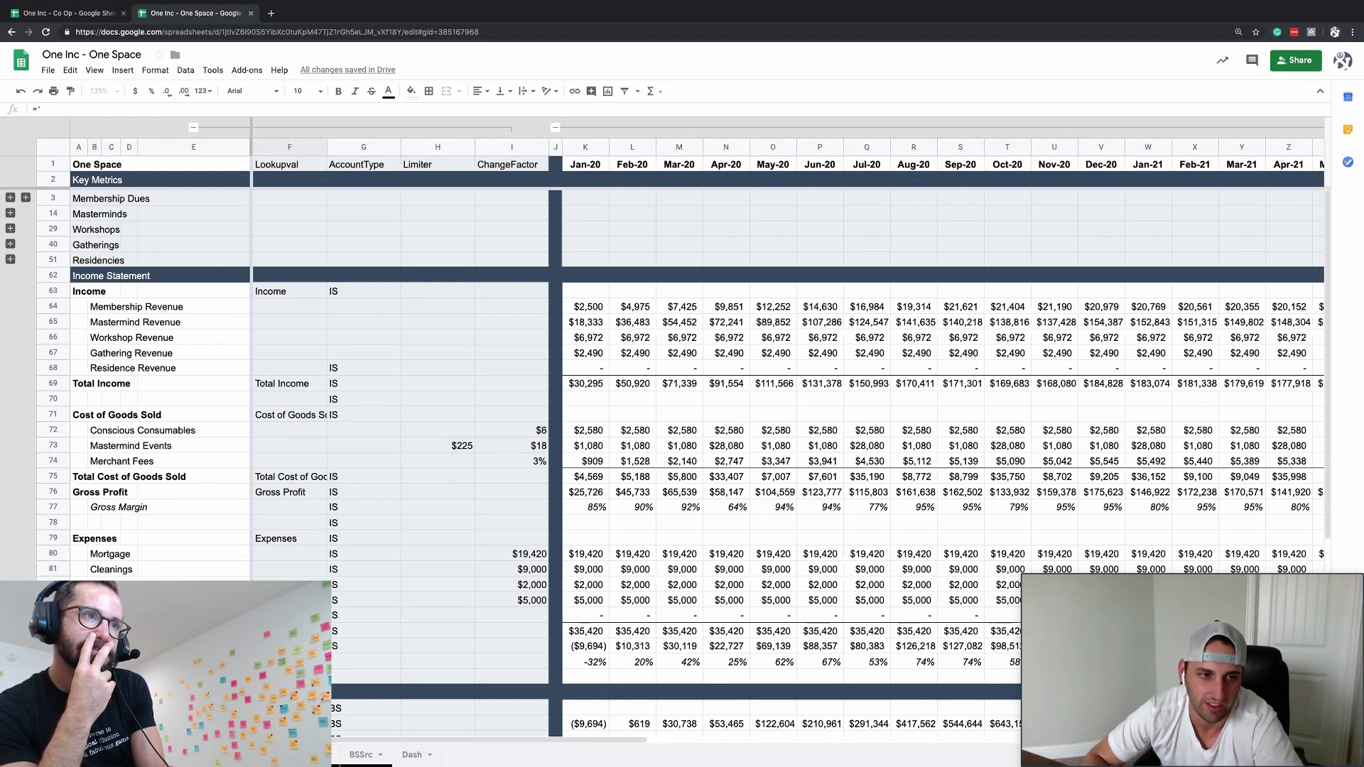
{"action": "key", "text": "Escape"}
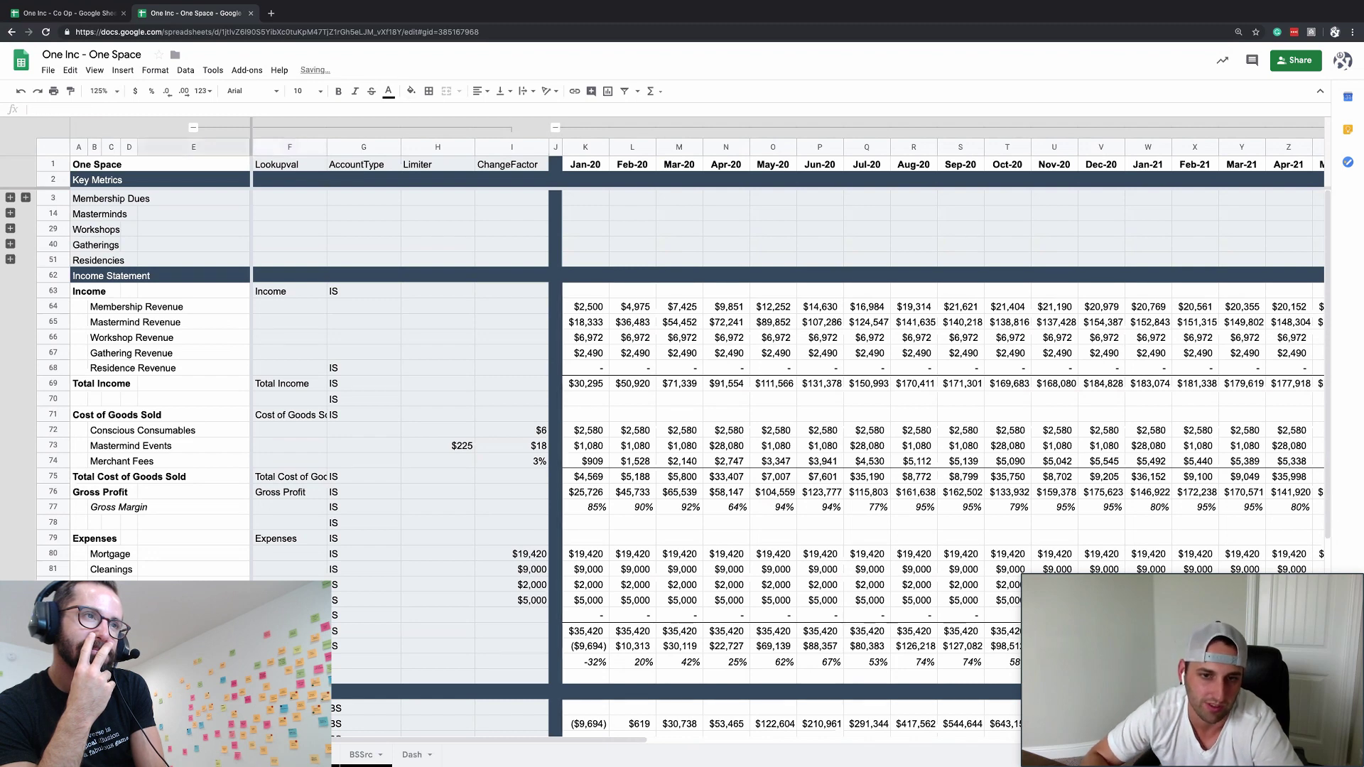
- Label the new expense row Build Out
{"action": "key", "text": "Left"}
{"action": "key", "text": "Left"}
{"action": "key", "text": "Left"}
{"action": "key", "text": "Left"}
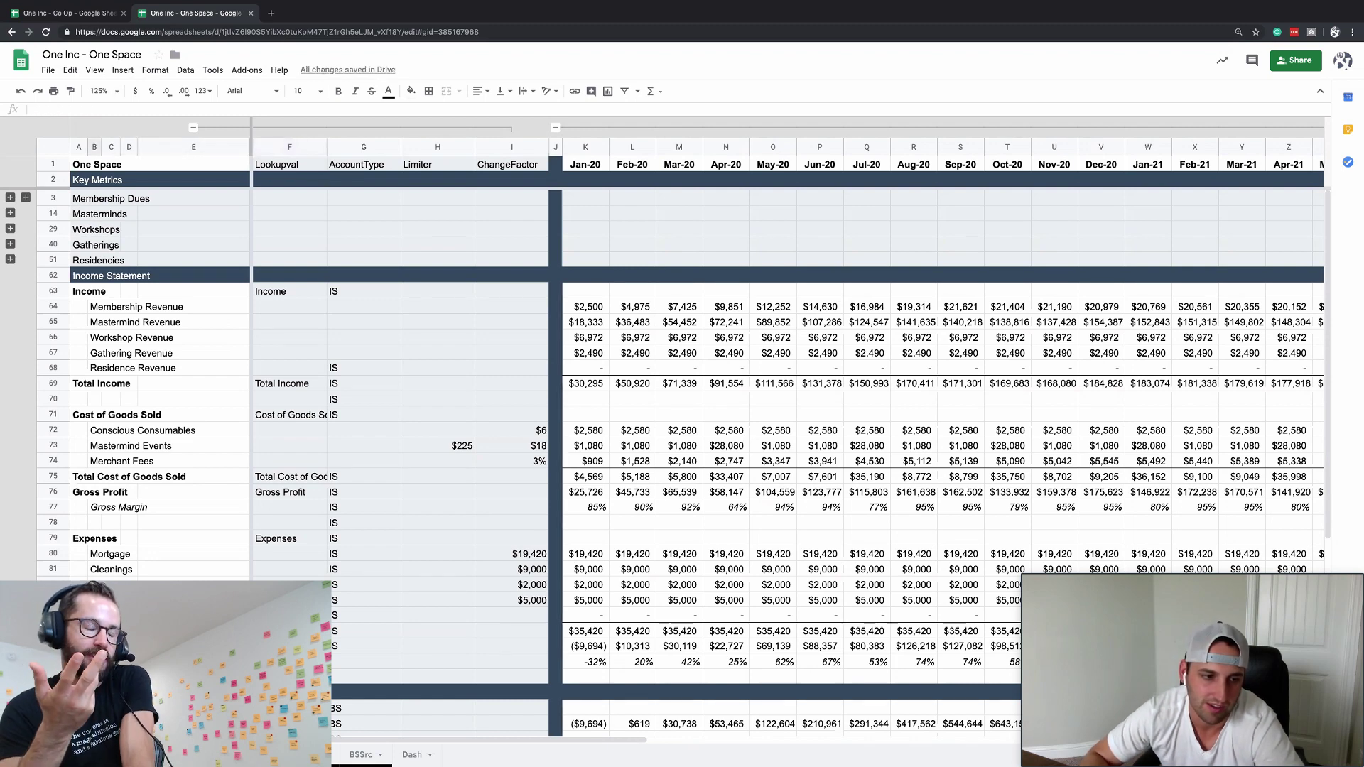
{"action": "key", "text": "Left"}
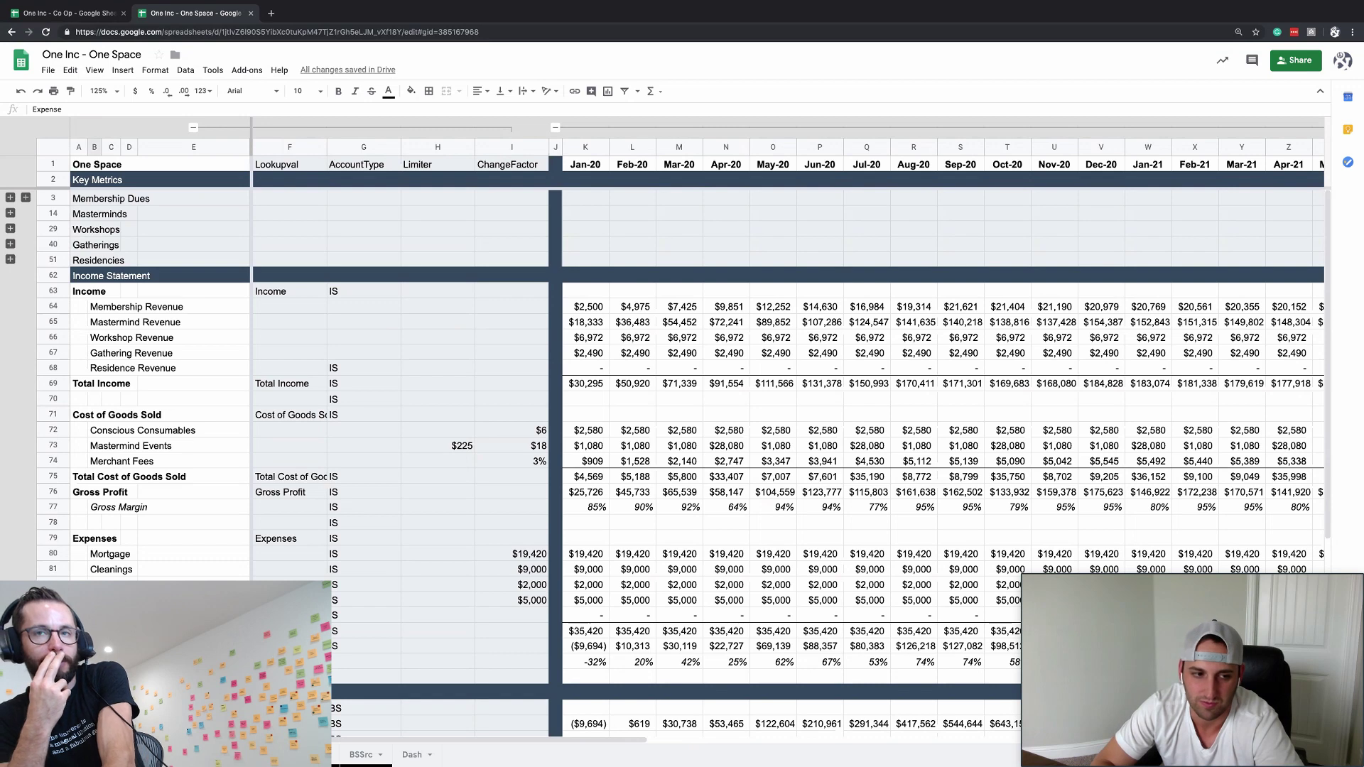
{"action": "type", "text": "Build Out"}
{"action": "key", "text": "Return"}
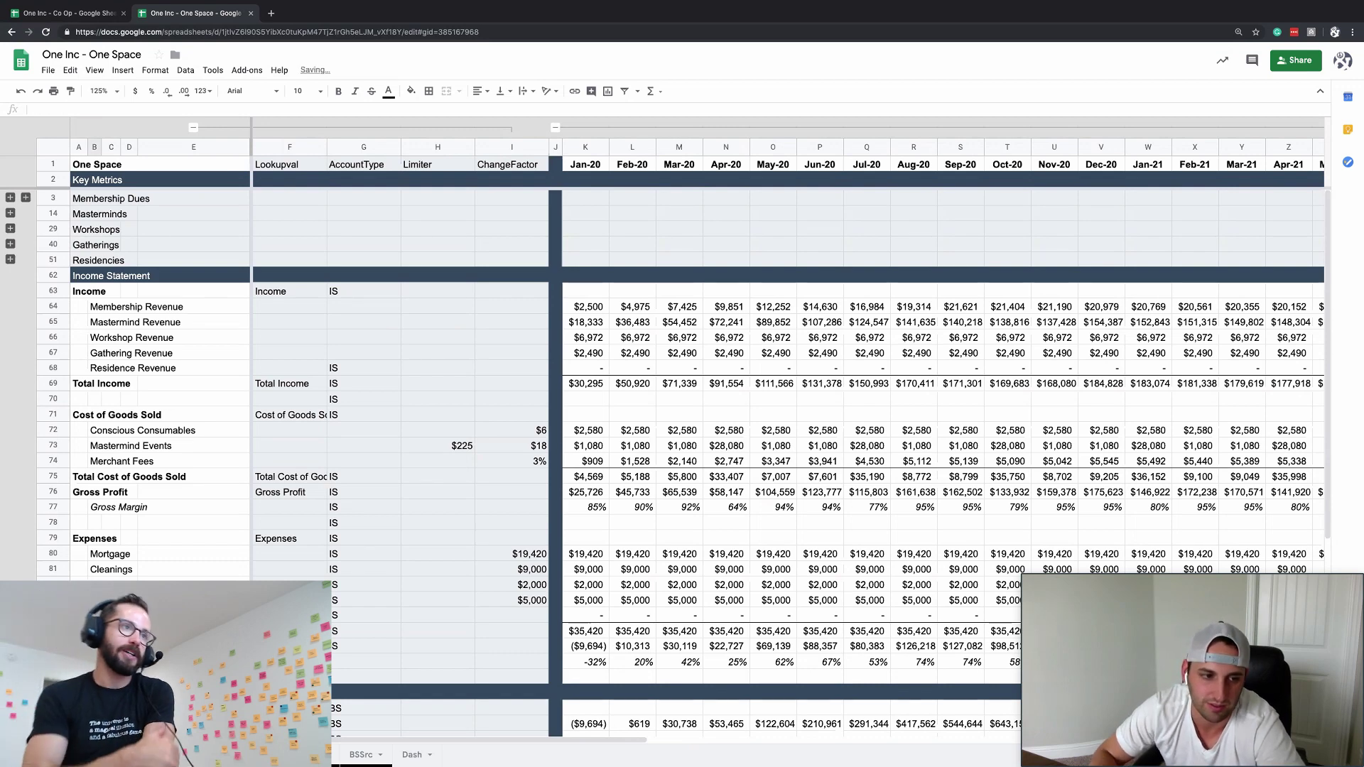
{"action": "key", "text": "ctrl+Right"}
{"action": "key", "text": "ctrl+Right"}
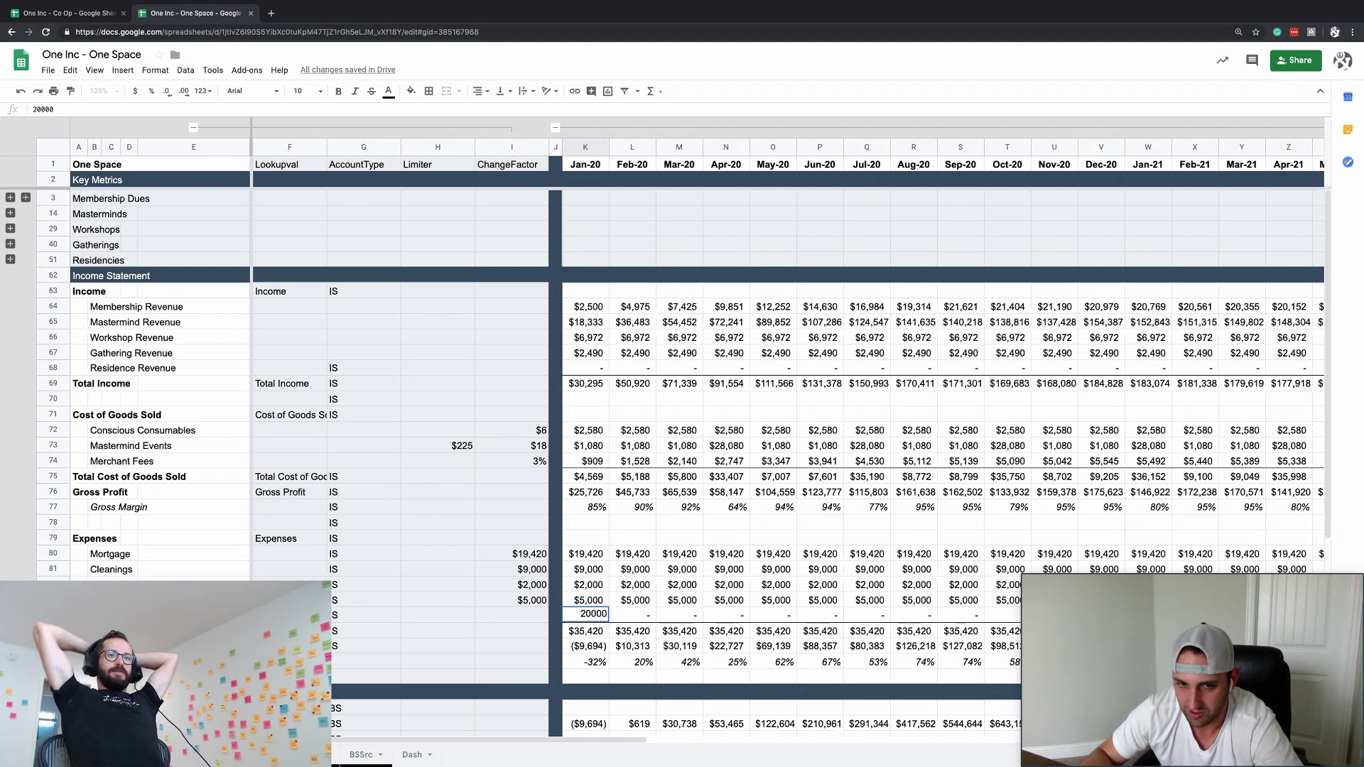
- Enter $20,000 for Build Out and shade the Jan-20 and Feb-20 cells light blue
{"action": "key", "text": "Tab"}
{"action": "type", "text": "20000"}
{"action": "key", "text": "Tab"}
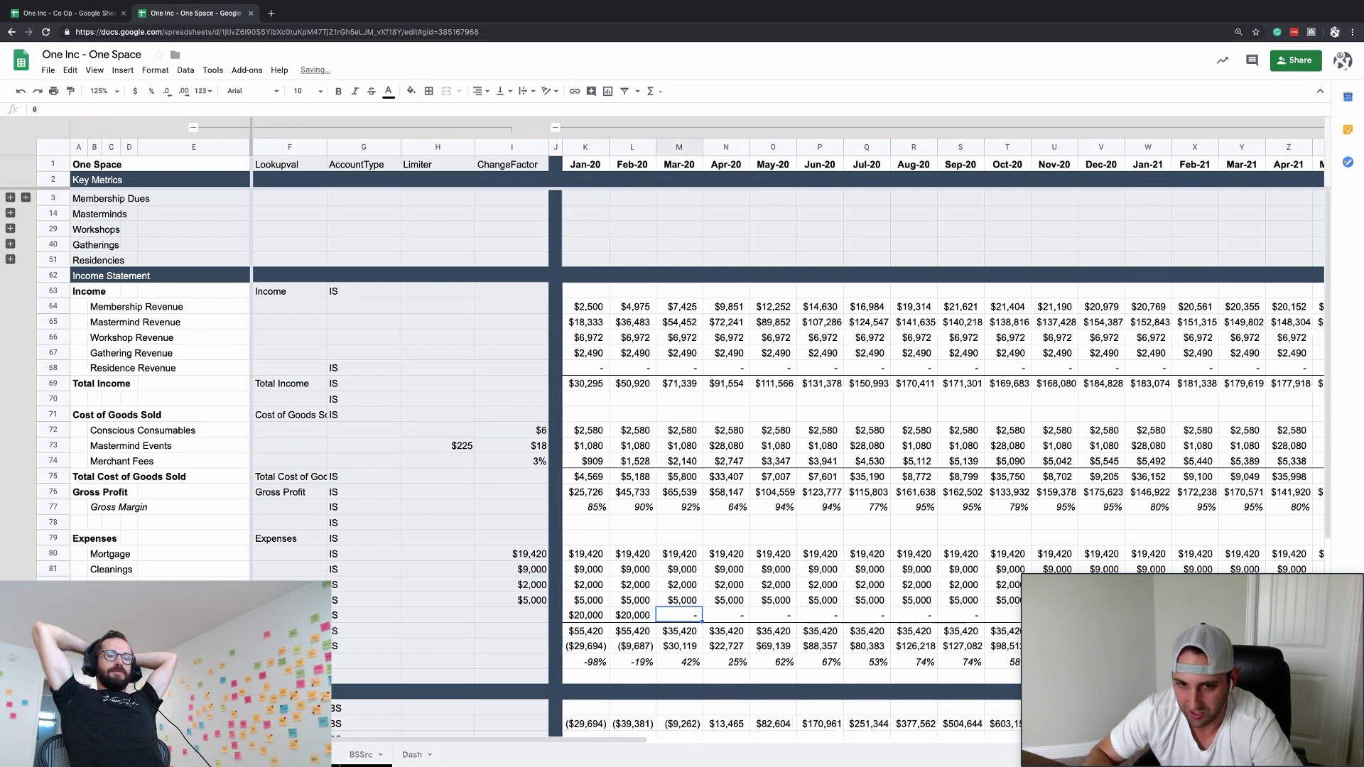
{"action": "key", "text": "Left"}
{"action": "key", "text": "Left"}
{"action": "key", "text": "shift+Right"}
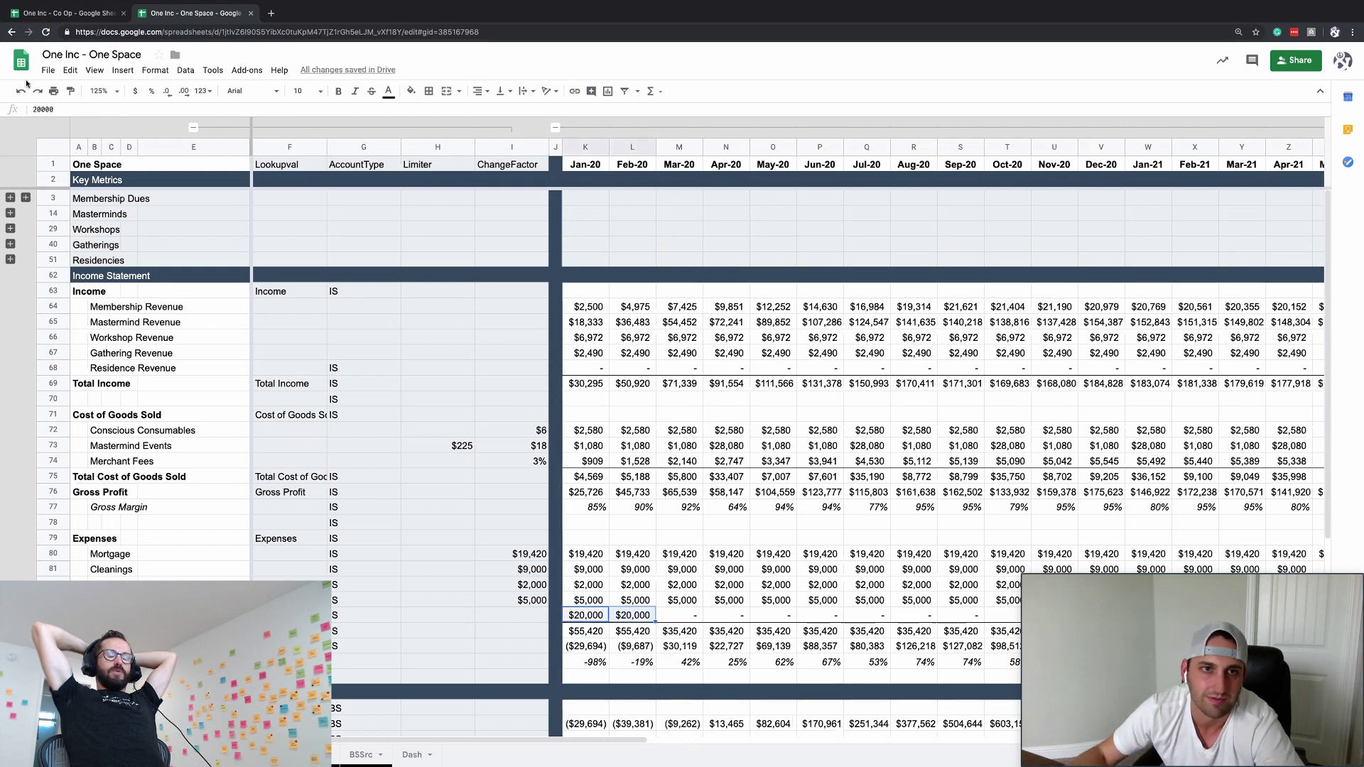
{"action": "left_click", "coordinate": [411, 91]}
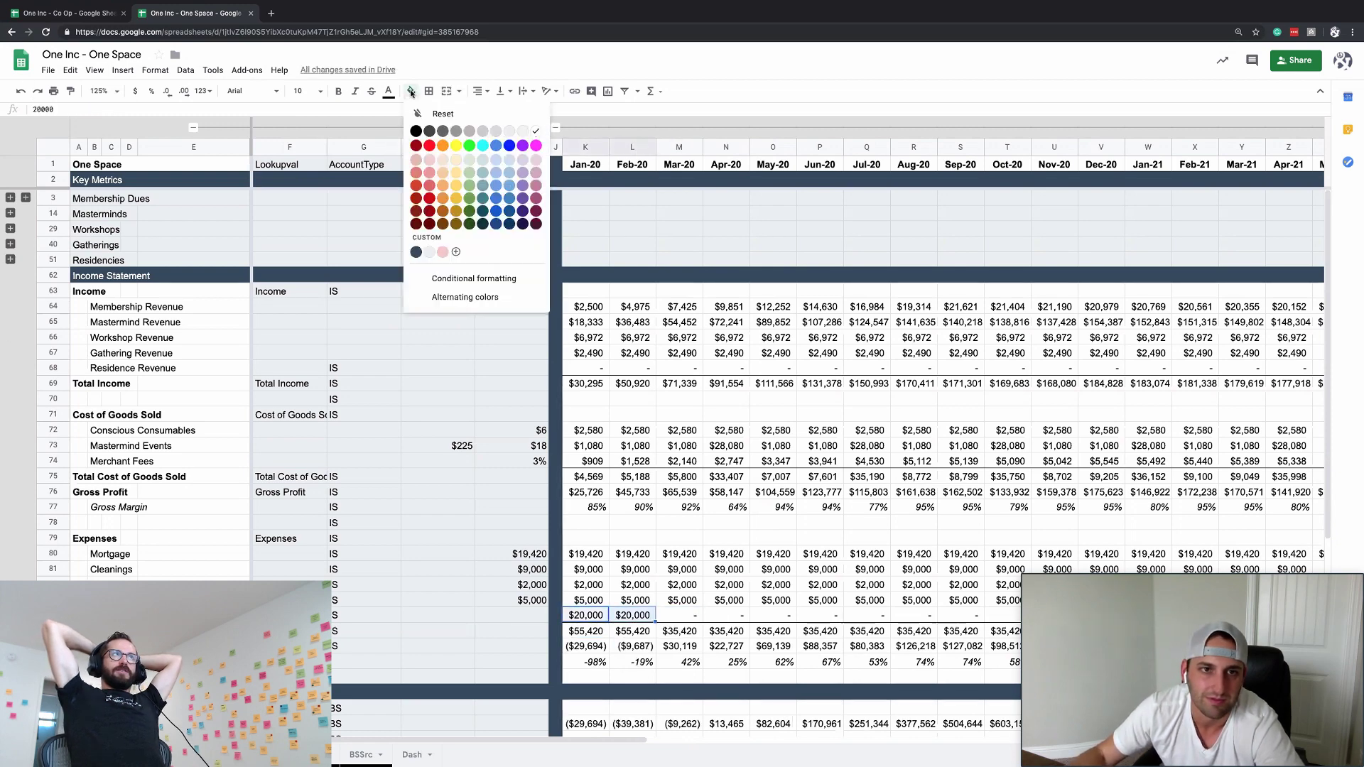
{"action": "left_click", "coordinate": [505, 159]}
- Change the Build Out amount to $25,000 and check the Feb-20 totals
{"action": "left_click", "coordinate": [634, 600]}
{"action": "left_click", "coordinate": [595, 617]}
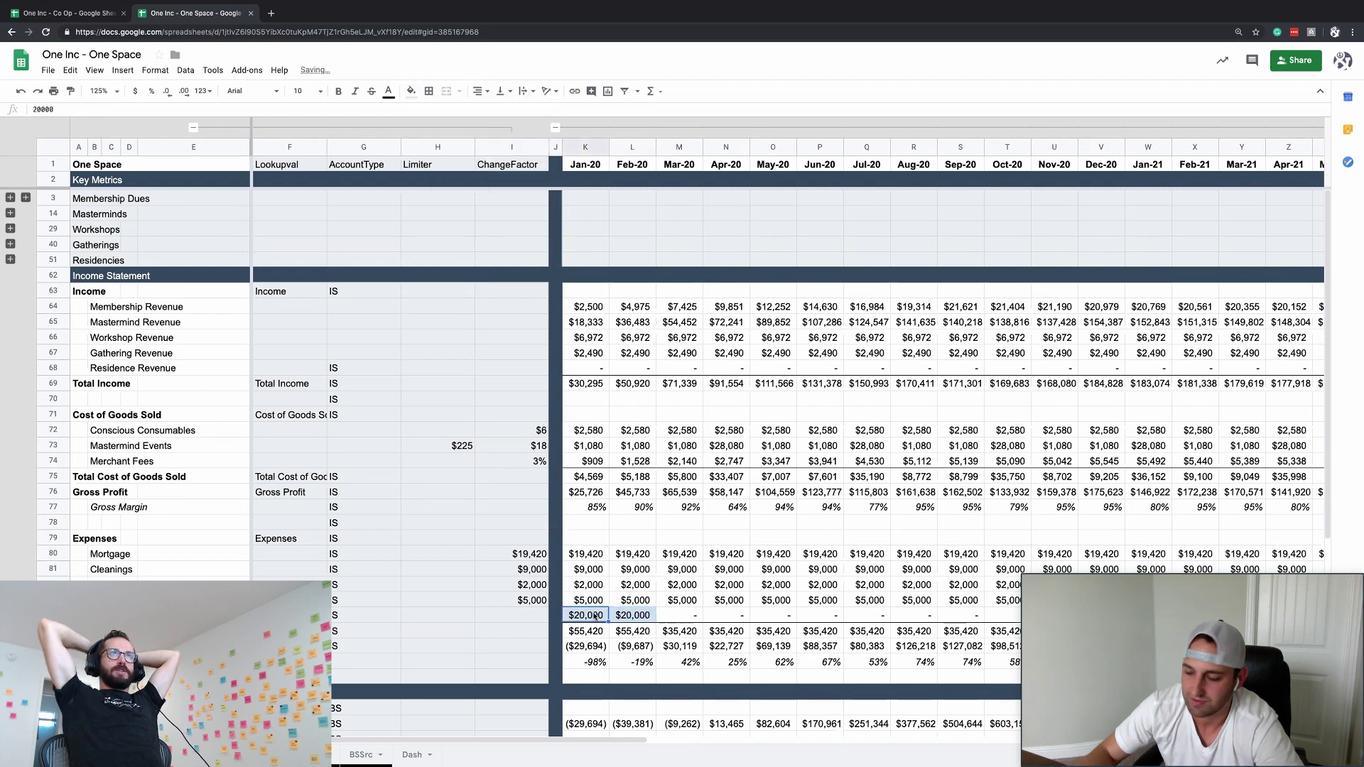
{"action": "type", "text": "25"}
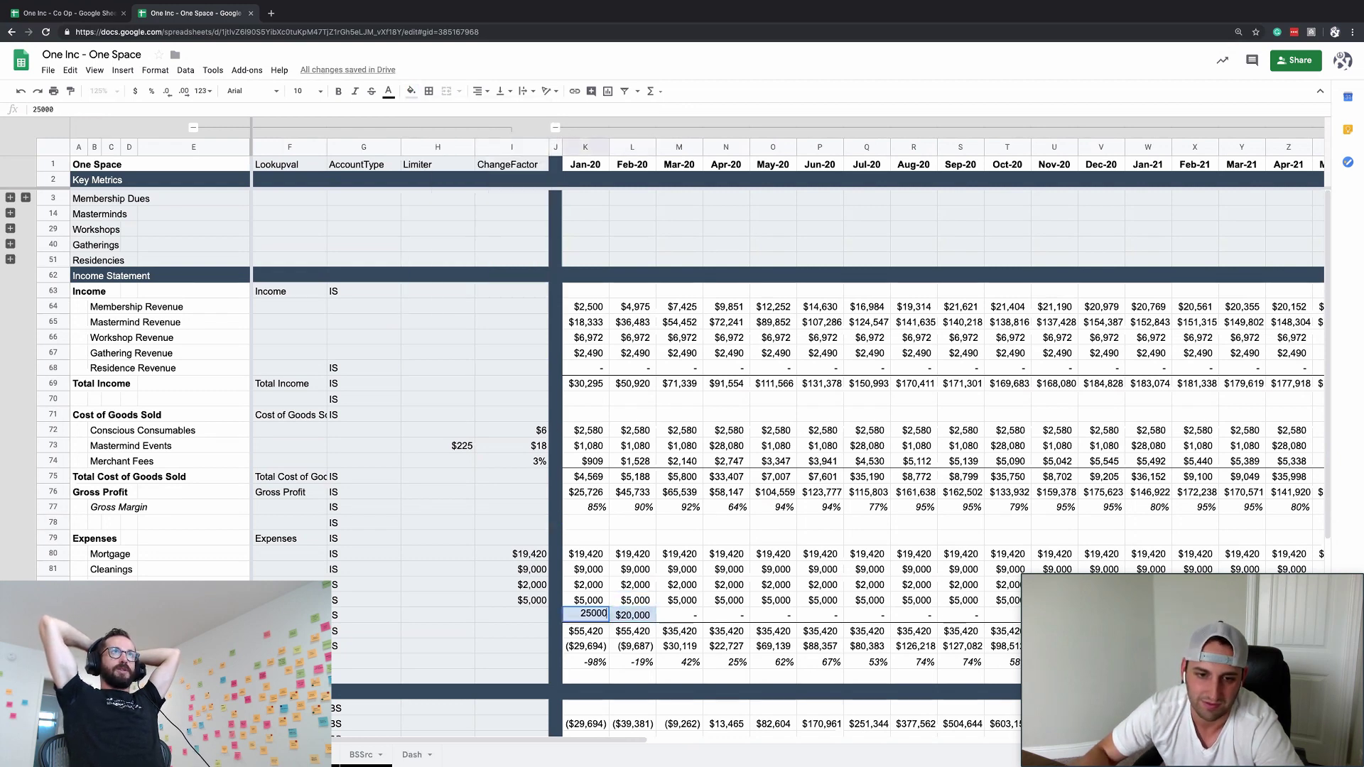
{"action": "type", "text": "000"}
{"action": "key", "text": "Return"}
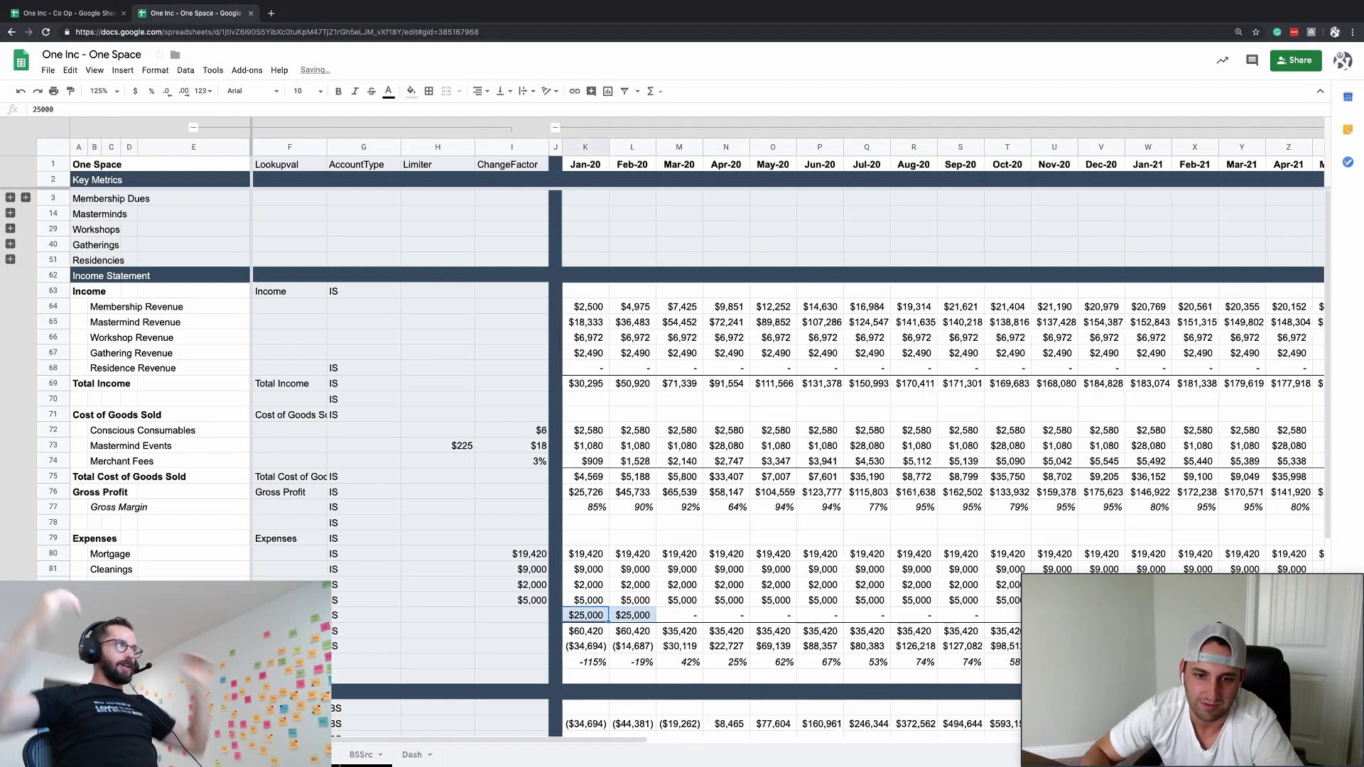
{"action": "left_click", "coordinate": [632, 615]}
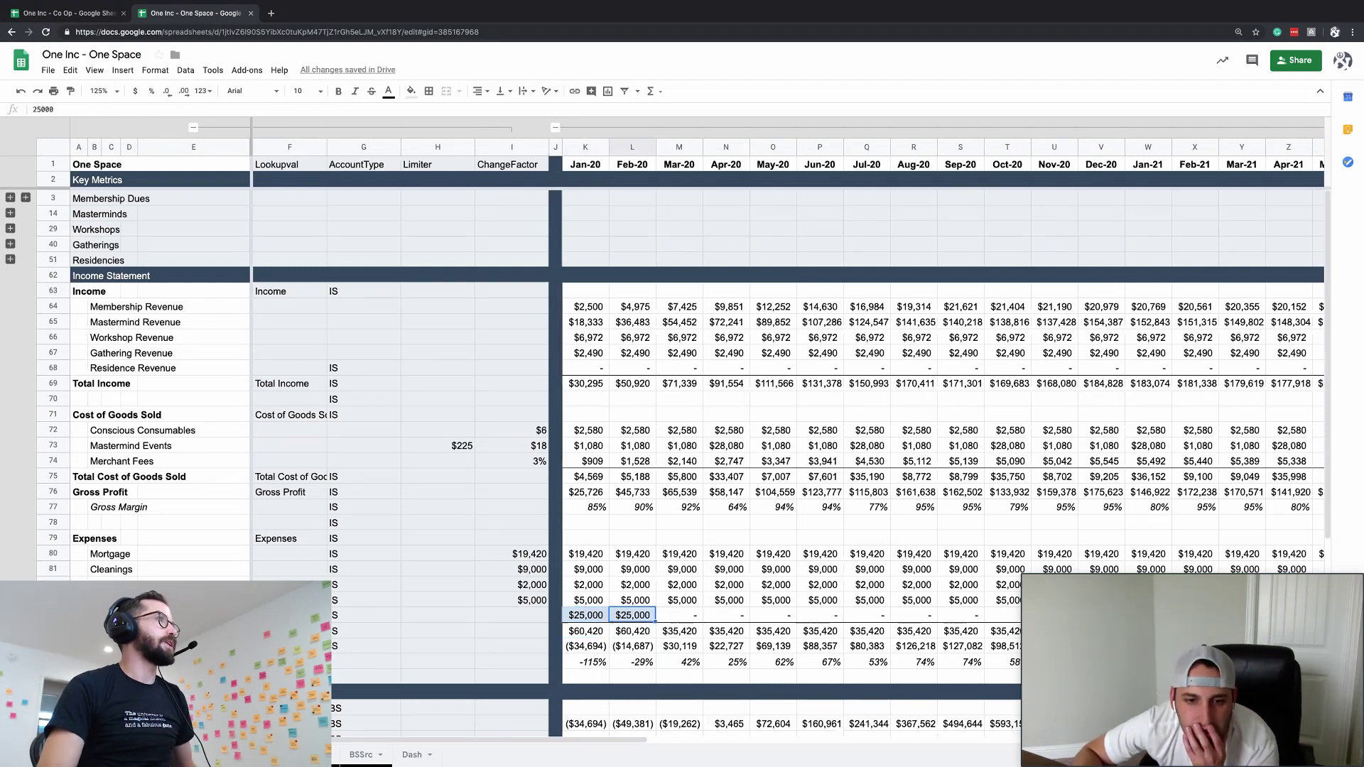
{"action": "key", "text": "Left"}
{"action": "key", "text": "Left"}
{"action": "key", "text": "Left"}
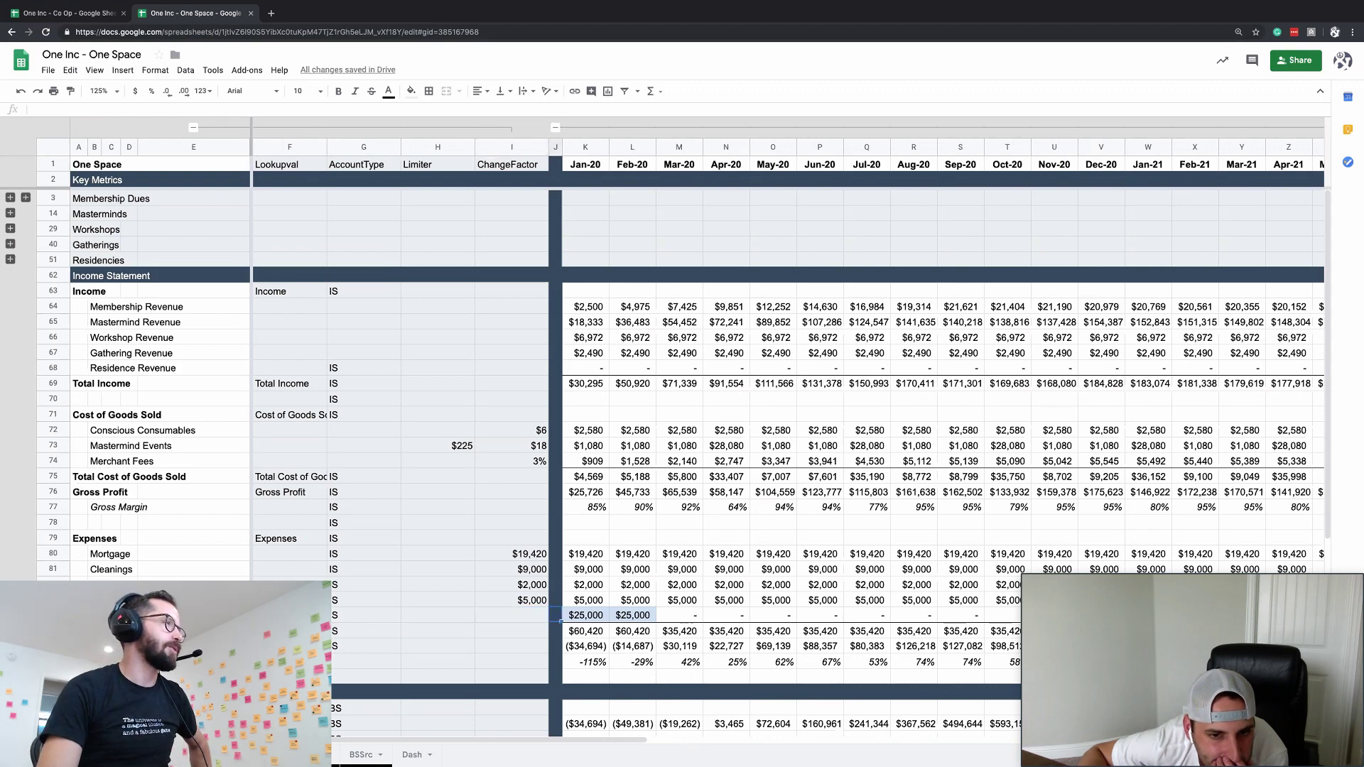
{"action": "key", "text": "Right"}
{"action": "key", "text": "Right"}
{"action": "key", "text": "Right"}
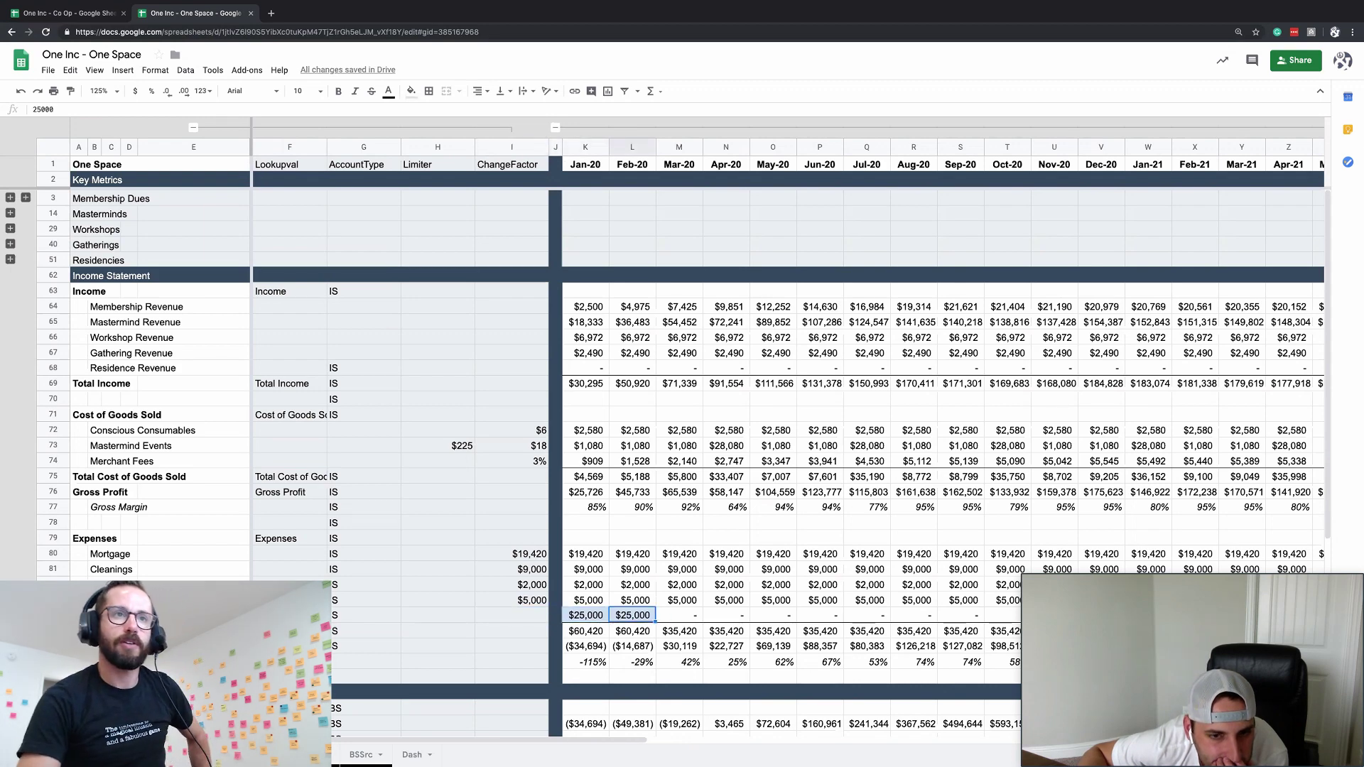
{"action": "key", "text": "Down"}
{"action": "key", "text": "Down"}
{"action": "key", "text": "Down"}
{"action": "key", "text": "Down"}
{"action": "key", "text": "Down"}
{"action": "key", "text": "Down"}
{"action": "key", "text": "Down"}
{"action": "key", "text": "Down"}
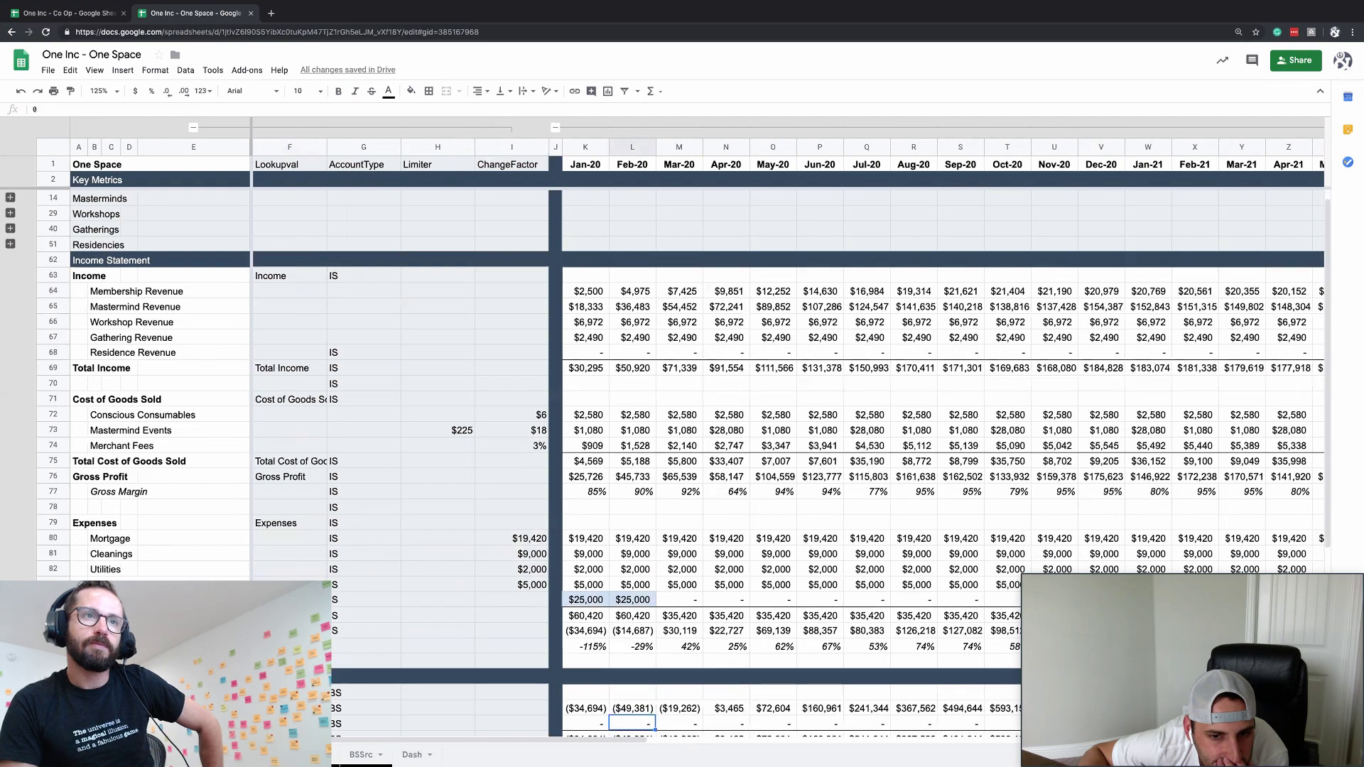
{"action": "key", "text": "Up"}
{"action": "key", "text": "Up"}
{"action": "key", "text": "Up"}
{"action": "key", "text": "Up"}
{"action": "key", "text": "Up"}
{"action": "key", "text": "Up"}
{"action": "key", "text": "Up"}
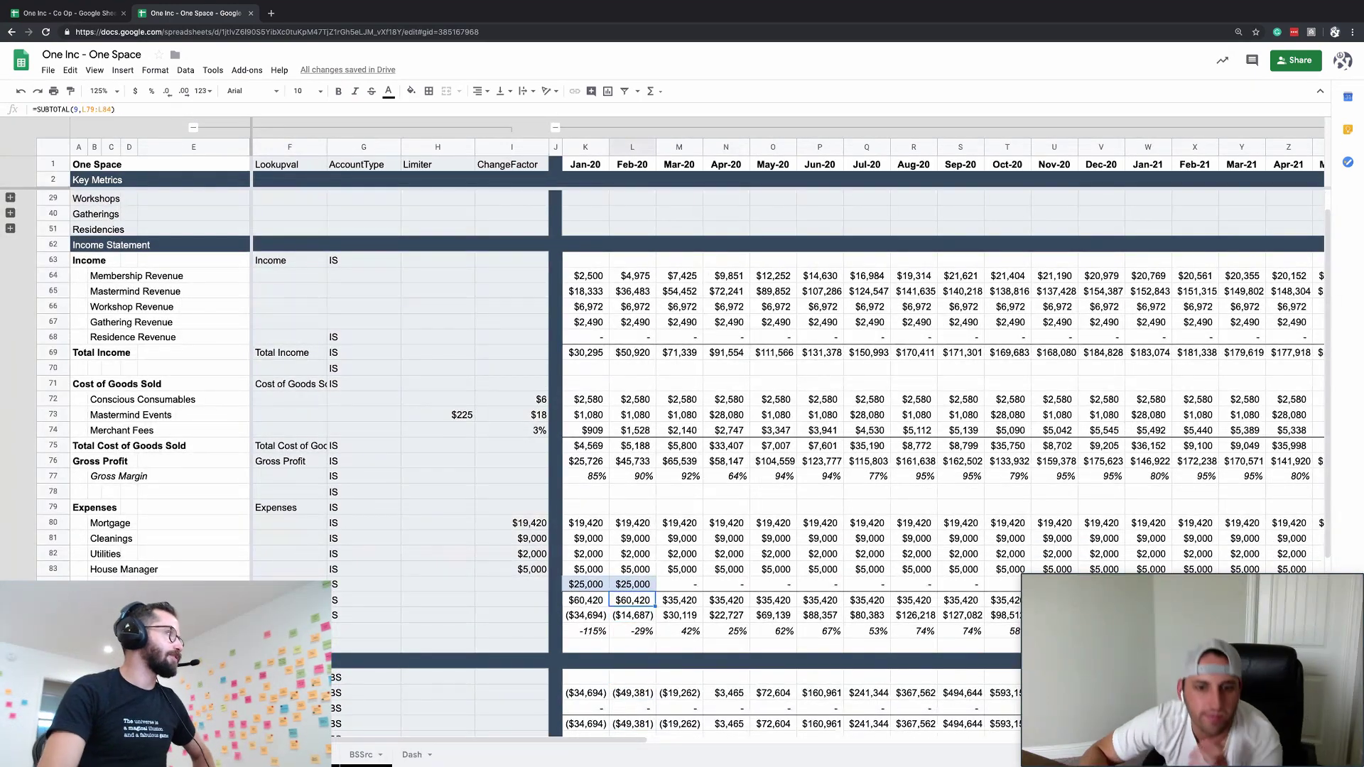
{"action": "key", "text": "Up"}
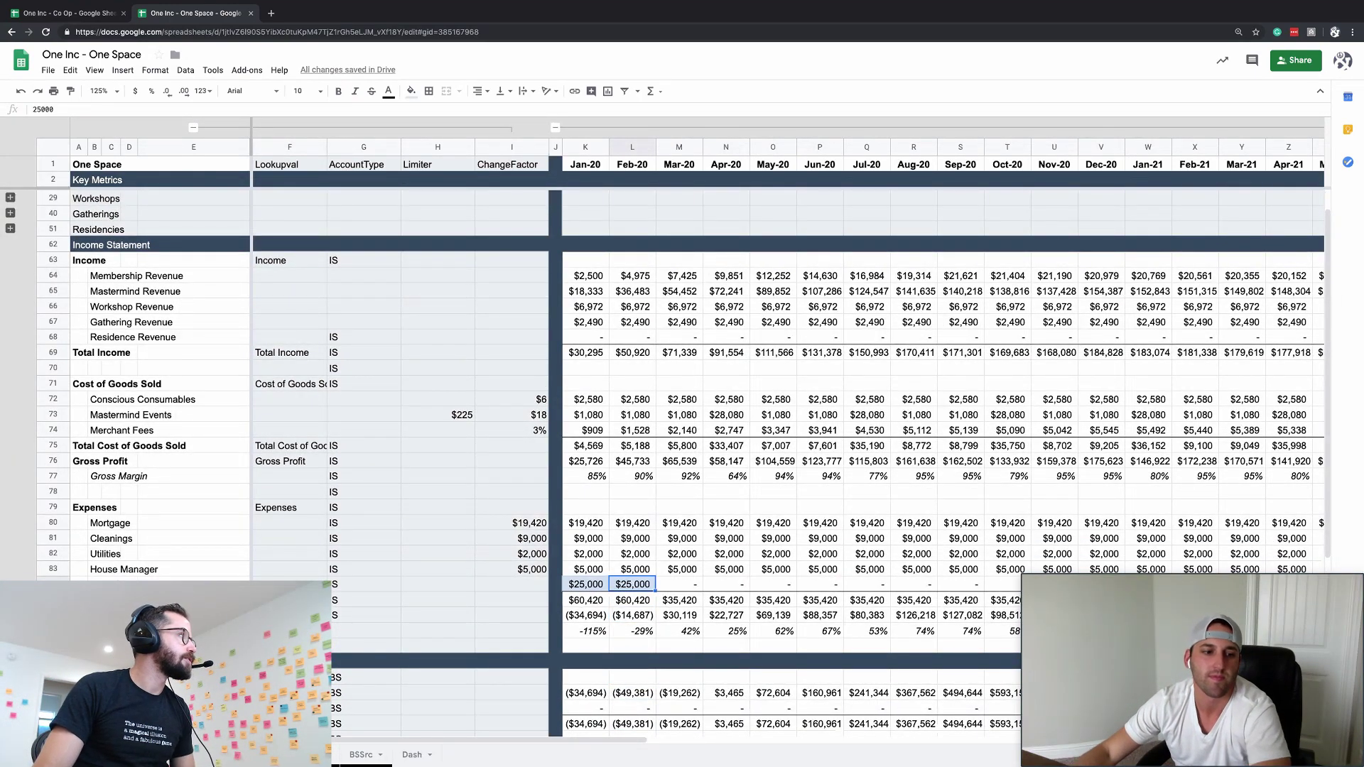
- Insert a blank row above Accounts Receivable and label it Equity
{"action": "scroll", "coordinate": [781, 355], "scroll_direction": "down", "scroll_amount": 3}
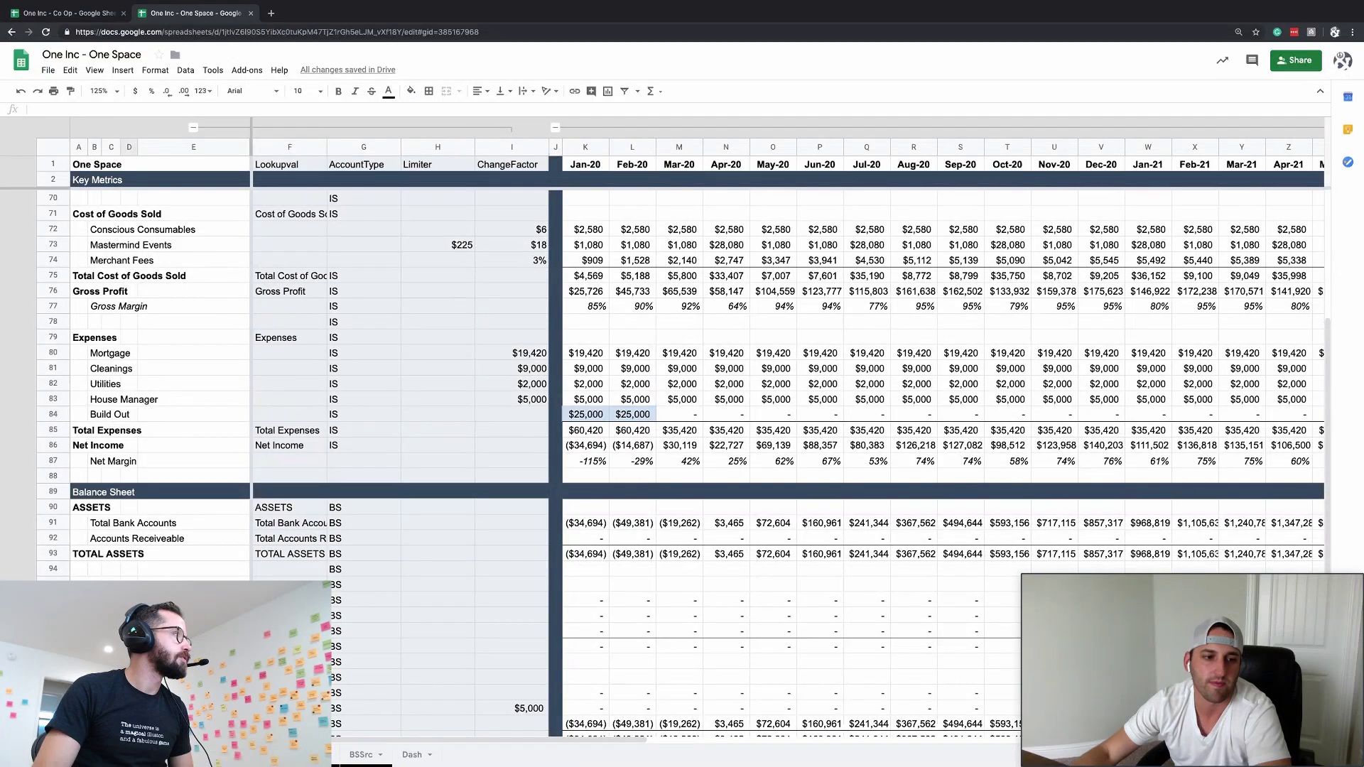
{"action": "left_click", "coordinate": [63, 537]}
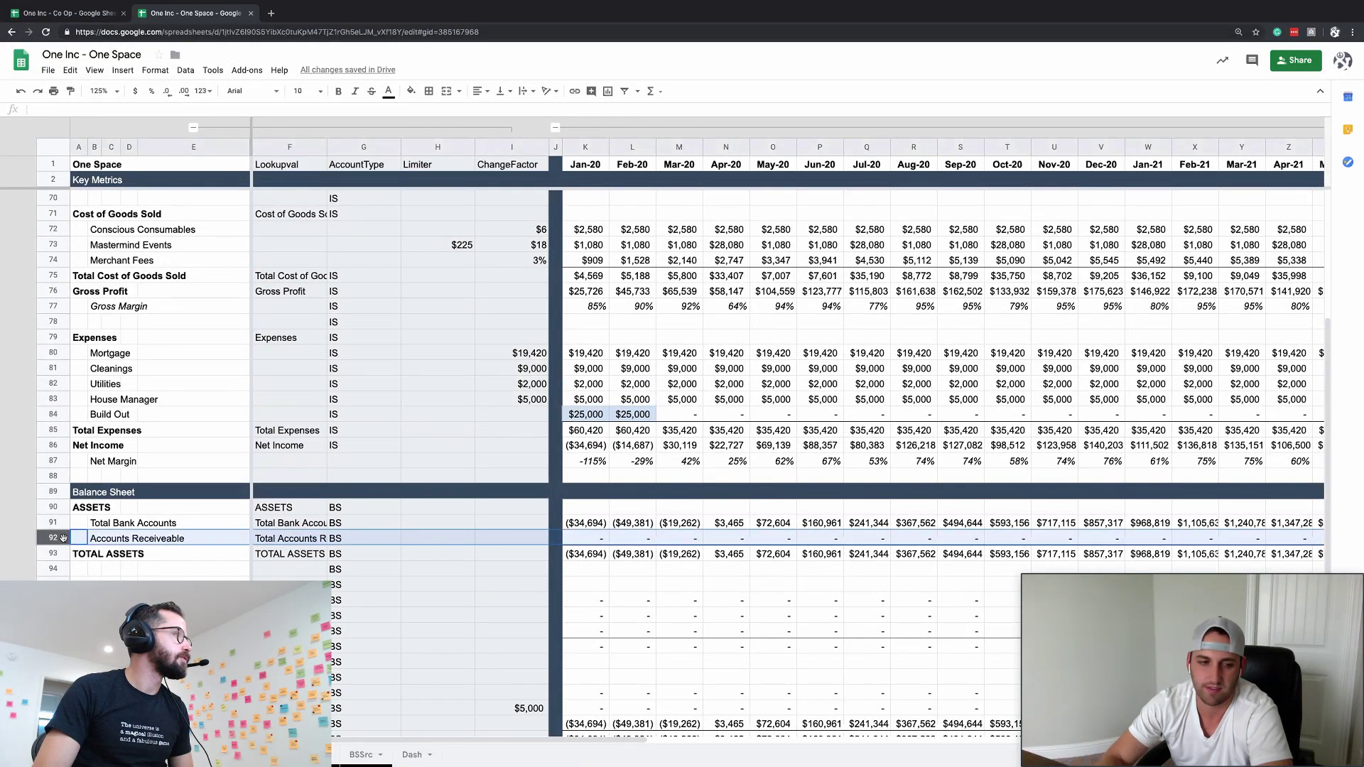
{"action": "key", "text": "ctrl+alt+equal"}
{"action": "left_click", "coordinate": [99, 538]}
{"action": "type", "text": "Down"}
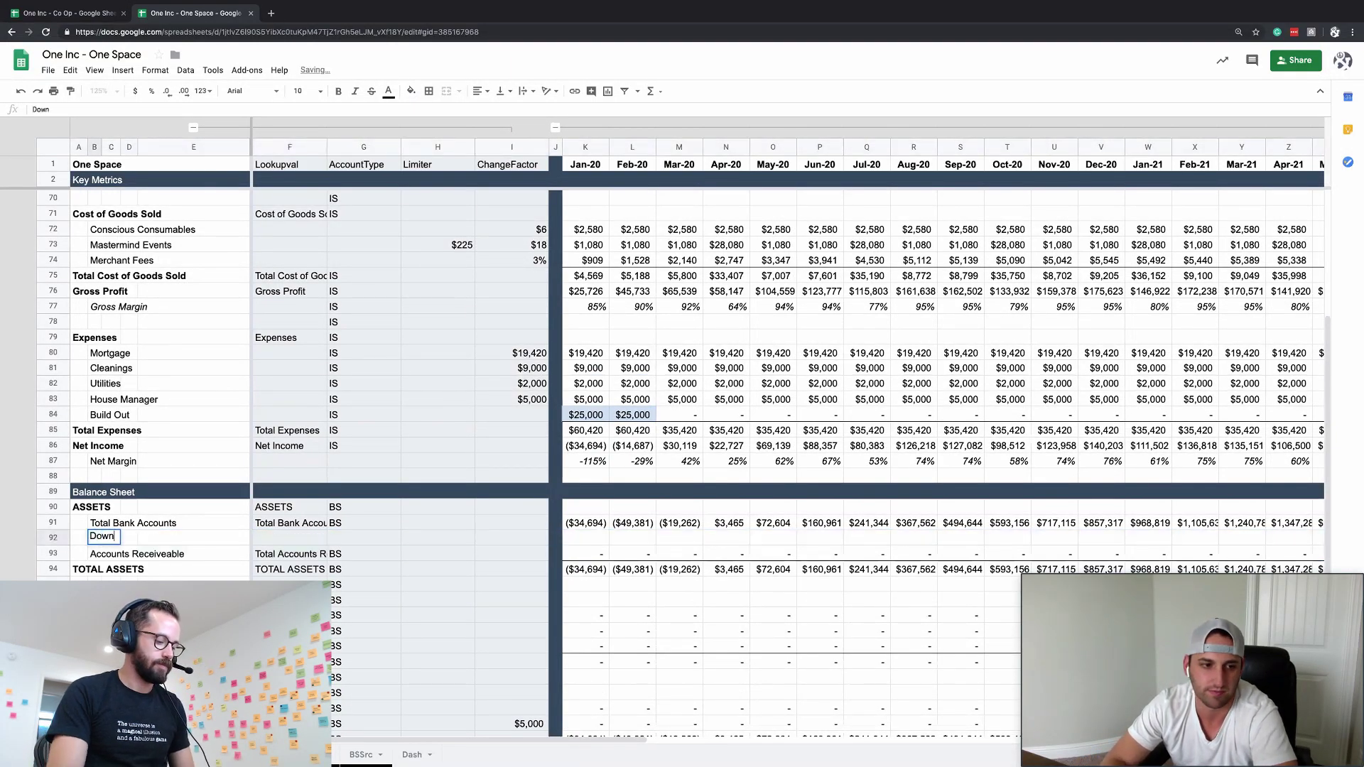
{"action": "key", "text": "BackSpace"}
{"action": "key", "text": "BackSpace"}
{"action": "key", "text": "BackSpace"}
{"action": "key", "text": "BackSpace"}
{"action": "type", "text": "Equi"}
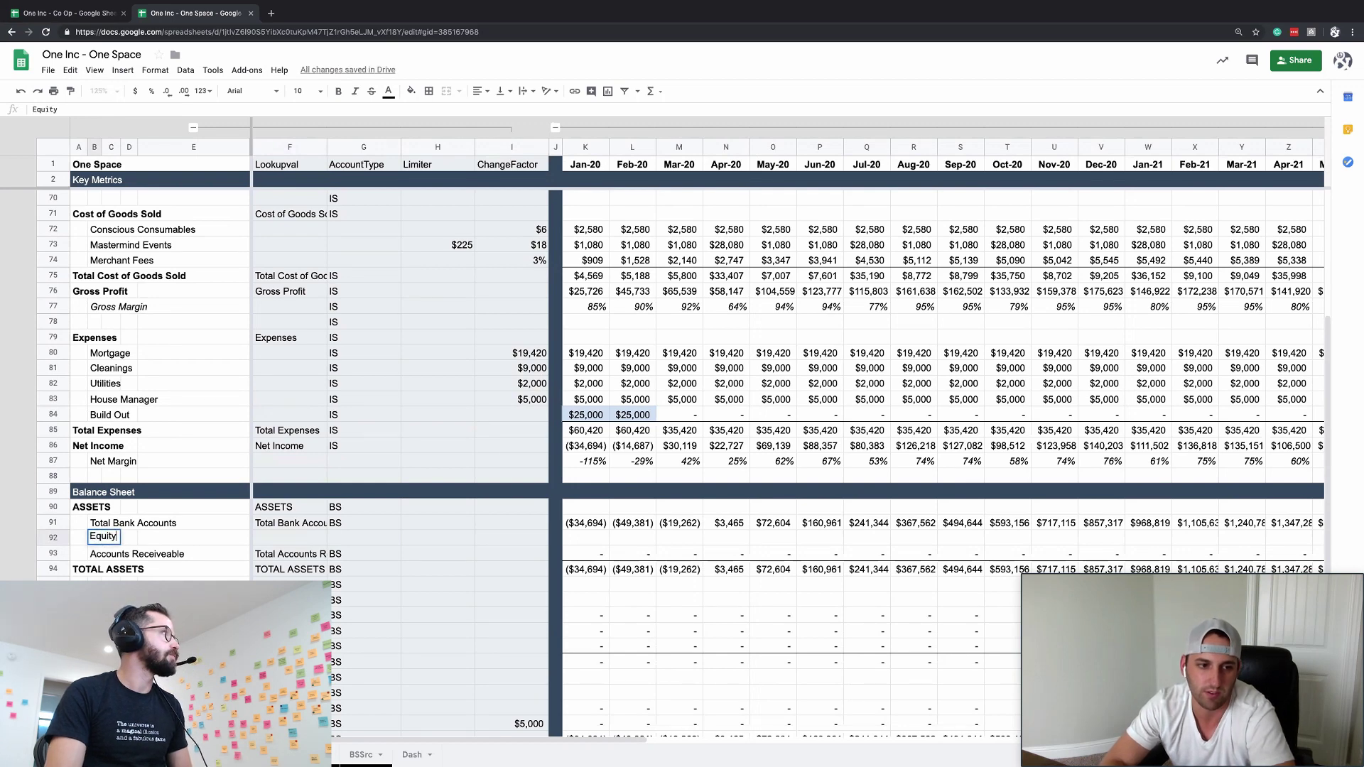
{"action": "type", "text": "ty"}
{"action": "key", "text": "Return"}
- Rename the new balance-sheet row to Property Equity
{"action": "key", "text": "Up"}
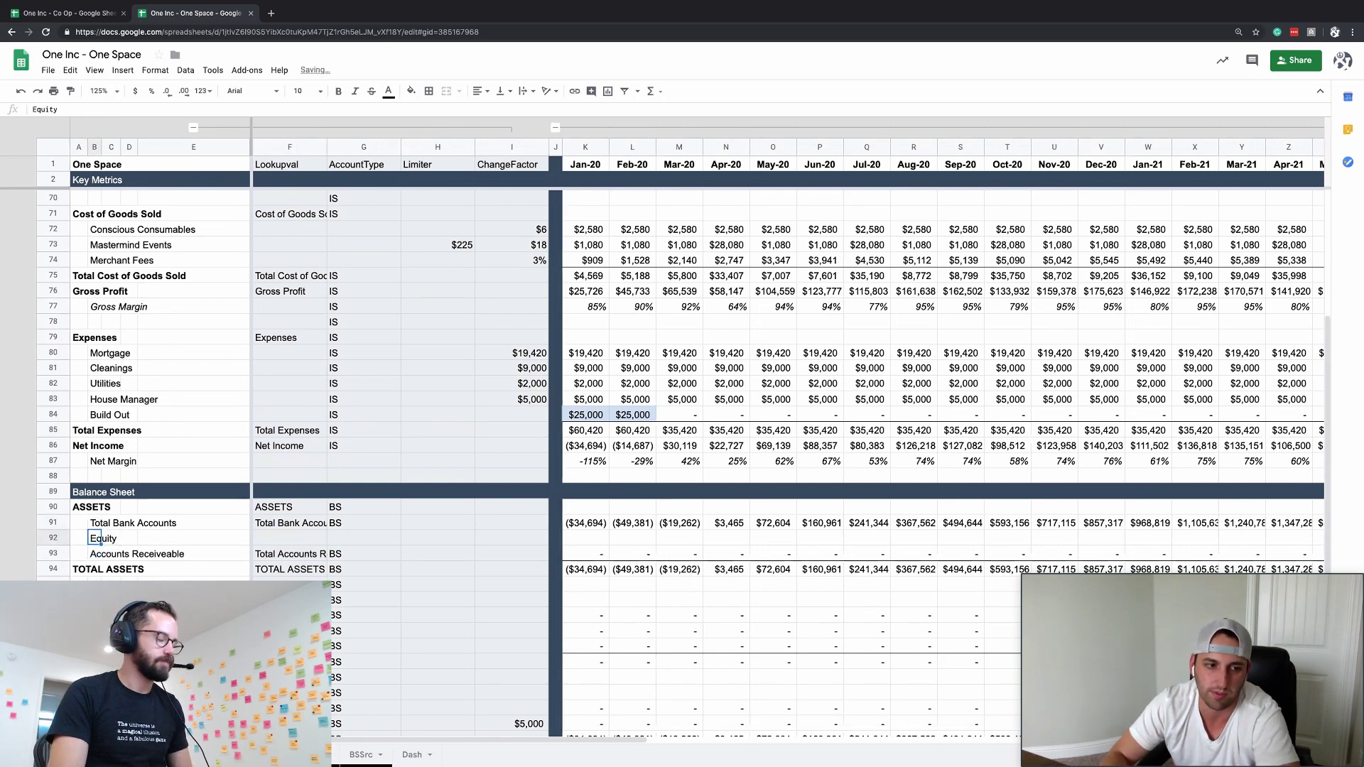
{"action": "type", "text": "House "}
{"action": "type", "text": "Eq"}
{"action": "key", "text": "BackSpace"}
{"action": "key", "text": "BackSpace"}
{"action": "key", "text": "BackSpace"}
{"action": "key", "text": "BackSpace"}
{"action": "key", "text": "BackSpace"}
{"action": "key", "text": "BackSpace"}
{"action": "key", "text": "BackSpace"}
{"action": "key", "text": "BackSpace"}
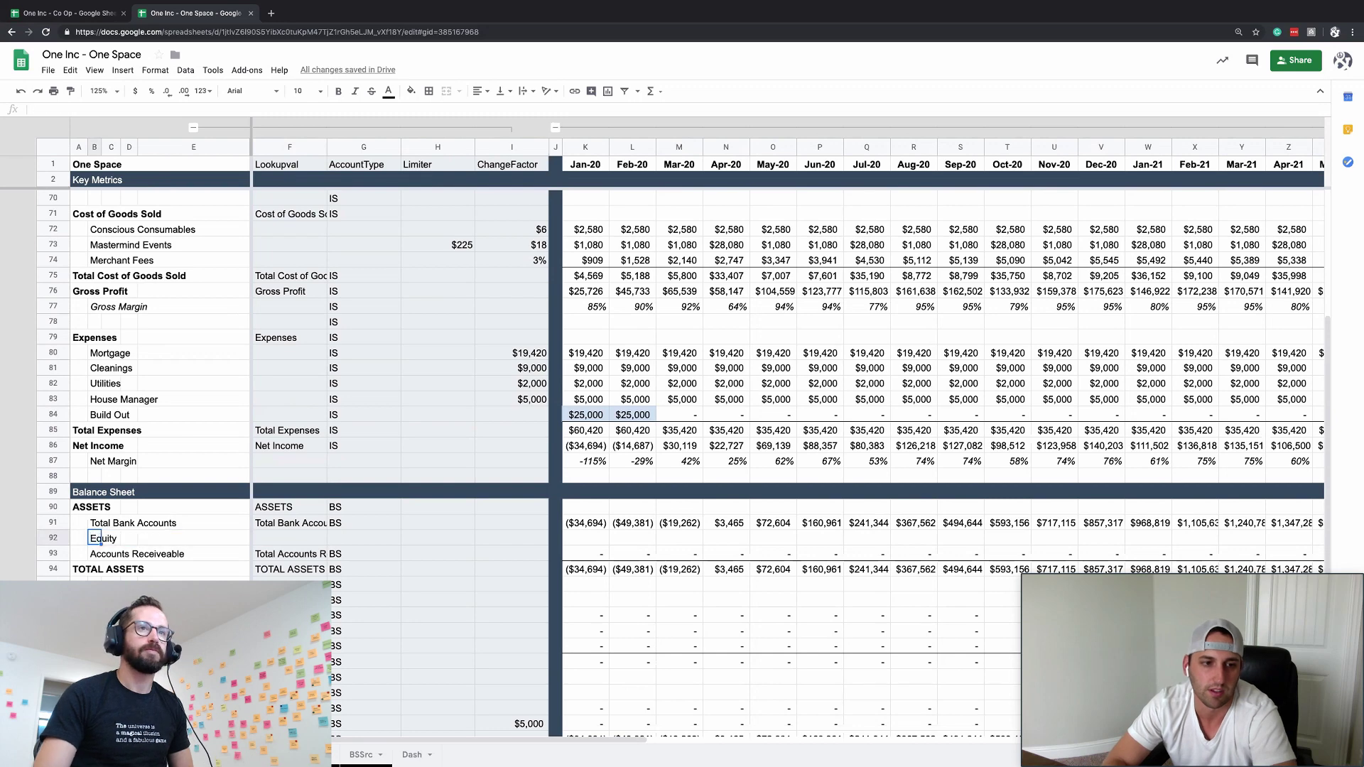
{"action": "type", "text": "Property Equity"}
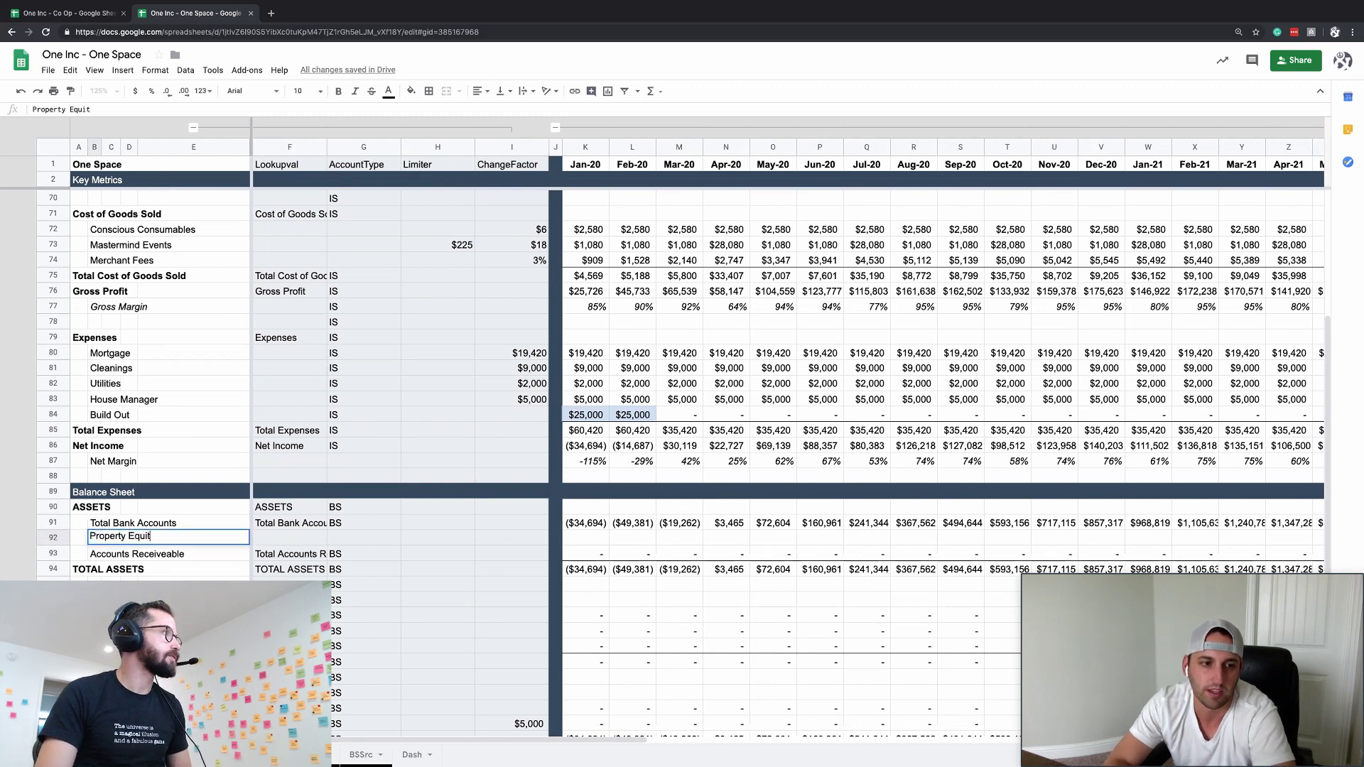
{"action": "key", "text": "Tab"}
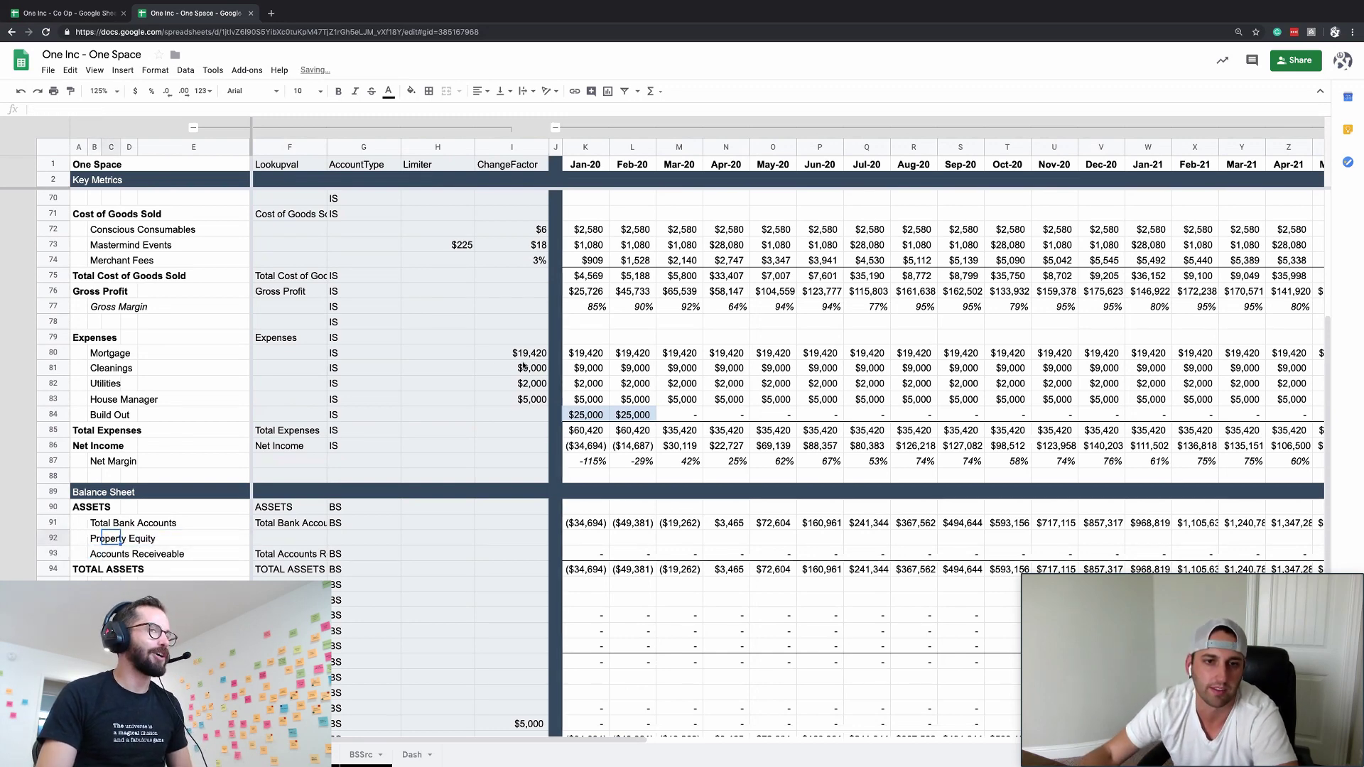
{"action": "left_click", "coordinate": [525, 353]}
{"action": "left_click", "coordinate": [584, 553]}
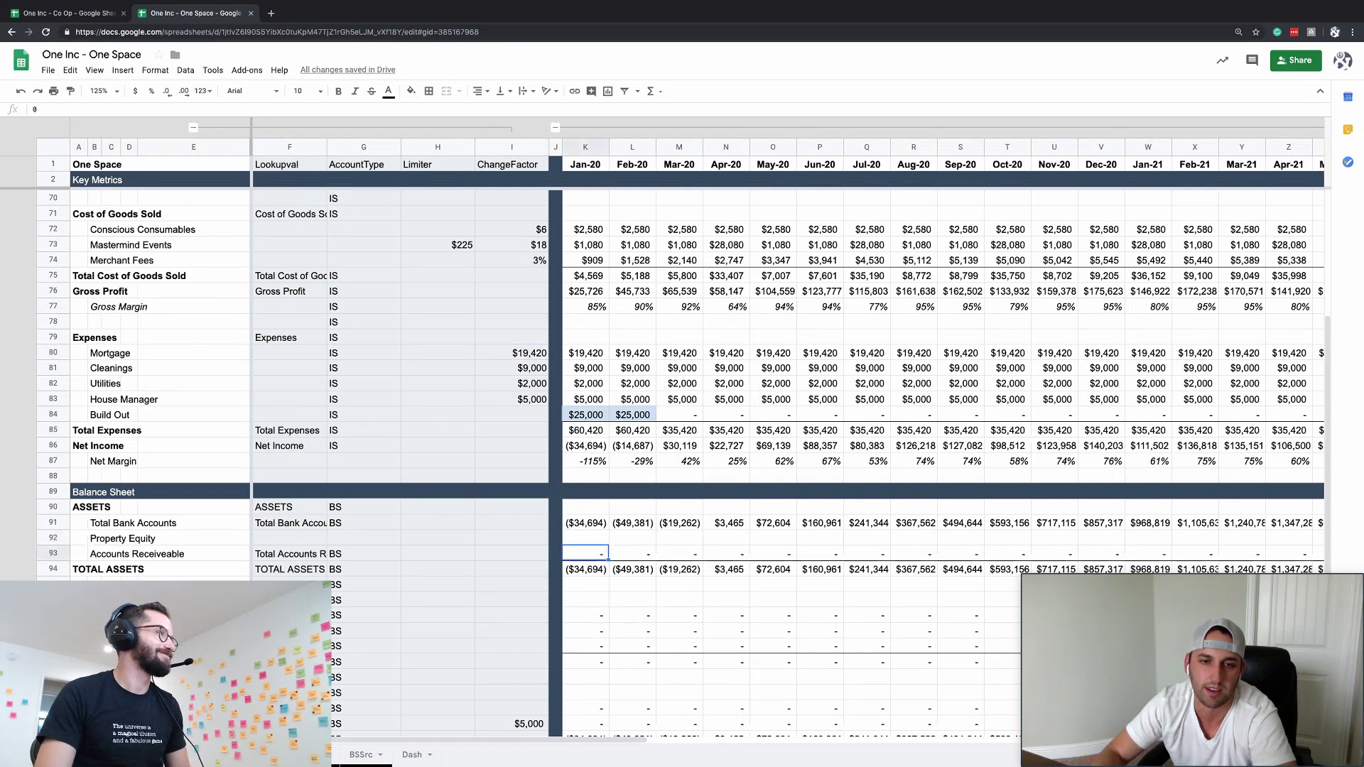
{"action": "left_click", "coordinate": [586, 537]}
{"action": "type", "text": "-"}
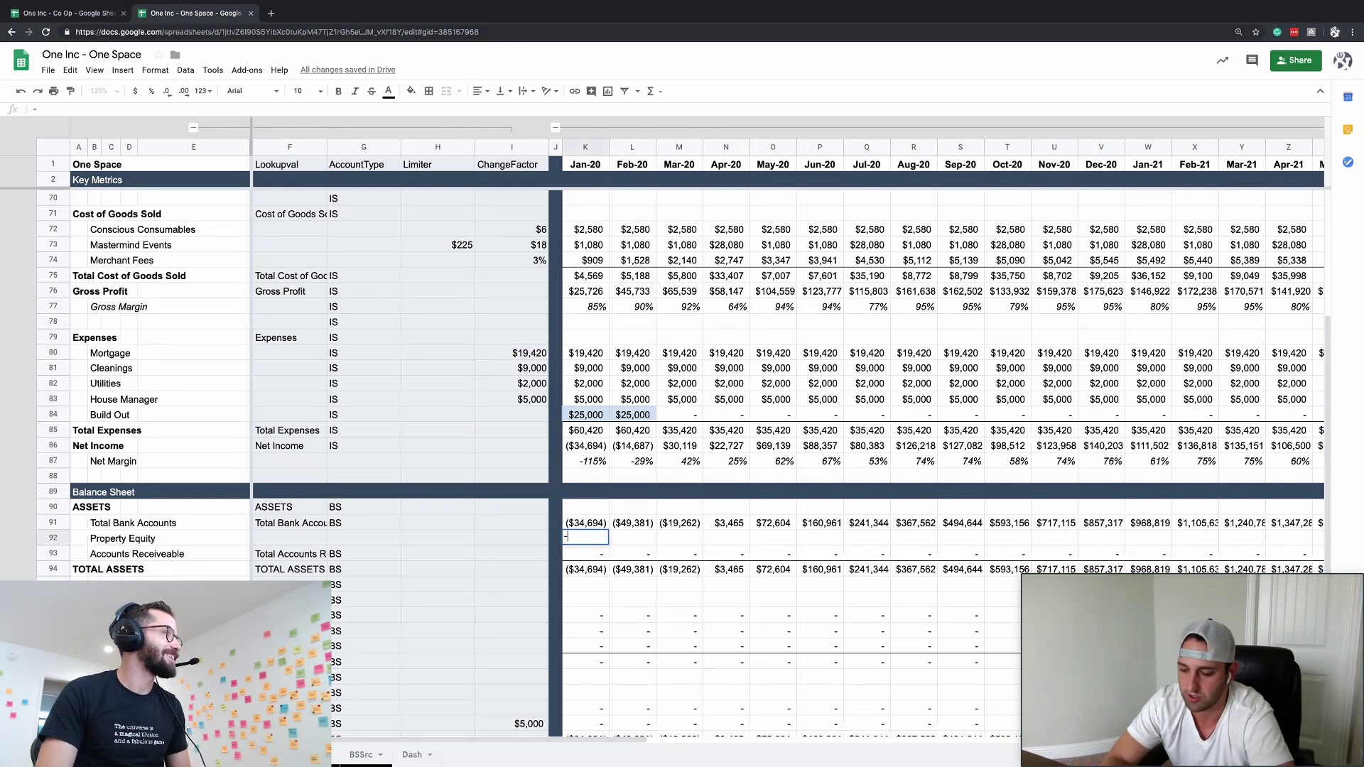
{"action": "key", "text": "Escape"}
- Insert a Taxes expense row above Cleanings
{"action": "left_click", "coordinate": [100, 540]}
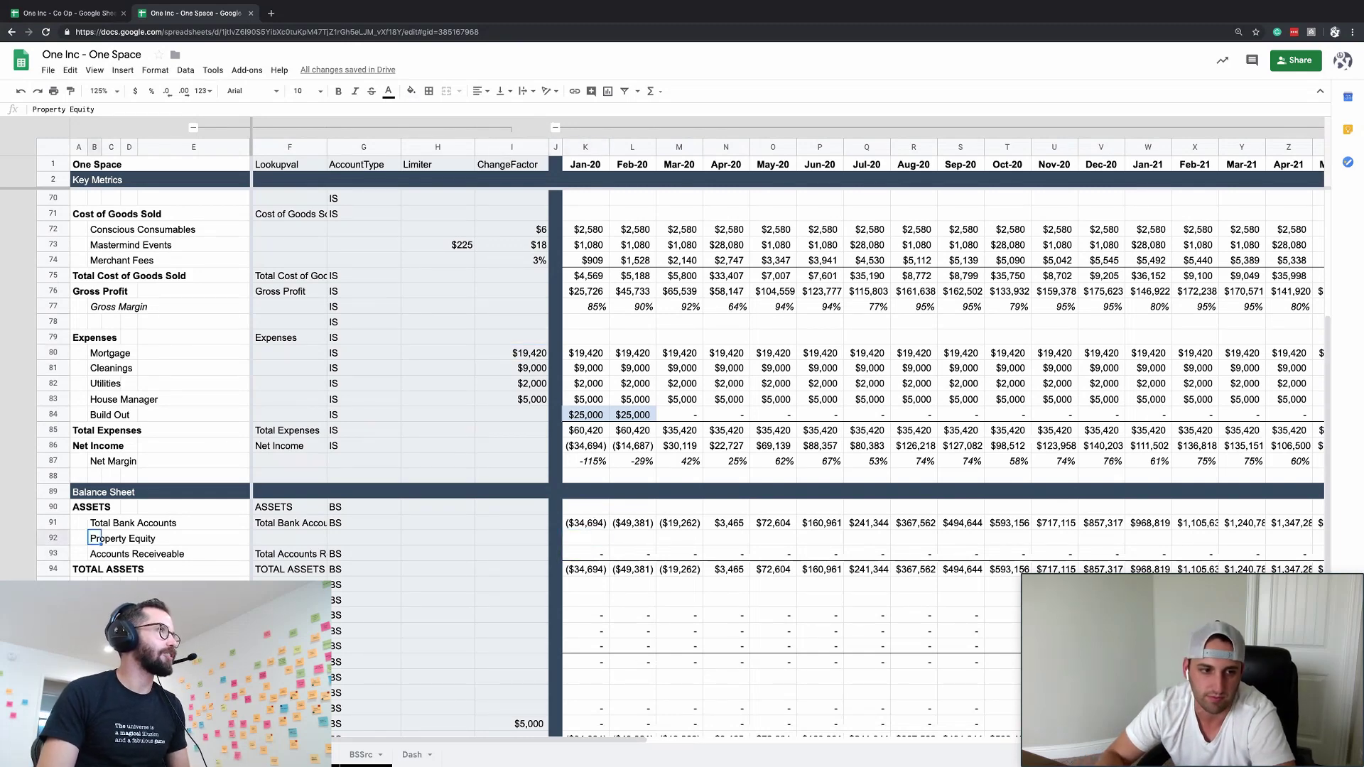
{"action": "left_click", "coordinate": [55, 366]}
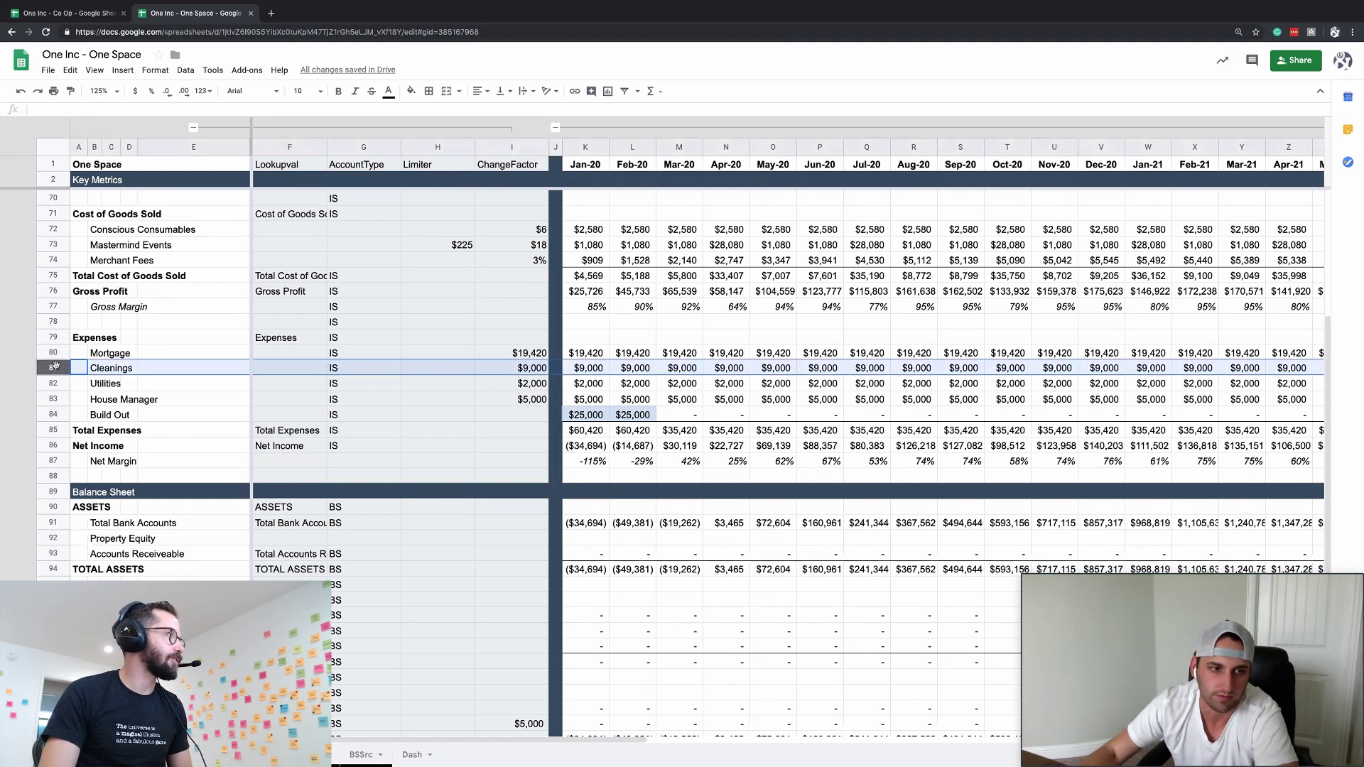
{"action": "key", "text": "super+alt+equal"}
{"action": "type", "text": "Taz"}
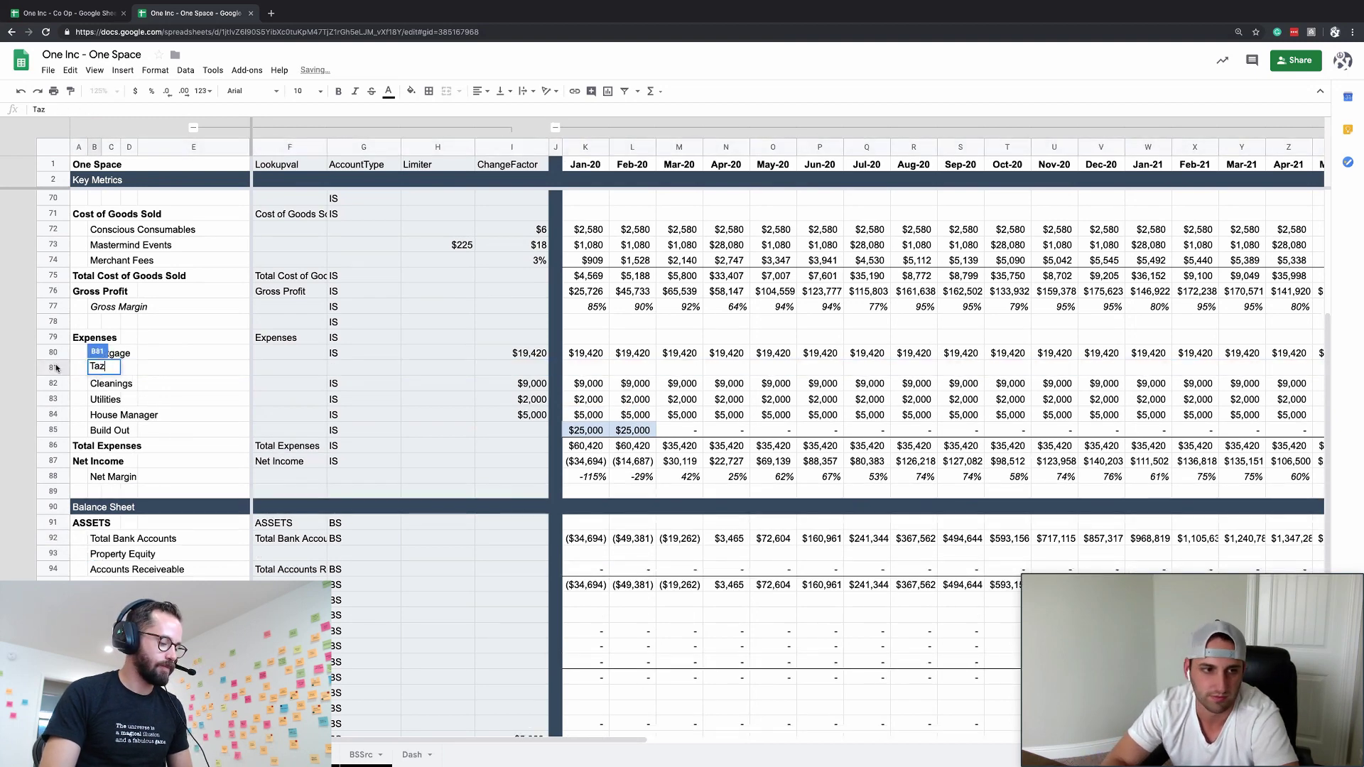
{"action": "type", "text": "es"}
{"action": "key", "text": "Return"}
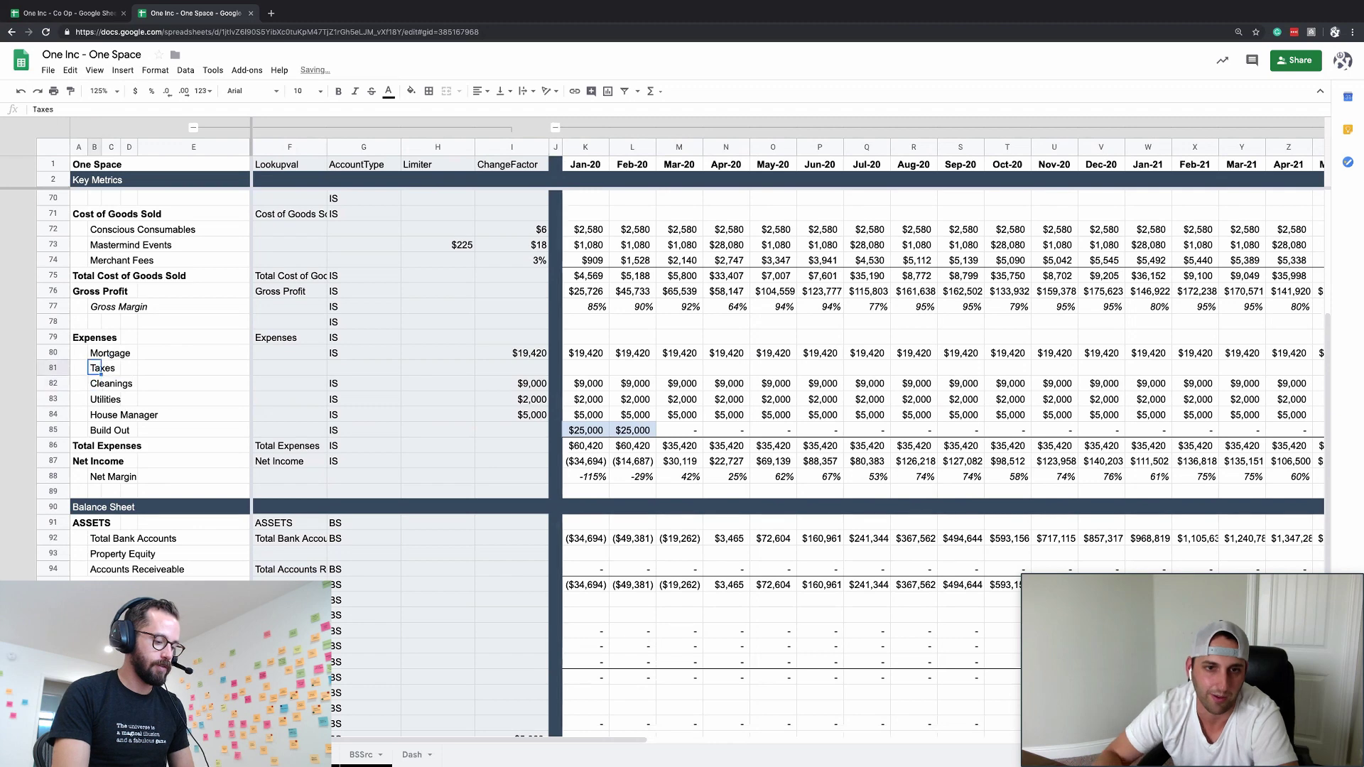
{"action": "key", "text": "Up"}
{"action": "key", "text": "Up"}
- Set Jan-20 Property Equity to =4000000*20%, giving $800,000
{"action": "left_click", "coordinate": [593, 555]}
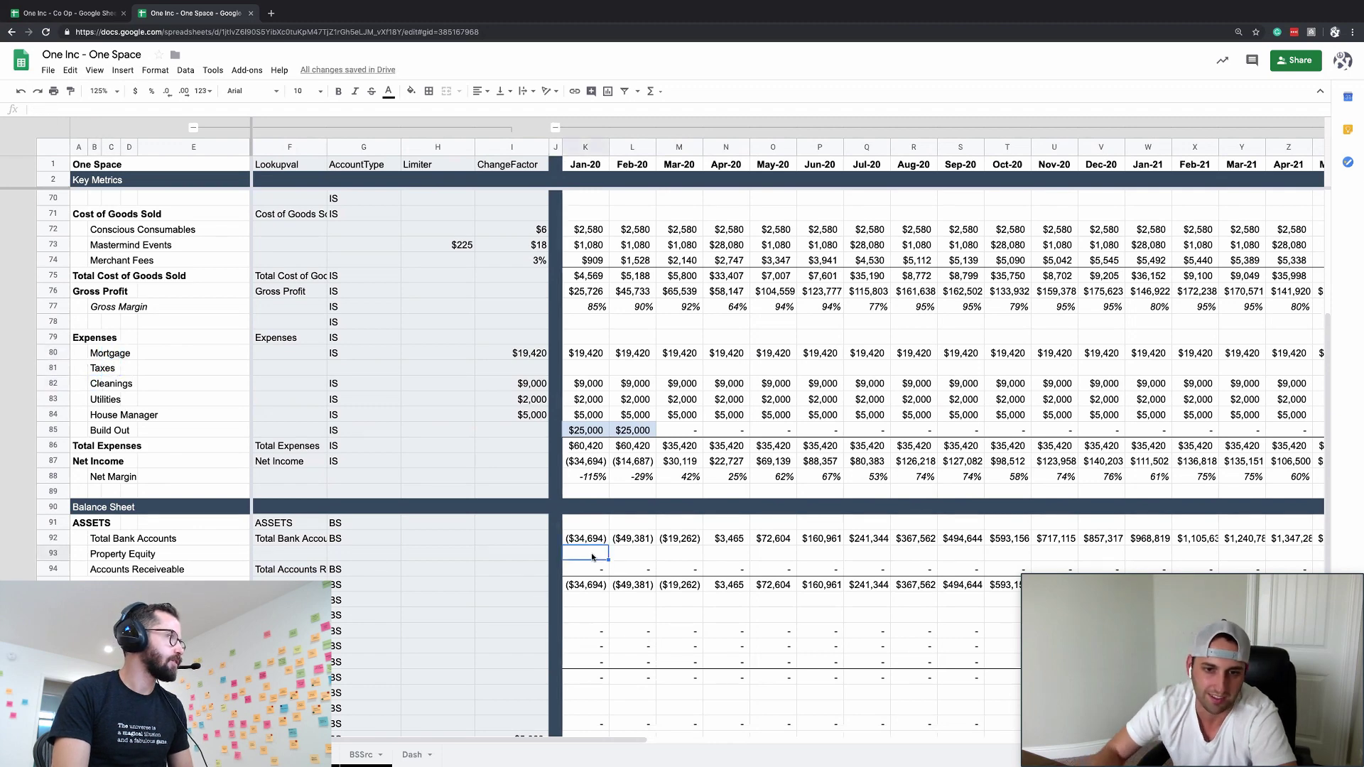
{"action": "type", "text": "="}
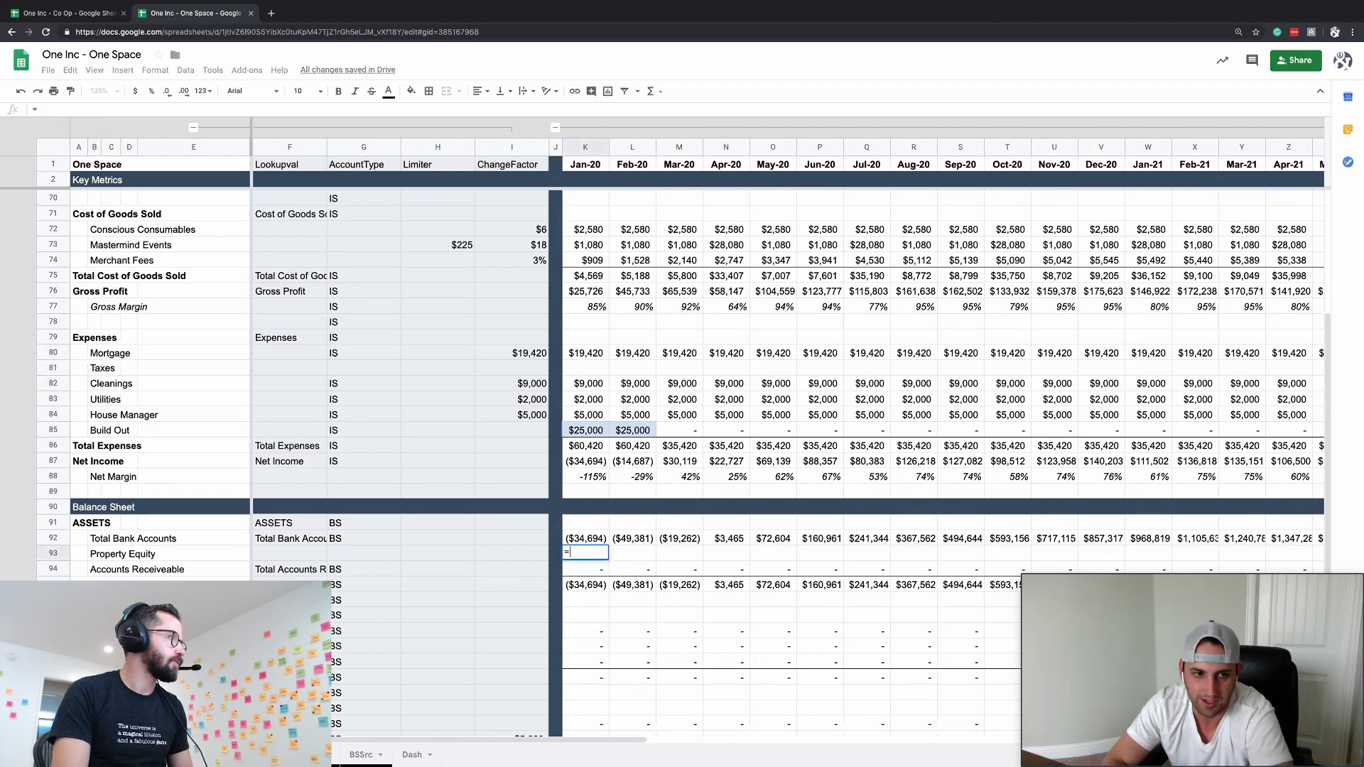
{"action": "key", "text": "Escape"}
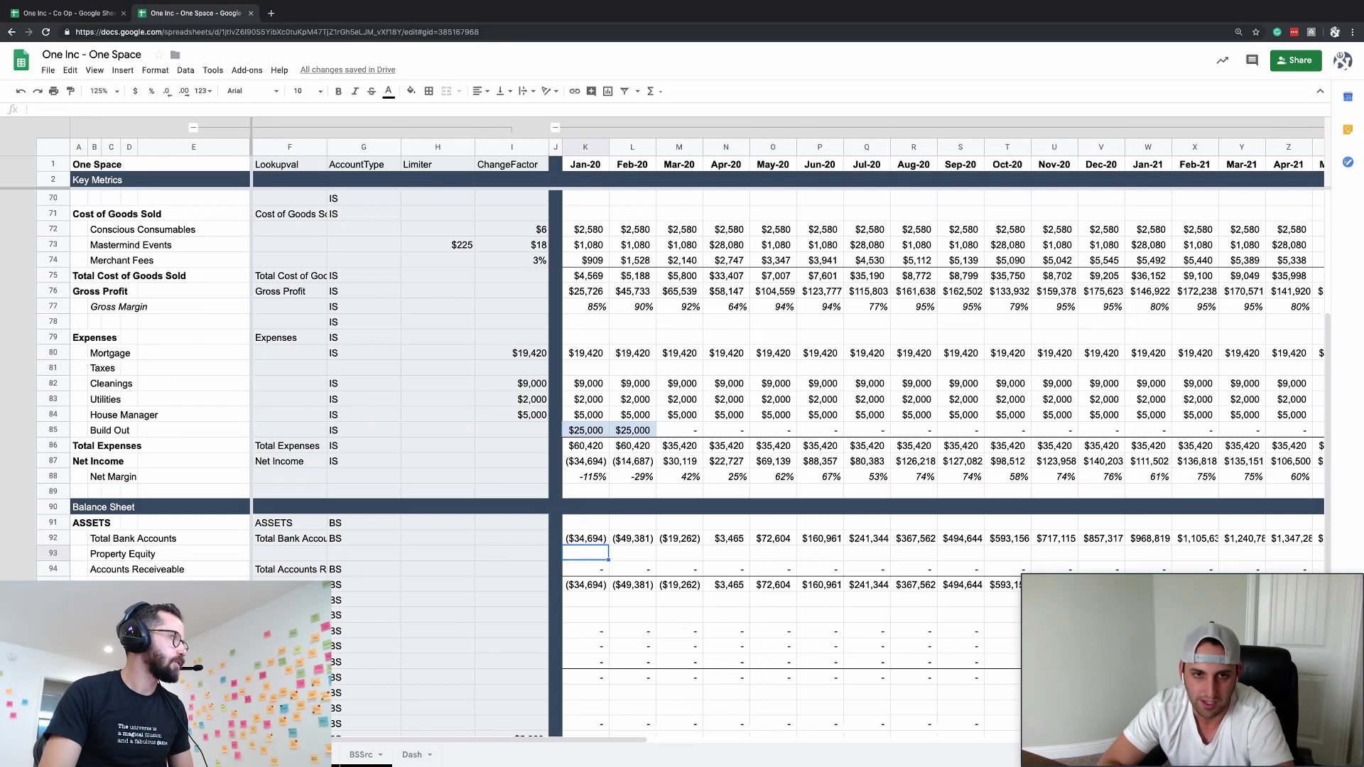
{"action": "type", "text": "="}
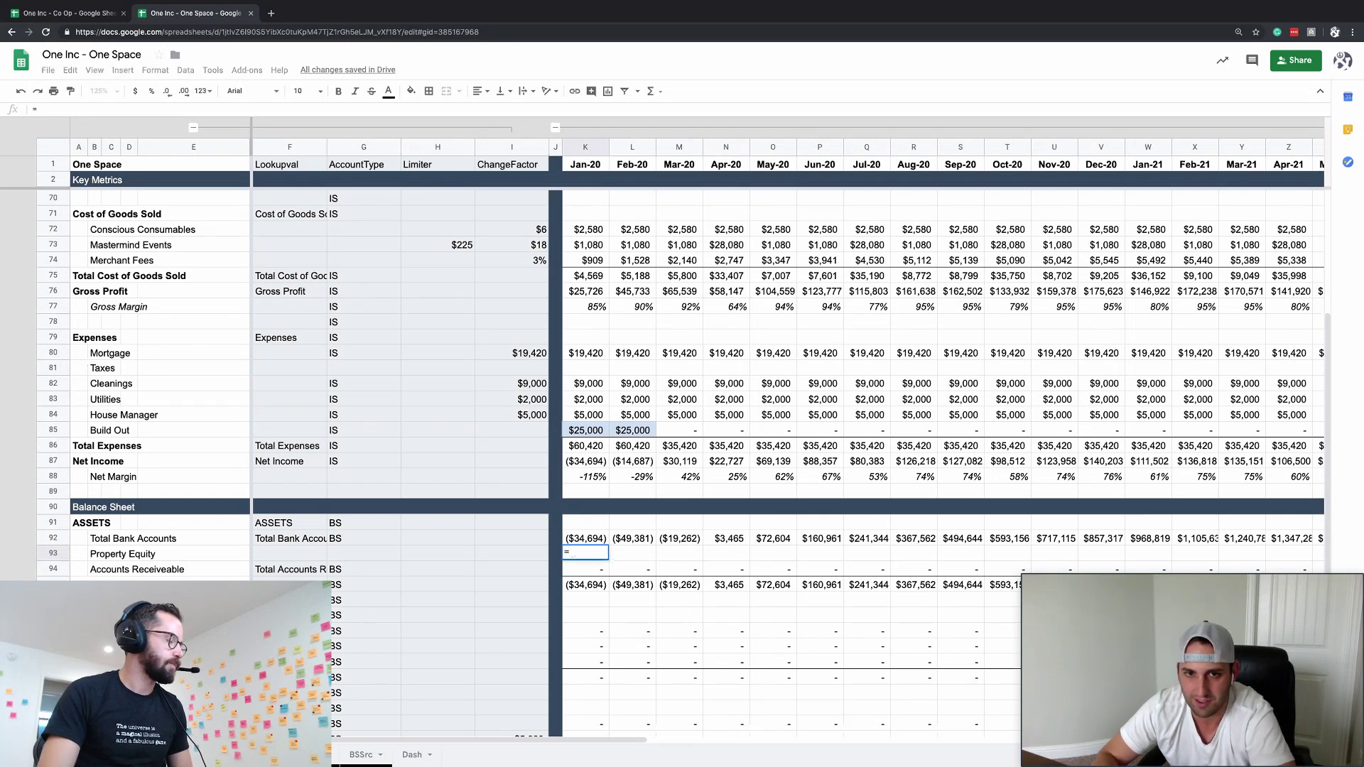
{"action": "key", "text": "Escape"}
{"action": "type", "text": "=4000"}
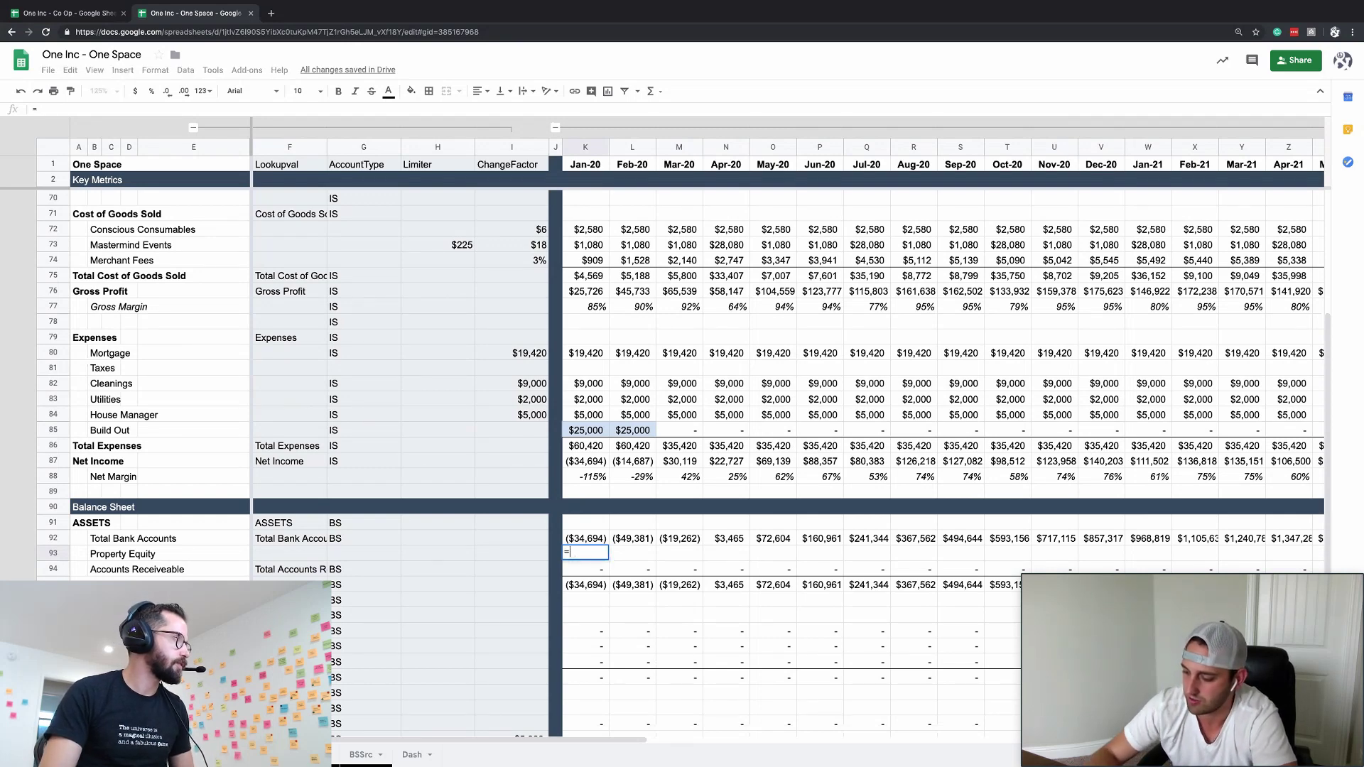
{"action": "type", "text": "0000"}
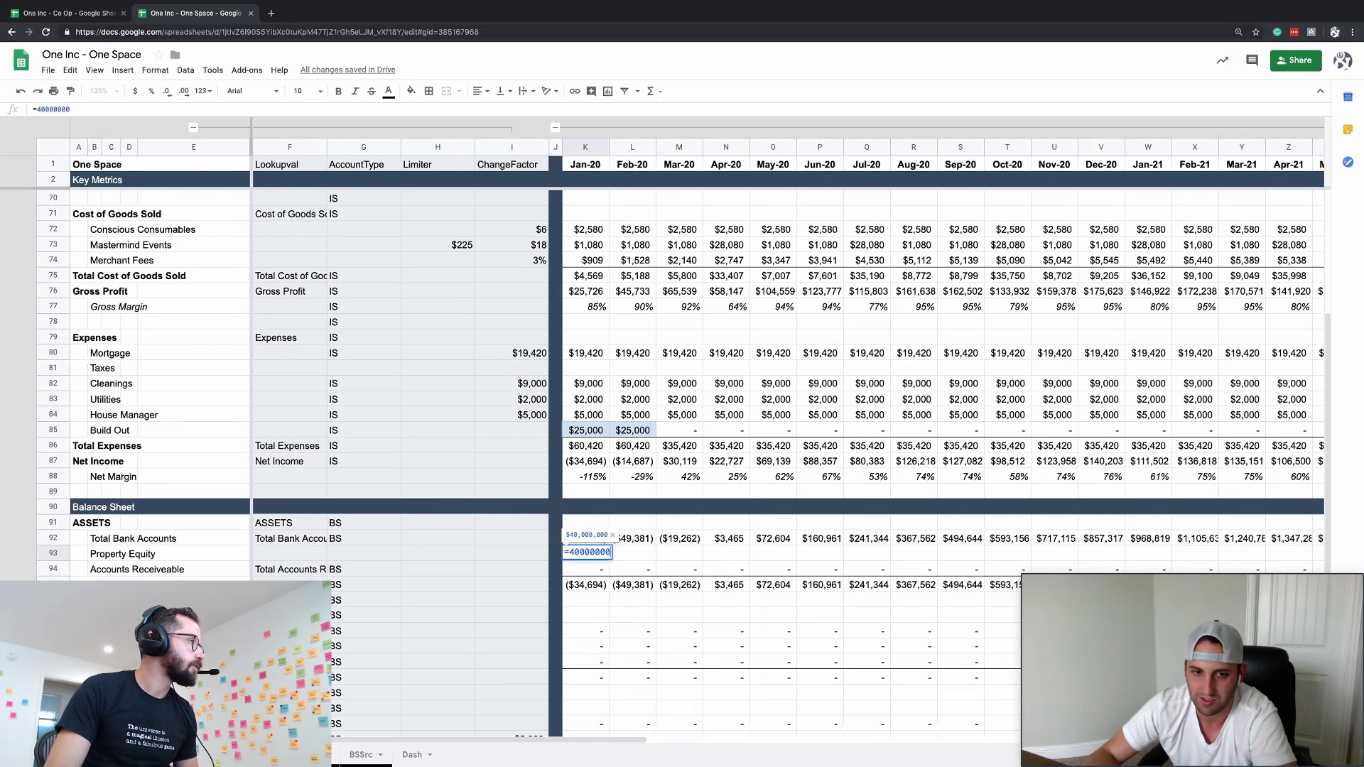
{"action": "key", "text": "BackSpace"}
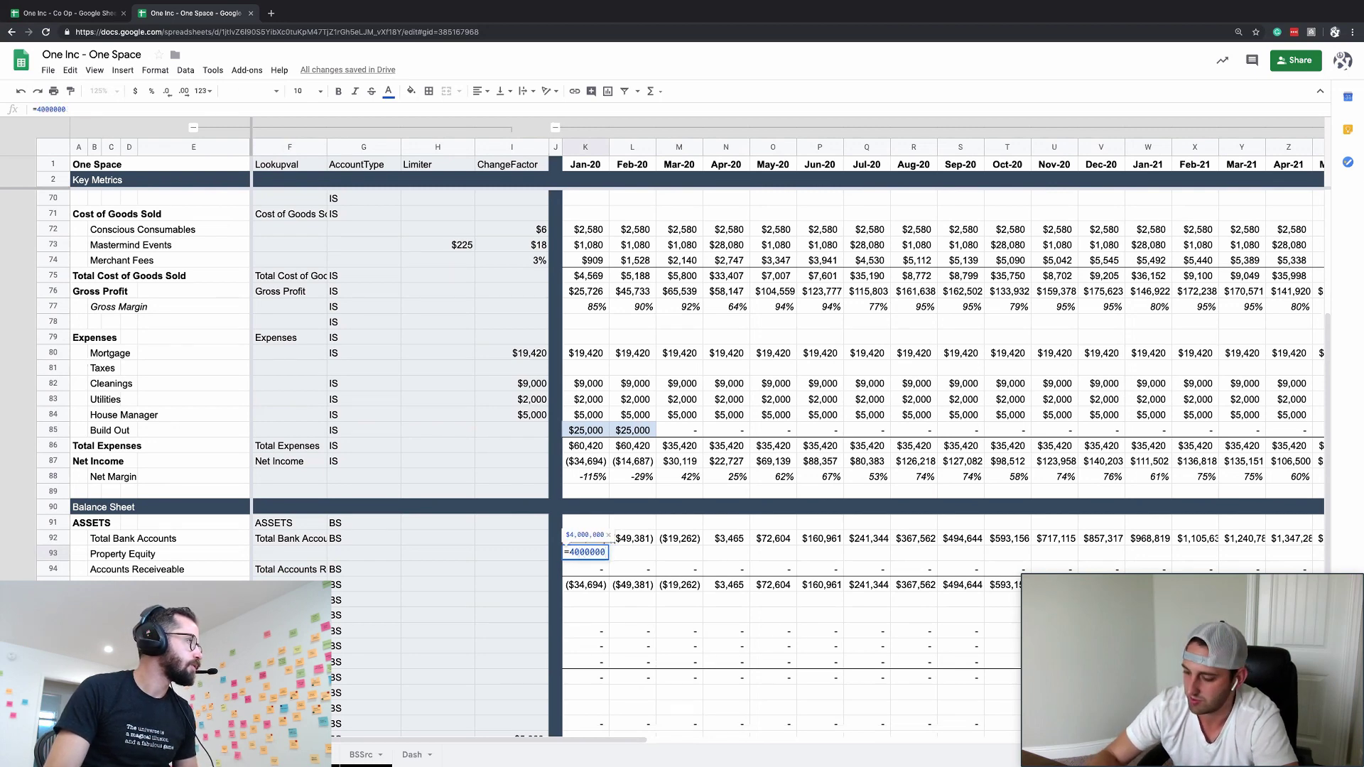
{"action": "type", "text": "*20"}
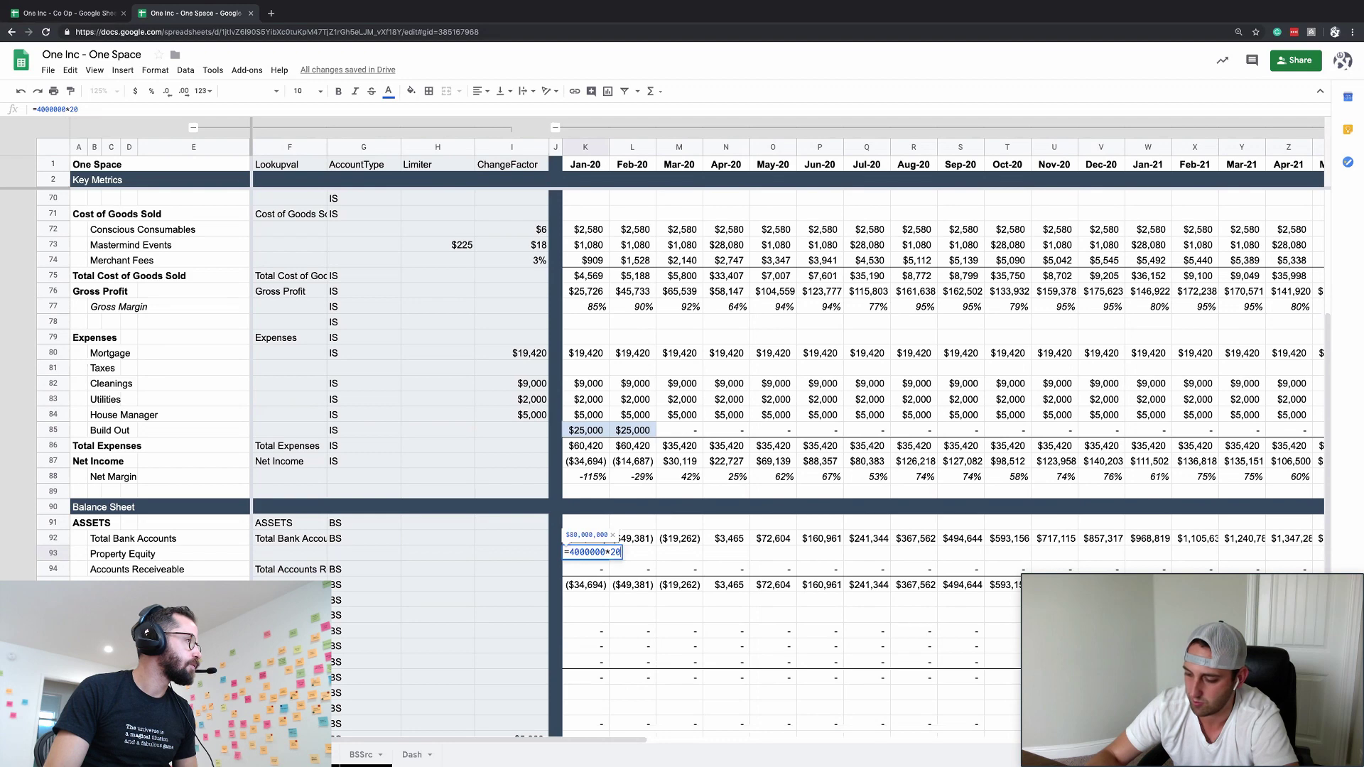
{"action": "type", "text": "%"}
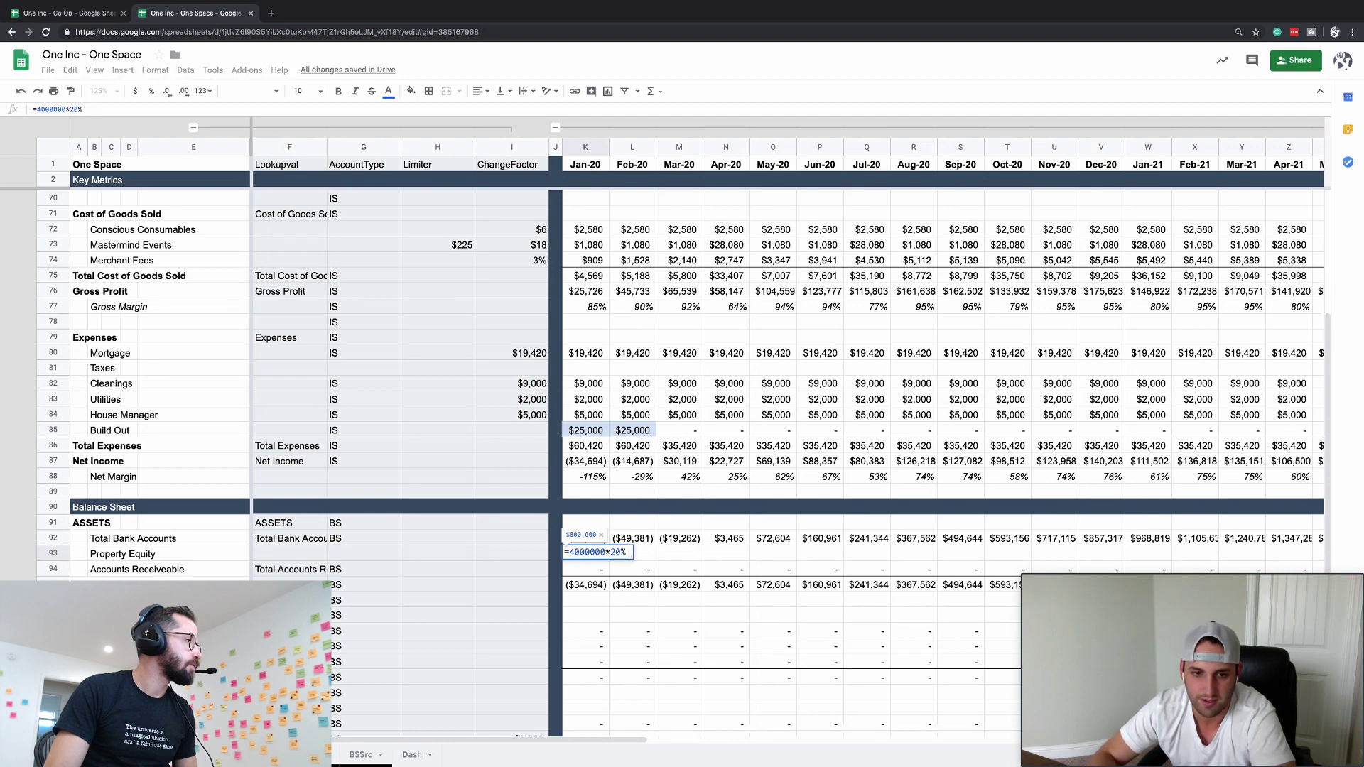
{"action": "key", "text": "Tab"}
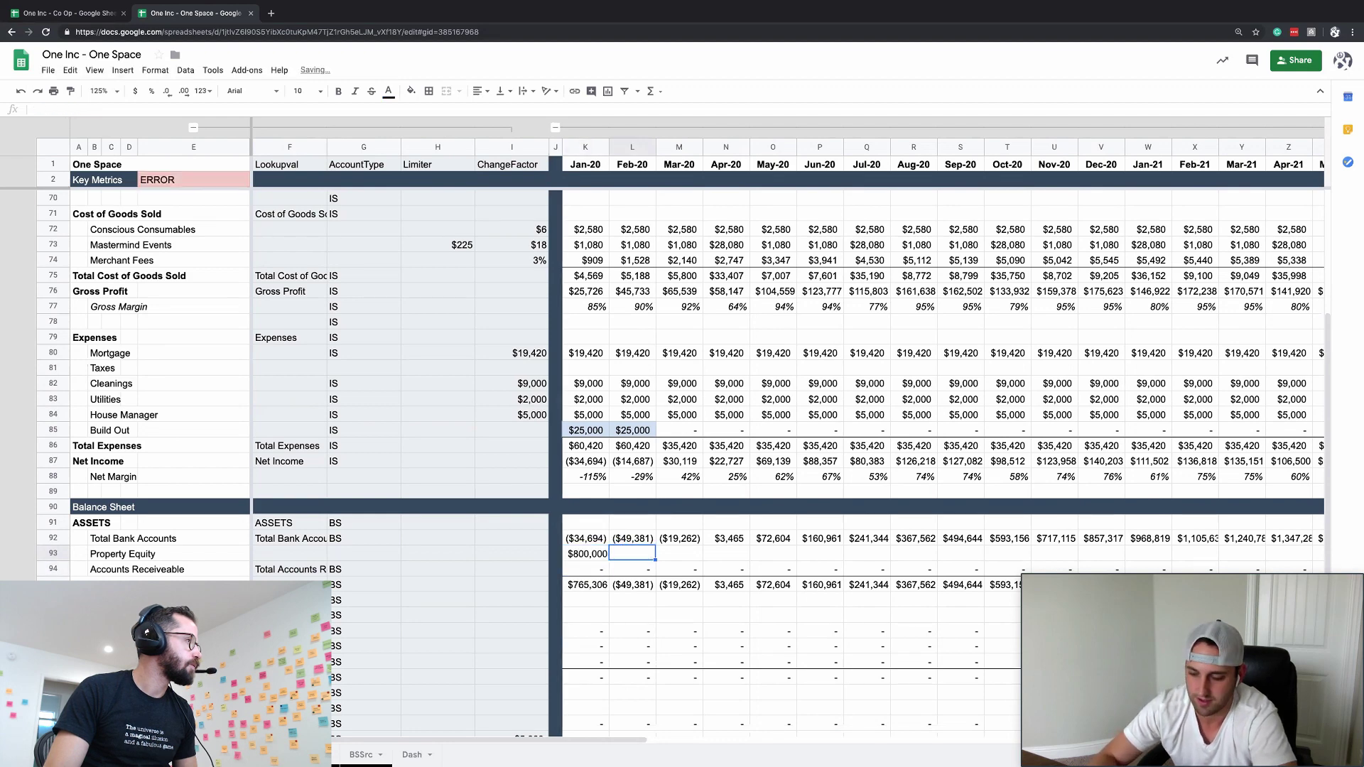
- Link February to January with =K93 and copy it across every remaining month
{"action": "type", "text": "=K93"}
{"action": "key", "text": "Return"}
{"action": "key", "text": "Up"}
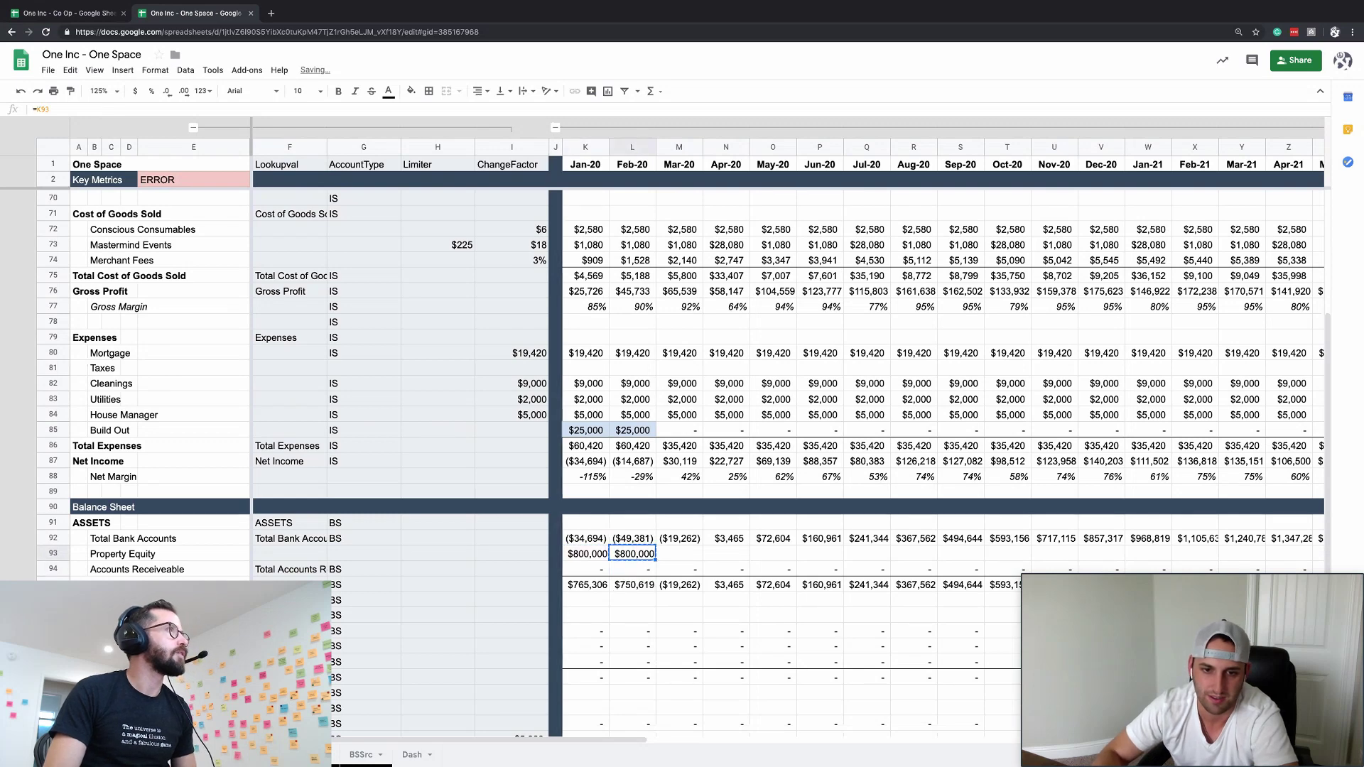
{"action": "key", "text": "ctrl+c"}
{"action": "key", "text": "ctrl+shift+Right"}
{"action": "key", "text": "ctrl+v"}
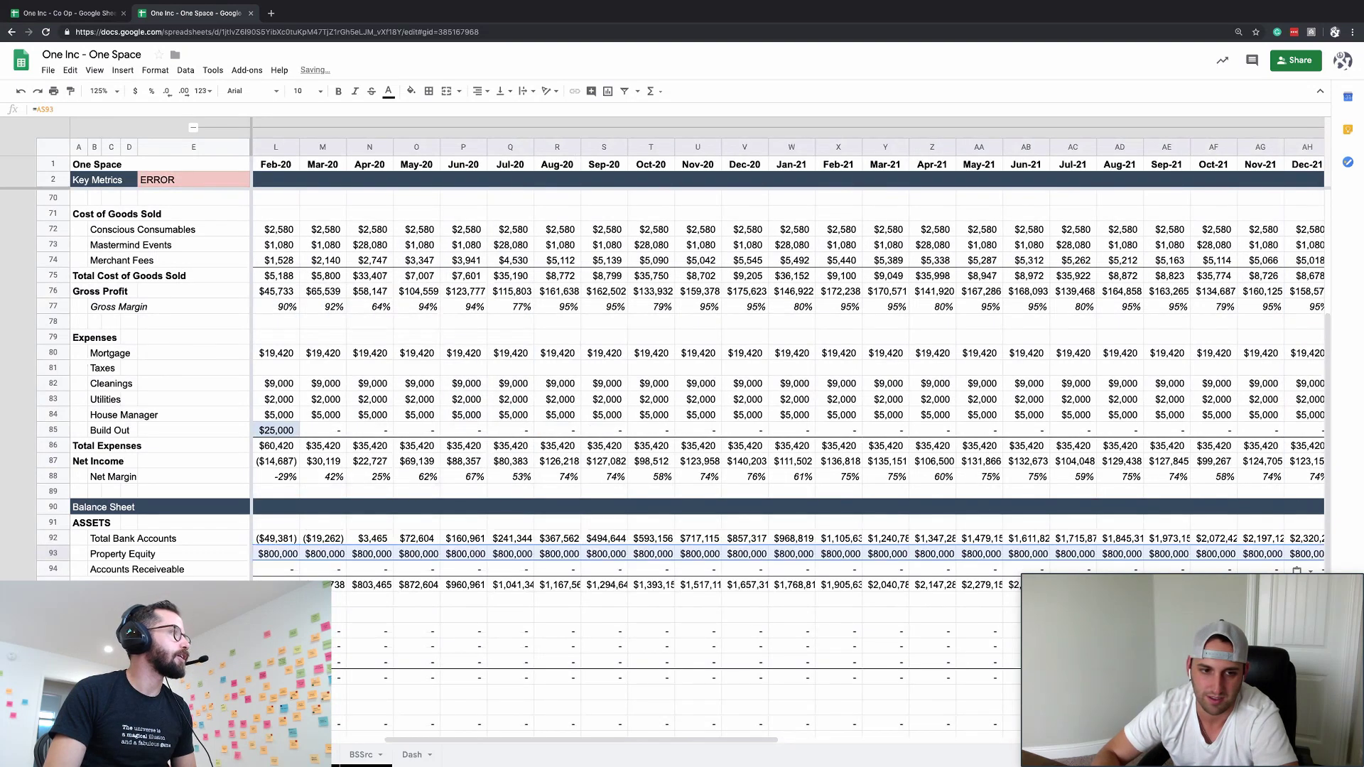
{"action": "key", "text": "ctrl+Left"}
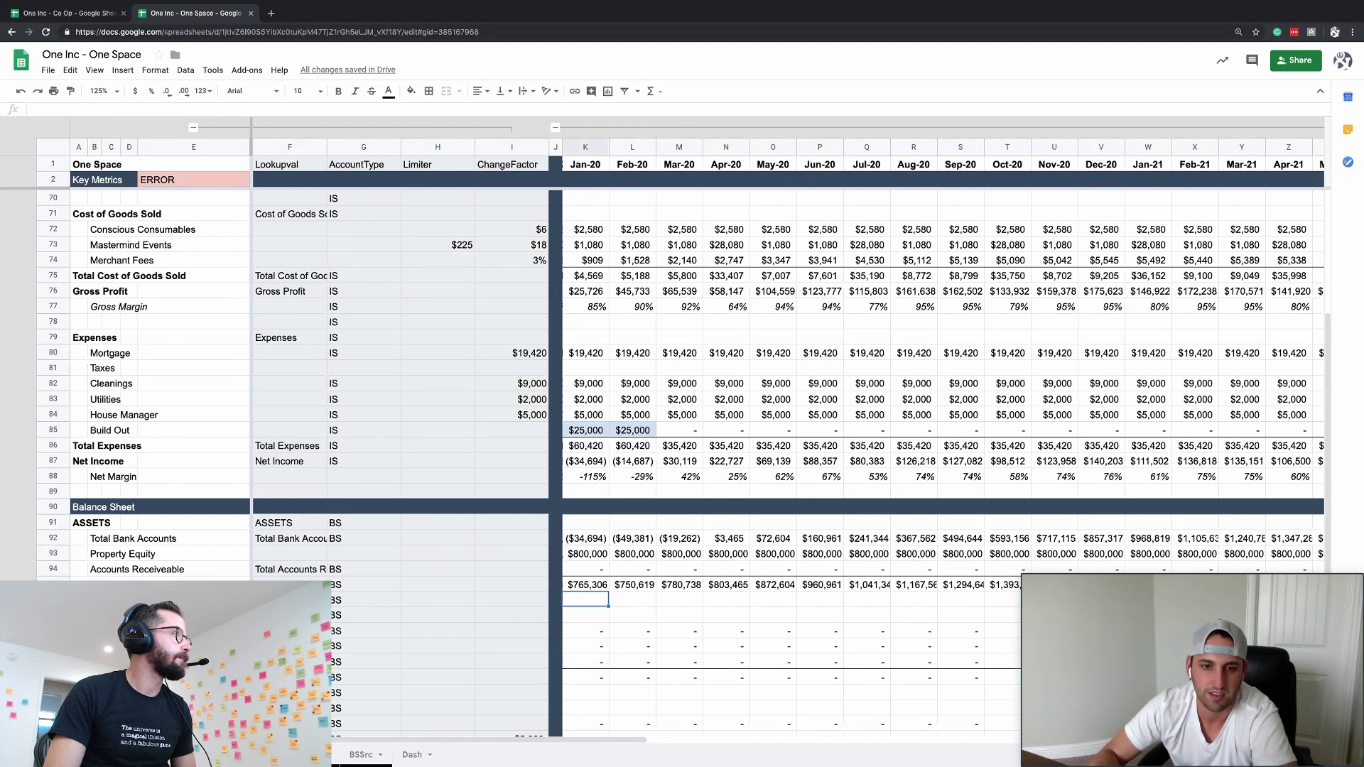
- Extend January's Total Bank Accounts SUM to cover K93:K94, including Property Equity
{"action": "key", "text": "Up"}
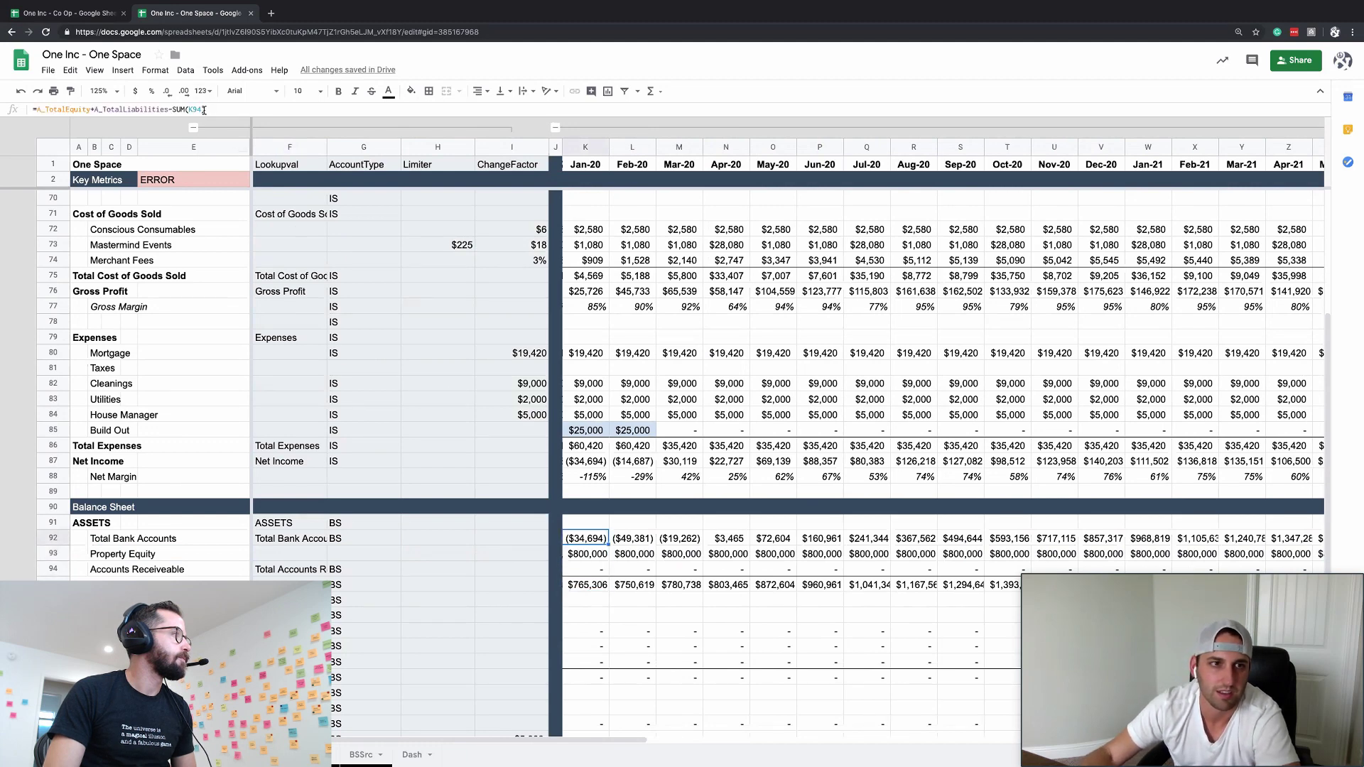
{"action": "key", "text": "Return"}
{"action": "type", "text": ":"}
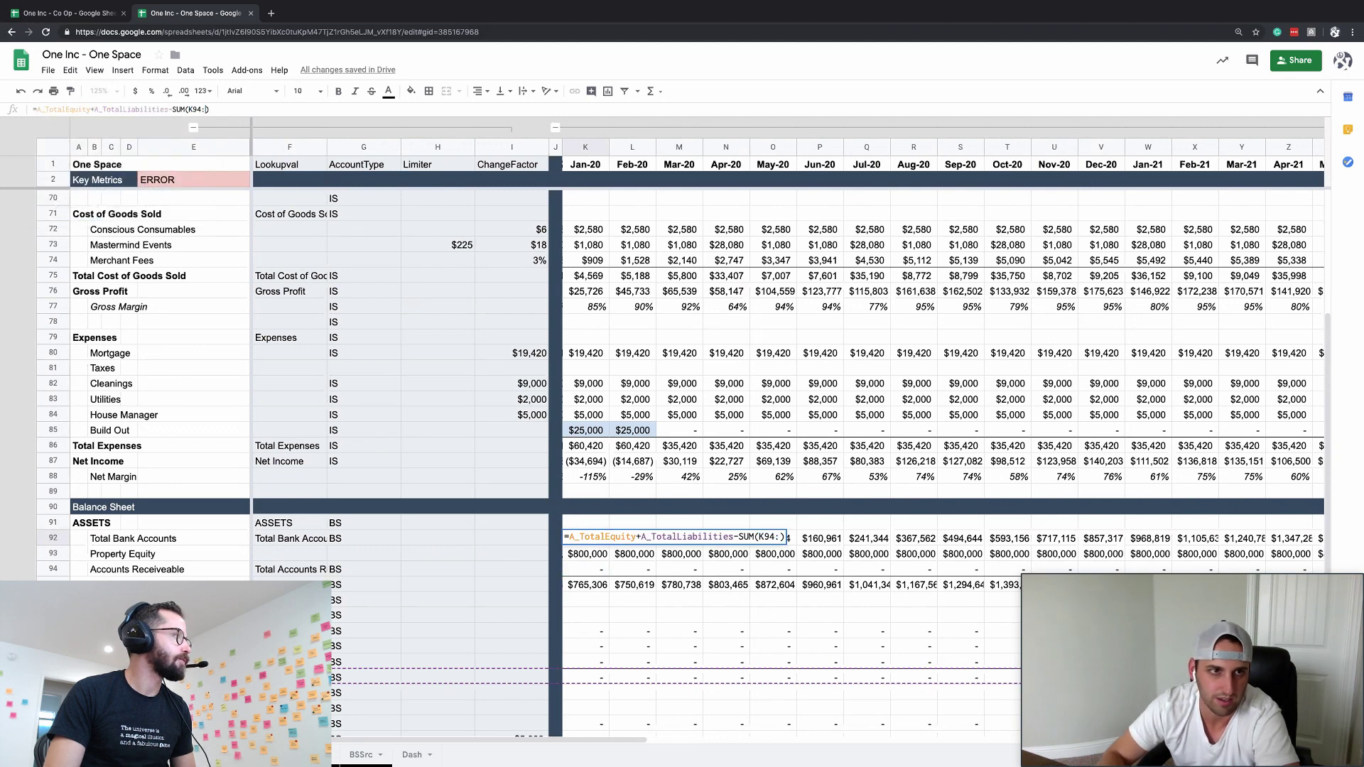
{"action": "type", "text": "K94"}
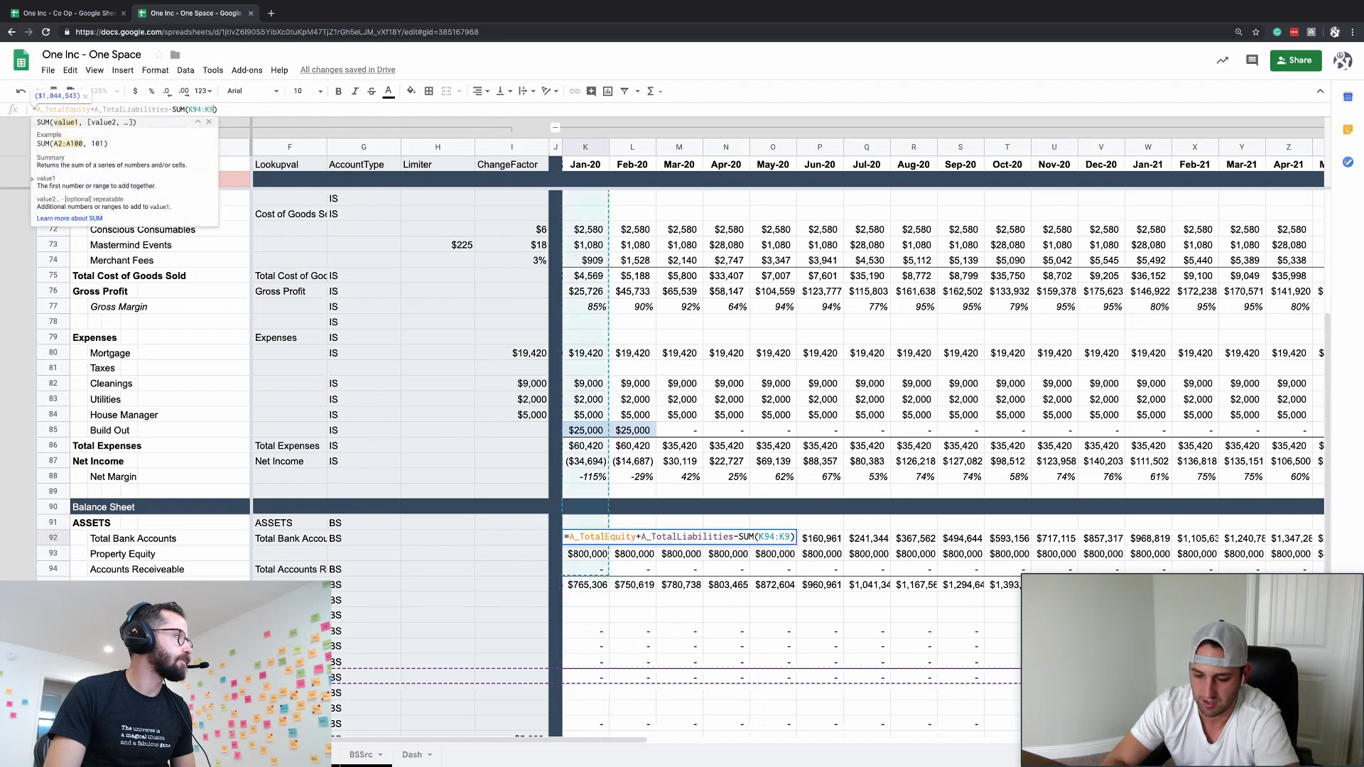
{"action": "key", "text": "shift+Up"}
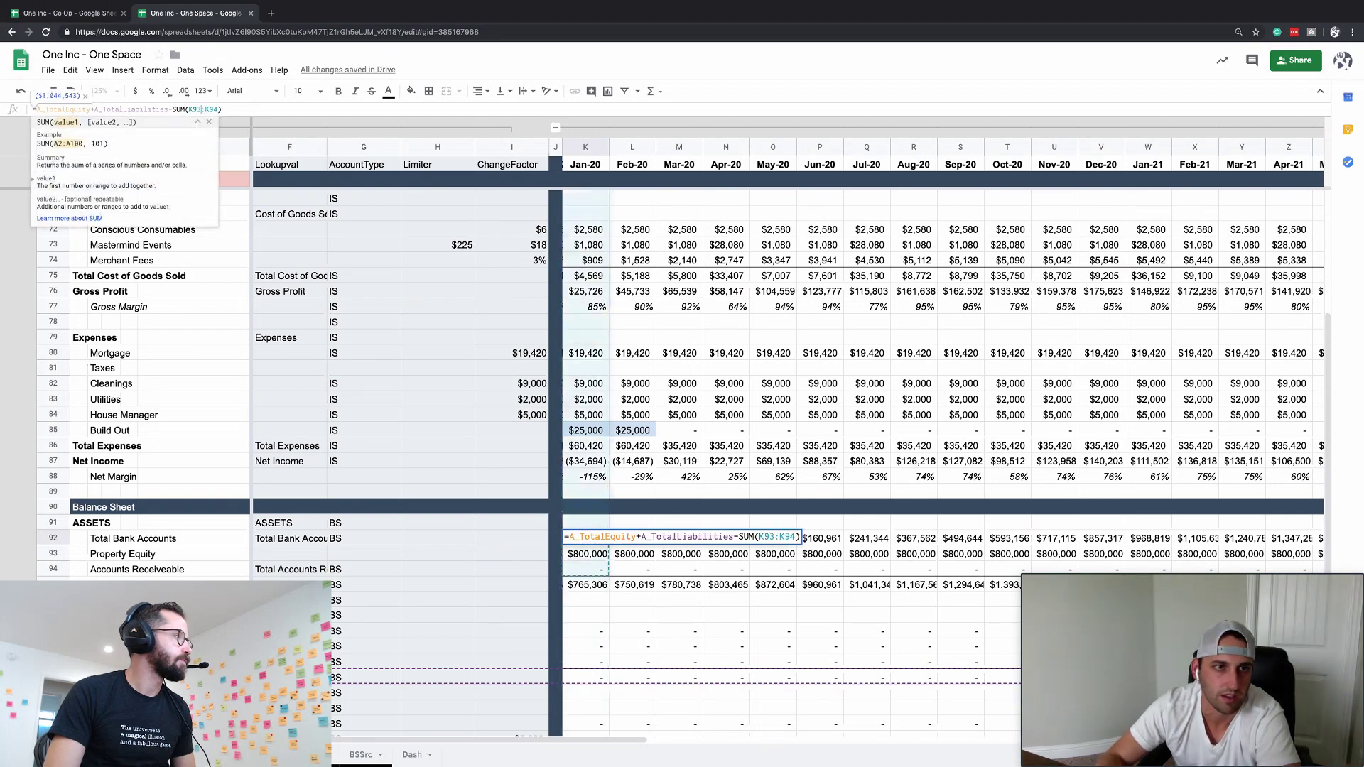
{"action": "key", "text": "Return"}
{"action": "key", "text": "Up"}
{"action": "key", "text": "Down"}
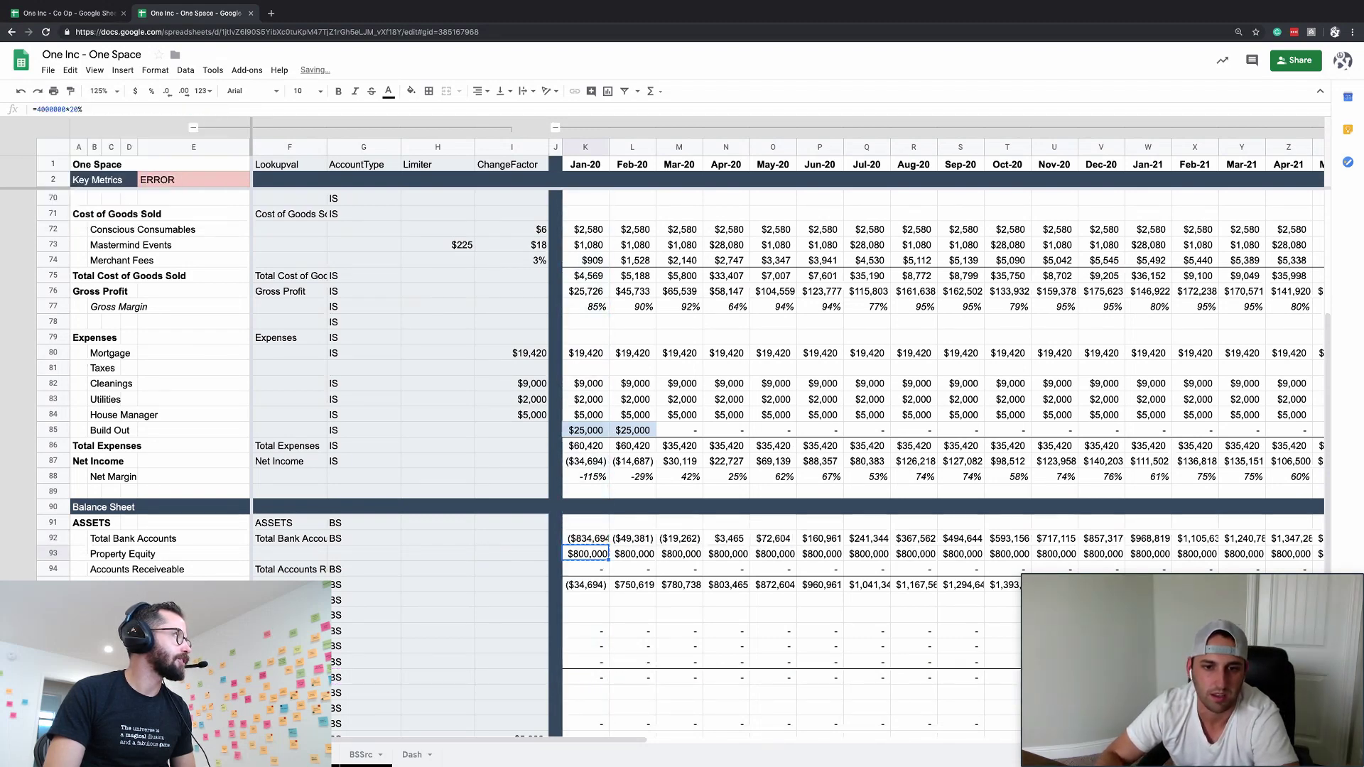
{"action": "key", "text": "ctrl+shift+Right"}
{"action": "key", "text": "Up"}
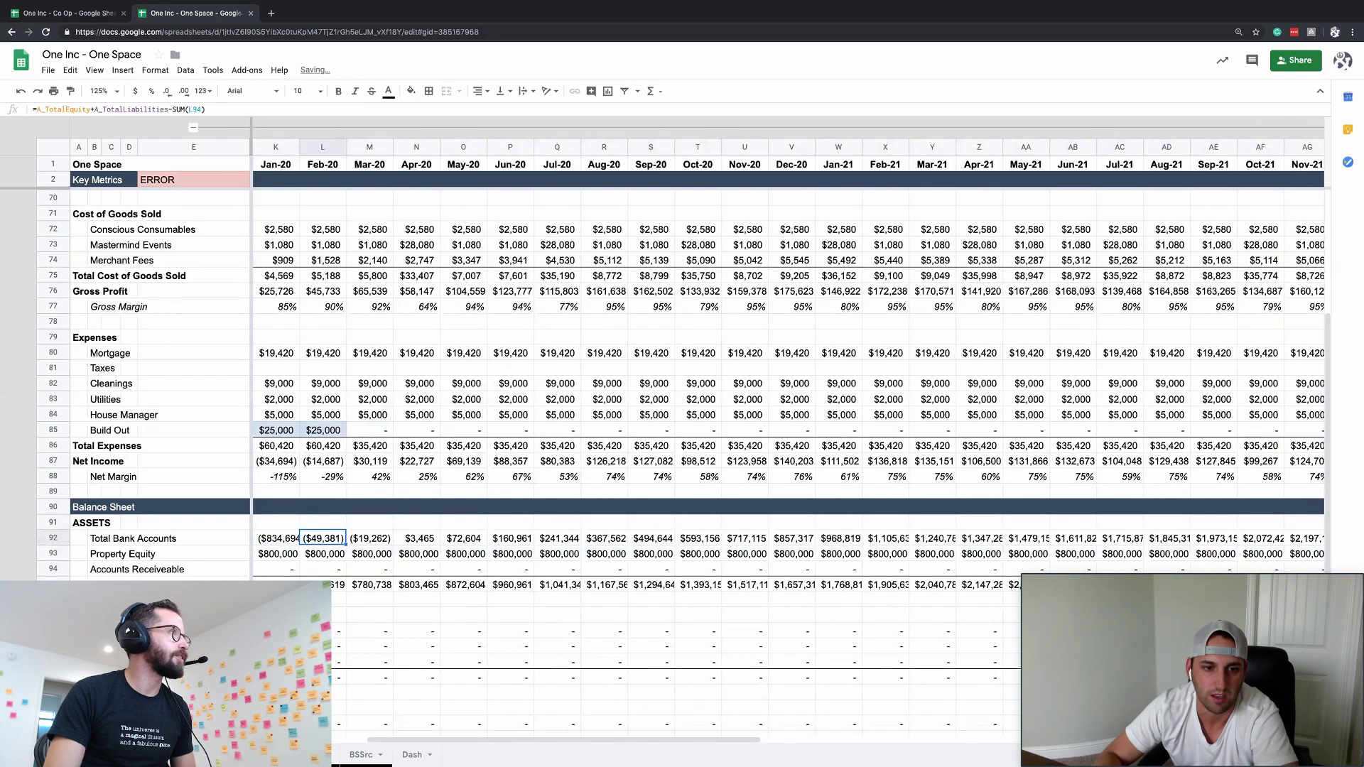
- Widen the monthly columns so the late-2022 balances fit
{"action": "left_click", "coordinate": [282, 146]}
{"action": "key", "text": "ctrl+shift+Right"}
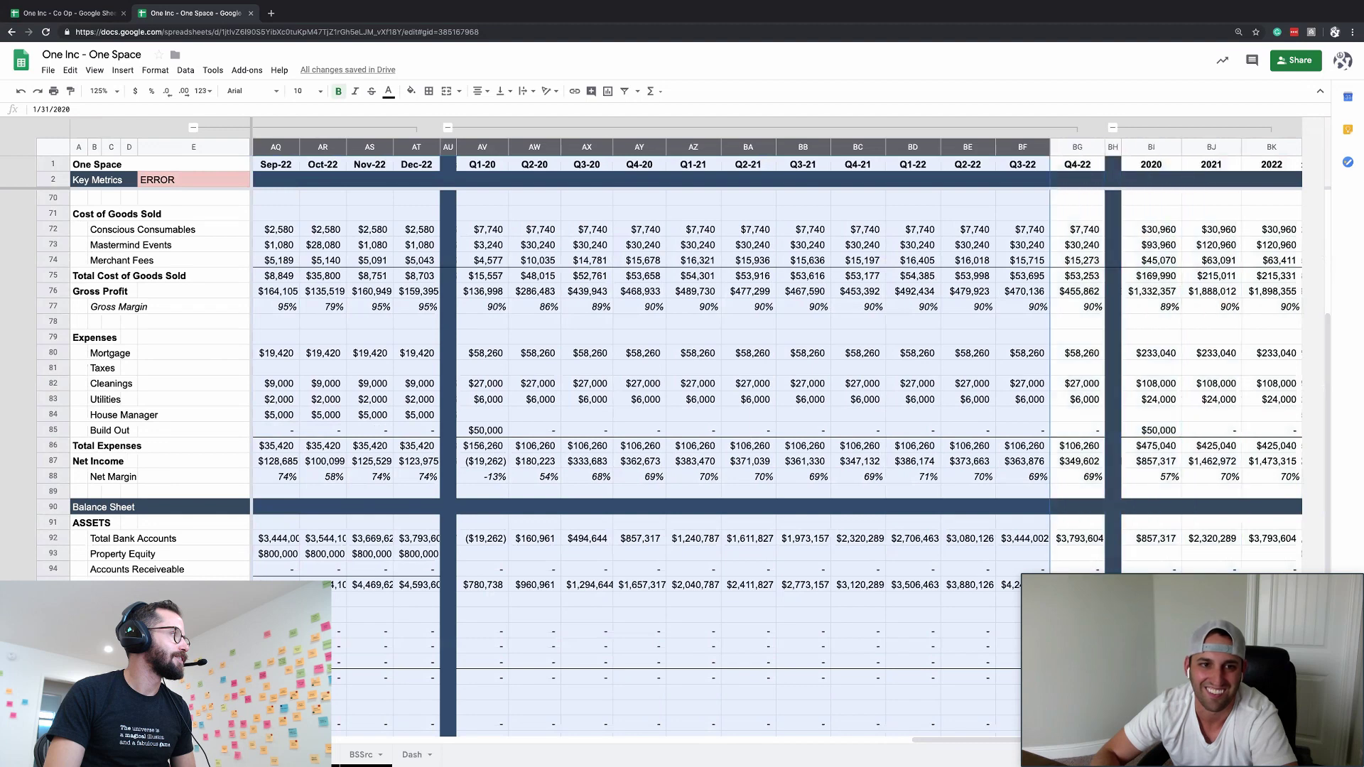
{"action": "key", "text": "shift+Left"}
{"action": "key", "text": "shift+Left"}
{"action": "key", "text": "shift+Left"}
{"action": "key", "text": "shift+Left"}
{"action": "key", "text": "shift+Left"}
{"action": "key", "text": "shift+Left"}
{"action": "key", "text": "shift+Left"}
{"action": "key", "text": "shift+Left"}
{"action": "key", "text": "shift+Left"}
{"action": "key", "text": "shift+Left"}
{"action": "key", "text": "shift+Left"}
{"action": "key", "text": "shift+Left"}
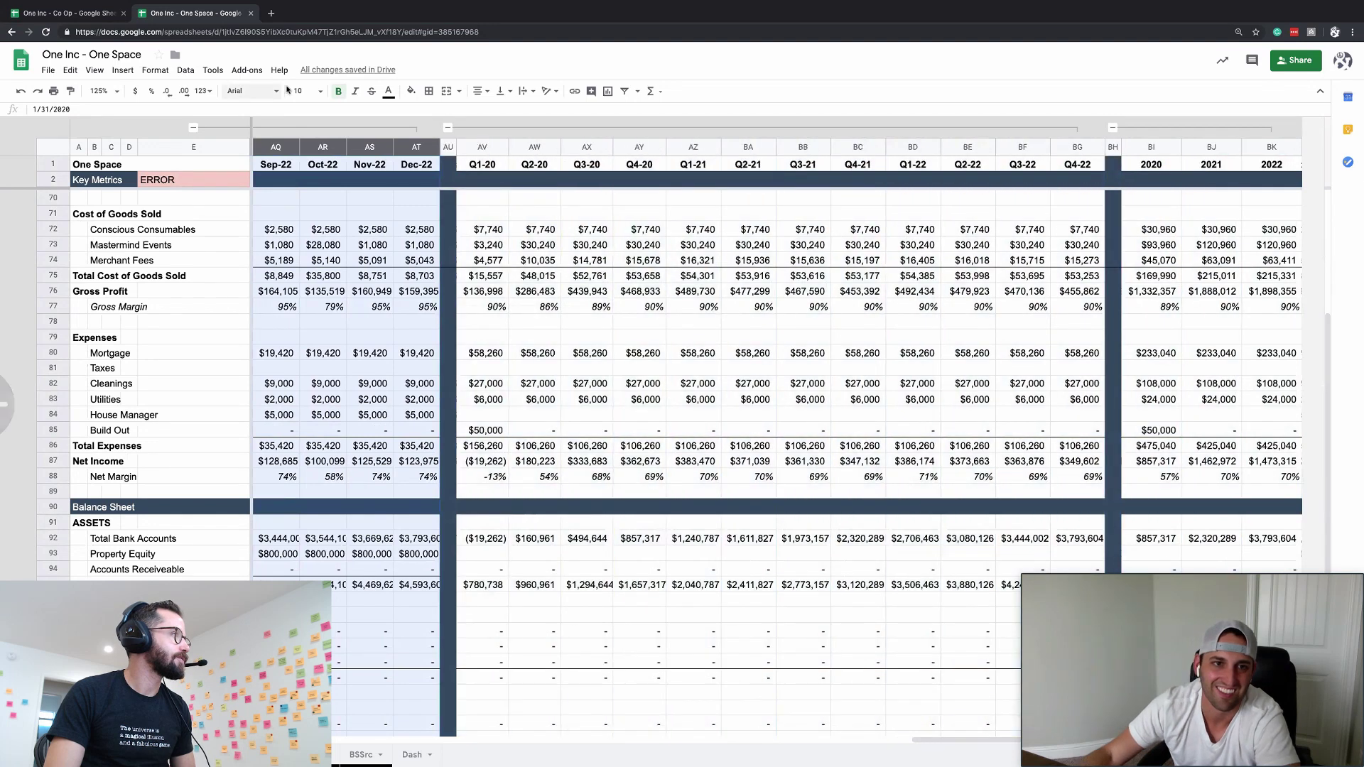
{"action": "left_click_drag", "start_coordinate": [392, 147], "coordinate": [406, 147]}
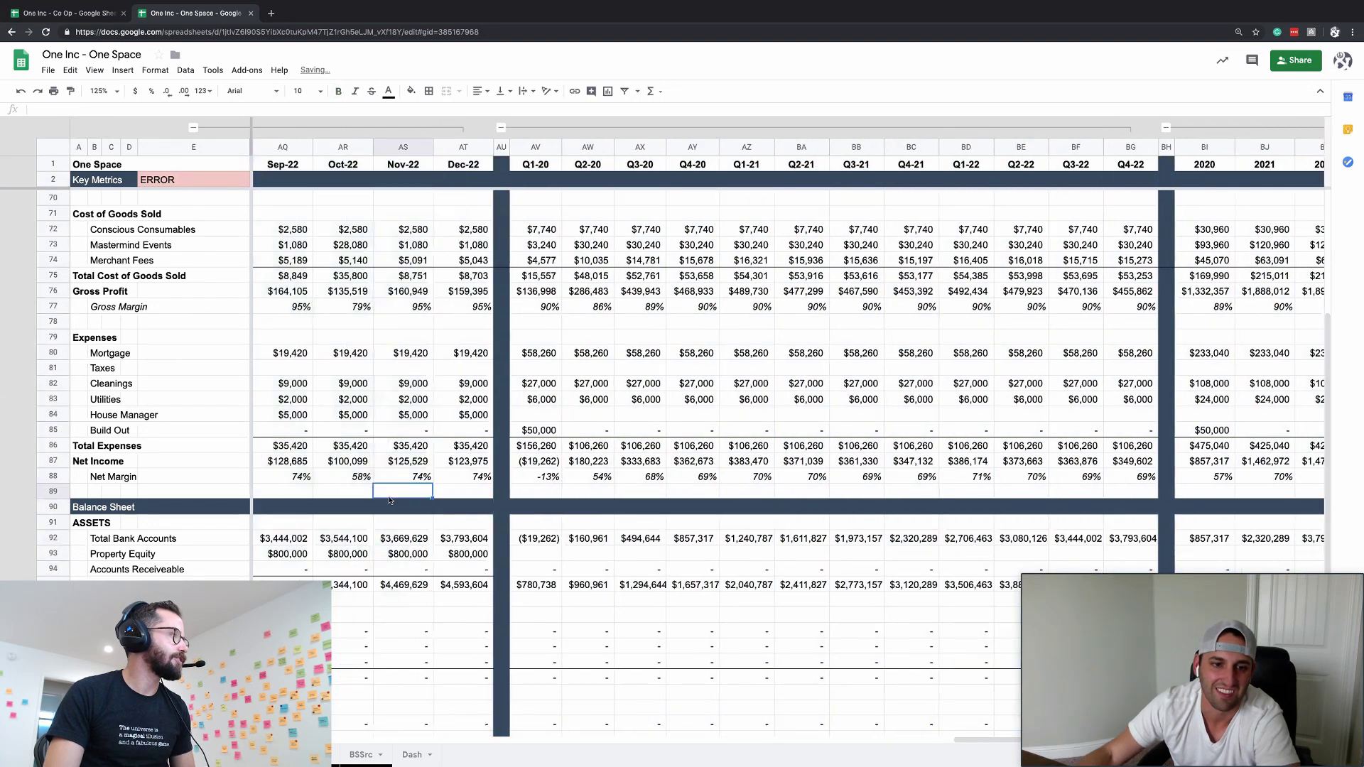
{"action": "left_click", "coordinate": [385, 543]}
{"action": "key", "text": "ctrl+Left"}
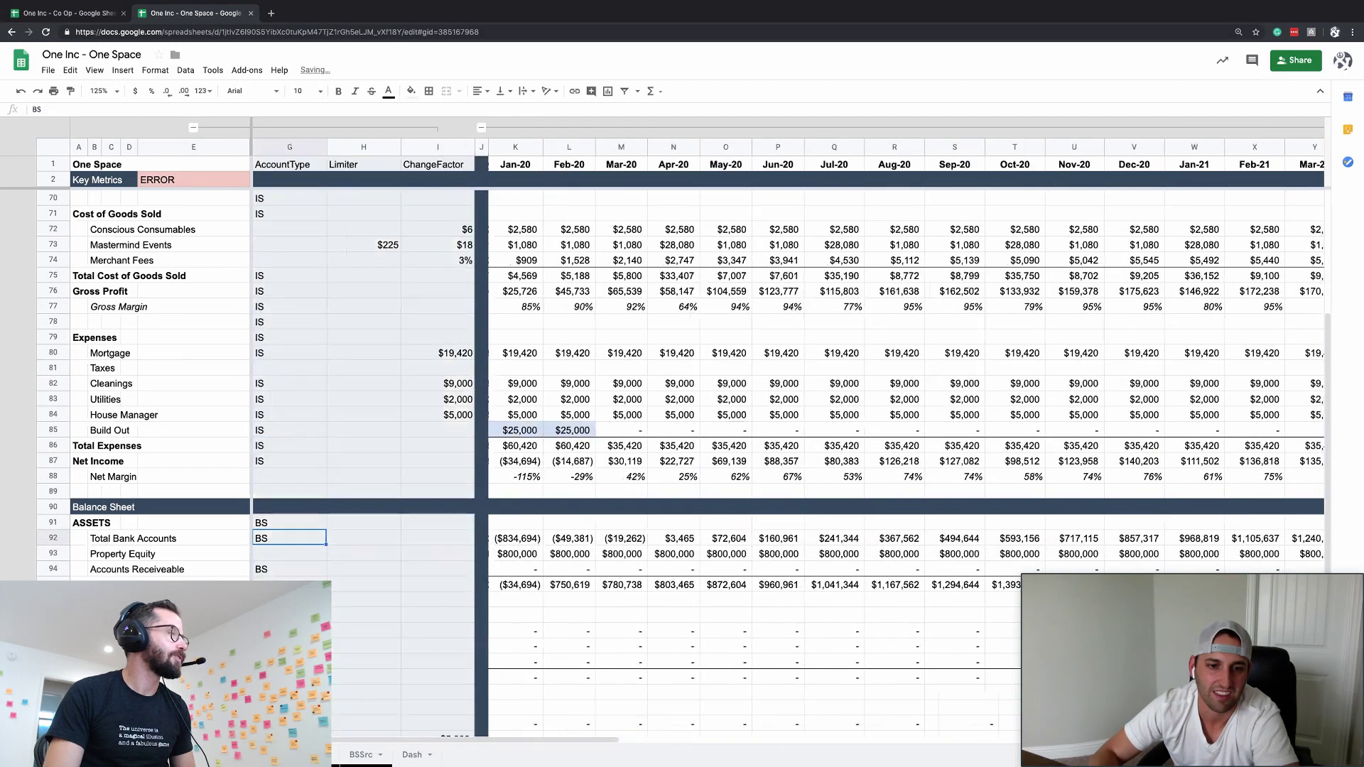
- Shade the January $800,000 Property Equity cell yellow and open a new browser tab
{"action": "left_click", "coordinate": [518, 368]}
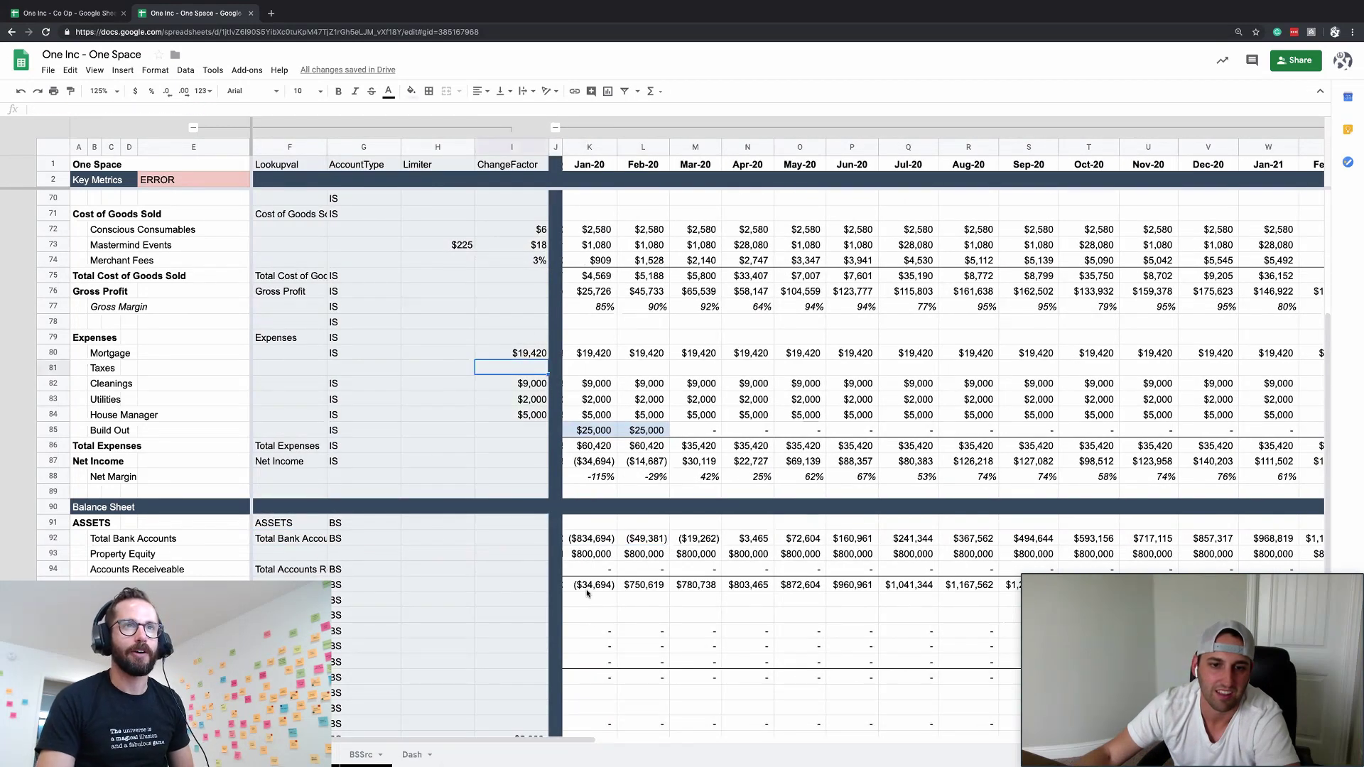
{"action": "left_click", "coordinate": [588, 554]}
{"action": "left_click", "coordinate": [525, 369]}
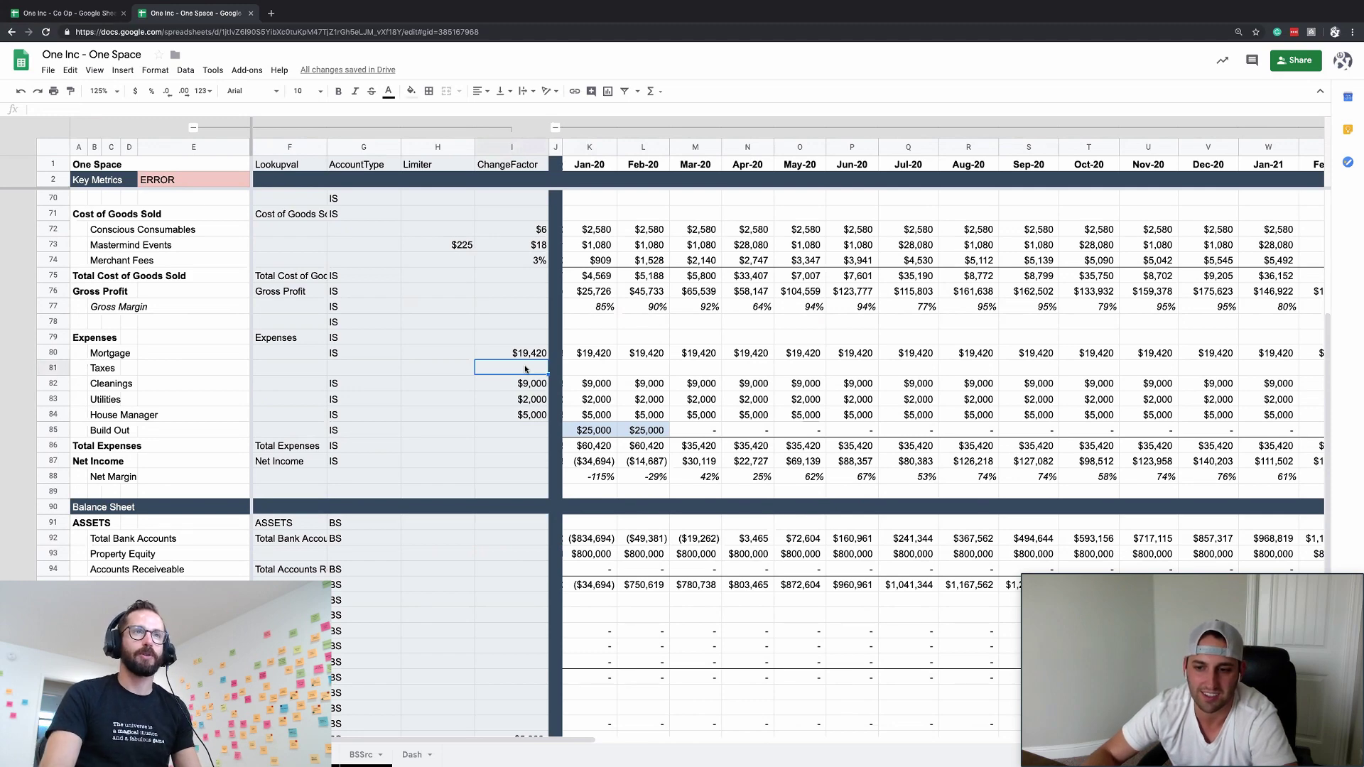
{"action": "left_click", "coordinate": [590, 555]}
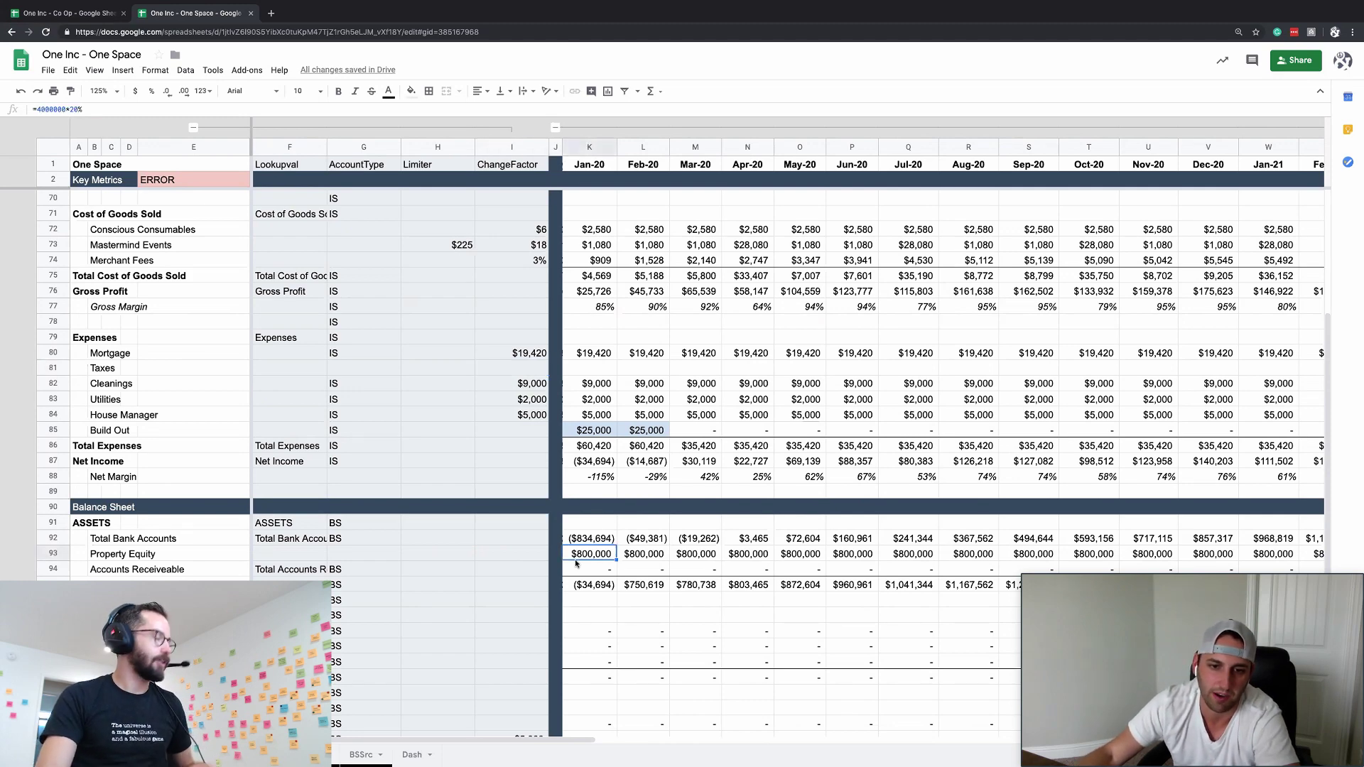
{"action": "left_click", "coordinate": [411, 91]}
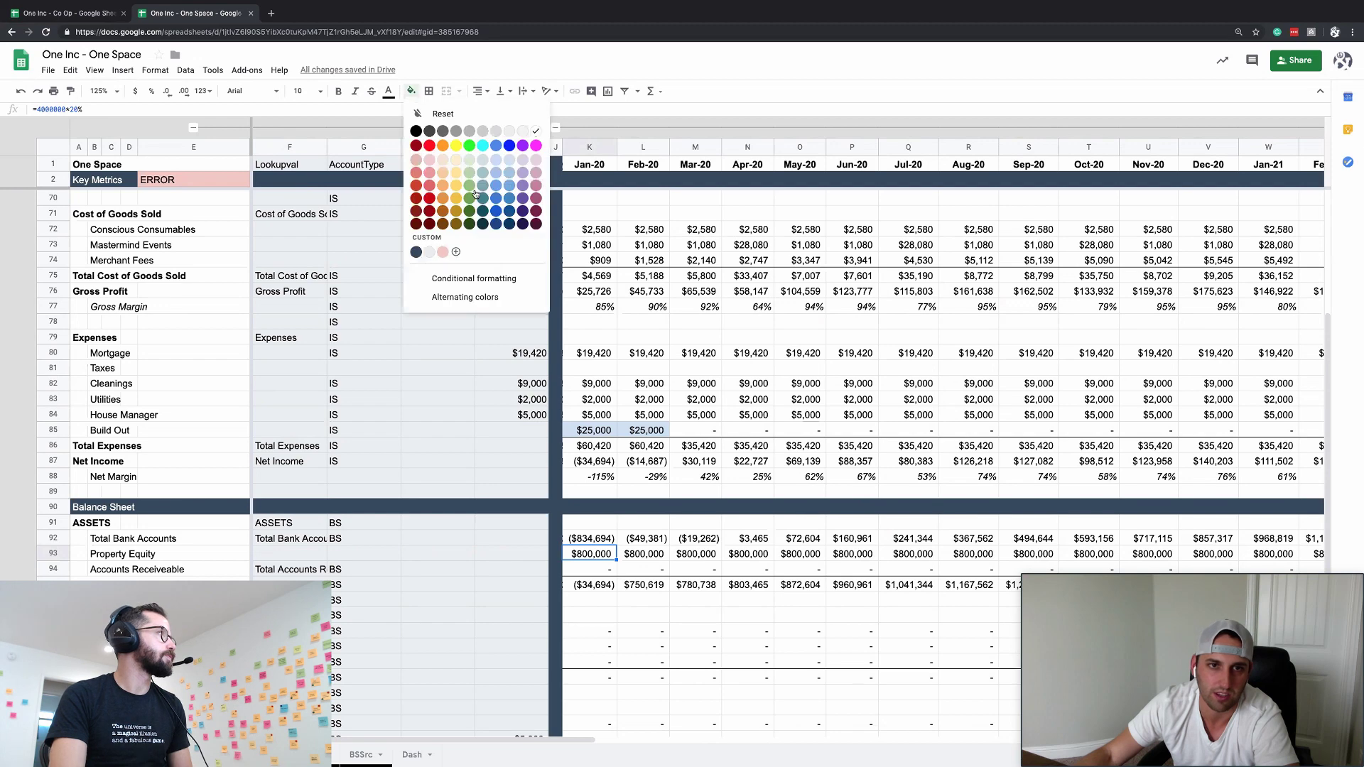
{"action": "left_click", "coordinate": [454, 168]}
{"action": "key", "text": "ctrl+t"}
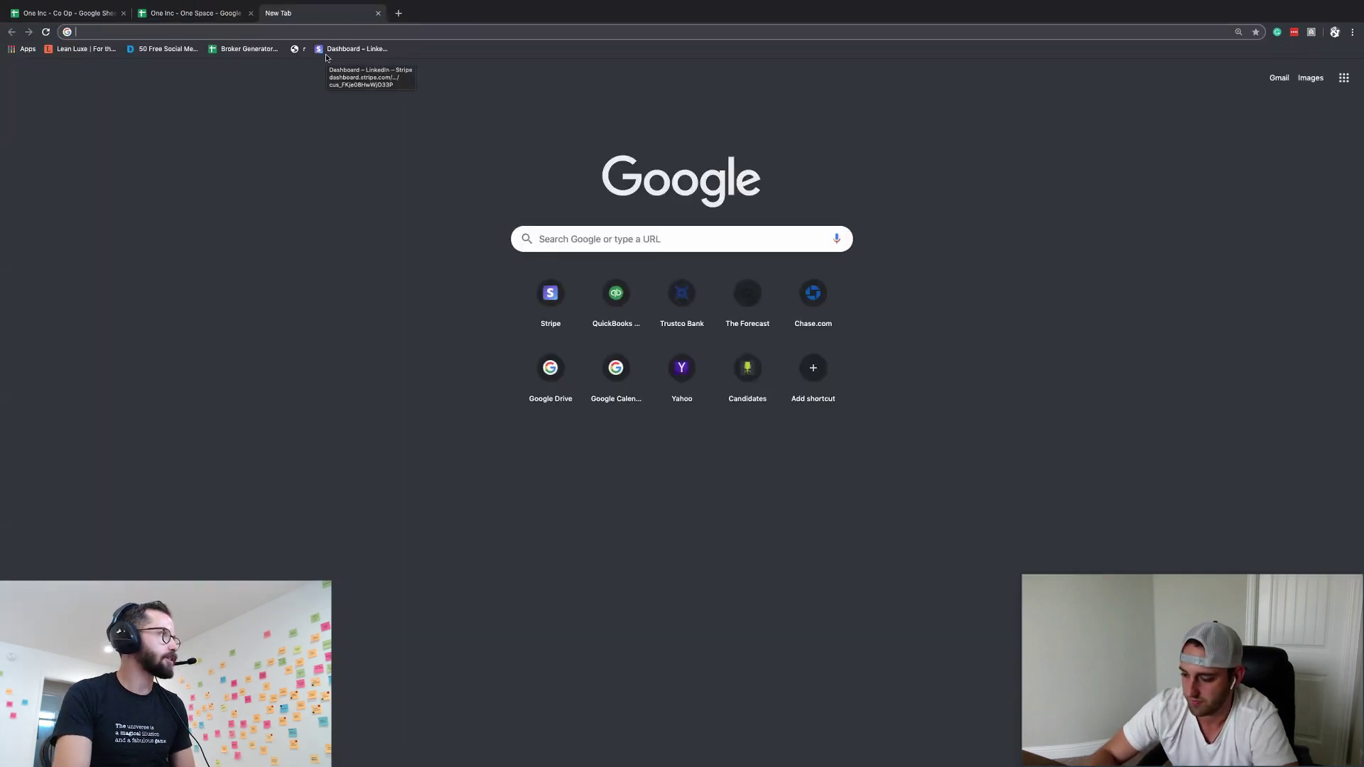
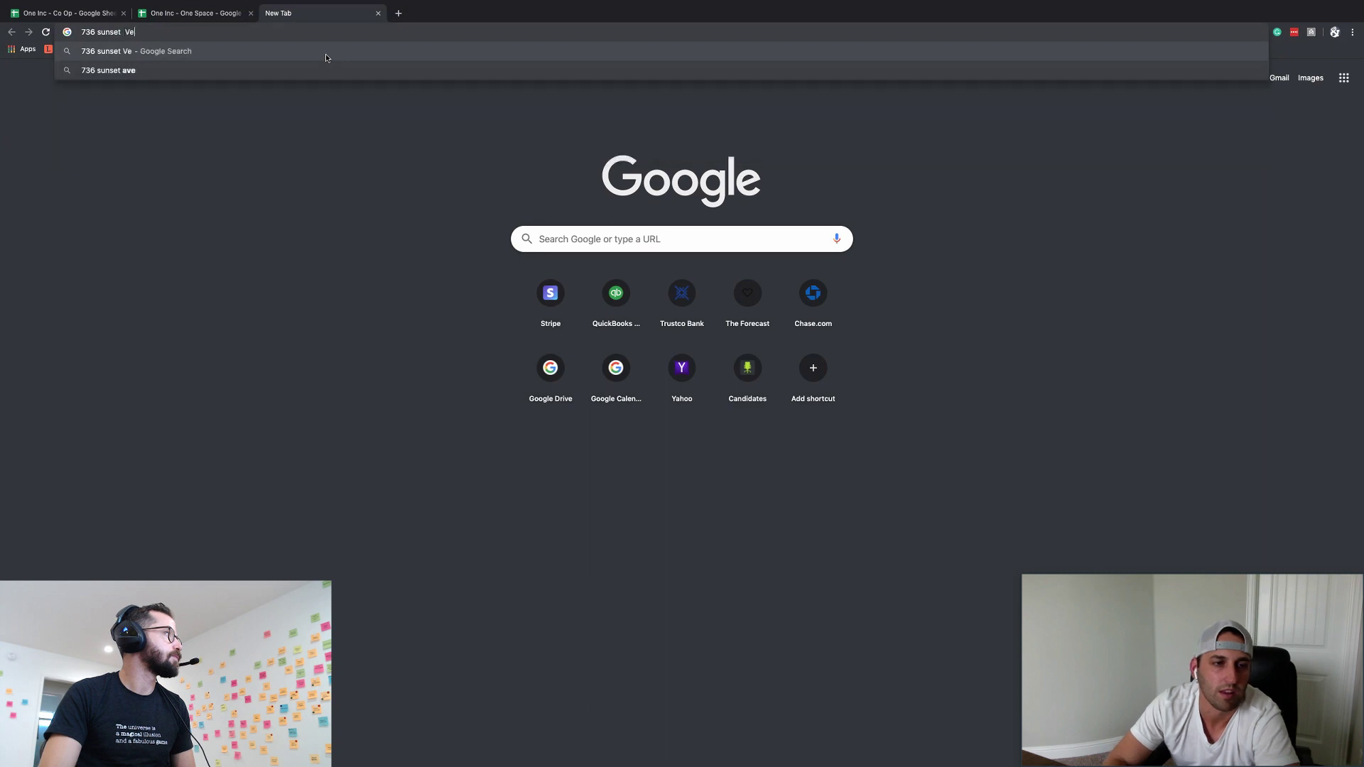
{"action": "key", "text": "Down"}
{"action": "key", "text": "Return"}
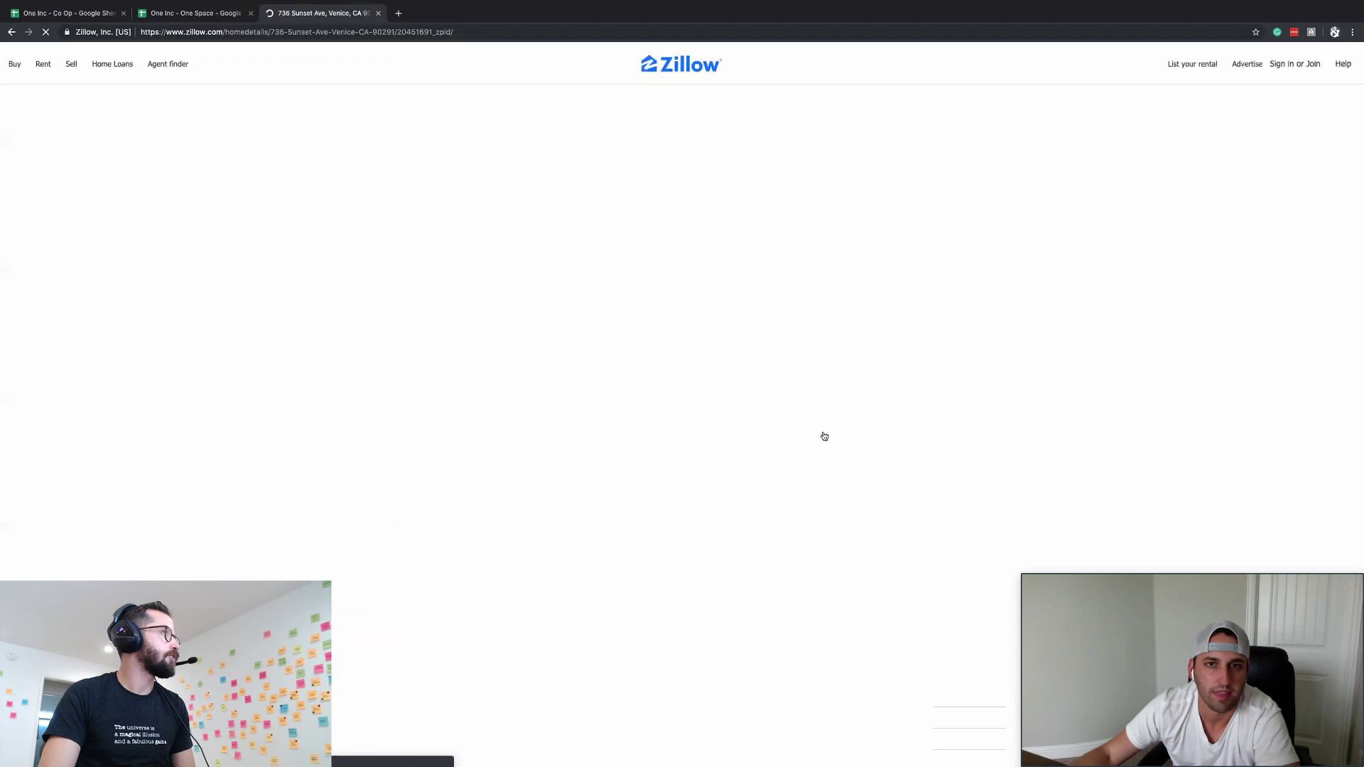
{"action": "scroll", "coordinate": [823, 547], "scroll_direction": "down", "scroll_amount": 4}
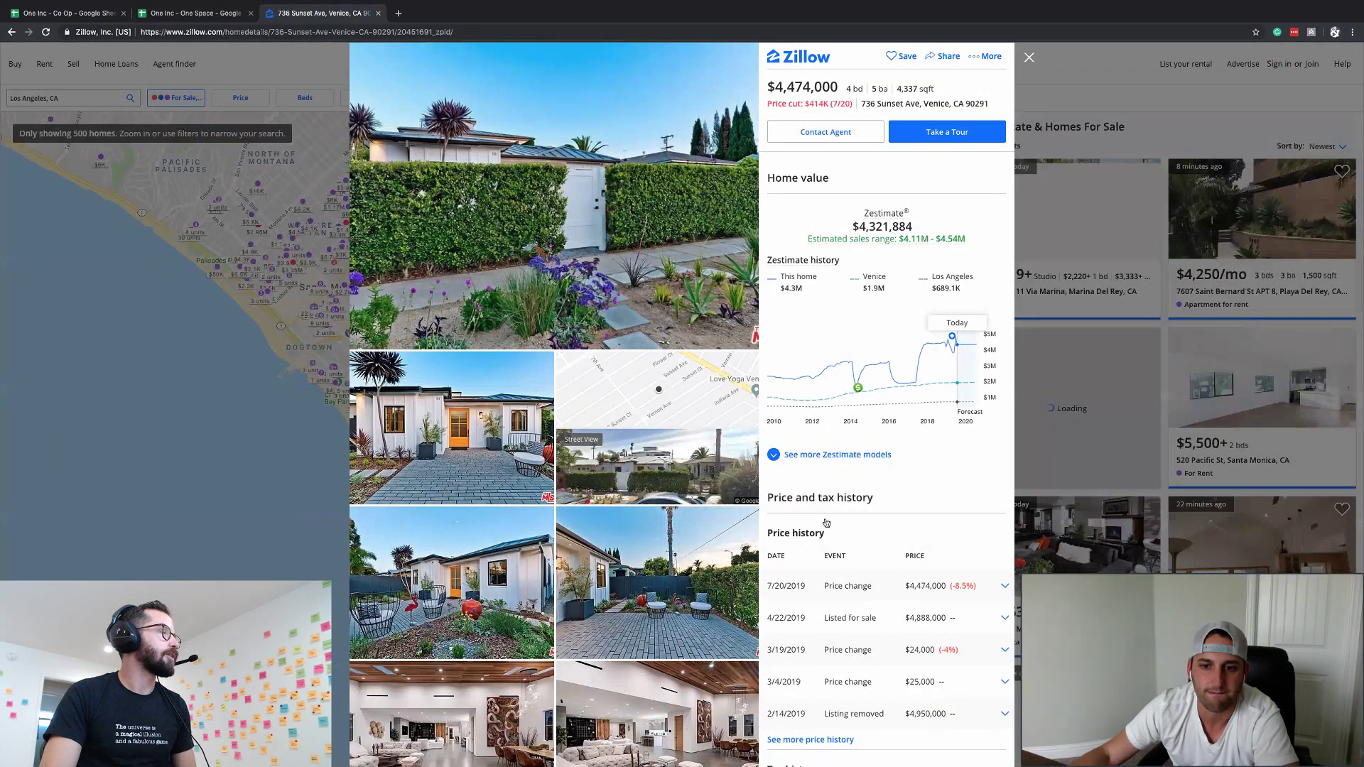
{"action": "scroll", "coordinate": [823, 525], "scroll_direction": "down", "scroll_amount": 1}
{"action": "scroll", "coordinate": [802, 704], "scroll_direction": "down", "scroll_amount": 2}
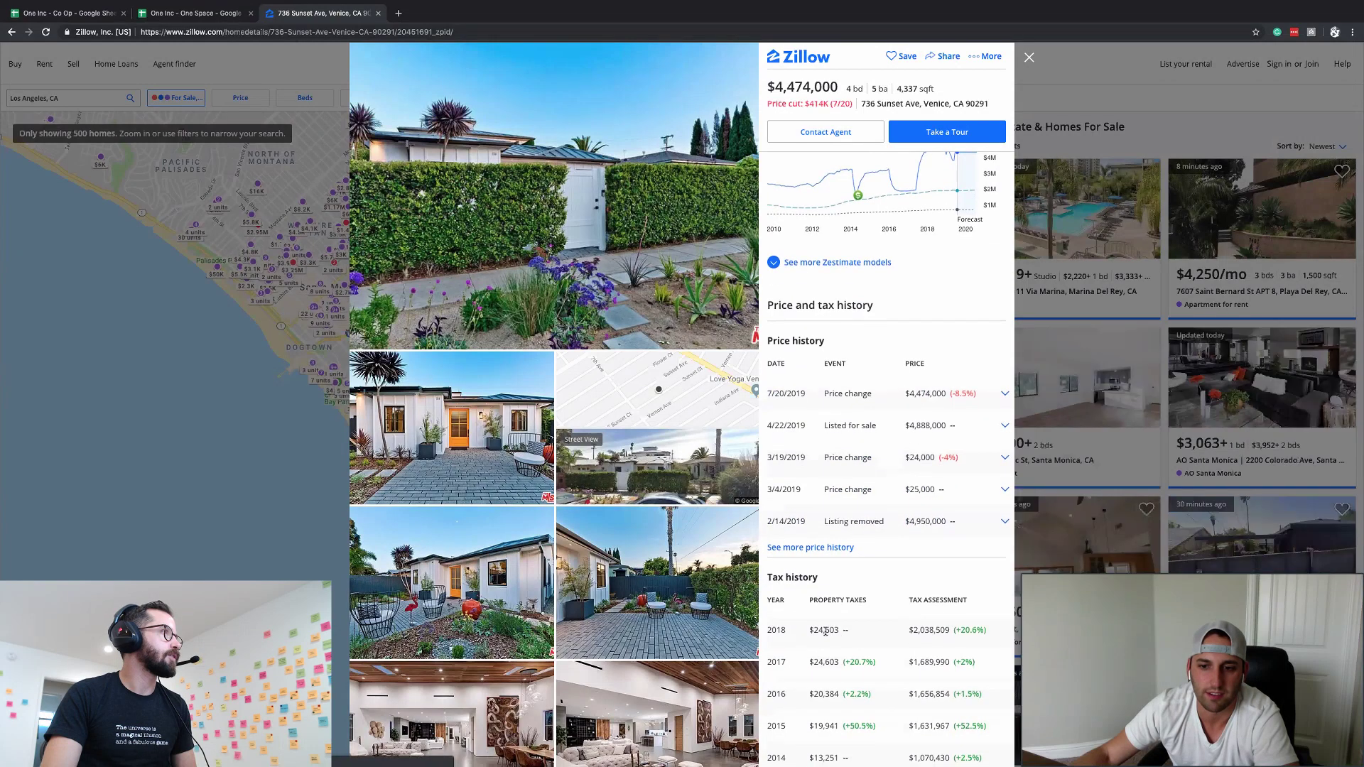
{"action": "double_click", "coordinate": [825, 632]}
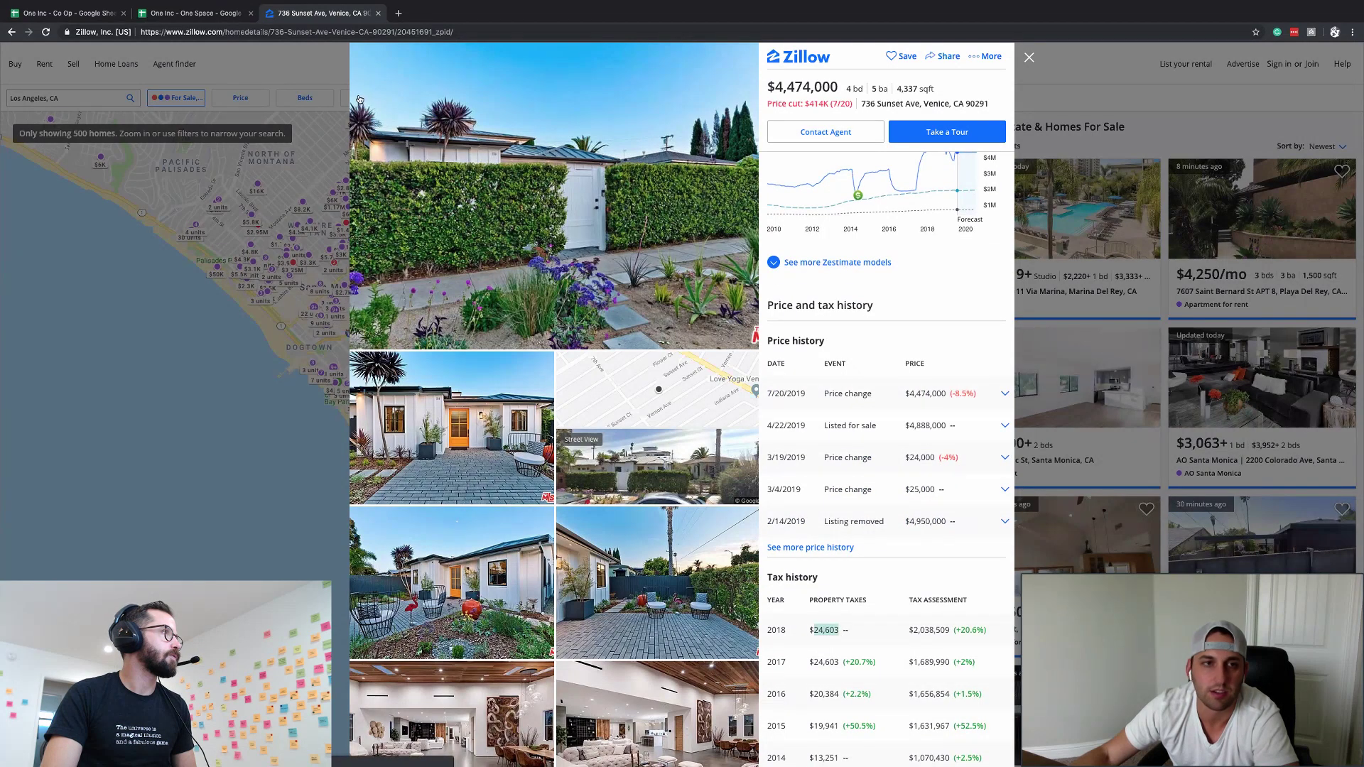
{"action": "left_click", "coordinate": [200, 10]}
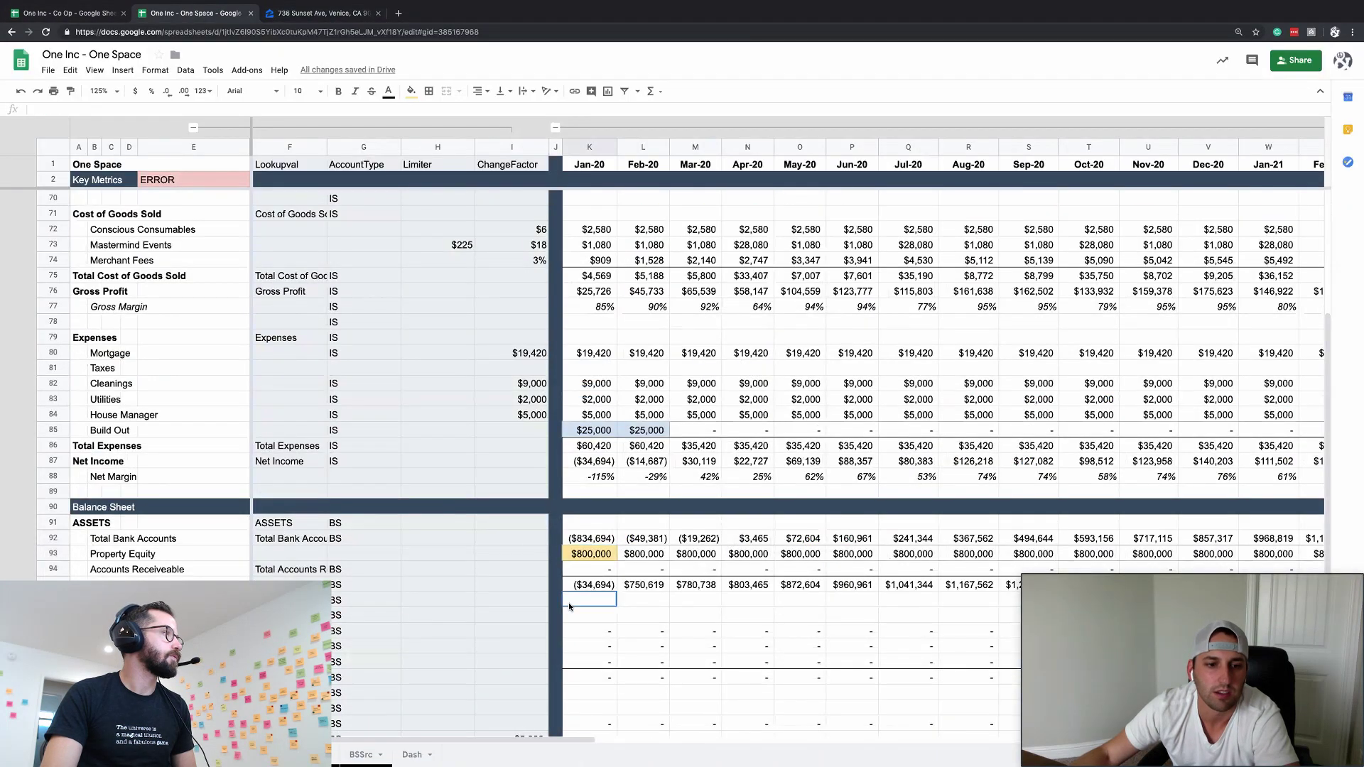
- Paste the $24,603 annual tax into the Taxes ChangeFactor cell I81
{"action": "left_click", "coordinate": [415, 656]}
{"action": "scroll", "coordinate": [415, 652], "scroll_direction": "down", "scroll_amount": 2}
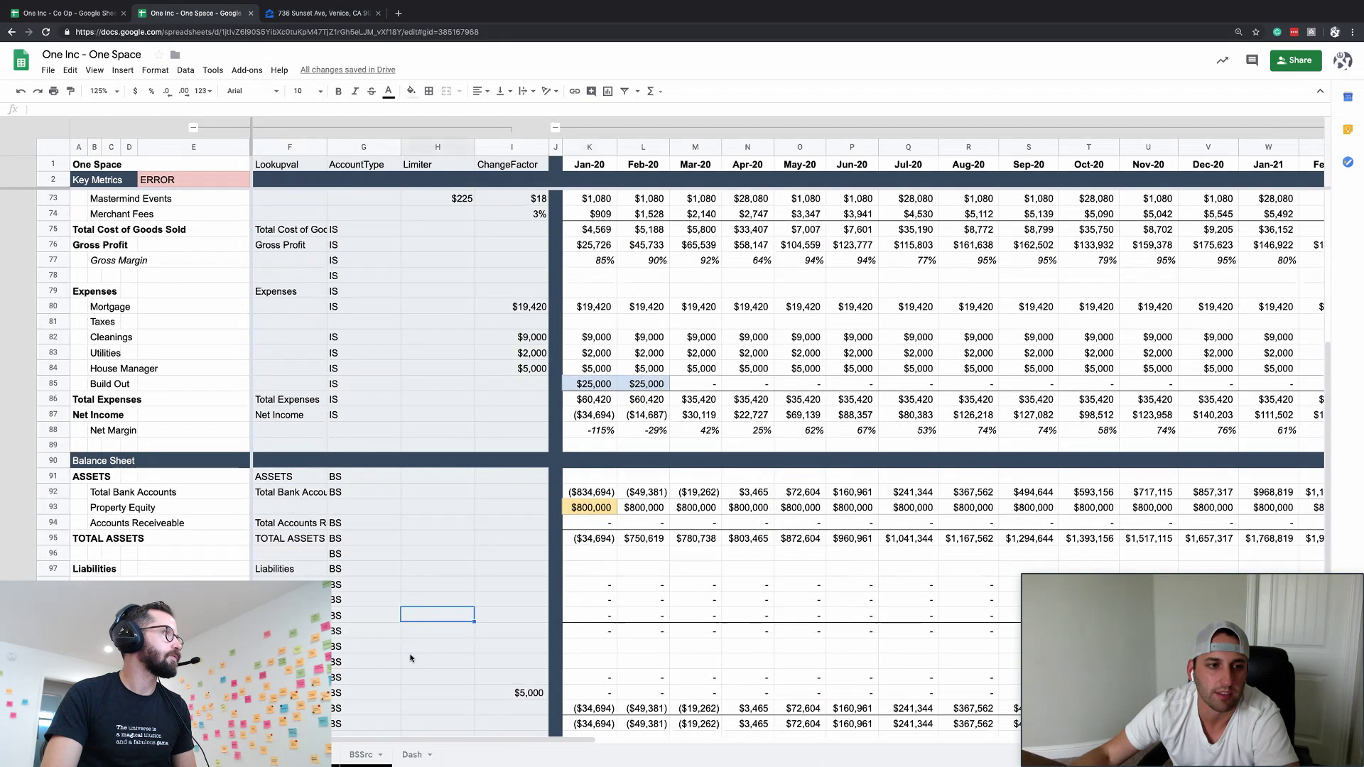
{"action": "left_click", "coordinate": [528, 324]}
{"action": "type", "text": "$24,603"}
{"action": "key", "text": "Up"}
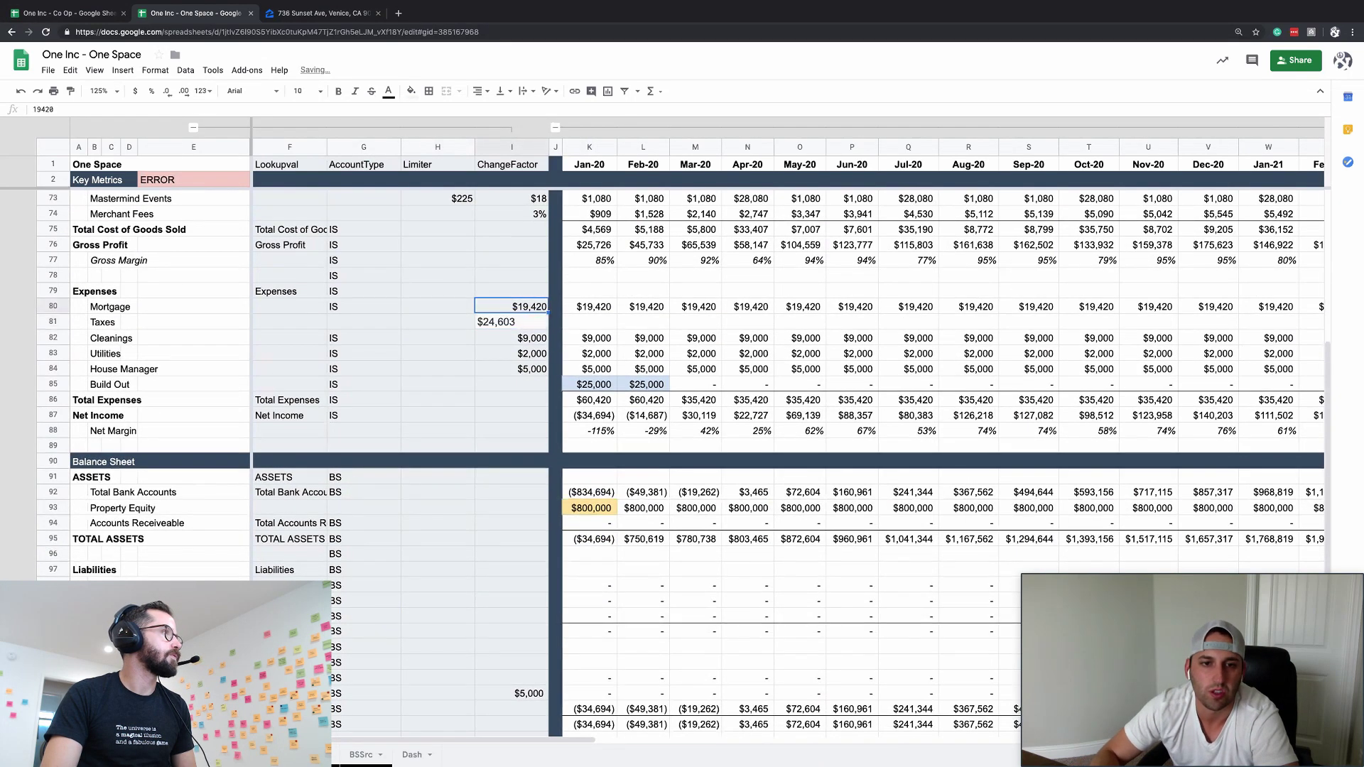
{"action": "key", "text": "Down"}
- Enter =ChangeFactor in the Jan-20 Taxes cell and fill it along row 81
{"action": "key", "text": "ctrl+shift+4"}
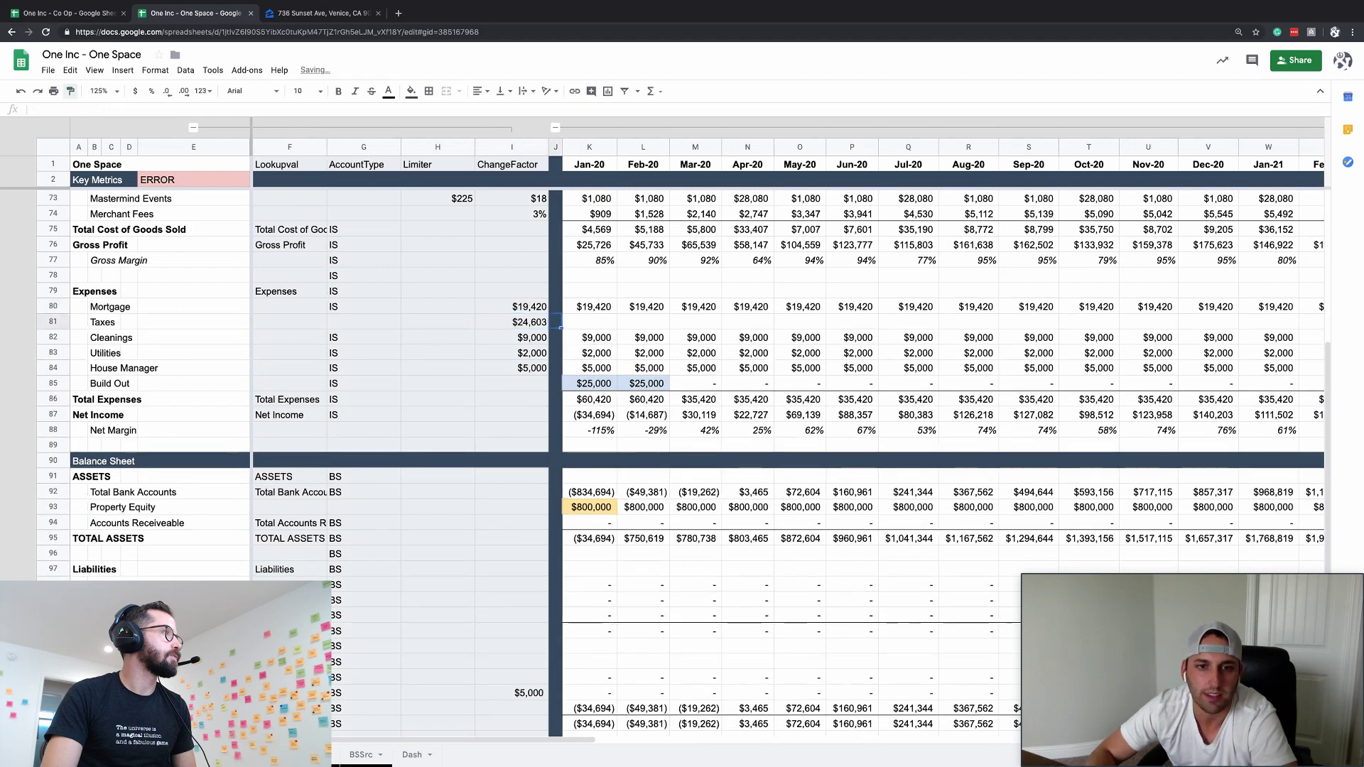
{"action": "key", "text": "Right"}
{"action": "key", "text": "Right"}
{"action": "type", "text": "=ChangeFactor"}
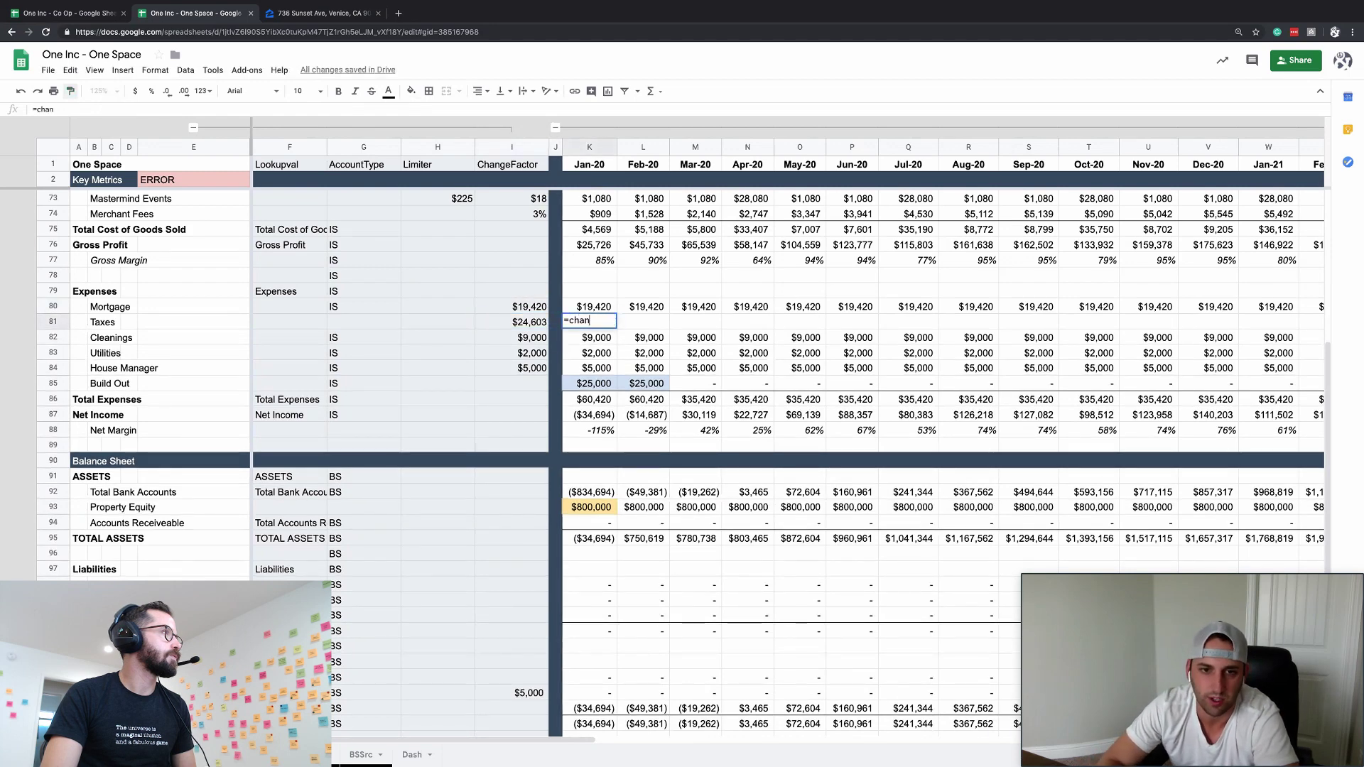
{"action": "key", "text": "Return"}
{"action": "key", "text": "Up"}
{"action": "key", "text": "Up"}
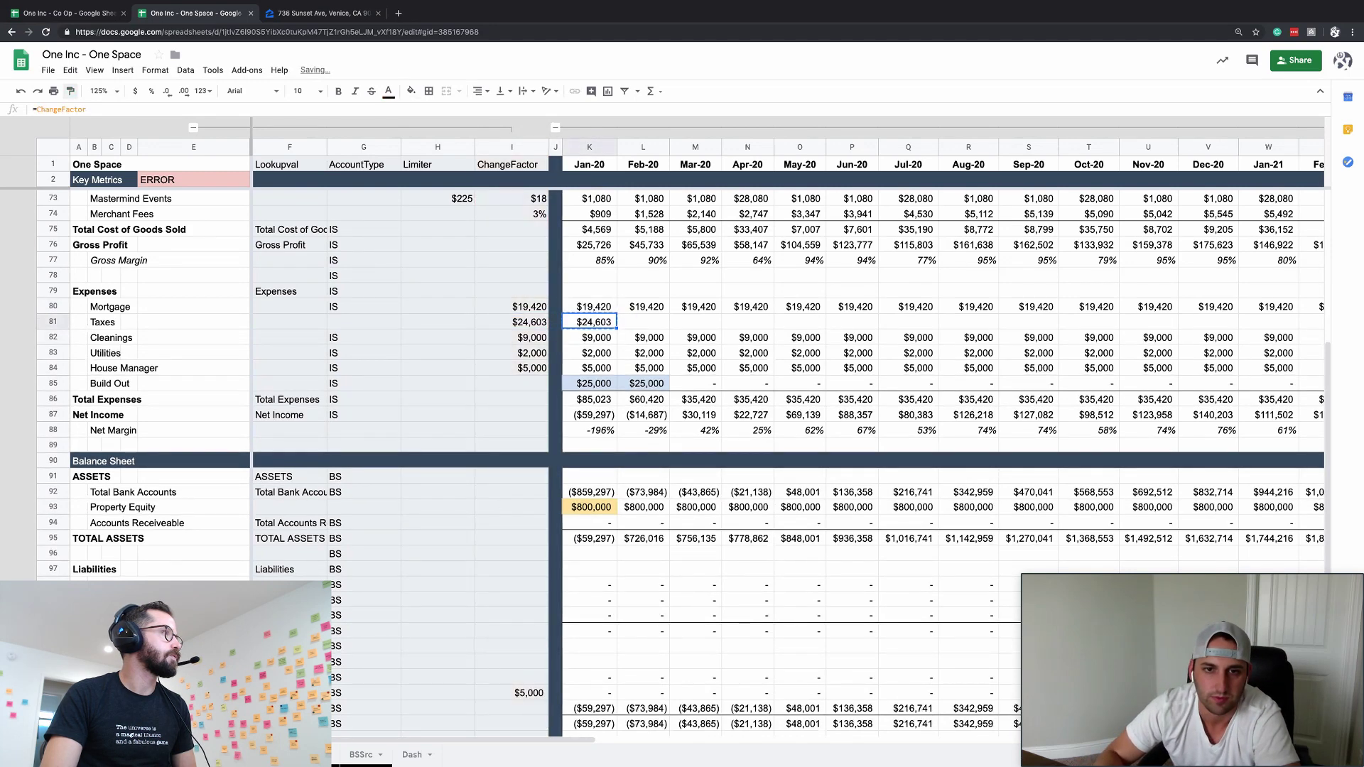
{"action": "key", "text": "ctrl+Right"}
{"action": "key", "text": "Left"}
{"action": "key", "text": "Down"}
{"action": "key", "text": "ctrl+shift+Left"}
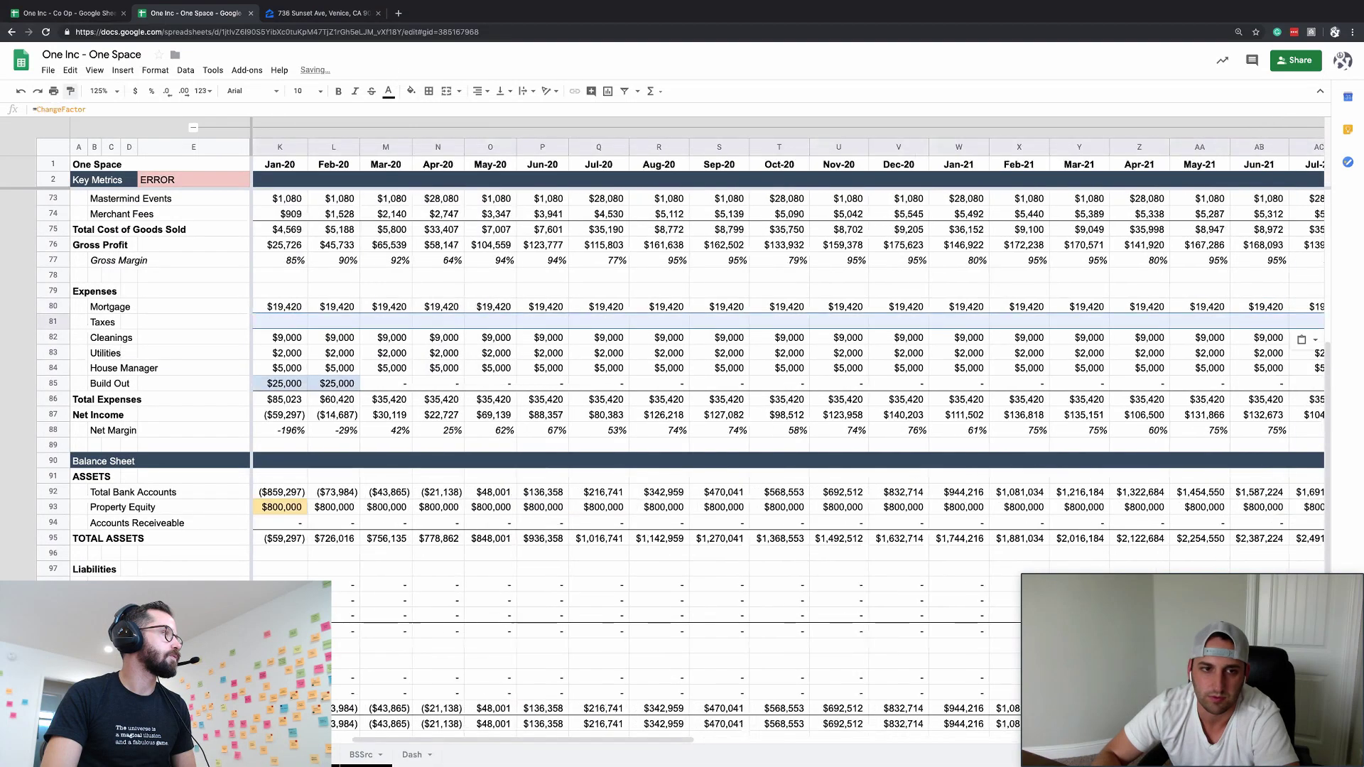
{"action": "key", "text": "ctrl+r"}
{"action": "key", "text": "Left"}
- Change the Taxes formula to =ChangeFactor/12 and fill the monthly $2,050 through Dec-22
{"action": "key", "text": "Right"}
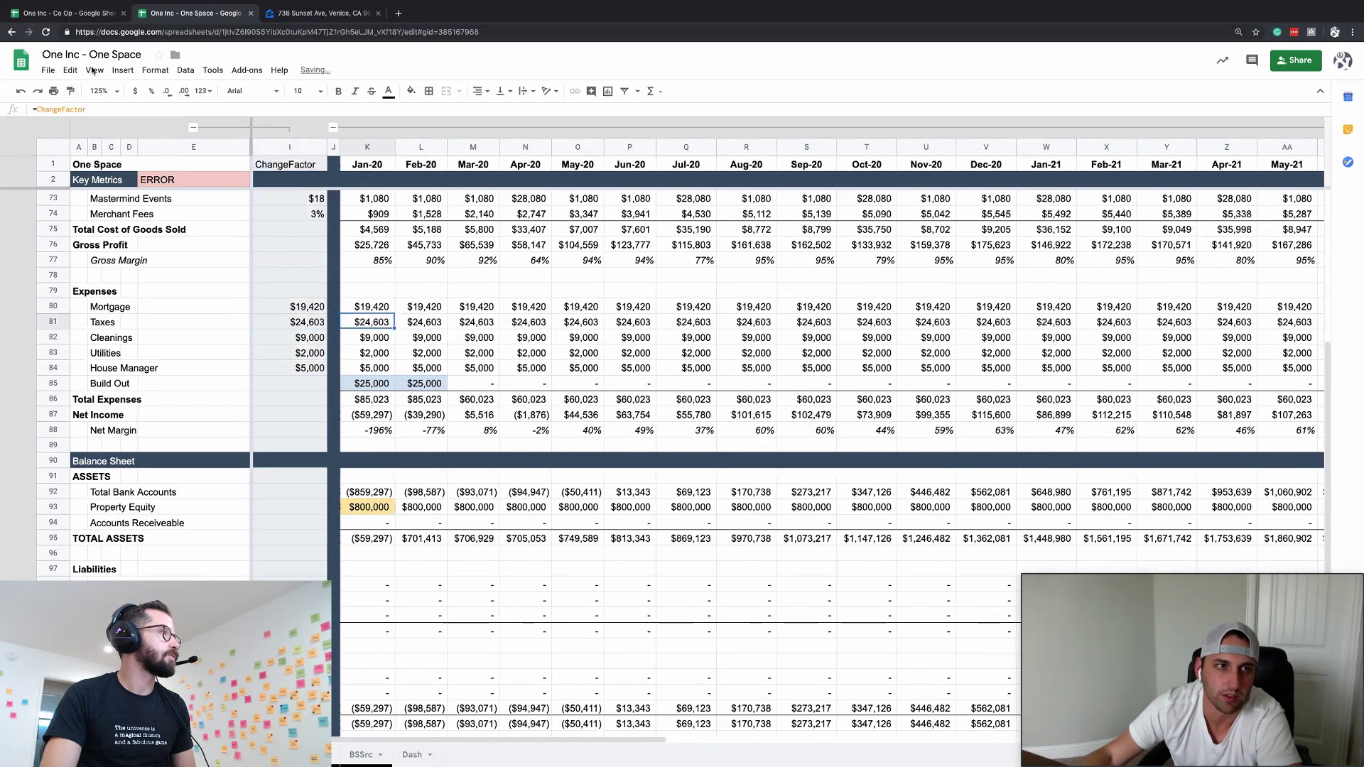
{"action": "left_click", "coordinate": [112, 109]}
{"action": "type", "text": "/12"}
{"action": "key", "text": "Return"}
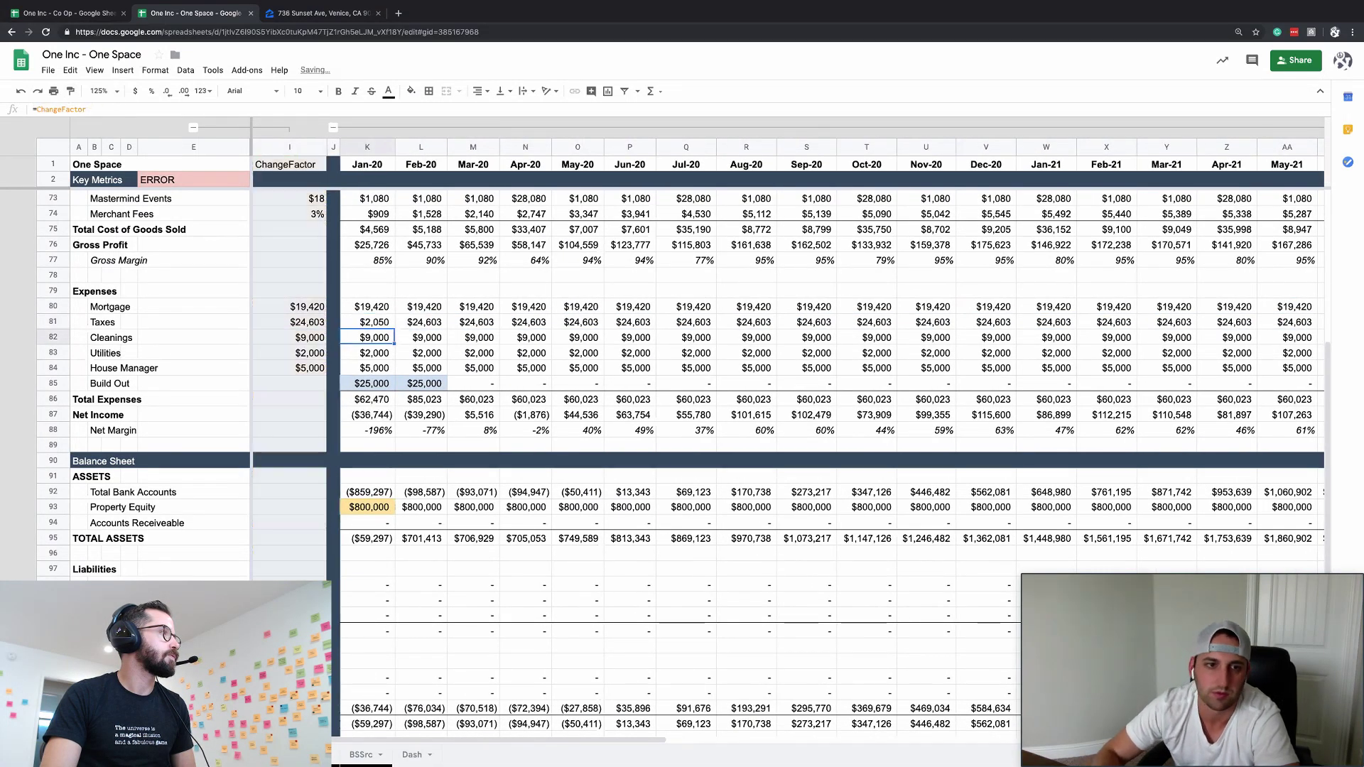
{"action": "key", "text": "Up"}
{"action": "key", "text": "ctrl+shift+Right"}
{"action": "key", "text": "ctrl+r"}
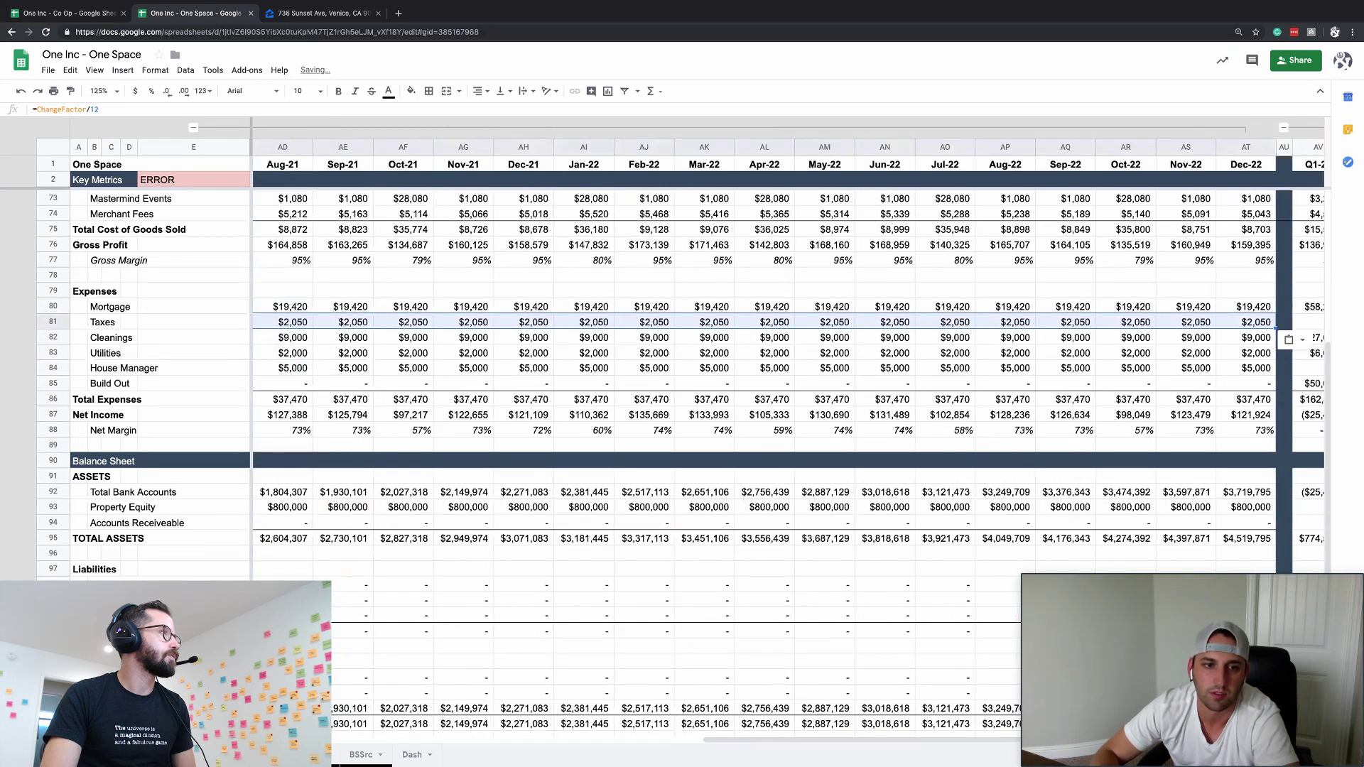
{"action": "key", "text": "ctrl+Left"}
{"action": "key", "text": "Down"}
{"action": "key", "text": "Down"}
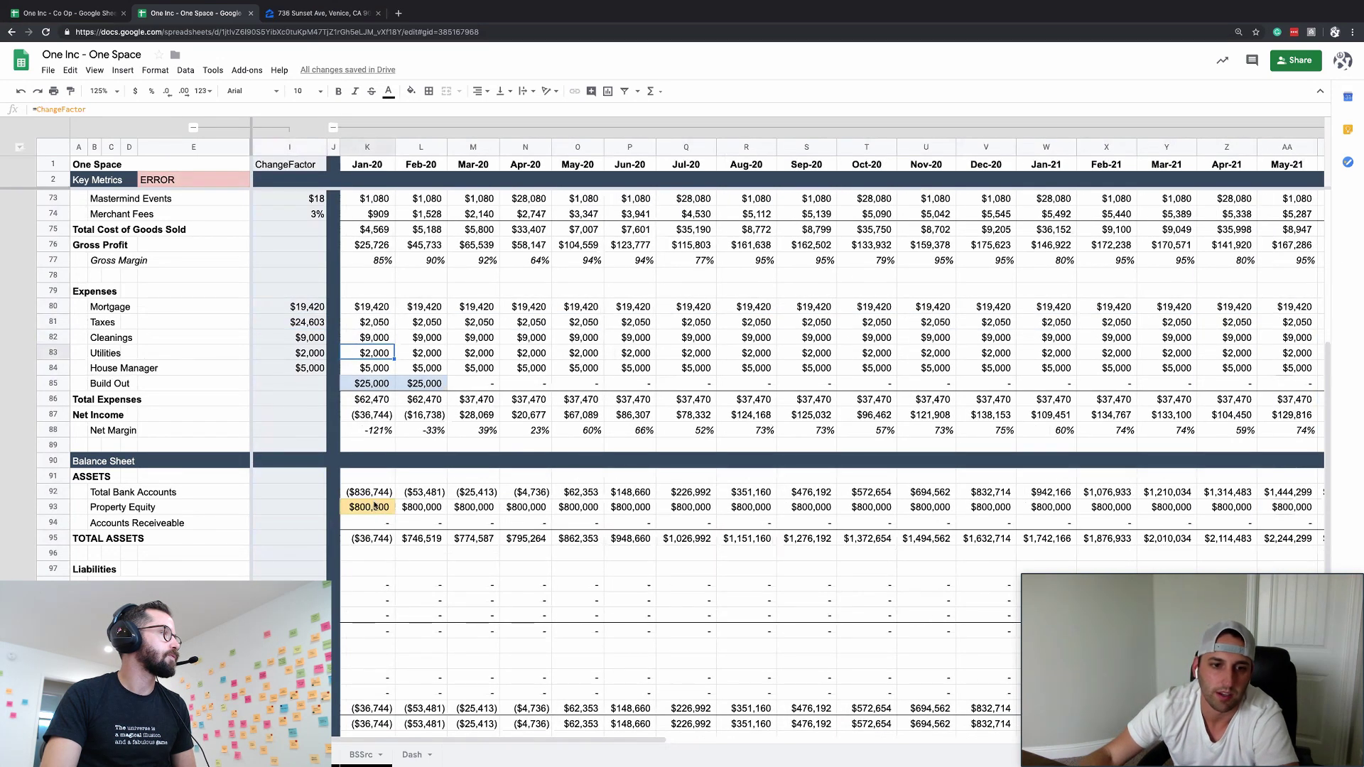
- Fill the Total Bank Accounts formula across all months of row 92
{"action": "left_click", "coordinate": [376, 492]}
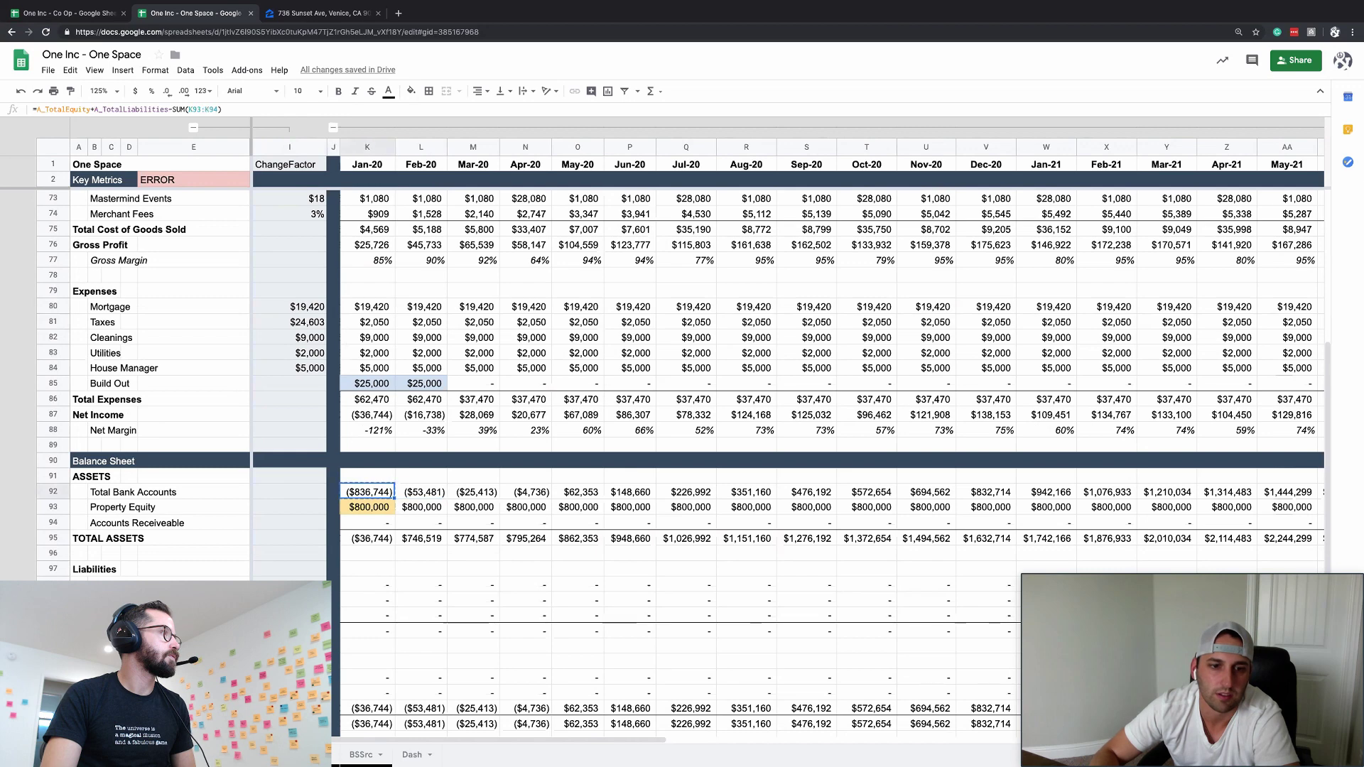
{"action": "key", "text": "ctrl+shift+Right"}
{"action": "key", "text": "ctrl+r"}
{"action": "key", "text": "ctrl+Left"}
{"action": "key", "text": "Down"}
{"action": "key", "text": "Down"}
{"action": "key", "text": "Down"}
{"action": "key", "text": "Down"}
{"action": "key", "text": "Down"}
{"action": "key", "text": "Down"}
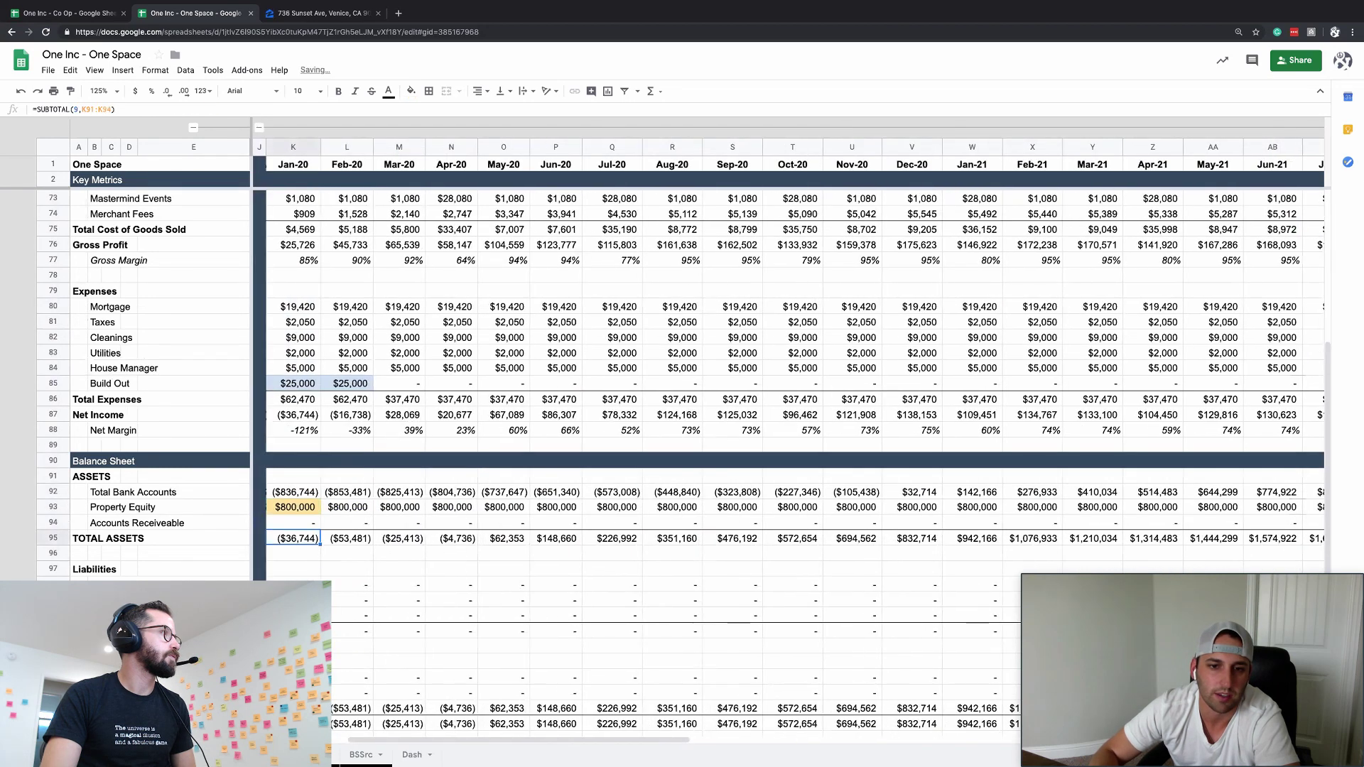
- Expand the hidden lookup and ChangeFactor columns F–I
{"action": "key", "text": "Right"}
{"action": "key", "text": "Right"}
{"action": "key", "text": "Down"}
{"action": "key", "text": "Down"}
{"action": "left_click", "coordinate": [259, 127]}
{"action": "scroll", "coordinate": [216, 134], "scroll_direction": "down", "scroll_amount": 2}
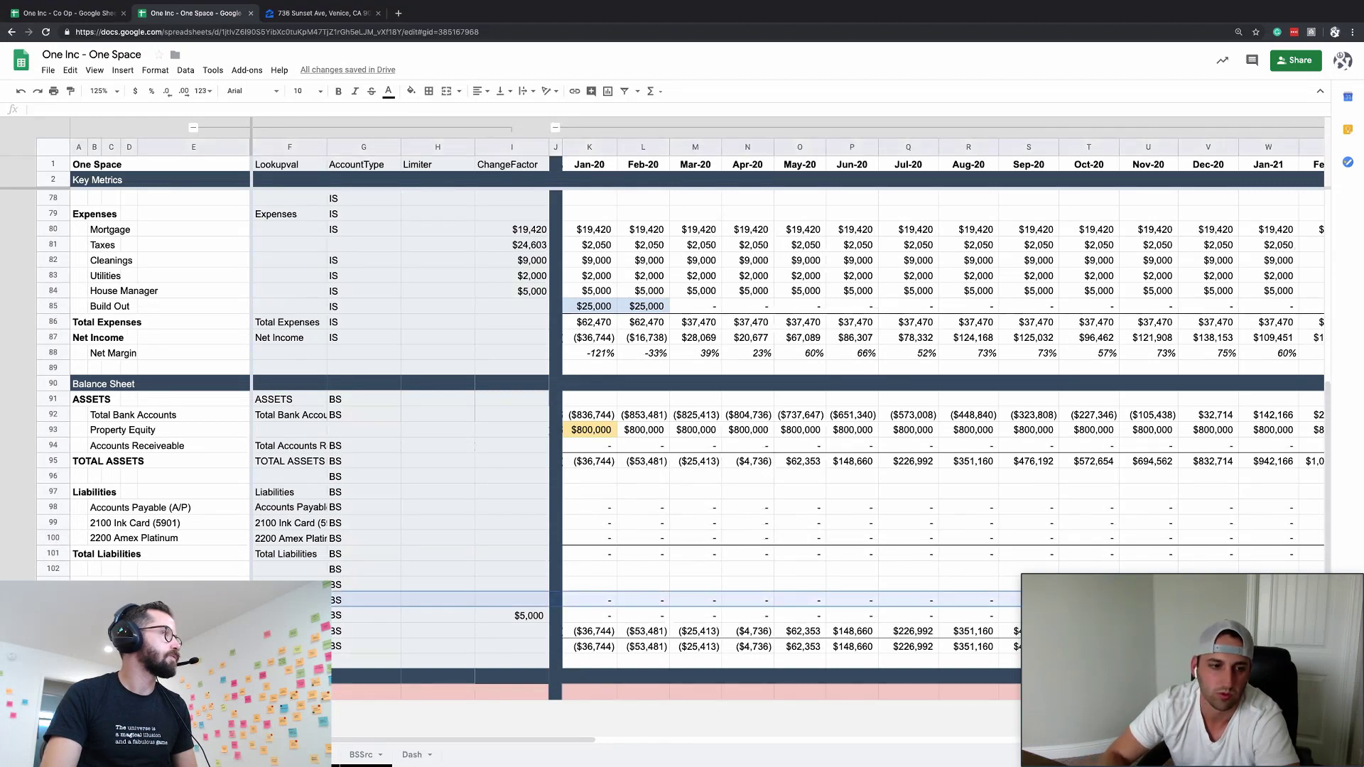
- Insert a row below Equity labelled 'Contributed Capital'
{"action": "key", "text": "ctrl+alt+equal"}
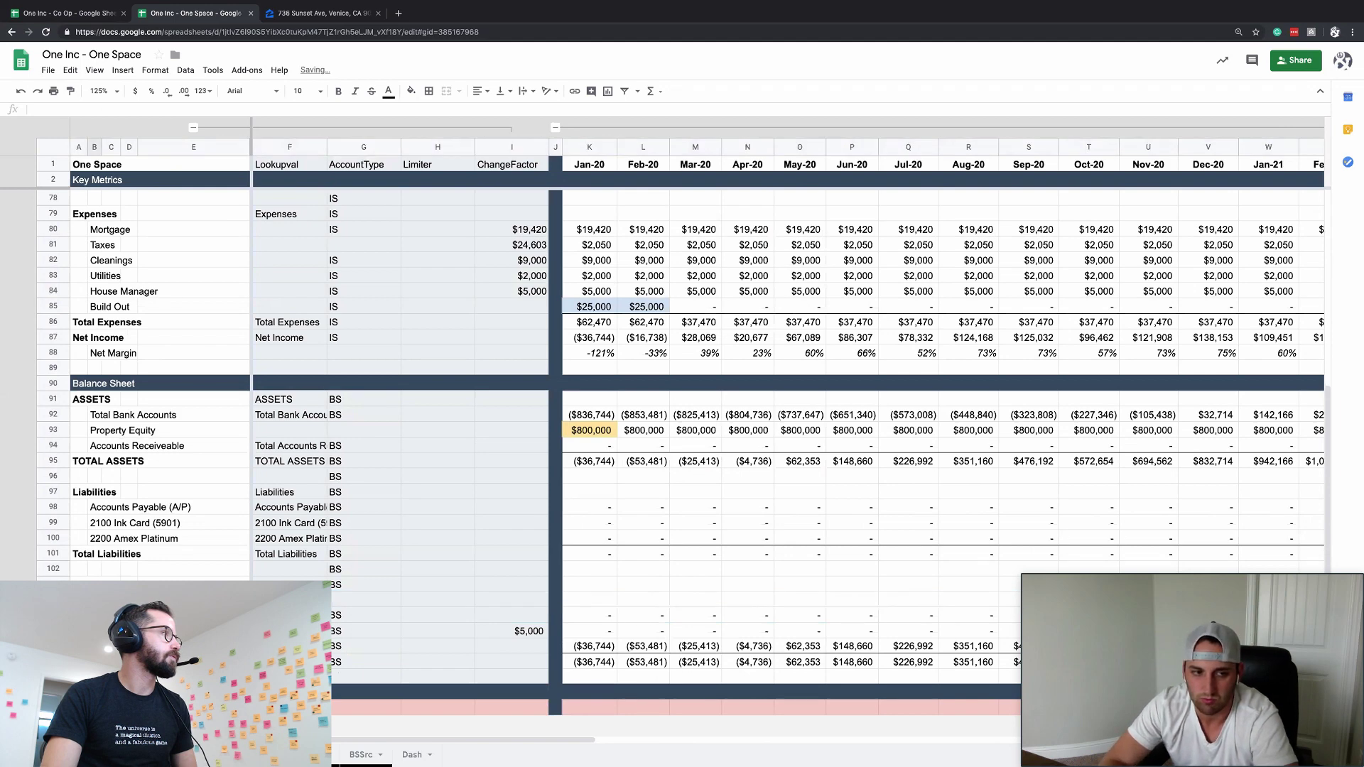
{"action": "type", "text": "contributed Cap"}
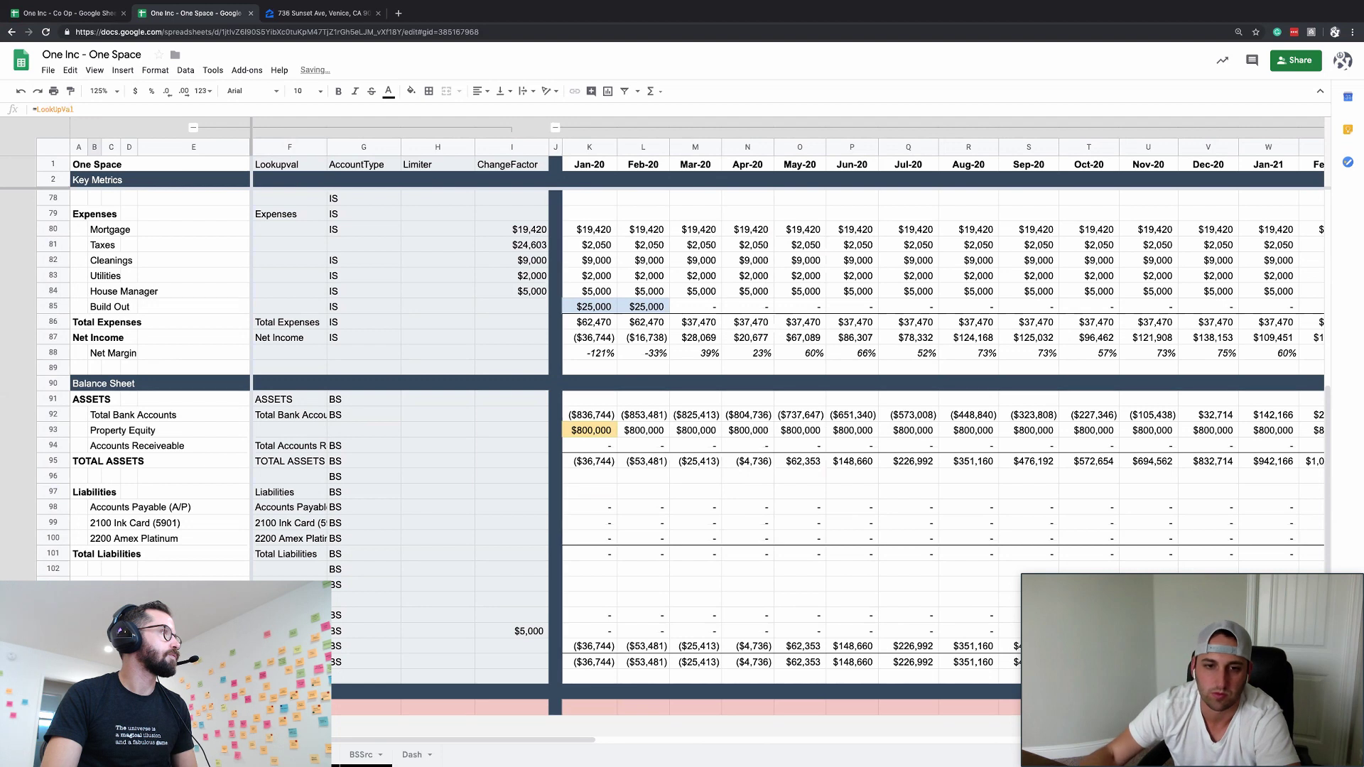
{"action": "left_click", "coordinate": [576, 627]}
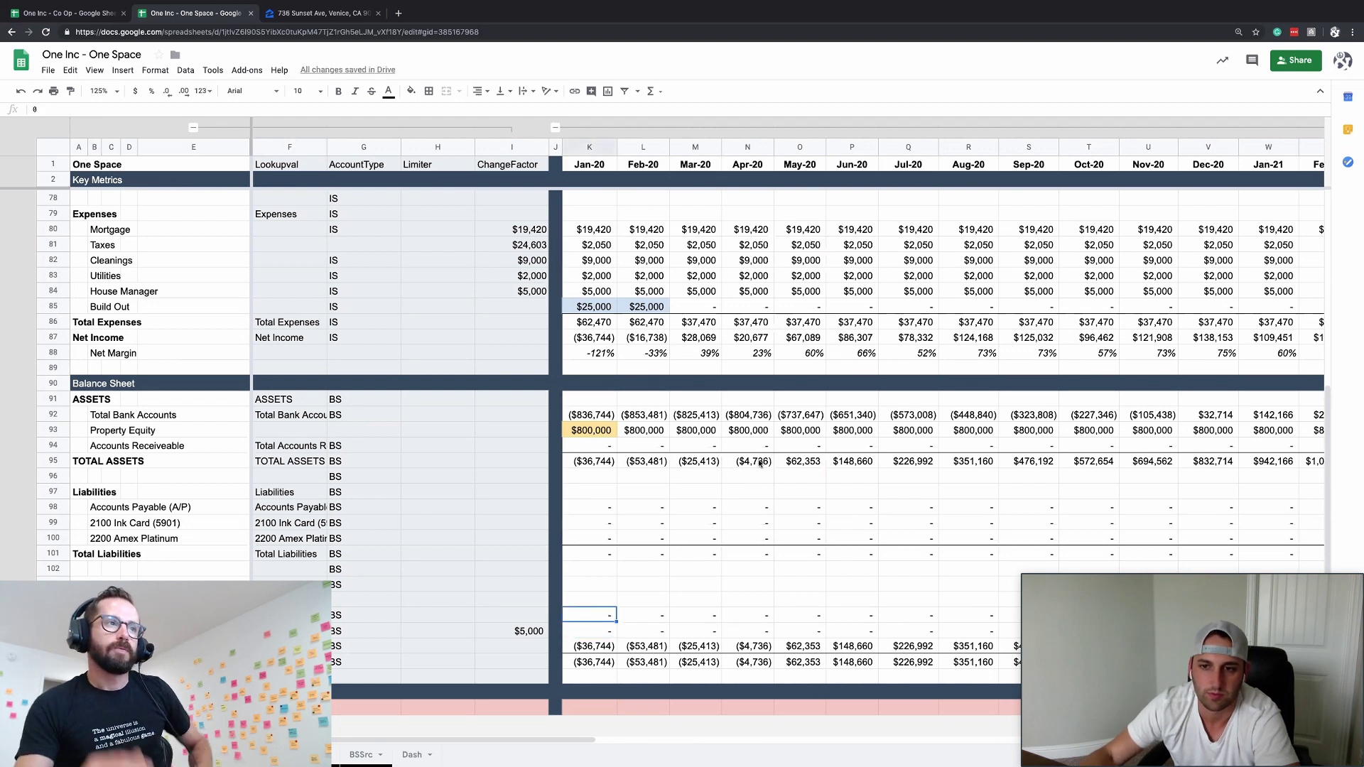
{"action": "left_click", "coordinate": [703, 441]}
{"action": "left_click", "coordinate": [558, 646]}
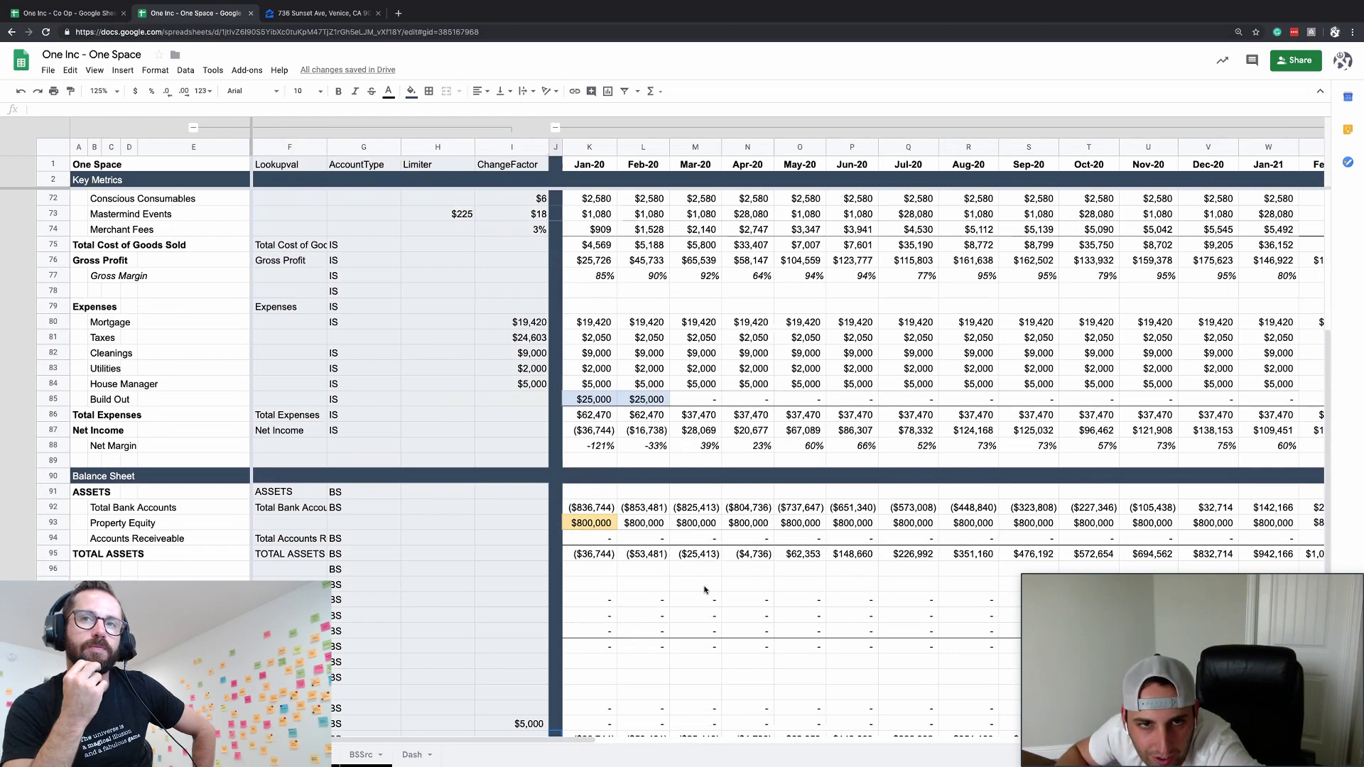
- Review the balance sheet, inspecting the Feb-20 Total Bank Accounts formula
{"action": "scroll", "coordinate": [705, 590], "scroll_direction": "up", "scroll_amount": 5}
{"action": "scroll", "coordinate": [704, 590], "scroll_direction": "right", "scroll_amount": 8}
{"action": "scroll", "coordinate": [704, 589], "scroll_direction": "left", "scroll_amount": 10}
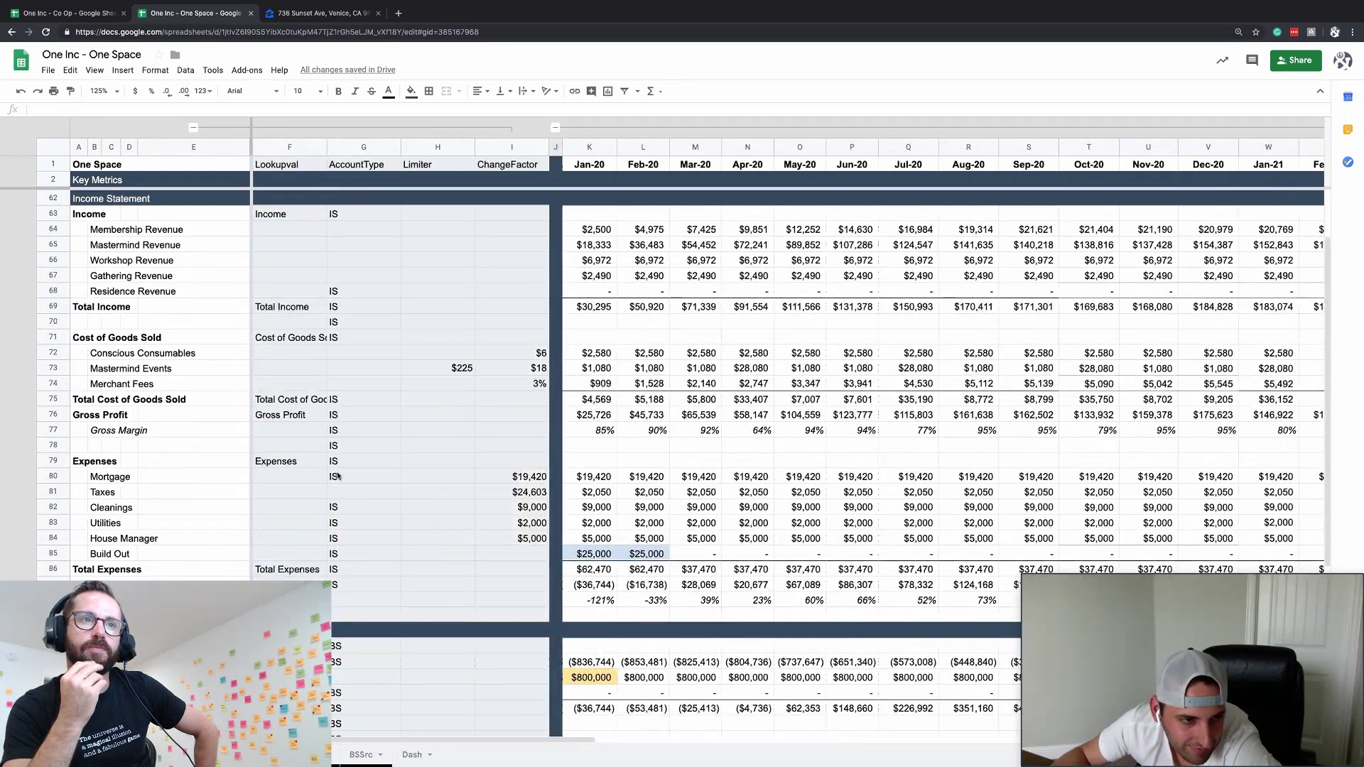
{"action": "left_click", "coordinate": [360, 592]}
{"action": "scroll", "coordinate": [345, 422], "scroll_direction": "right", "scroll_amount": 4}
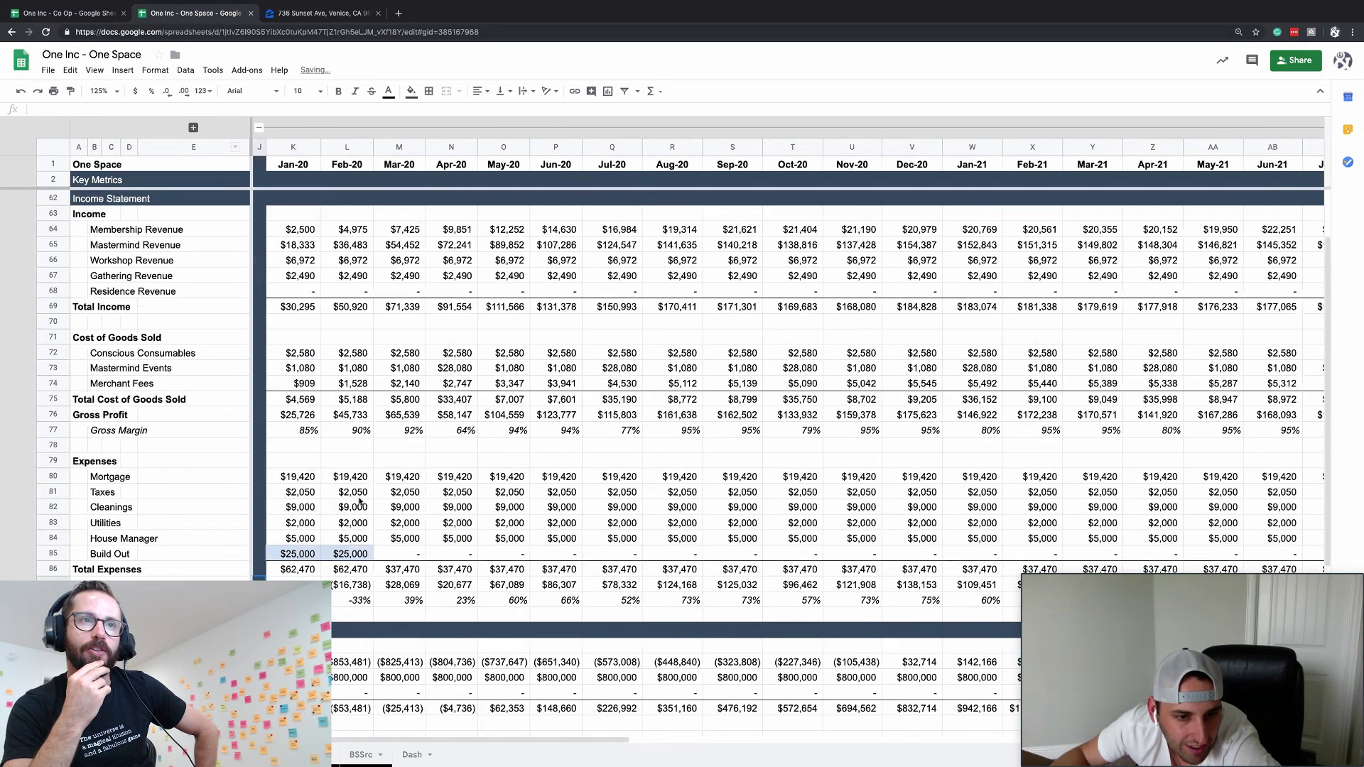
{"action": "scroll", "coordinate": [345, 423], "scroll_direction": "down", "scroll_amount": 5}
{"action": "left_click", "coordinate": [353, 461]}
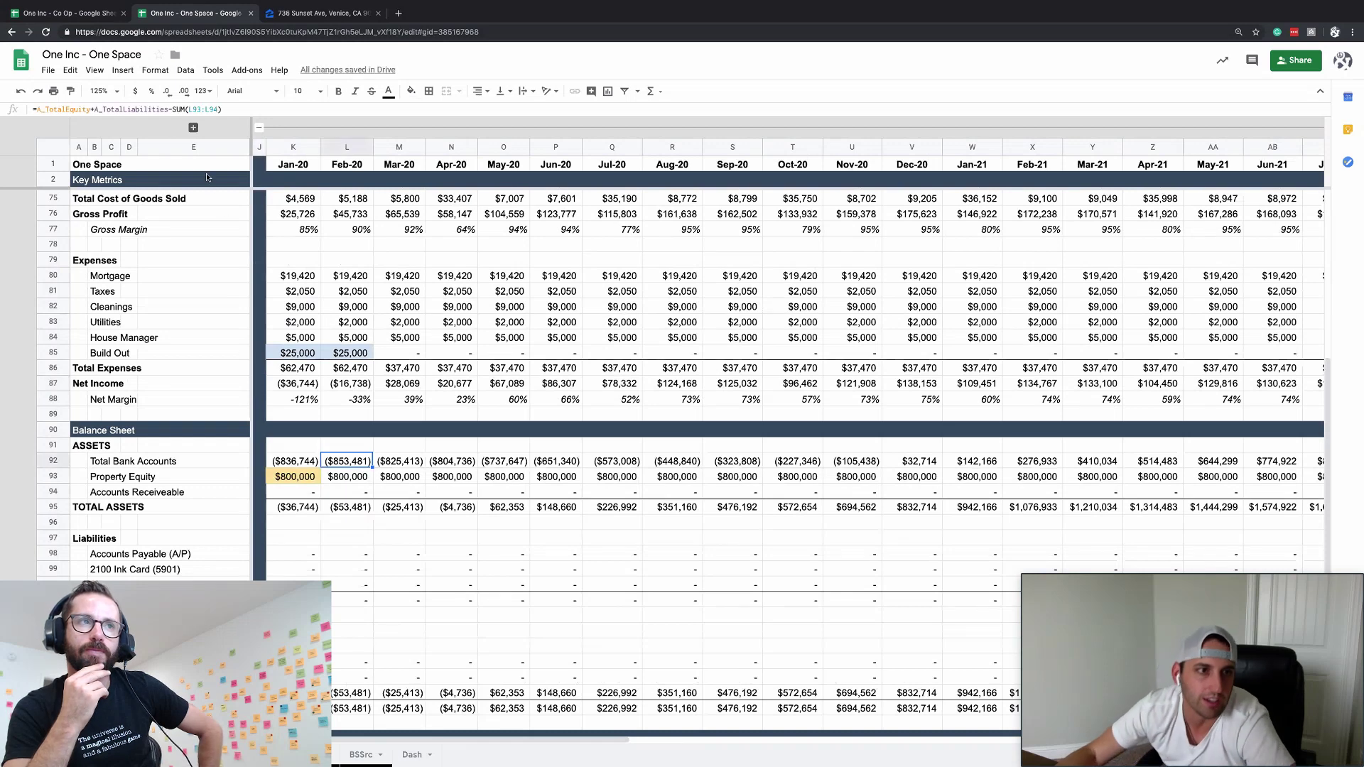
{"action": "left_click", "coordinate": [206, 169]}
{"action": "left_click", "coordinate": [186, 202]}
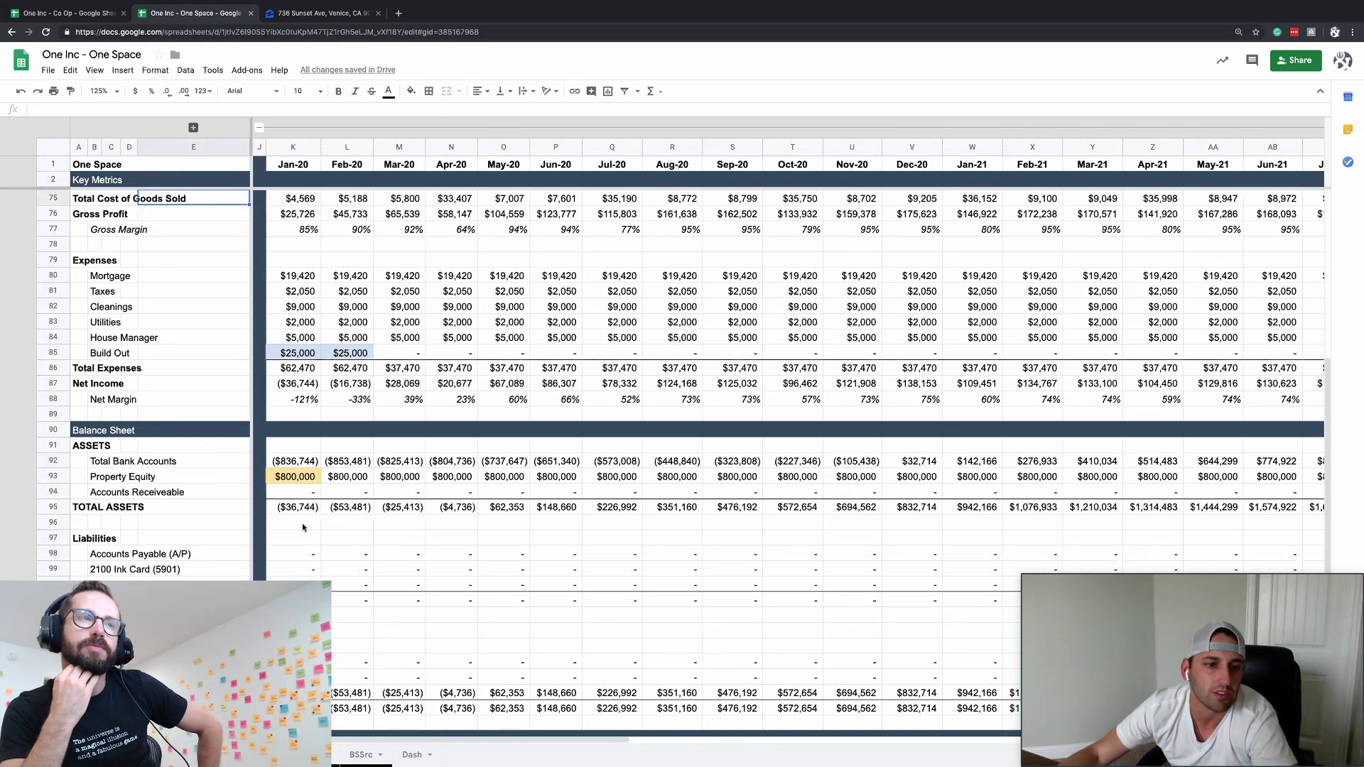
{"action": "scroll", "coordinate": [301, 523], "scroll_direction": "down", "scroll_amount": 2}
{"action": "left_click", "coordinate": [194, 127]}
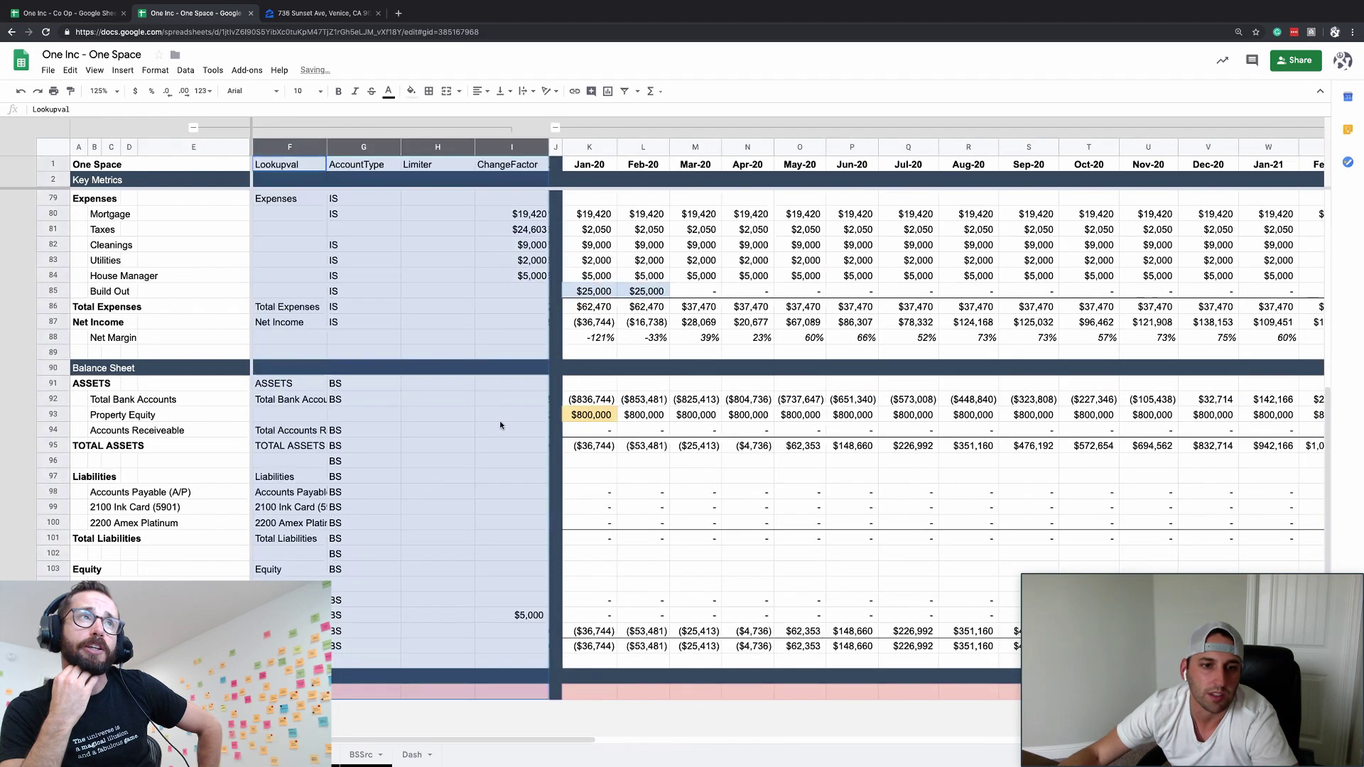
{"action": "left_click", "coordinate": [519, 402]}
{"action": "type", "text": "=MIN("}
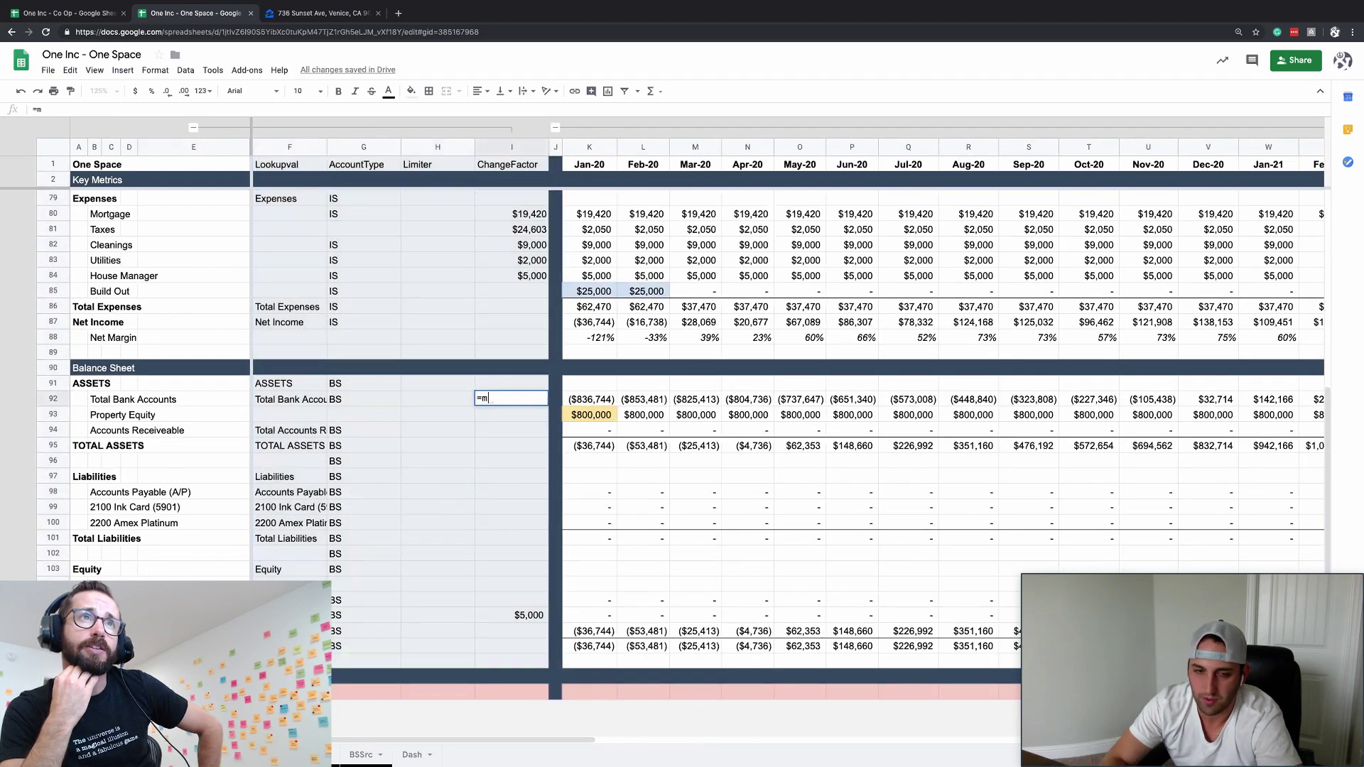
{"action": "key", "text": "Right"}
{"action": "key", "text": "Right"}
{"action": "key", "text": "ctrl+shift+Right"}
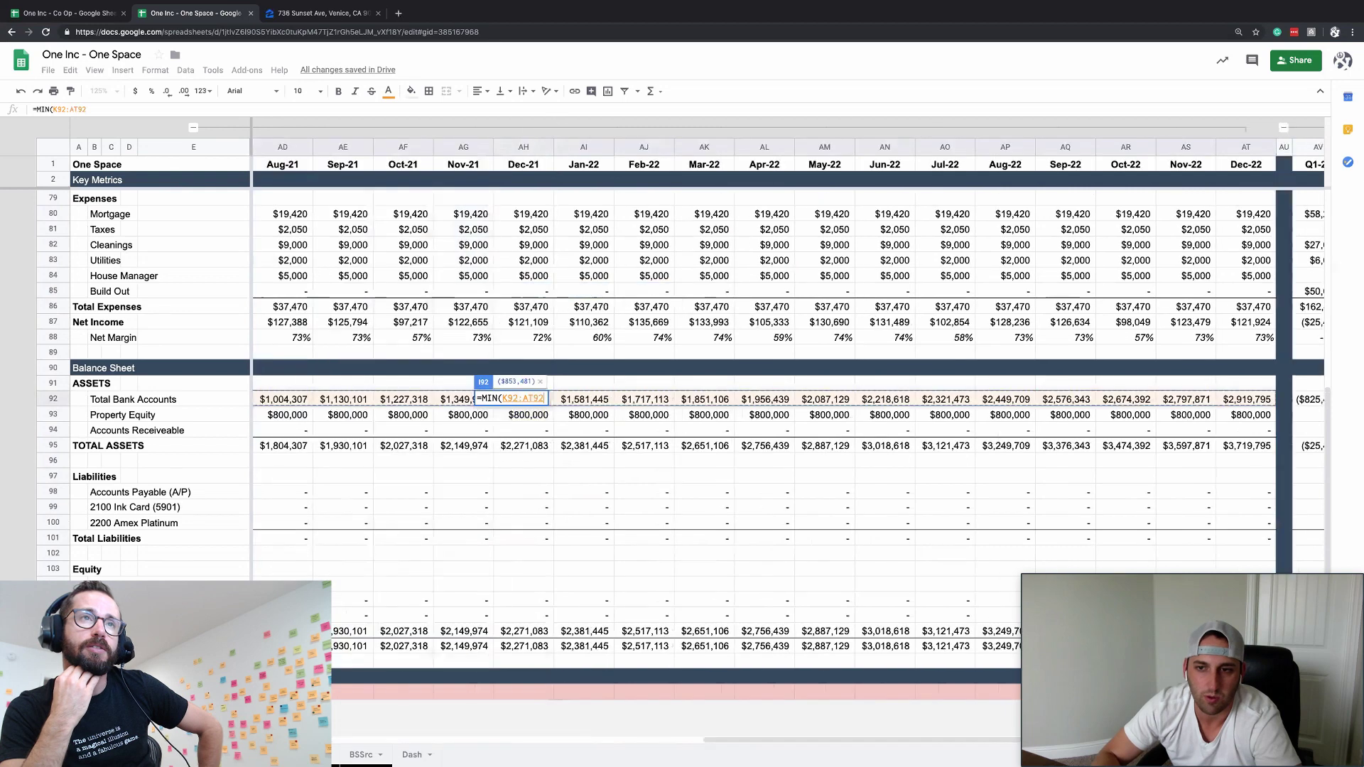
{"action": "key", "text": "Return"}
{"action": "left_click", "coordinate": [363, 399]}
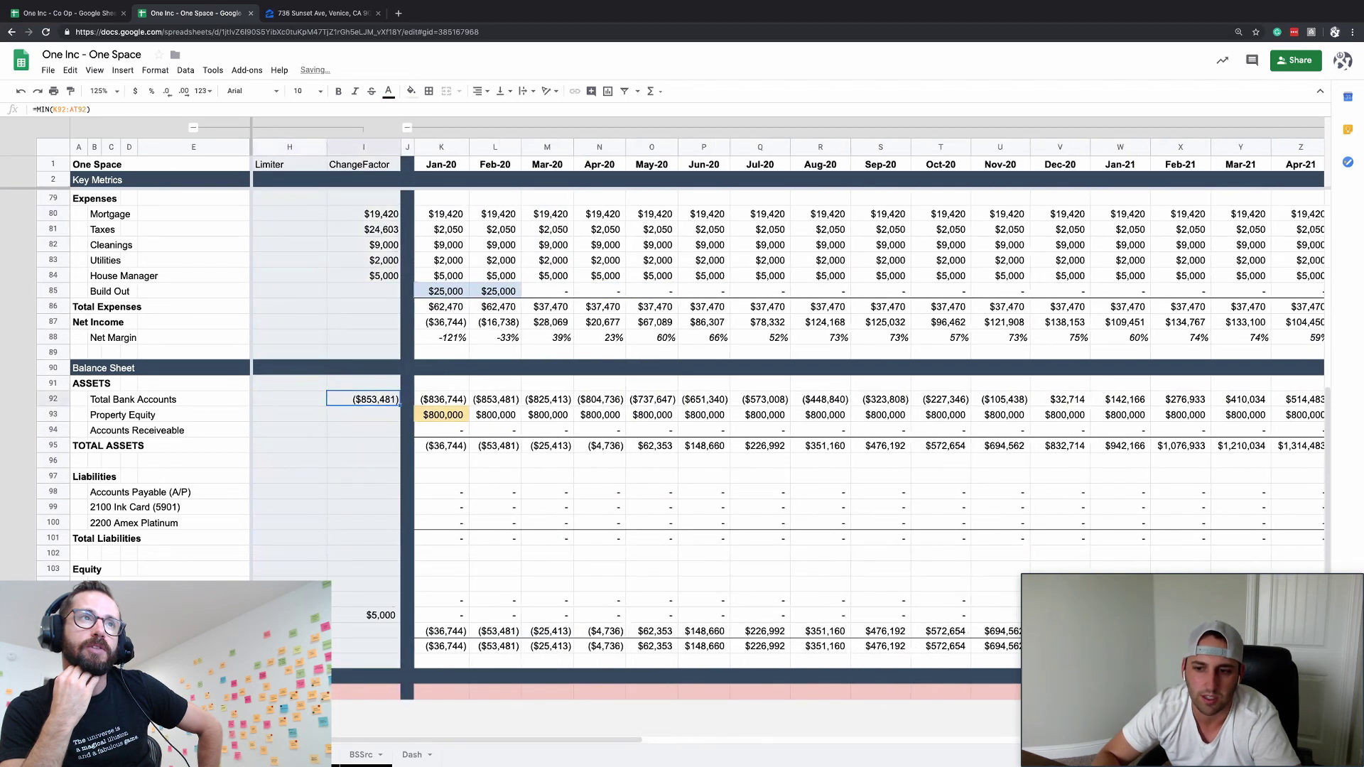
{"action": "left_click", "coordinate": [441, 414]}
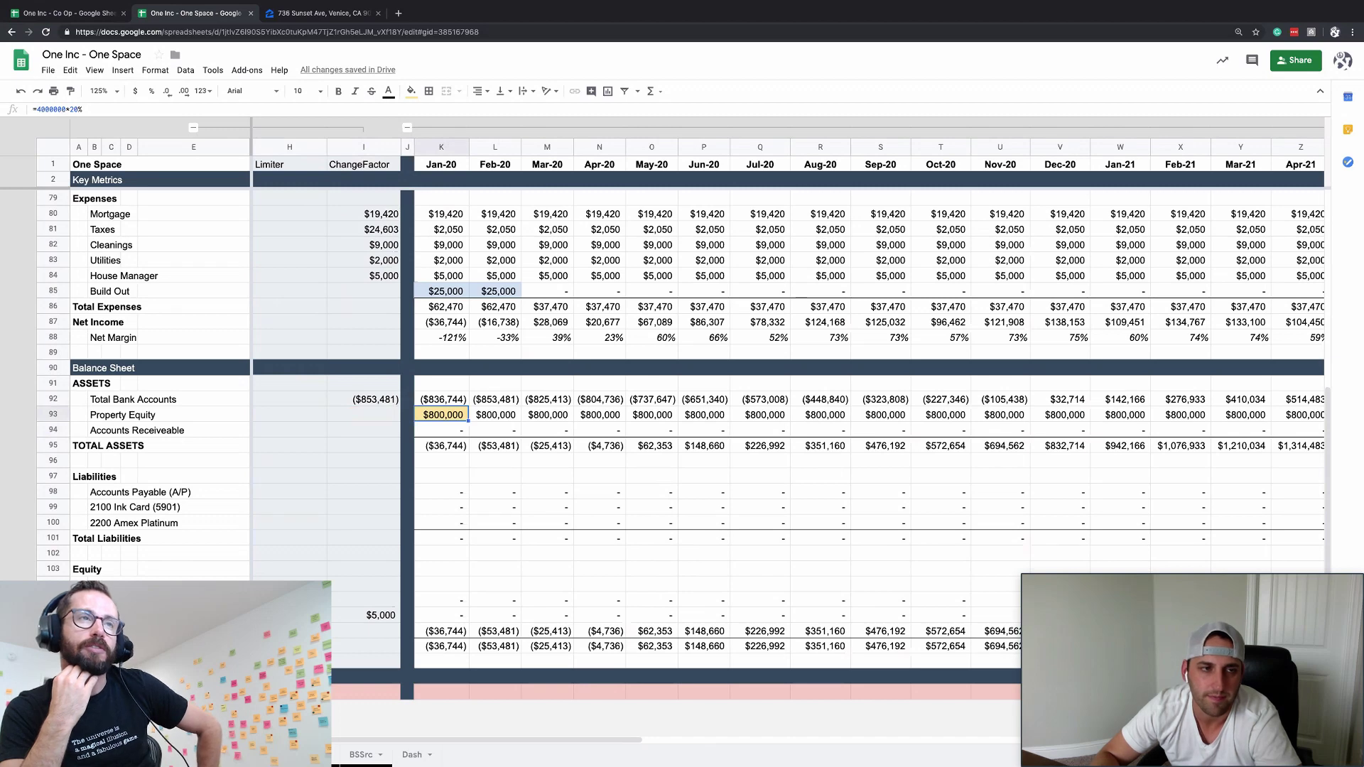
{"action": "left_click", "coordinate": [363, 399]}
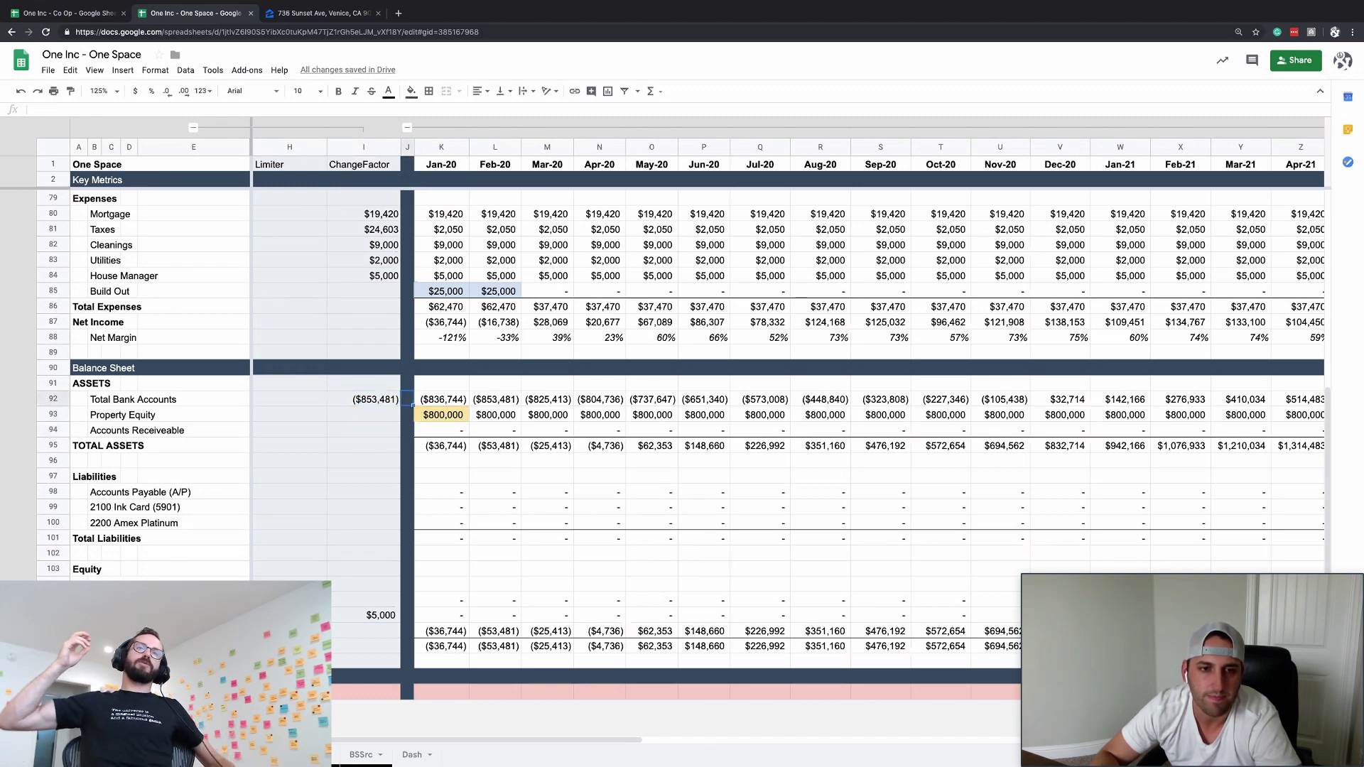
{"action": "left_click", "coordinate": [362, 415]}
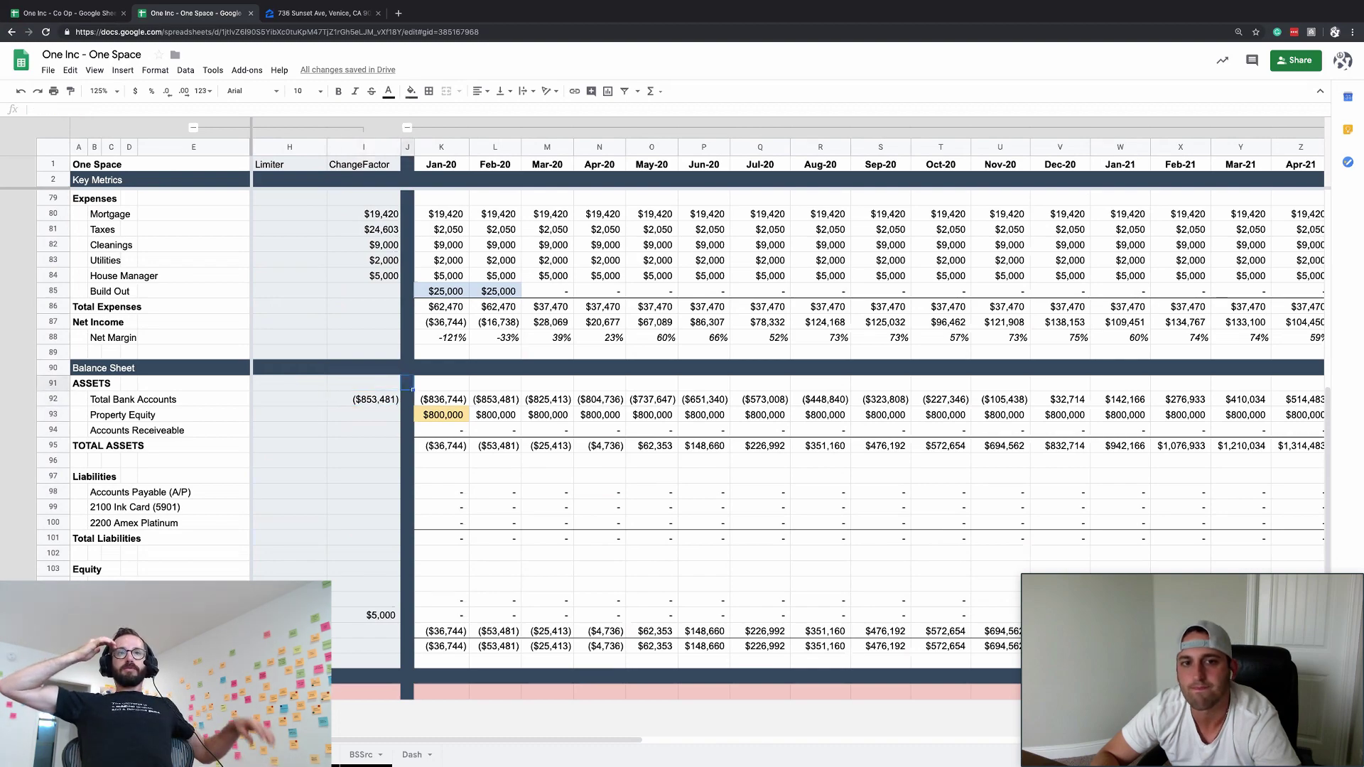
{"action": "left_click", "coordinate": [407, 399]}
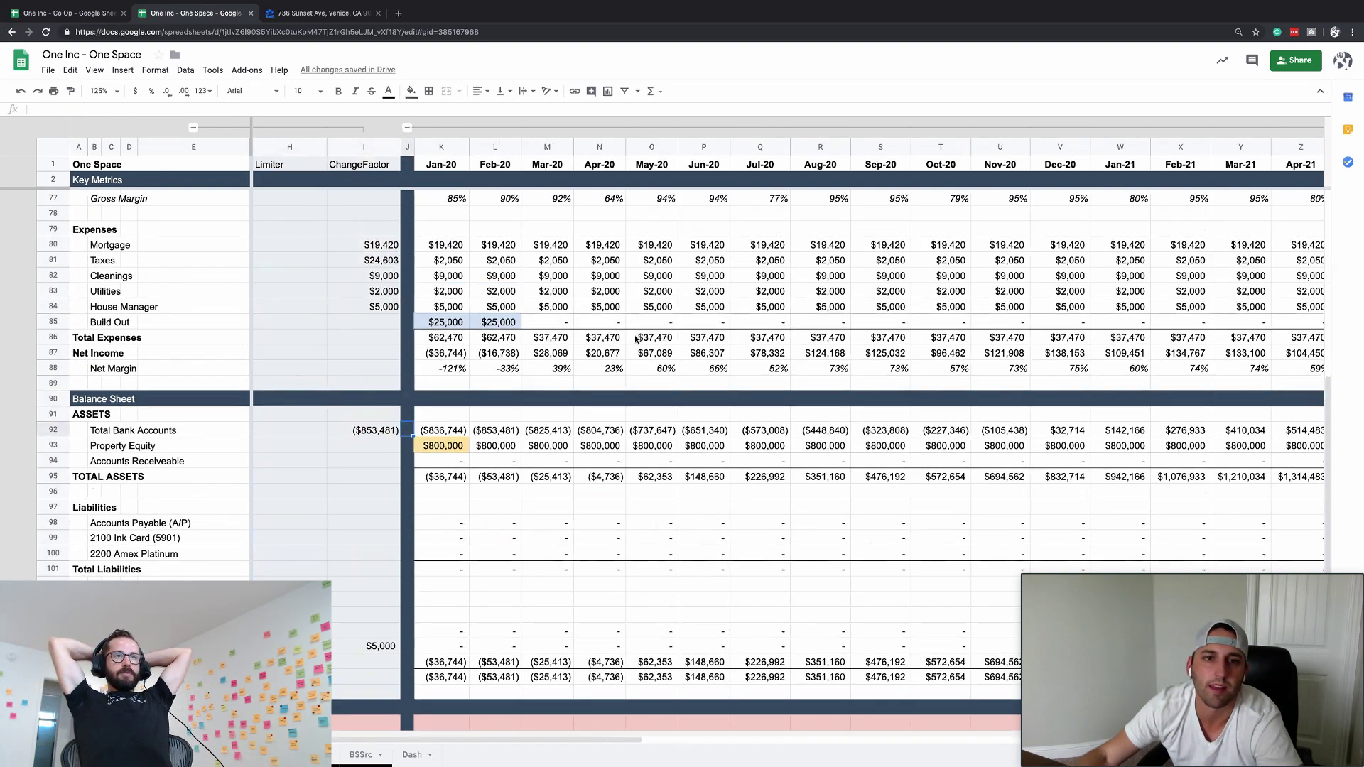
{"action": "scroll", "coordinate": [571, 373], "scroll_direction": "up", "scroll_amount": 10}
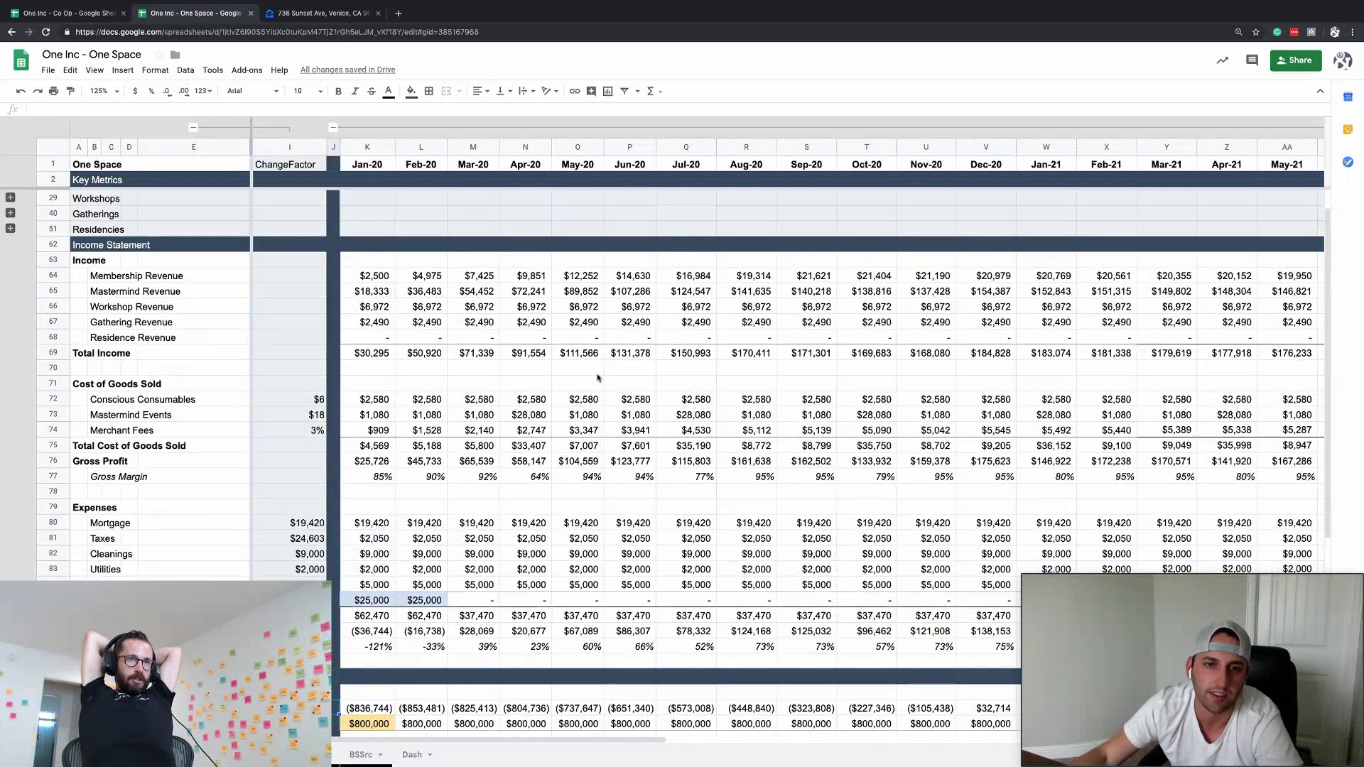
{"action": "scroll", "coordinate": [548, 437], "scroll_direction": "down", "scroll_amount": 5}
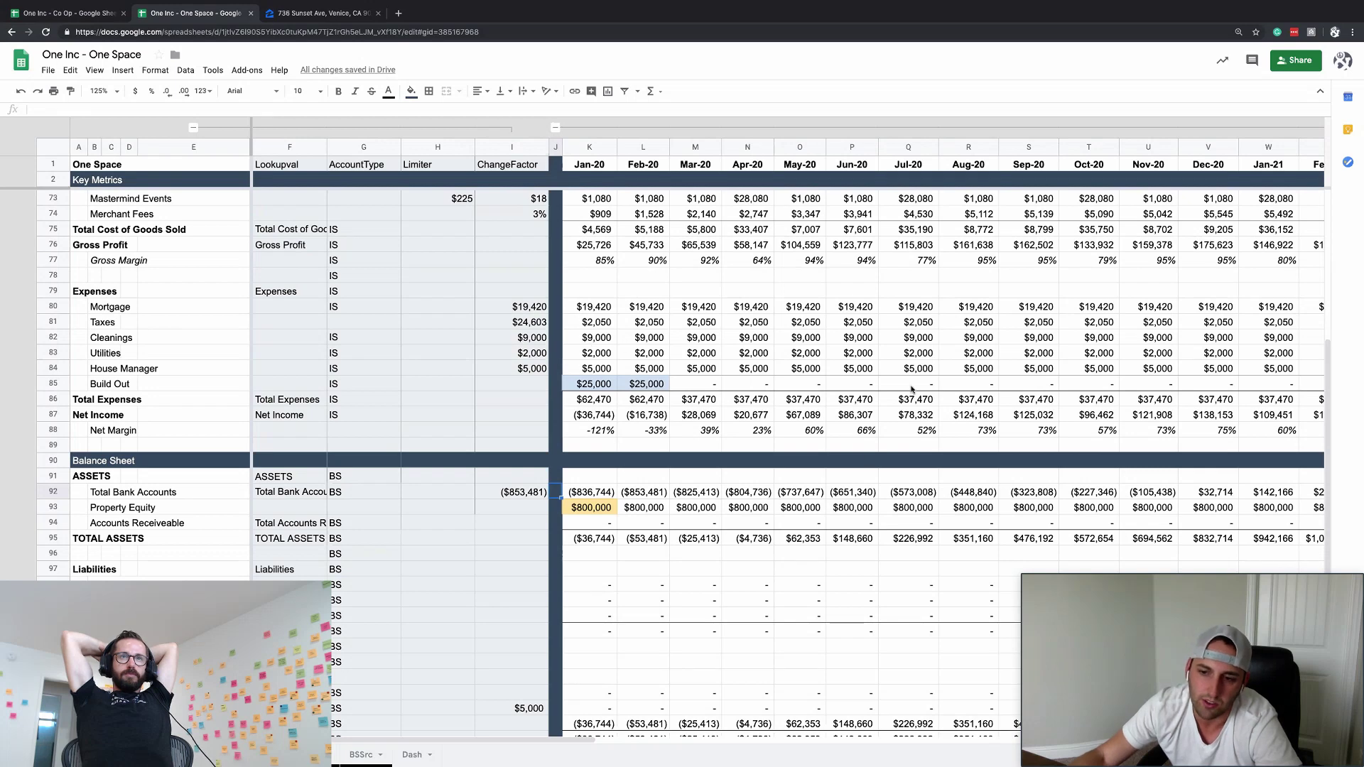
{"action": "left_click", "coordinate": [536, 489]}
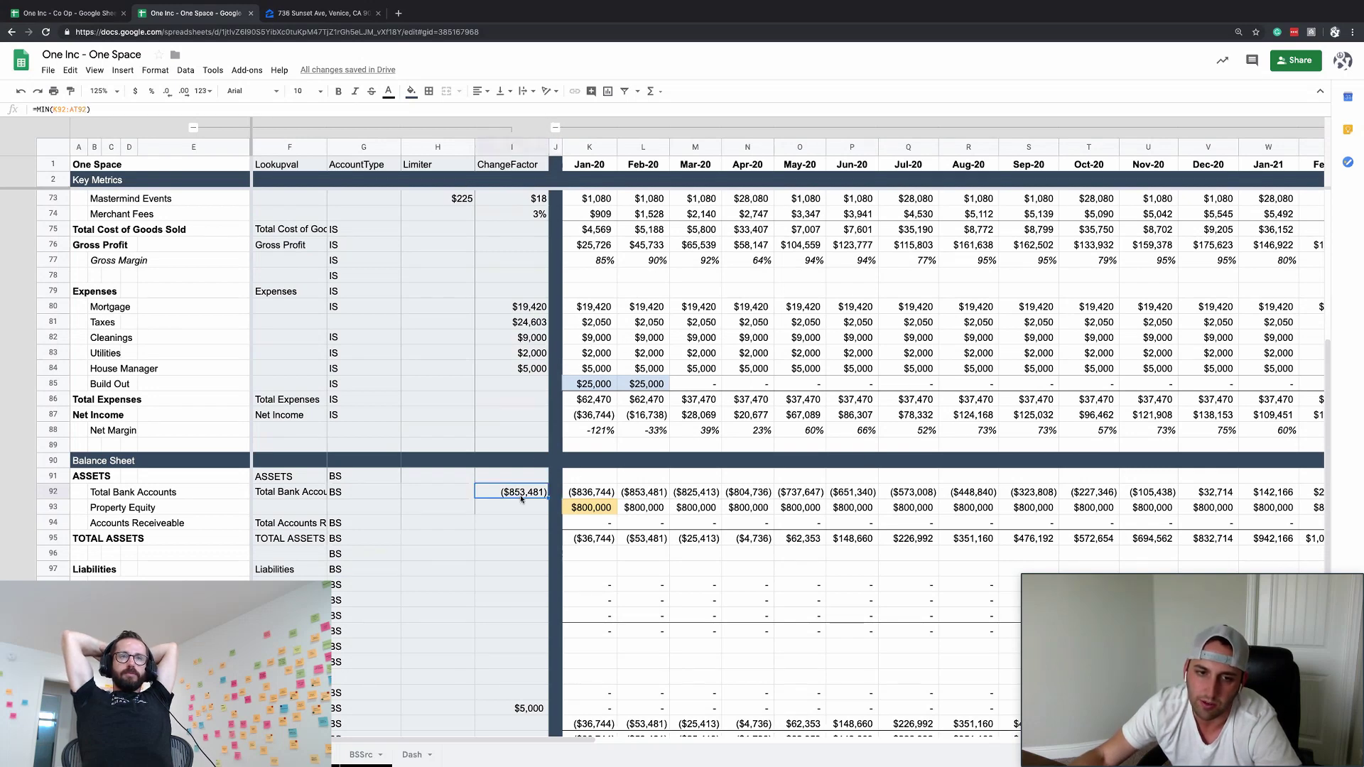
{"action": "left_click", "coordinate": [600, 645]}
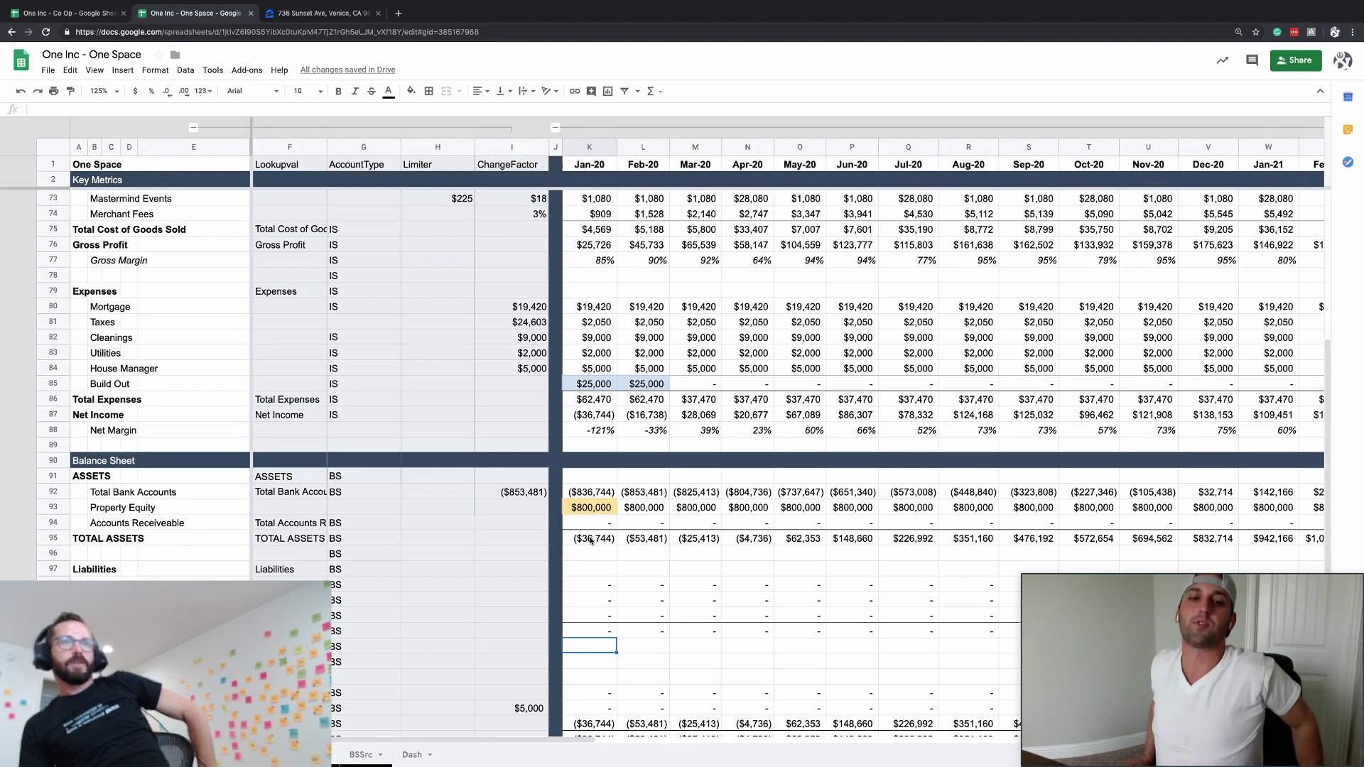
{"action": "key", "text": "ctrl+super+f"}
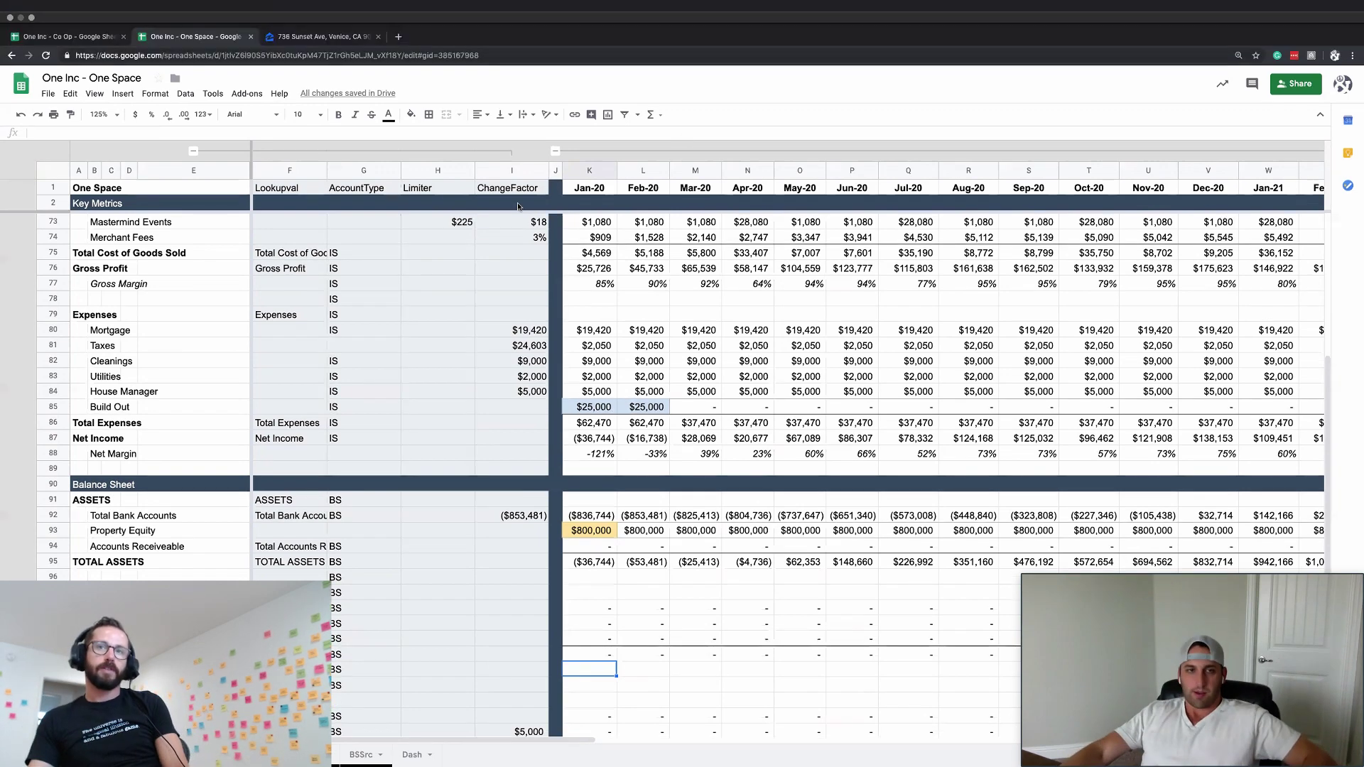
- Collapse helper columns F–I and check the Feb-20 and Mar-20 equity formulas
{"action": "key", "text": "ctrl+super+f"}
{"action": "left_click", "coordinate": [555, 127]}
{"action": "left_click", "coordinate": [372, 448]}
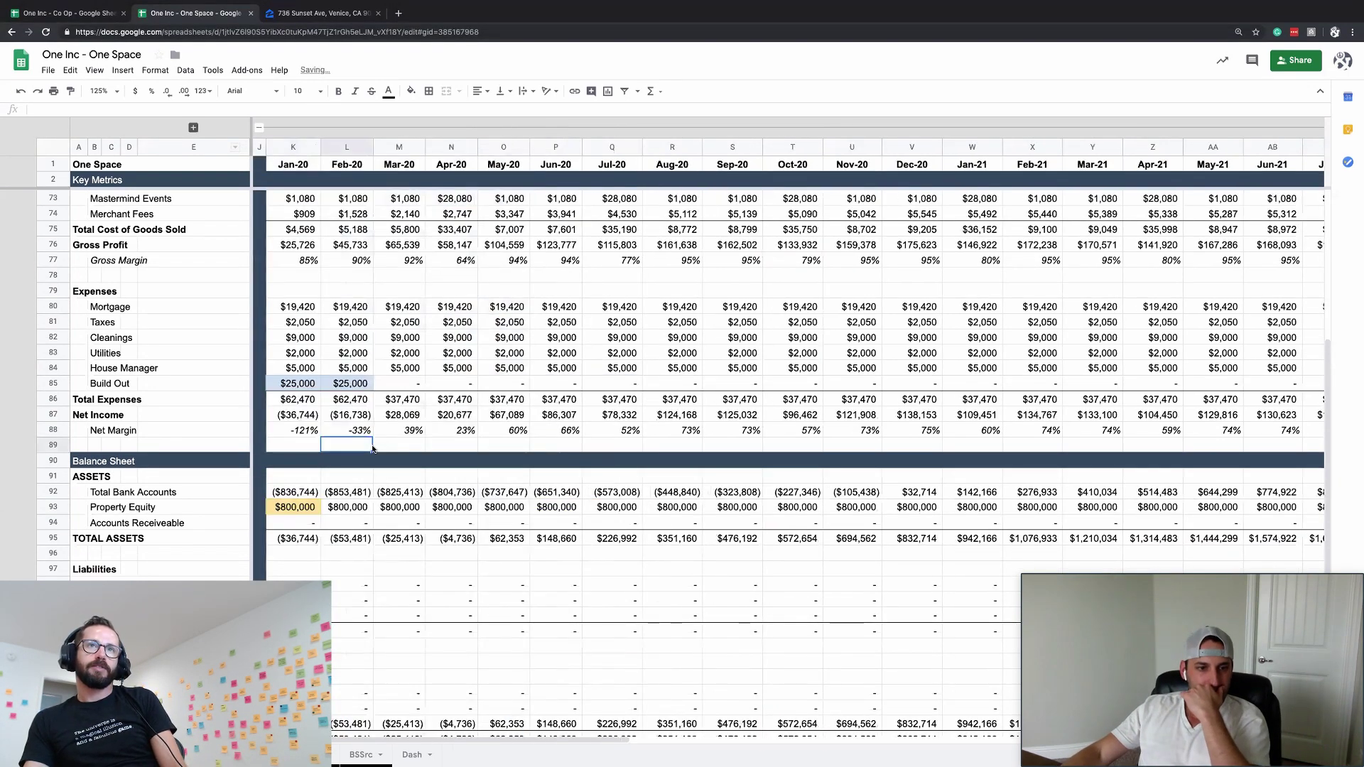
{"action": "scroll", "coordinate": [372, 449], "scroll_direction": "down", "scroll_amount": 3}
{"action": "left_click", "coordinate": [349, 487]}
{"action": "left_click", "coordinate": [350, 645]}
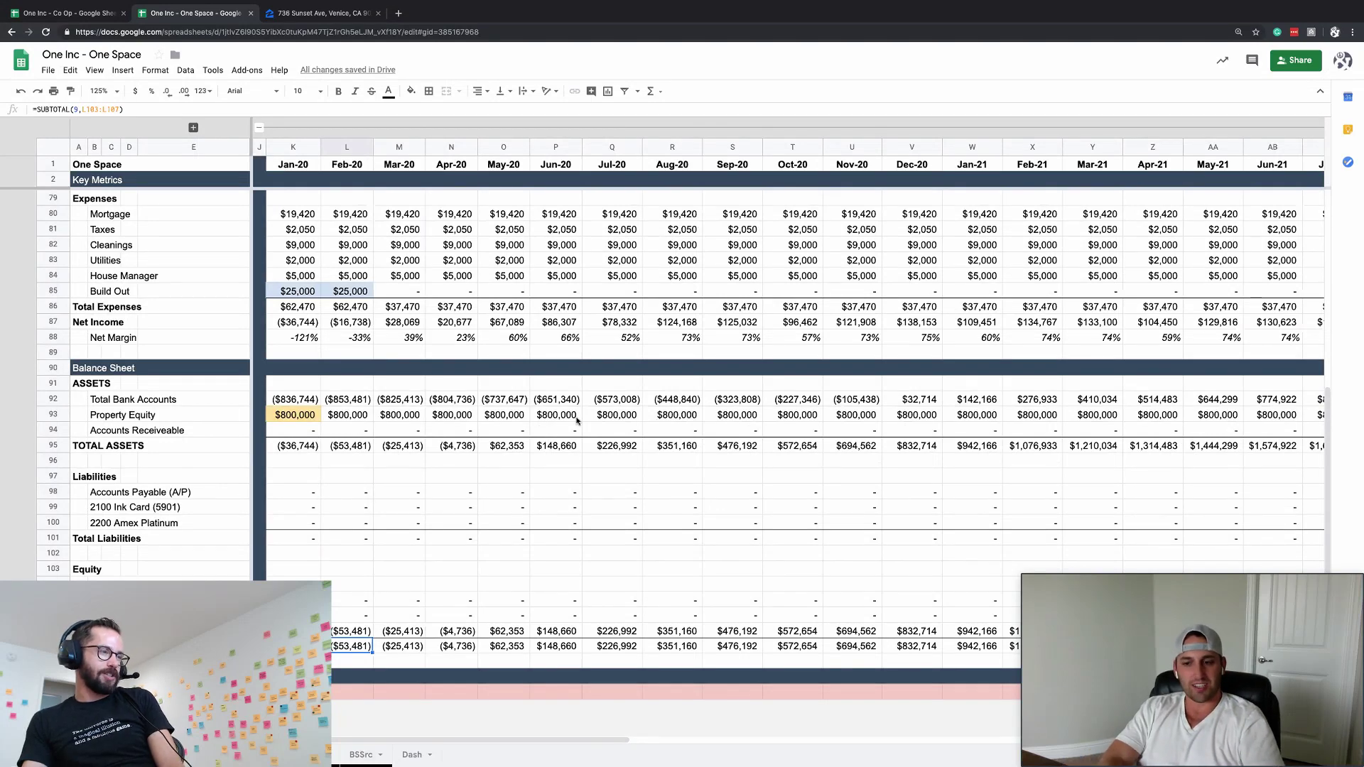
{"action": "left_click", "coordinate": [410, 418]}
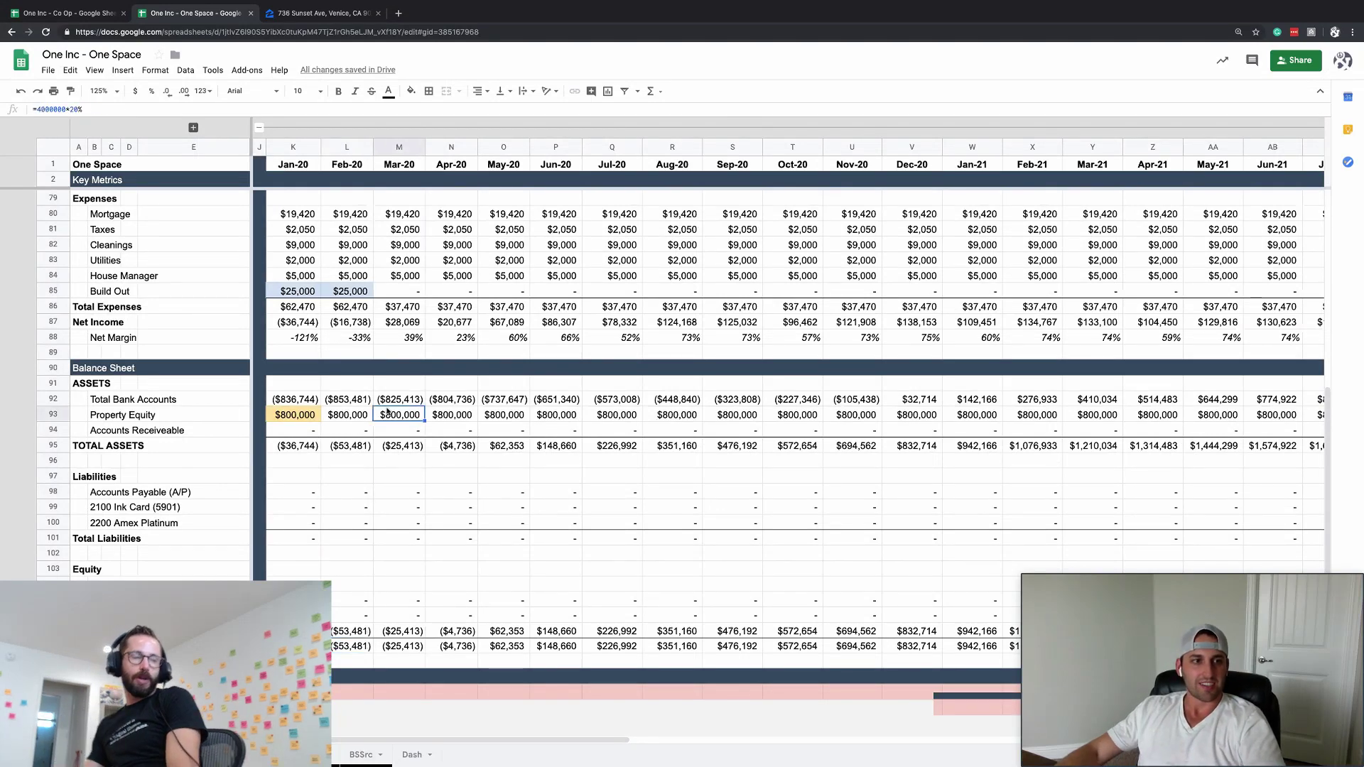
- Review the yearly totals, pasting into the Workshops Q4-22 cells and checking 2020 Total Income
{"action": "scroll", "coordinate": [411, 418], "scroll_direction": "up", "scroll_amount": 8}
{"action": "scroll", "coordinate": [381, 411], "scroll_direction": "right", "scroll_amount": 2}
{"action": "scroll", "coordinate": [381, 410], "scroll_direction": "right", "scroll_amount": 20}
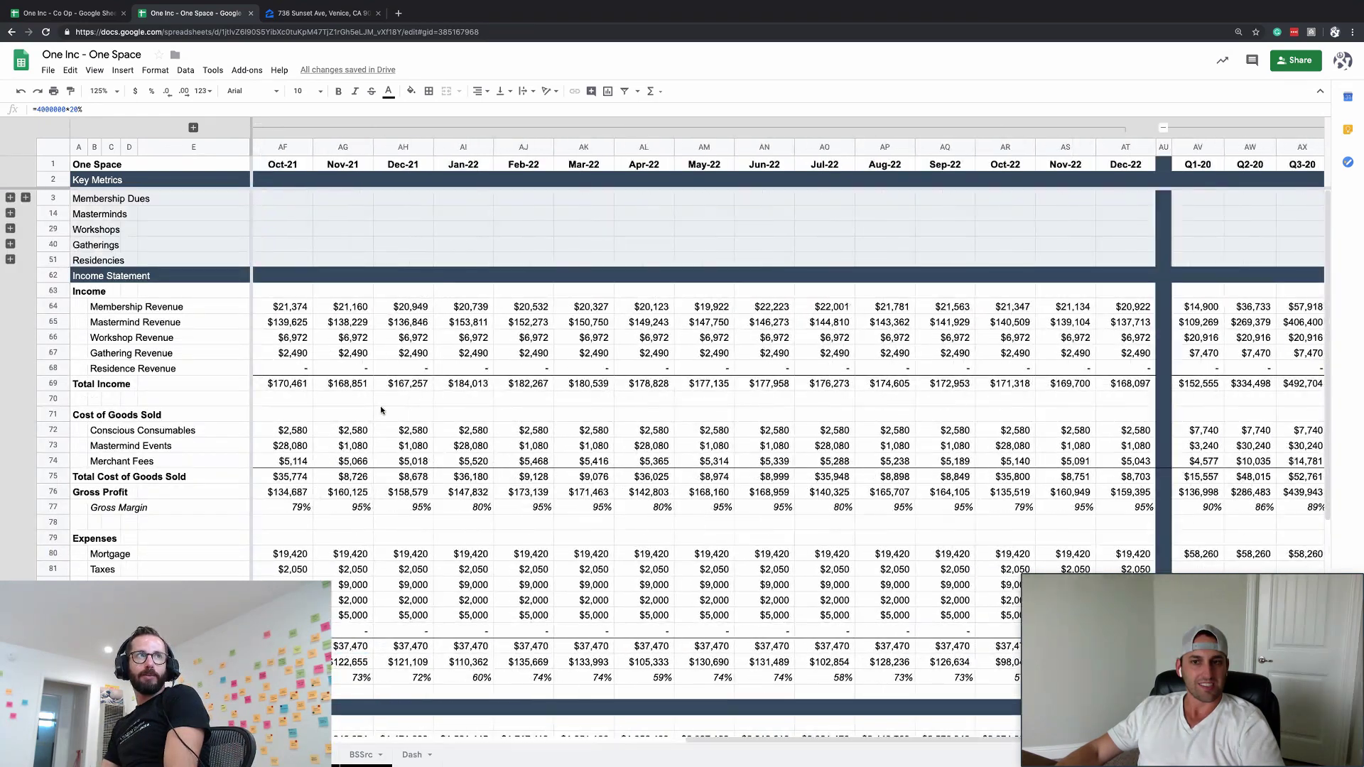
{"action": "left_click", "coordinate": [1083, 230]}
{"action": "key", "text": "shift+Right"}
{"action": "key", "text": "shift+Right"}
{"action": "key", "text": "shift+Right"}
{"action": "key", "text": "shift+Right"}
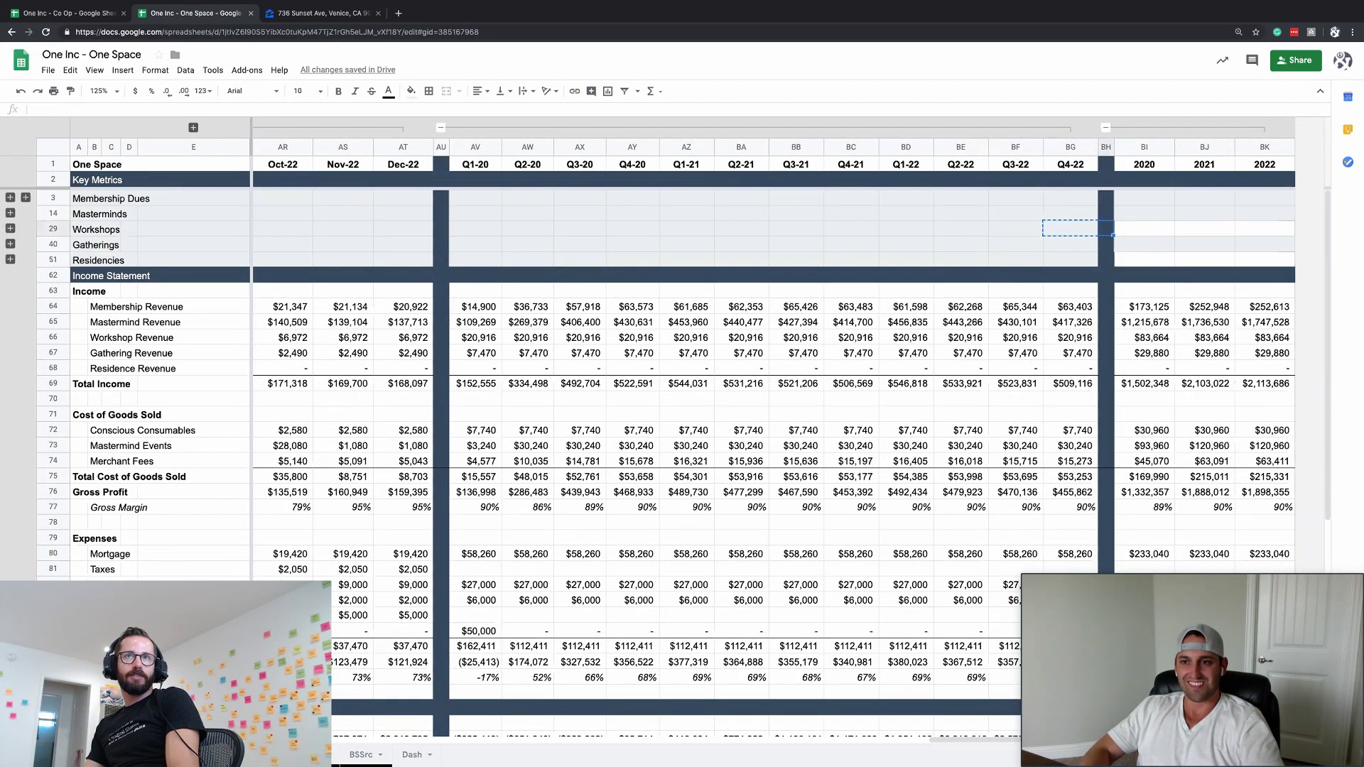
{"action": "key", "text": "ctrl+v"}
{"action": "left_click", "coordinate": [1106, 259]}
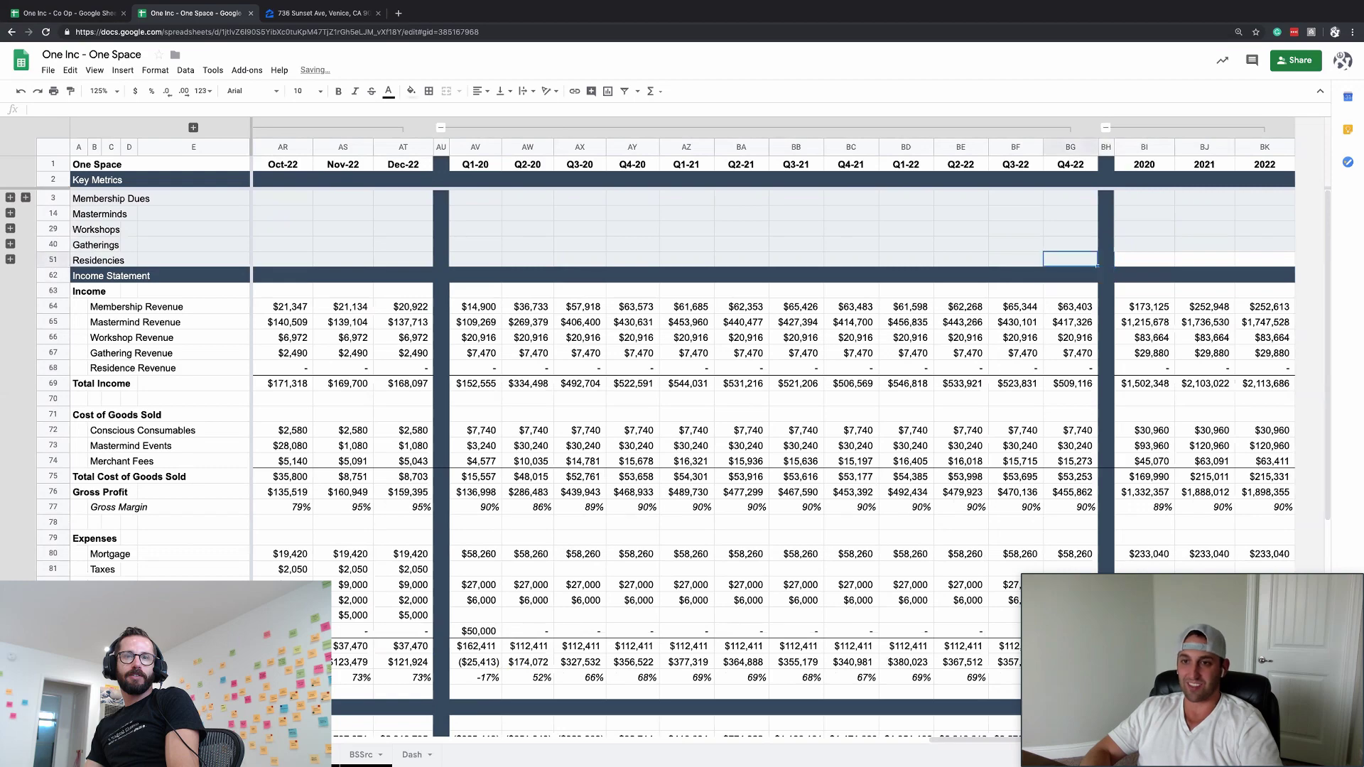
{"action": "left_click", "coordinate": [1144, 275]}
{"action": "key", "text": "Down"}
{"action": "key", "text": "Down"}
{"action": "key", "text": "Down"}
{"action": "key", "text": "Down"}
{"action": "key", "text": "Down"}
{"action": "key", "text": "Down"}
{"action": "key", "text": "Down"}
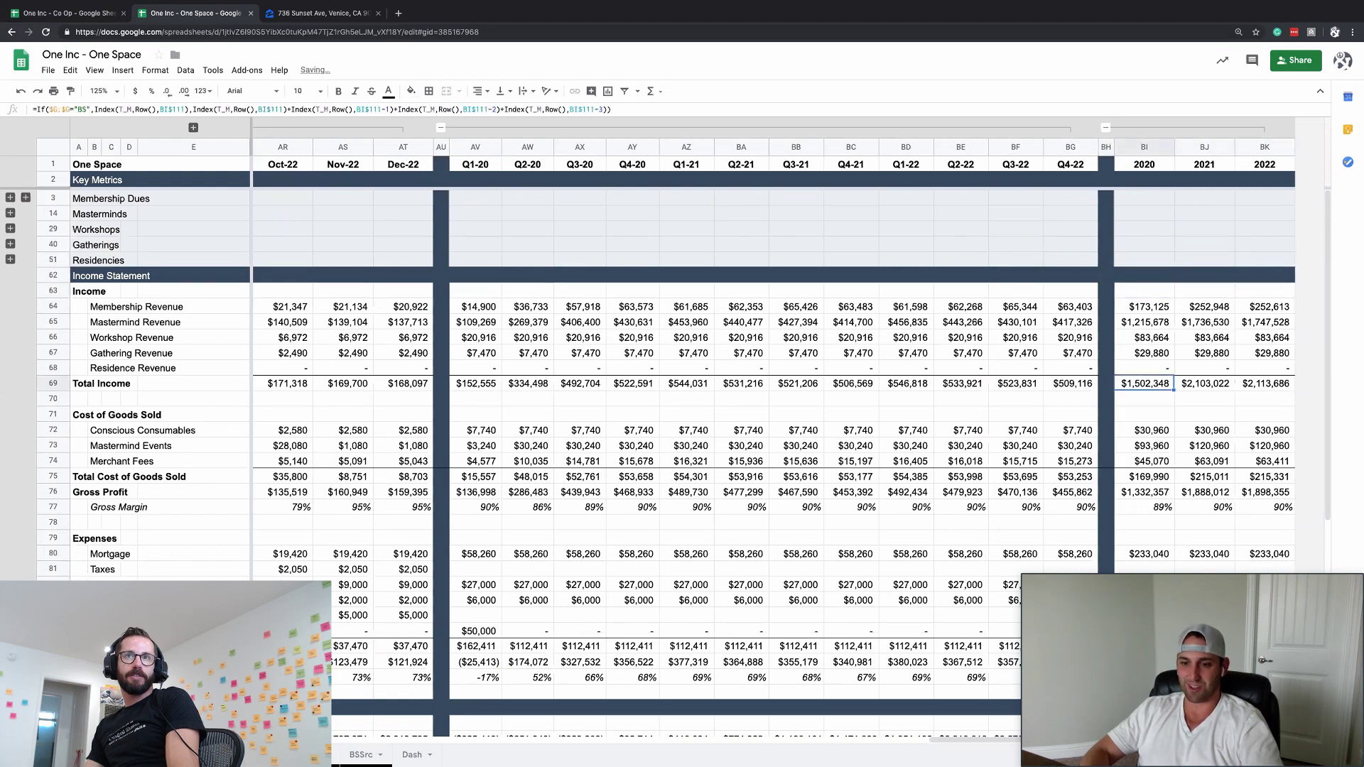
{"action": "scroll", "coordinate": [983, 312], "scroll_direction": "down", "scroll_amount": 4}
{"action": "scroll", "coordinate": [983, 312], "scroll_direction": "left", "scroll_amount": 2}
{"action": "scroll", "coordinate": [983, 313], "scroll_direction": "left", "scroll_amount": 10}
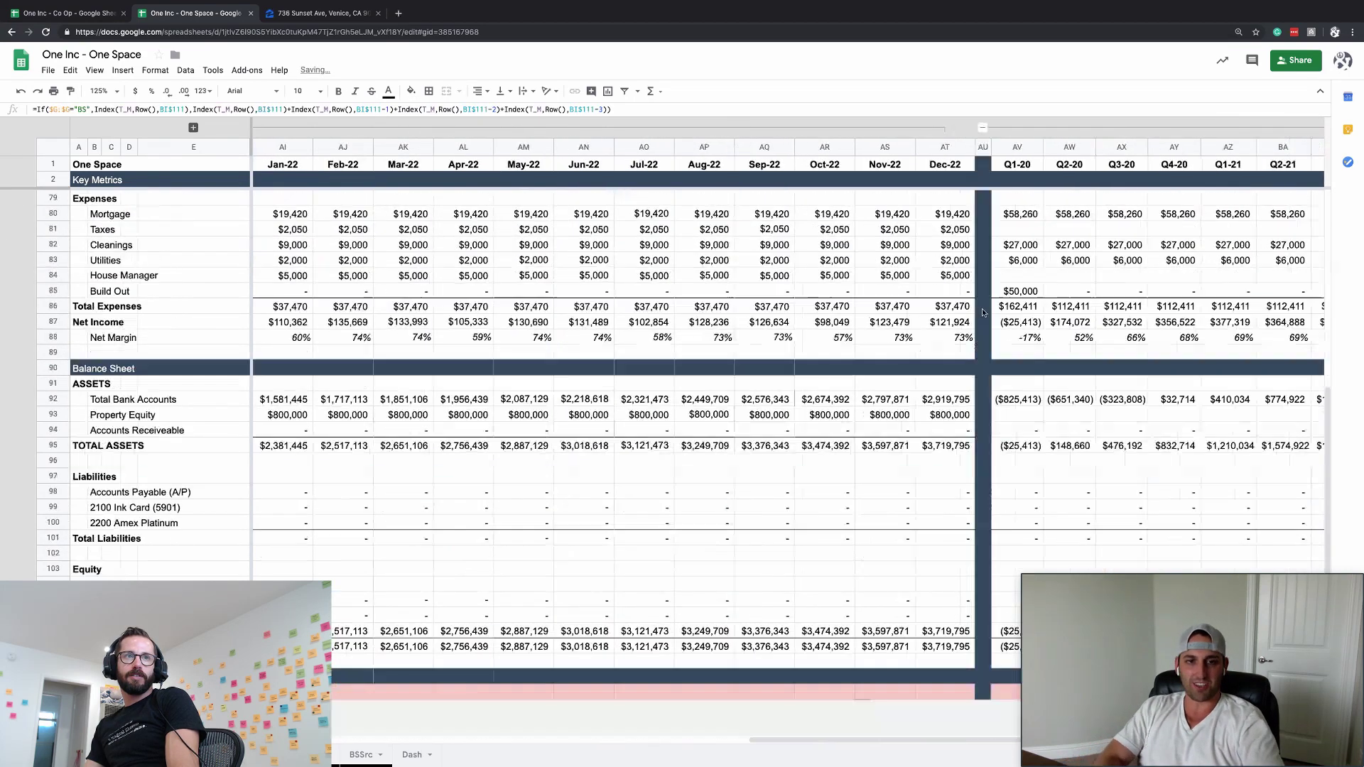
- Open app.theforecast.io in a new browser tab
{"action": "key", "text": "ctrl+t"}
{"action": "type", "text": "app.theforecast.io"}
{"action": "key", "text": "Return"}
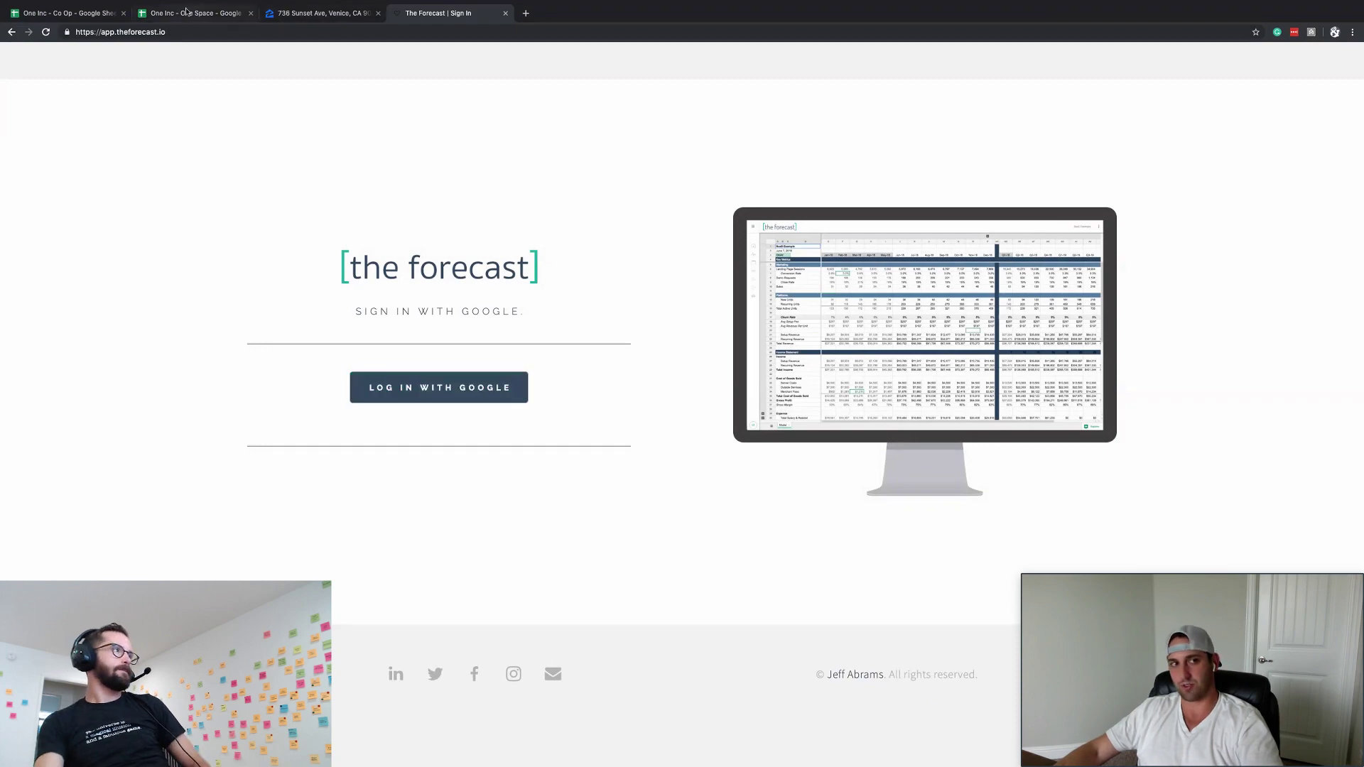
- Move between The Forecast sign-in tab and the One Space sheet, ending on the sheet
{"action": "key", "text": "super+2"}
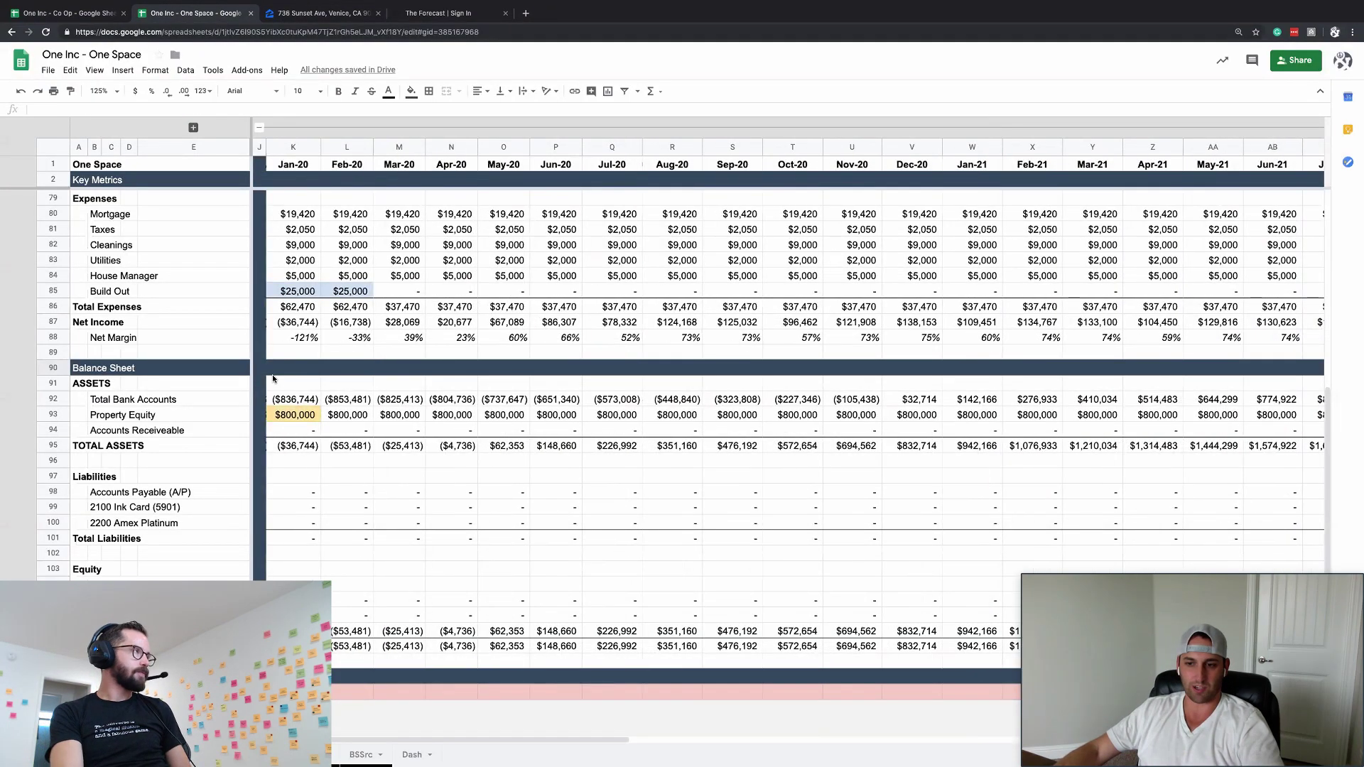
{"action": "scroll", "coordinate": [273, 379], "scroll_direction": "up", "scroll_amount": 5}
{"action": "scroll", "coordinate": [273, 378], "scroll_direction": "down", "scroll_amount": 5}
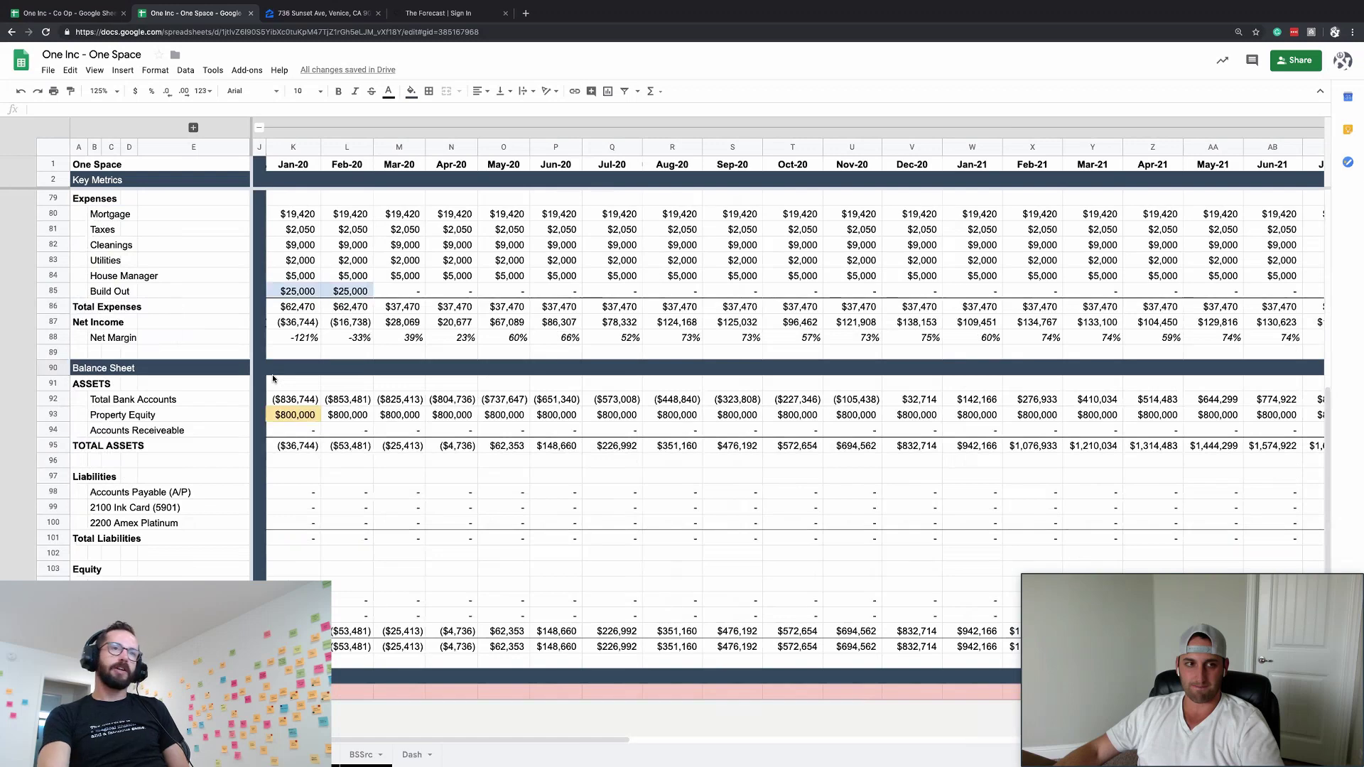
{"action": "left_click", "coordinate": [438, 13]}
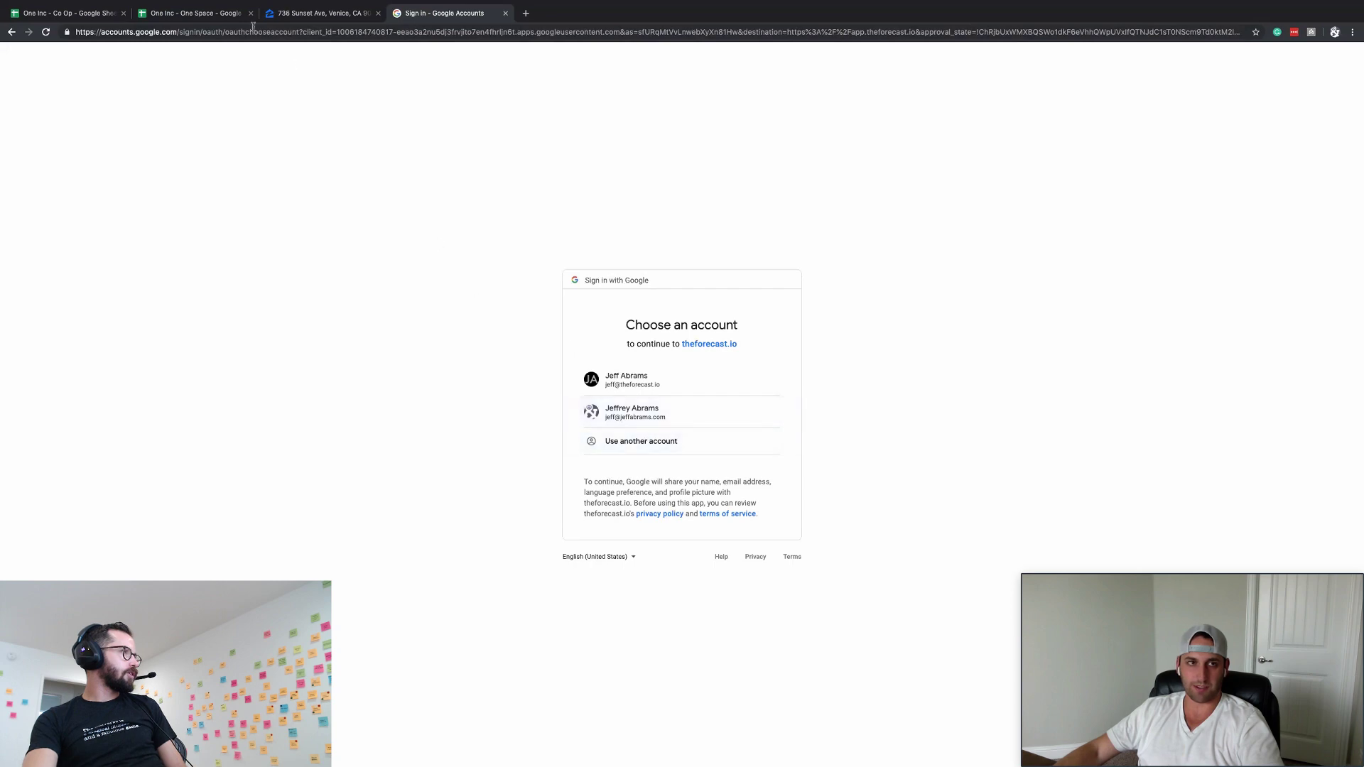
{"action": "left_click", "coordinate": [213, 13]}
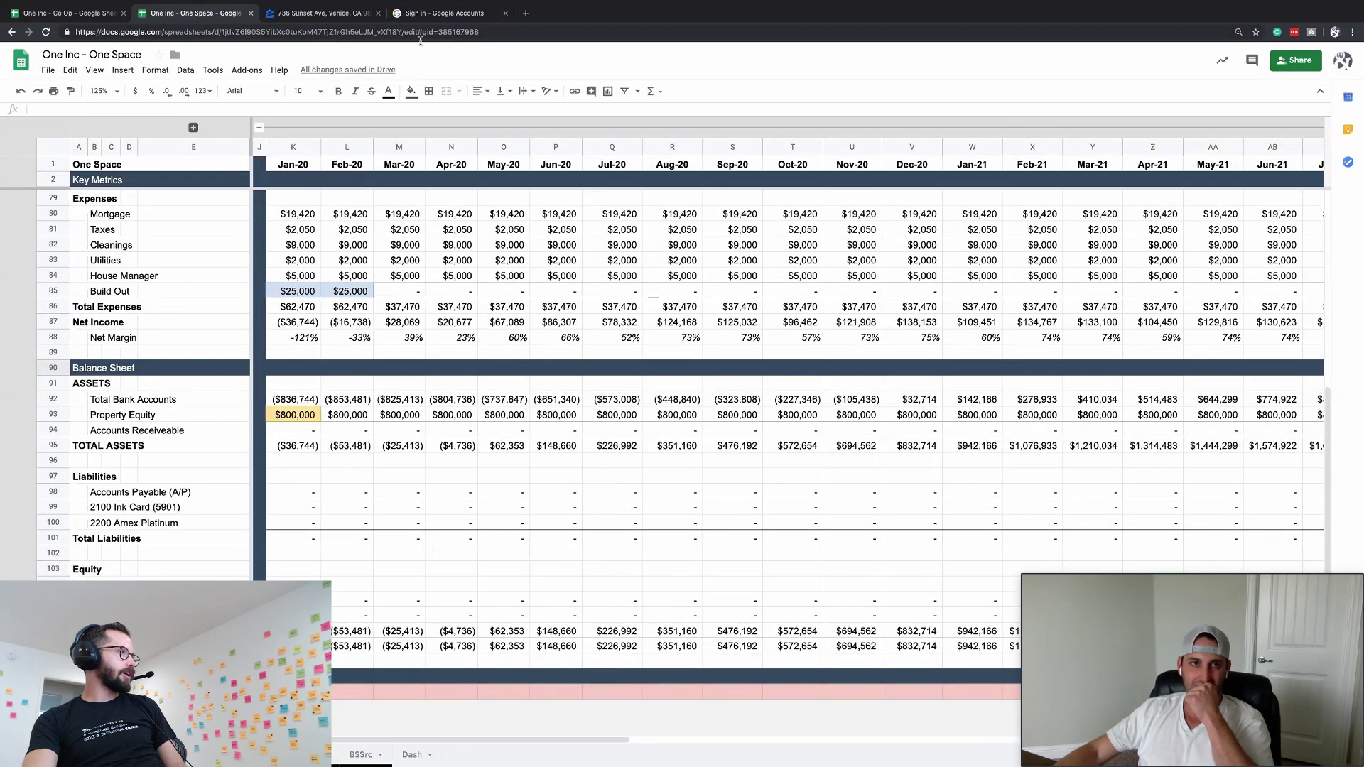
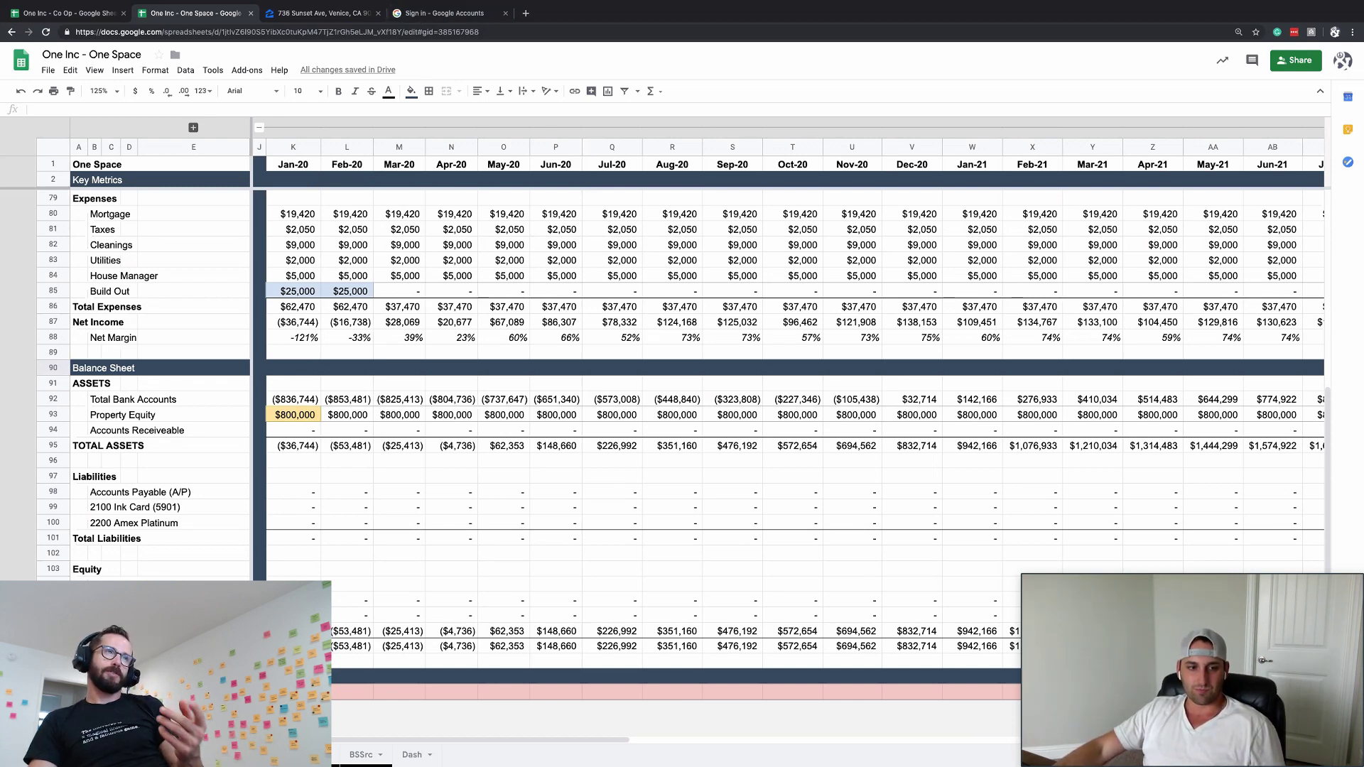
- Scroll up to show the Income Statement revenue and cost rows 63–78
{"action": "scroll", "coordinate": [681, 384], "scroll_direction": "up", "scroll_amount": 5}
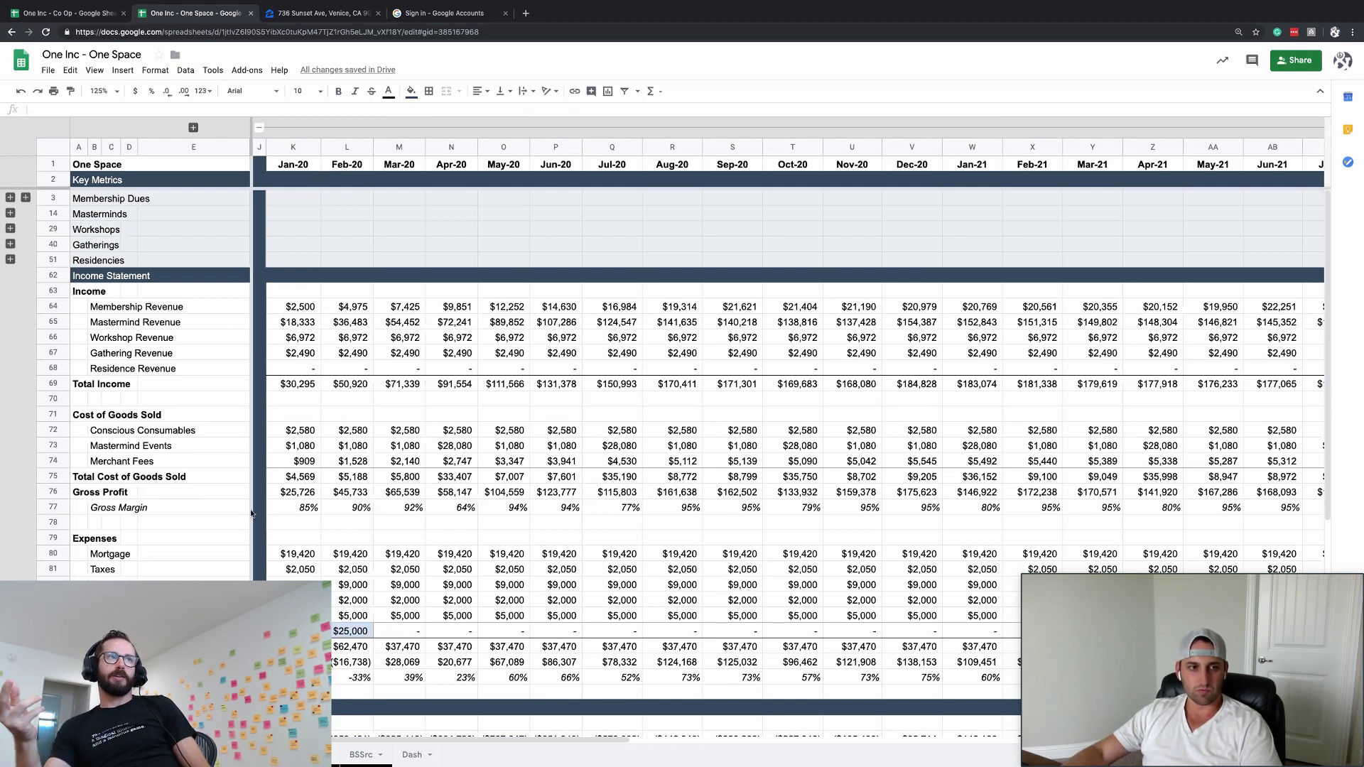
{"action": "left_click", "coordinate": [55, 323]}
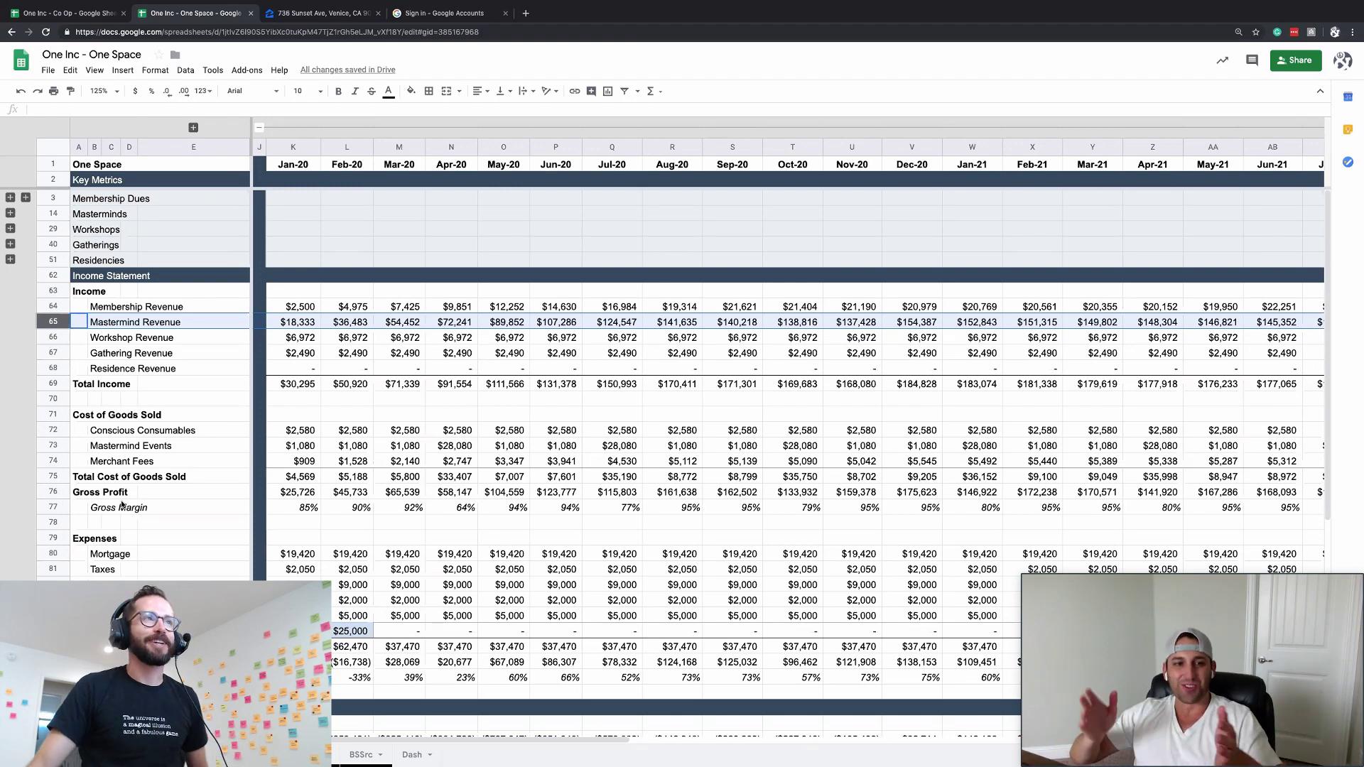
{"action": "left_click", "coordinate": [359, 323]}
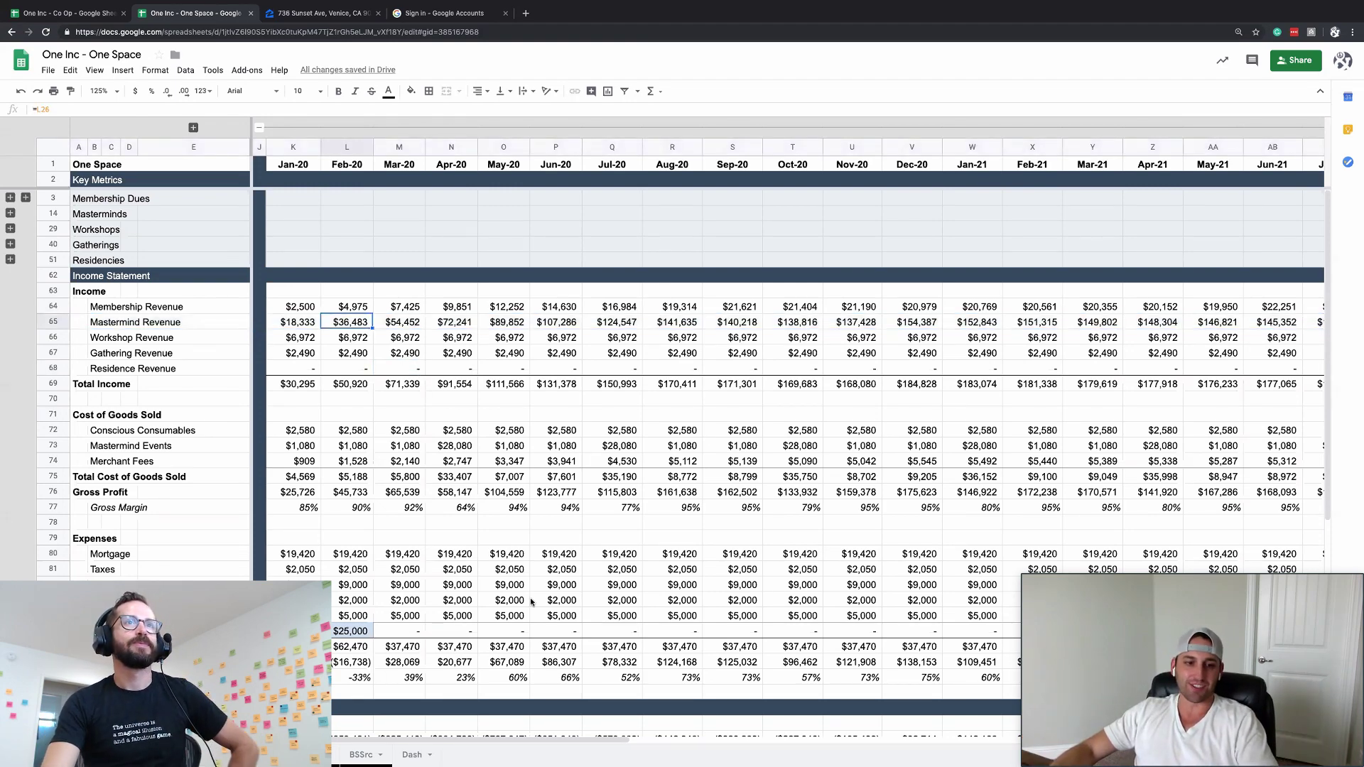
{"action": "scroll", "coordinate": [532, 599], "scroll_direction": "down", "scroll_amount": 3}
{"action": "scroll", "coordinate": [533, 599], "scroll_direction": "up", "scroll_amount": 2}
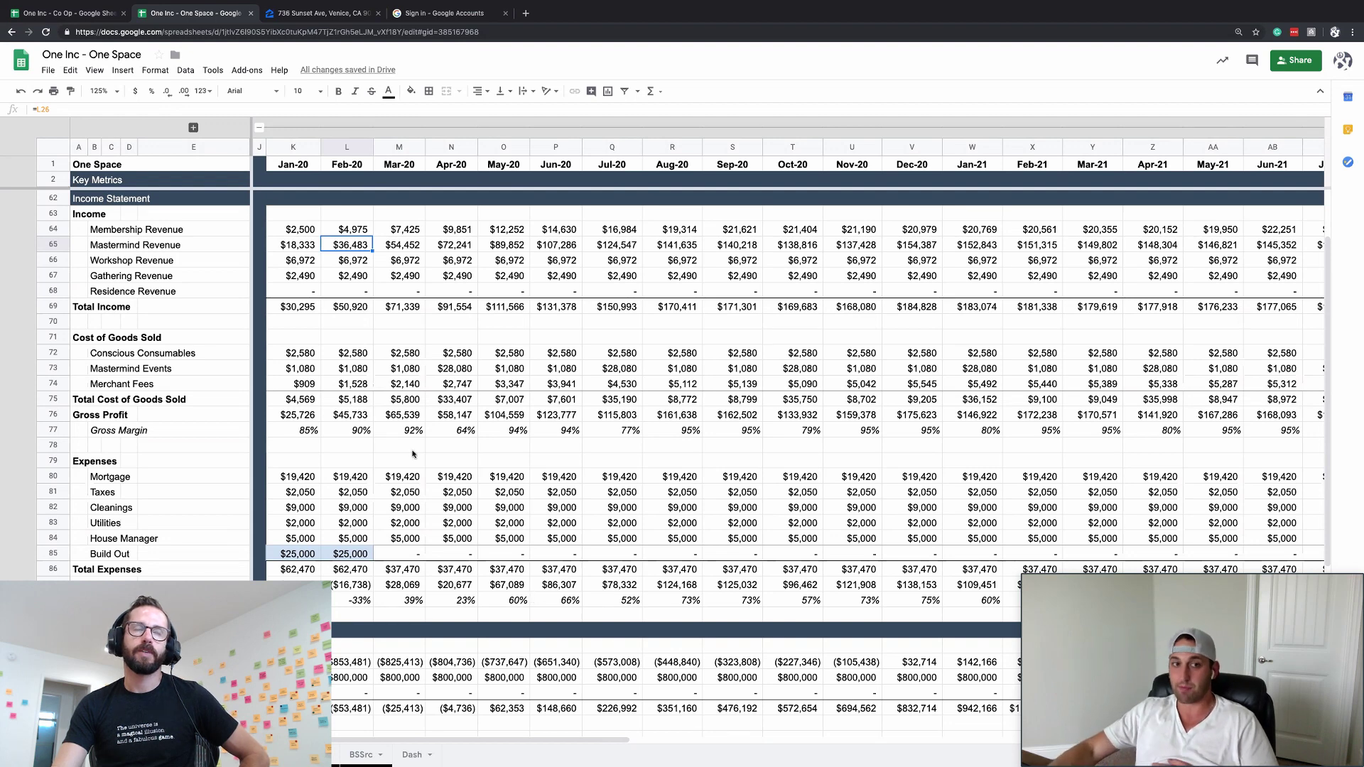
- Inspect the Membership Revenue and Mastermind Revenue rows and the Jan-20 Conscious Consumables formula
{"action": "left_click", "coordinate": [46, 230]}
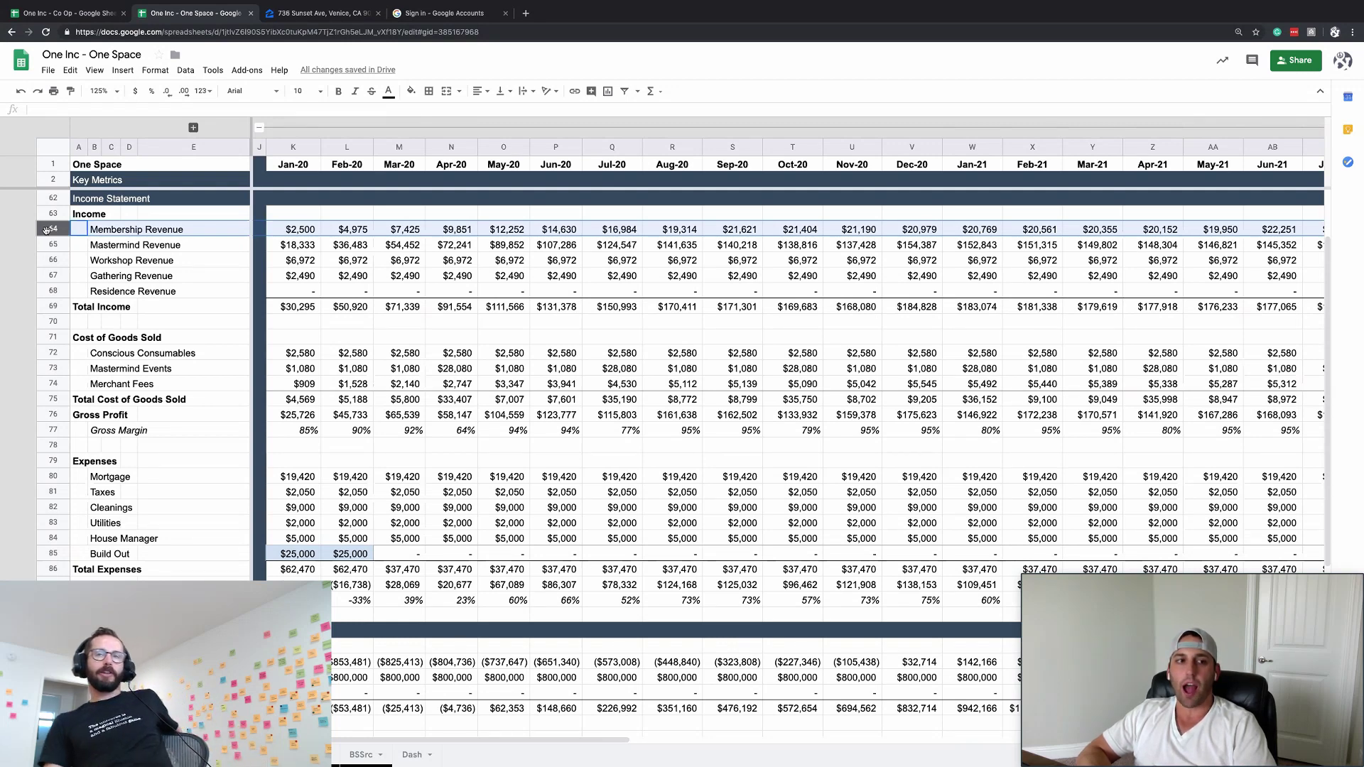
{"action": "left_click", "coordinate": [46, 245]}
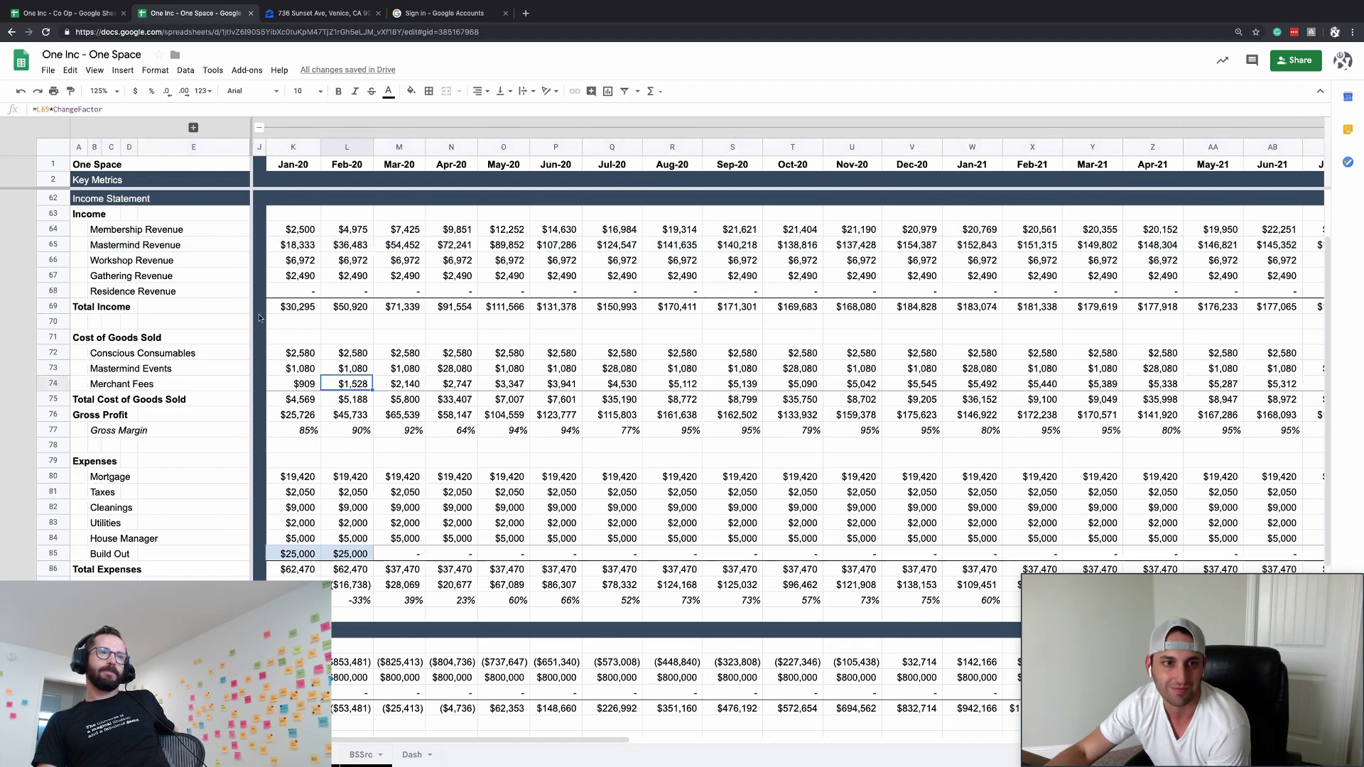
{"action": "left_click", "coordinate": [67, 233]}
{"action": "left_click", "coordinate": [281, 353]}
{"action": "scroll", "coordinate": [276, 358], "scroll_direction": "down", "scroll_amount": 4}
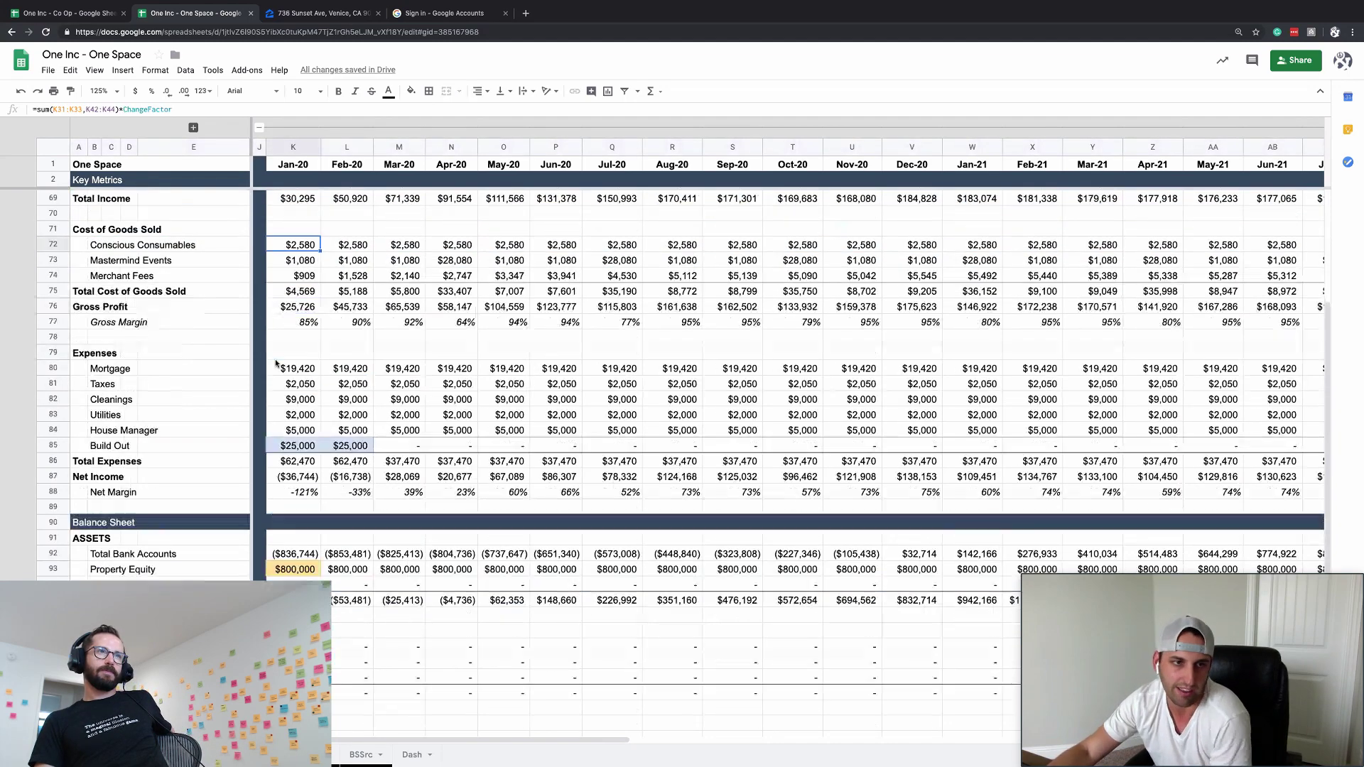
{"action": "scroll", "coordinate": [276, 364], "scroll_direction": "down", "scroll_amount": 2}
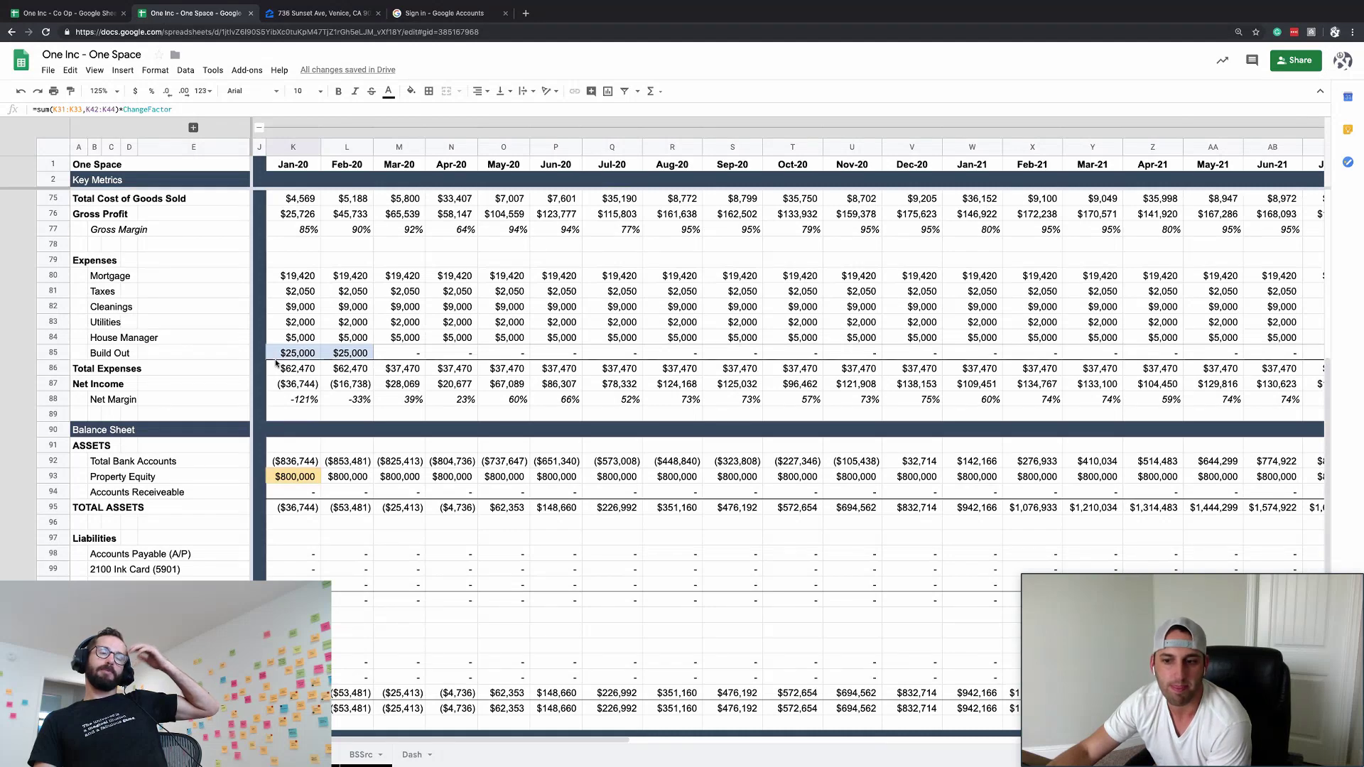
{"action": "scroll", "coordinate": [277, 363], "scroll_direction": "up", "scroll_amount": 6}
- Check the Apr-20 and Jan-20 Mastermind Revenue formulas, then expand the Masterminds group at row 14
{"action": "left_click", "coordinate": [473, 321]}
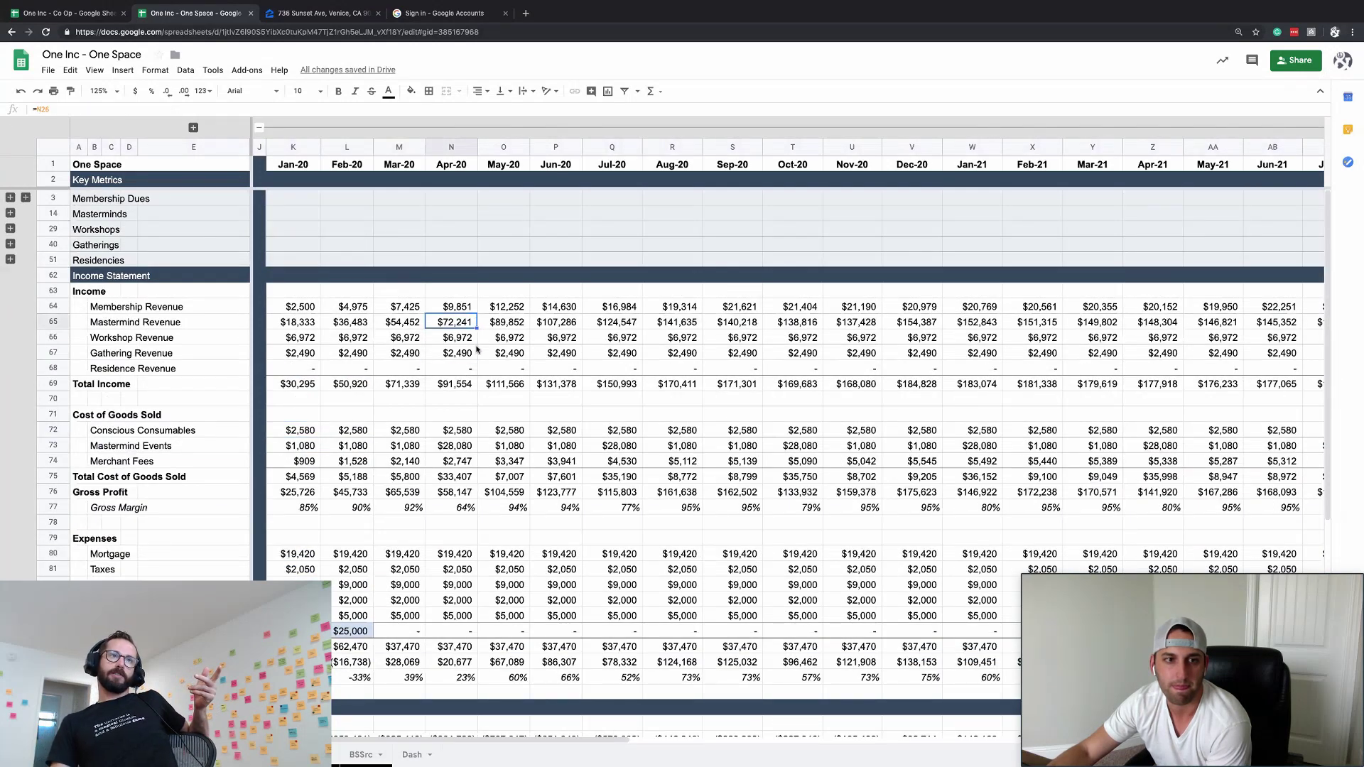
{"action": "left_click", "coordinate": [299, 325]}
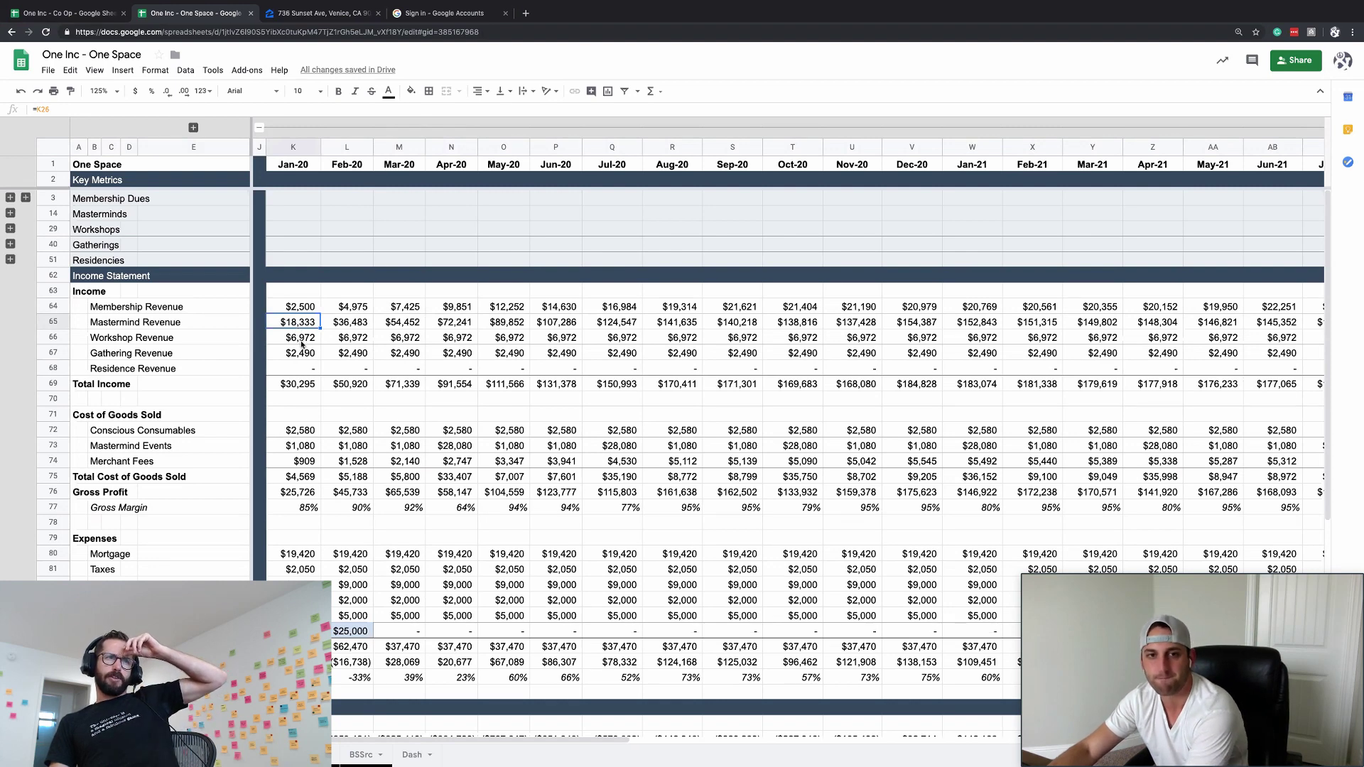
{"action": "left_click", "coordinate": [10, 213]}
{"action": "left_click", "coordinate": [346, 338]}
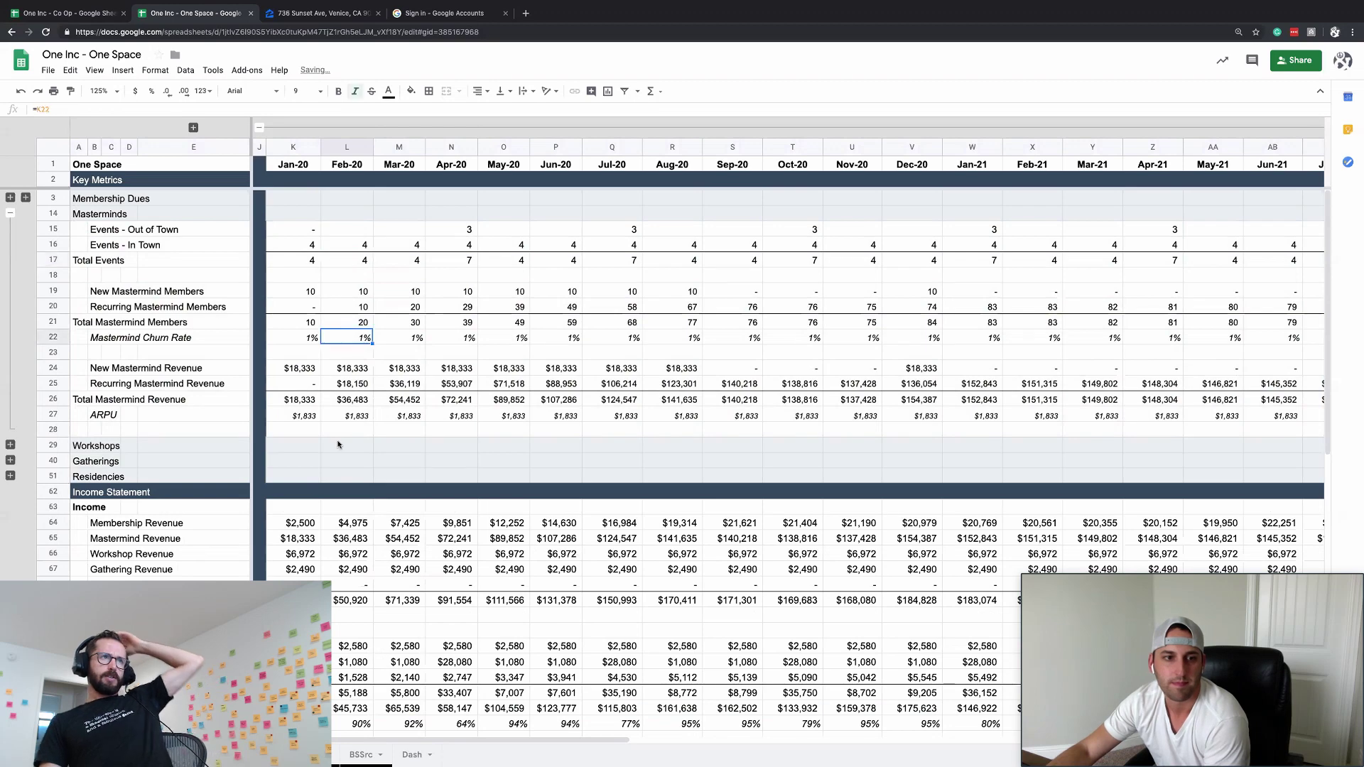
- Reveal the Lookupval, AccountType, Limiter and ChangeFactor columns and trace the Mastermind Events formula
{"action": "scroll", "coordinate": [334, 476], "scroll_direction": "down", "scroll_amount": 3}
{"action": "left_click", "coordinate": [292, 553]}
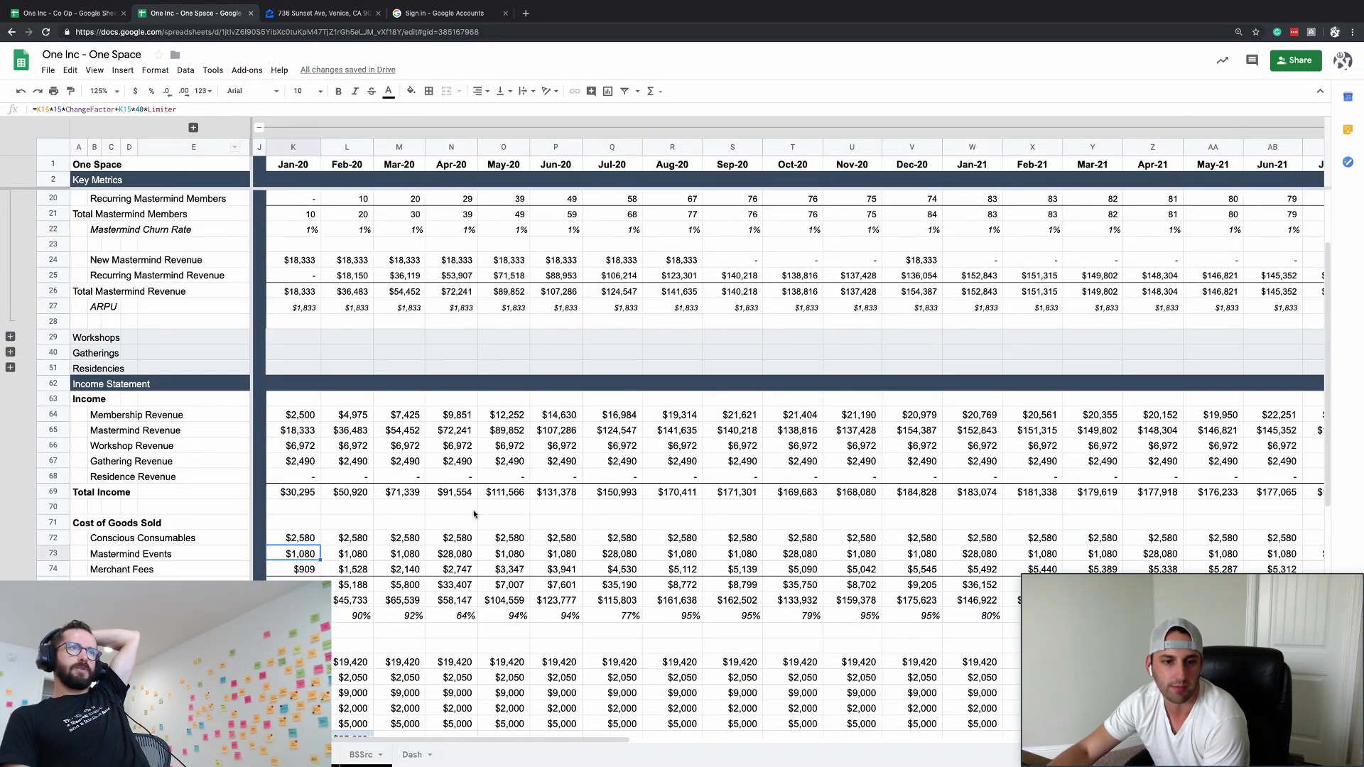
{"action": "left_click", "coordinate": [193, 127]}
{"action": "double_click", "coordinate": [578, 551]}
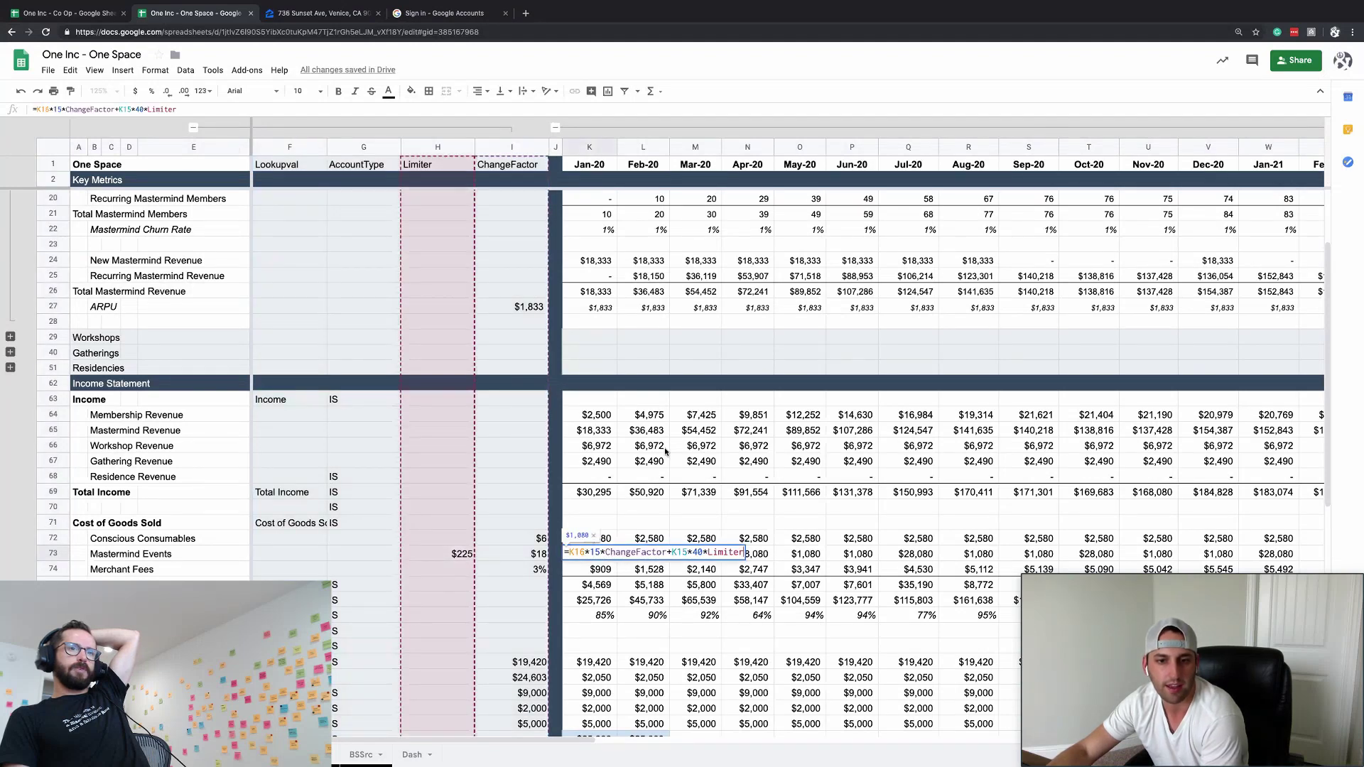
{"action": "scroll", "coordinate": [666, 452], "scroll_direction": "up", "scroll_amount": 3}
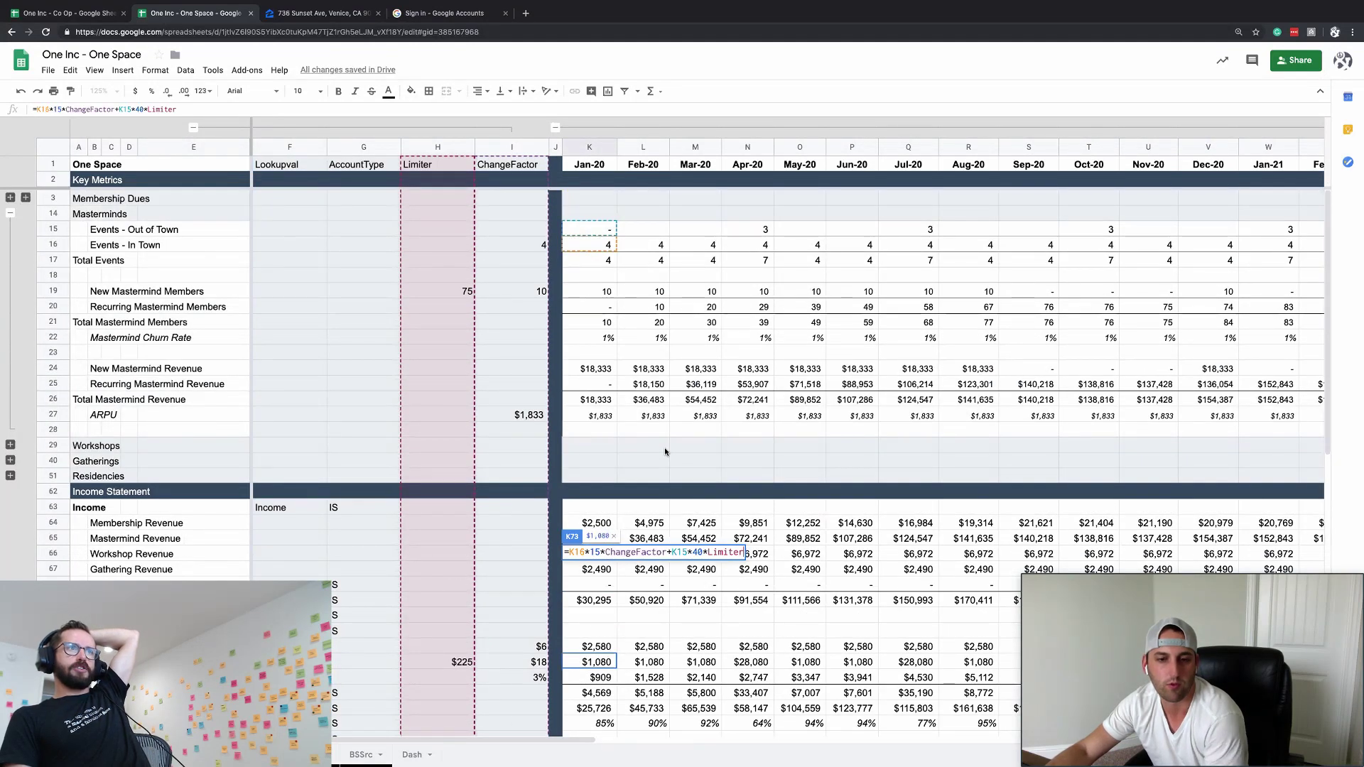
{"action": "key", "text": "Escape"}
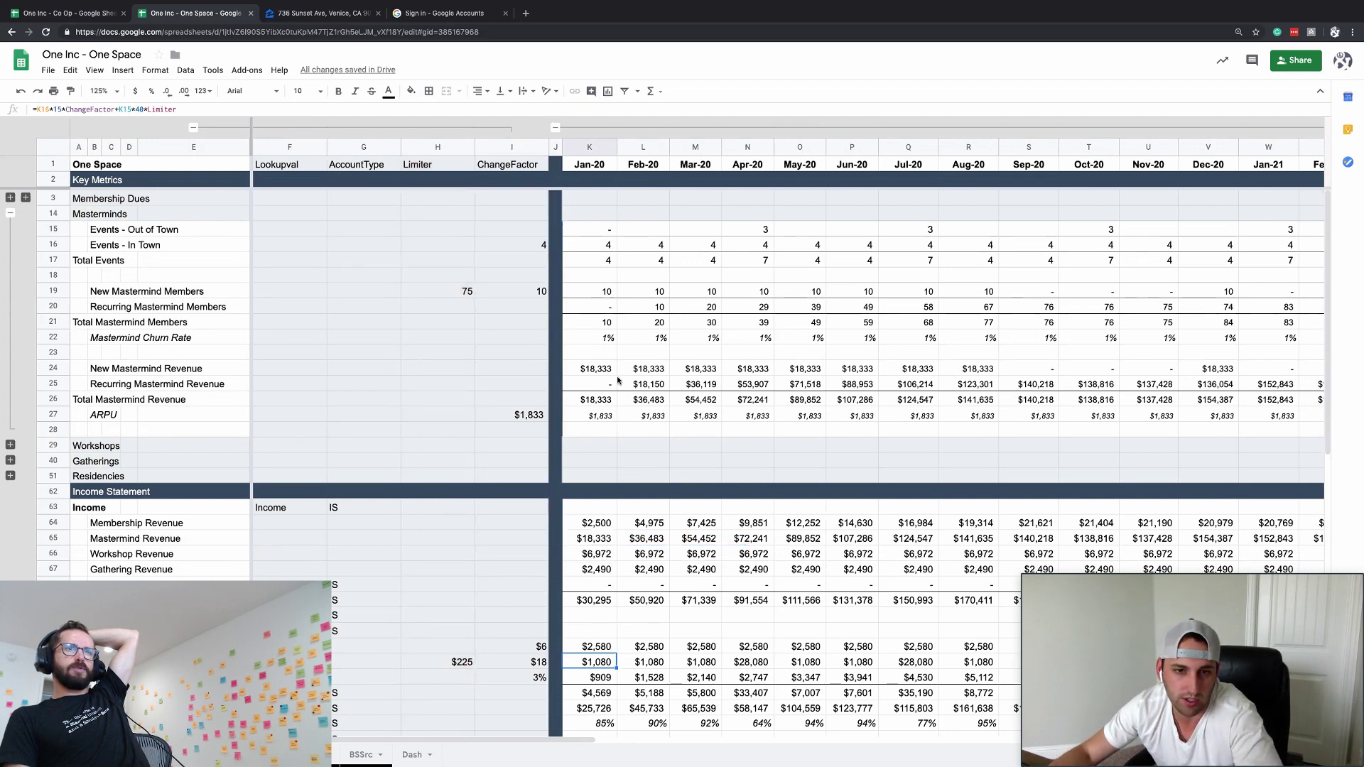
- Trace the $1,833 ARPU and anchor Jan-20 New and Recurring Mastermind Revenue formulas to K$27
{"action": "left_click", "coordinate": [538, 418]}
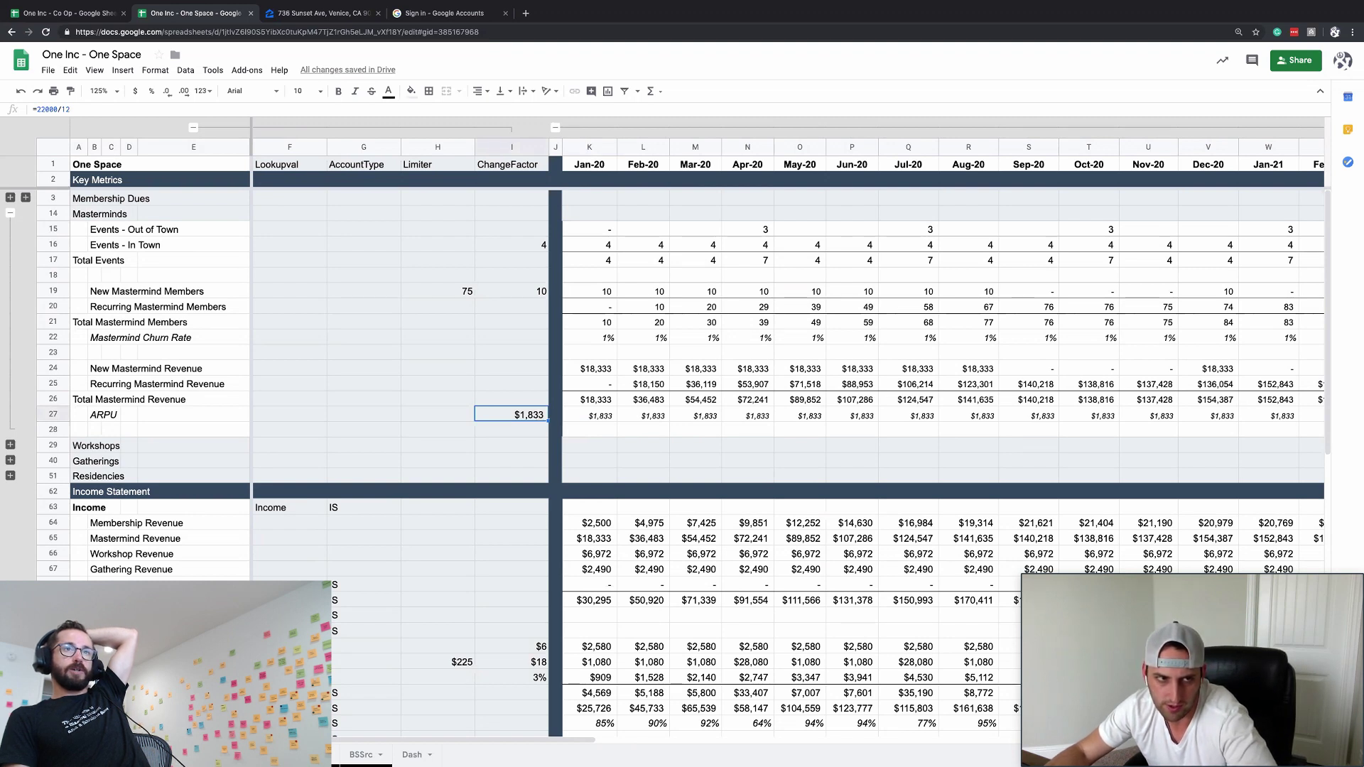
{"action": "double_click", "coordinate": [593, 422]}
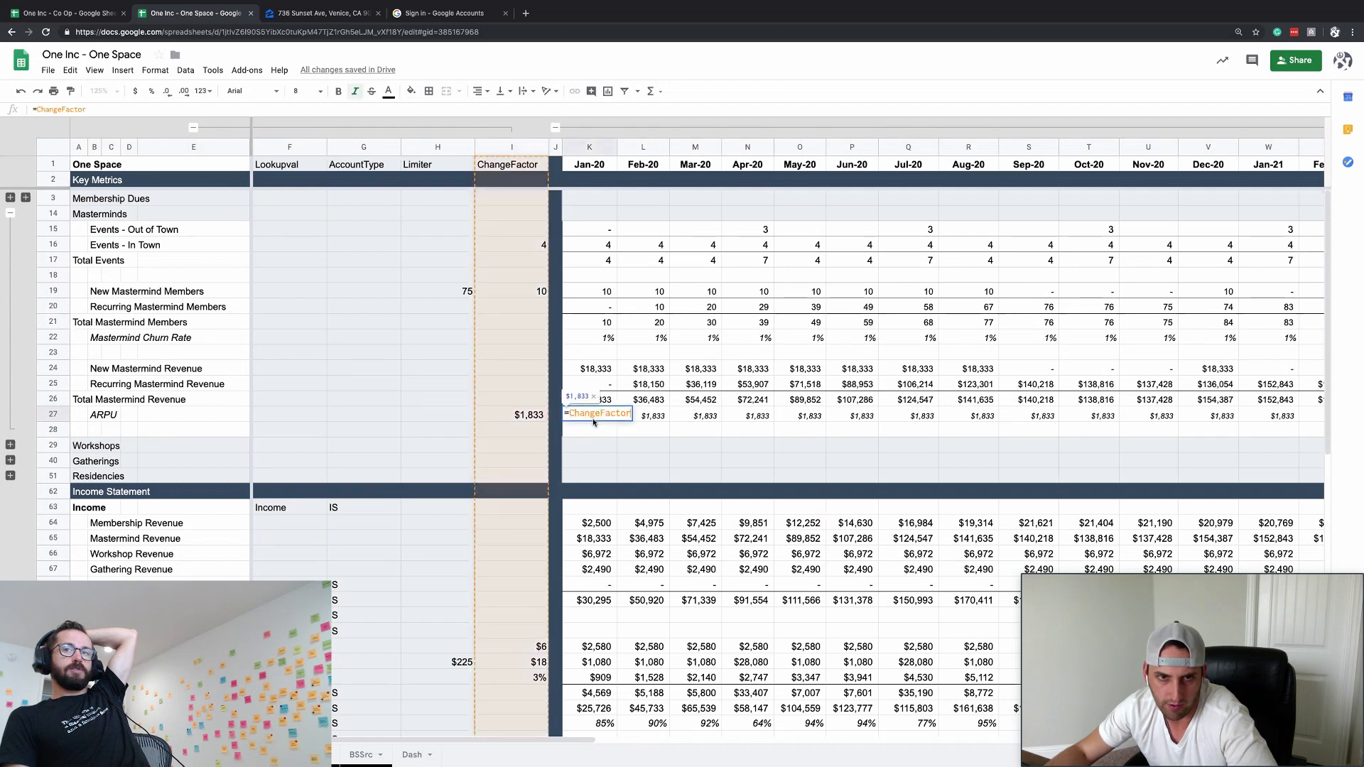
{"action": "key", "text": "Escape"}
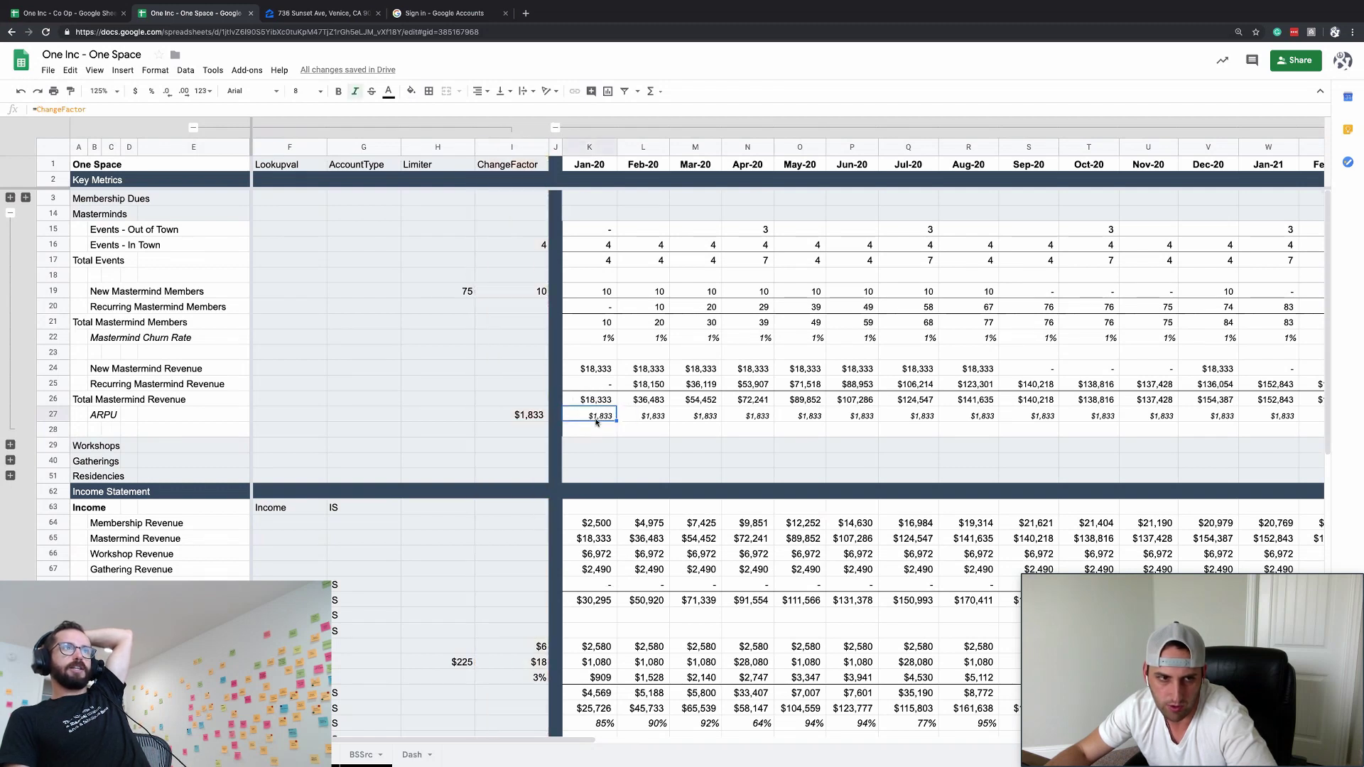
{"action": "left_click", "coordinate": [600, 372]}
{"action": "double_click", "coordinate": [600, 376]}
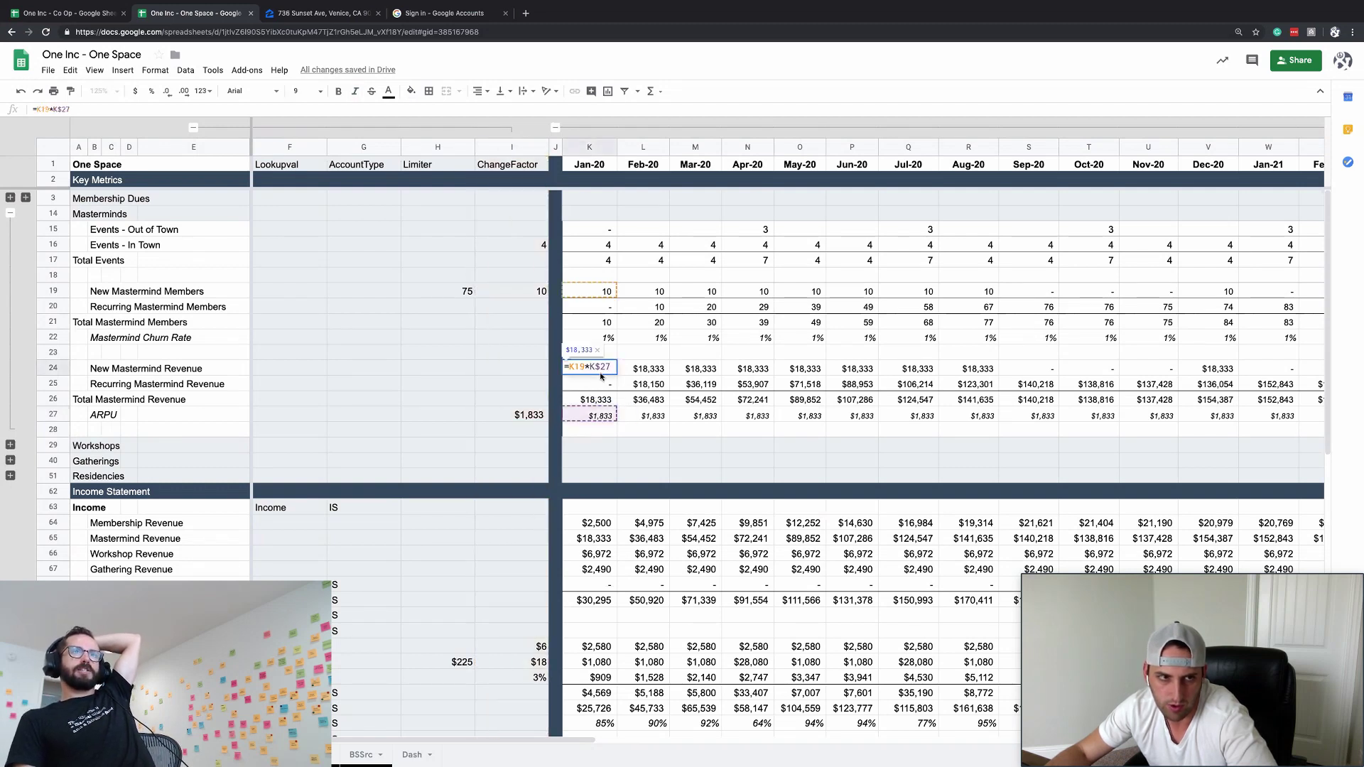
{"action": "key", "text": "Escape"}
{"action": "left_click", "coordinate": [596, 386]}
{"action": "double_click", "coordinate": [595, 386]}
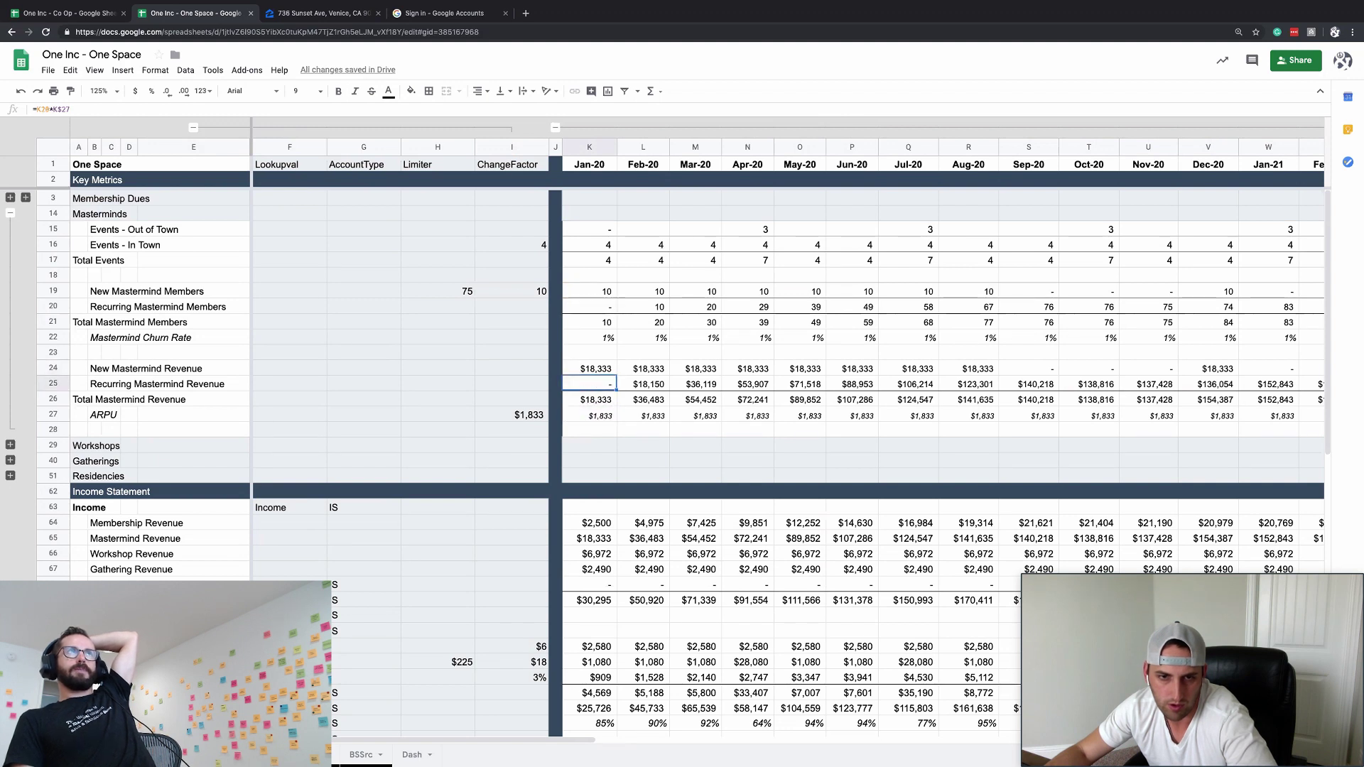
{"action": "key", "text": "Escape"}
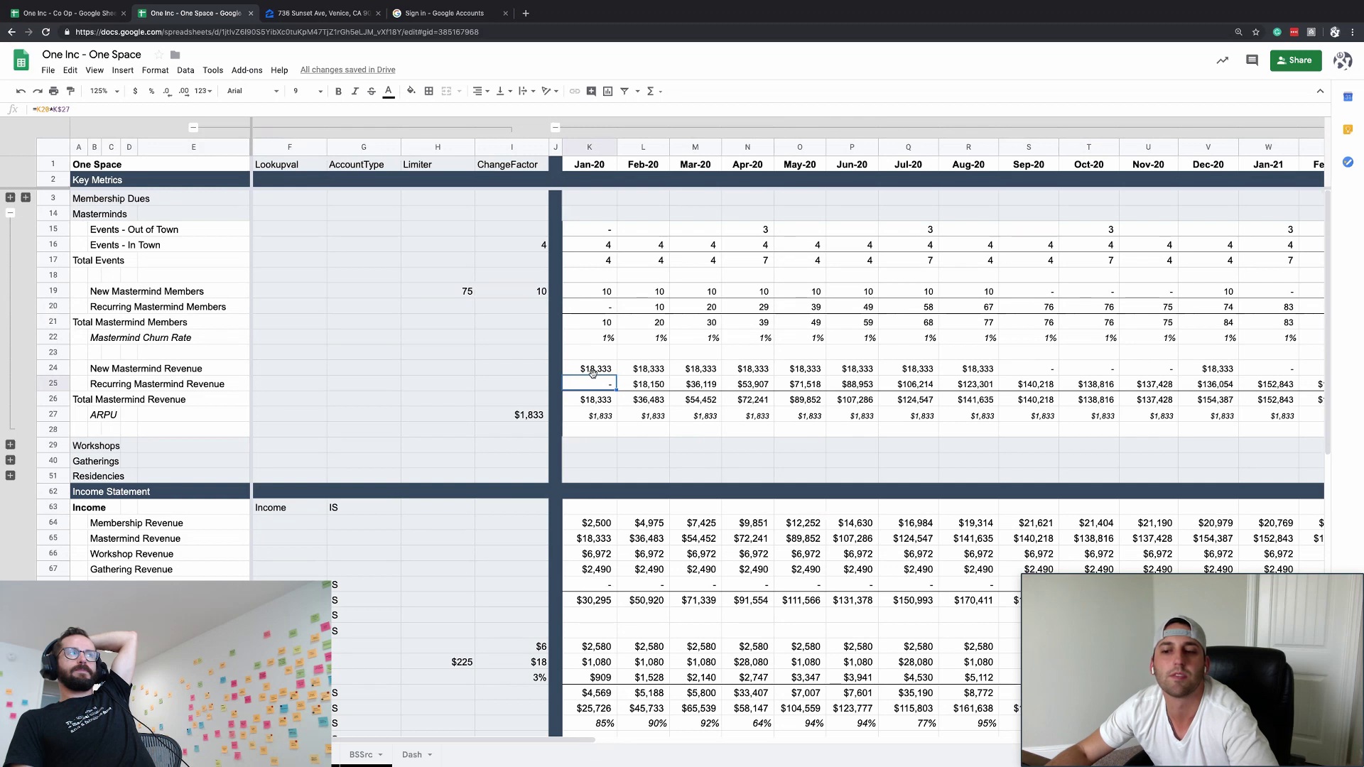
- Recheck the Mastermind Revenue formulas and try selecting the Mastermind member rows 19–21
{"action": "left_click", "coordinate": [592, 370]}
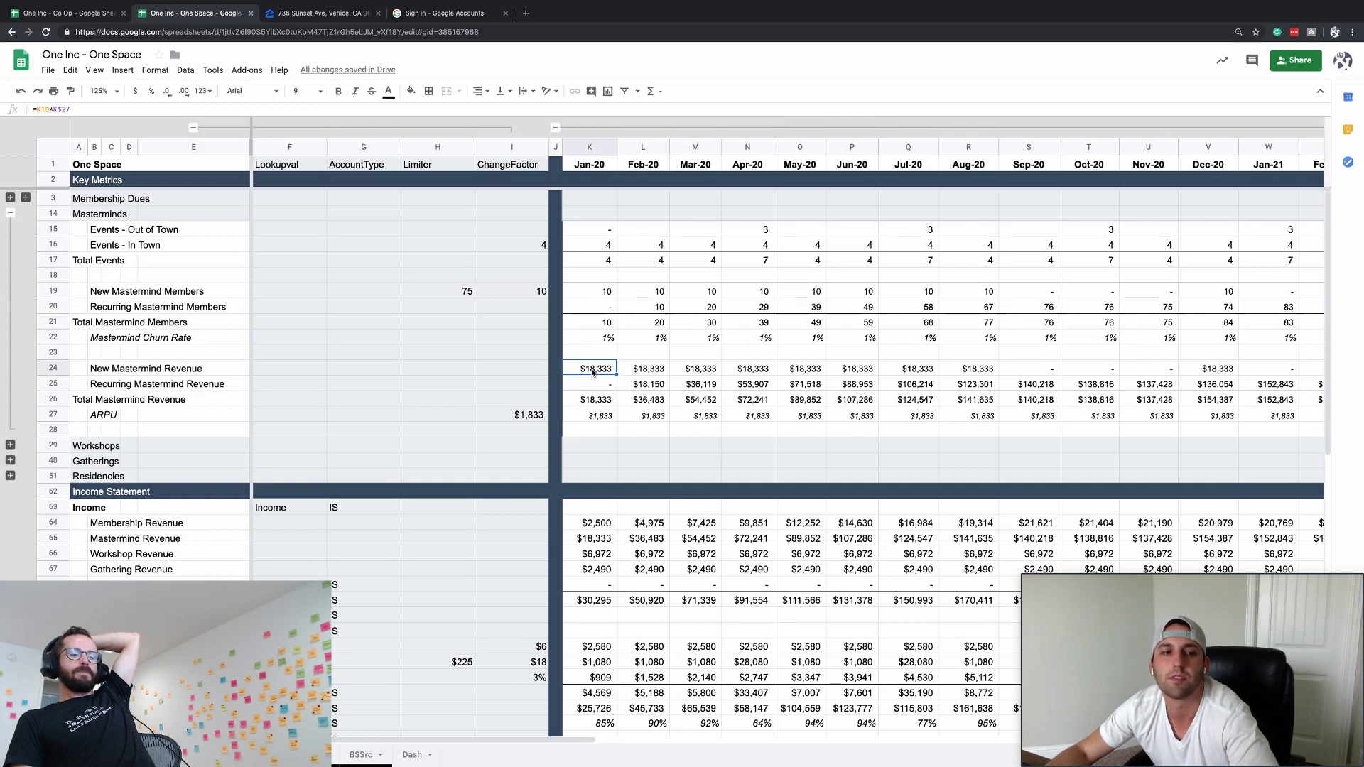
{"action": "left_click", "coordinate": [79, 292]}
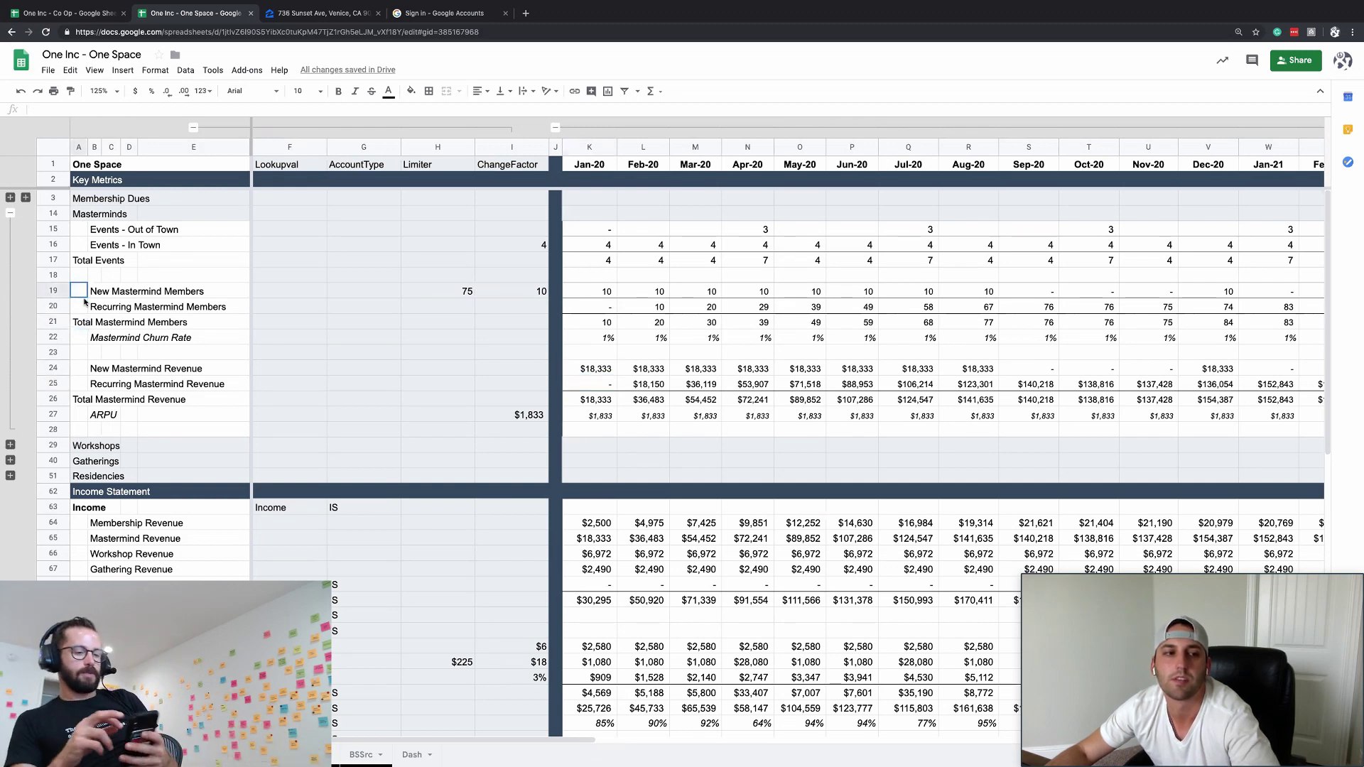
{"action": "left_click_drag", "start_coordinate": [84, 302], "coordinate": [100, 324]}
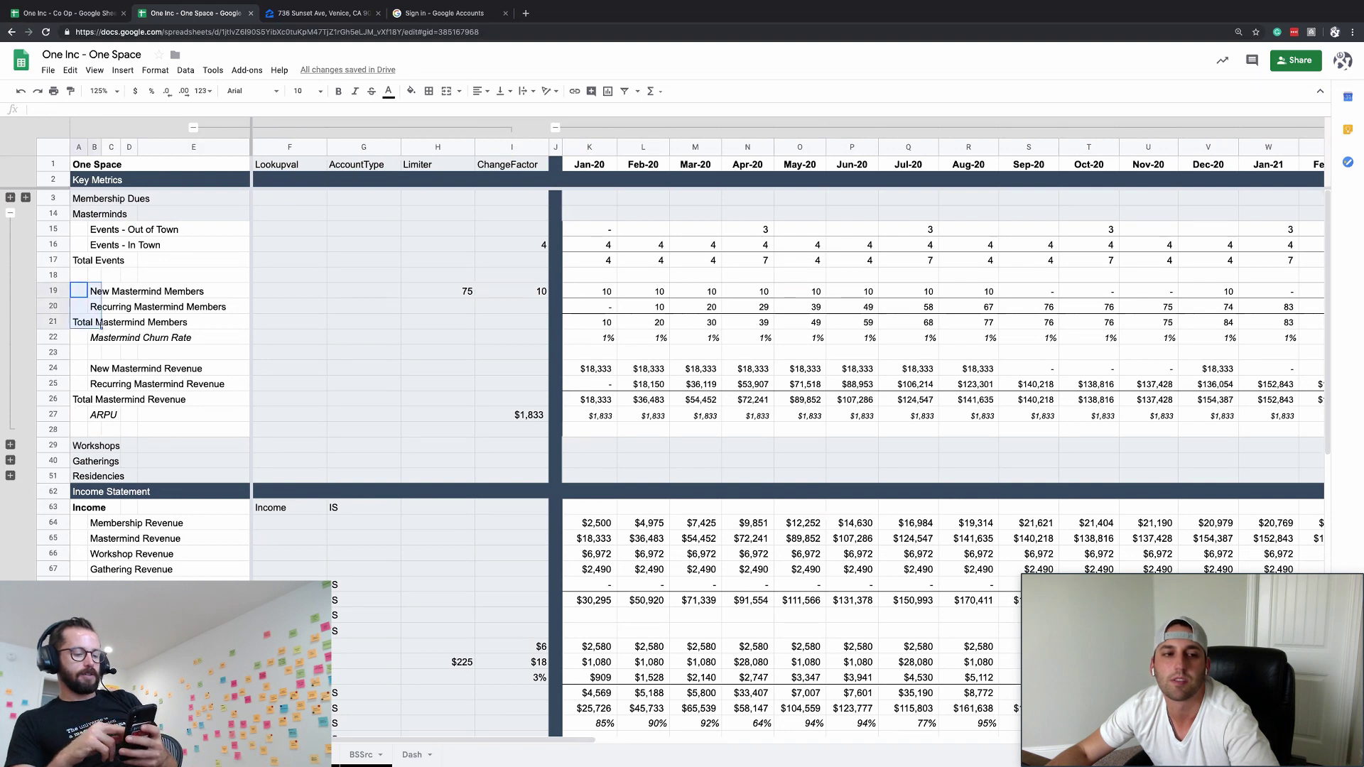
{"action": "left_click", "coordinate": [114, 358]}
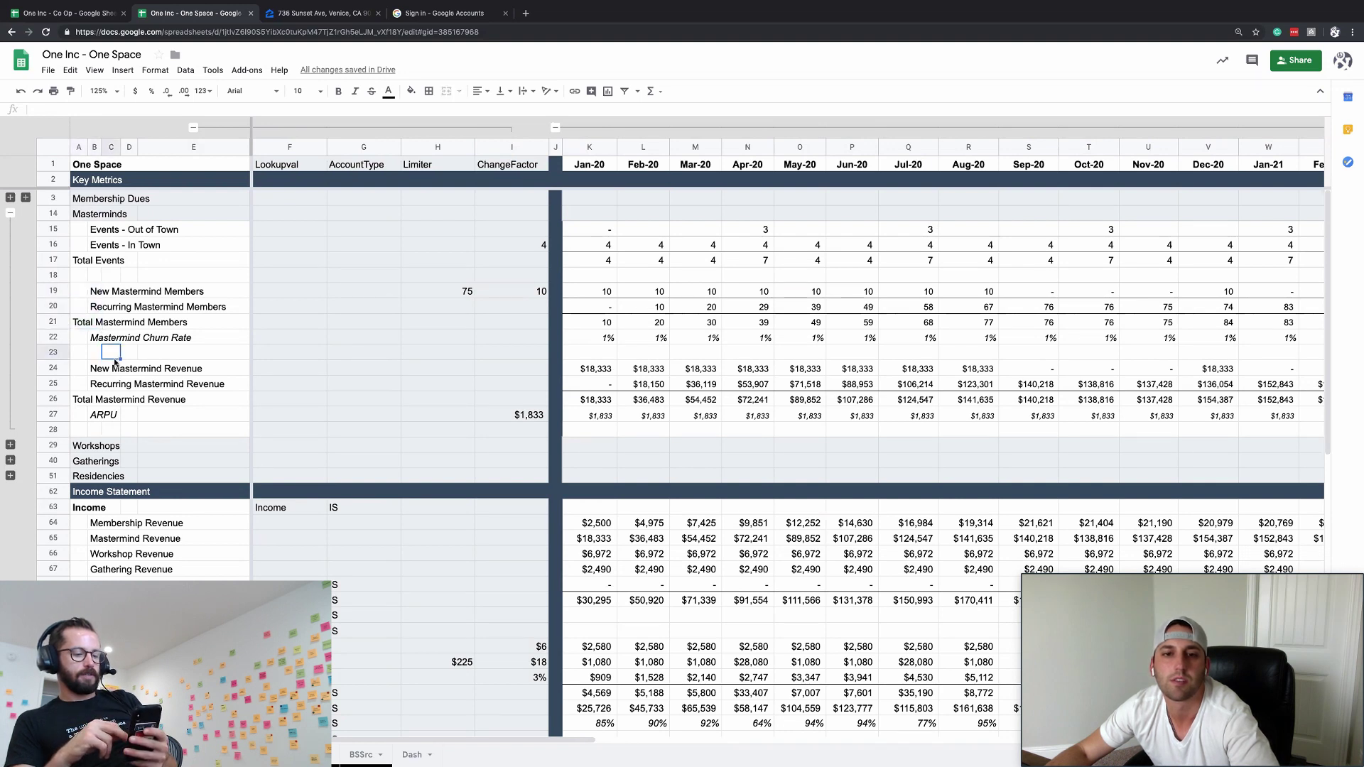
{"action": "left_click", "coordinate": [90, 321]}
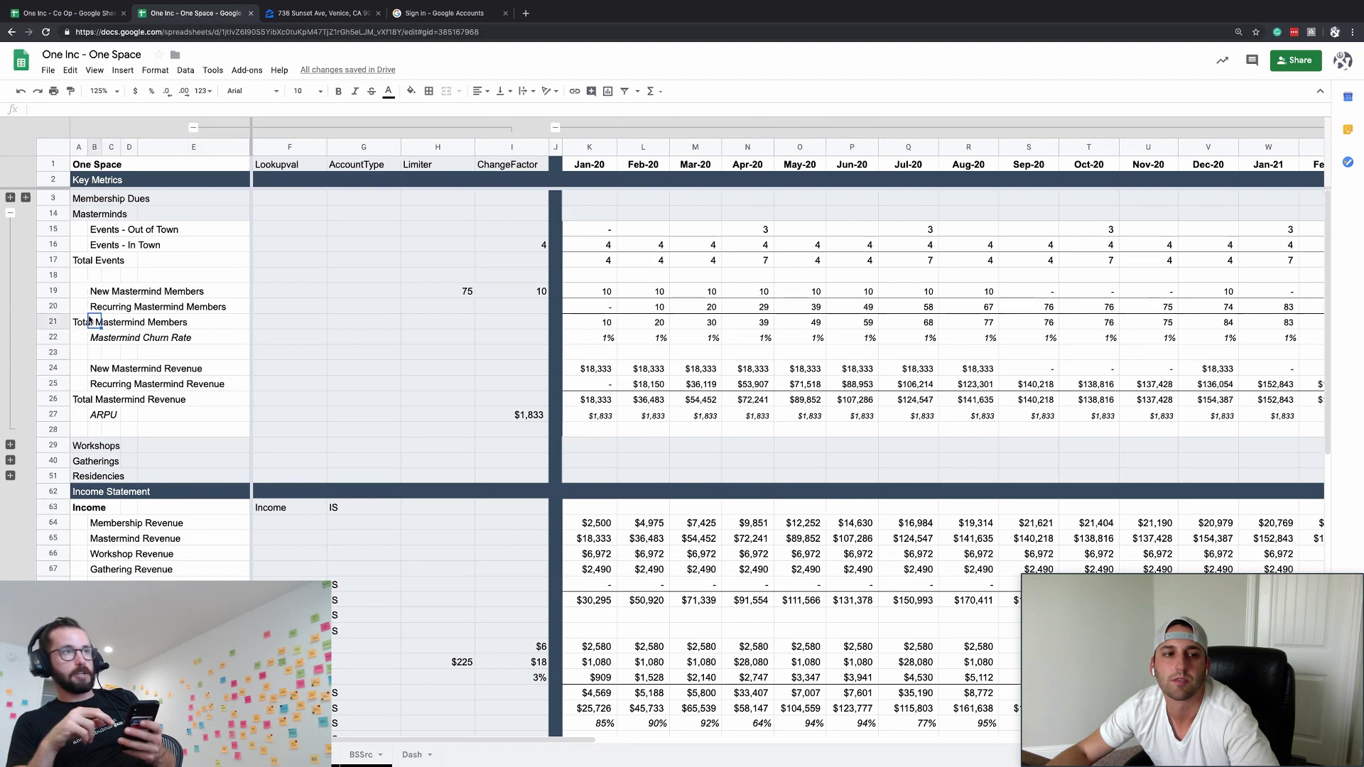
{"action": "left_click_drag", "start_coordinate": [78, 292], "coordinate": [94, 328]}
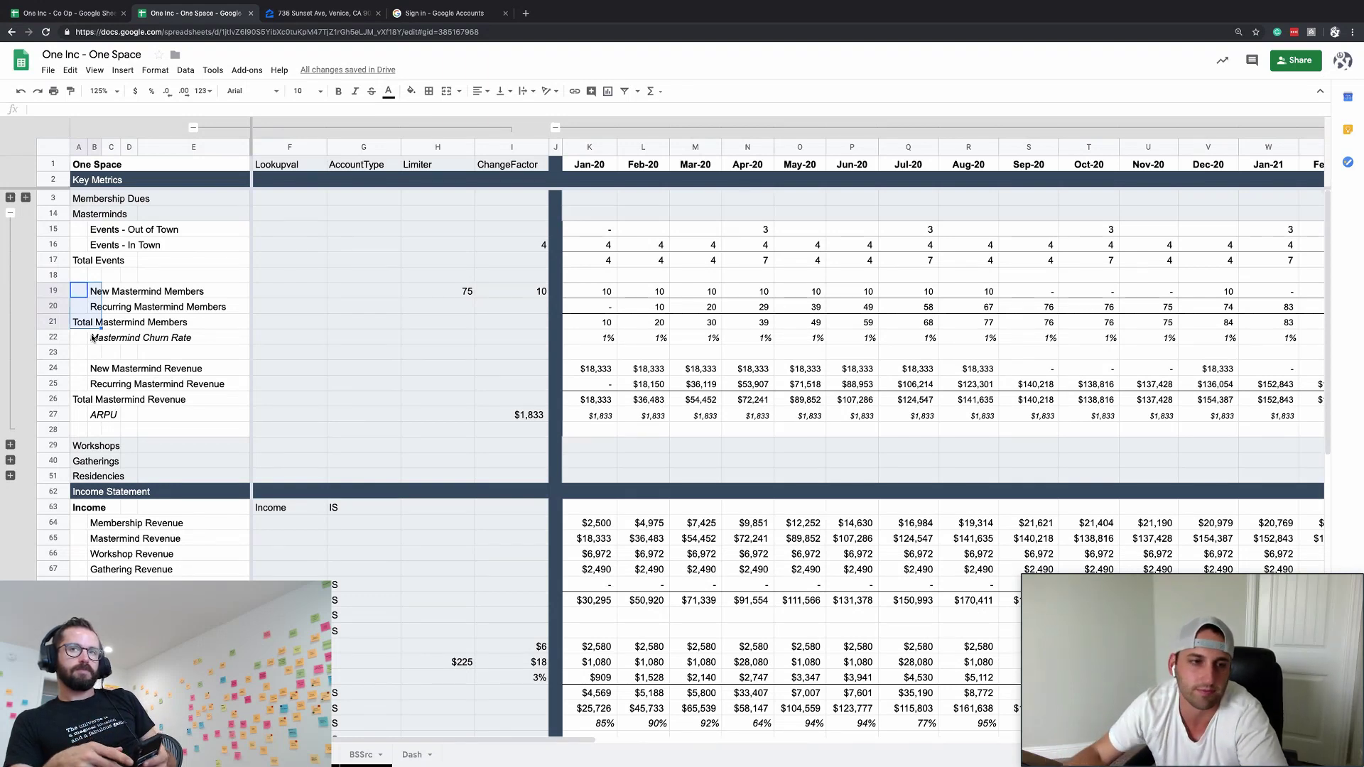
{"action": "left_click", "coordinate": [643, 399]}
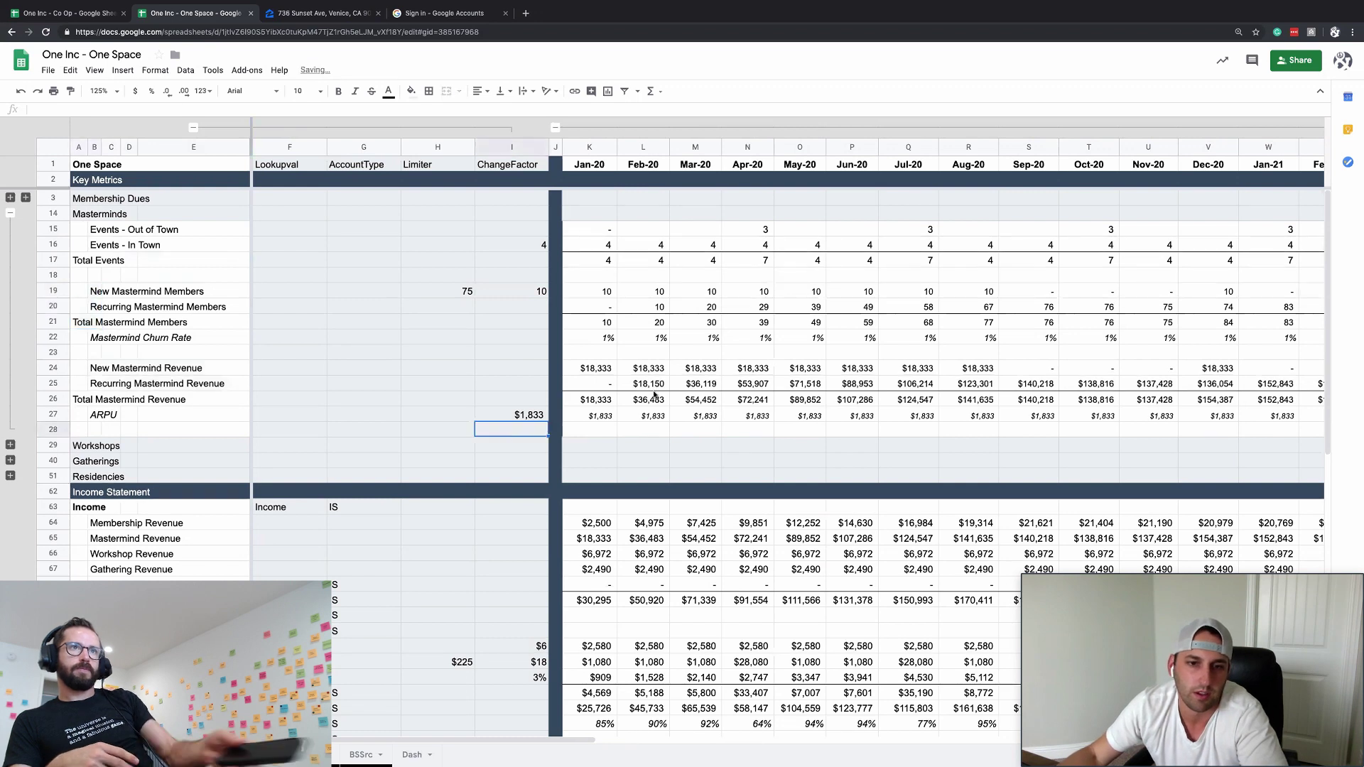
{"action": "left_click", "coordinate": [601, 373]}
{"action": "left_click", "coordinate": [574, 489]}
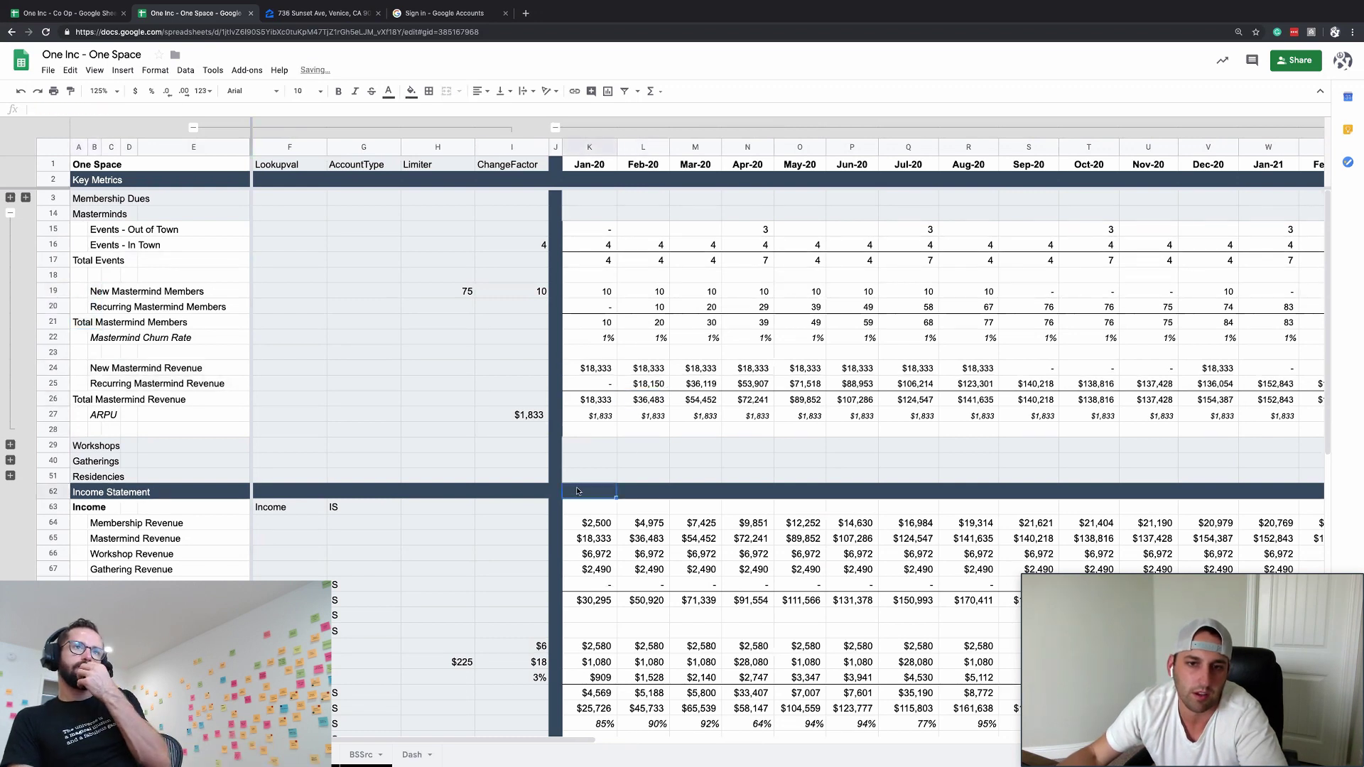
- Copy Mastermind member rows 19–22 and paste them into newly inserted rows below
{"action": "left_click", "coordinate": [80, 291]}
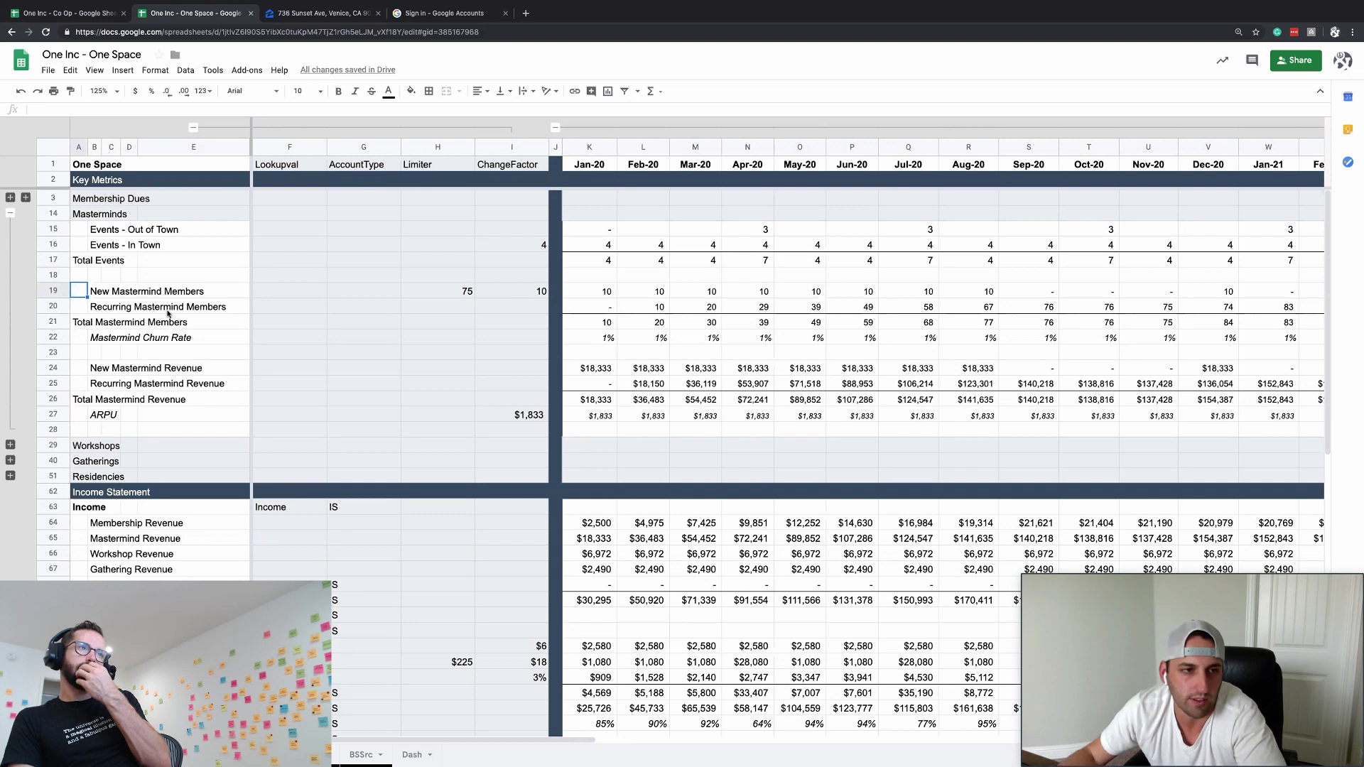
{"action": "left_click_drag", "start_coordinate": [61, 291], "coordinate": [57, 398]}
{"action": "key", "text": "ctrl+c"}
{"action": "left_click", "coordinate": [101, 348]}
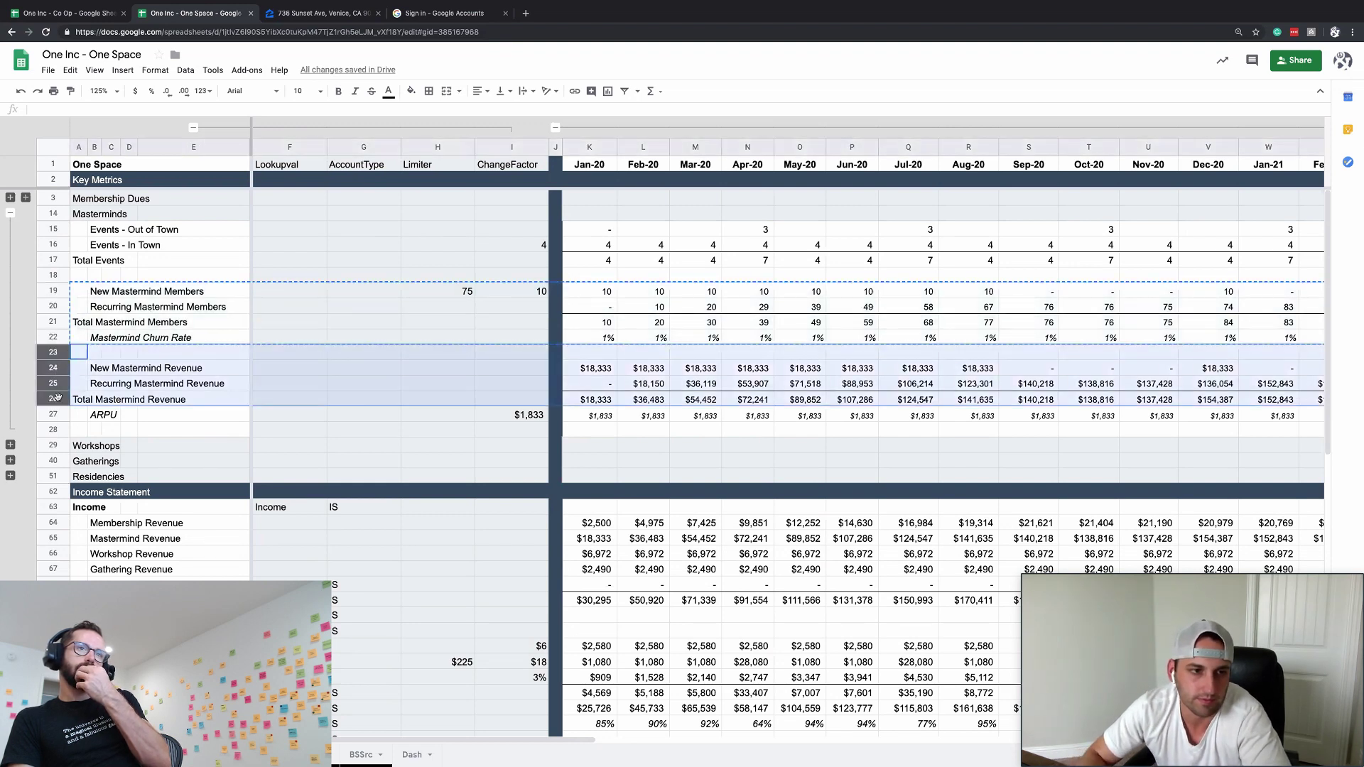
{"action": "key", "text": "ctrl+alt+equal"}
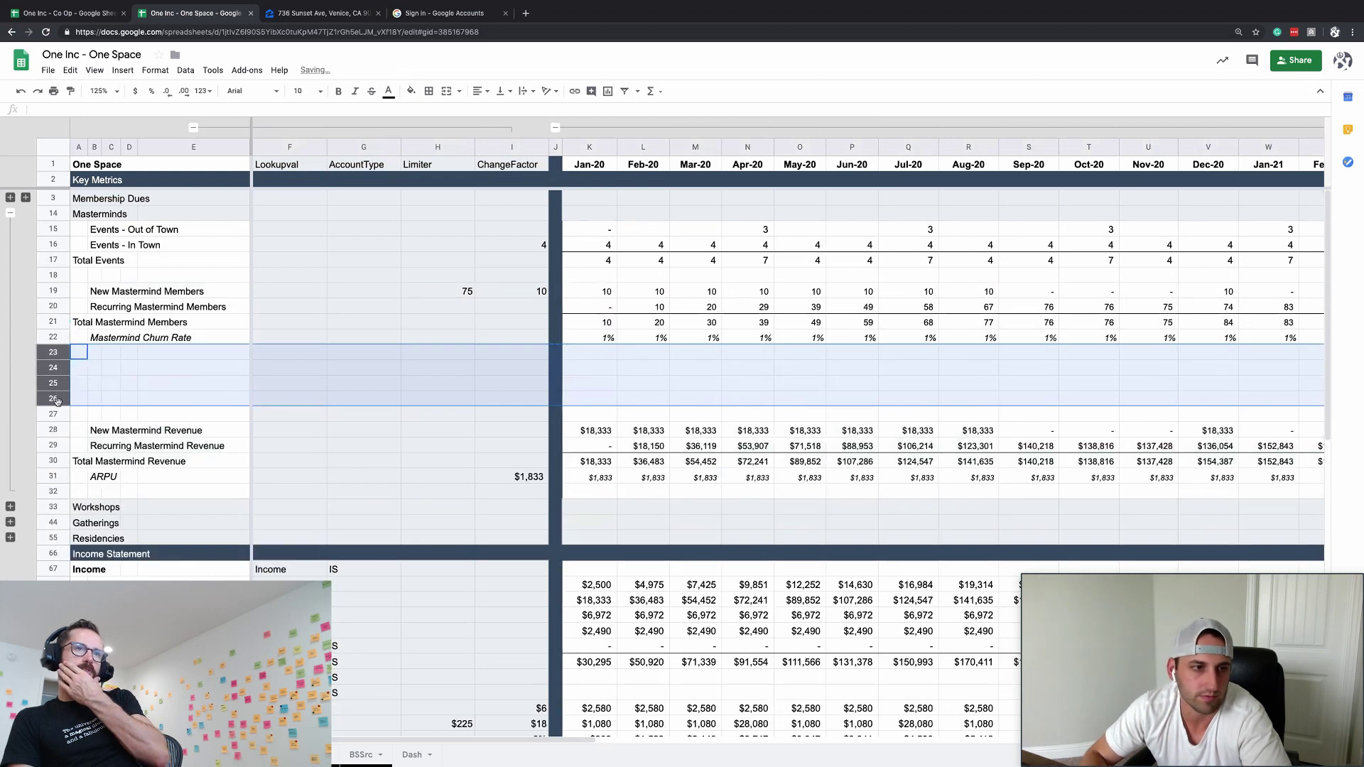
{"action": "key", "text": "ctrl+v"}
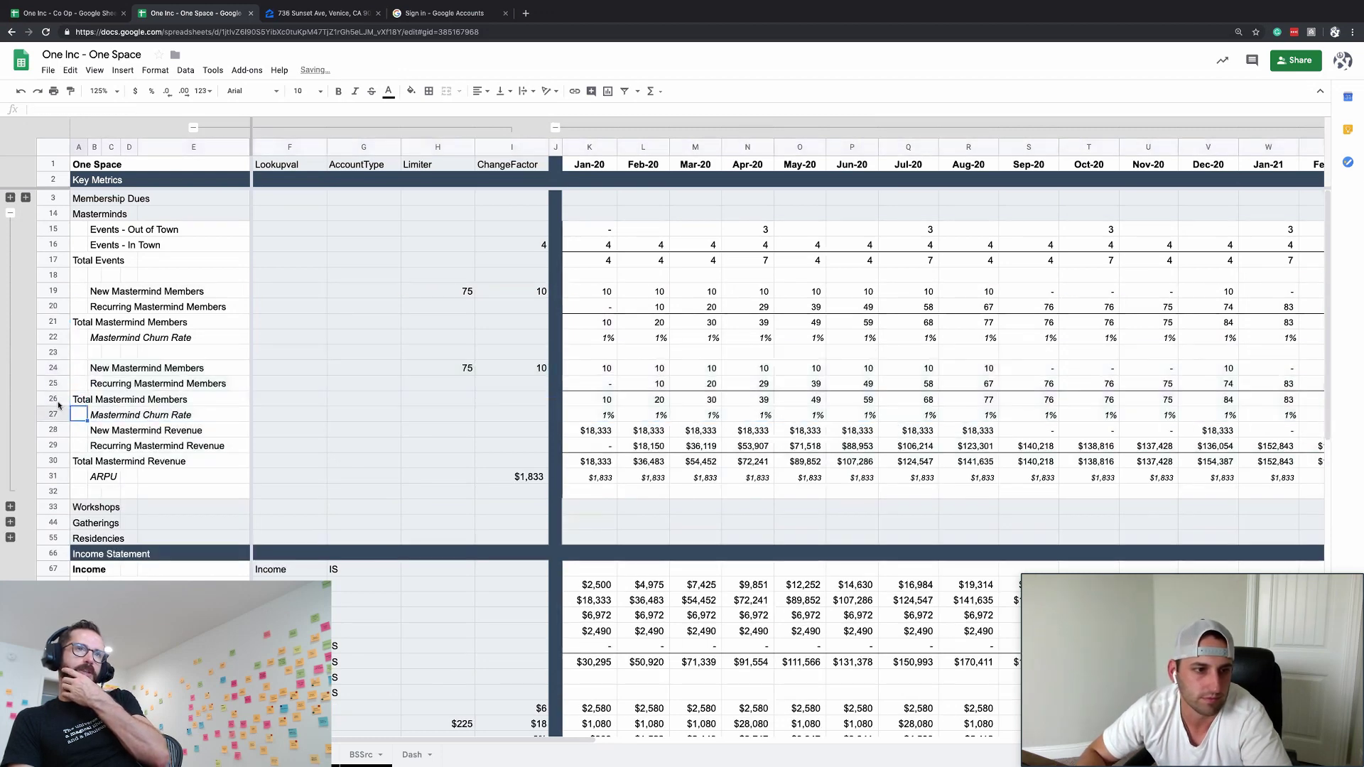
- Insert a whole blank row 28 after the copied block
{"action": "left_click", "coordinate": [78, 430]}
{"action": "key", "text": "ctrl+alt+equal"}
{"action": "key", "text": "Down"}
{"action": "key", "text": "Down"}
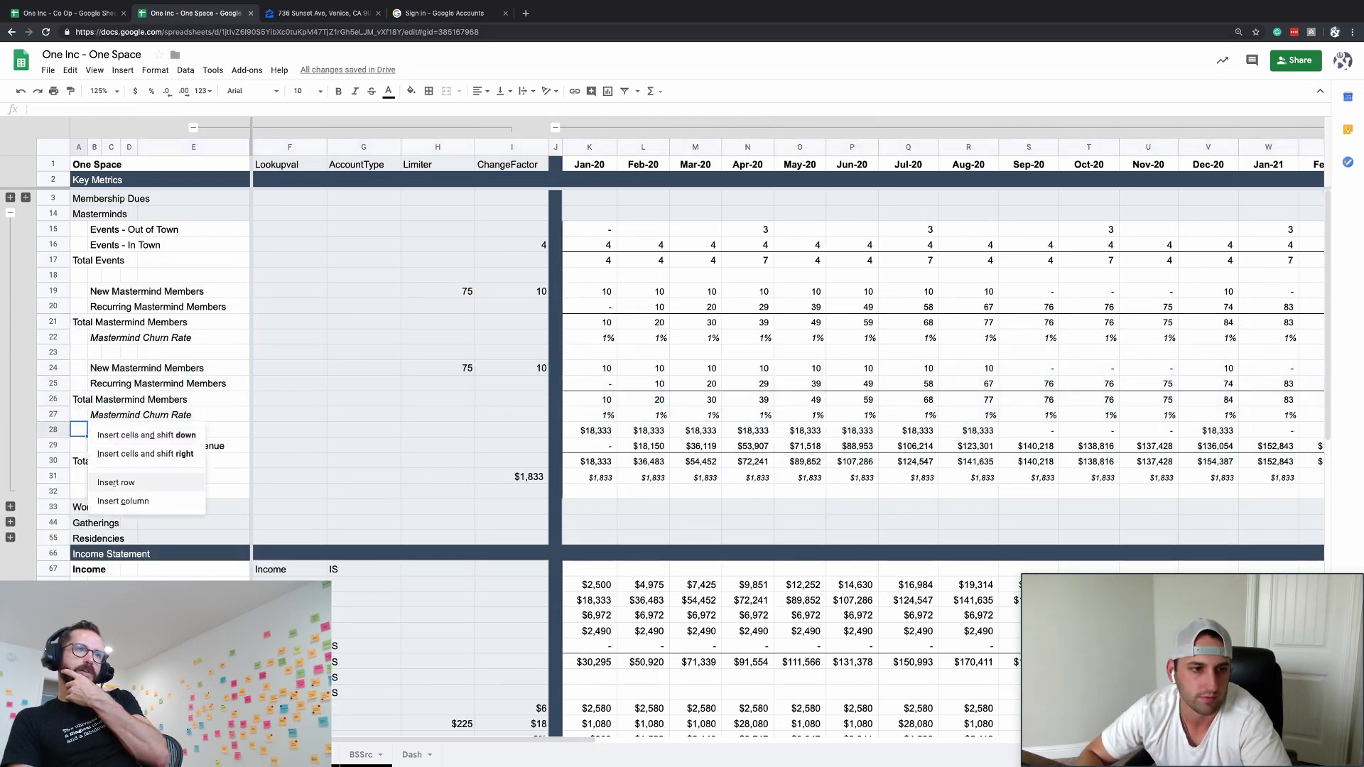
{"action": "key", "text": "Return"}
- Review the copied churn rate formulas and select the copied rows 24–27
{"action": "key", "text": "Up"}
{"action": "key", "text": "Right"}
{"action": "key", "text": "Right"}
{"action": "key", "text": "Right"}
{"action": "key", "text": "Right"}
{"action": "key", "text": "Right"}
{"action": "key", "text": "Right"}
{"action": "key", "text": "Right"}
{"action": "key", "text": "Right"}
{"action": "key", "text": "Right"}
{"action": "key", "text": "Right"}
{"action": "key", "text": "Right"}
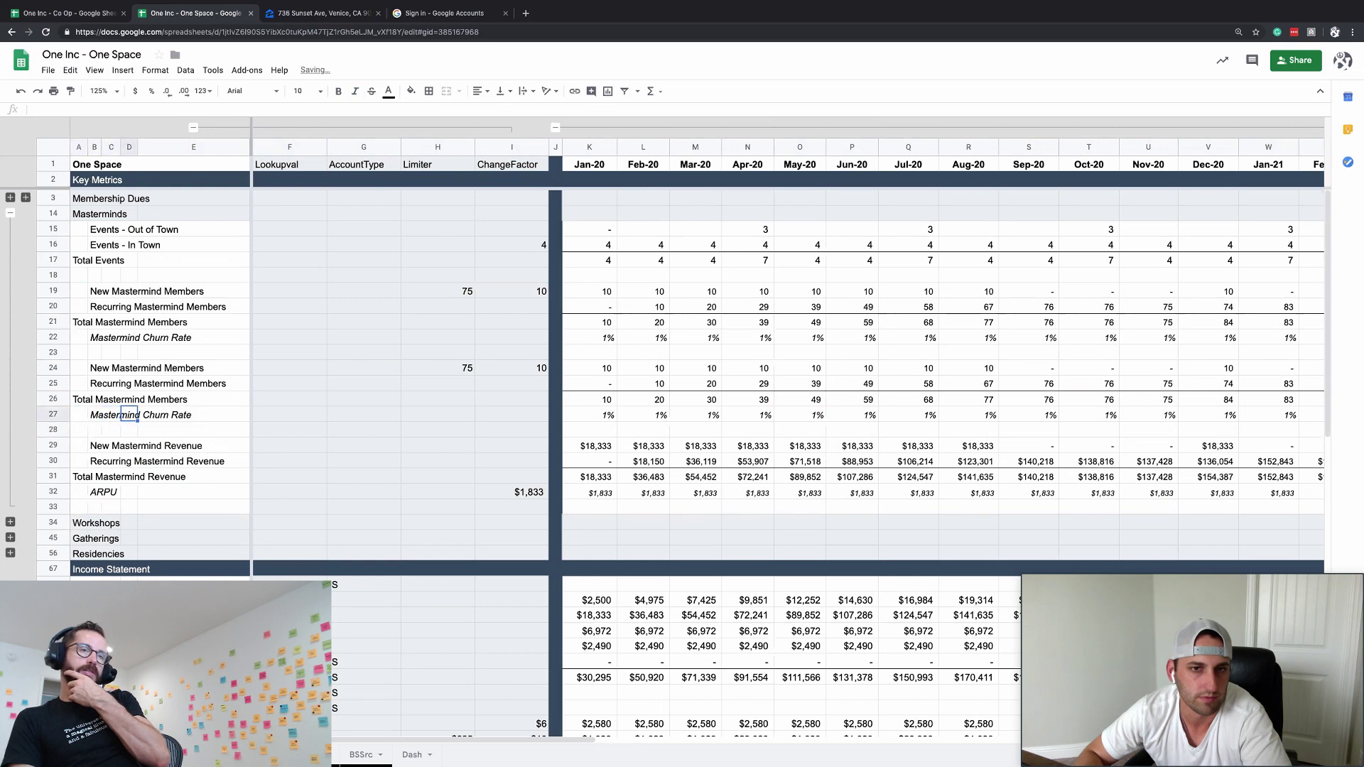
{"action": "key", "text": "Left"}
{"action": "key", "text": "Left"}
{"action": "key", "text": "Left"}
{"action": "key", "text": "Left"}
{"action": "key", "text": "Left"}
{"action": "key", "text": "Left"}
{"action": "key", "text": "Left"}
{"action": "key", "text": "Left"}
{"action": "key", "text": "Left"}
{"action": "key", "text": "Left"}
{"action": "key", "text": "Left"}
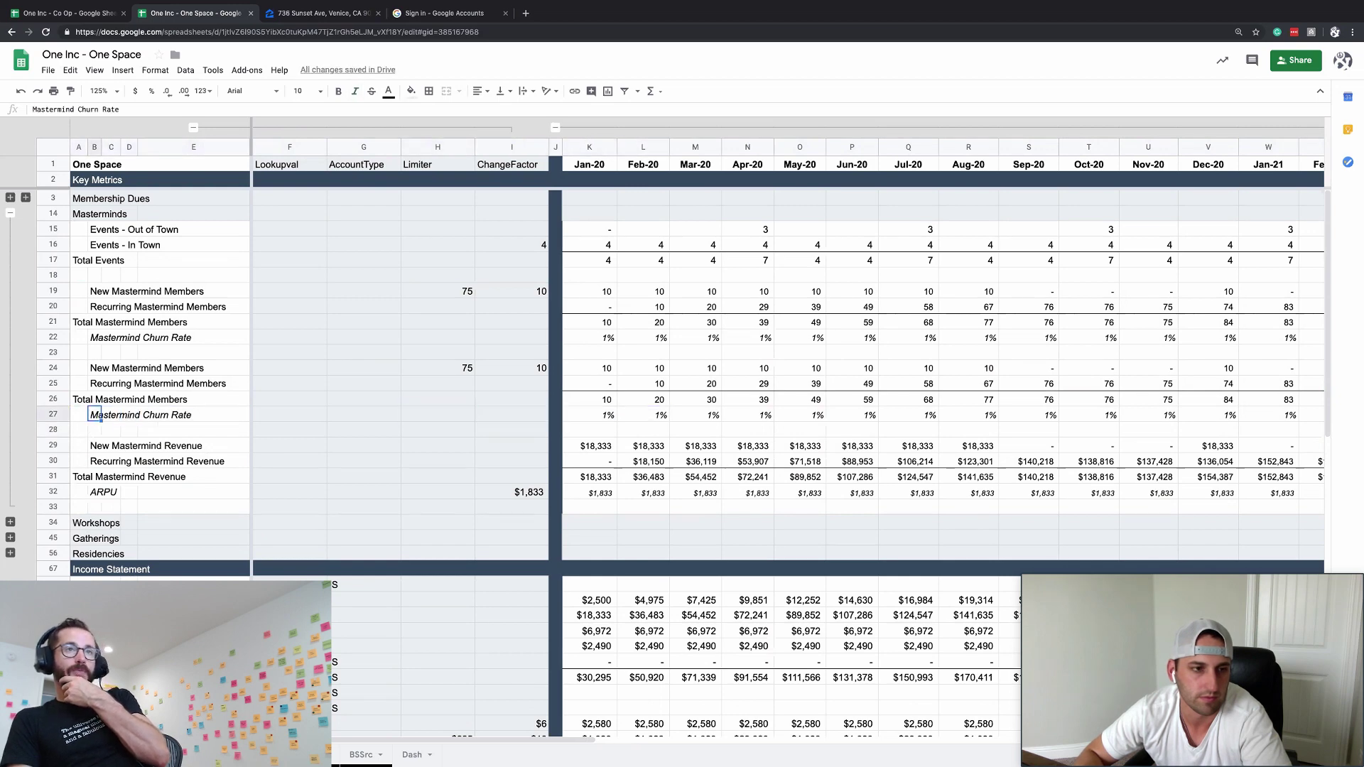
{"action": "key", "text": "Up"}
{"action": "key", "text": "Up"}
{"action": "key", "text": "Up"}
{"action": "key", "text": "Up"}
{"action": "key", "text": "Down"}
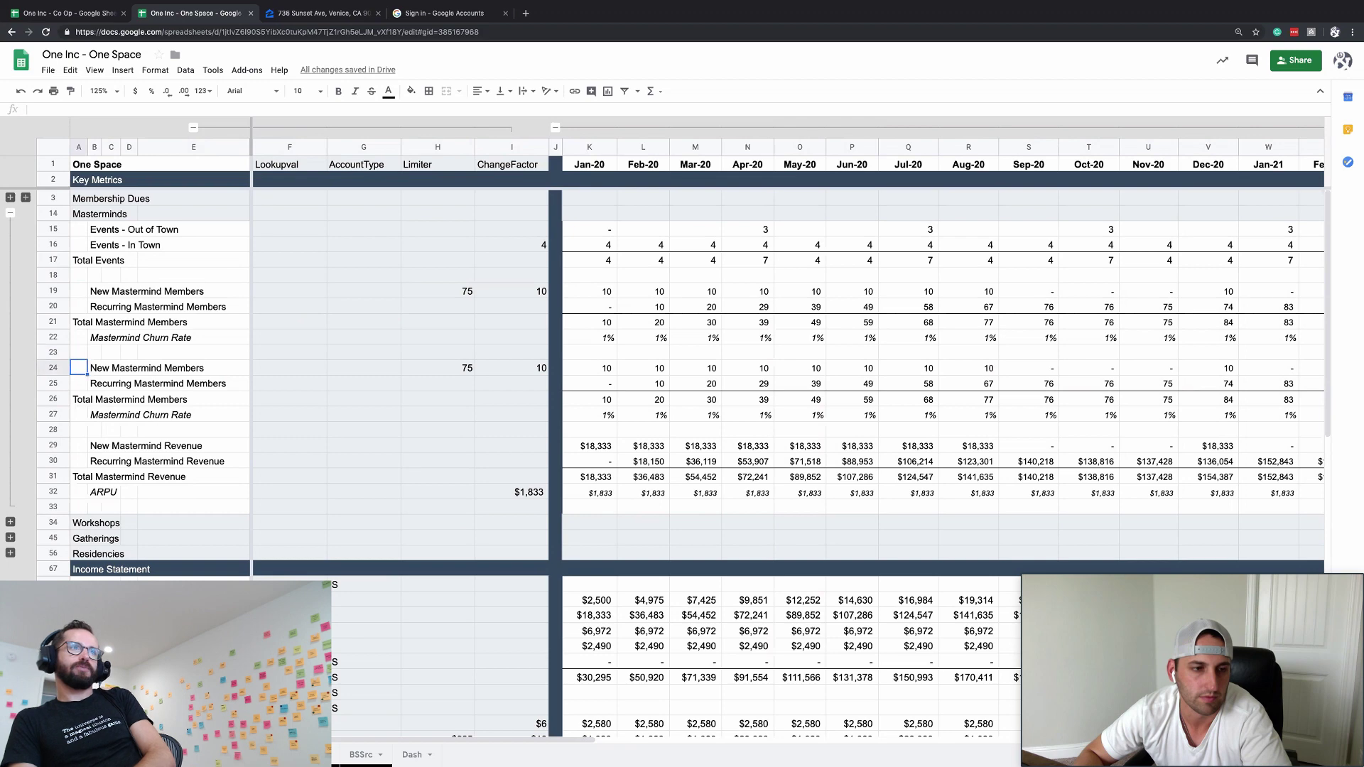
{"action": "key", "text": "shift+Down"}
{"action": "key", "text": "shift+Down"}
{"action": "key", "text": "shift+Down"}
{"action": "key", "text": "shift+Down"}
{"action": "key", "text": "shift+Up"}
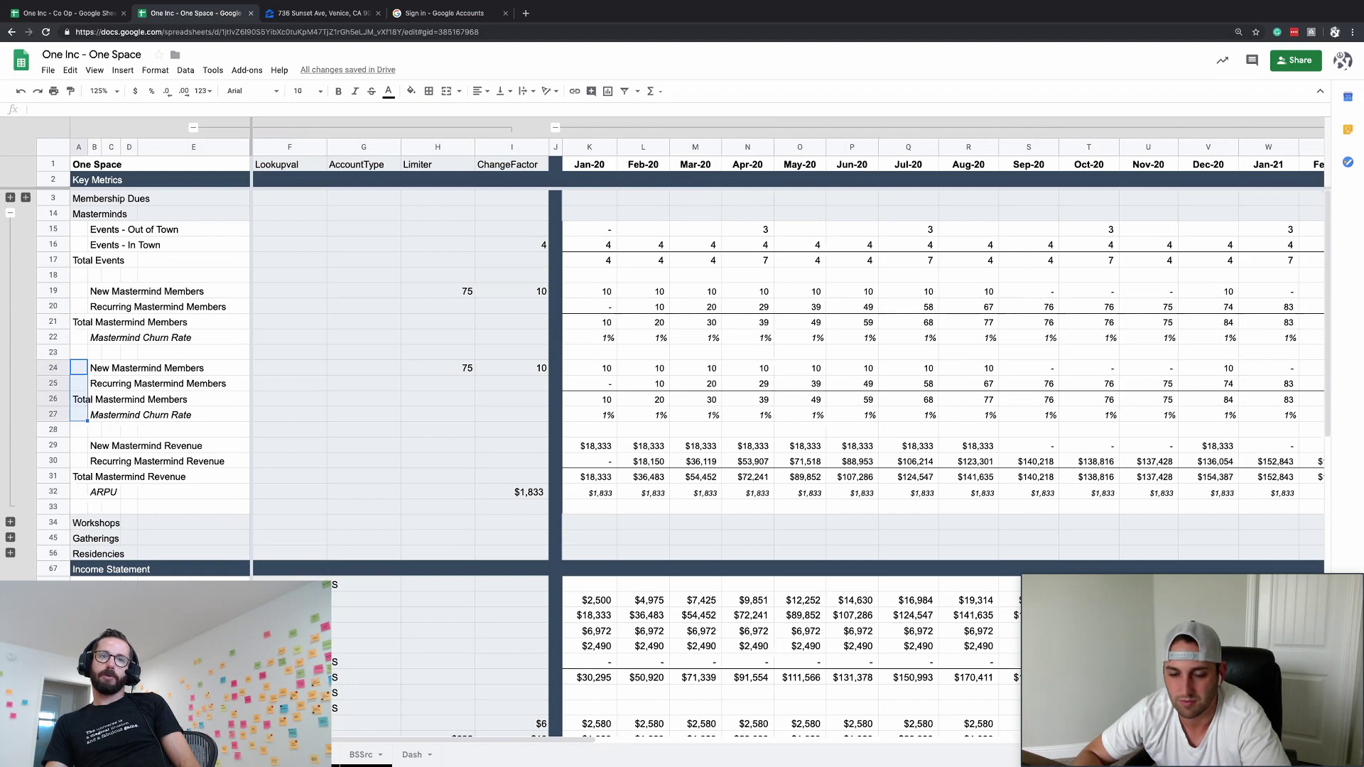
{"action": "scroll", "coordinate": [342, 424], "scroll_direction": "down", "scroll_amount": 6}
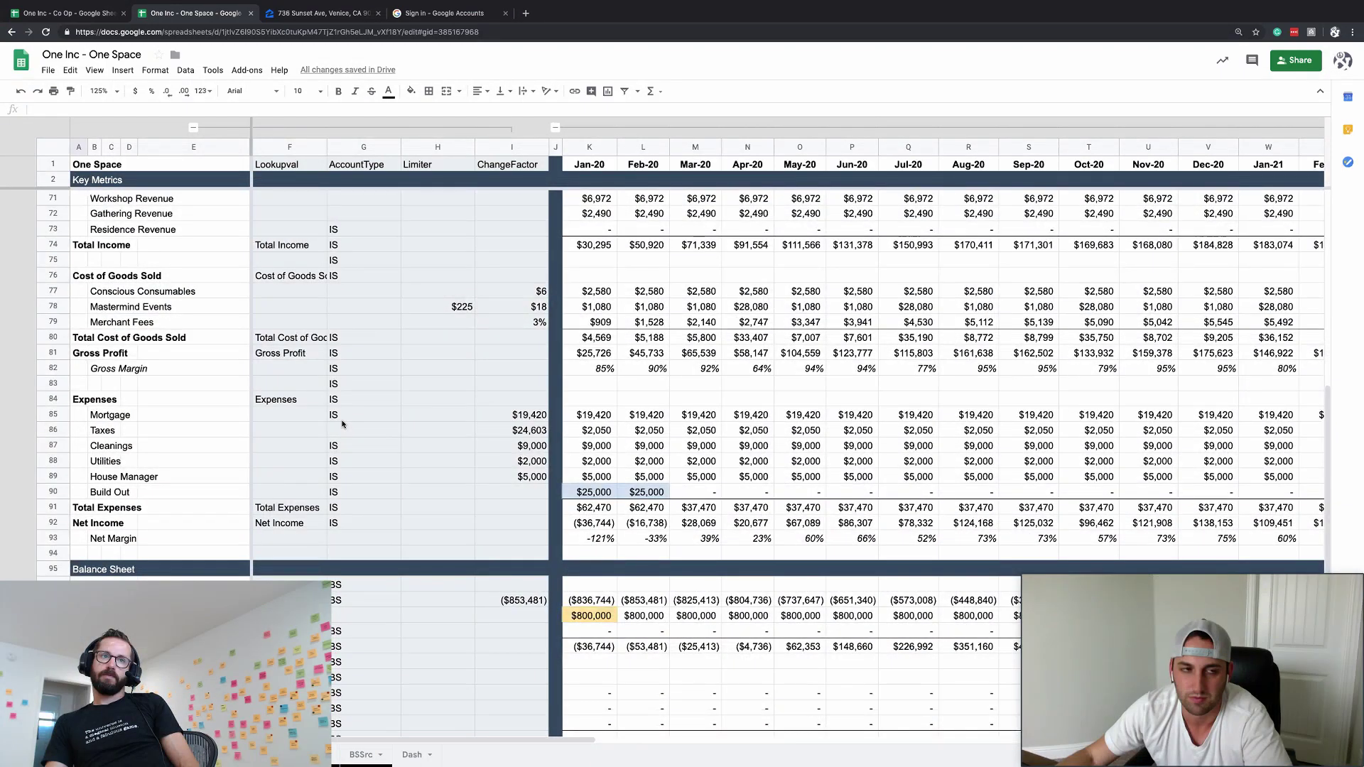
{"action": "scroll", "coordinate": [342, 424], "scroll_direction": "up", "scroll_amount": 6}
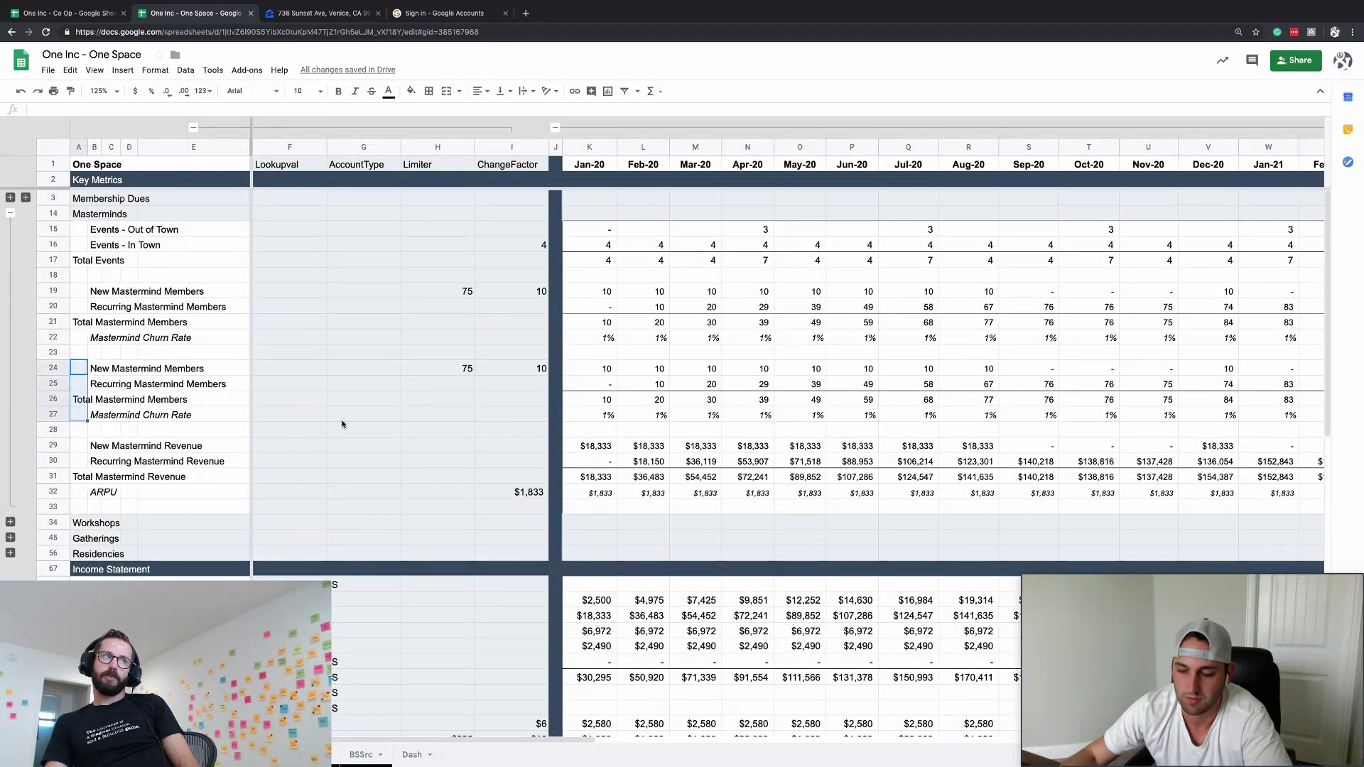
- Delete the duplicated Mastermind rows 24–27 and the leftover blank row 23
{"action": "key", "text": "super+alt+minus"}
{"action": "key", "text": "Return"}
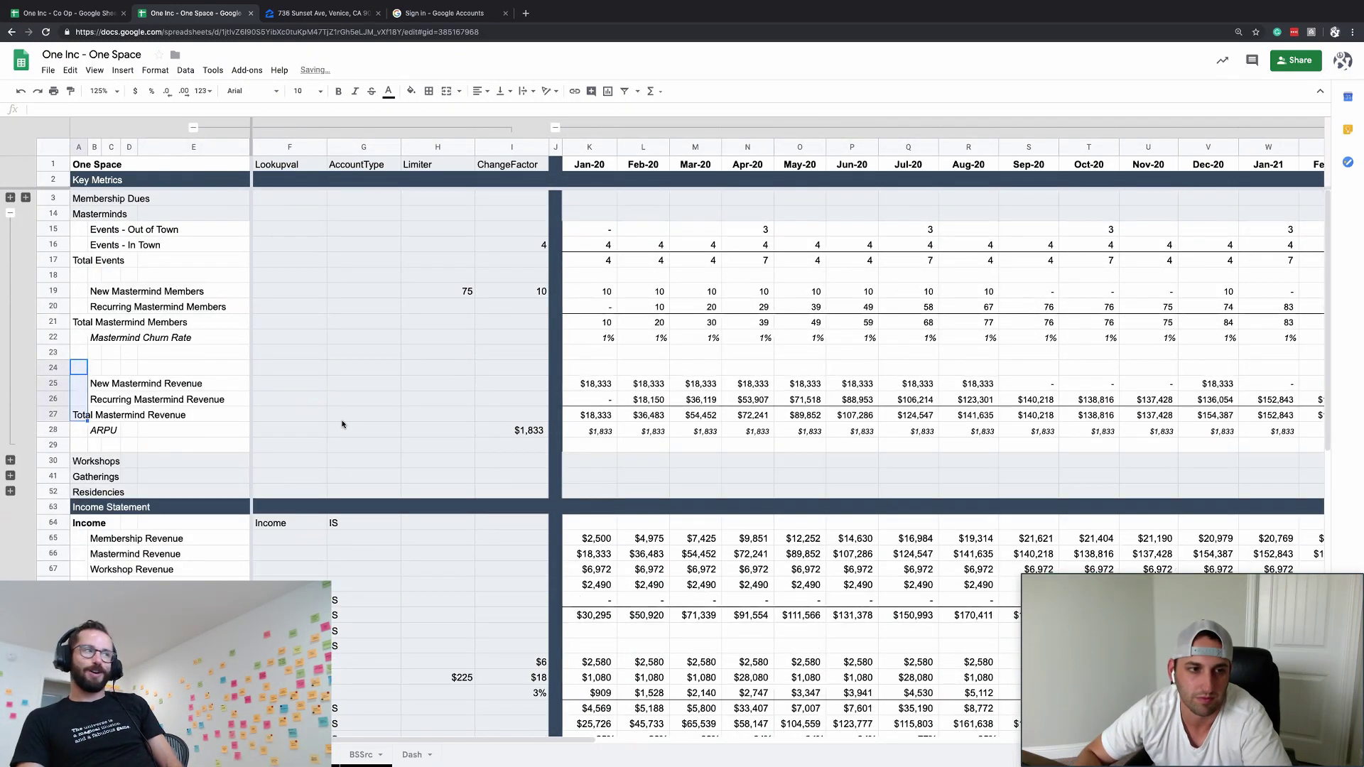
{"action": "key", "text": "Up"}
{"action": "key", "text": "super+alt+minus"}
{"action": "key", "text": "Down"}
{"action": "key", "text": "Down"}
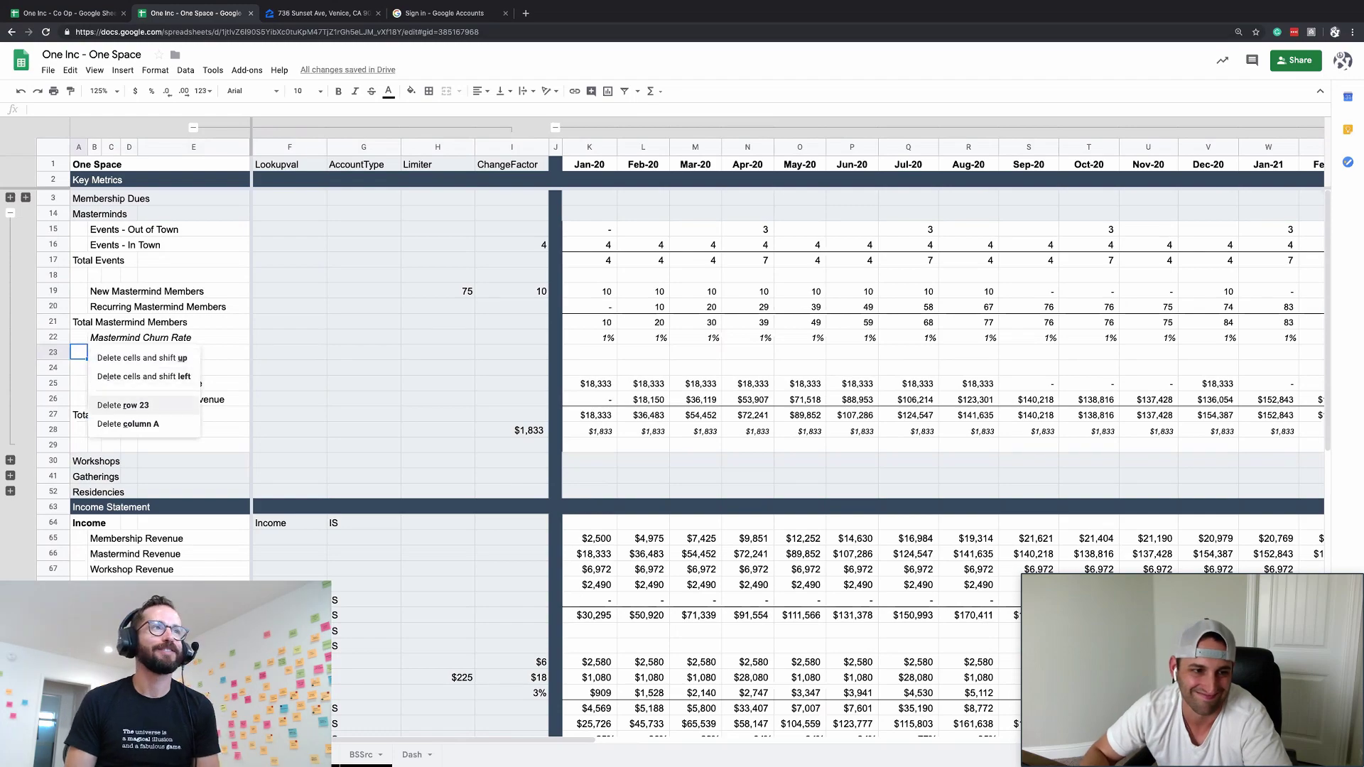
{"action": "key", "text": "Return"}
- Collapse the Lookupval to ChangeFactor helper columns F–I
{"action": "left_click", "coordinate": [497, 383]}
{"action": "scroll", "coordinate": [496, 380], "scroll_direction": "down", "scroll_amount": 5}
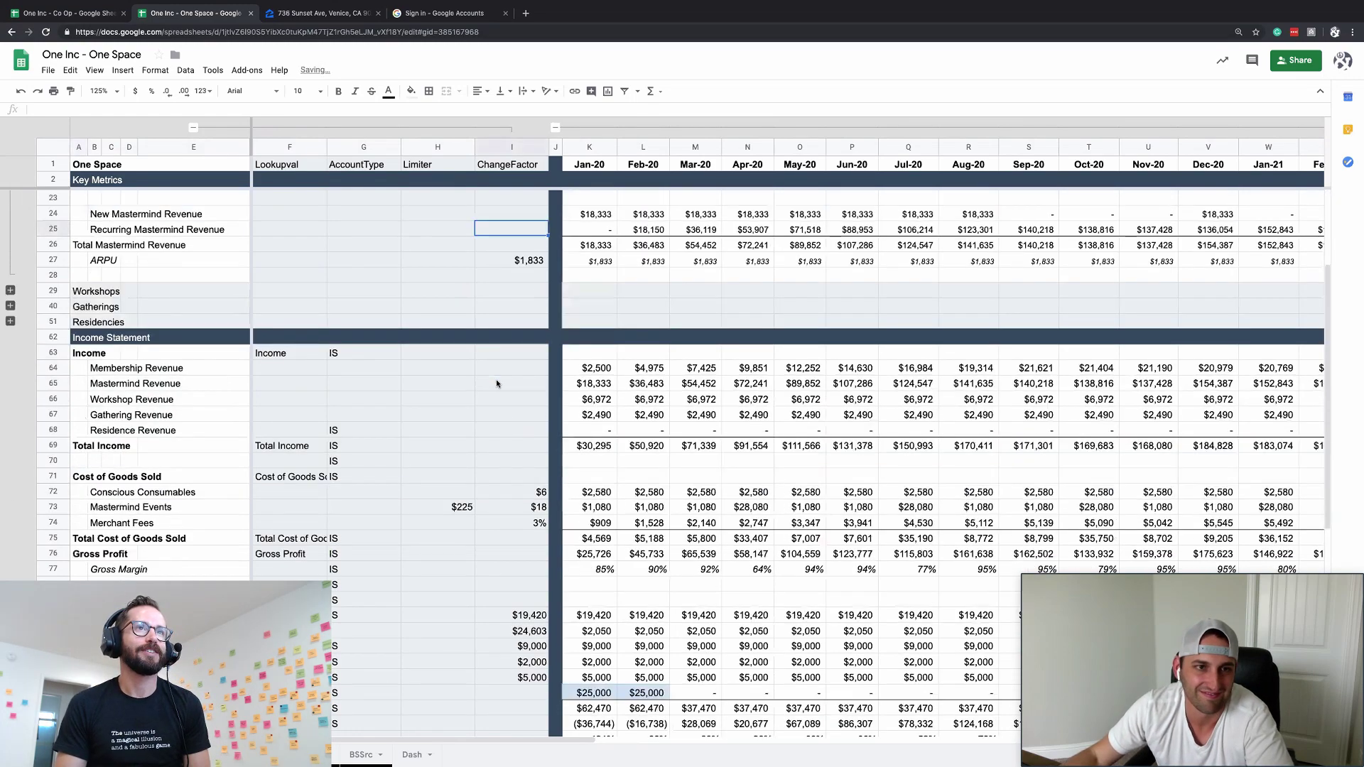
{"action": "scroll", "coordinate": [496, 380], "scroll_direction": "up", "scroll_amount": 5}
{"action": "left_click", "coordinate": [193, 127]}
{"action": "left_click", "coordinate": [192, 128]}
{"action": "left_click", "coordinate": [365, 310]}
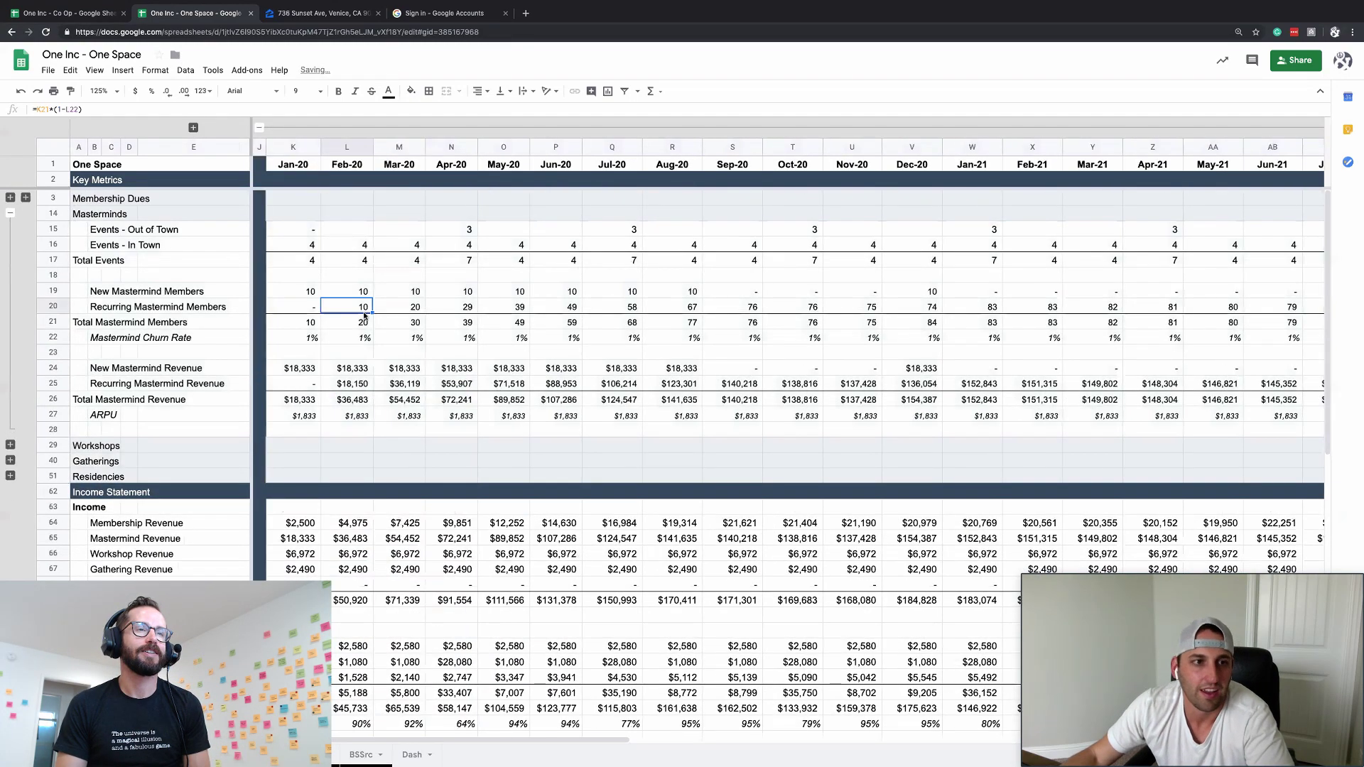
{"action": "scroll", "coordinate": [364, 315], "scroll_direction": "down", "scroll_amount": 6}
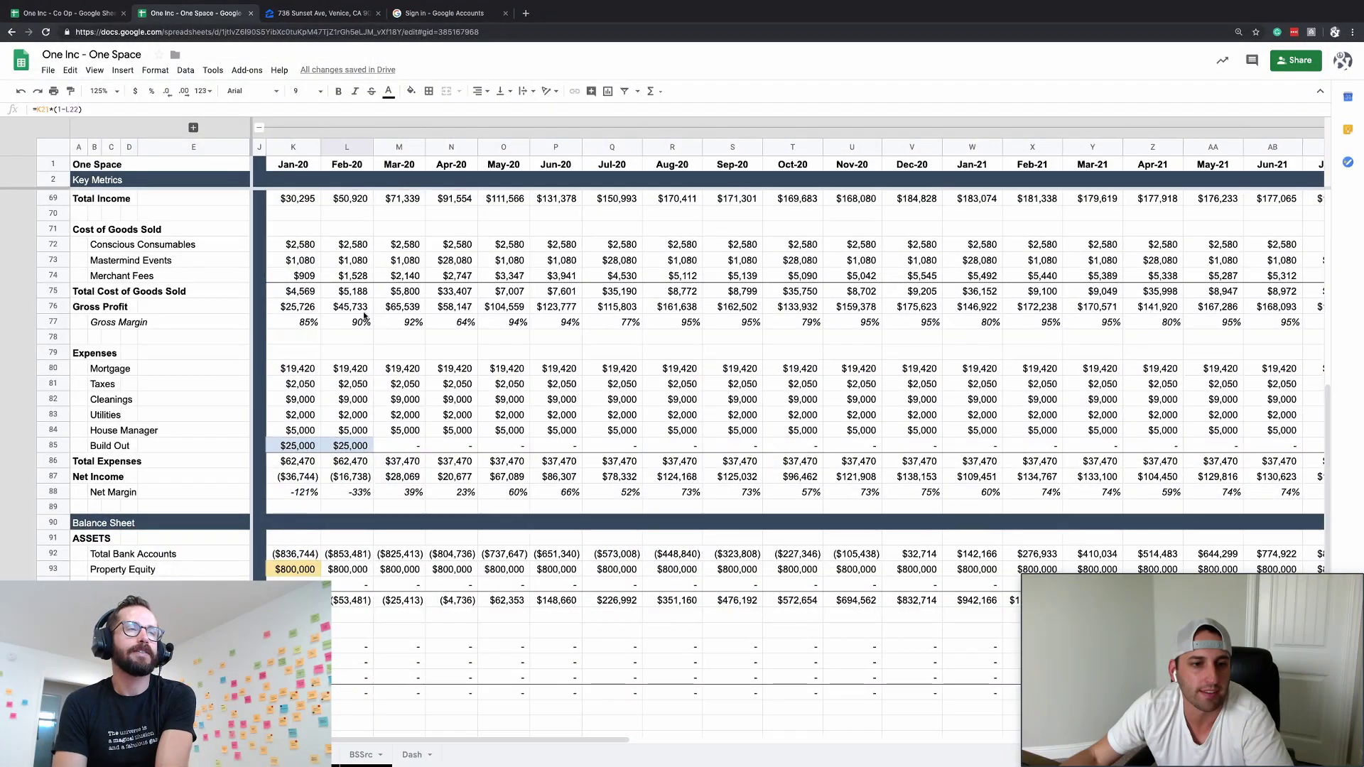
{"action": "scroll", "coordinate": [365, 315], "scroll_direction": "up", "scroll_amount": 2}
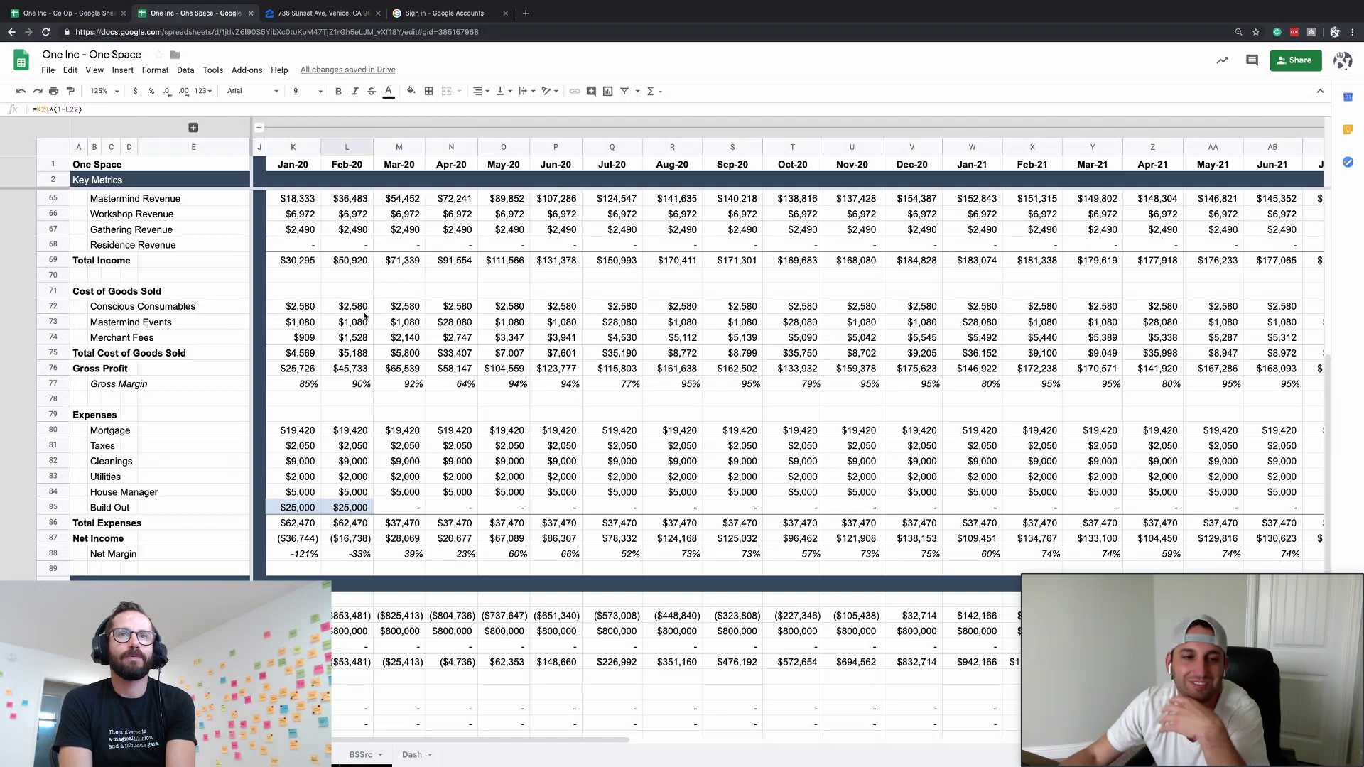
{"action": "scroll", "coordinate": [363, 313], "scroll_direction": "up", "scroll_amount": 3}
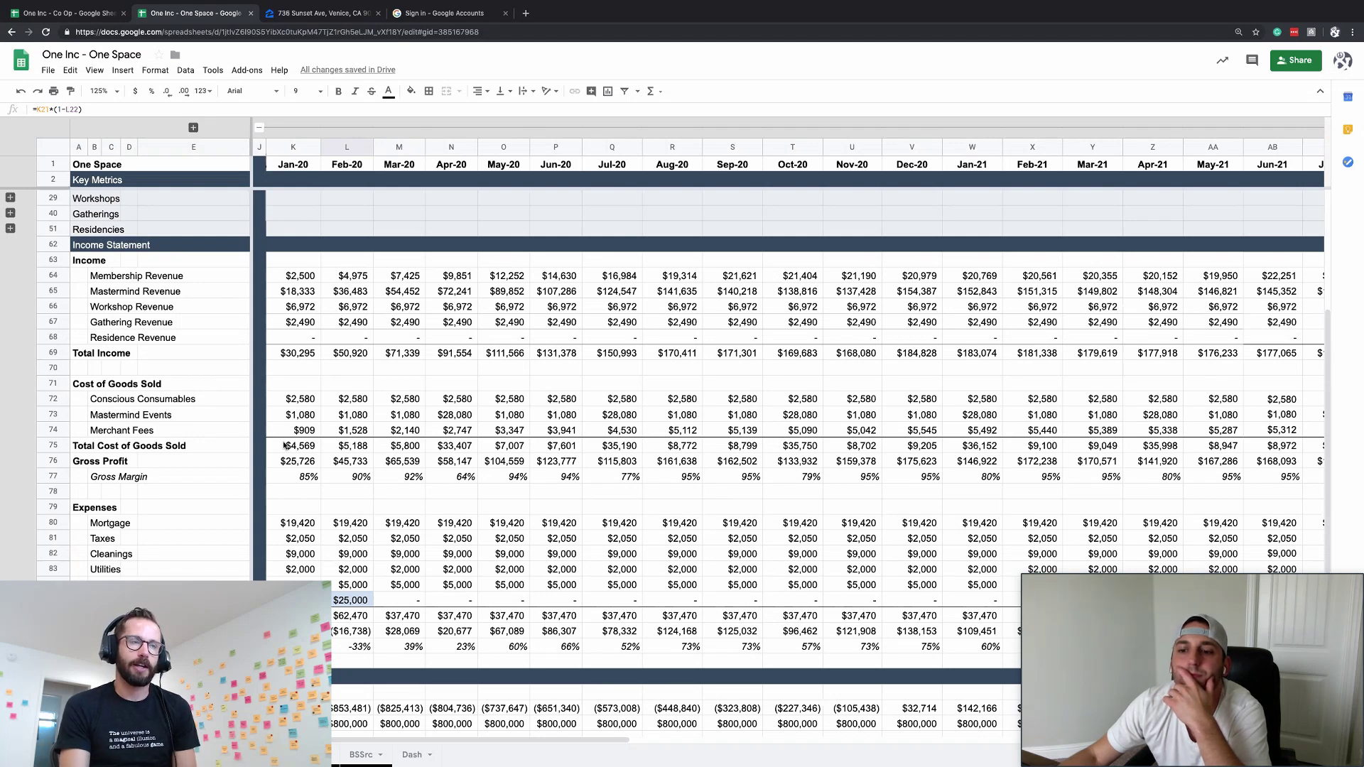
{"action": "scroll", "coordinate": [512, 374], "scroll_direction": "right", "scroll_amount": 15}
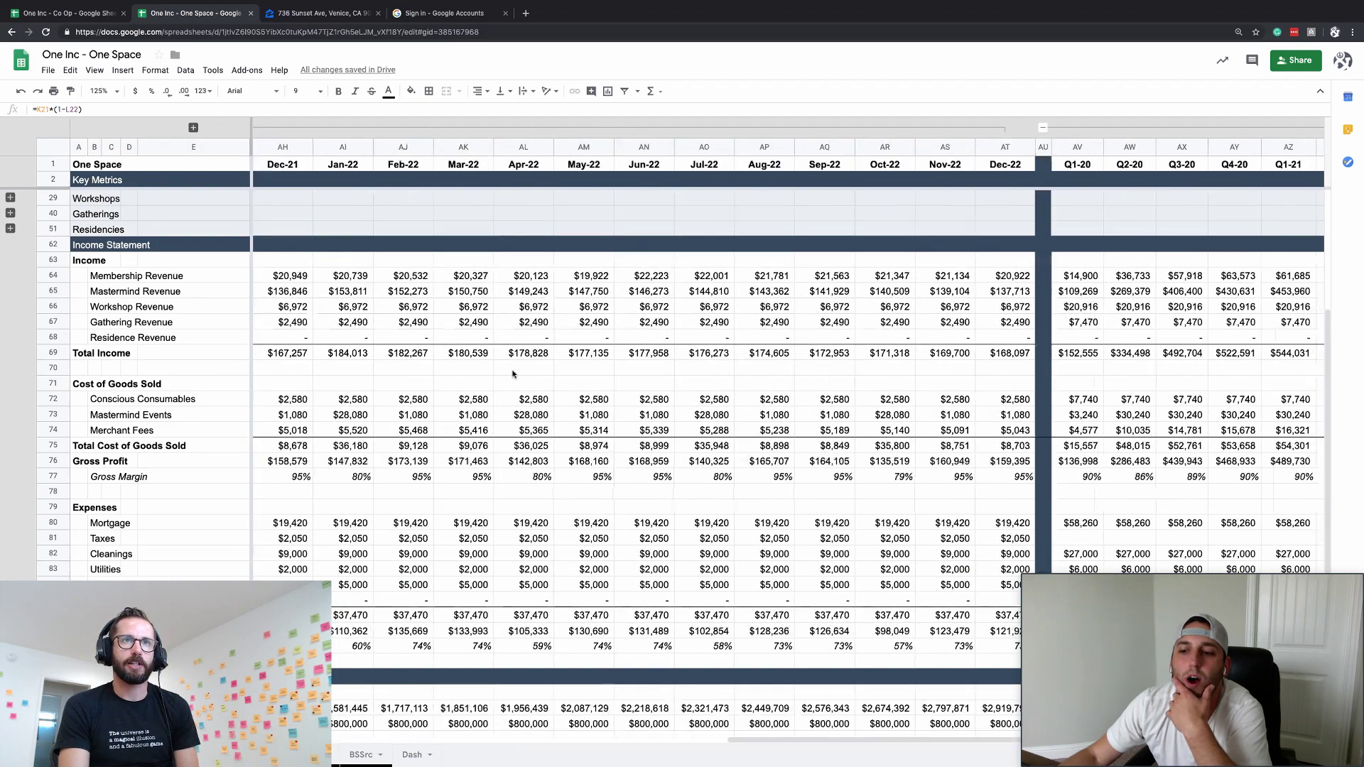
{"action": "scroll", "coordinate": [513, 374], "scroll_direction": "up", "scroll_amount": 2}
{"action": "scroll", "coordinate": [513, 374], "scroll_direction": "down", "scroll_amount": 3}
{"action": "scroll", "coordinate": [513, 375], "scroll_direction": "left", "scroll_amount": 3}
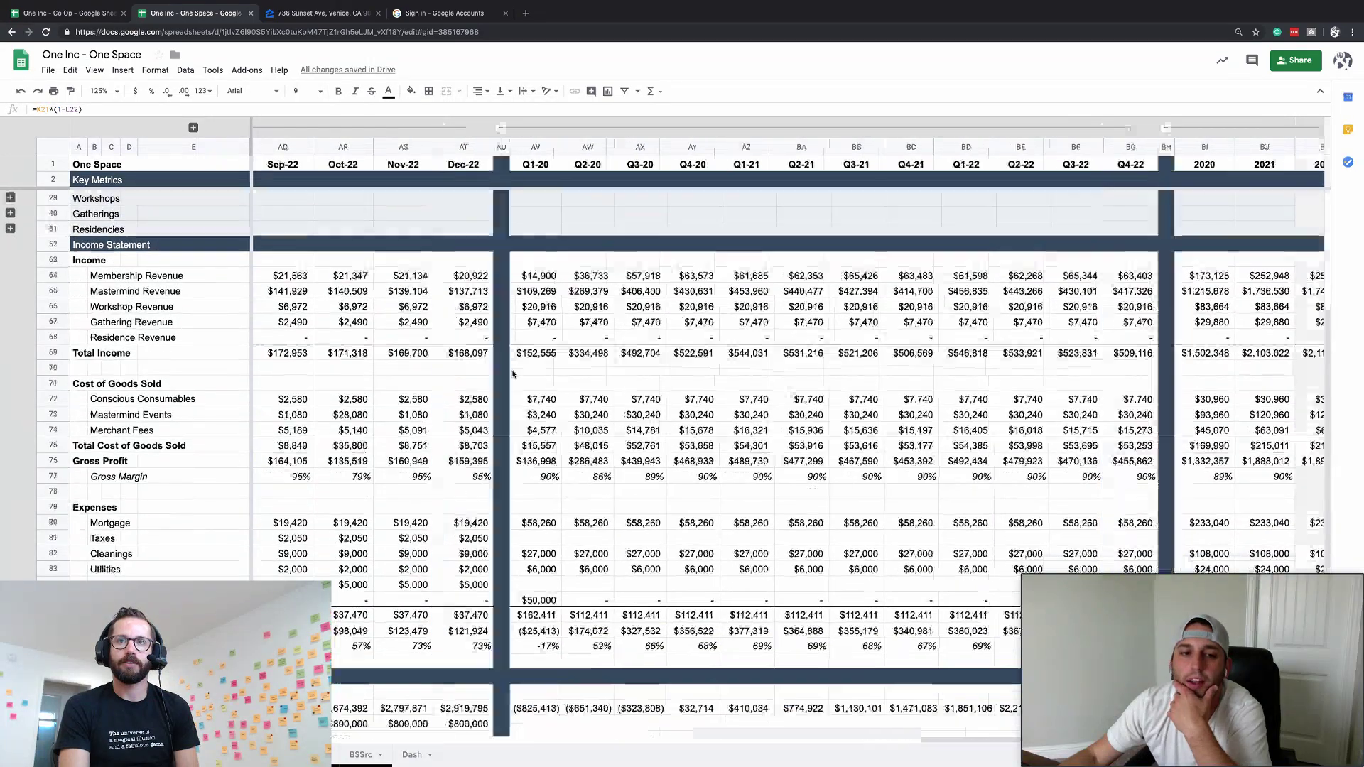
{"action": "scroll", "coordinate": [513, 375], "scroll_direction": "left", "scroll_amount": 6}
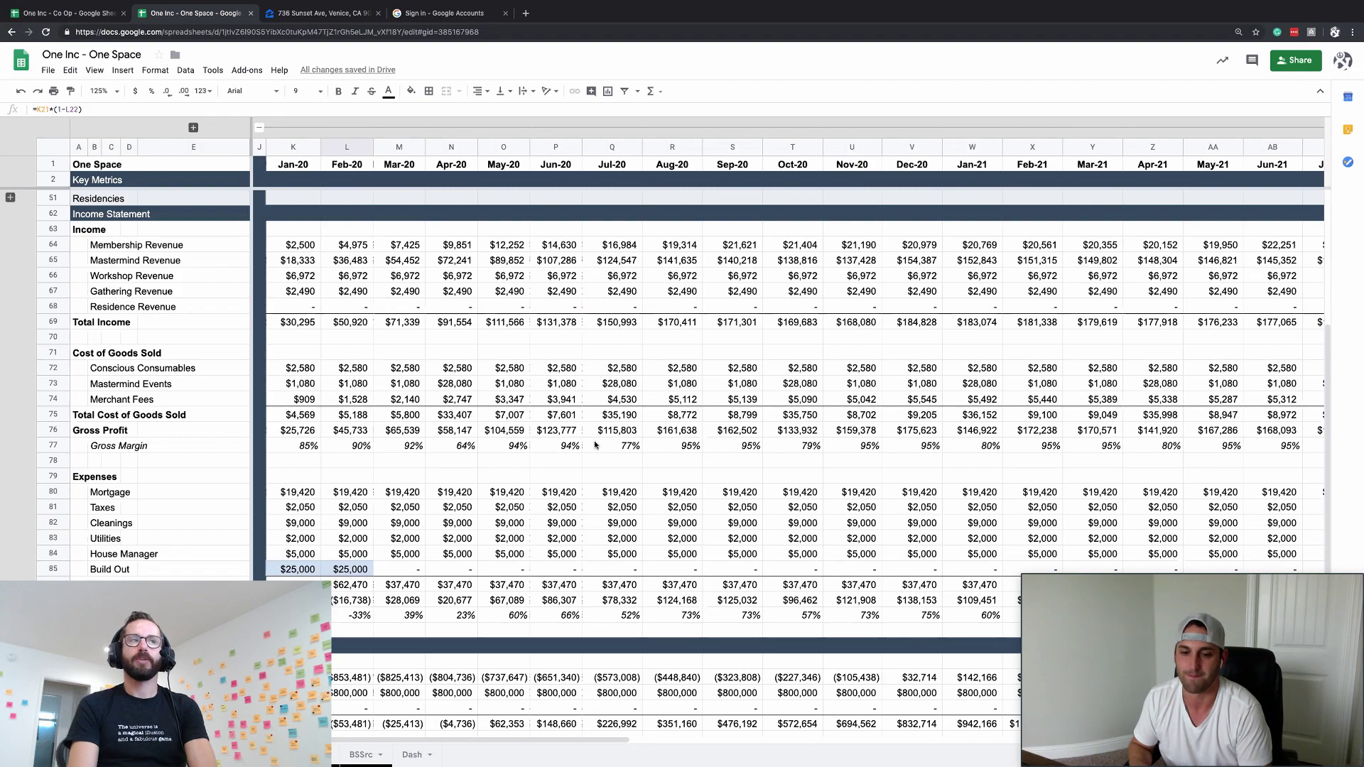
{"action": "scroll", "coordinate": [642, 495], "scroll_direction": "down", "scroll_amount": 5}
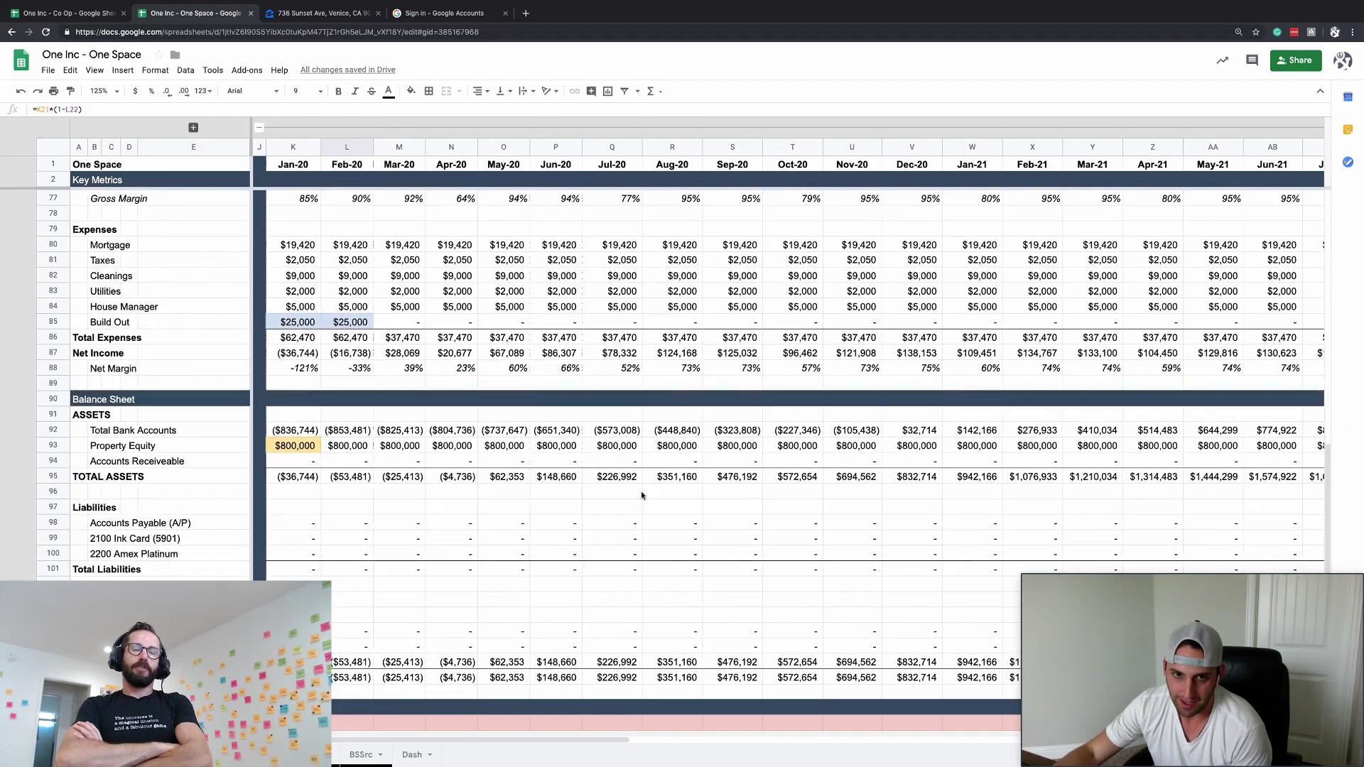
{"action": "scroll", "coordinate": [642, 495], "scroll_direction": "right", "scroll_amount": 10}
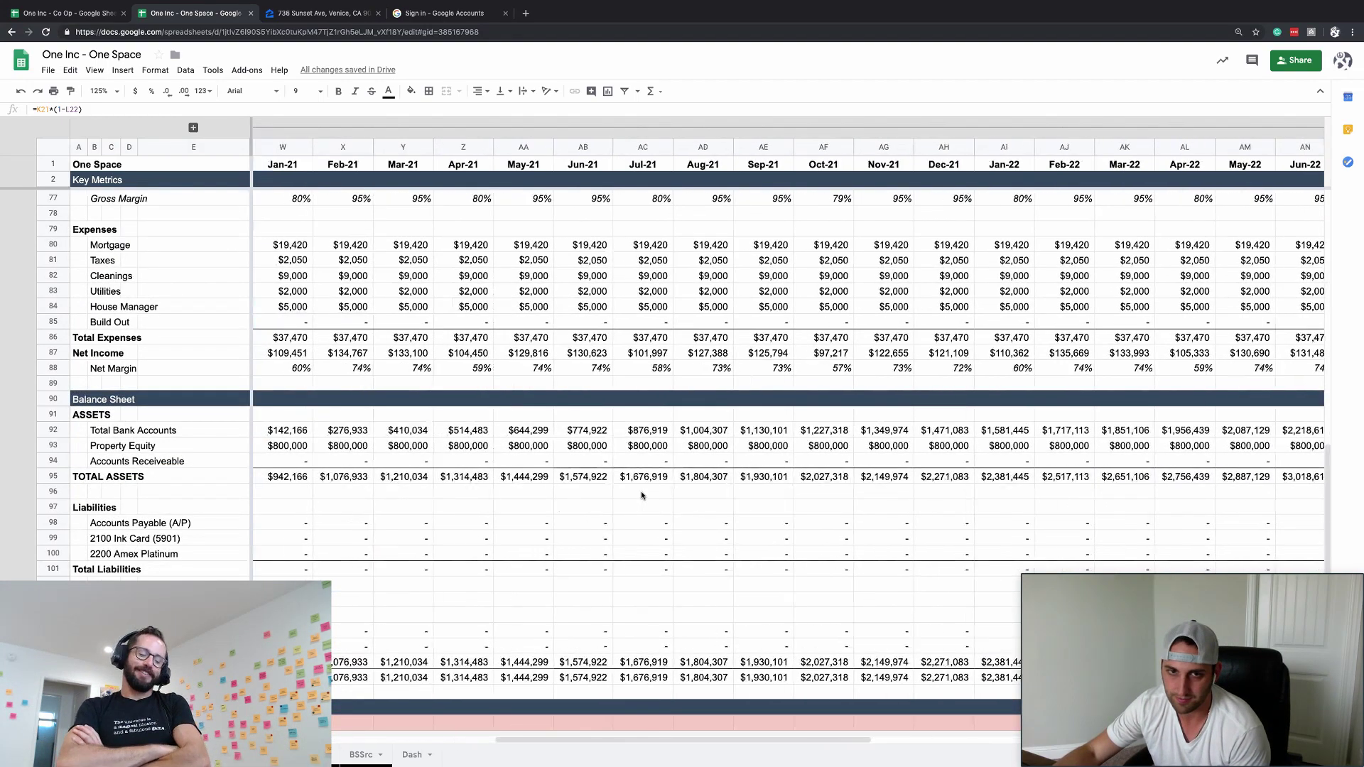
{"action": "scroll", "coordinate": [641, 495], "scroll_direction": "left", "scroll_amount": 10}
{"action": "scroll", "coordinate": [642, 495], "scroll_direction": "up", "scroll_amount": 15}
{"action": "scroll", "coordinate": [640, 491], "scroll_direction": "down", "scroll_amount": 2}
{"action": "scroll", "coordinate": [12, 221], "scroll_direction": "up", "scroll_amount": 4}
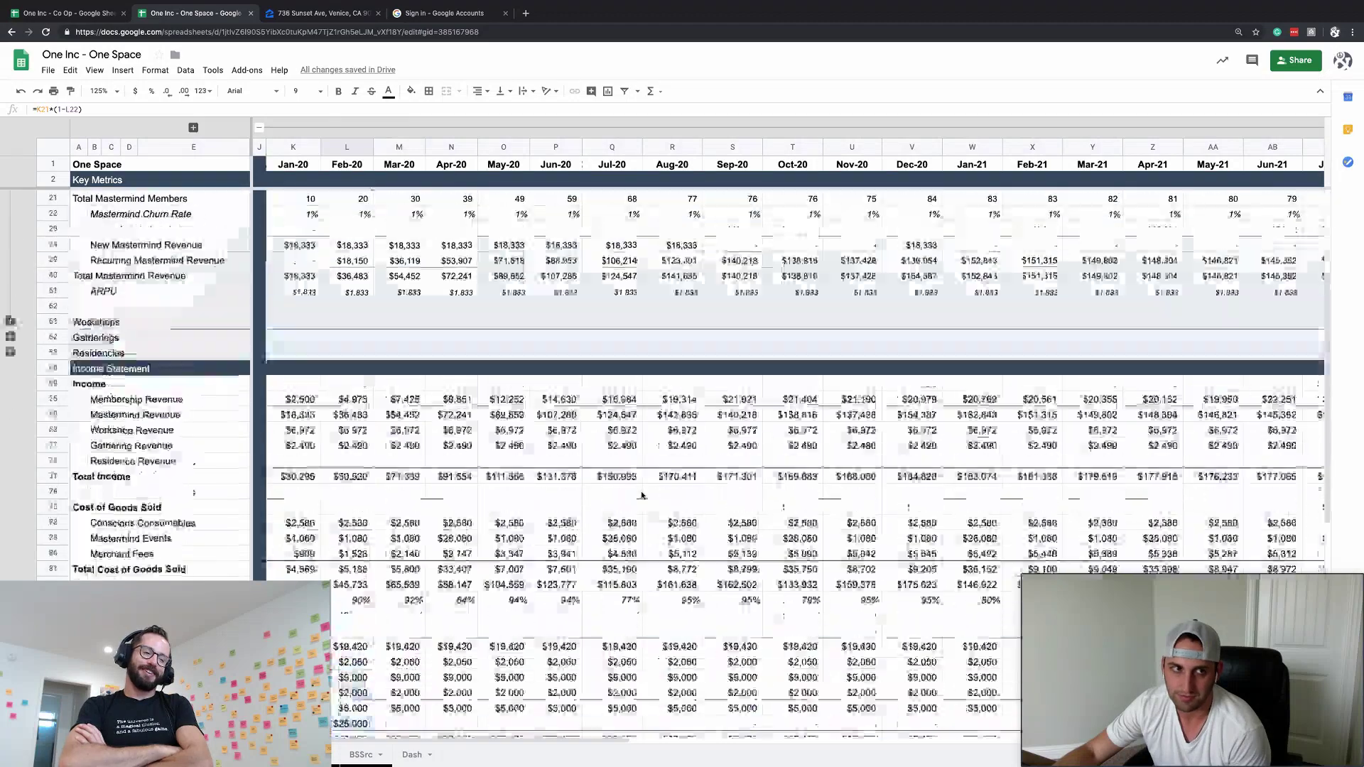
- Collapse the Masterminds rows and monthly columns, then select quarterly columns AV through BG for widening
{"action": "left_click", "coordinate": [10, 214]}
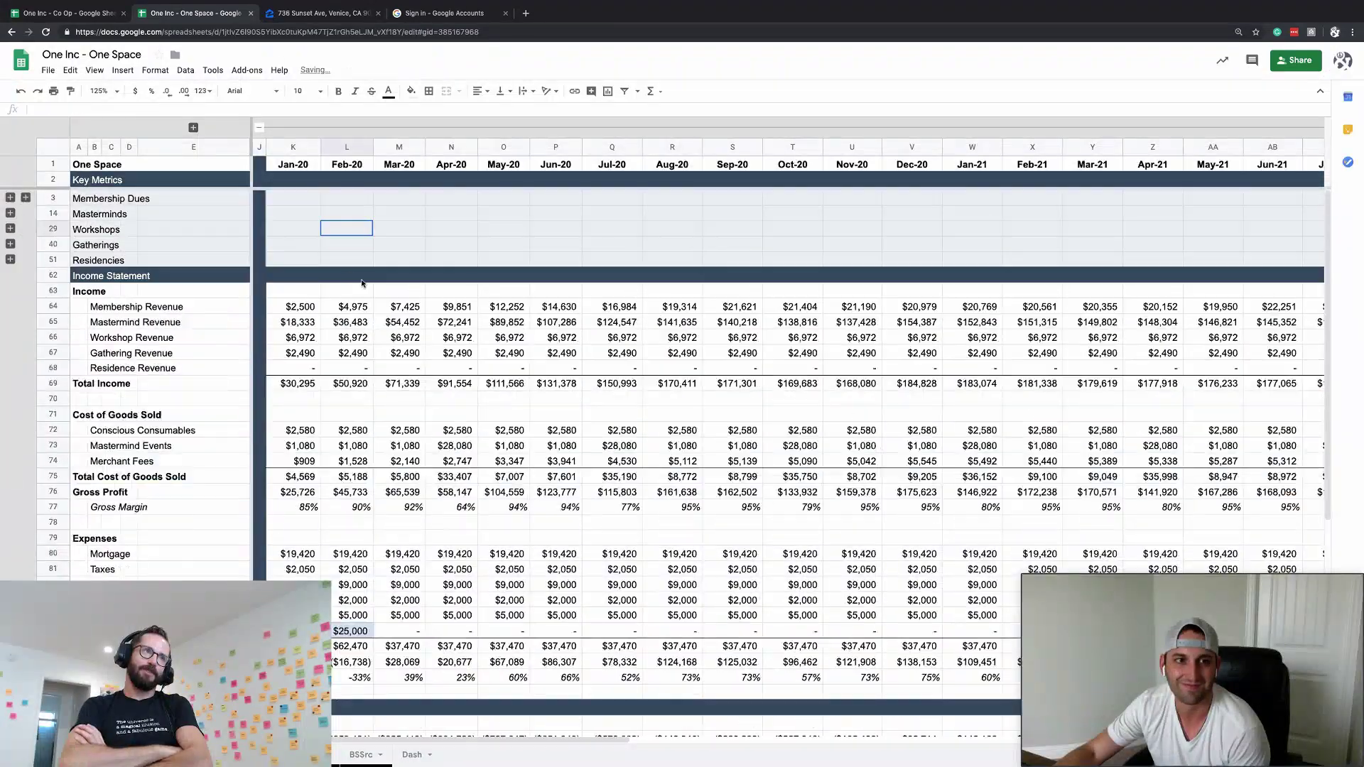
{"action": "left_click", "coordinate": [259, 128]}
{"action": "scroll", "coordinate": [588, 323], "scroll_direction": "down", "scroll_amount": 3}
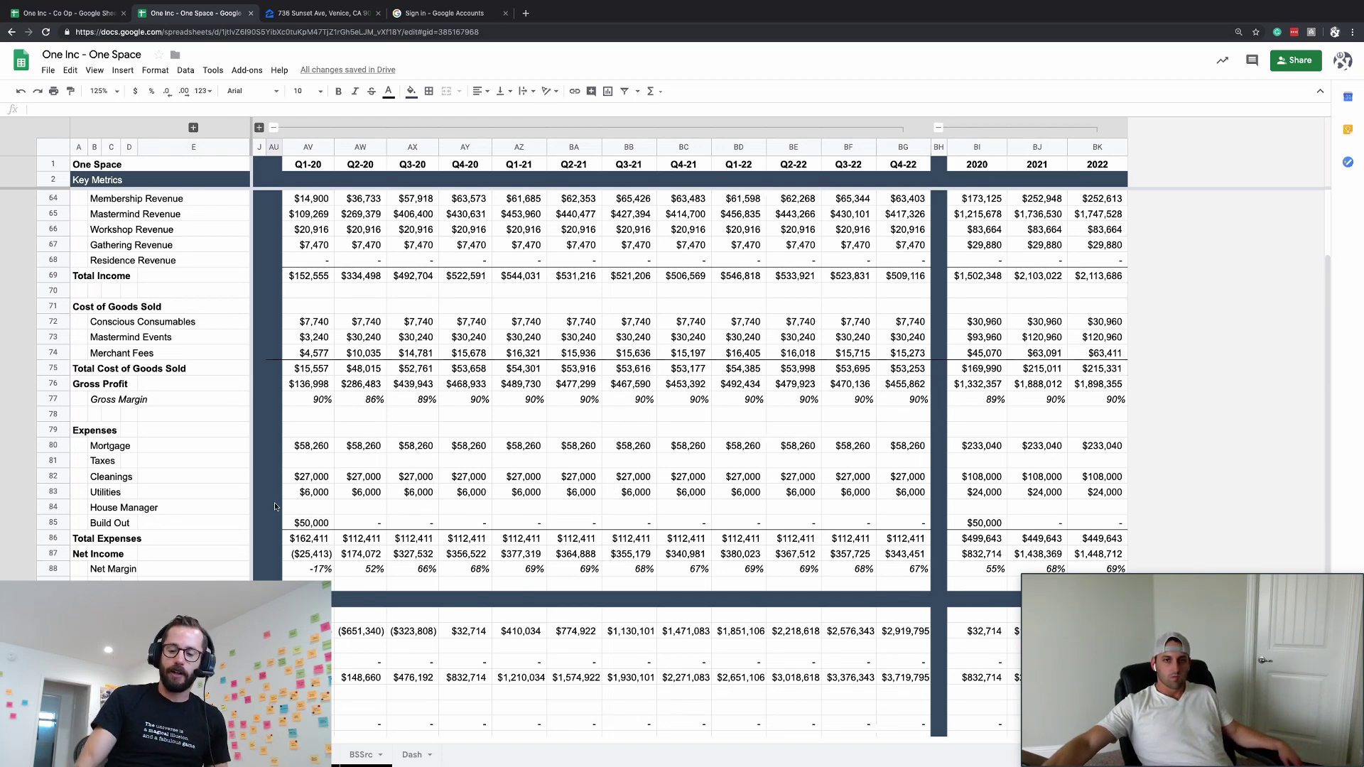
{"action": "left_click_drag", "start_coordinate": [307, 144], "coordinate": [881, 152]}
{"action": "scroll", "coordinate": [621, 341], "scroll_direction": "up", "scroll_amount": 3}
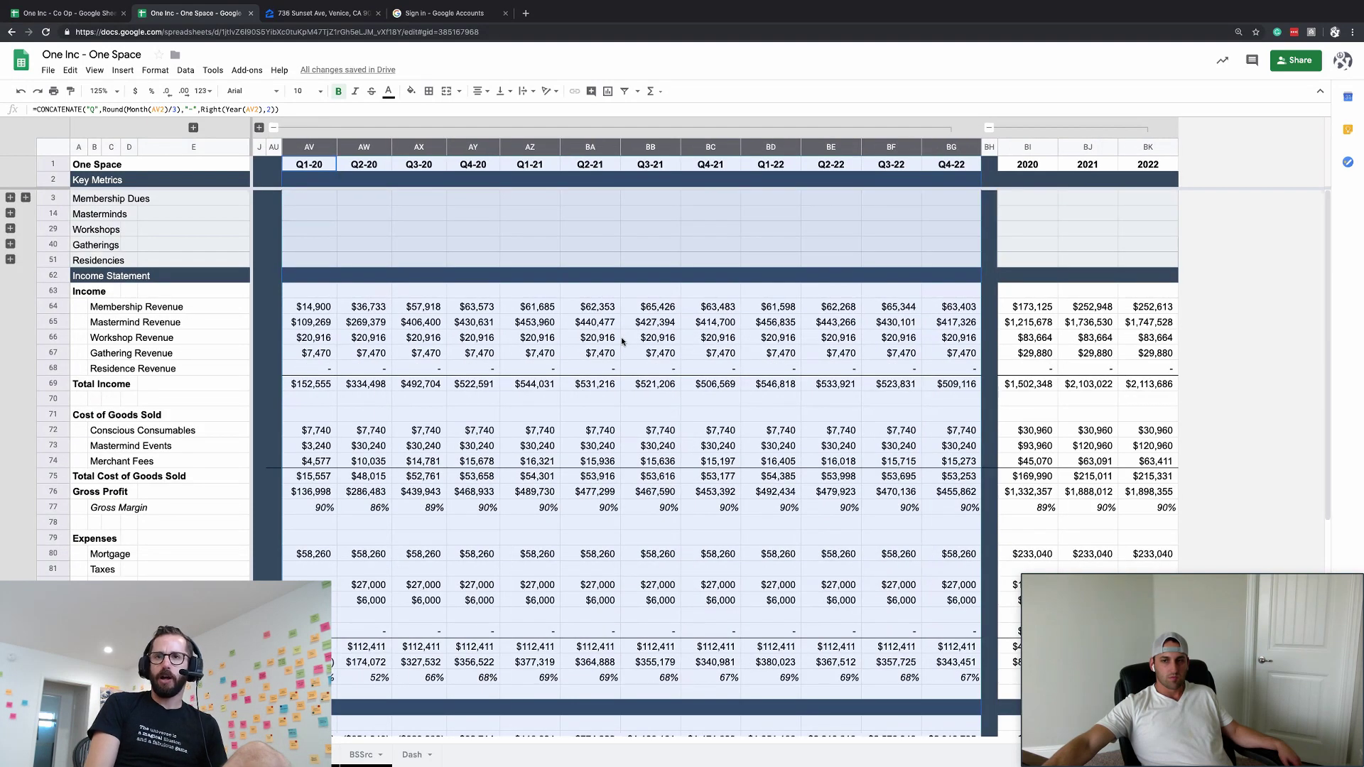
{"action": "scroll", "coordinate": [621, 341], "scroll_direction": "down", "scroll_amount": 3}
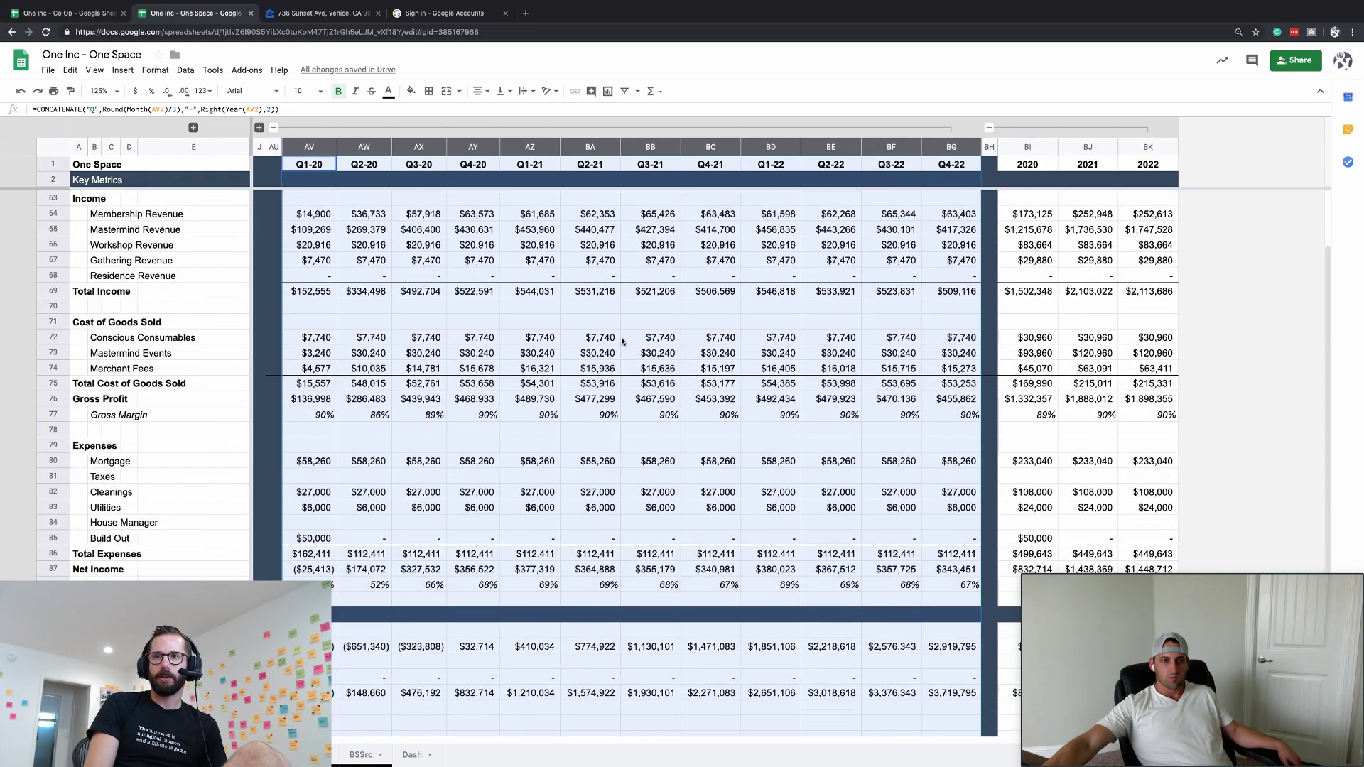
{"action": "scroll", "coordinate": [621, 341], "scroll_direction": "down", "scroll_amount": 4}
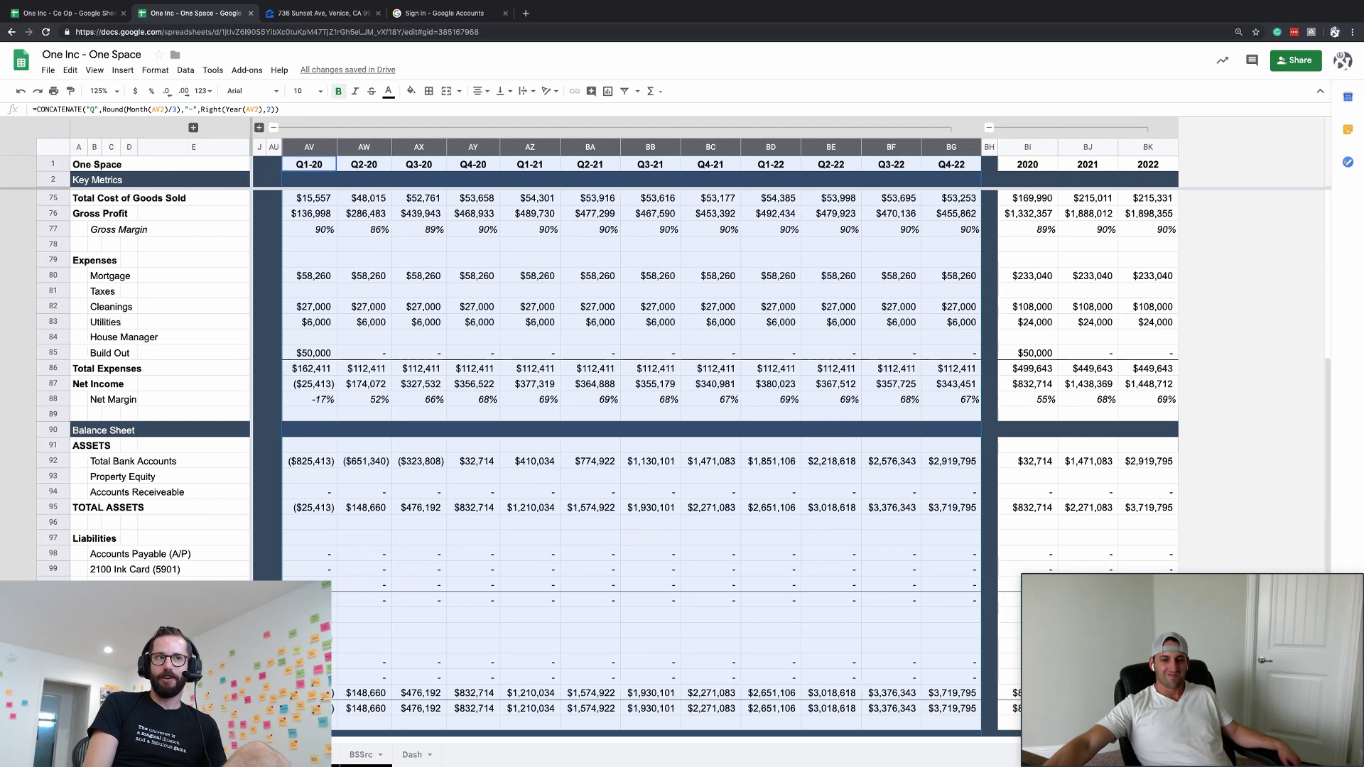
{"action": "scroll", "coordinate": [612, 465], "scroll_direction": "down", "scroll_amount": 2}
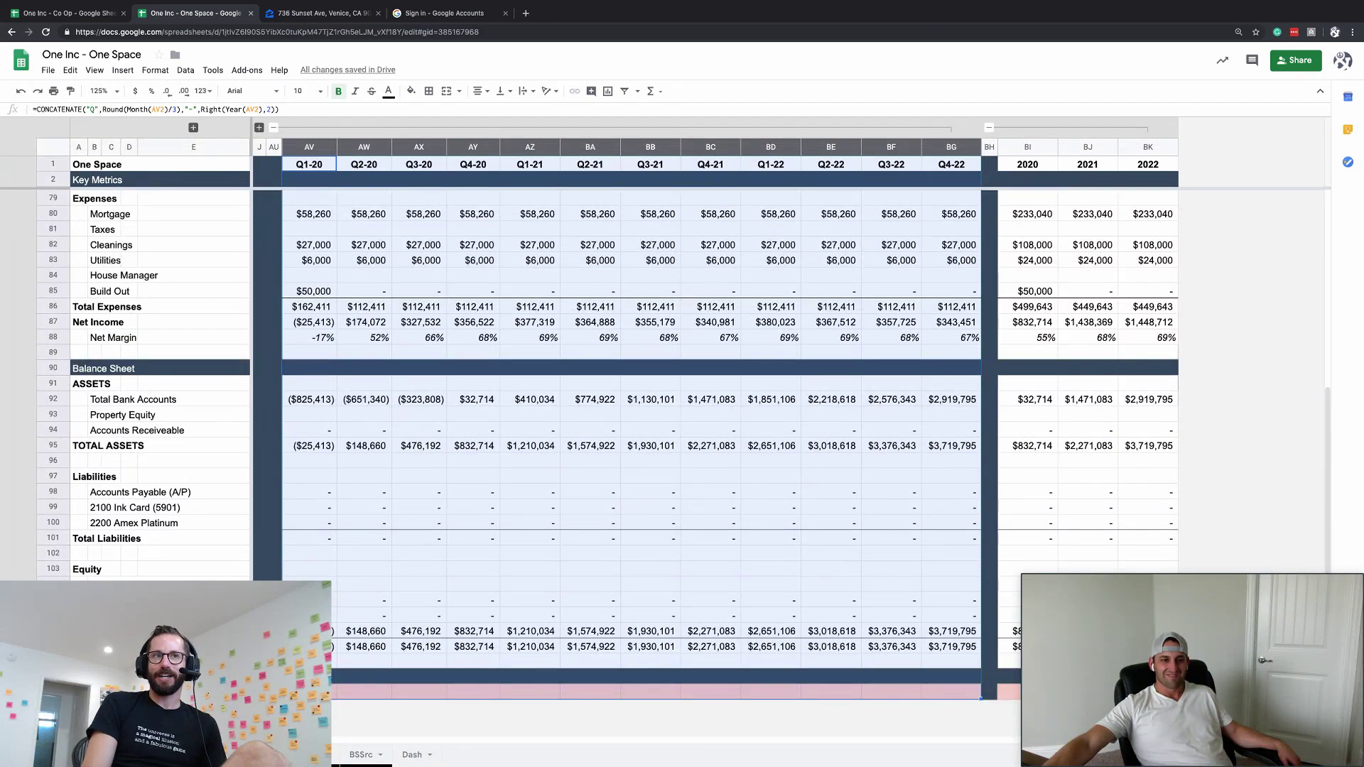
- Copy row 105's equity formulas and paste them into row 104 across the quarterly columns
{"action": "left_click", "coordinate": [332, 599]}
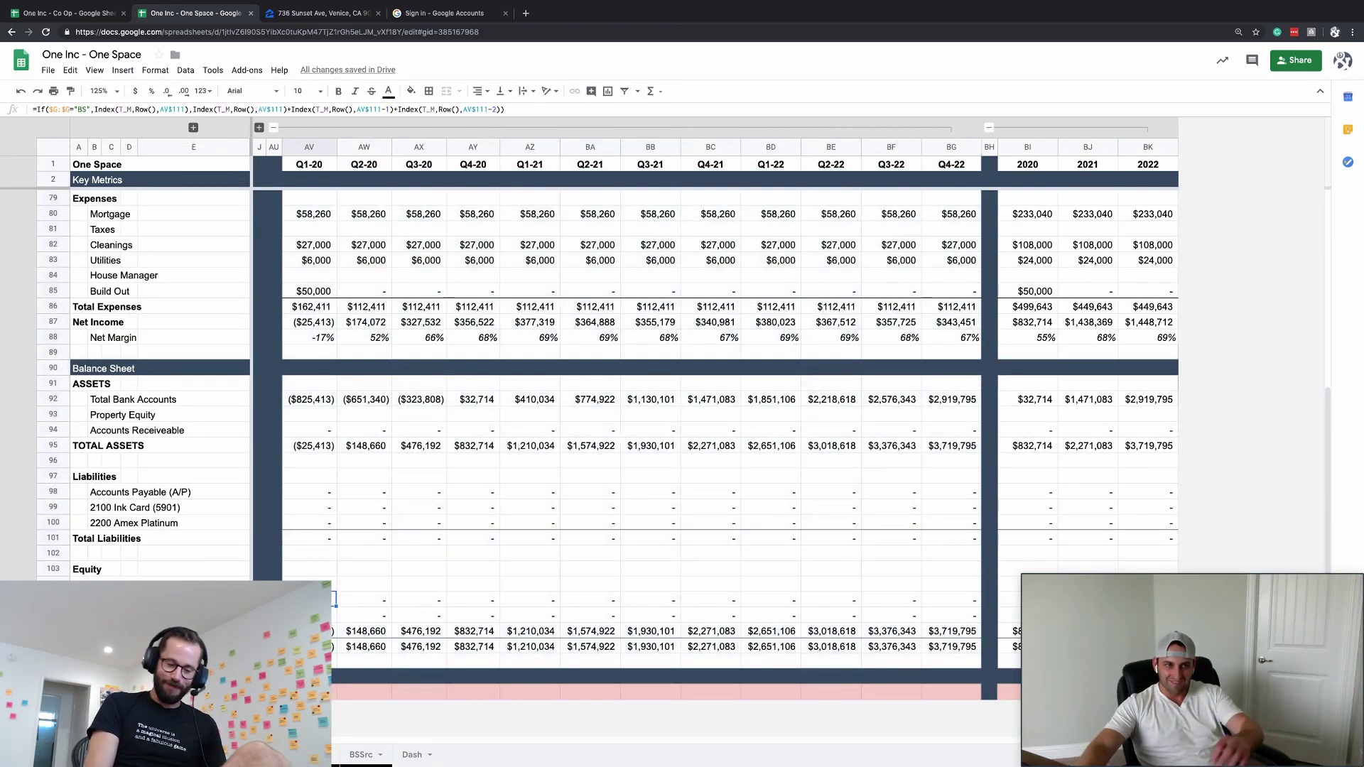
{"action": "key", "text": "ctrl+shift+Right"}
{"action": "key", "text": "ctrl+c"}
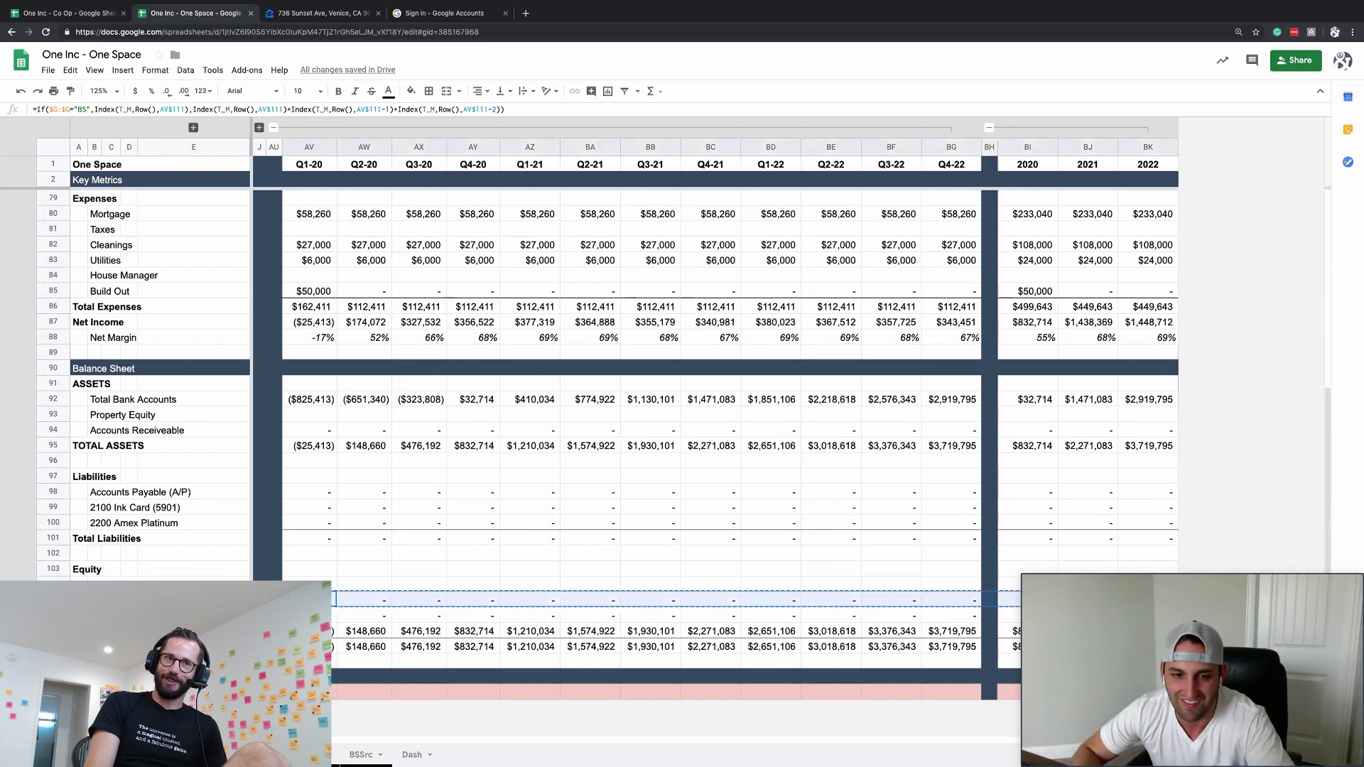
{"action": "key", "text": "Up"}
{"action": "key", "text": "ctrl+shift+Right"}
{"action": "key", "text": "ctrl+v"}
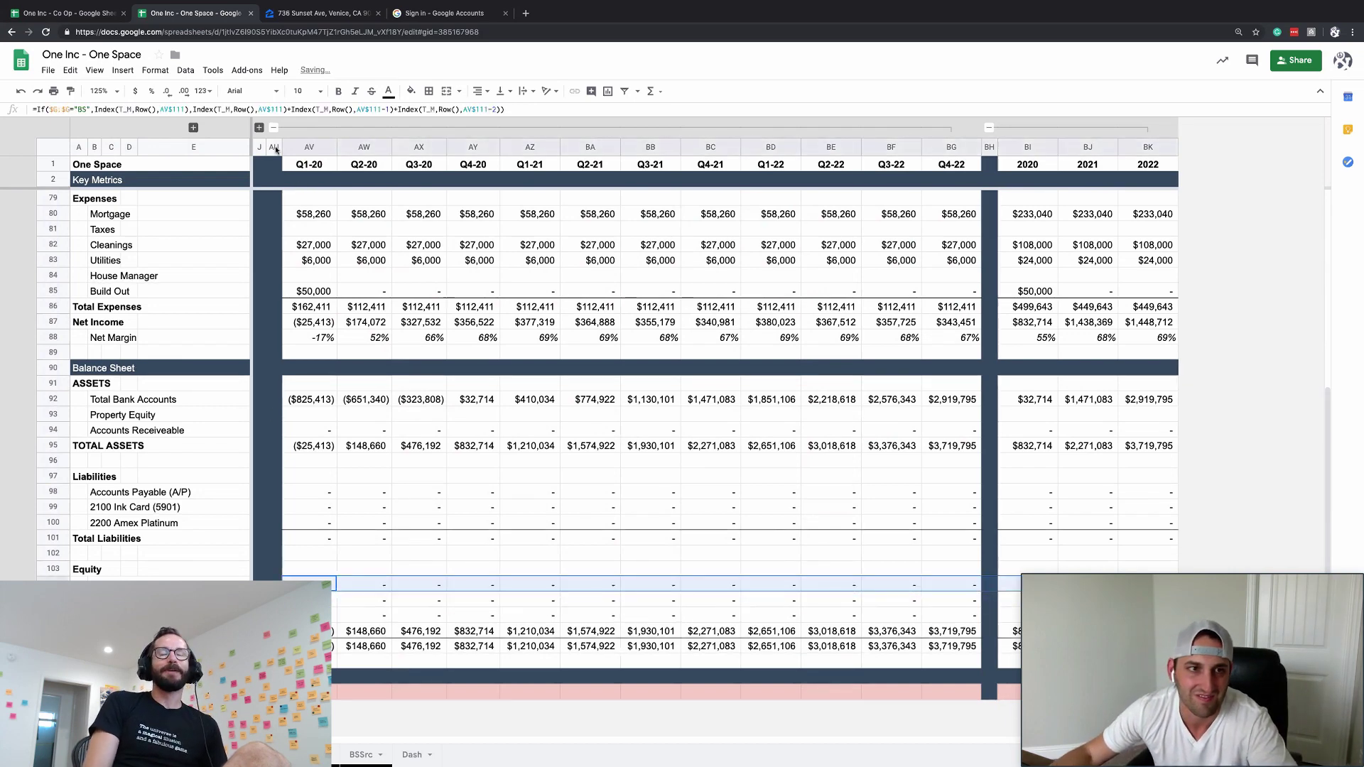
- Paste the row 104 formulas across the monthly columns from Jan-20, then collapse the monthly group
{"action": "left_click", "coordinate": [259, 127]}
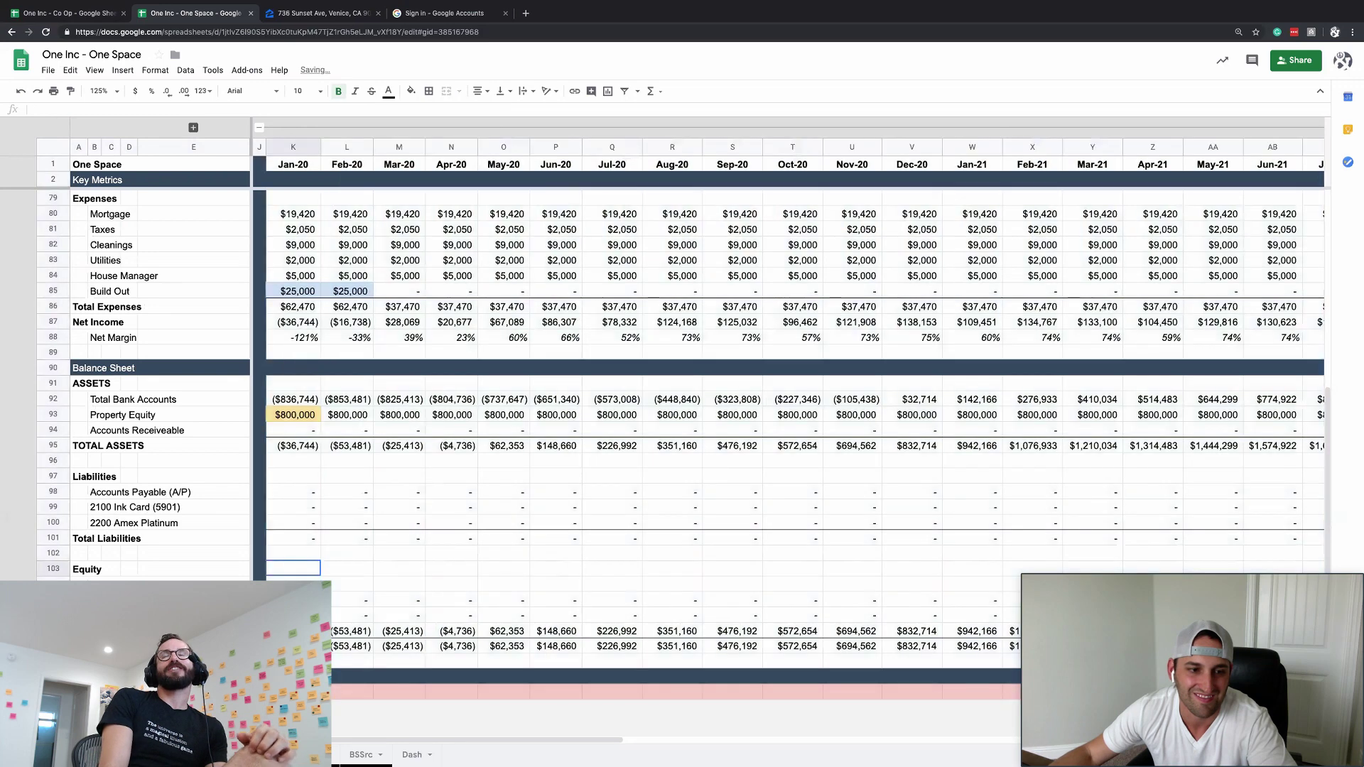
{"action": "key", "text": "Down"}
{"action": "key", "text": "ctrl+shift+Right"}
{"action": "key", "text": "ctrl+c"}
{"action": "key", "text": "Left"}
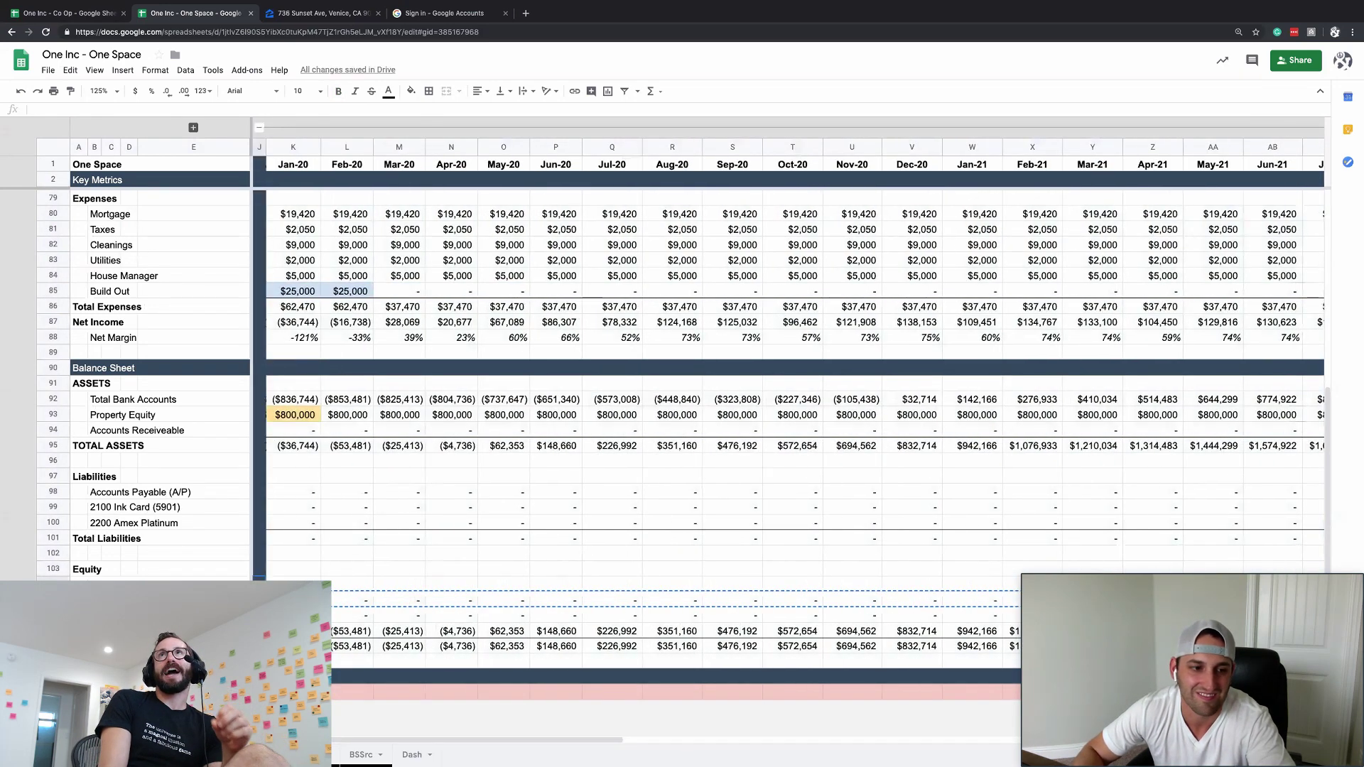
{"action": "key", "text": "Left"}
{"action": "key", "text": "Right"}
{"action": "key", "text": "Right"}
{"action": "key", "text": "ctrl+v"}
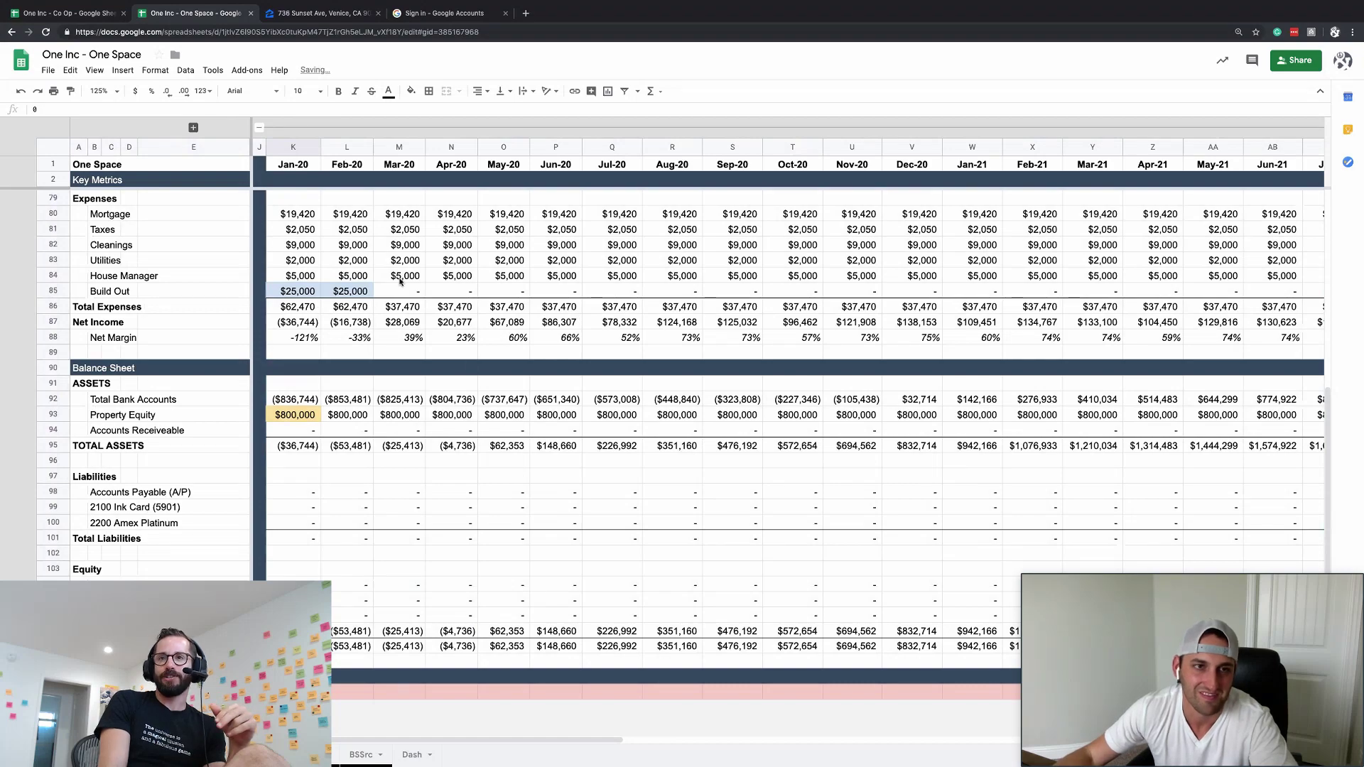
{"action": "left_click", "coordinate": [259, 128]}
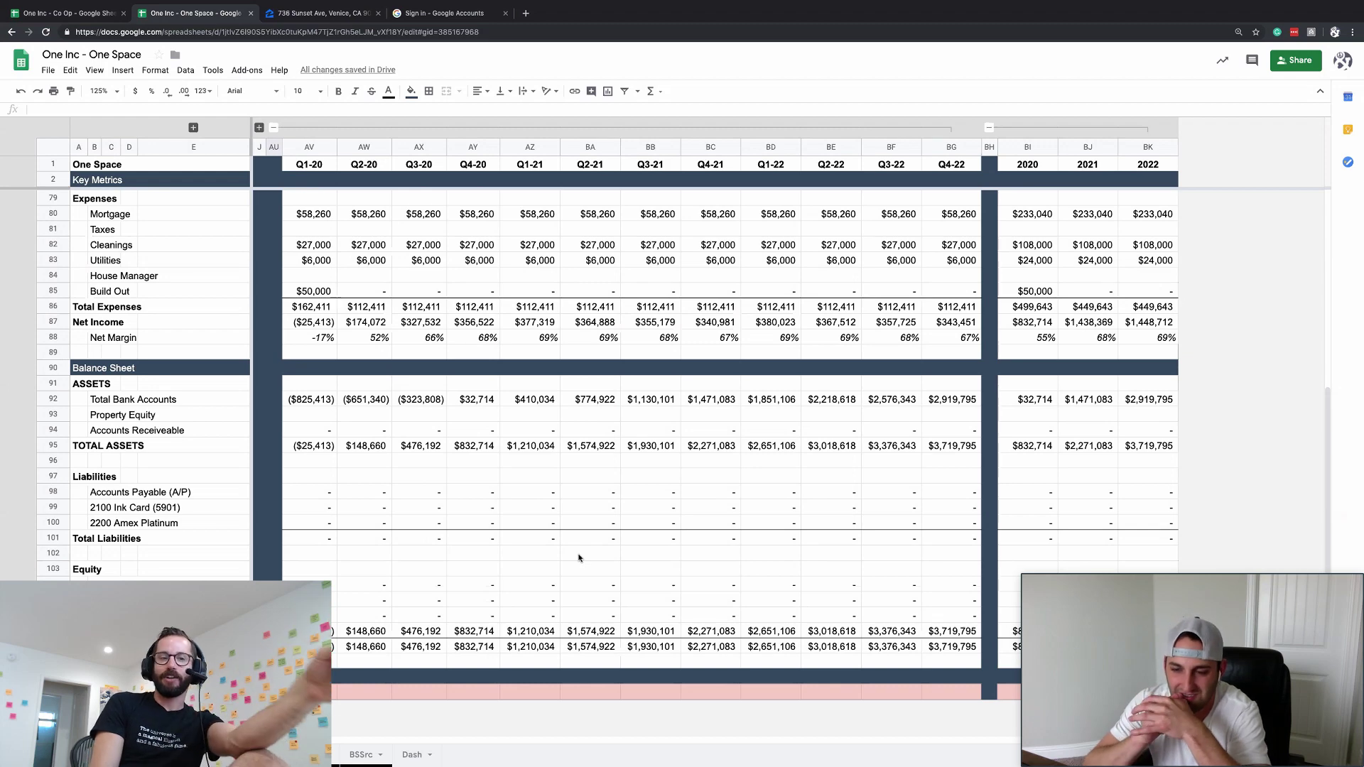
{"action": "scroll", "coordinate": [210, 463], "scroll_direction": "up", "scroll_amount": 8}
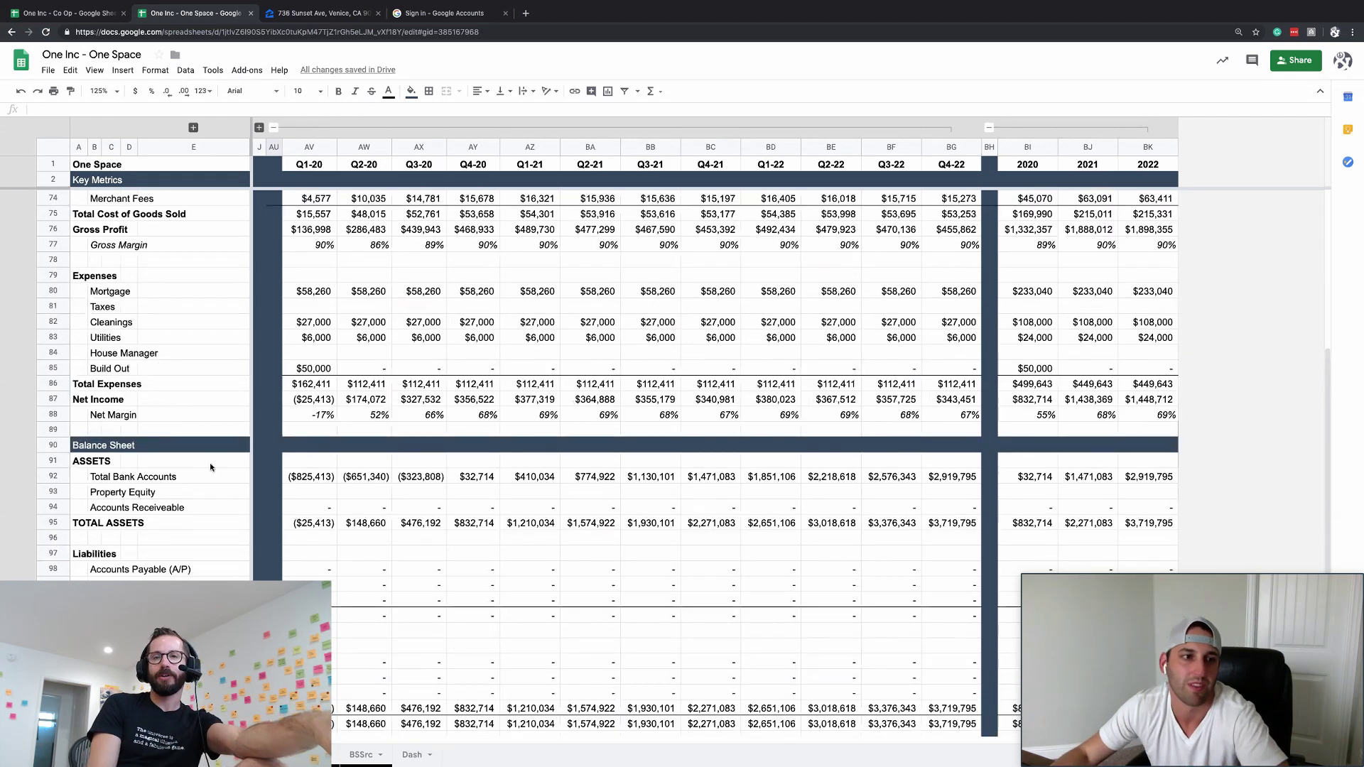
- Insert a blank row 62 above Income Statement and paste the grey Residencies row into it
{"action": "left_click", "coordinate": [57, 276]}
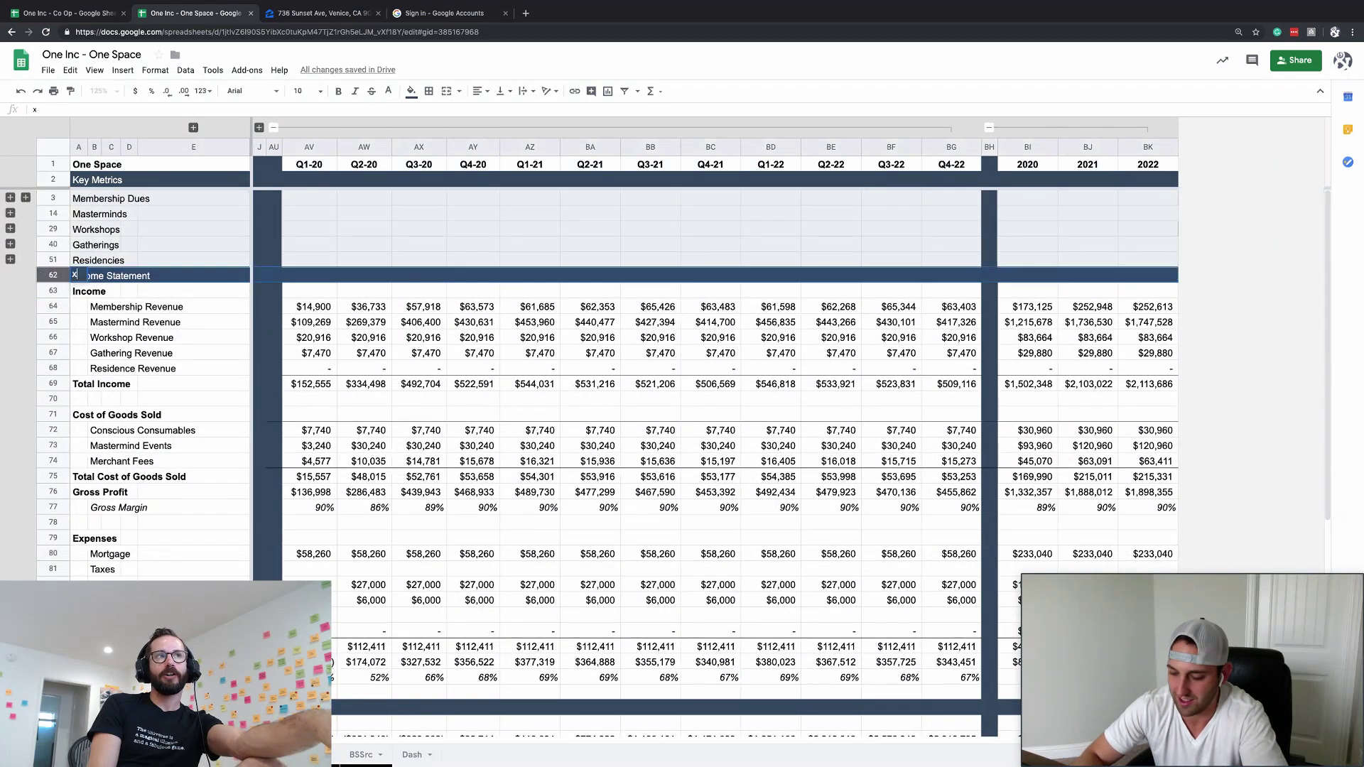
{"action": "key", "text": "ctrl+alt+equal"}
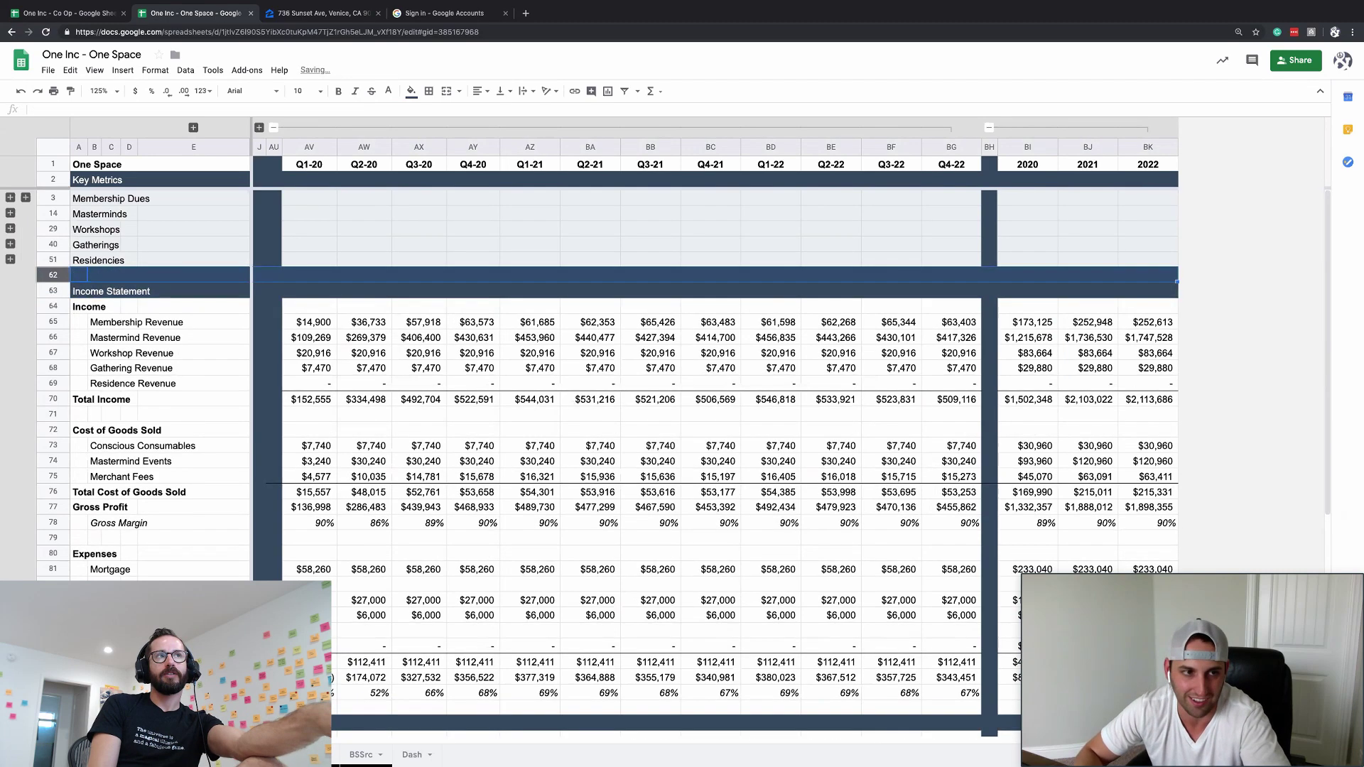
{"action": "left_click", "coordinate": [86, 260]}
{"action": "key", "text": "shift+space"}
{"action": "key", "text": "ctrl+c"}
{"action": "left_click", "coordinate": [86, 275]}
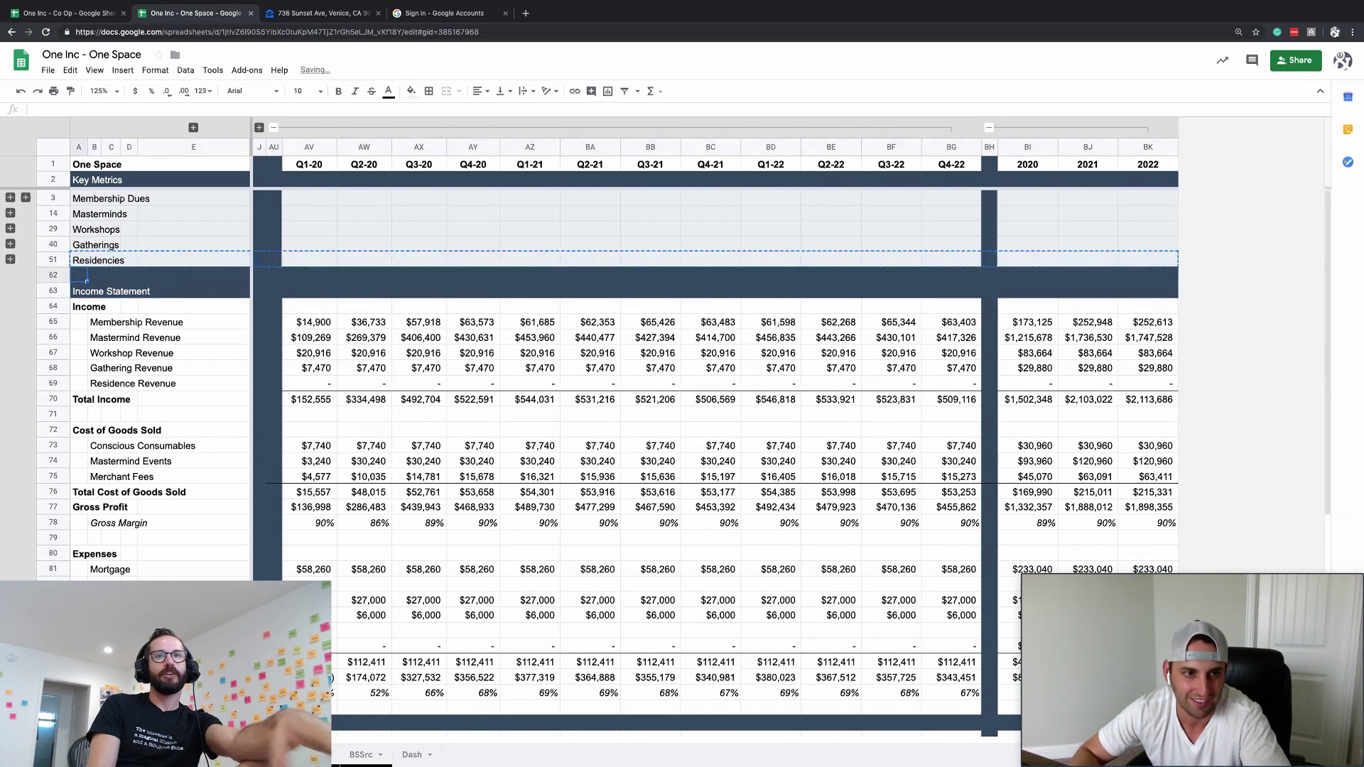
{"action": "key", "text": "shift+space"}
{"action": "key", "text": "ctrl+v"}
- Relabel the new row 62 as 'Content Streams'
{"action": "type", "text": "Conte"}
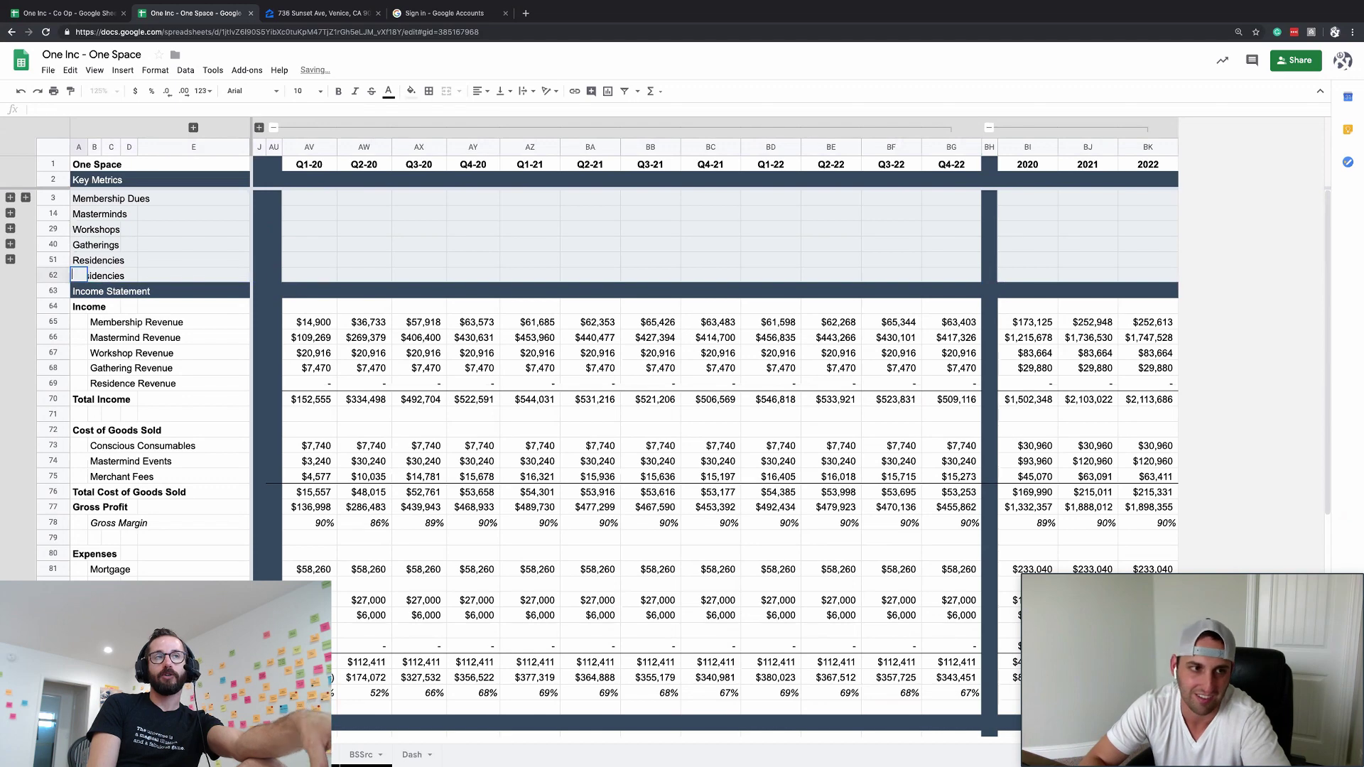
{"action": "type", "text": "nt Streams"}
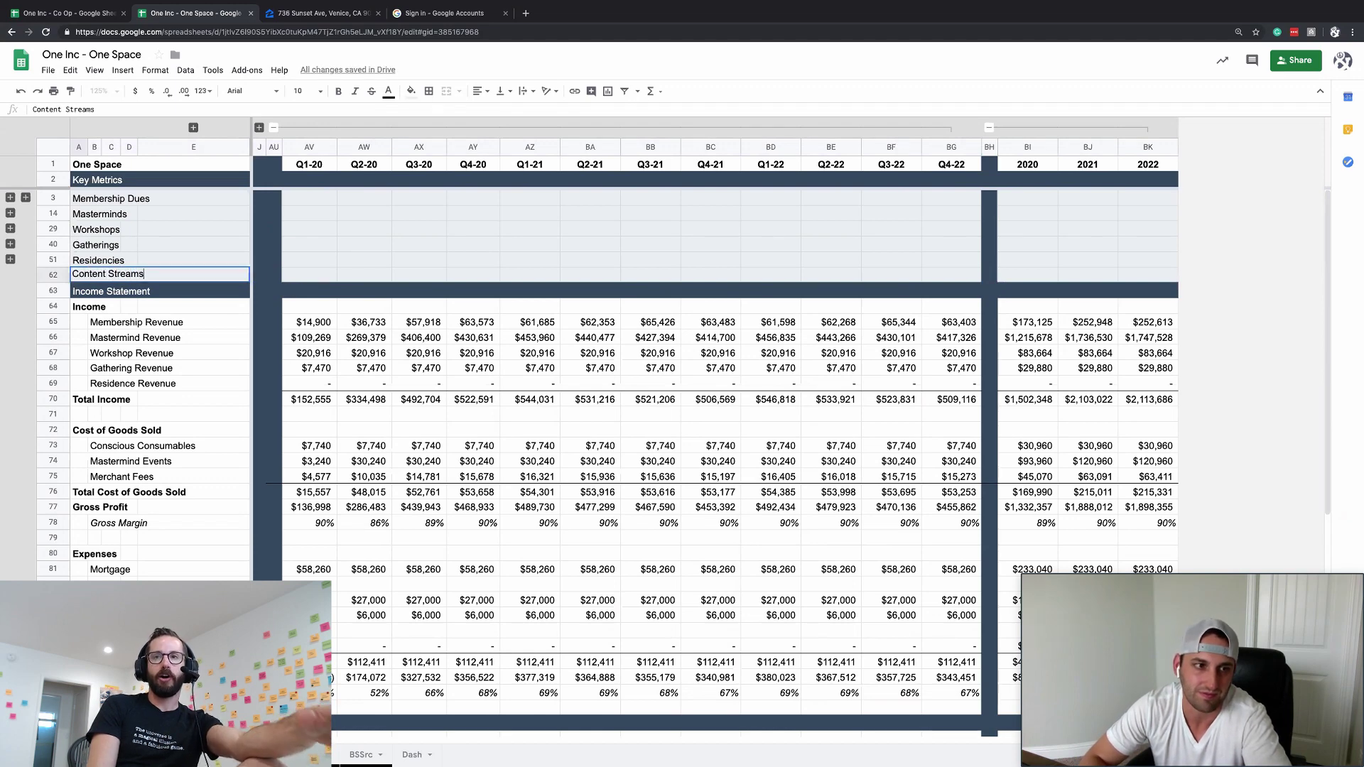
{"action": "left_click", "coordinate": [86, 292]}
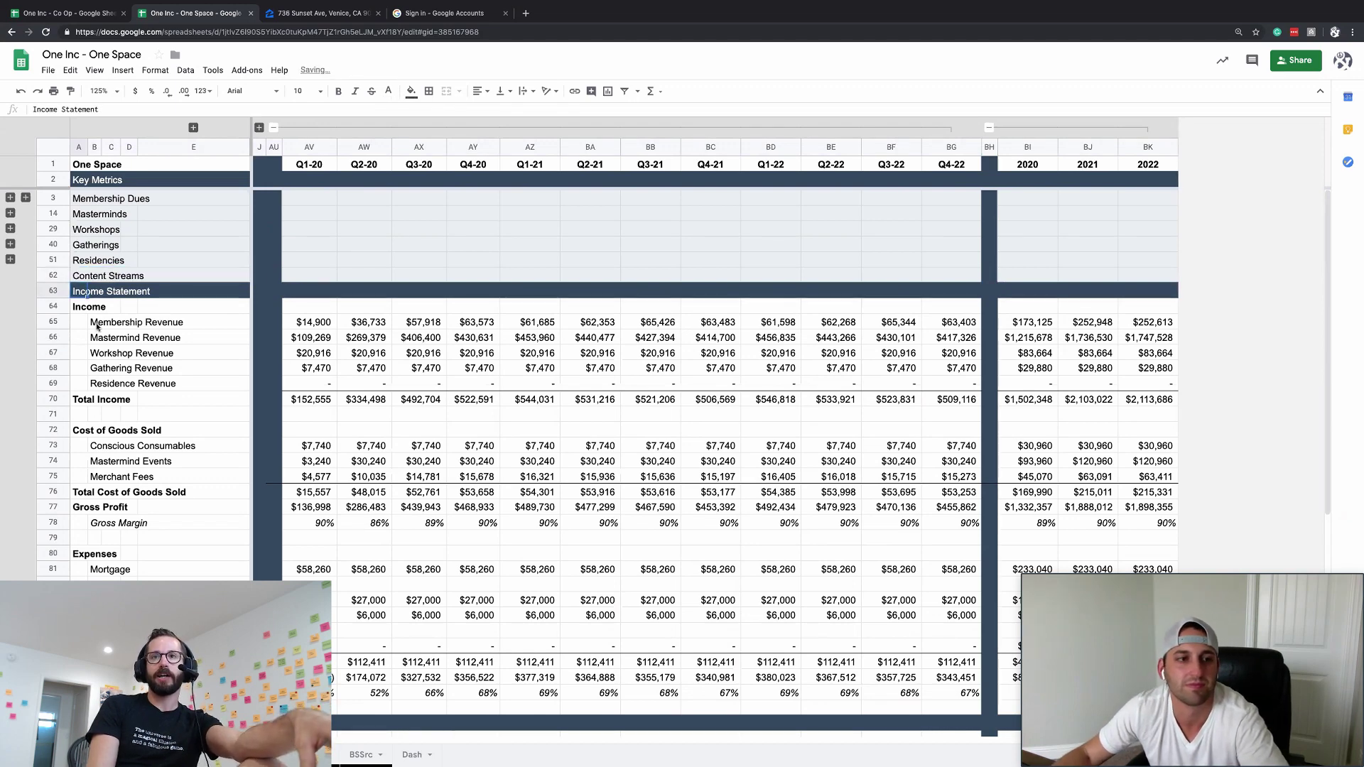
{"action": "left_click", "coordinate": [197, 402]}
{"action": "scroll", "coordinate": [197, 402], "scroll_direction": "down", "scroll_amount": 5}
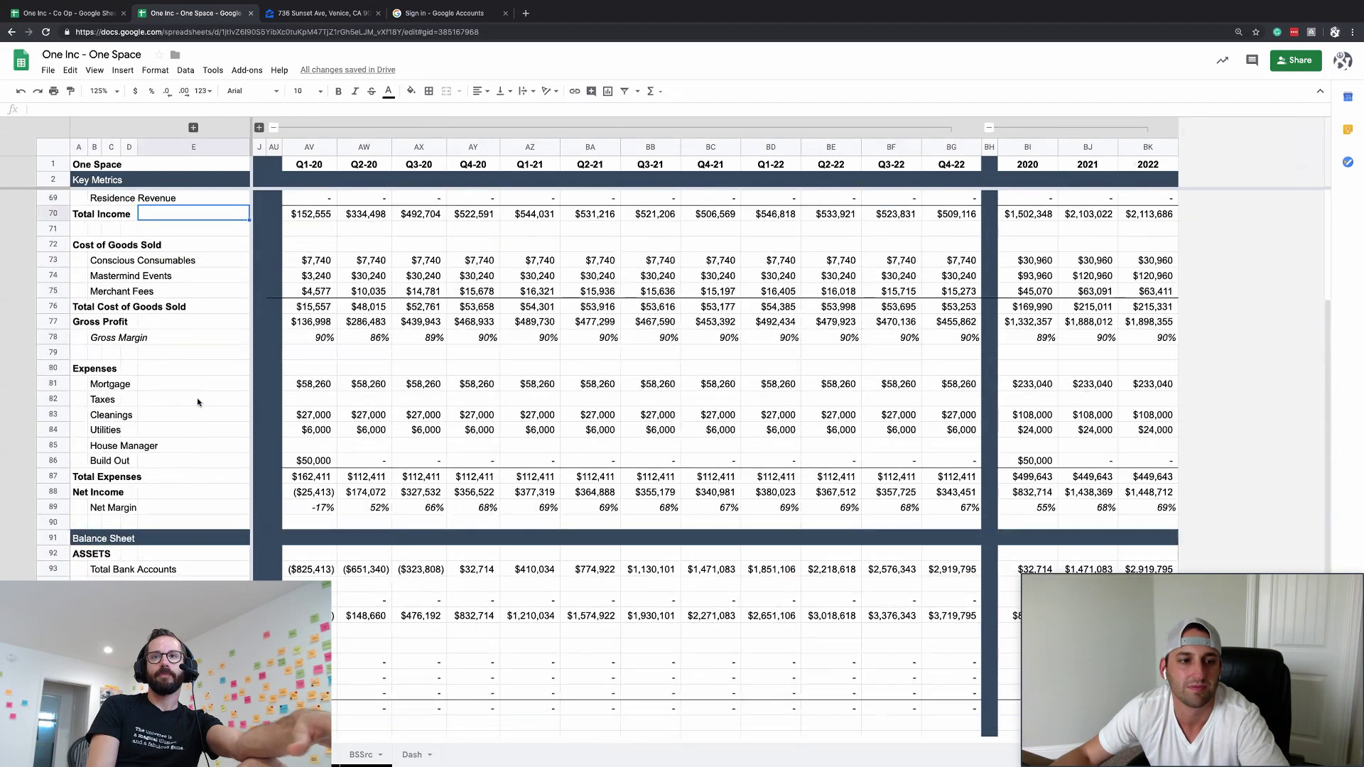
- Expand the monthly column group to show Jan-20 onward and check the Mar-20 Merchant Fees figure
{"action": "scroll", "coordinate": [197, 402], "scroll_direction": "up", "scroll_amount": 4}
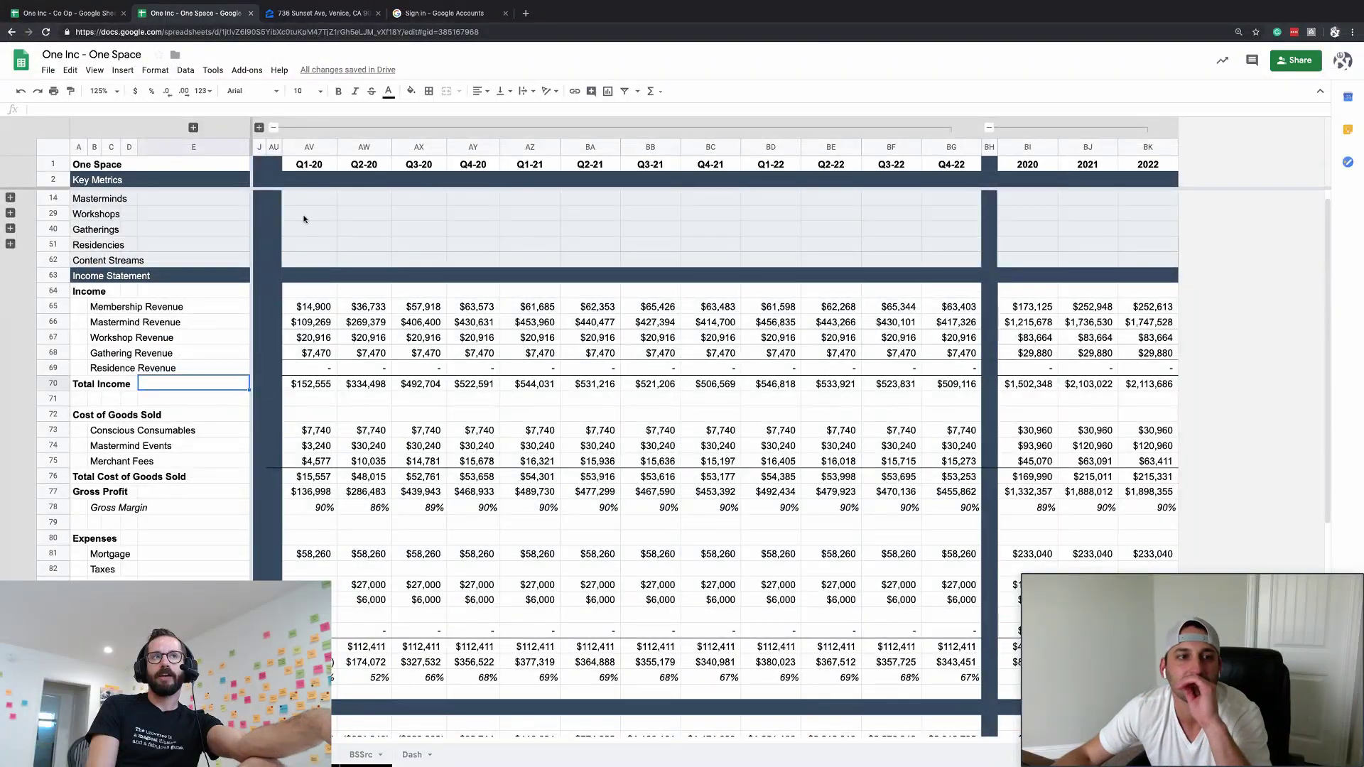
{"action": "left_click", "coordinate": [259, 127]}
{"action": "left_click", "coordinate": [416, 461]}
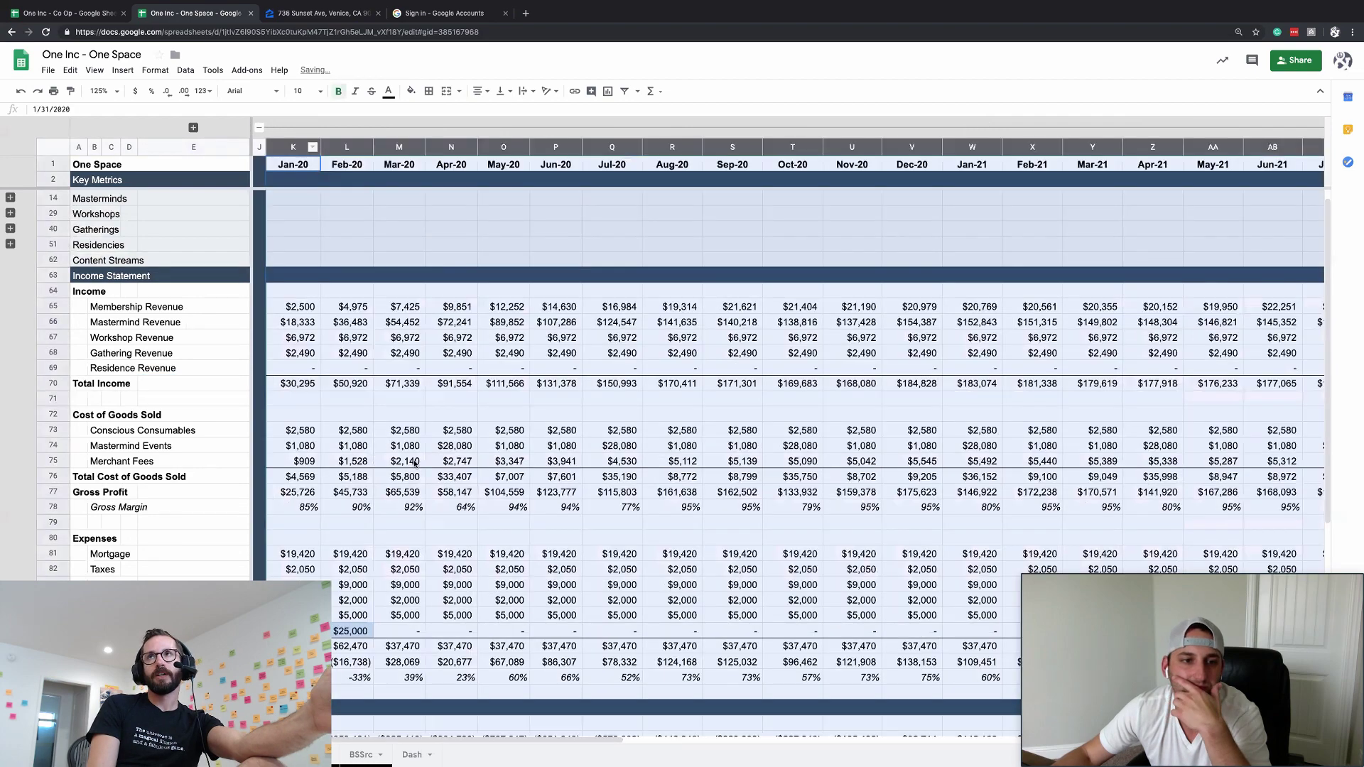
{"action": "scroll", "coordinate": [415, 463], "scroll_direction": "down", "scroll_amount": 2}
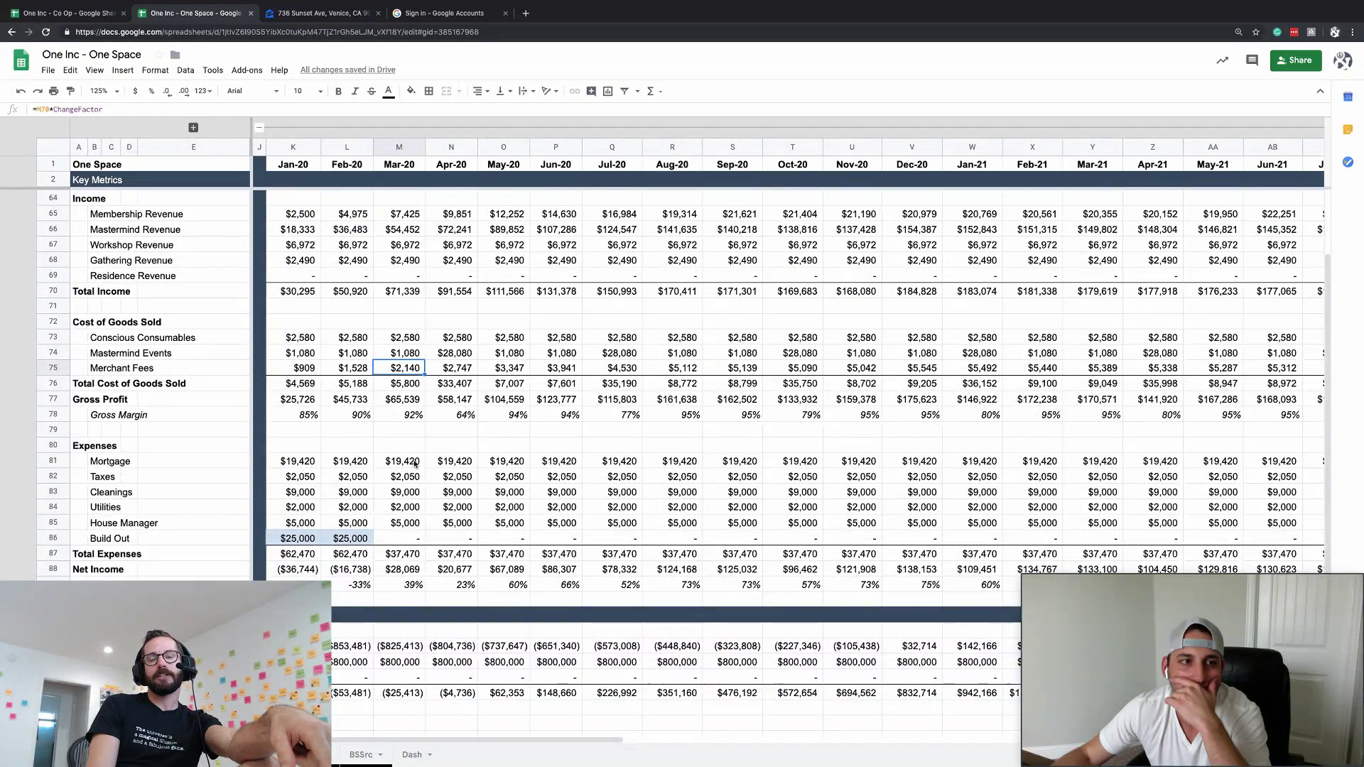
{"action": "scroll", "coordinate": [415, 464], "scroll_direction": "up", "scroll_amount": 1}
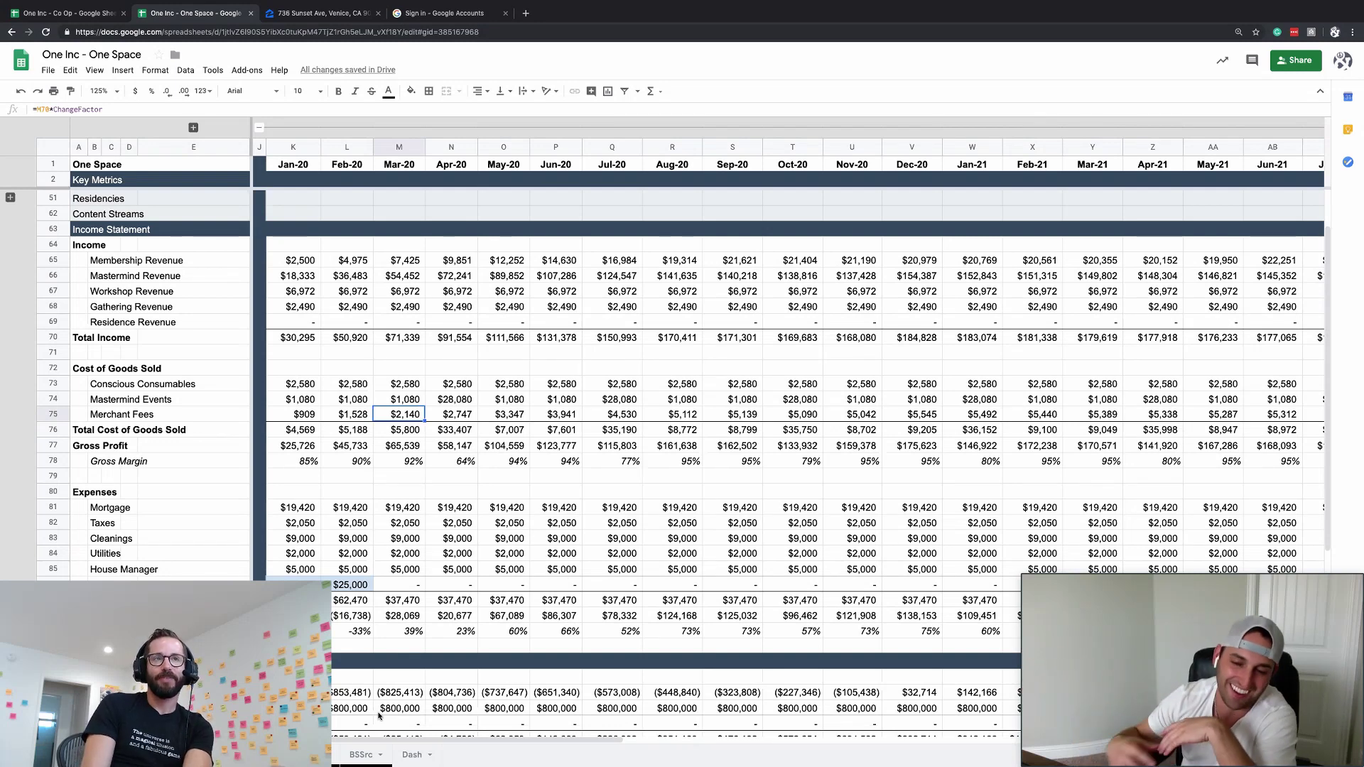
- Copy the Total Bank Accounts quarterly and yearly formulas in AV93:BK93
{"action": "left_click", "coordinate": [295, 492]}
{"action": "scroll", "coordinate": [295, 493], "scroll_direction": "down", "scroll_amount": 3}
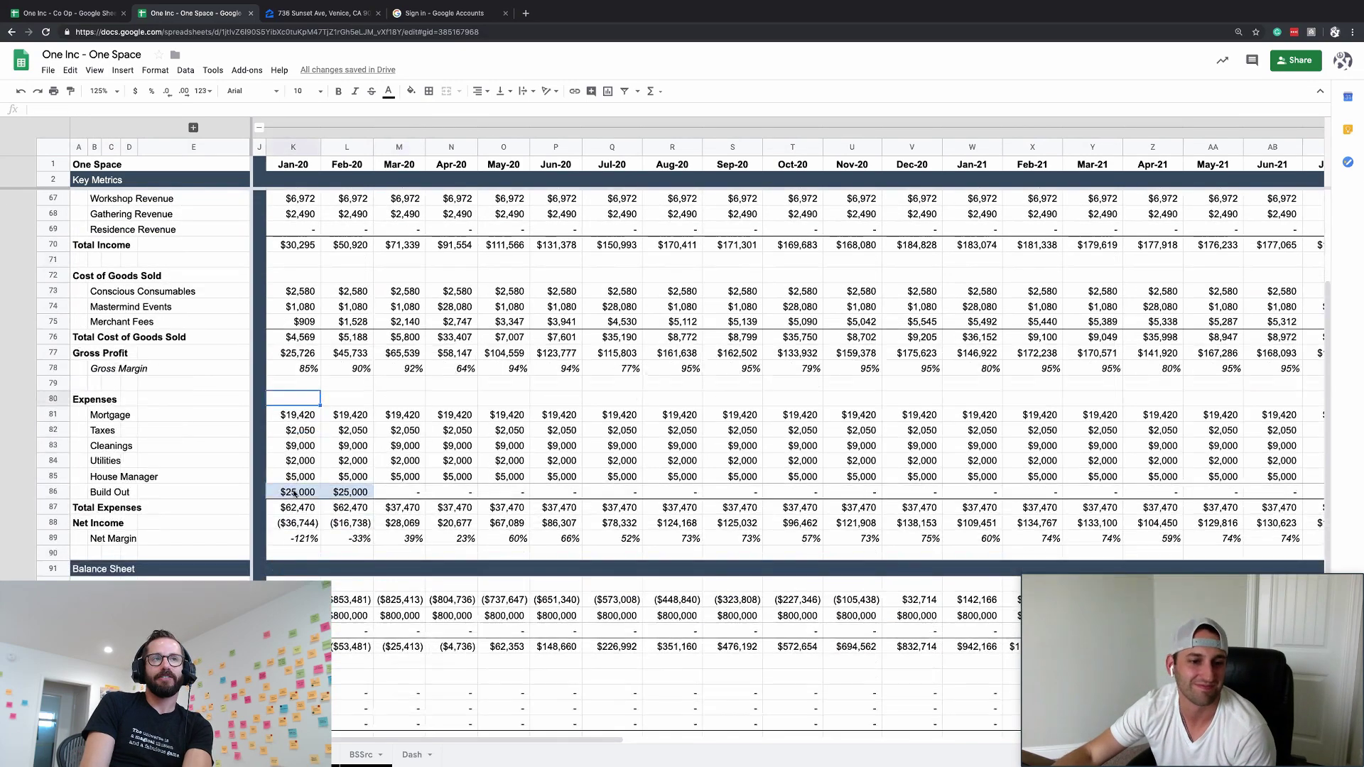
{"action": "scroll", "coordinate": [295, 492], "scroll_direction": "up", "scroll_amount": 3}
{"action": "scroll", "coordinate": [295, 492], "scroll_direction": "right", "scroll_amount": 15}
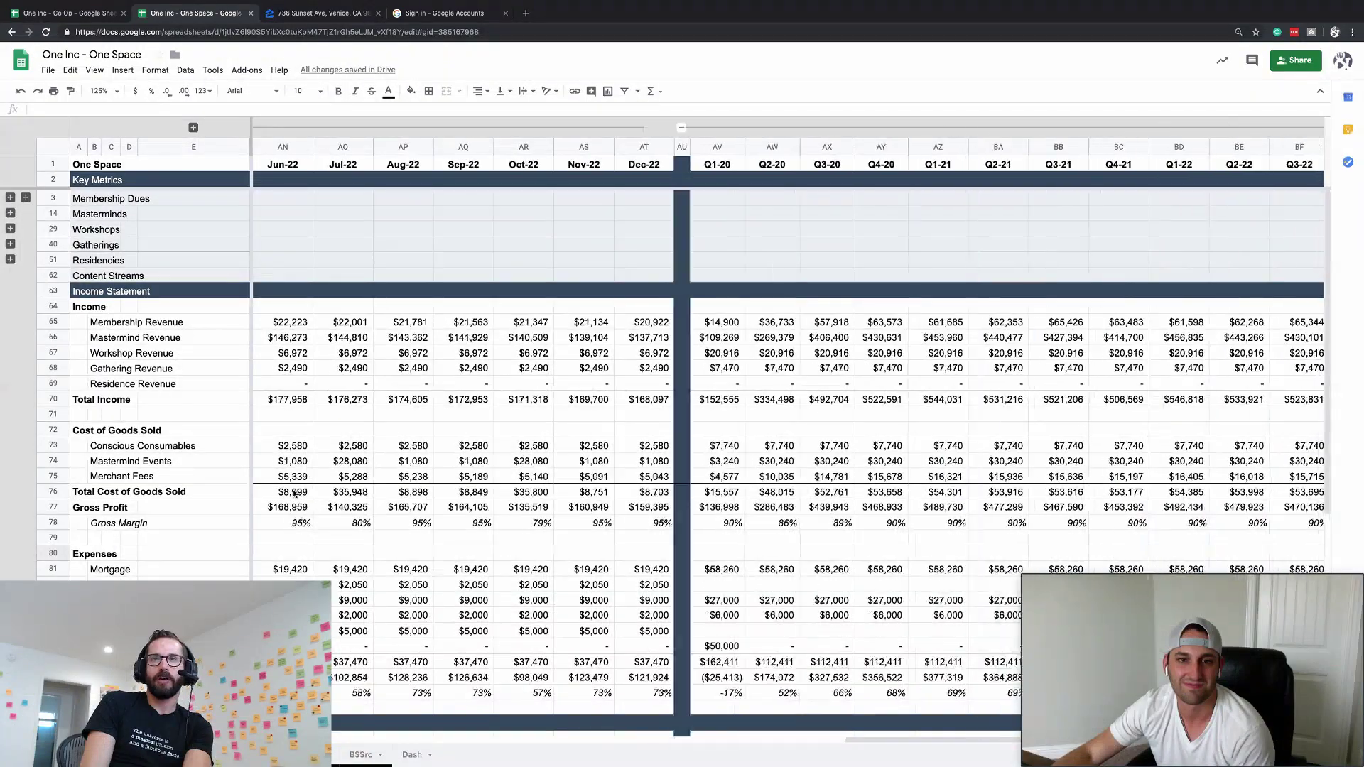
{"action": "scroll", "coordinate": [295, 492], "scroll_direction": "down", "scroll_amount": 8}
{"action": "scroll", "coordinate": [295, 489], "scroll_direction": "left", "scroll_amount": 16}
{"action": "scroll", "coordinate": [430, 369], "scroll_direction": "right", "scroll_amount": 5}
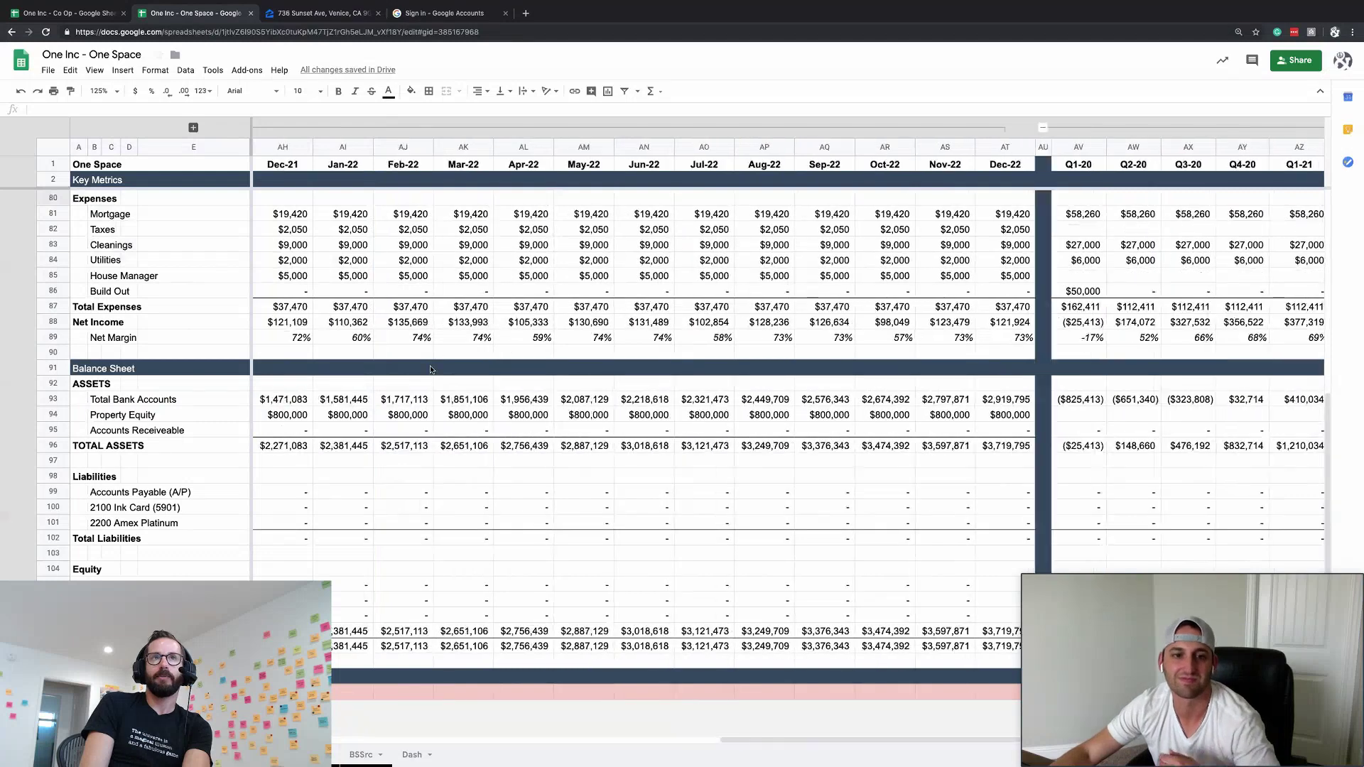
{"action": "scroll", "coordinate": [430, 369], "scroll_direction": "right", "scroll_amount": 8}
{"action": "left_click", "coordinate": [416, 399]}
{"action": "key", "text": "super+shift+Right"}
{"action": "key", "text": "super+c"}
- Paste those formulas into the Property Equity and Accounts Receivable rows 94 and 95
{"action": "key", "text": "Down"}
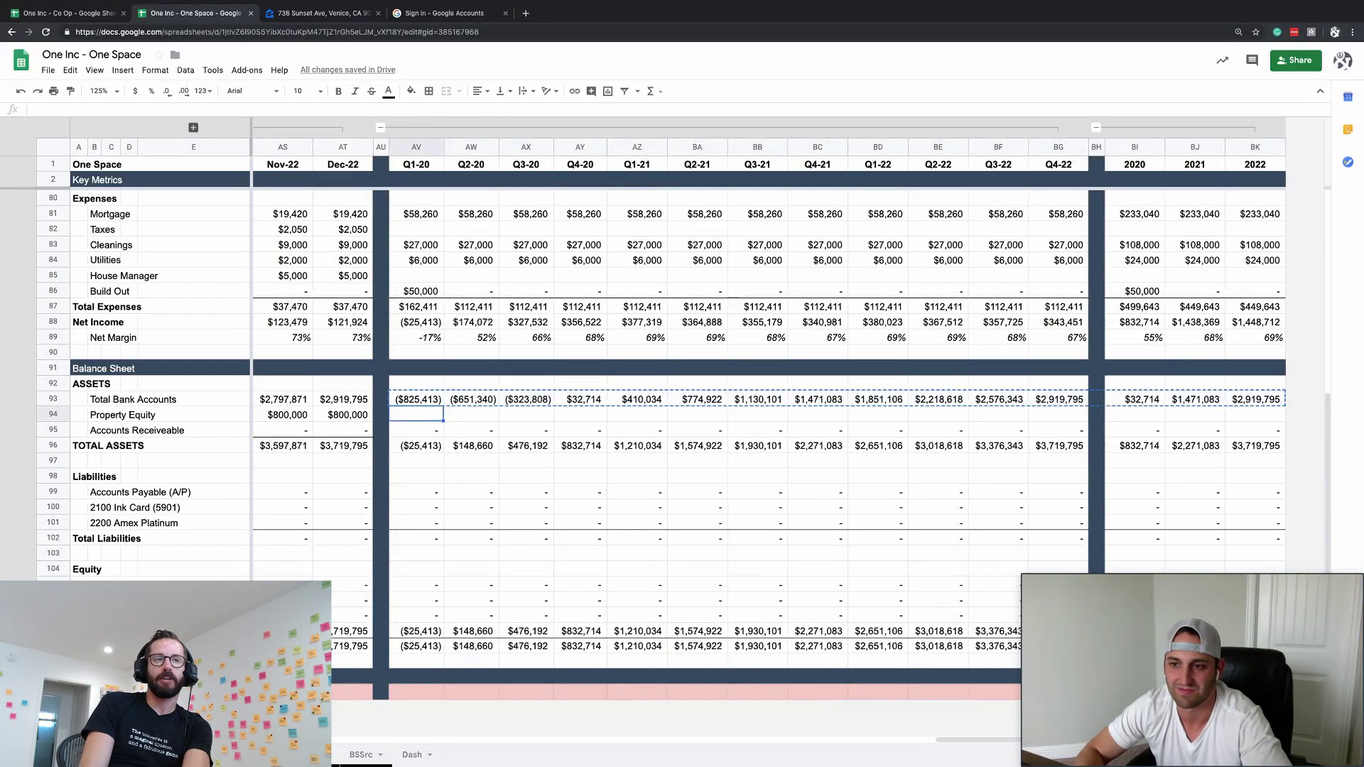
{"action": "key", "text": "super+shift+Right"}
{"action": "key", "text": "super+v"}
{"action": "key", "text": "Down"}
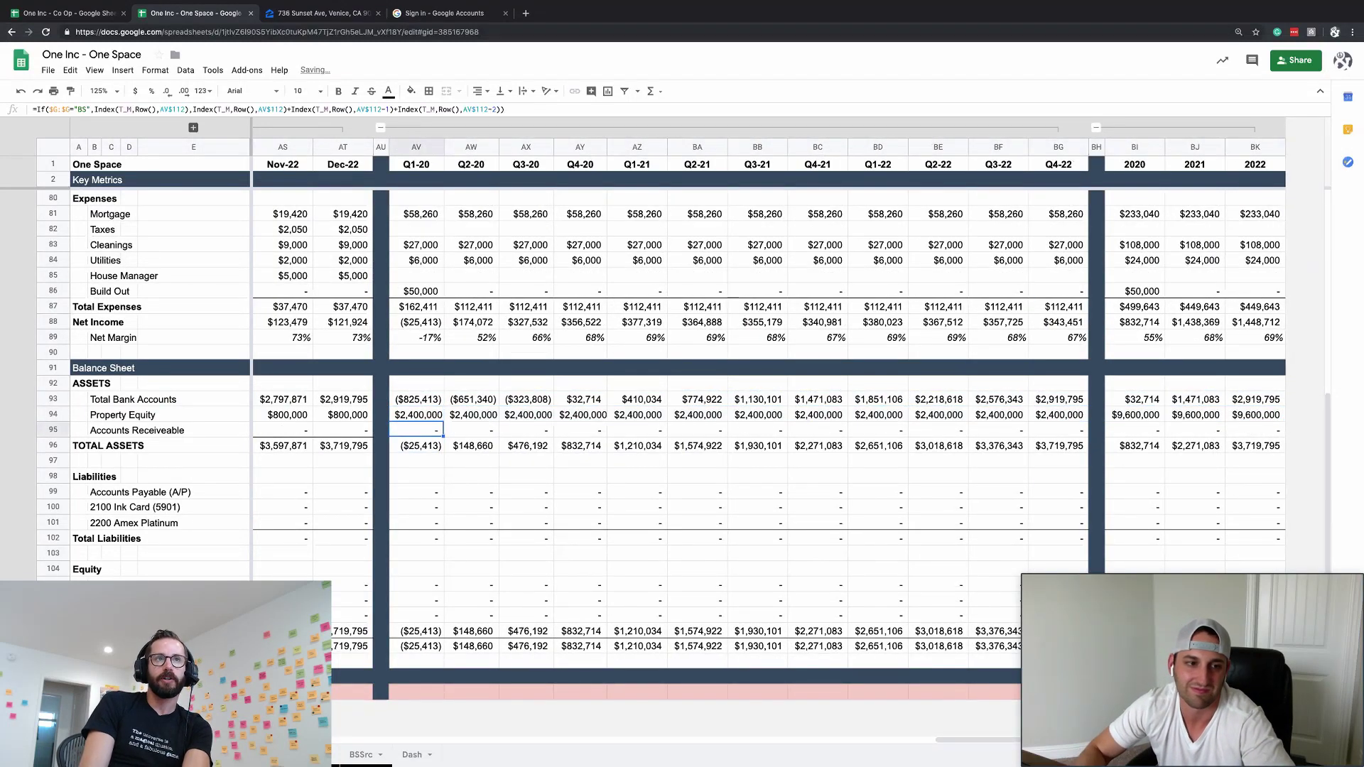
{"action": "key", "text": "super+shift+Right"}
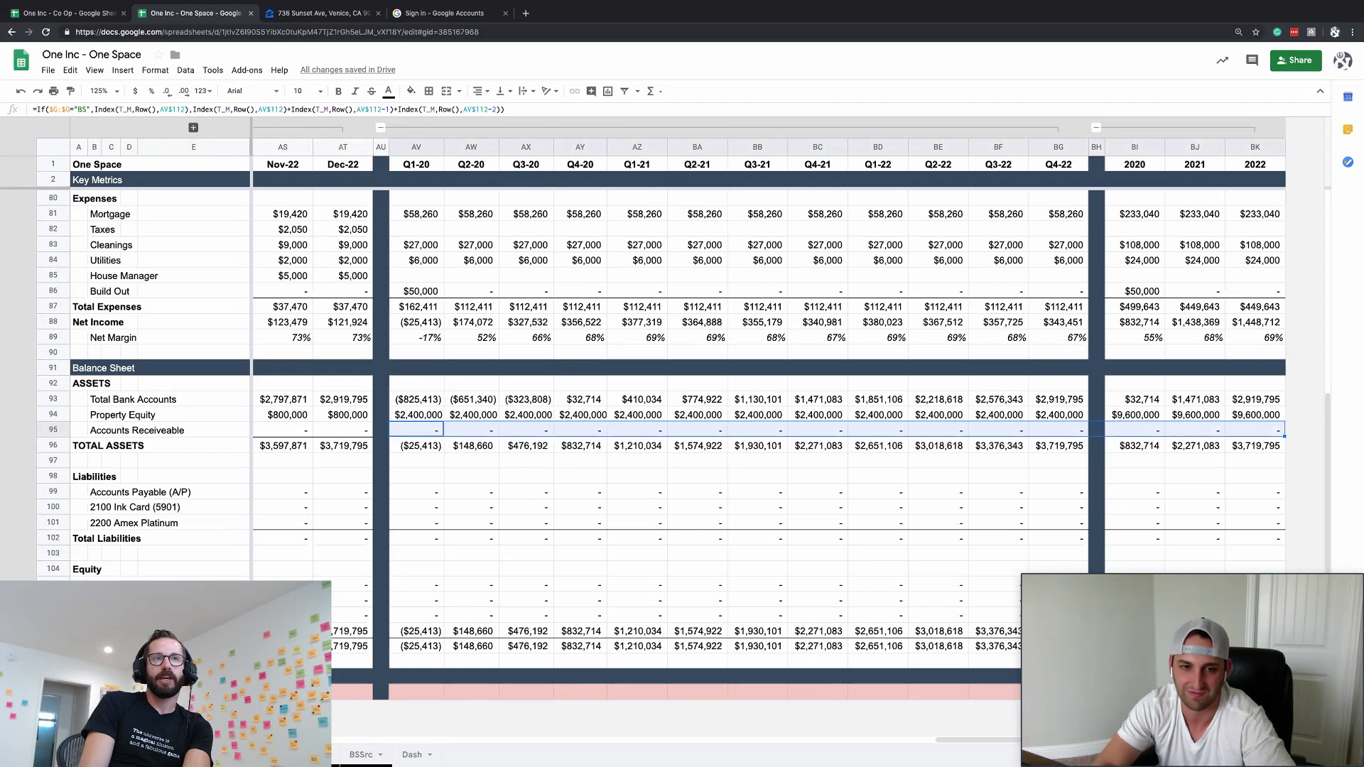
{"action": "key", "text": "super+v"}
{"action": "key", "text": "Up"}
{"action": "key", "text": "super+Left"}
{"action": "key", "text": "super+Left"}
{"action": "key", "text": "super+Left"}
{"action": "key", "text": "super+Left"}
{"action": "key", "text": "Right"}
{"action": "key", "text": "Right"}
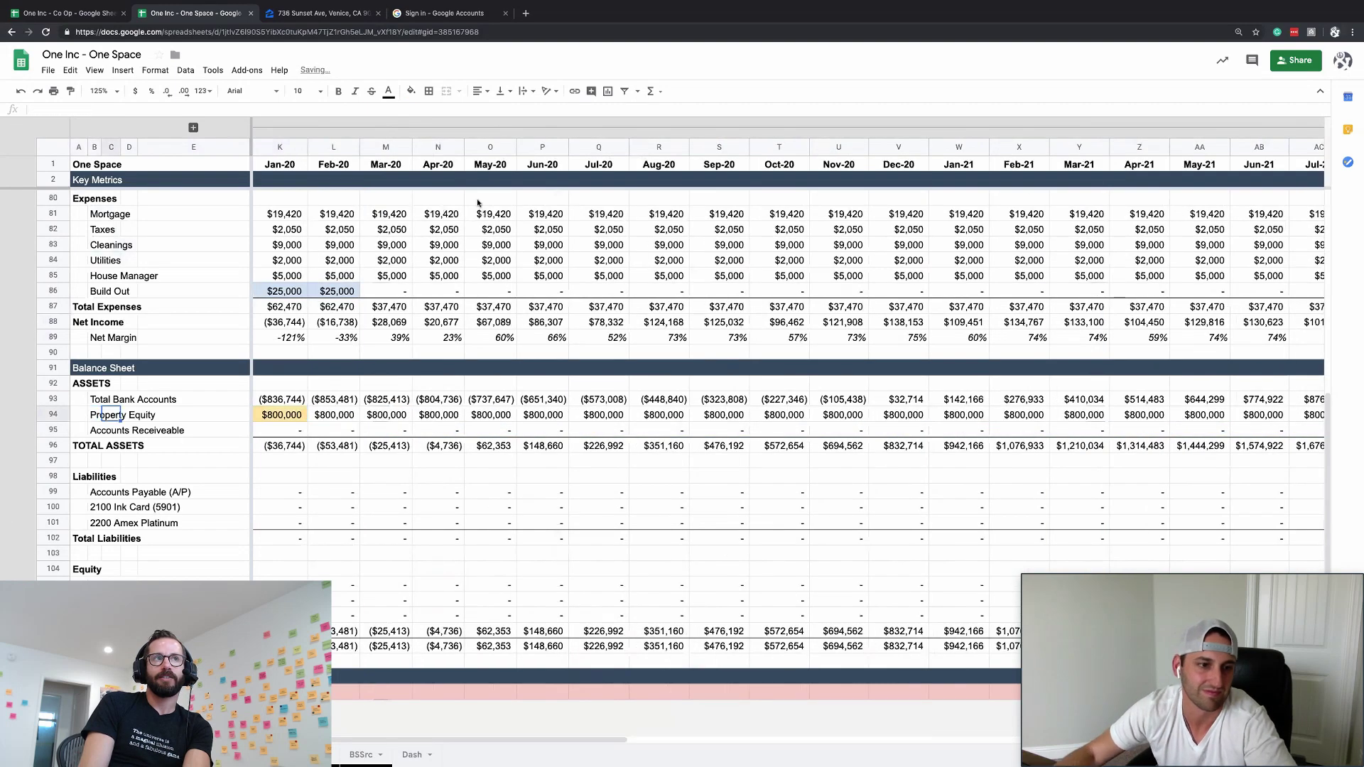
- Expand helper columns F–J and copy G93's BS account type into Property Equity's G94
{"action": "left_click", "coordinate": [194, 127]}
{"action": "left_click", "coordinate": [437, 414]}
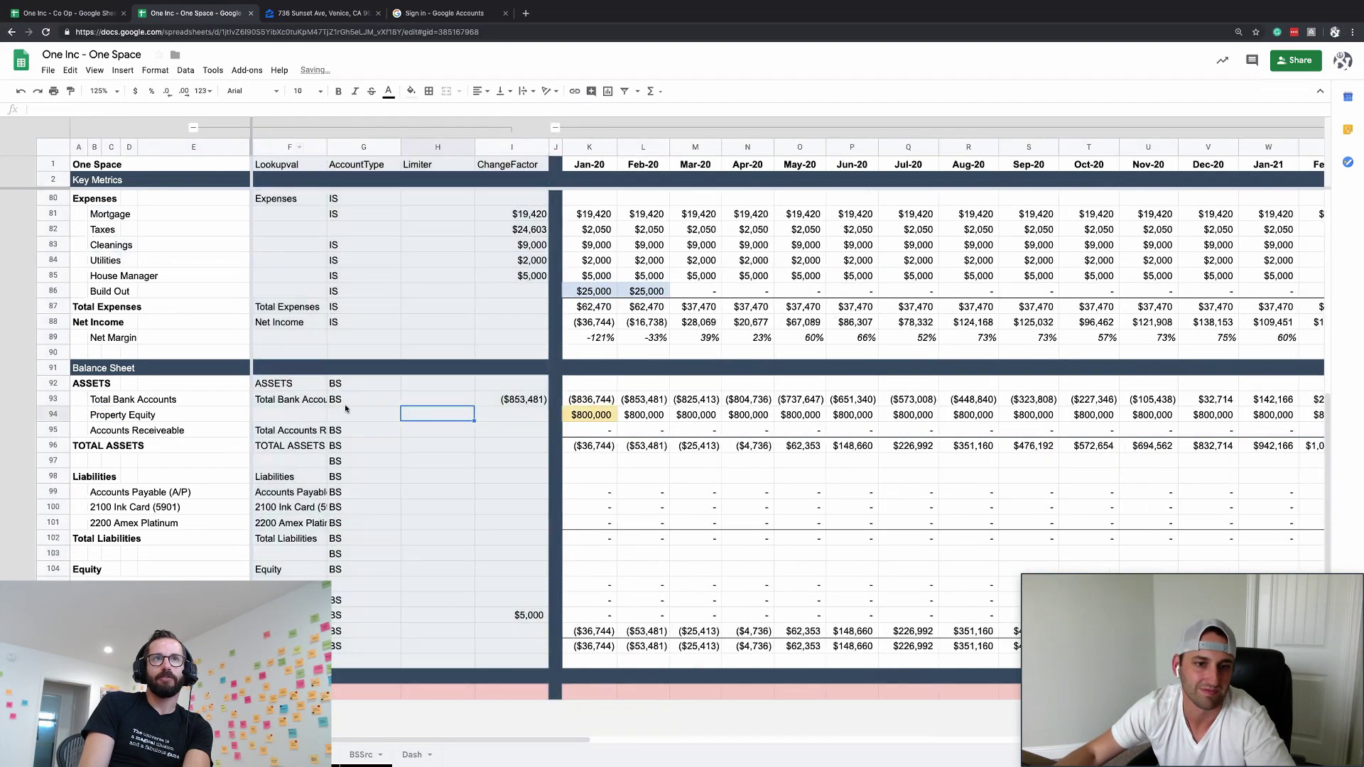
{"action": "left_click", "coordinate": [347, 401]}
{"action": "key", "text": "super+c"}
{"action": "key", "text": "Down"}
{"action": "key", "text": "super+v"}
- Tag the Equity rows G104:G106 as BS and collapse the helper column group
{"action": "key", "text": "Down"}
{"action": "key", "text": "Down"}
{"action": "key", "text": "Down"}
{"action": "key", "text": "Down"}
{"action": "key", "text": "Down"}
{"action": "key", "text": "Down"}
{"action": "key", "text": "Down"}
{"action": "key", "text": "Down"}
{"action": "key", "text": "Down"}
{"action": "key", "text": "Down"}
{"action": "key", "text": "Down"}
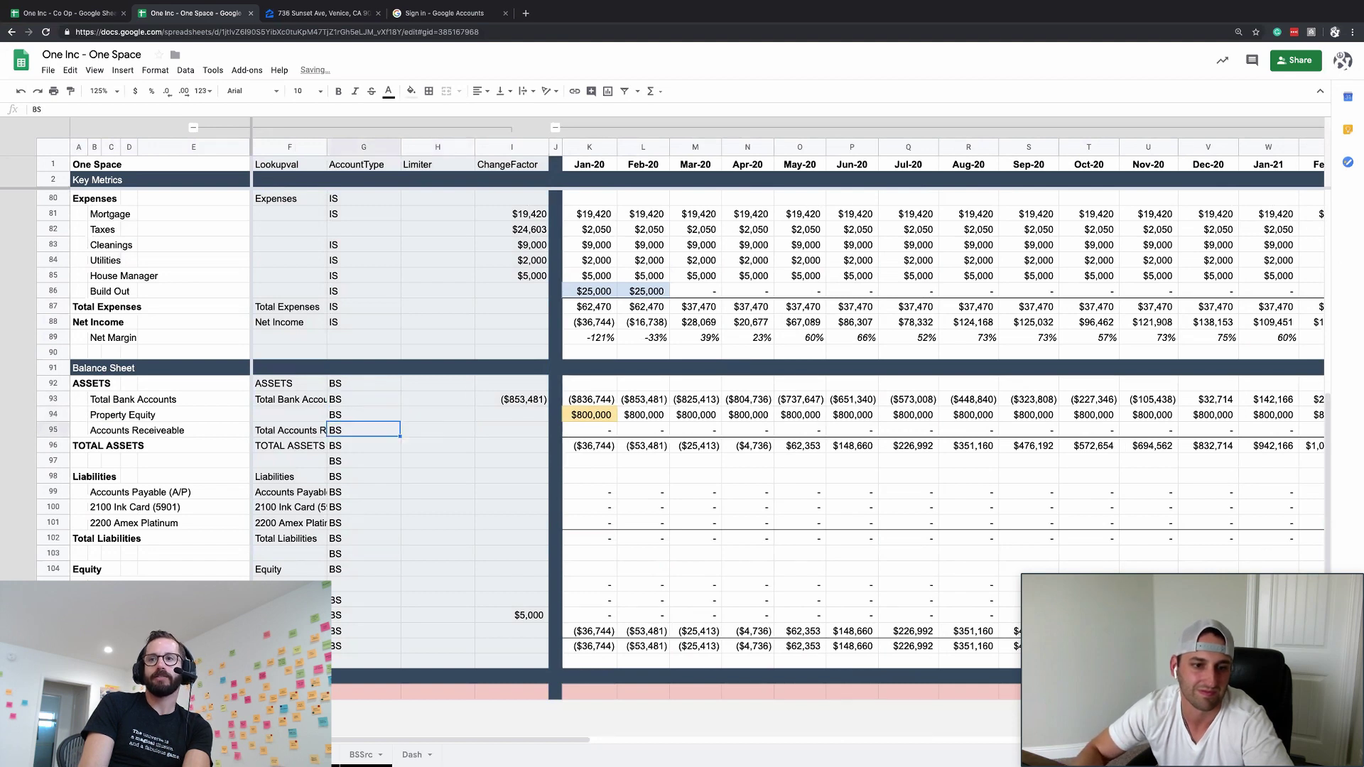
{"action": "key", "text": "shift+Up"}
{"action": "key", "text": "shift+Up"}
{"action": "key", "text": "super+v"}
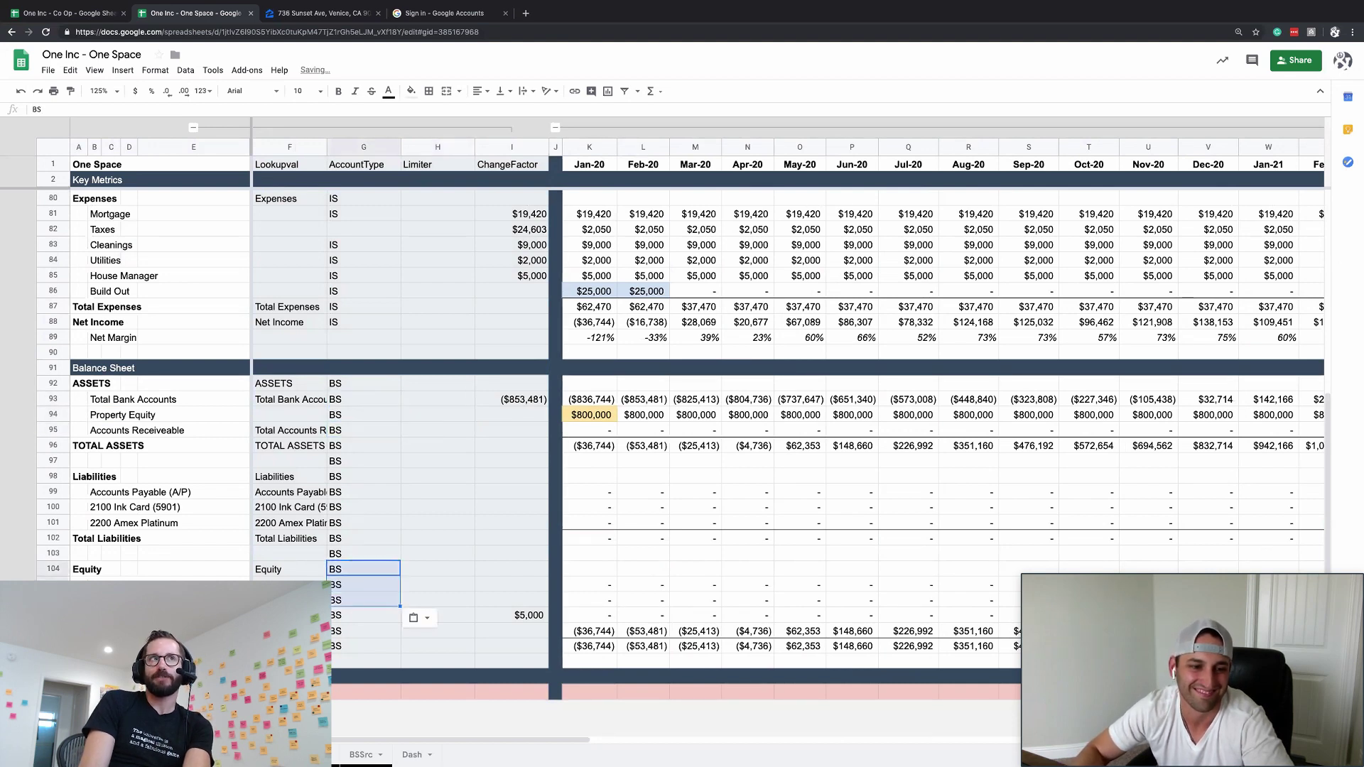
{"action": "left_click", "coordinate": [193, 127]}
{"action": "scroll", "coordinate": [726, 496], "scroll_direction": "right", "scroll_amount": 15}
{"action": "scroll", "coordinate": [726, 495], "scroll_direction": "up", "scroll_amount": 1}
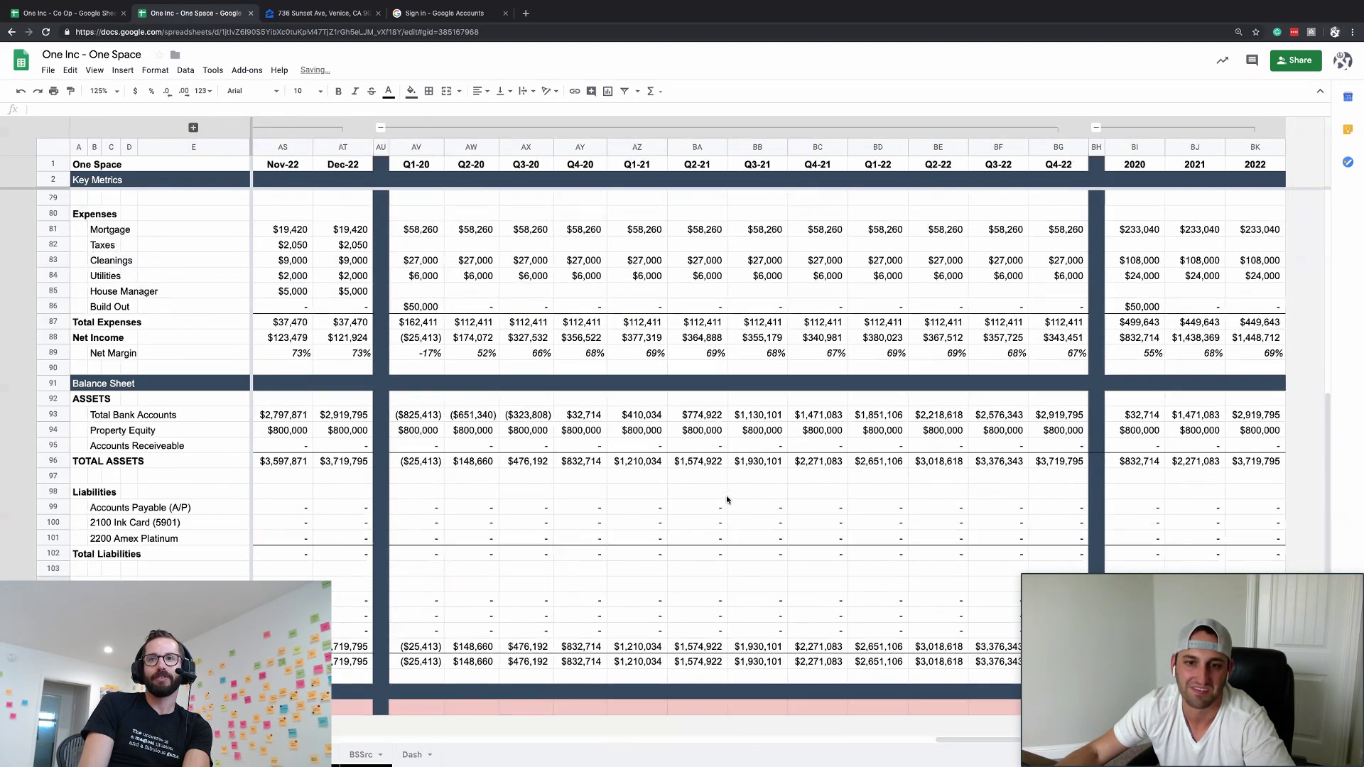
{"action": "scroll", "coordinate": [726, 495], "scroll_direction": "left", "scroll_amount": 15}
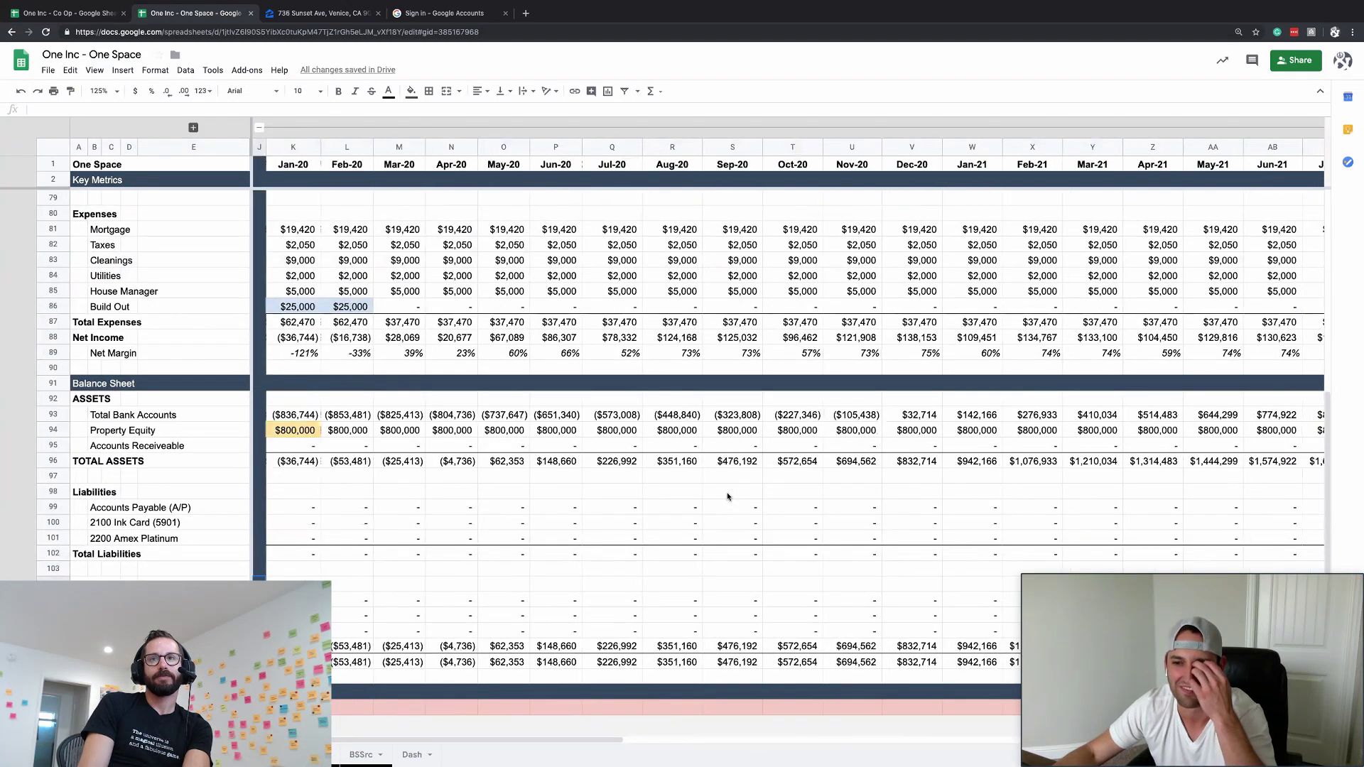
{"action": "scroll", "coordinate": [726, 496], "scroll_direction": "right", "scroll_amount": 2}
{"action": "scroll", "coordinate": [727, 495], "scroll_direction": "right", "scroll_amount": 12}
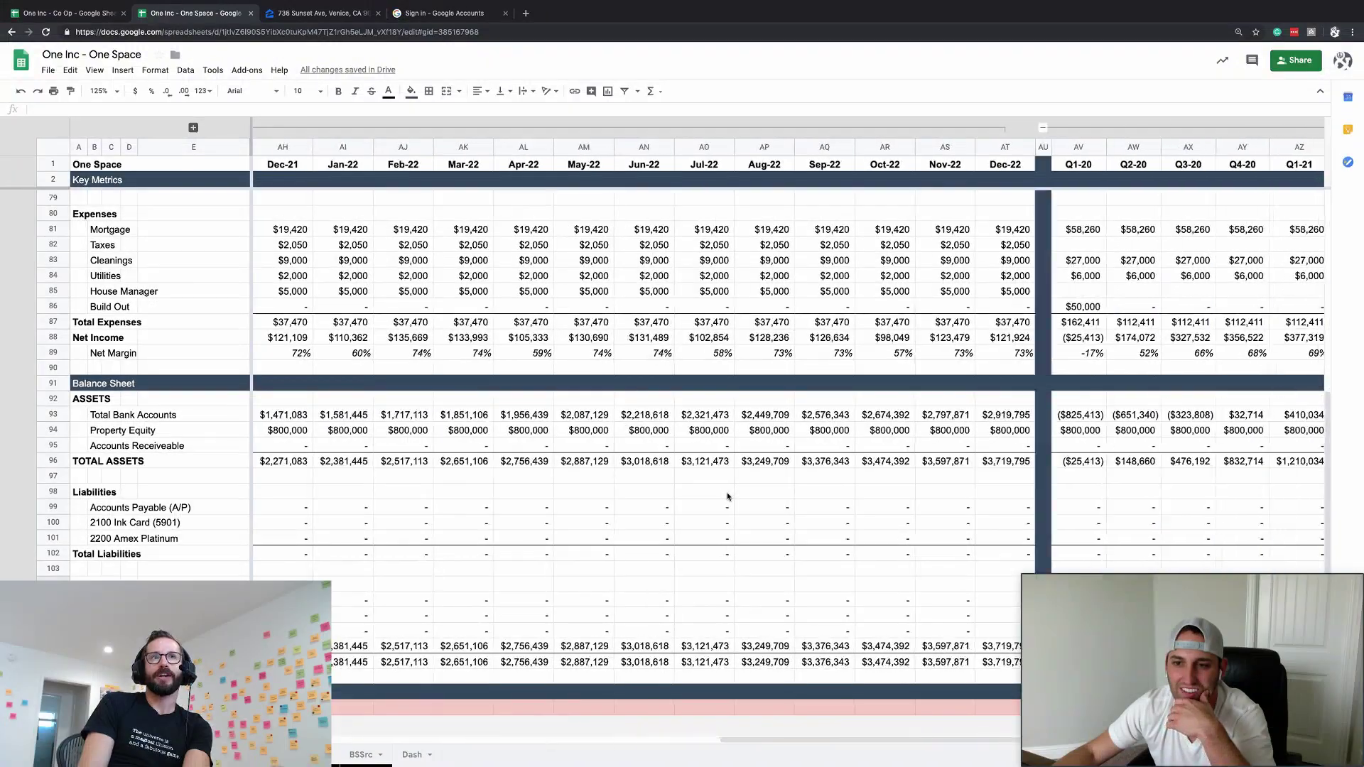
{"action": "scroll", "coordinate": [727, 495], "scroll_direction": "left", "scroll_amount": 15}
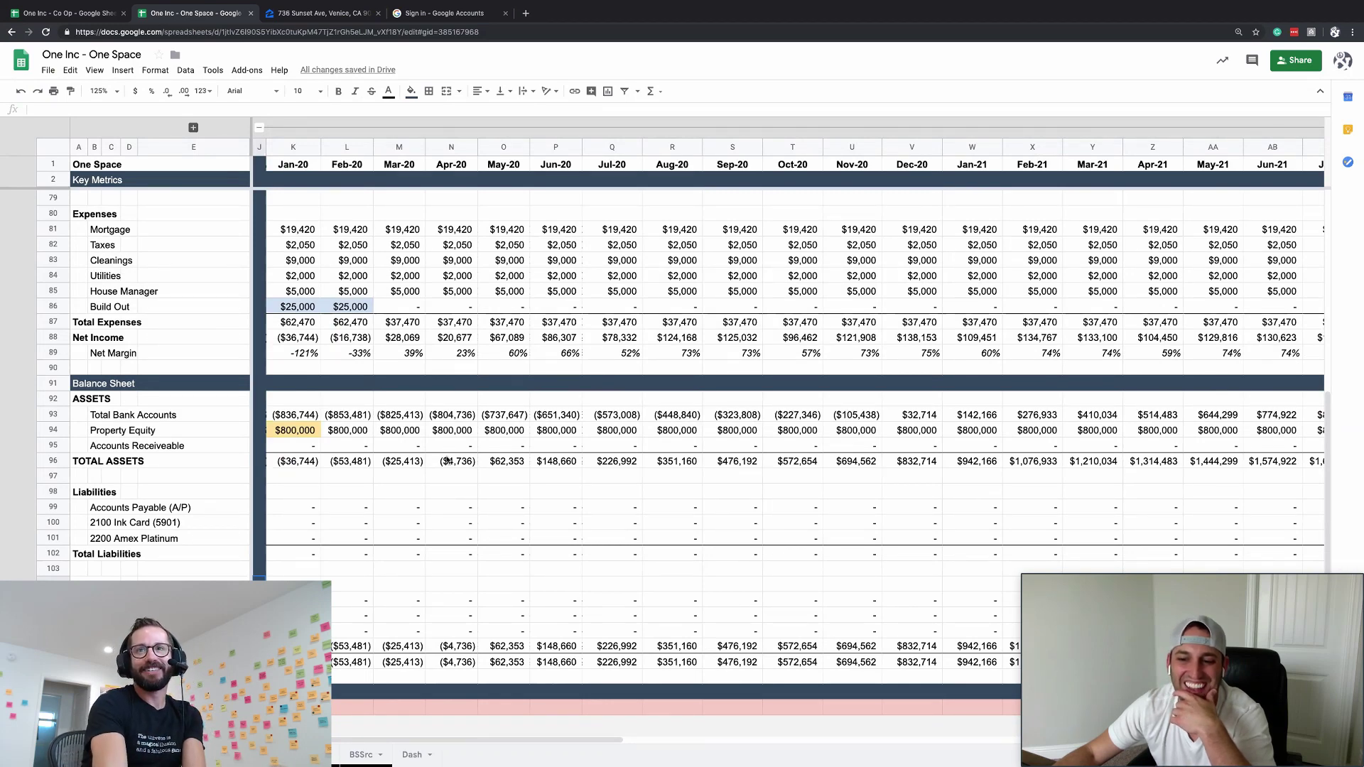
{"action": "scroll", "coordinate": [195, 446], "scroll_direction": "up", "scroll_amount": 1}
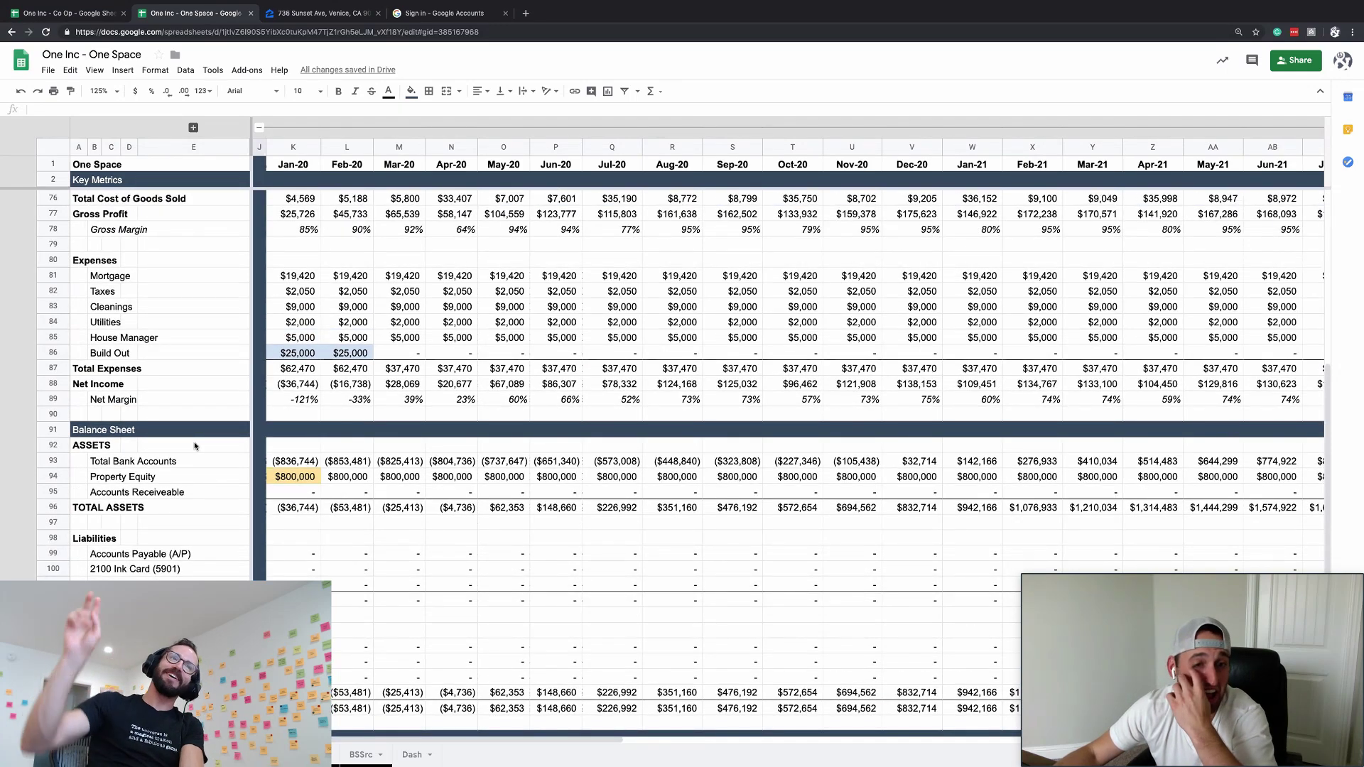
{"action": "left_click", "coordinate": [368, 343]}
{"action": "scroll", "coordinate": [369, 344], "scroll_direction": "up", "scroll_amount": 5}
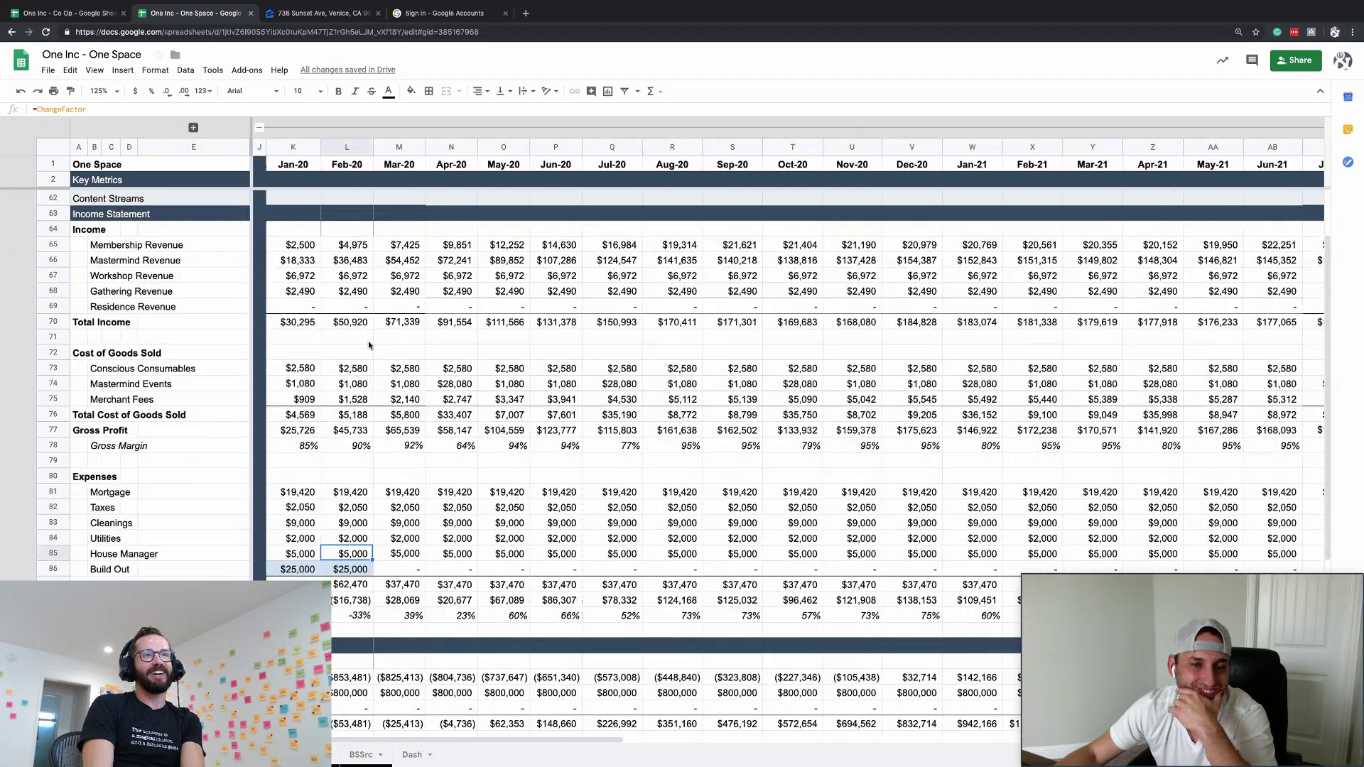
{"action": "scroll", "coordinate": [368, 345], "scroll_direction": "down", "scroll_amount": 1}
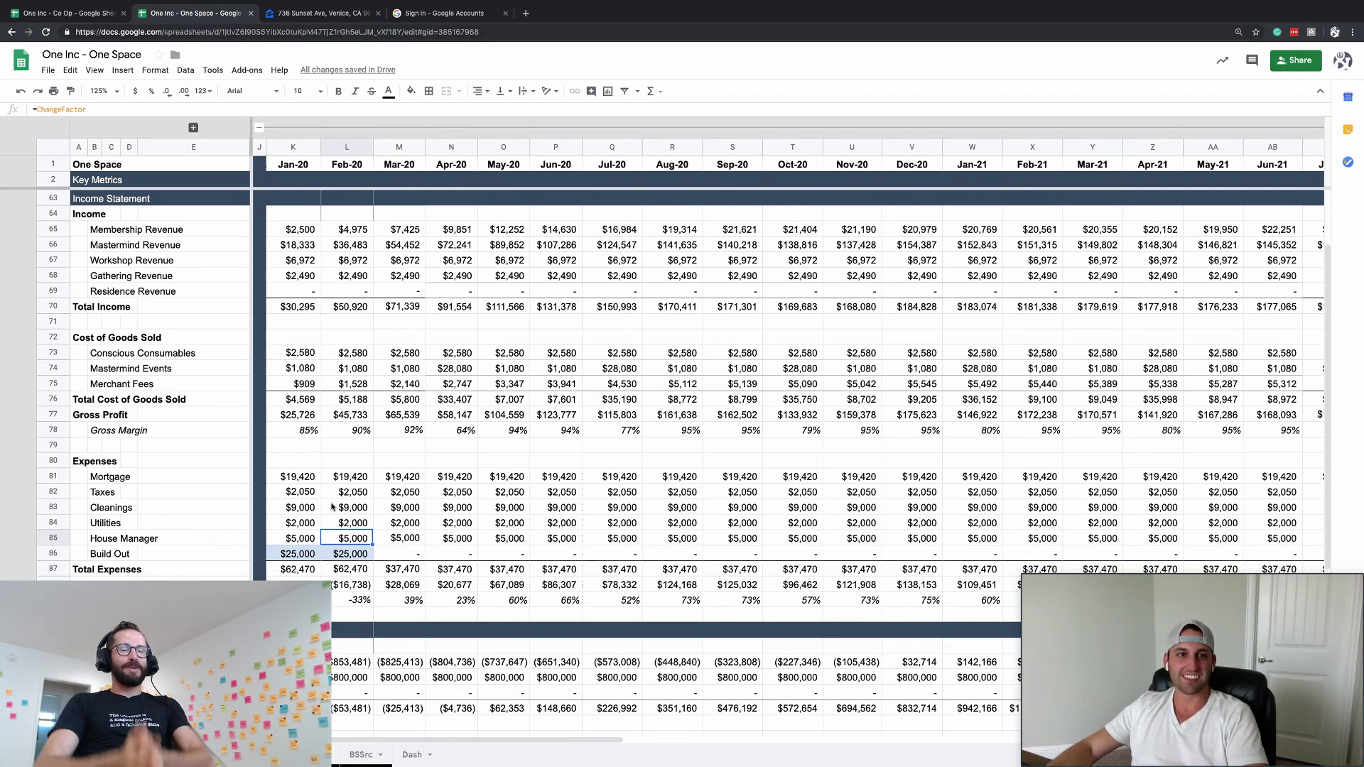
{"action": "left_click", "coordinate": [306, 402]}
{"action": "scroll", "coordinate": [307, 410], "scroll_direction": "up", "scroll_amount": 1}
{"action": "scroll", "coordinate": [305, 410], "scroll_direction": "up", "scroll_amount": 3}
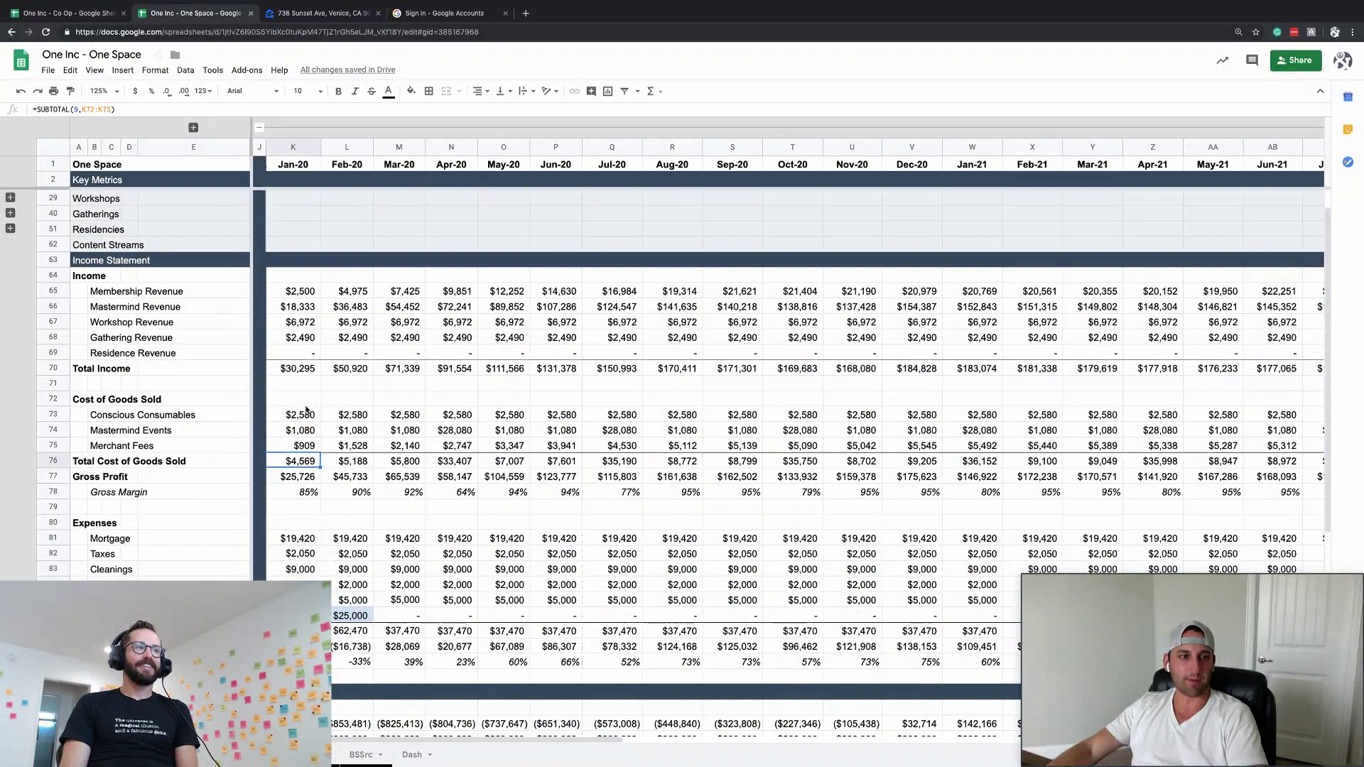
{"action": "scroll", "coordinate": [305, 410], "scroll_direction": "down", "scroll_amount": 4}
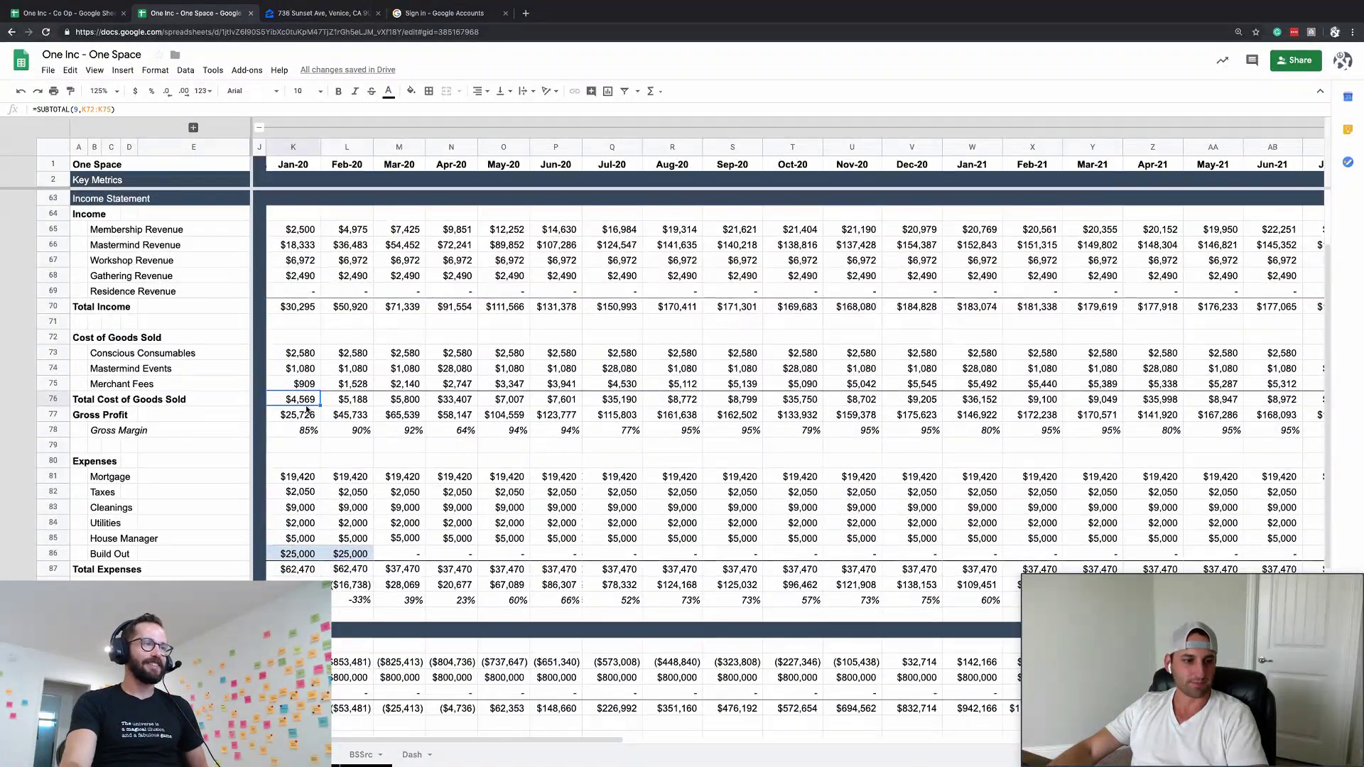